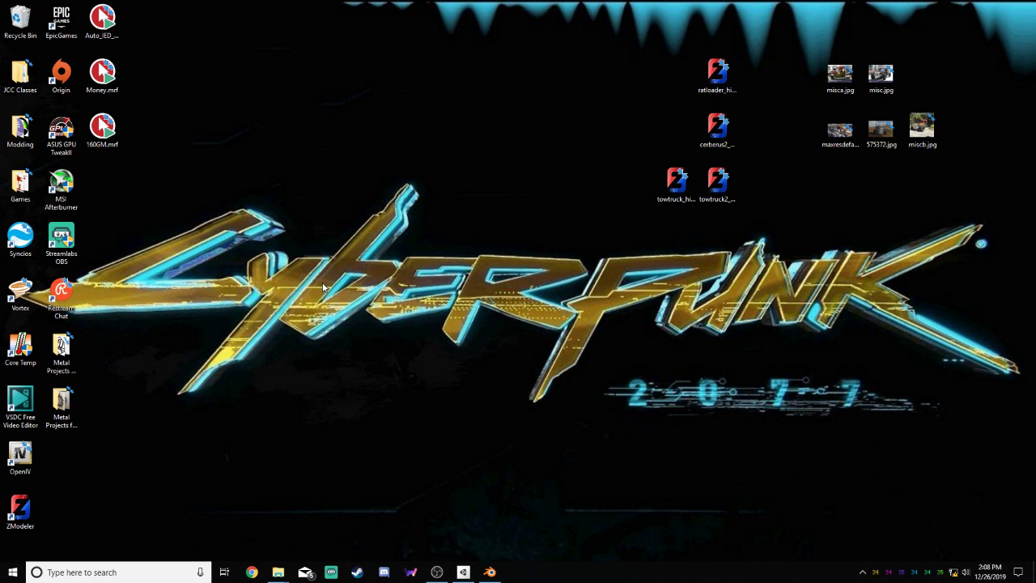
View the project list in Unity Hub and minimize its window
click(463, 572)
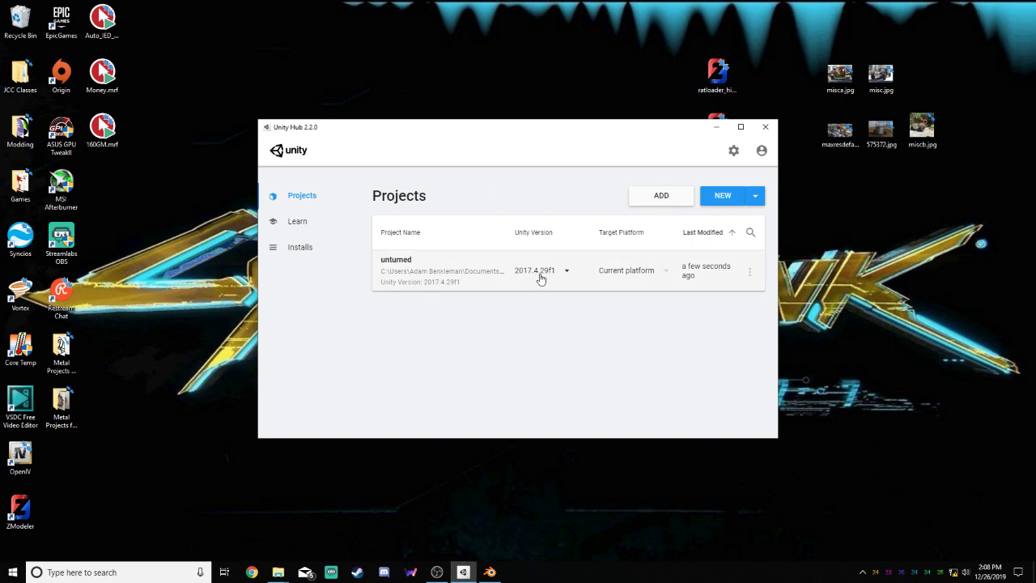
click(714, 133)
mouse_move(497, 576)
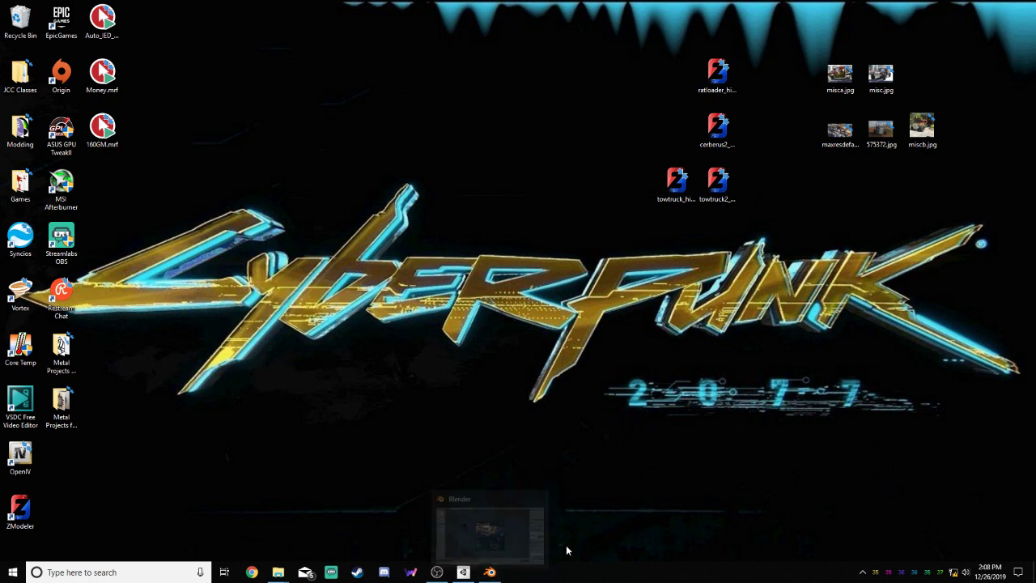
mouse_move(465, 576)
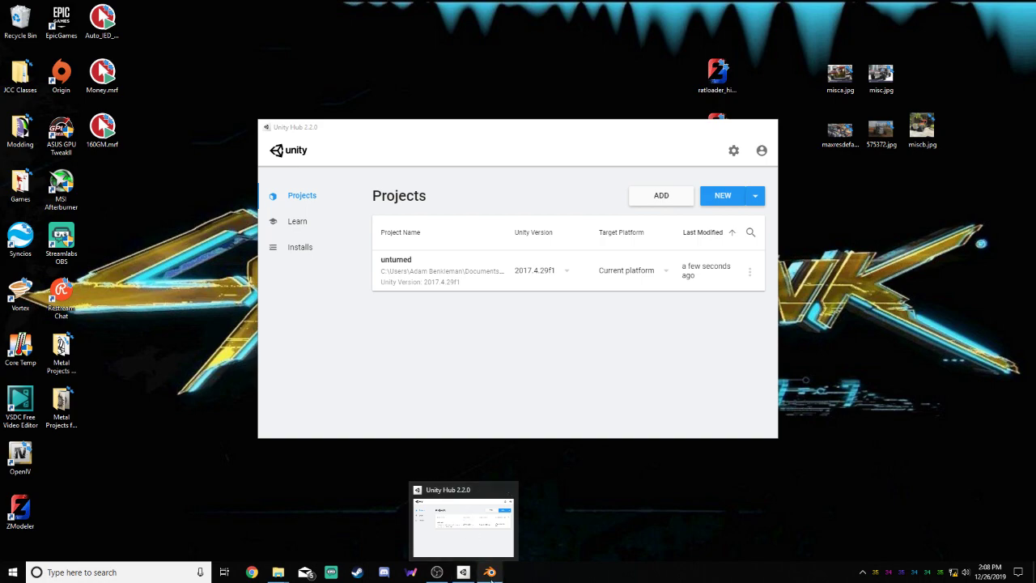
Switch to Blender, maximize its window and dismiss the splash screen
click(490, 572)
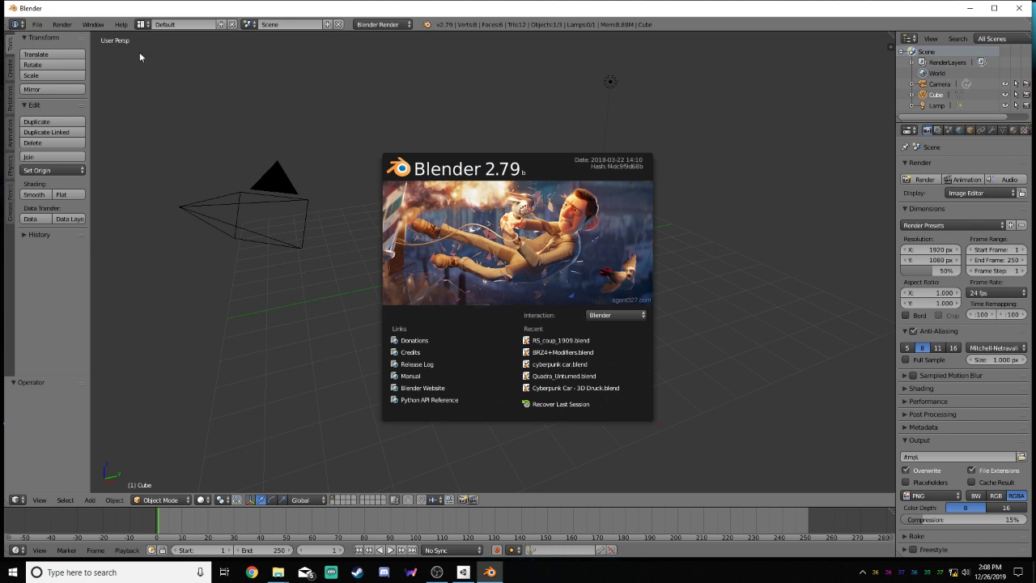
click(993, 10)
click(737, 188)
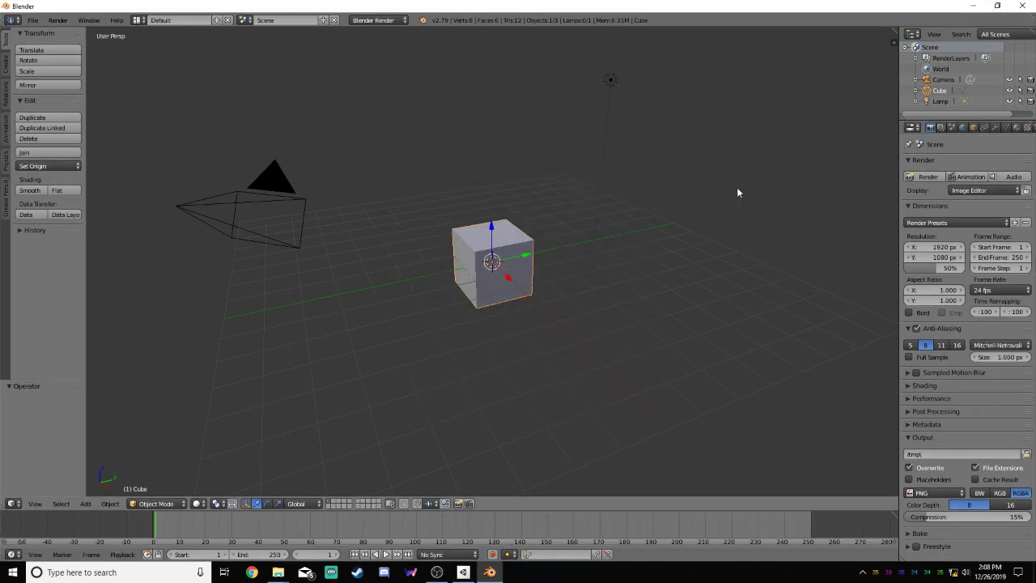
Select all default objects in the scene and delete them
key(a)
key(a)
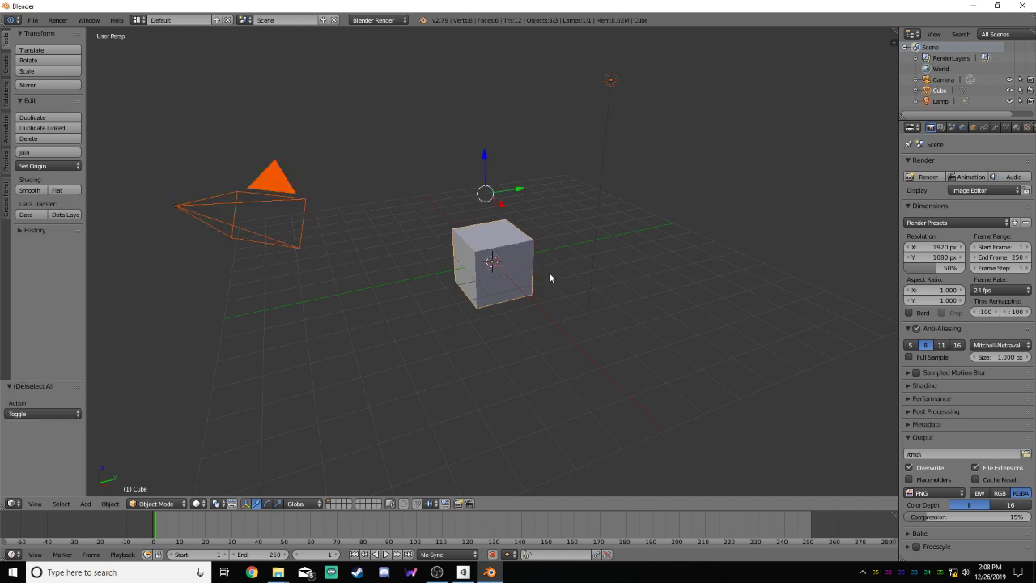
key(x)
key(x)
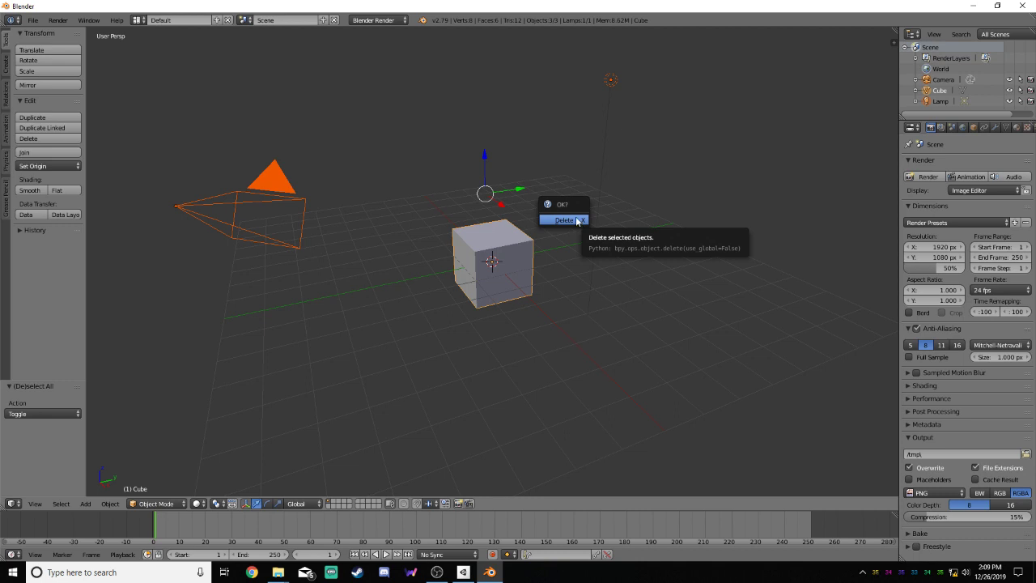
click(564, 220)
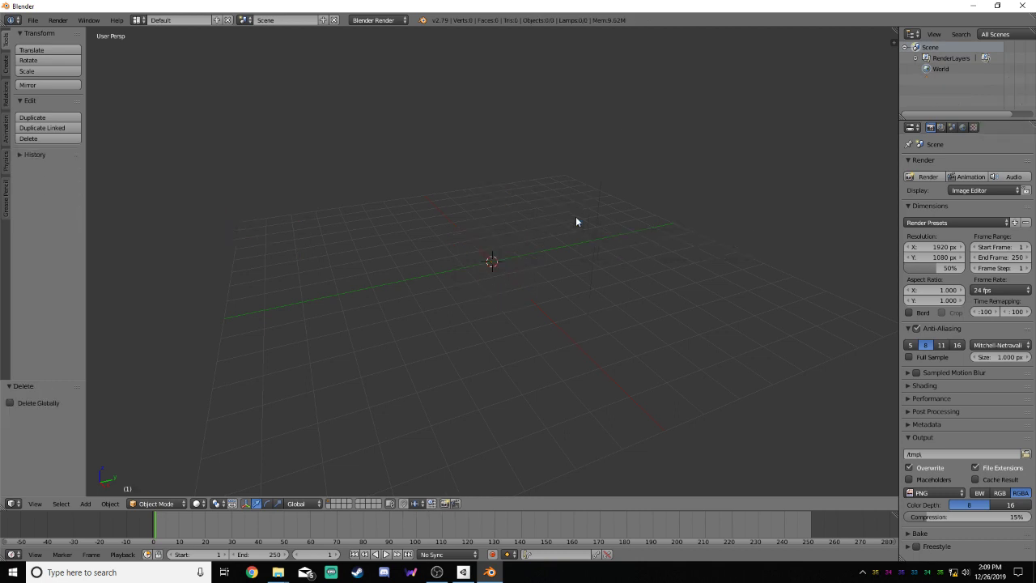
Start a Wavefront OBJ import and browse to D:\Program Files (x86)\3D Models\UnturnedVehicles
click(32, 22)
mouse_move(87, 236)
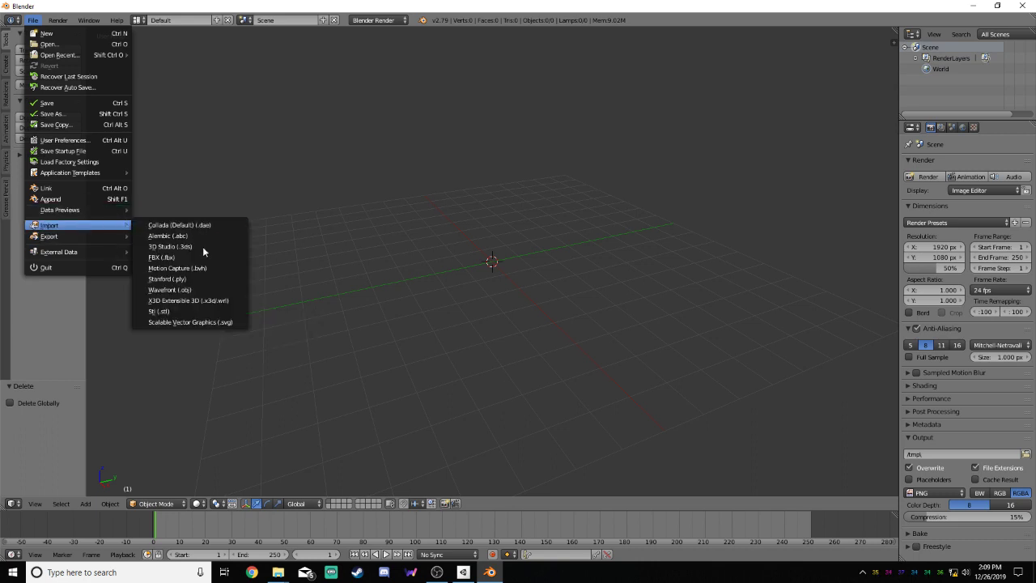
click(196, 289)
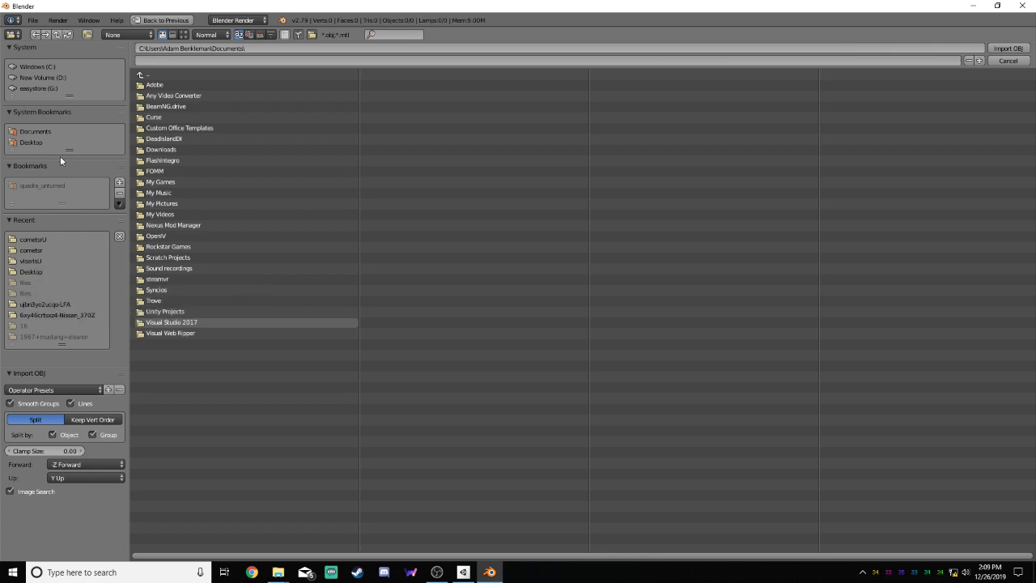
click(61, 77)
click(165, 140)
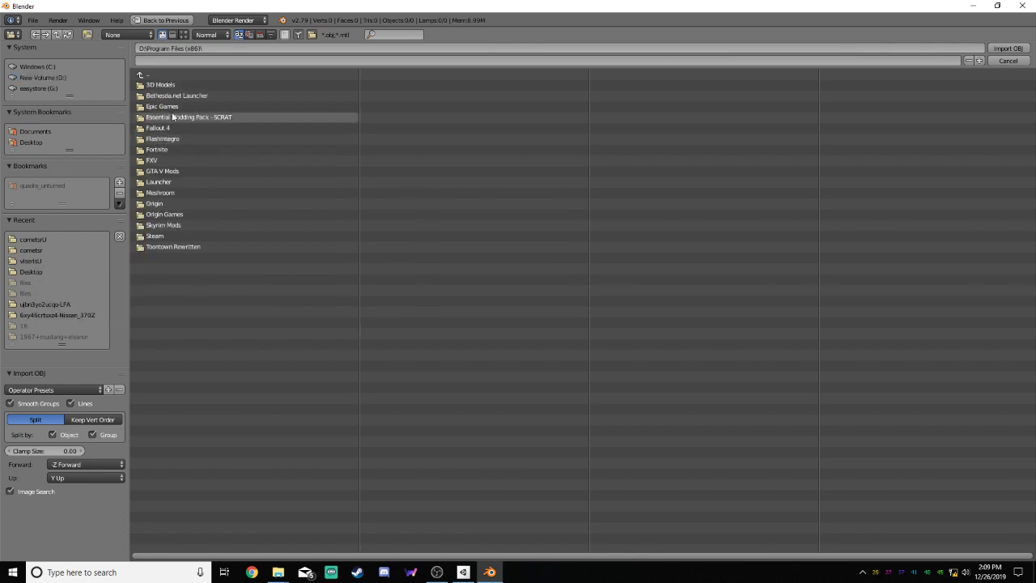
click(172, 85)
click(181, 138)
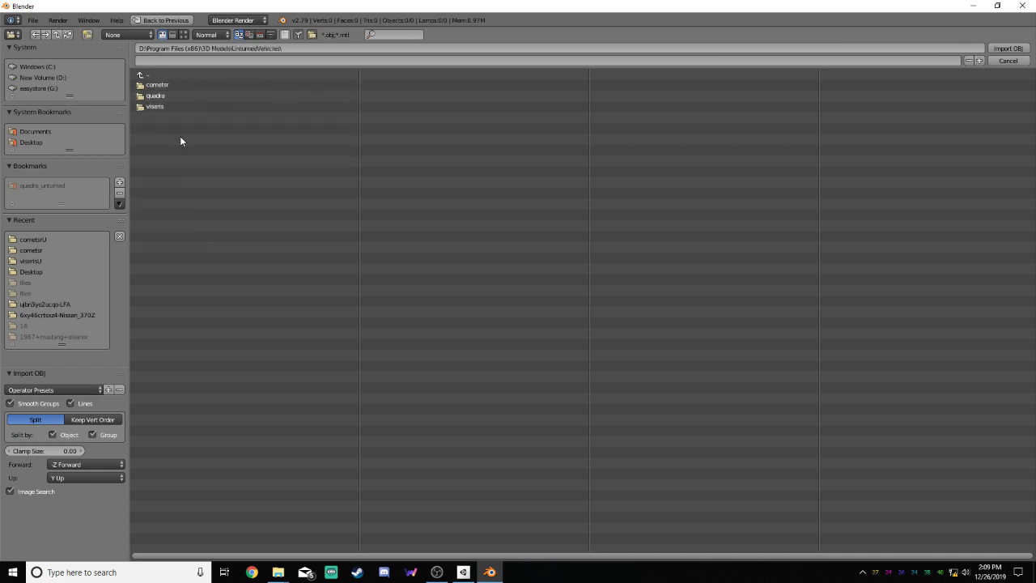
Import cometsr.obj from the cometsrU subfolder of the cometsr folder
click(177, 84)
click(182, 118)
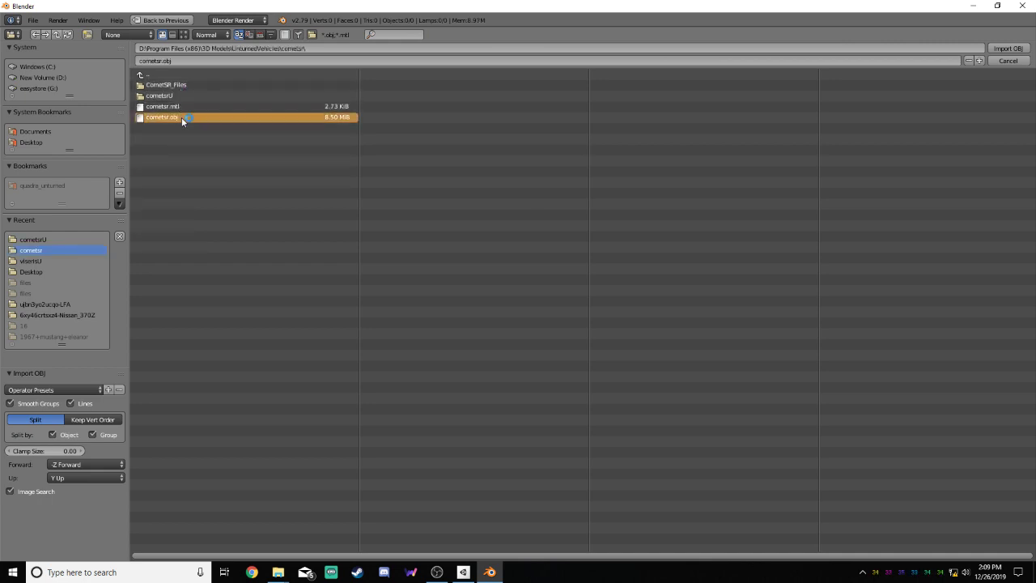
click(178, 97)
click(191, 97)
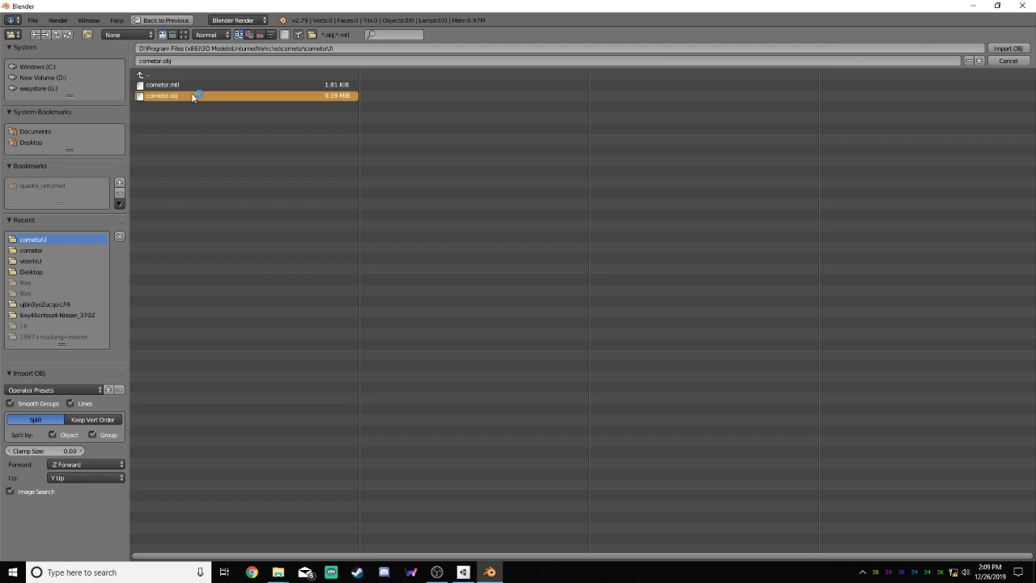
shift+click(191, 85)
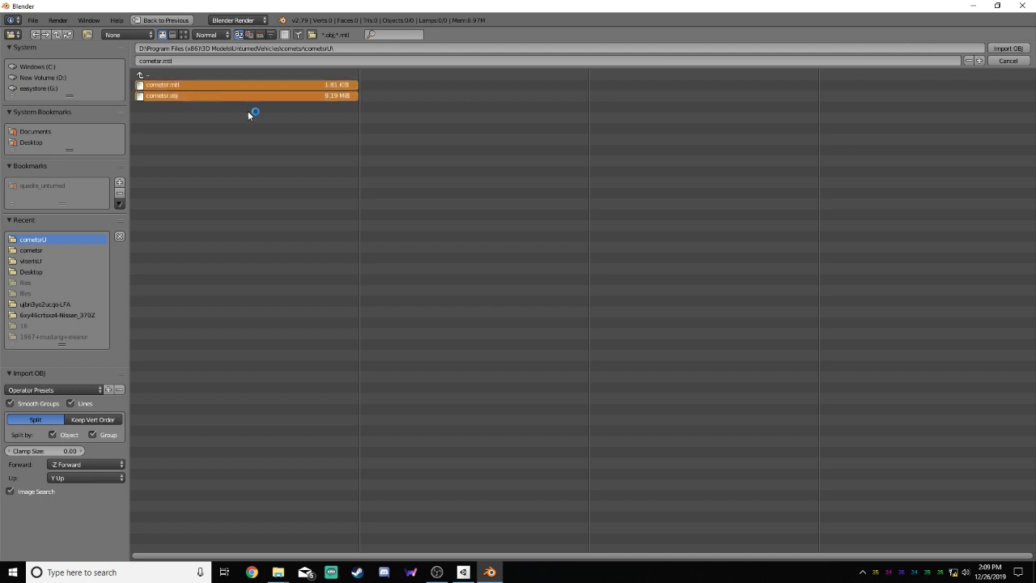
drag(363, 84, 344, 103)
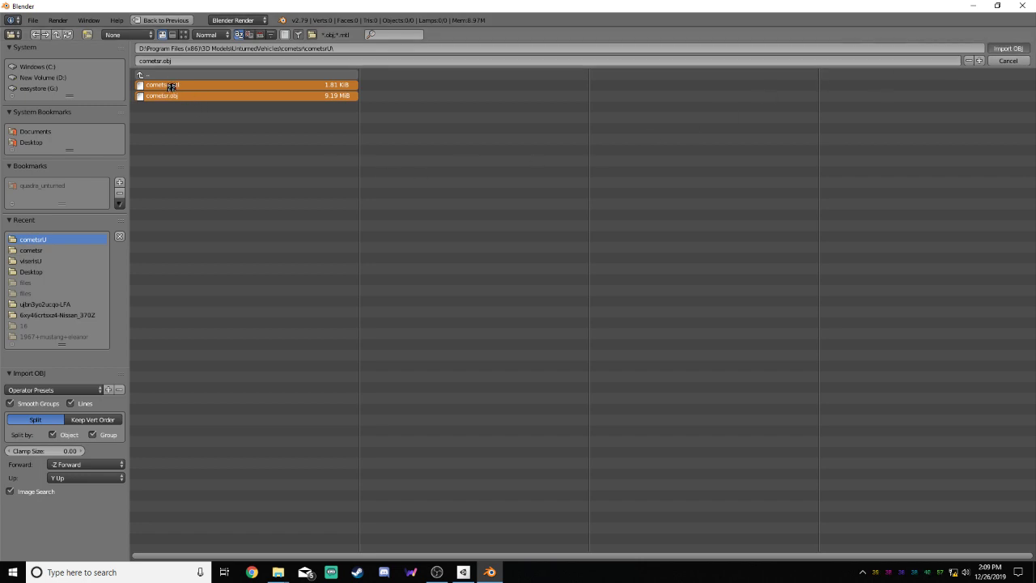
scroll(519, 241, up, 6)
scroll(519, 266, down, 1)
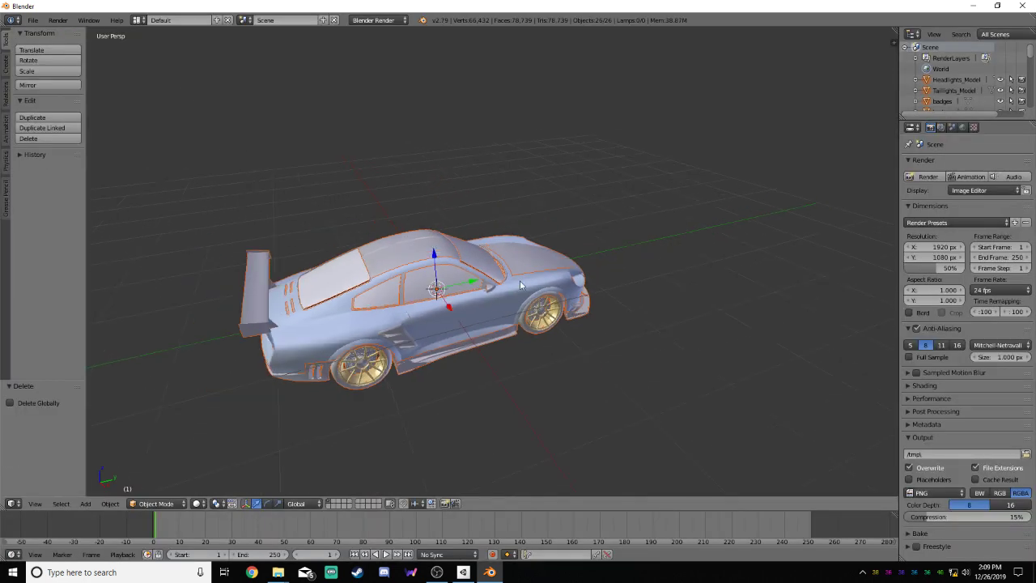
click(32, 19)
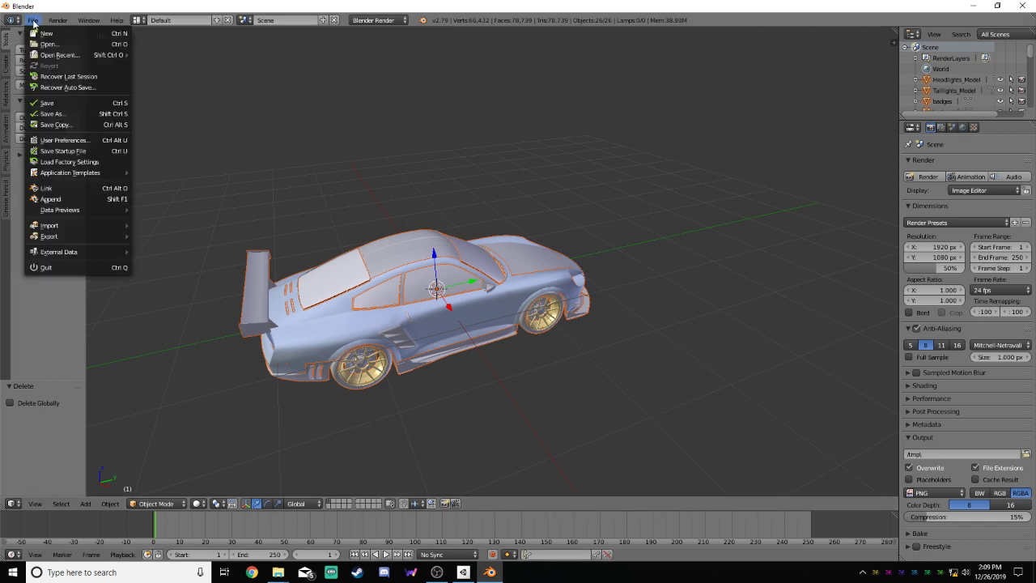
mouse_move(79, 233)
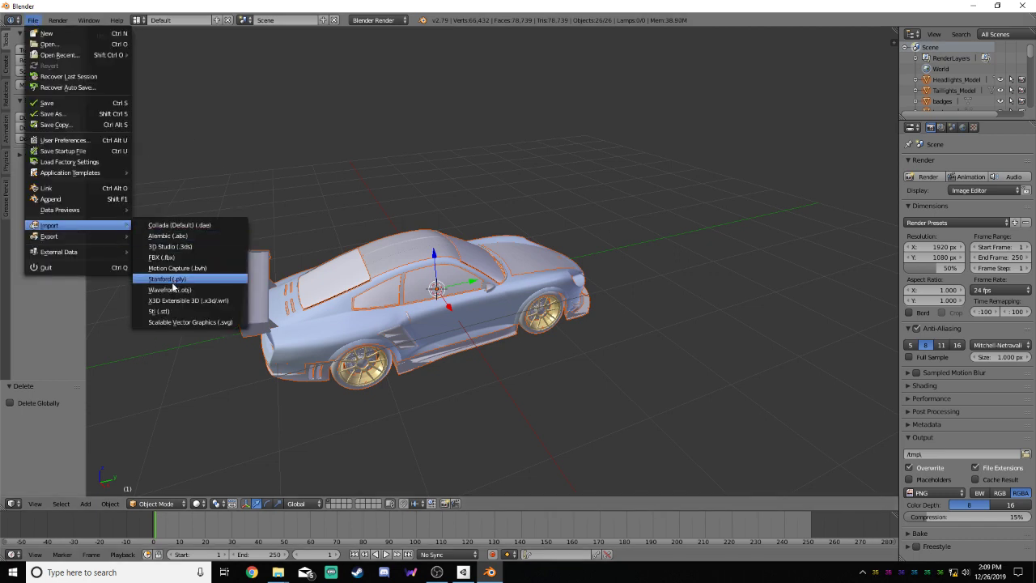
click(202, 285)
click(173, 95)
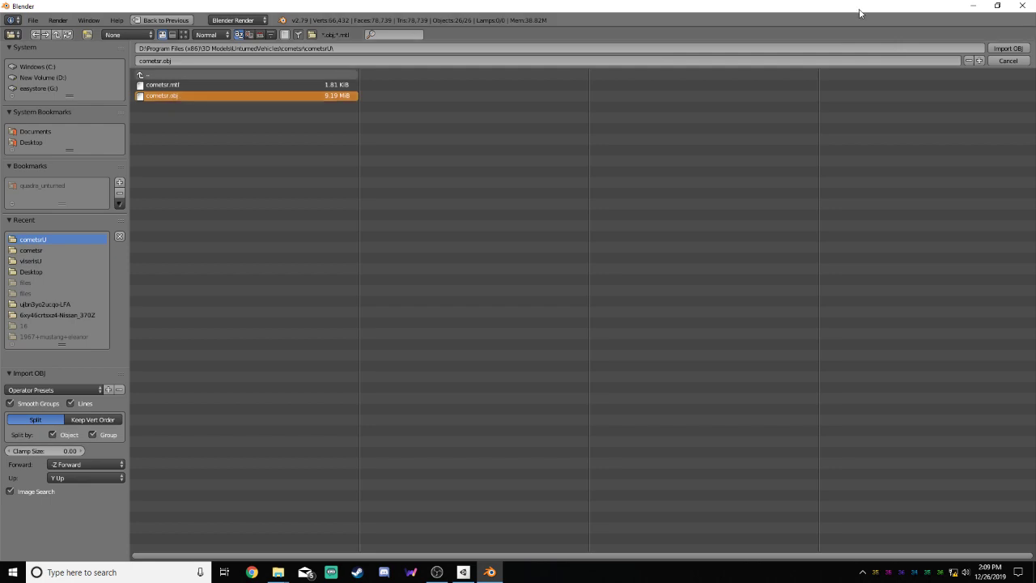
click(1007, 61)
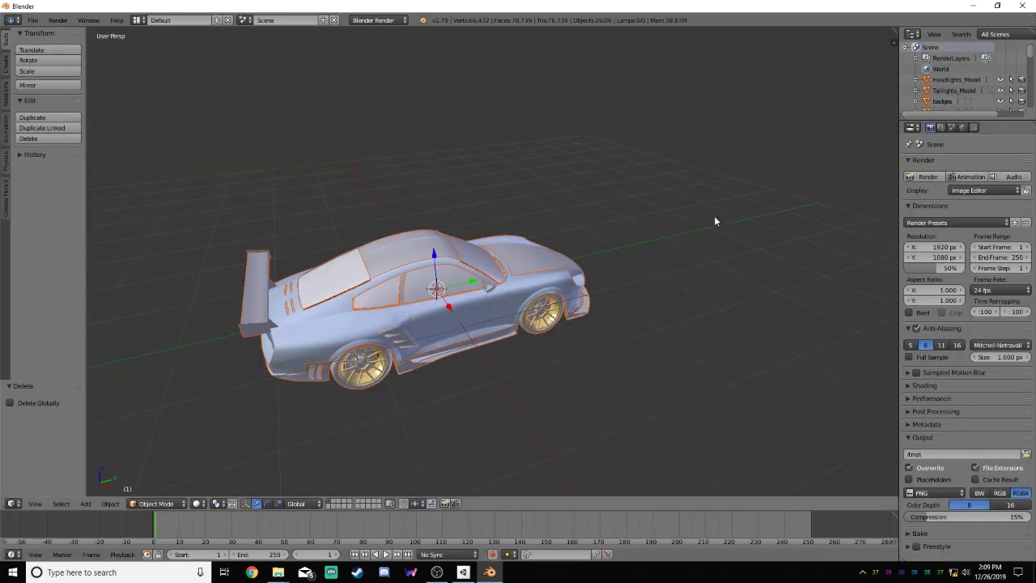
Export the car as a Wavefront OBJ over cometsr.obj in D:\Program Files (x86)\3D Models\UnturnedVehicles\cometsr
middle_drag(714, 221, 493, 192)
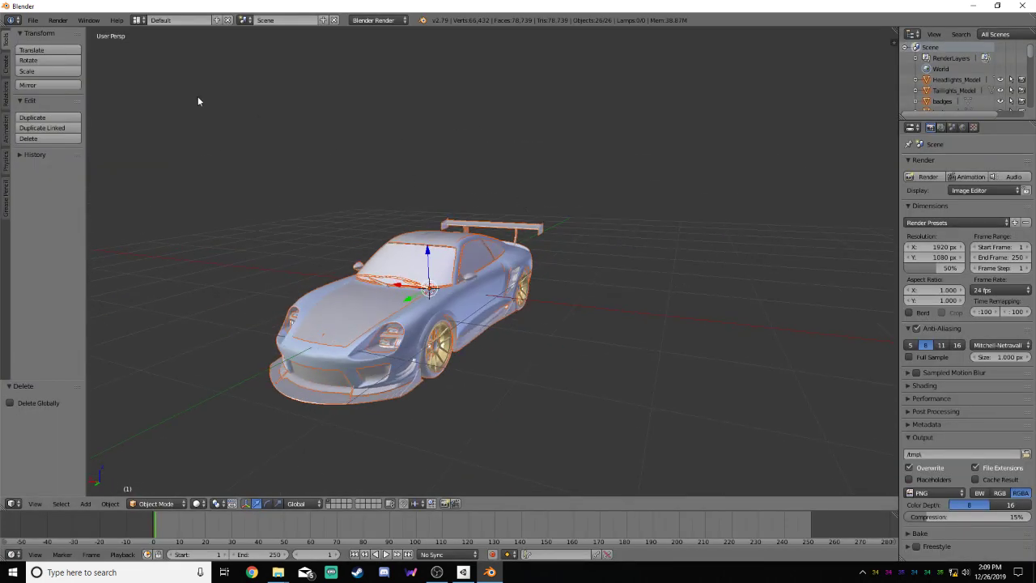
click(32, 19)
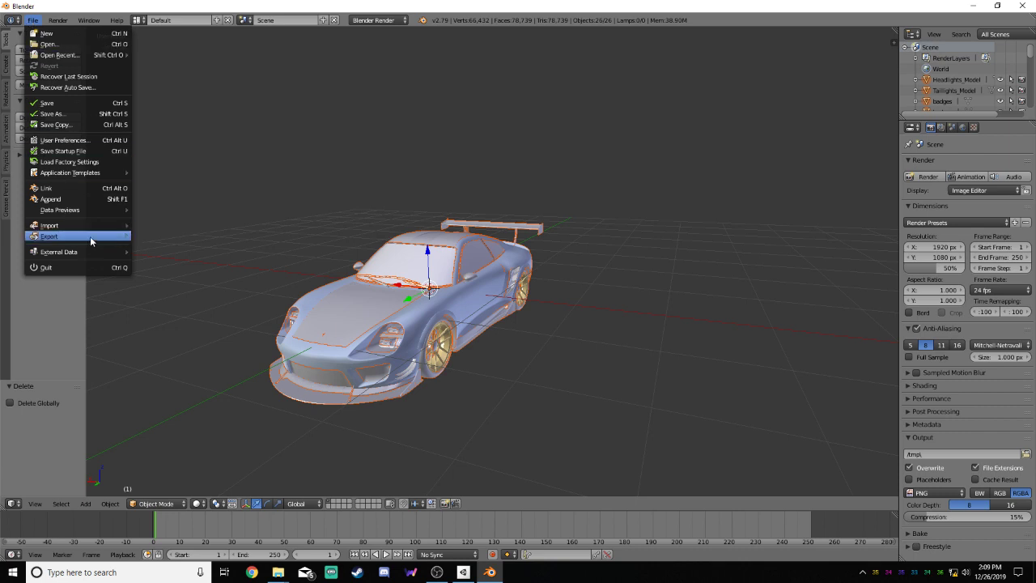
mouse_move(90, 237)
click(184, 299)
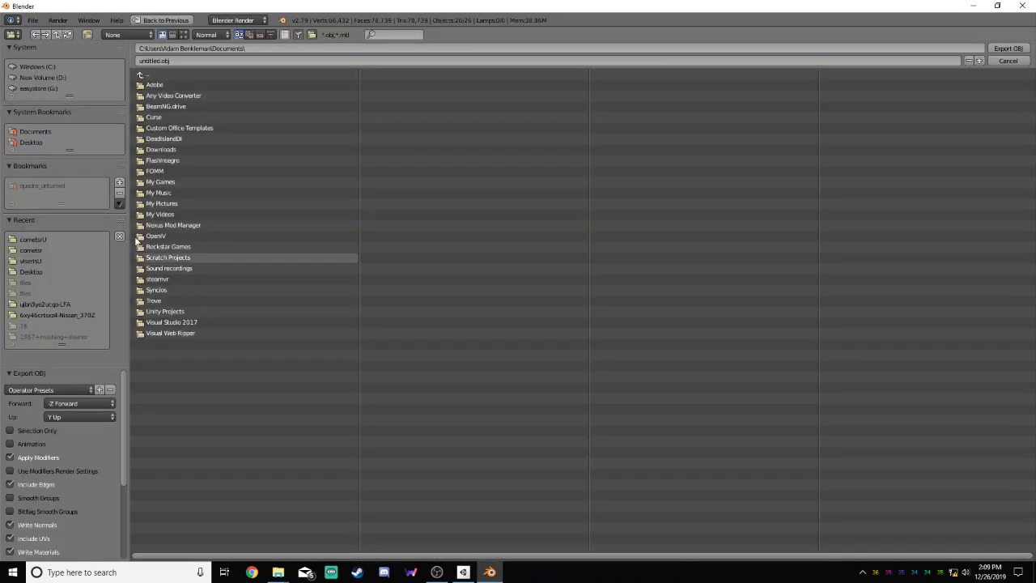
click(44, 78)
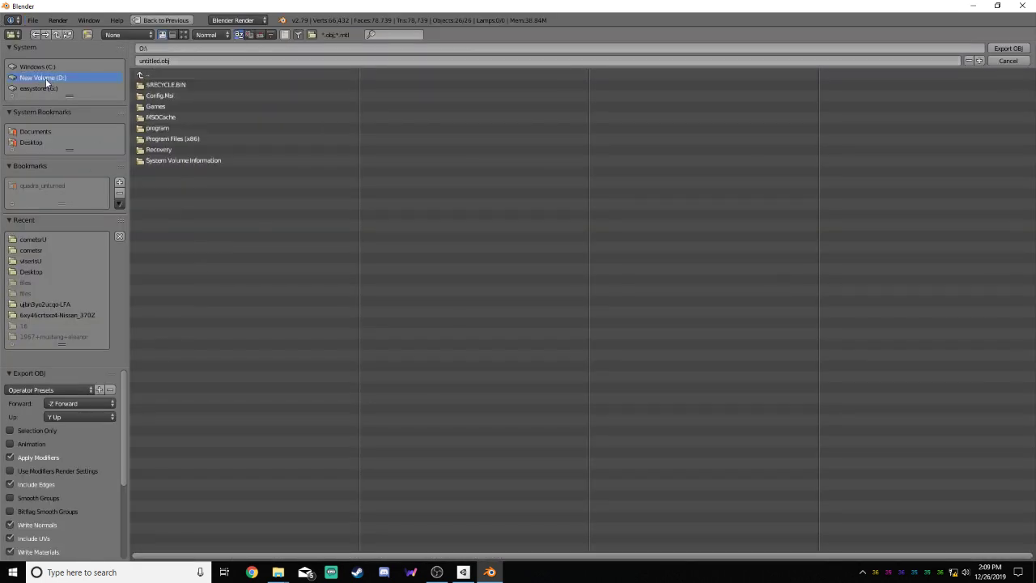
double_click(170, 138)
double_click(154, 85)
double_click(175, 139)
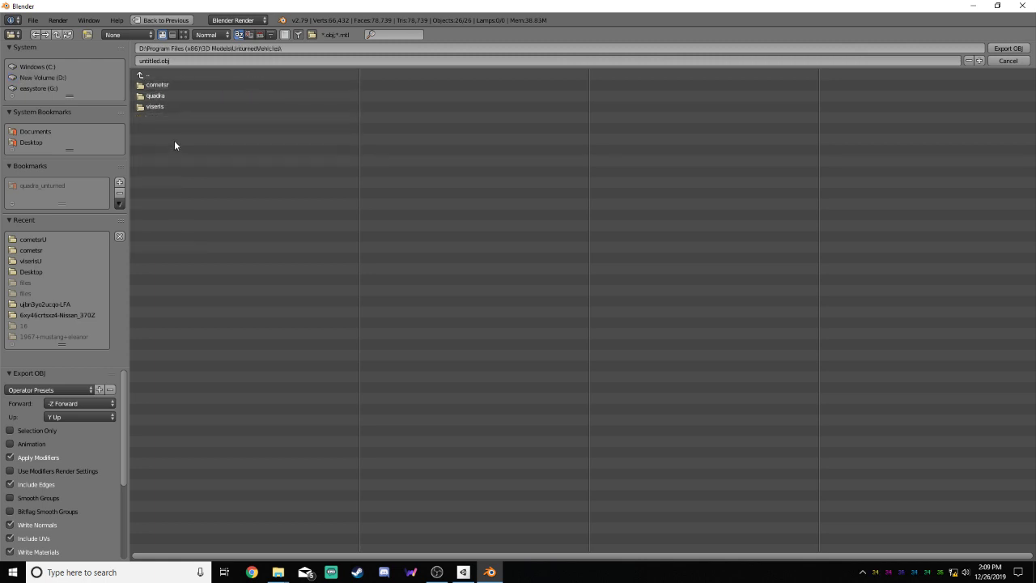
double_click(171, 84)
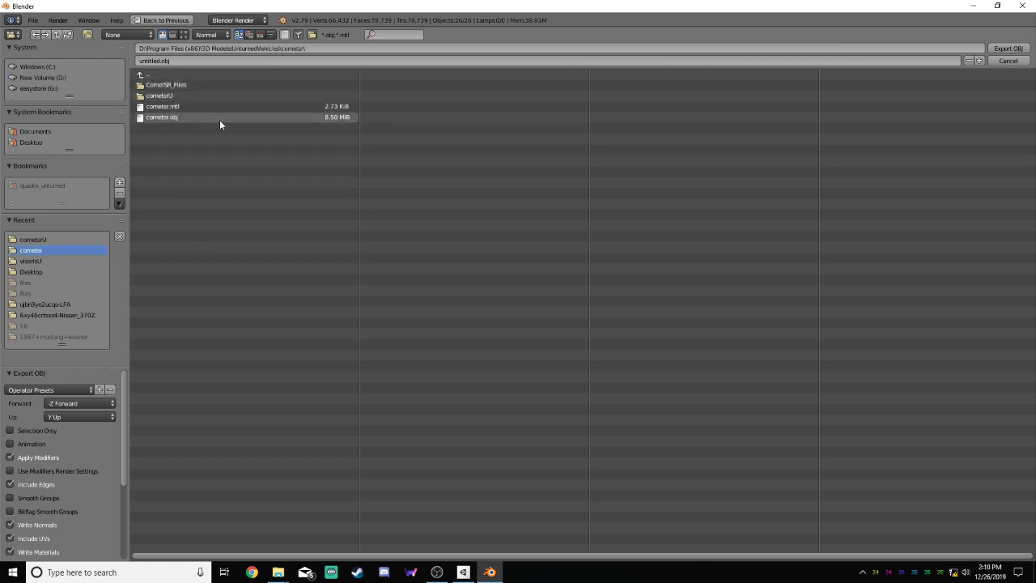
click(219, 120)
click(1008, 48)
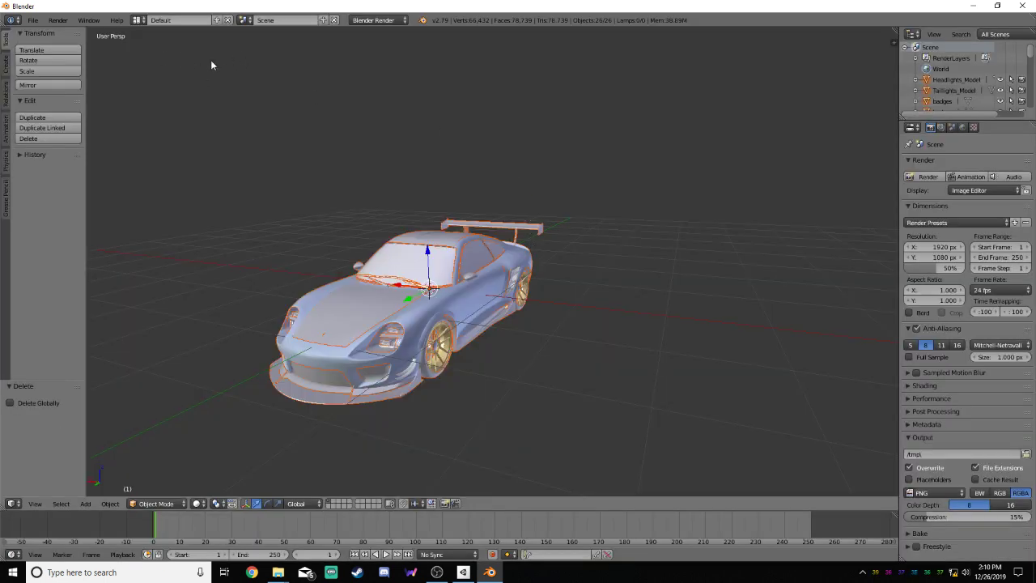
Minimize Blender, check the exported cometsr.obj and cometsr.mtl files in File Explorer's cometsr folder, and minimize that window
click(971, 7)
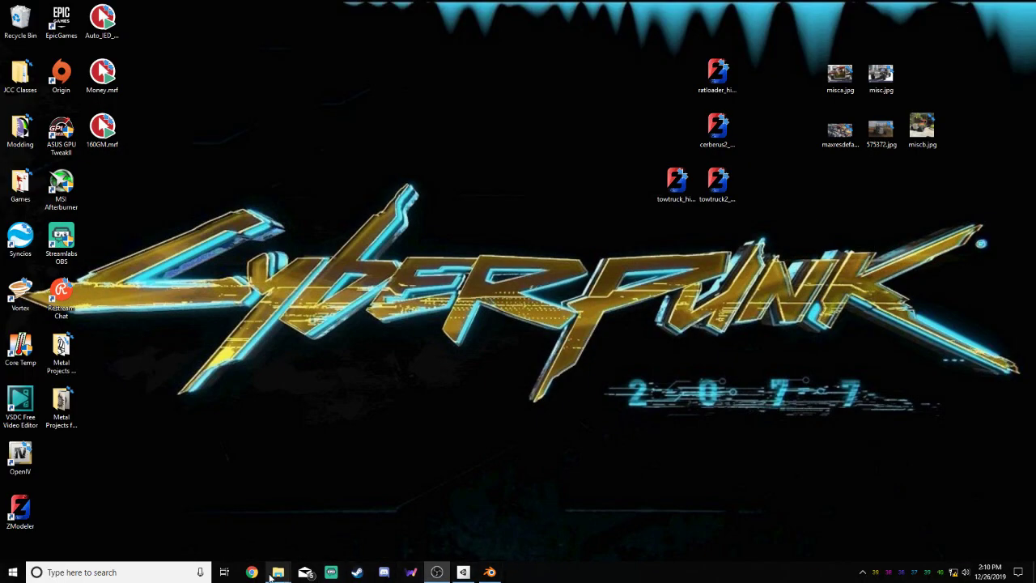
mouse_move(277, 572)
click(244, 521)
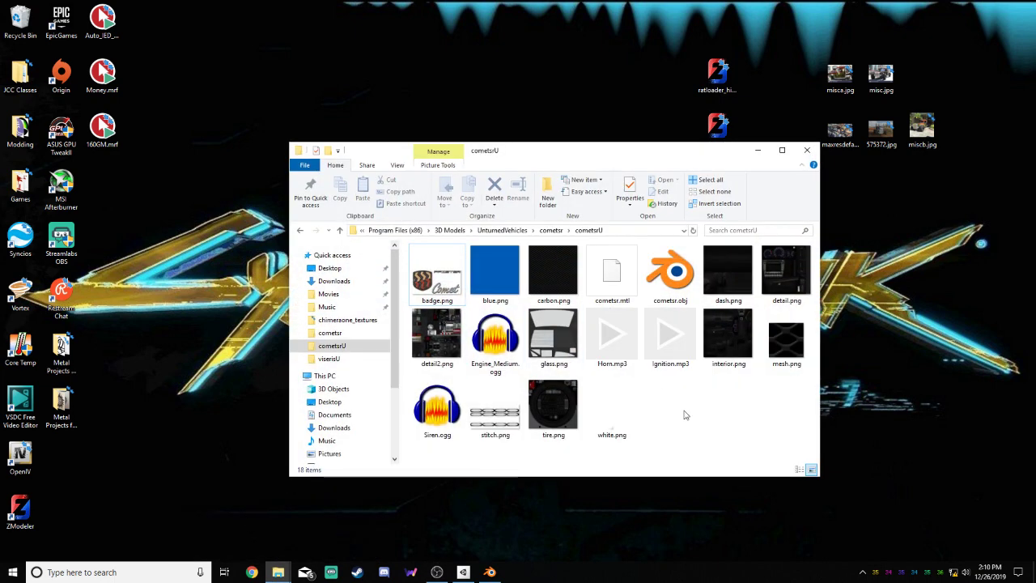
click(551, 230)
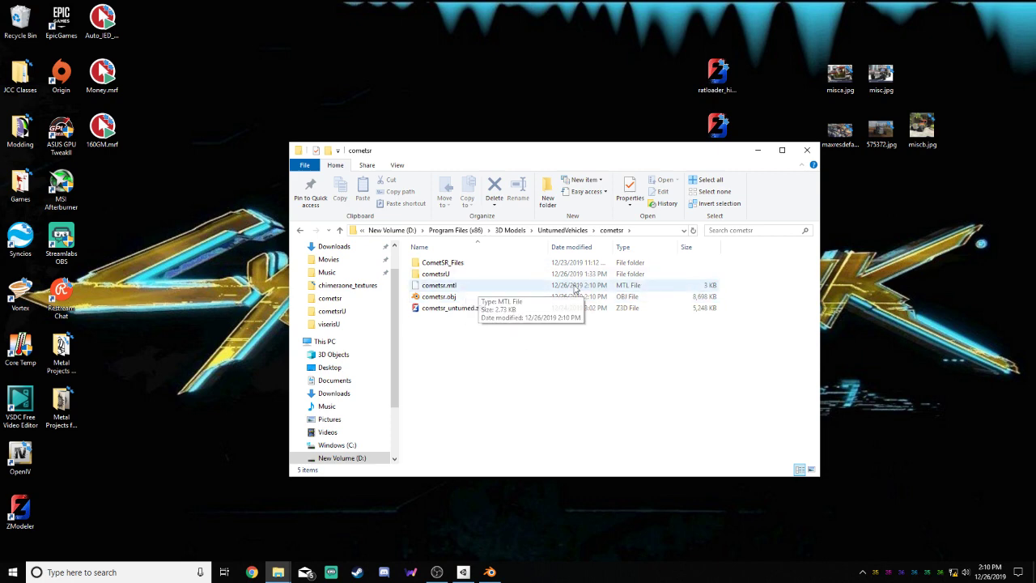
click(757, 150)
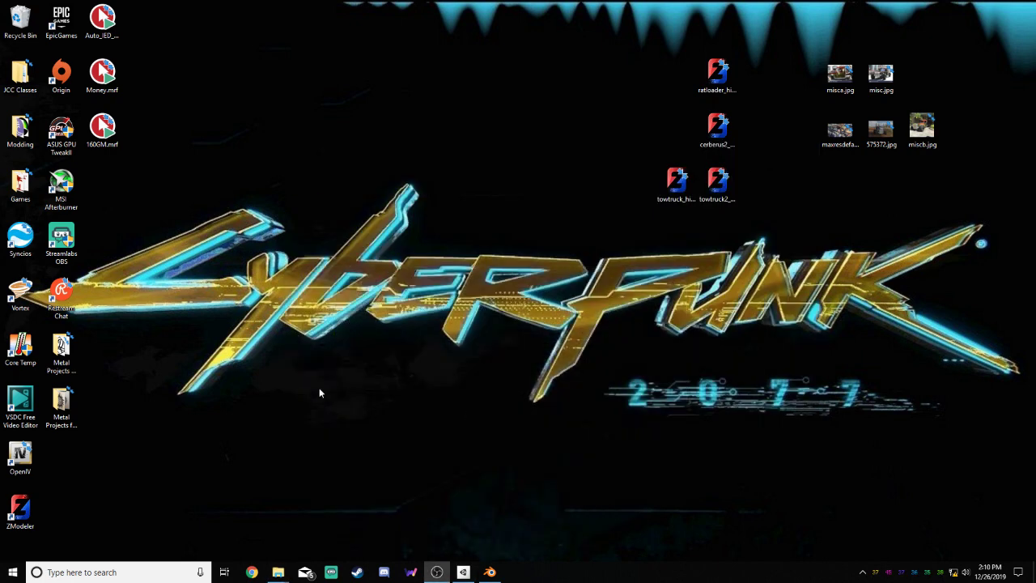
Bring up the Unturned game folder in File Explorer and reposition its window on the desktop
mouse_move(277, 571)
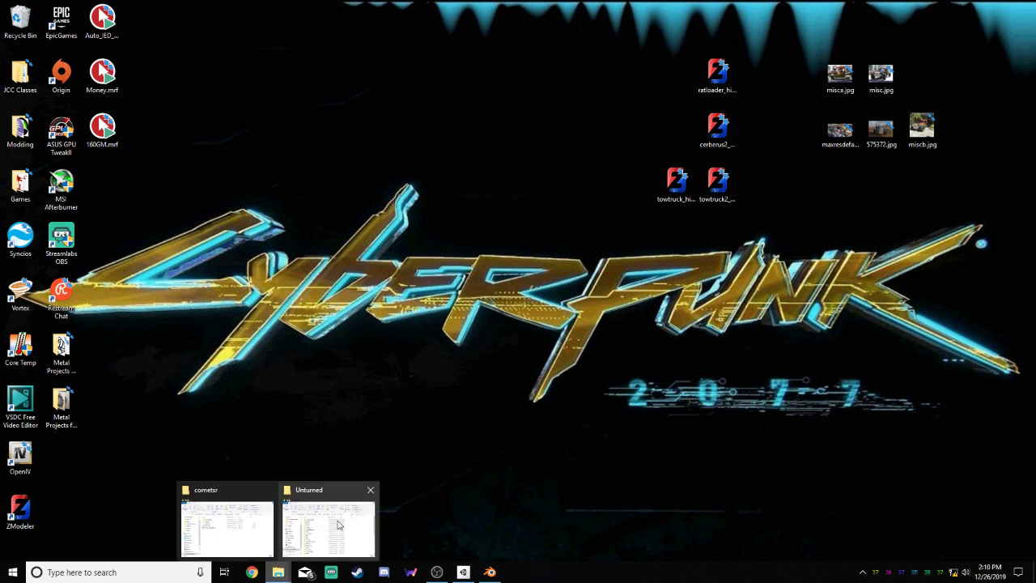
click(339, 524)
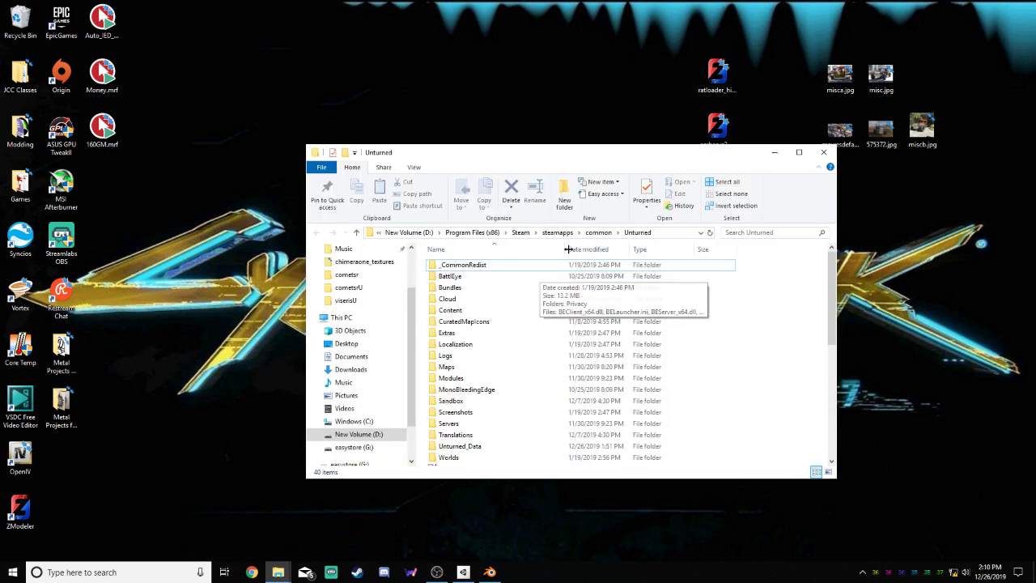
drag(546, 154, 492, 119)
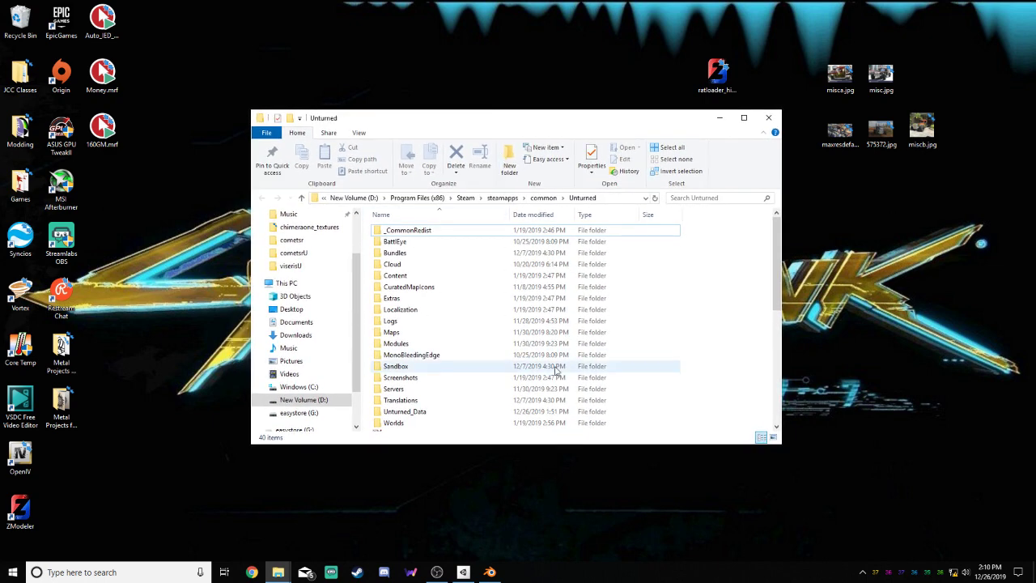
Switch to Unity and open the Imports folder inside the project's Assets
click(462, 572)
click(476, 272)
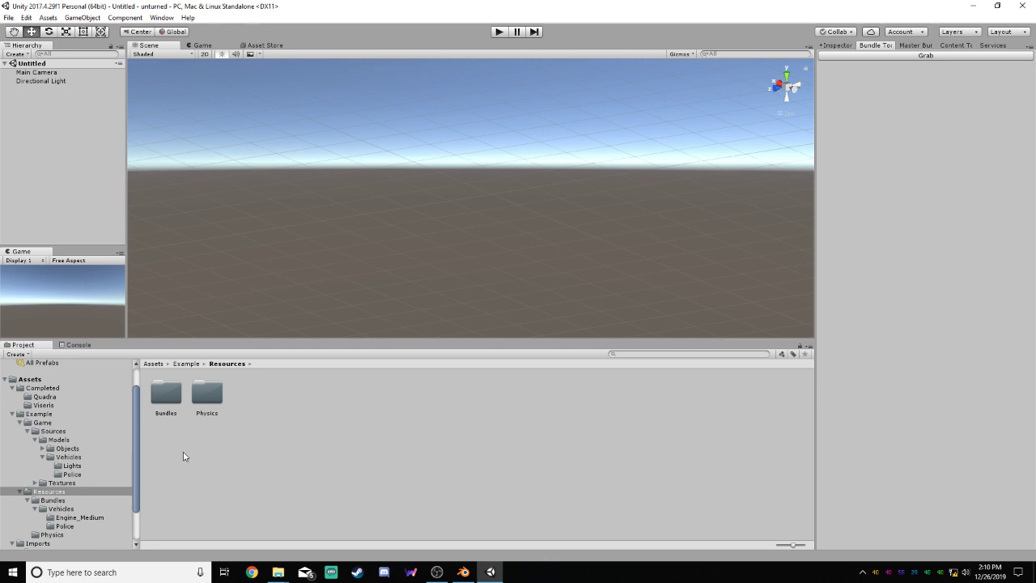
click(13, 380)
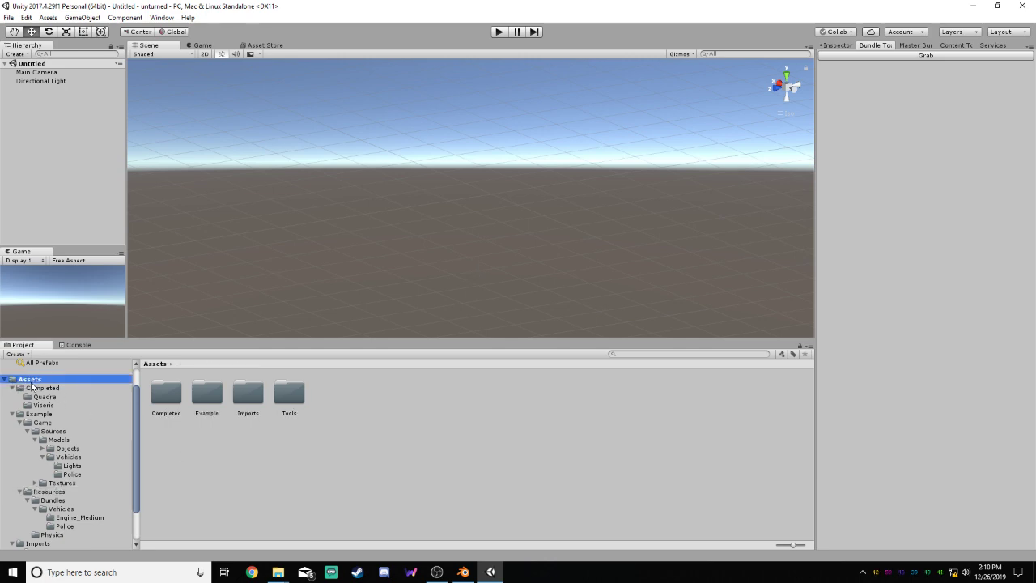
click(247, 398)
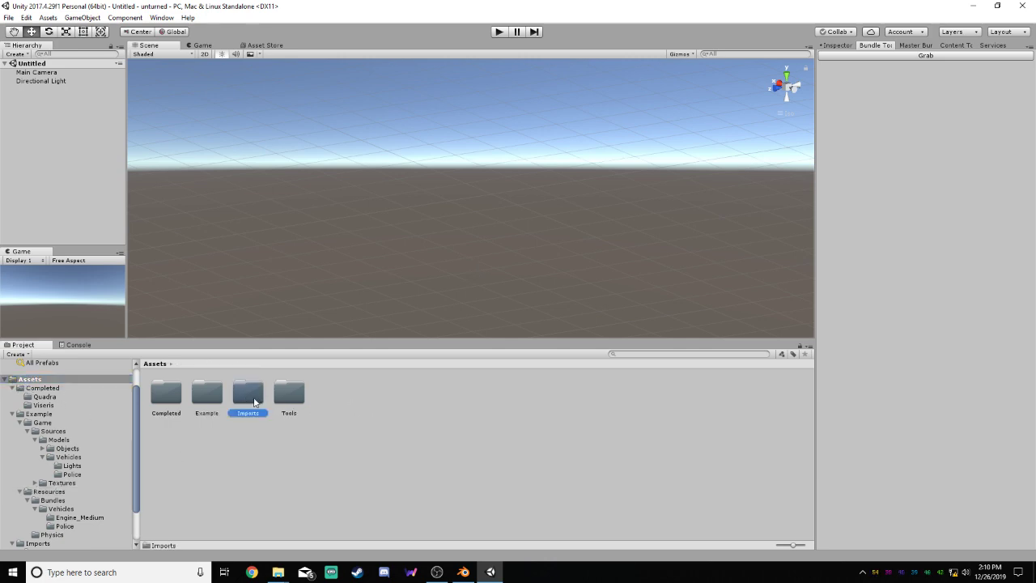
double_click(254, 402)
double_click(168, 394)
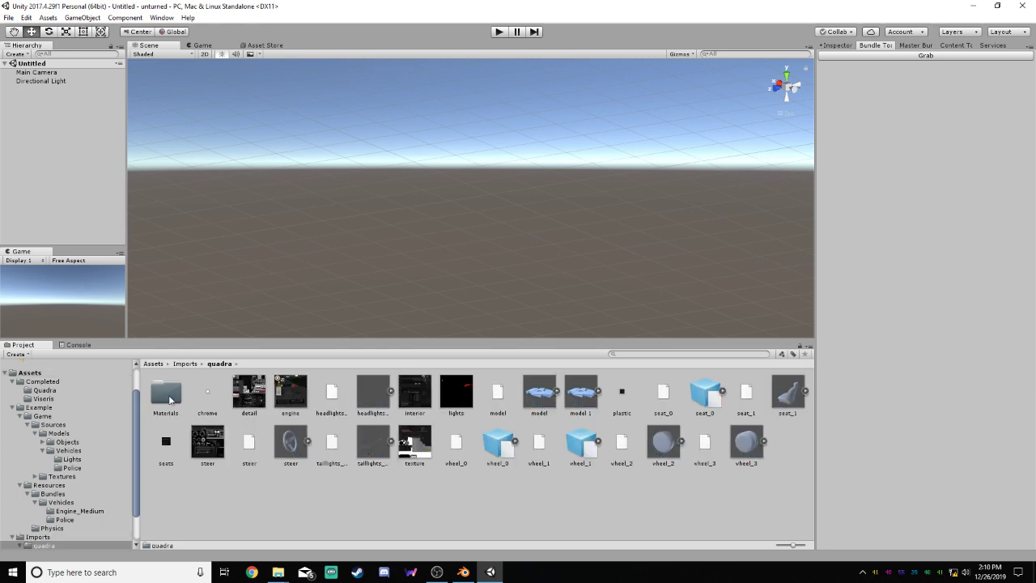
click(186, 364)
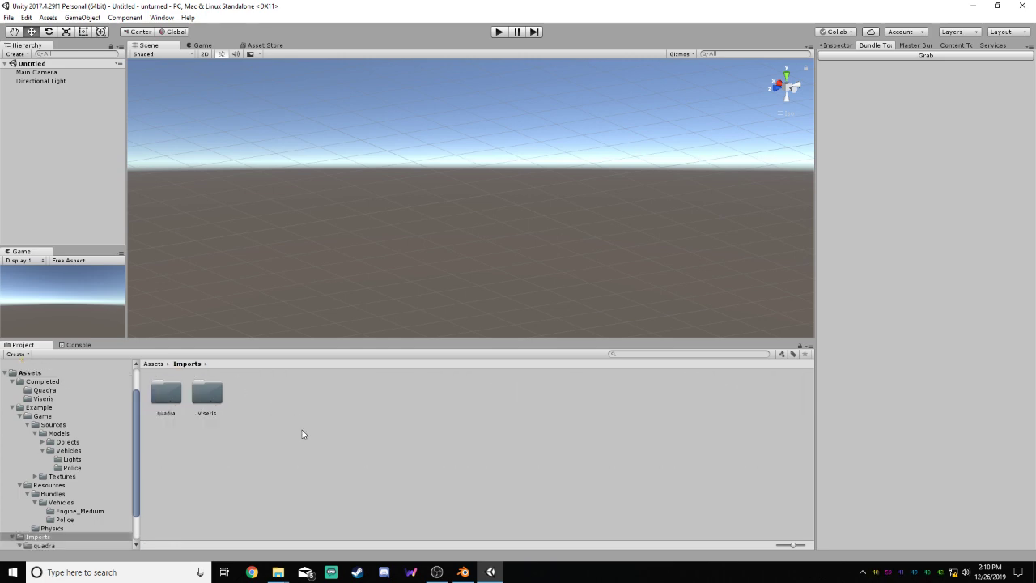
Create a folder named cometsr inside the Imports folder
right_click(303, 434)
mouse_move(380, 222)
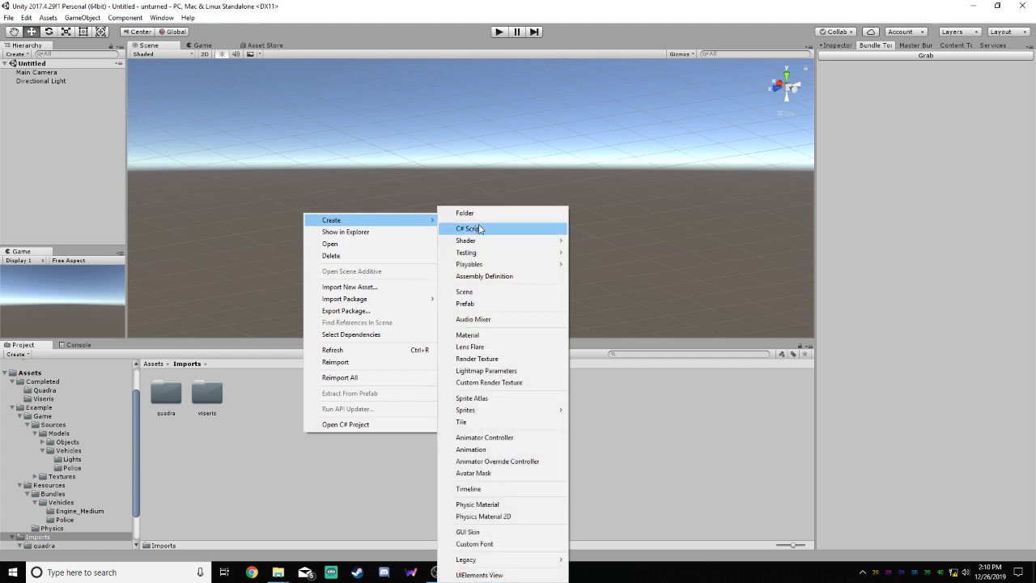
click(469, 213)
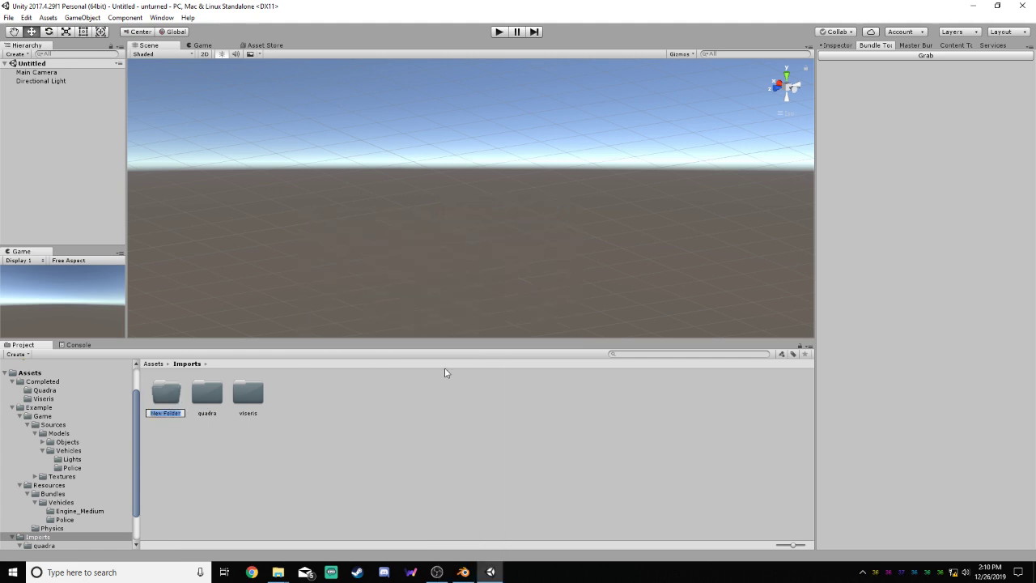
text(cometsr)
key(Return)
Examine the texture, MTL and OBJ files in the quadra import folder, and return to Imports
double_click(216, 400)
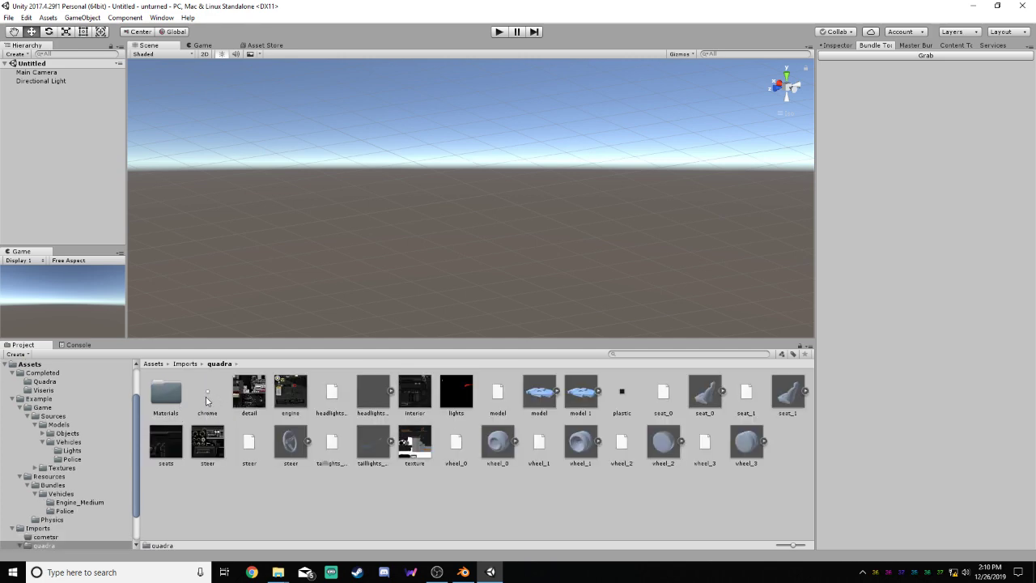
click(215, 401)
key(Right)
key(Right)
key(Left)
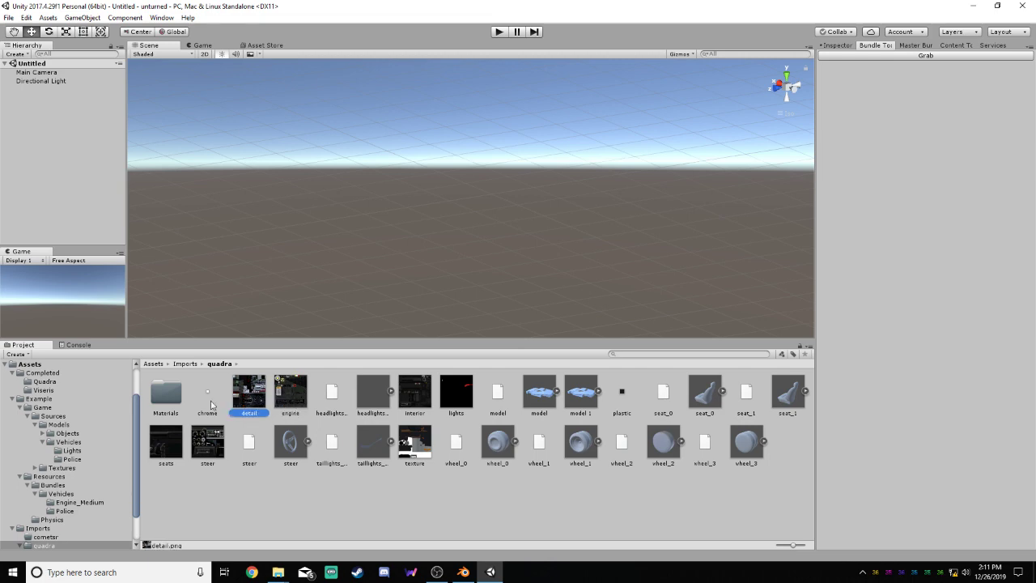
click(322, 400)
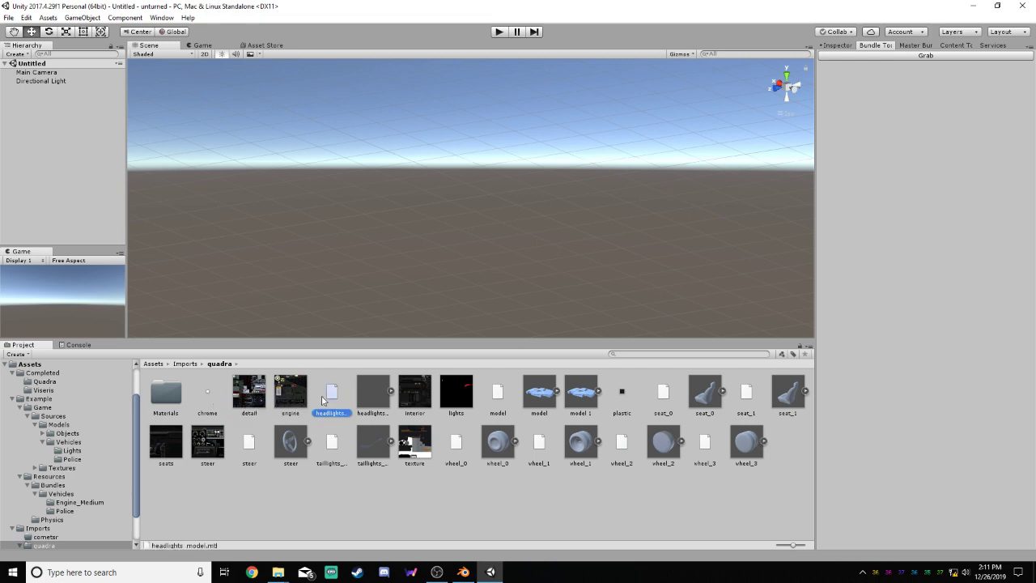
key(Right)
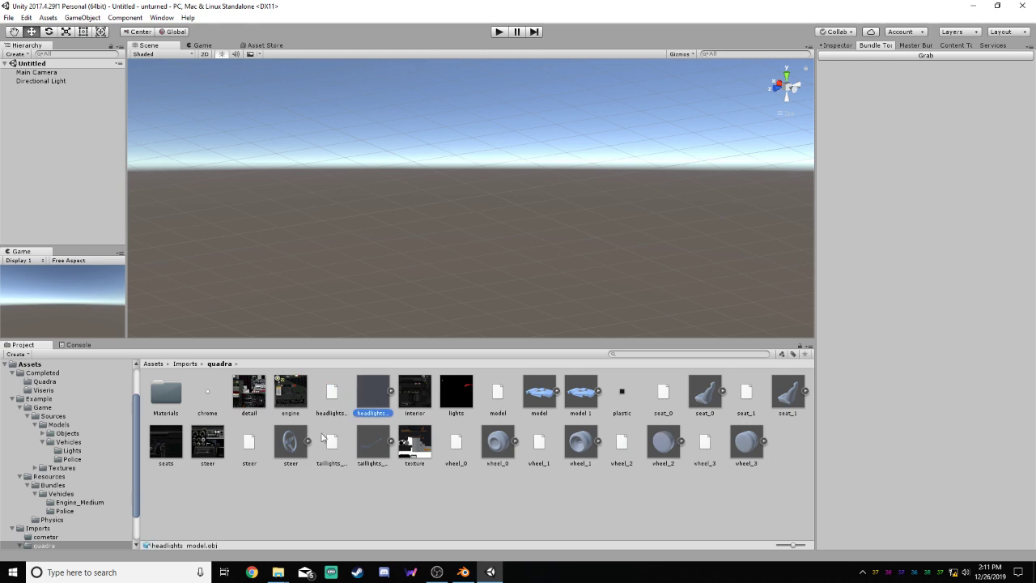
click(185, 363)
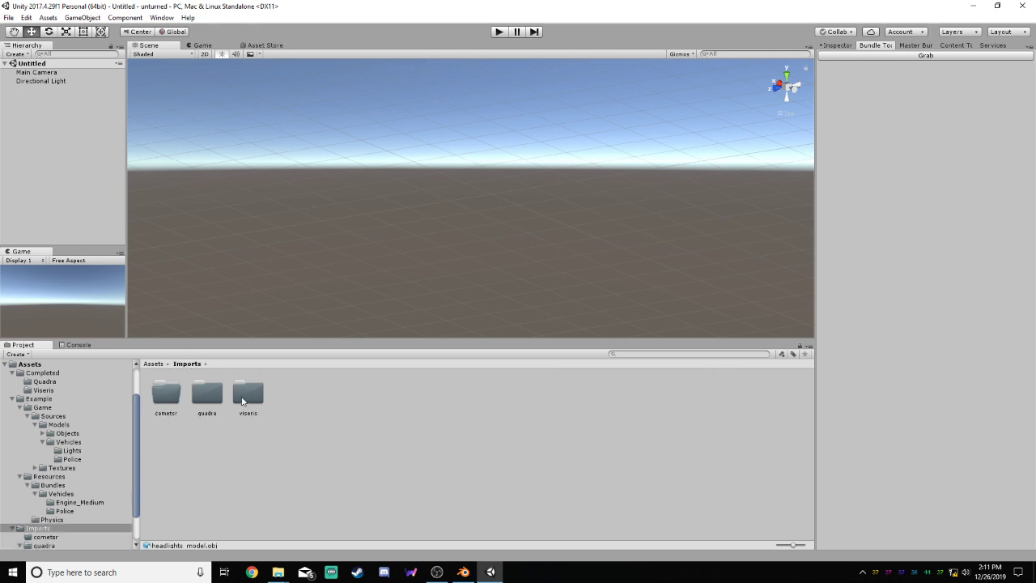
Examine the viseris folder's OBJ, MTL and texture files and its Materials subfolder, and return to Imports
click(248, 394)
double_click(249, 394)
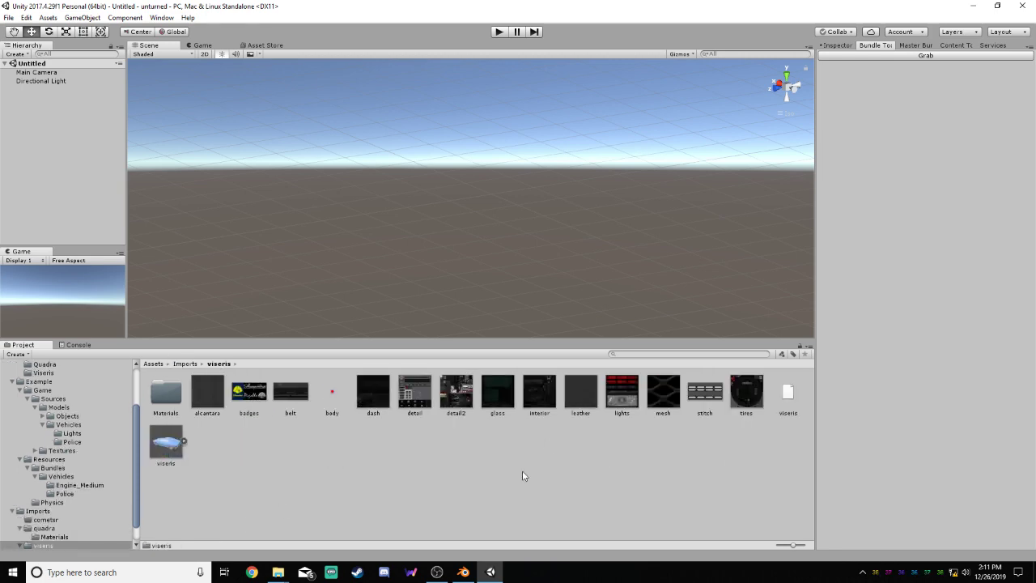
click(173, 445)
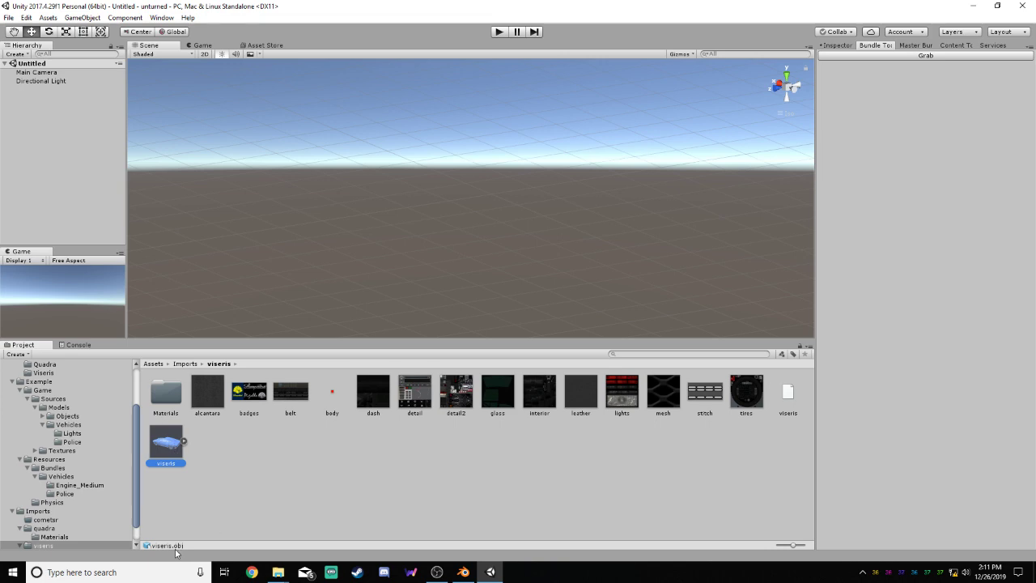
click(792, 401)
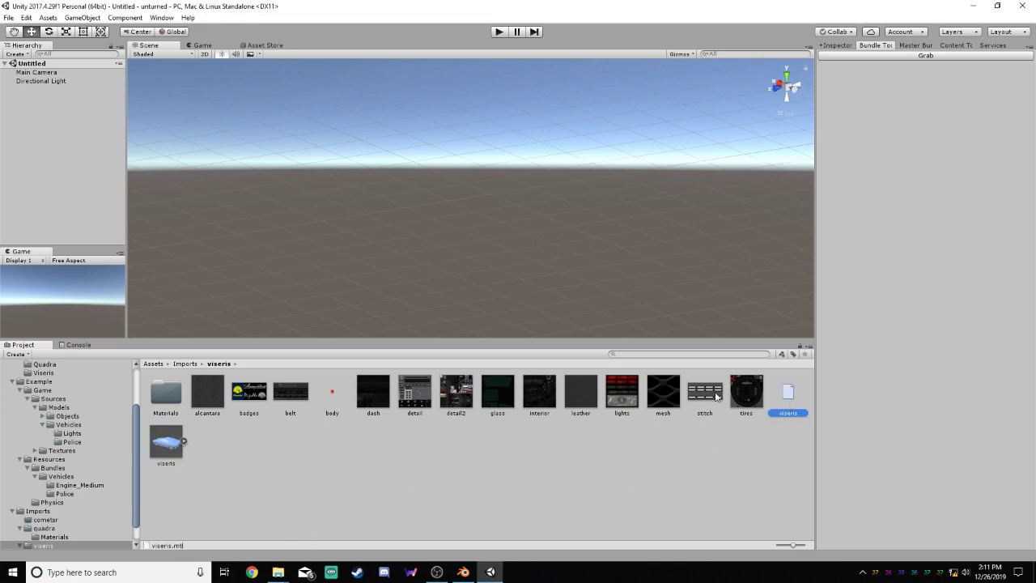
click(749, 392)
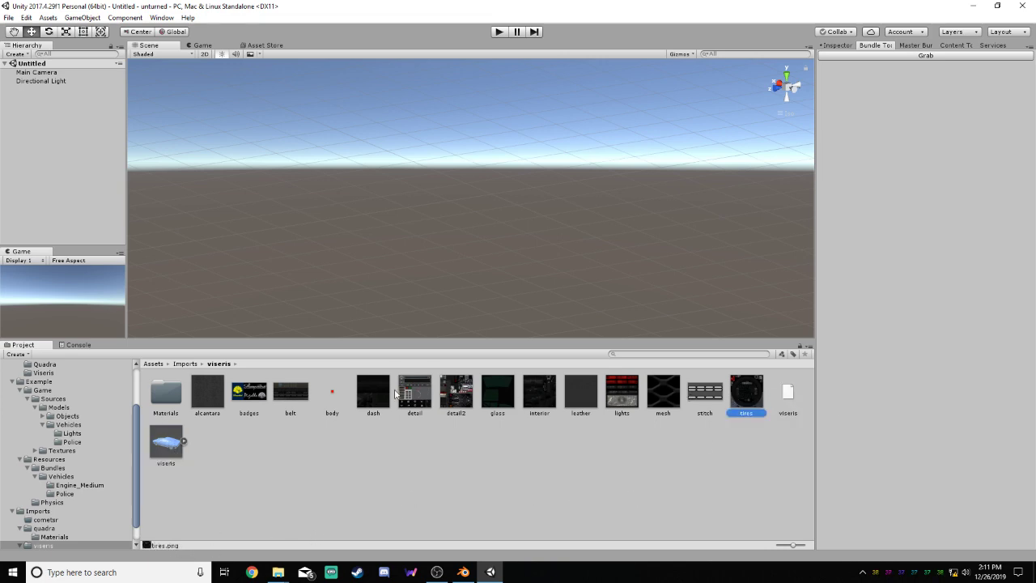
click(207, 394)
double_click(165, 394)
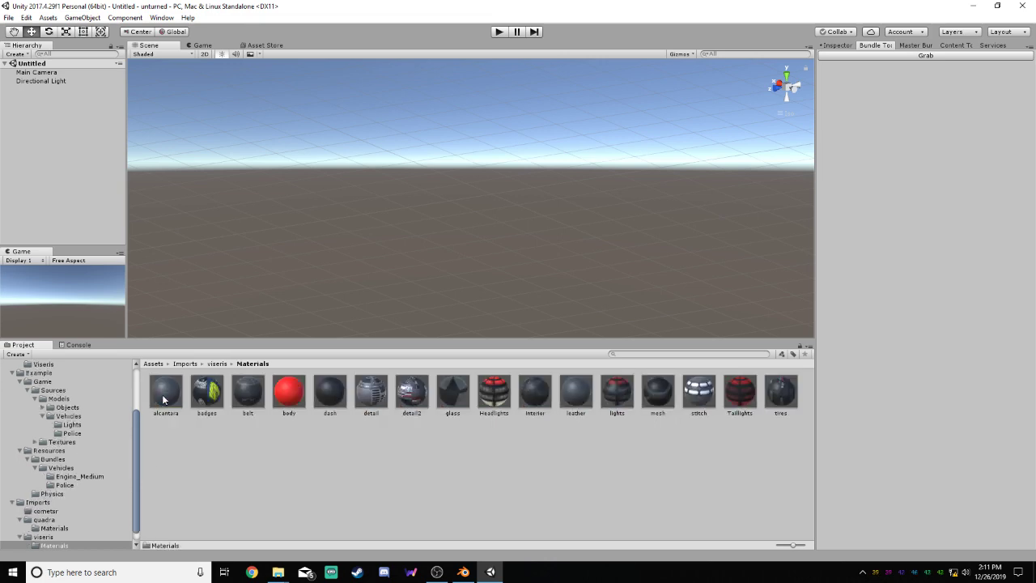
click(162, 394)
click(216, 364)
click(187, 364)
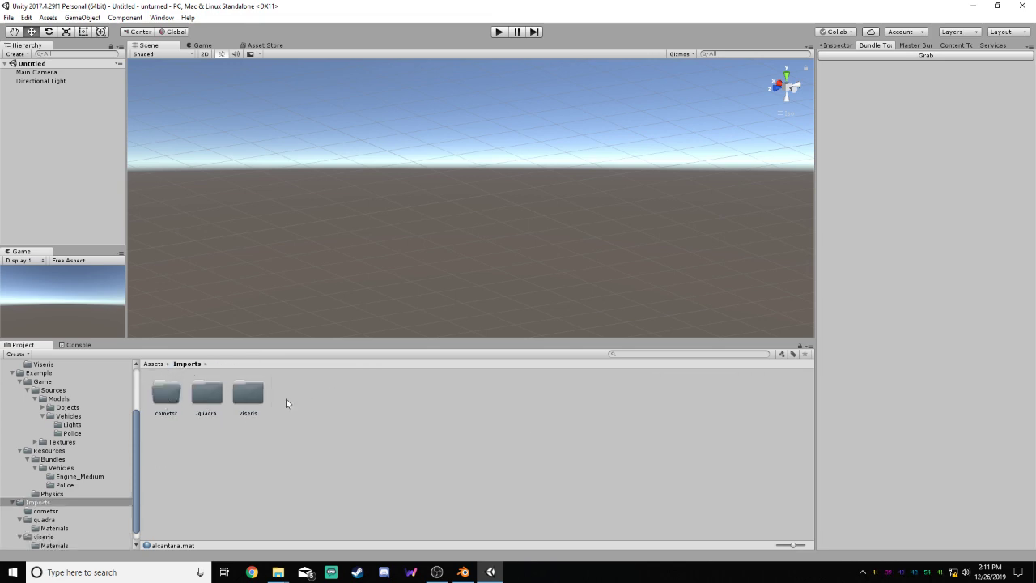
Open the cometsr import folder in Unity and bring up the cometsrU source folder in File Explorer
double_click(178, 398)
click(278, 572)
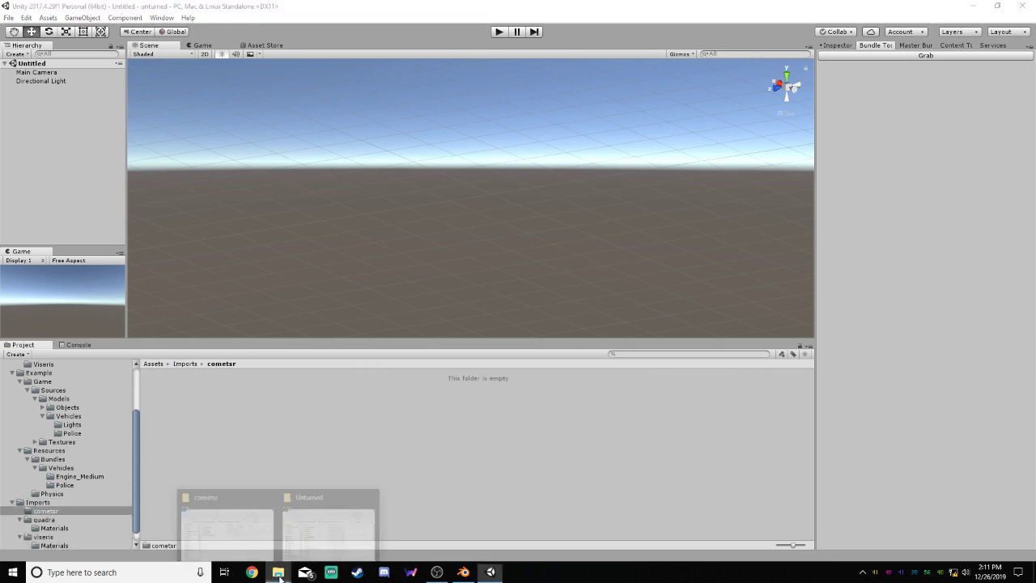
click(226, 522)
double_click(442, 280)
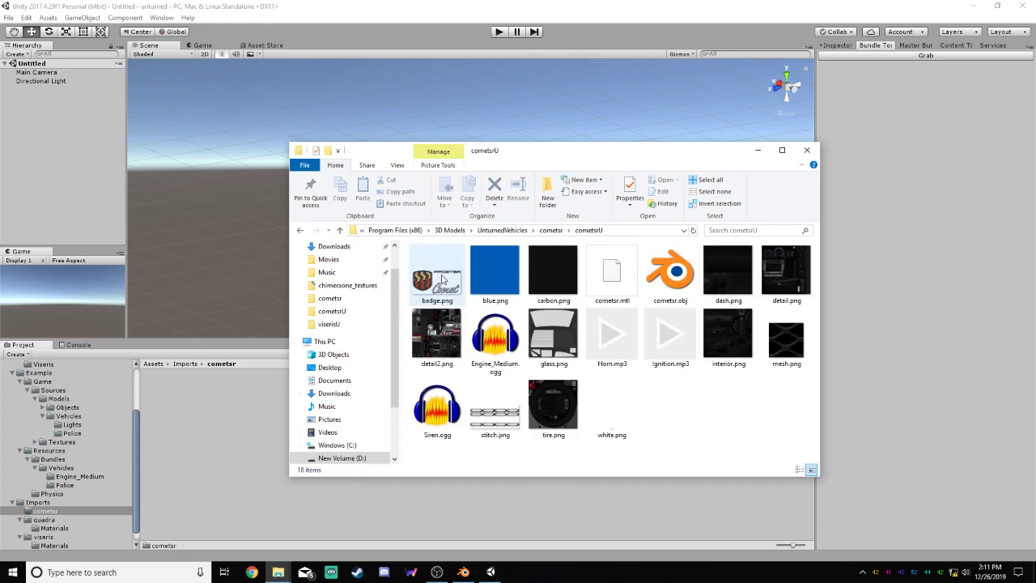
Select all files in cometsrU except Horn.mp3, Ignition.mp3, Engine_Medium.ogg and Siren.ogg
drag(422, 288, 414, 280)
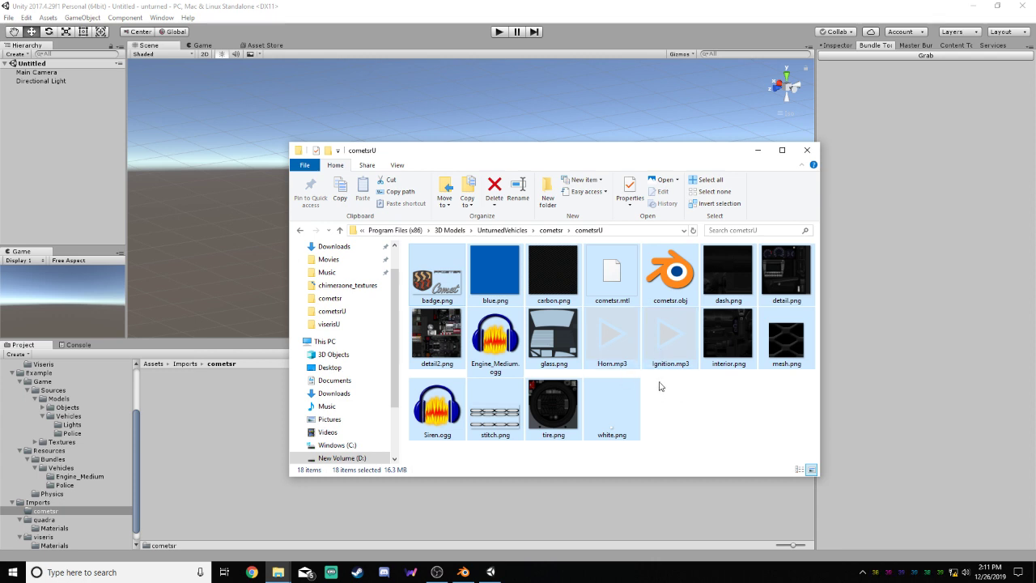
ctrl+click(669, 339)
ctrl+click(612, 340)
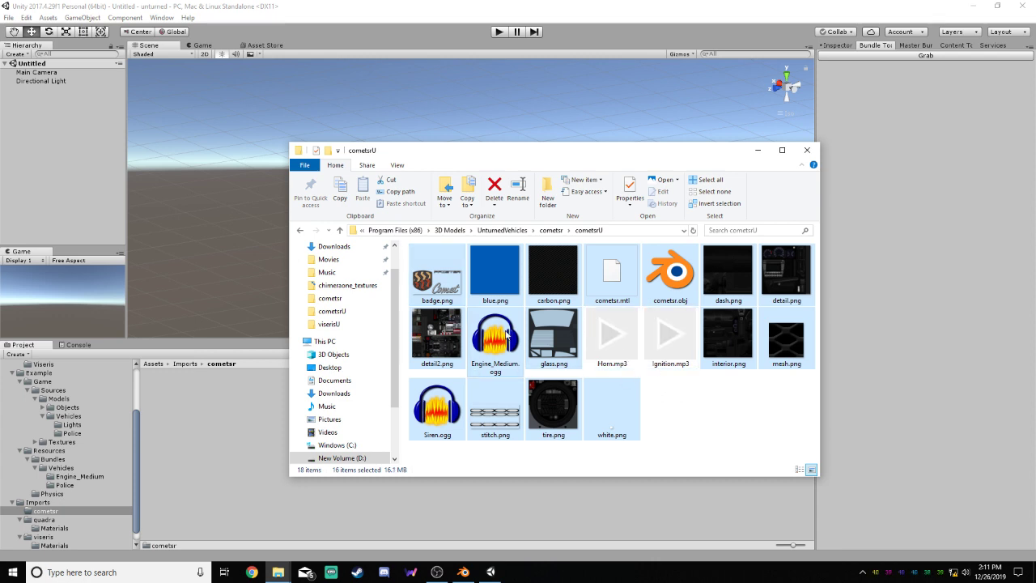
ctrl+click(495, 339)
ctrl+click(453, 405)
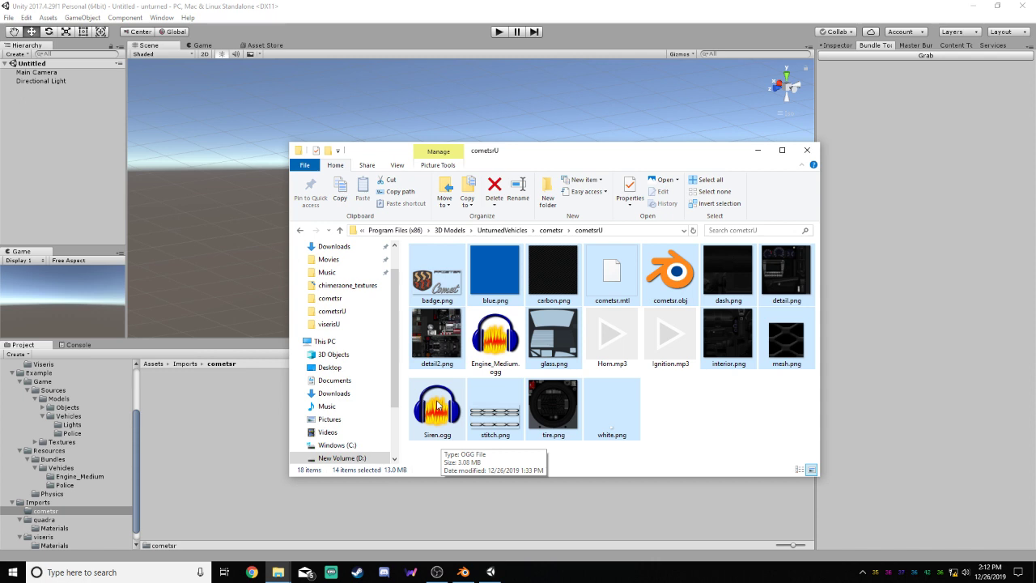
Open Siren.ogg from the cometsrU folder in Audacity
click(437, 404)
right_click(428, 413)
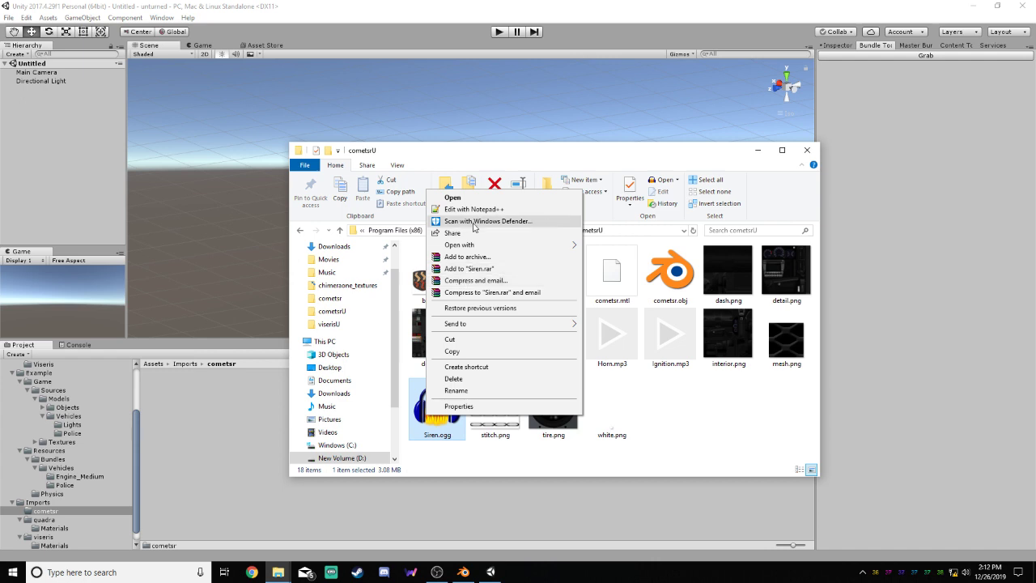
mouse_move(525, 244)
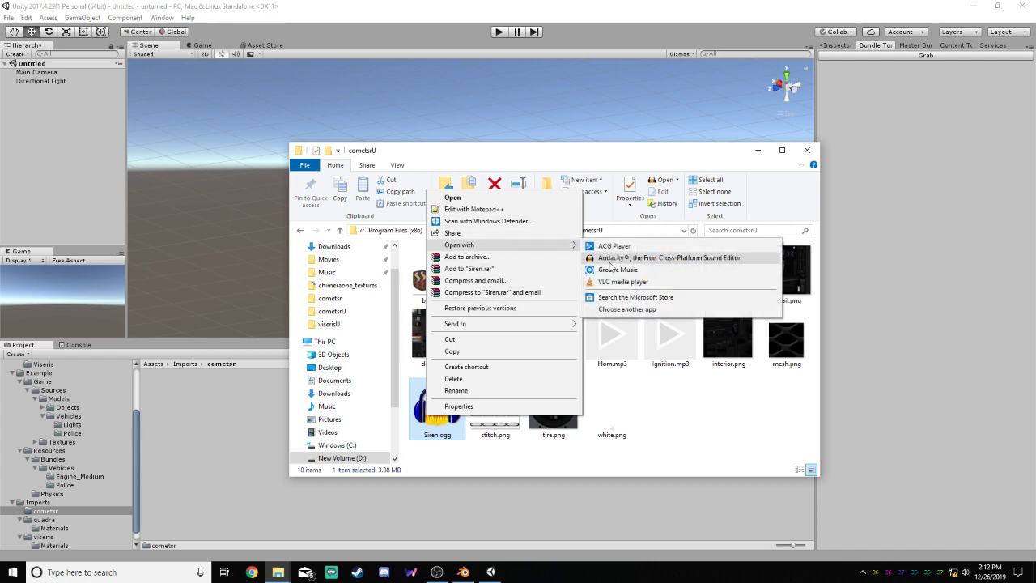
click(662, 448)
click(440, 411)
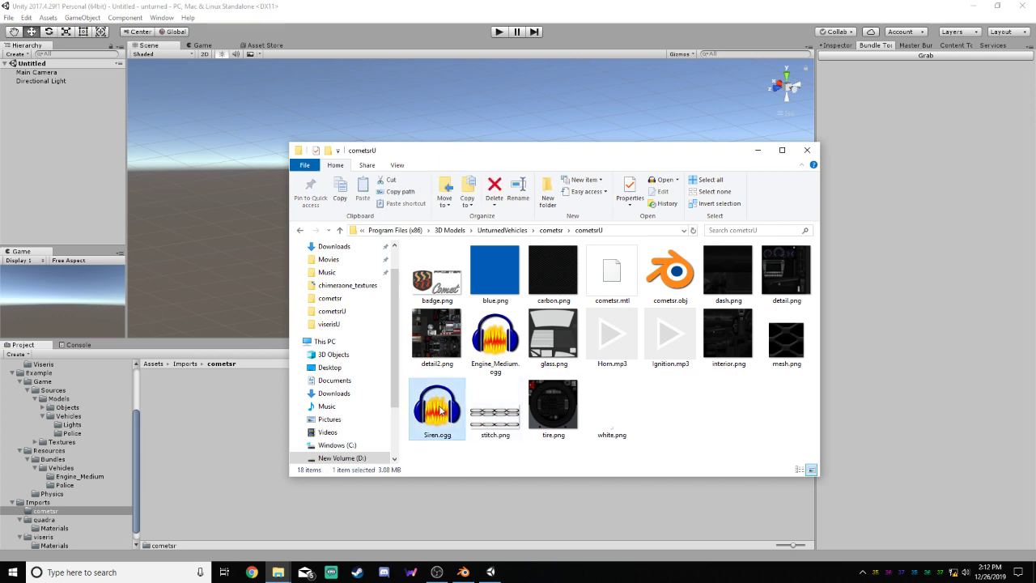
right_click(440, 411)
mouse_move(591, 240)
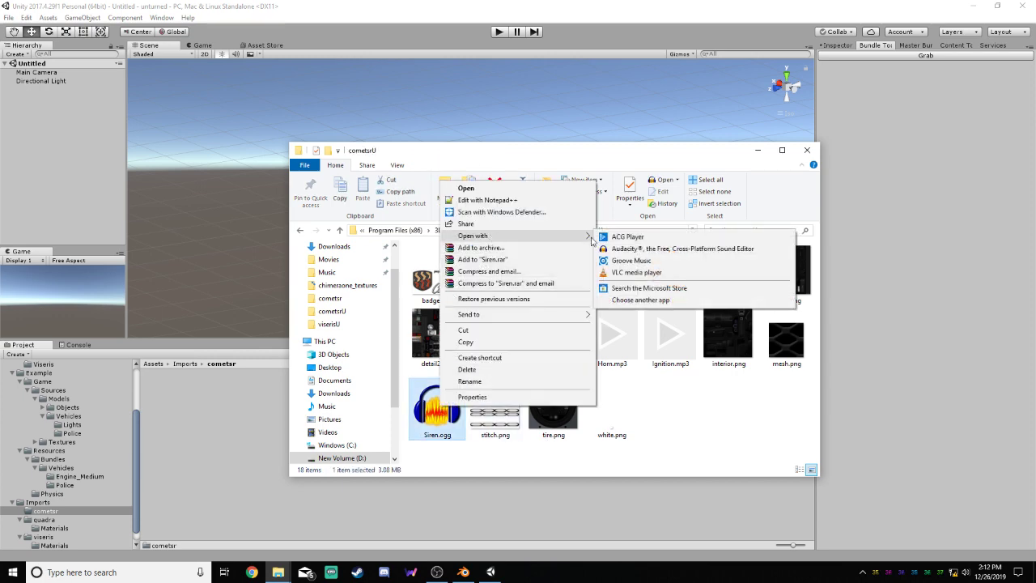
click(647, 248)
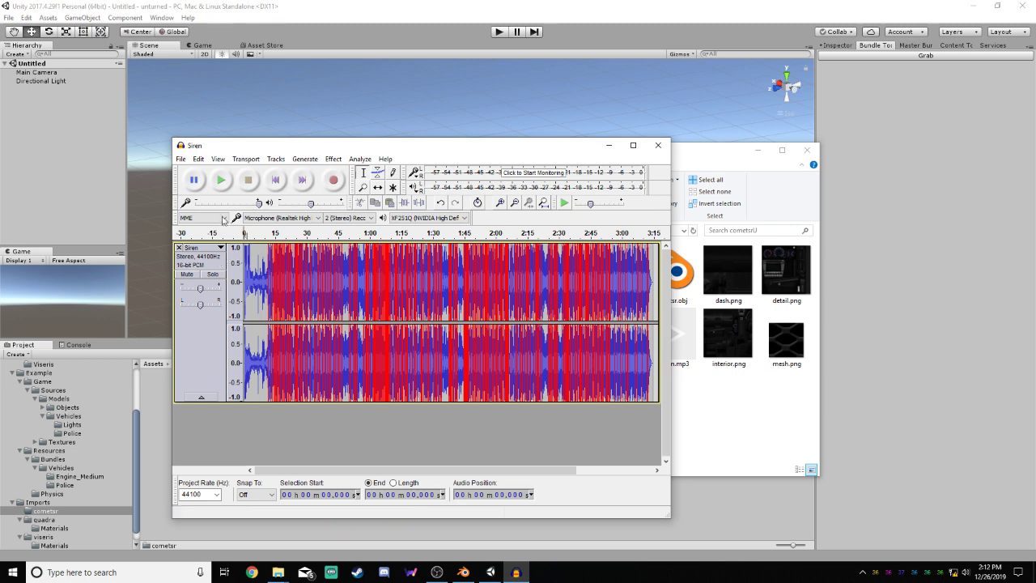
Check the audio export formats for the Siren track, choose Ogg Vorbis Files, and cancel the export
click(180, 159)
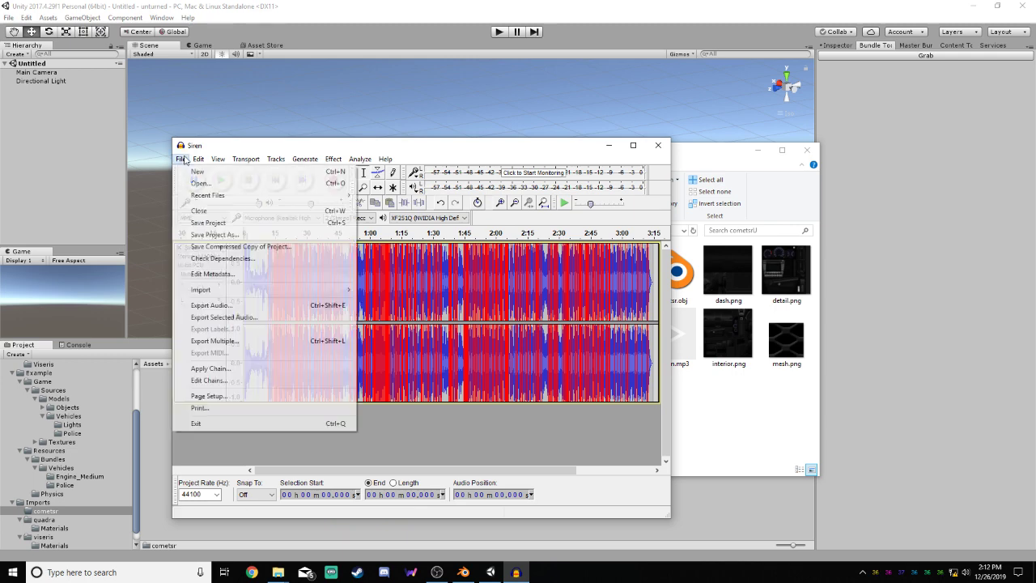
click(244, 306)
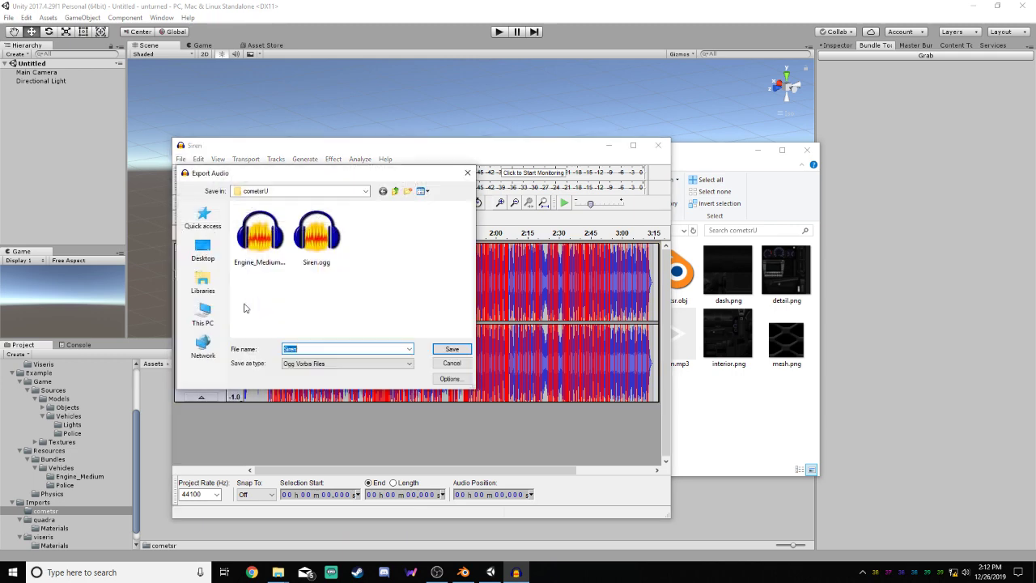
click(324, 366)
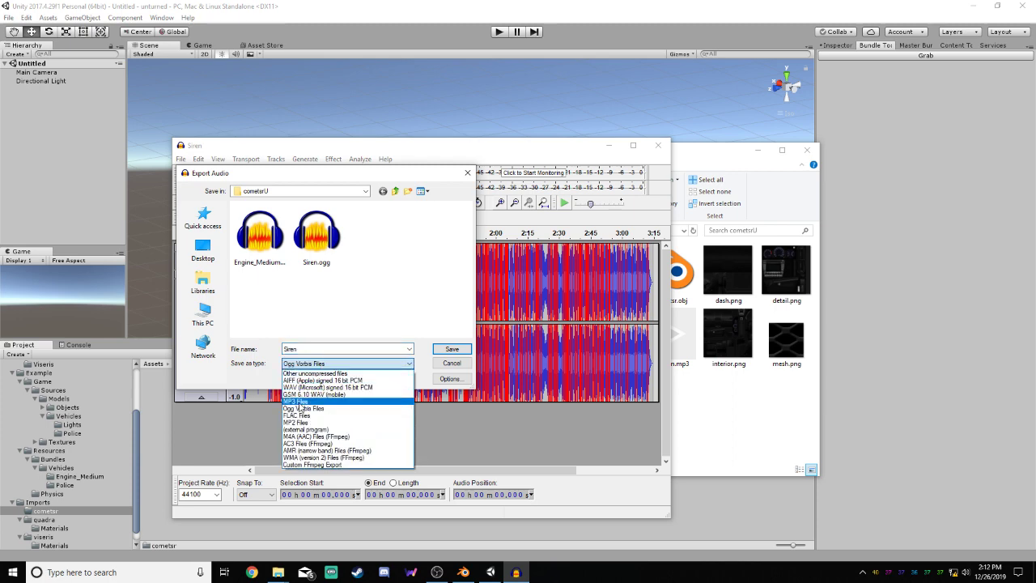
click(306, 410)
click(453, 363)
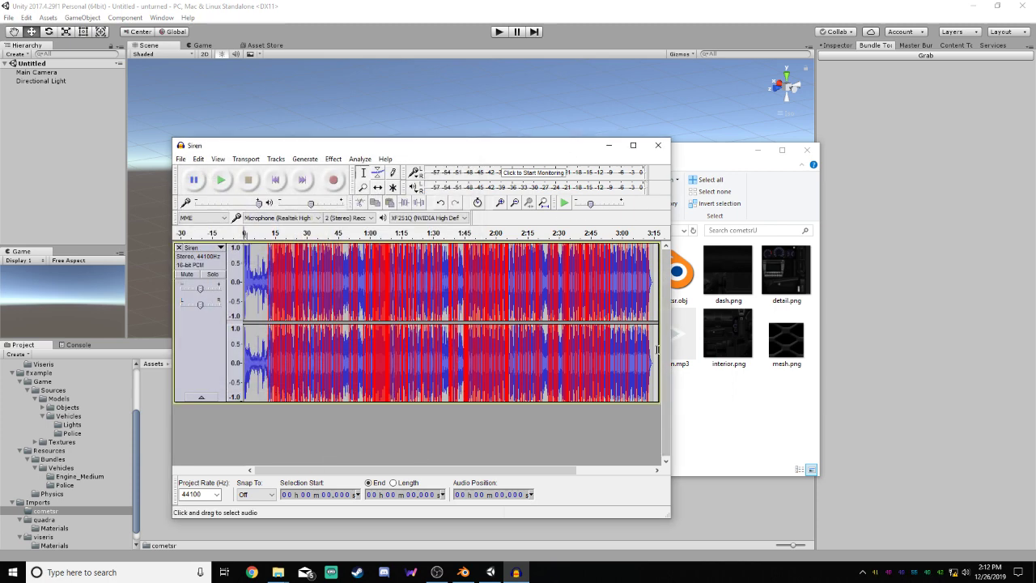
Review the export file types for the Siren track once more, cancel the export, and close Audacity without saving
click(679, 353)
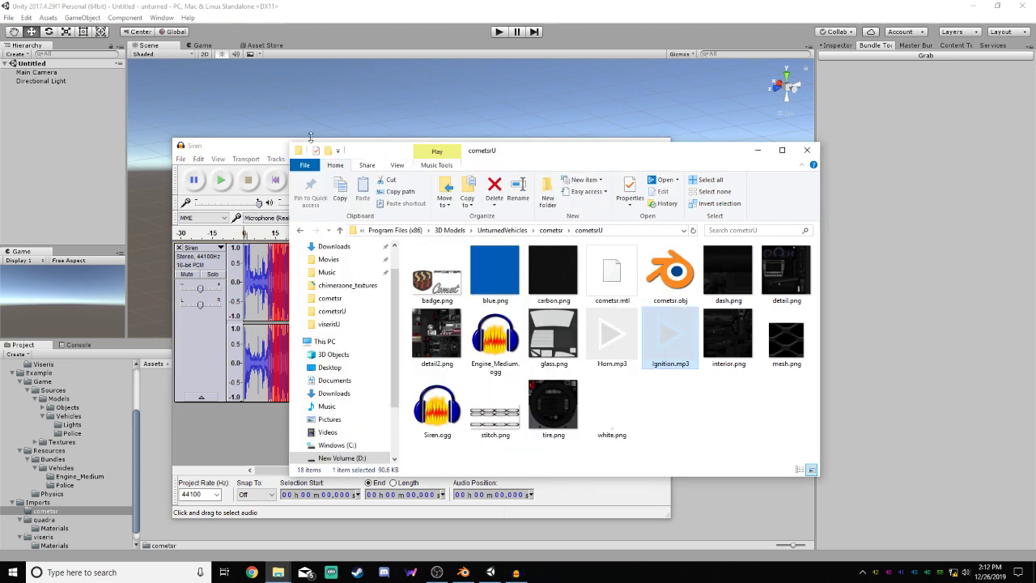
click(275, 151)
click(181, 158)
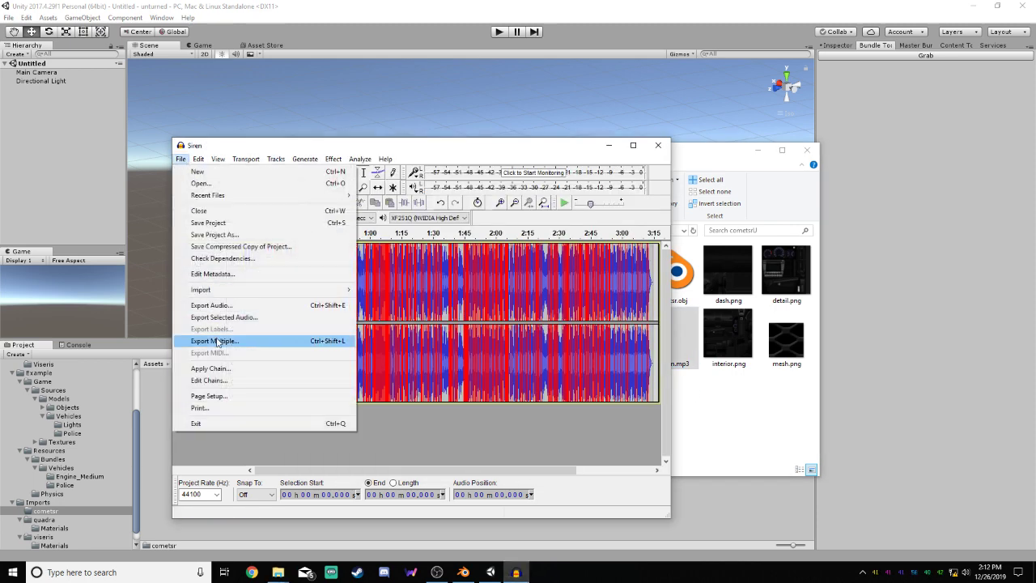
click(230, 306)
click(312, 363)
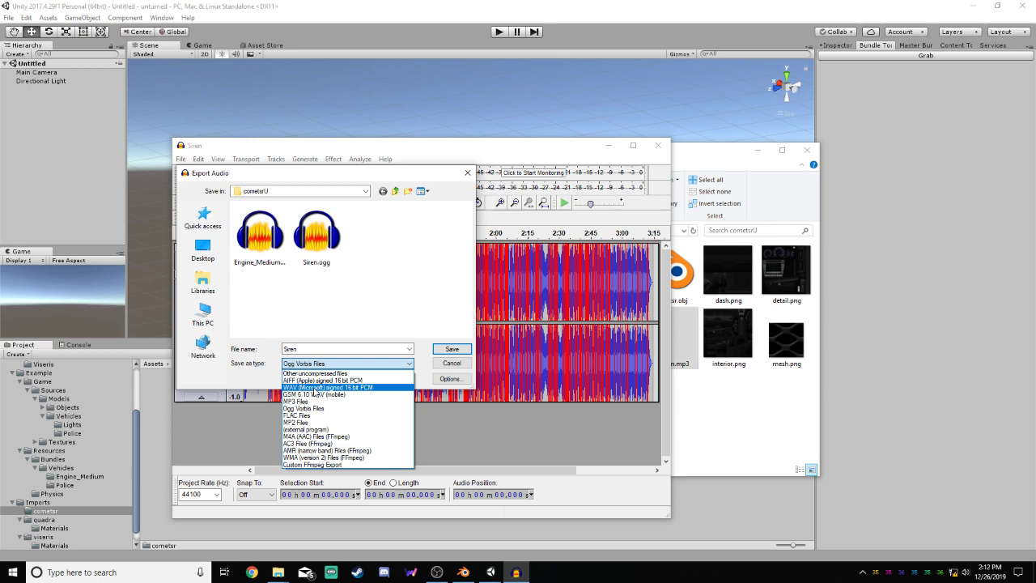
click(453, 364)
click(451, 362)
click(657, 144)
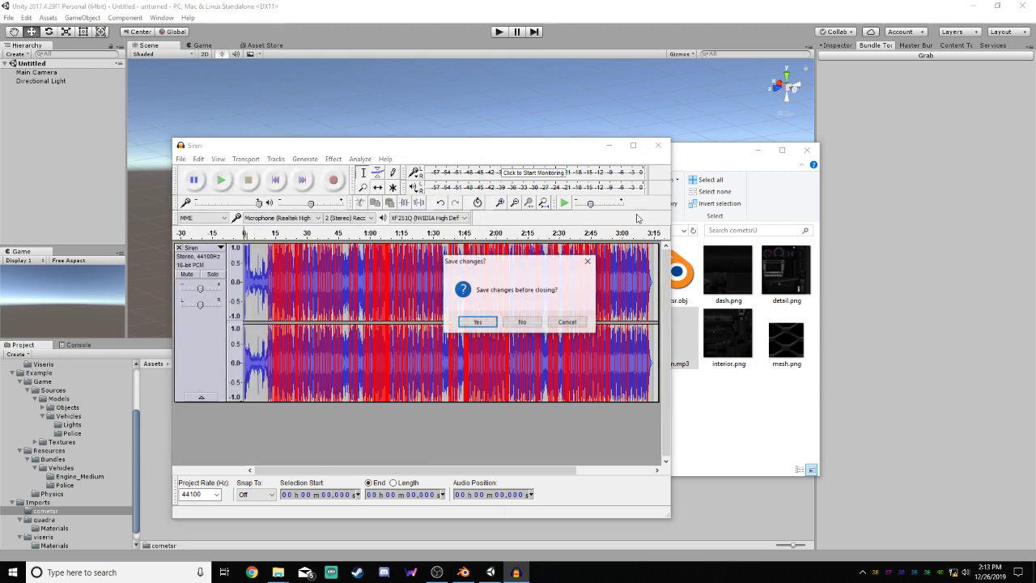
click(534, 321)
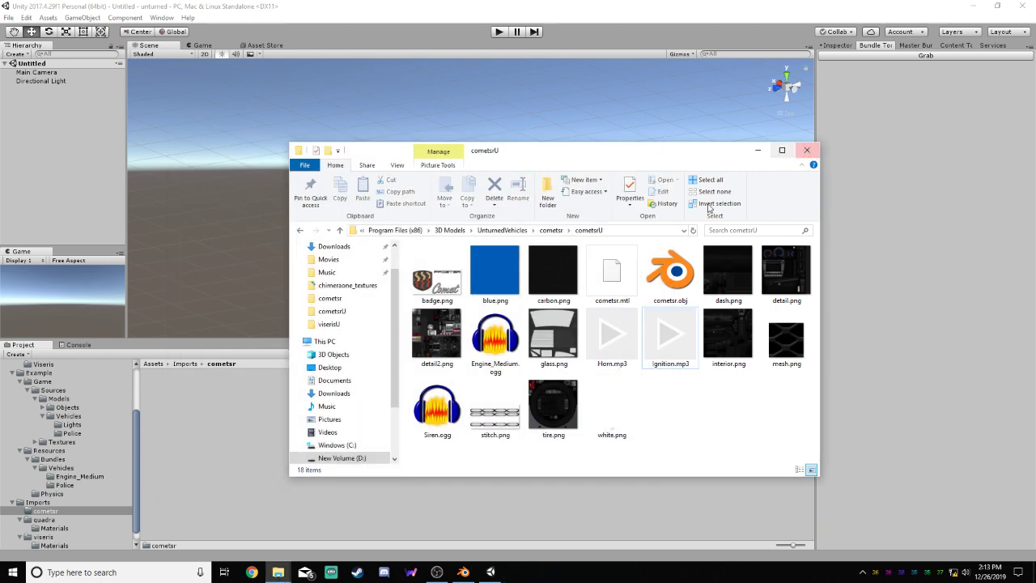
Import all cometsrU files except Engine_Medium.ogg, Horn.mp3 and Siren.ogg into Unity's cometsr folder, and select the imported cometsr model
drag(793, 441, 424, 277)
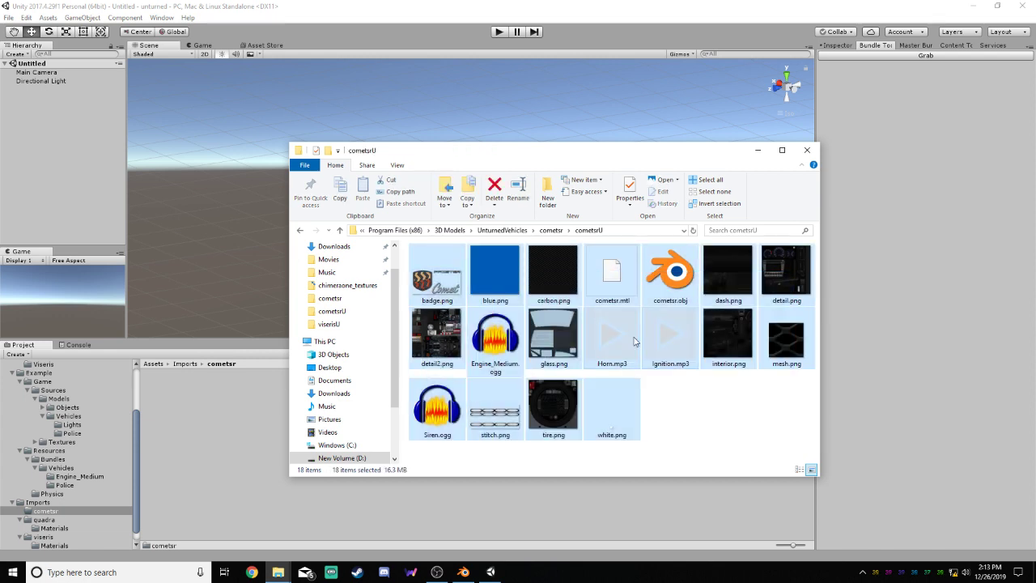
ctrl+click(443, 398)
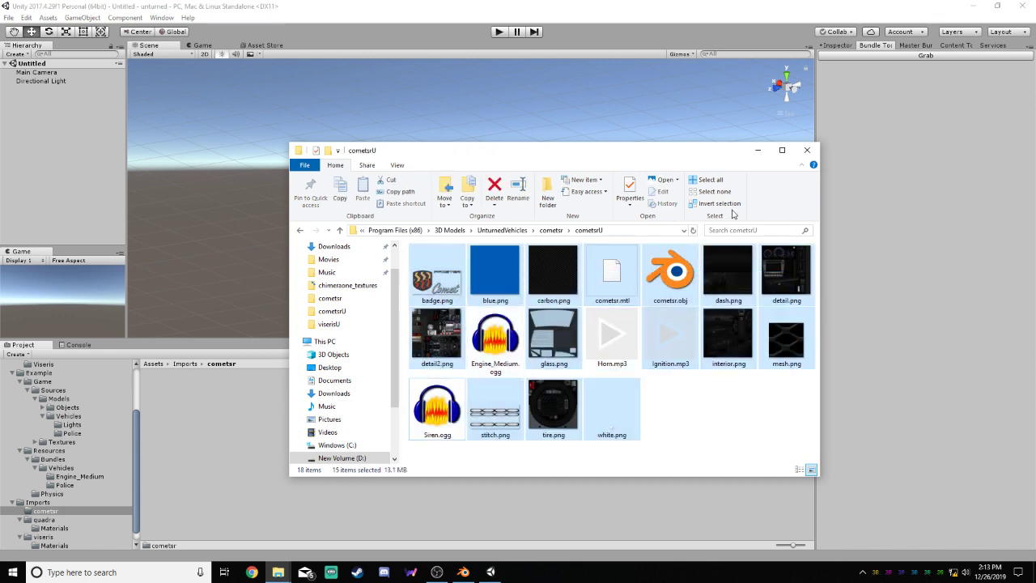
drag(615, 402, 251, 421)
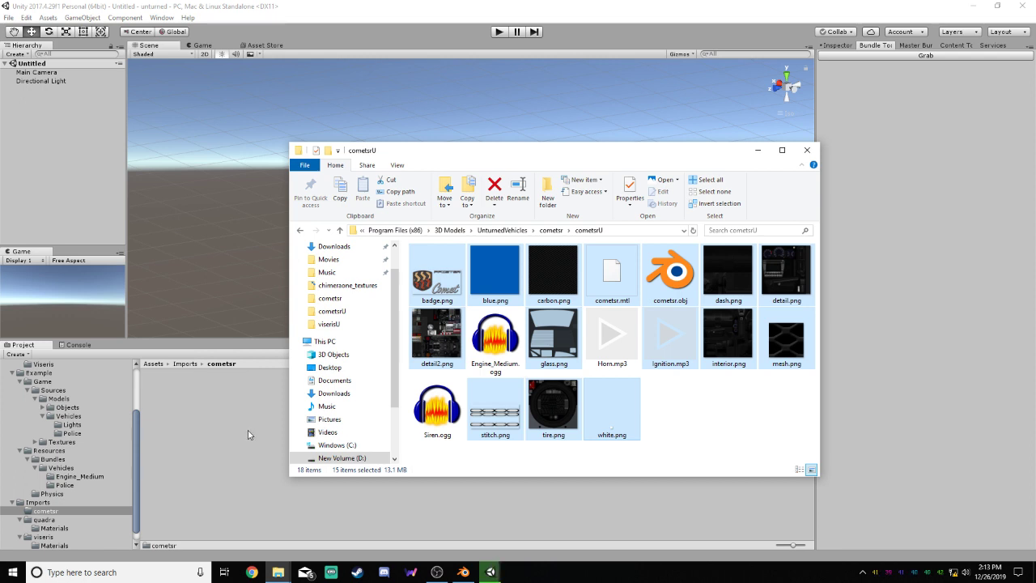
click(263, 475)
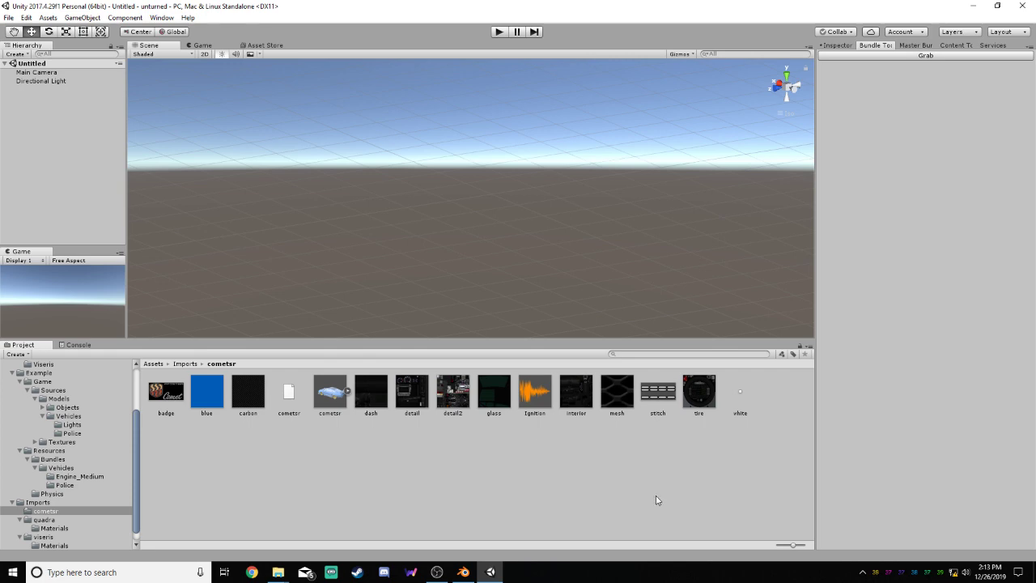
click(331, 395)
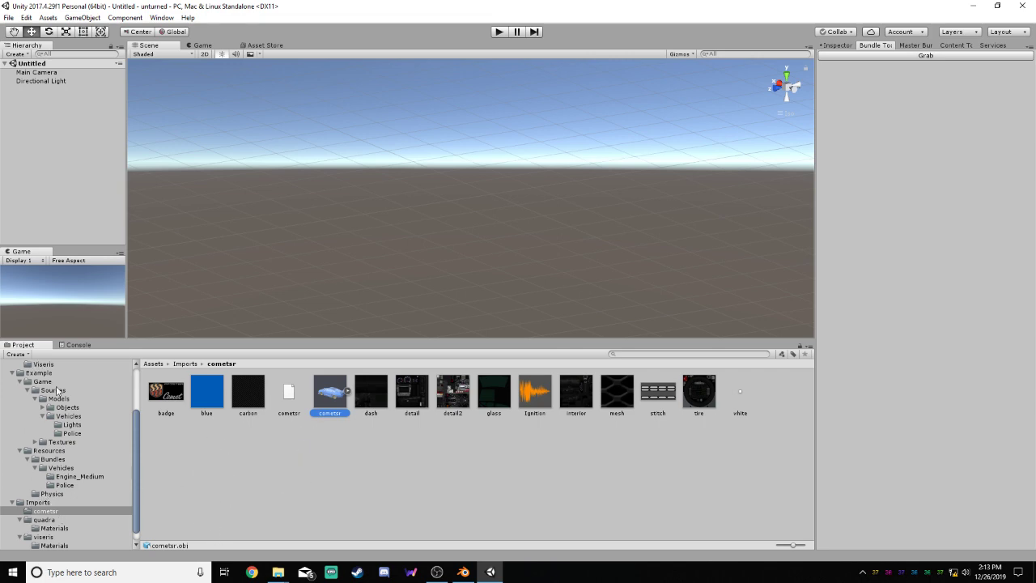
Open the Tools folder under Assets and look at the BundleTool and ContentTool scripts
scroll(54, 388, up, 3)
click(25, 405)
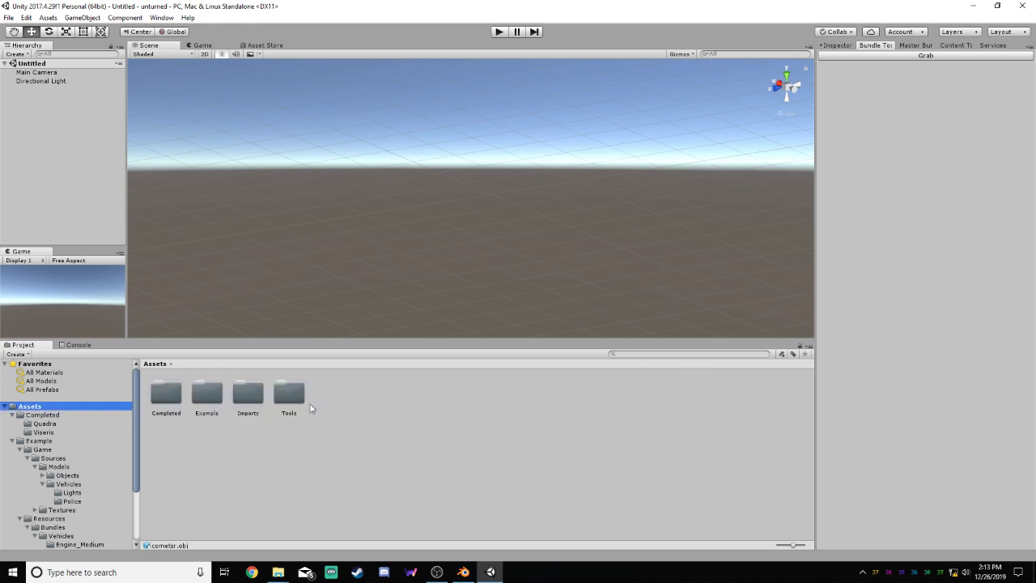
double_click(289, 398)
click(168, 402)
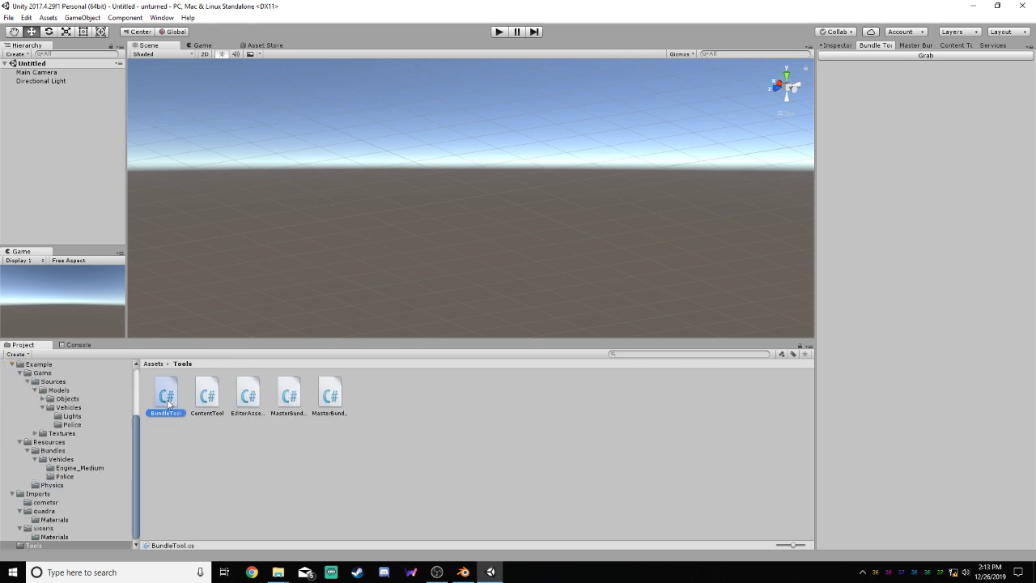
click(208, 404)
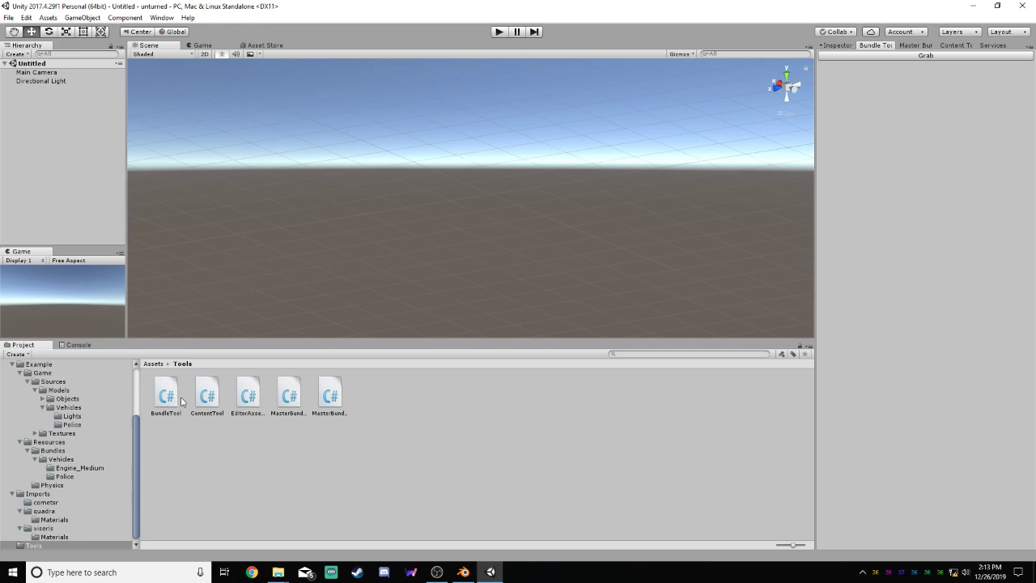
Switch to the Unturned game folder in File Explorer and open its Bundles\Sources folder
mouse_move(278, 572)
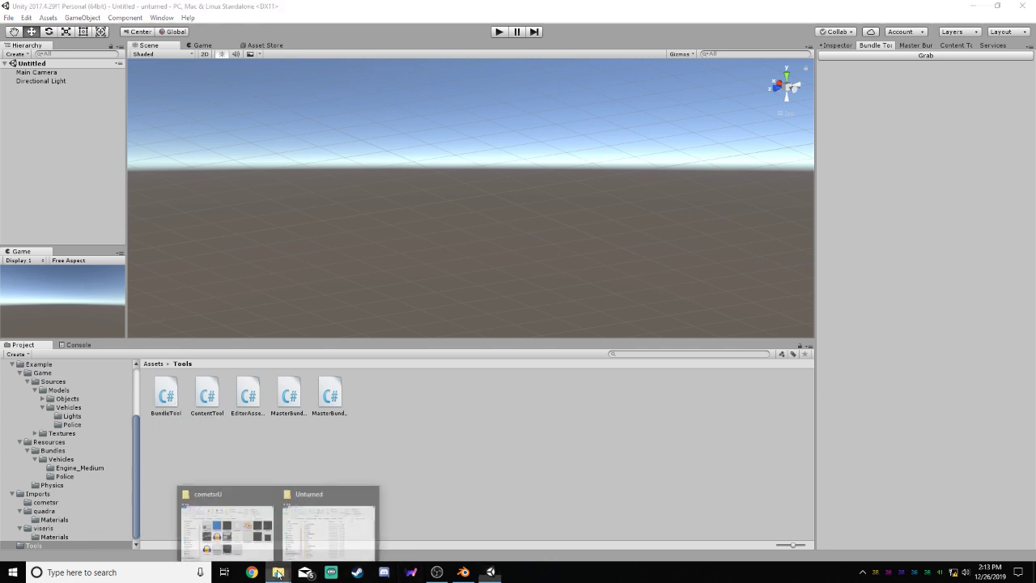
click(350, 498)
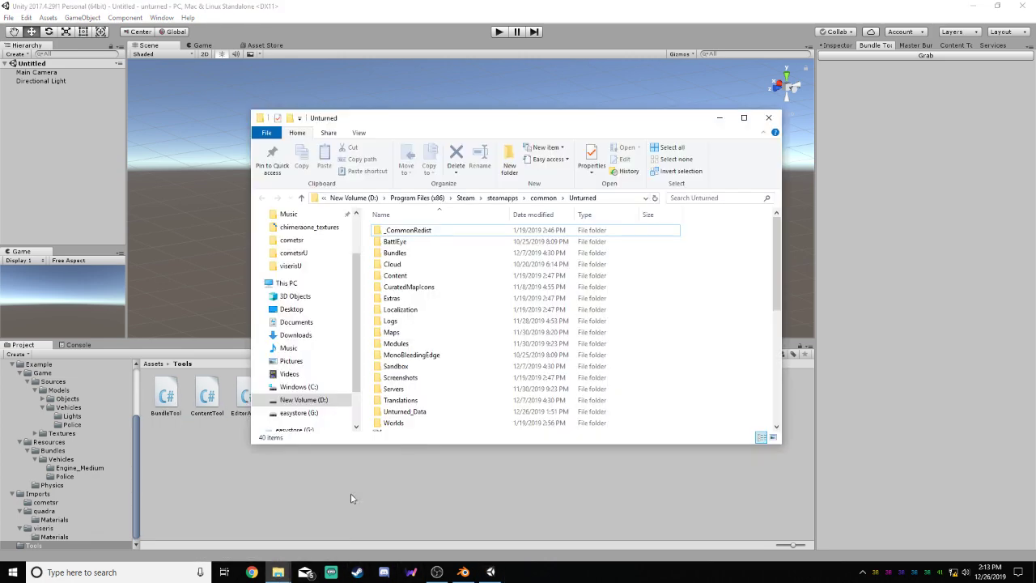
double_click(410, 256)
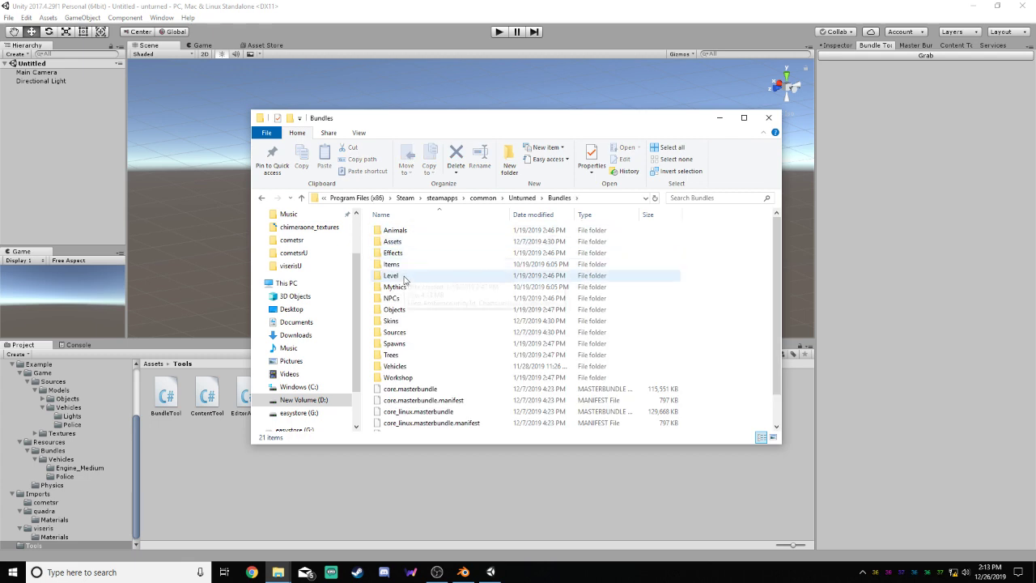
double_click(395, 332)
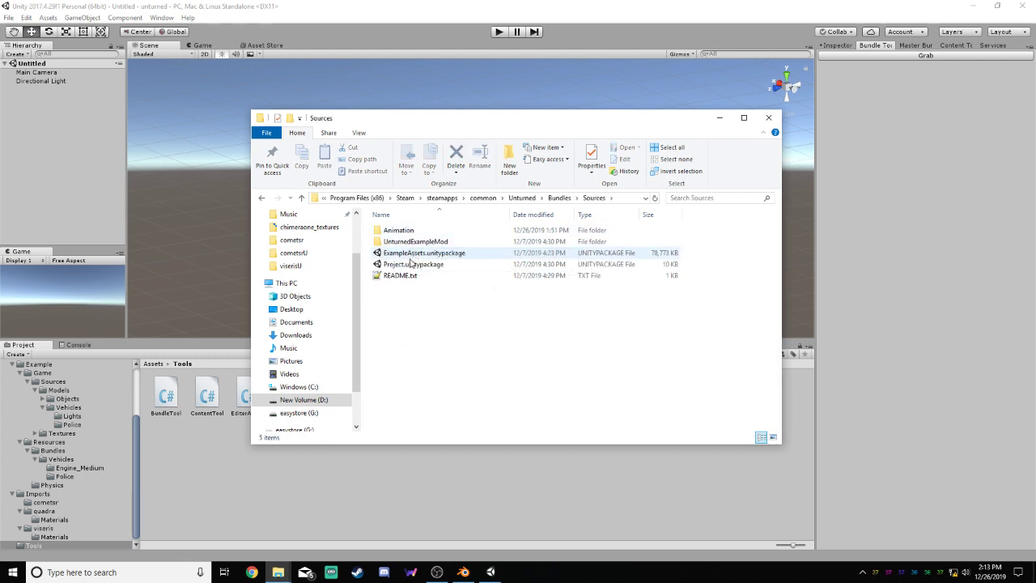
Look through the C# scripts in Unity's Tools folder, from BundleTool to MasterBundleTool
click(157, 408)
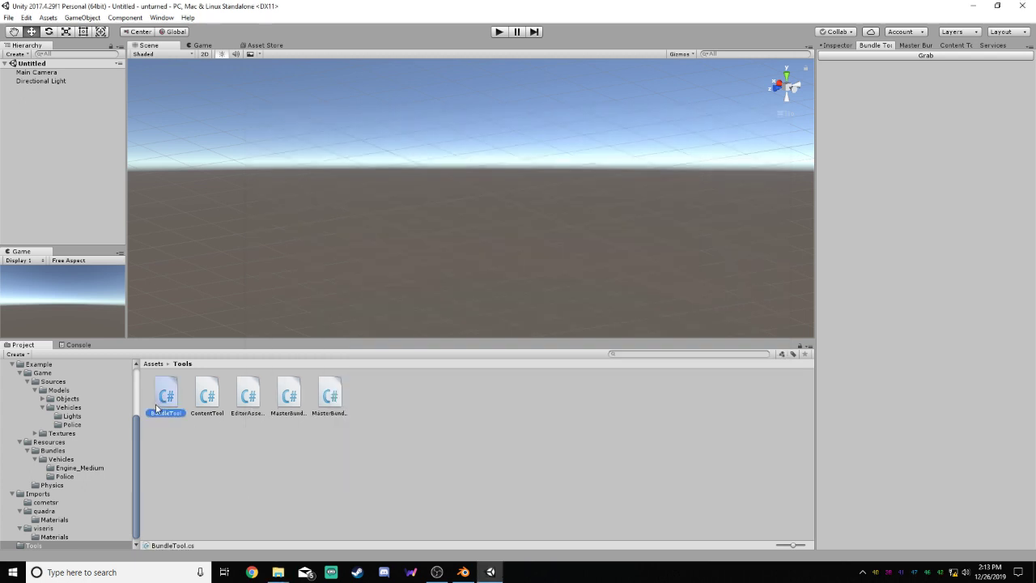
click(207, 395)
click(259, 396)
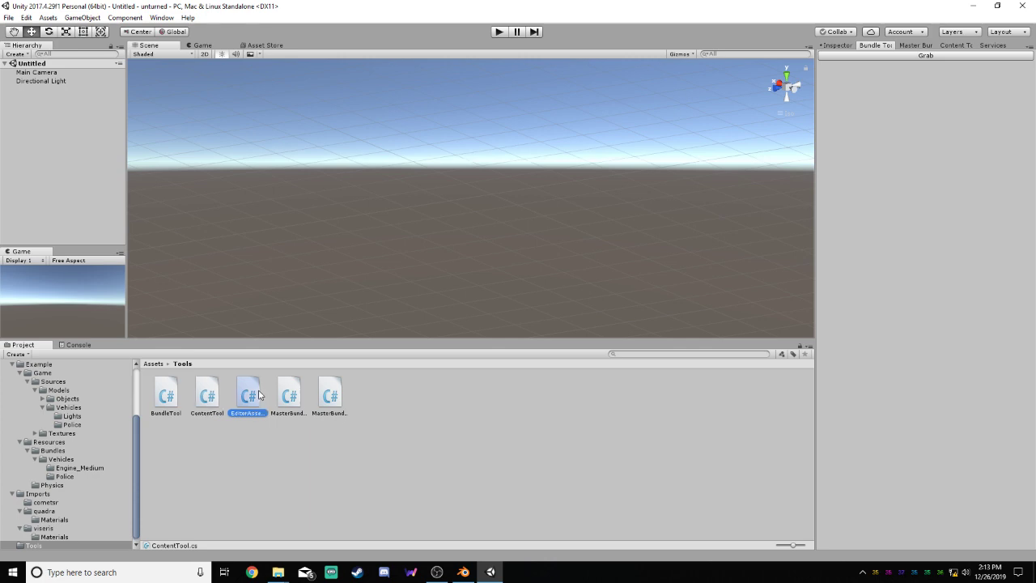
click(337, 394)
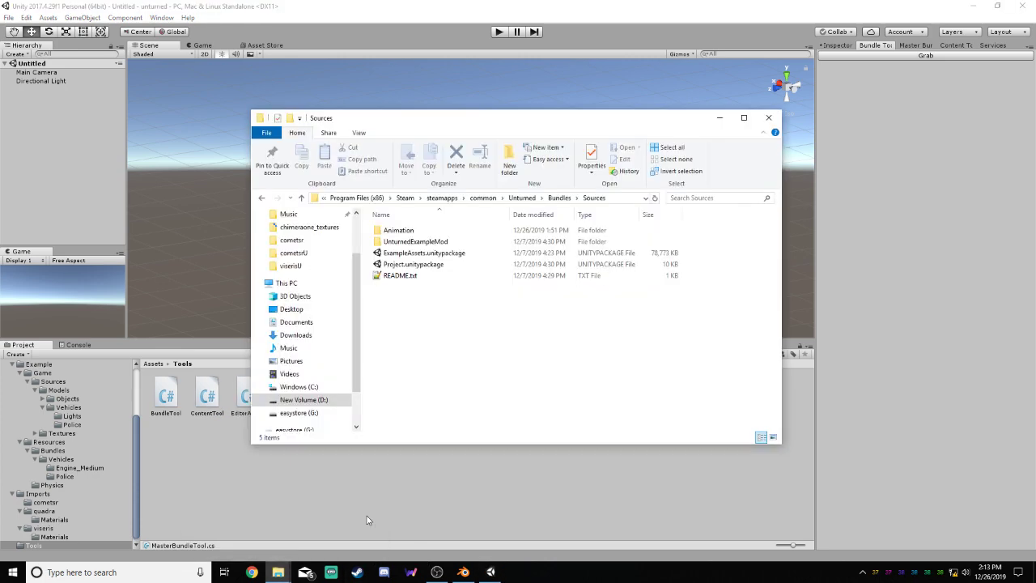
Start importing Project.unitypackage from the Sources folder into Unity and review the BundleTool.cs and ContentTool.cs entries
click(277, 572)
click(421, 265)
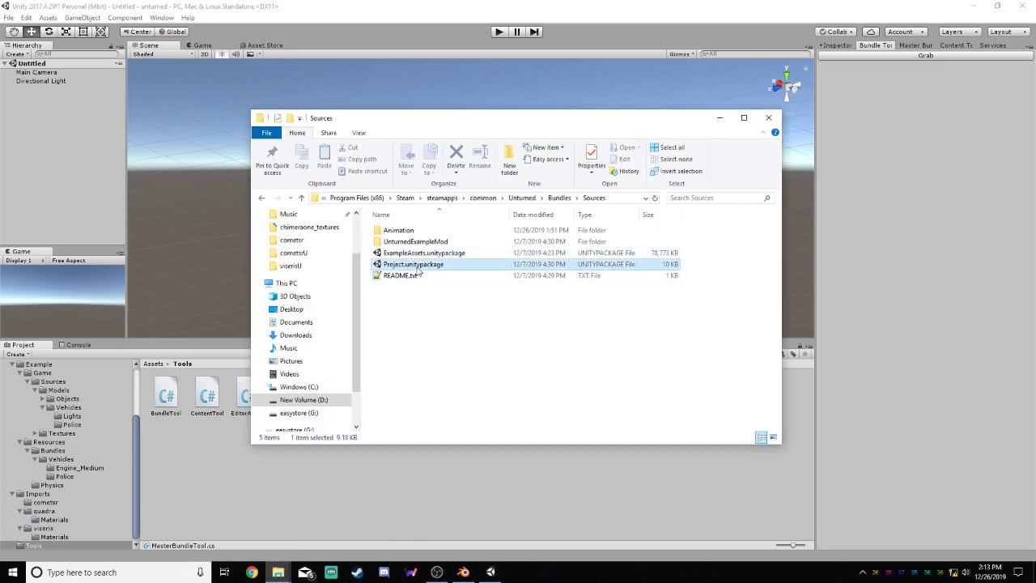
drag(213, 440, 214, 468)
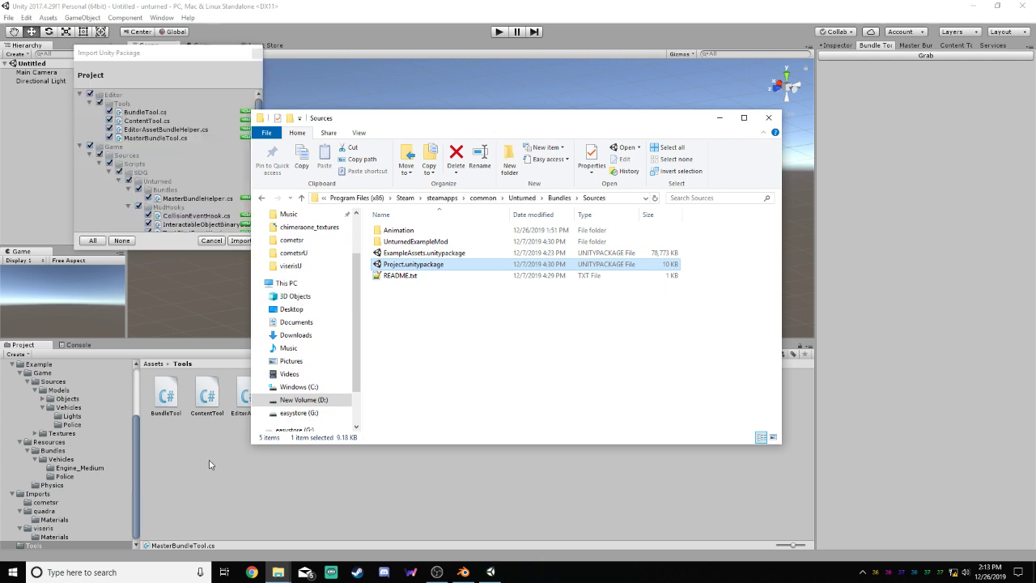
click(143, 61)
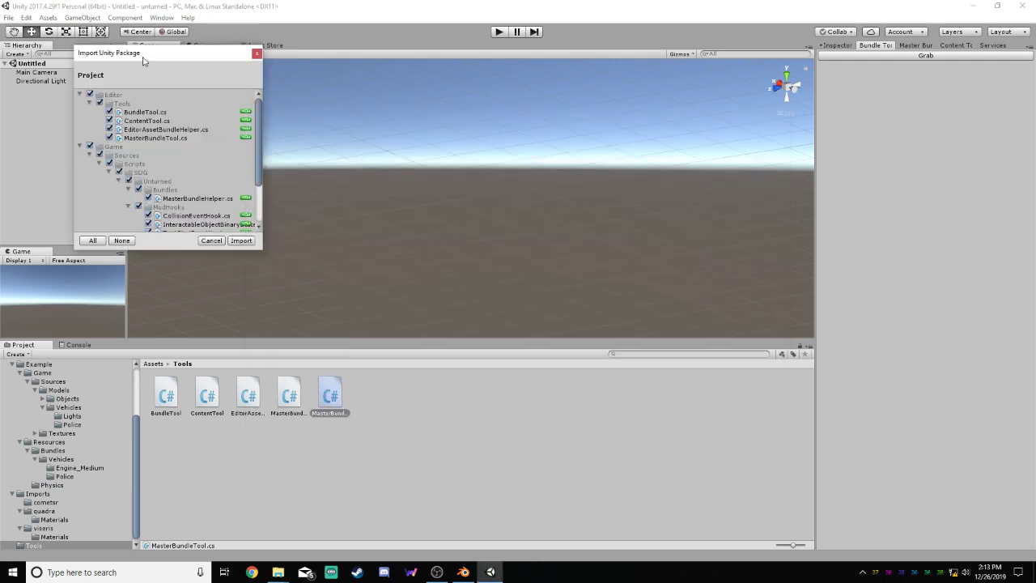
click(99, 103)
click(100, 102)
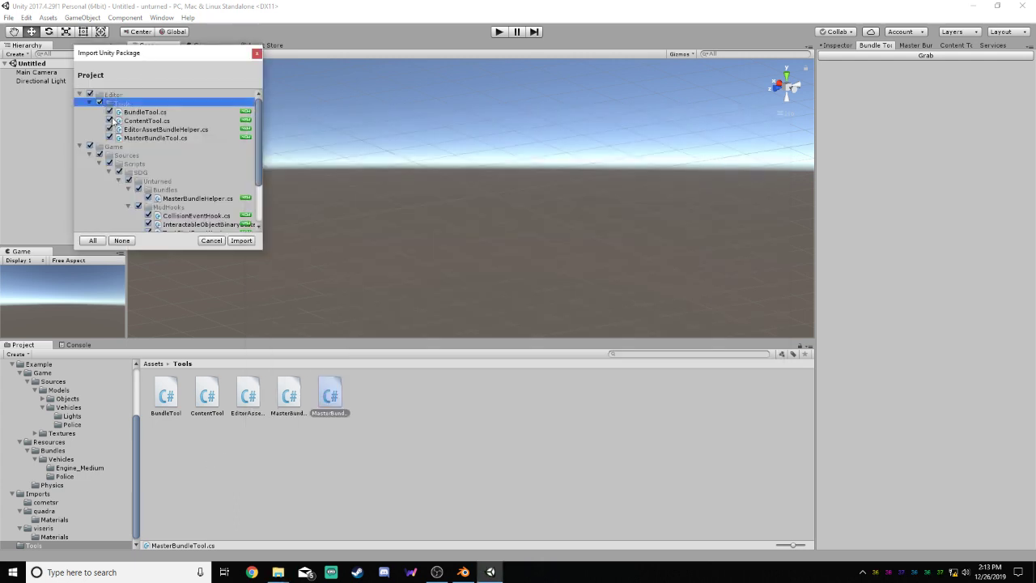
click(132, 112)
click(133, 121)
click(136, 113)
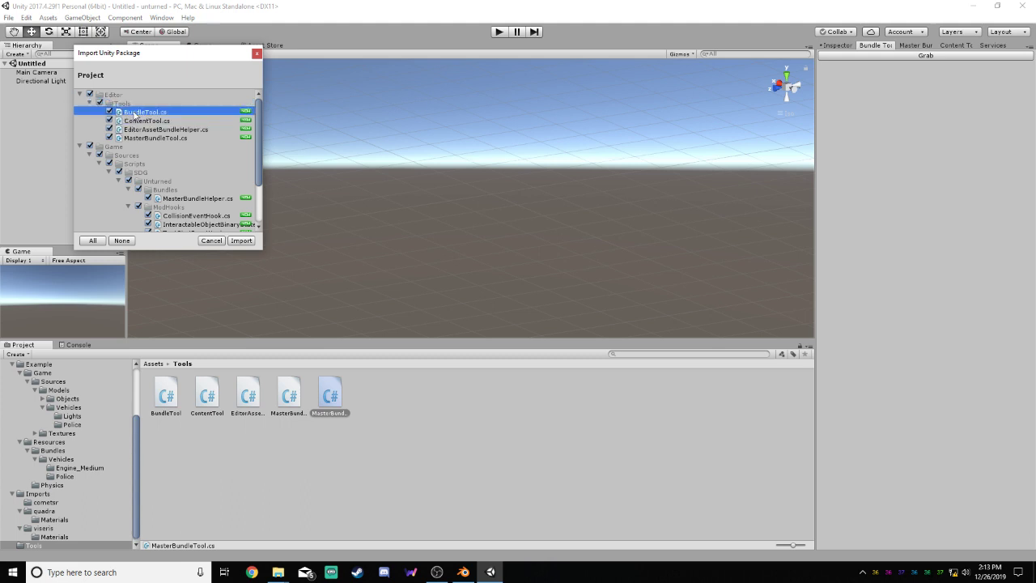
click(136, 121)
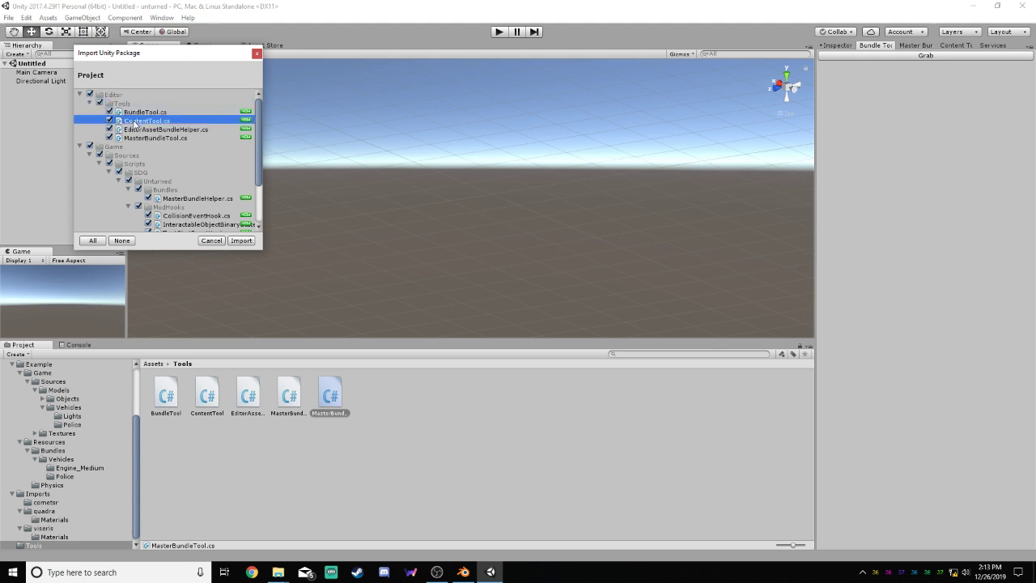
Exclude the Game folder, EditorAssetBundleHelper.cs and MasterBundleTool.cs from the package, and import BundleTool.cs and ContentTool.cs
click(90, 146)
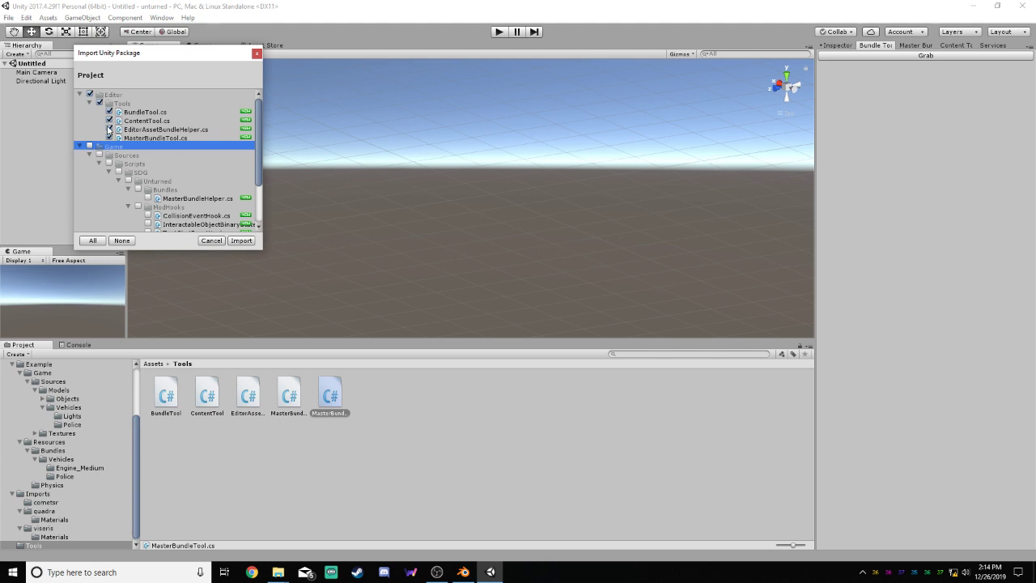
click(109, 130)
click(109, 137)
drag(257, 138, 258, 114)
click(89, 194)
click(236, 241)
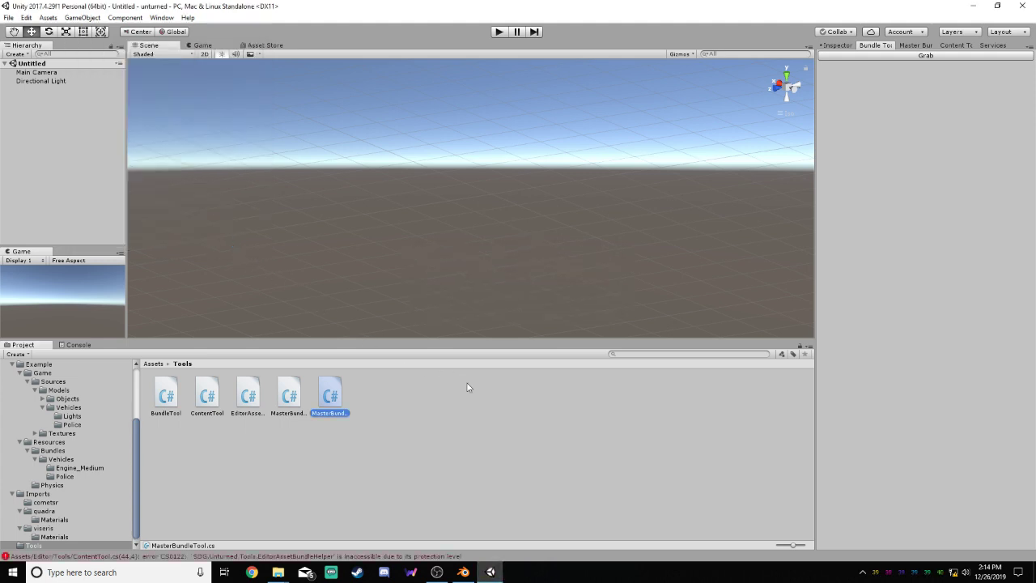
Check the BundleTool and ContentTool scripts in the Tools folder after the package import
click(405, 436)
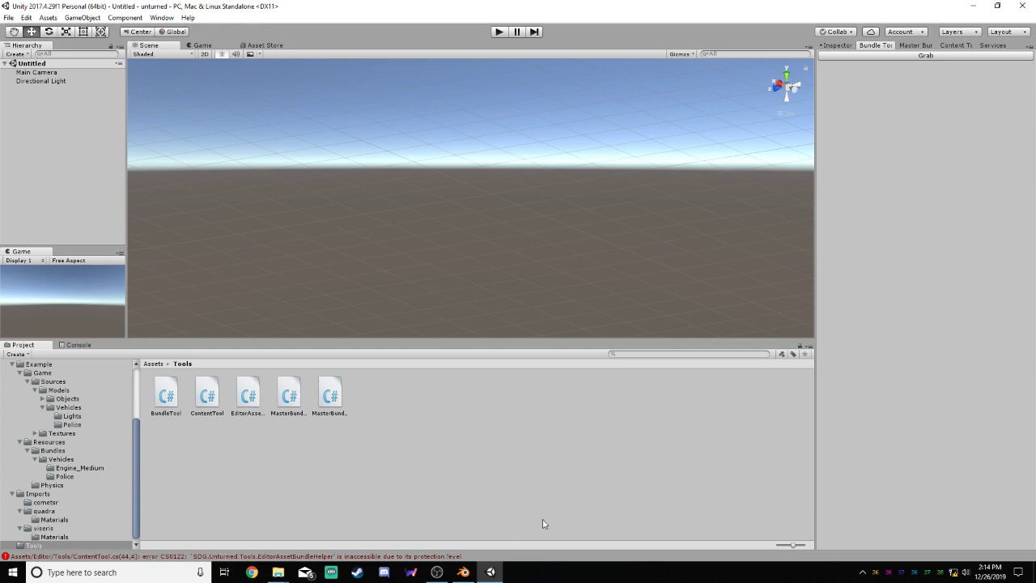
click(165, 397)
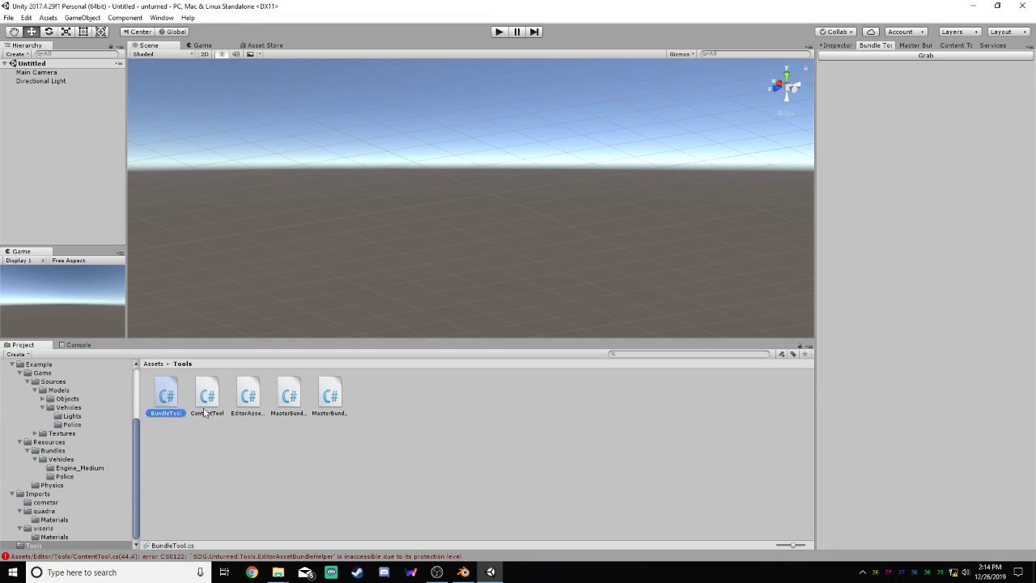
click(207, 414)
click(369, 441)
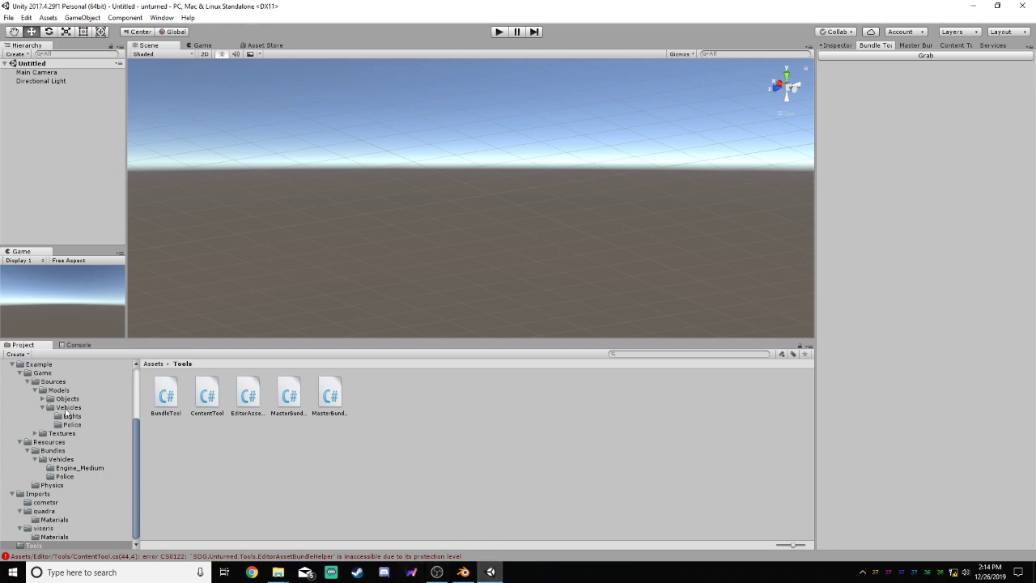
Browse the Example folder's Game sources down to the Police vehicle's model folder to look at its material, models and texture
mouse_move(138, 444)
mouse_down()
mouse_move(140, 432)
mouse_move(138, 445)
mouse_up()
scroll(135, 450, up, 1)
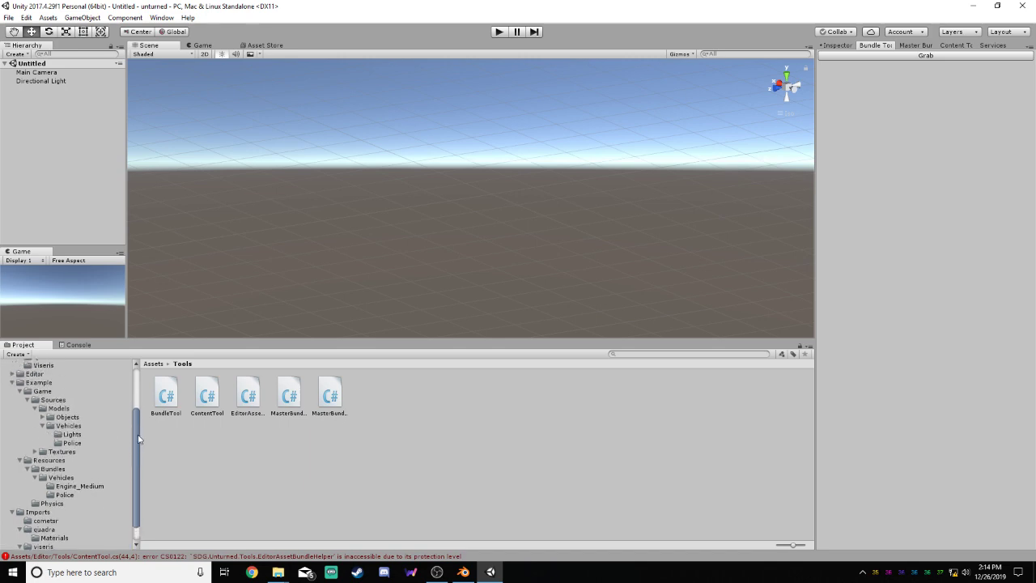
click(33, 383)
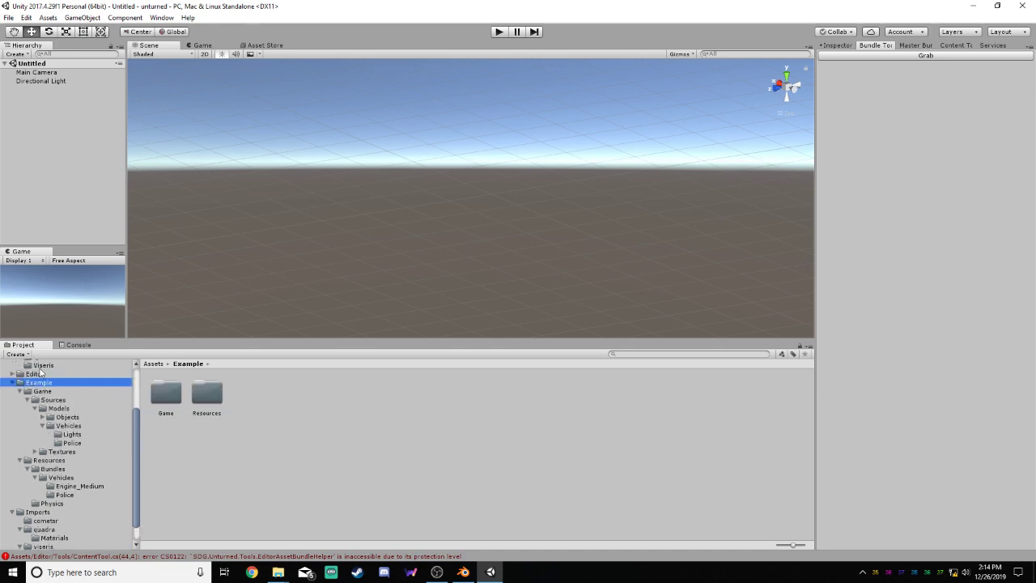
scroll(41, 371, up, 3)
click(52, 407)
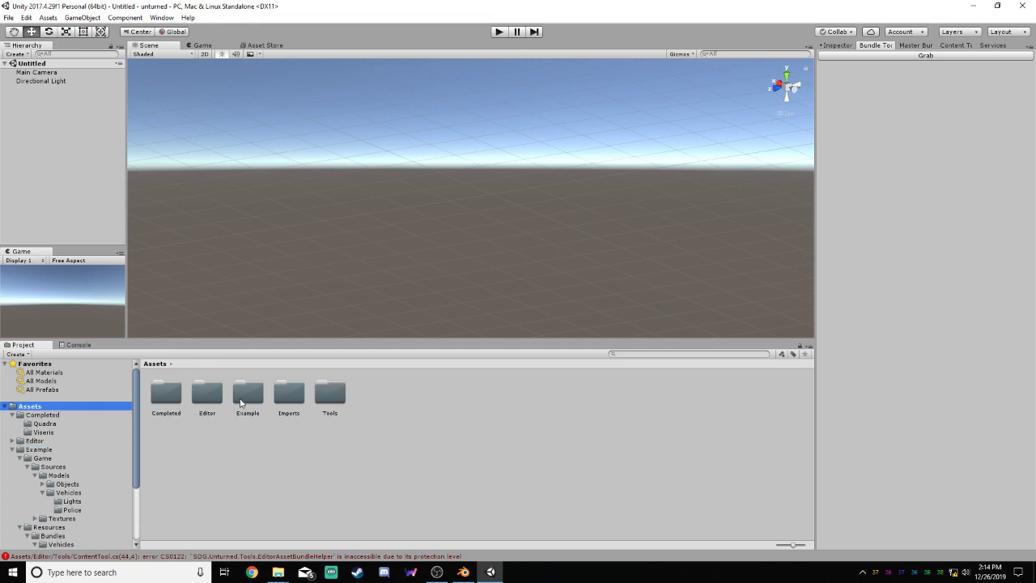
double_click(239, 400)
double_click(174, 399)
double_click(174, 399)
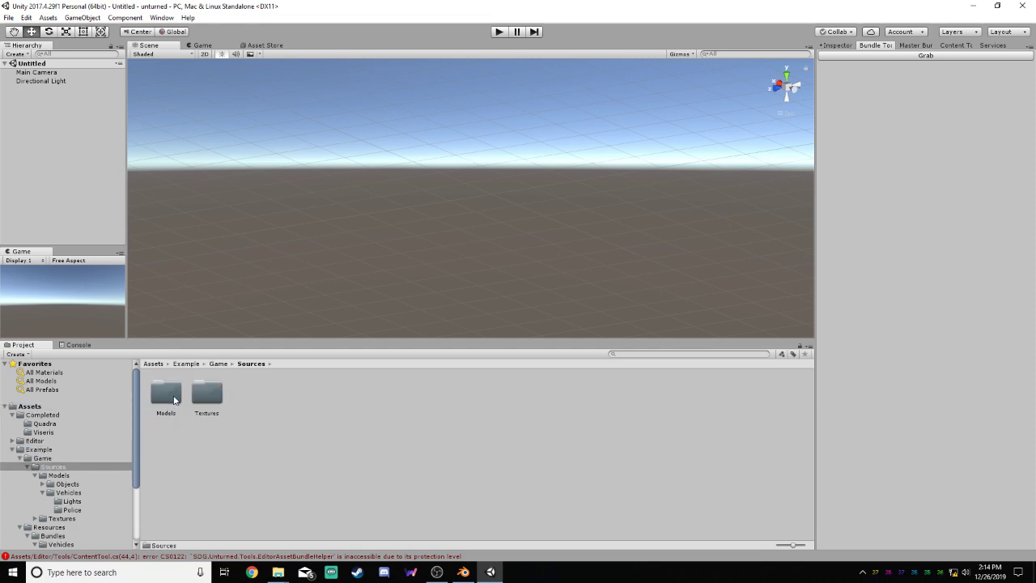
double_click(162, 401)
double_click(203, 402)
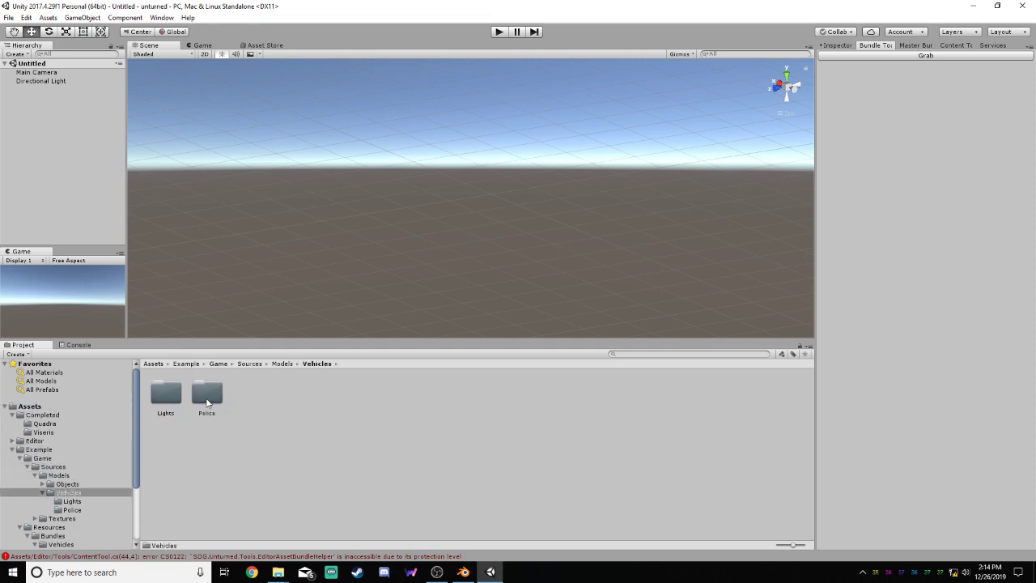
double_click(203, 402)
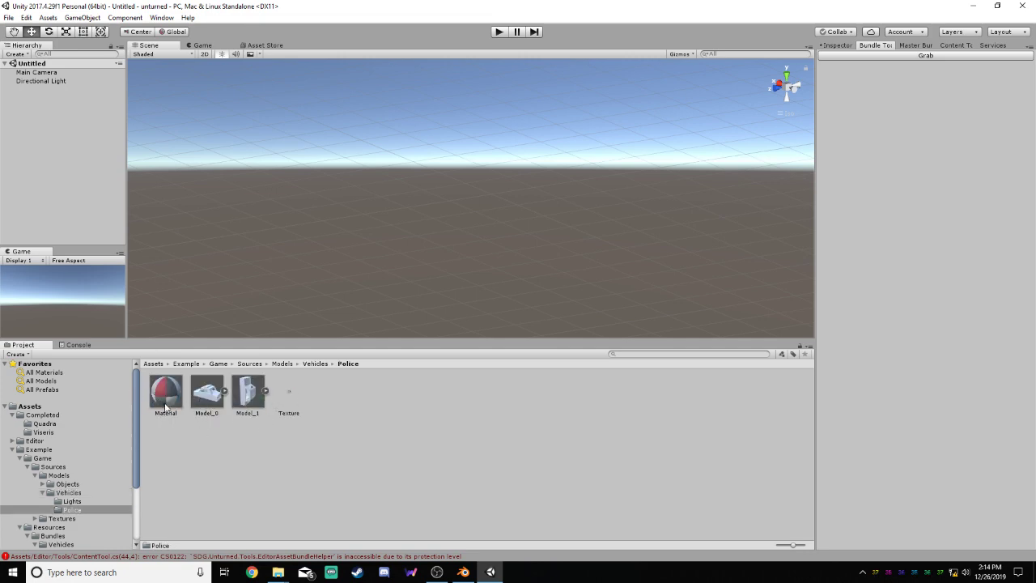
Start importing ExampleAssets.unitypackage from Unturned's Sources folder into the Unity project
click(328, 526)
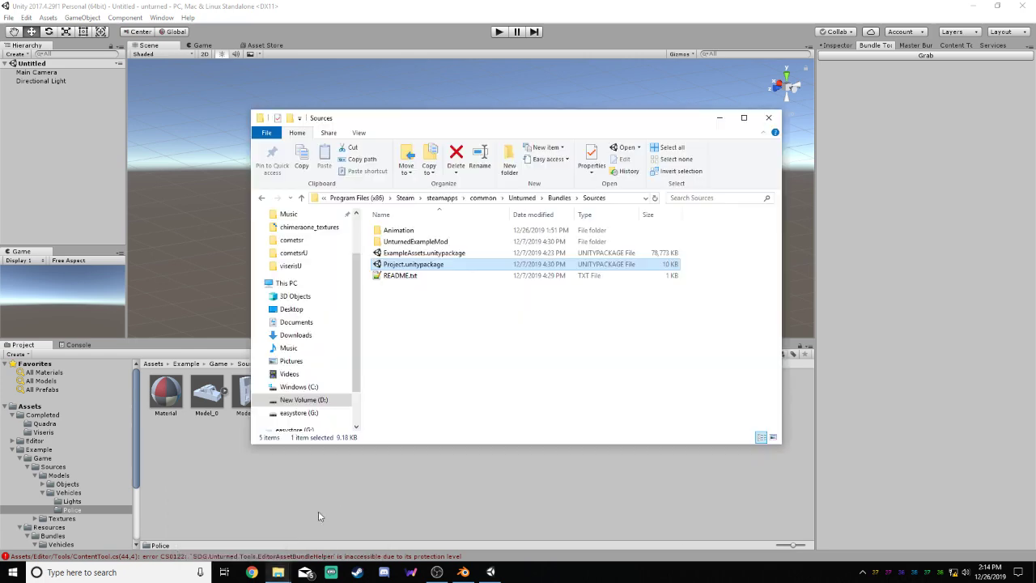
click(414, 254)
drag(427, 258, 428, 466)
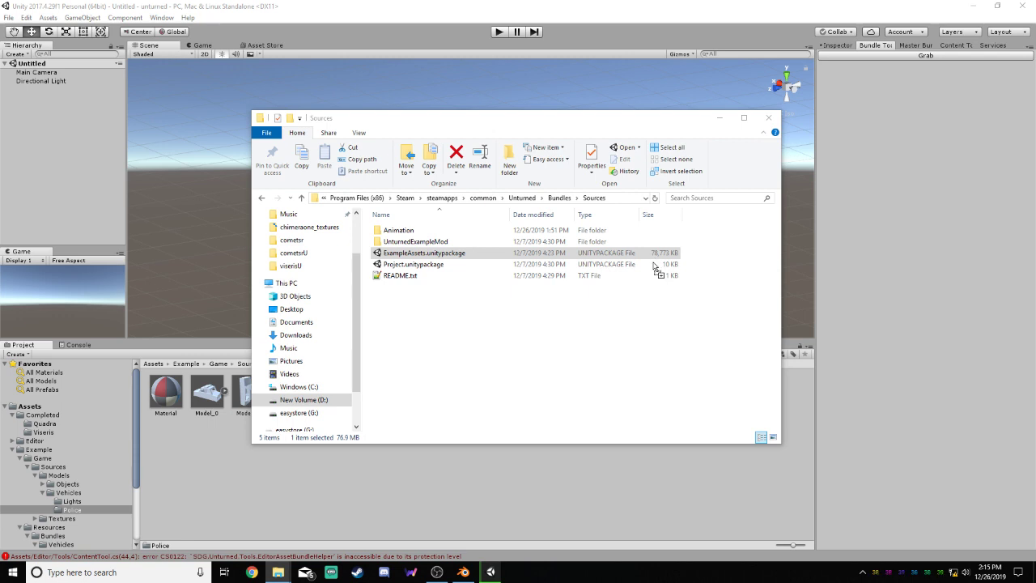
drag(654, 267, 533, 447)
drag(532, 443, 531, 443)
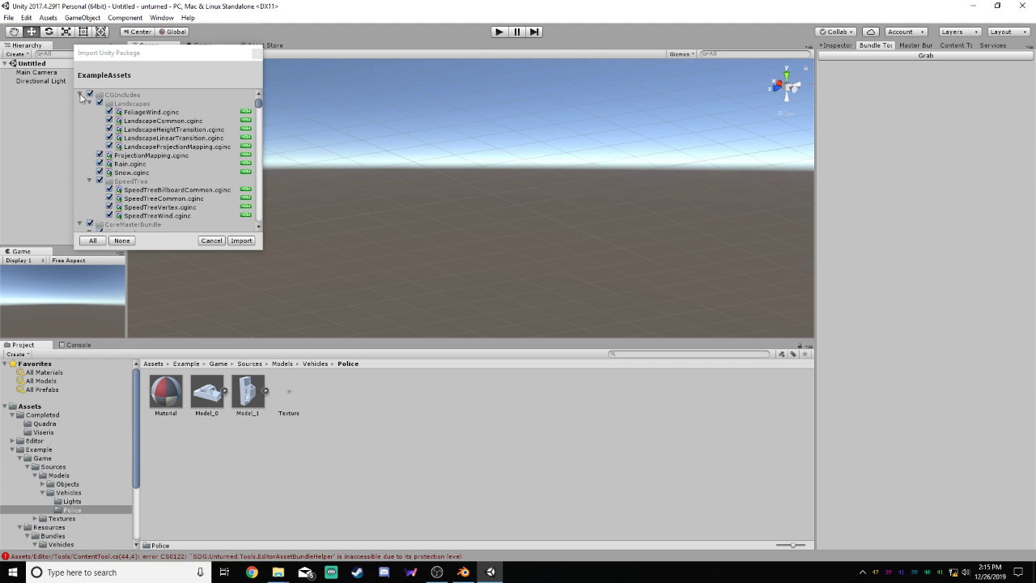
Collapse CGIncludes, CoreMasterBundle and the example Objects folder in the package contents to inspect the vehicle Lights materials
click(80, 96)
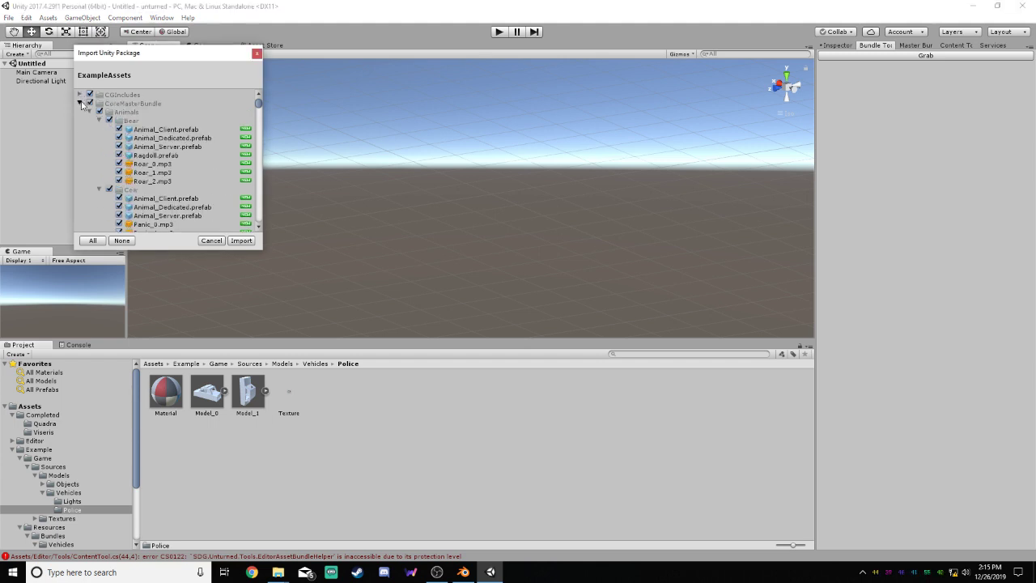
click(81, 104)
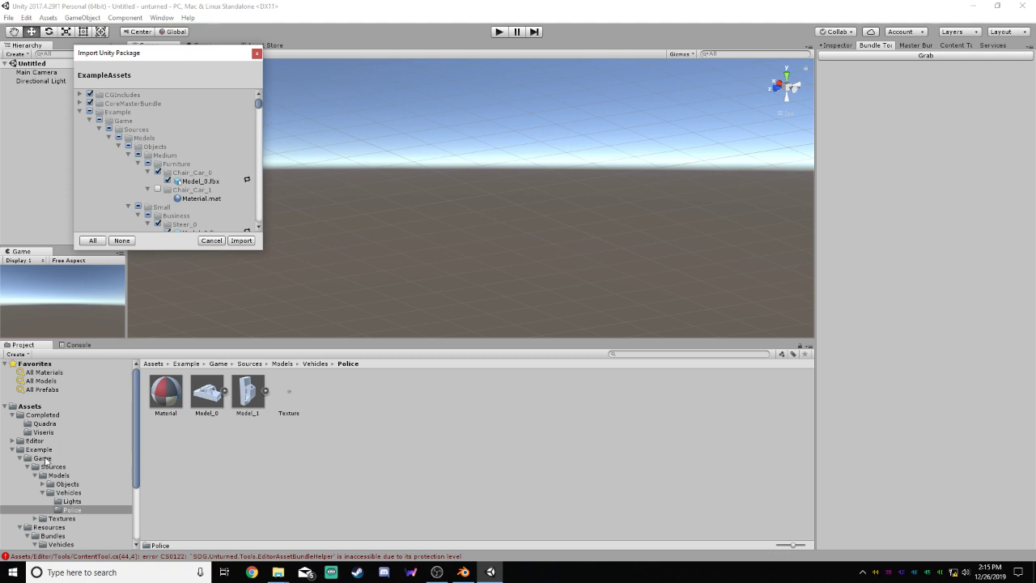
click(133, 136)
click(133, 131)
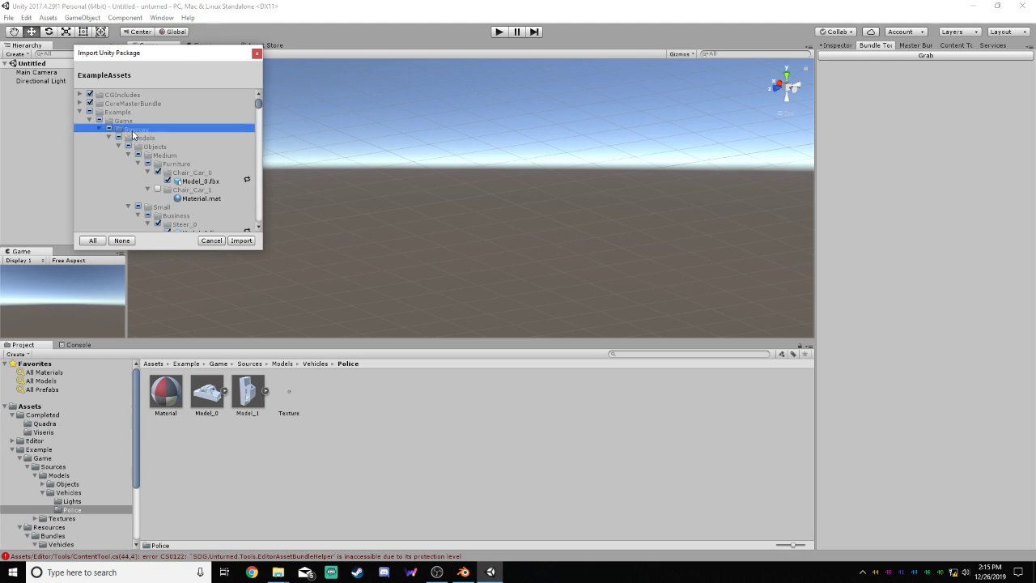
click(136, 138)
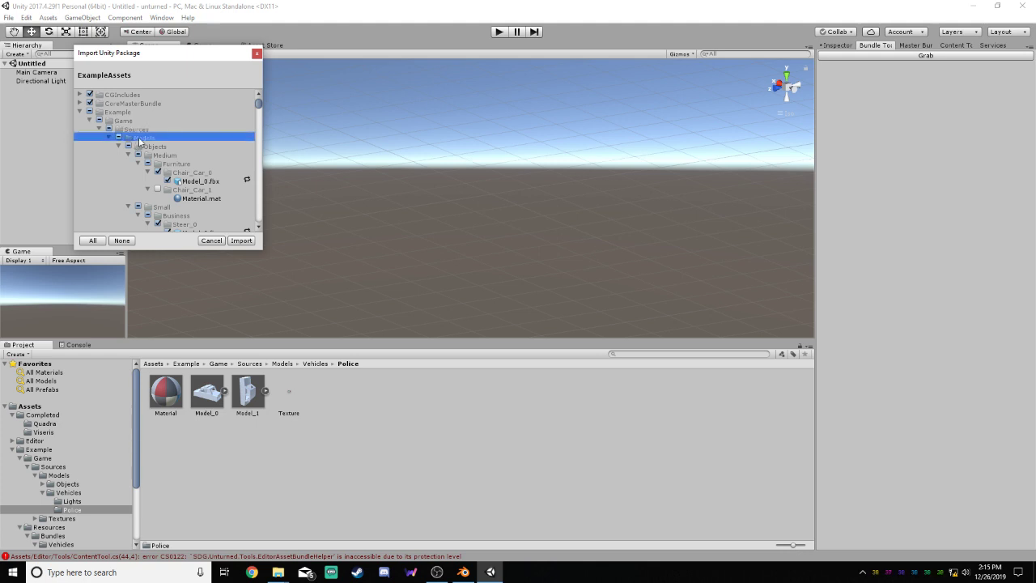
click(119, 146)
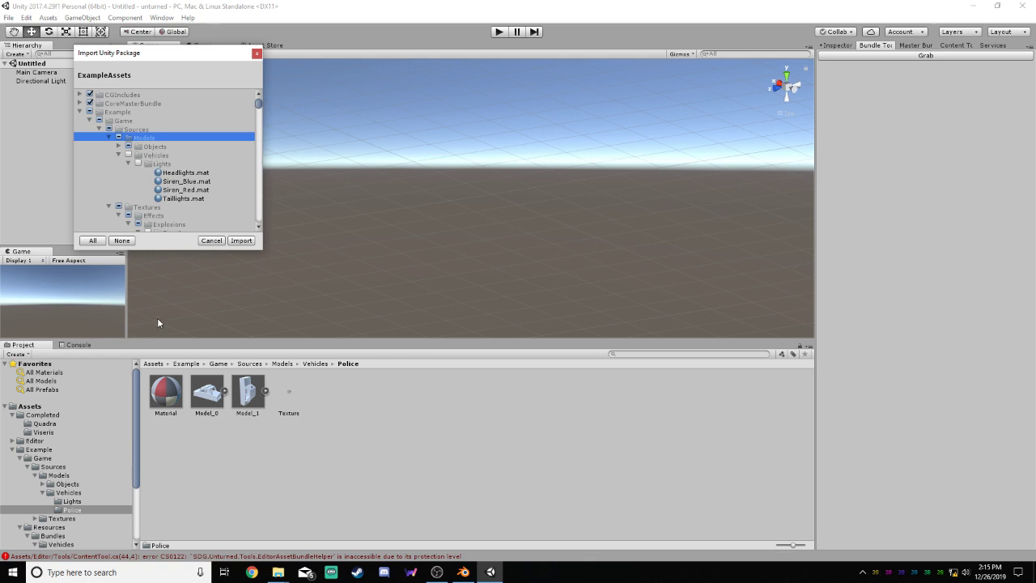
Check the project's existing Lights and Police folders under the example vehicle models
click(71, 501)
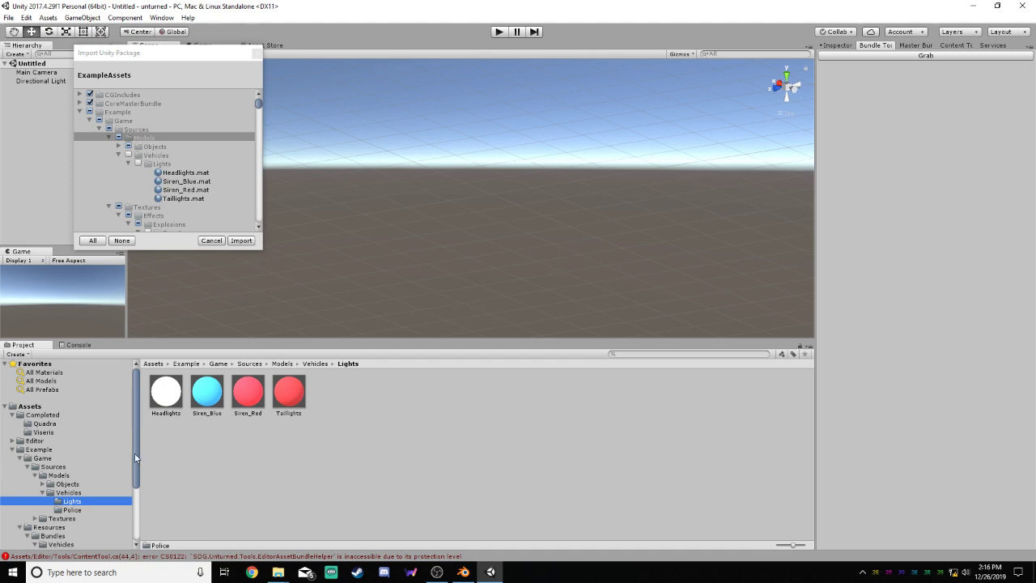
drag(135, 457, 134, 488)
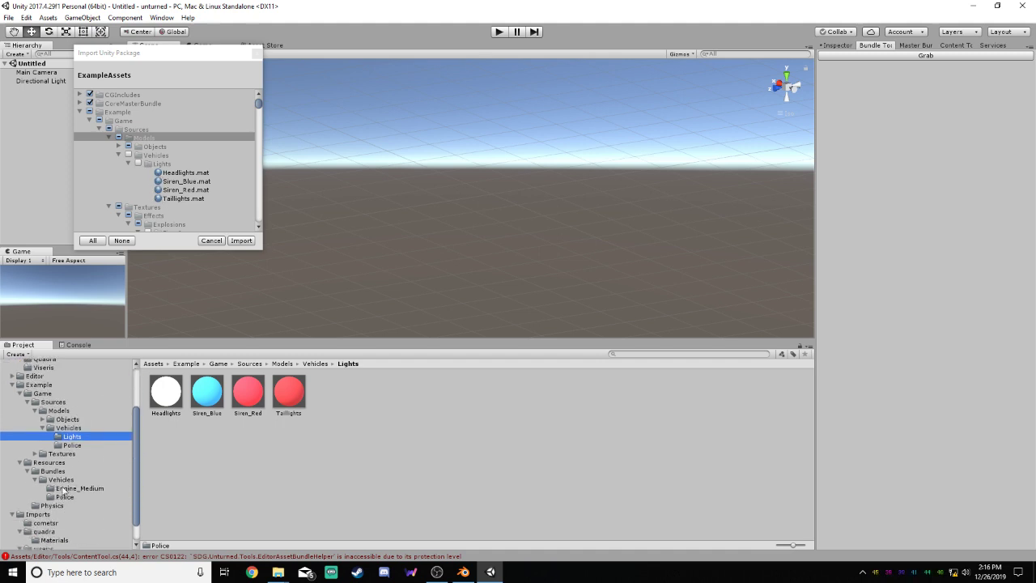
click(71, 445)
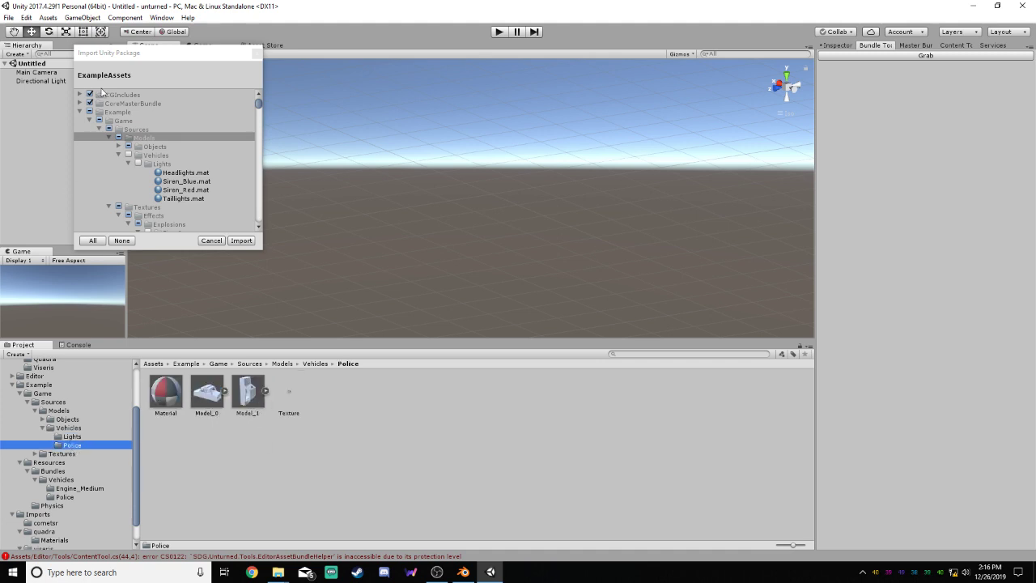
Look through the ExampleAssets package entries, from the item models down to the vehicle folders
drag(259, 105, 249, 140)
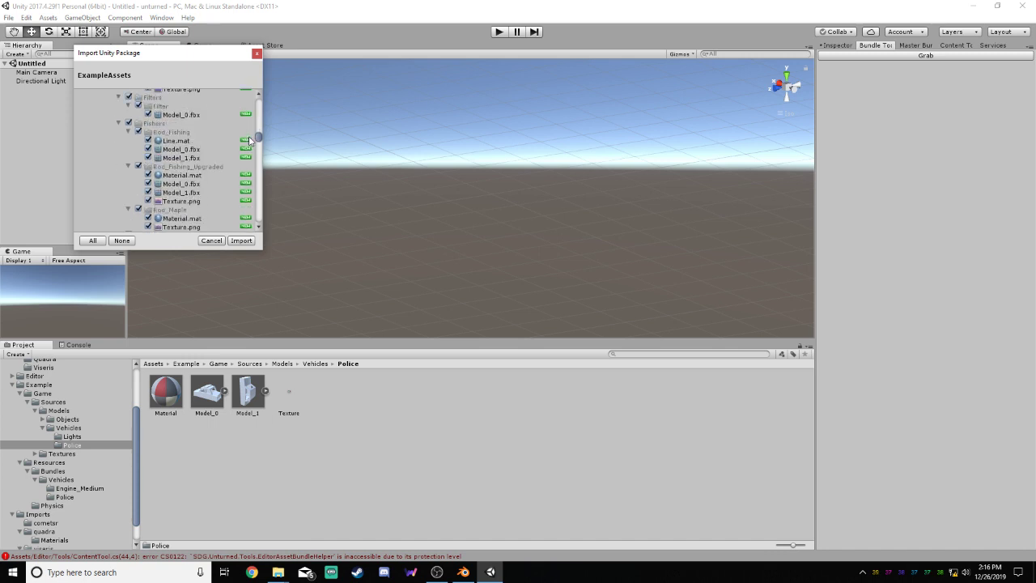
scroll(262, 219, down, 14)
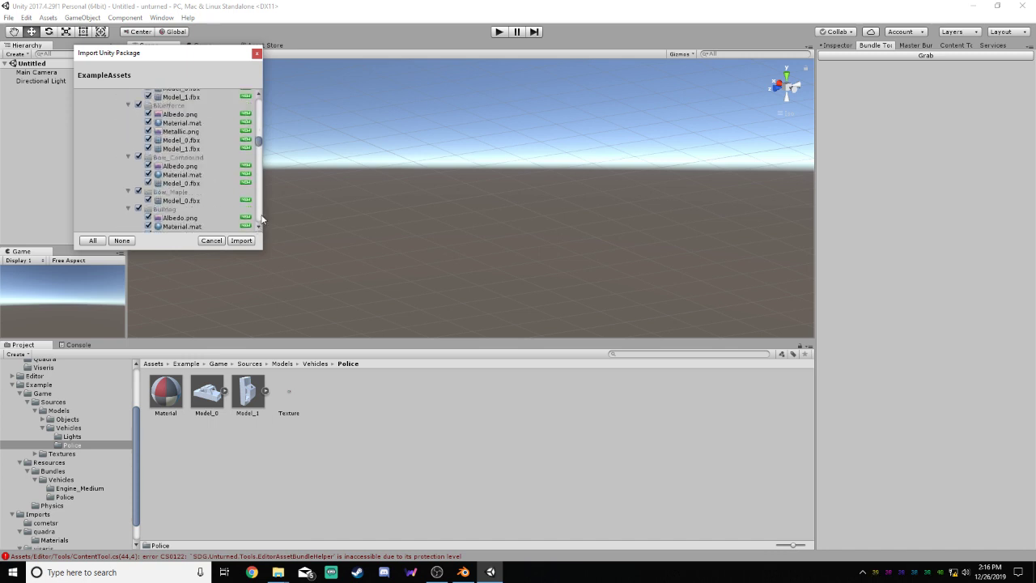
scroll(261, 220, down, 15)
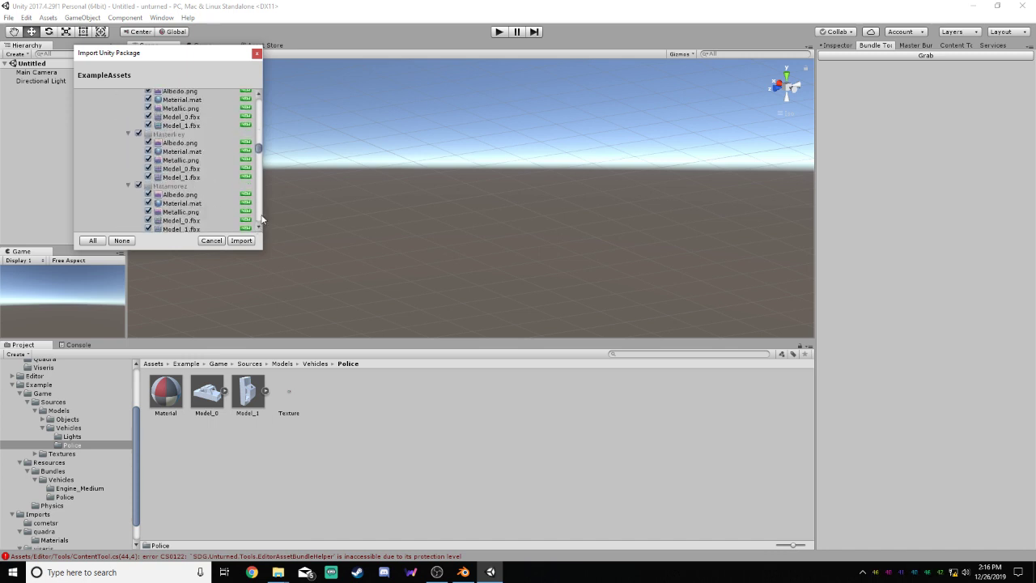
scroll(261, 220, down, 15)
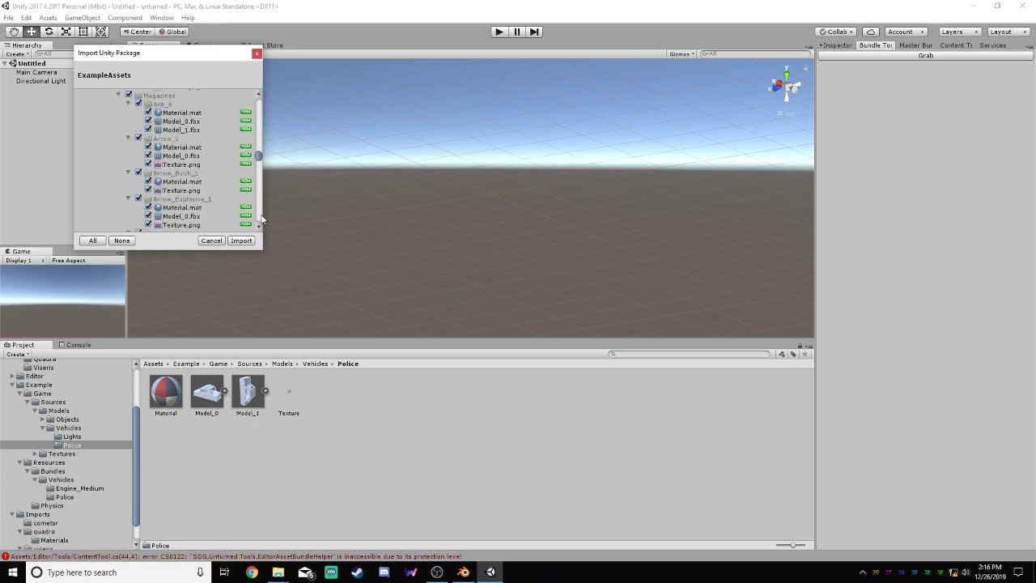
scroll(262, 220, down, 15)
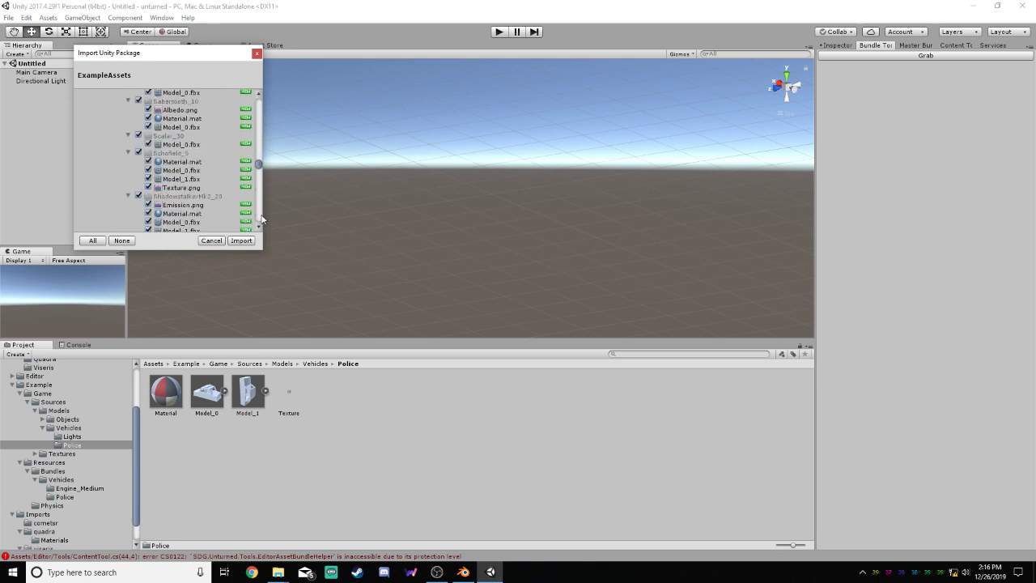
scroll(261, 220, down, 15)
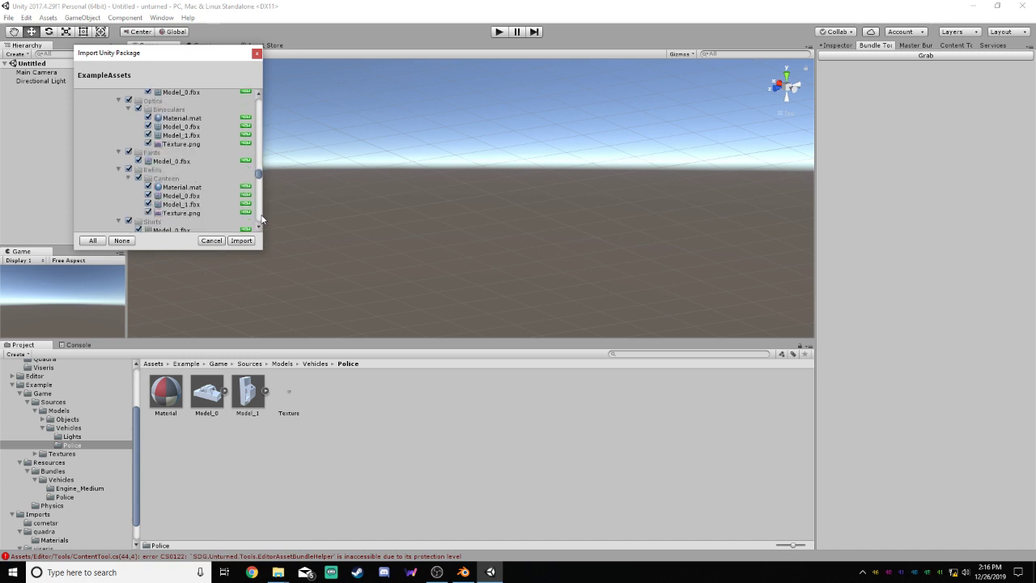
scroll(262, 219, down, 15)
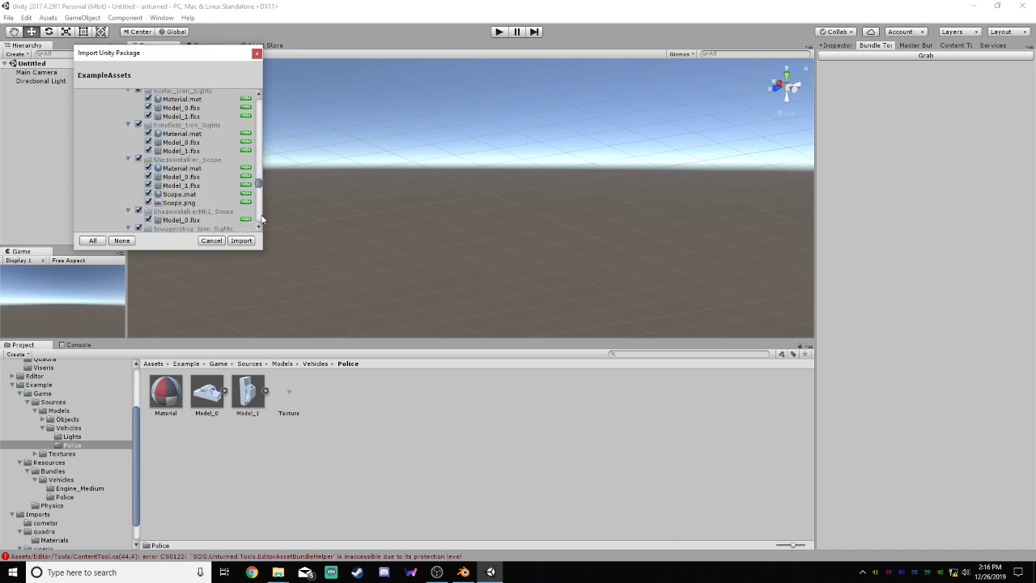
scroll(261, 219, down, 15)
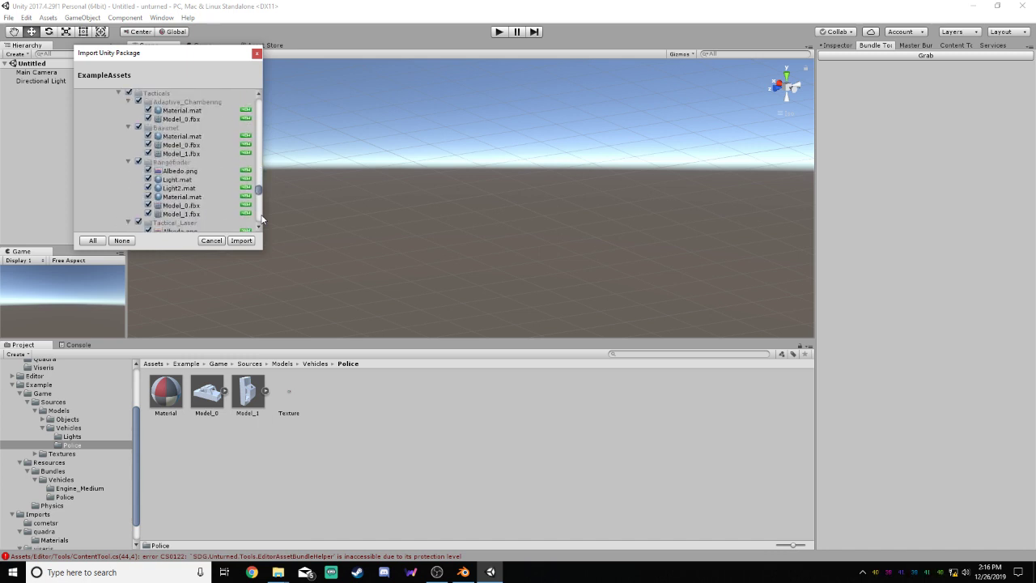
scroll(262, 219, down, 10)
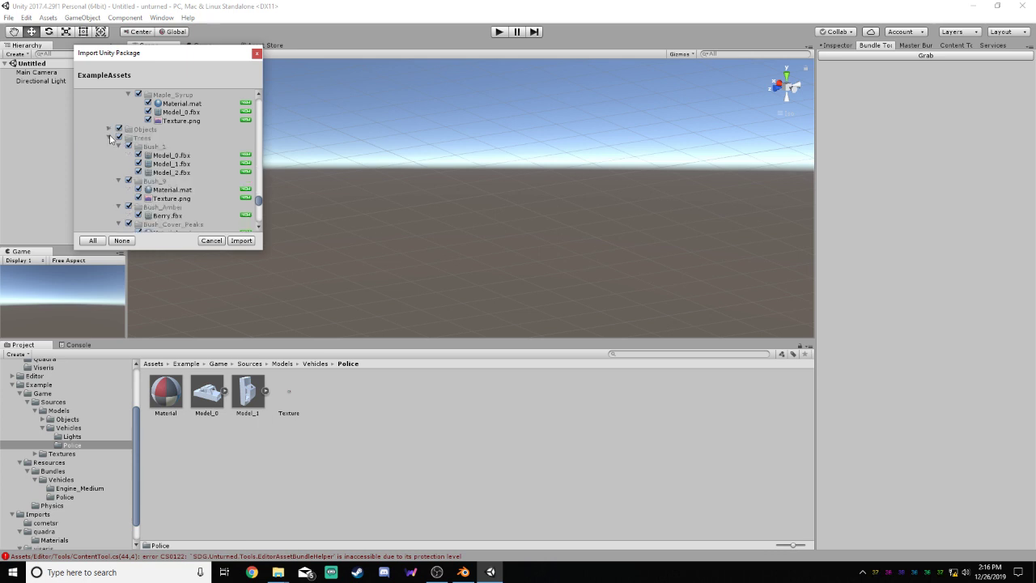
scroll(166, 164, down, 5)
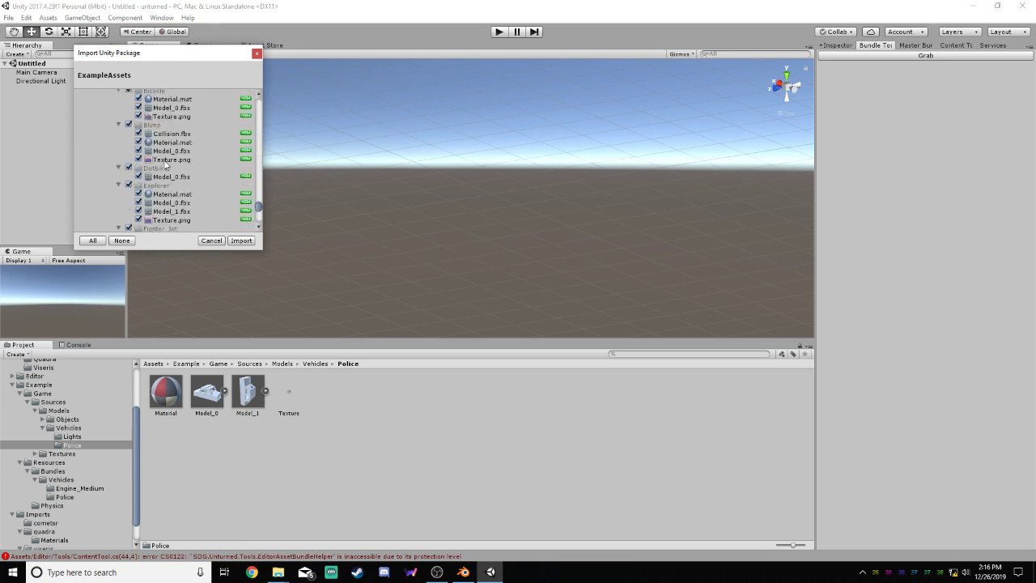
scroll(168, 160, down, 8)
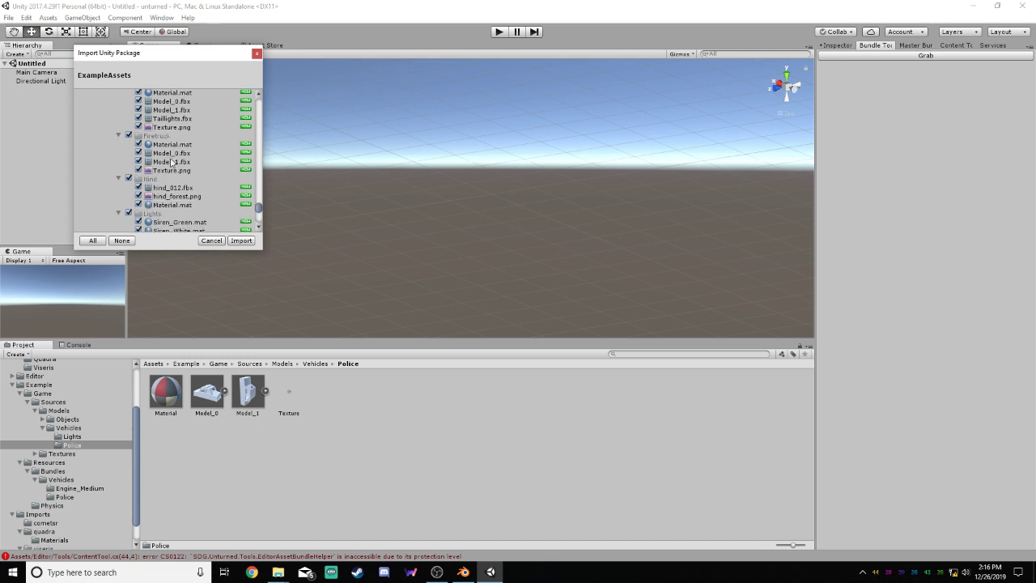
scroll(172, 154, down, 2)
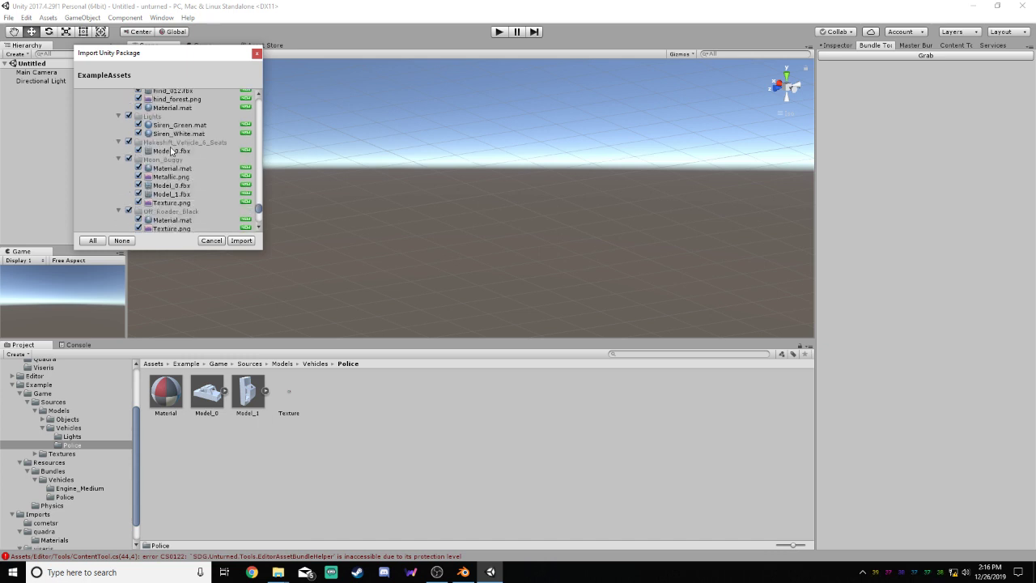
scroll(172, 152, down, 2)
scroll(171, 151, down, 2)
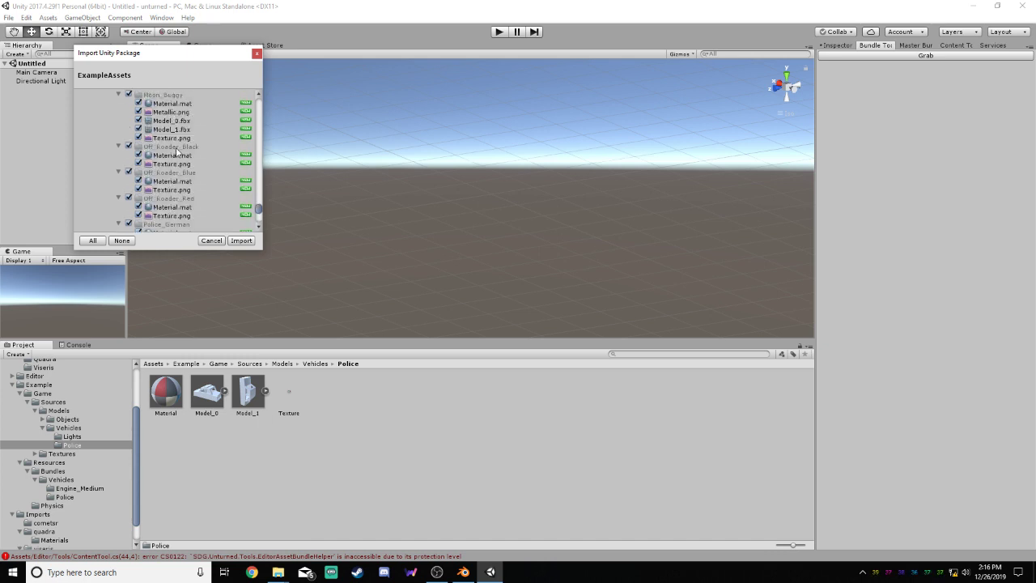
Review the package's shader, texture and Resources entries, and view the project's Police vehicle folder under Resources
scroll(177, 150, down, 8)
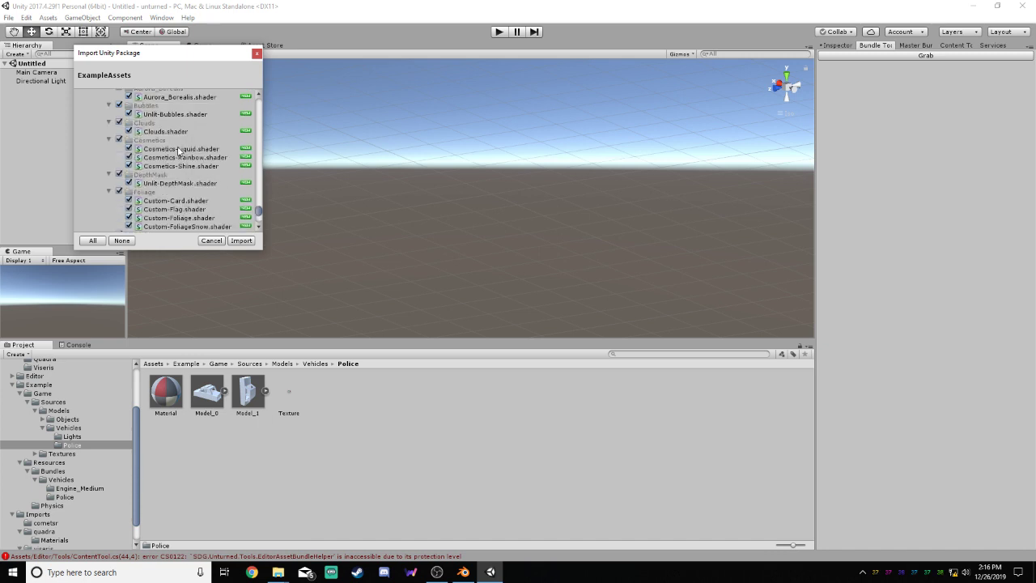
scroll(178, 150, down, 9)
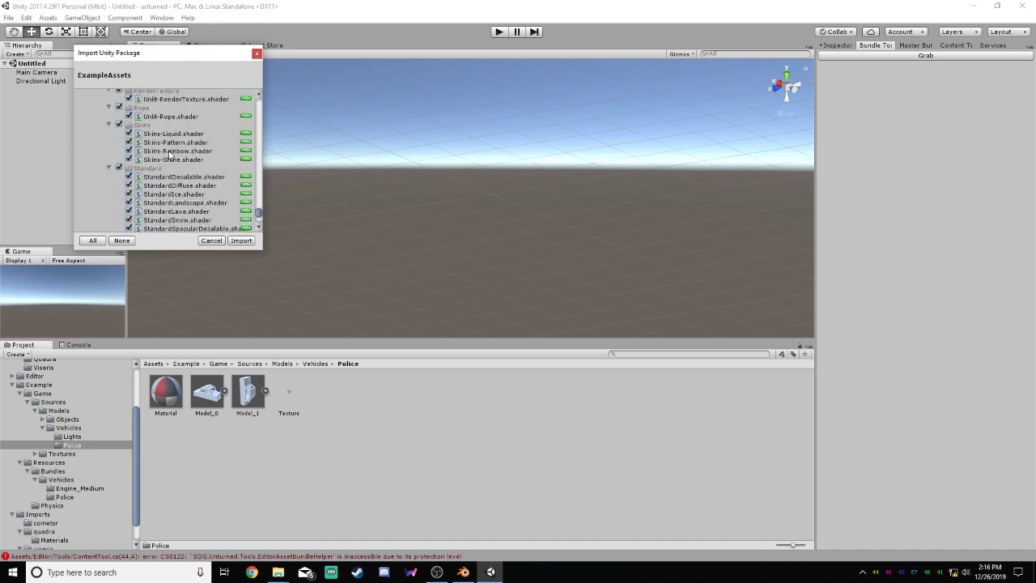
scroll(171, 153, down, 5)
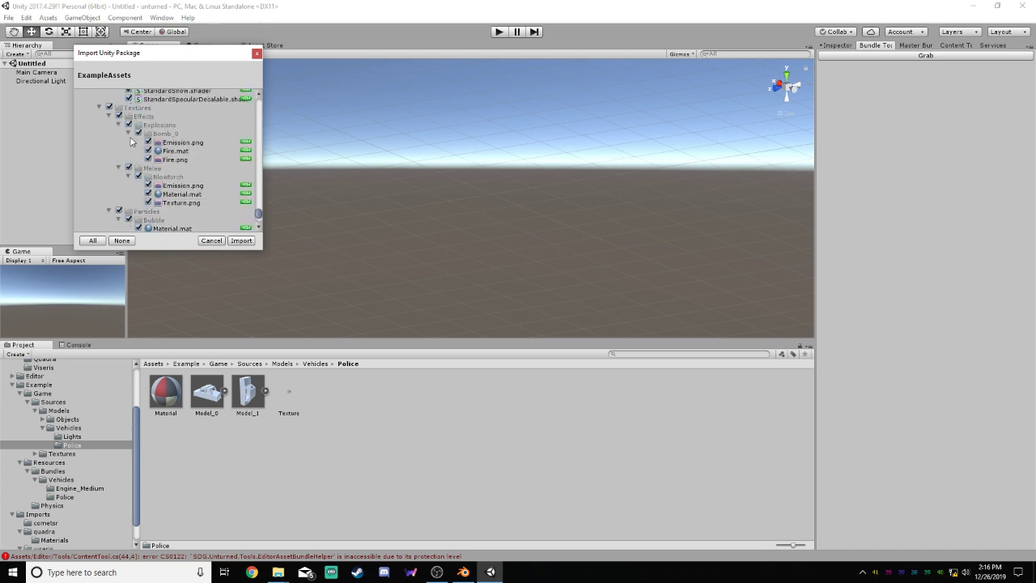
scroll(164, 145, down, 5)
scroll(158, 142, down, 2)
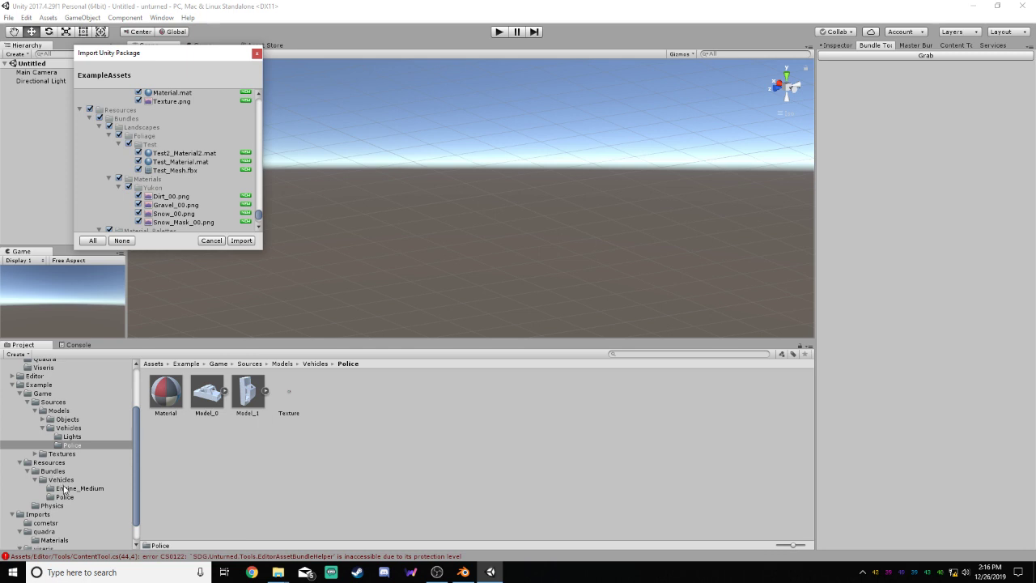
click(65, 496)
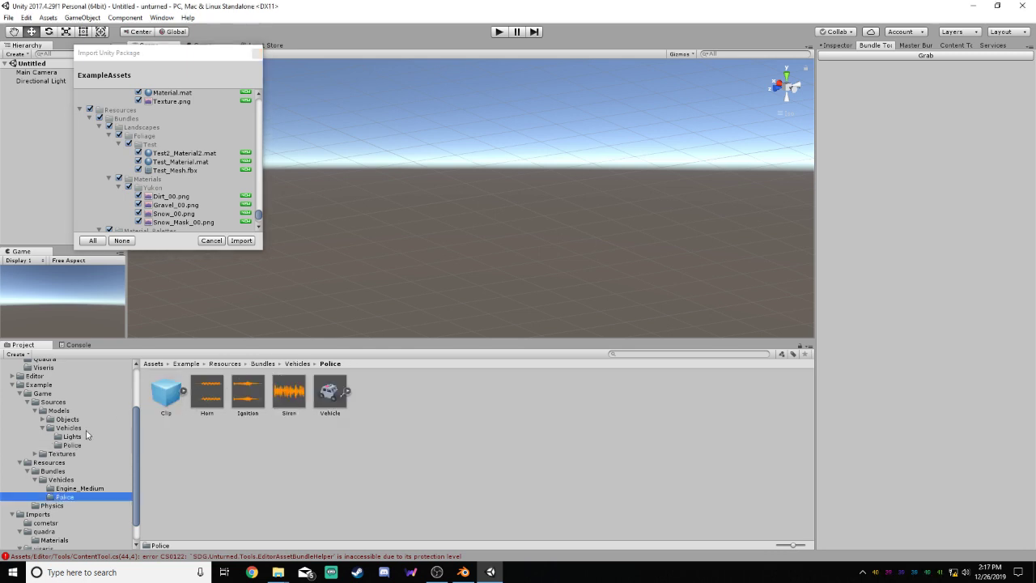
Compare the project's Police model folder under Sources with the Police vehicle folder under Resources
click(72, 445)
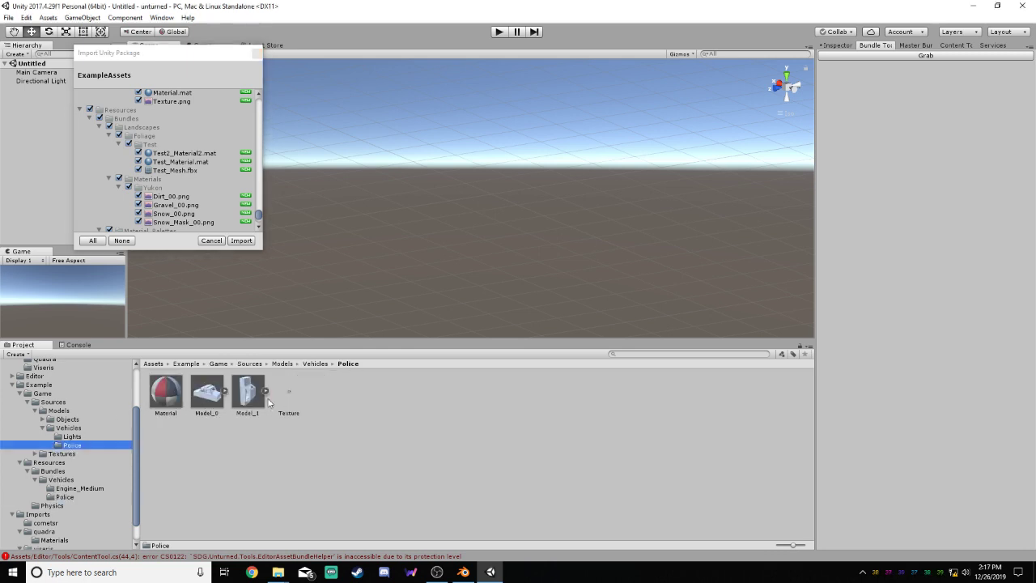
click(64, 497)
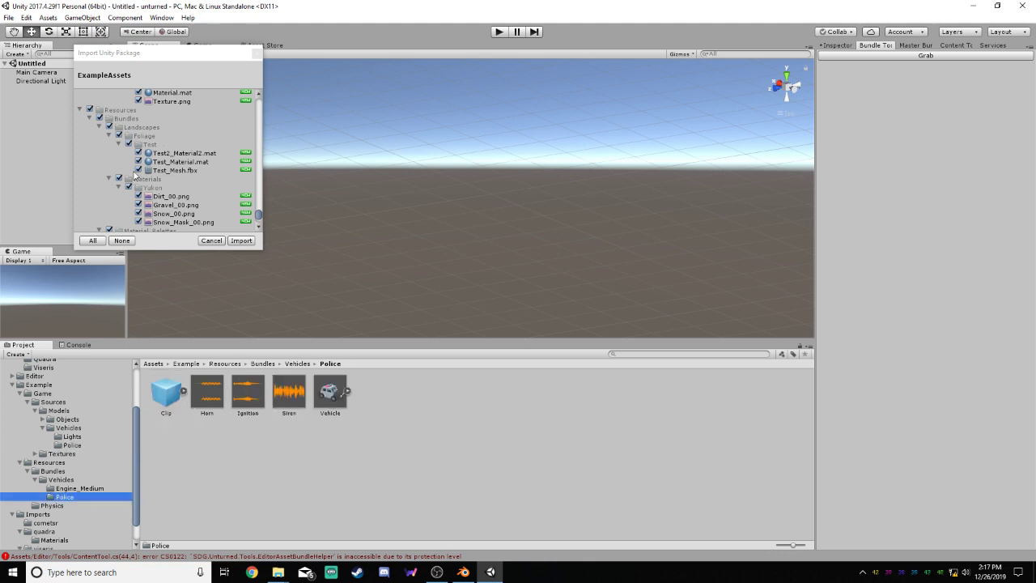
Collapse Landscapes, Material_Palettes, Characters, Materials and Physics under Resources in the ExampleAssets package contents
click(98, 127)
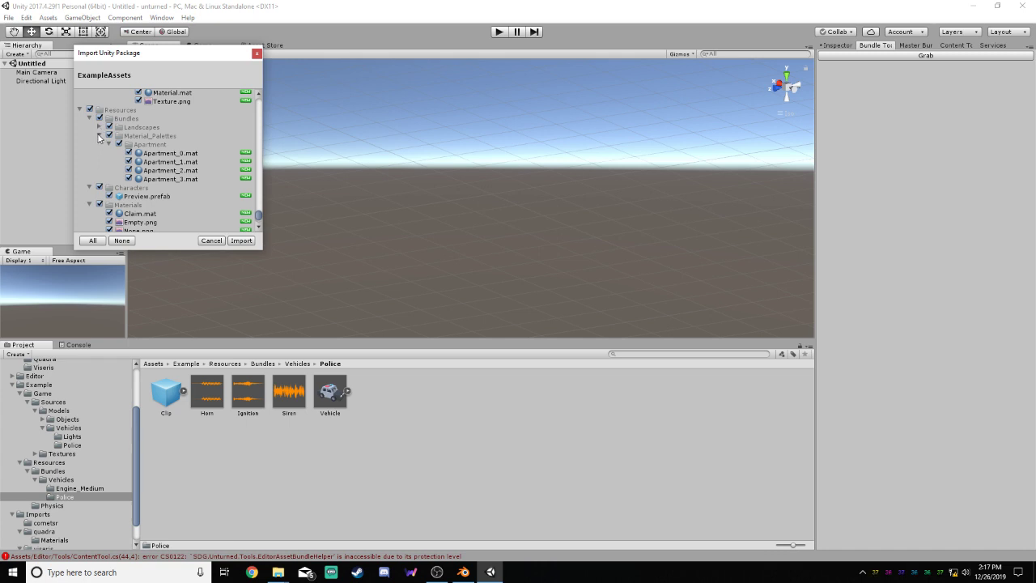
click(99, 136)
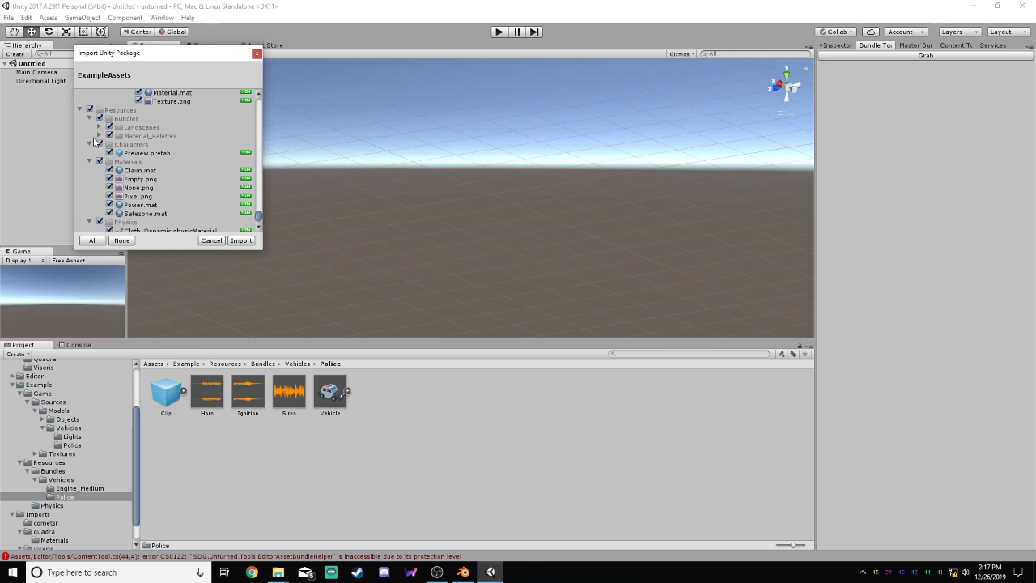
click(89, 144)
click(89, 153)
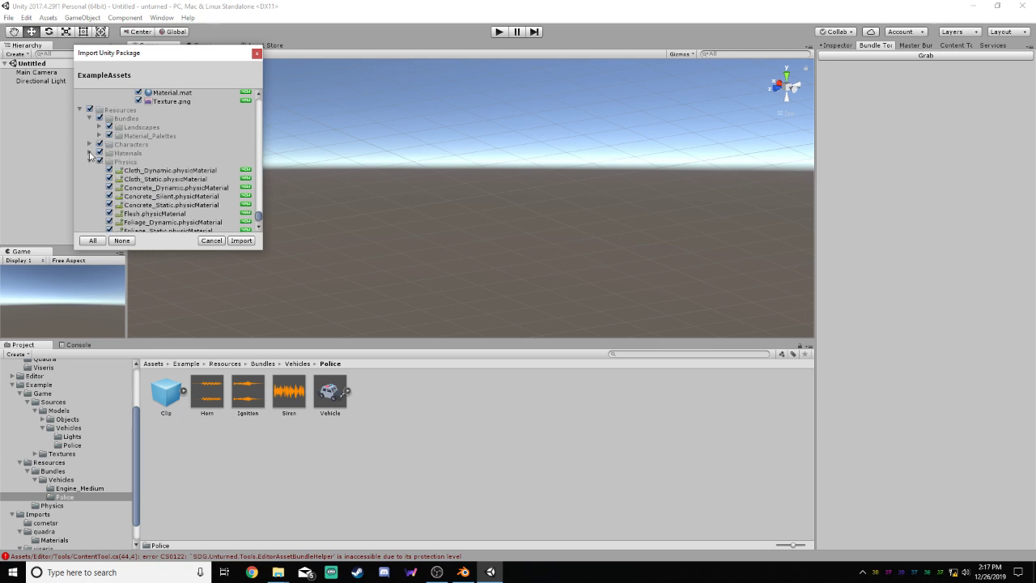
click(90, 162)
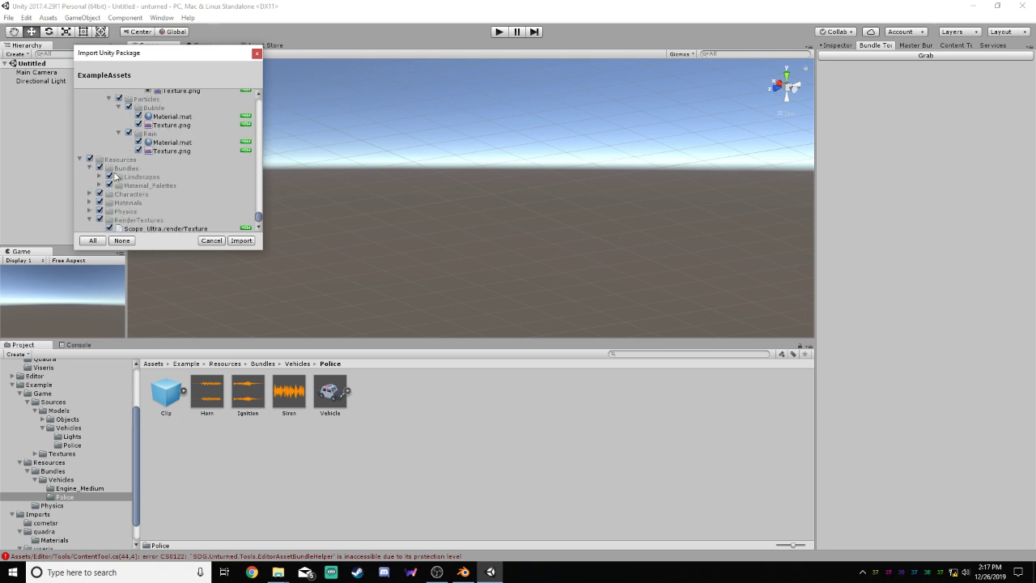
Find the Police_German vehicle folder in the package contents and select the project's Police Vehicle prefab for comparison
scroll(104, 181, up, 5)
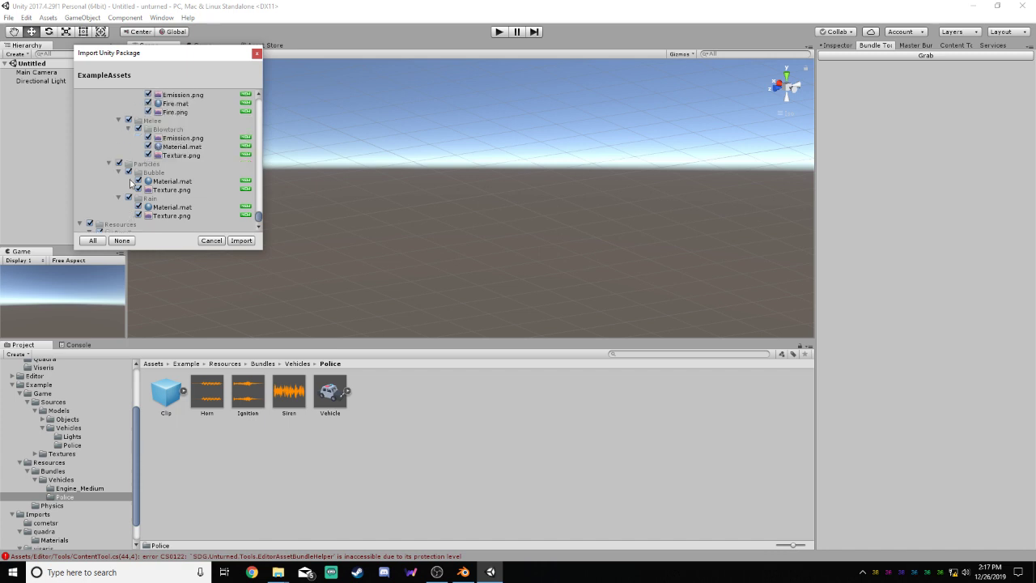
scroll(147, 177, up, 5)
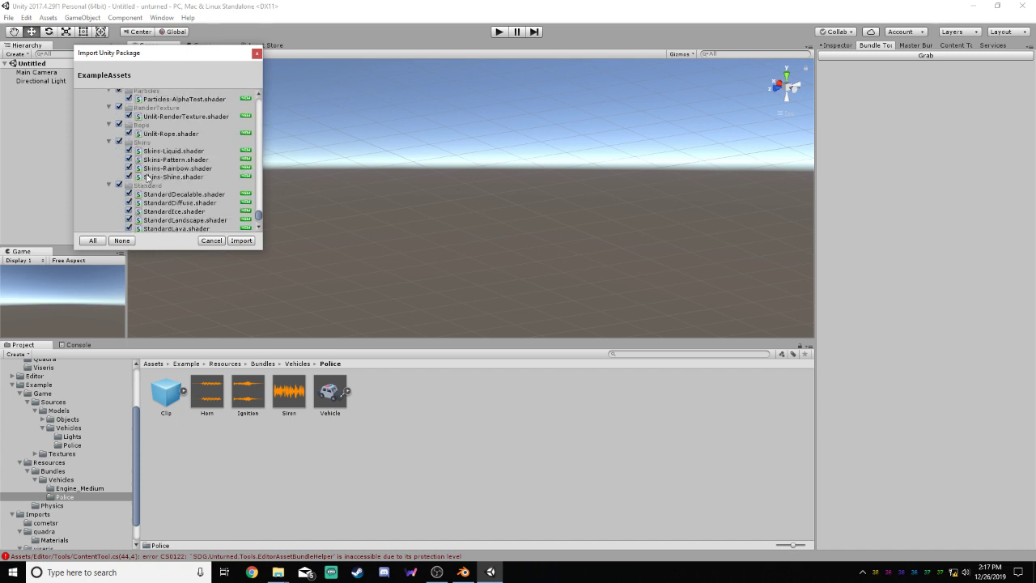
scroll(164, 169, down, 6)
scroll(164, 169, down, 4)
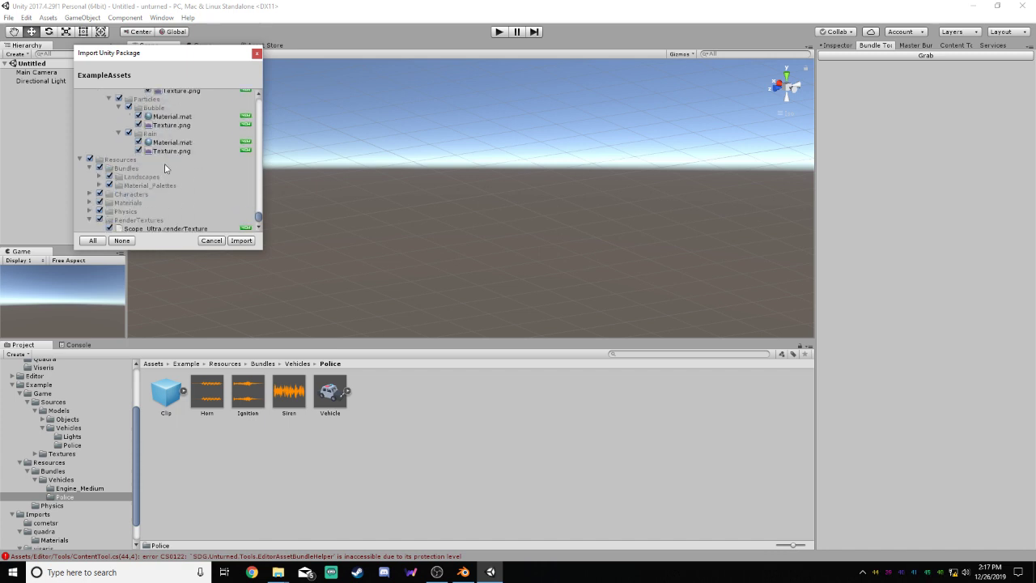
scroll(164, 168, up, 10)
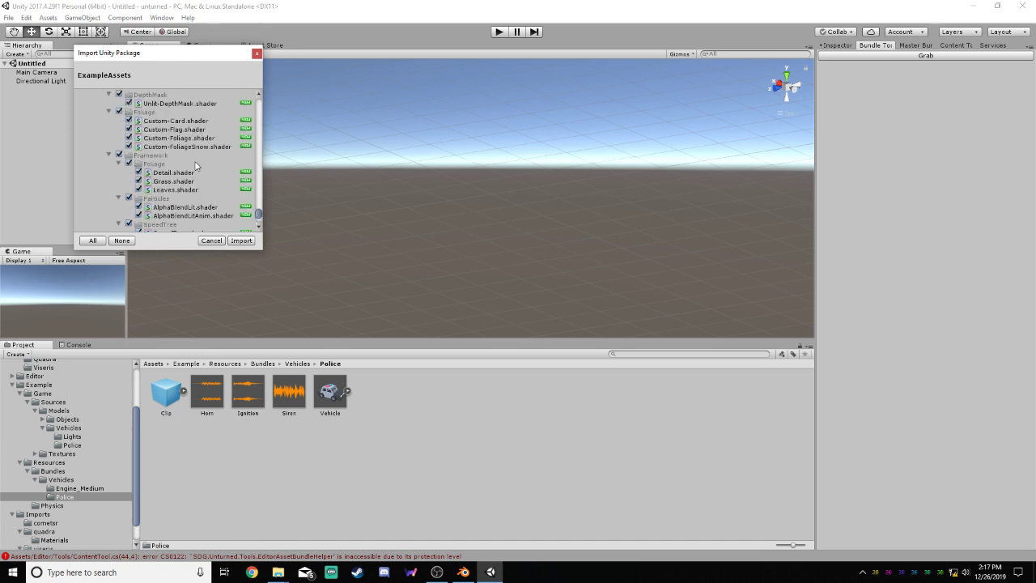
scroll(195, 166, up, 10)
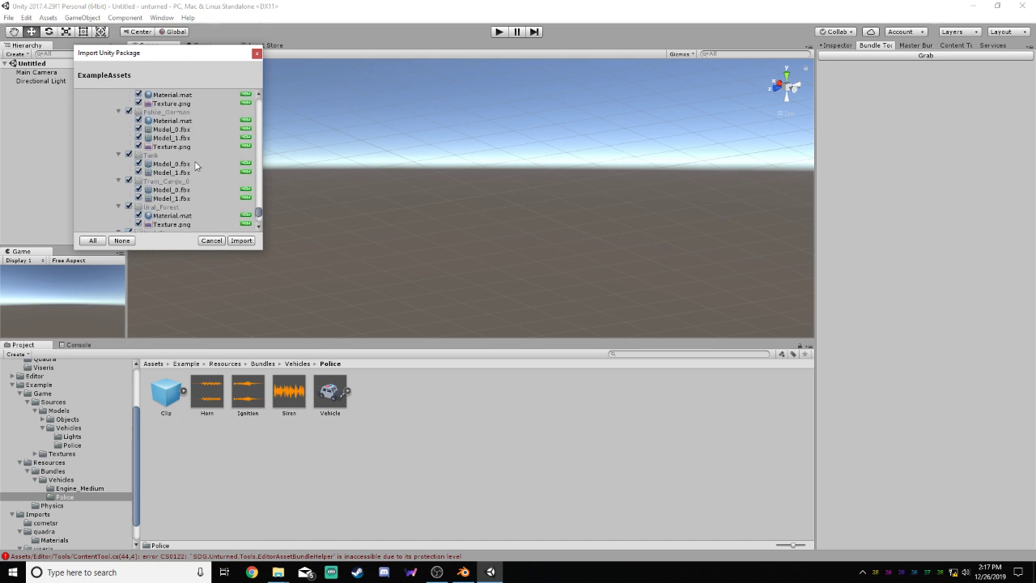
scroll(195, 166, up, 3)
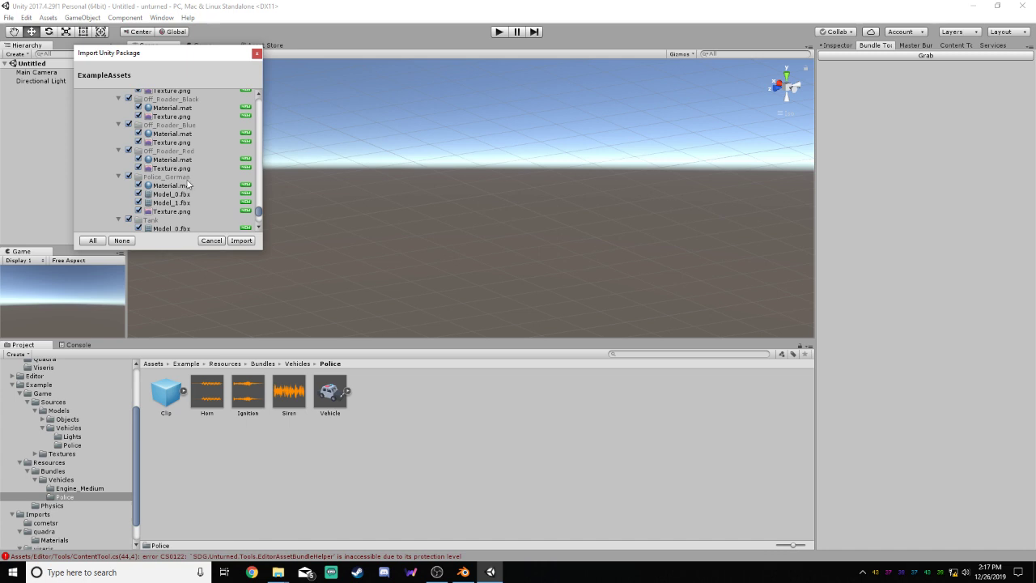
click(179, 176)
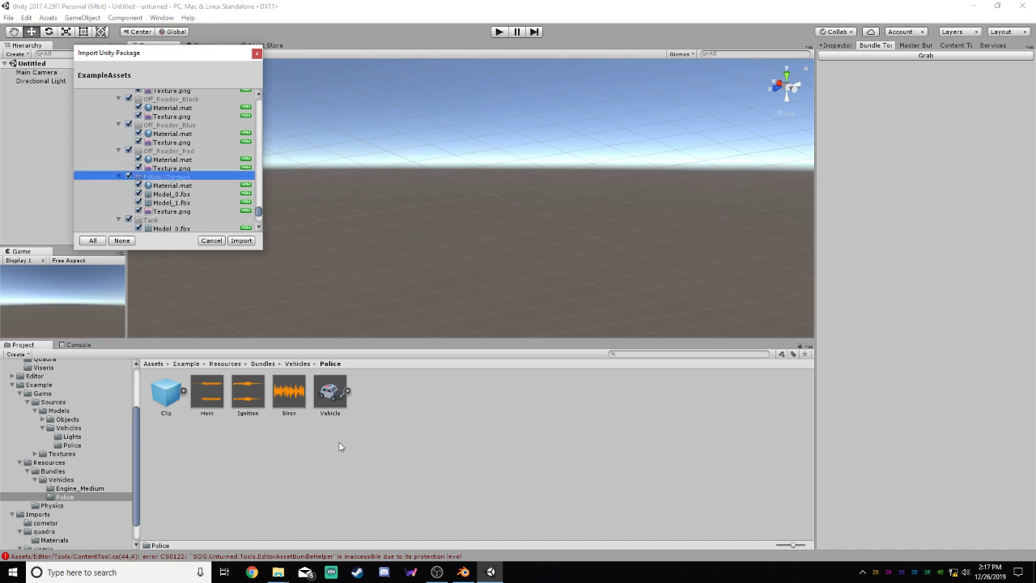
click(330, 394)
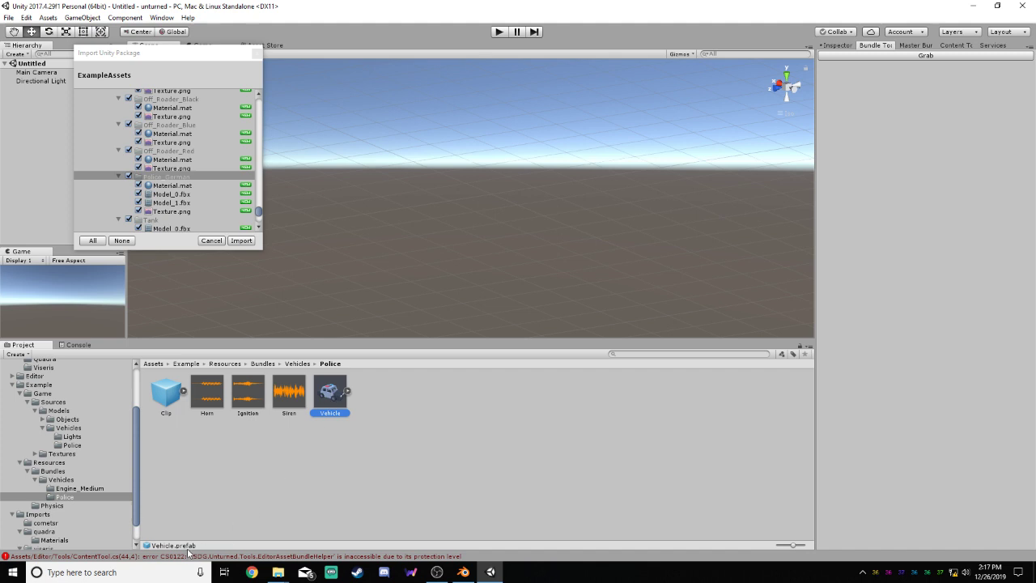
Look back through the package entries from the vehicle models up through the item models to Barrels and Backpacks
scroll(200, 169, up, 10)
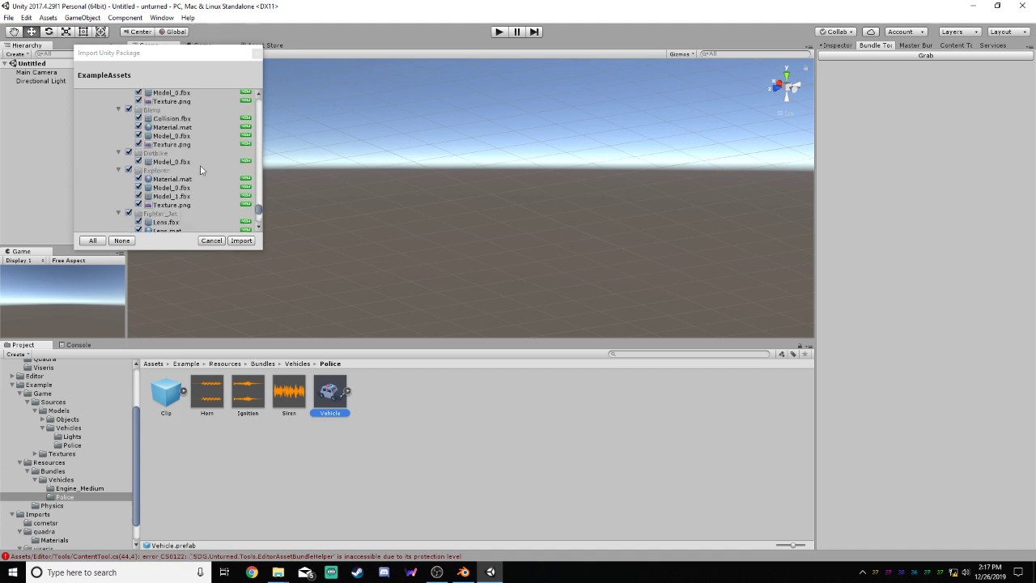
scroll(201, 169, up, 4)
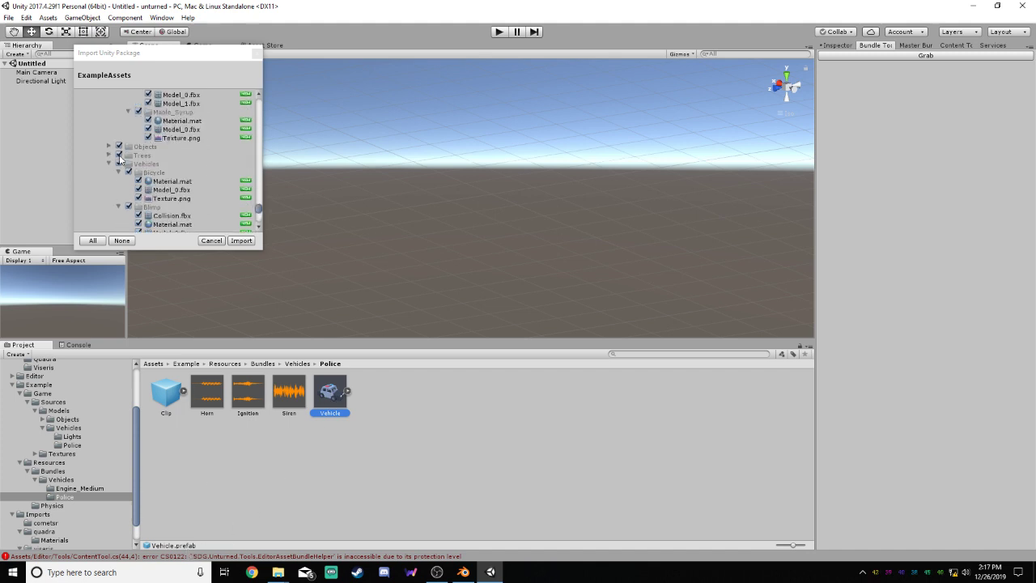
scroll(195, 174, up, 2)
scroll(183, 177, up, 2)
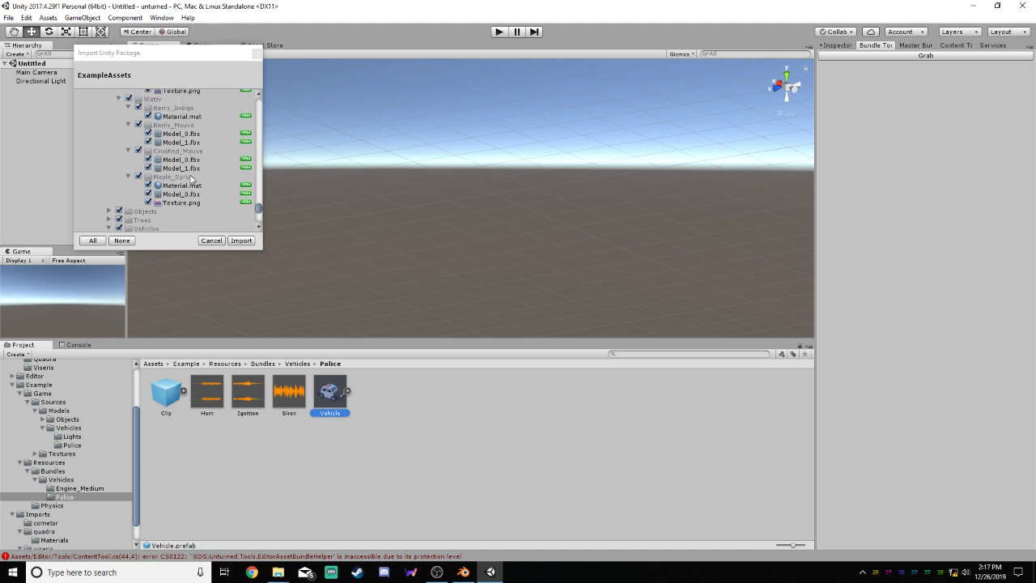
scroll(205, 170, up, 10)
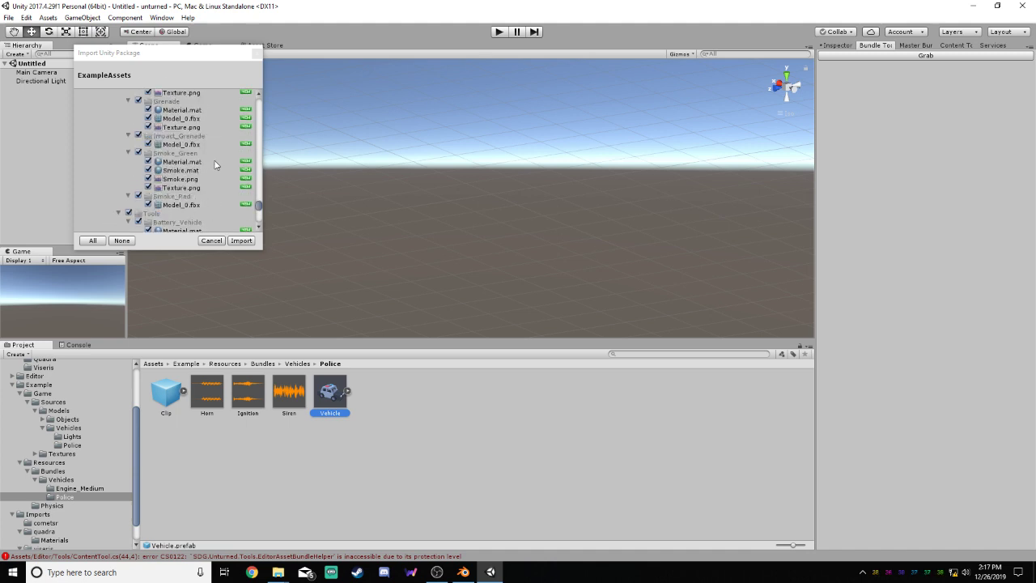
scroll(221, 158, up, 10)
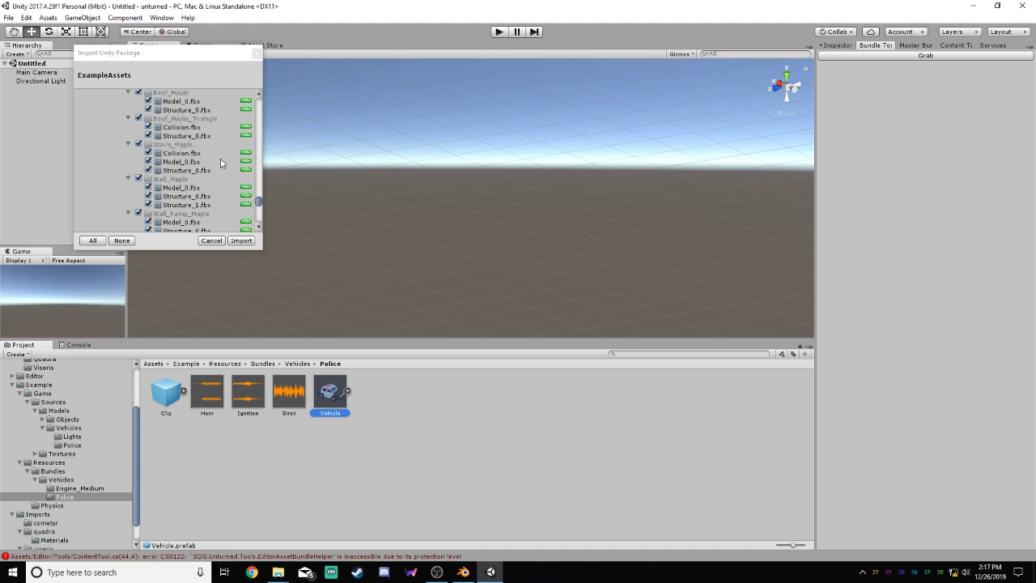
scroll(208, 170, up, 10)
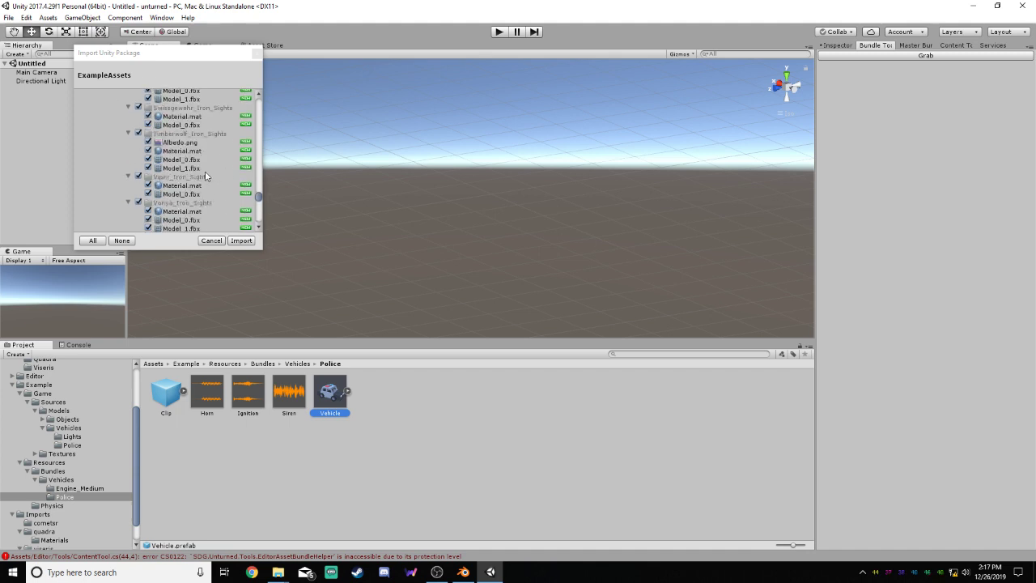
scroll(205, 171, up, 10)
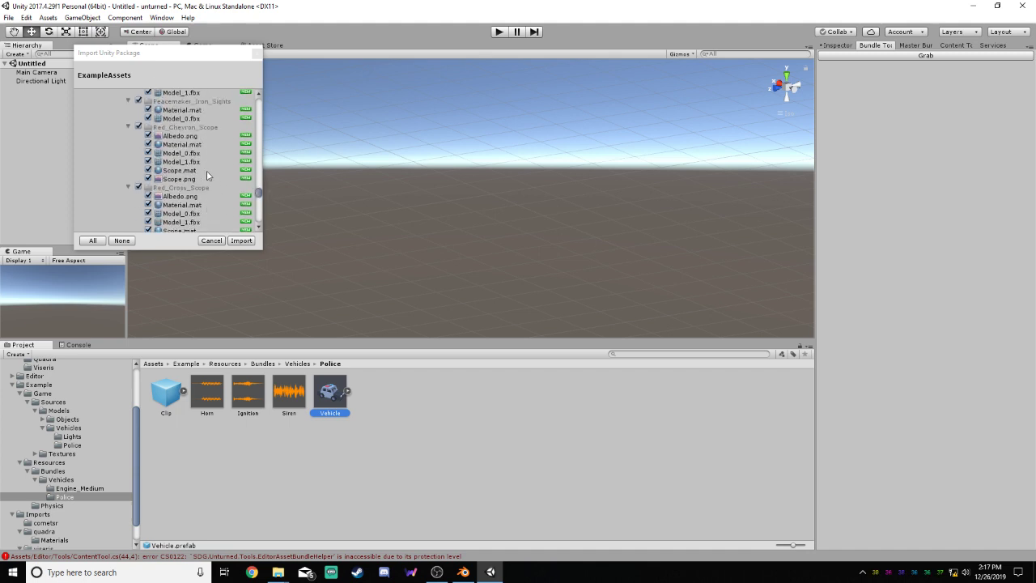
scroll(206, 173, up, 10)
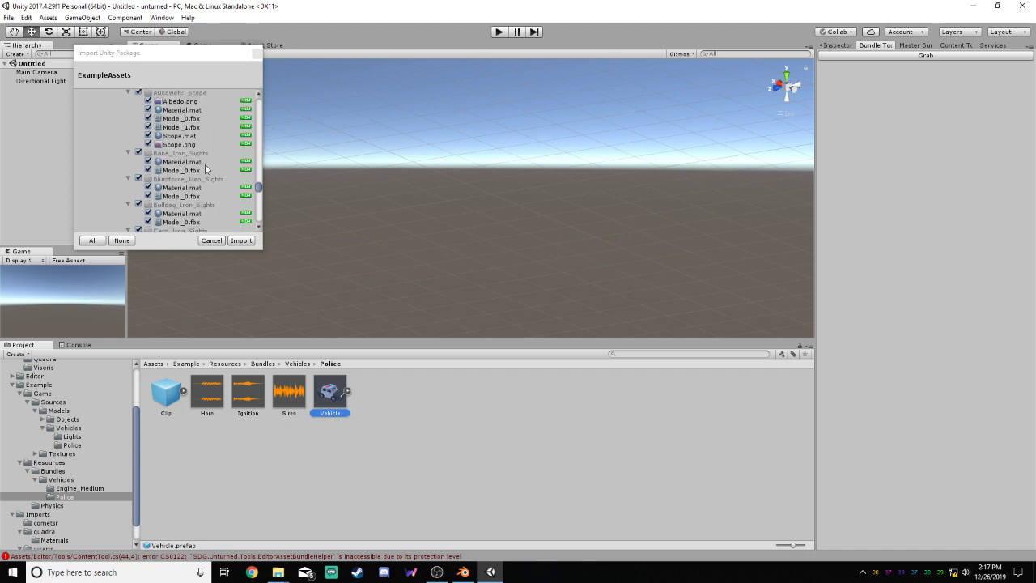
scroll(206, 173, up, 10)
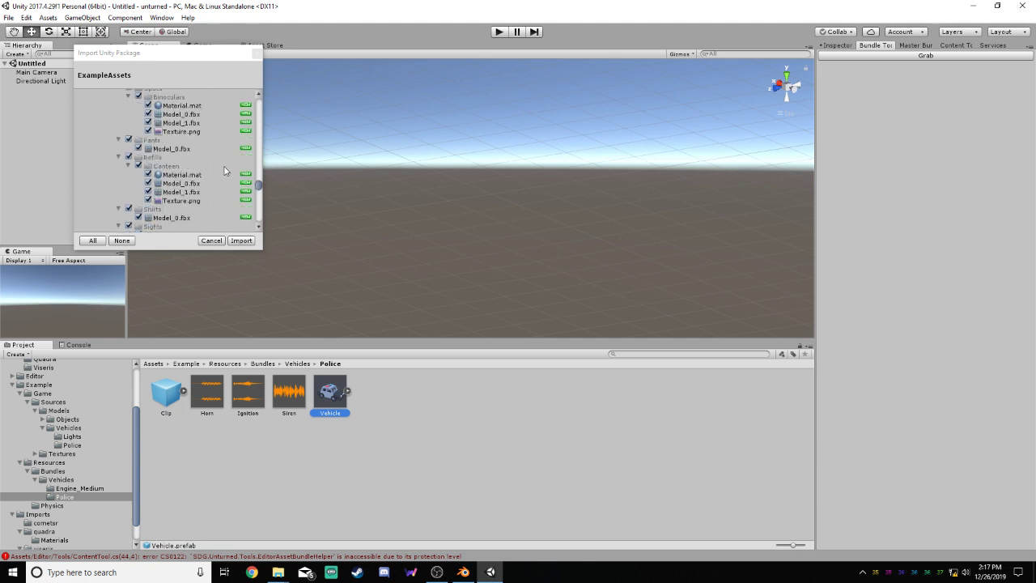
scroll(225, 171, up, 10)
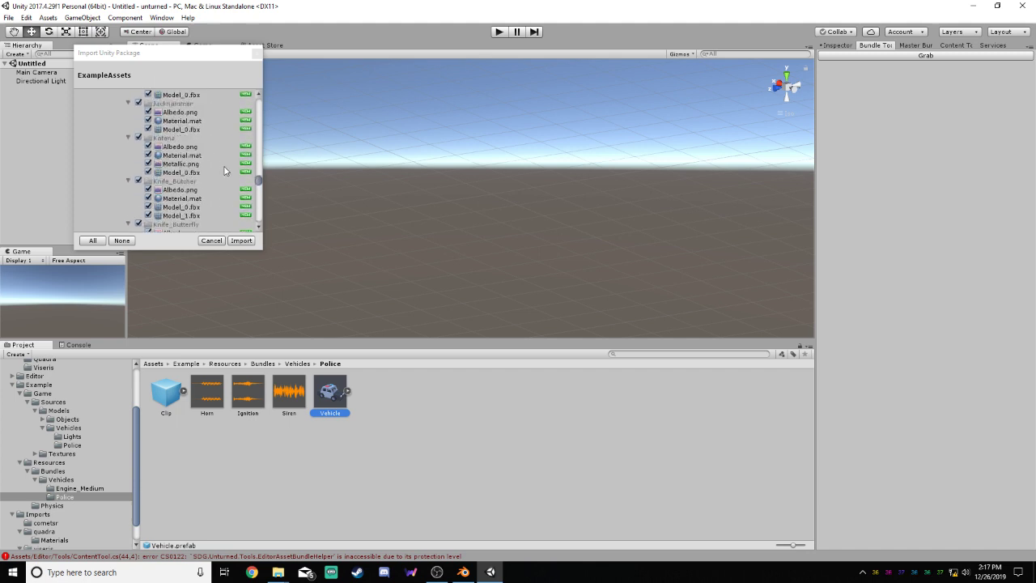
scroll(225, 171, up, 5)
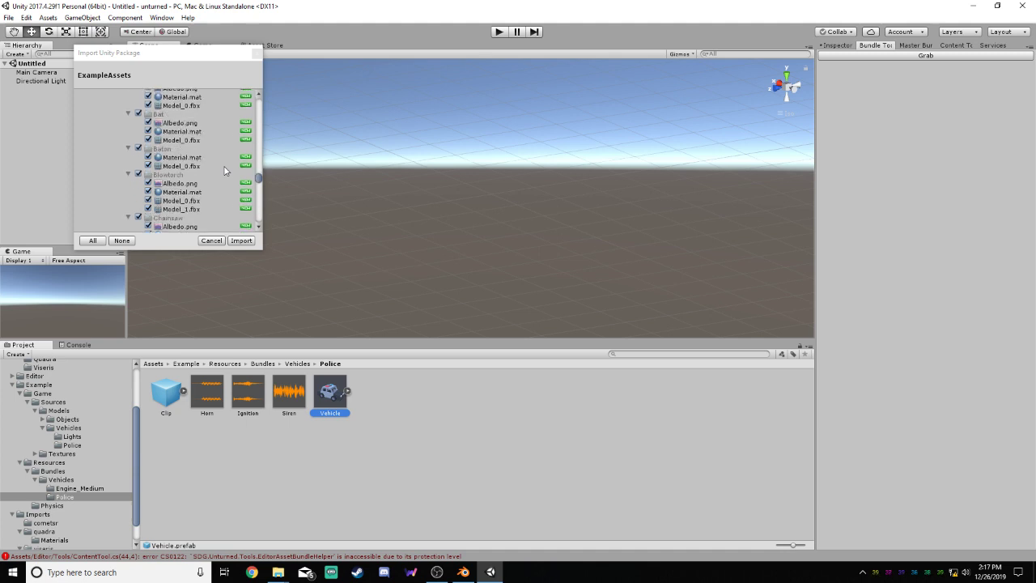
scroll(225, 171, up, 10)
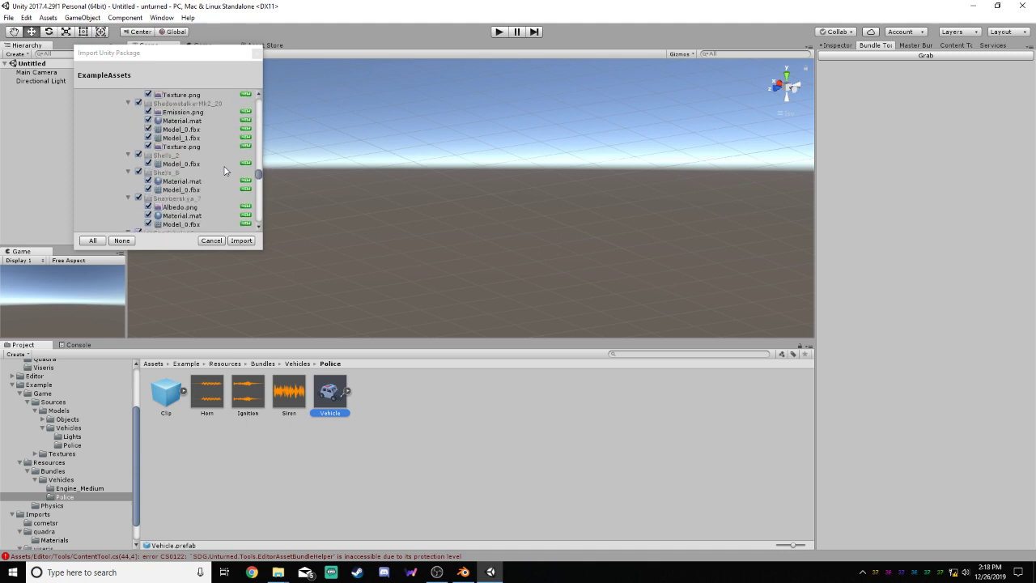
scroll(225, 171, up, 10)
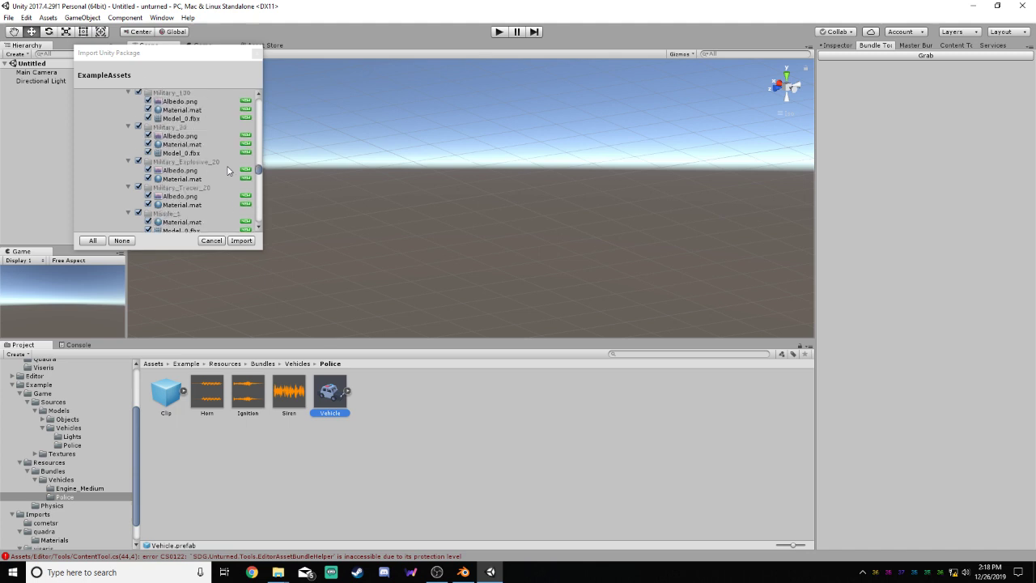
scroll(228, 170, up, 10)
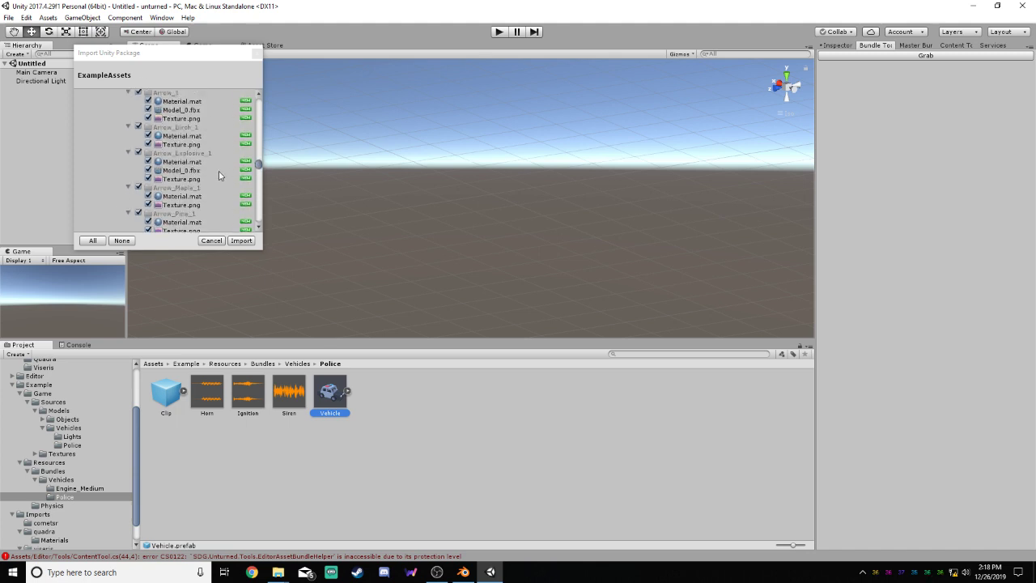
scroll(219, 176, up, 10)
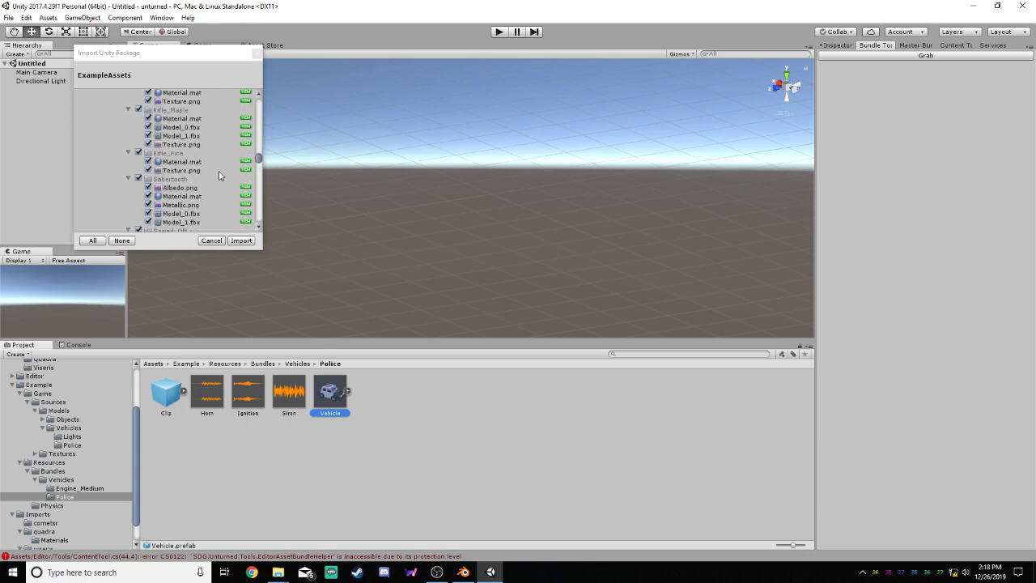
scroll(218, 175, up, 10)
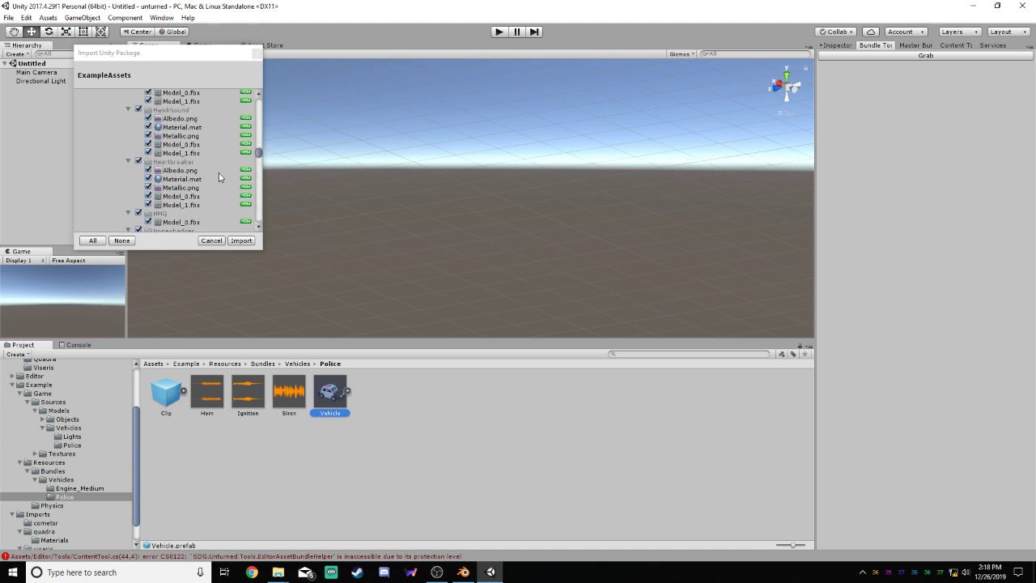
scroll(218, 173, up, 3)
scroll(219, 173, up, 20)
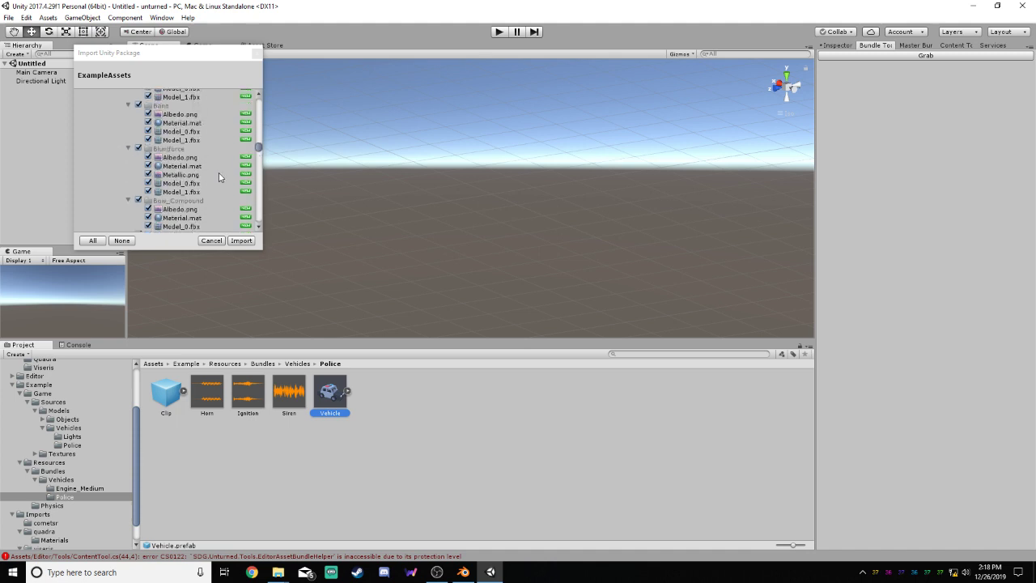
scroll(220, 176, up, 20)
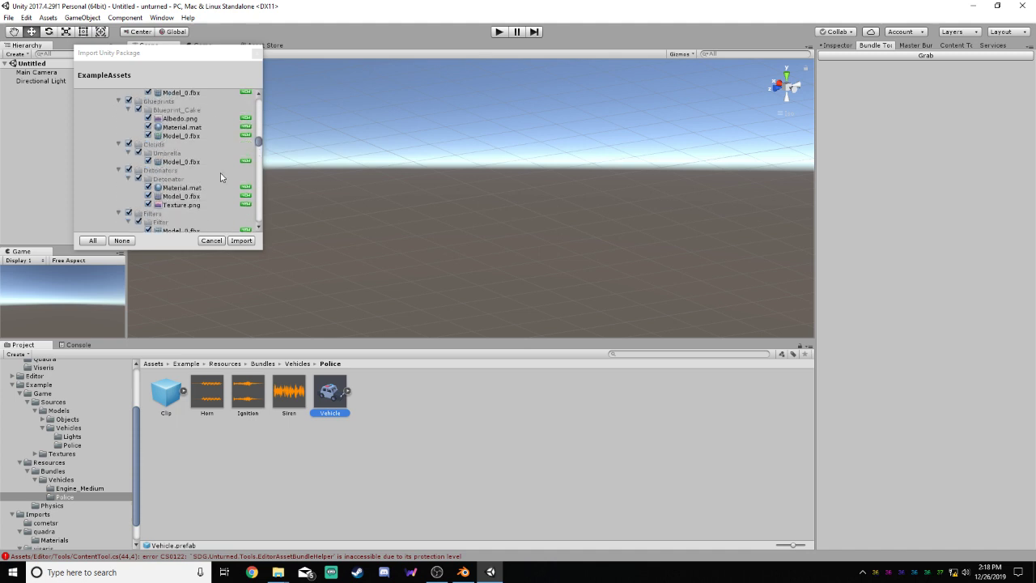
scroll(221, 176, up, 20)
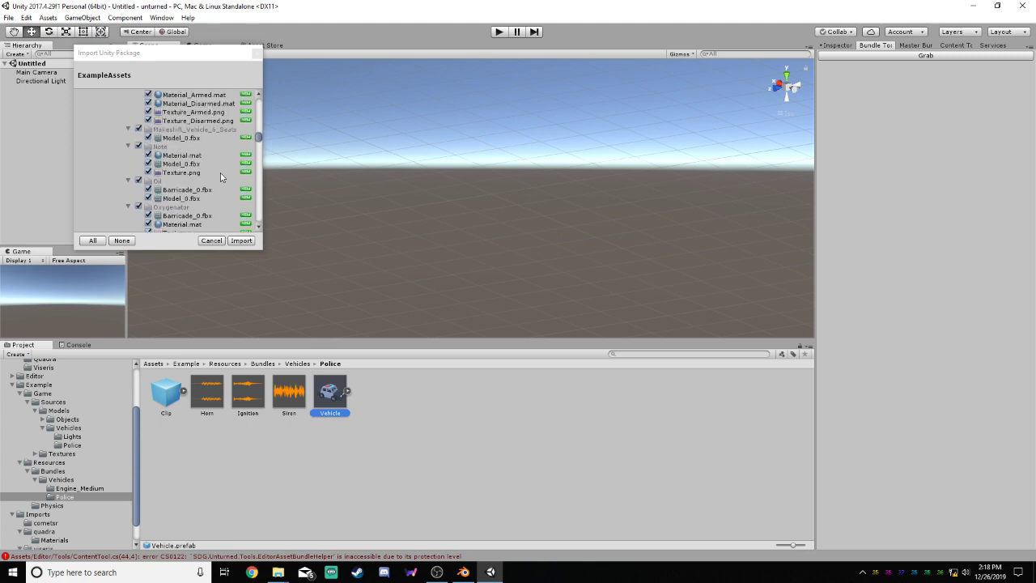
scroll(220, 172, up, 20)
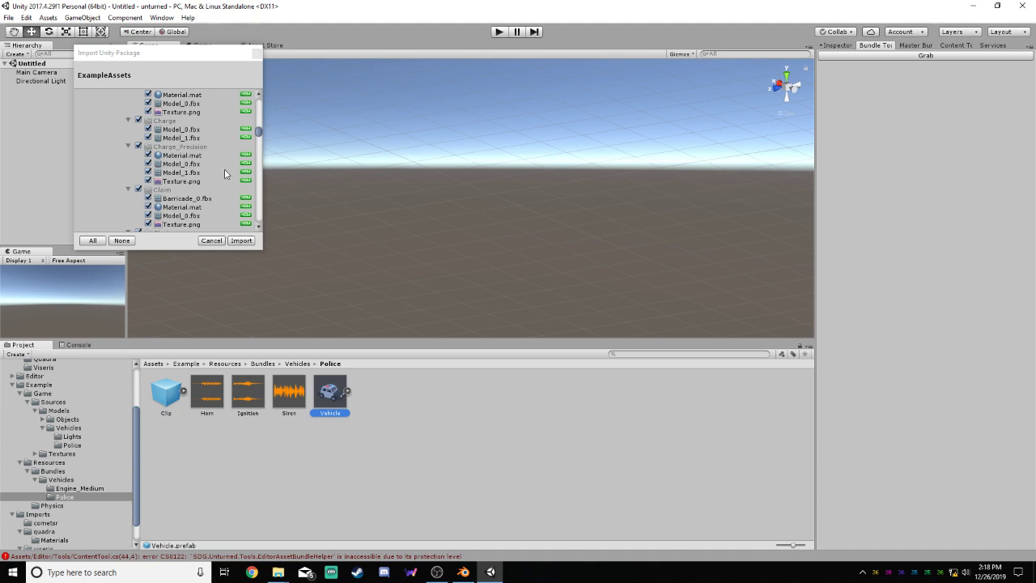
scroll(225, 173, up, 20)
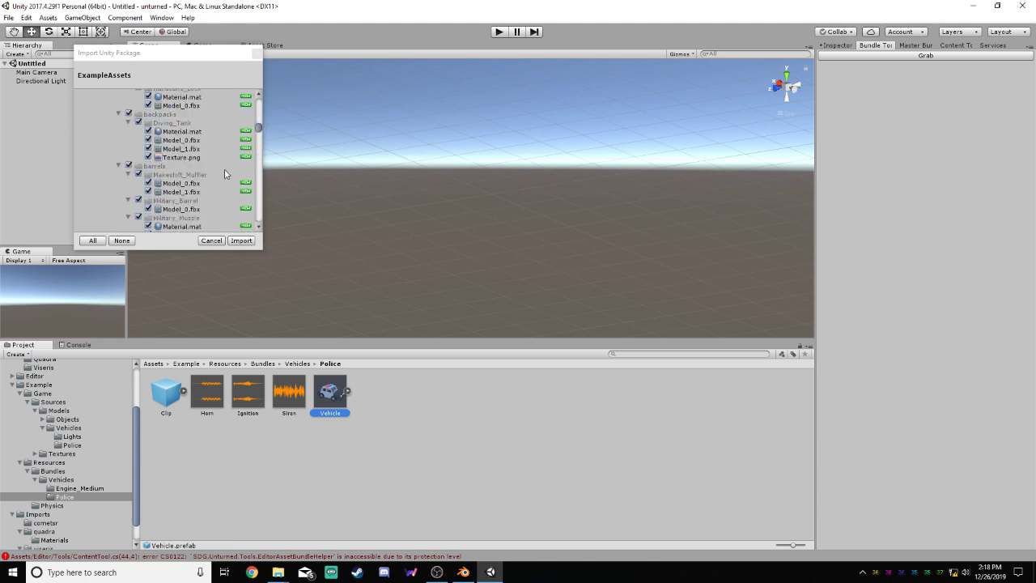
Look back through the package entries from the item and animation models, past Roads and Charts, to the Example folder at the list's start
scroll(224, 173, up, 15)
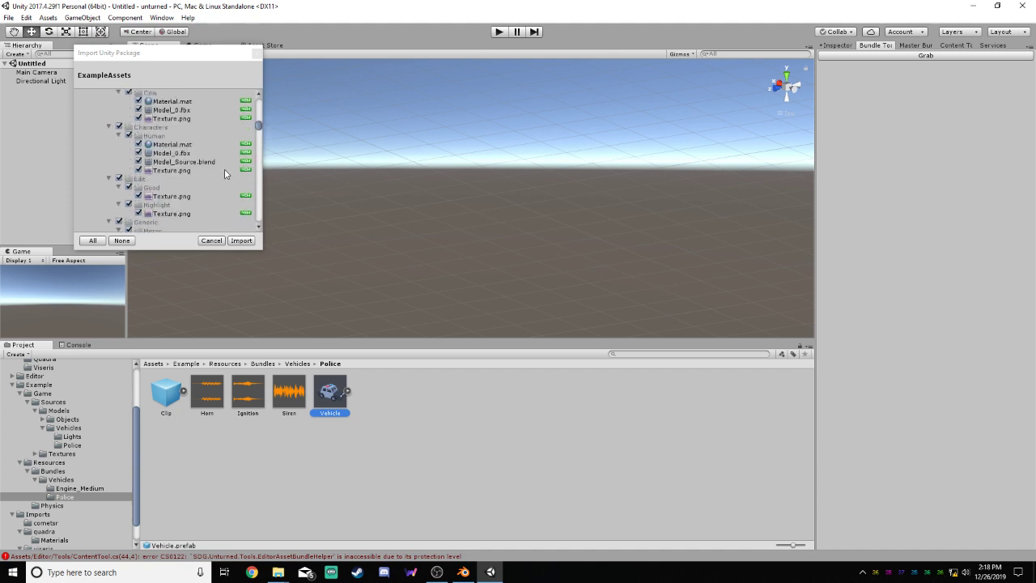
scroll(225, 173, up, 5)
scroll(225, 173, up, 15)
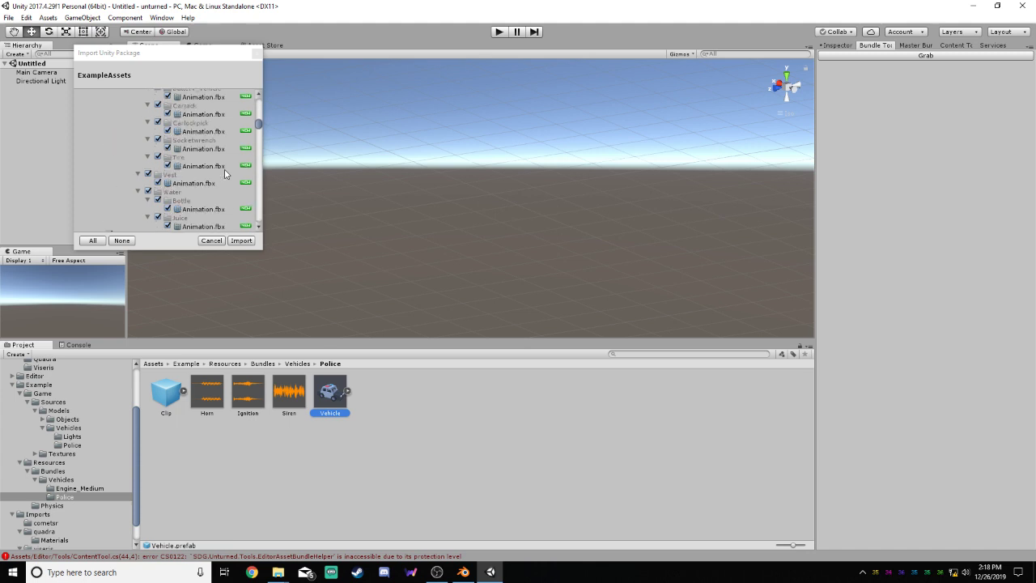
scroll(225, 173, up, 15)
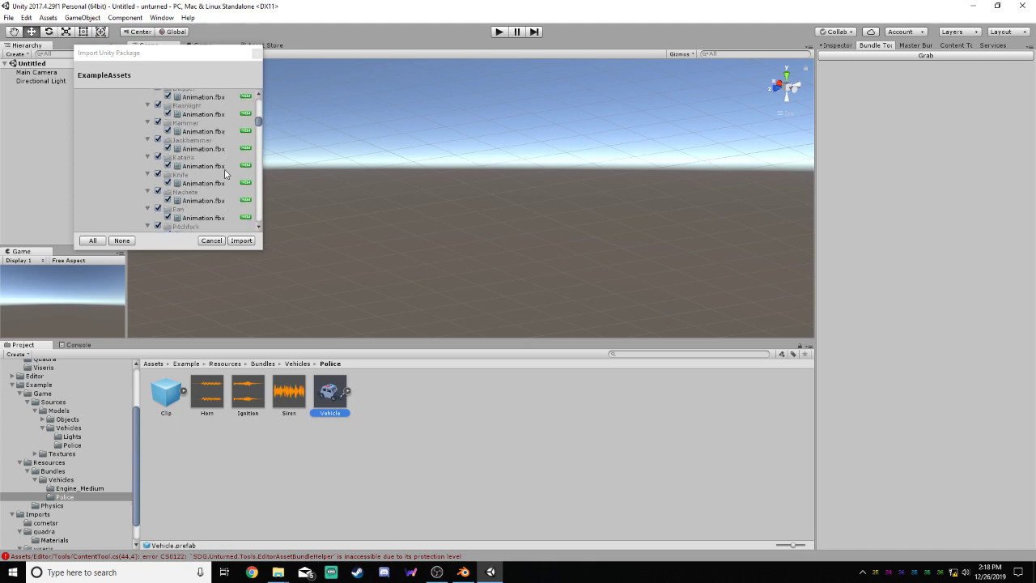
scroll(225, 175, up, 15)
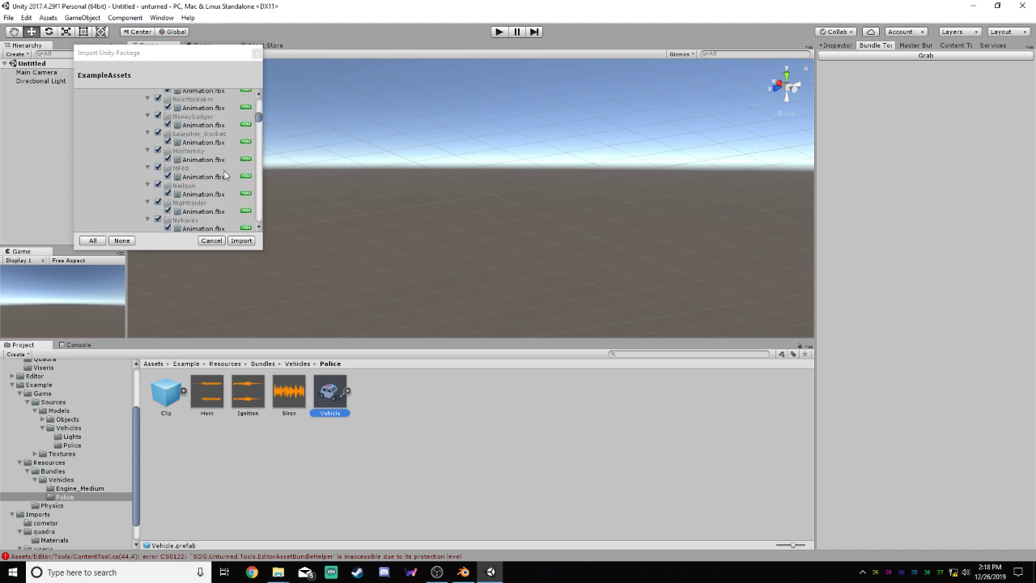
scroll(225, 174, up, 15)
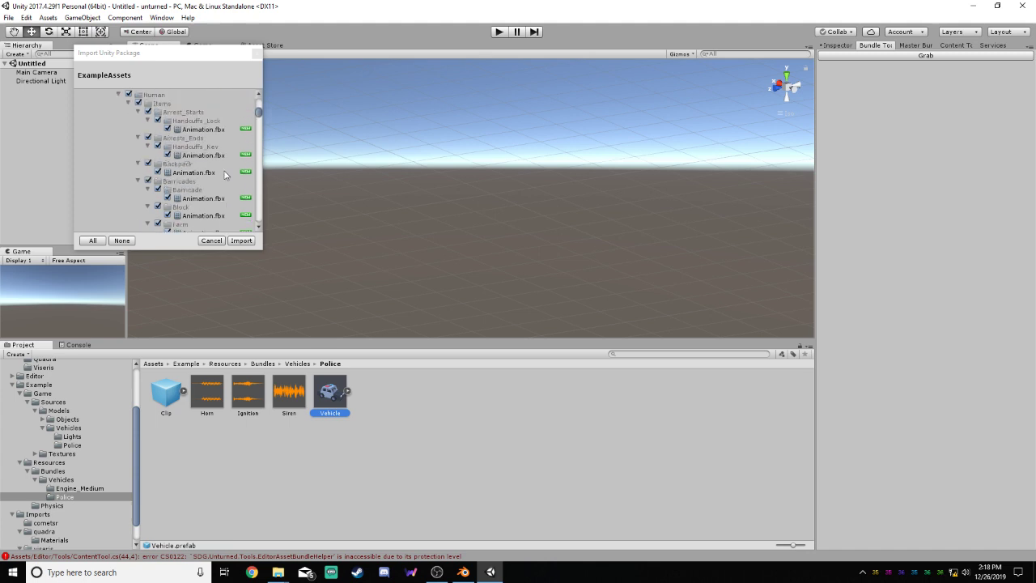
scroll(224, 170, up, 15)
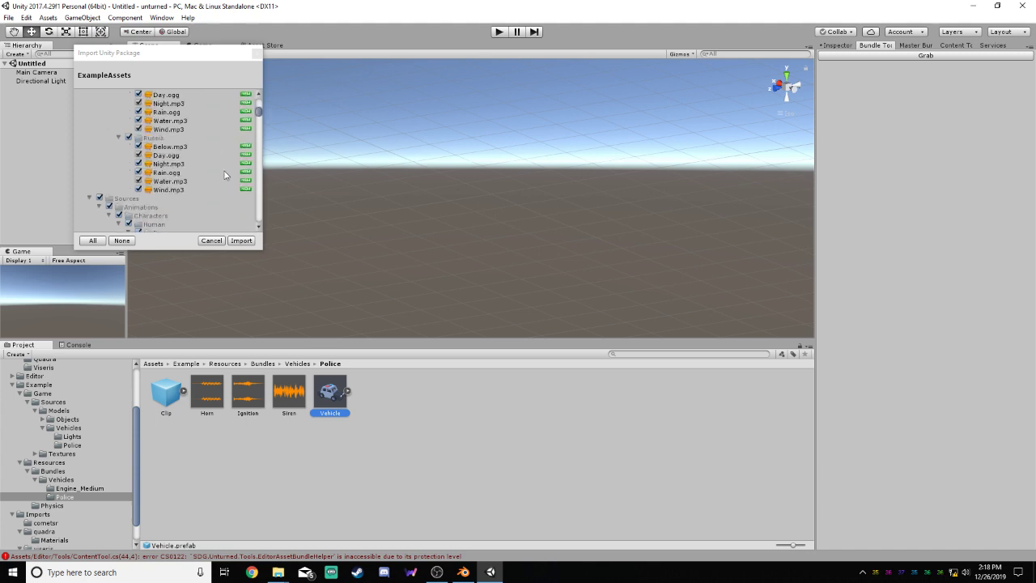
scroll(225, 171, up, 15)
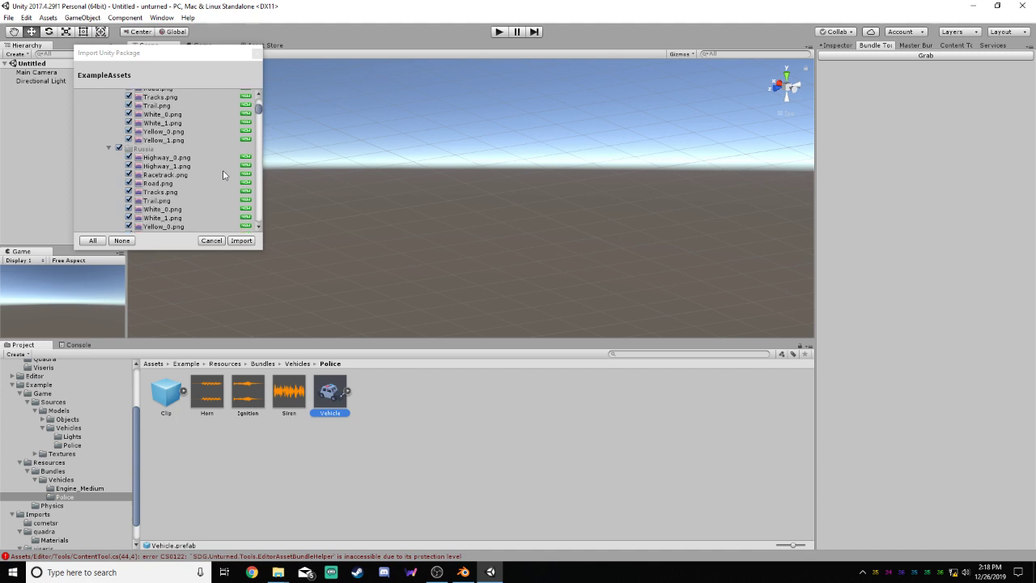
scroll(224, 172, up, 15)
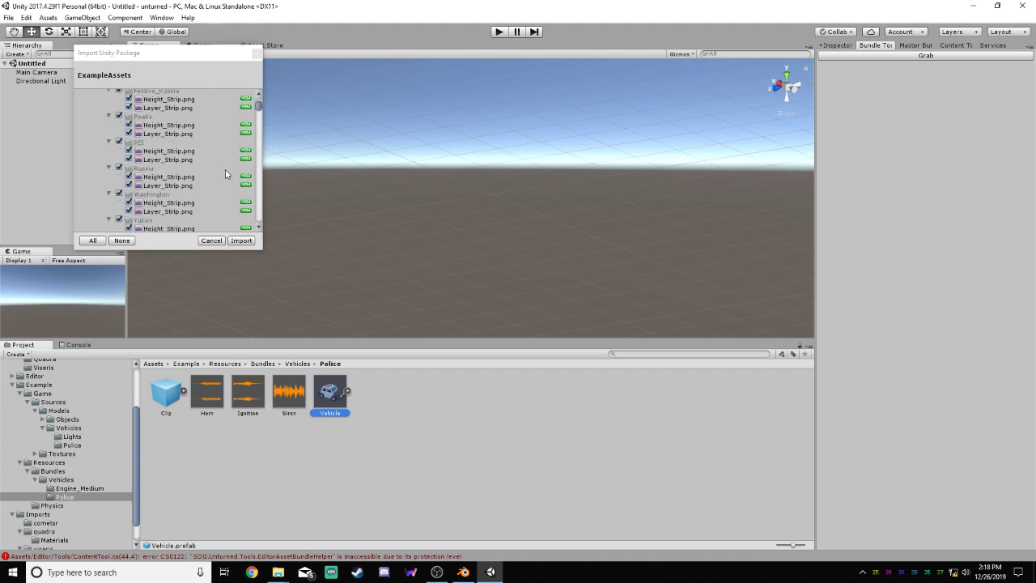
scroll(225, 169, up, 15)
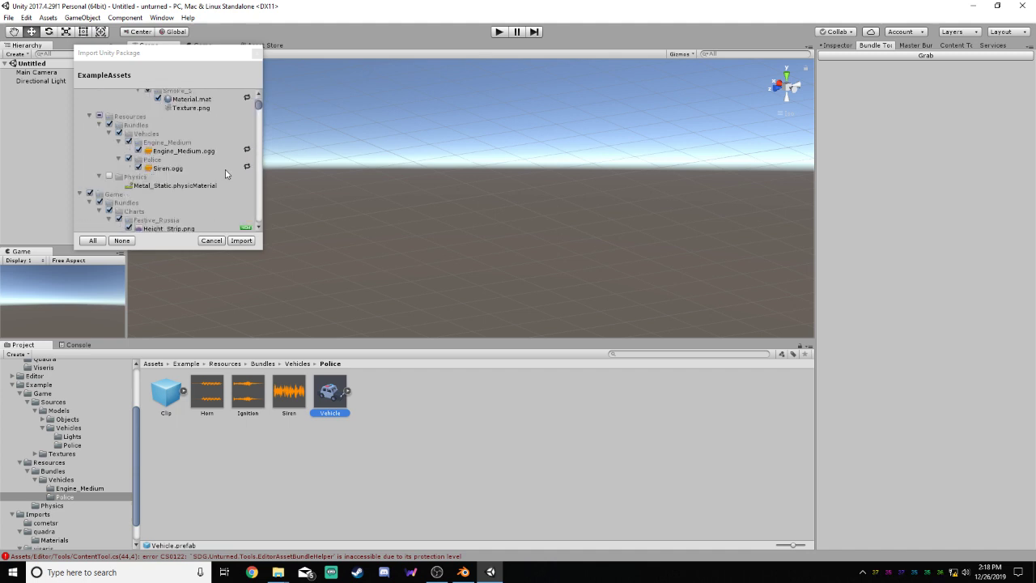
scroll(225, 169, up, 5)
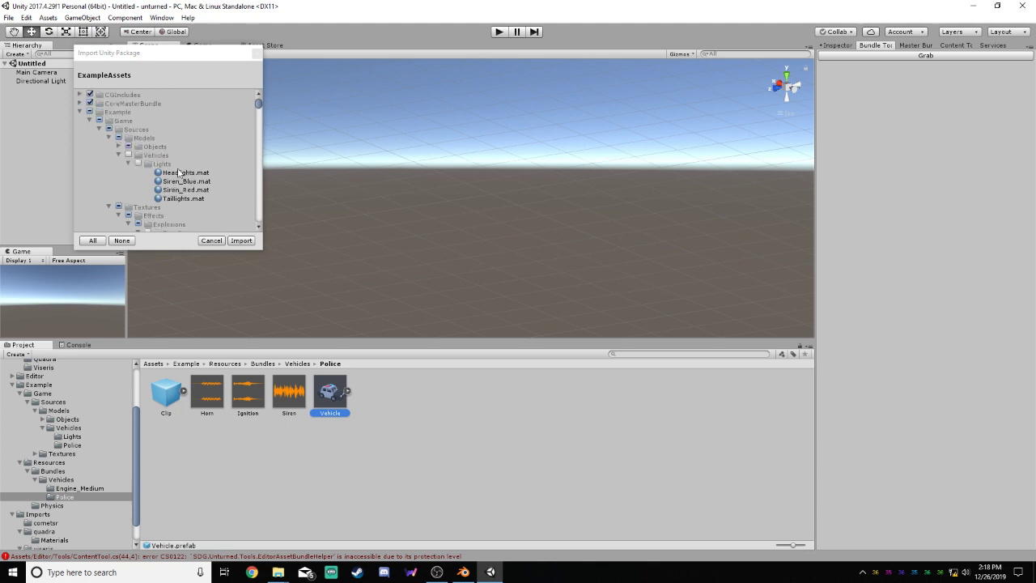
Examine the Example folder's explosion textures, Engine_Medium and Police entries, plus the Charts and Roads textures under Game
scroll(137, 158, down, 2)
scroll(136, 156, down, 1)
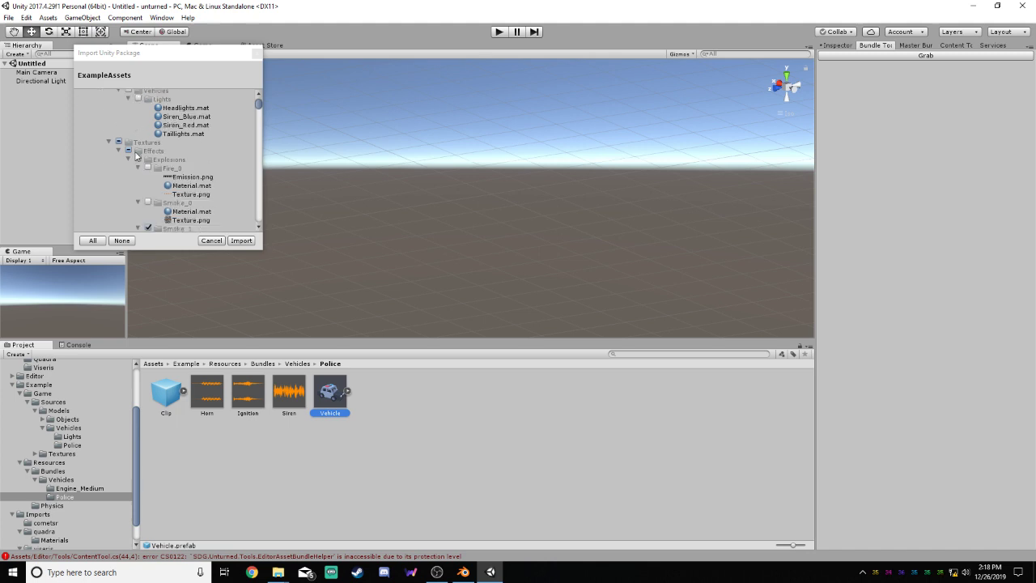
scroll(144, 158, down, 2)
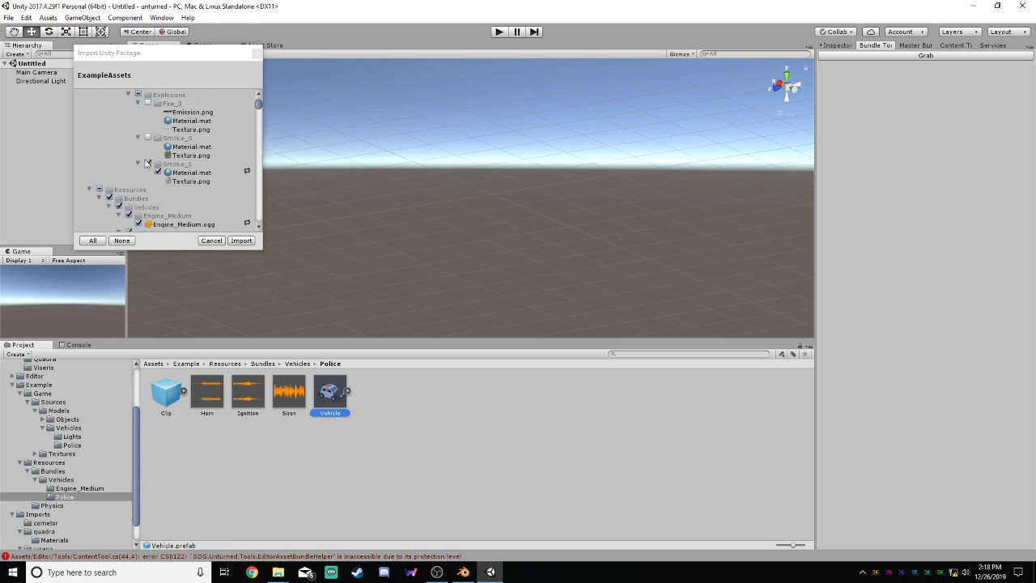
scroll(146, 163, down, 2)
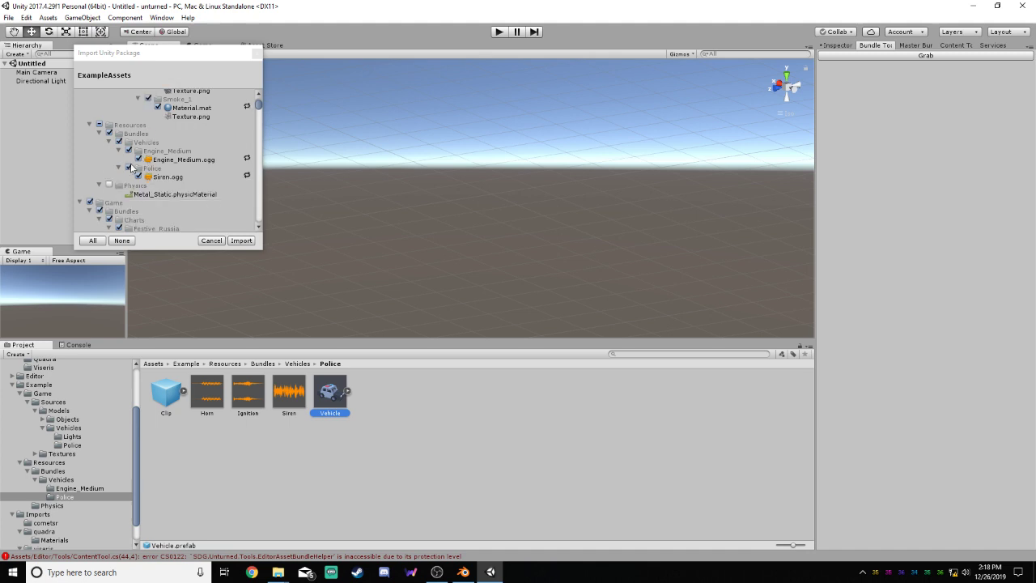
click(150, 169)
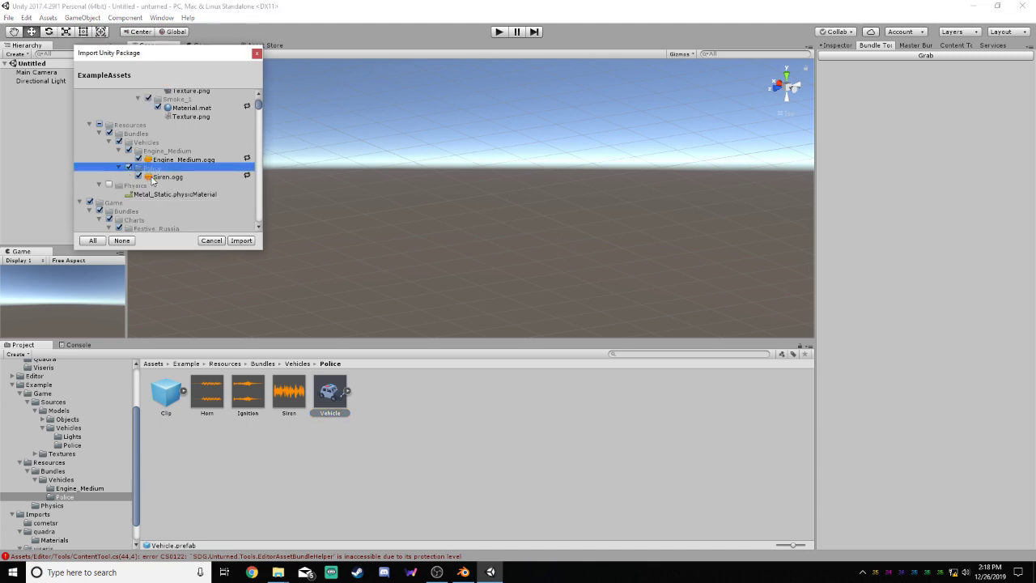
scroll(151, 179, down, 3)
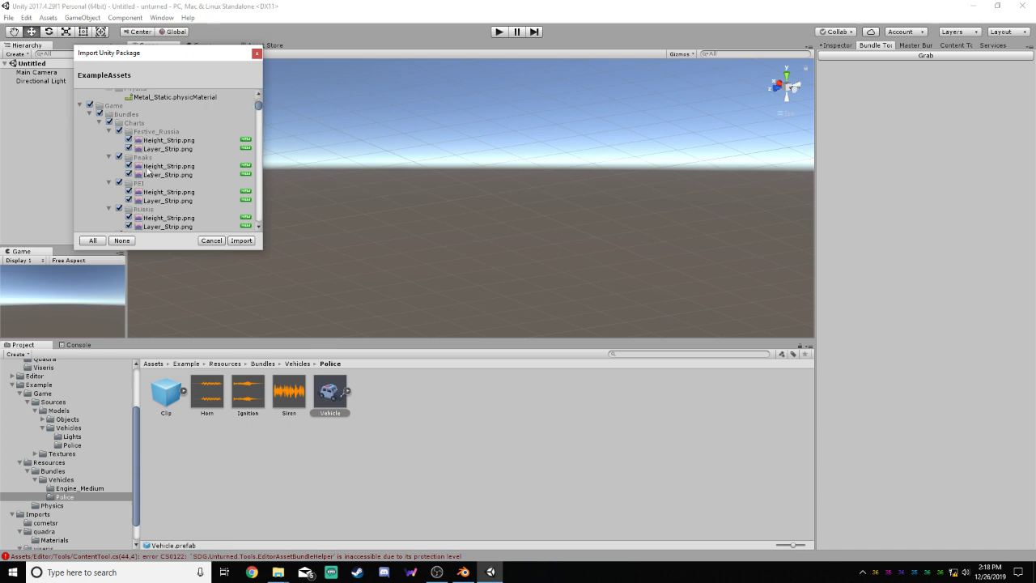
scroll(154, 176, down, 6)
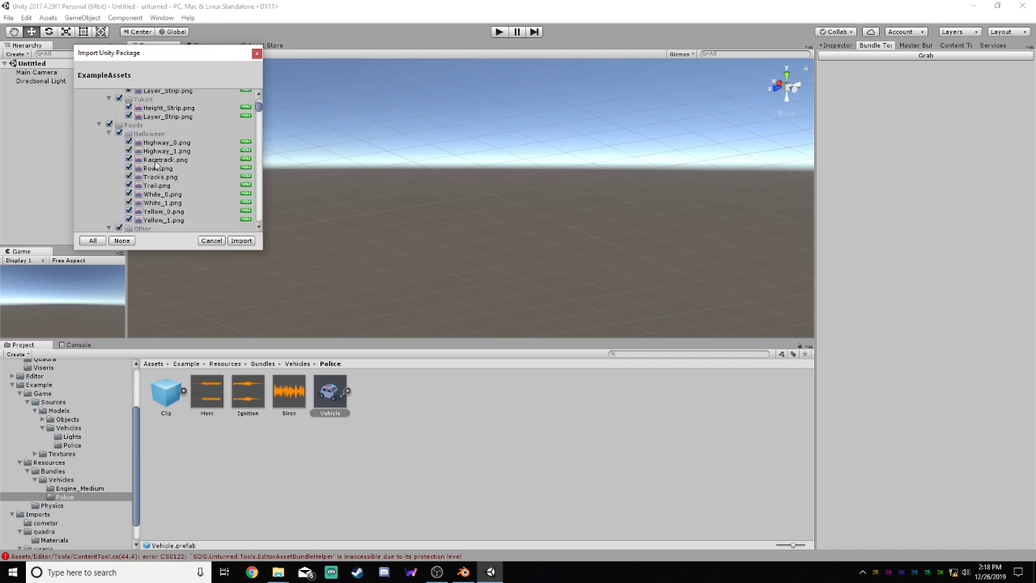
scroll(156, 165, down, 10)
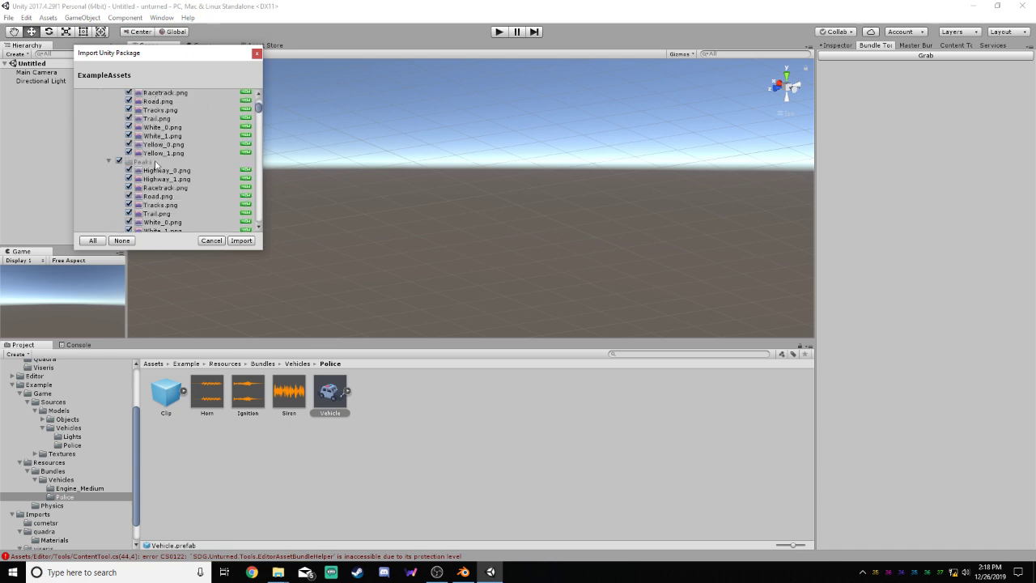
scroll(158, 164, down, 10)
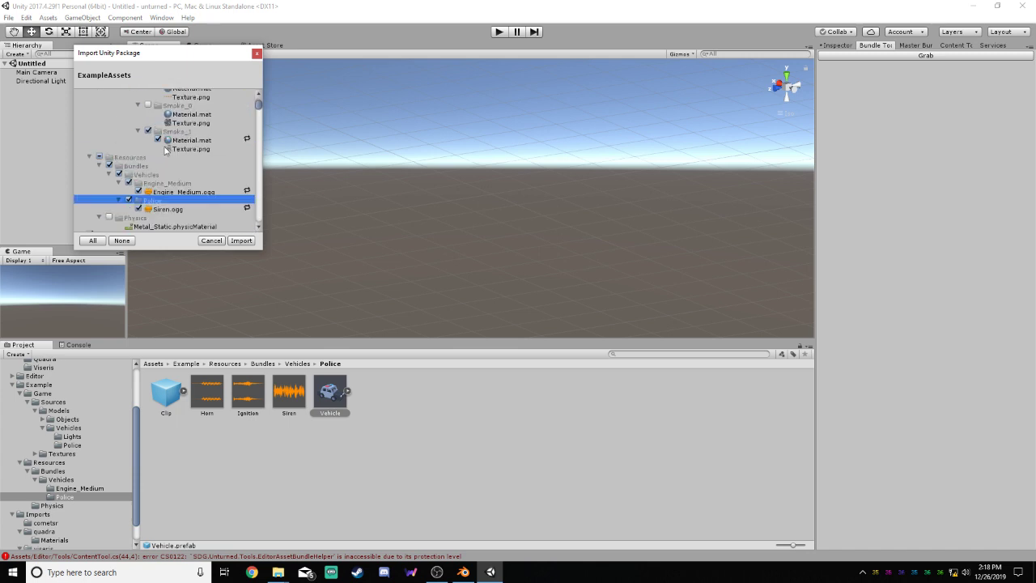
Check the contents of the Engine_Medium vehicle folder and the Objects models folder under Example
click(119, 184)
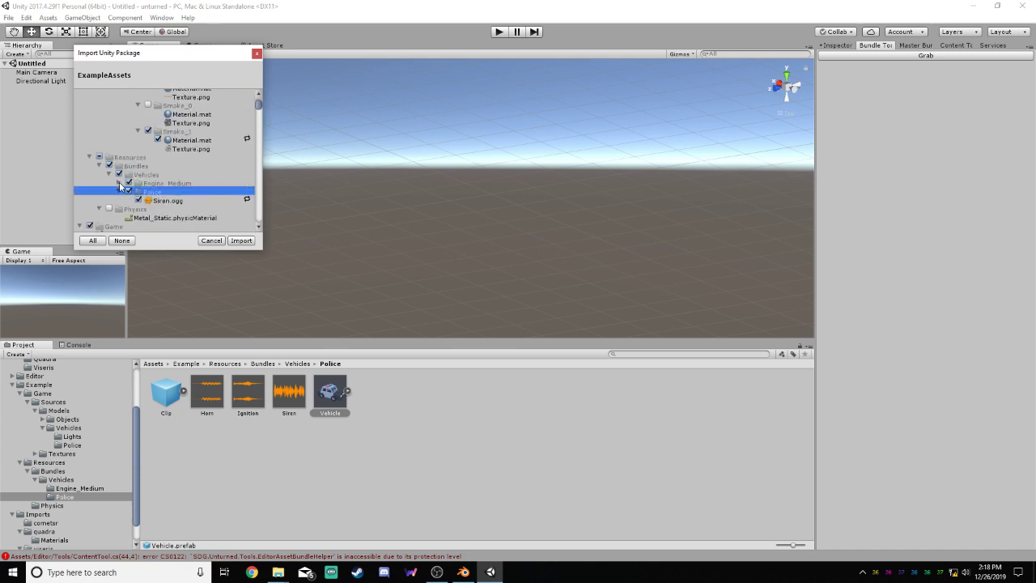
click(119, 183)
scroll(137, 170, up, 6)
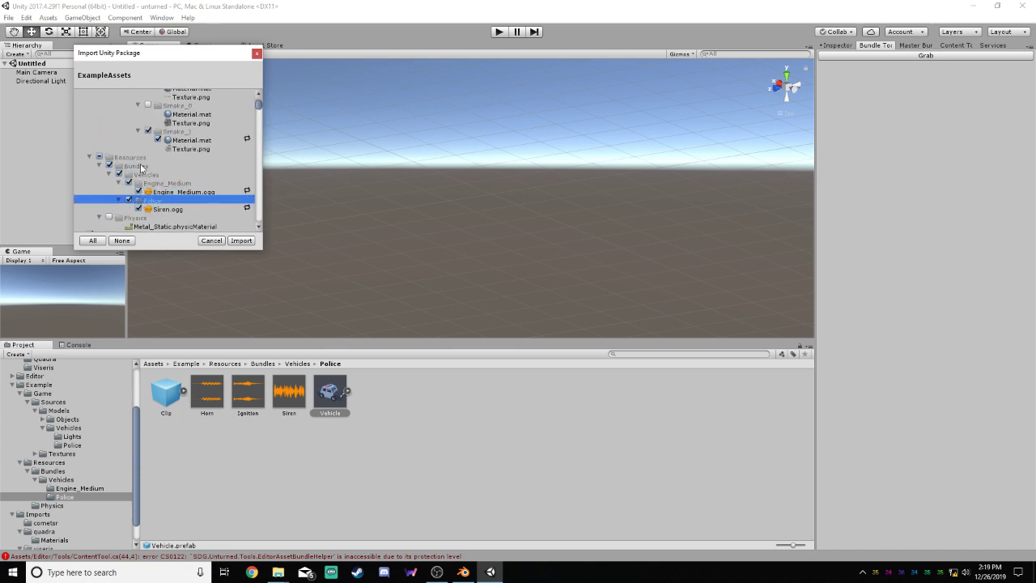
scroll(151, 167, up, 2)
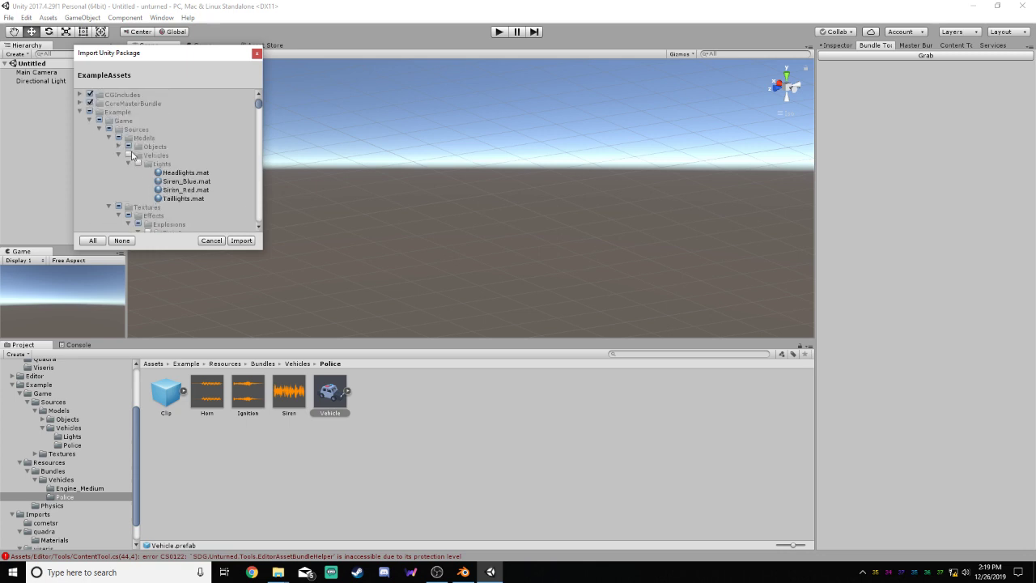
click(118, 149)
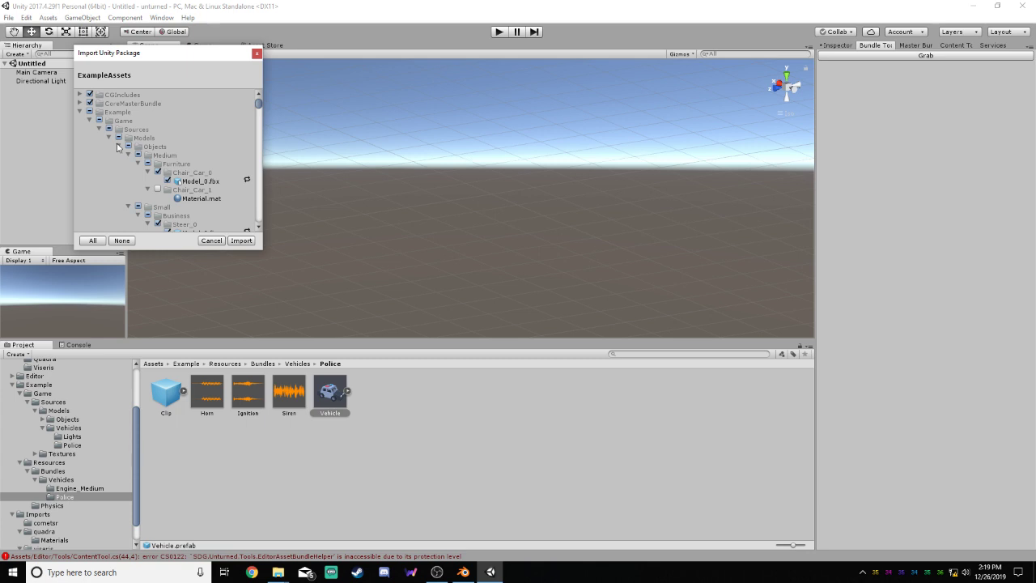
click(119, 146)
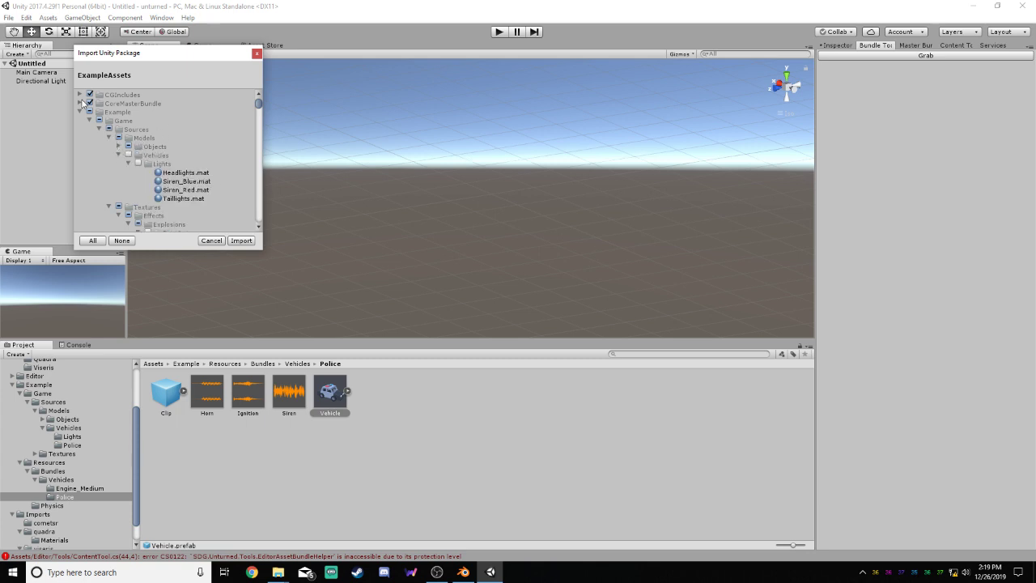
Expand CoreMasterBundle in the package contents and collapse its Animals, Effects, Items, Level, Objects and Trees folders
click(80, 103)
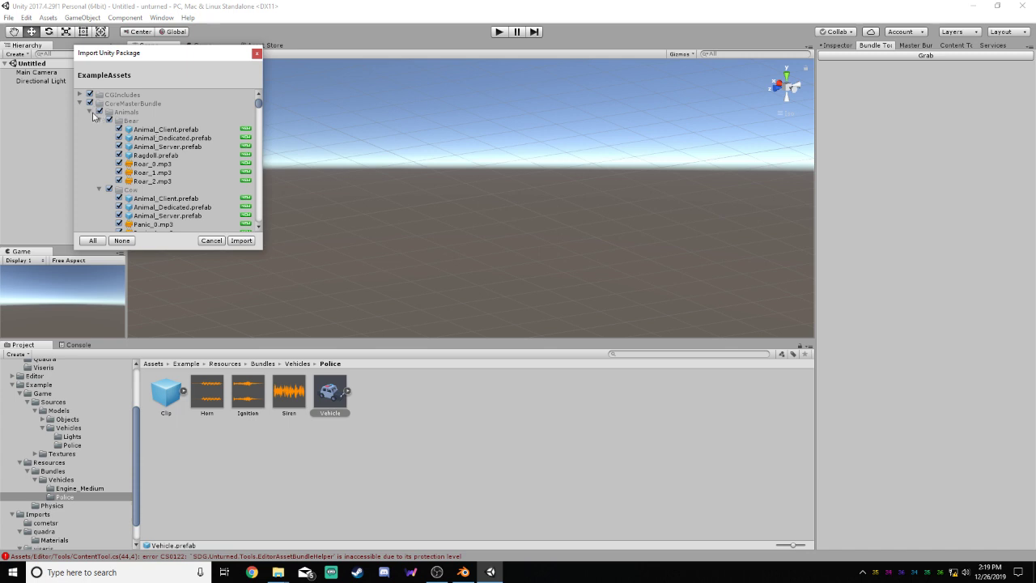
click(90, 113)
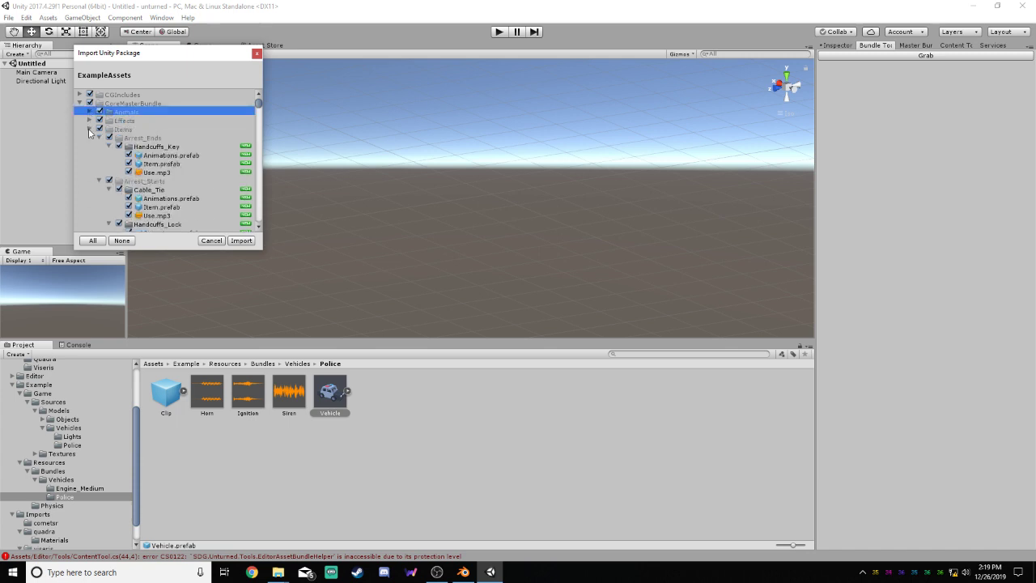
click(90, 129)
click(90, 137)
click(90, 146)
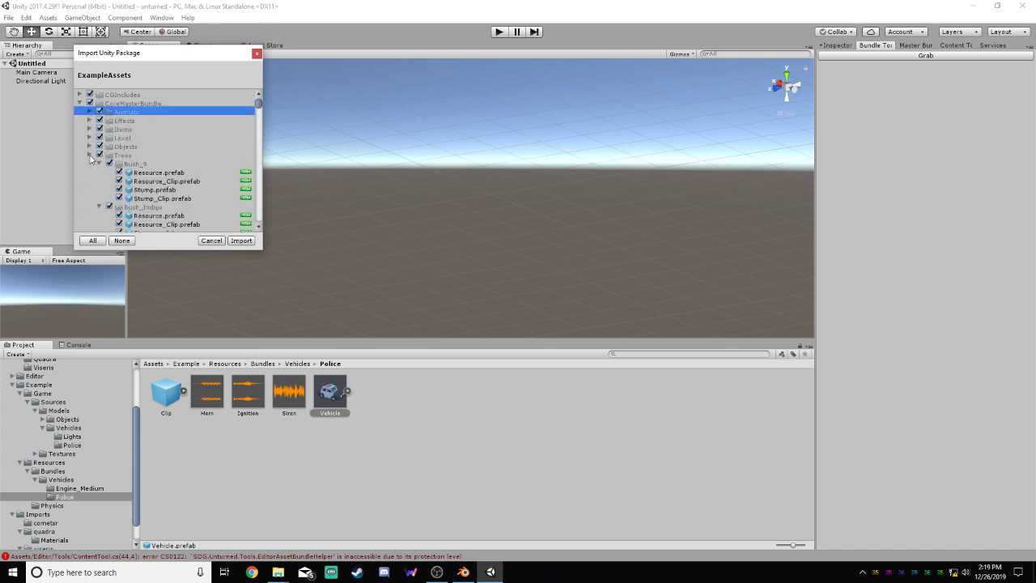
click(90, 155)
Find Police_German under CoreMasterBundle's Vehicles and inspect its clip, horn, siren and Vehicle.prefab entries
scroll(146, 162, down, 3)
click(159, 152)
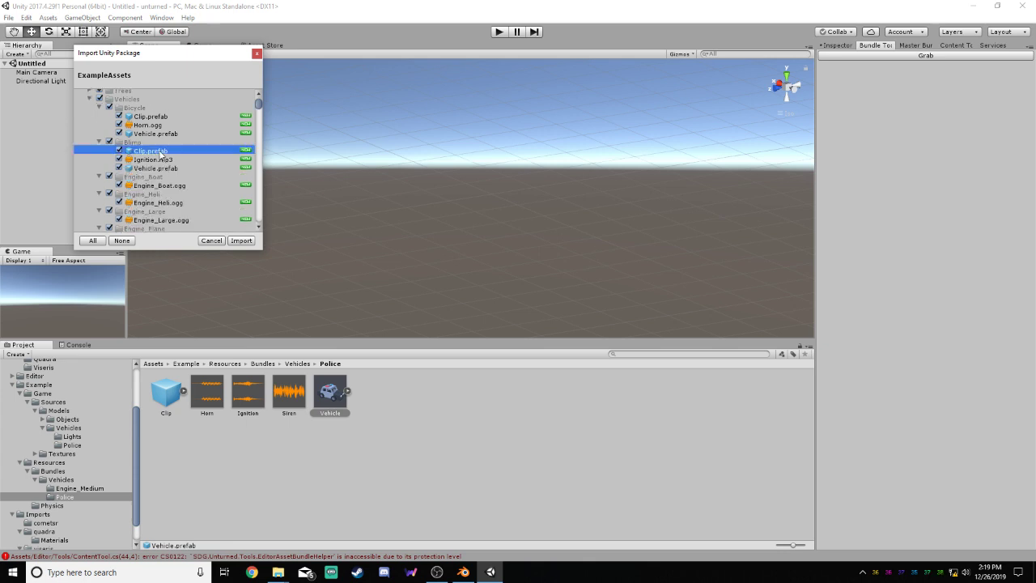
scroll(161, 158, down, 6)
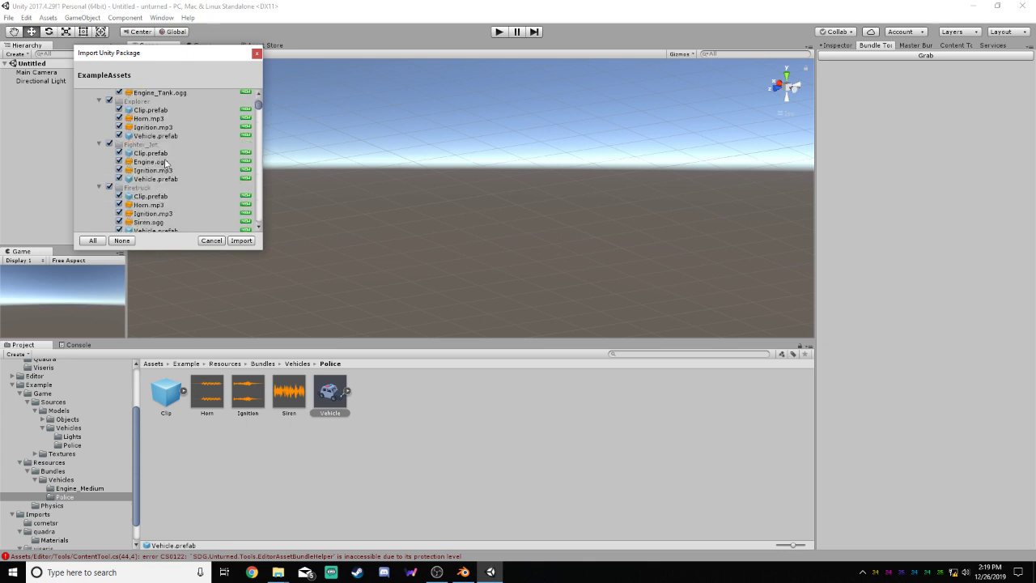
scroll(166, 162, down, 5)
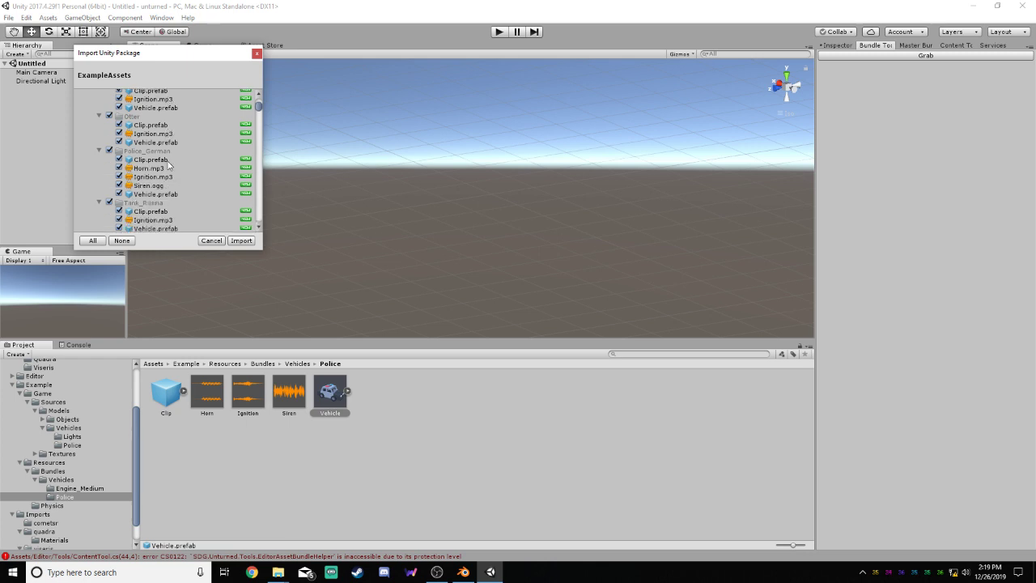
click(159, 152)
click(158, 161)
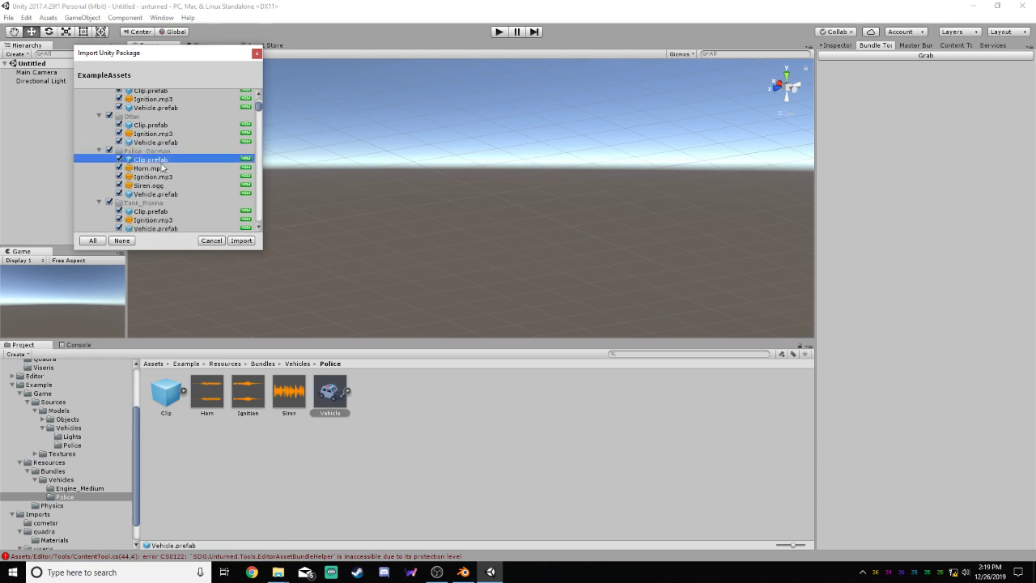
click(160, 168)
click(155, 185)
click(154, 194)
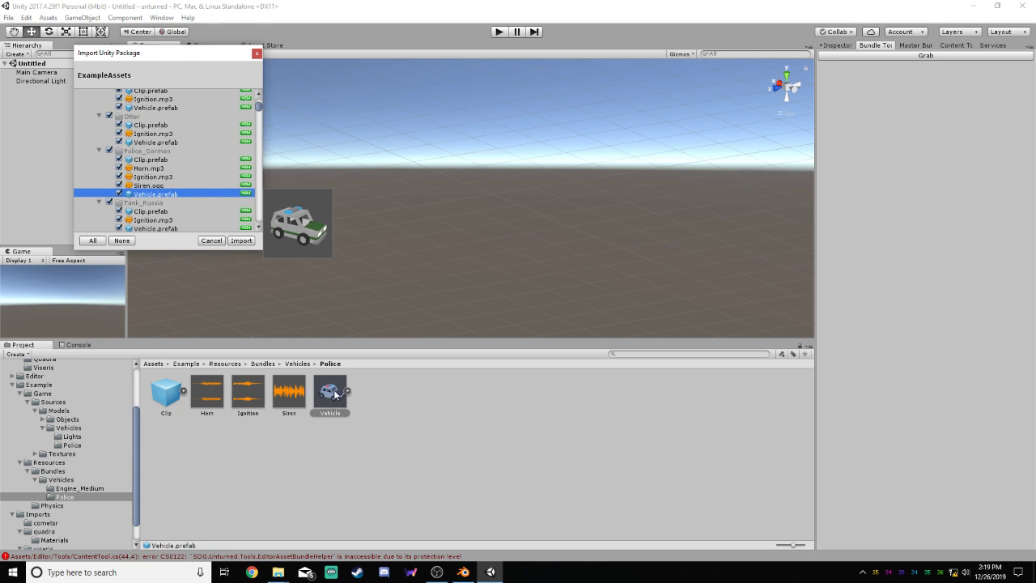
Recheck the Police_German folder and its vehicle prefab preview, and cancel the ExampleAssets package import
scroll(160, 167, down, 2)
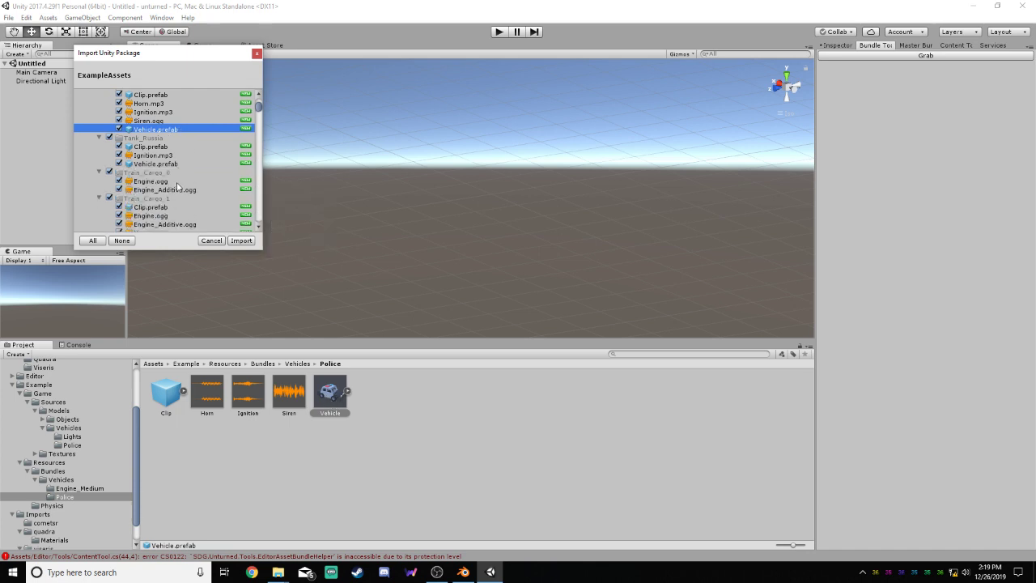
scroll(160, 167, up, 1)
mouse_move(160, 164)
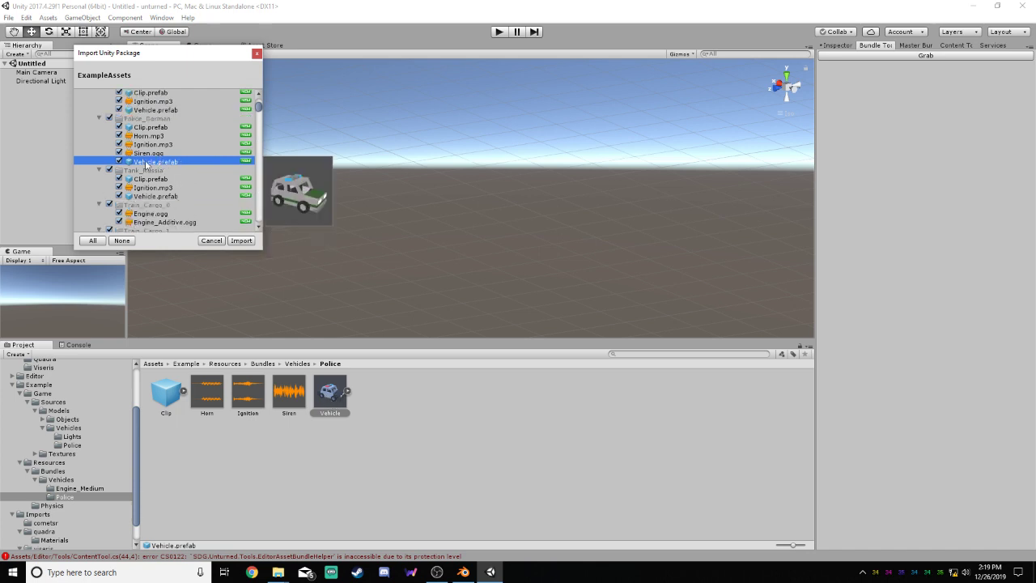
click(141, 121)
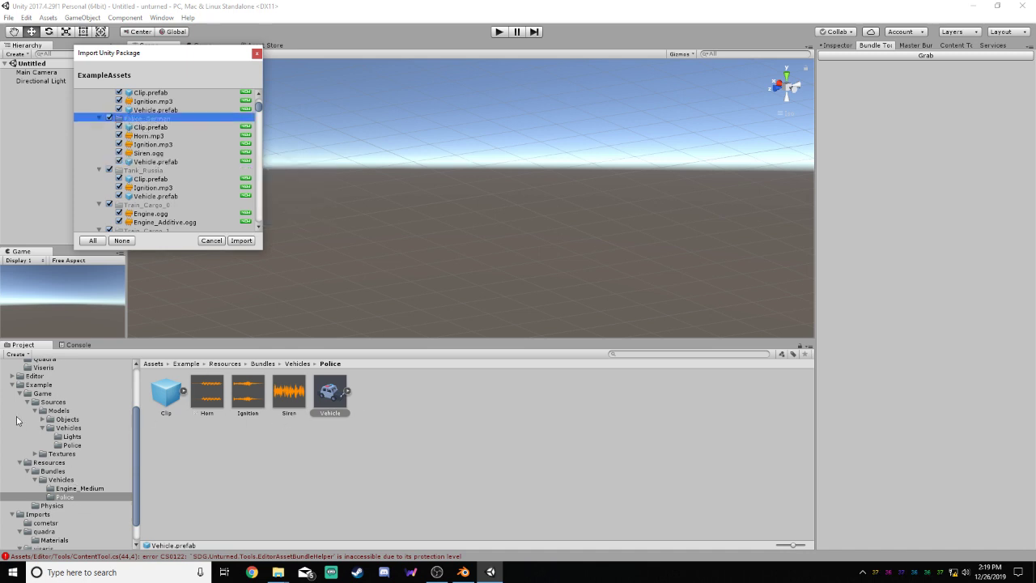
click(211, 240)
click(368, 434)
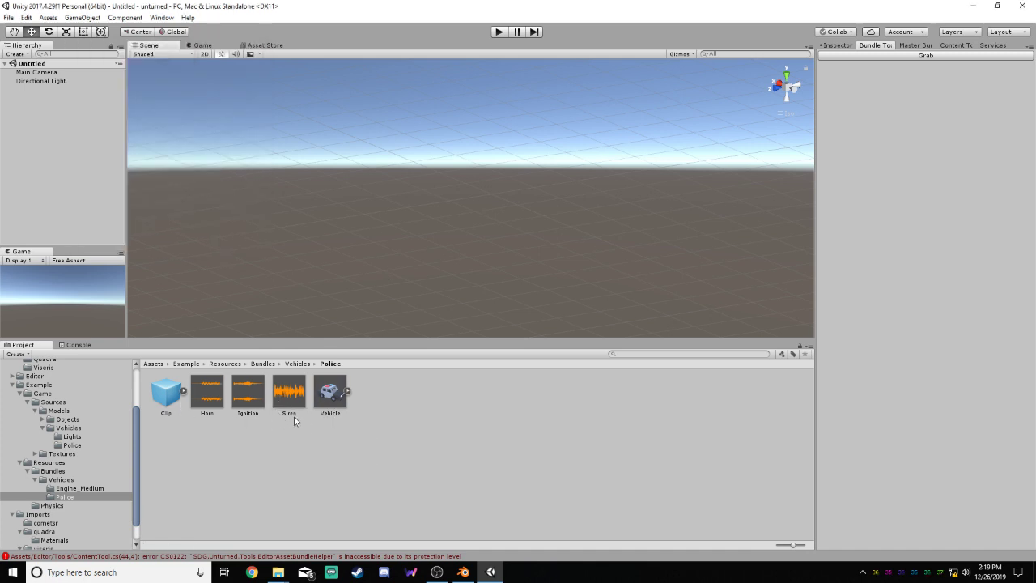
Place the Police folder's Vehicle prefab in the scene and list it below Directional Light in the hierarchy
drag(331, 393, 405, 282)
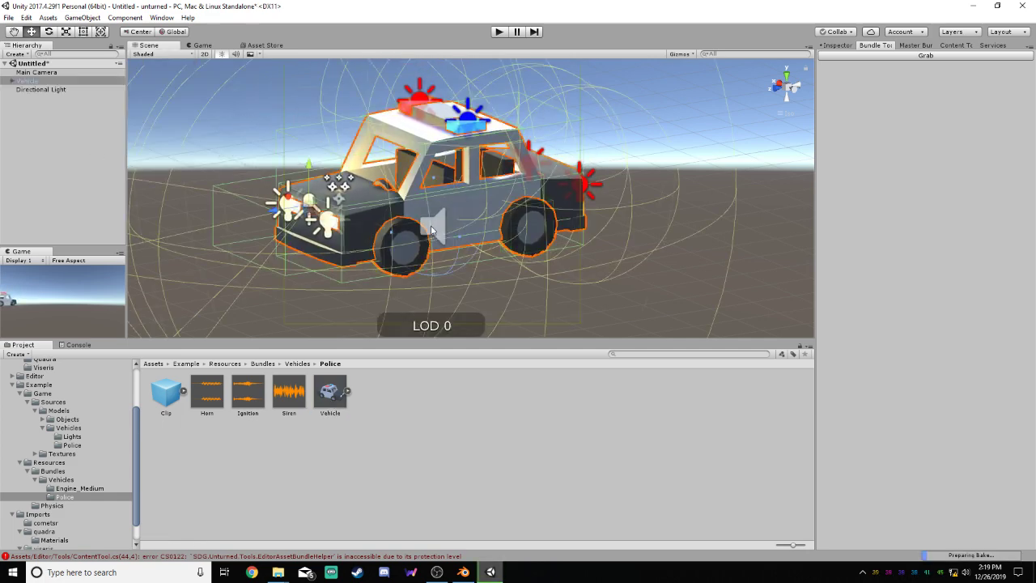
click(702, 247)
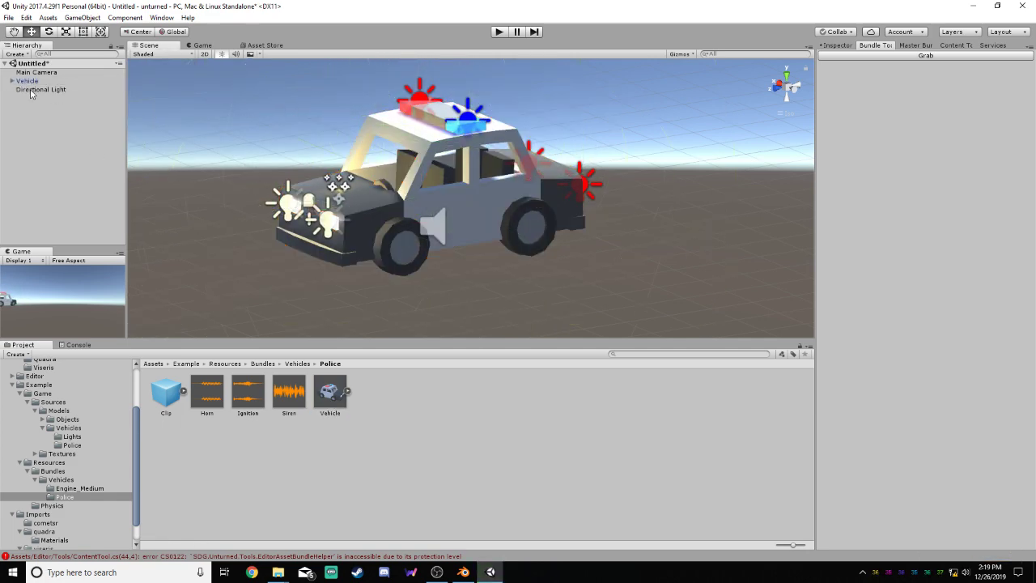
drag(31, 81, 32, 94)
click(26, 80)
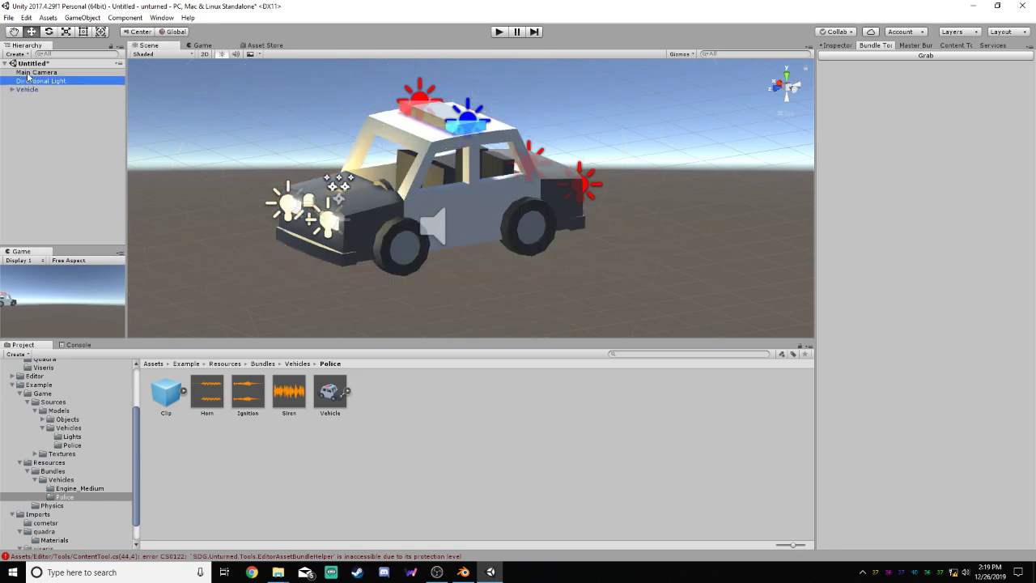
click(28, 73)
click(36, 92)
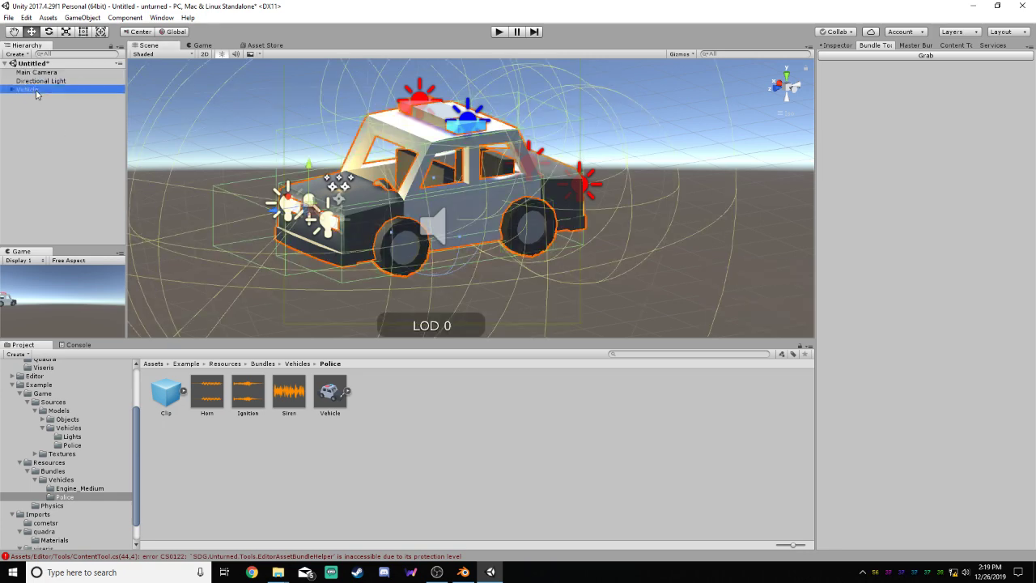
click(654, 289)
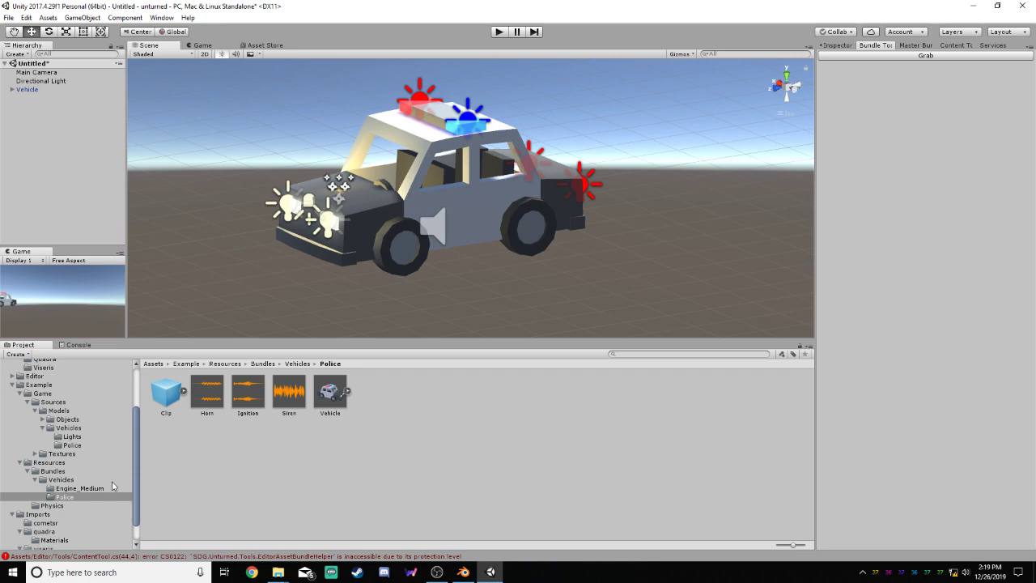
Place the cometsr model from the Imports folder in the scene and slide it lengthwise alongside the police car
drag(139, 478, 138, 507)
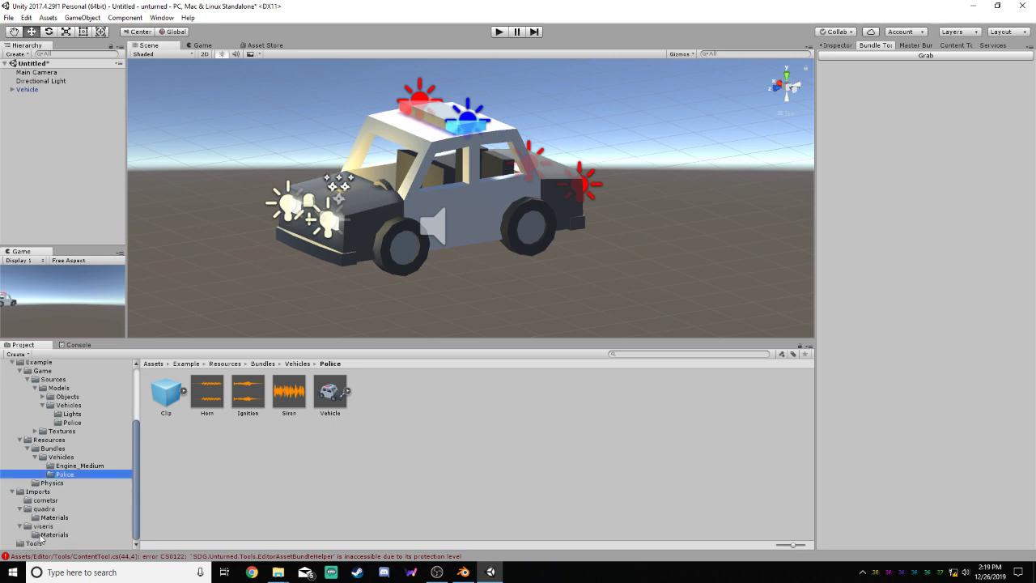
click(46, 501)
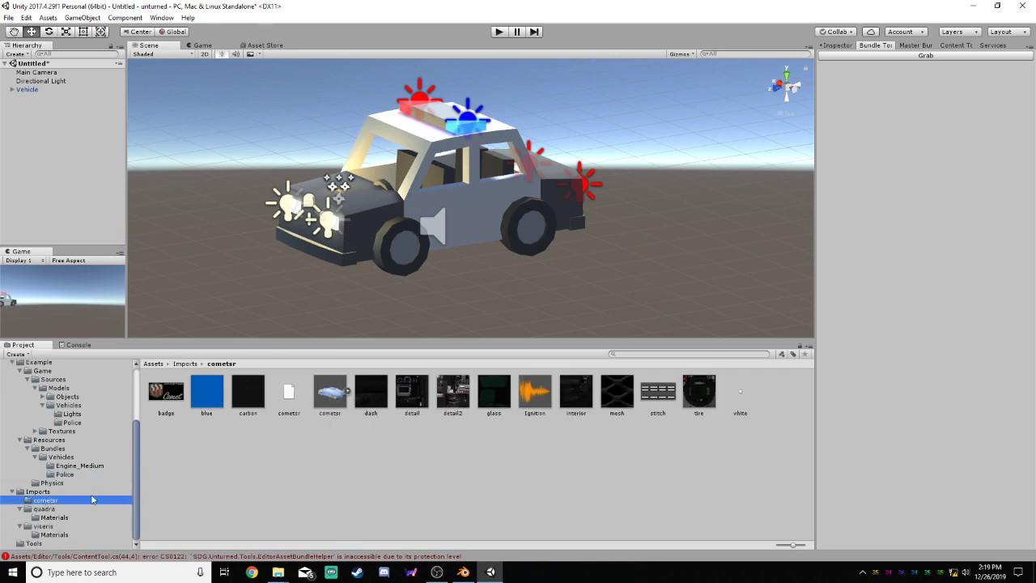
click(330, 395)
drag(331, 395, 477, 235)
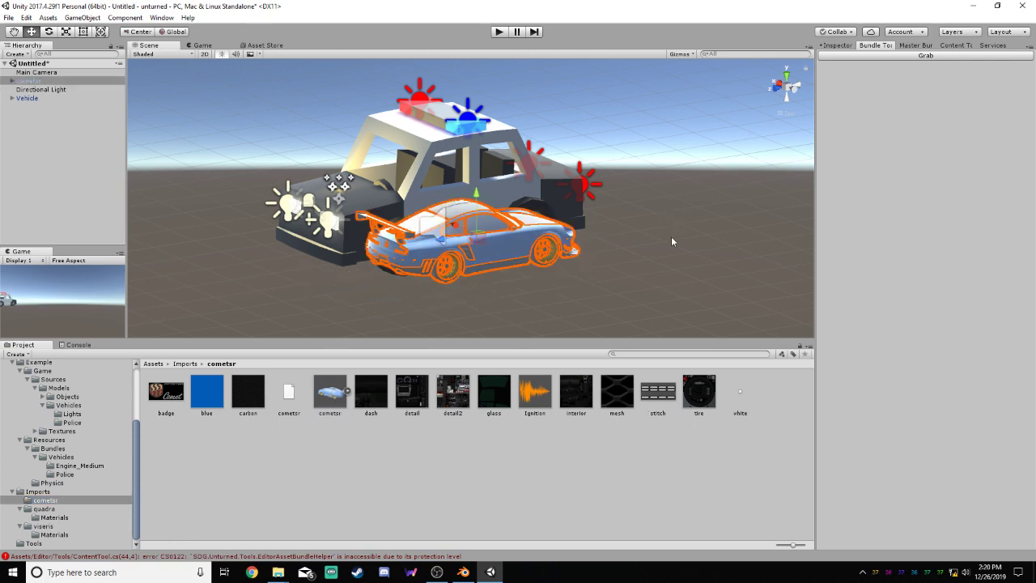
click(796, 87)
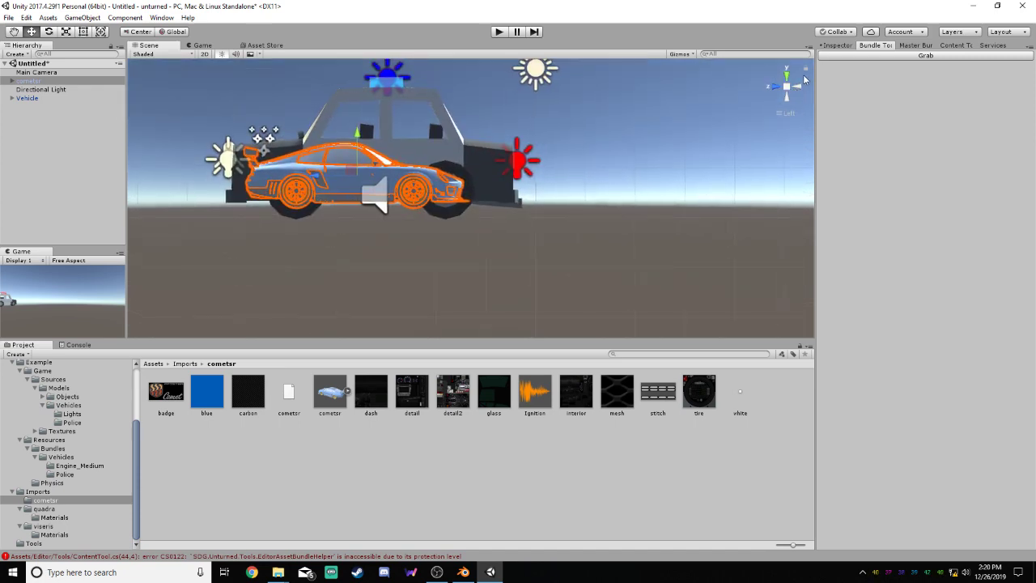
drag(353, 170, 409, 174)
Scale the cometsr model to 2.2 on all three axes and raise it to about Y 1.17
click(836, 46)
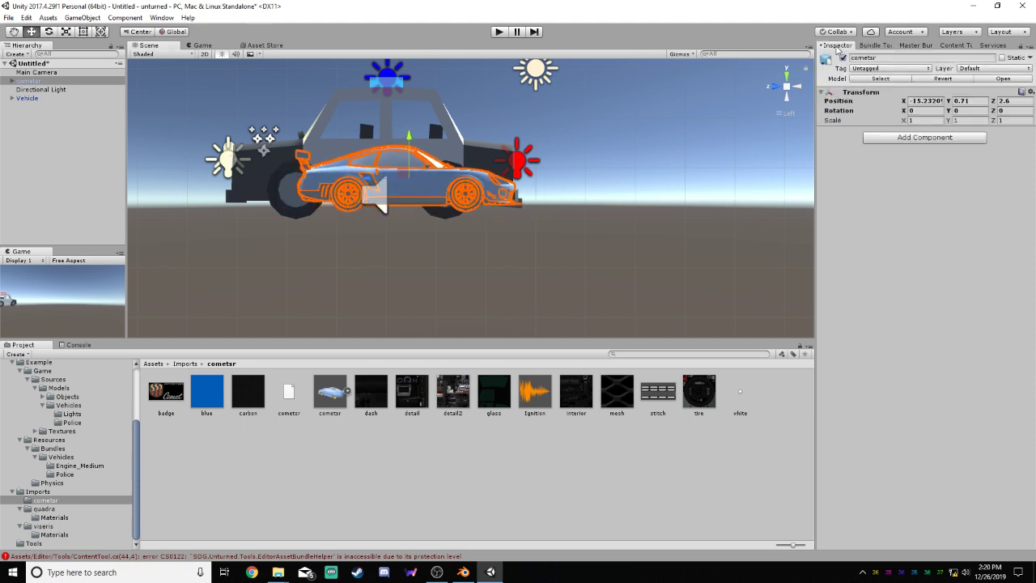
click(936, 120)
drag(906, 123, 973, 121)
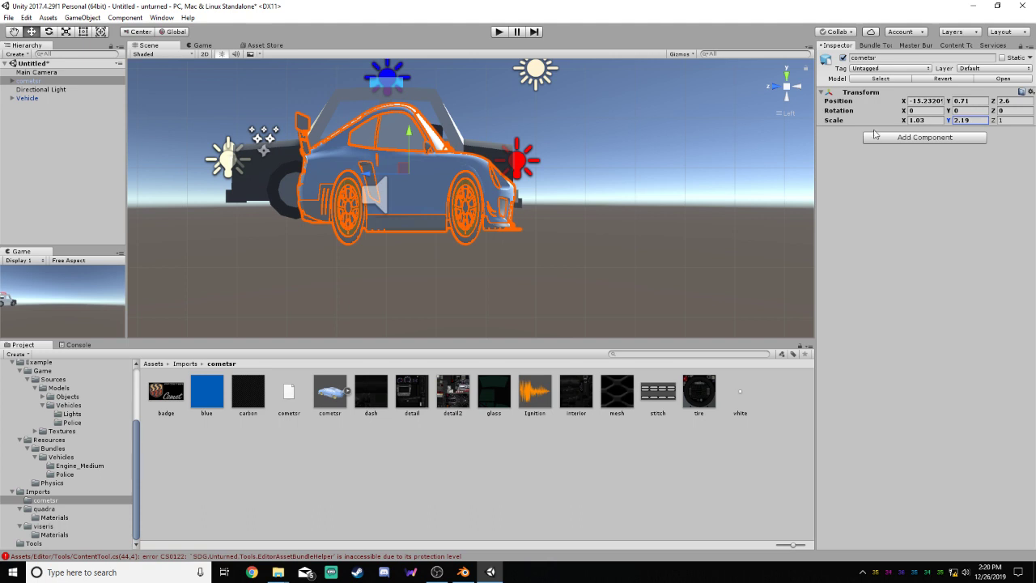
drag(405, 167, 418, 145)
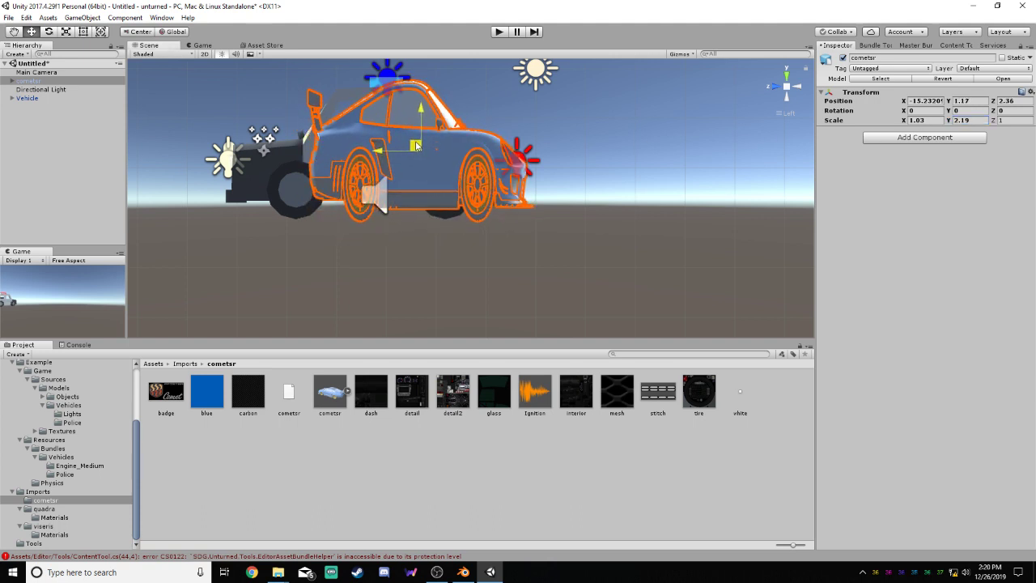
click(977, 120)
text(2.2)
click(933, 120)
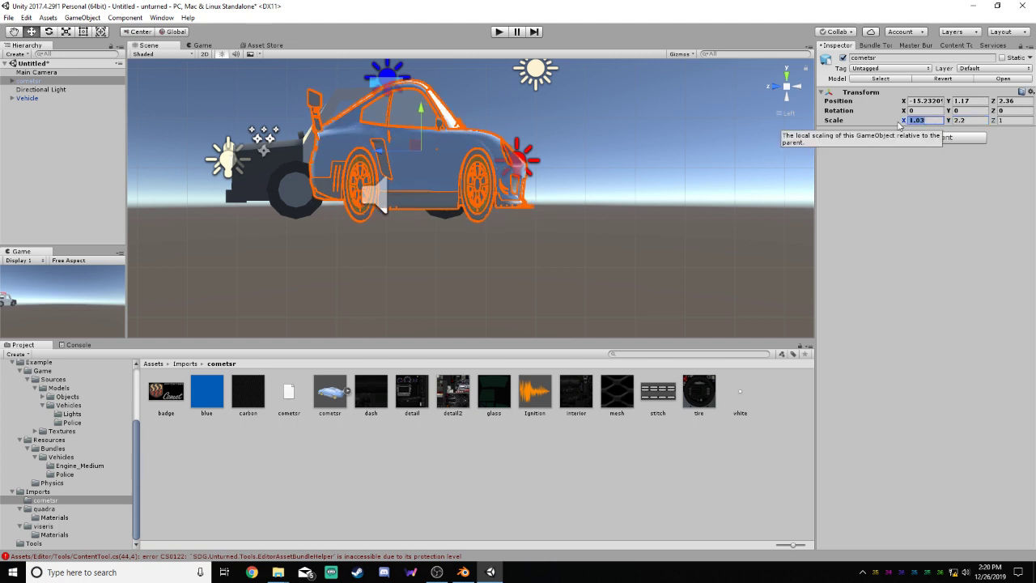
text(2.2)
click(1008, 121)
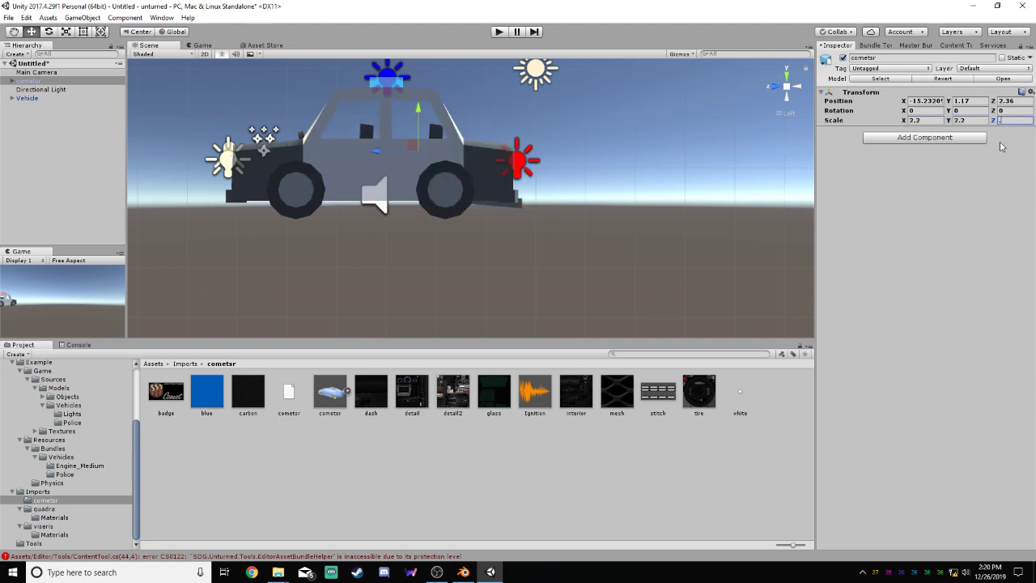
text(2.2)
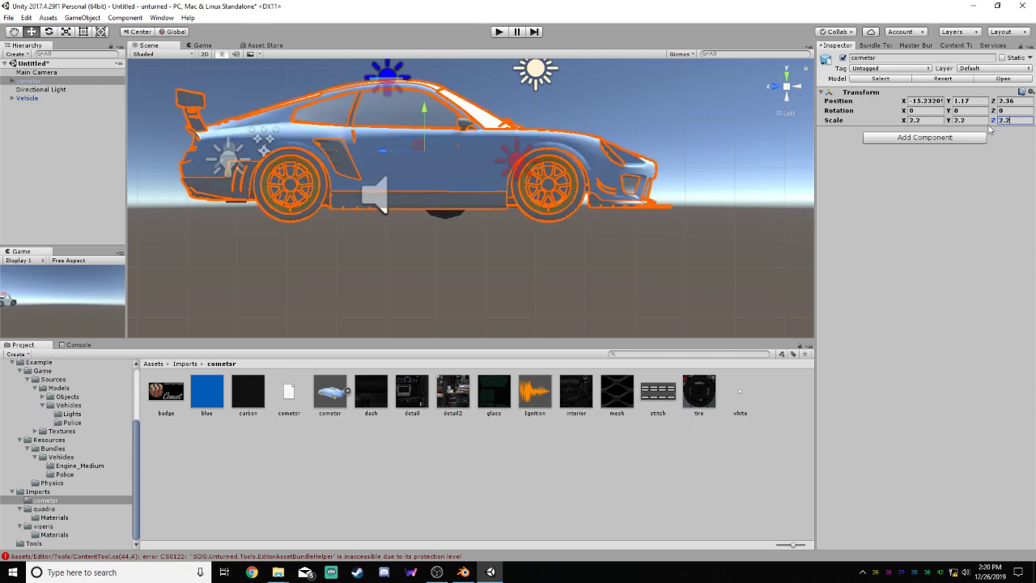
Move the cometsr model over the police car, to about X -13.01, Y 1.2, Z 3.24
click(797, 87)
middle_drag(665, 141, 710, 156)
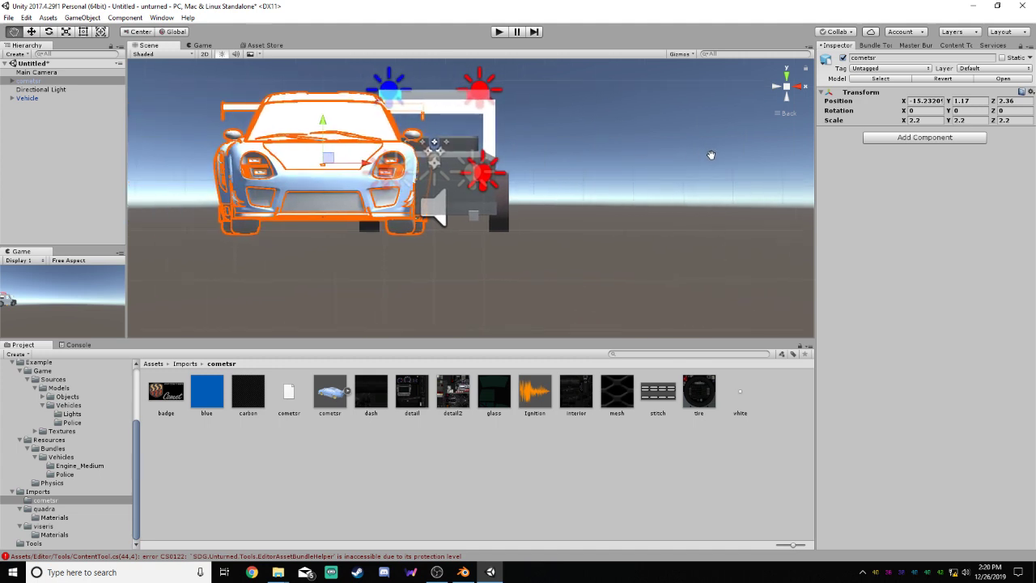
drag(370, 160, 477, 156)
click(775, 89)
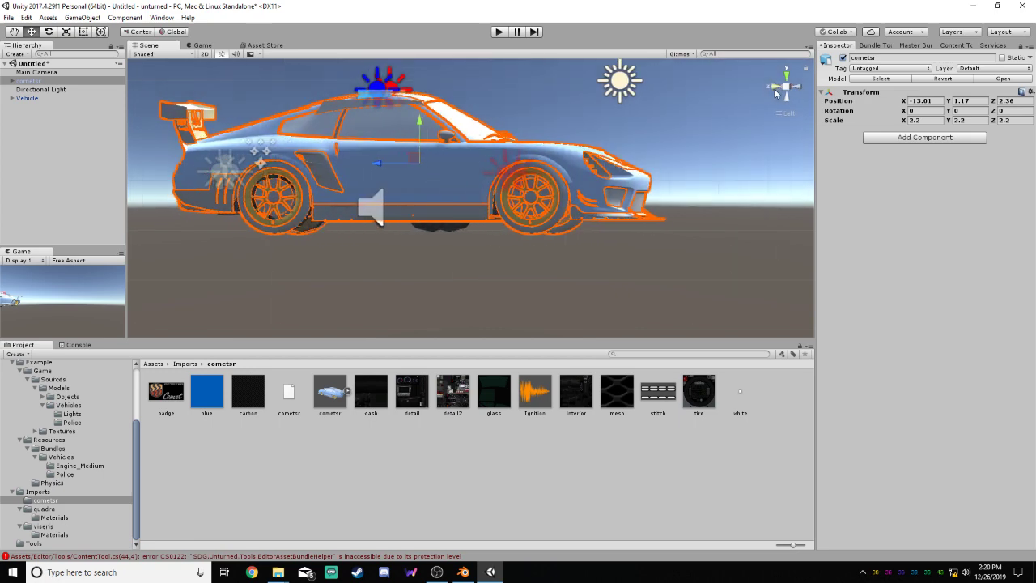
drag(415, 152, 374, 156)
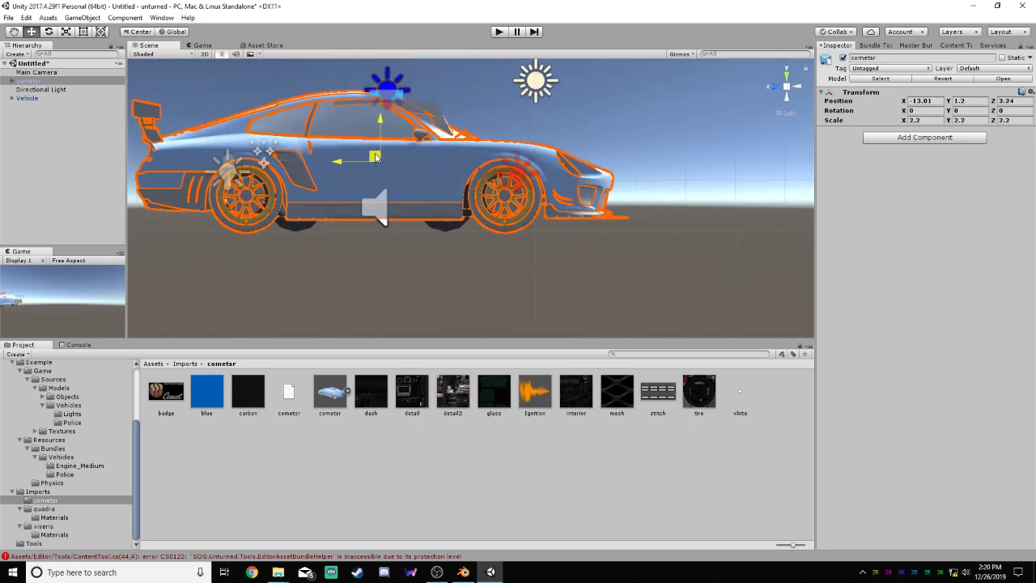
click(796, 86)
click(802, 87)
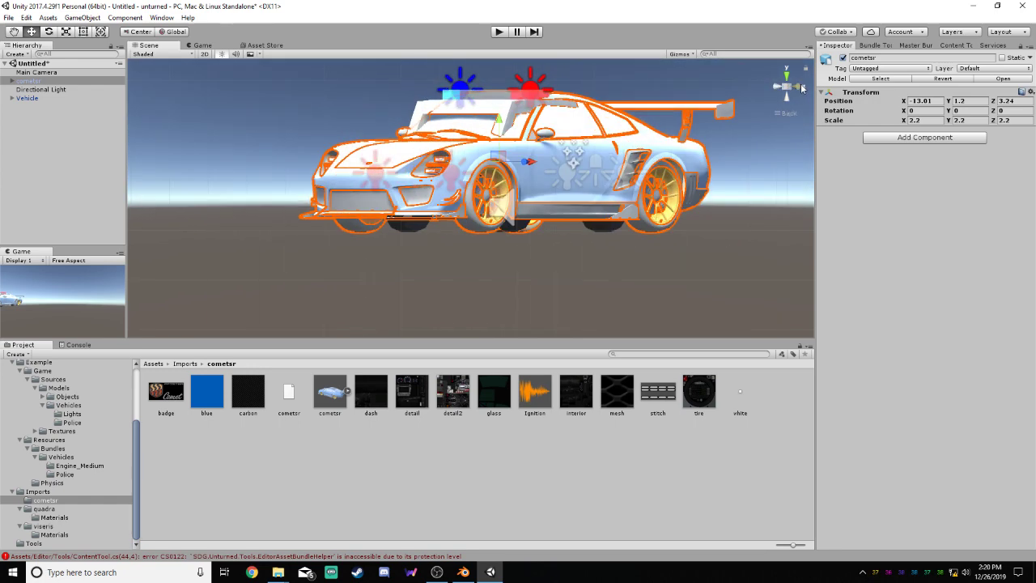
Deactivate the police car's Vehicle object in the scene
click(760, 294)
alt+drag(564, 275, 735, 329)
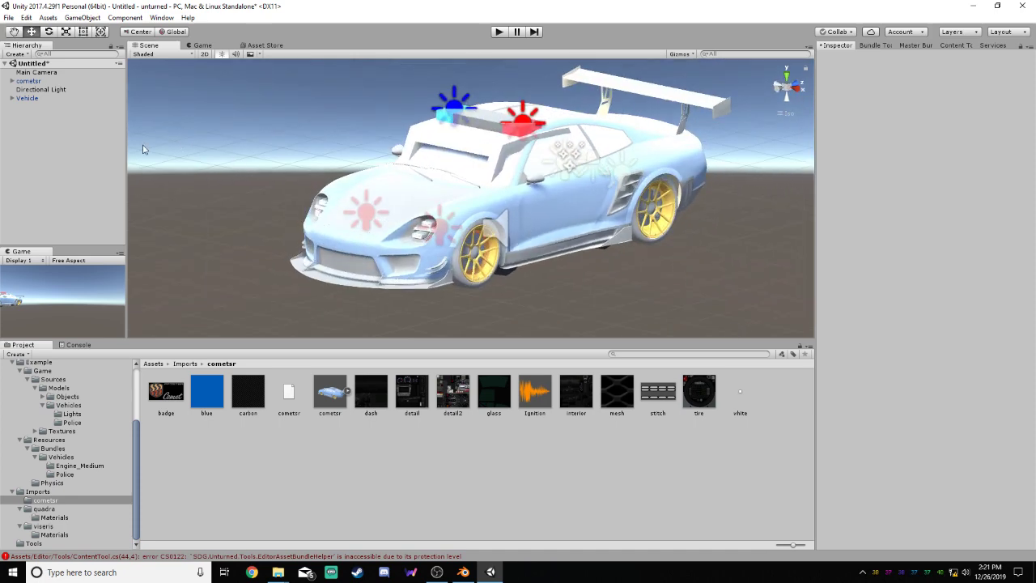
click(31, 98)
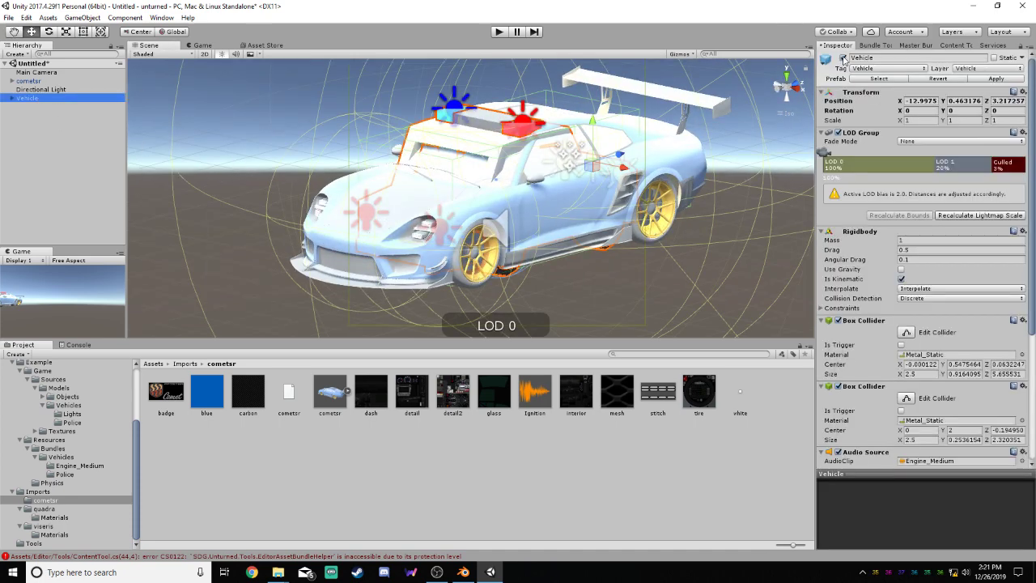
click(675, 275)
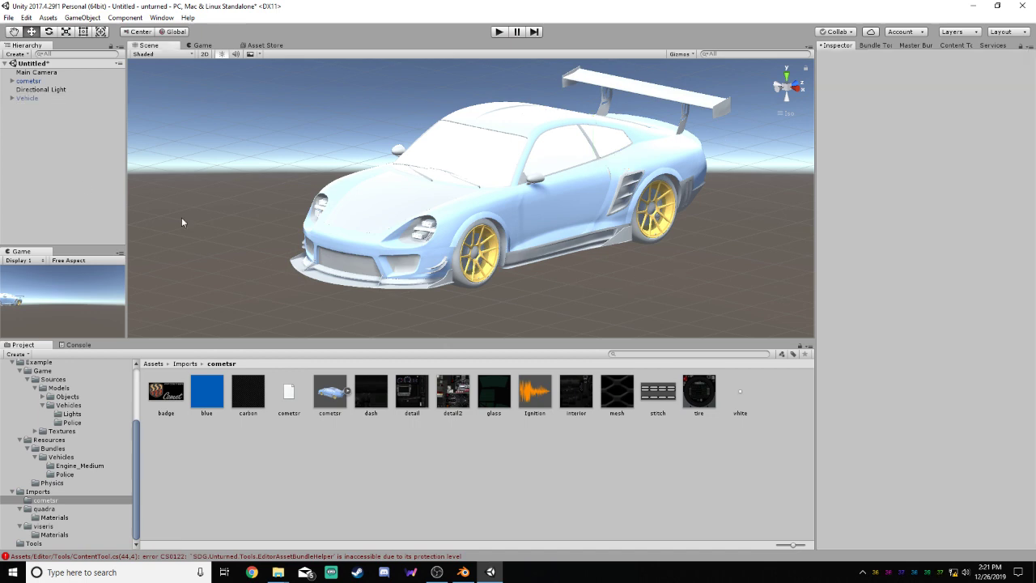
Expand the cometsr object, compare its badges and badgev meshes with the badge texture, and collapse it again
click(11, 81)
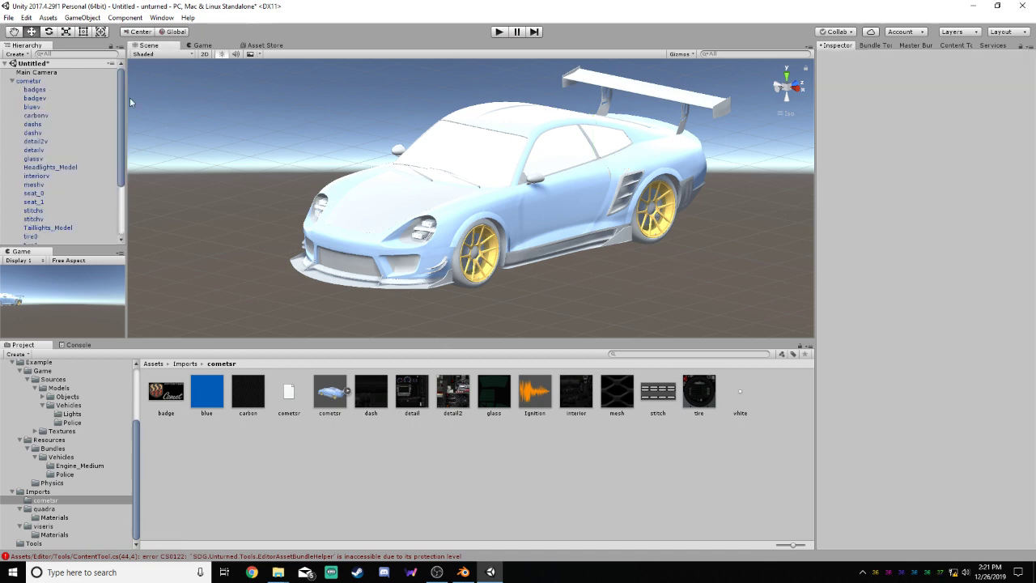
click(19, 98)
click(44, 89)
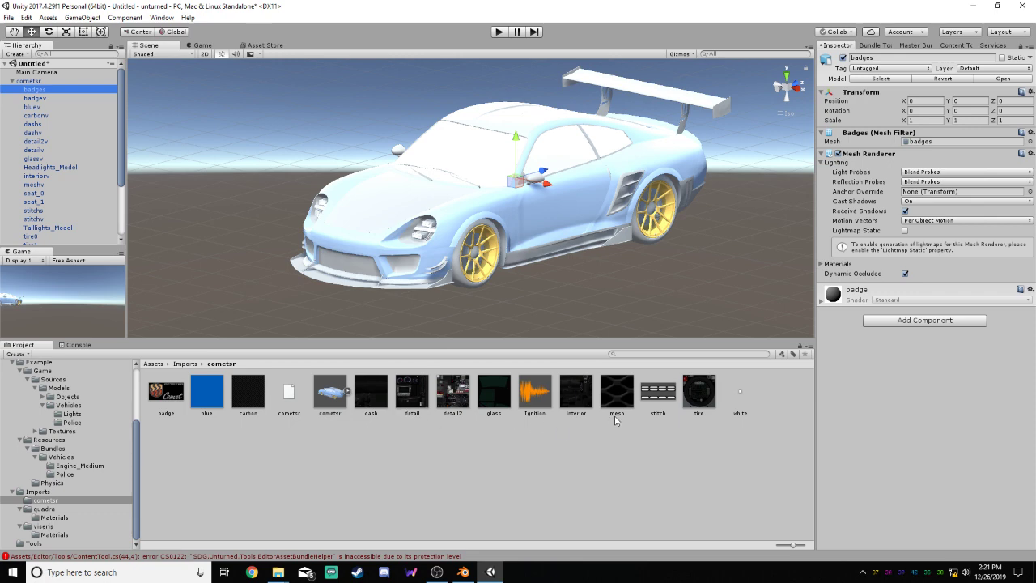
click(167, 402)
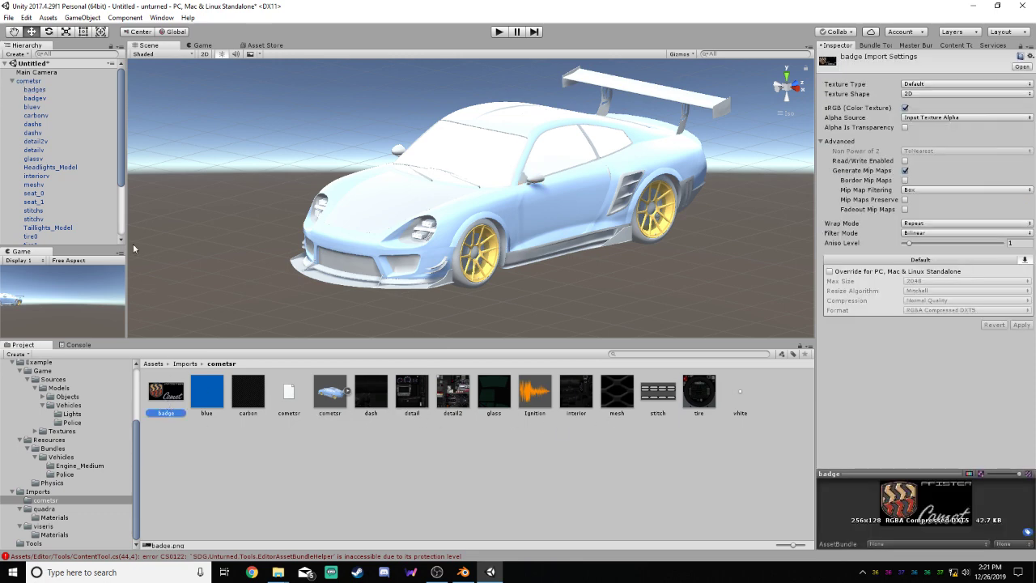
click(40, 98)
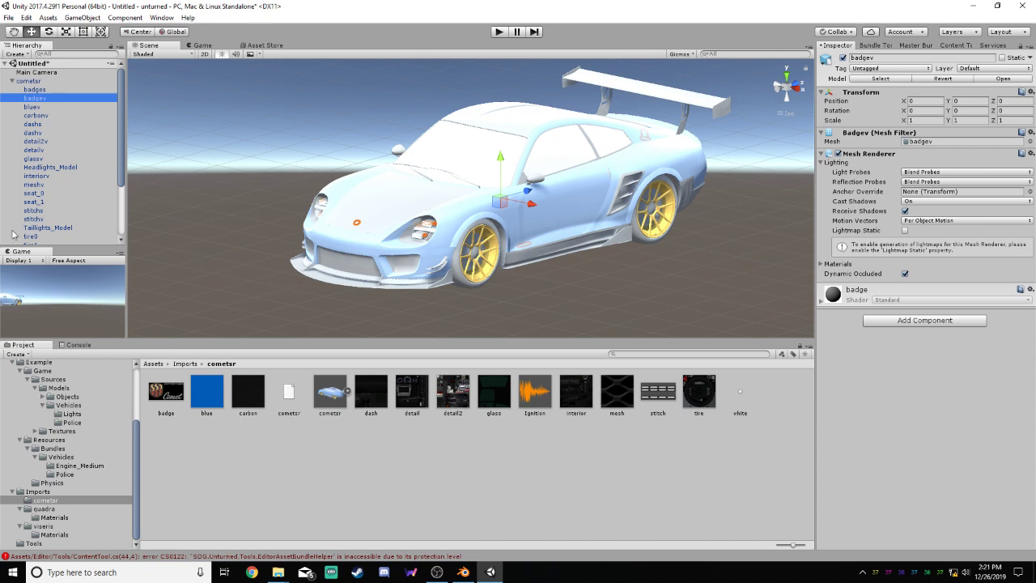
click(11, 81)
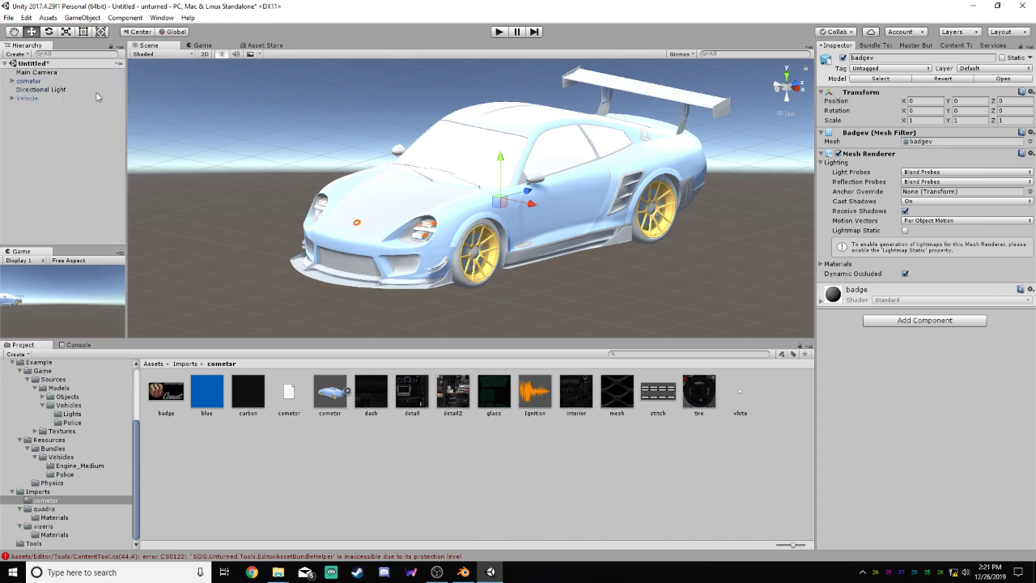
Expand the Vehicle object and inspect its Model_0 and Model_1 meshes
click(12, 97)
click(28, 107)
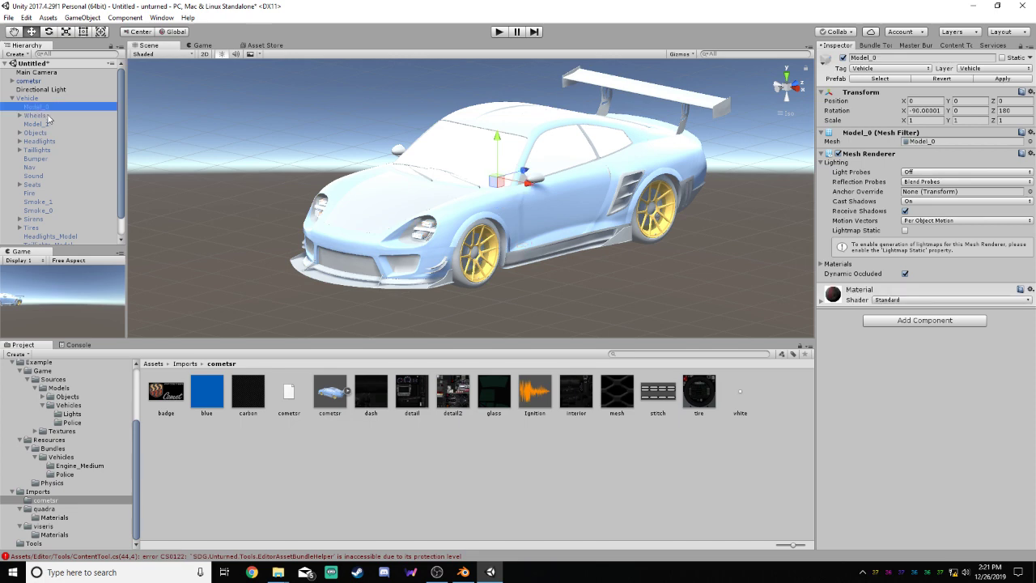
click(50, 123)
click(53, 108)
click(51, 126)
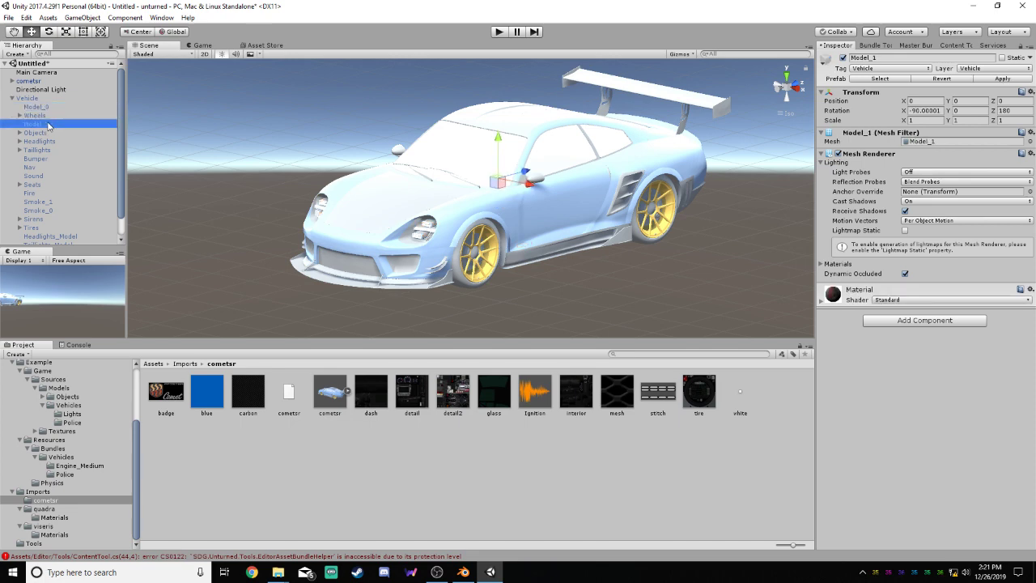
Examine the Vehicle's Wheels group, including the contents and components of Wheel_0, and collapse the group
click(28, 115)
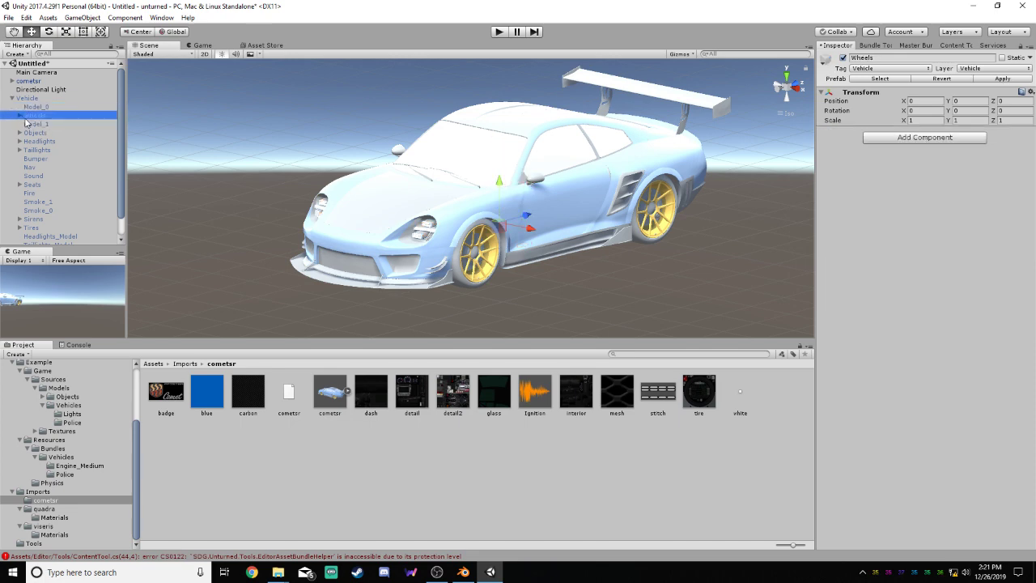
click(19, 115)
click(28, 124)
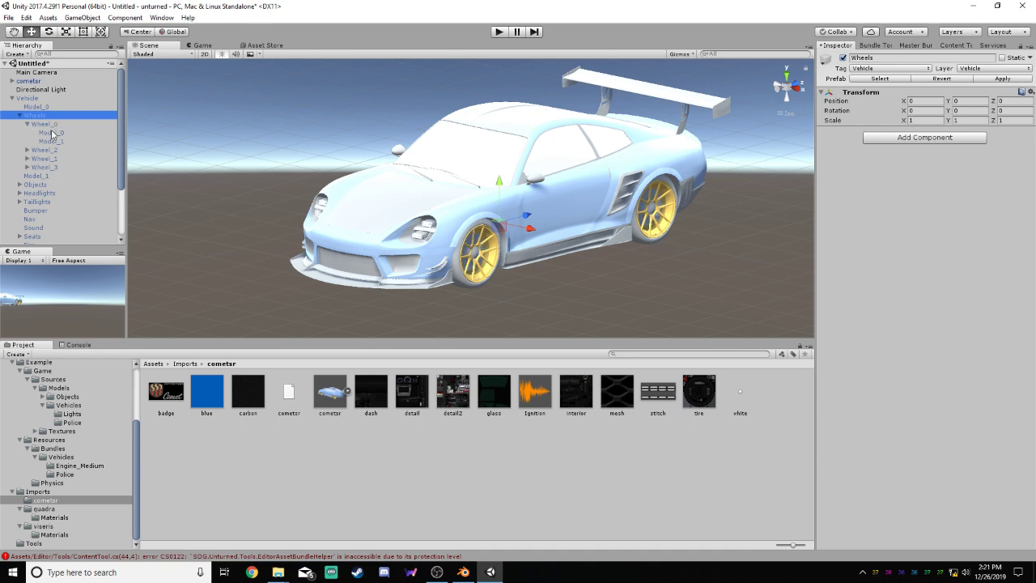
click(27, 124)
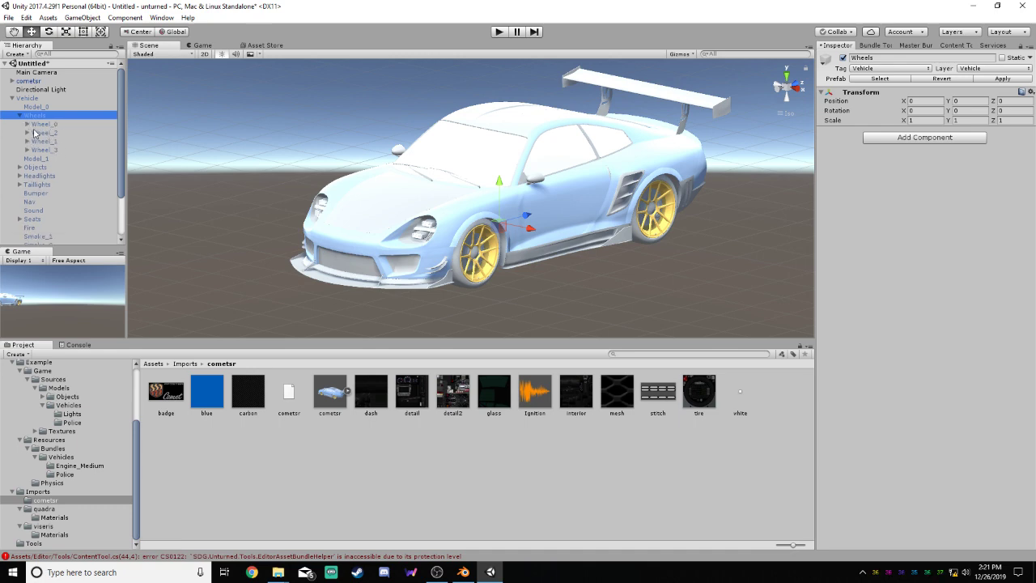
click(46, 125)
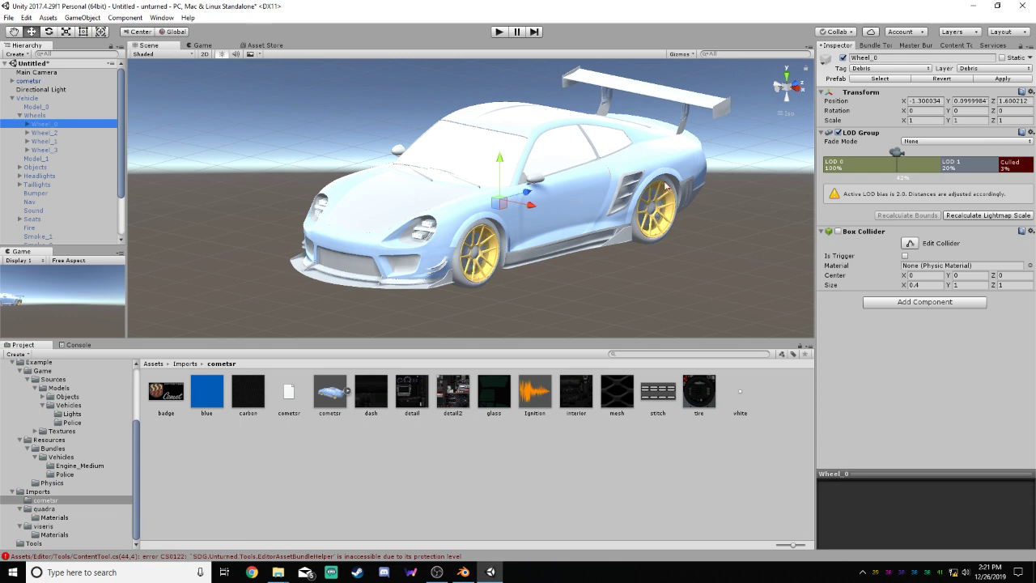
click(20, 115)
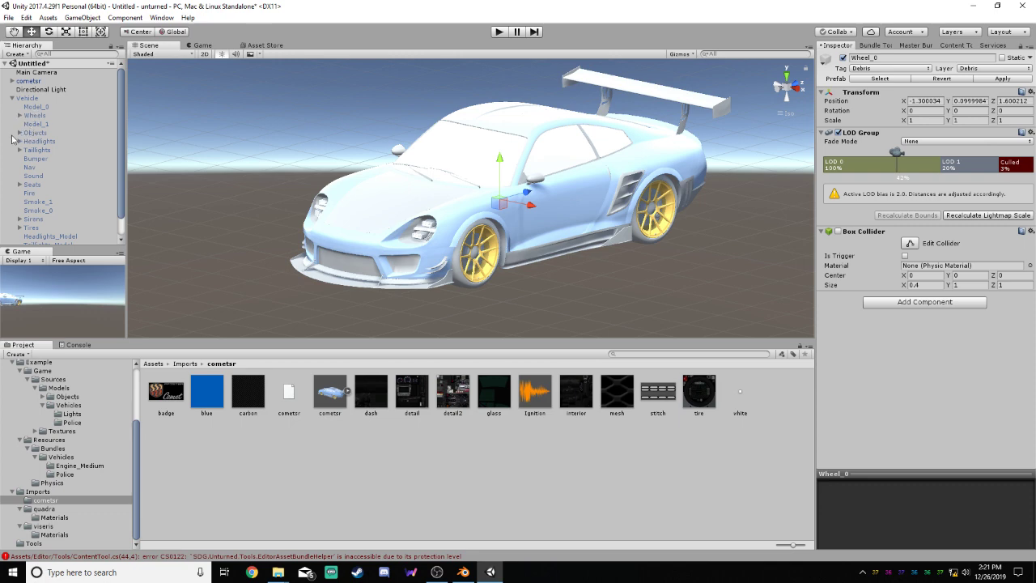
Examine the Vehicle's Objects group, including its Seat_0 to Seat_3 meshes and the models inside Steer, and collapse the group
click(20, 133)
click(42, 143)
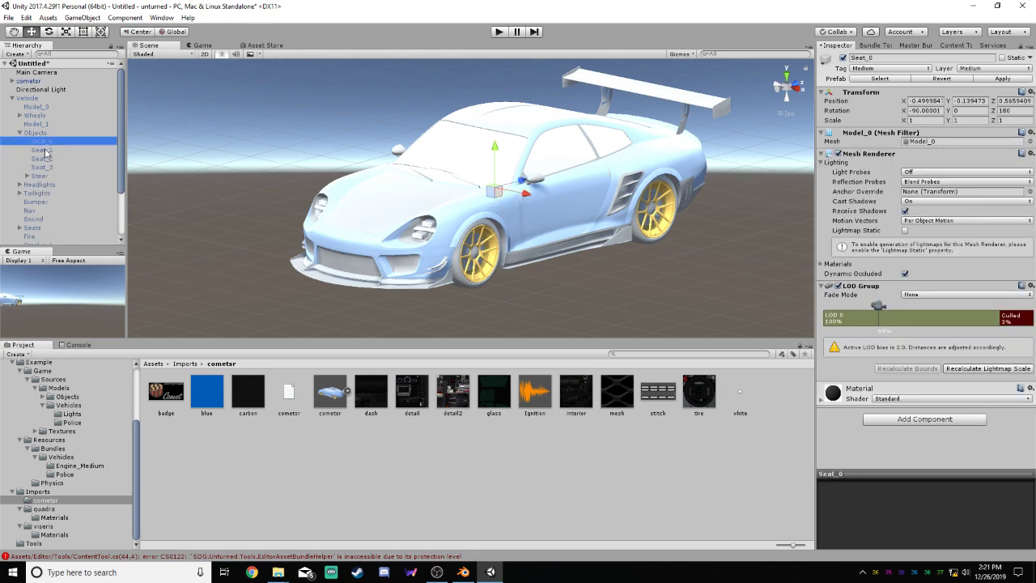
click(42, 150)
click(44, 158)
click(44, 166)
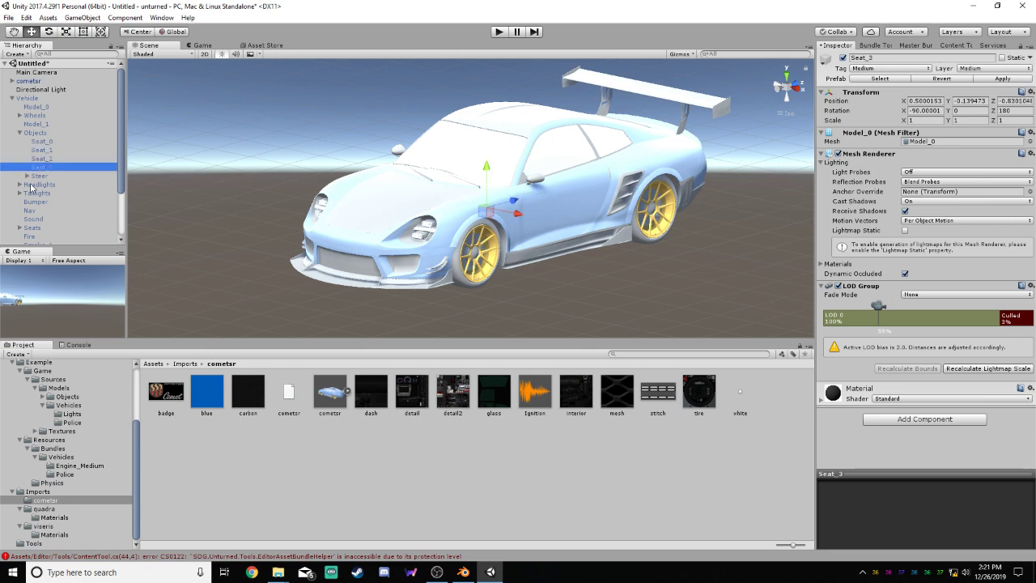
click(28, 175)
click(47, 184)
click(50, 193)
click(27, 175)
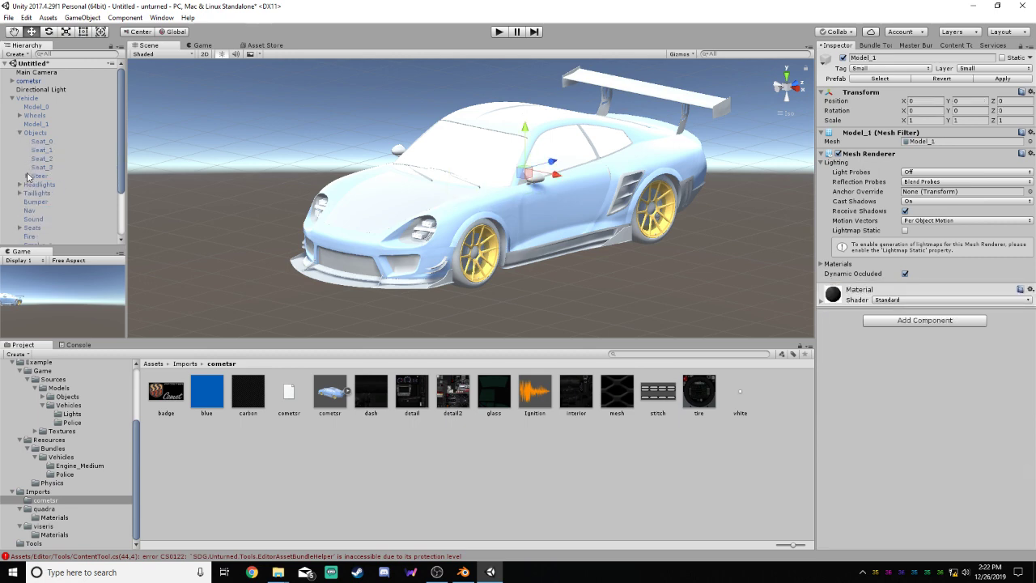
click(19, 133)
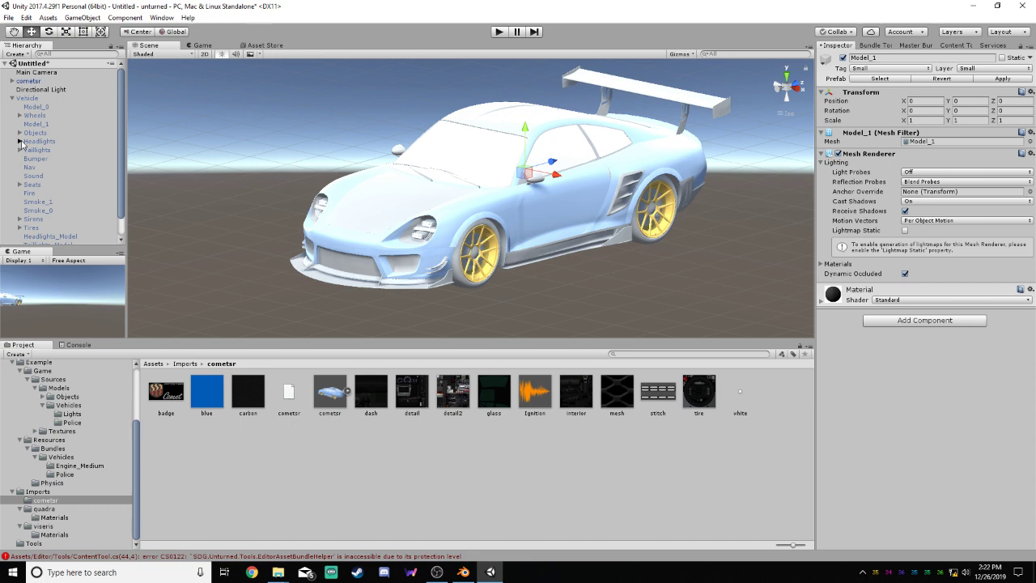
Look briefly into the Vehicle's Headlights, Taillights and Seats groups, collapsing each one again
click(21, 141)
click(21, 142)
click(21, 150)
click(20, 151)
scroll(119, 145, down, 2)
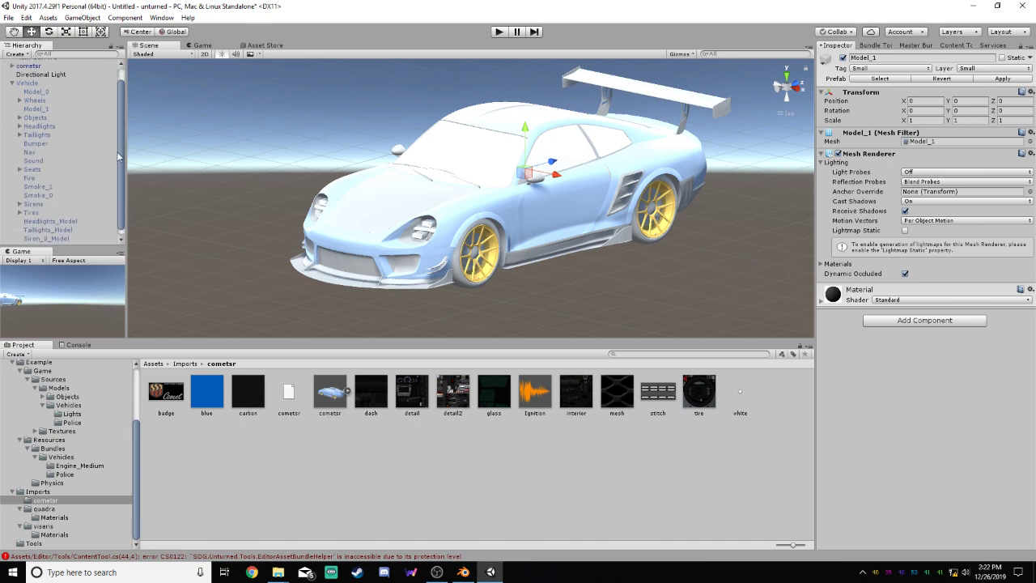
click(21, 163)
click(20, 163)
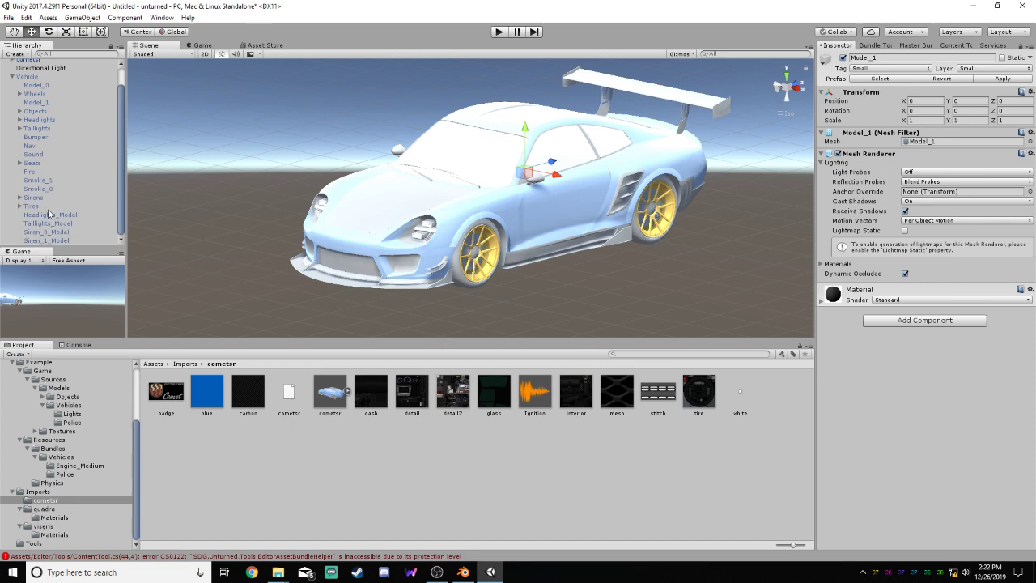
View the child objects of the Vehicle's Tires and Seats groups and collapse both groups
click(20, 205)
click(21, 205)
click(19, 207)
drag(122, 177, 127, 217)
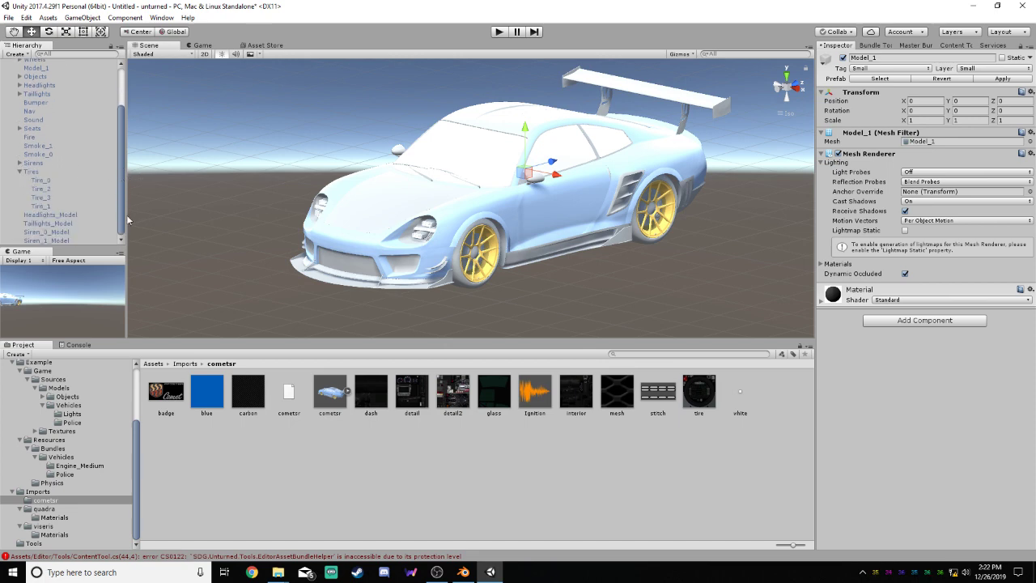
click(19, 172)
click(20, 164)
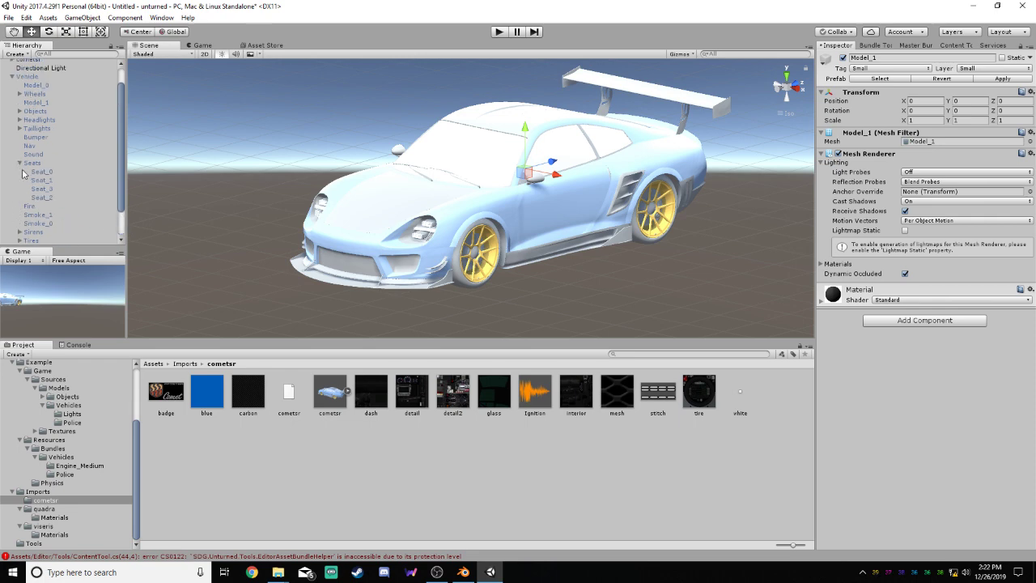
click(19, 164)
Inspect the Sirens group's audio source and the Siren_0 light, and collapse the group
click(16, 201)
click(20, 198)
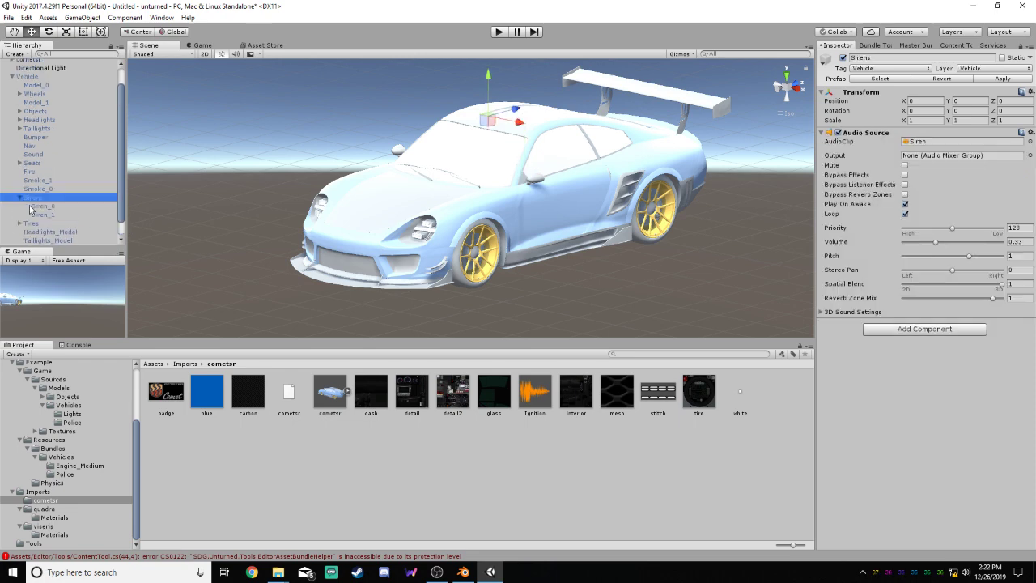
click(27, 206)
click(20, 197)
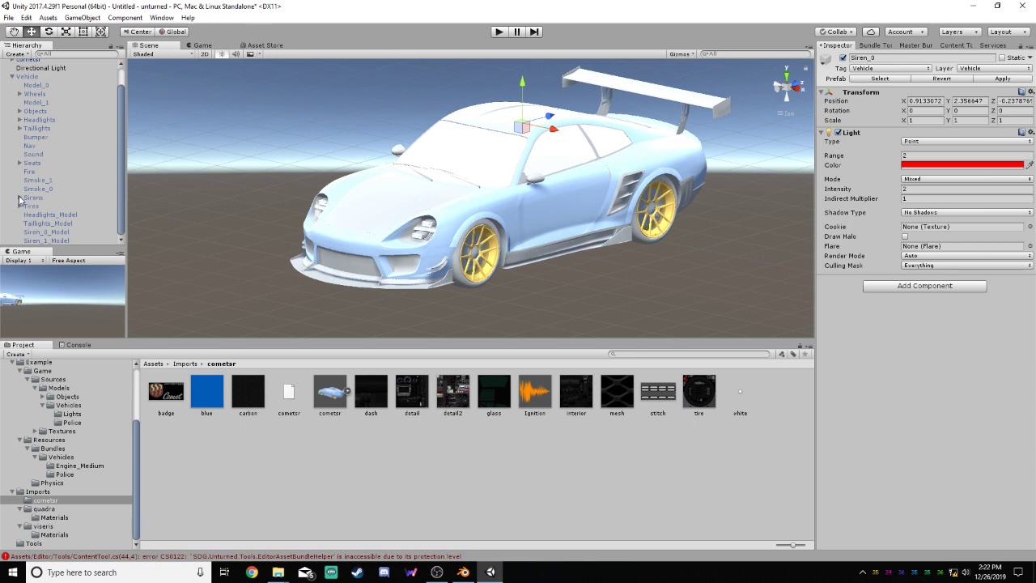
Check the contents of the Tires group and compare the Tires object with the Wheels object
click(20, 206)
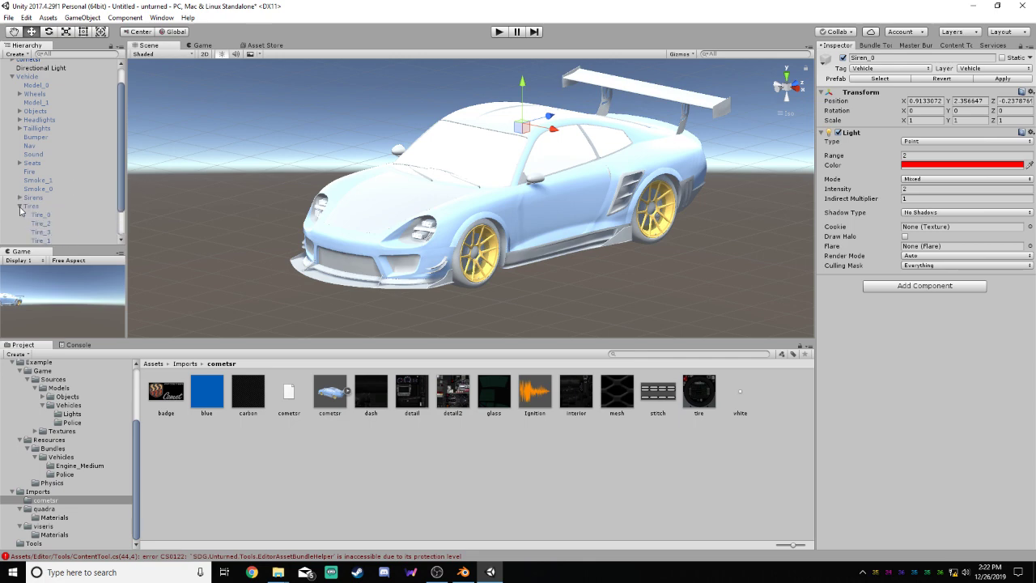
click(20, 206)
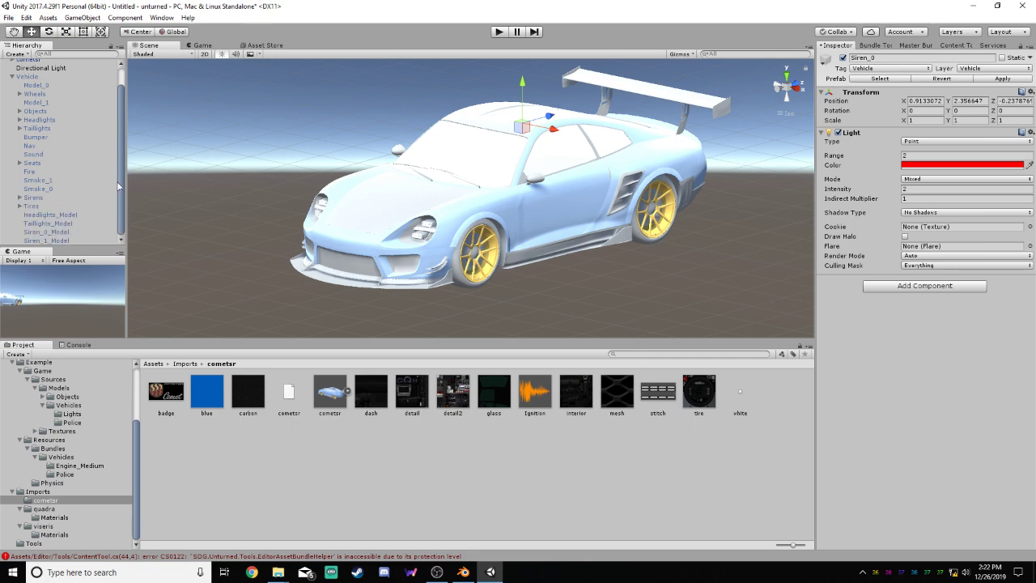
click(32, 206)
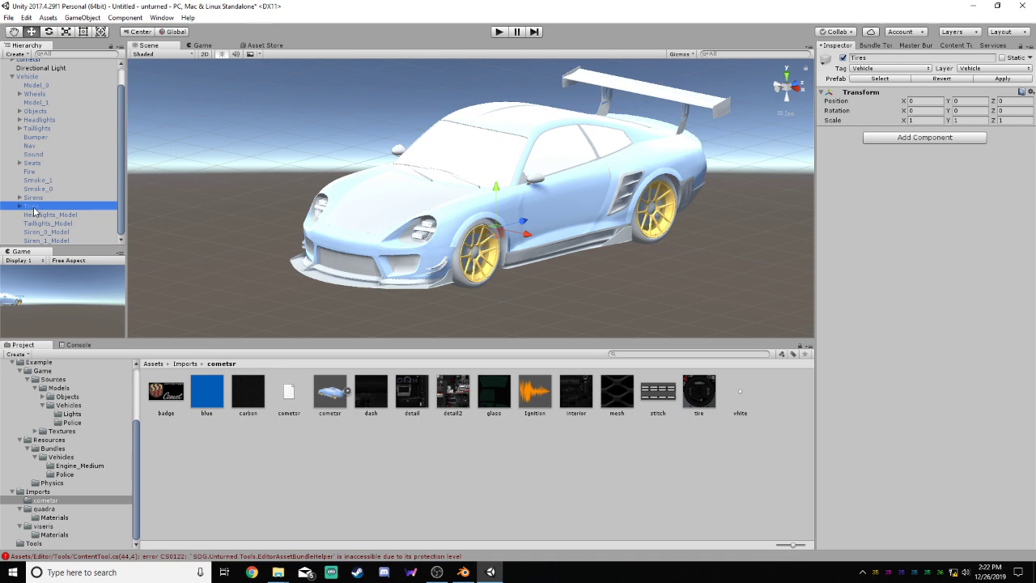
click(43, 97)
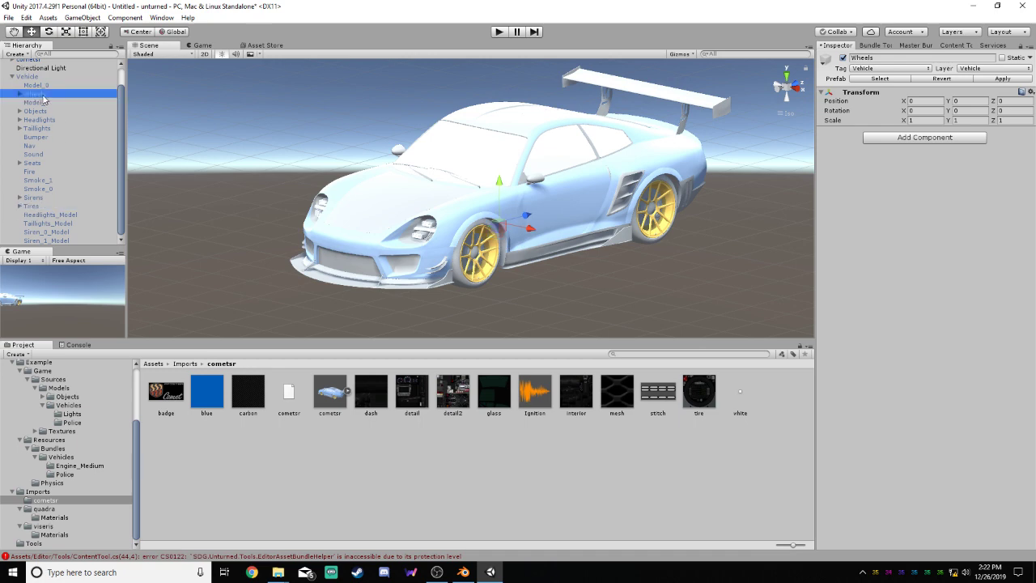
Compare the Vehicle's Siren_0_Model and Siren_1_Model meshes with each other and with the Sirens object
click(47, 233)
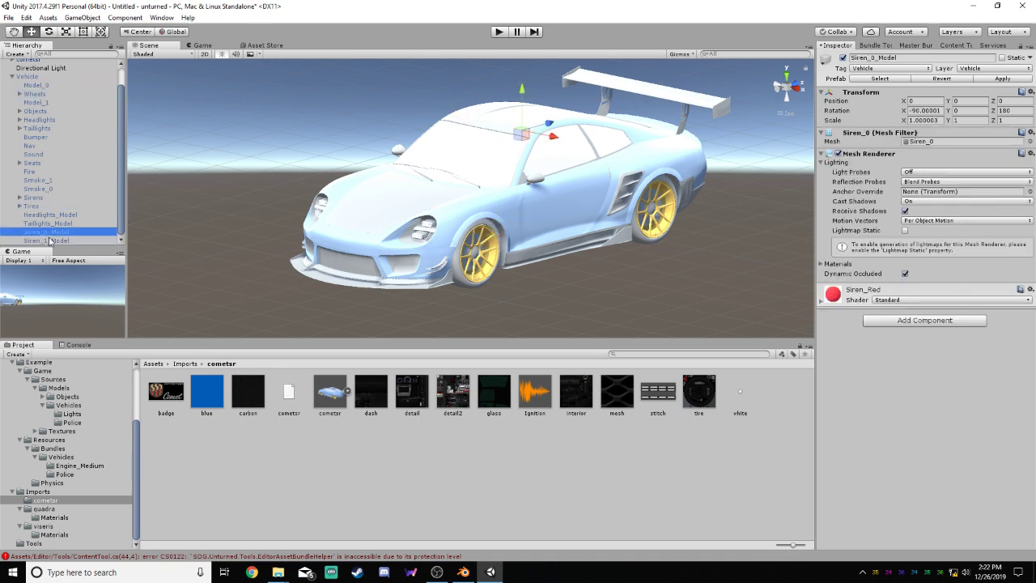
click(50, 241)
click(52, 233)
click(51, 240)
click(35, 199)
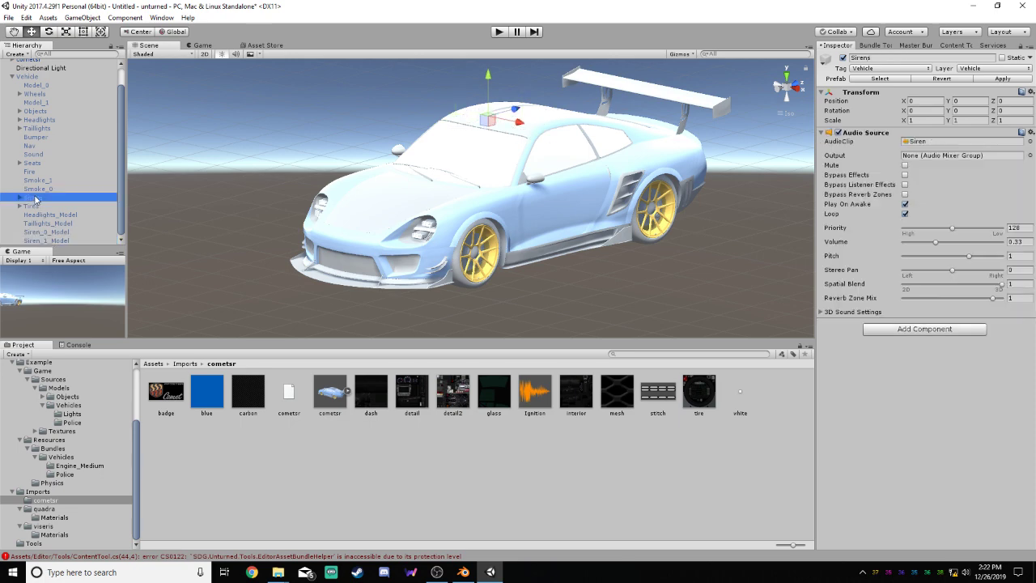
click(56, 233)
click(53, 240)
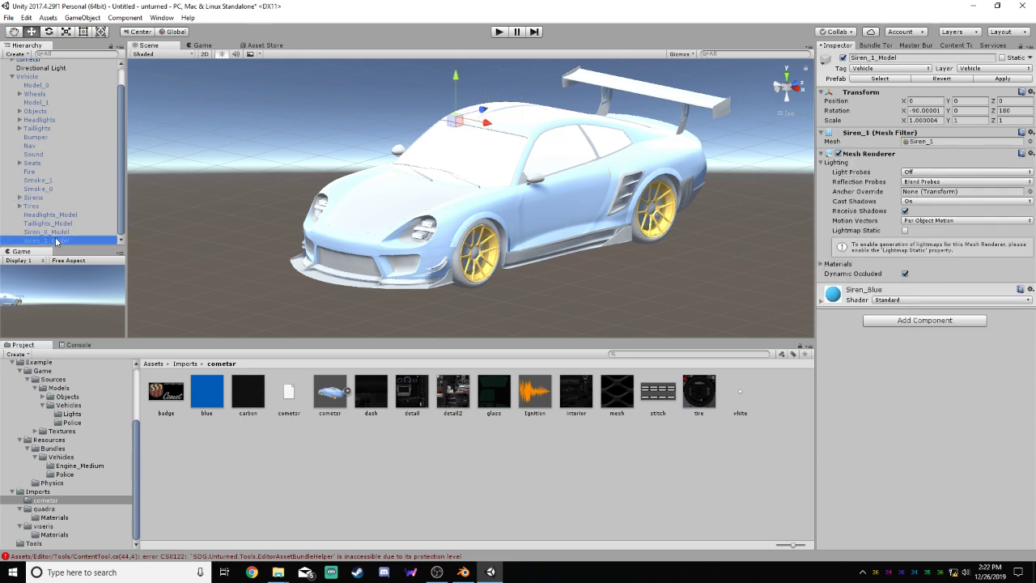
click(54, 232)
click(51, 240)
Inspect the Vehicle's Headlights_Model and Taillights_Model meshes and collapse the Vehicle object
click(58, 223)
click(57, 215)
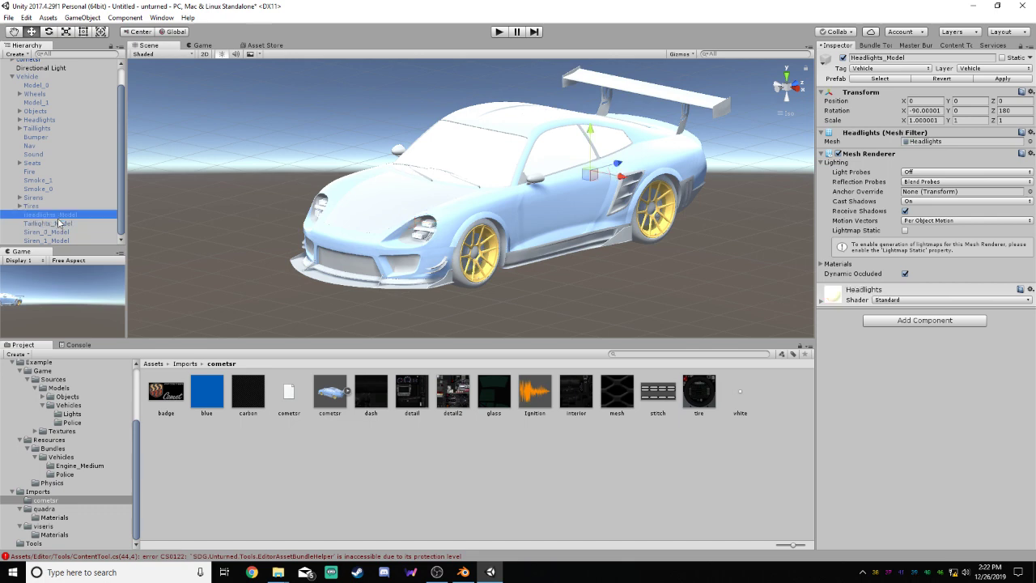
click(58, 223)
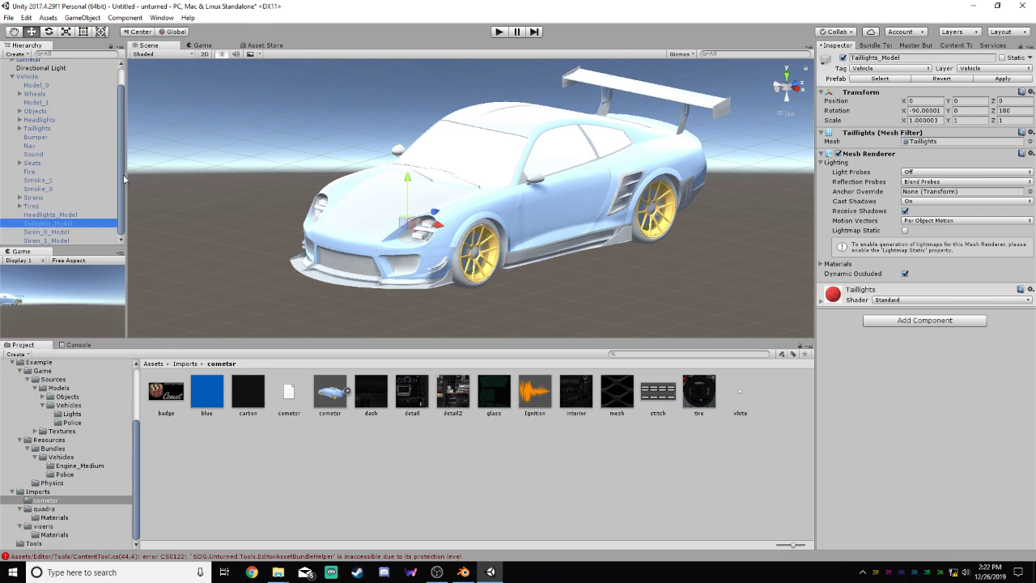
scroll(123, 173, up, 1)
click(11, 99)
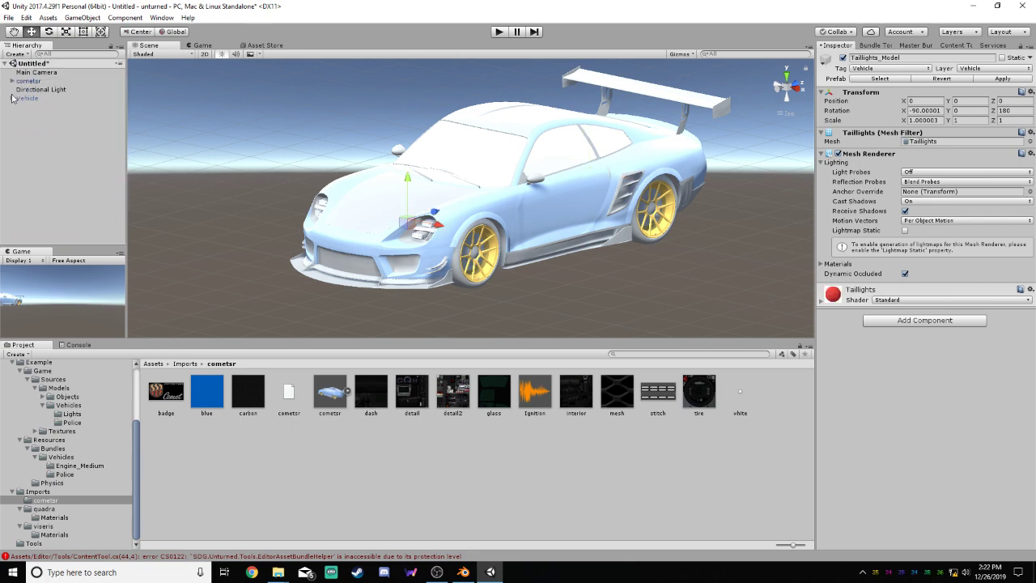
Expand the cometsr object and inspect its Headlights_Model, Taillights_Model, seat_1 and stitchs meshes
click(12, 82)
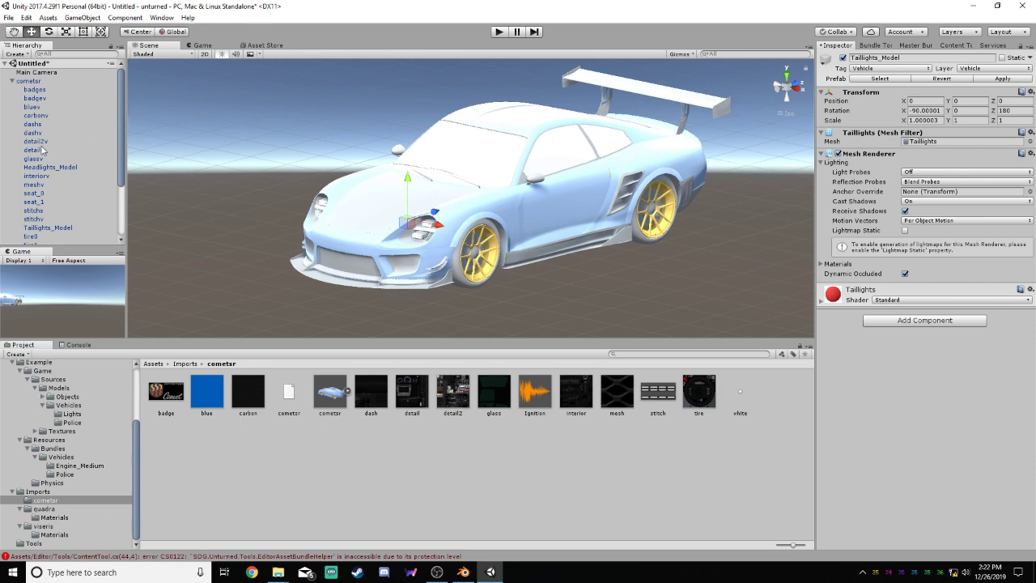
click(61, 168)
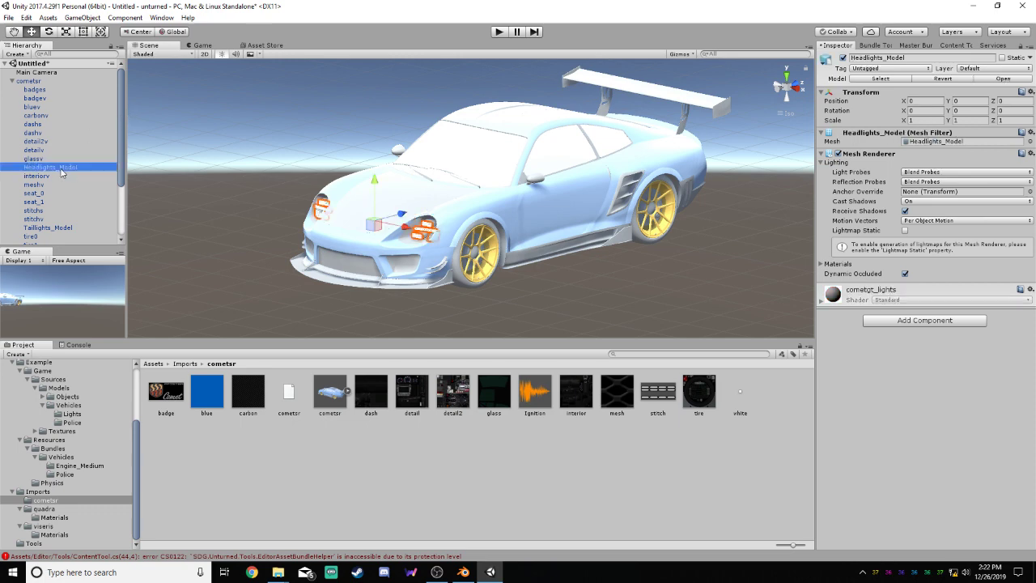
click(68, 229)
scroll(114, 174, down, 1)
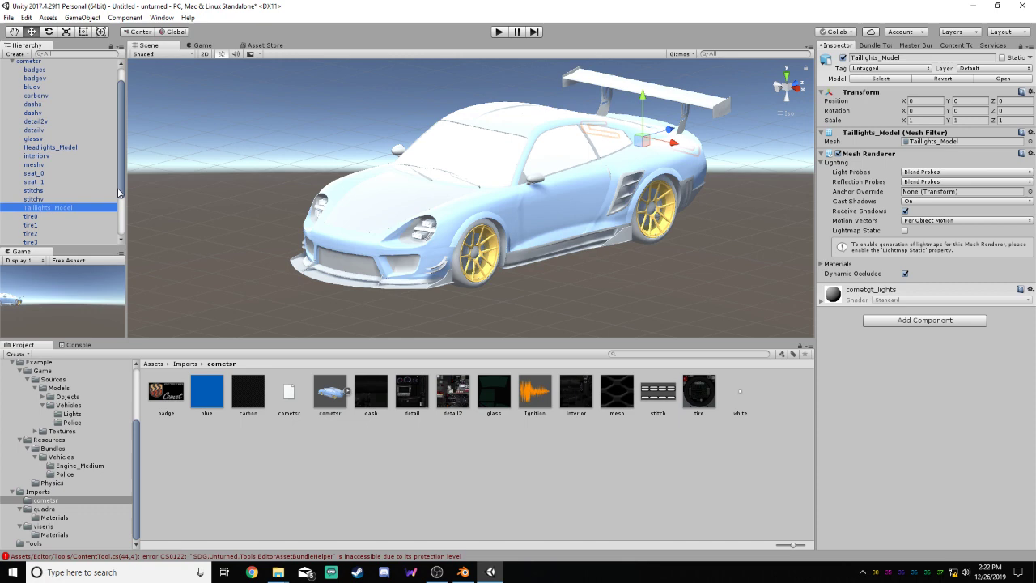
click(48, 179)
scroll(117, 171, down, 1)
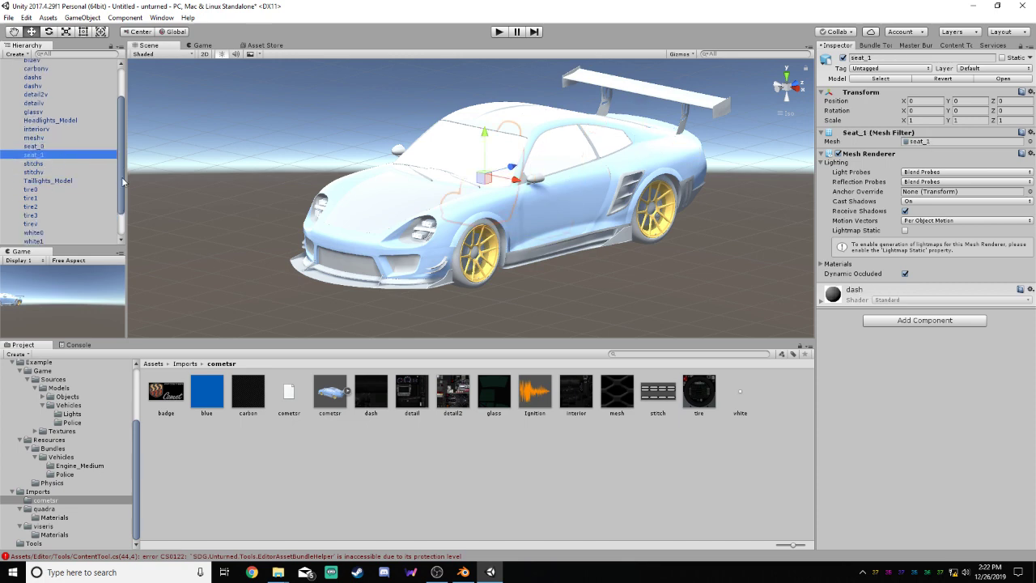
click(44, 164)
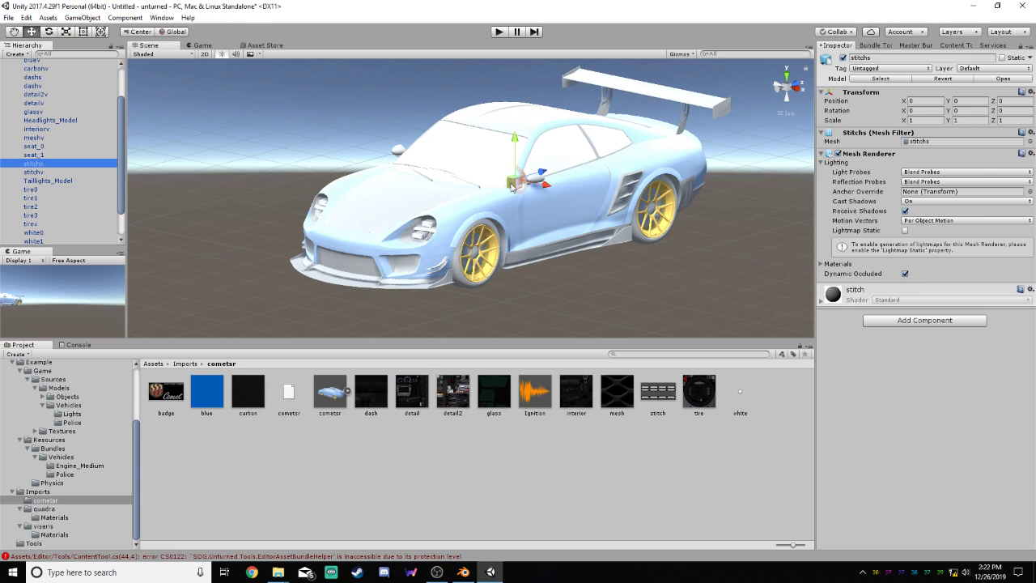
Inspect the cometsr's tire0 to tire3 meshes and review the rest of its part list
click(79, 191)
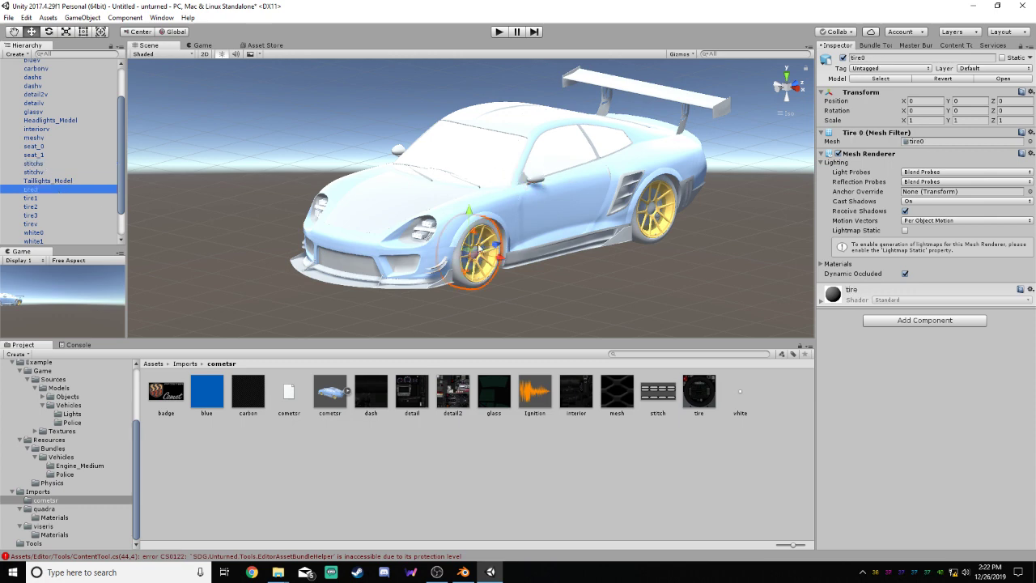
click(50, 200)
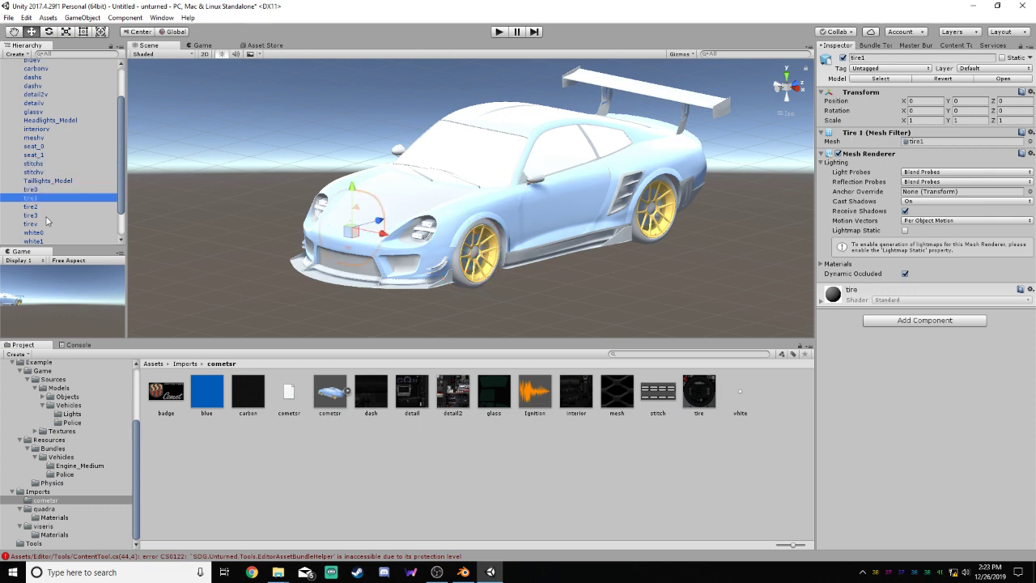
click(46, 208)
click(49, 215)
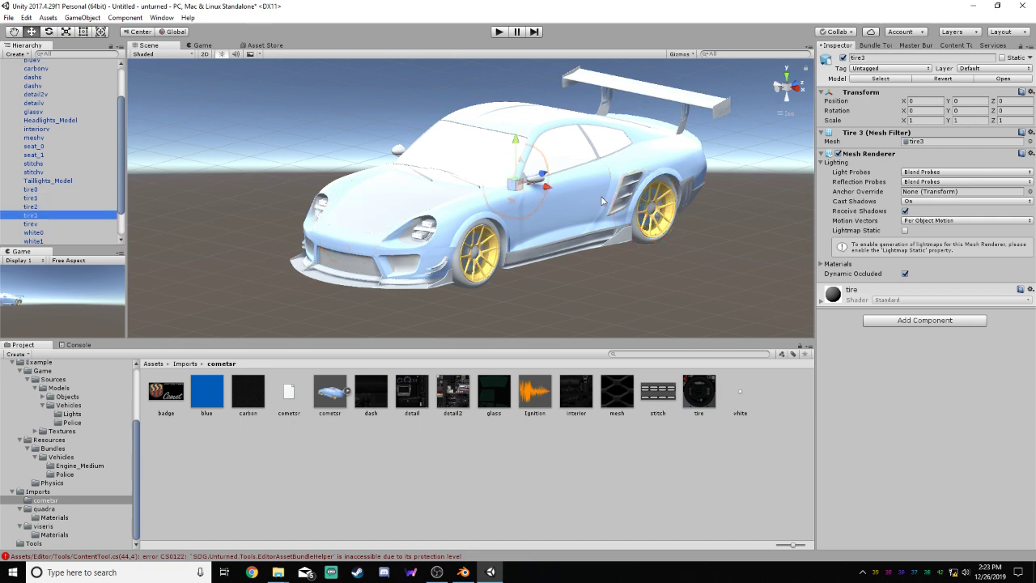
scroll(120, 210, down, 2)
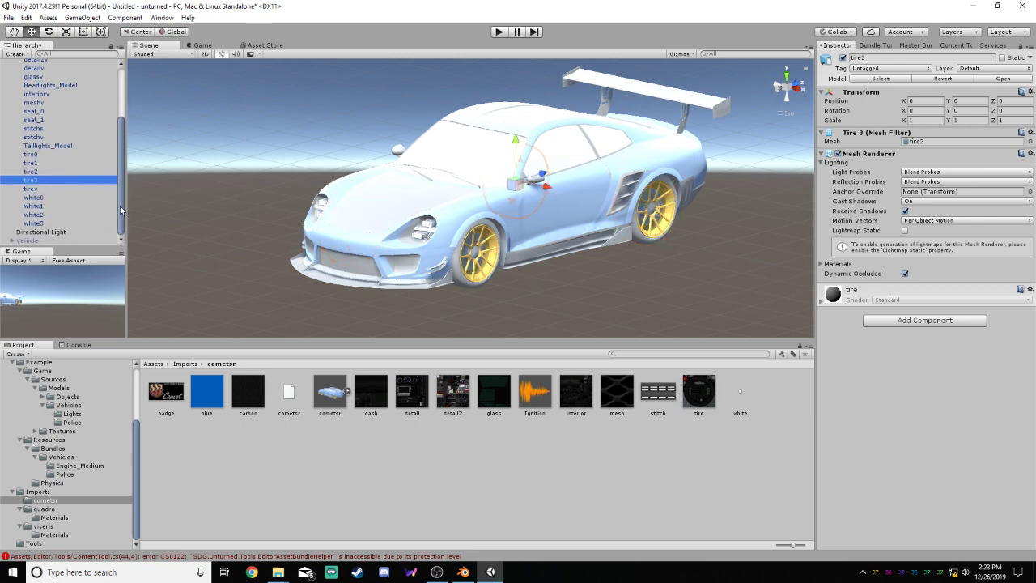
scroll(119, 216, up, 5)
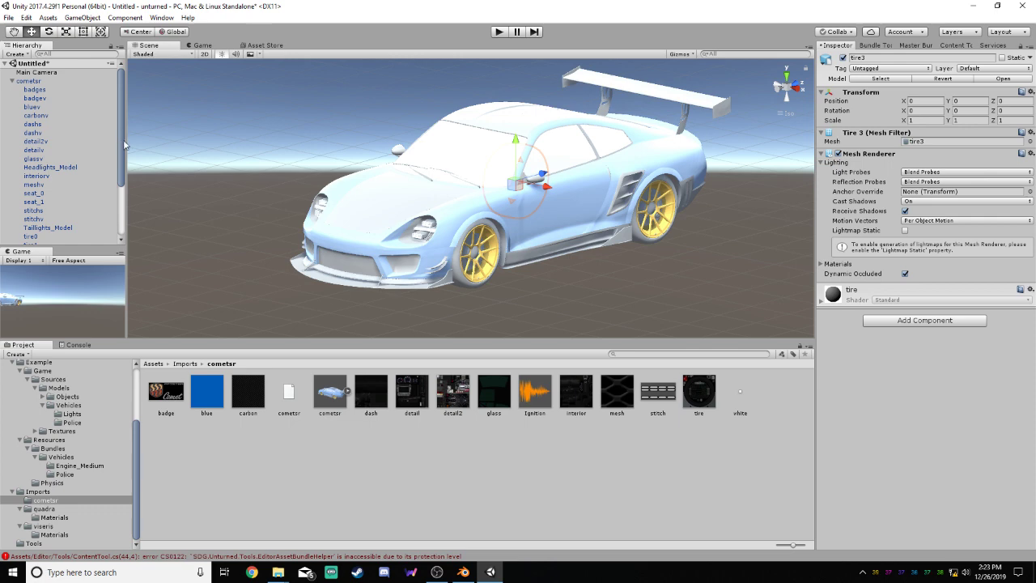
drag(122, 139, 119, 136)
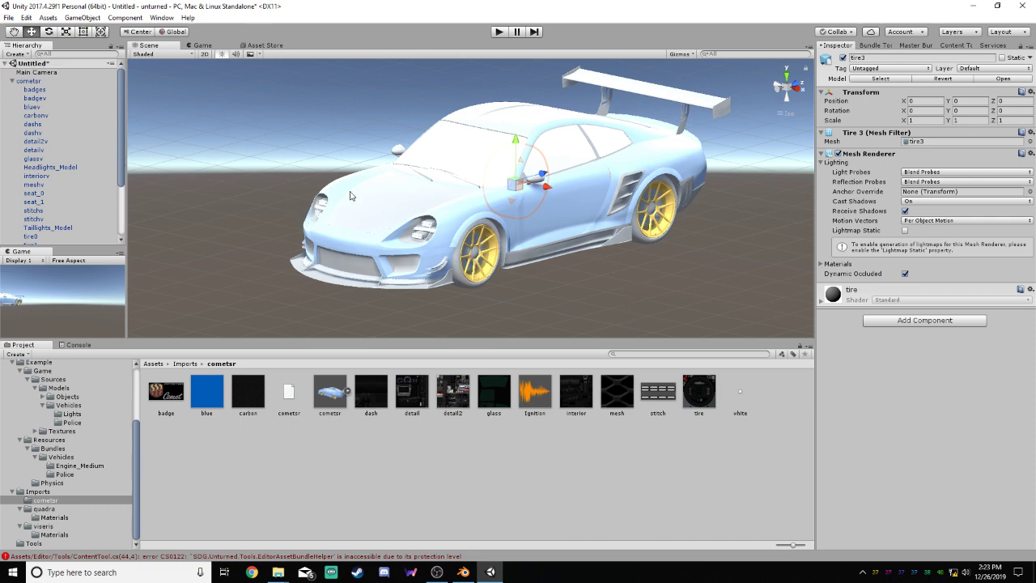
Inspect the cometsr's badges and seat_0 meshes
click(44, 91)
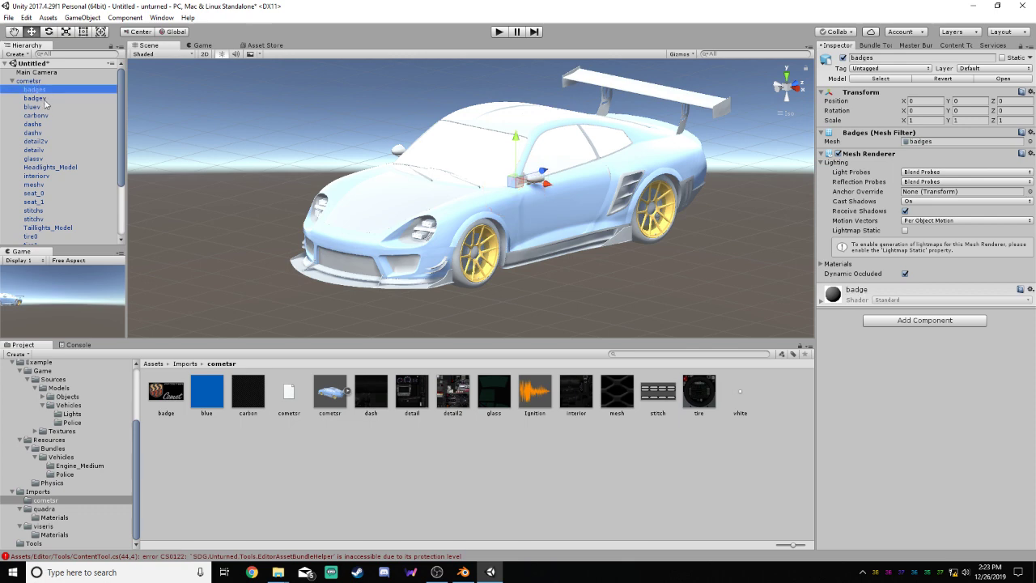
drag(120, 144, 117, 202)
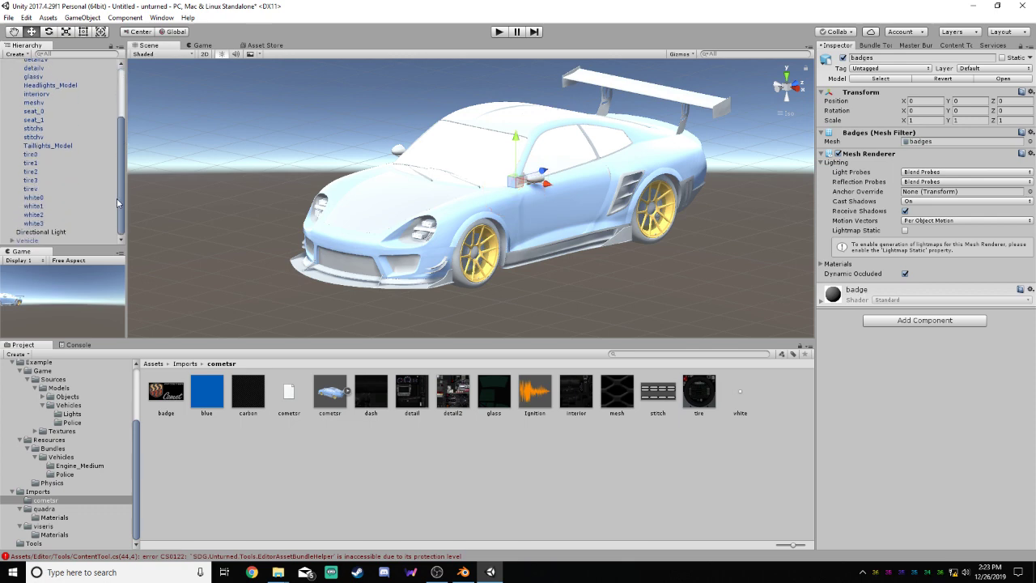
click(45, 111)
scroll(612, 152, up, 10)
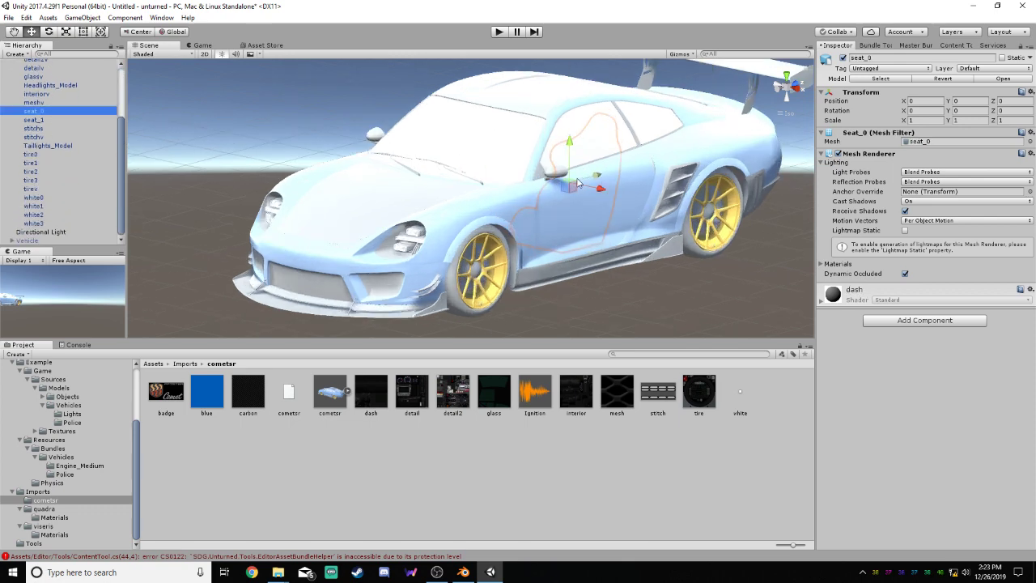
middle_drag(629, 155, 547, 163)
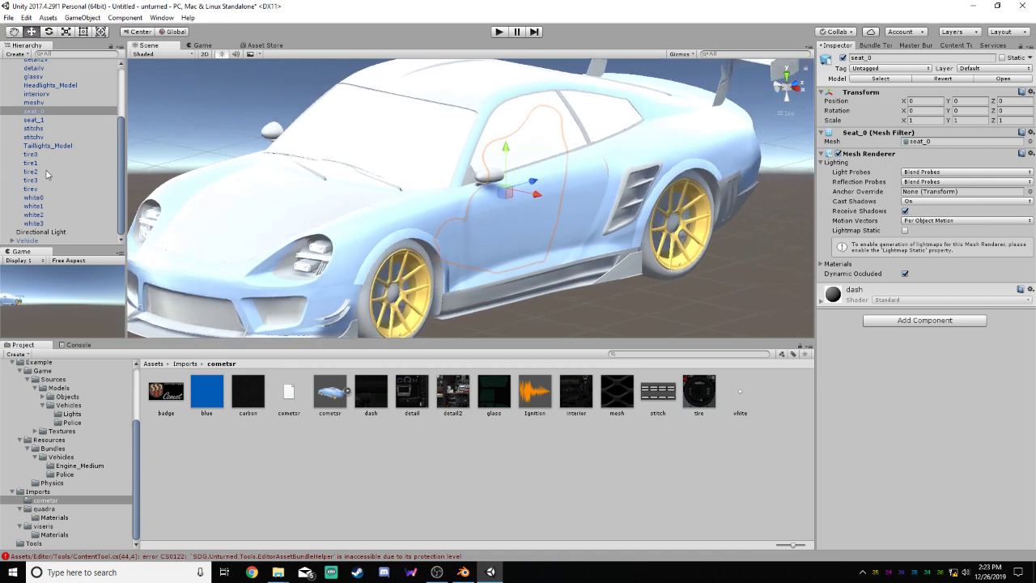
scroll(47, 174, up, 2)
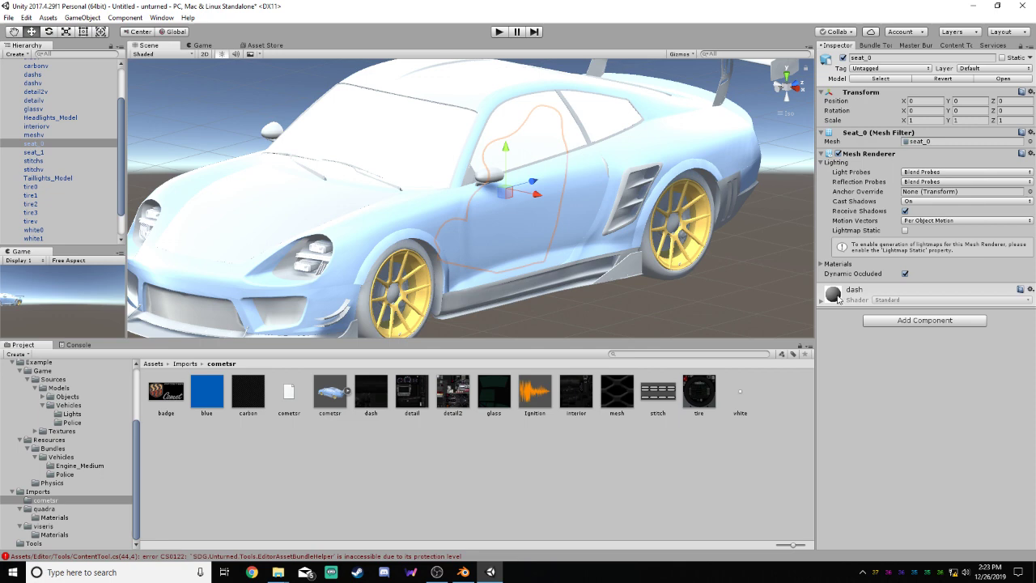
scroll(43, 126, up, 3)
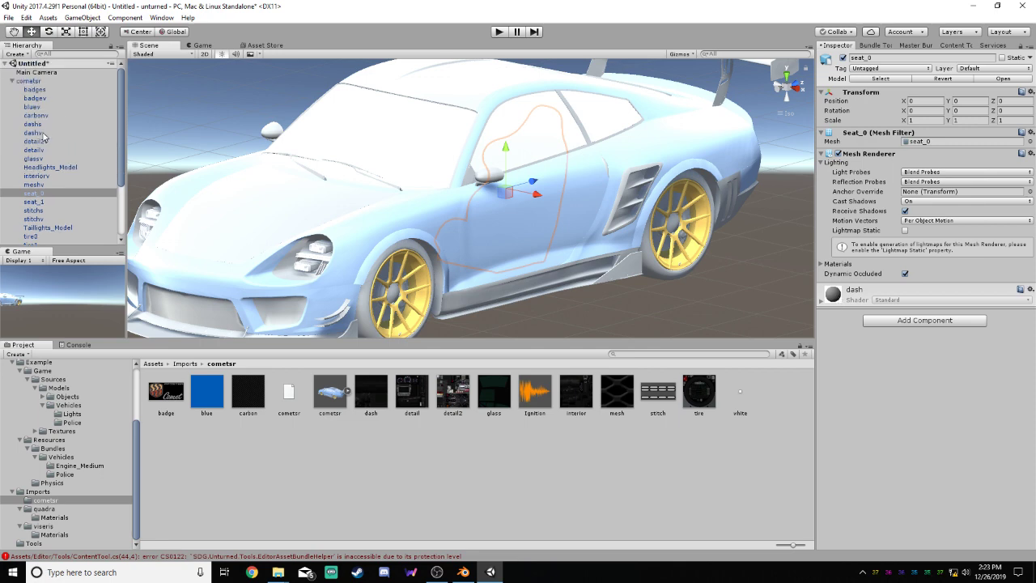
Inspect the cometsr's dashv and dashs meshes and view dashv from the car's side
click(34, 132)
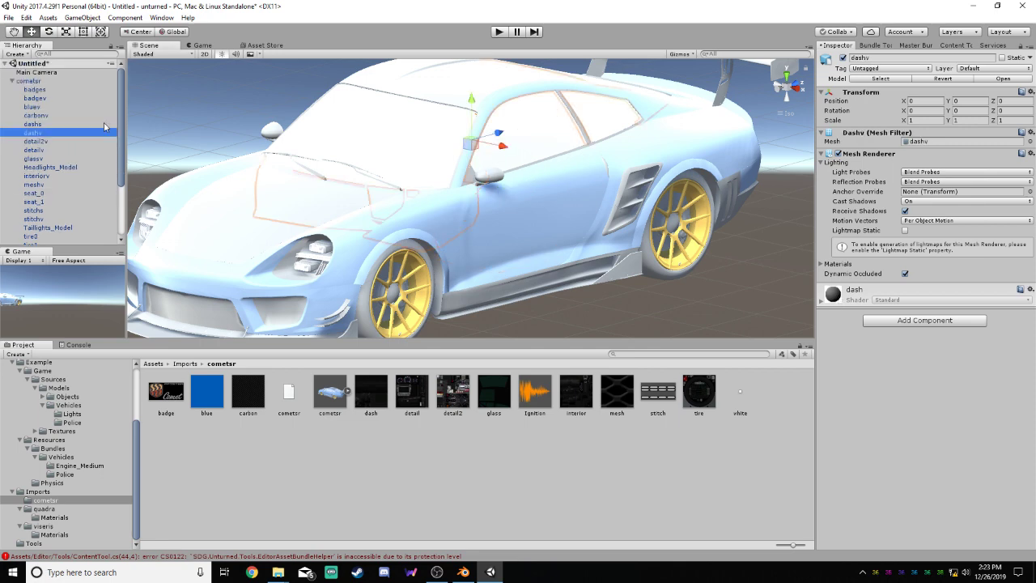
click(43, 125)
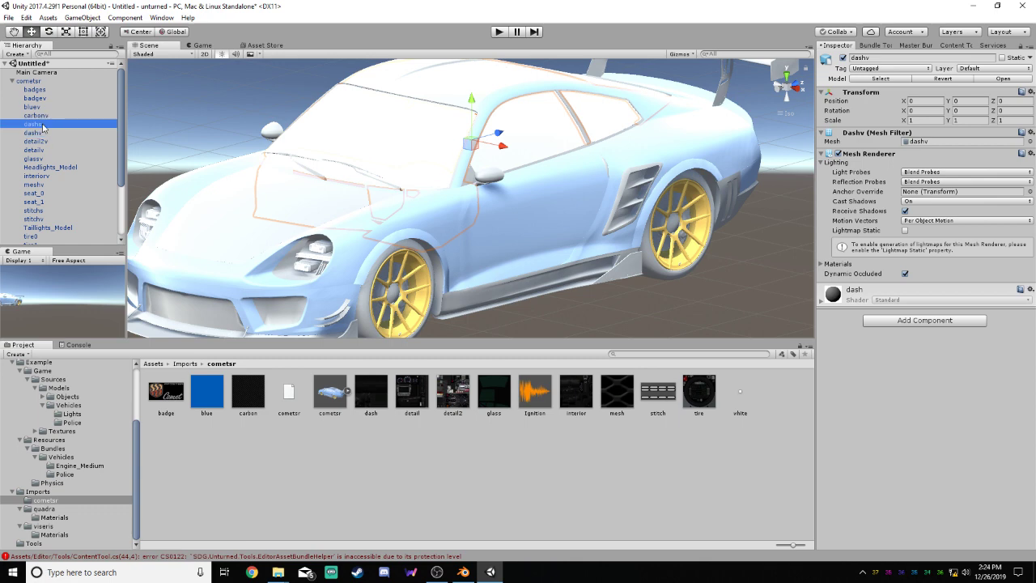
click(41, 133)
alt+drag(611, 180, 567, 143)
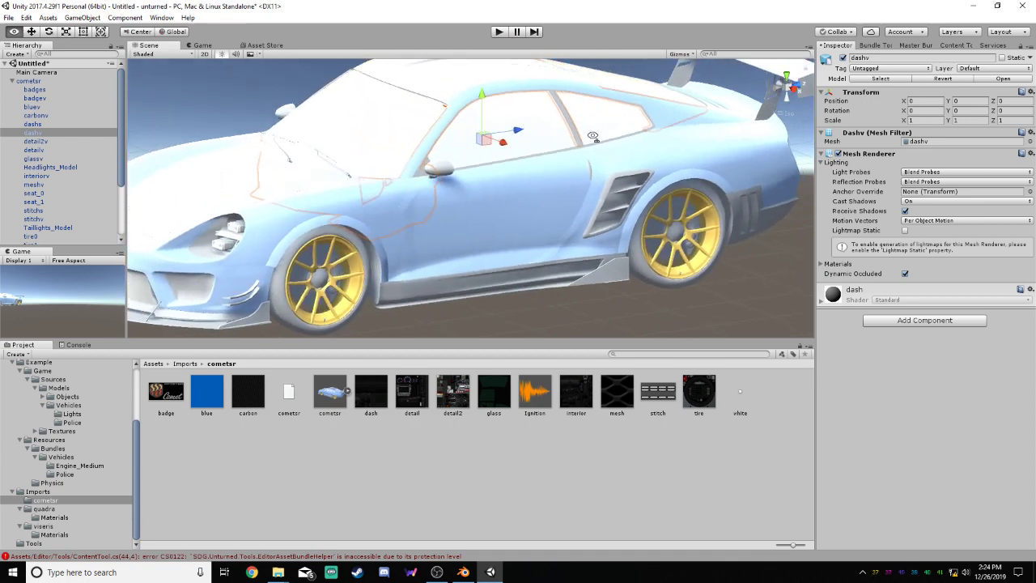
Select the whole cometsr object and toggle it inactive and active again
click(507, 191)
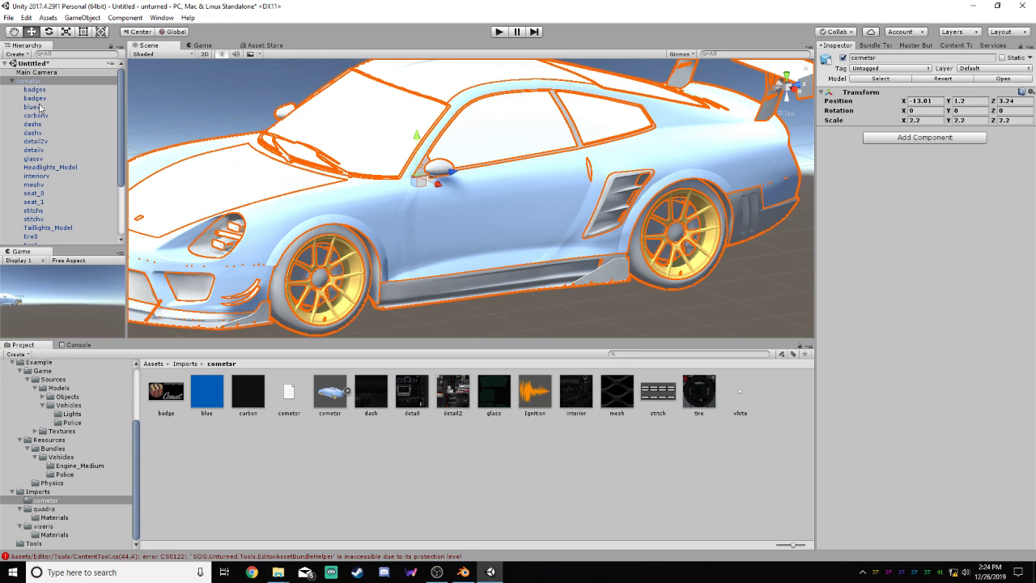
click(843, 58)
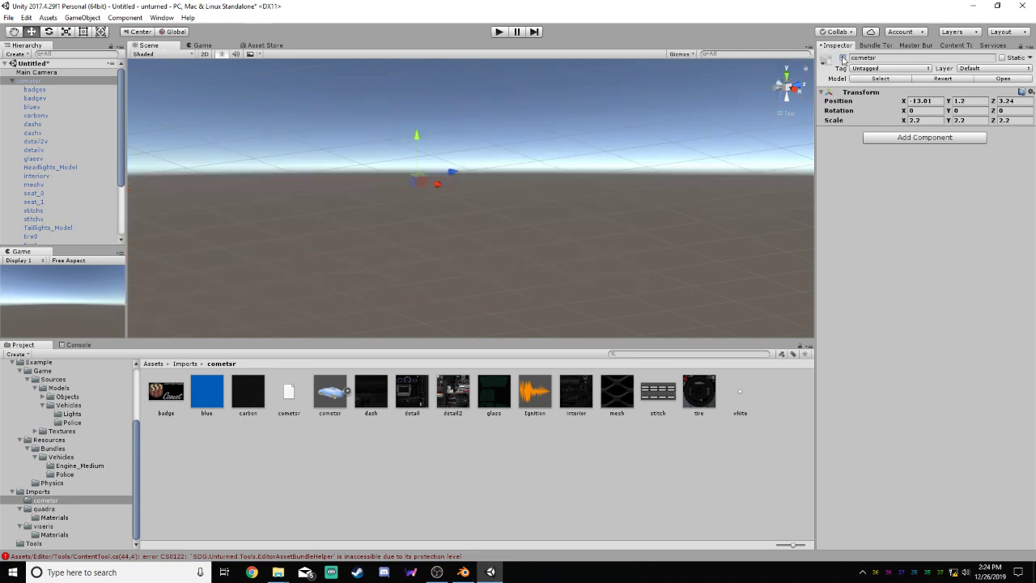
click(843, 58)
Deactivate the cometsr's bluev body mesh to look into the car's interior
scroll(44, 125, down, 2)
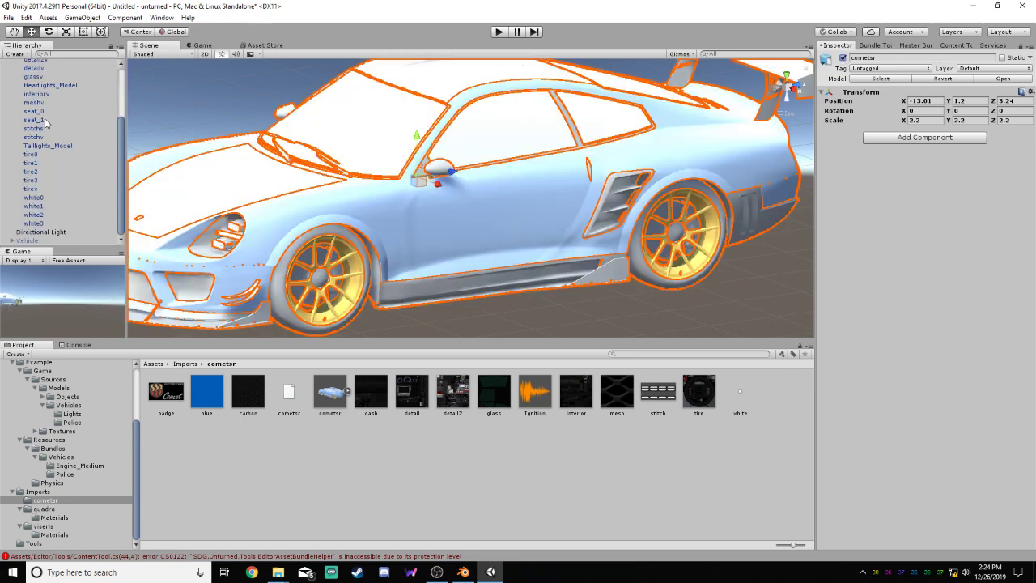
scroll(40, 117, up, 2)
click(34, 106)
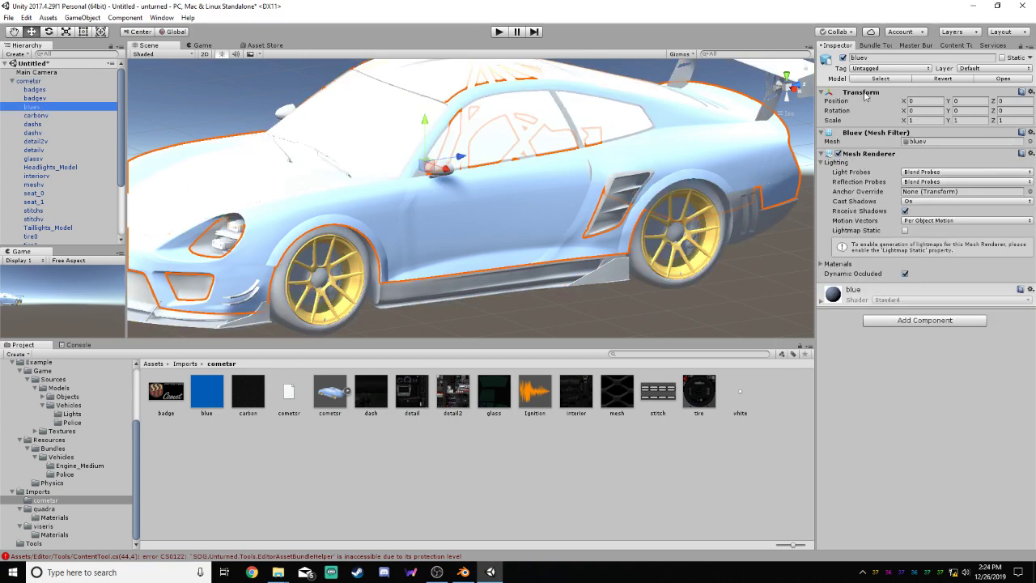
click(843, 58)
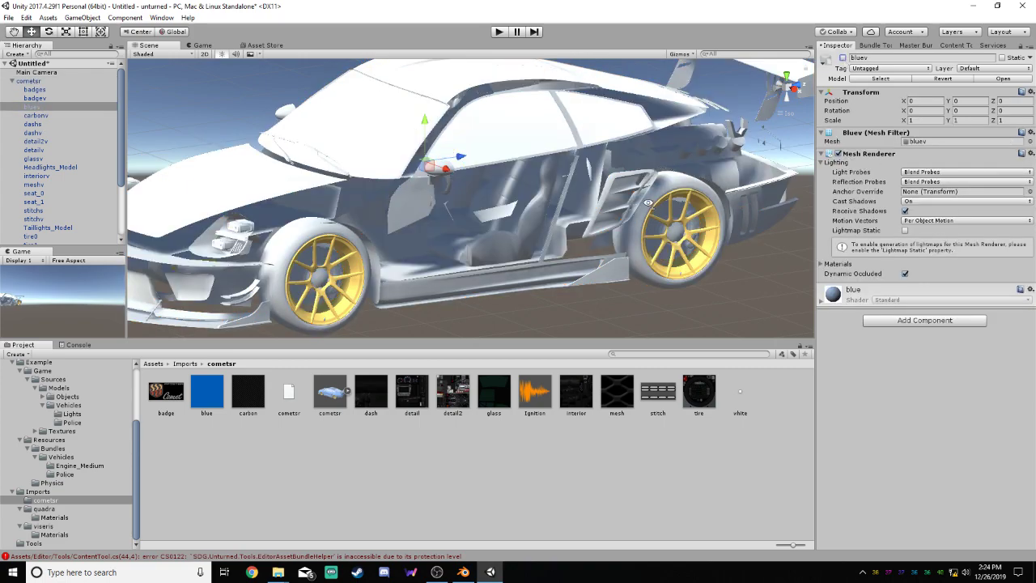
mouse_move(648, 201)
alt+mouse_down()
mouse_move(665, 168)
mouse_move(667, 203)
alt+mouse_up()
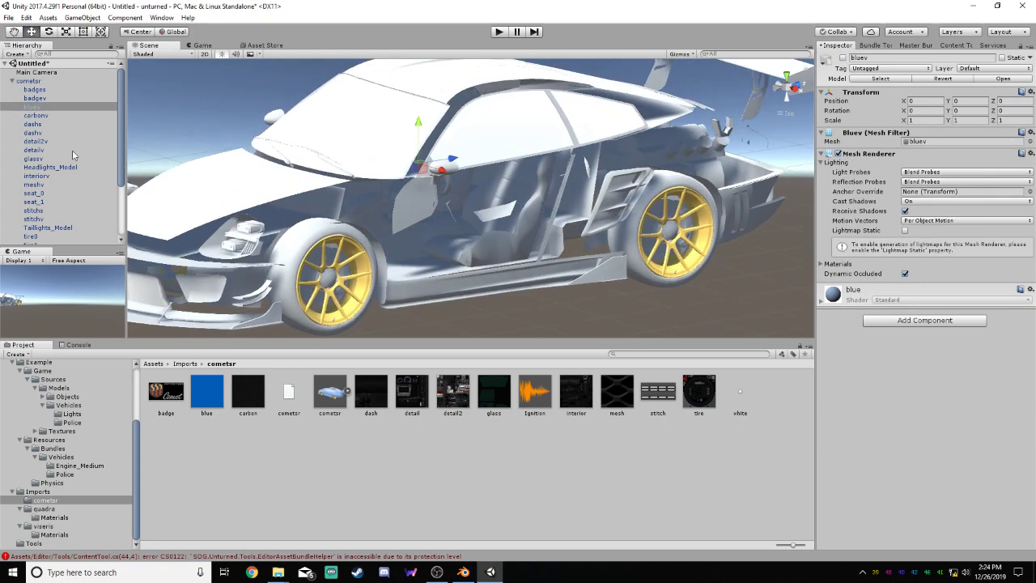
Toggle the seat_0 mesh off and back on, and reactivate the bluev body mesh
click(43, 194)
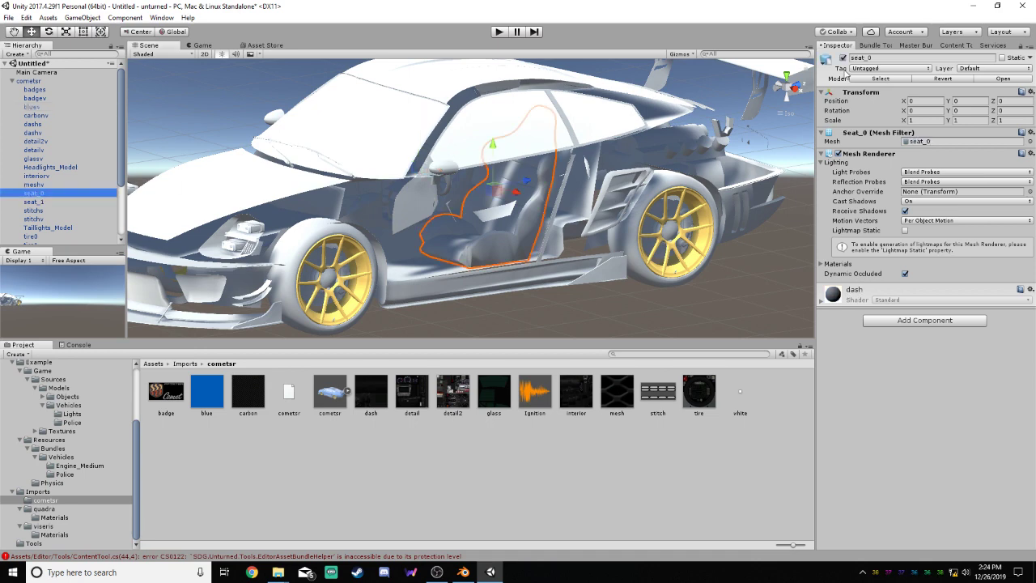
click(842, 59)
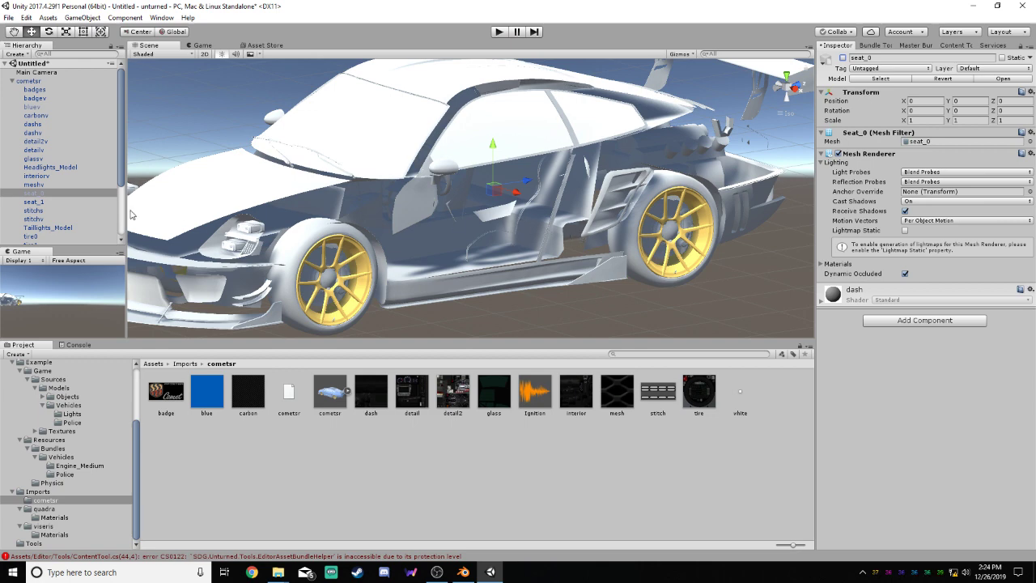
click(843, 58)
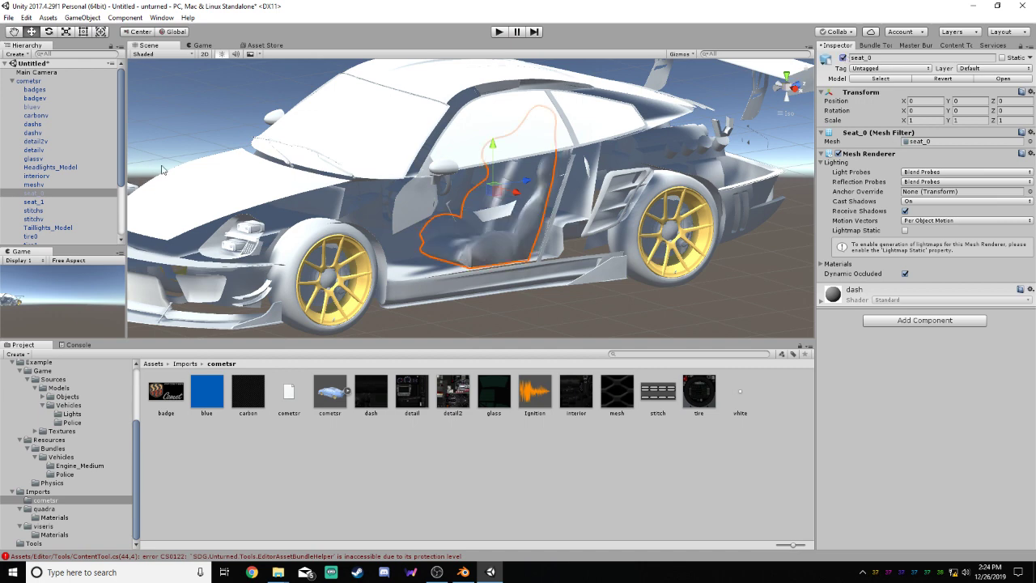
click(44, 107)
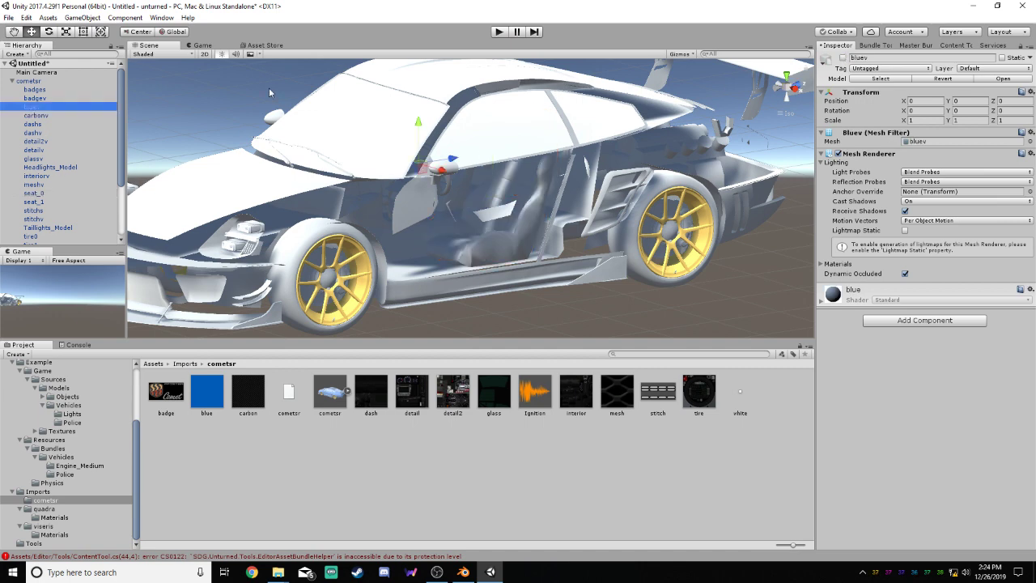
click(843, 58)
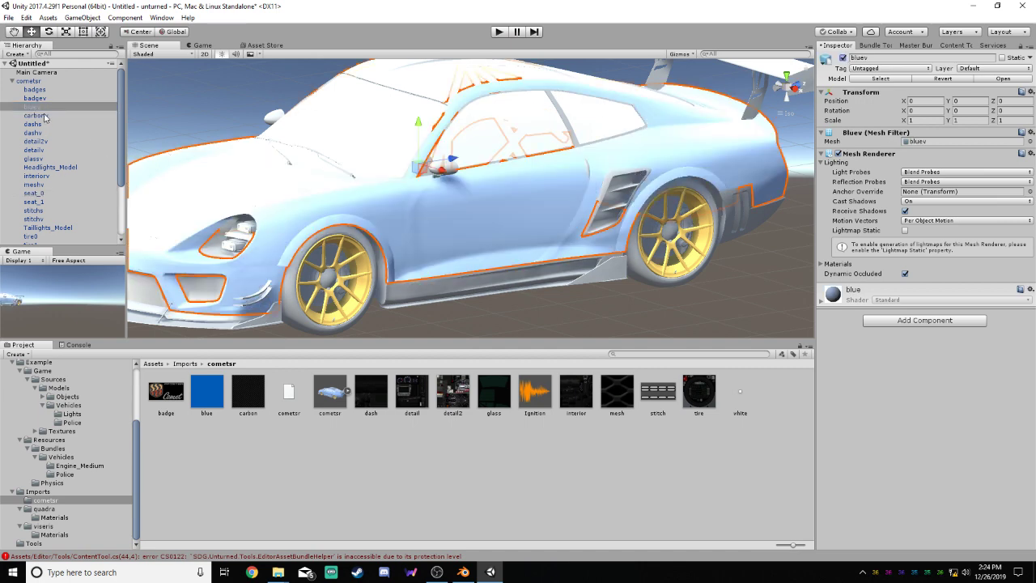
Inspect the cometsr's stitchv mesh and compare it with the seat_0 mesh
drag(120, 168, 120, 203)
click(36, 166)
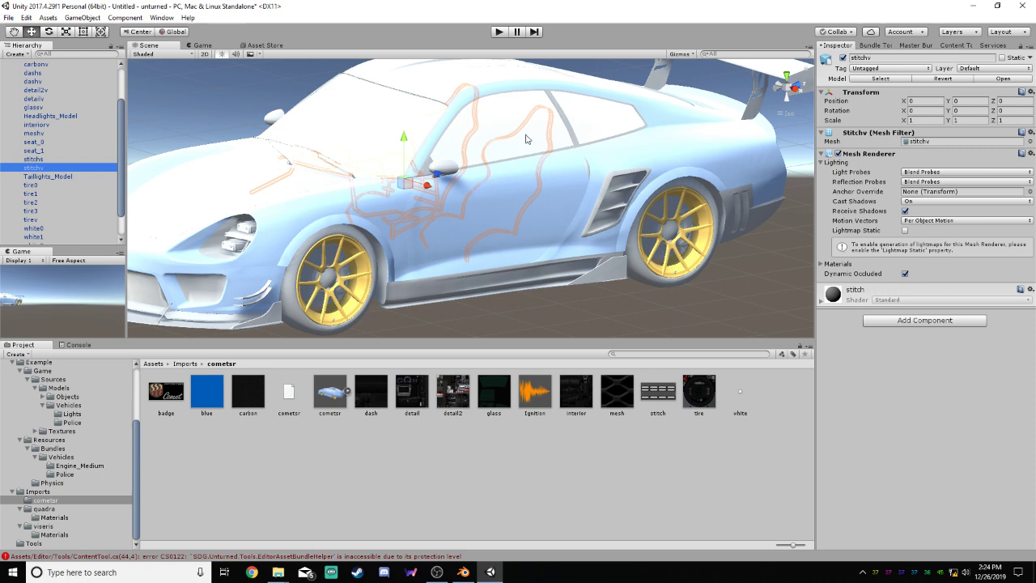
drag(121, 181, 122, 196)
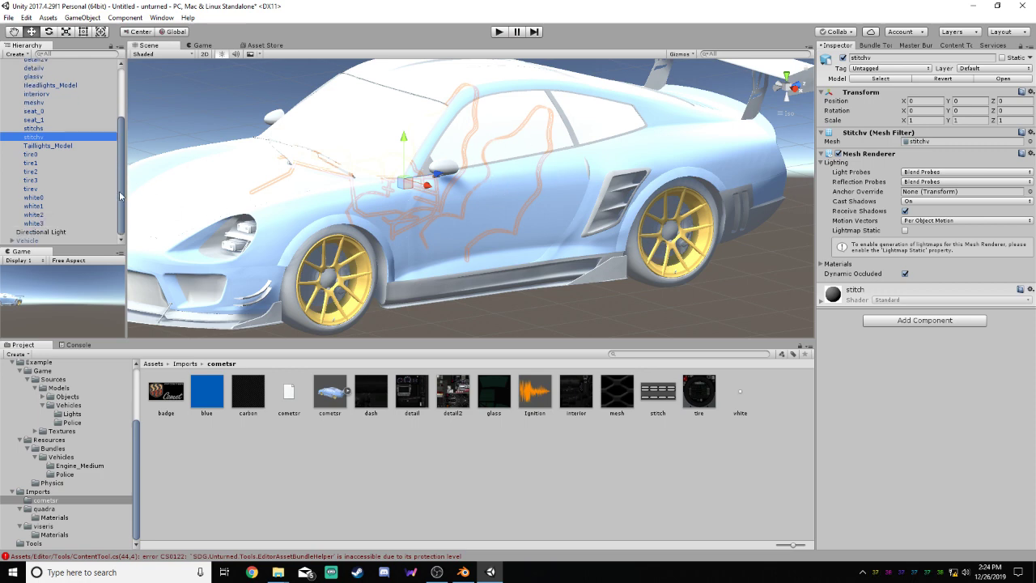
click(47, 115)
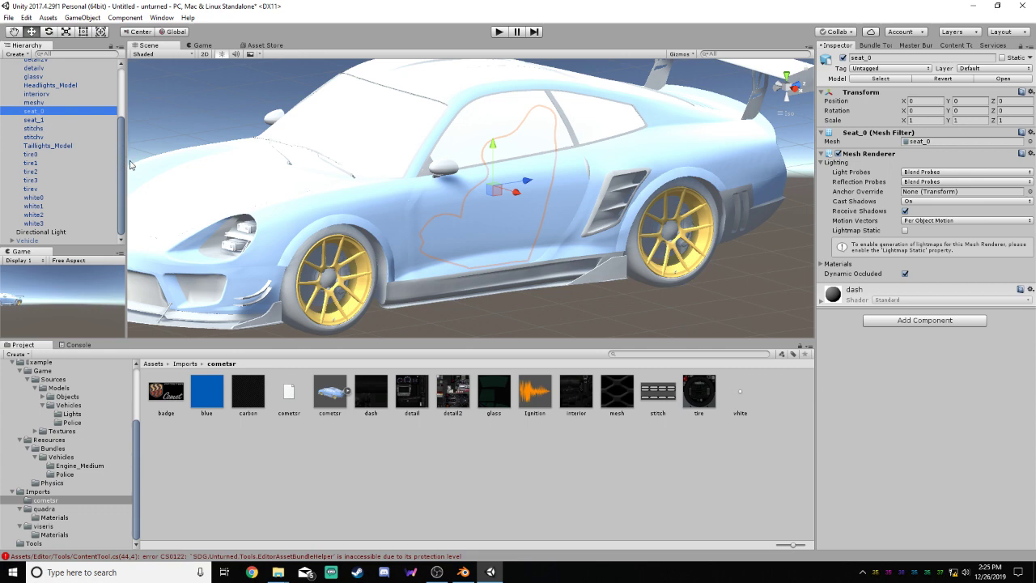
Expand the Vehicle object and inspect its Model_0 mesh and the parent's own tag, layer and component settings
drag(123, 156, 116, 199)
click(16, 240)
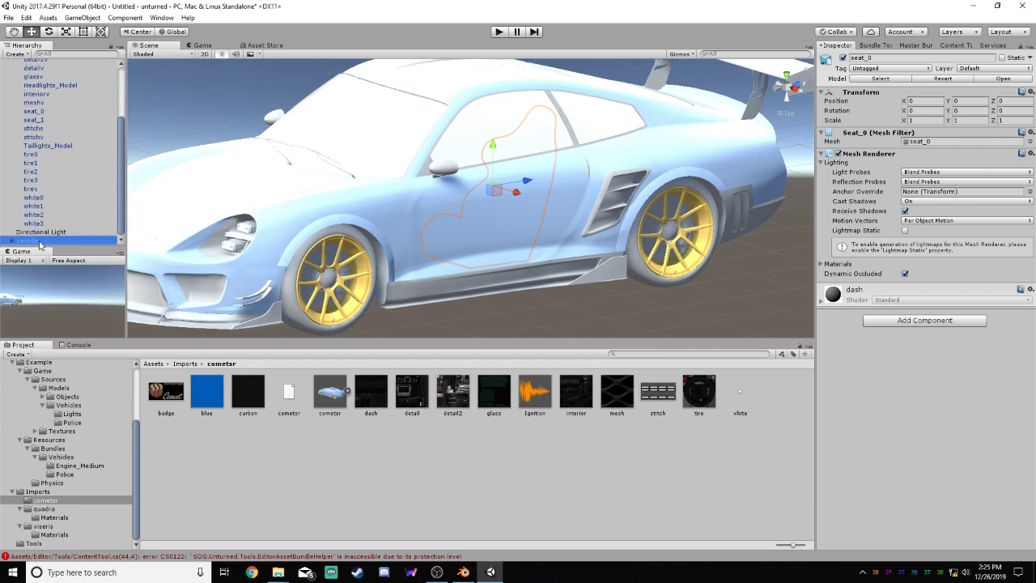
click(11, 240)
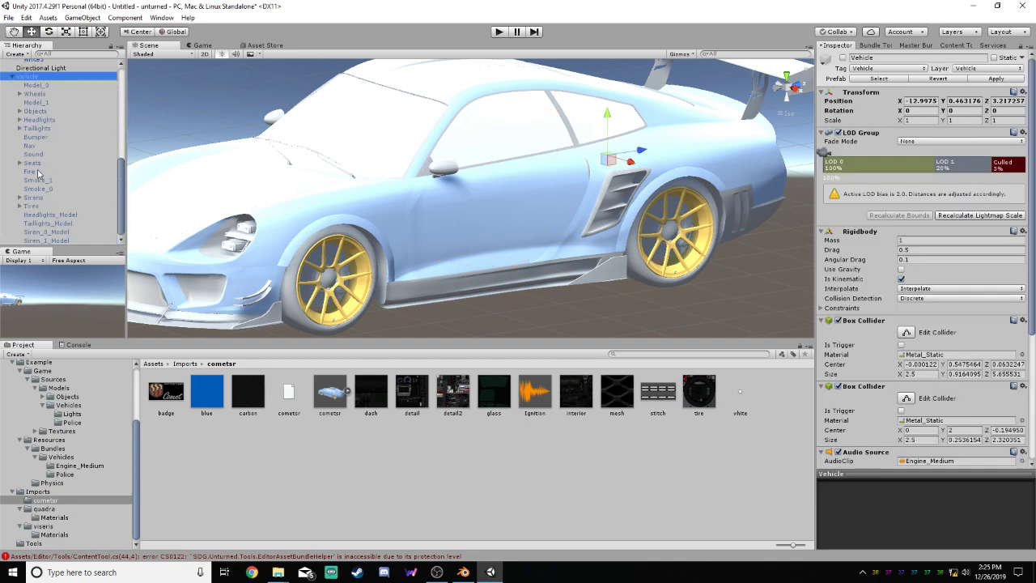
click(36, 85)
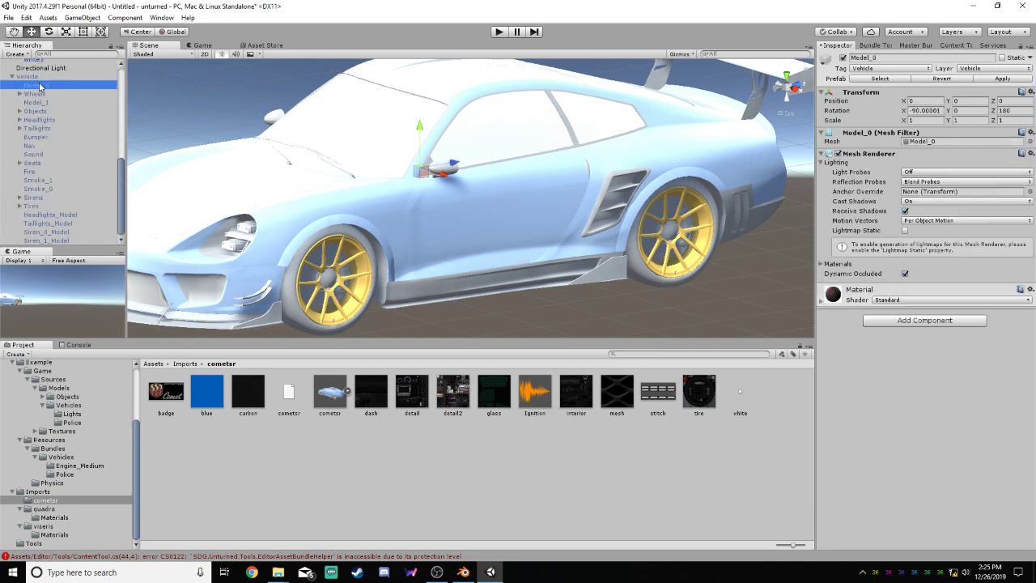
click(35, 78)
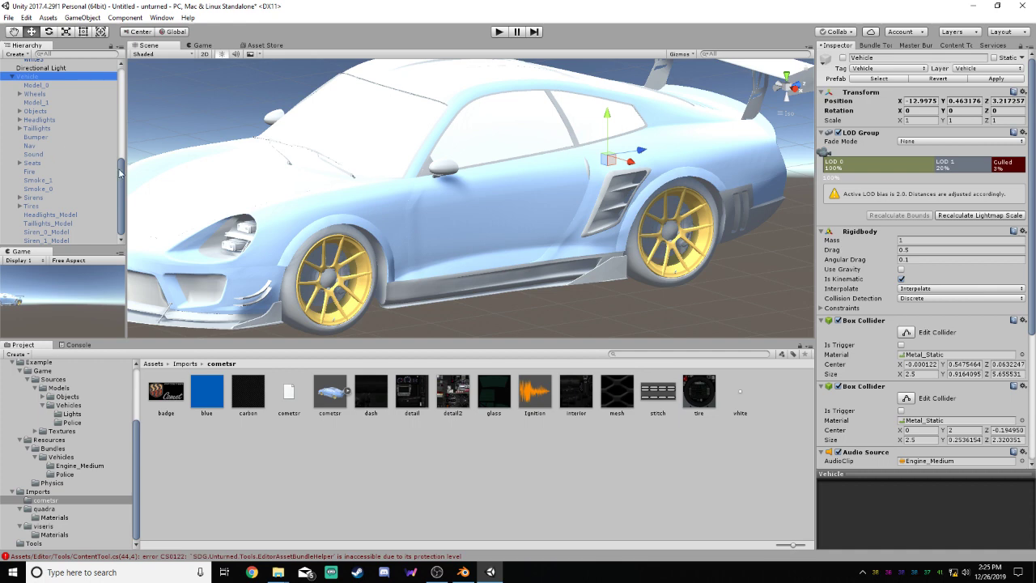
Collapse the cometsr object and set its tag to Vehicle and its layer to 26: Vehicle, including all child objects
scroll(81, 109, up, 10)
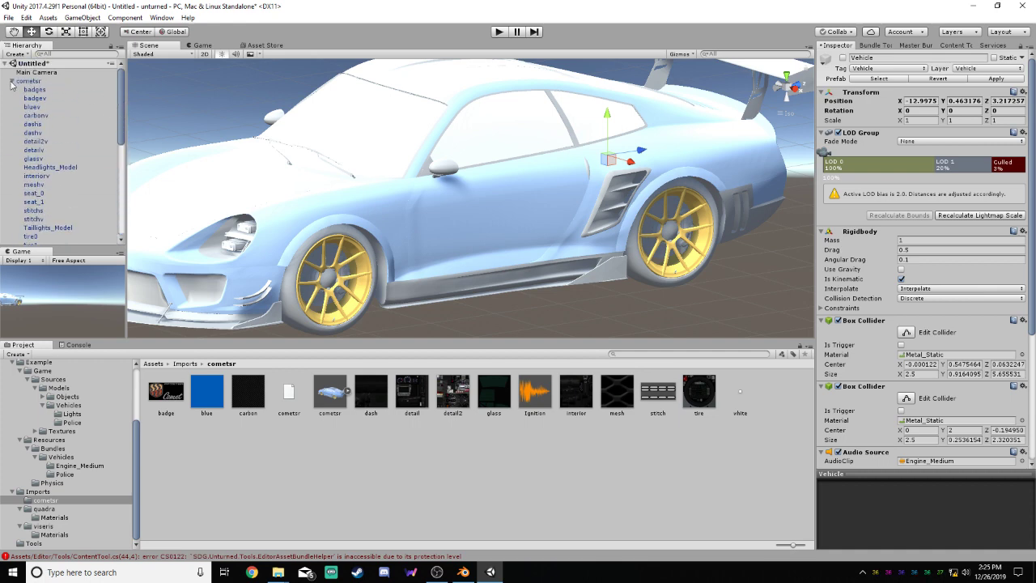
click(13, 82)
click(28, 81)
click(896, 68)
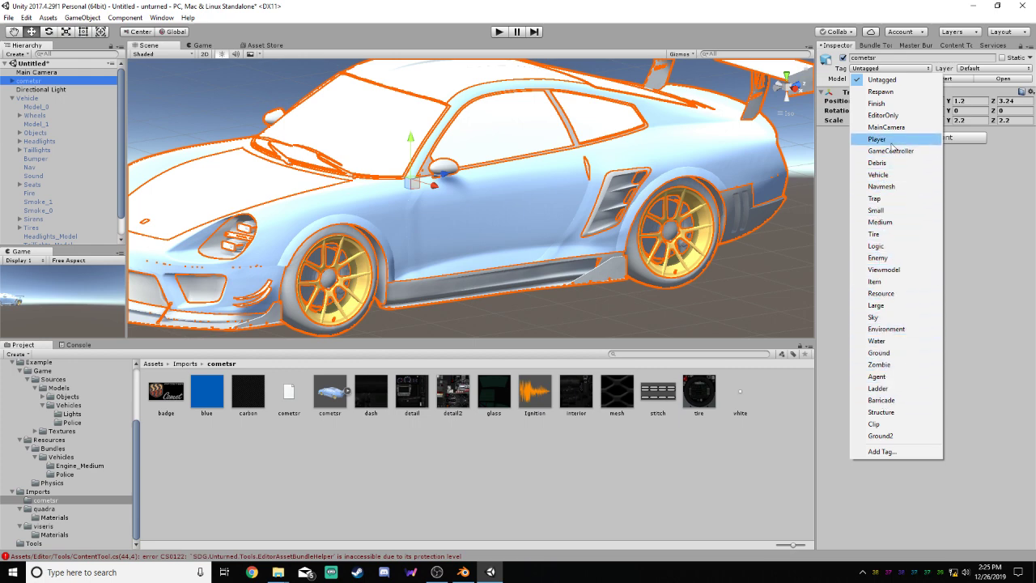
click(880, 174)
click(999, 69)
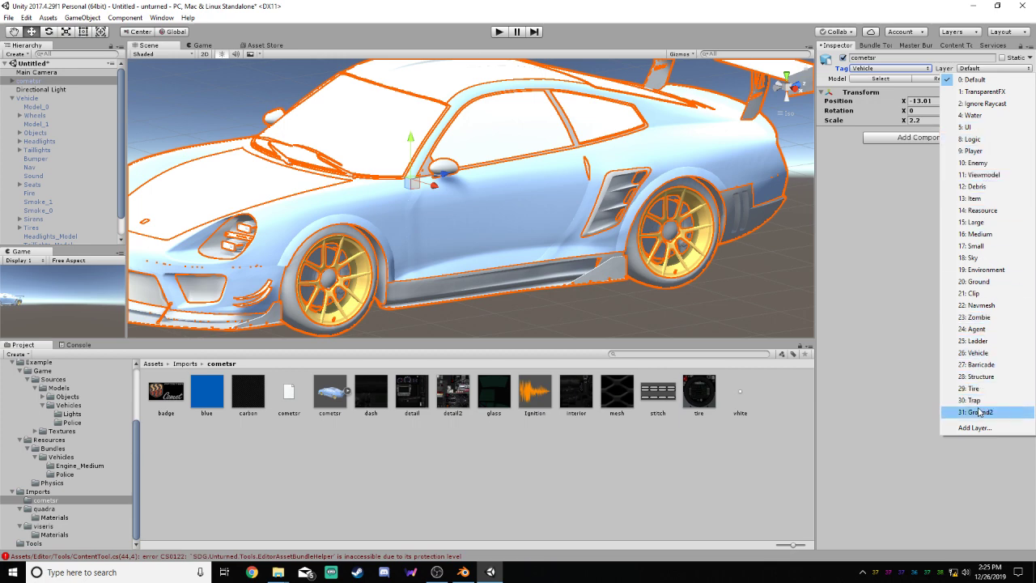
click(979, 354)
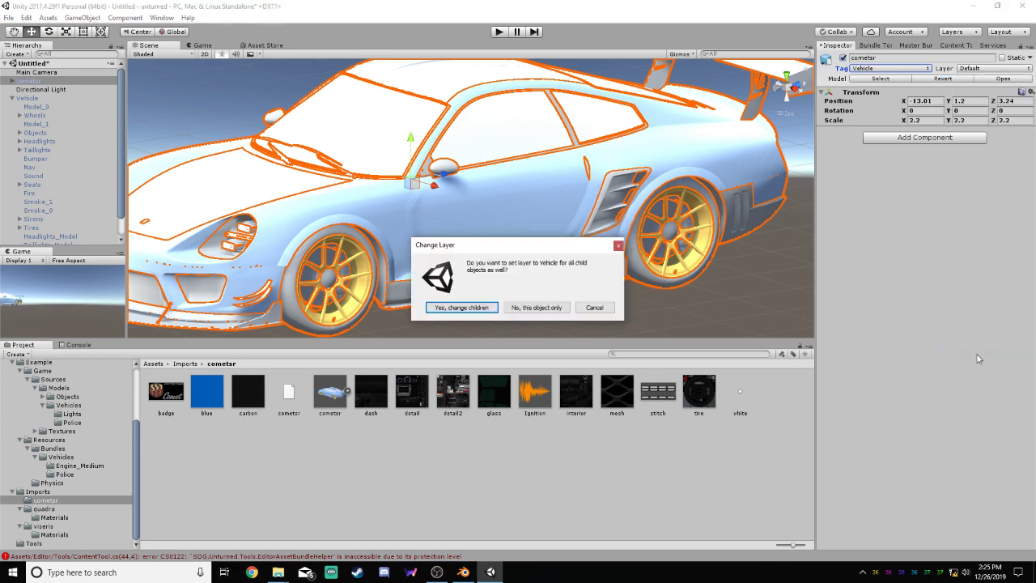
click(461, 308)
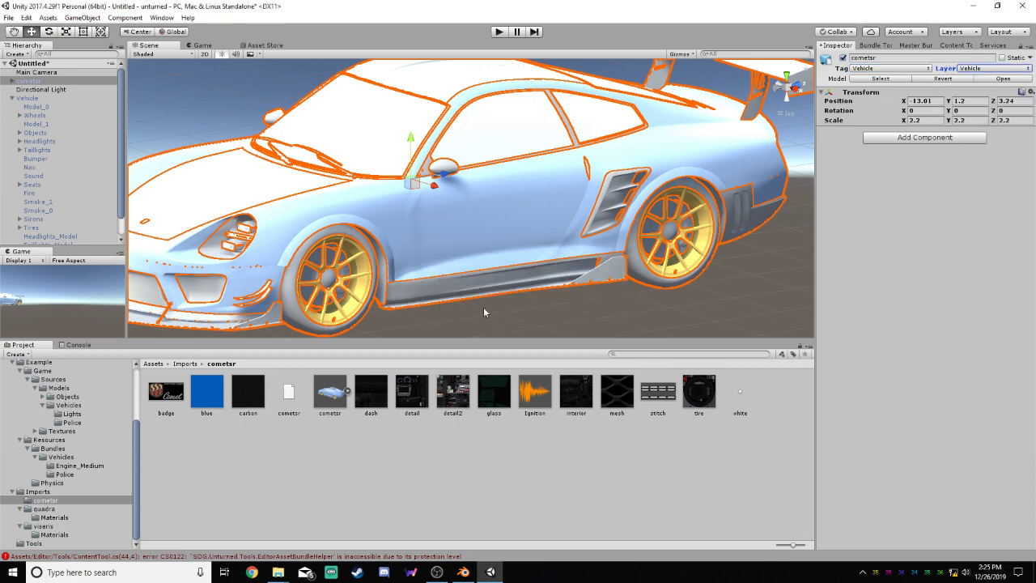
Compare the tag, layer and mesh settings of the Vehicle's Model_0 and Model_1 objects
click(33, 107)
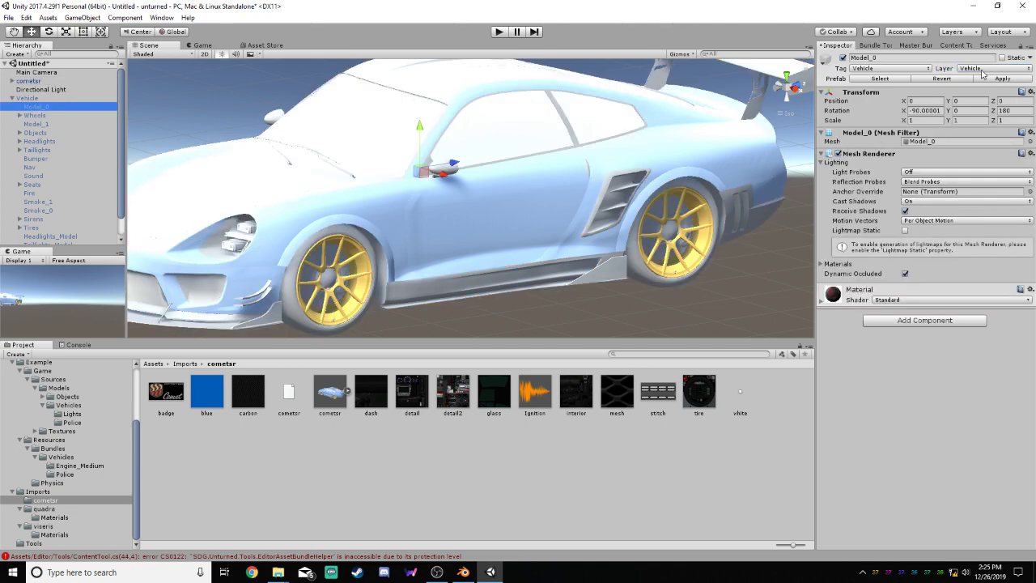
click(36, 124)
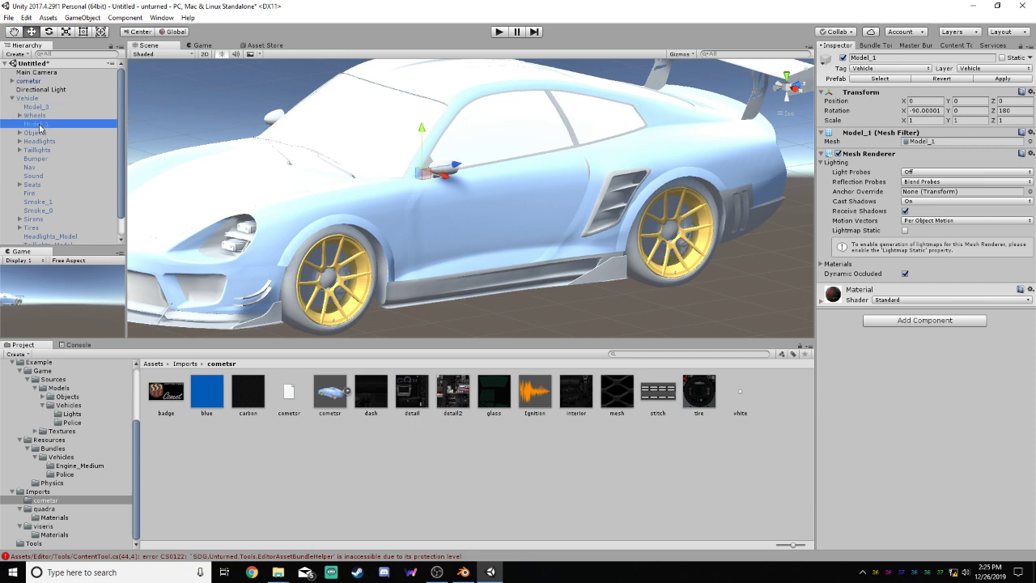
click(36, 107)
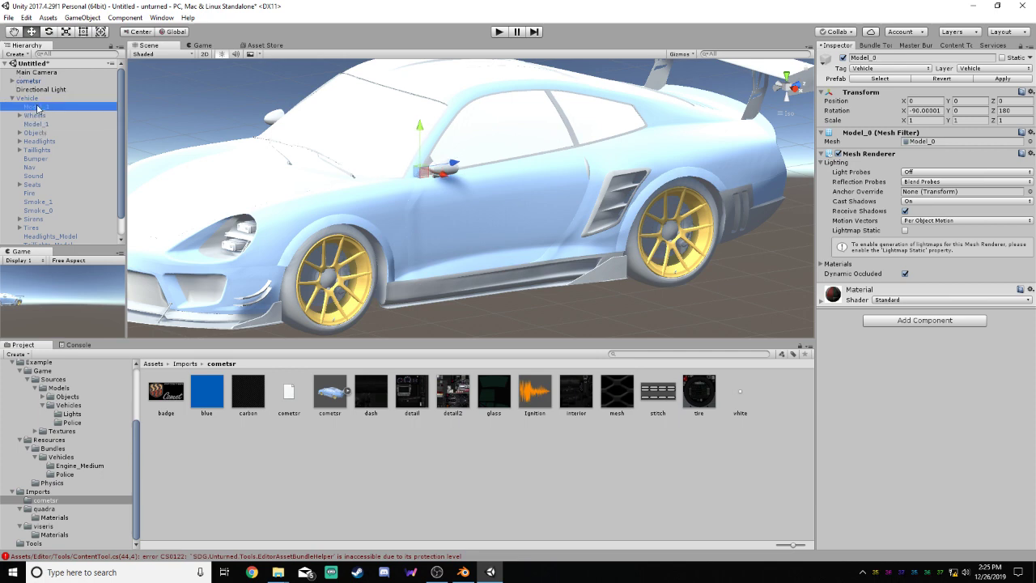
Expand the cometsr object, set the tag of all its child objects to Vehicle, and check the badgev part
click(12, 82)
click(38, 98)
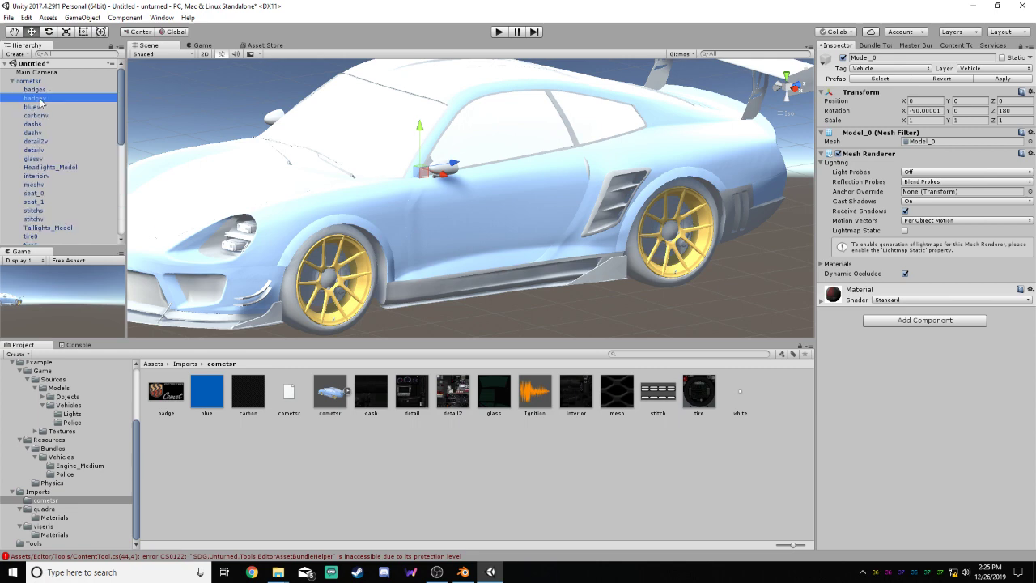
click(917, 69)
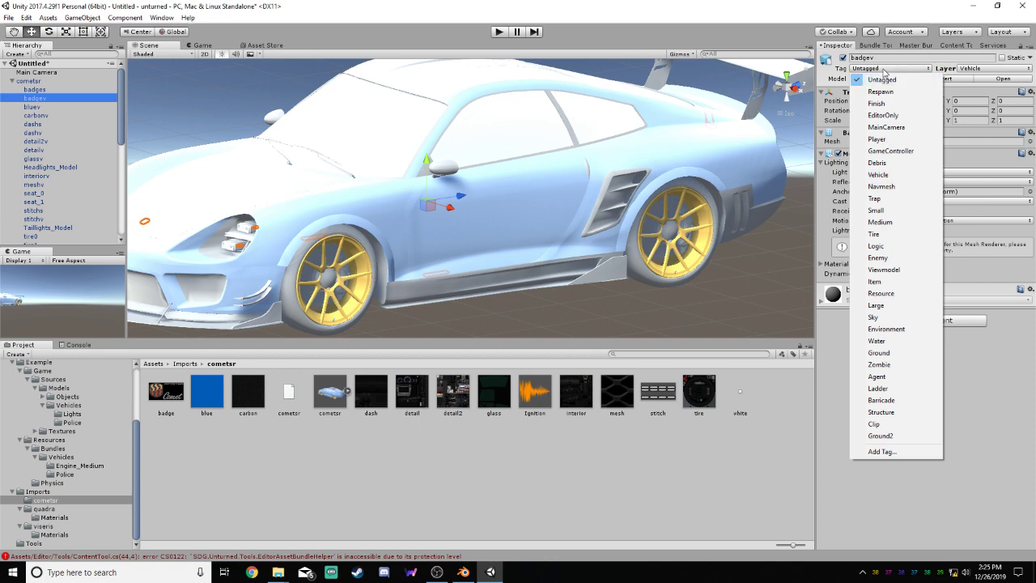
click(32, 89)
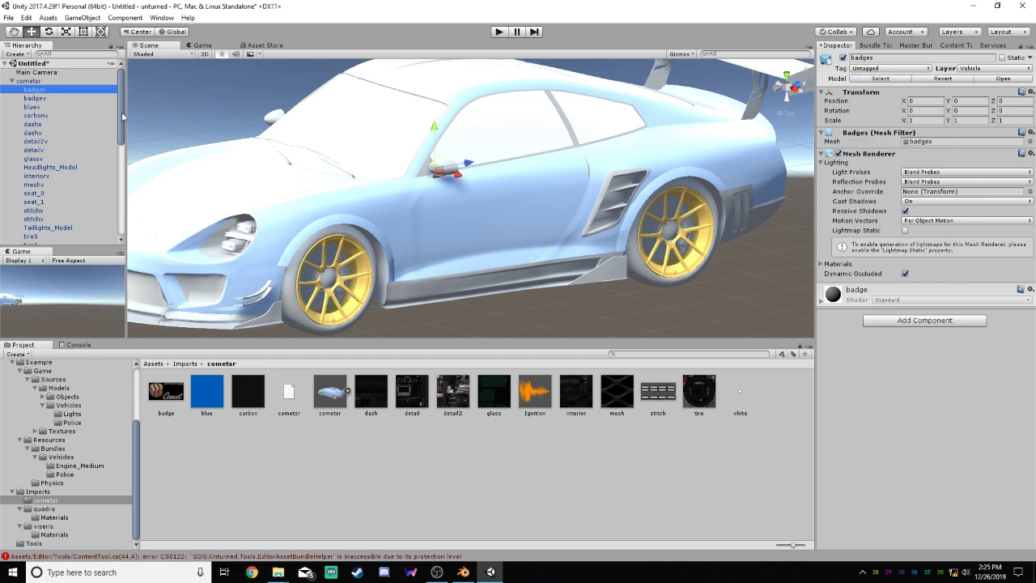
mouse_move(122, 116)
mouse_down()
mouse_move(122, 170)
mouse_move(125, 115)
mouse_up()
shift+click(46, 178)
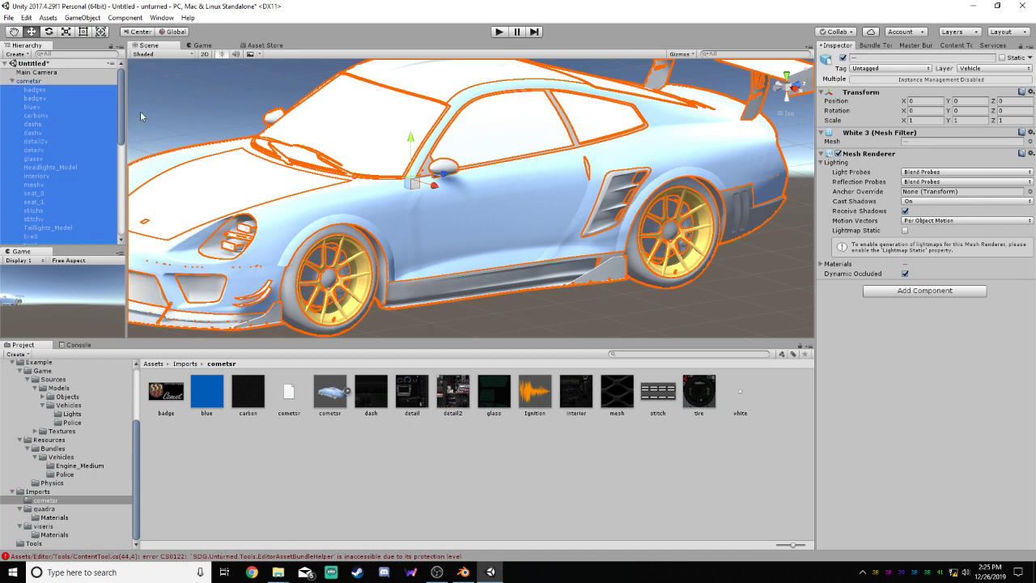
click(929, 69)
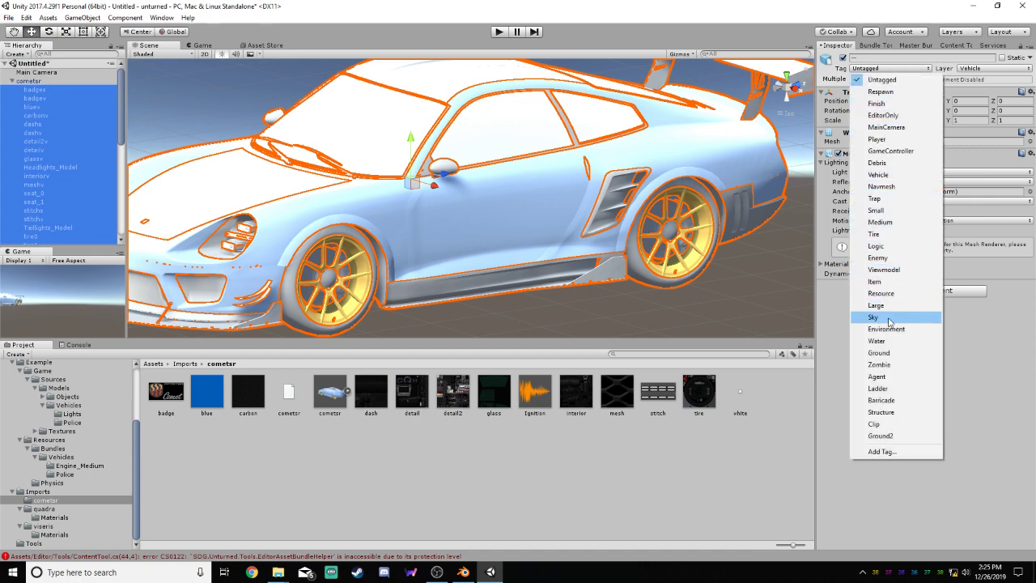
click(882, 174)
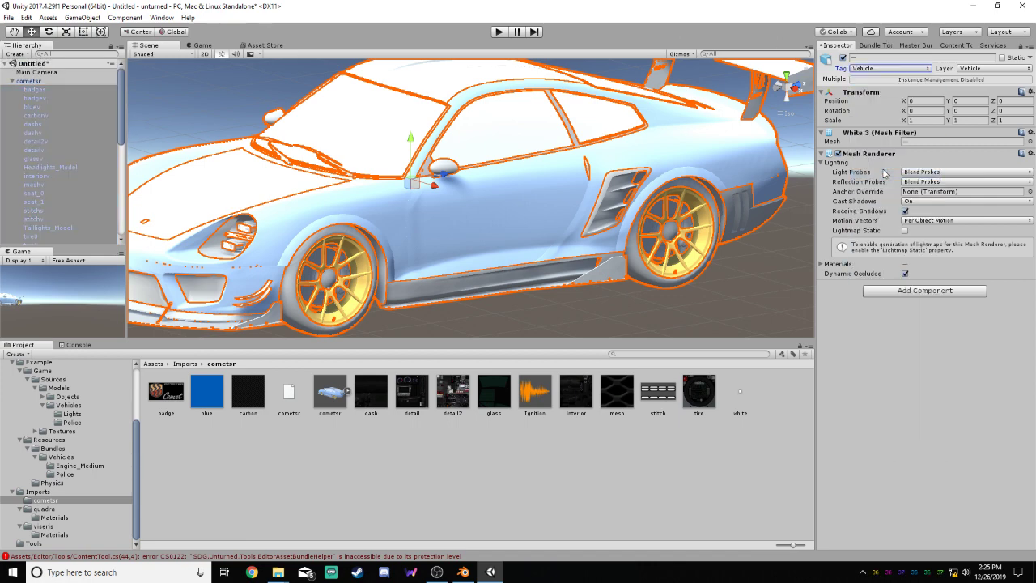
click(28, 82)
click(45, 98)
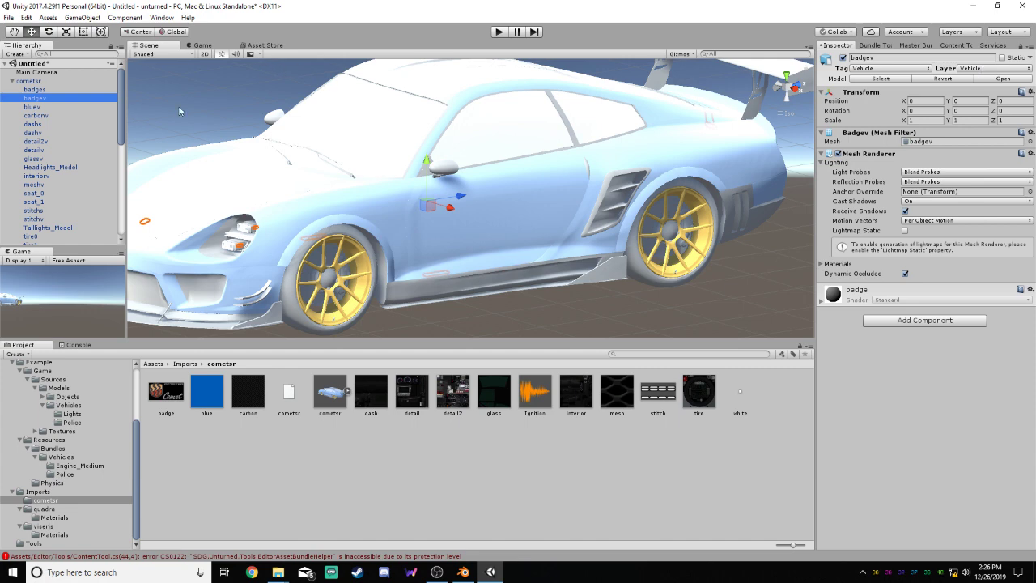
Inspect the tag, layer and component settings of the Vehicle's Wheel_0 and its Model_0 mesh
scroll(122, 110, down, 8)
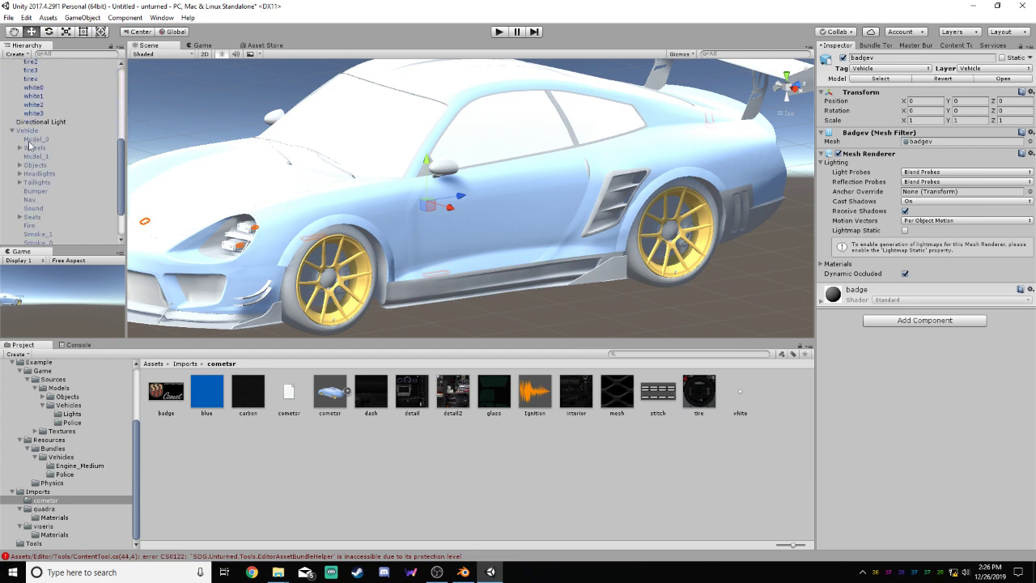
click(20, 148)
click(28, 156)
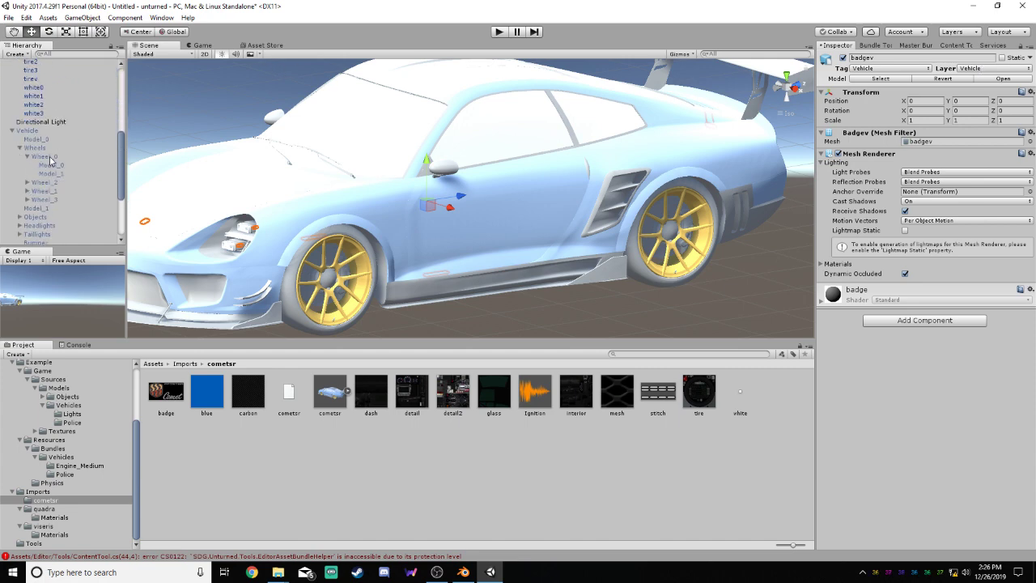
click(50, 159)
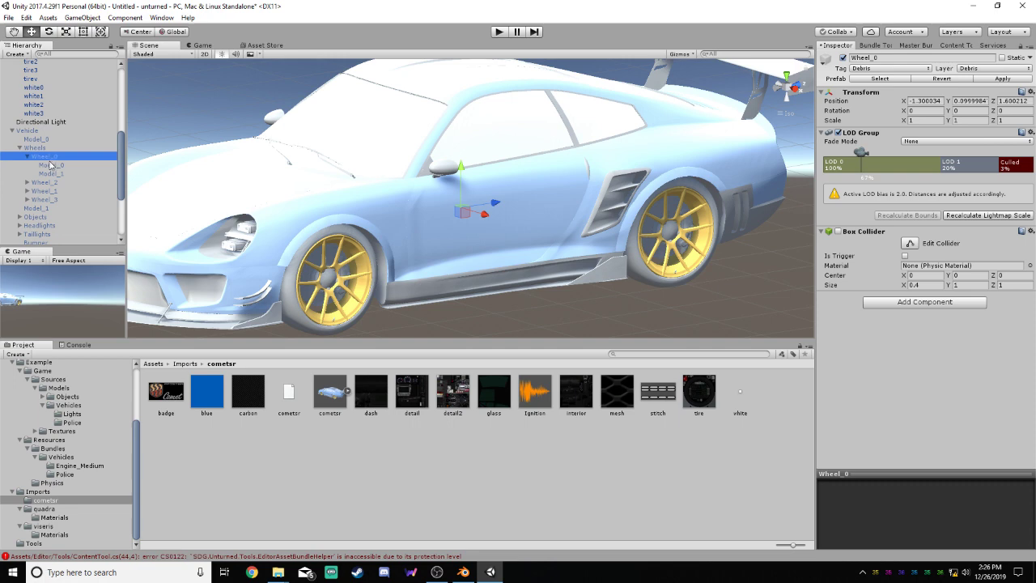
click(51, 166)
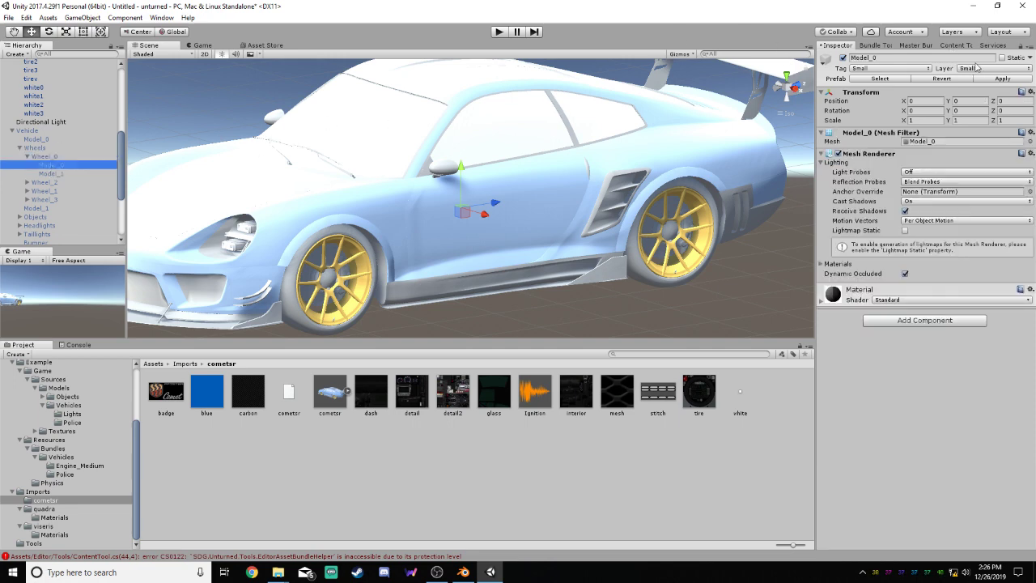
Set the tag of the cometsr's tire0 to tire3 and white0 to white3 to Small and their layer to 17: Small, leaving out tirev
drag(121, 149, 121, 116)
click(33, 146)
ctrl+click(34, 153)
ctrl+click(38, 163)
ctrl+click(41, 171)
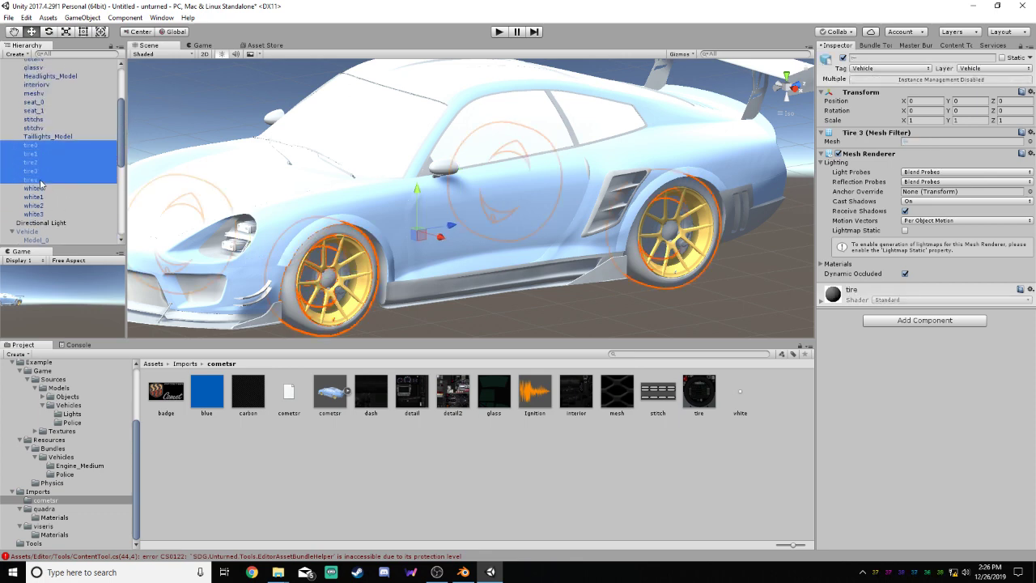
ctrl+click(40, 188)
ctrl+click(48, 198)
ctrl+click(48, 205)
ctrl+click(48, 213)
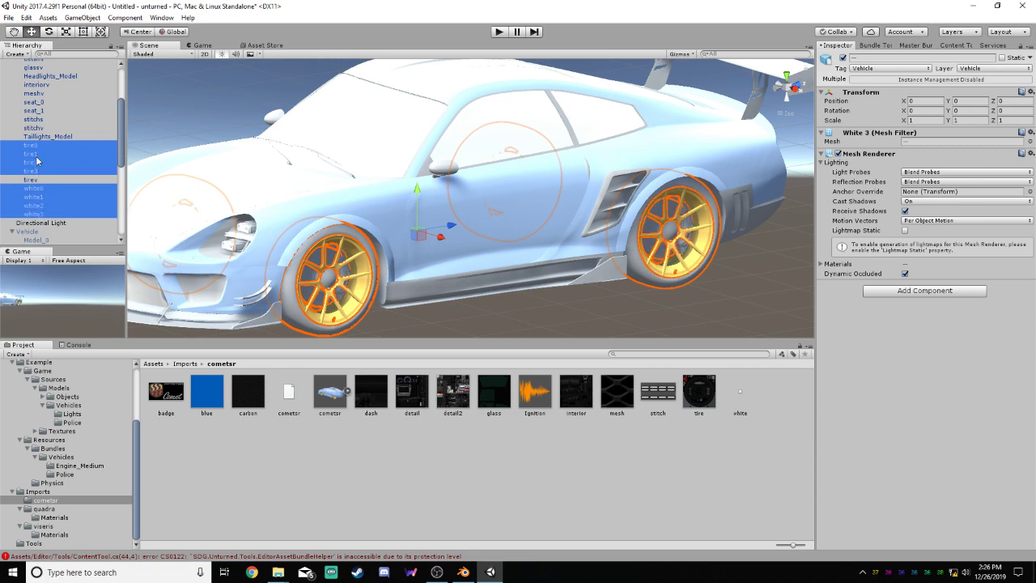
mouse_move(120, 142)
mouse_down()
mouse_move(129, 100)
mouse_move(131, 154)
mouse_up()
scroll(510, 161, down, 1)
alt+drag(510, 161, 310, 183)
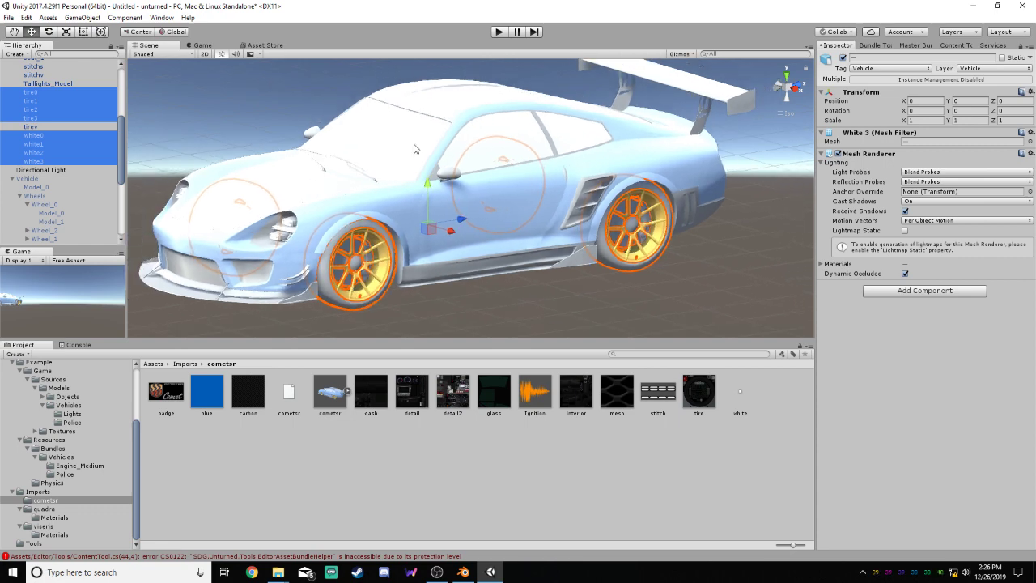
click(912, 68)
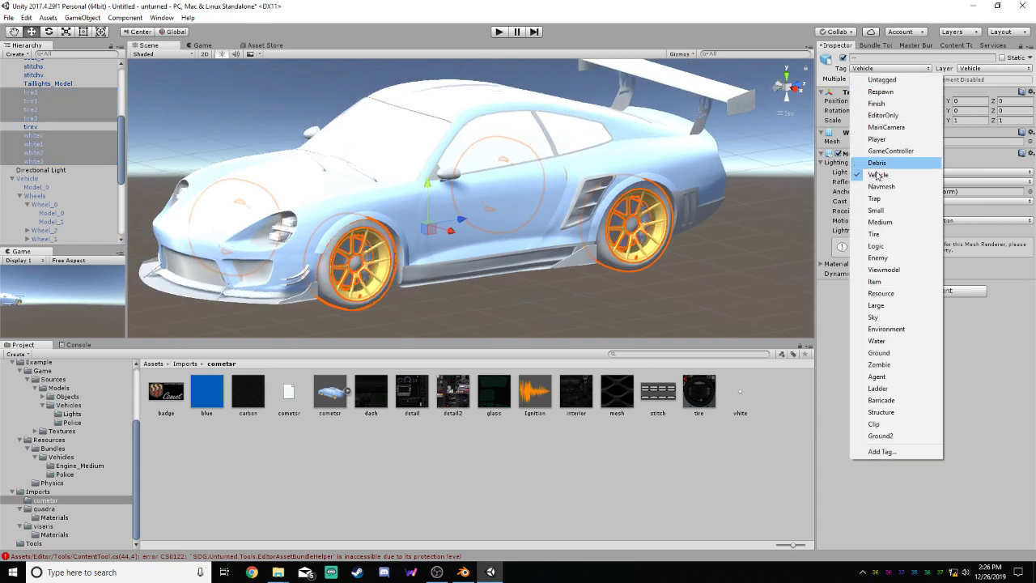
click(879, 212)
click(993, 68)
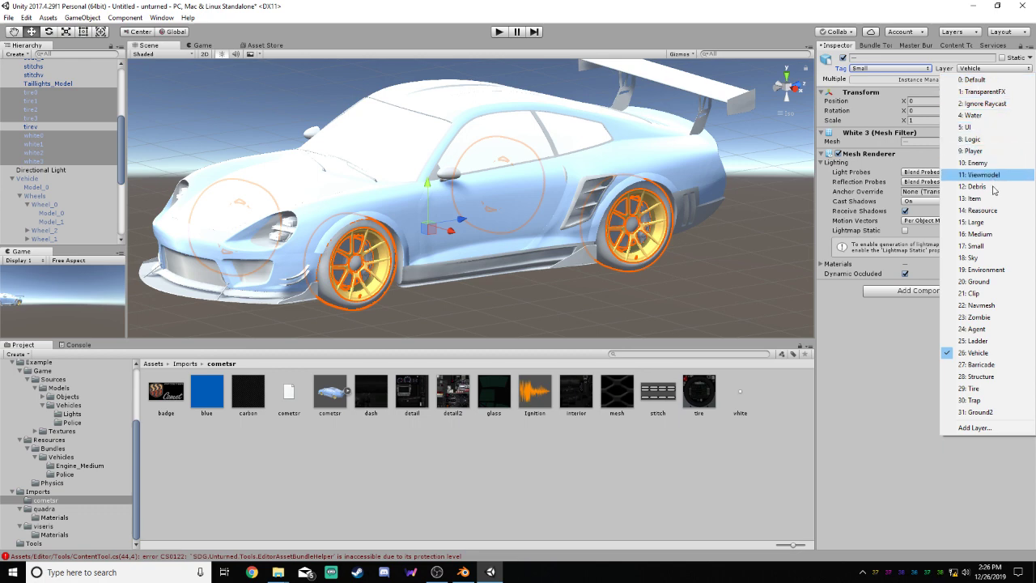
click(977, 246)
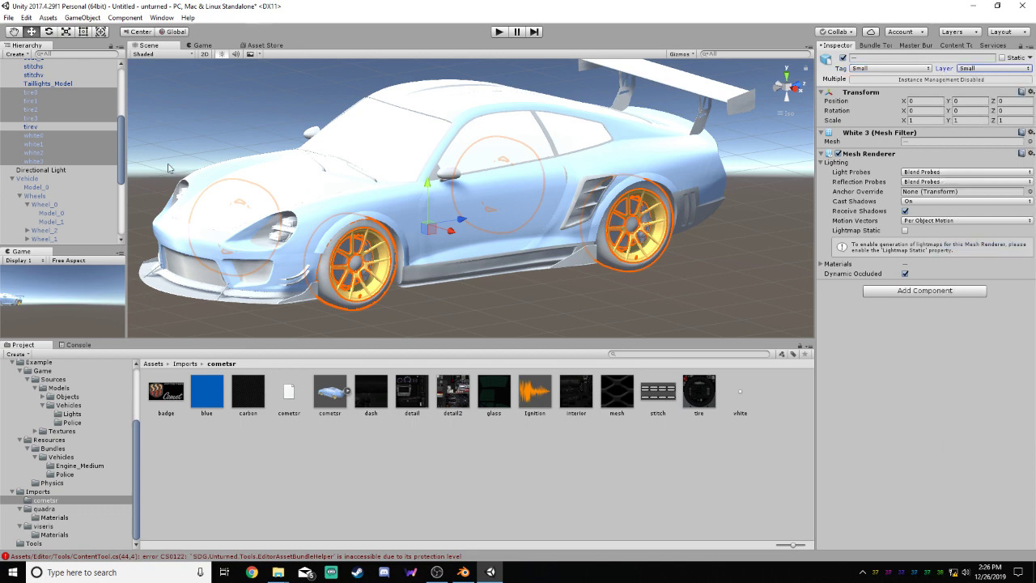
Check the tag and layer assigned to the cometsr's tirev and white1 parts
click(32, 127)
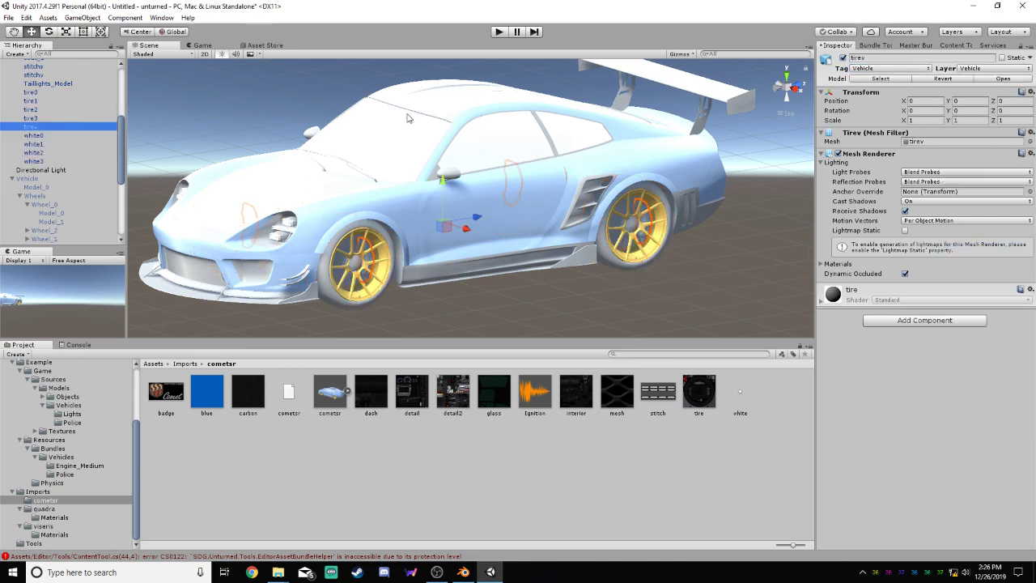
click(995, 69)
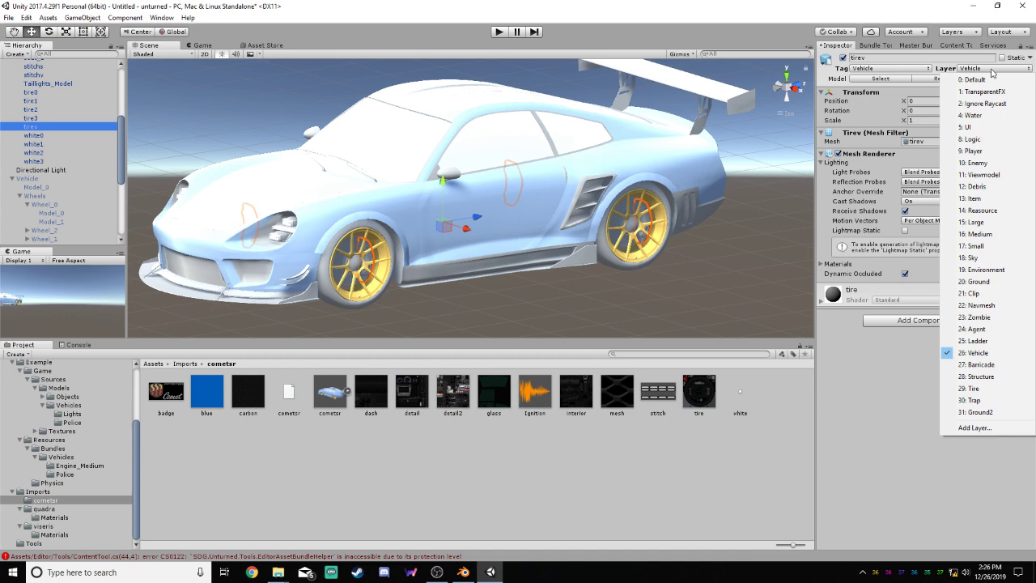
click(920, 68)
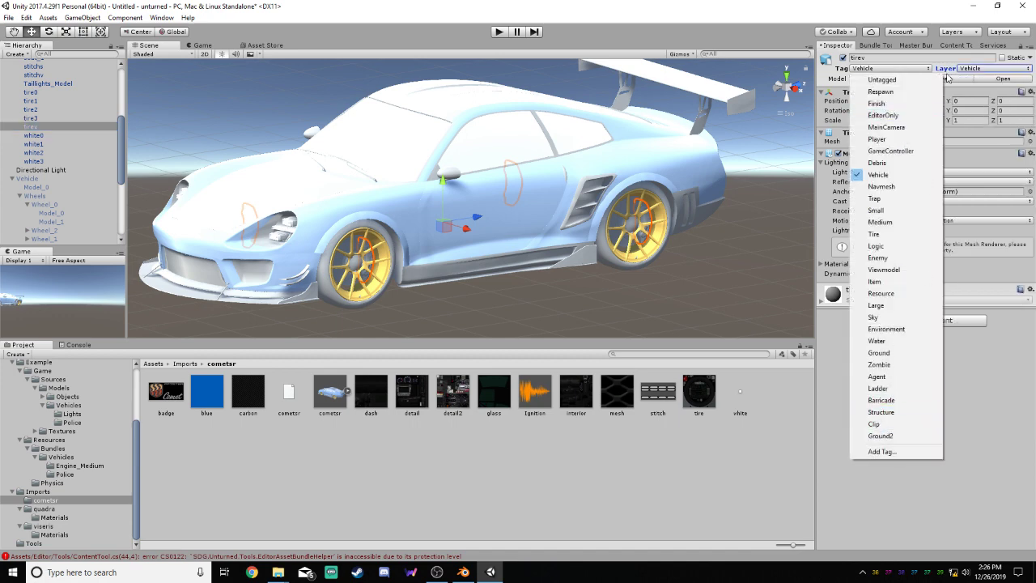
click(939, 71)
click(983, 69)
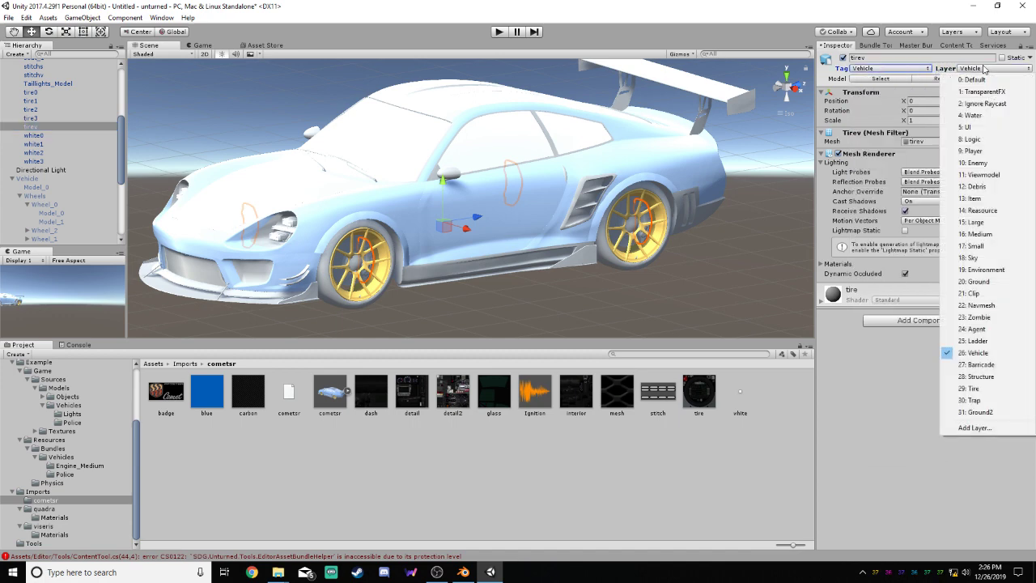
click(988, 69)
click(845, 375)
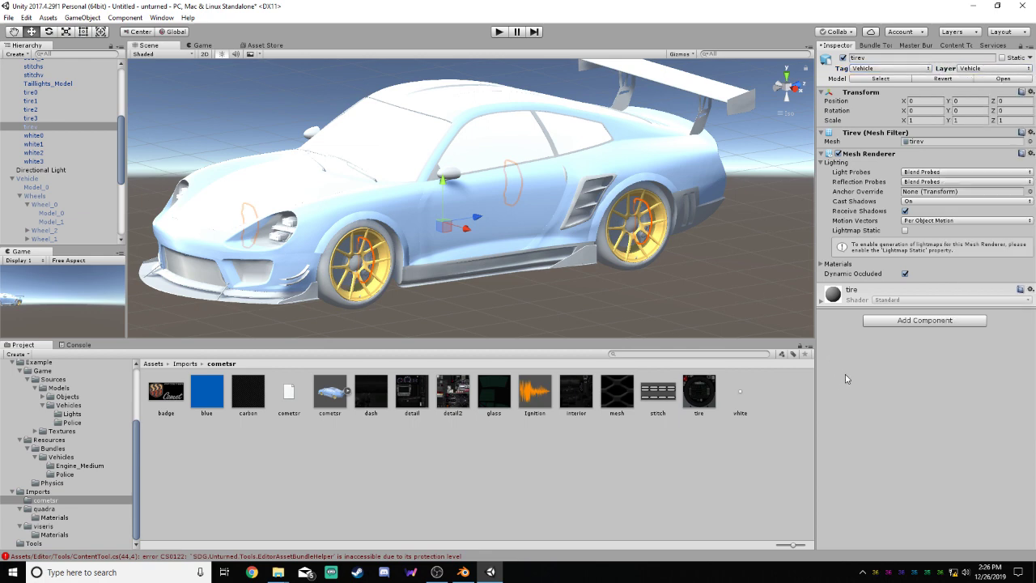
click(33, 144)
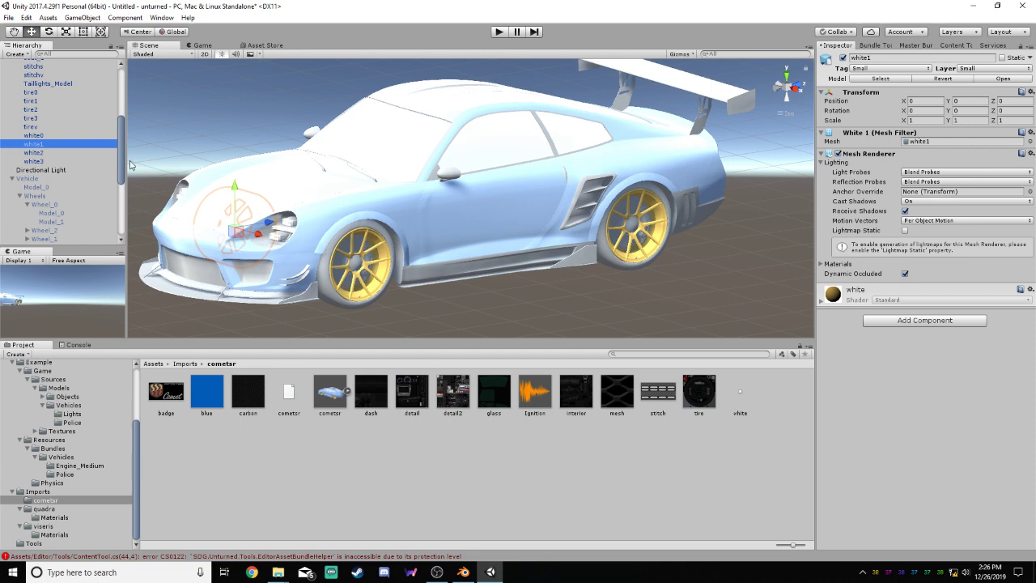
Collapse the Vehicle's Wheels, expand its Objects group, and inspect the tag and layer of Seat_0 and Seat_2
drag(125, 159, 120, 198)
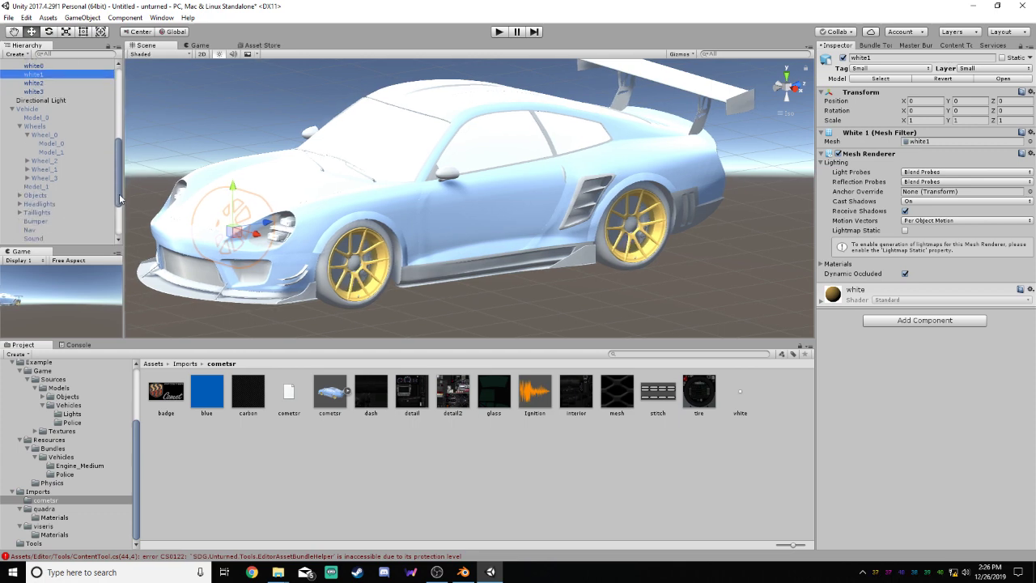
click(20, 126)
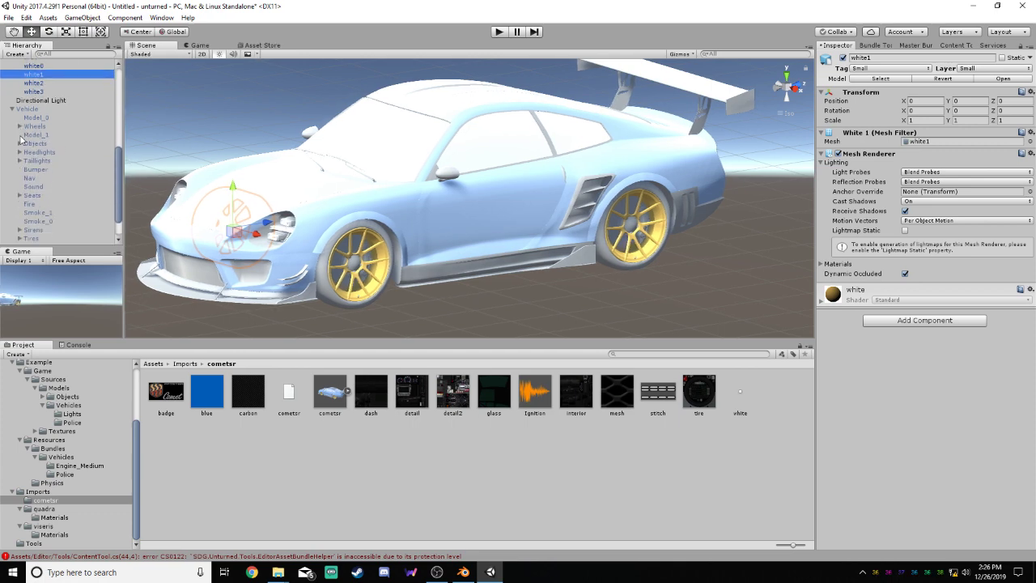
click(21, 143)
click(41, 152)
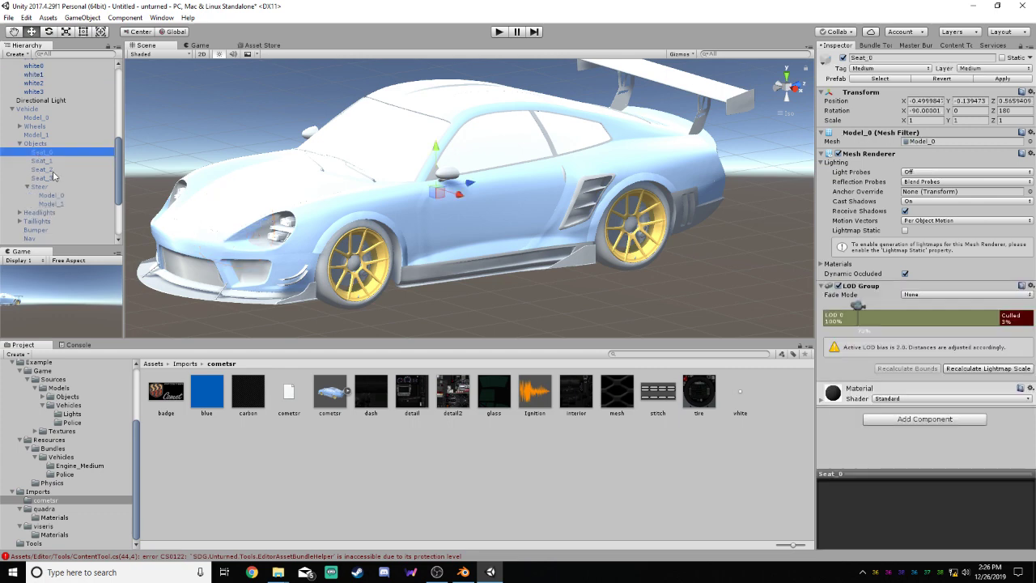
click(40, 169)
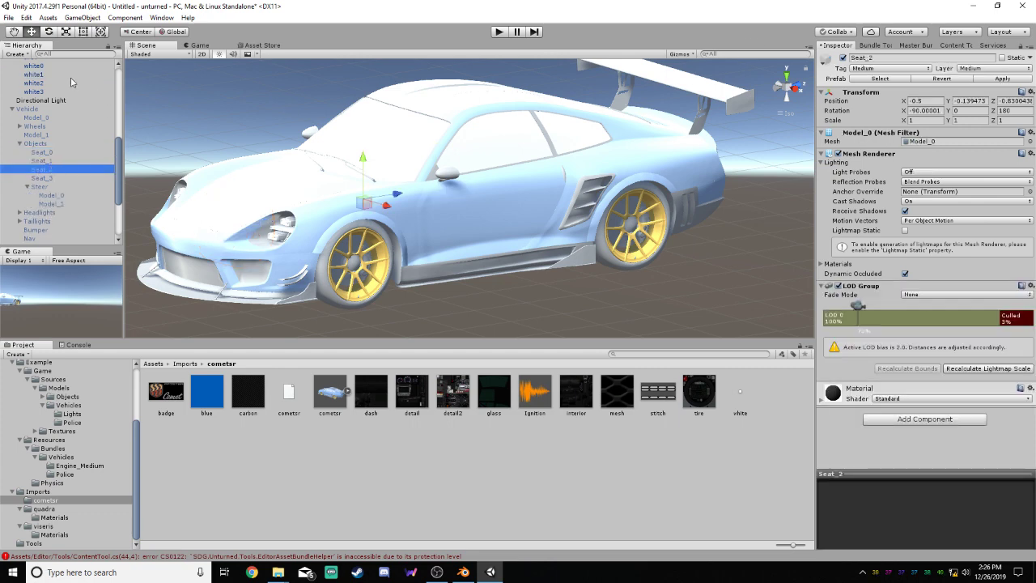
Set the tag of the cometsr's seat_0 and seat_1 to Medium and their layer to 16: Medium
drag(119, 154, 119, 103)
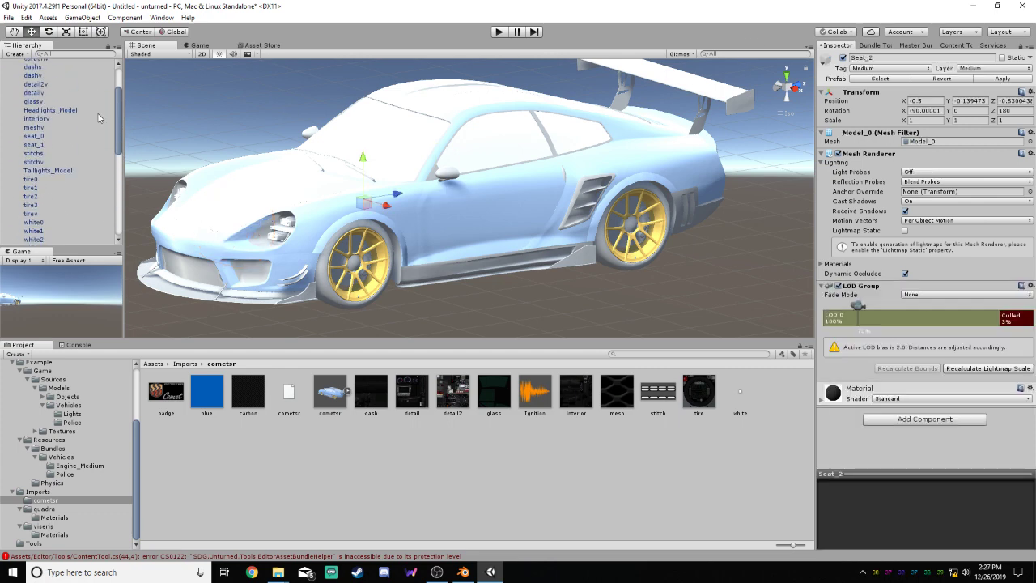
click(44, 138)
shift+click(45, 145)
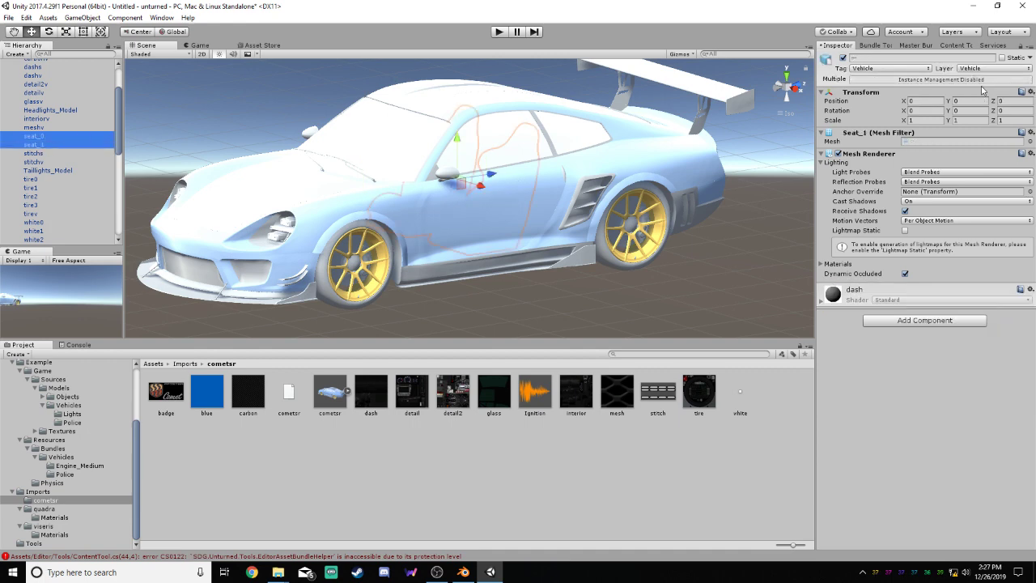
click(925, 70)
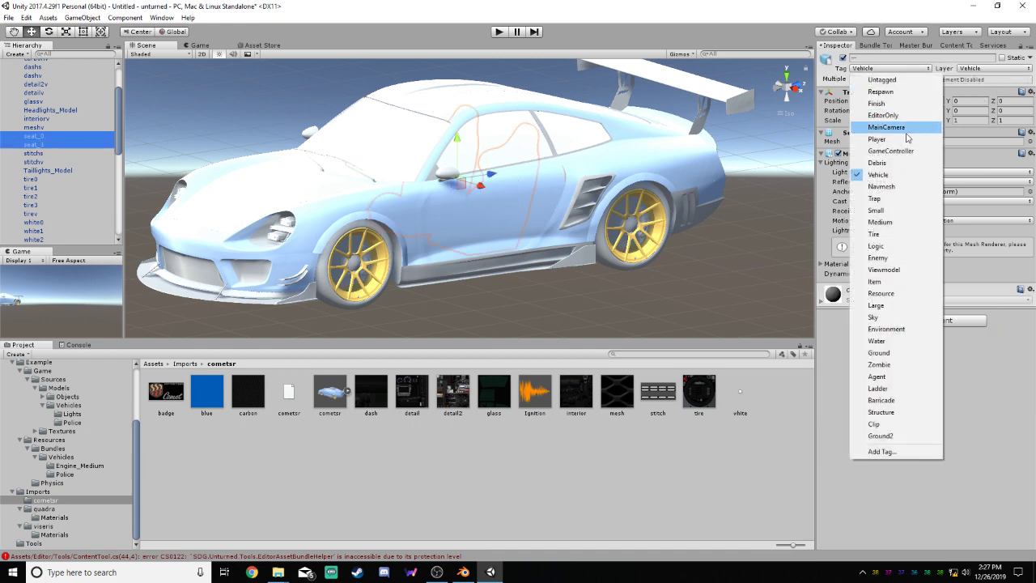
click(888, 226)
click(994, 70)
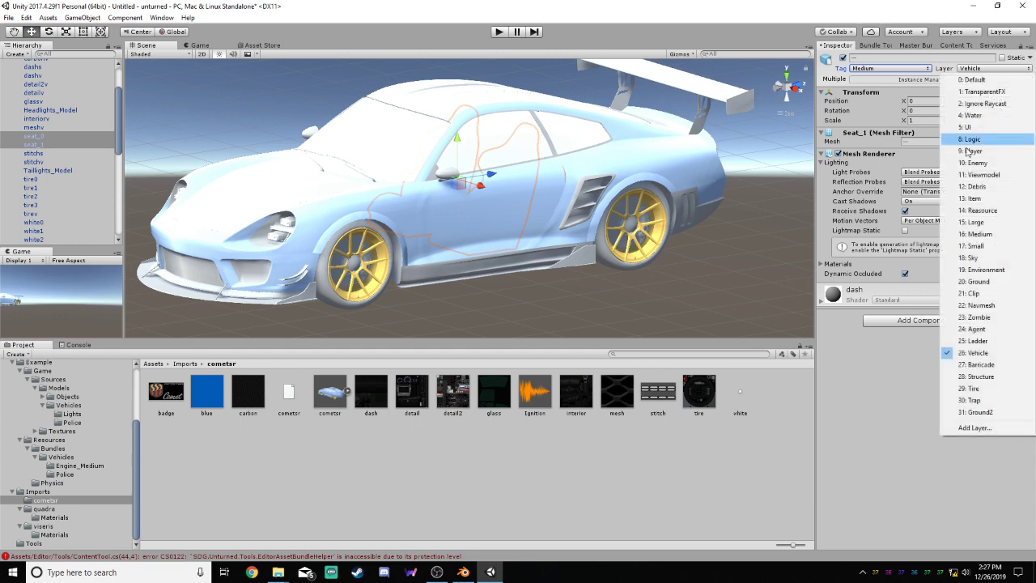
click(982, 234)
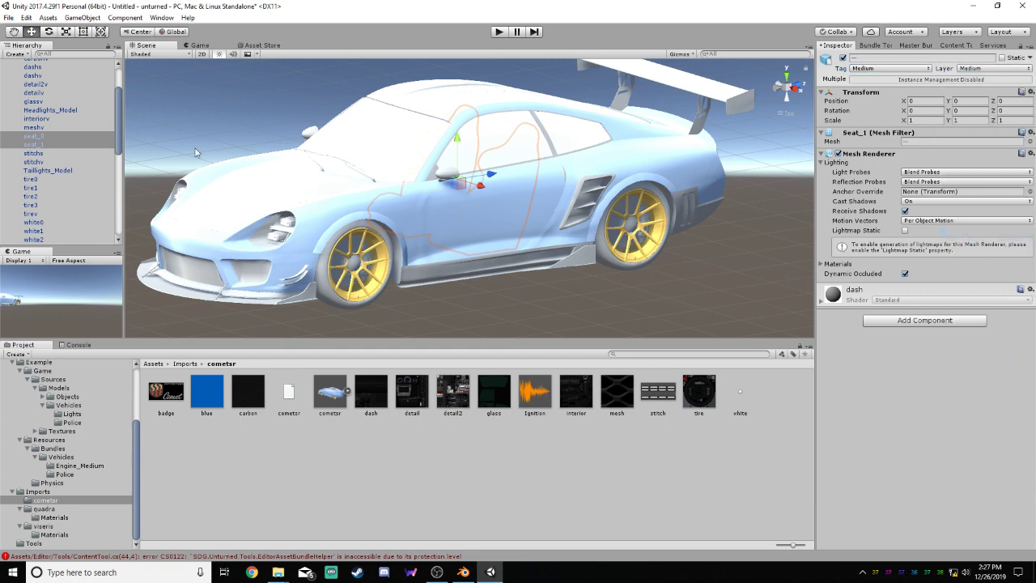
Check the tag and layer of Steer's Model_0, and set the cometsr's badges, dashs and stitchs to tag Small and layer Small
drag(117, 121, 112, 166)
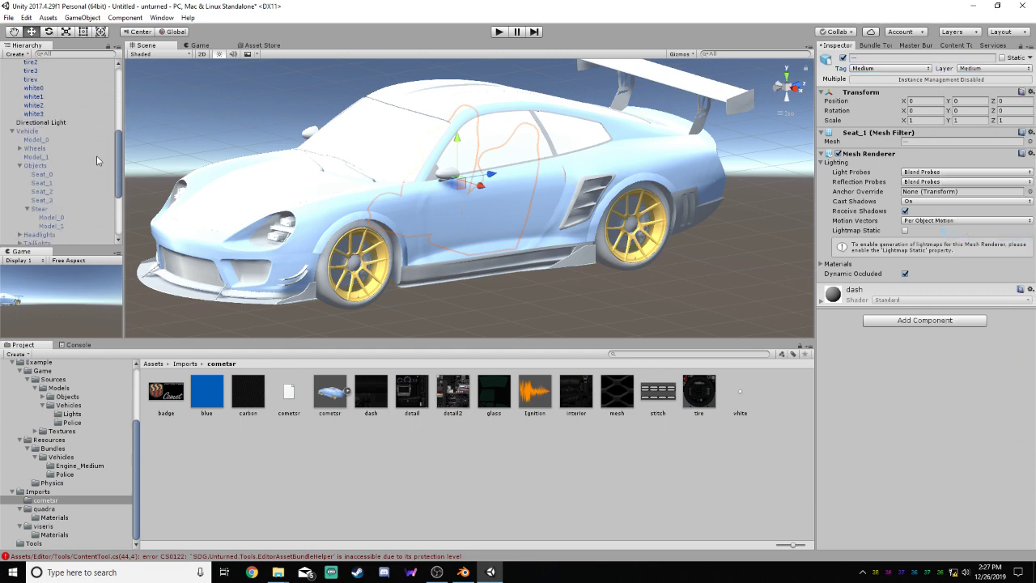
click(50, 217)
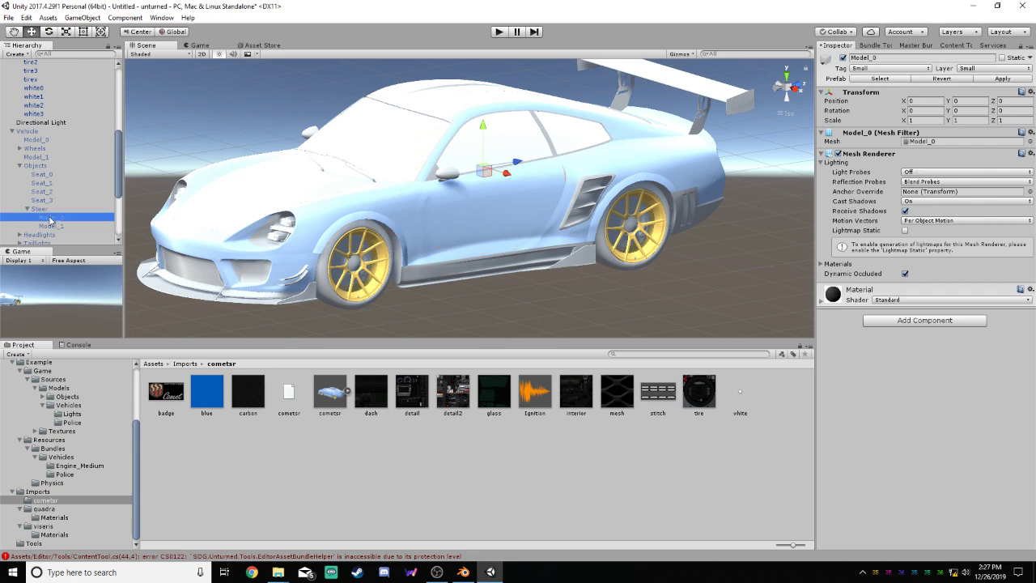
drag(118, 186, 120, 110)
click(46, 150)
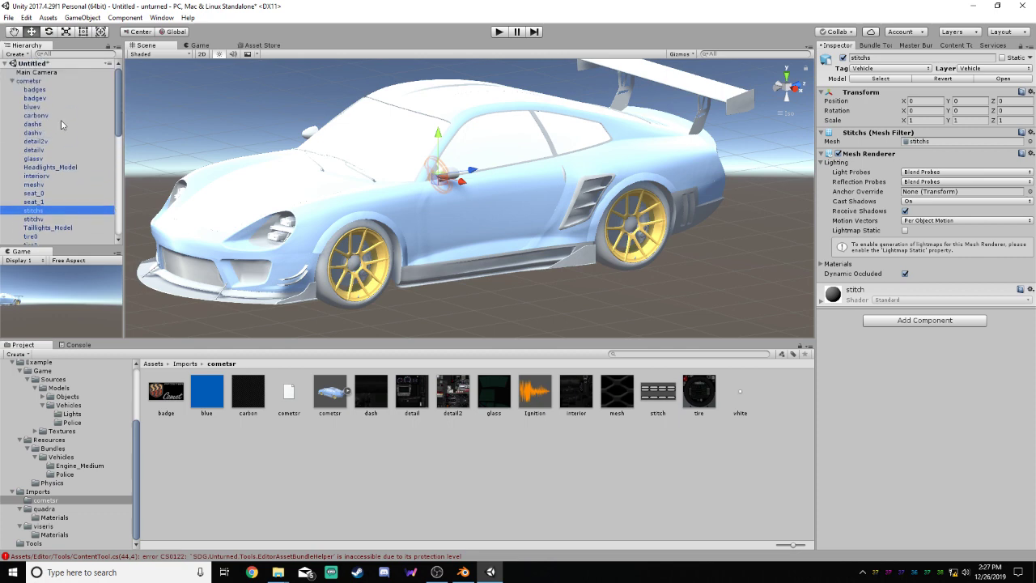
ctrl+click(46, 125)
ctrl+click(36, 89)
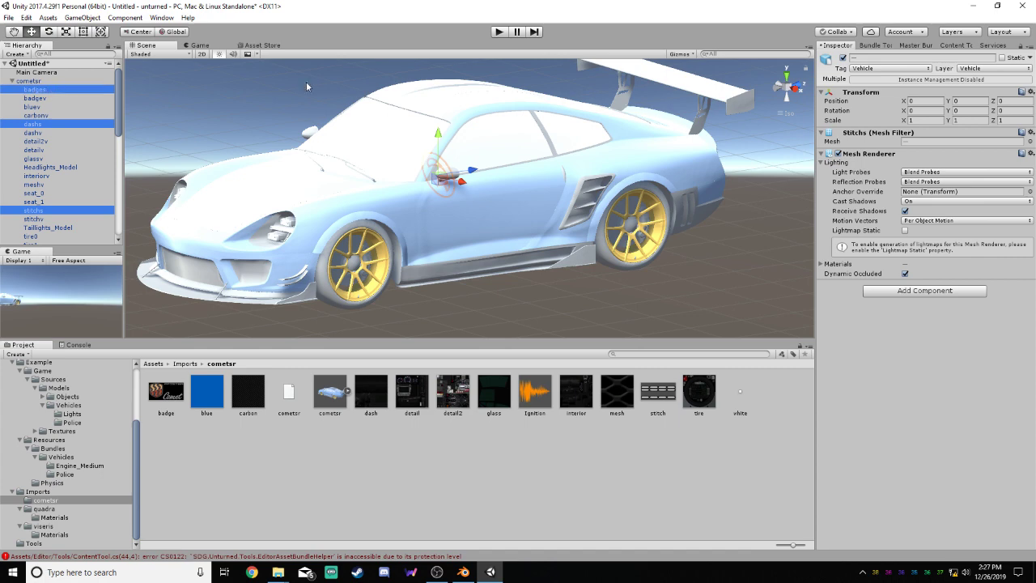
click(913, 69)
click(904, 212)
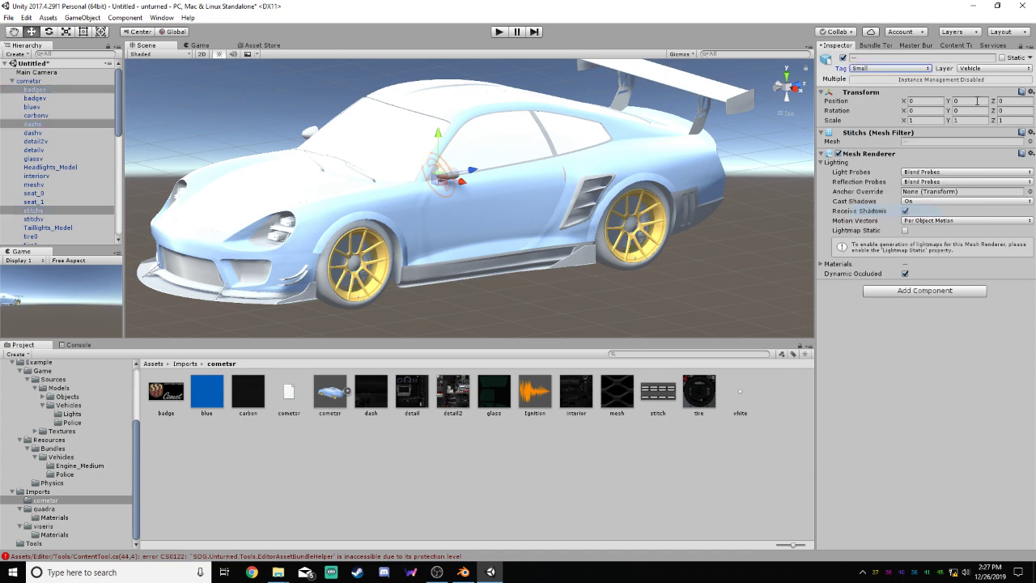
click(998, 69)
click(987, 245)
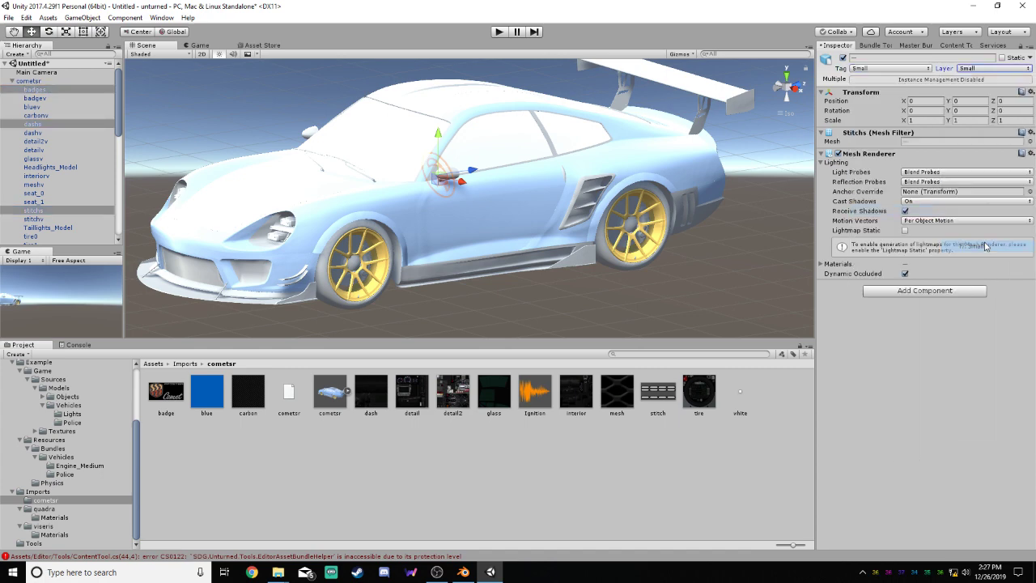
Inspect the tag and layer of the Vehicle's Headlights_Model and Taillights_Model, and collapse its Objects group
drag(120, 112, 124, 205)
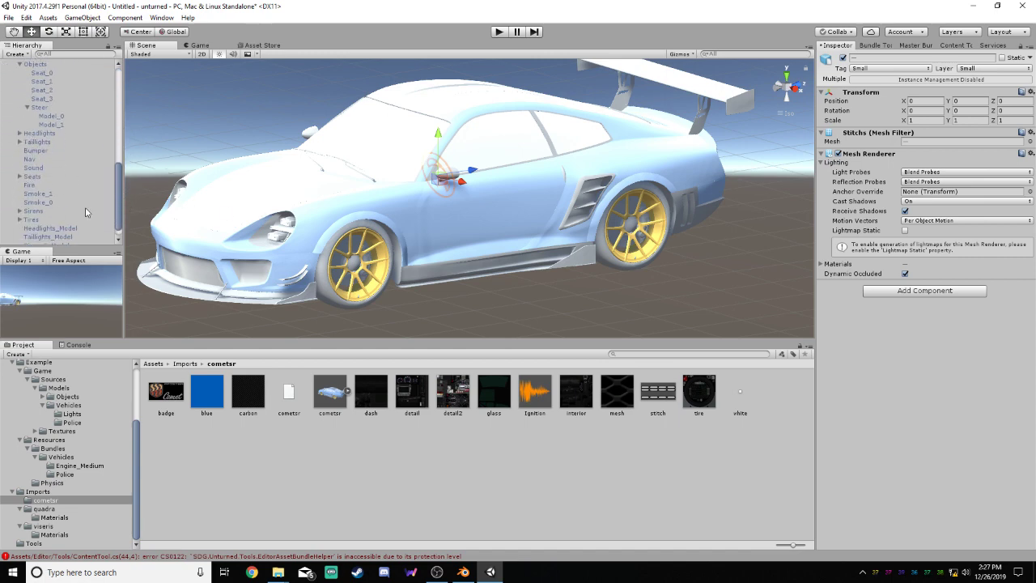
drag(119, 215, 119, 230)
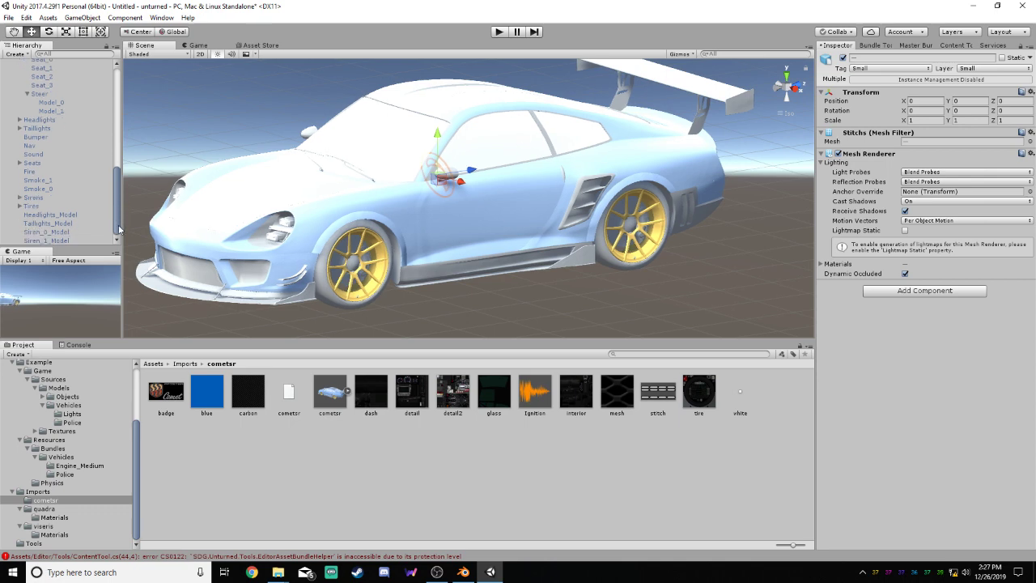
click(49, 215)
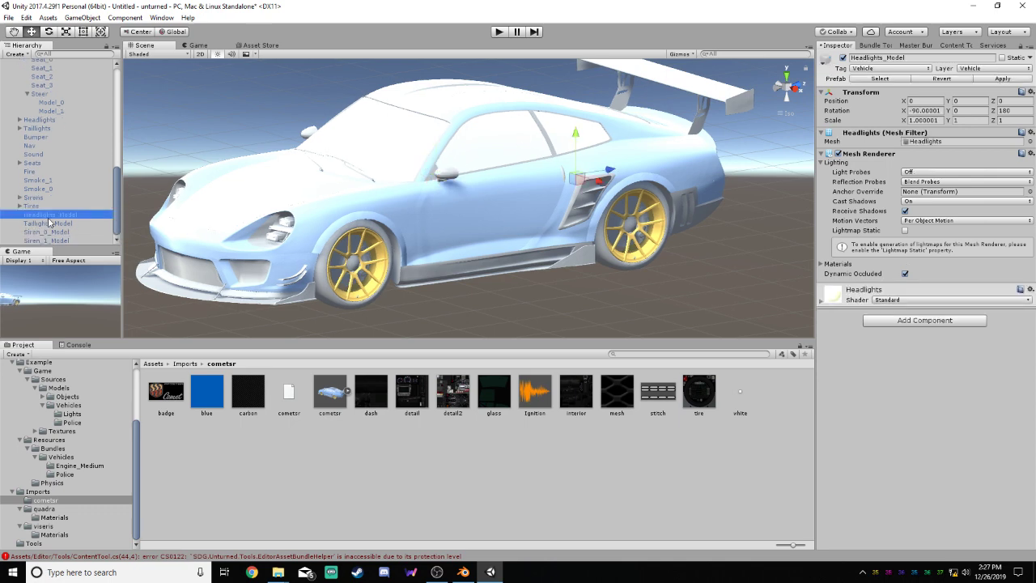
click(48, 225)
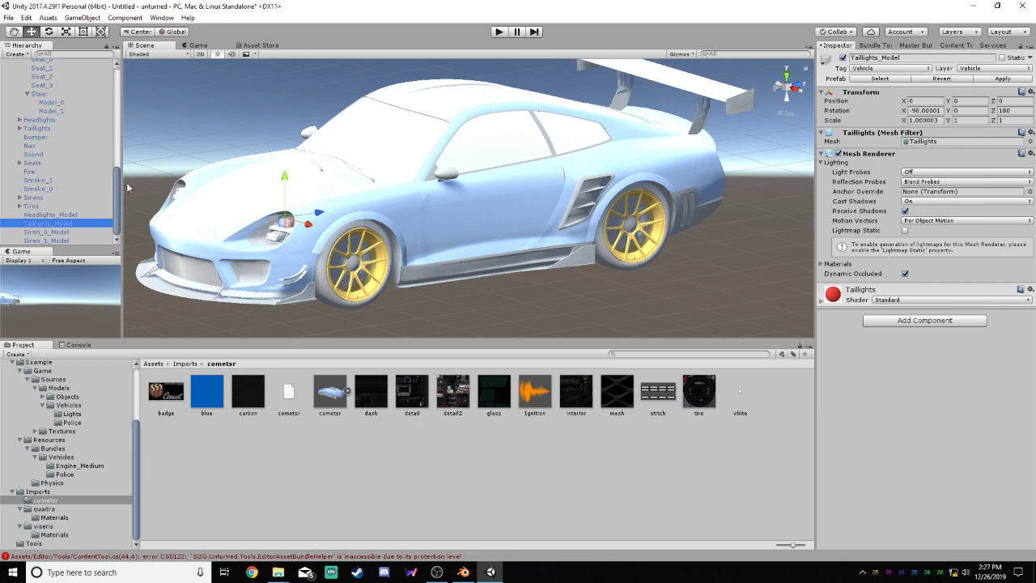
drag(119, 191, 128, 159)
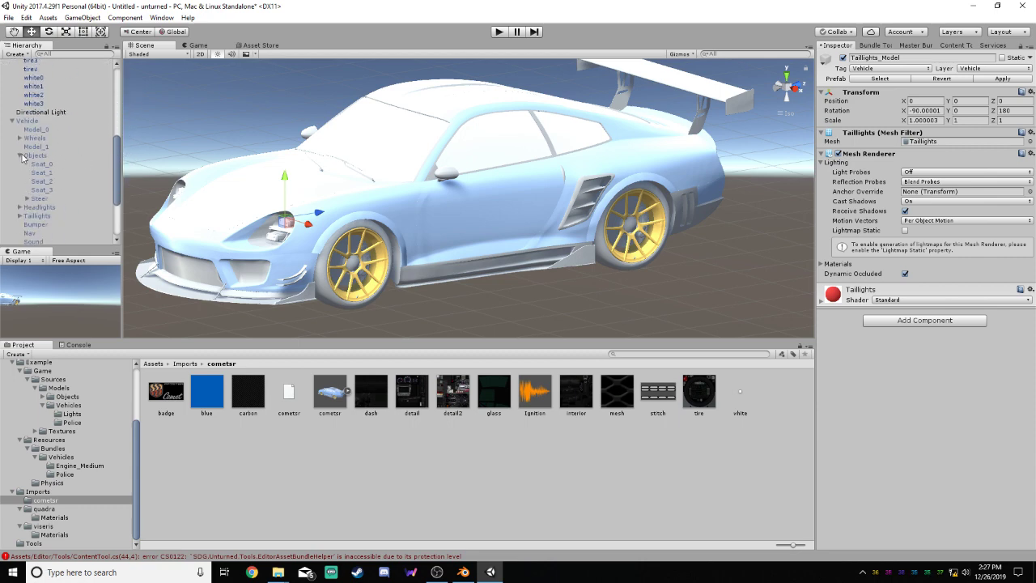
click(21, 155)
click(20, 137)
click(20, 139)
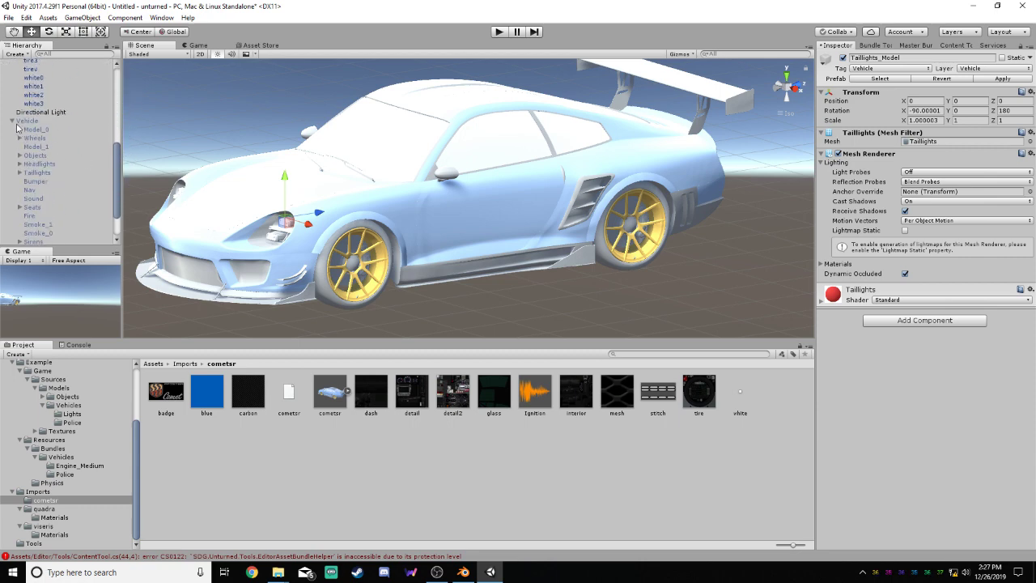
Create an empty child object under cometsr and set its tag to Vehicle
drag(118, 171, 118, 79)
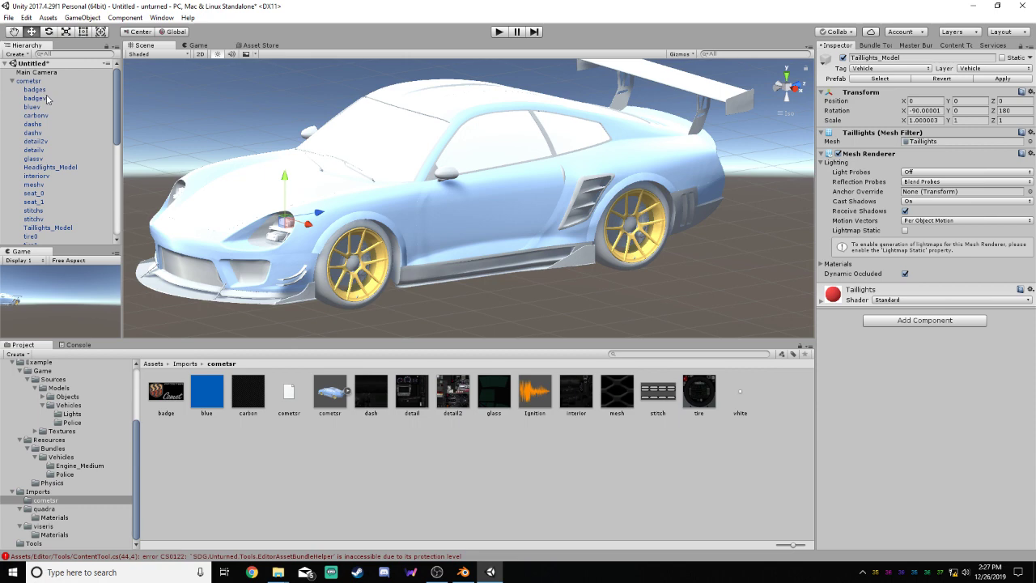
drag(115, 96, 123, 198)
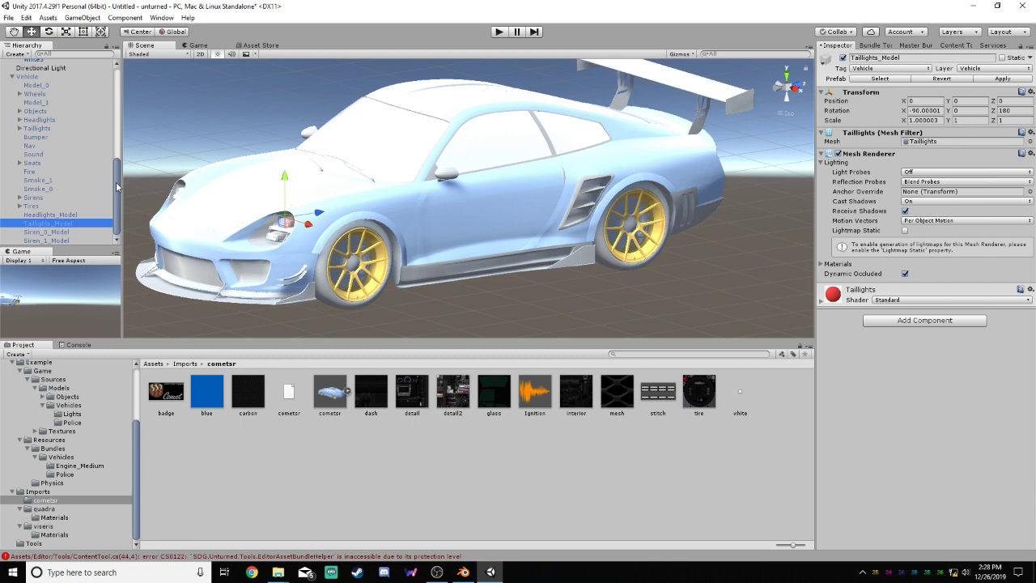
drag(117, 186, 117, 88)
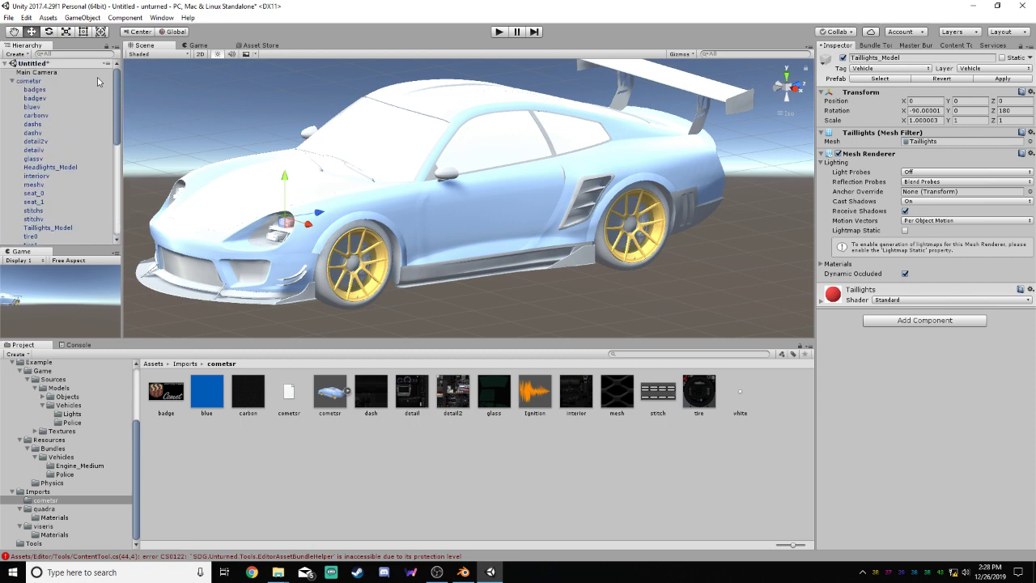
click(35, 81)
right_click(24, 83)
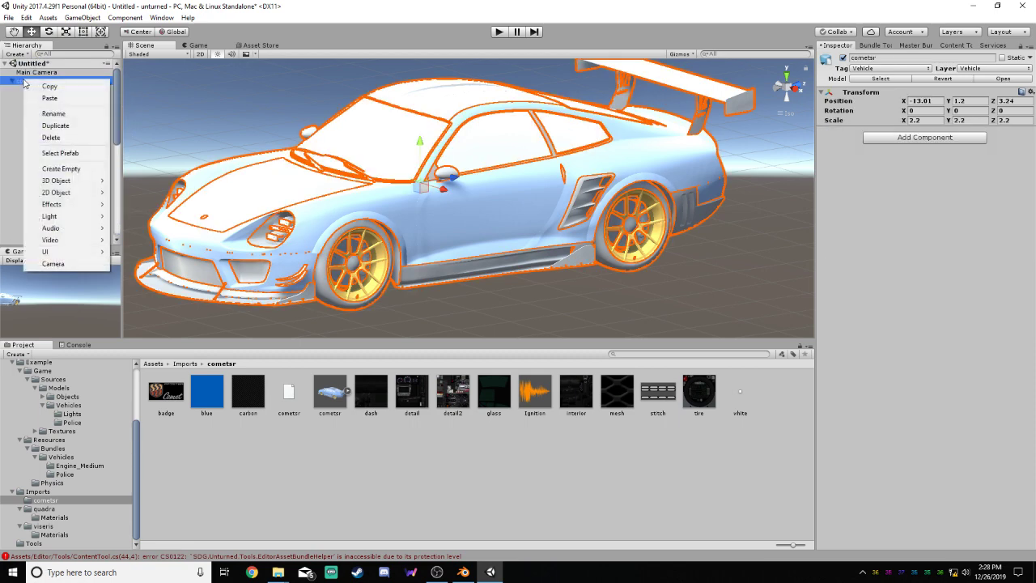
click(70, 167)
mouse_move(120, 153)
mouse_down()
mouse_move(119, 213)
mouse_move(118, 157)
mouse_up()
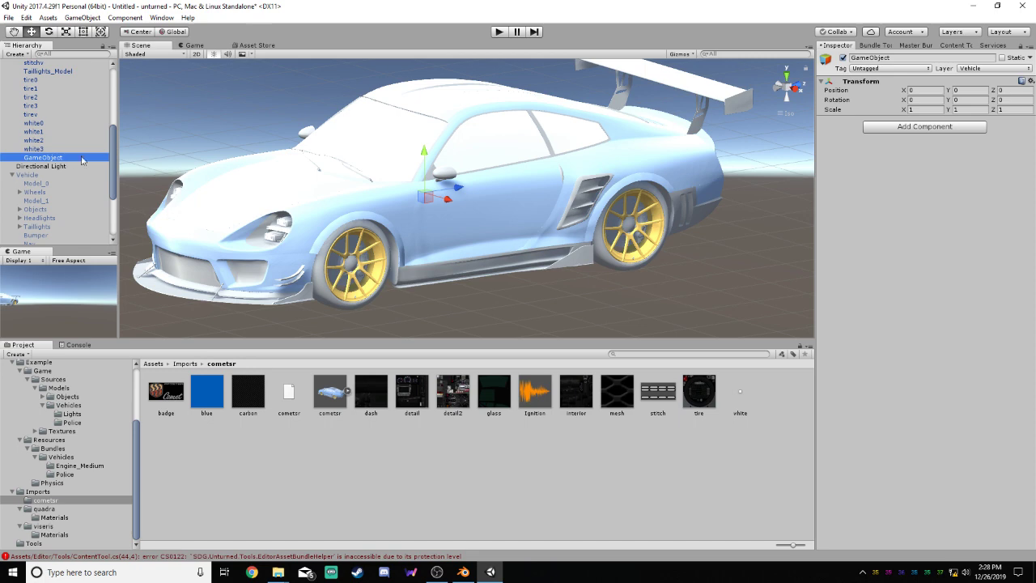
click(905, 70)
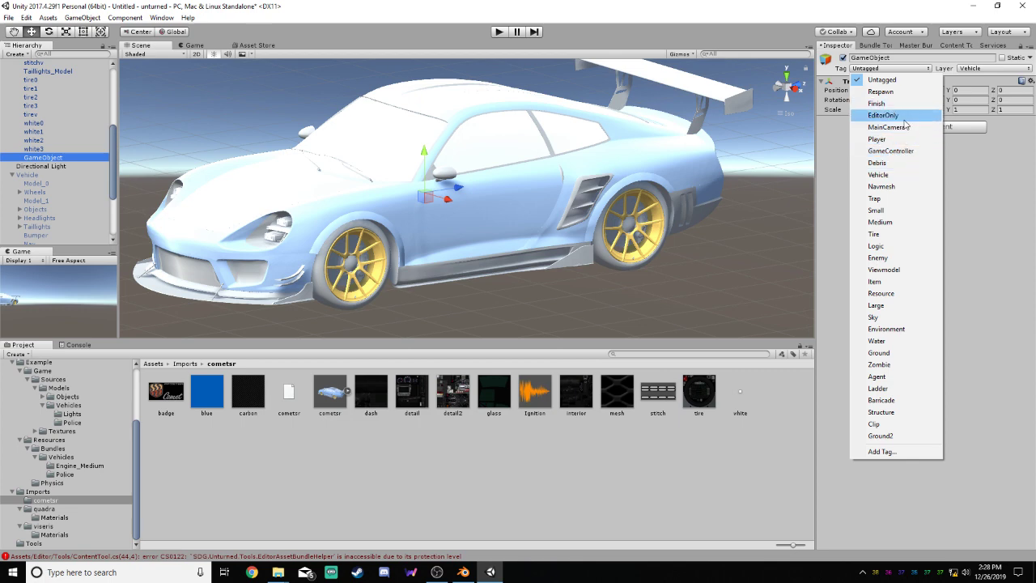
click(877, 173)
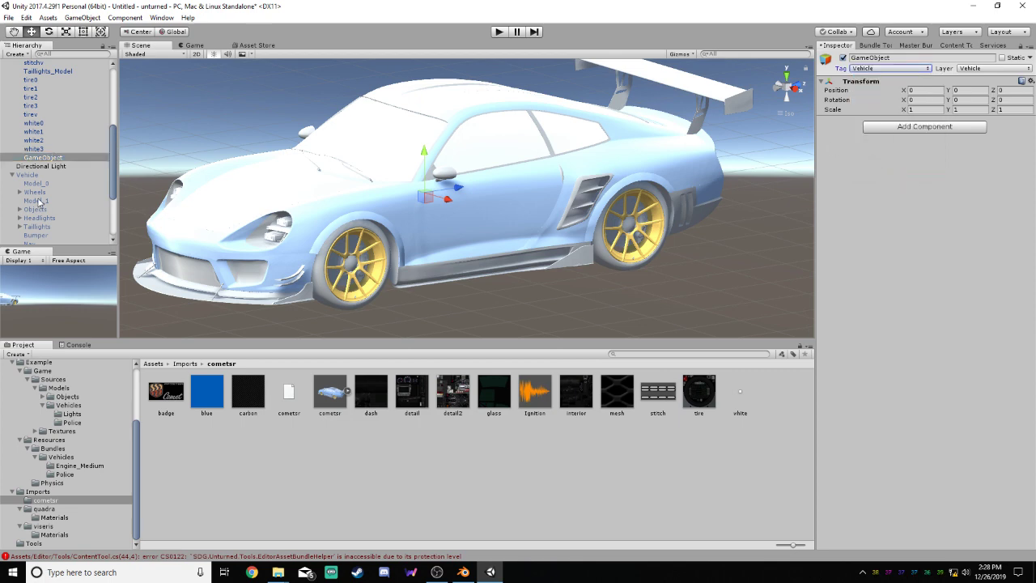
Rename the new empty object under cometsr as Model
click(73, 159)
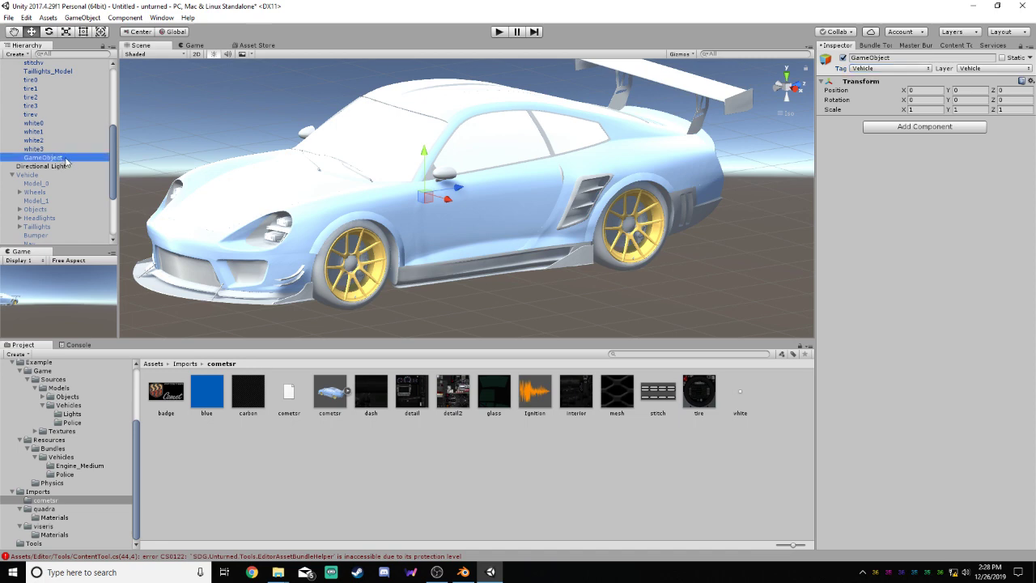
text(Model)
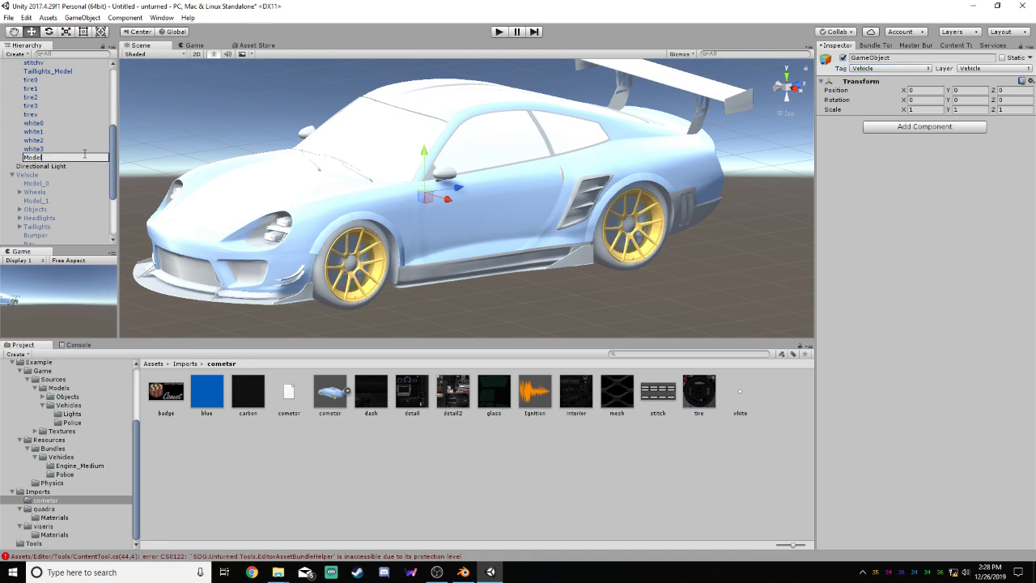
click(51, 166)
click(38, 160)
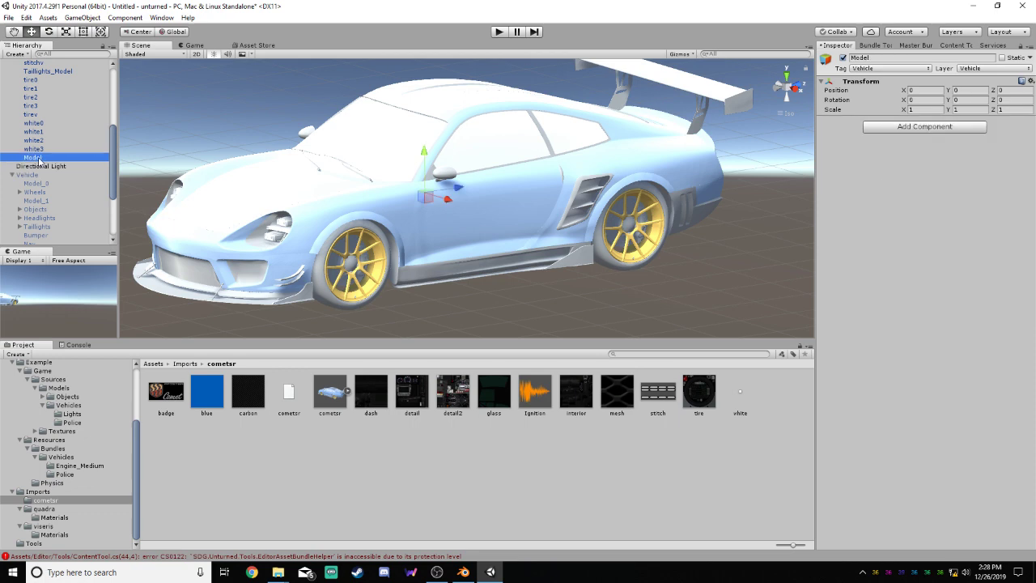
Move badgev, bluev, carbonv, dashv, detail2v, detailv, glassv, interiorv, meshv, stitchv and tirev into Model, accepting the break of the prefab instance
scroll(81, 166, up, 4)
click(41, 180)
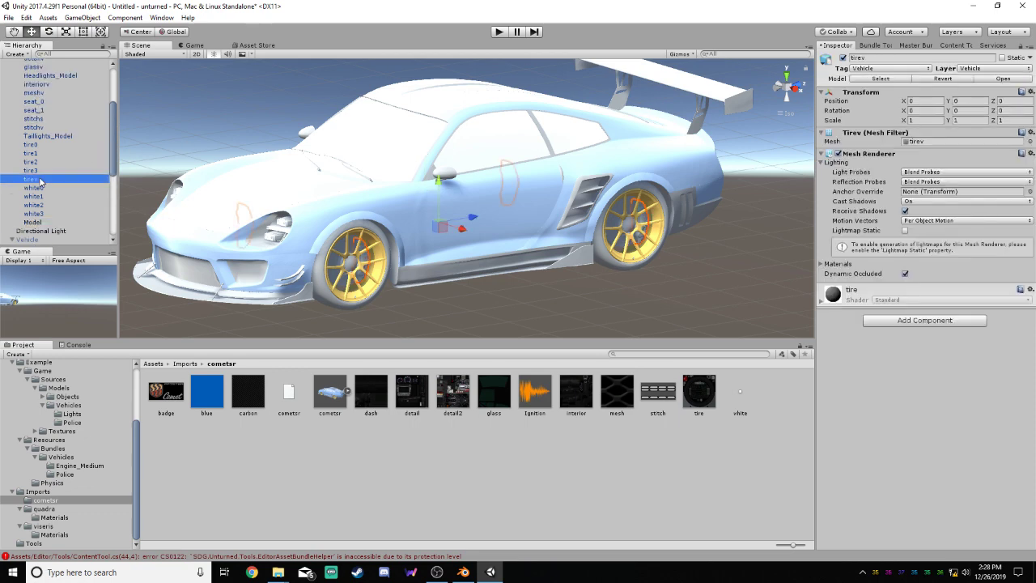
ctrl+click(40, 127)
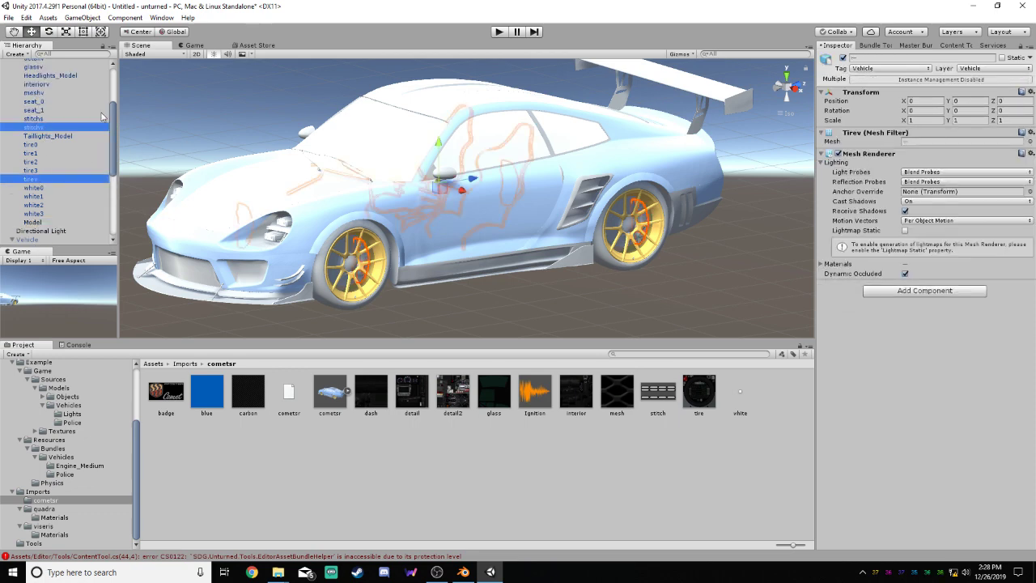
ctrl+click(39, 92)
ctrl+click(36, 84)
scroll(114, 119, up, 5)
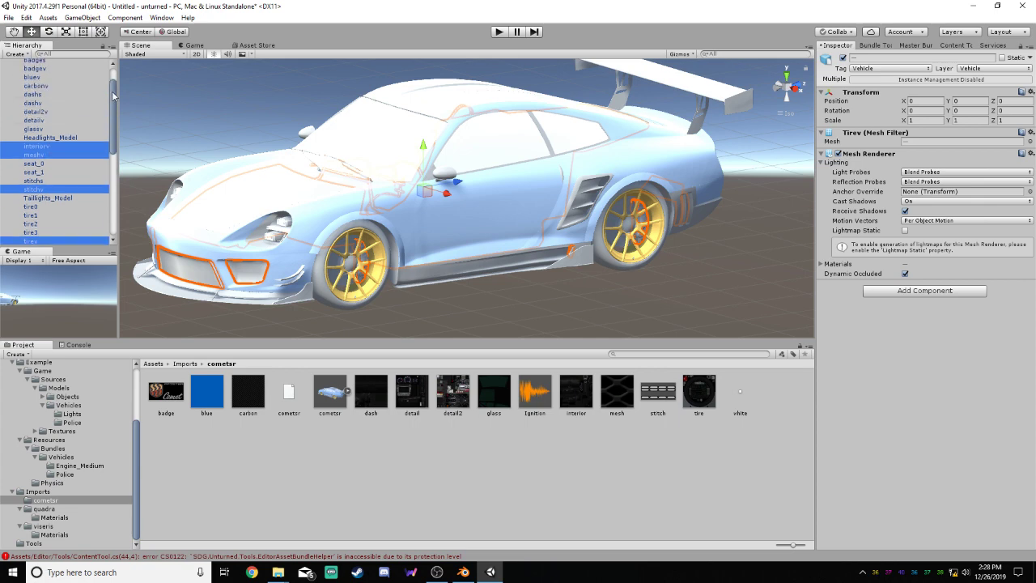
ctrl+click(36, 144)
ctrl+click(36, 135)
ctrl+click(36, 127)
ctrl+click(36, 119)
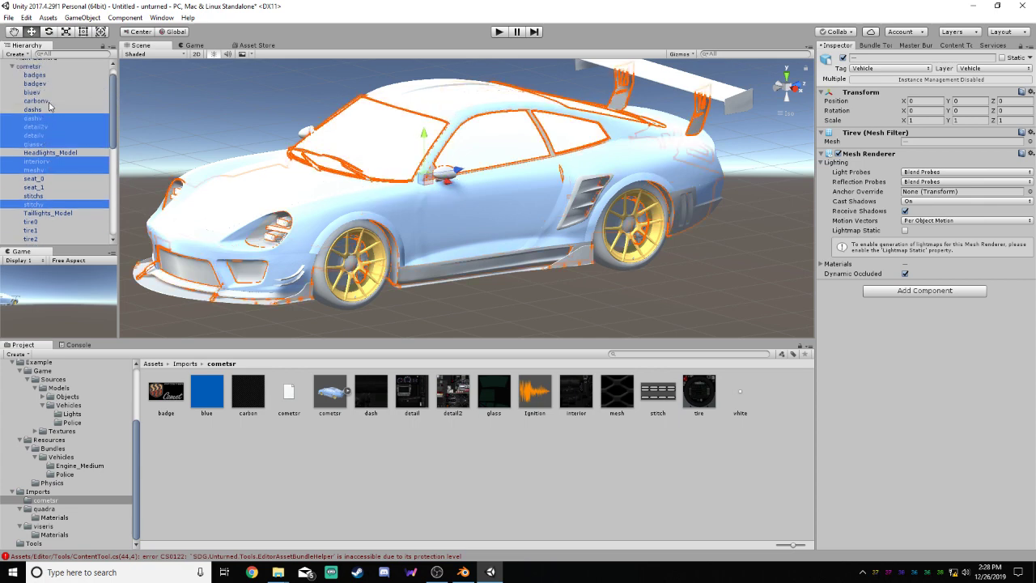
ctrl+click(37, 100)
ctrl+click(33, 93)
ctrl+click(34, 83)
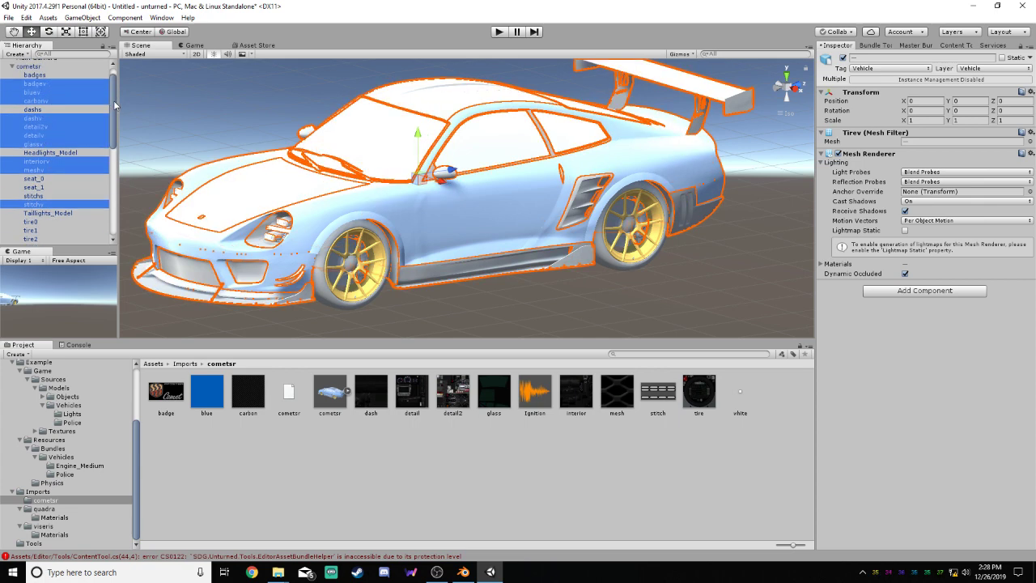
drag(114, 104, 114, 152)
drag(34, 126, 50, 168)
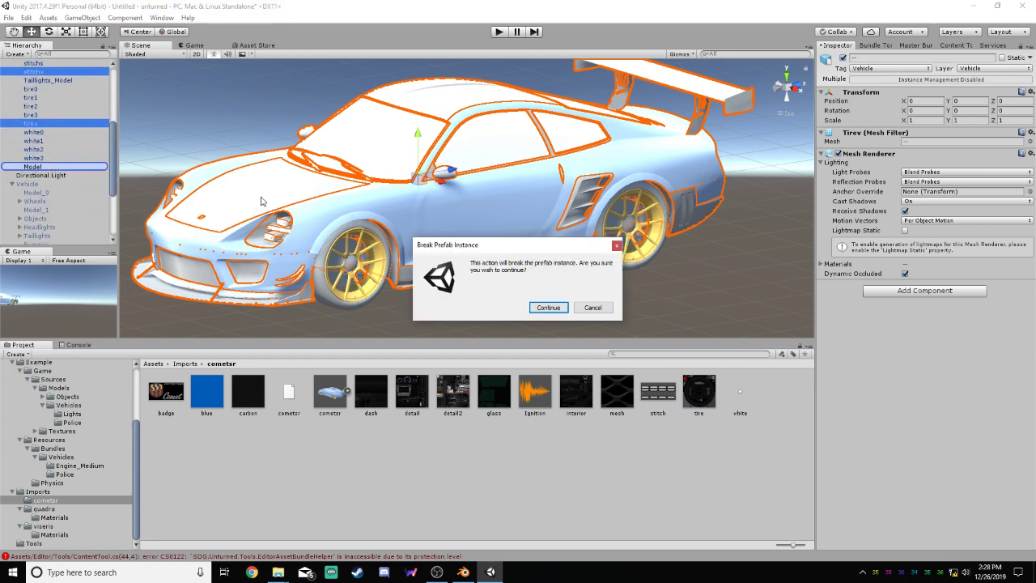
click(547, 308)
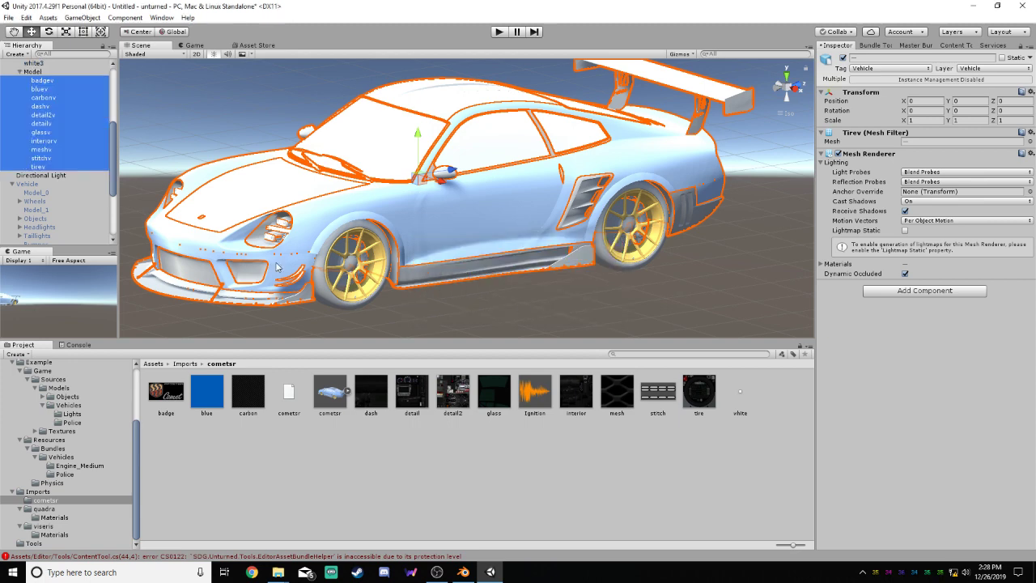
Move the Model object out of cometsr to the scene's top level, between Directional Light and Vehicle, and collapse it
scroll(115, 172, up, 3)
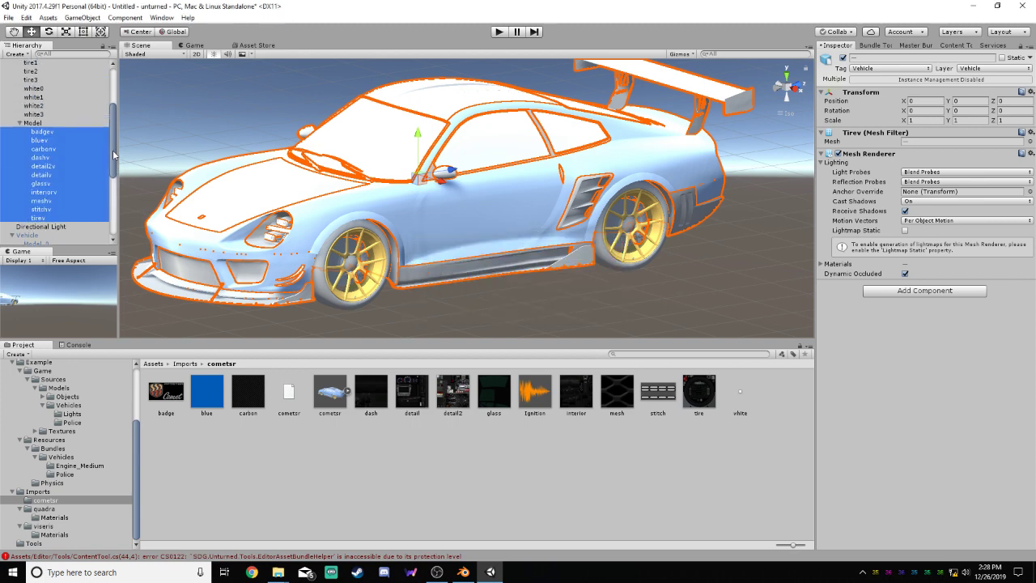
click(37, 128)
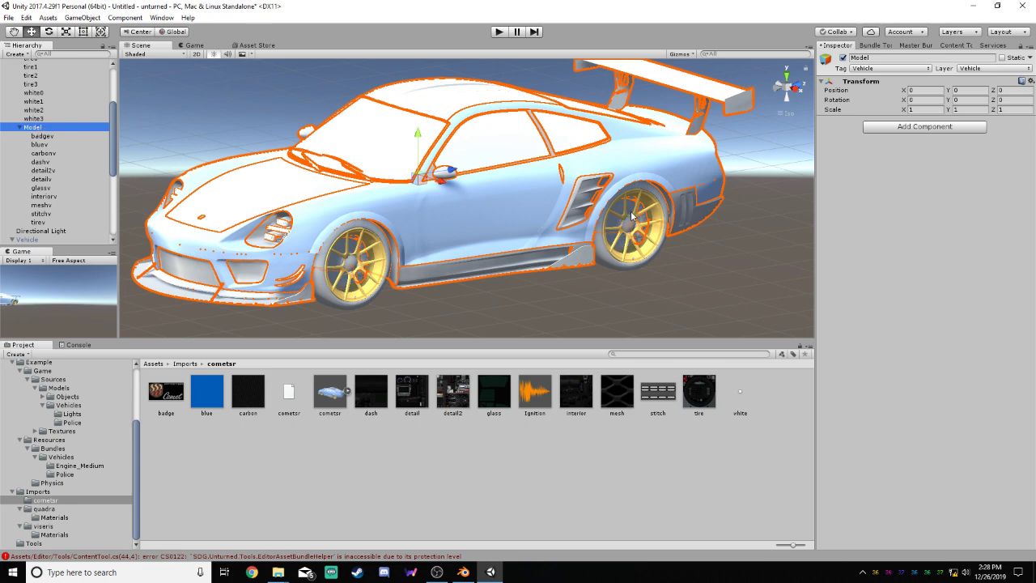
mouse_move(111, 130)
mouse_down()
mouse_move(112, 115)
mouse_move(107, 149)
mouse_up()
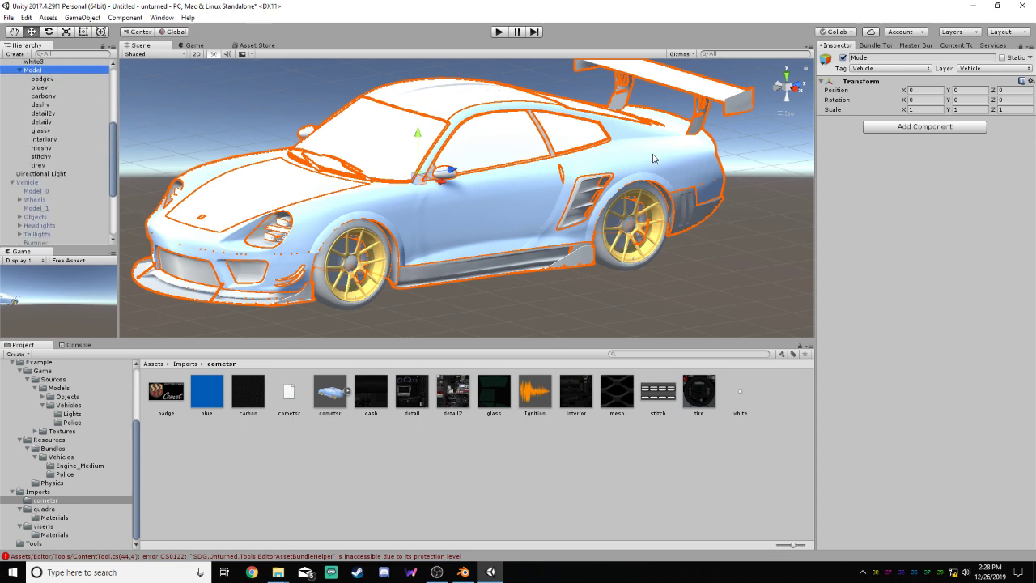
scroll(472, 255, down, 5)
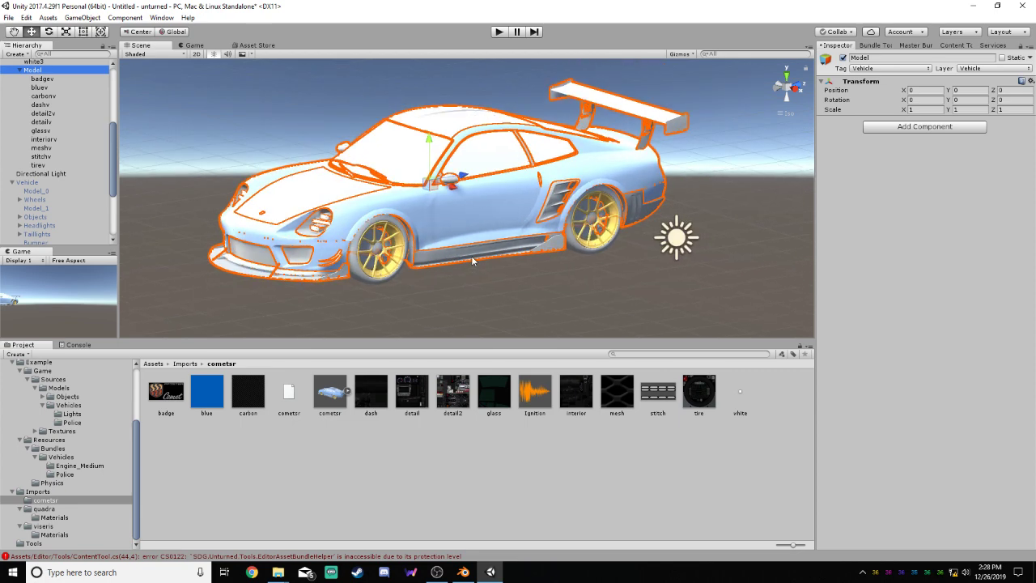
scroll(57, 114, up, 2)
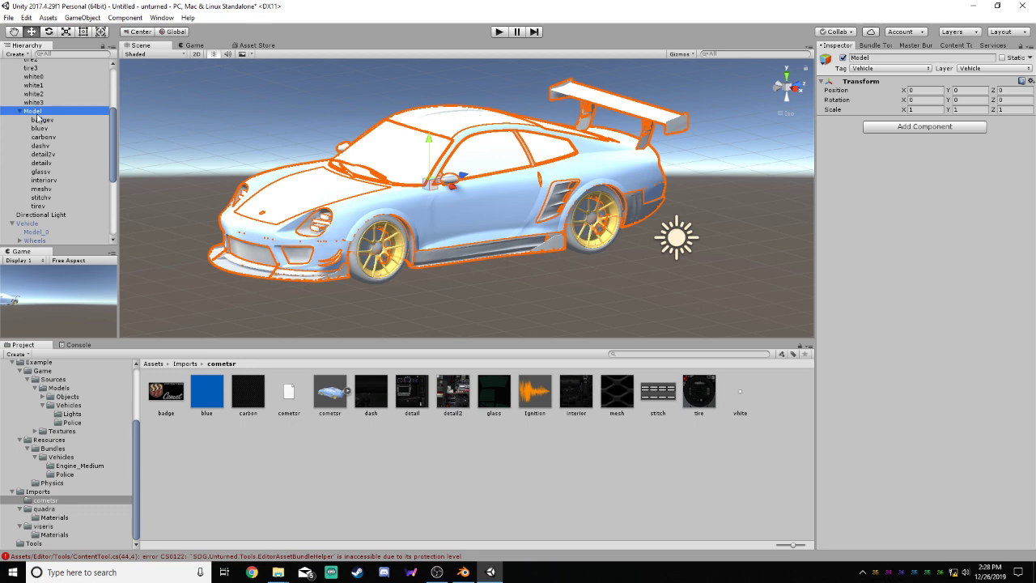
drag(36, 115, 34, 228)
click(12, 120)
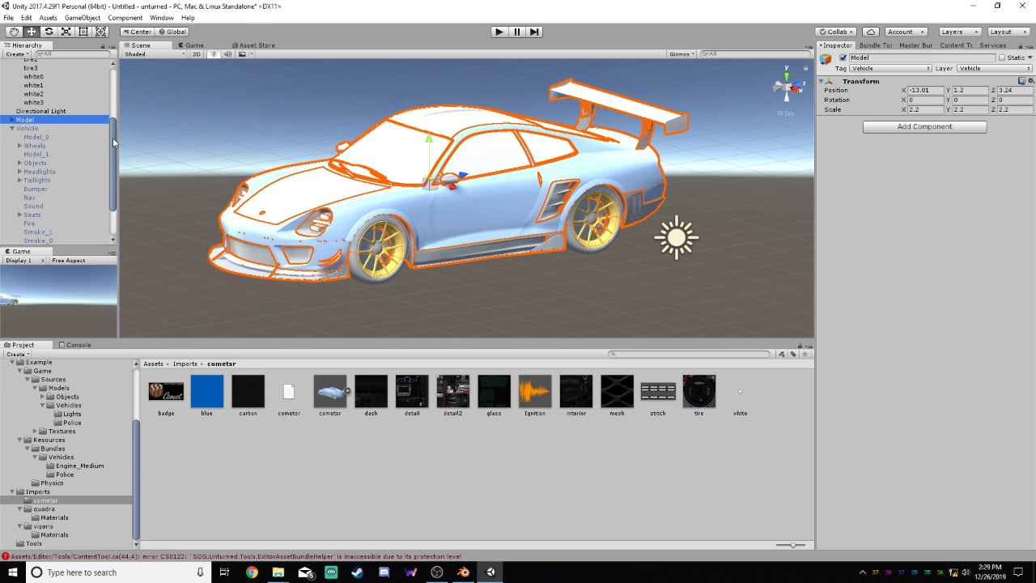
Inspect the Model_0 part of Wheel_0 in the example Vehicle's Wheels group
drag(114, 142, 125, 81)
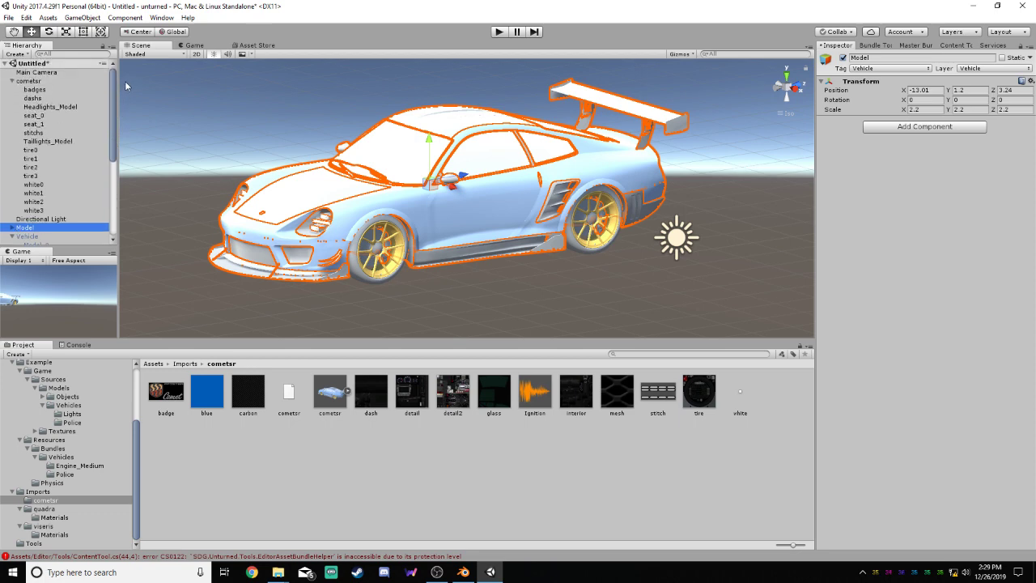
drag(114, 119, 115, 172)
click(19, 133)
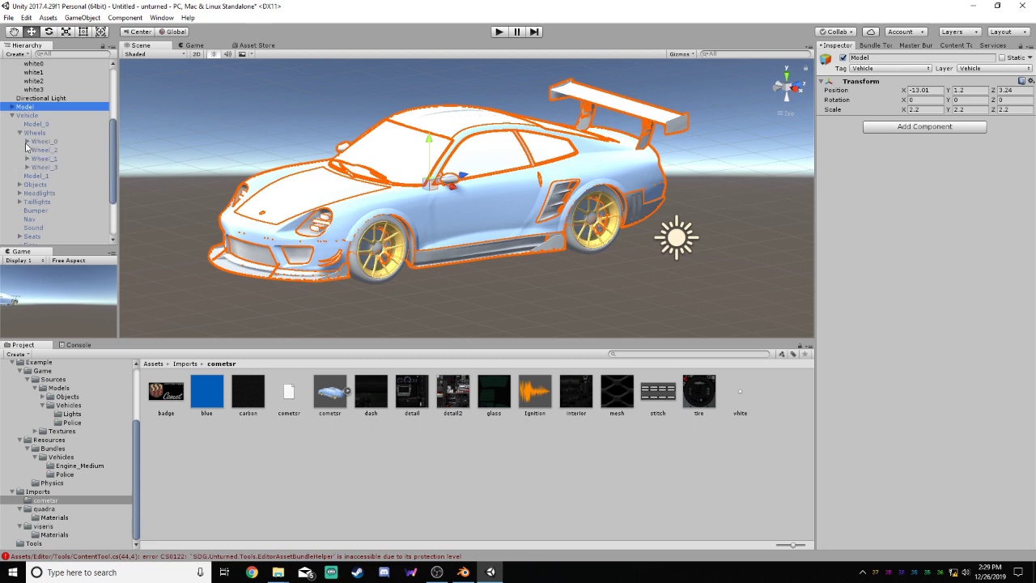
click(27, 141)
click(51, 150)
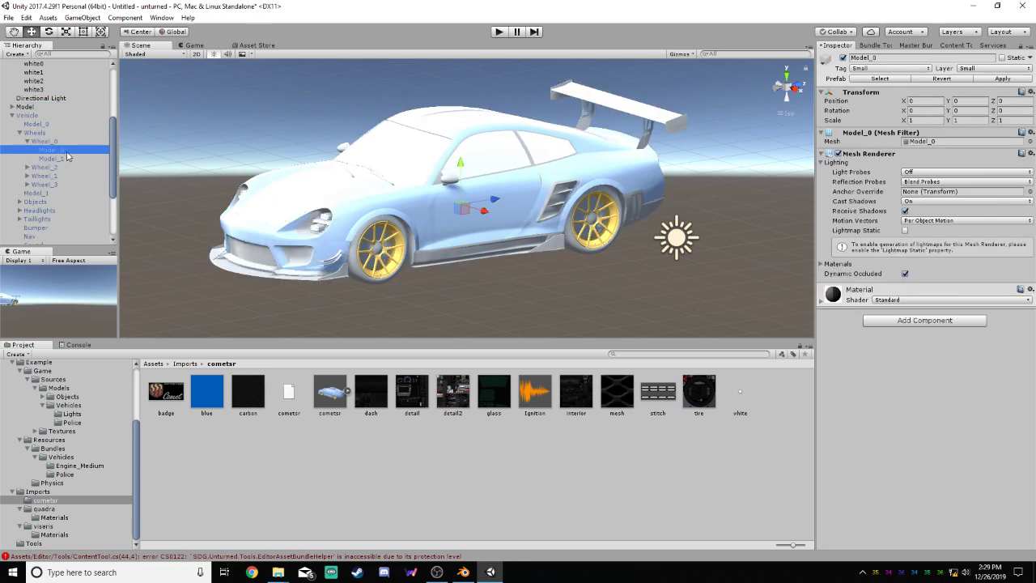
Create an empty object from white3, move it directly under cometsr above white3, and rename it Model
scroll(104, 139, up, 5)
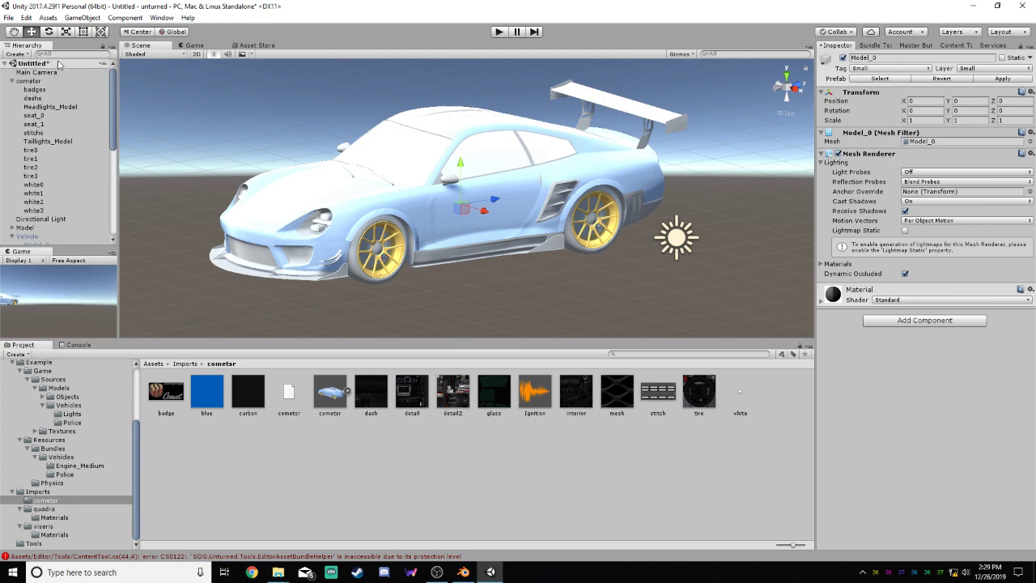
right_click(29, 222)
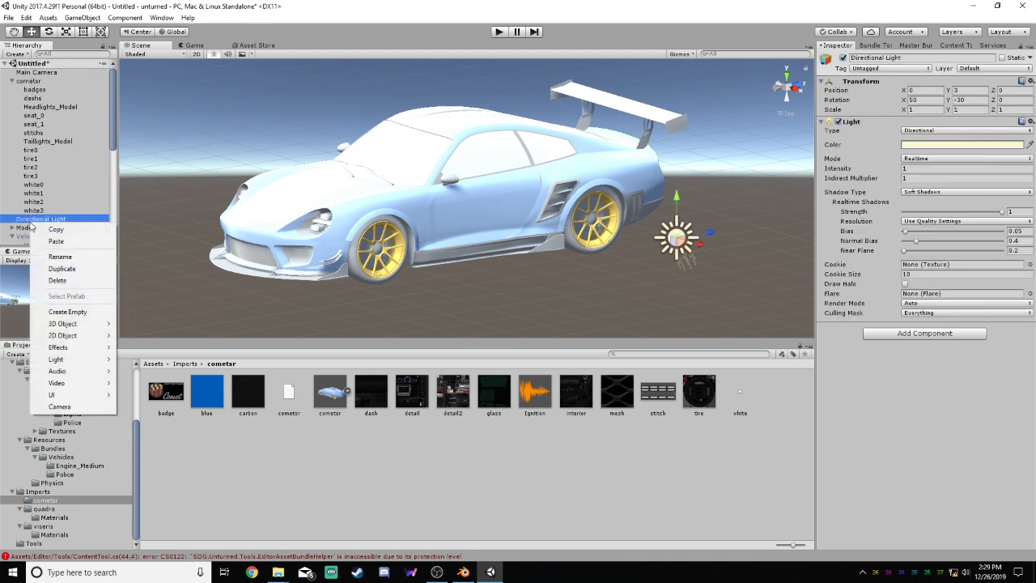
click(67, 302)
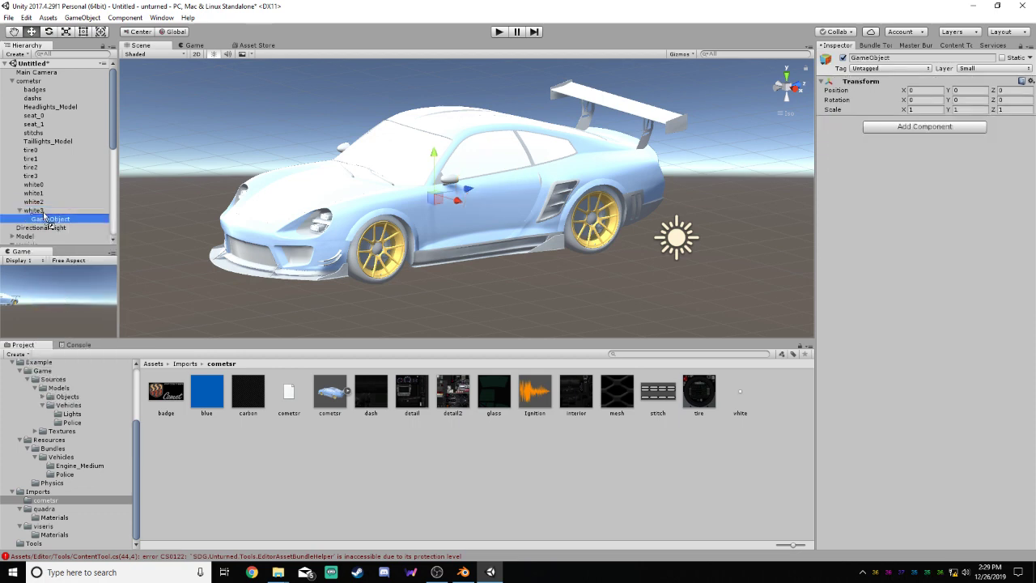
drag(42, 220, 44, 213)
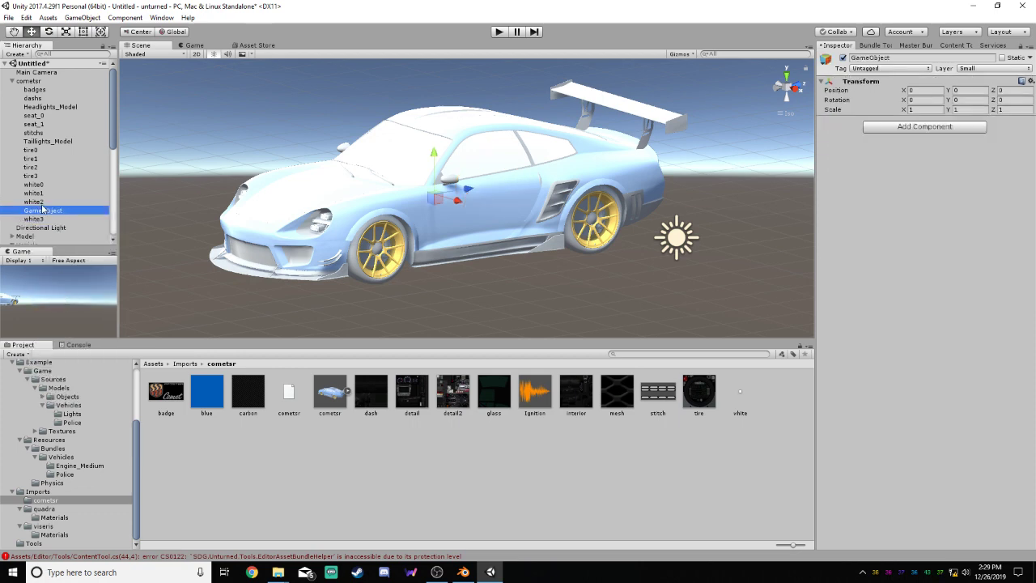
click(69, 211)
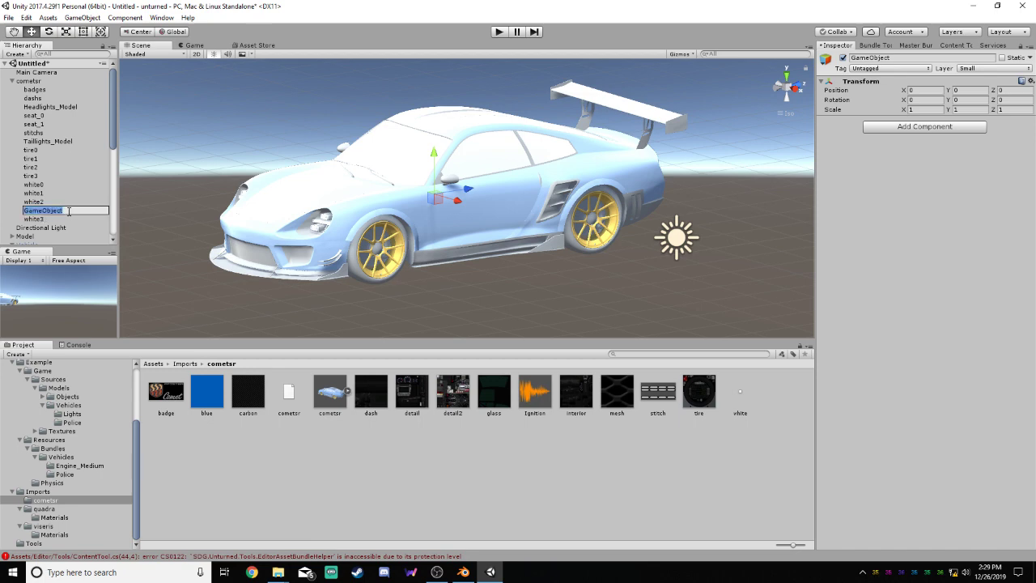
text(Model)
click(46, 219)
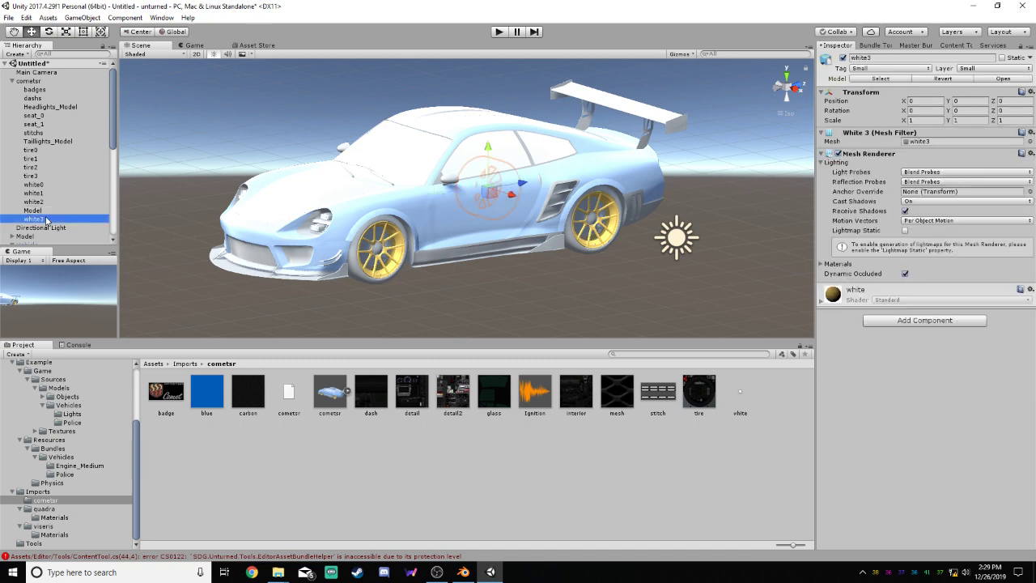
Move tire0 and white0 into the new Model object under cometsr
click(43, 186)
ctrl+click(42, 151)
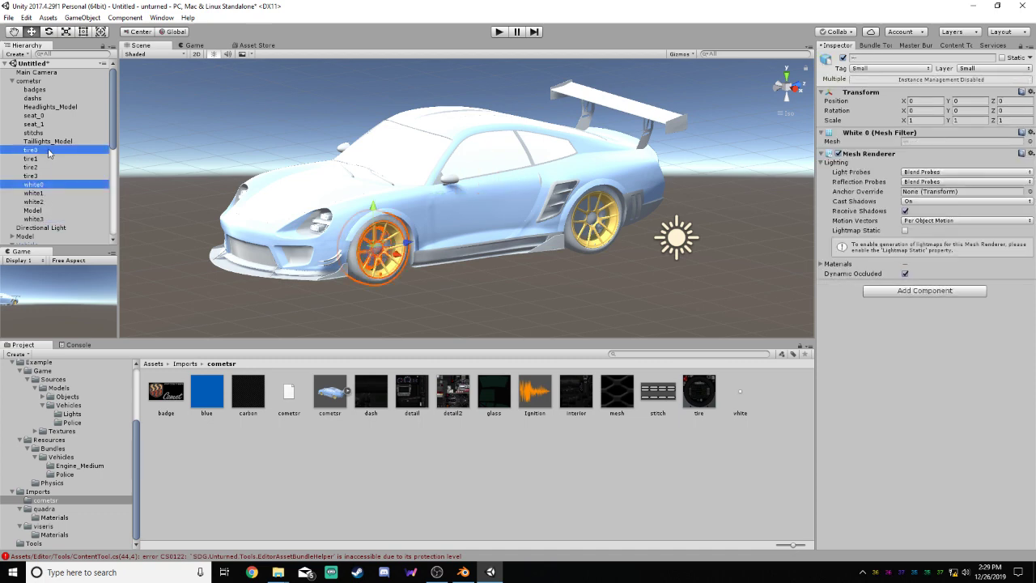
drag(48, 150, 46, 212)
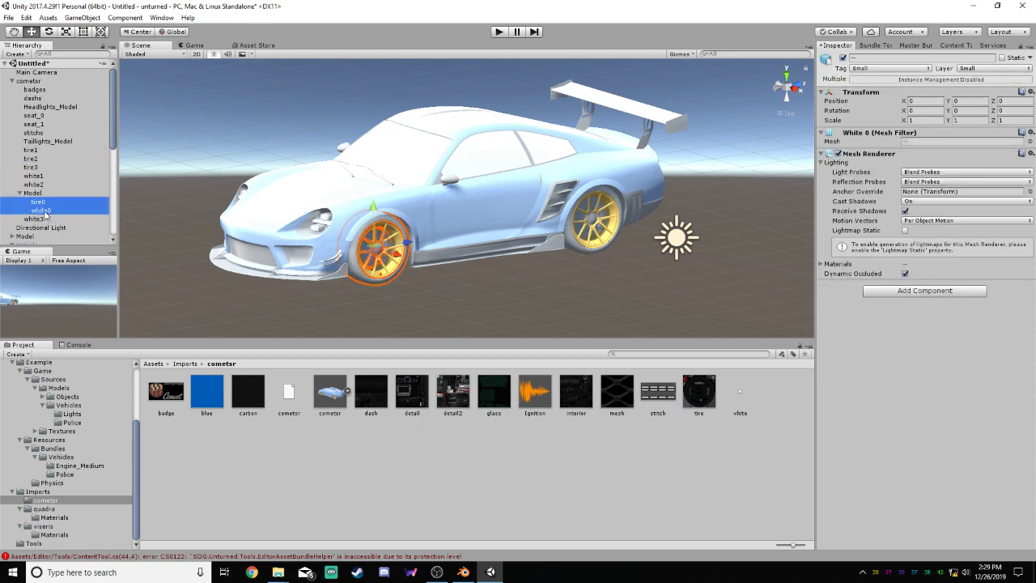
Set the tag of the Model object holding tire0 and white0 to Small
click(34, 193)
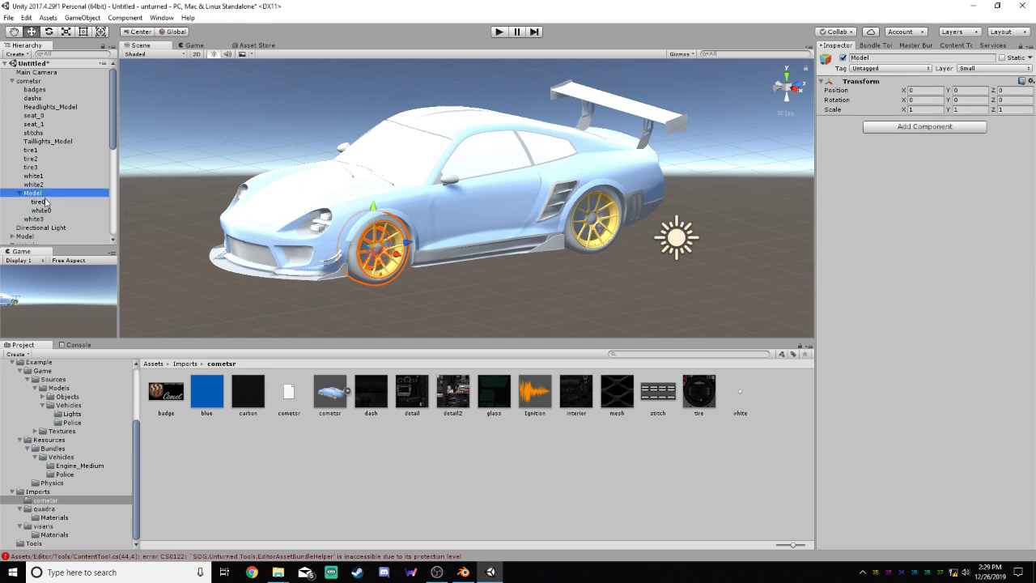
click(40, 201)
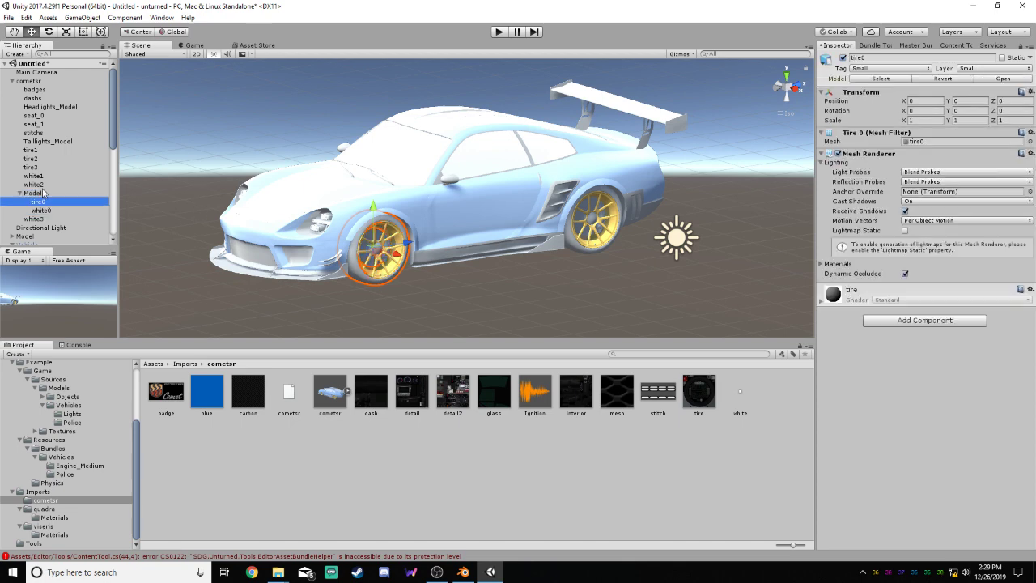
click(45, 193)
click(890, 68)
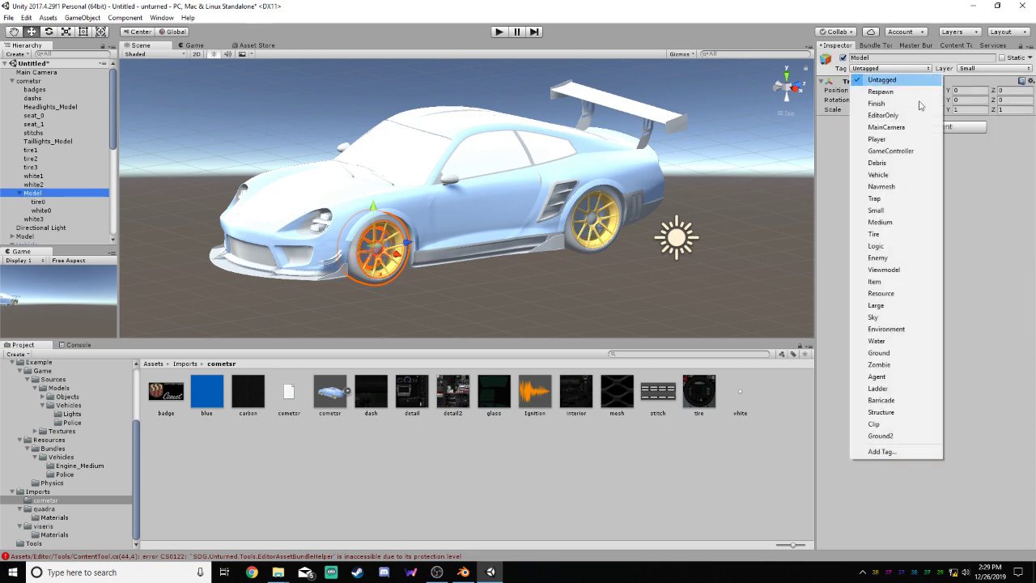
click(876, 210)
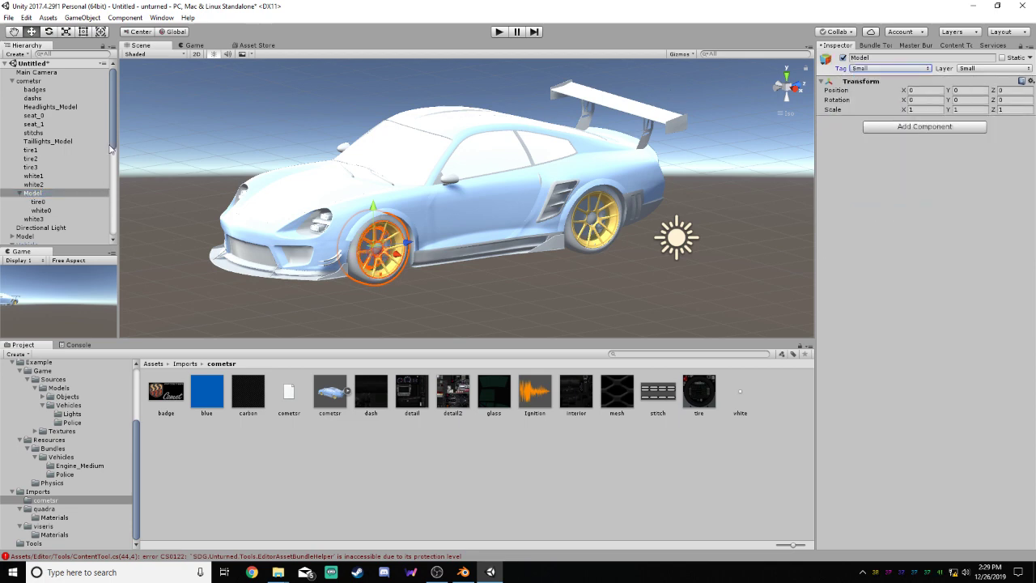
Check Model_0 under Wheel_0 in the example Vehicle against the new wheel Model
scroll(113, 151, down, 1)
drag(114, 150, 117, 175)
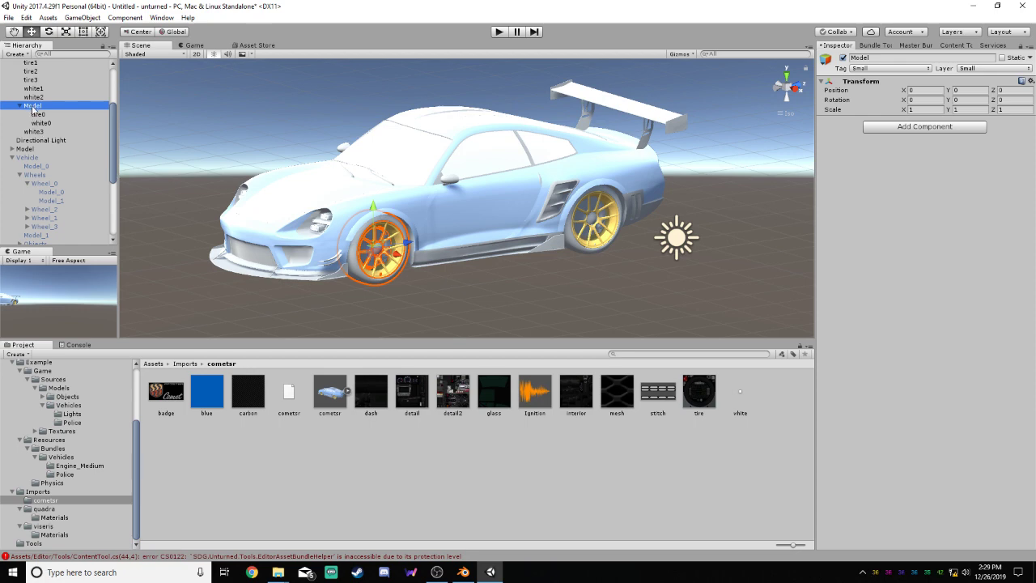
click(50, 192)
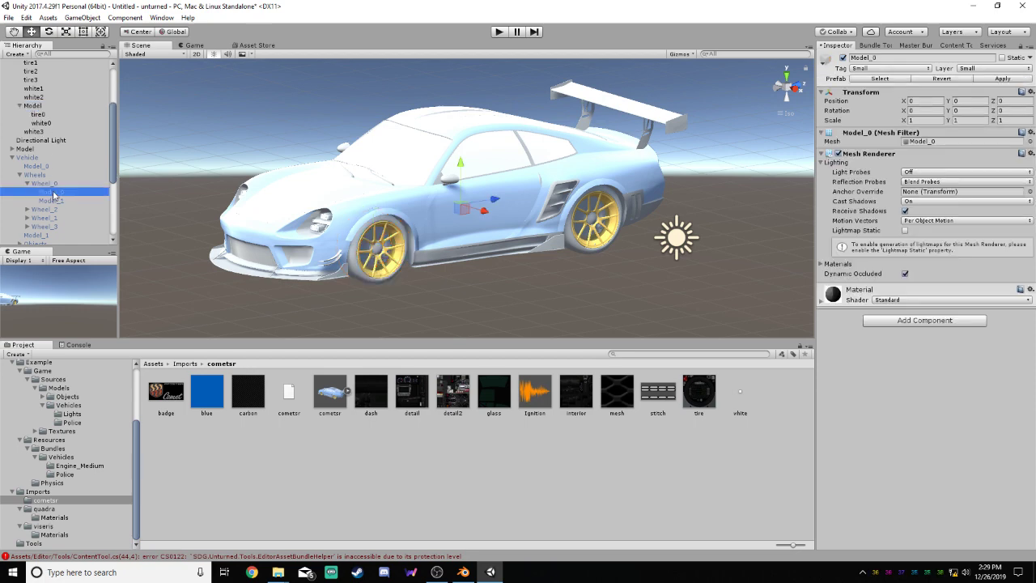
Activate the example Vehicle to examine Tire_0's Wheel Collider against the car, and deactivate the Vehicle again
drag(115, 146, 121, 169)
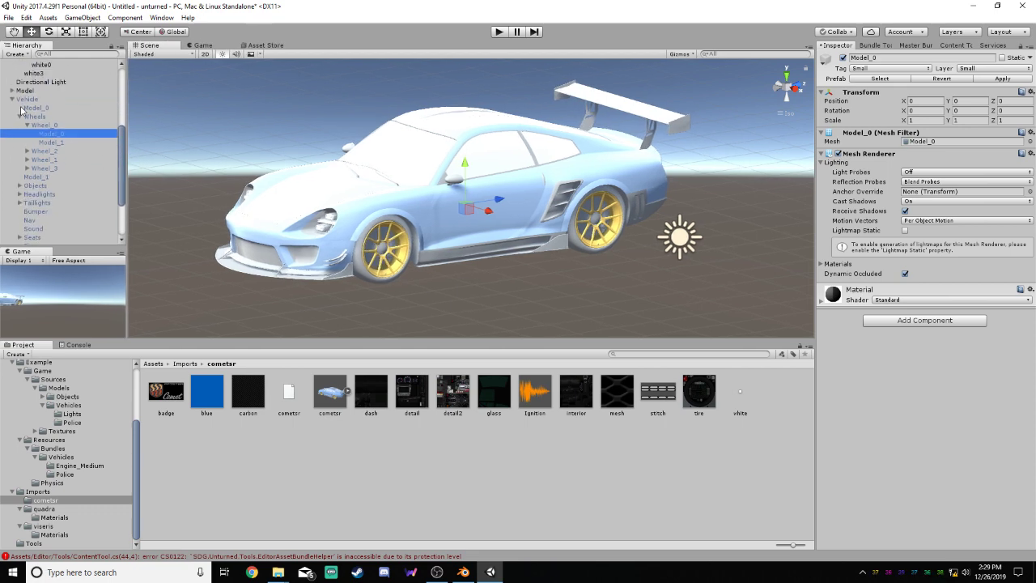
click(22, 100)
click(844, 58)
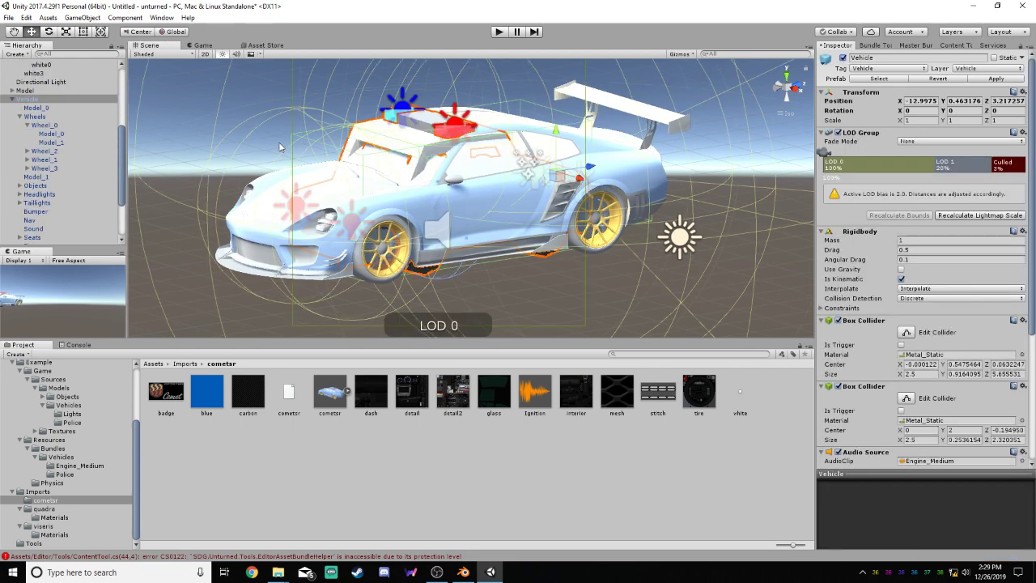
drag(123, 151, 122, 189)
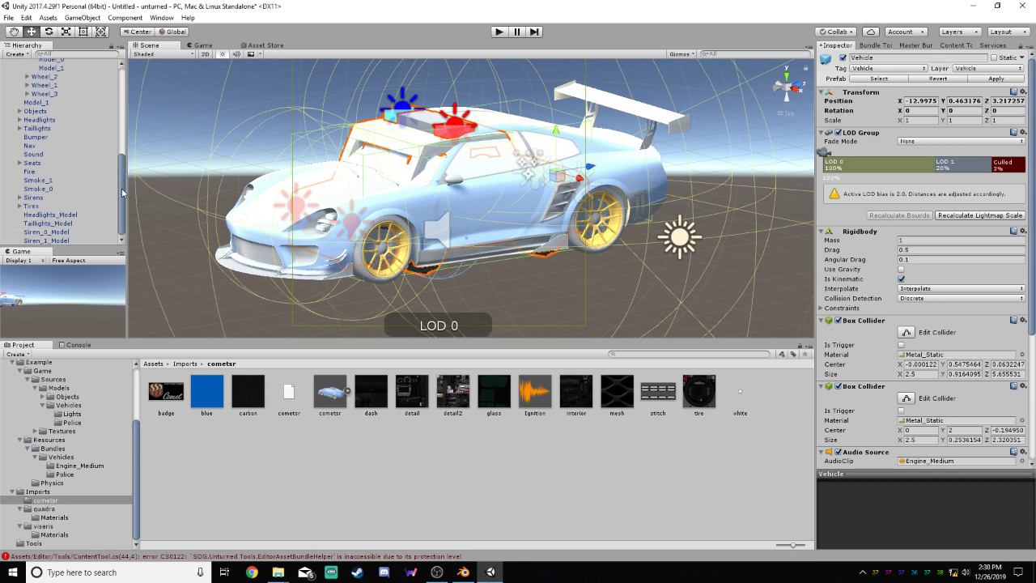
click(20, 206)
click(40, 214)
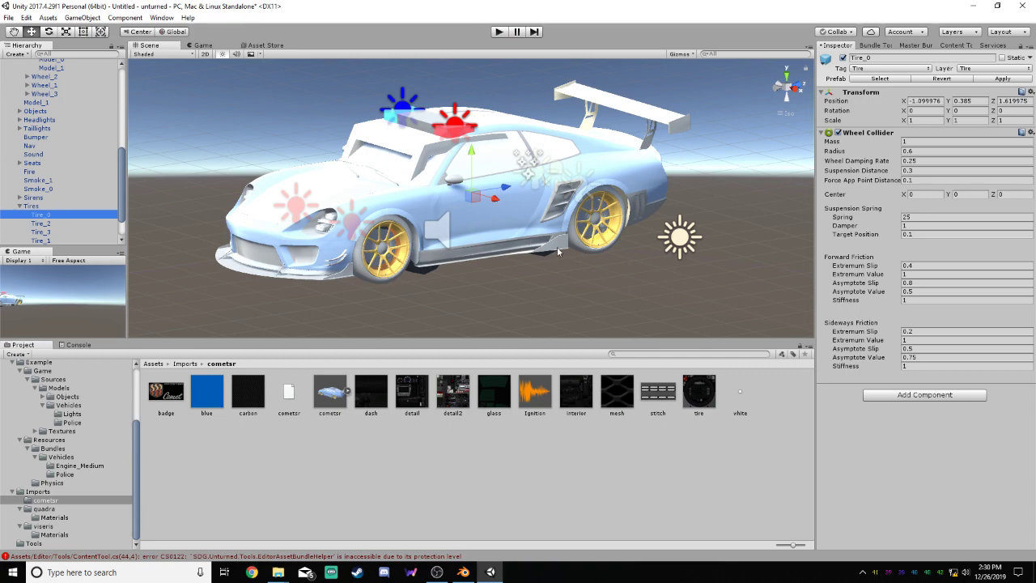
click(799, 89)
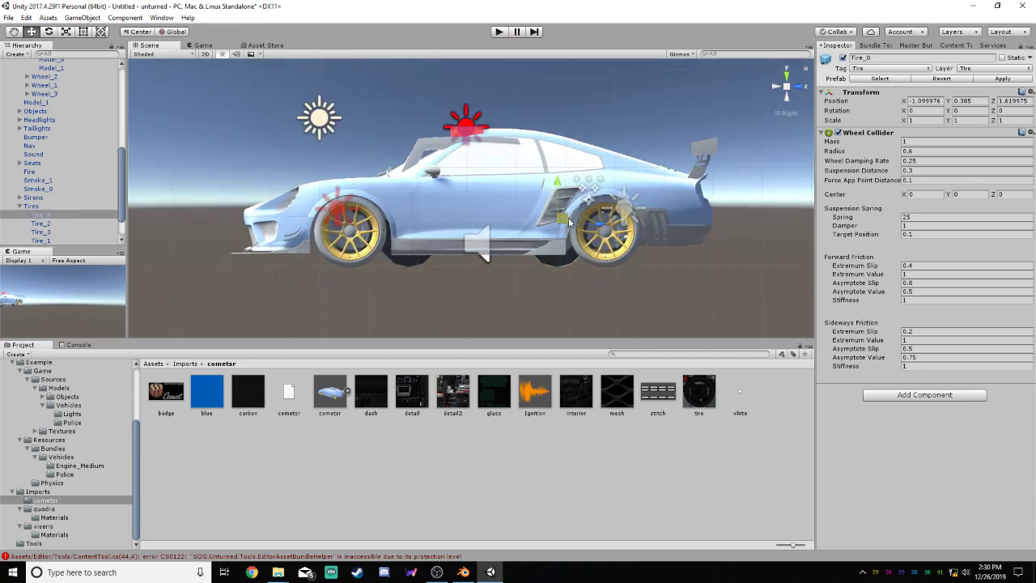
alt+drag(601, 256, 579, 271)
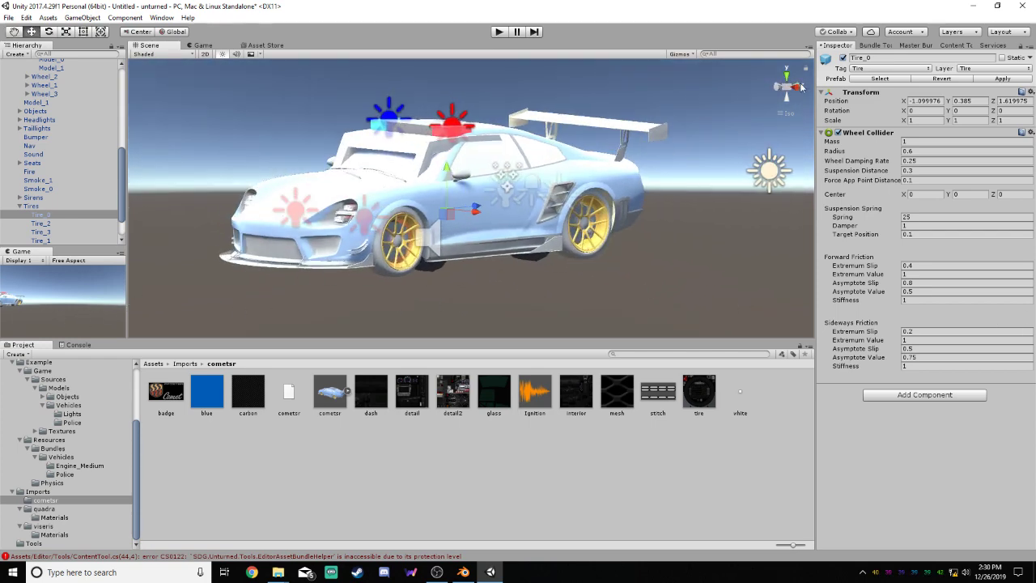
drag(122, 176, 123, 144)
click(26, 117)
click(842, 57)
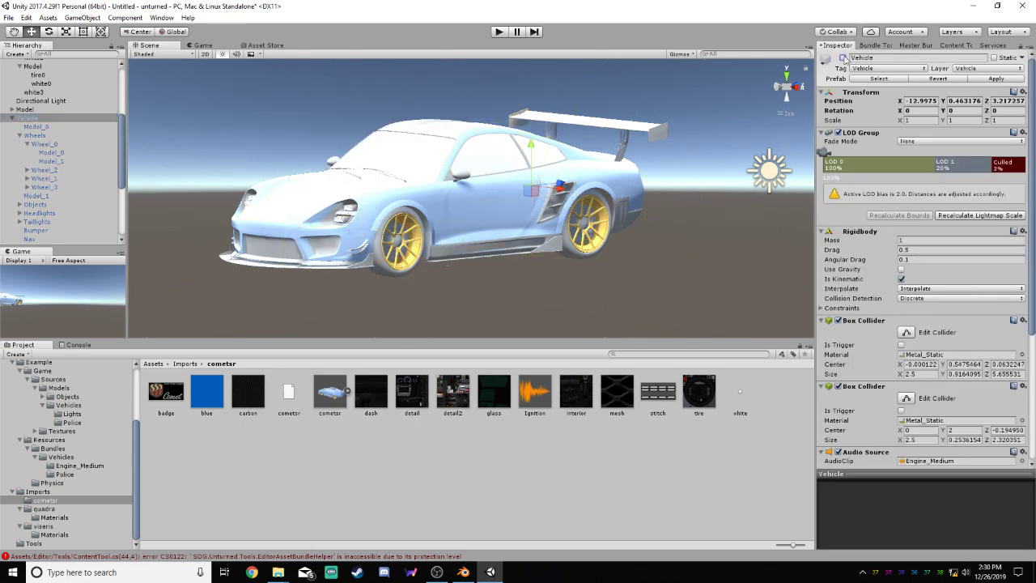
Set the Y rotation to 180 for cometsr, the top-level Model and every child object of both in one multi-selection
scroll(65, 162, up, 3)
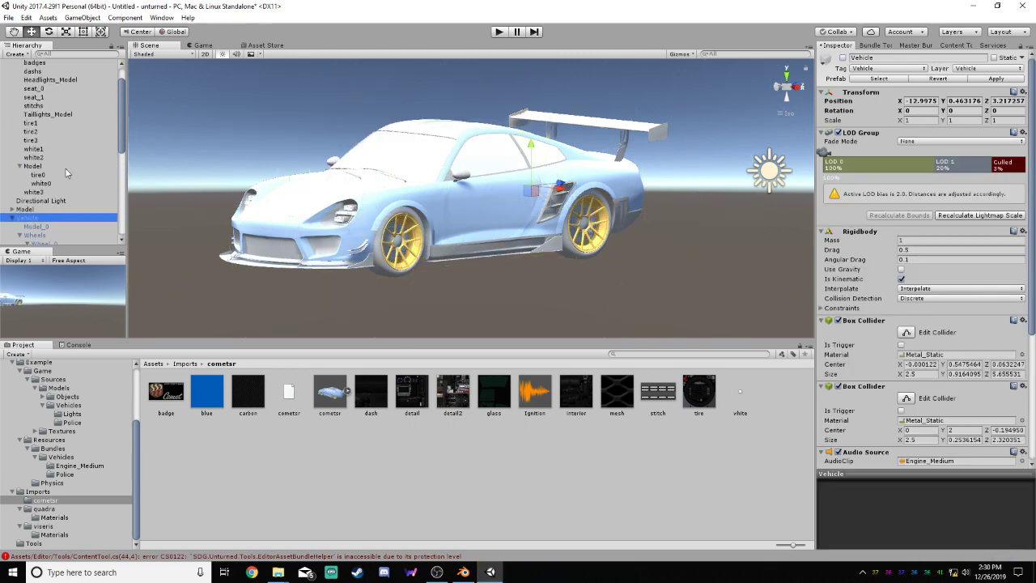
click(32, 209)
drag(120, 135, 123, 96)
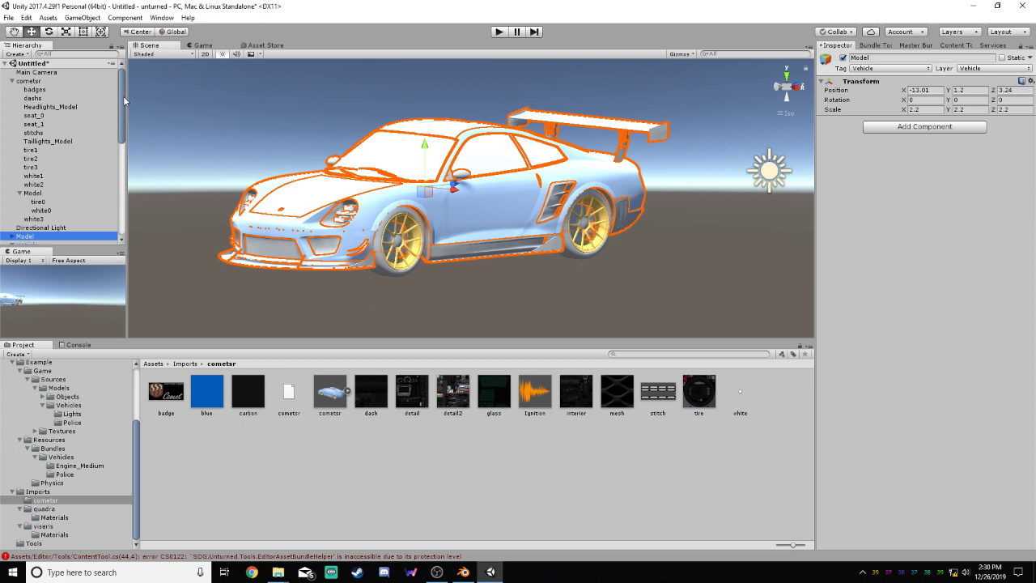
ctrl+click(36, 82)
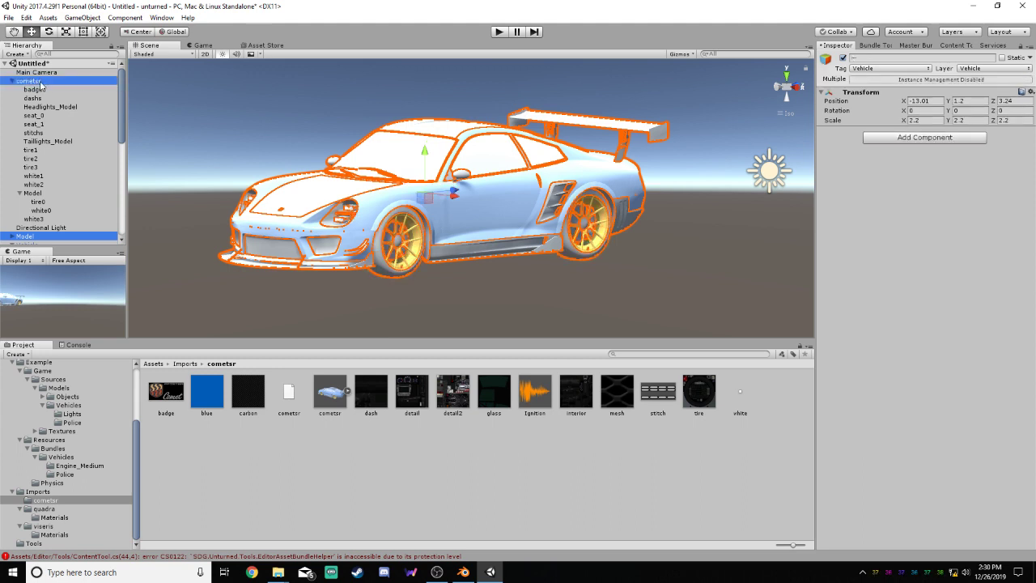
ctrl+click(45, 90)
ctrl+click(49, 98)
ctrl+click(51, 107)
ctrl+click(52, 115)
ctrl+click(53, 124)
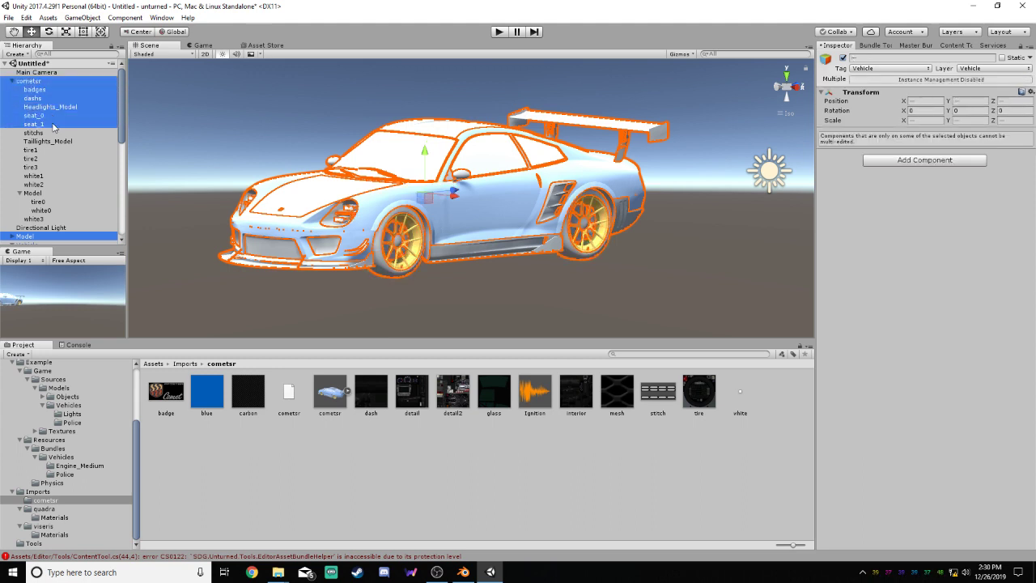
ctrl+click(54, 134)
ctrl+click(53, 141)
ctrl+click(54, 149)
ctrl+click(54, 159)
ctrl+click(53, 167)
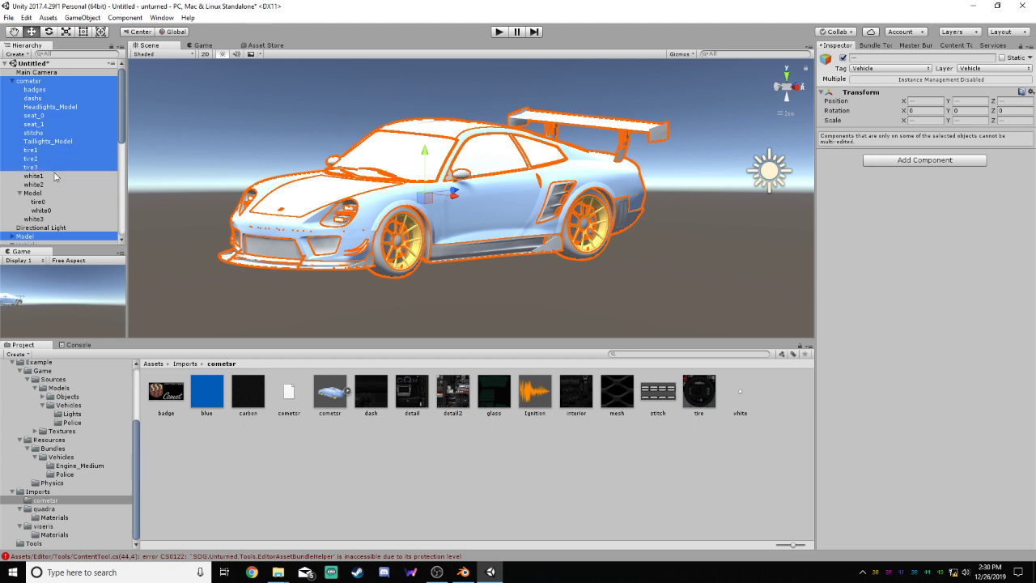
ctrl+click(53, 176)
ctrl+click(53, 185)
ctrl+click(54, 193)
ctrl+click(52, 201)
ctrl+click(52, 211)
ctrl+click(51, 219)
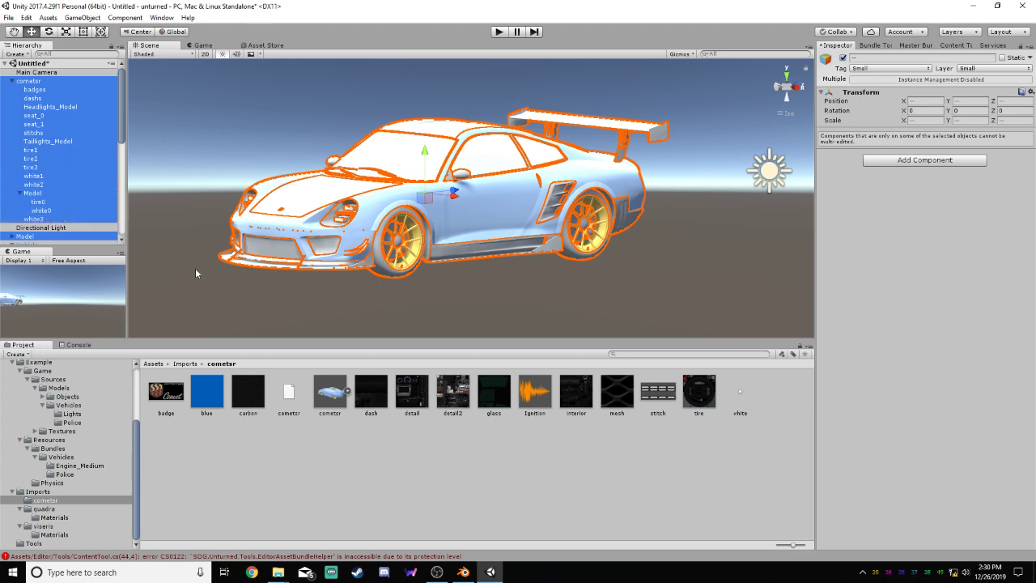
click(12, 236)
drag(124, 128, 124, 164)
ctrl+click(42, 119)
ctrl+click(43, 127)
ctrl+click(44, 136)
ctrl+click(43, 144)
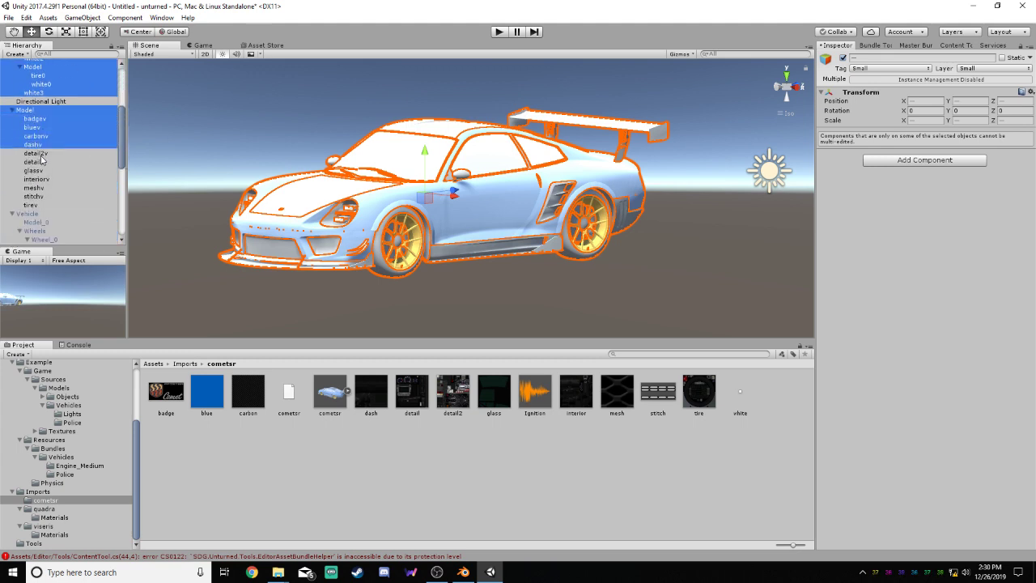
ctrl+click(44, 152)
ctrl+click(45, 162)
ctrl+click(46, 169)
ctrl+click(47, 179)
ctrl+click(48, 187)
ctrl+click(48, 196)
ctrl+click(49, 205)
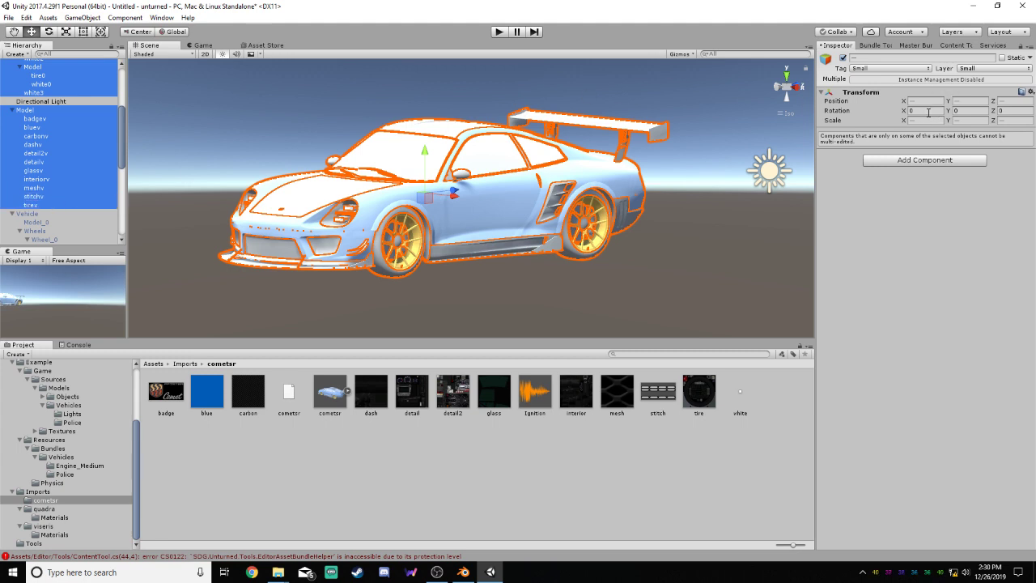
click(964, 110)
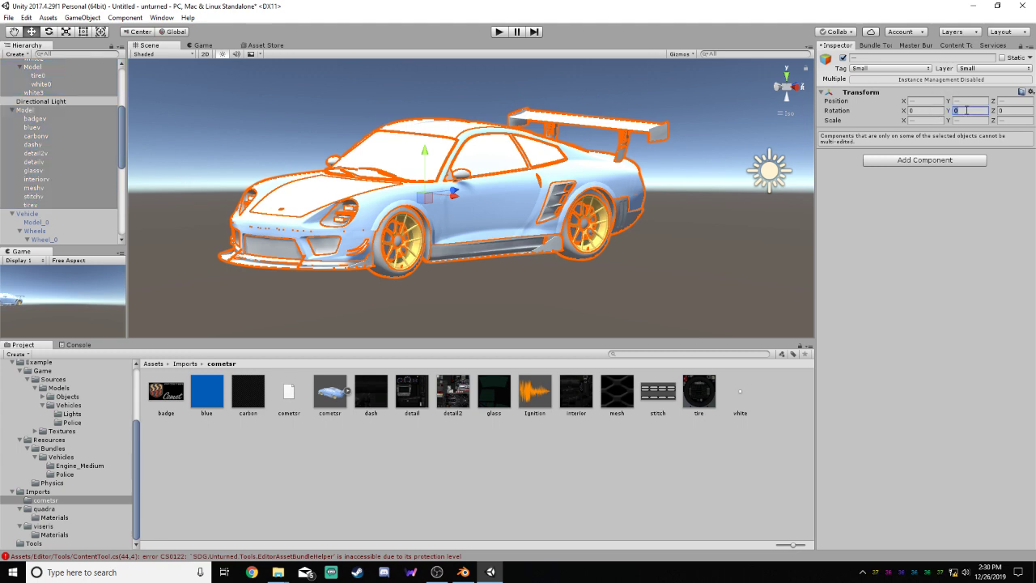
text(180)
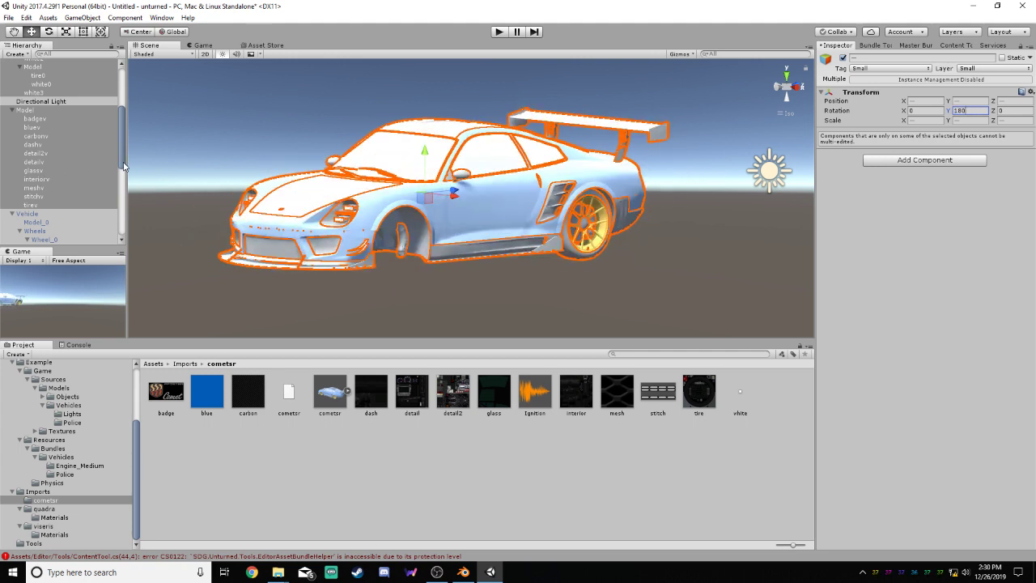
alt+drag(630, 255, 705, 266)
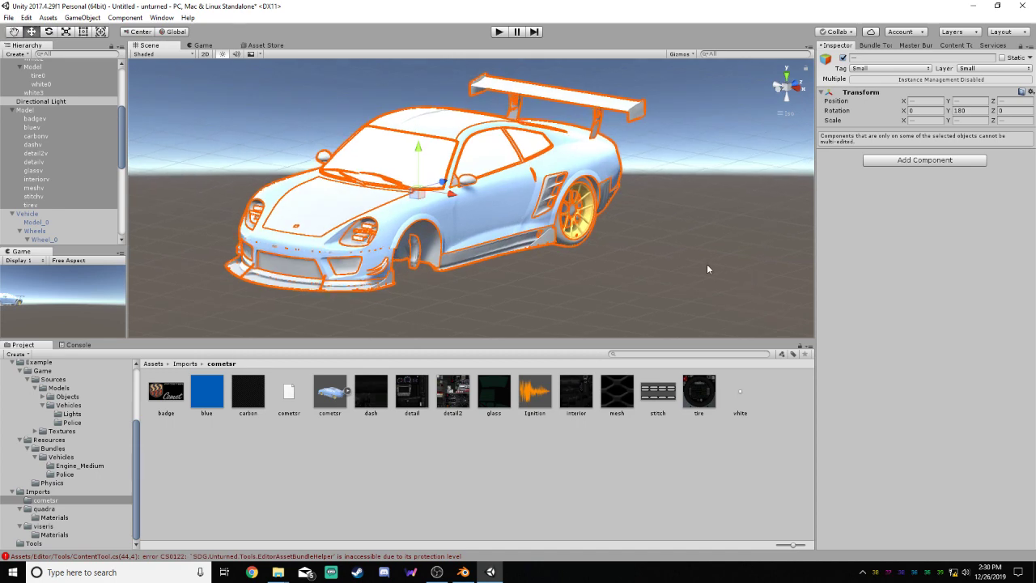
Undo the rotation of the multi-selected objects, and set the Y rotation to 180 for the cometsr parent alone
click(706, 269)
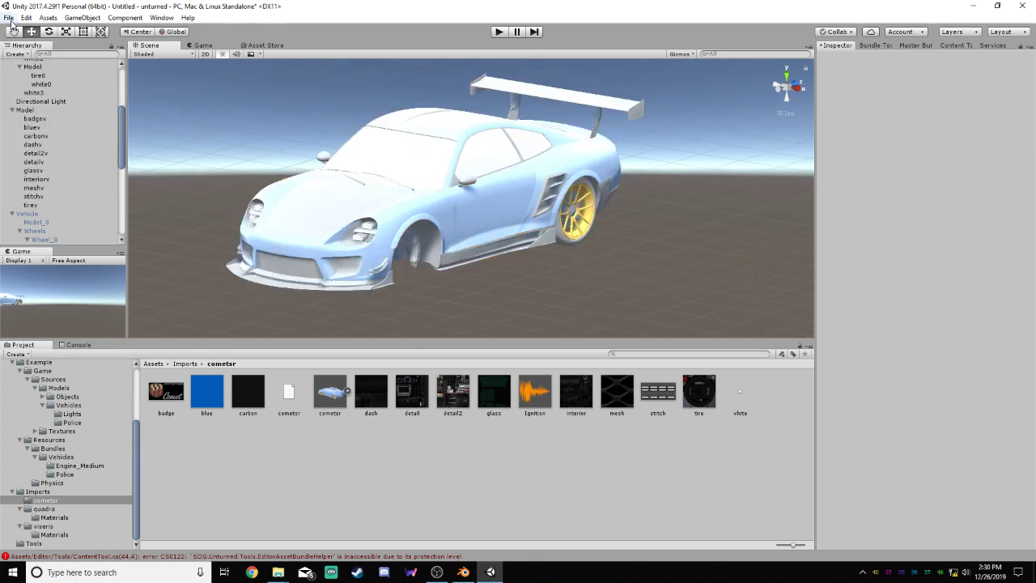
key(ctrl+z)
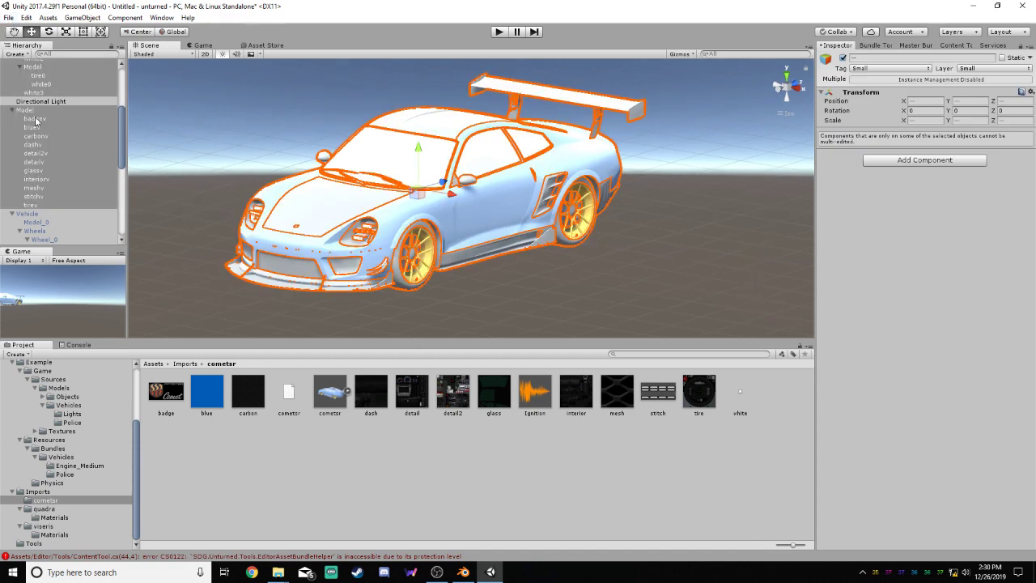
drag(119, 141, 121, 101)
click(30, 81)
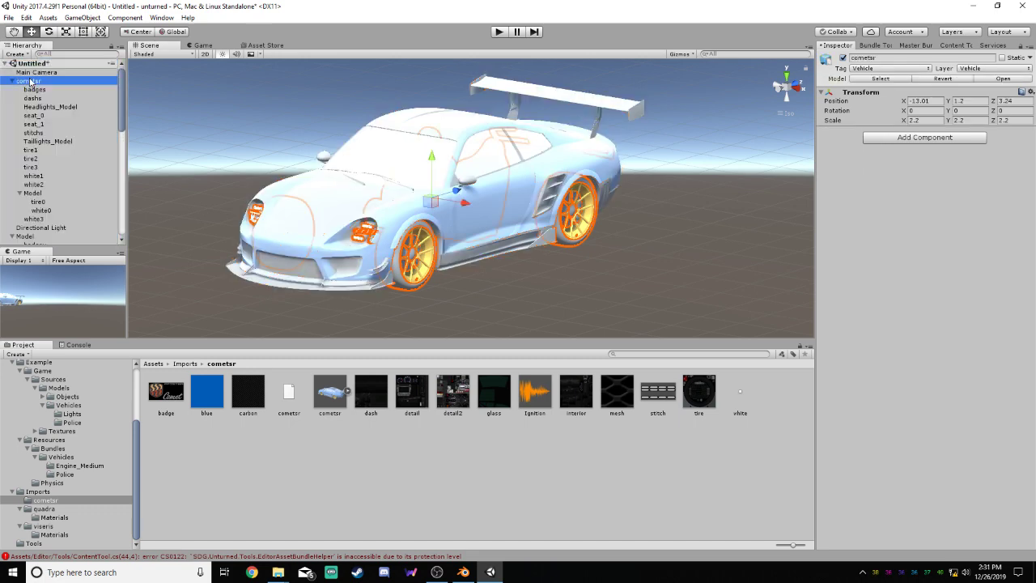
click(966, 112)
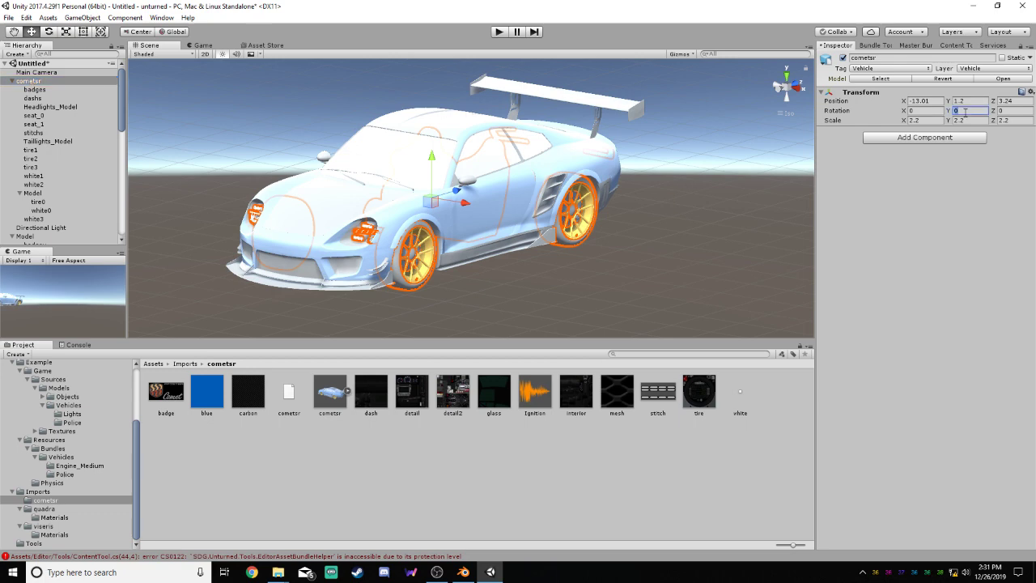
text(180)
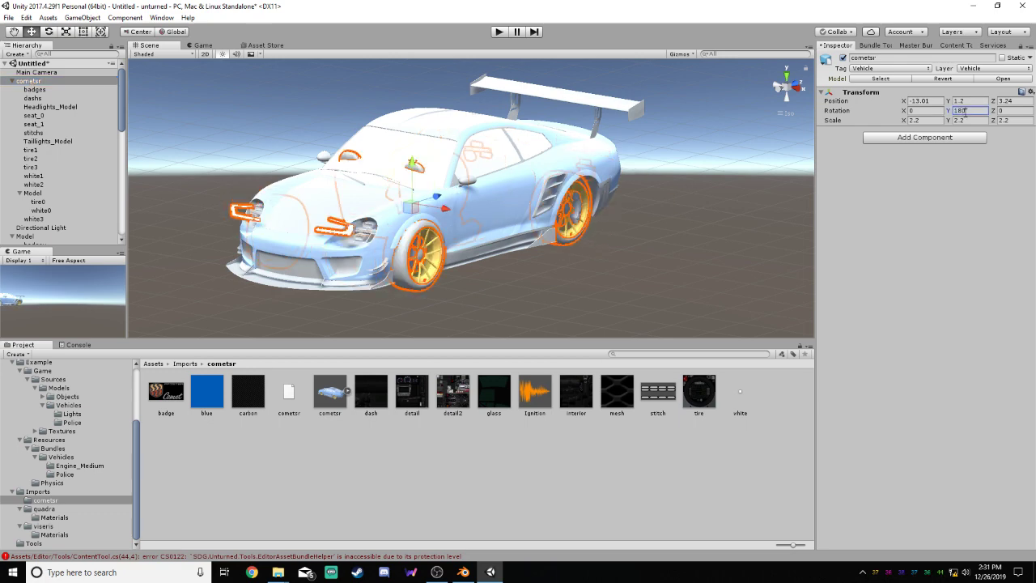
alt+drag(670, 225, 717, 242)
click(717, 242)
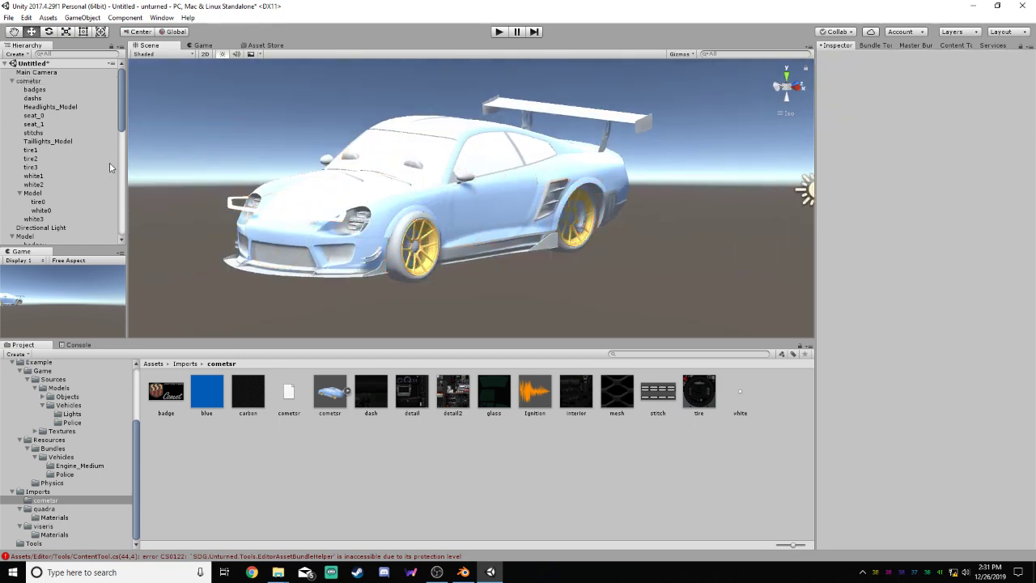
Set the Y rotation to 180 for the top-level Model parent holding the car's body parts
scroll(123, 115, down, 4)
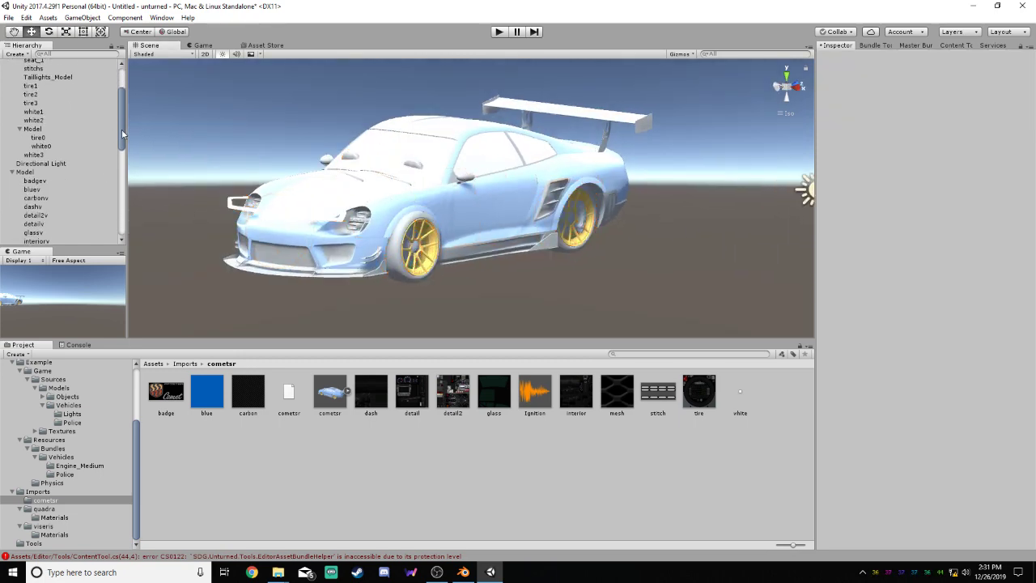
click(24, 173)
click(967, 99)
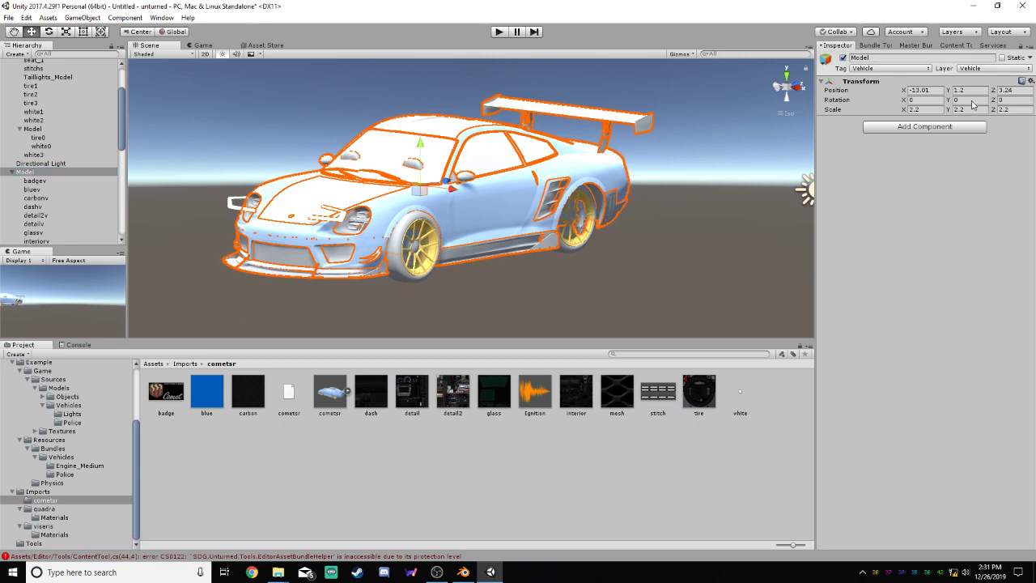
text(180)
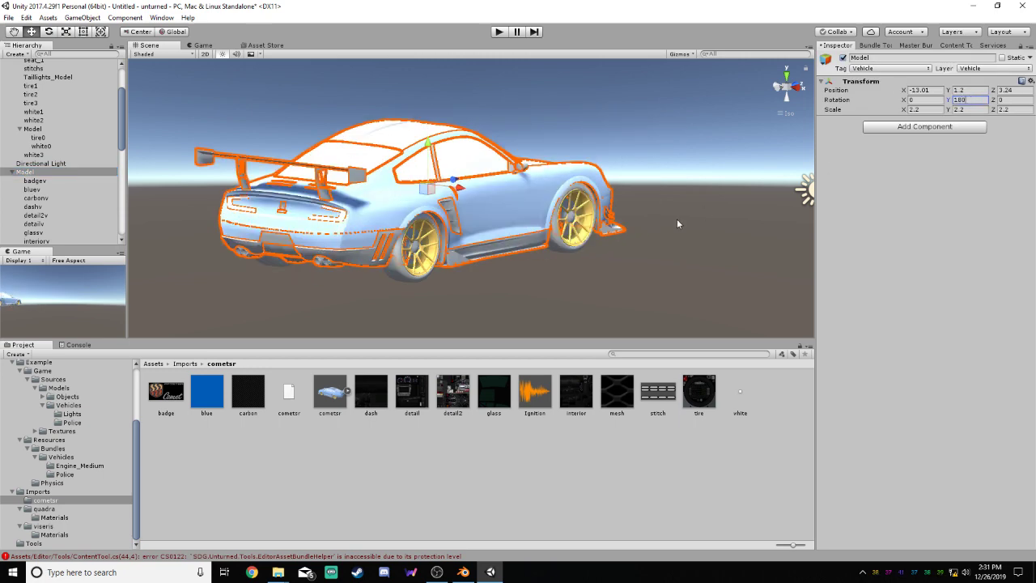
click(678, 224)
alt+drag(678, 224, 156, 198)
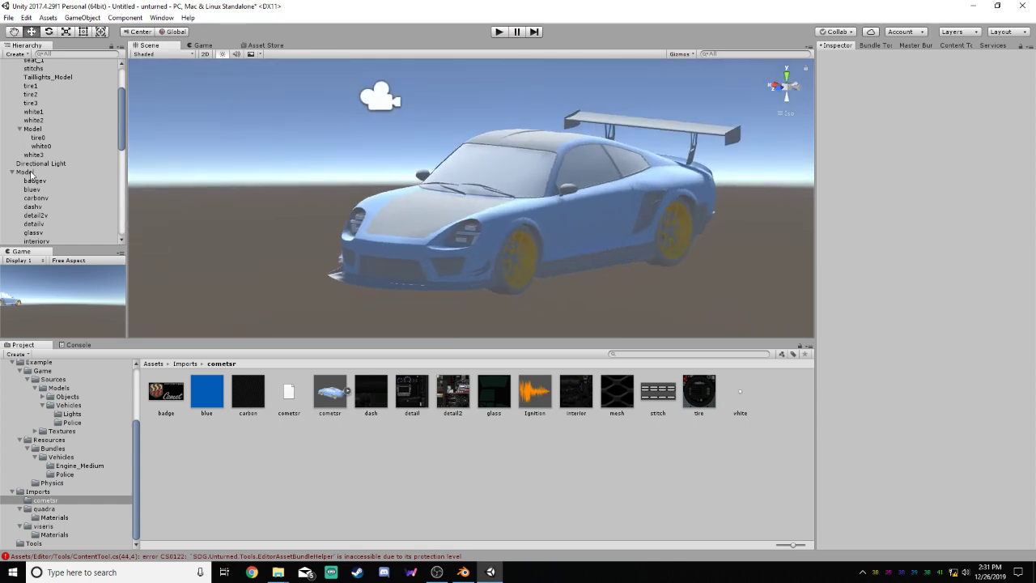
Activate the example Vehicle to compare its position with the rotated car
scroll(81, 136, down, 5)
click(45, 147)
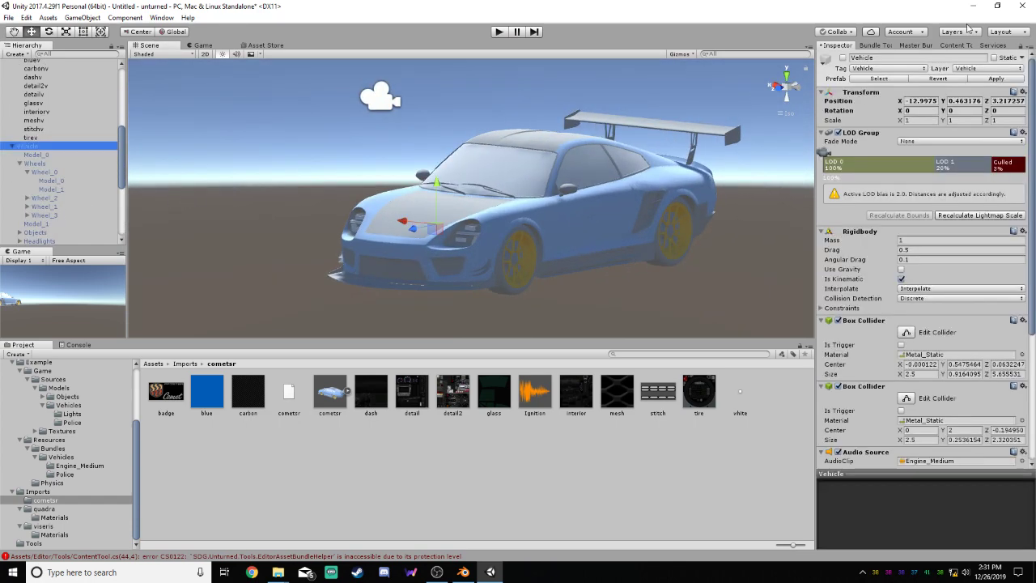
click(842, 59)
mouse_move(695, 168)
alt+mouse_down()
mouse_move(611, 126)
mouse_move(541, 111)
mouse_move(704, 182)
alt+mouse_up()
click(732, 197)
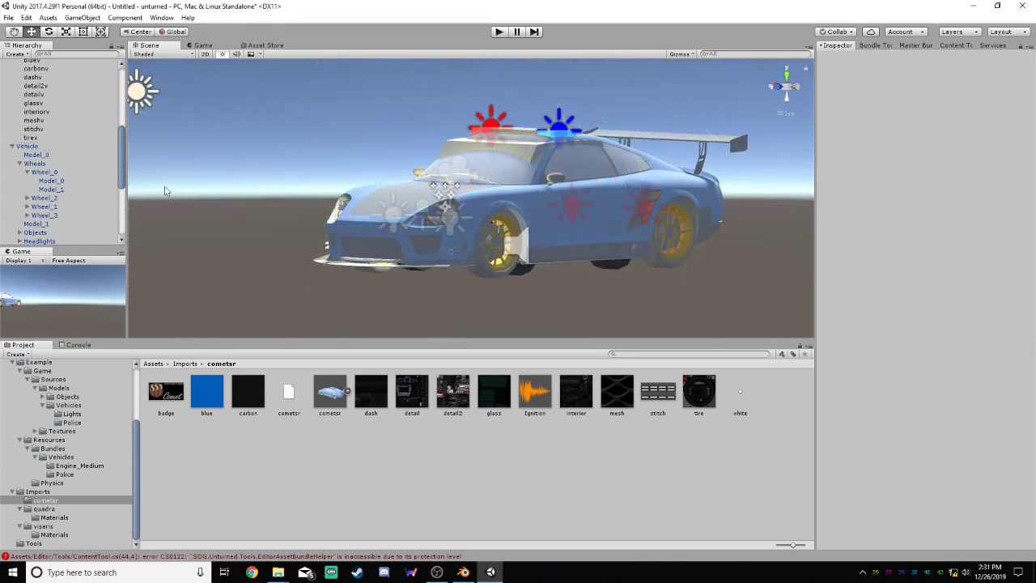
Move Tire_0 of the example Vehicle onto the car's front wheel in side view, at about Y 0.497 and Z 2.639
scroll(111, 166, down, 5)
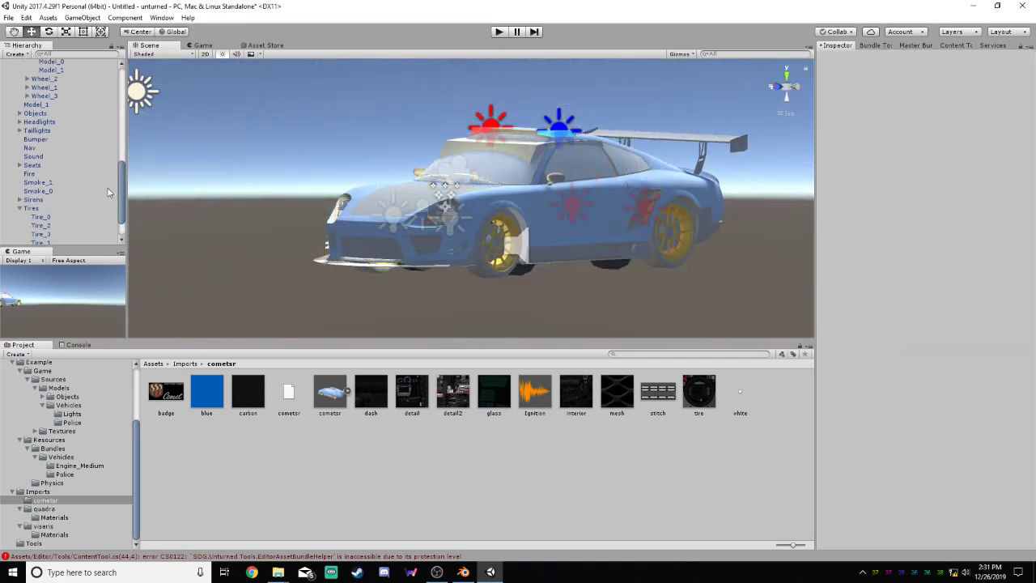
click(37, 216)
alt+drag(499, 243, 481, 177)
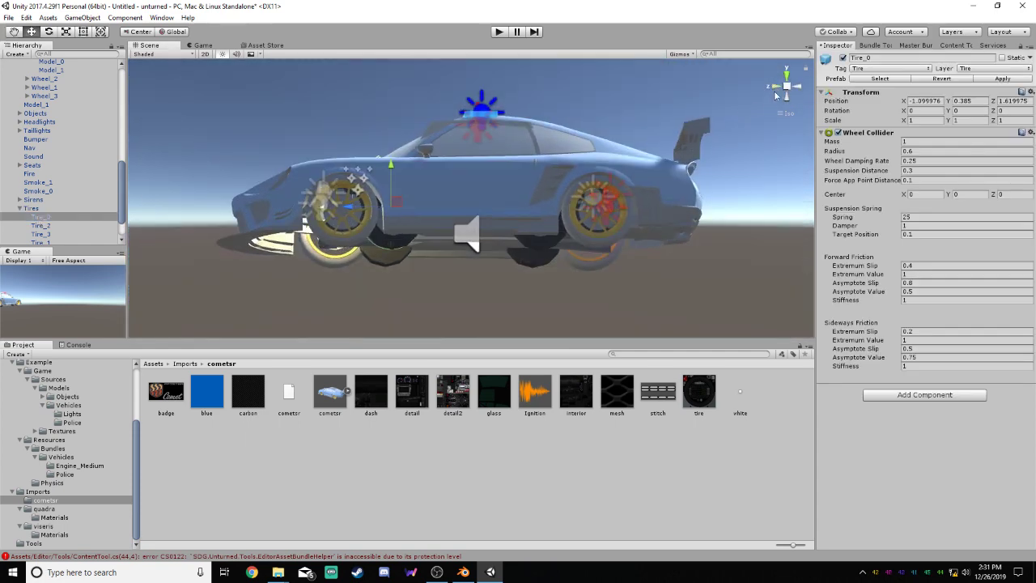
click(772, 85)
click(797, 86)
scroll(299, 220, up, 10)
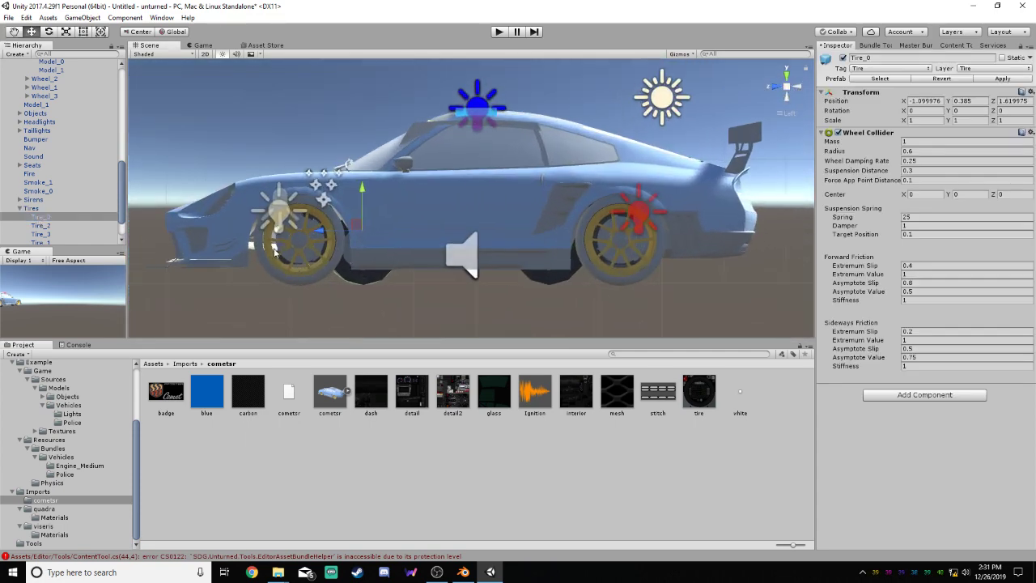
middle_drag(390, 241, 714, 152)
scroll(660, 177, up, 3)
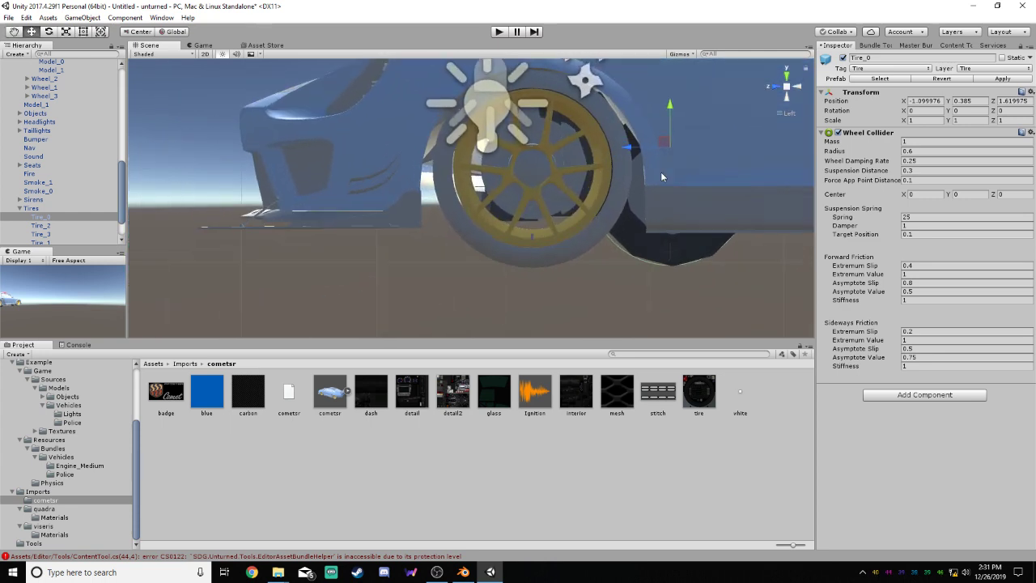
drag(662, 148, 523, 128)
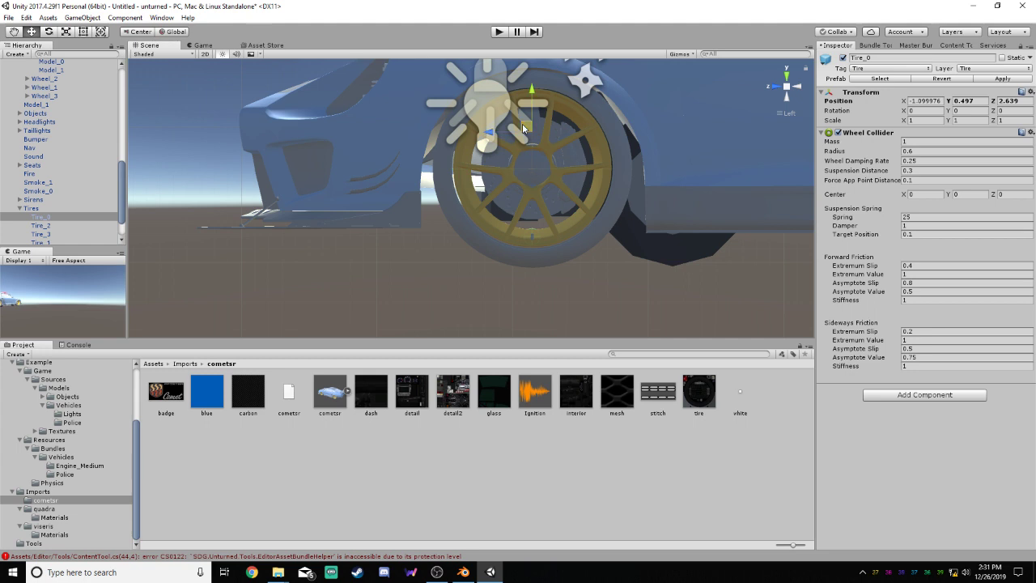
Fit Tire_0's Wheel Collider to the front wheel by setting its radius to 0.735
click(917, 151)
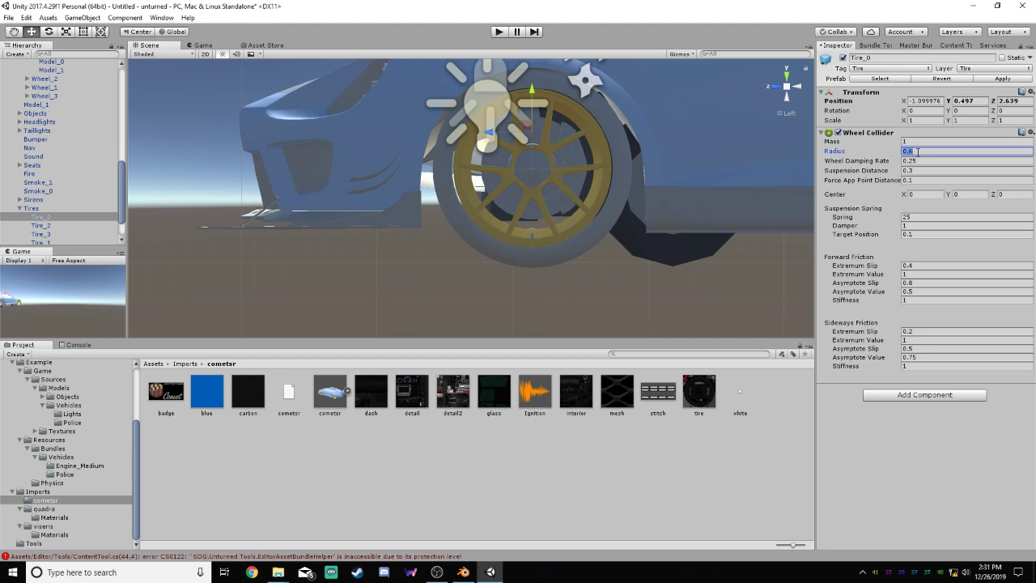
text(1.9)
drag(914, 150, 878, 153)
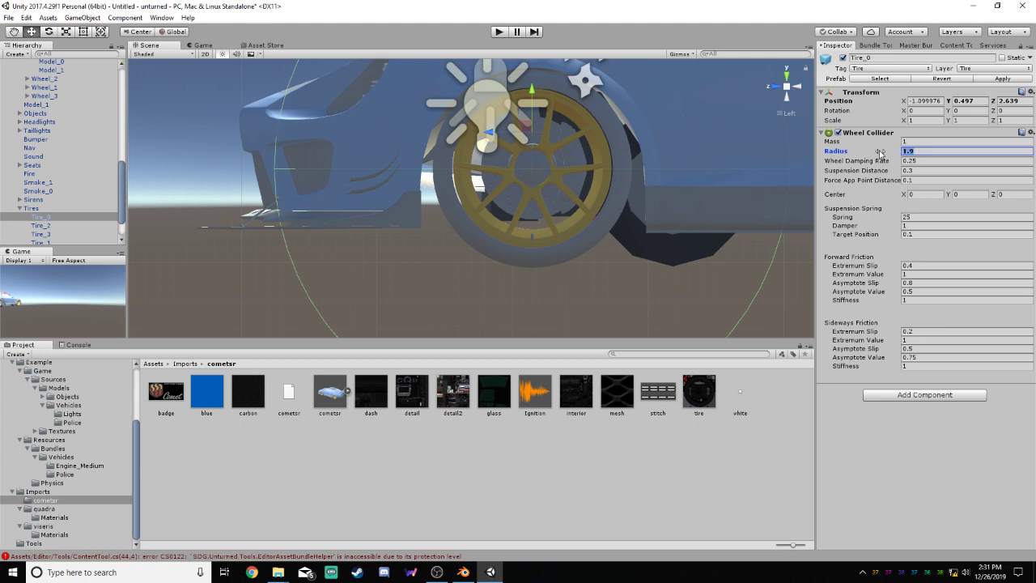
text(.9)
click(891, 154)
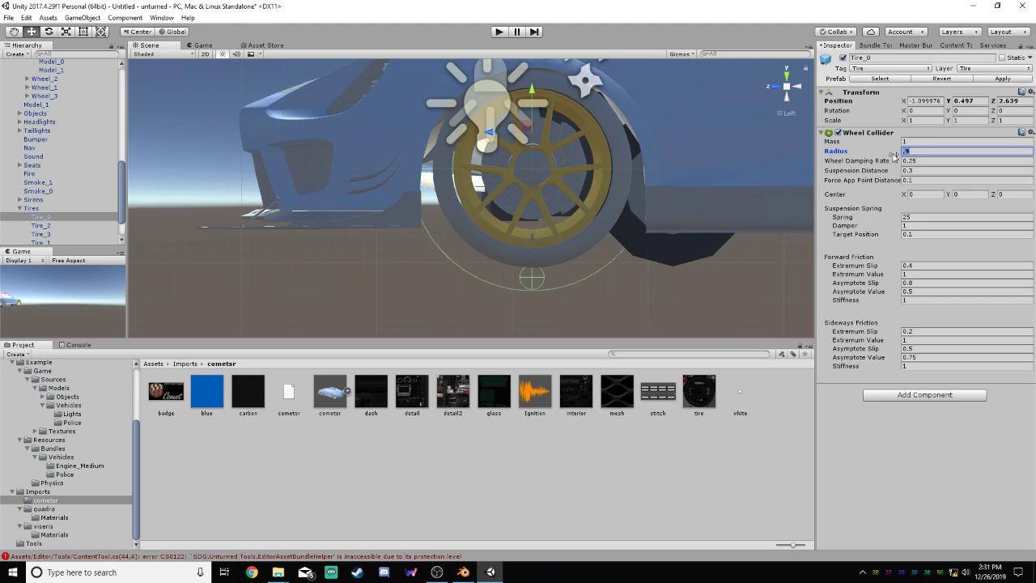
text(.7)
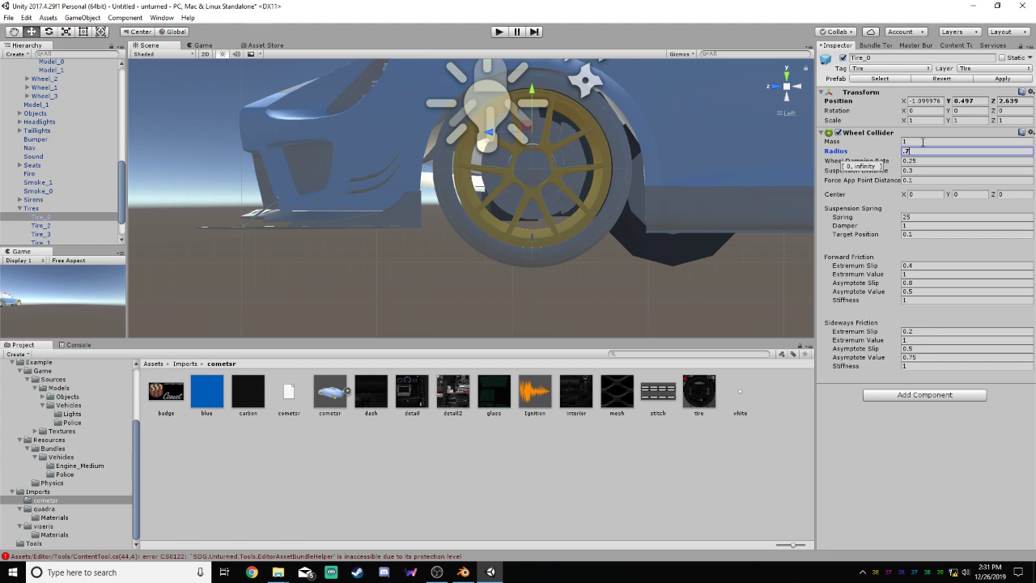
text(5)
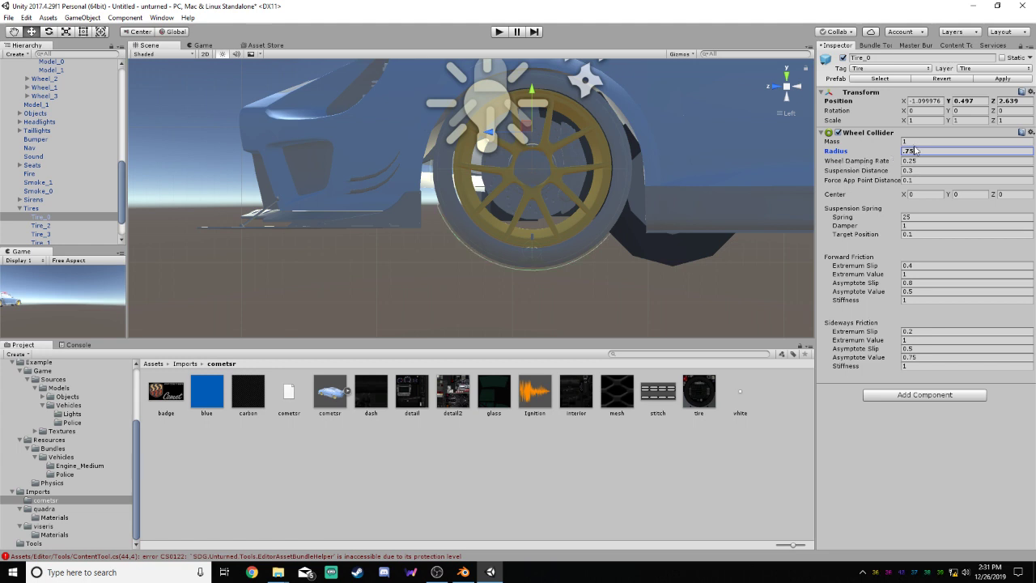
key(BackSpace)
text(4)
key(BackSpace)
text(35)
Raise Tire_0 slightly to a Y position of about 0.506 to centre its collider on the wheel
scroll(601, 129, up, 4)
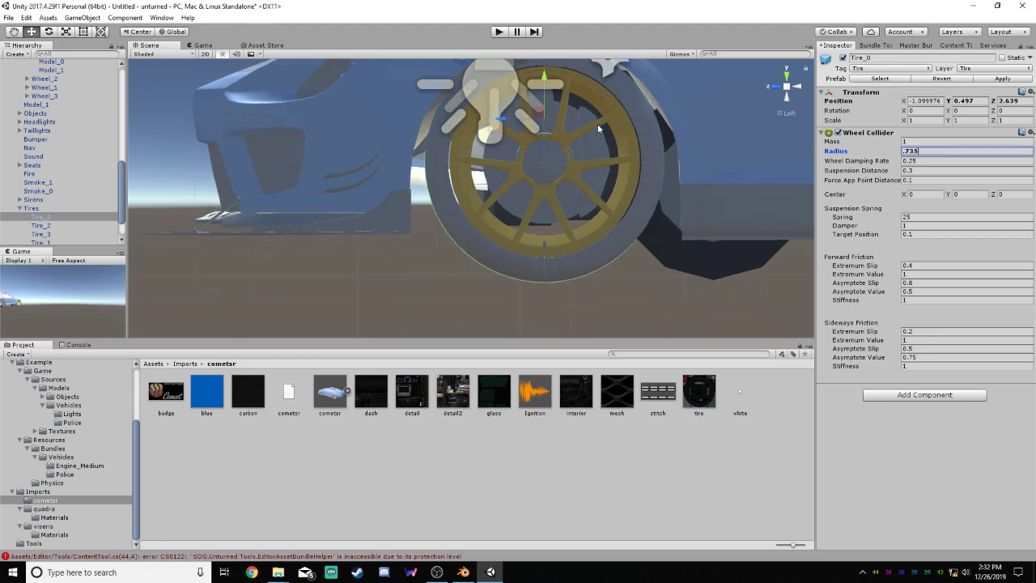
scroll(516, 295, up, 3)
scroll(521, 301, down, 3)
middle_drag(635, 135, 575, 167)
drag(488, 106, 488, 105)
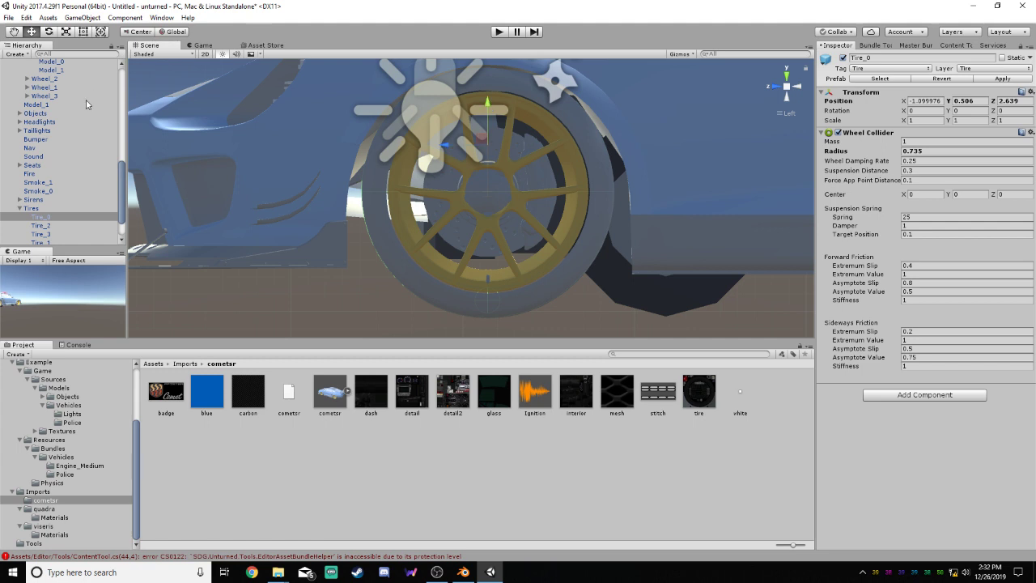
Deactivate the top-level Model holding the car's body parts and collapse it in the hierarchy
drag(122, 198, 119, 127)
click(36, 138)
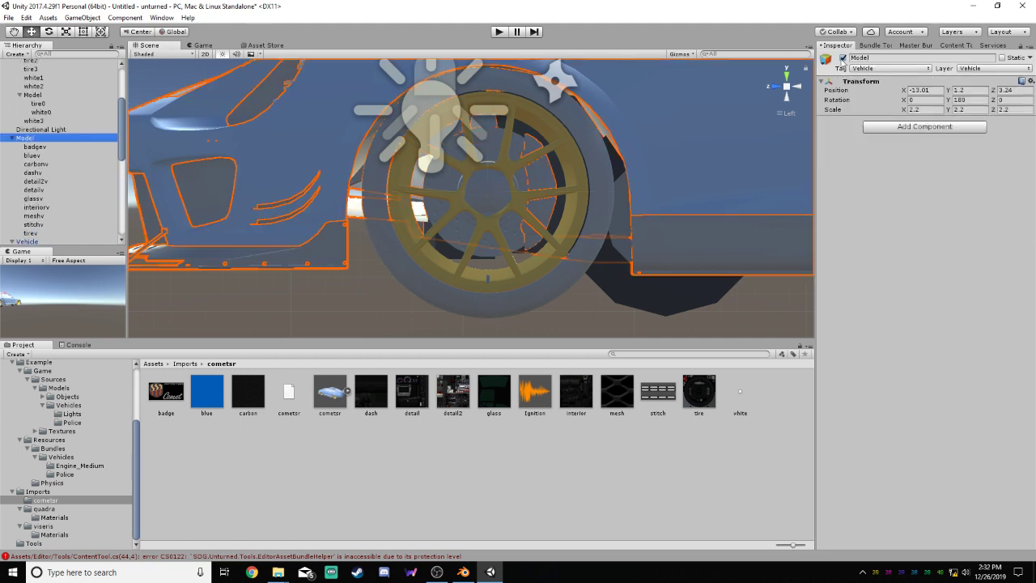
click(842, 57)
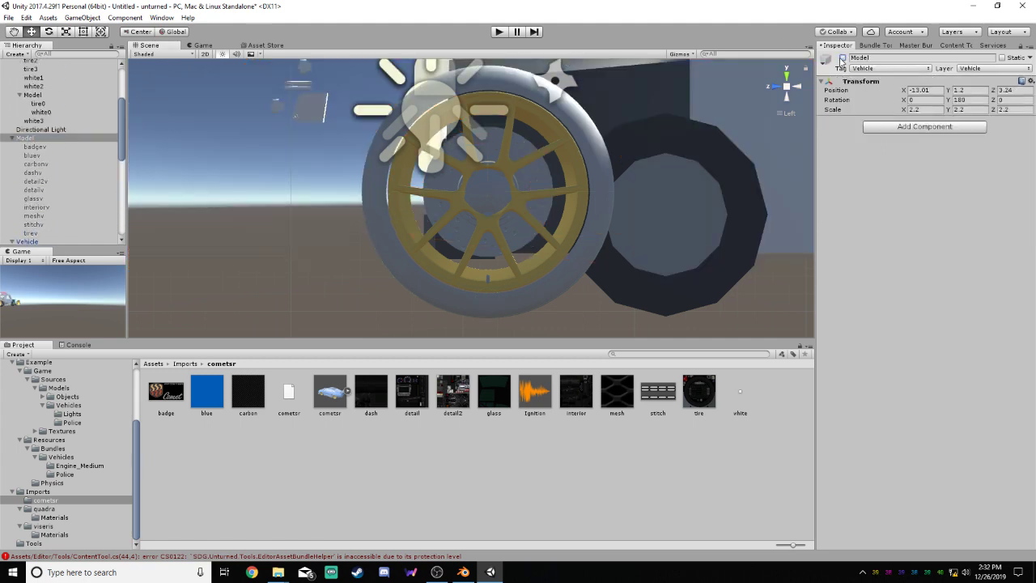
click(12, 138)
Move the wheel Model out of cometsr to the top level, and place the inactive body Model below Directional Light
drag(121, 133, 124, 86)
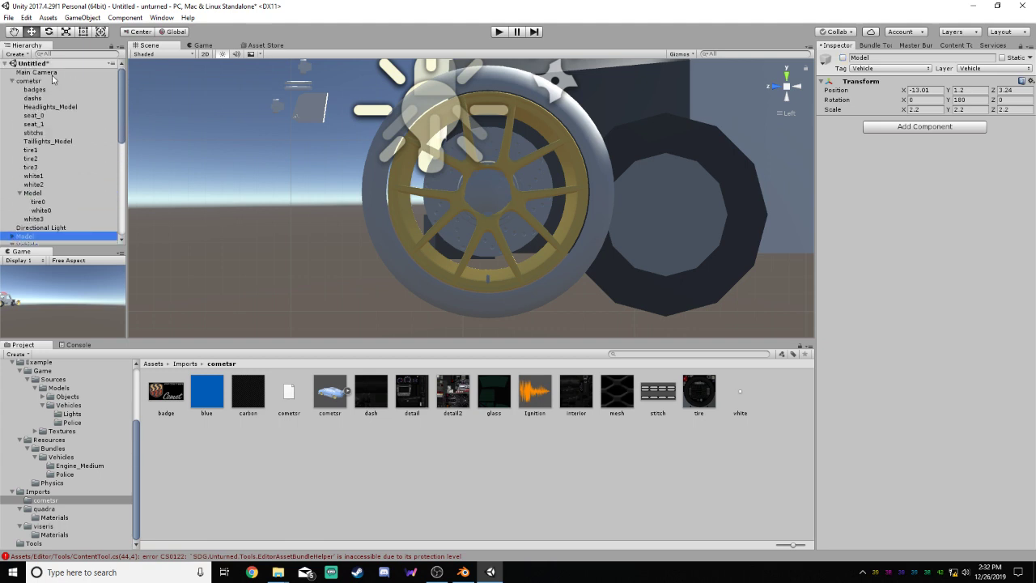
click(40, 193)
drag(45, 195, 27, 237)
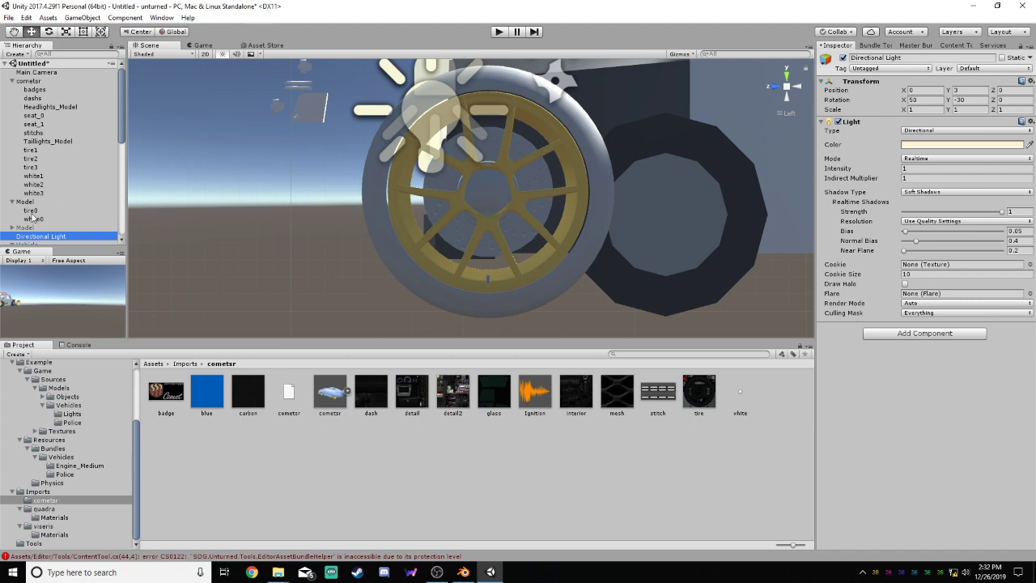
drag(122, 139, 117, 151)
mouse_move(30, 206)
mouse_down()
mouse_move(28, 197)
mouse_move(34, 208)
mouse_up()
click(28, 196)
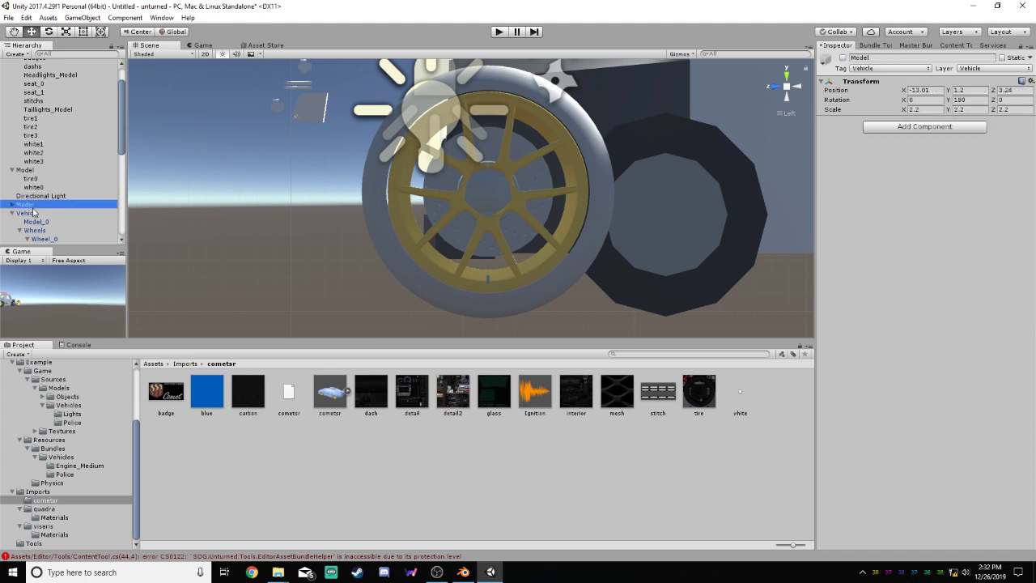
Deactivate cometsr so that only the separate wheel Model and the example Vehicle are shown
click(24, 170)
scroll(120, 129, up, 2)
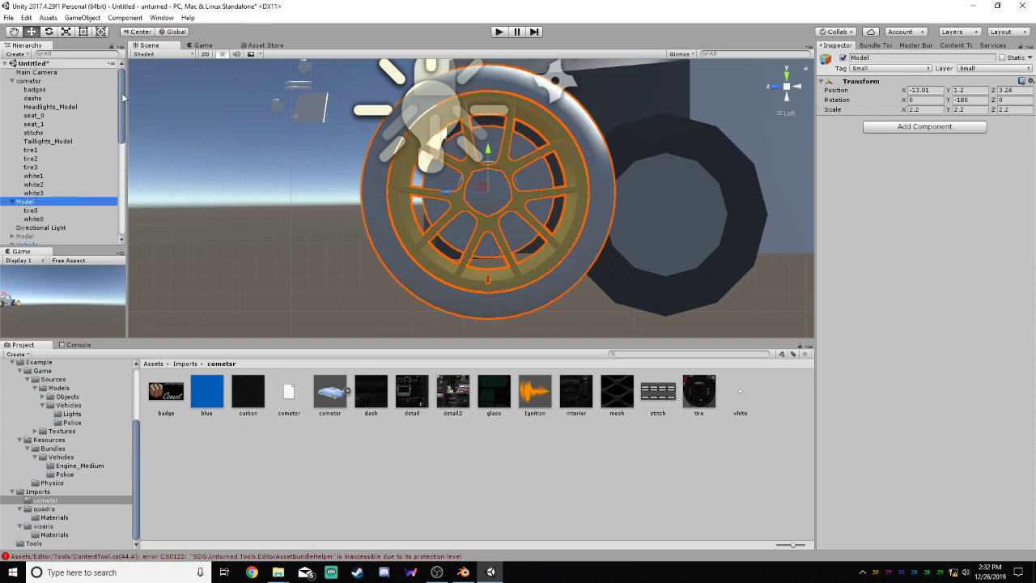
click(30, 82)
click(843, 60)
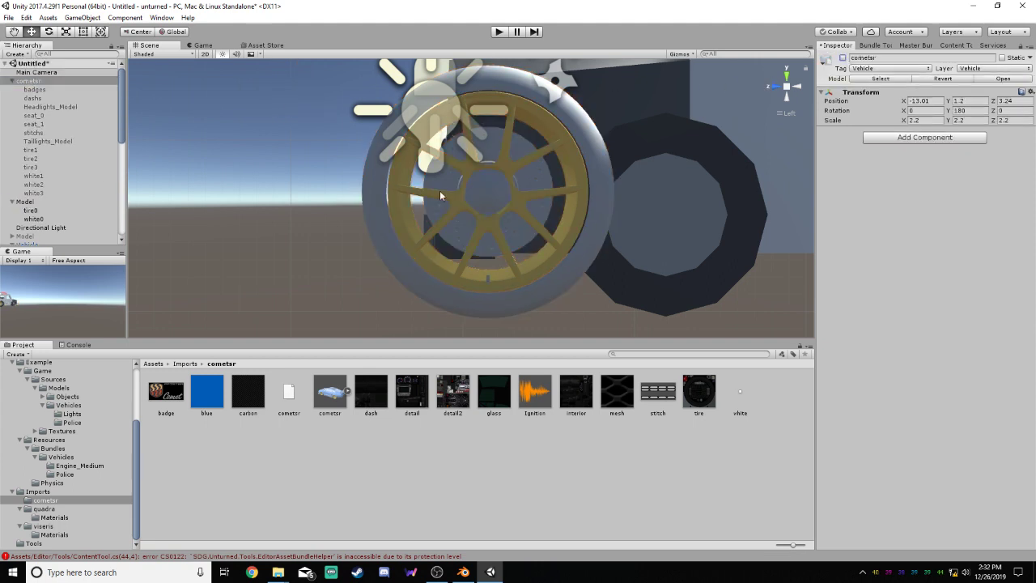
scroll(335, 221, down, 5)
scroll(498, 209, up, 4)
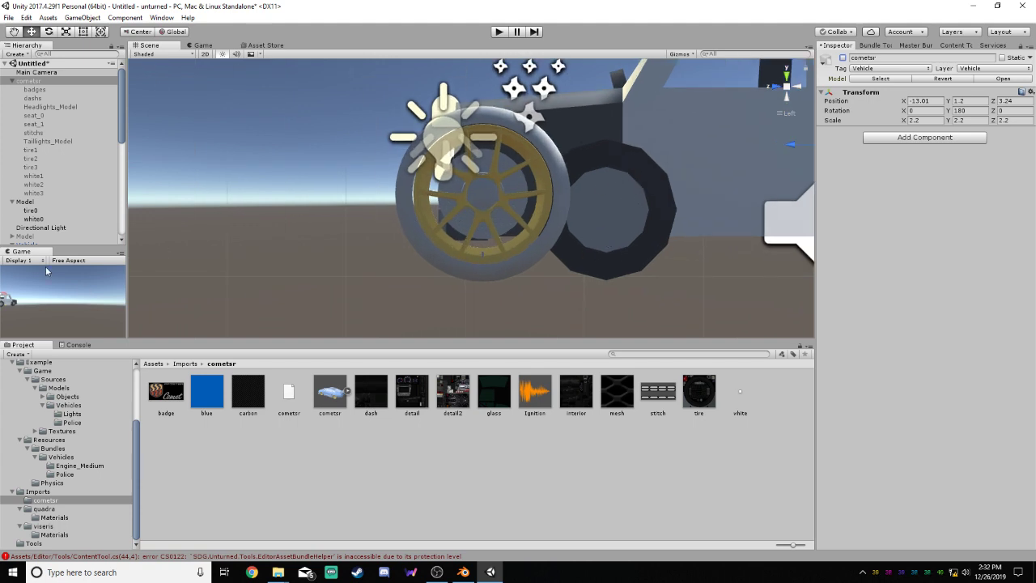
Fine-tune Tire_0's height against the isolated wheel Model to a Y position of about 0.502
drag(123, 116, 118, 162)
click(36, 124)
click(34, 117)
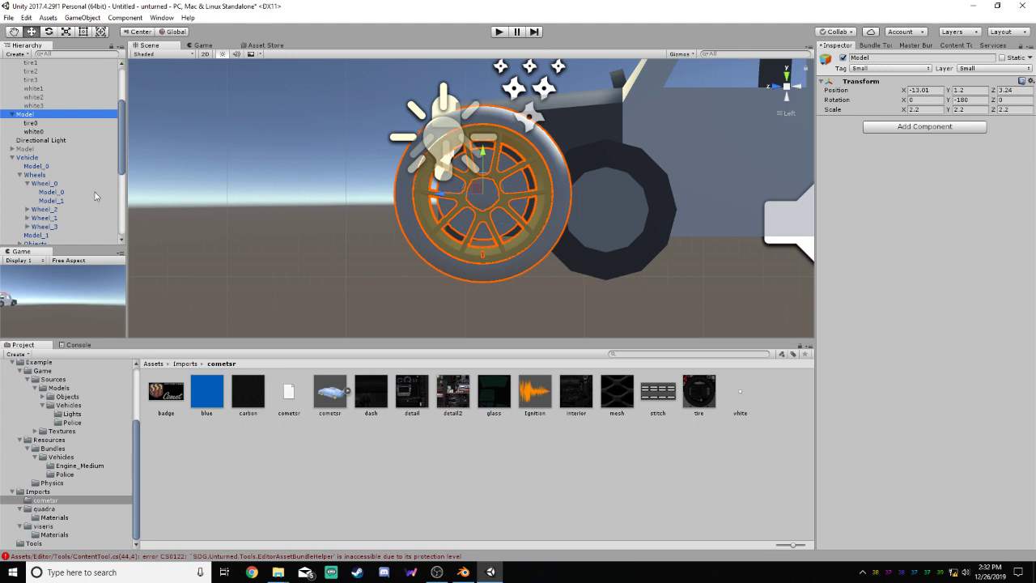
scroll(57, 162, down, 5)
click(50, 214)
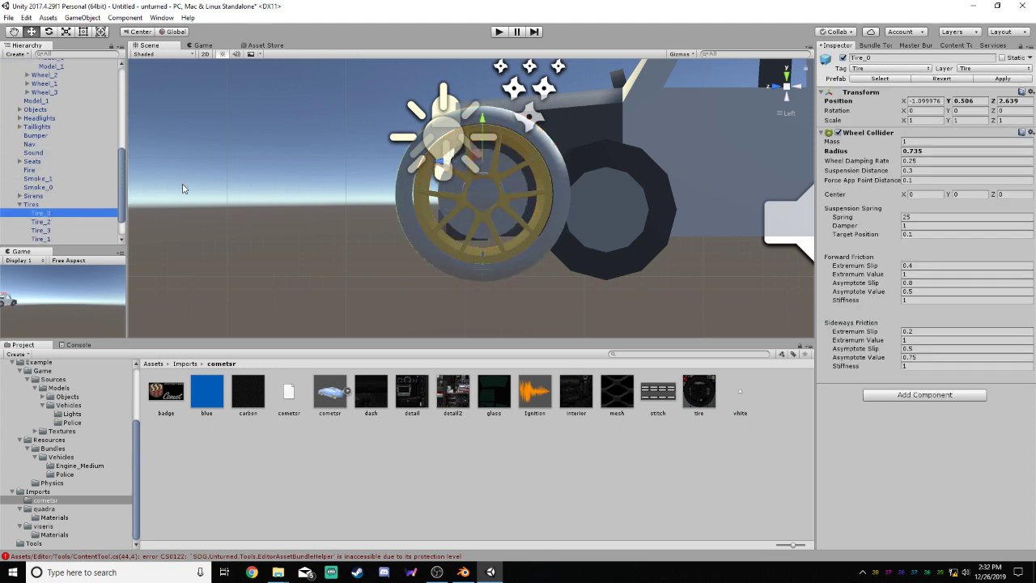
key(f)
drag(485, 113, 487, 115)
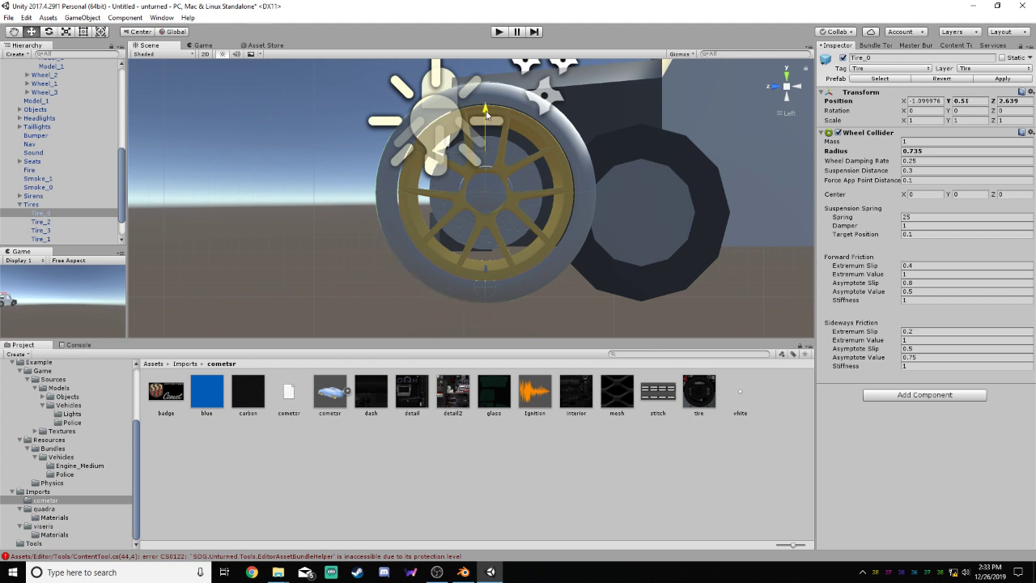
Set the radius of Tire_0's Wheel Collider to 0.74
click(929, 152)
text(0.73)
key(BackSpace)
text(4)
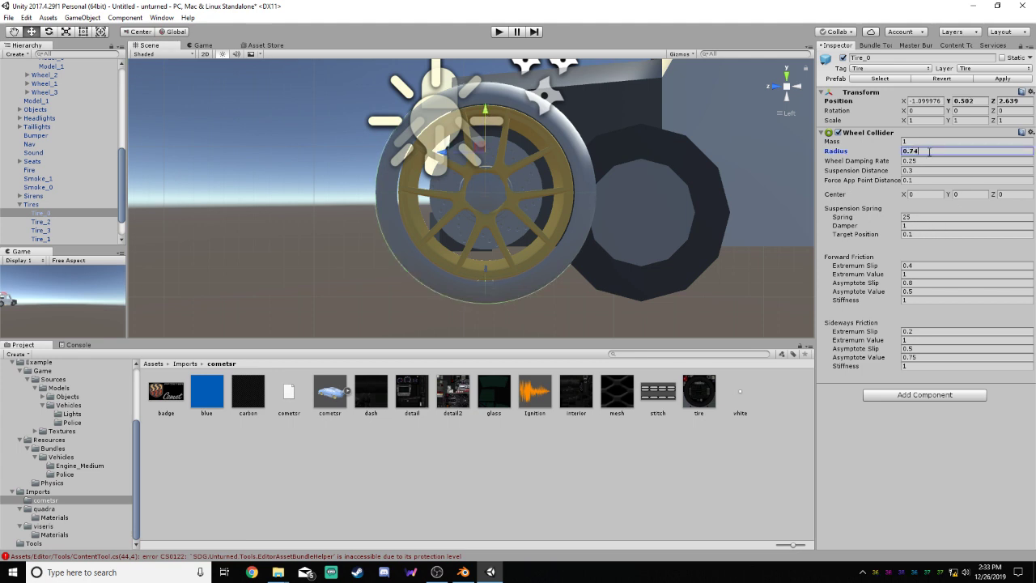
Align Tire_0 with the wheel Model by moving it to a Y position of about 0.506 and Z of about 2.637
drag(485, 121, 486, 117)
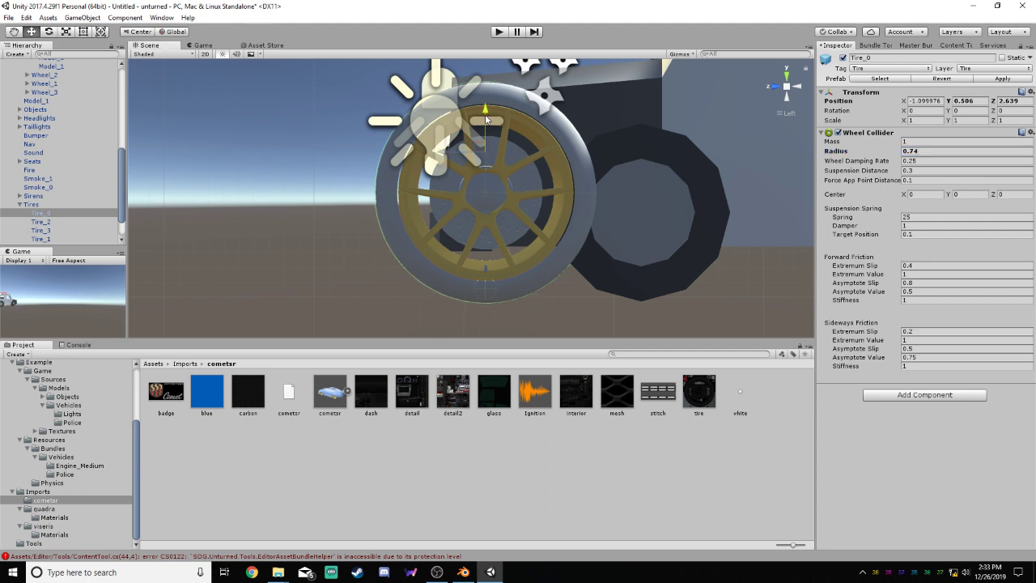
drag(449, 152, 448, 150)
scroll(642, 197, up, 7)
scroll(639, 182, down, 3)
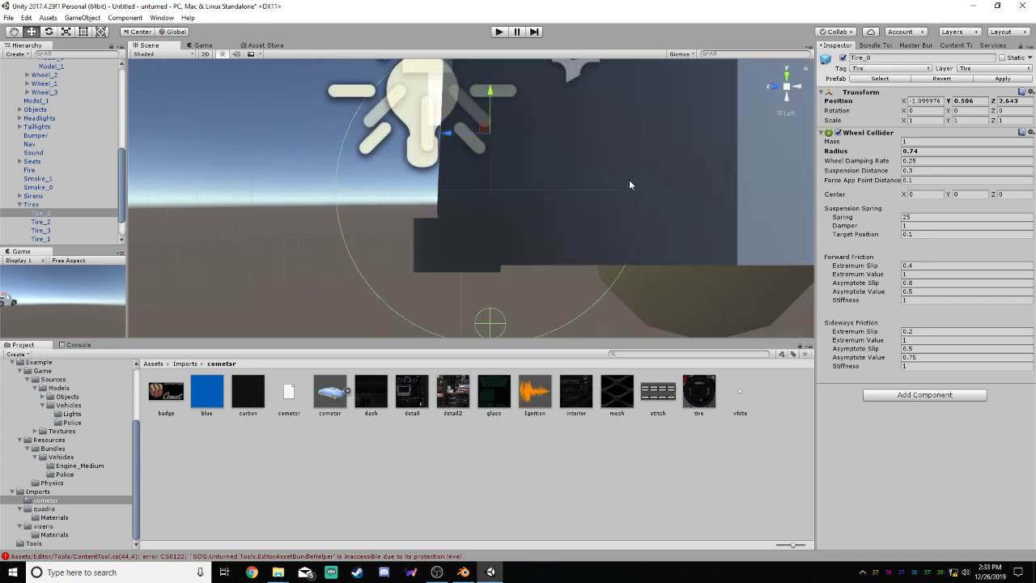
scroll(615, 182, down, 2)
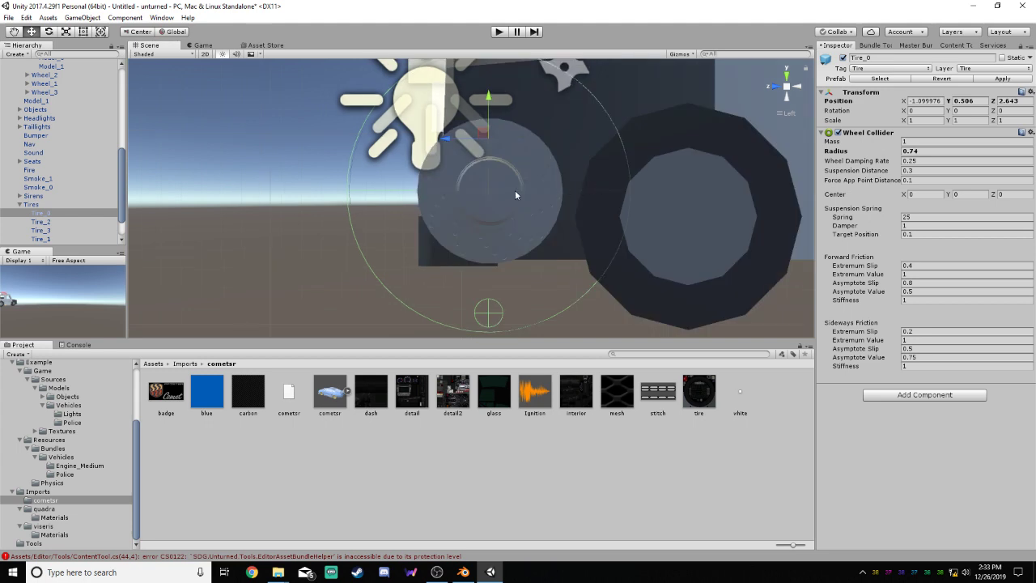
scroll(485, 186, down, 2)
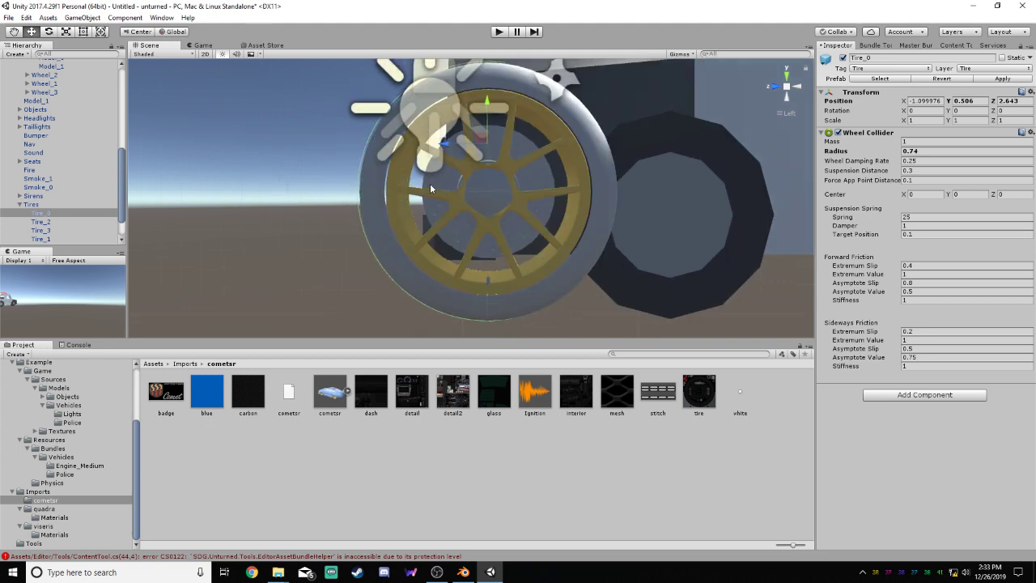
drag(443, 144, 444, 146)
scroll(493, 168, down, 3)
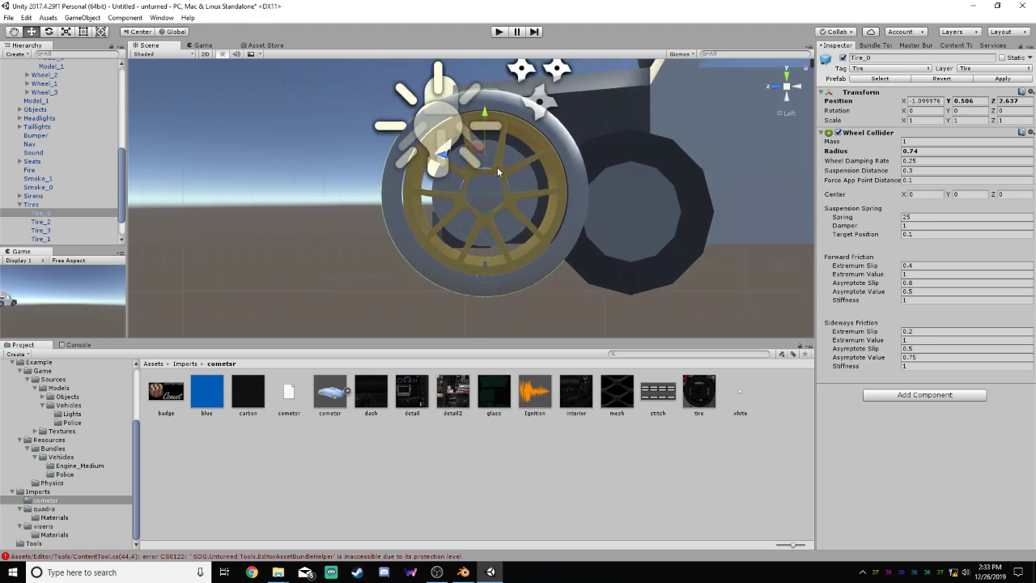
scroll(497, 166, down, 3)
click(39, 20)
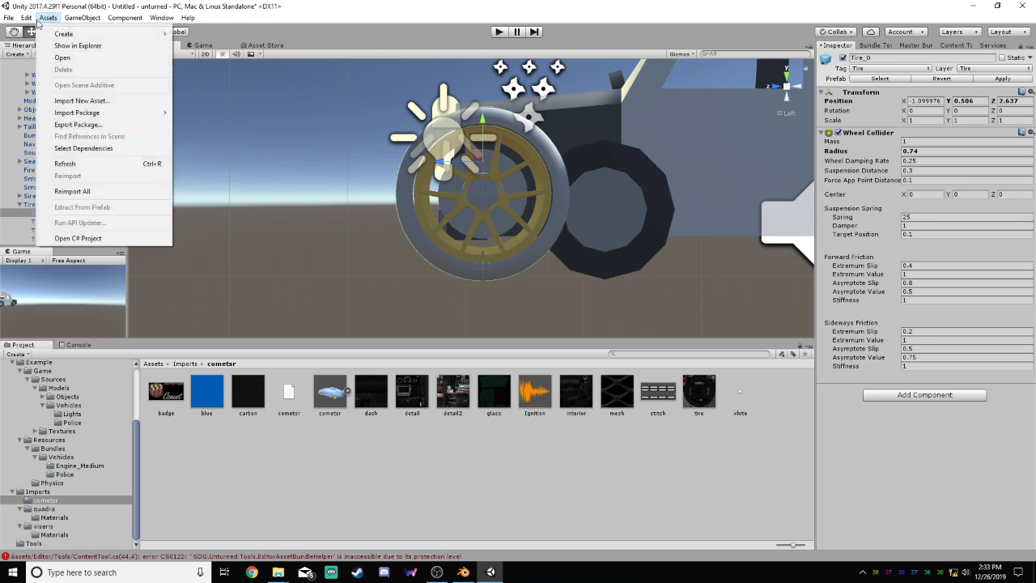
mouse_move(28, 22)
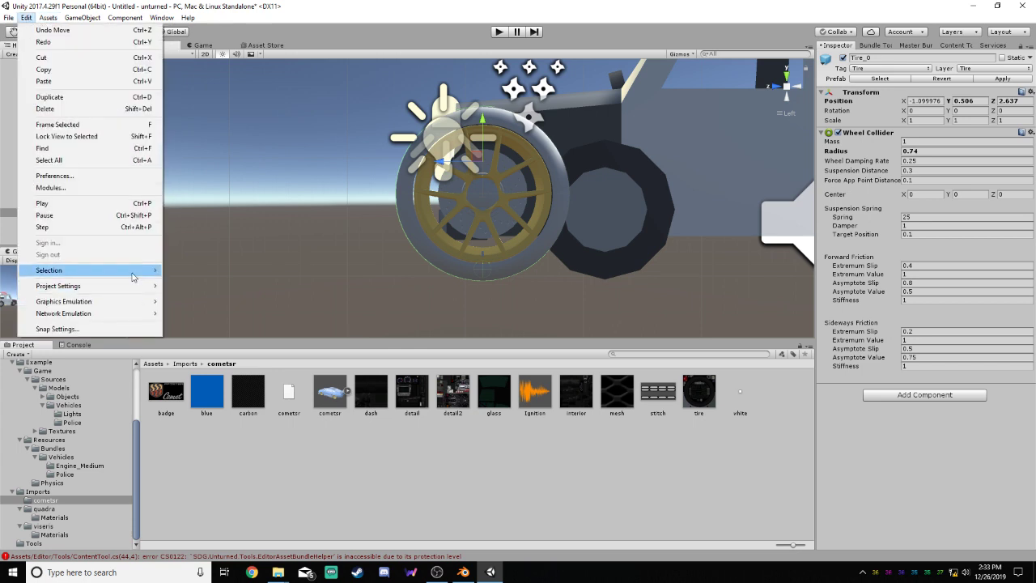
mouse_move(136, 286)
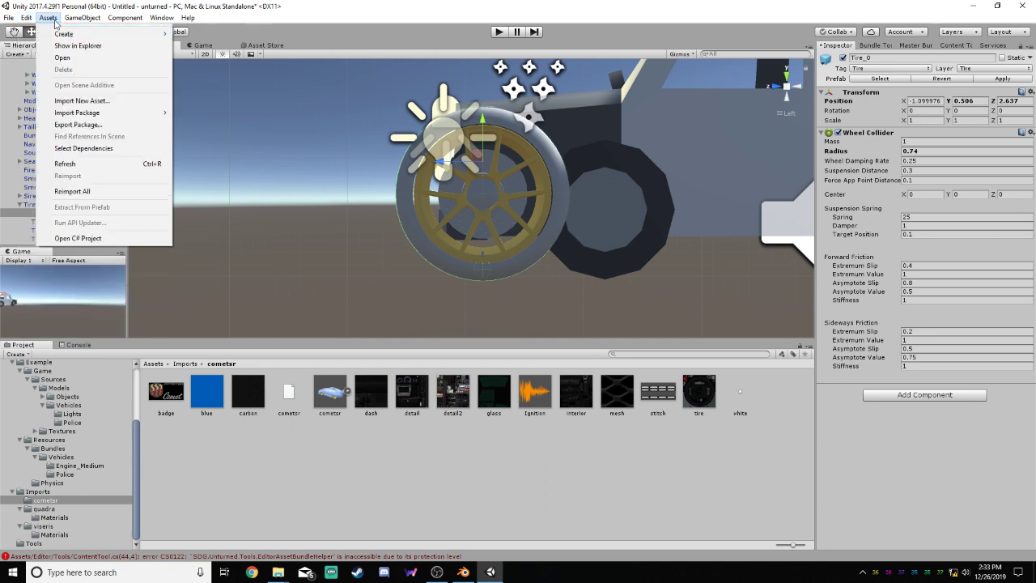
mouse_move(88, 20)
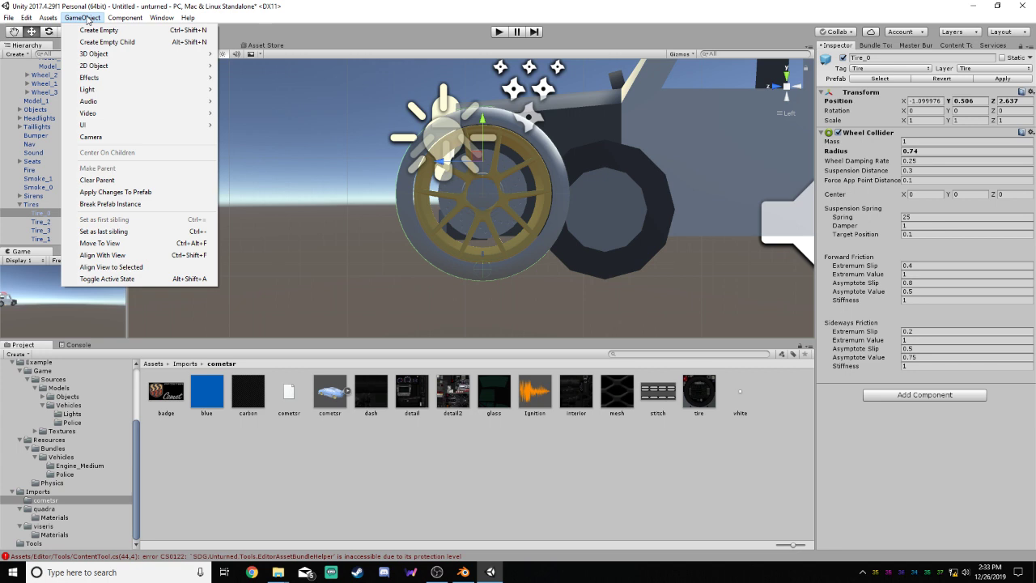
mouse_move(128, 127)
mouse_move(121, 22)
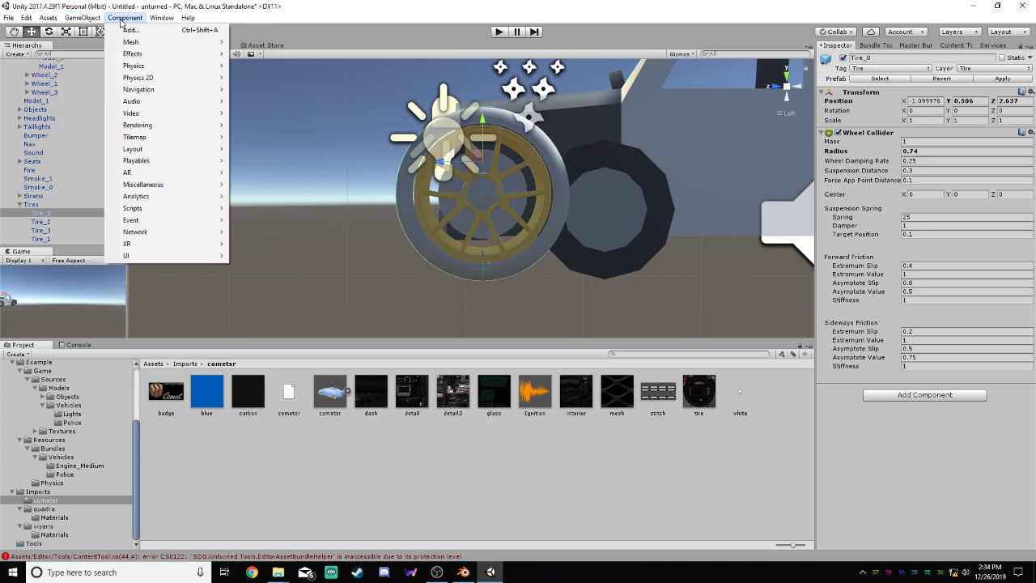
mouse_move(158, 17)
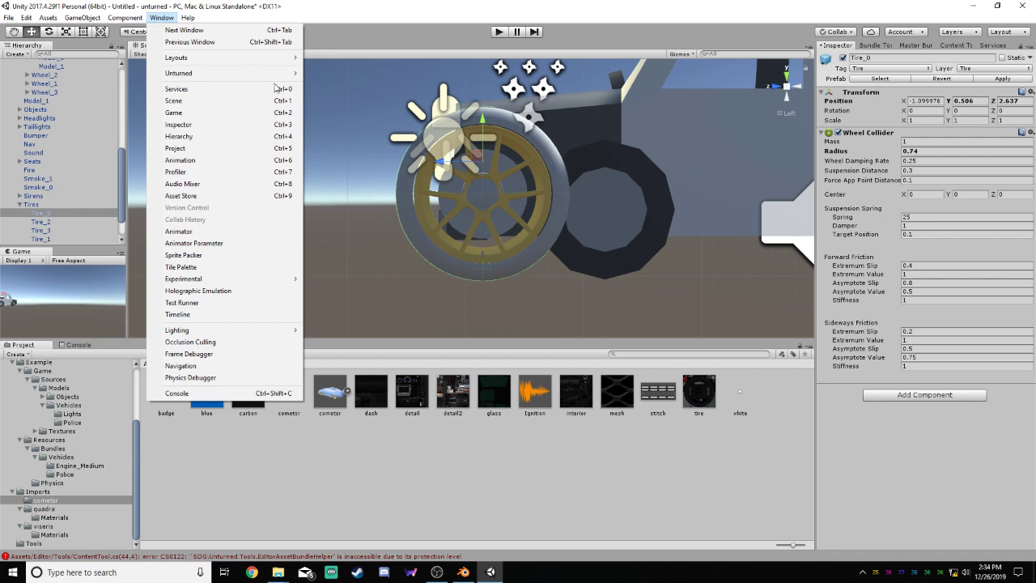
click(162, 18)
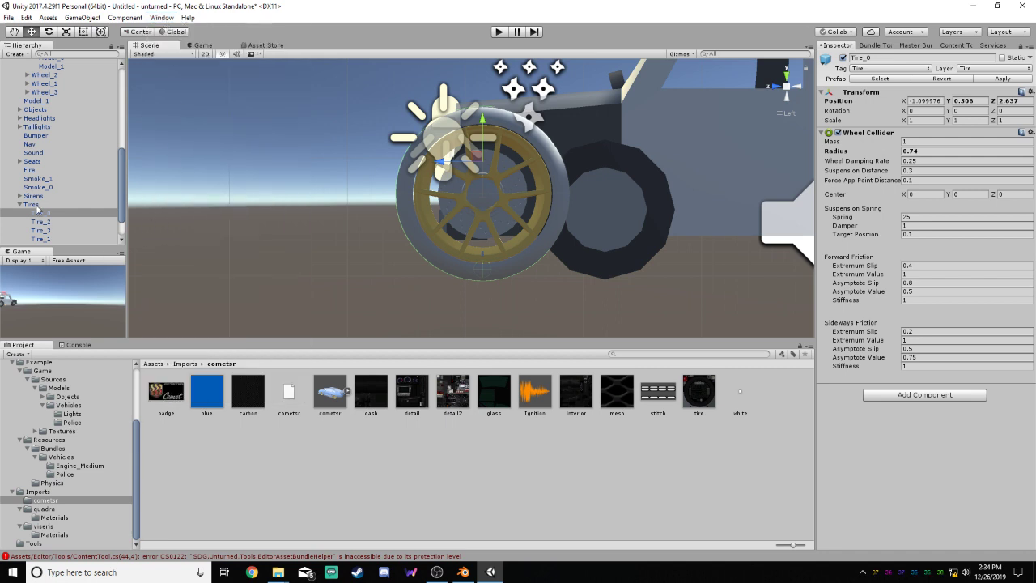
Examine the wheel Model and the Tire_0 collider from several angles and up close in the left view to compare their alignment
scroll(45, 217, up, 5)
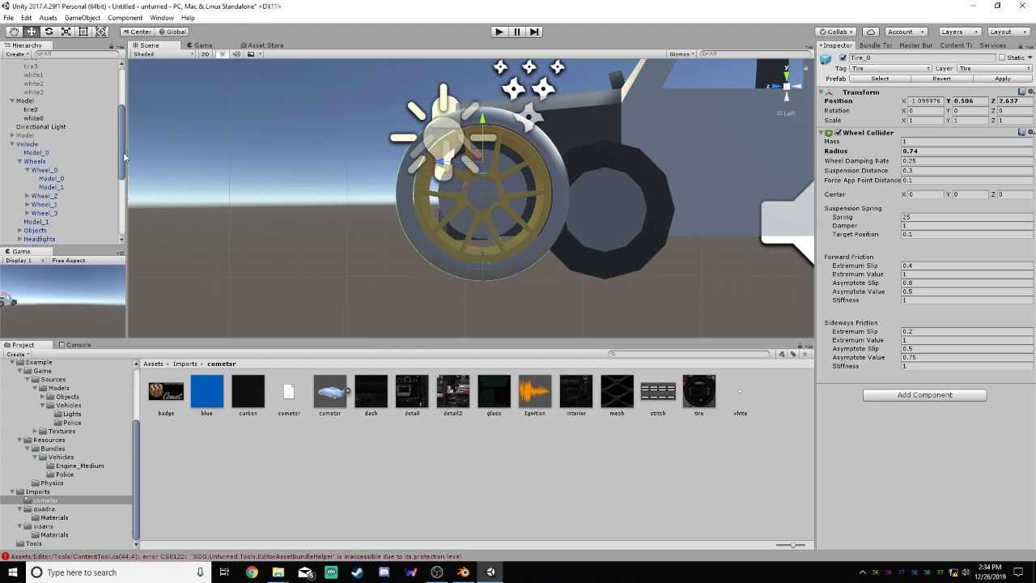
drag(123, 143, 118, 142)
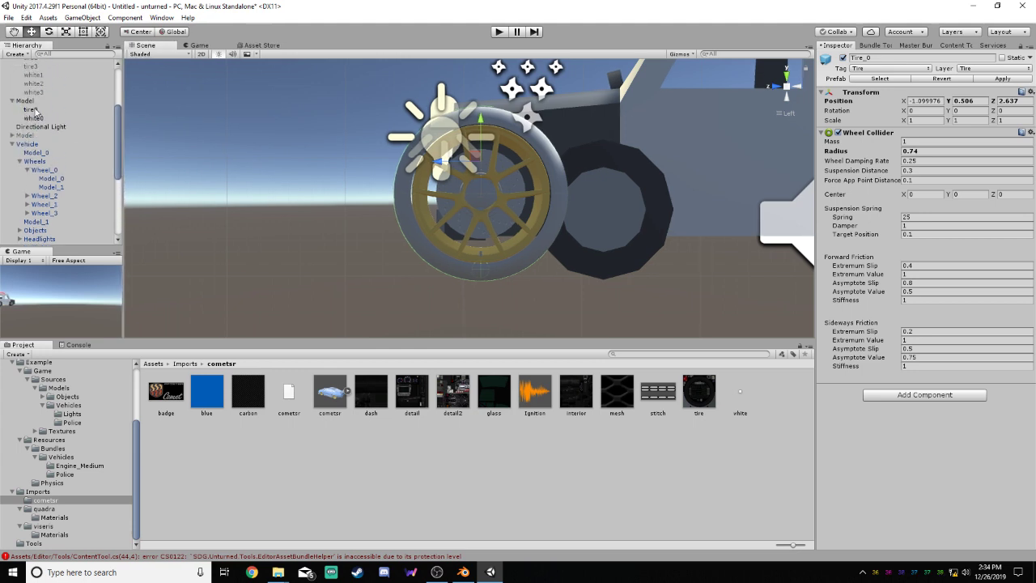
click(30, 101)
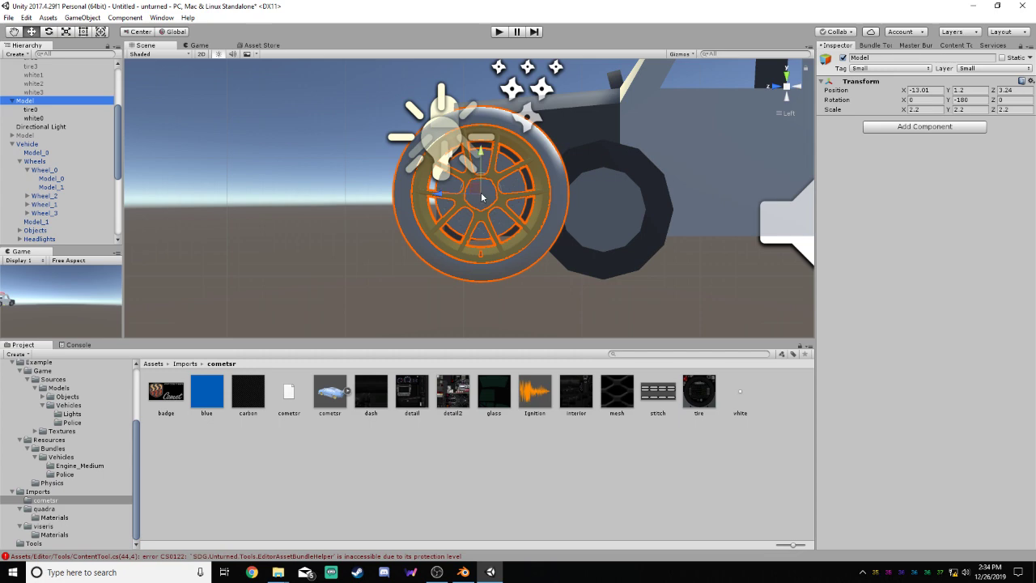
right_drag(479, 191, 624, 193)
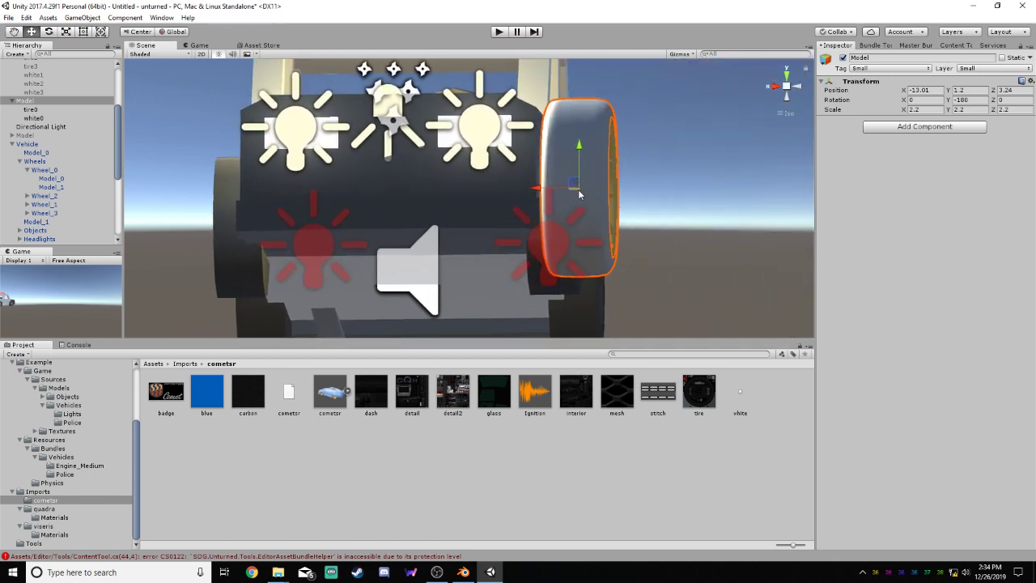
right_drag(670, 180, 390, 185)
scroll(119, 146, down, 6)
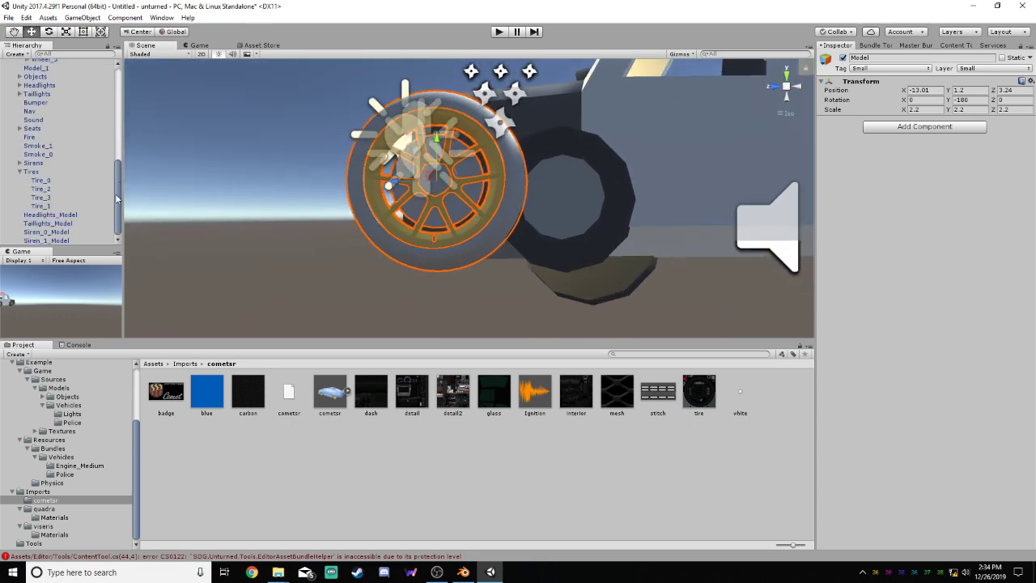
click(40, 181)
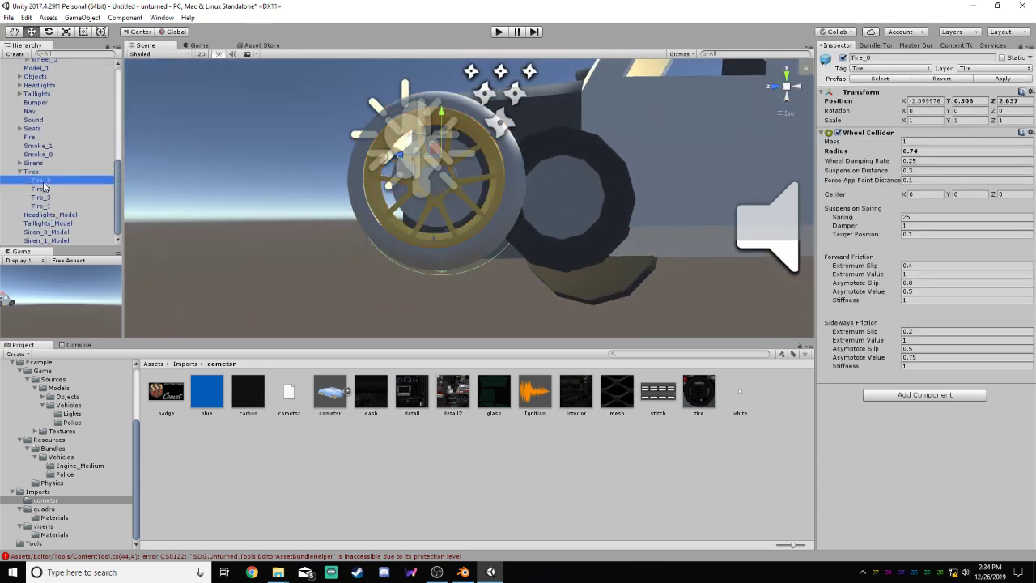
scroll(480, 177, up, 5)
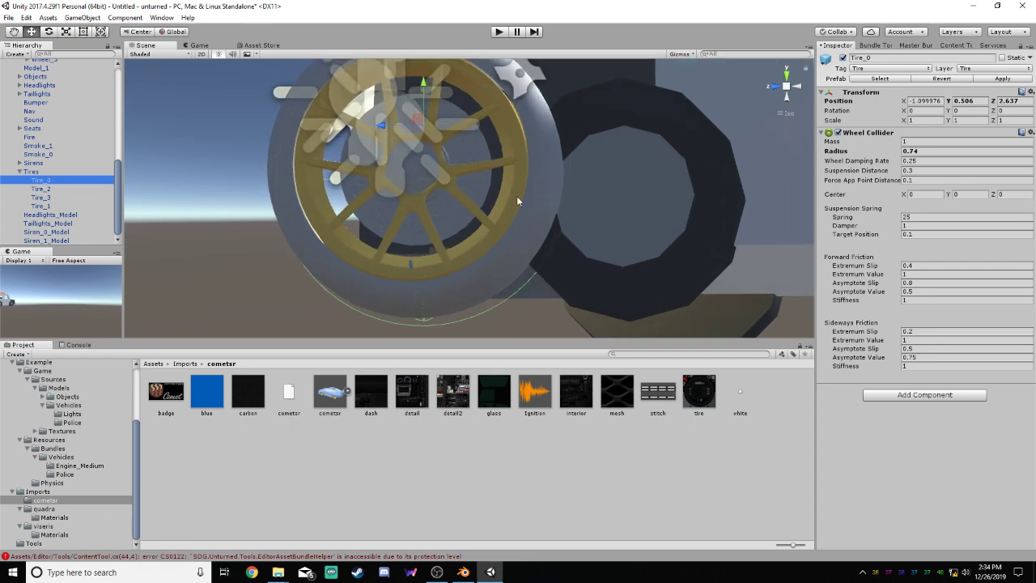
click(797, 86)
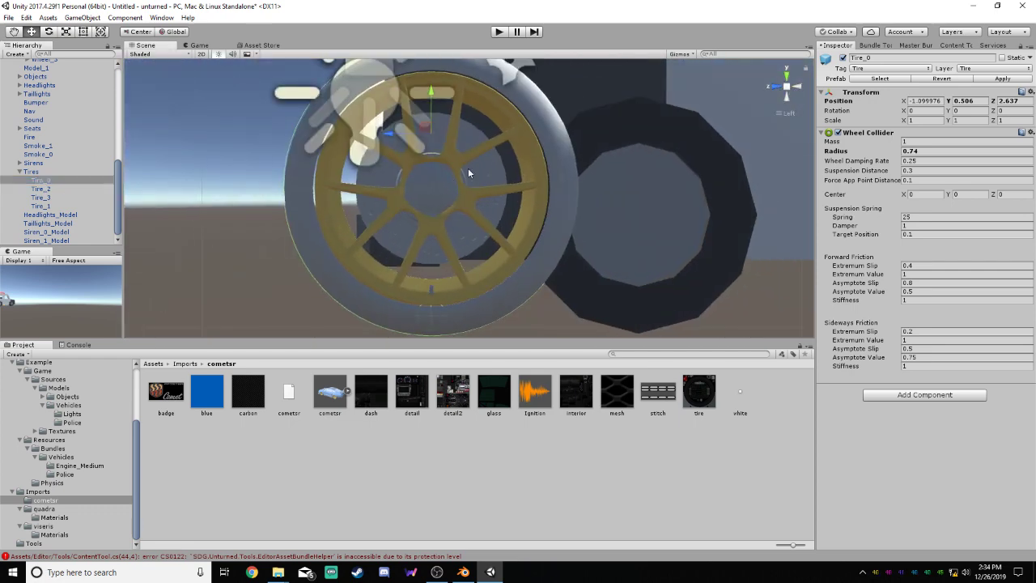
scroll(468, 172, up, 8)
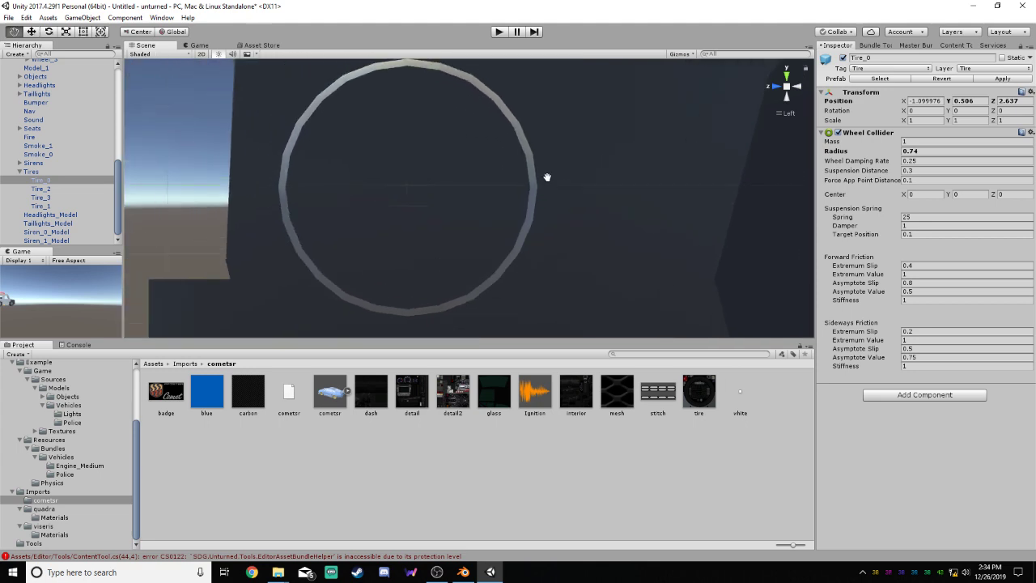
scroll(547, 176, up, 8)
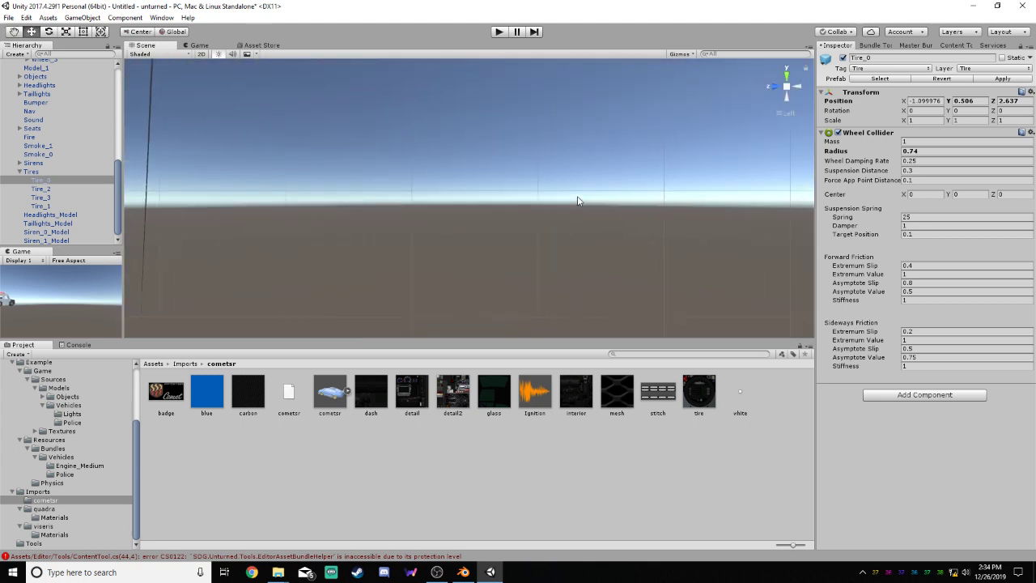
scroll(578, 200, down, 2)
scroll(578, 201, up, 2)
scroll(578, 201, down, 1)
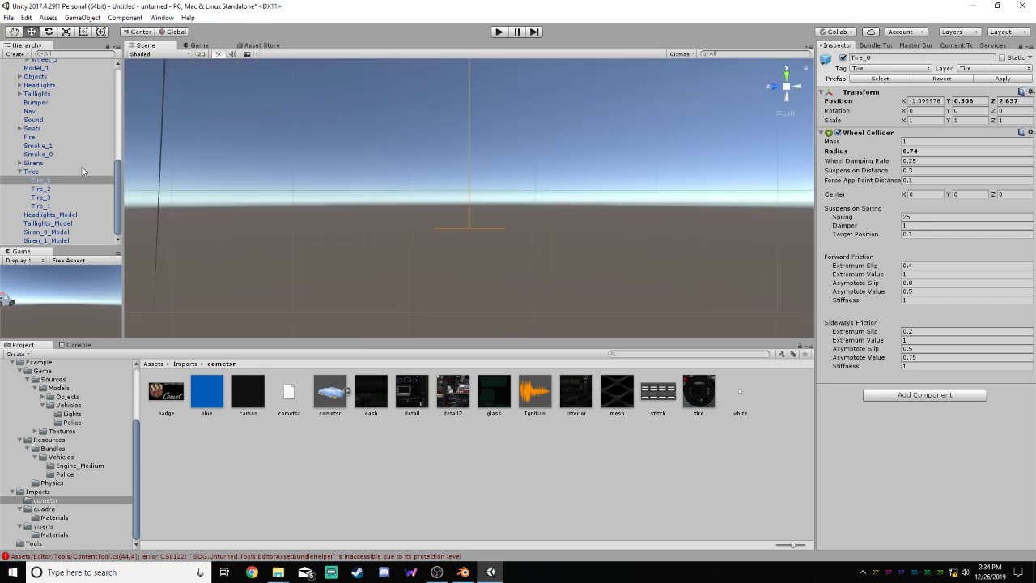
Frame the wheel Model in the scene view and reselect Tire_0 to compare their centers
drag(118, 176, 117, 134)
click(33, 63)
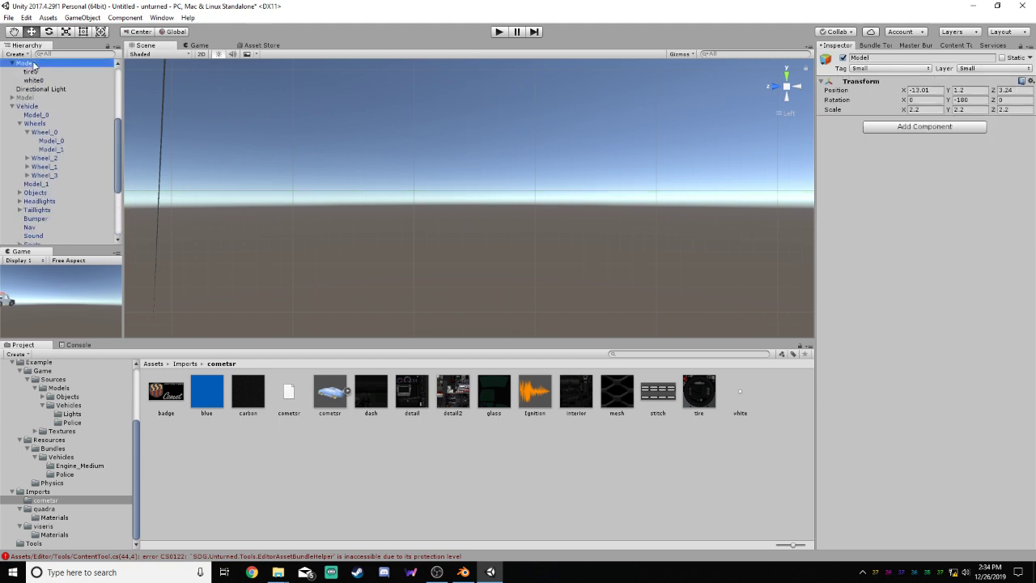
key(f)
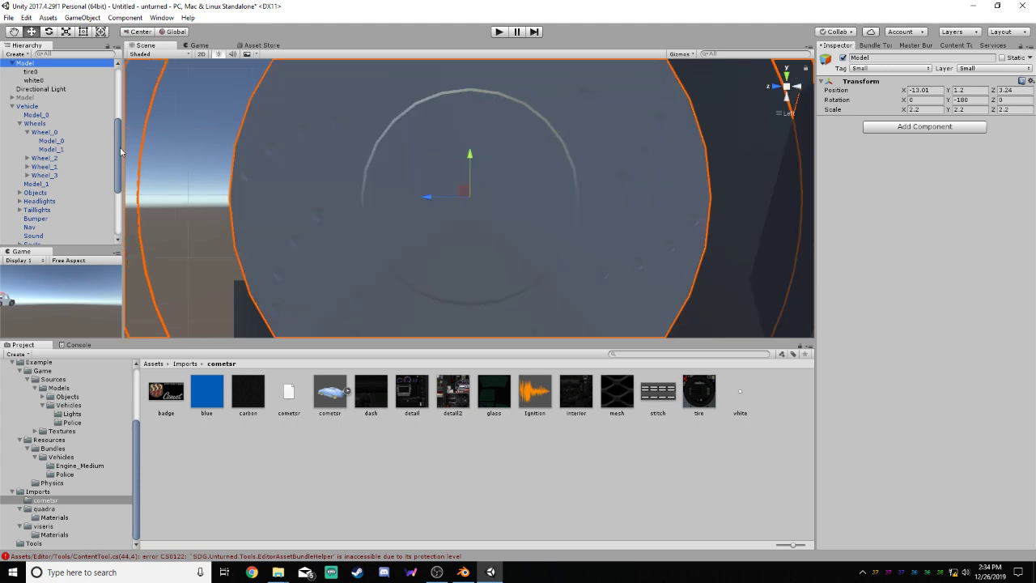
drag(120, 147, 120, 187)
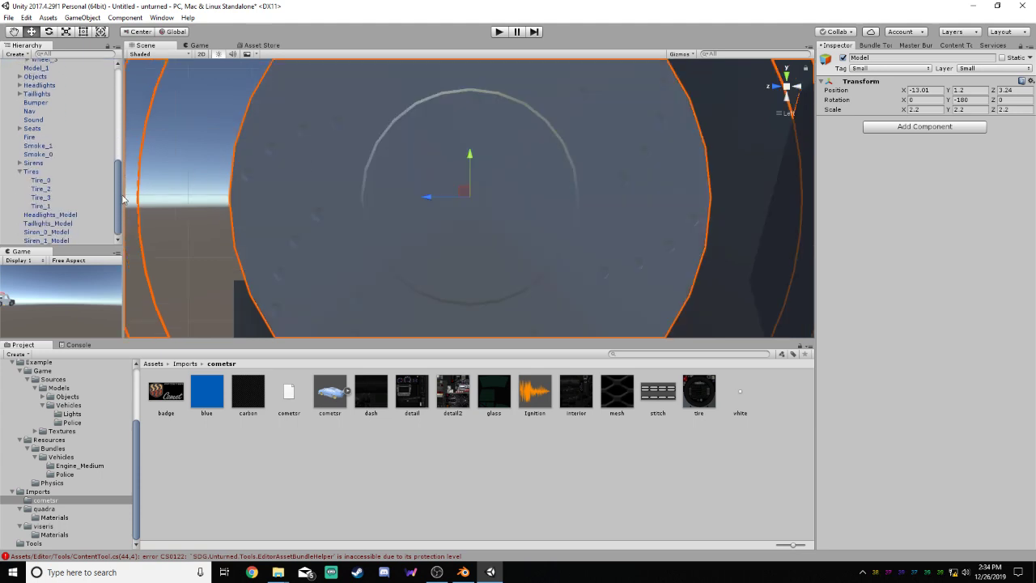
click(60, 181)
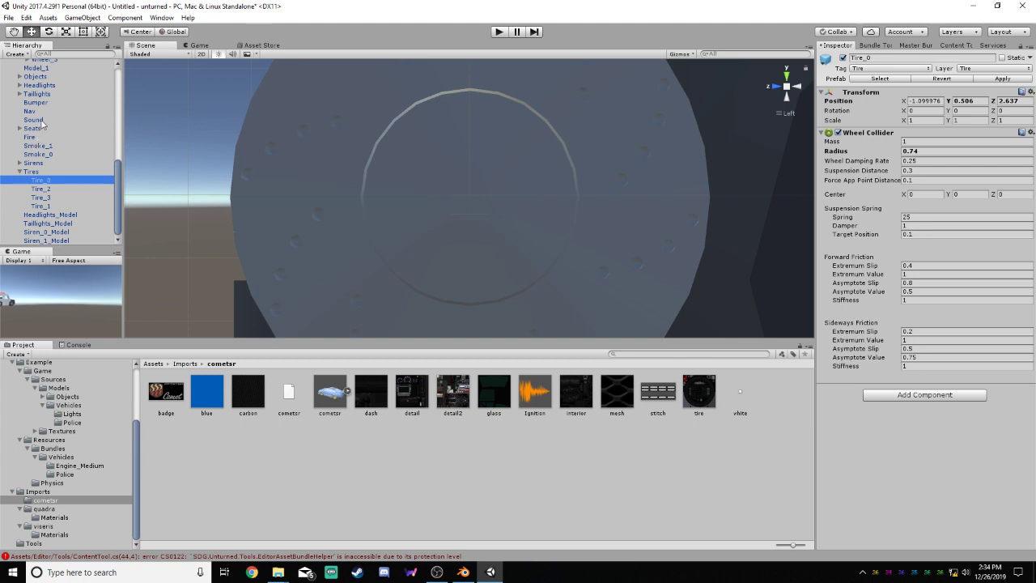
Raise the wheel Model slightly to a Y position of about 1.2026
scroll(85, 110, up, 2)
scroll(57, 93, up, 2)
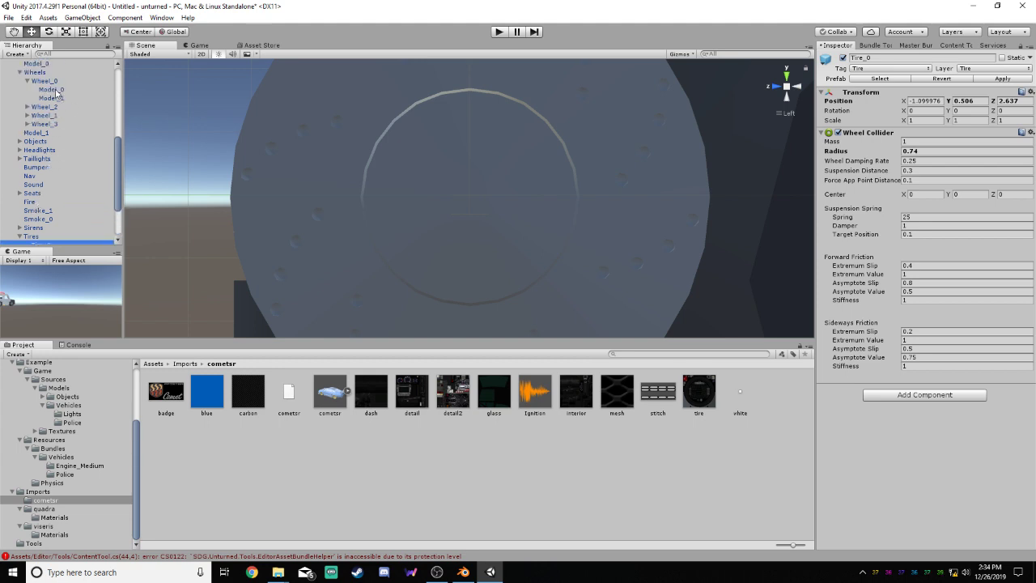
scroll(55, 81, up, 2)
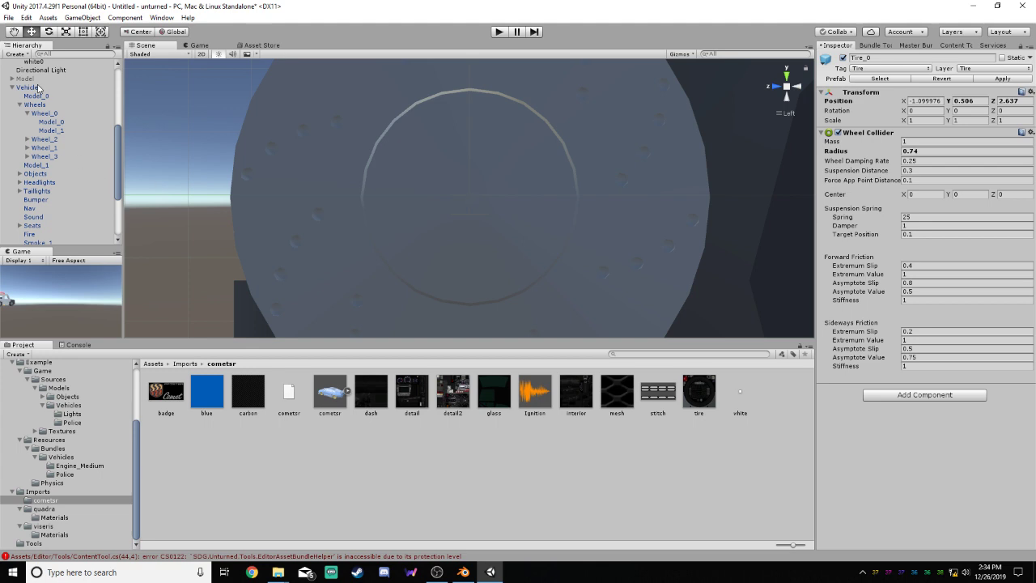
scroll(41, 121, up, 4)
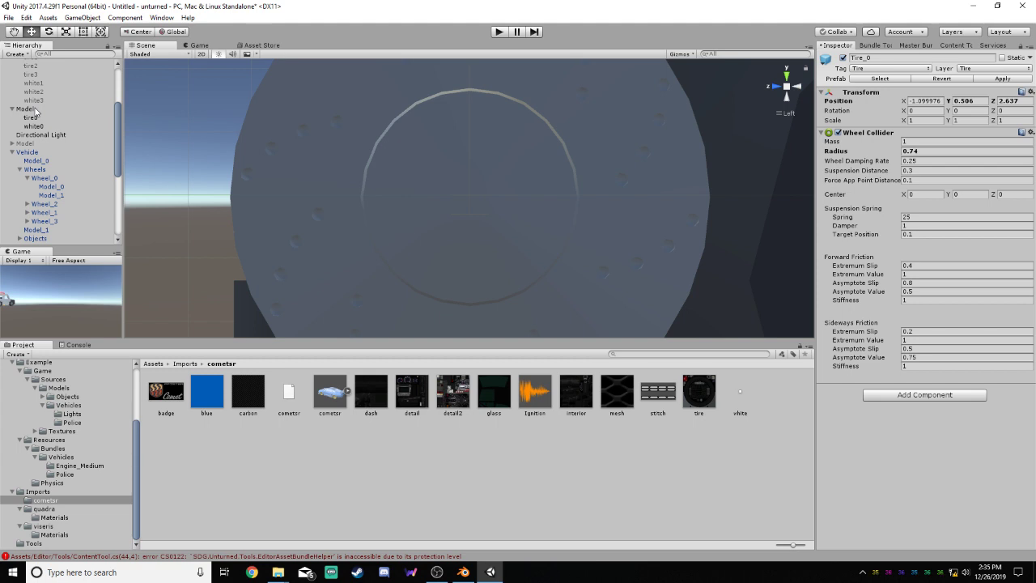
click(26, 109)
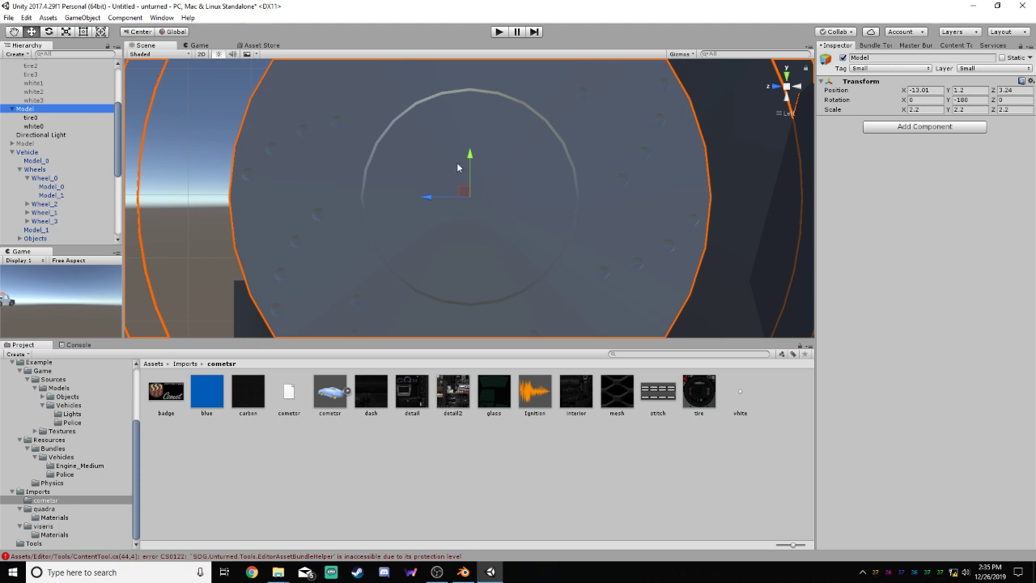
drag(470, 162, 470, 158)
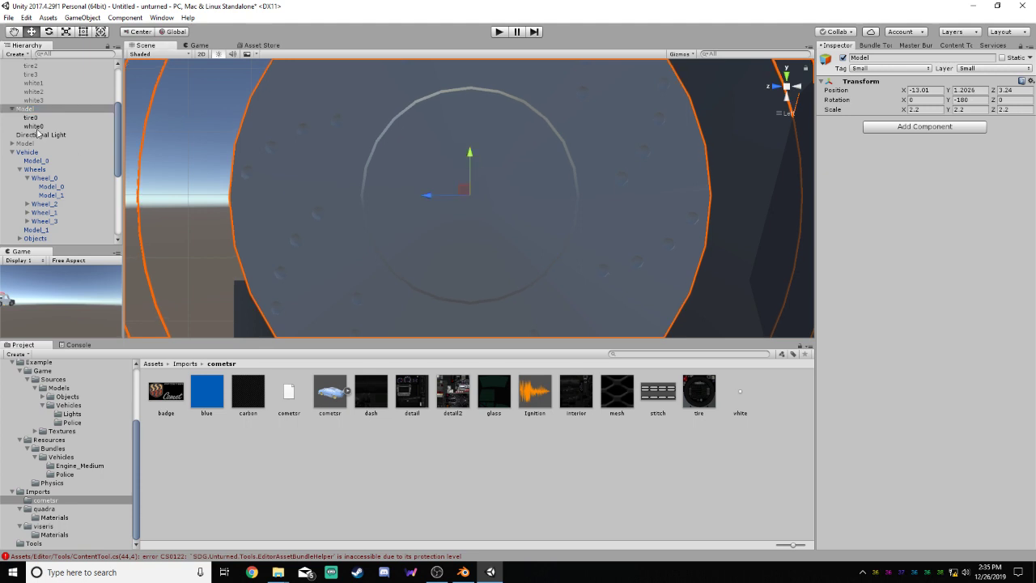
Collapse Wheel_0 and the Wheels group under Vehicle in the hierarchy
mouse_move(115, 160)
mouse_down()
mouse_move(115, 195)
mouse_move(127, 166)
mouse_move(121, 141)
mouse_up()
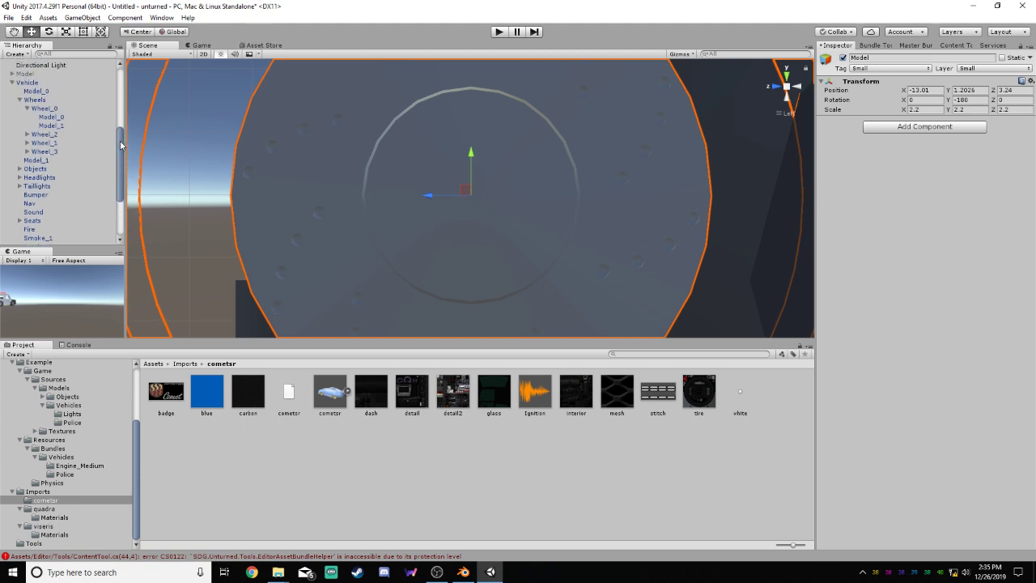
click(28, 108)
click(21, 100)
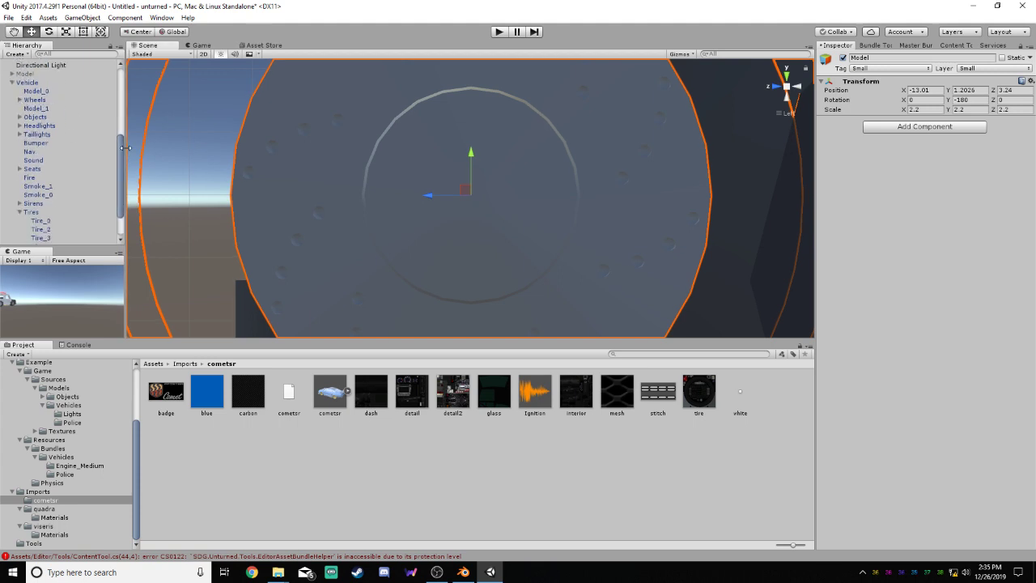
Enlarge the hierarchy and scene areas so that all the Tire entries under the Vehicle's Tires group are listed
drag(119, 155, 120, 146)
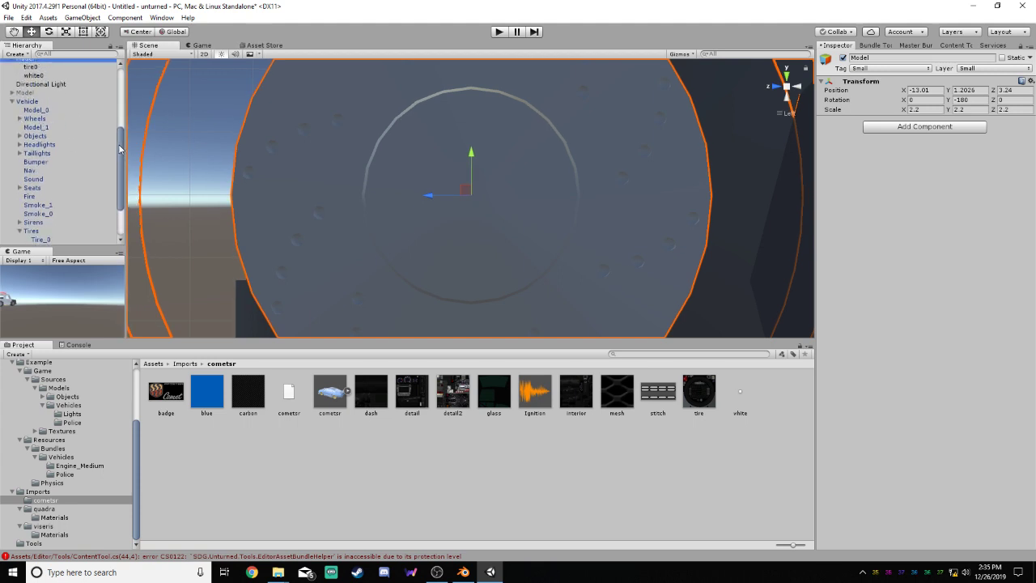
drag(120, 185, 121, 185)
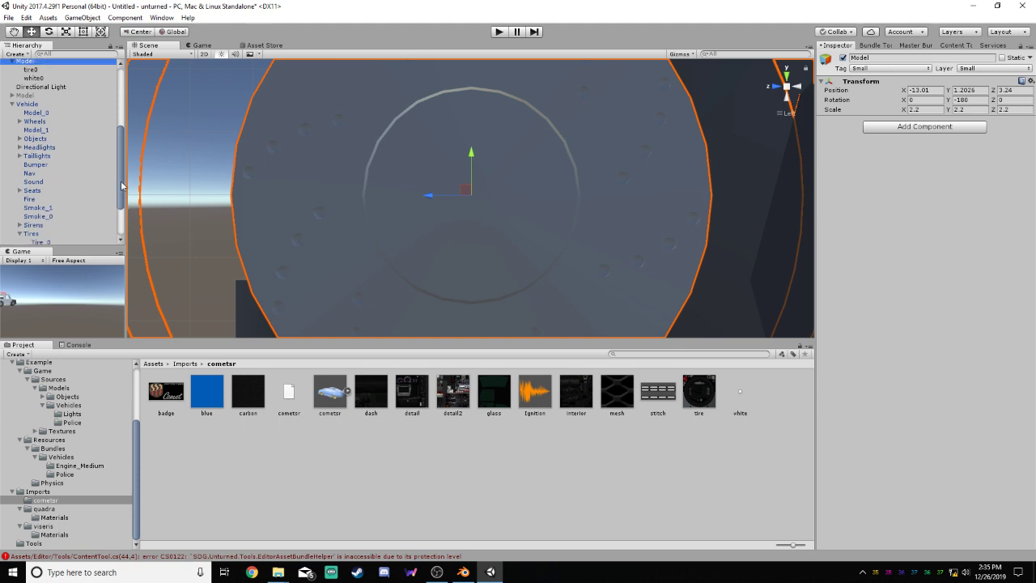
drag(87, 246, 88, 270)
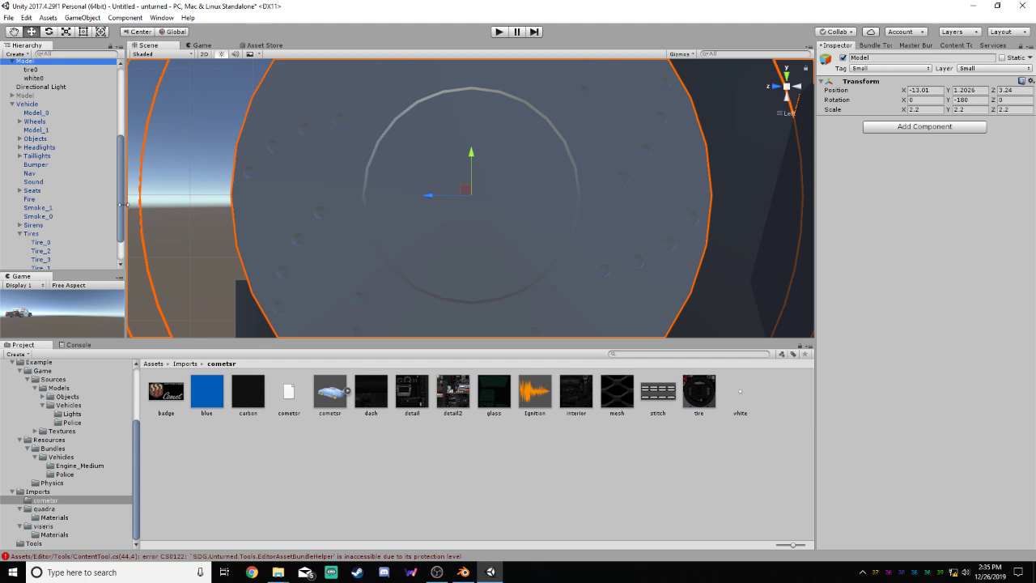
scroll(122, 204, up, 1)
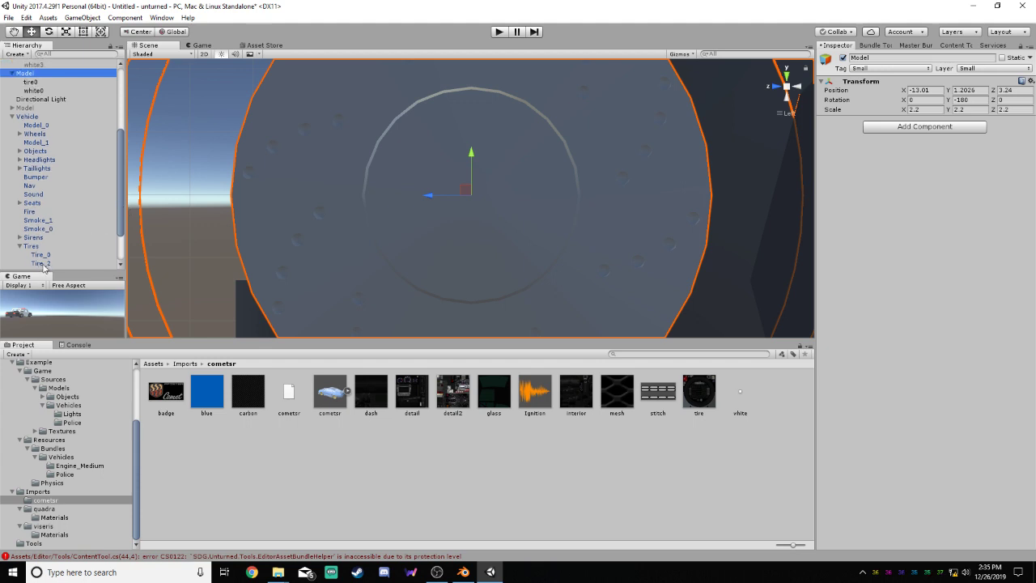
drag(185, 341, 181, 418)
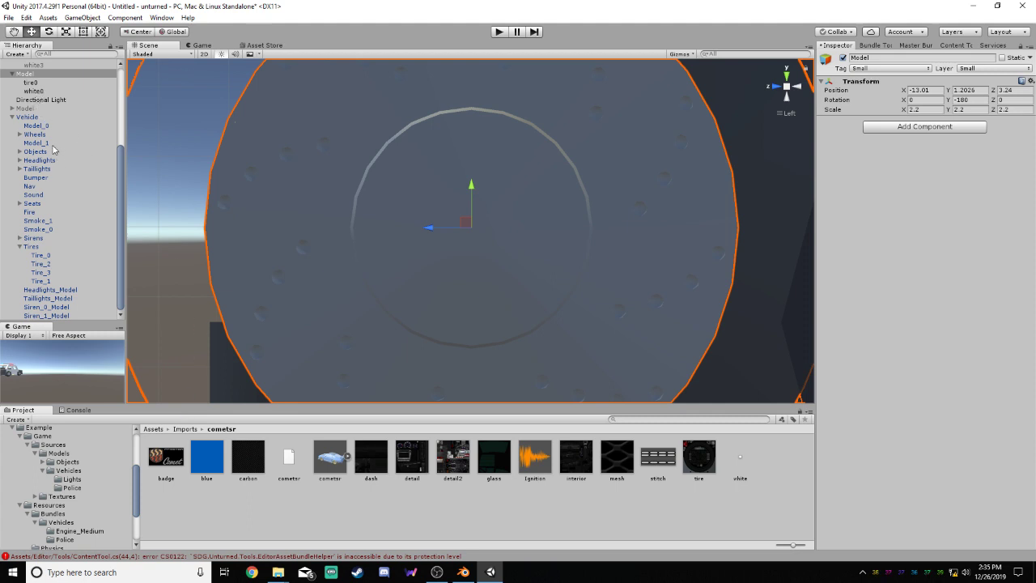
Try to shift the wheel Model slightly along Z to about 3.2415, and undo the move
click(43, 255)
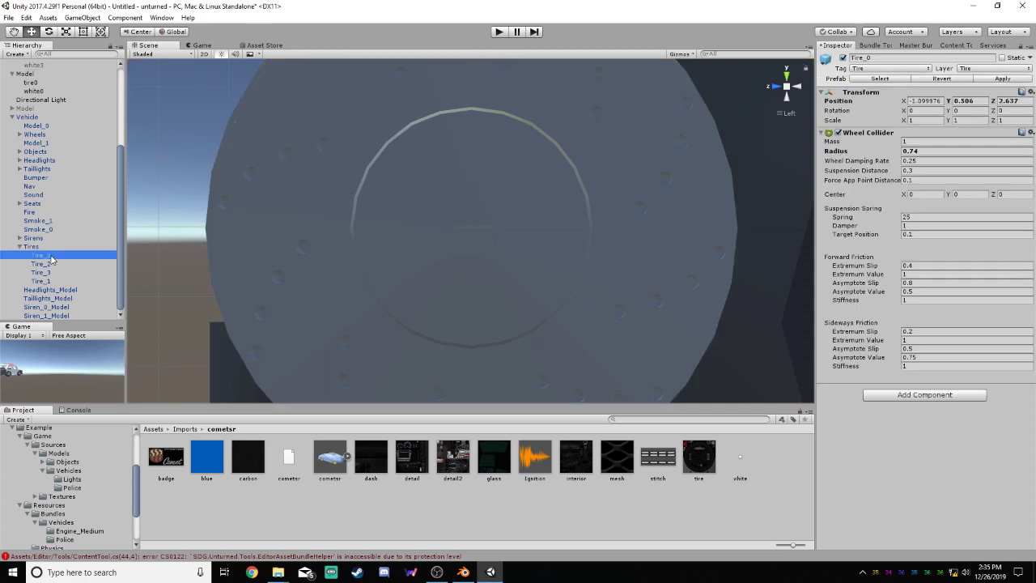
click(26, 73)
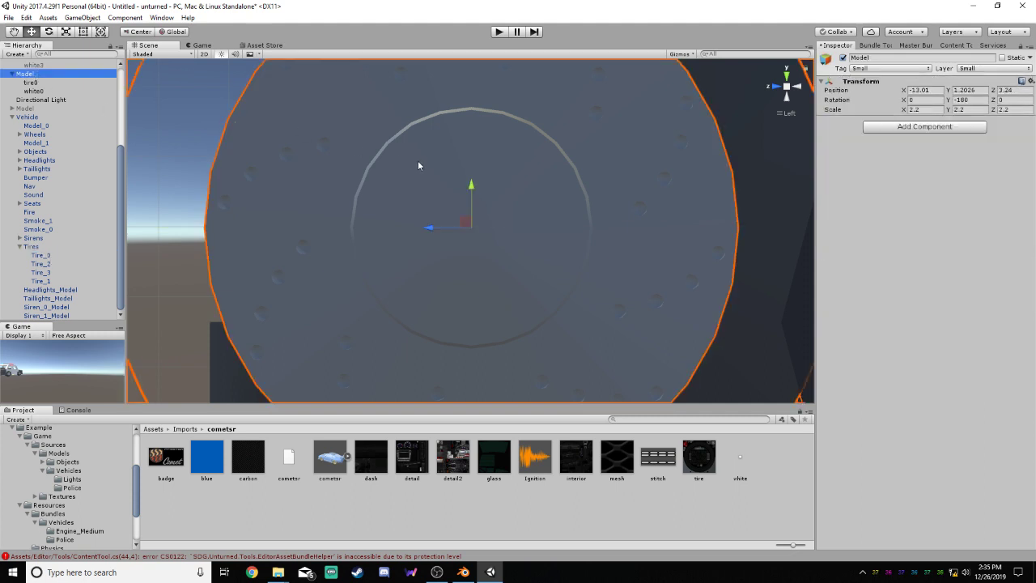
drag(427, 227, 426, 229)
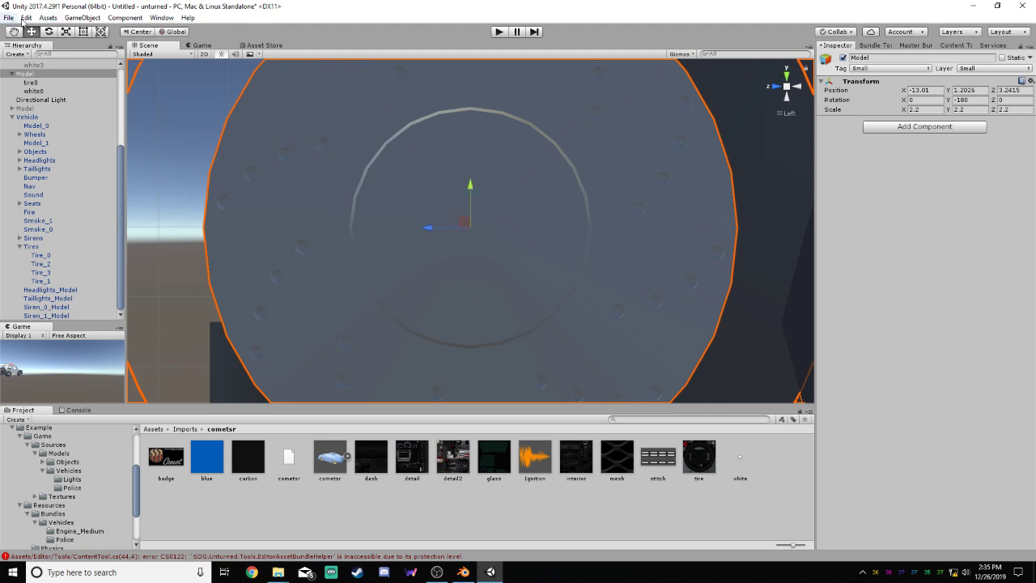
key(ctrl+z)
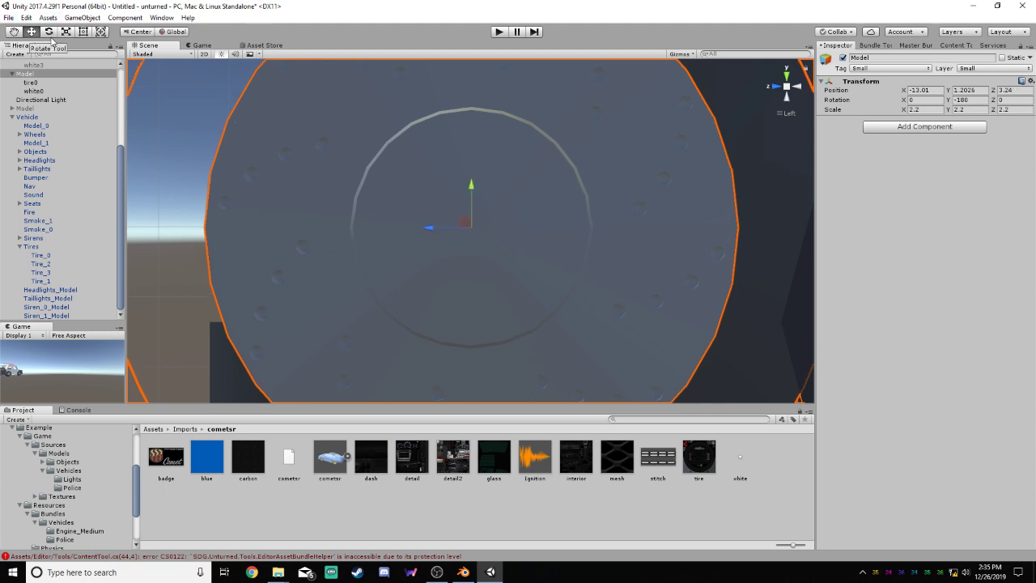
Switch the transform handle placement to Pivot while comparing Tire_0 with the wheel Model
click(46, 255)
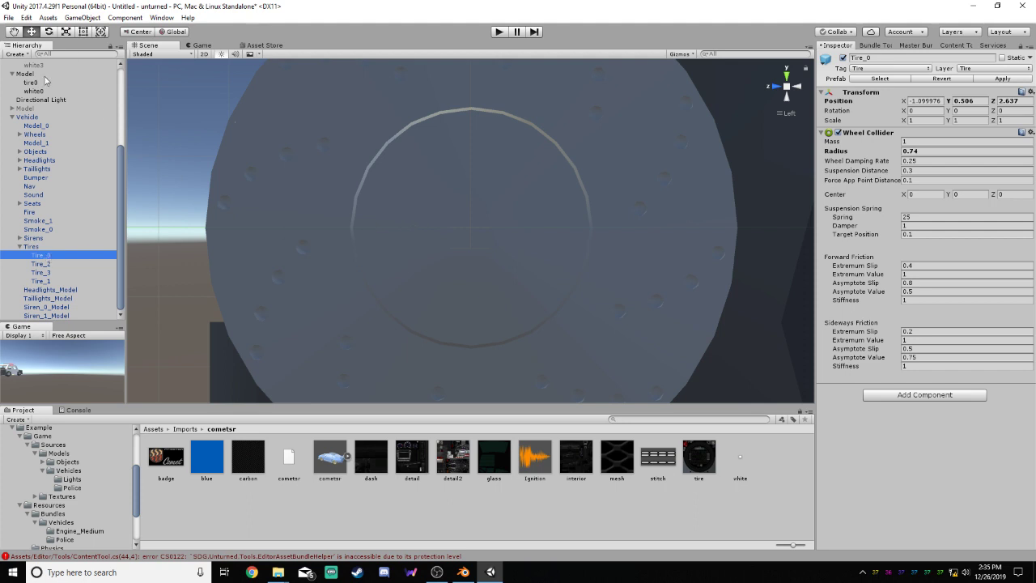
scroll(387, 191, down, 12)
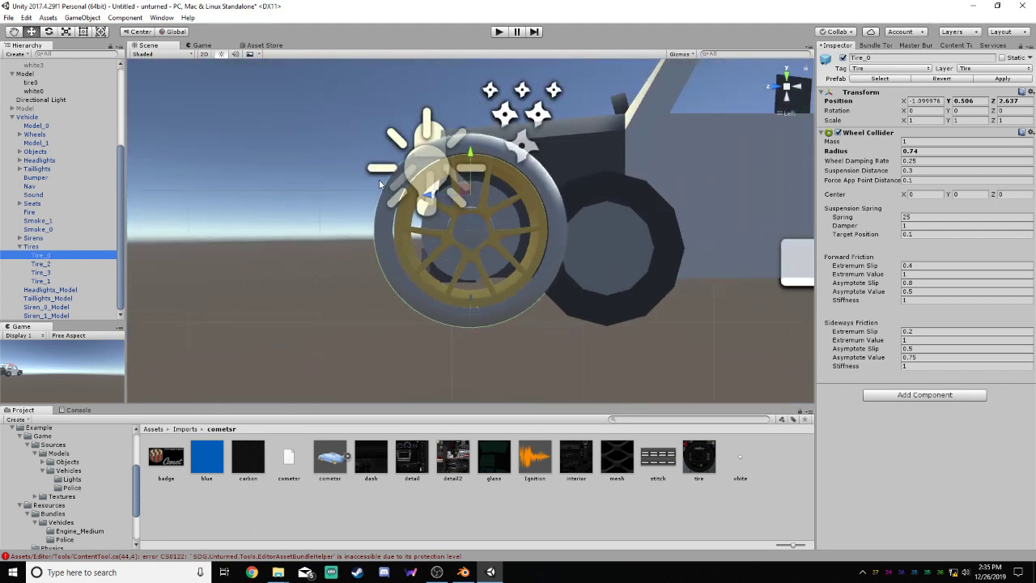
key(z)
click(378, 179)
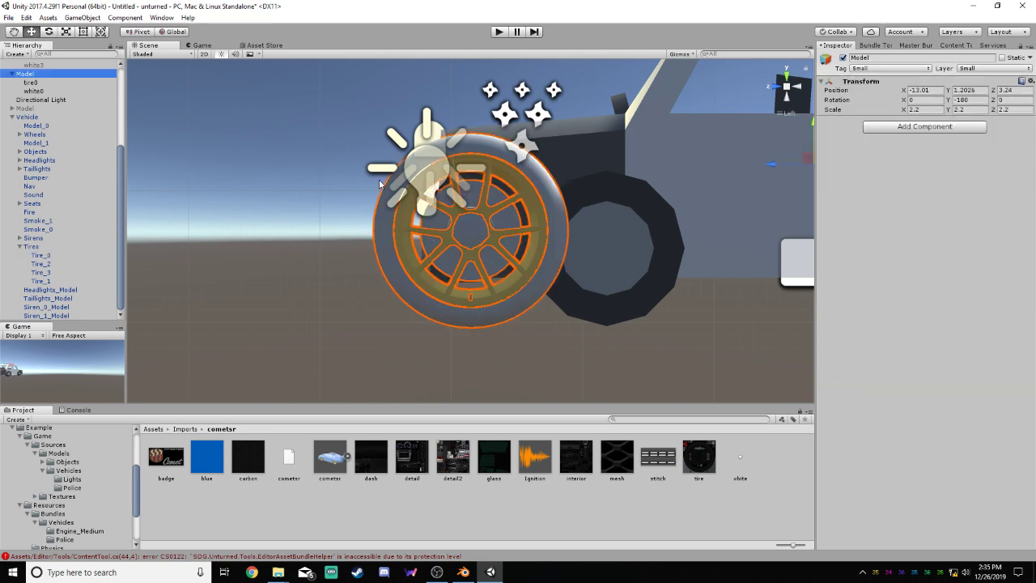
Undo the recent position adjustments of the wheel Model and Tire_0, redoing the last two undone changes
key(ctrl+z)
key(ctrl+z)
key(ctrl+z)
key(ctrl+z)
key(ctrl+z)
key(ctrl+z)
key(ctrl+z)
key(ctrl+z)
key(ctrl+z)
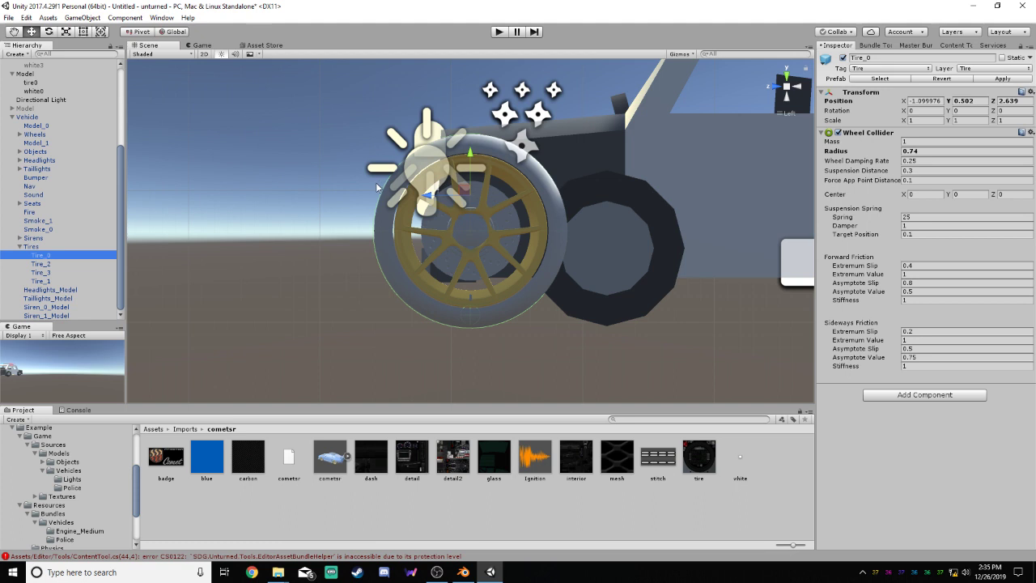
key(ctrl+z)
key(ctrl+z)
key(ctrl+y)
key(ctrl+y)
Examine how the Tire_0 collider lines up with the wheel up close in the left view
scroll(480, 206, up, 8)
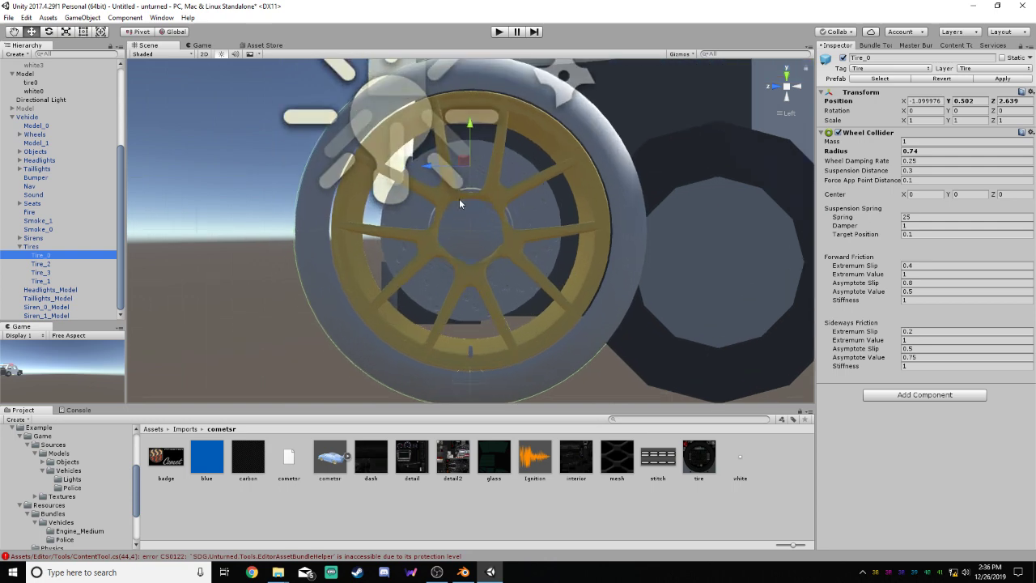
scroll(480, 226, down, 5)
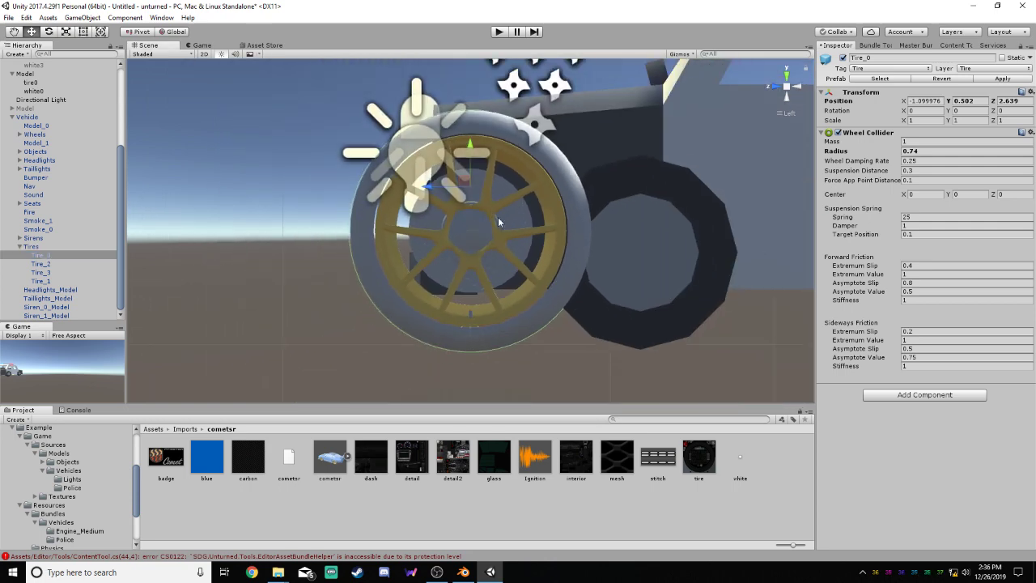
mouse_move(498, 217)
alt+mouse_down()
mouse_move(693, 231)
mouse_move(452, 226)
mouse_move(679, 229)
mouse_move(487, 225)
alt+mouse_up()
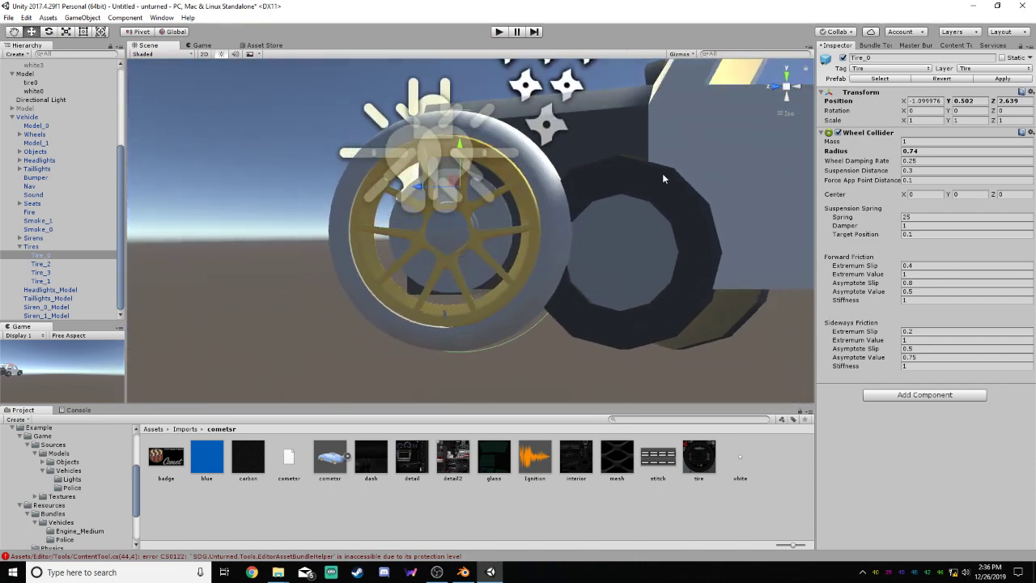
click(776, 88)
click(799, 90)
scroll(474, 244, up, 5)
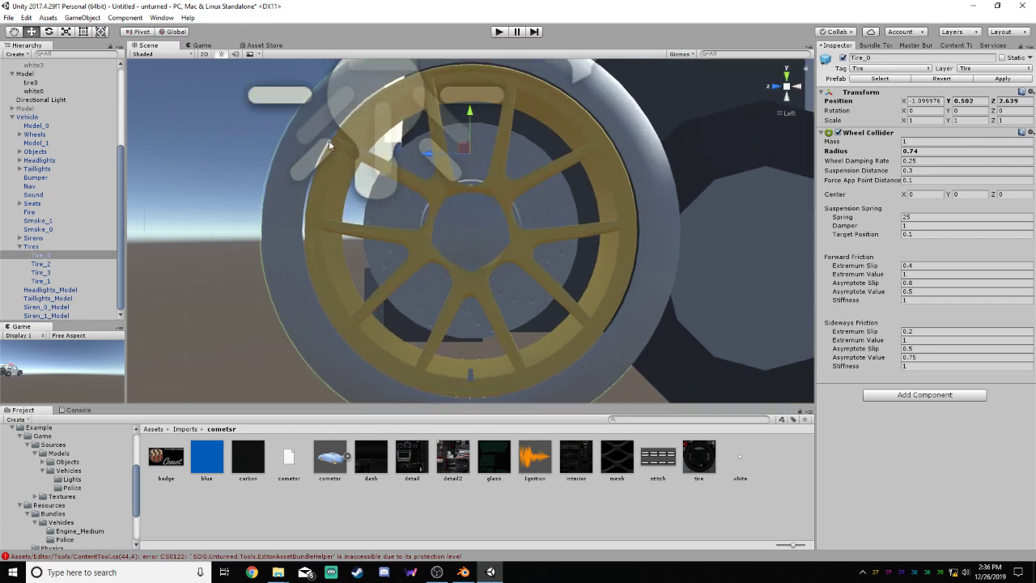
scroll(486, 226, up, 10)
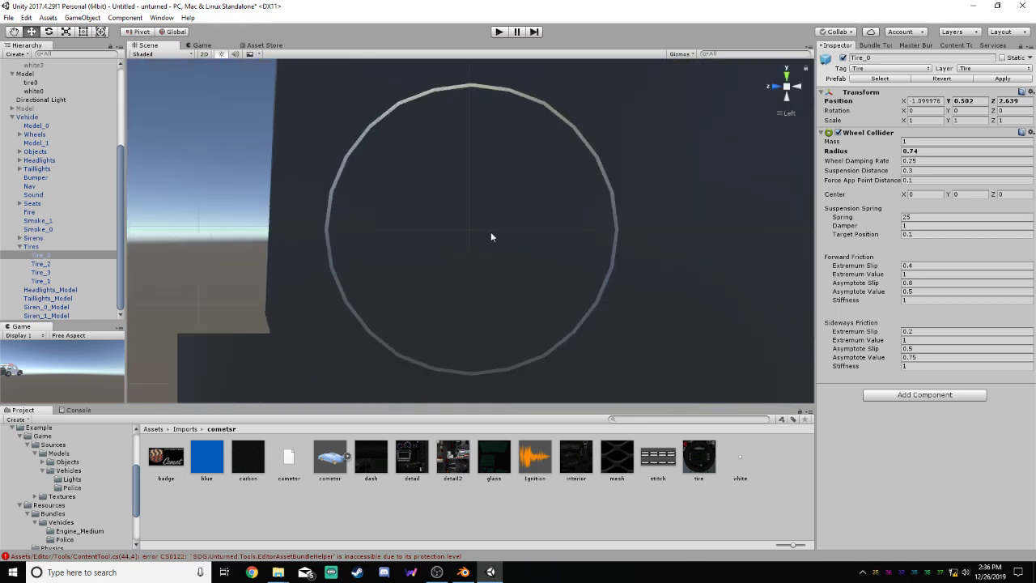
scroll(490, 236, down, 3)
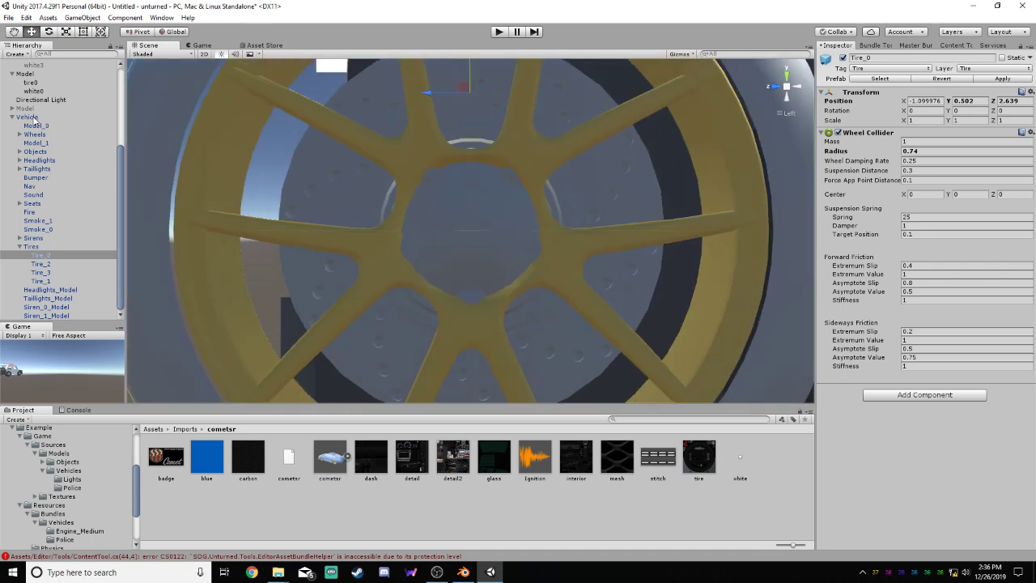
Select the wheel Model and inspect its outline and center at several zoom levels
click(27, 74)
scroll(521, 233, down, 6)
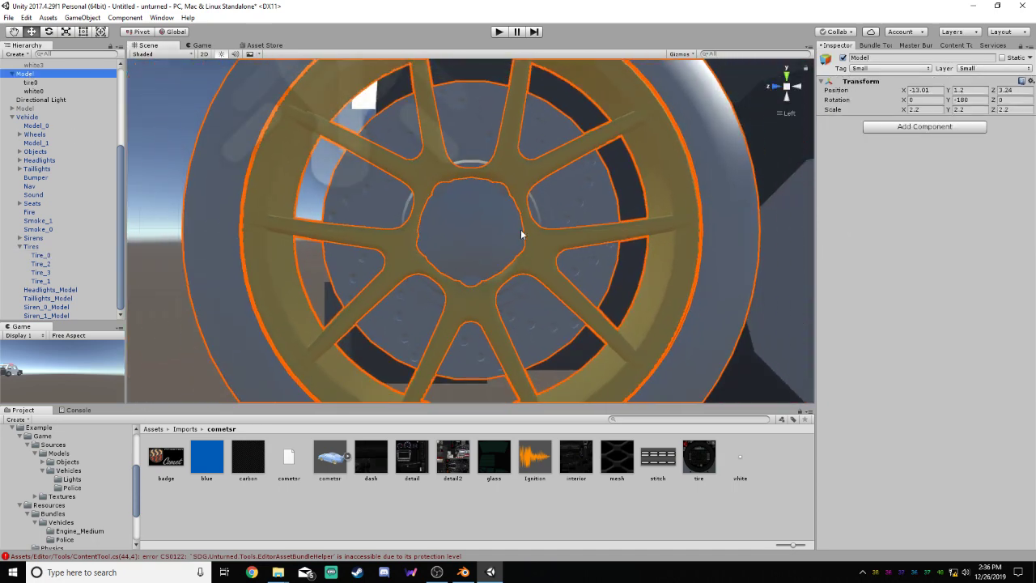
scroll(522, 230, down, 3)
scroll(493, 240, up, 2)
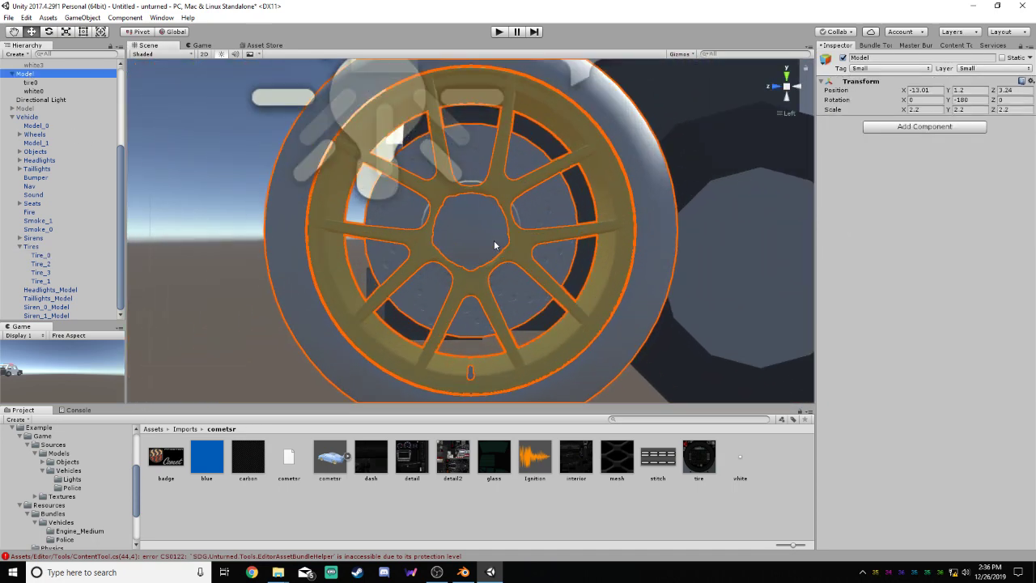
scroll(494, 240, up, 5)
scroll(495, 238, up, 2)
scroll(499, 227, down, 7)
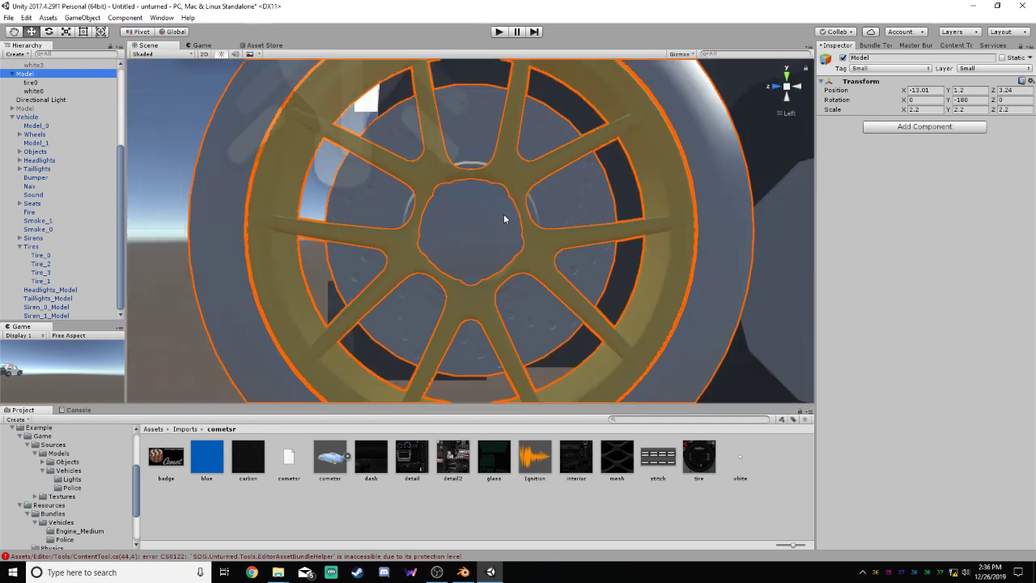
scroll(496, 225, down, 5)
scroll(496, 225, up, 2)
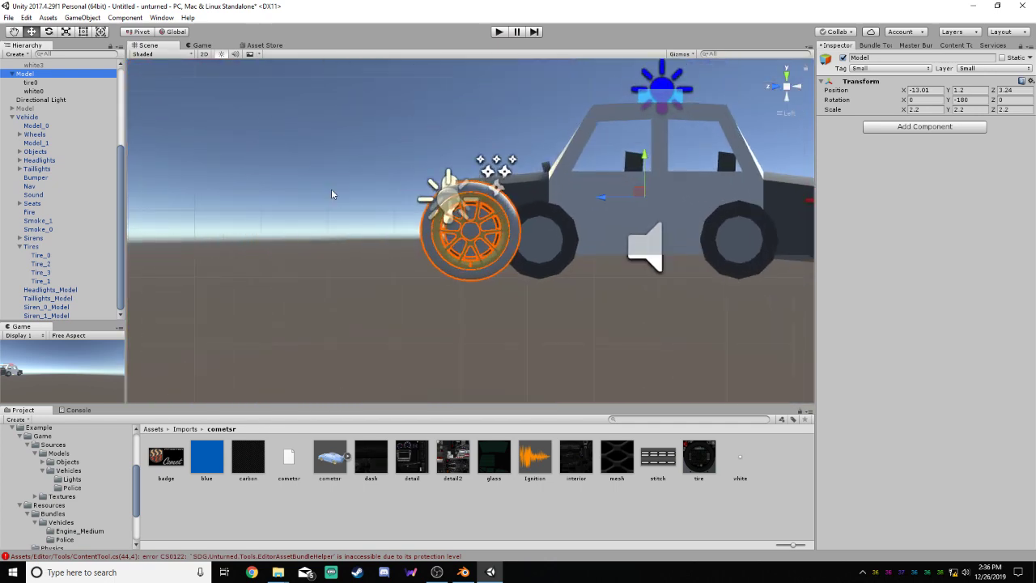
Select white0, the wheel Model, Seats and Tire_0 in turn to compare their pivots and transform positions
click(26, 84)
click(36, 92)
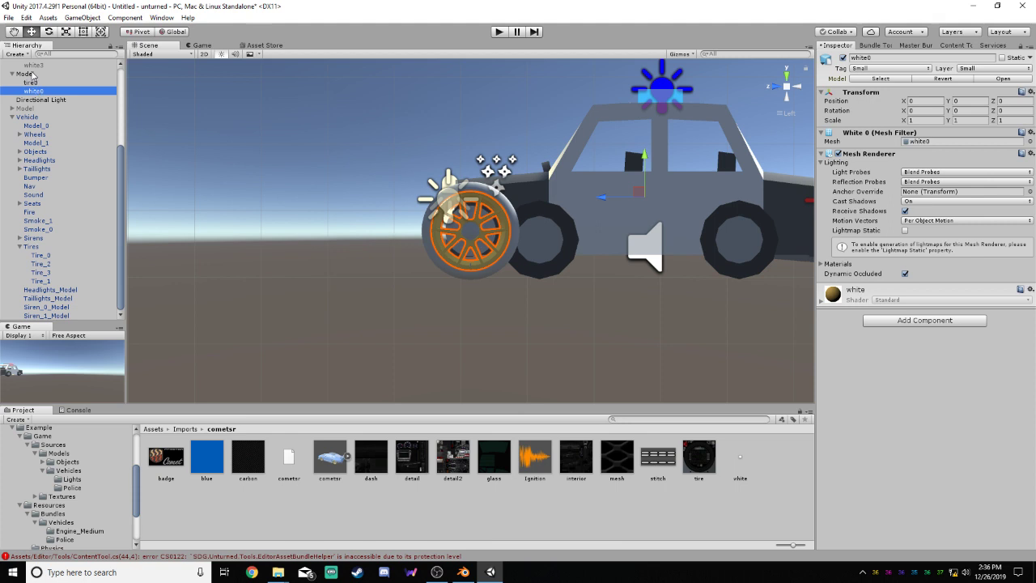
click(27, 73)
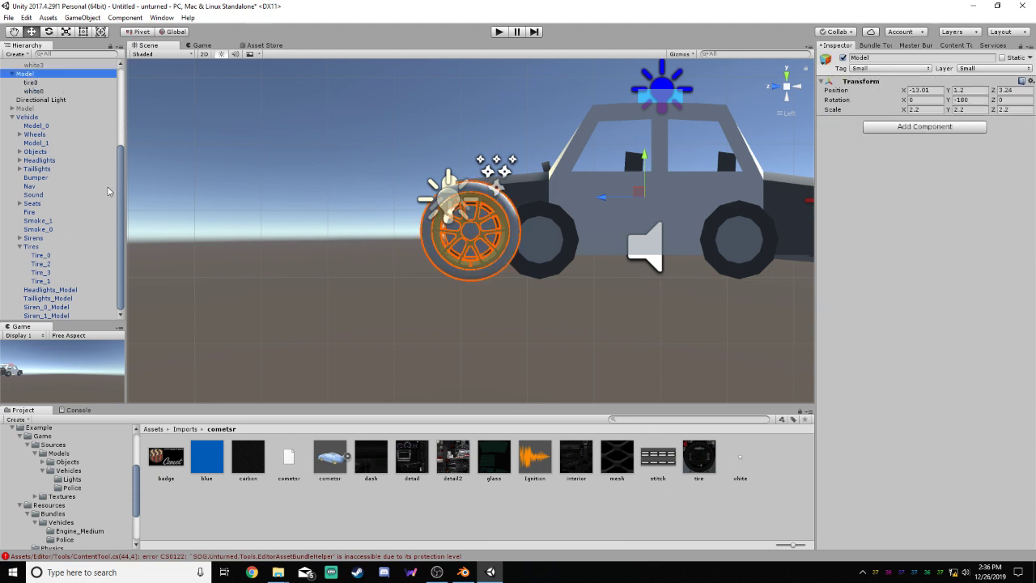
click(43, 205)
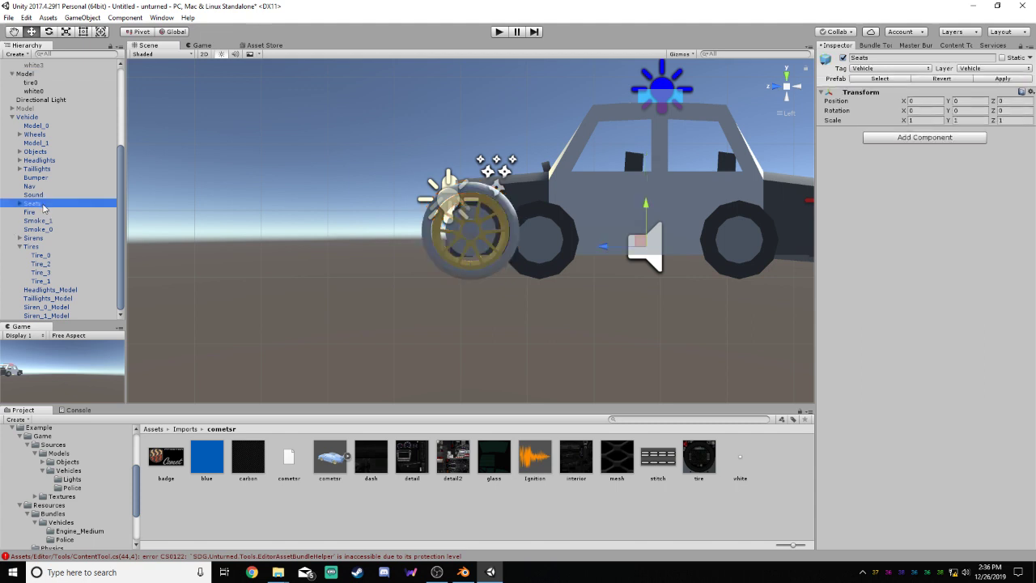
click(45, 257)
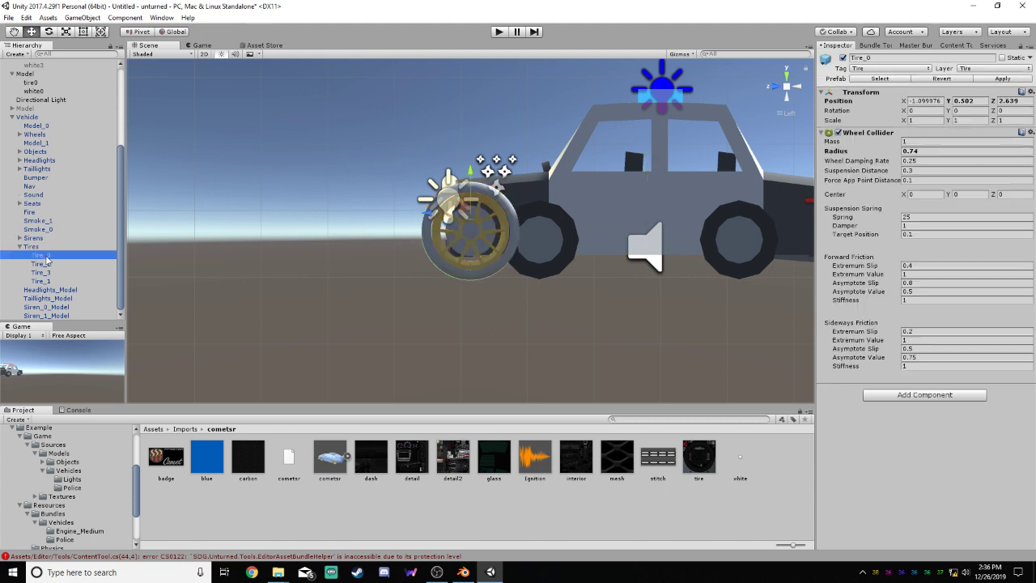
click(34, 75)
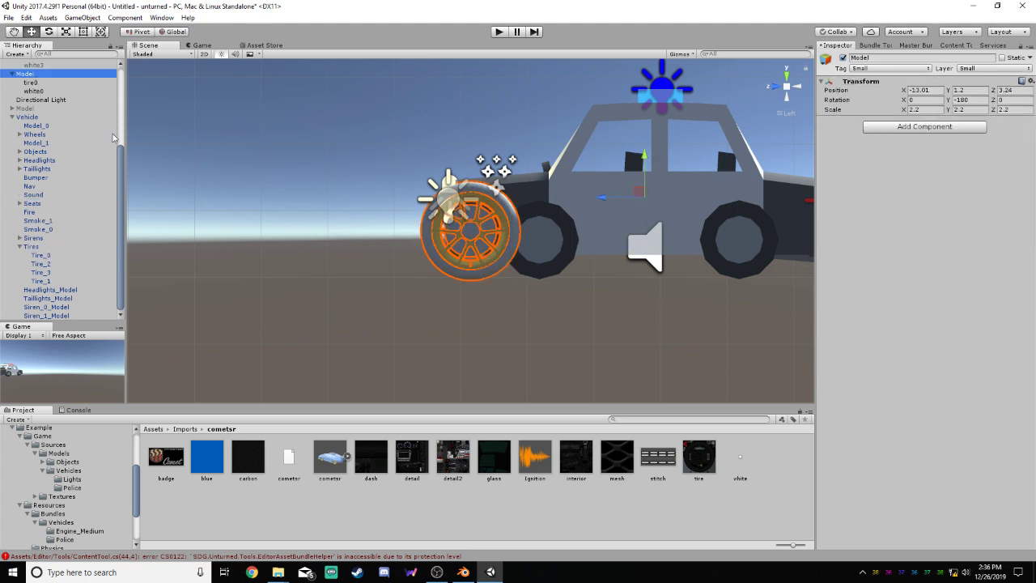
Nudge the Tire_0 collider along Z to about 2.635 in the left view to fit the wheel
alt+drag(518, 296, 552, 281)
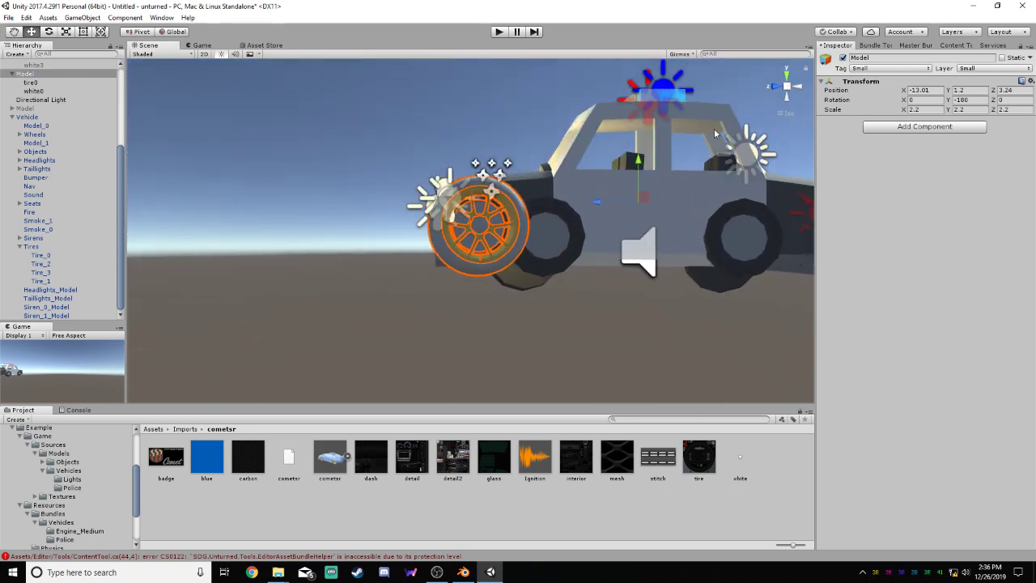
click(777, 88)
click(793, 87)
scroll(543, 225, up, 6)
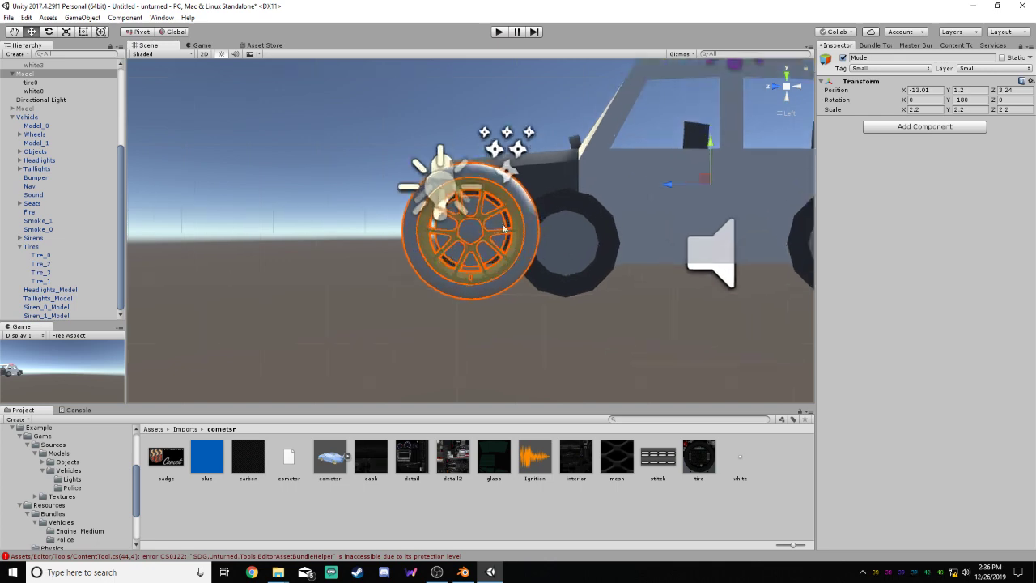
scroll(559, 220, up, 5)
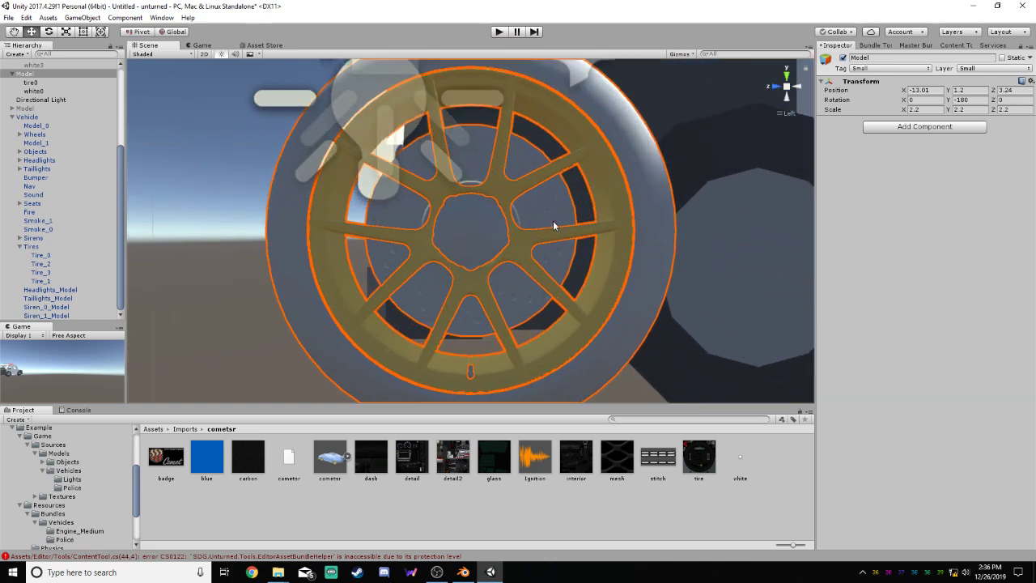
scroll(552, 220, down, 3)
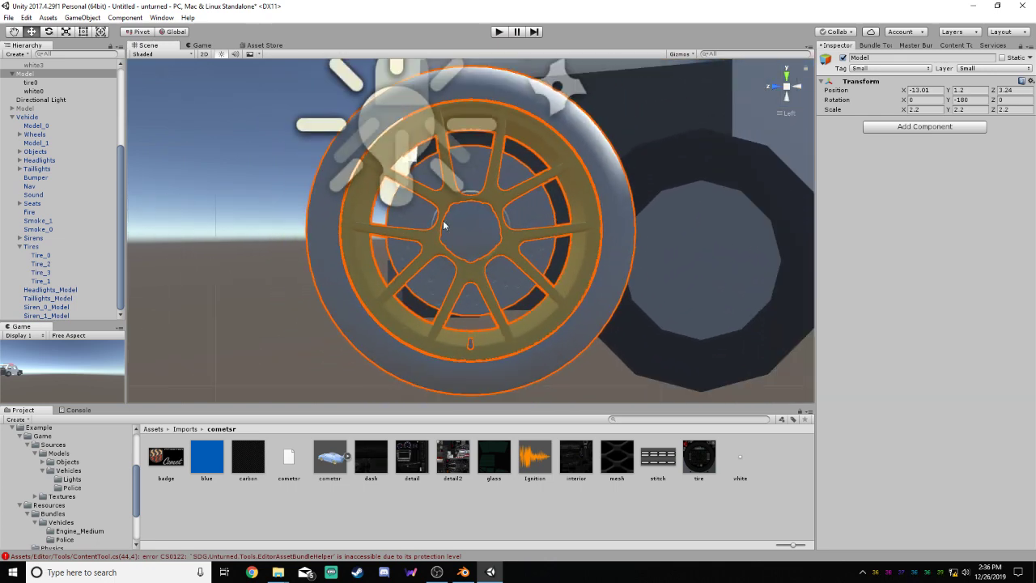
click(42, 255)
drag(430, 169, 432, 172)
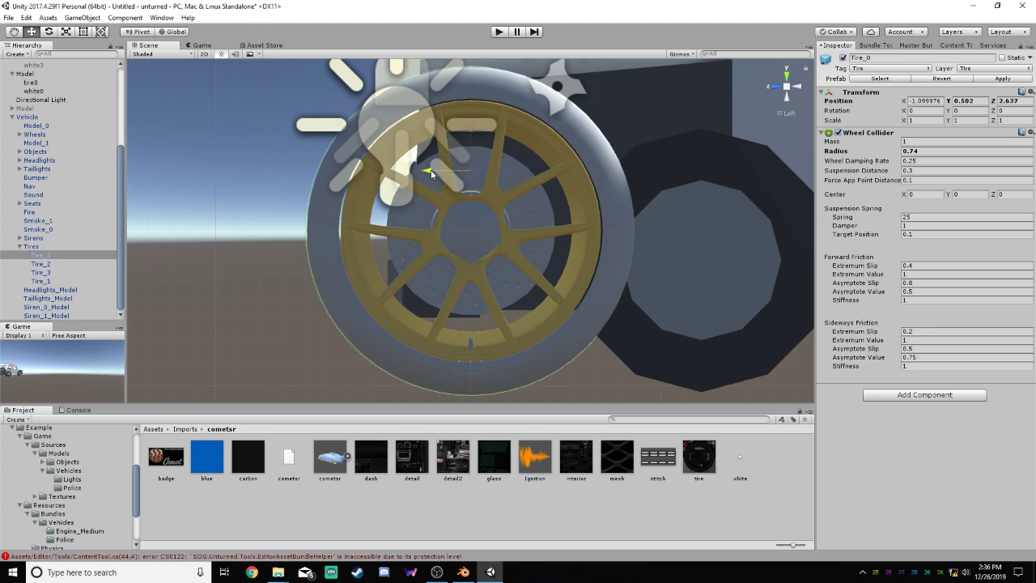
drag(432, 173, 436, 174)
Move the Tire_0 collider along X to about -1.292 in the bottom view so it meets the wheel
scroll(468, 201, down, 6)
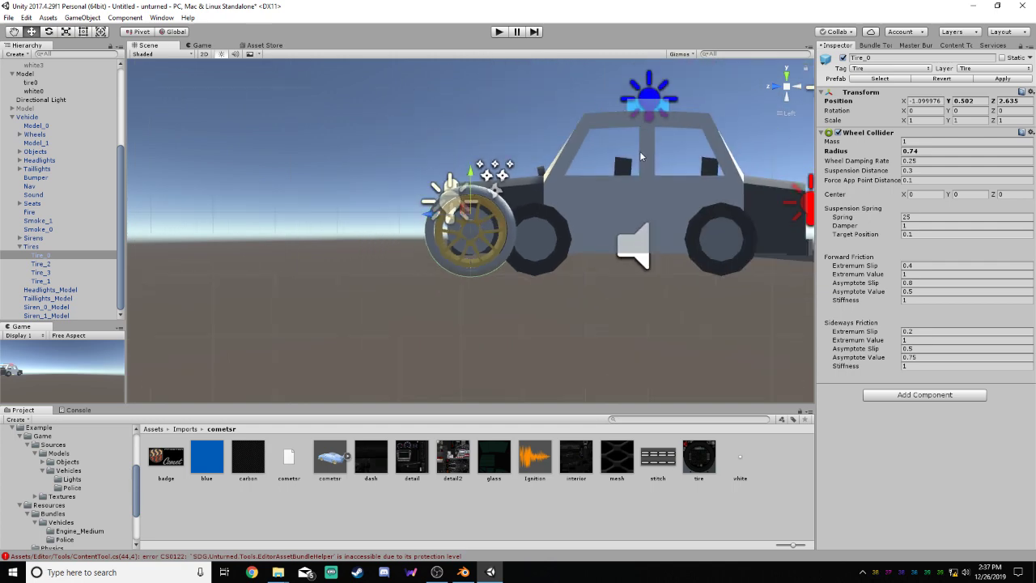
click(784, 98)
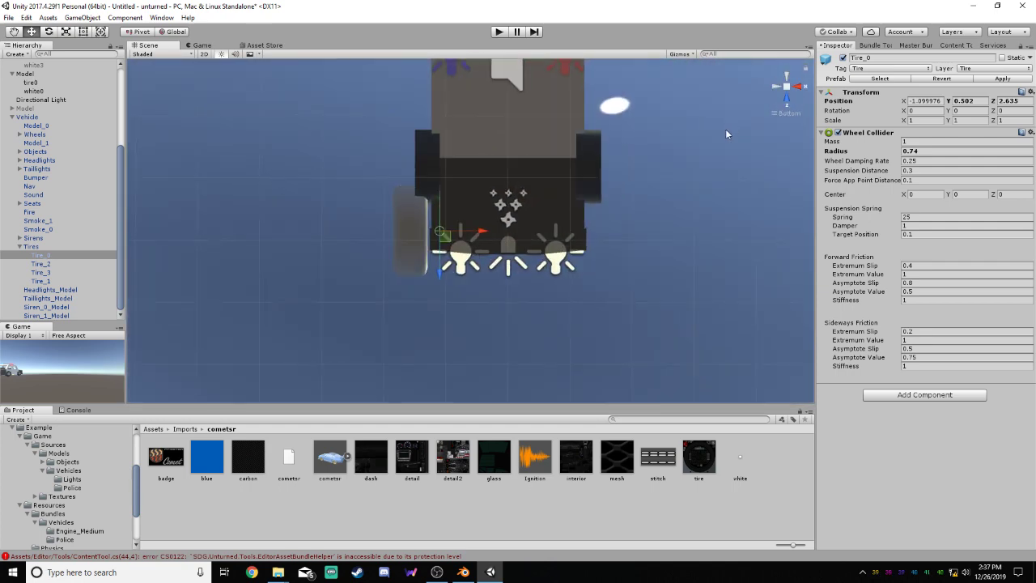
scroll(251, 240, up, 3)
scroll(314, 220, up, 2)
drag(429, 231, 405, 232)
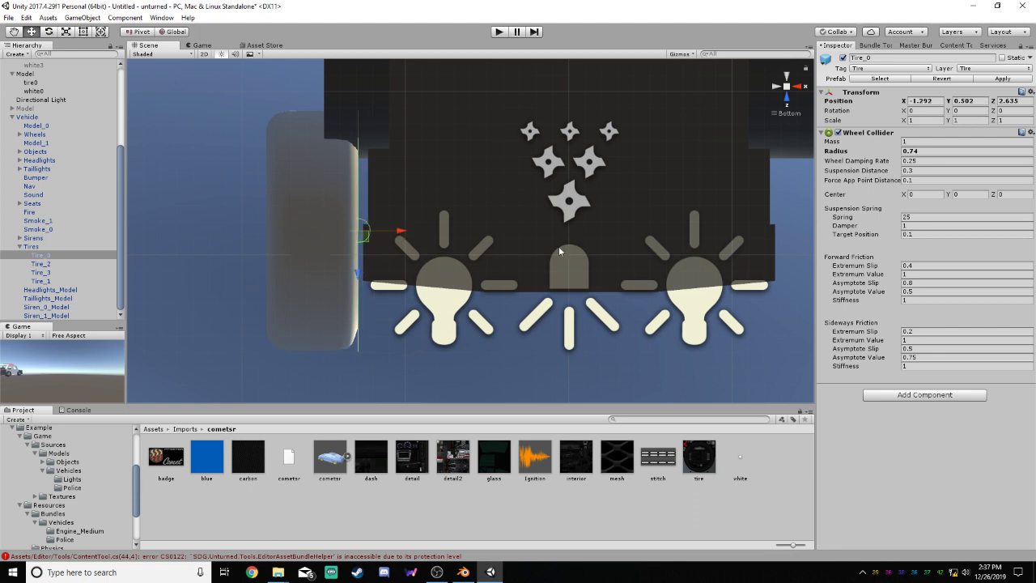
scroll(559, 243, down, 6)
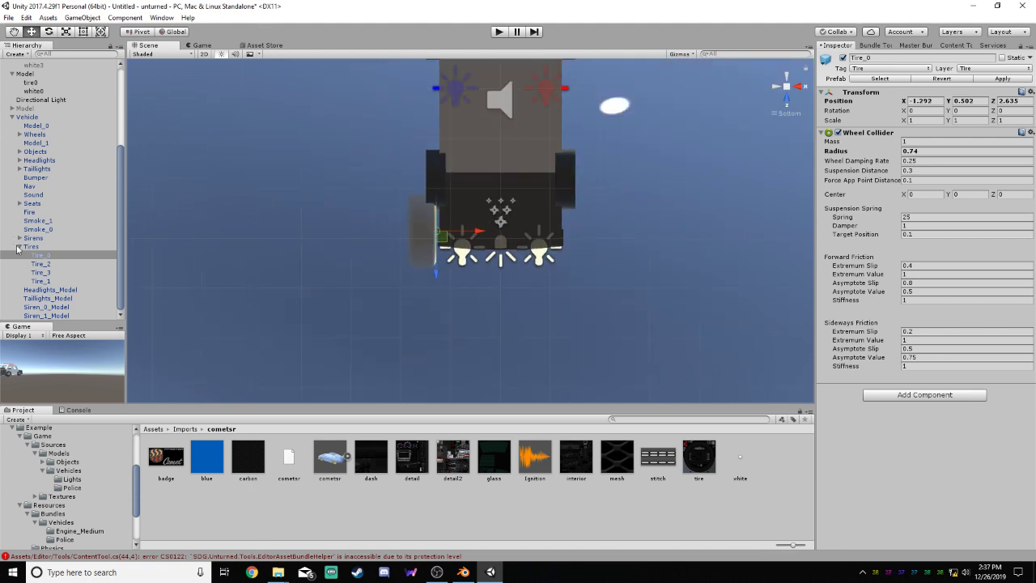
Delete Model_0 and Model_1 from the vehicle's Wheel_0, accepting the break of the prefab instance
click(20, 134)
click(27, 143)
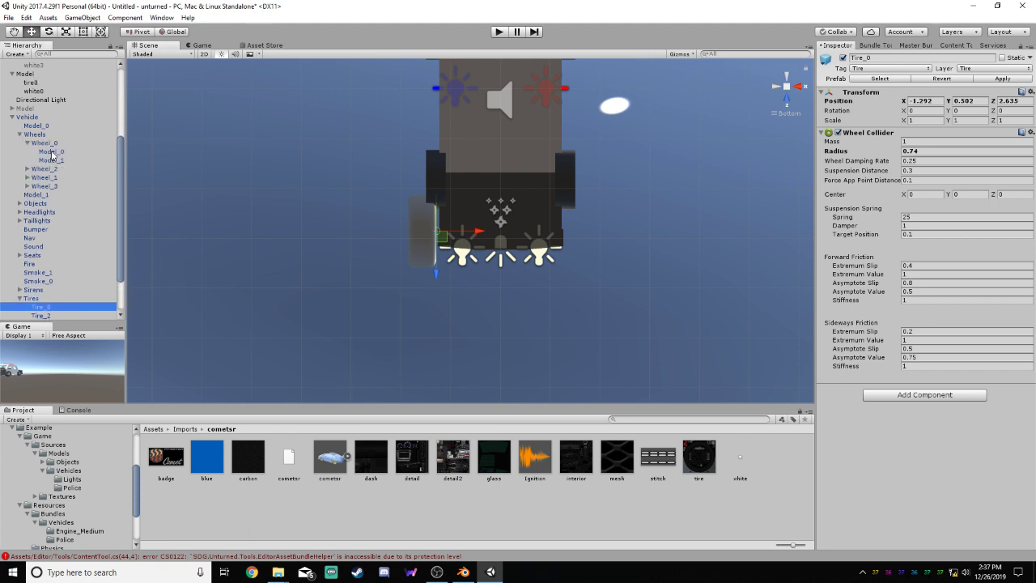
click(51, 152)
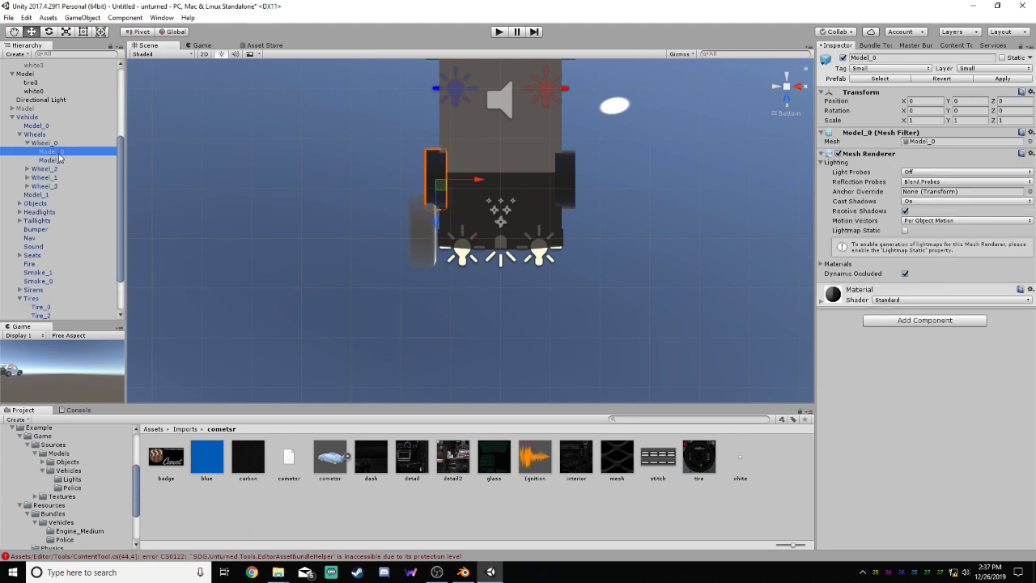
right_click(59, 152)
click(89, 212)
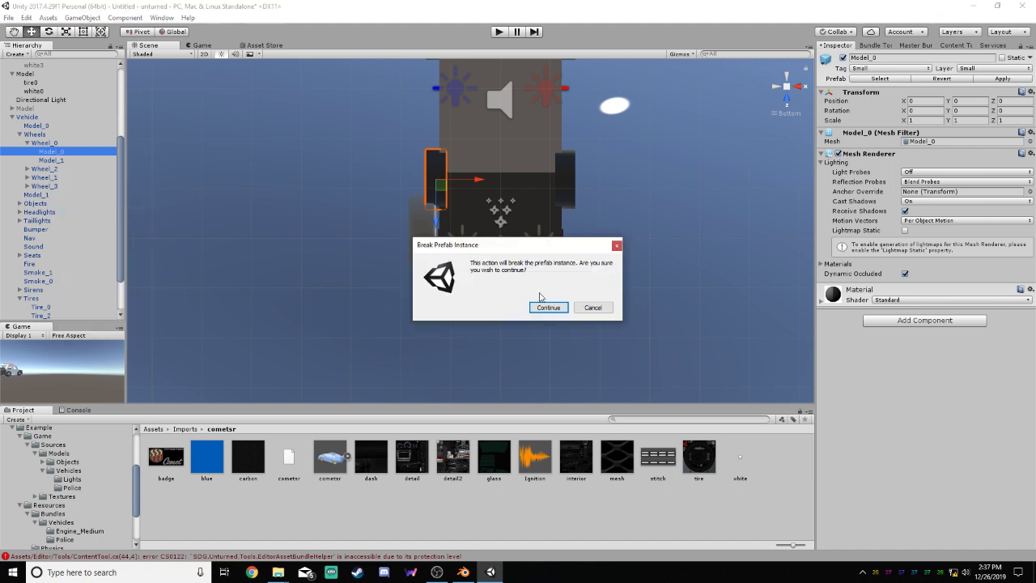
click(544, 307)
click(51, 151)
right_click(51, 151)
click(121, 213)
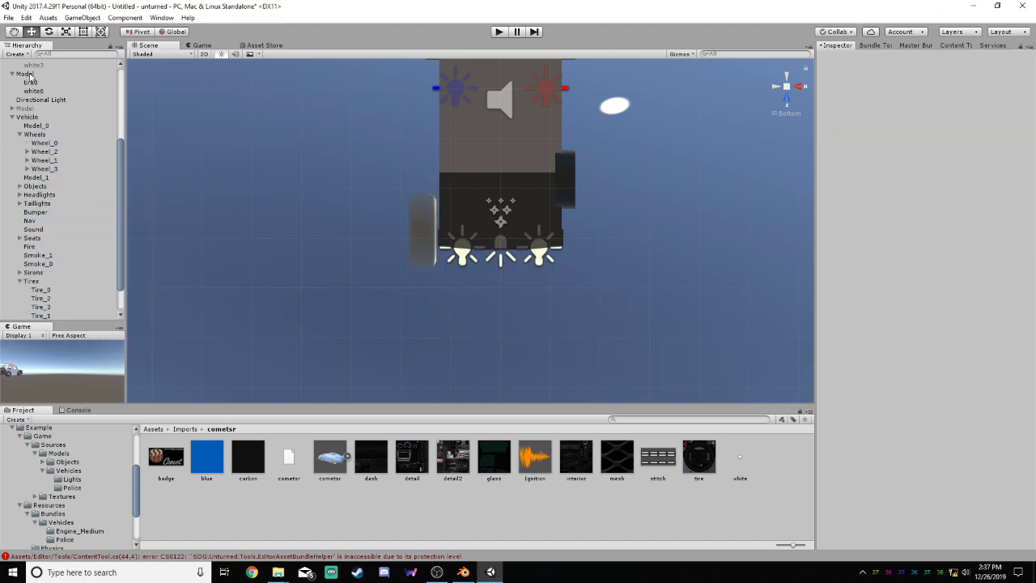
Make the wheel Model containing tire0 and white0 a child of Wheel_0 and collapse it
click(27, 74)
drag(38, 78, 66, 146)
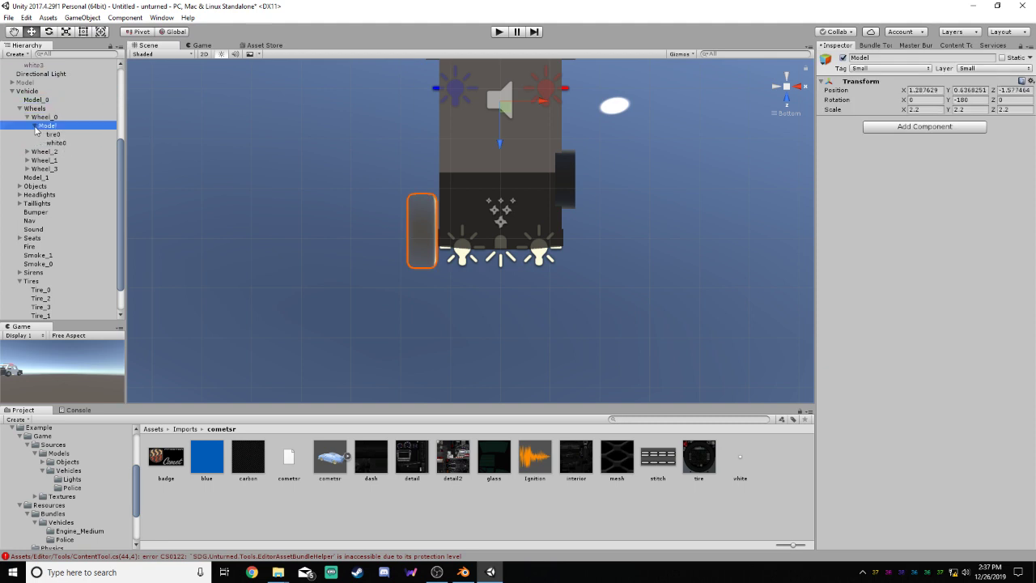
click(36, 127)
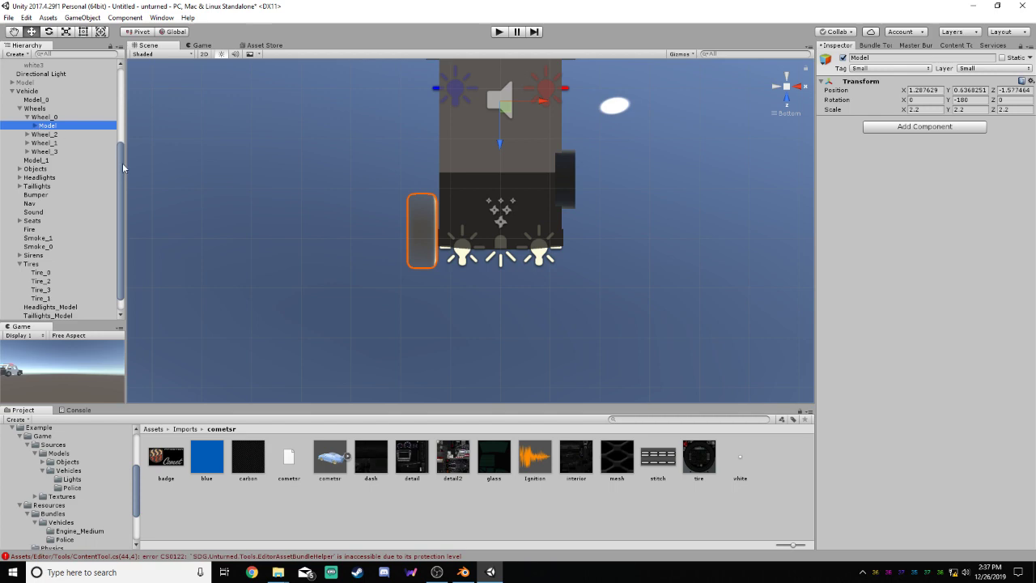
Fit Wheel_0's box collider around the wheel in the left view, about 1.494 in Y and 1.499 in Z
click(44, 117)
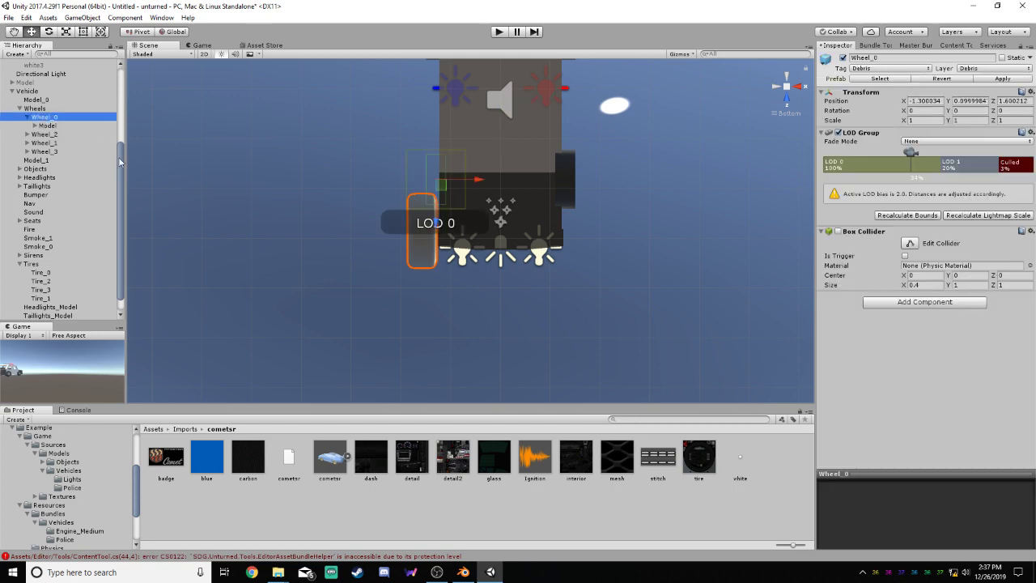
click(784, 96)
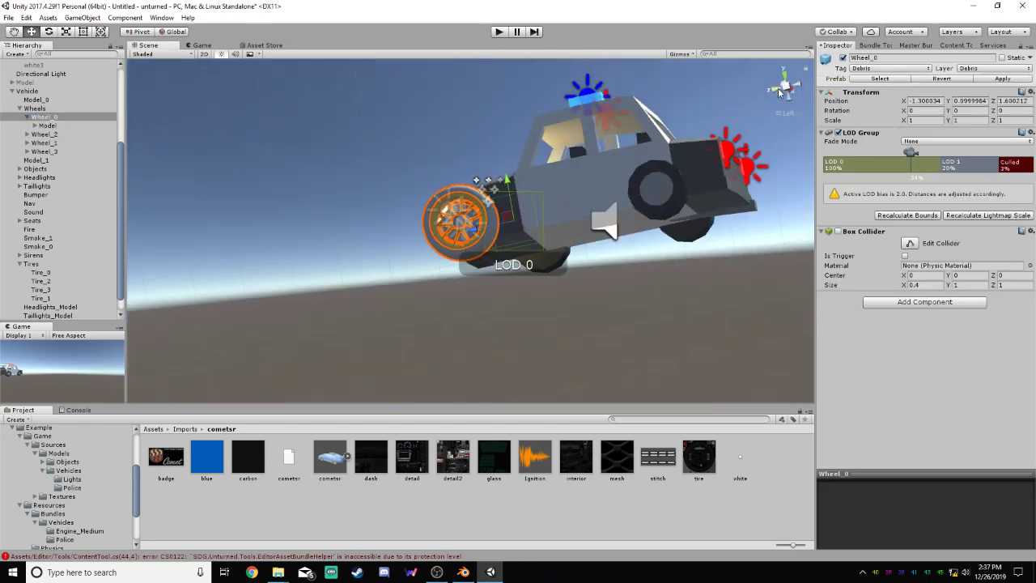
key(f)
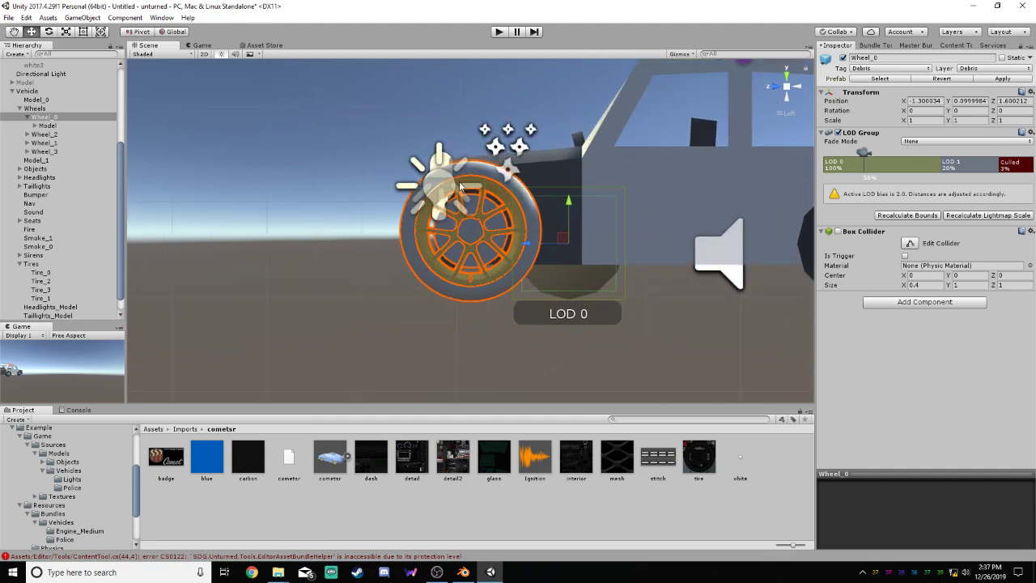
click(911, 244)
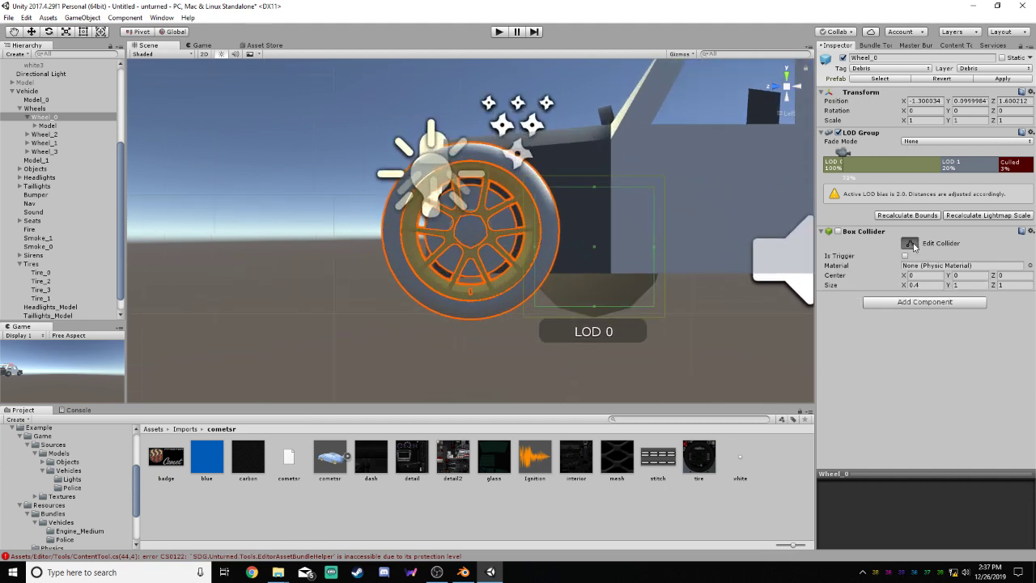
drag(532, 246, 380, 240)
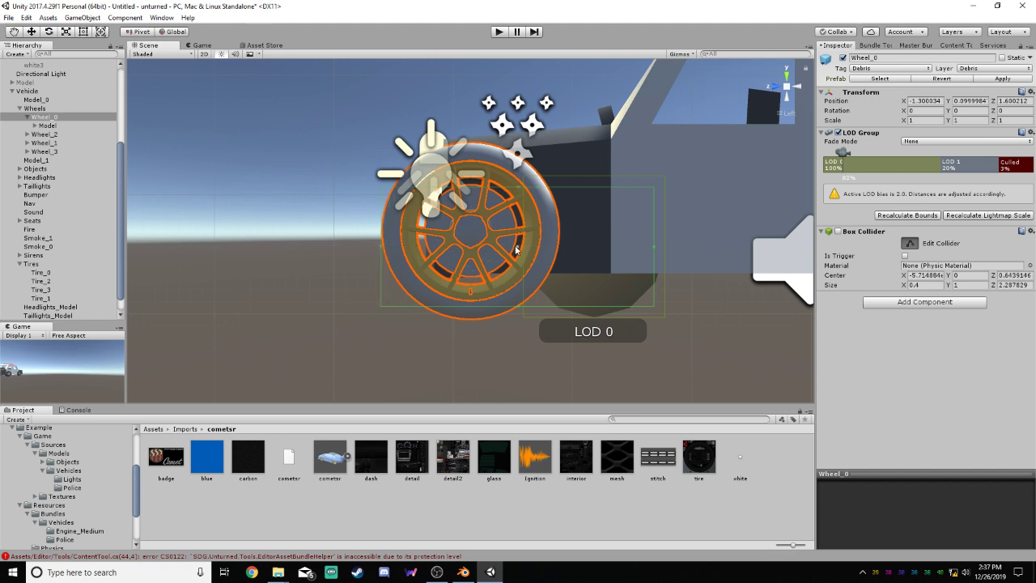
drag(654, 246, 561, 251)
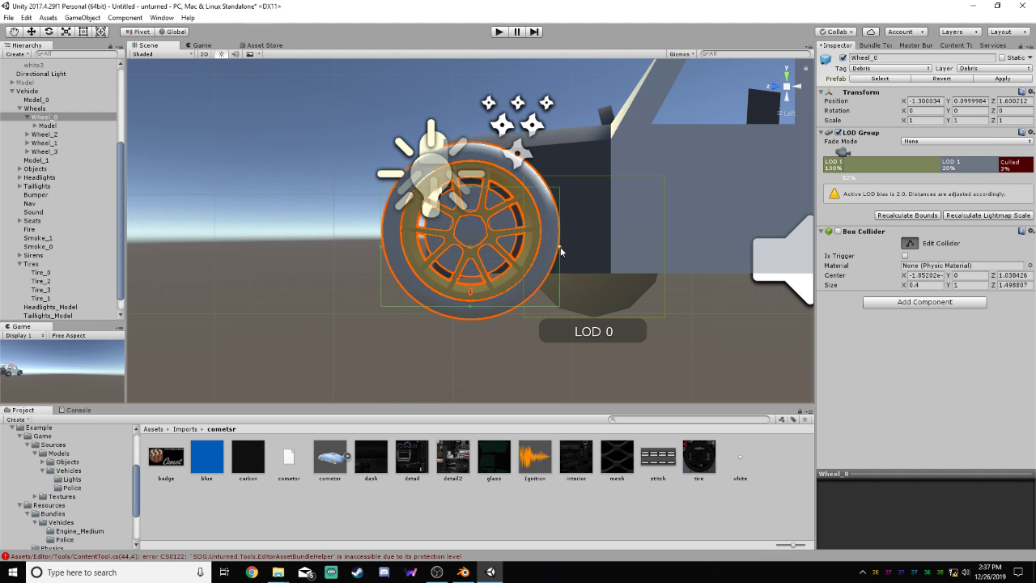
drag(472, 192, 466, 142)
drag(471, 310, 468, 319)
Fit Wheel_0's box collider to the tire's width, about 0.577 in X, and recalculate the LOD Group bounds
click(785, 98)
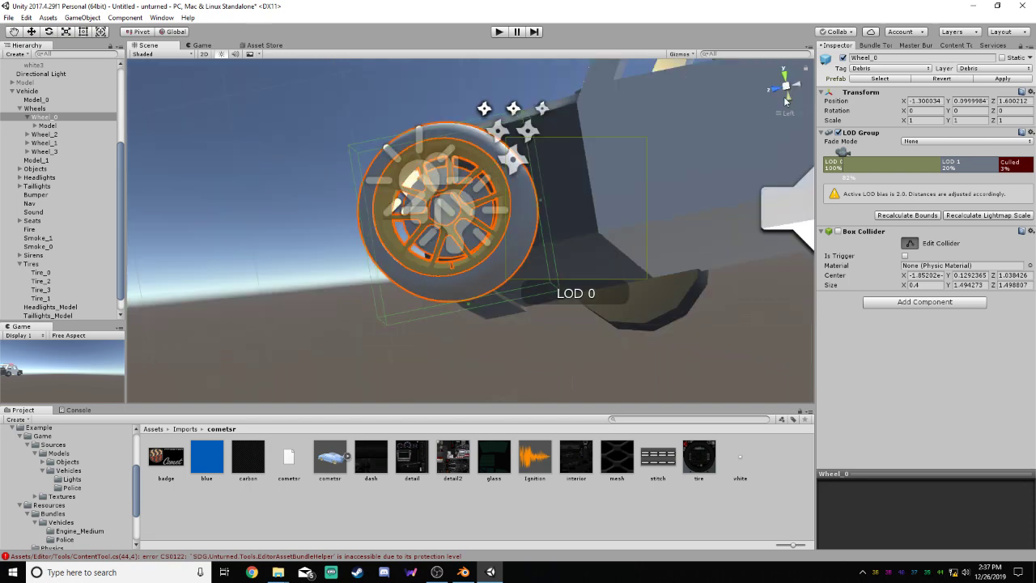
drag(363, 231, 320, 233)
drag(411, 231, 389, 233)
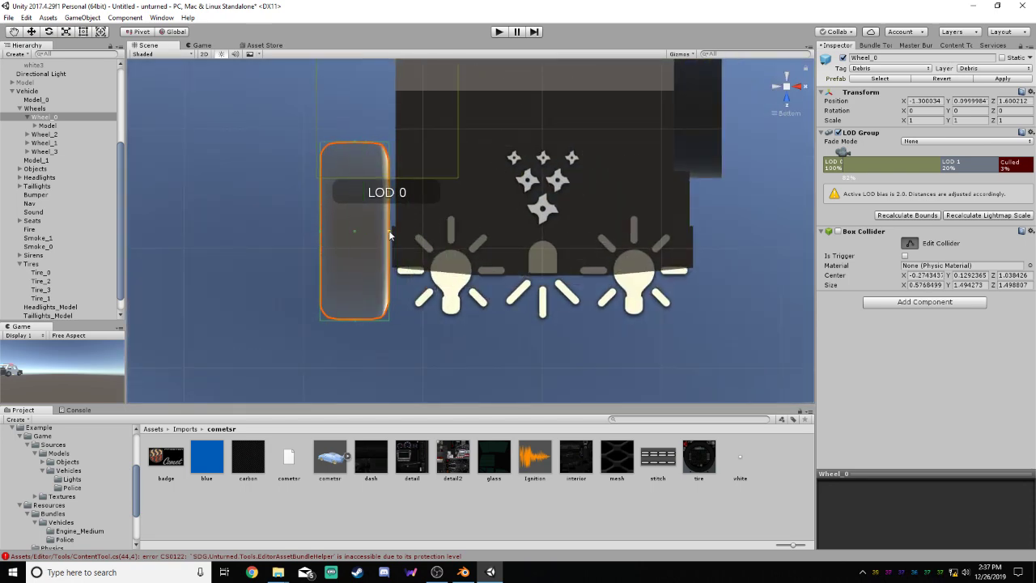
click(777, 92)
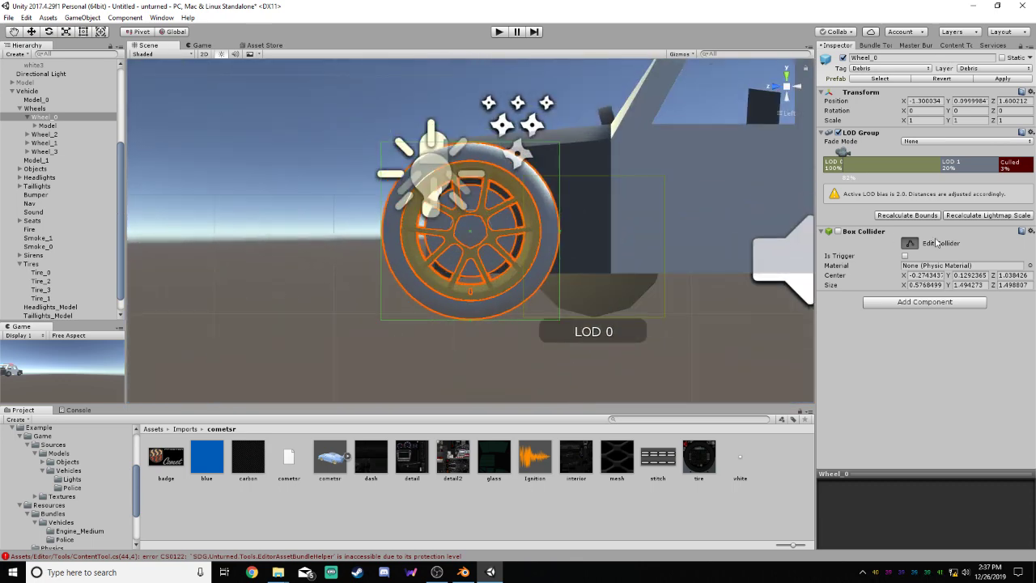
click(910, 243)
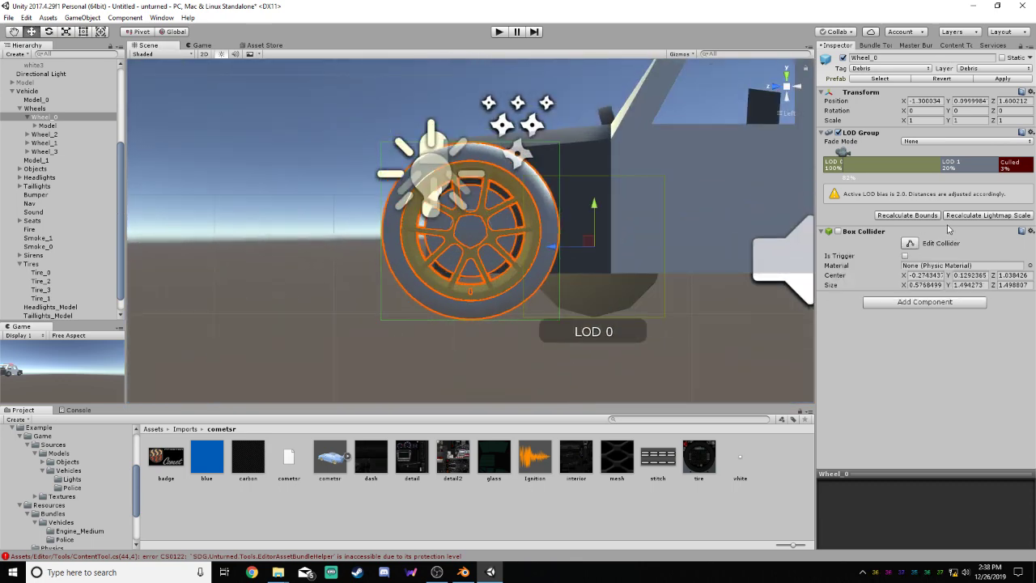
click(936, 216)
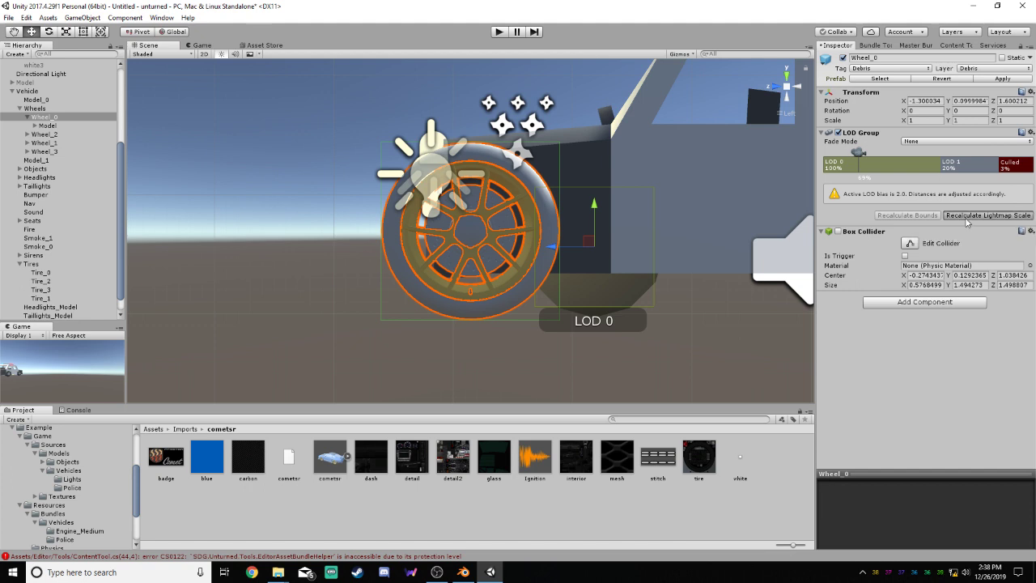
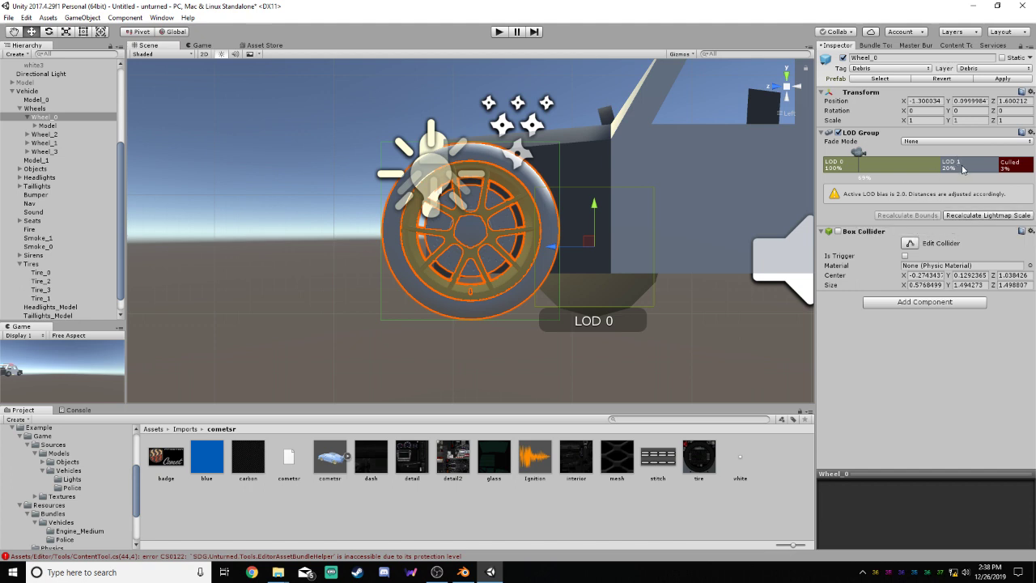
Delete LOD 1 from Wheel_0's LOD Group and extend LOD 0 so that culling starts at 3%
click(963, 169)
right_click(963, 168)
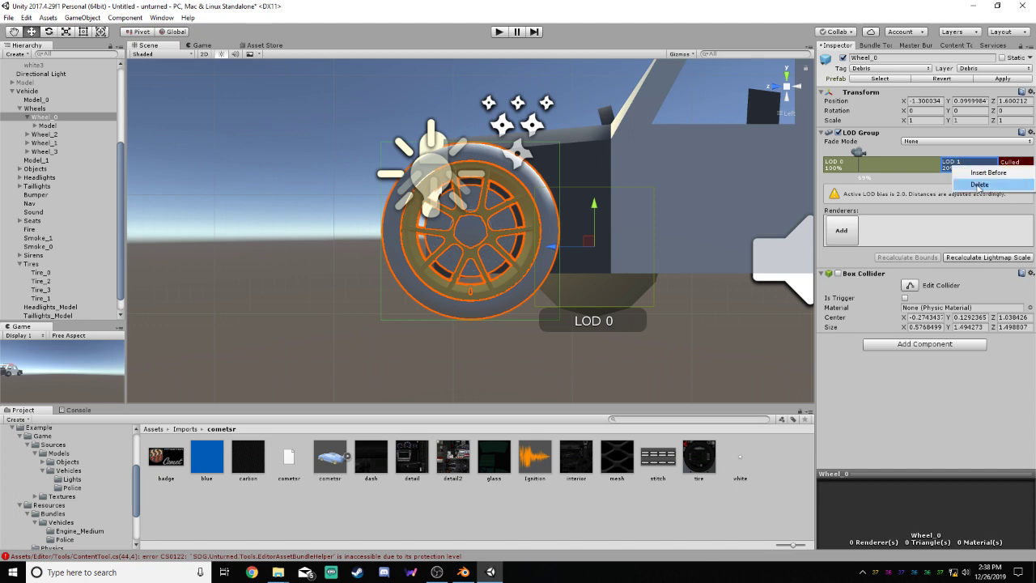
click(929, 187)
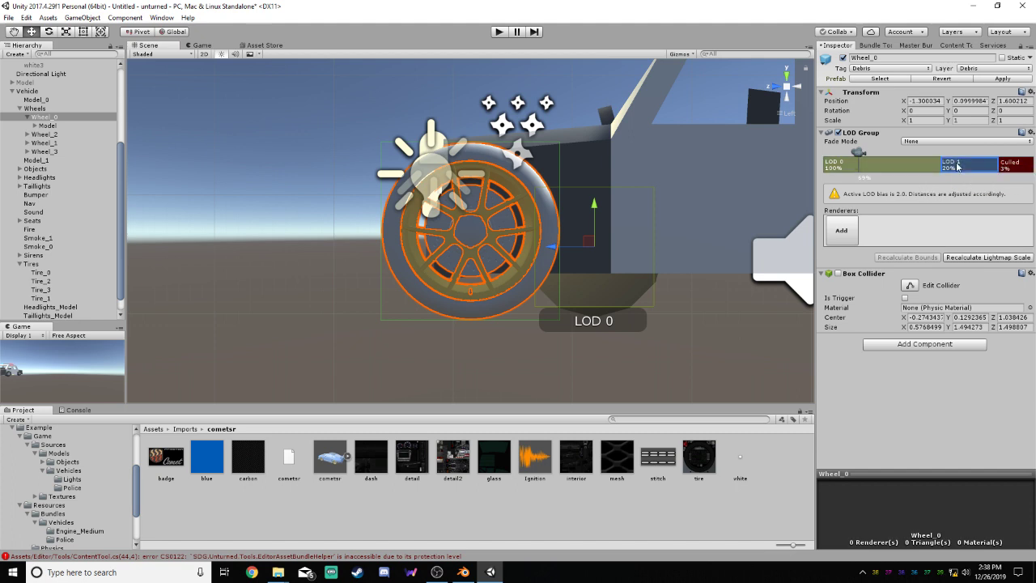
right_click(953, 164)
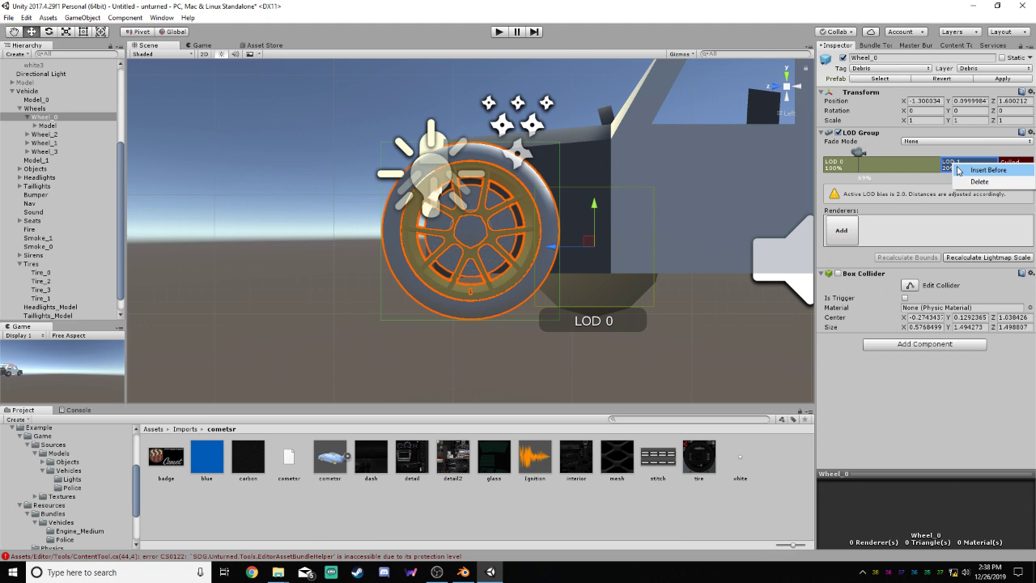
click(980, 181)
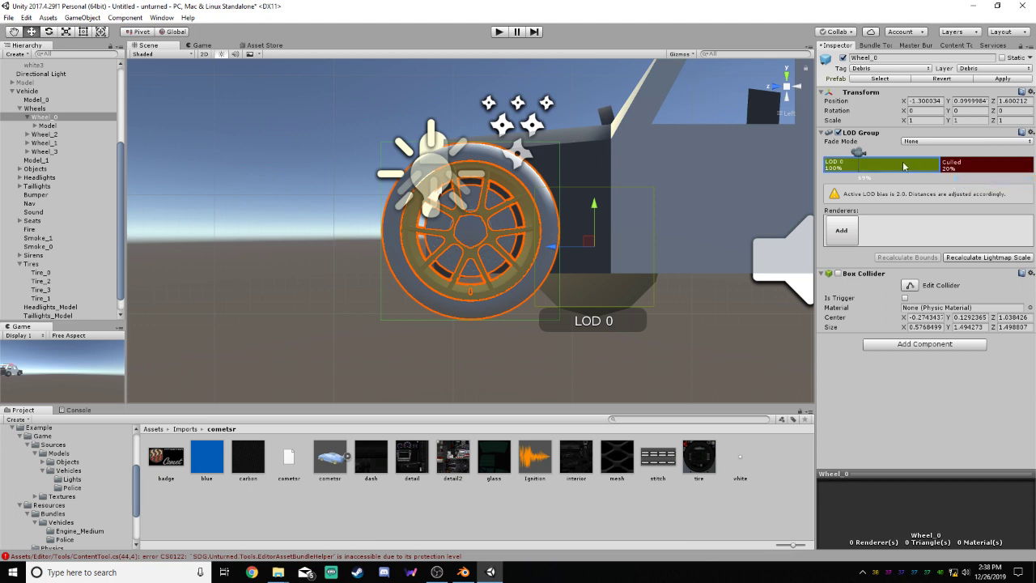
mouse_move(939, 164)
mouse_down()
mouse_move(994, 165)
mouse_move(996, 188)
mouse_move(942, 154)
mouse_move(868, 154)
mouse_up()
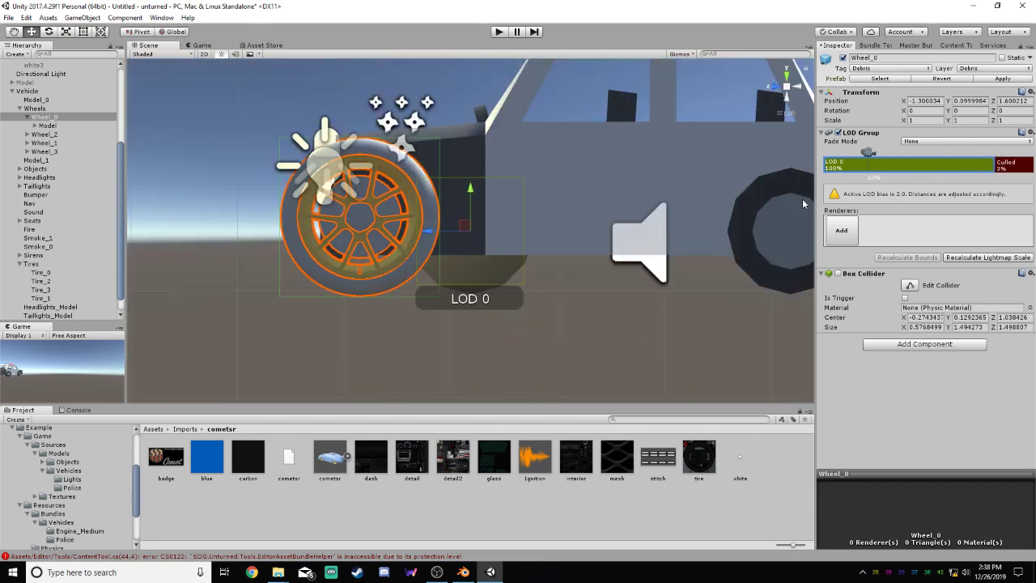
Recalculate the lightmap scale of Wheel_0's LOD Group, switching its box collider on and back off
click(964, 257)
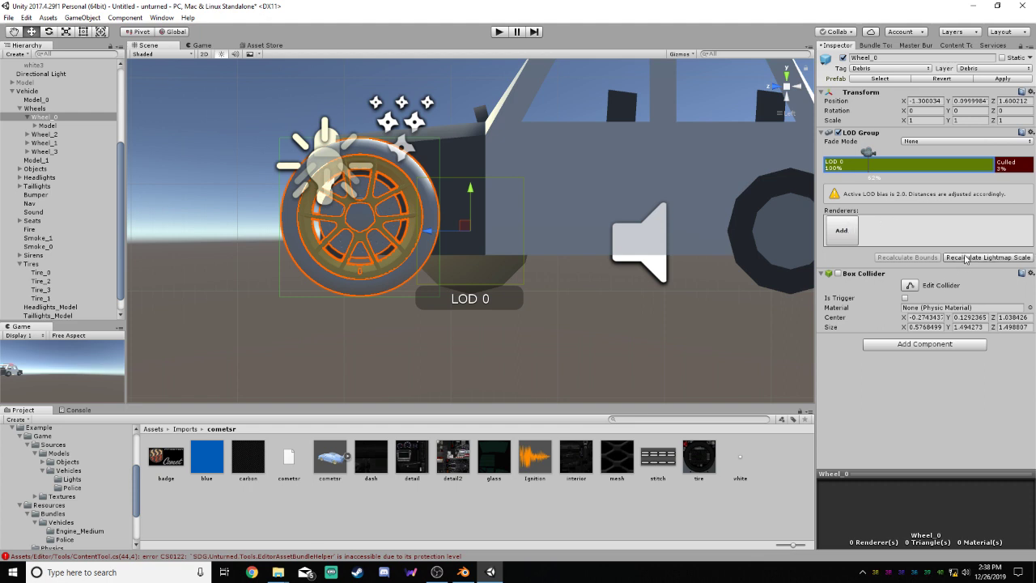
click(838, 274)
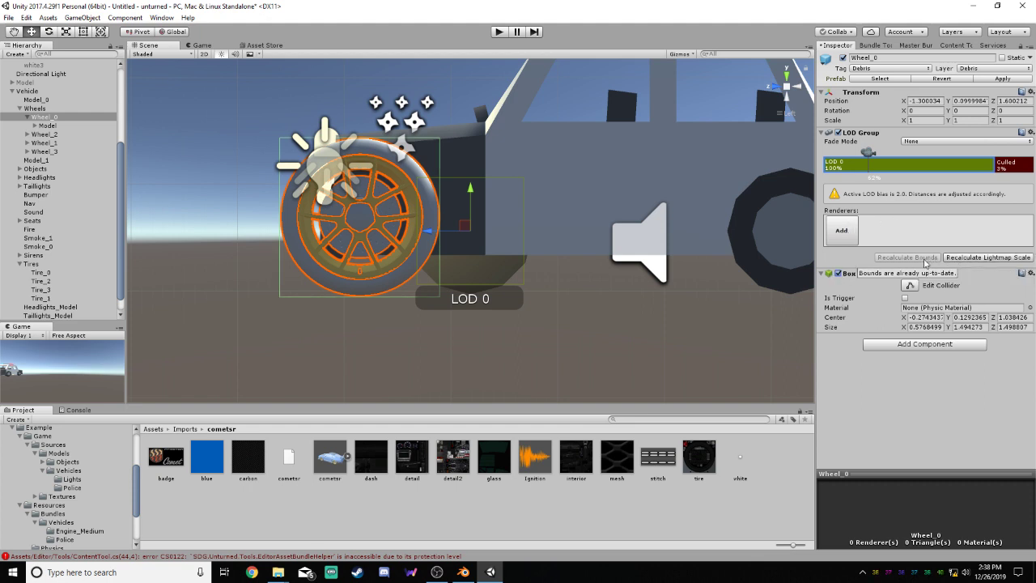
click(838, 273)
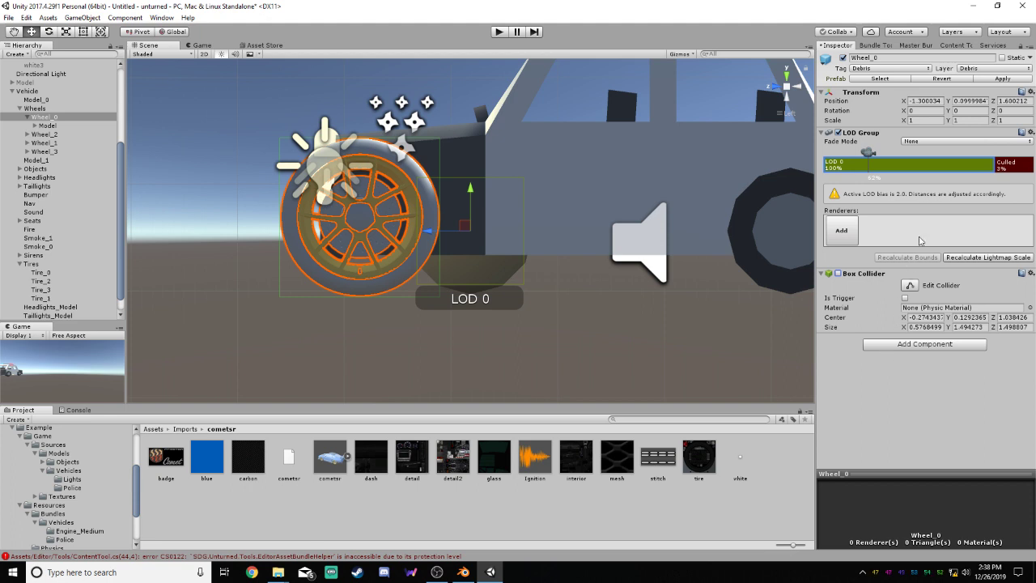
Add tire0 from the scene as a renderer of Wheel_0's LOD 0
click(852, 228)
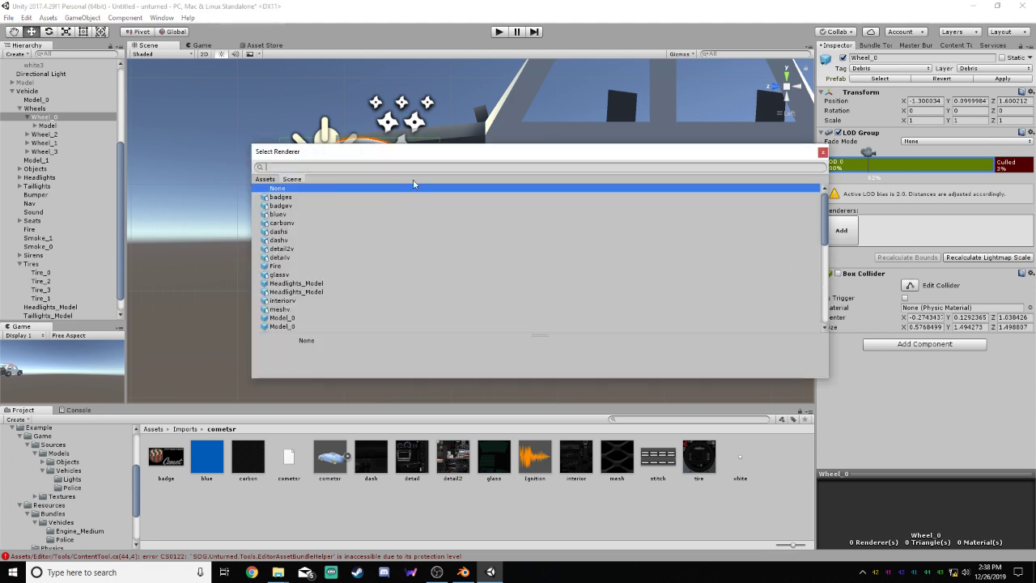
drag(369, 153, 563, 140)
scroll(489, 278, down, 3)
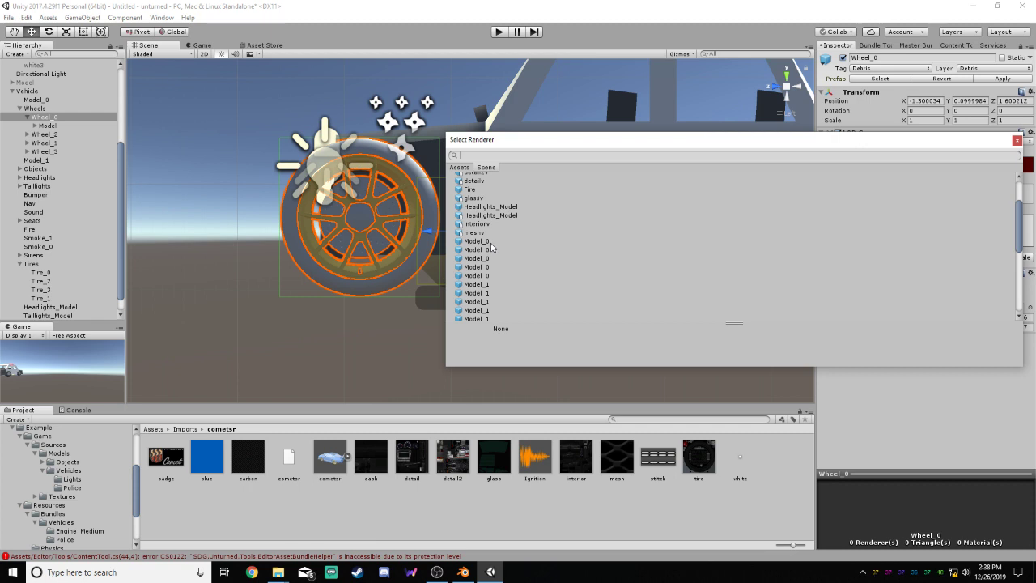
scroll(490, 247, down, 5)
scroll(490, 246, up, 4)
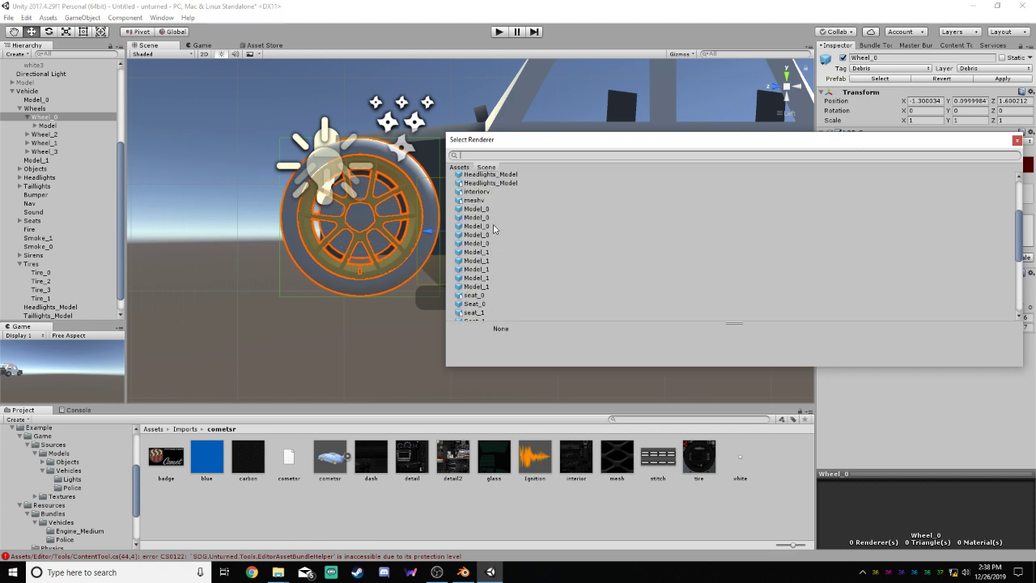
scroll(494, 229, down, 6)
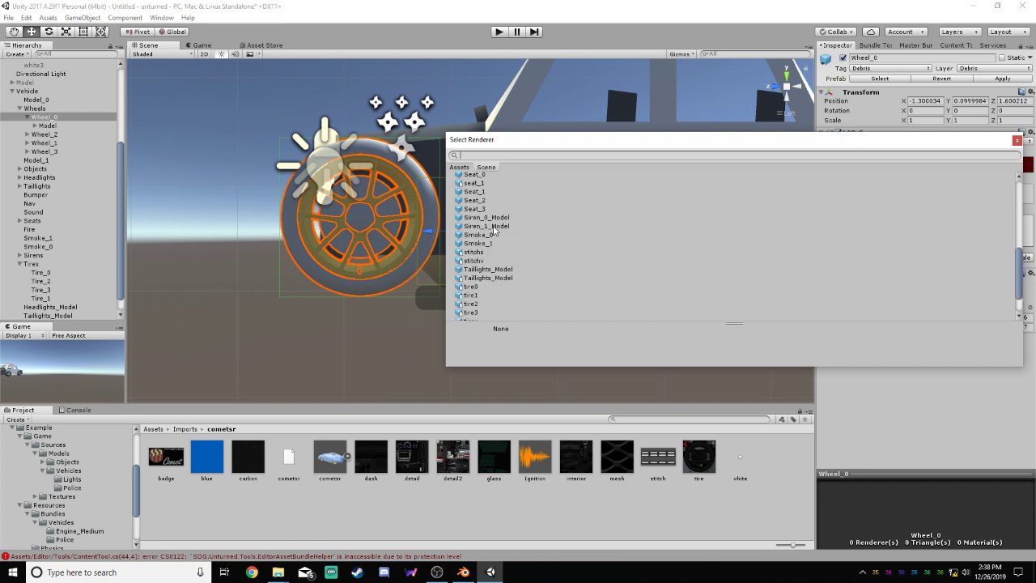
click(466, 167)
click(485, 169)
scroll(508, 229, down, 6)
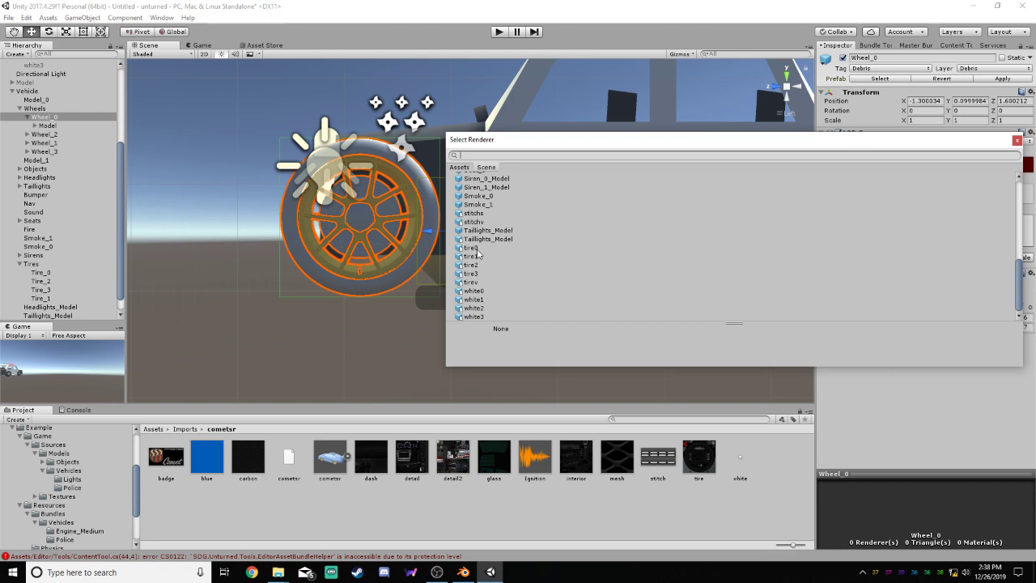
click(477, 248)
double_click(481, 247)
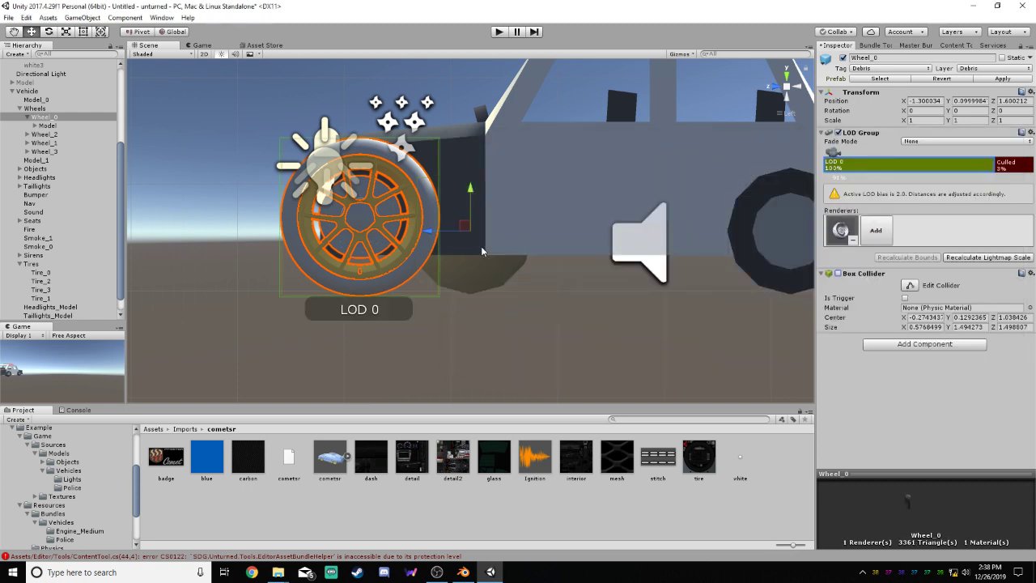
Add white0 as a second renderer of Wheel_0's LOD 0 and recalculate the lightmap scale
click(867, 228)
scroll(512, 257, down, 6)
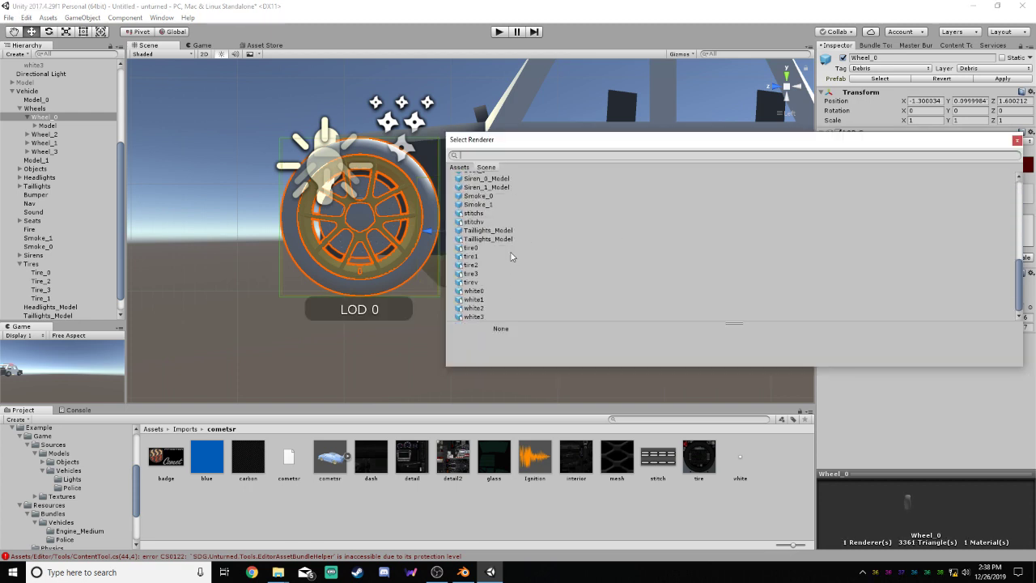
double_click(487, 293)
click(503, 296)
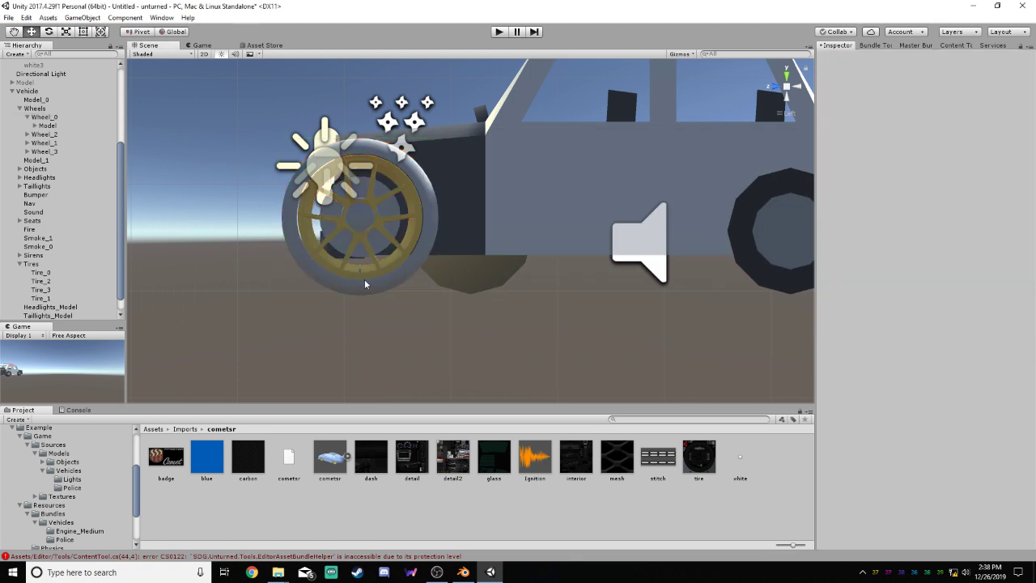
click(49, 117)
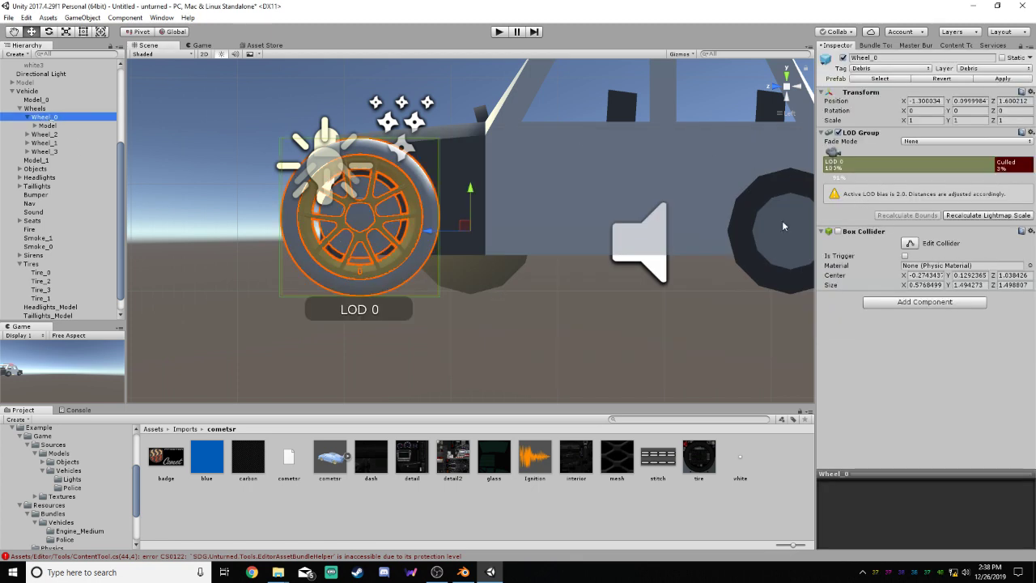
click(960, 215)
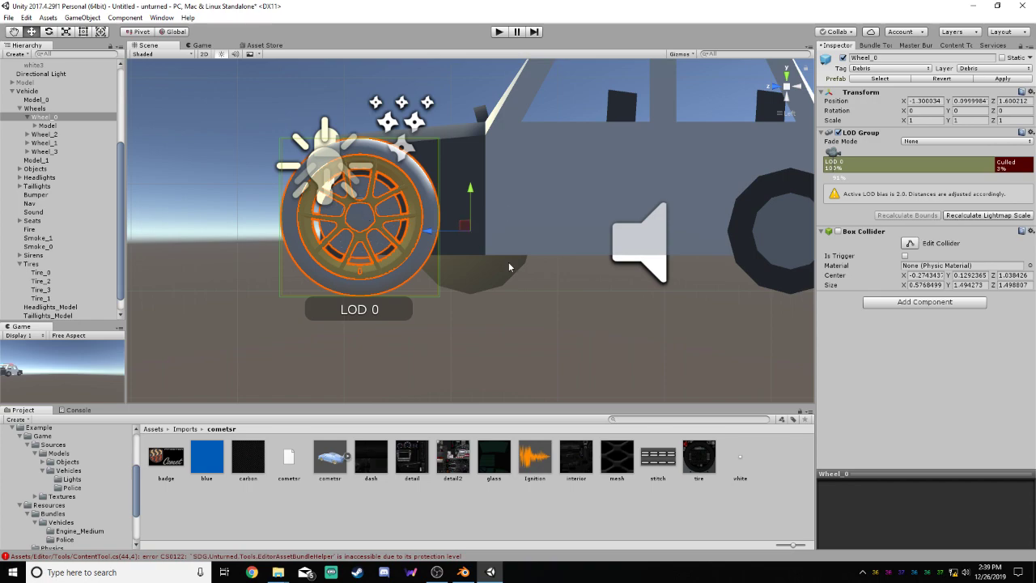
Move the wheel Model out of Wheel_0 to the top level of the hierarchy, above the other Model
alt+drag(511, 267, 522, 309)
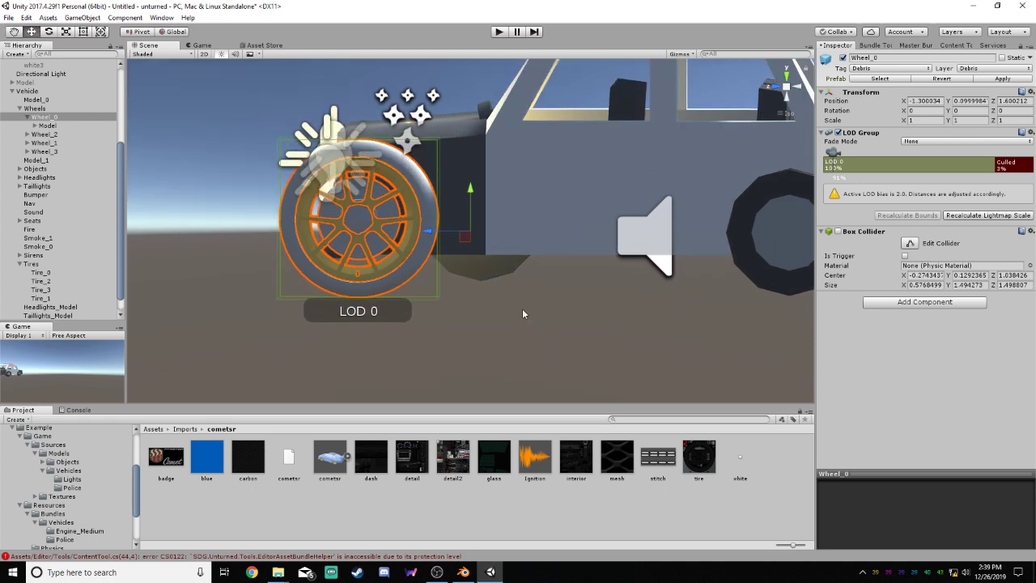
click(49, 127)
drag(49, 127, 43, 83)
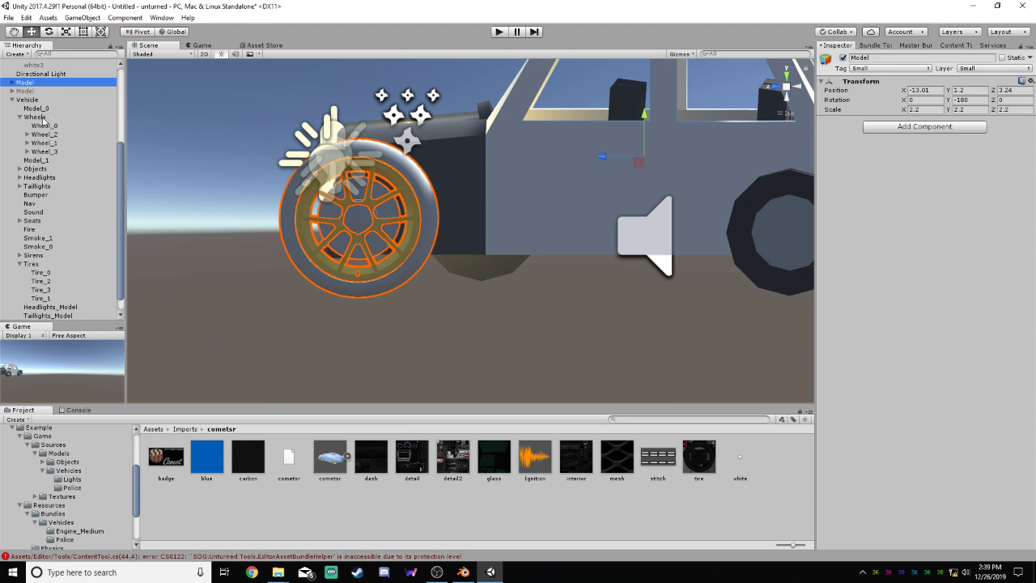
Move Wheel_0 to the hub of the custom front wheel in the left view, about 0.228 in Y and 2.636 in Z
click(36, 117)
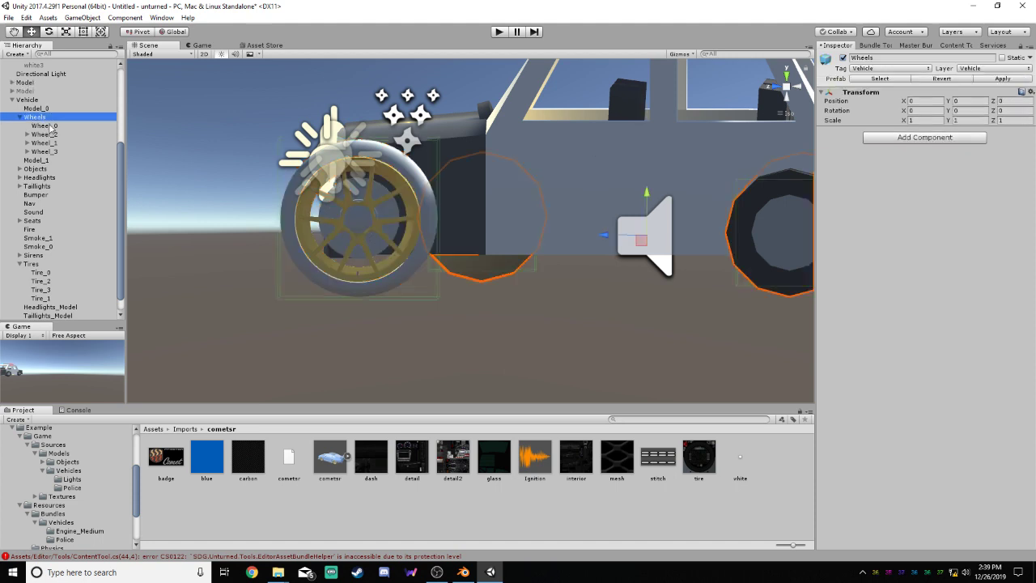
click(47, 126)
drag(424, 231, 315, 226)
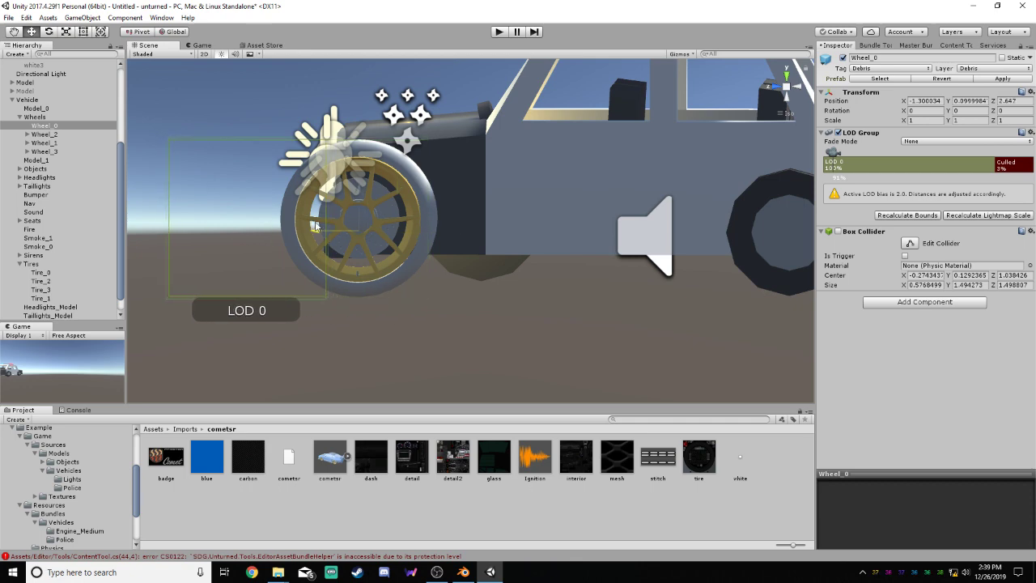
right_drag(410, 236, 443, 267)
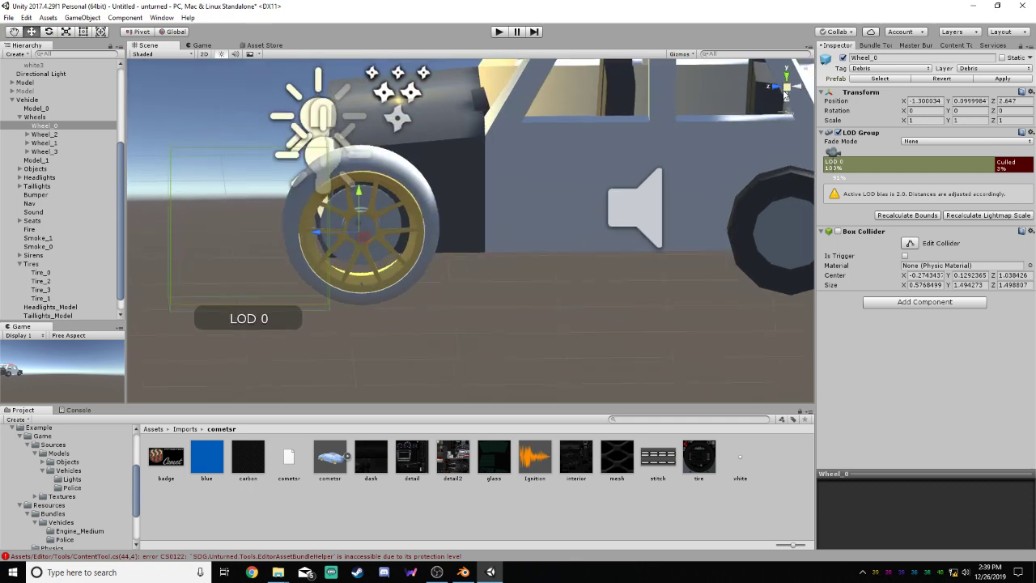
click(784, 91)
scroll(372, 209, up, 5)
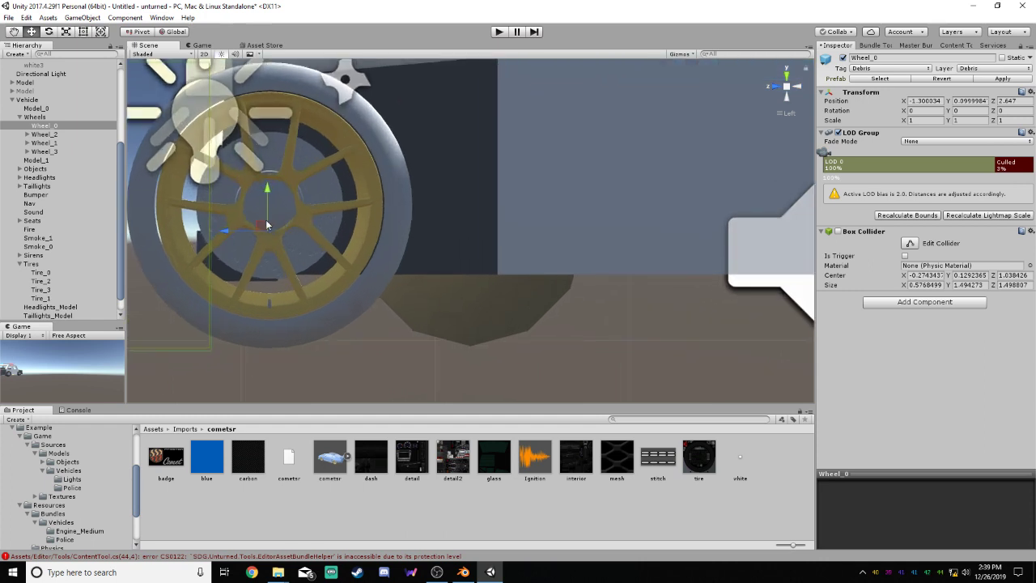
scroll(268, 224, up, 6)
middle_drag(421, 181, 660, 179)
scroll(453, 178, up, 8)
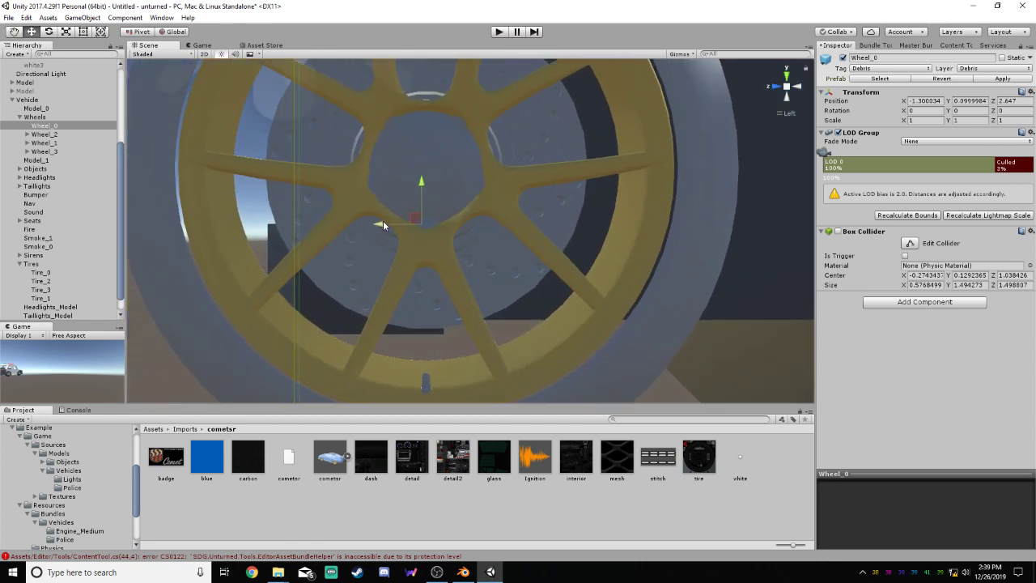
drag(384, 225, 389, 220)
drag(424, 185, 435, 121)
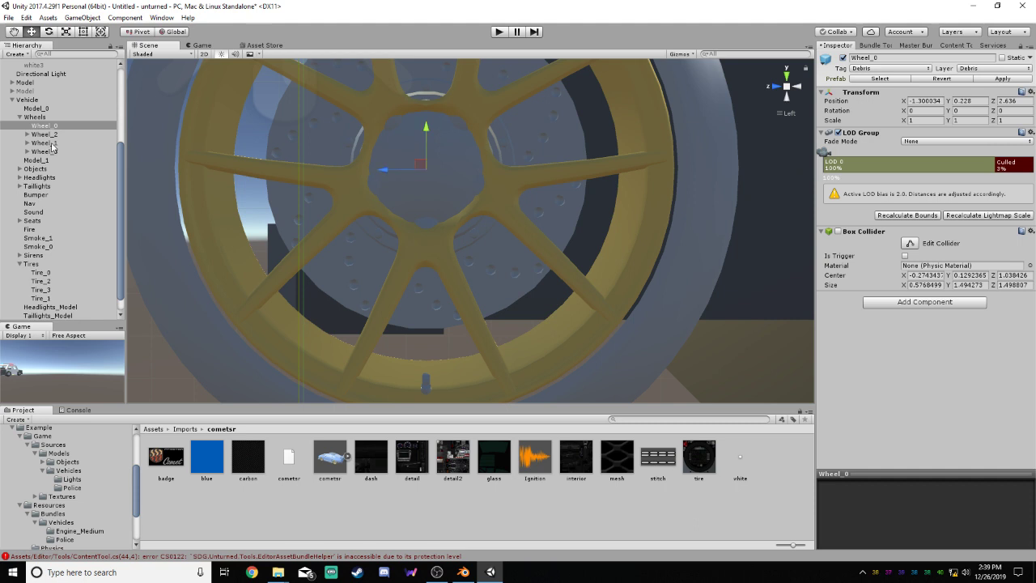
Compare Wheel_0's position with that of the Tire_0 wheel collider at the hub
click(58, 273)
scroll(415, 135, up, 5)
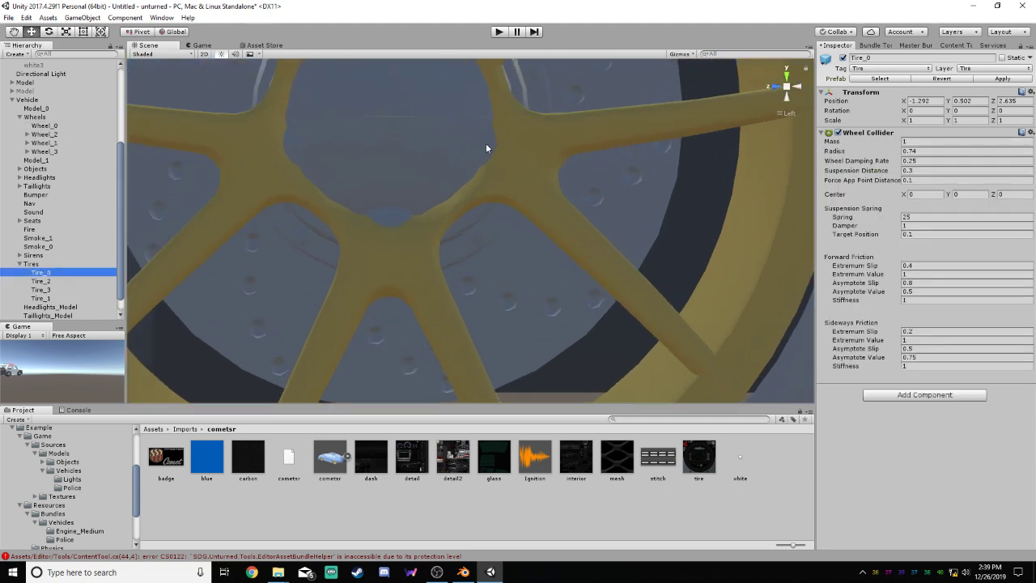
middle_drag(486, 145, 580, 253)
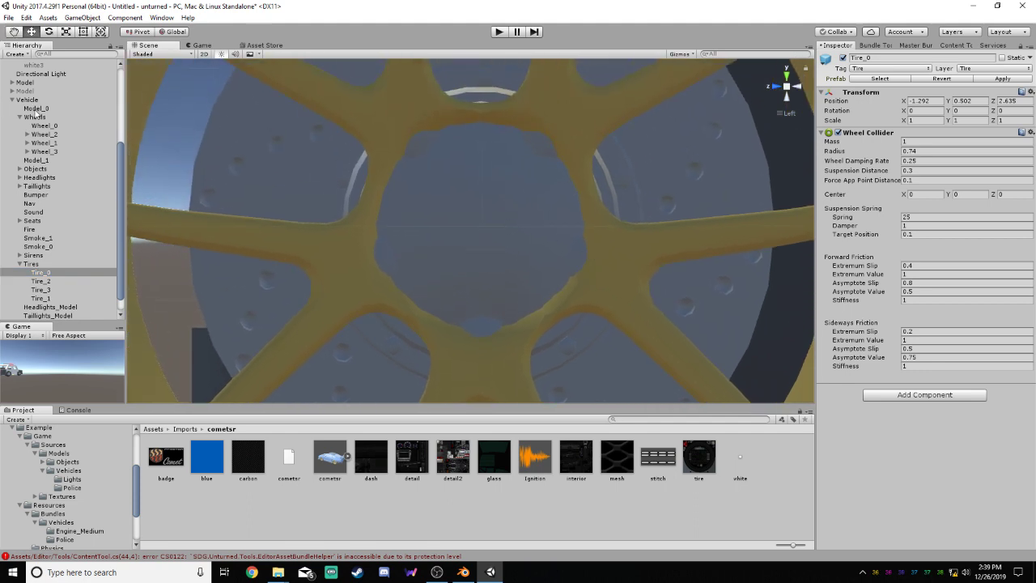
click(36, 108)
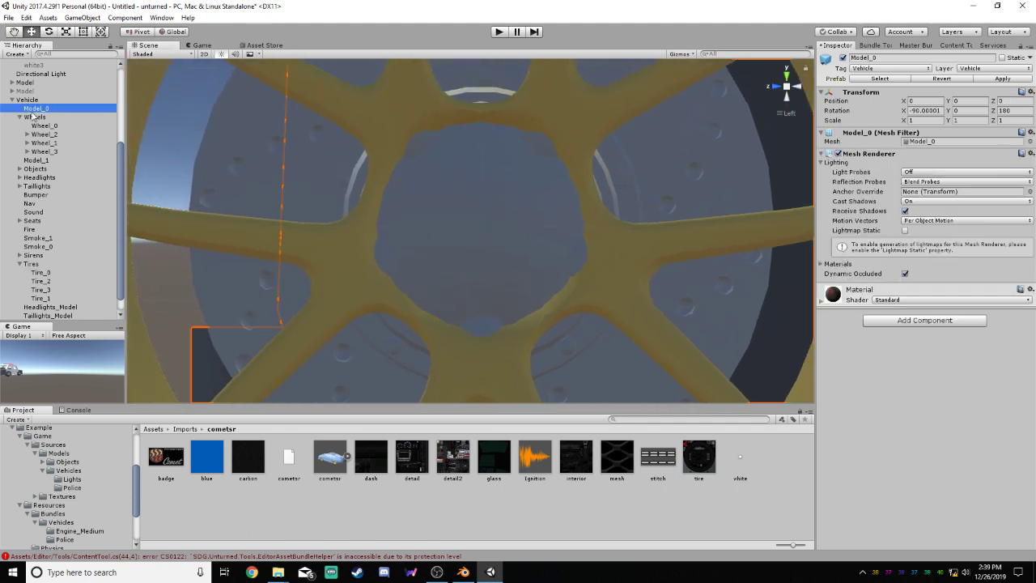
click(45, 126)
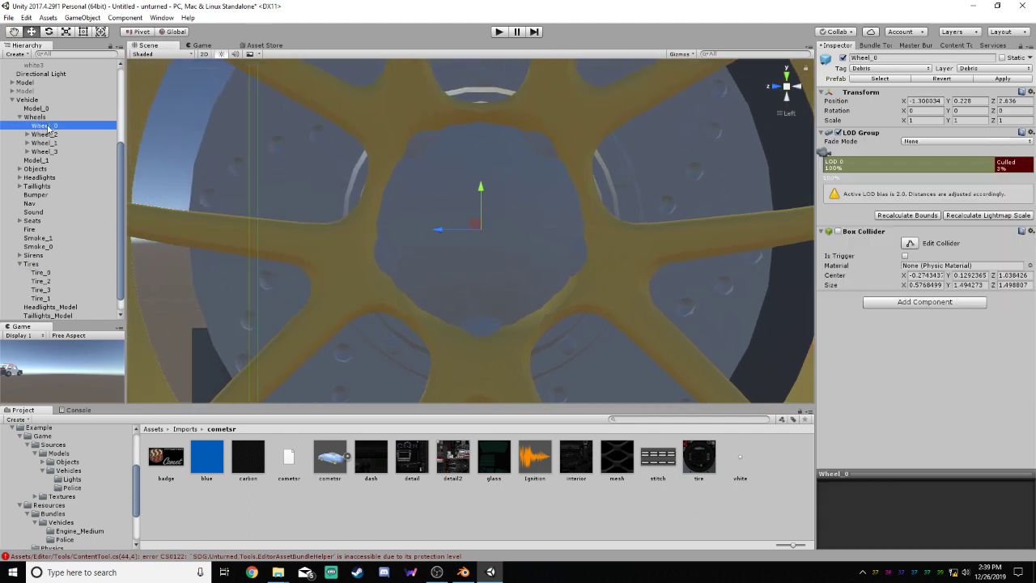
click(40, 274)
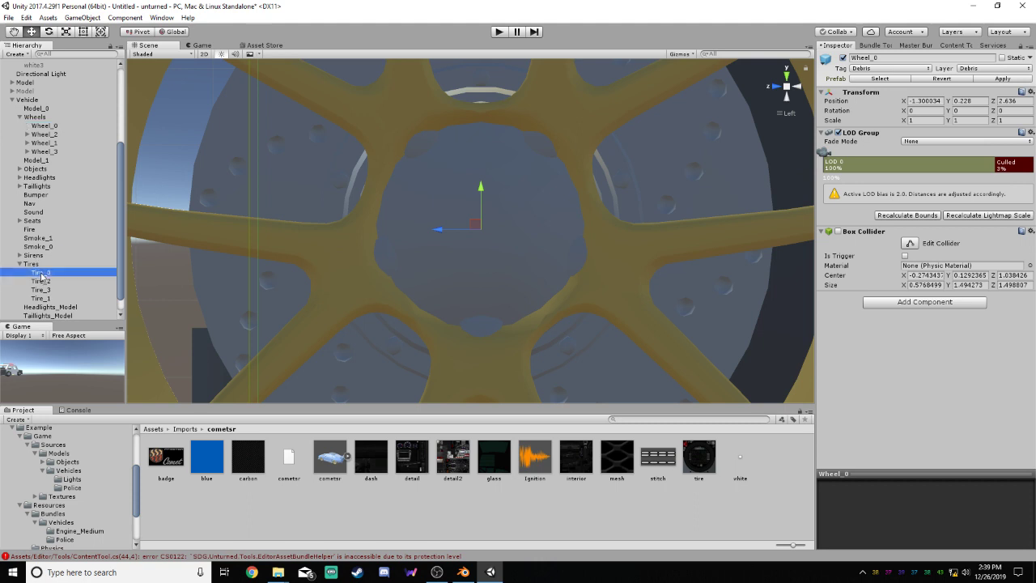
Nudge Wheel_0 to about 0.2329 in Y and 2.636 in Z, checking it against Tire_0's position
click(45, 126)
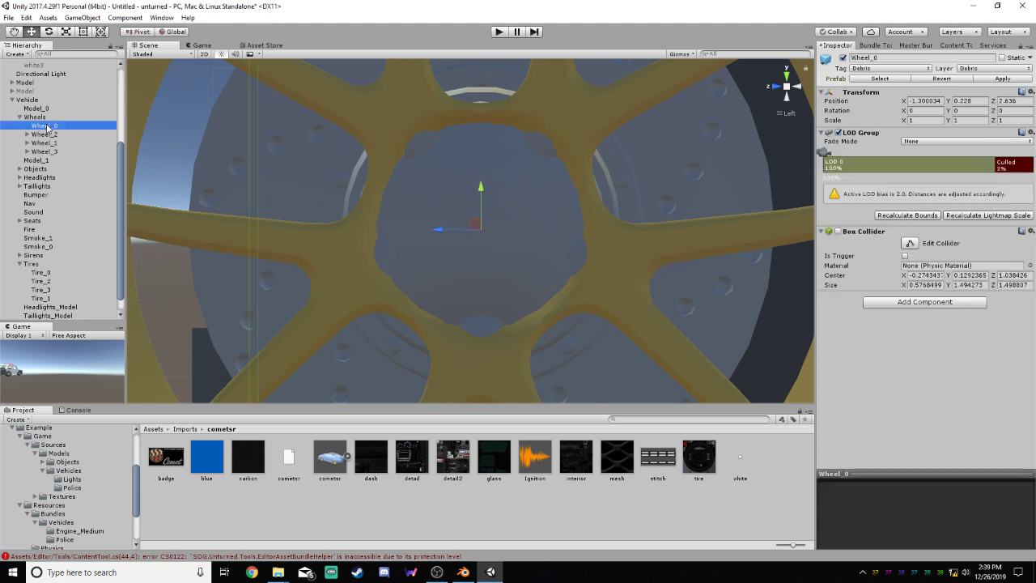
click(477, 223)
drag(479, 224, 478, 220)
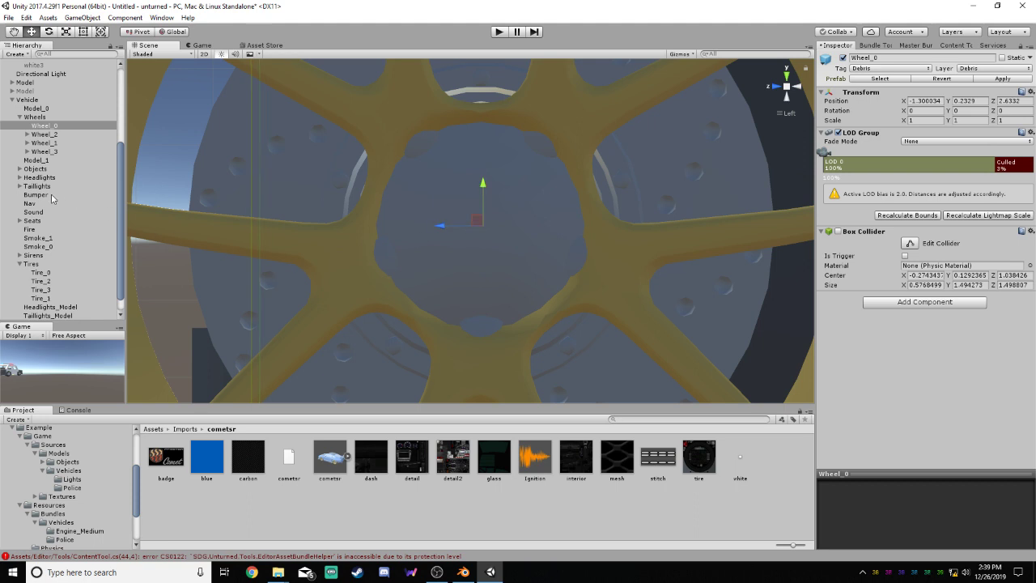
click(39, 273)
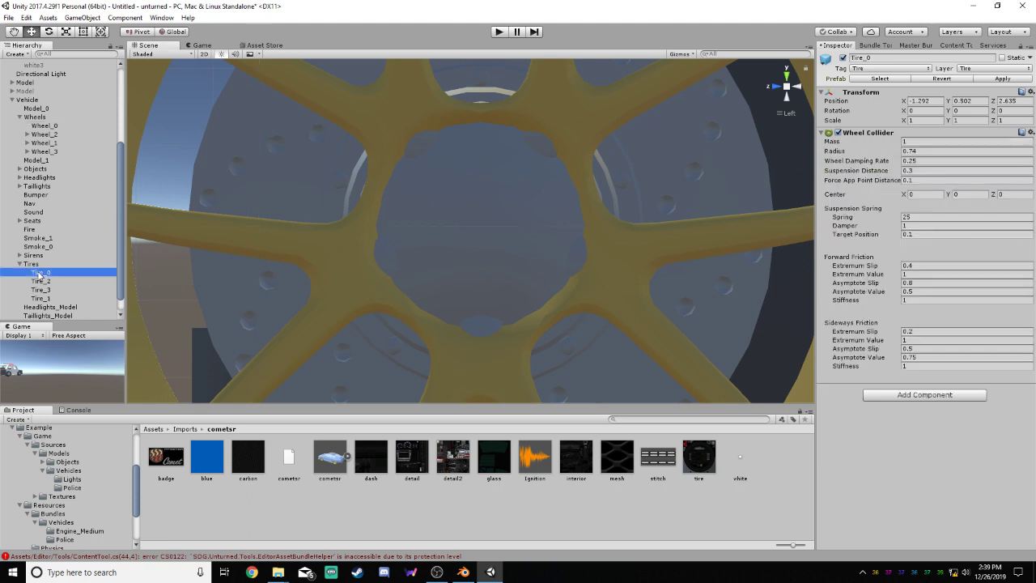
click(45, 127)
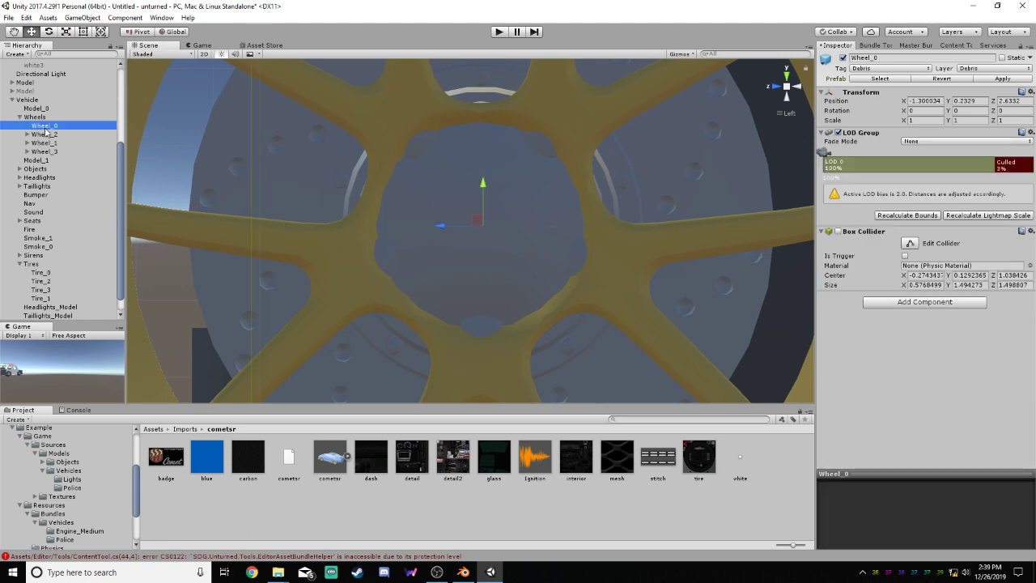
drag(446, 226, 442, 227)
click(50, 275)
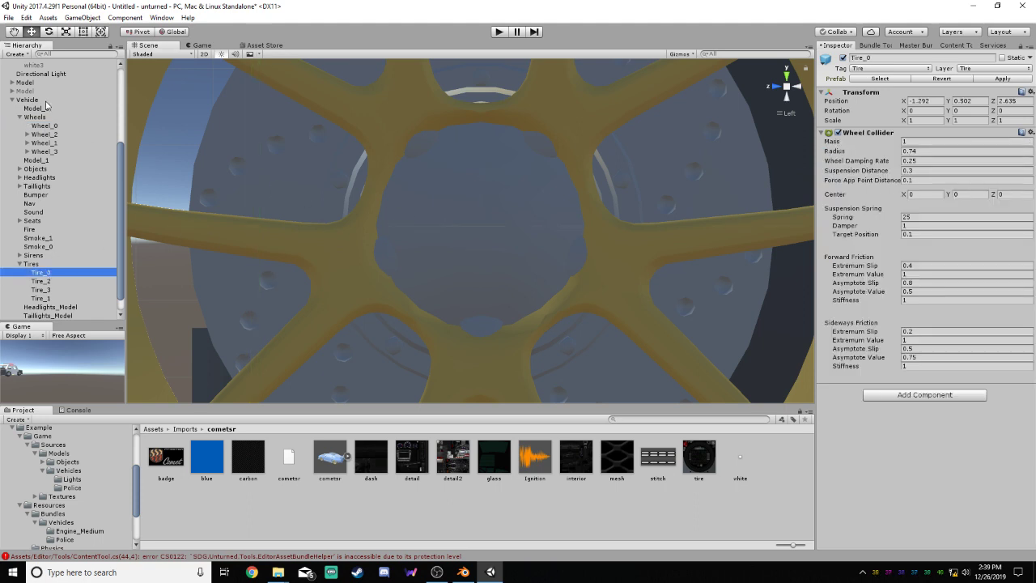
click(44, 127)
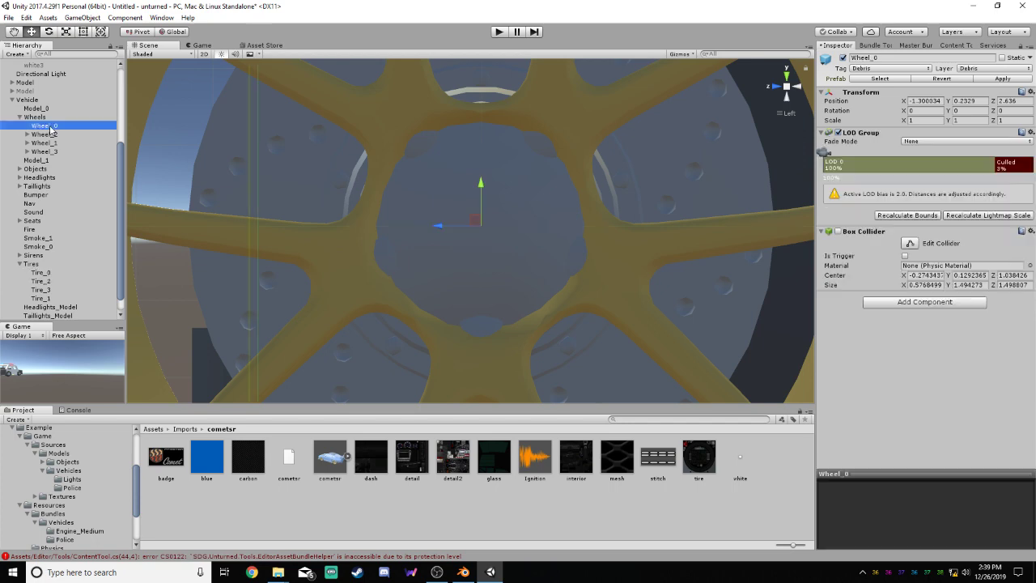
Fit Wheel_0's box collider to the custom wheel's outline in the left view, about 1.475 in size along Y and Z
scroll(455, 161, down, 8)
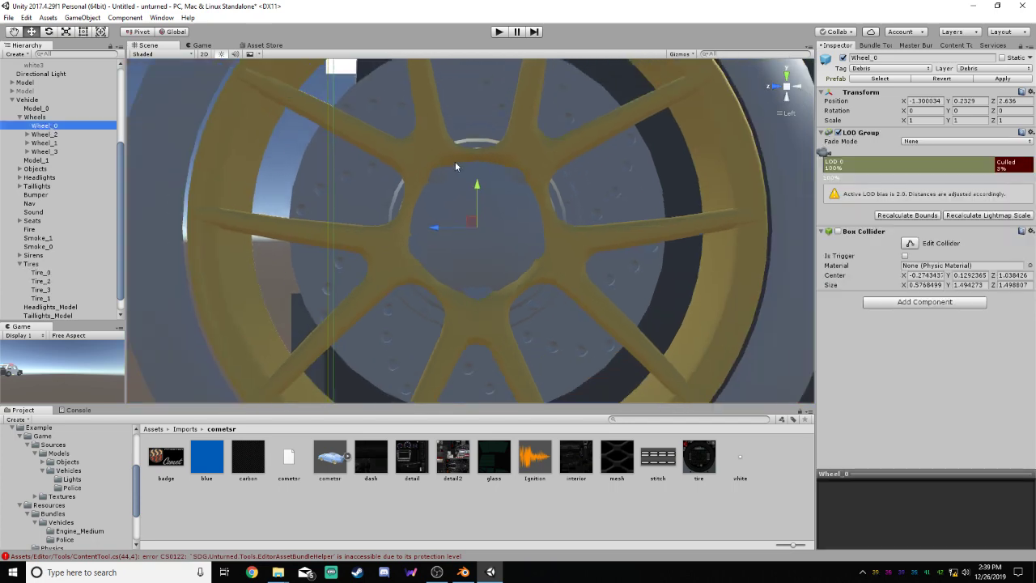
click(910, 244)
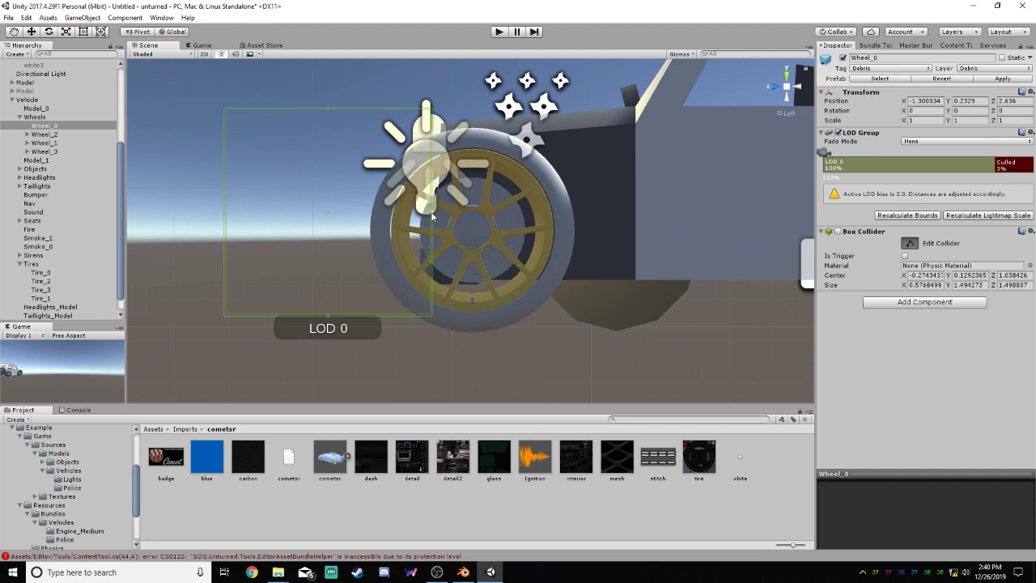
drag(431, 211, 574, 235)
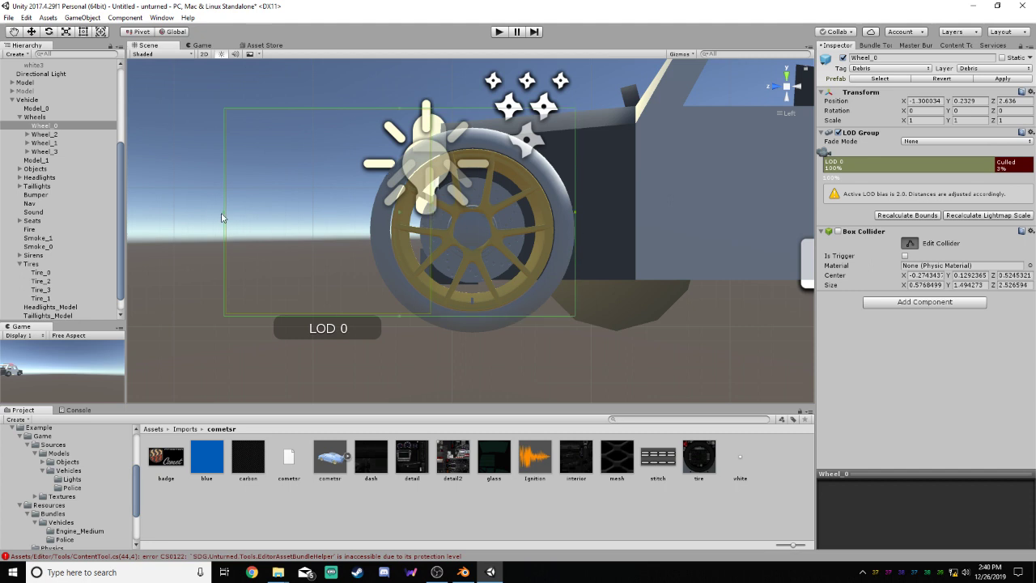
drag(224, 215, 369, 239)
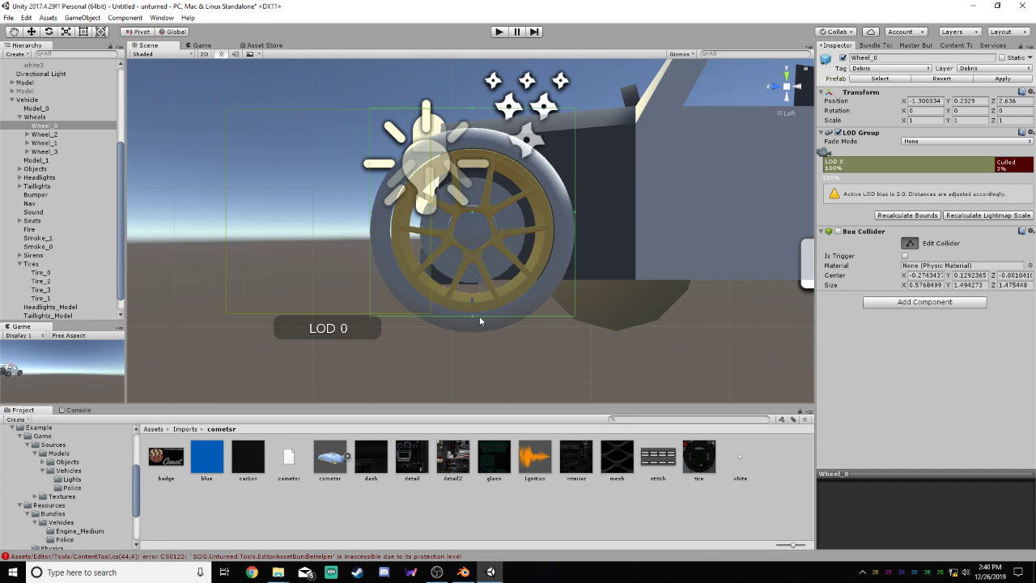
drag(473, 316, 470, 332)
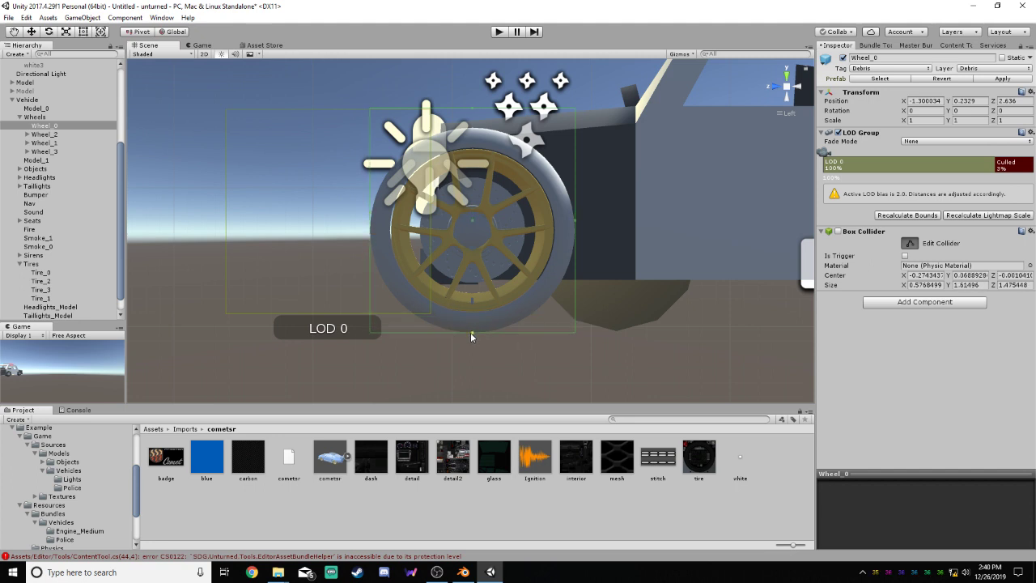
drag(473, 108, 473, 129)
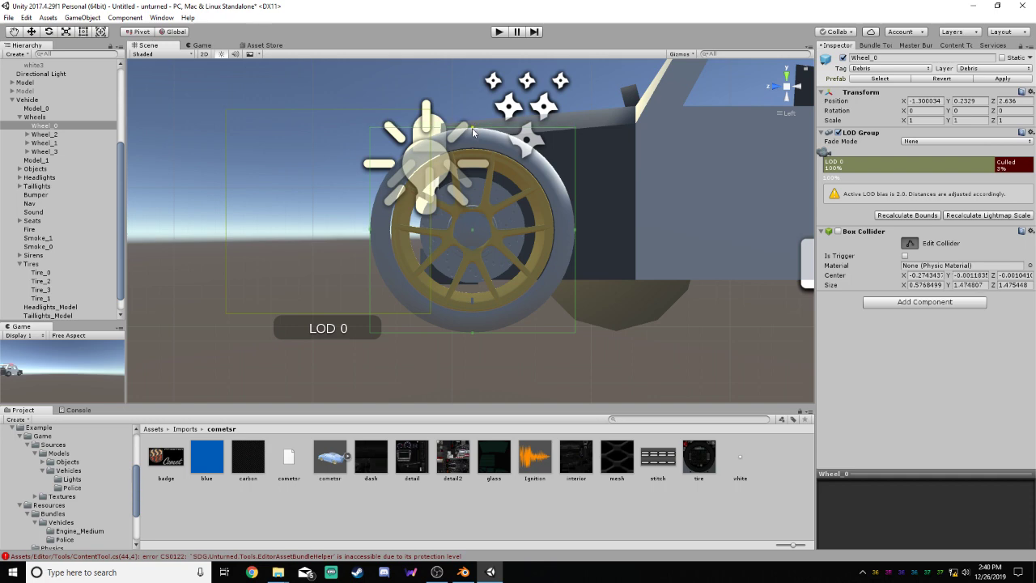
Trim Wheel_0's box collider to the tire's width in the bottom view, about 0.572 in X, and finish editing it
click(786, 95)
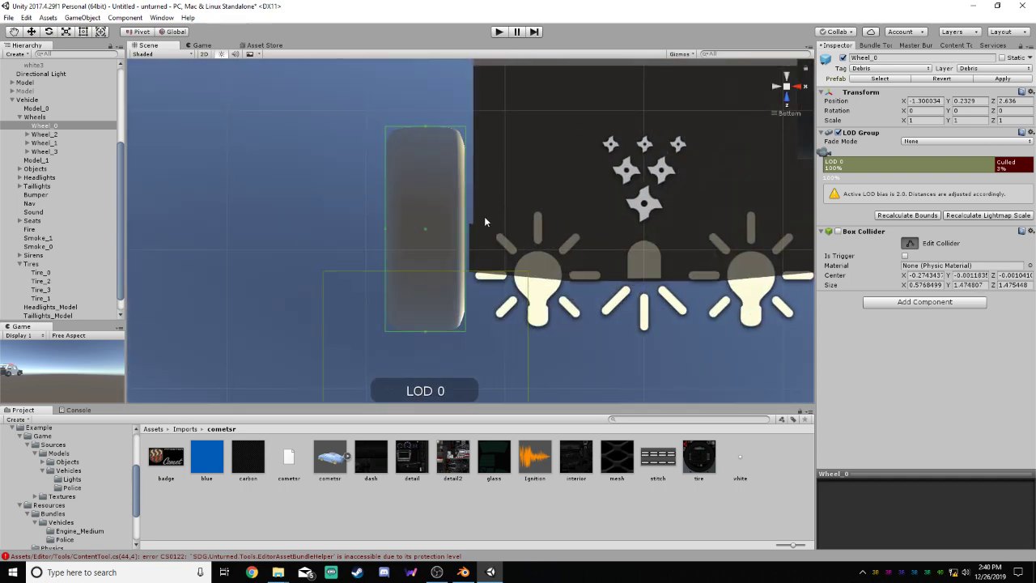
scroll(469, 225, up, 3)
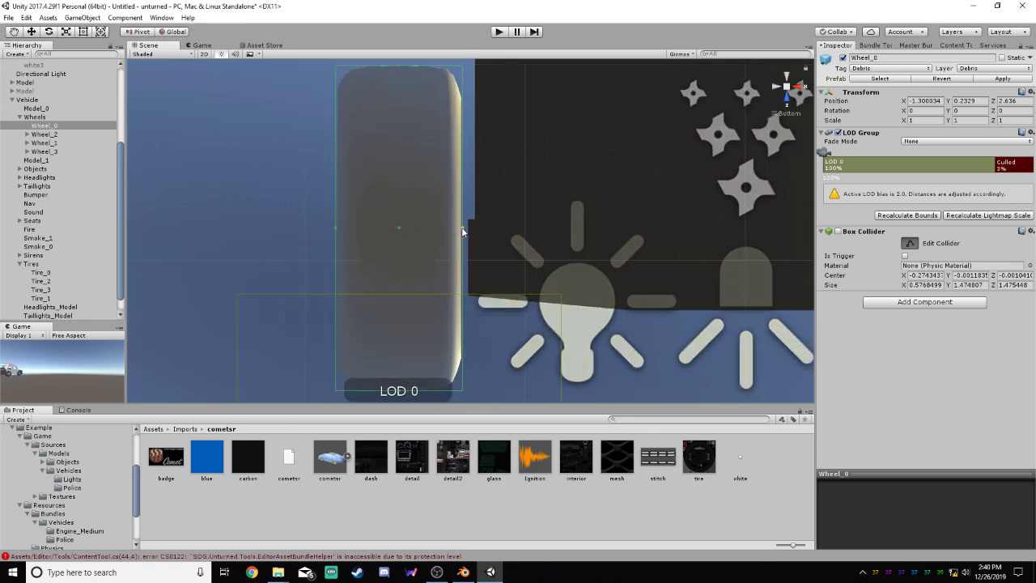
drag(462, 229, 461, 228)
click(776, 87)
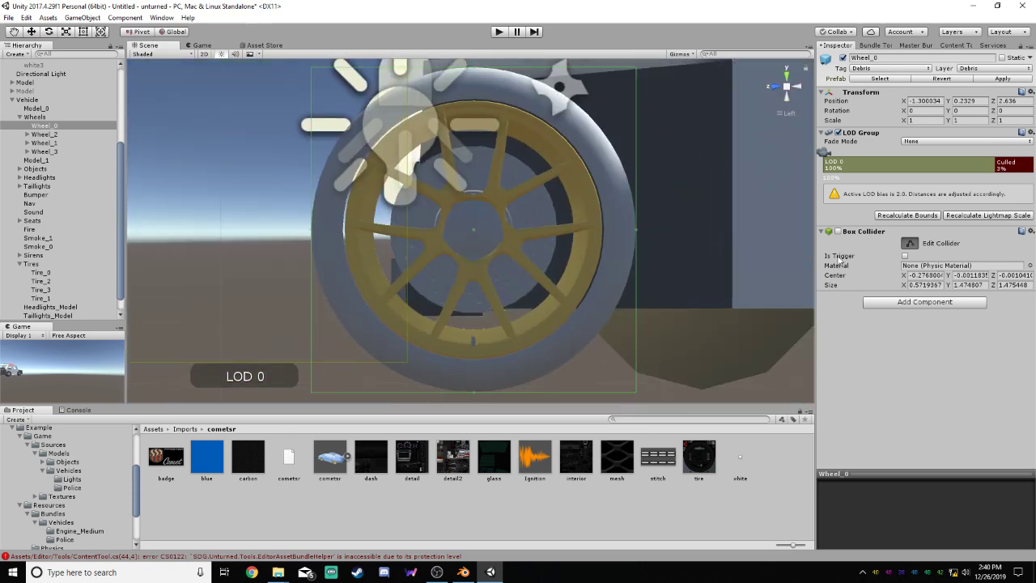
scroll(575, 257, down, 3)
click(910, 243)
Recalculate the bounds of Wheel_0's LOD group and move the top-level wheel Model back inside Wheel_0
click(933, 216)
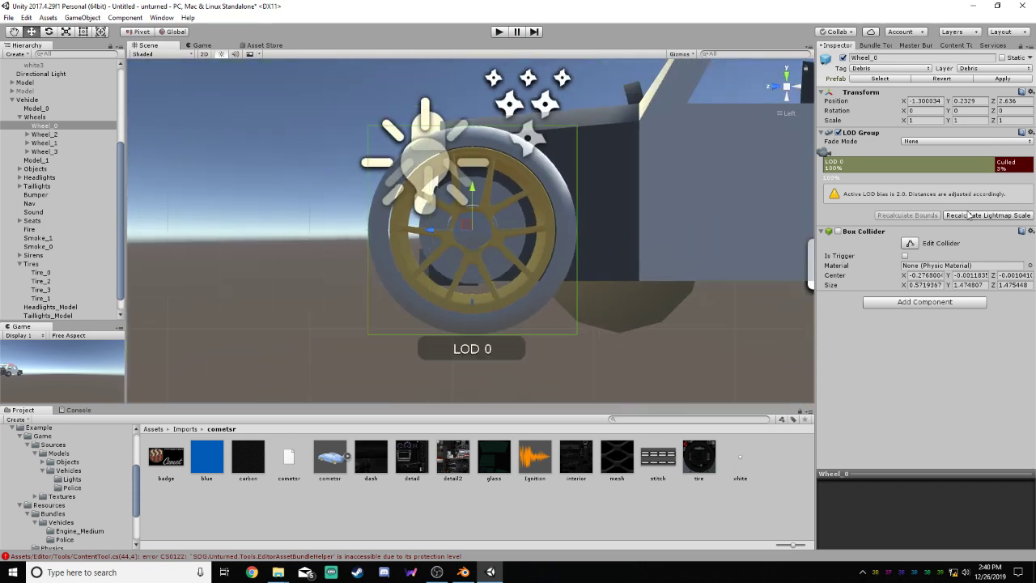
click(890, 168)
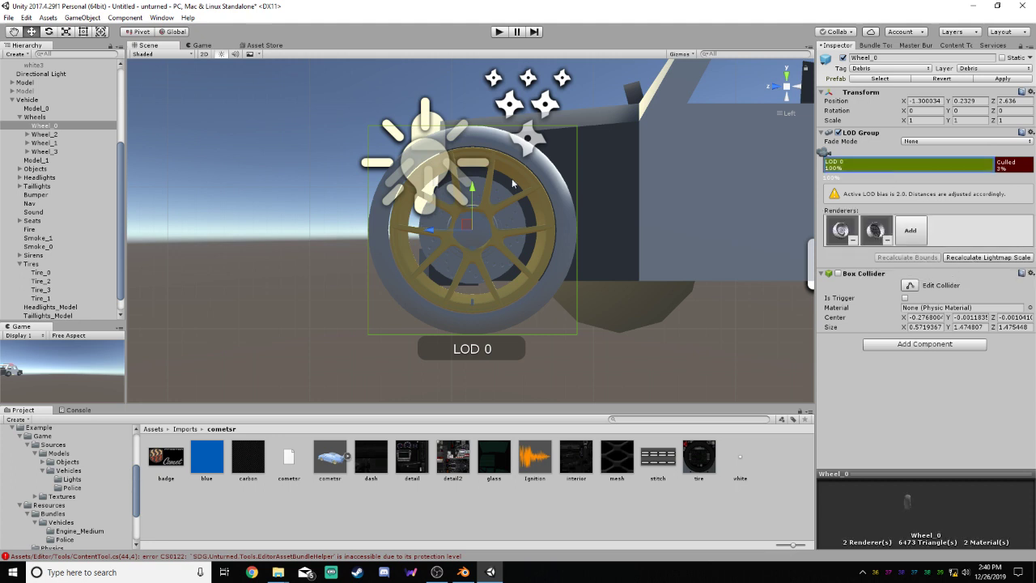
drag(29, 83, 55, 132)
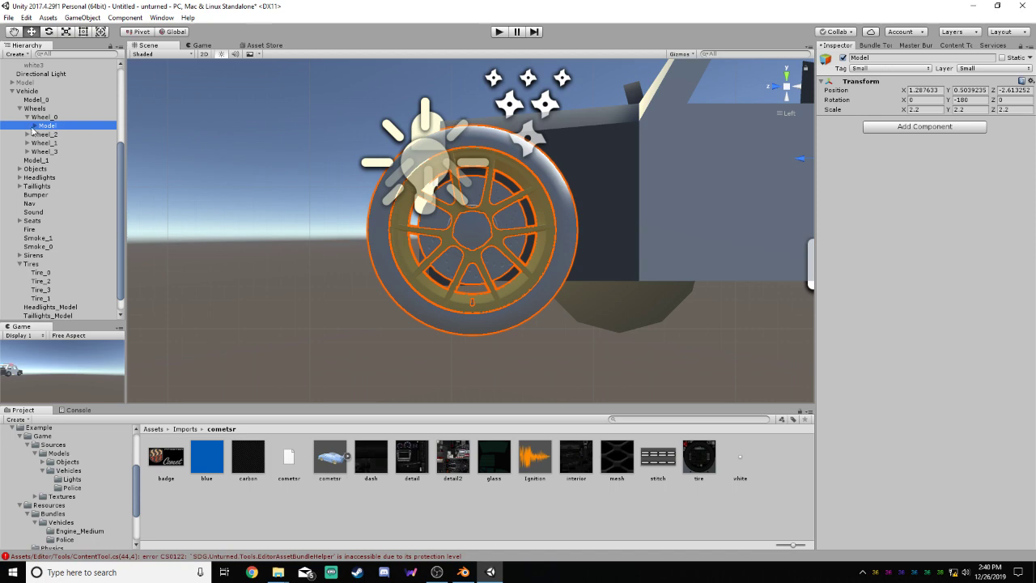
click(28, 118)
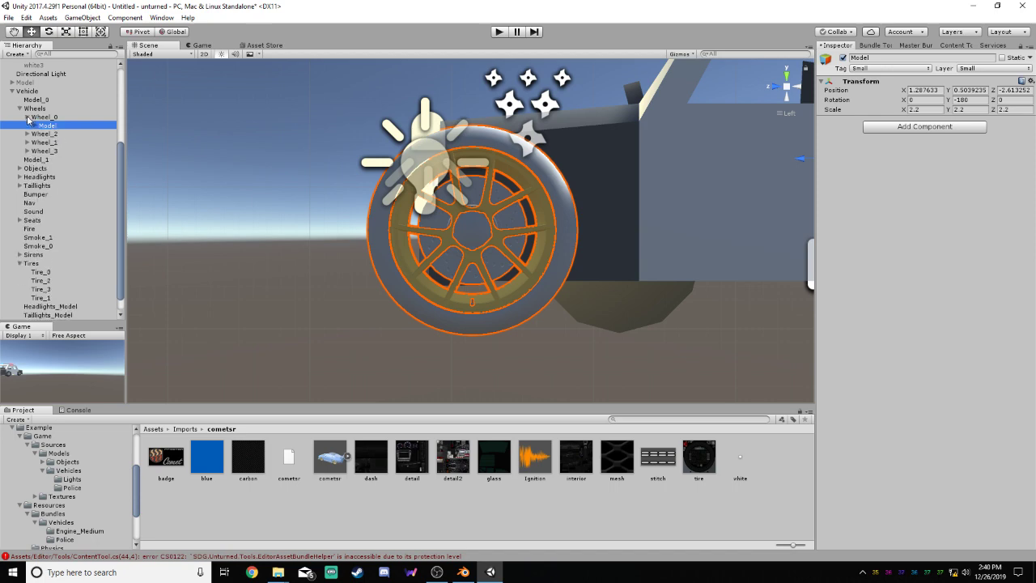
Examine the Wheels group down through Wheel_0 and its Model to the tire0 and white0 meshes
scroll(446, 207, down, 5)
alt+drag(569, 268, 666, 341)
click(34, 108)
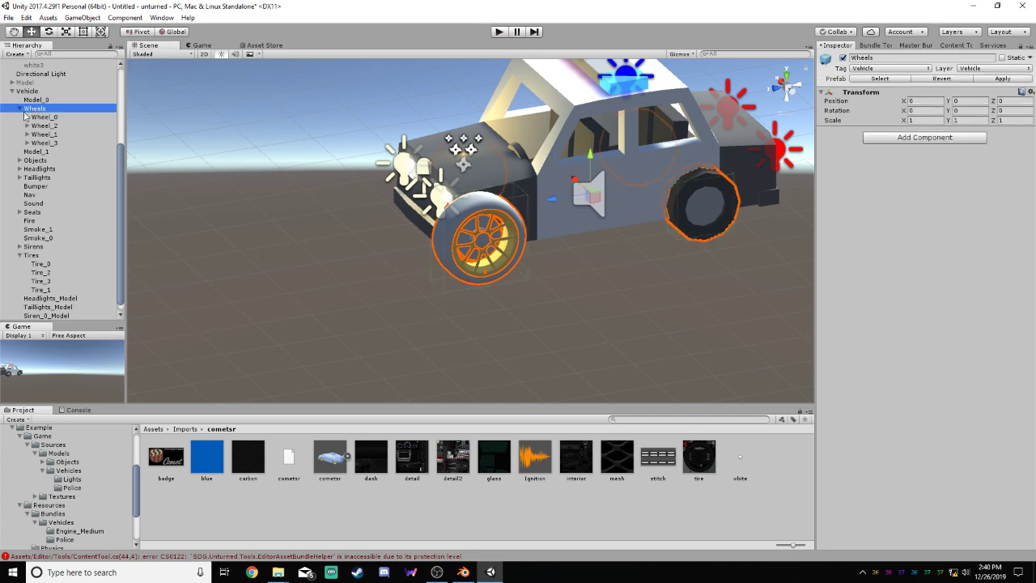
click(46, 117)
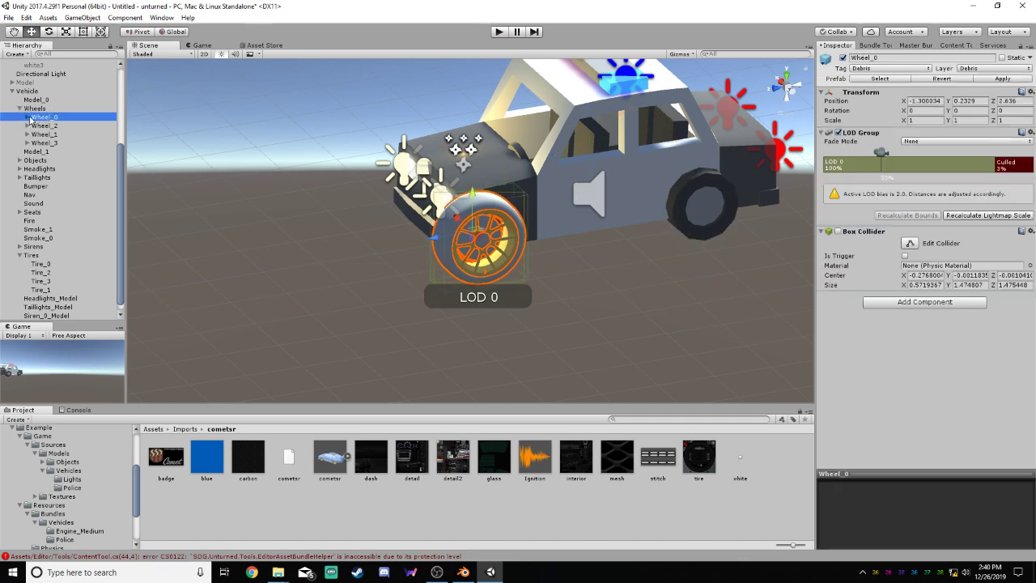
click(28, 118)
click(47, 127)
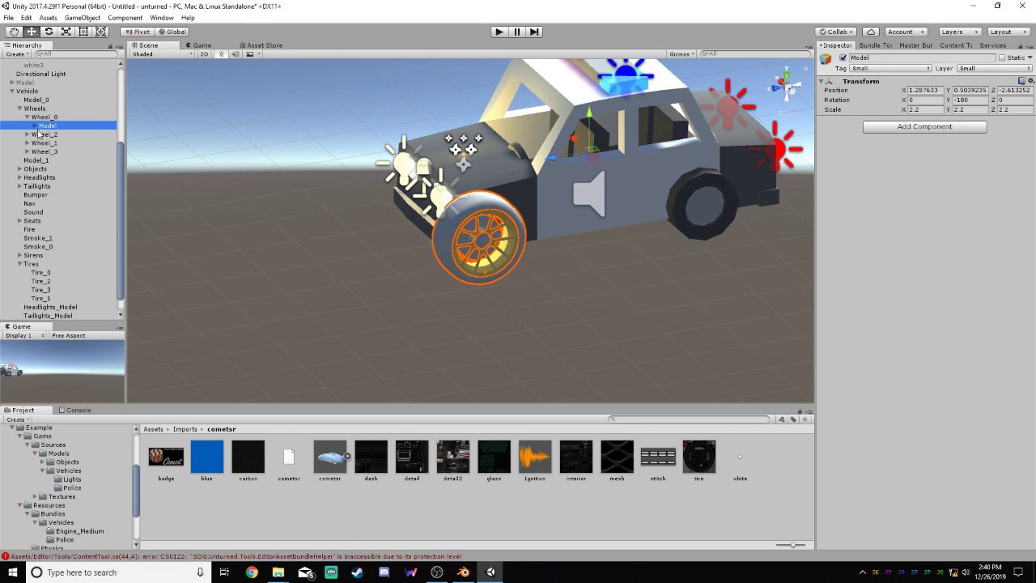
click(35, 126)
click(52, 136)
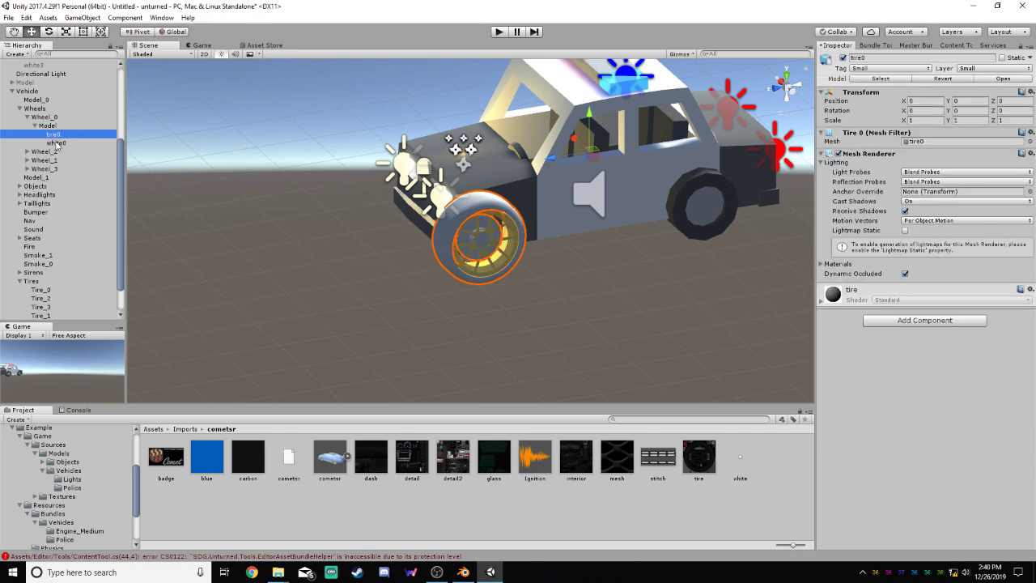
click(56, 143)
click(55, 135)
Inspect the tire0 and white0 meshes of the custom front wheel from several angles, closing Wheel_0's hierarchy when done
right_drag(631, 200, 670, 241)
scroll(471, 223, up, 15)
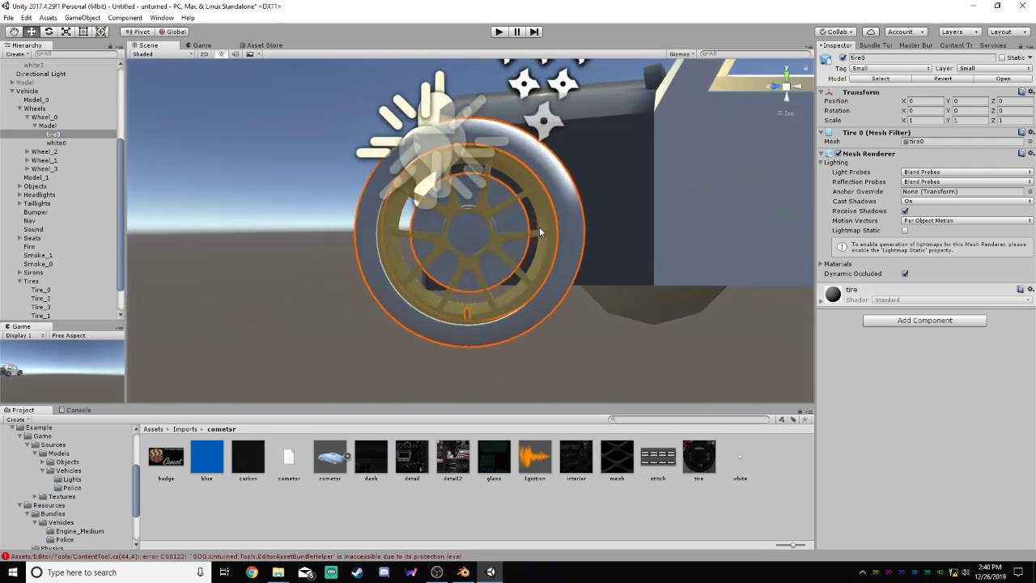
right_drag(538, 228, 686, 261)
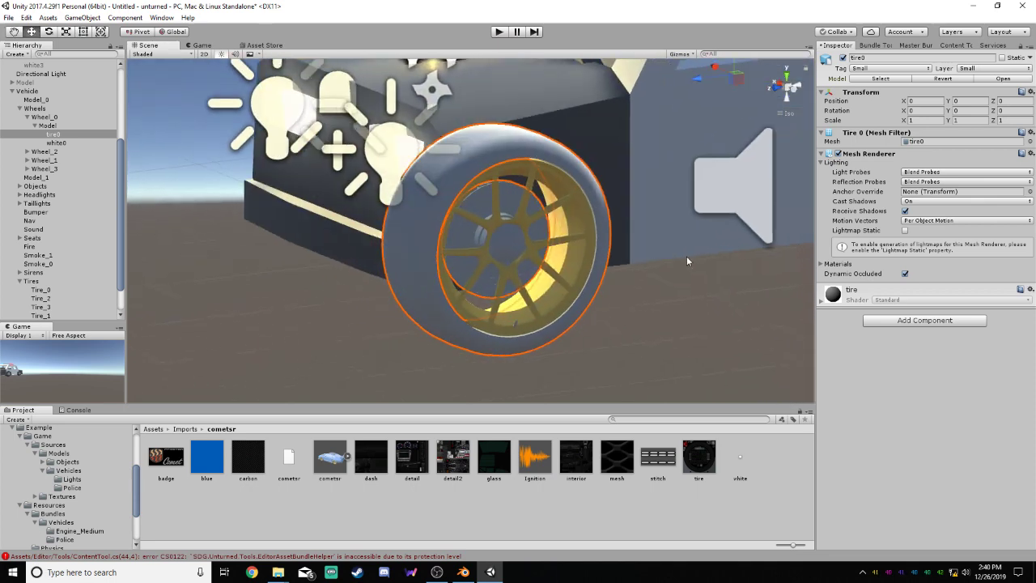
click(56, 142)
click(57, 135)
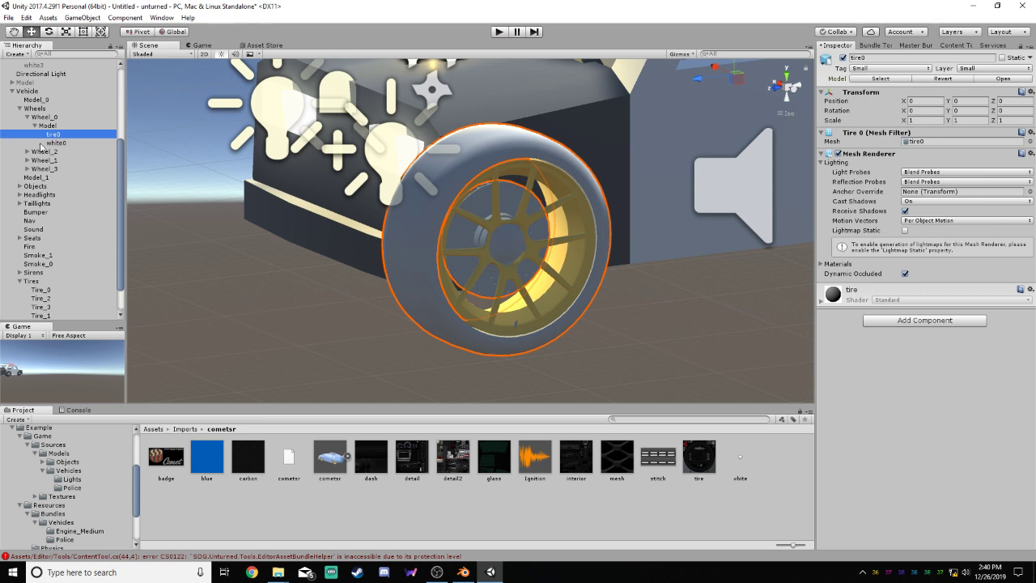
click(34, 126)
click(28, 117)
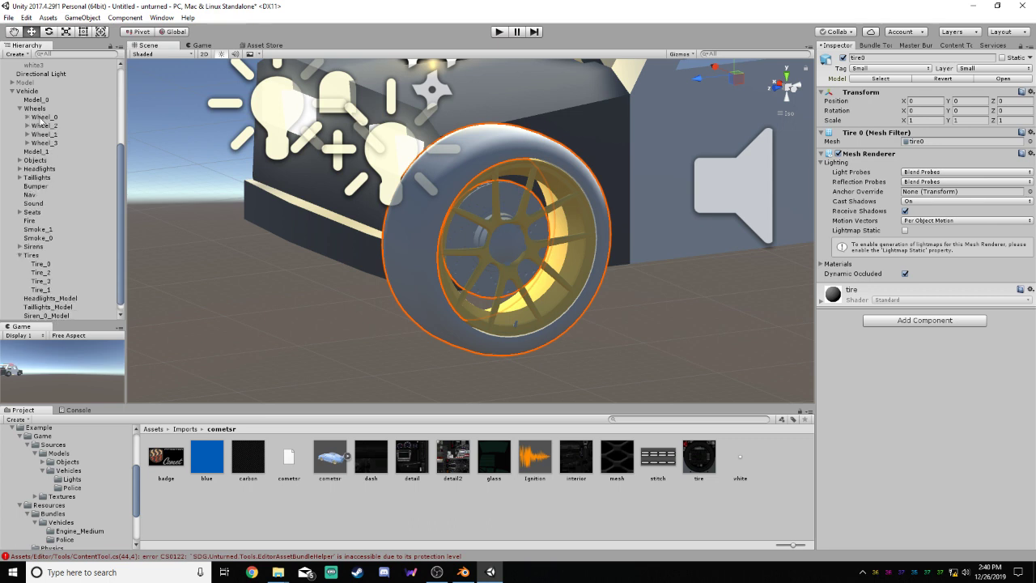
scroll(484, 200, down, 10)
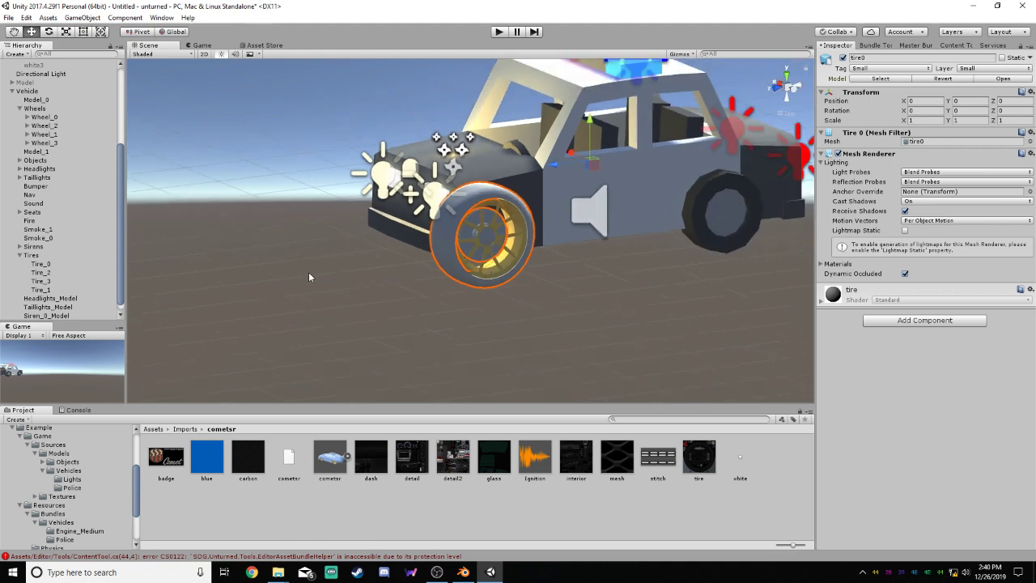
click(633, 313)
Deactivate the Model inside Wheel_0
click(28, 118)
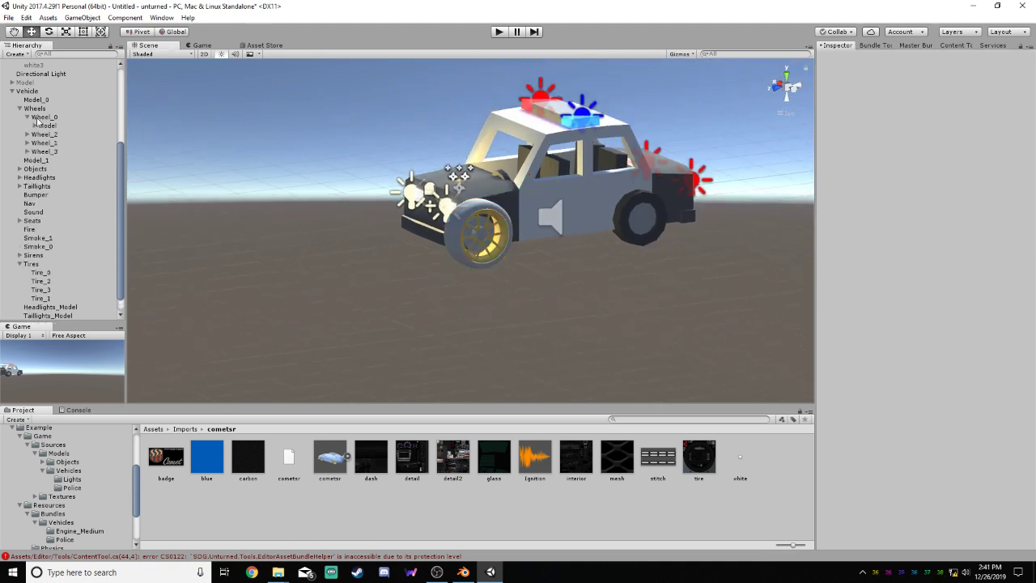
click(47, 126)
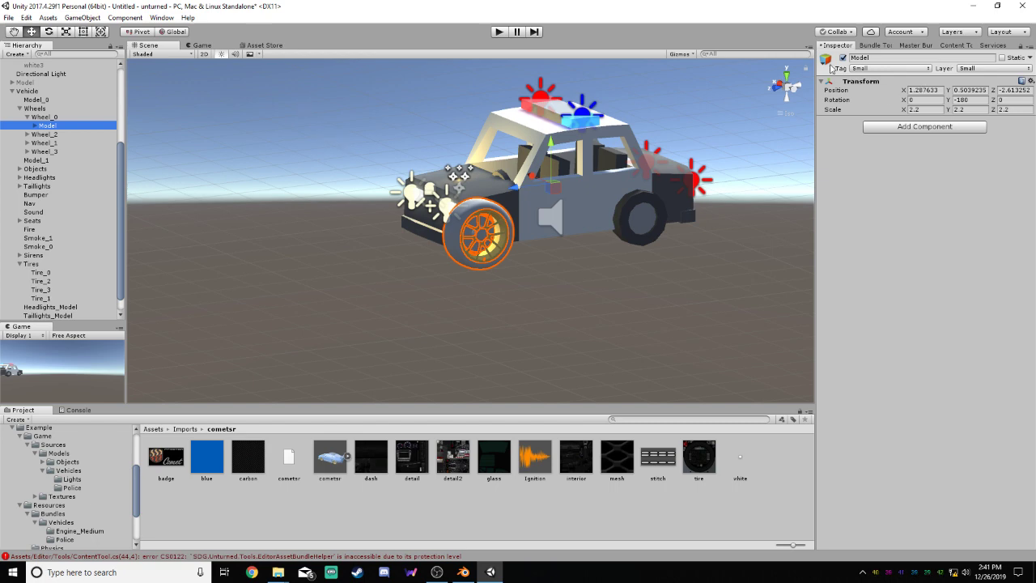
click(842, 58)
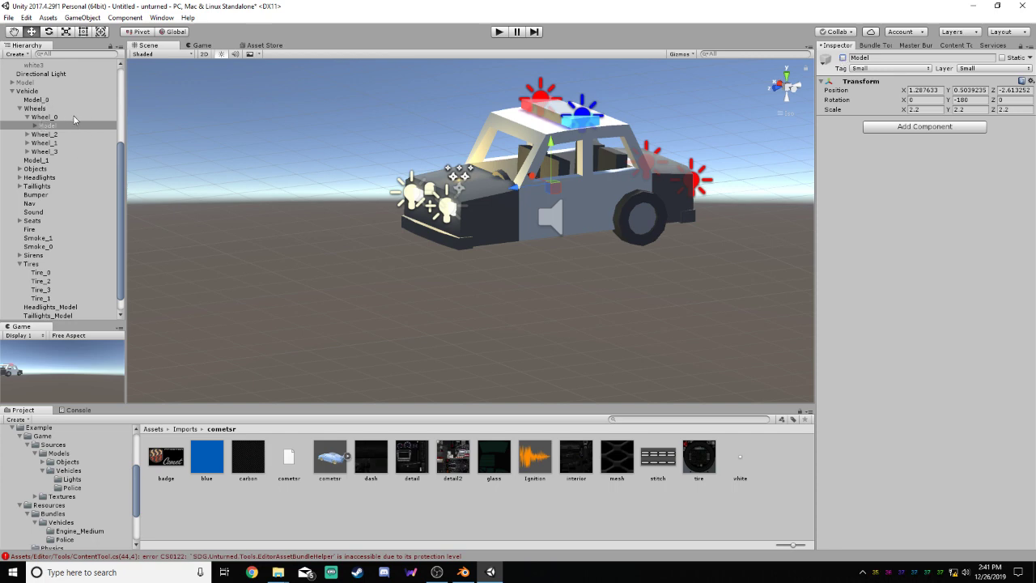
Delete the police body meshes Model_0 and Model_1 from the Vehicle object
scroll(114, 146, up, 2)
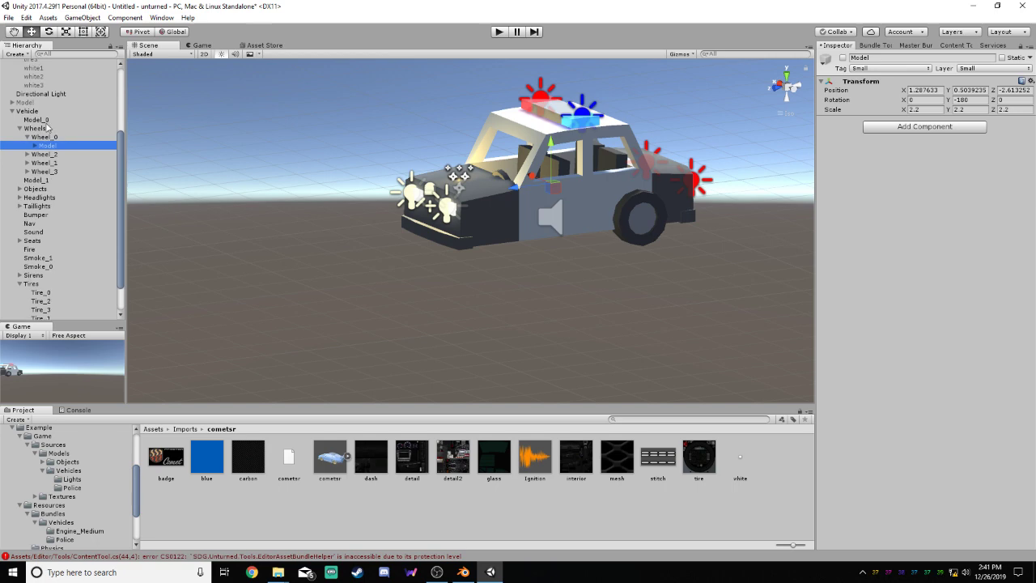
click(37, 120)
right_click(42, 121)
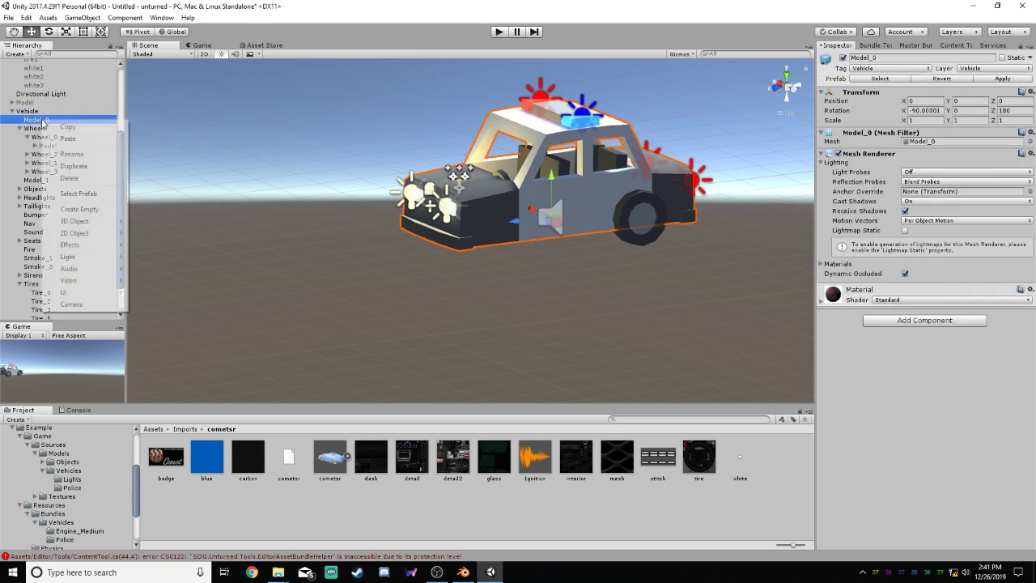
click(69, 179)
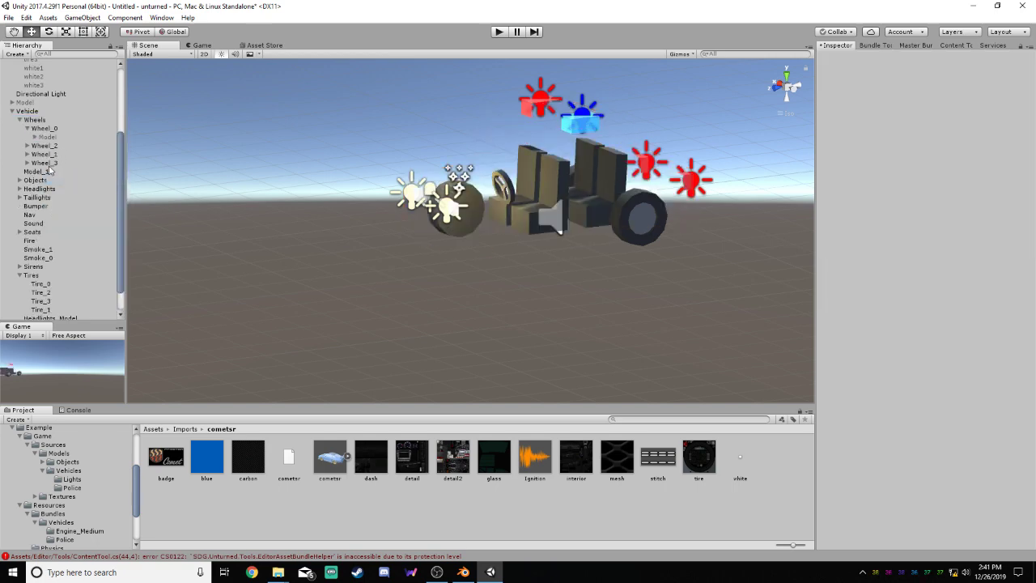
right_click(51, 171)
click(78, 233)
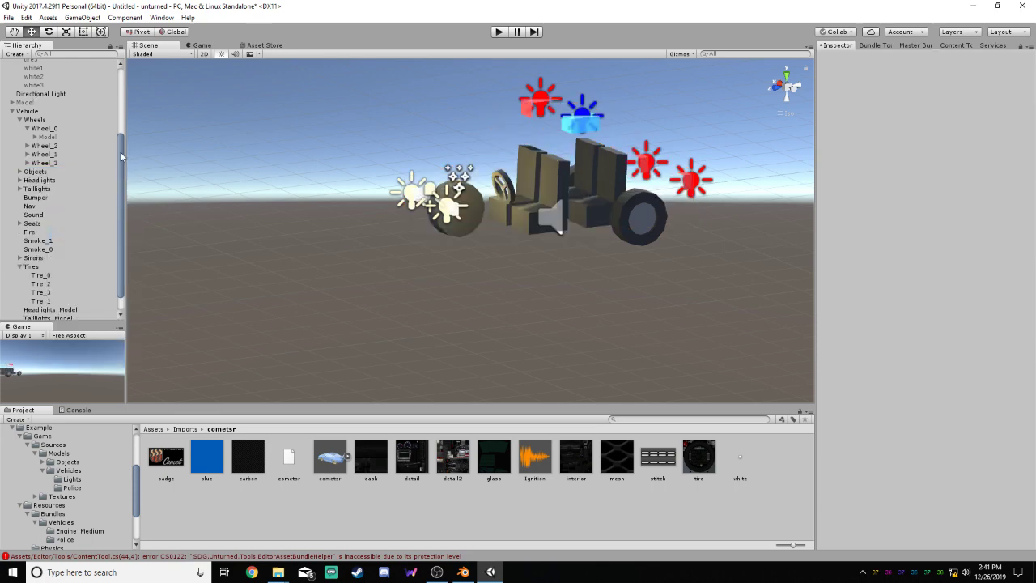
Move the top-level inactive body Model inside Vehicle, above Wheels, and check its child meshes
click(32, 103)
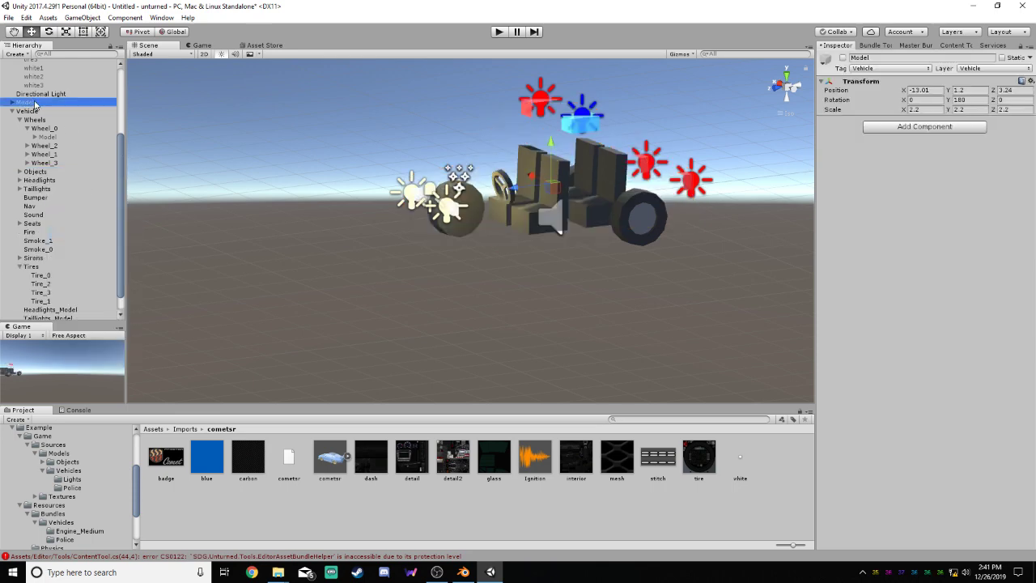
drag(36, 108, 45, 121)
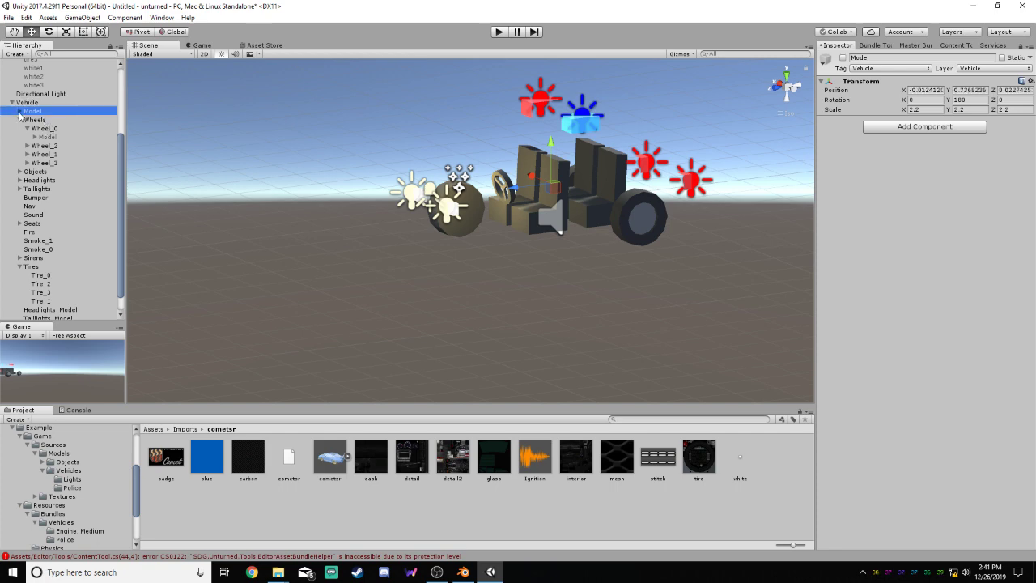
click(20, 111)
click(20, 111)
click(19, 112)
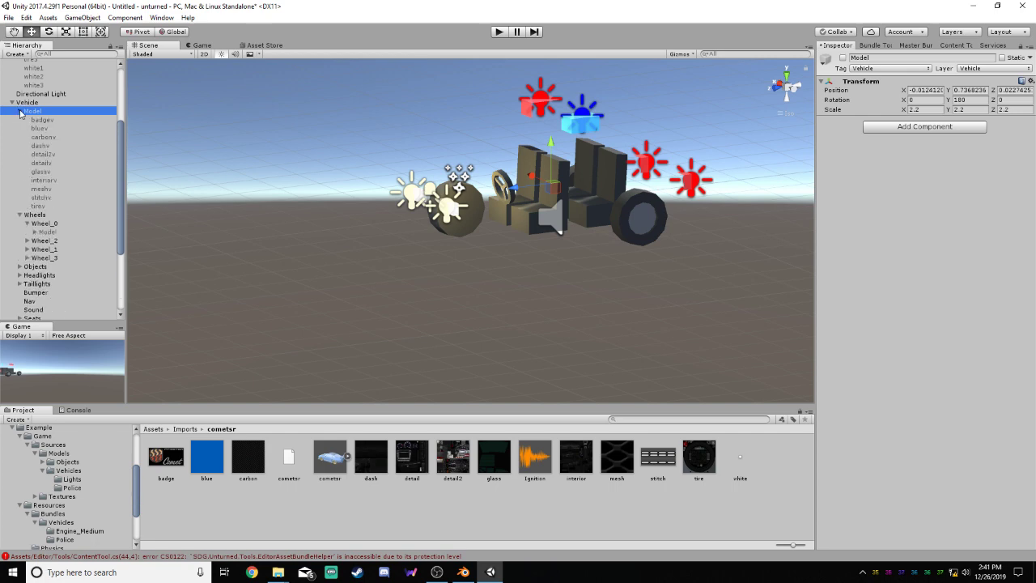
click(20, 111)
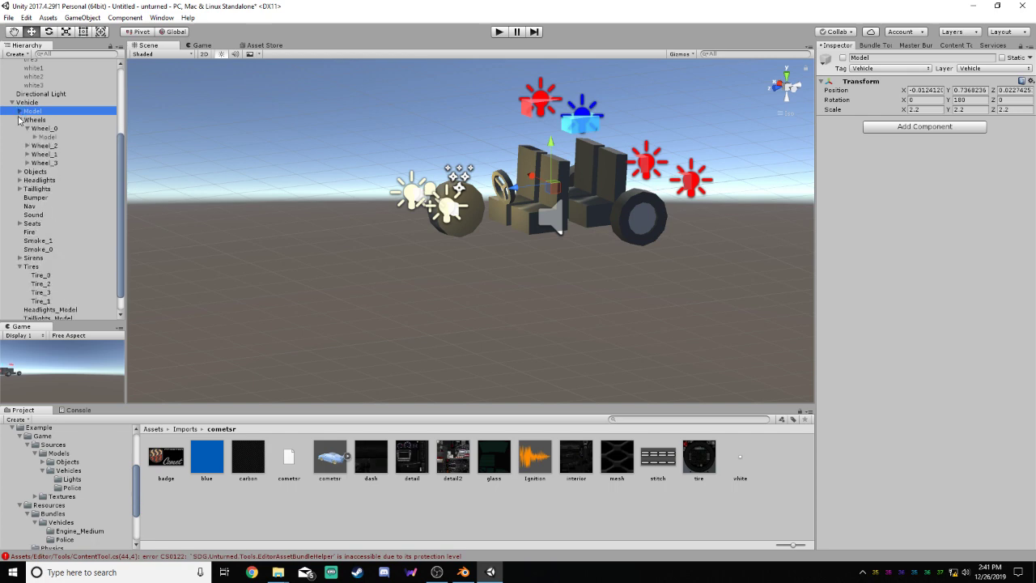
Expand the Model inside Wheel_0 and reactivate it
click(34, 136)
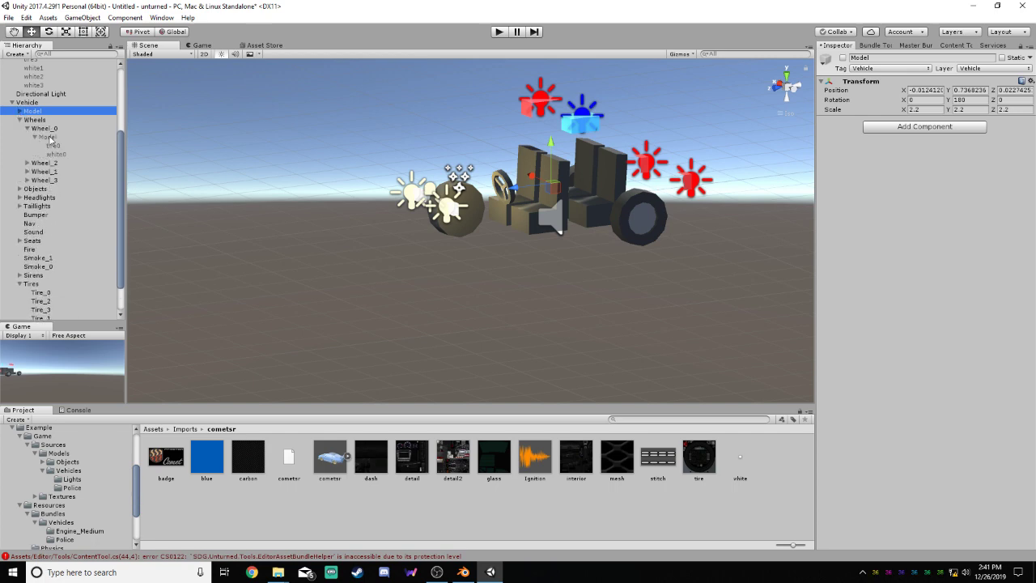
click(50, 138)
click(57, 145)
click(50, 138)
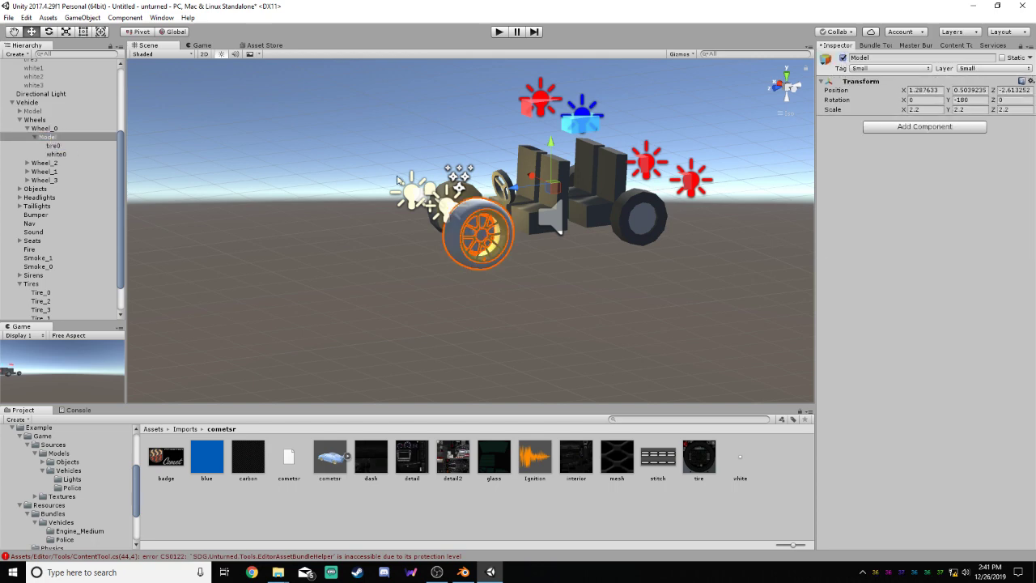
Examine Wheel_0, its child meshes and the matching Tire_0 wheel collider to compare their positions
click(53, 145)
click(55, 154)
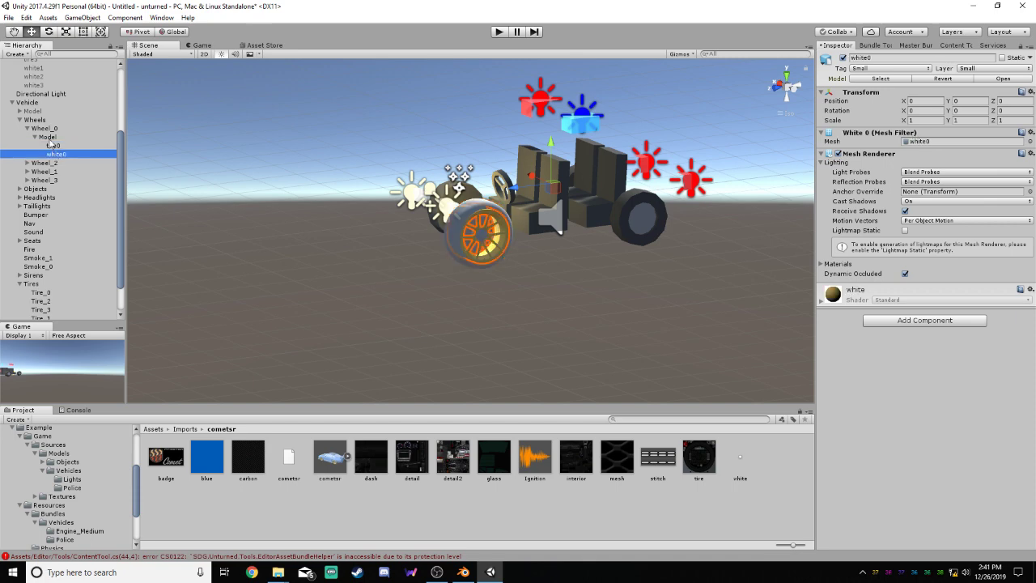
click(49, 137)
click(49, 129)
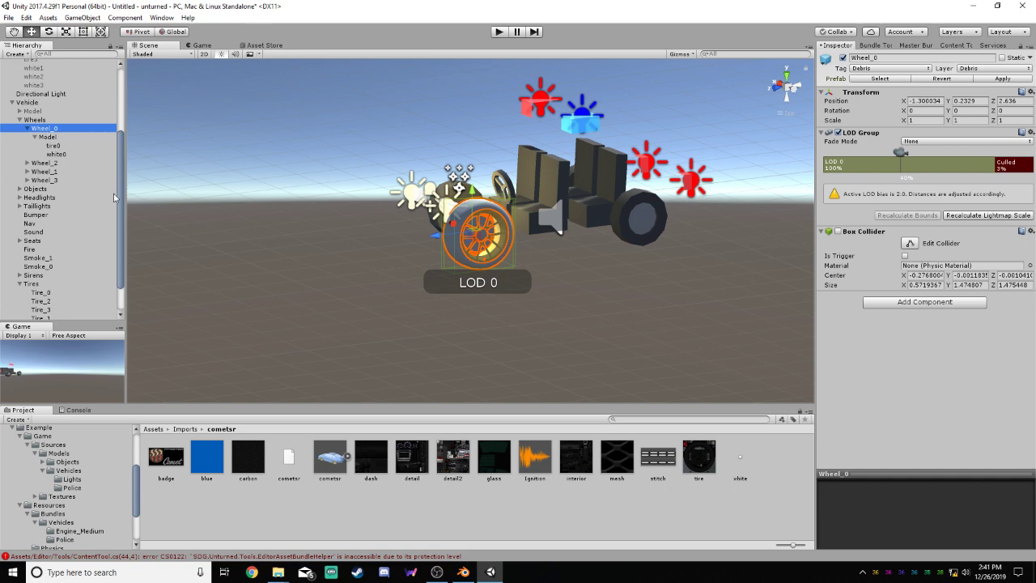
mouse_move(118, 193)
mouse_down()
mouse_move(120, 208)
mouse_move(121, 184)
mouse_up()
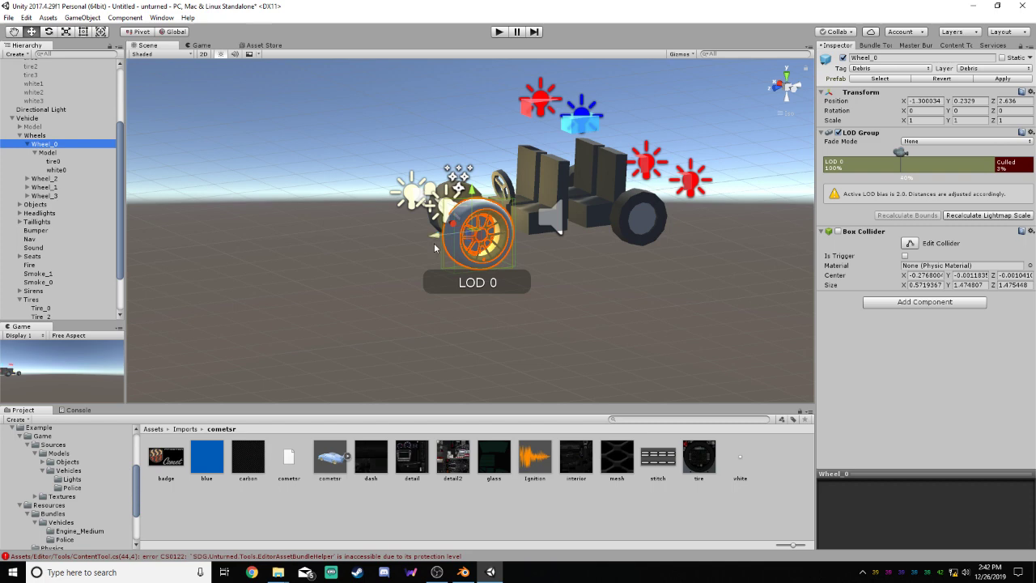
drag(122, 187, 121, 215)
click(40, 255)
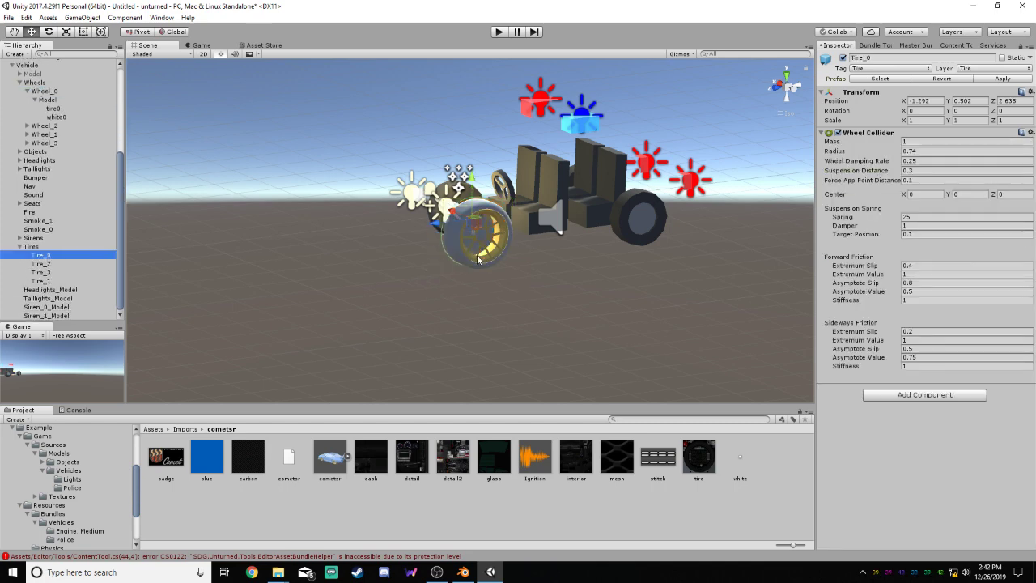
scroll(102, 171, up, 2)
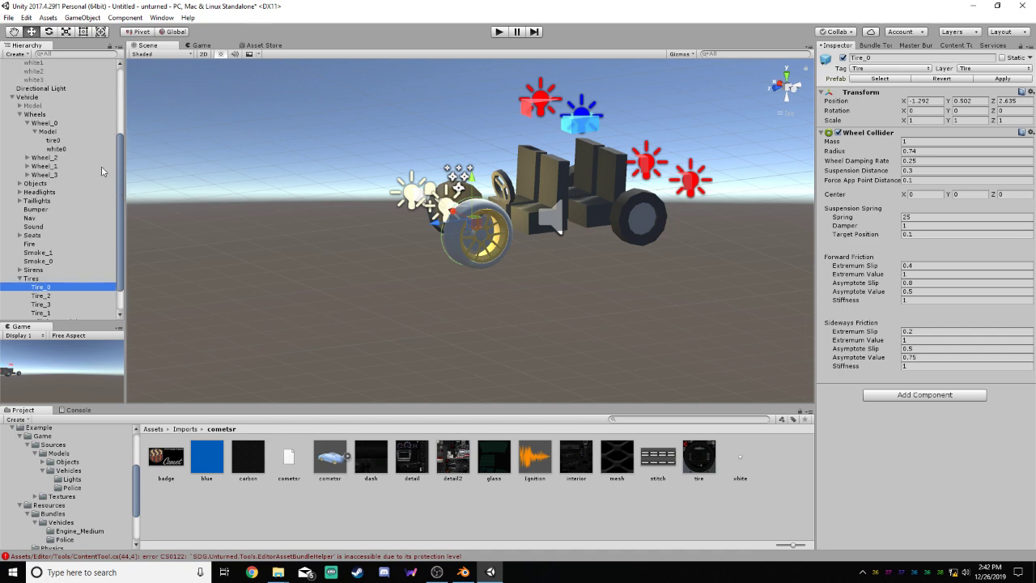
click(45, 123)
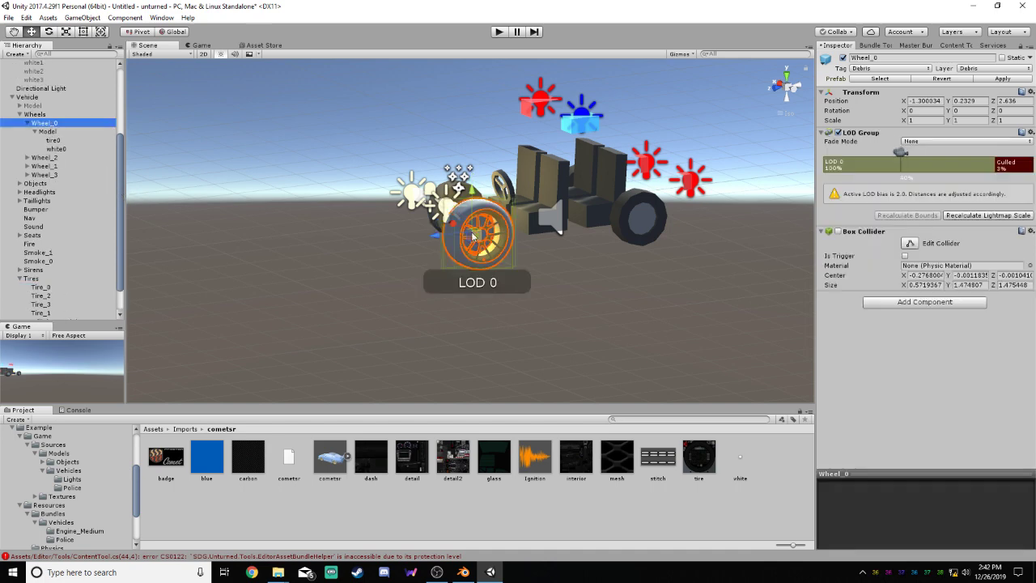
Take the Model out of Wheel_0 to the scene root and move Wheel_0 along X to -1.576, centred on the new tire
click(783, 93)
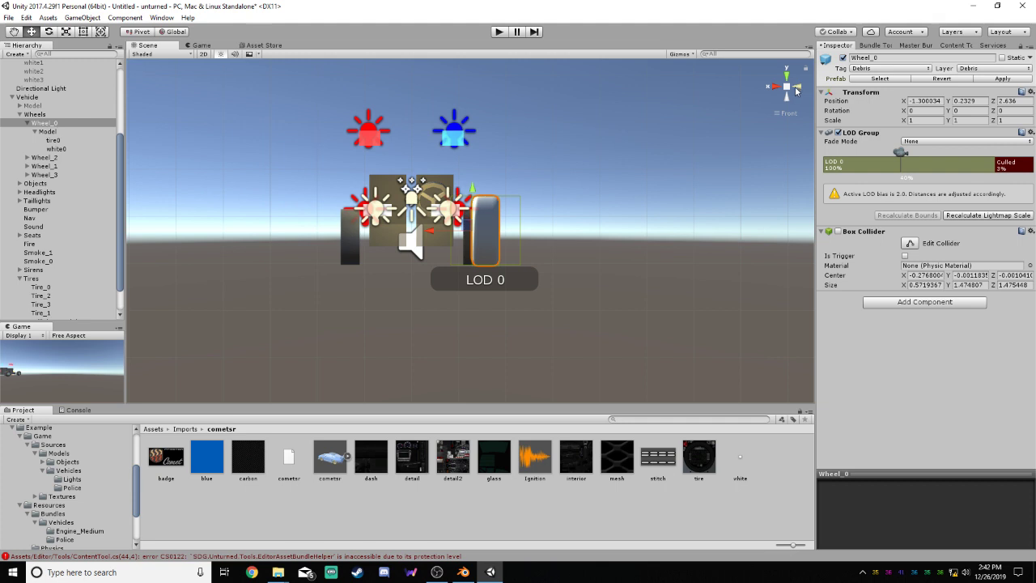
scroll(614, 195, up, 5)
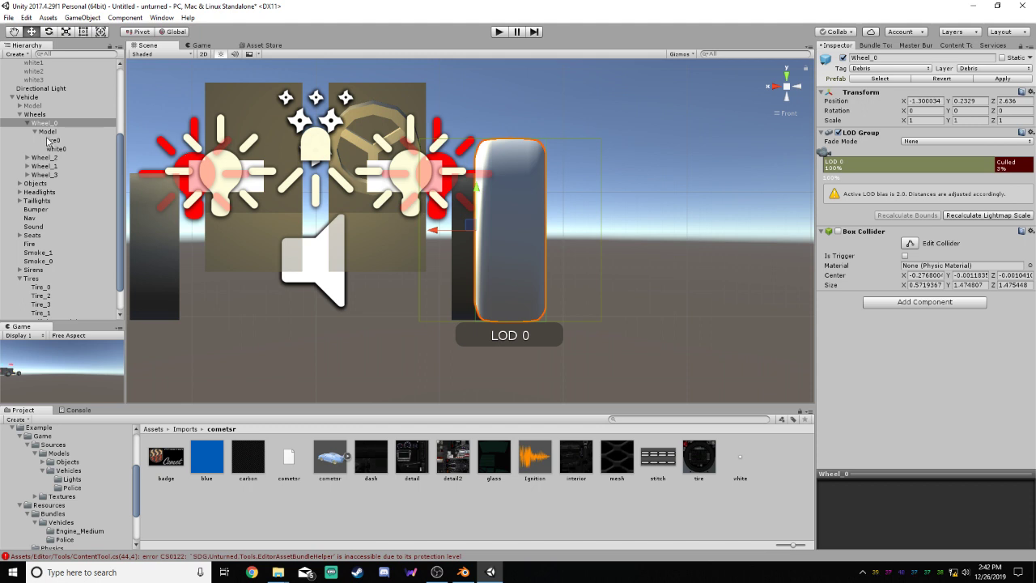
drag(47, 132, 46, 95)
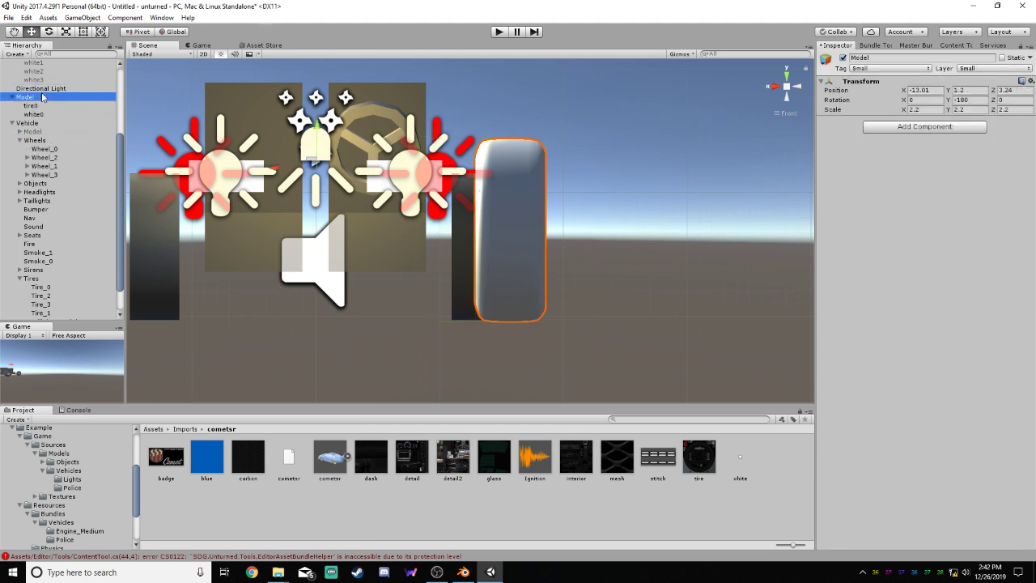
click(52, 150)
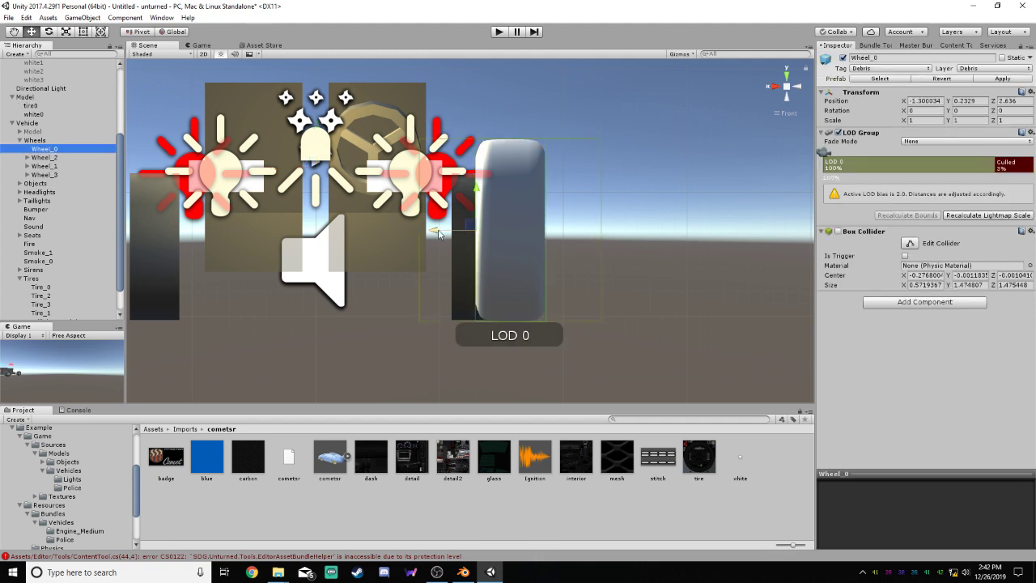
drag(437, 234, 465, 235)
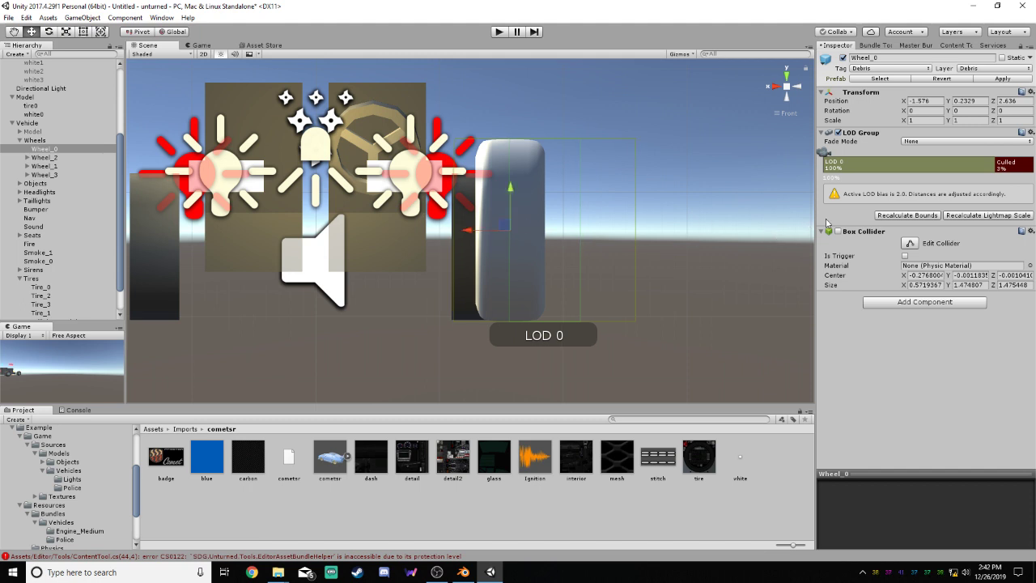
Resize Wheel_0's box collider to the new tire, about 0.568 wide in X, and recalculate the LOD bounds
click(911, 245)
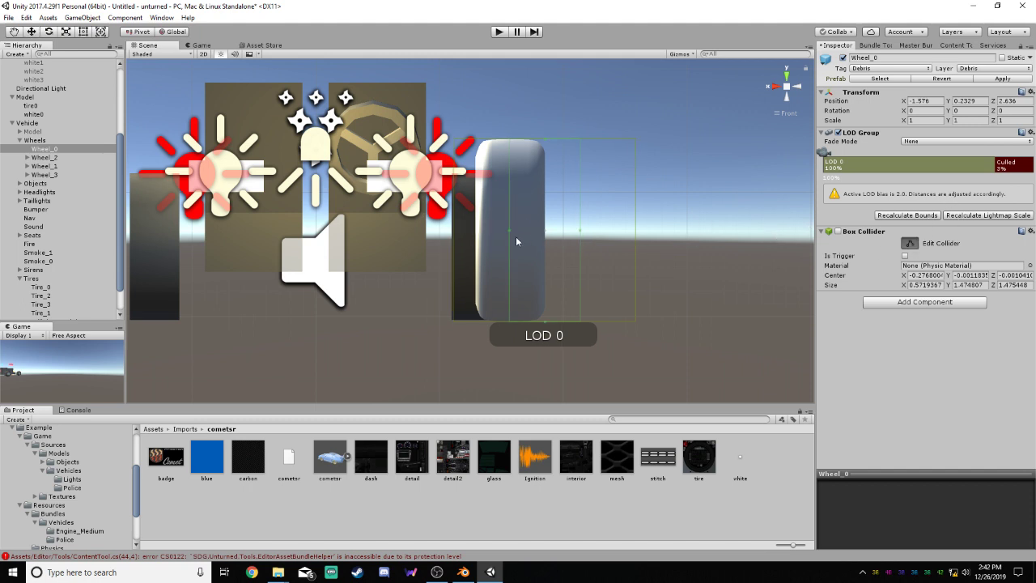
drag(509, 231, 474, 235)
drag(581, 236, 545, 232)
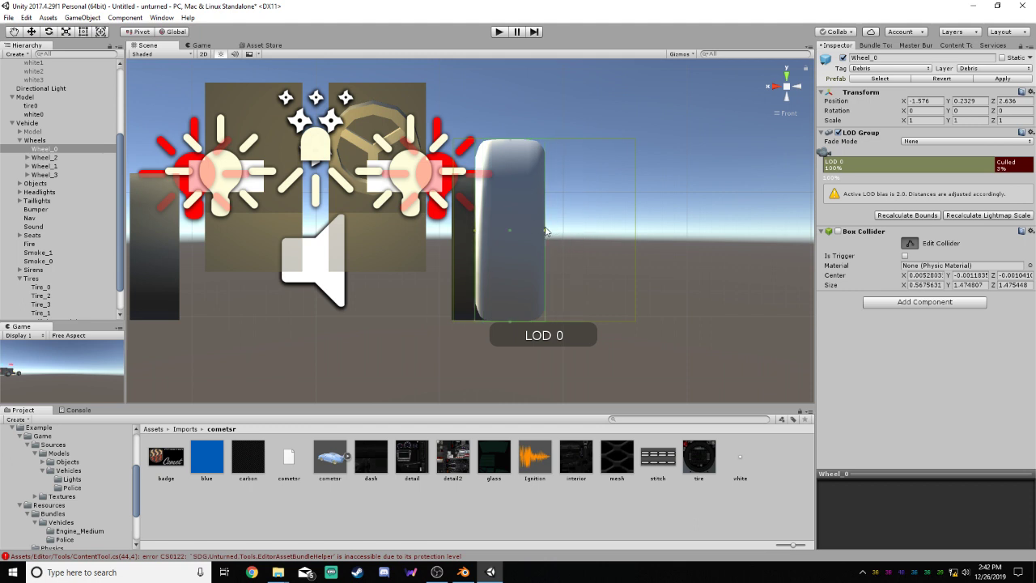
click(909, 243)
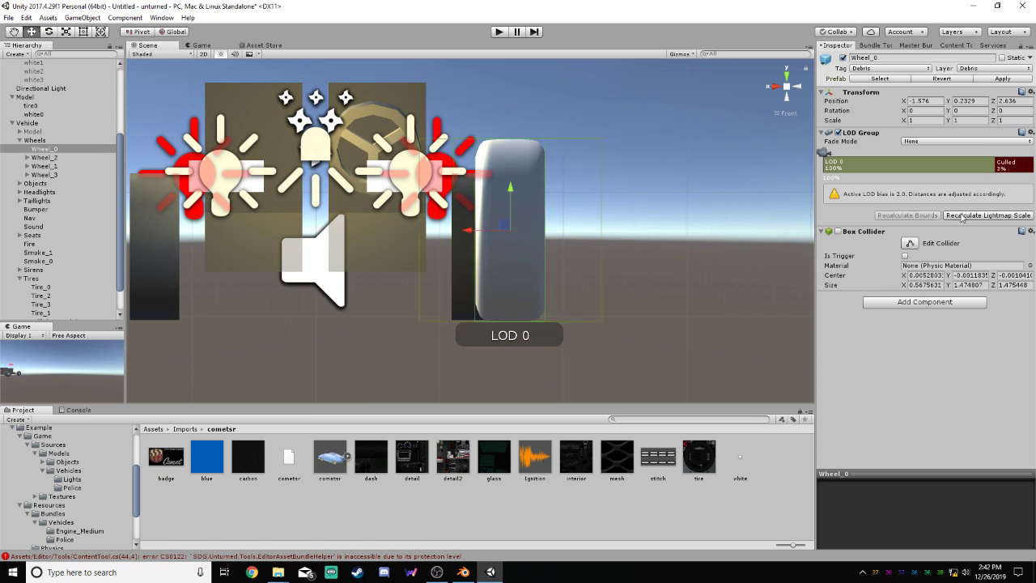
Check Wheel_0's alignment from the side, move the Model back into it and deactivate the Model
click(797, 89)
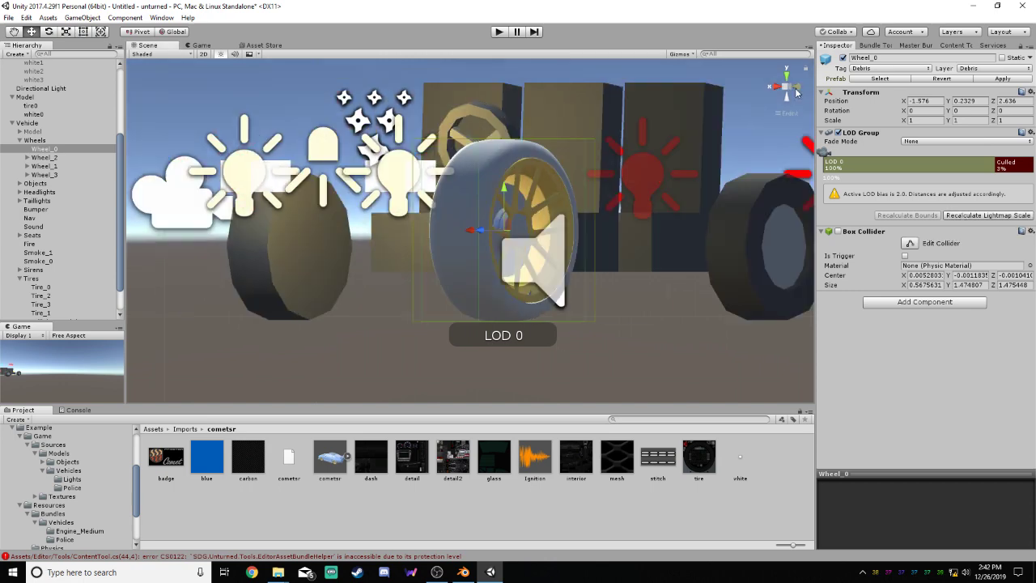
click(208, 148)
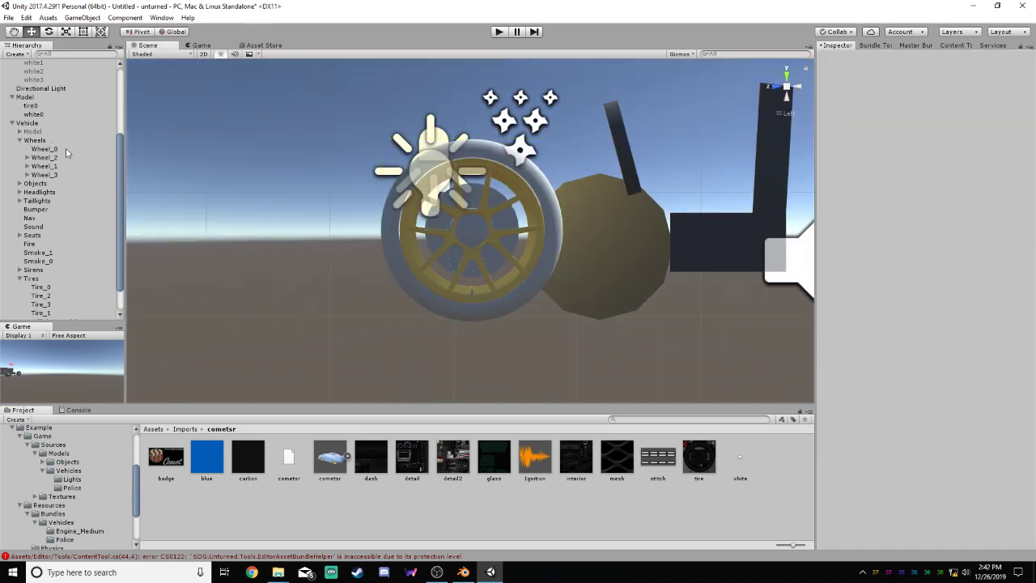
drag(26, 97, 54, 159)
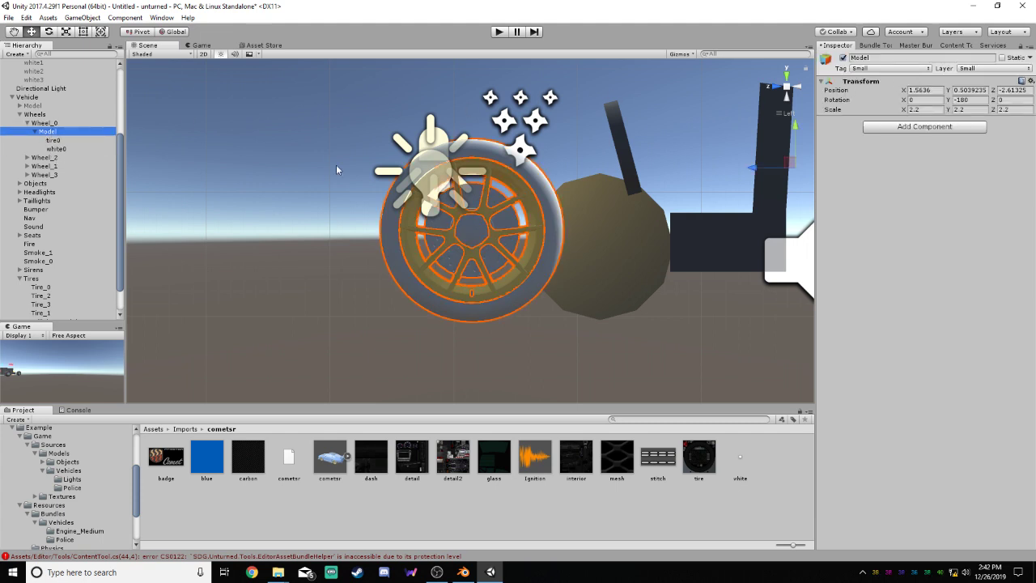
click(842, 57)
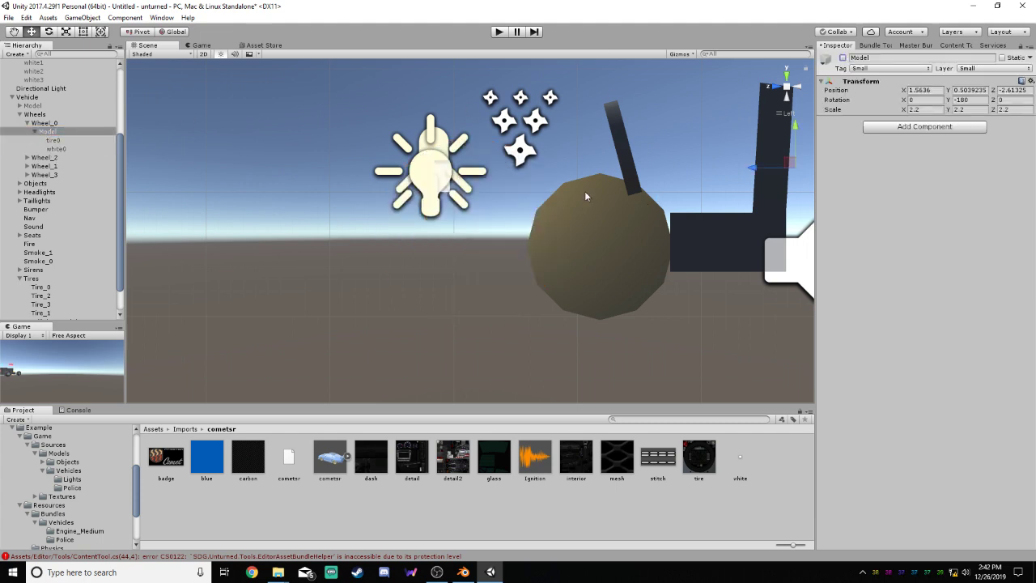
Delete the police wheel meshes Model_0 and Model_1 from Wheel_2
scroll(585, 194, down, 6)
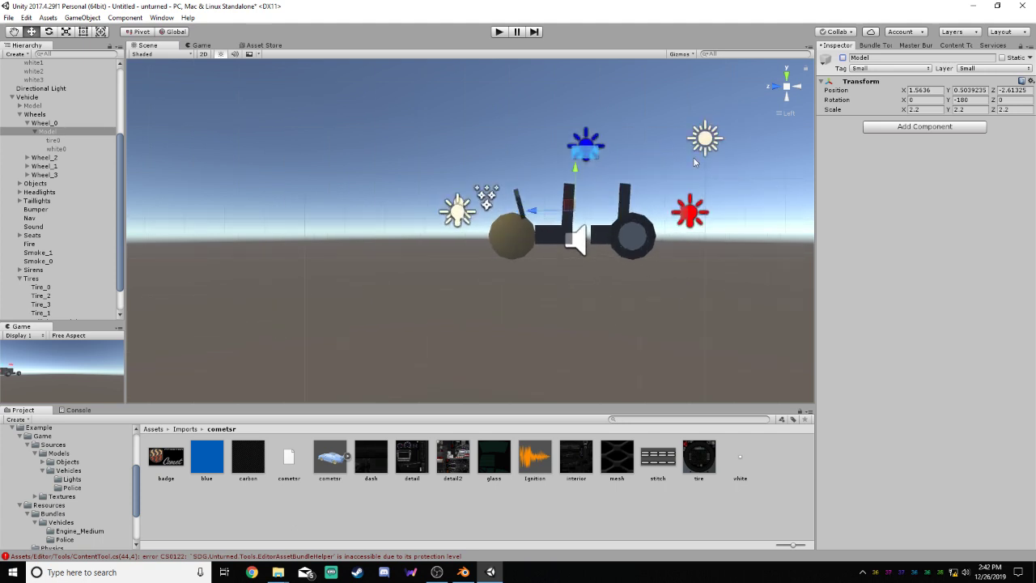
alt+drag(756, 123, 718, 199)
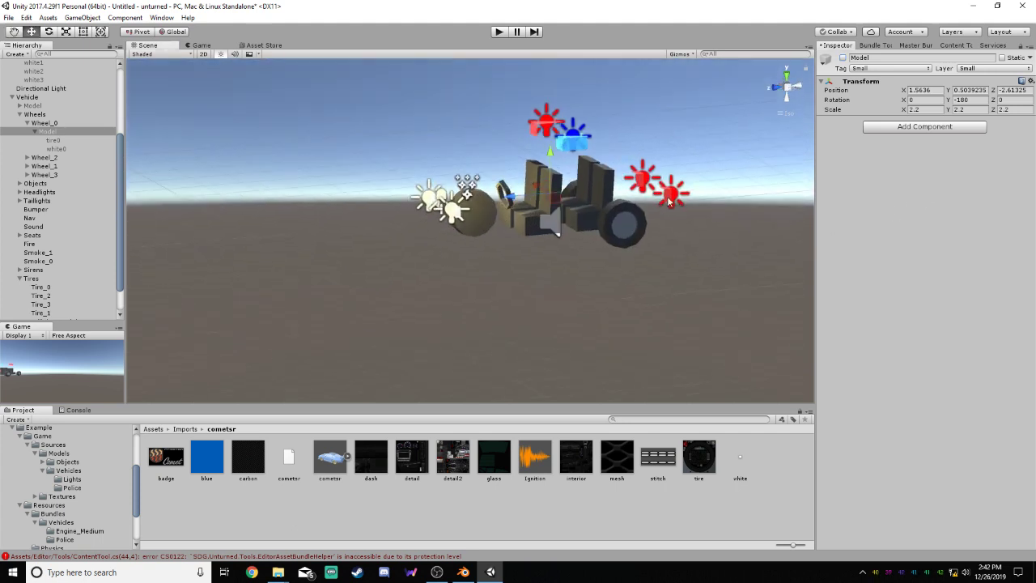
click(27, 123)
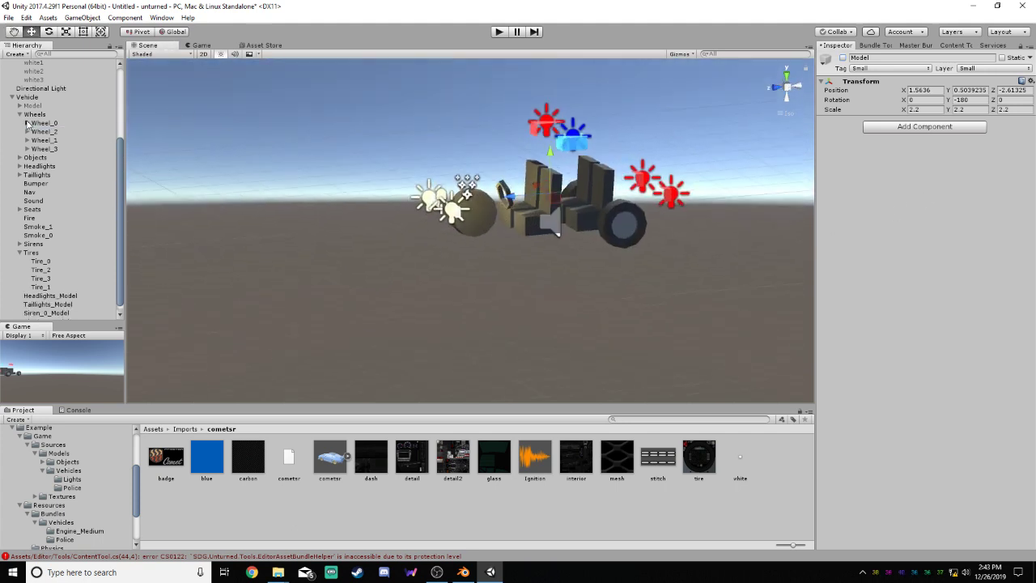
click(27, 122)
click(26, 123)
click(27, 131)
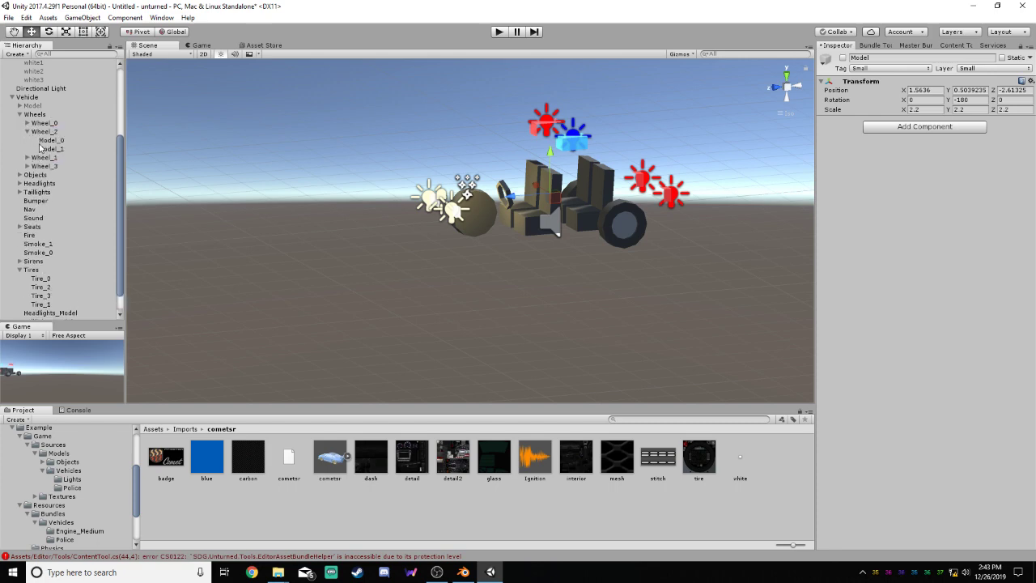
click(48, 140)
right_click(62, 143)
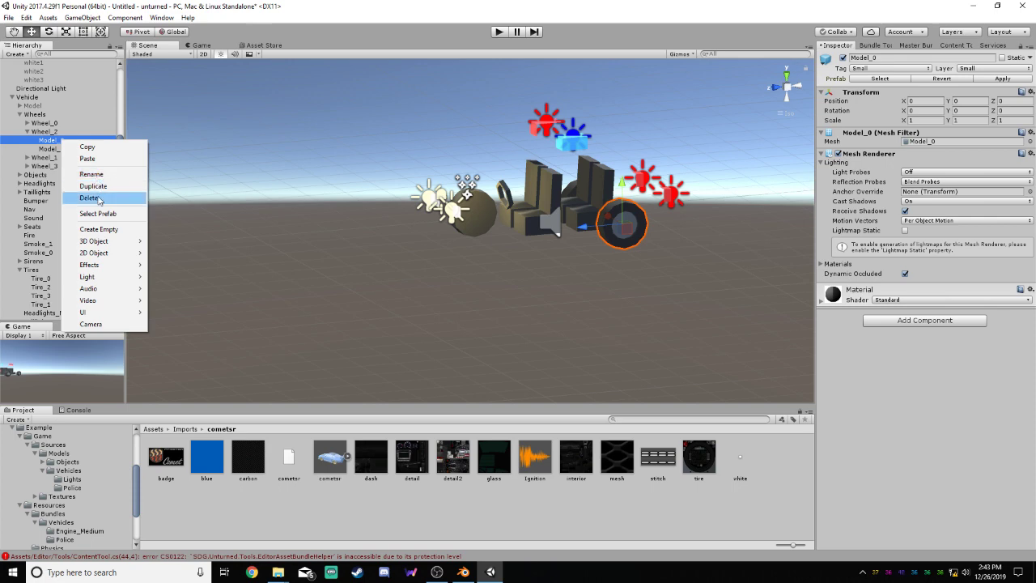
click(89, 195)
right_click(63, 140)
click(90, 196)
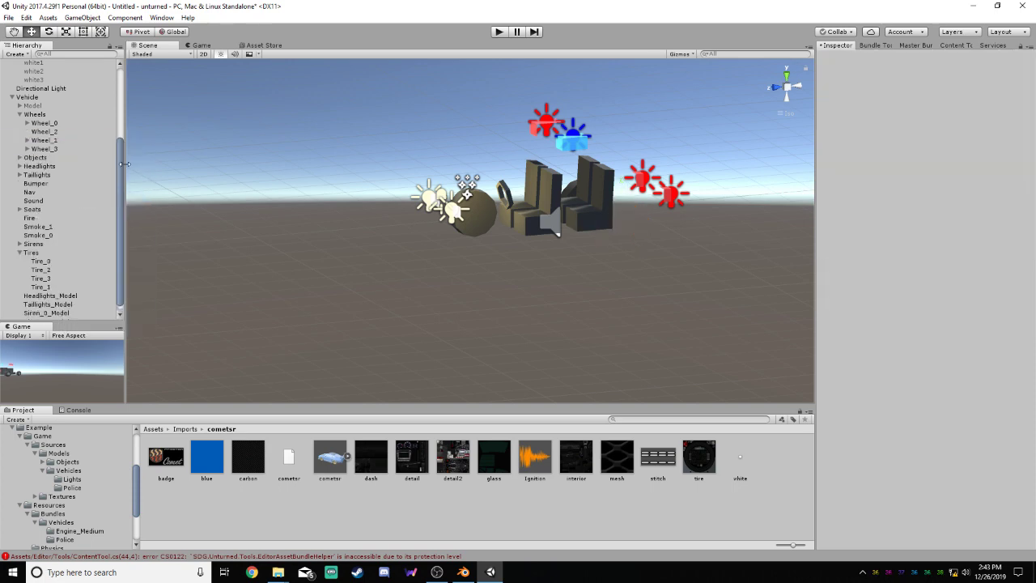
Create an empty child object inside cometsr and name it Model
drag(119, 165, 123, 72)
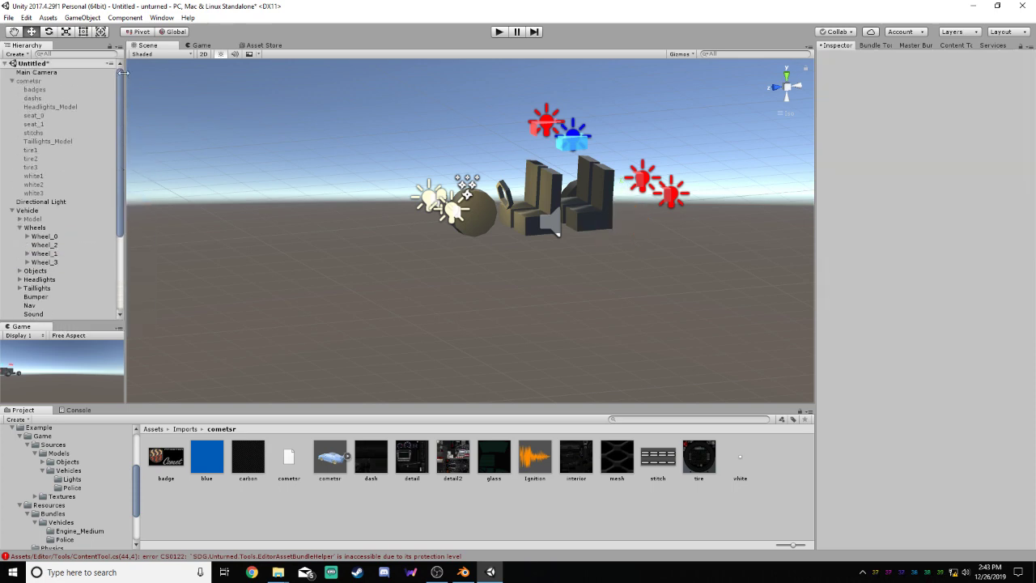
click(33, 158)
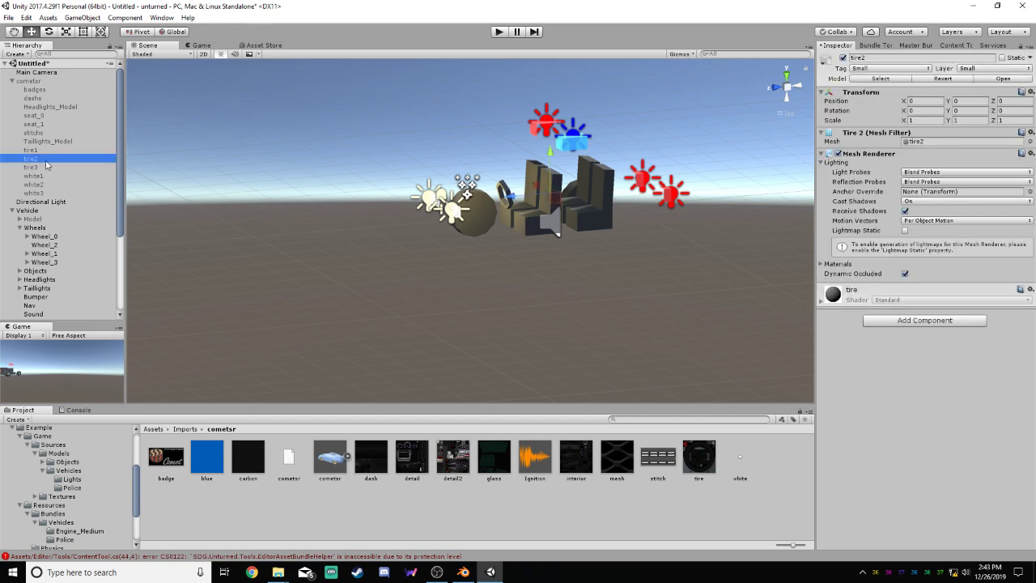
right_click(46, 165)
click(36, 168)
right_click(39, 87)
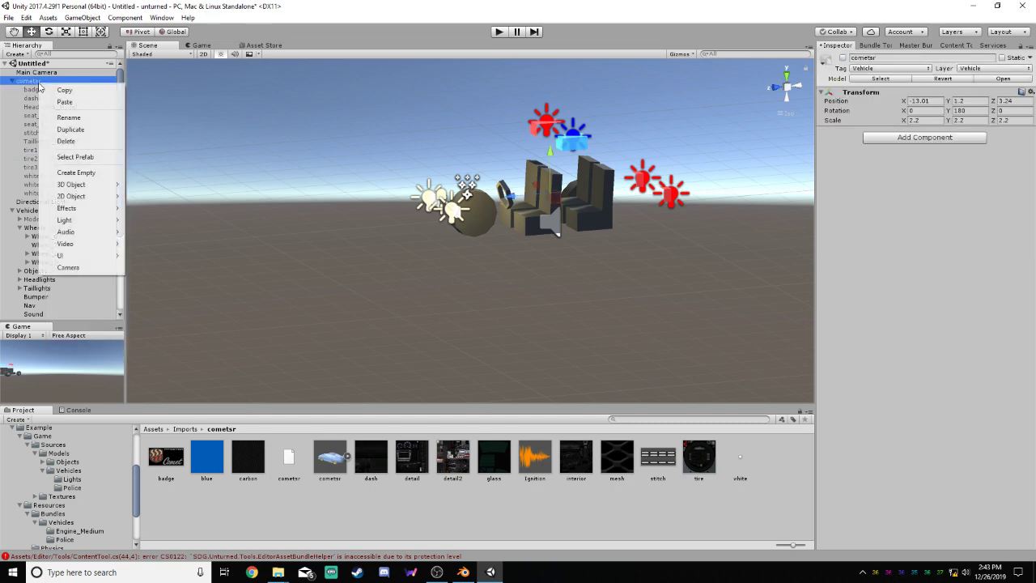
click(69, 176)
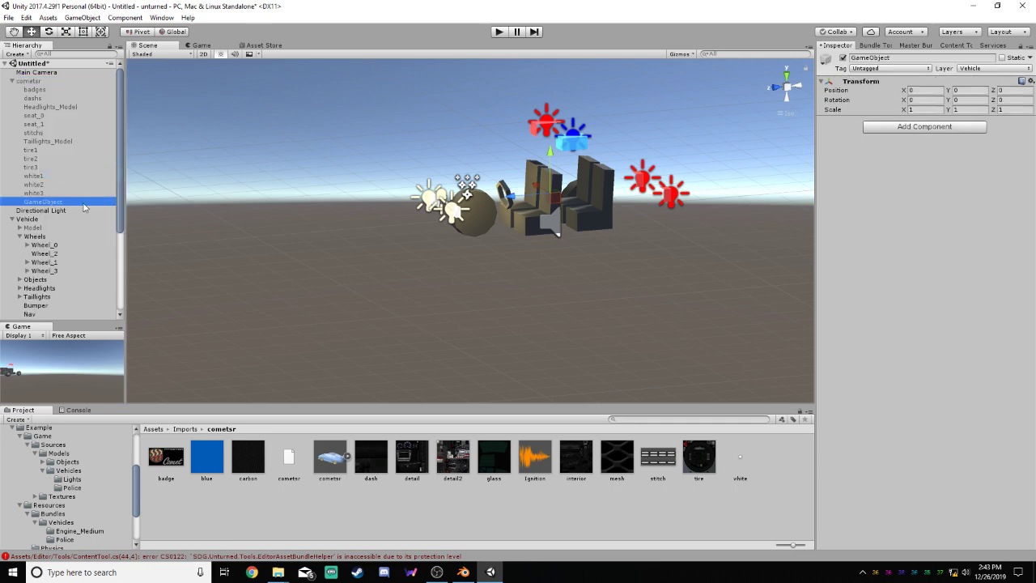
text(k)
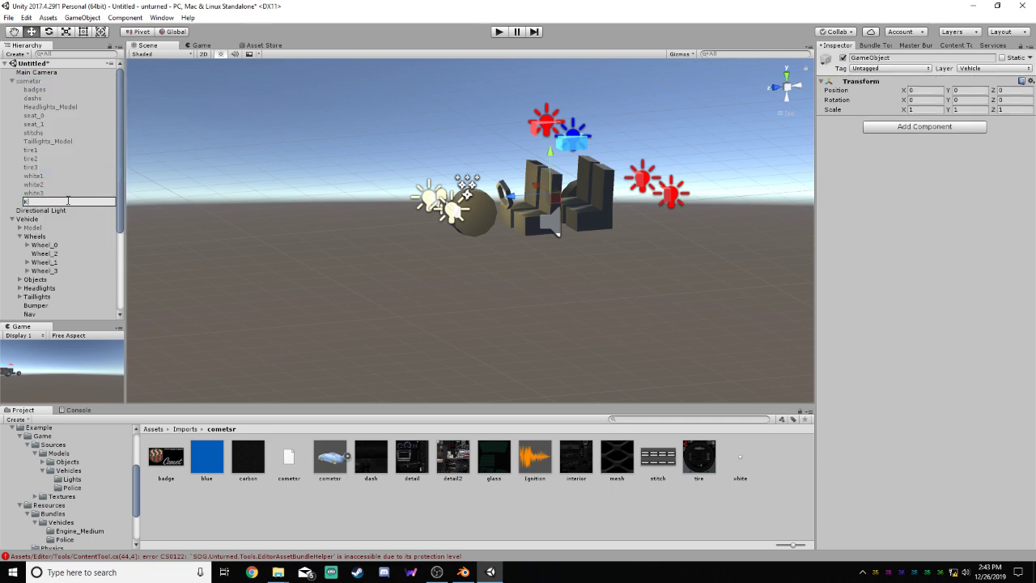
text(odel)
Move the tire2 and white2 meshes into the new Model inside cometsr
click(56, 193)
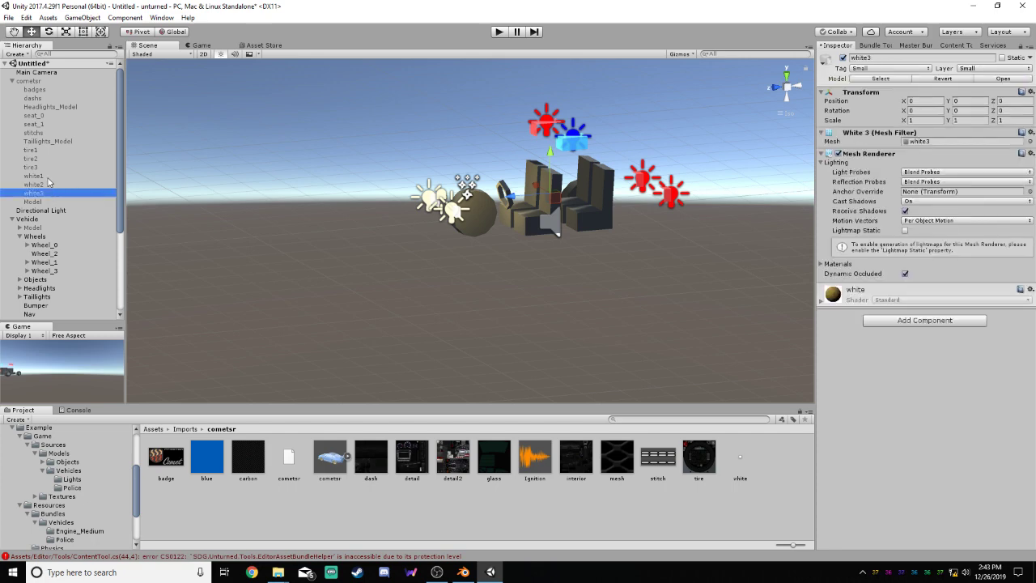
drag(32, 159, 47, 199)
click(30, 185)
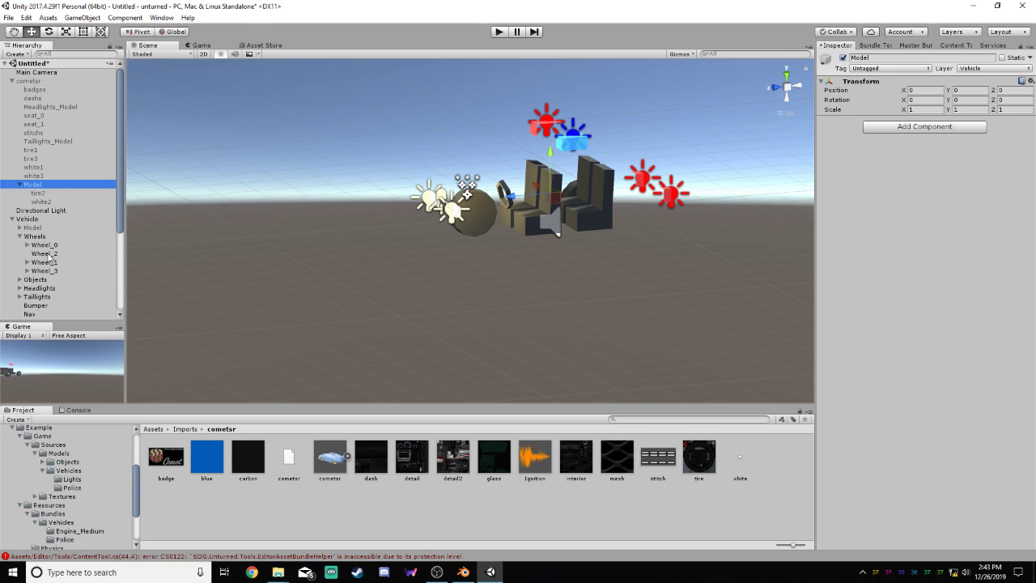
Move the Model holding tire2 and white2 out of cometsr to the scene root, just above Vehicle
alt+drag(687, 203, 541, 200)
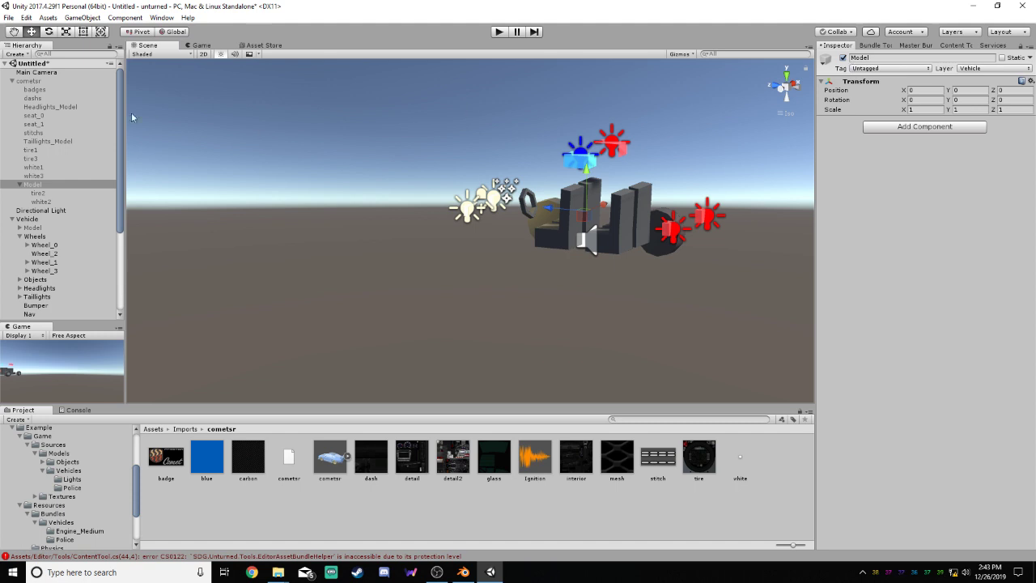
click(30, 82)
click(34, 185)
drag(35, 187, 36, 215)
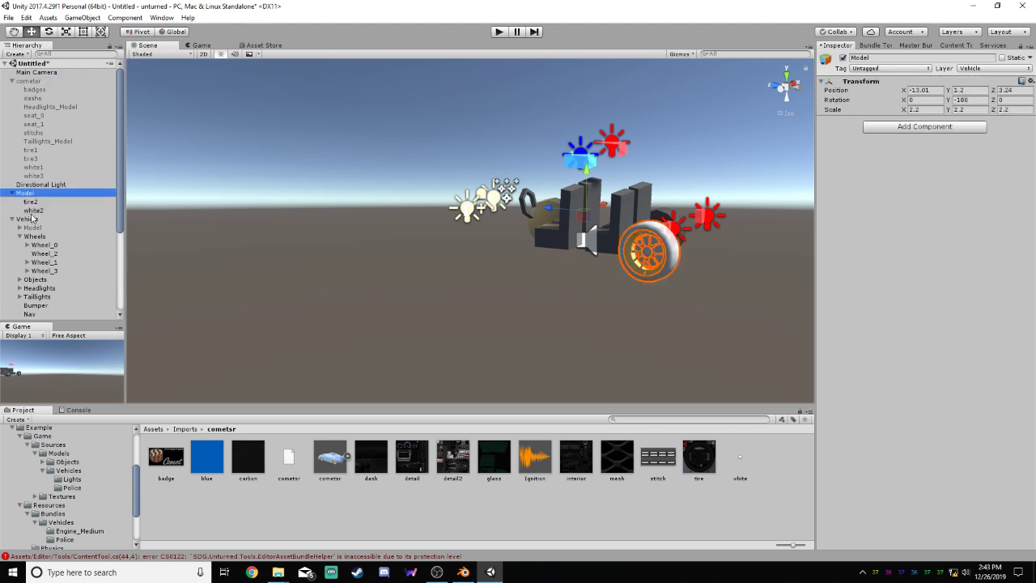
Move the Tire_2 wheel collider over the tire2 wheel in the side view, to about Y 0.501 and Z -2.549
scroll(484, 249, up, 9)
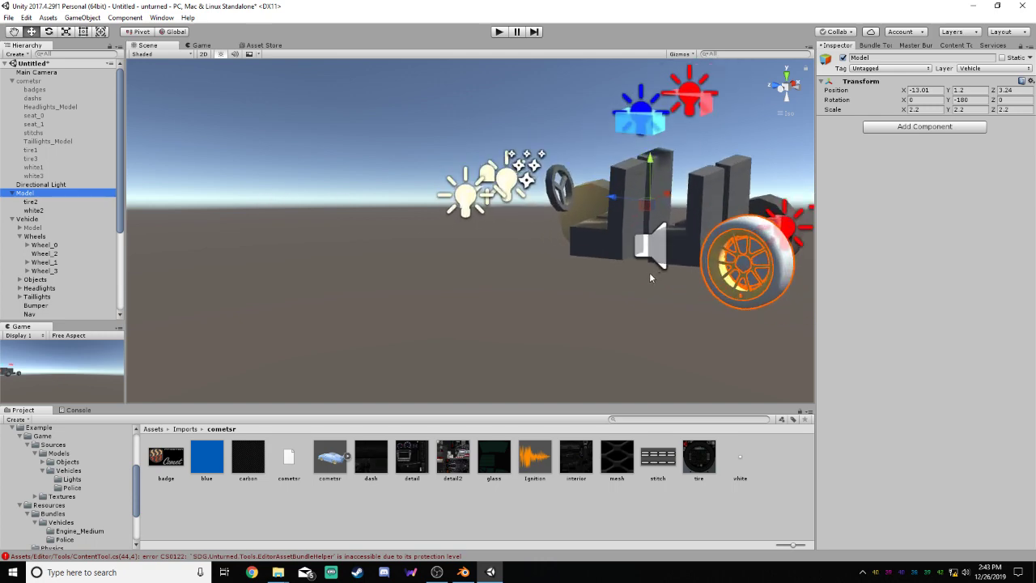
alt+drag(649, 273, 694, 276)
right_drag(694, 276, 726, 243)
middle_drag(726, 243, 373, 226)
click(775, 87)
click(797, 86)
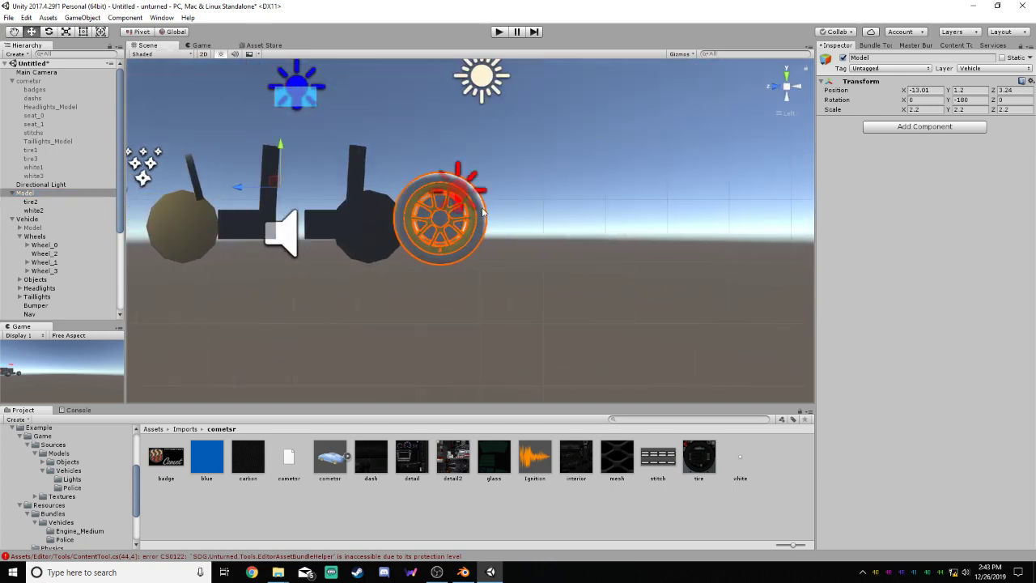
scroll(391, 186, up, 5)
scroll(389, 186, up, 5)
middle_drag(390, 186, 495, 208)
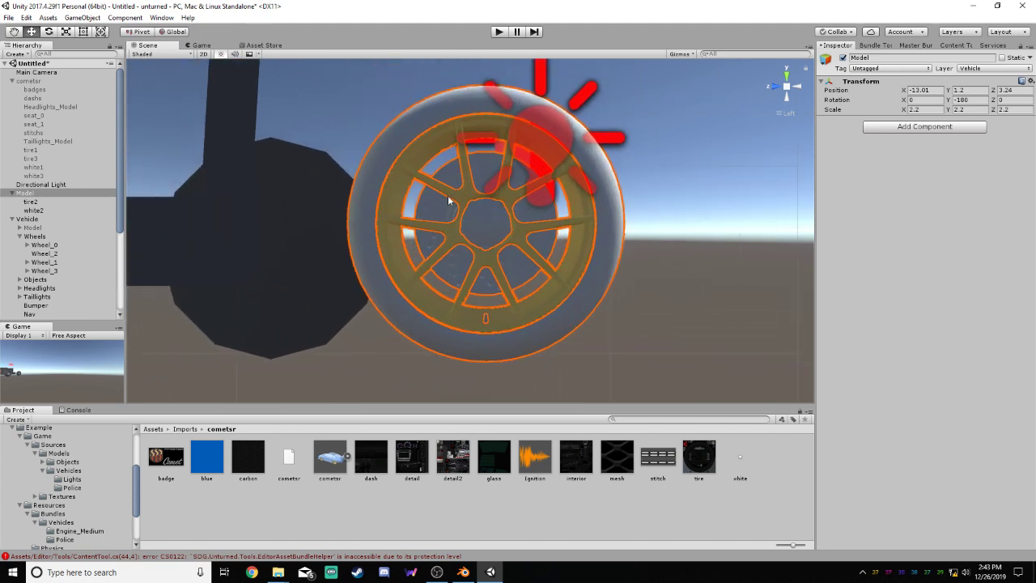
drag(118, 192, 123, 244)
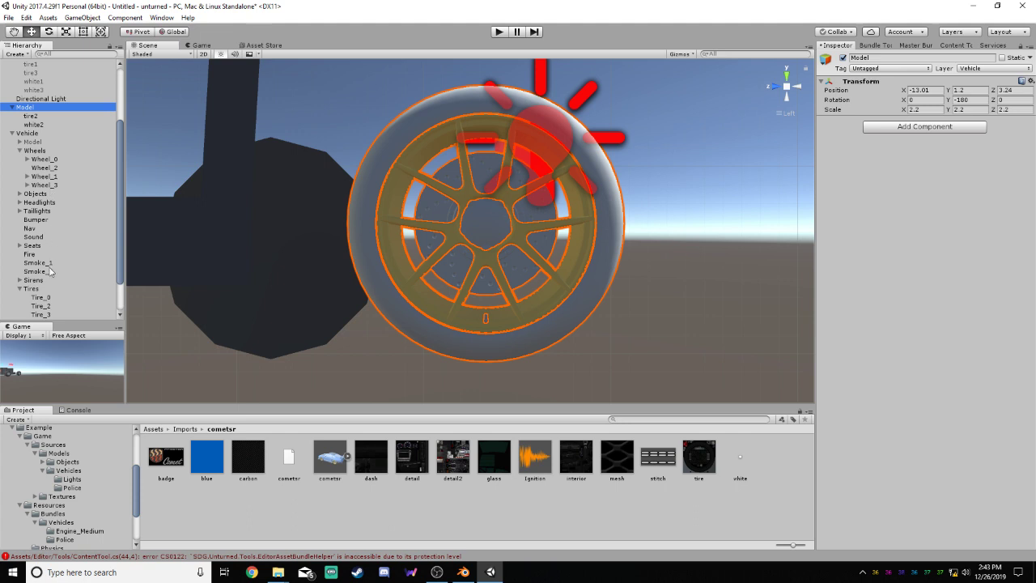
click(40, 306)
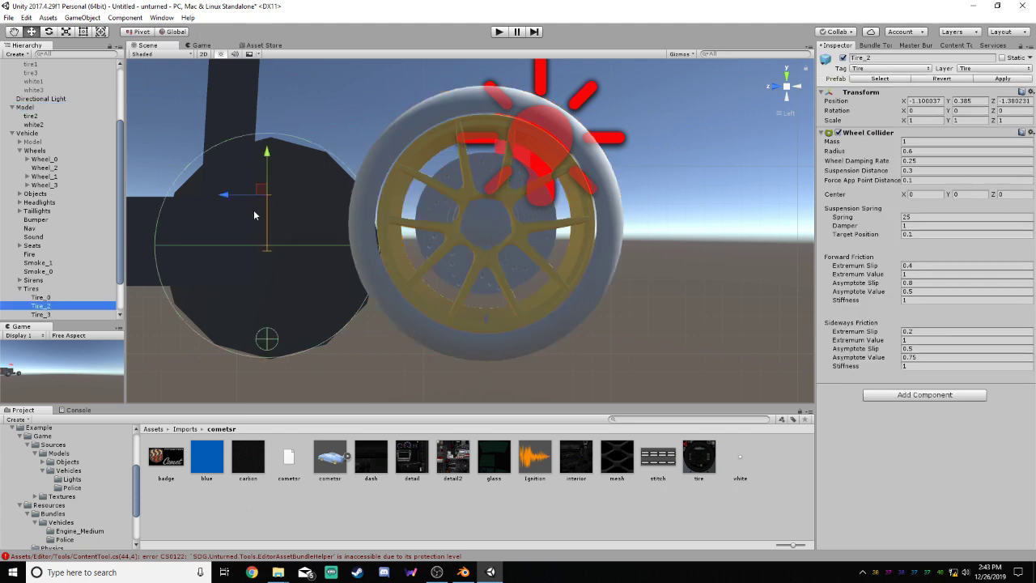
drag(263, 195, 481, 172)
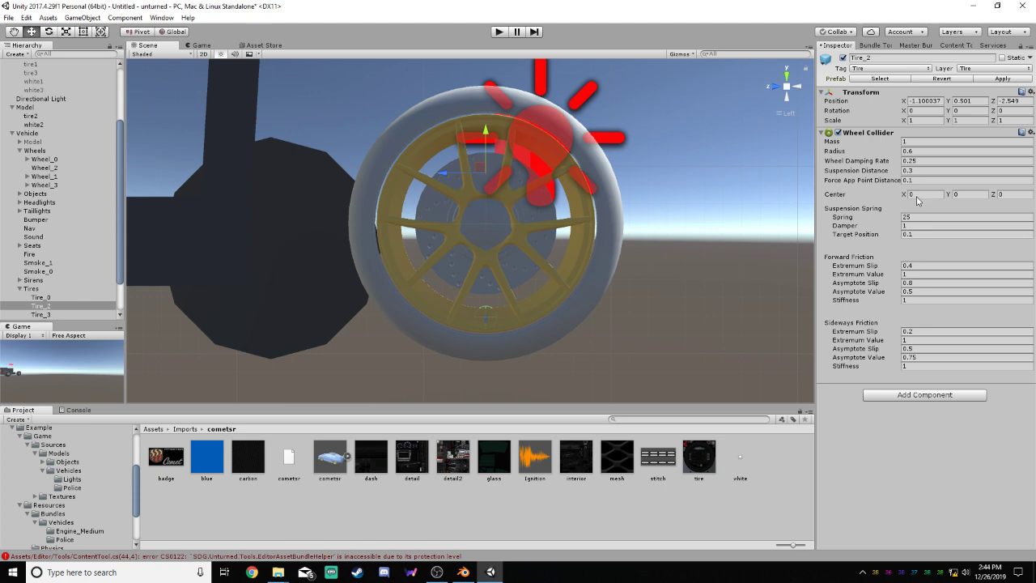
Set Tire_2's wheel collider radius to 0.74 and nudge it lengthwise to about Z -2.551 to center it on the wheel
click(918, 151)
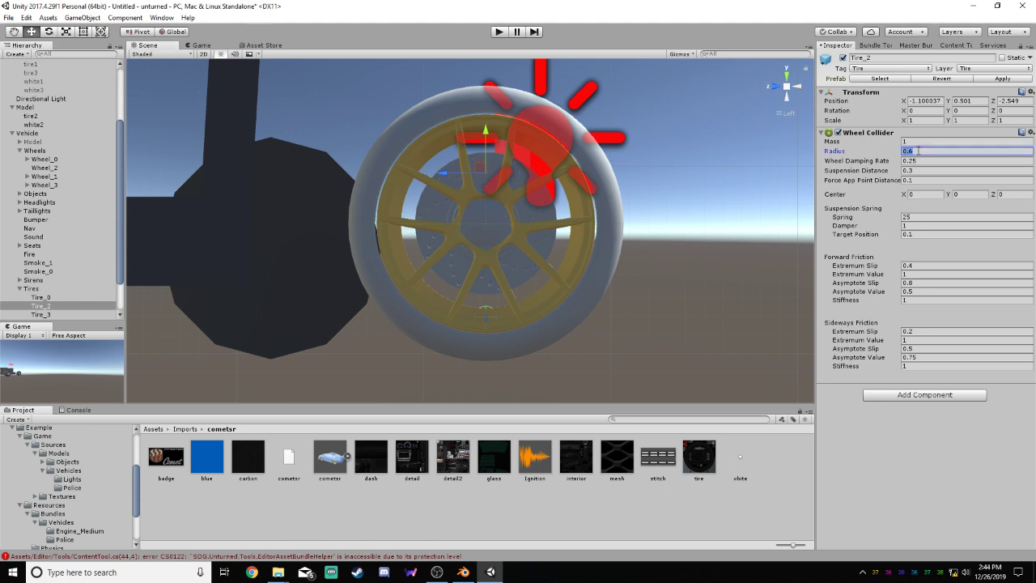
text(0.74)
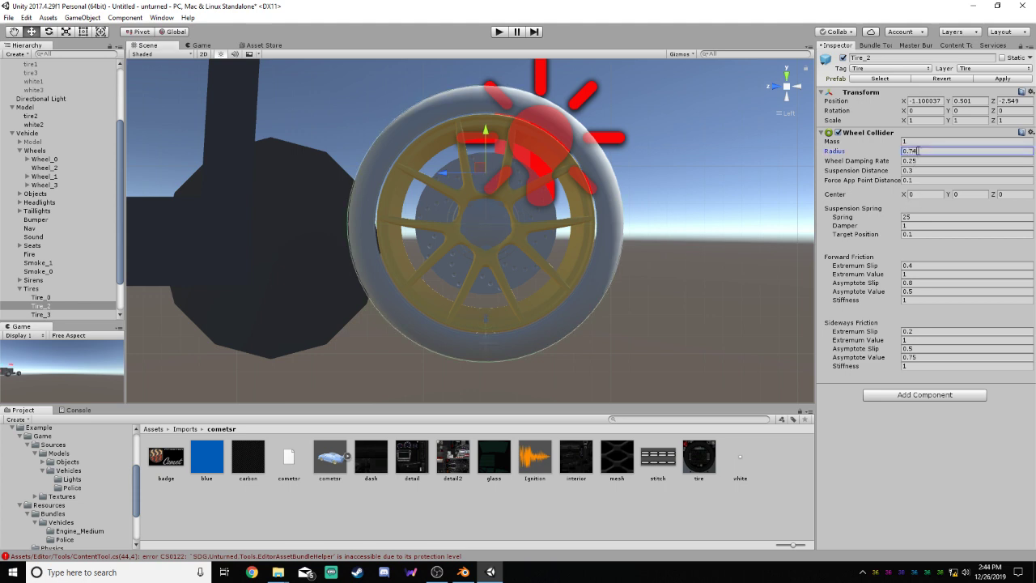
drag(480, 167, 480, 167)
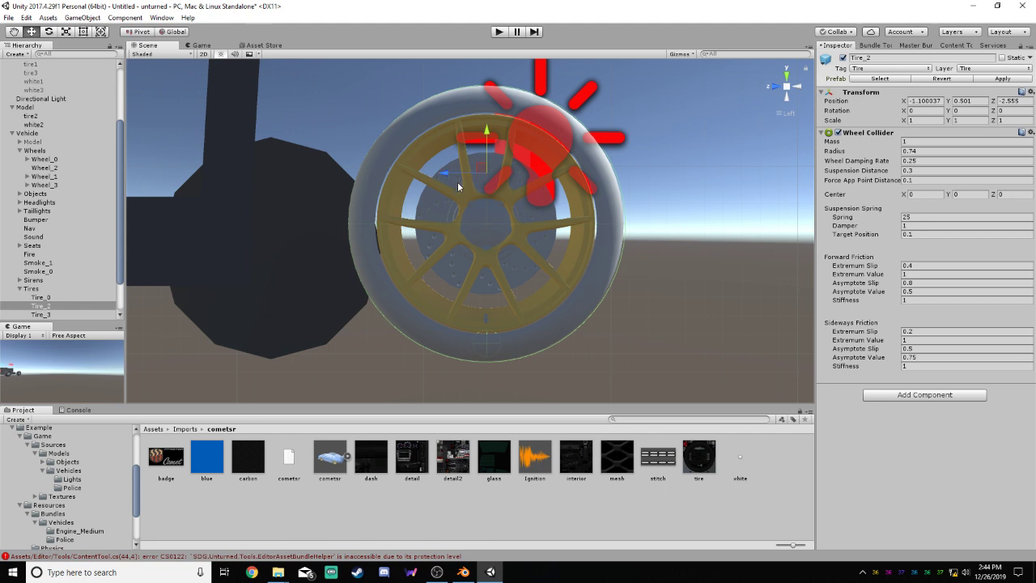
scroll(492, 183, up, 2)
drag(454, 154, 454, 154)
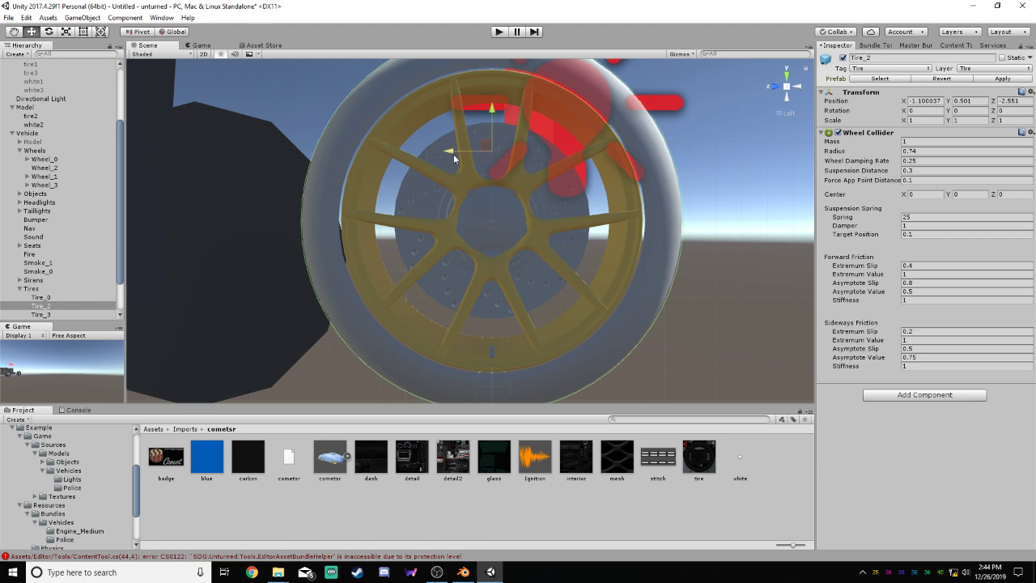
Fine-tune Tire_2's height to about Y 0.503 so its collider circle follows the tire's outer edge
scroll(477, 151, down, 2)
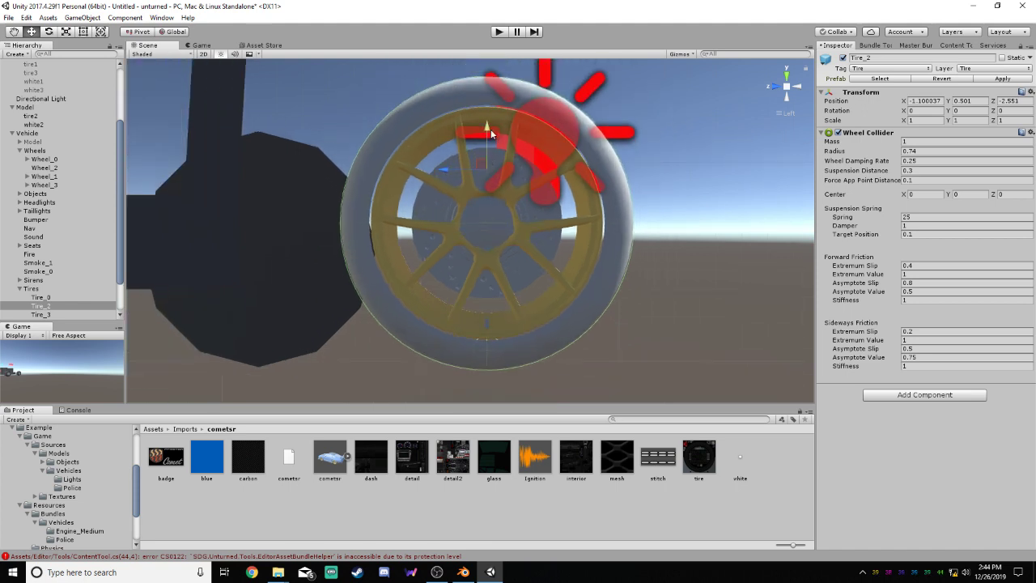
drag(488, 127, 489, 128)
scroll(489, 126, up, 4)
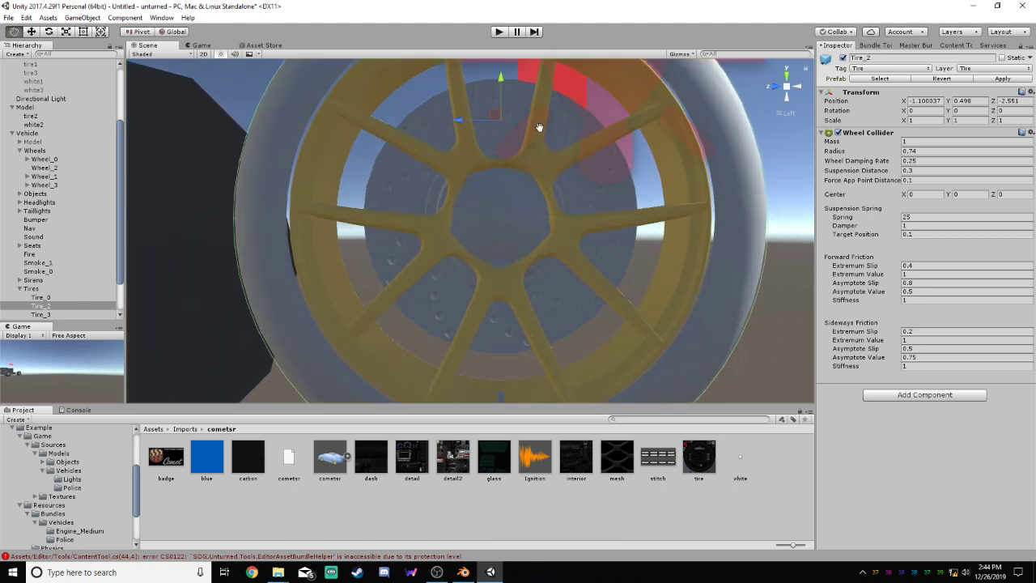
middle_drag(540, 127, 518, 272)
scroll(506, 265, up, 3)
scroll(503, 234, up, 2)
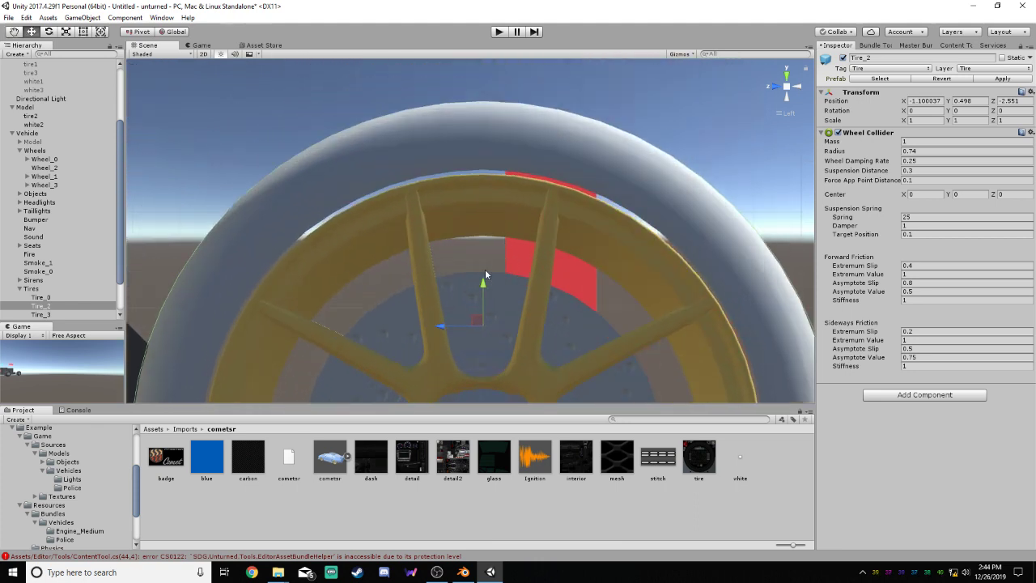
drag(482, 284, 482, 281)
scroll(481, 200, down, 5)
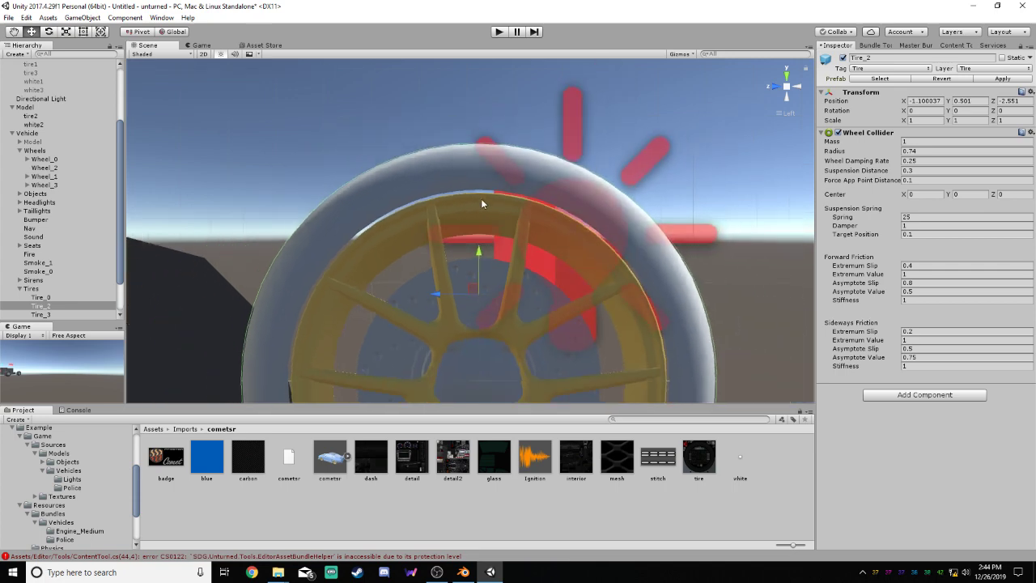
scroll(489, 267, up, 3)
middle_drag(495, 305, 496, 166)
middle_drag(522, 307, 518, 178)
middle_drag(517, 283, 512, 126)
middle_drag(508, 186, 512, 290)
middle_drag(512, 109, 498, 229)
middle_drag(485, 147, 491, 273)
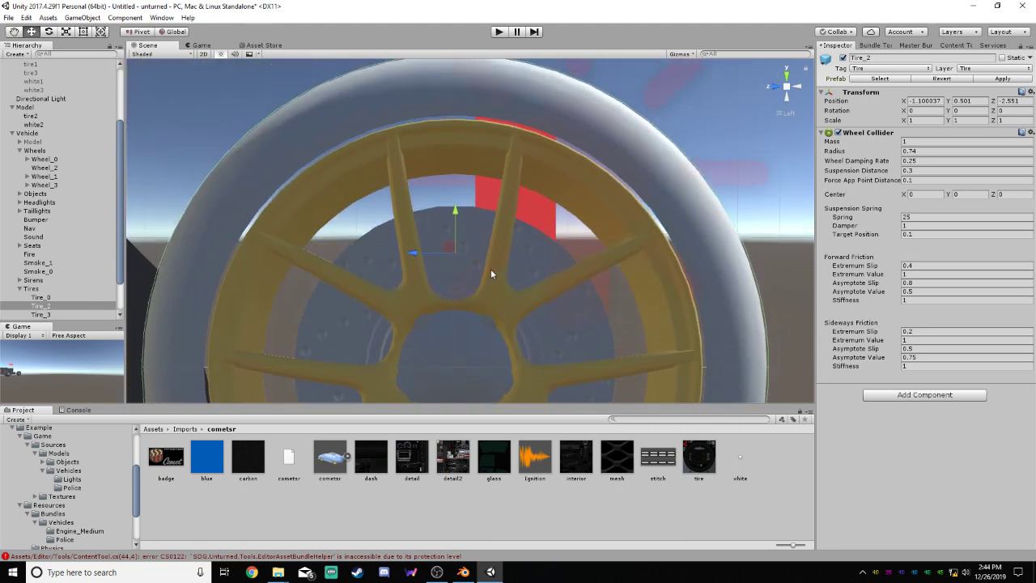
middle_drag(488, 218, 494, 265)
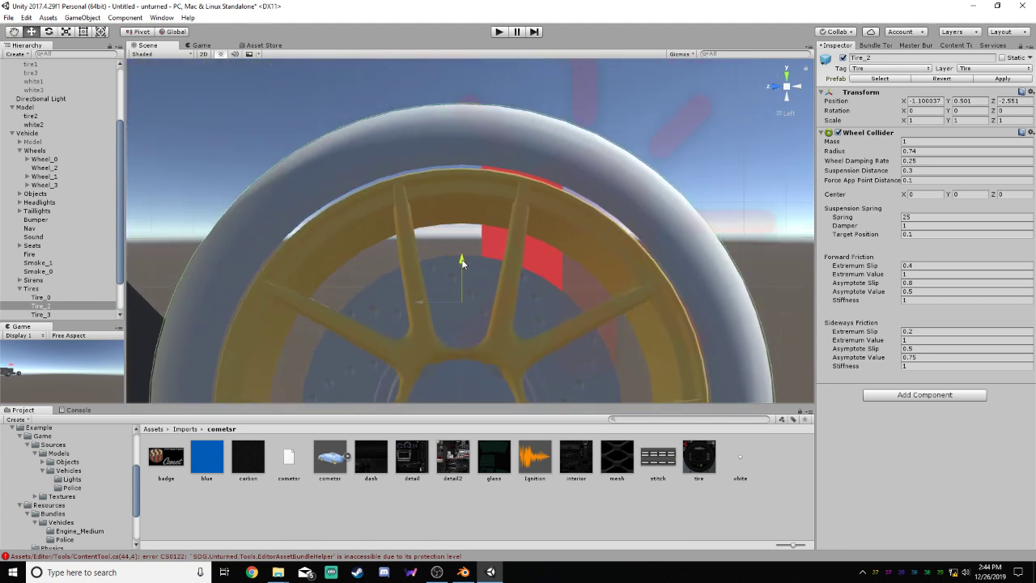
drag(462, 261, 462, 260)
scroll(536, 212, down, 5)
middle_drag(558, 257, 554, 148)
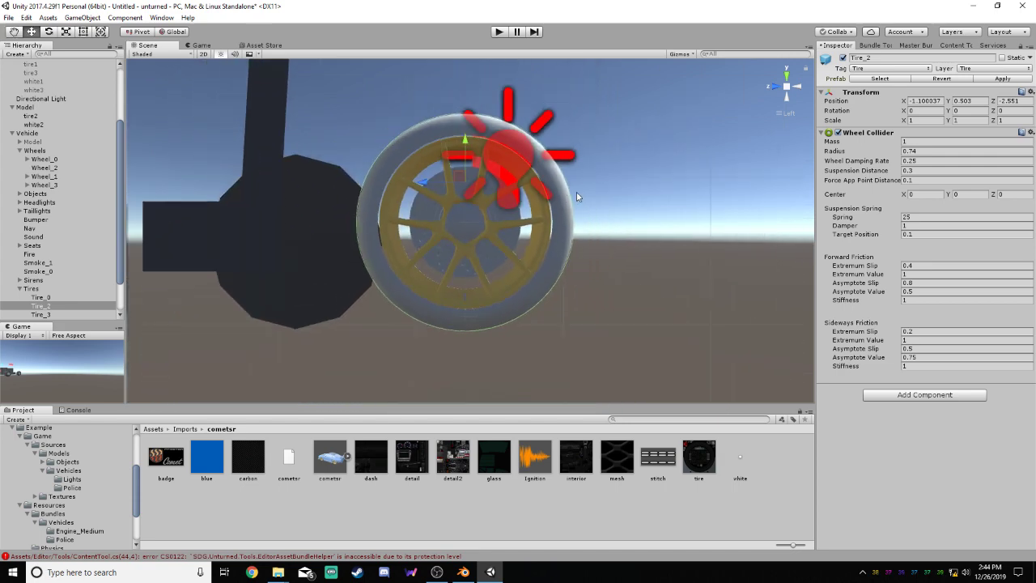
scroll(576, 191, up, 5)
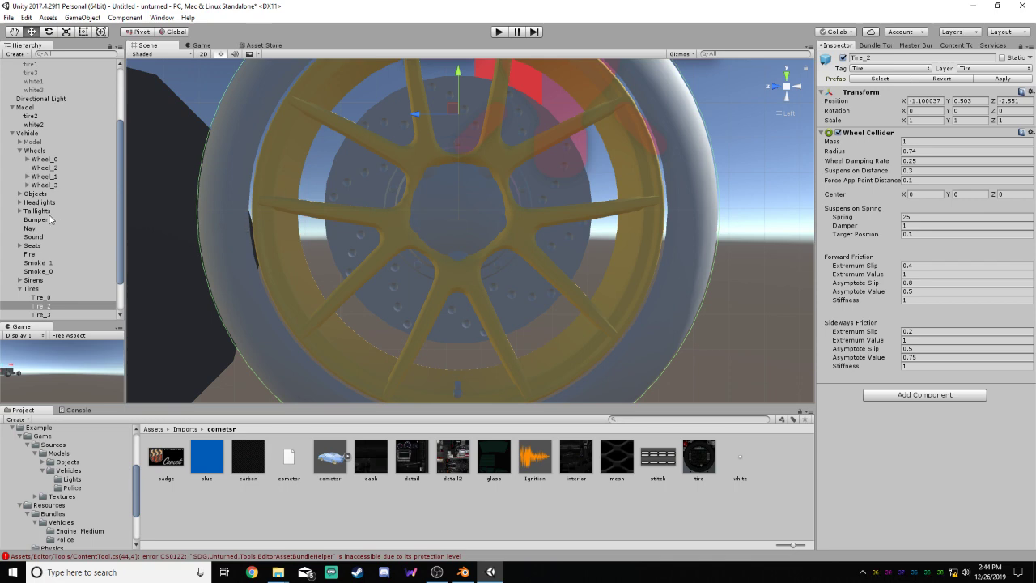
Move Wheel_2 to the center of the tire2 wheel in the side view, to about Y 0.23 and Z -2.551
click(45, 167)
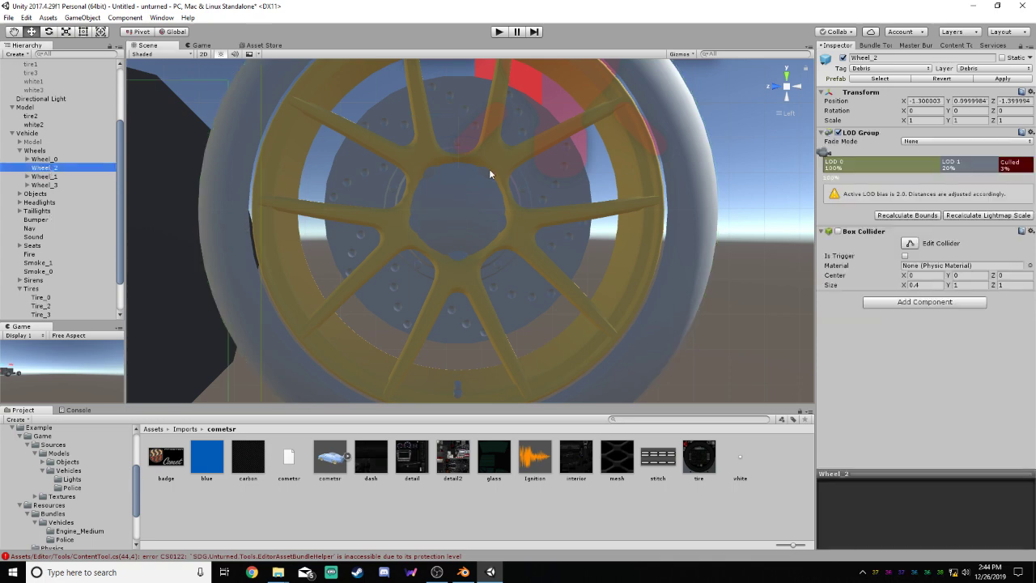
scroll(489, 173, down, 5)
drag(228, 239, 459, 215)
drag(457, 212, 456, 211)
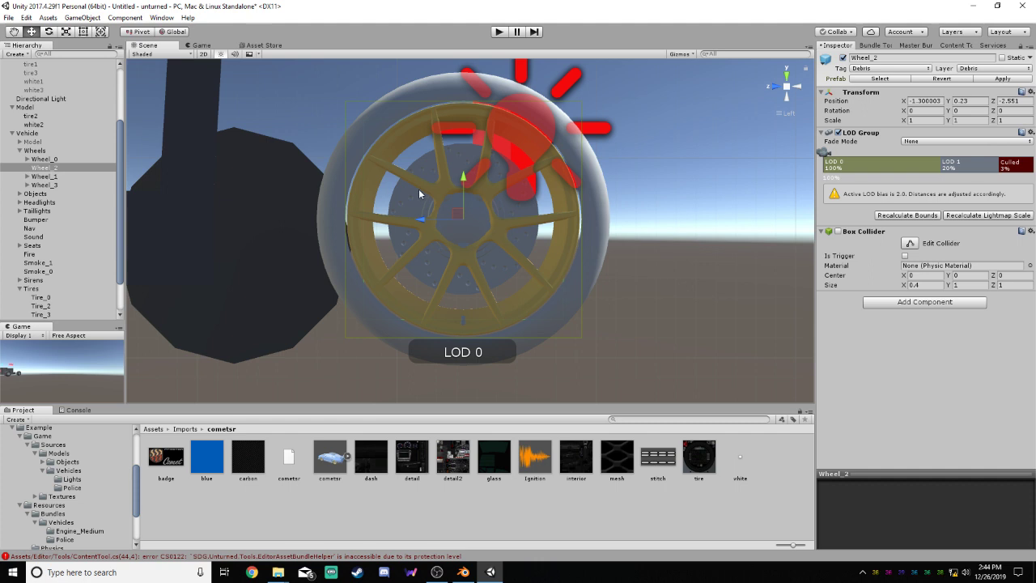
Raise Wheel_2 to about Y 0.2337, comparing its pivot with the center of the Tire_2 collider
scroll(462, 187, up, 2)
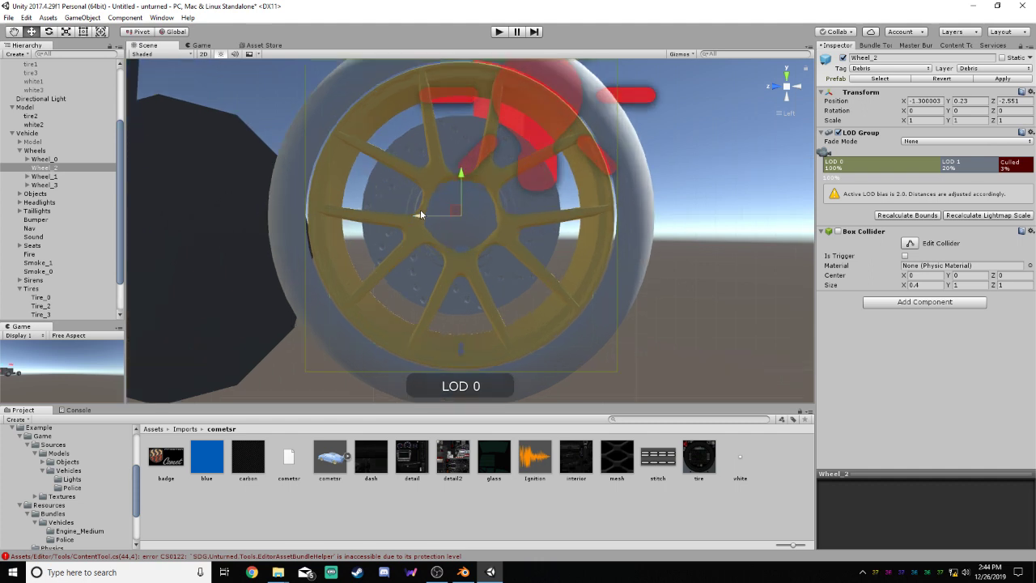
scroll(461, 190, up, 5)
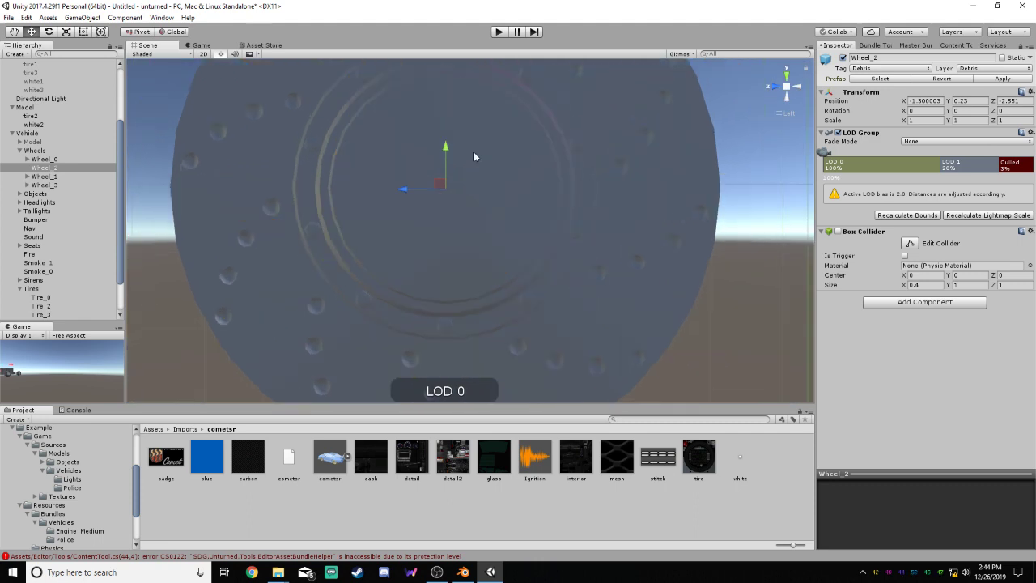
scroll(486, 175, down, 6)
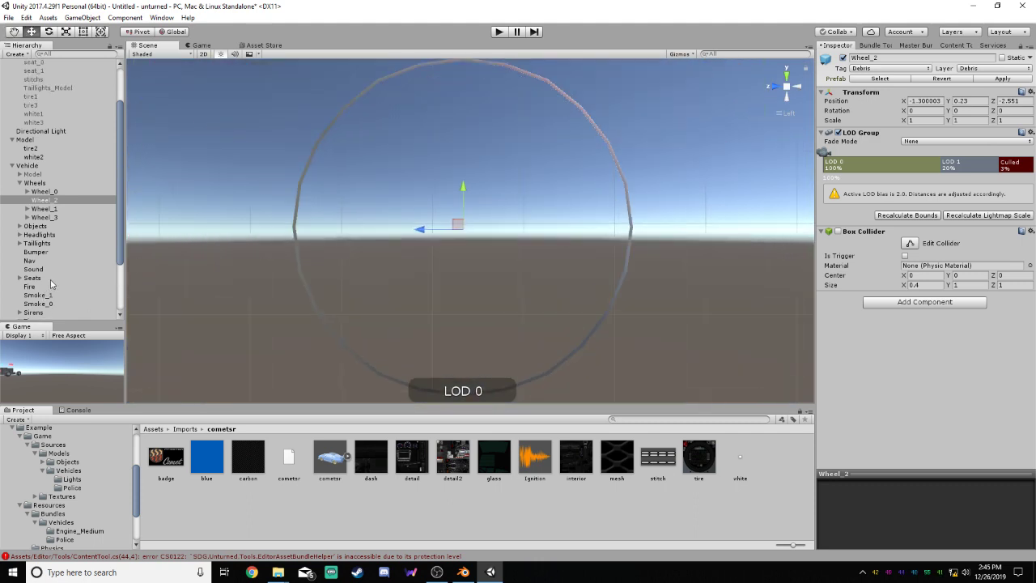
scroll(49, 271, down, 2)
click(42, 264)
click(45, 274)
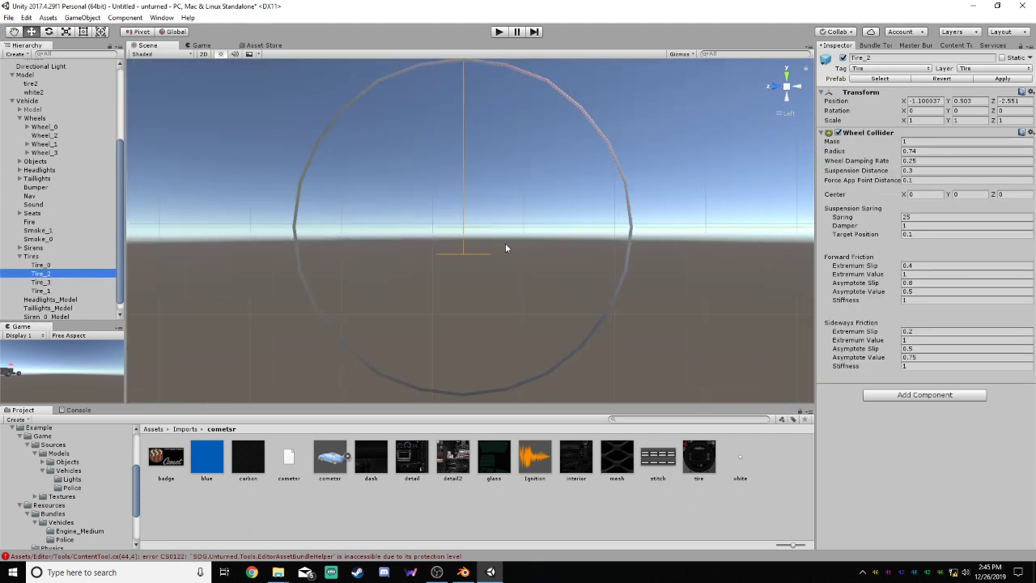
scroll(501, 242, up, 8)
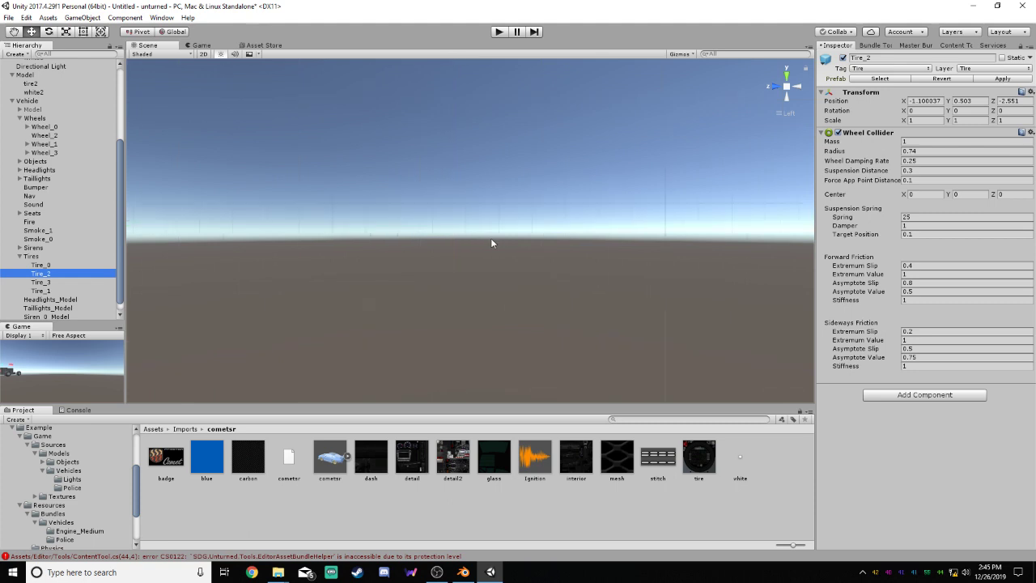
scroll(490, 237, down, 2)
scroll(380, 229, up, 3)
scroll(380, 234, down, 1)
click(49, 135)
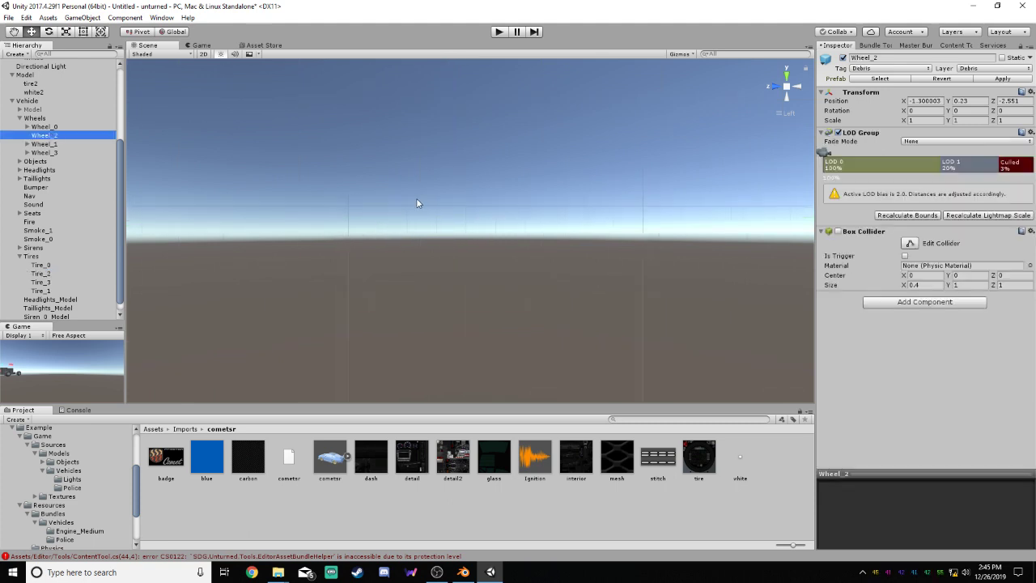
scroll(414, 206, down, 2)
click(50, 276)
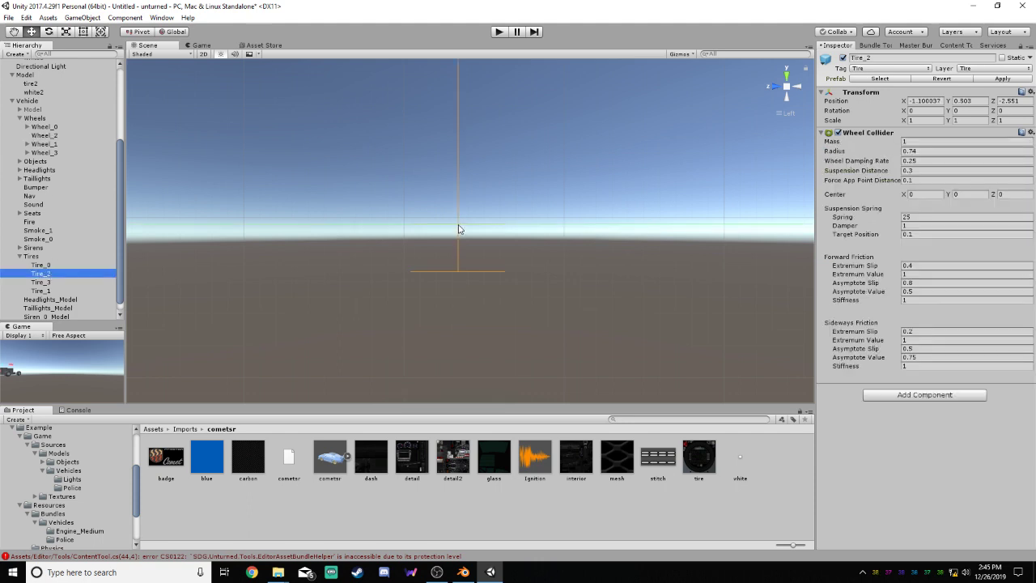
click(44, 135)
drag(456, 216, 456, 210)
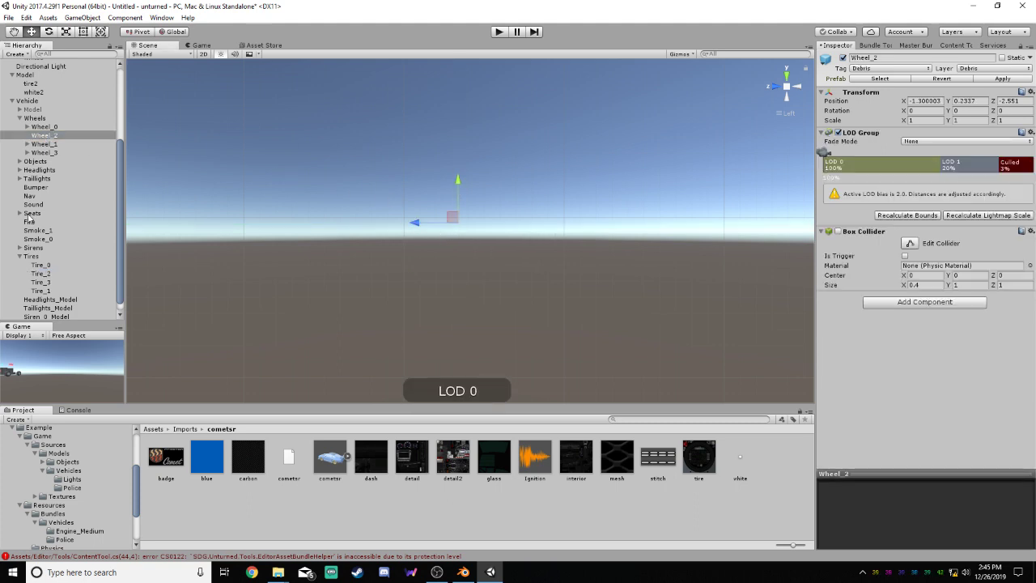
Fine-tune Wheel_2 to about Y 0.233 and Z -2.5513 and check its pivot against Tire_2 again
click(54, 273)
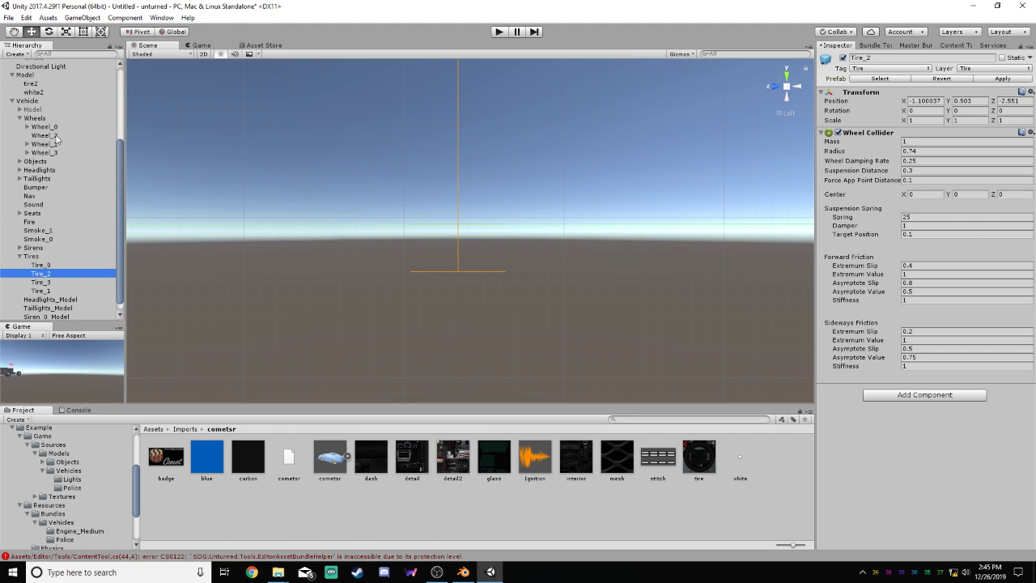
click(44, 135)
drag(457, 180, 457, 181)
drag(414, 226, 413, 225)
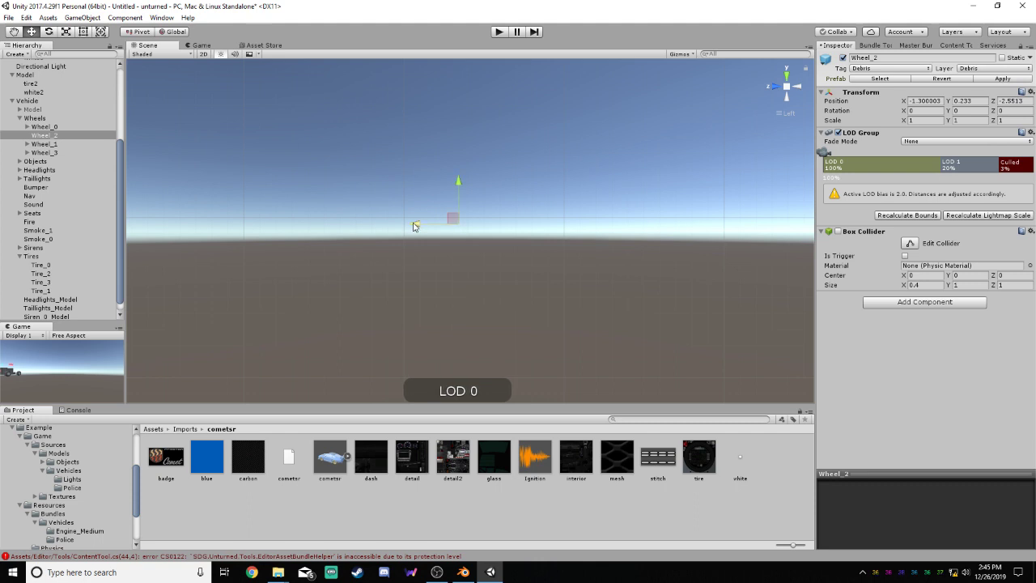
click(50, 274)
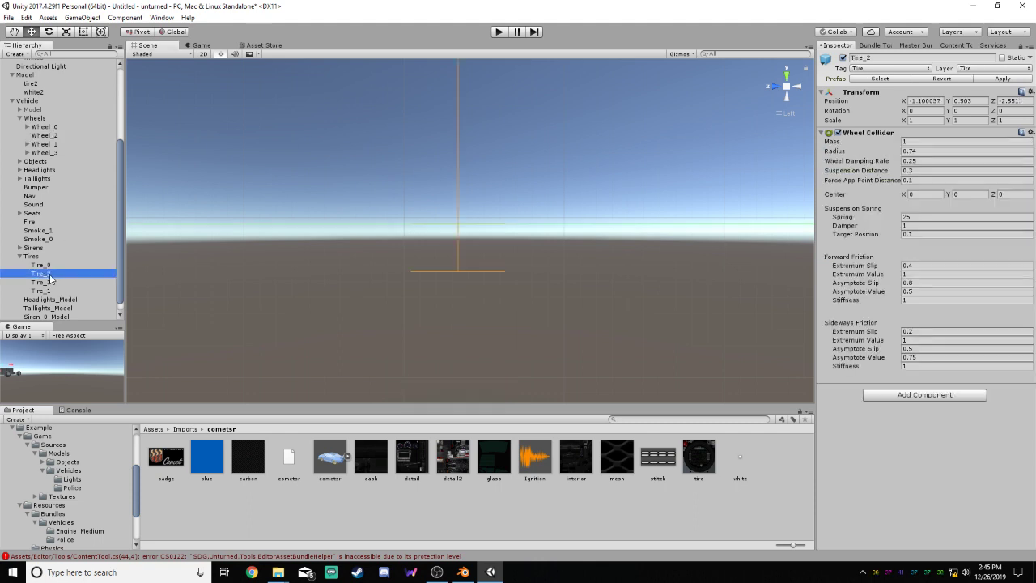
click(46, 135)
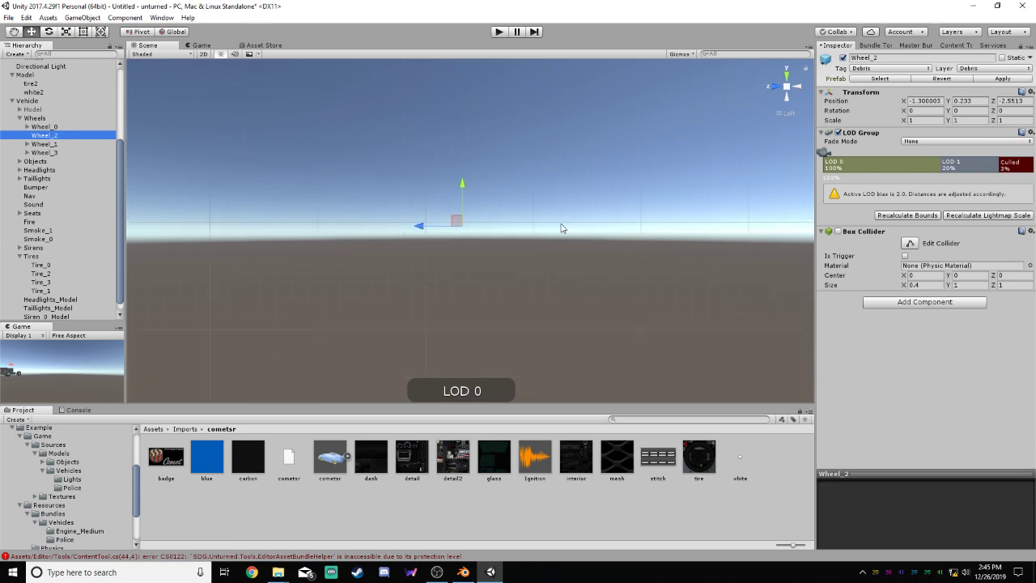
Shift Wheel_2 sideways in the back view to about X -1.741, centering it within the tire's width
key(f)
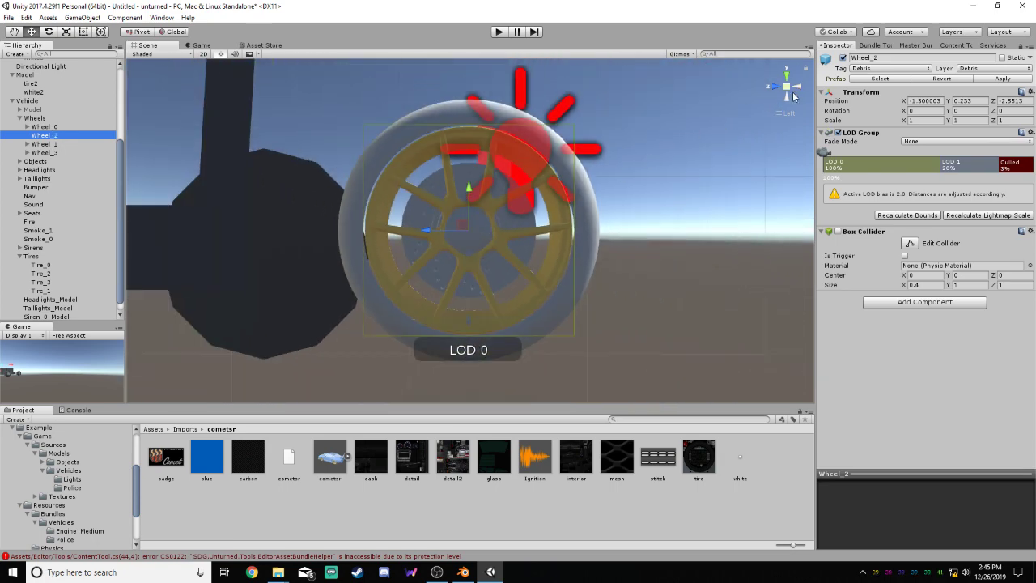
click(799, 87)
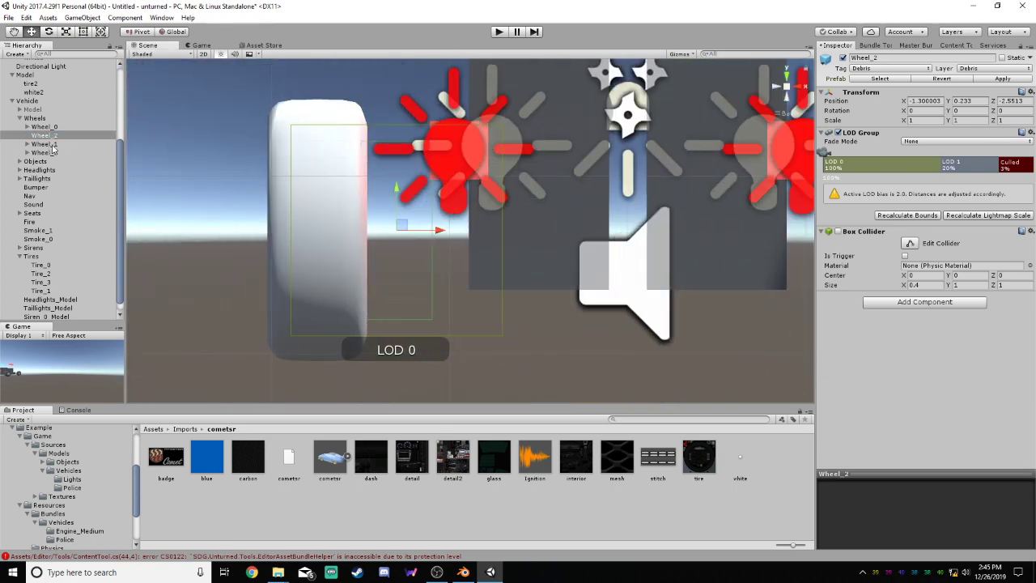
drag(435, 234, 357, 234)
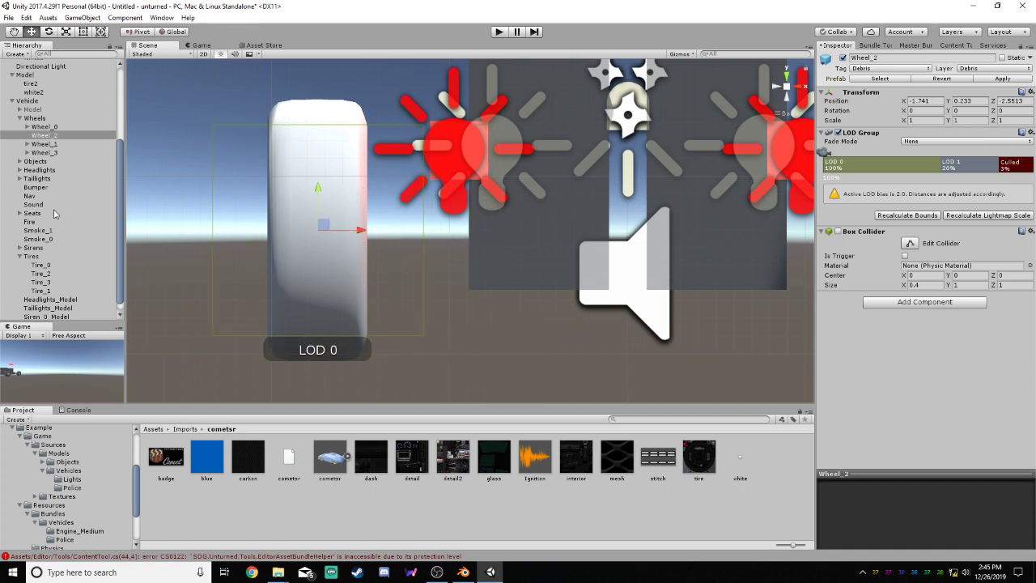
Fit Wheel_2's box collider to the tire's height and width in the back view, about 1.472 in Y and 0.564 in X
click(42, 274)
drag(476, 185, 410, 198)
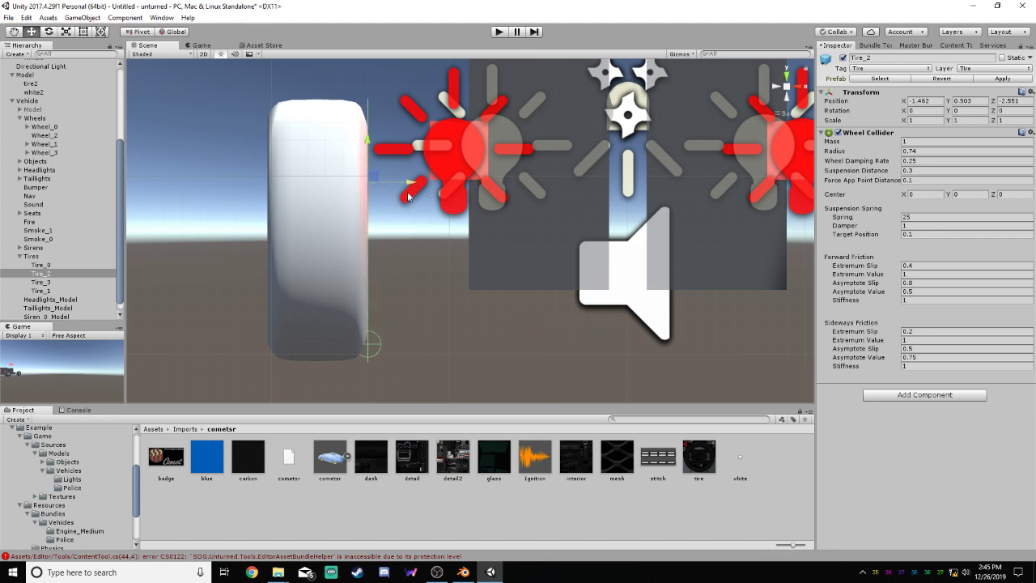
click(49, 136)
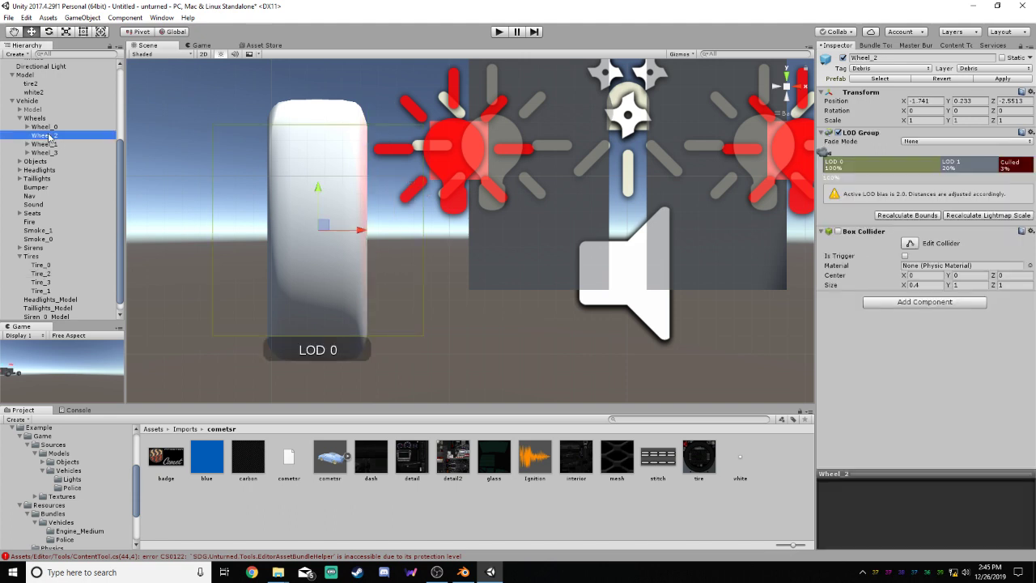
click(911, 245)
drag(316, 142, 319, 104)
drag(318, 330, 317, 359)
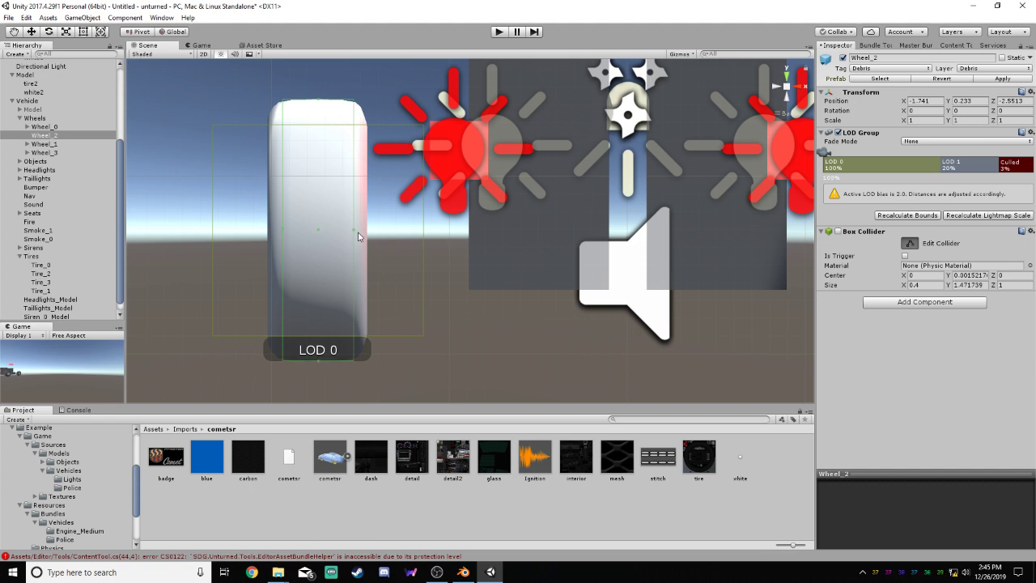
drag(353, 233, 368, 232)
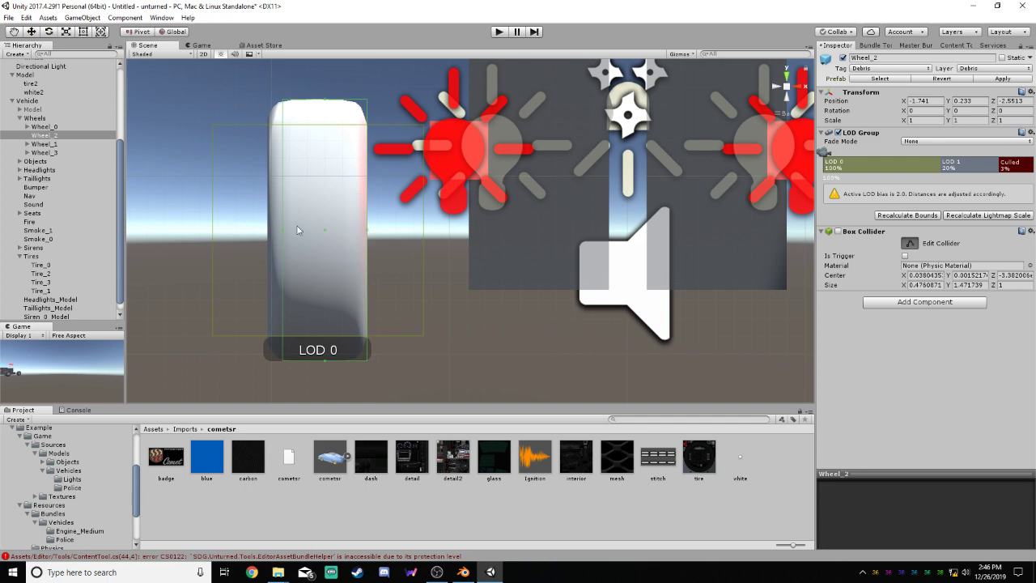
drag(283, 231, 267, 231)
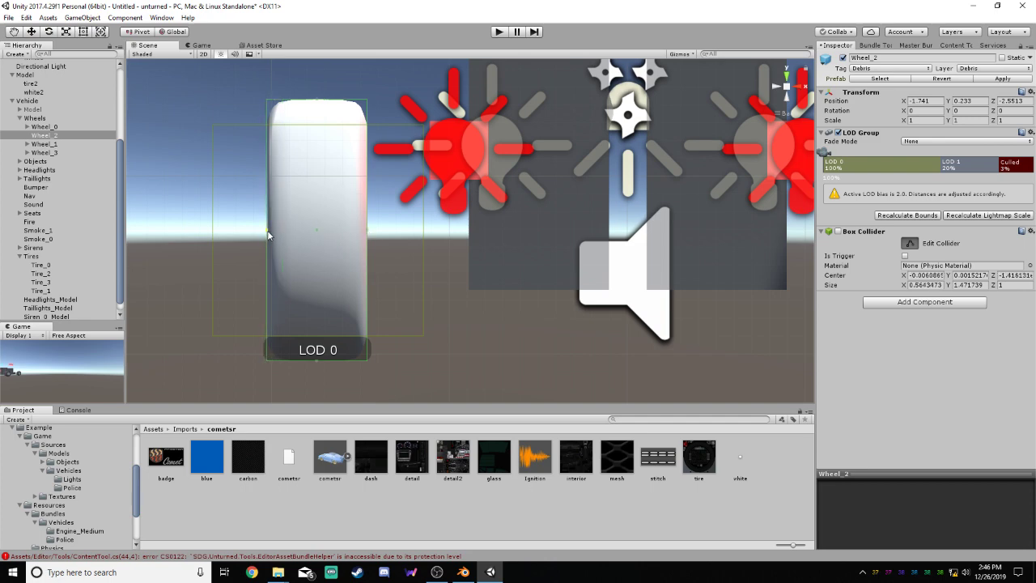
Extend Wheel_2's box collider in the side view to cover the tire front to back, about 1.472 in Z
alt+drag(519, 268, 810, 259)
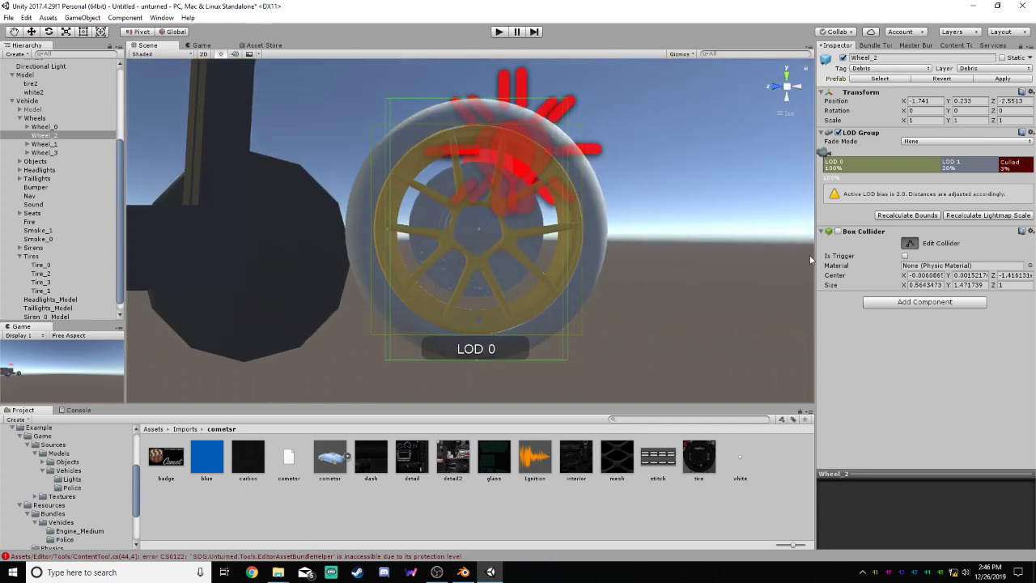
click(781, 84)
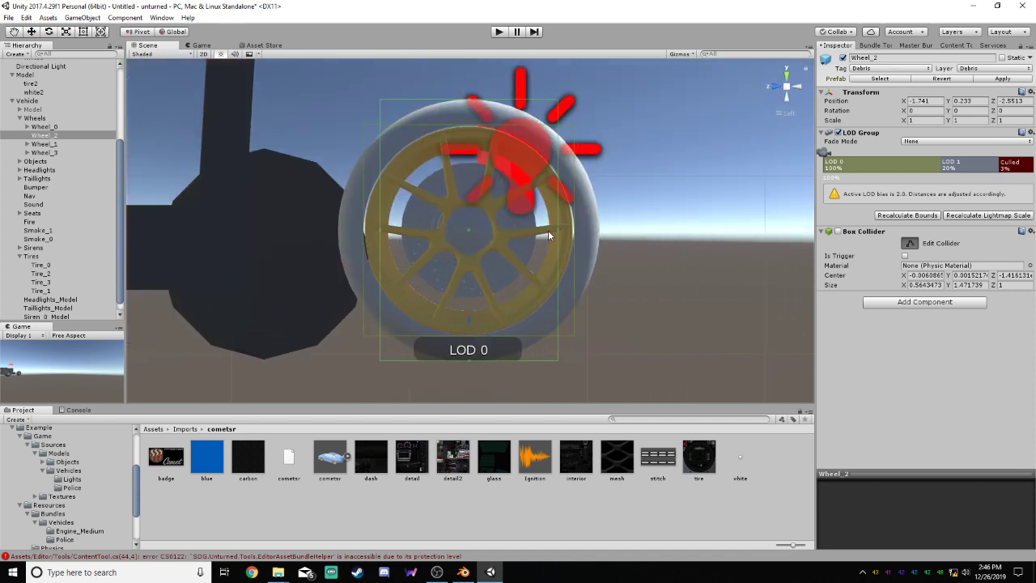
drag(558, 232, 588, 232)
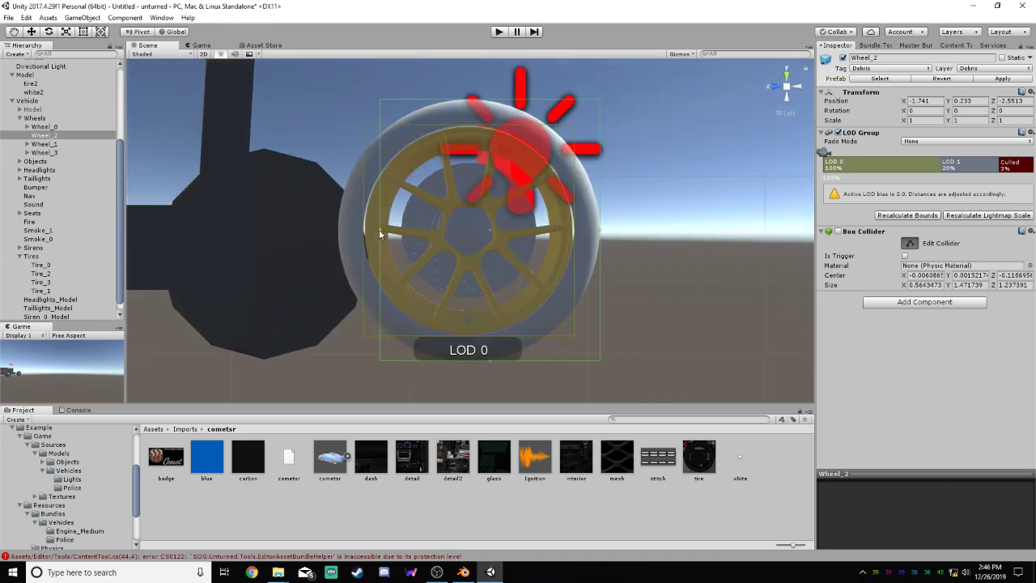
drag(379, 229, 337, 228)
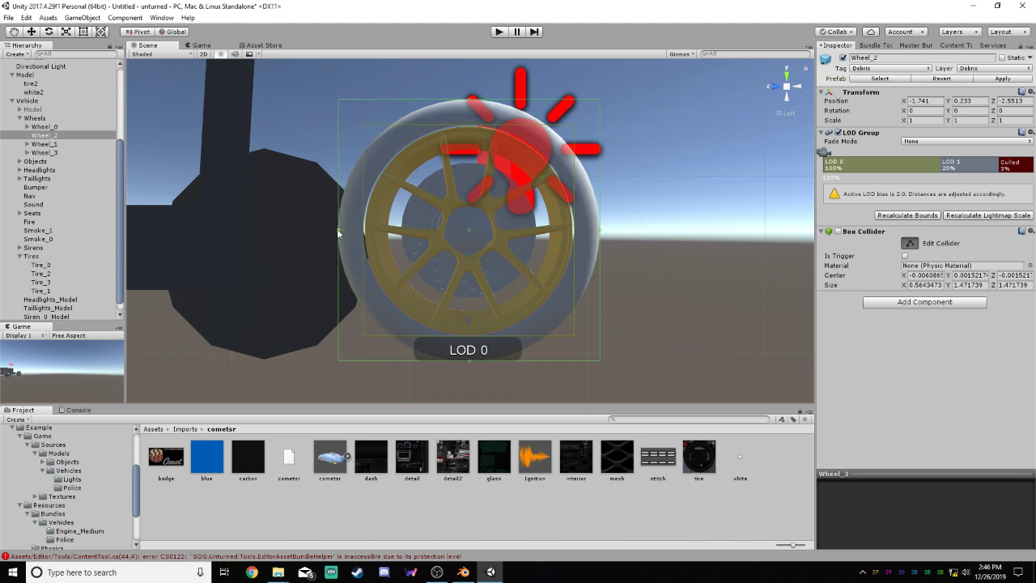
click(910, 242)
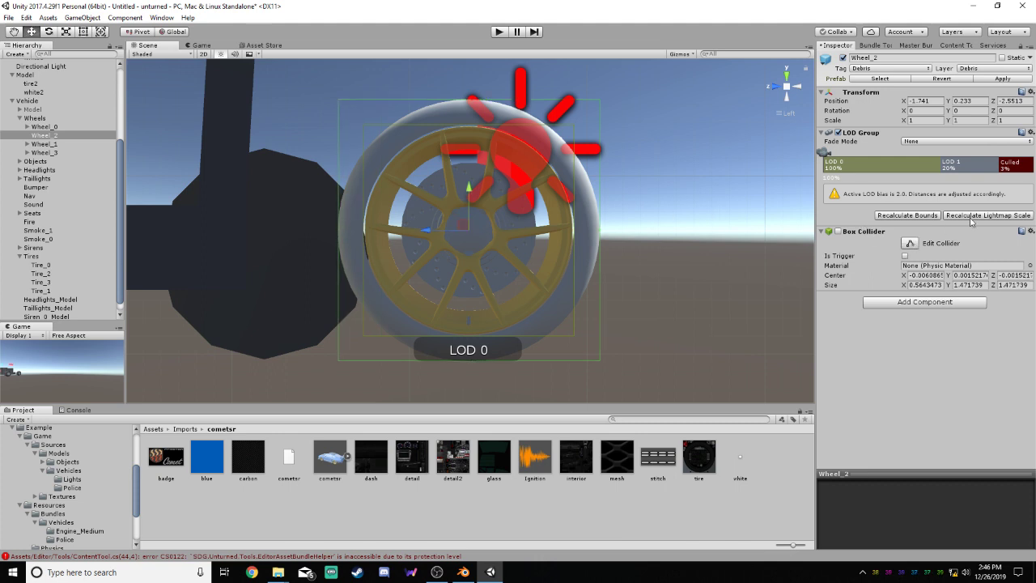
Recalculate Wheel_2's LOD bounds, then delete LOD 1 and extend LOD 0 so culling starts at 3%
click(917, 217)
scroll(429, 159, down, 8)
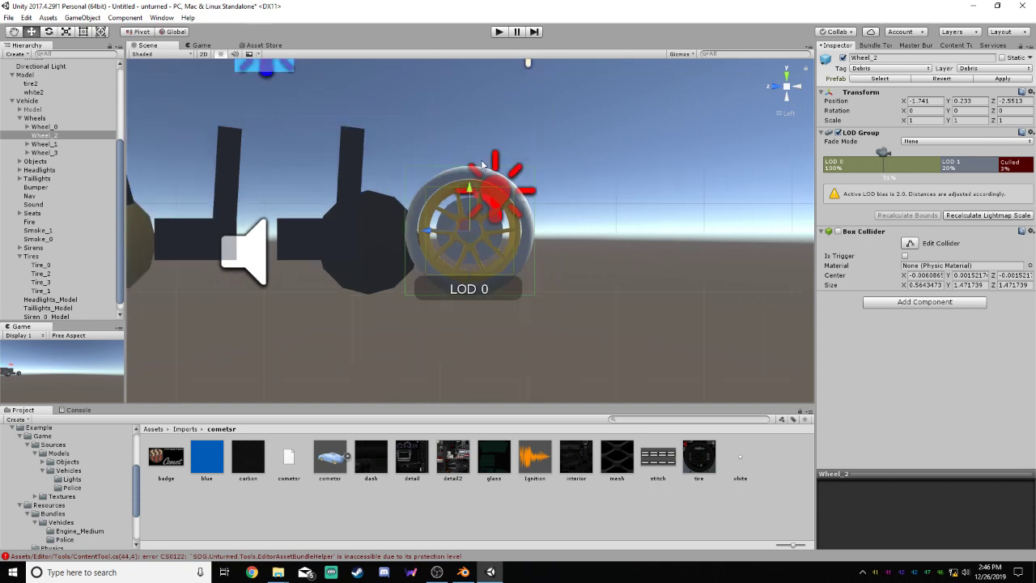
right_drag(620, 182, 680, 217)
click(962, 166)
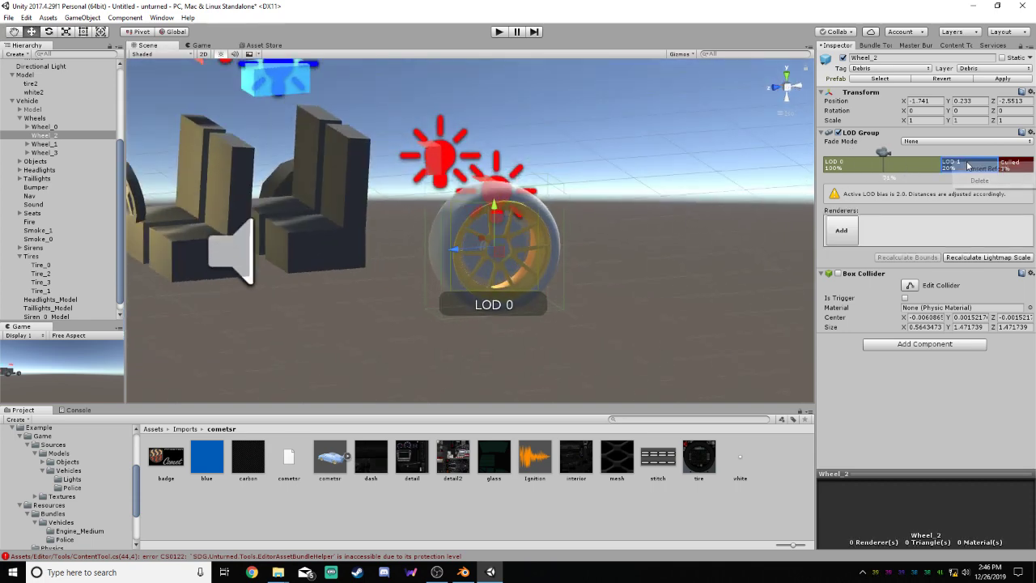
right_click(959, 164)
click(975, 180)
mouse_move(936, 166)
mouse_down()
mouse_move(997, 181)
mouse_move(830, 170)
mouse_move(839, 168)
mouse_up()
click(843, 241)
scroll(544, 237, down, 5)
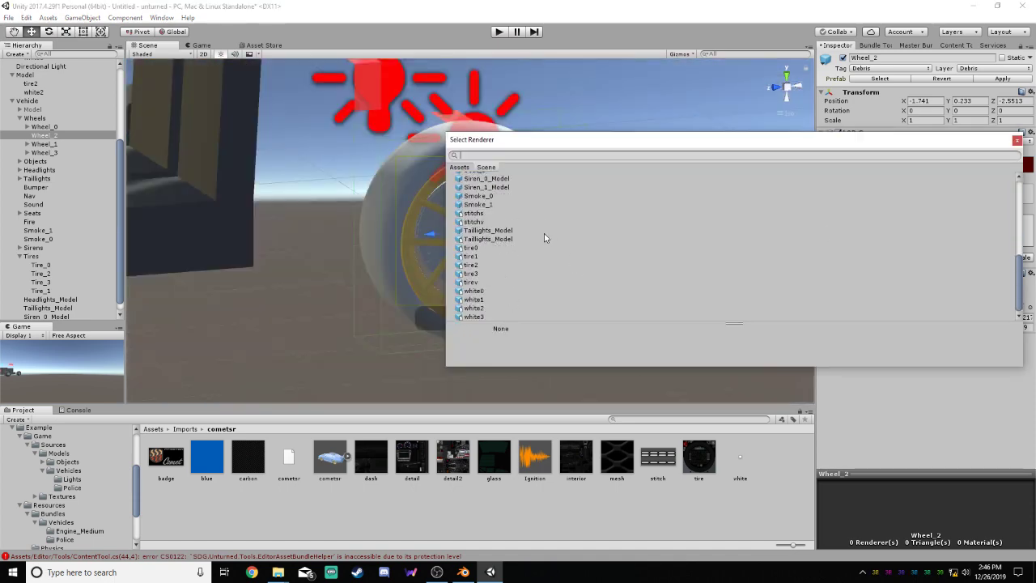
click(489, 265)
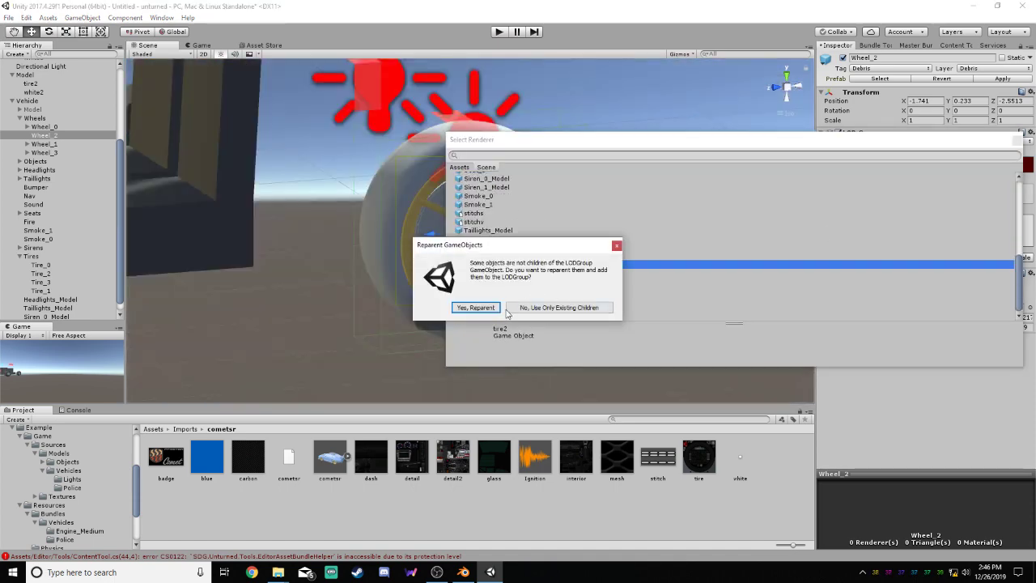
click(616, 247)
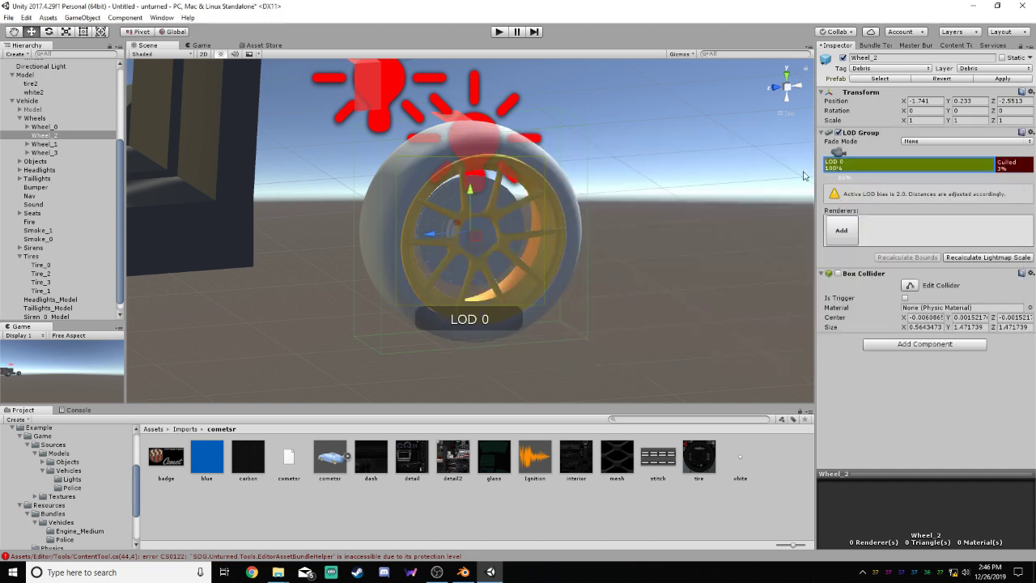
Make the Model object holding tire2 and white2 a child of Wheel_2
drag(26, 75, 56, 137)
click(35, 118)
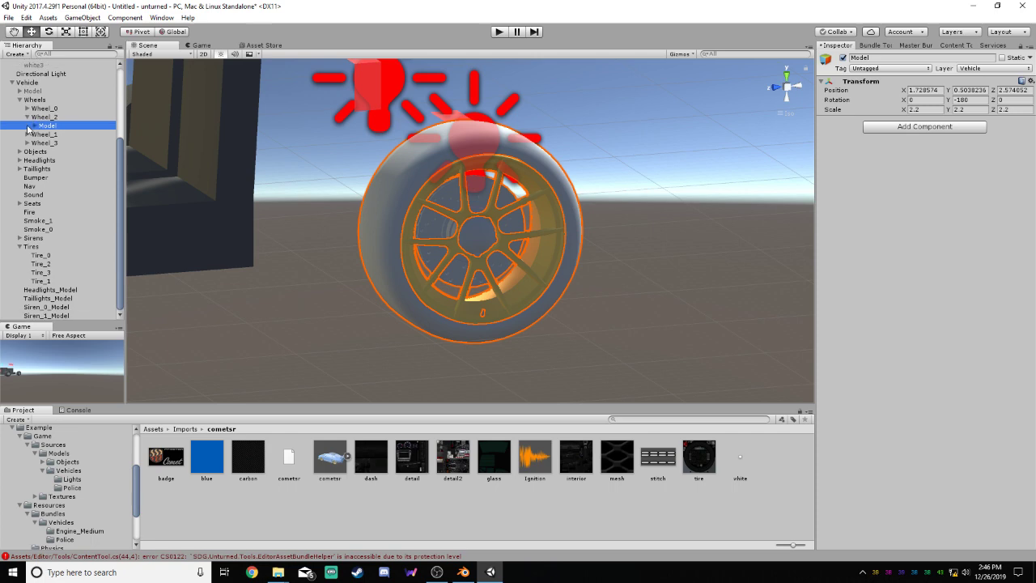
click(26, 117)
click(42, 127)
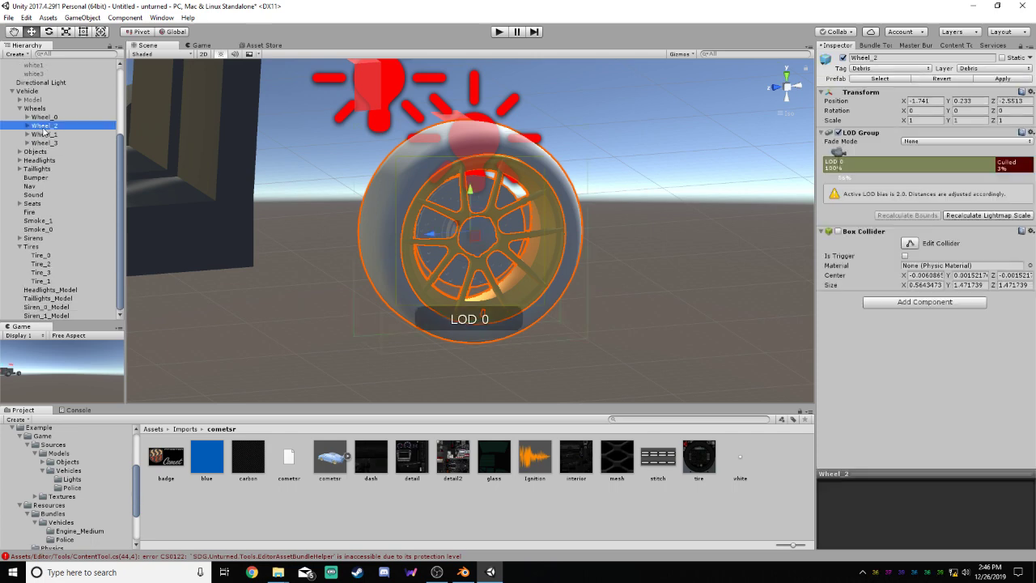
Add the tire2 and white2 models as LOD 0 renderers of Wheel_2
click(901, 166)
click(841, 228)
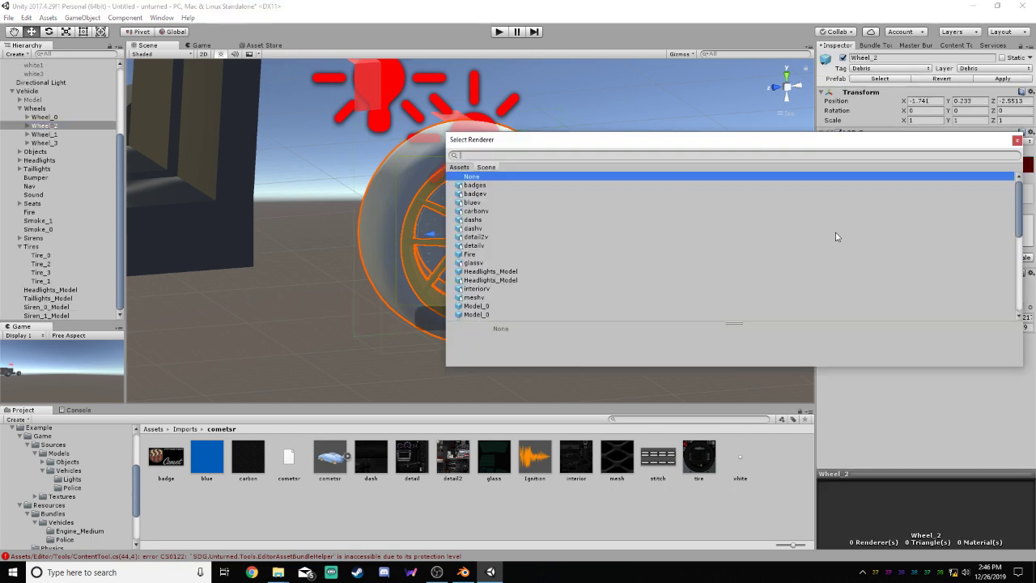
double_click(511, 265)
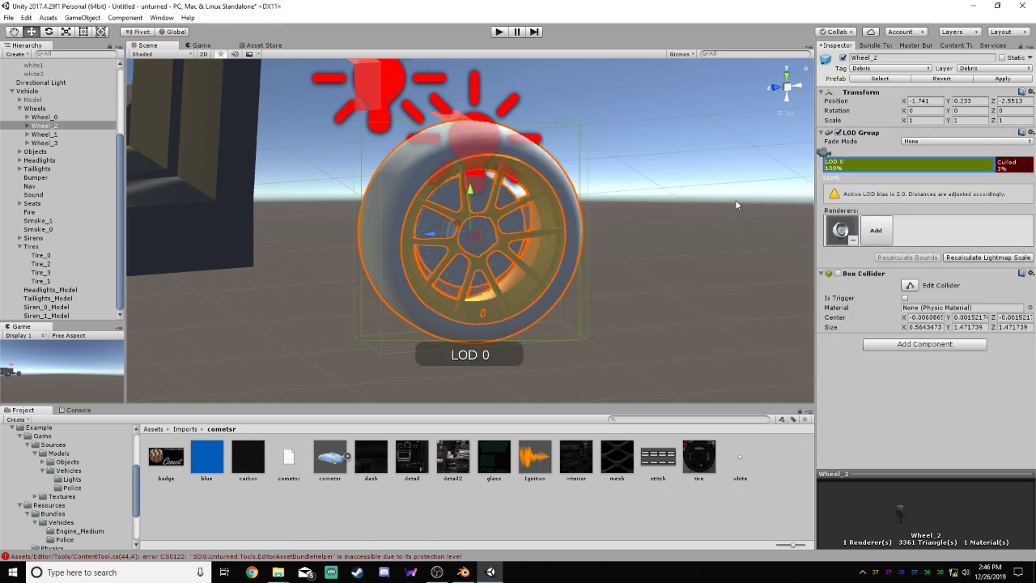
click(882, 223)
scroll(511, 288, down, 10)
double_click(478, 307)
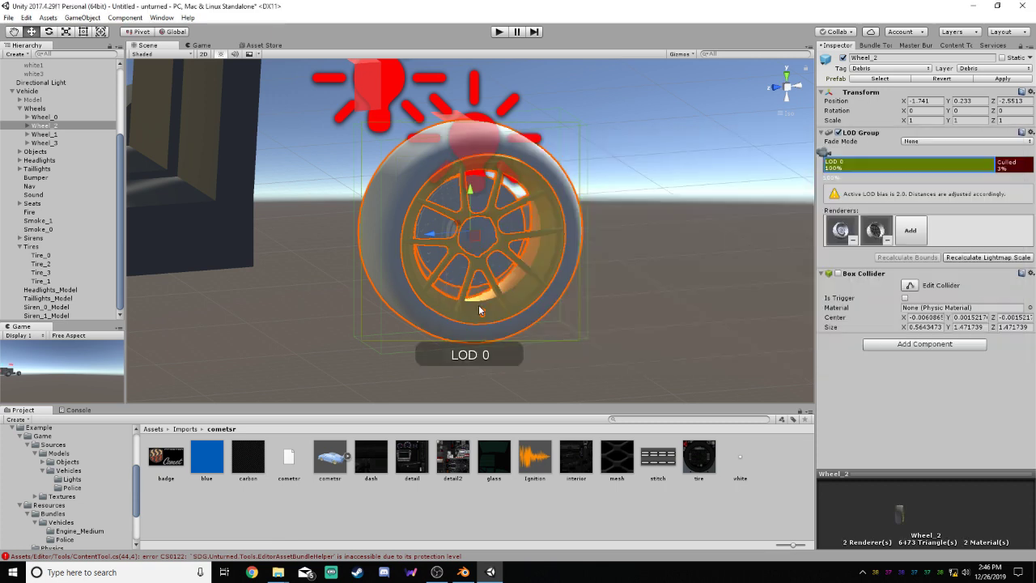
Reselect Wheel_2 and recalculate its lightmap scale
click(690, 263)
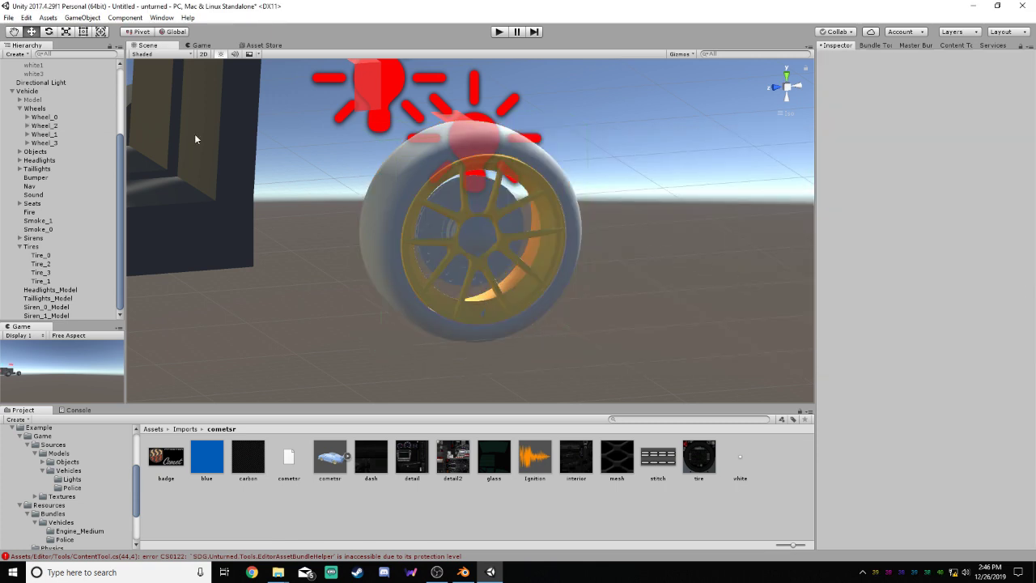
click(40, 125)
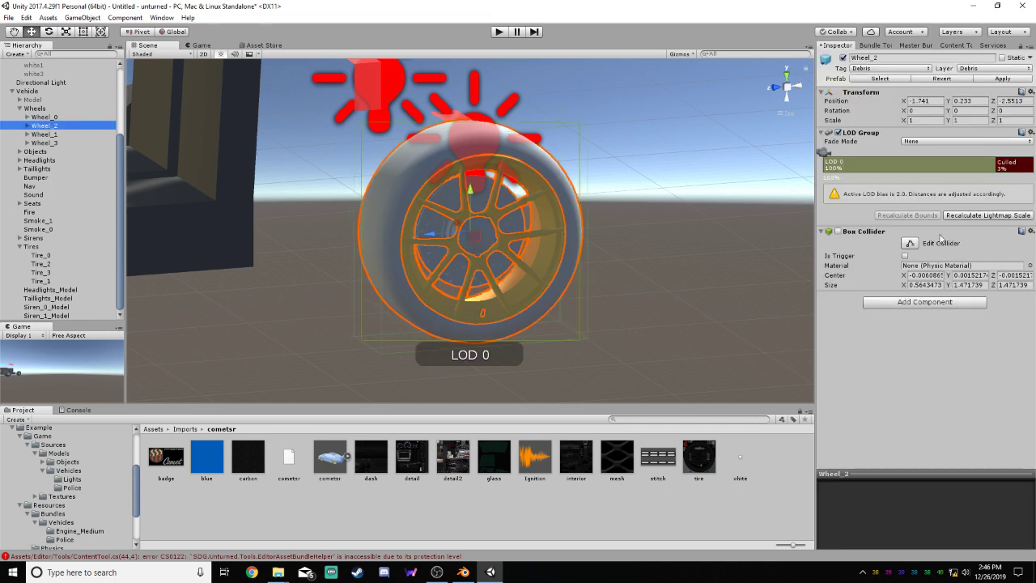
click(967, 218)
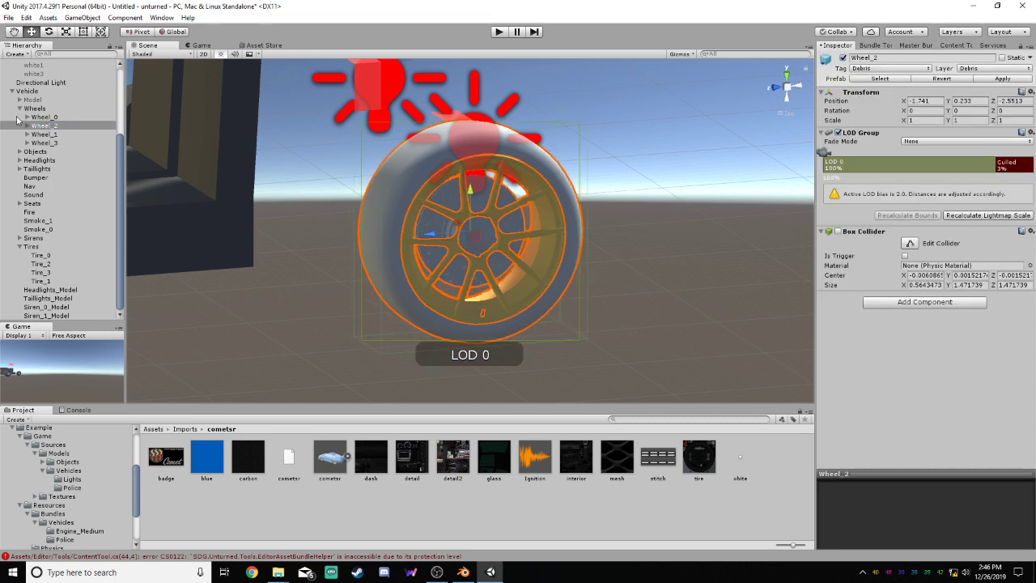
Recalculate Wheel_0's lightmap scale and check its LOD 0 renderers
click(45, 119)
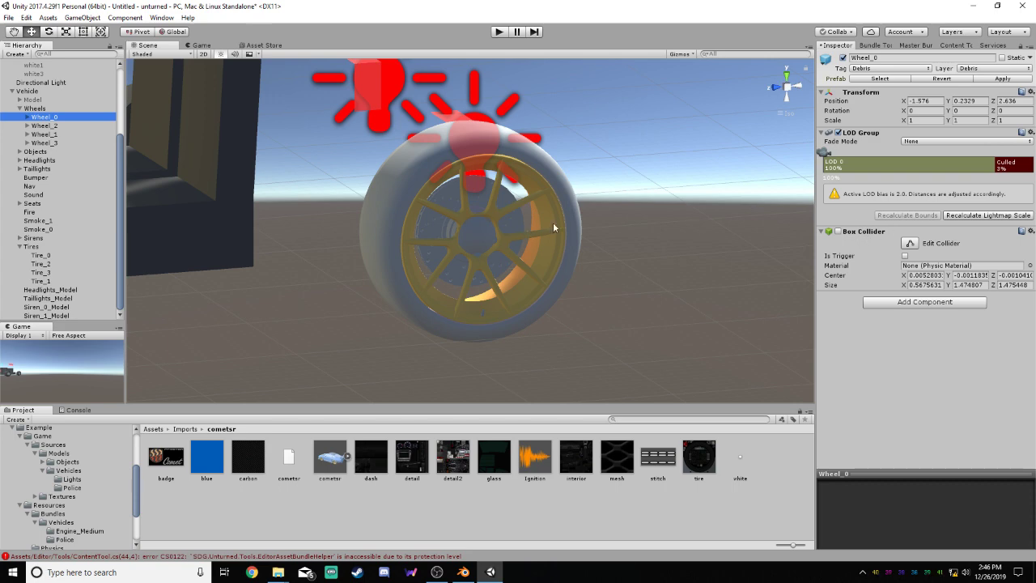
click(952, 217)
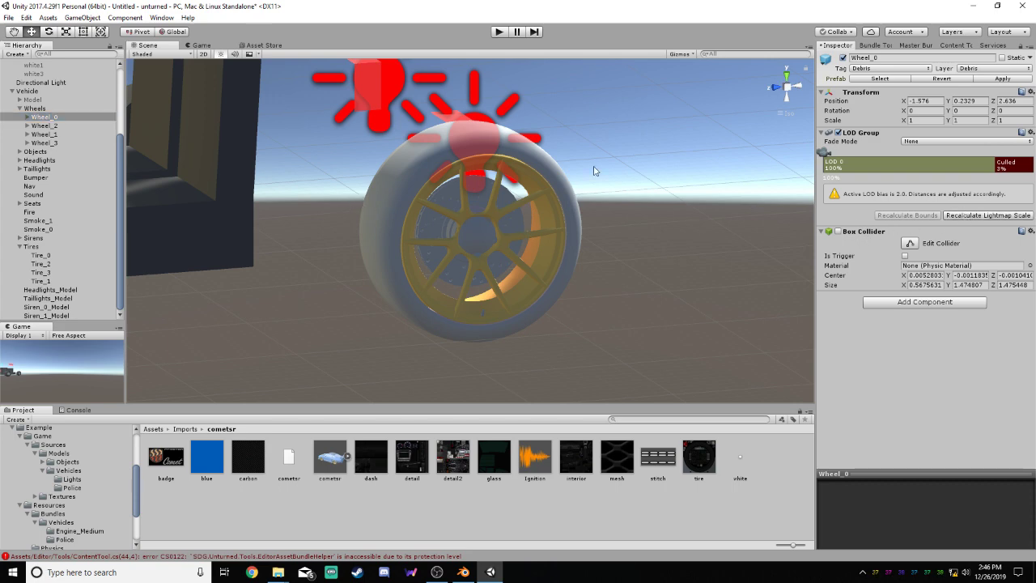
click(874, 167)
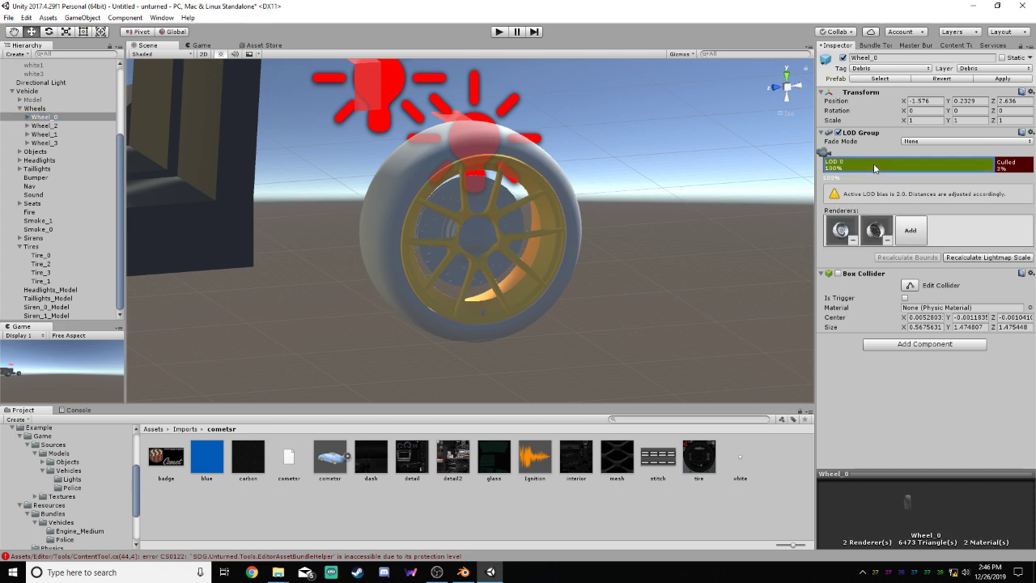
Delete LOD 1 from the Vehicle's LOD group and extend LOD 0 so culling starts at 3%
click(29, 91)
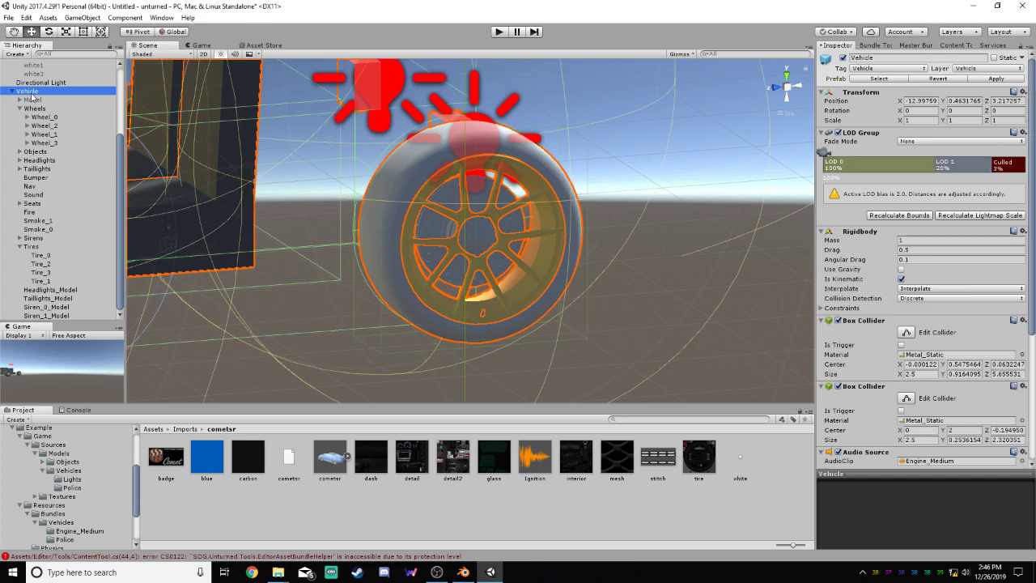
right_click(963, 166)
click(968, 183)
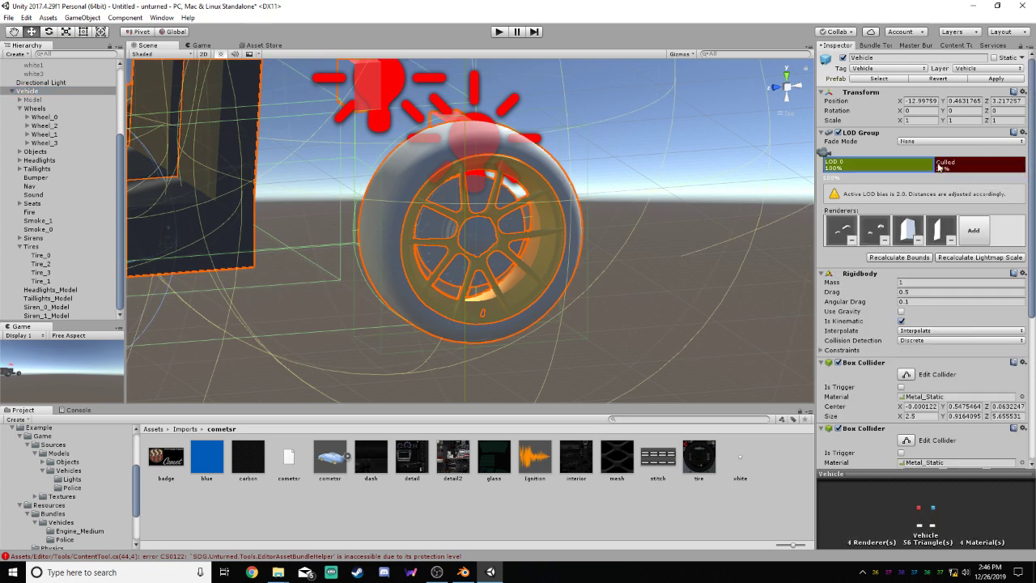
drag(938, 166, 988, 169)
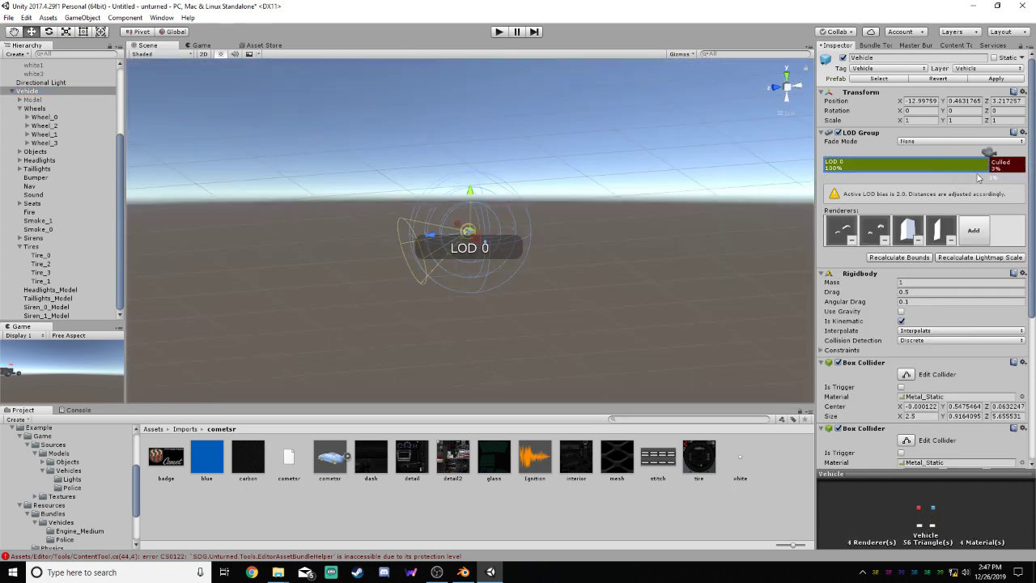
Identify which hierarchy objects the Vehicle's LOD 0 renderers refer to
click(845, 233)
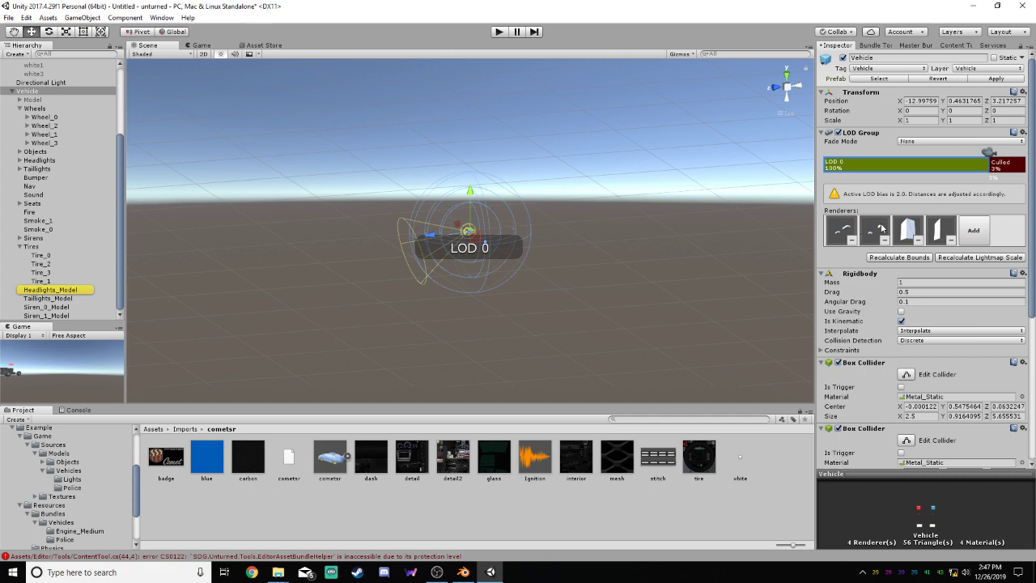
click(932, 230)
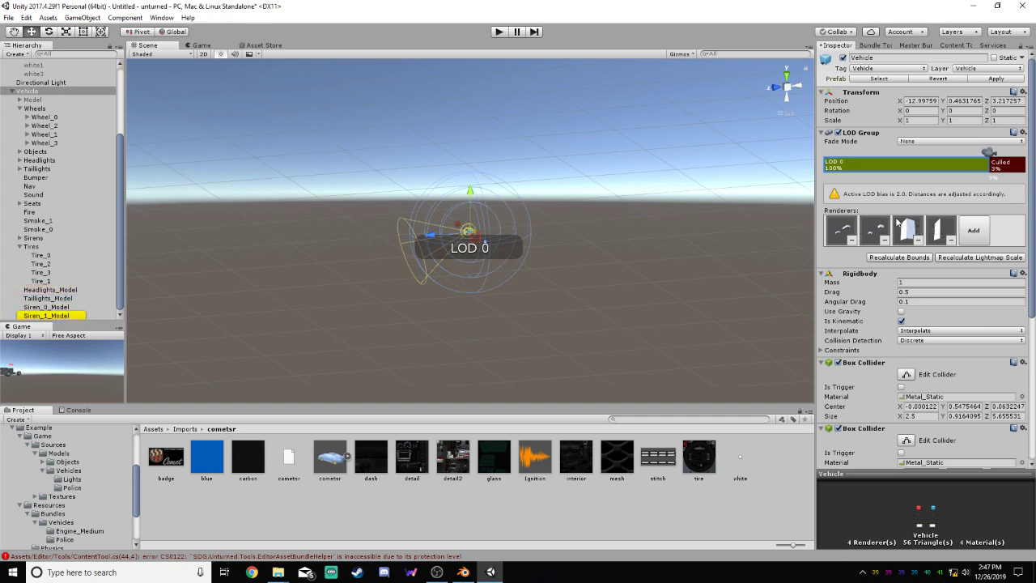
click(914, 231)
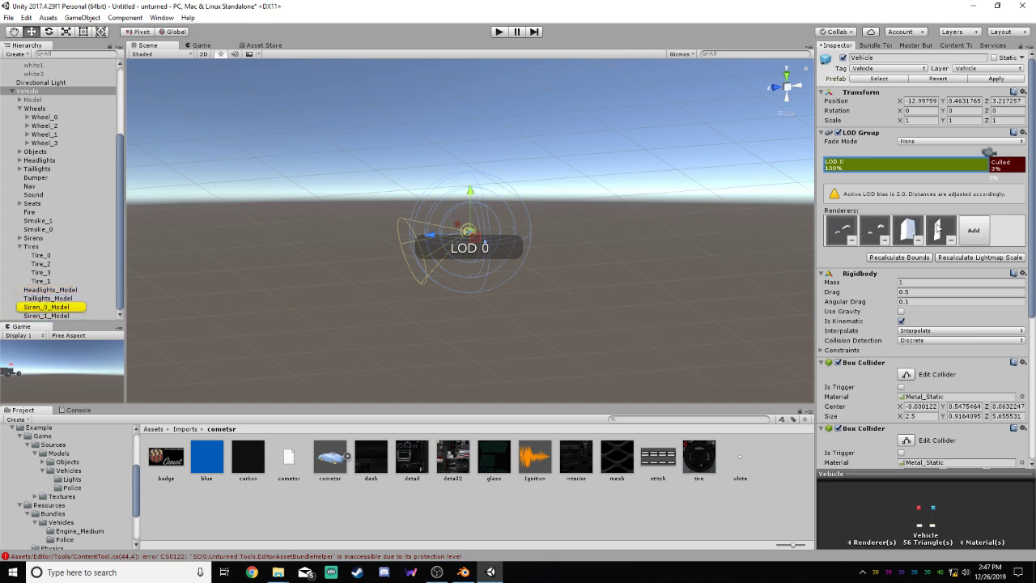
click(881, 233)
click(850, 228)
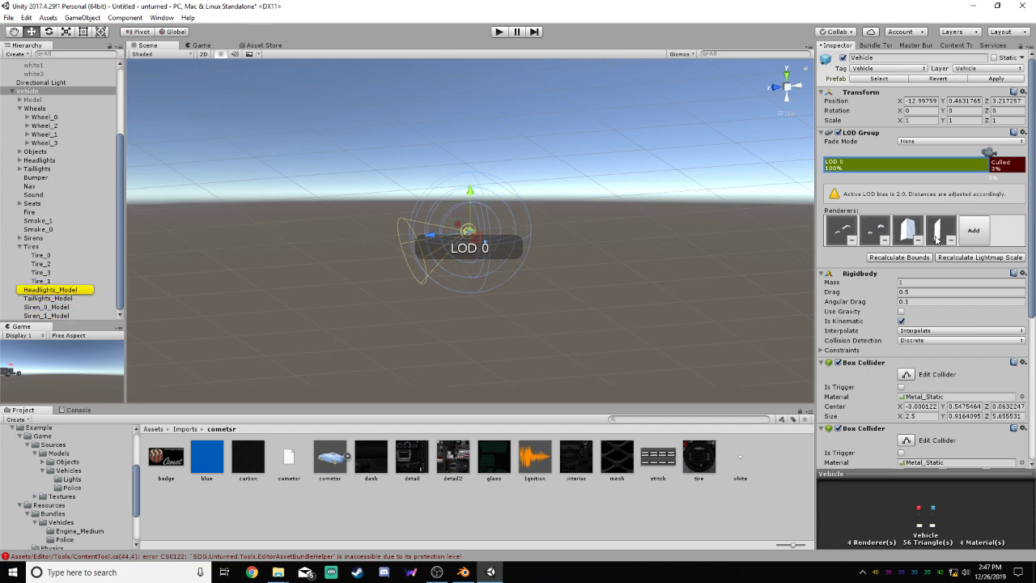
Create an empty child object under cometsr and name it Model
click(32, 100)
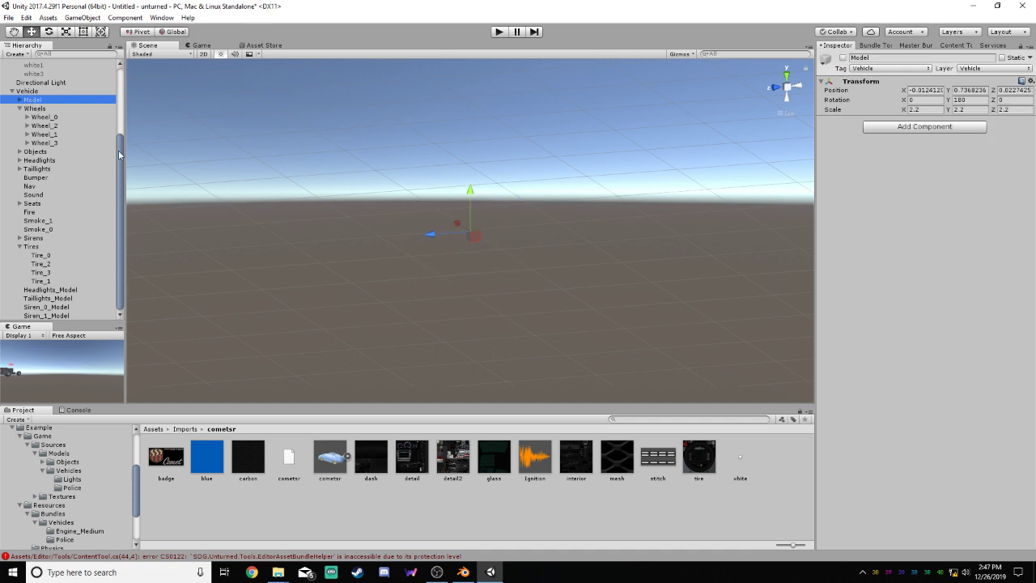
click(44, 134)
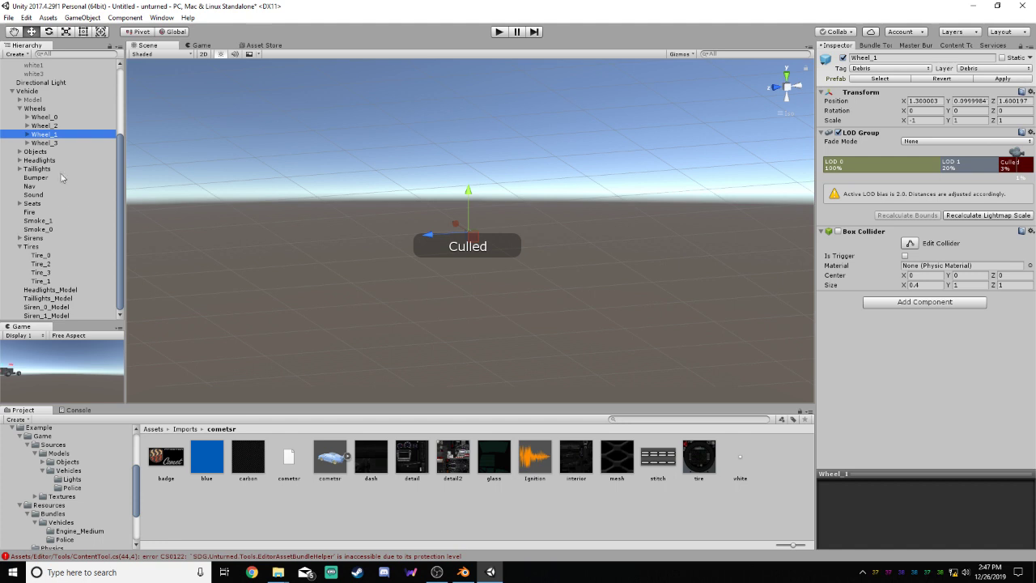
drag(120, 162, 125, 77)
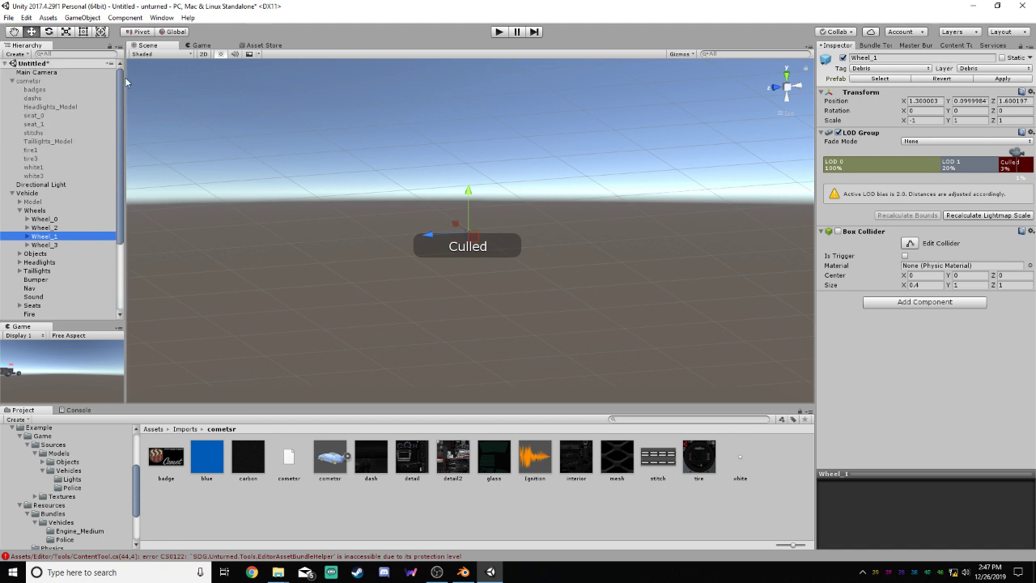
right_click(39, 81)
click(80, 170)
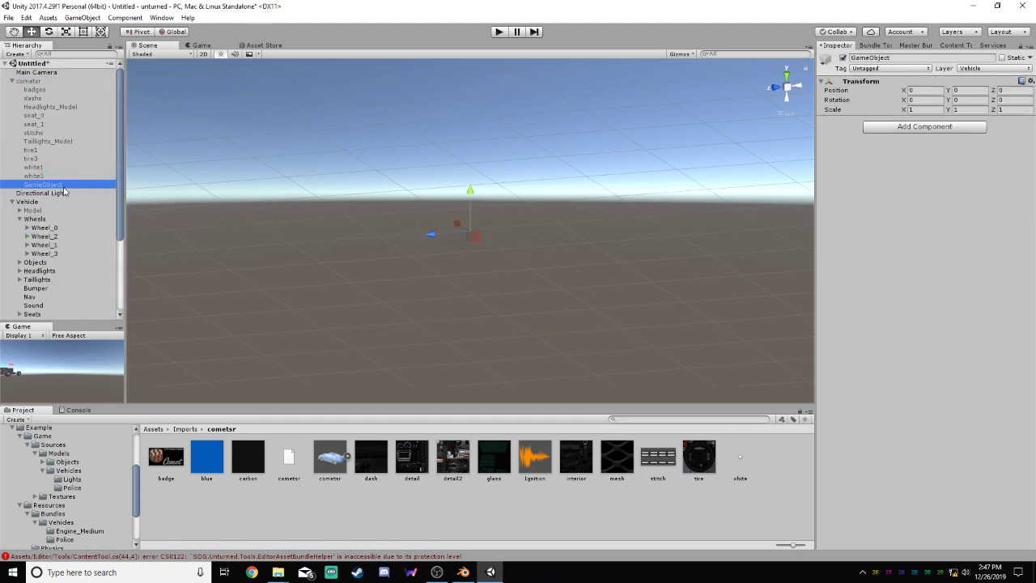
click(73, 185)
text(Model)
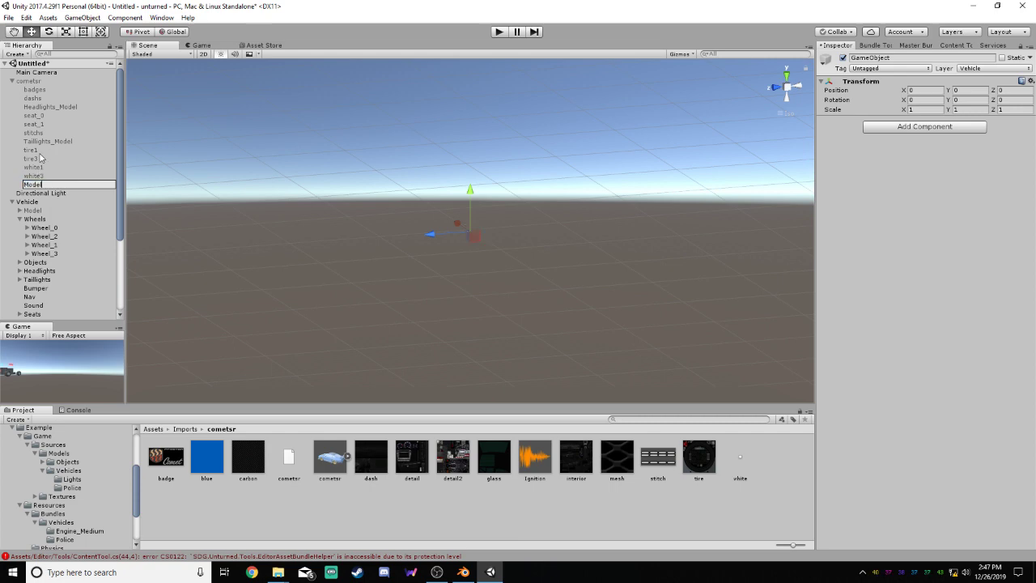
Put tire1 and white1 inside the new Model object and move Model out of cometsr to the scene root
click(46, 152)
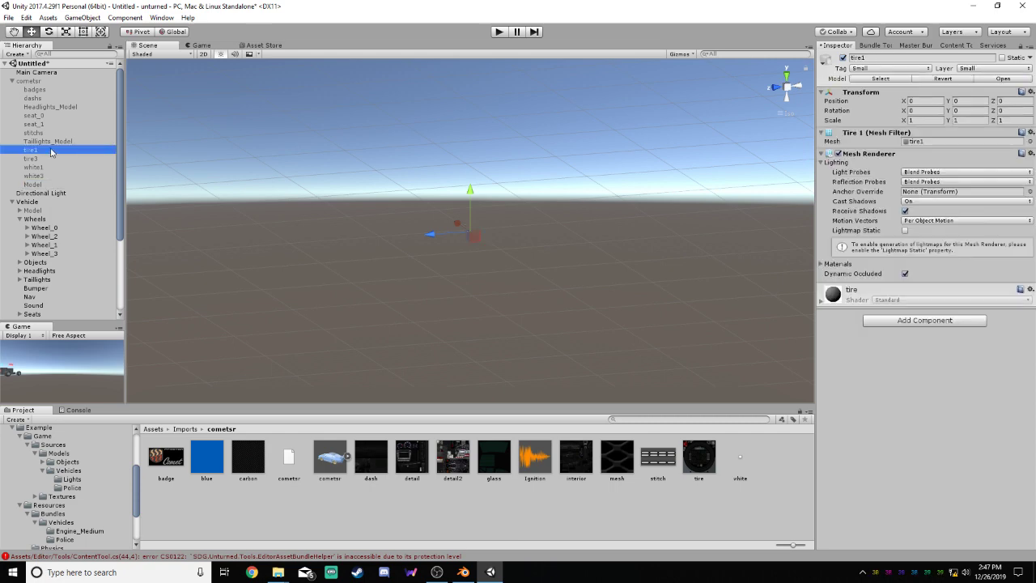
drag(49, 151, 36, 197)
click(50, 159)
click(496, 265)
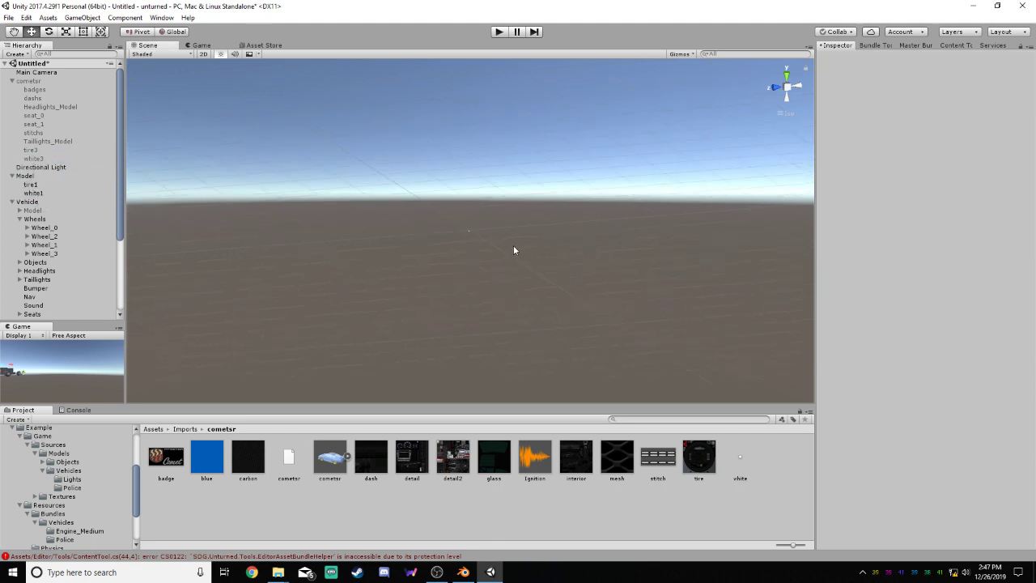
Deactivate the Model object under Wheel_2 and collapse the Wheel_0 and Wheel_2 hierarchies
scroll(473, 231, up, 5)
scroll(478, 225, up, 10)
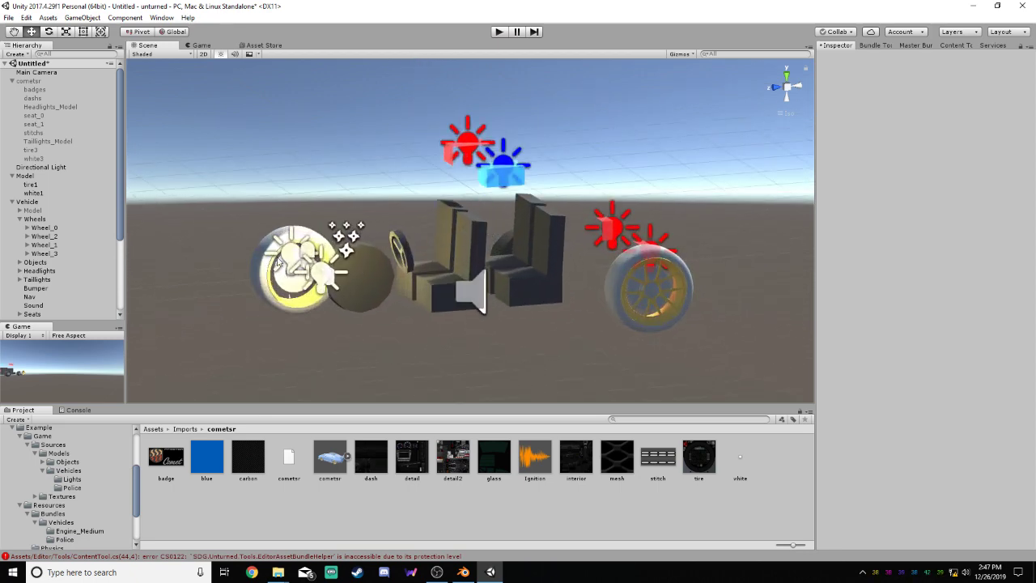
scroll(30, 187, down, 4)
alt+click(27, 171)
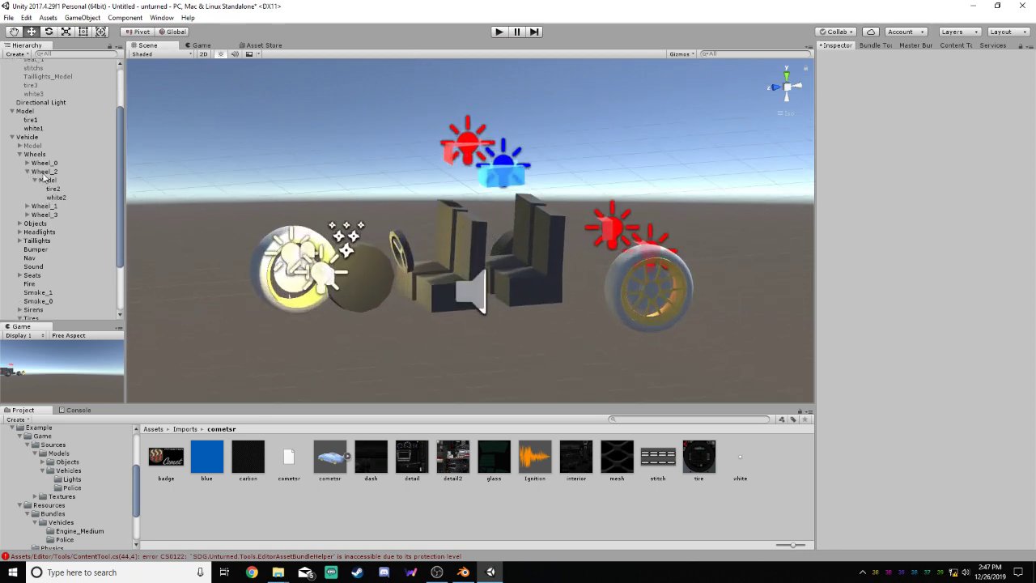
alt+click(27, 163)
click(47, 206)
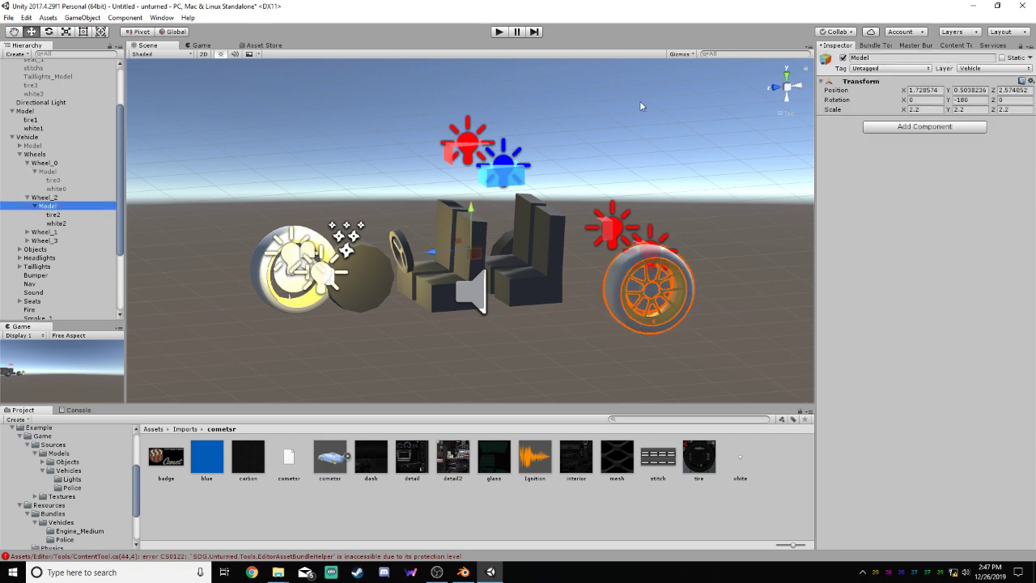
click(843, 59)
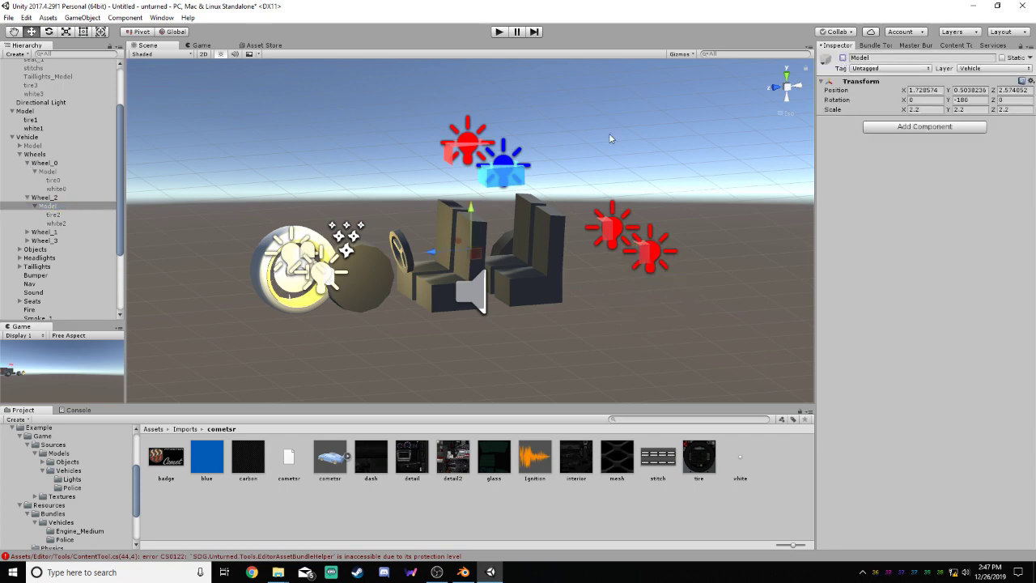
click(28, 197)
click(27, 163)
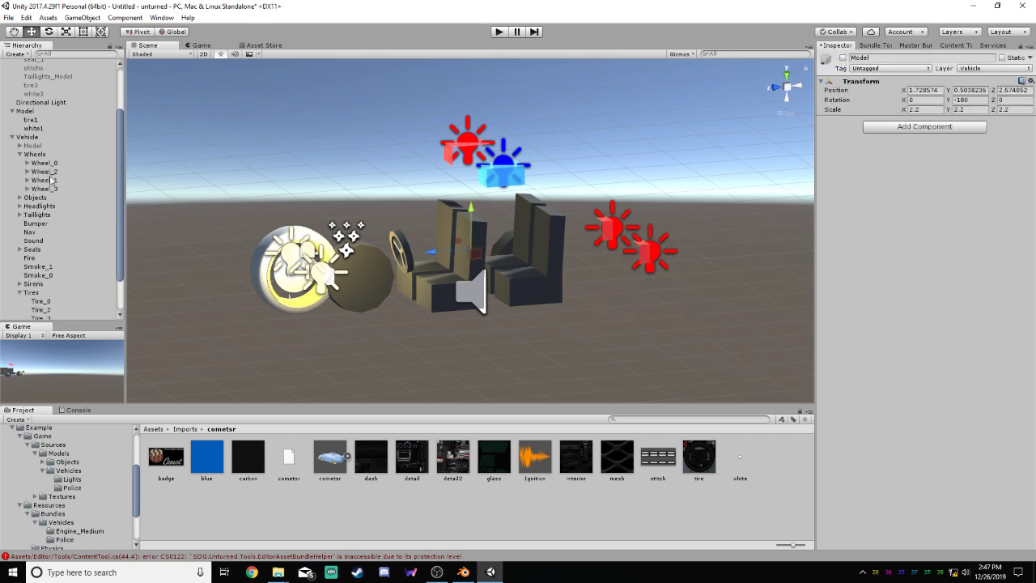
Delete both original model objects under Wheel_1
click(29, 182)
right_click(61, 188)
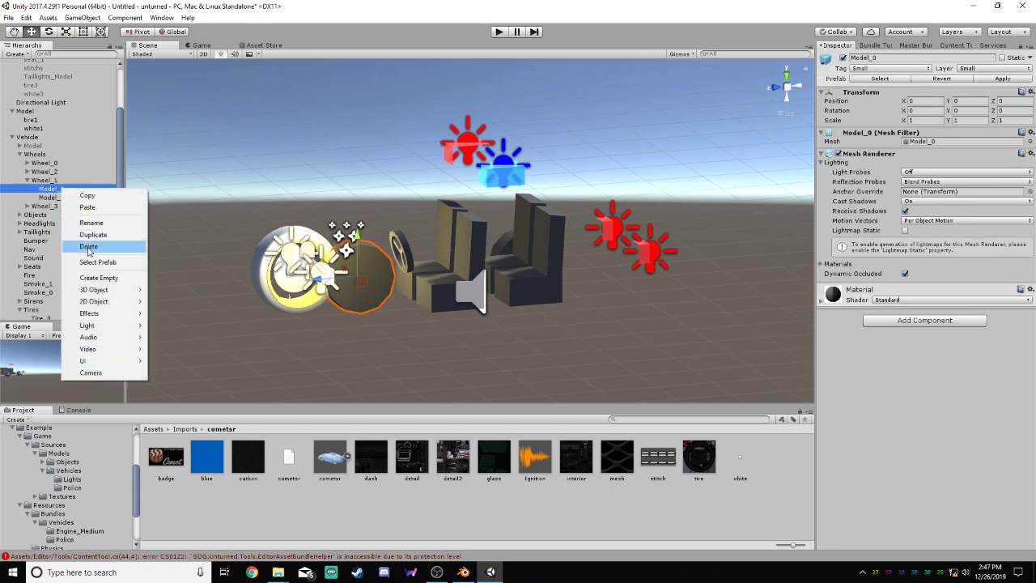
click(88, 246)
right_click(61, 192)
click(84, 247)
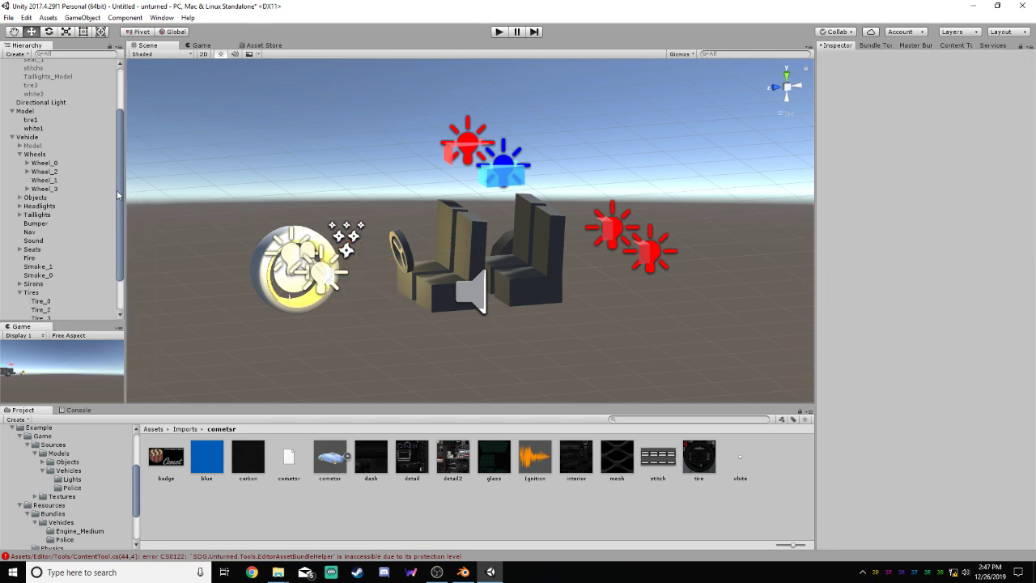
Reorder the Tires group so that Tire_1 sits above Tire_3
scroll(122, 204, down, 1)
right_click(56, 166)
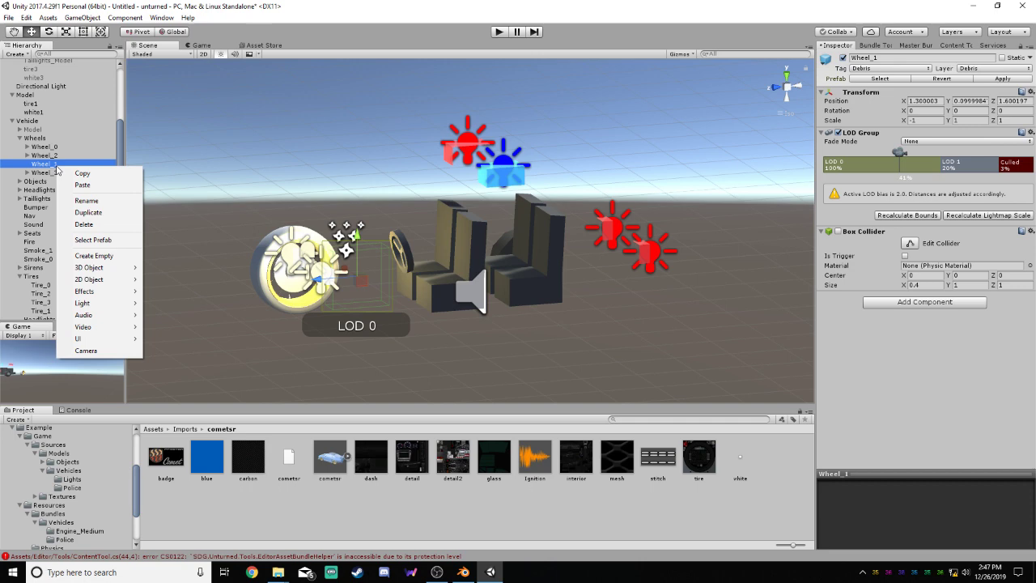
click(68, 162)
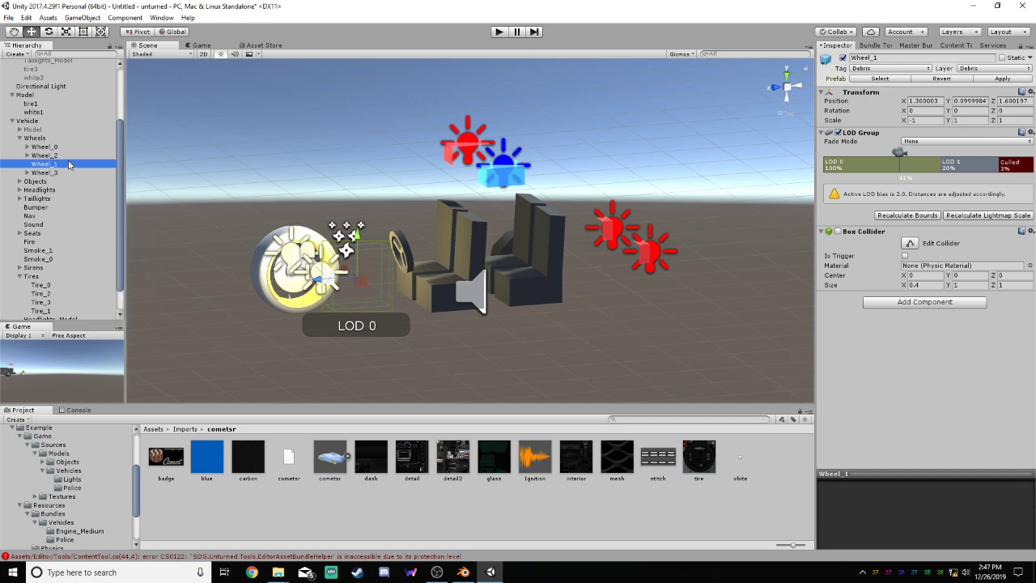
click(121, 189)
mouse_move(122, 189)
mouse_down()
mouse_move(118, 211)
mouse_move(134, 195)
mouse_up()
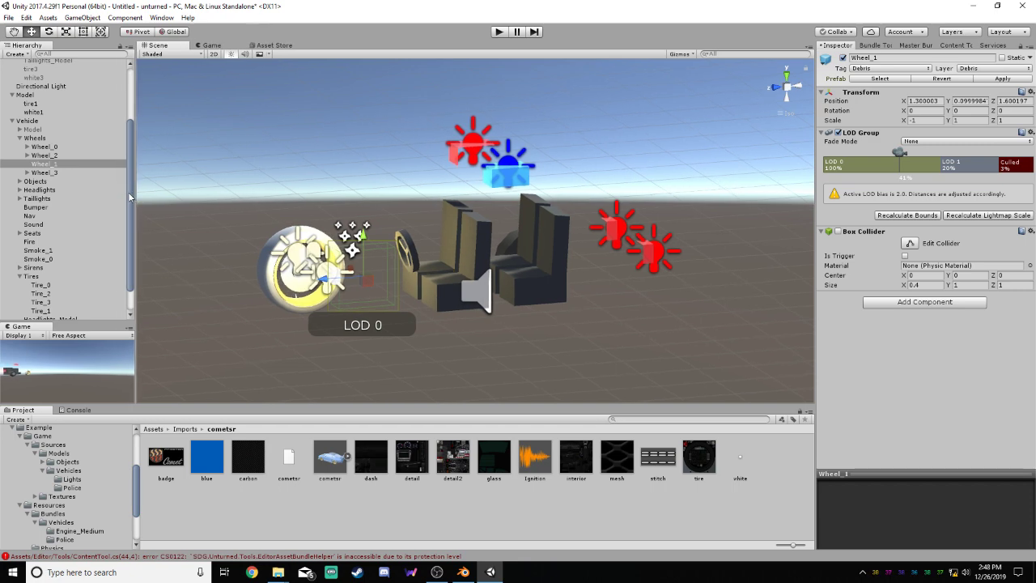
scroll(127, 198, down, 2)
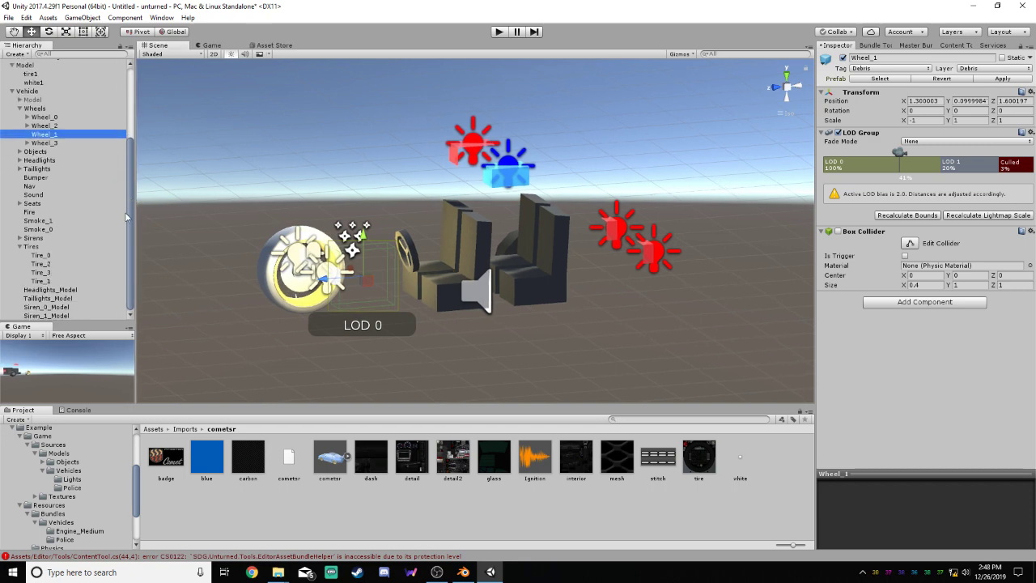
click(52, 282)
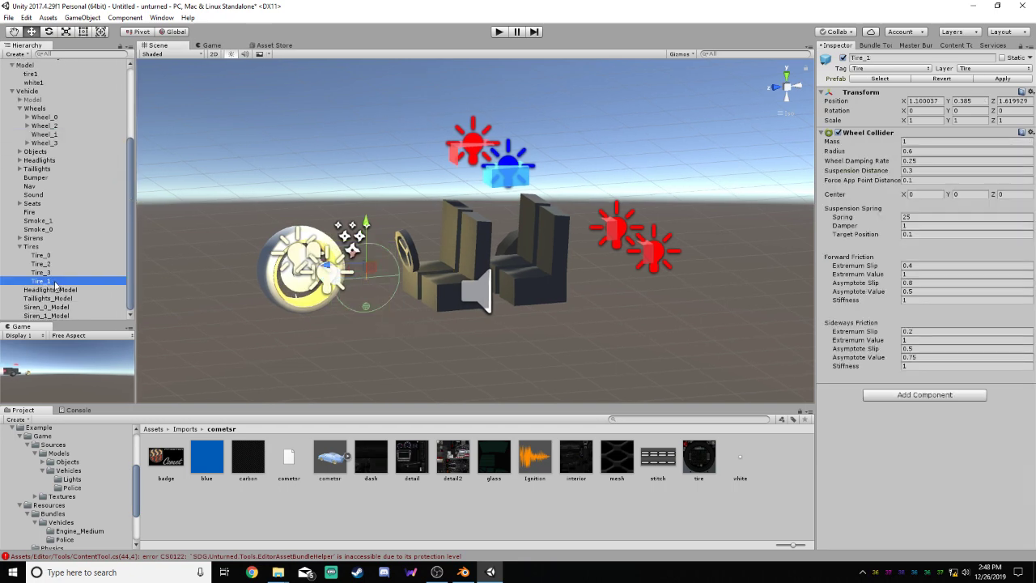
drag(54, 282, 54, 273)
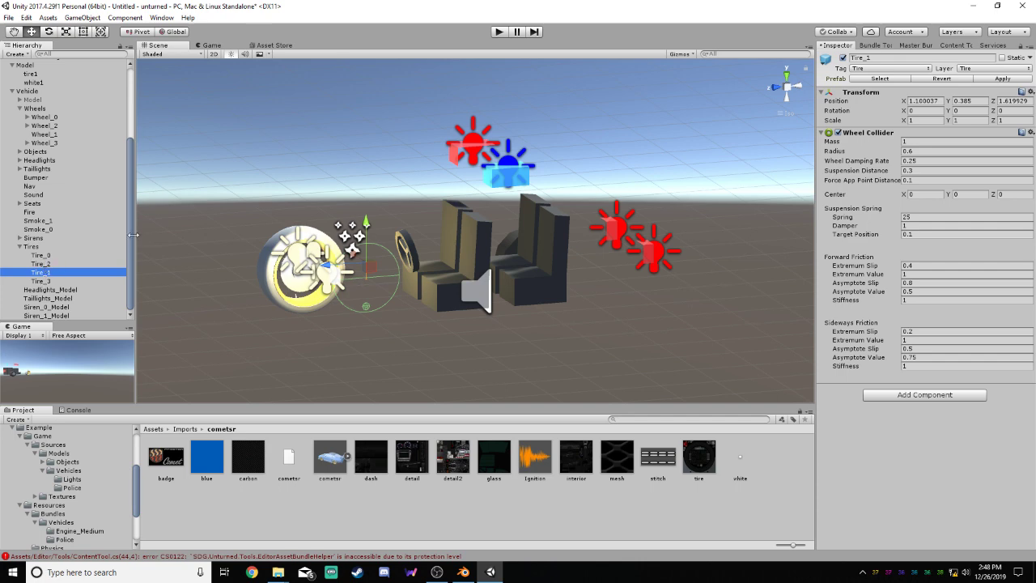
Select the root-level Model wheel and examine it up close in the Right side view
drag(130, 223, 132, 191)
click(26, 127)
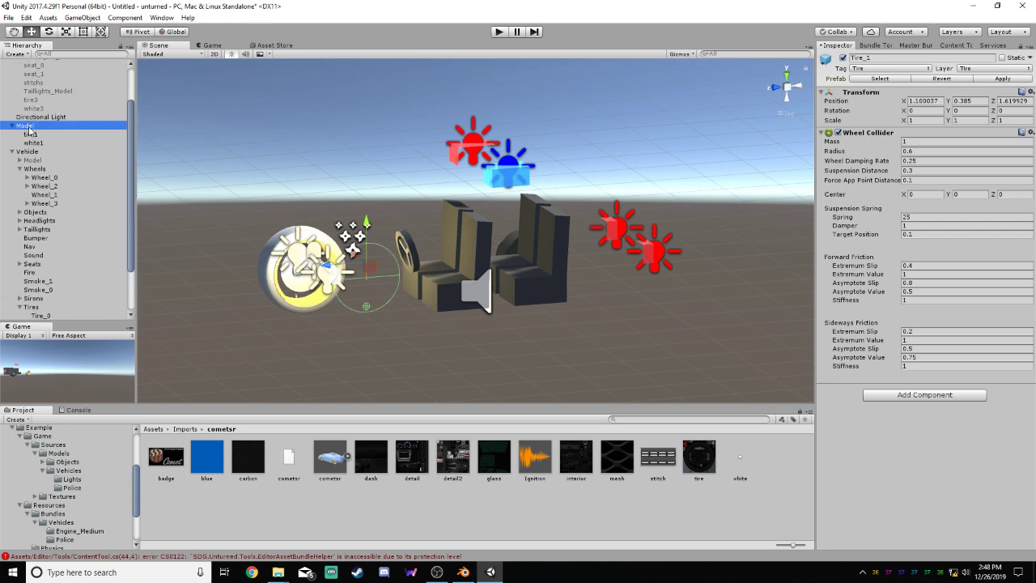
right_drag(408, 253, 873, 250)
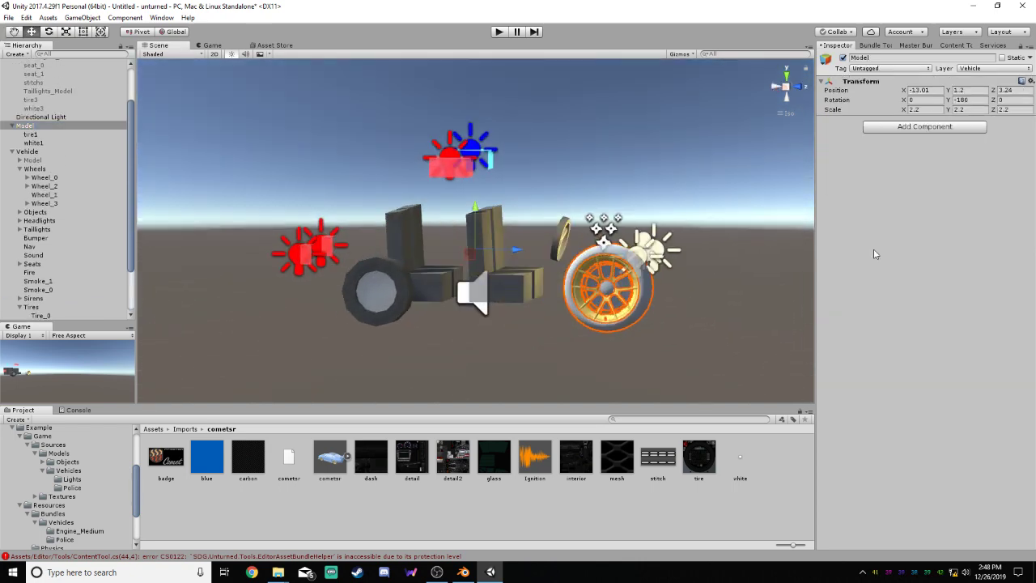
click(777, 86)
key(f)
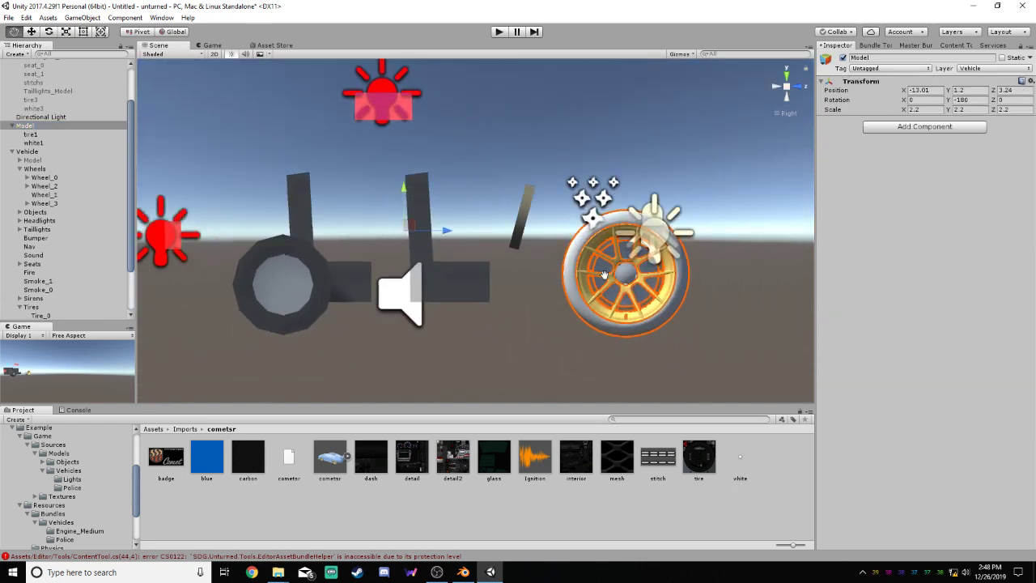
scroll(534, 250, up, 7)
middle_drag(544, 233, 420, 206)
scroll(419, 208, down, 2)
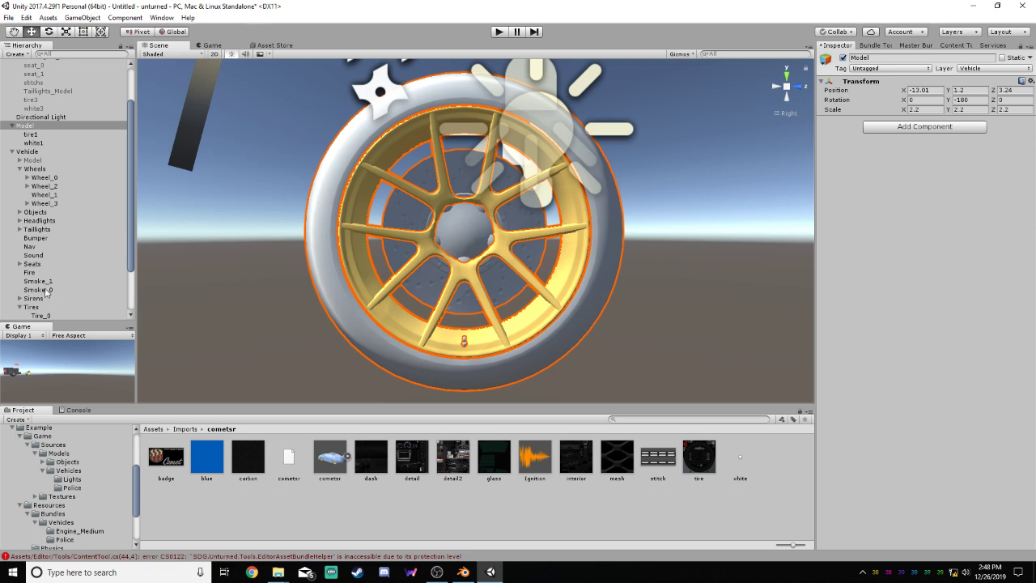
scroll(74, 255, down, 3)
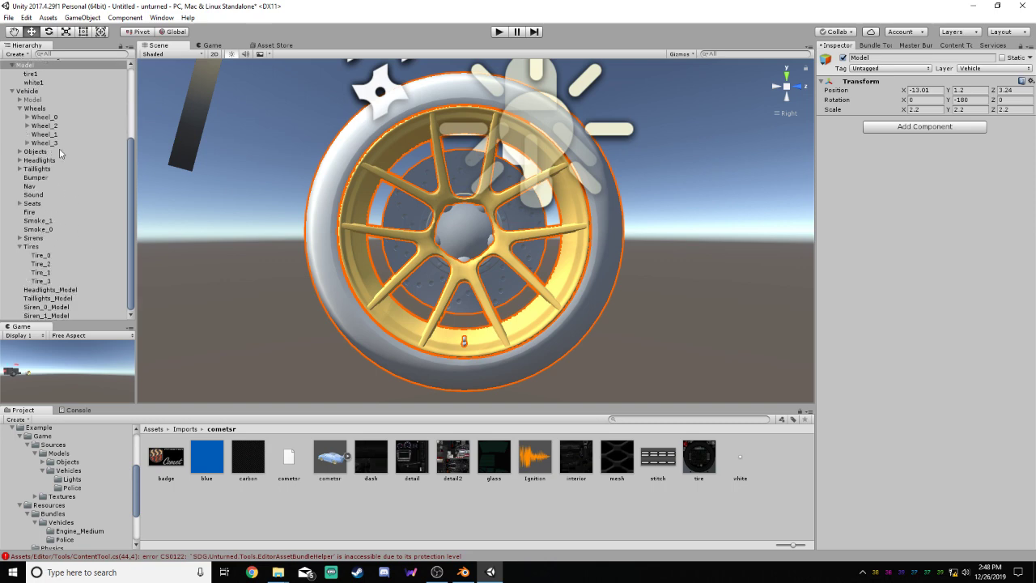
Parent Wheel_1 under Tire_1 so both move together, and select Tire_1
click(41, 272)
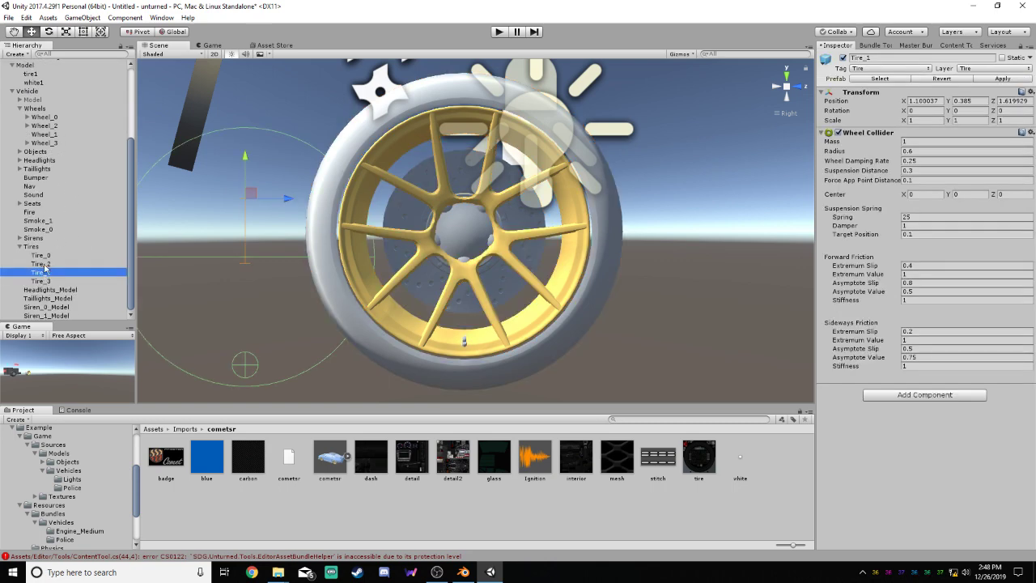
click(58, 135)
drag(59, 136, 53, 275)
click(49, 264)
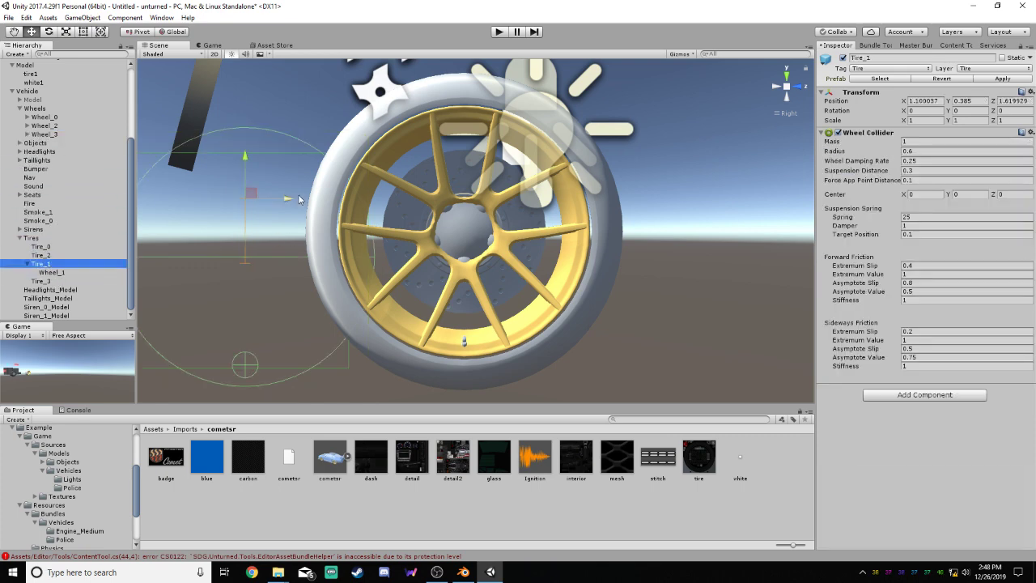
click(54, 274)
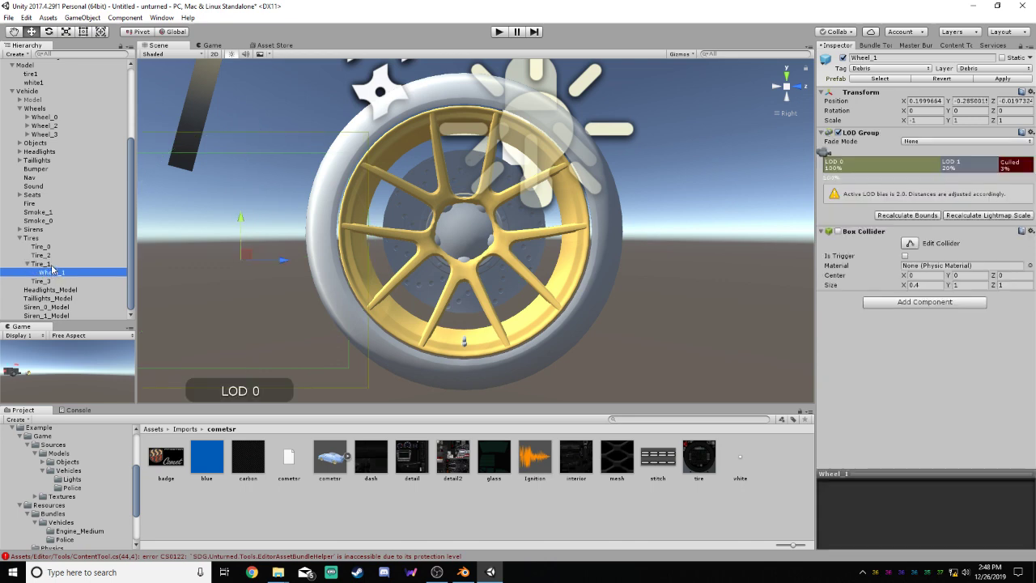
click(50, 265)
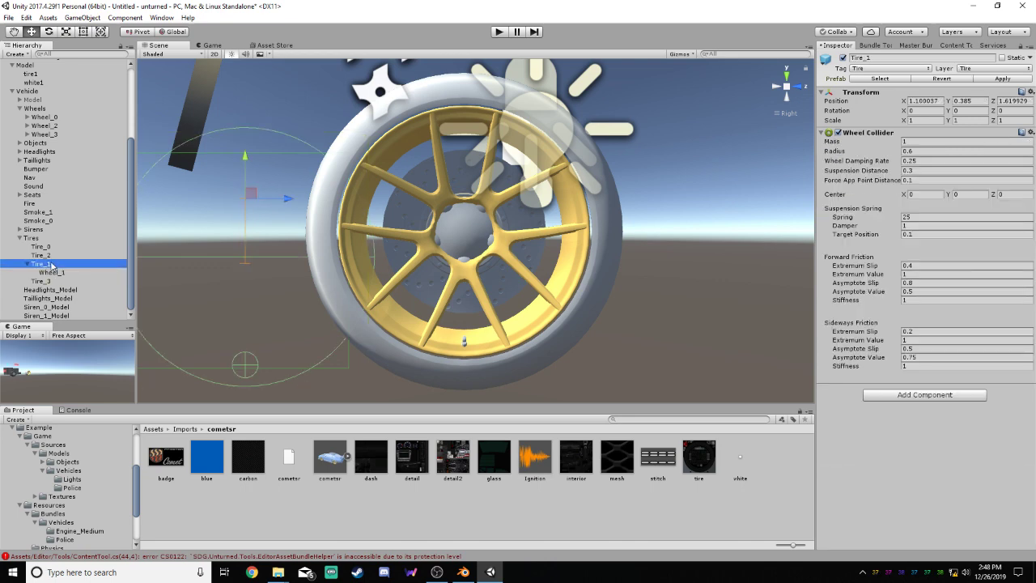
click(52, 274)
click(50, 265)
Align Tire_1 with the cometsr wheel at about Y 0.5, Z 2.636, and set its wheel collider radius to 0.74
drag(251, 193, 470, 168)
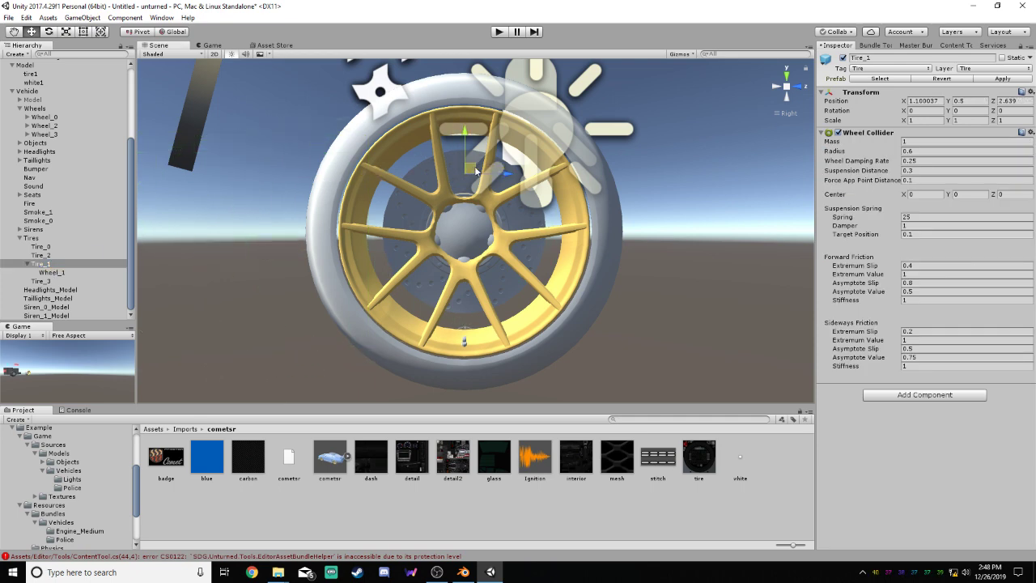
click(918, 151)
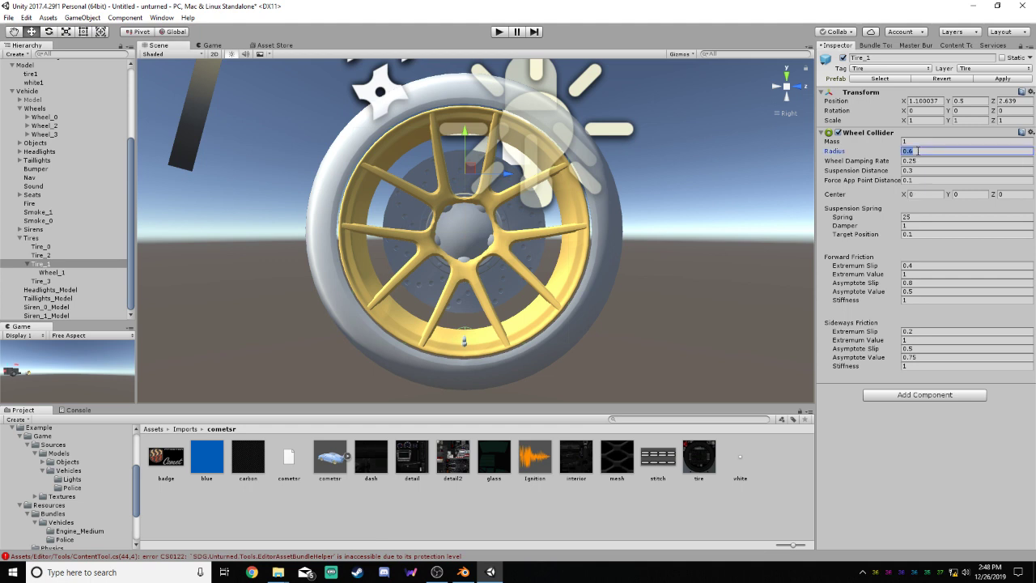
text(0.74)
click(921, 161)
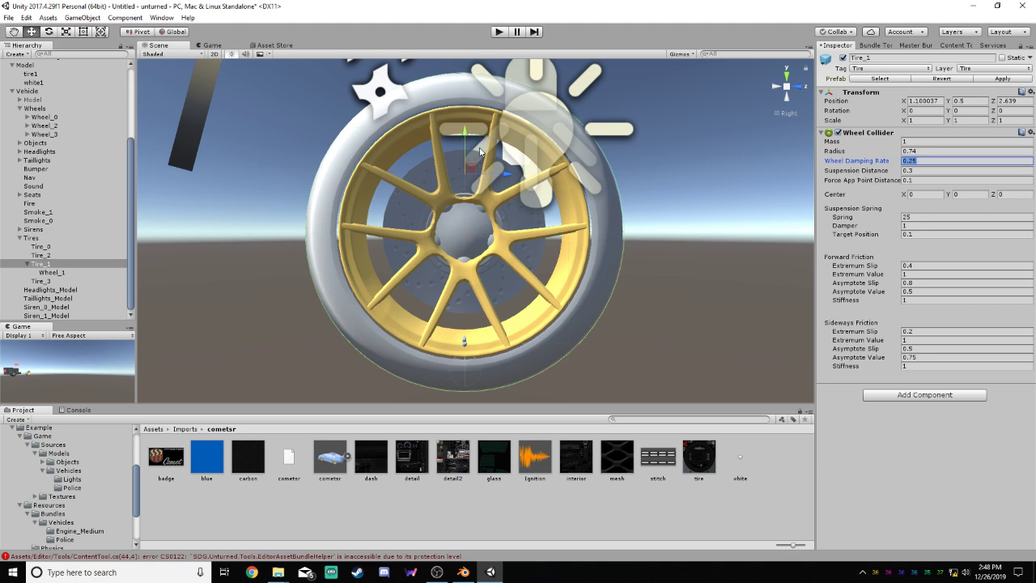
drag(504, 172, 505, 174)
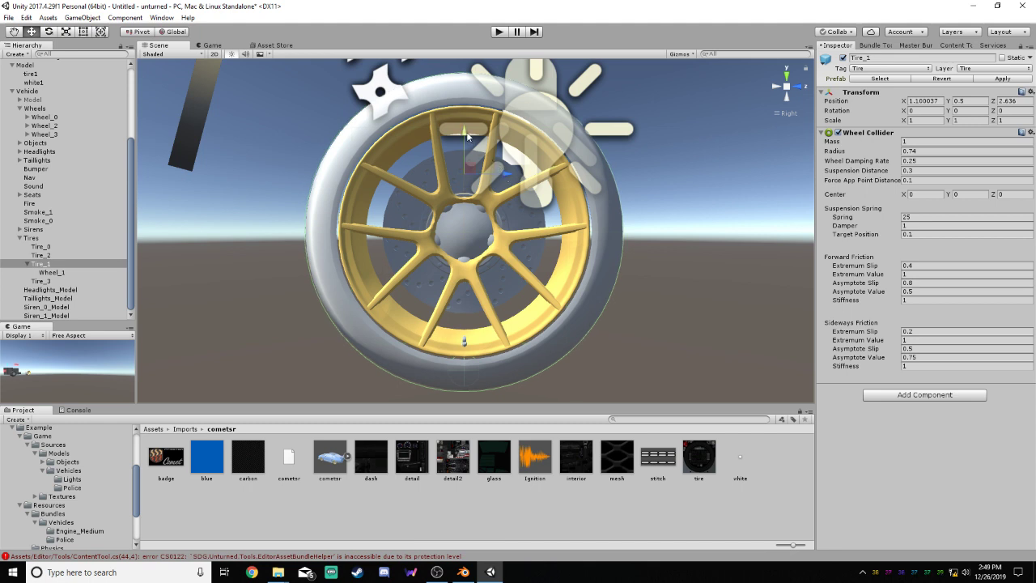
drag(467, 137, 467, 135)
Move Wheel_1 out of Tire_1 and back into the Wheels group between Wheel_2 and Wheel_3
click(52, 273)
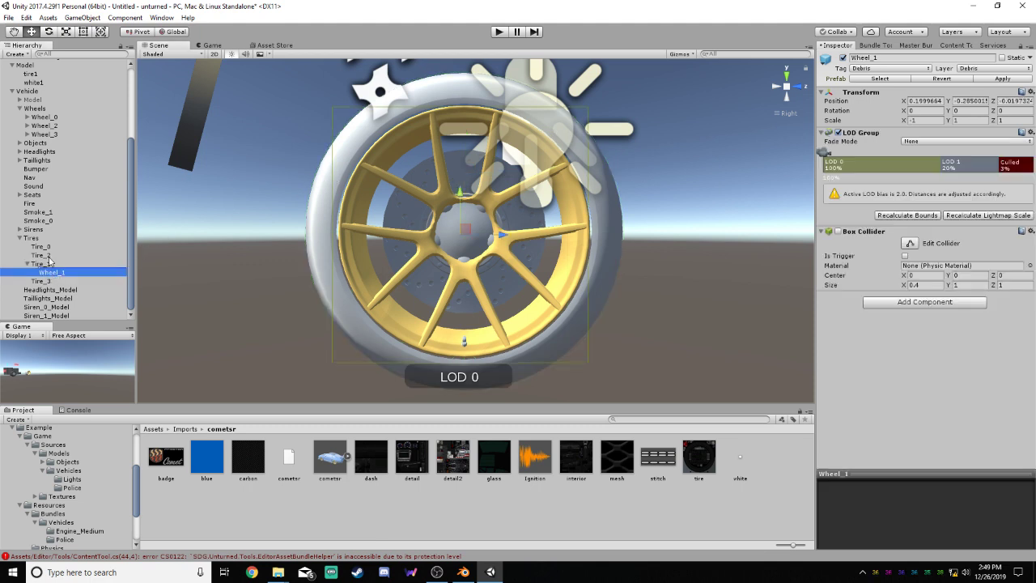
drag(52, 272, 50, 136)
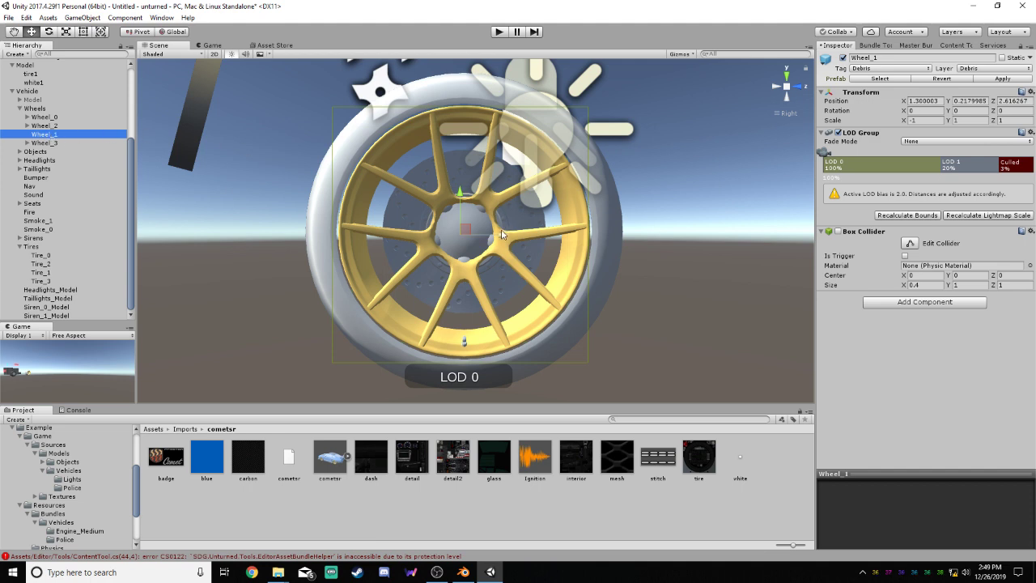
Move Wheel_1 to about Y 0.233, Z 2.636 so it centres on the cometsr wheel in the side view
drag(502, 232, 506, 234)
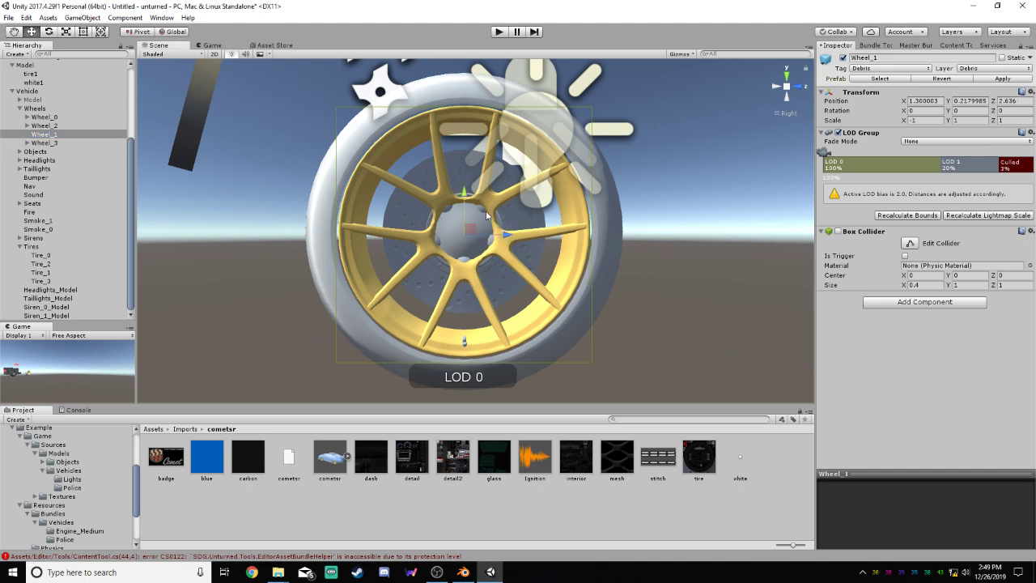
drag(464, 195, 464, 191)
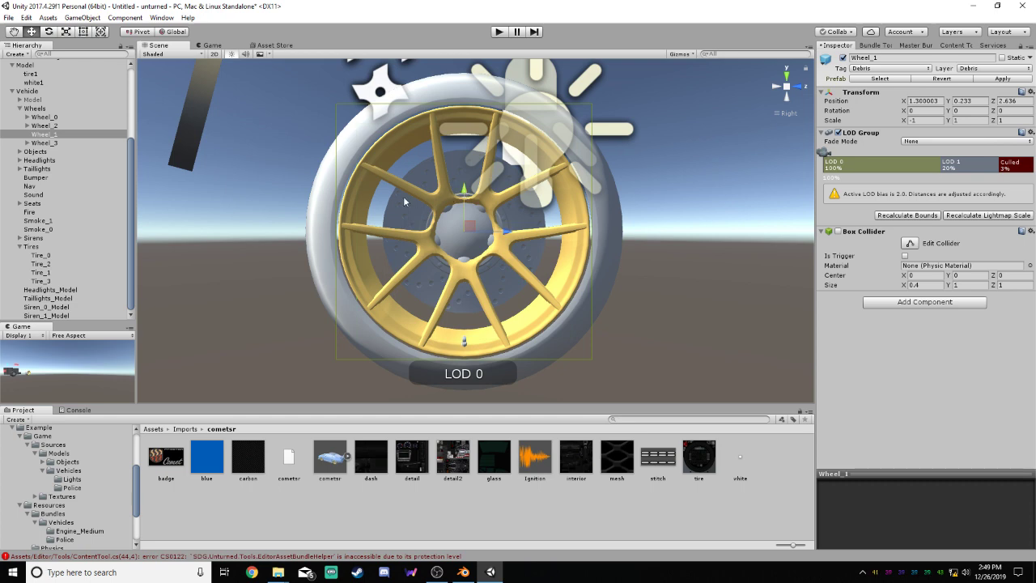
From the Front view, shift Tire_1 outward to about X 1.259 and Wheel_1 to about X 1.544
click(799, 86)
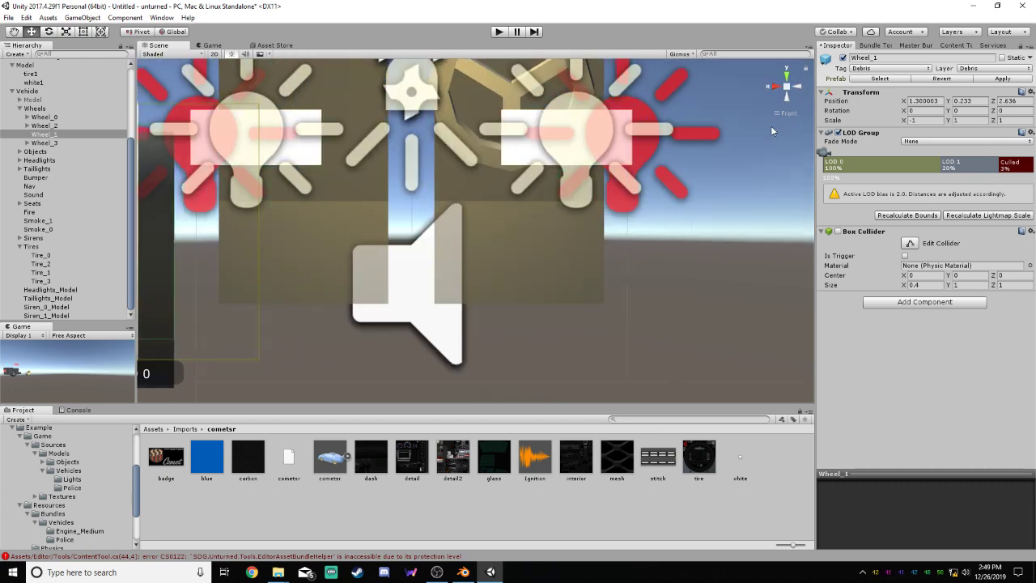
scroll(72, 279, up, 5)
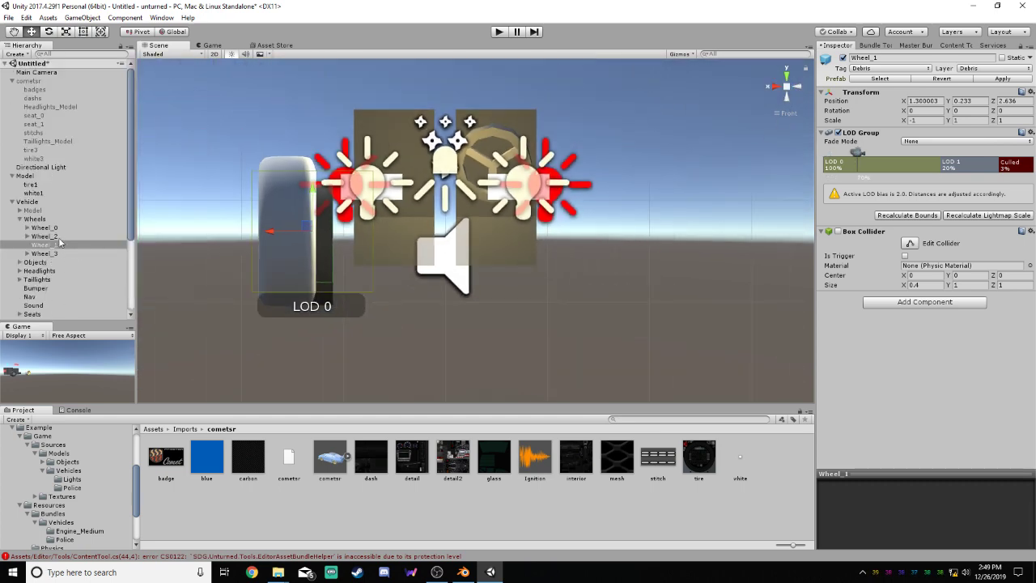
scroll(68, 244, down, 5)
click(40, 273)
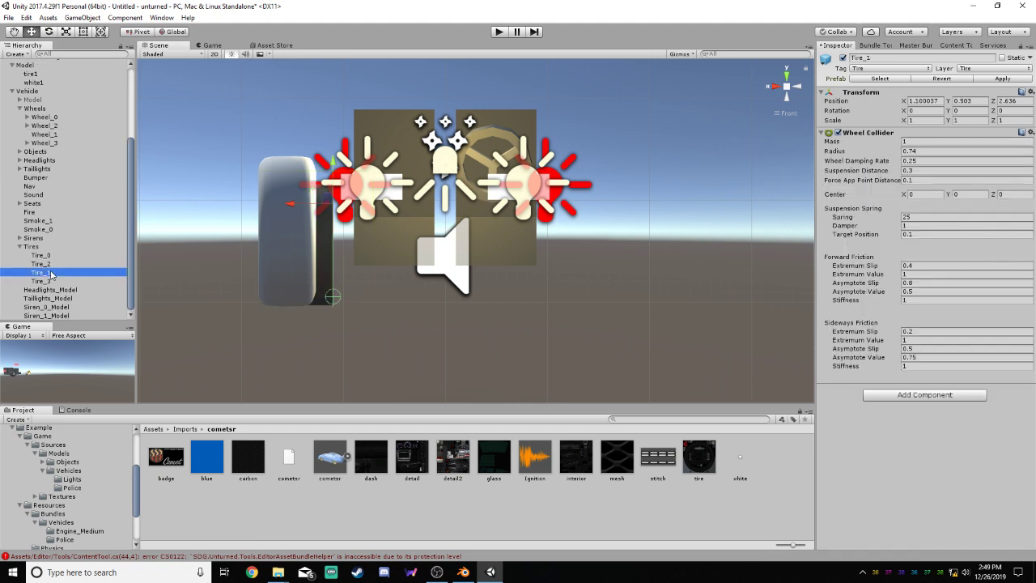
drag(288, 207, 277, 207)
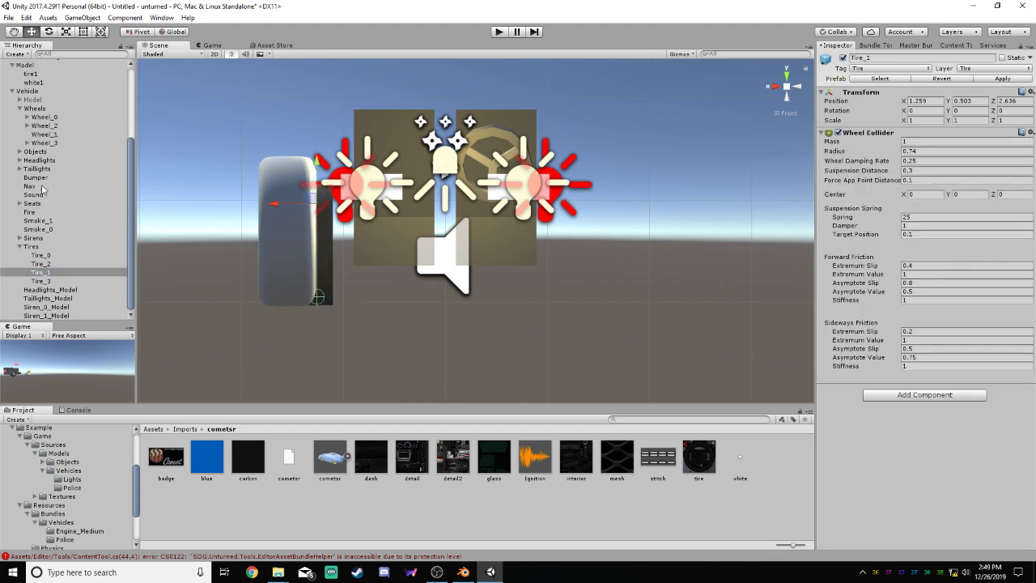
click(45, 134)
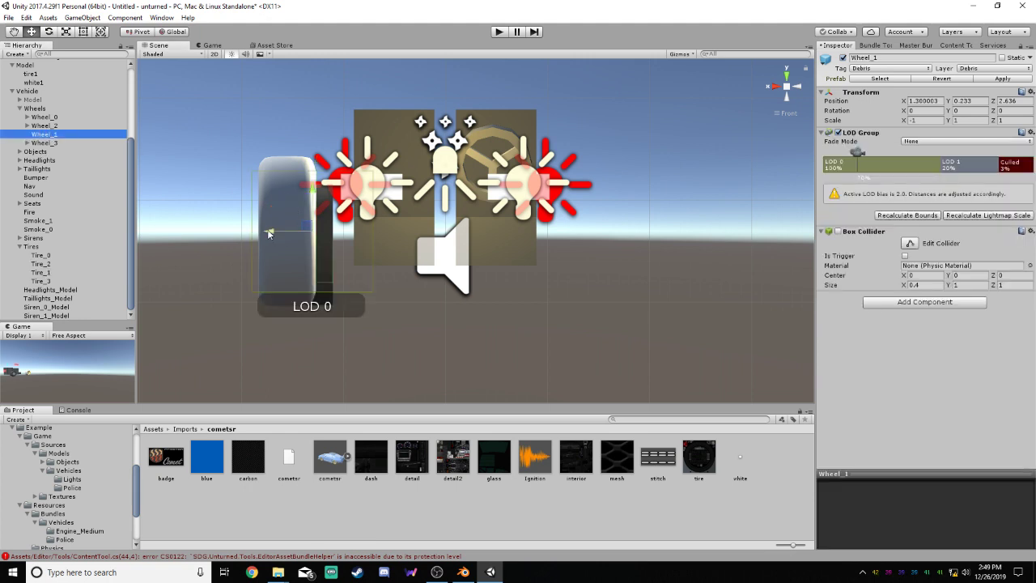
drag(237, 233, 245, 233)
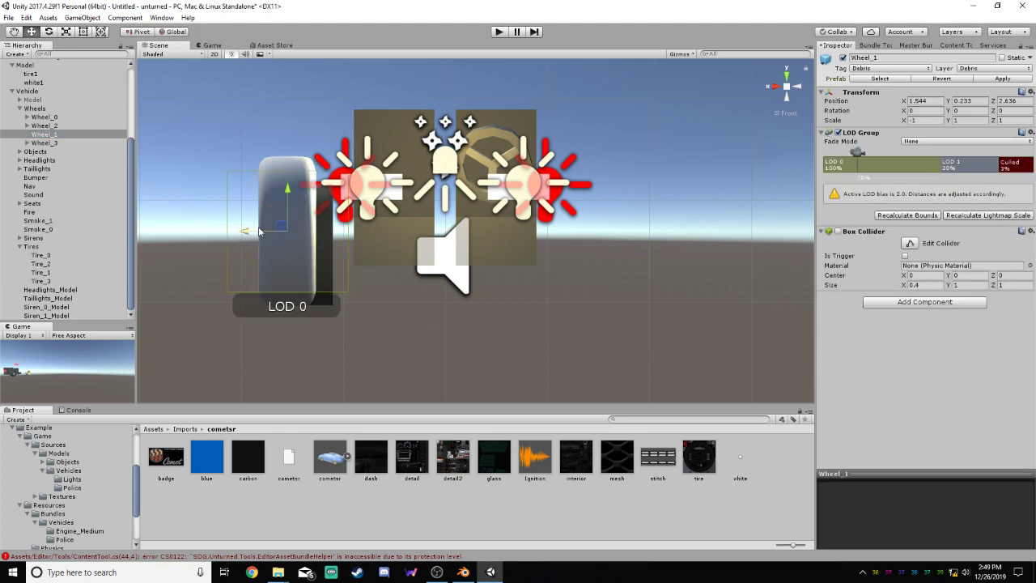
Start editing Wheel_1's box collider and widen it to the tire's sides, about 0.56 in X
click(909, 243)
key(f)
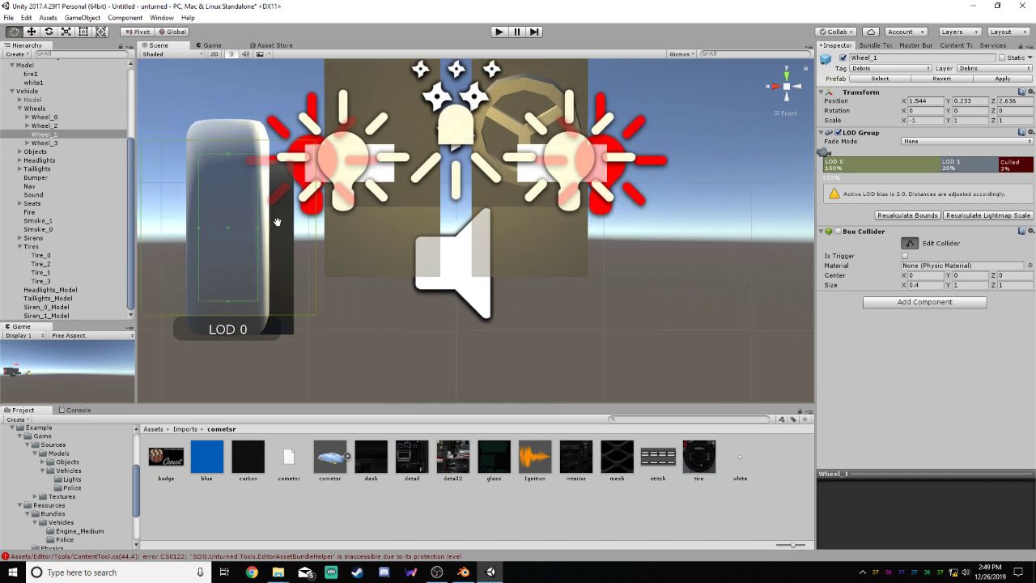
scroll(491, 234, up, 5)
drag(434, 248, 411, 250)
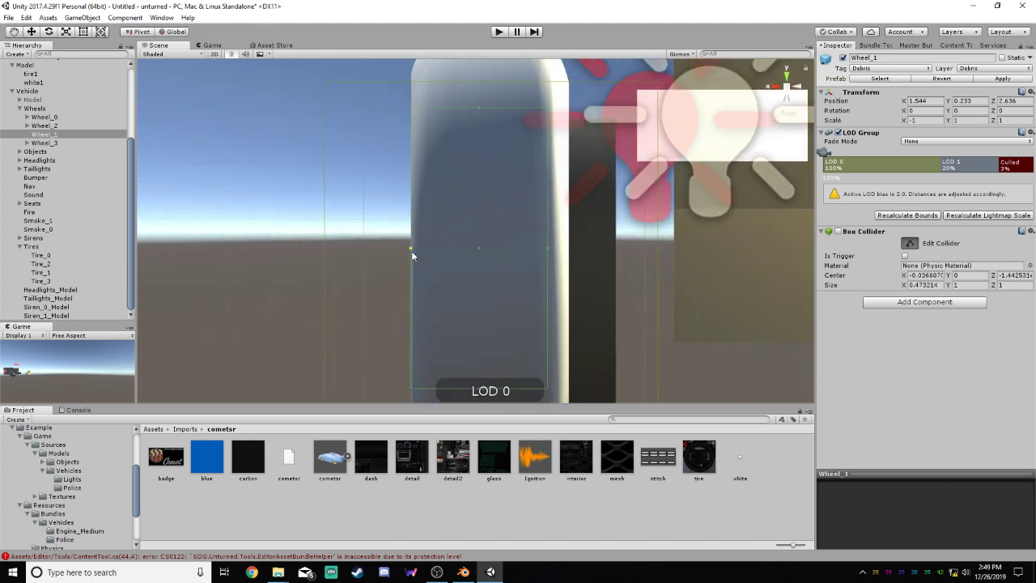
drag(548, 249, 569, 248)
scroll(582, 306, down, 3)
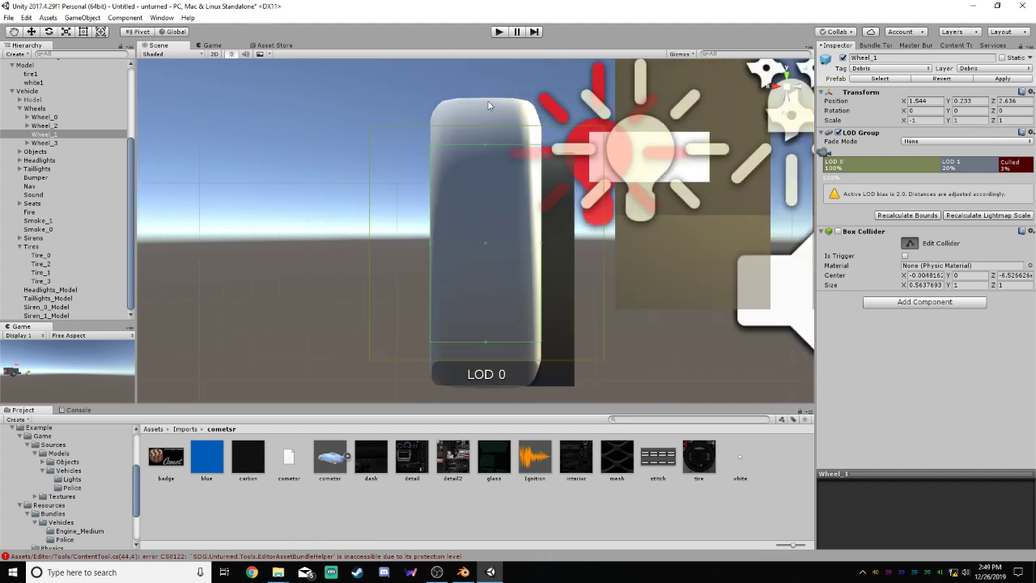
Stretch Wheel_1's box collider vertically to the tire's upper and lower edges, about 1.47 in Y
scroll(488, 107, up, 2)
drag(487, 123, 488, 68)
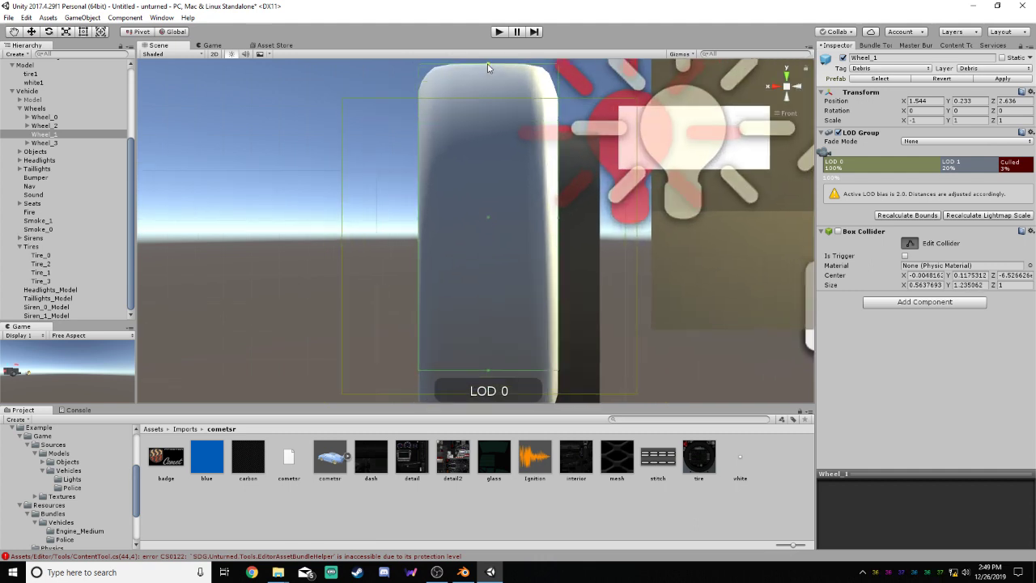
scroll(490, 360, down, 2)
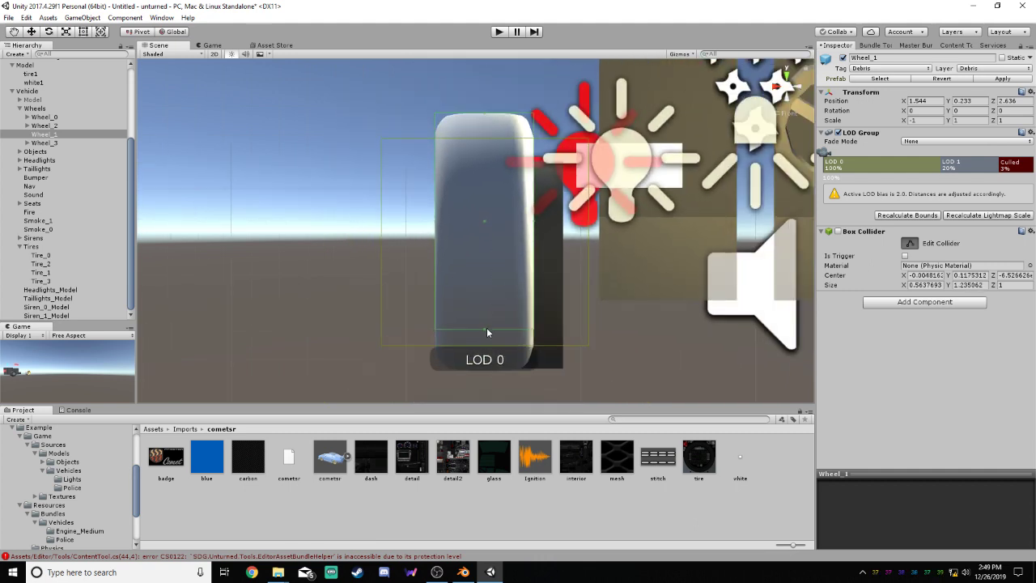
drag(487, 330, 488, 370)
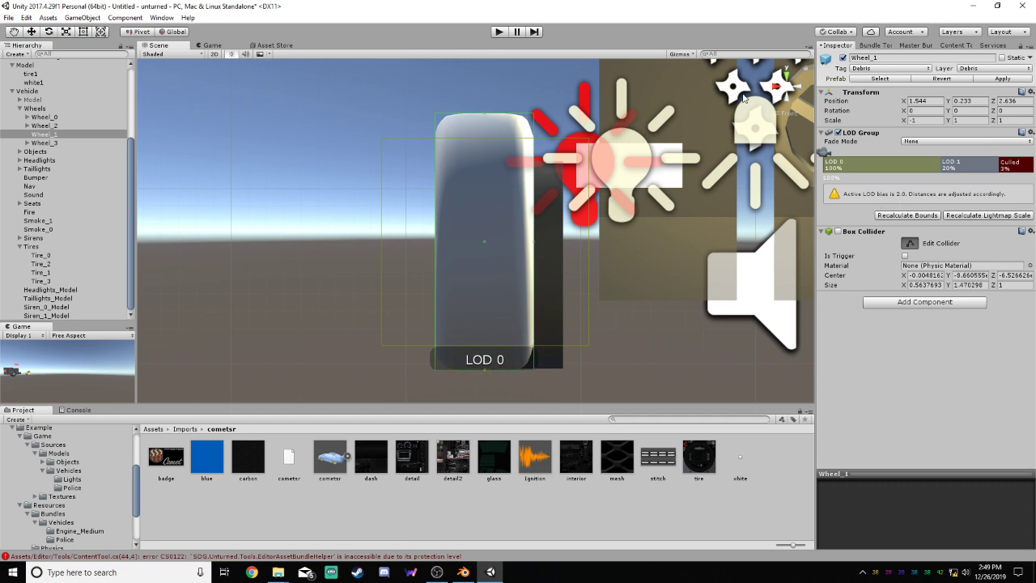
From the Right view, extend Wheel_1's box collider to the tire's front and rear, about 1.48 in Z, and finish editing
click(774, 87)
drag(560, 242, 597, 245)
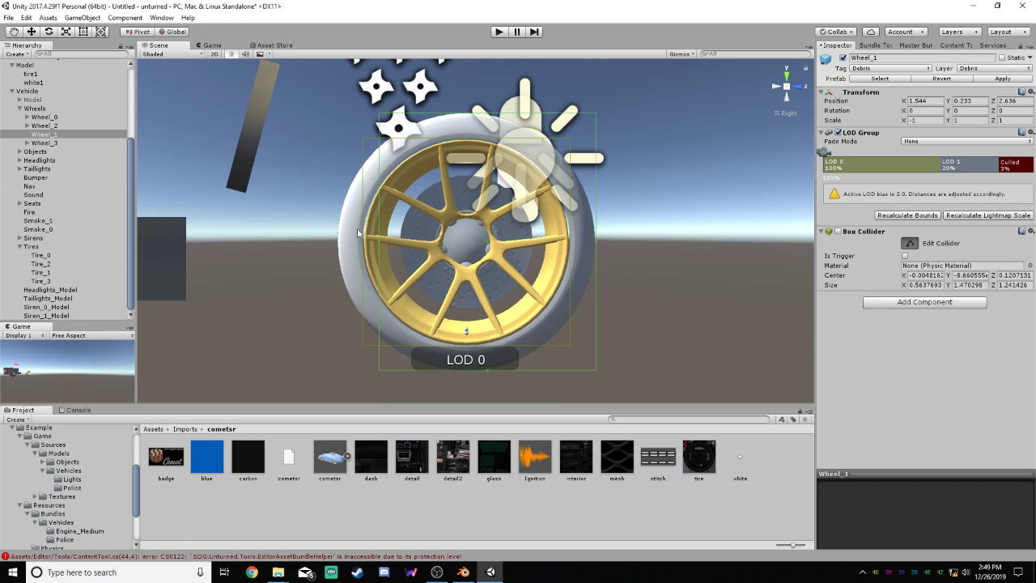
drag(382, 246, 338, 250)
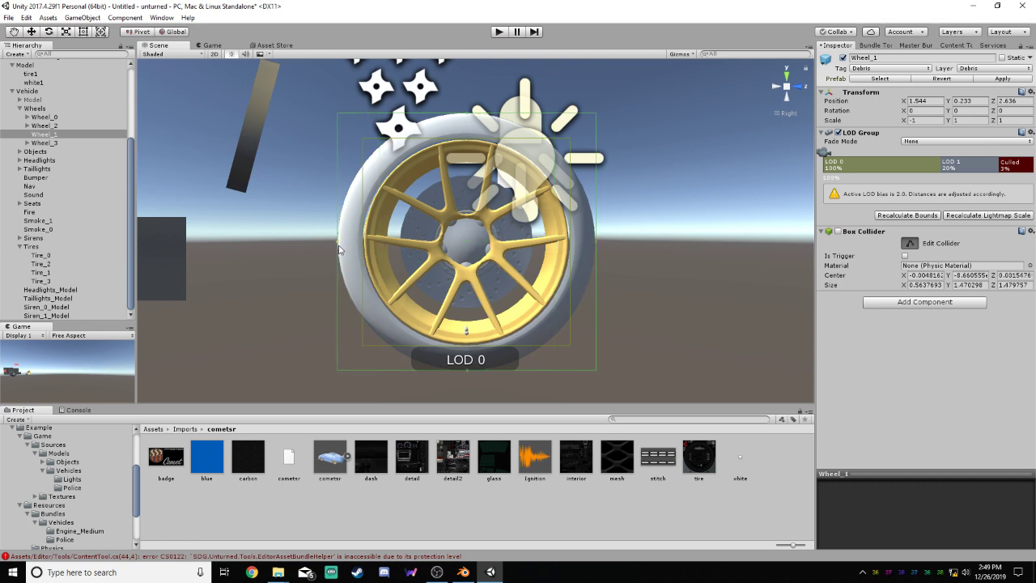
click(908, 243)
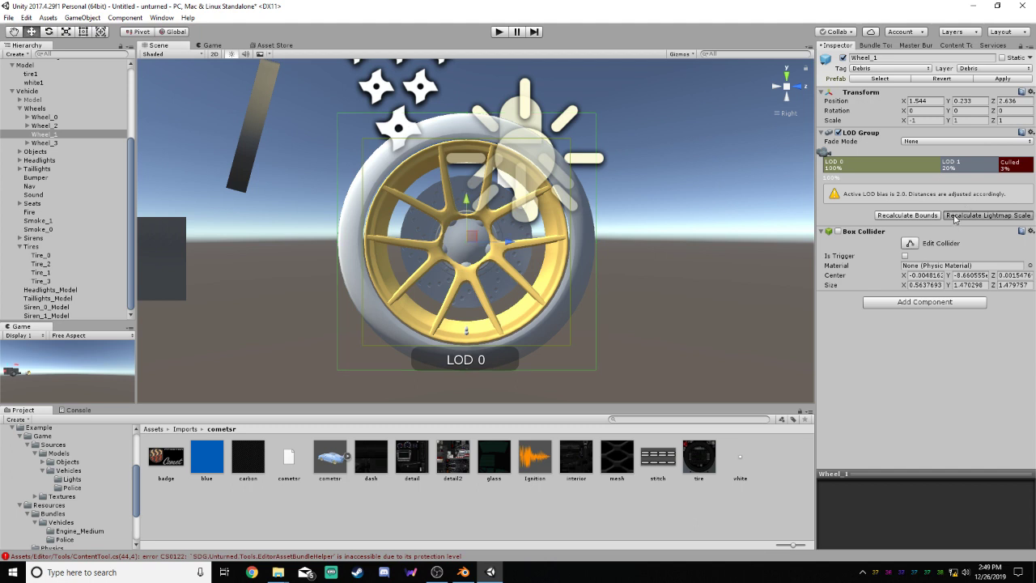
Delete LOD 1 from Wheel_1's LOD Group and select LOD 0
right_click(961, 169)
click(979, 181)
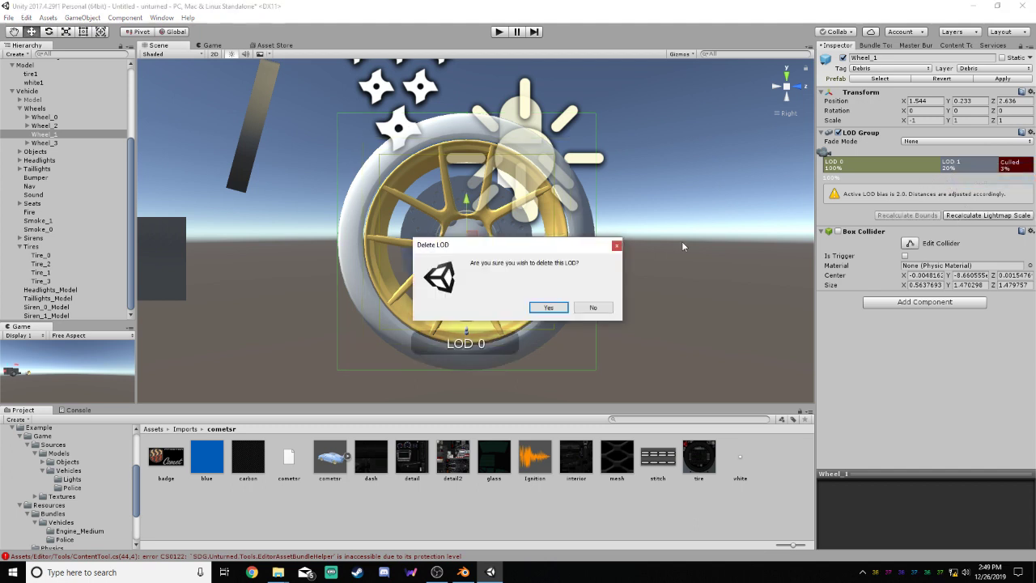
click(552, 338)
mouse_move(937, 168)
mouse_down()
mouse_move(999, 158)
mouse_move(847, 156)
mouse_up()
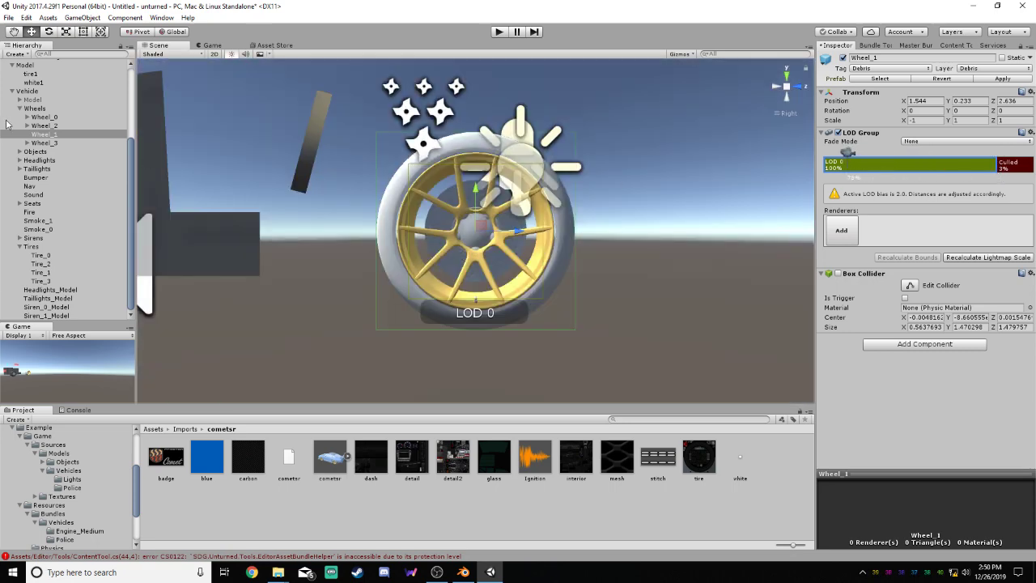
Parent the root-level Model, with its tire1 and white1 children, under Wheel_1
click(132, 164)
drag(132, 163, 132, 149)
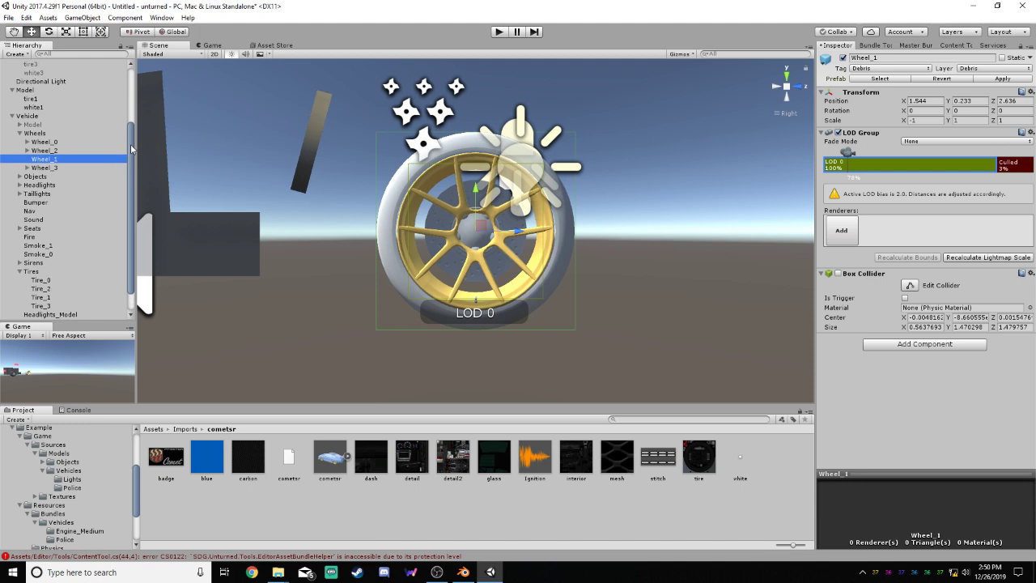
drag(42, 92, 50, 159)
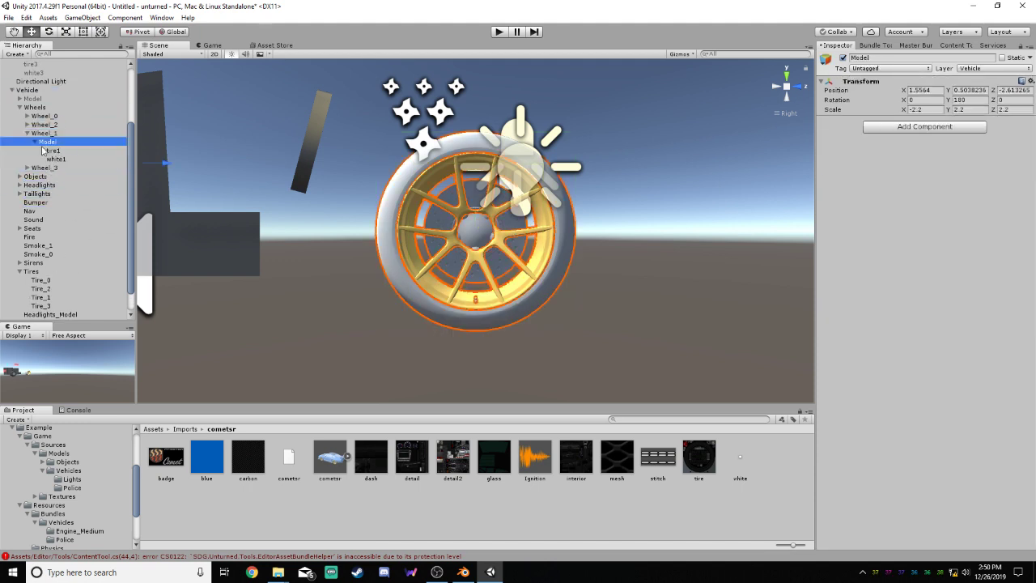
Add the tire1 and white1 renderers to LOD 0 of Wheel_1's LOD Group
click(74, 134)
click(904, 175)
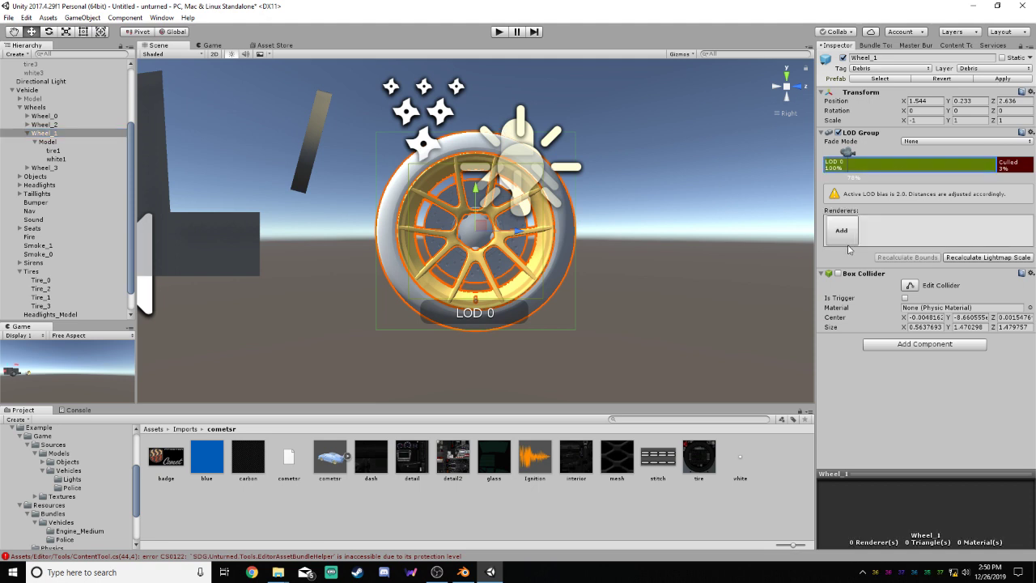
click(840, 236)
scroll(475, 265, down, 10)
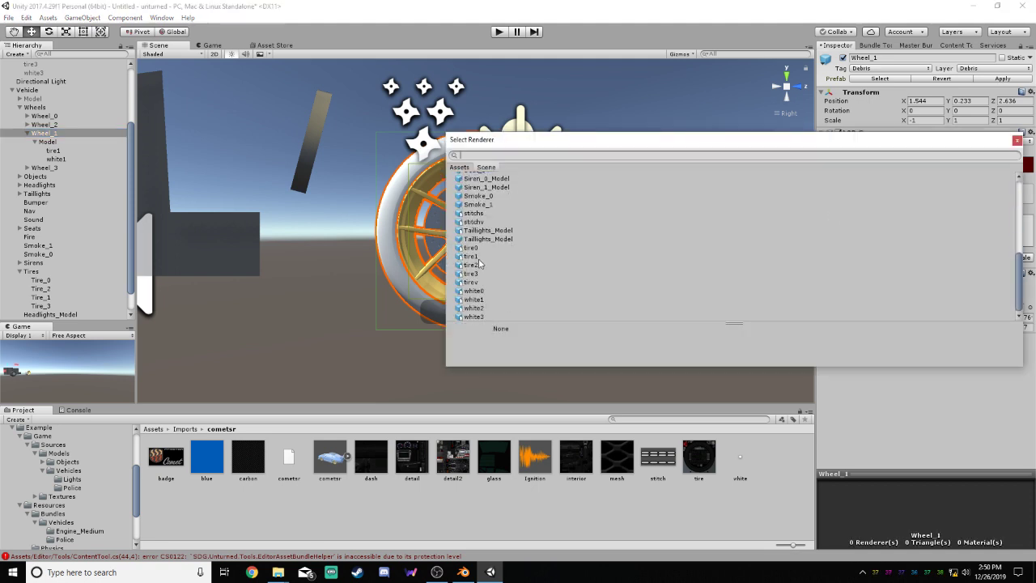
double_click(479, 259)
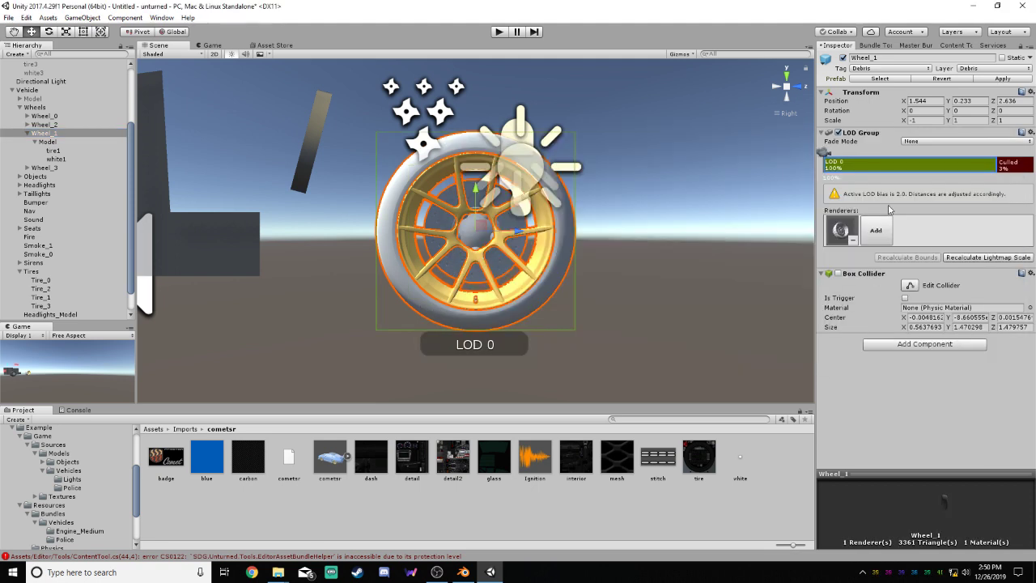
click(886, 235)
scroll(484, 295, down, 10)
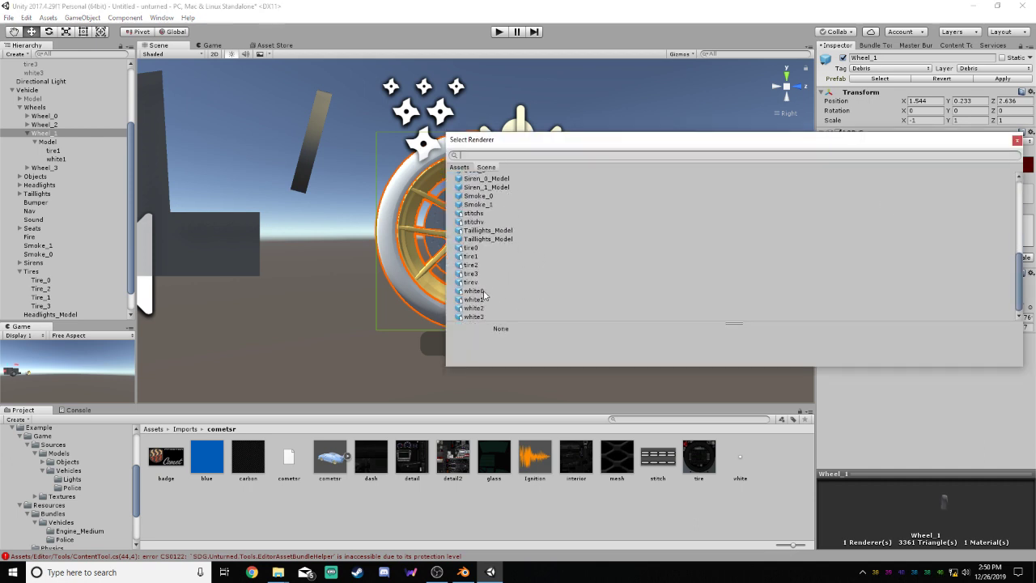
double_click(483, 301)
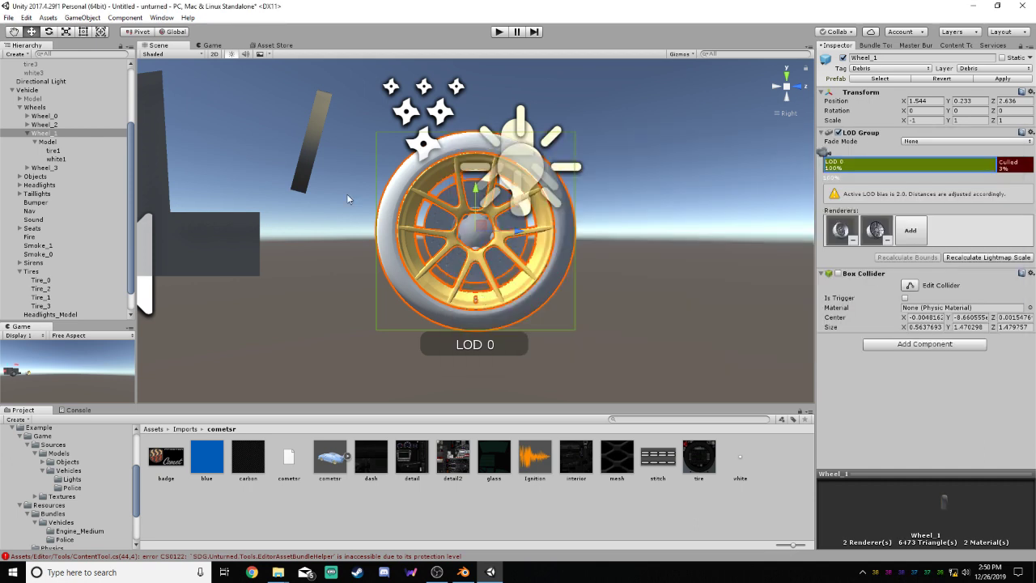
Deactivate the Model under Wheel_1, and select Wheel_0's Model to check its tag and layer
click(43, 142)
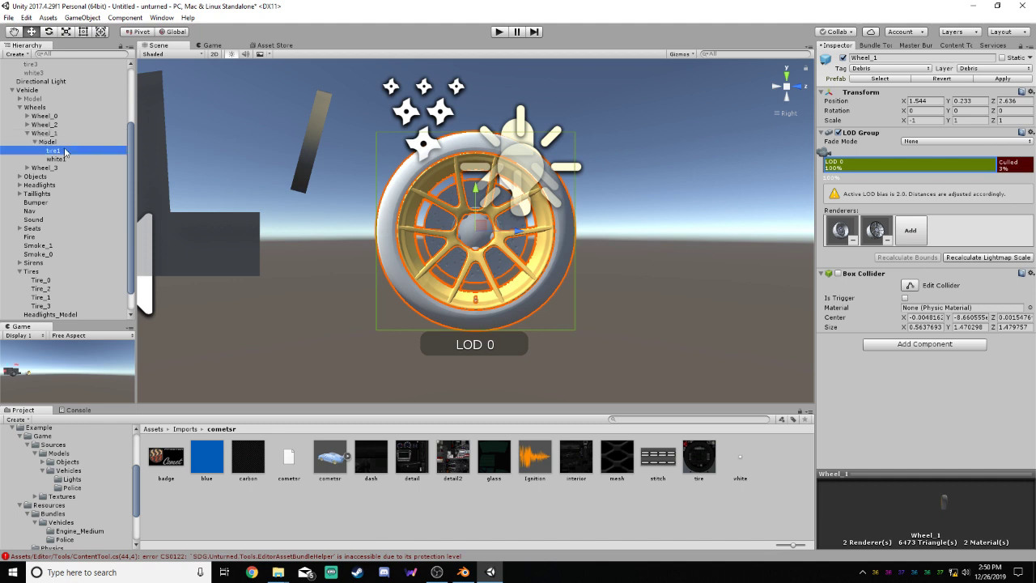
click(844, 58)
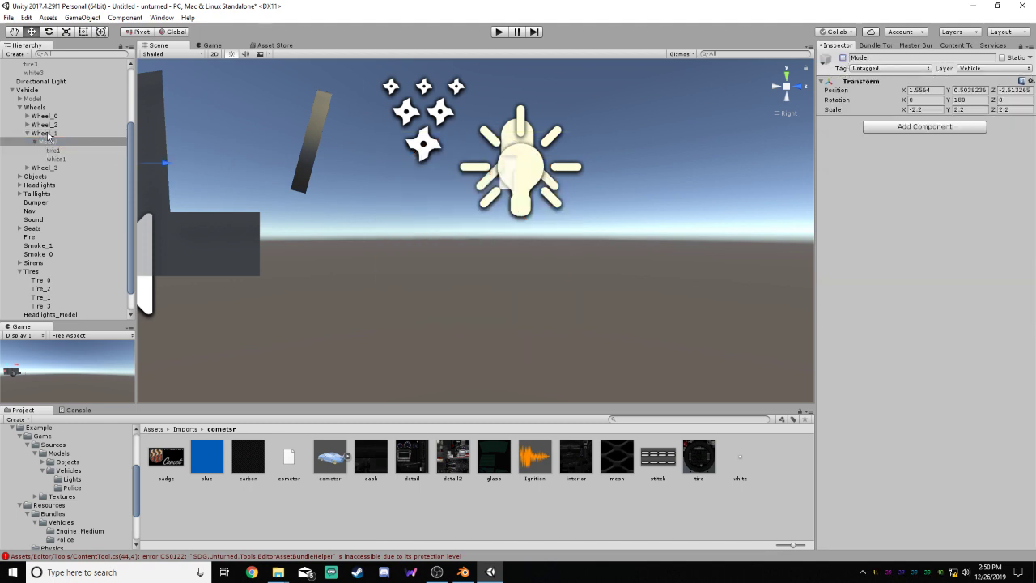
click(27, 124)
click(27, 115)
click(49, 125)
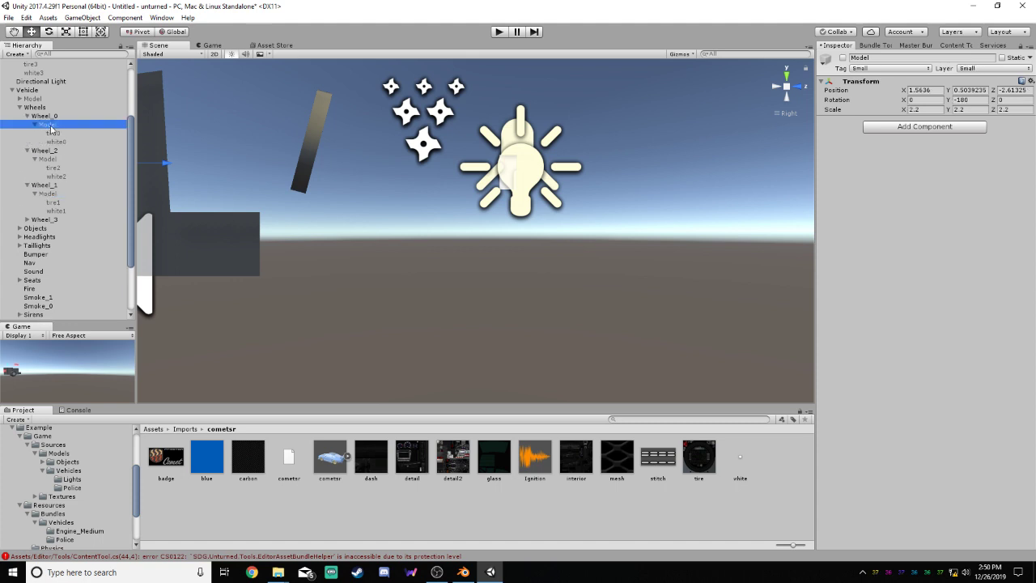
Set the tag and layer of Wheel_2's Model to Small, applying the layer to this object only
click(49, 160)
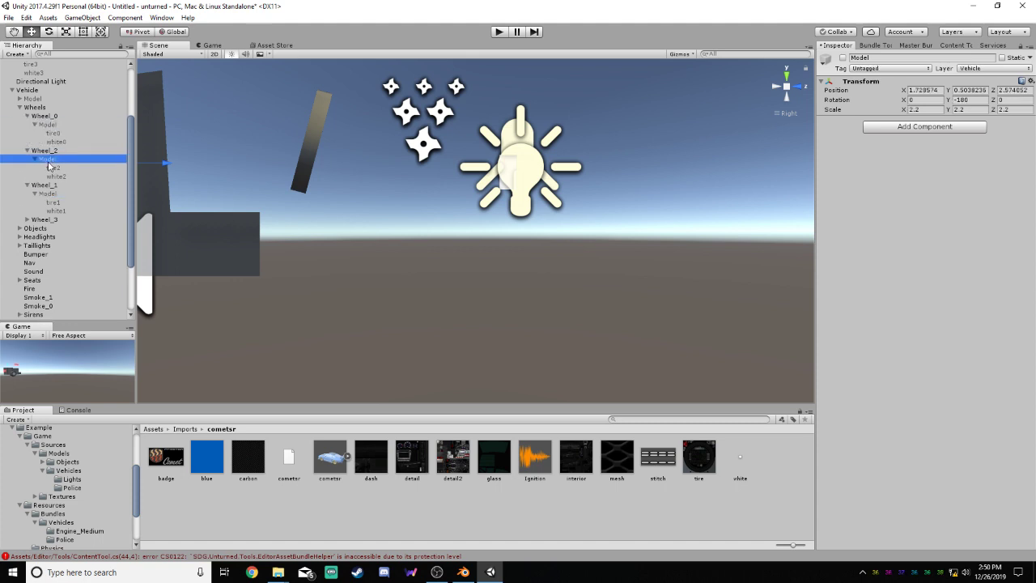
click(890, 69)
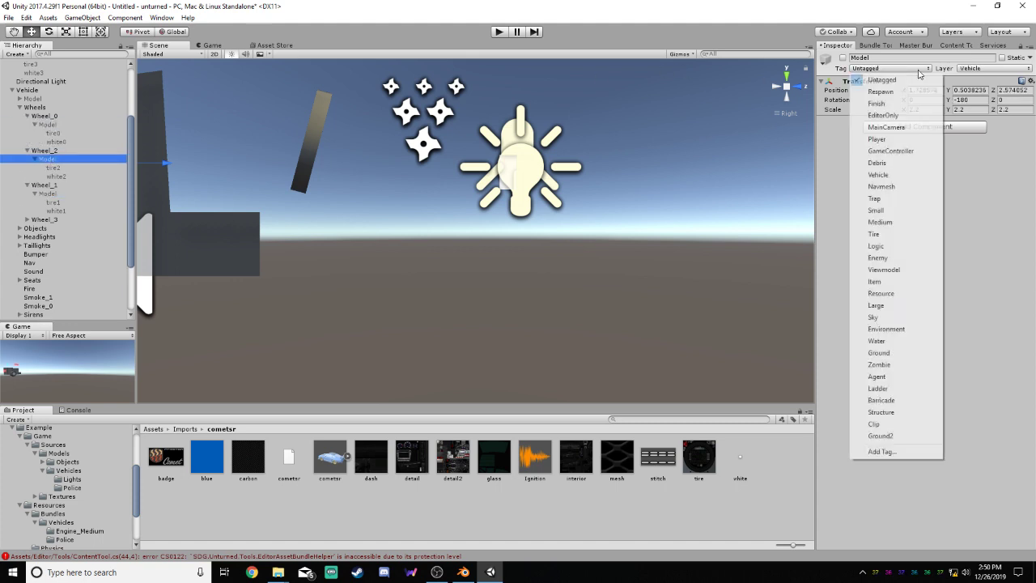
click(886, 209)
click(994, 69)
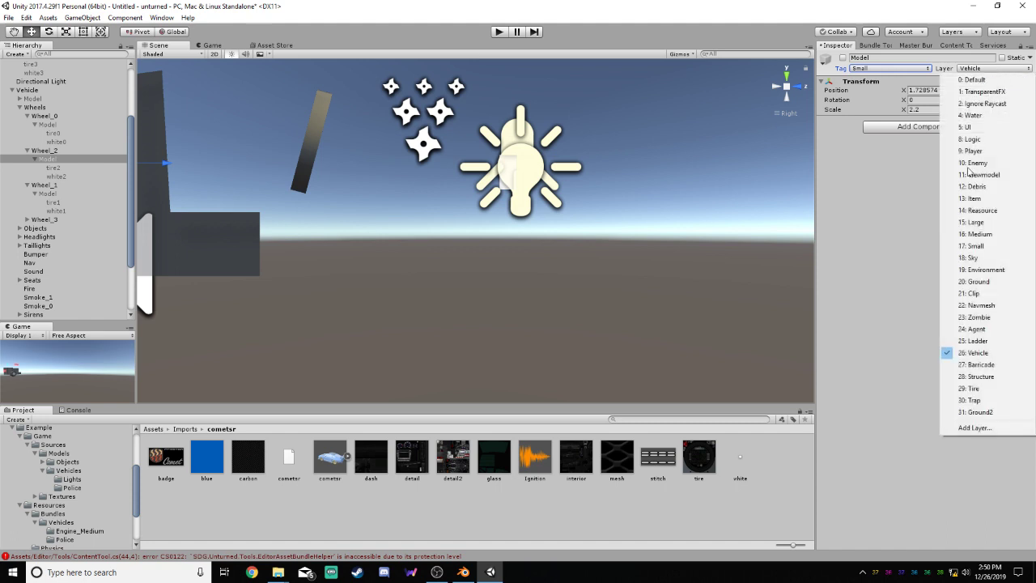
click(979, 246)
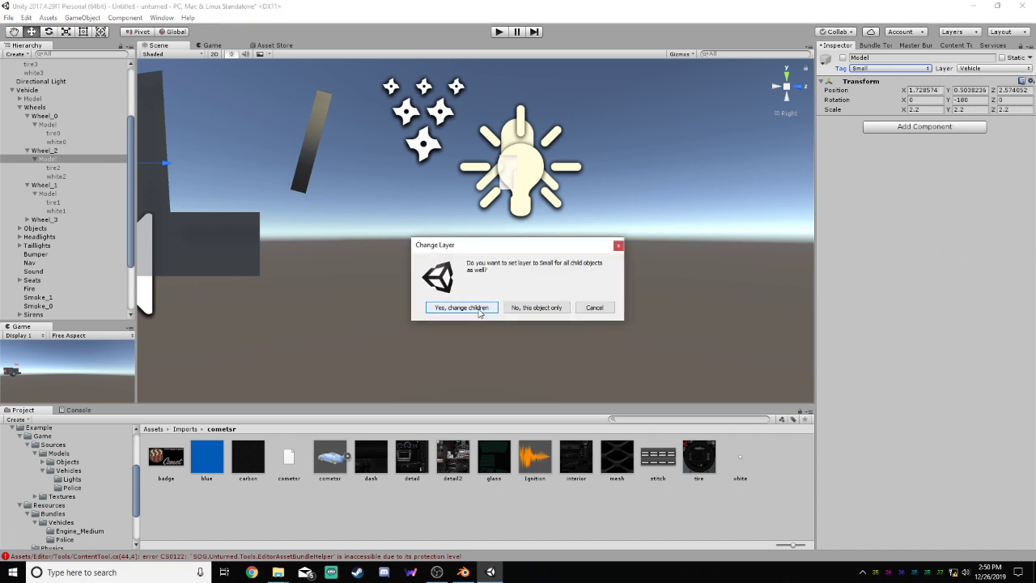
click(538, 308)
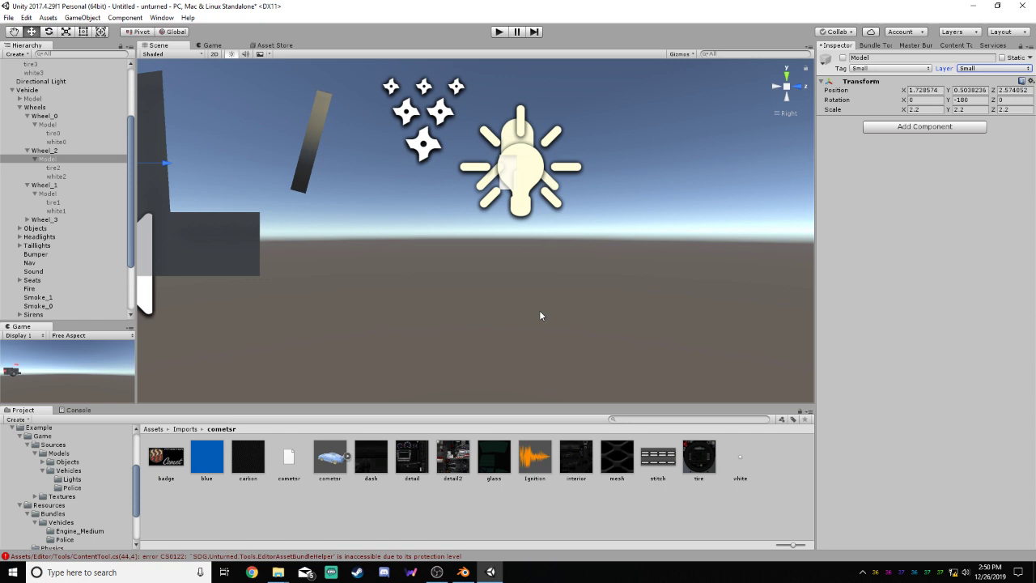
click(56, 169)
click(57, 160)
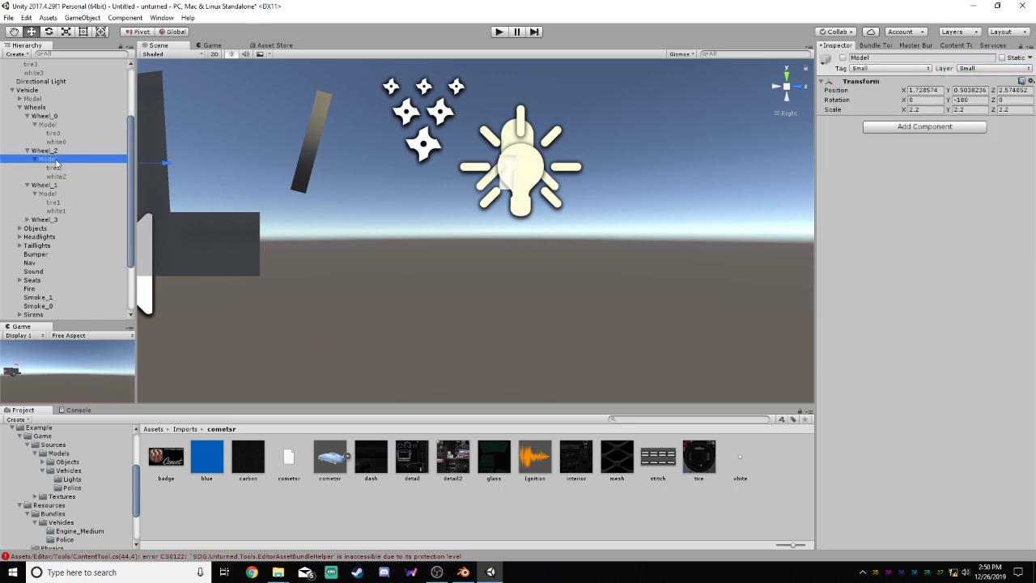
Set the tag and layer of Wheel_1's Model to Small, applying the layer to this object only
click(40, 150)
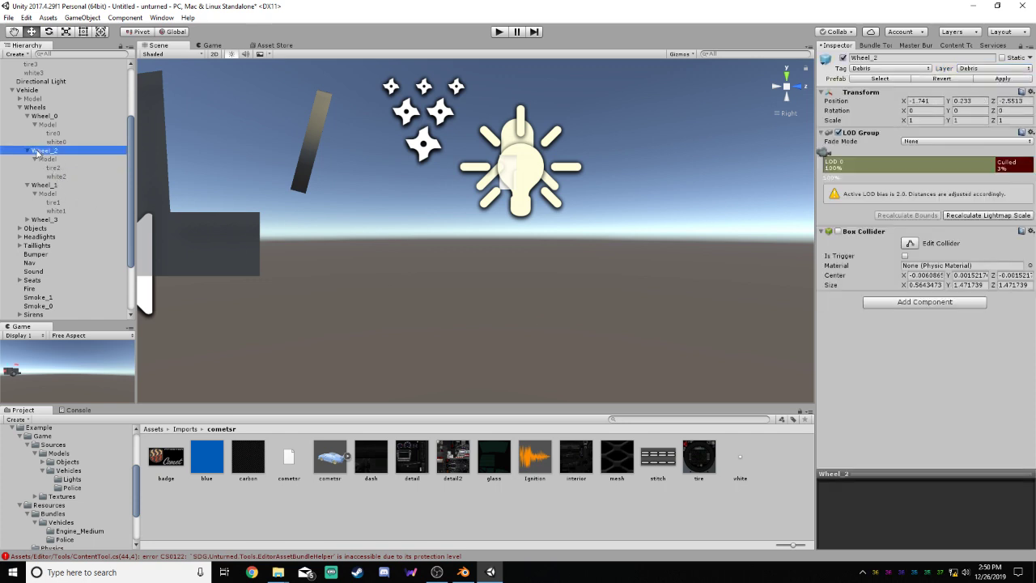
click(28, 150)
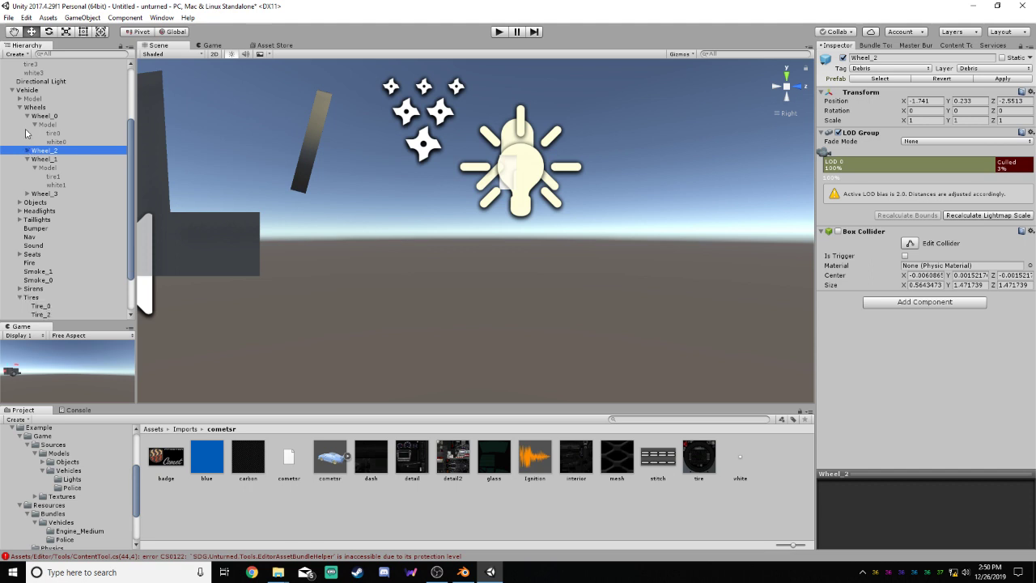
click(26, 116)
click(81, 143)
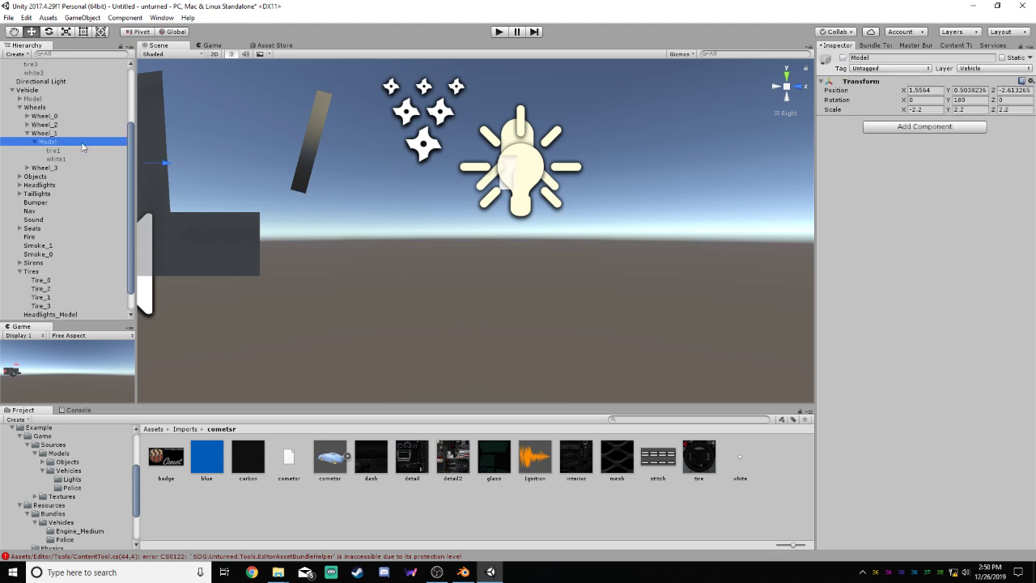
click(922, 69)
click(893, 204)
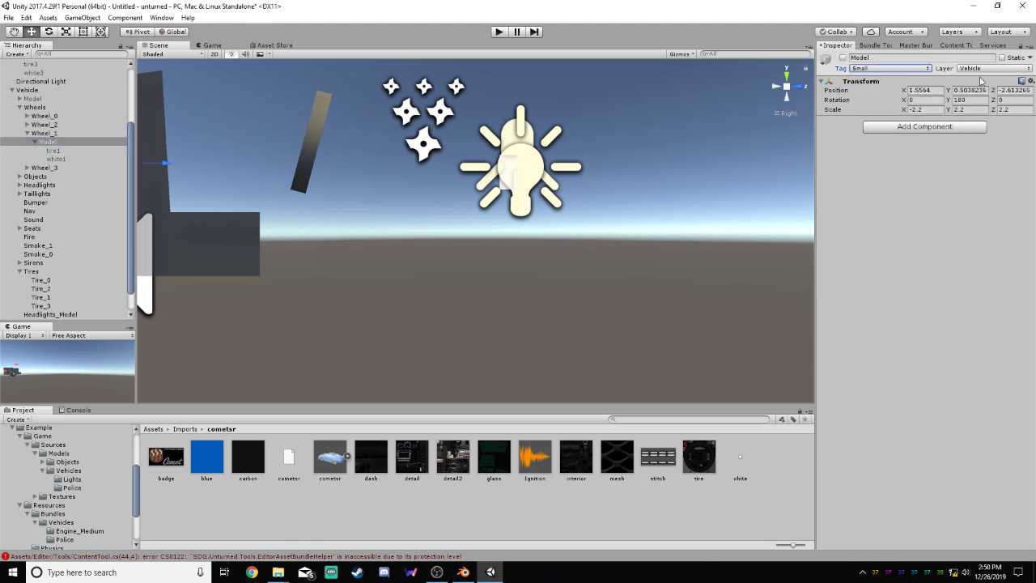
click(991, 69)
click(981, 247)
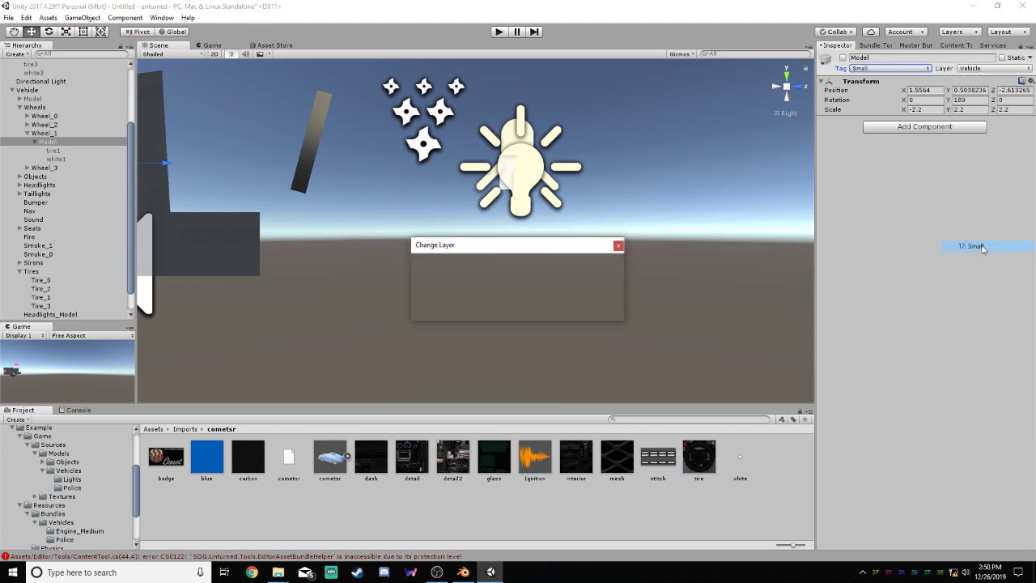
click(537, 314)
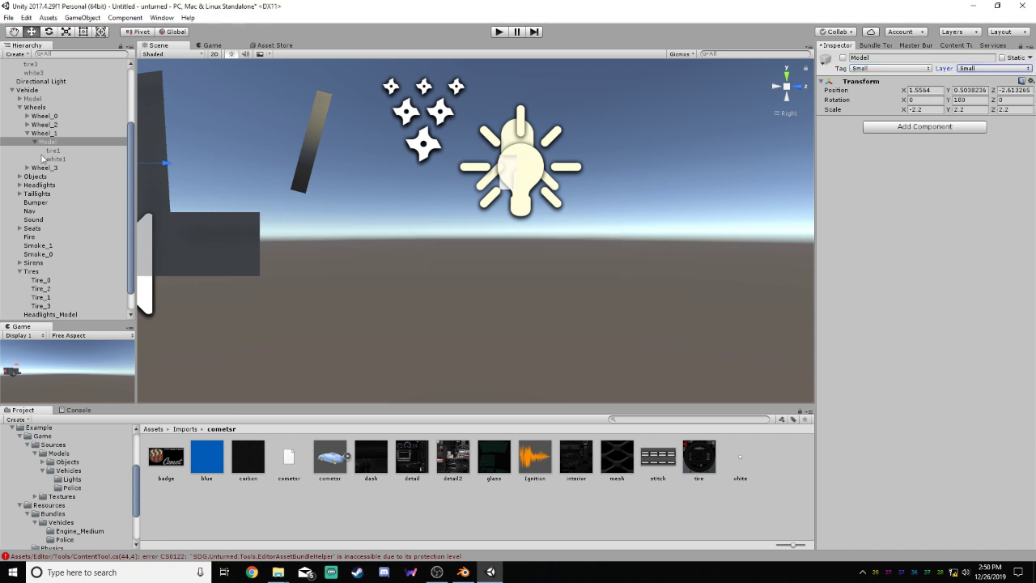
click(27, 134)
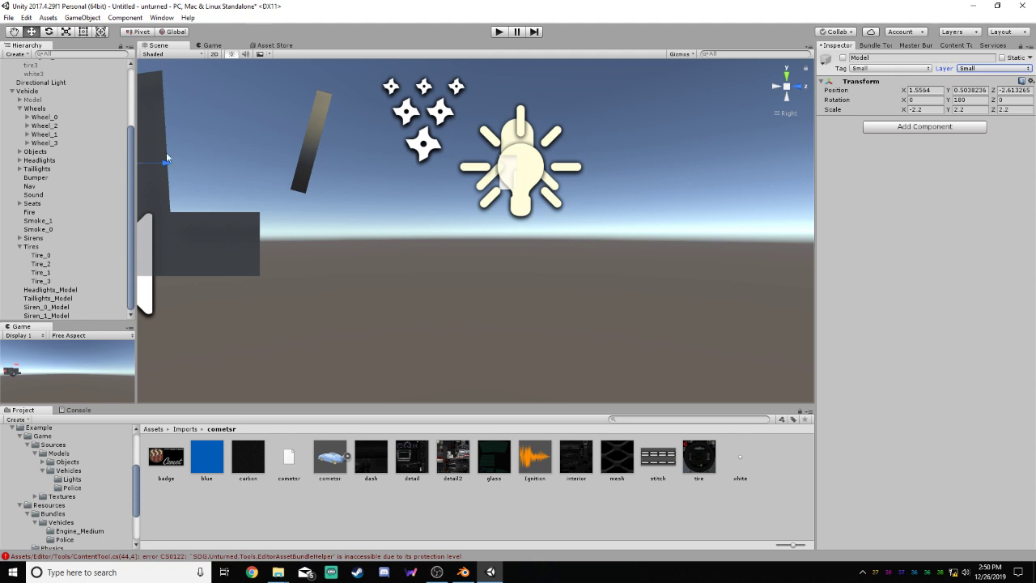
Delete Model_0 and the other original model under Wheel_3
scroll(86, 154, up, 2)
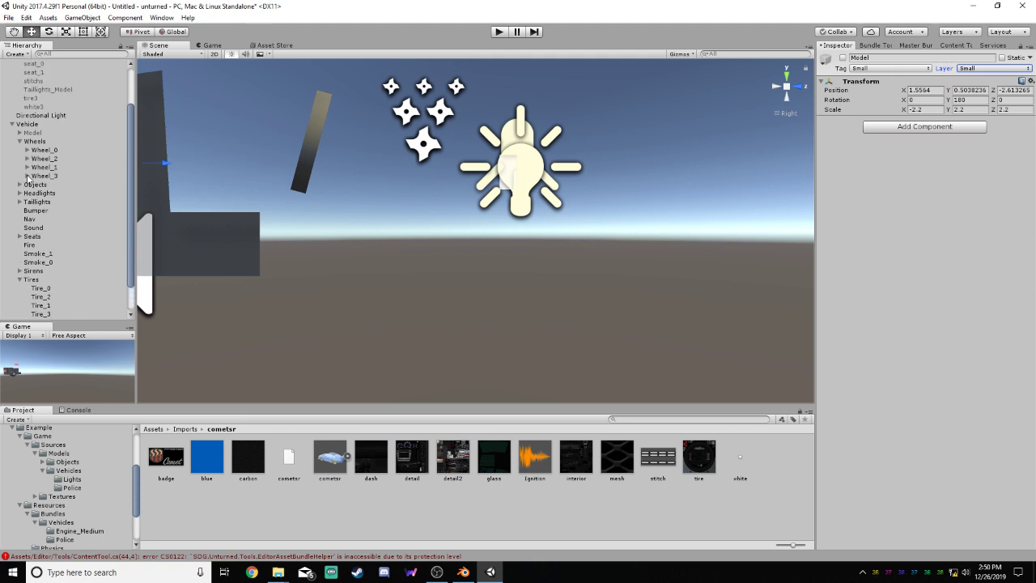
click(27, 176)
right_click(50, 185)
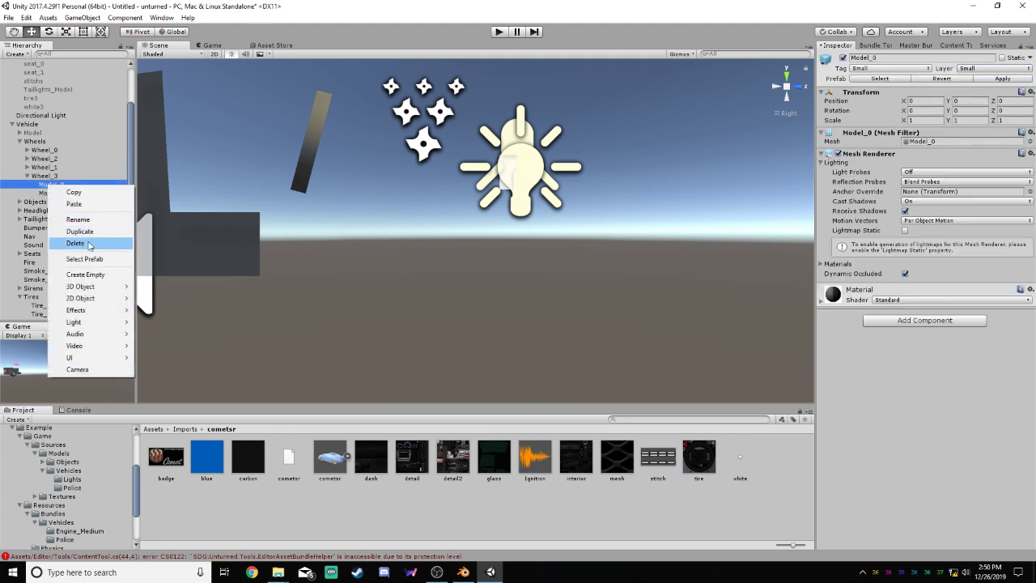
click(76, 242)
right_click(50, 184)
click(76, 243)
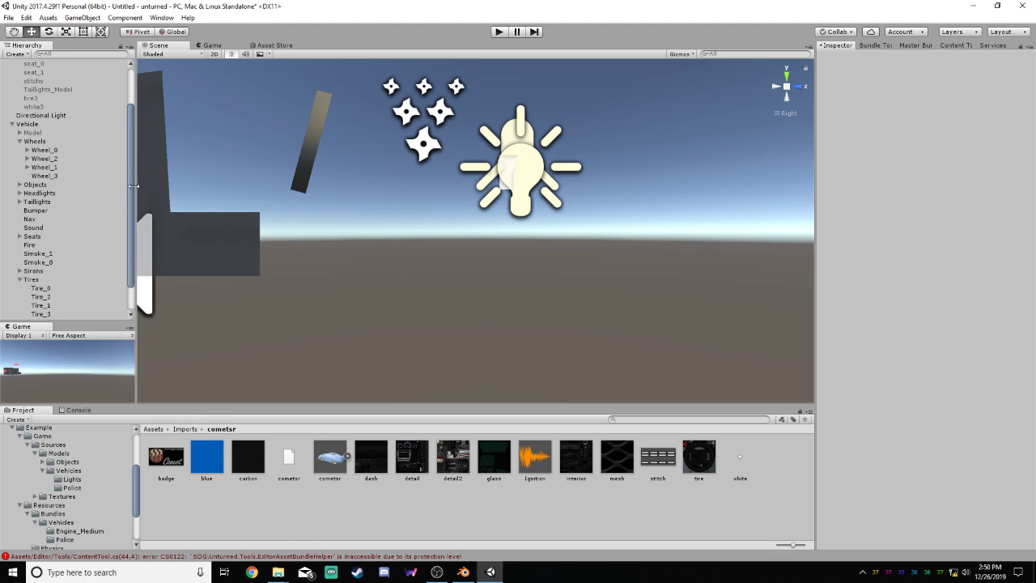
Create an empty child object under cometsr and set its tag and layer to Small
drag(129, 179, 132, 135)
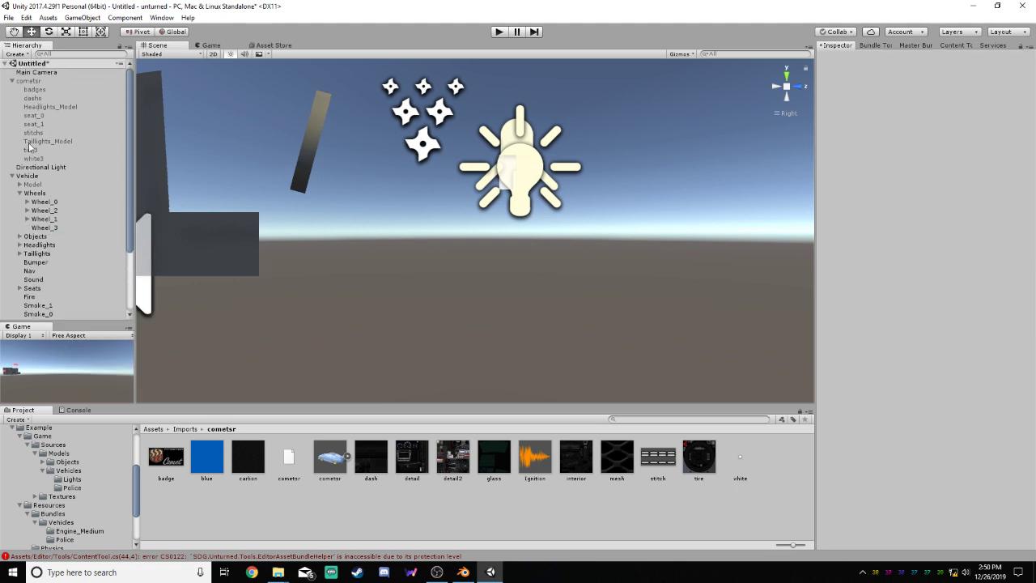
right_click(43, 82)
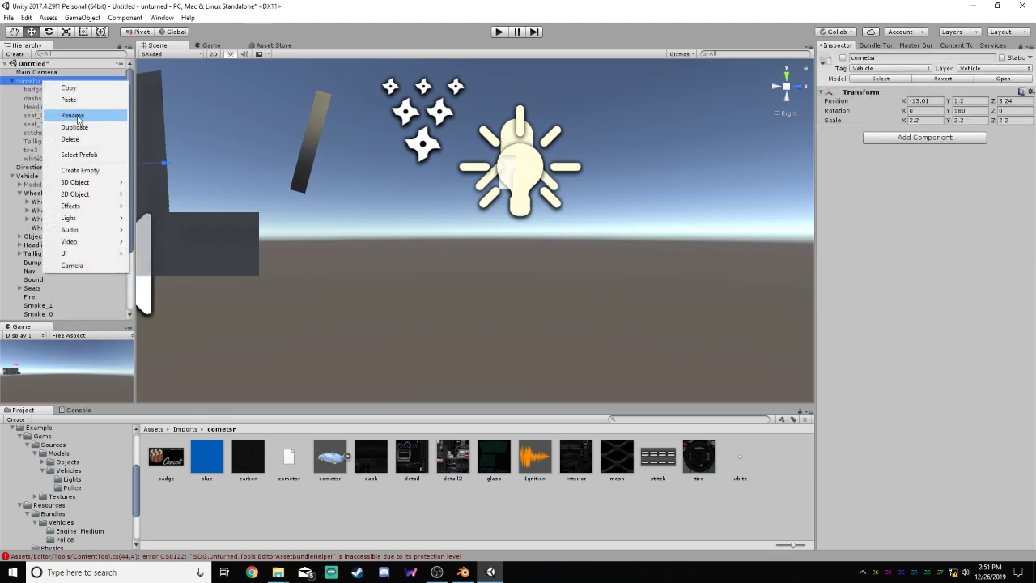
click(80, 170)
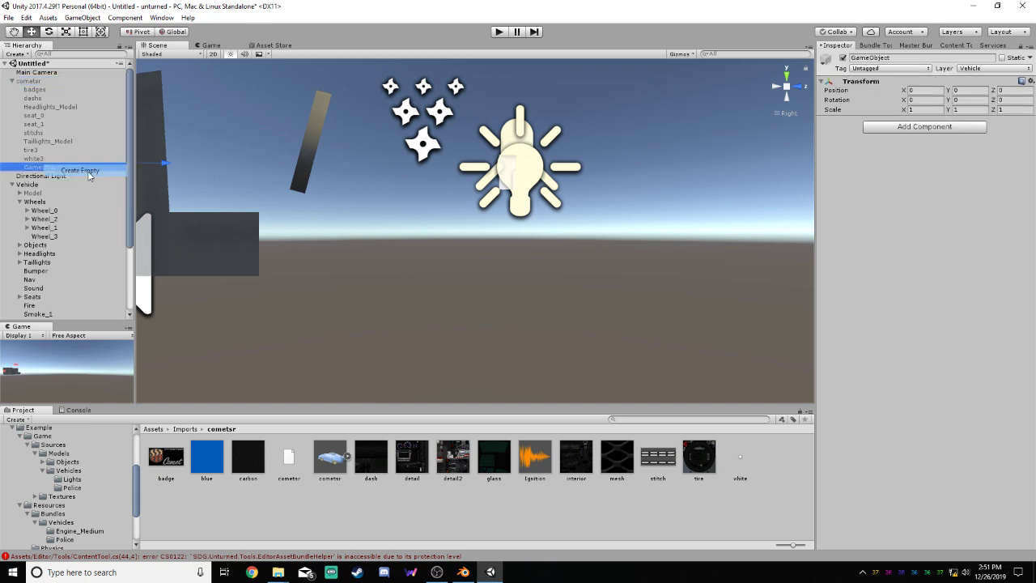
click(910, 69)
click(877, 210)
click(985, 69)
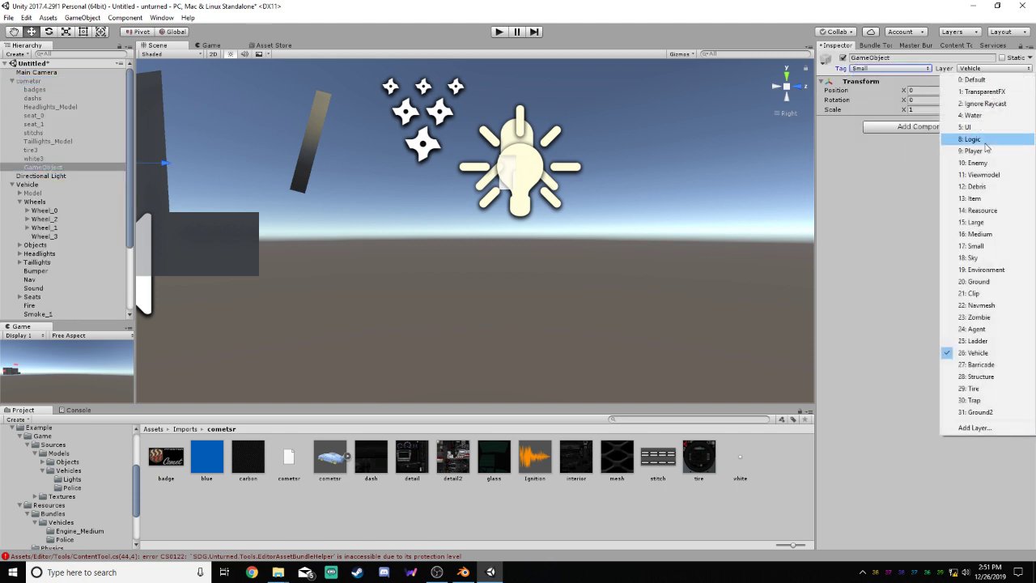
click(976, 245)
Rename the new empty object under cometsr as Model
click(913, 57)
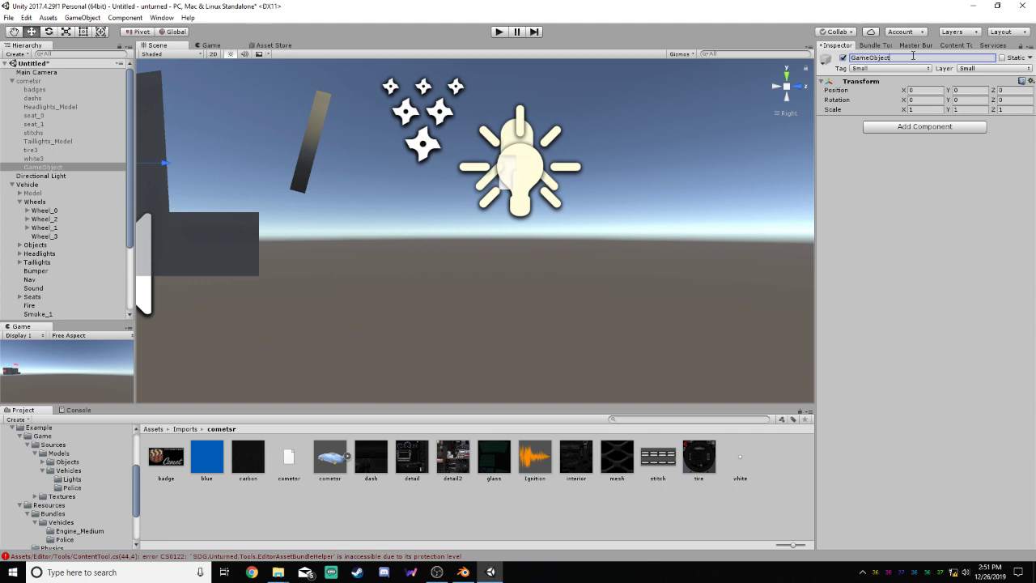
key(BackSpace)
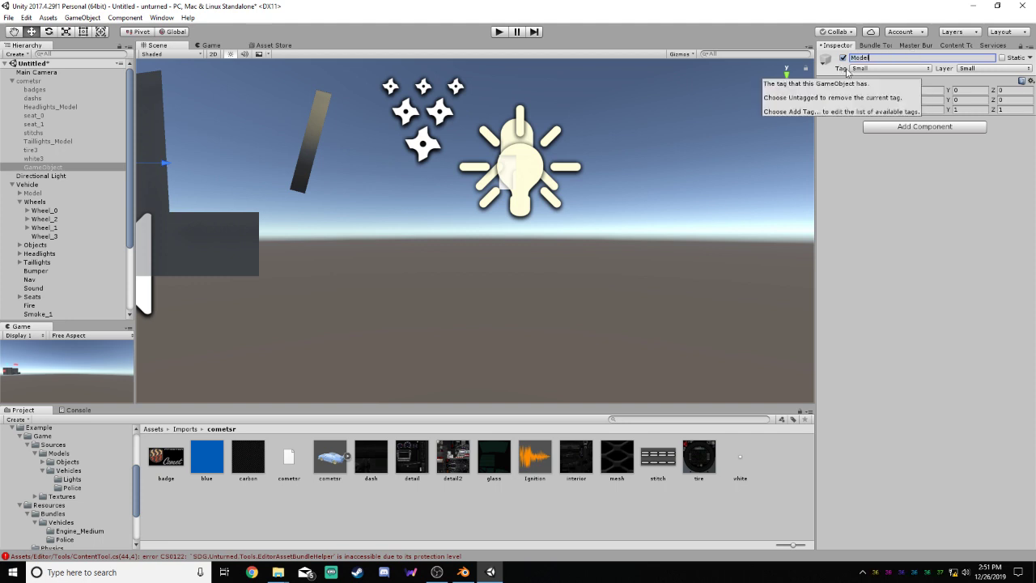
click(882, 212)
Parent tire3 and white3 under the new Model and move it out of cometsr to the scene root
drag(34, 150, 46, 184)
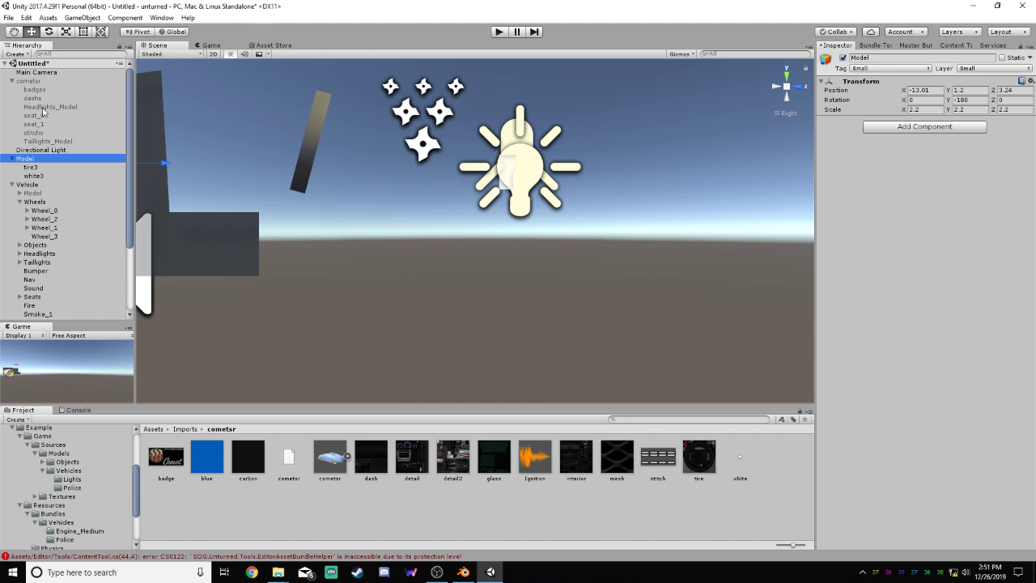
drag(129, 115, 125, 157)
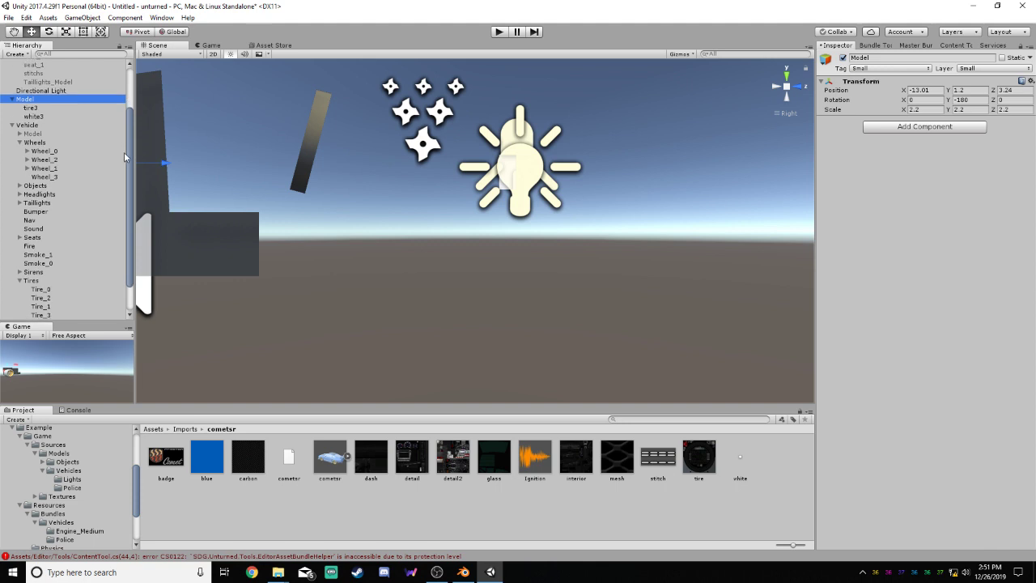
scroll(122, 165, down, 1)
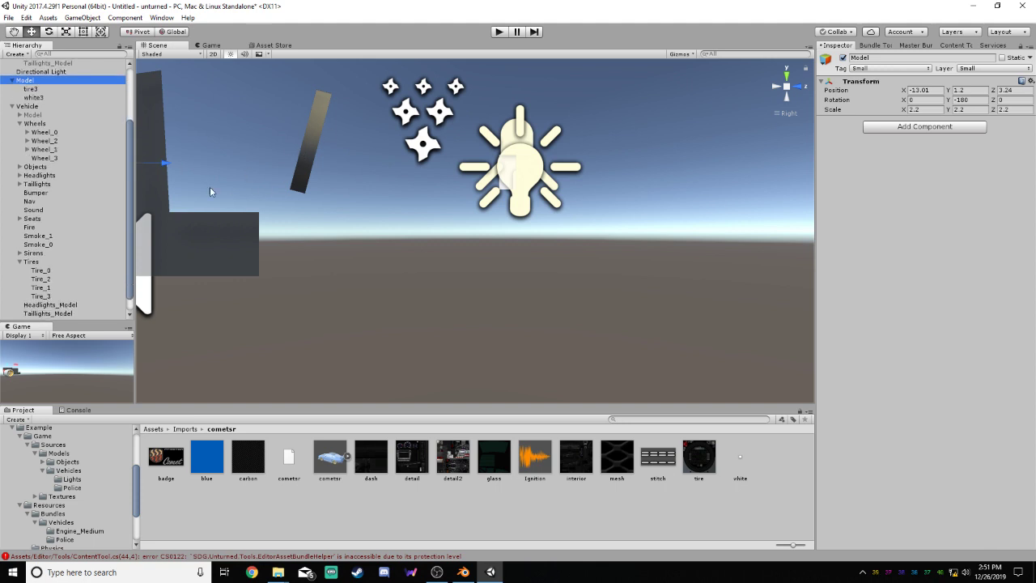
scroll(129, 181, down, 1)
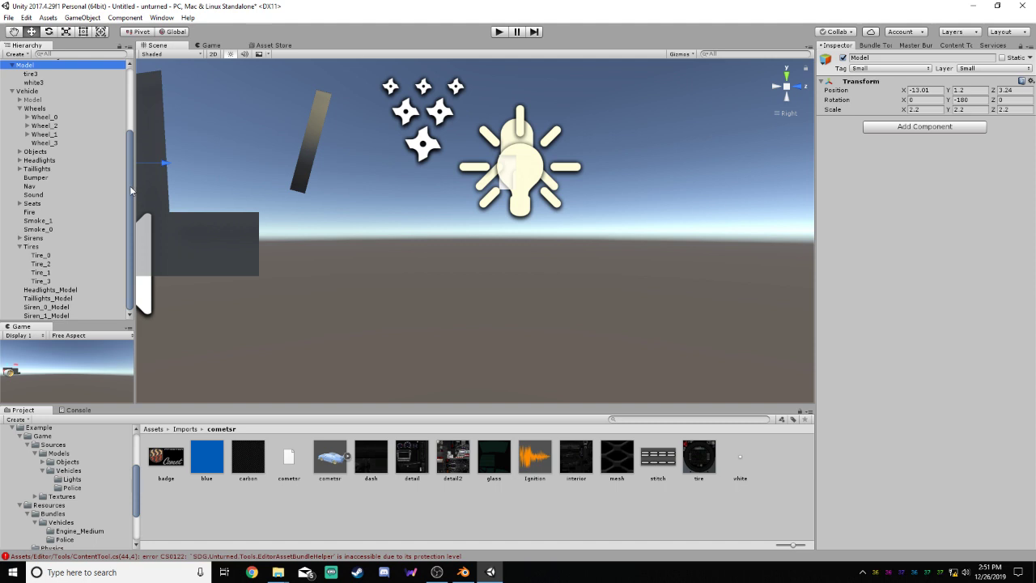
Move the Tire_3 wheel collider onto the gold-rimmed rear wheel, at about Y 0.503 and Z -2.54
mouse_move(131, 194)
mouse_down()
mouse_move(129, 184)
mouse_move(129, 195)
mouse_up()
click(56, 145)
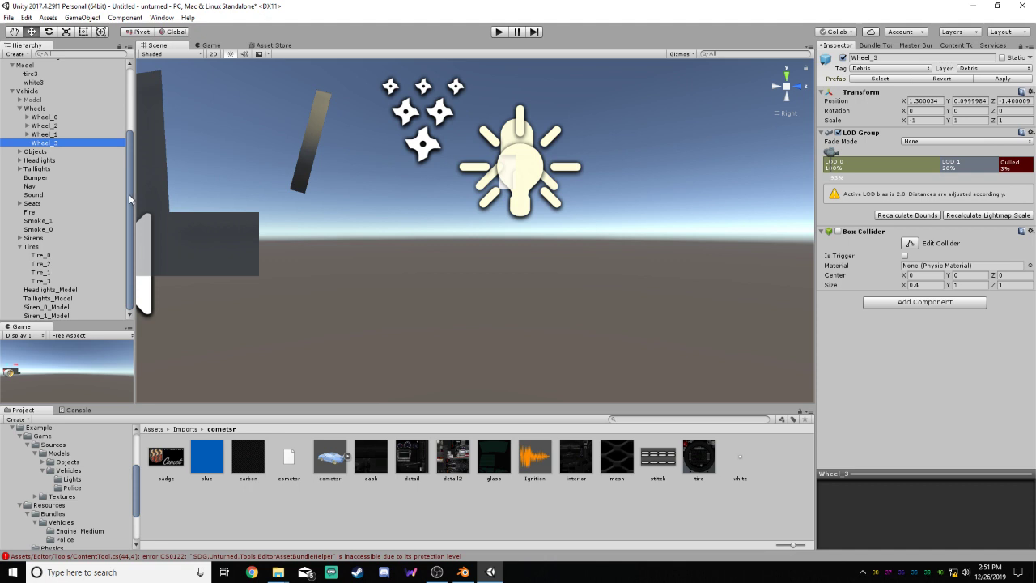
click(42, 280)
key(f)
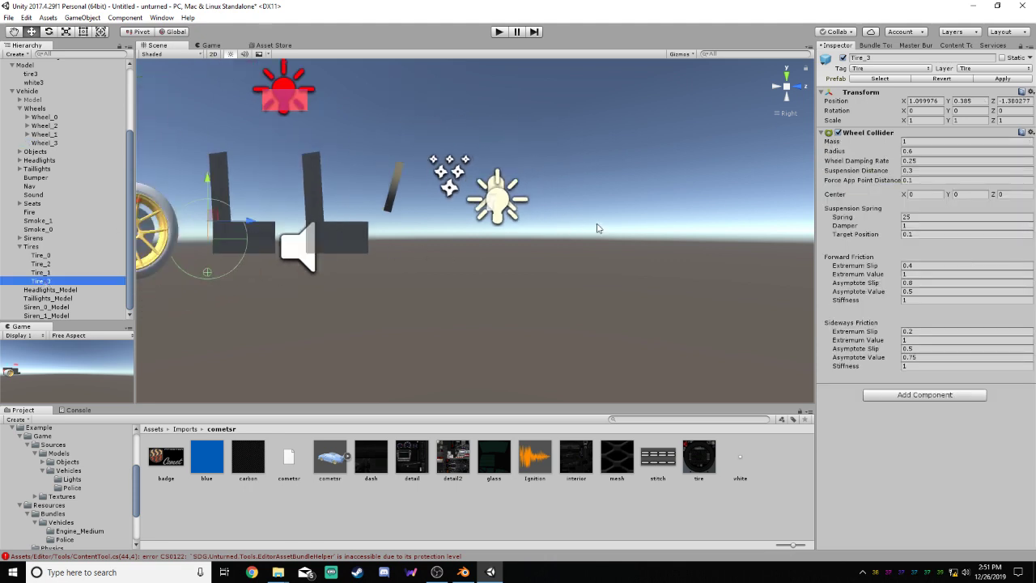
middle_drag(232, 237, 542, 219)
scroll(542, 212, up, 15)
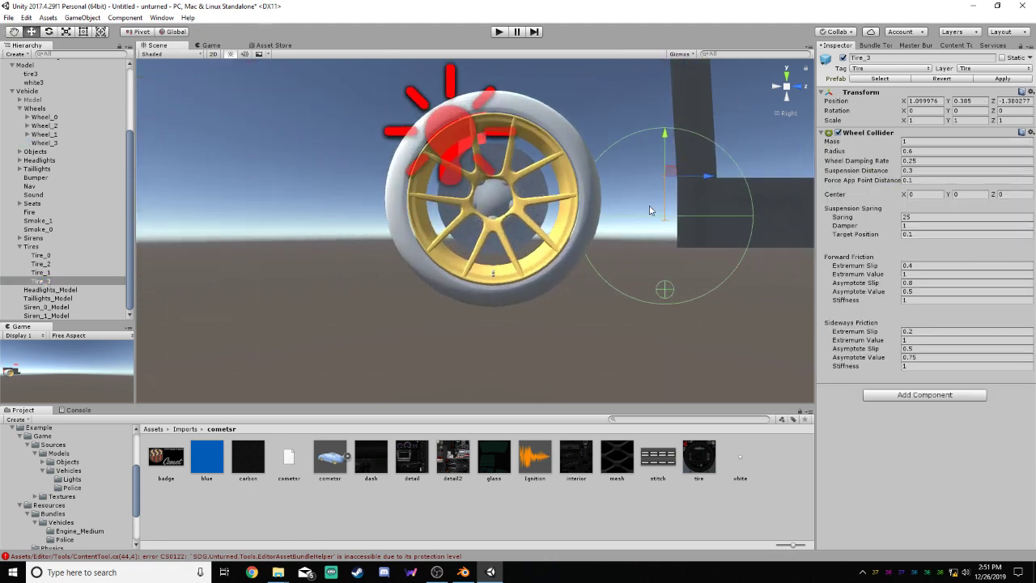
middle_drag(606, 217, 549, 234)
drag(611, 191, 441, 174)
scroll(441, 174, up, 6)
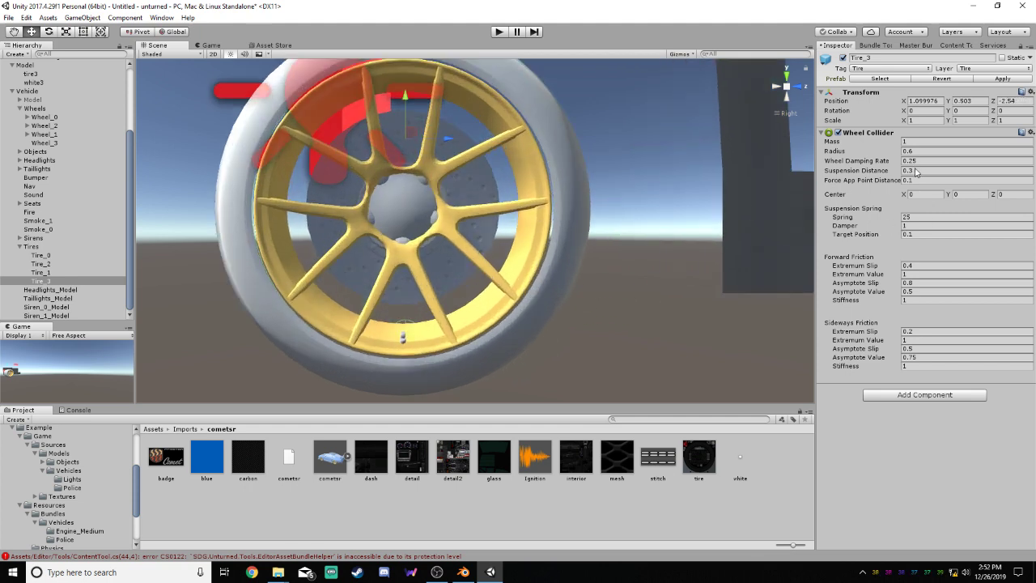
Set the radius of Tire_3's Wheel Collider to 0.74
click(921, 151)
text(0.74)
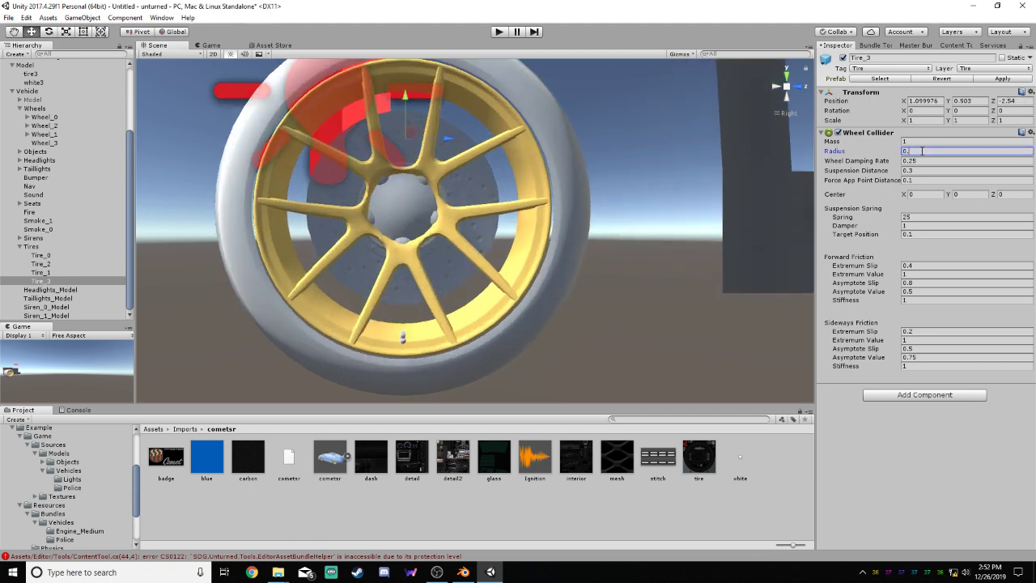
click(870, 169)
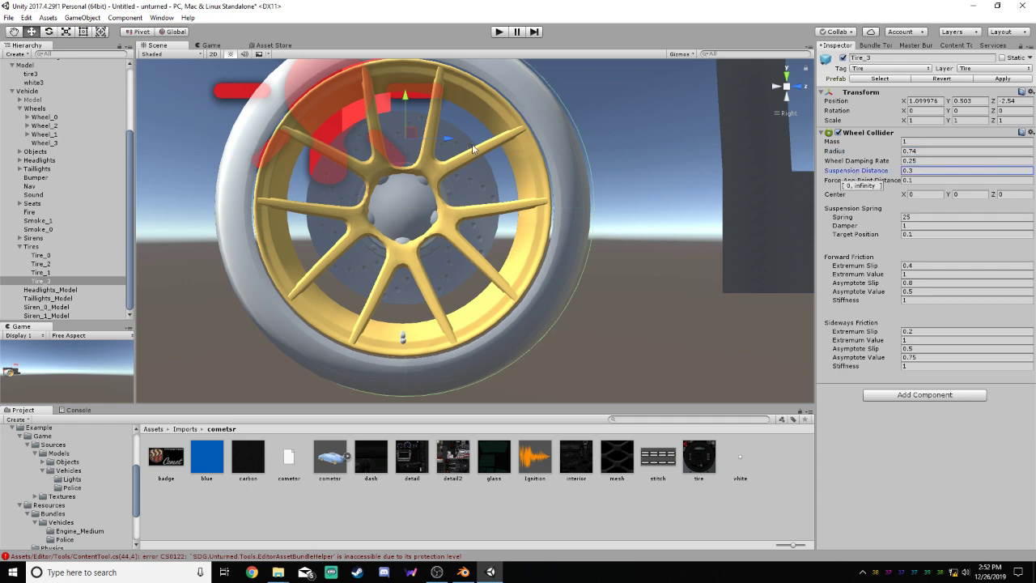
Fine-tune Tire_3's position to about Y 0.503 and Z -2.551 so its collider circle matches the tire's outline
scroll(427, 124, down, 2)
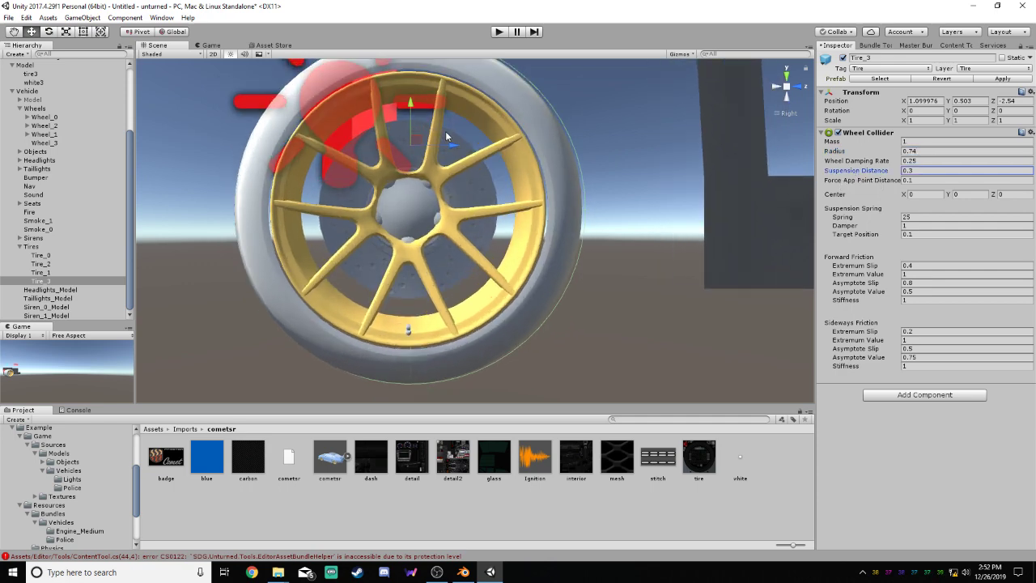
drag(450, 144, 449, 146)
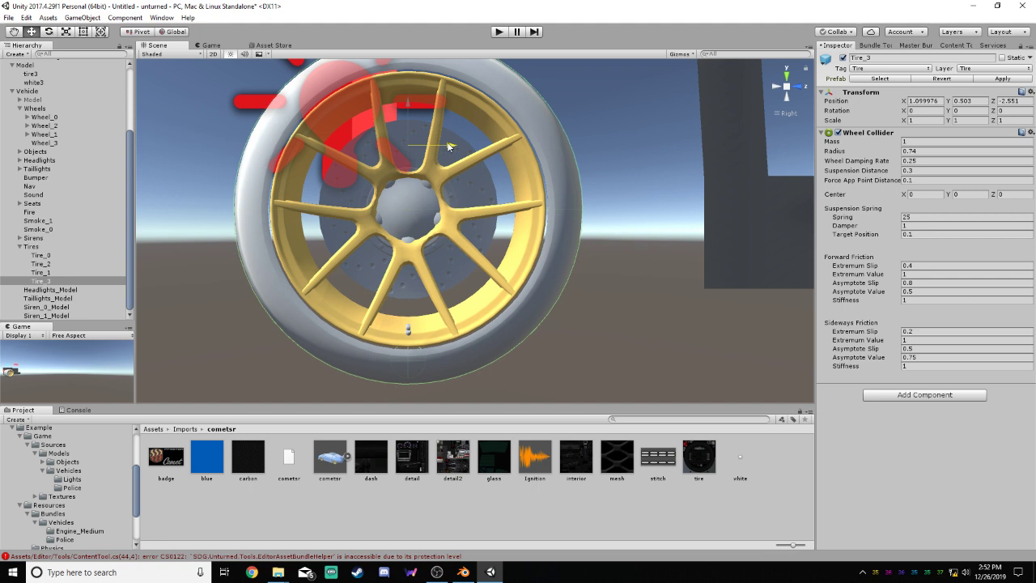
scroll(468, 134, down, 3)
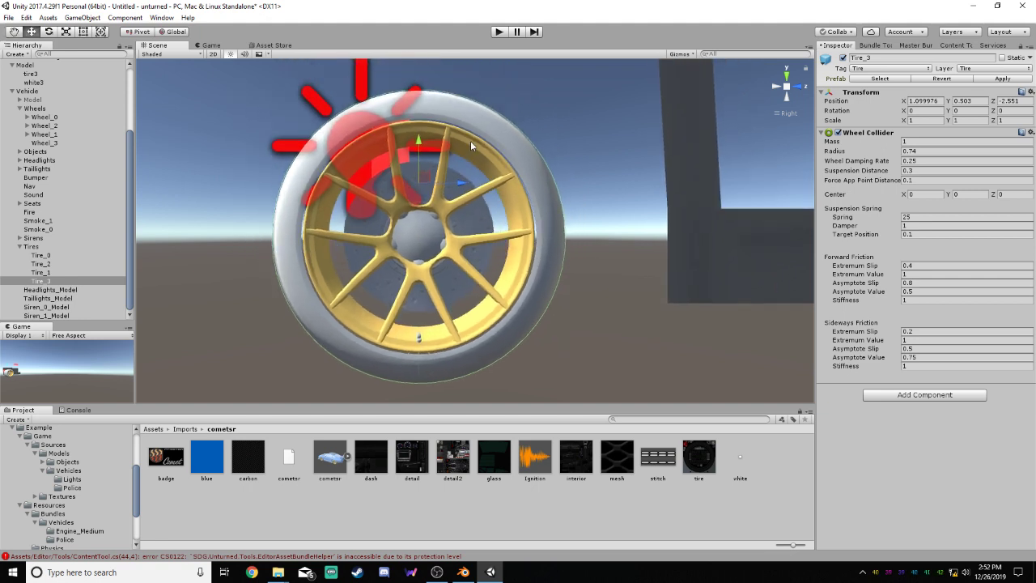
scroll(470, 141, up, 3)
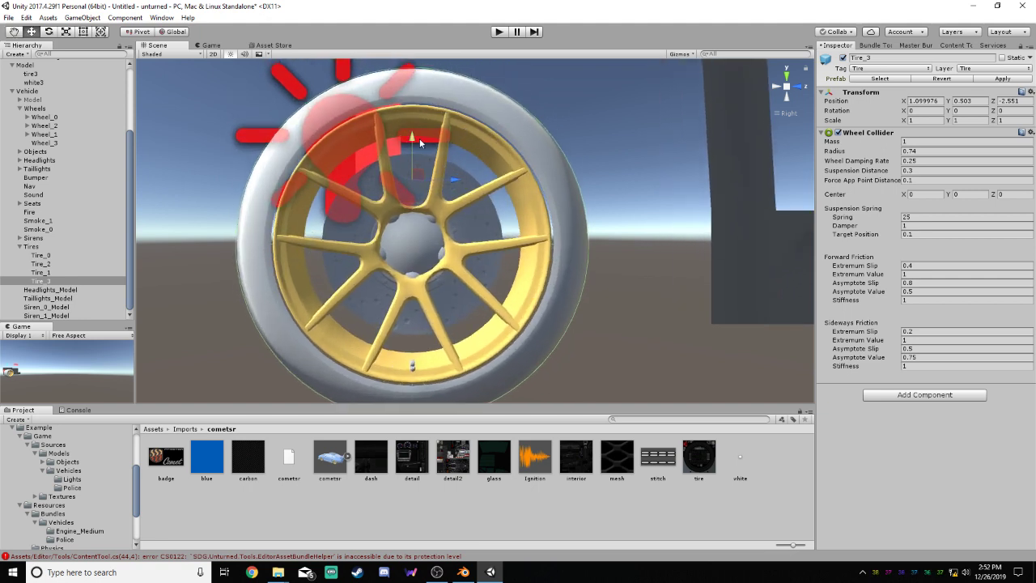
scroll(424, 142, down, 2)
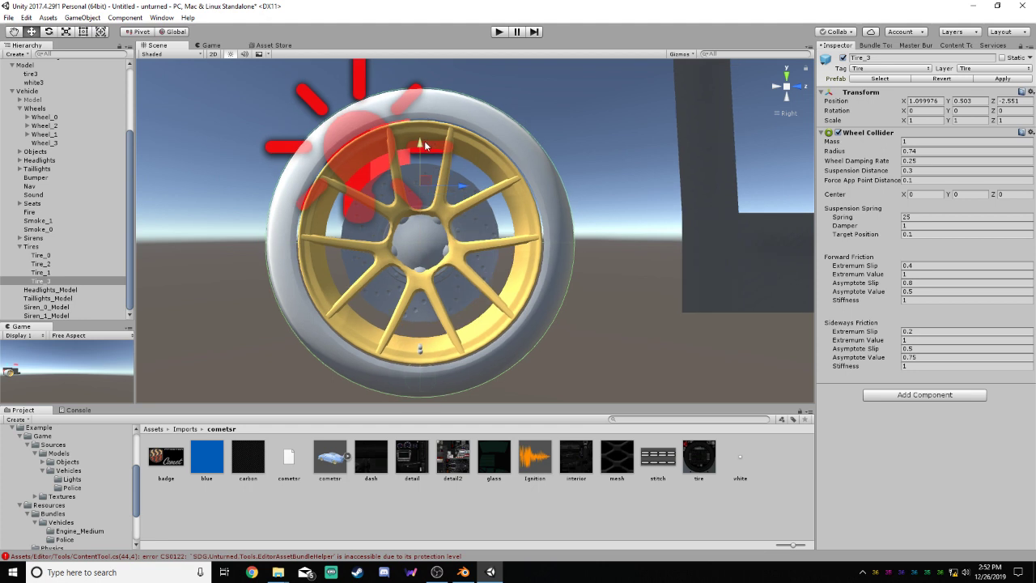
drag(421, 147, 421, 146)
drag(421, 146, 421, 144)
scroll(421, 142, up, 5)
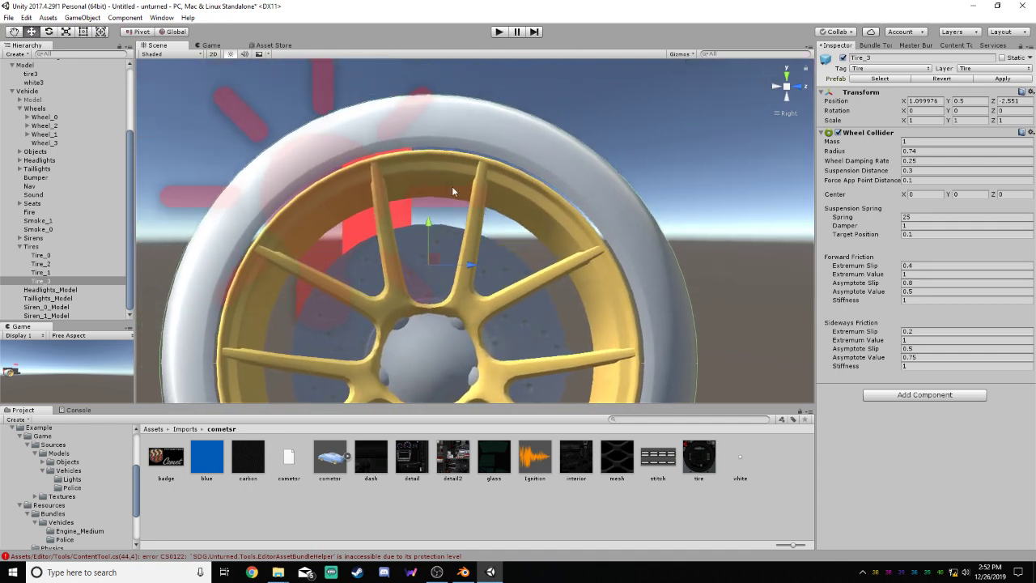
scroll(451, 187, up, 2)
drag(421, 226, 421, 223)
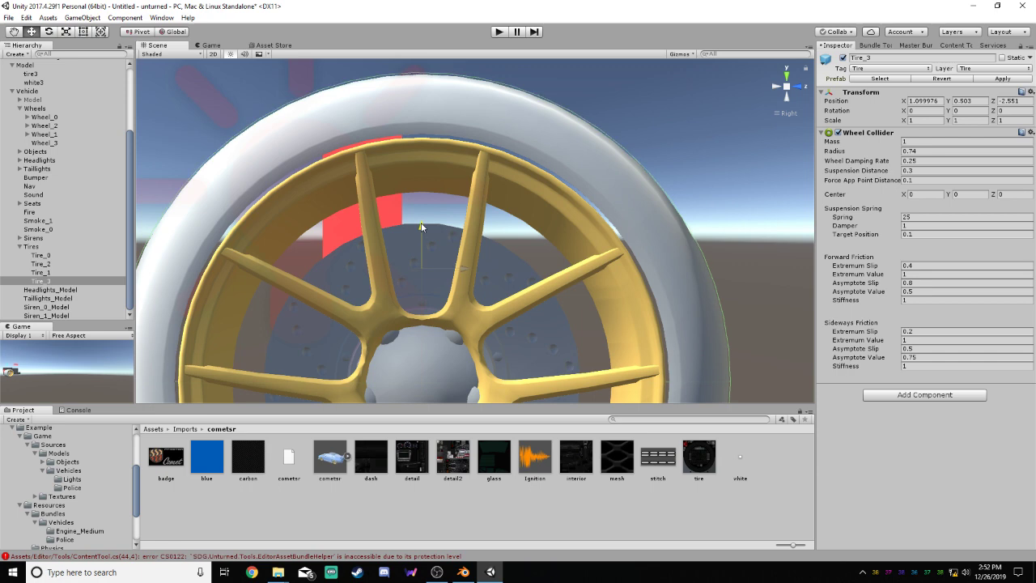
scroll(479, 165, down, 6)
middle_drag(475, 231, 495, 63)
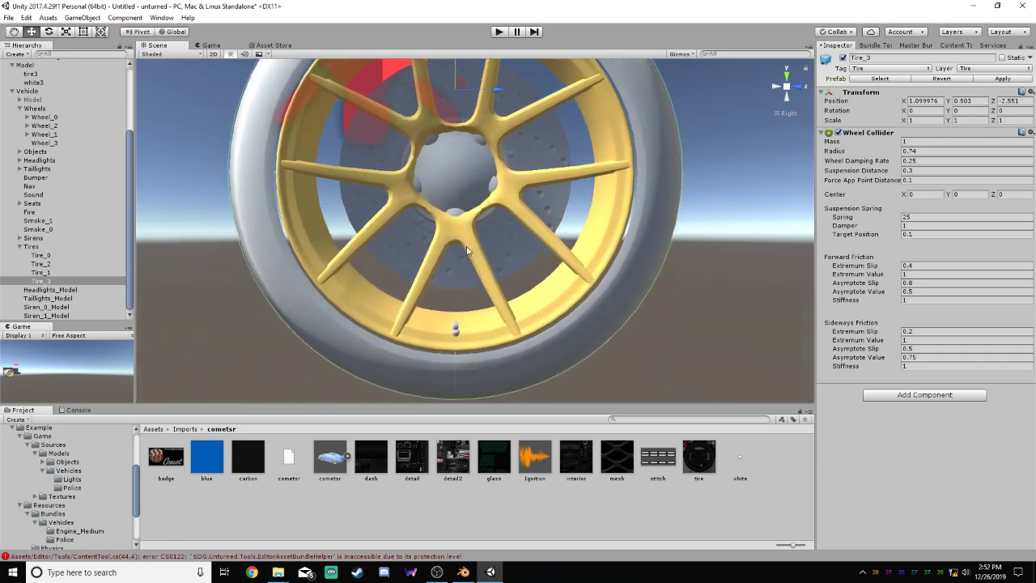
click(628, 241)
click(699, 251)
scroll(328, 257, down, 5)
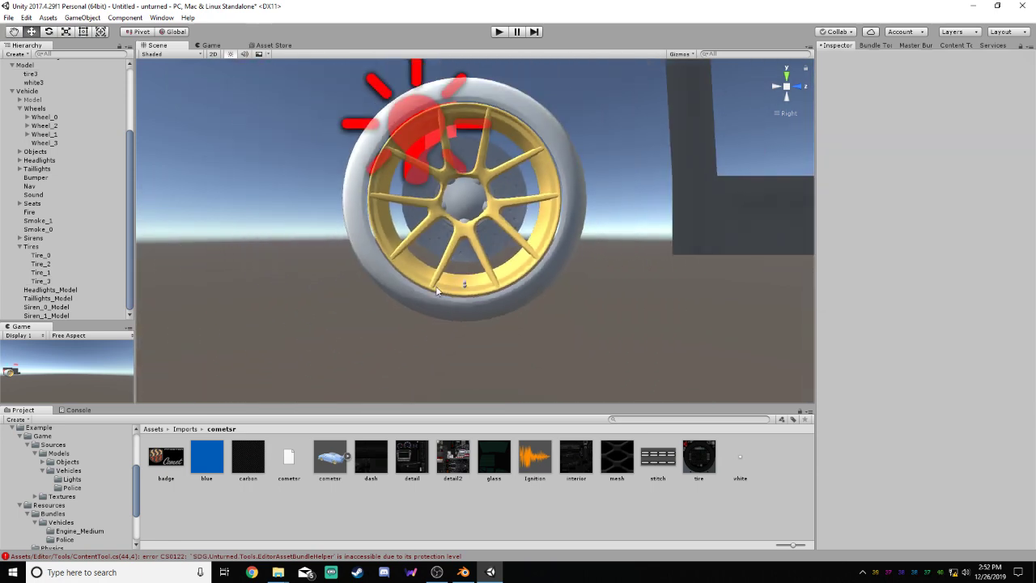
Center Wheel_3 on the rear wheel at about X 1.729, Y 0.236, Z -2.551, and move Tire_3 to about X 1.438
click(49, 143)
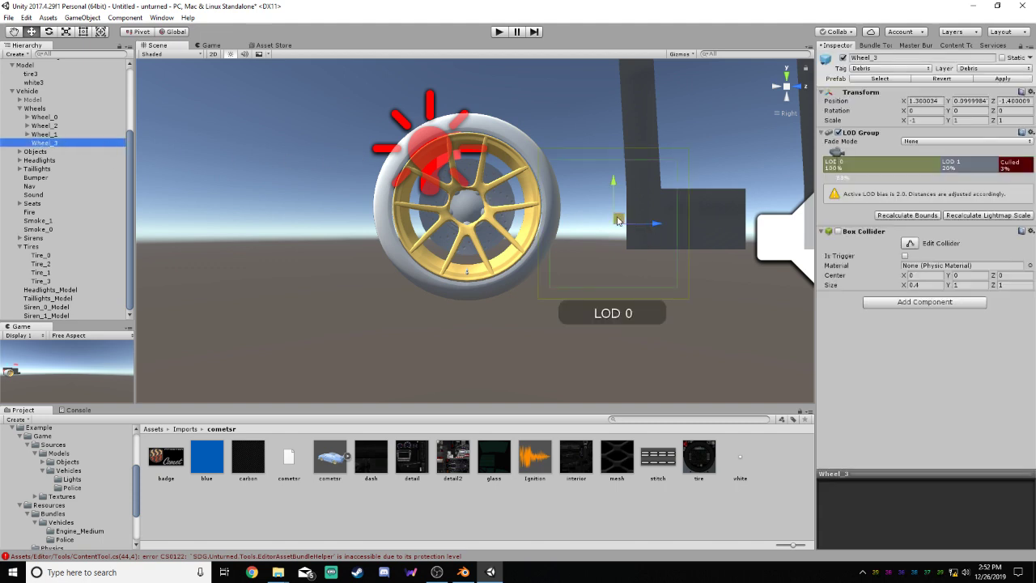
drag(649, 223, 475, 204)
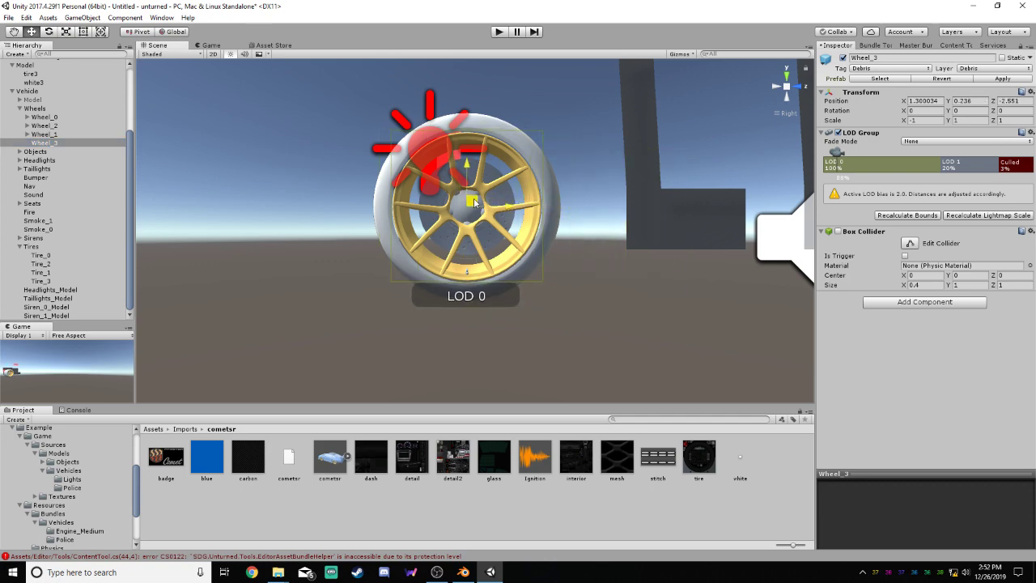
scroll(475, 203, up, 2)
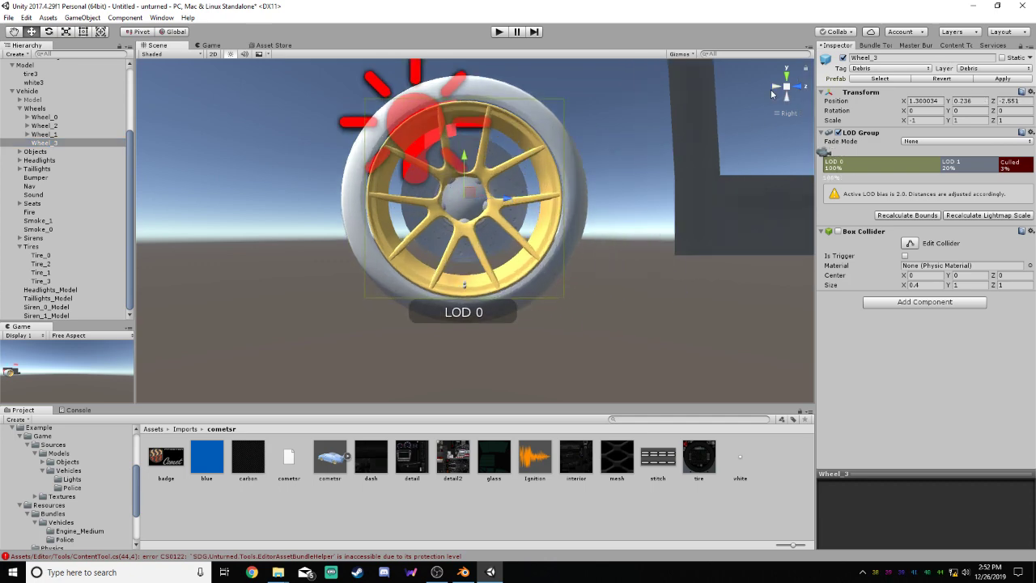
click(773, 89)
drag(540, 199, 622, 203)
click(44, 280)
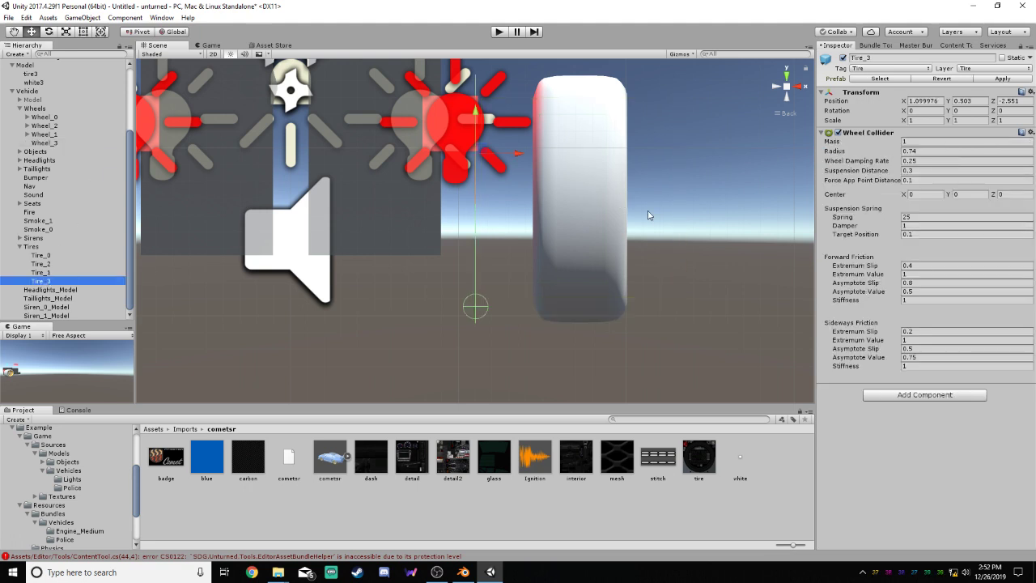
drag(517, 152, 570, 151)
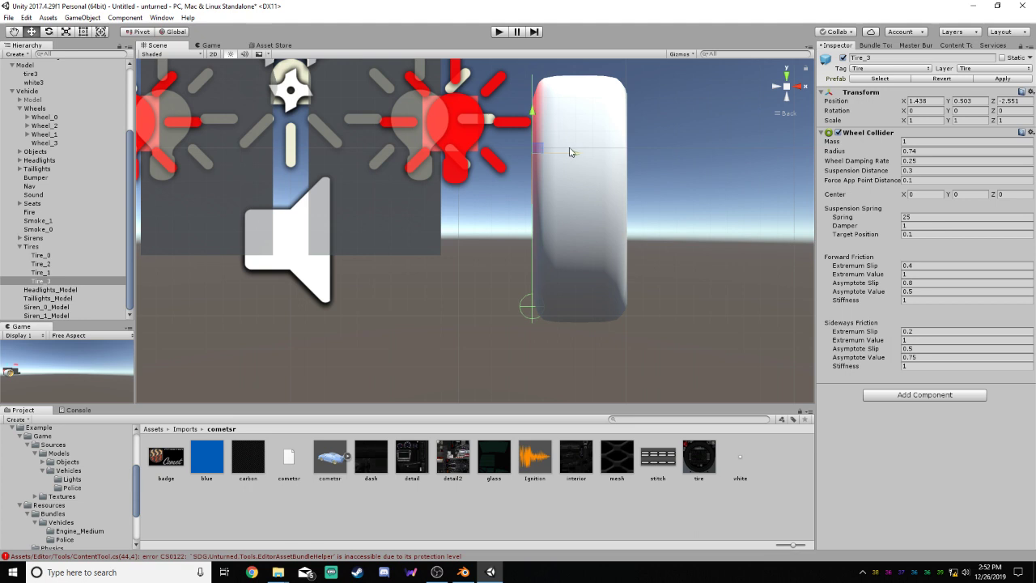
Resize Wheel_3's Box Collider to enclose the whole tire, about 0.56 by 1.47 by 1.48
click(44, 142)
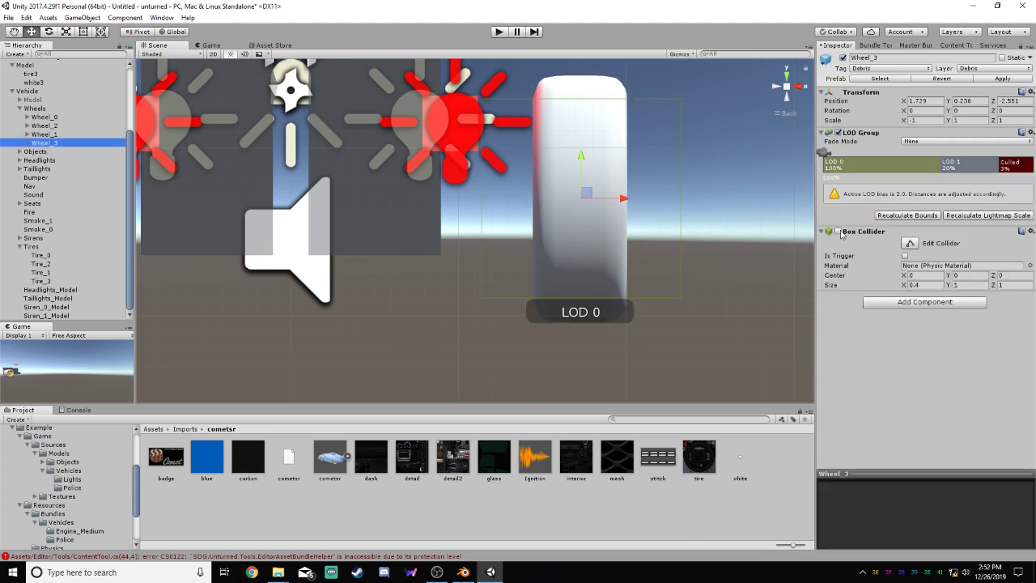
click(910, 244)
drag(620, 202, 630, 204)
drag(549, 199, 532, 197)
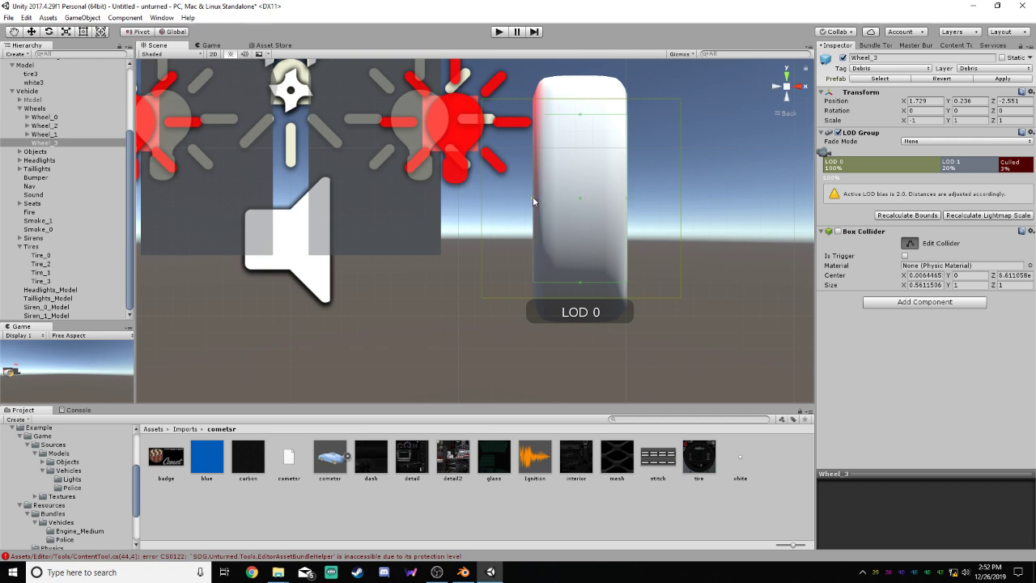
click(801, 86)
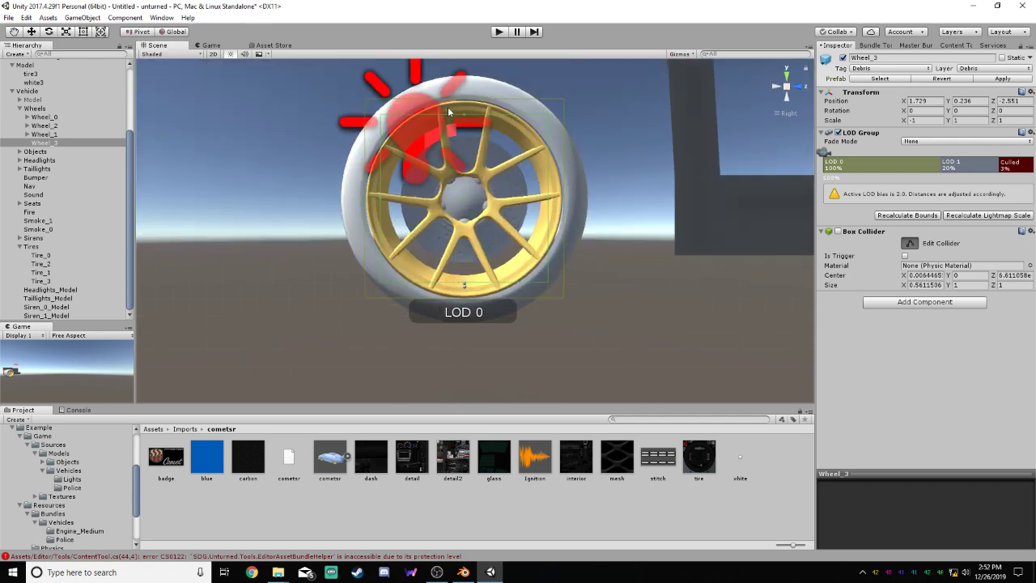
drag(465, 108, 468, 75)
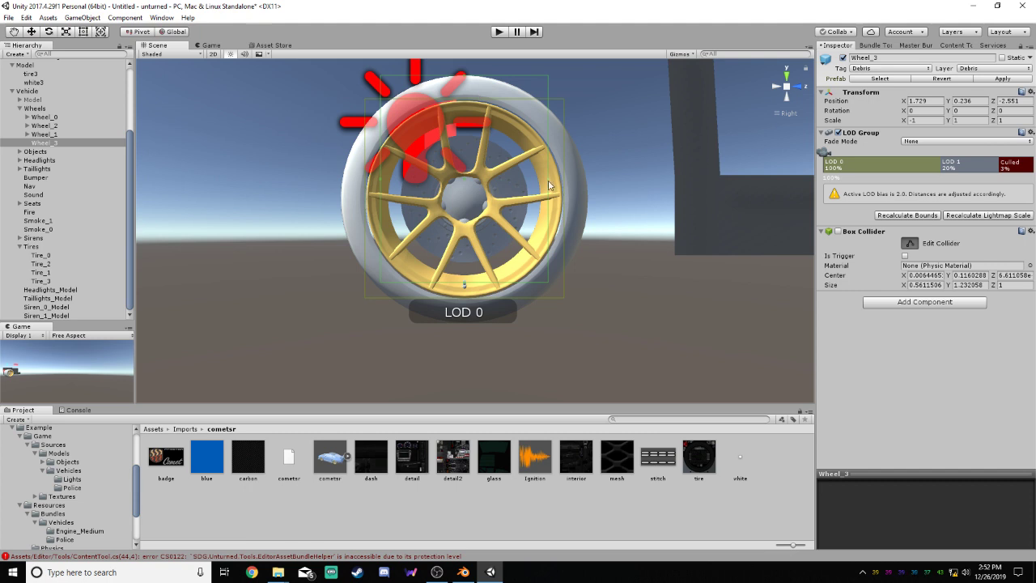
drag(551, 185, 589, 185)
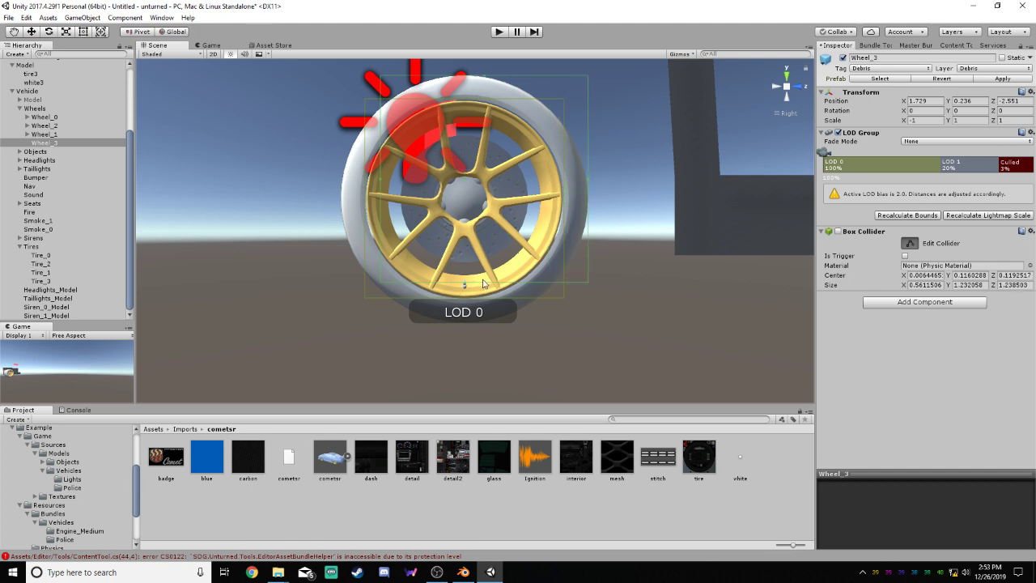
drag(484, 293, 481, 322)
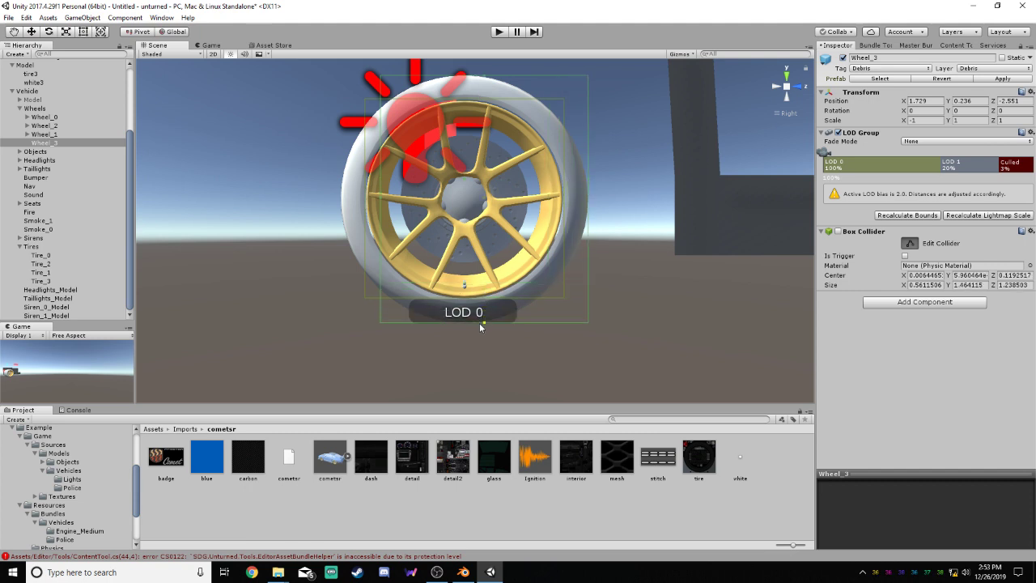
drag(382, 206, 341, 211)
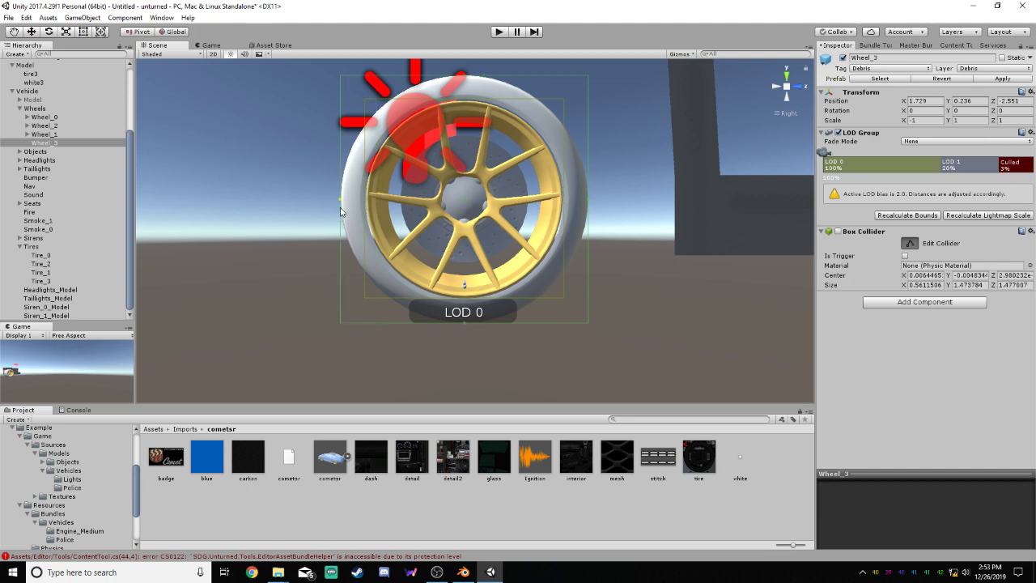
click(913, 242)
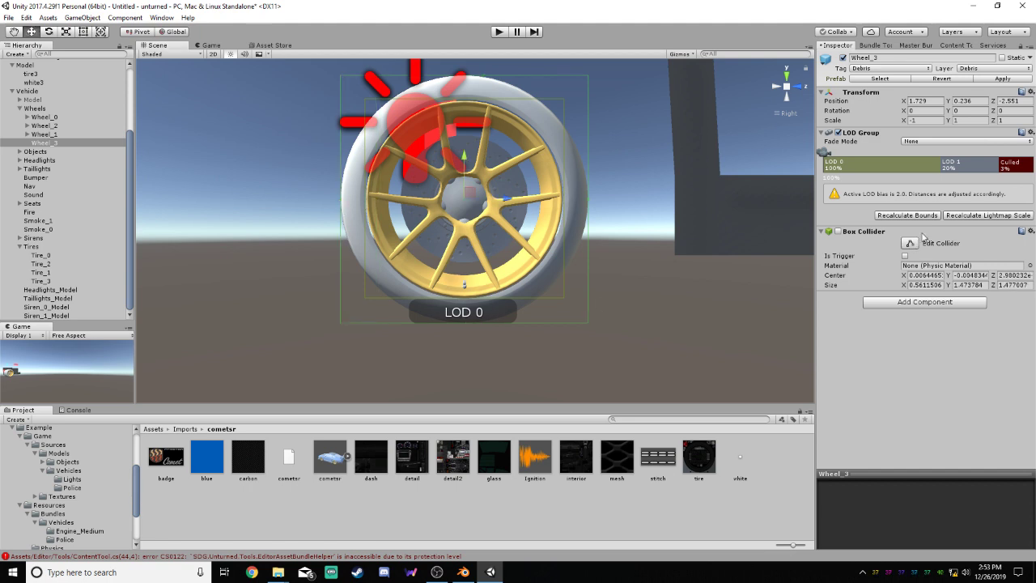
Delete LOD 1 from Wheel_3's LOD Group, leaving LOD 0 as its only level
right_click(960, 167)
click(979, 178)
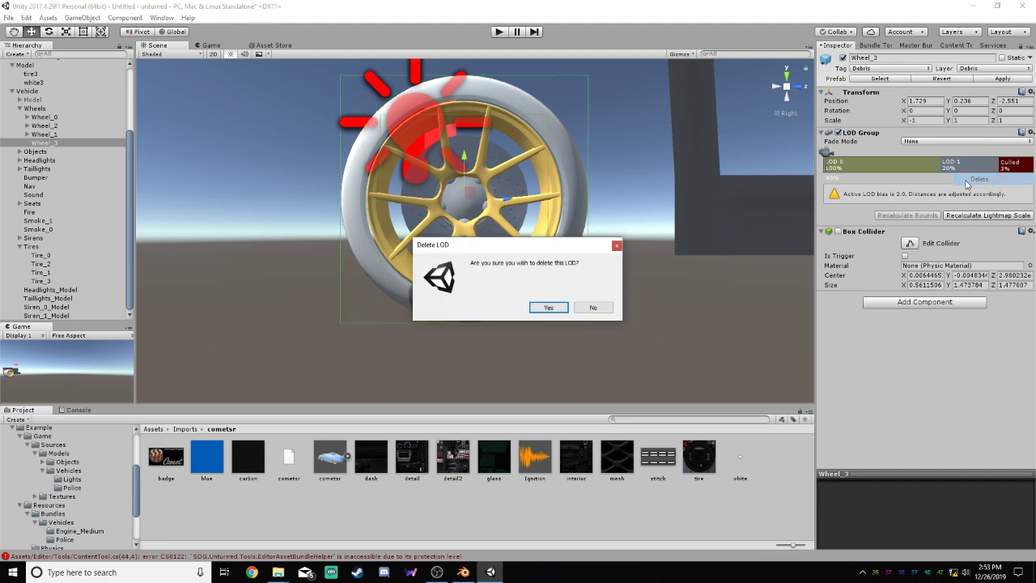
click(539, 314)
mouse_move(940, 162)
mouse_down()
mouse_move(995, 163)
mouse_move(846, 158)
mouse_up()
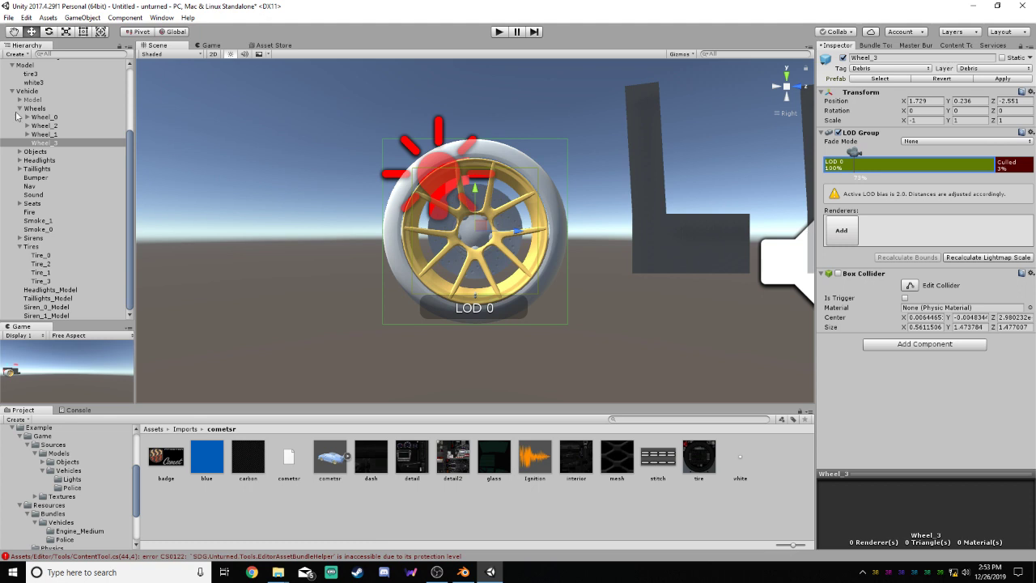
Parent the root Model object under Wheel_3 and add the tire and rim meshes as its LOD 0 renderers
drag(36, 66, 43, 142)
click(49, 117)
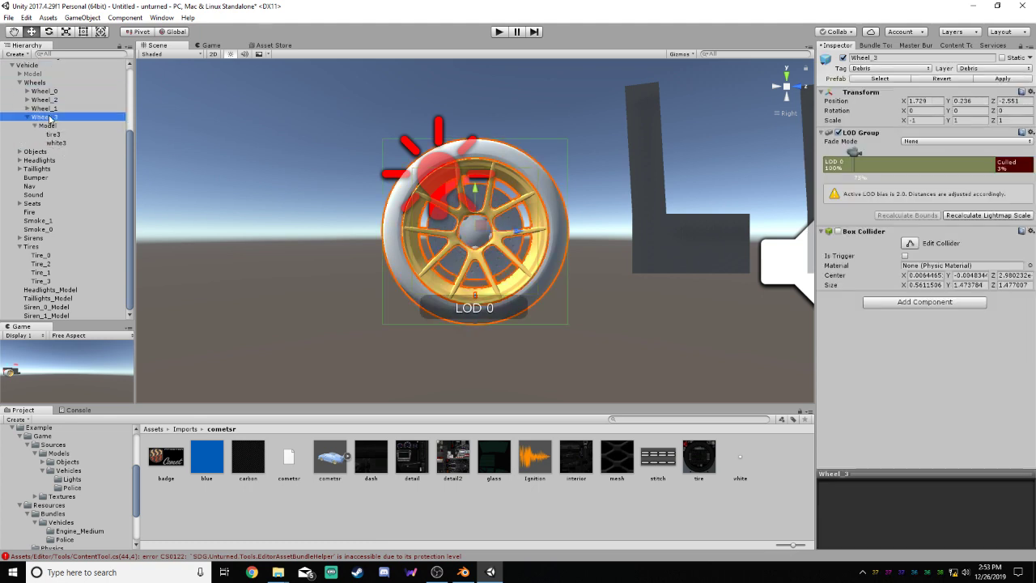
click(920, 166)
click(839, 231)
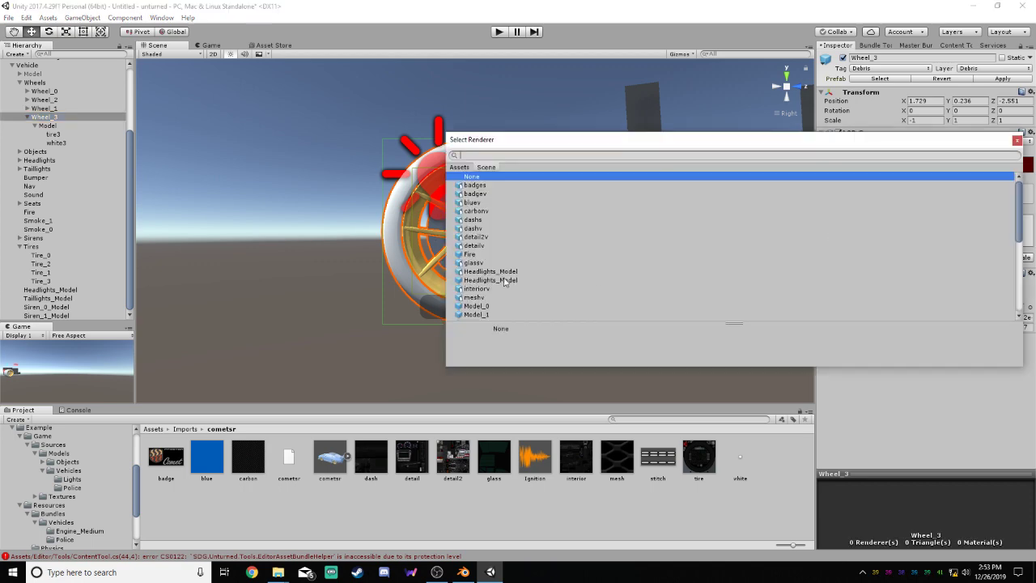
scroll(496, 267, down, 5)
double_click(480, 274)
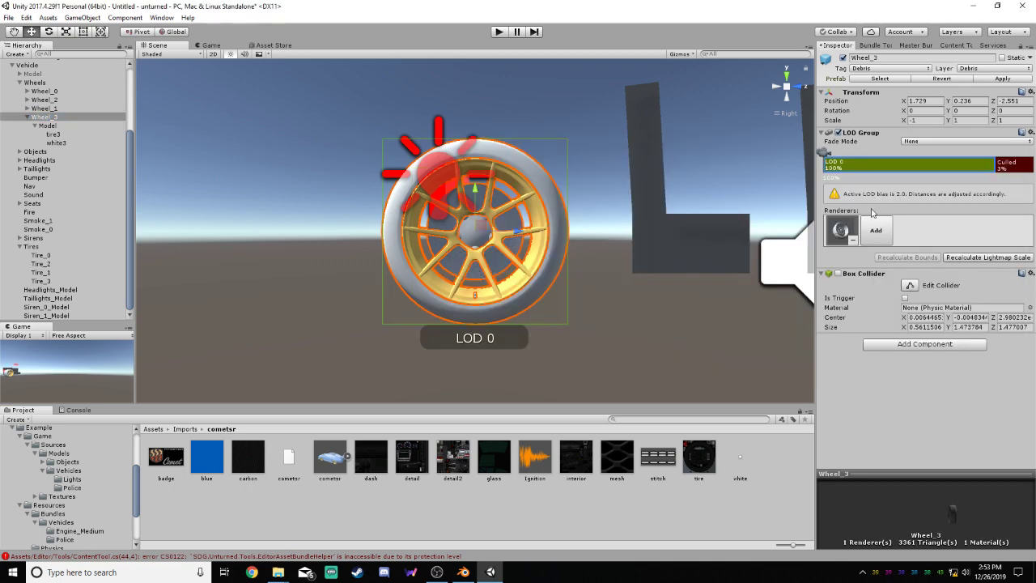
click(872, 228)
scroll(513, 261, down, 5)
double_click(488, 317)
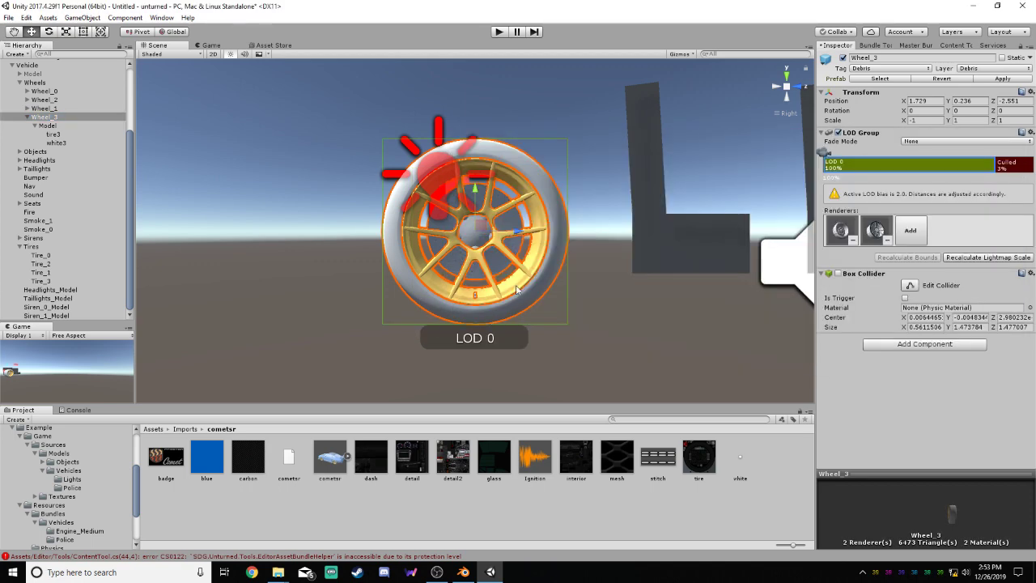
Deactivate the Model object under Wheel_3
click(654, 303)
scroll(420, 260, down, 3)
click(58, 127)
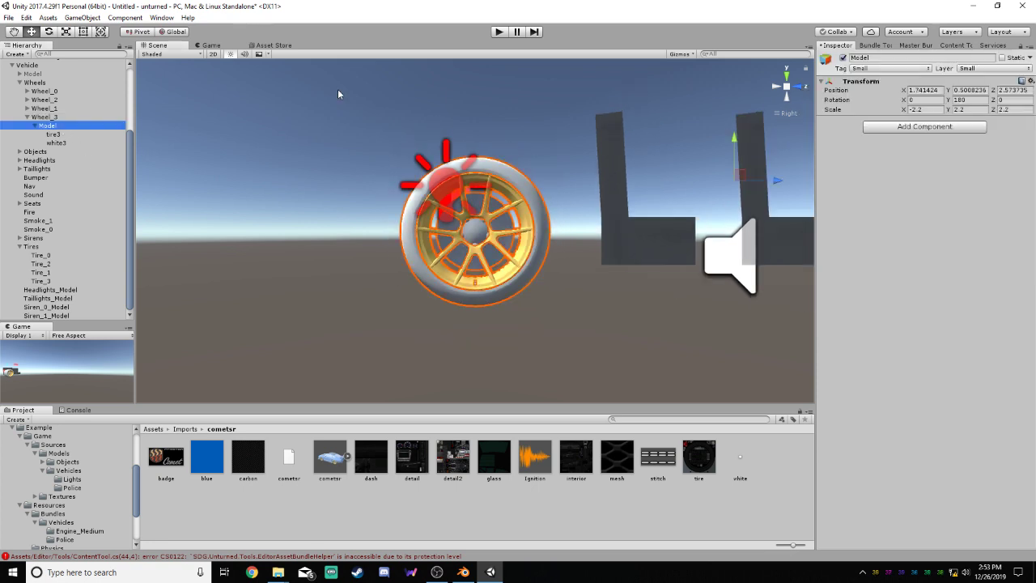
click(844, 57)
scroll(382, 240, down, 5)
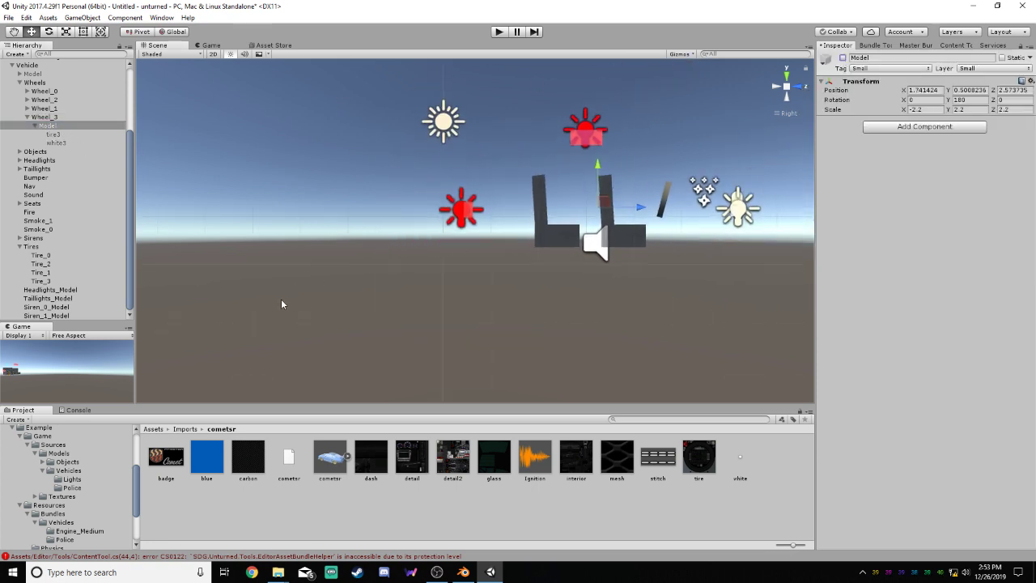
alt+drag(786, 213, 230, 245)
scroll(665, 288, up, 5)
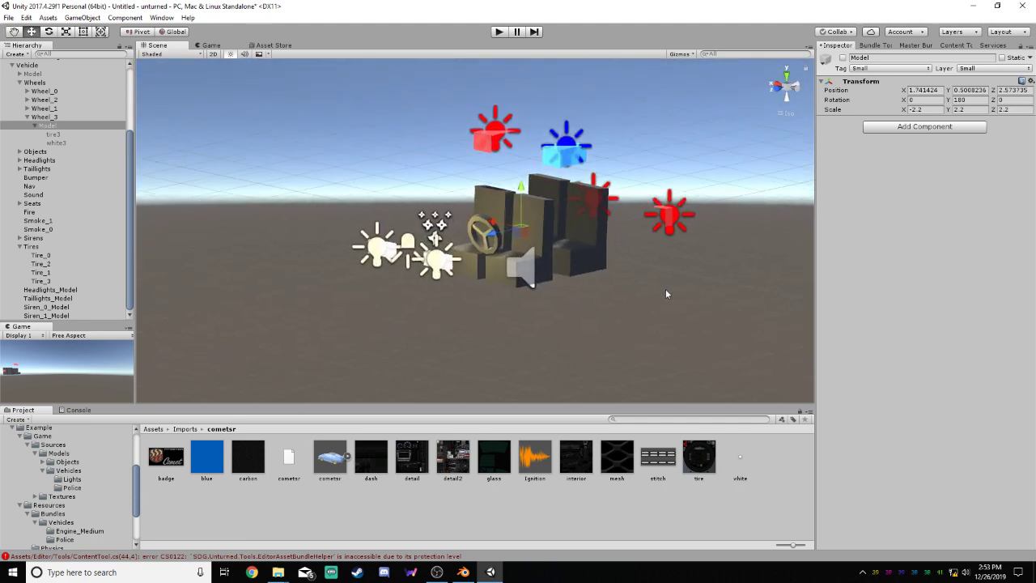
middle_drag(580, 247, 481, 254)
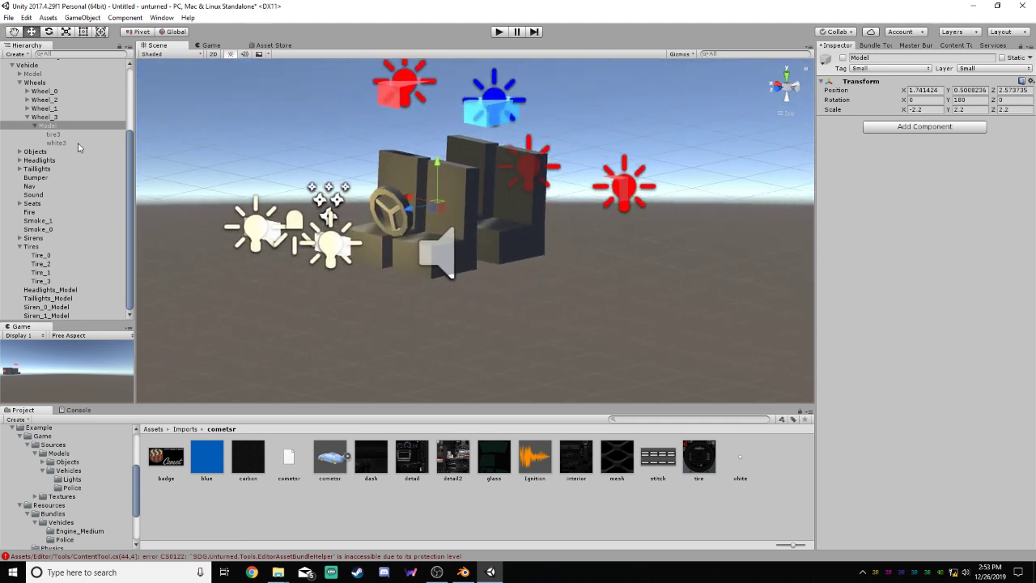
Collapse Wheel_3 in the hierarchy and deactivate the whole Wheels group
click(33, 119)
click(27, 118)
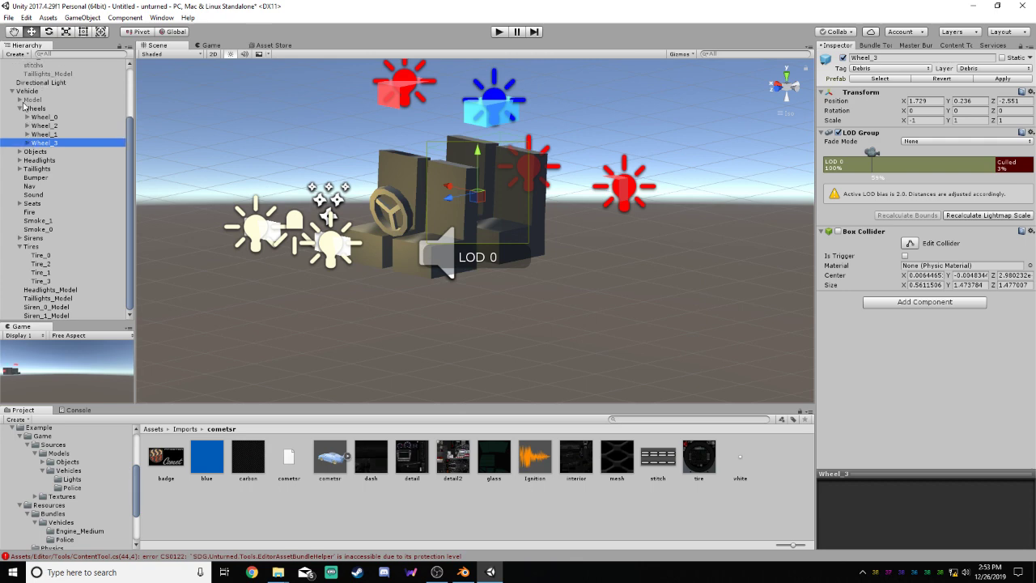
click(26, 143)
click(21, 108)
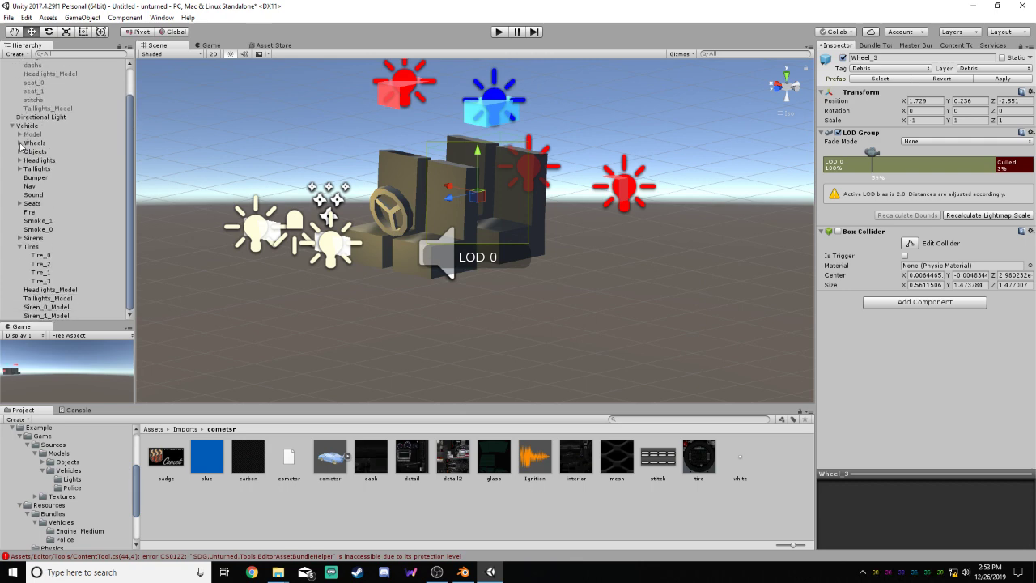
click(19, 144)
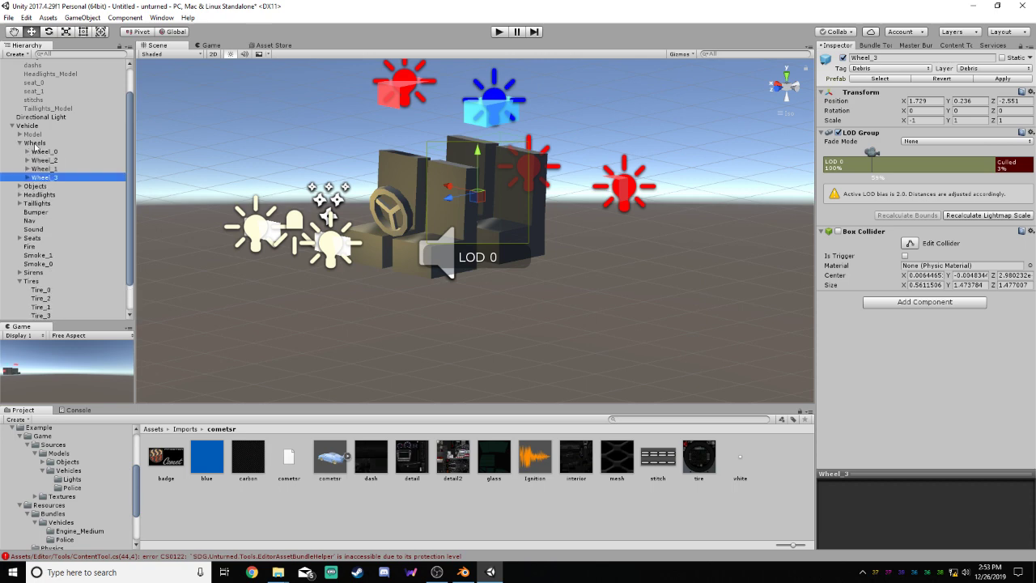
click(34, 143)
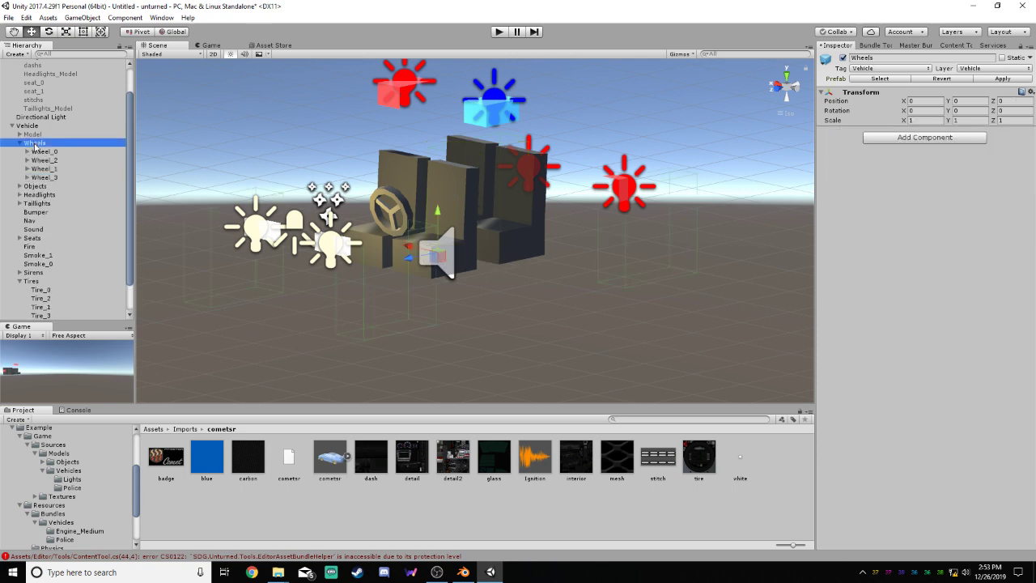
click(844, 58)
Expand all four wheel objects and set the Model objects under Wheel_0 and Wheel_2 active
click(45, 152)
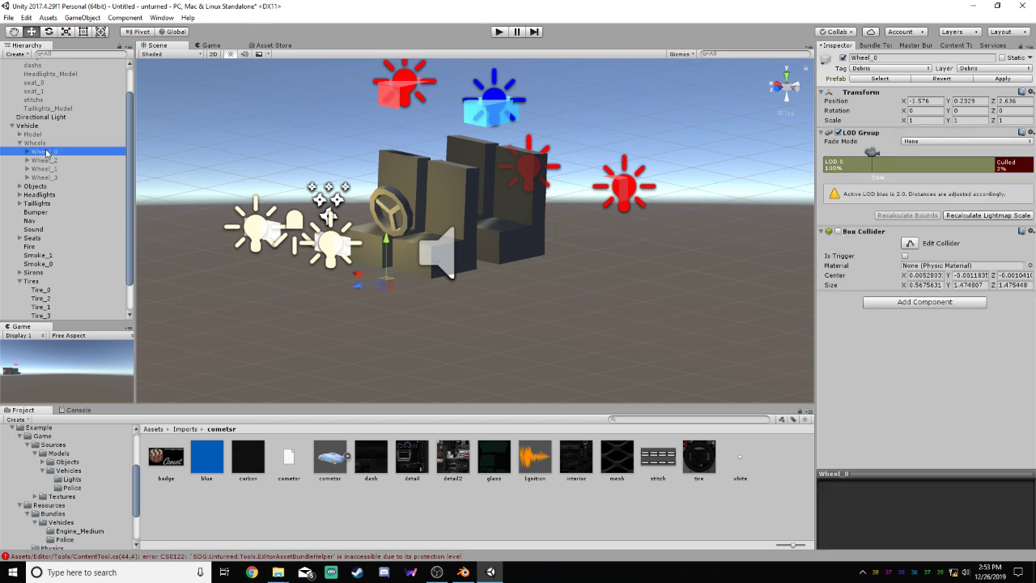
click(27, 152)
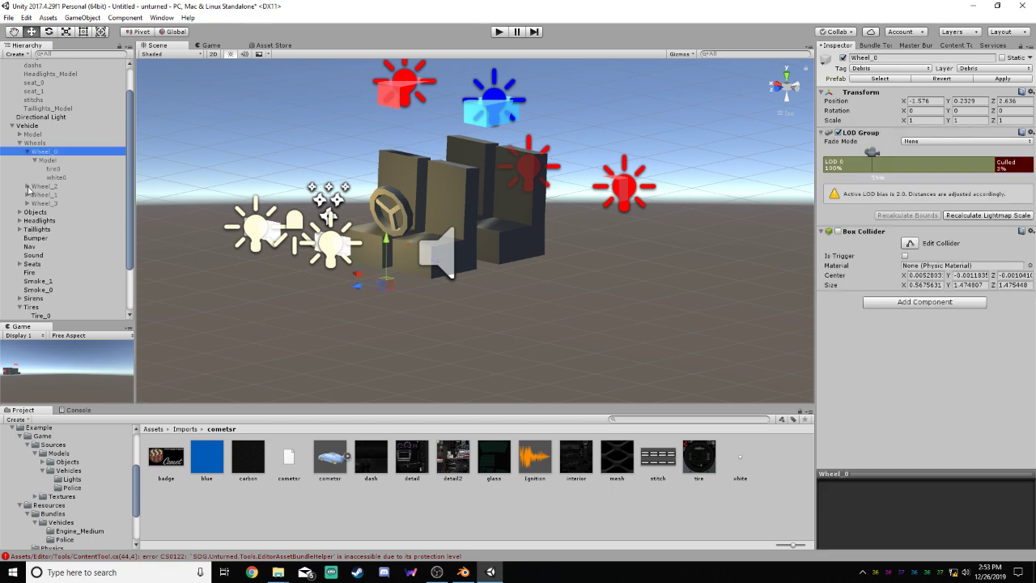
click(28, 203)
click(28, 195)
click(27, 186)
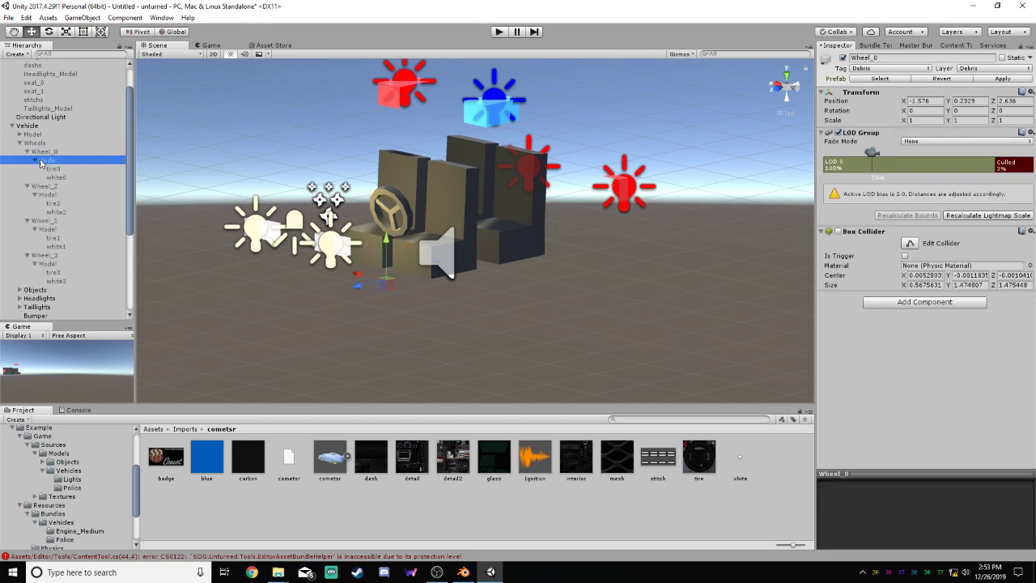
click(46, 159)
click(843, 58)
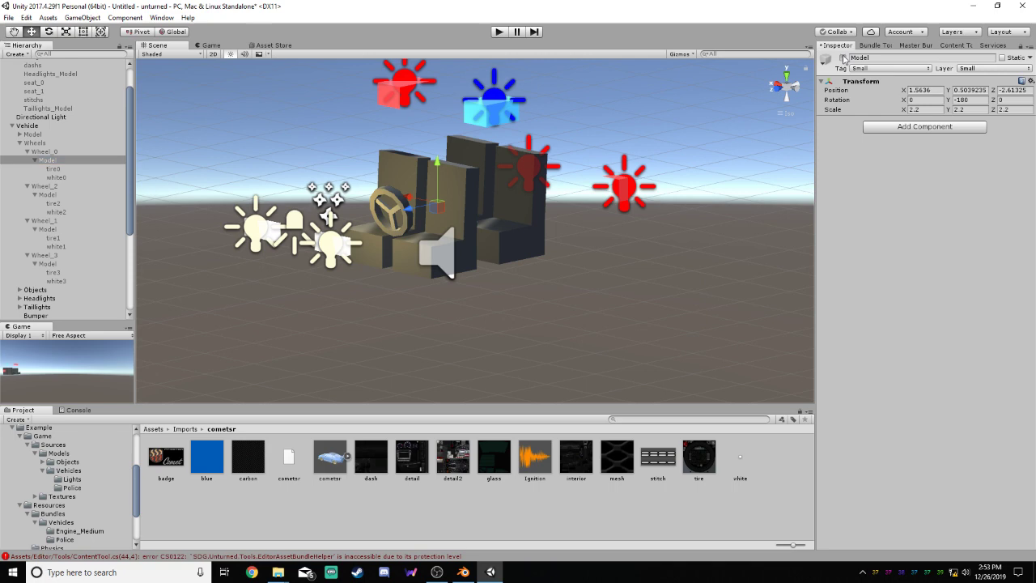
click(47, 194)
click(843, 58)
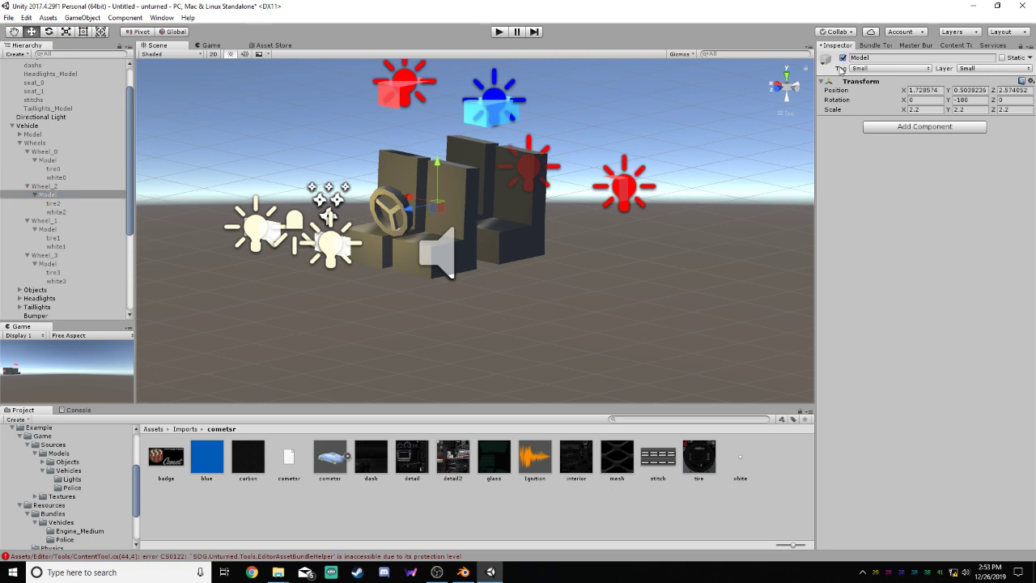
Set the Model objects under Wheel_1 and Wheel_3 active and collapse the Wheels group
click(48, 229)
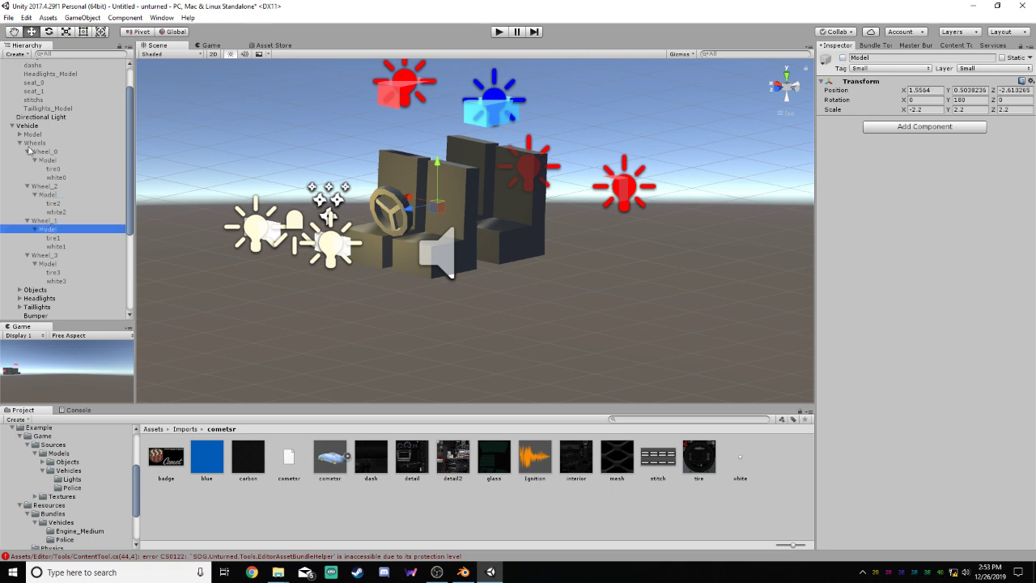
click(843, 58)
click(49, 263)
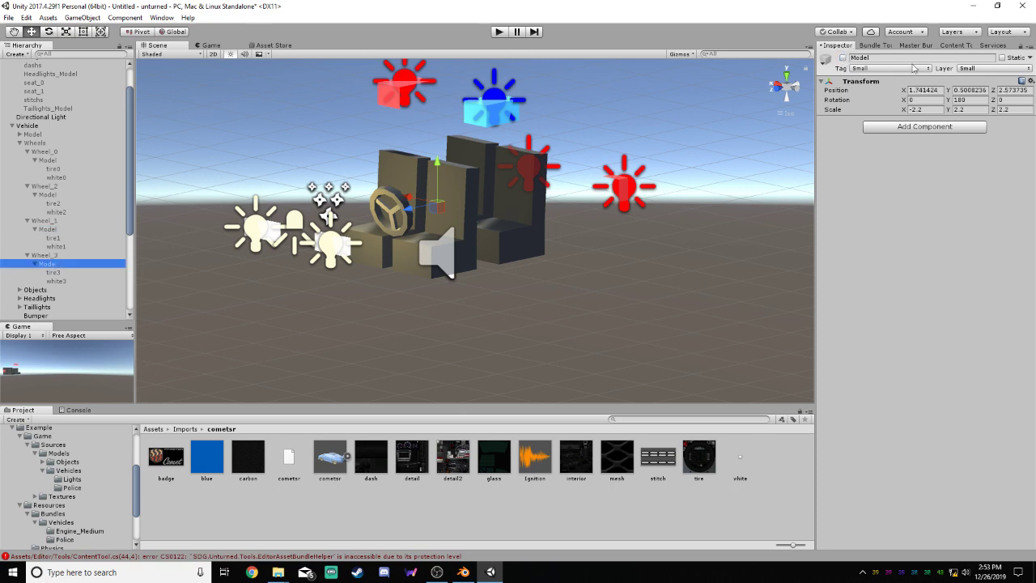
click(843, 58)
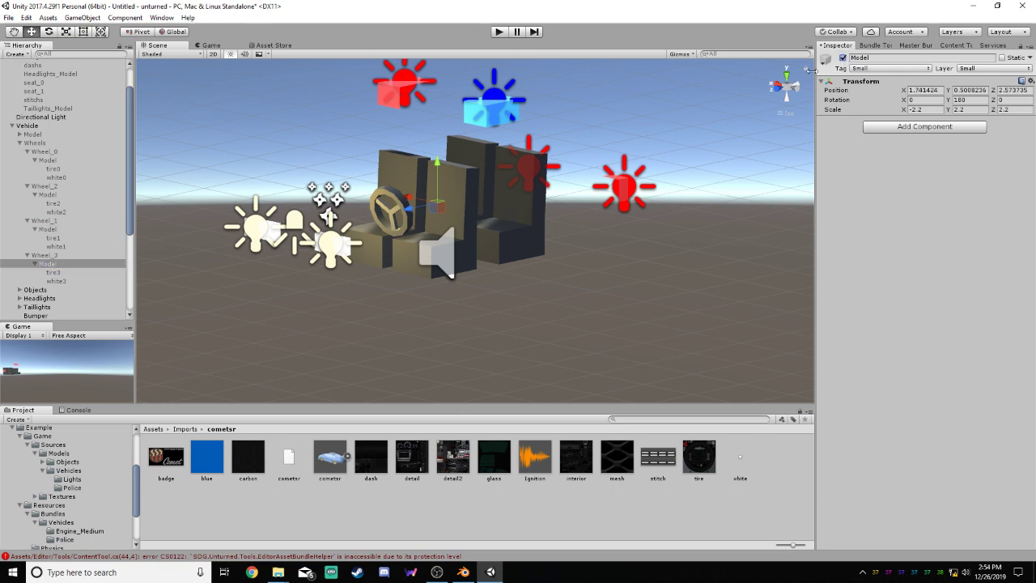
click(28, 255)
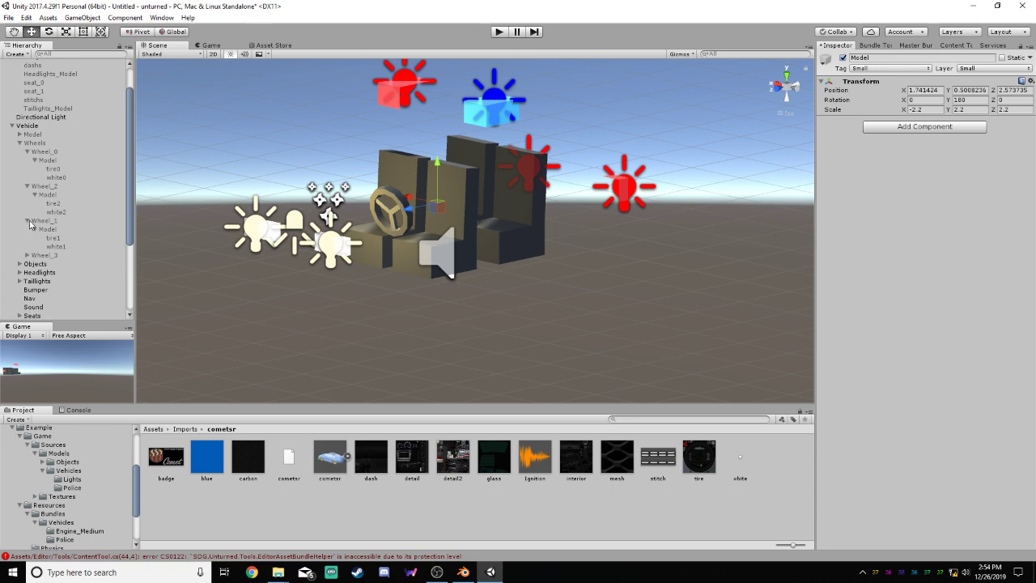
click(27, 220)
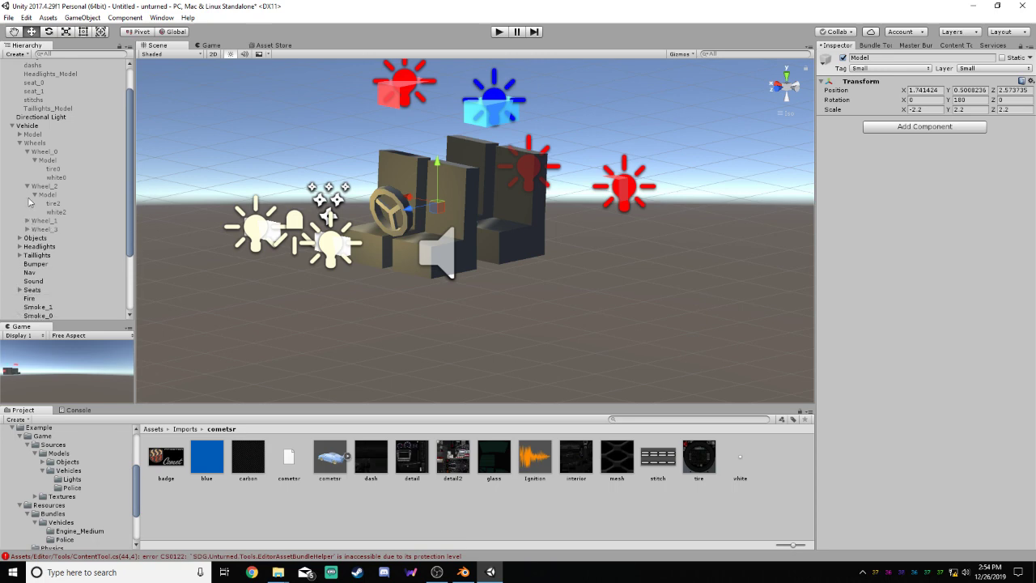
click(20, 143)
Switch the Wheels group on briefly to check the wheels, and switch it off again
click(20, 135)
click(20, 135)
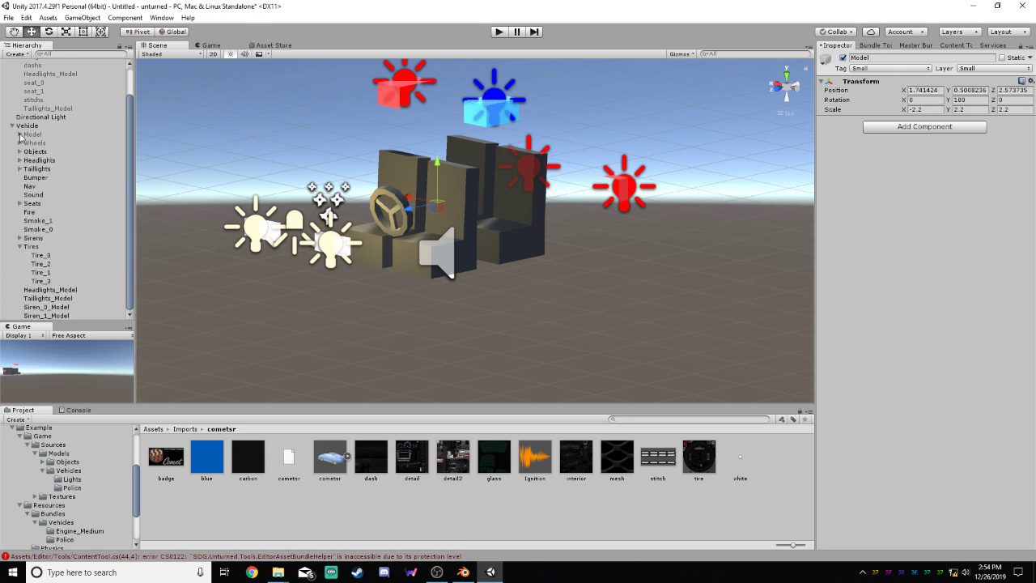
click(36, 142)
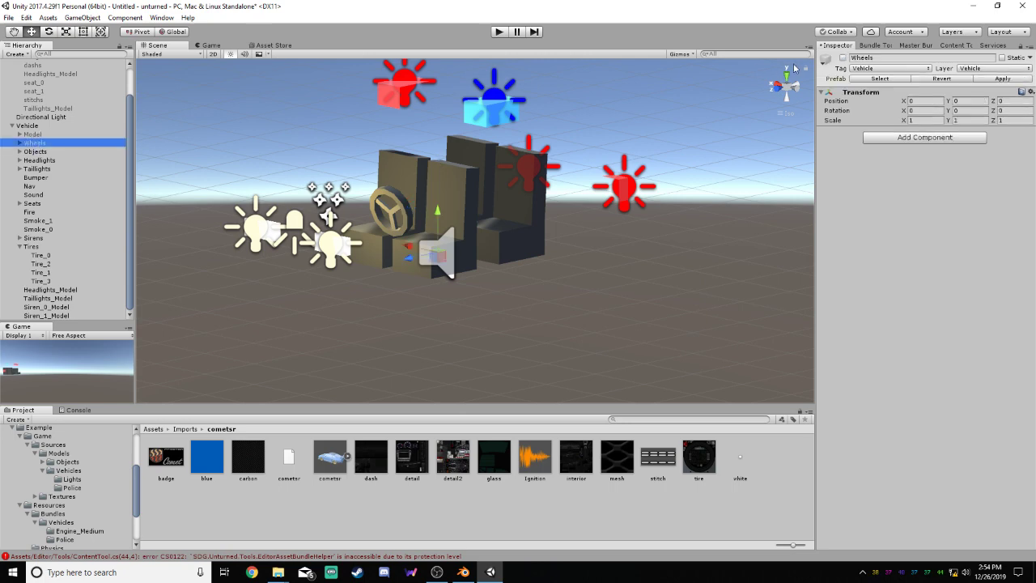
click(843, 57)
click(842, 58)
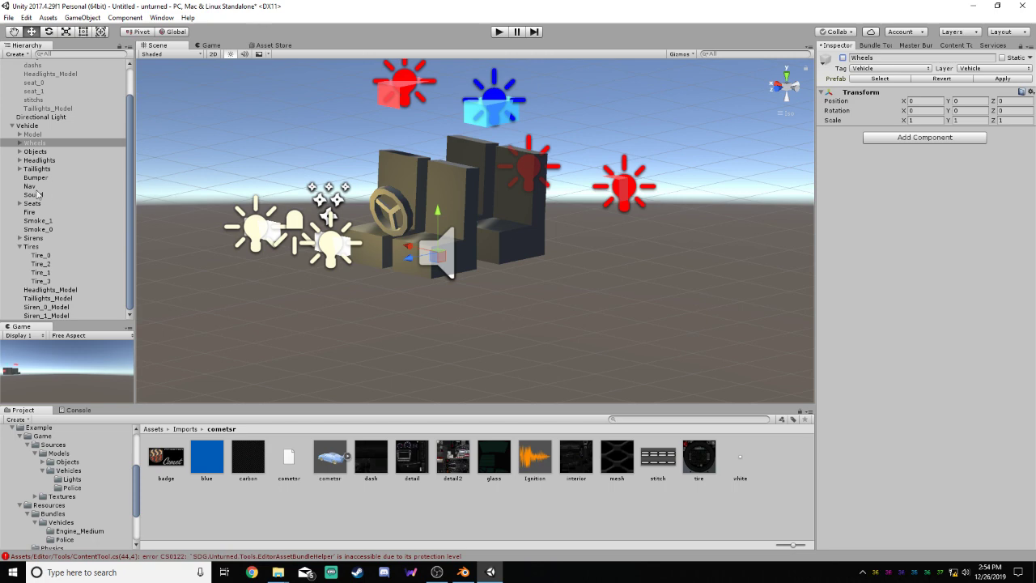
Collapse the Tires group, expand Sirens, and frame the Siren_0 light in the scene
click(20, 246)
click(21, 271)
click(38, 280)
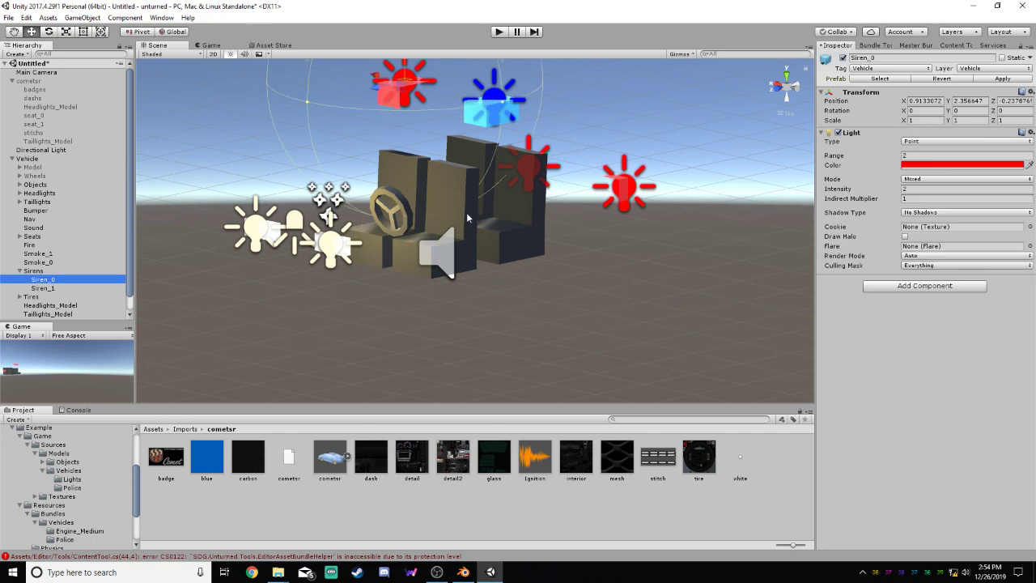
key(f)
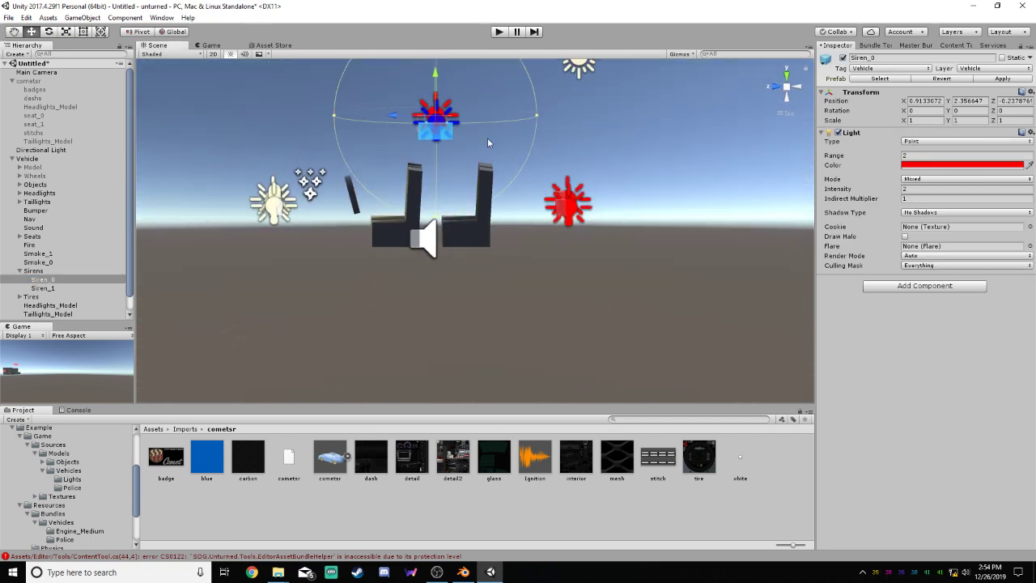
Activate the cometsr object to view its remaining parts, and deactivate it again
click(30, 81)
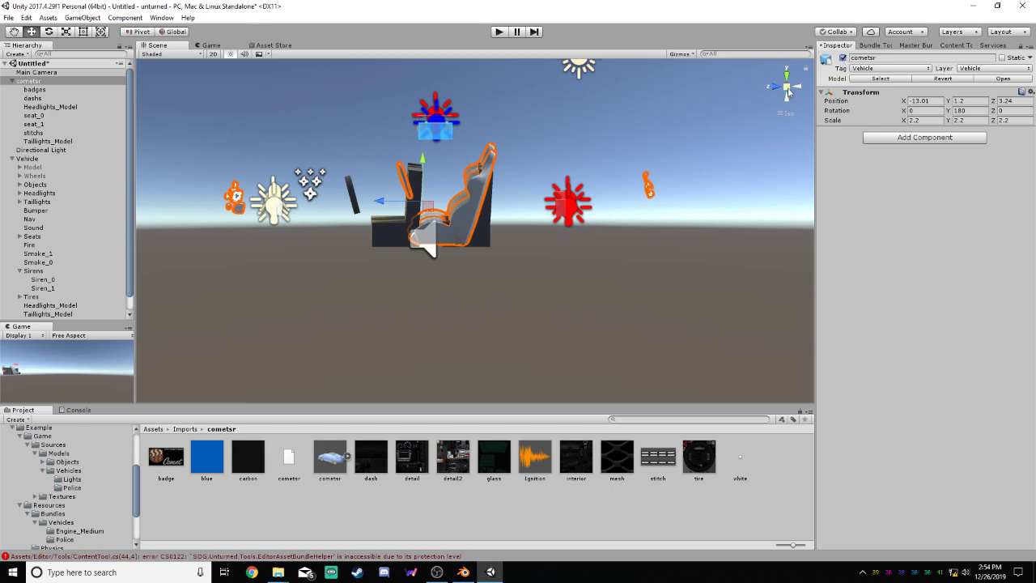
scroll(757, 312, down, 5)
scroll(687, 242, up, 4)
middle_drag(526, 110, 663, 149)
mouse_move(670, 151)
right_down()
mouse_move(811, 191)
mouse_move(670, 173)
mouse_move(691, 162)
mouse_move(670, 156)
right_up()
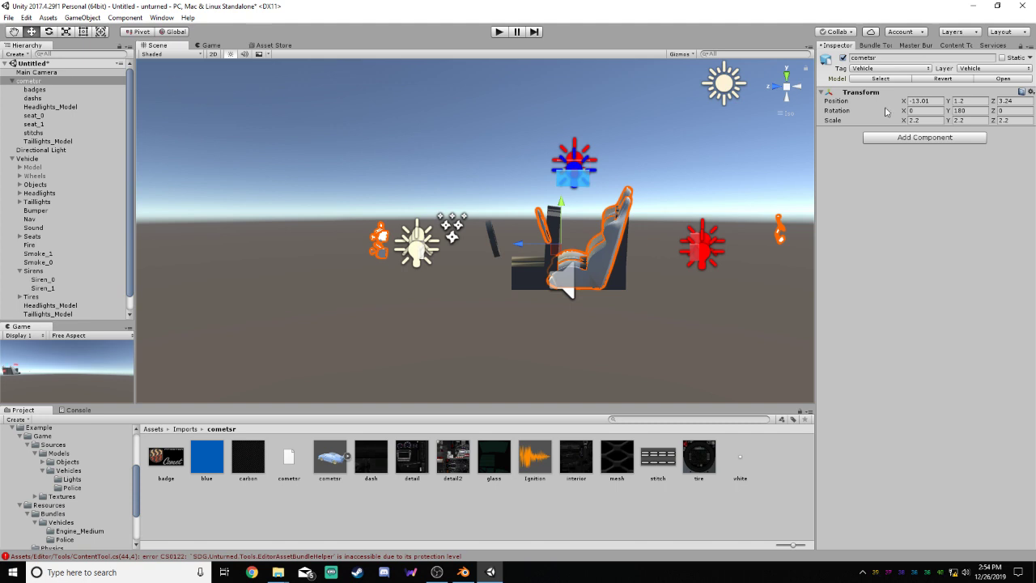
click(843, 58)
Activate the Model object under Vehicle to show the car body from the side
click(32, 166)
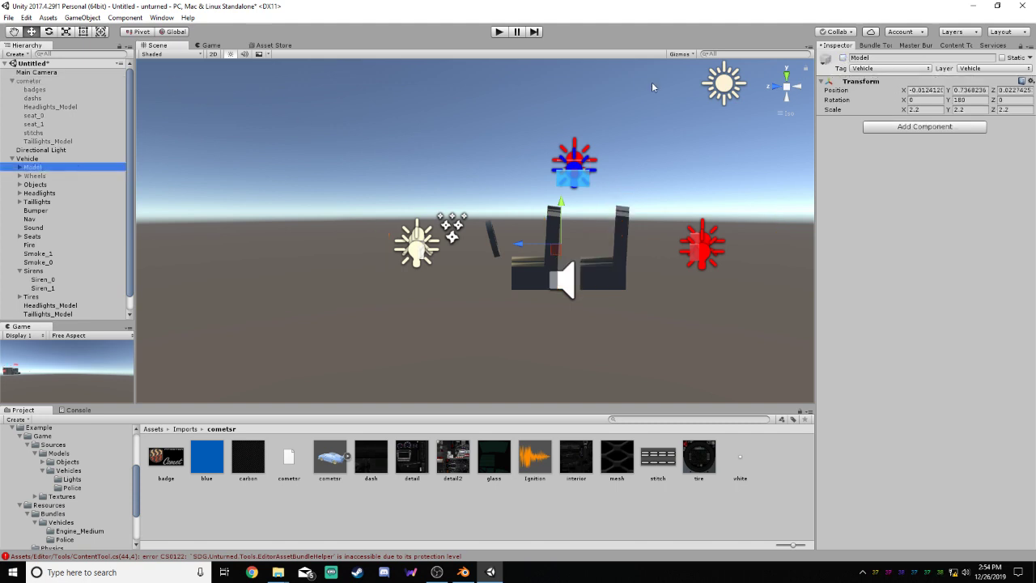
click(844, 58)
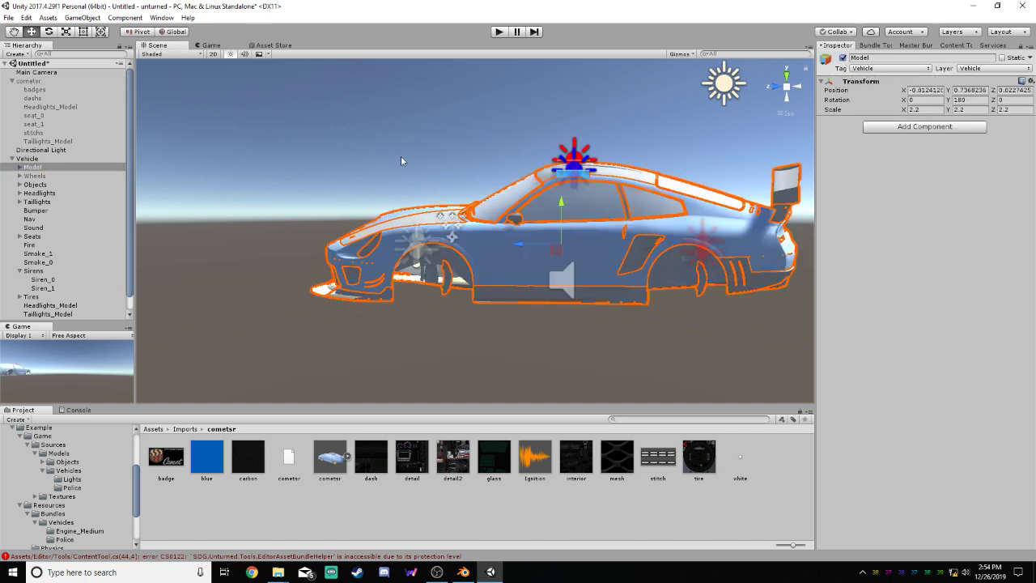
alt+drag(401, 161, 776, 144)
click(774, 85)
click(797, 87)
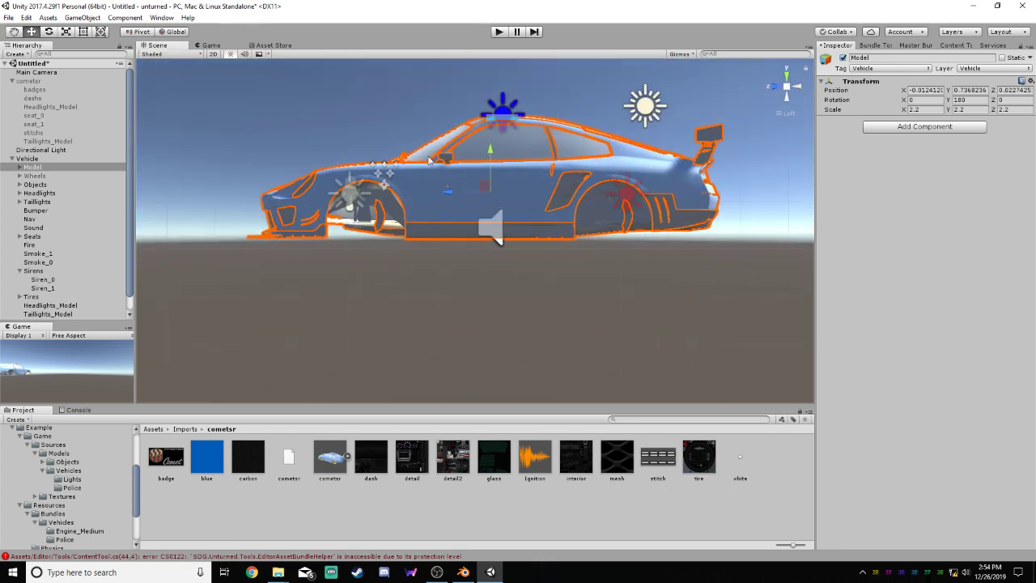
Try moving only Siren_0 to Y 0.79, Z -1.57 near the rear wheel arch, and undo the move
click(40, 279)
click(484, 124)
drag(484, 124, 556, 183)
drag(560, 183, 559, 185)
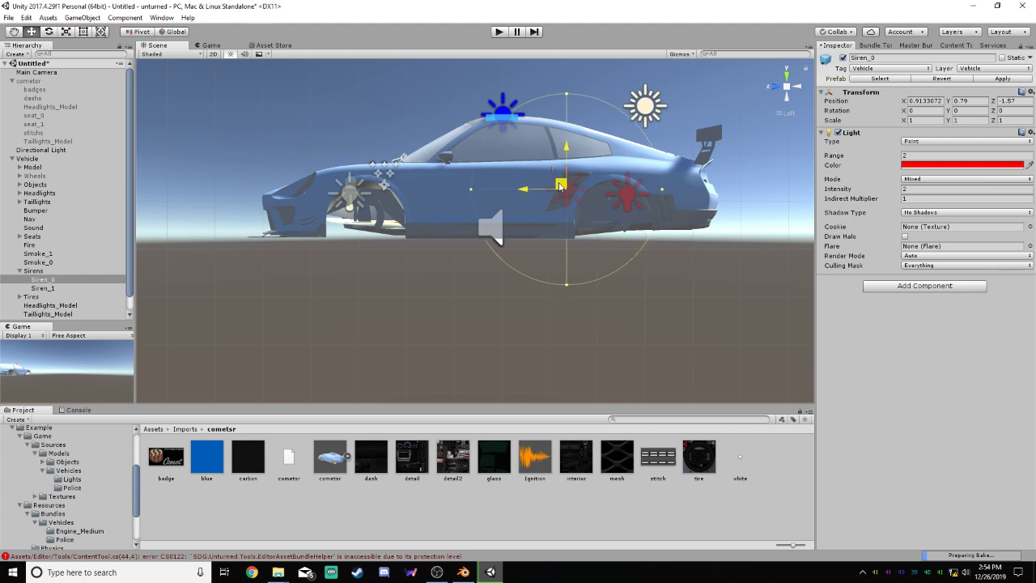
click(42, 288)
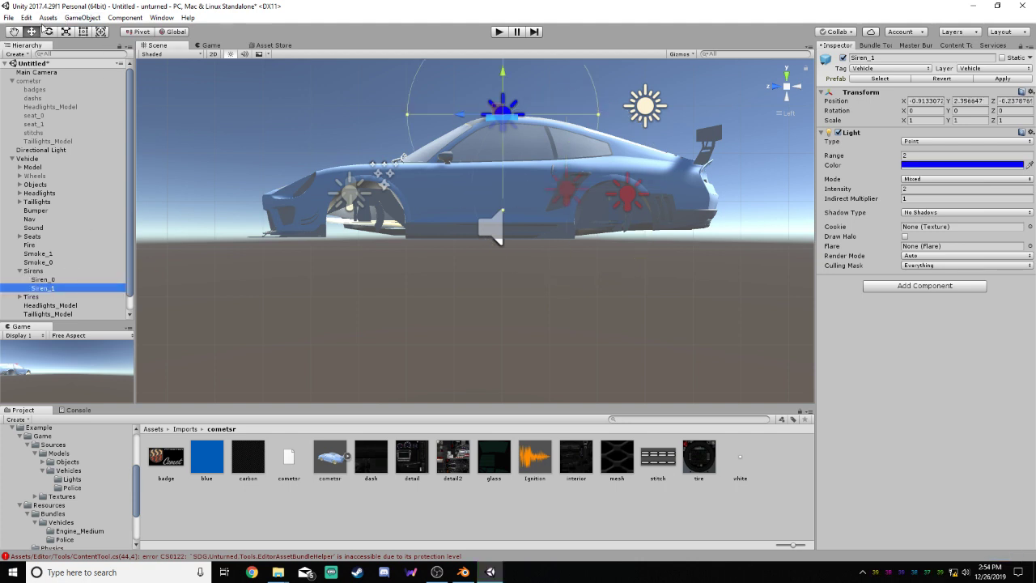
key(Up)
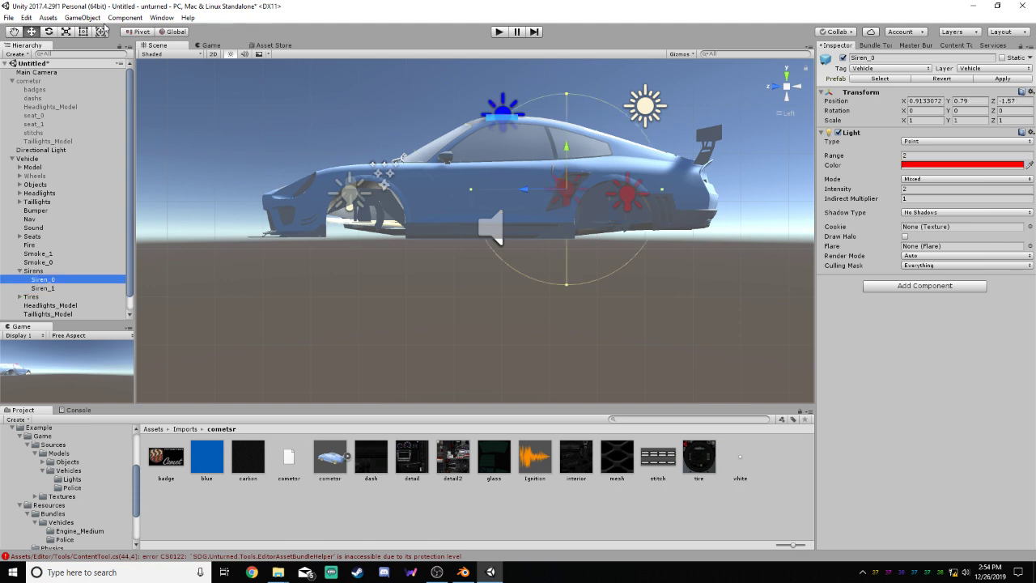
key(ctrl+z)
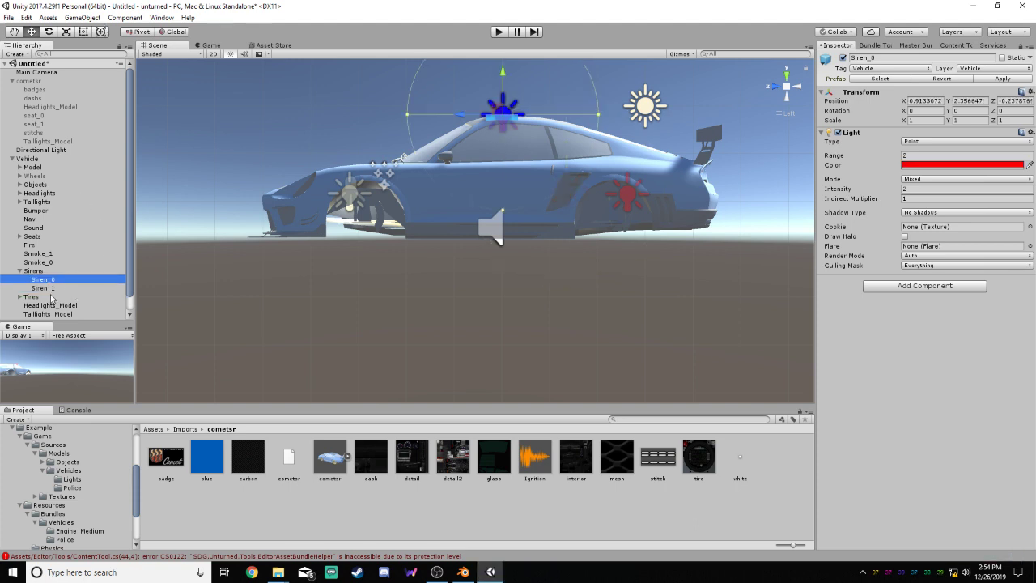
Move Siren_0 and Siren_1 together to the rear of the car at Y 0.82, Z -2.02
click(40, 271)
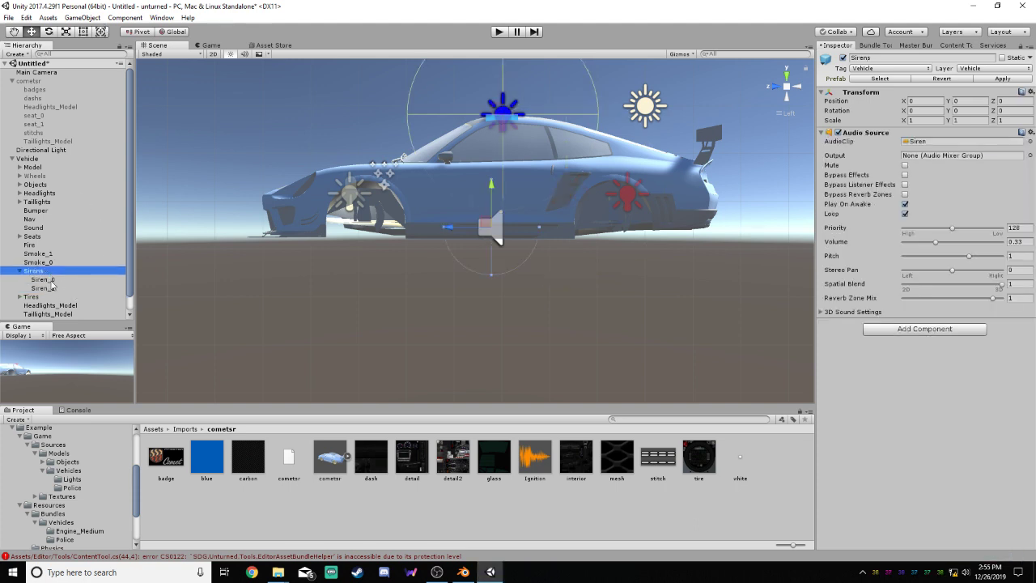
click(47, 280)
shift+click(48, 289)
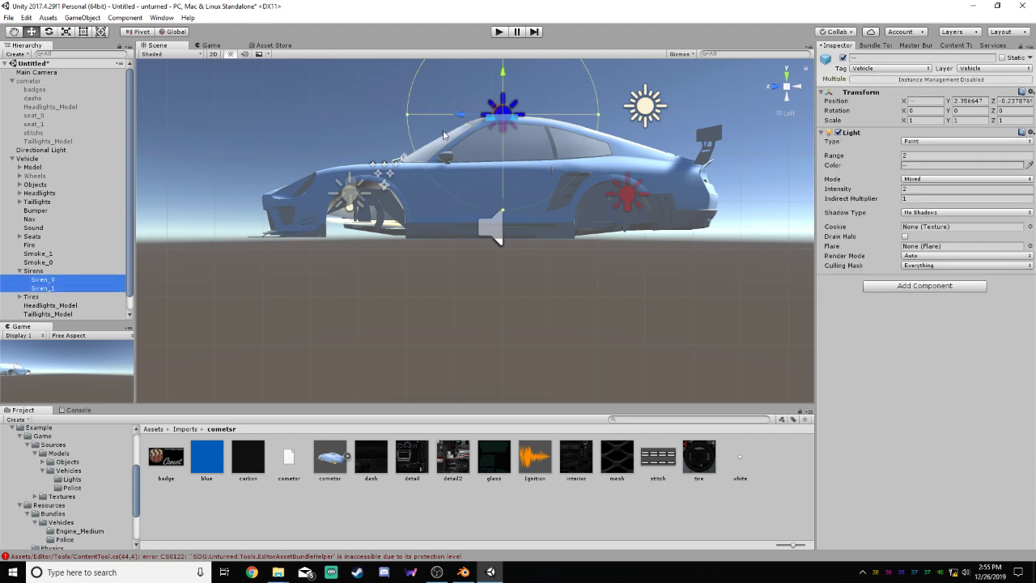
drag(498, 112, 587, 186)
click(798, 87)
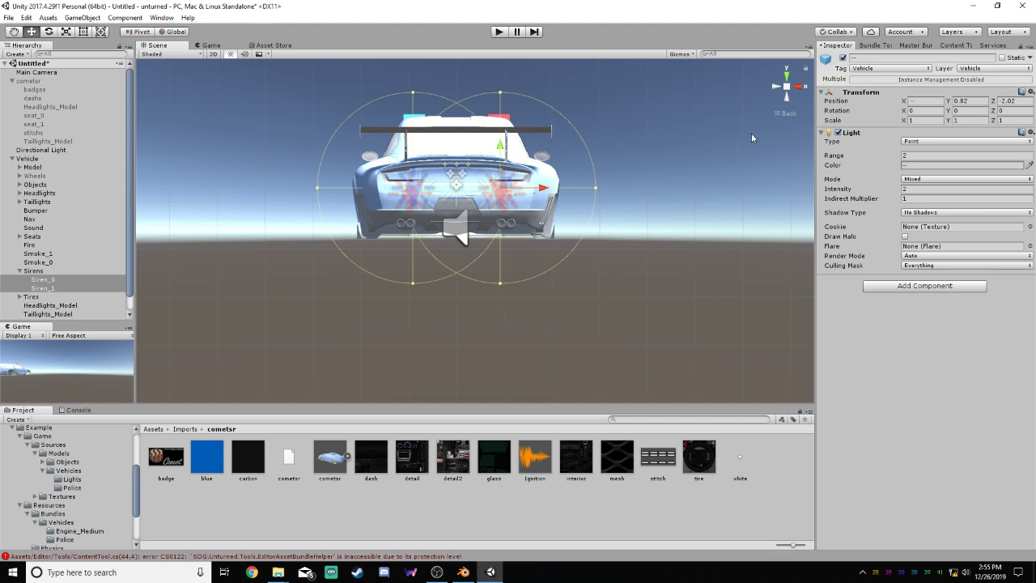
Move Siren_0 and Siren_1 individually to X 0.02 so both sit on the car's centreline
click(787, 97)
scroll(534, 174, down, 7)
scroll(417, 155, up, 4)
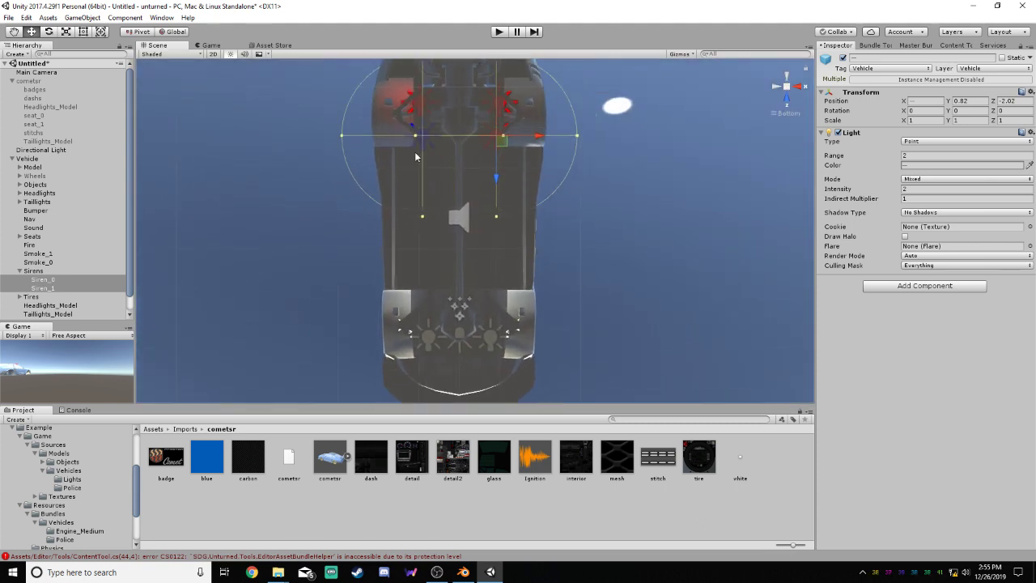
click(56, 280)
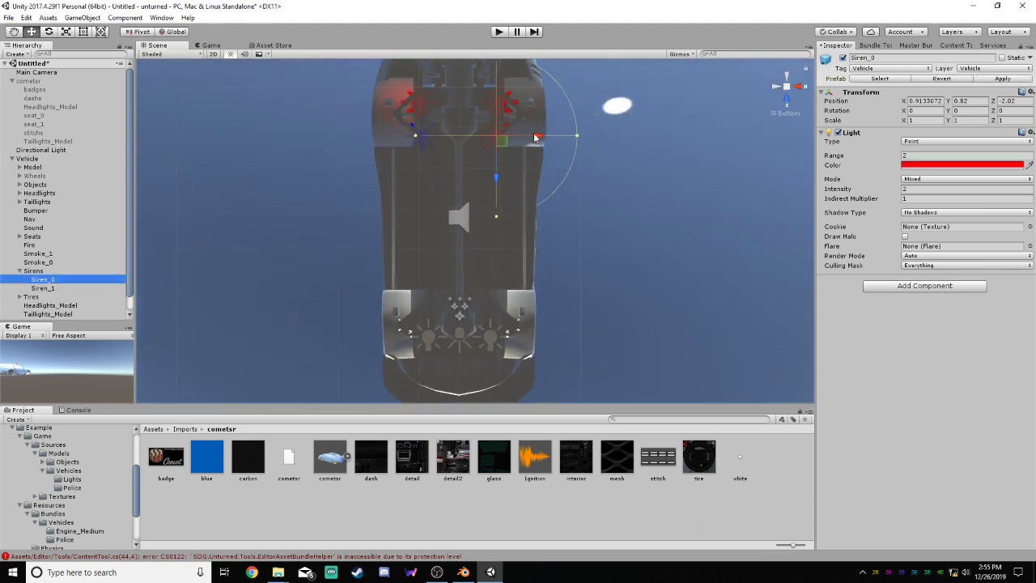
drag(534, 138, 498, 138)
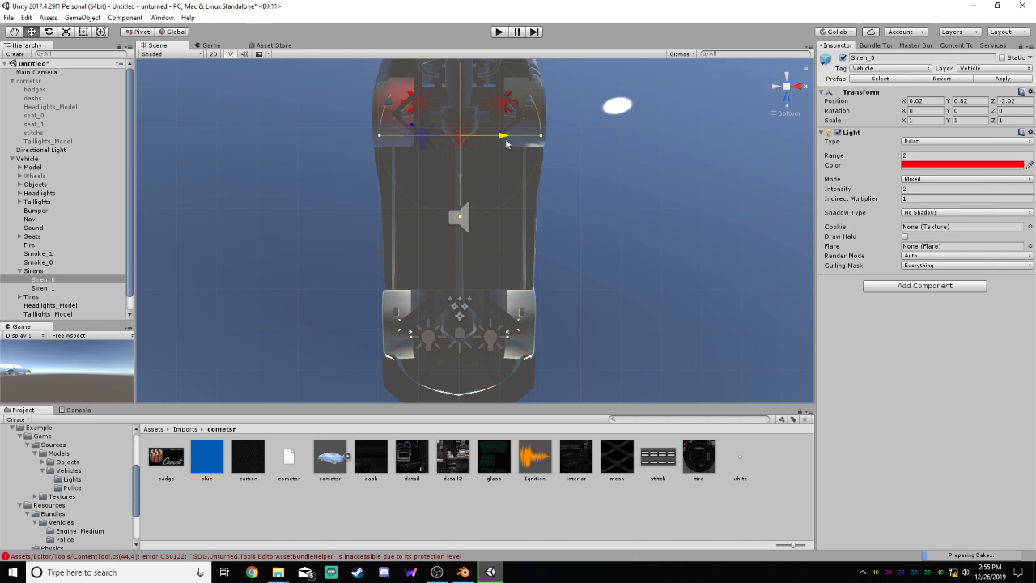
click(44, 288)
drag(427, 142, 501, 136)
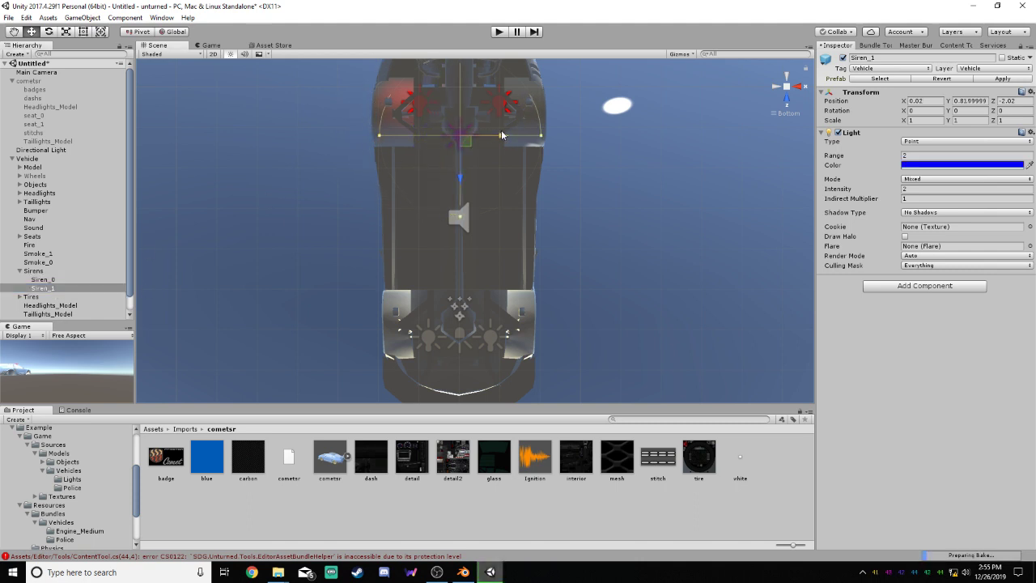
click(667, 174)
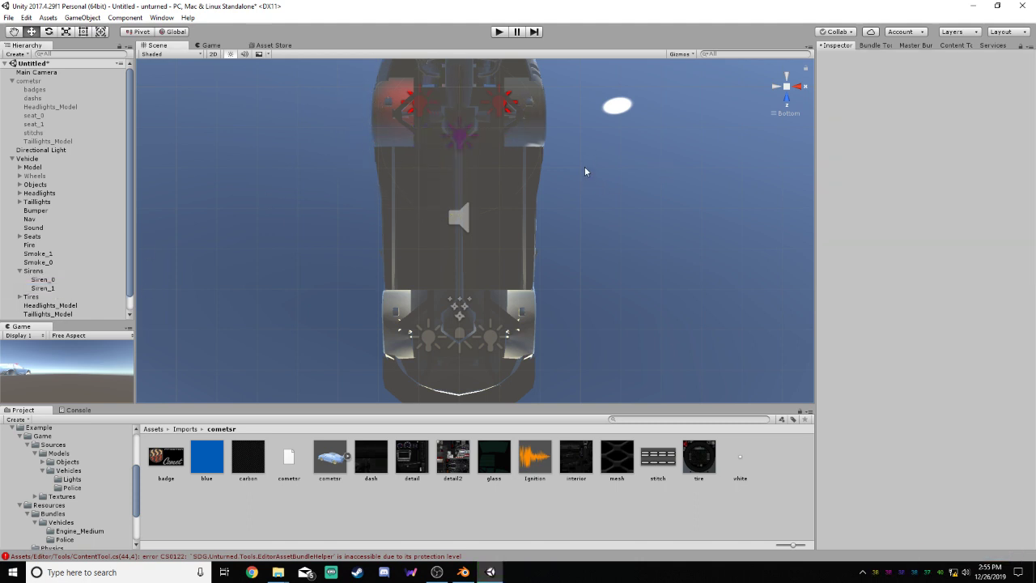
alt+drag(586, 172, 652, 317)
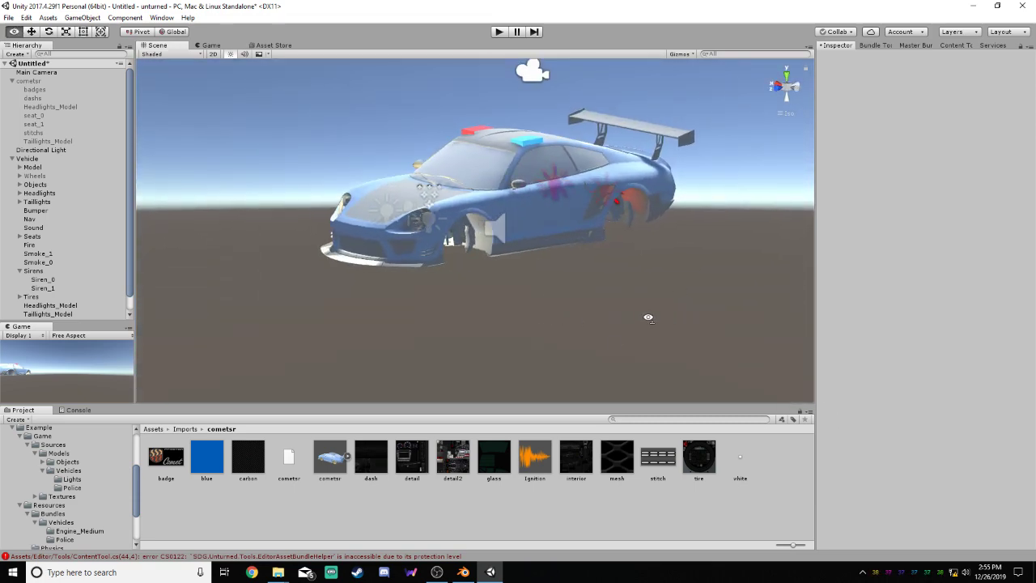
Lower Siren_0 and Siren_1 together slightly within the rear of the car, keeping Z at -2.02
click(36, 271)
alt+drag(502, 279, 665, 173)
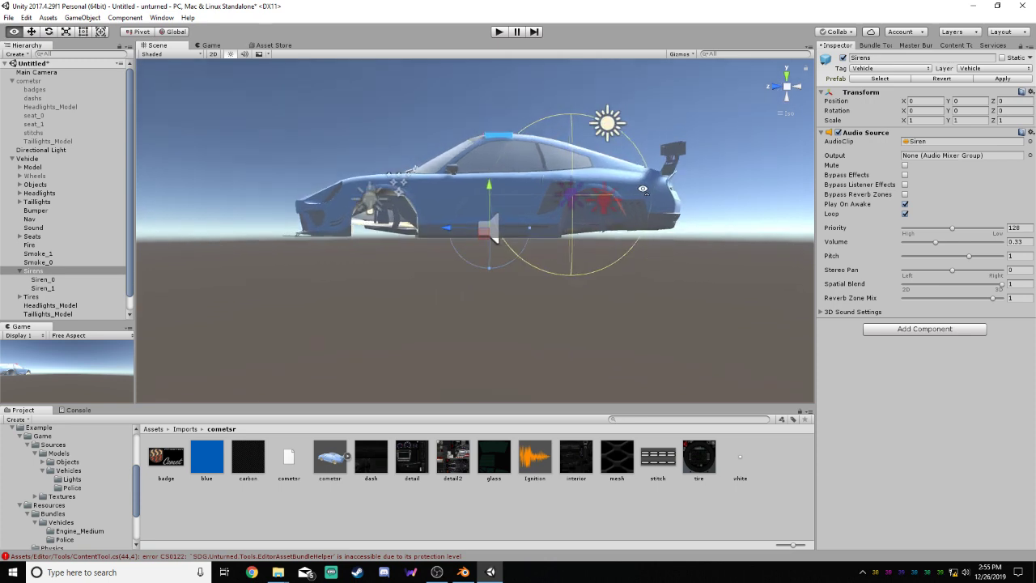
click(775, 86)
click(793, 87)
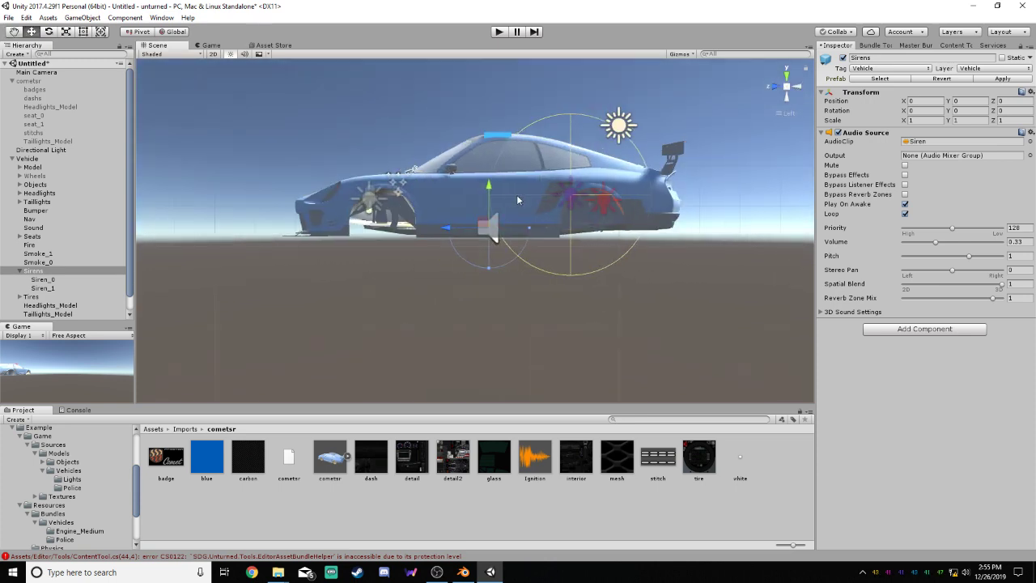
click(42, 279)
shift+click(45, 288)
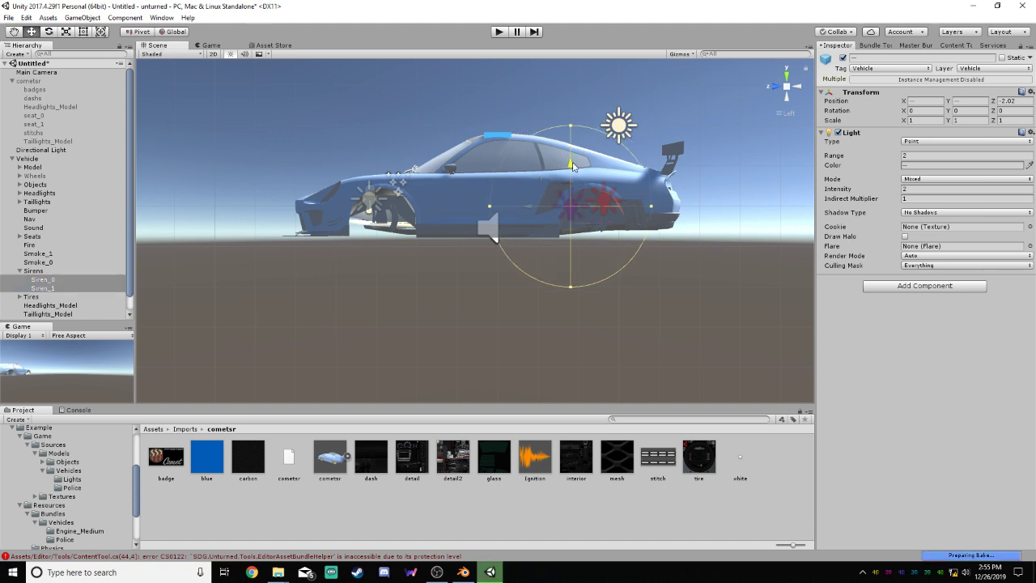
click(727, 268)
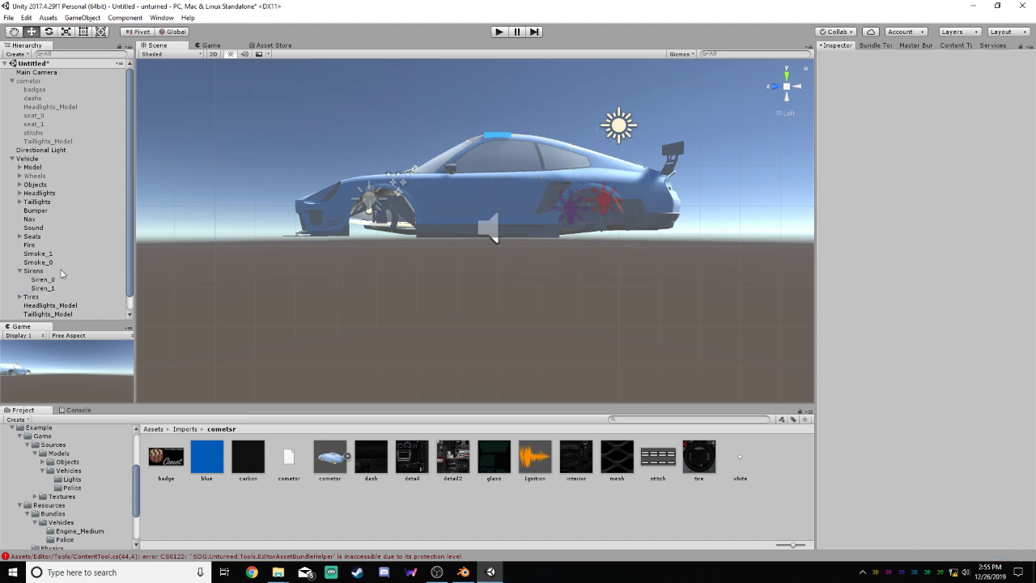
Try moving the parent Sirens object to Y 0.01, Z 0.04, and undo the move
click(34, 272)
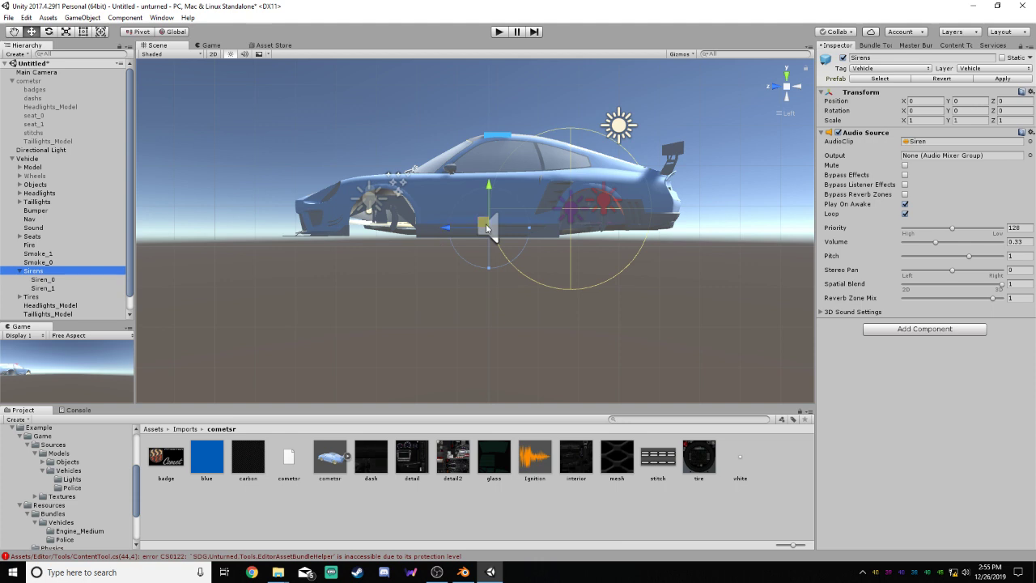
drag(482, 226, 481, 226)
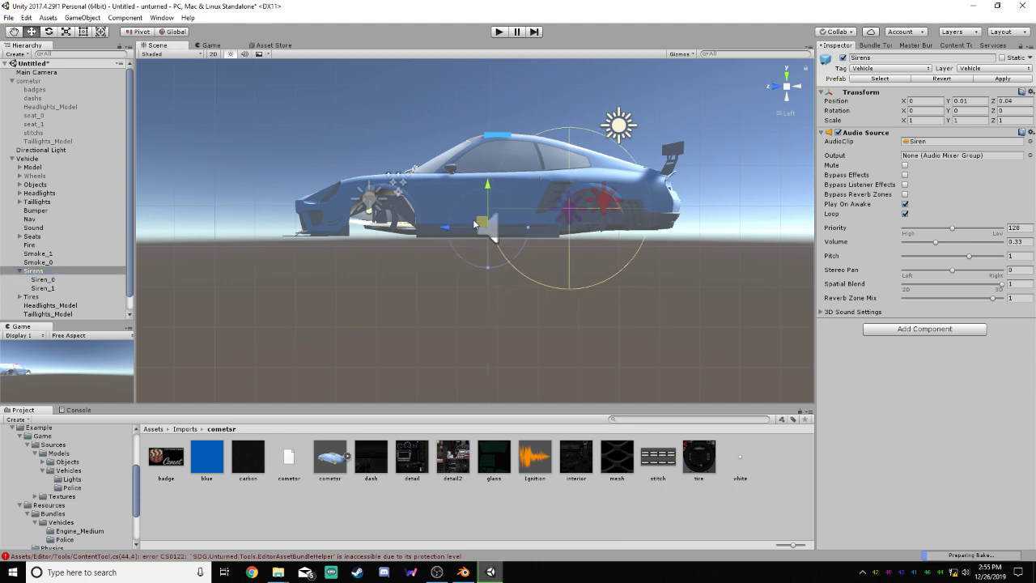
key(ctrl+z)
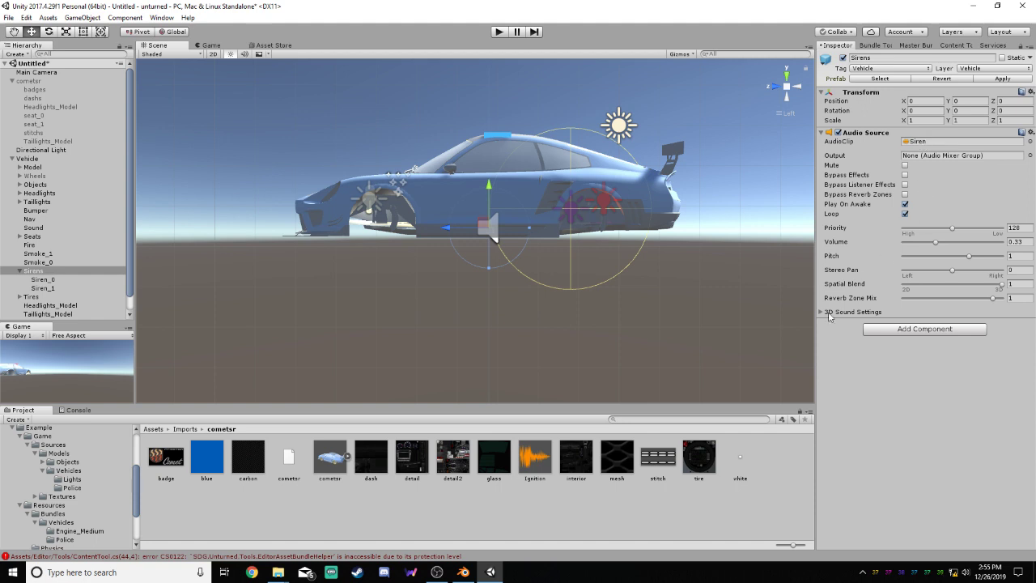
Delete the Ignition audio asset from the cometsr folder
click(522, 507)
click(540, 458)
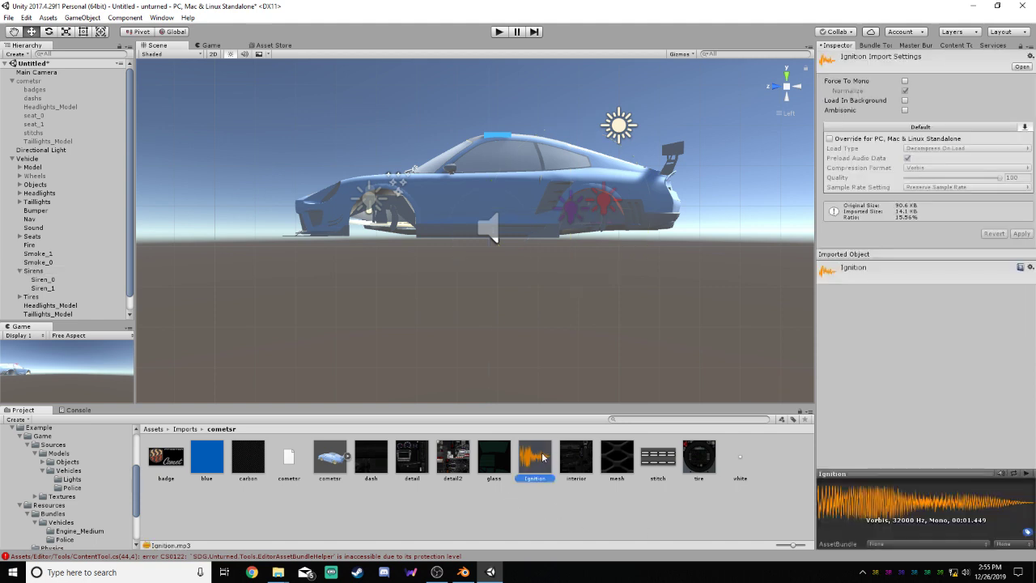
right_click(541, 459)
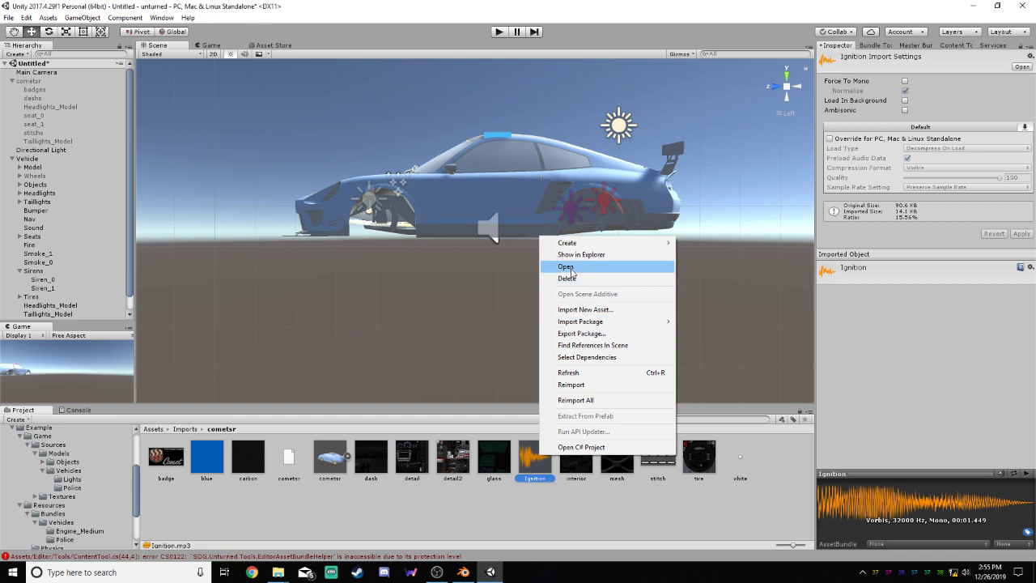
click(567, 277)
click(554, 310)
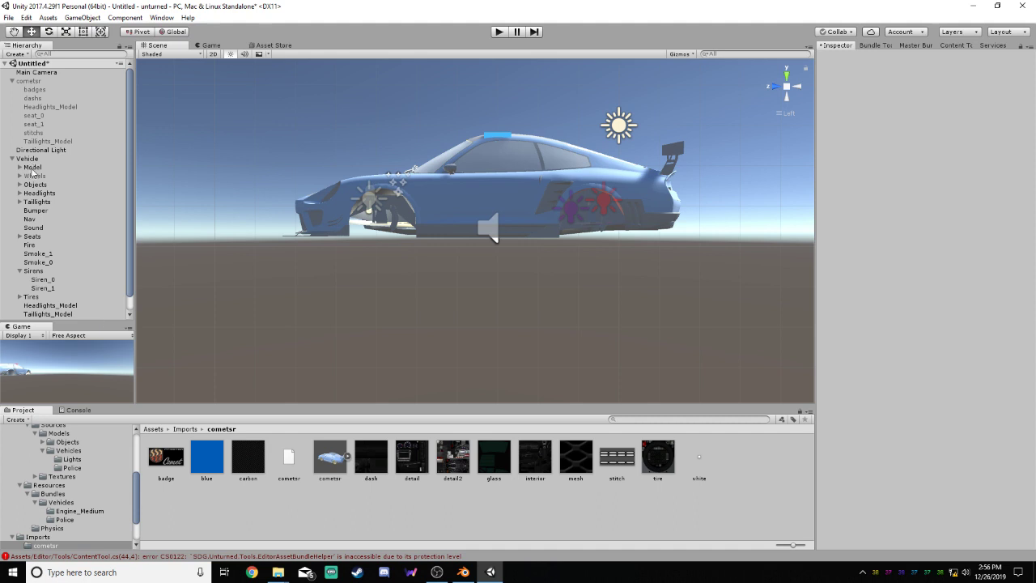
Deactivate Vehicle's Model object to view the parts inside the body, and activate it again
click(32, 167)
click(843, 57)
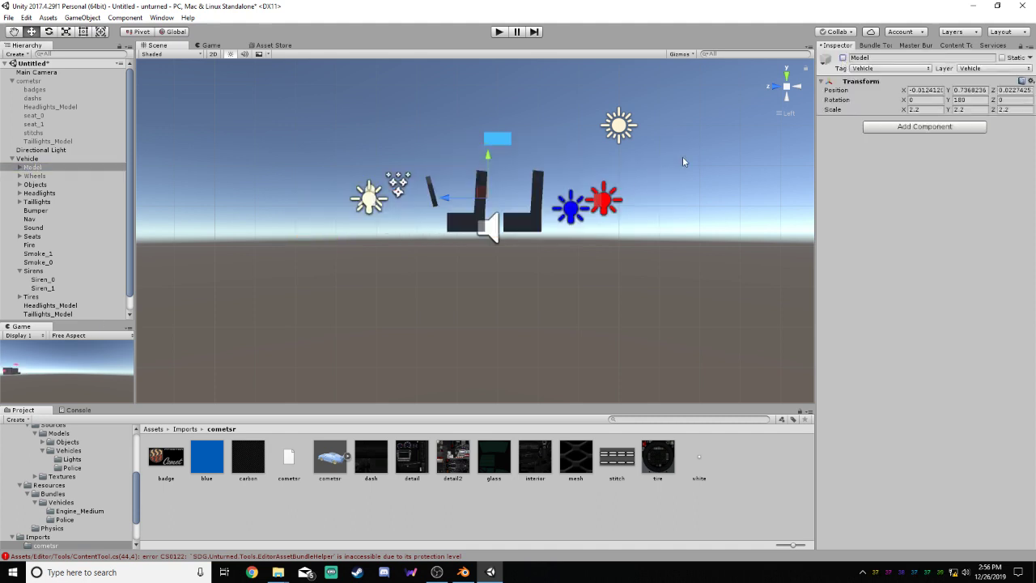
click(842, 57)
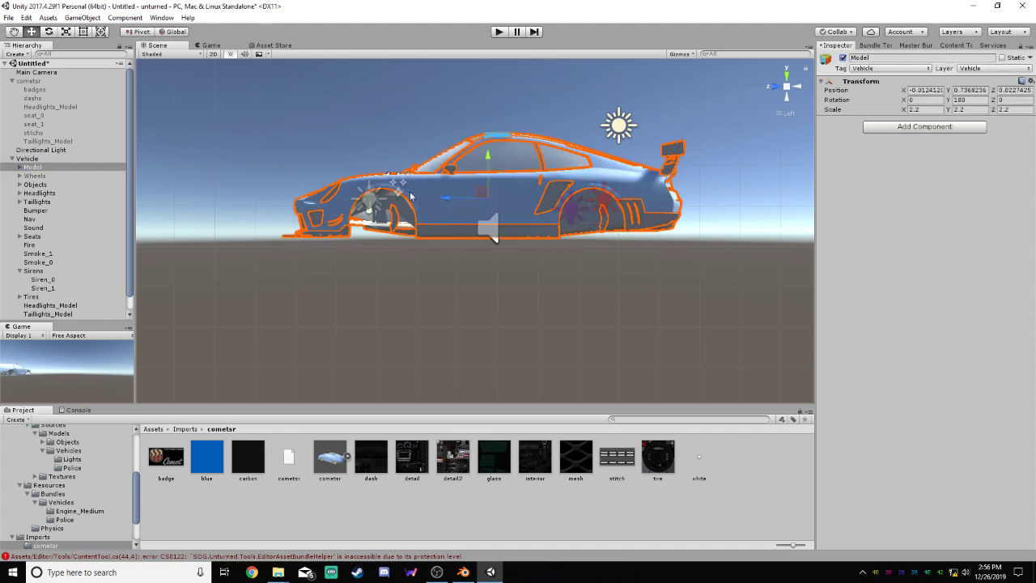
alt+drag(373, 256, 466, 341)
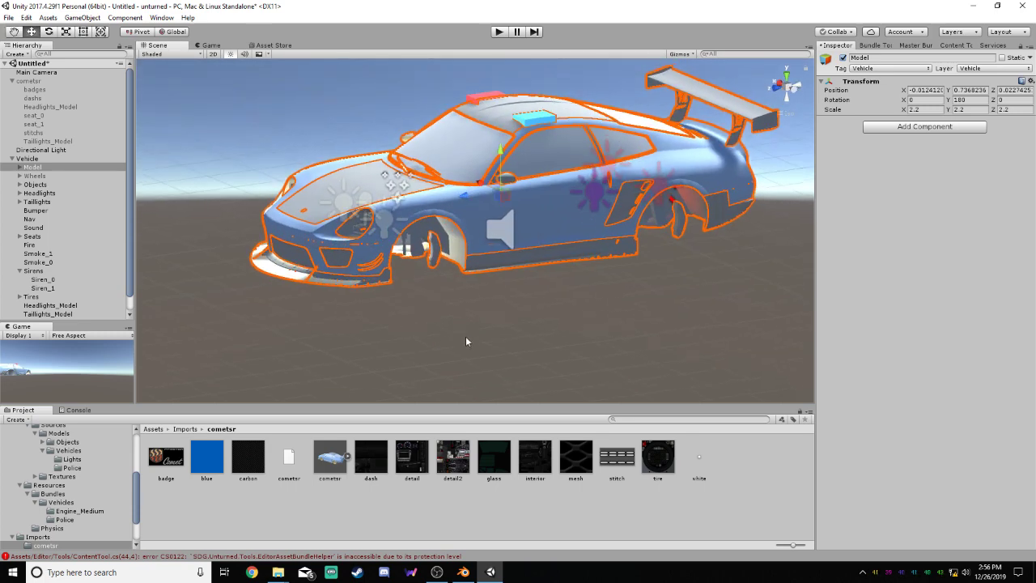
Try placing Fire, Smoke_1 and Smoke_0 together at the car's rear, at Y 1.49, Z -3.8
click(28, 245)
shift+click(34, 253)
shift+click(37, 262)
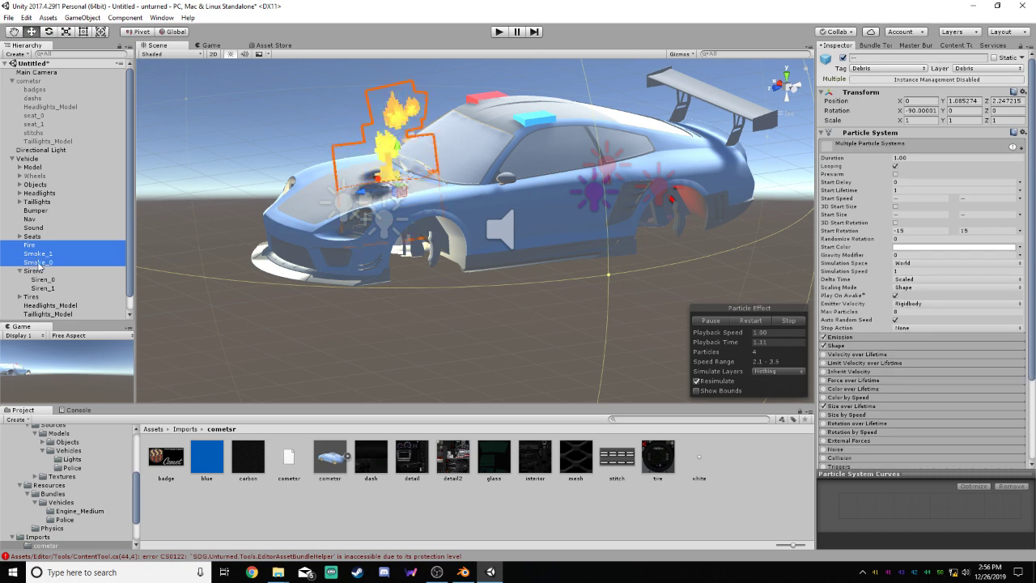
click(793, 93)
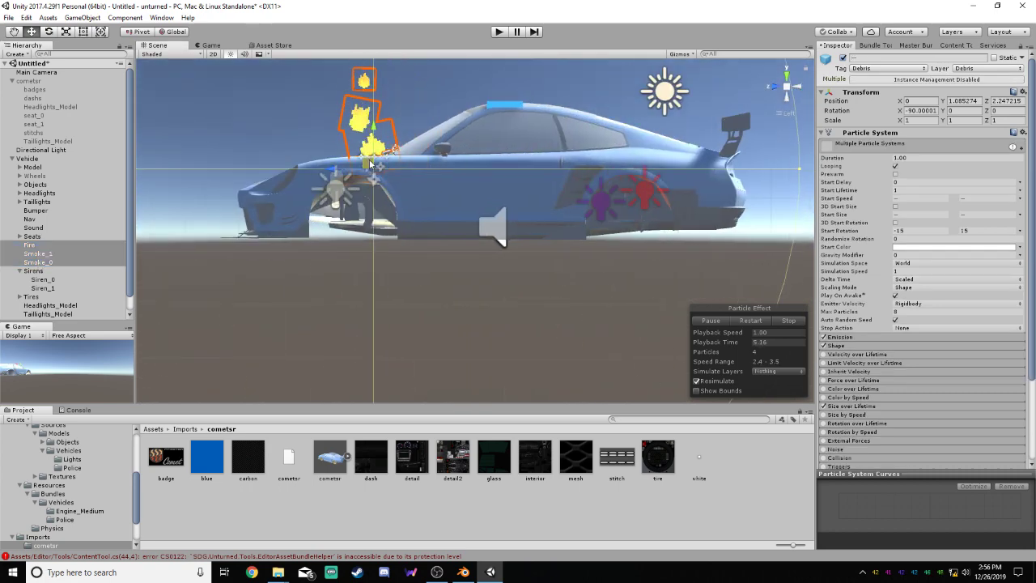
alt+drag(370, 162, 1001, 166)
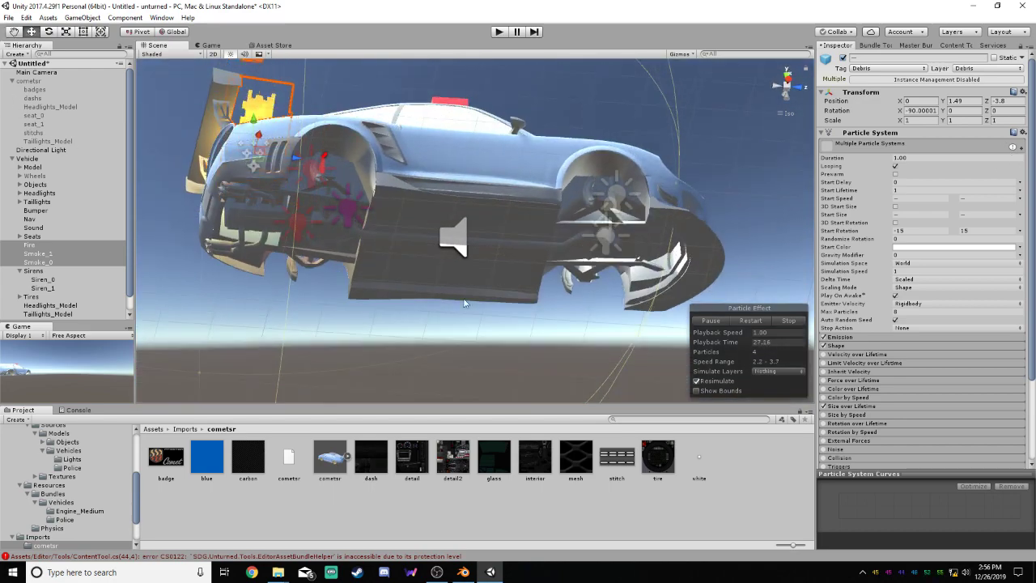
alt+drag(346, 208, 772, 127)
Move Fire, Smoke_1 and Smoke_0 together to the front hood at Y 1.22, Z 3.39
click(774, 86)
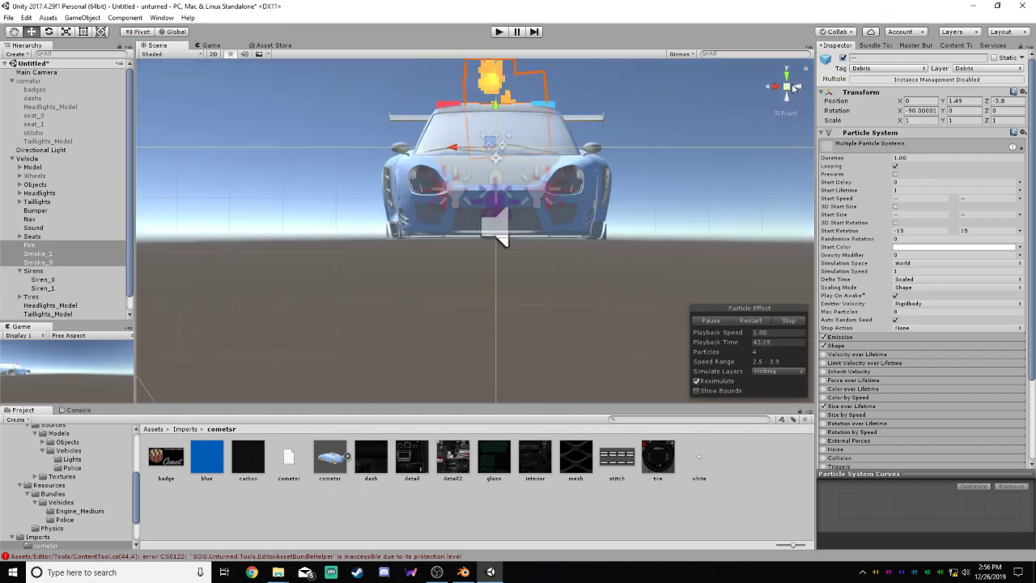
click(799, 87)
drag(695, 144, 306, 154)
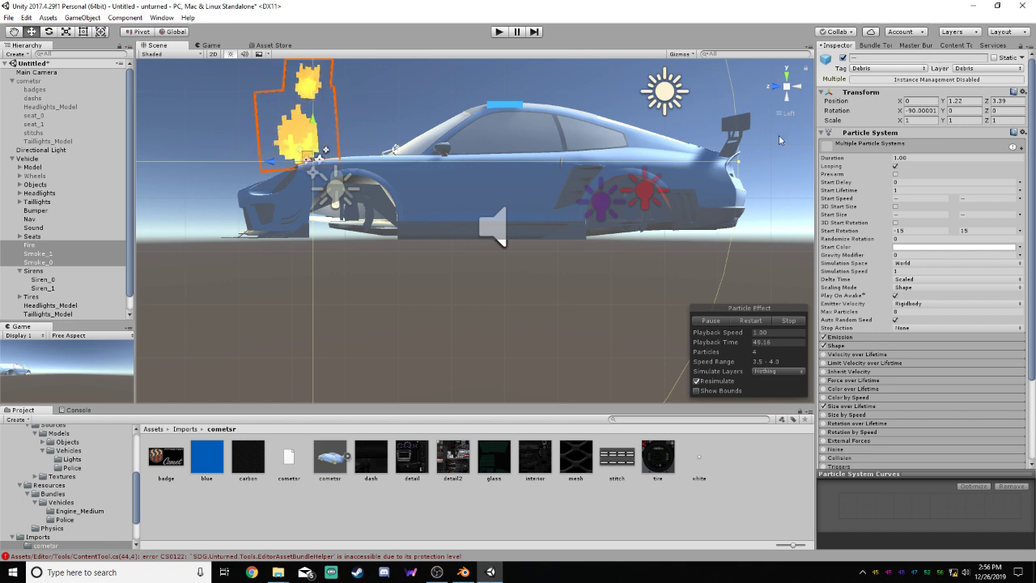
click(775, 85)
alt+drag(555, 161, 620, 316)
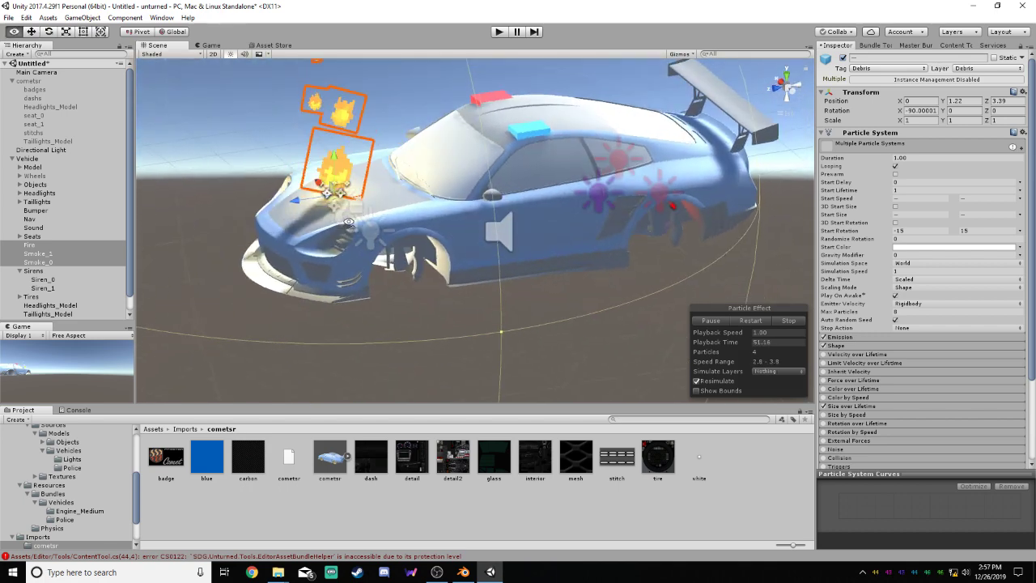
click(620, 315)
Preview the Fire, Smoke_1 and Smoke_0 particle effects one by one on the hood, and stop the playback
click(30, 245)
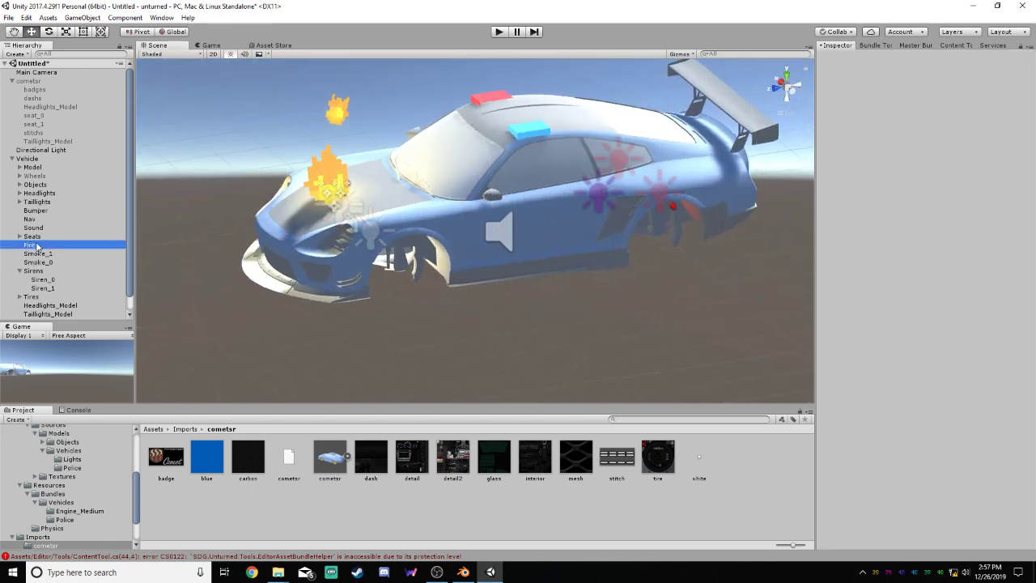
click(56, 255)
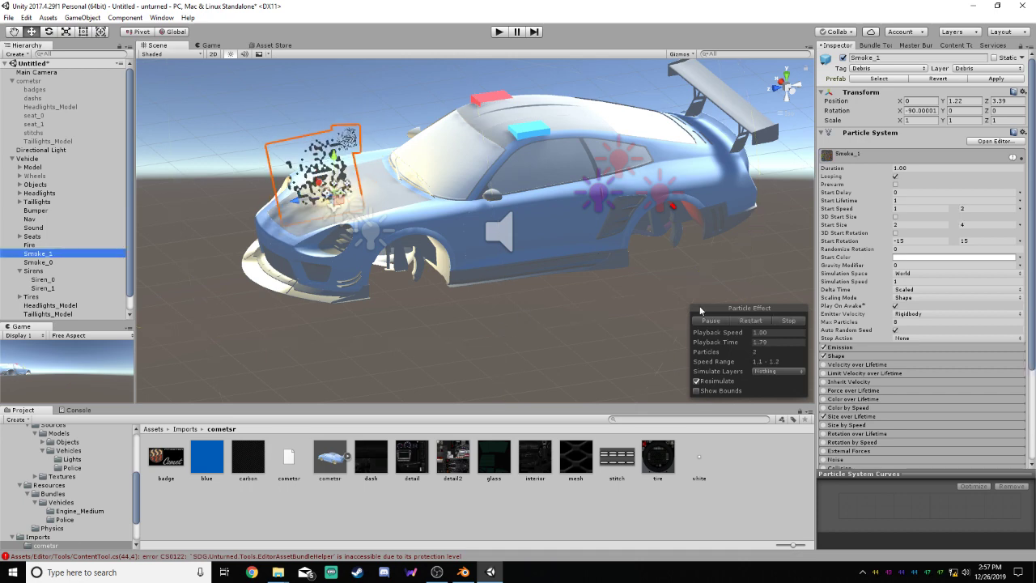
click(49, 264)
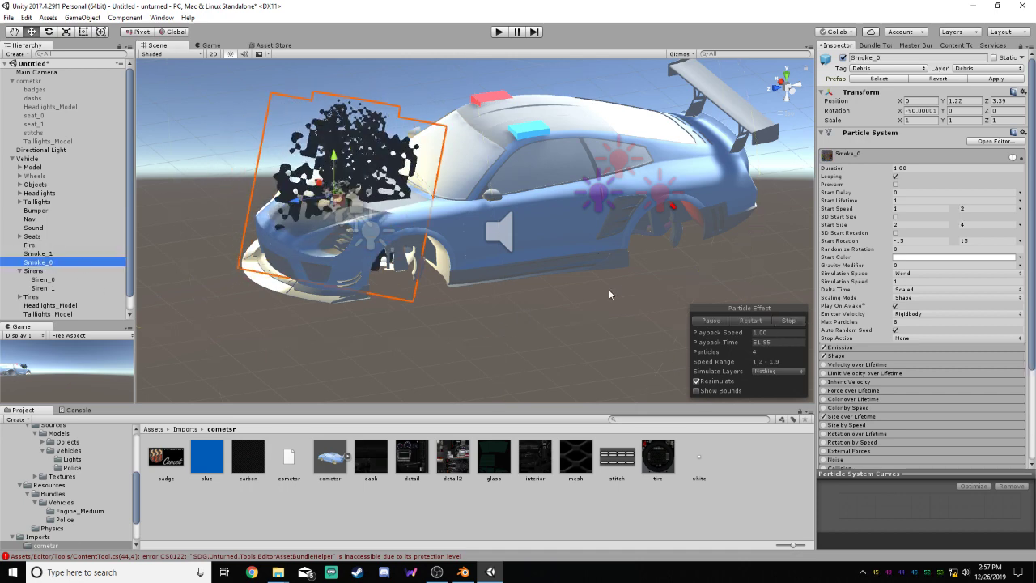
click(786, 321)
click(407, 300)
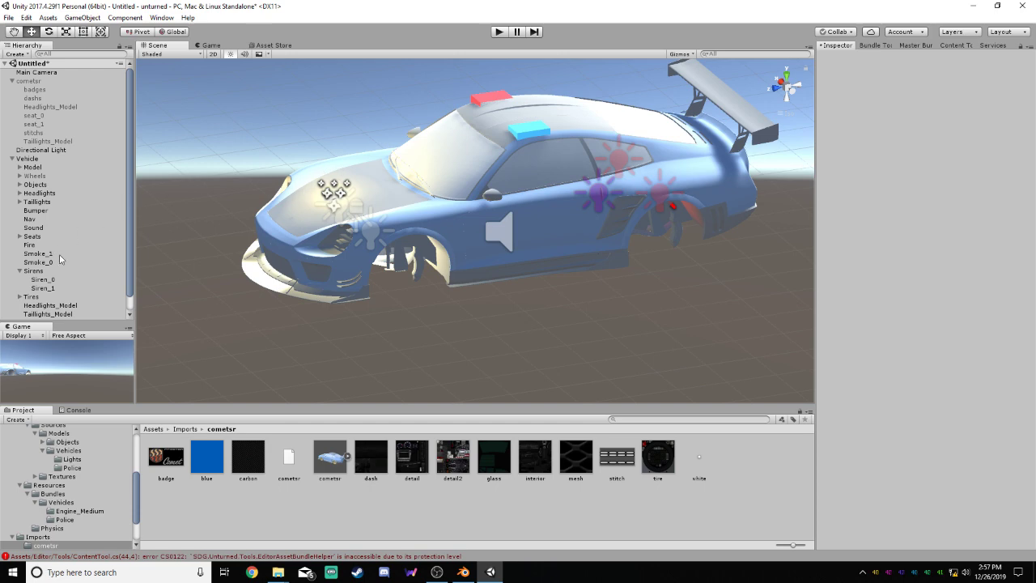
Delete Siren_0_Model and Siren_1_Model from the Vehicle object
click(19, 271)
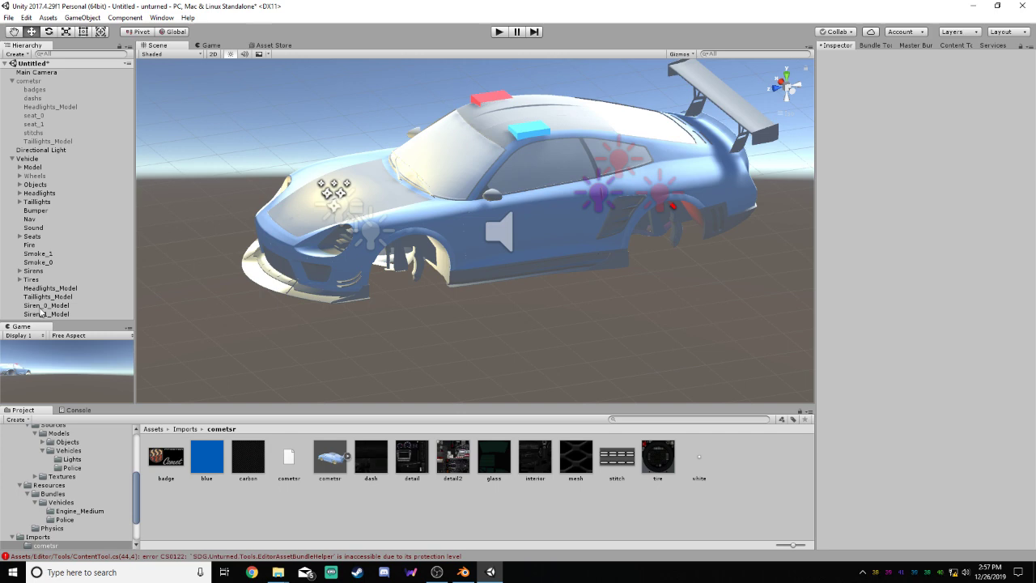
click(41, 306)
right_click(41, 308)
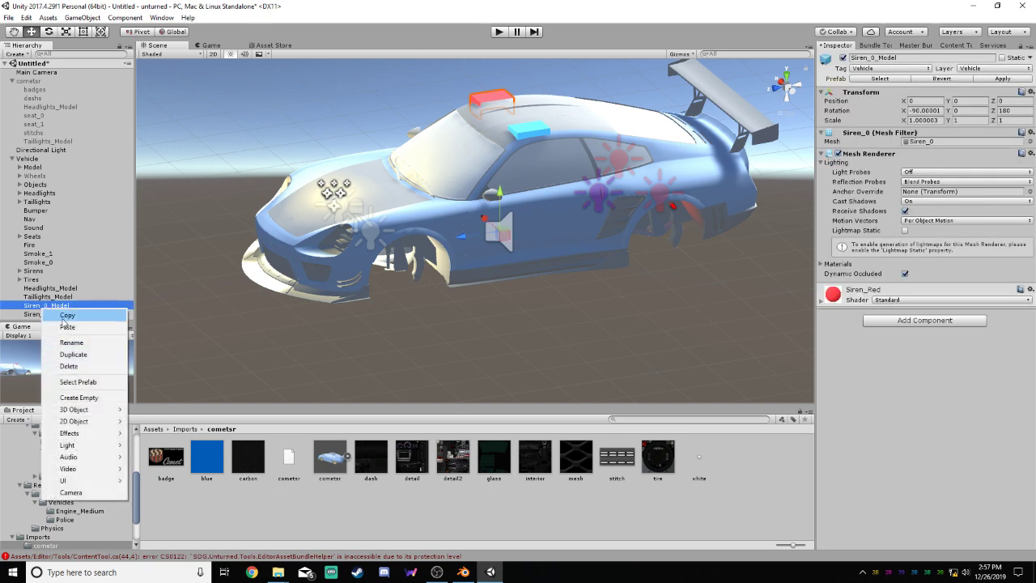
click(69, 365)
right_click(52, 307)
click(78, 367)
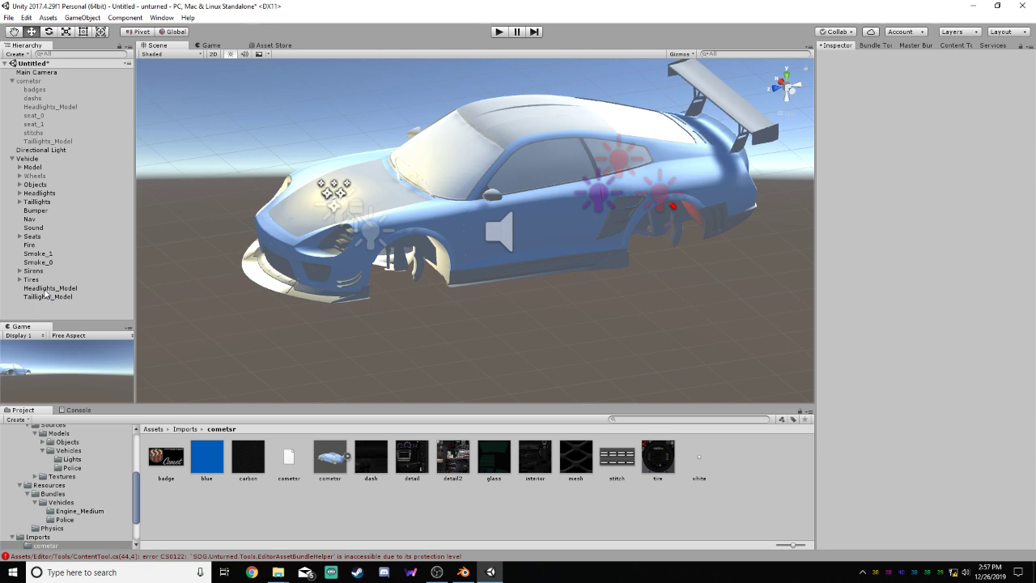
Delete the old Headlights_Model and Taillights_Model from the Vehicle object
click(46, 288)
alt+drag(430, 320, 491, 306)
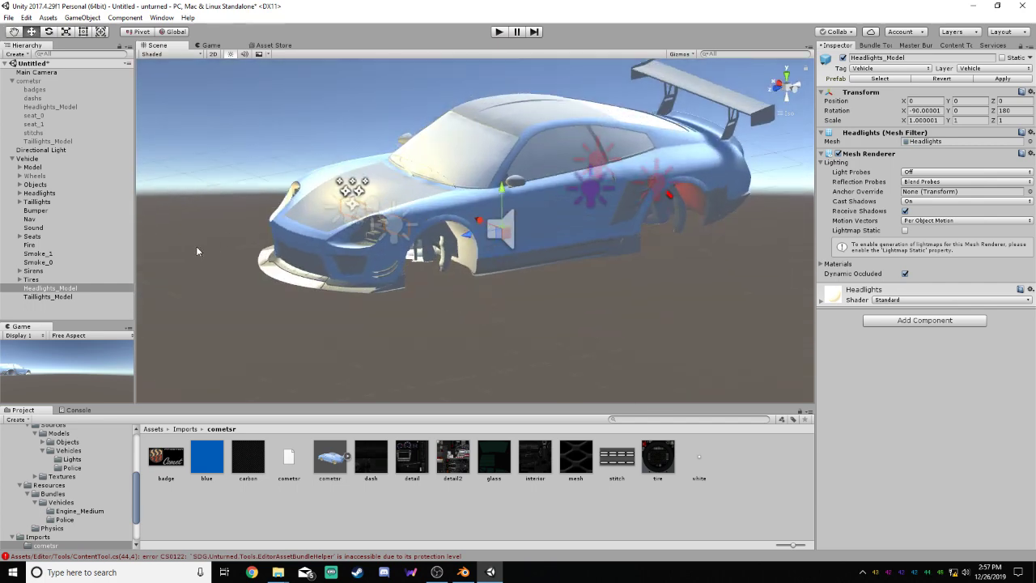
right_click(64, 289)
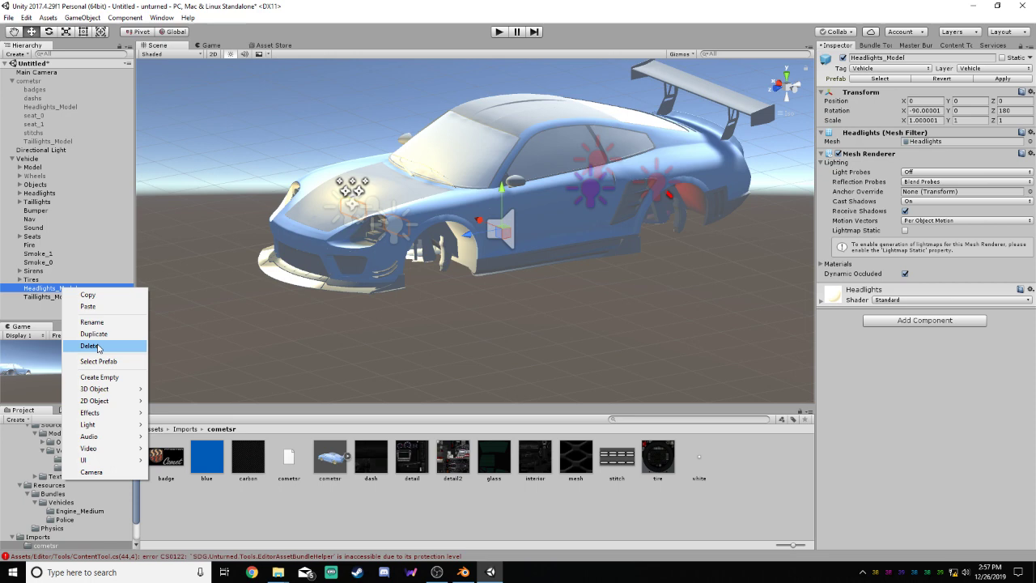
click(97, 348)
right_click(48, 289)
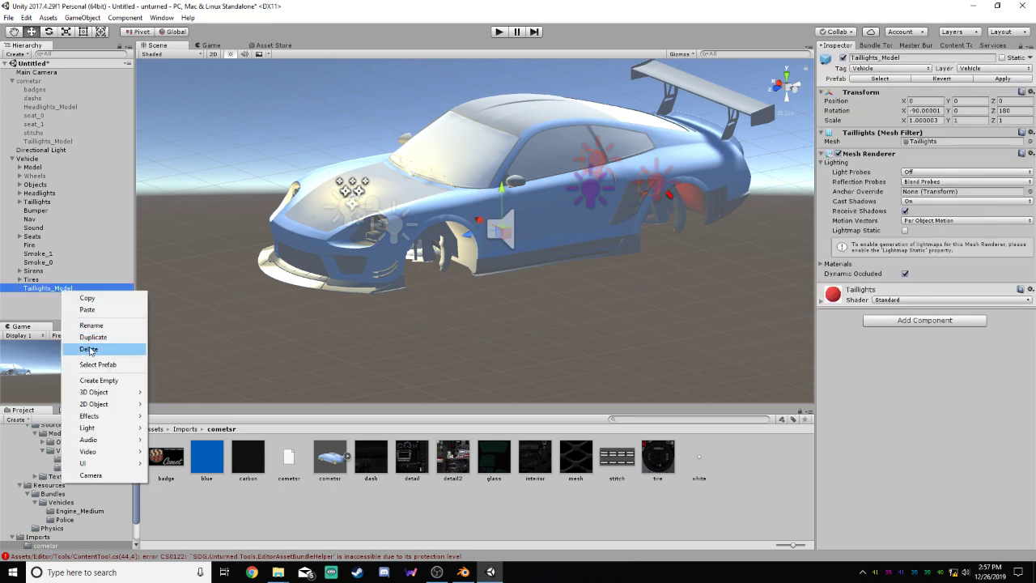
click(90, 346)
Move the cometsr Headlights_Model and Taillights_Model out to the scene root and deactivate both
drag(36, 107, 49, 289)
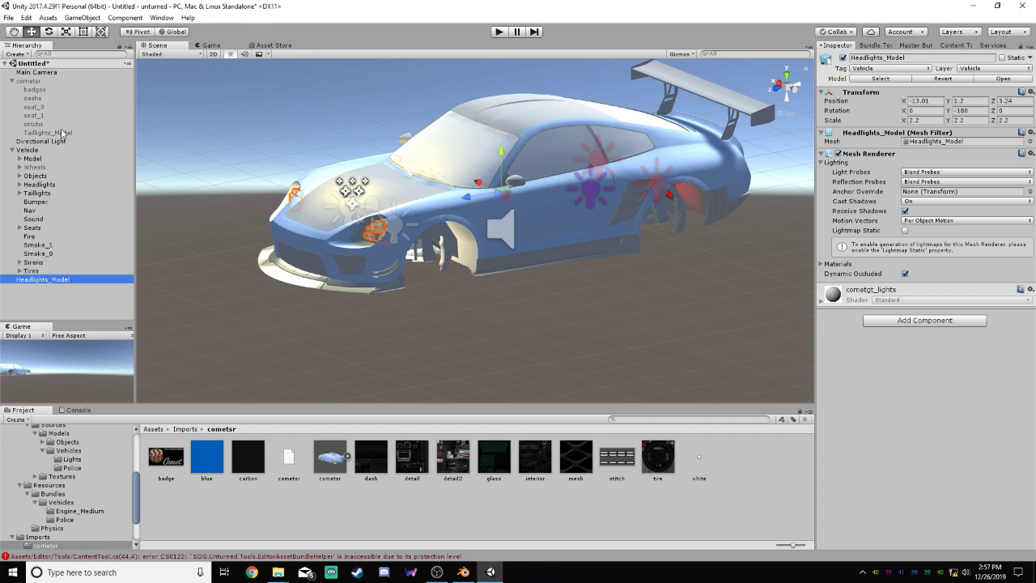
drag(62, 134, 67, 296)
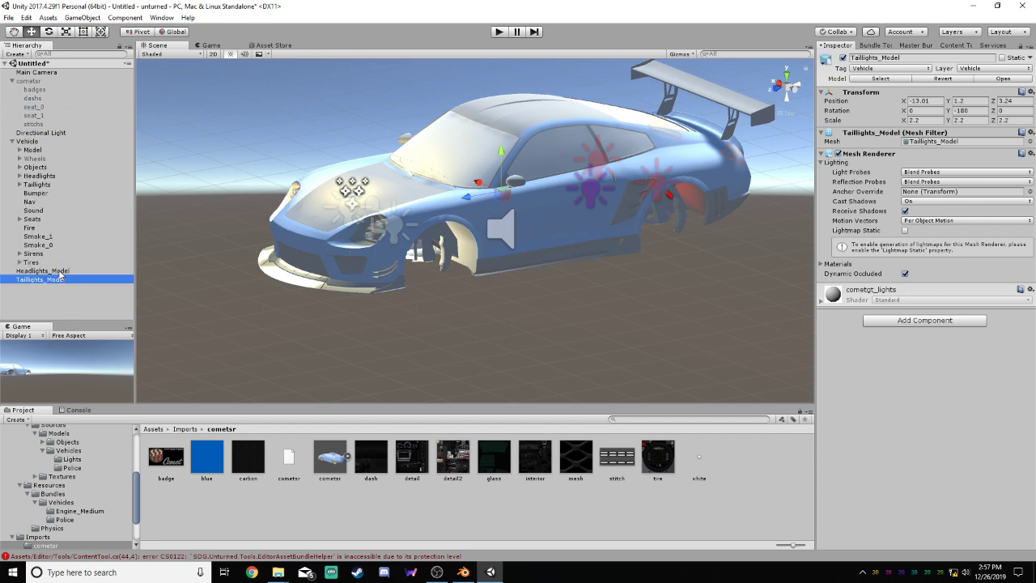
click(59, 271)
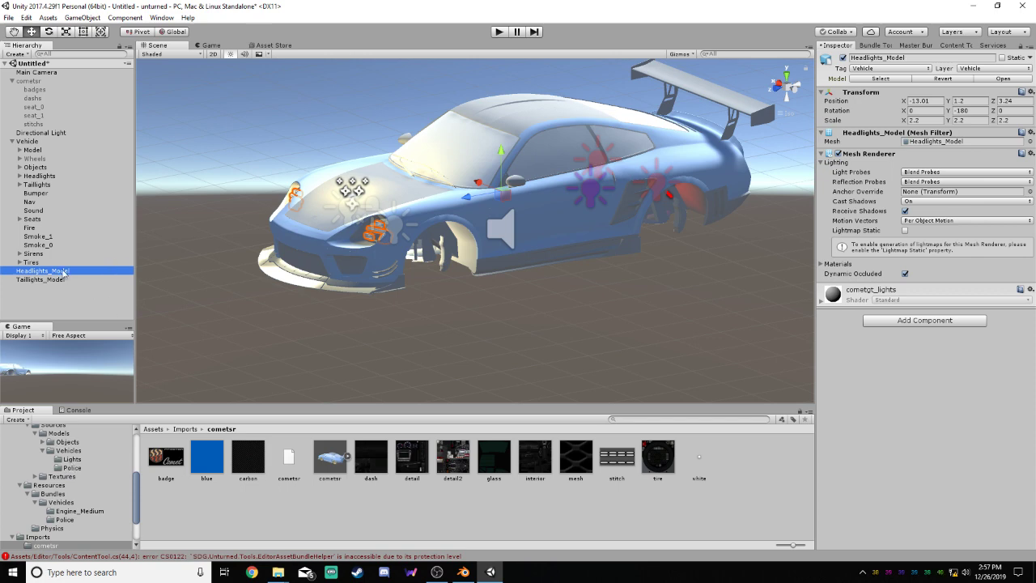
click(67, 278)
click(69, 271)
click(842, 58)
click(48, 279)
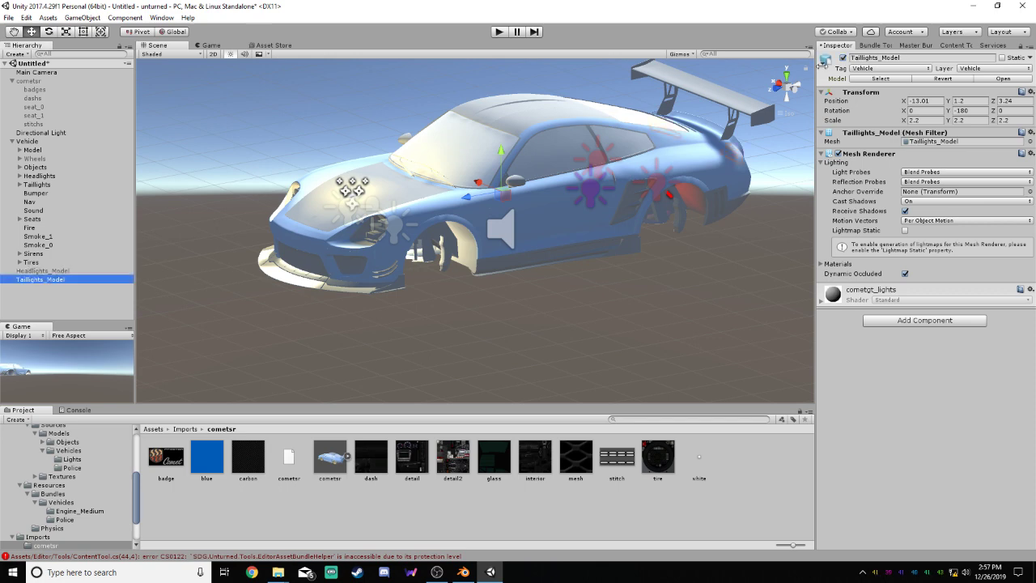
click(843, 59)
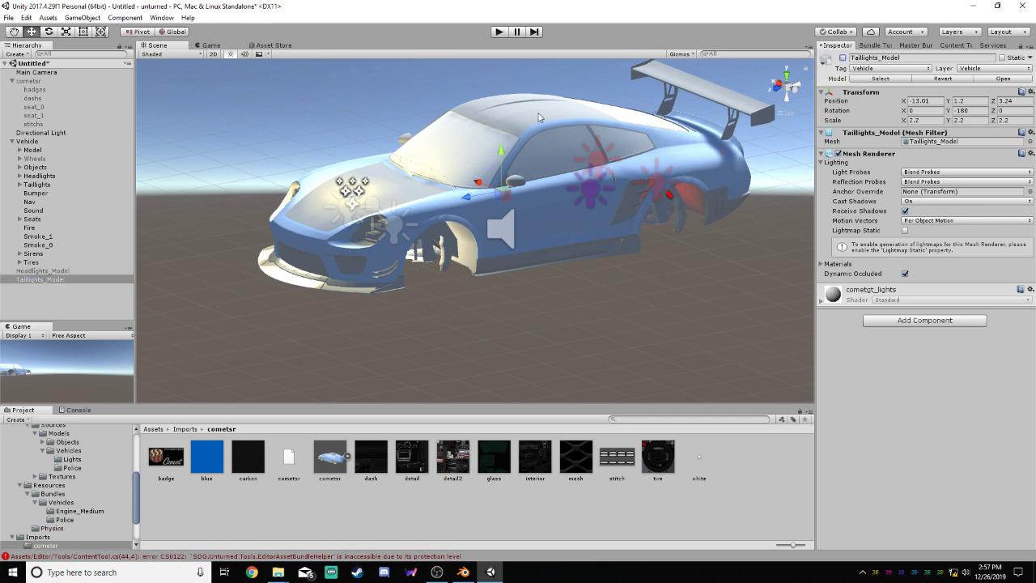
Deactivate the Vehicle's Model and delete Seat_2 and Seat_3 from its Objects group
click(41, 149)
click(843, 58)
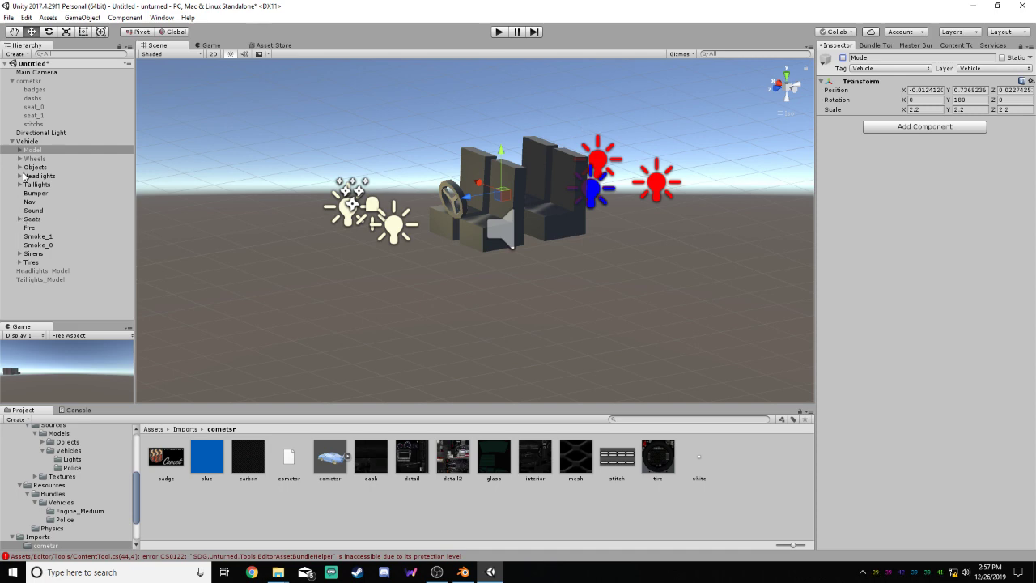
click(20, 167)
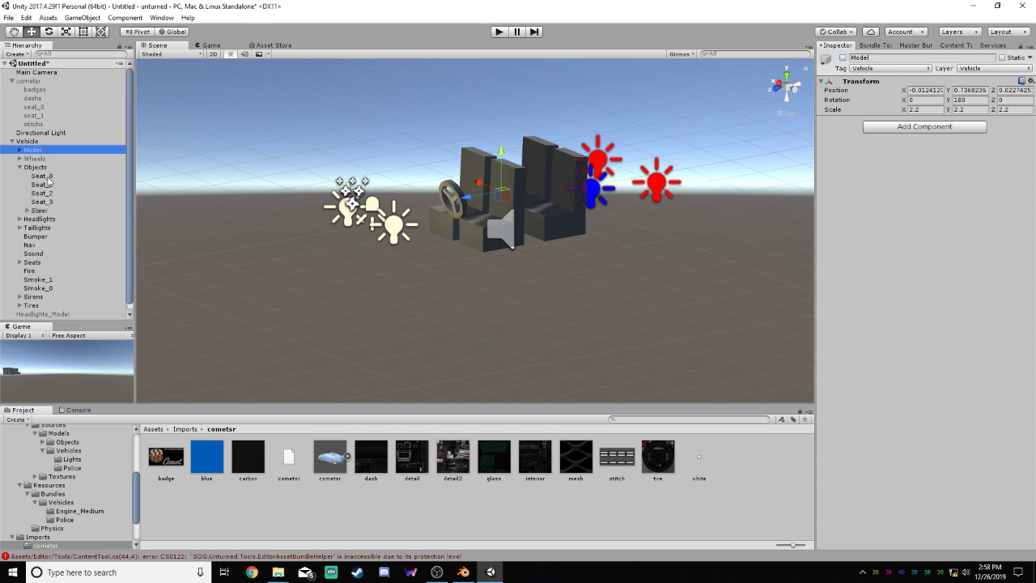
click(42, 176)
click(42, 185)
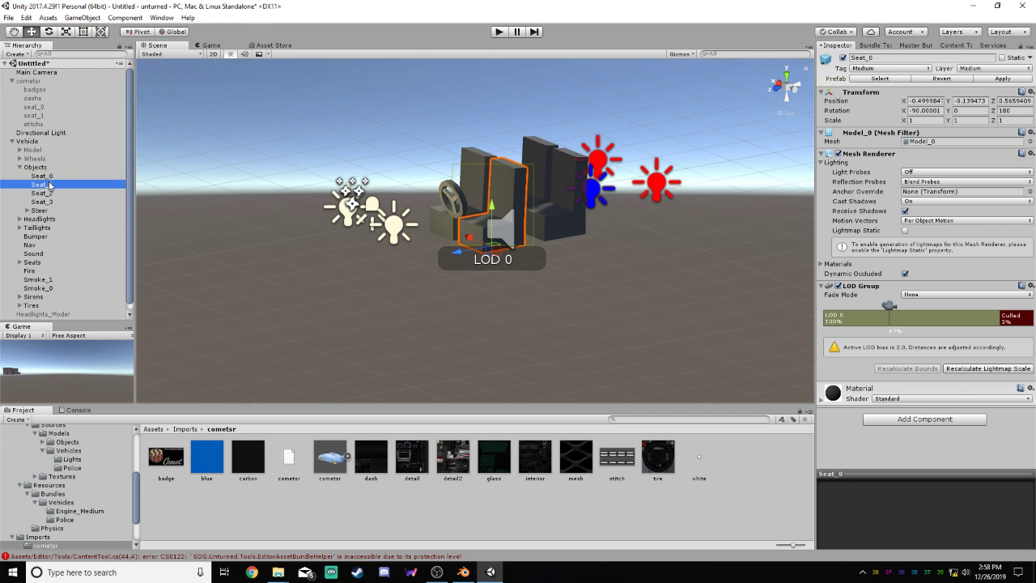
right_click(45, 192)
click(69, 251)
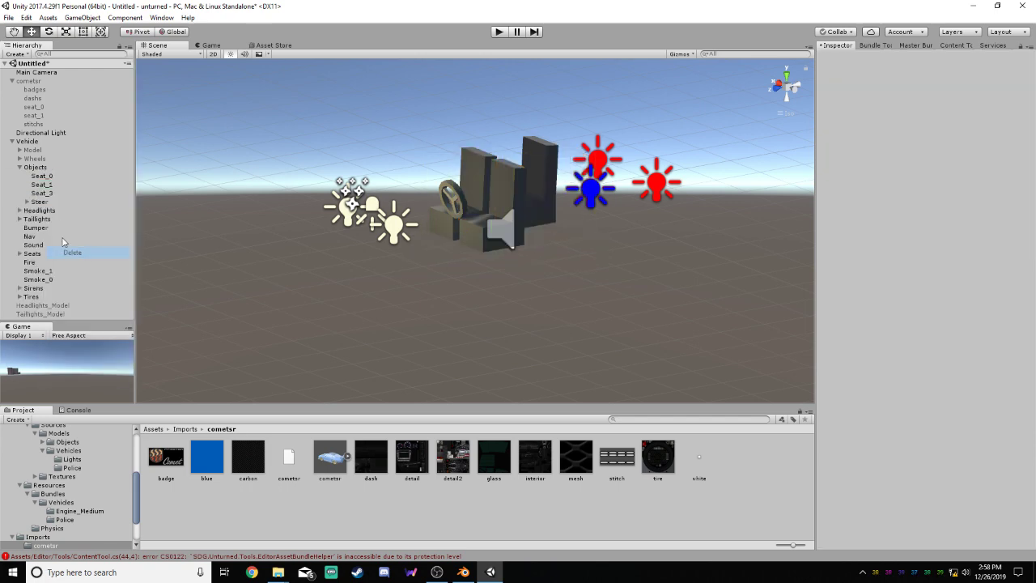
right_click(57, 192)
click(84, 253)
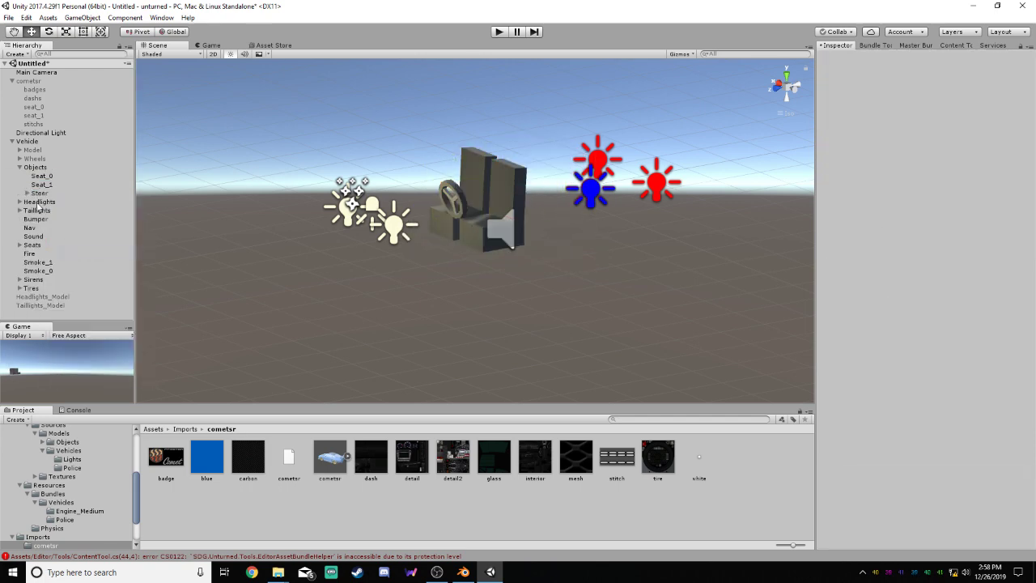
Delete Model_0 and Model_1 from the Steer object
click(28, 194)
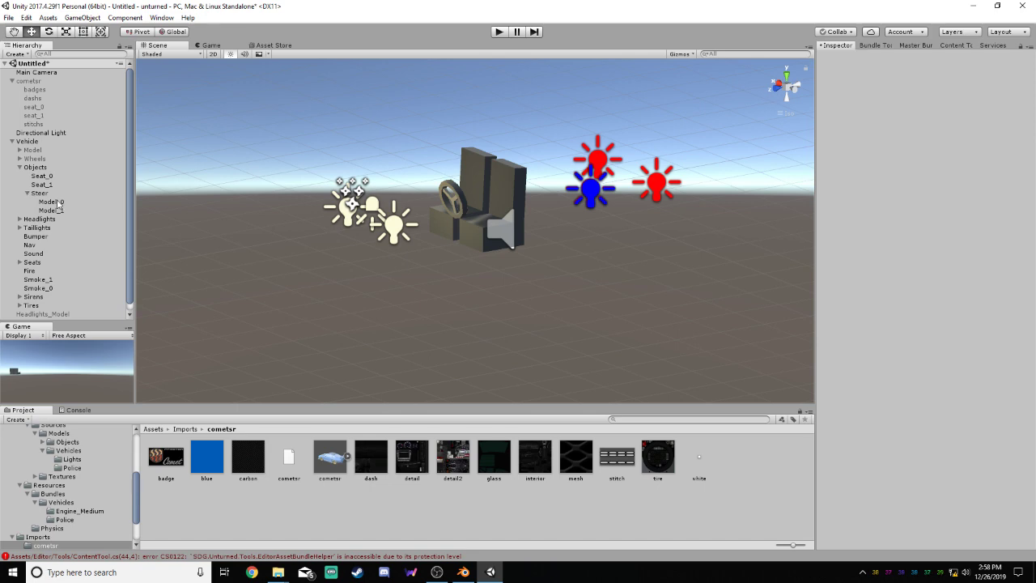
click(53, 201)
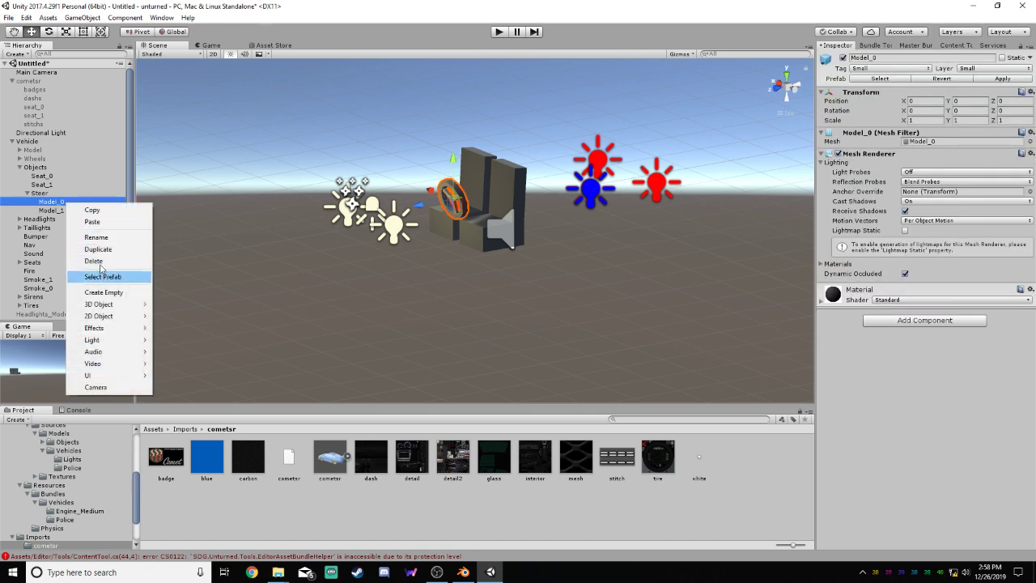
click(95, 259)
right_click(71, 202)
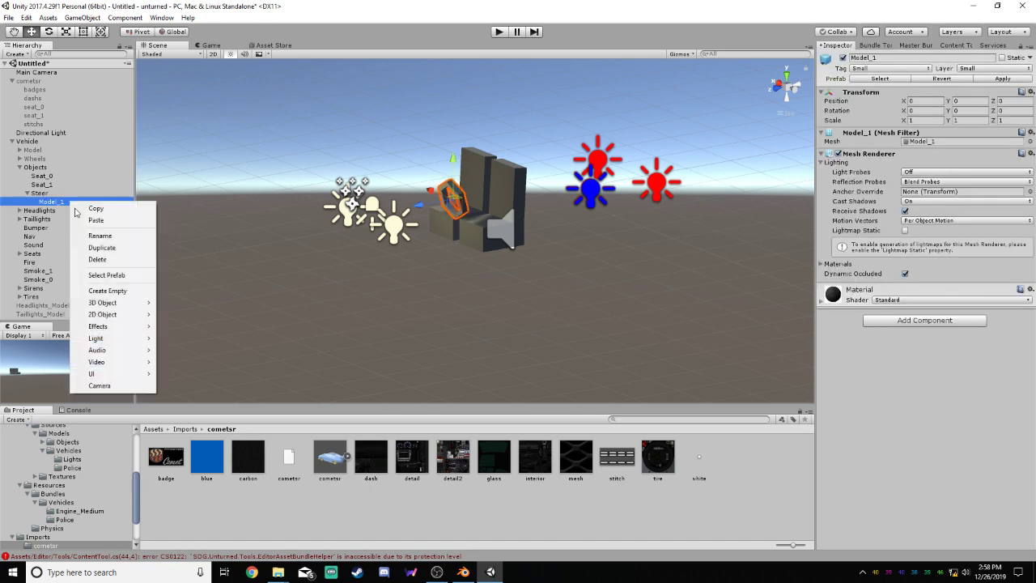
click(106, 260)
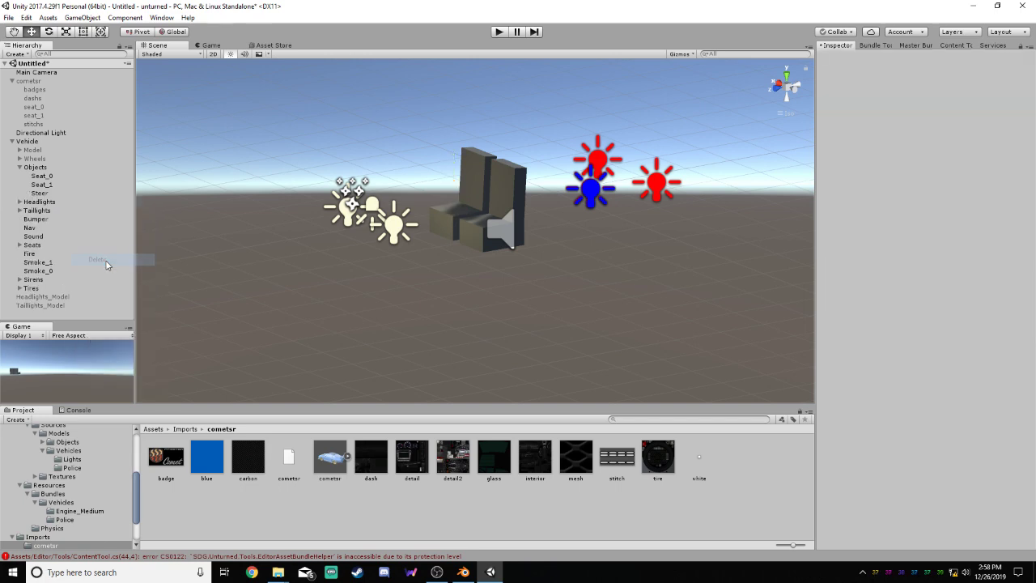
Create an empty child object under cometsr and name it Model
click(52, 195)
scroll(394, 206, up, 4)
mouse_move(399, 191)
alt+mouse_down()
mouse_move(338, 130)
mouse_move(308, 122)
mouse_move(403, 176)
alt+mouse_up()
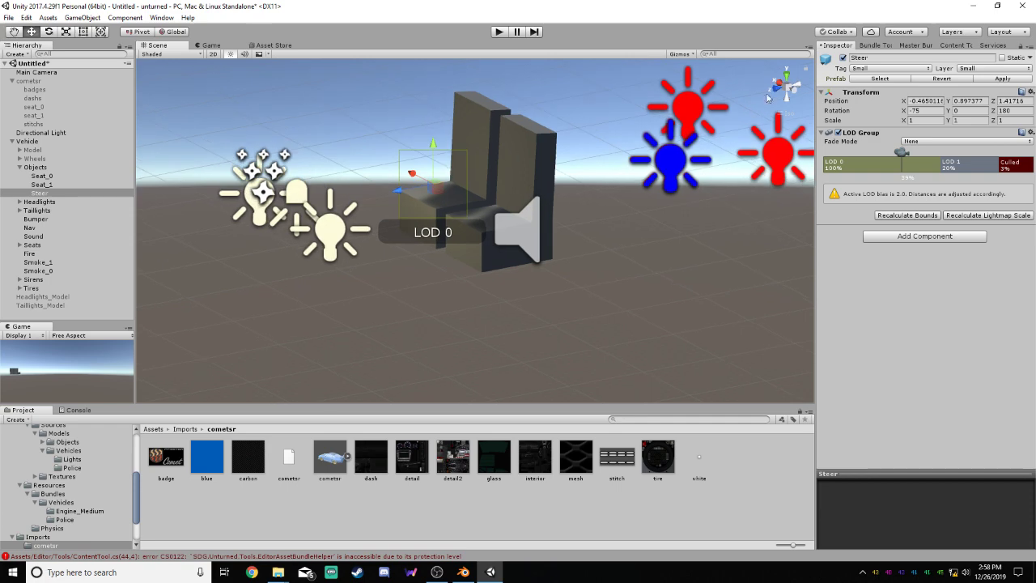
click(774, 88)
click(801, 89)
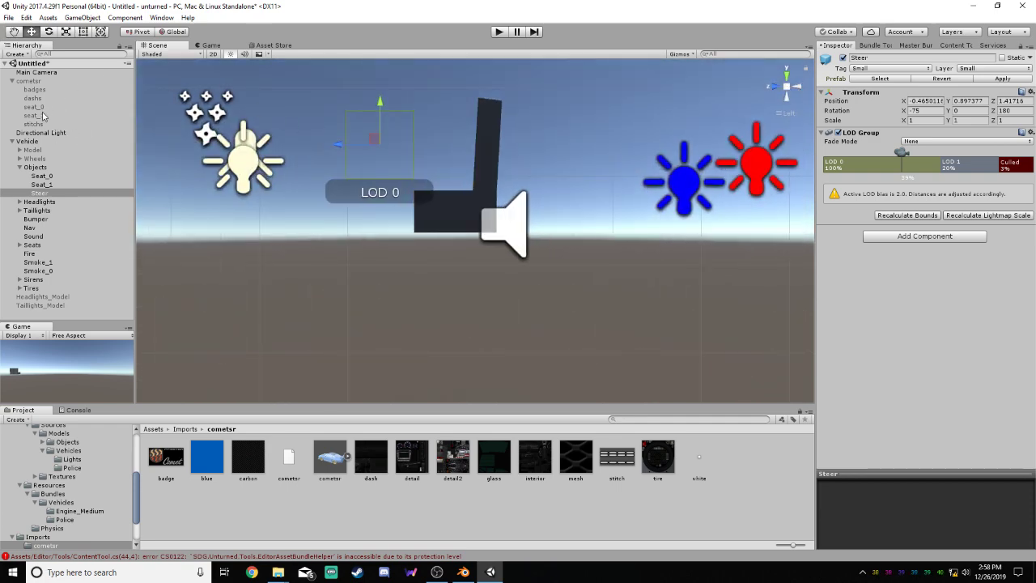
right_click(46, 82)
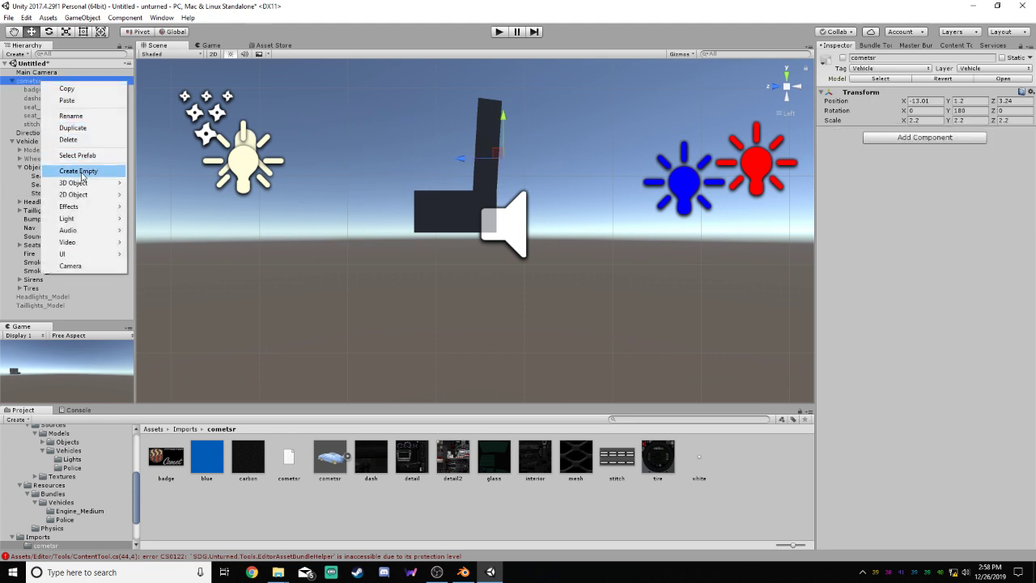
click(81, 173)
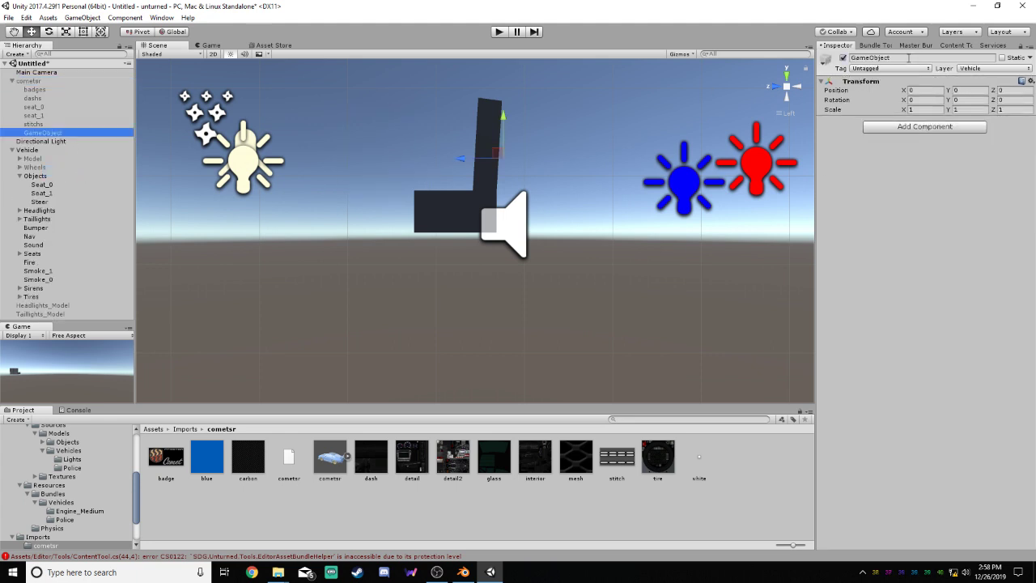
click(870, 57)
text(Model)
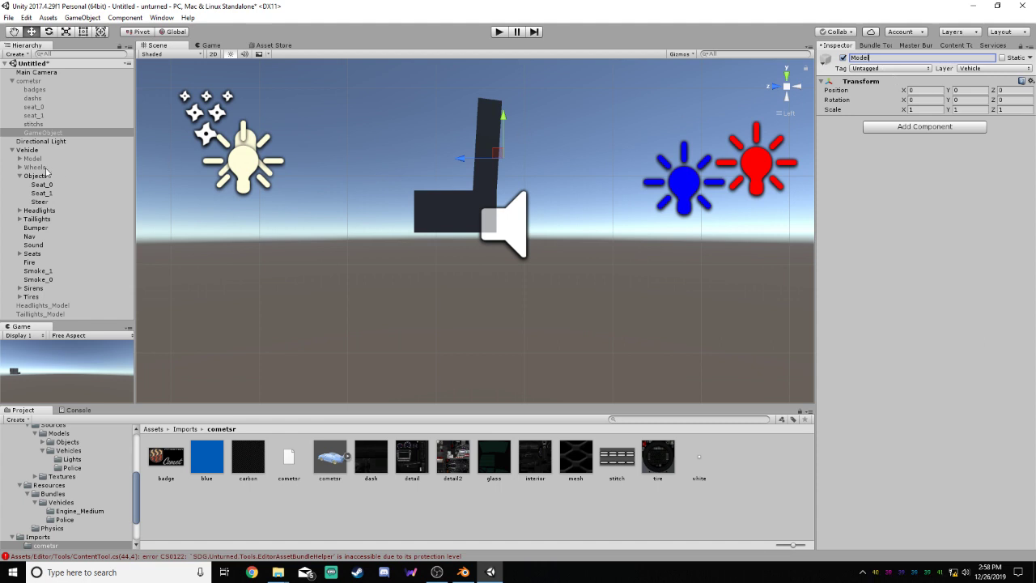
click(49, 201)
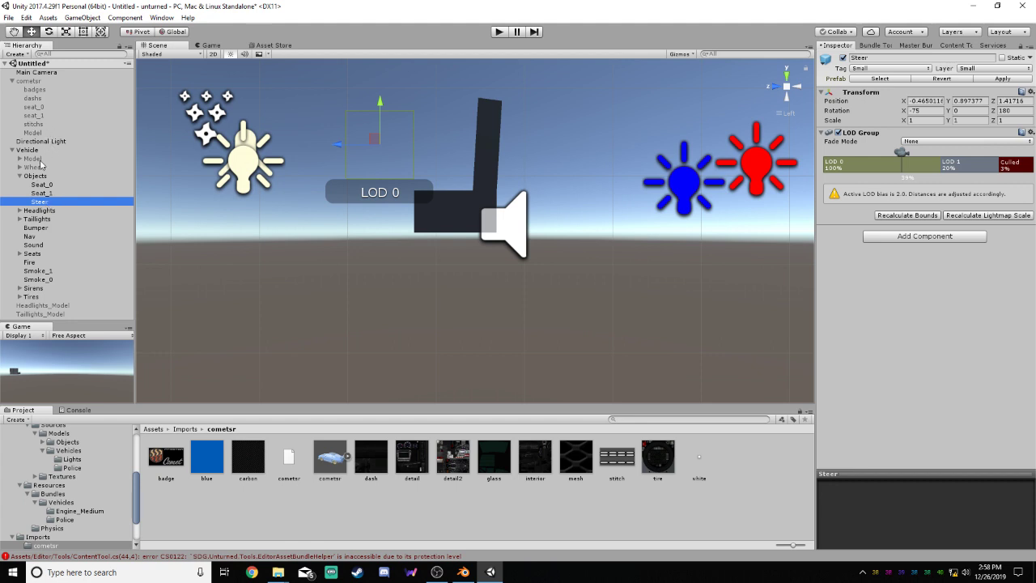
Set both the tag and the layer of the new cometsr Model object to Small
click(45, 134)
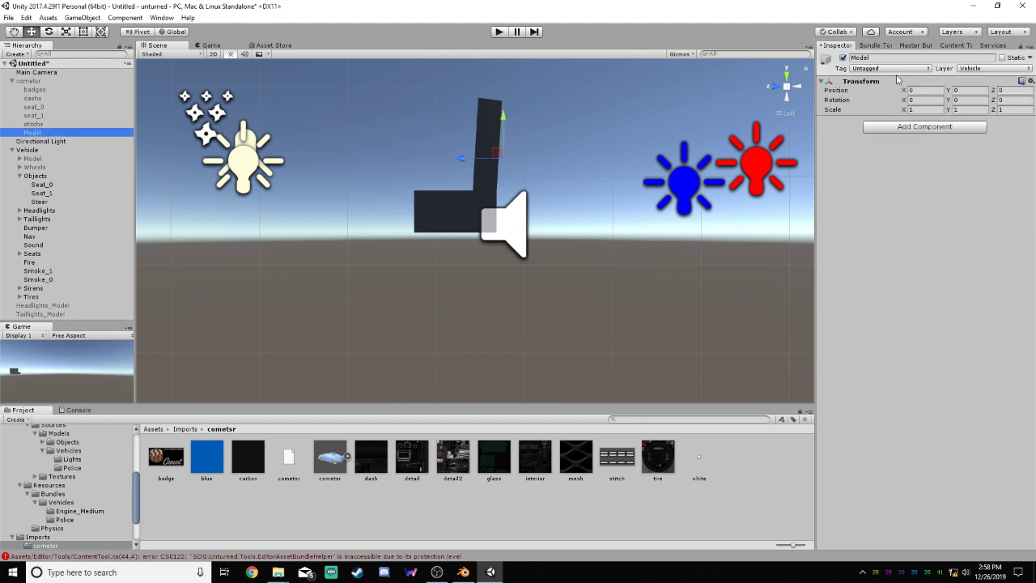
click(890, 68)
click(897, 211)
click(993, 68)
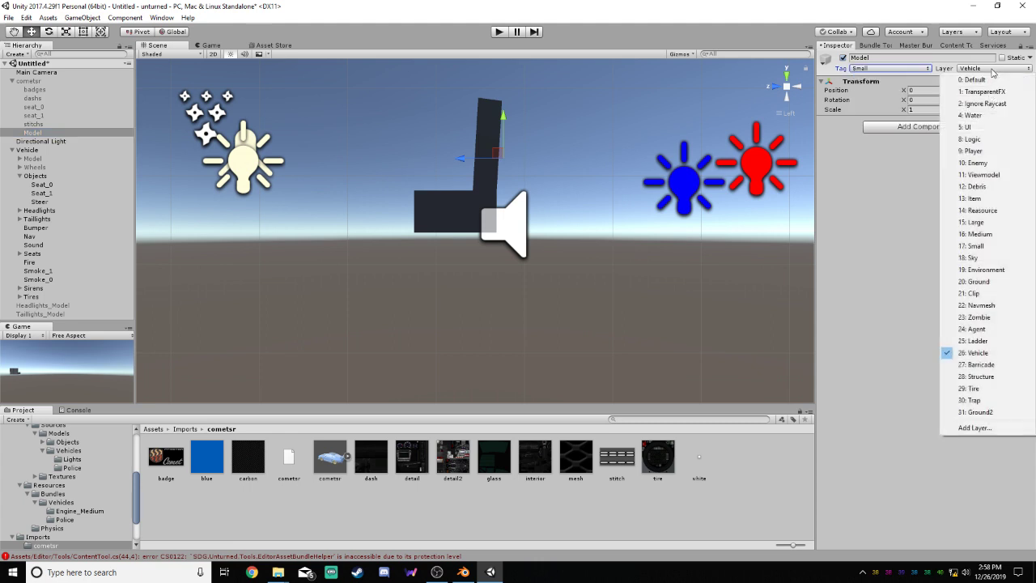
click(985, 247)
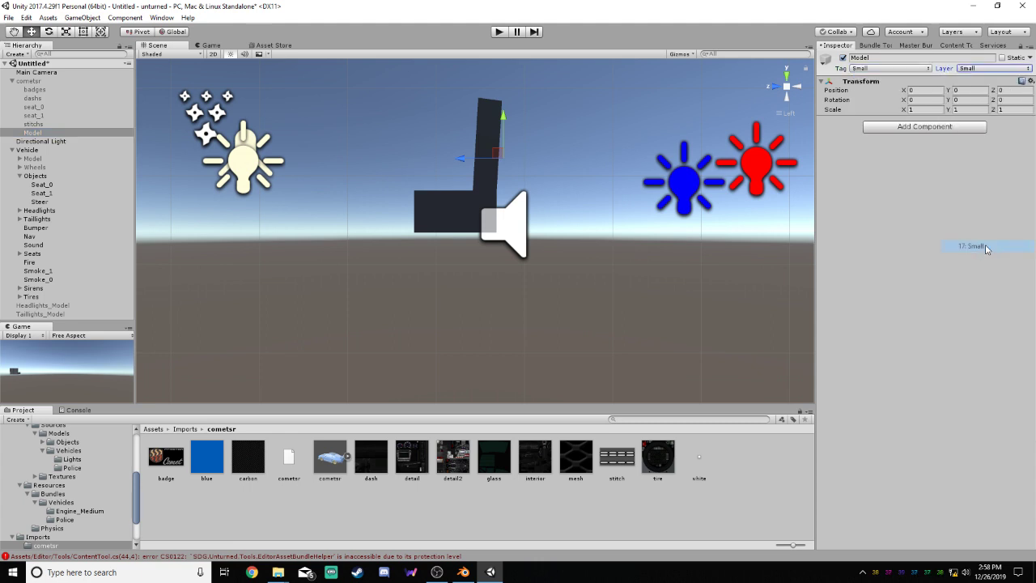
Parent stitchs, badges and dashs to the new Model object and move it out of cometsr to the scene root
drag(34, 125, 37, 133)
drag(42, 90, 32, 146)
click(39, 107)
alt+drag(596, 153, 642, 134)
click(782, 87)
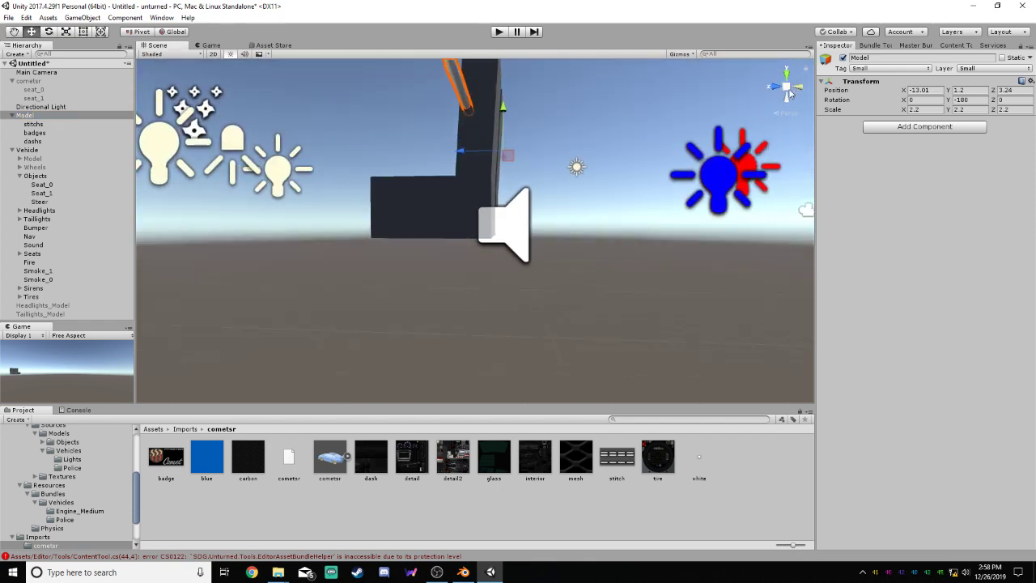
click(785, 90)
click(786, 90)
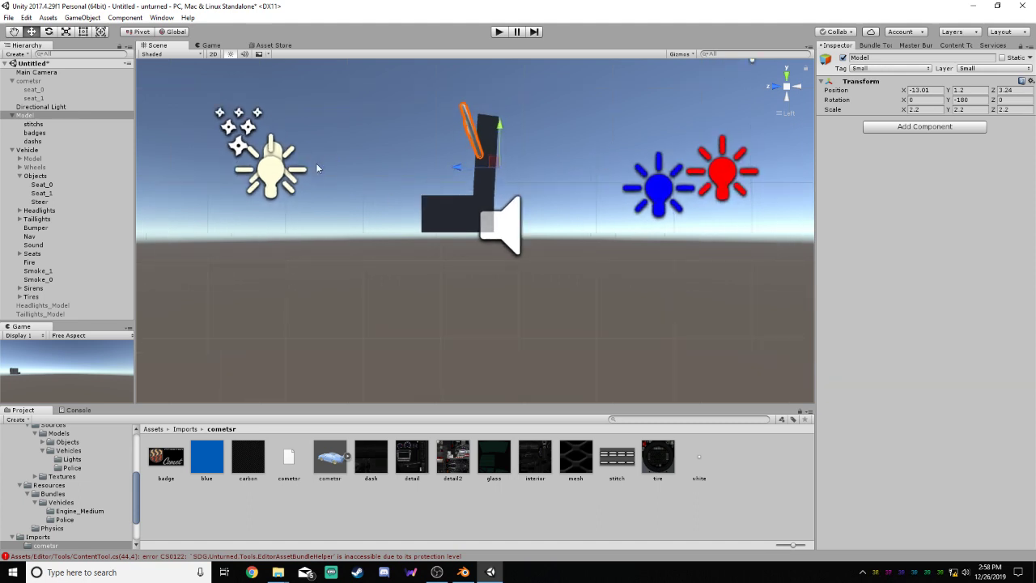
Move the Steer object onto the imported steering wheel, at X -0.827, Y 1.162, Z 0.435
click(41, 202)
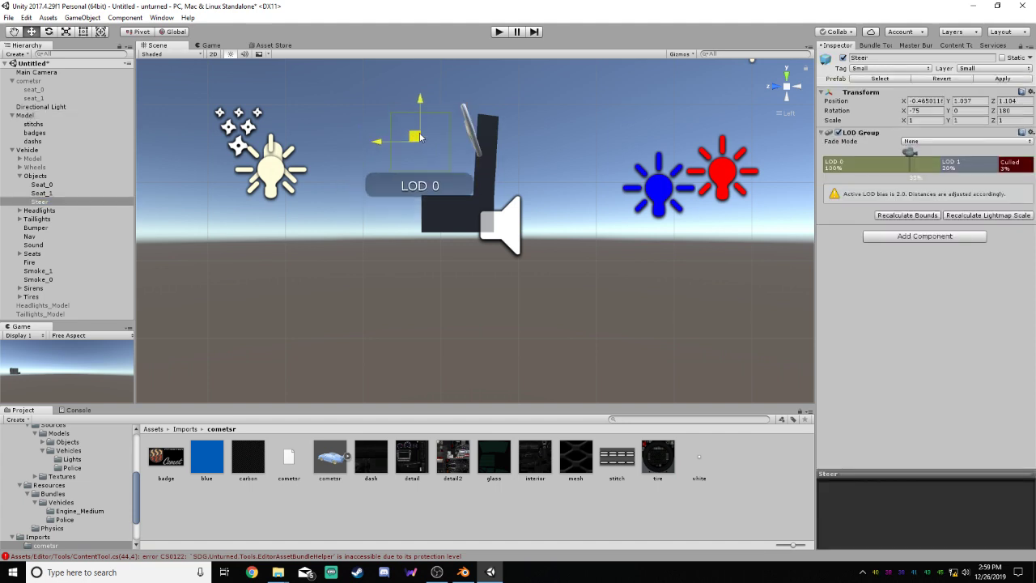
drag(420, 137, 531, 138)
click(779, 88)
scroll(600, 105, up, 7)
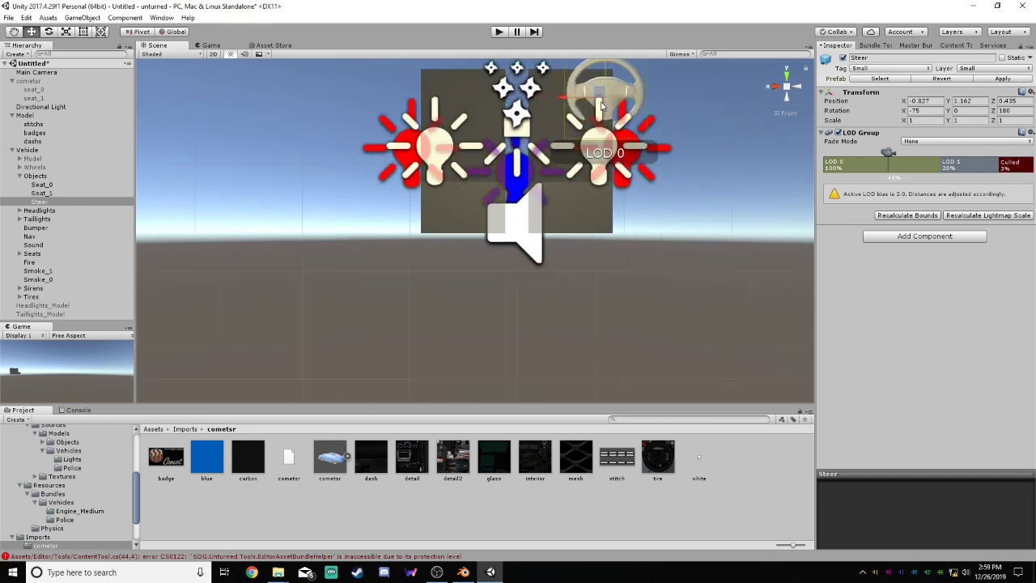
scroll(601, 106, up, 4)
middle_drag(715, 156, 516, 292)
scroll(517, 292, up, 8)
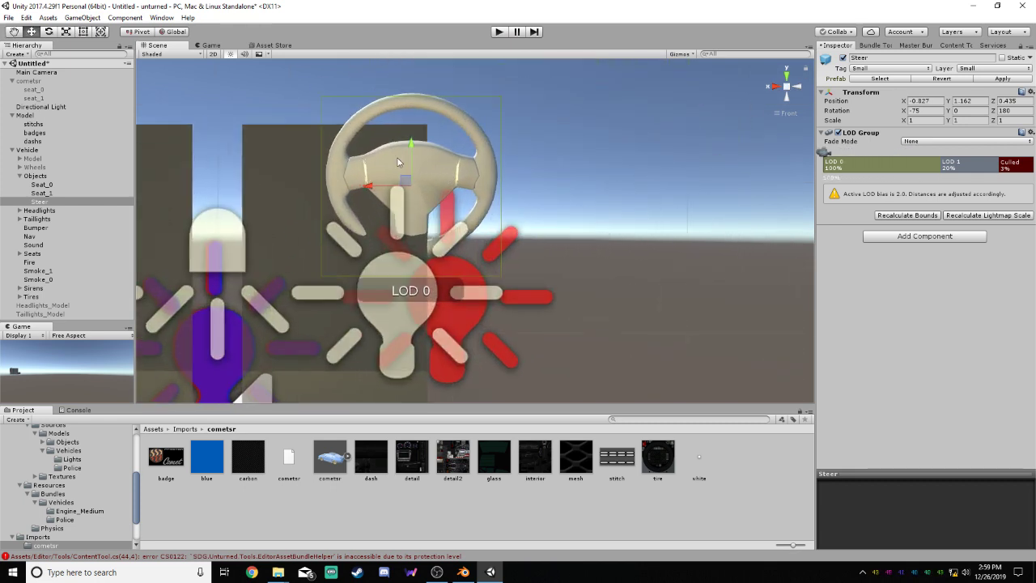
Raise the Steer object to Y 1.183 to align it with the steering wheel's hub from the front
scroll(409, 141, up, 3)
middle_drag(397, 160, 431, 154)
scroll(412, 139, up, 3)
scroll(430, 153, up, 1)
mouse_move(409, 139)
mouse_down()
mouse_move(408, 124)
mouse_move(408, 138)
mouse_up()
right_drag(720, 130, 357, 111)
Fine-tune the Steer object against the steering wheel from the side, to Y 1.206, Z 0.45
click(775, 85)
click(797, 86)
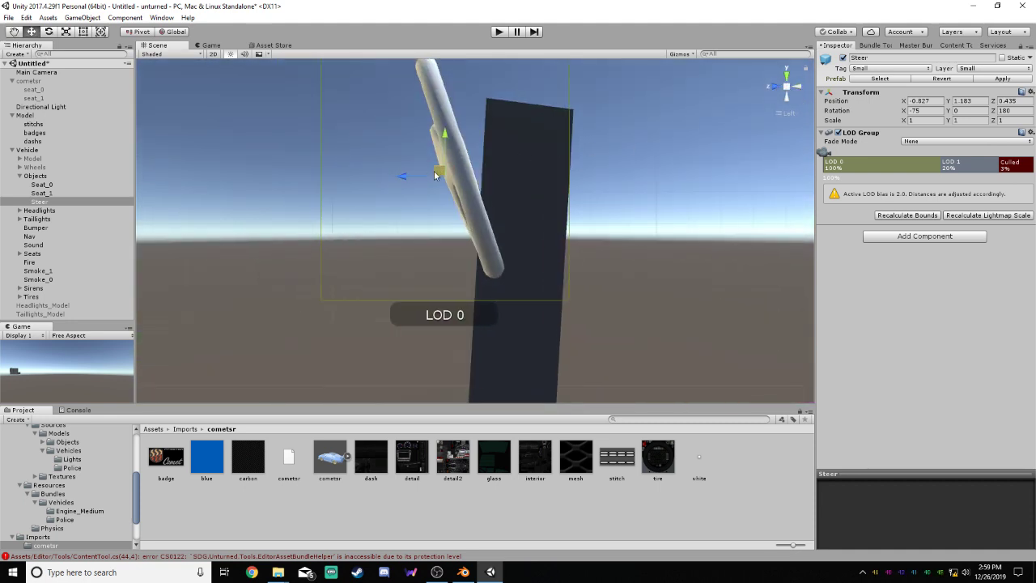
drag(434, 175, 430, 168)
right_drag(630, 161, 663, 175)
right_drag(346, 198, 648, 133)
right_drag(360, 194, 215, 210)
click(225, 183)
scroll(627, 153, down, 3)
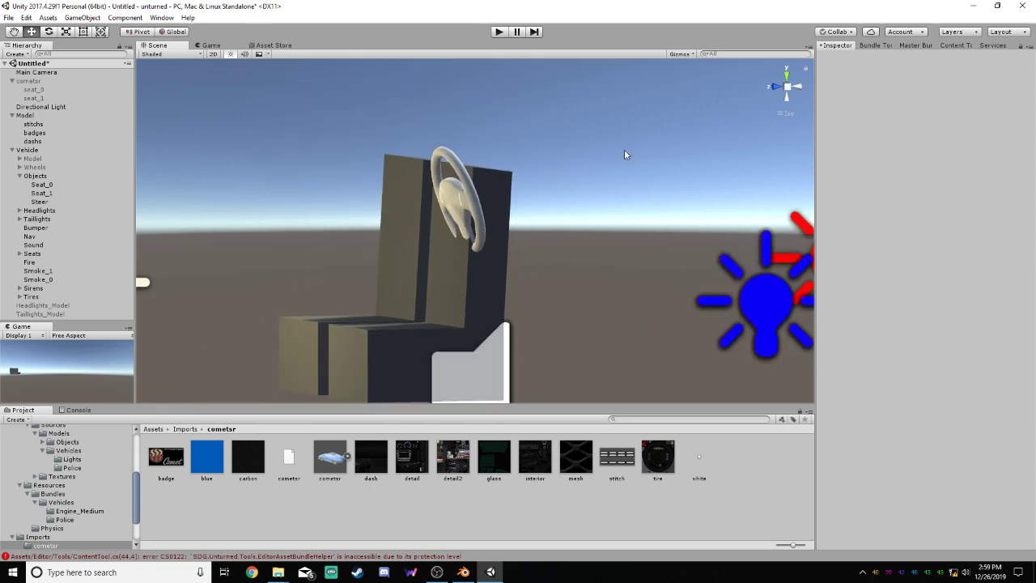
click(778, 87)
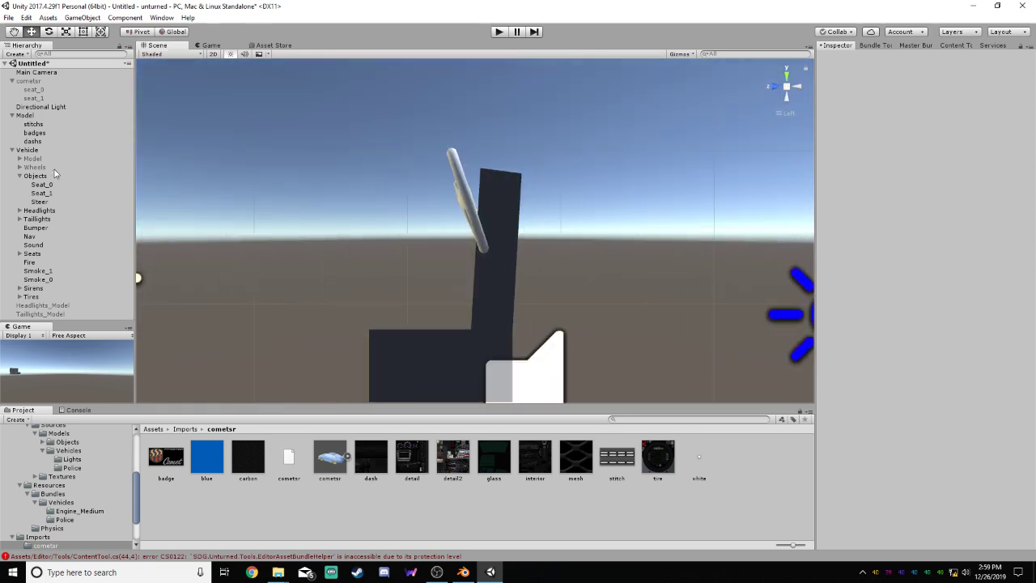
click(44, 201)
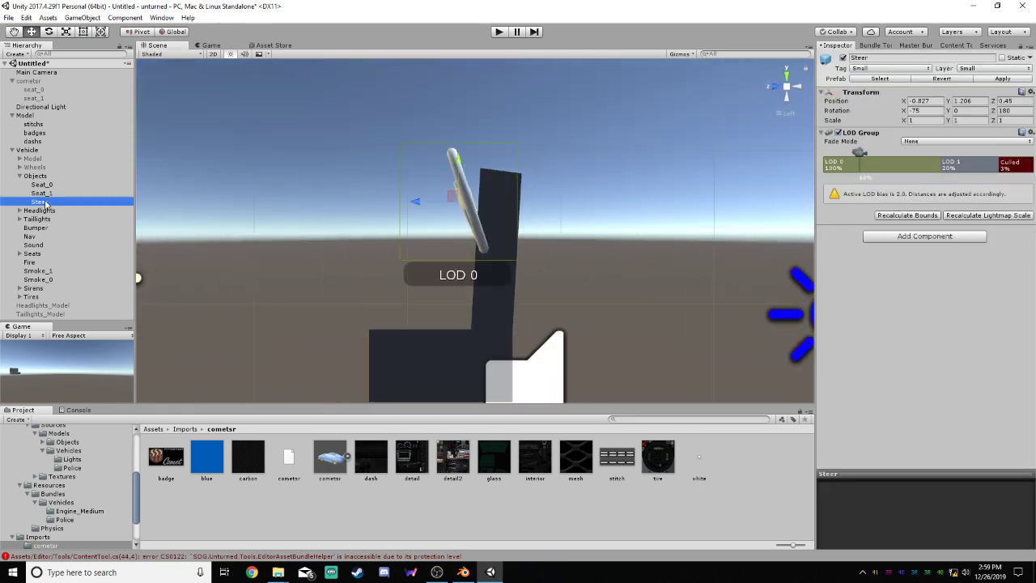
Delete LOD 1 from the Steer object's LOD Group and parent the steering wheel Model object under Steer
right_click(953, 171)
click(968, 186)
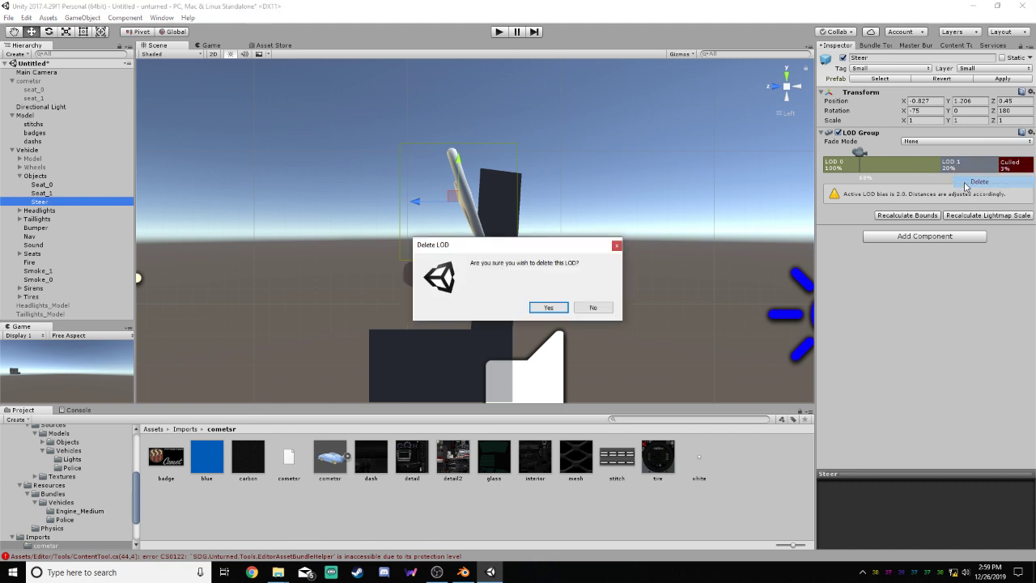
click(536, 304)
drag(938, 166, 846, 153)
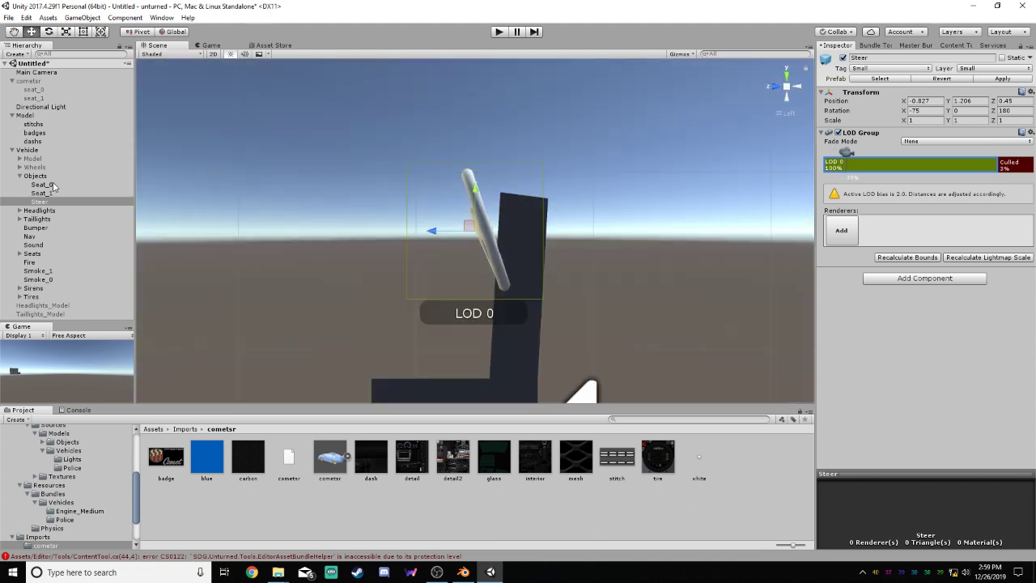
drag(35, 118, 41, 201)
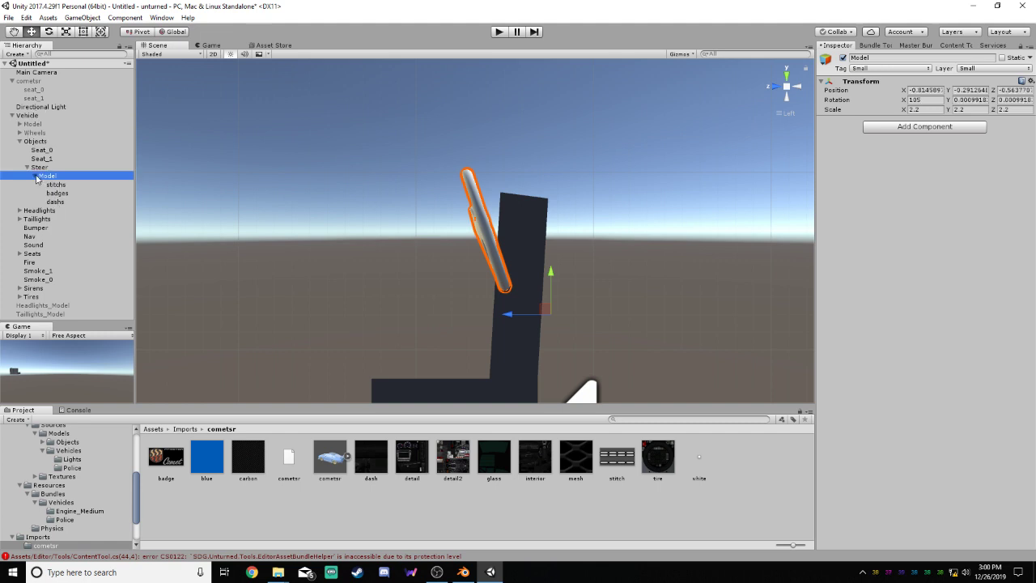
Add badges, dashs and stitchs as LOD 0 renderers in the Steer object's LOD Group
click(39, 167)
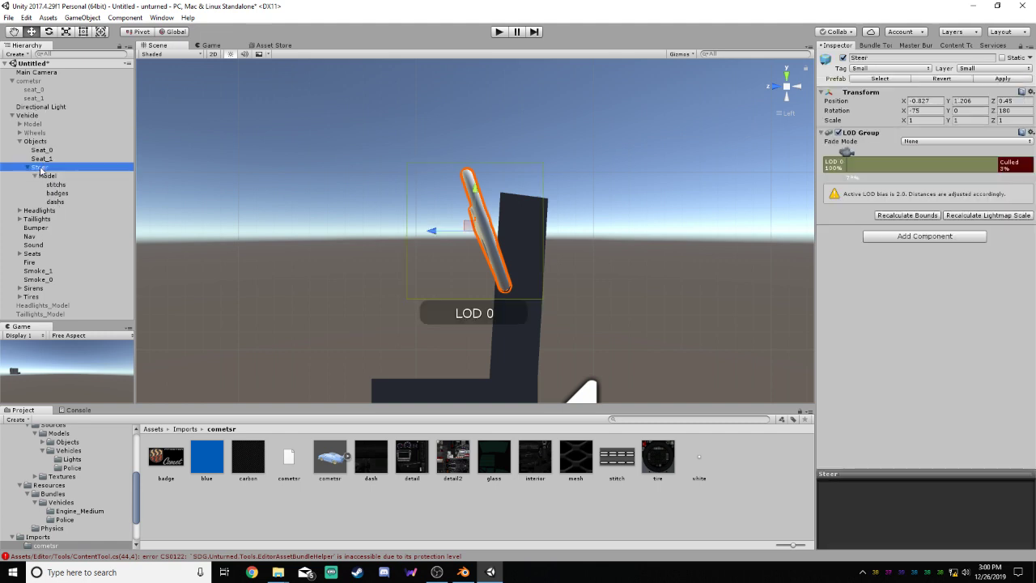
click(907, 171)
click(853, 231)
double_click(483, 188)
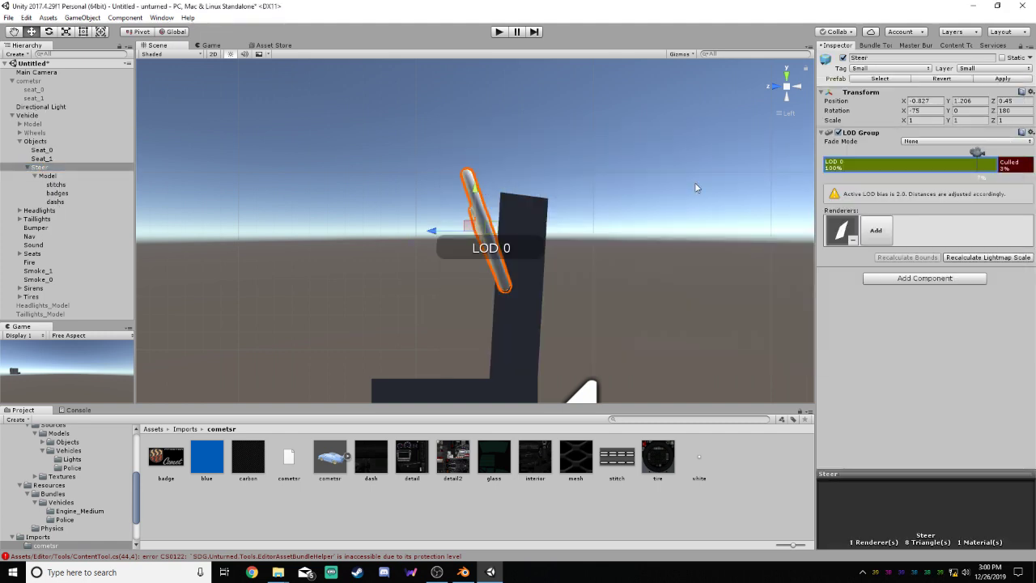
click(872, 232)
double_click(483, 218)
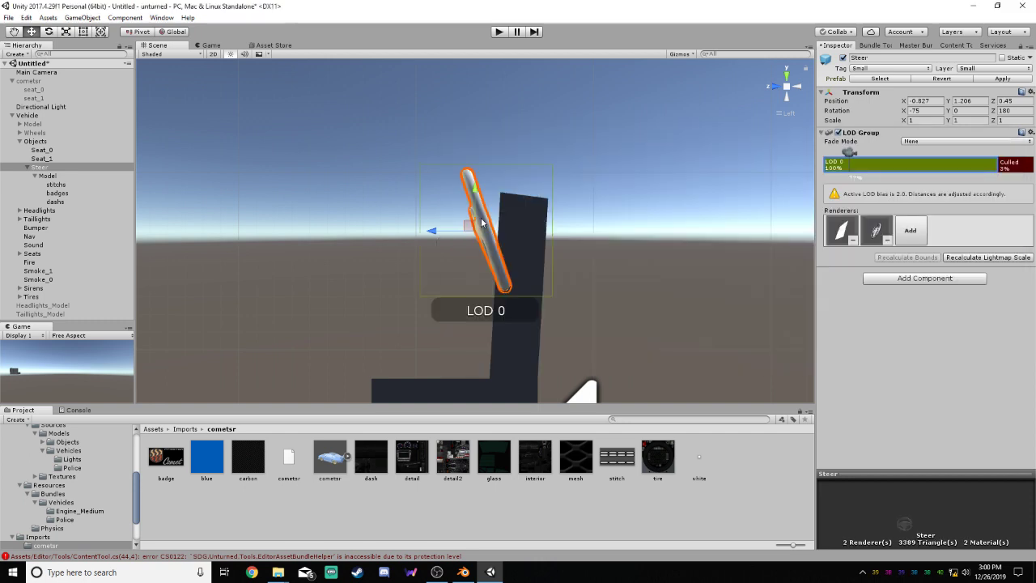
click(910, 232)
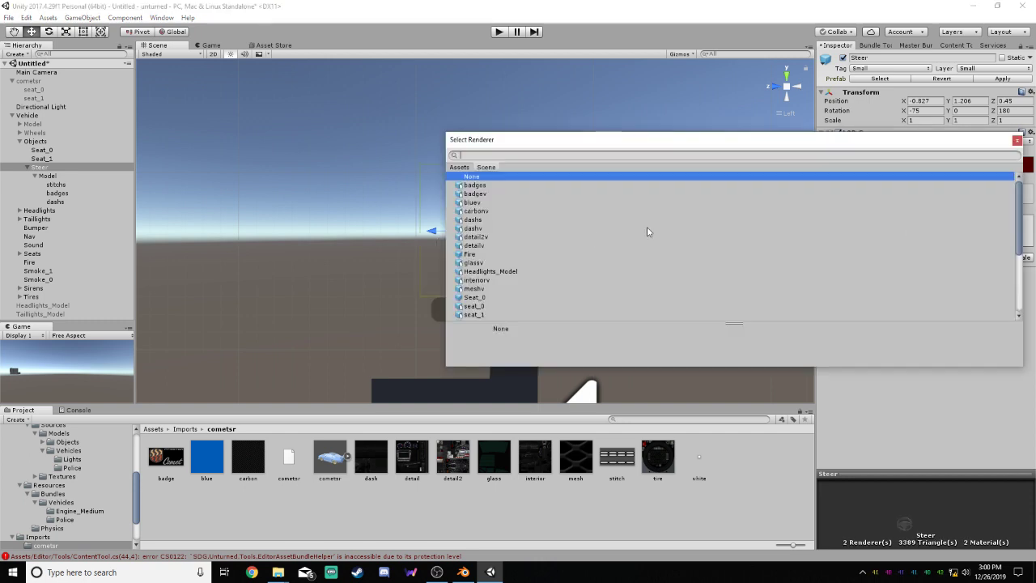
scroll(505, 271, down, 4)
double_click(490, 257)
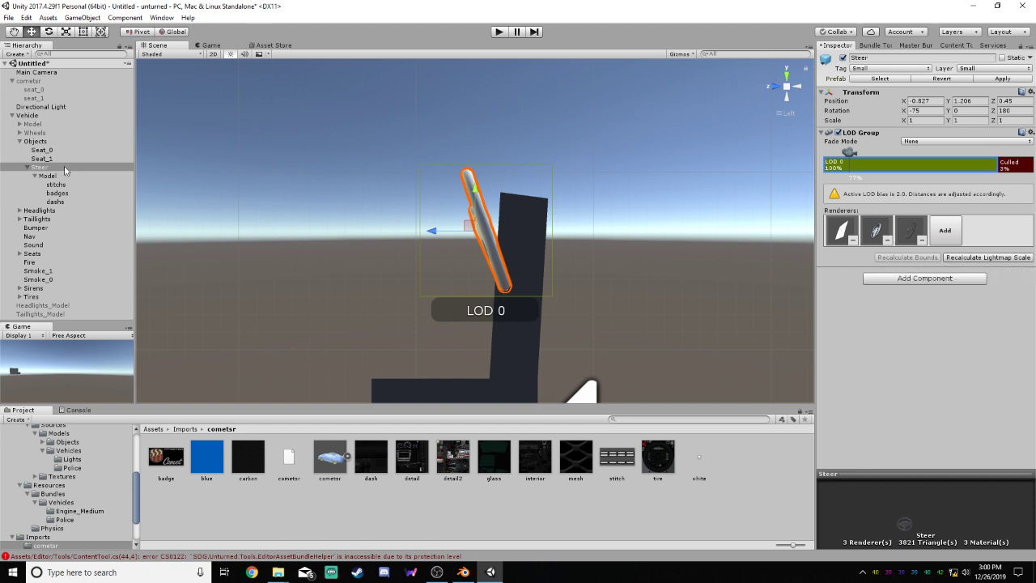
Delete the original Seat_1 from the vehicle's Objects group
click(46, 176)
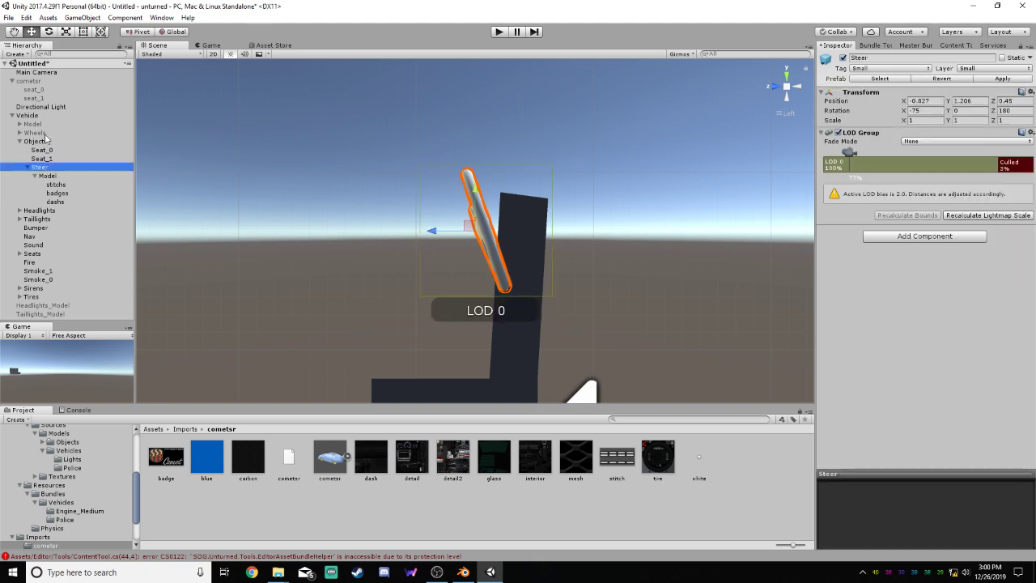
click(46, 142)
click(47, 149)
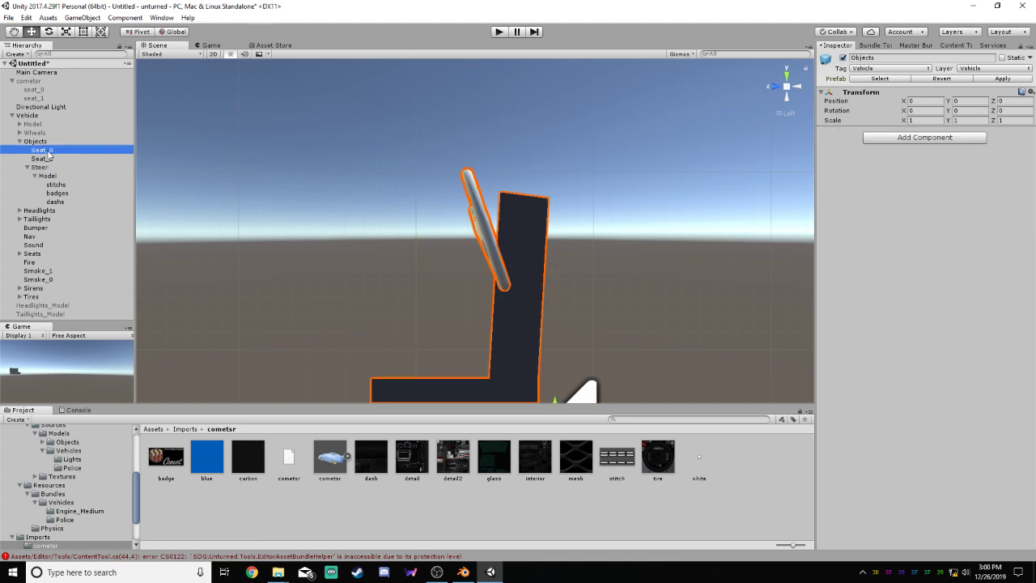
click(49, 159)
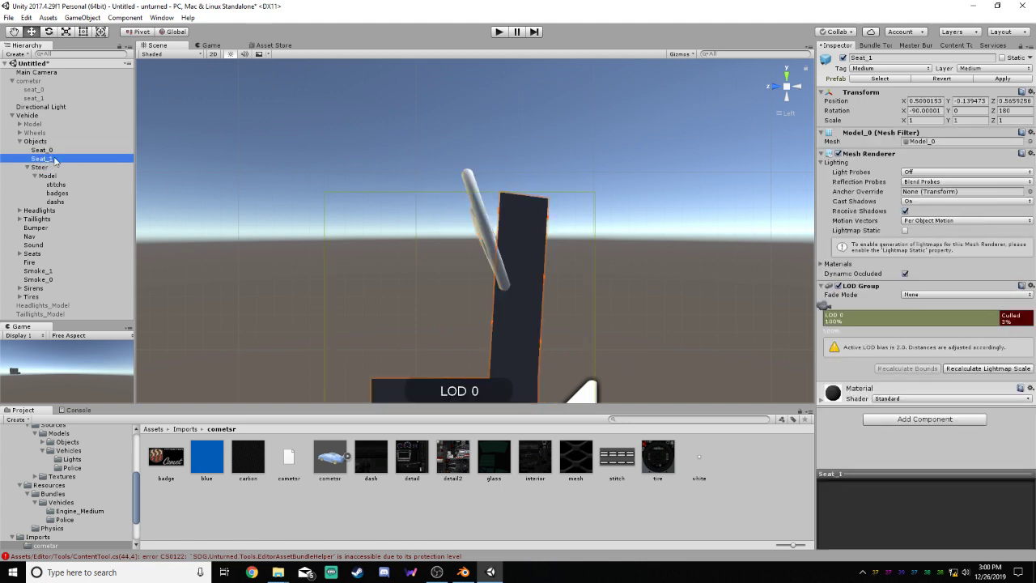
double_click(53, 160)
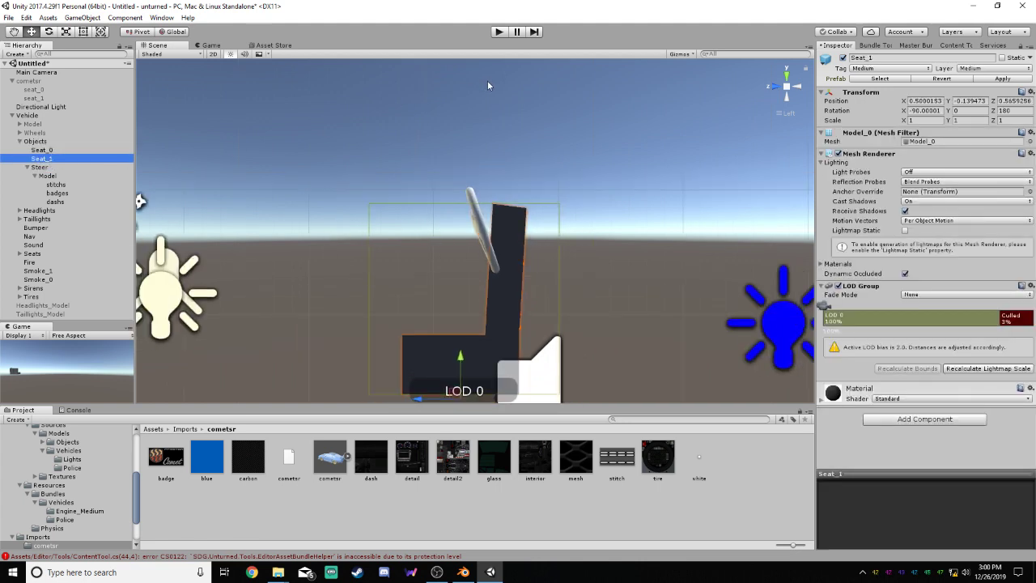
right_click(49, 162)
click(85, 221)
right_click(63, 151)
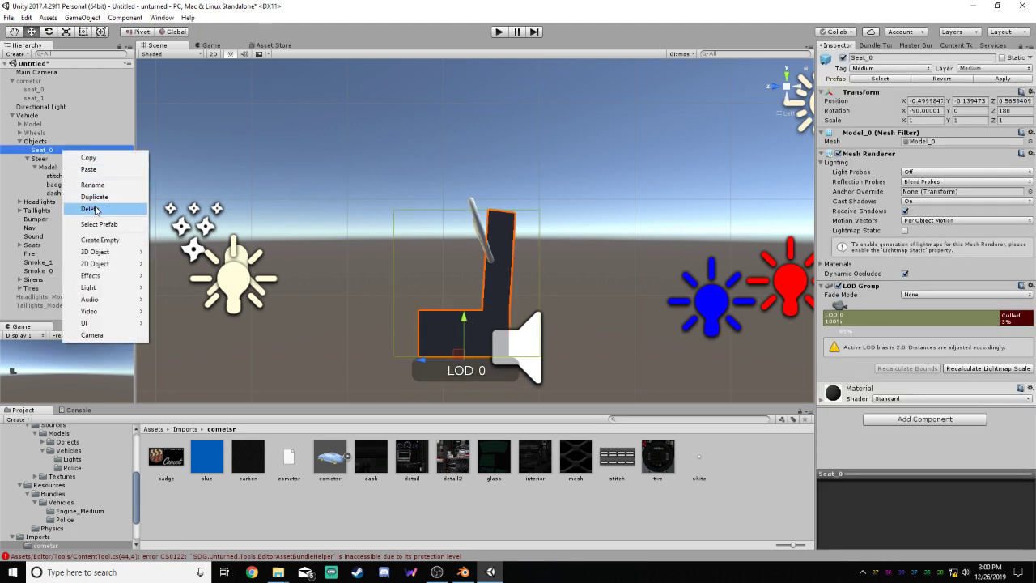
click(89, 208)
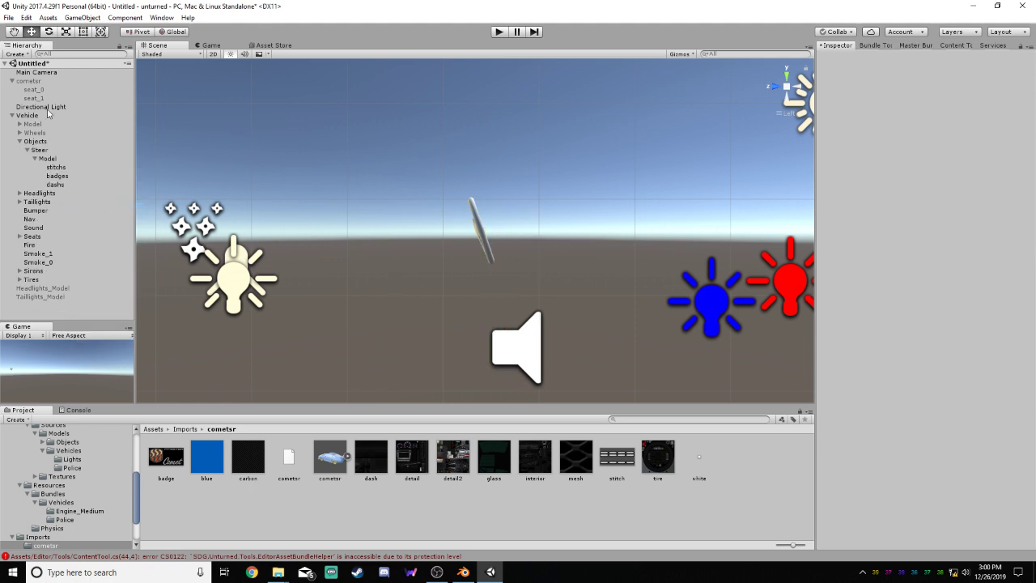
key(z)
key(ctrl+z)
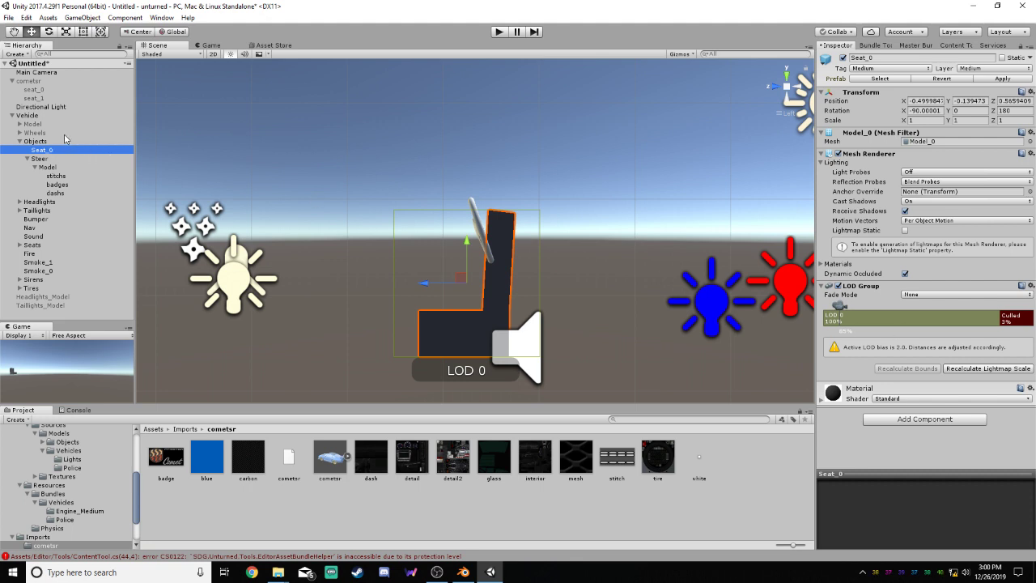
Rename cometsr's seat_0 and seat_1 objects as Seat_0 and Seat_1
click(44, 90)
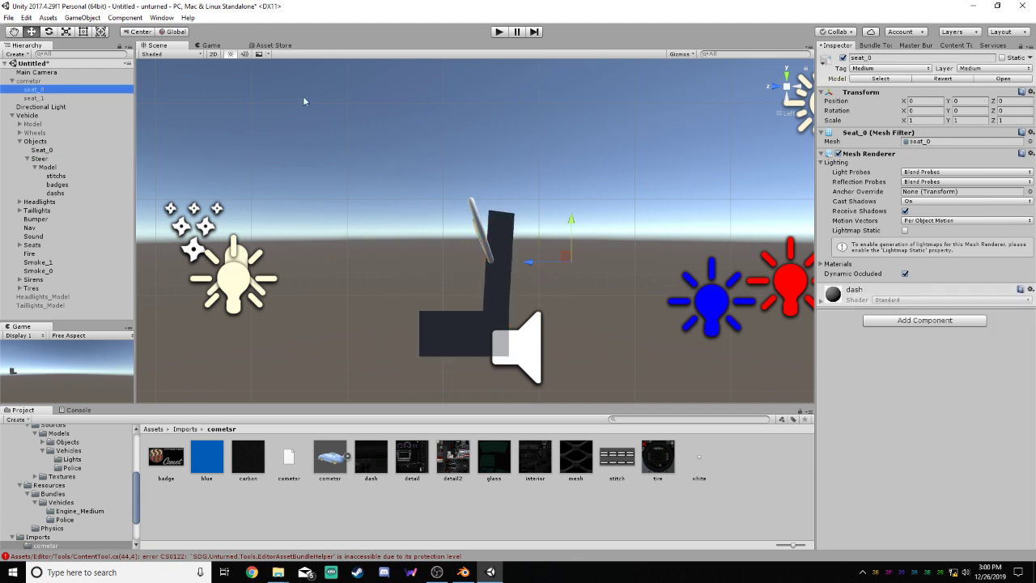
click(852, 59)
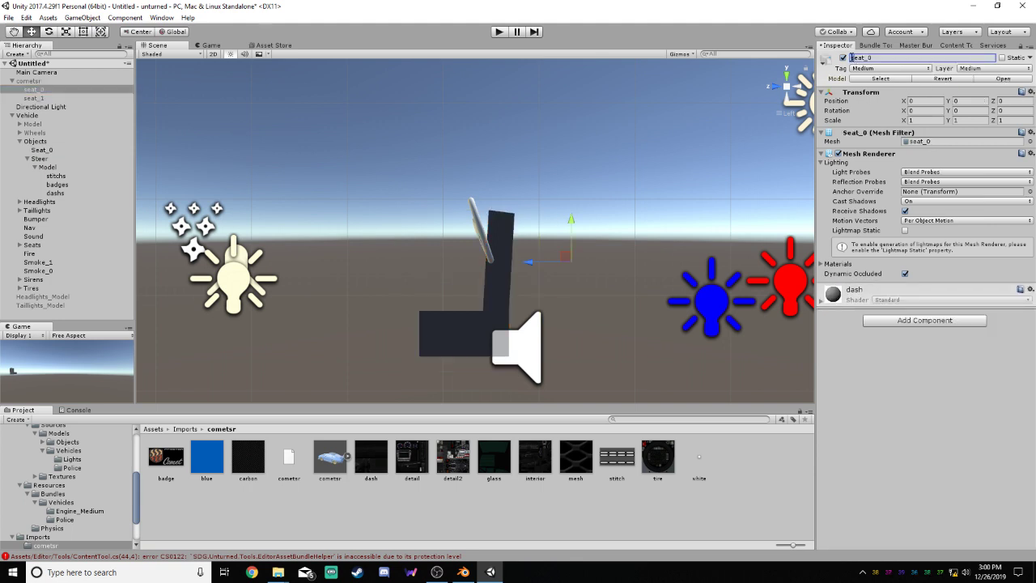
text(S)
click(60, 98)
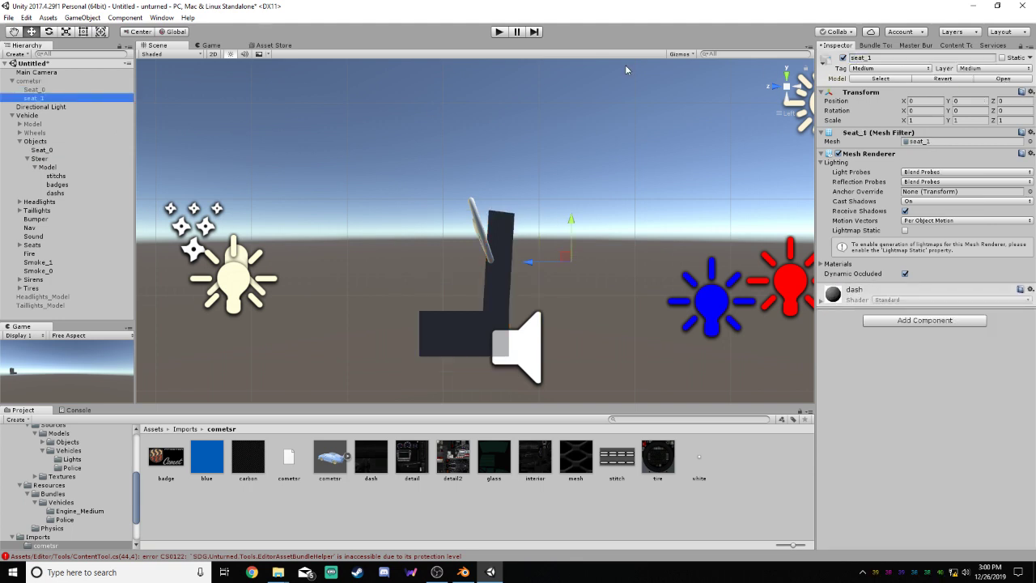
key(Return)
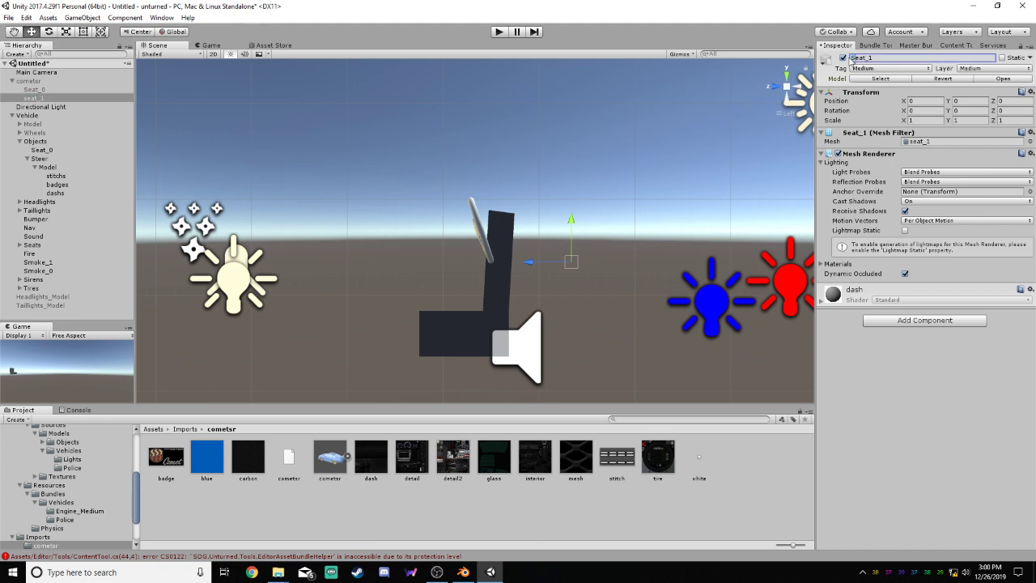
Activate the cometsr object and deactivate the Steer object in the vehicle's Objects group
click(50, 82)
click(52, 89)
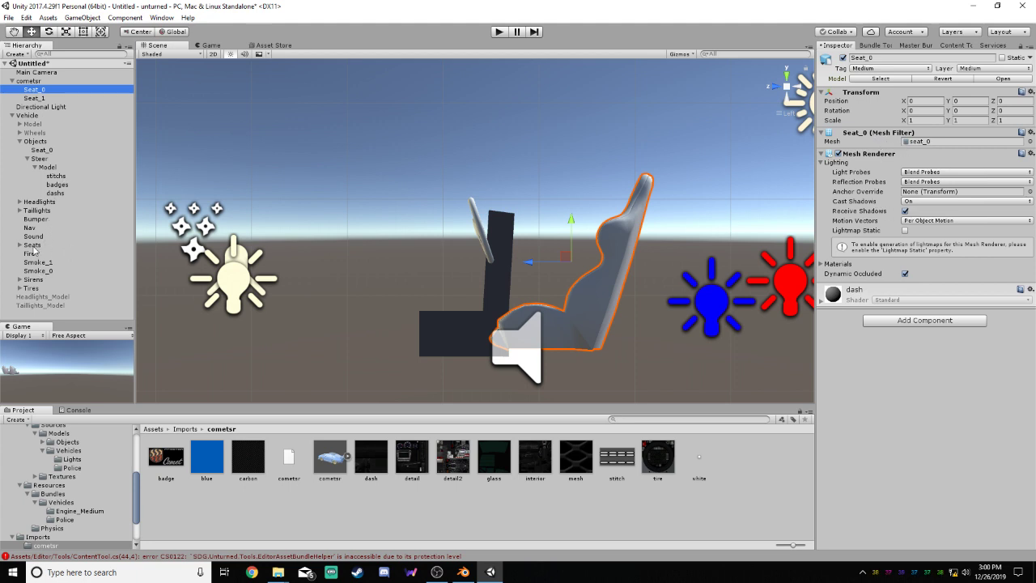
click(28, 159)
click(38, 159)
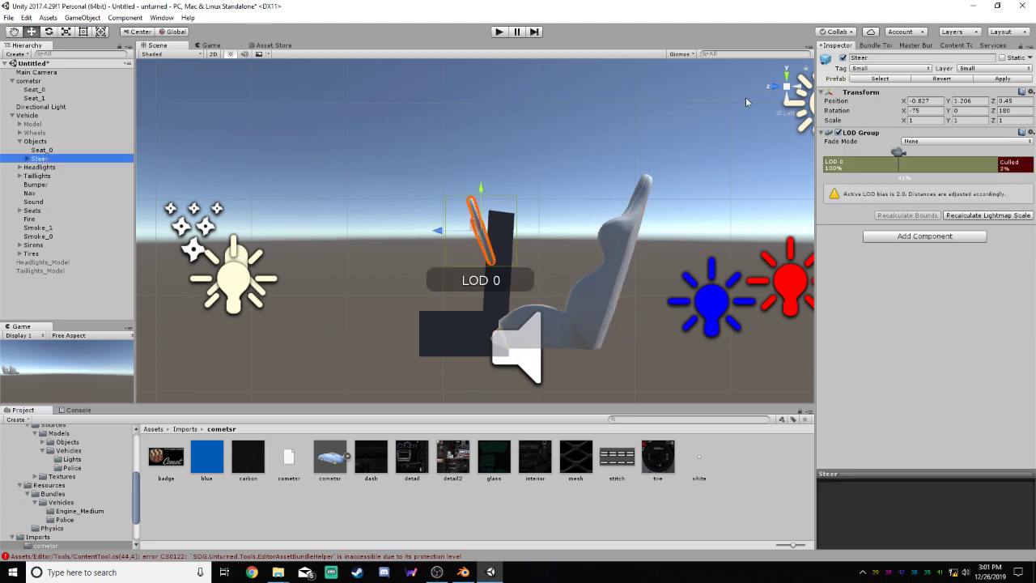
click(843, 58)
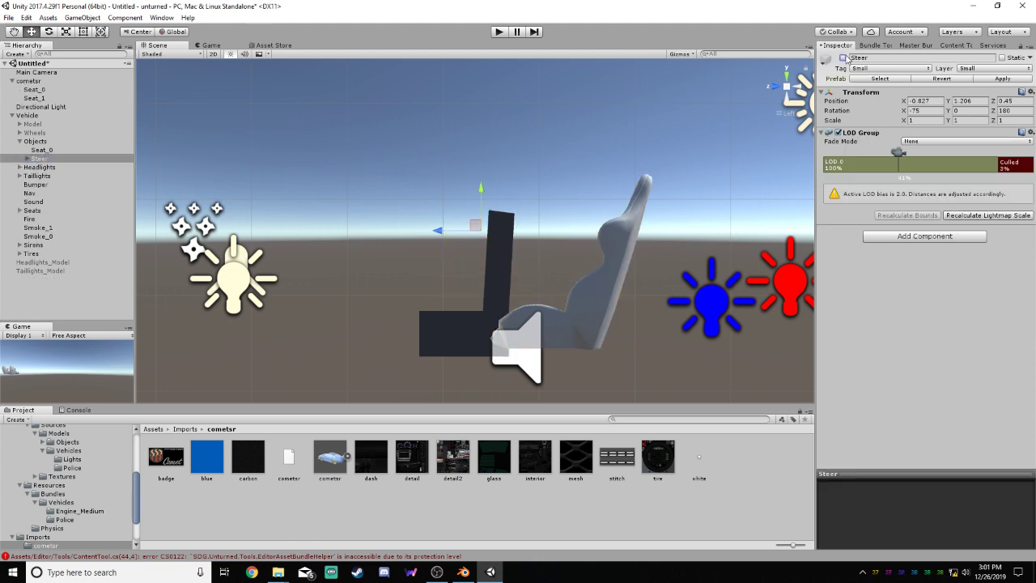
Give cometsr's Seat_0 an LOD Group with only LOD 0 and the Culled threshold set to 3%
click(53, 149)
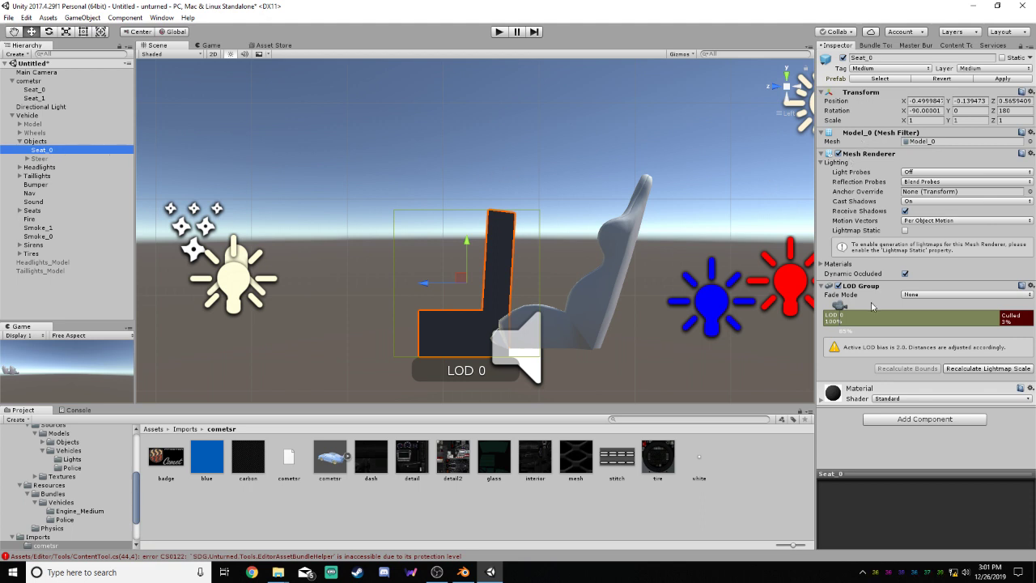
click(46, 90)
click(930, 321)
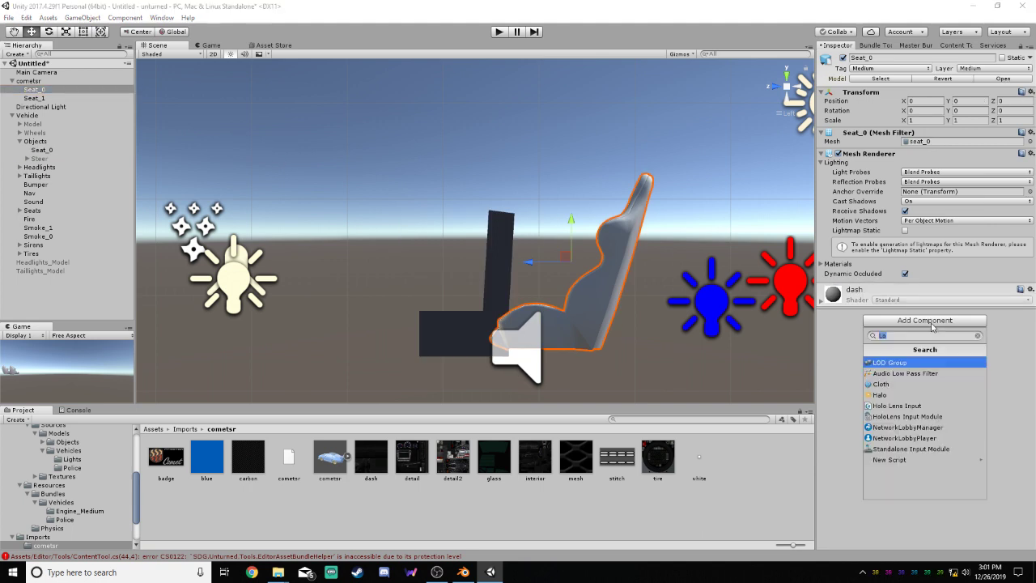
click(906, 364)
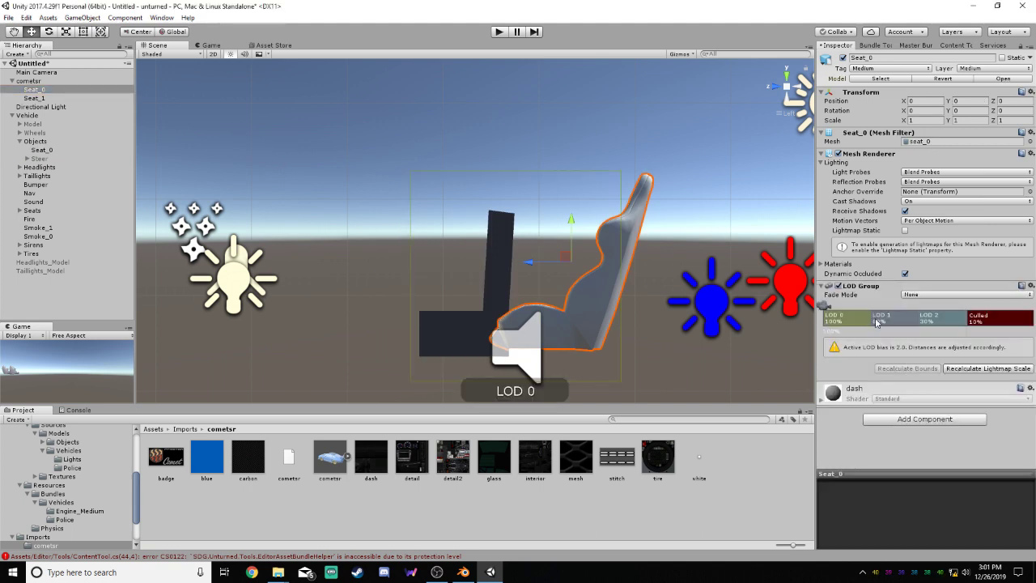
right_click(945, 320)
click(972, 334)
right_click(887, 320)
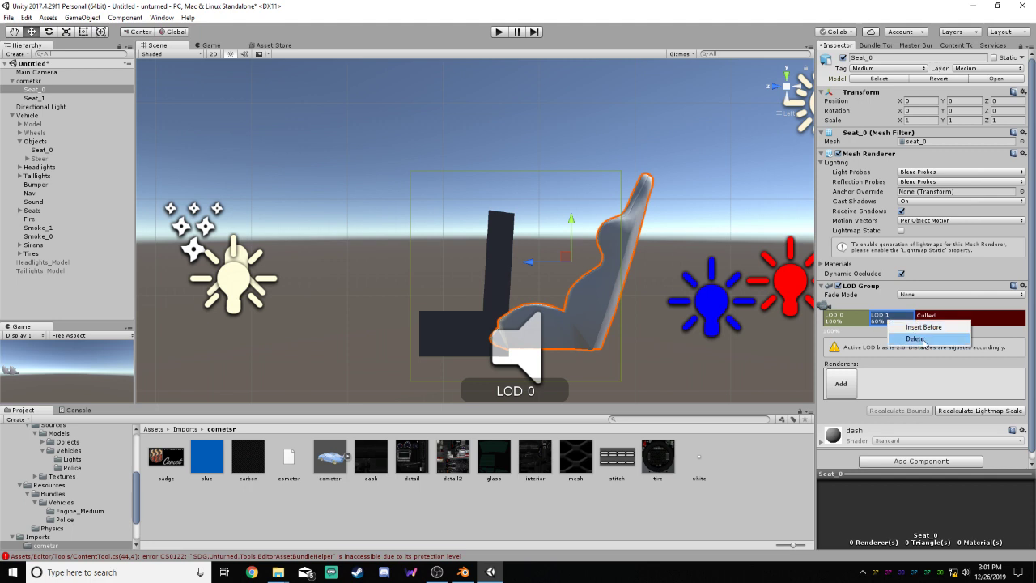
click(913, 334)
drag(868, 319, 846, 319)
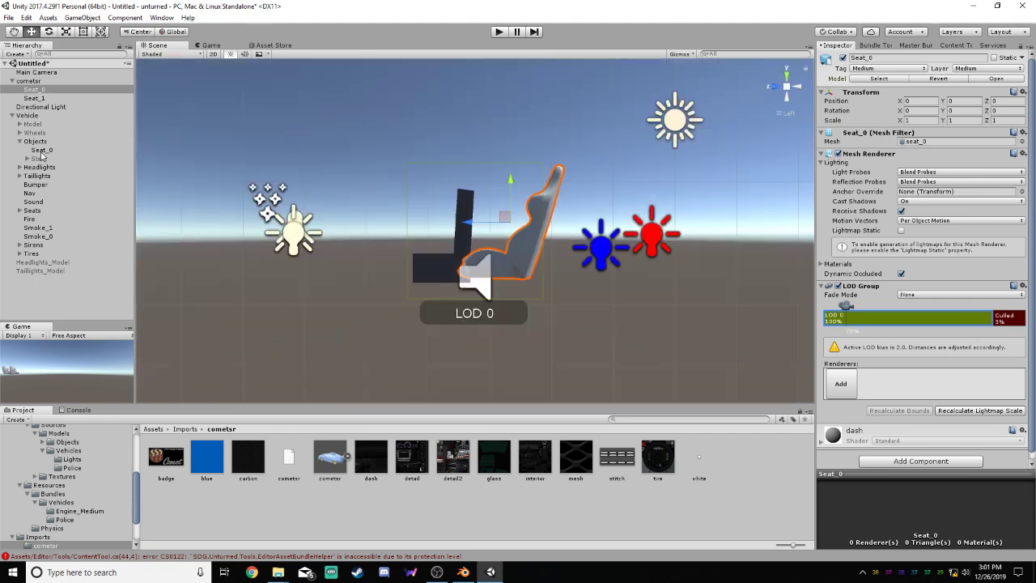
Add an LOD Group to cometsr's Seat_1, delete LOD 2 and LOD 1, and set the Culled threshold to 3%
click(41, 150)
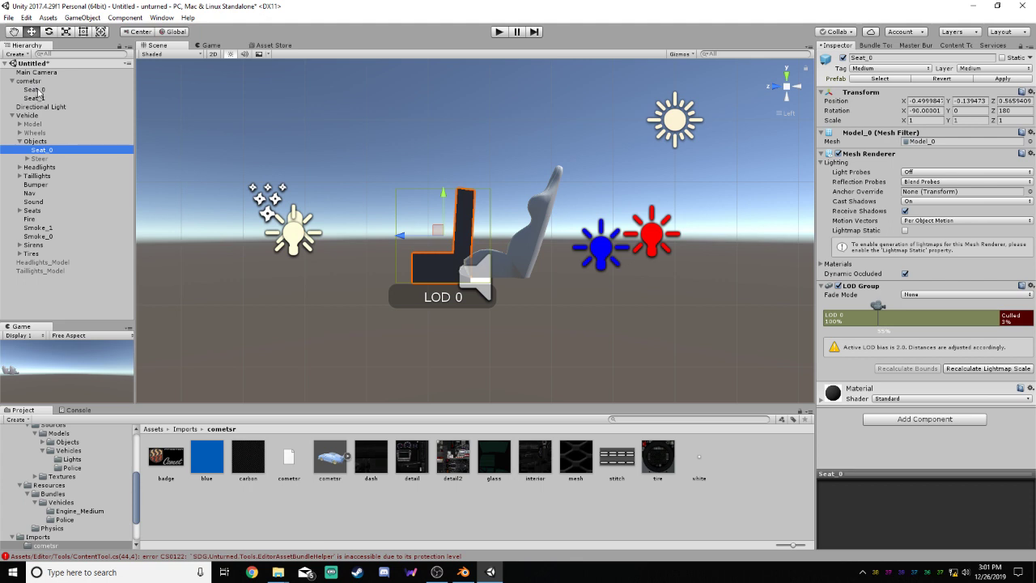
click(35, 90)
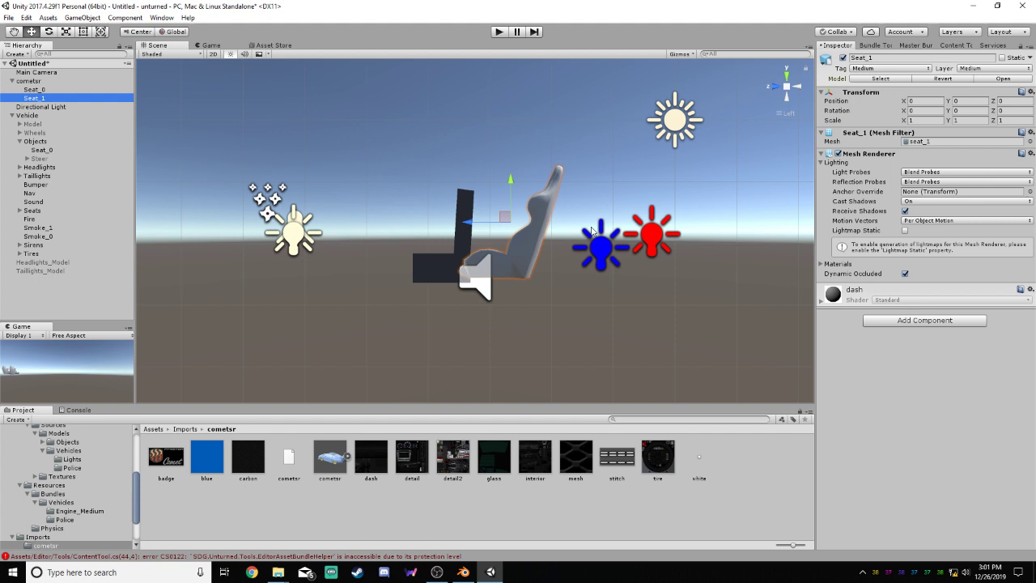
click(924, 327)
click(908, 358)
right_click(935, 317)
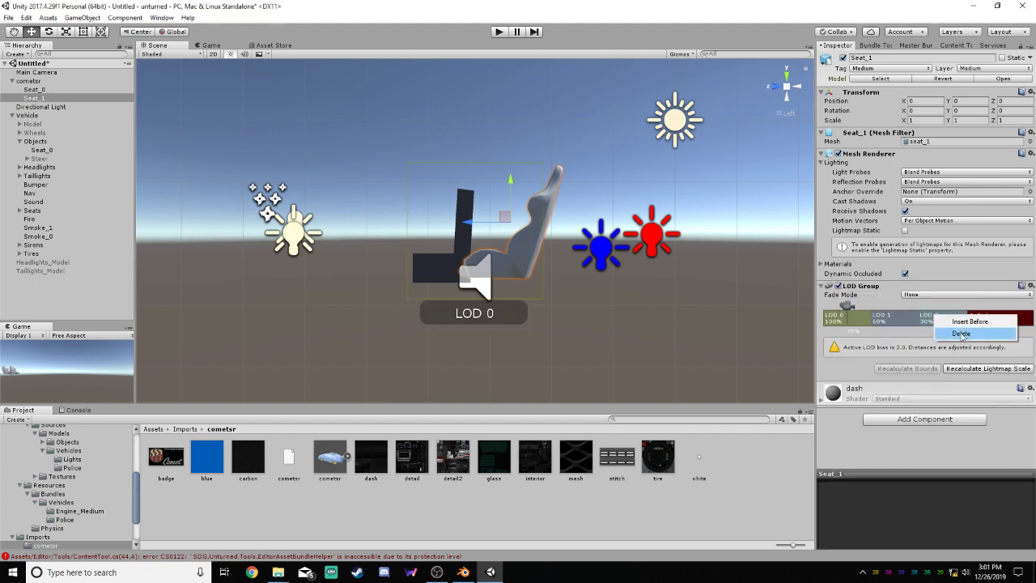
click(960, 333)
right_click(895, 322)
click(922, 339)
mouse_move(845, 307)
mouse_down()
mouse_move(989, 314)
mouse_move(848, 309)
mouse_up()
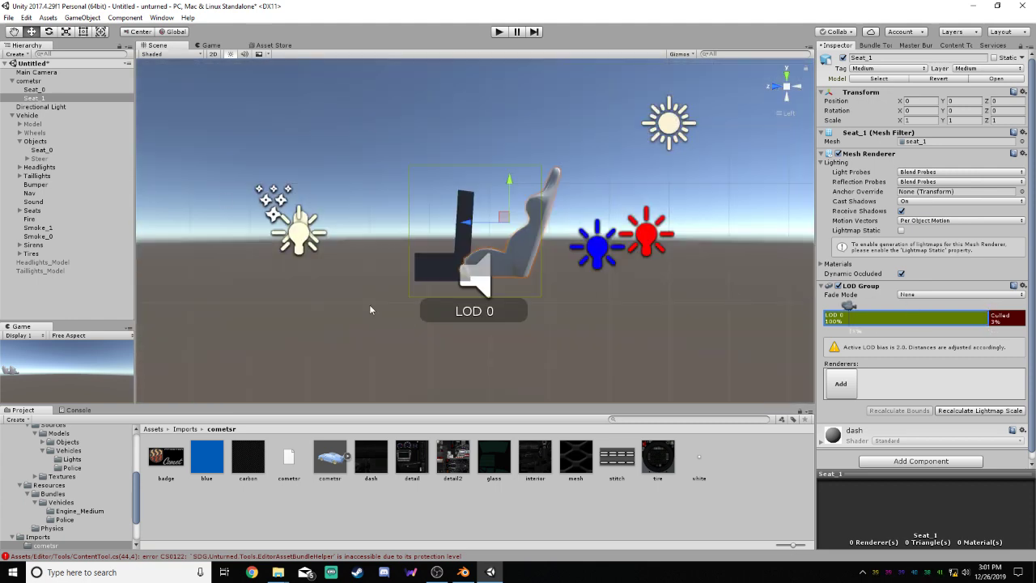
Recalculate the lightmap scale in cometsr's Seat_1 LOD Group and select the vehicle's original Seat_0 for comparison
click(421, 324)
click(36, 91)
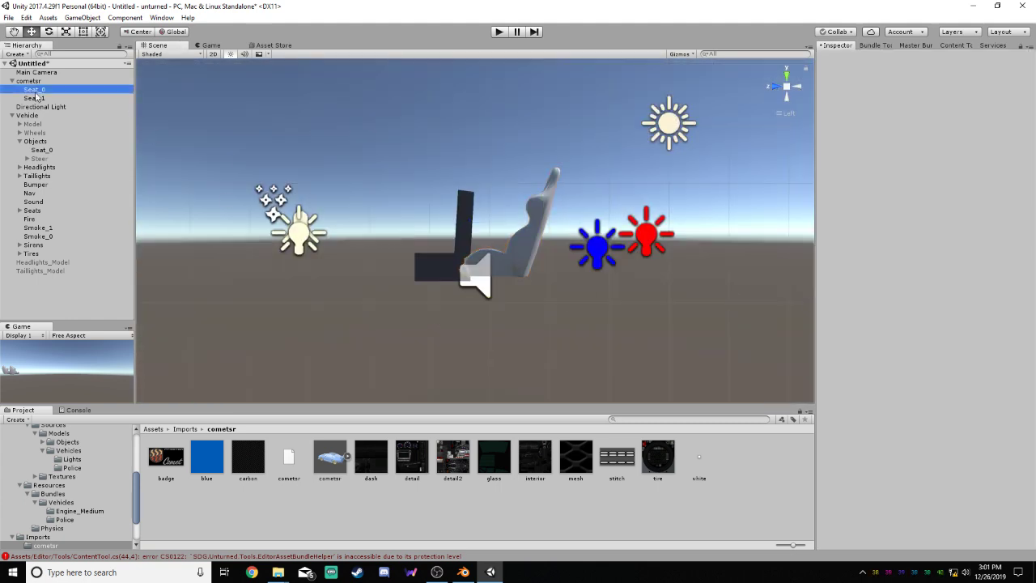
click(39, 98)
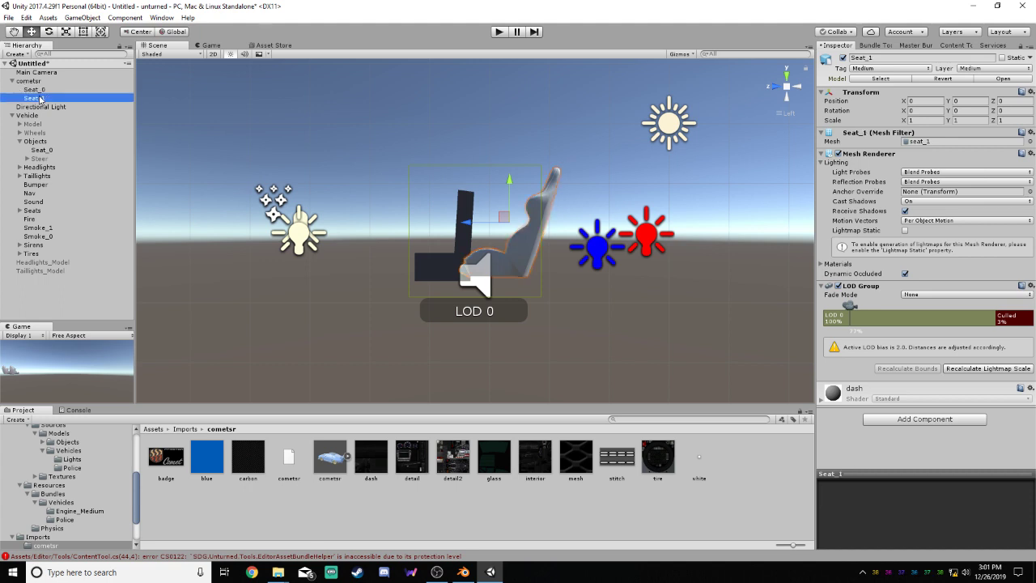
click(956, 370)
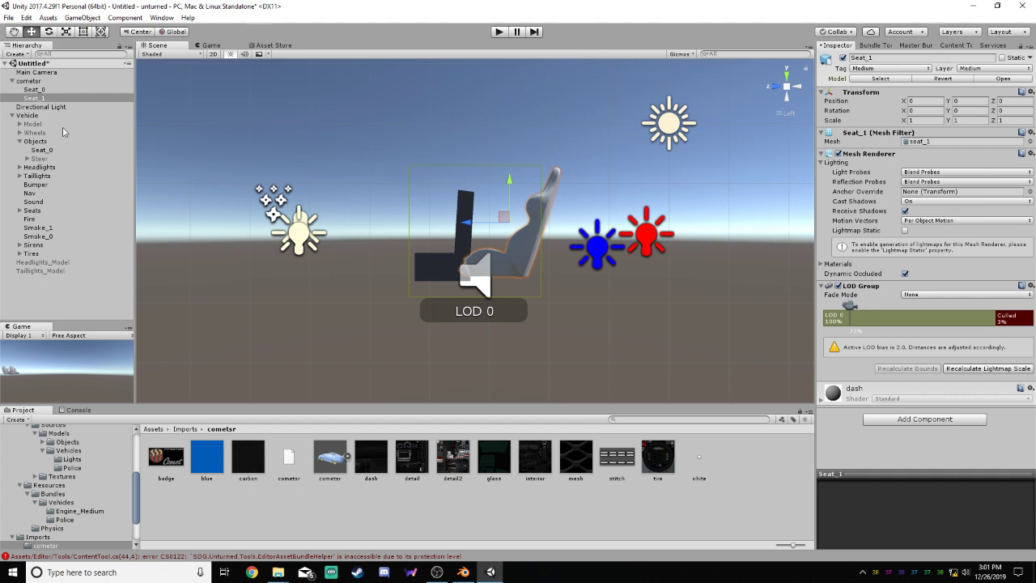
click(41, 150)
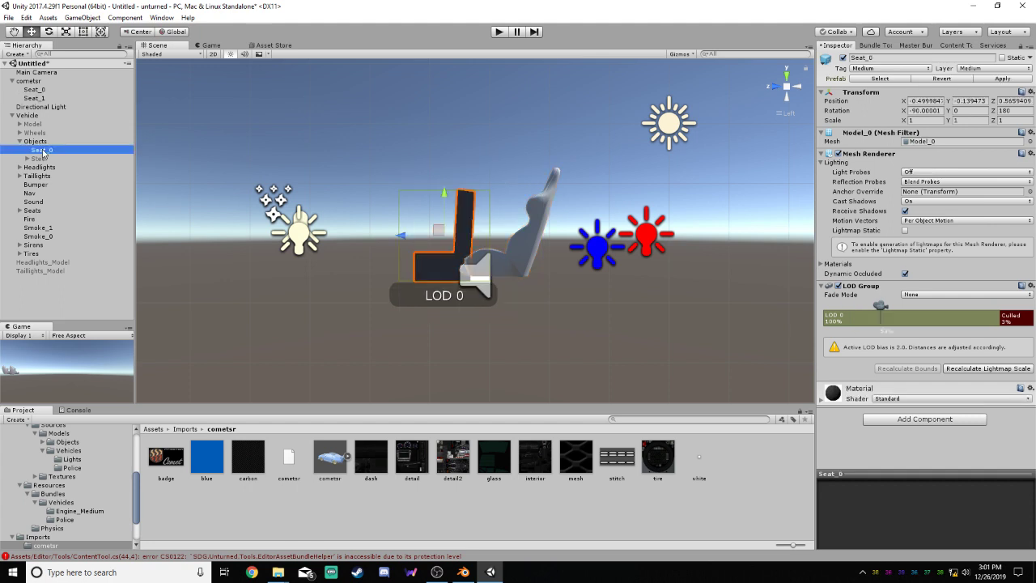
Delete the vehicle's original Seat_0 and move cometsr's Seat_0 and Seat_1 into the vehicle's Objects group
right_click(42, 152)
click(70, 208)
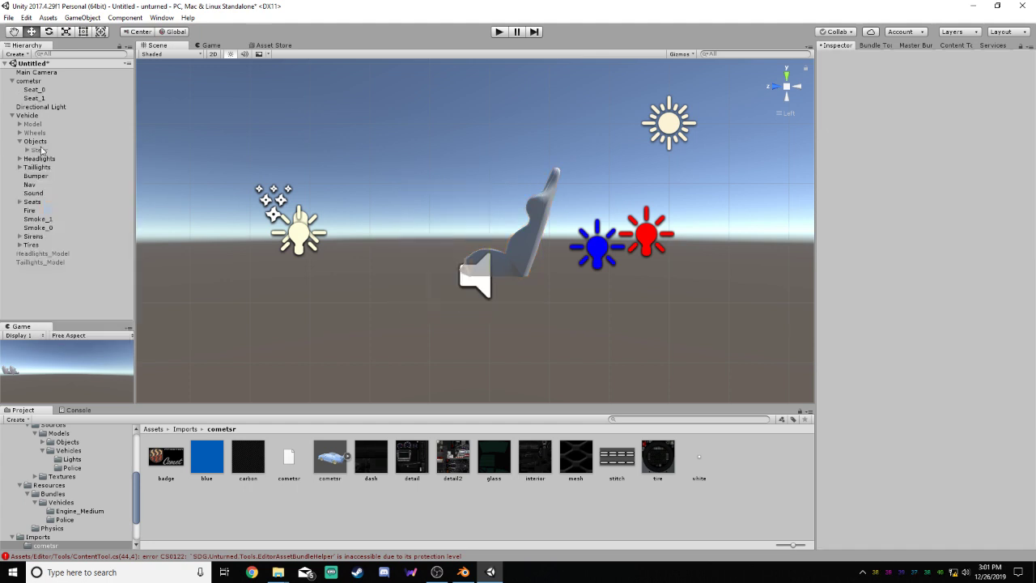
click(37, 141)
click(48, 90)
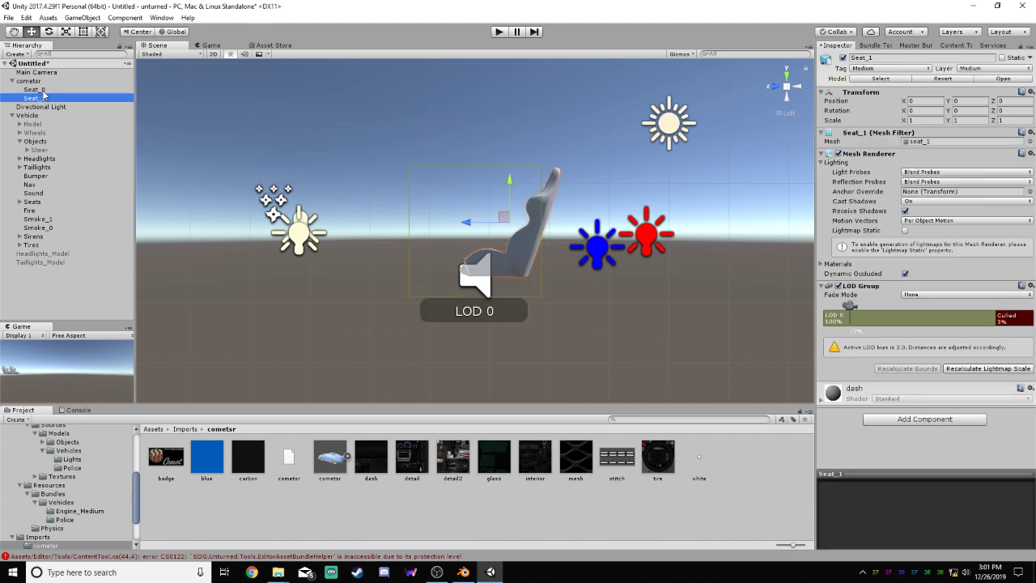
drag(49, 92, 36, 142)
drag(48, 90, 49, 147)
Add the Seat_0 renderer to LOD 0 of the relocated Seat_0's LOD Group
click(42, 133)
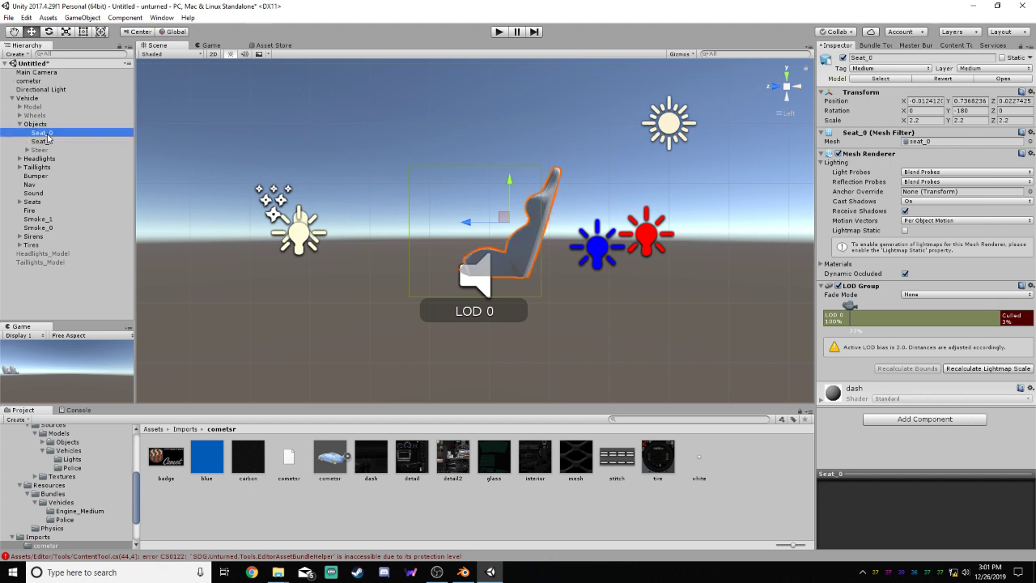
click(895, 315)
click(847, 382)
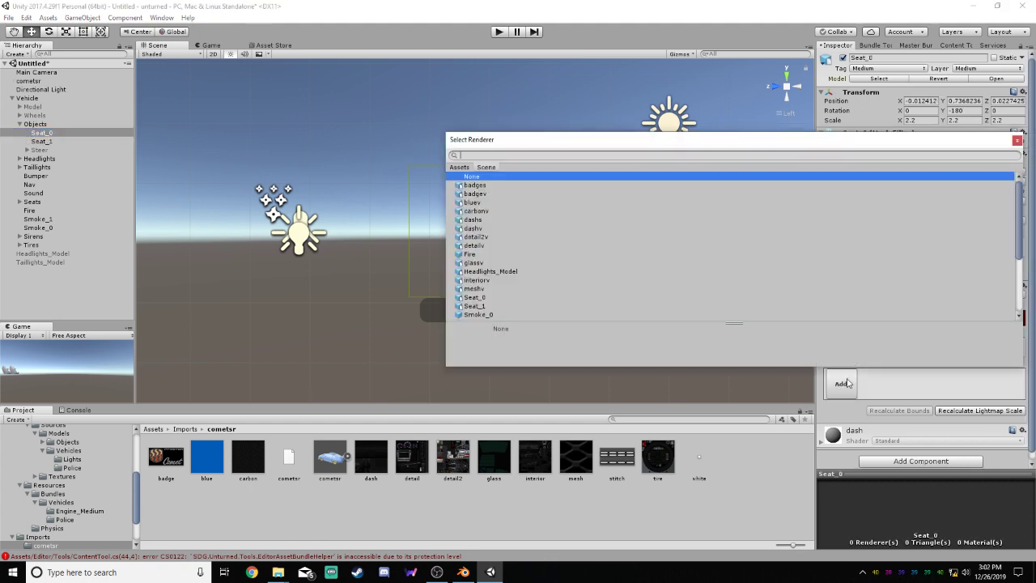
double_click(490, 298)
Add the Seat_1 renderer to LOD 0 of the relocated Seat_1's LOD Group
click(43, 142)
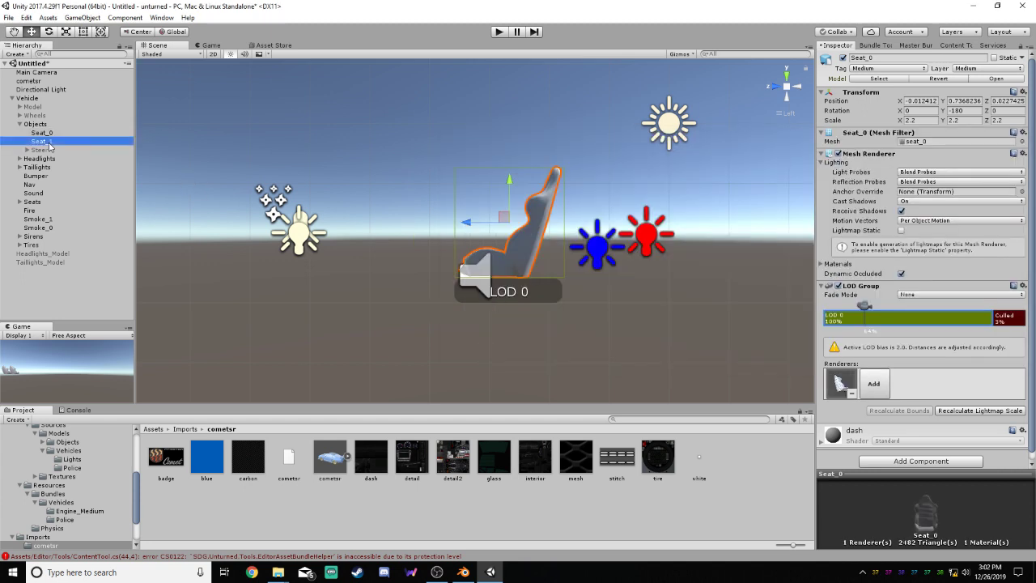
click(892, 319)
click(845, 385)
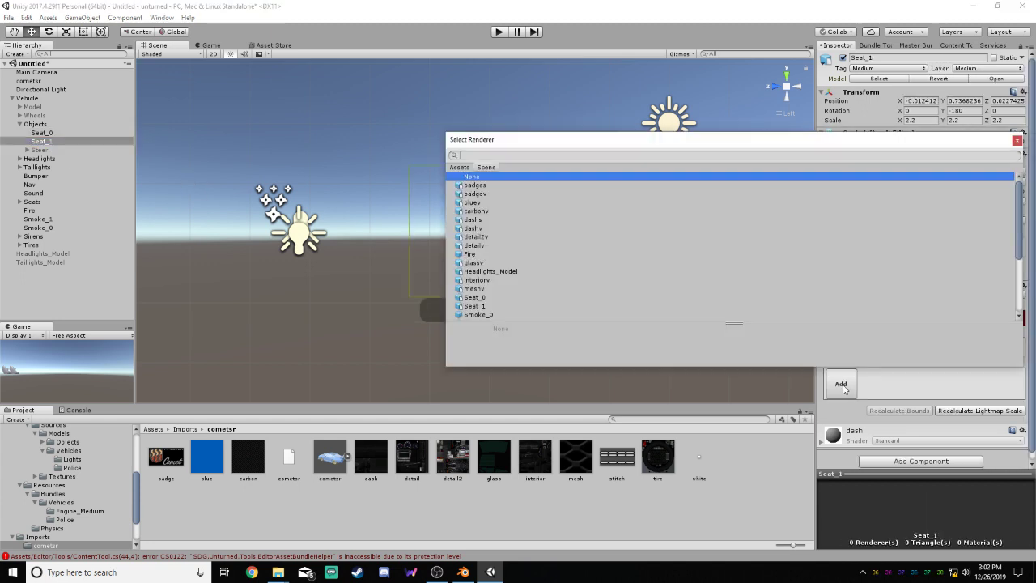
double_click(483, 306)
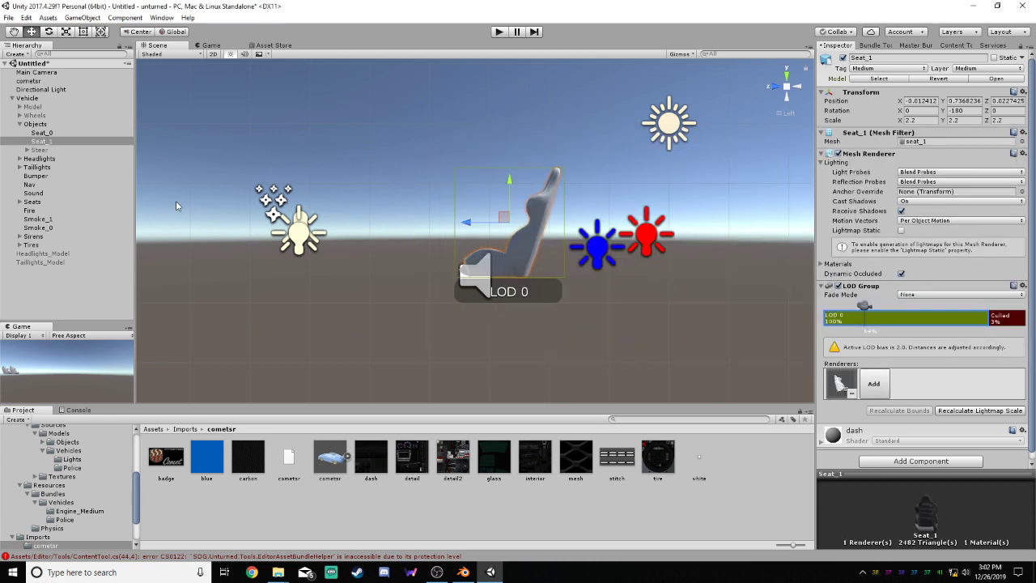
Reactivate the Steer object, and deactivate and collapse the vehicle's whole Objects group
click(37, 124)
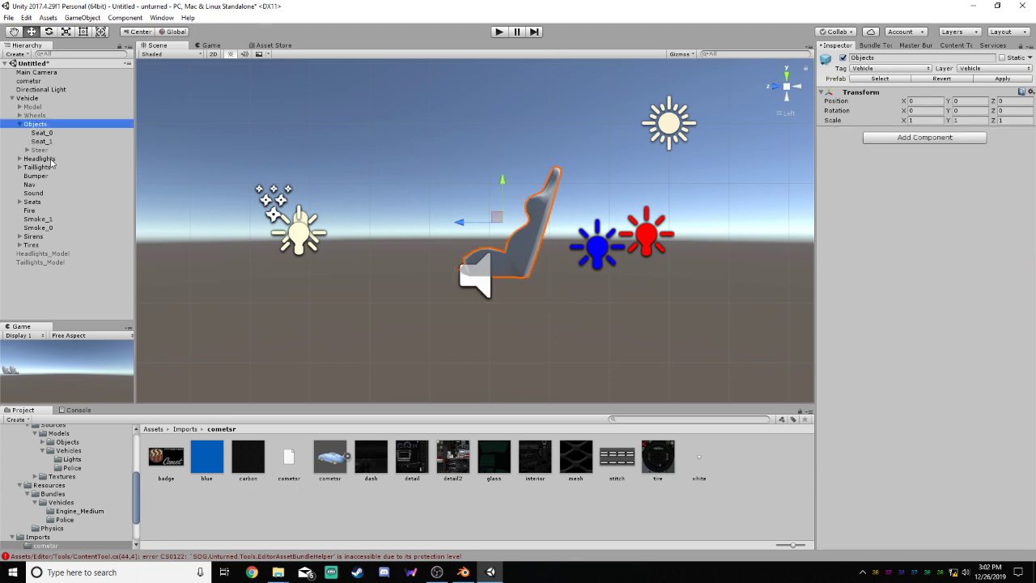
click(20, 125)
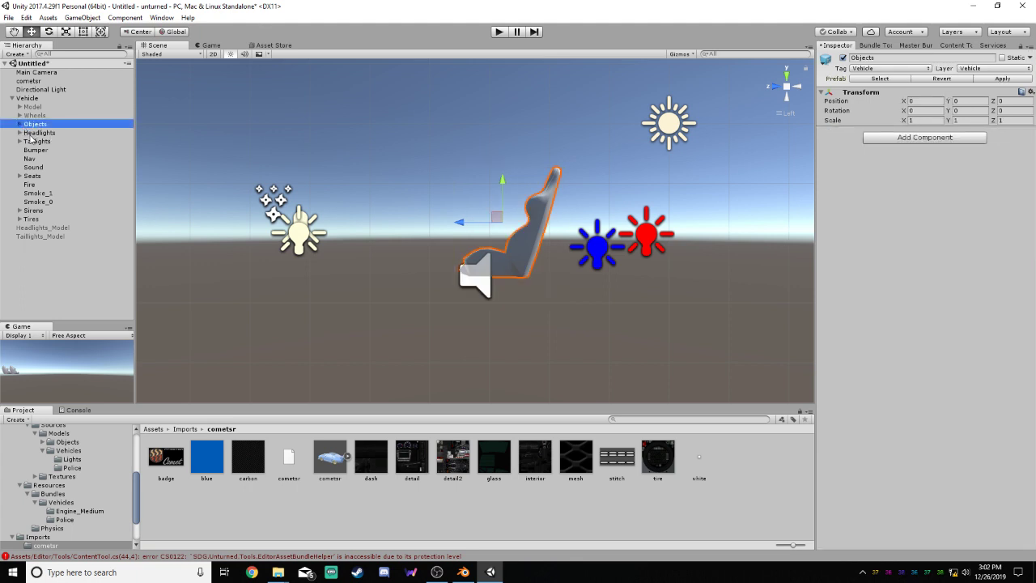
click(20, 123)
click(26, 150)
click(27, 149)
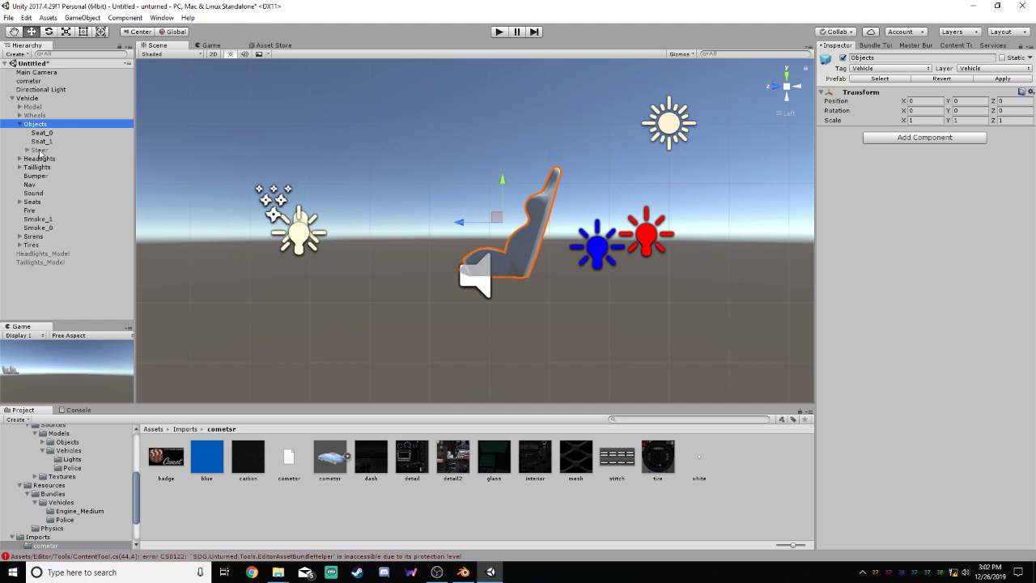
click(39, 151)
click(843, 58)
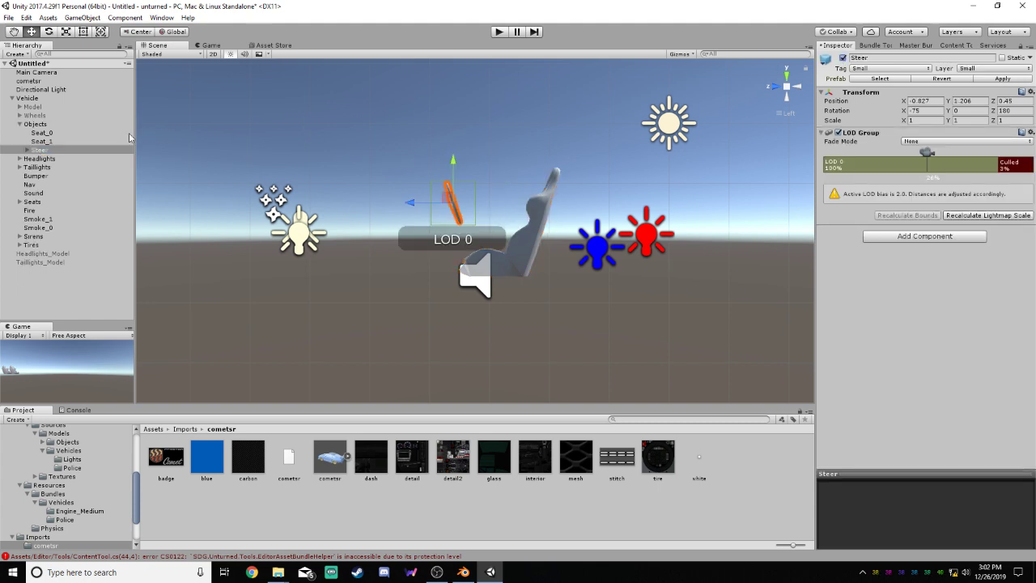
click(32, 125)
click(842, 58)
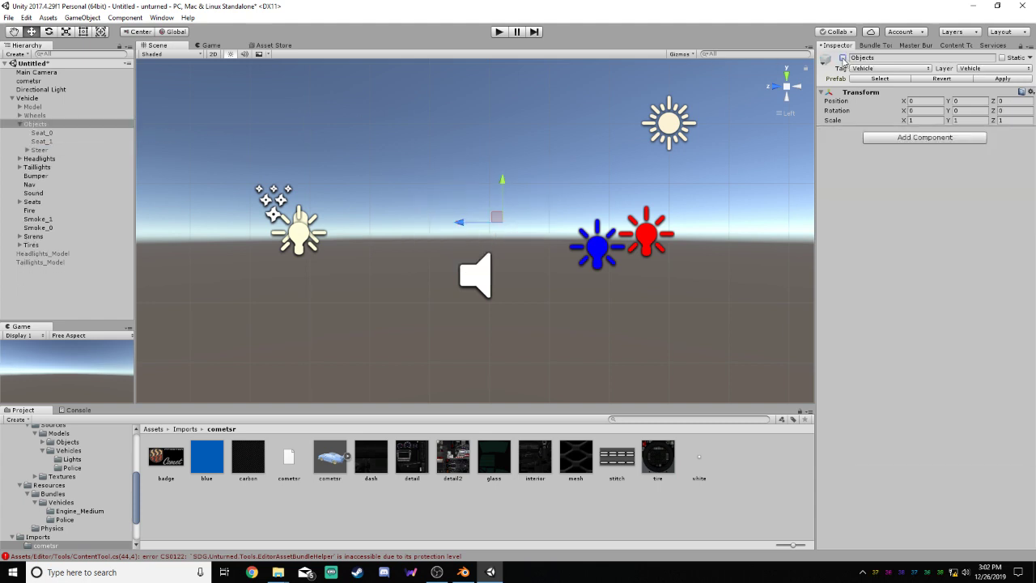
click(20, 124)
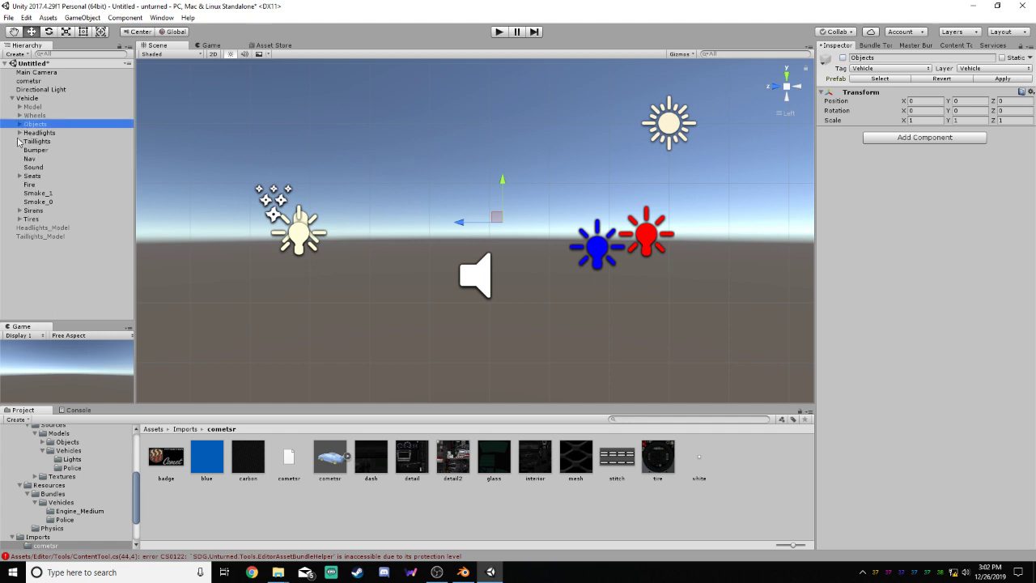
Expand the vehicle's Headlights group and activate the Headlights_Model object as a placement reference
click(20, 133)
right_drag(405, 220, 516, 244)
click(44, 253)
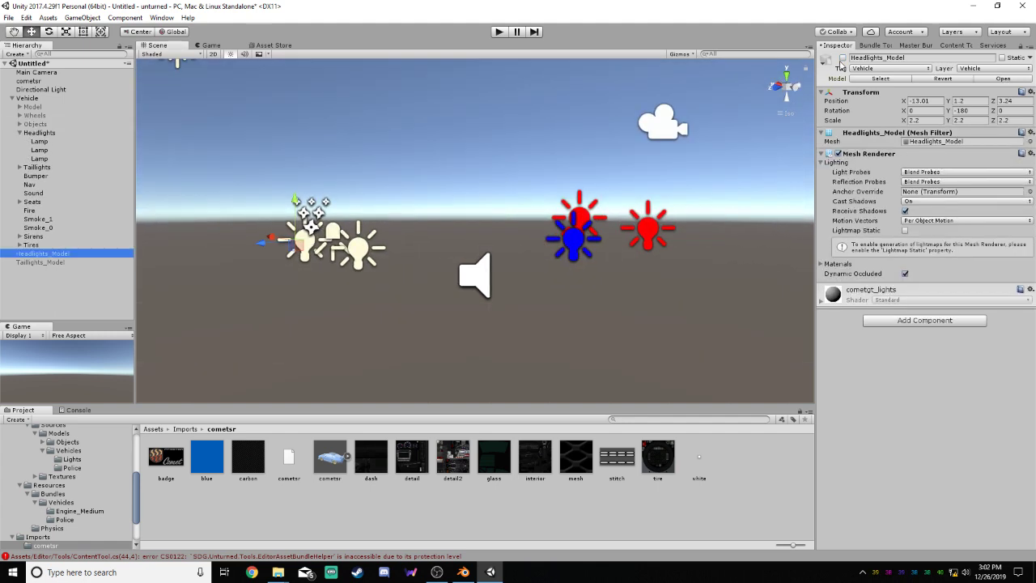
Move the Headlights group forward onto the headlight model, to Y about -0.014 and Z about 0.814
click(44, 133)
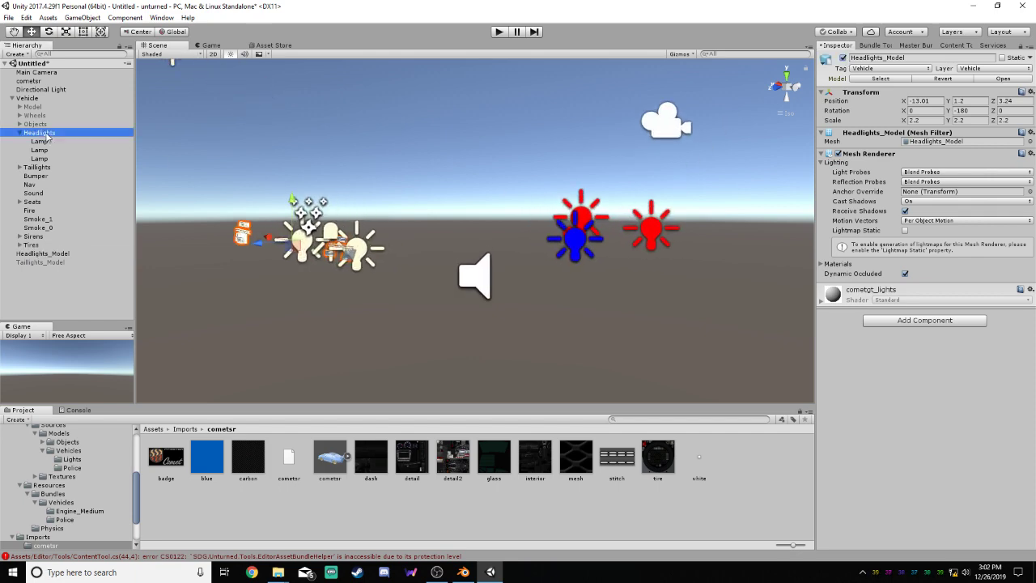
right_drag(443, 156, 344, 145)
click(775, 86)
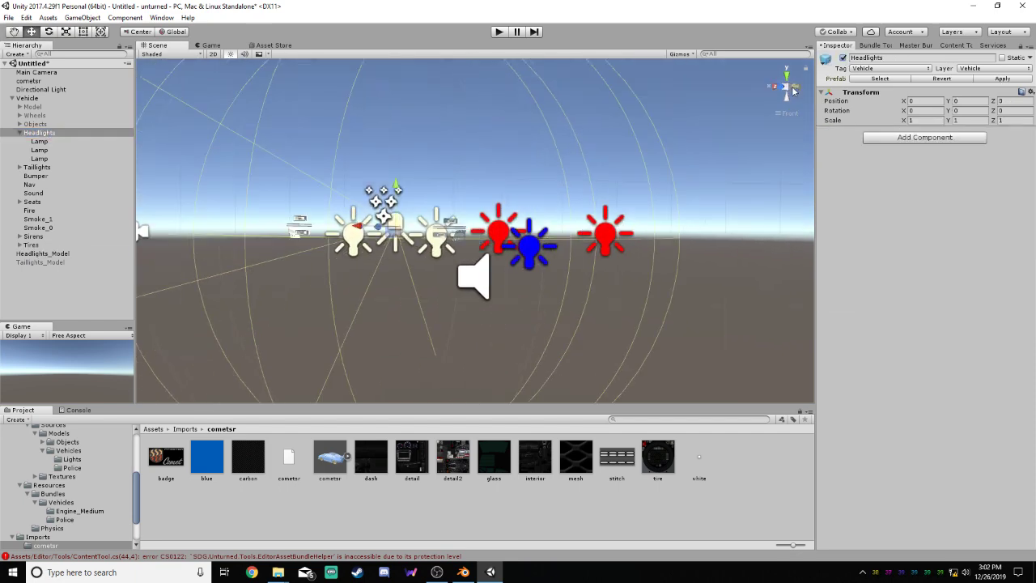
click(796, 88)
scroll(369, 211, up, 6)
middle_drag(335, 217, 698, 204)
scroll(688, 201, up, 5)
drag(653, 188, 526, 192)
Move the first Lamp in Headlights outward to X about -1.387 and raise it onto its headlight mesh
click(776, 86)
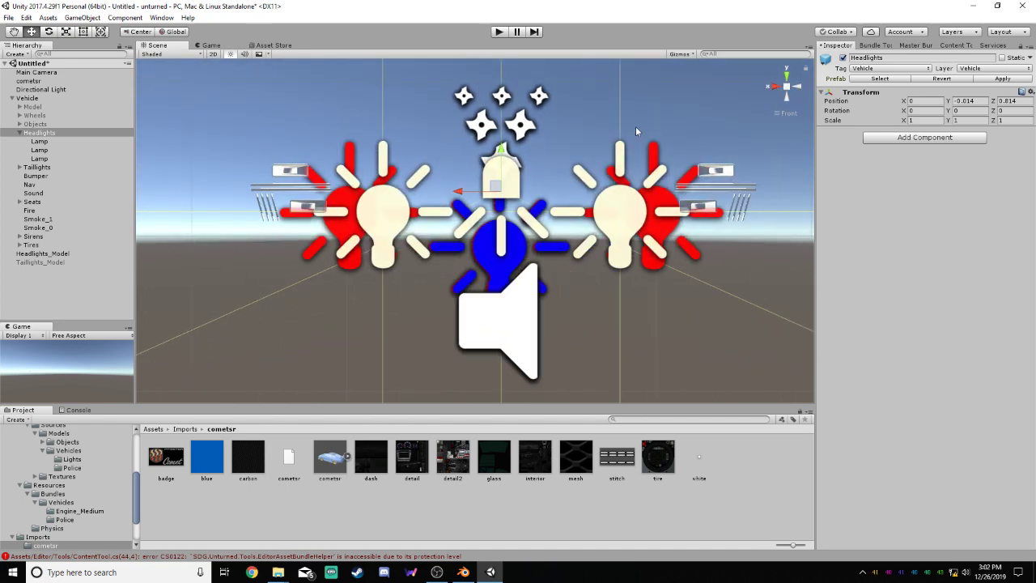
click(558, 154)
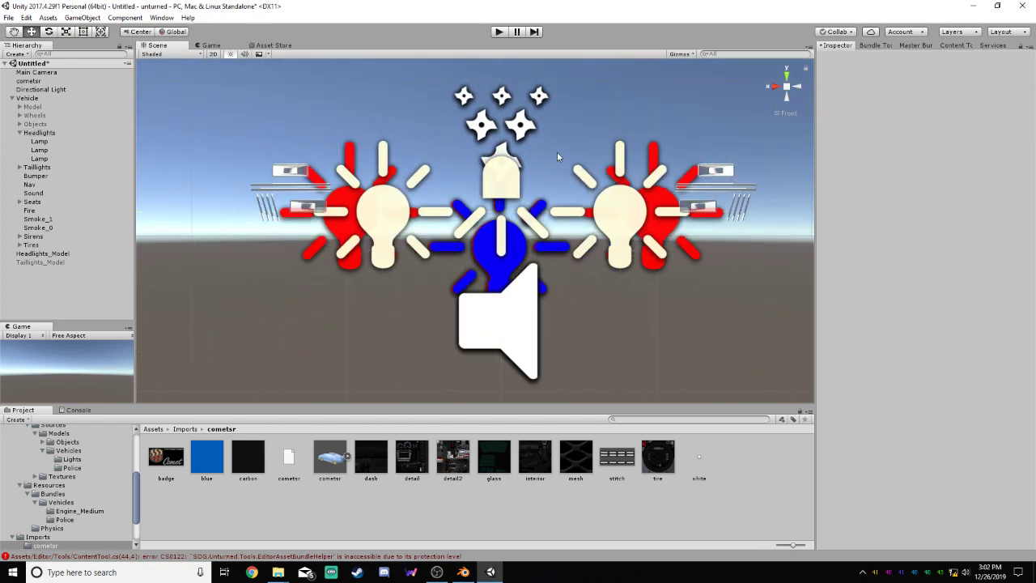
click(39, 142)
drag(594, 212, 675, 213)
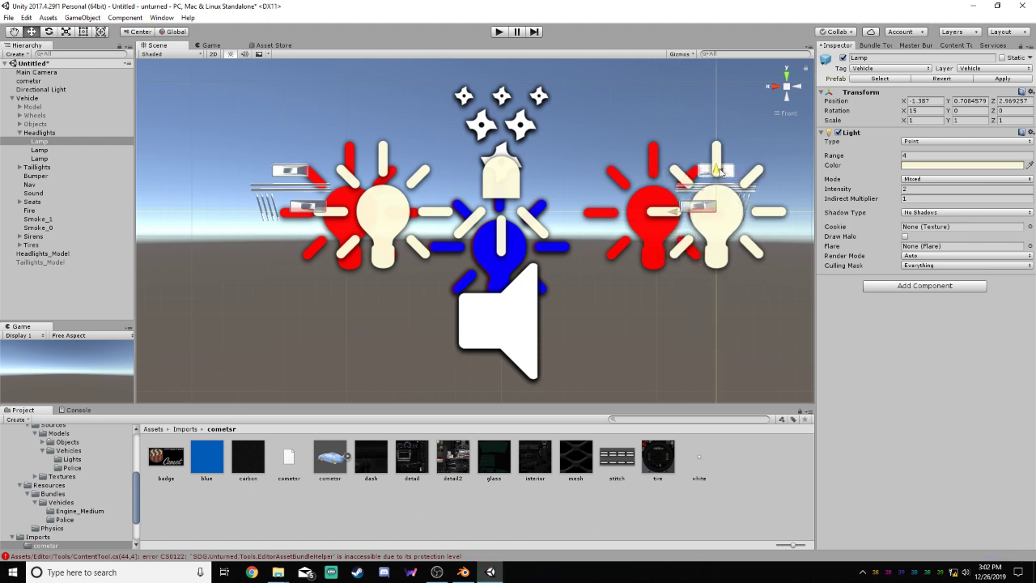
drag(722, 173, 723, 152)
click(550, 127)
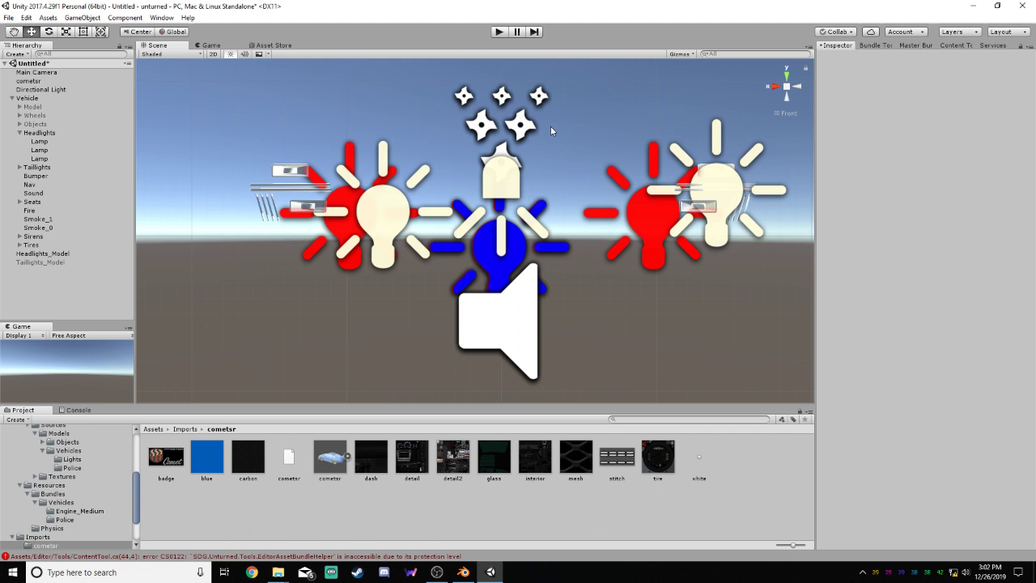
Move the second Lamp in Headlights outward and up onto the headlight mesh on the opposite side
click(41, 150)
drag(353, 208, 294, 146)
click(172, 136)
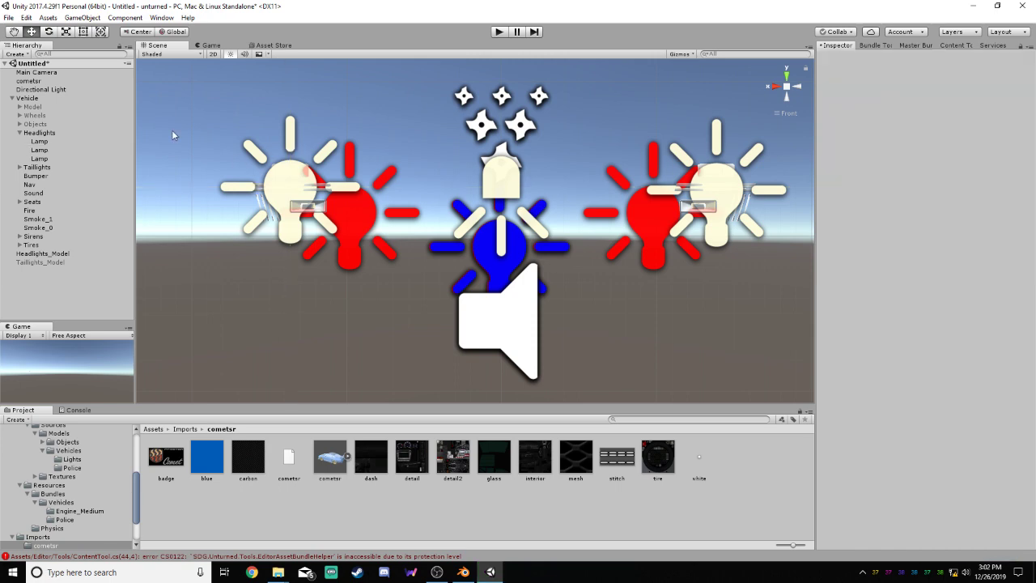
Reposition the third Lamp, the spot light in Headlights, to Y about 0.859 and Z about 2.981
click(40, 159)
key(f)
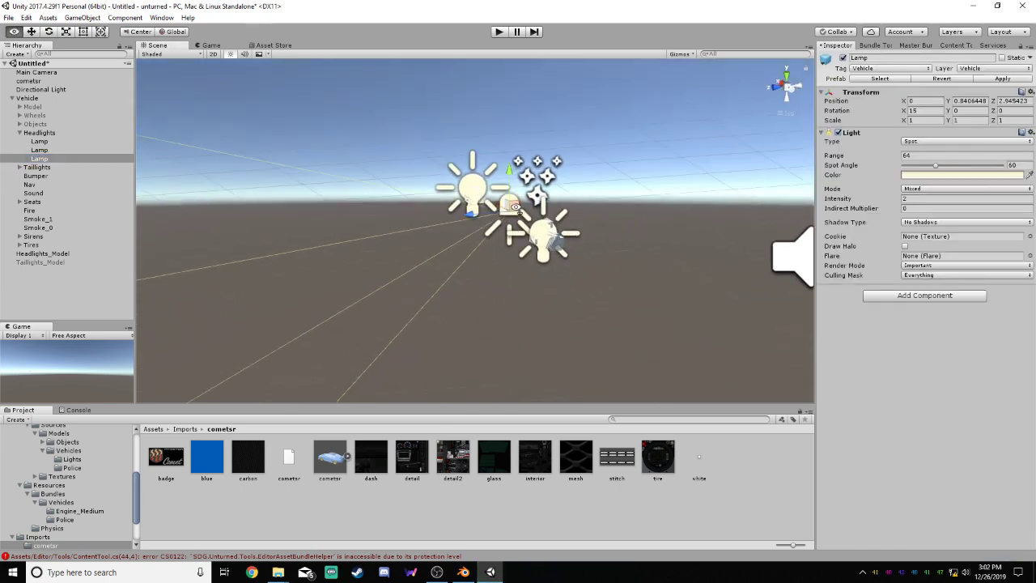
right_drag(515, 207, 486, 198)
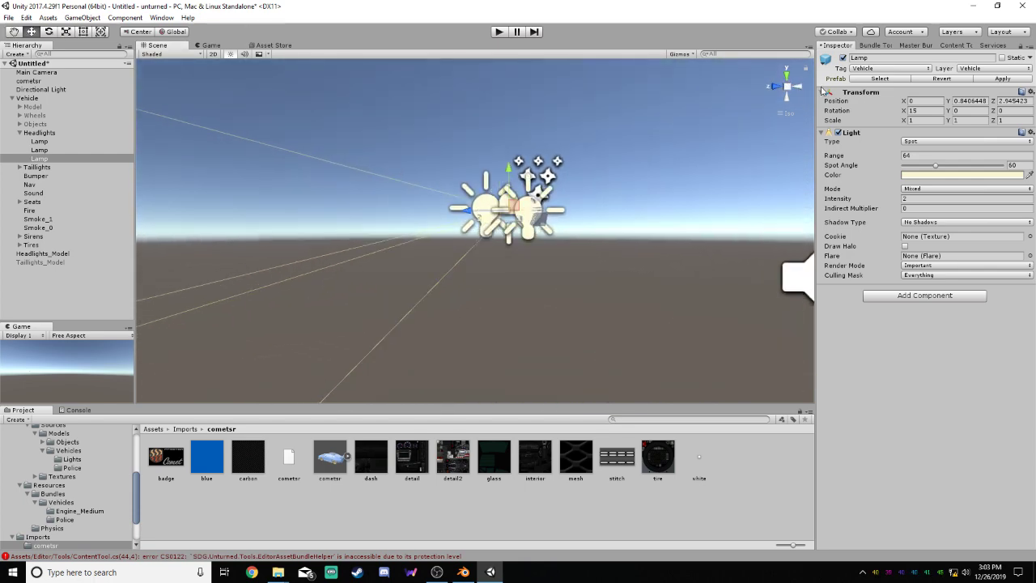
click(773, 89)
scroll(533, 167, up, 3)
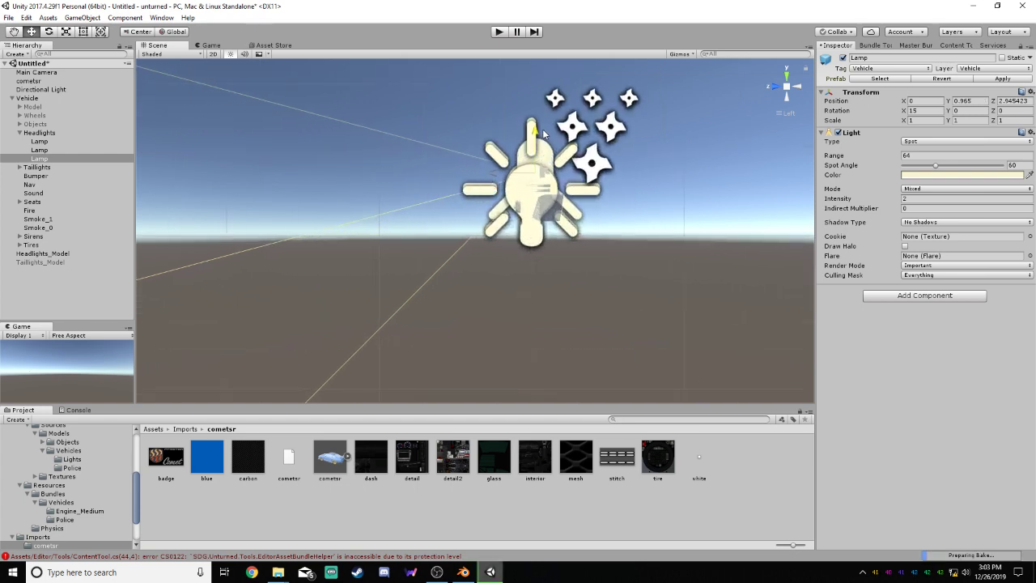
mouse_move(538, 152)
mouse_down()
mouse_move(567, 58)
mouse_move(557, 151)
mouse_up()
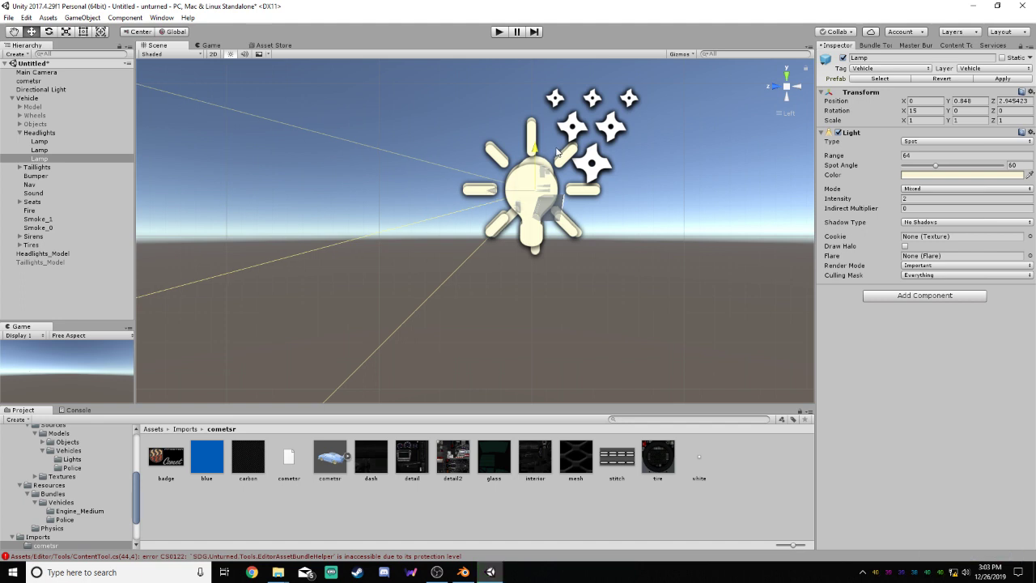
drag(519, 185, 522, 184)
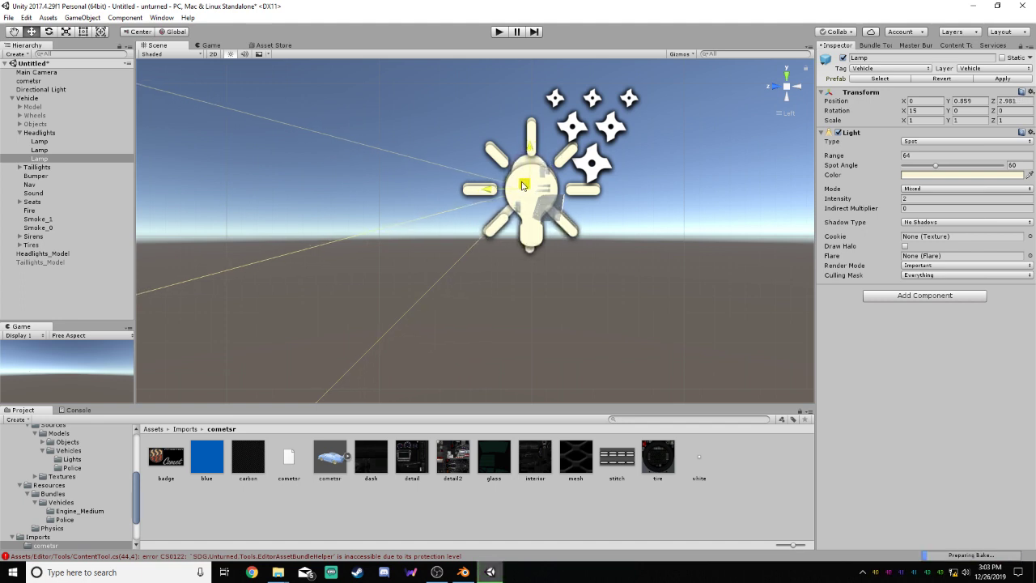
click(698, 209)
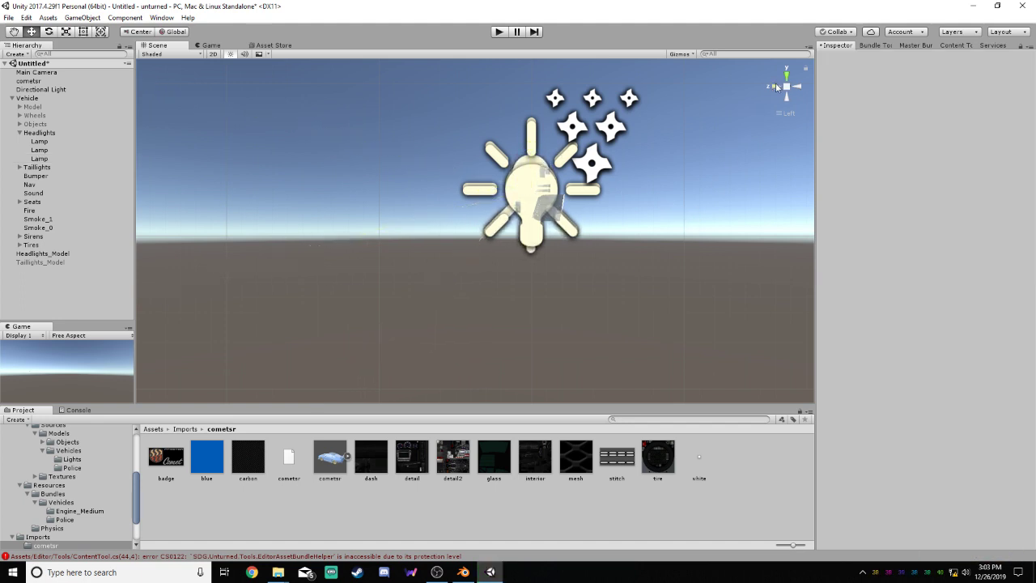
Deactivate the Headlights_Model object and activate the Taillights_Model object
click(774, 85)
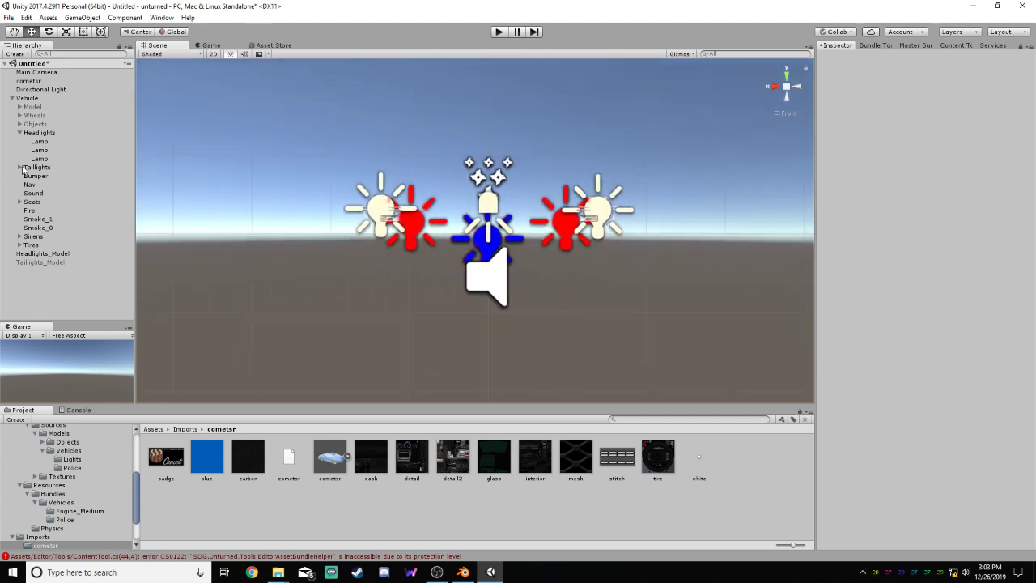
click(39, 133)
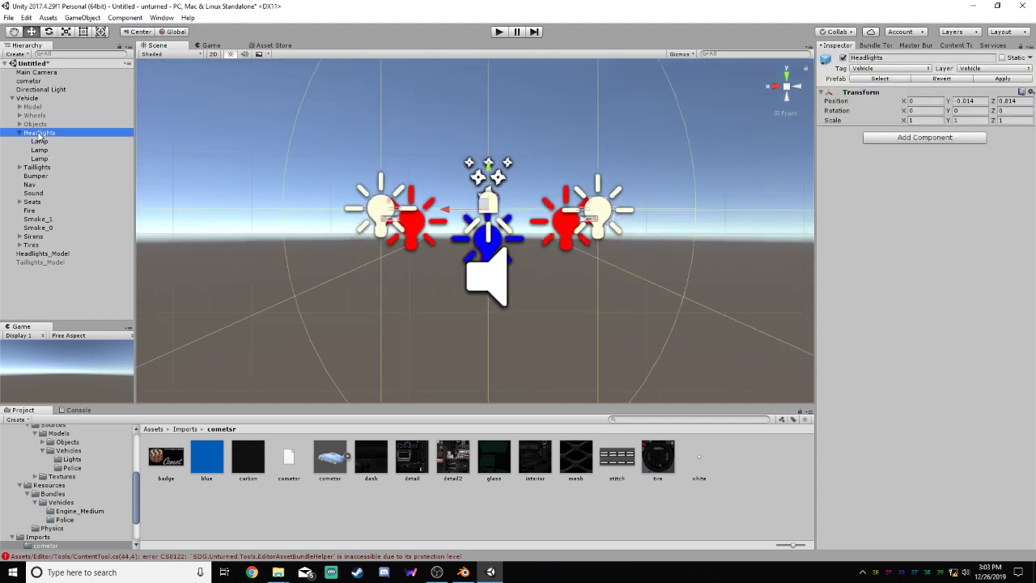
click(42, 254)
click(843, 58)
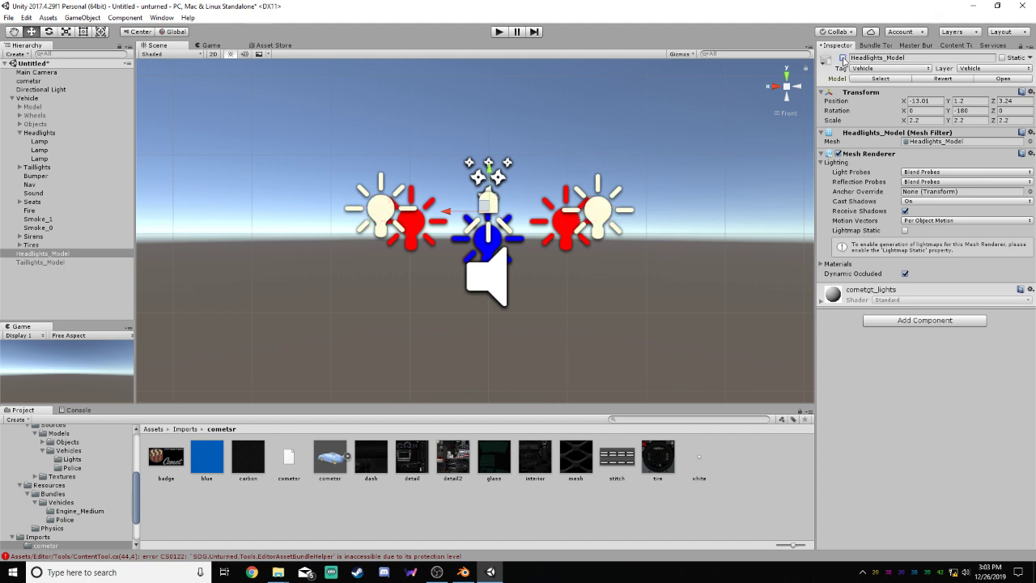
click(40, 262)
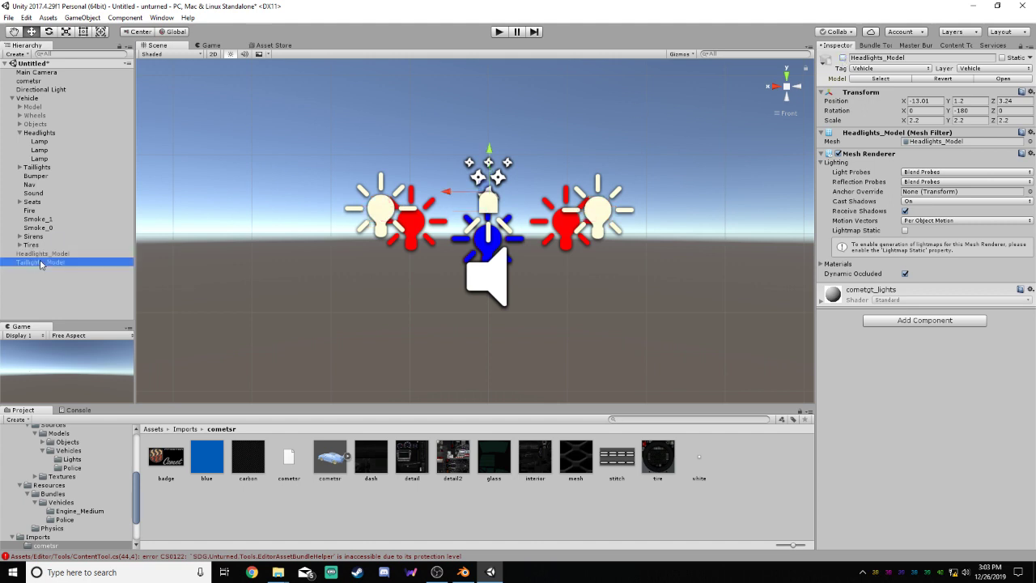
click(843, 59)
Move the whole Taillights group back and up to Y 0.325 and Z -1.556, onto the taillight mesh
click(795, 88)
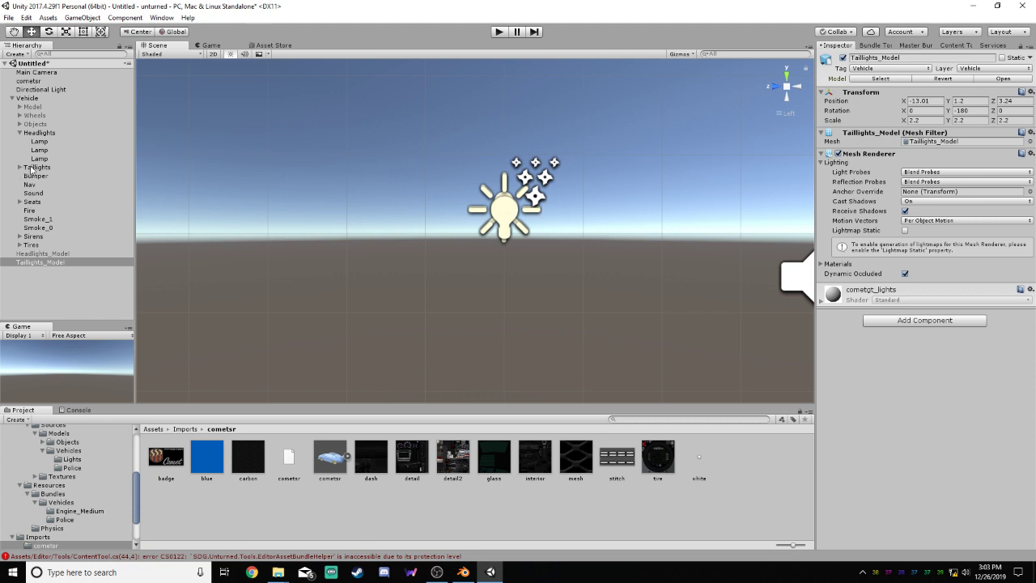
click(19, 133)
click(36, 141)
click(20, 141)
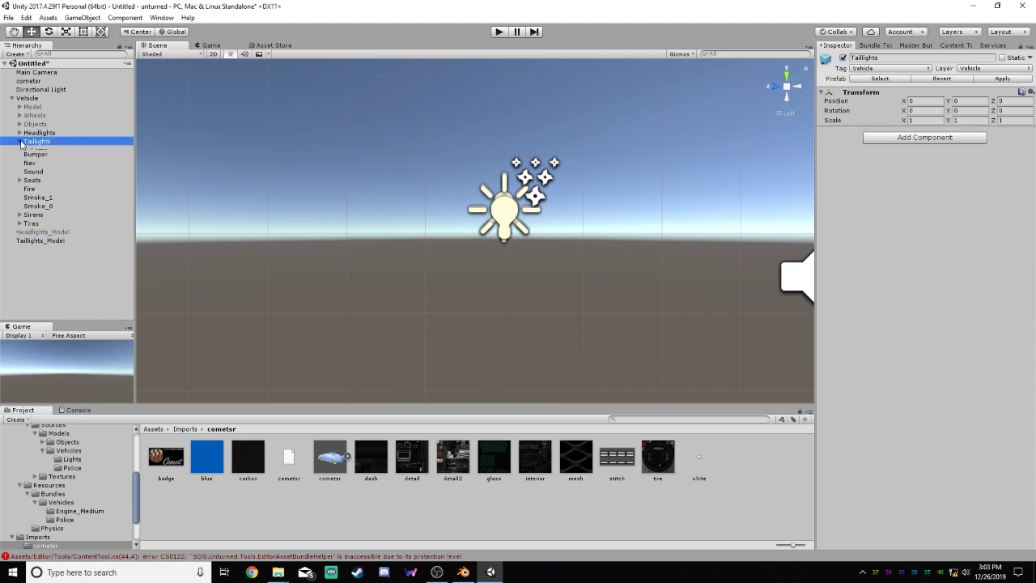
key(f)
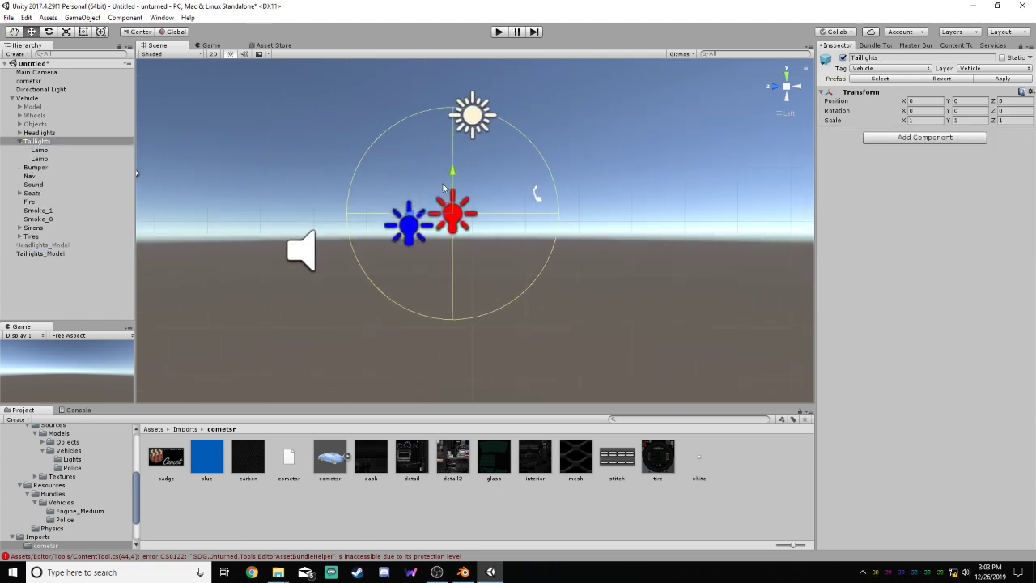
right_drag(676, 162, 497, 176)
click(777, 87)
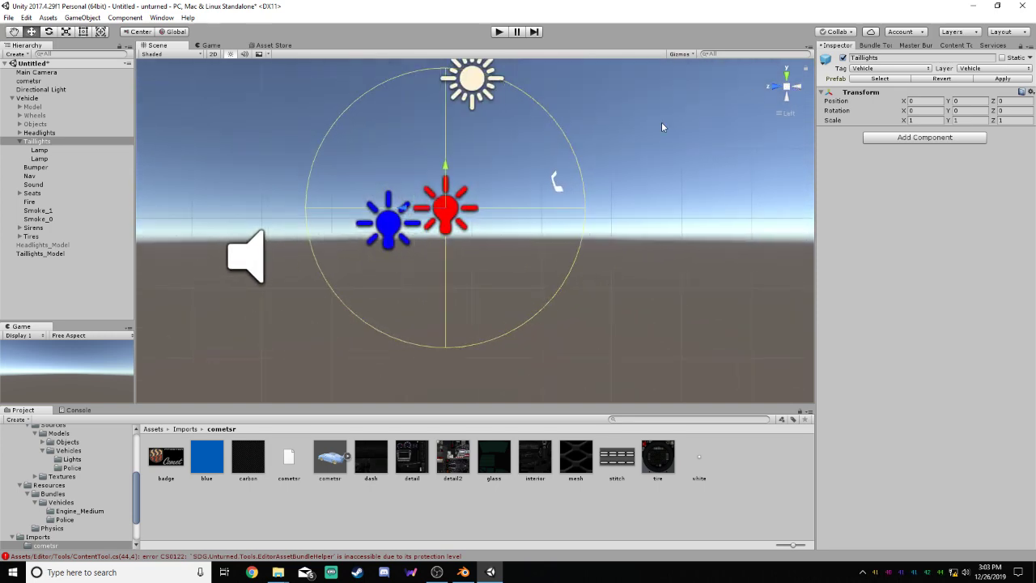
drag(427, 208, 551, 183)
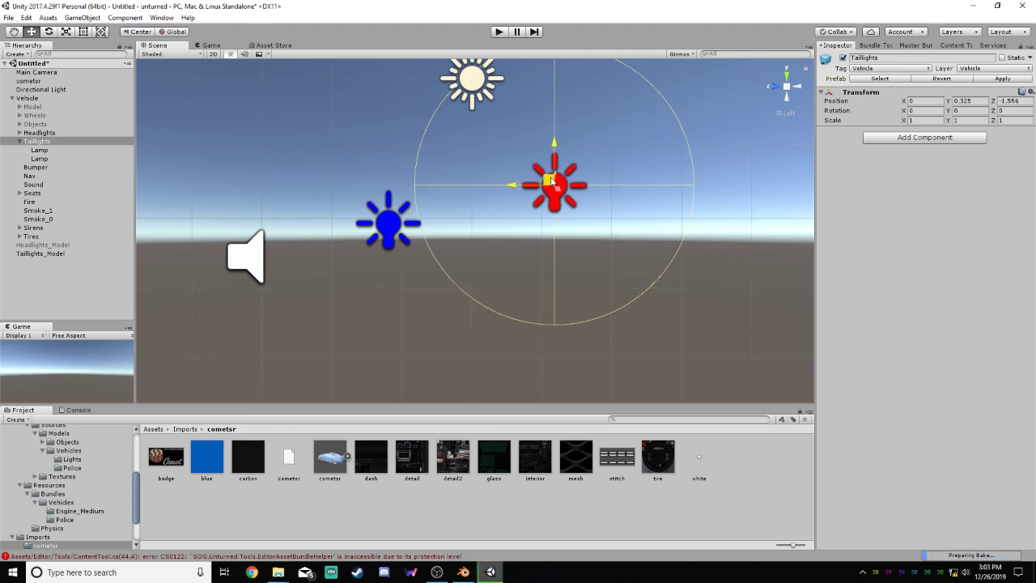
Move the first Lamp in Taillights outward to X 1.25 so it sits on its taillight mesh
click(796, 86)
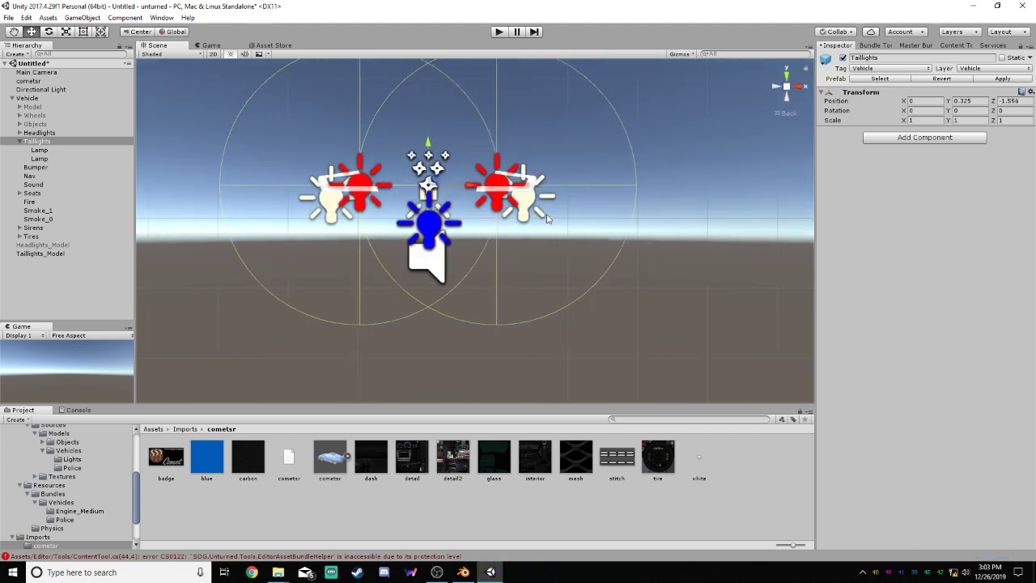
click(40, 151)
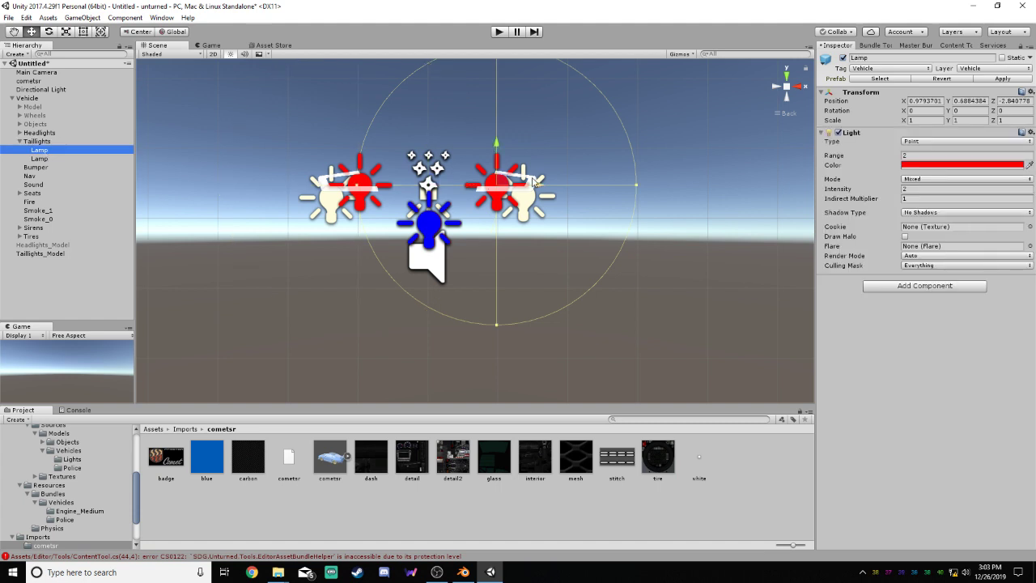
drag(538, 182, 556, 185)
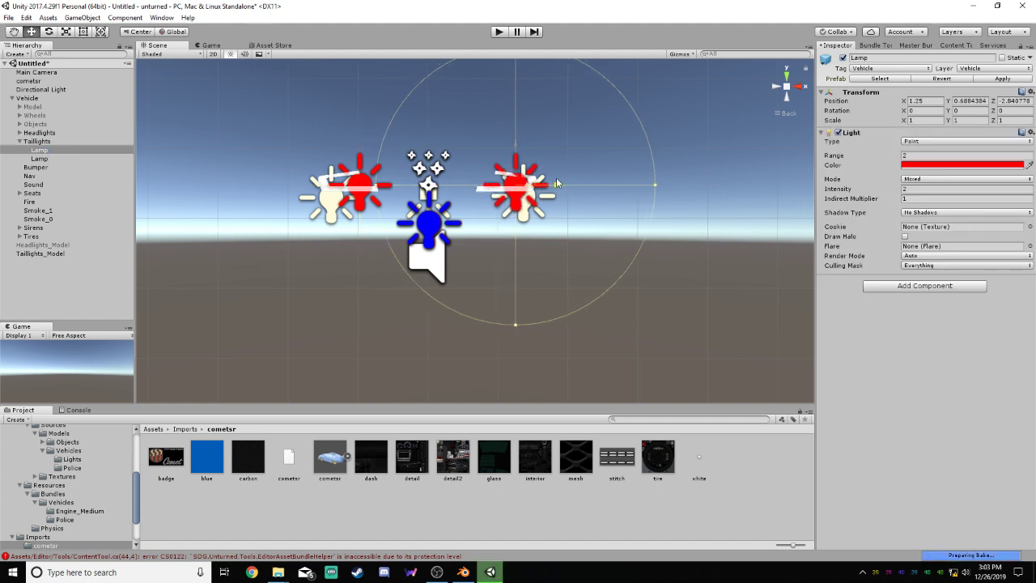
Set the second Taillights Lamp's X position to -1.25 and check both lamps against the taillight mesh
click(41, 160)
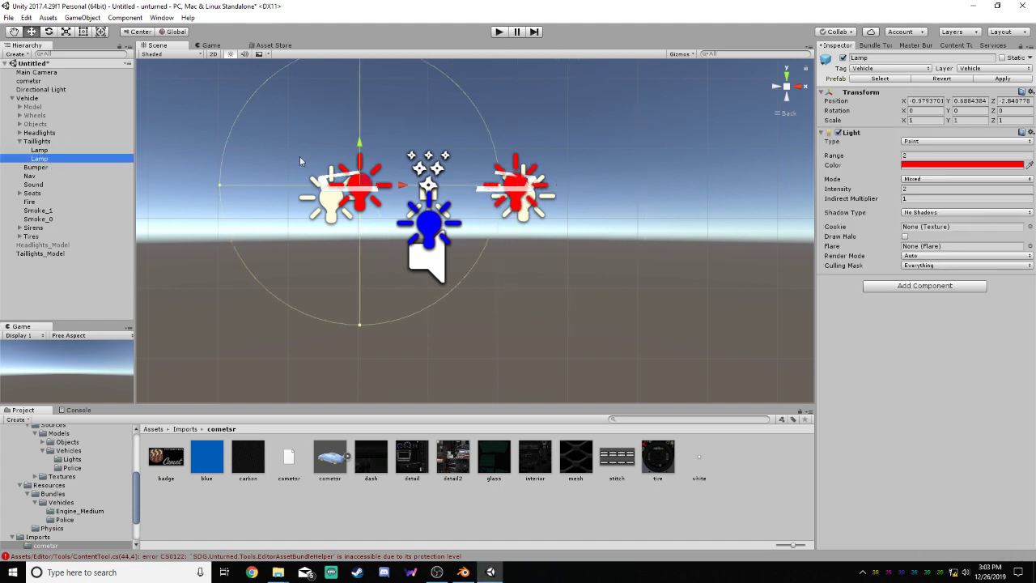
click(916, 111)
click(931, 100)
text(-)
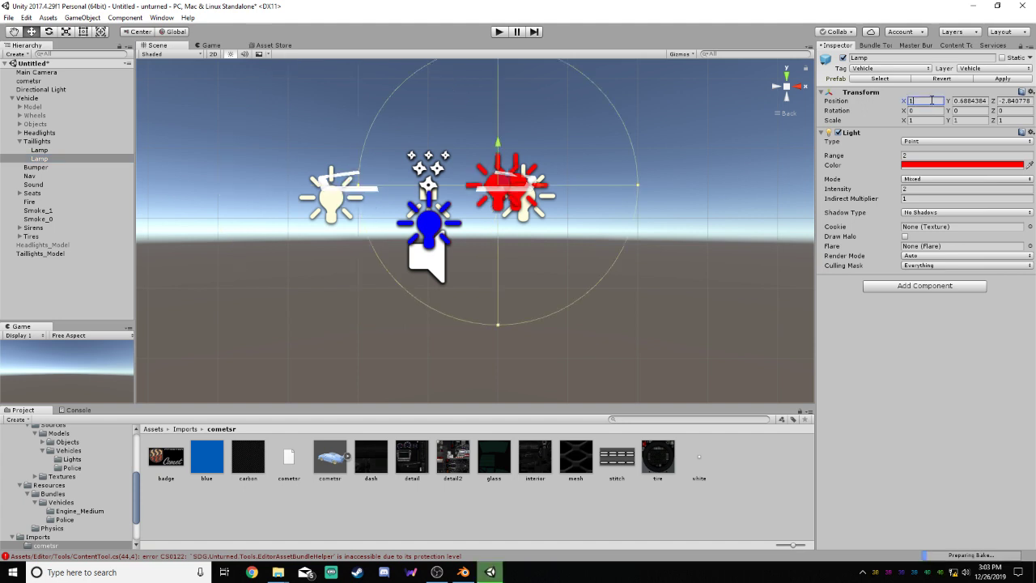
text(1.25)
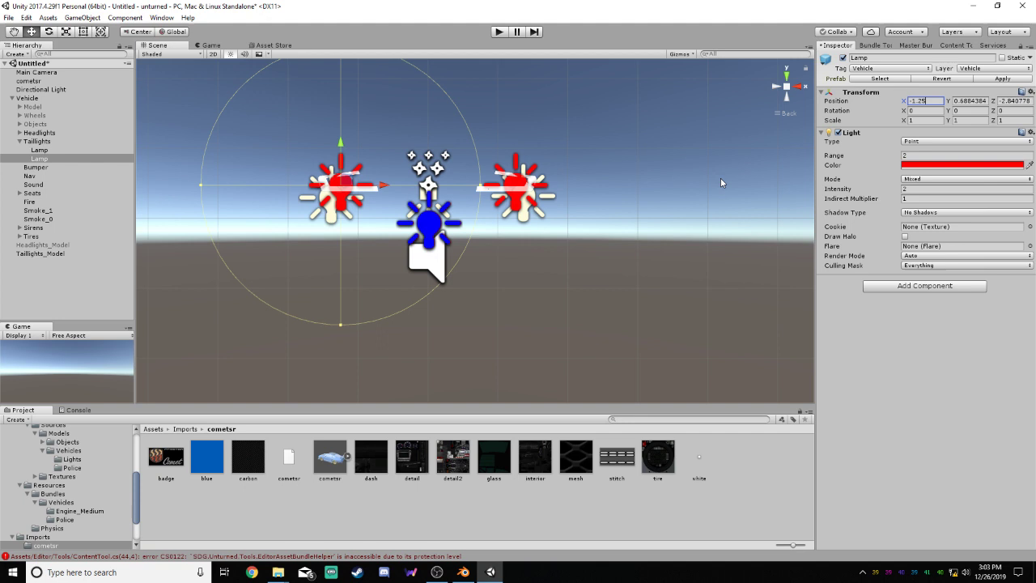
click(675, 187)
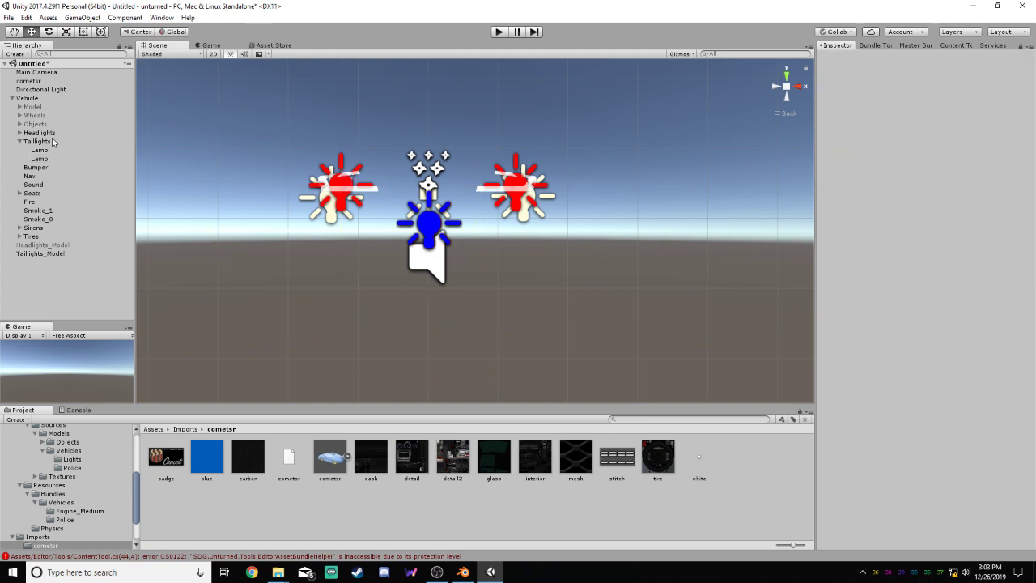
alt+drag(397, 154, 373, 201)
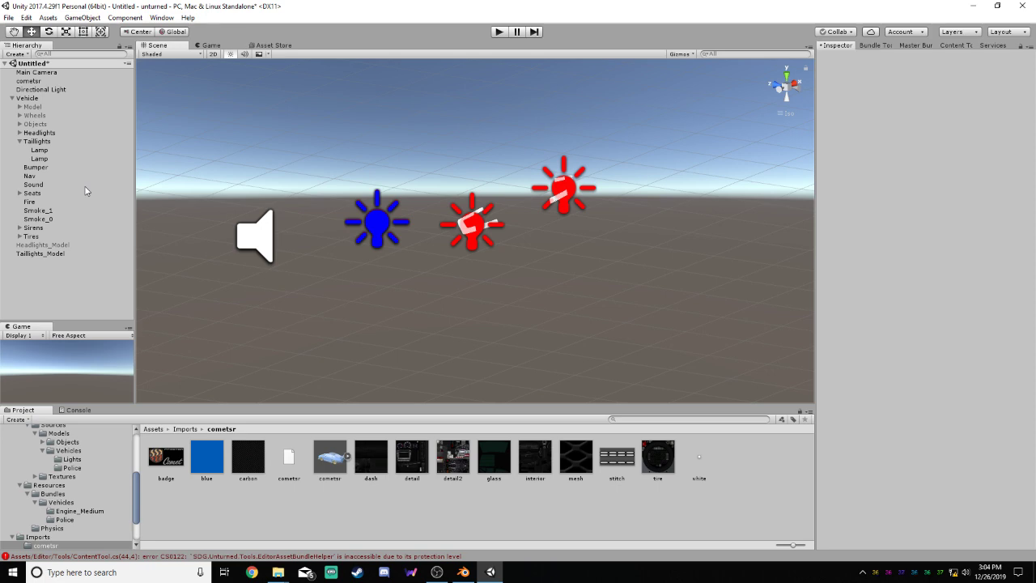
click(19, 141)
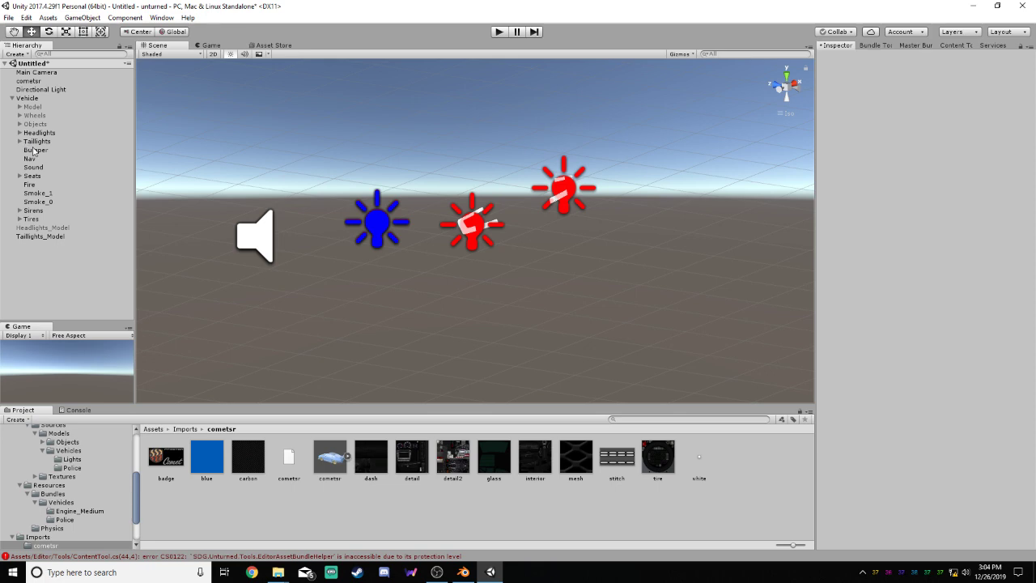
Delete Seat_3 and Seat_2 from the vehicle's Seats group
click(37, 167)
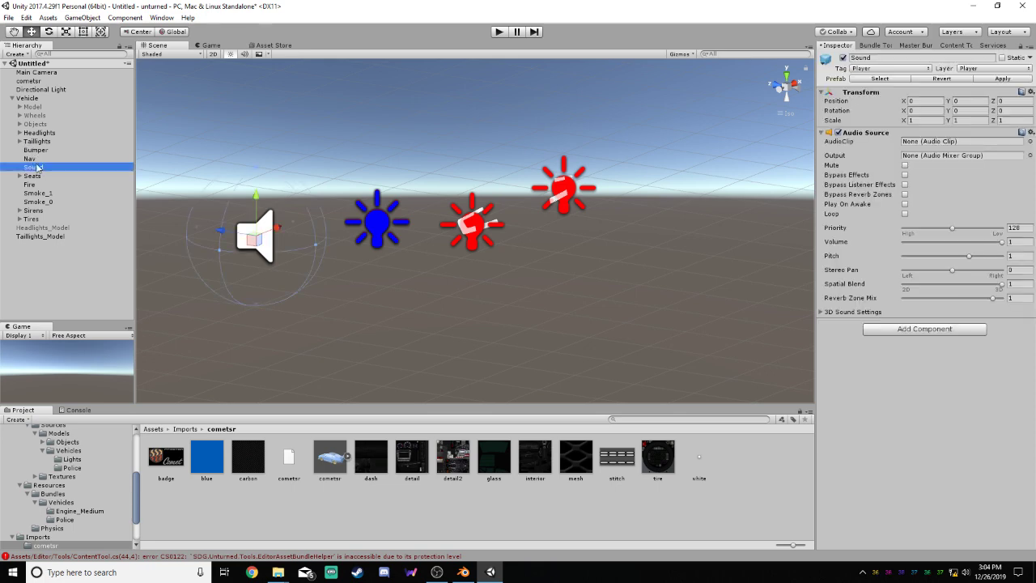
click(24, 177)
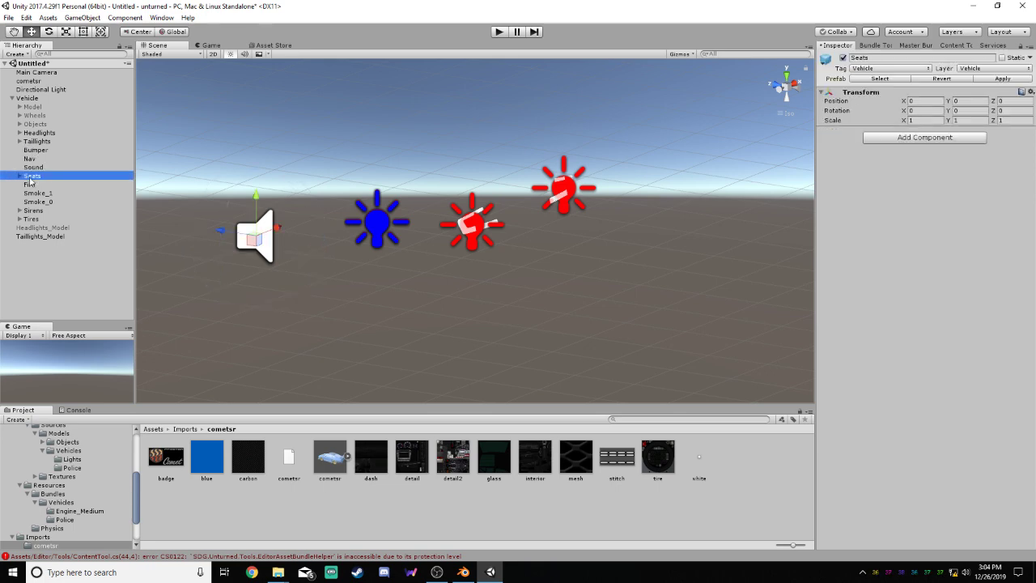
click(19, 175)
click(40, 185)
right_click(49, 203)
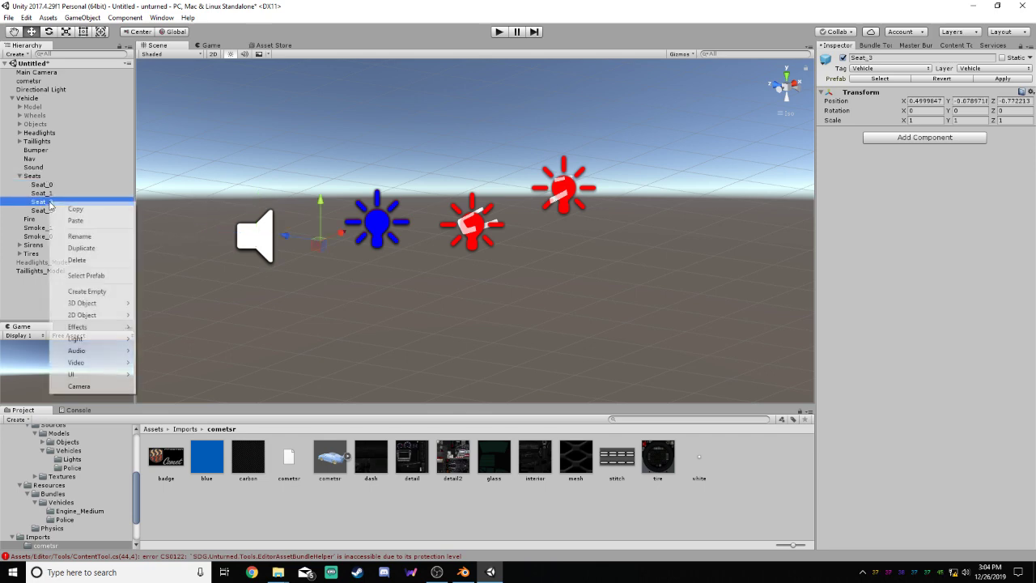
click(73, 259)
right_click(51, 209)
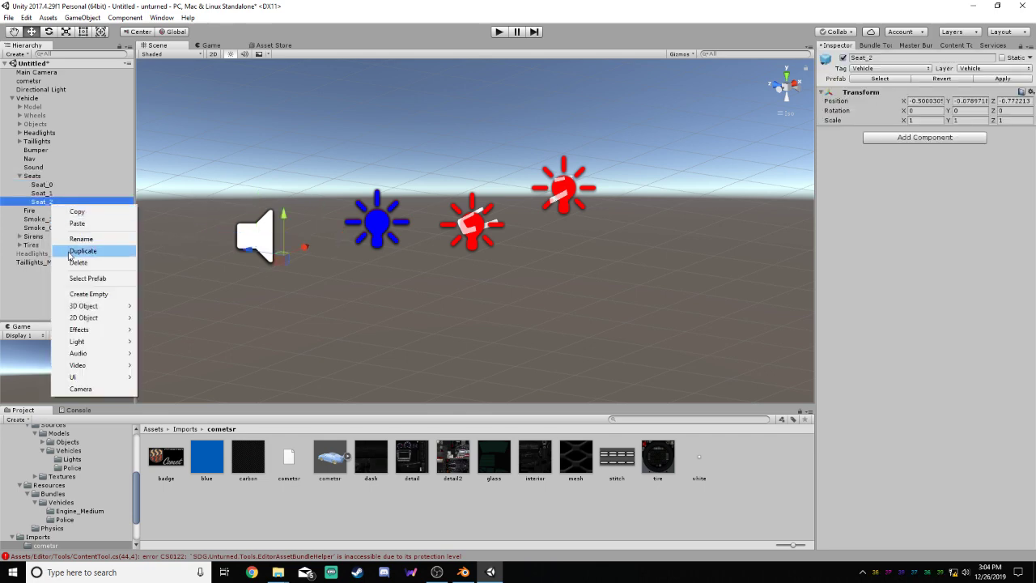
click(73, 259)
Activate the Objects group holding the seat and steering wheel models
click(42, 184)
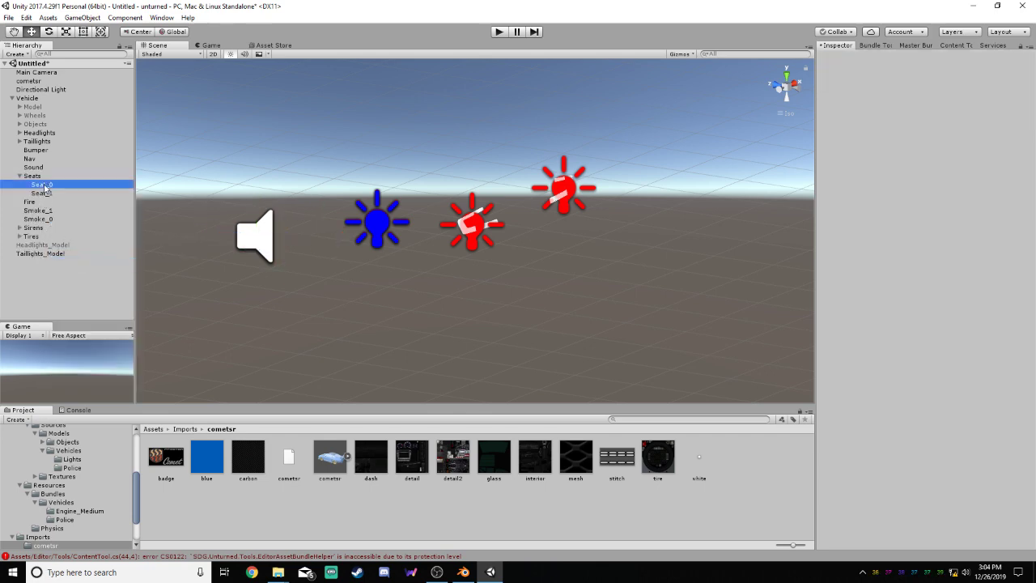
click(19, 123)
click(34, 123)
click(842, 57)
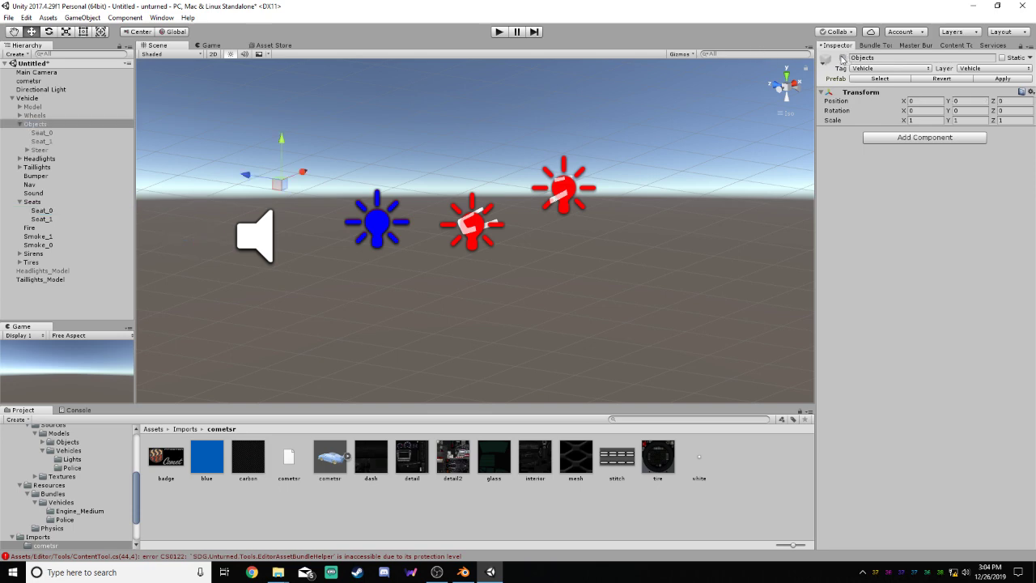
Deactivate the Headlights group, the Taillights group and the Taillights_Model object
click(37, 158)
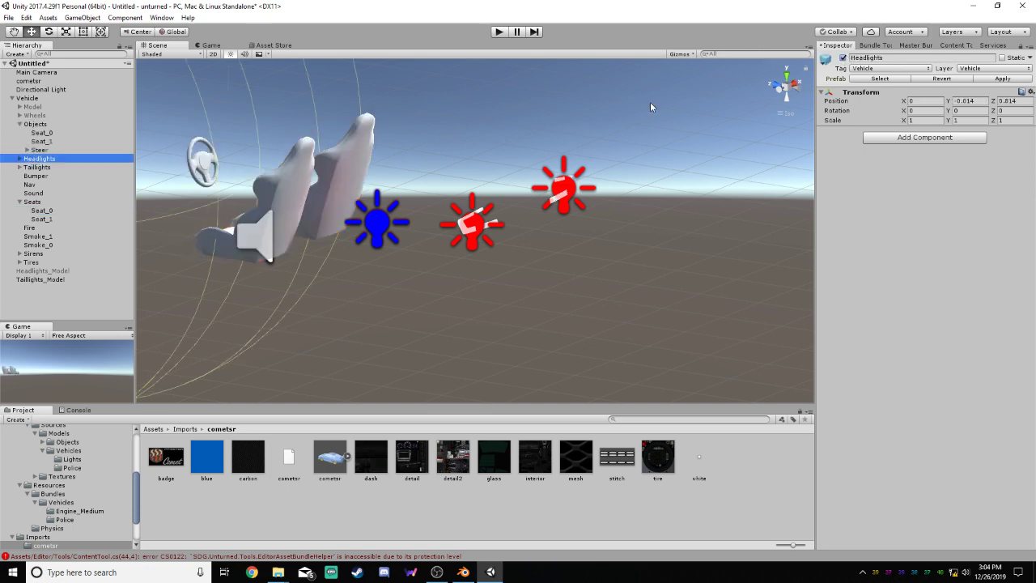
click(842, 58)
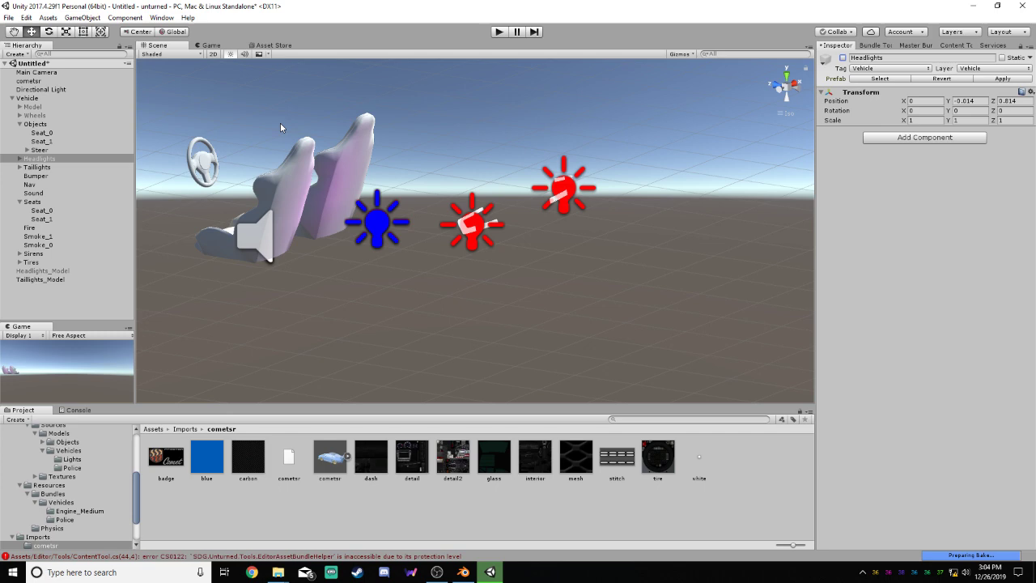
click(37, 167)
click(843, 58)
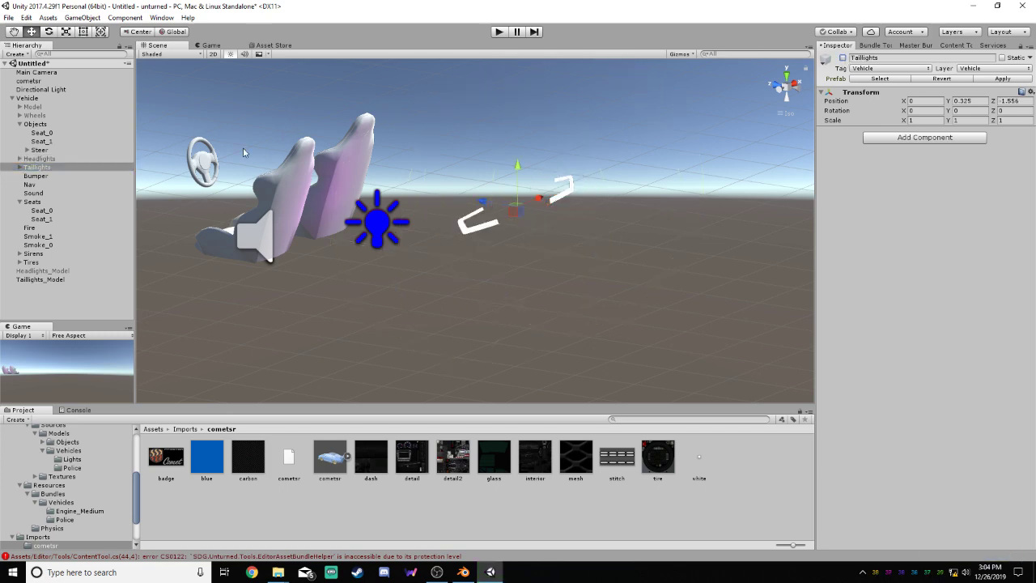
click(41, 278)
click(843, 58)
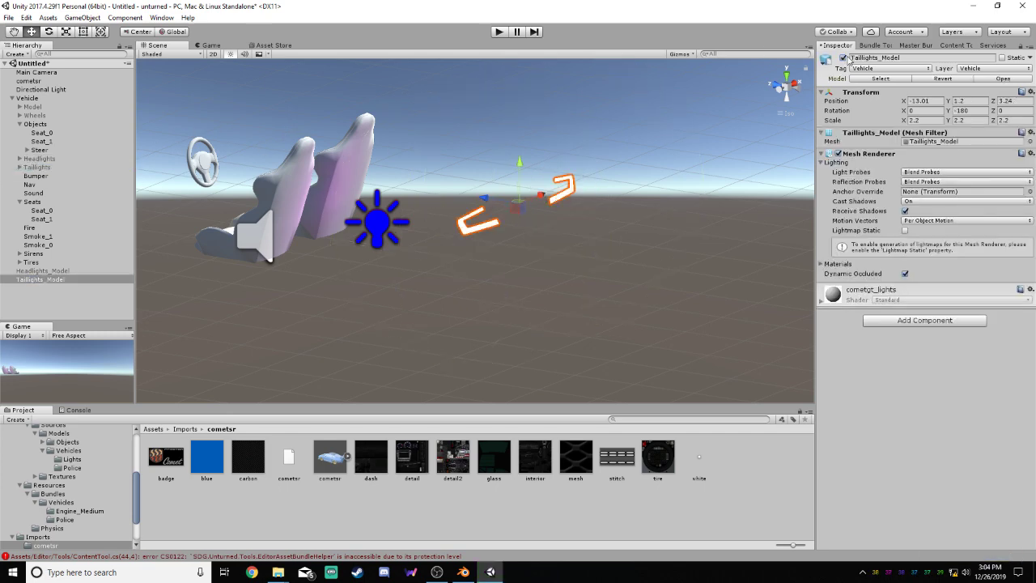
Deactivate the Sirens object to clear its light from the seat area
click(31, 261)
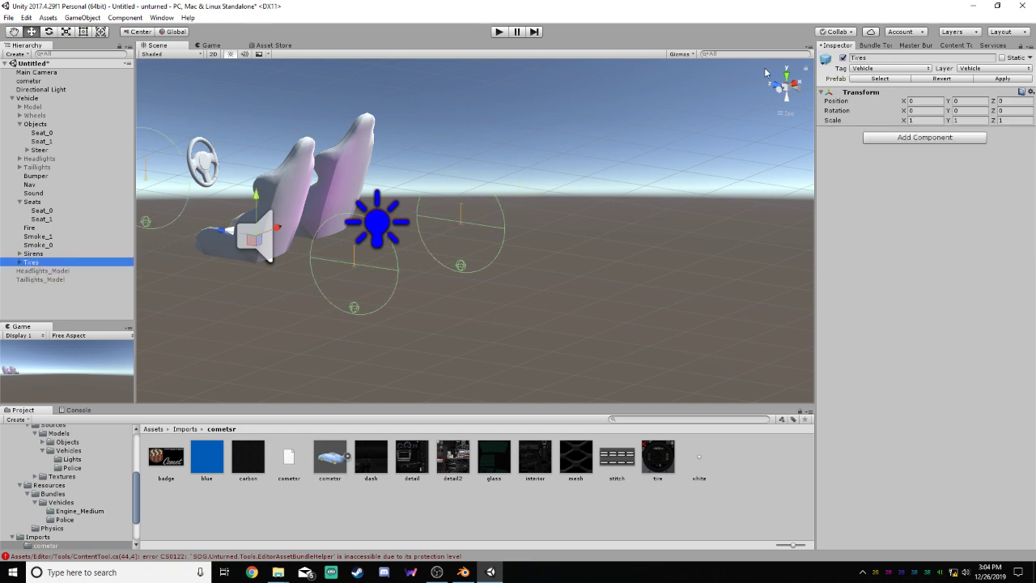
click(47, 269)
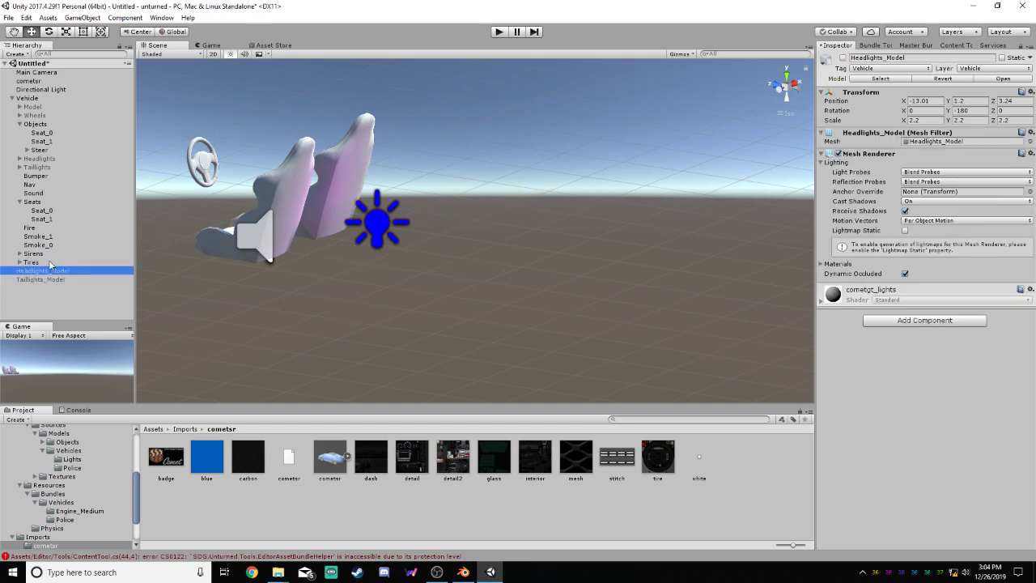
click(34, 253)
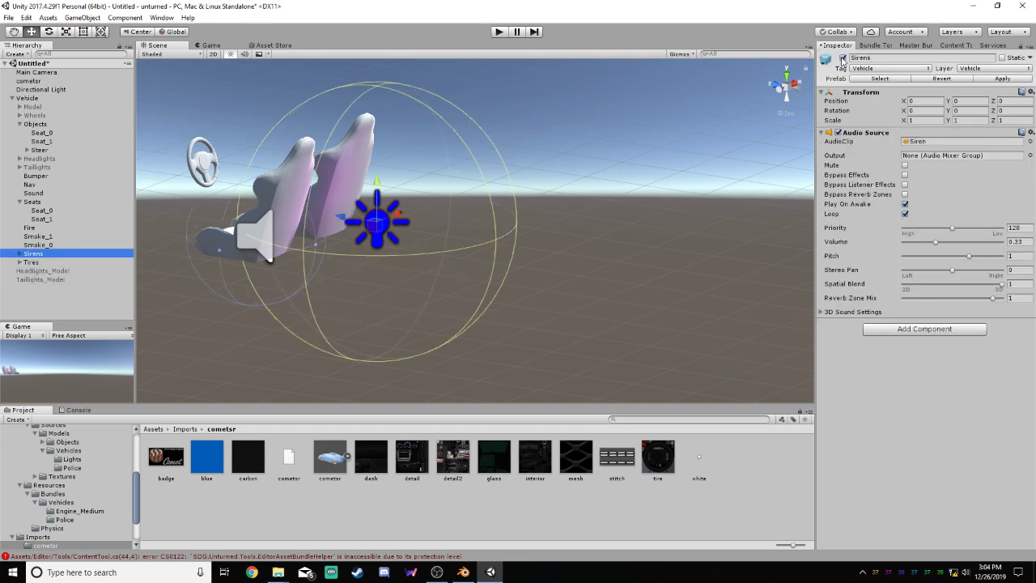
click(843, 59)
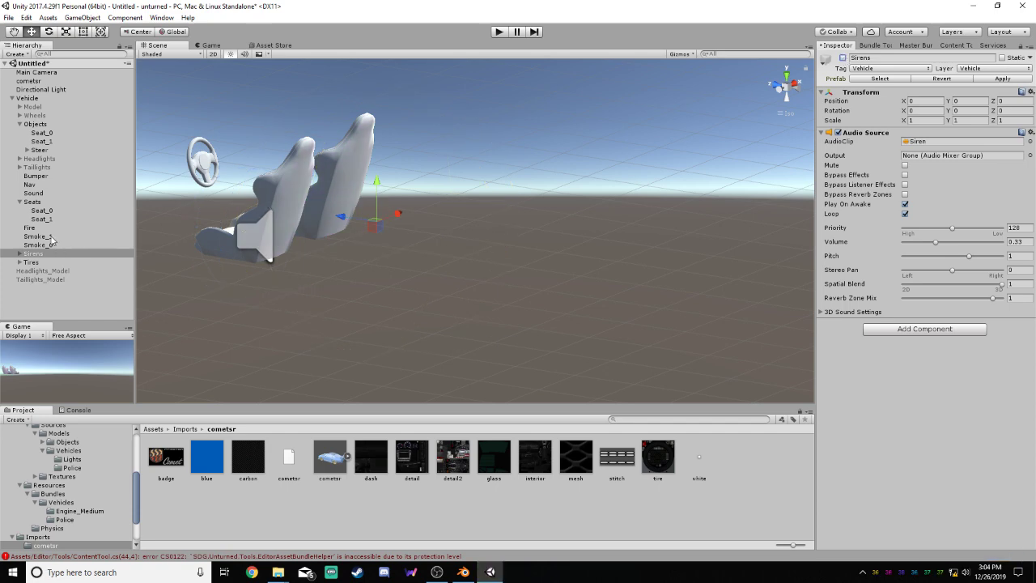
Move Seat_0 in Seats onto the driver's seat model, at X -0.829, Y 0.25 and Z -0.287
click(44, 203)
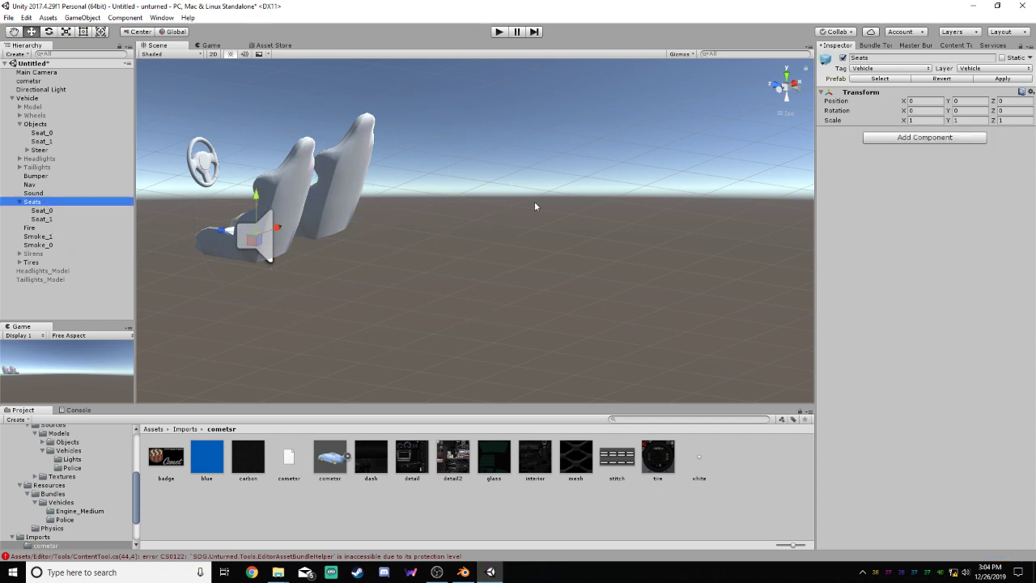
key(f)
scroll(190, 277, up, 4)
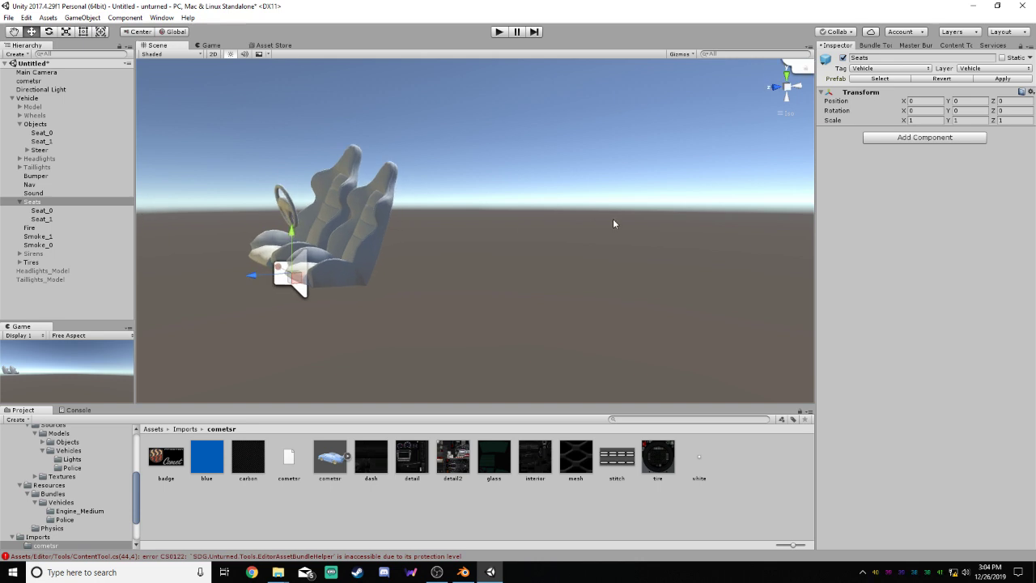
scroll(623, 230, down, 7)
middle_drag(406, 210, 582, 240)
scroll(608, 246, up, 9)
click(775, 86)
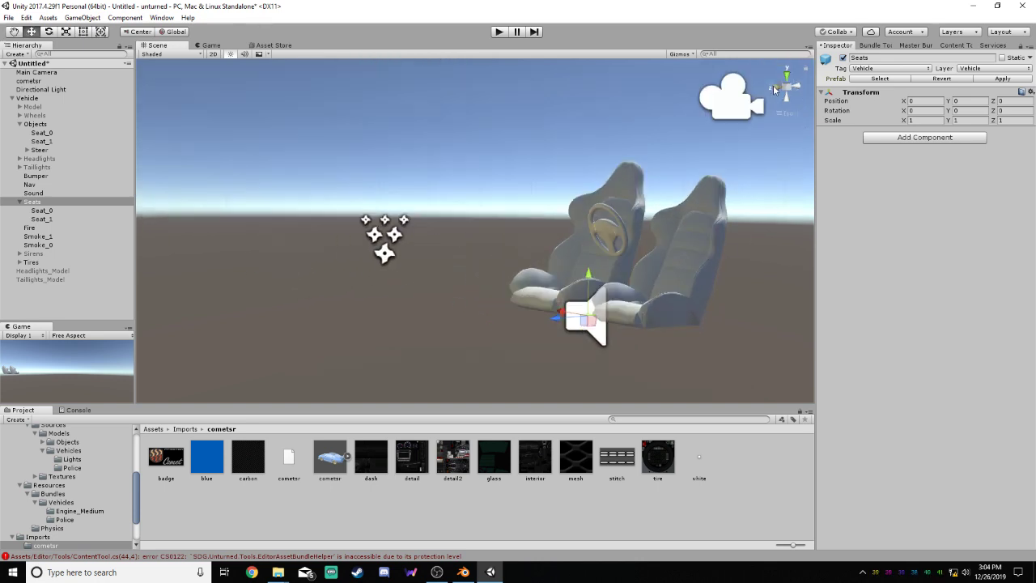
click(795, 87)
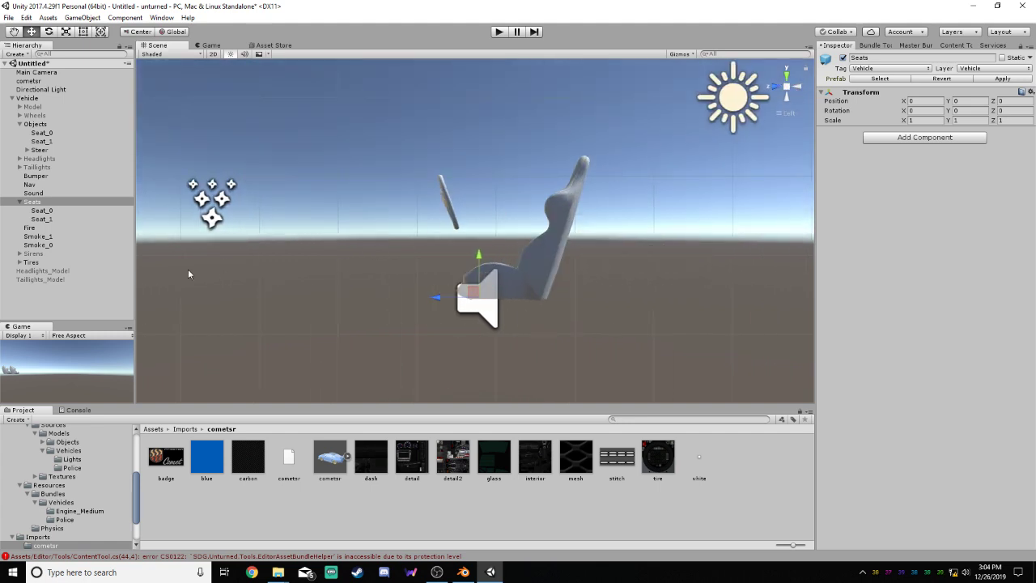
click(52, 212)
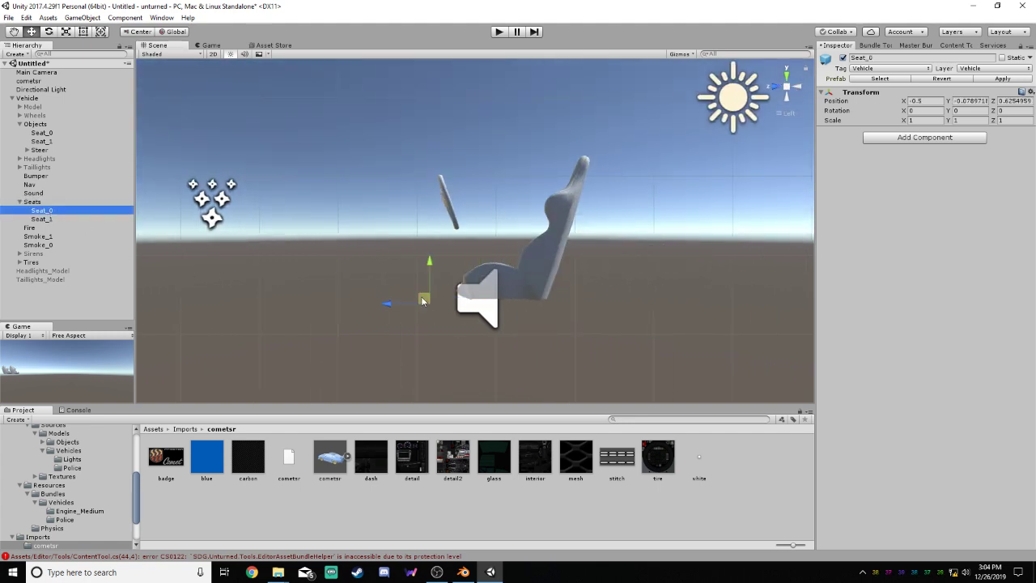
drag(423, 297, 498, 272)
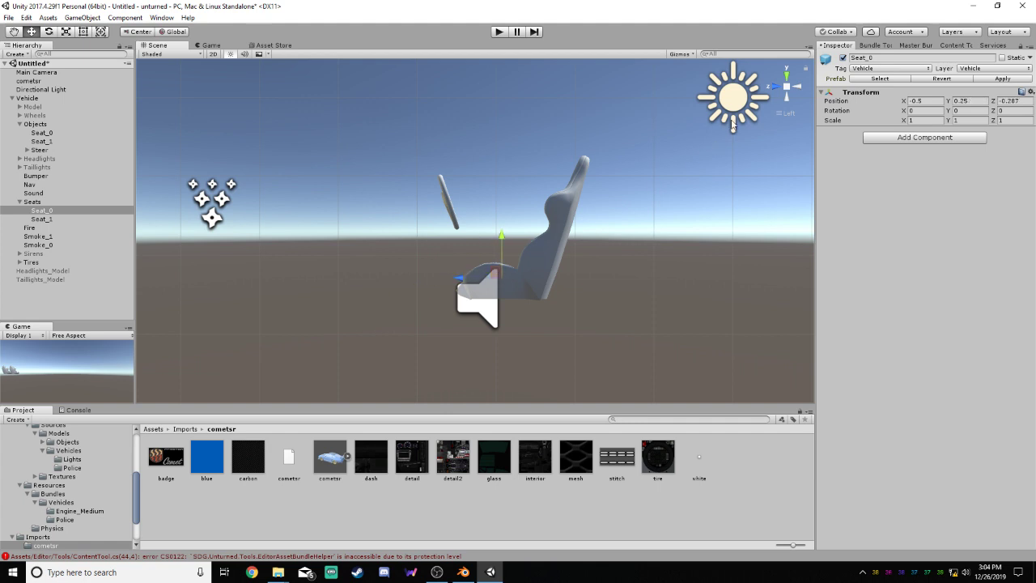
click(776, 87)
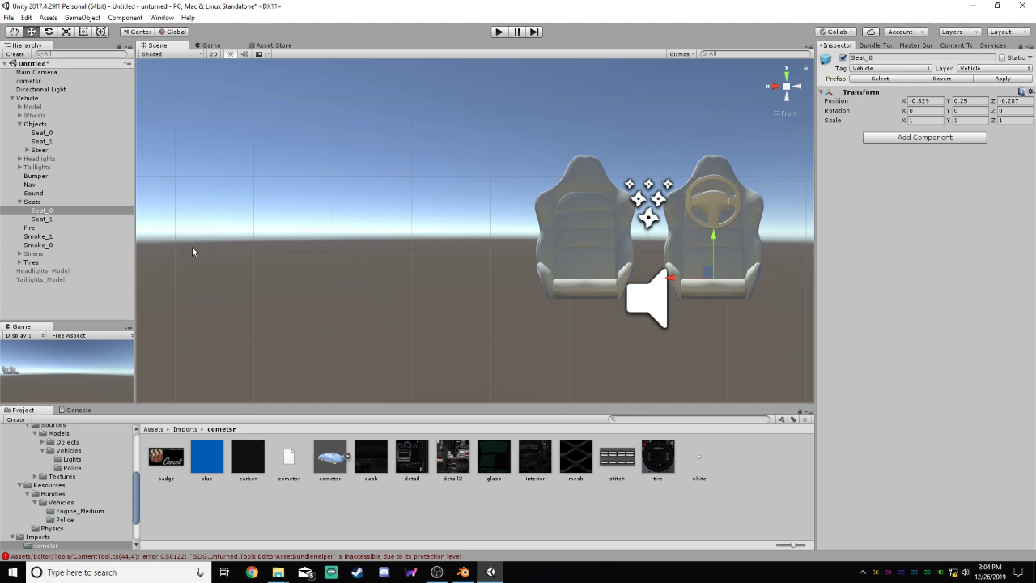
Move Seat_1 in Seats up and outward to X 0.802 and Y 0.244, in line with the passenger seat model
click(41, 219)
drag(614, 265, 614, 239)
drag(556, 283, 541, 284)
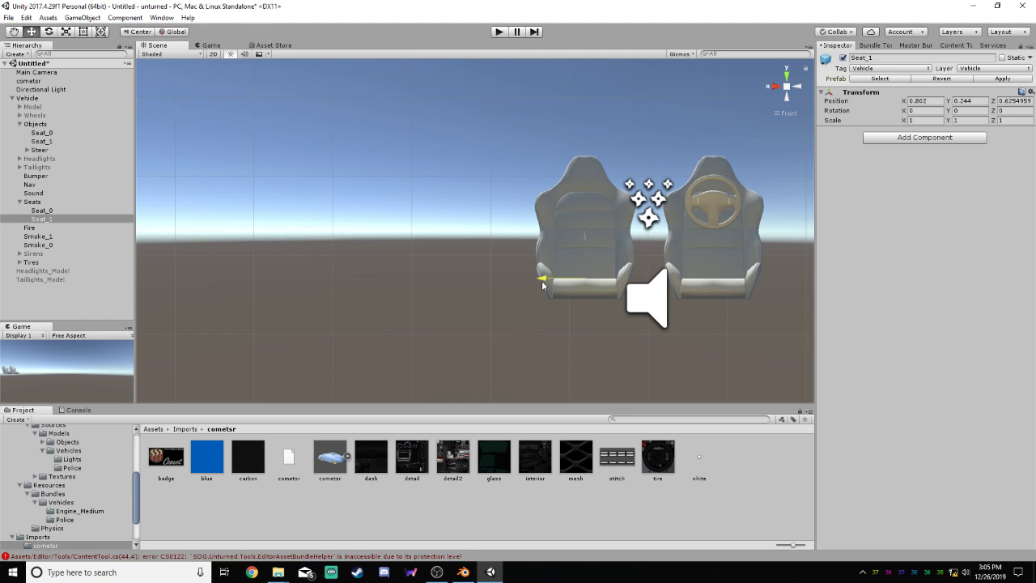
click(42, 211)
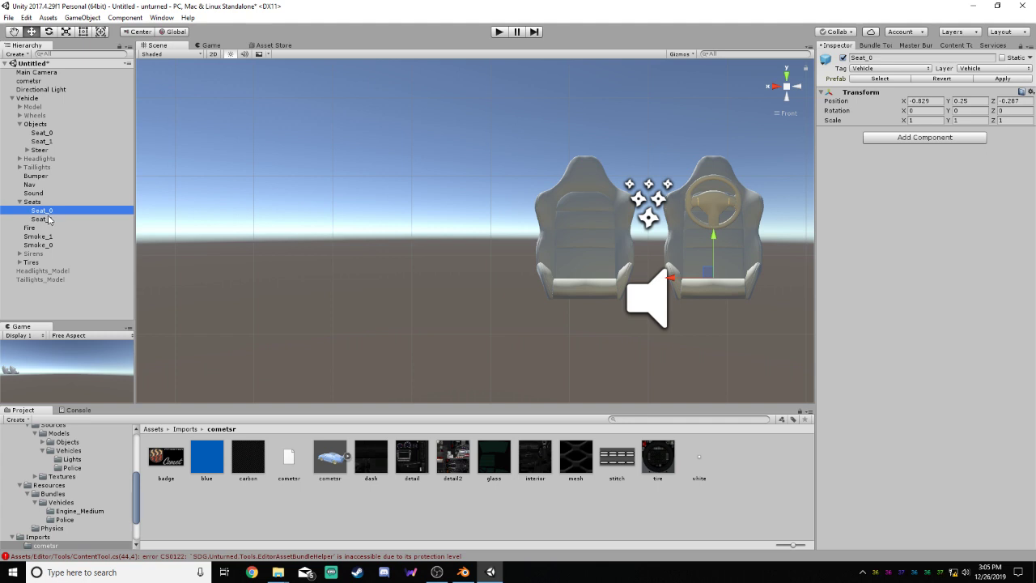
Set the Y position of Seat_1 in the Seats group to 0.25
click(42, 219)
click(963, 101)
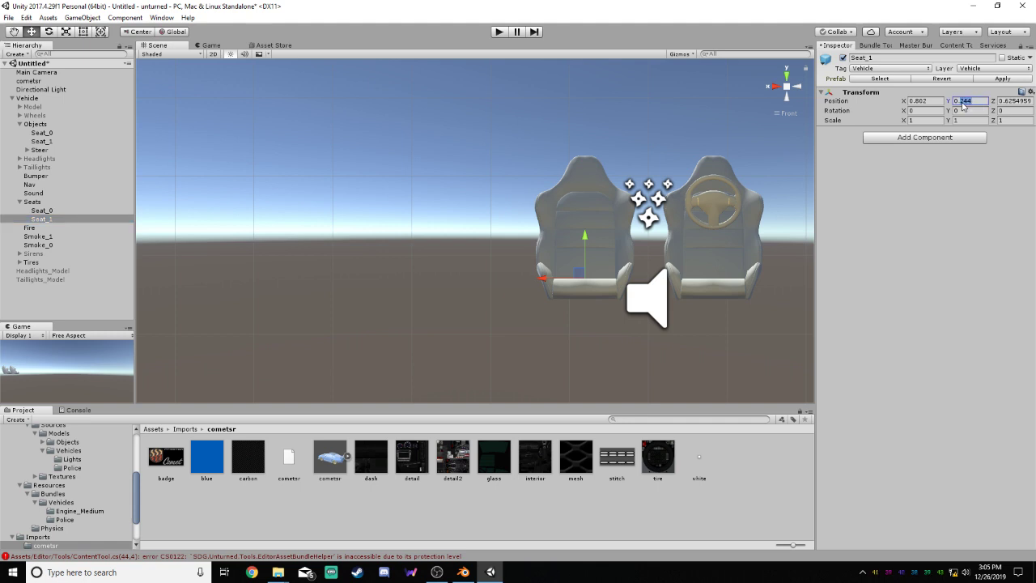
text(0.25)
click(271, 229)
Compare the positions of Seat_0 and Seat_1 in the Seats group, and set Seat_1's X position to 0.8
click(43, 211)
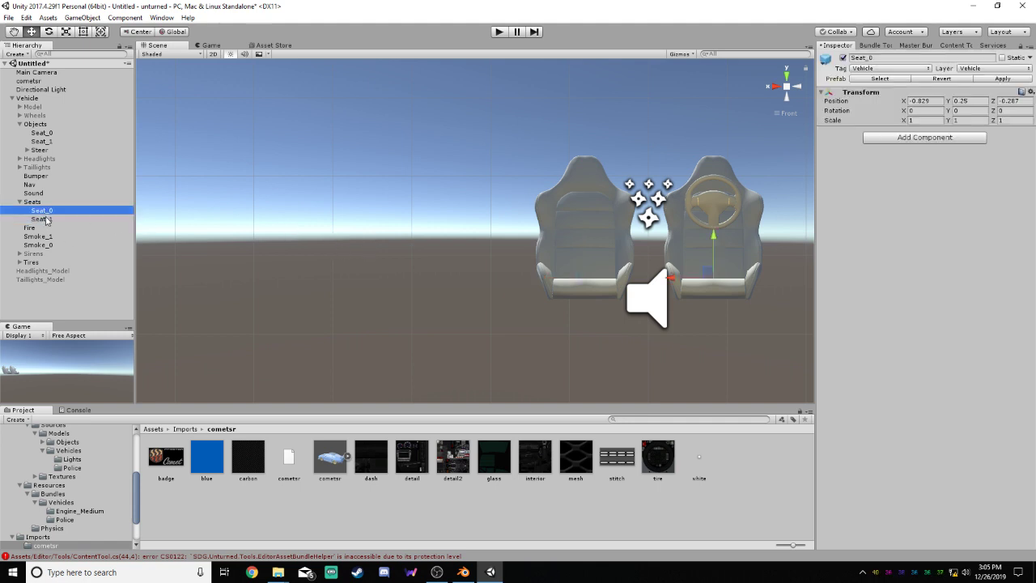
click(43, 219)
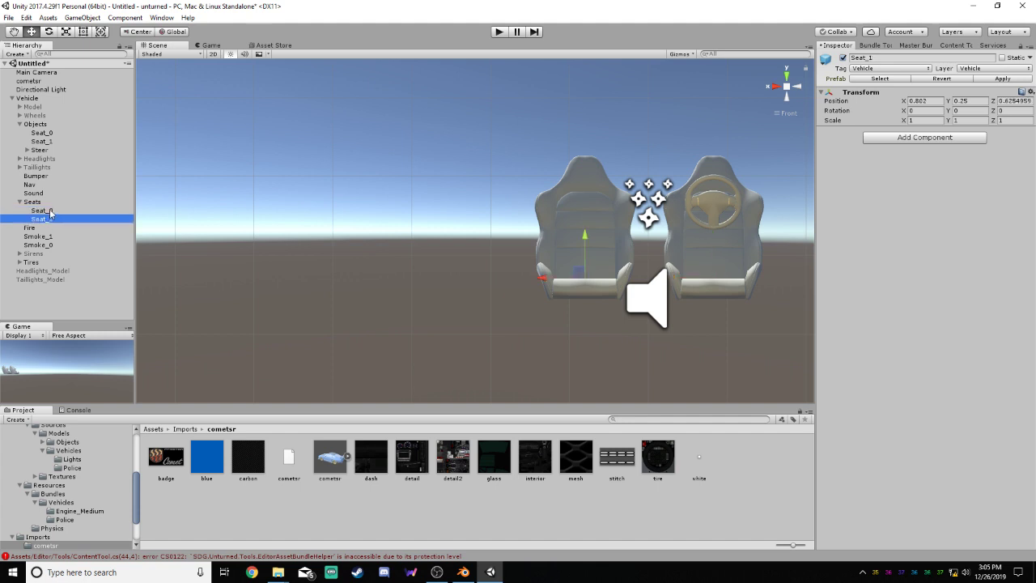
click(42, 210)
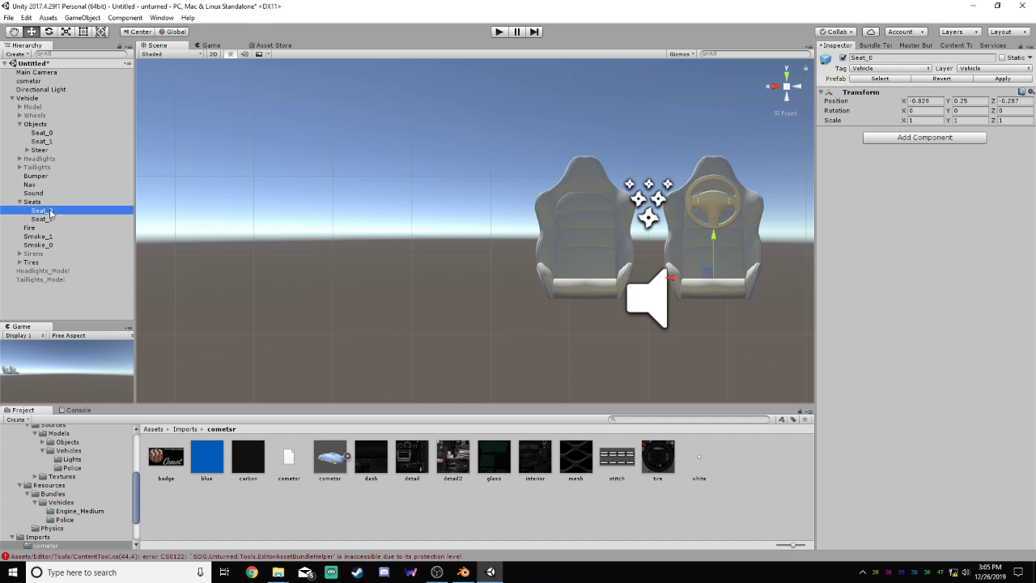
click(46, 220)
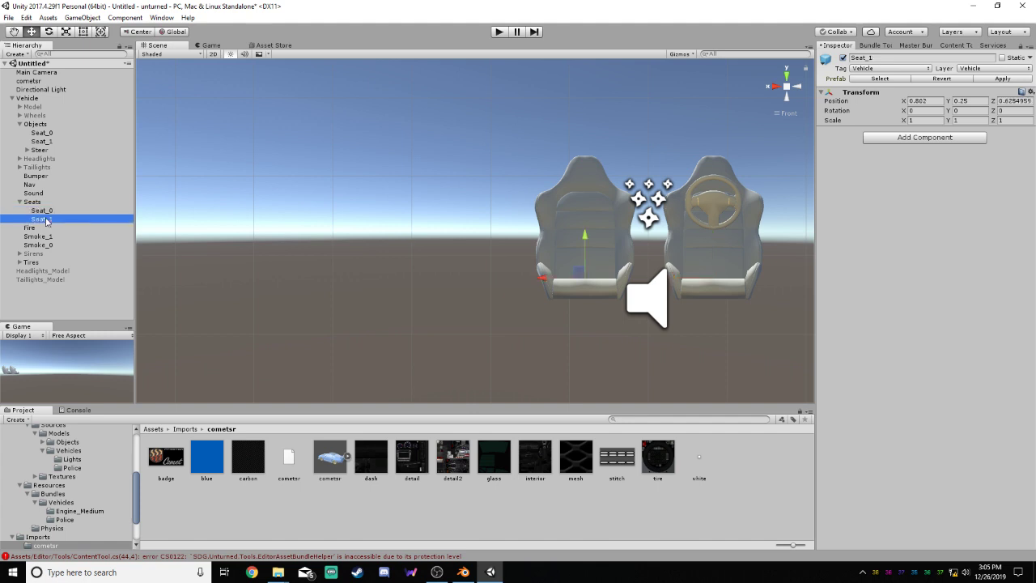
click(43, 210)
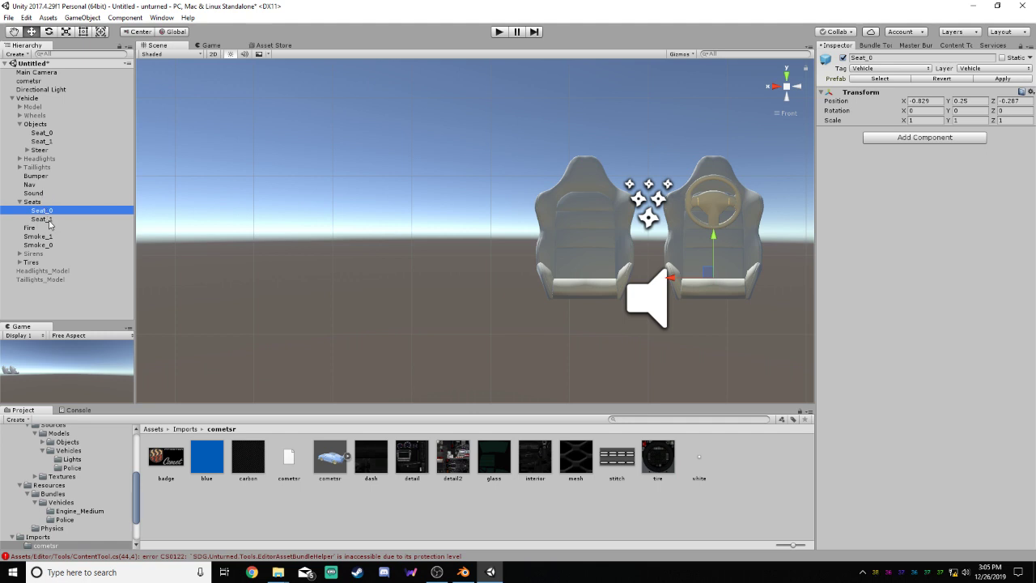
click(42, 219)
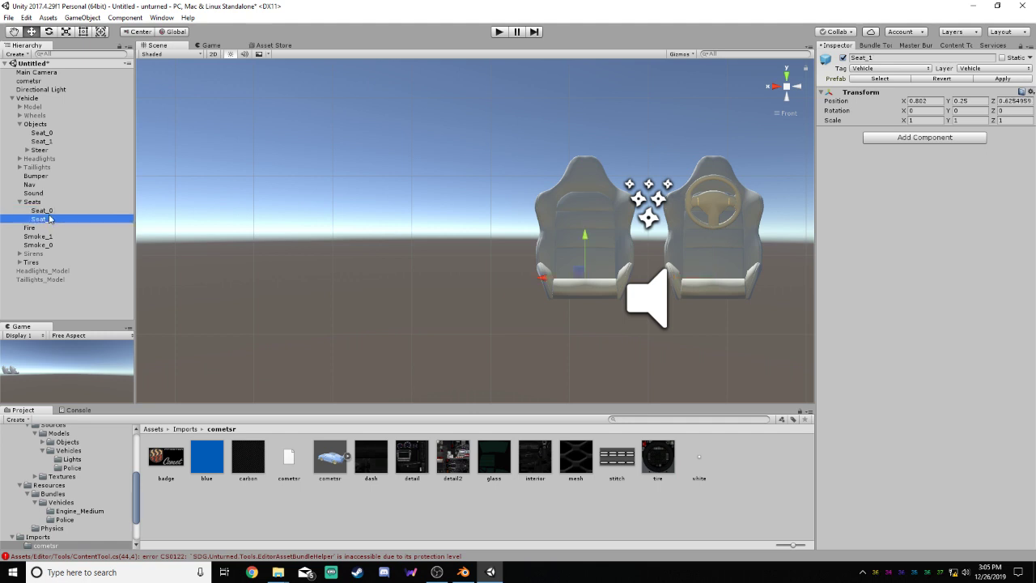
click(933, 102)
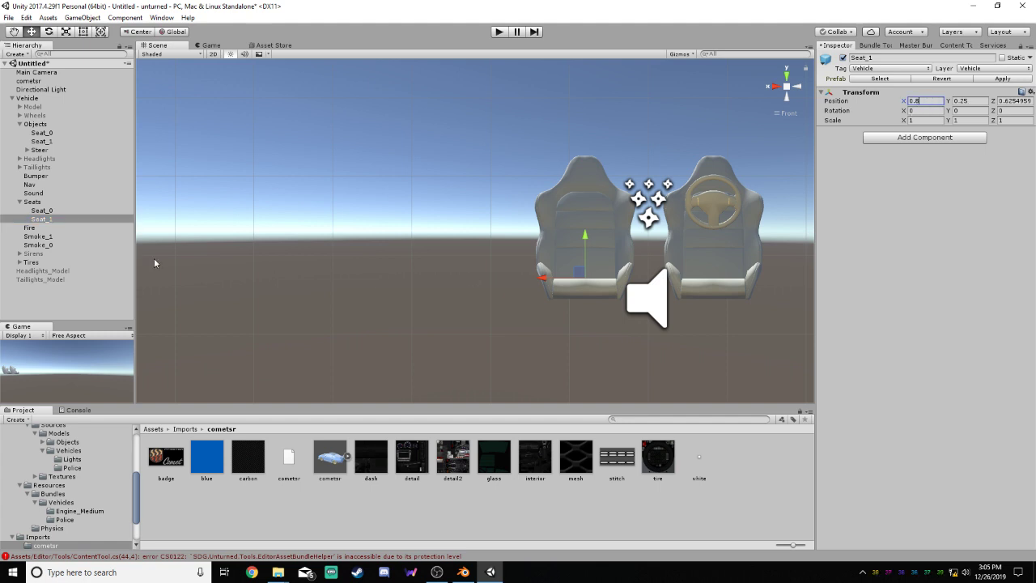
Set the X position of Seat_0 in the Seats group to -0.83
click(53, 211)
click(931, 102)
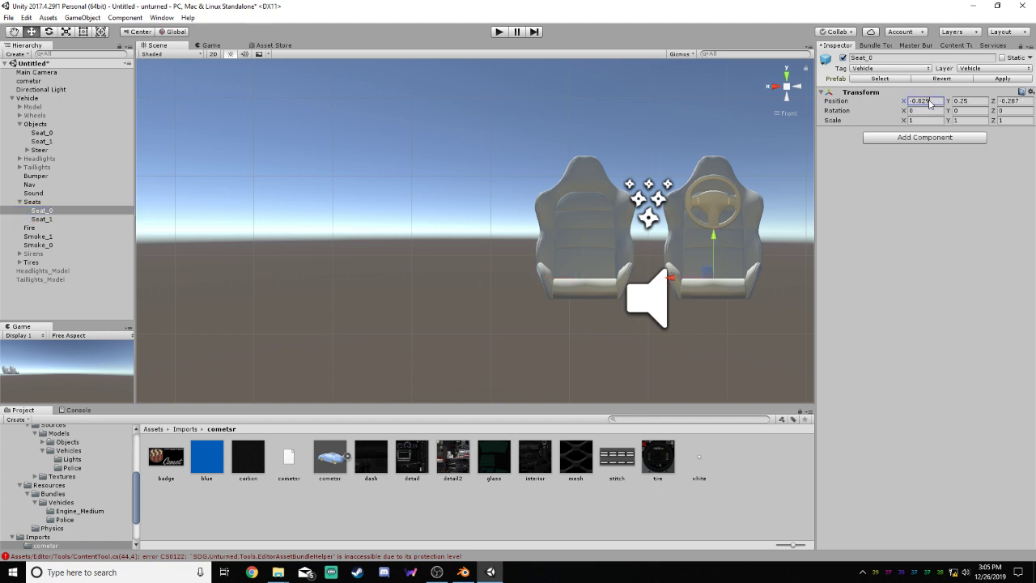
double_click(922, 105)
text(-0.834)
click(931, 103)
key(BackSpace)
Set the X position of Seat_1 in the Seats group to 0.83 and deselect it
click(41, 218)
click(922, 100)
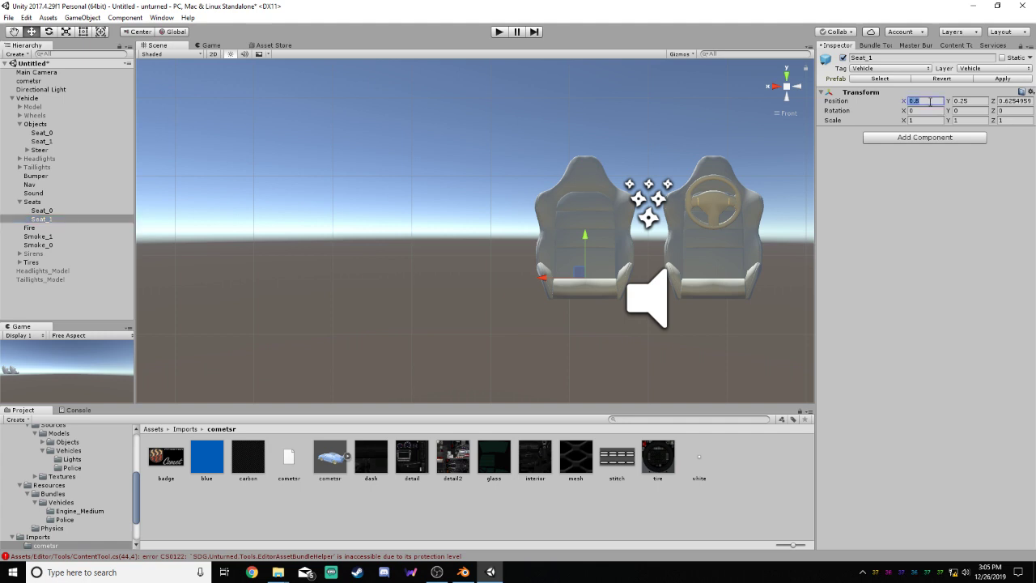
text(3)
key(BackSpace)
text(0.83)
click(782, 311)
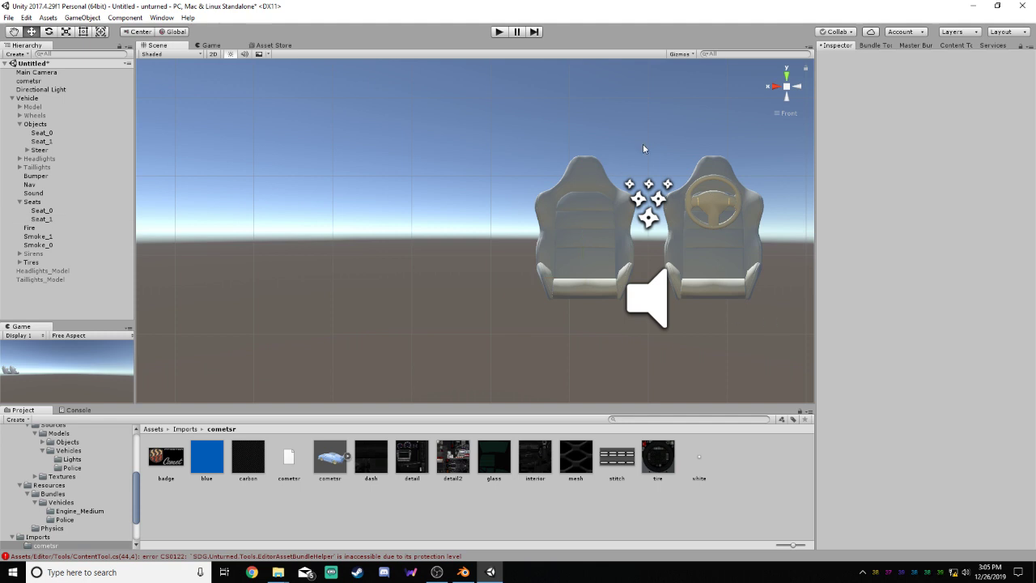
Move Seat_1 in the Seats group inward along the X axis to about 0.783, then deselect it
scroll(706, 258, up, 5)
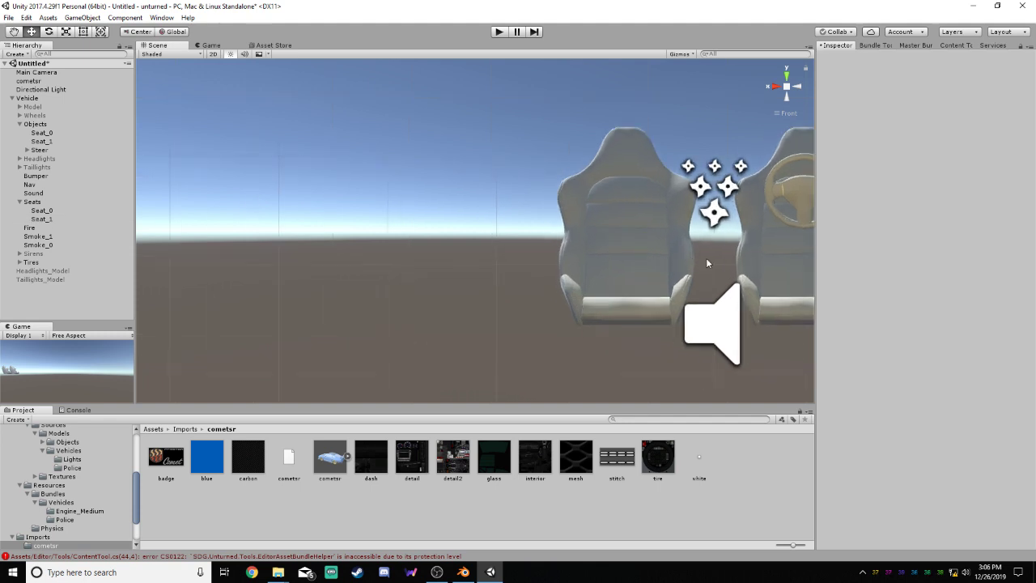
middle_drag(741, 254, 501, 221)
scroll(548, 224, up, 5)
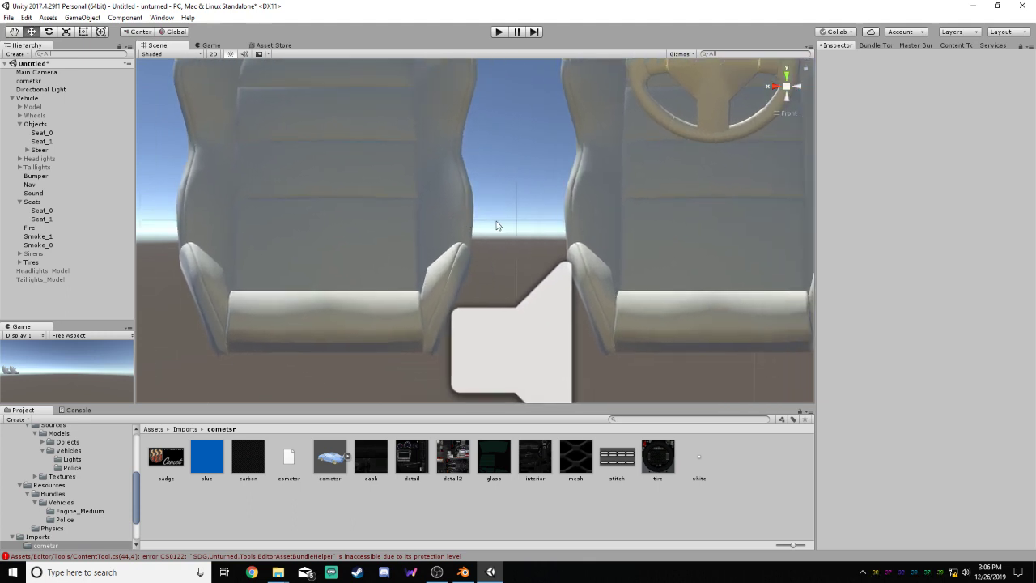
scroll(358, 252, down, 3)
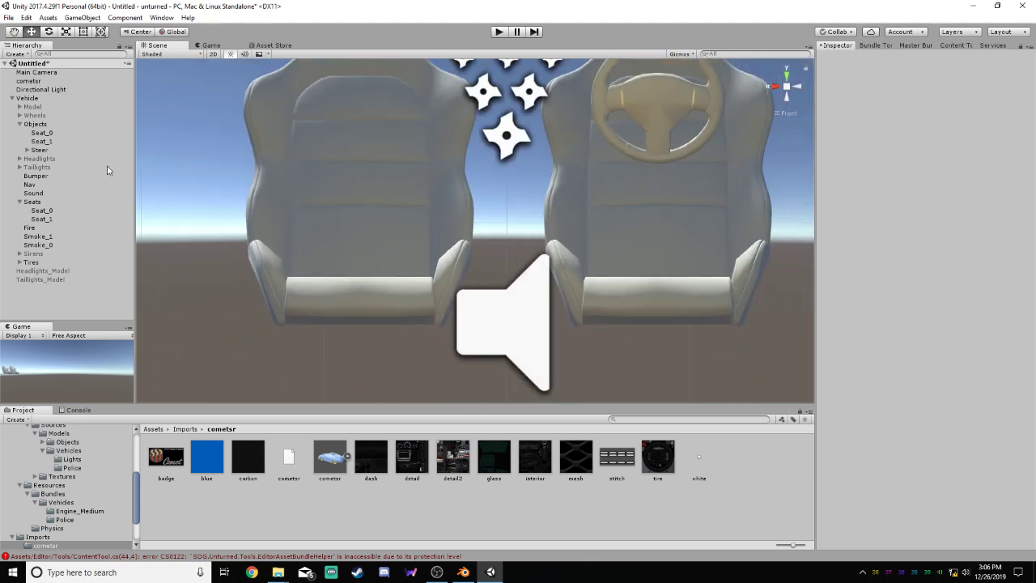
click(41, 211)
click(75, 219)
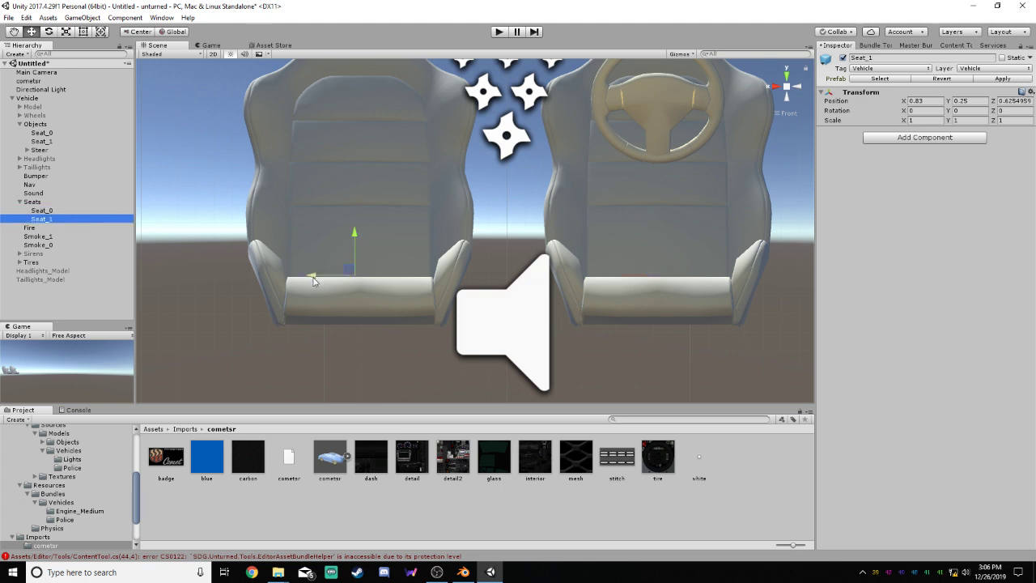
drag(314, 280, 318, 279)
scroll(633, 215, down, 6)
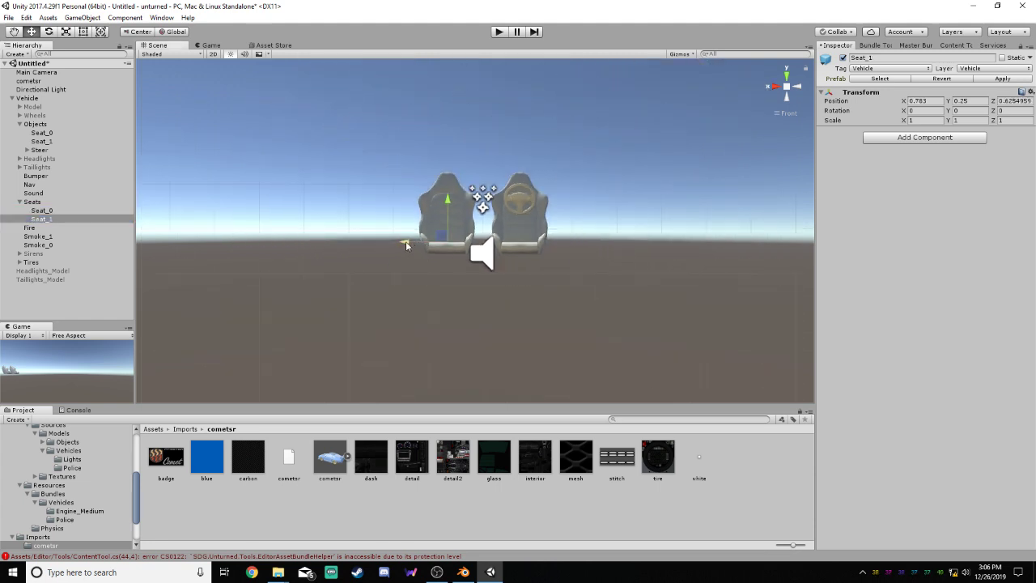
drag(406, 241, 409, 248)
click(665, 196)
scroll(516, 187, up, 3)
scroll(516, 187, up, 2)
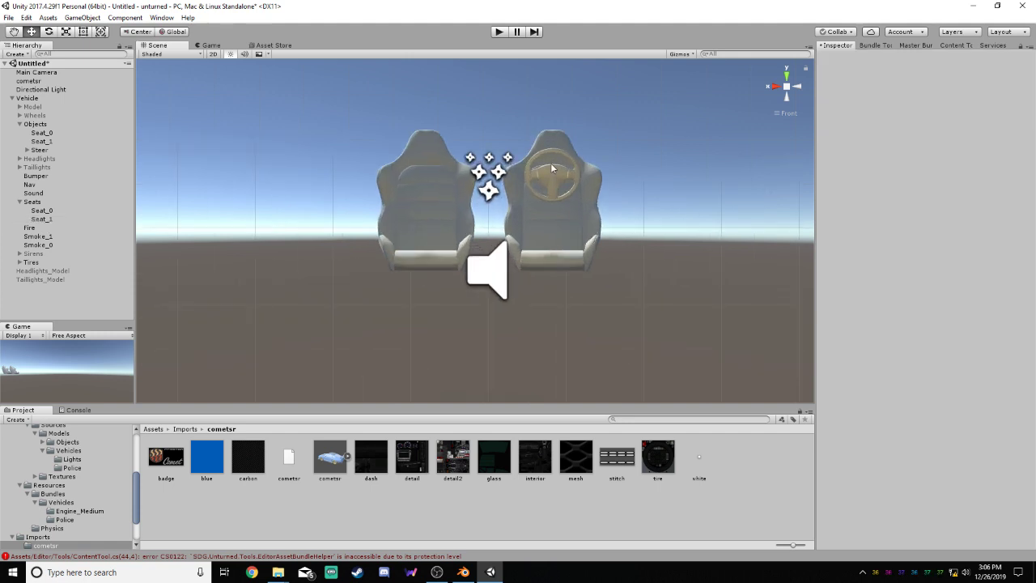
Check Seat_0 in the Seats group and collapse the group in the hierarchy
click(19, 202)
click(18, 202)
click(35, 210)
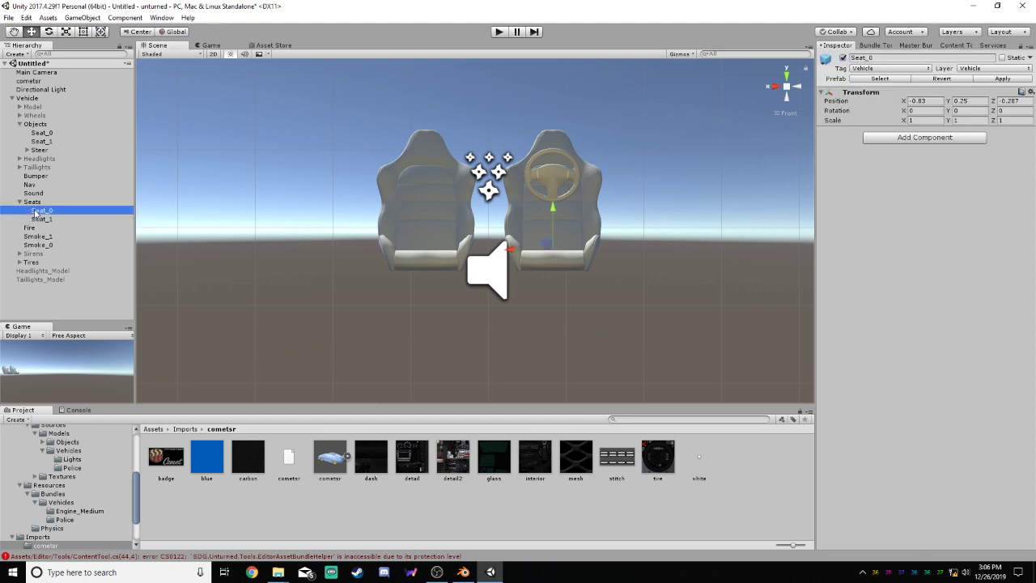
click(35, 203)
click(18, 201)
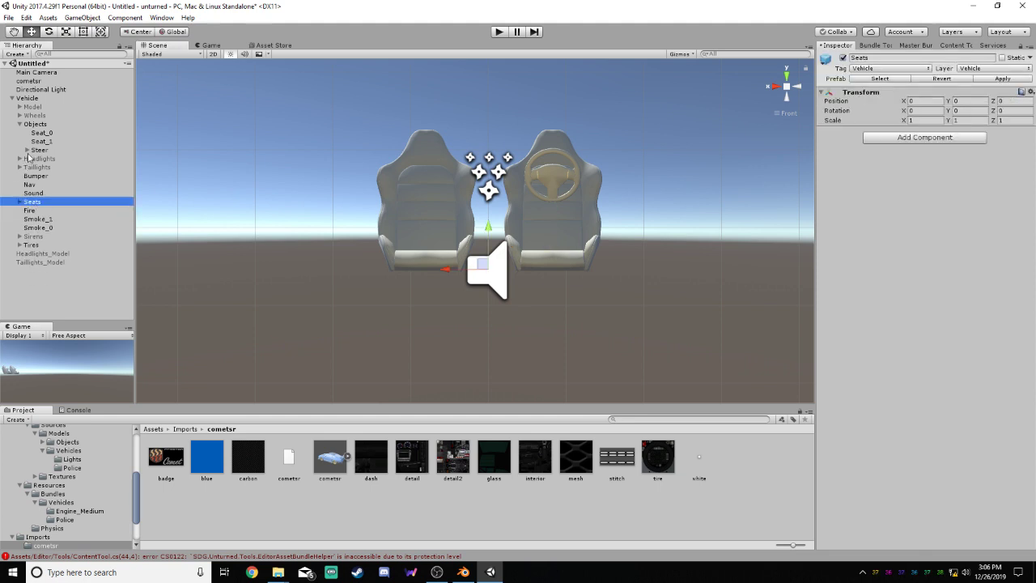
Apply the dash texture from the cometsr folder to both seat models in the Objects group
click(35, 124)
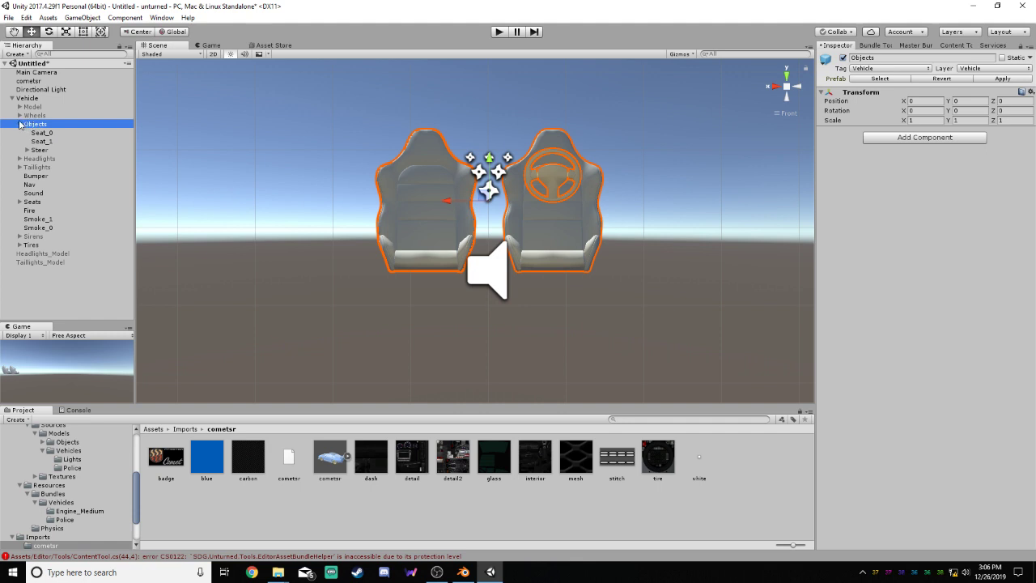
alt+drag(651, 176, 277, 221)
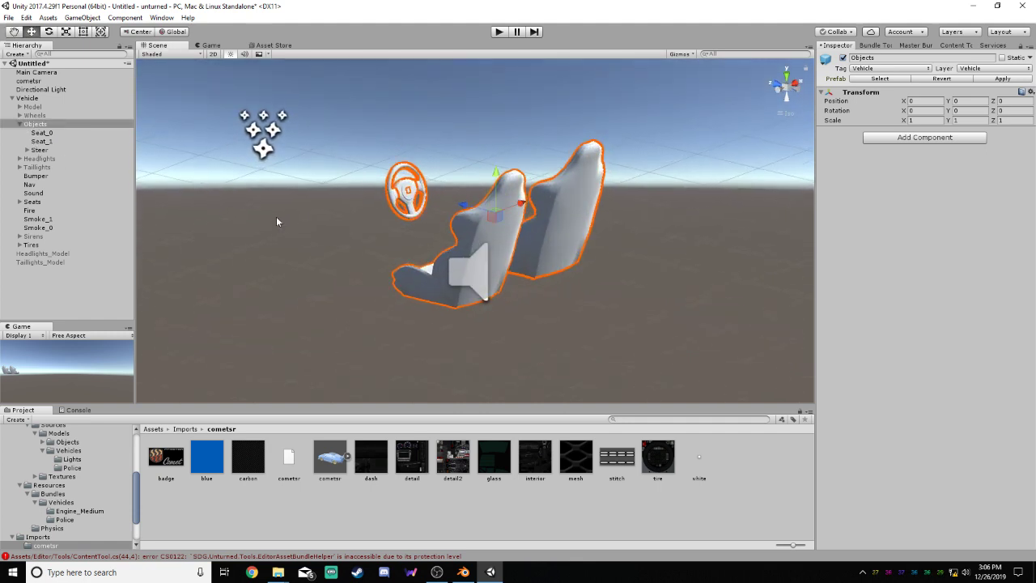
click(41, 132)
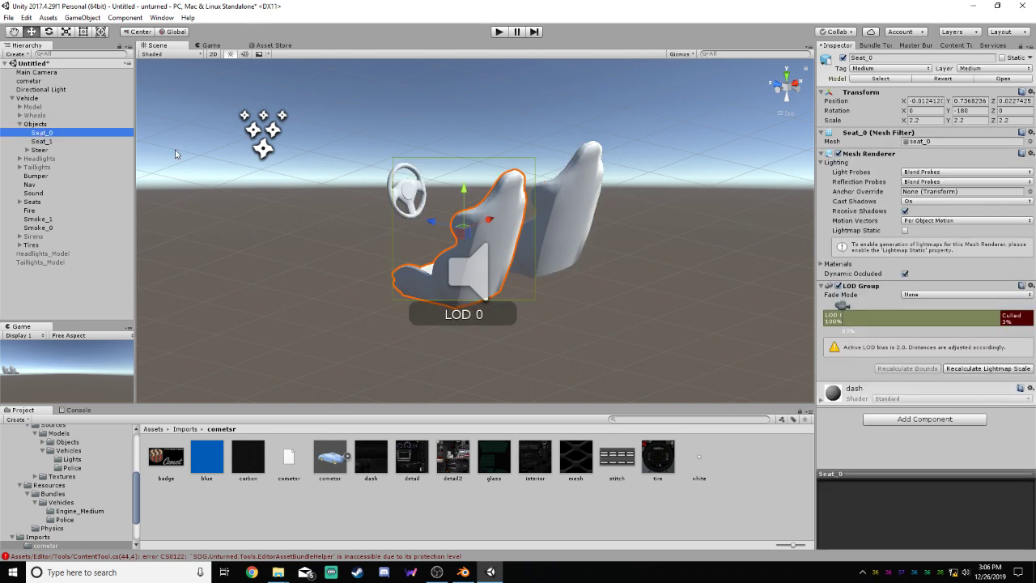
alt+drag(176, 154, 854, 285)
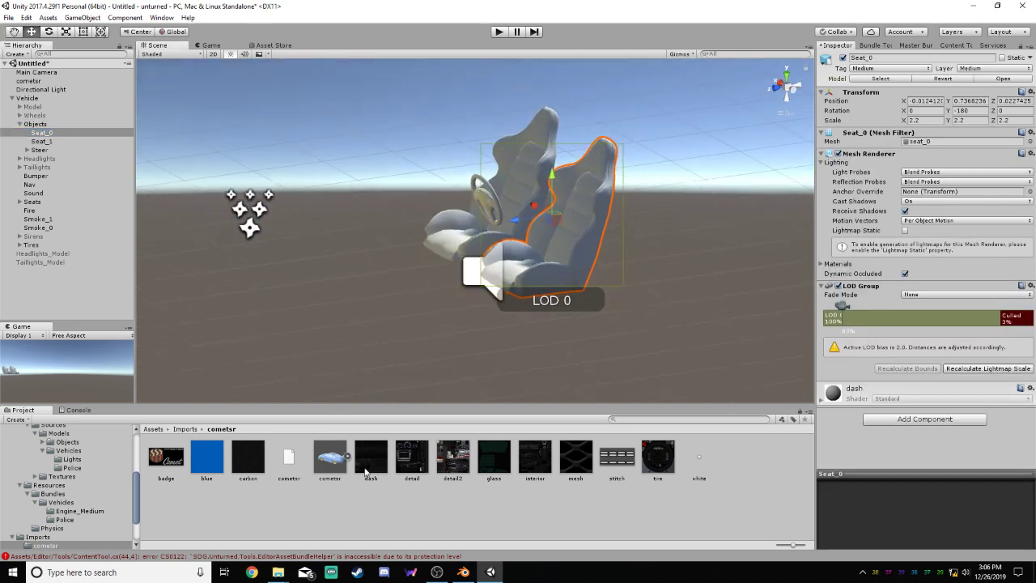
drag(601, 244, 584, 243)
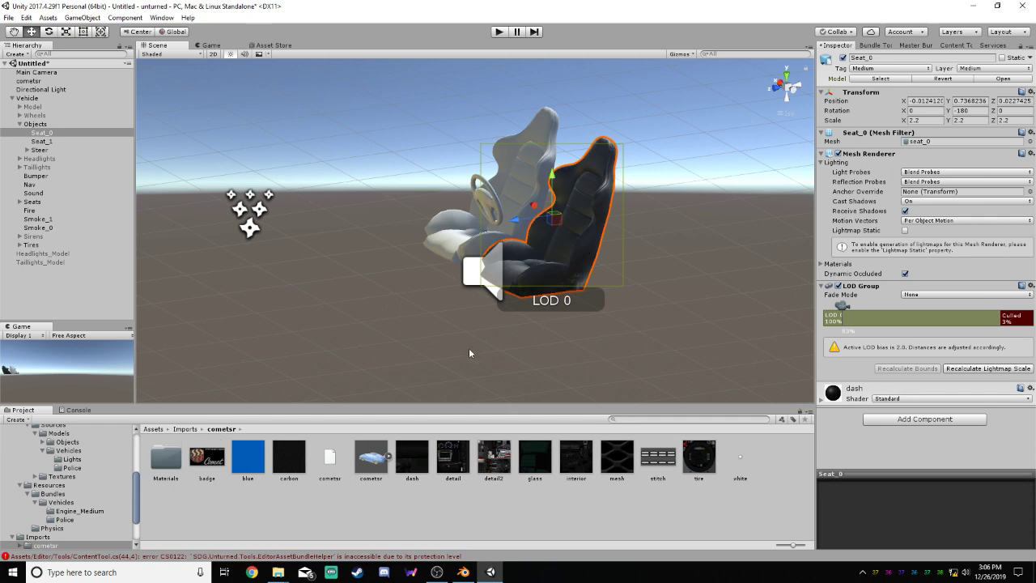
drag(416, 461, 528, 161)
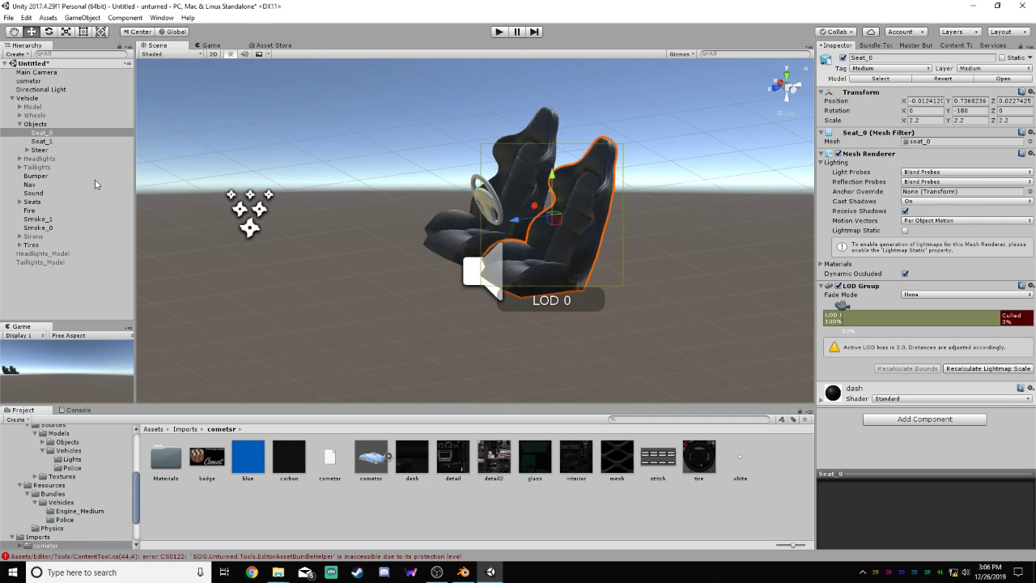
Expand the Steer object's Model and deactivate its stitchs and badges parts
double_click(48, 141)
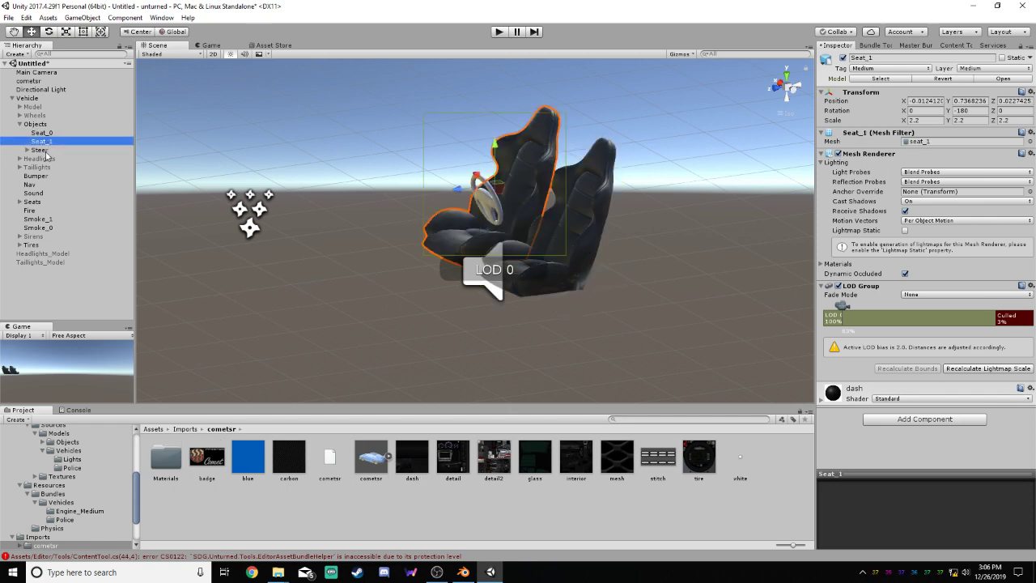
click(26, 150)
click(45, 159)
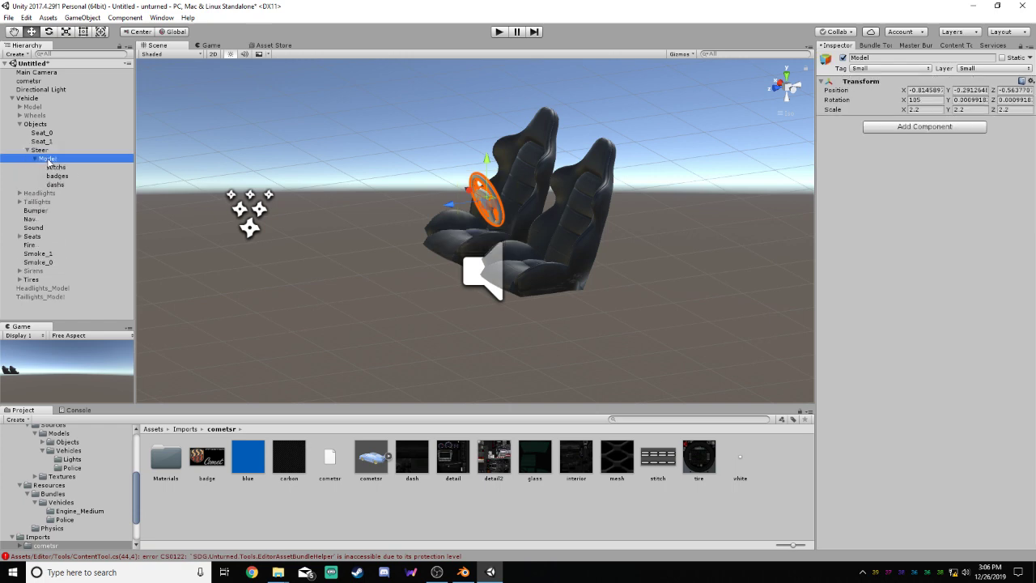
click(60, 168)
key(f)
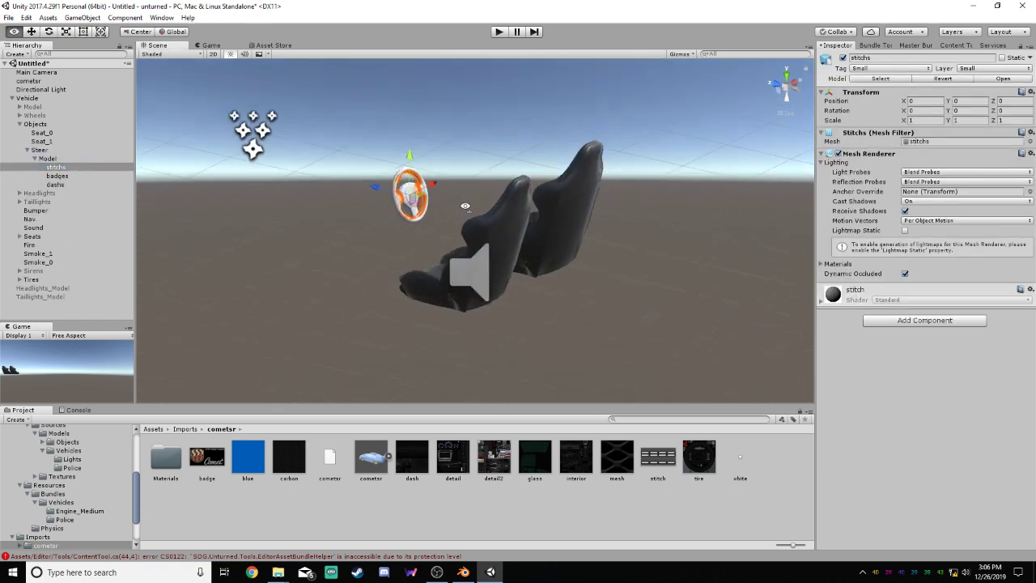
scroll(383, 173, up, 5)
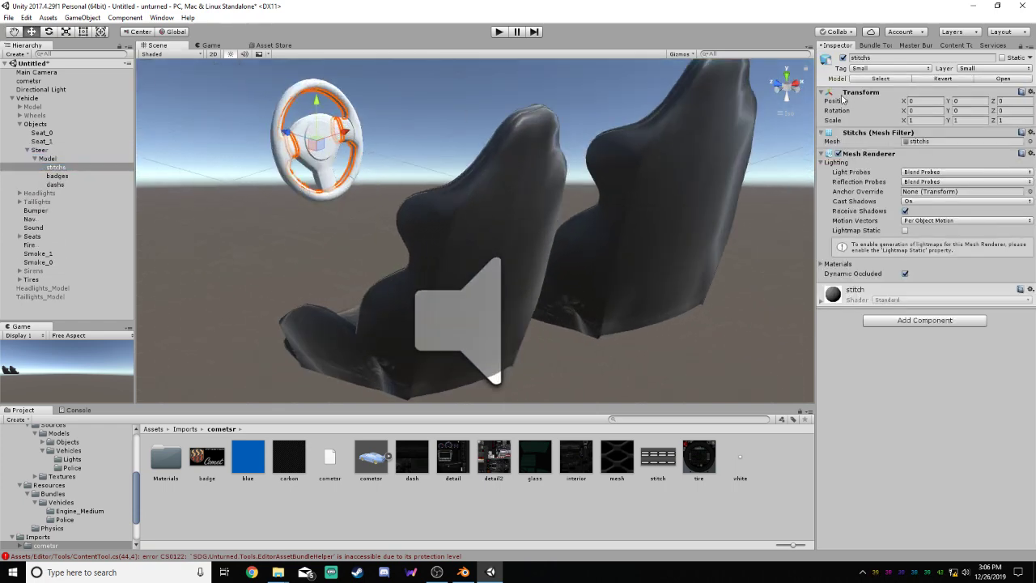
click(843, 58)
click(58, 176)
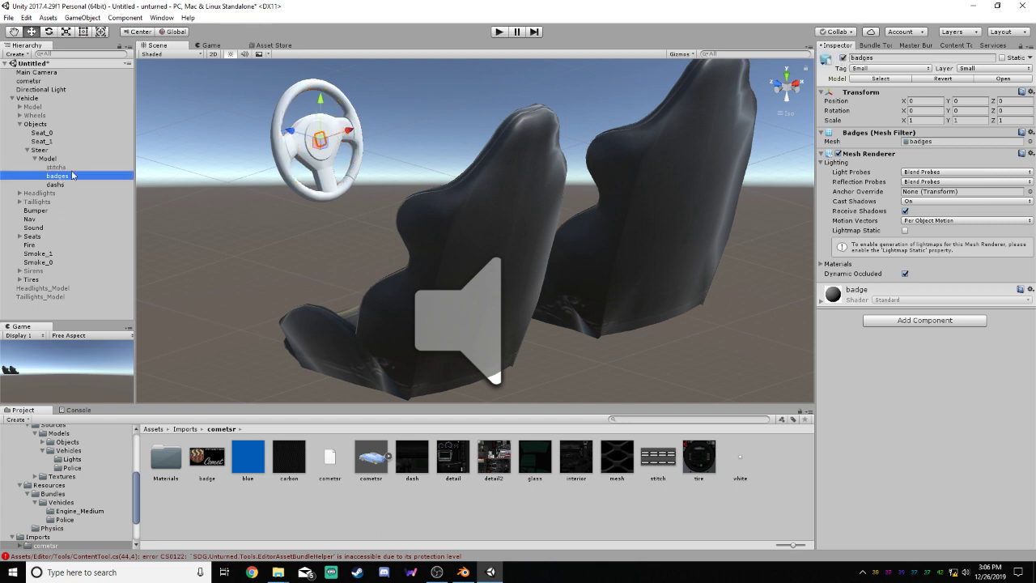
click(843, 58)
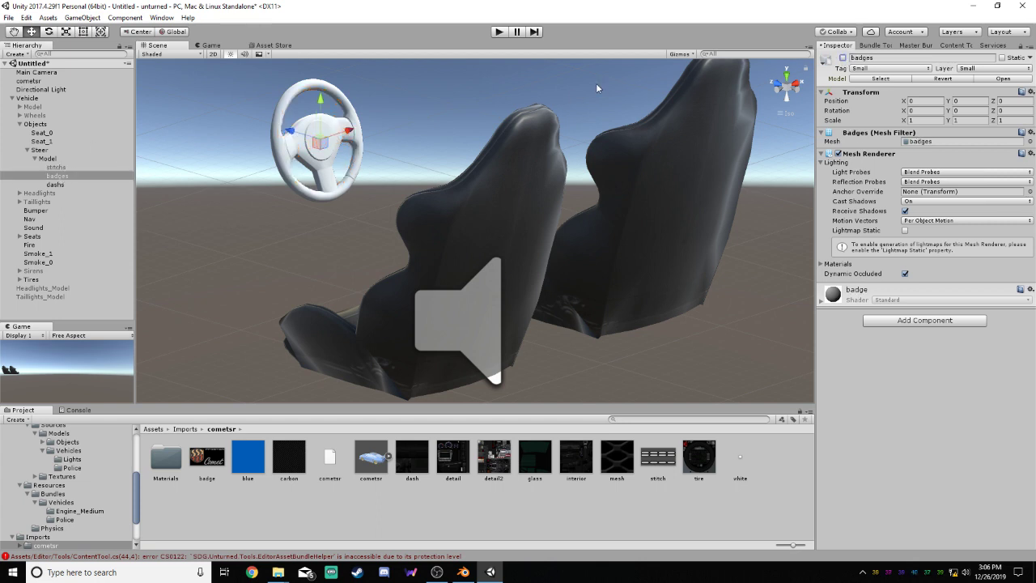
Apply the dash texture to the dashs part of the steering wheel
click(56, 185)
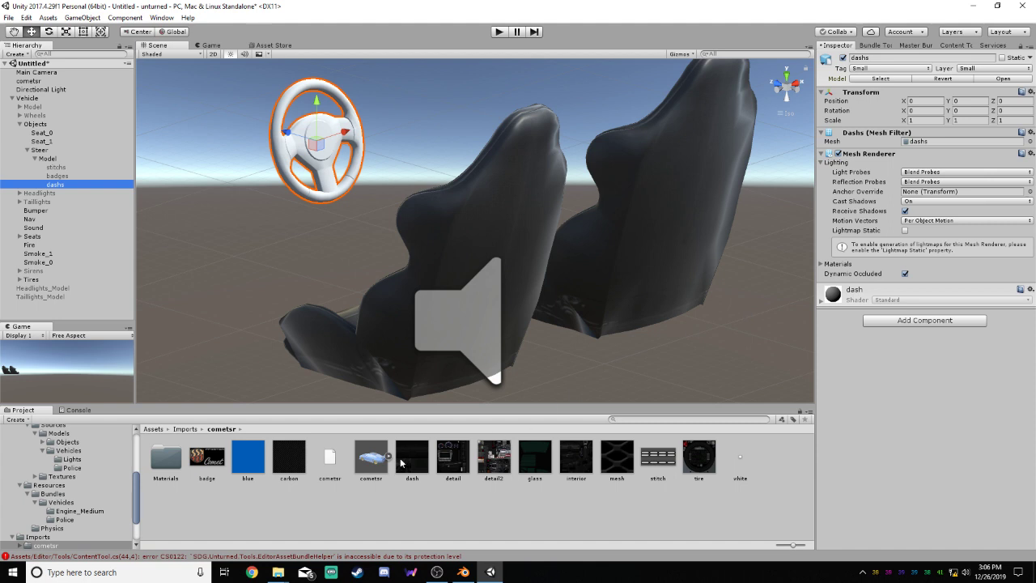
drag(400, 462, 327, 149)
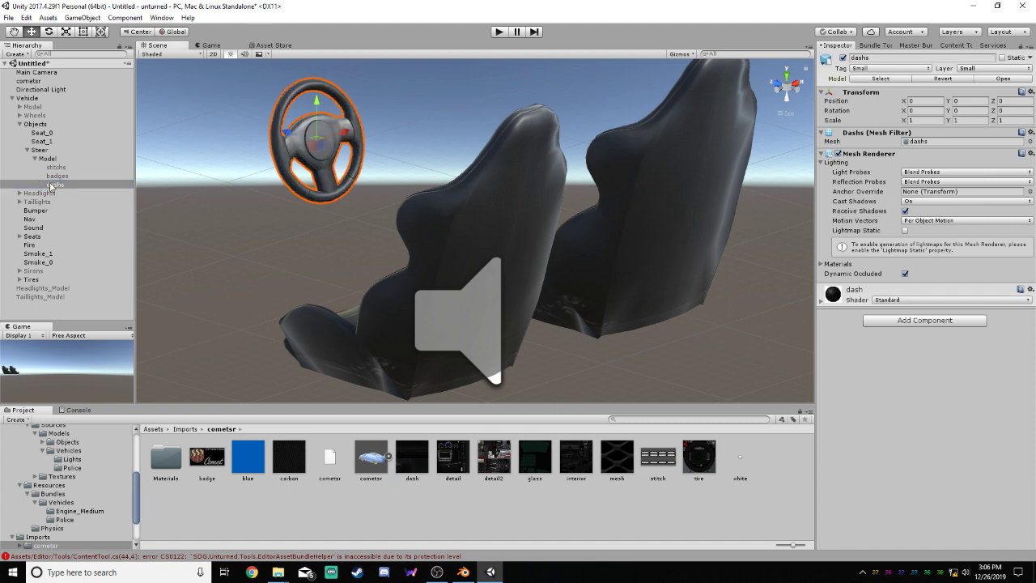
Deactivate the steering wheel's dashs part and reactivate its badges part
click(842, 59)
click(122, 176)
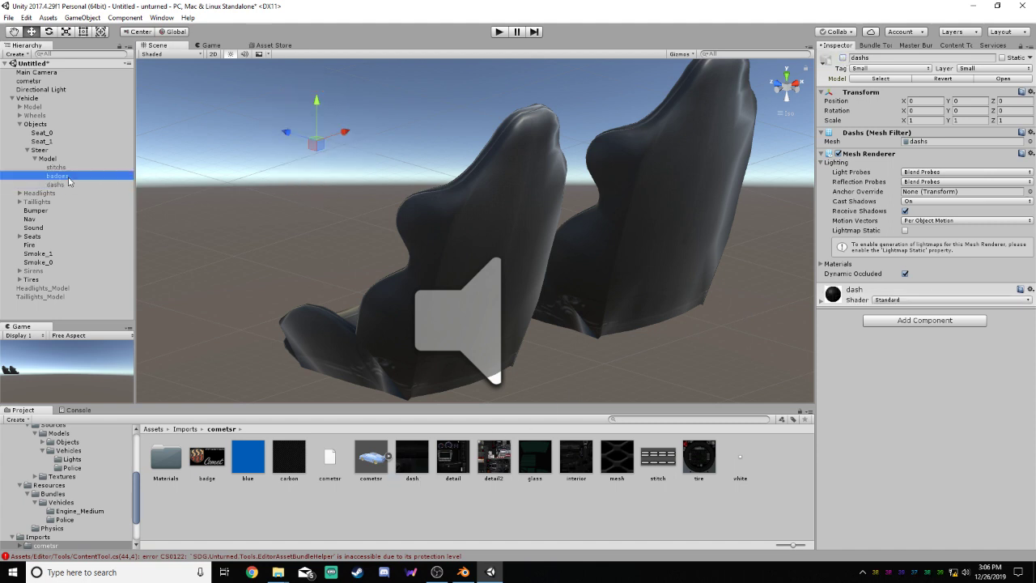
click(843, 59)
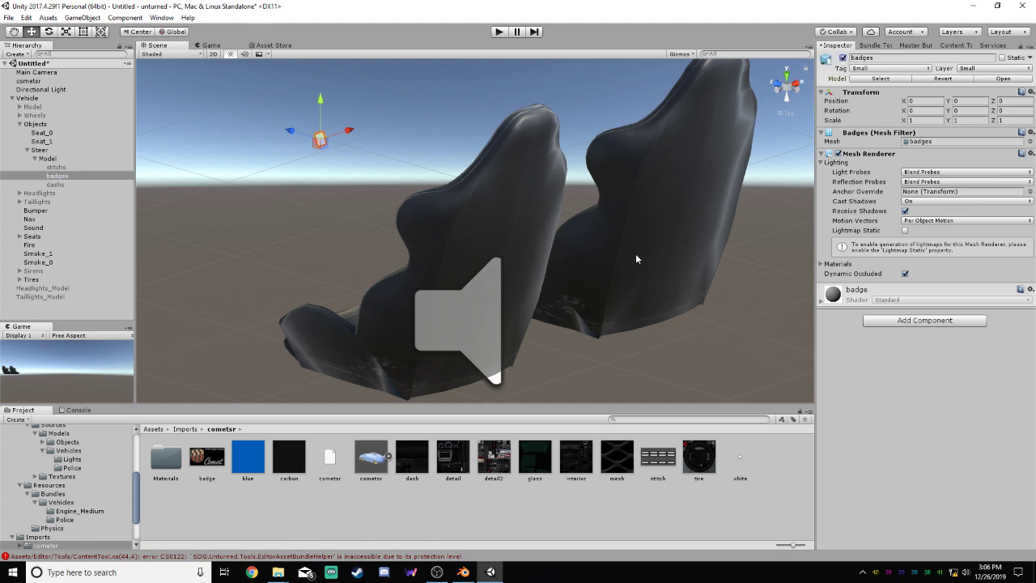
Apply the badge texture to the steering wheel's badges part and deactivate that part
drag(204, 458, 319, 139)
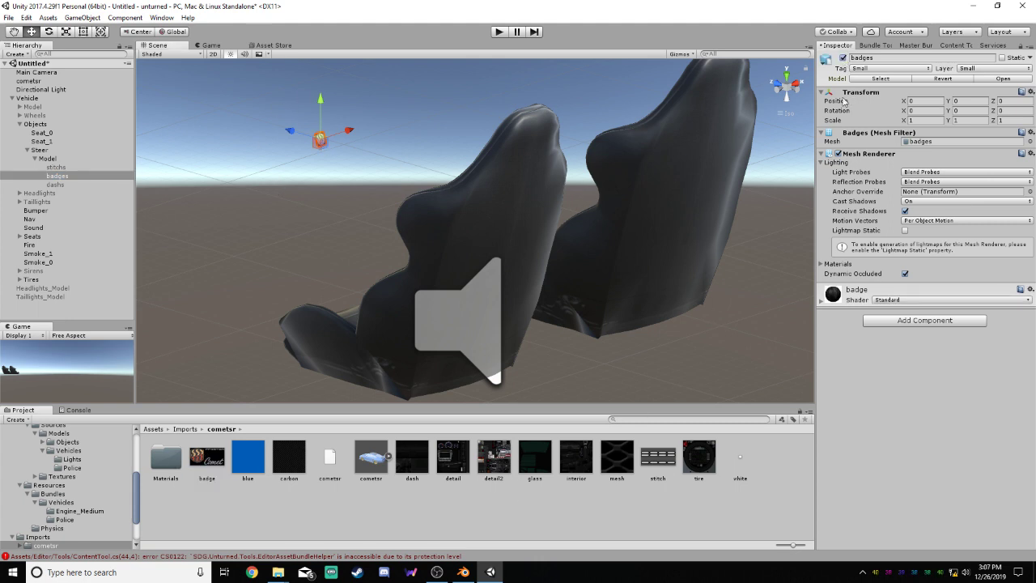
click(844, 58)
Reactivate the steering wheel's stitchs part and apply the stitch texture from the cometsr folder to it
click(102, 167)
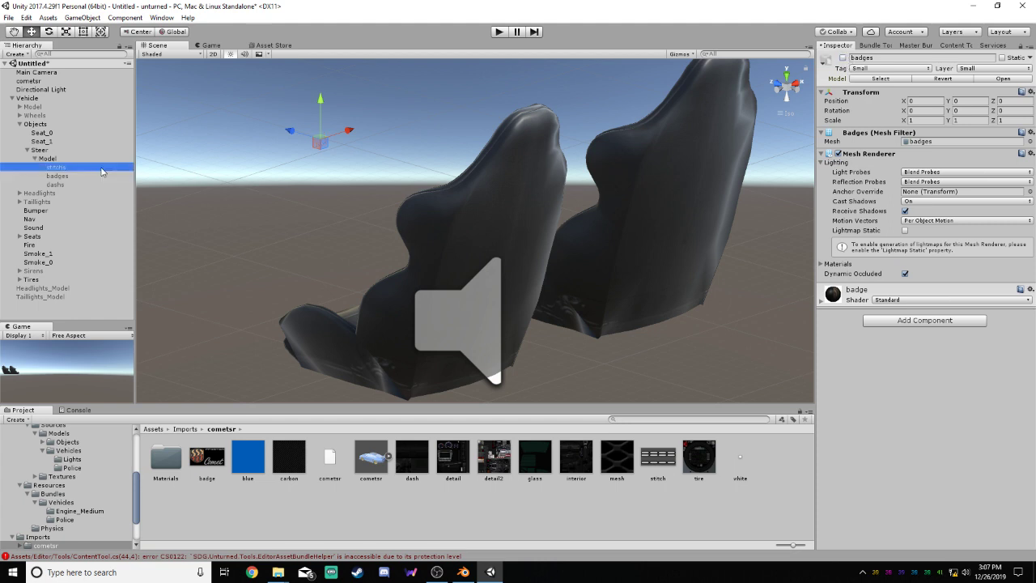
click(843, 58)
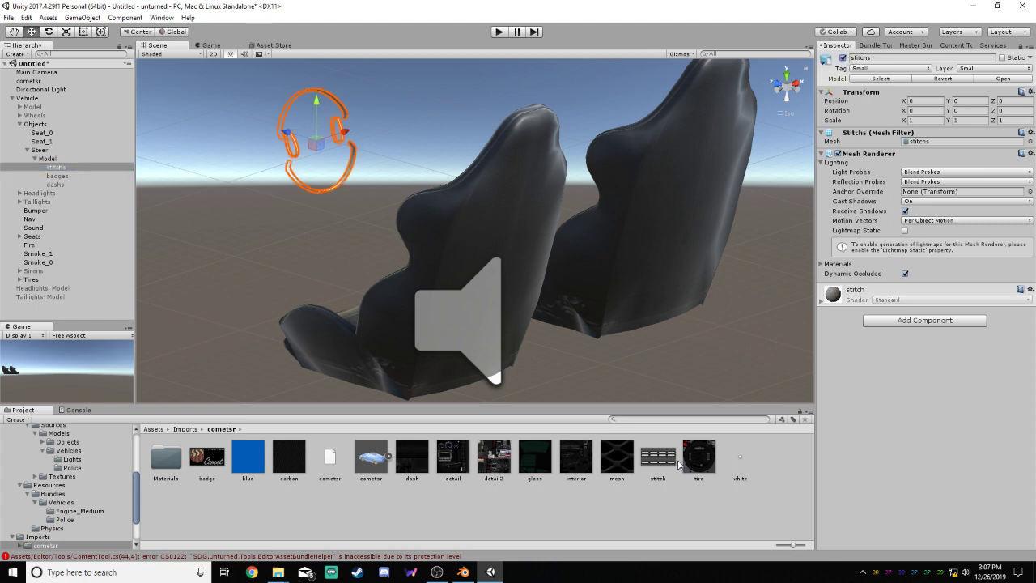
drag(678, 463, 343, 189)
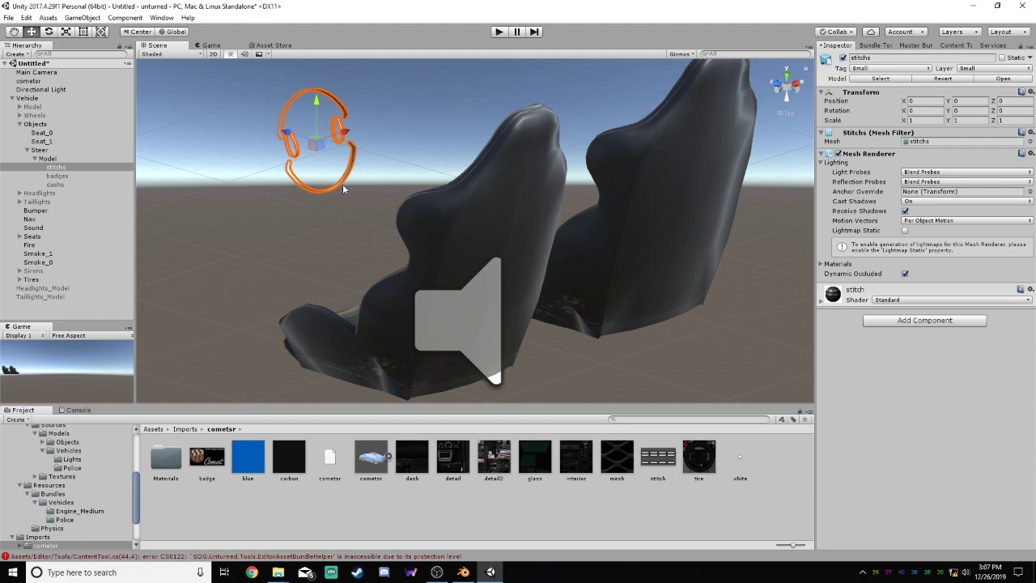
Reactivate the badges and dashs parts of the steering wheel
click(74, 178)
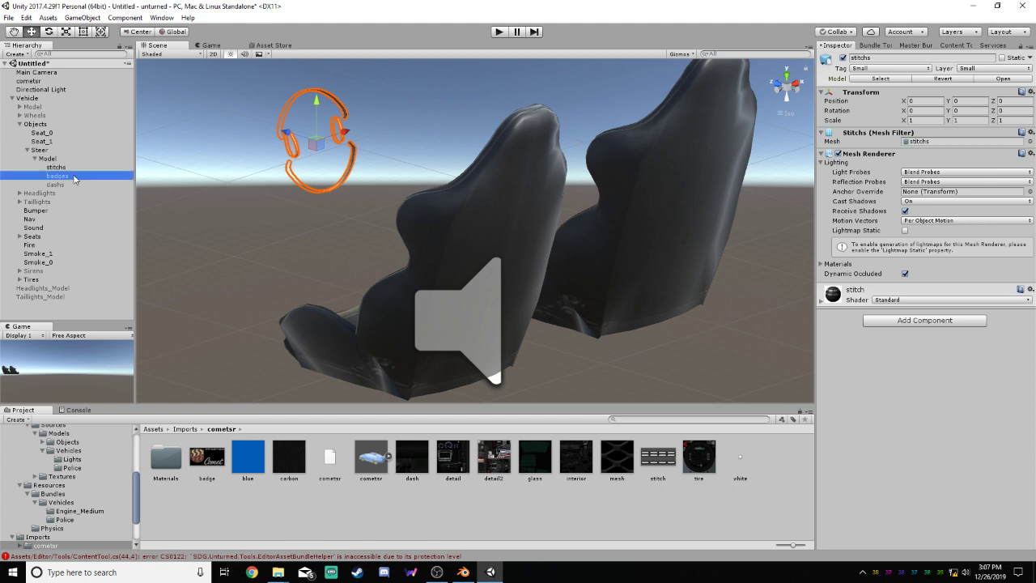
click(77, 186)
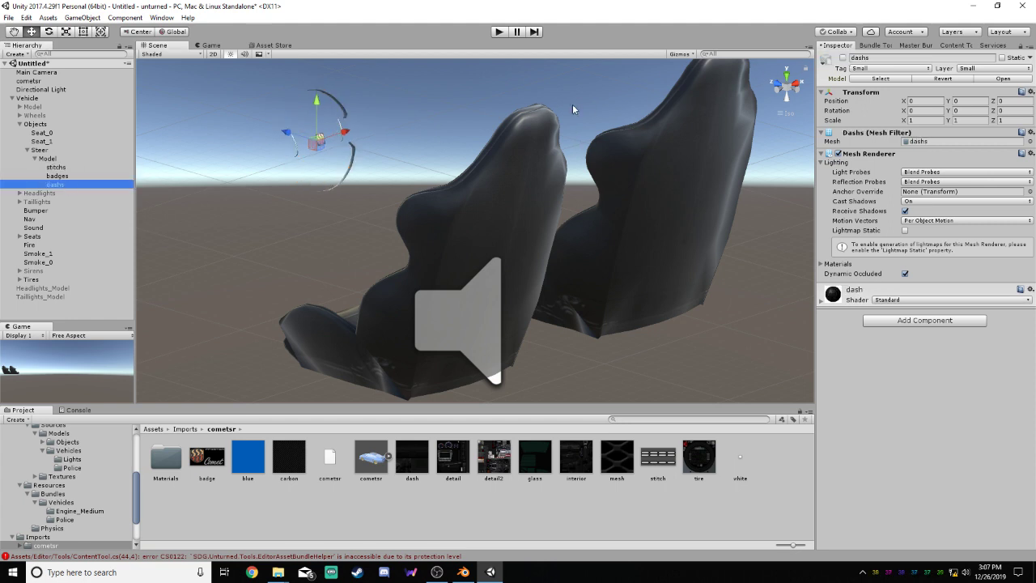
click(842, 58)
Examine the fully textured steering wheel up close and together with both seats
scroll(451, 105, up, 3)
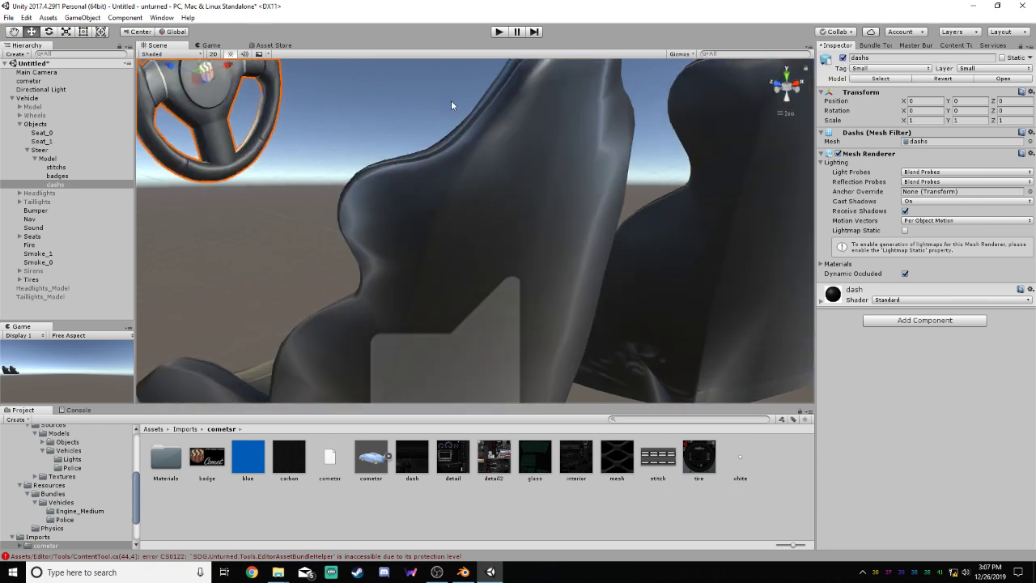
key(f)
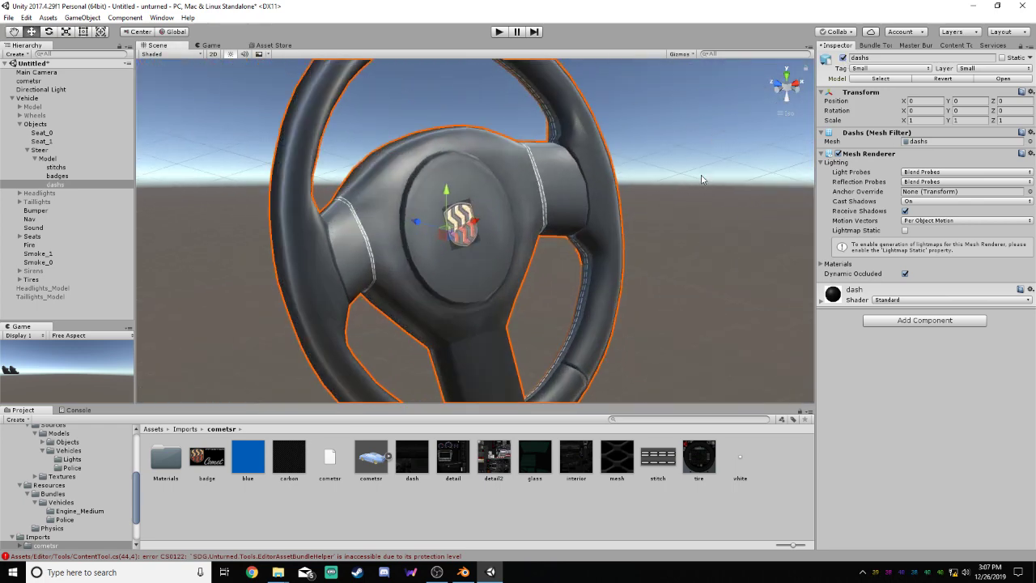
scroll(653, 137, down, 5)
middle_drag(600, 269, 597, 206)
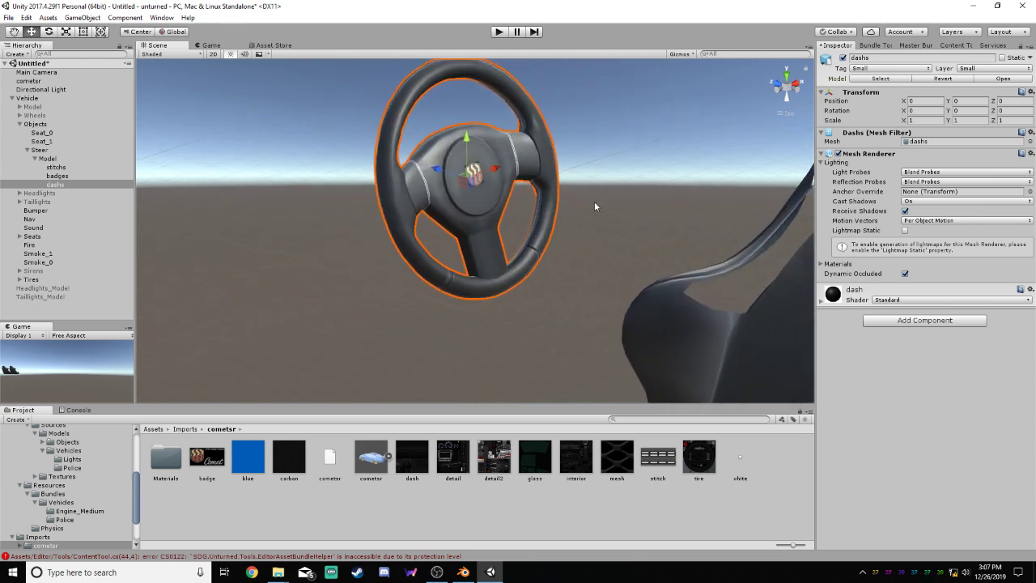
scroll(591, 202, down, 5)
right_drag(494, 286, 724, 264)
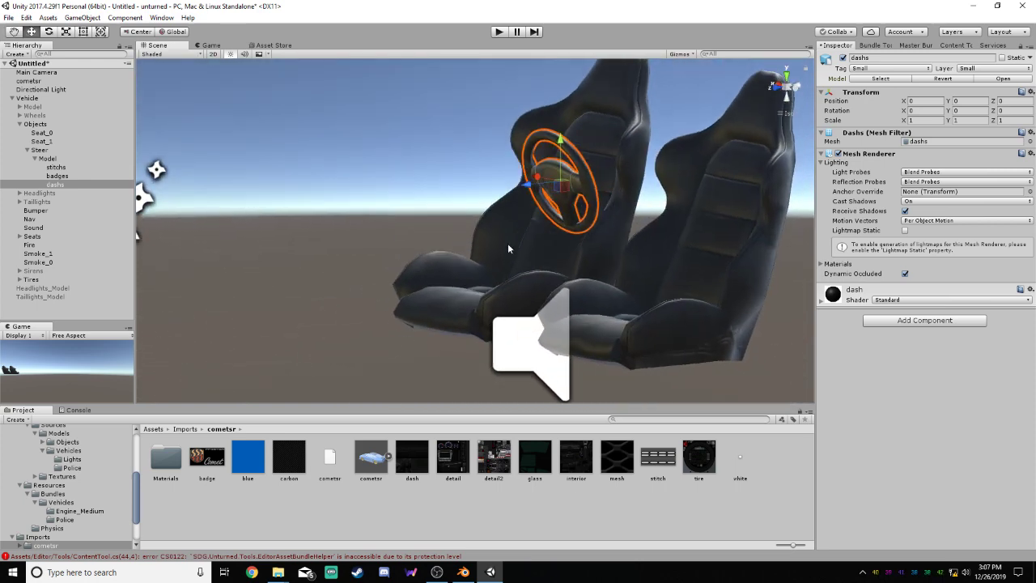
scroll(604, 233, down, 4)
scroll(733, 246, up, 1)
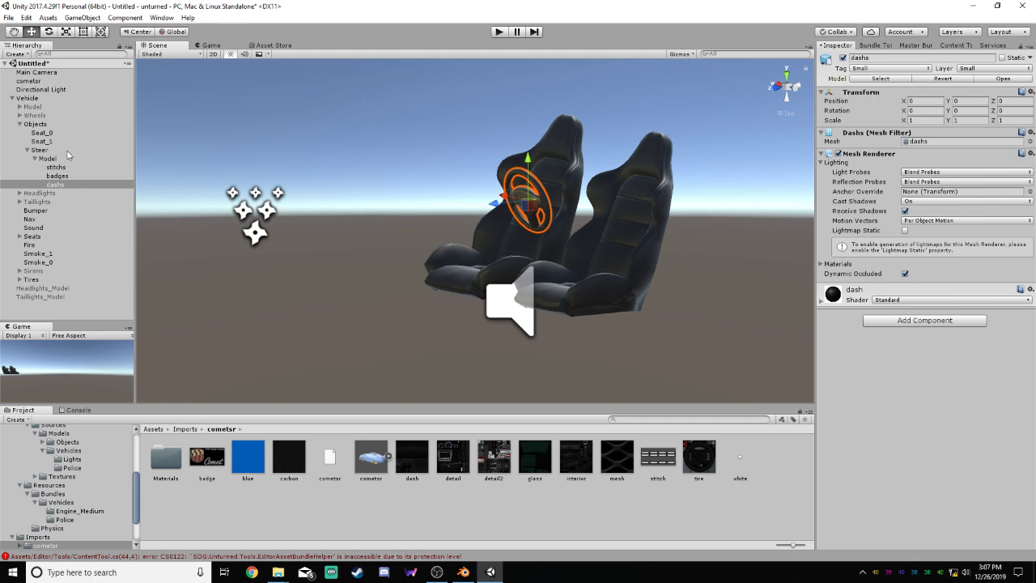
Collapse the Steer and Objects groups, and expand and activate the vehicle's Wheels group
click(42, 133)
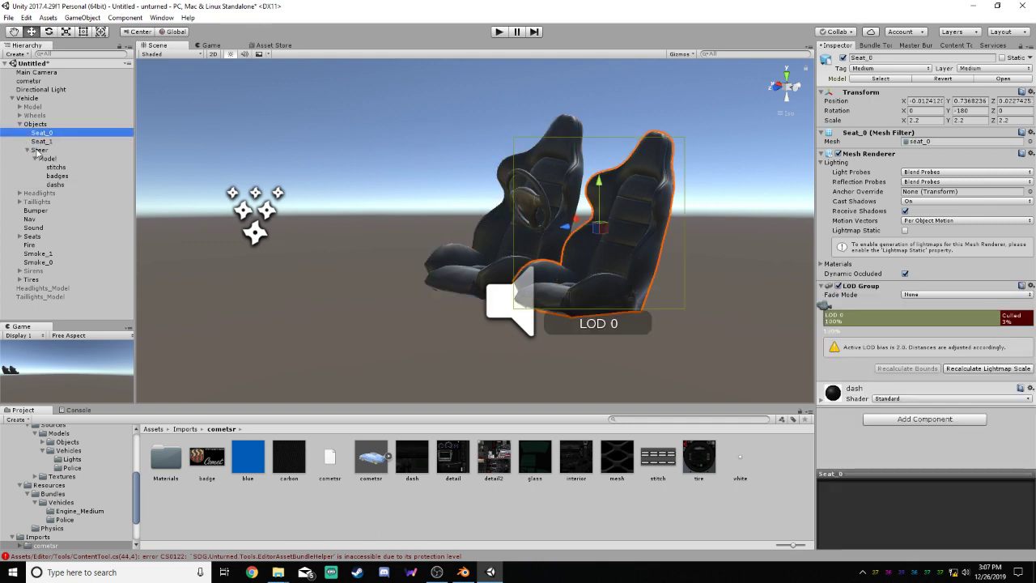
click(27, 151)
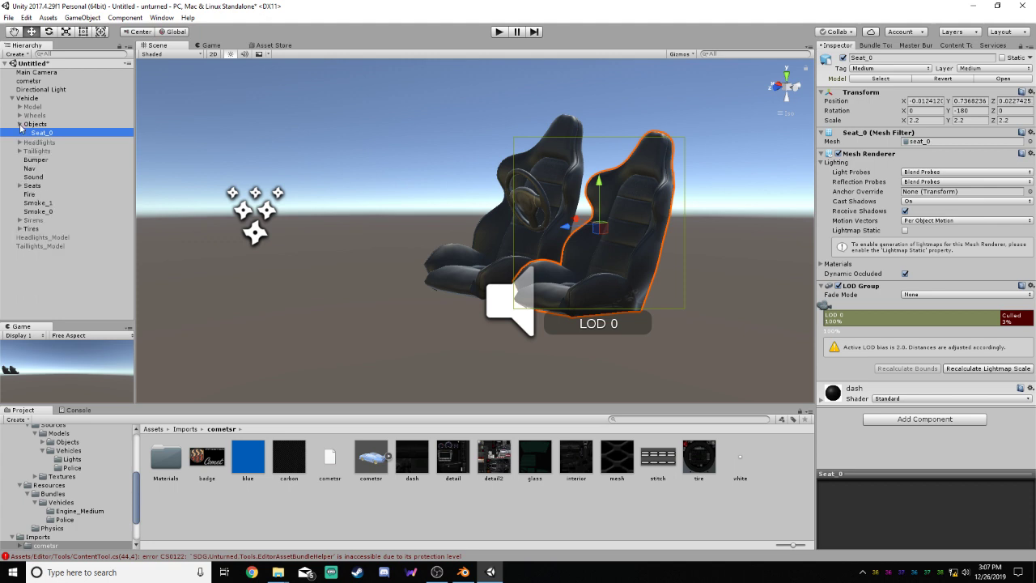
click(19, 123)
click(19, 115)
click(35, 116)
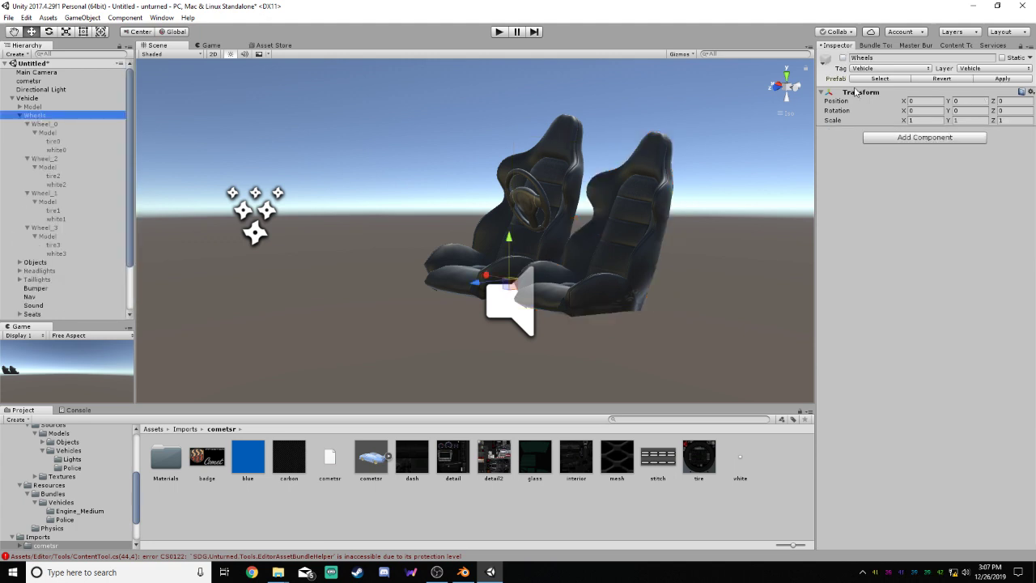
scroll(640, 324, down, 3)
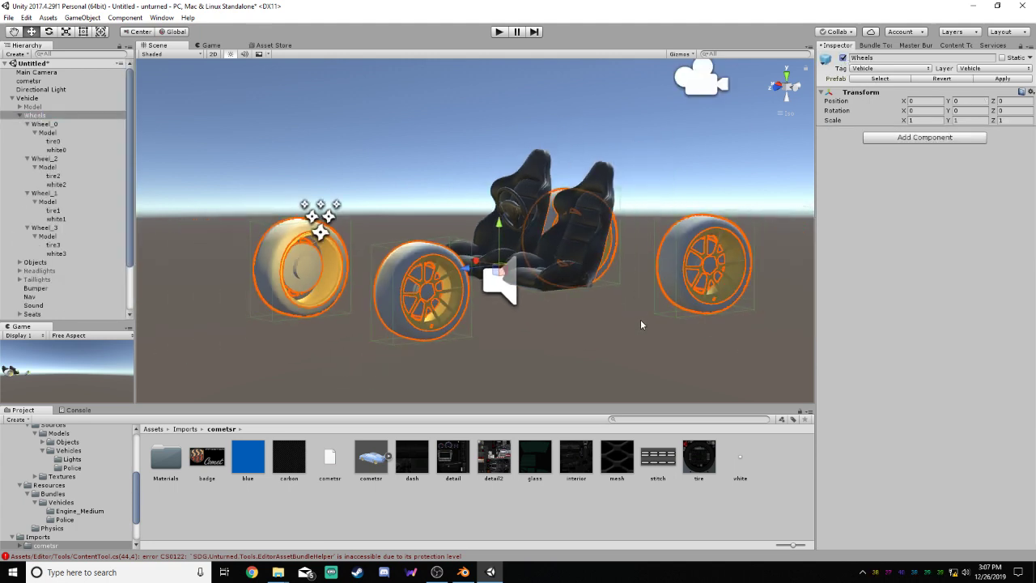
click(589, 353)
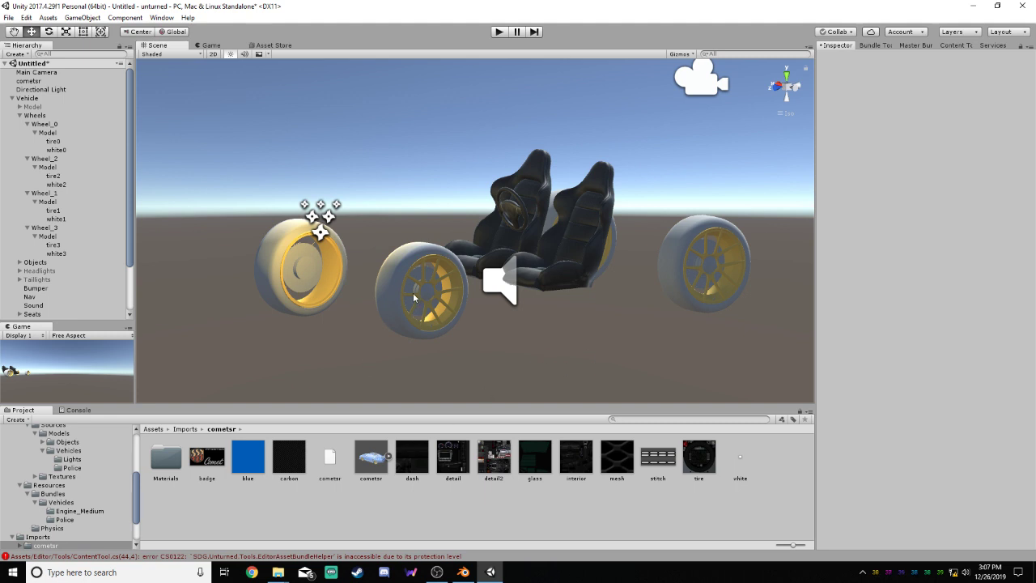
Apply the tire texture from the cometsr folder to the tires of all four wheels
click(54, 140)
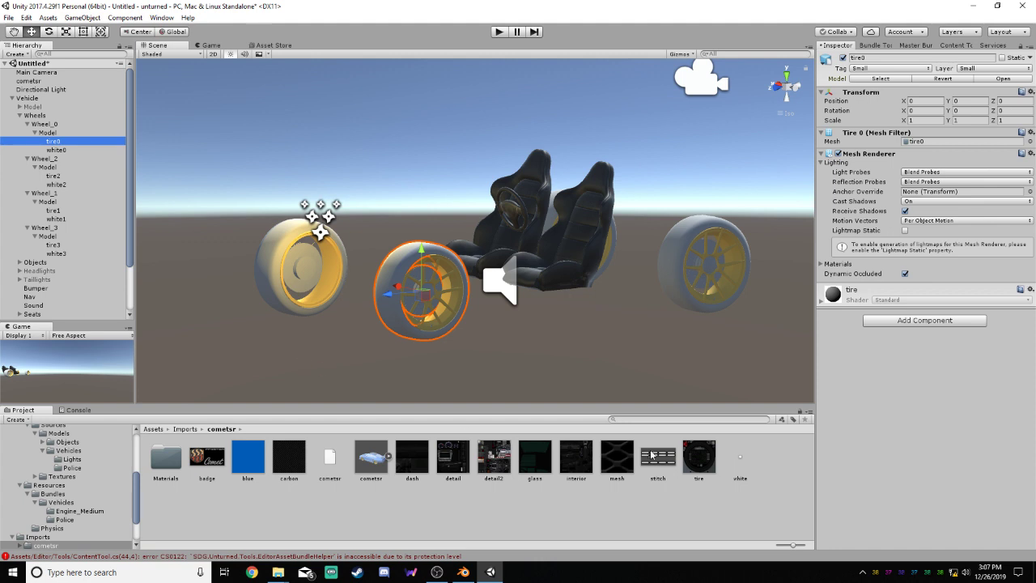
drag(707, 463, 384, 278)
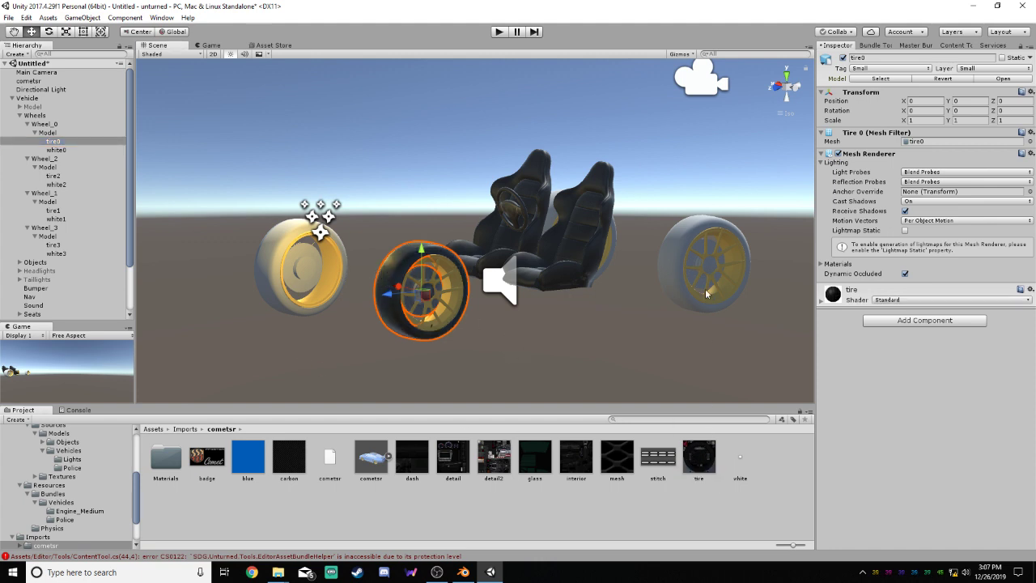
drag(705, 289, 666, 245)
drag(692, 453, 615, 253)
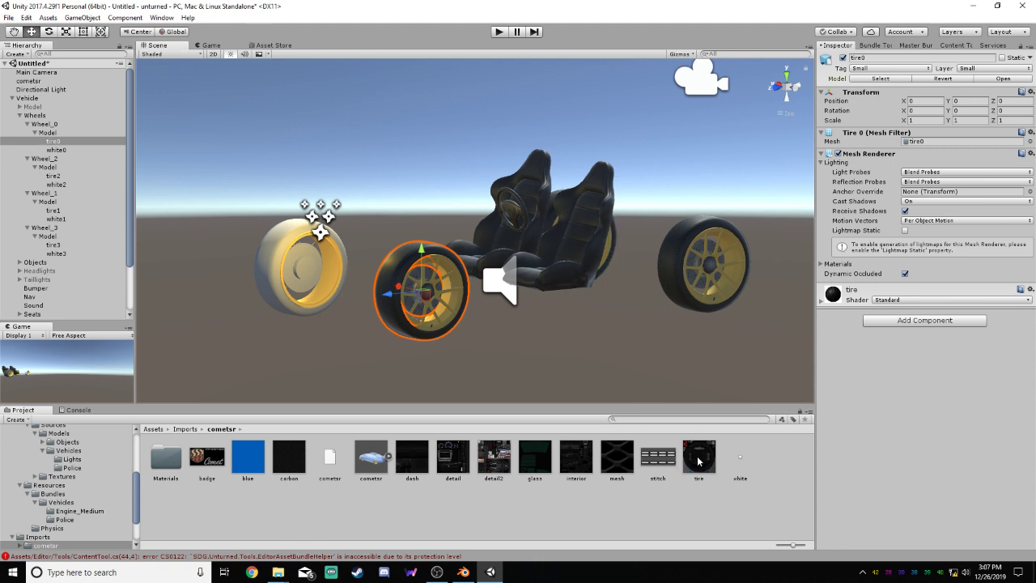
drag(698, 461, 269, 250)
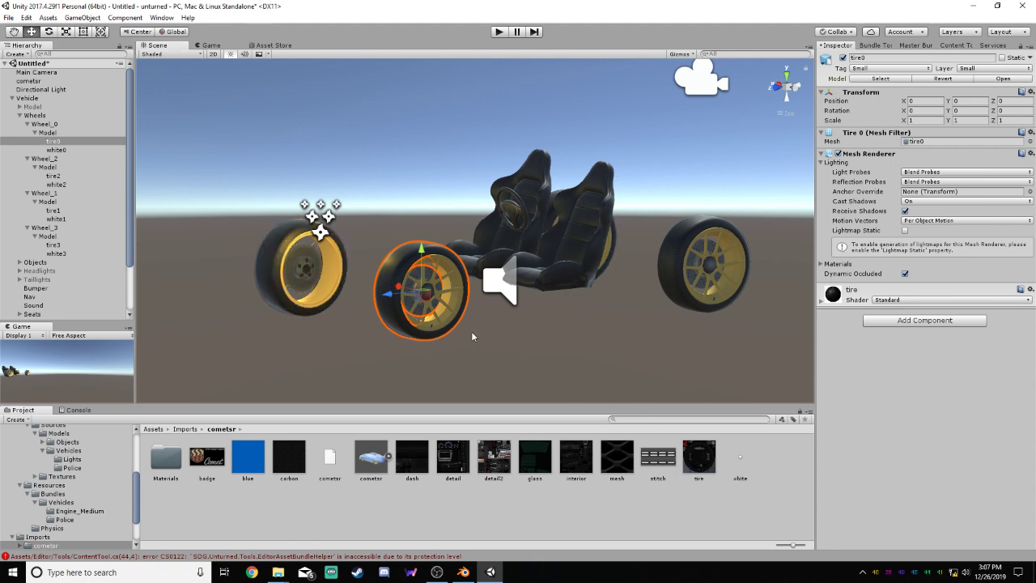
Apply the white texture to the rims of all four wheels and clear the selection
drag(450, 301, 445, 290)
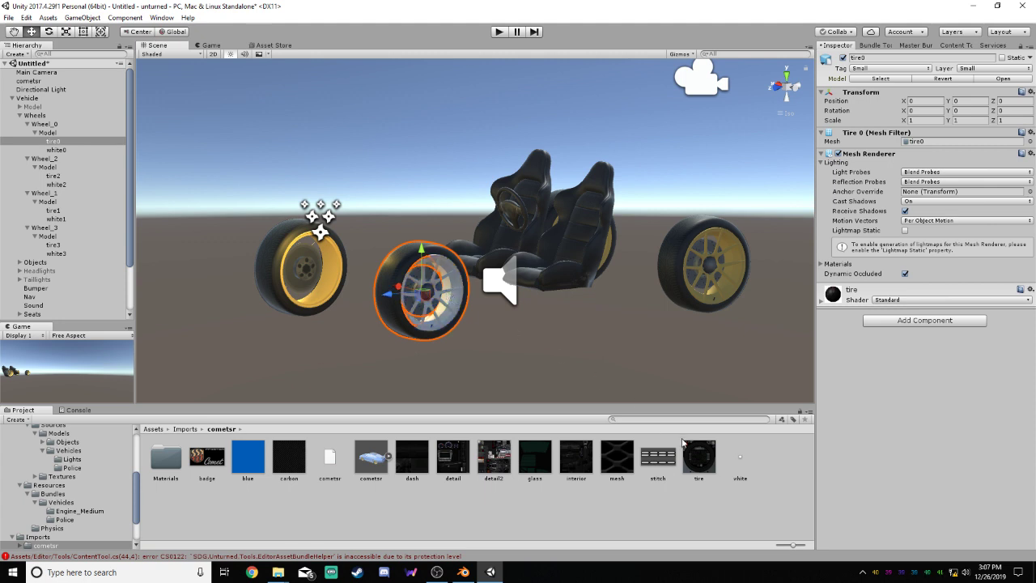
drag(740, 455, 724, 271)
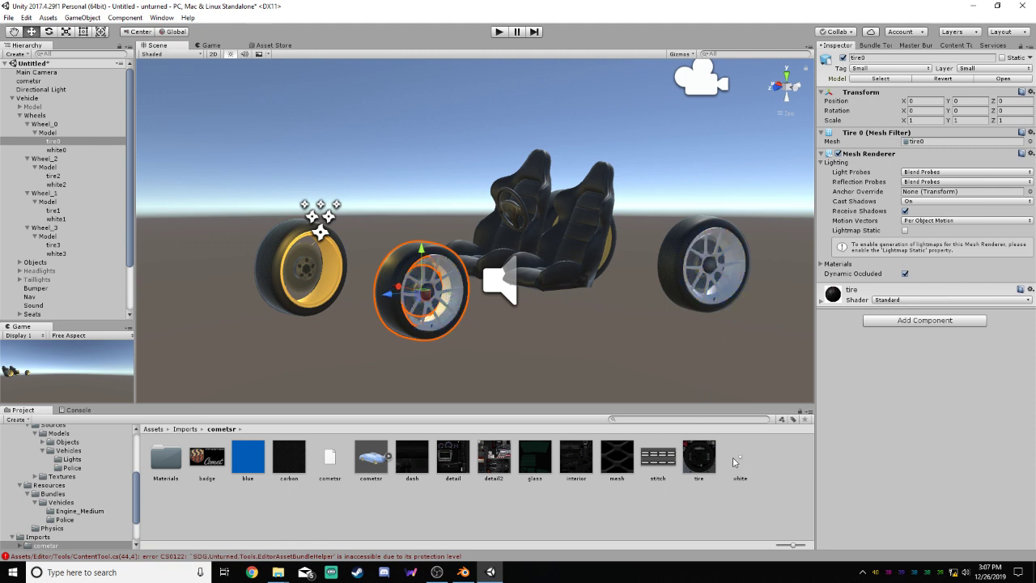
drag(736, 458, 332, 275)
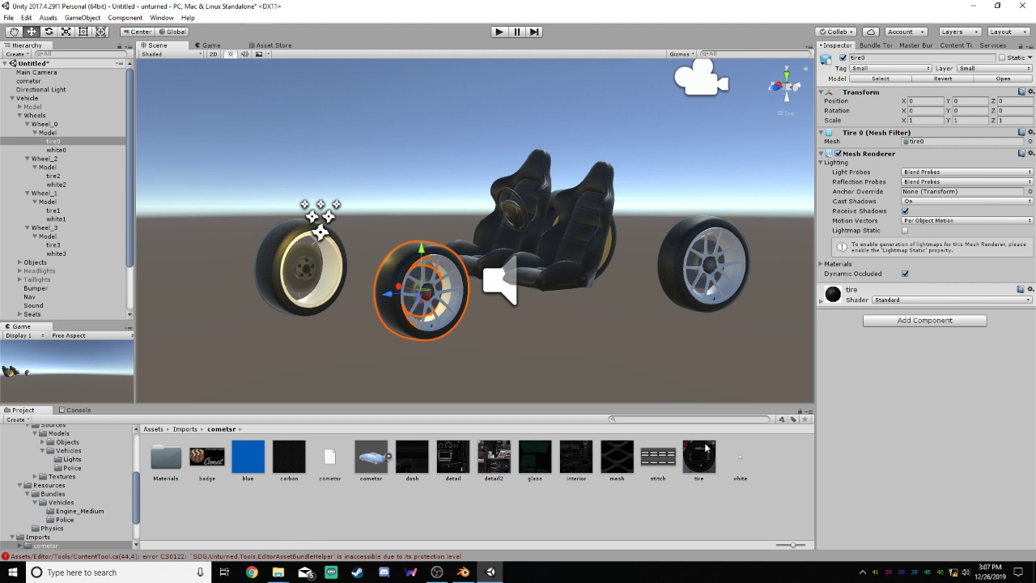
drag(608, 248, 610, 251)
click(543, 346)
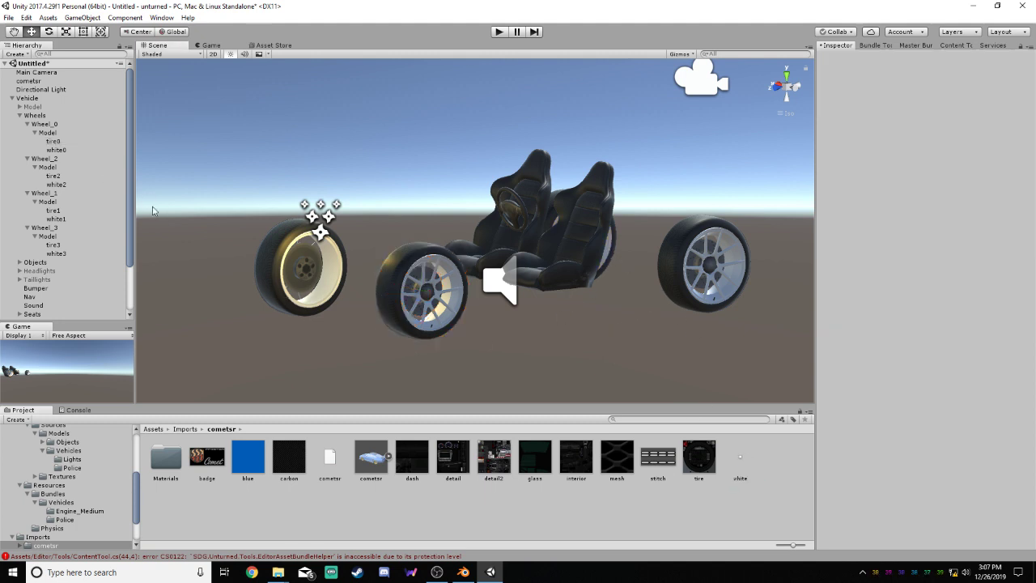
Collapse the Wheels group, and expand and activate the vehicle's body Model
click(20, 115)
click(19, 106)
click(33, 106)
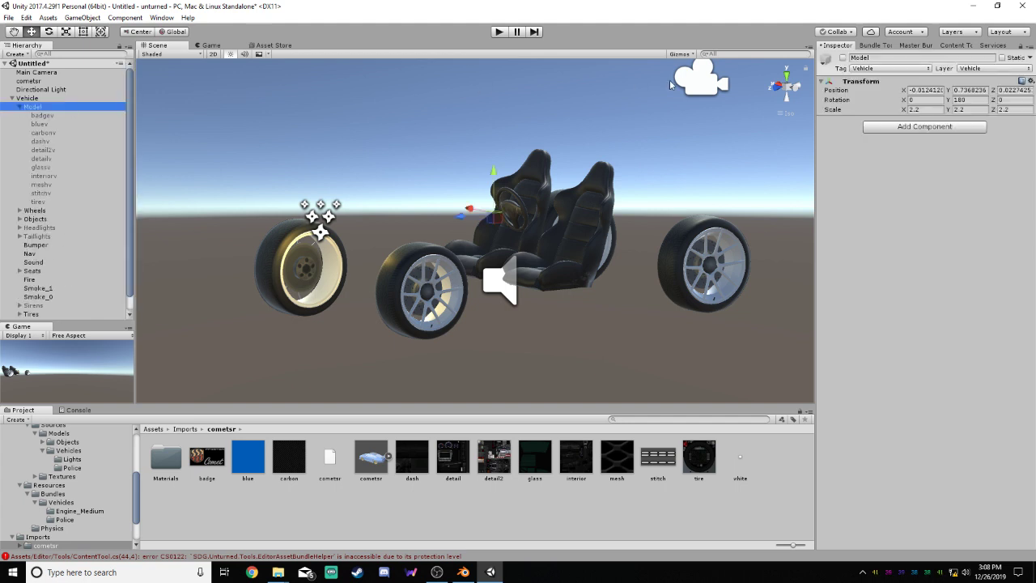
click(842, 58)
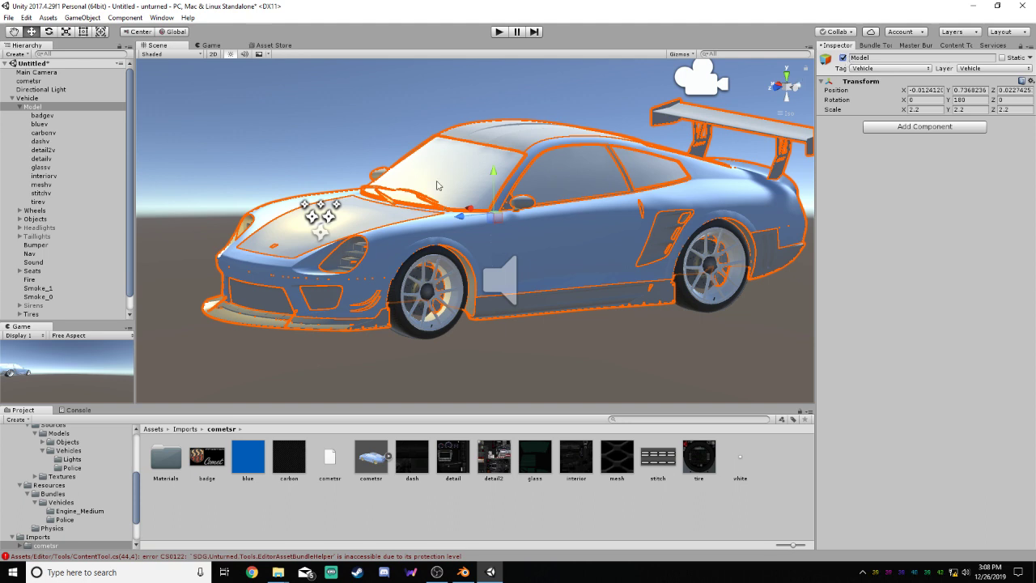
Deactivate the badgev, bluev, carbonv, dashv and detail2v parts of the vehicle's Model
click(42, 115)
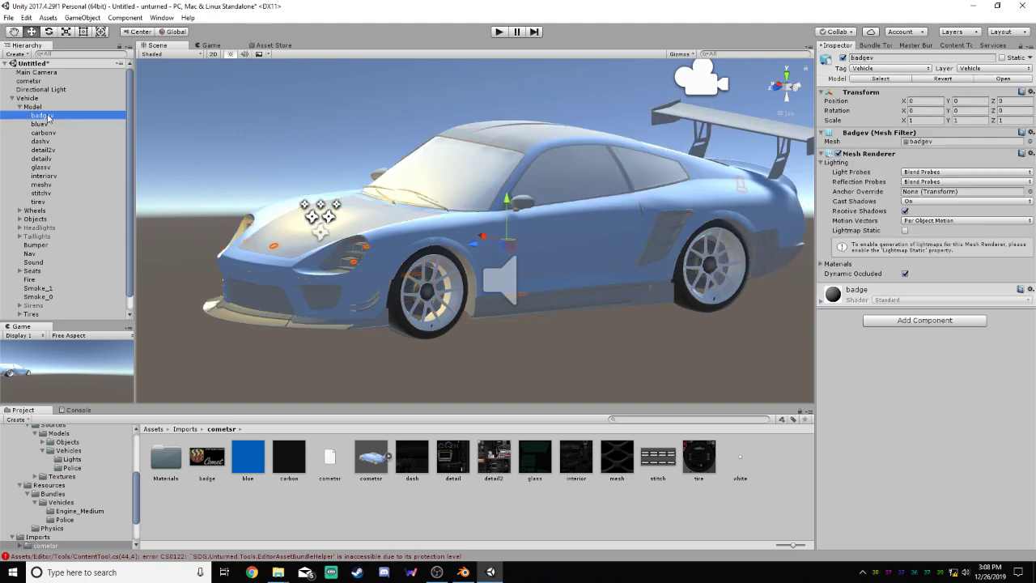
click(842, 58)
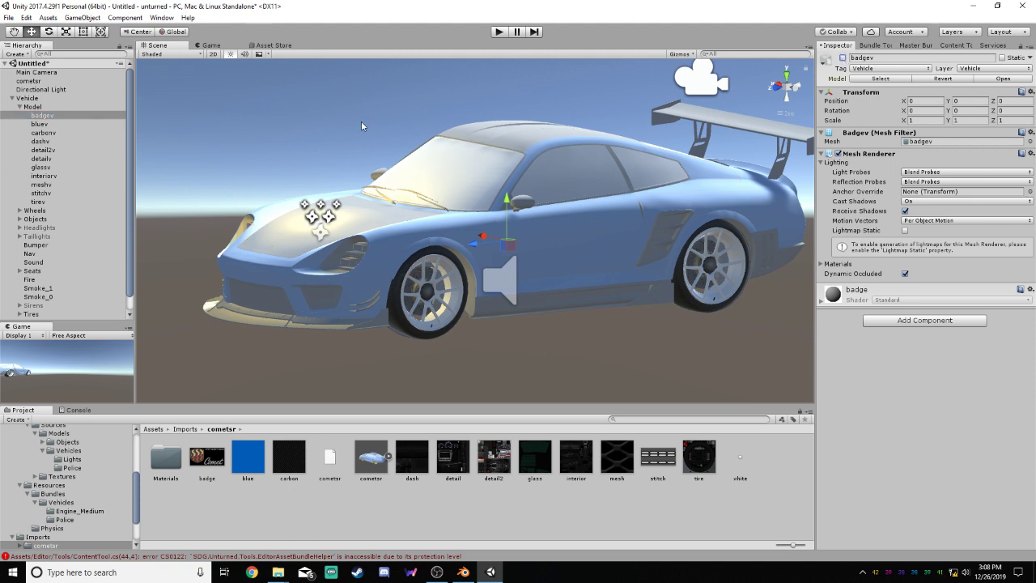
click(78, 123)
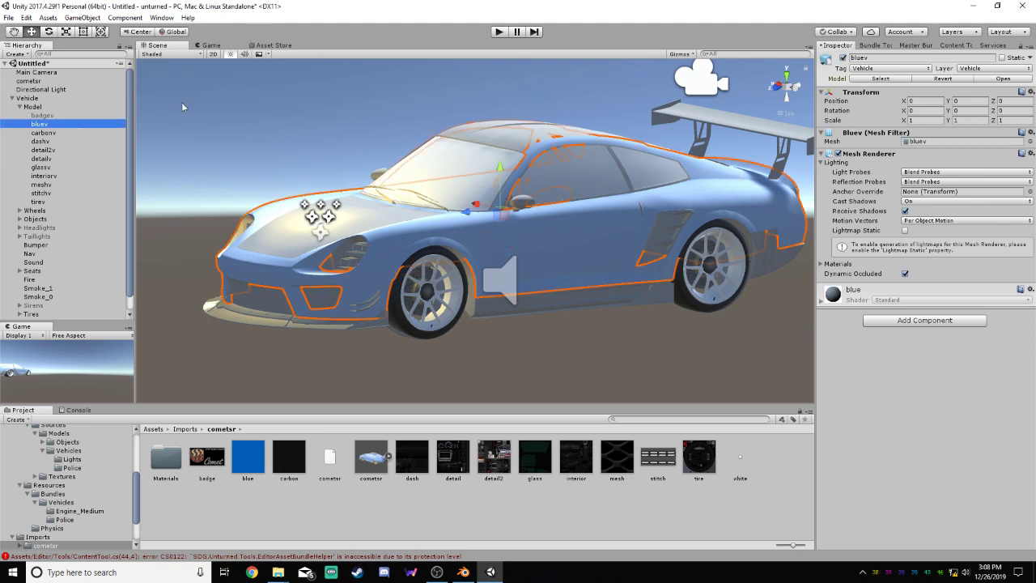
click(843, 59)
click(43, 132)
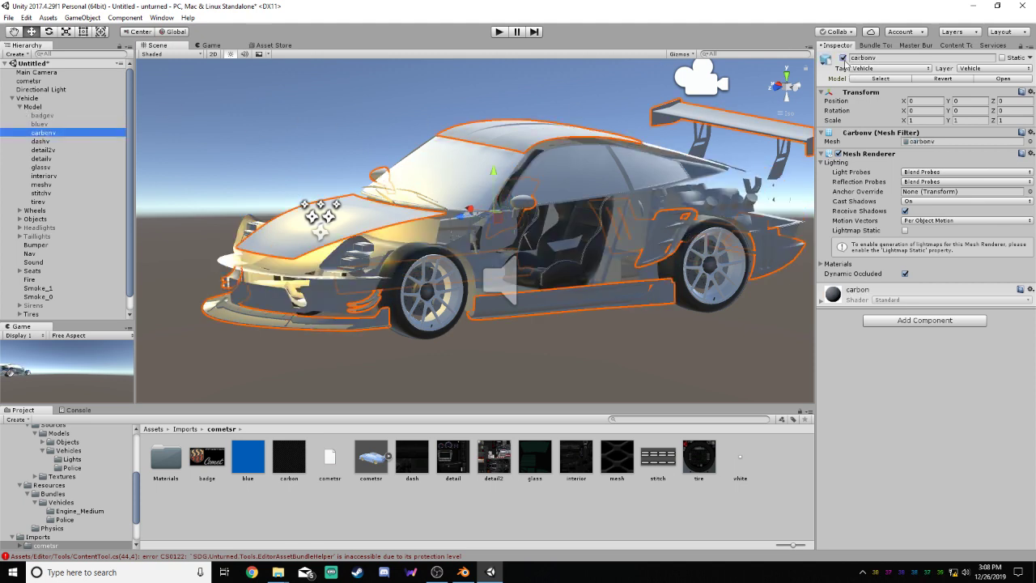
click(842, 58)
click(41, 141)
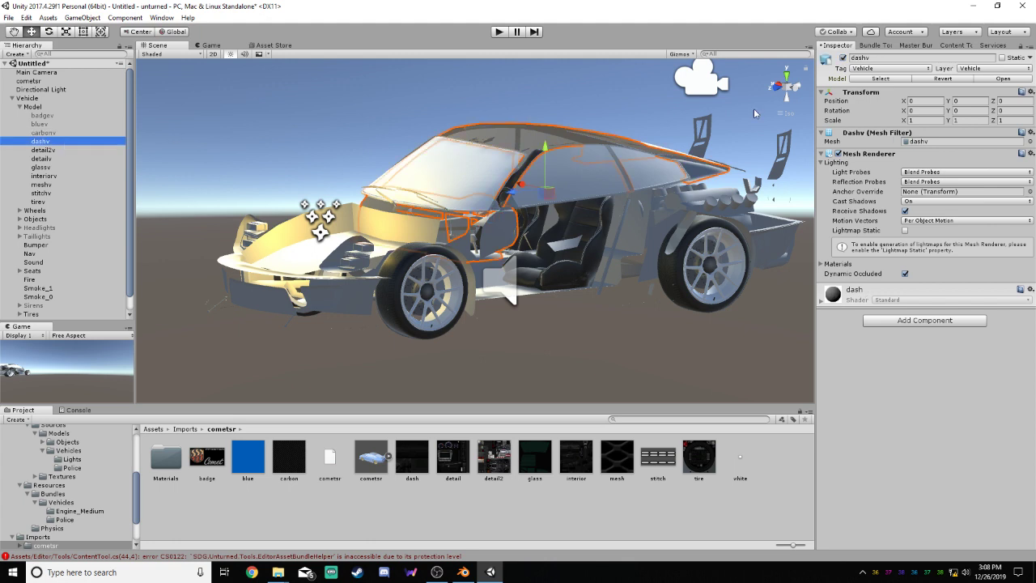
click(842, 58)
click(43, 150)
click(842, 58)
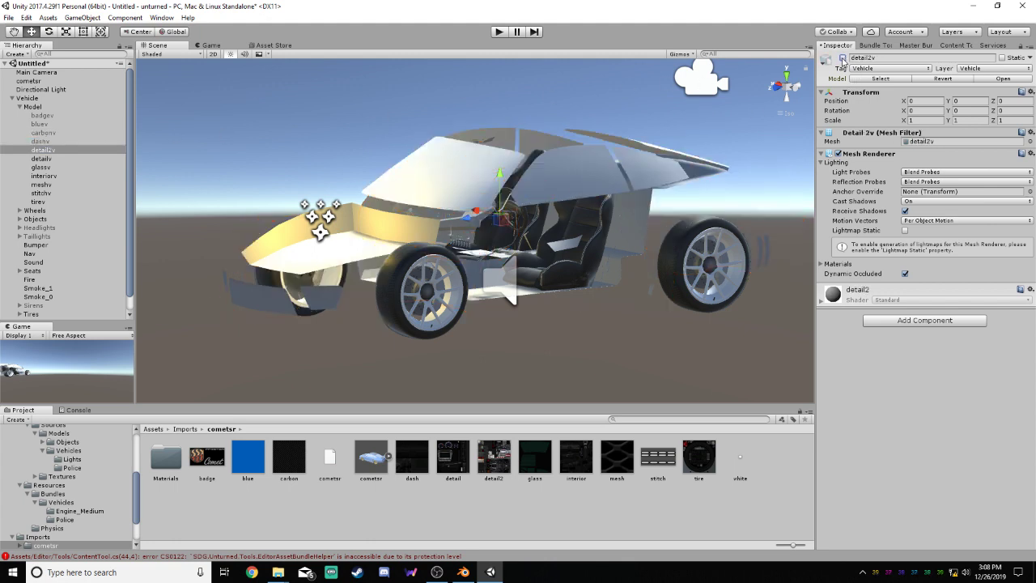
Deactivate the detailv, glassv, interiorv, meshv and stitchv parts of the vehicle's Model
click(41, 158)
click(843, 59)
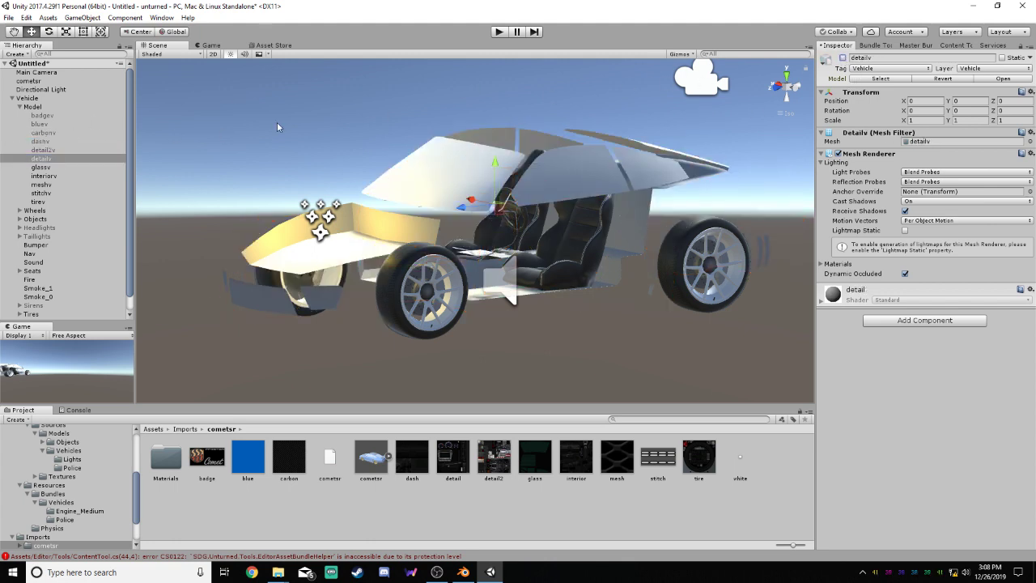
click(44, 167)
click(842, 58)
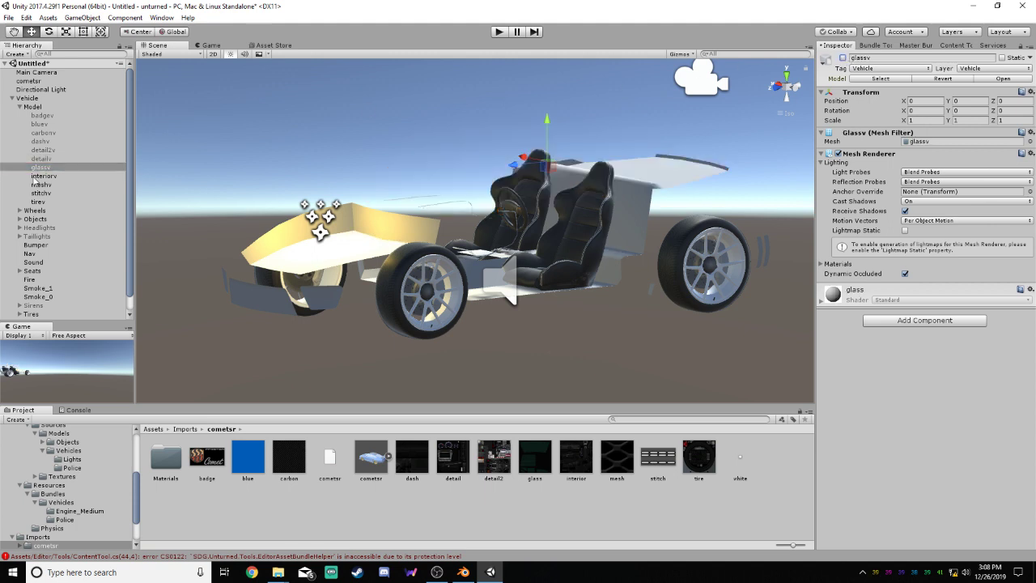
click(63, 177)
click(842, 58)
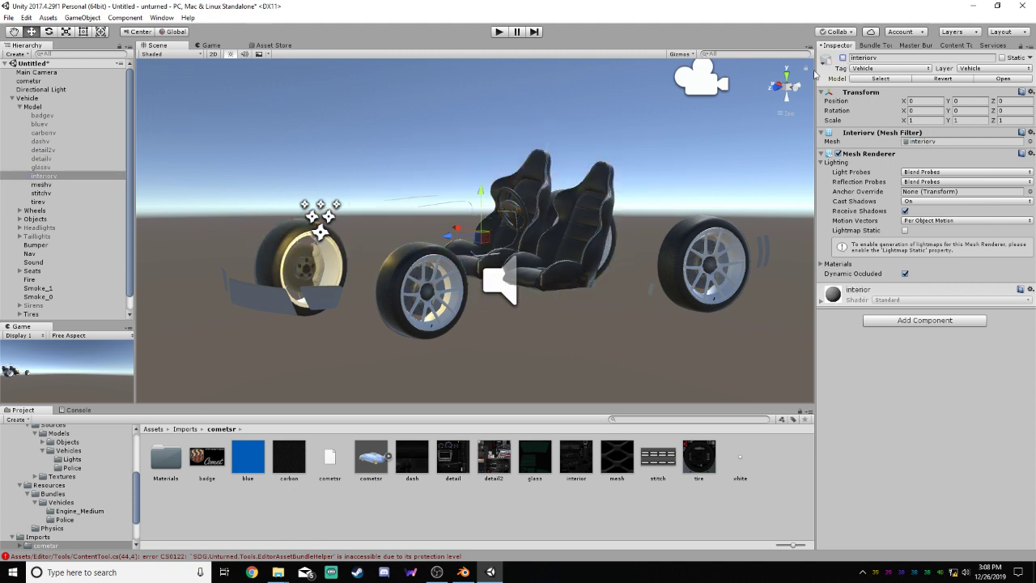
click(65, 186)
click(842, 58)
click(44, 193)
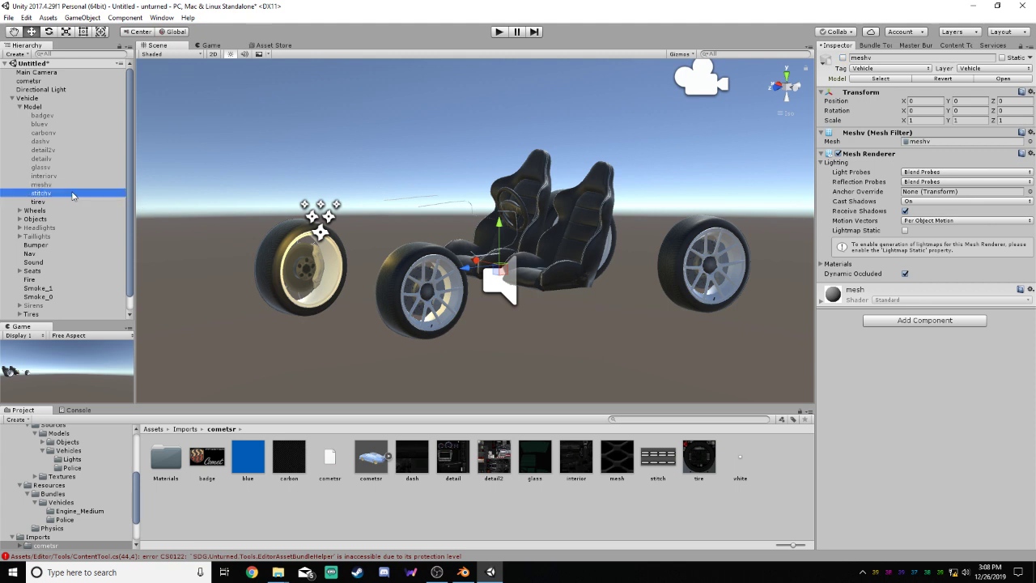
click(842, 58)
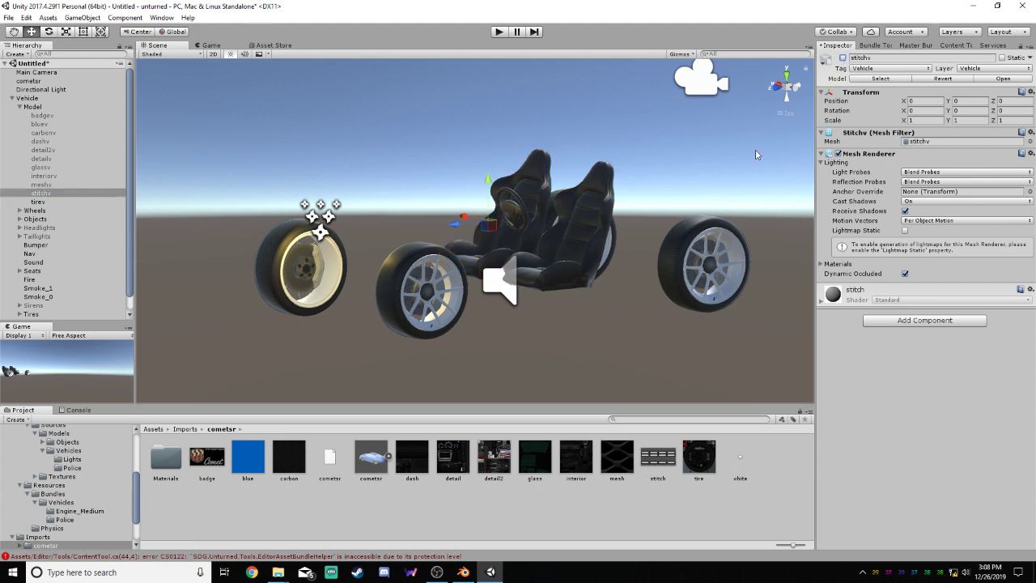
Deactivate the Wheels and Objects groups to isolate the tirev part, and apply the tire texture to it
click(28, 211)
click(842, 58)
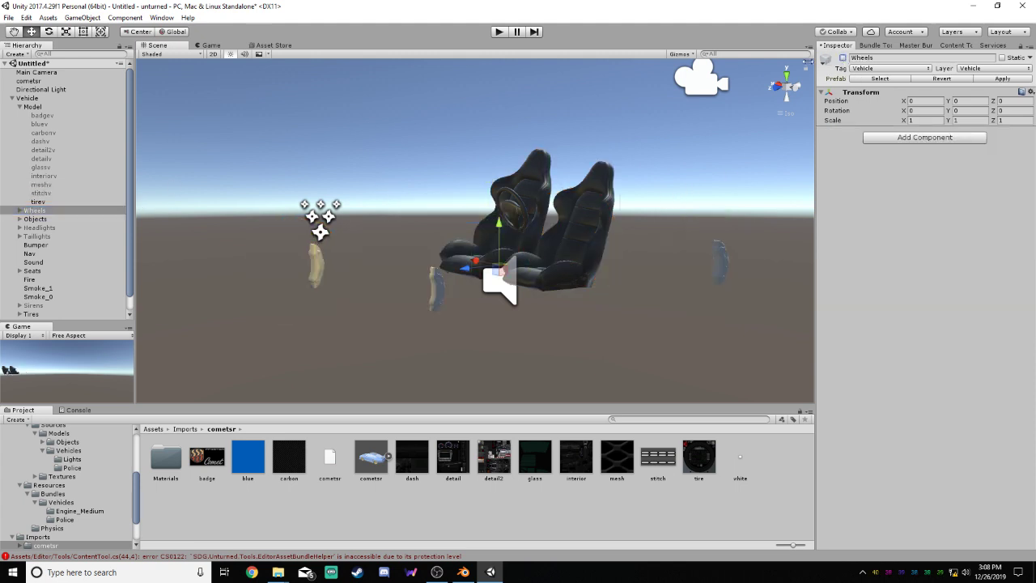
click(53, 220)
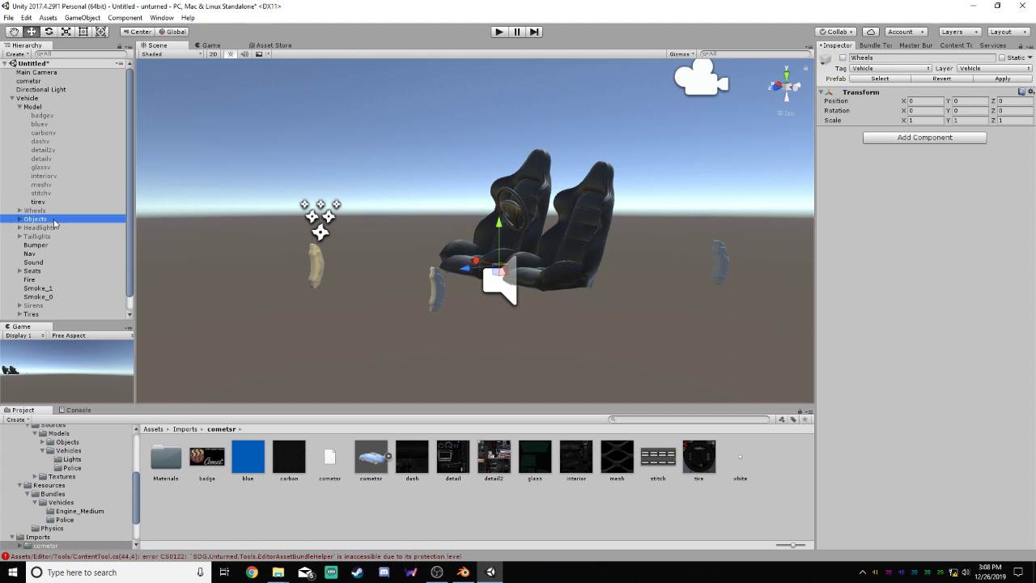
click(842, 58)
click(38, 201)
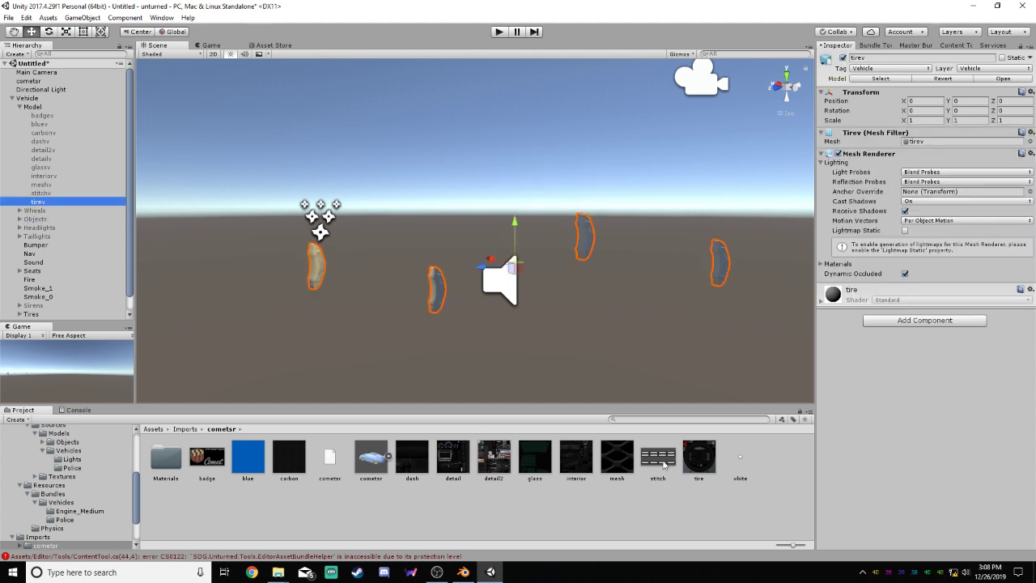
drag(700, 457, 720, 271)
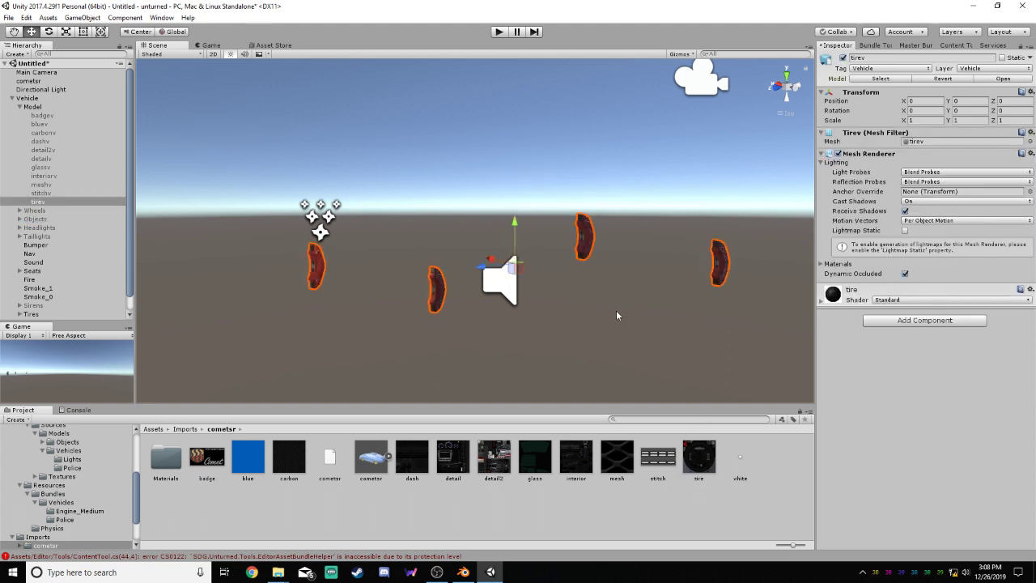
Activate the stitchv part, apply the stitch texture to it, and deactivate both stitchv and tirev
click(45, 194)
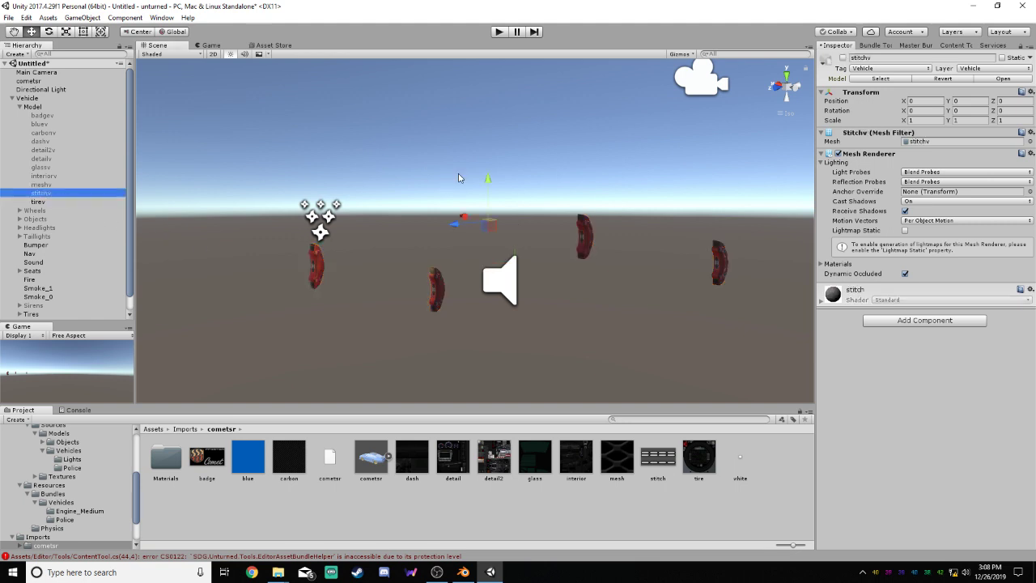
click(842, 58)
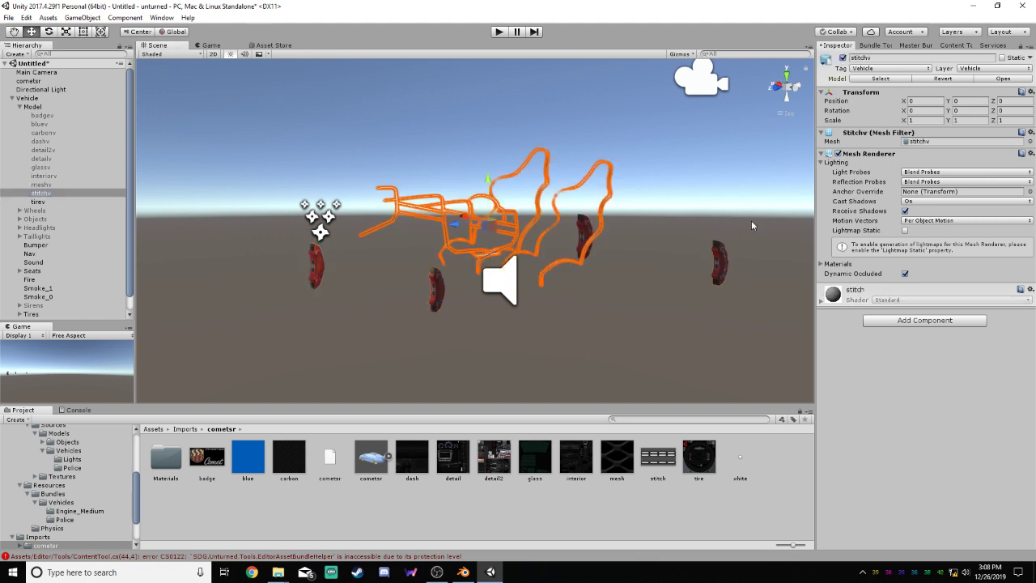
drag(668, 453, 550, 174)
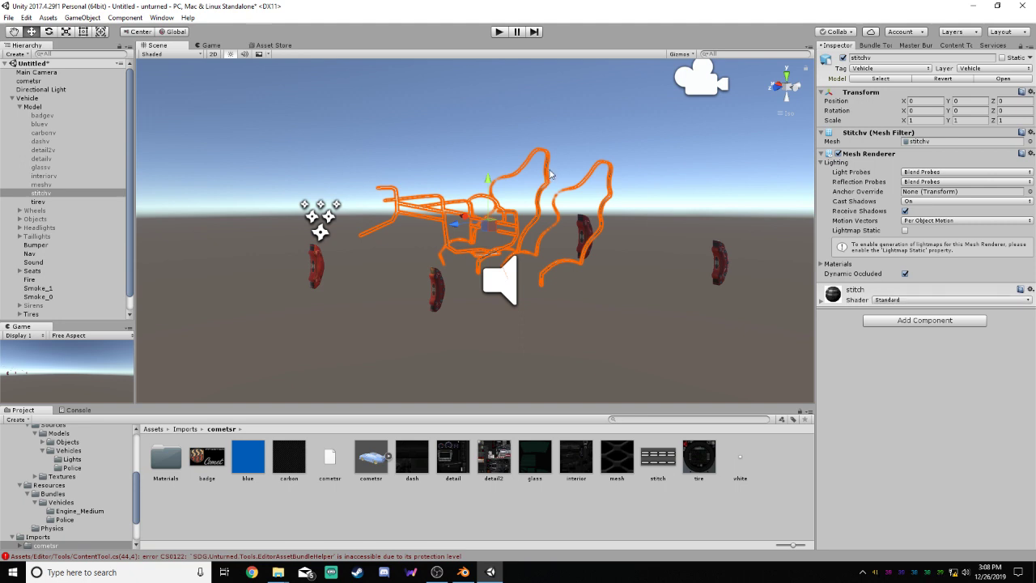
click(522, 138)
click(42, 193)
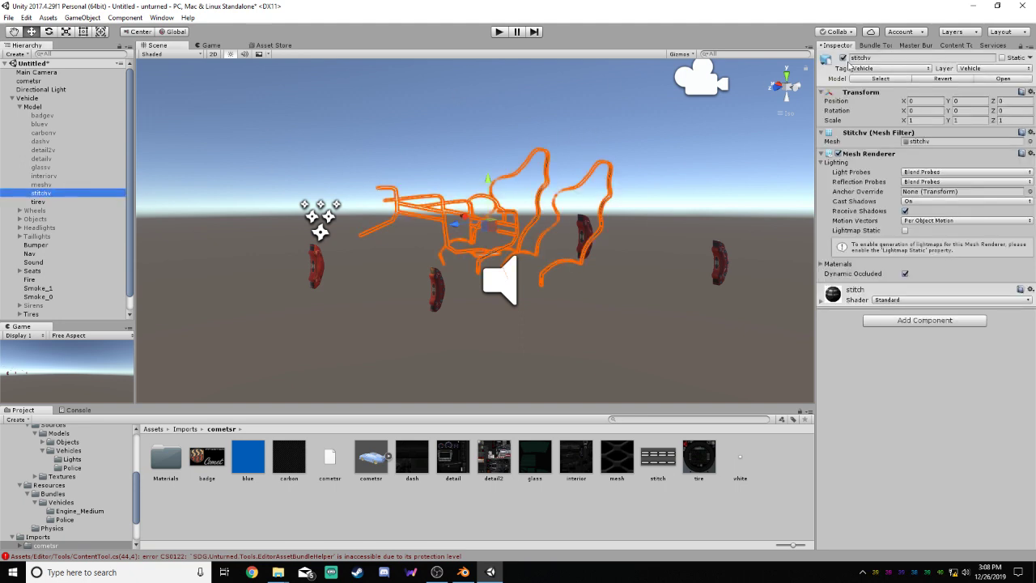
click(843, 57)
click(105, 201)
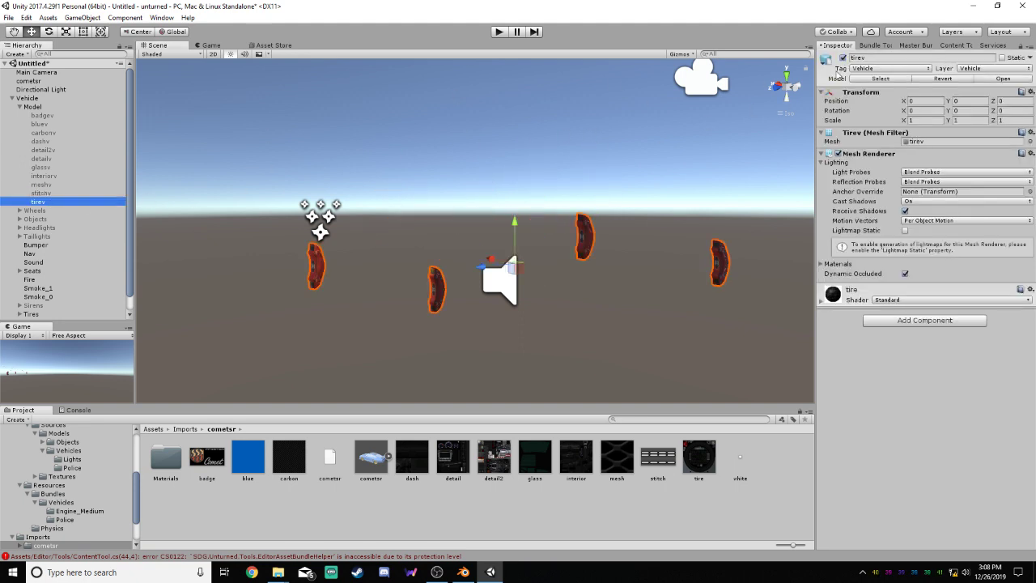
click(842, 58)
Activate the meshv part, apply the mesh texture to its grilles, and deactivate it again
click(61, 184)
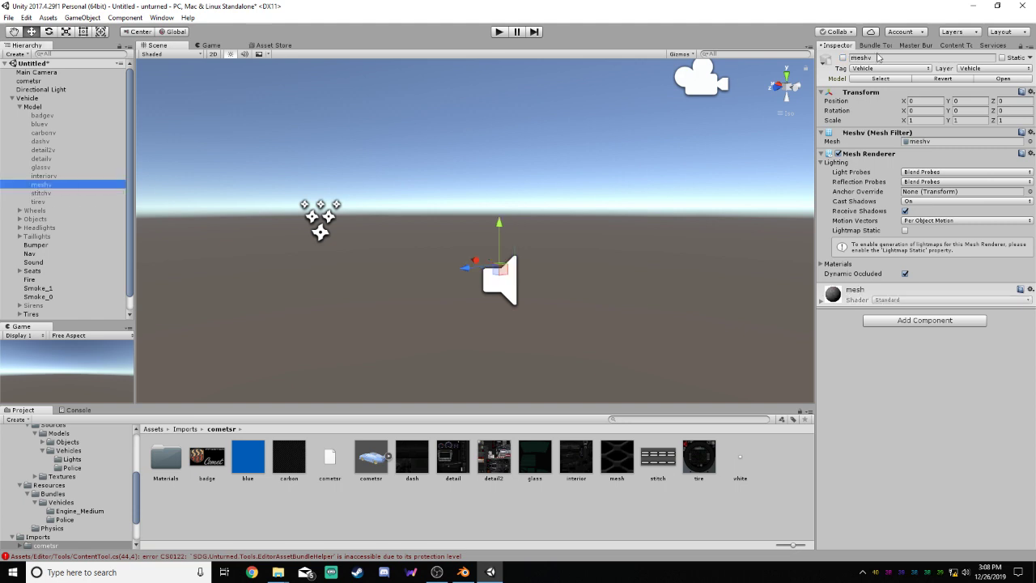
click(842, 57)
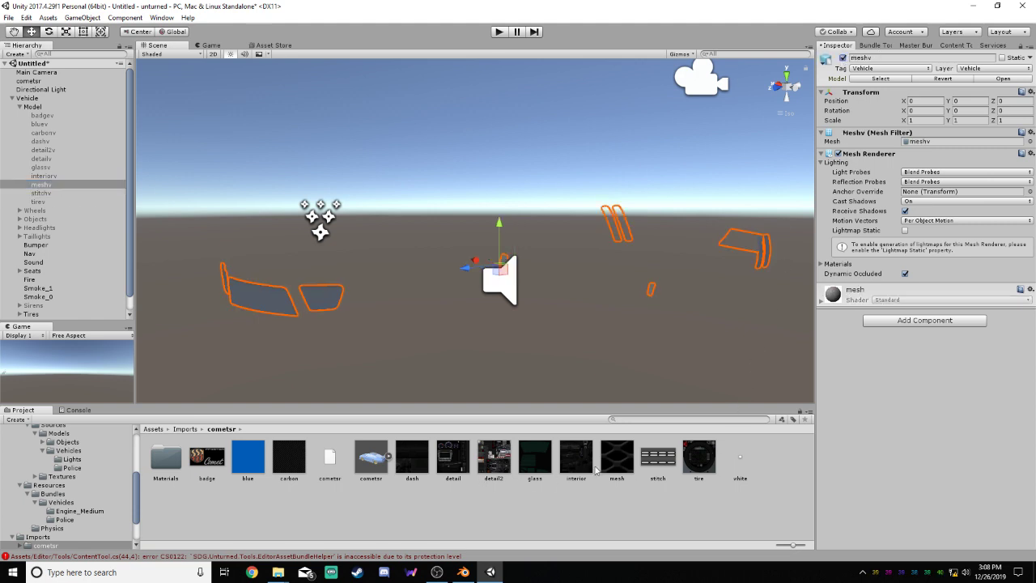
drag(611, 464, 747, 239)
drag(609, 464, 329, 296)
click(441, 343)
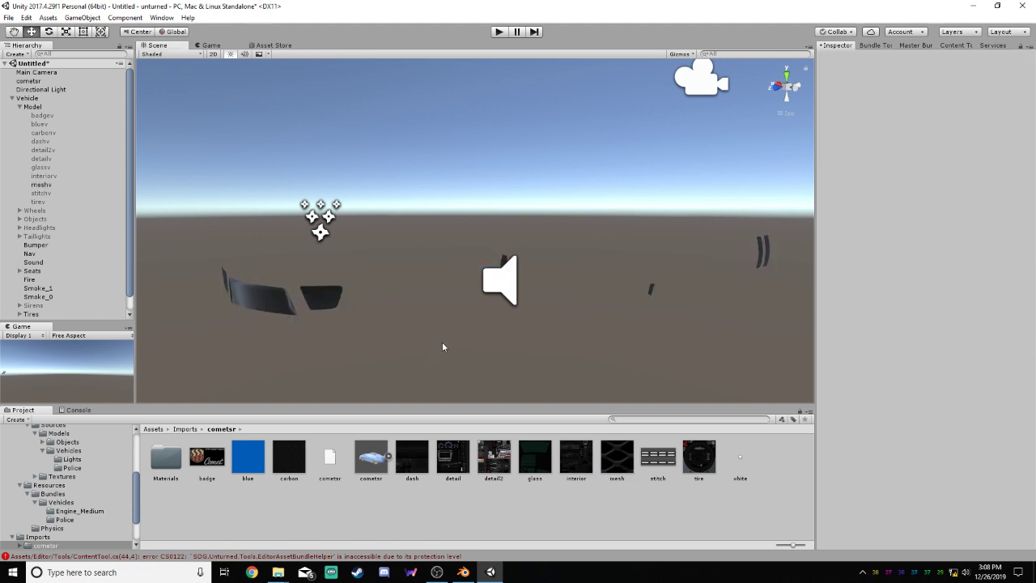
click(49, 185)
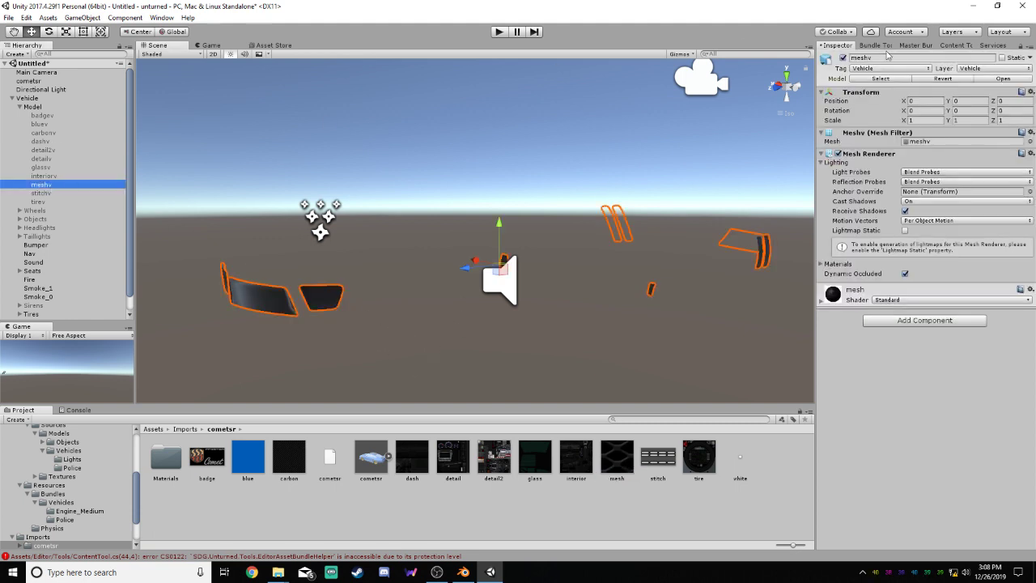
click(843, 59)
Activate the interiorv part, apply the interior texture to it, and deactivate it again
click(80, 175)
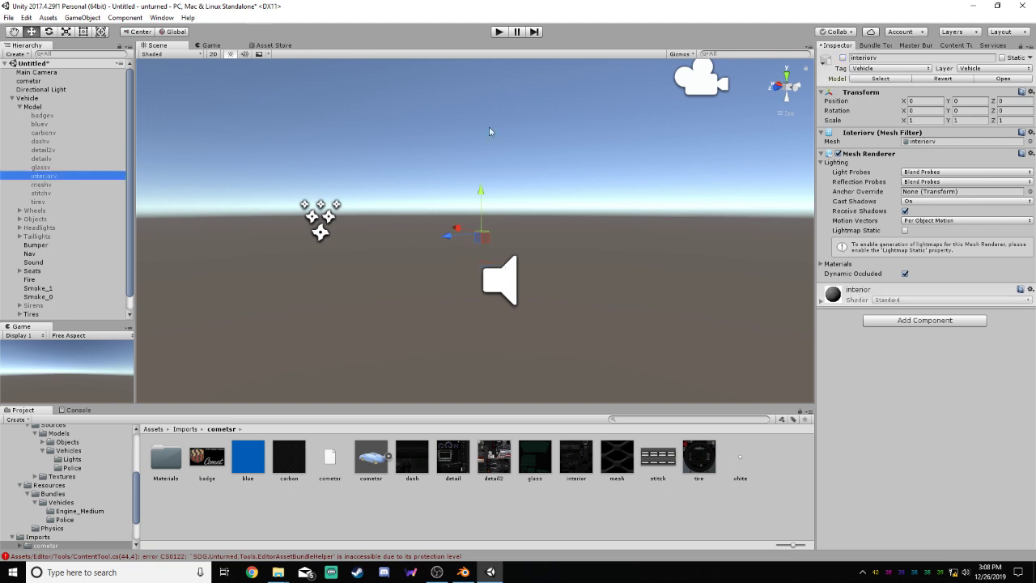
click(843, 59)
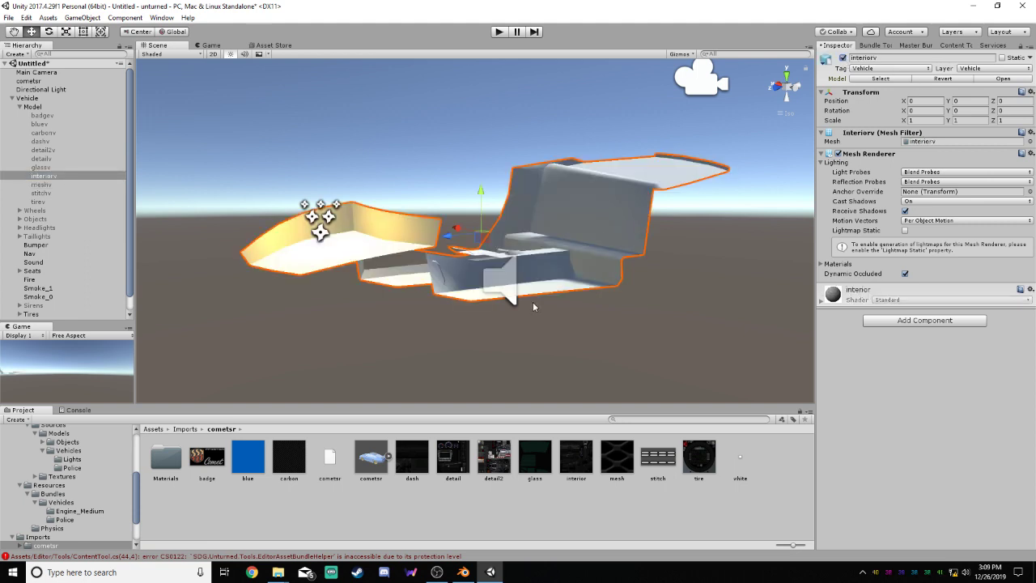
drag(575, 463, 606, 229)
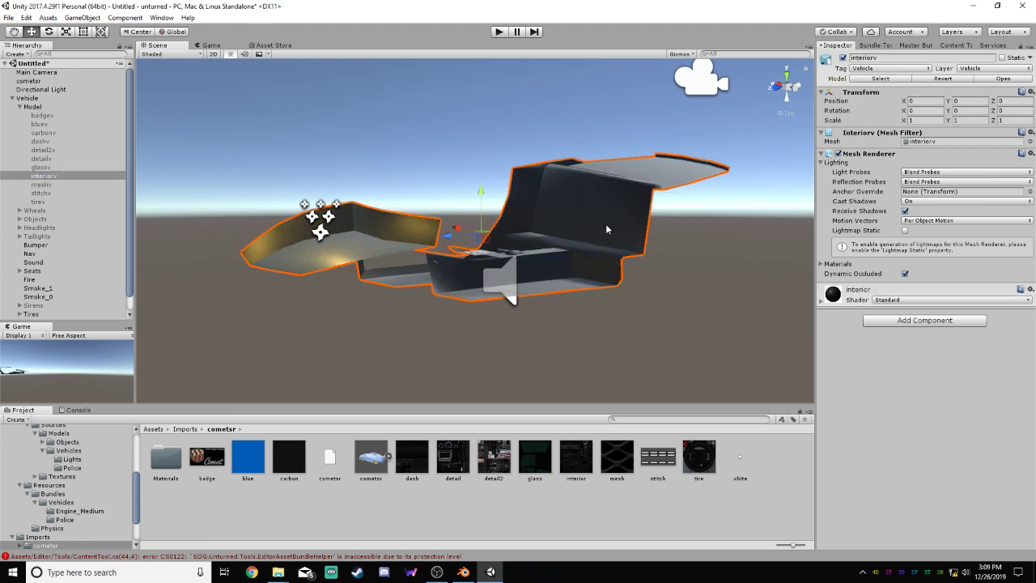
click(843, 58)
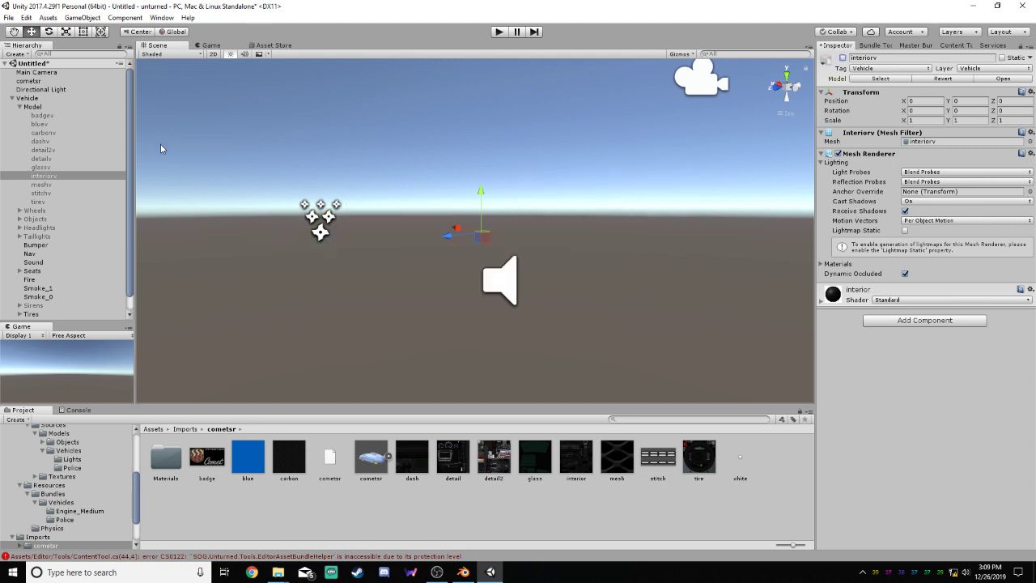
Activate the glassv part, apply the glass texture to the windows, and deactivate it again
click(49, 168)
click(842, 59)
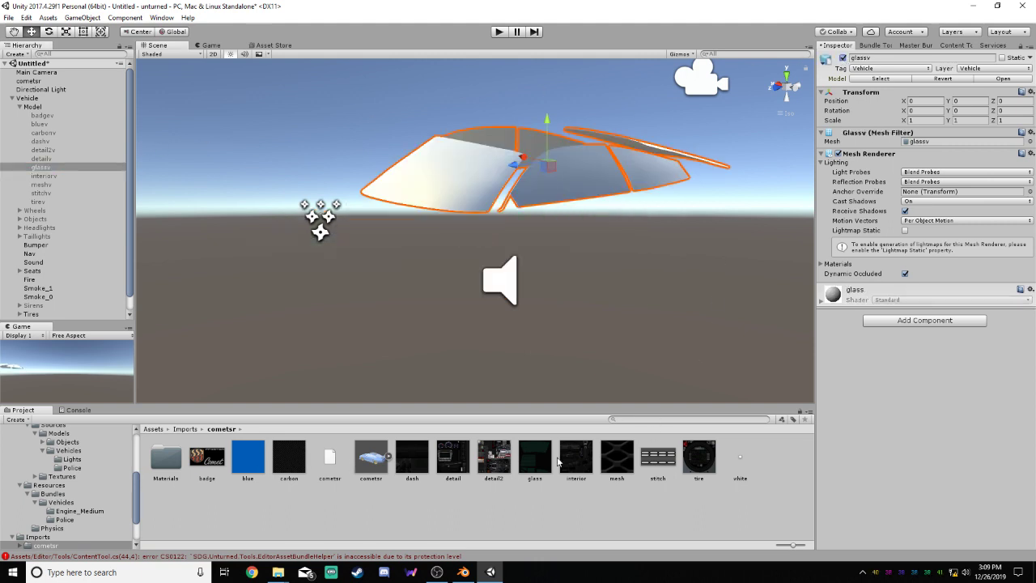
drag(534, 459, 561, 171)
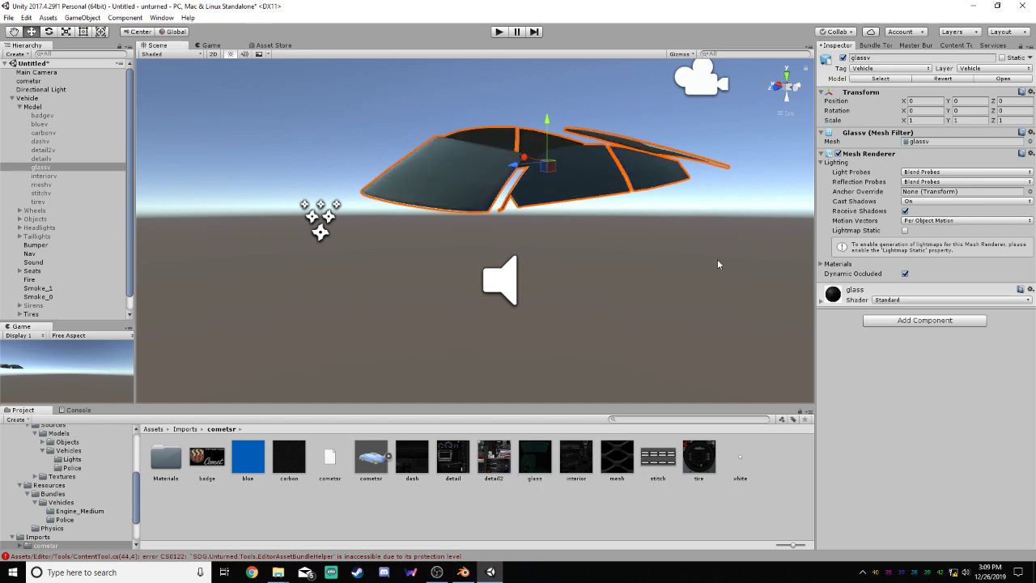
right_drag(717, 259, 738, 254)
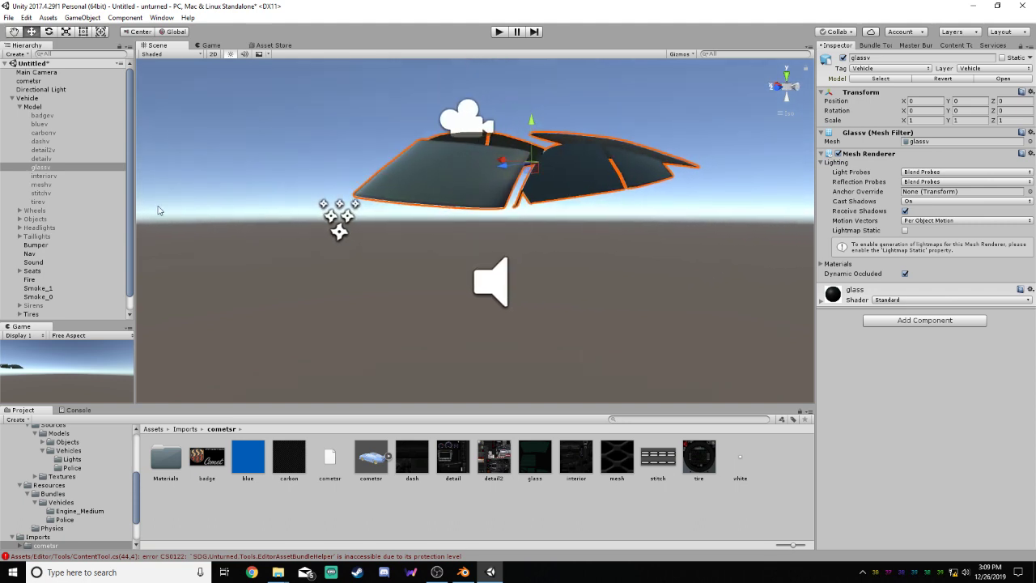
click(843, 58)
Activate the detailv part, apply the detail texture to its door panels, and deactivate it again
click(40, 158)
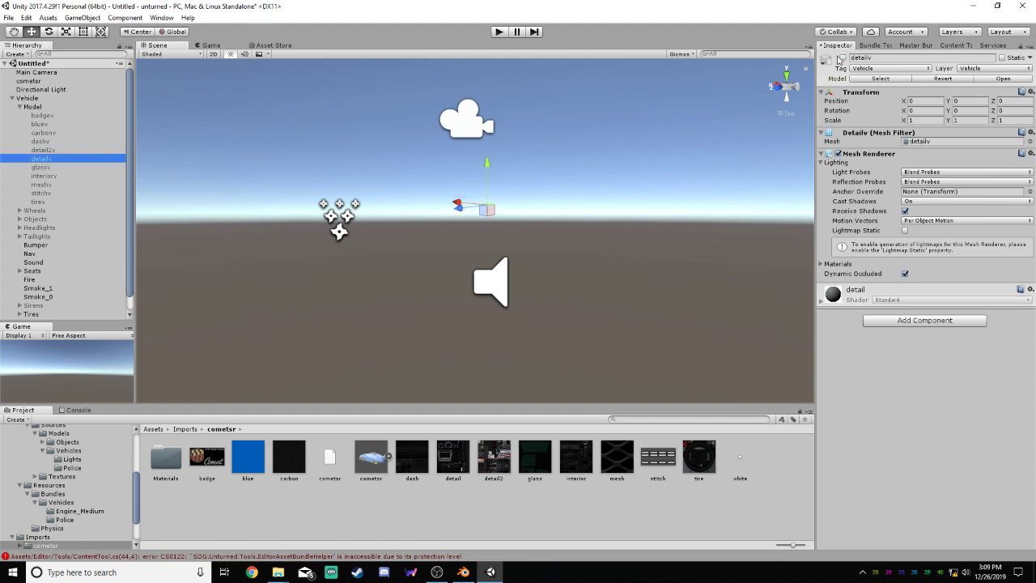
click(843, 57)
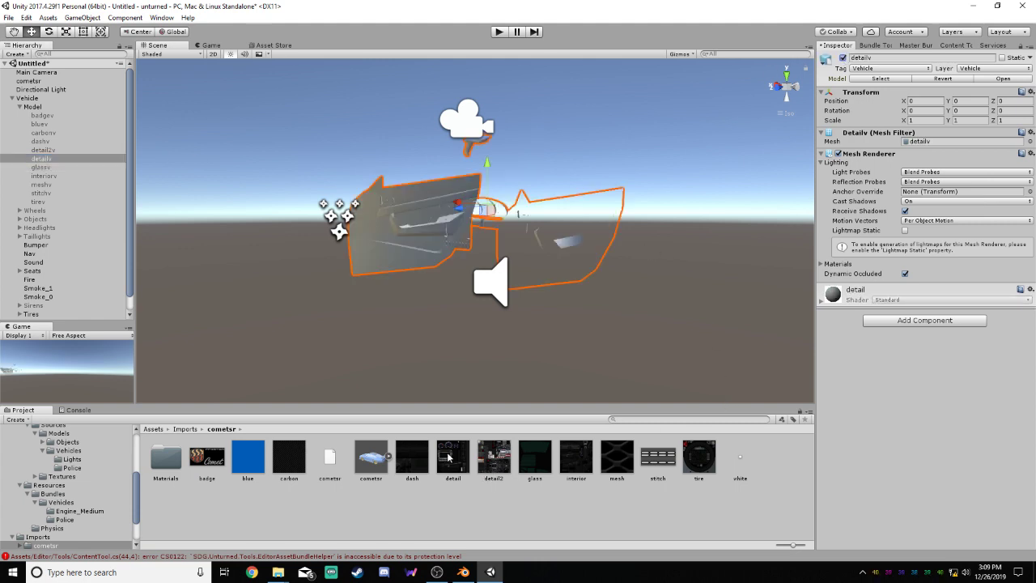
drag(448, 457, 554, 223)
drag(449, 448, 422, 239)
click(691, 203)
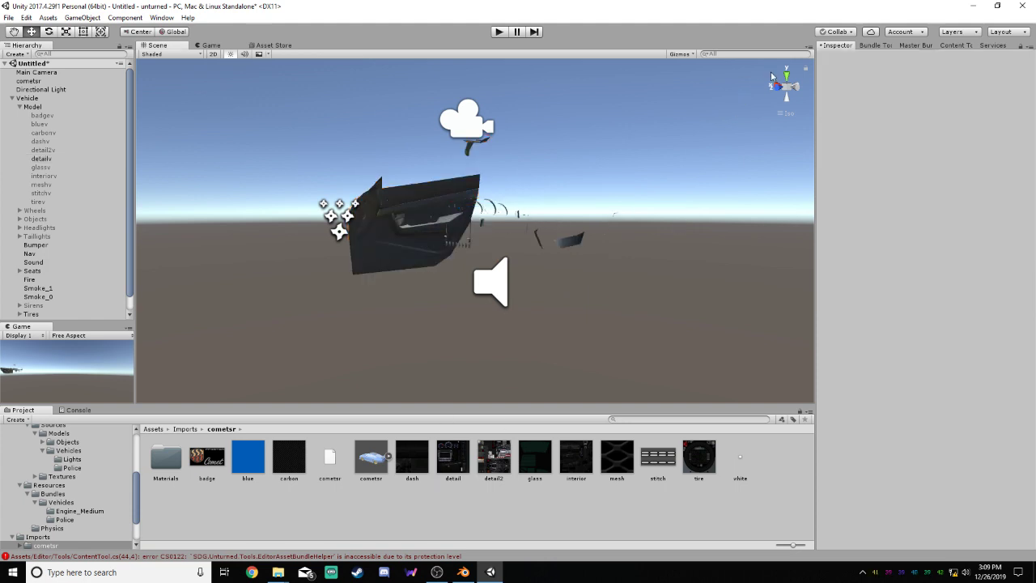
click(386, 227)
click(842, 58)
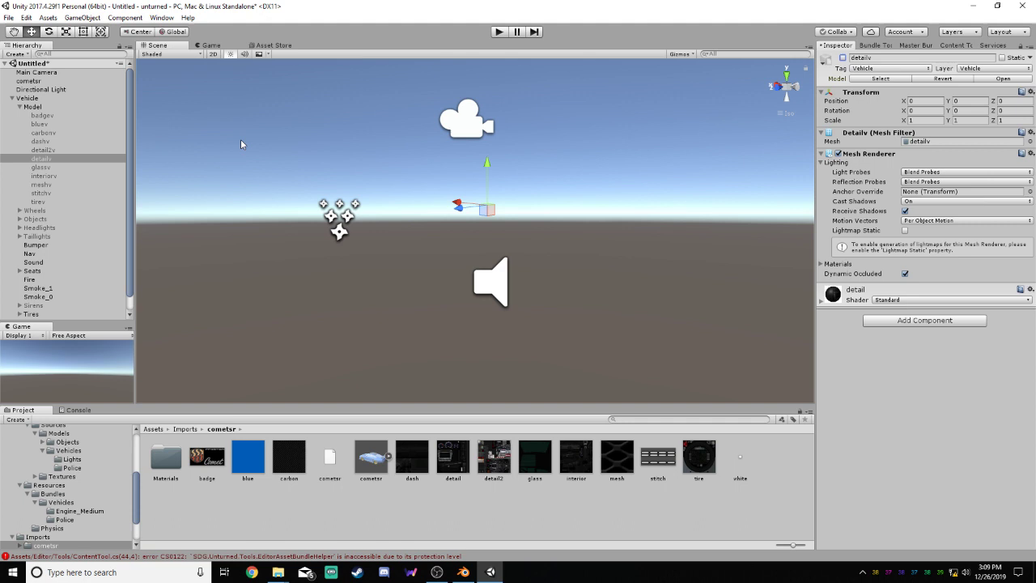
Activate the detail2v part, apply the detail2 texture to it, and deactivate it again
click(45, 150)
click(843, 58)
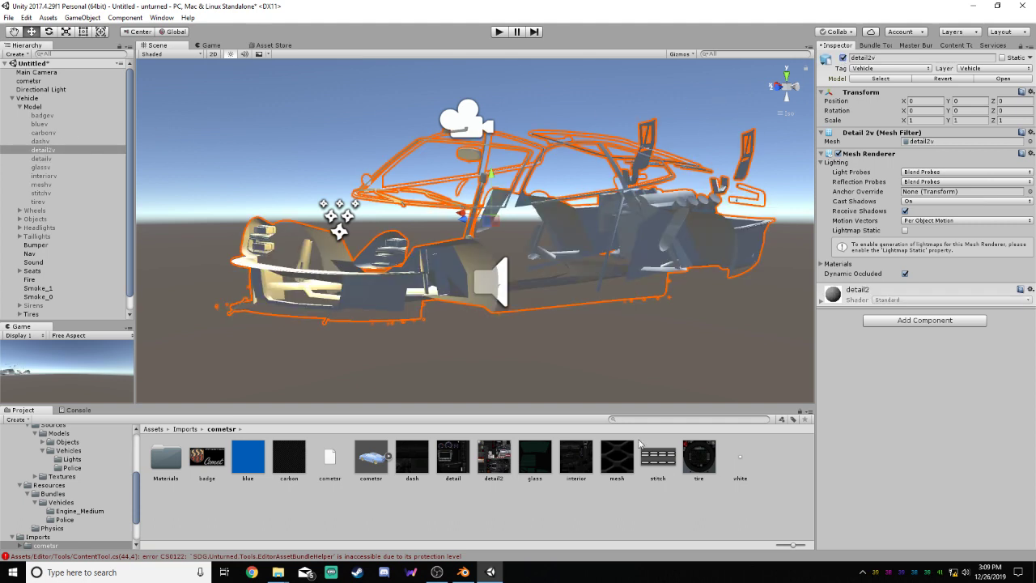
drag(494, 457, 422, 266)
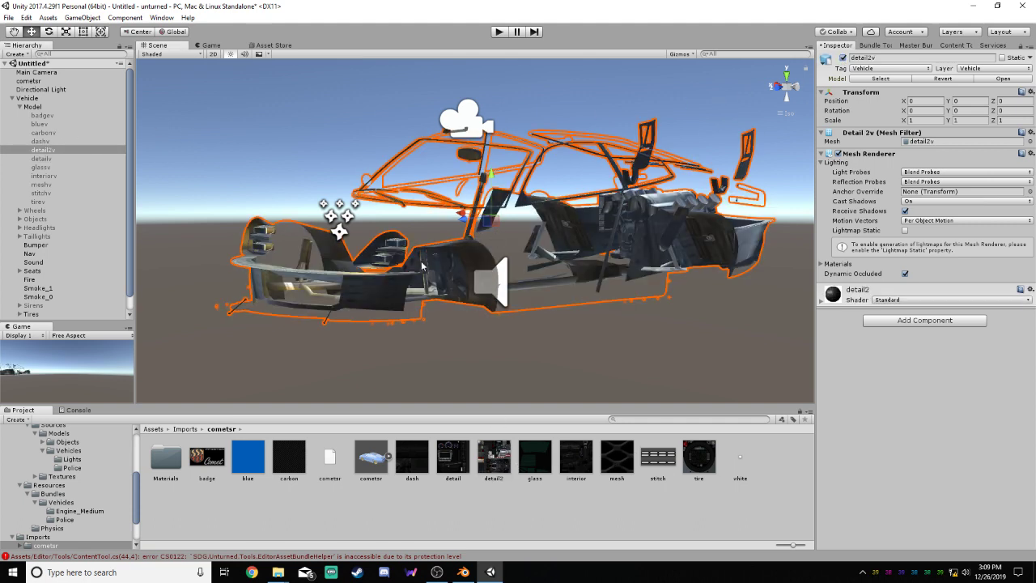
click(843, 58)
Activate the dashv part, apply the dash texture to the dashboard, and deactivate it again
click(40, 141)
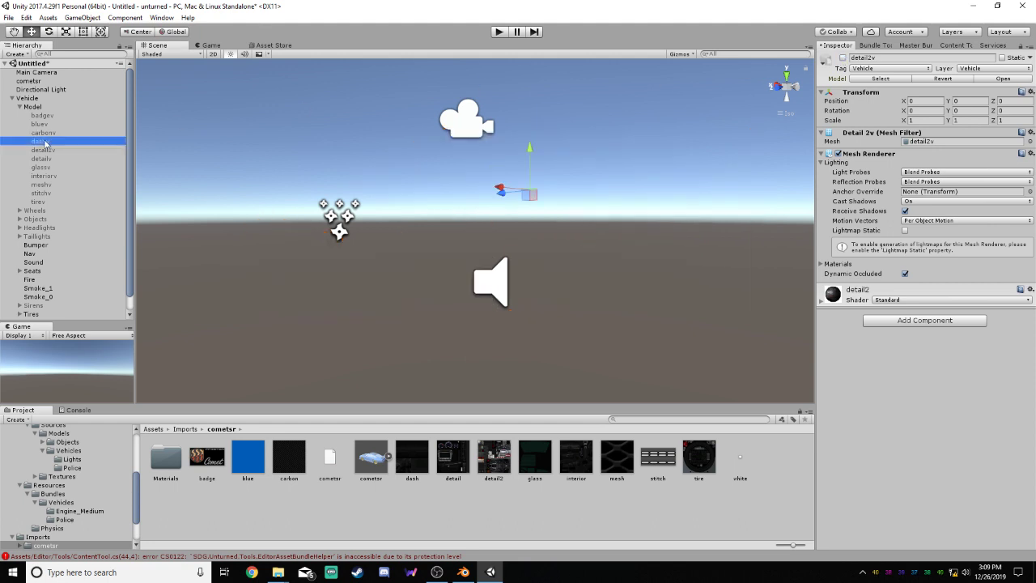
click(842, 58)
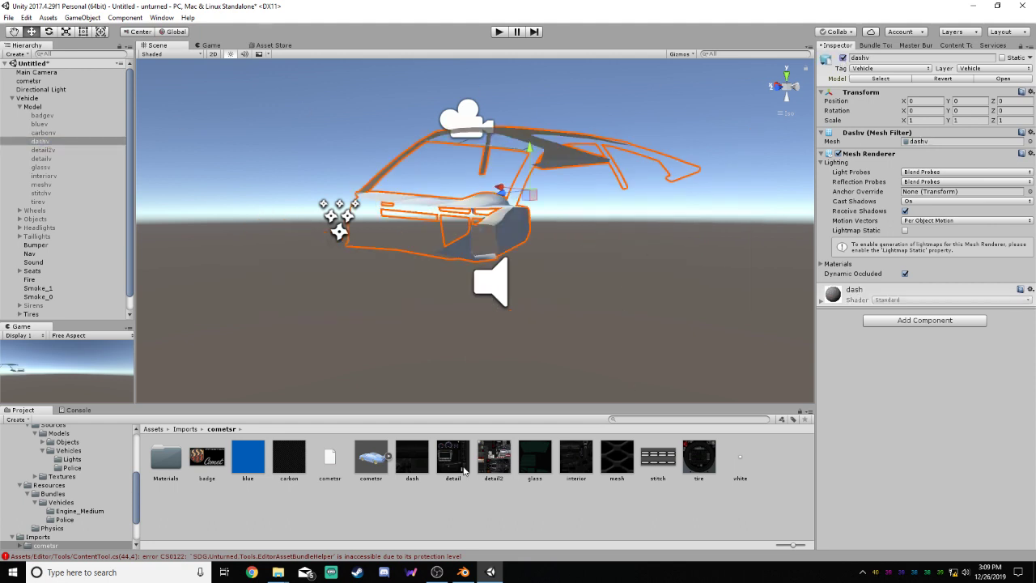
drag(412, 457, 477, 235)
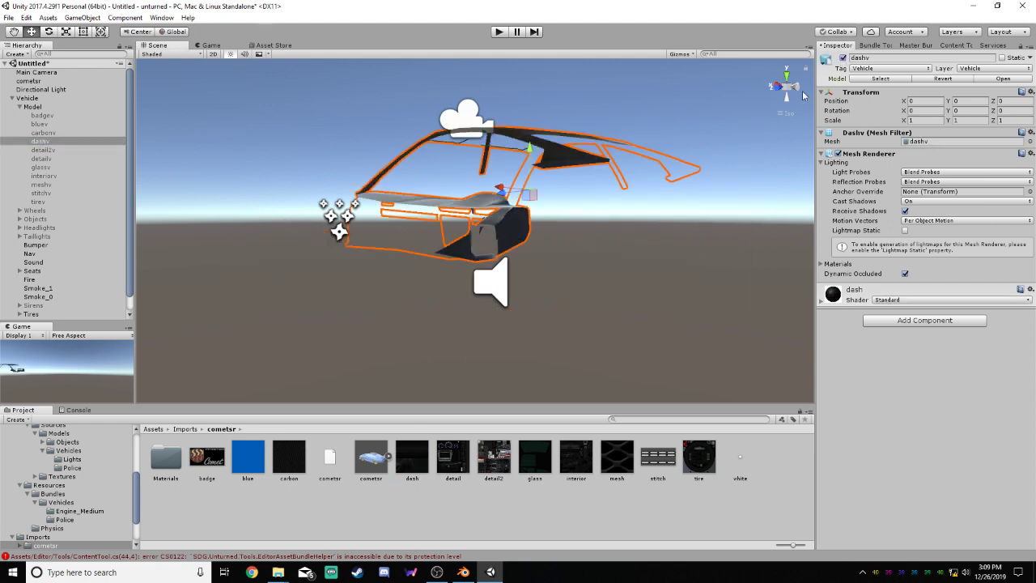
click(842, 58)
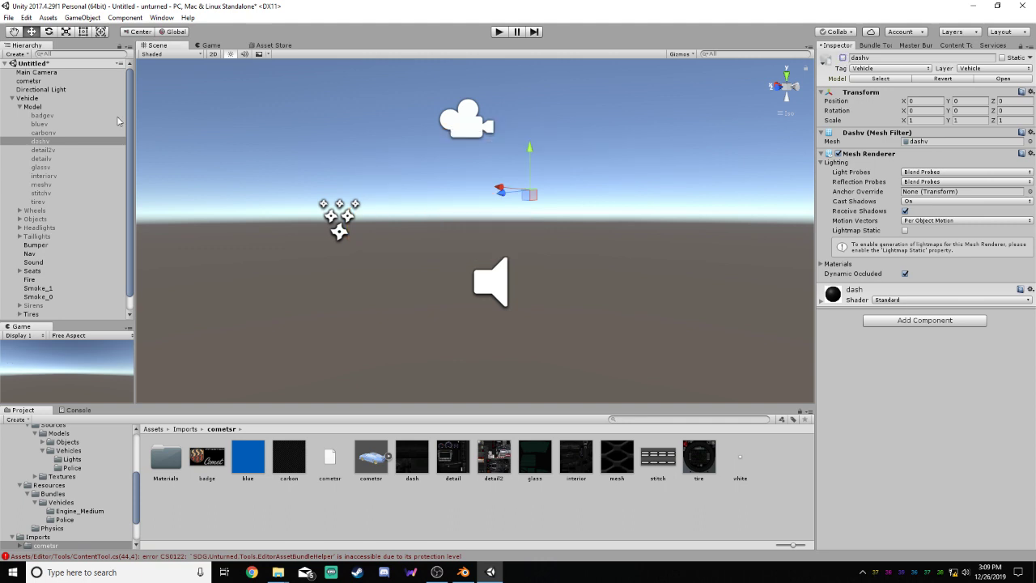
Activate the carbonv part, apply the carbon texture to its hood, and deactivate it again
click(73, 133)
click(842, 58)
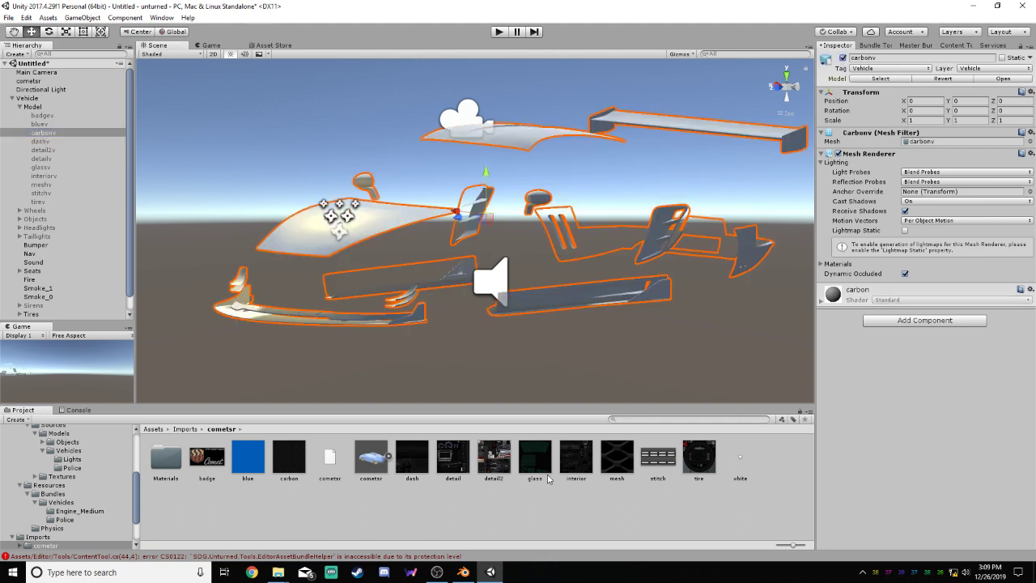
drag(298, 458, 354, 218)
drag(283, 458, 393, 226)
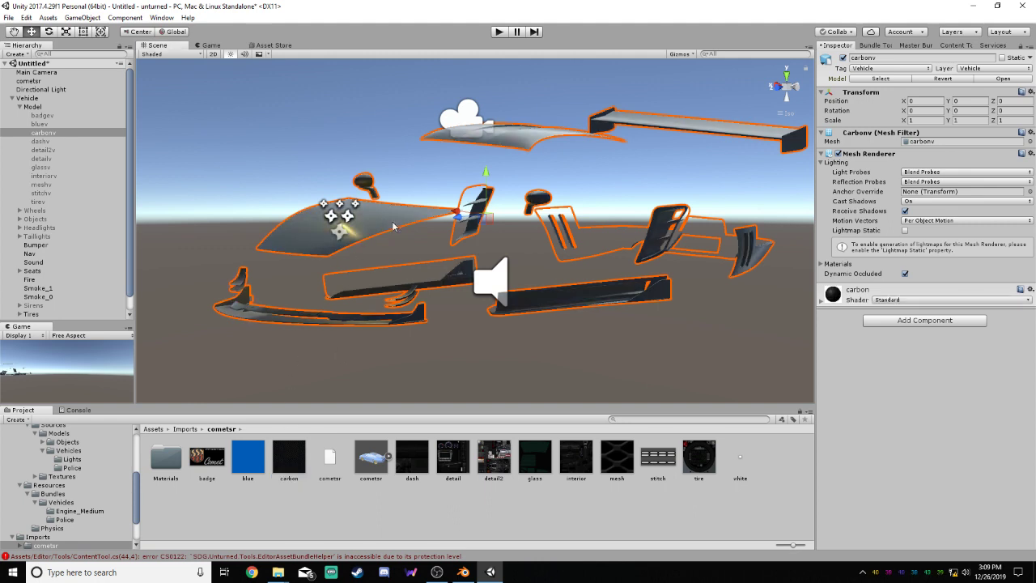
click(843, 58)
Activate the bluev part, apply the blue texture to the bodywork, and deactivate it again
click(51, 125)
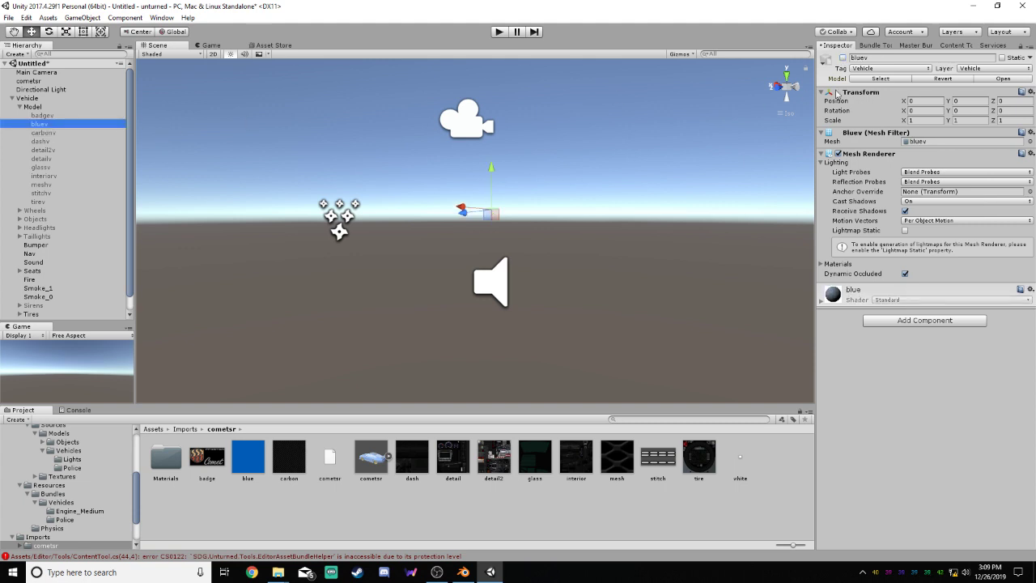
click(842, 58)
drag(246, 459, 645, 236)
click(842, 59)
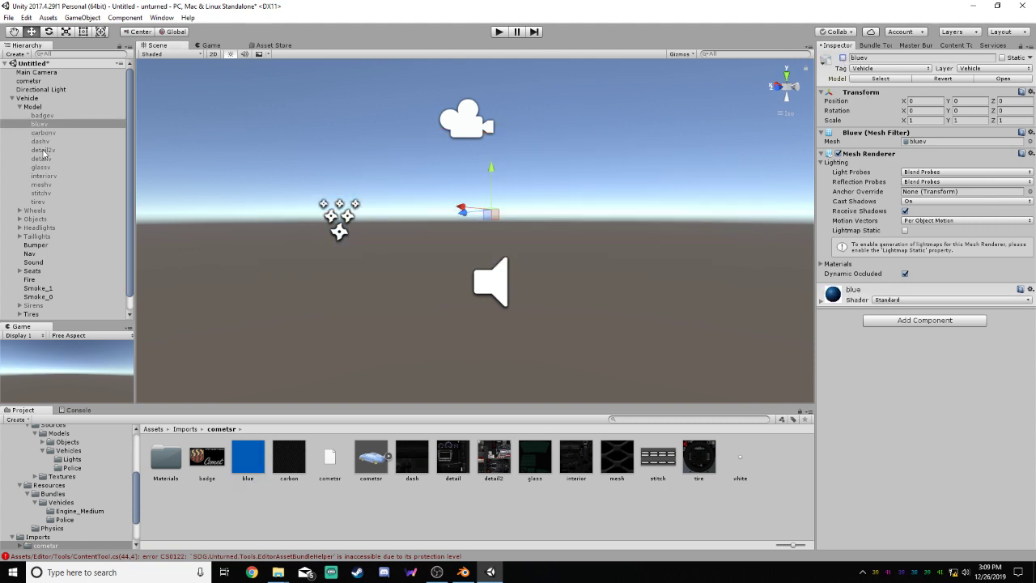
Activate the badgev part, apply the badge texture to the front emblem, and deactivate it again
click(40, 115)
click(842, 58)
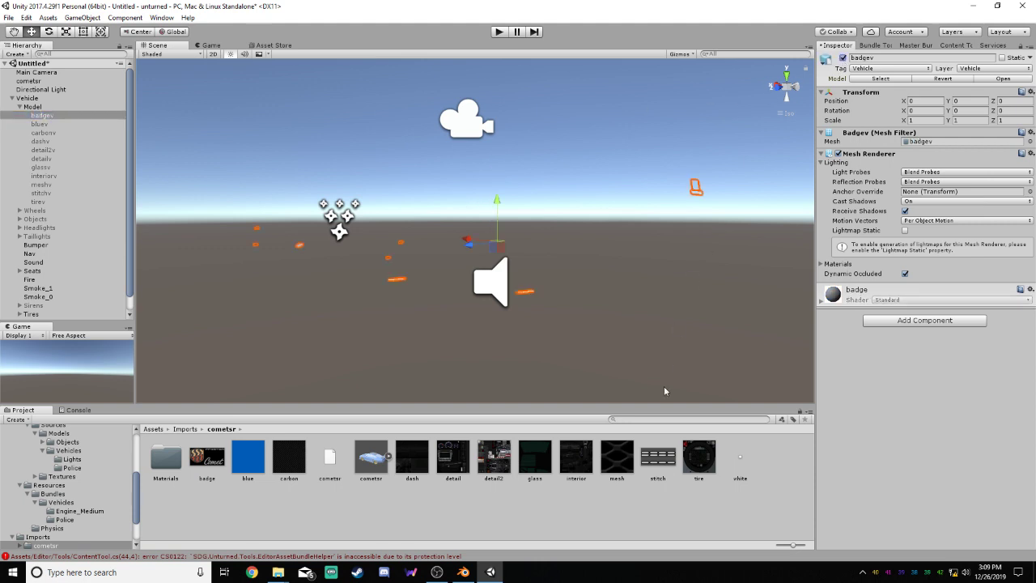
click(207, 455)
drag(207, 456, 299, 249)
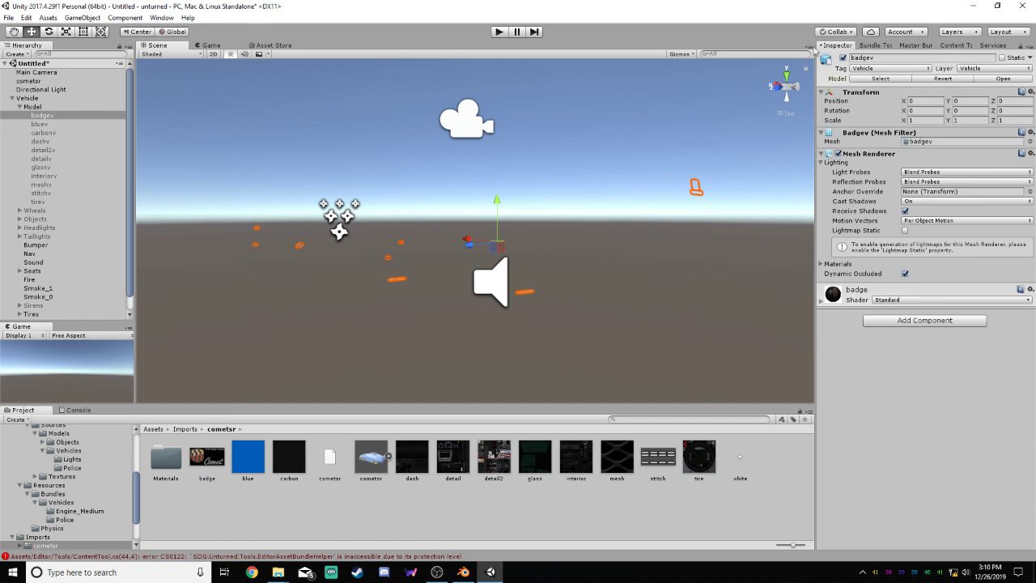
click(843, 58)
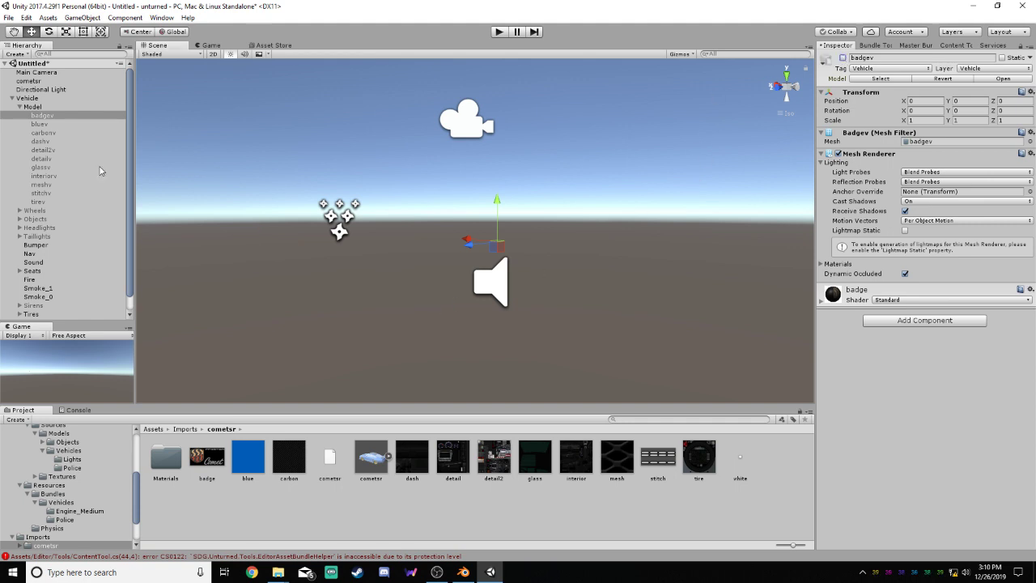
Reactivate all the body parts from badgev to tirev together, then clear the selection
shift+click(35, 201)
click(843, 58)
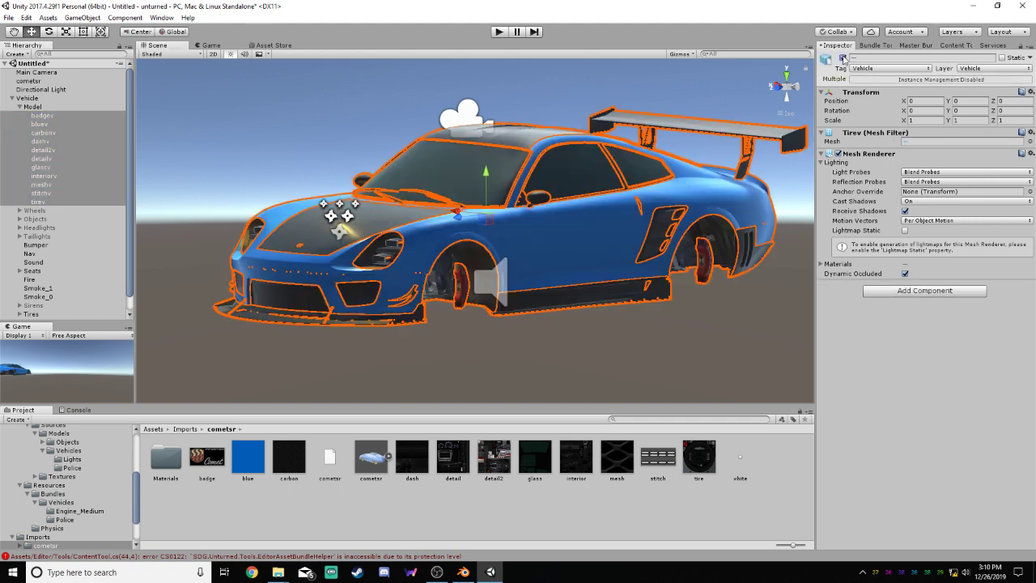
click(736, 330)
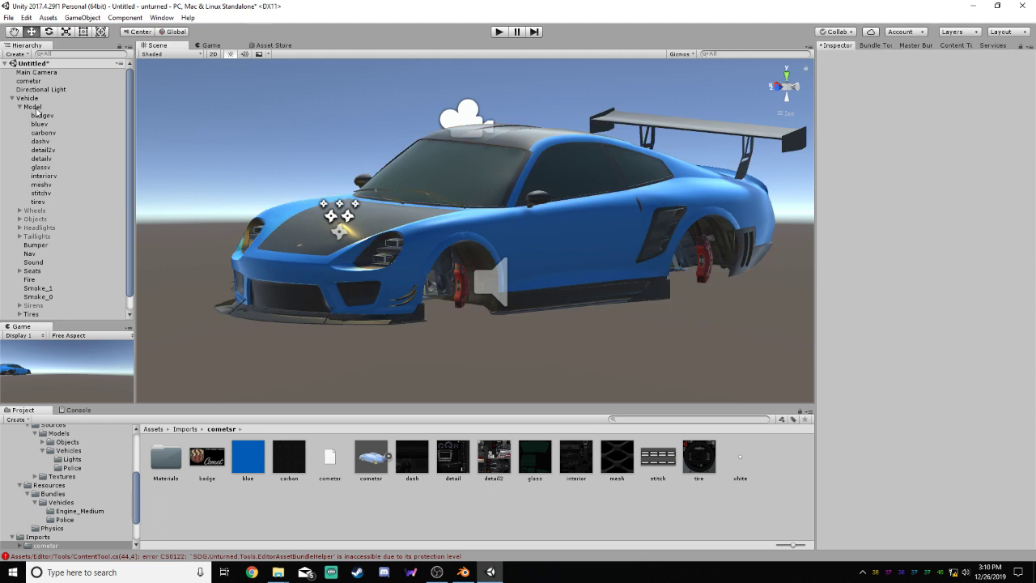
Deactivate the vehicle's parent Model object and collapse its list of parts
click(32, 107)
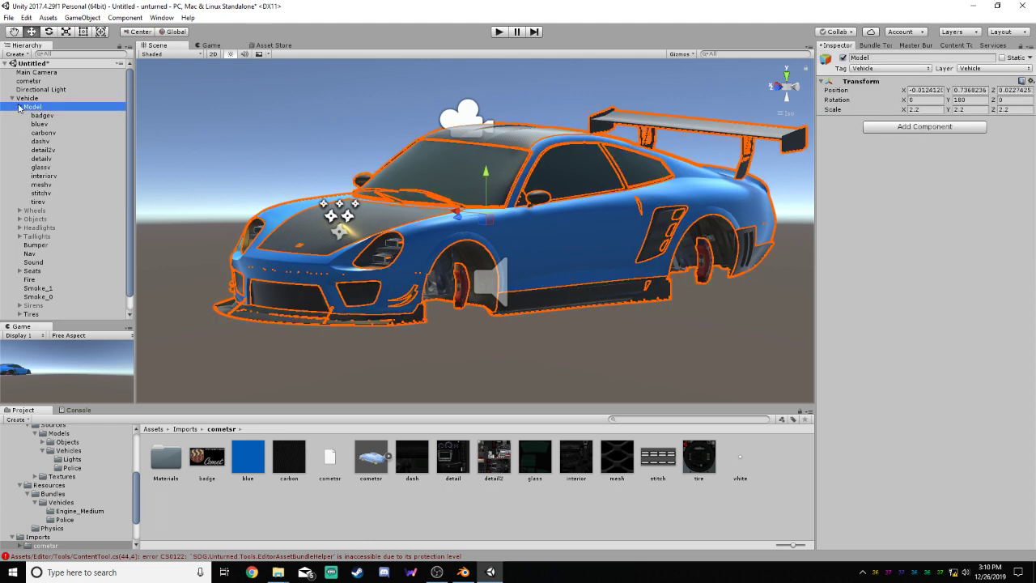
click(844, 58)
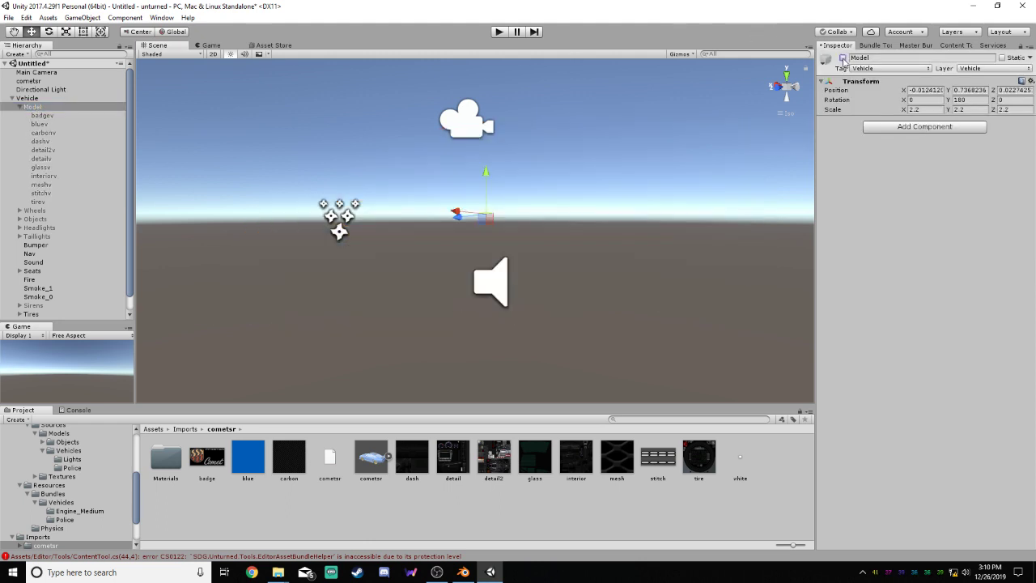
click(22, 108)
click(19, 107)
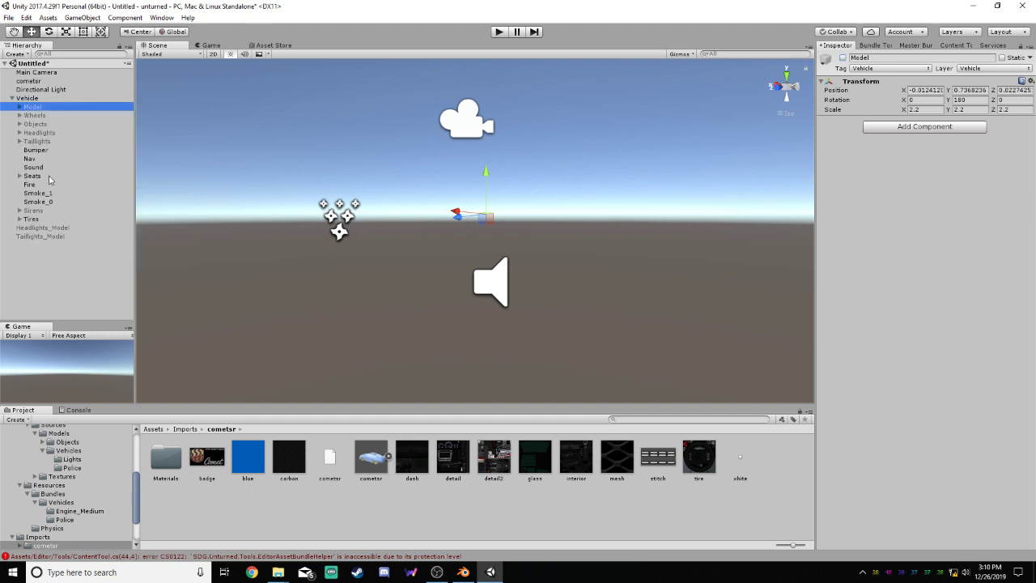
Activate the Headlights_Model and Taillights_Model objects
click(39, 227)
click(842, 60)
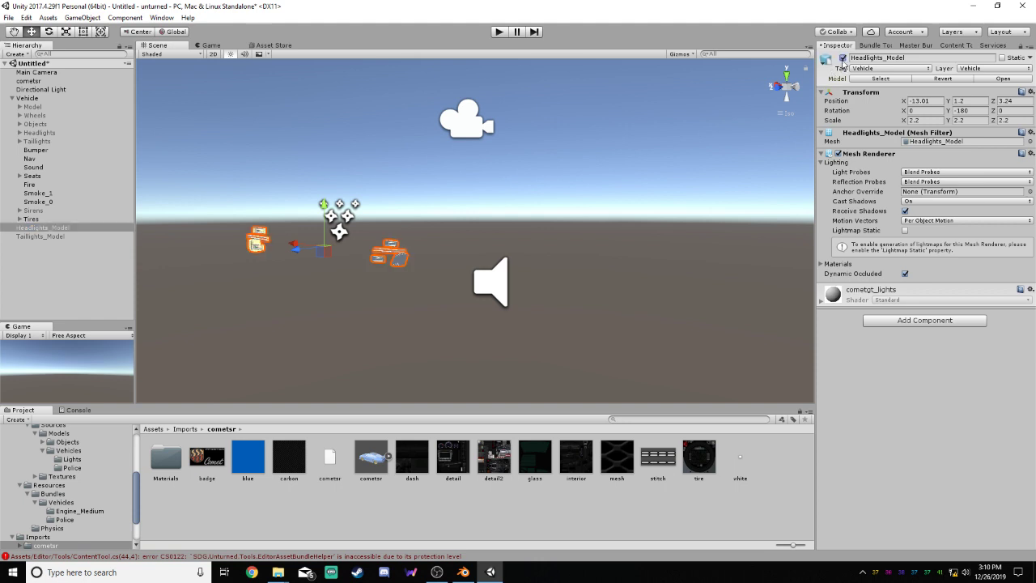
click(36, 238)
click(842, 59)
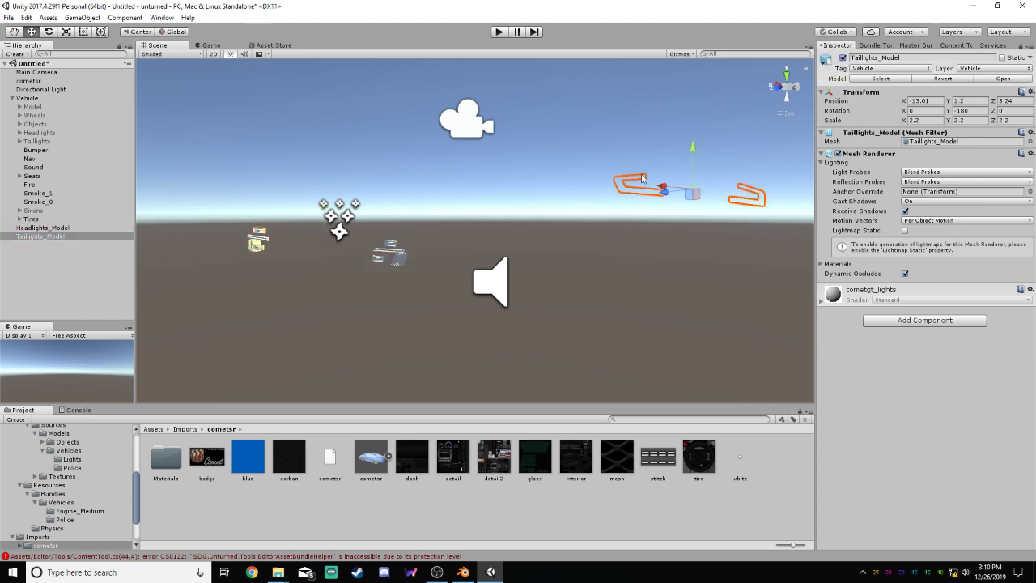
Apply the Headlights material from the example vehicles' Lights folder to Headlights_Model
click(45, 227)
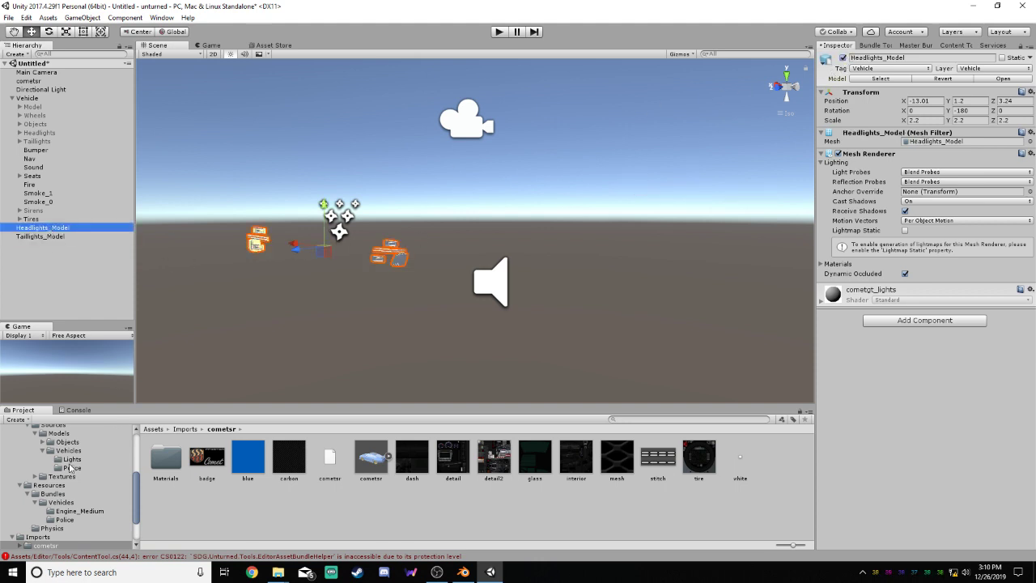
click(69, 458)
scroll(70, 458, up, 4)
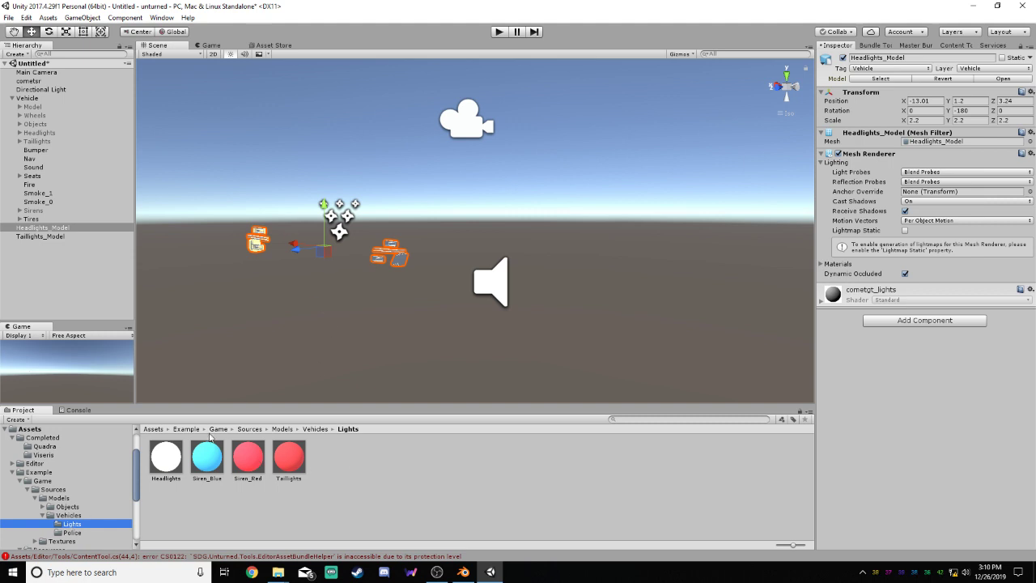
drag(166, 457, 403, 262)
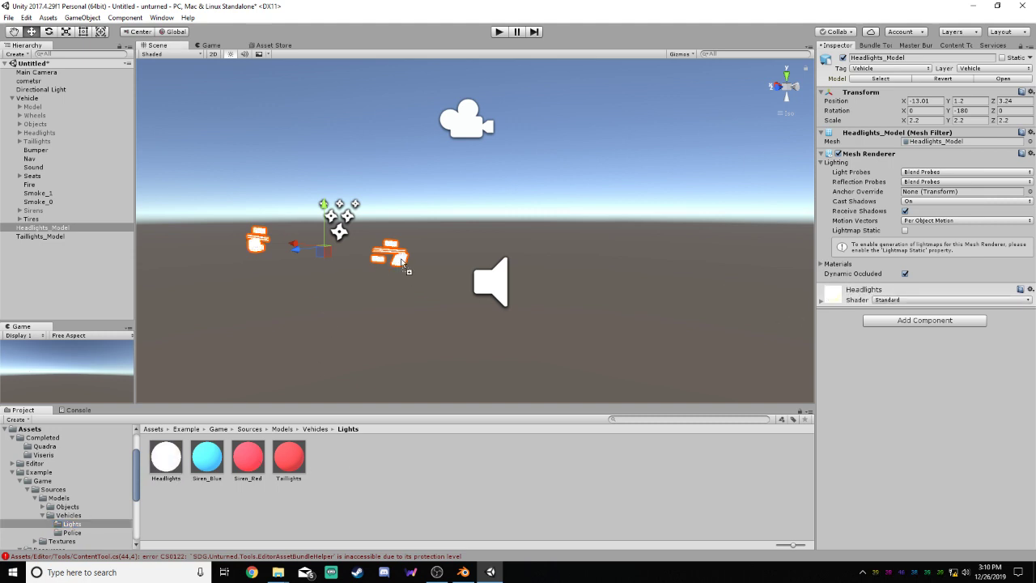
Apply the Taillights material from the Lights folder to Taillights_Model
click(67, 236)
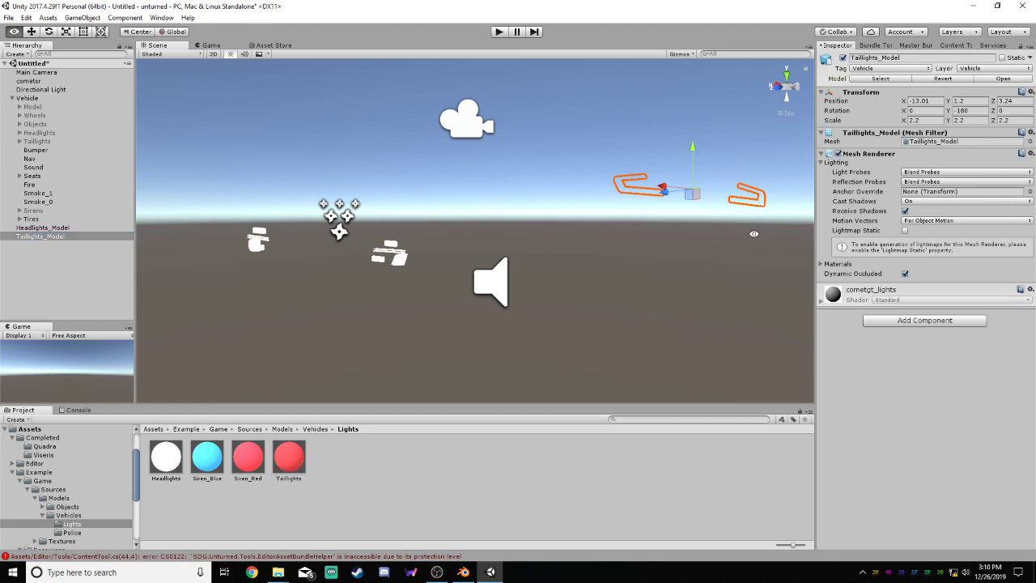
alt+drag(753, 233, 354, 221)
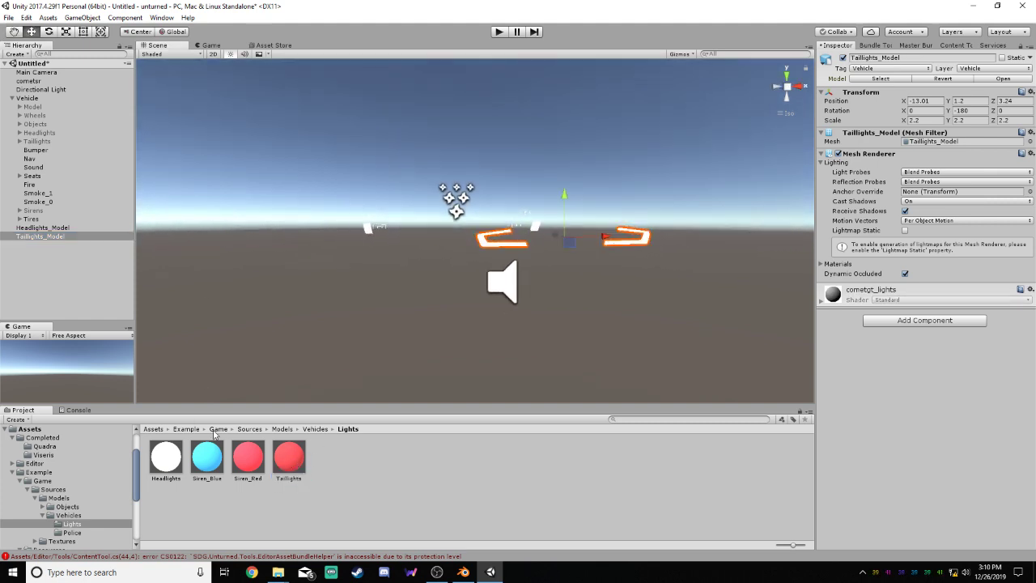
drag(288, 457, 644, 244)
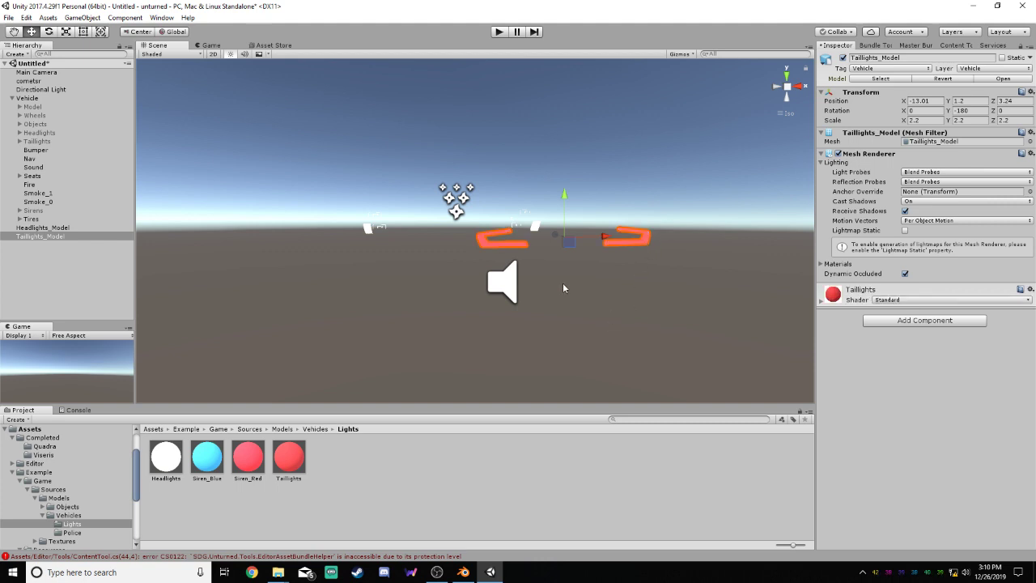
alt+drag(564, 286, 705, 295)
click(669, 307)
Activate the vehicle's Sirens object with its Siren_0 and Siren_1 children, leaving it collapsed
click(35, 228)
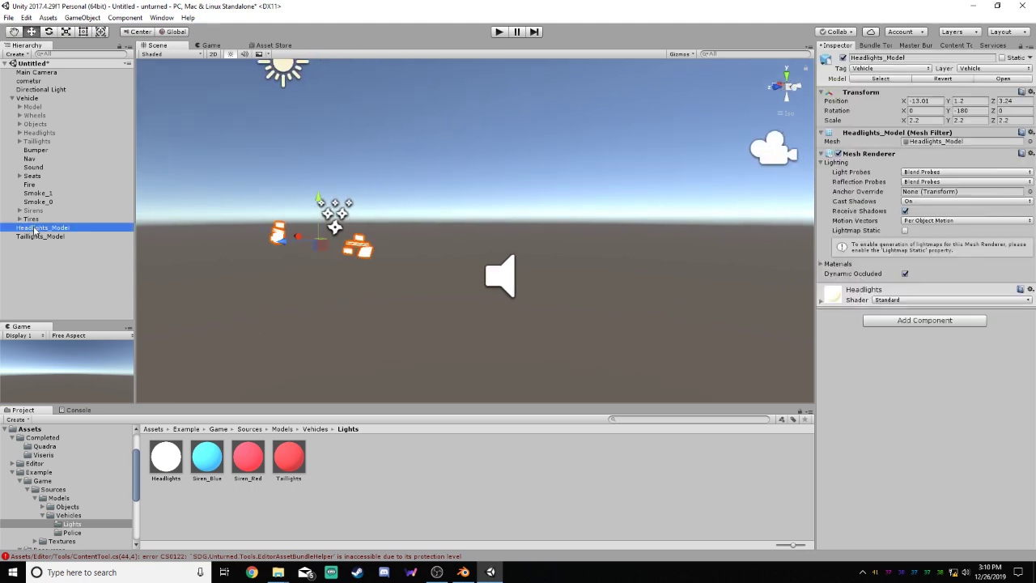
click(37, 211)
click(20, 211)
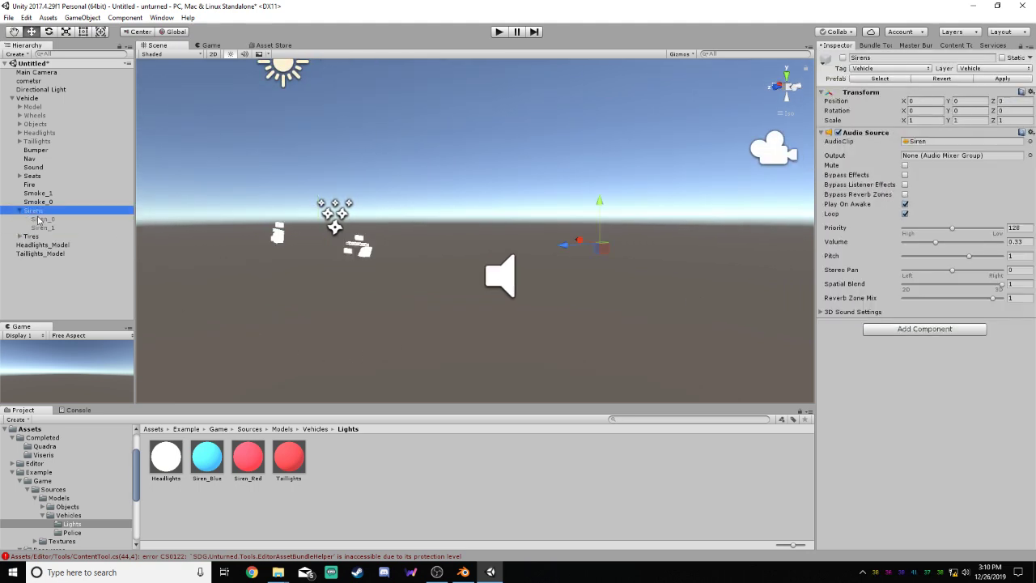
click(842, 58)
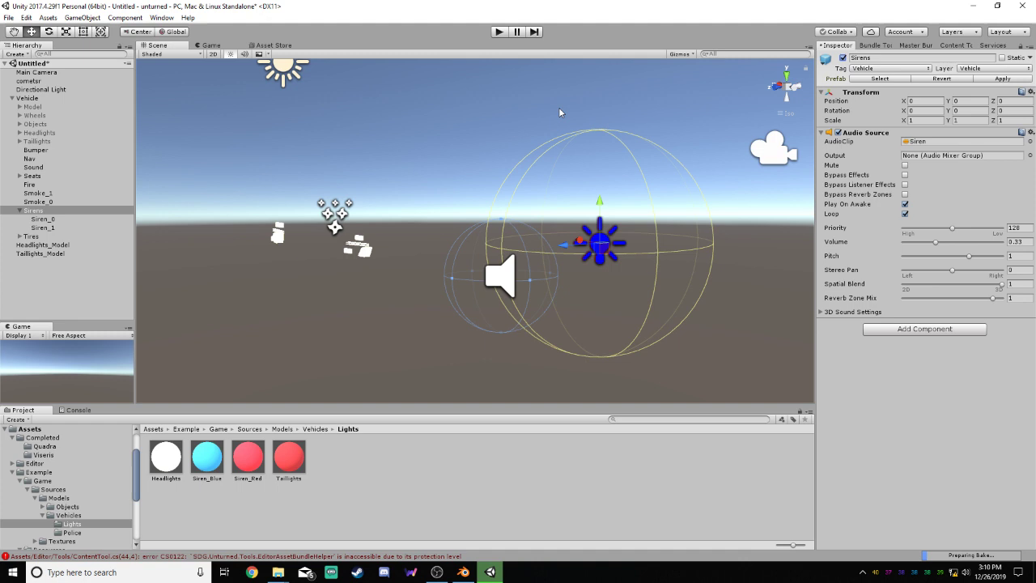
click(19, 211)
click(384, 304)
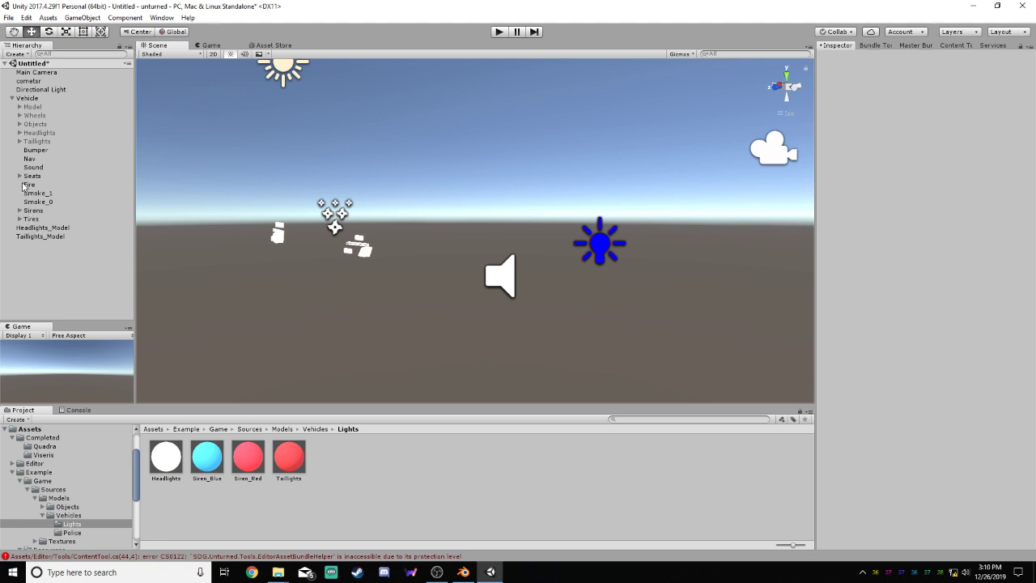
Activate the vehicle's Taillights and Headlights light groups
click(29, 142)
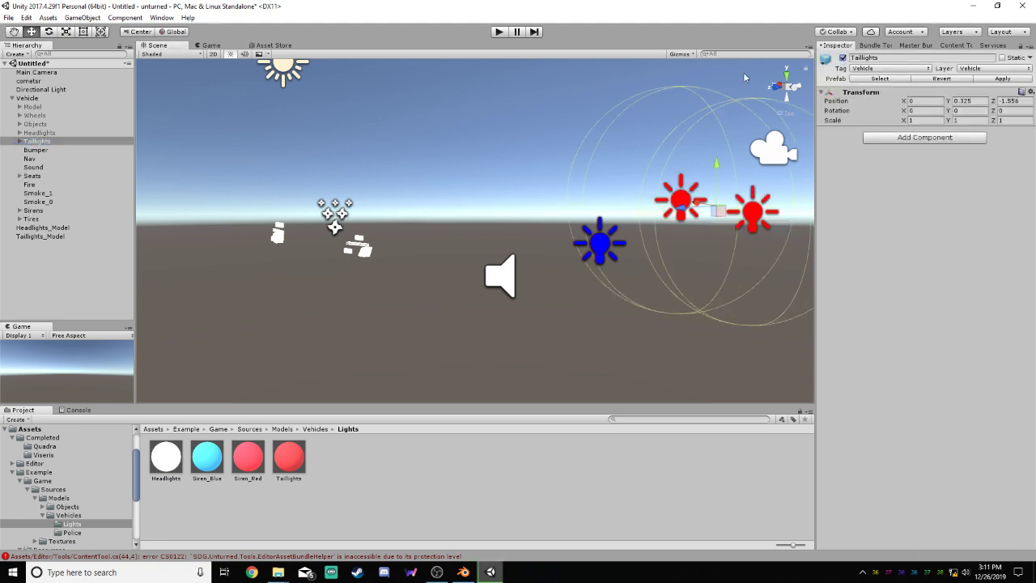
click(38, 133)
click(843, 59)
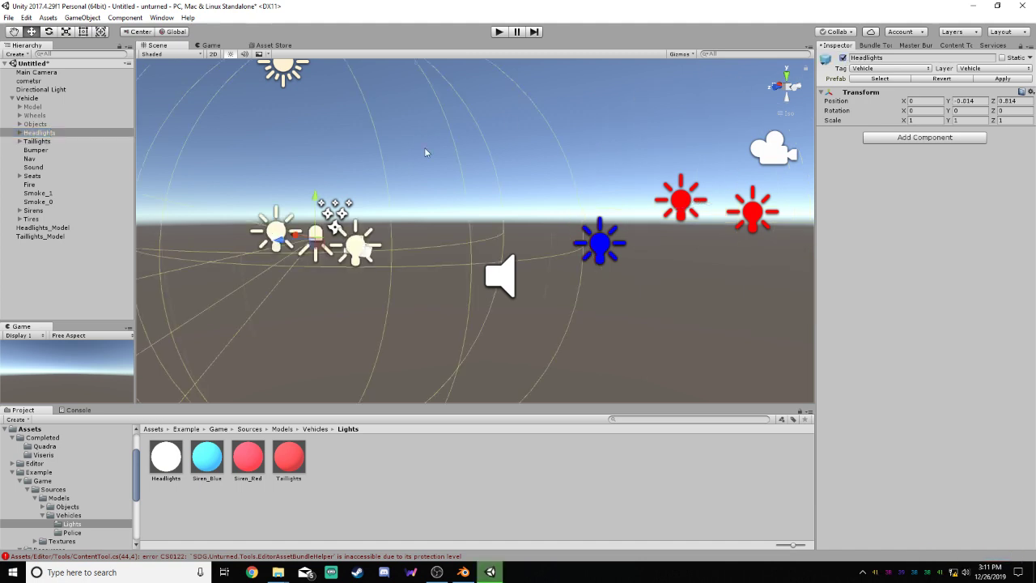
click(225, 134)
Multi-select Headlights_Model, Taillights_Model, the Steer meshes dashs, badges and stitchs, and both seats under the vehicle's Objects
click(20, 115)
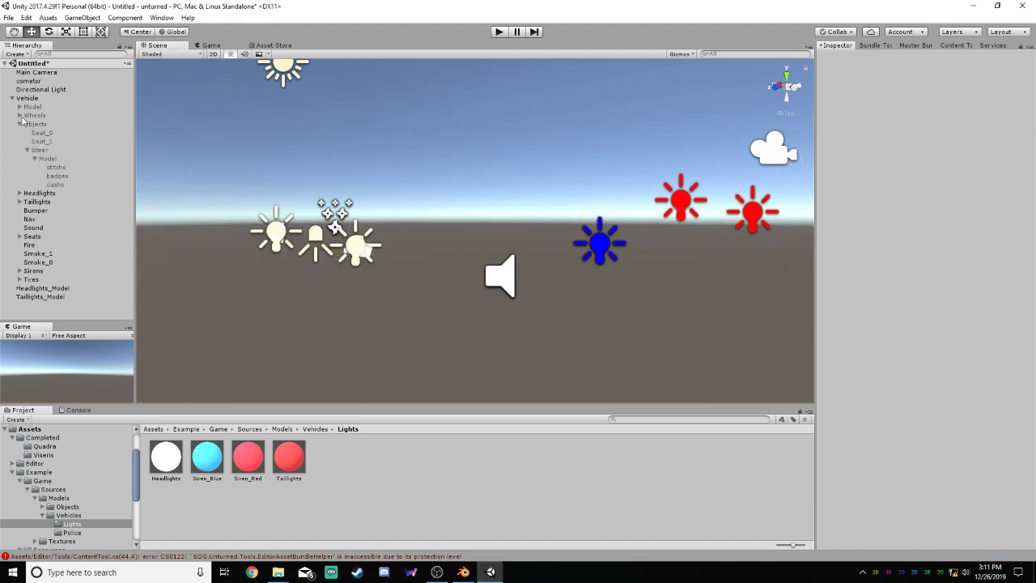
click(20, 107)
drag(125, 124, 125, 247)
click(58, 315)
ctrl+click(72, 306)
ctrl+click(57, 272)
ctrl+click(62, 263)
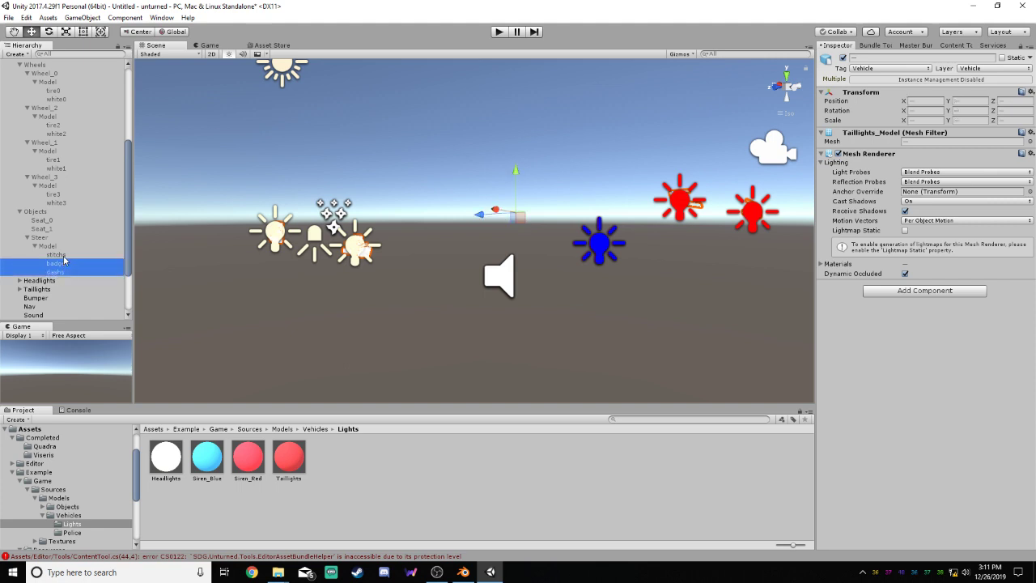
ctrl+click(63, 255)
ctrl+click(51, 229)
ctrl+click(52, 220)
Add the tire and white meshes of all four vehicle wheels to the current selection
ctrl+click(62, 202)
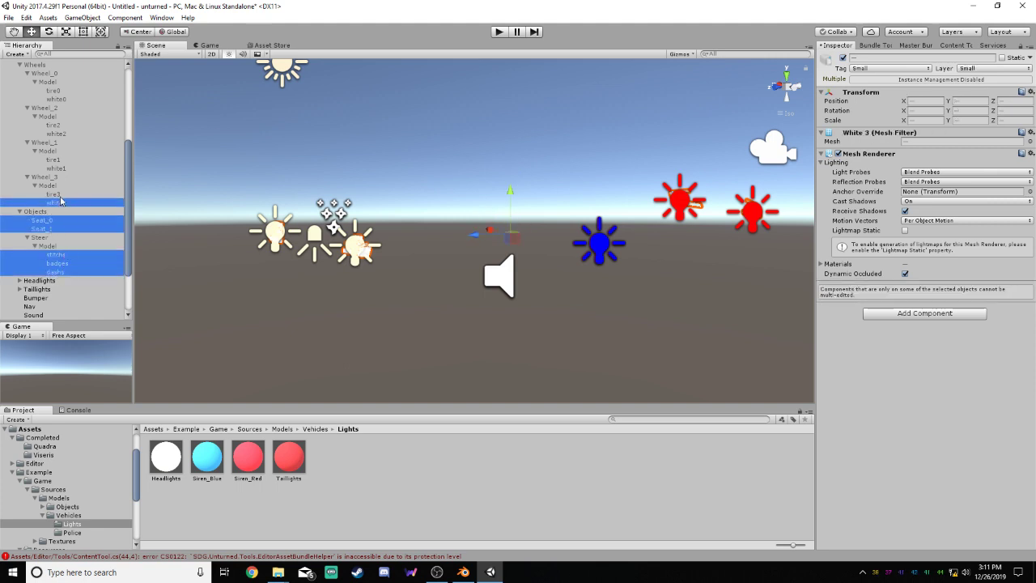
ctrl+click(62, 194)
ctrl+click(61, 168)
ctrl+click(62, 160)
ctrl+click(62, 133)
ctrl+click(63, 126)
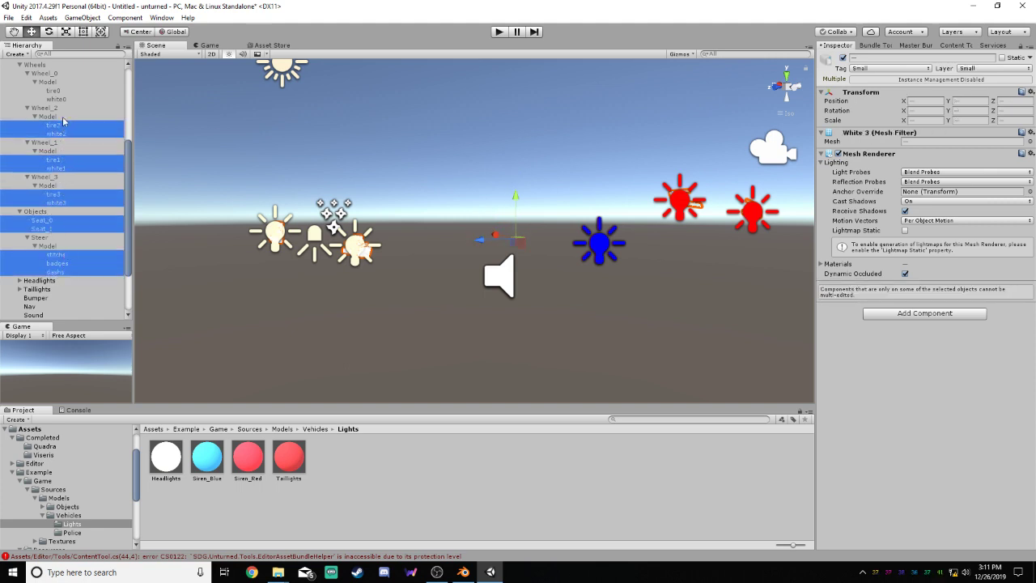
ctrl+click(63, 99)
ctrl+click(65, 92)
Add every body mesh from tirev up to badgev under Model to the selection and change the Light Probes setting for all of them
drag(129, 153, 129, 79)
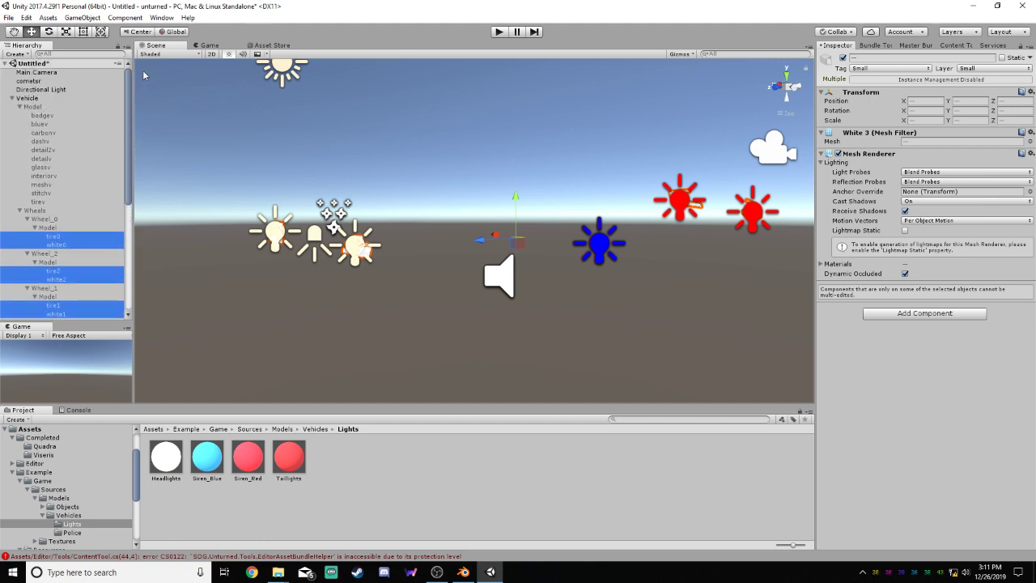
ctrl+click(42, 201)
ctrl+click(47, 193)
ctrl+click(52, 184)
ctrl+click(53, 176)
ctrl+click(53, 167)
ctrl+click(52, 158)
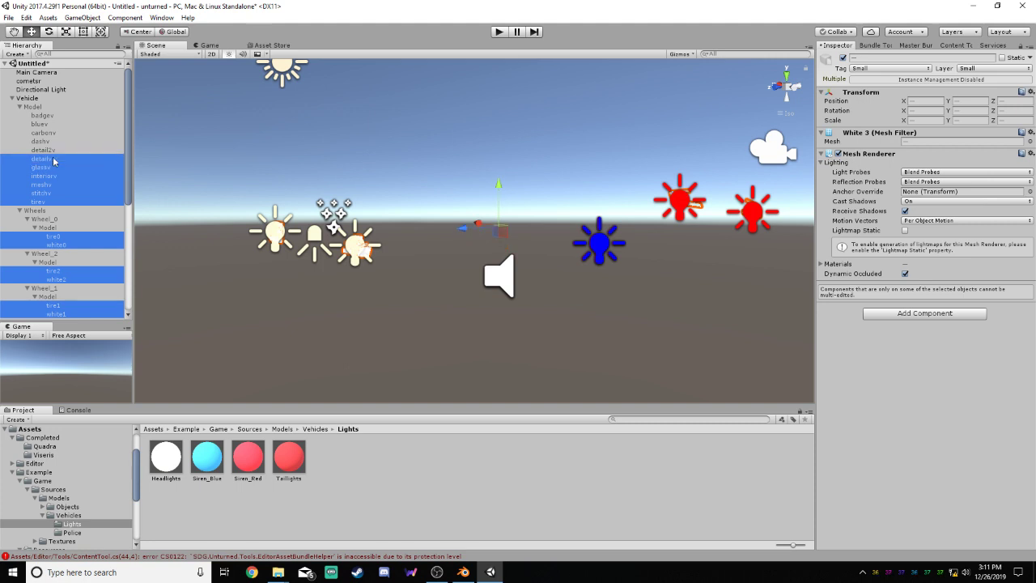
ctrl+click(54, 150)
ctrl+click(53, 140)
ctrl+click(54, 133)
ctrl+click(55, 125)
ctrl+click(55, 118)
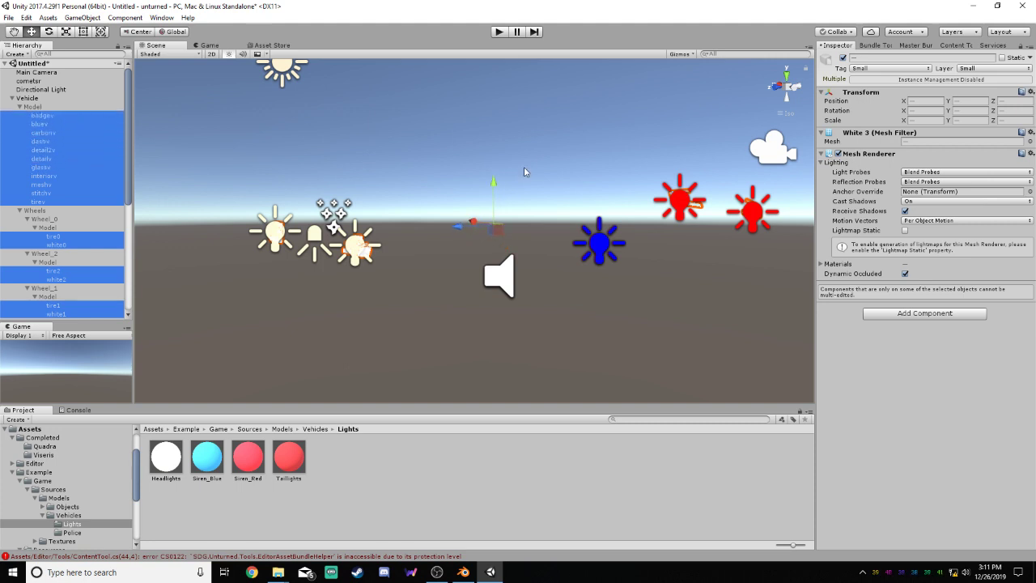
click(913, 174)
click(925, 181)
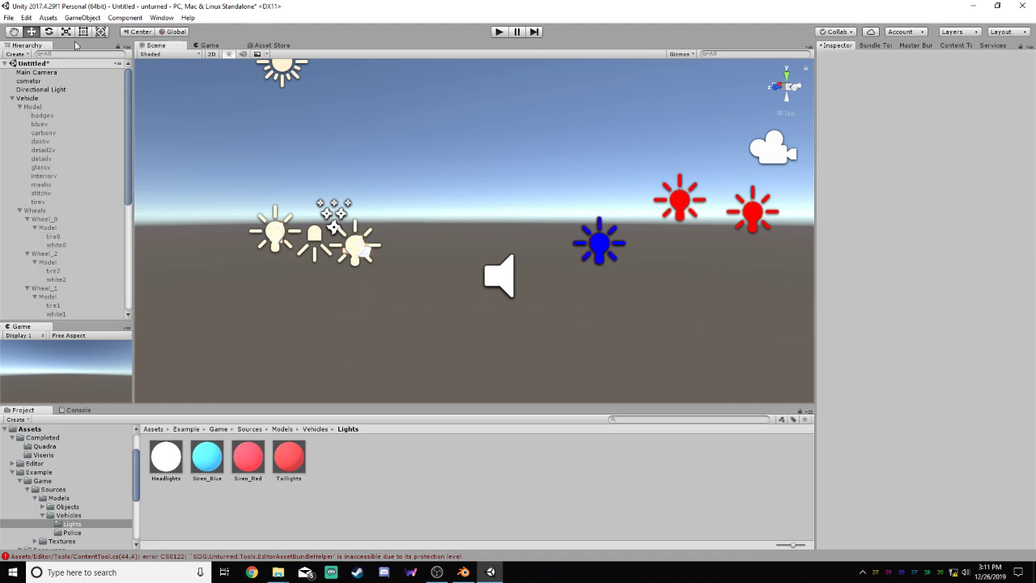
Collapse the vehicle's Model, Wheels and Objects groups along with their individual wheel and Steer sub-objects
click(38, 107)
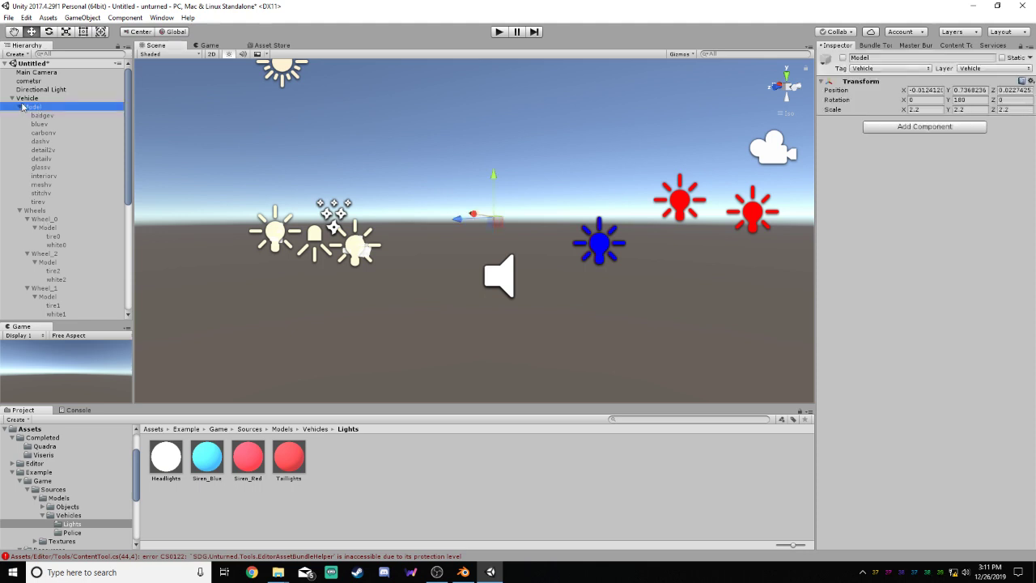
click(21, 106)
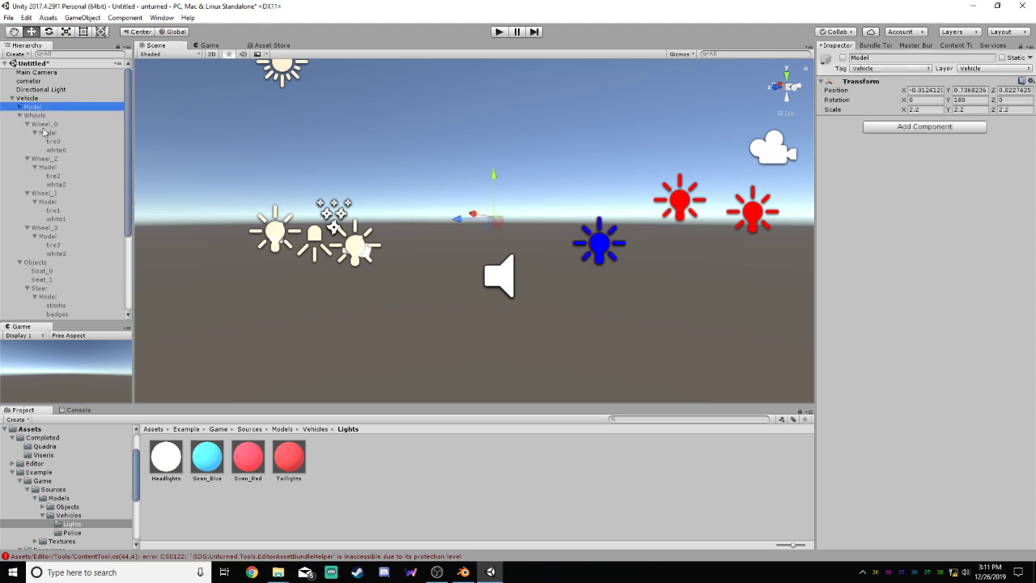
click(35, 131)
click(27, 125)
click(35, 140)
click(28, 132)
click(35, 150)
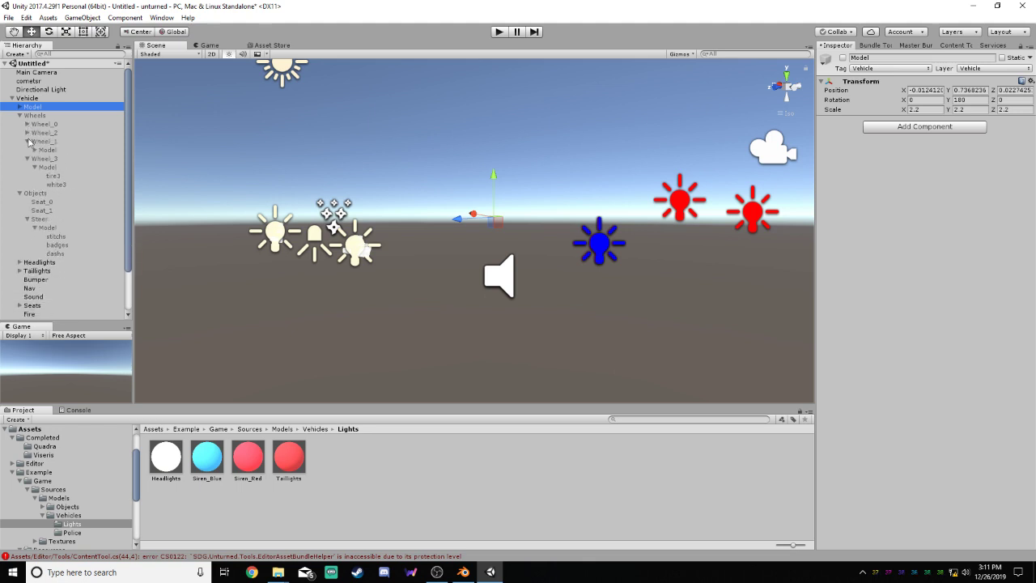
click(28, 141)
click(35, 158)
click(27, 150)
click(35, 192)
click(27, 184)
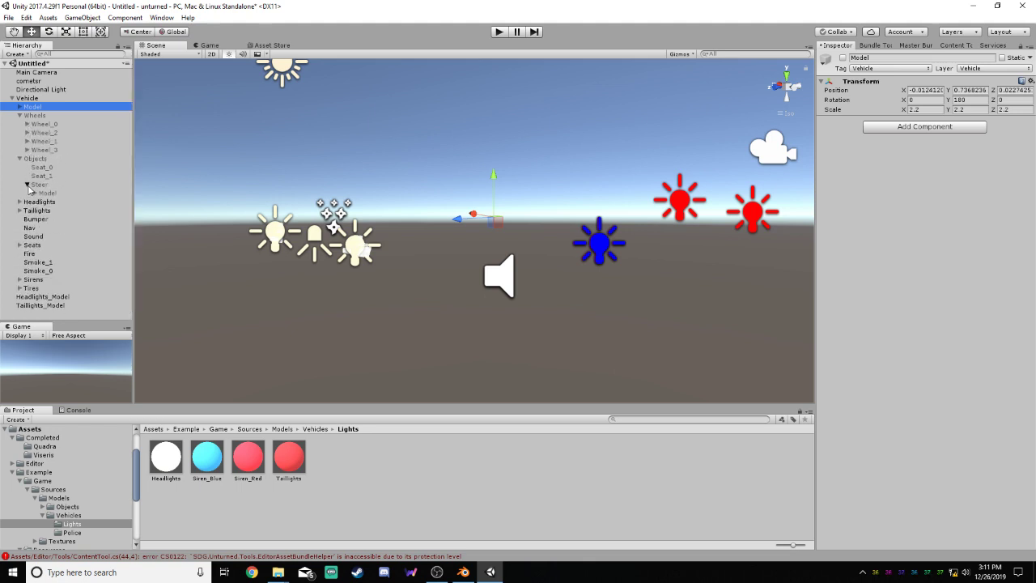
click(20, 160)
click(20, 115)
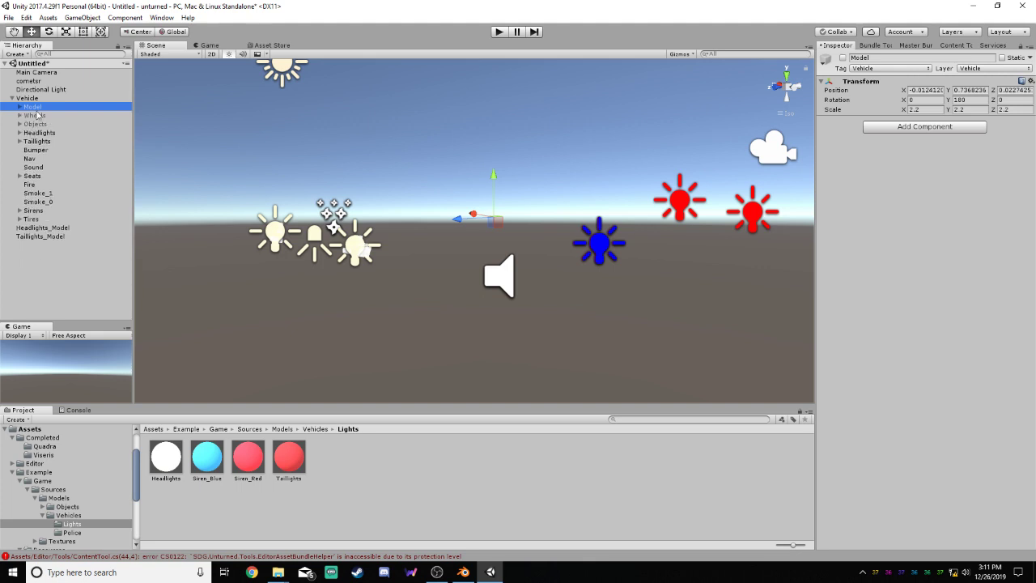
Activate the vehicle's Model, Wheels and Objects groups together and look at the assembled car
shift+click(38, 124)
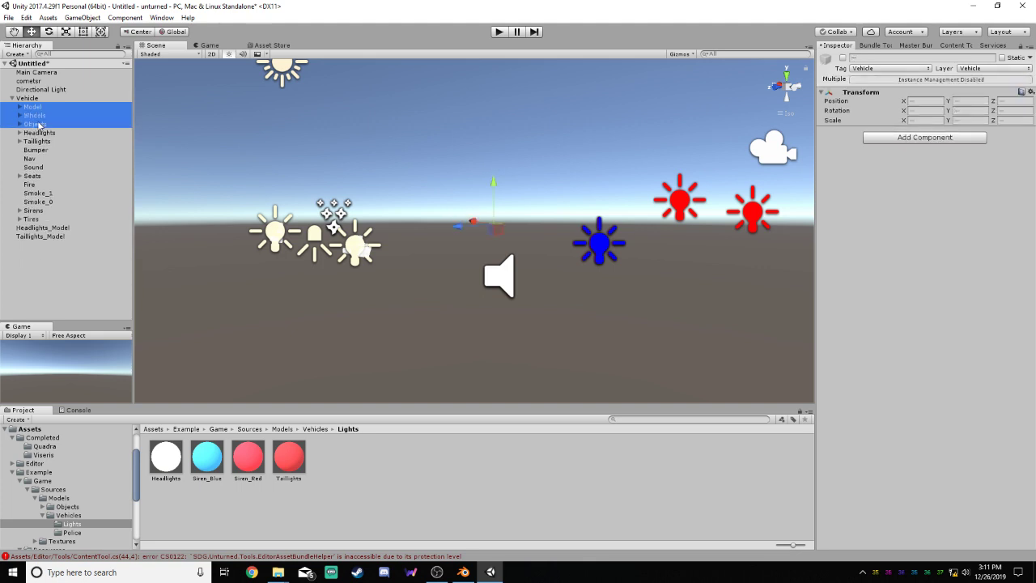
click(842, 58)
click(668, 321)
alt+drag(707, 309, 596, 194)
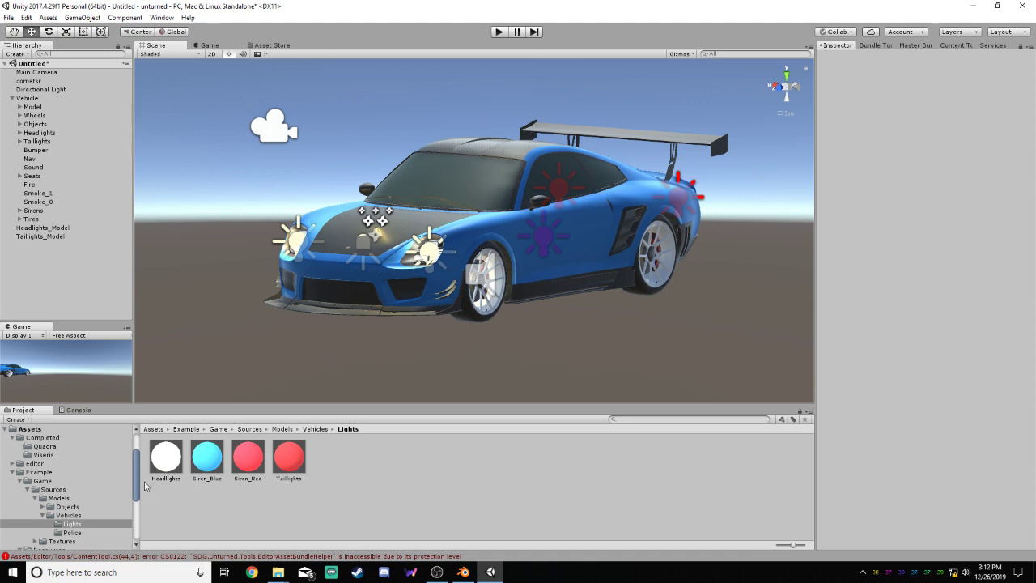
Examine the badge material's settings in the cometsr import's Materials folder
drag(136, 484, 136, 531)
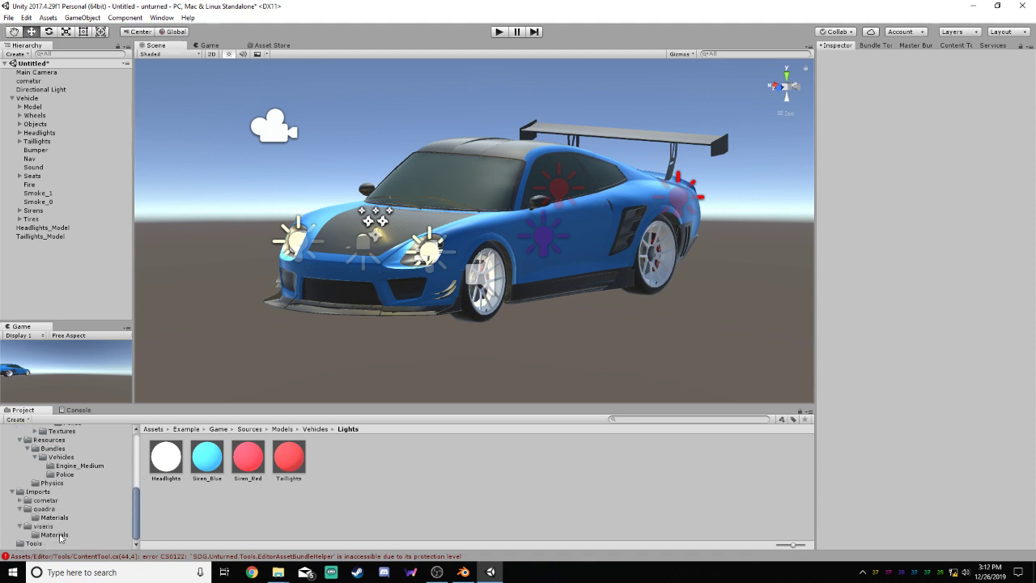
click(55, 535)
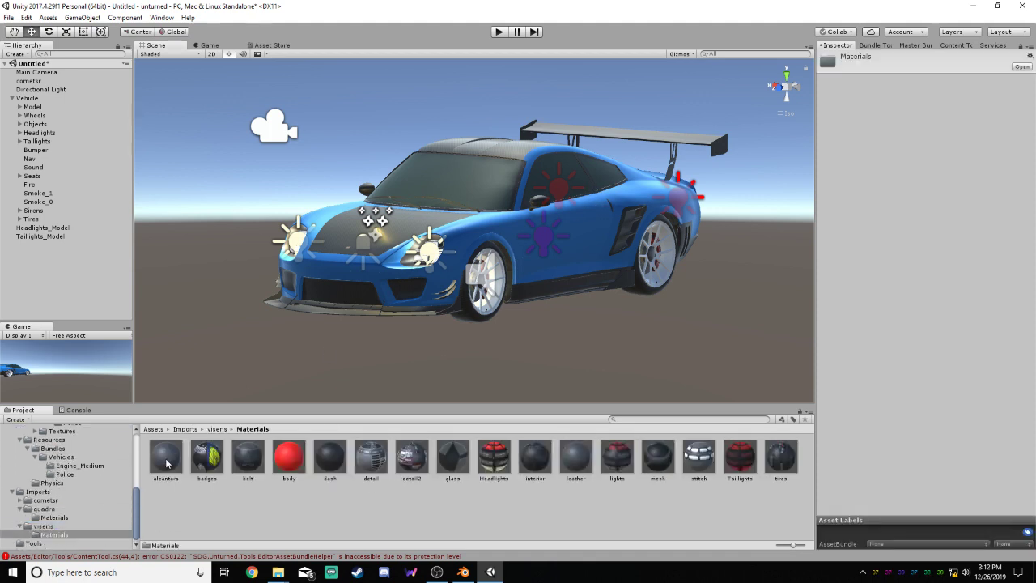
click(46, 501)
click(170, 468)
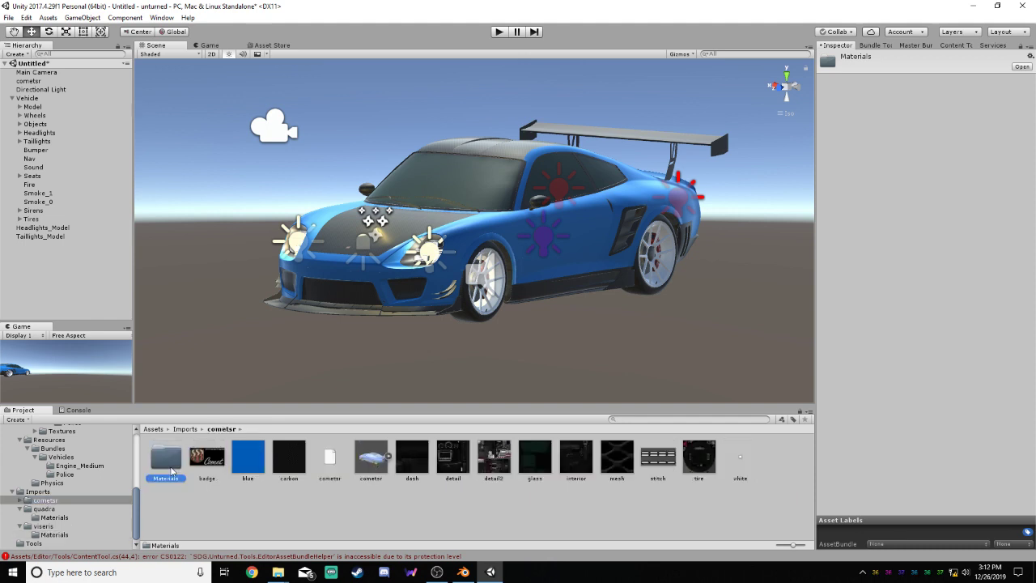
double_click(170, 466)
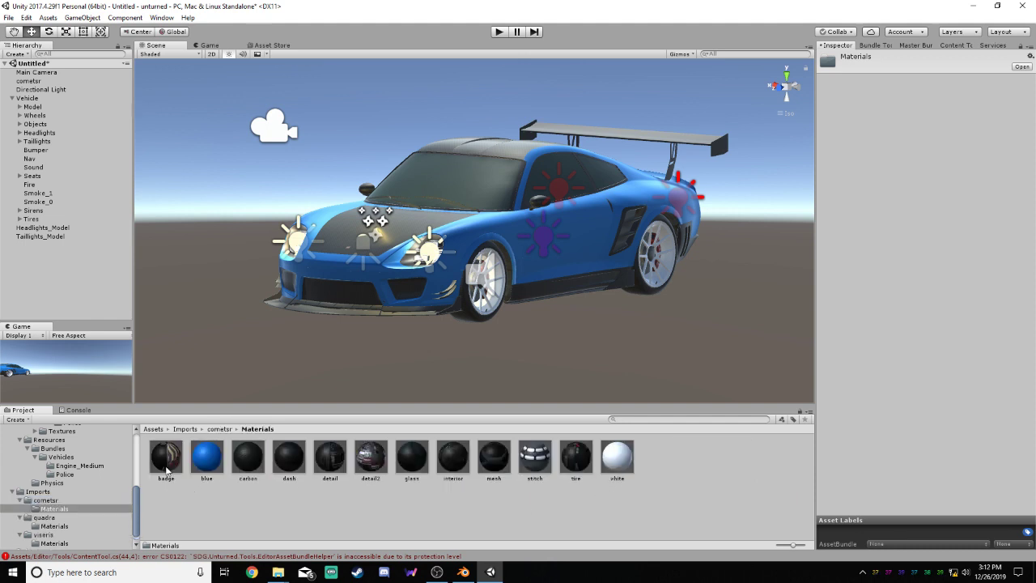
click(168, 462)
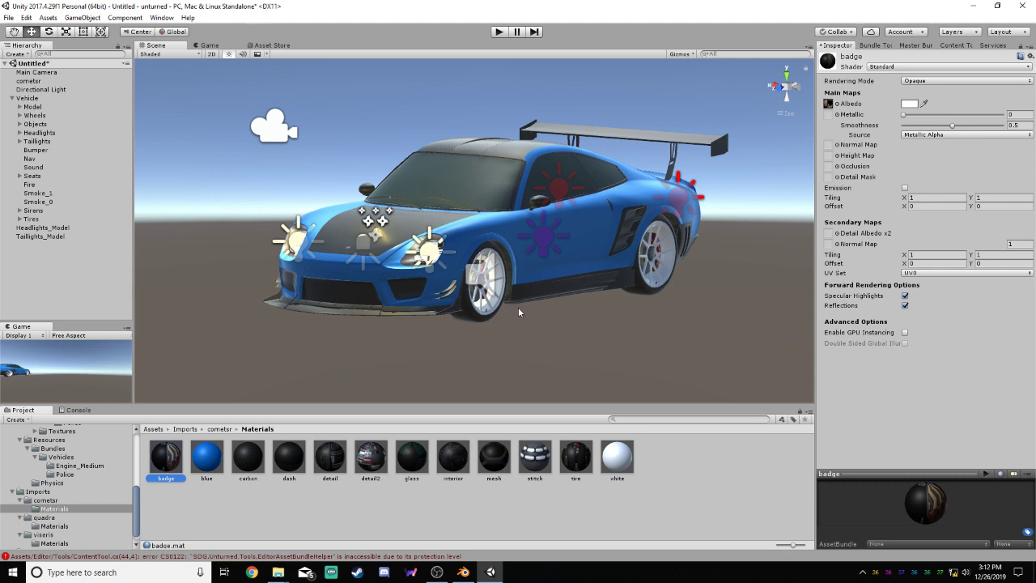
Examine the alcantara, glass, detail2 and detail materials of the viseris import, comparing their rendering modes
click(54, 543)
click(167, 458)
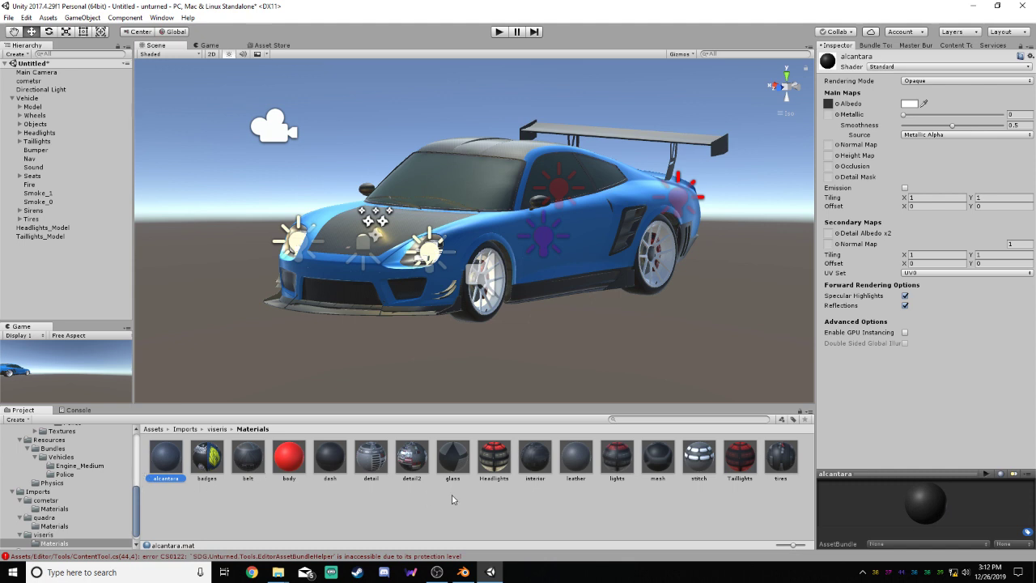
click(460, 463)
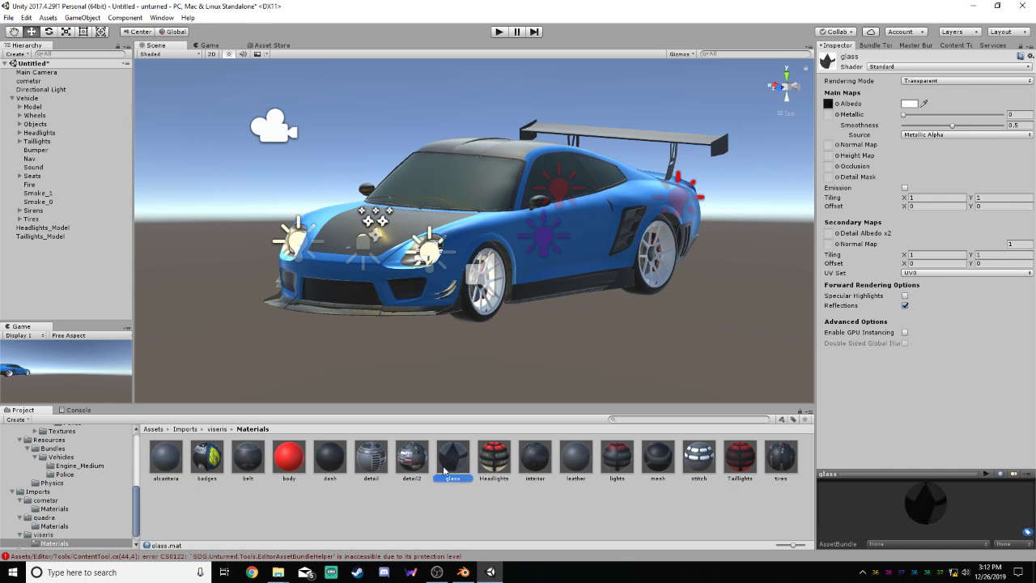
click(419, 458)
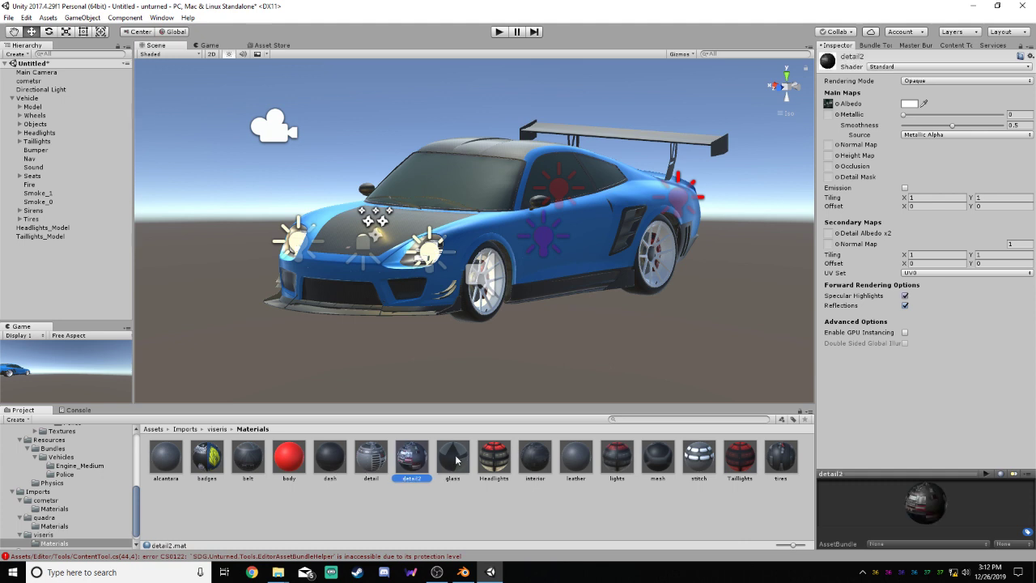
click(368, 456)
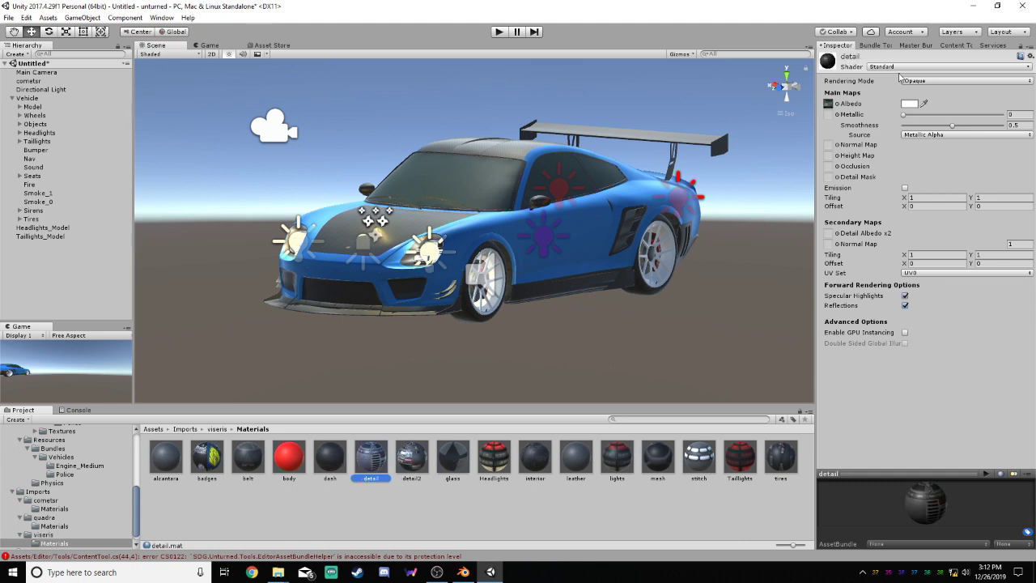
click(451, 455)
click(408, 456)
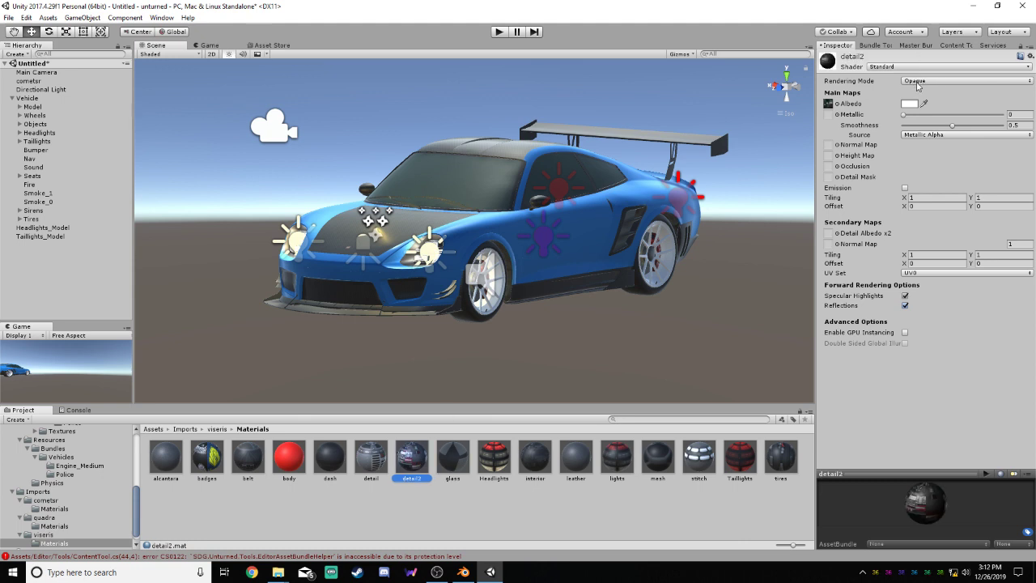
click(451, 456)
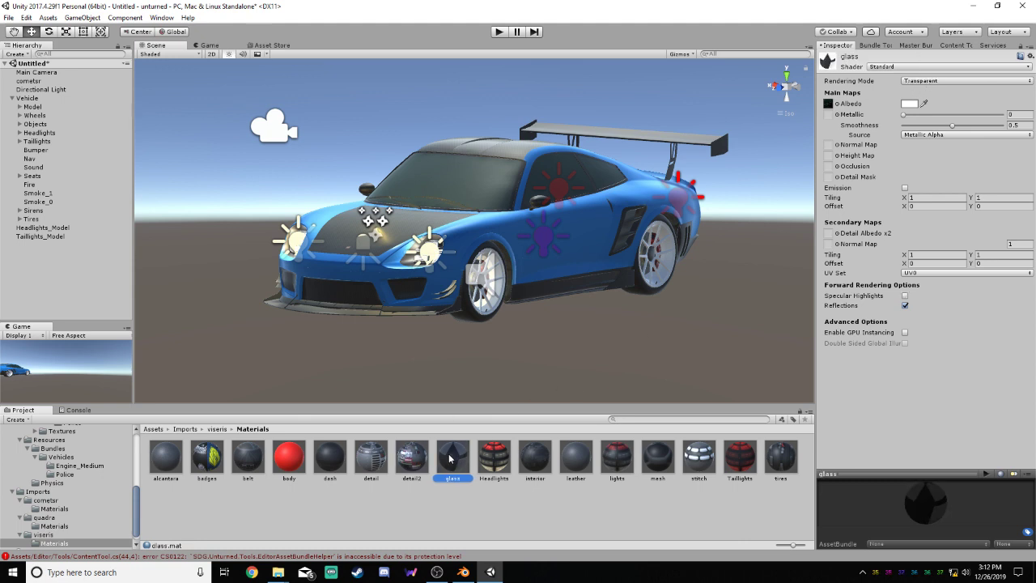
Examine the viseris Headlights and Taillights materials, and compare the detail2 material's settings with those of glass
click(488, 456)
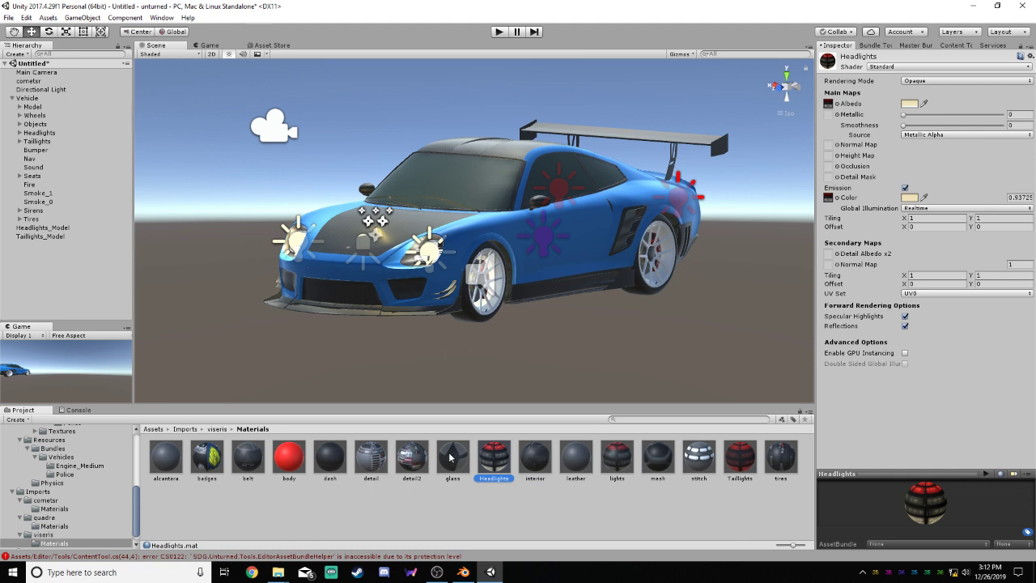
click(737, 459)
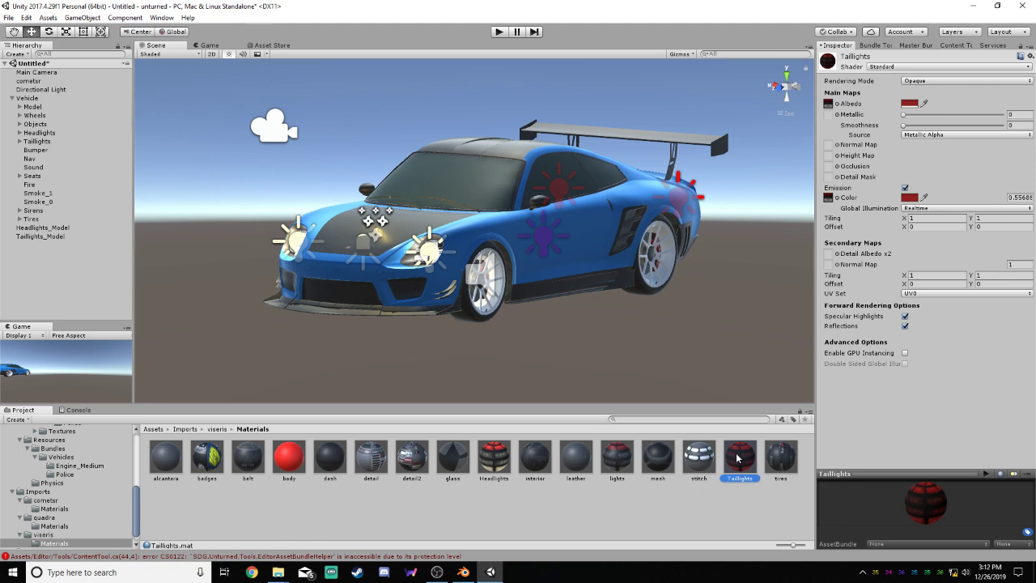
click(504, 458)
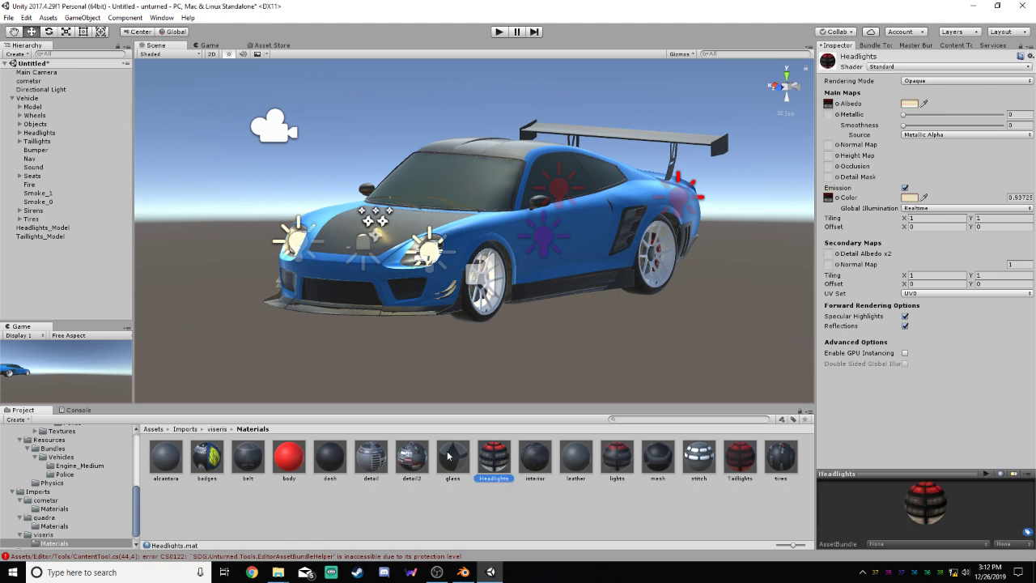
click(405, 455)
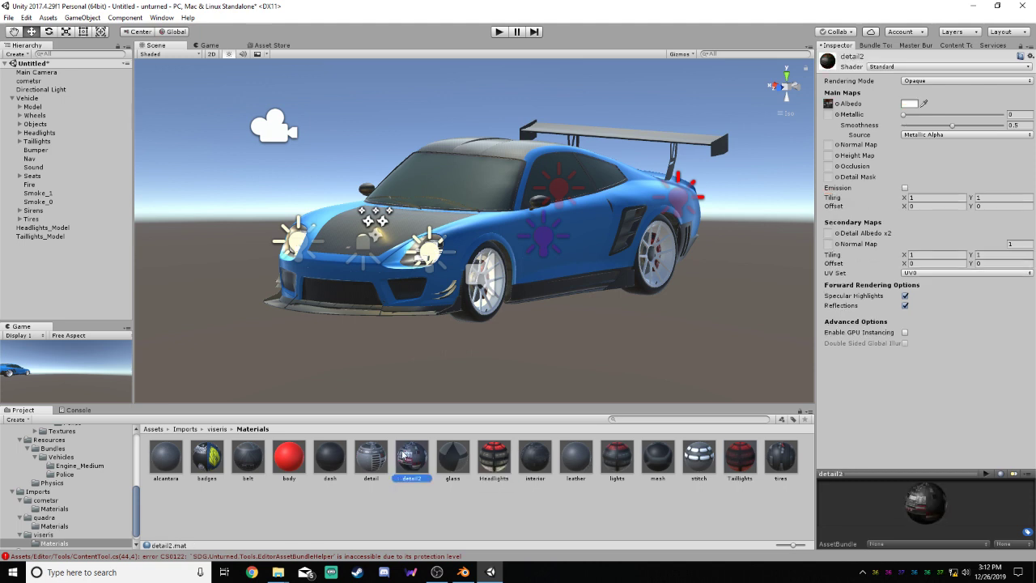
click(452, 451)
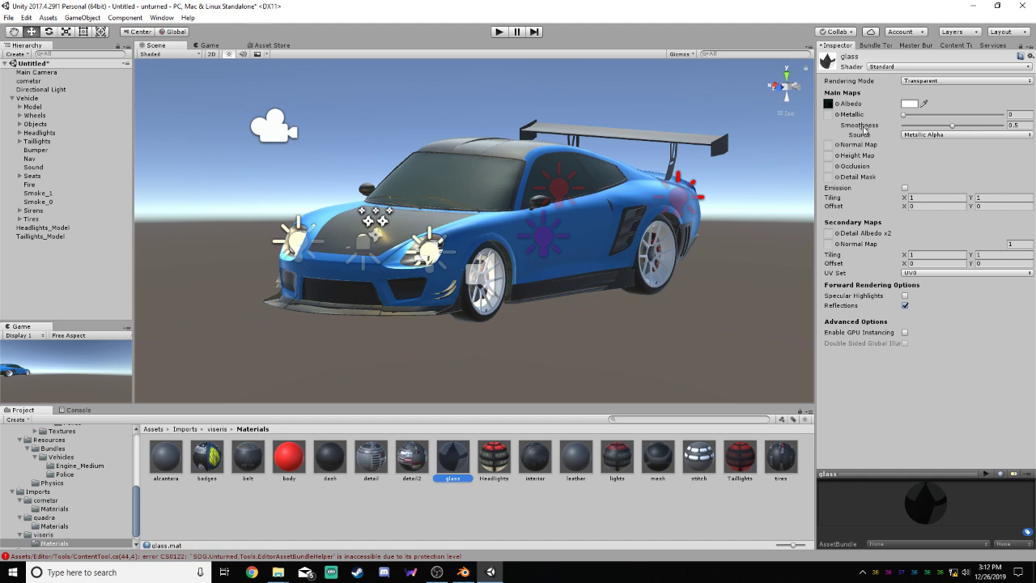
click(416, 467)
click(458, 459)
click(428, 460)
click(460, 453)
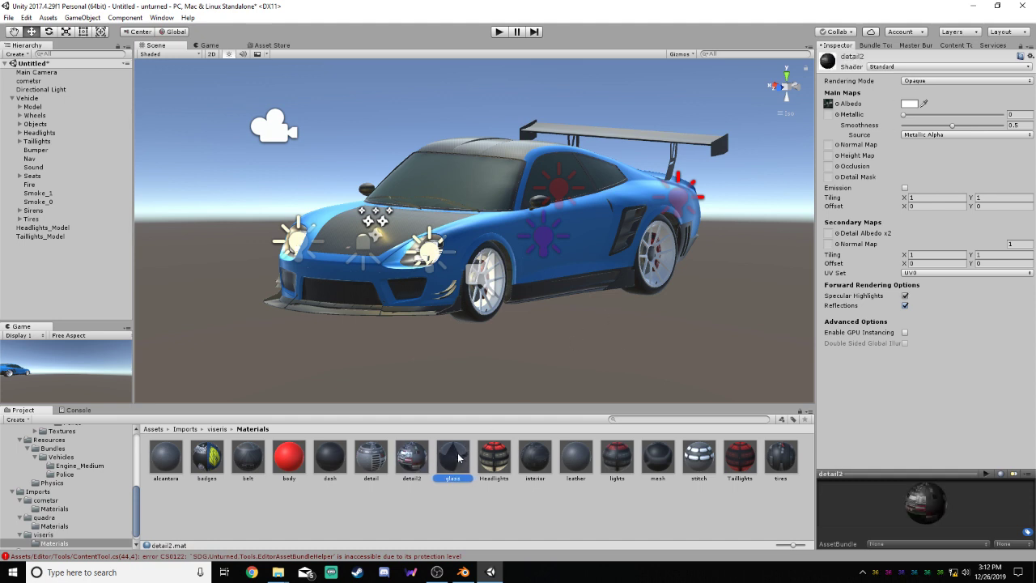
click(393, 455)
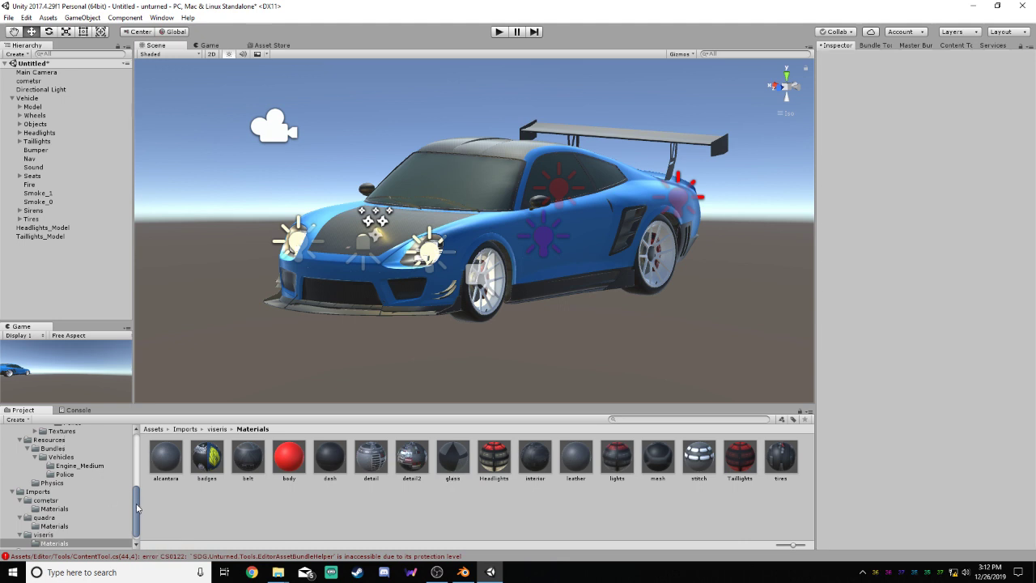
Set the cometsr glass material's rendering mode to Transparent and turn off its specular highlights
scroll(137, 507, down, 1)
click(56, 500)
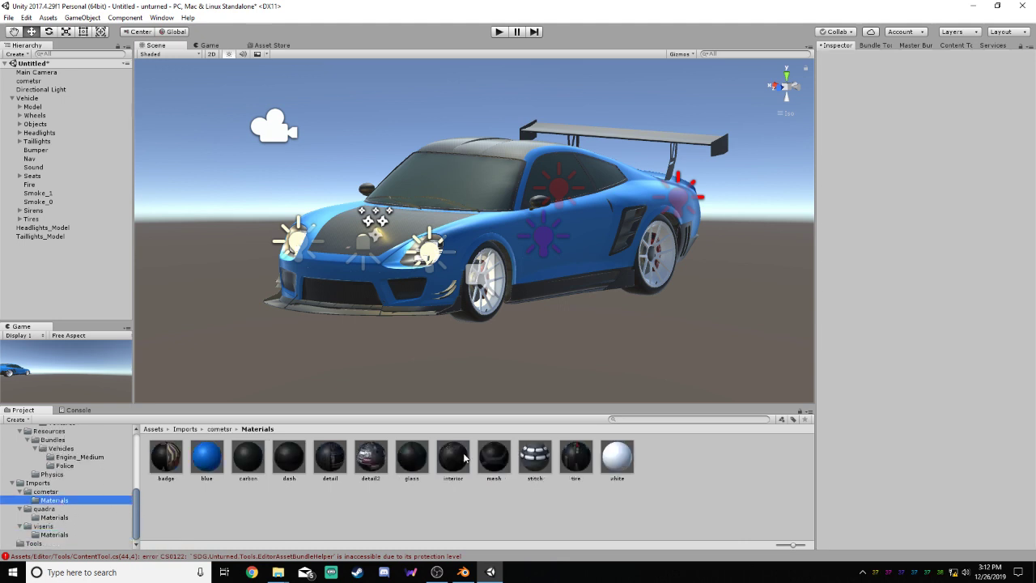
click(166, 465)
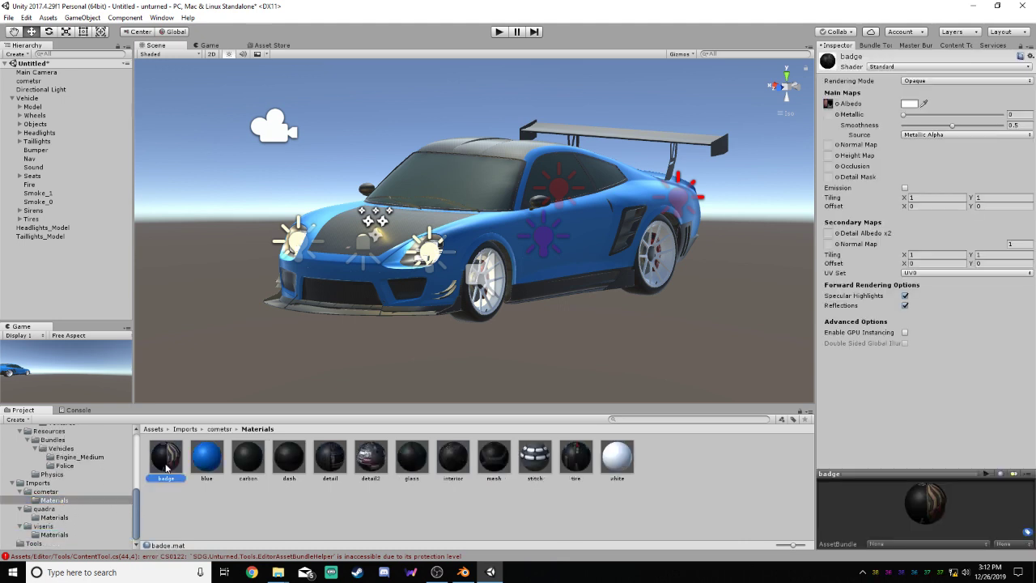
click(408, 466)
click(941, 81)
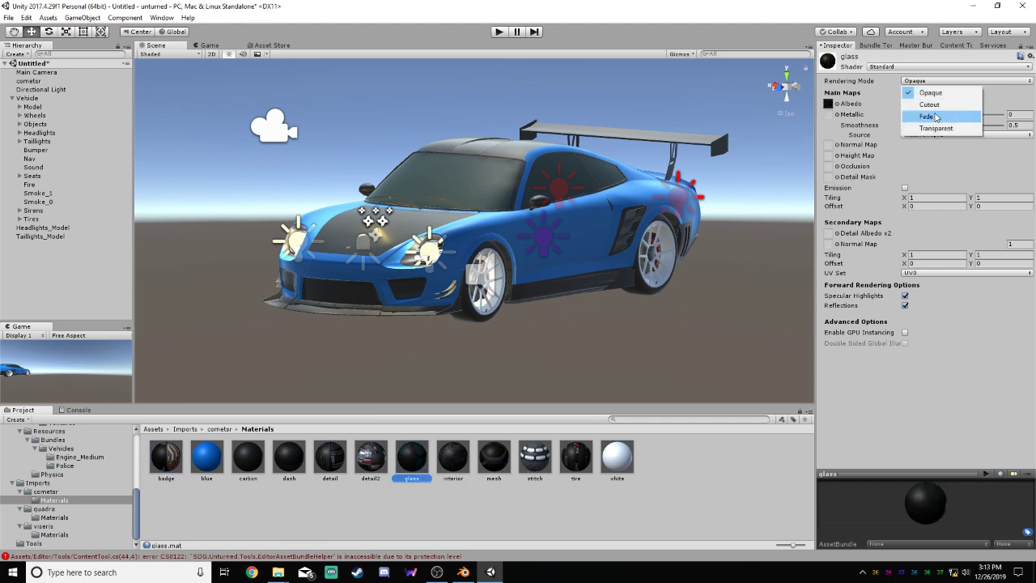
click(937, 131)
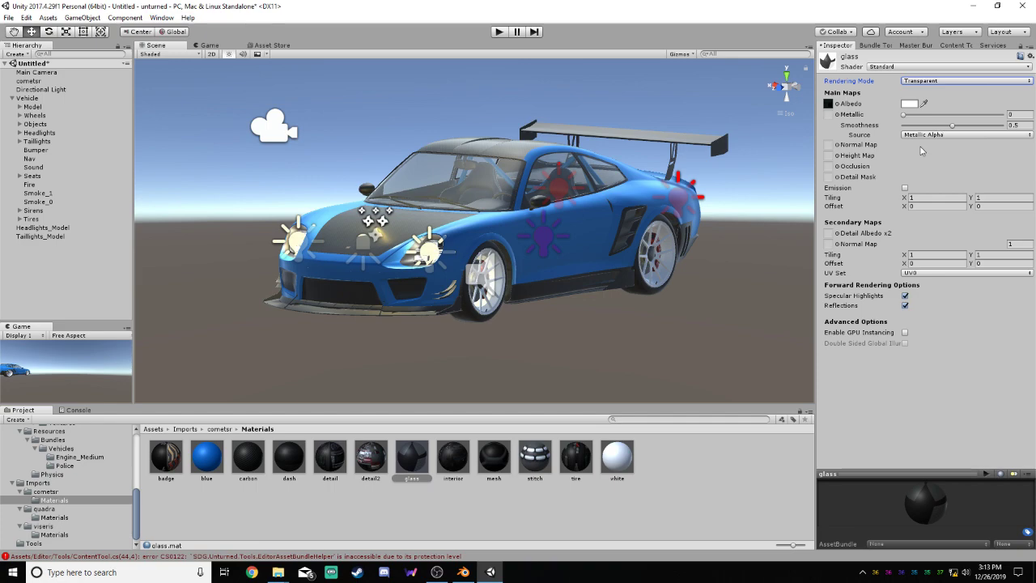
click(905, 295)
alt+drag(651, 283, 506, 191)
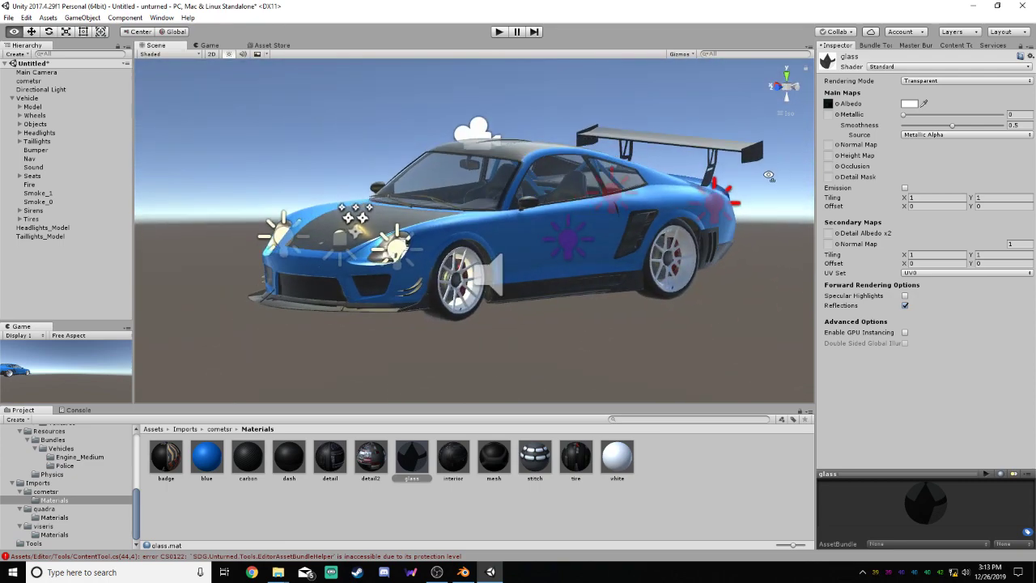
Check the white material's rendering mode choices and inspect the car's windows and front wheel up close
click(618, 456)
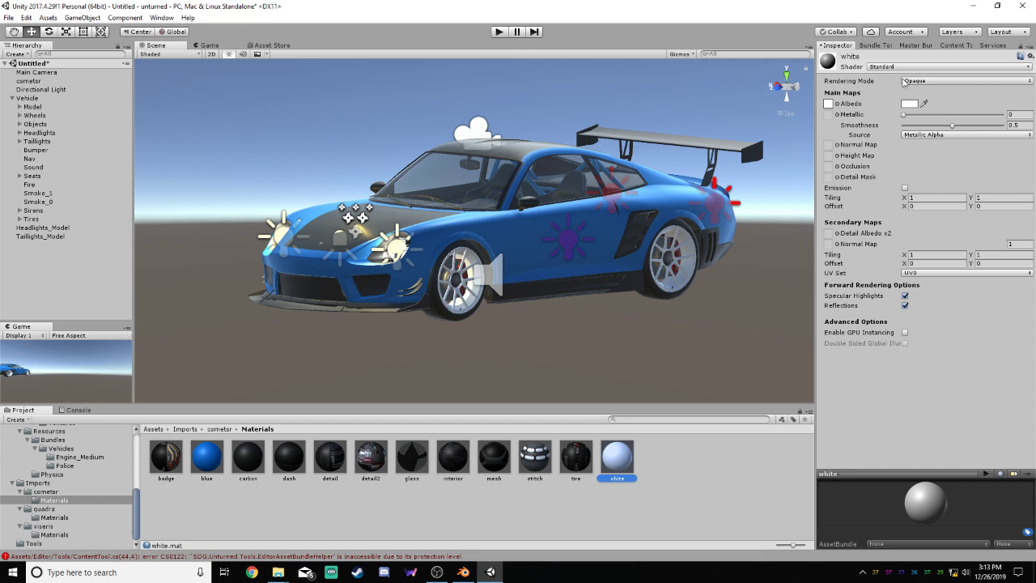
click(922, 81)
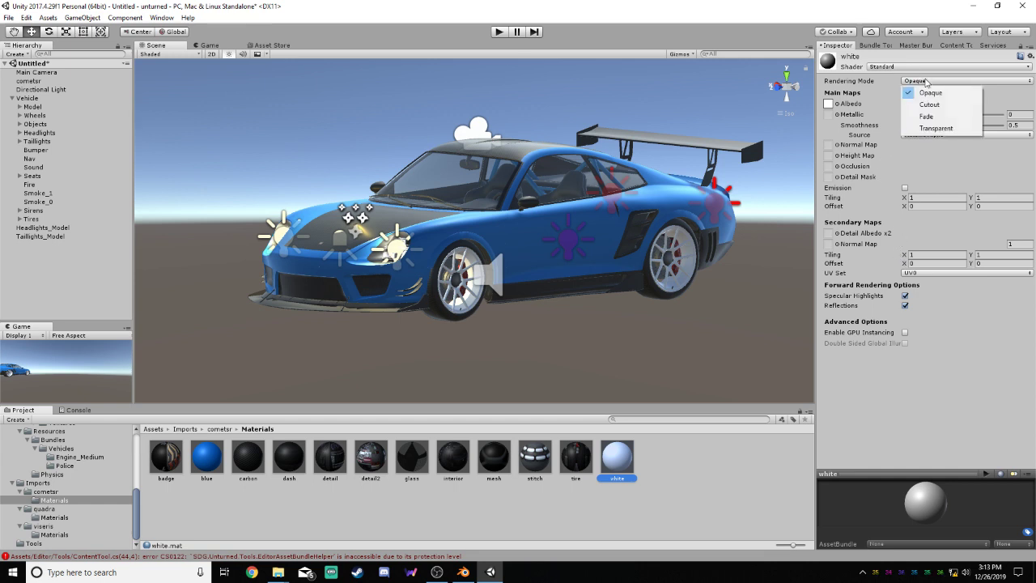
click(803, 165)
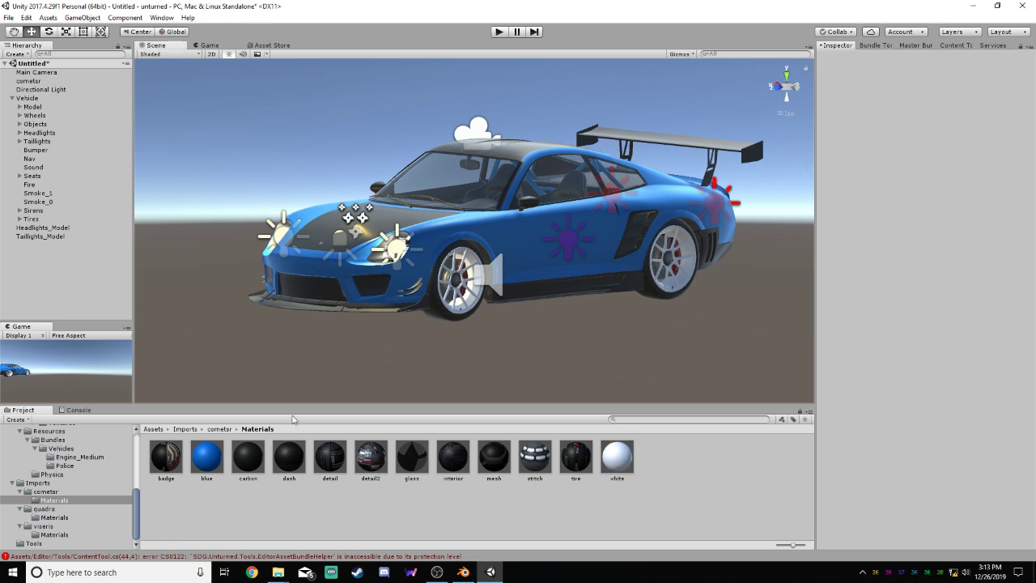
scroll(525, 262, up, 6)
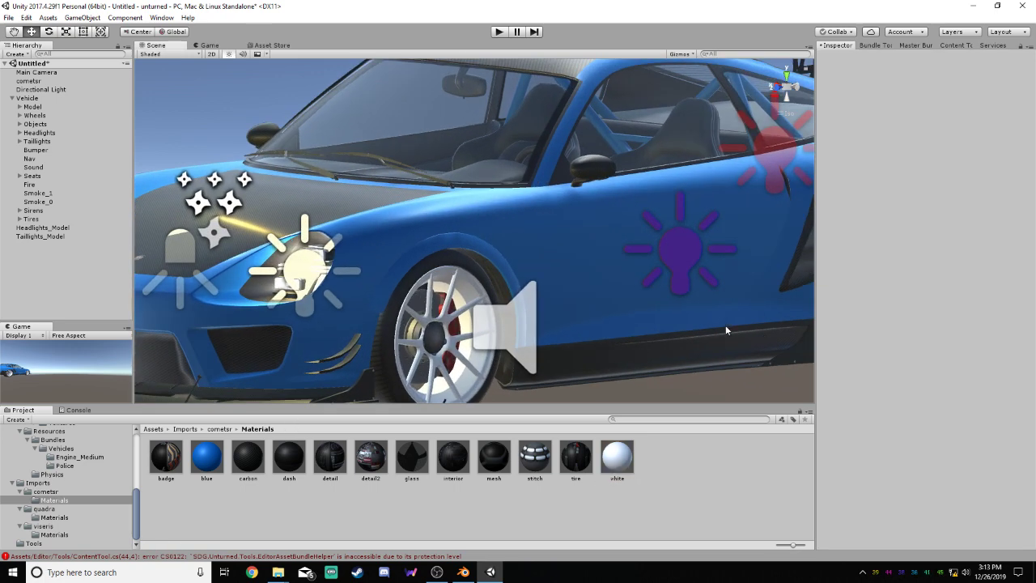
scroll(615, 358, down, 5)
scroll(745, 337, up, 3)
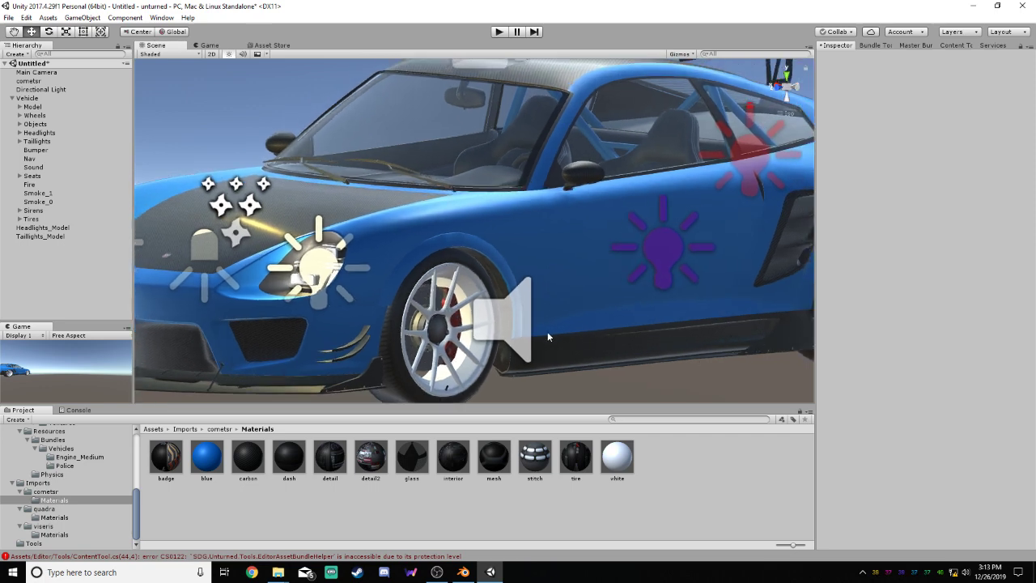
scroll(370, 276, down, 2)
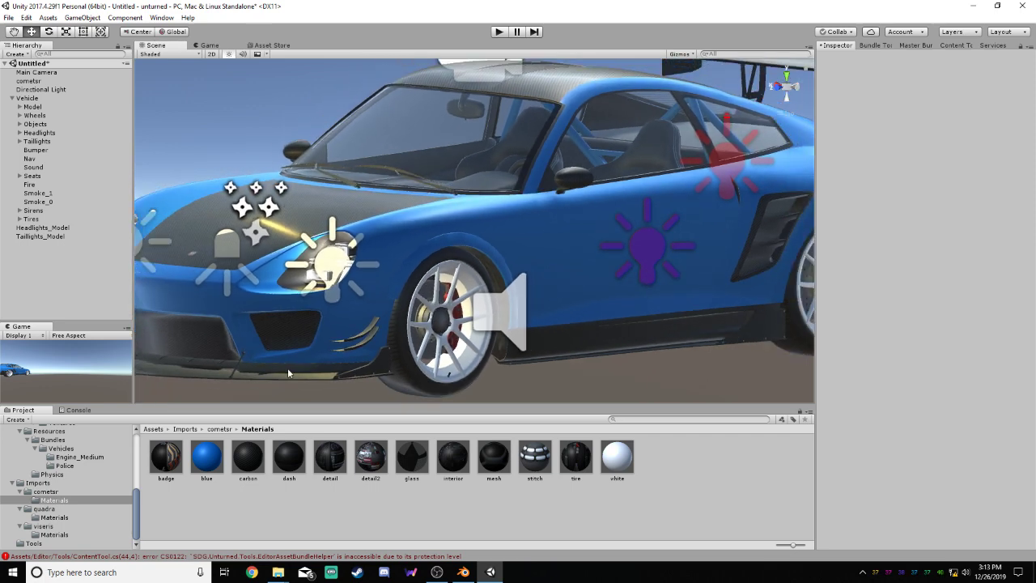
Try the Transparent rendering mode on the mesh material and inspect the front bumper grilles
click(503, 460)
click(951, 82)
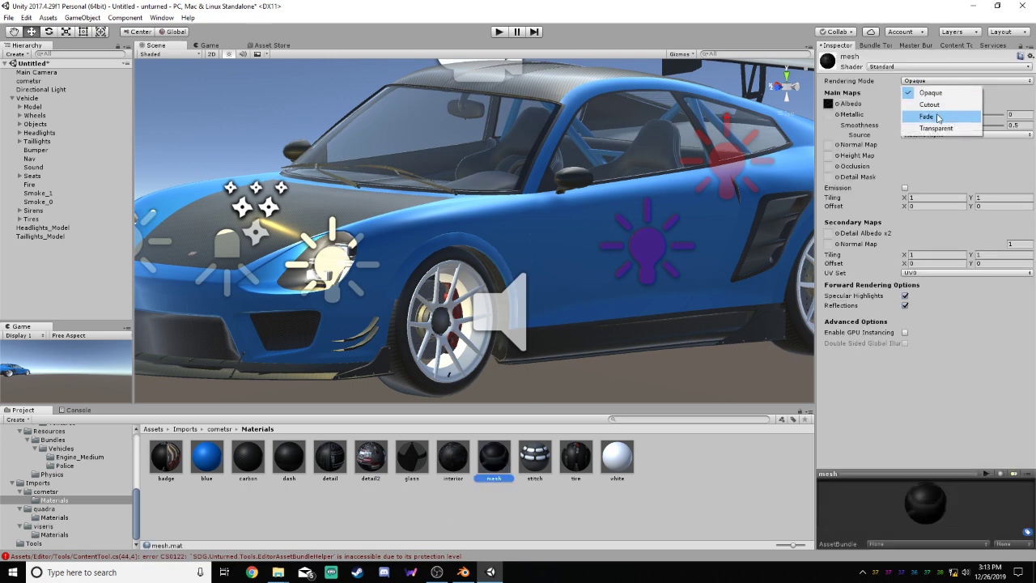
click(939, 131)
scroll(276, 352, up, 5)
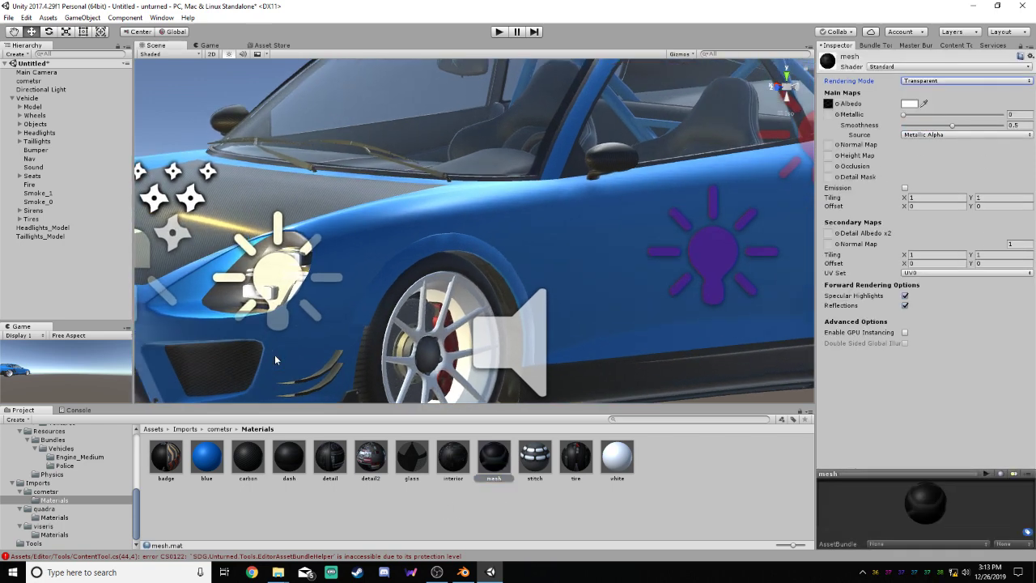
scroll(276, 353, down, 8)
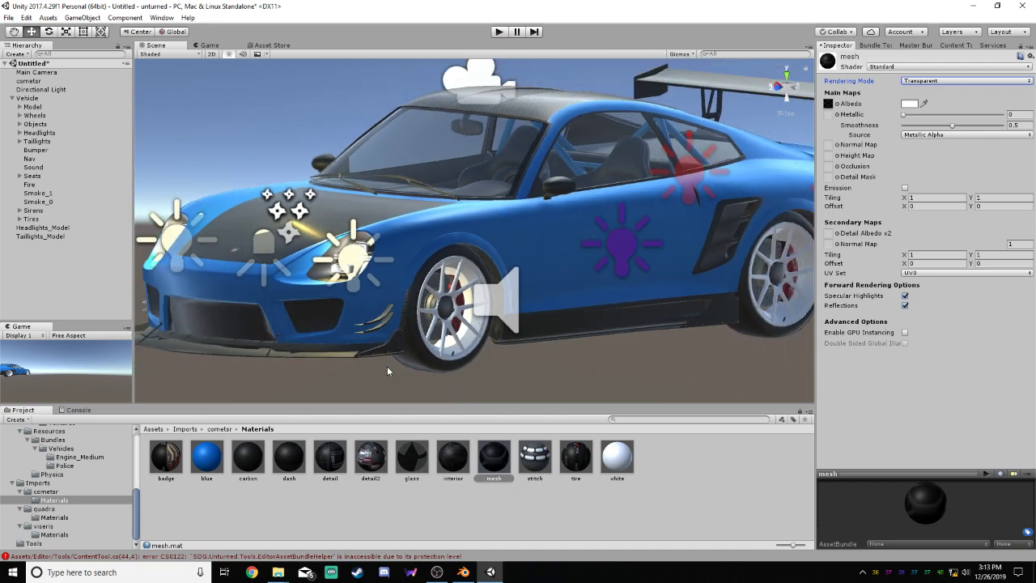
right_drag(387, 368, 464, 326)
scroll(451, 283, up, 5)
scroll(449, 280, up, 10)
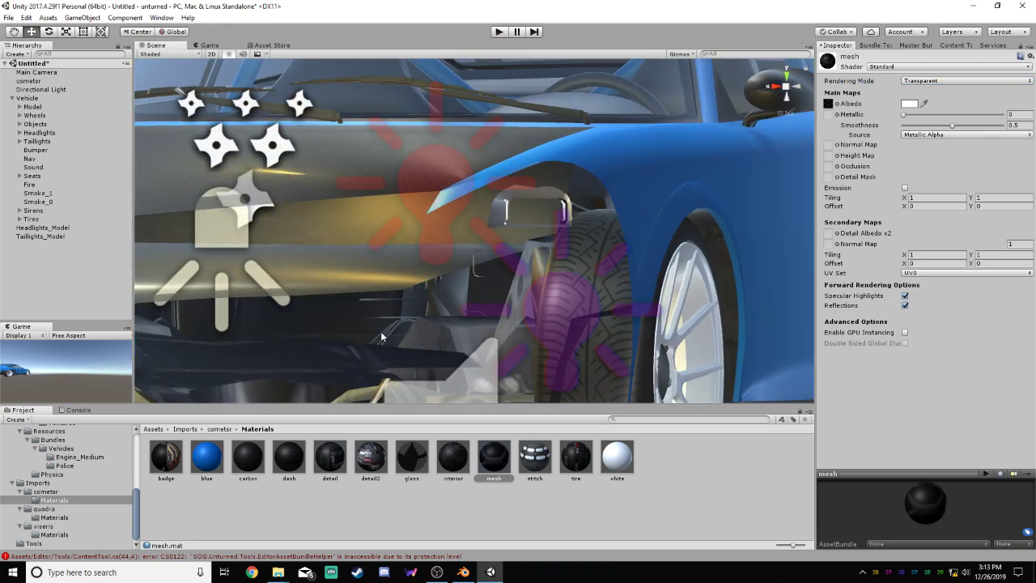
scroll(426, 277, down, 10)
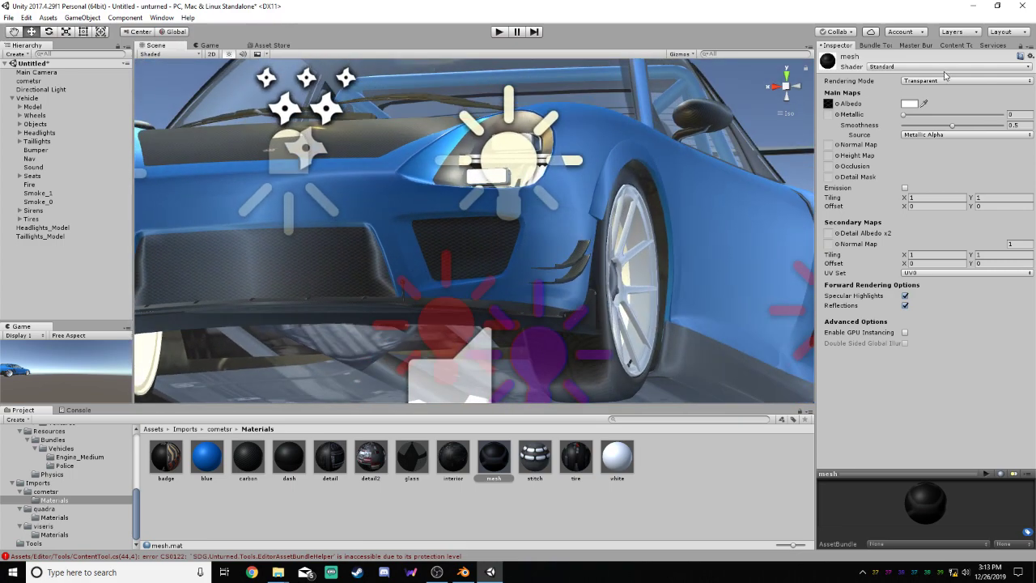
Return the mesh material to Opaque and compare its look with specular highlights off and on
click(937, 80)
click(926, 93)
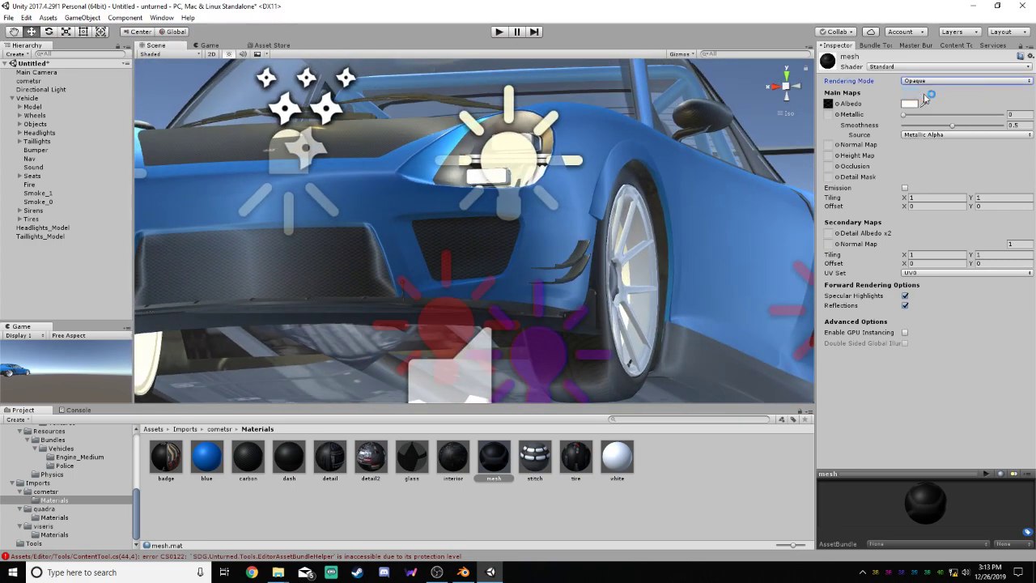
click(905, 295)
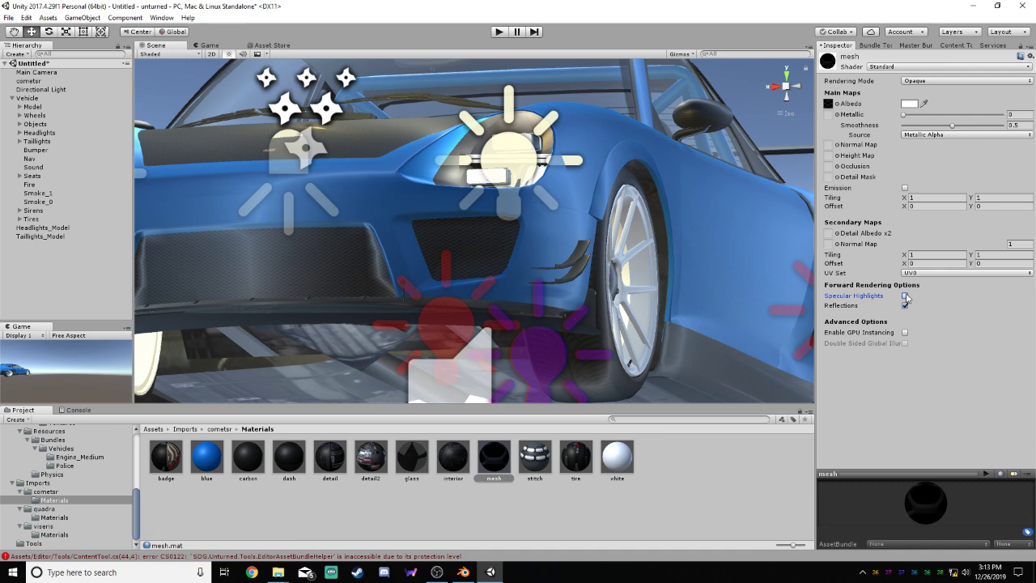
click(905, 296)
click(905, 296)
click(905, 296)
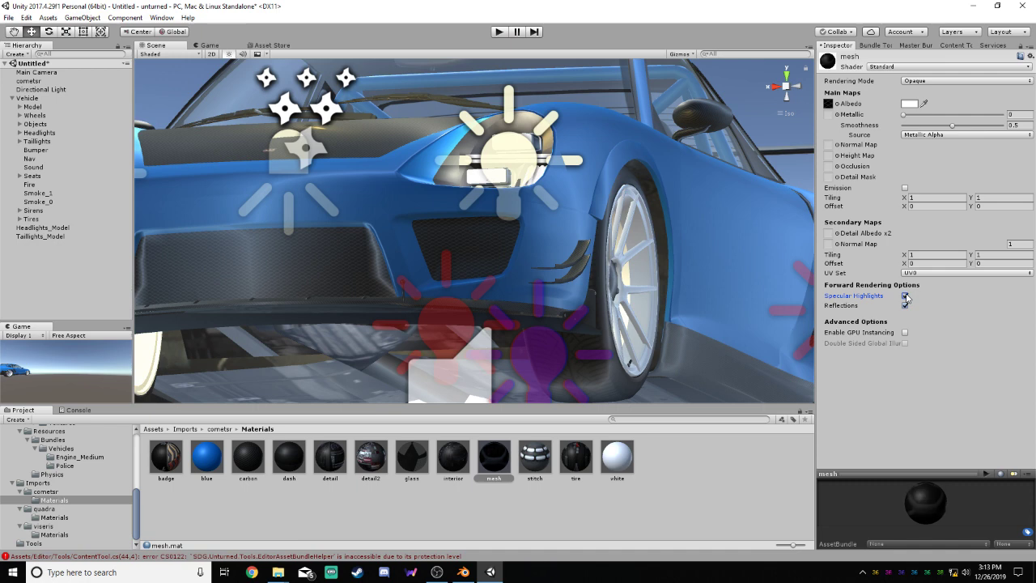
Examine the glass material's settings and its appearance on the car's windows
right_click(409, 463)
click(412, 465)
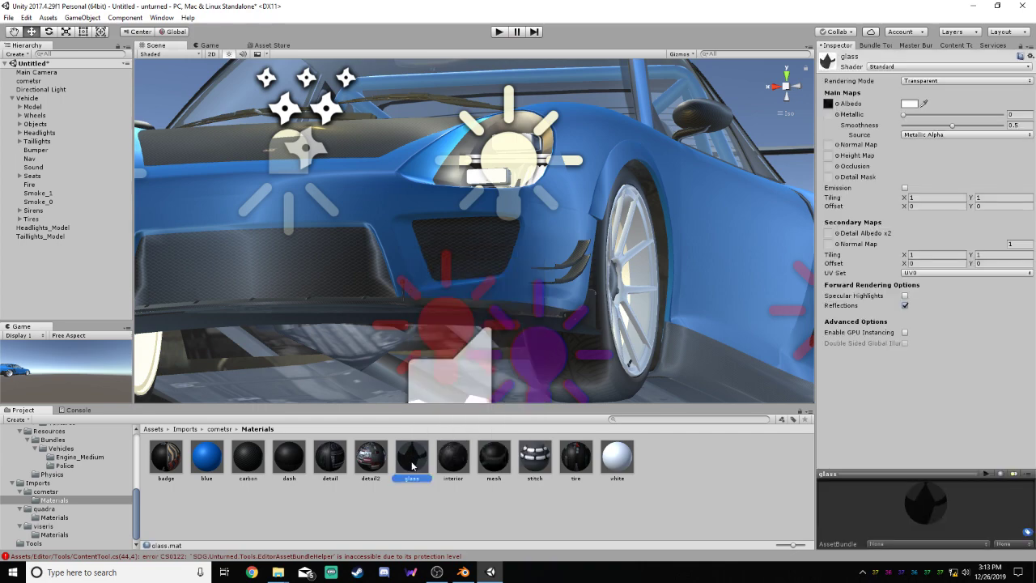
right_drag(709, 199, 623, 229)
scroll(518, 230, down, 15)
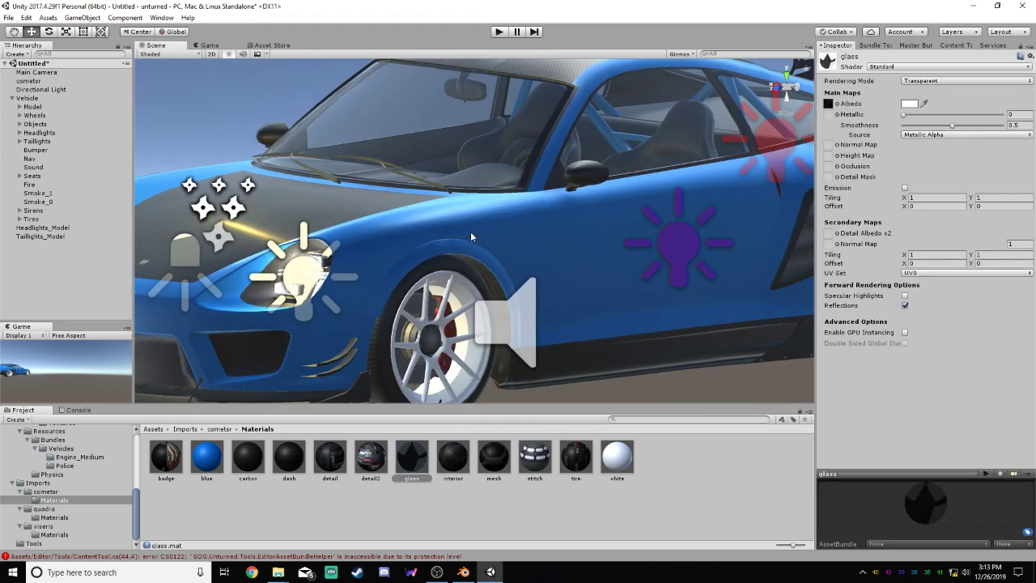
Compare the carbon material on the hood, roof and spoiler with specular highlights off and on, leaving them enabled
click(248, 458)
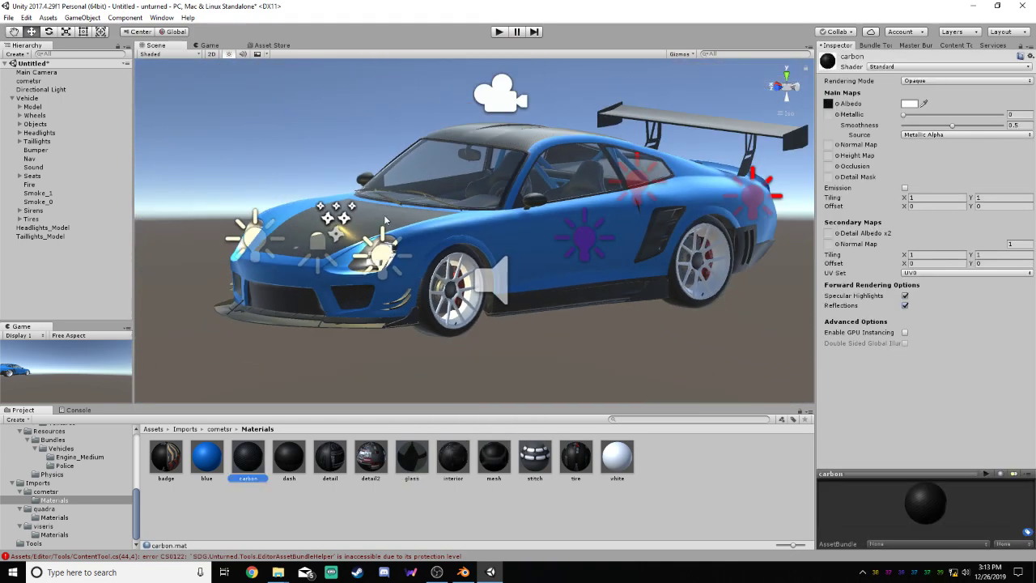
click(904, 297)
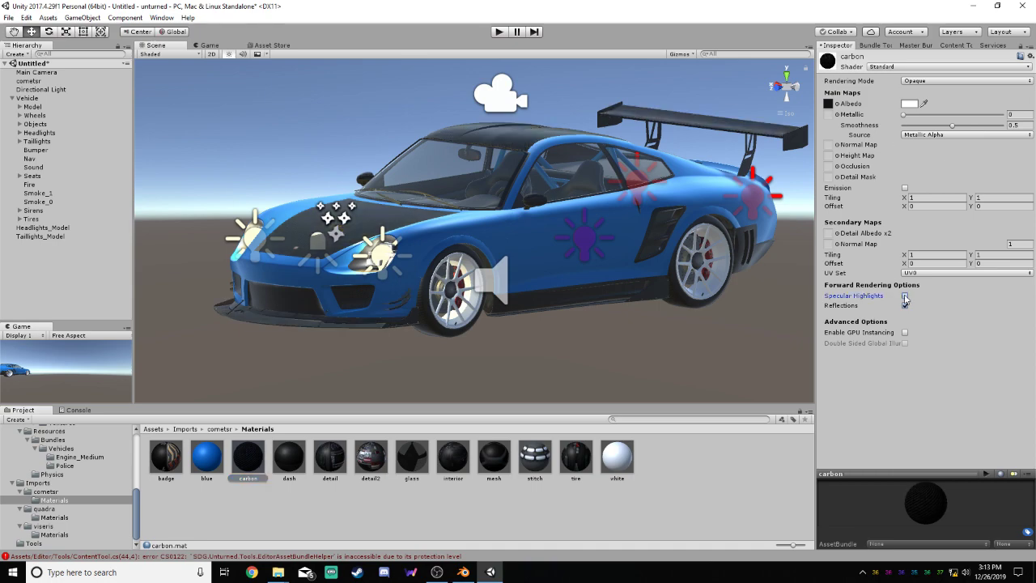
alt+drag(690, 281, 730, 207)
click(905, 296)
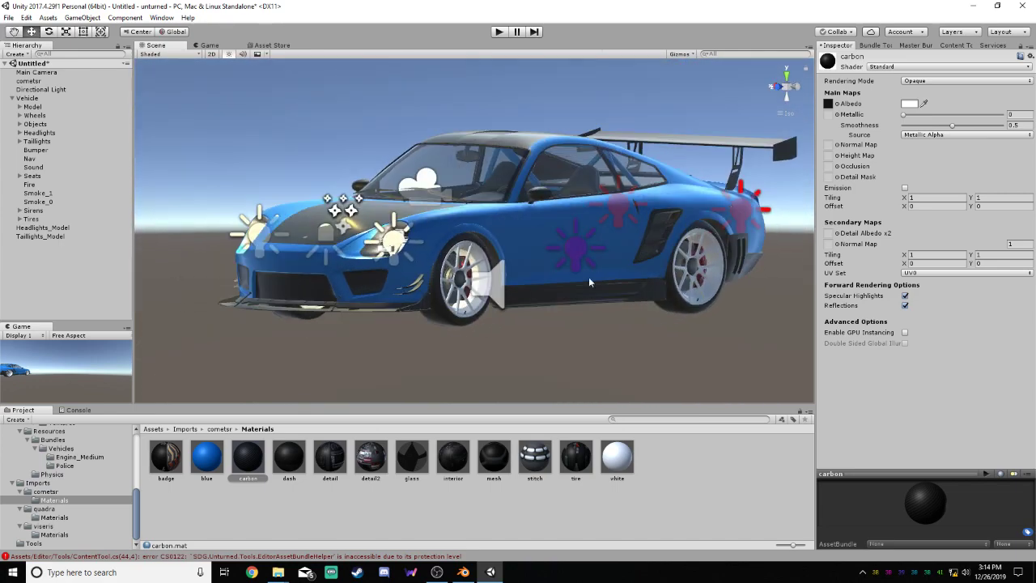
click(904, 295)
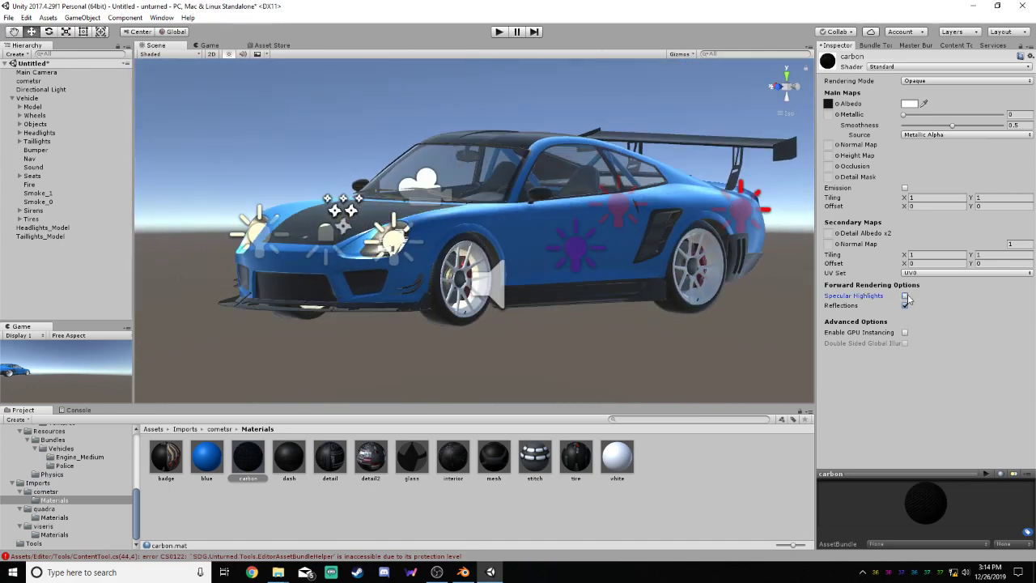
click(905, 296)
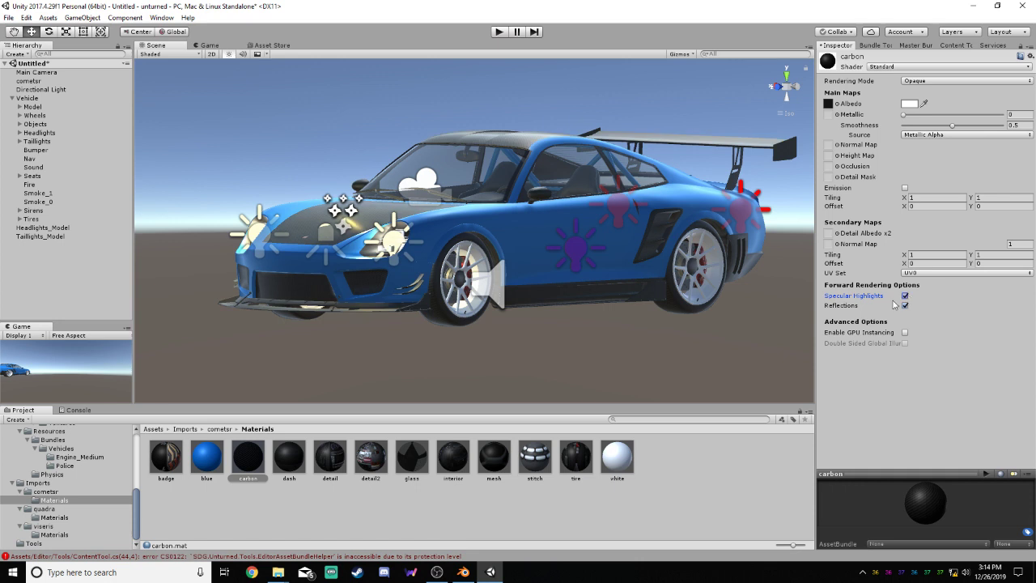
Toggle the mesh material's specular highlights to compare the whole car's appearance, leaving them enabled
click(494, 460)
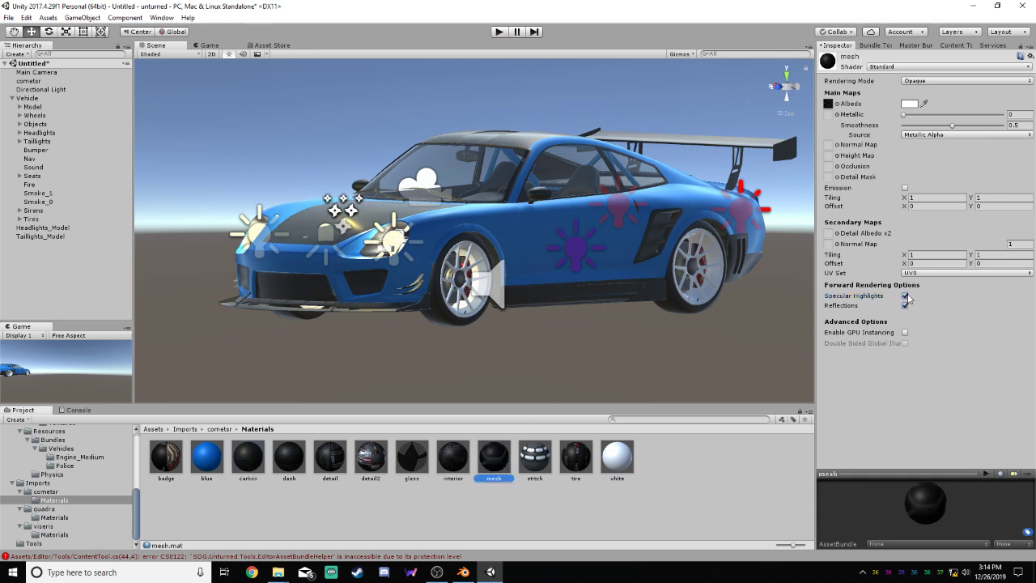
click(905, 295)
click(904, 295)
click(904, 295)
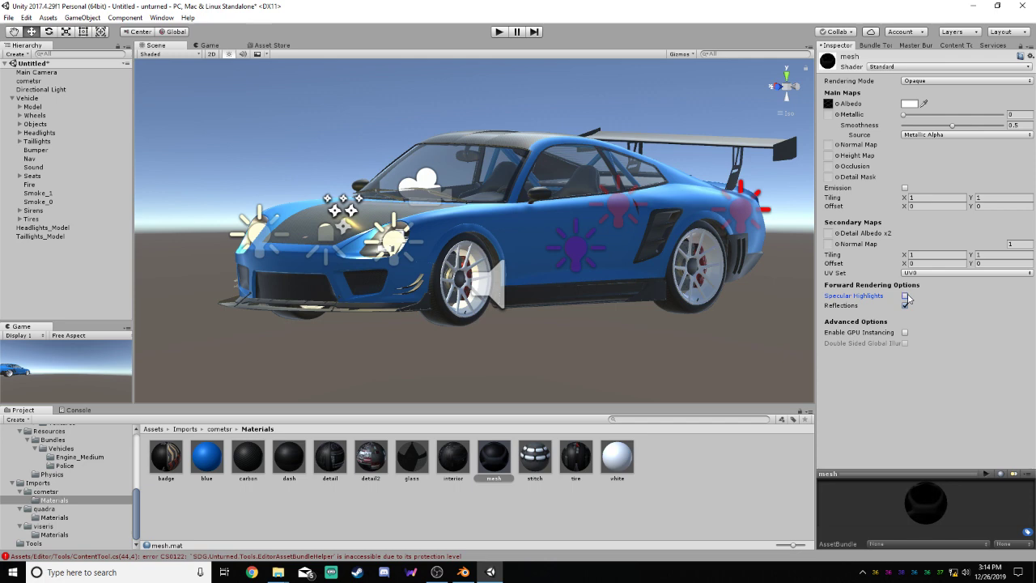
click(905, 296)
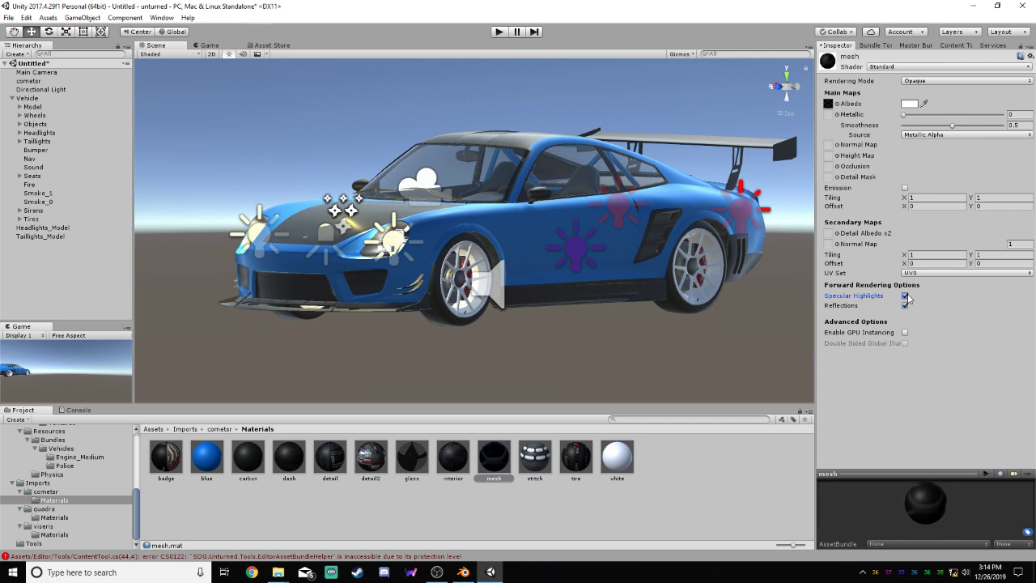
Try to add Headlights_Model as a renderer to LOD 0 in the Vehicle's LOD Group, dismissing the reparenting request
click(657, 376)
alt+drag(588, 355, 523, 349)
scroll(407, 311, down, 7)
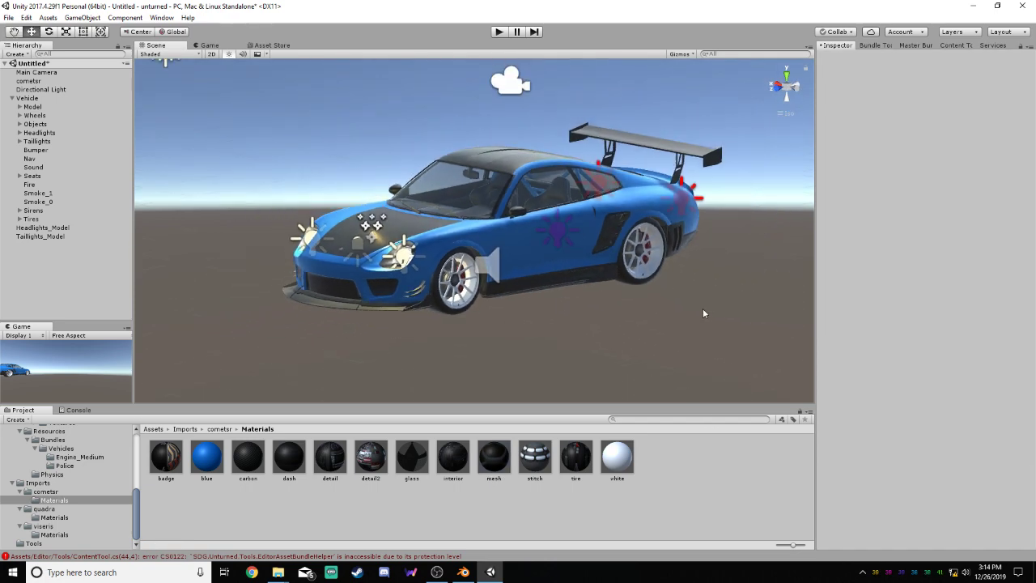
scroll(704, 309, up, 1)
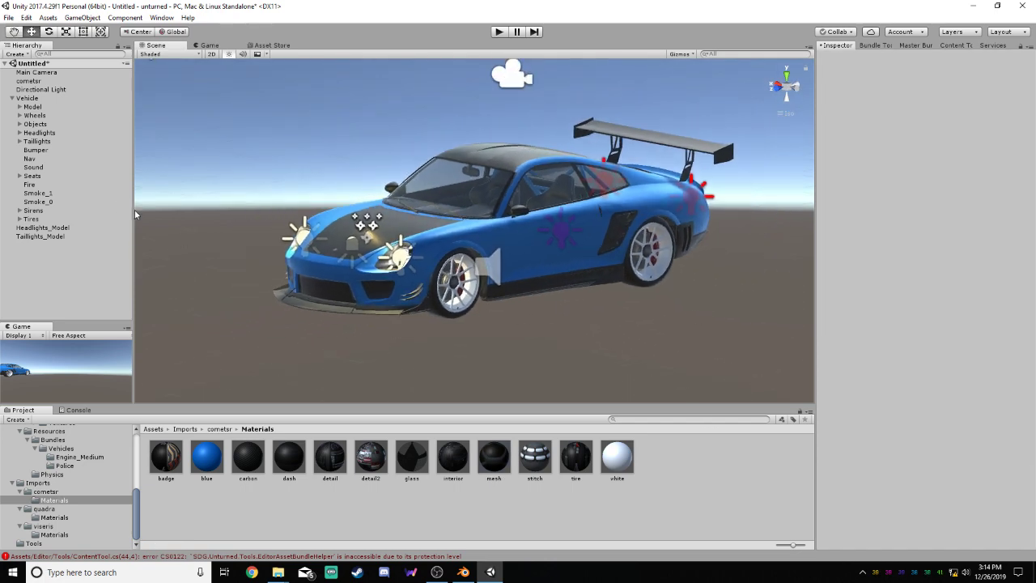
click(29, 99)
click(856, 168)
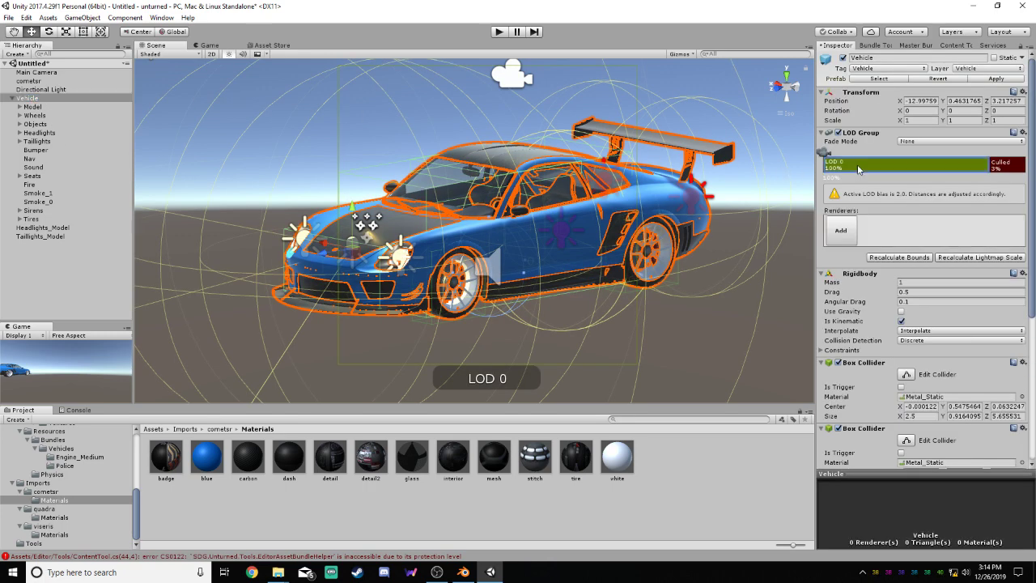
click(842, 231)
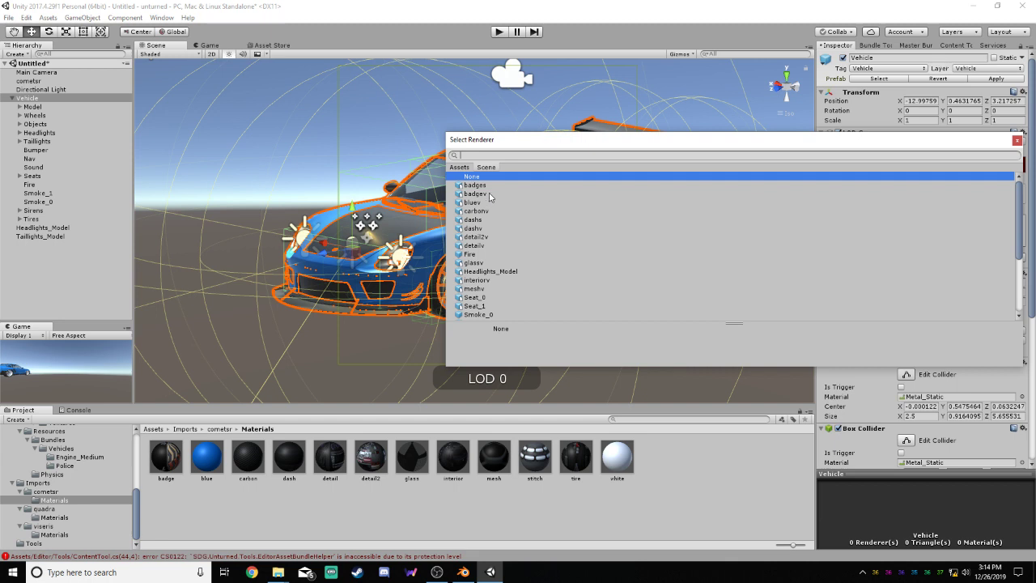
click(490, 272)
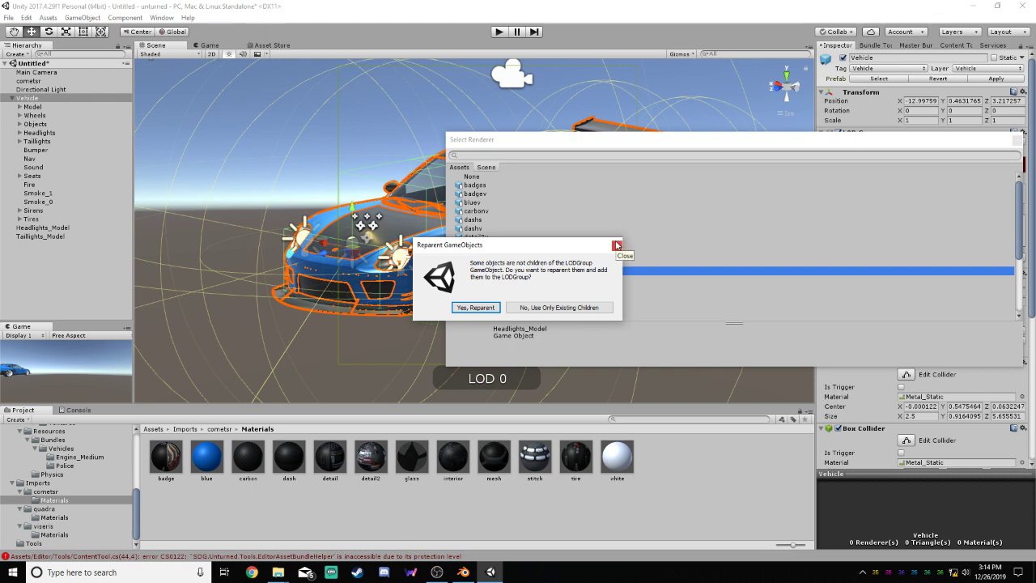
click(617, 245)
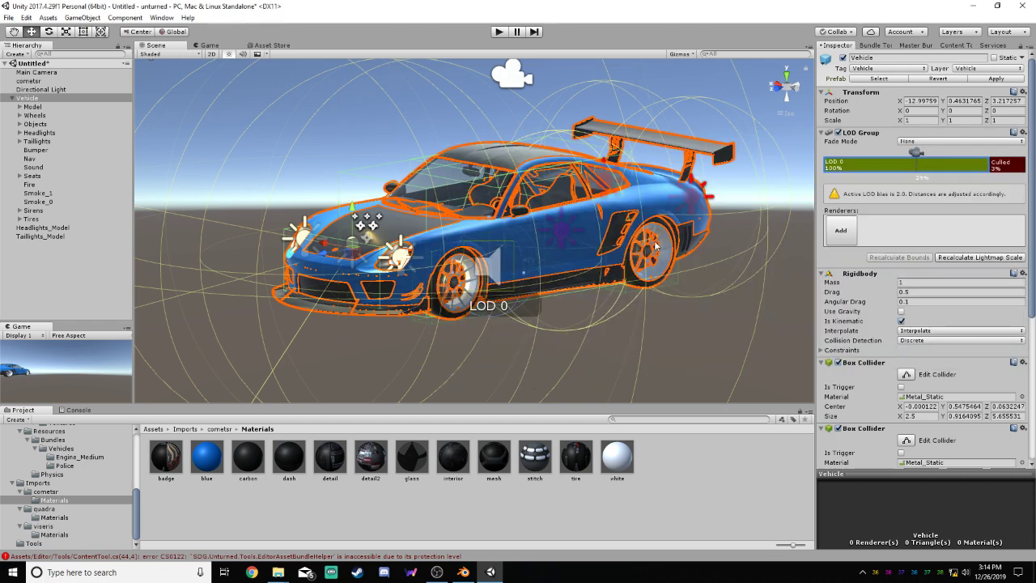
Delete the standalone cometsr object from the scene hierarchy
click(776, 279)
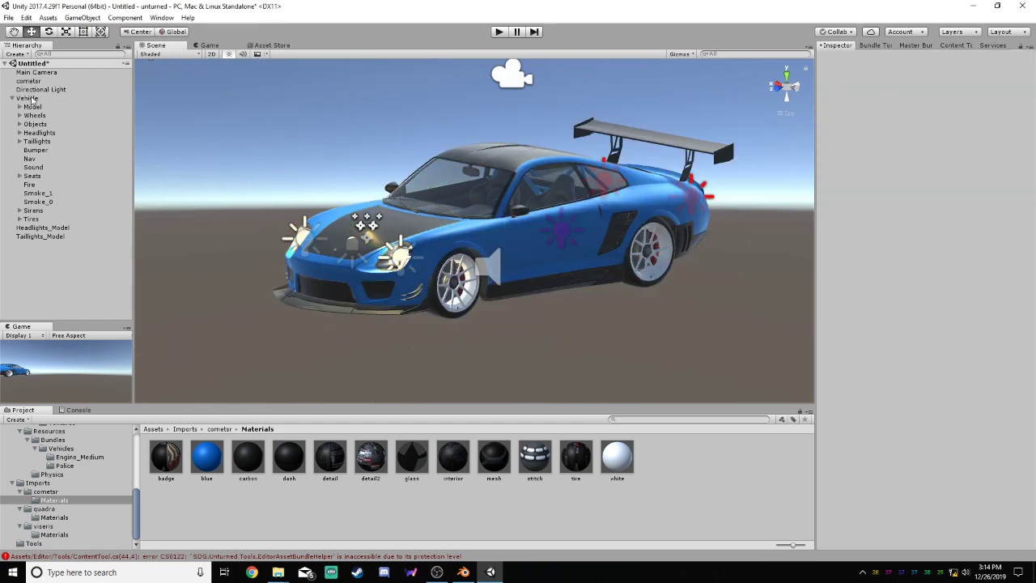
click(33, 99)
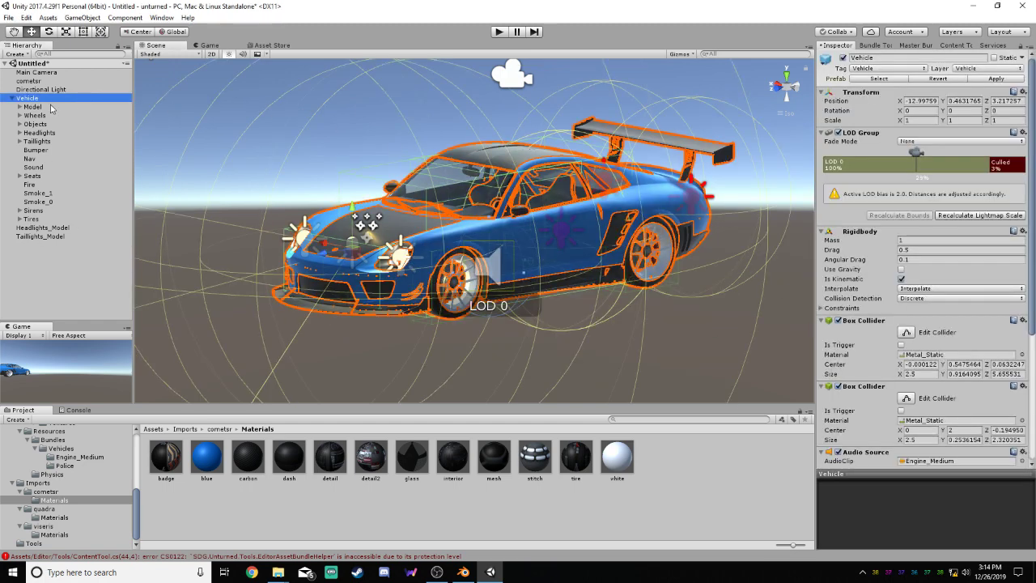
click(29, 80)
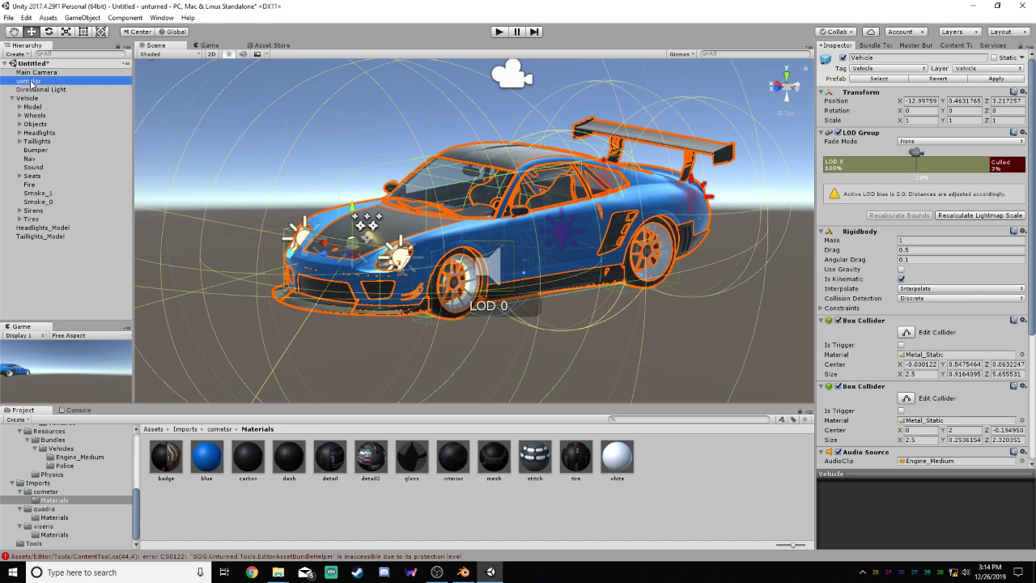
right_click(31, 81)
click(61, 140)
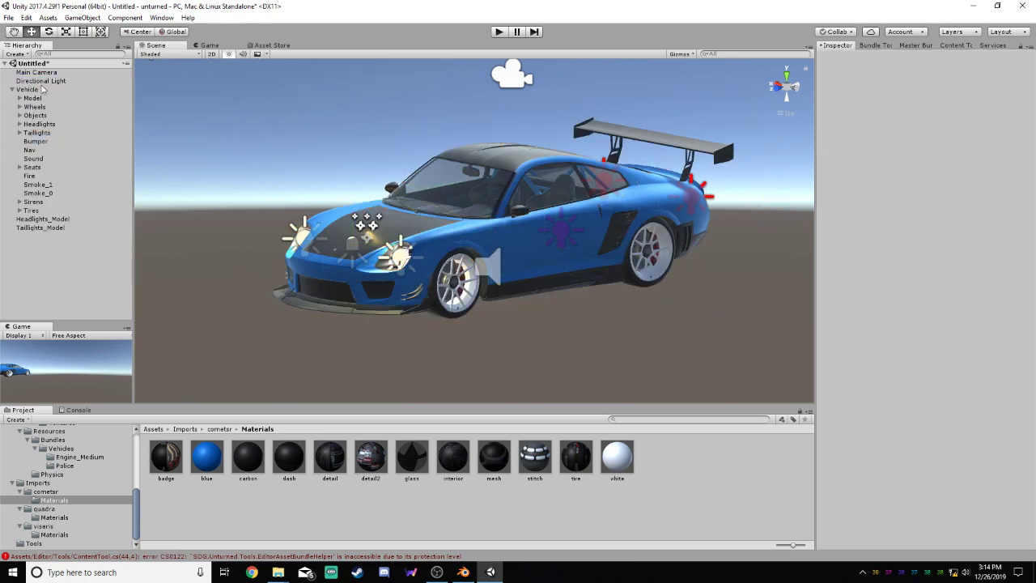
Try again to add Headlights_Model to the Vehicle's LOD 0 renderers, cancelling the request to reparent it
click(42, 88)
click(850, 229)
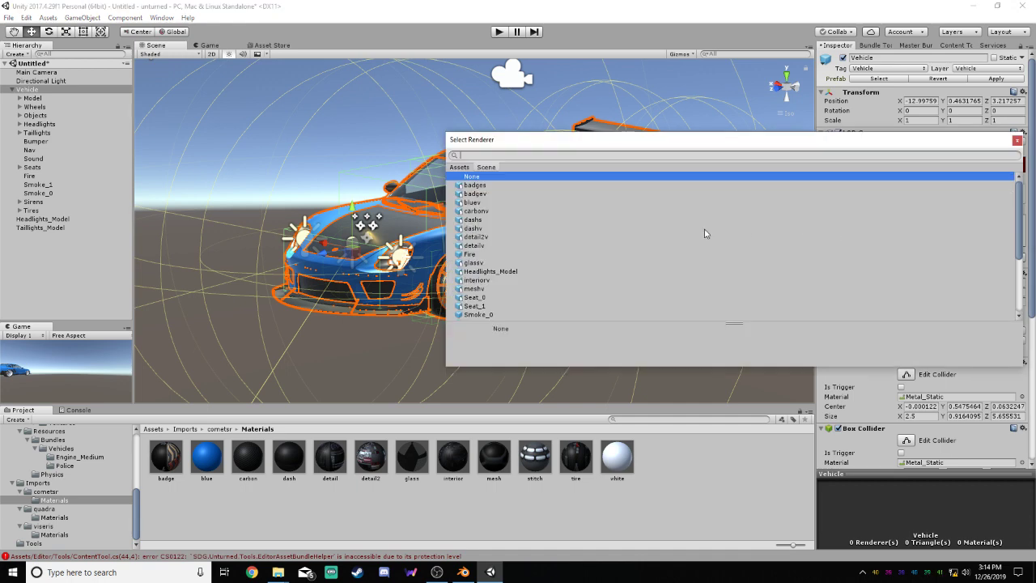
scroll(526, 262, down, 5)
scroll(524, 253, up, 5)
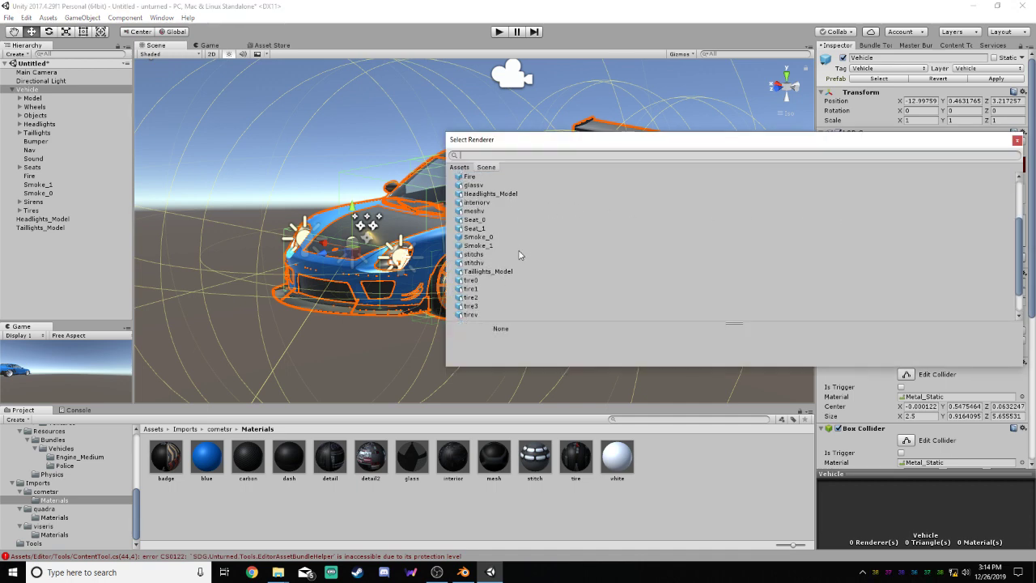
click(521, 194)
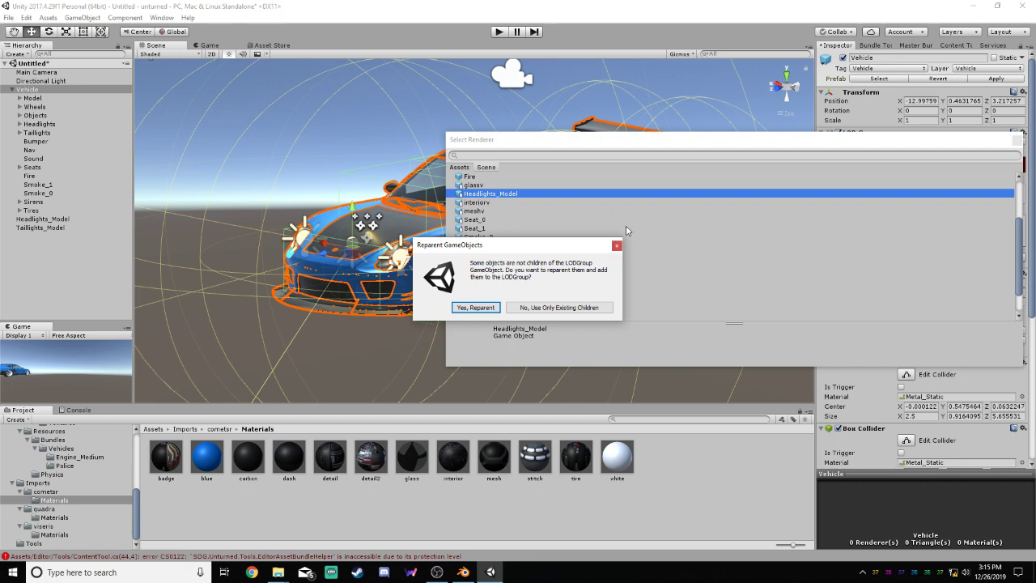
click(616, 244)
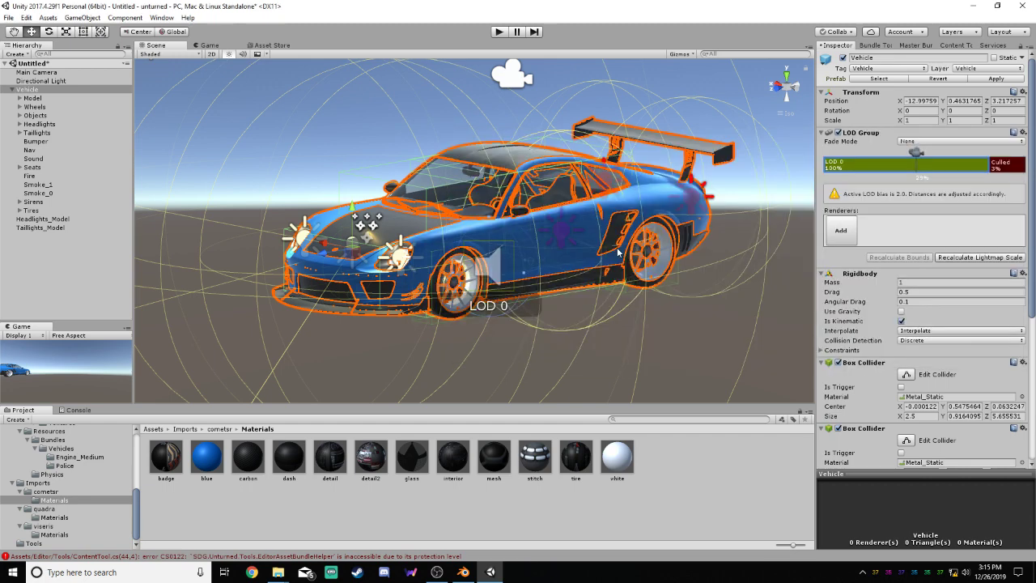
Examine the child objects in the Vehicle's Wheels, Objects, Headlights, Taillights, Seats, Sirens and Tires groups
click(20, 210)
click(20, 203)
click(19, 167)
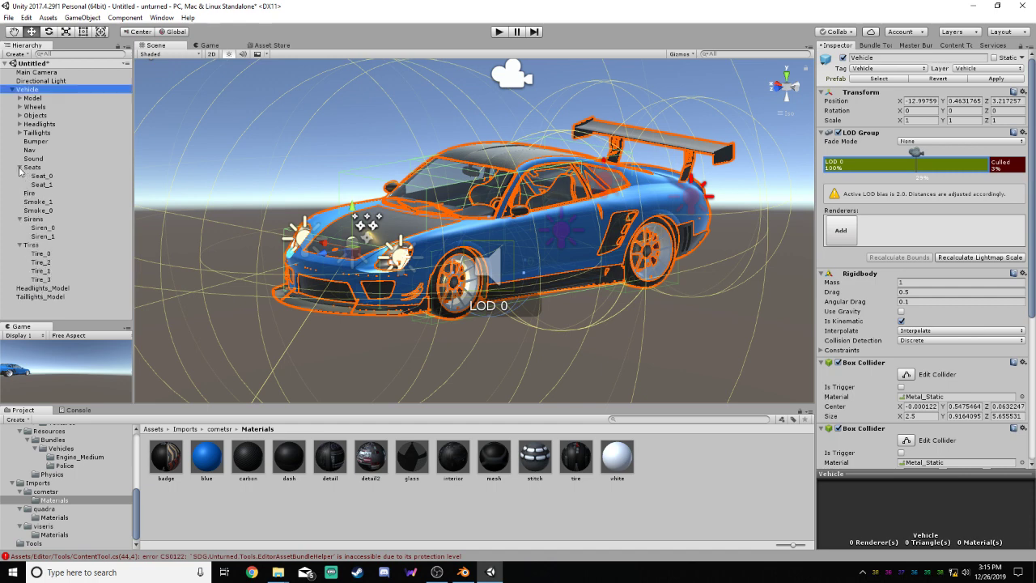
click(22, 134)
click(21, 133)
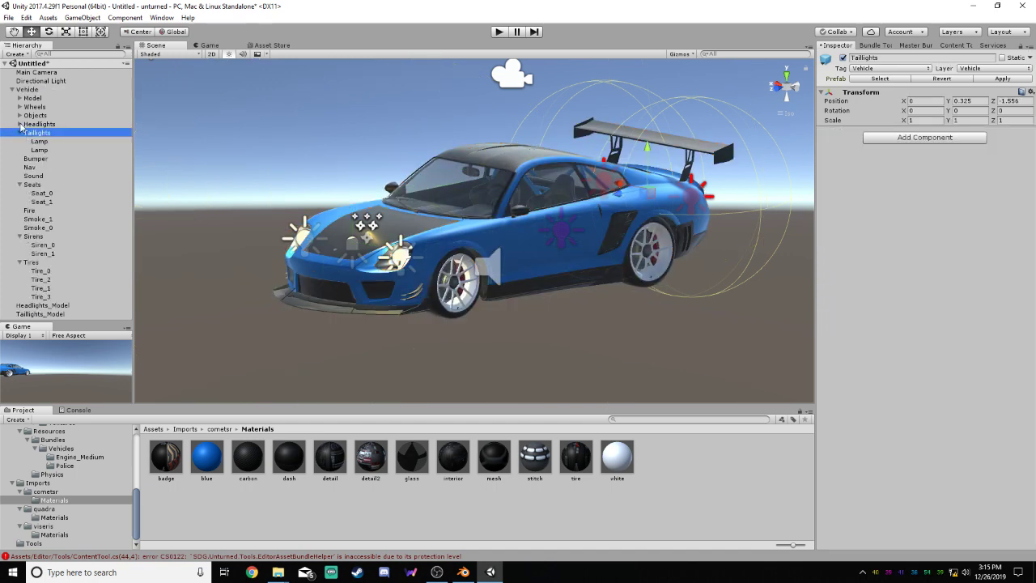
click(19, 124)
click(19, 107)
click(18, 150)
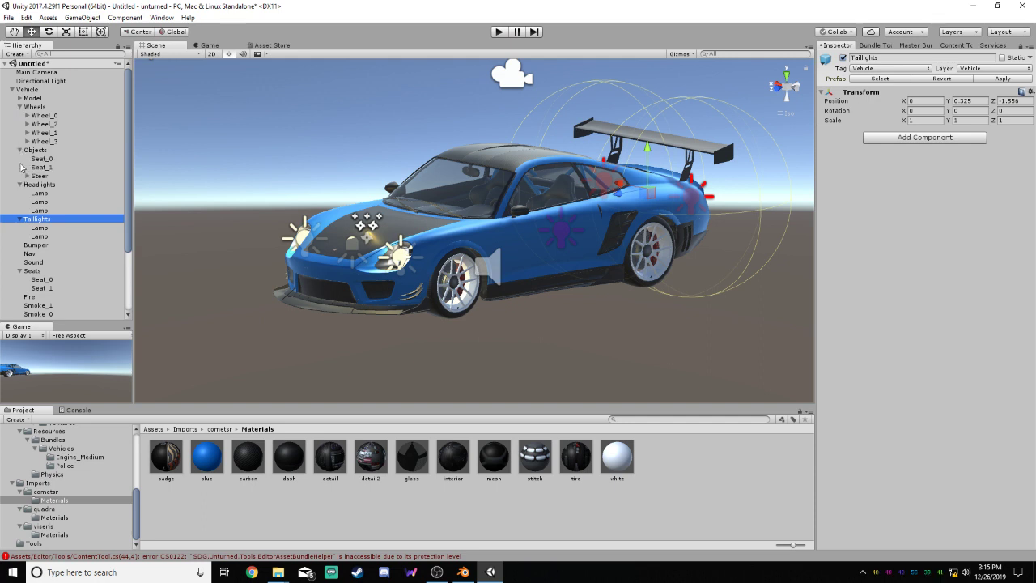
click(27, 175)
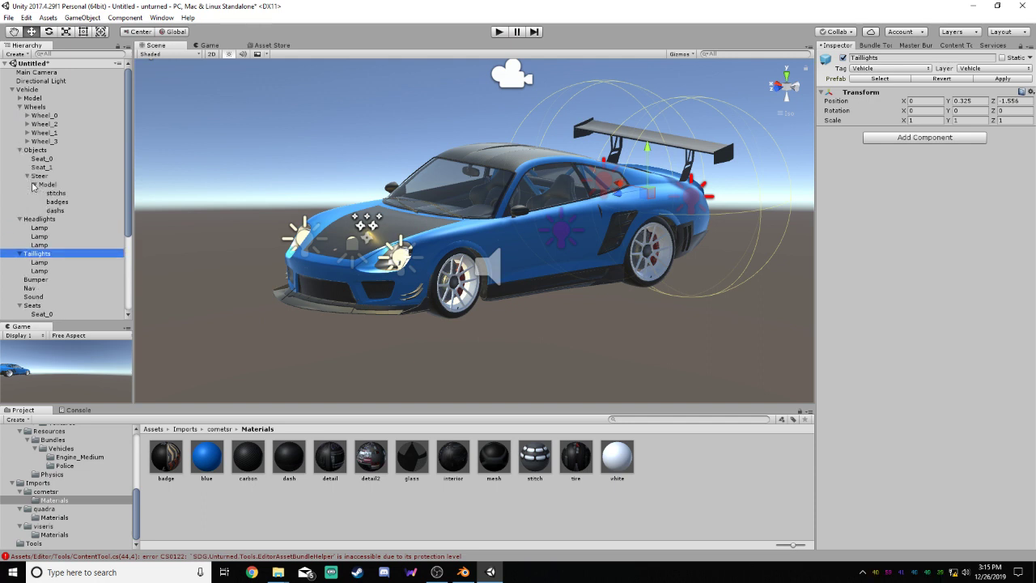
click(27, 175)
click(22, 151)
click(22, 152)
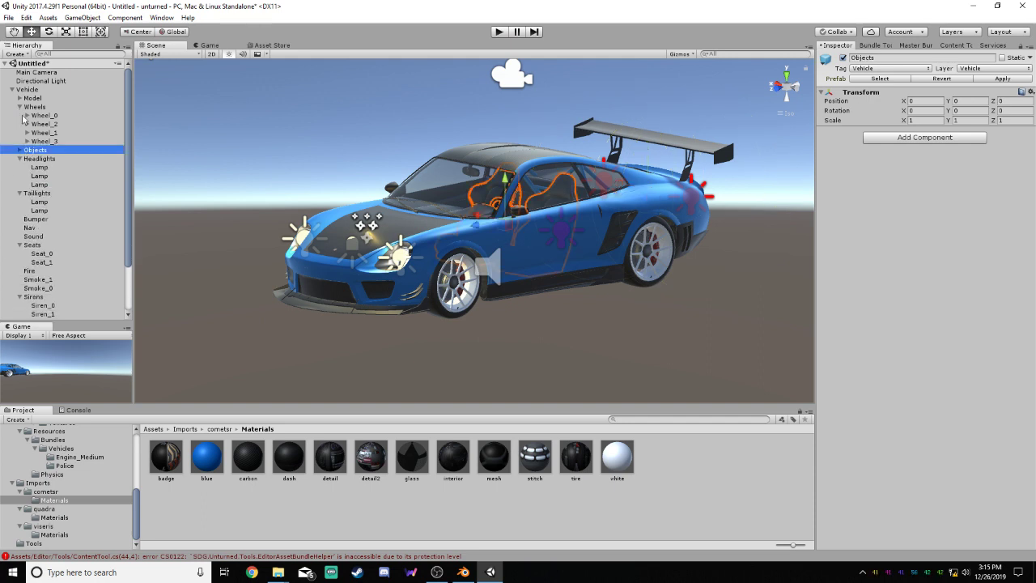
click(20, 106)
click(20, 98)
click(20, 98)
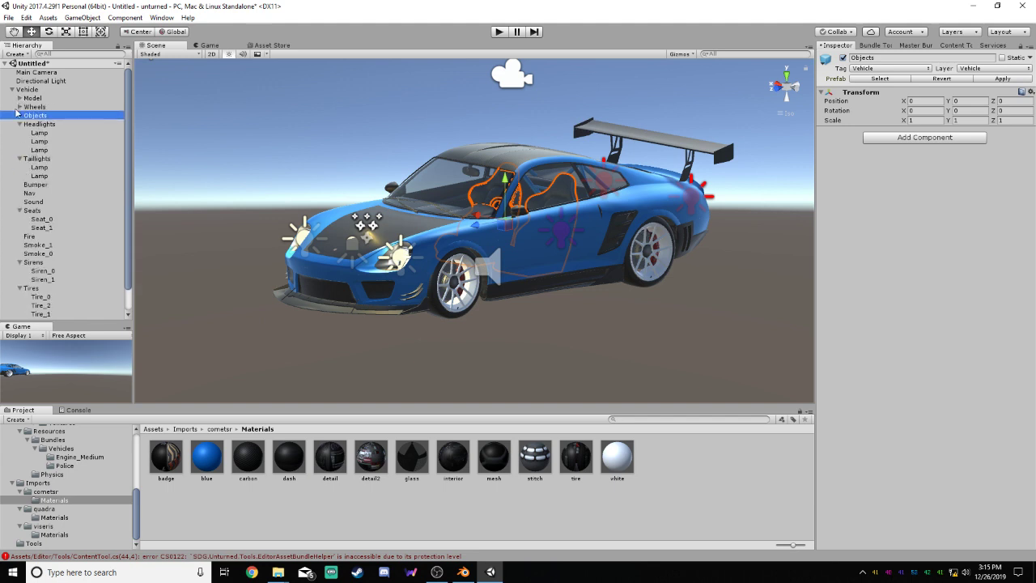
click(20, 124)
click(19, 133)
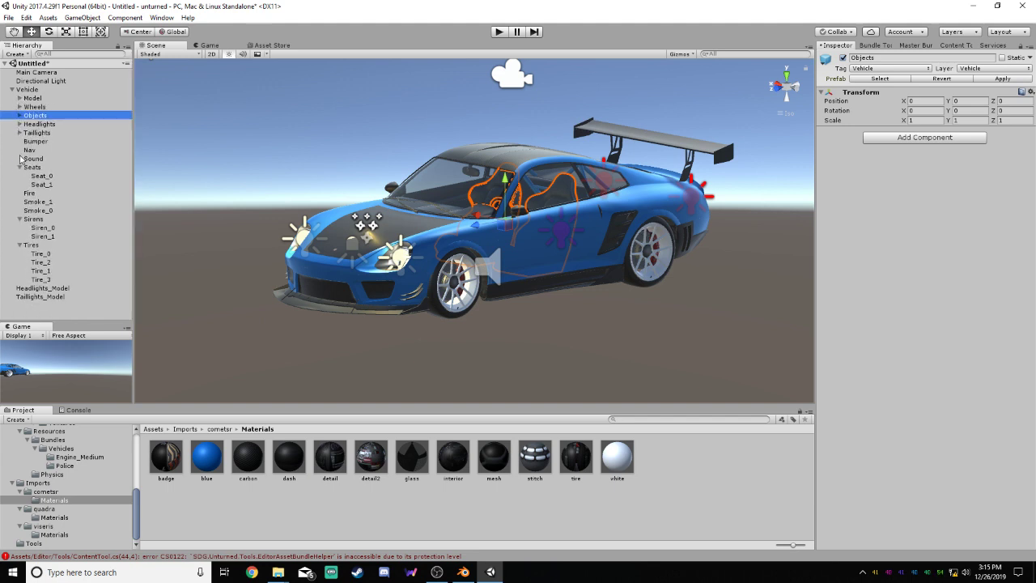
click(19, 167)
click(20, 202)
click(20, 211)
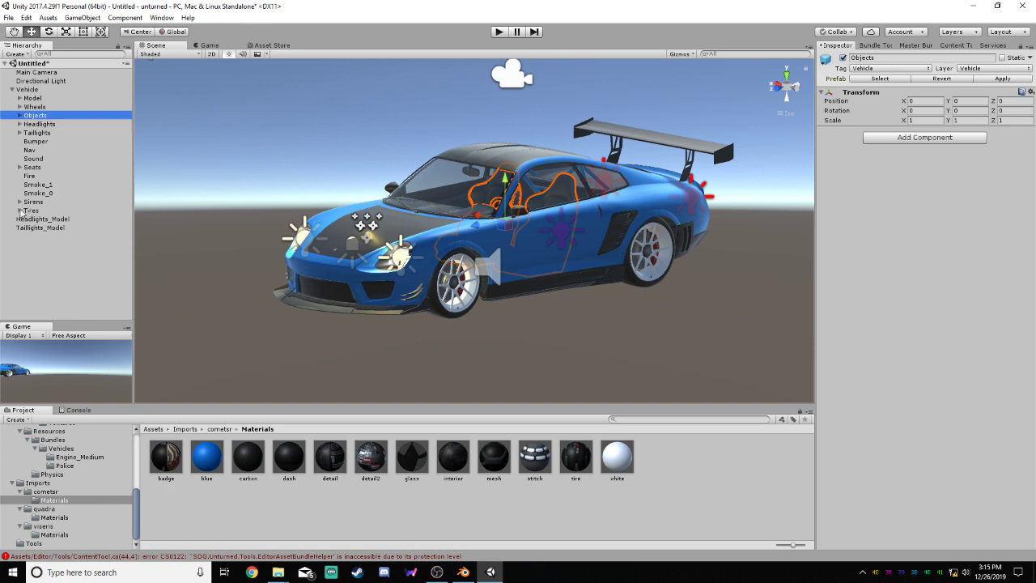
Compare the mesh and material settings of Headlights_Model and Taillights_Model
click(33, 218)
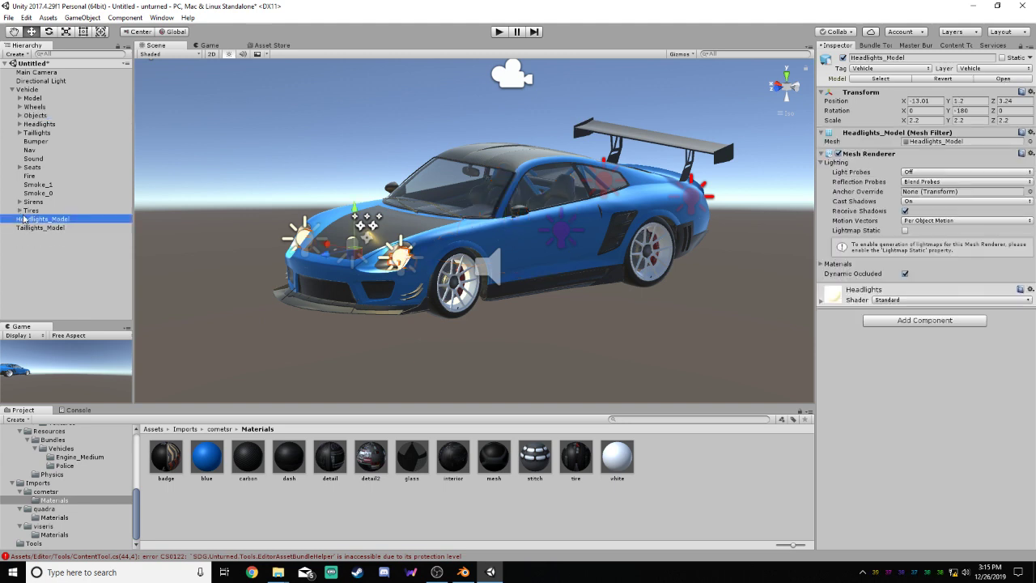
click(79, 228)
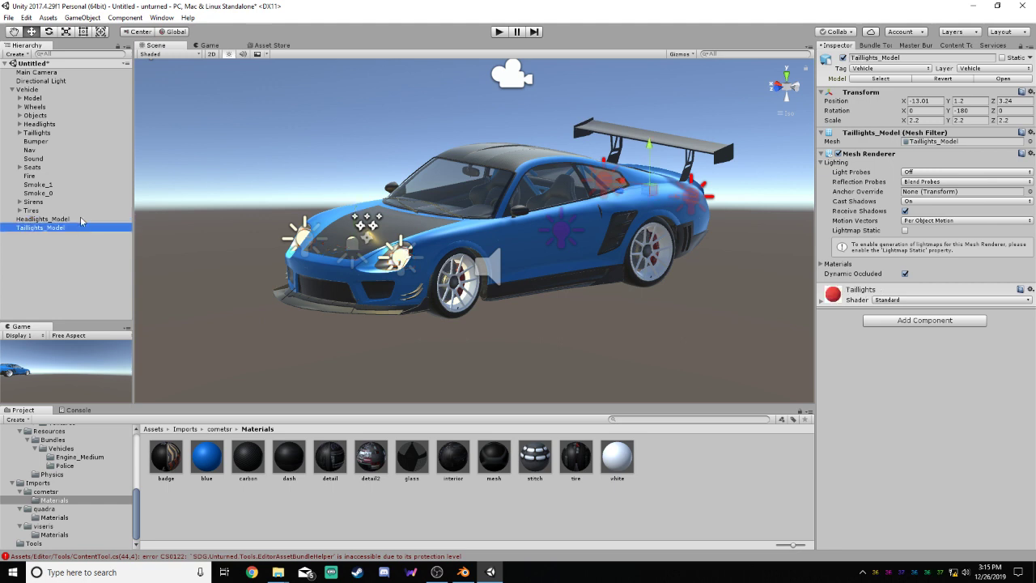
click(81, 219)
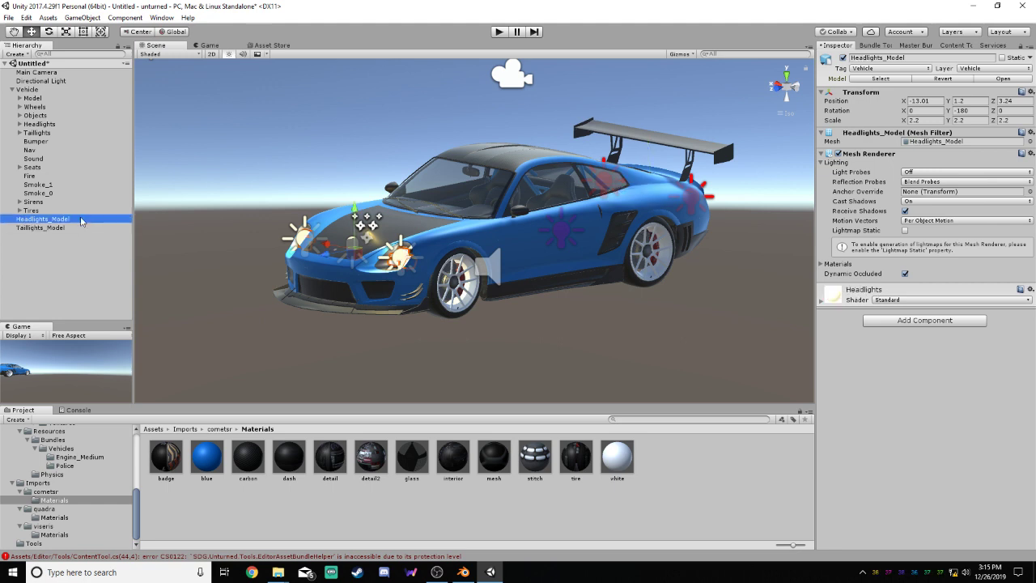
click(78, 229)
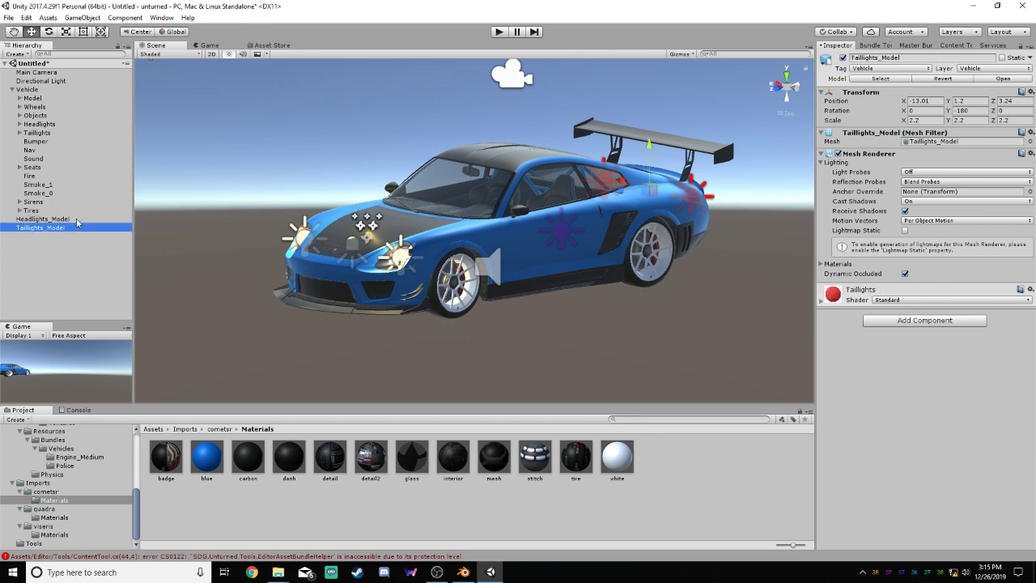
click(79, 219)
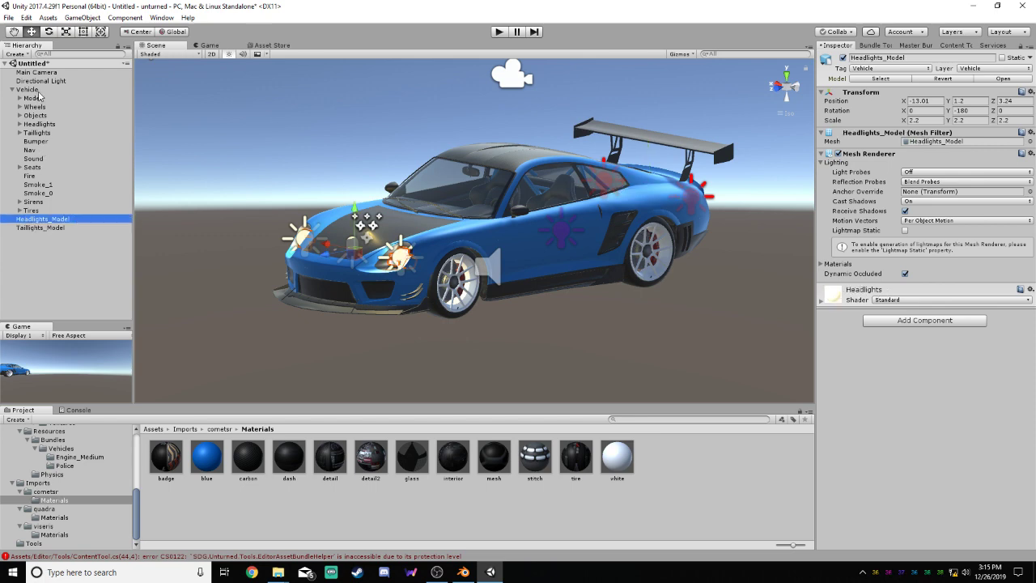
Add the badgev, bluev and carbonv renderers to LOD 0 in the Vehicle's LOD Group
click(36, 91)
click(781, 235)
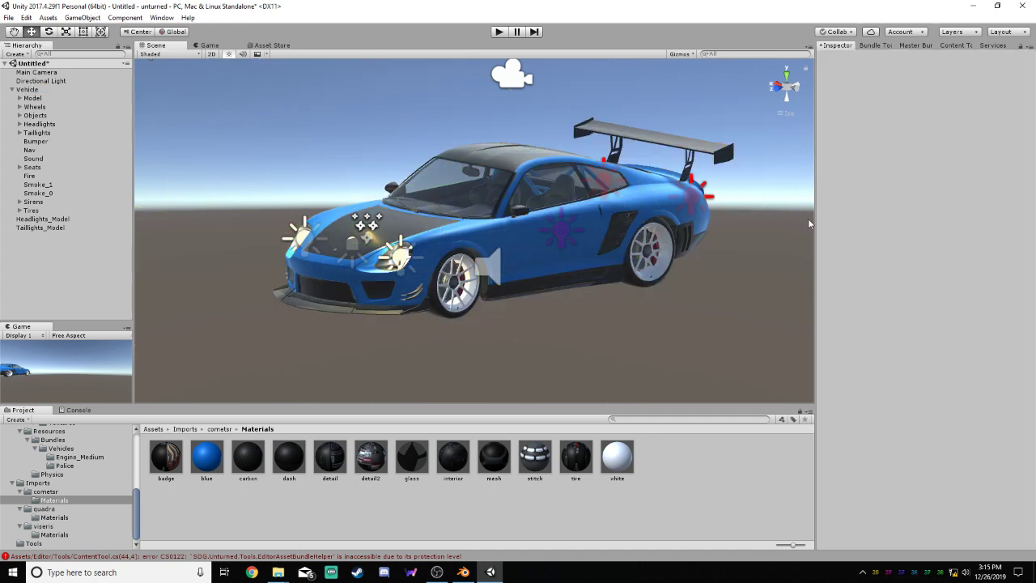
click(29, 89)
click(876, 178)
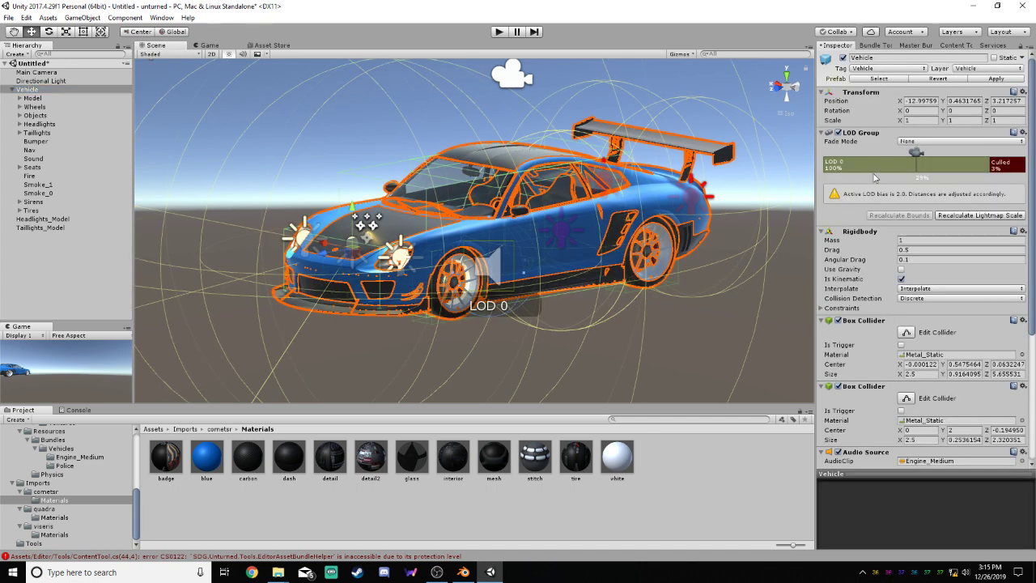
click(841, 230)
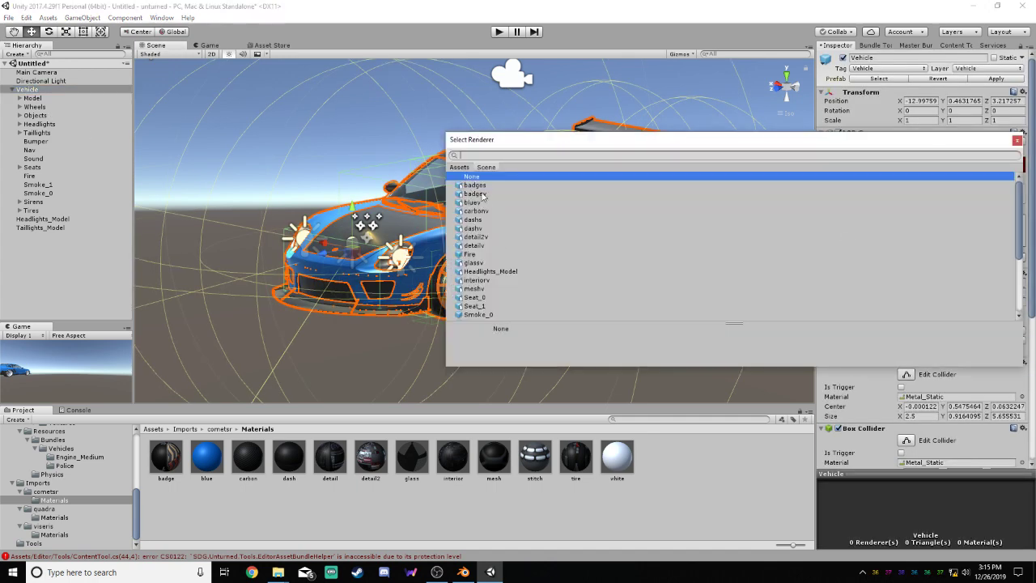
double_click(483, 194)
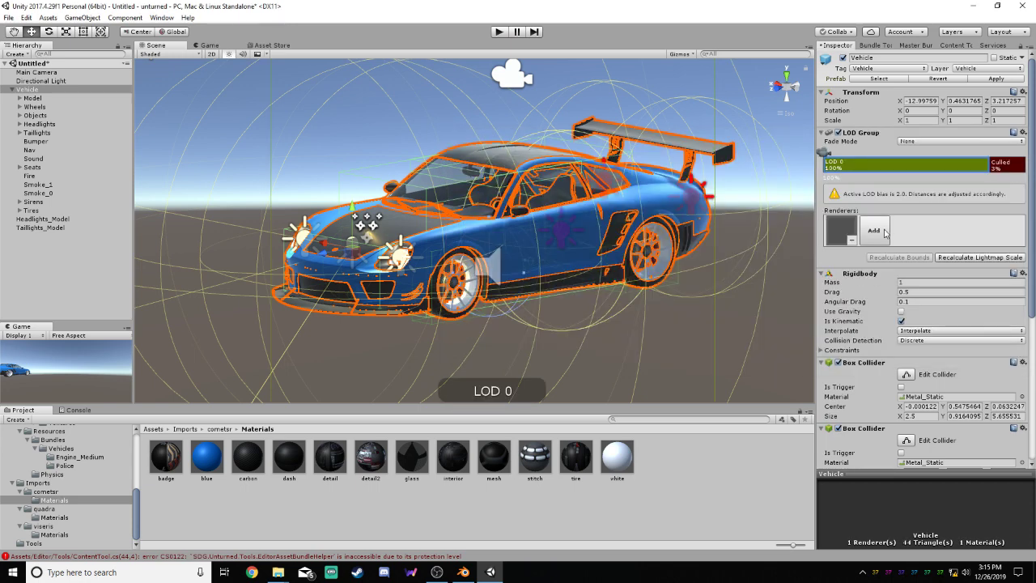
click(885, 233)
double_click(486, 211)
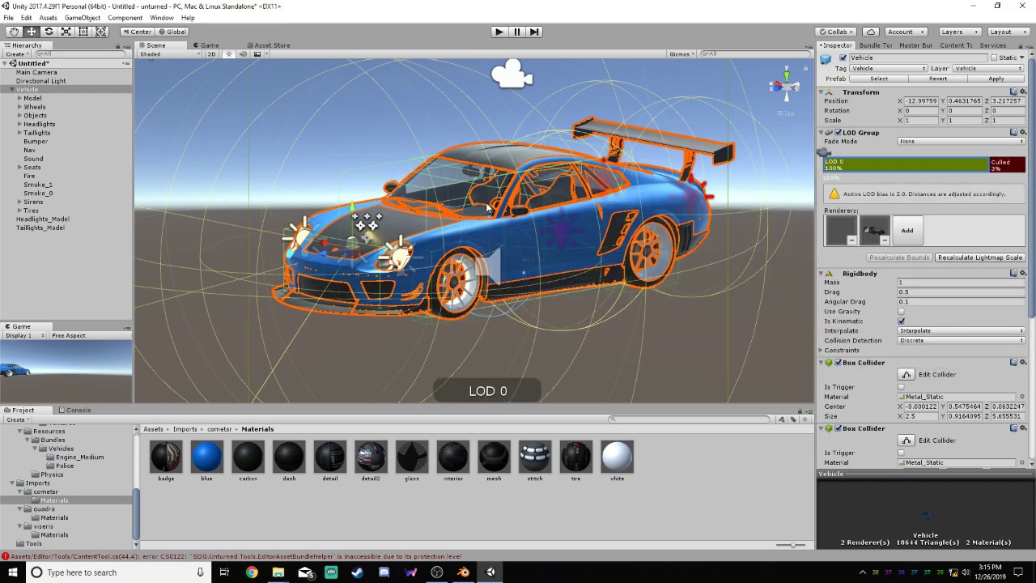
click(920, 226)
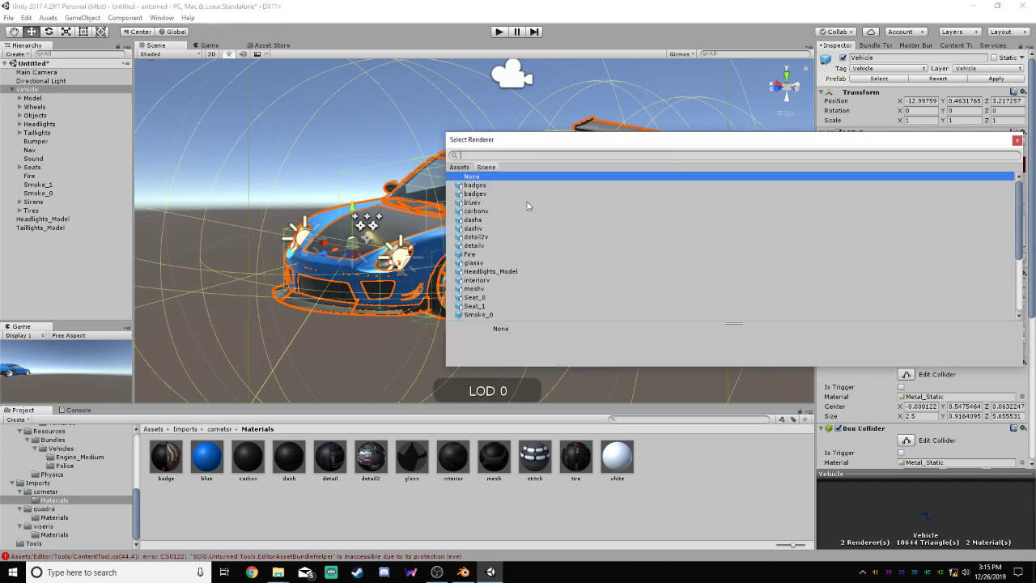
double_click(487, 211)
Add the dashv, detail2v and detailv renderers to the Vehicle's LOD 0
click(935, 225)
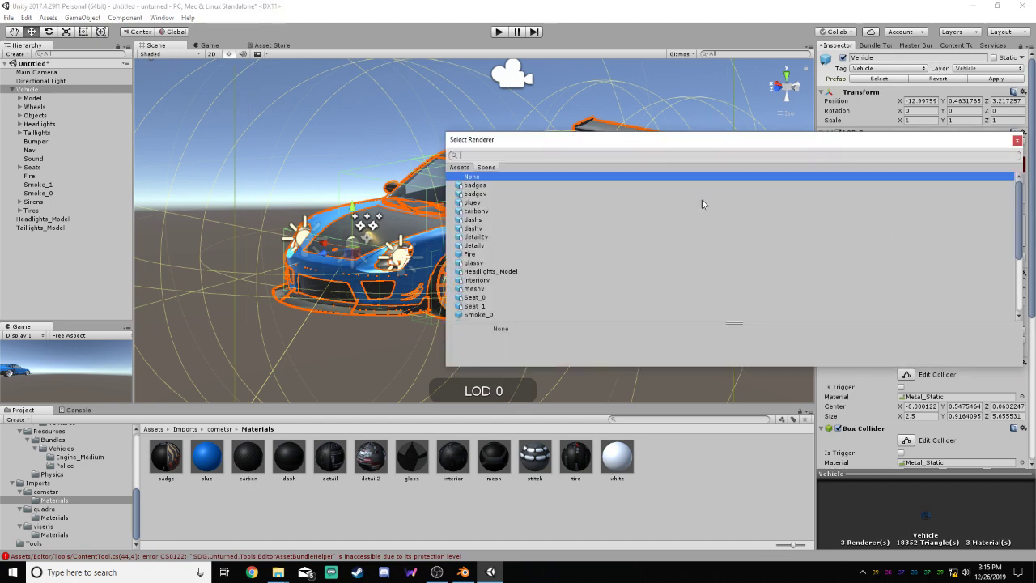
double_click(496, 231)
click(971, 229)
click(489, 246)
double_click(488, 245)
click(1012, 235)
double_click(485, 244)
Add the glassv, interiorv, meshv and stitchv renderers to the Vehicle's LOD 0
click(839, 263)
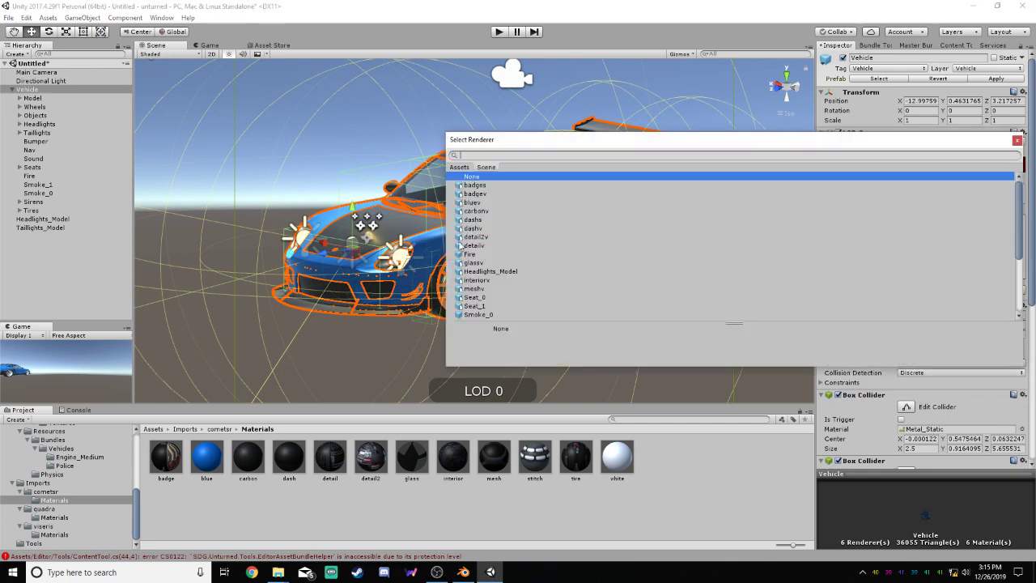
double_click(488, 264)
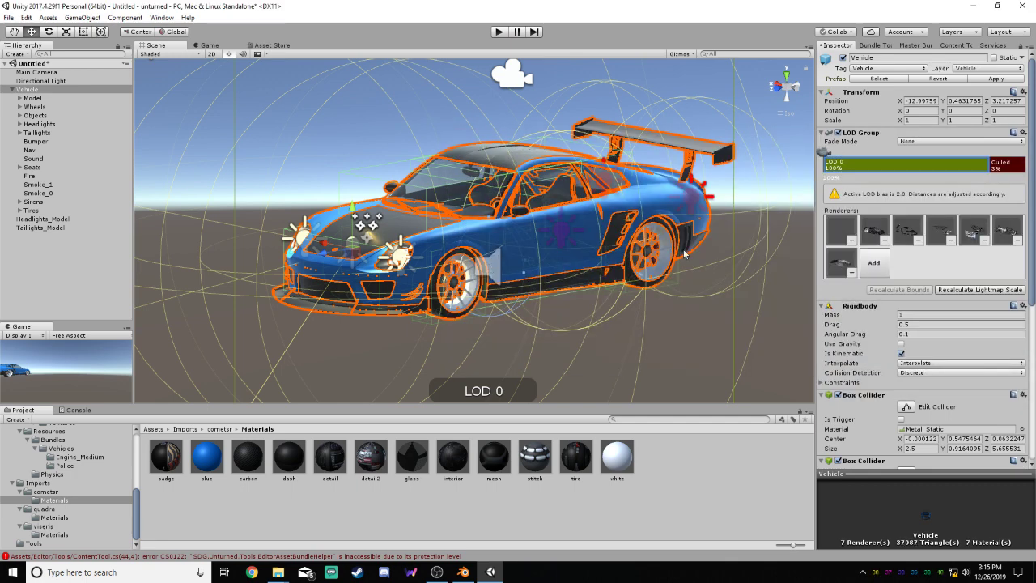
click(876, 246)
double_click(493, 279)
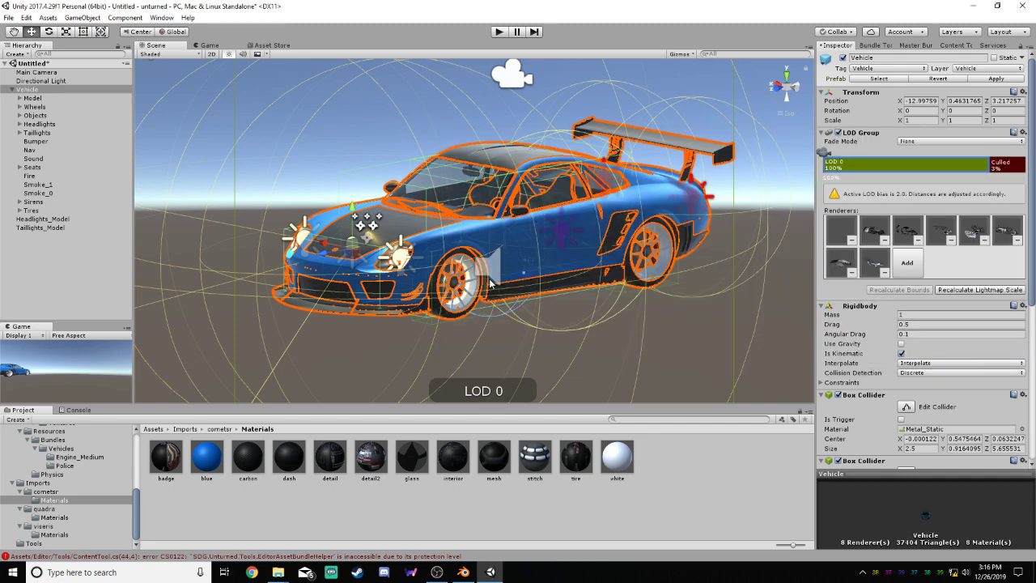
click(900, 265)
double_click(485, 289)
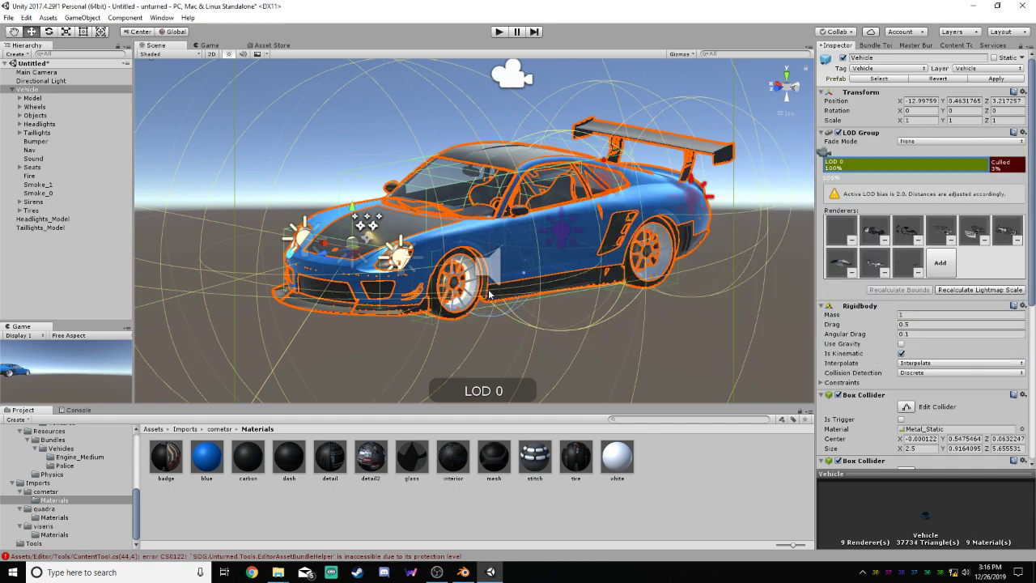
click(939, 268)
scroll(574, 266, down, 3)
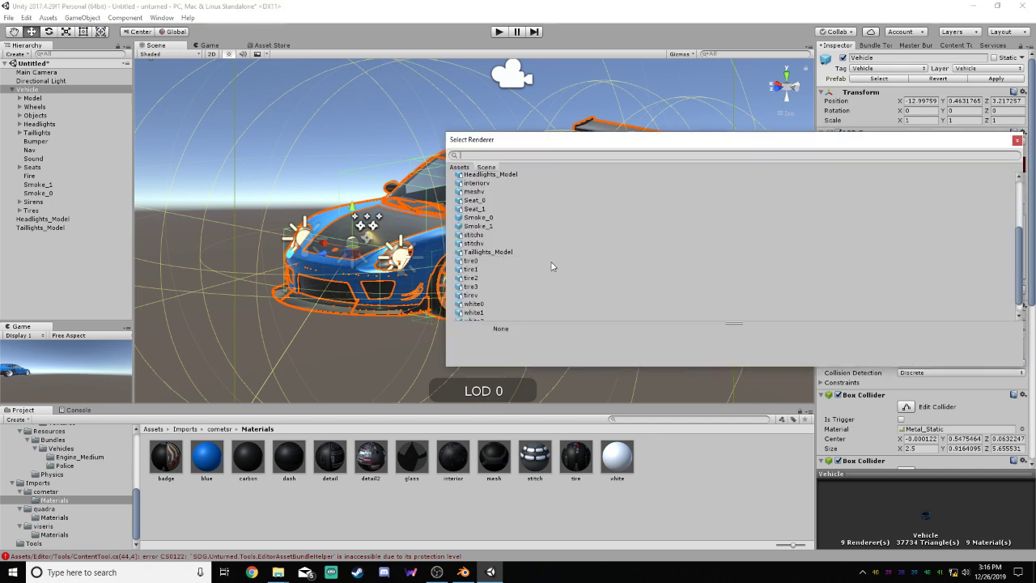
click(496, 246)
double_click(511, 243)
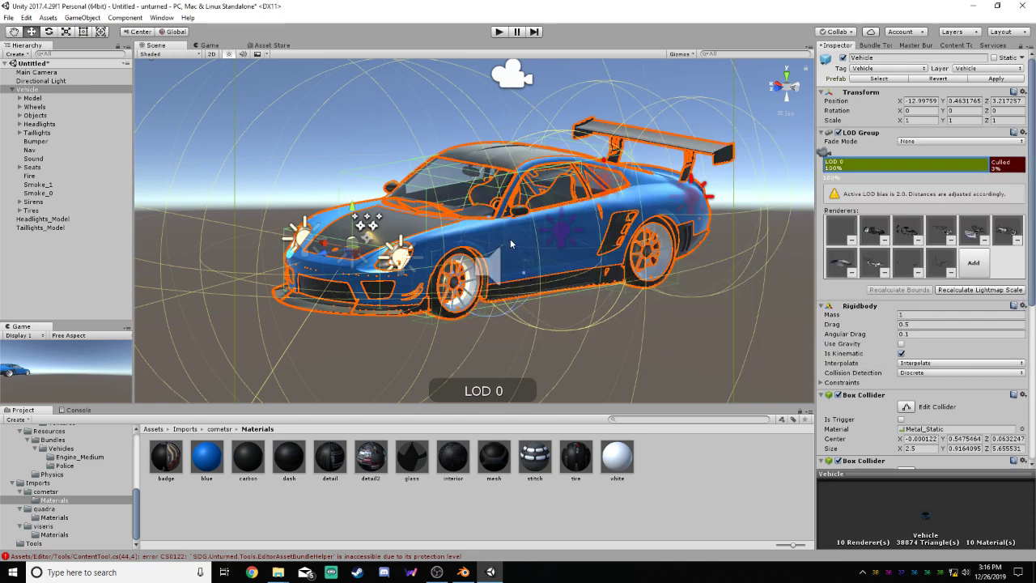
Add the tirev and Headlights_Model renderers to the Vehicle's LOD 0, reparenting Headlights_Model under Vehicle
click(975, 267)
scroll(587, 242, down, 6)
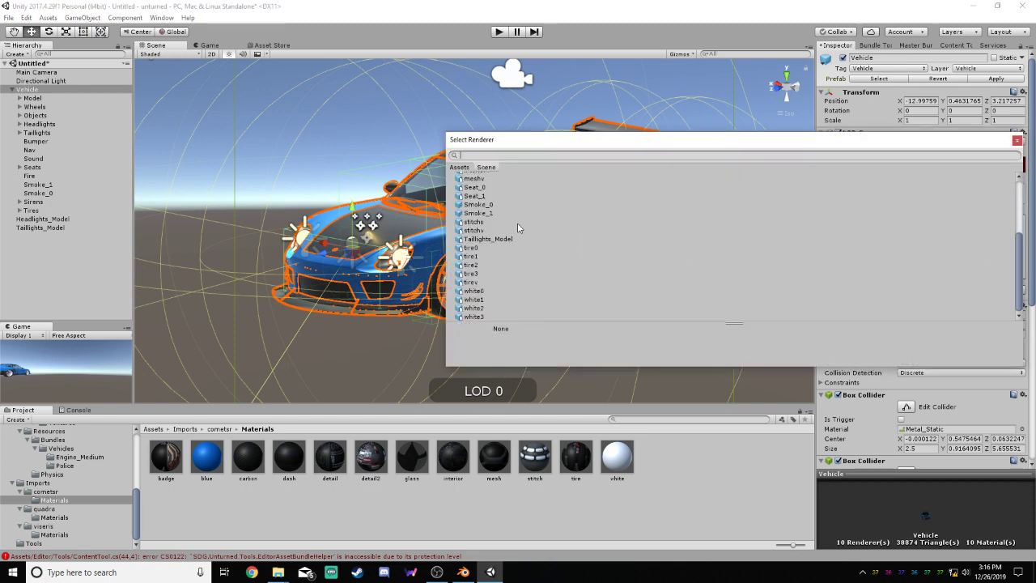
double_click(480, 283)
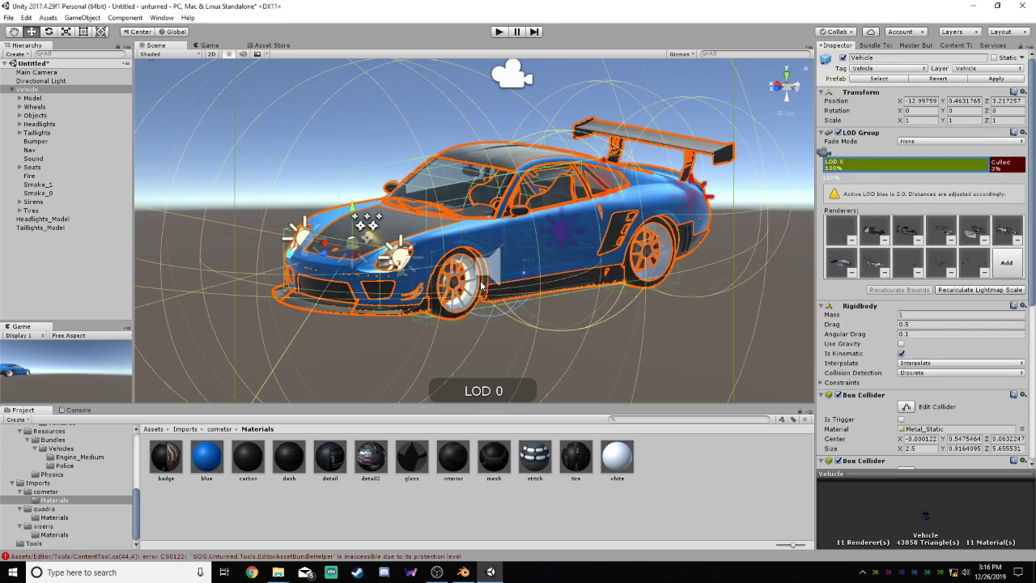
click(1006, 261)
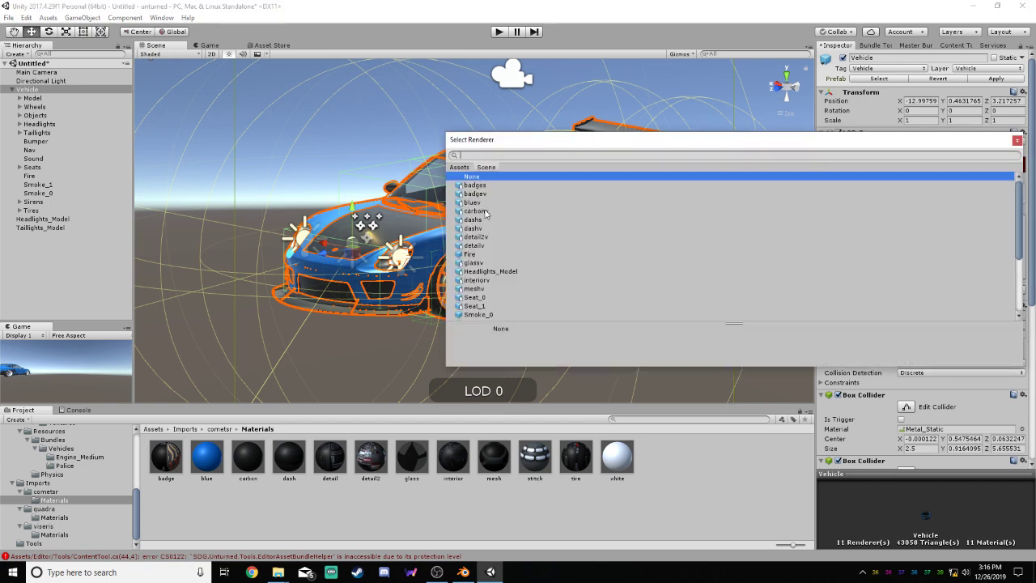
double_click(497, 272)
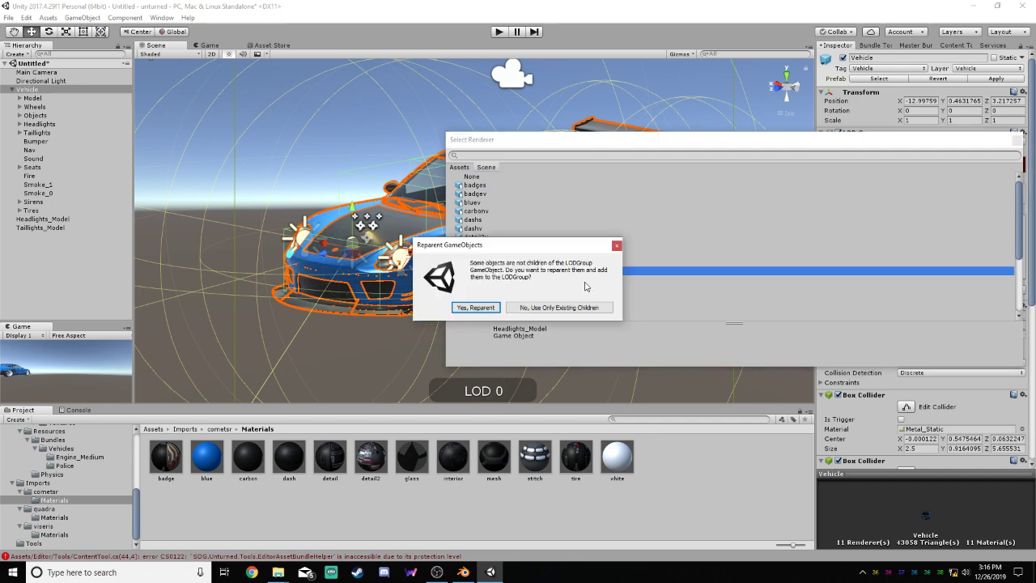
click(476, 308)
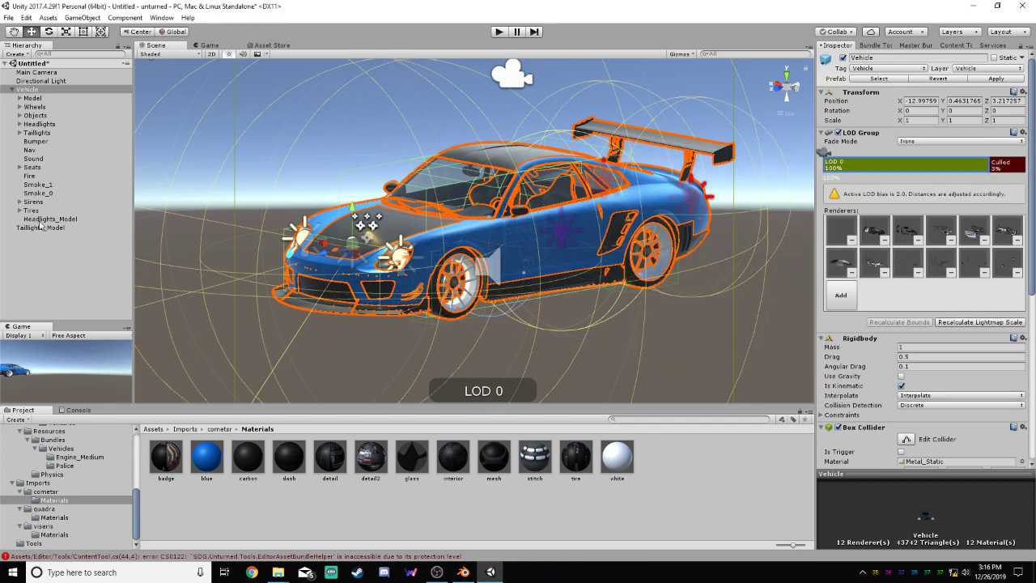
Make Taillights_Model a child of Vehicle and add its renderer to the Vehicle's LOD 0
drag(32, 230, 36, 96)
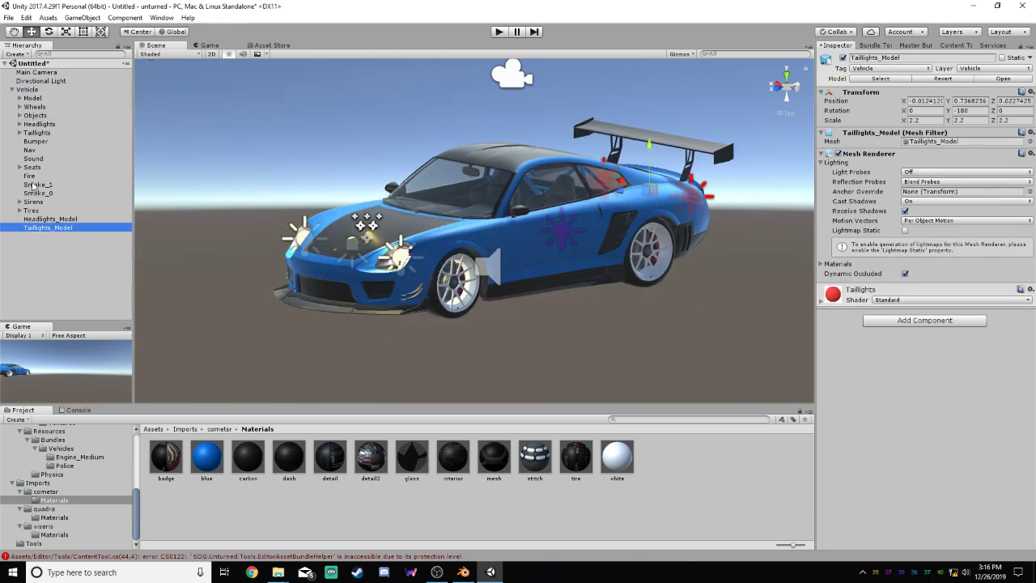
click(45, 219)
click(45, 227)
click(45, 220)
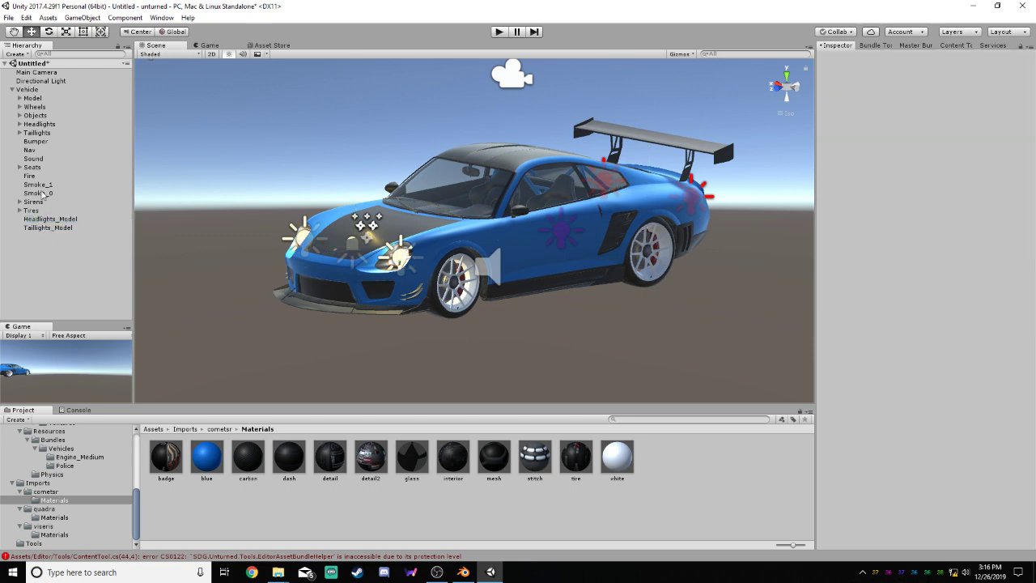
click(29, 90)
click(915, 166)
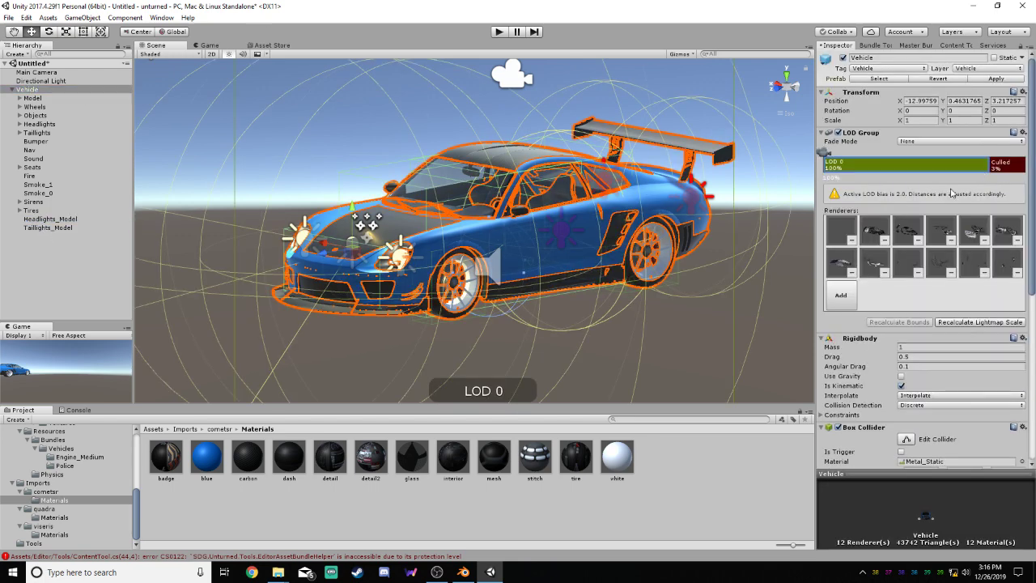
click(843, 295)
double_click(504, 270)
click(842, 296)
scroll(512, 287, down, 3)
double_click(496, 256)
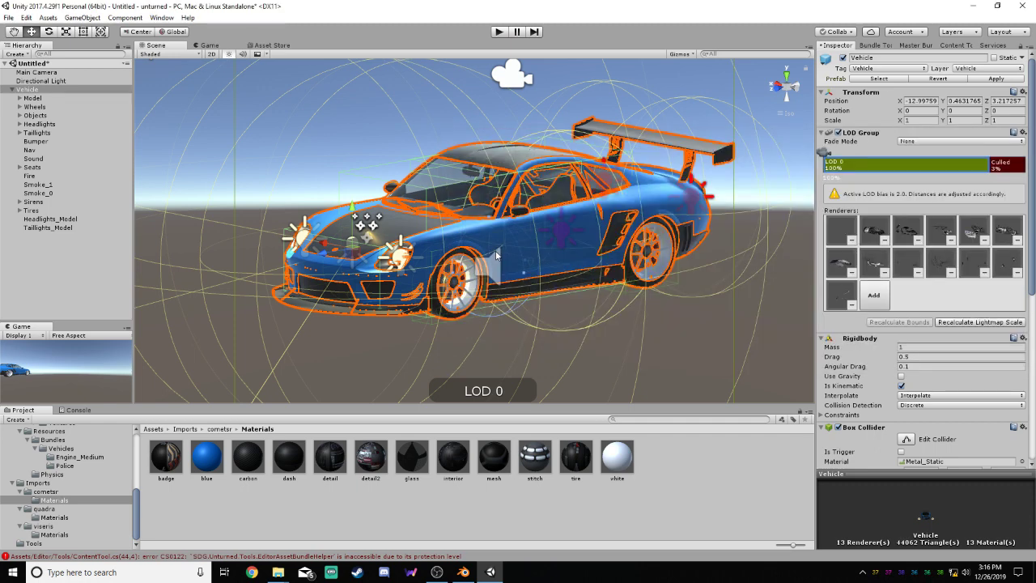
Check which model parts the first and last renderer entries in the Vehicle's LOD 0 refer to
scroll(1032, 275, down, 2)
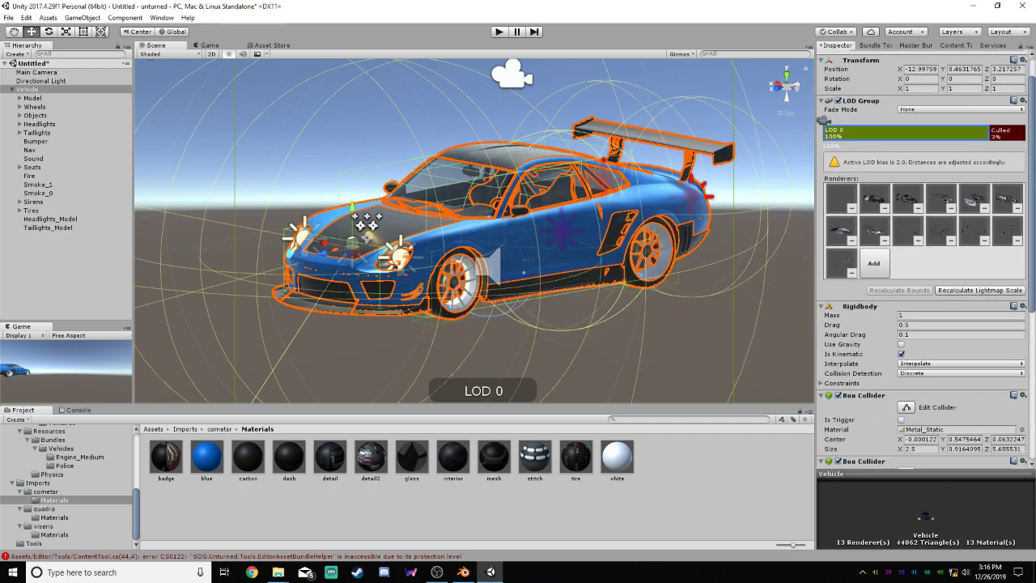
scroll(1031, 275, up, 2)
click(844, 230)
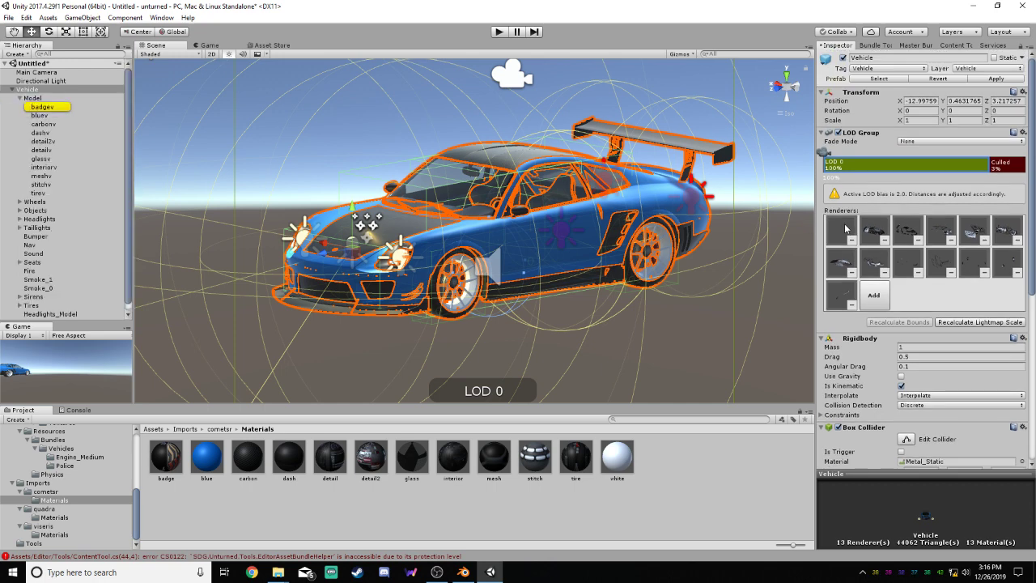
click(839, 290)
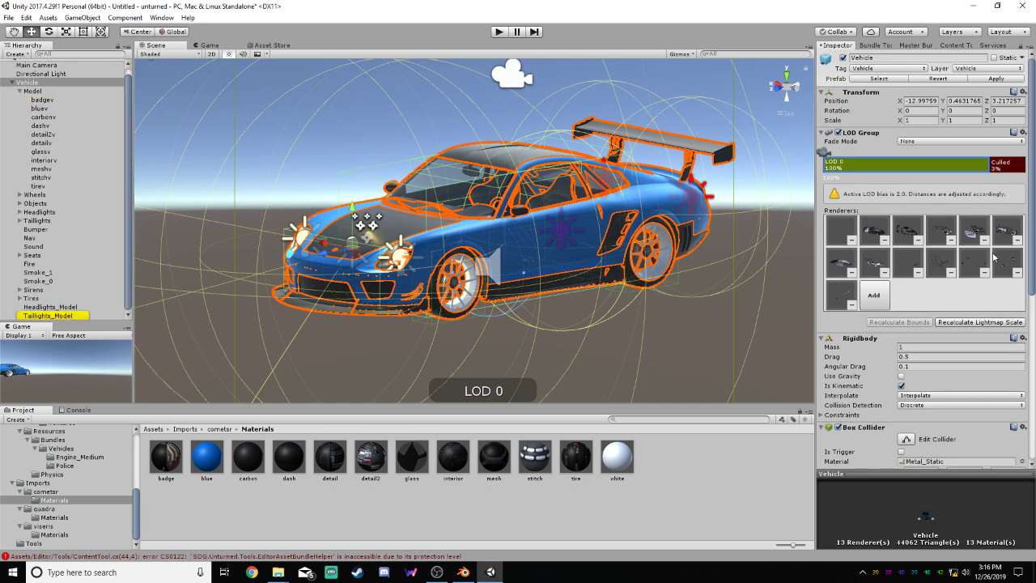
click(840, 295)
drag(1031, 282, 1031, 291)
click(1003, 306)
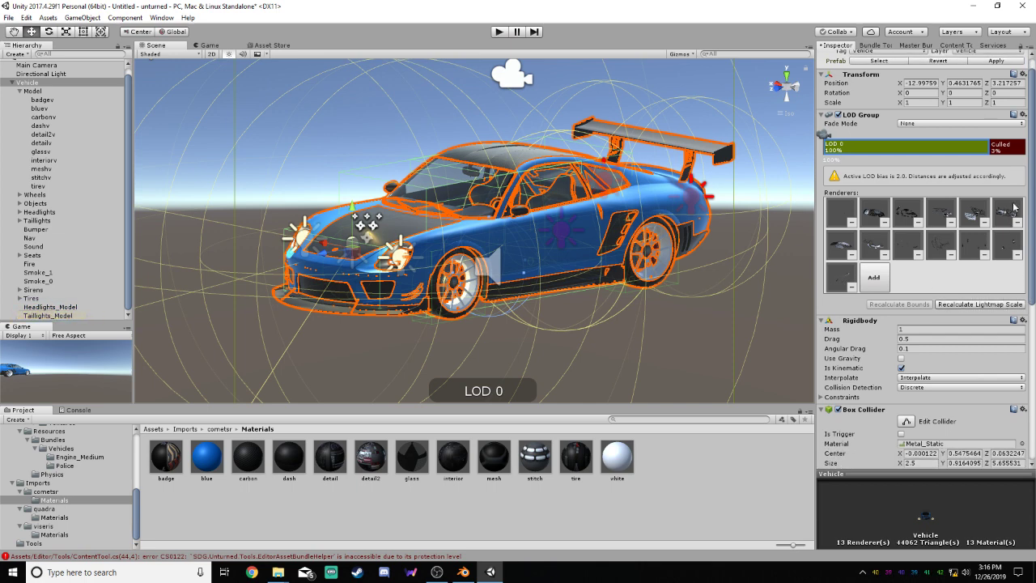
drag(1033, 186, 1021, 257)
click(753, 253)
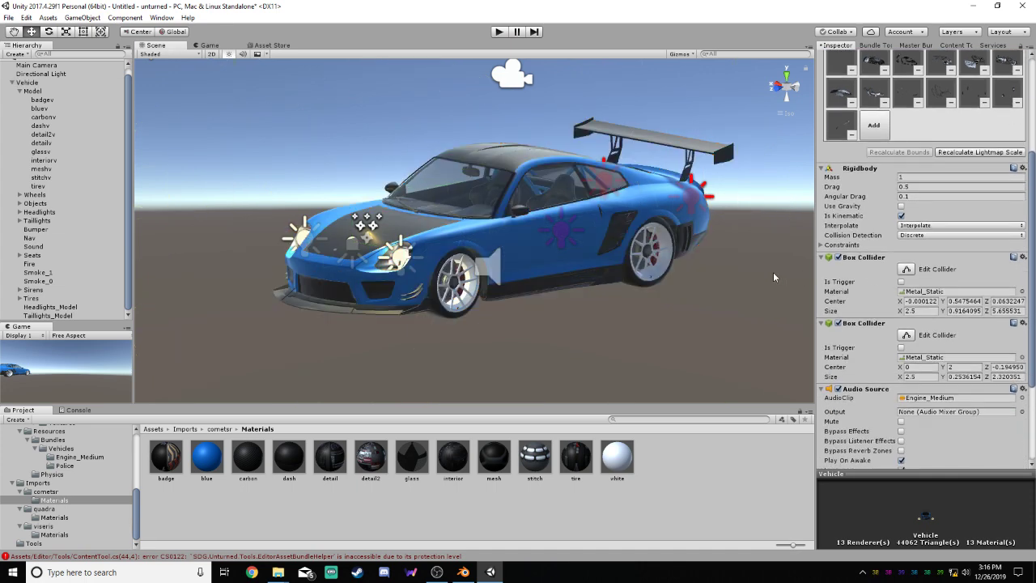
click(19, 91)
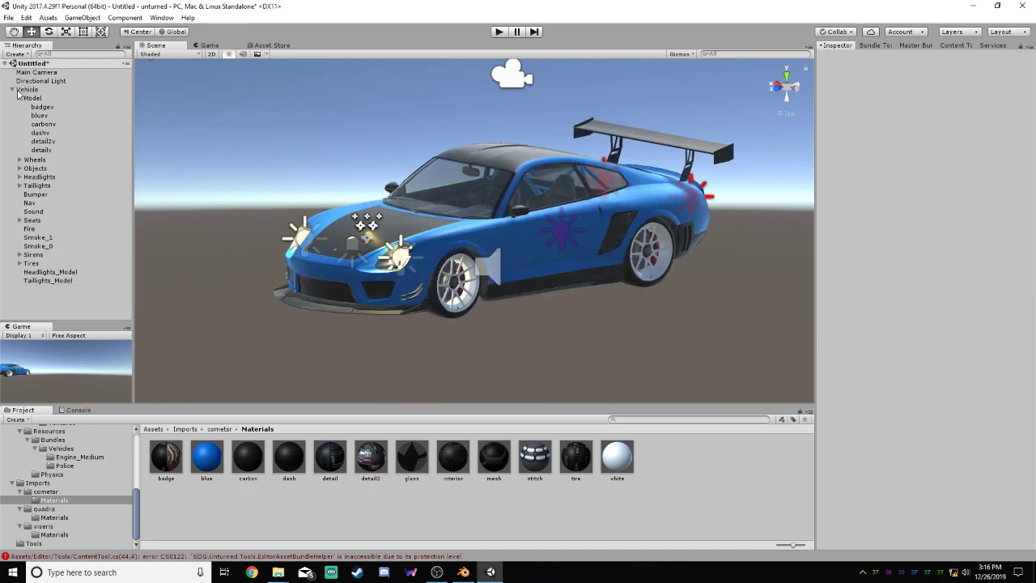
Extend the Vehicle's first Box Collider down to the car's underside and forward to the nose, about 1.27 high and 7.59 long
click(24, 90)
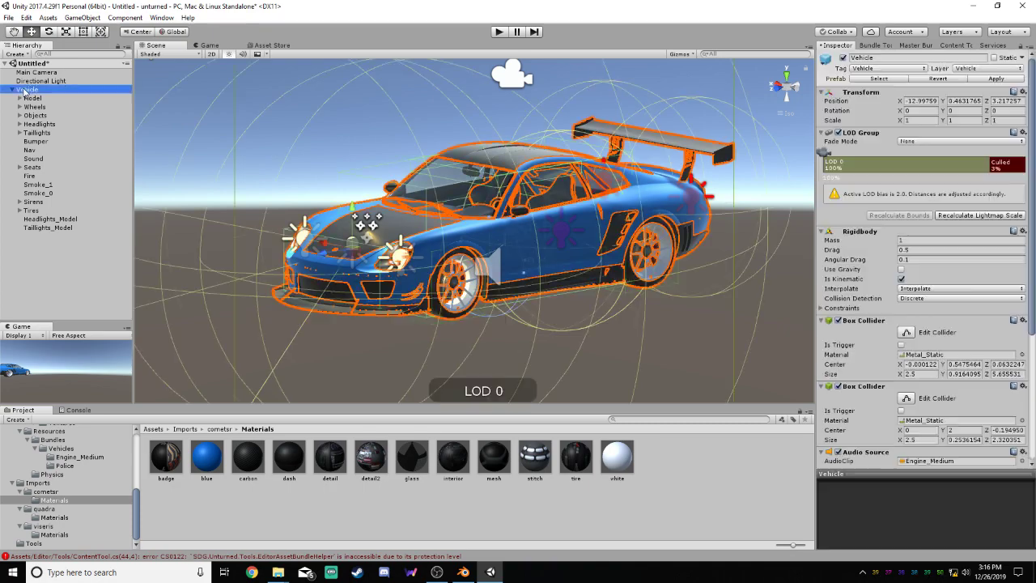
click(906, 332)
alt+drag(728, 216, 611, 216)
click(785, 88)
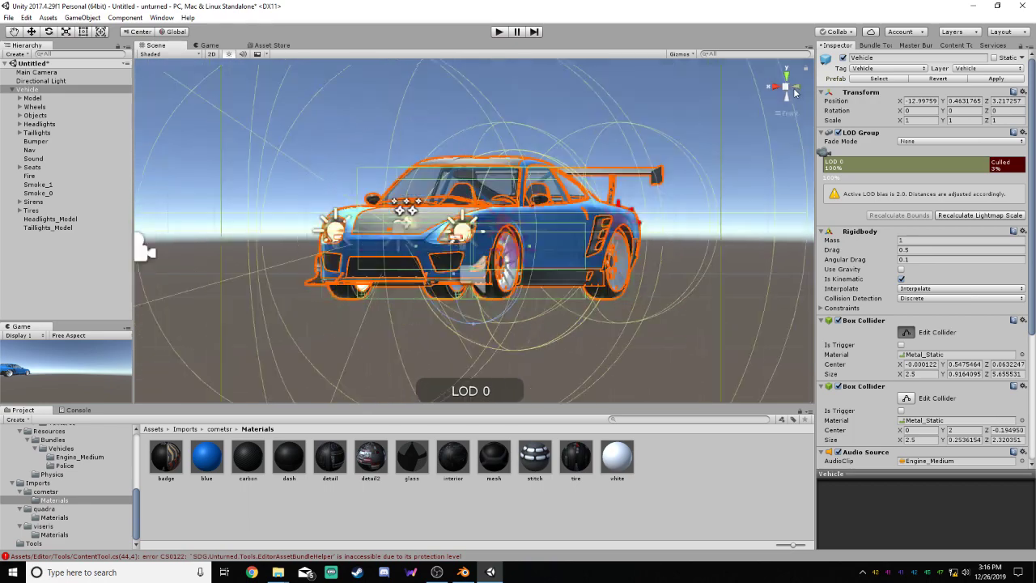
drag(506, 273, 505, 285)
drag(370, 258, 269, 259)
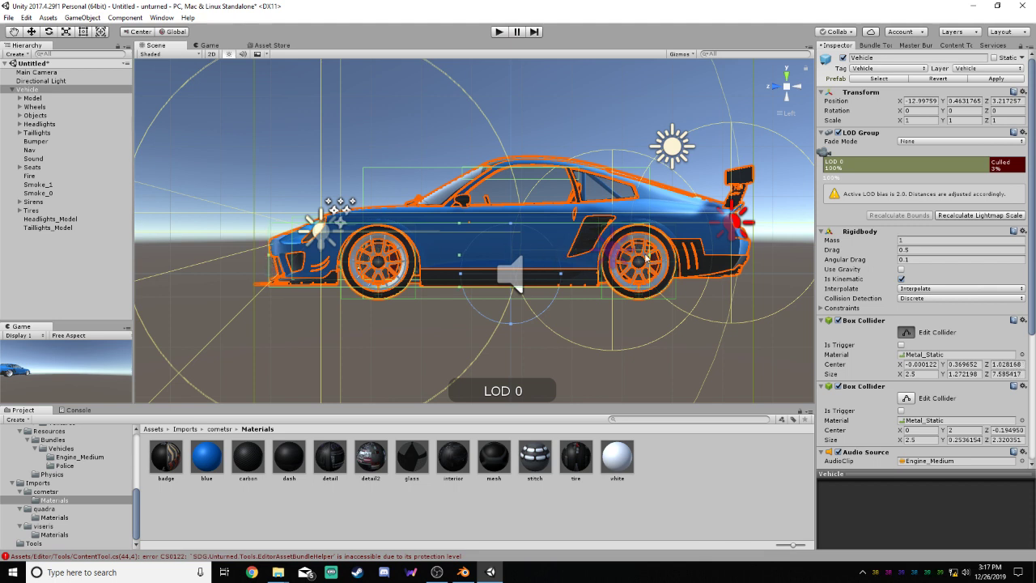
Extend the first Box Collider to the rear bumper, front splitter and upper body line, about 1.62 high and 9.90 long
drag(652, 259, 752, 260)
alt+drag(370, 249, 384, 266)
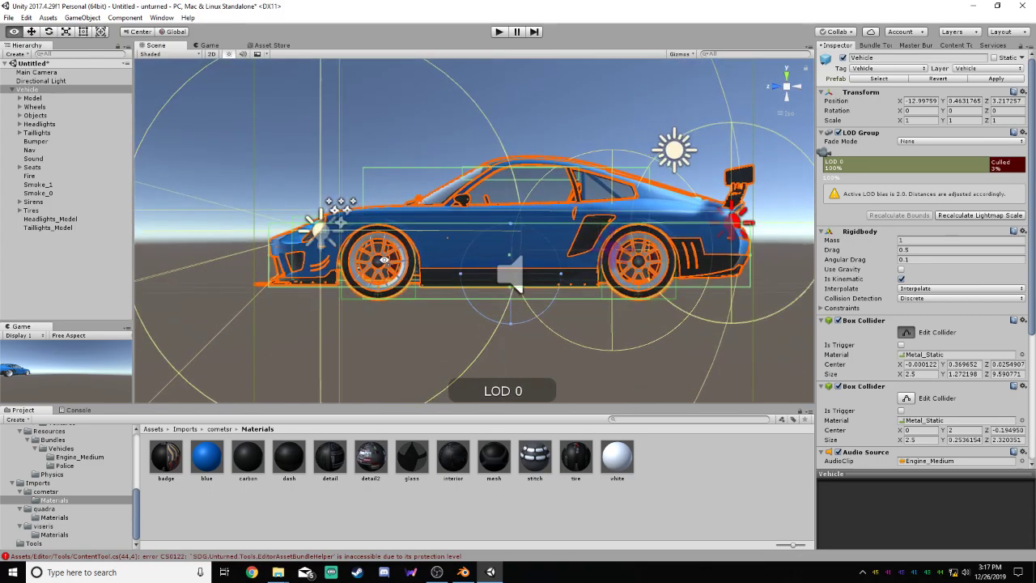
click(795, 89)
click(796, 89)
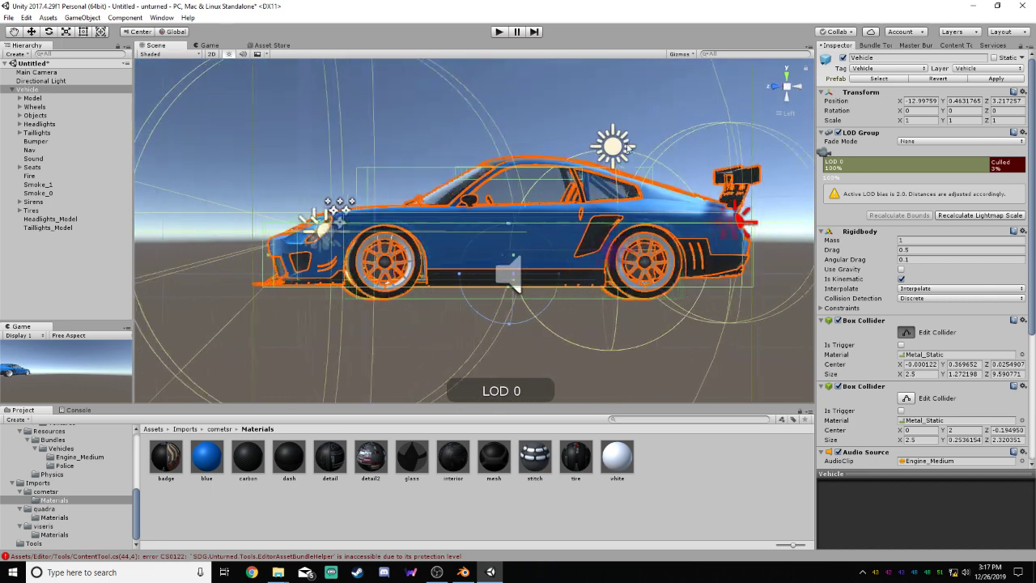
drag(264, 259, 252, 259)
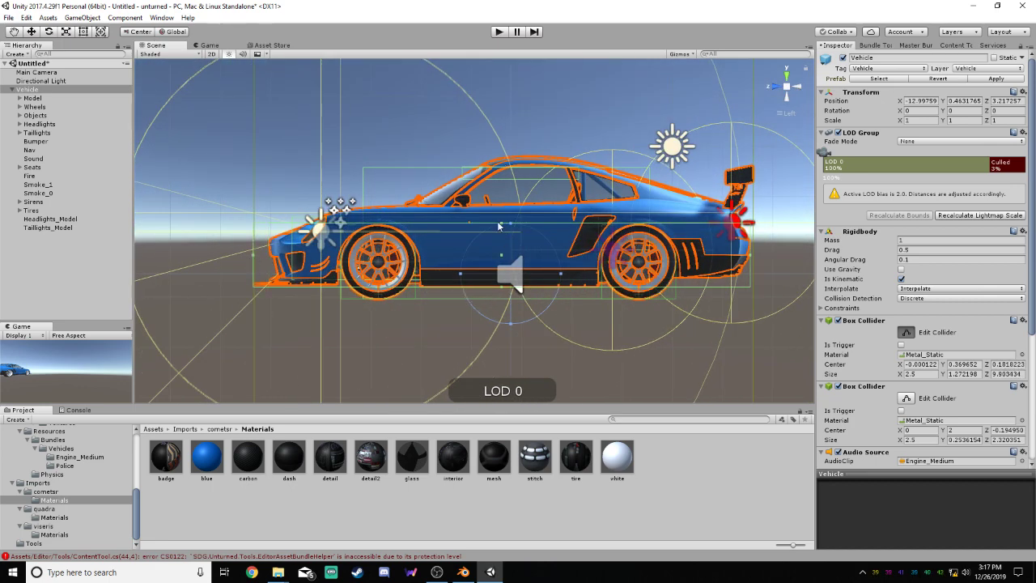
drag(502, 227, 508, 211)
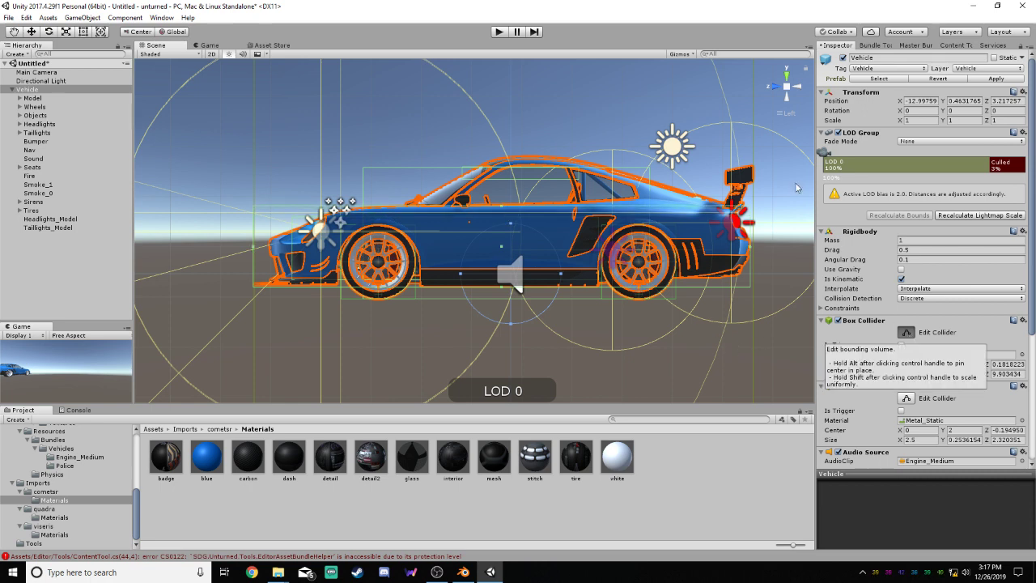
Widen the first Box Collider to both sides of the car body, about 4.41 wide, and finish editing it
click(777, 88)
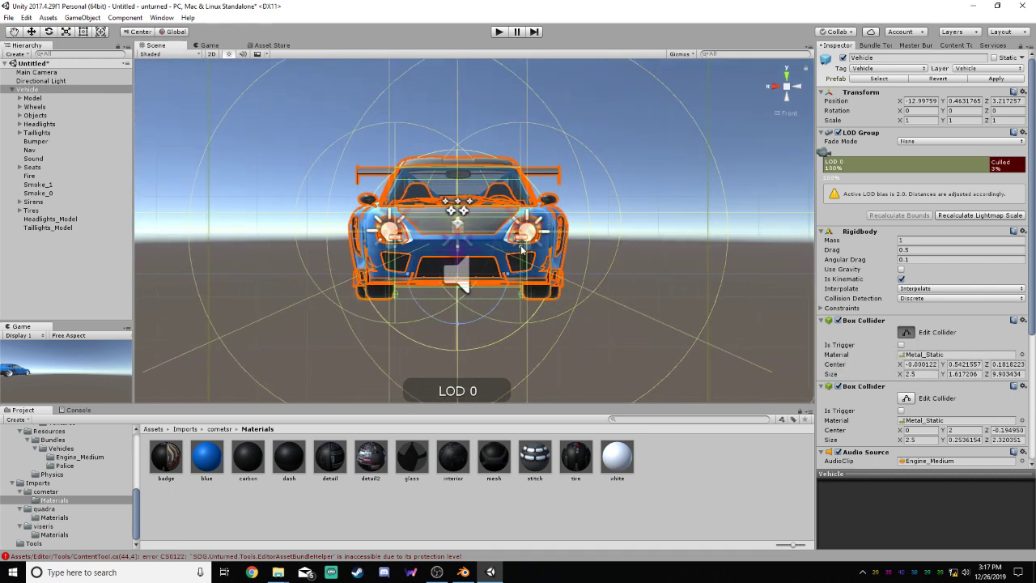
drag(521, 249, 569, 249)
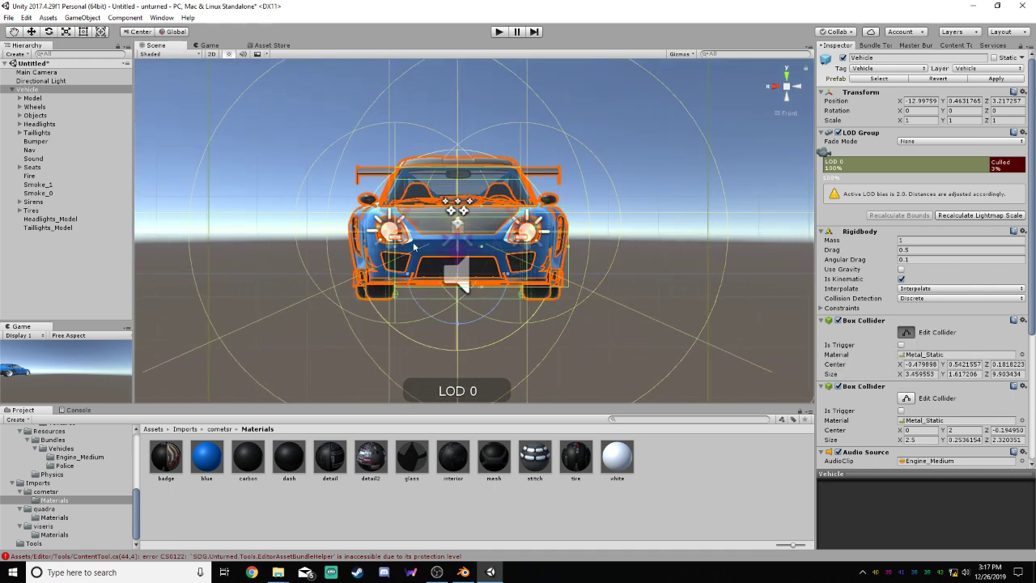
drag(397, 249, 357, 245)
click(798, 89)
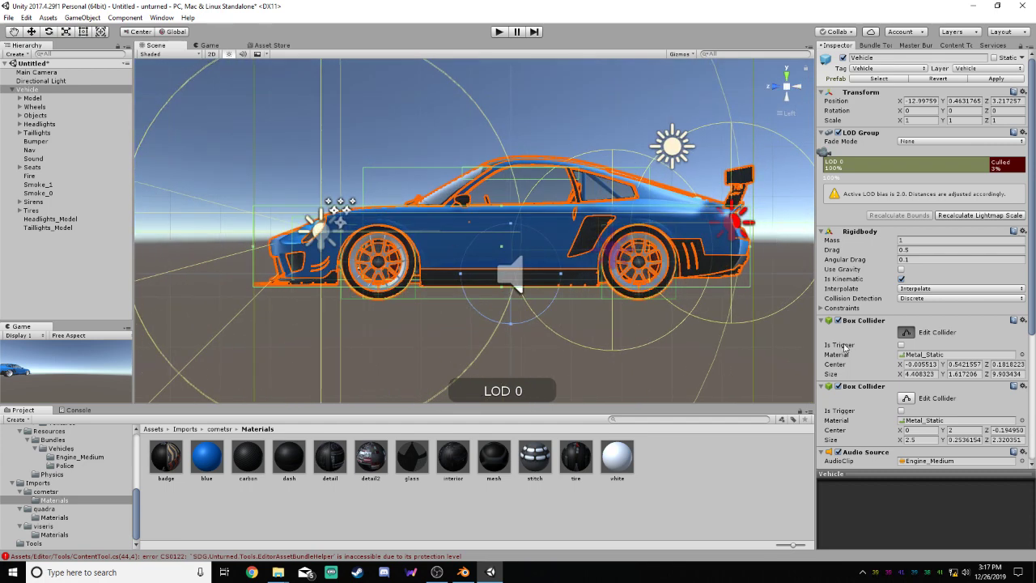
click(907, 332)
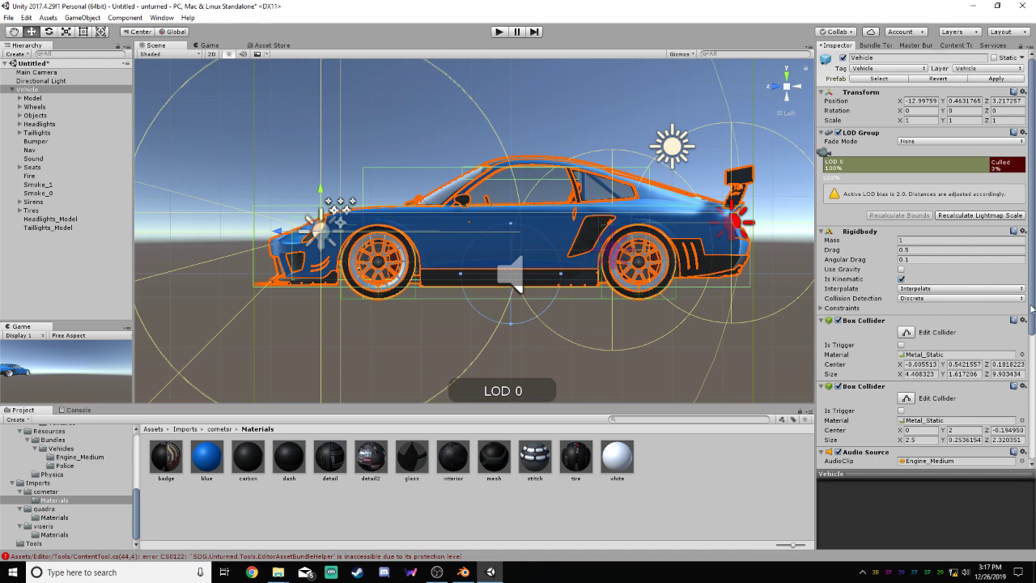
Fit the second Box Collider over the roof in side view, about 0.48 high and 2.53 long
scroll(1030, 309, down, 3)
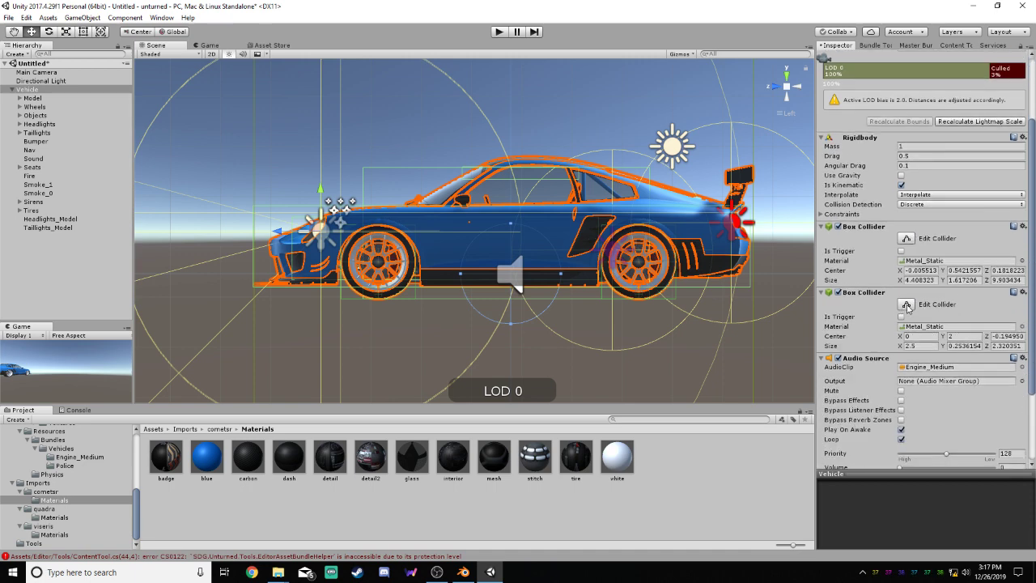
click(906, 306)
drag(582, 178, 543, 158)
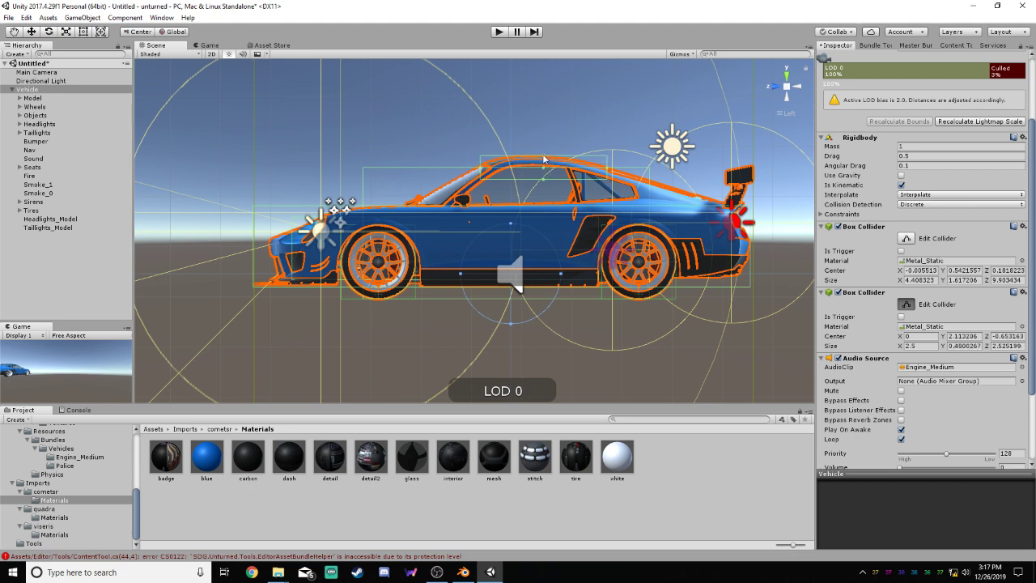
click(544, 172)
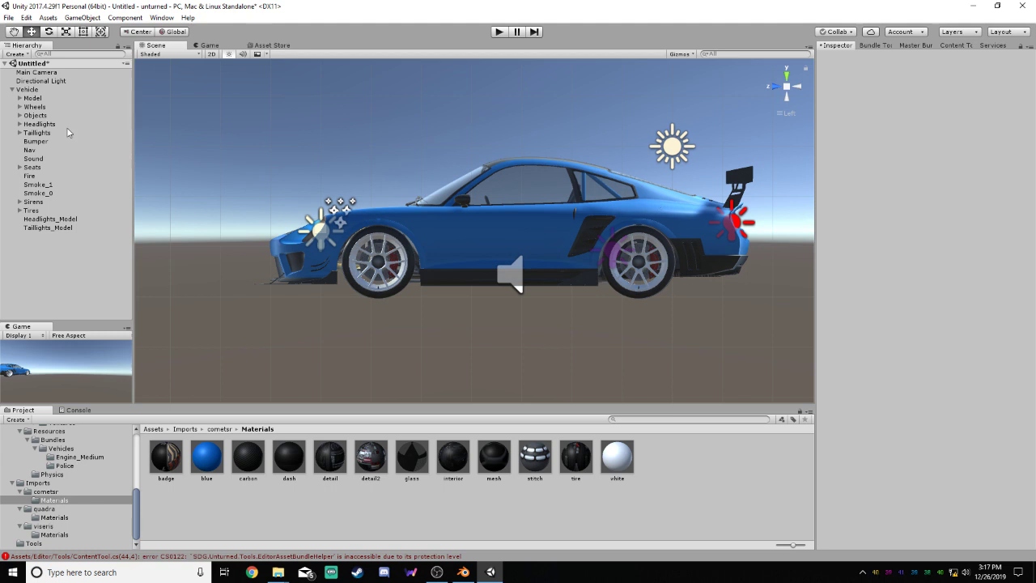
Raise the roof Box Collider's lower face and shorten its rear end, making it about 0.30 high and 2.45 long
click(44, 90)
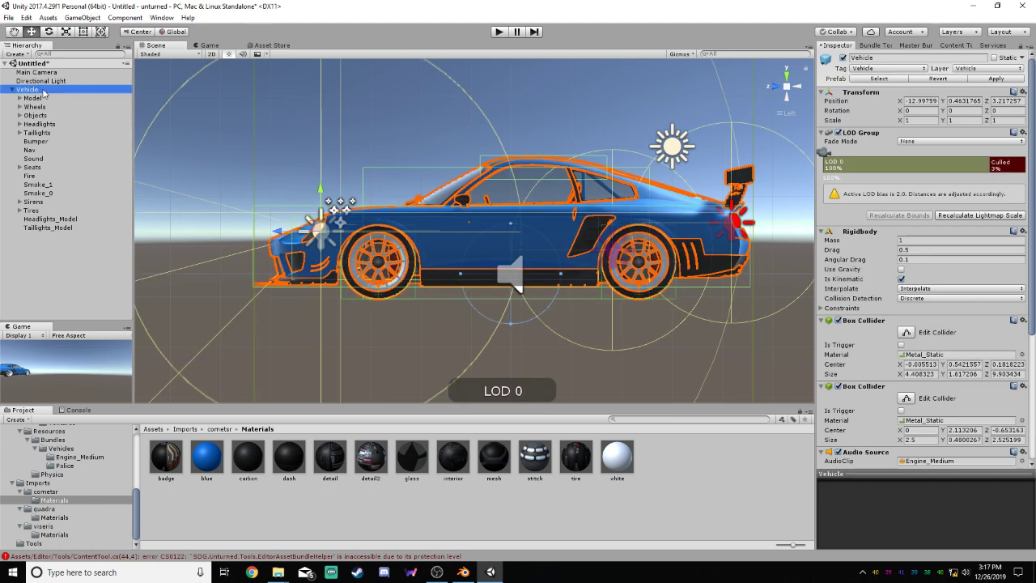
click(906, 398)
drag(544, 183, 543, 172)
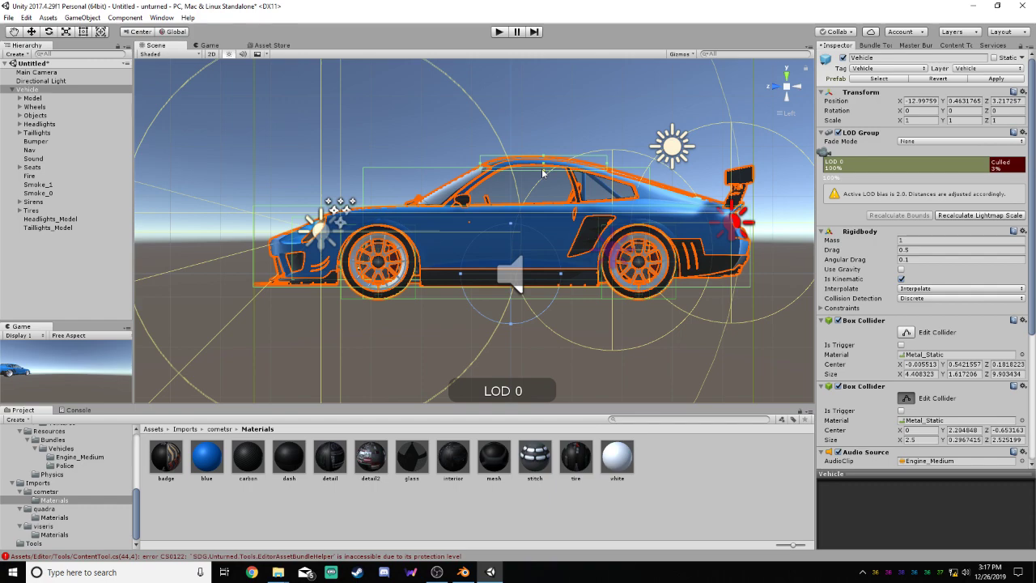
drag(608, 166, 800, 179)
Narrow the roof Box Collider from both sides to match the roof, about 2.25 wide, and finish editing it
click(774, 87)
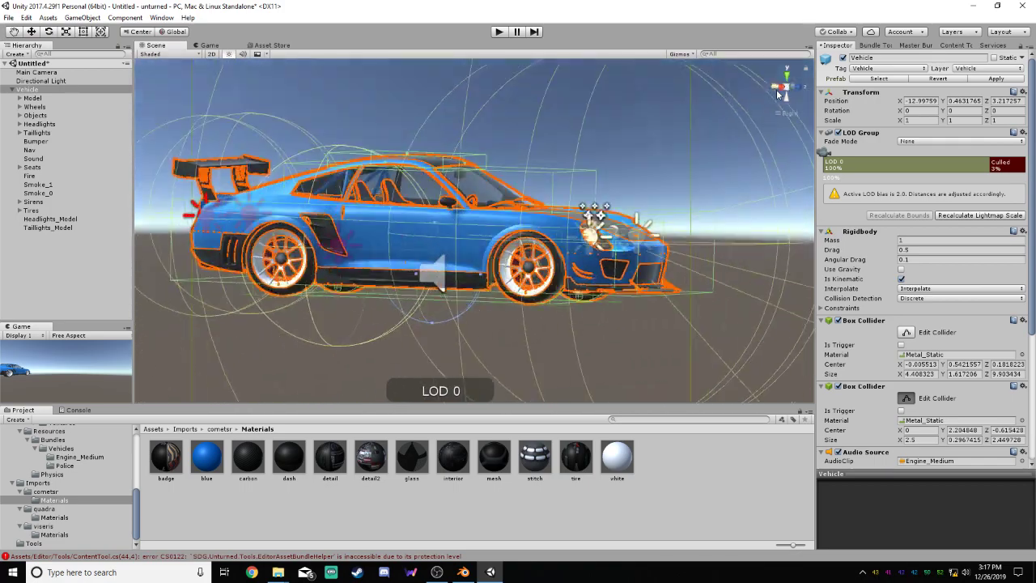
click(798, 86)
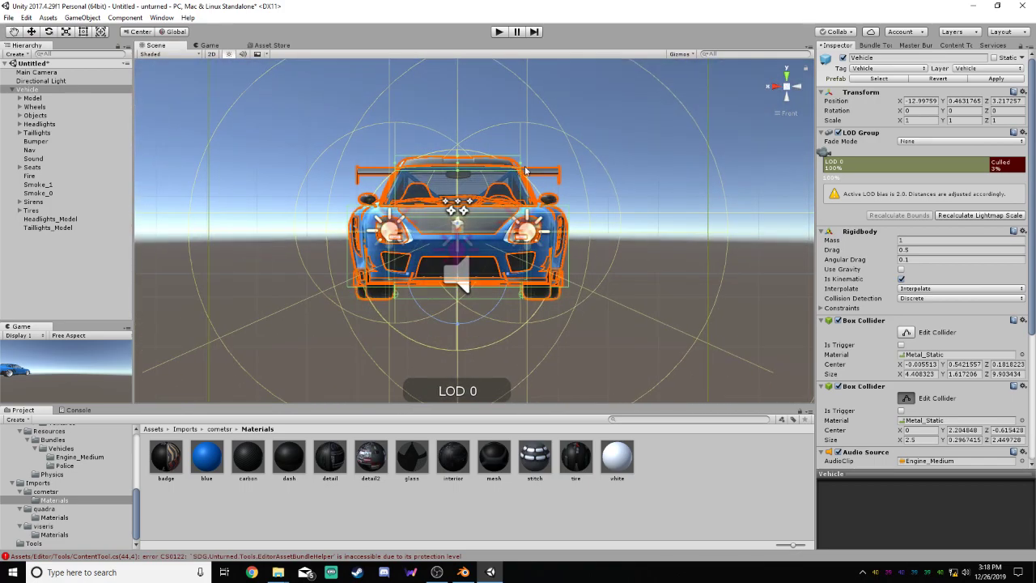
drag(522, 168, 519, 167)
drag(396, 167, 406, 167)
drag(518, 166, 515, 166)
click(797, 88)
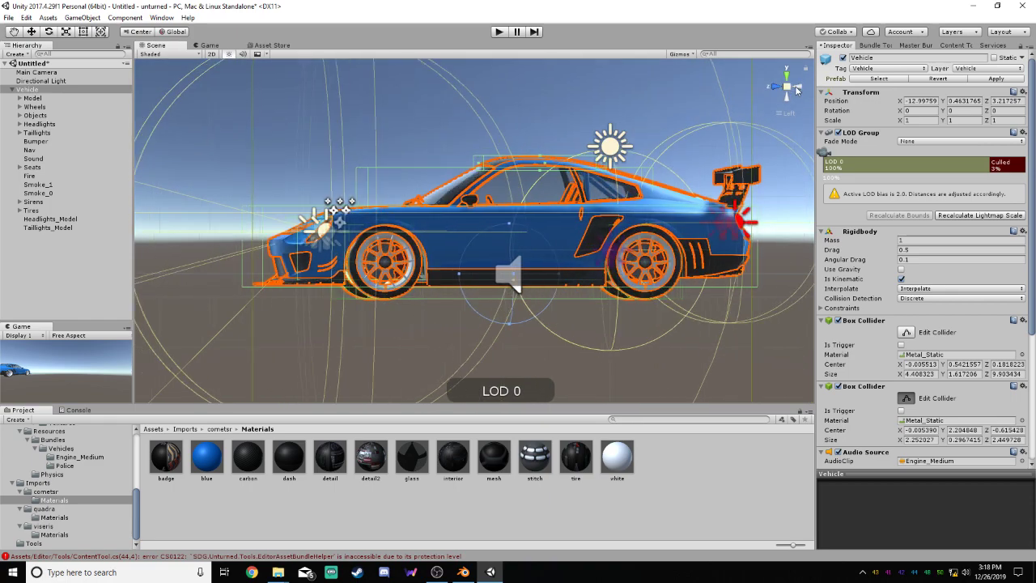
click(799, 200)
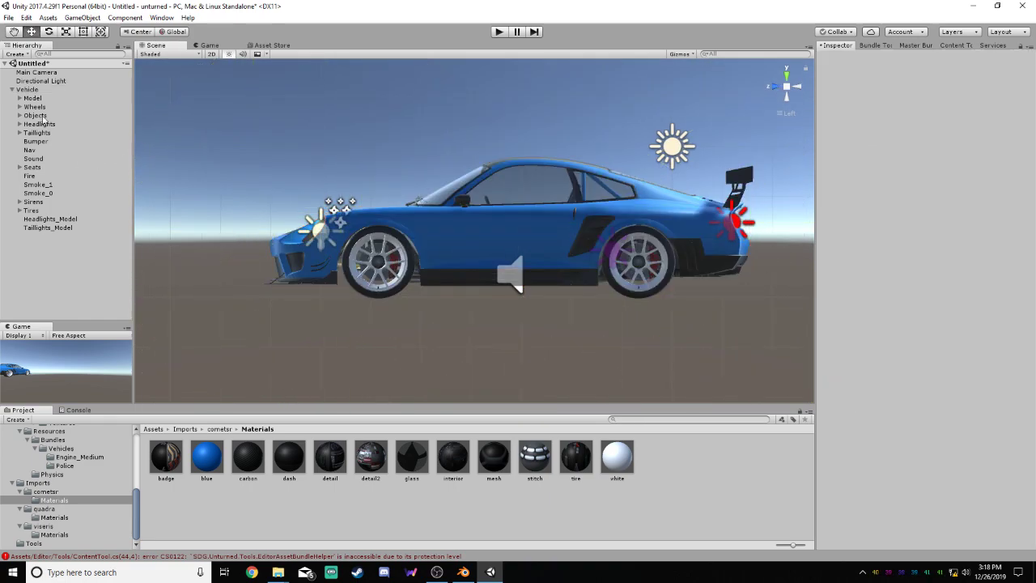
click(28, 89)
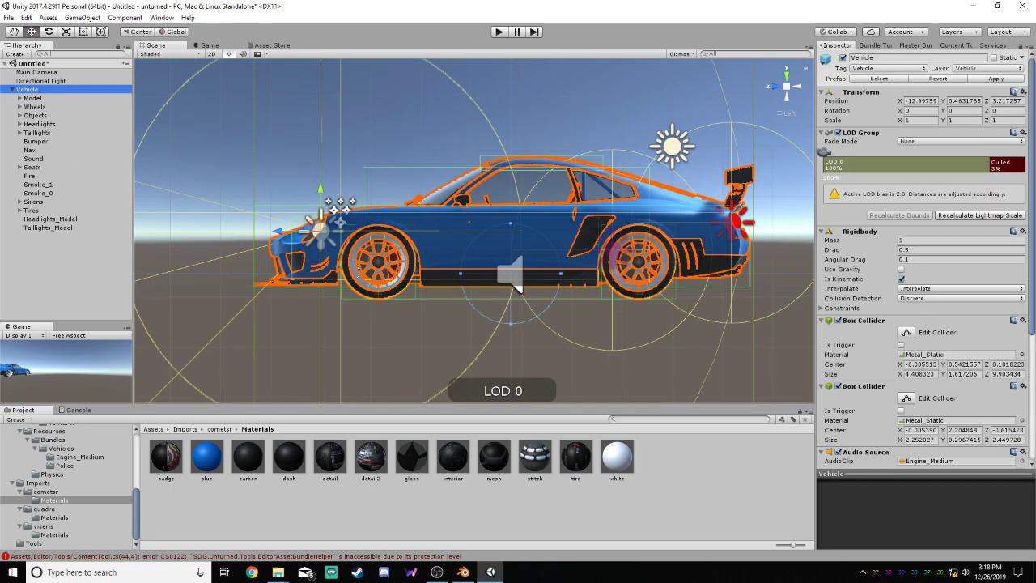
scroll(923, 308, down, 5)
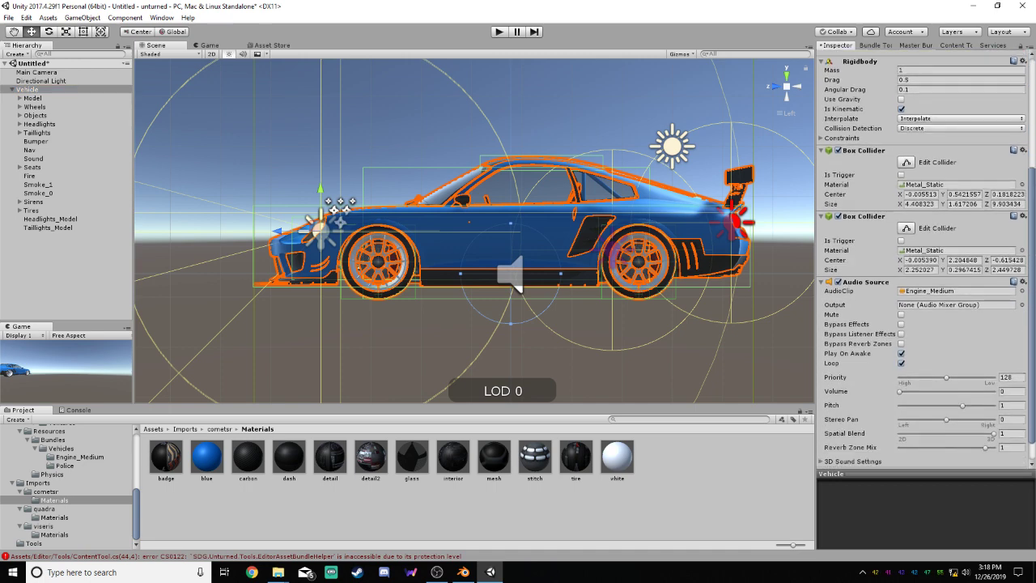
scroll(985, 178, up, 5)
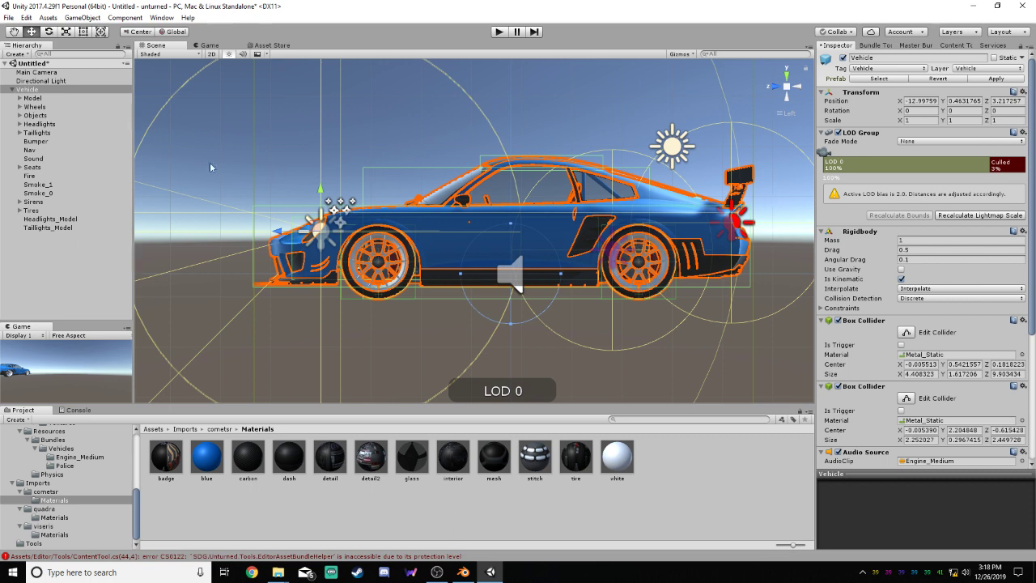
Extend the Bumper's Box Collider forward to the car's nose and down to its underside, about 1.34 high and 6.86 long
click(34, 142)
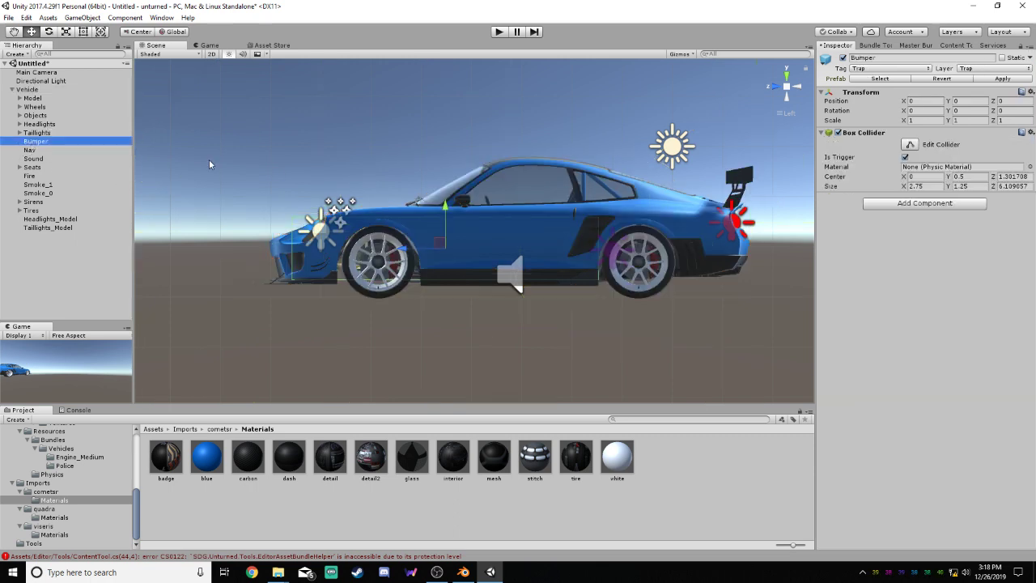
click(910, 144)
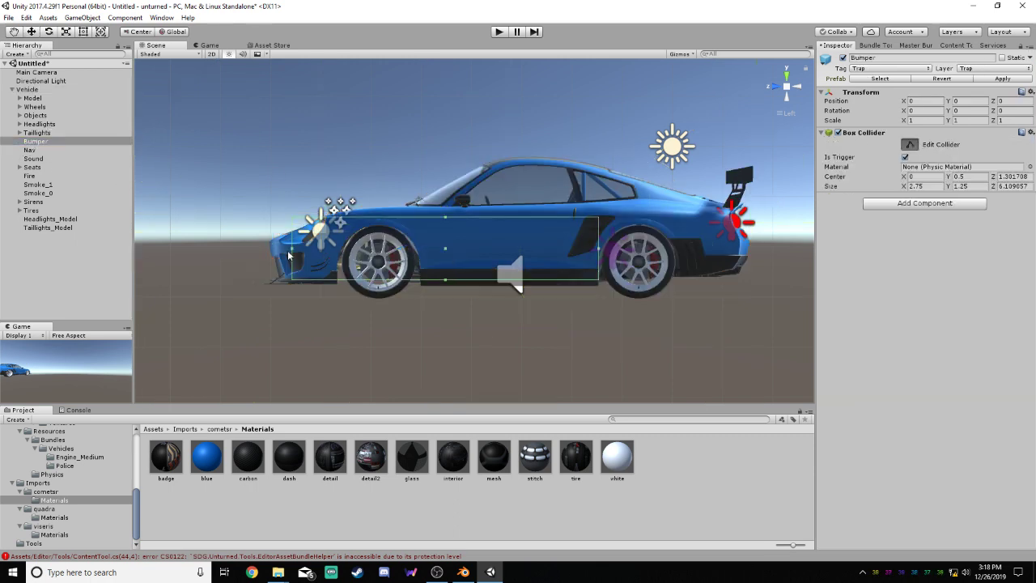
click(285, 254)
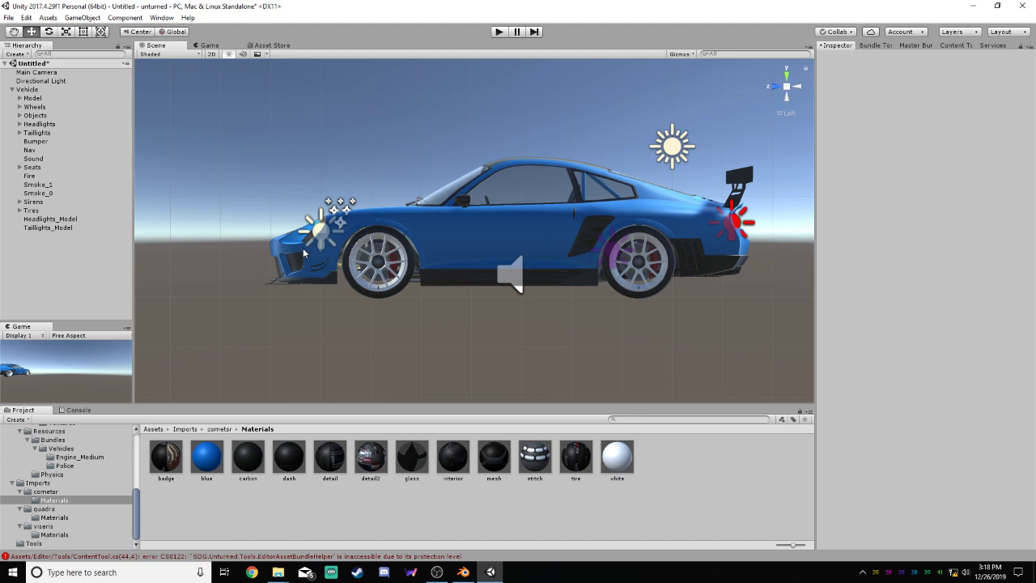
click(42, 142)
click(915, 145)
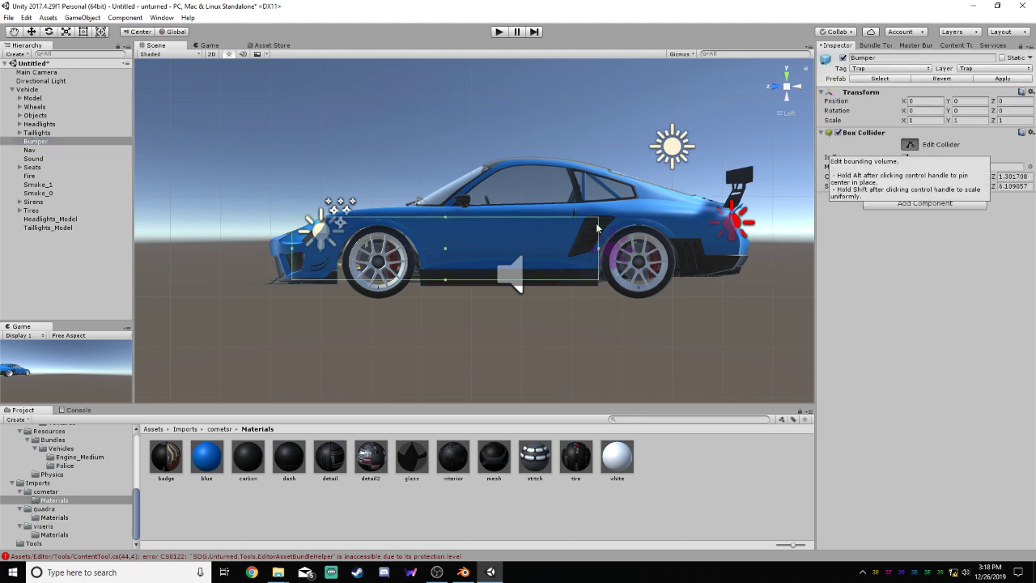
drag(291, 246, 253, 261)
drag(427, 280, 427, 285)
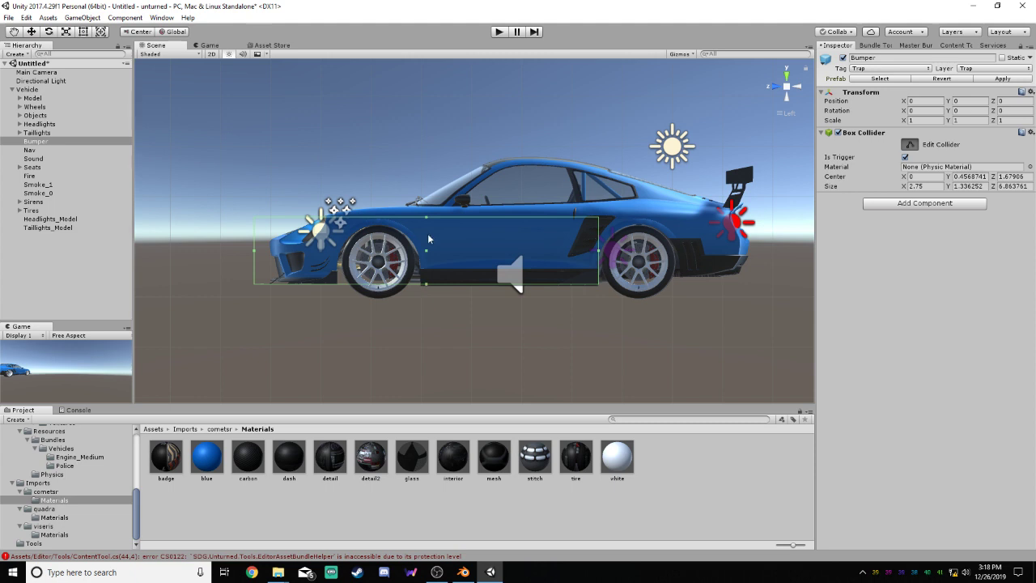
Stretch the Bumper collider back to the car's rear end and adjust its upper and lower faces, about 1.48 high and 9.87 long
drag(427, 219, 430, 208)
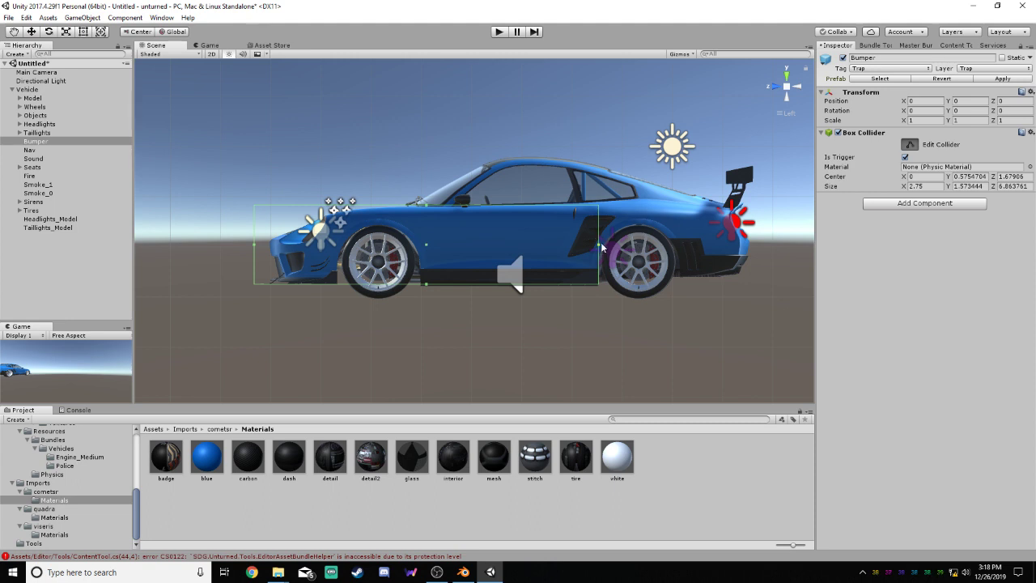
drag(601, 247, 749, 253)
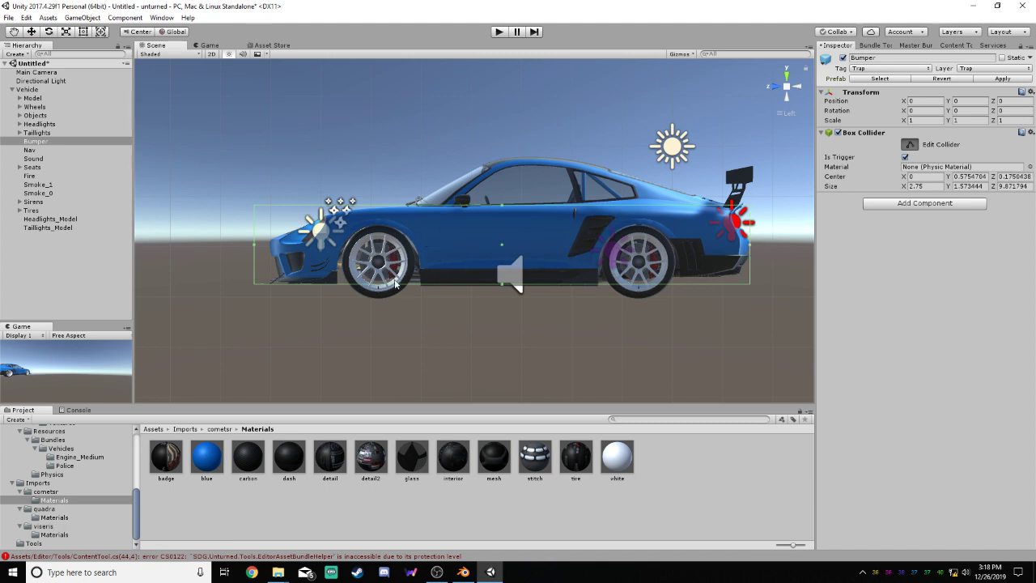
drag(501, 284, 503, 287)
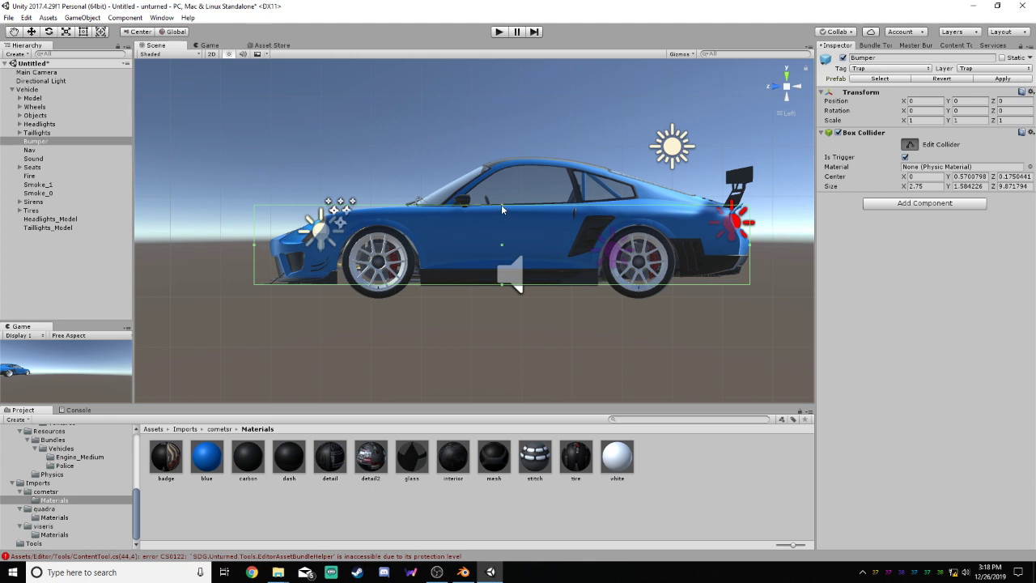
drag(501, 204, 516, 214)
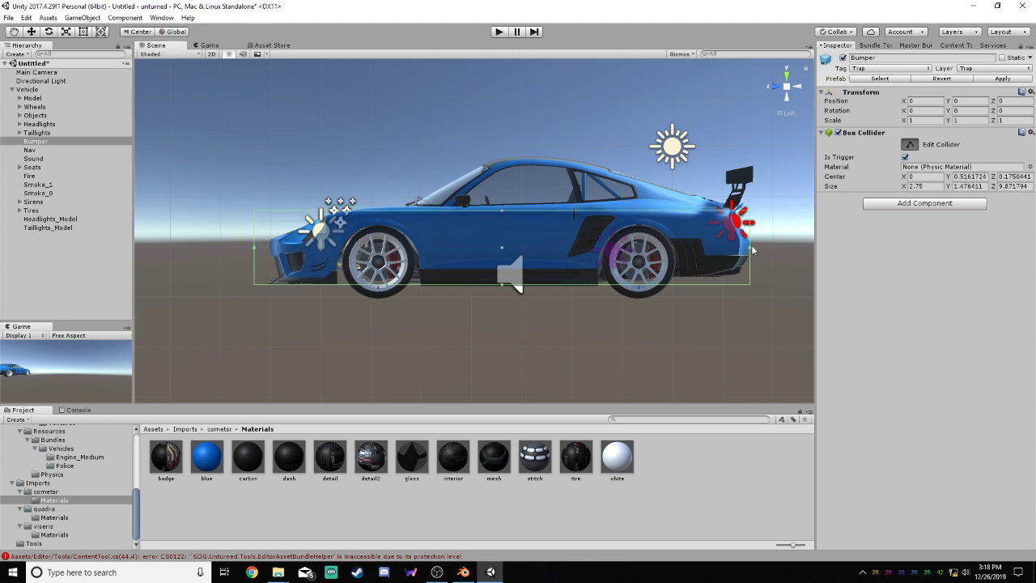
Pull the Bumper collider's rear face forward to the rear wheel and extend its front beyond the nose, about 8.49 long
drag(750, 252, 667, 267)
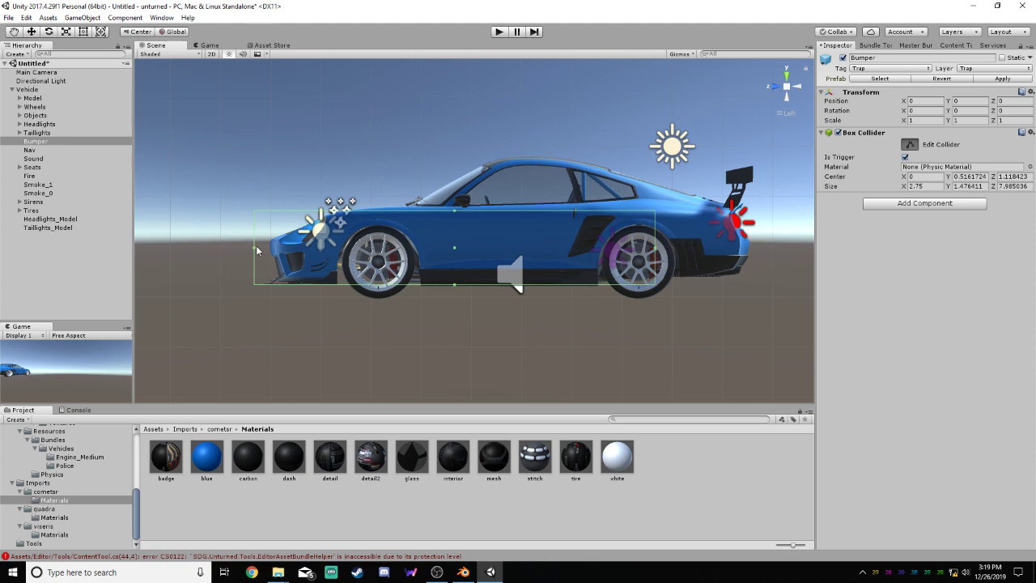
drag(255, 250, 228, 248)
drag(227, 251, 229, 251)
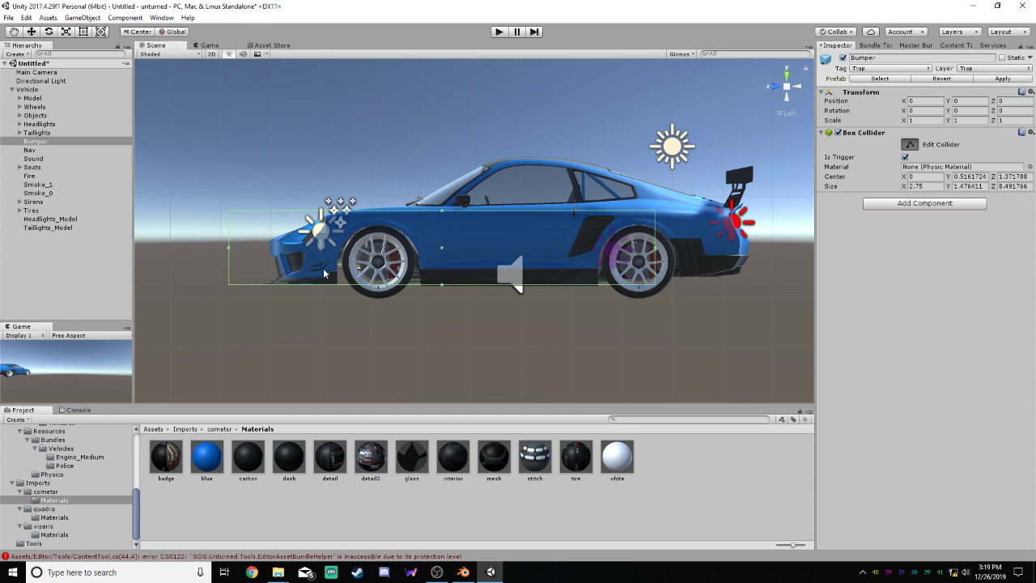
Extend the Bumper collider's rear face past the rear wheel and adjust its front, upper and lower faces, about 1.61 high and 9.58 long
mouse_move(231, 248)
mouse_down()
mouse_move(262, 254)
mouse_move(232, 251)
mouse_up()
drag(449, 210, 440, 206)
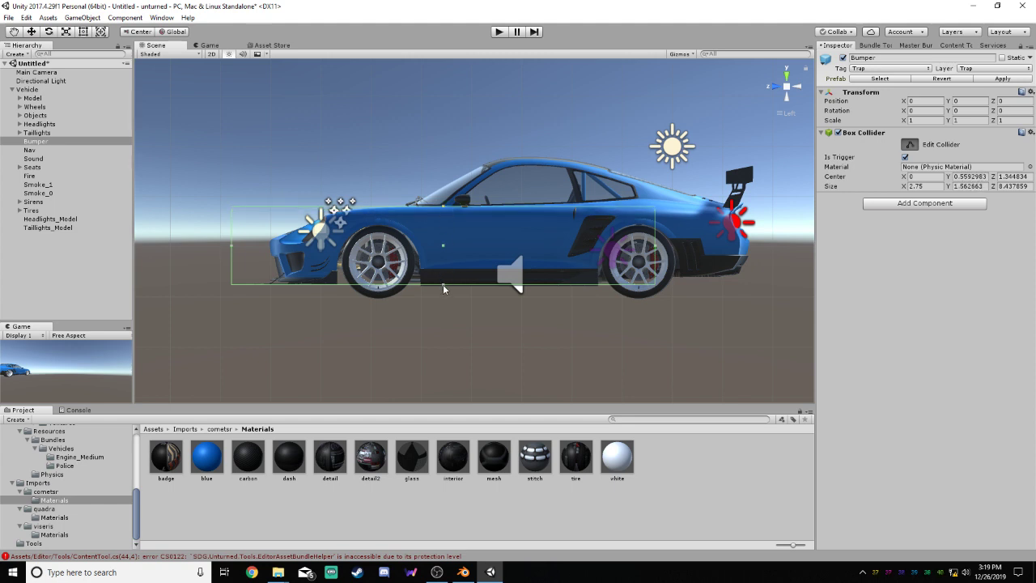
drag(442, 284, 442, 287)
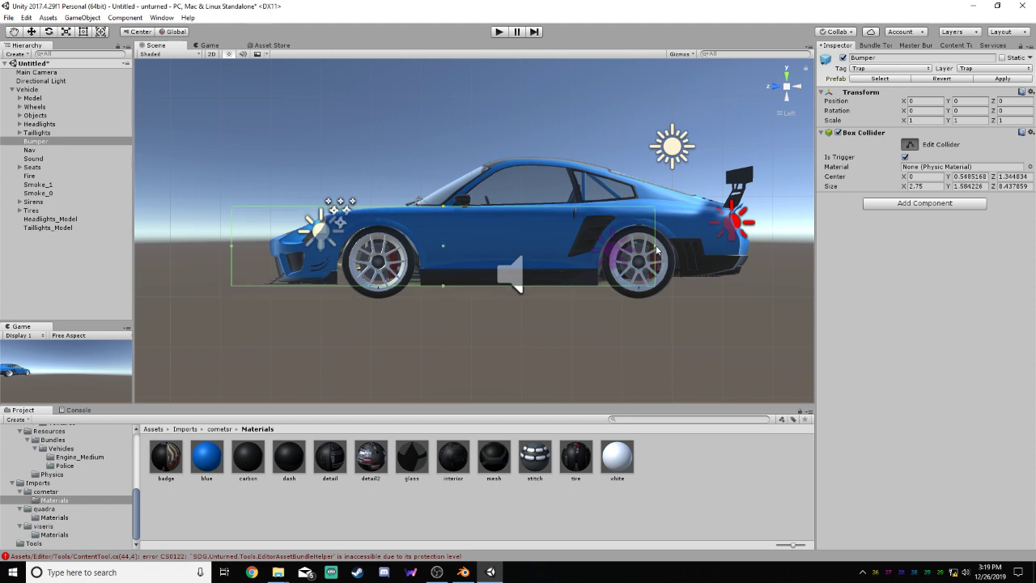
drag(655, 247, 716, 248)
drag(474, 284, 475, 289)
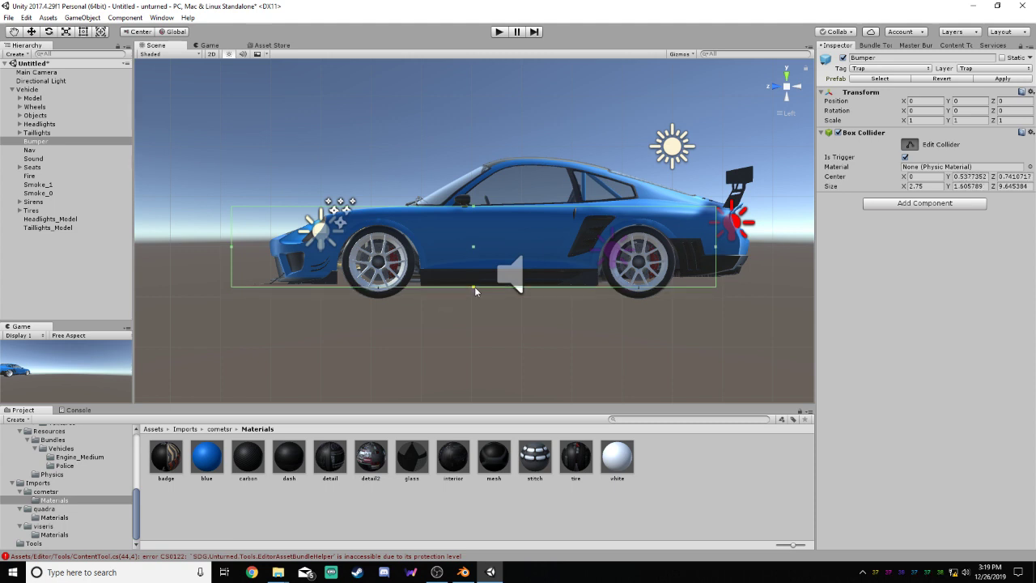
drag(716, 249, 712, 250)
drag(710, 250, 711, 251)
Widen the Bumper collider on both sides to match the car body, about 4.03 wide, and finish editing it
click(779, 89)
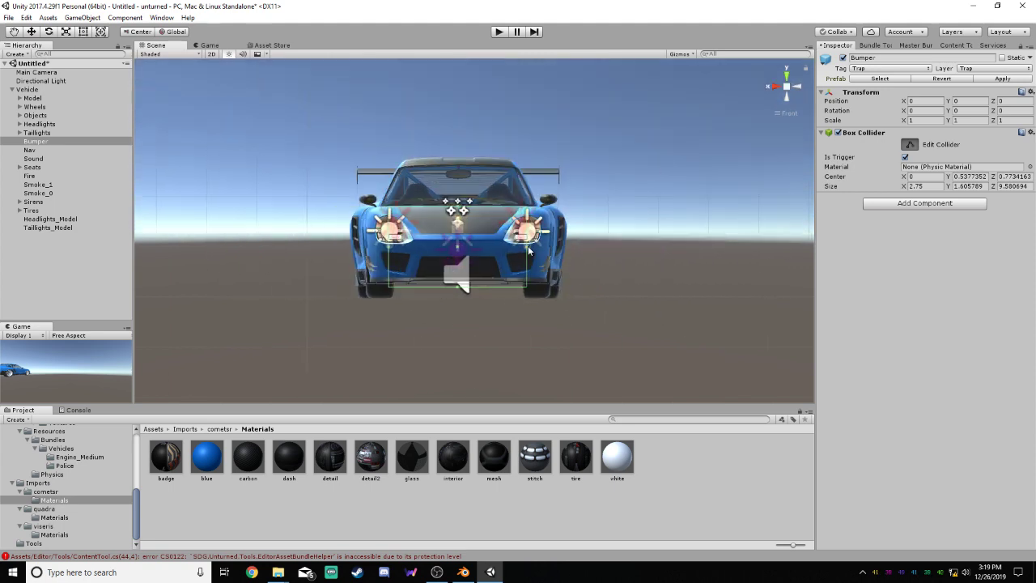
drag(529, 251, 557, 250)
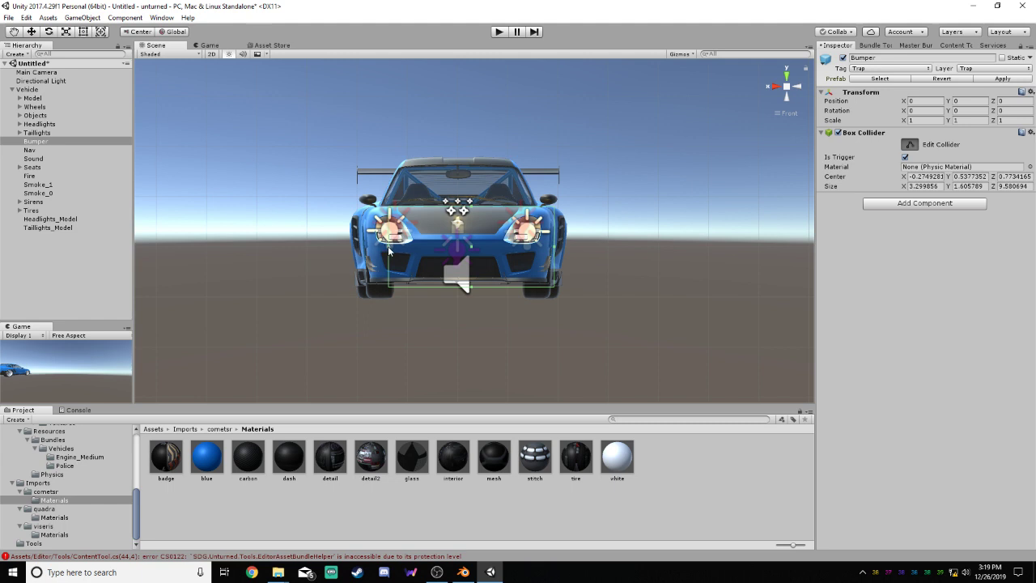
drag(388, 252, 359, 251)
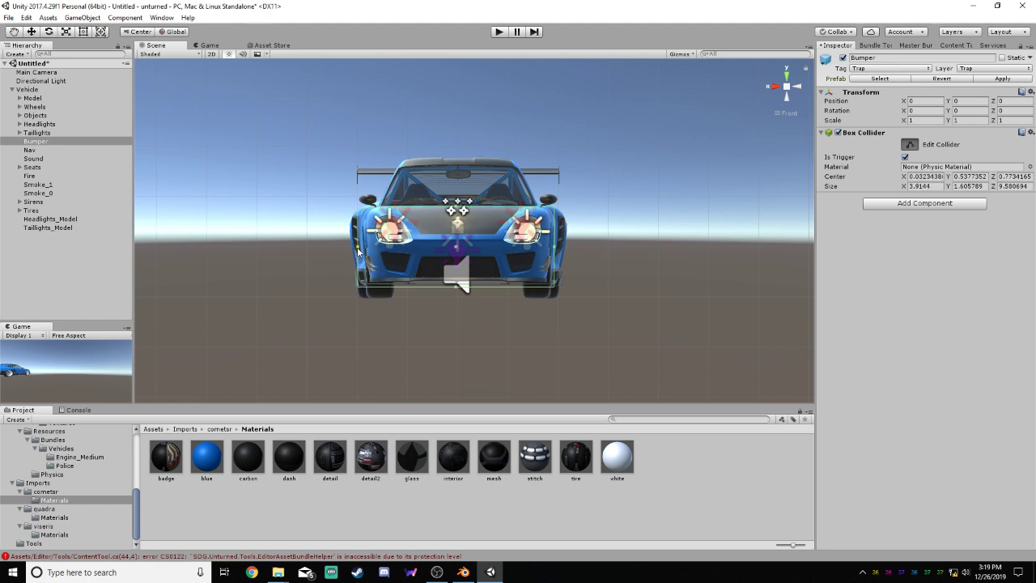
drag(554, 251, 559, 253)
click(647, 237)
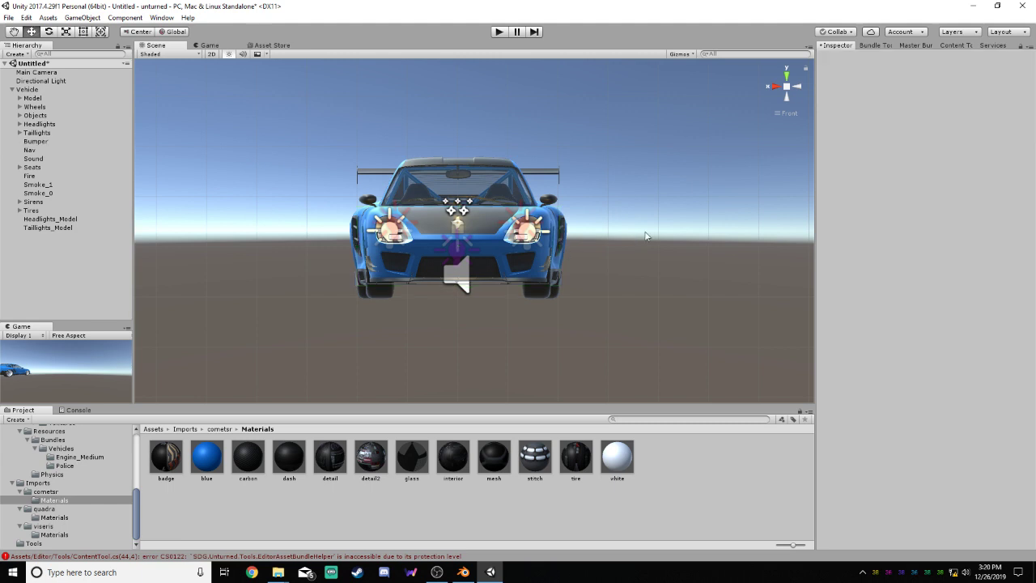
click(42, 142)
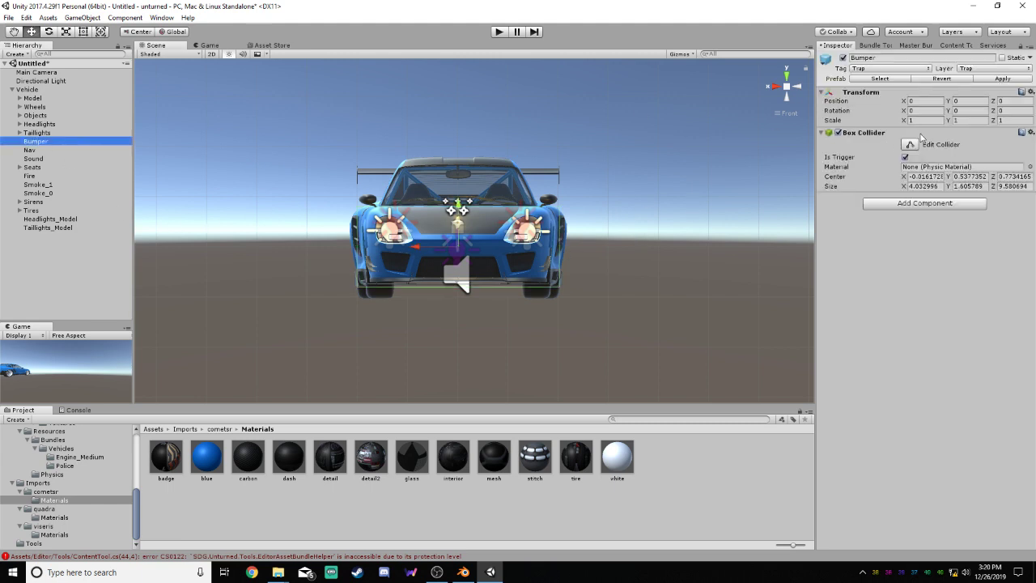
Extend the Nav object's Box Collider past the car's rear and nose and raise it to the roof, about 2.82 high and 9.95 long
click(37, 151)
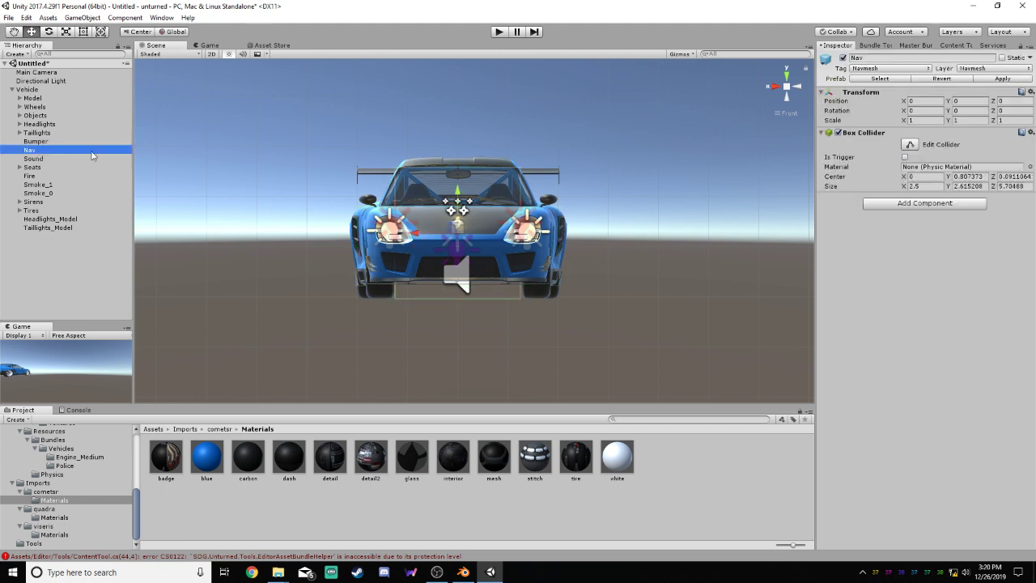
click(799, 88)
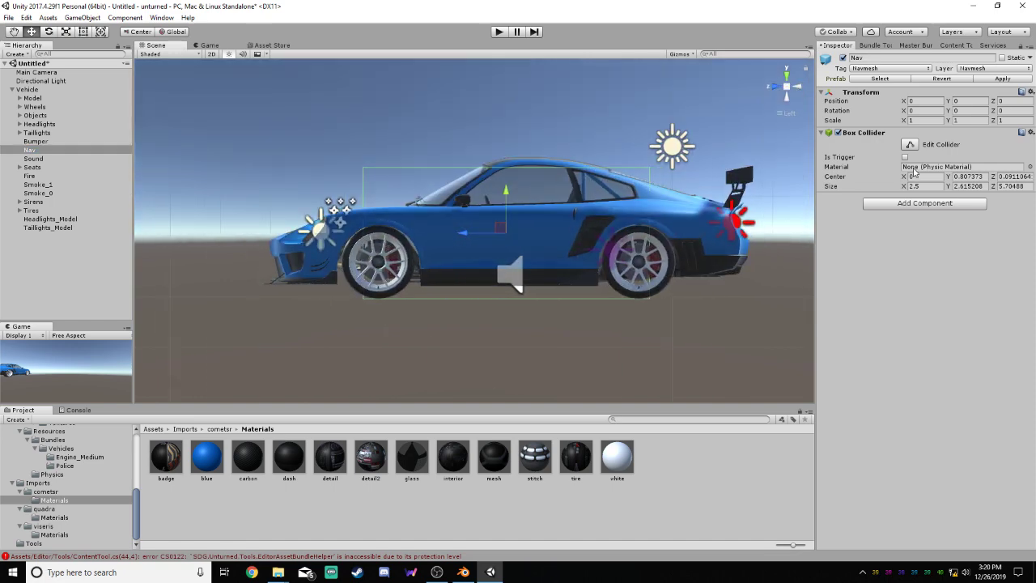
click(909, 144)
drag(650, 233, 754, 235)
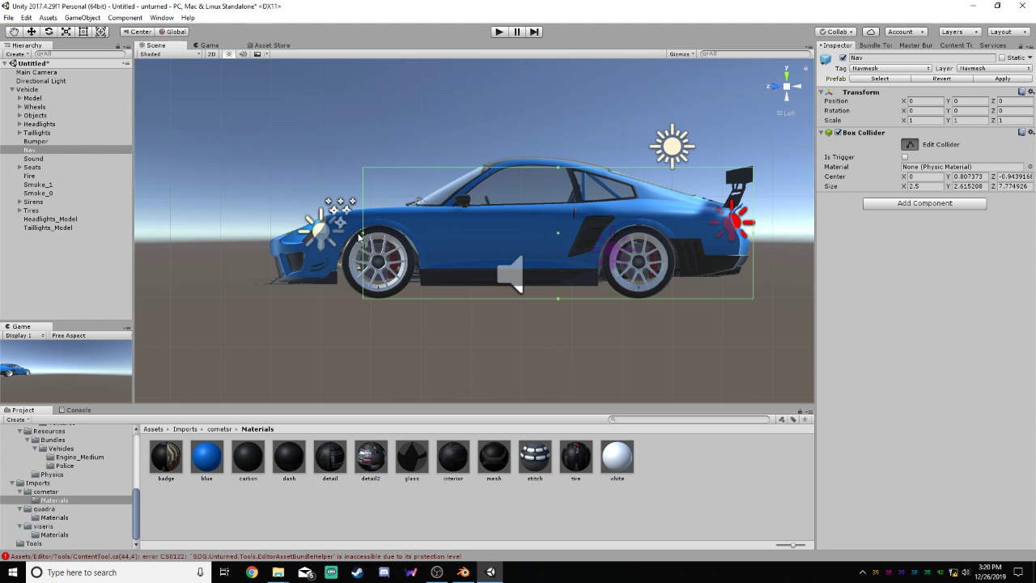
drag(359, 236, 255, 260)
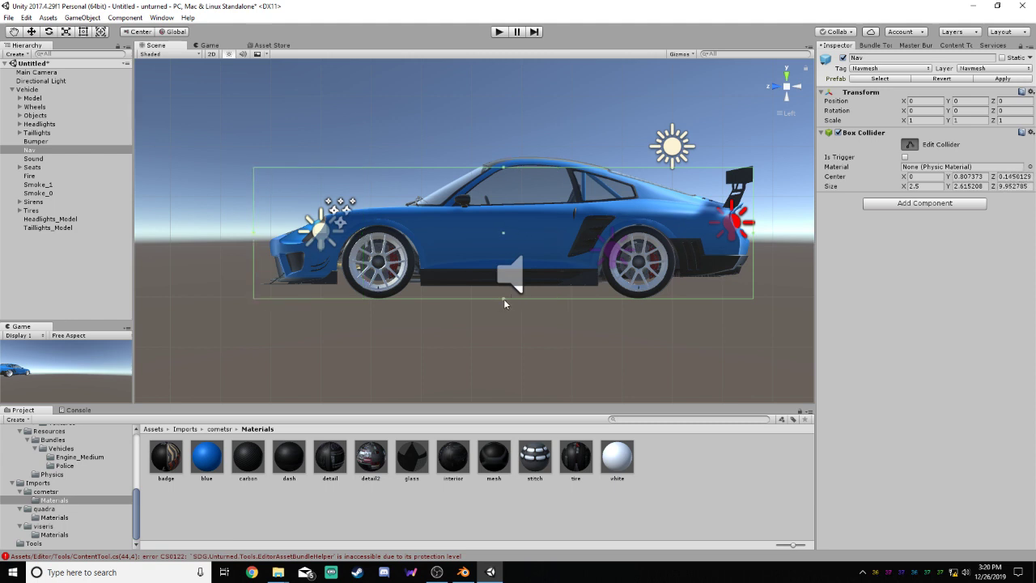
drag(504, 168, 506, 159)
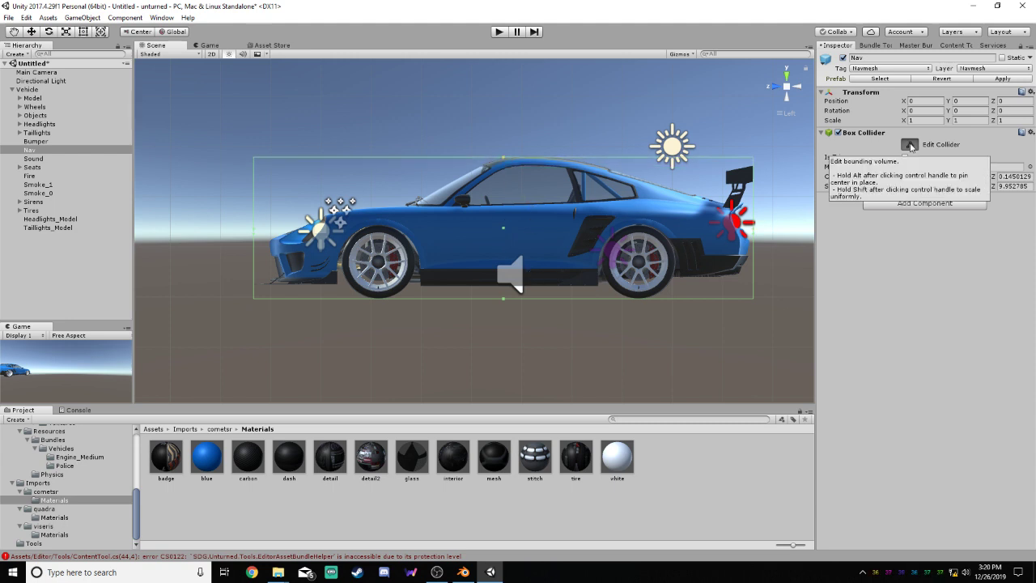
Widen the Nav collider on both sides to cover the whole car, about 4.38 wide, and finish editing it
click(775, 87)
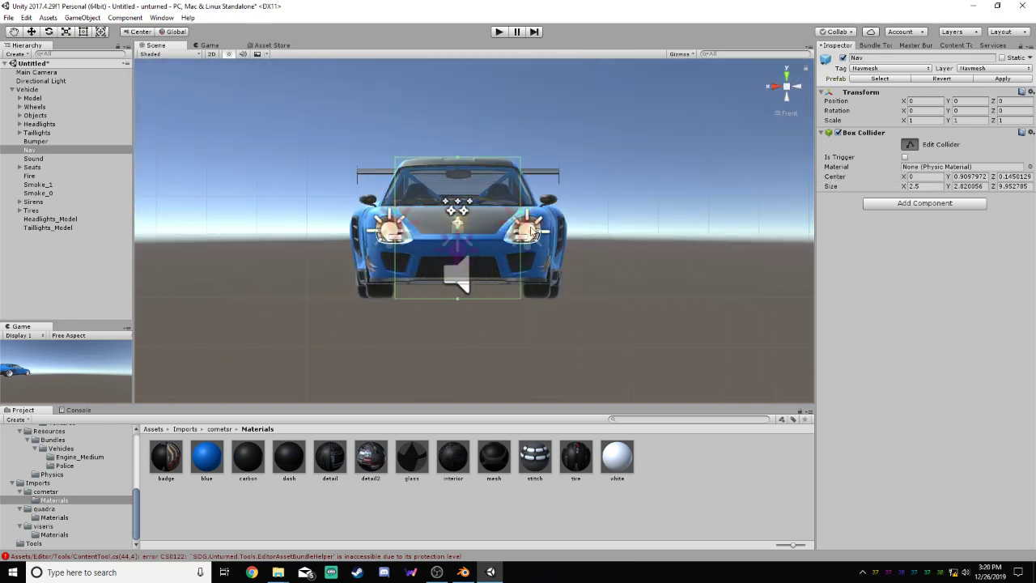
drag(523, 233, 568, 235)
drag(399, 231, 352, 236)
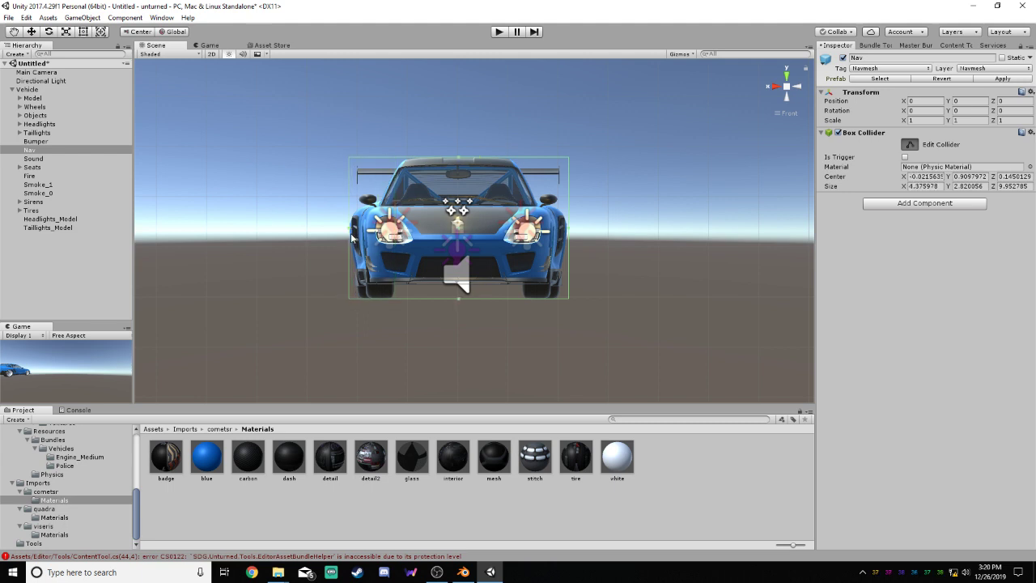
click(796, 87)
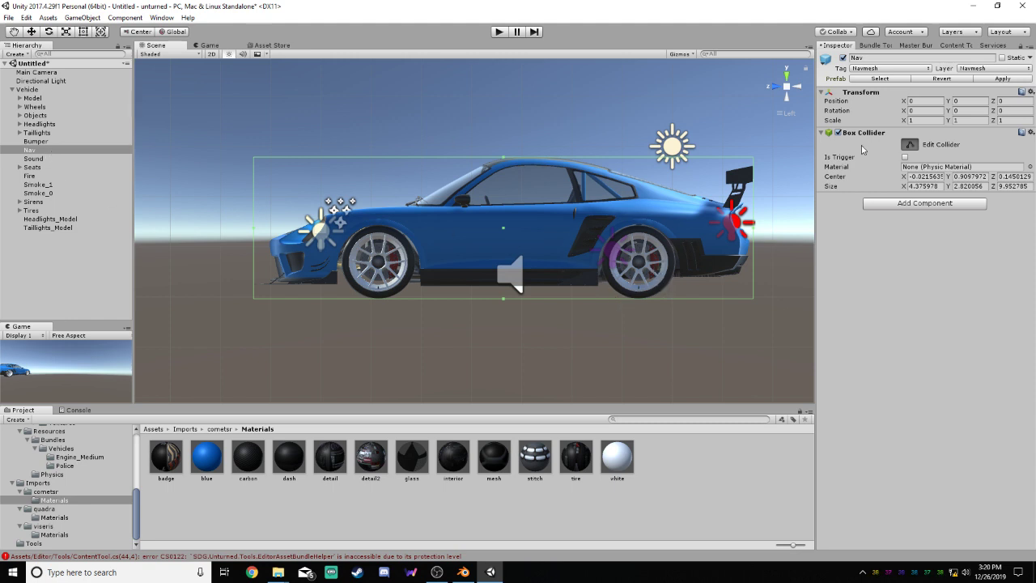
click(910, 144)
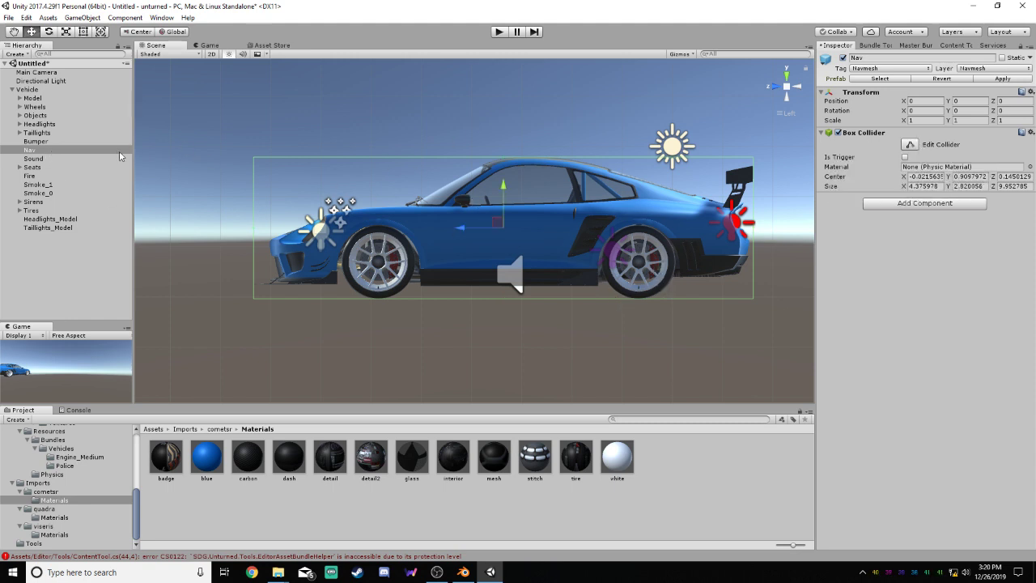
Import Horn.mp3, Ignition.mp3, Engine_Medium.ogg and Siren.ogg from the cometsrU folder in File Explorer into Unity's cometsr asset folder
click(48, 159)
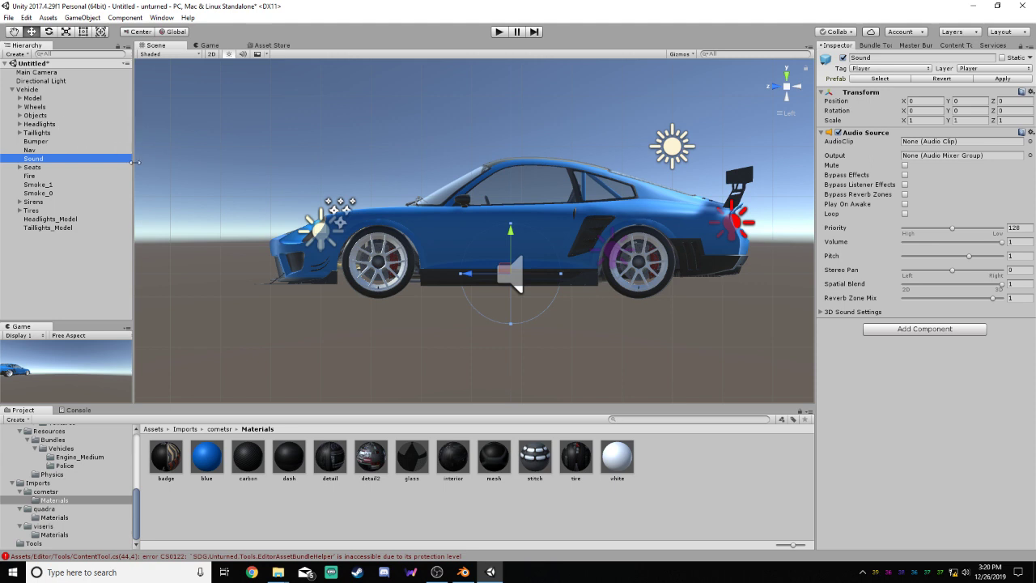
click(137, 518)
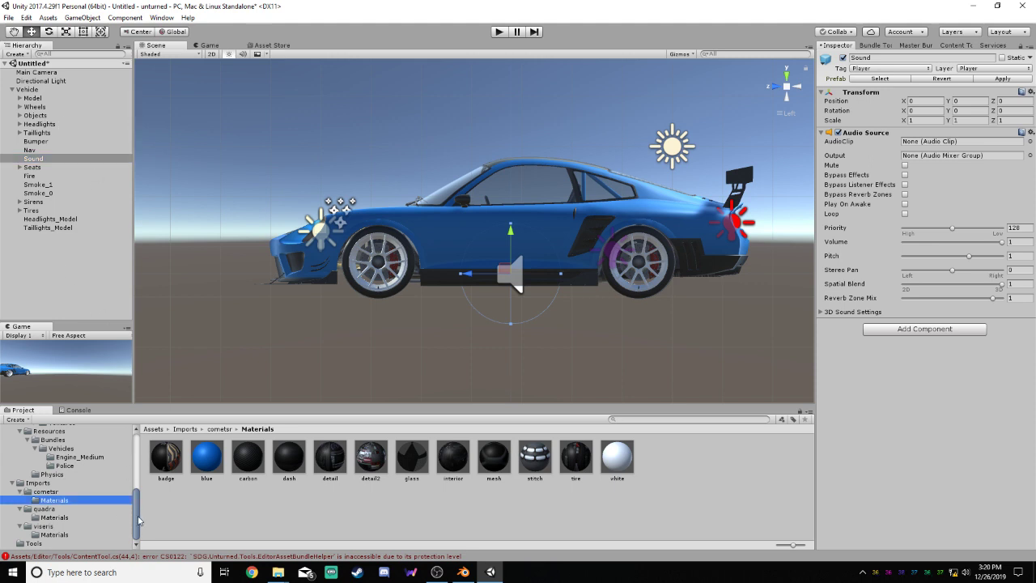
click(46, 492)
click(382, 500)
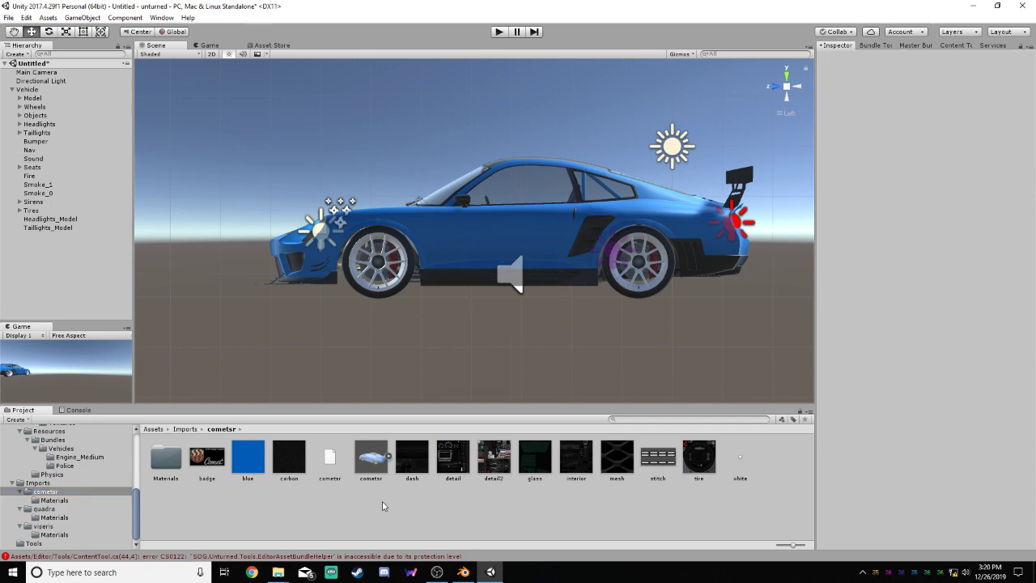
mouse_move(277, 571)
click(253, 542)
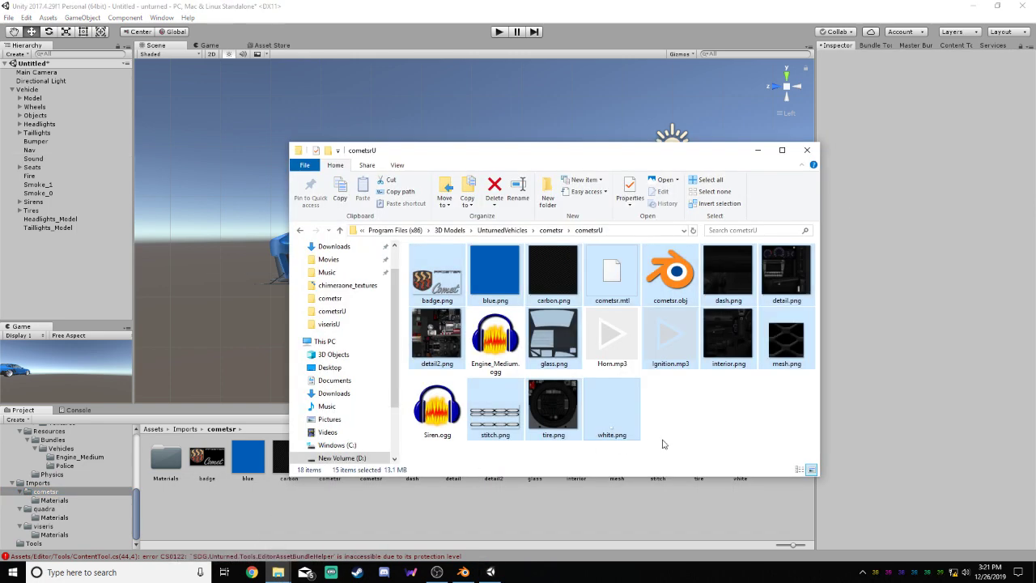
click(615, 335)
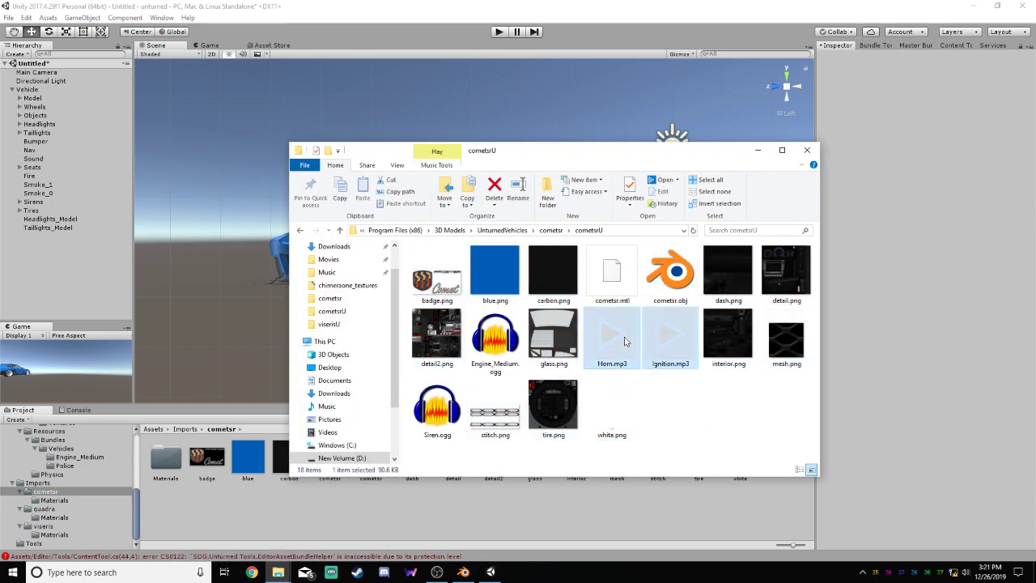
ctrl+click(495, 338)
ctrl+click(437, 409)
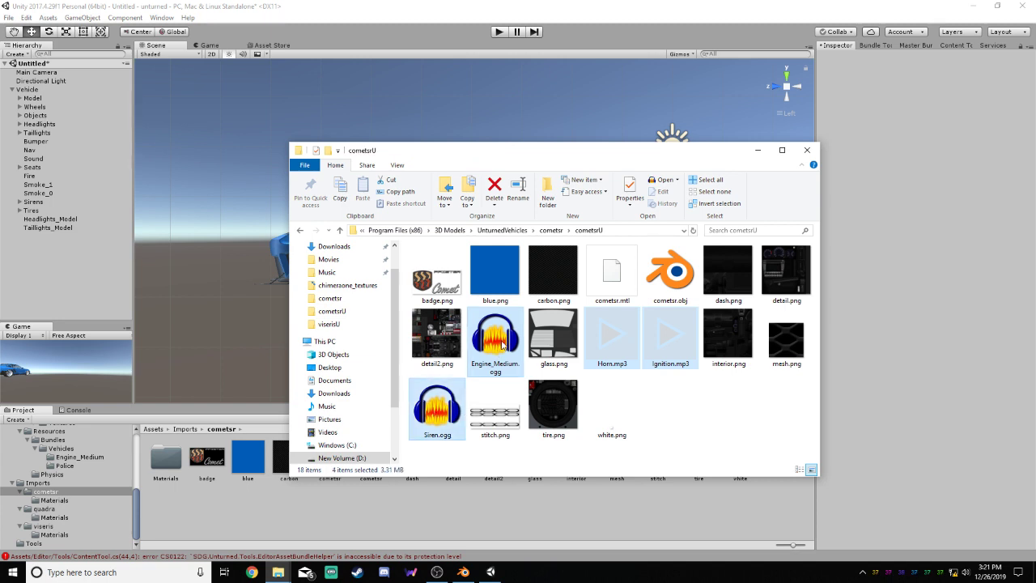
drag(503, 344, 579, 508)
click(551, 507)
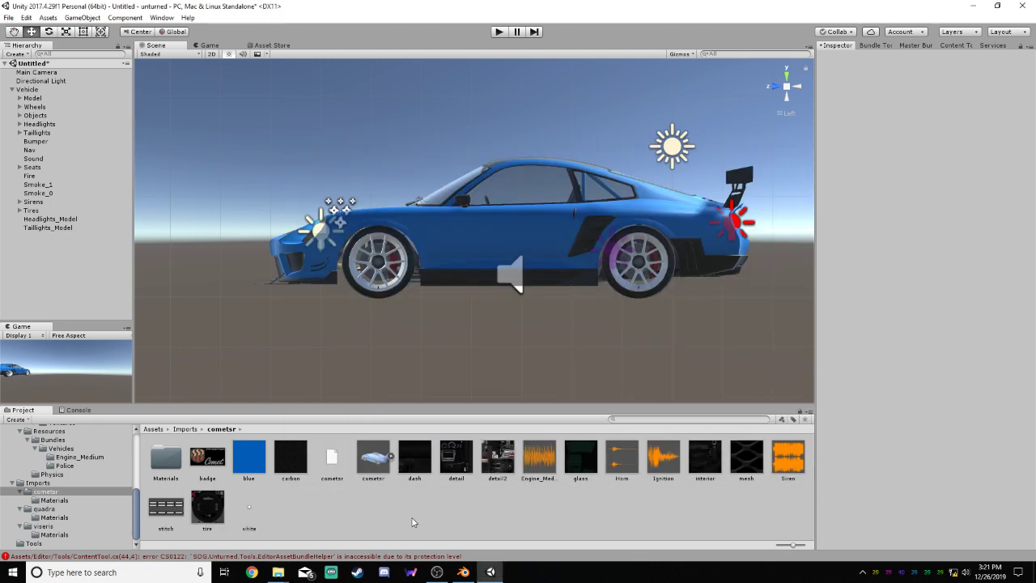
Look through the contents of the quadra and viseris import folders, and return to the cometsr folder
click(41, 509)
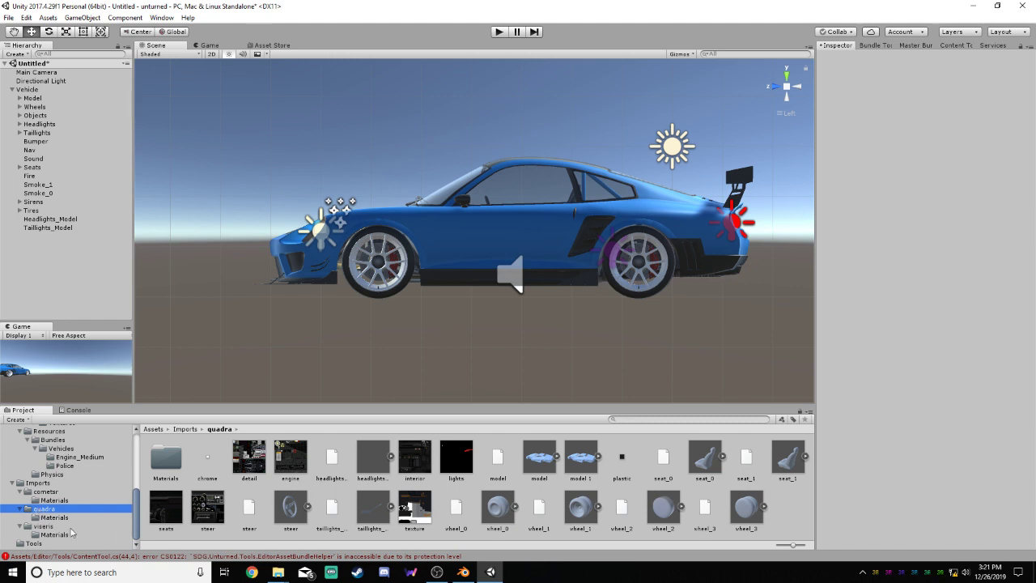
click(42, 525)
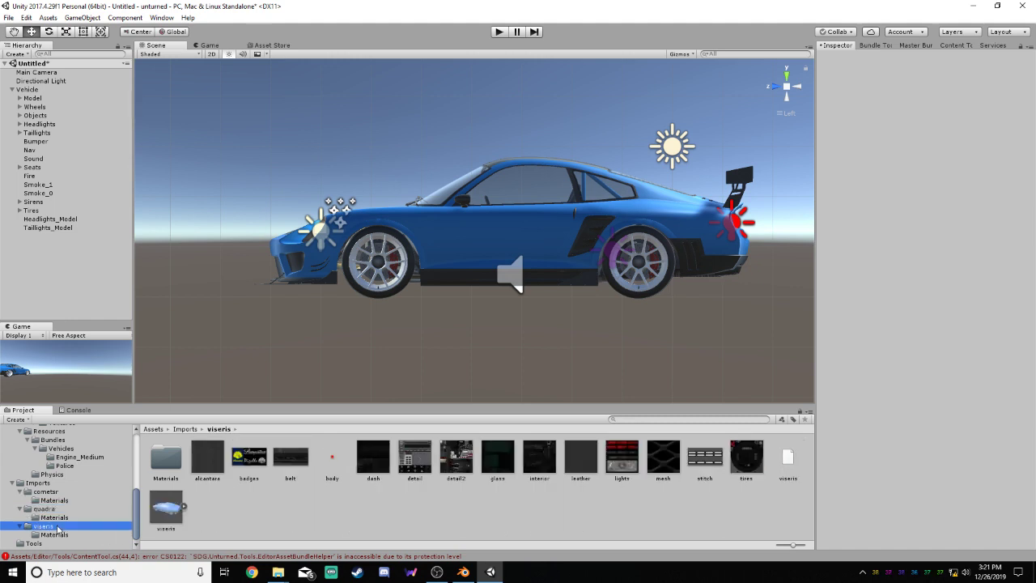
click(51, 491)
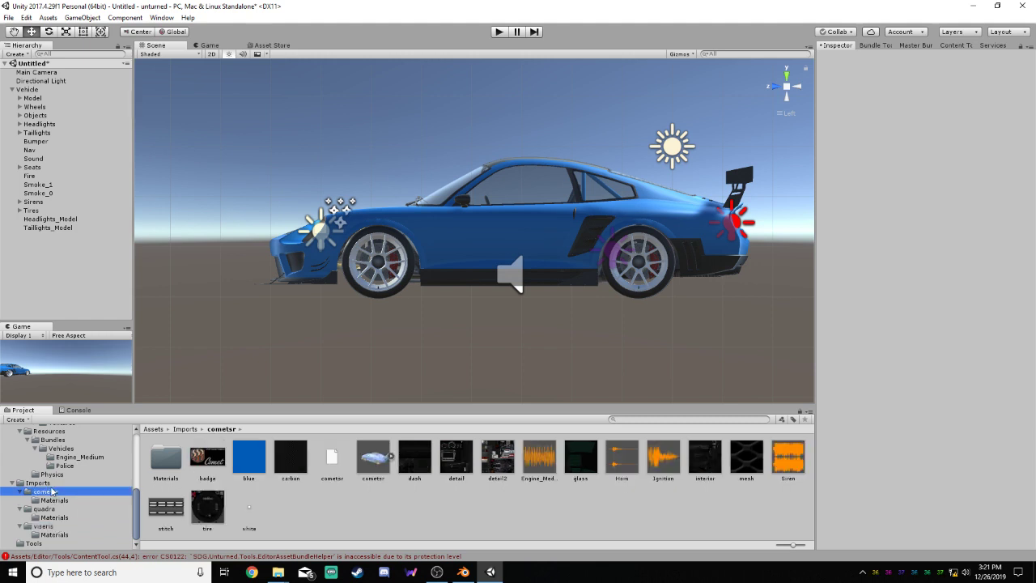
Delete the Ignition, Horn, Engine_Medium and Siren audio files from the cometsr asset folder
right_click(656, 460)
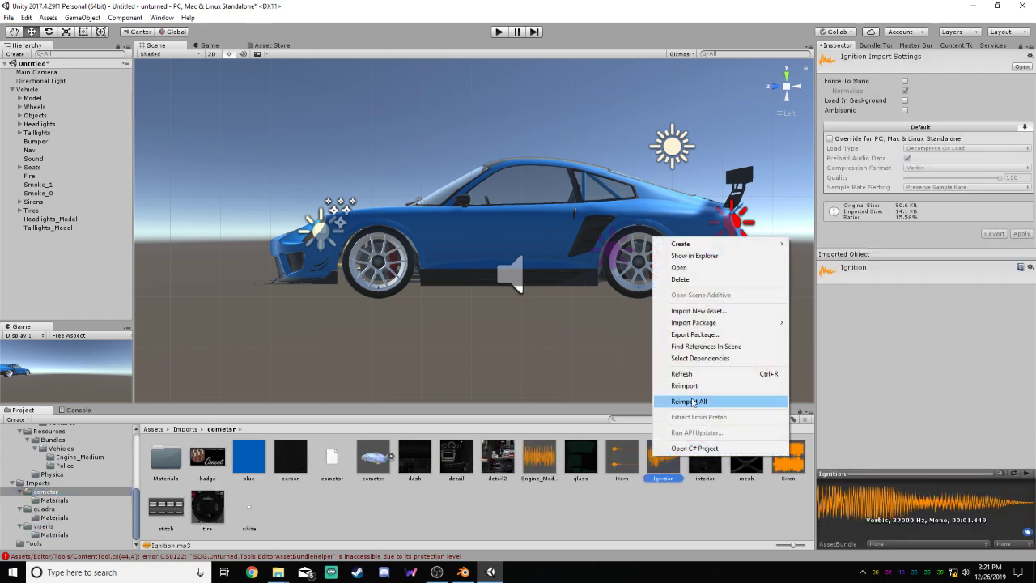
click(679, 279)
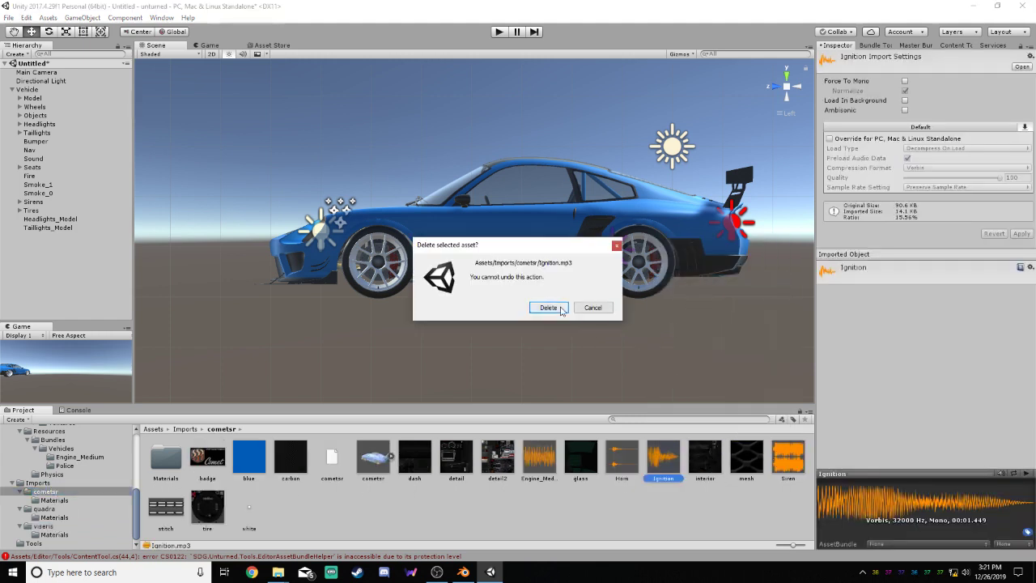
click(549, 308)
right_click(617, 466)
click(647, 288)
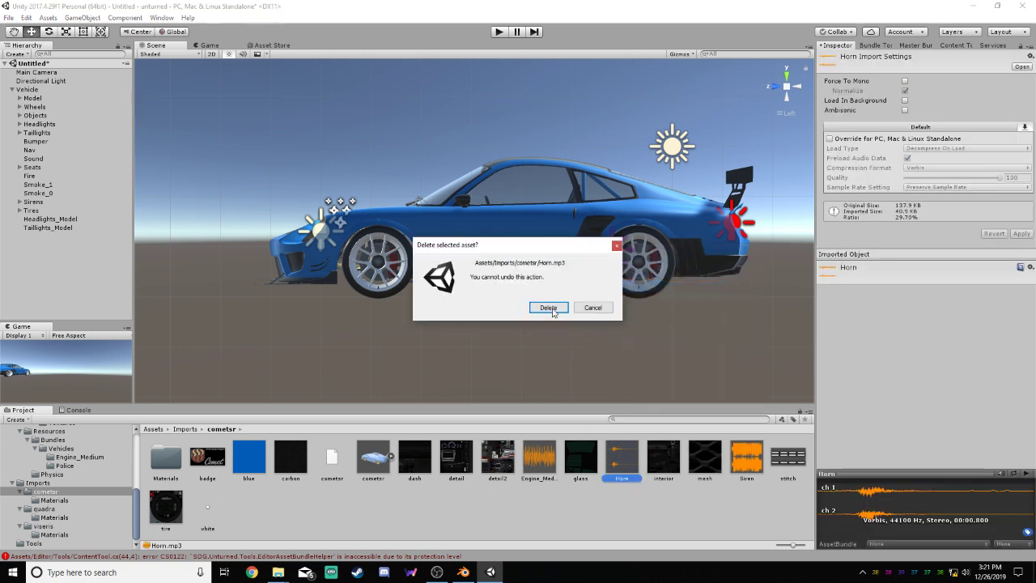
click(548, 307)
right_click(548, 459)
click(569, 280)
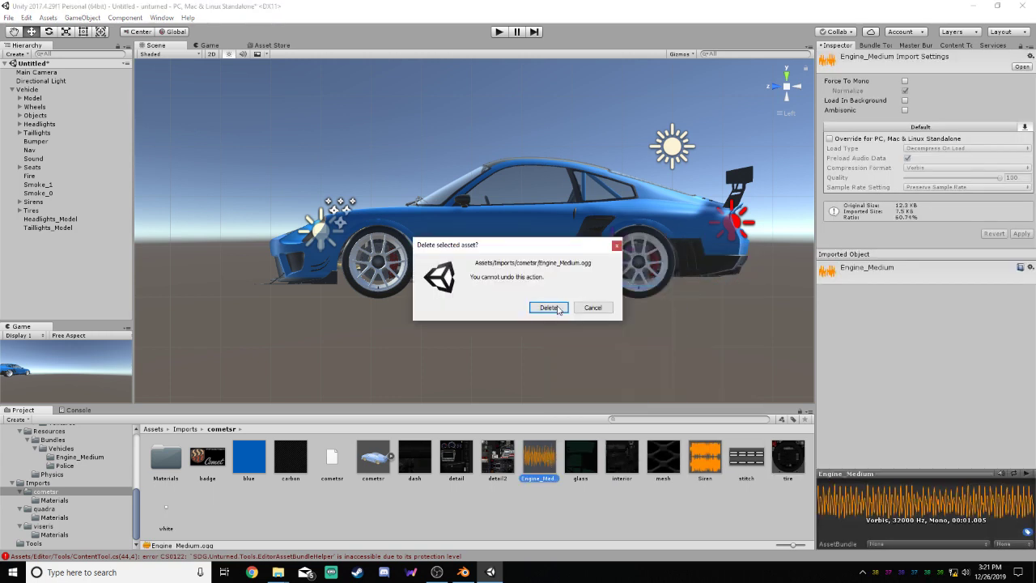
click(549, 307)
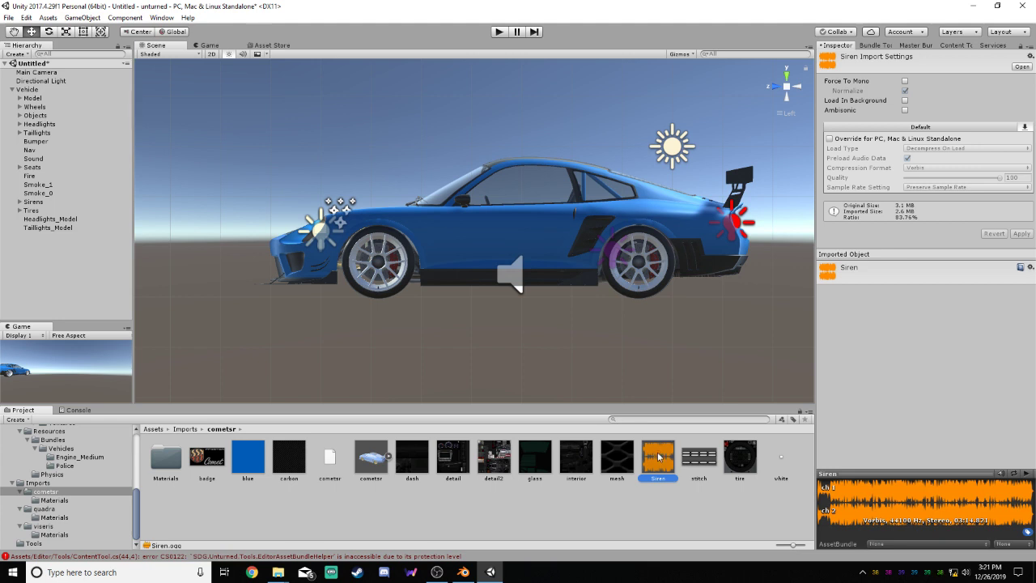
right_click(659, 457)
click(673, 278)
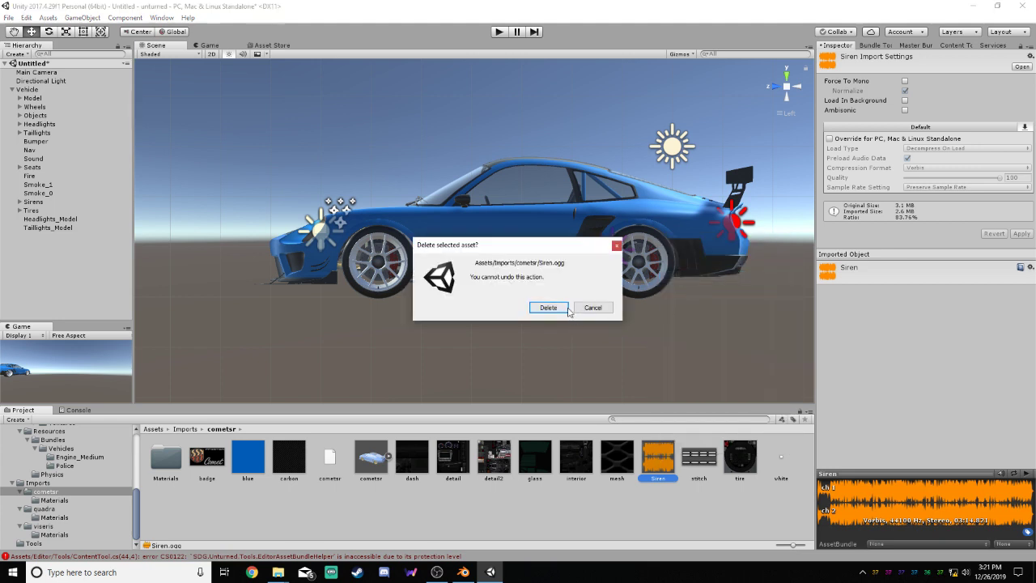
click(548, 307)
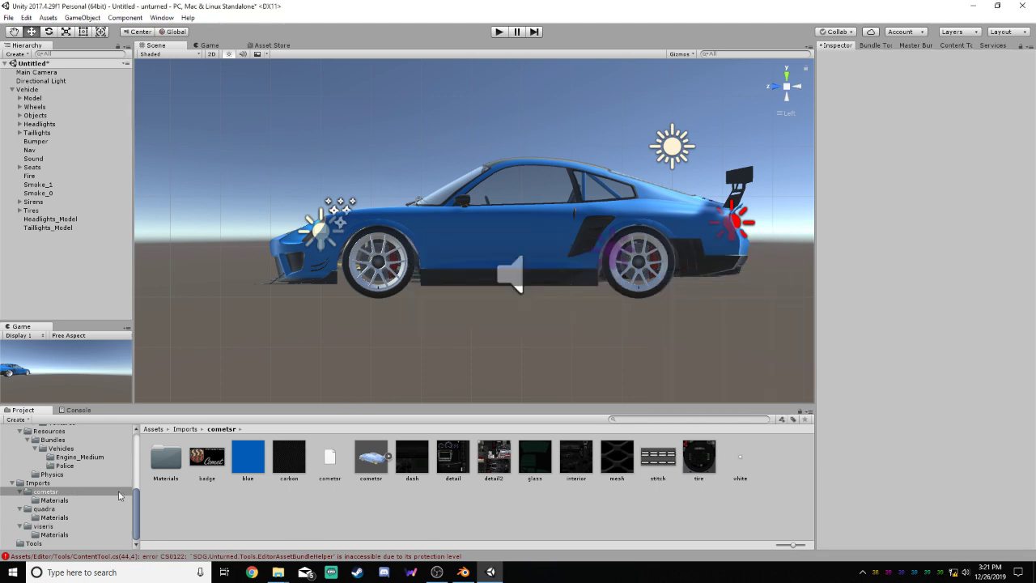
Create a folder named CometSR inside the Completed assets folder
drag(138, 500, 139, 455)
click(36, 473)
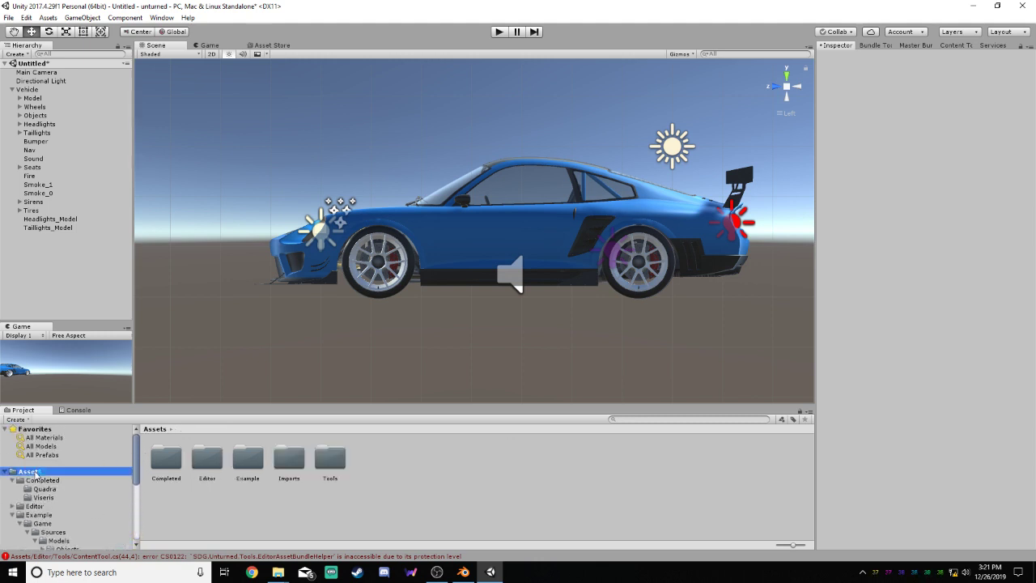
double_click(166, 459)
right_click(291, 464)
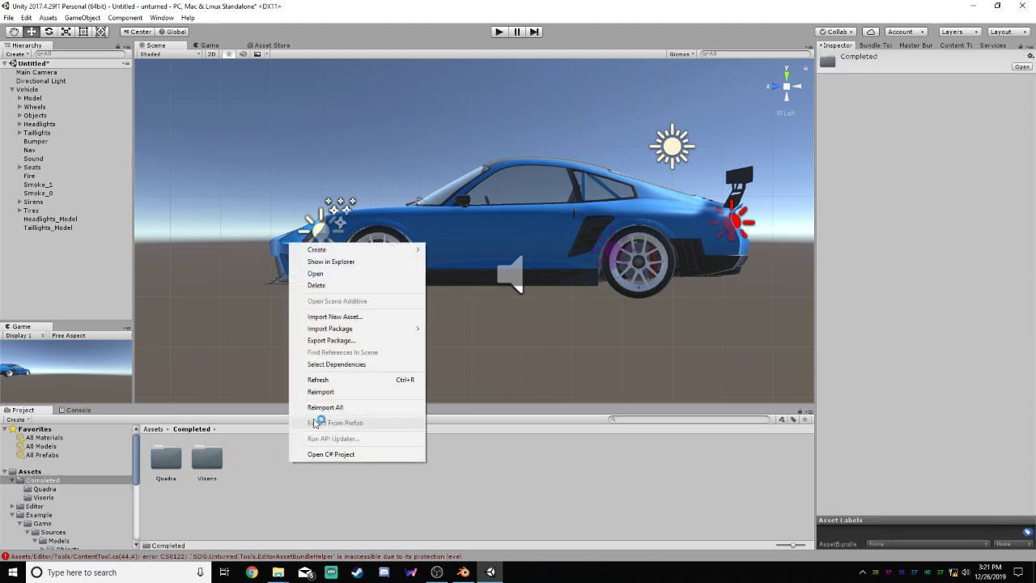
mouse_move(332, 249)
click(453, 214)
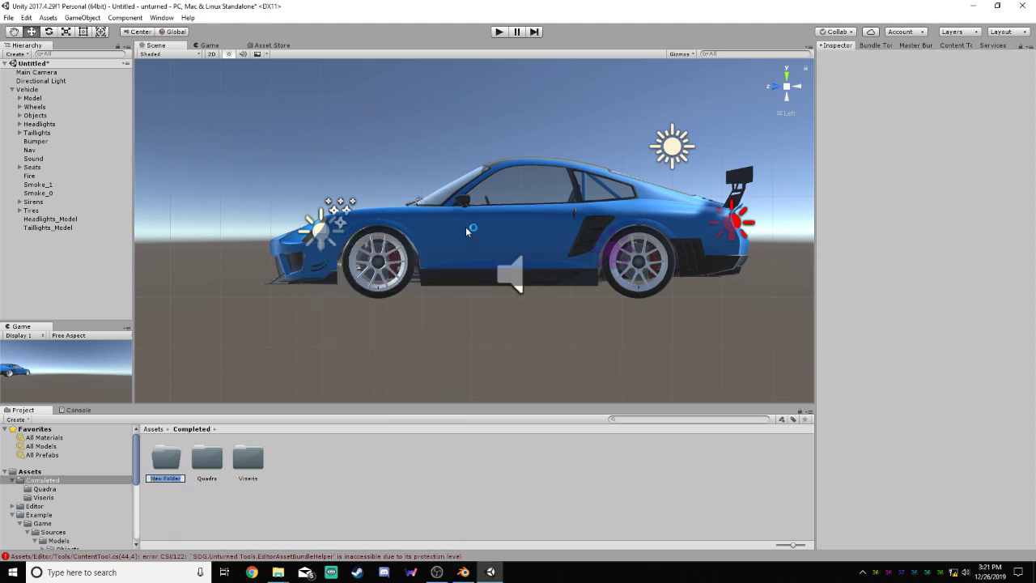
text(CometSR)
key(Return)
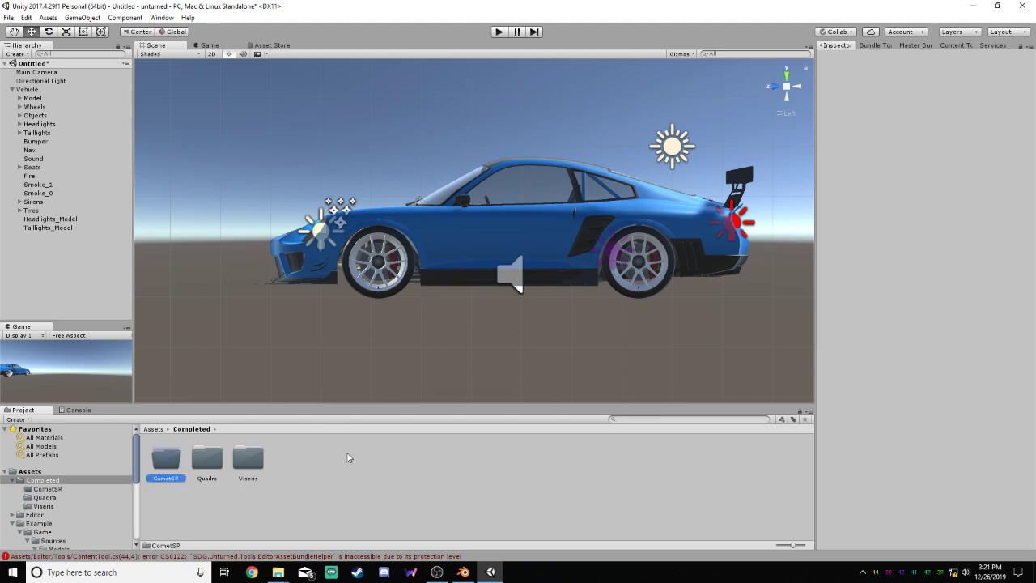
Check the completed Viseris folder for reference, and import Engine_Medium.ogg, Horn.mp3, Ignition.mp3 and Siren.ogg from the cometsrU folder into CometSR
double_click(166, 461)
click(43, 505)
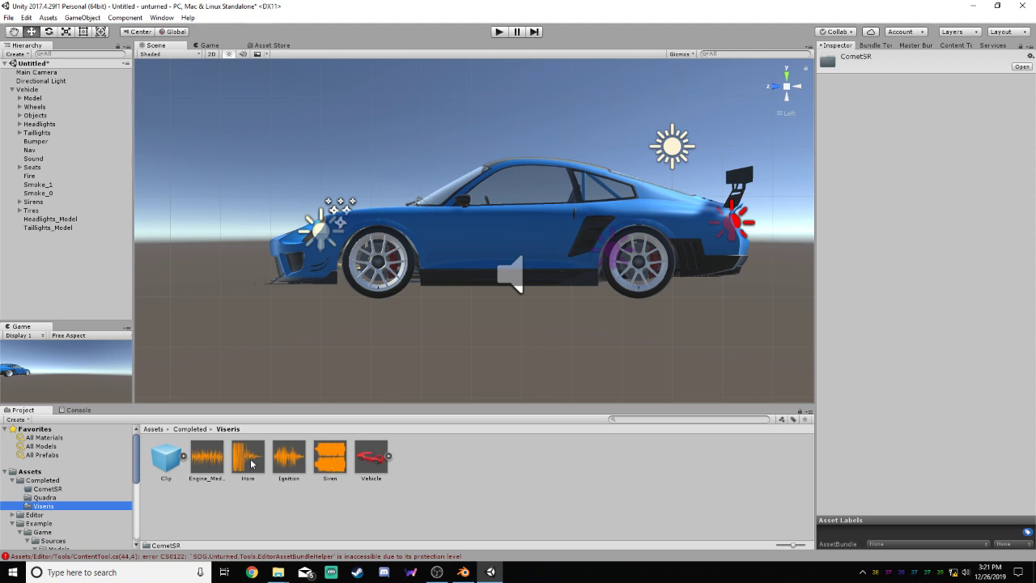
click(61, 489)
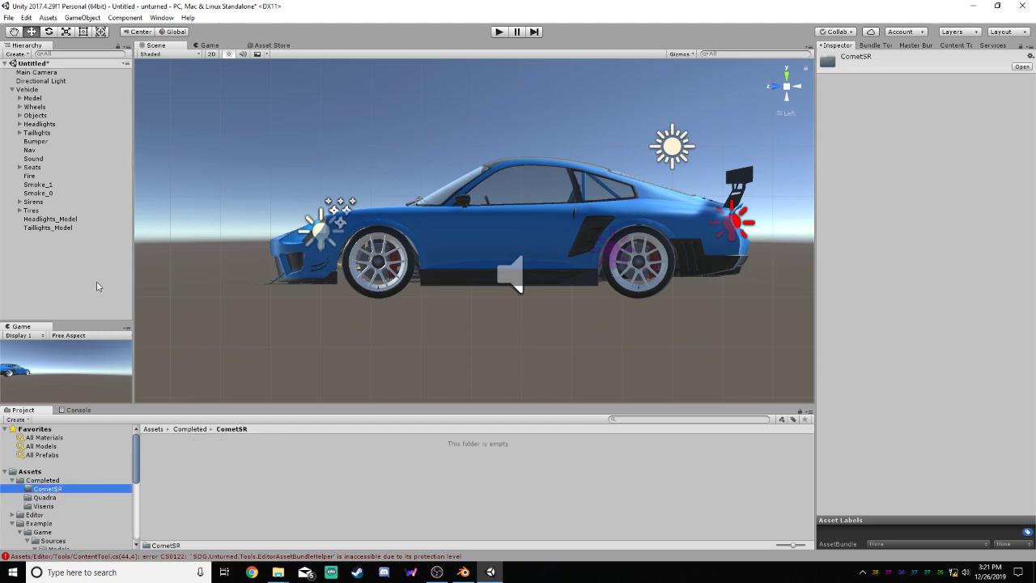
mouse_move(278, 572)
click(257, 514)
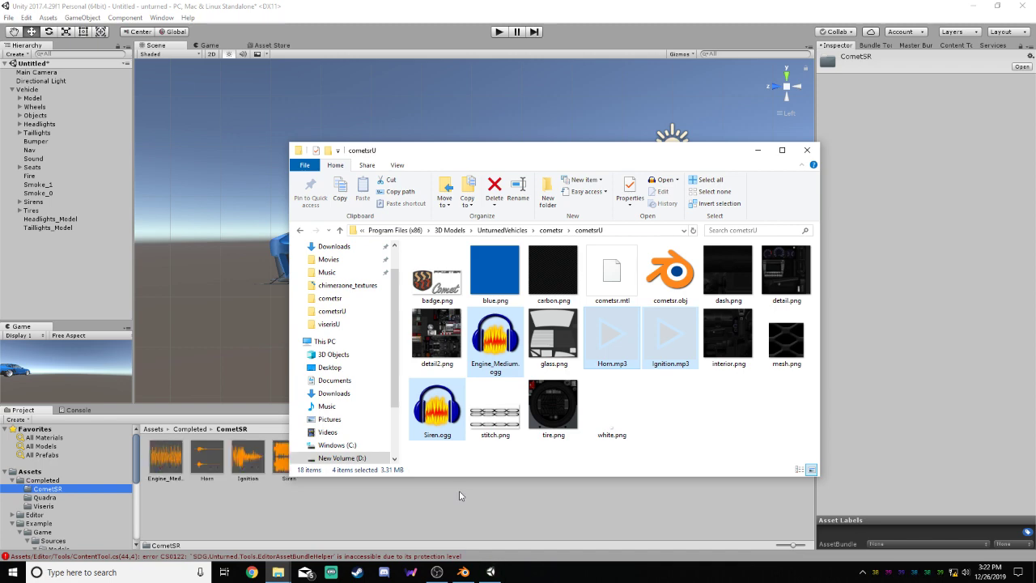
click(459, 496)
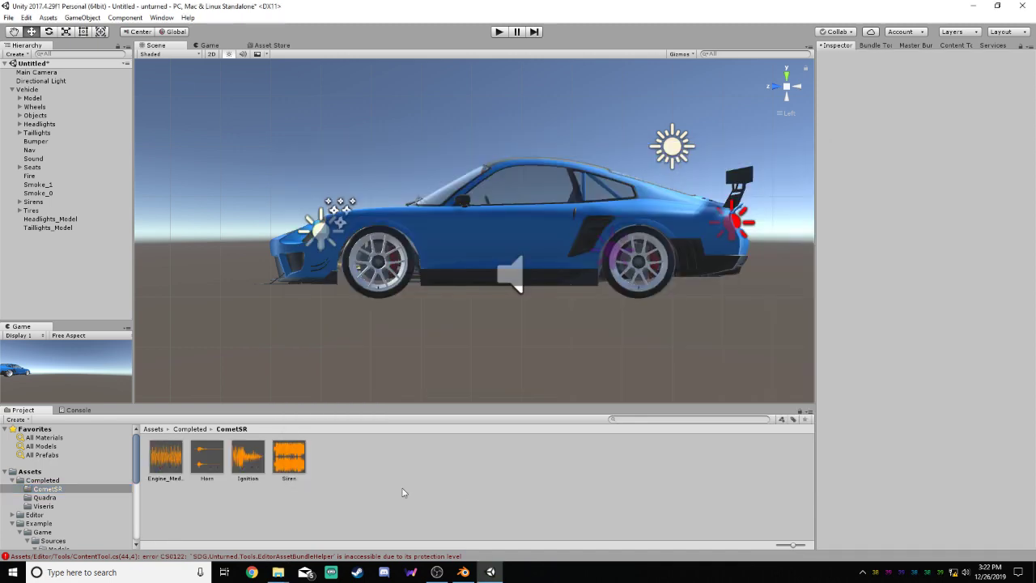
Save the scene's Vehicle object as a prefab in the CometSR folder and check its child parts
click(26, 89)
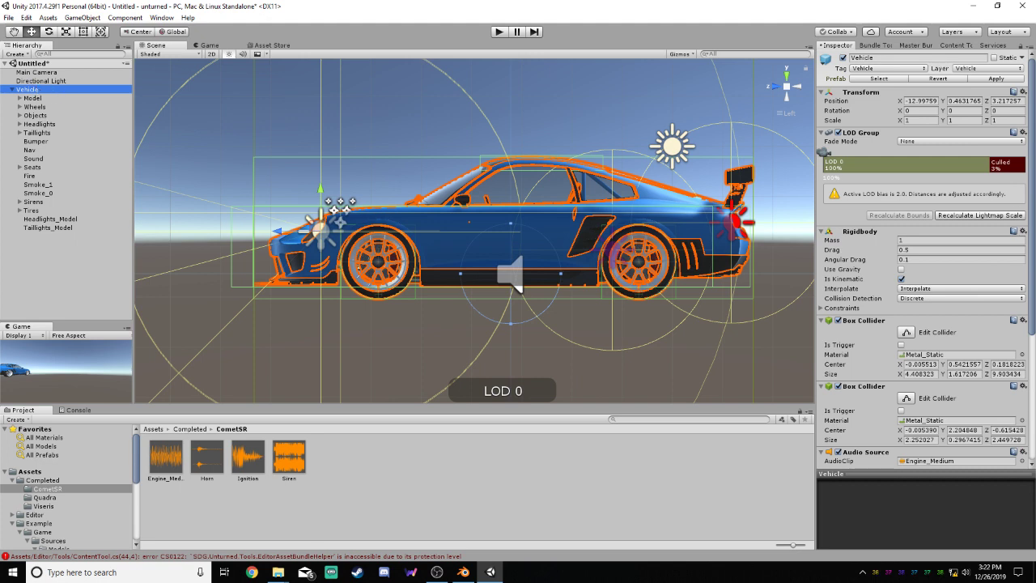
click(979, 216)
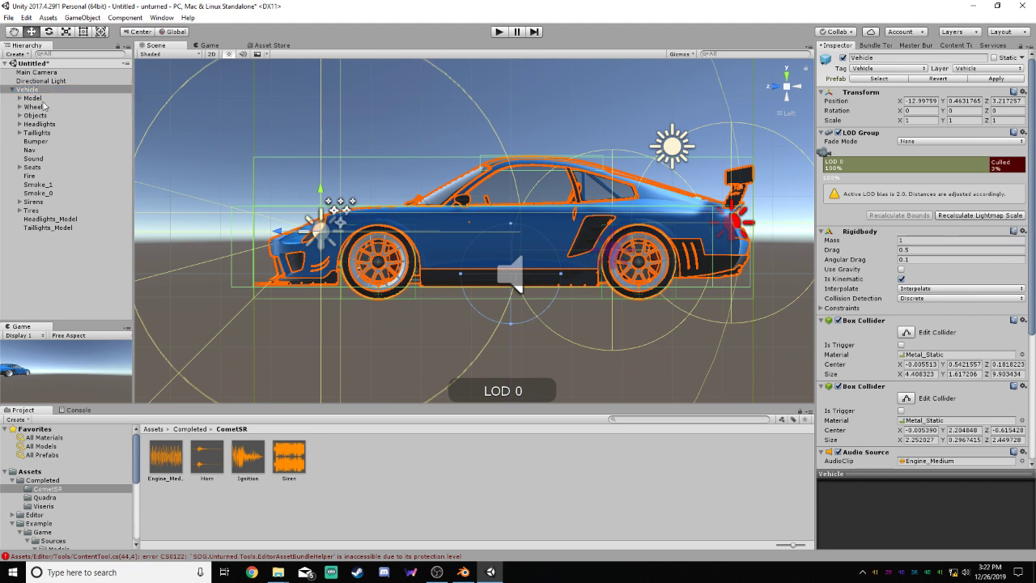
drag(37, 90, 439, 483)
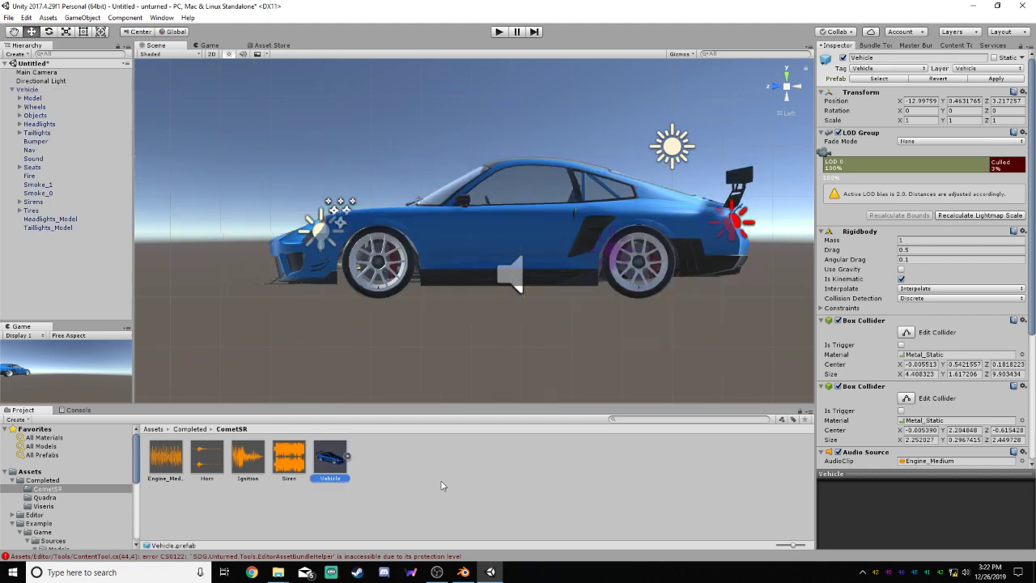
click(348, 458)
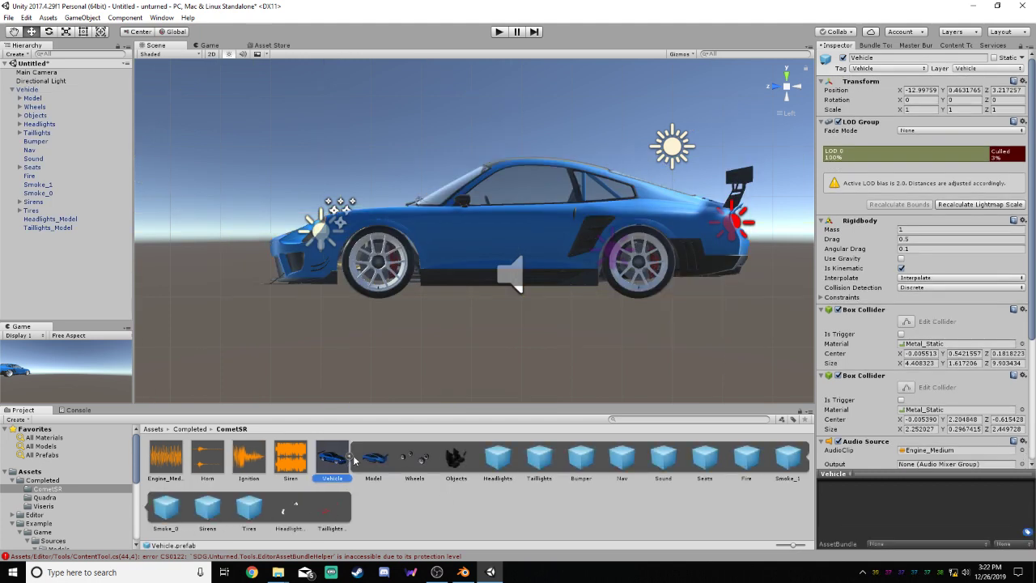
click(349, 459)
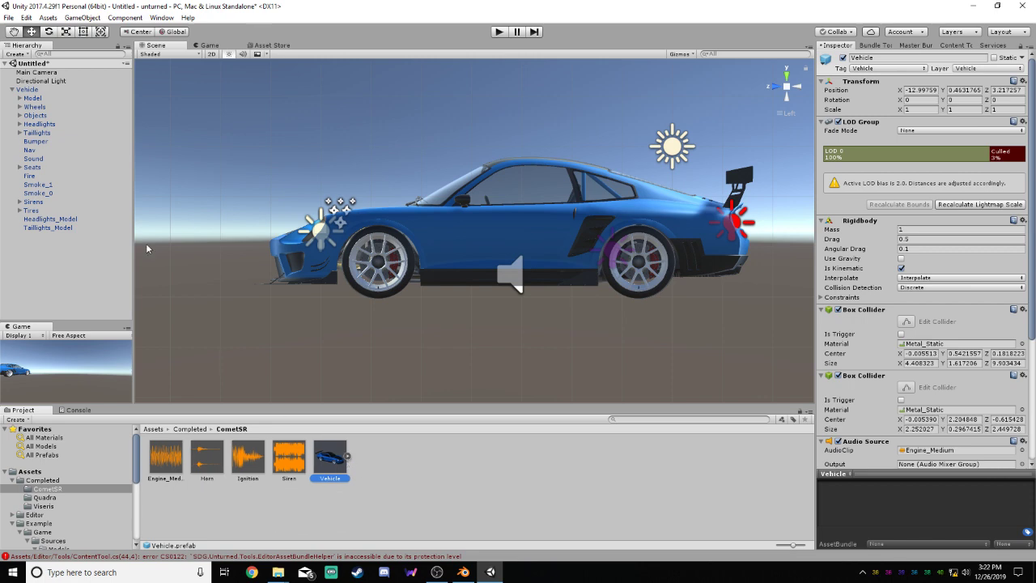
Using the Viseris Clip prefab as reference, delete all children of the scene's Vehicle except Bumper, Nav, Seats and Tires
click(37, 99)
click(41, 106)
click(40, 100)
ctrl+click(43, 107)
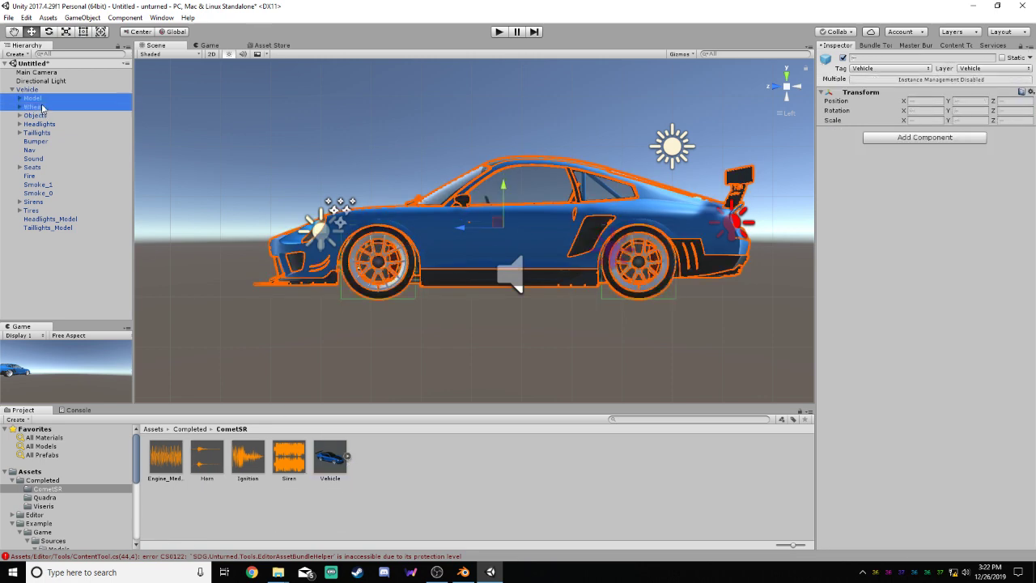
ctrl+click(46, 115)
ctrl+click(49, 125)
ctrl+click(48, 134)
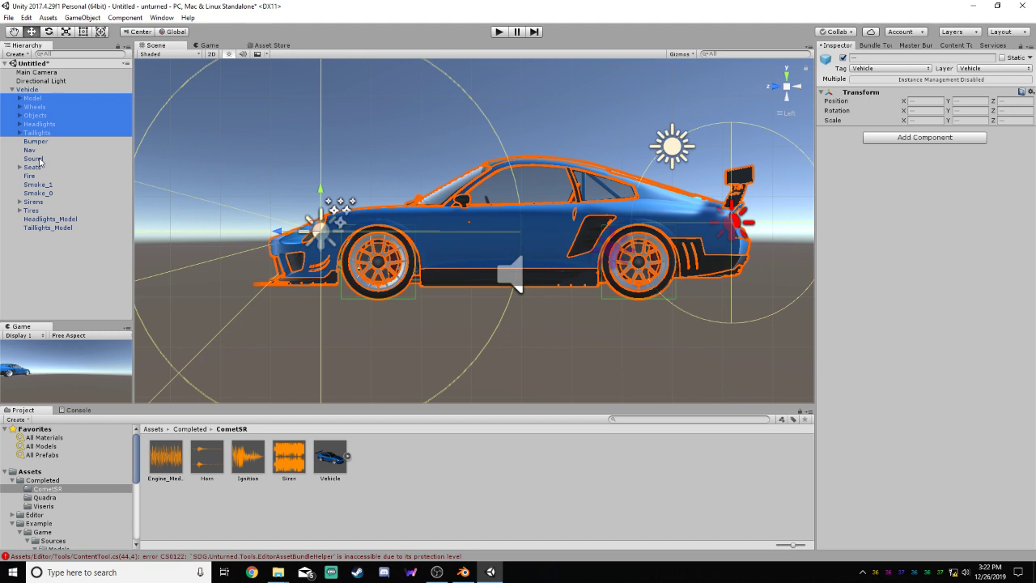
click(62, 506)
click(185, 456)
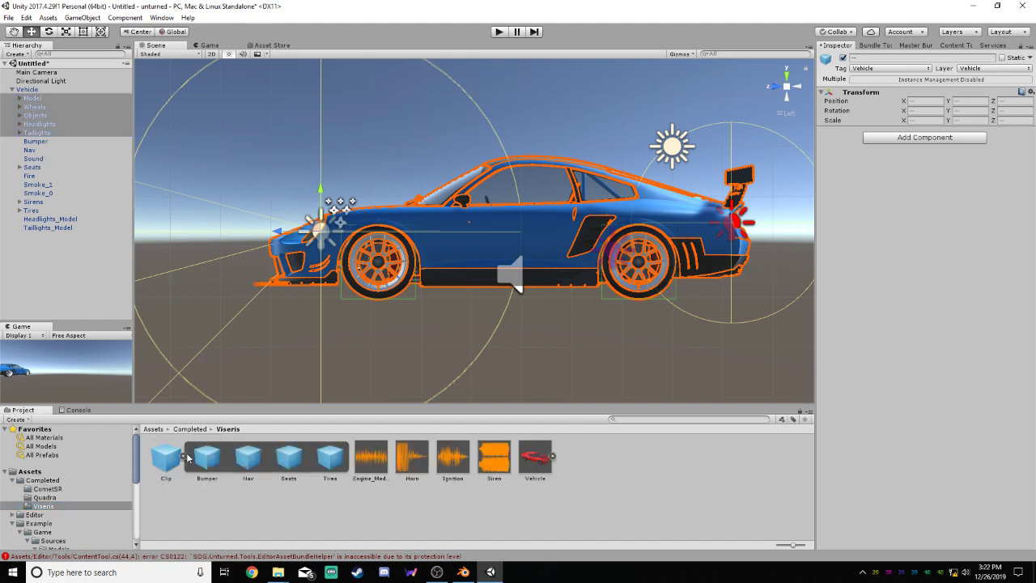
click(184, 457)
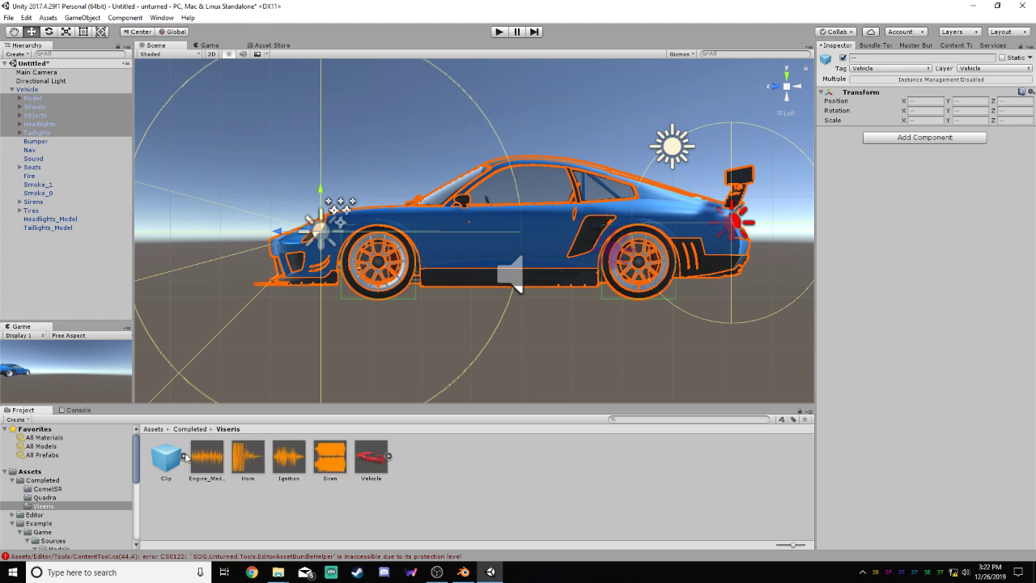
click(48, 488)
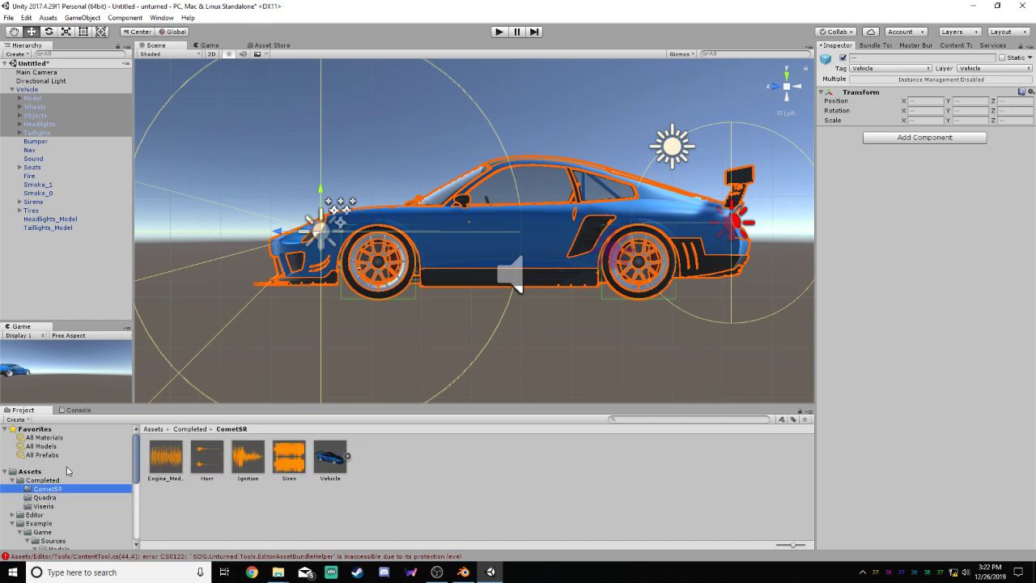
ctrl+click(39, 160)
ctrl+click(29, 175)
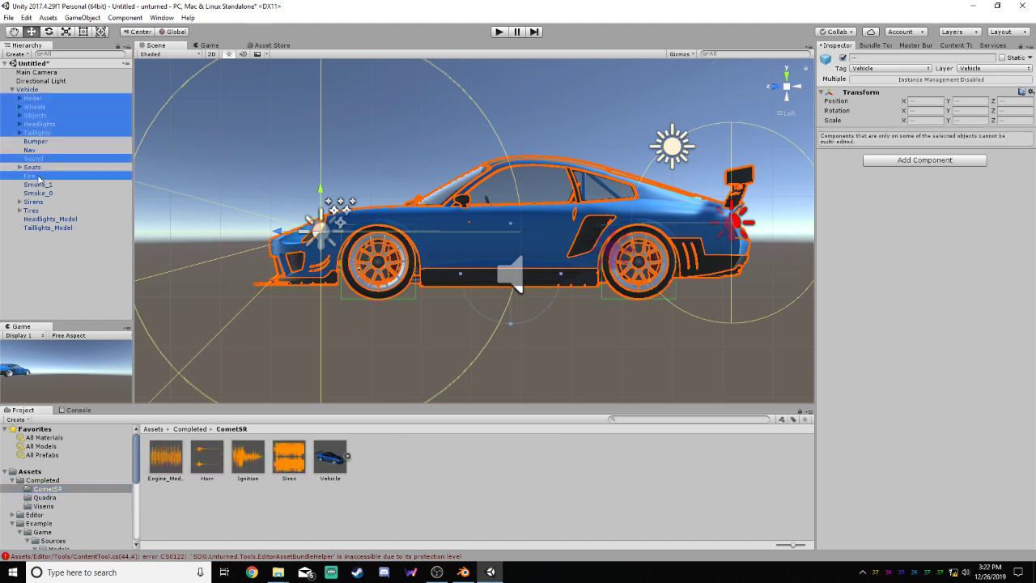
ctrl+click(38, 184)
ctrl+click(37, 192)
ctrl+click(34, 201)
ctrl+click(31, 210)
ctrl+click(48, 218)
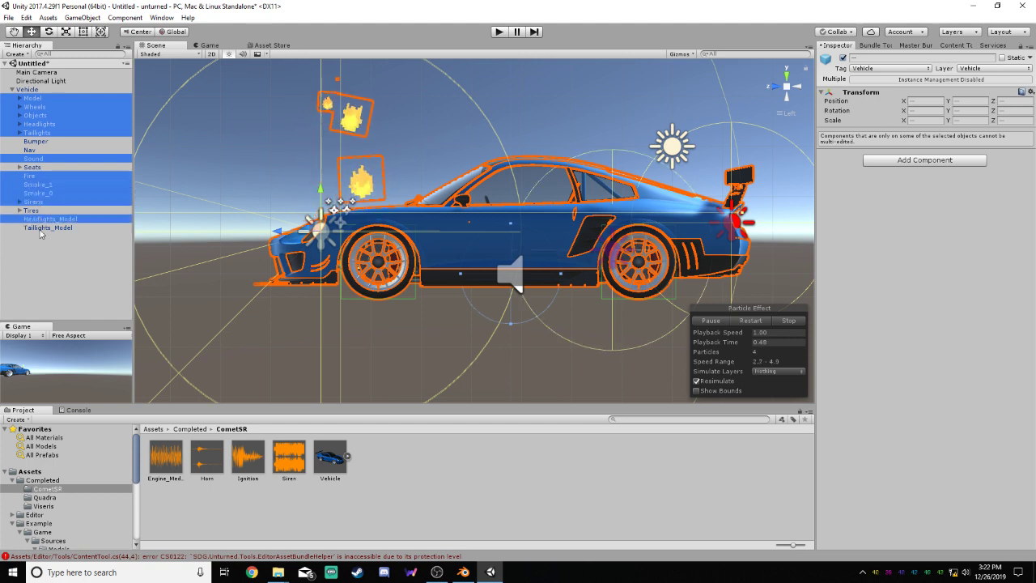
ctrl+click(47, 227)
right_click(45, 130)
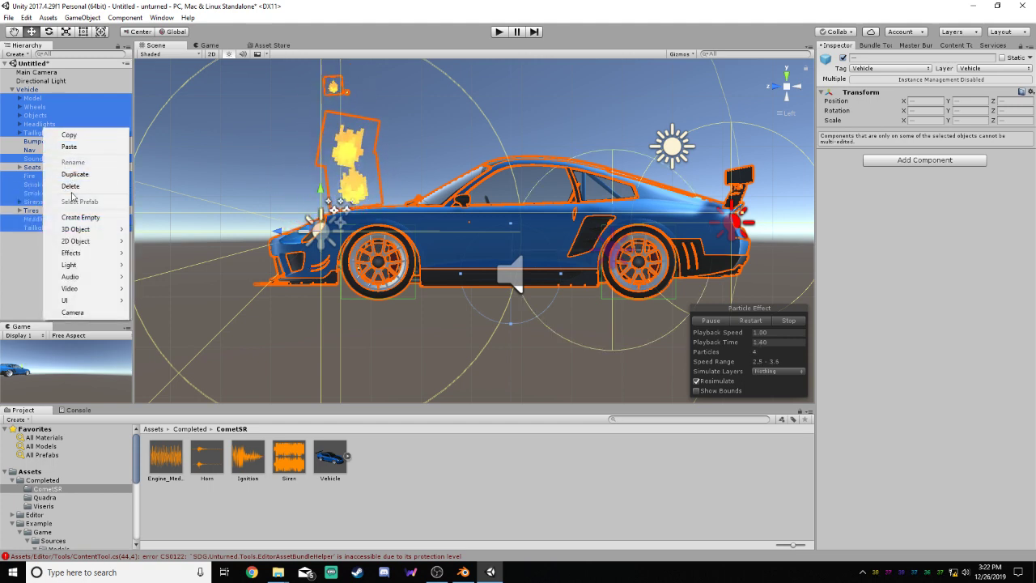
click(71, 186)
click(538, 309)
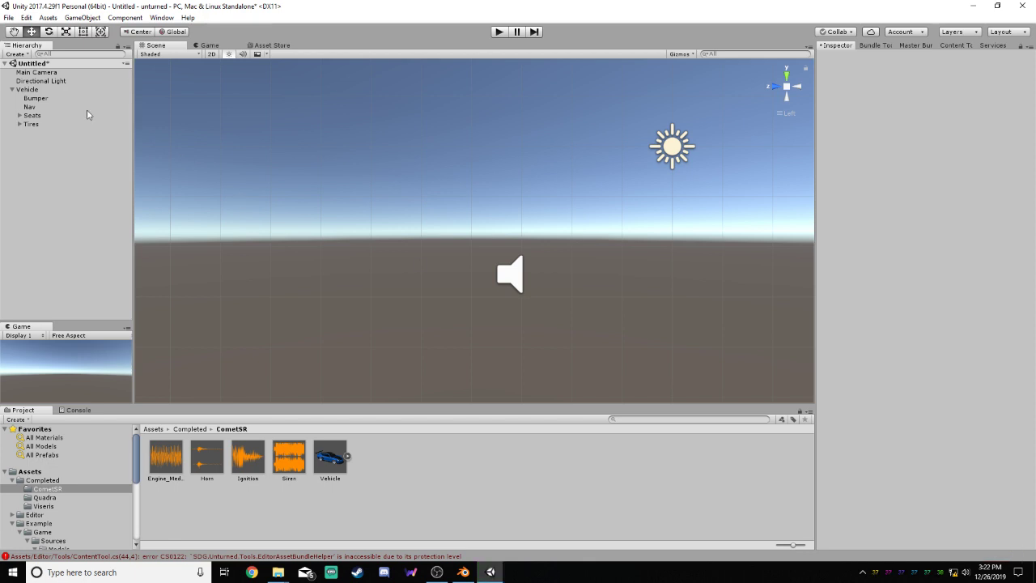
Rename the stripped-down Vehicle object to Clip and save it as a prefab in the CometSR folder
click(32, 90)
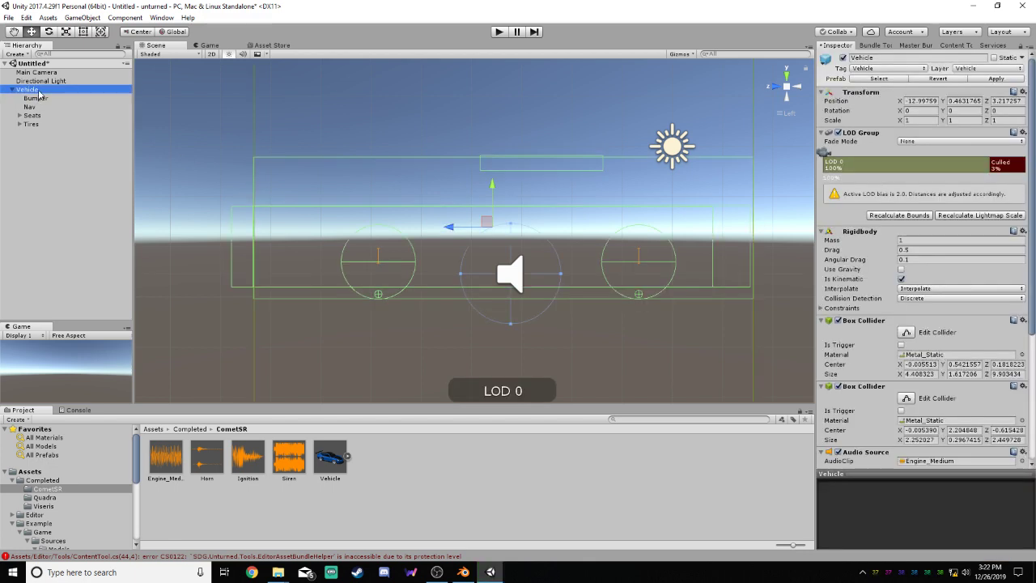
click(42, 91)
text(Clo)
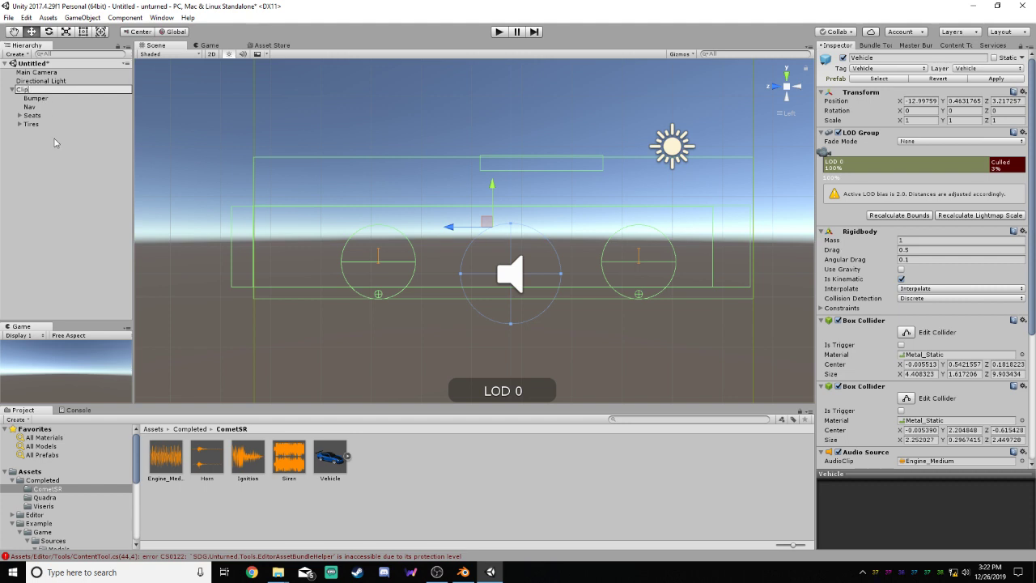
click(54, 145)
click(38, 92)
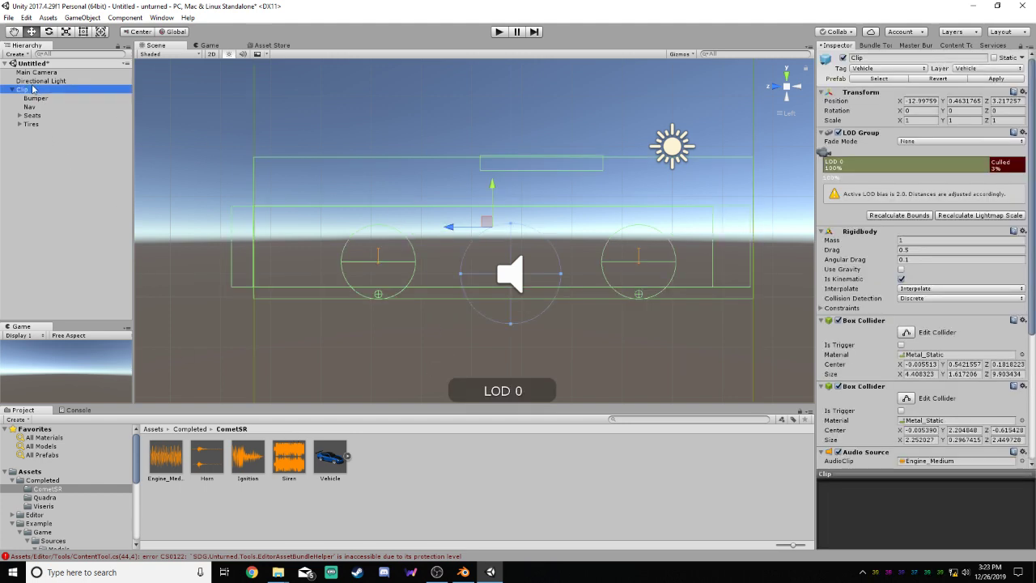
drag(32, 92, 419, 488)
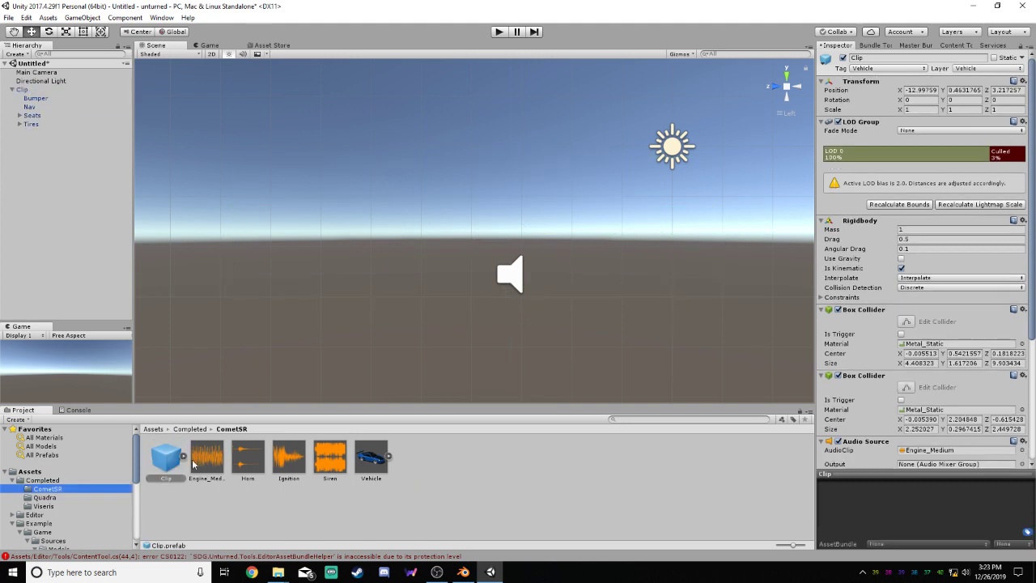
Delete the Clip object from the scene, place the Vehicle prefab back in it and expand its children
right_click(34, 91)
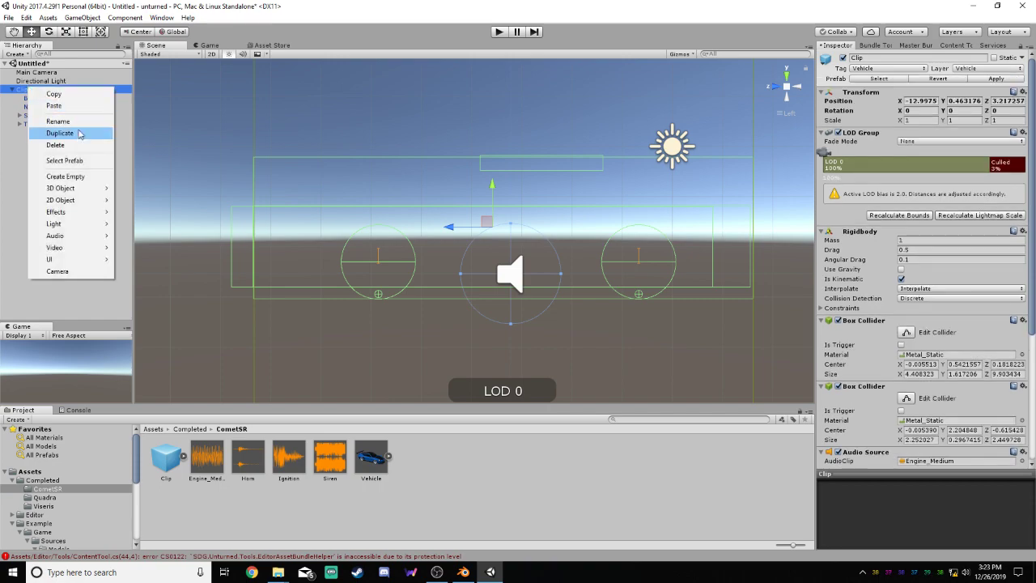
click(64, 148)
click(370, 457)
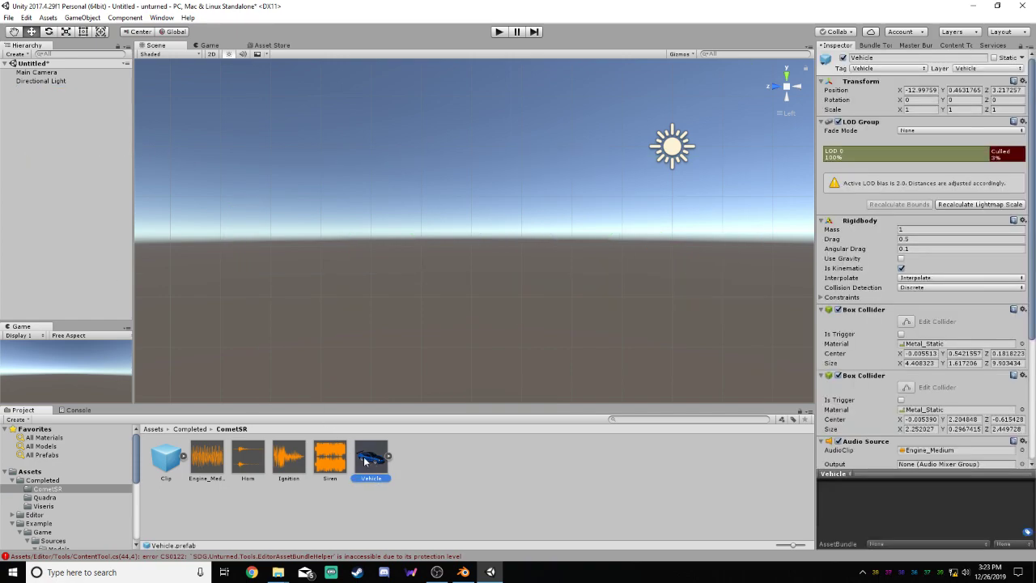
drag(370, 460, 95, 165)
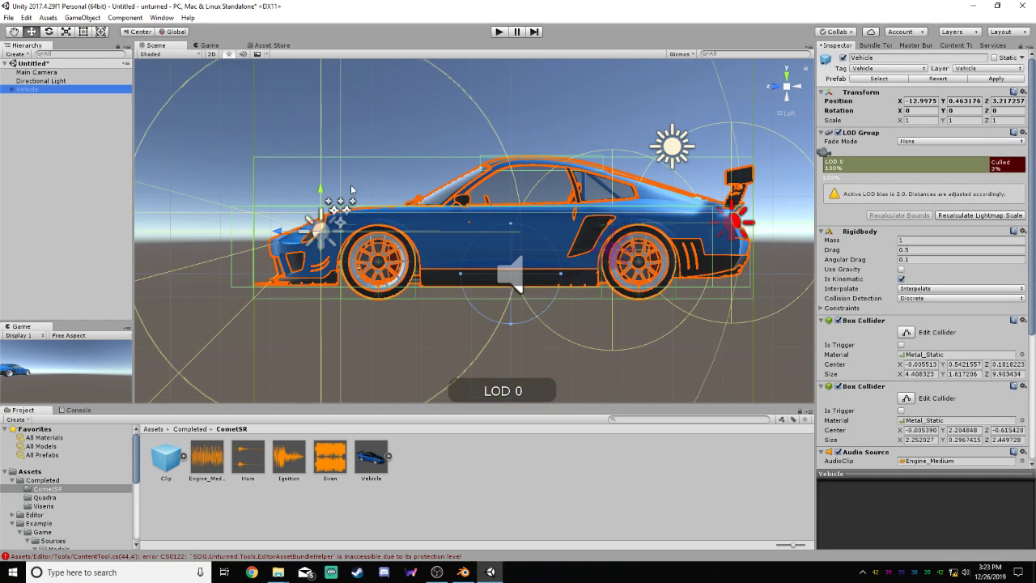
alt+drag(353, 189, 507, 202)
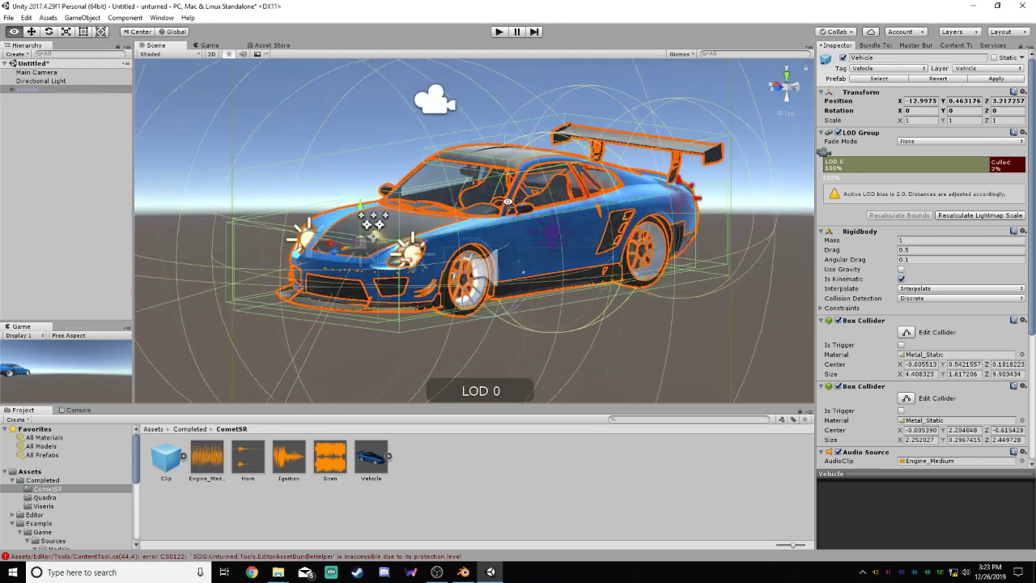
click(11, 89)
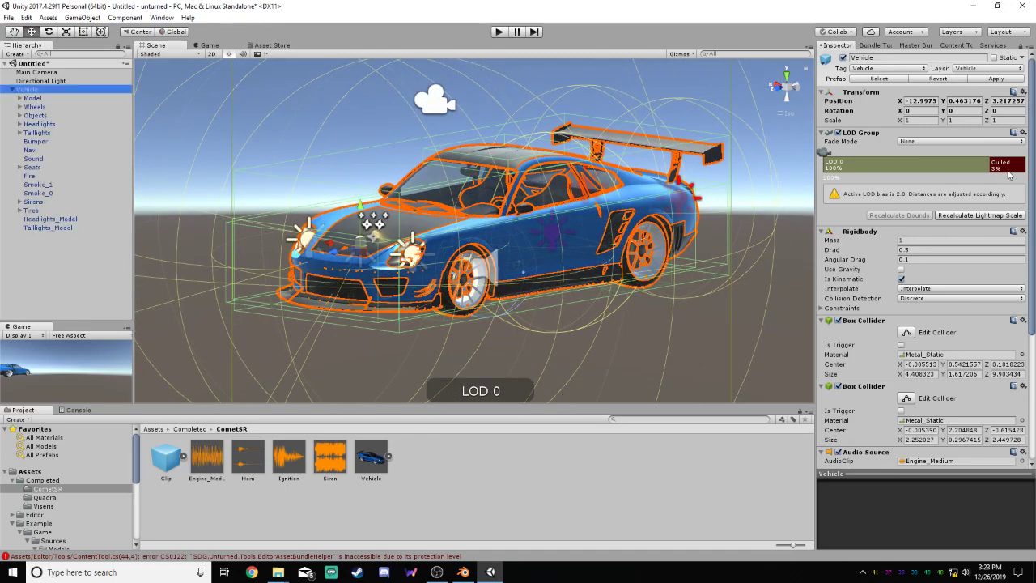
Locate the source file of the clip in the Vehicle's Audio Source, and return to the CometSR folder
drag(1033, 184, 1031, 320)
click(919, 267)
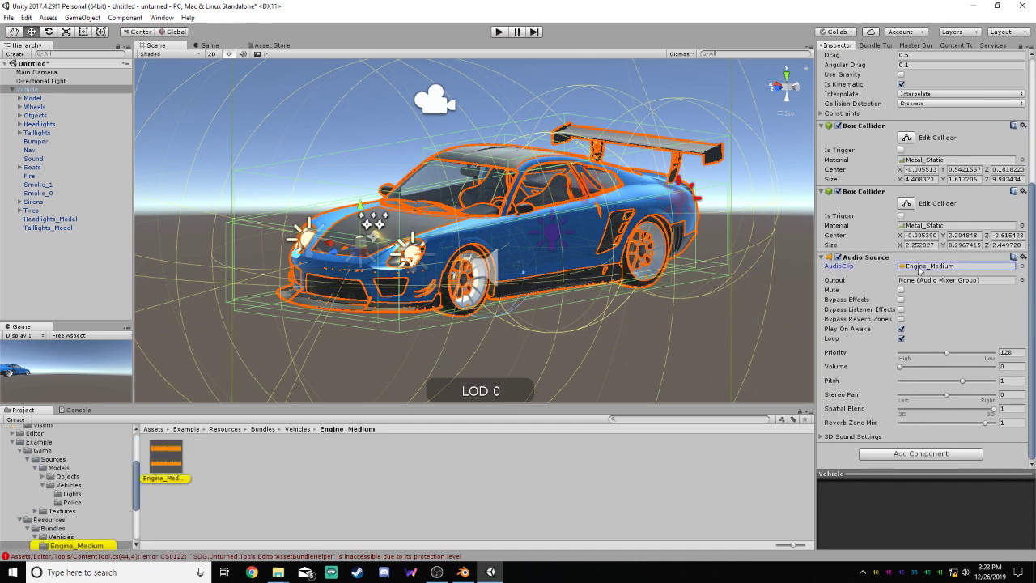
scroll(44, 518, down, 3)
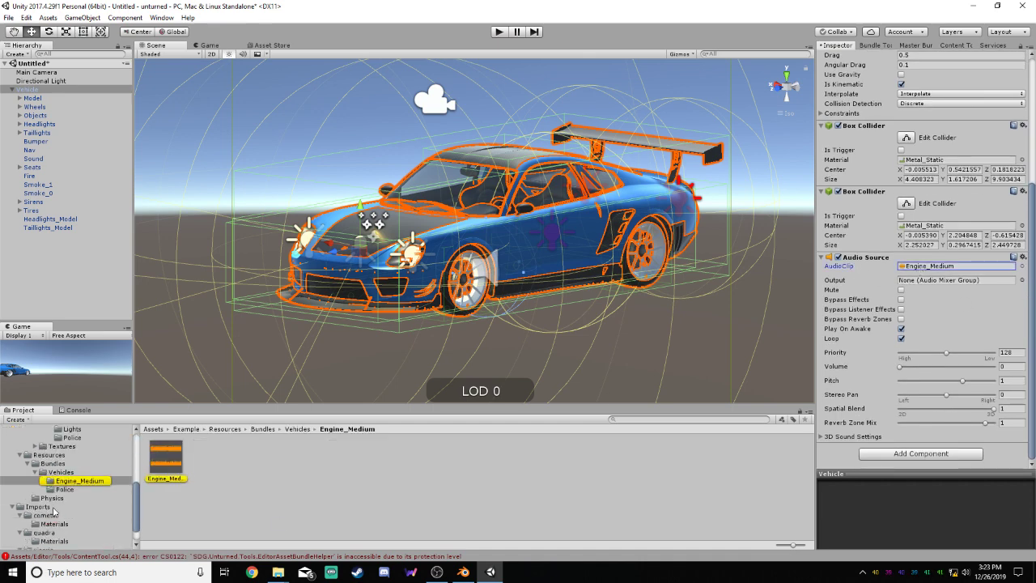
scroll(81, 490, up, 10)
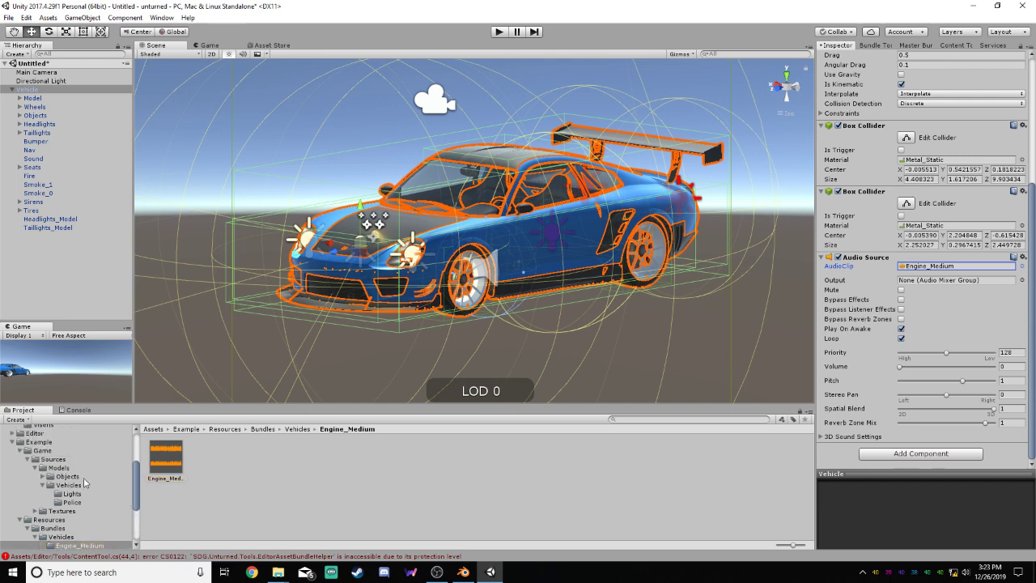
scroll(83, 490, up, 1)
click(50, 490)
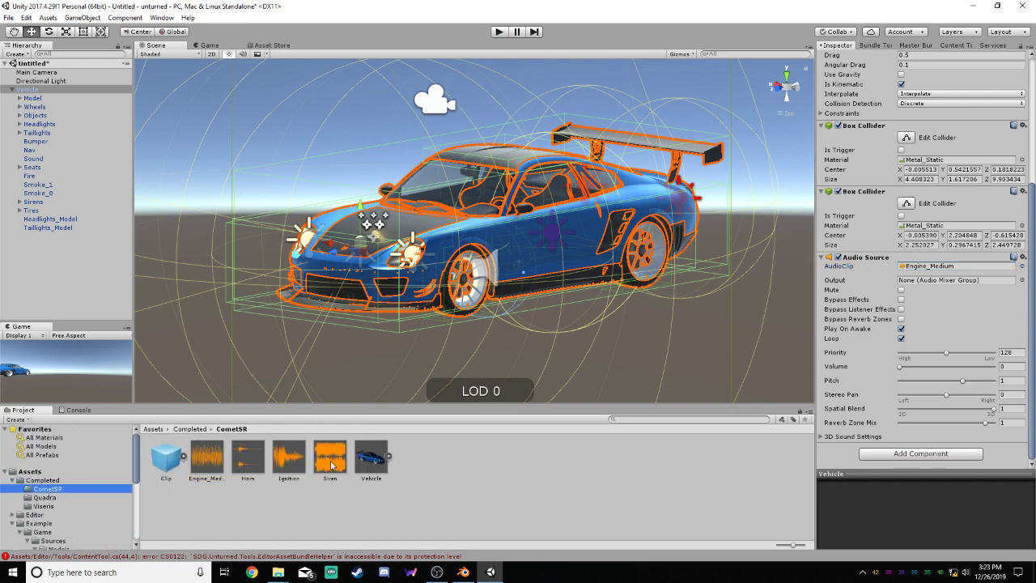
Assign the CometSR folder's Engine_Medium sound as the AudioClip of the scene Vehicle's Audio Source
click(215, 459)
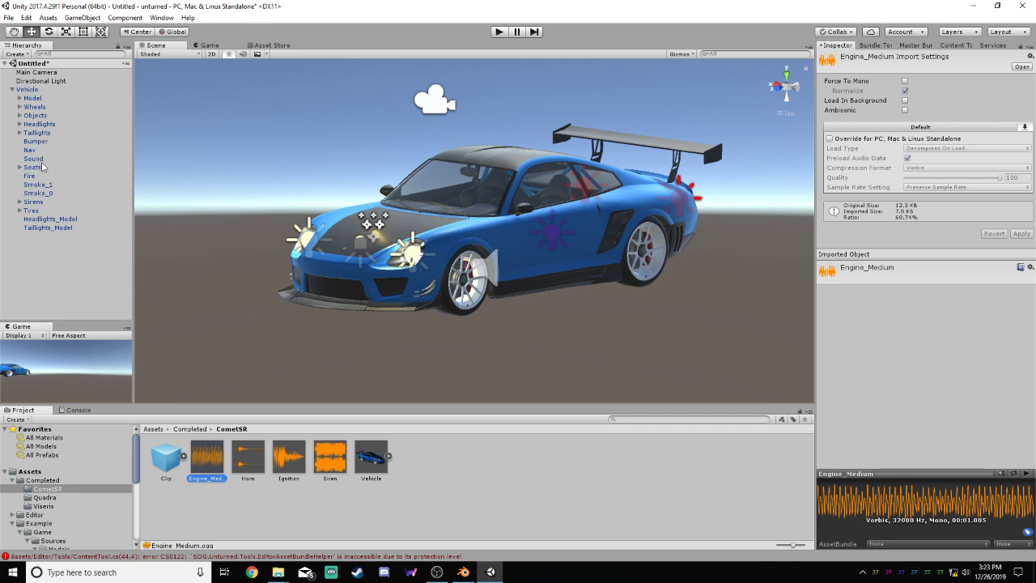
click(34, 90)
scroll(1032, 208, down, 5)
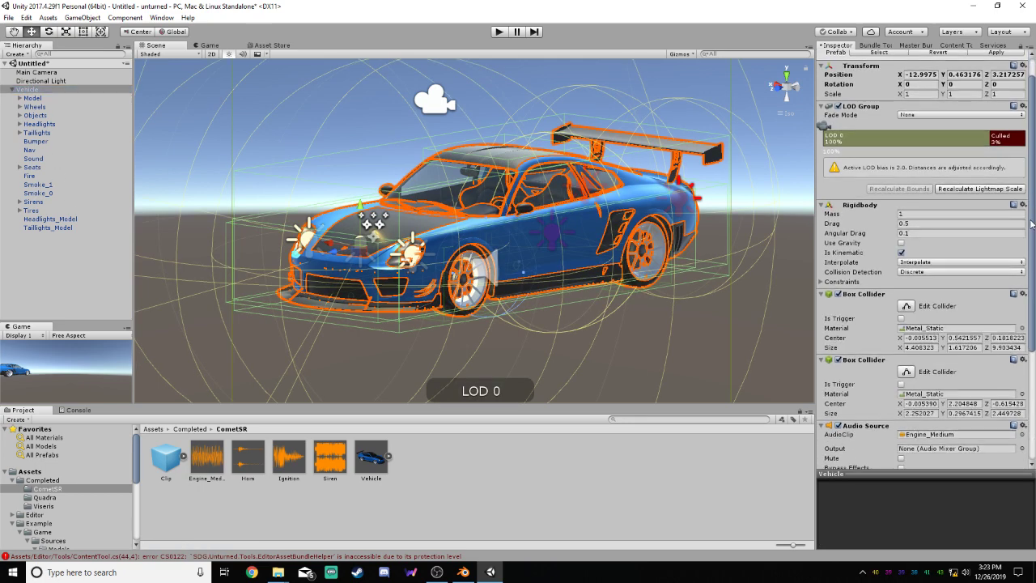
drag(208, 479, 945, 281)
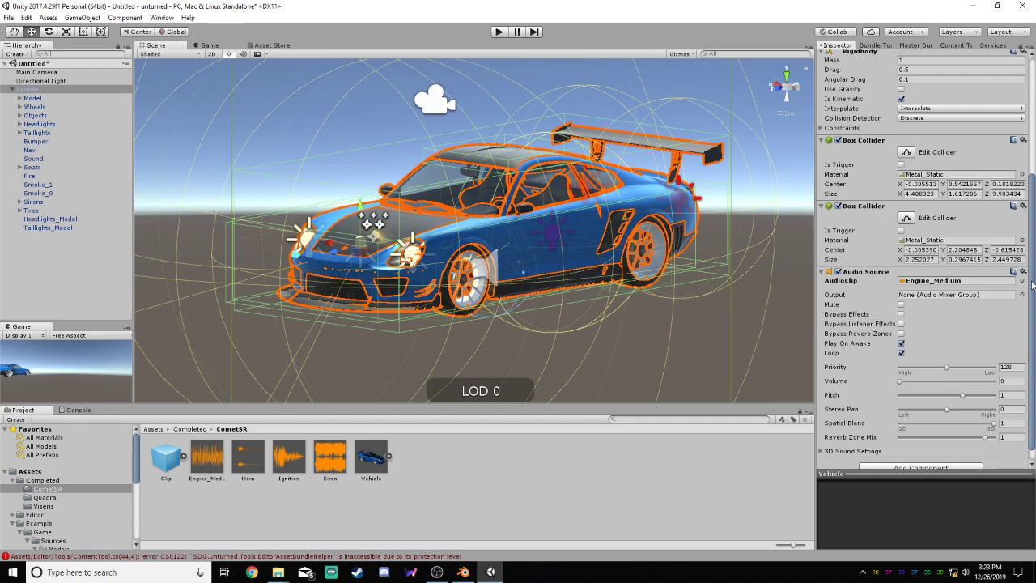
mouse_move(1033, 285)
mouse_down()
mouse_move(1032, 298)
mouse_move(1033, 212)
mouse_move(1032, 275)
mouse_up()
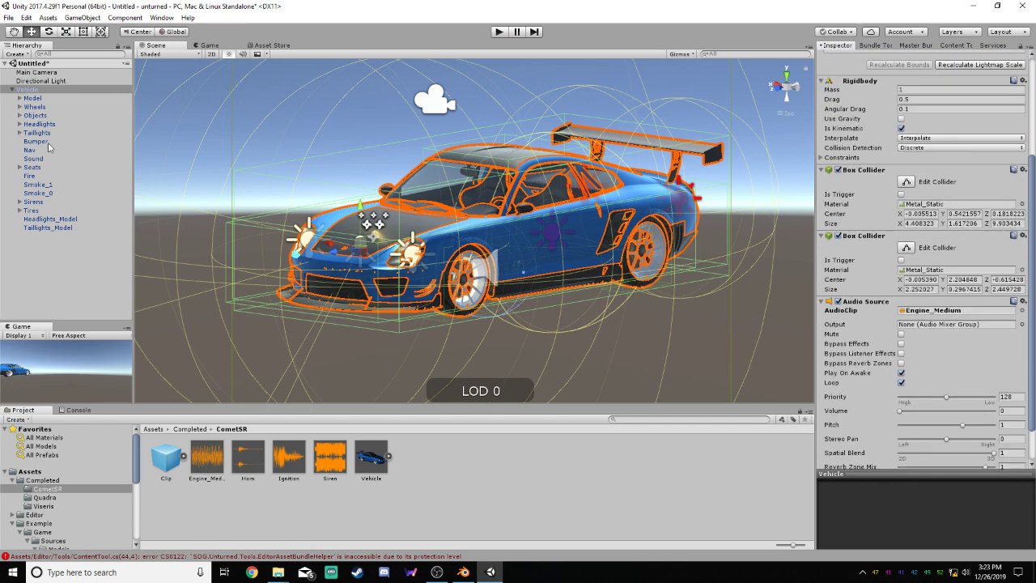
Assign the CometSR folder's Siren sound as the AudioClip of the Sirens object's Audio Source
click(34, 203)
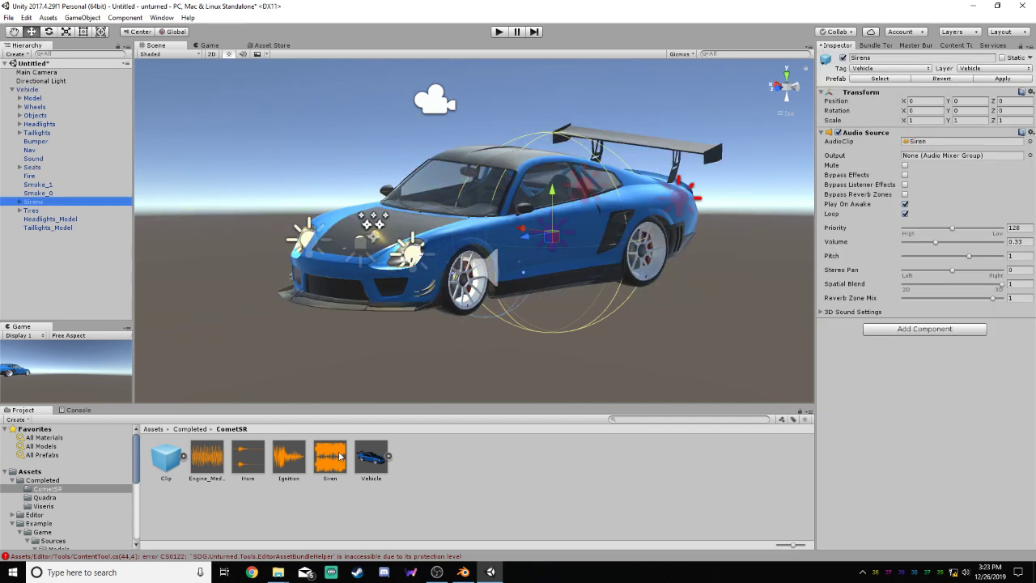
drag(340, 457, 944, 144)
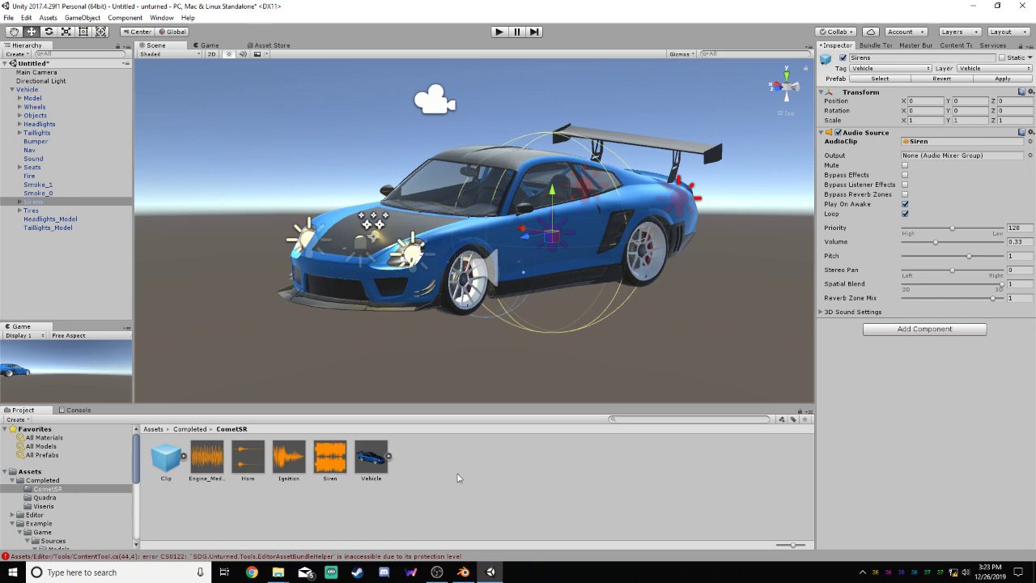
click(502, 459)
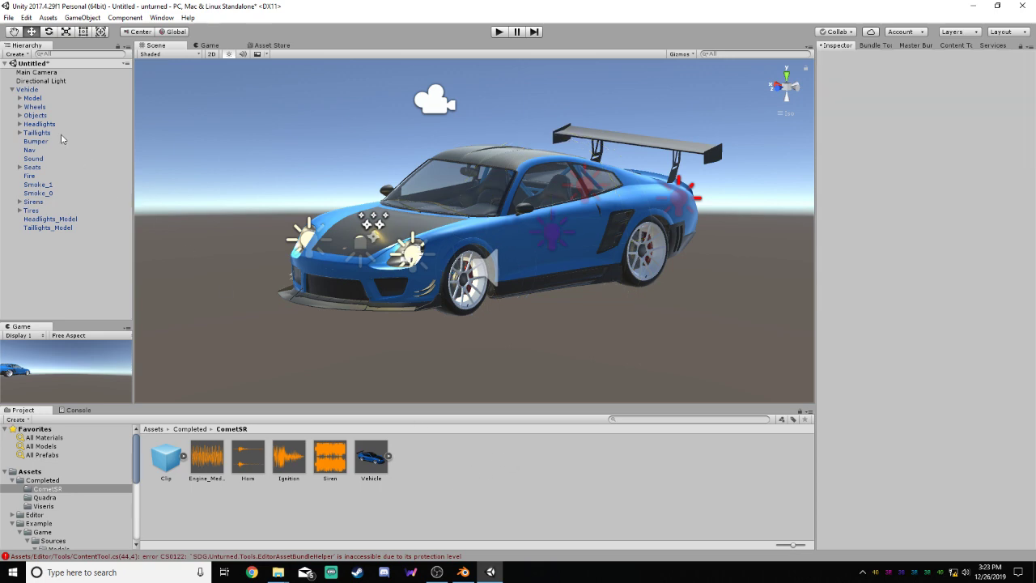
Replace the Vehicle prefab in the CometSR folder with the updated scene Vehicle, and delete the Vehicle from the scene
click(28, 89)
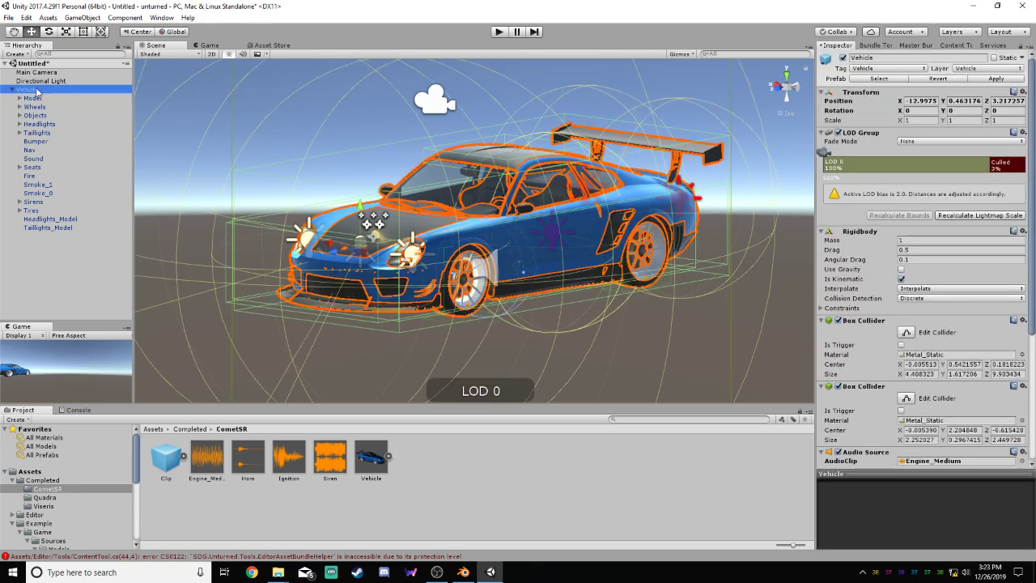
right_click(374, 451)
click(397, 269)
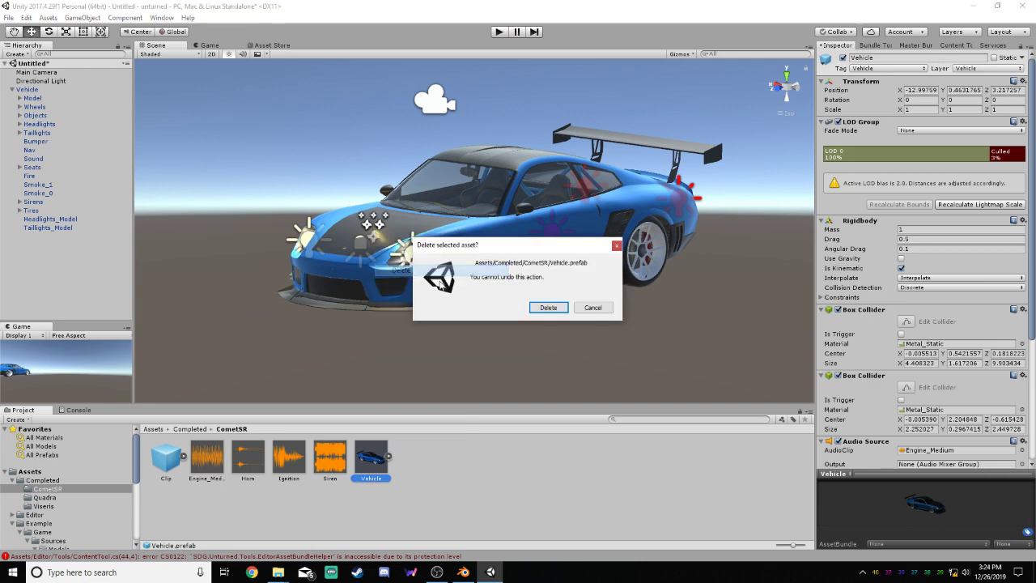
click(553, 307)
drag(31, 89, 441, 464)
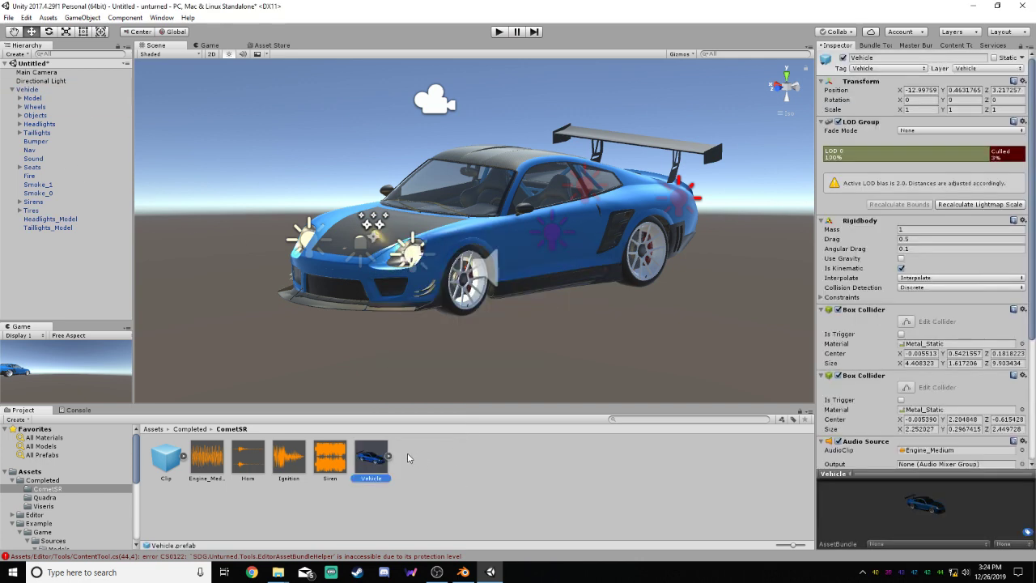
right_click(36, 91)
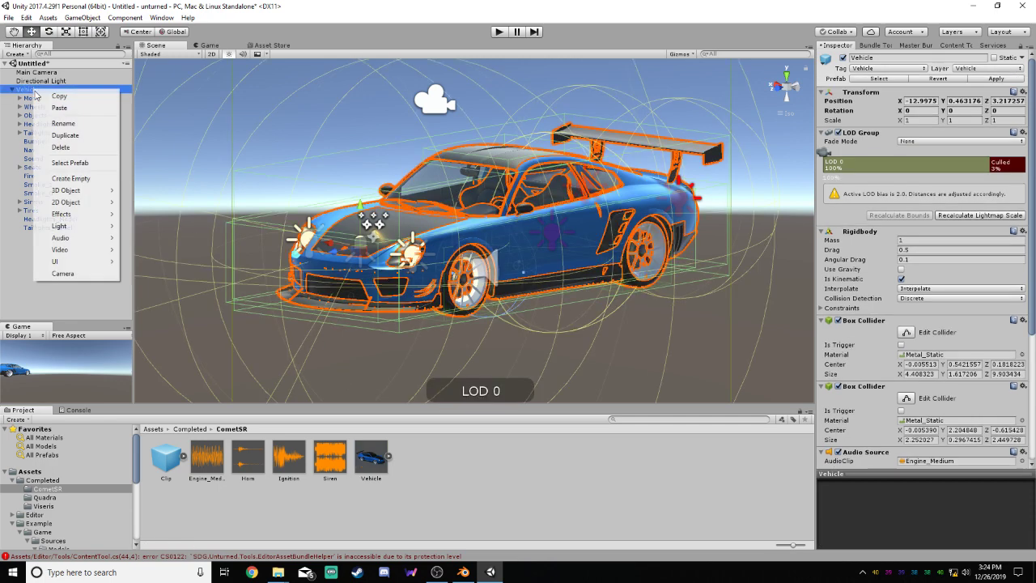
click(77, 150)
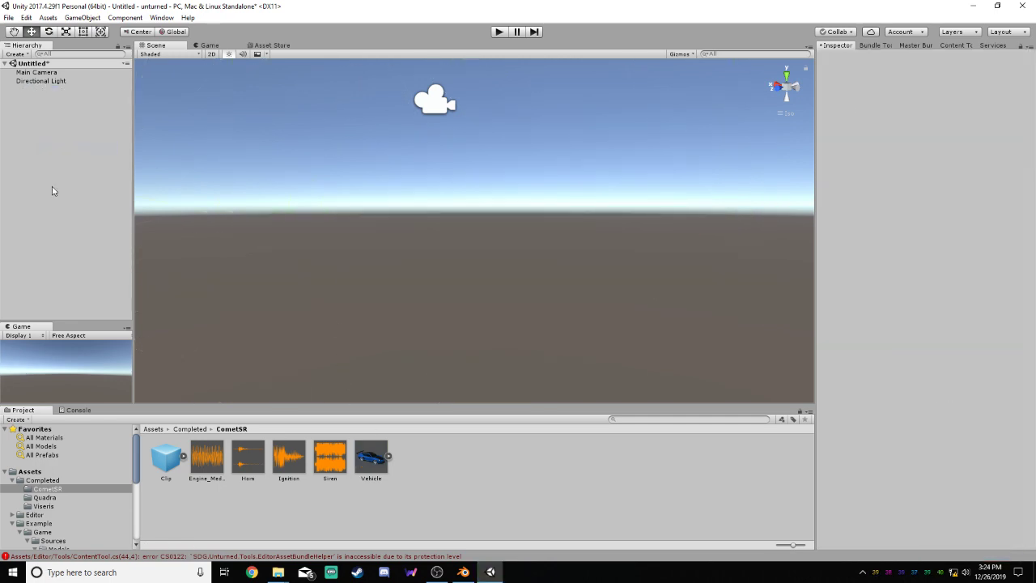
Select the CometSR folder inside Completed and grab its assets in the Bundle Tool
click(48, 480)
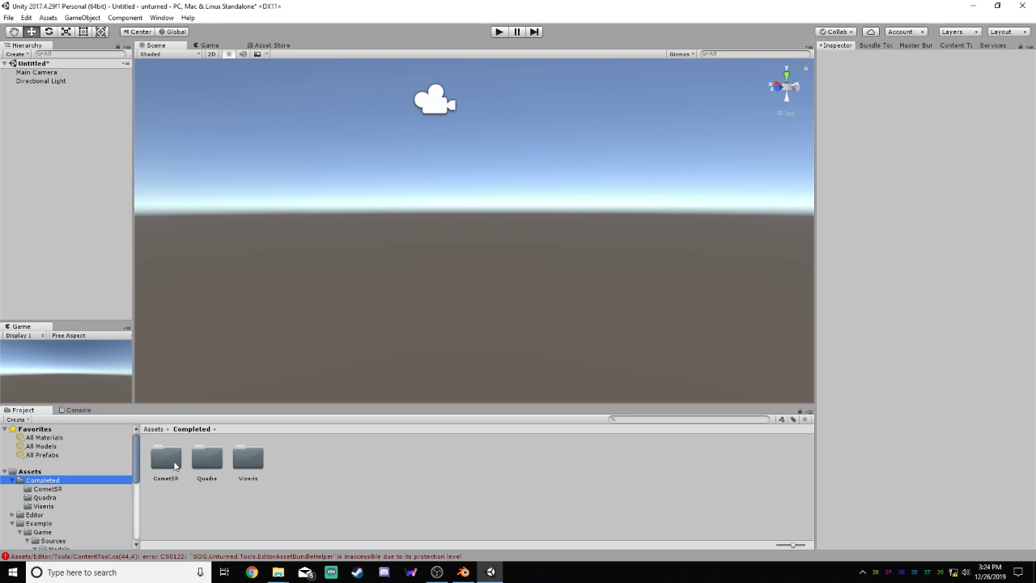
click(170, 460)
click(874, 45)
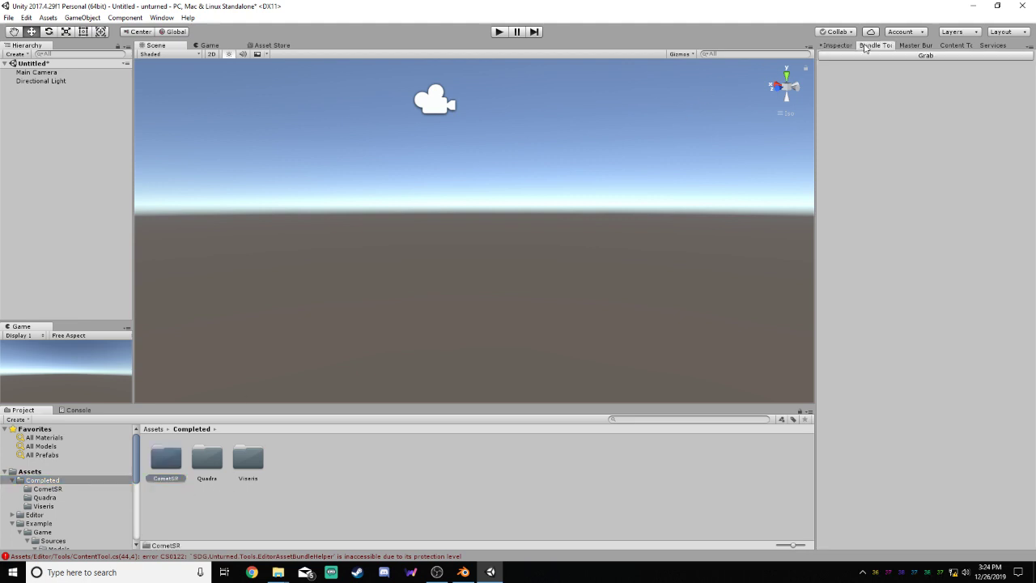
click(915, 58)
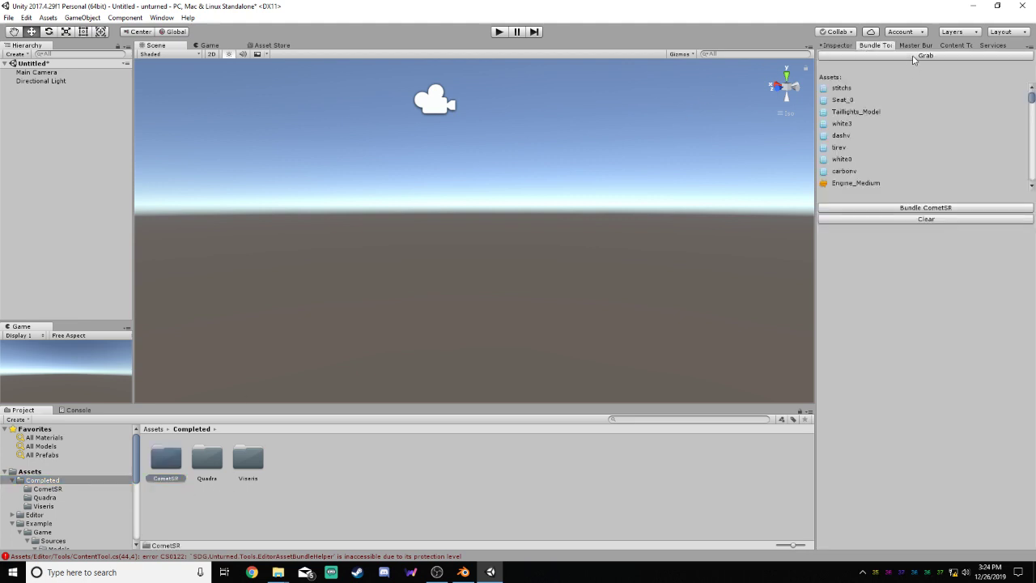
Close the Bundle Tool, reopen it from the Unturned tools and dock it beside the Inspector
click(161, 17)
mouse_move(201, 74)
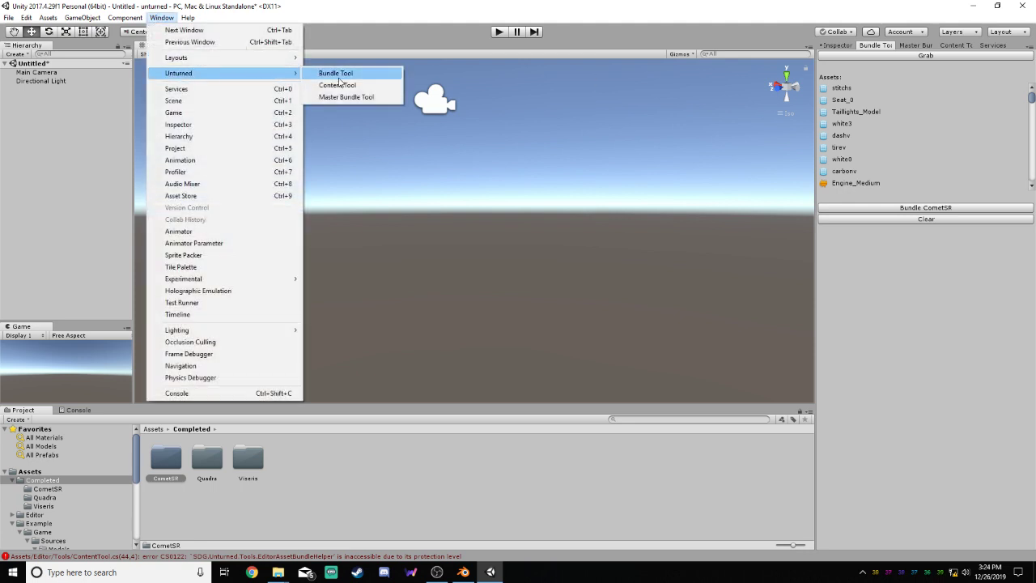
click(342, 75)
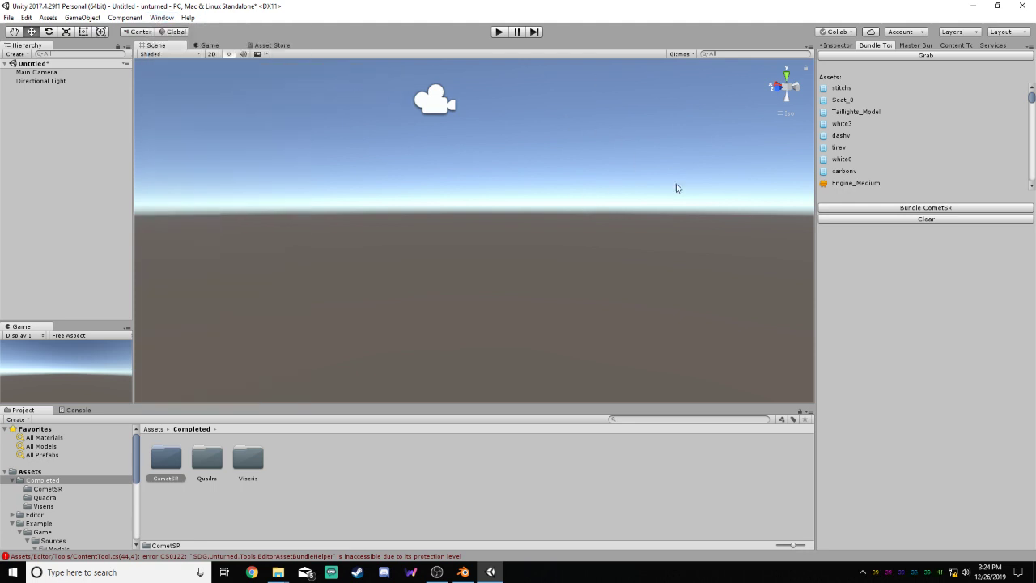
right_click(887, 45)
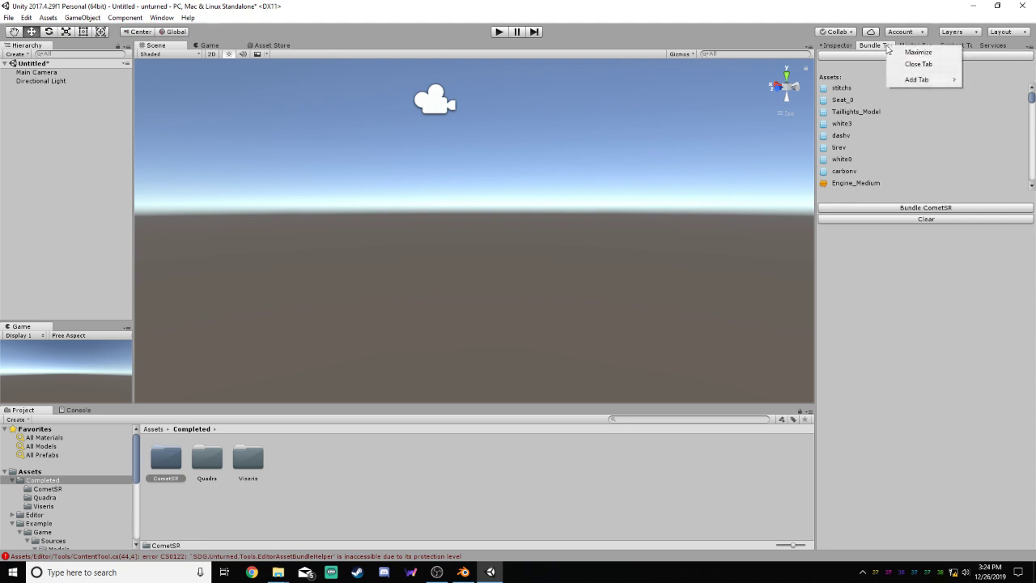
click(913, 62)
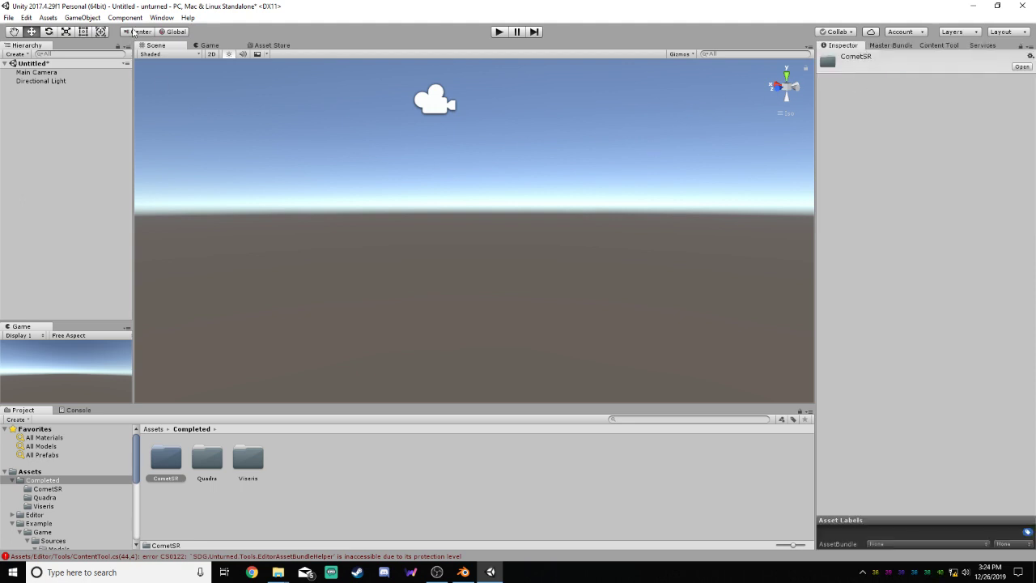
click(161, 17)
mouse_move(197, 74)
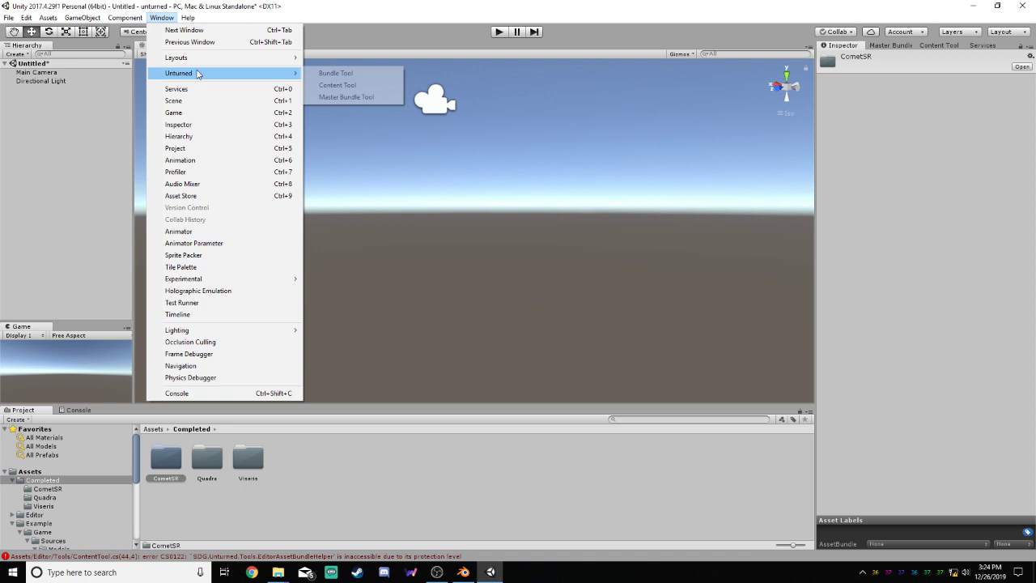
click(336, 73)
drag(757, 121, 882, 49)
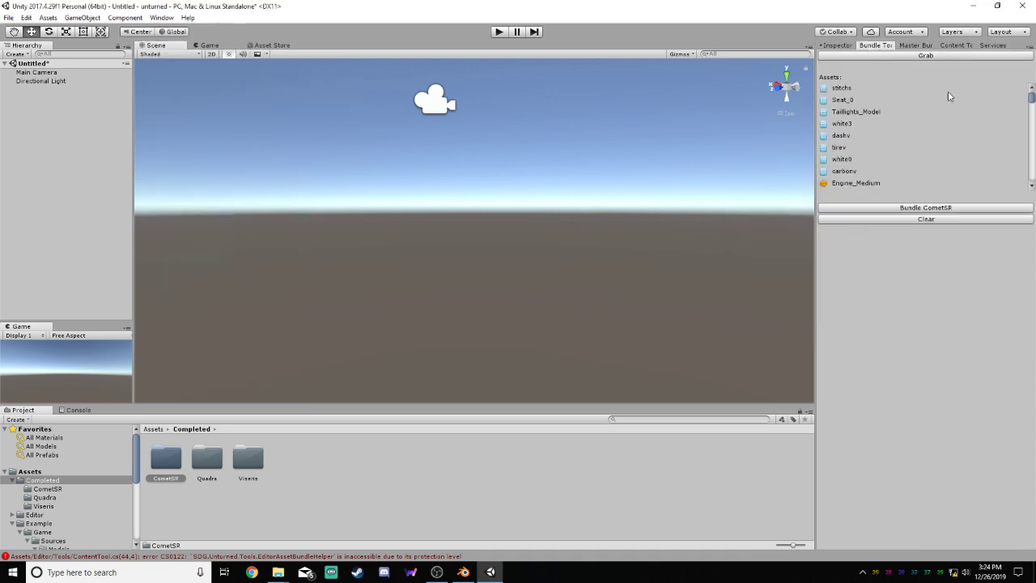
Clear the Bundle Tool's asset list and grab the assets of the CometSR folder again
click(925, 219)
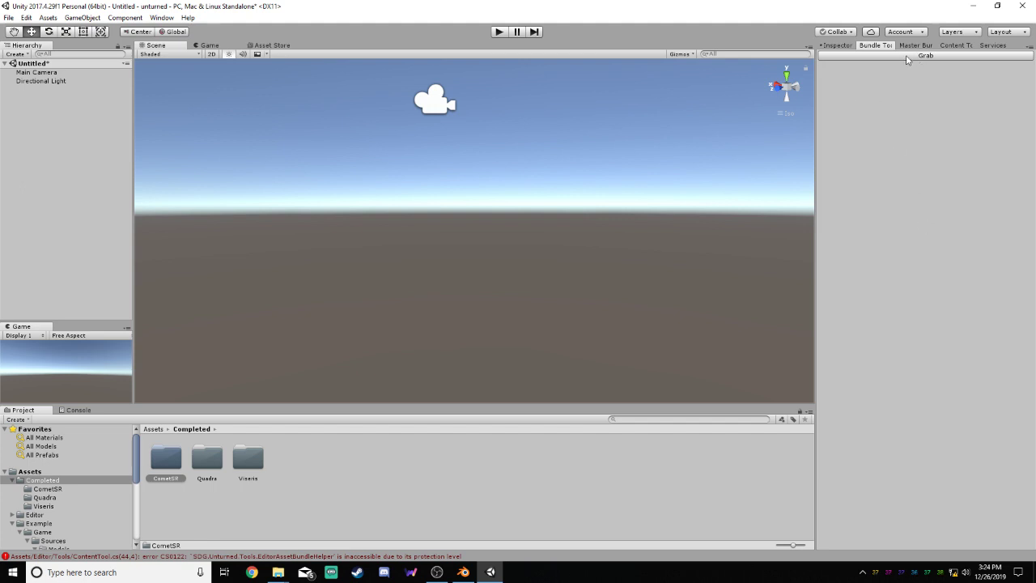
click(209, 494)
click(164, 461)
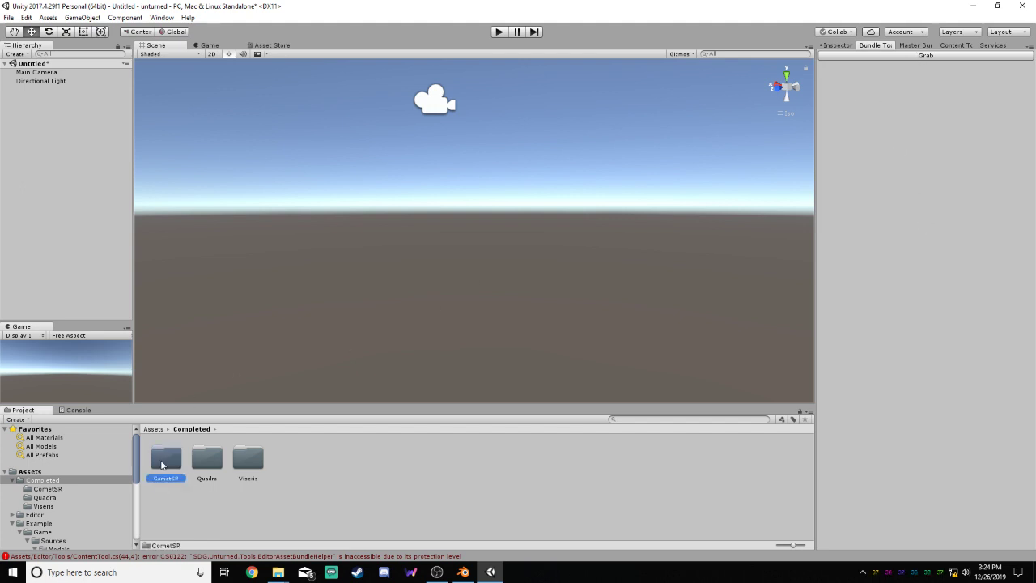
click(927, 56)
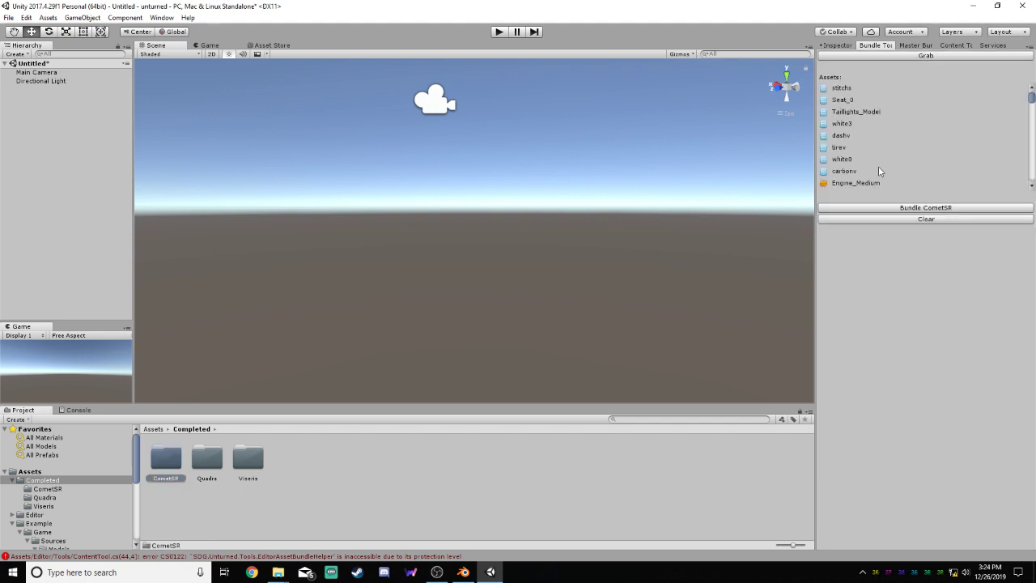
Start bundling CometSR as CometSR.unity3d and choose the D: drive's Program Files (x86)/3D Models/UnturnedVehicles/cometsr folder as its destination
click(902, 209)
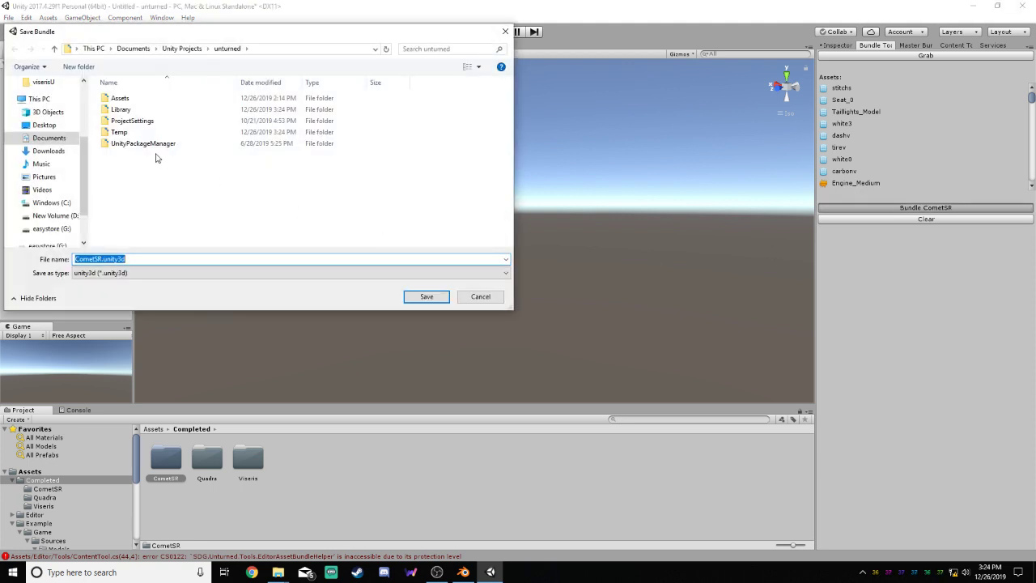
click(55, 215)
double_click(131, 121)
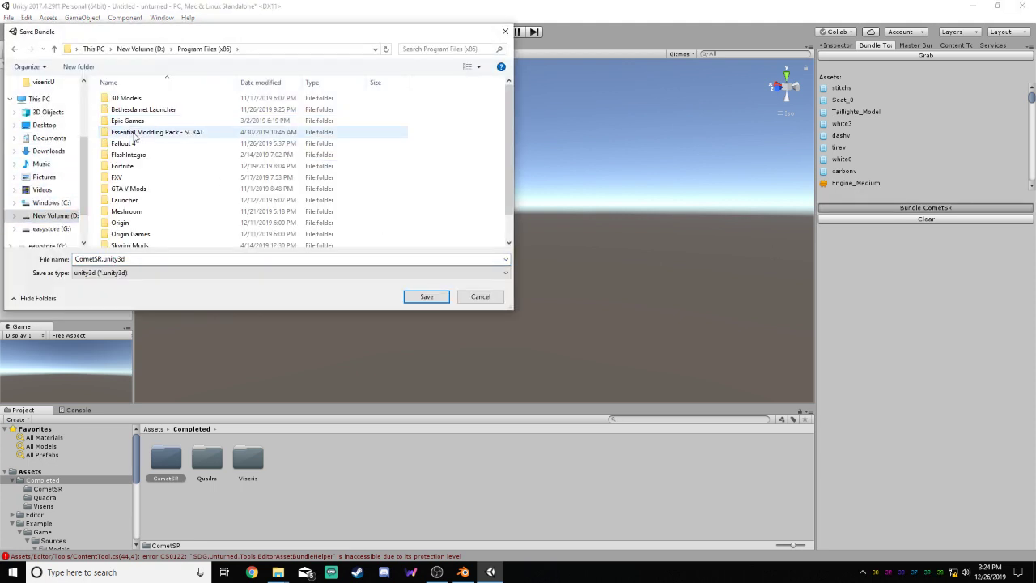
double_click(126, 98)
double_click(142, 153)
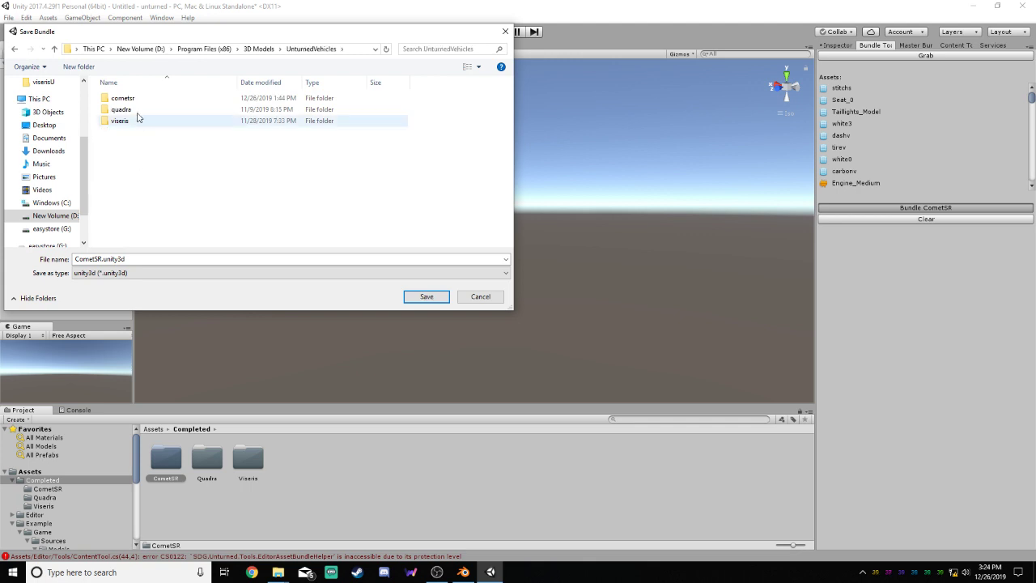
double_click(128, 98)
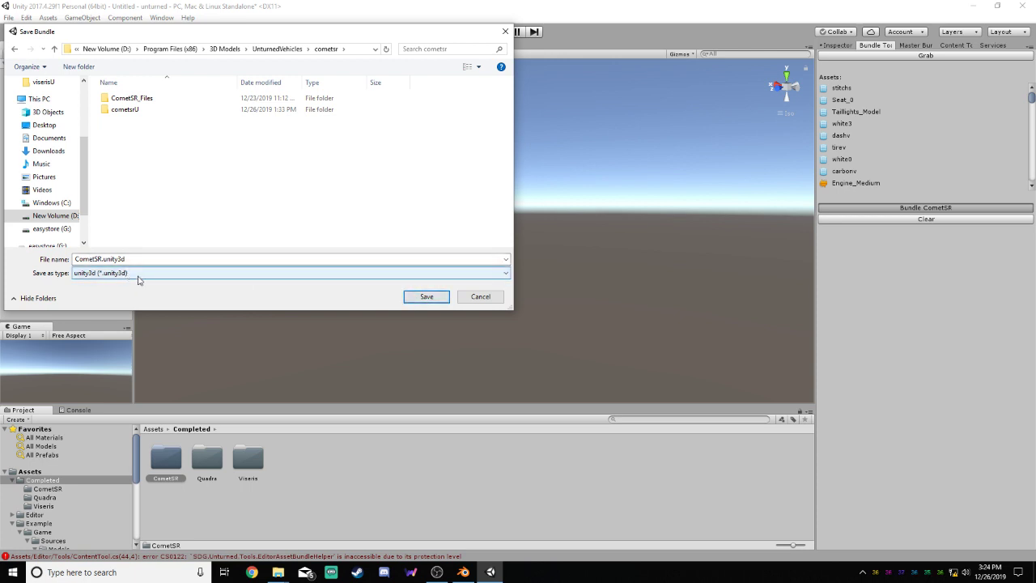
click(316, 258)
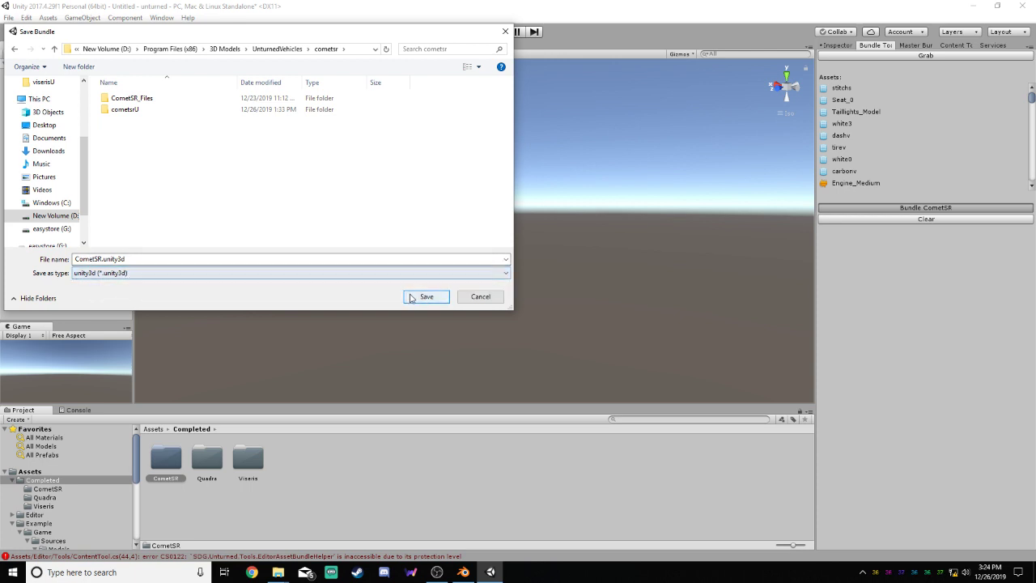
Switch to File Explorer to view Unturned's Bundles/Sources folder, and return to the Save Bundle dialog
click(284, 571)
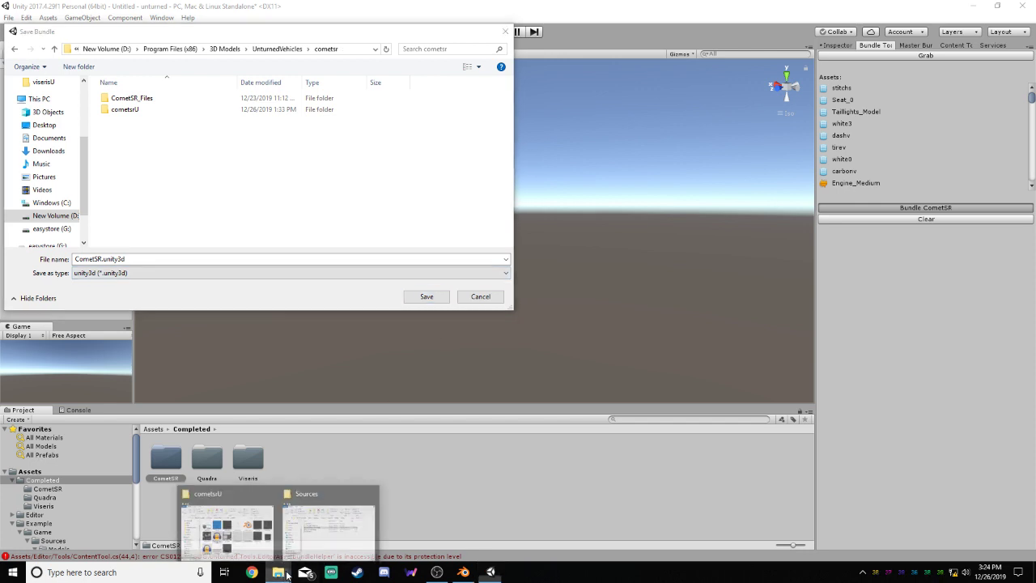
click(319, 524)
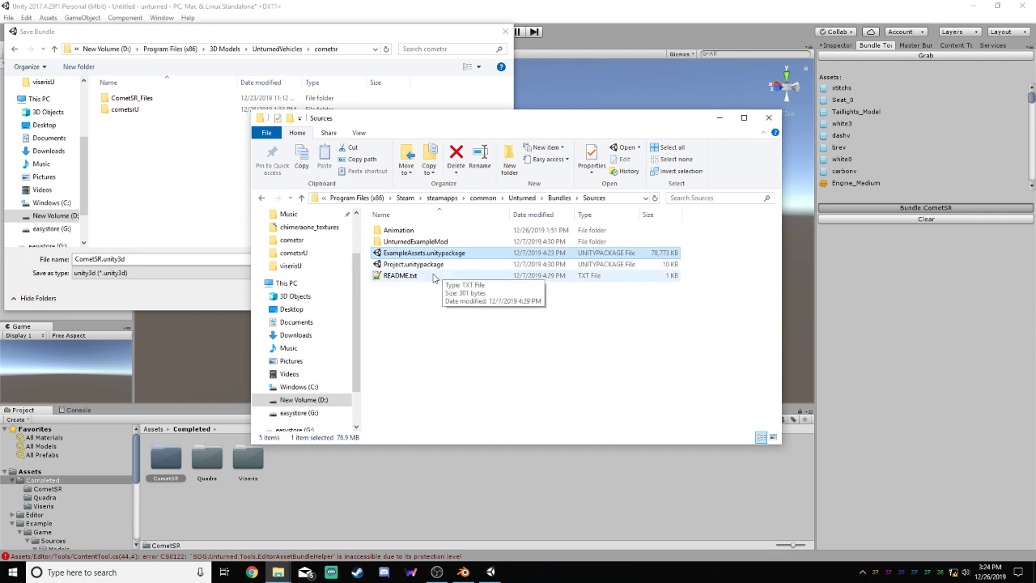
click(213, 298)
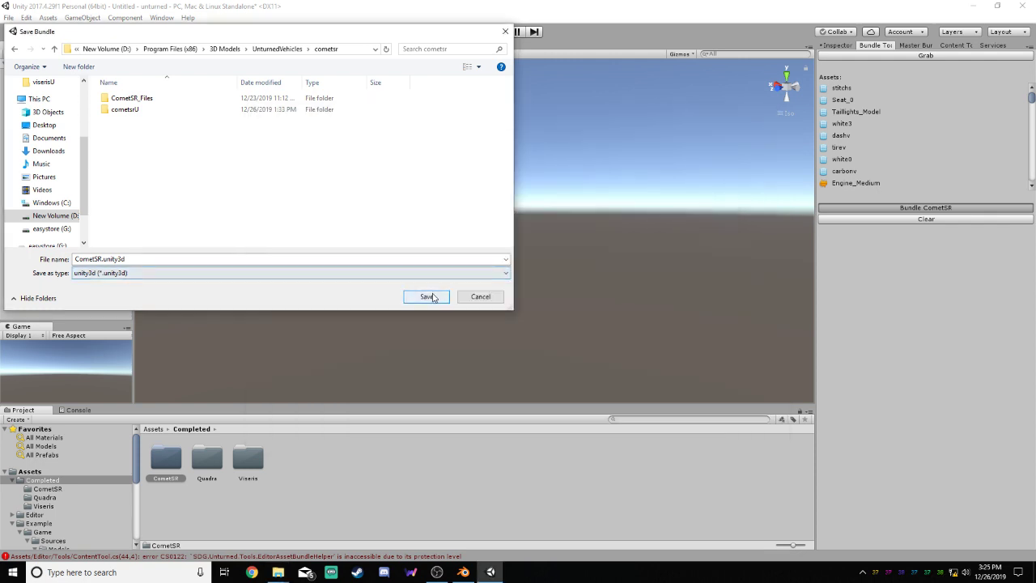
Save the CometSR.unity3d bundle and locate it in the cometsr folder in File Explorer
click(426, 296)
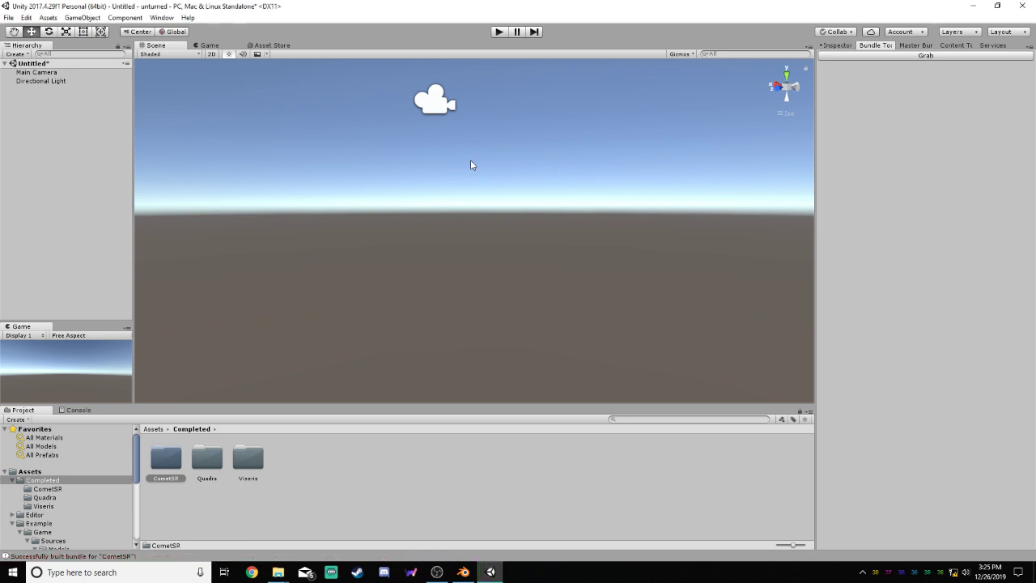
mouse_move(278, 572)
click(230, 530)
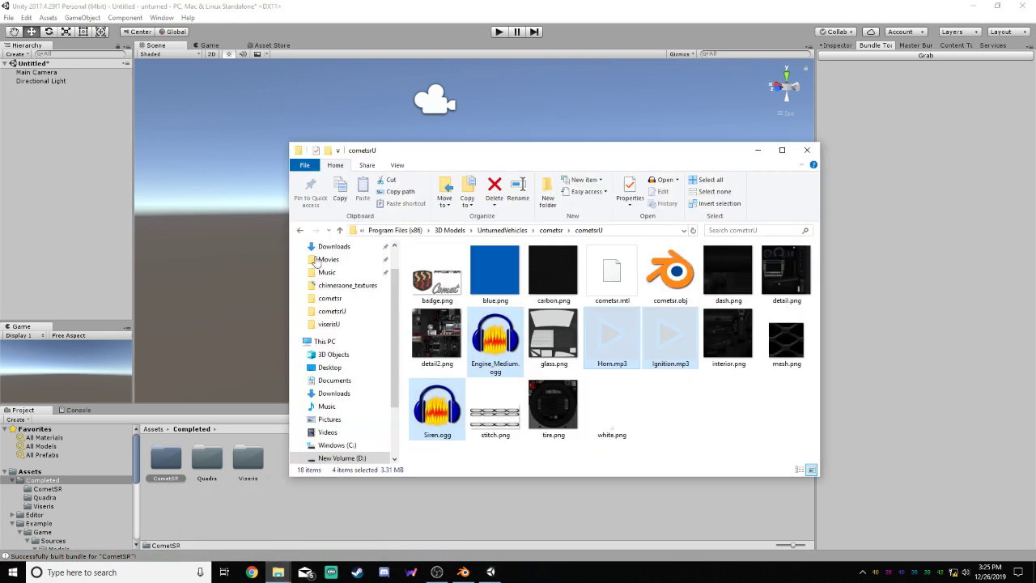
click(550, 230)
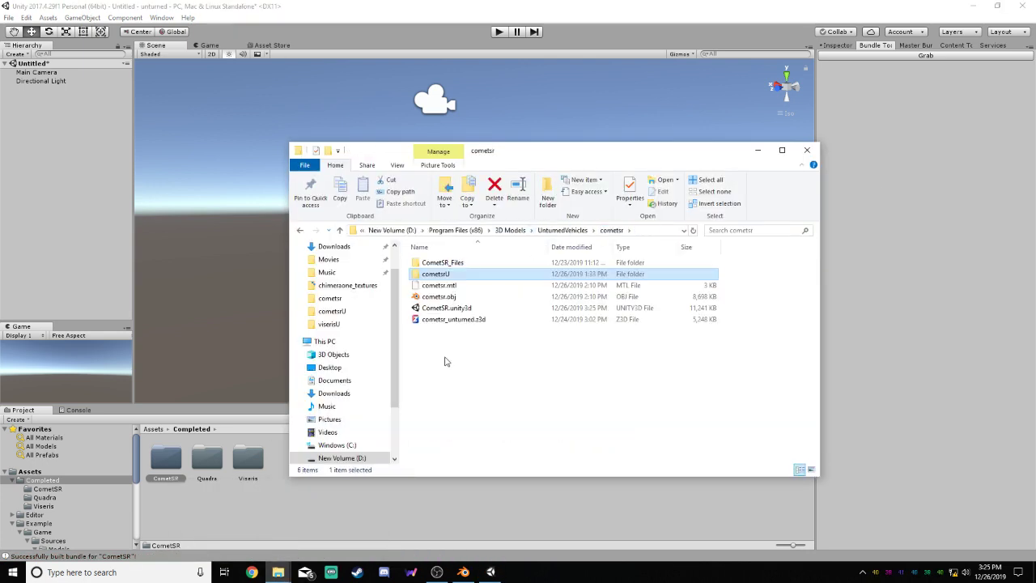
click(469, 309)
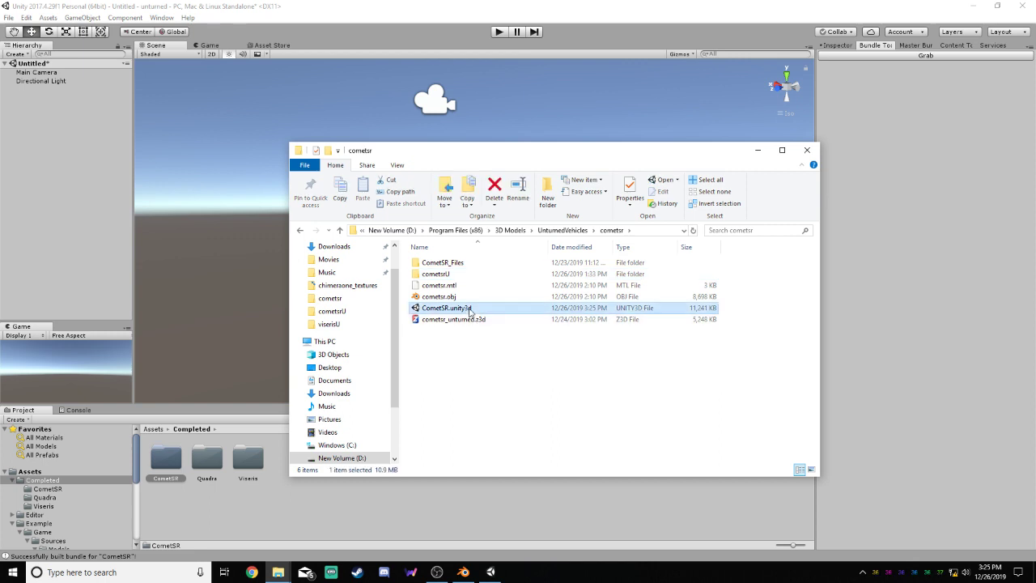
Move cometsr.mtl and cometsr.obj into the cometsrU folder, replacing the copies there
drag(404, 298, 428, 286)
drag(432, 287, 445, 273)
click(461, 200)
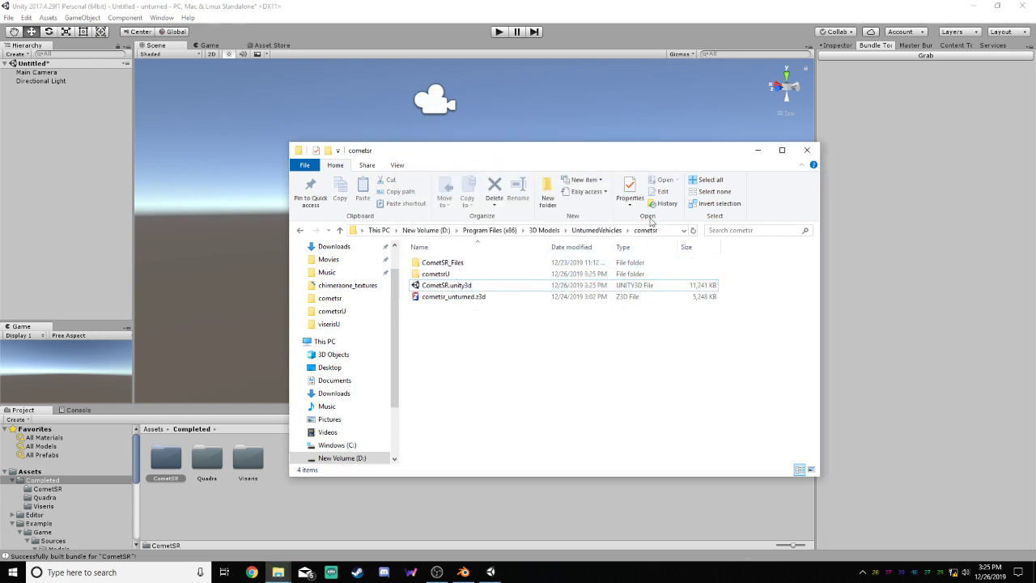
click(751, 152)
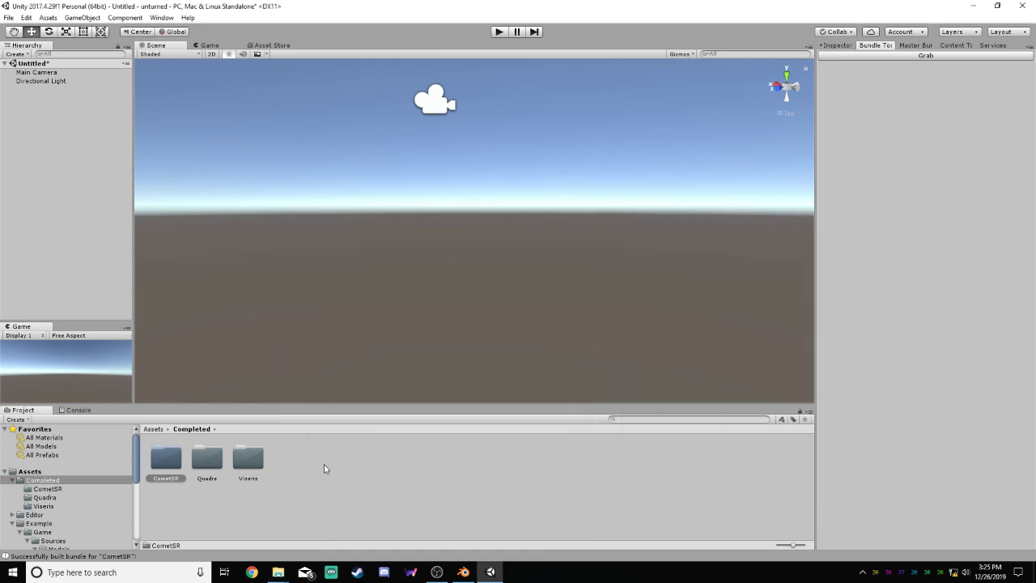
Leave Unity and open Unturned's Bundles/Vehicles folder in File Explorer
click(330, 466)
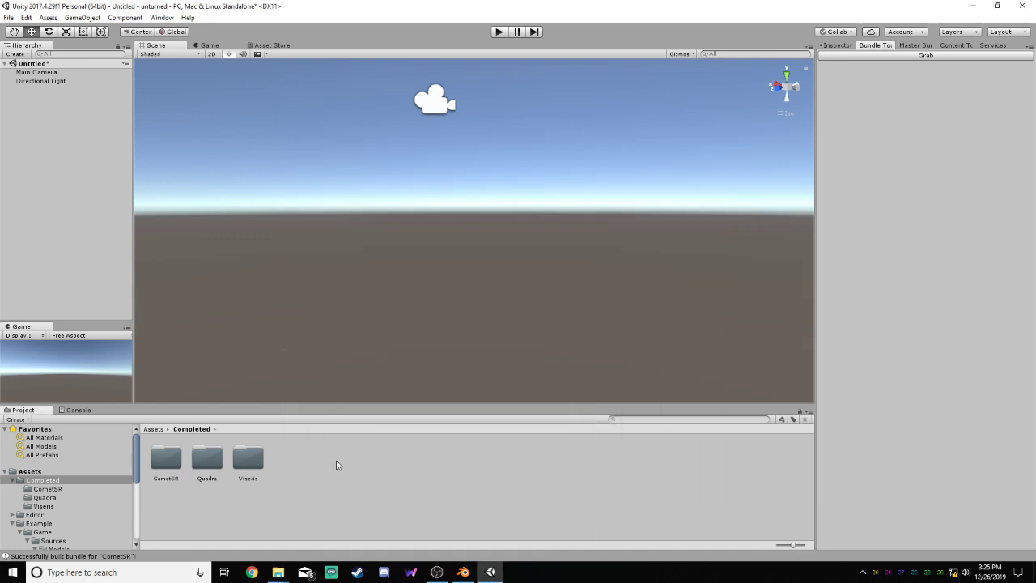
click(976, 6)
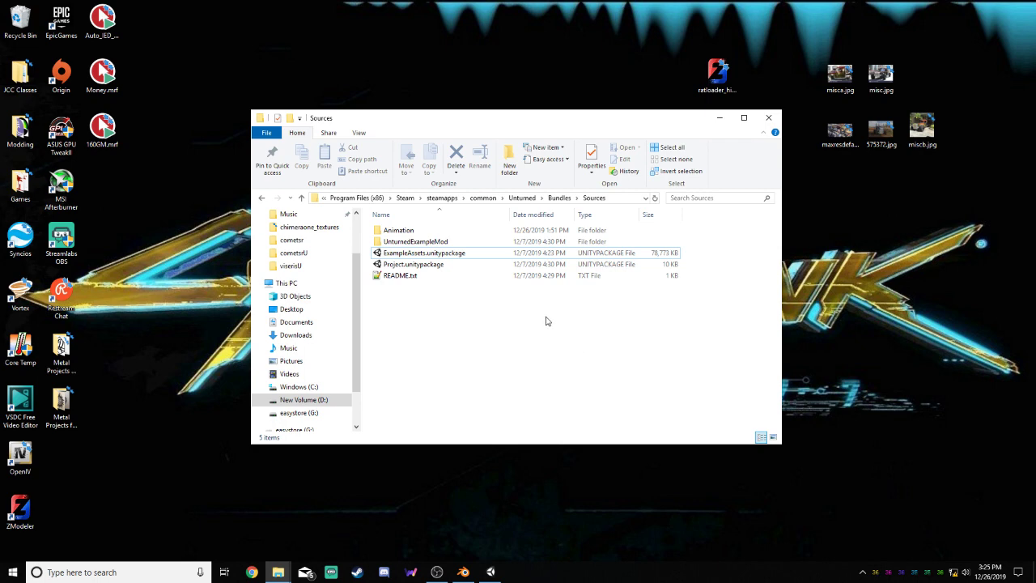
click(523, 197)
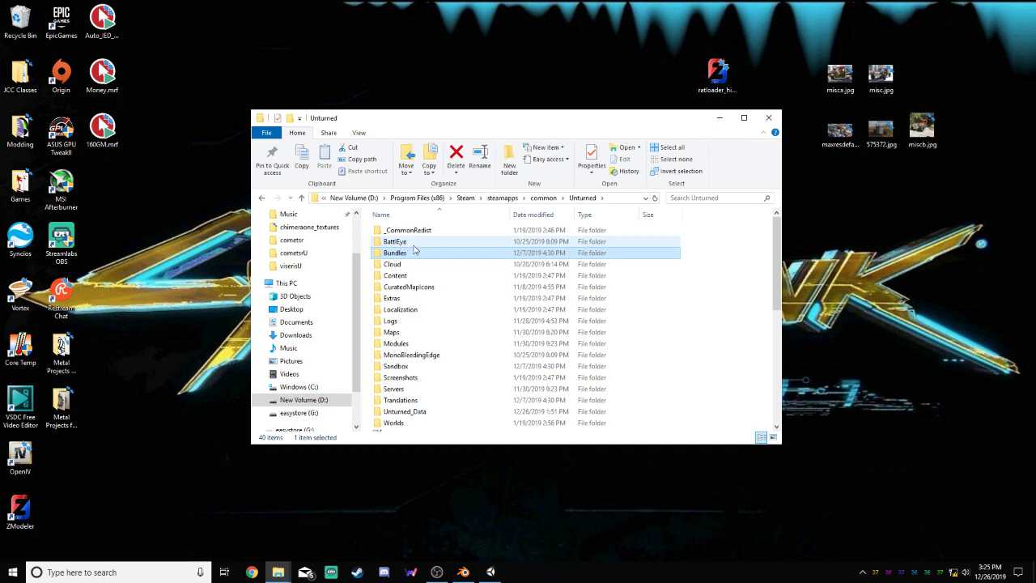
double_click(396, 253)
double_click(405, 365)
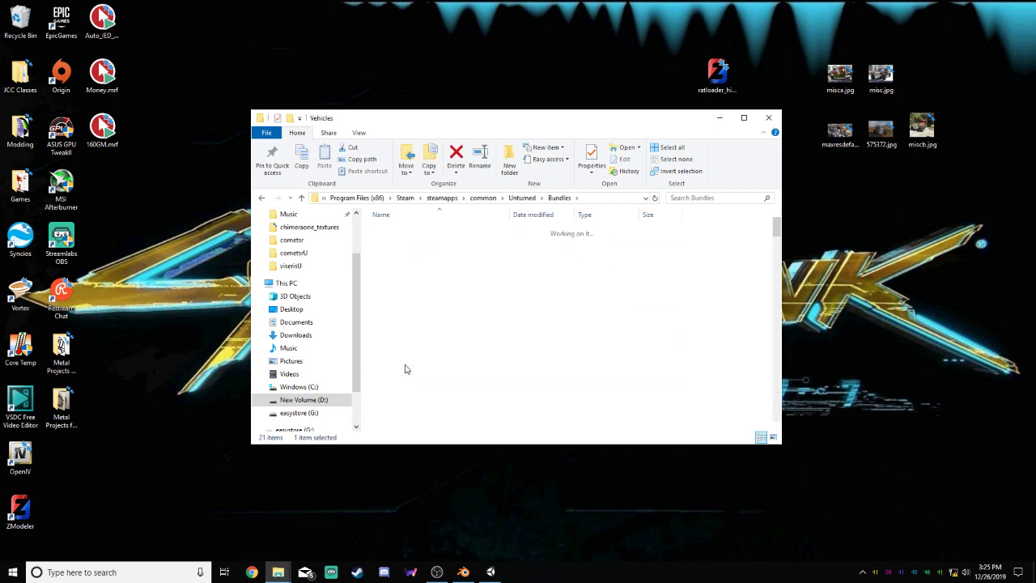
Look through the Vehicles folder for the Quadra and Viseris custom vehicles and the stock vehicle folders
scroll(429, 279, down, 20)
scroll(452, 276, down, 1)
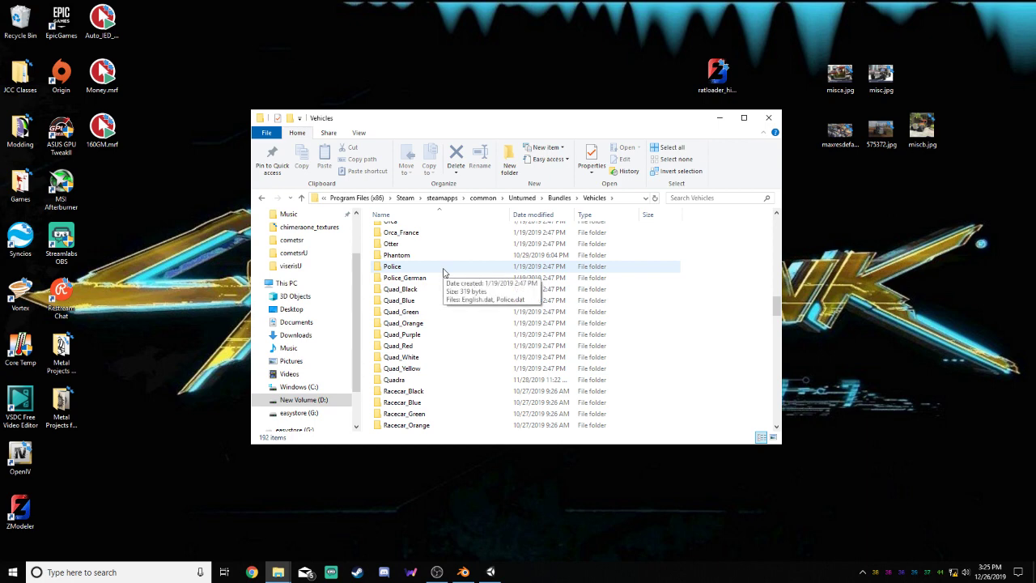
click(441, 379)
scroll(441, 364, down, 15)
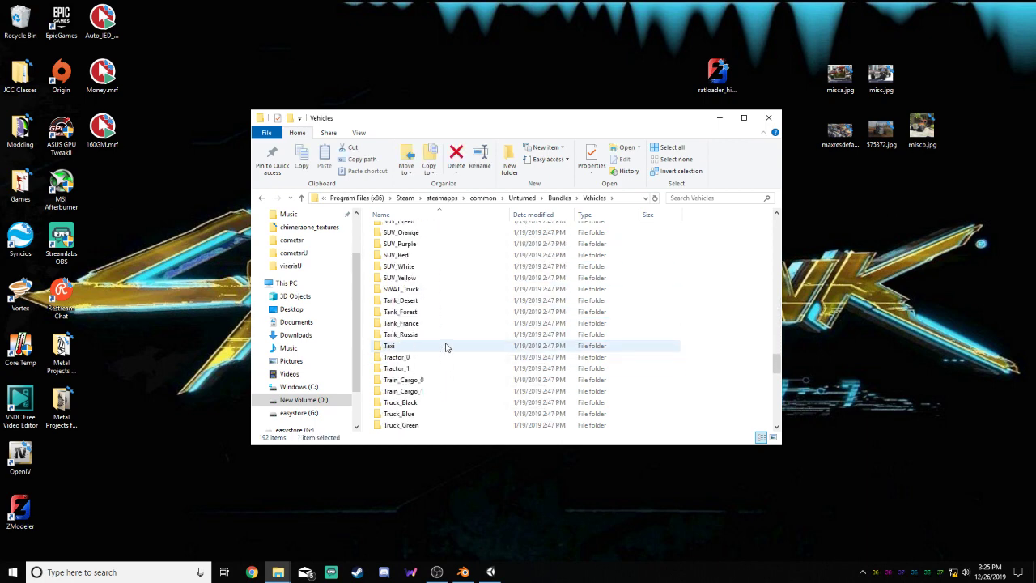
scroll(445, 347, down, 5)
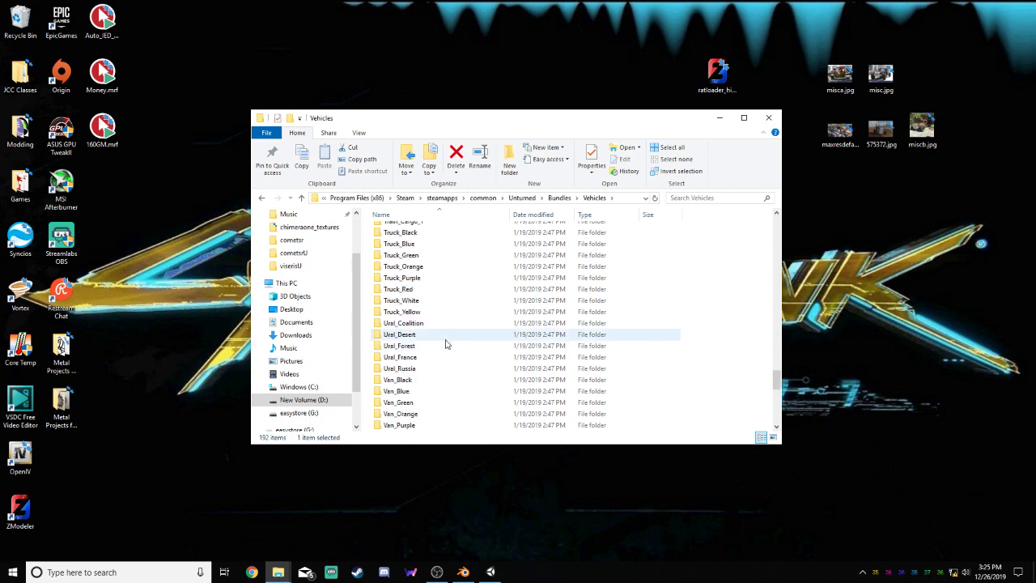
scroll(445, 345, down, 7)
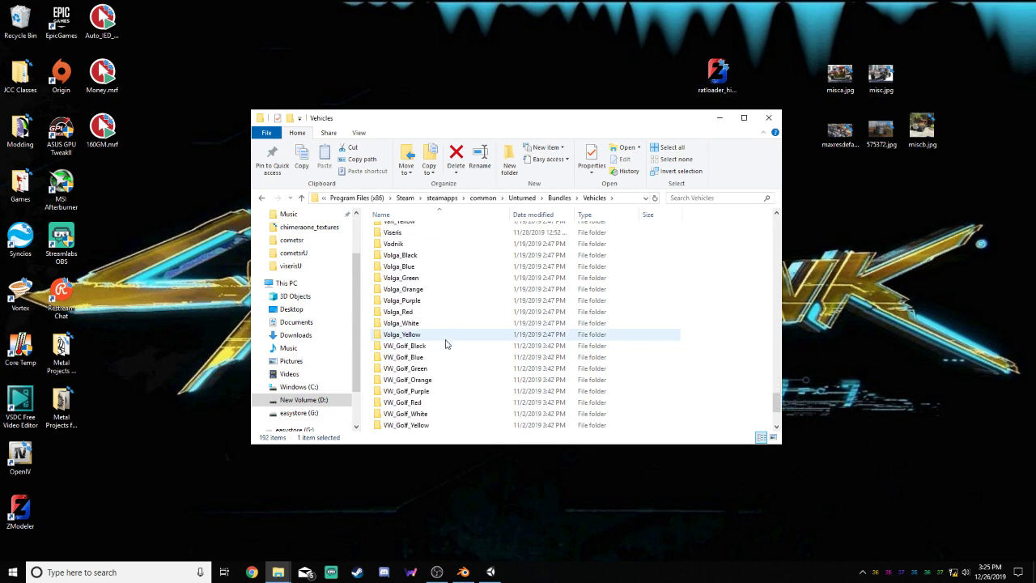
scroll(441, 279, up, 2)
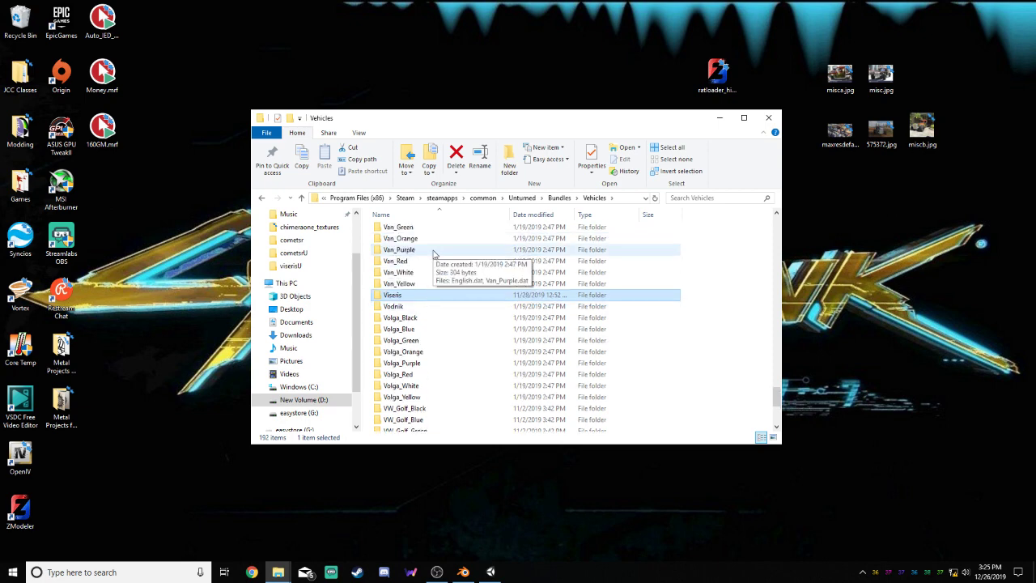
click(435, 296)
scroll(437, 300, up, 15)
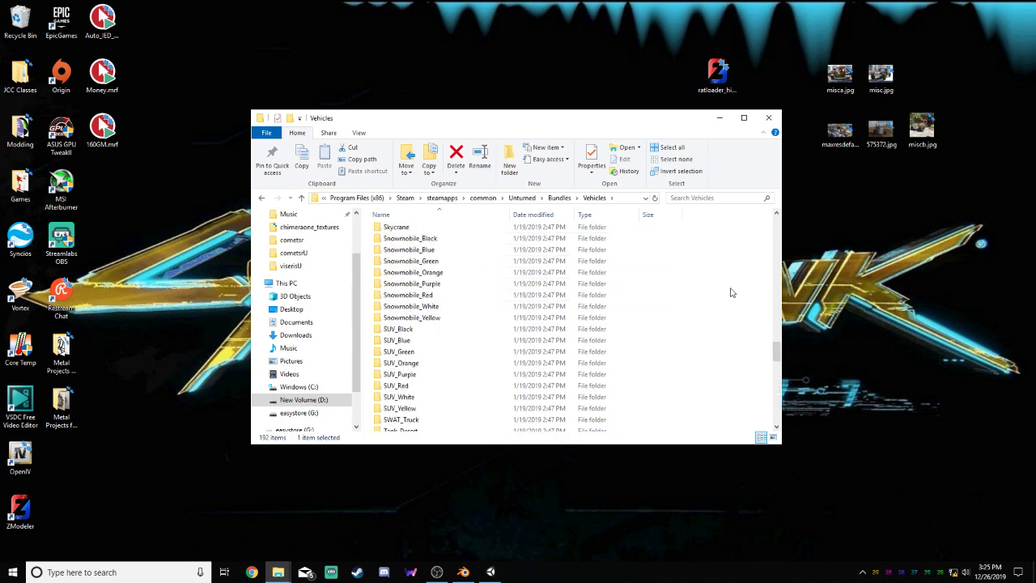
click(729, 292)
scroll(494, 296, up, 10)
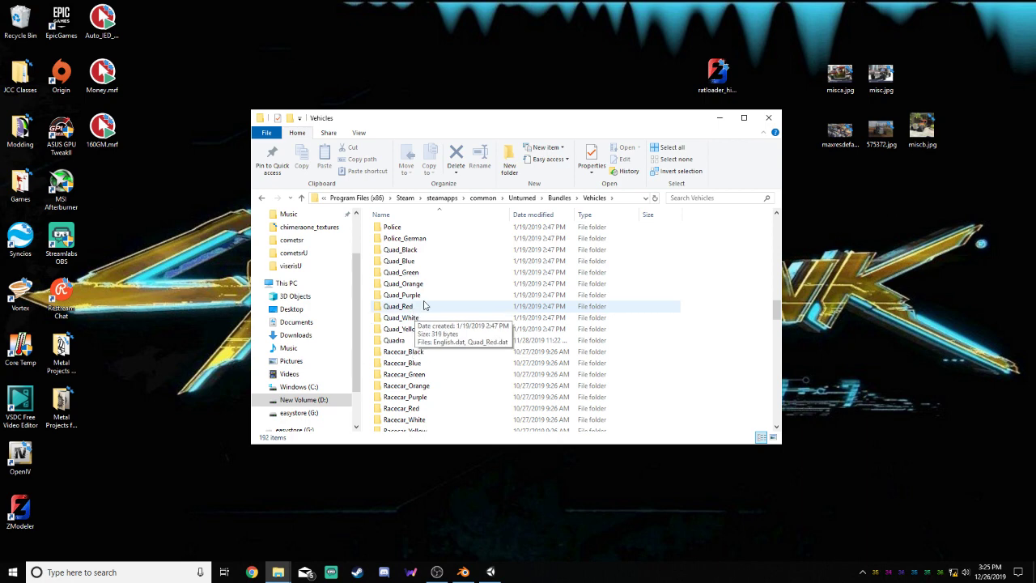
Copy the Racecar_Blue vehicle folder and open it
right_click(422, 364)
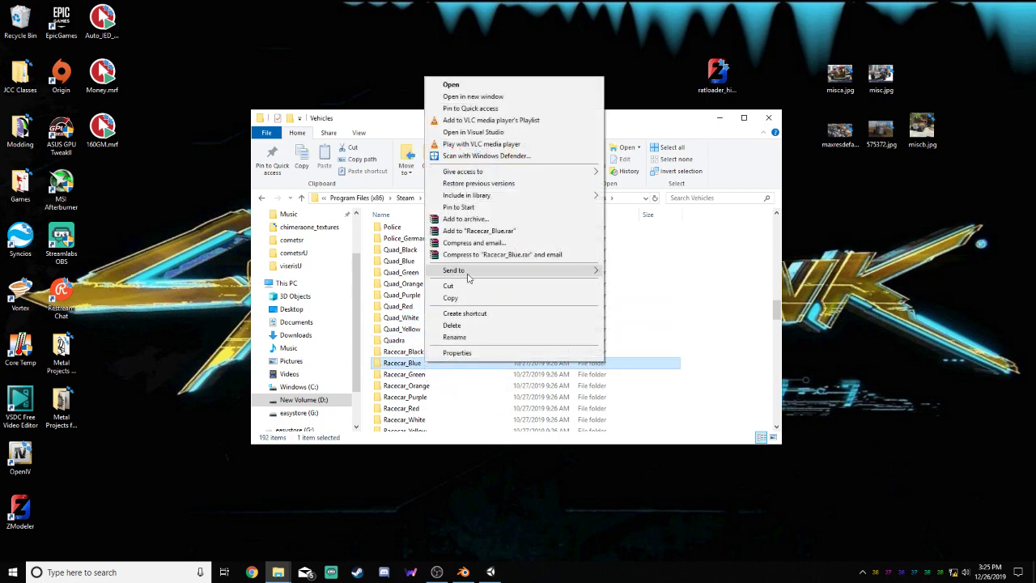
click(463, 299)
double_click(434, 364)
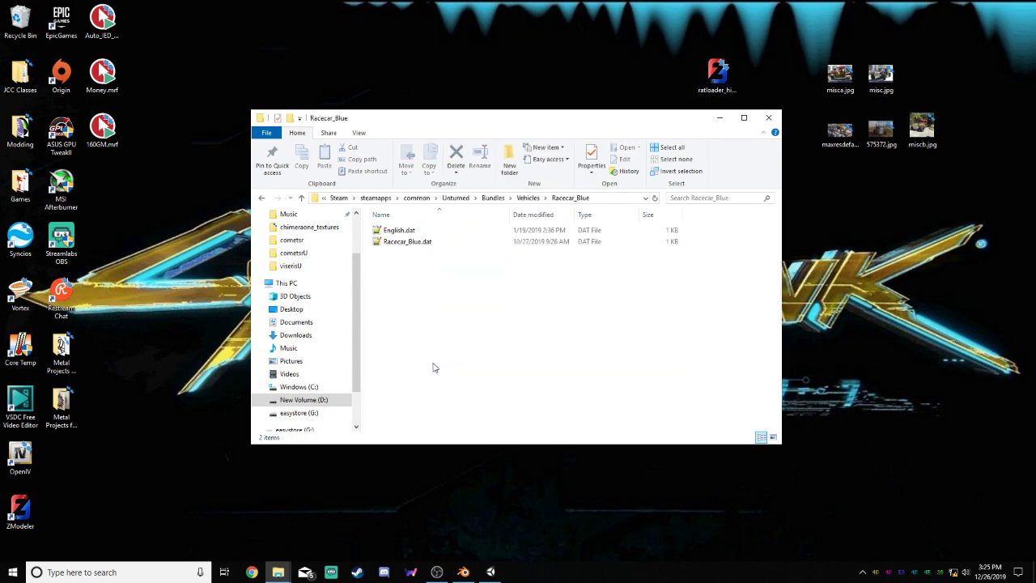
Open the Racecar_Blue.dat file for editing in Notepad++
click(417, 249)
right_click(419, 242)
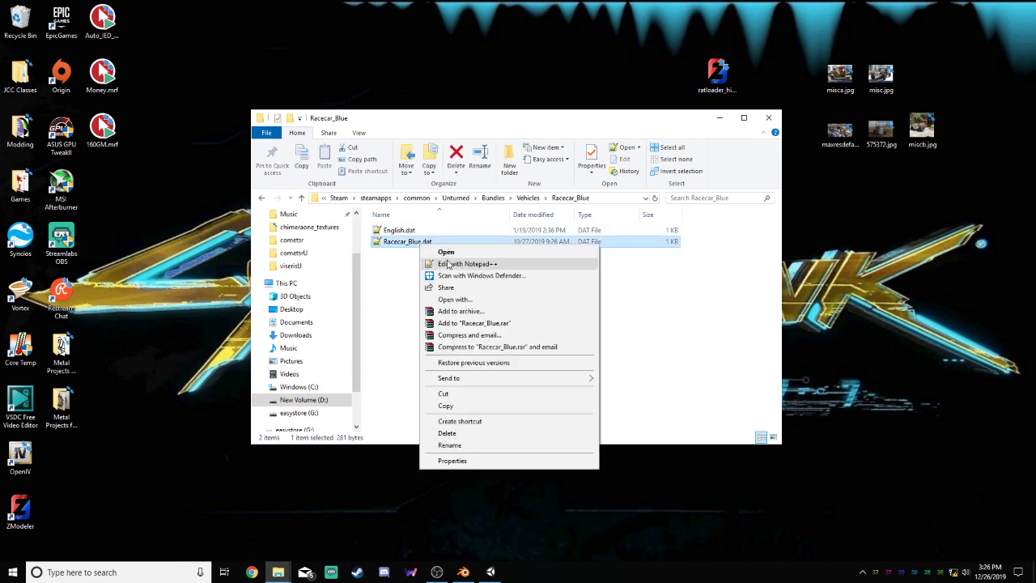
click(450, 265)
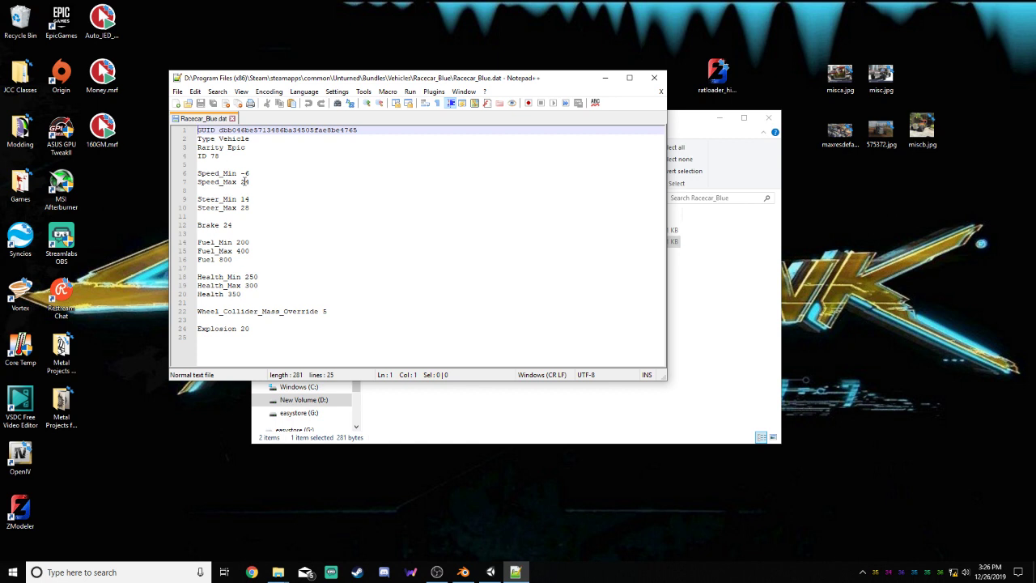
Examine the maximum speed, wheel collider mass and explosion settings in Racecar_Blue.dat, and close Notepad++
drag(241, 181, 250, 181)
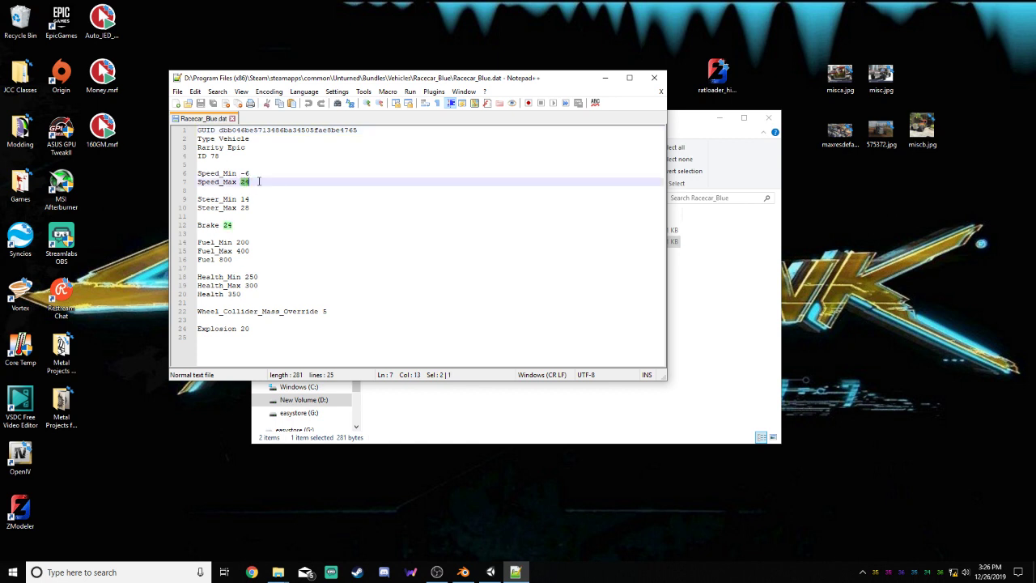
click(259, 181)
drag(329, 310, 194, 328)
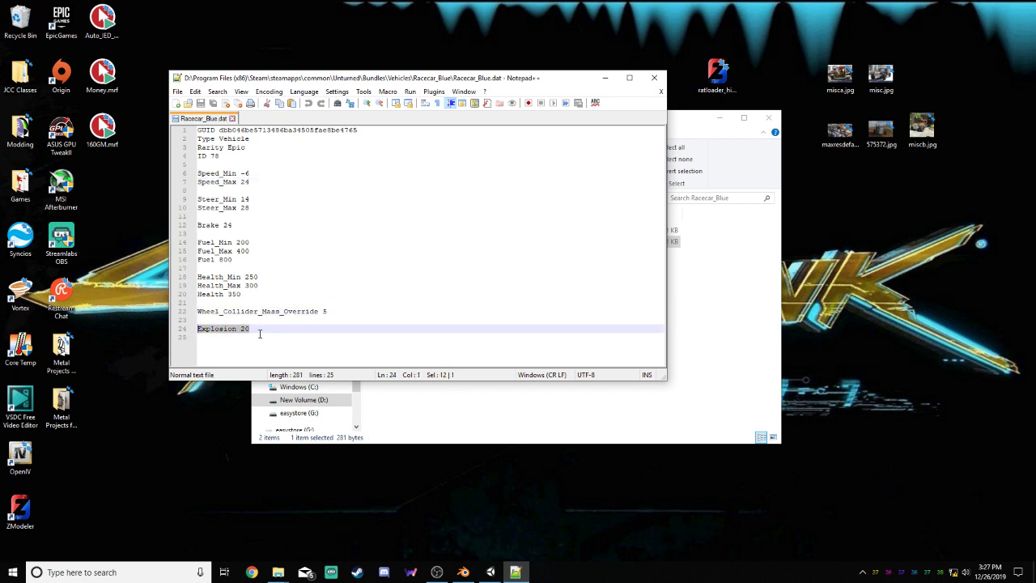
click(256, 329)
drag(260, 329, 202, 332)
key(ctrl+z)
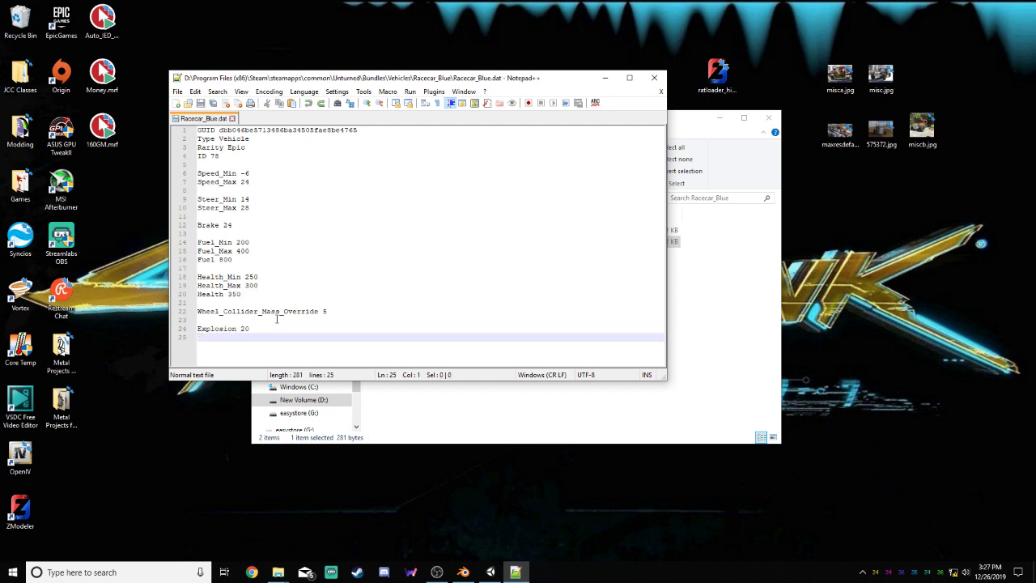
click(231, 118)
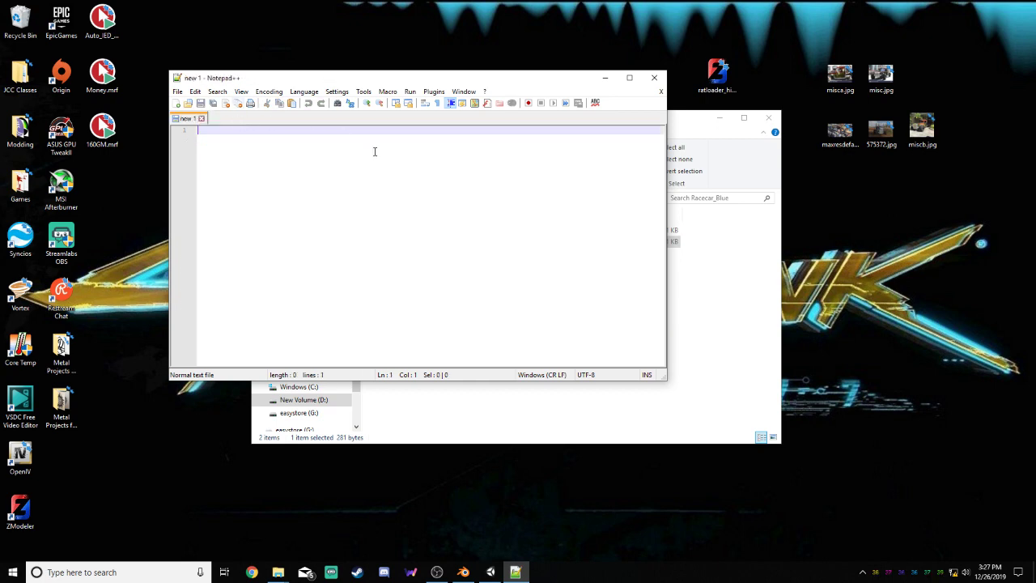
click(654, 79)
Open English.dat of Racecar_Blue in Notepad++, examine the vehicle's display name entry, and close the editor
click(413, 242)
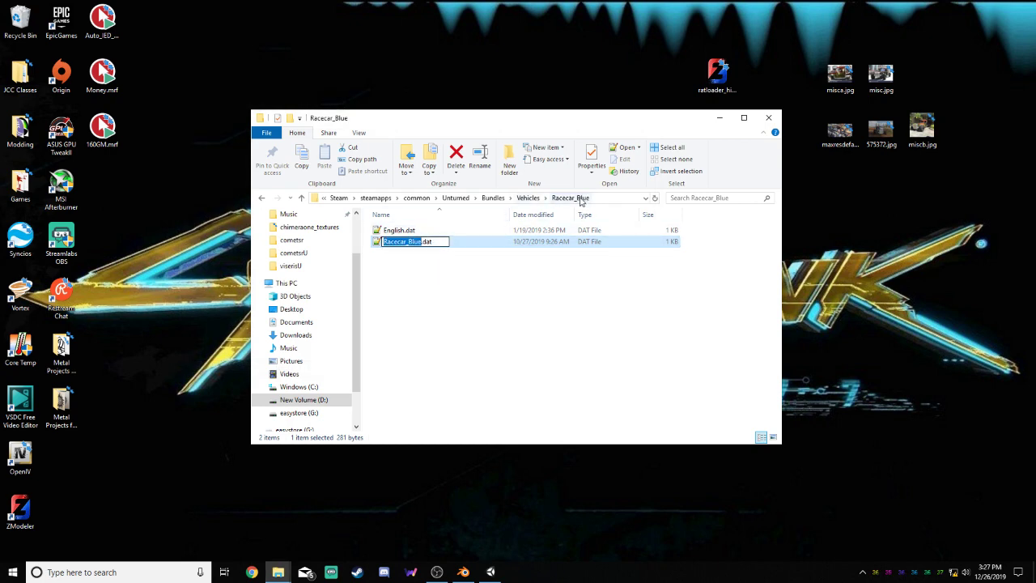
click(546, 279)
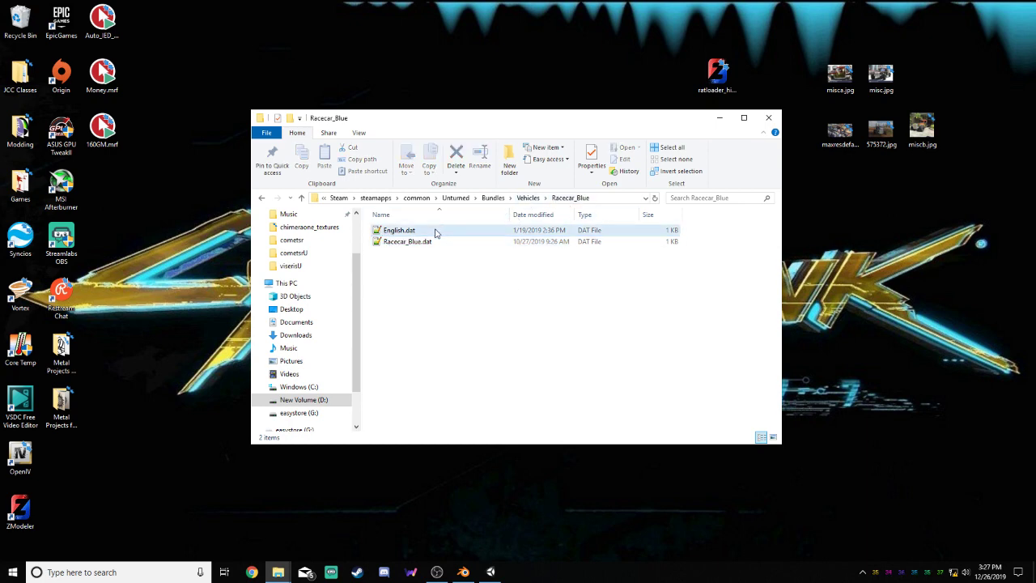
right_click(437, 232)
click(475, 248)
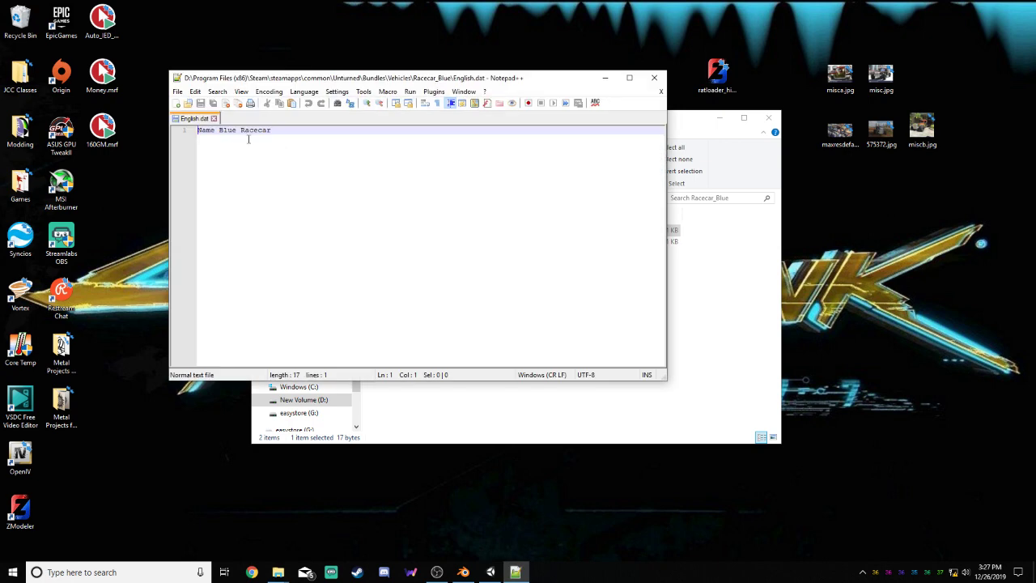
drag(219, 130, 290, 141)
click(290, 163)
click(213, 118)
click(652, 79)
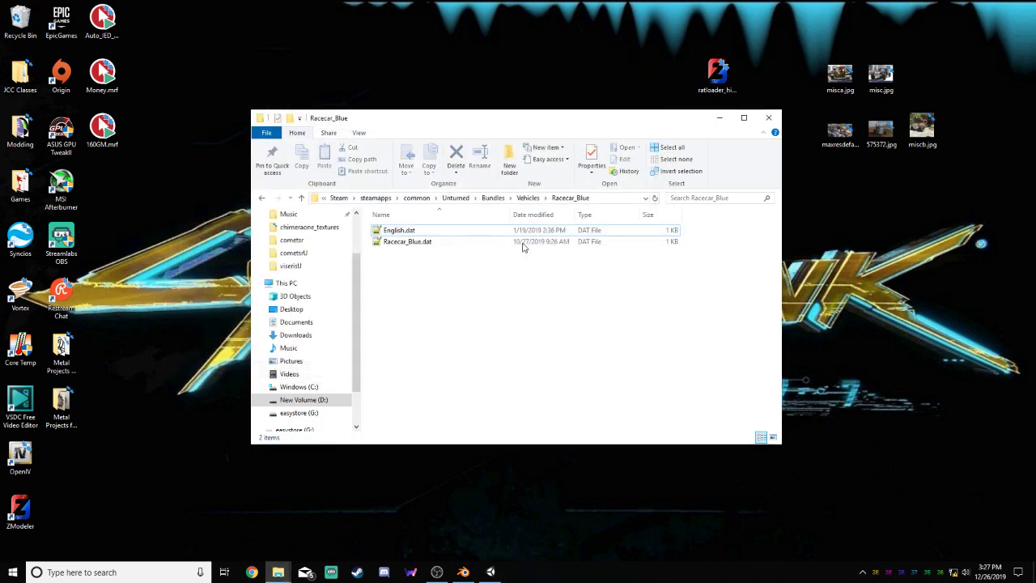
Leave the Racecar_Blue folder and open the CometSR folder inside CometSR_Files/cometsr in the other File Explorer window
click(527, 197)
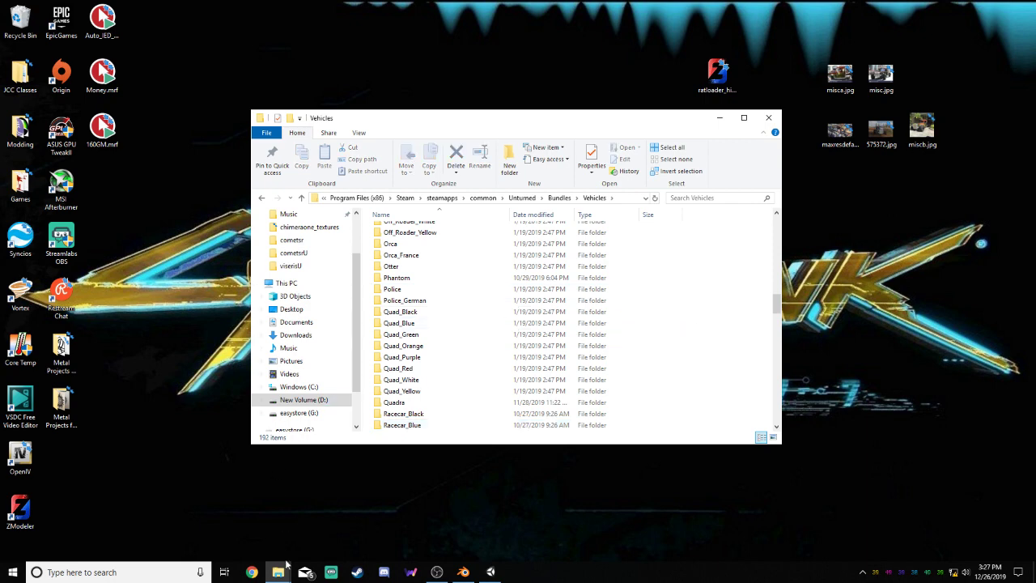
mouse_move(278, 572)
click(231, 526)
double_click(476, 265)
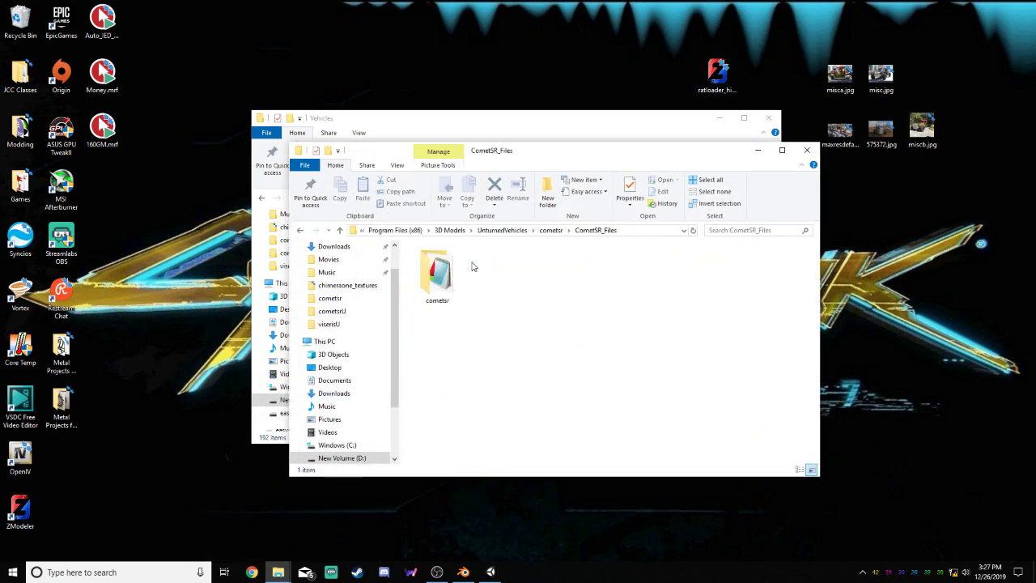
double_click(452, 278)
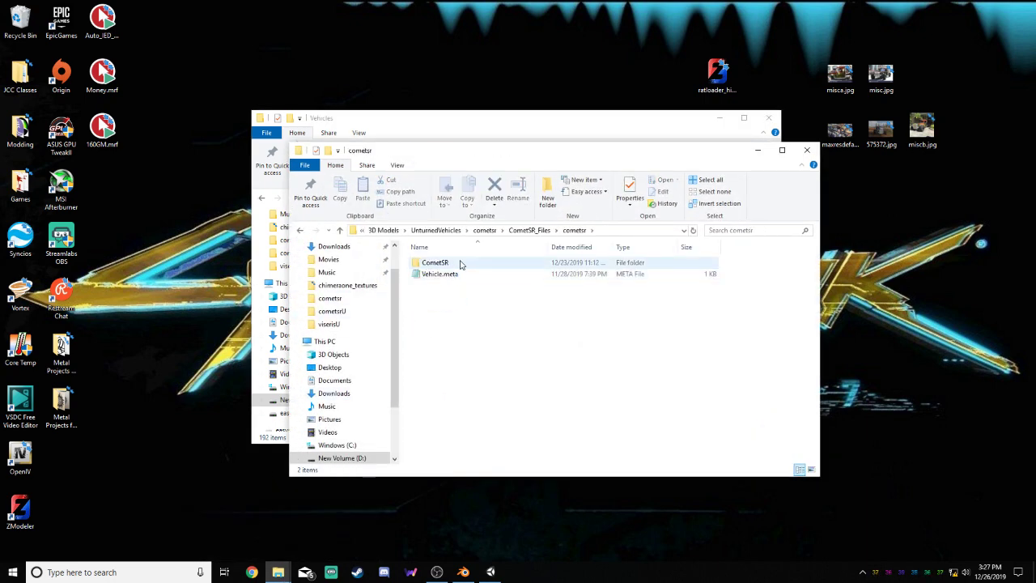
double_click(458, 263)
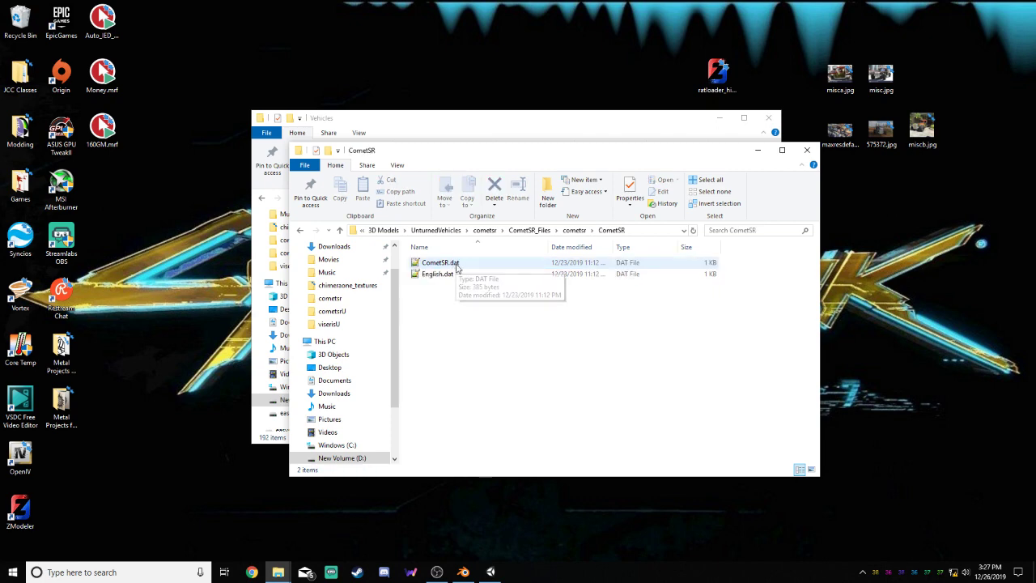
Open the CometSR.dat file for editing in Notepad++
click(471, 268)
right_click(471, 266)
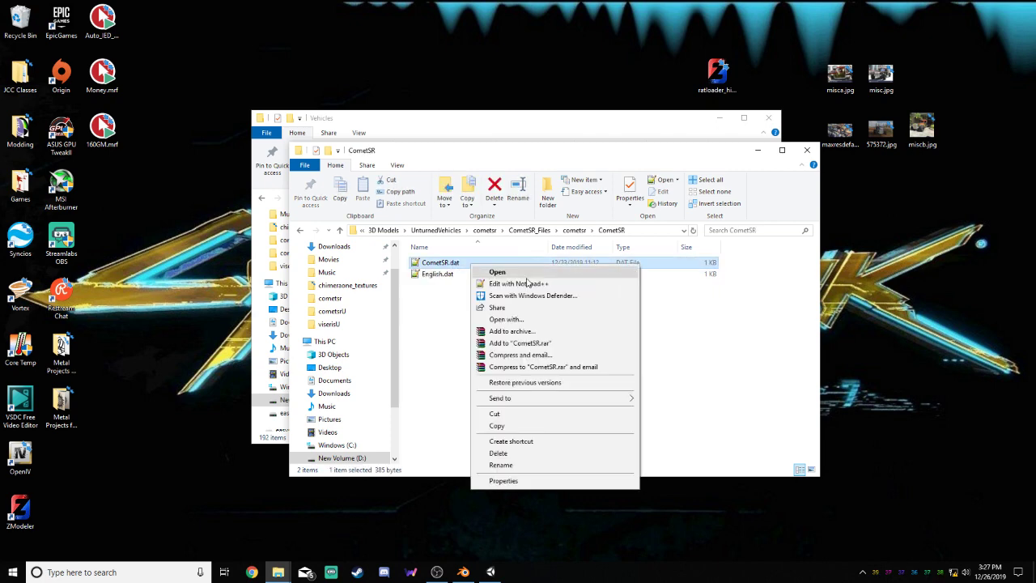
click(502, 279)
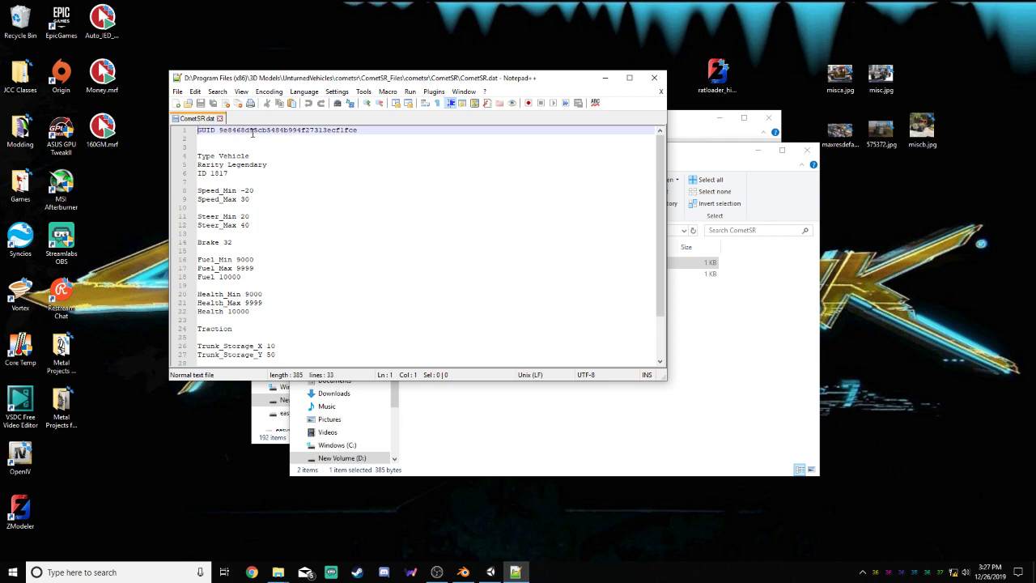
Delete the GUID line and the two extra blank lines above Type Vehicle in CometSR.dat, and save the file
drag(368, 130, 173, 135)
key(BackSpace)
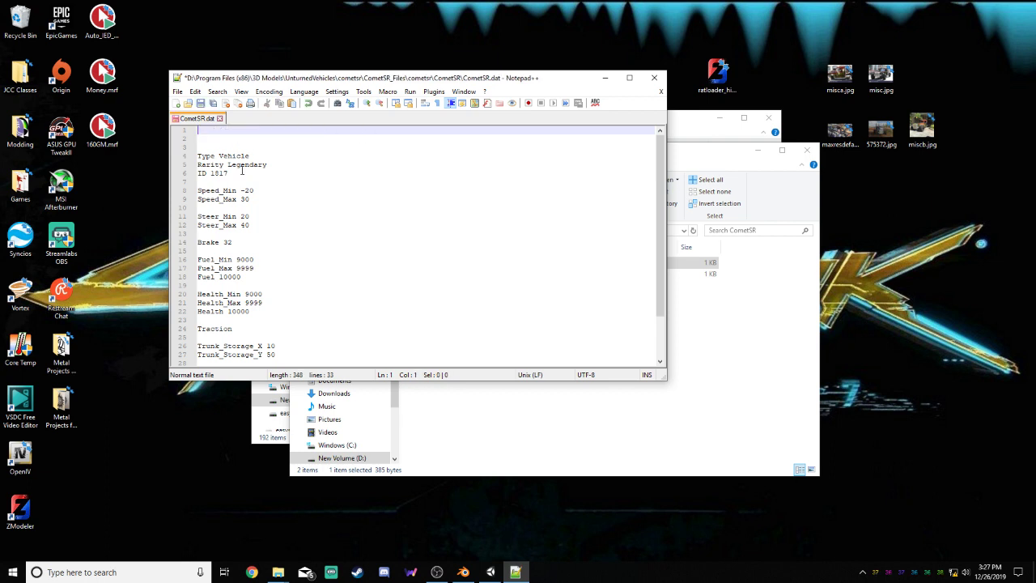
key(Delete)
key(Delete)
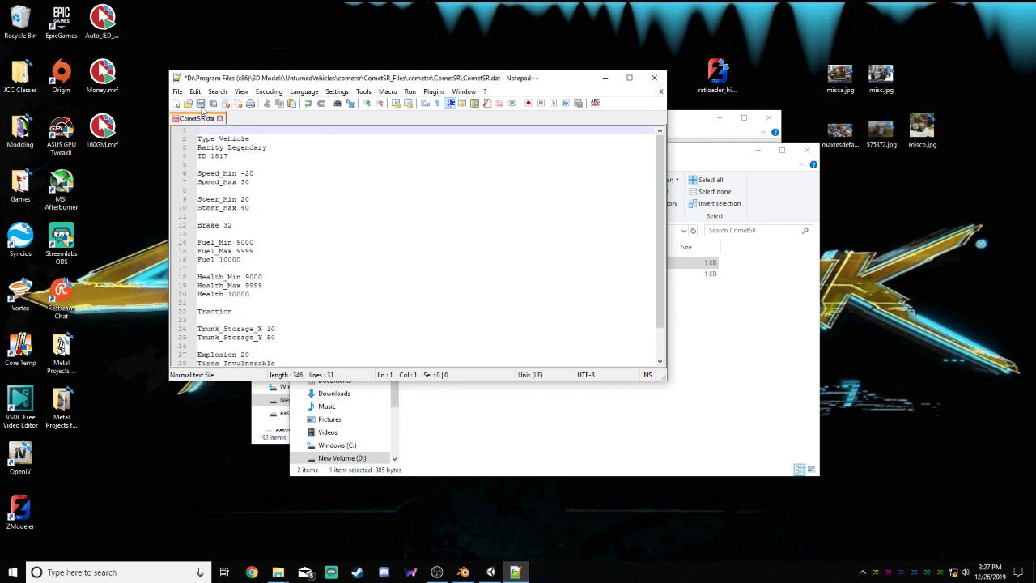
key(ctrl+s)
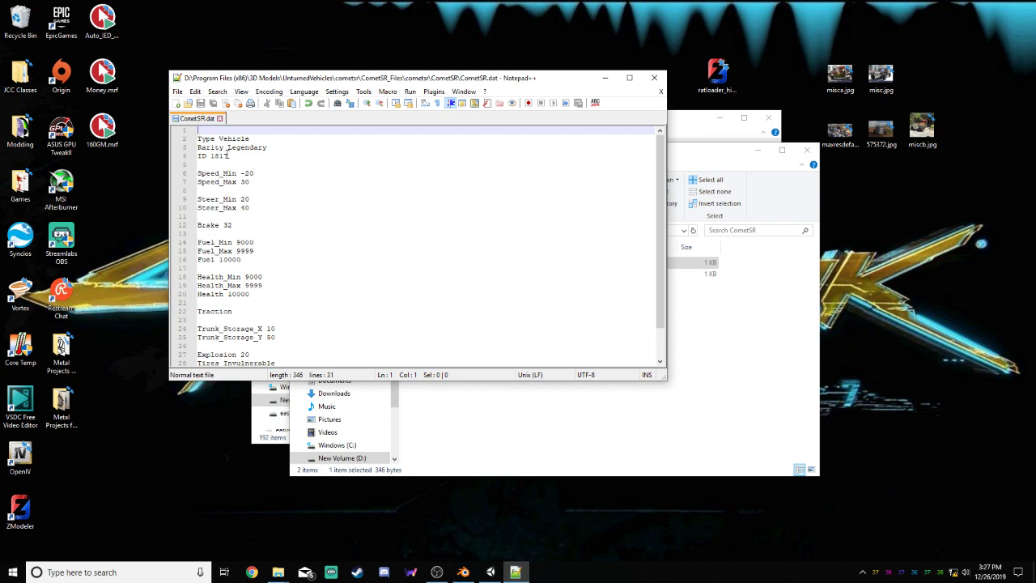
Add the sample lines a1, b2 and c3 below the vehicle's ID entry
drag(229, 156, 208, 155)
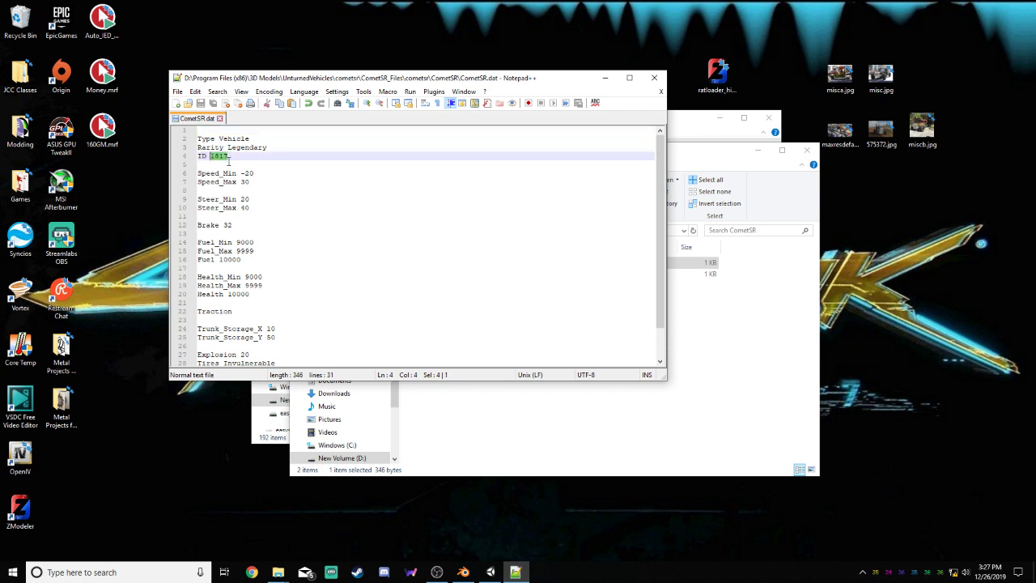
click(246, 158)
key(Return)
text(ai)
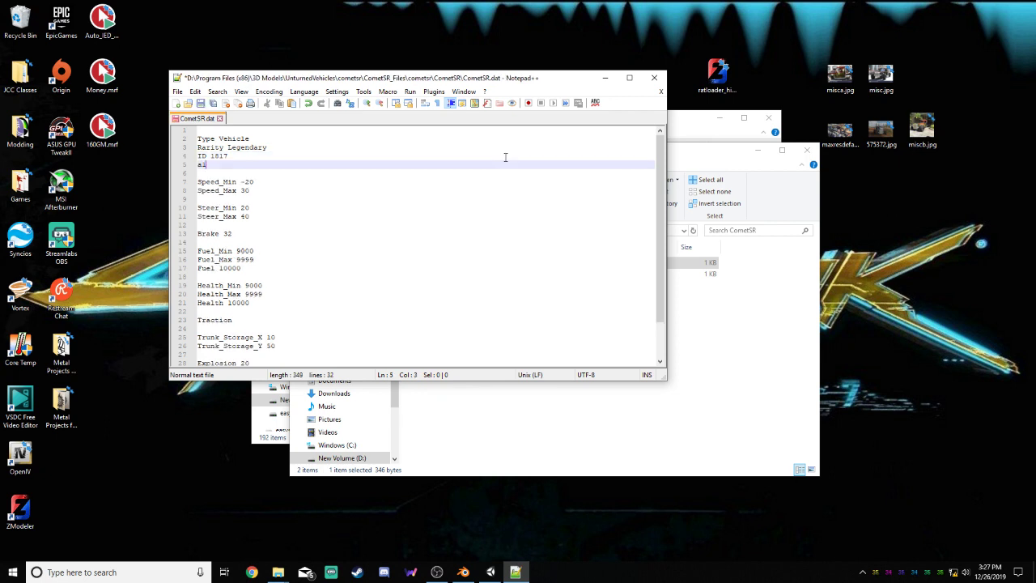
key(Return)
text(b2)
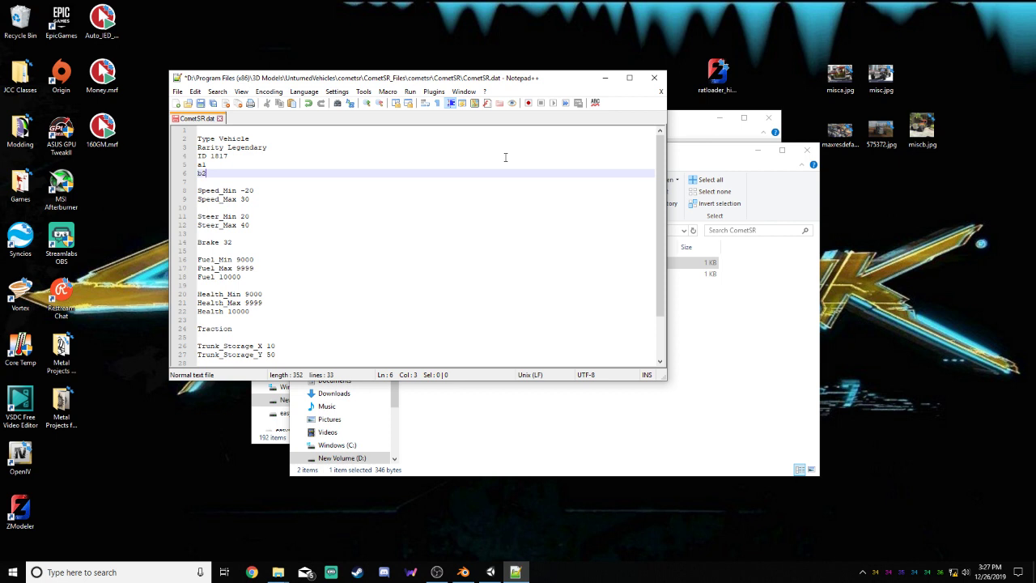
key(Return)
text(c3)
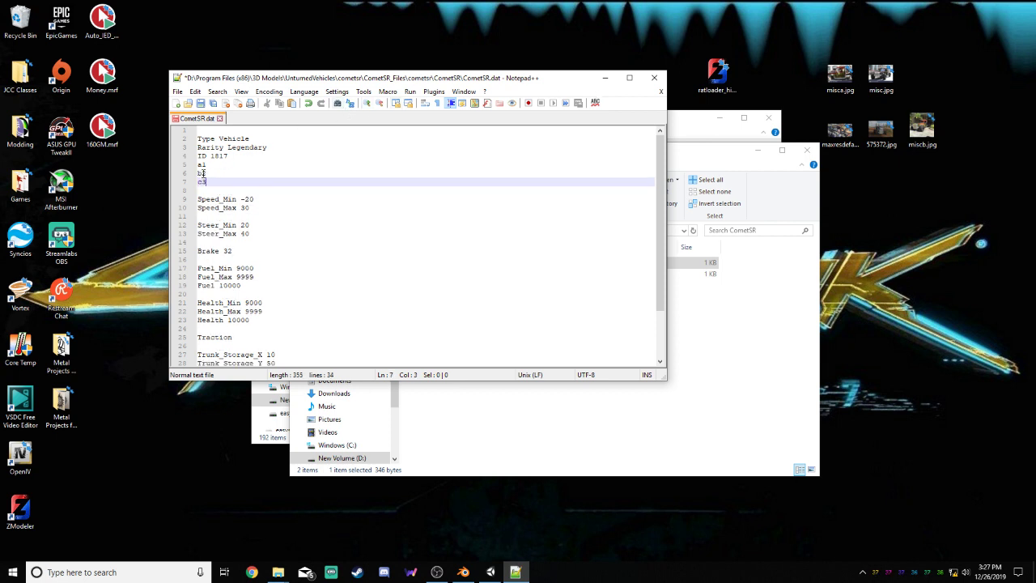
Remove the three sample lines below the ID entry and save CometSR.dat
drag(211, 156, 230, 156)
click(237, 166)
key(BackSpace)
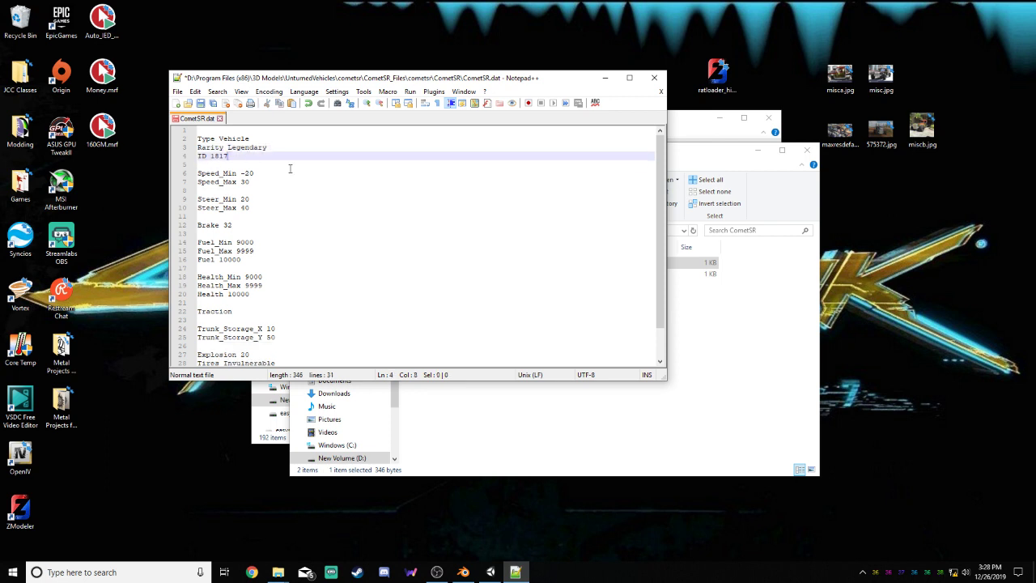
key(ctrl+s)
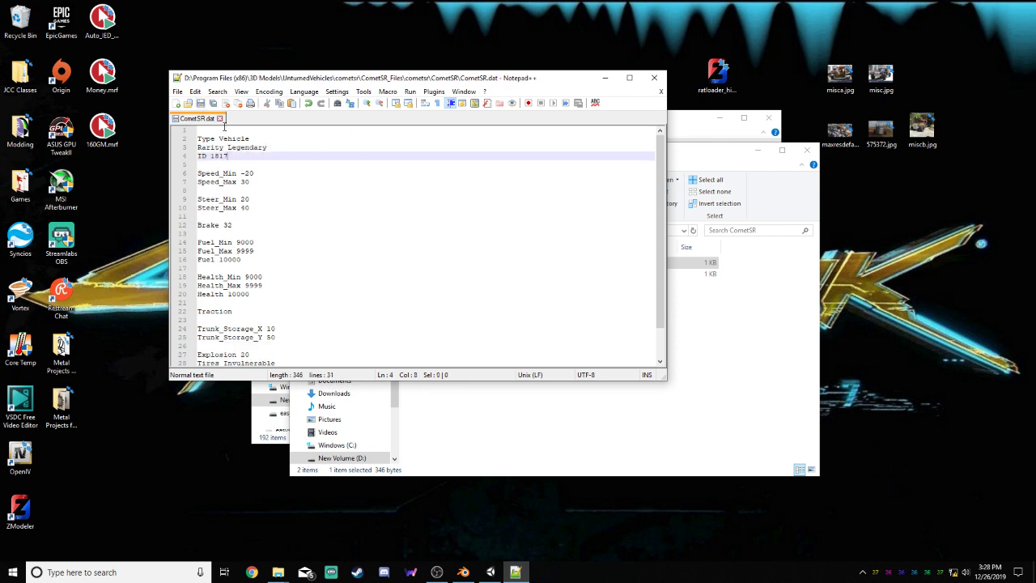
Examine the minimum and maximum speed and steering settings in CometSR.dat
click(280, 164)
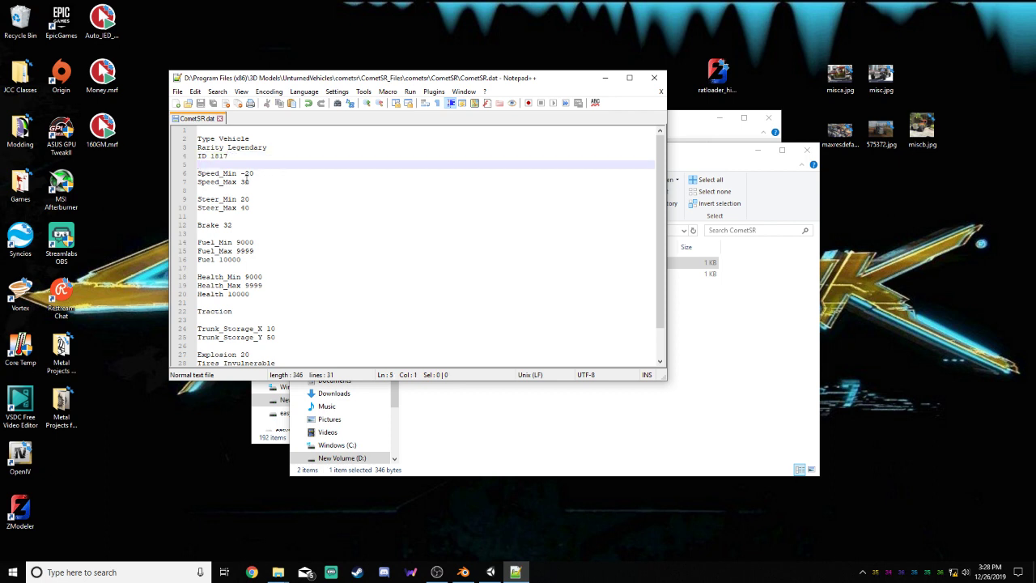
drag(248, 174, 250, 181)
click(265, 173)
click(256, 182)
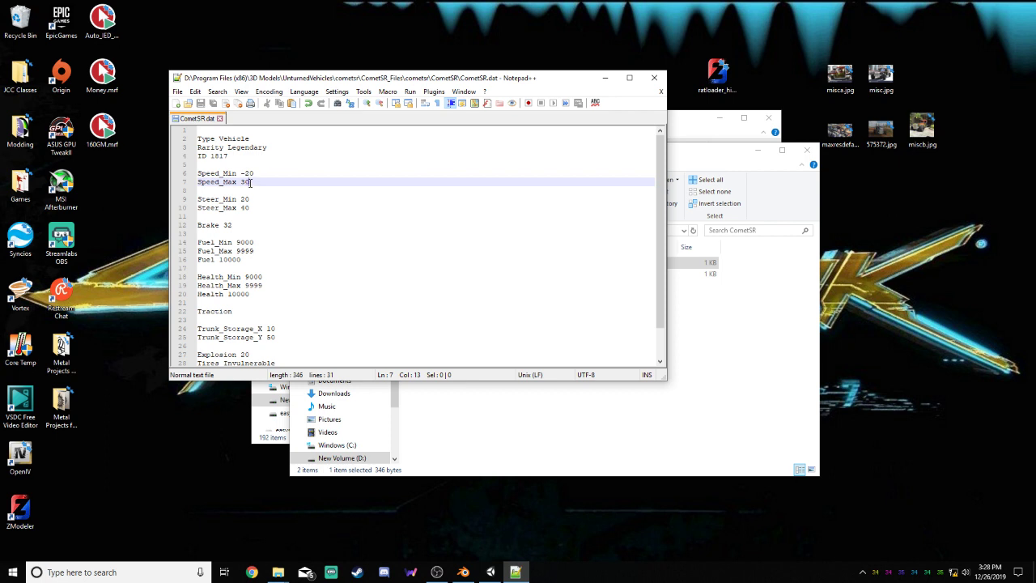
double_click(249, 173)
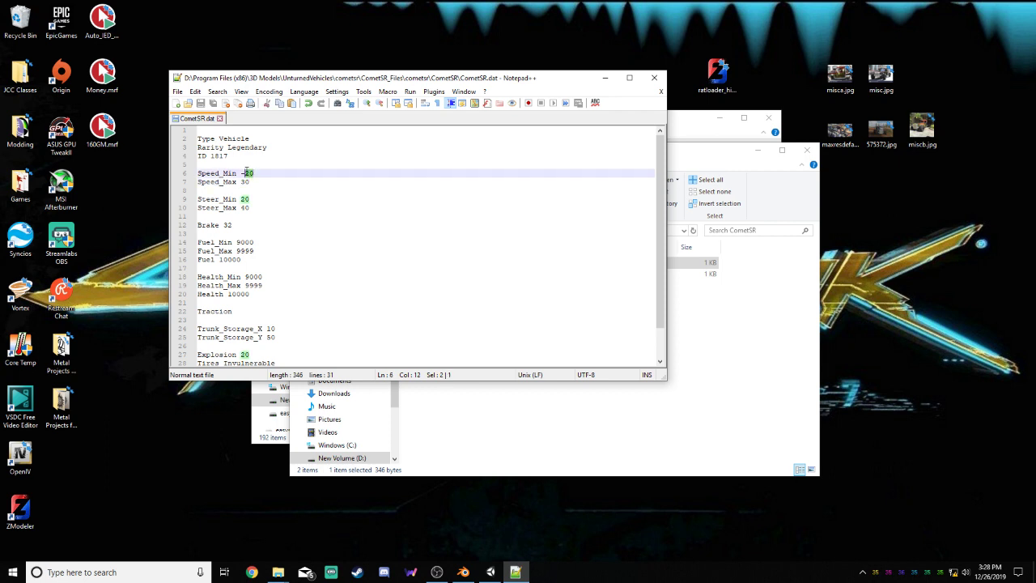
click(270, 184)
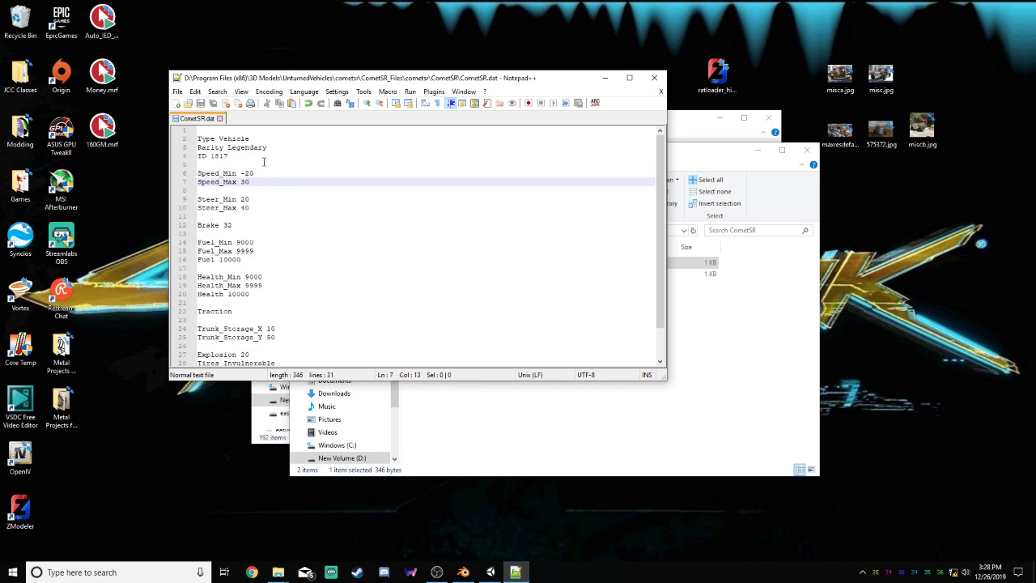
drag(250, 182, 240, 182)
click(264, 184)
click(251, 207)
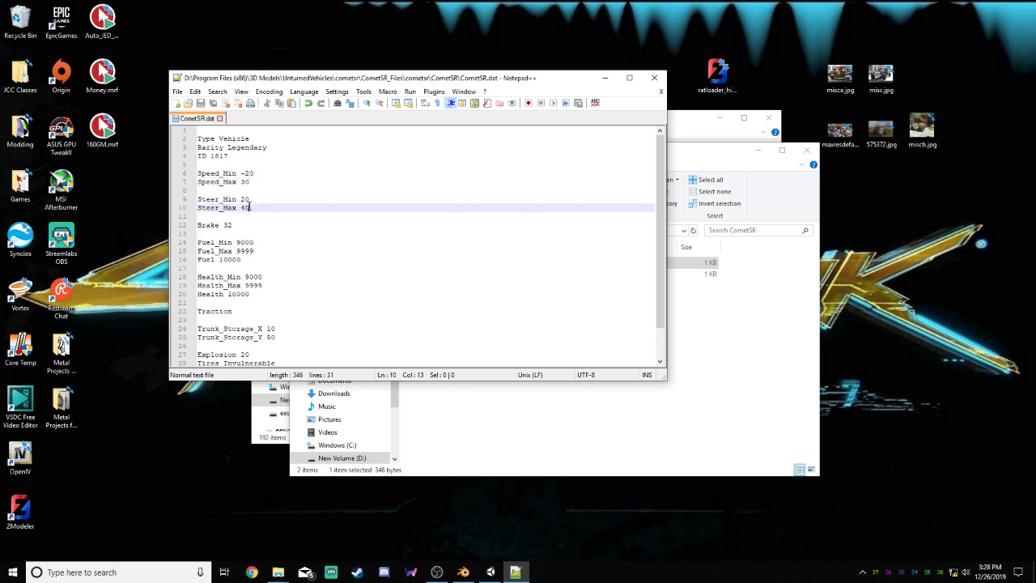
click(254, 181)
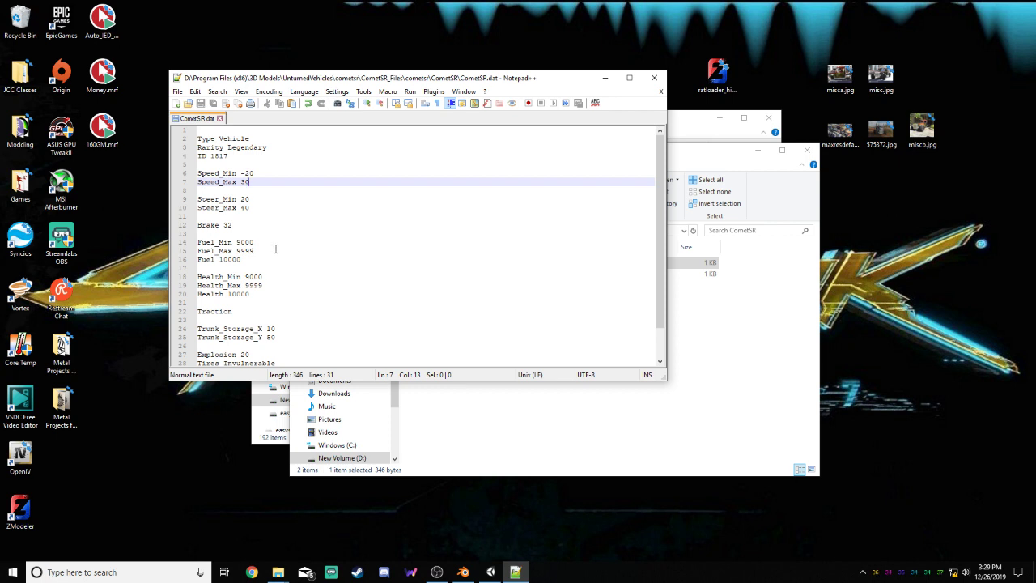
Examine the fuel and health settings of the vehicle in CometSR.dat
scroll(241, 230, down, 1)
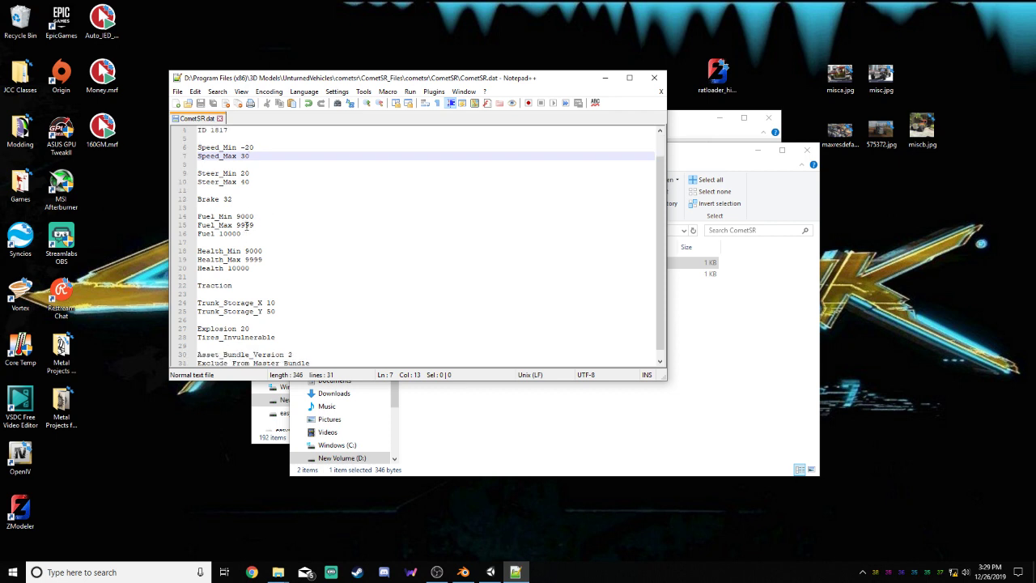
scroll(248, 228, down, 1)
click(248, 226)
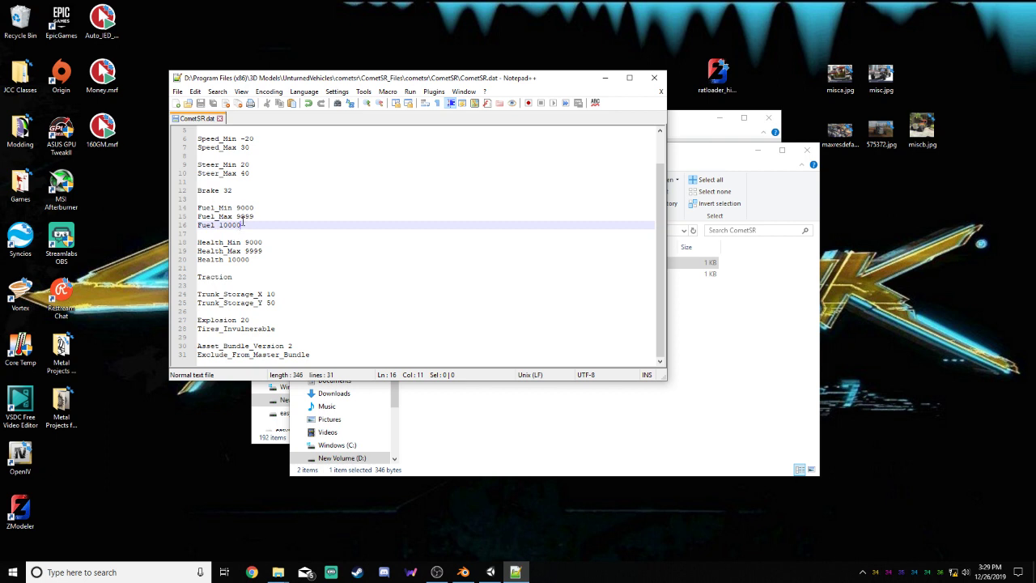
click(259, 216)
click(259, 224)
click(263, 208)
click(264, 214)
click(258, 225)
click(272, 234)
click(273, 242)
click(270, 258)
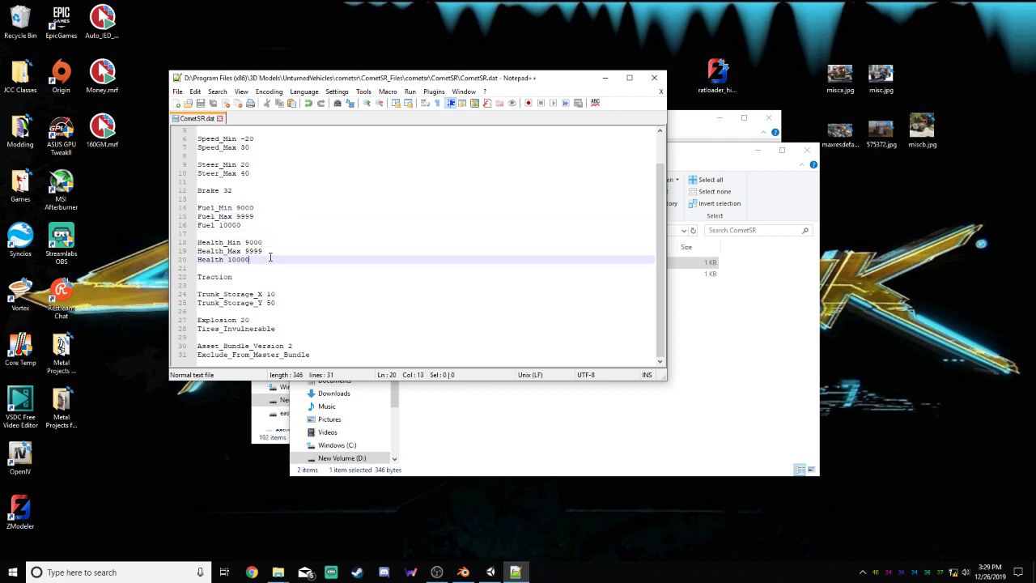
click(263, 267)
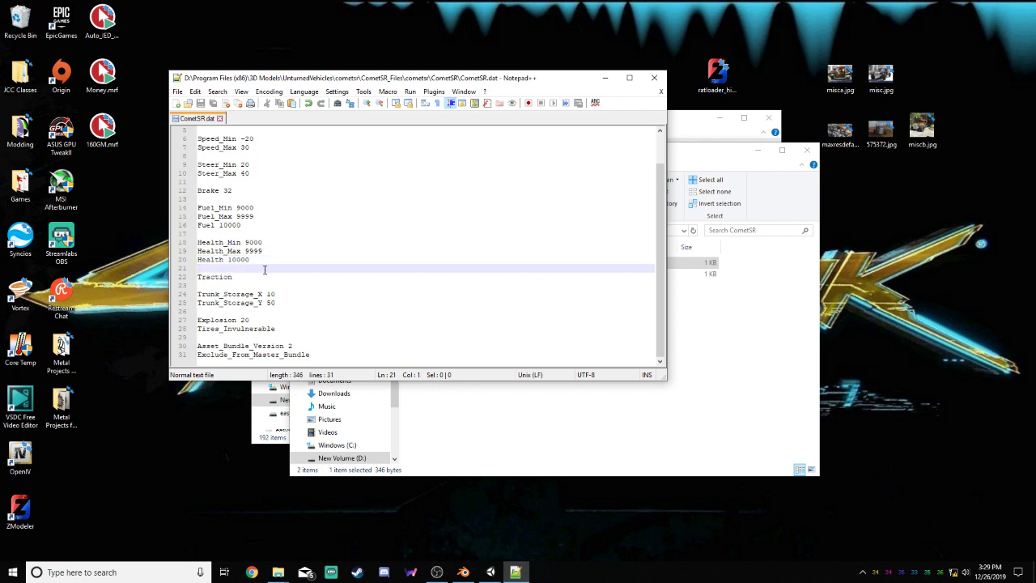
Examine the Traction entry and the trunk storage X and Y settings
click(268, 279)
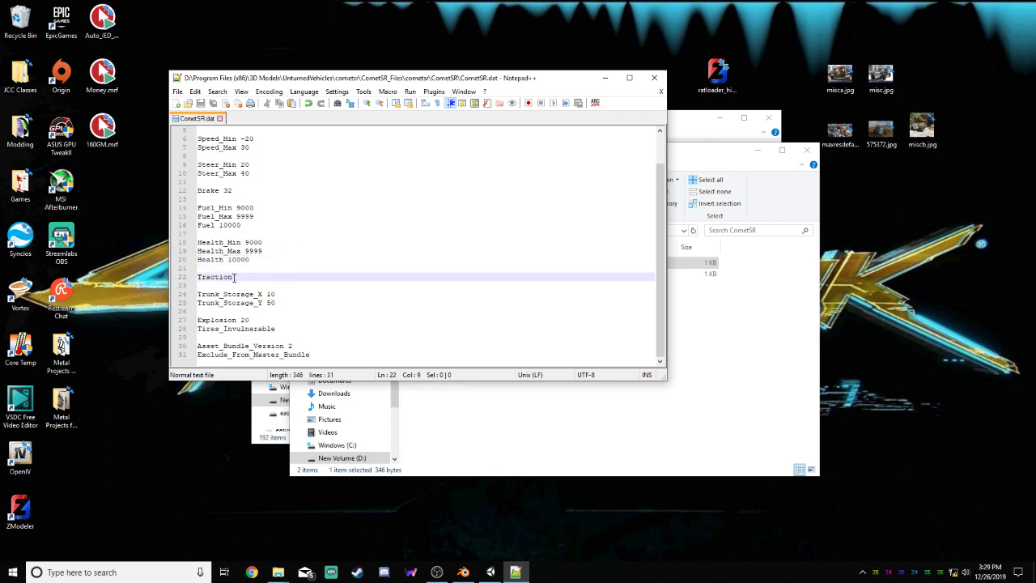
drag(234, 277, 198, 277)
click(259, 280)
click(284, 292)
click(281, 302)
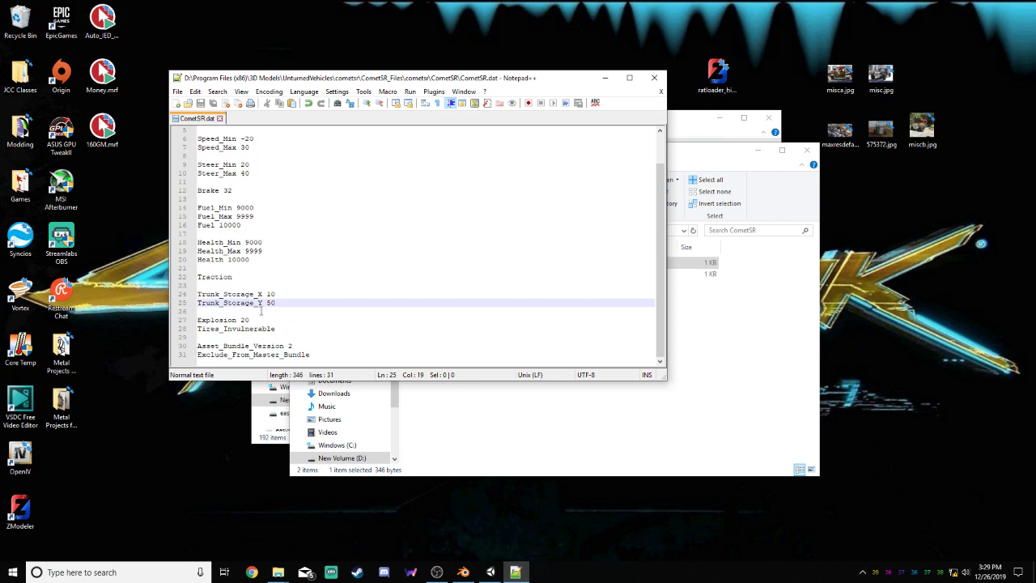
drag(276, 303, 198, 285)
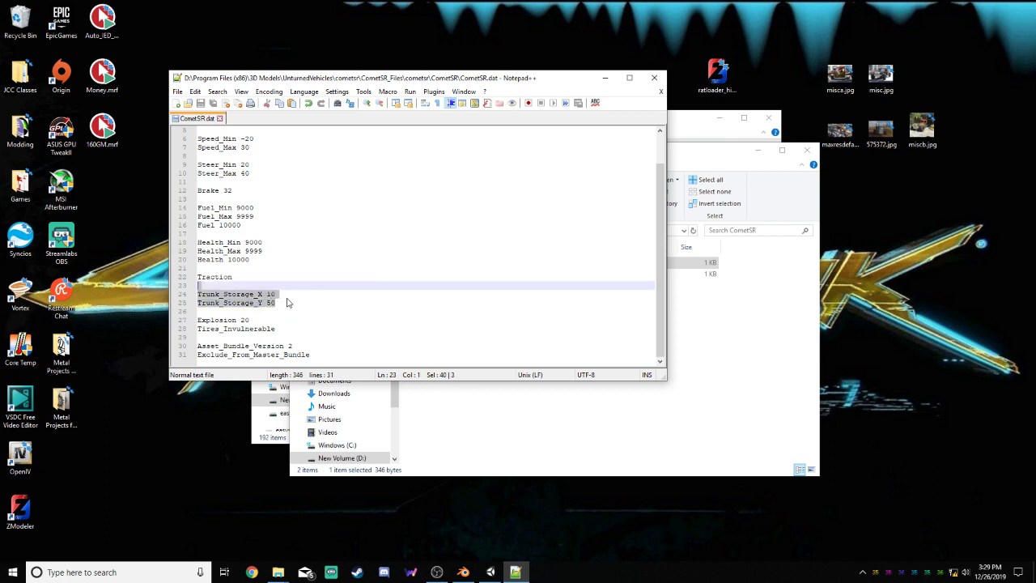
click(275, 293)
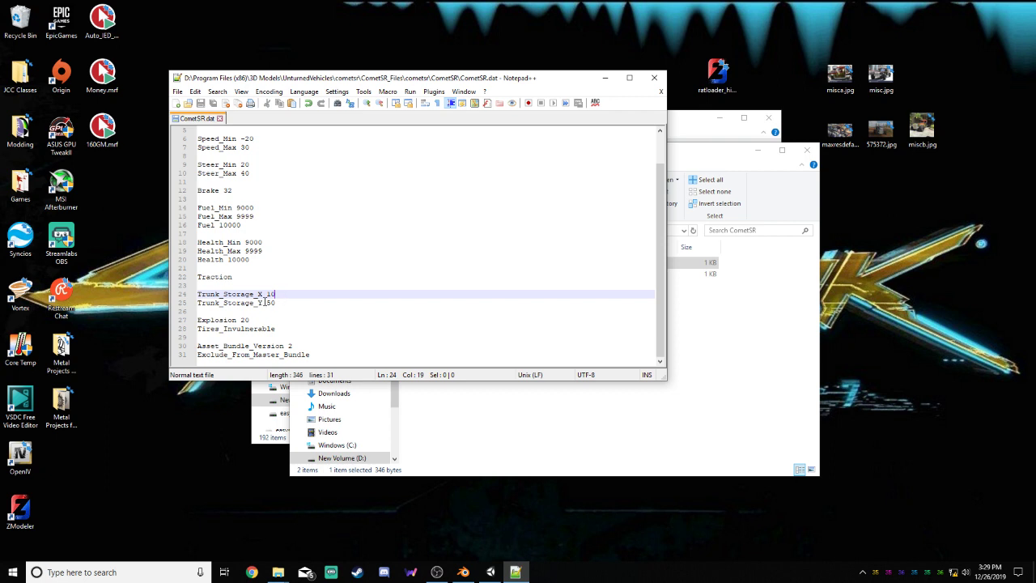
Examine the Explosion and Tires_Invulnerable entries in CometSR.dat
drag(259, 319, 198, 320)
click(288, 327)
drag(288, 327, 198, 331)
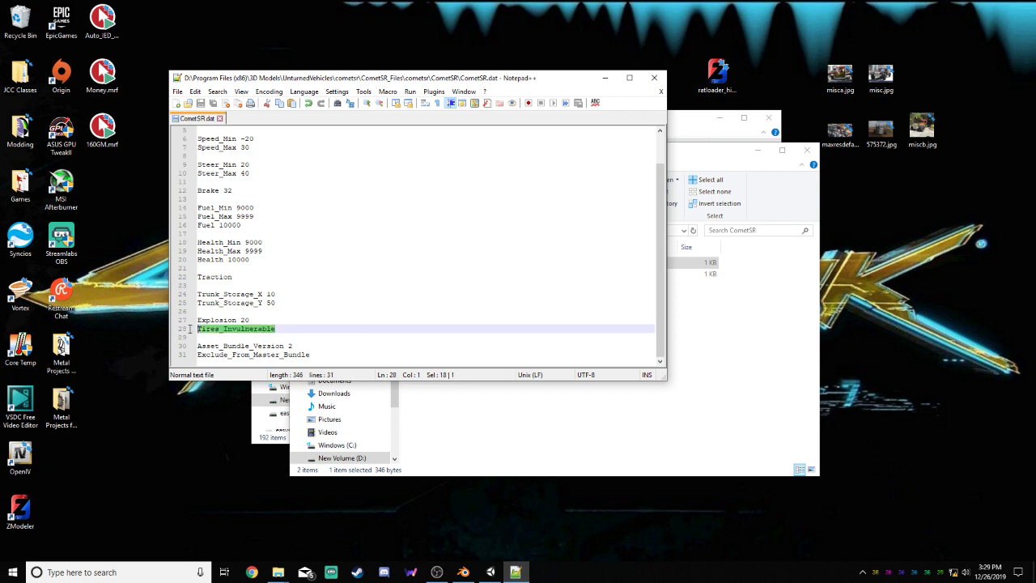
click(302, 325)
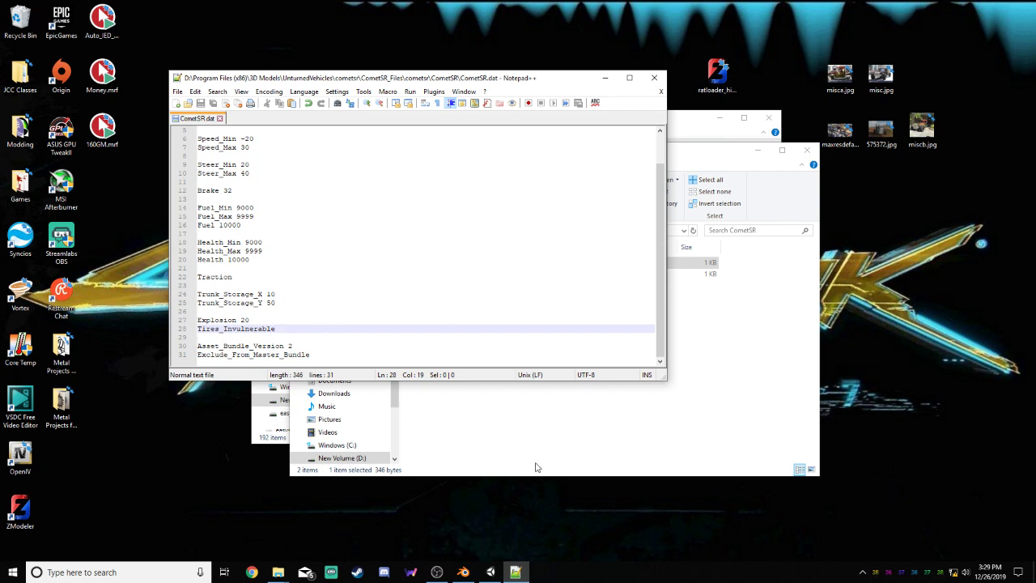
Switch to Unity, look at the master bundle and bundle tools, and minimize Unity to return to CometSR.dat
mouse_move(483, 575)
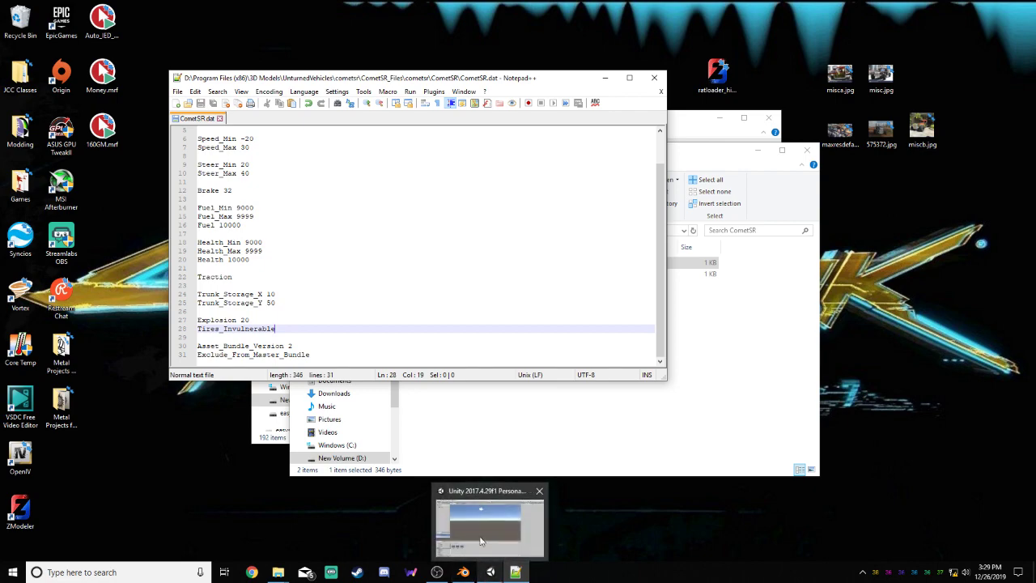
mouse_move(479, 501)
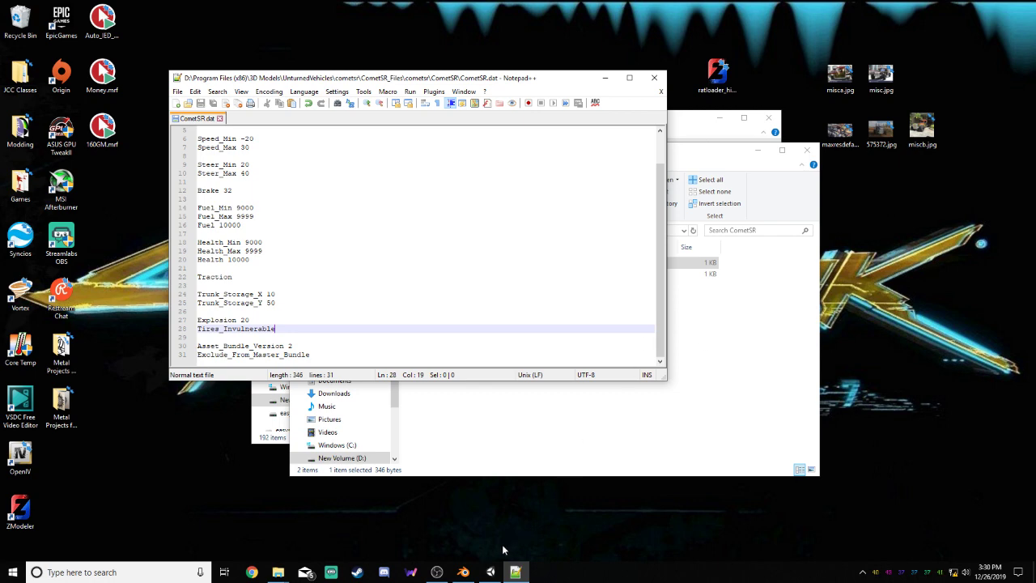
click(490, 572)
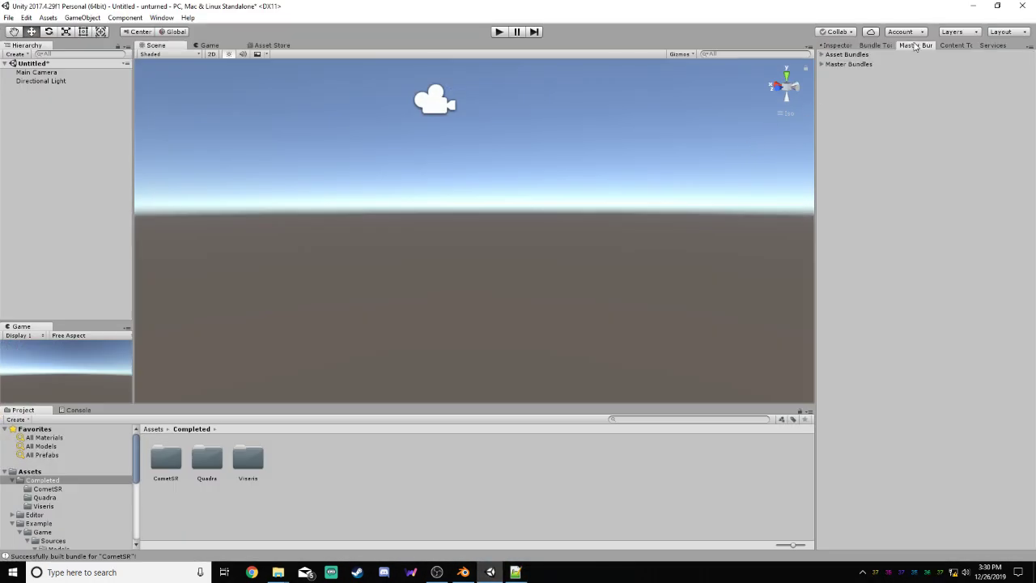
click(914, 45)
click(887, 46)
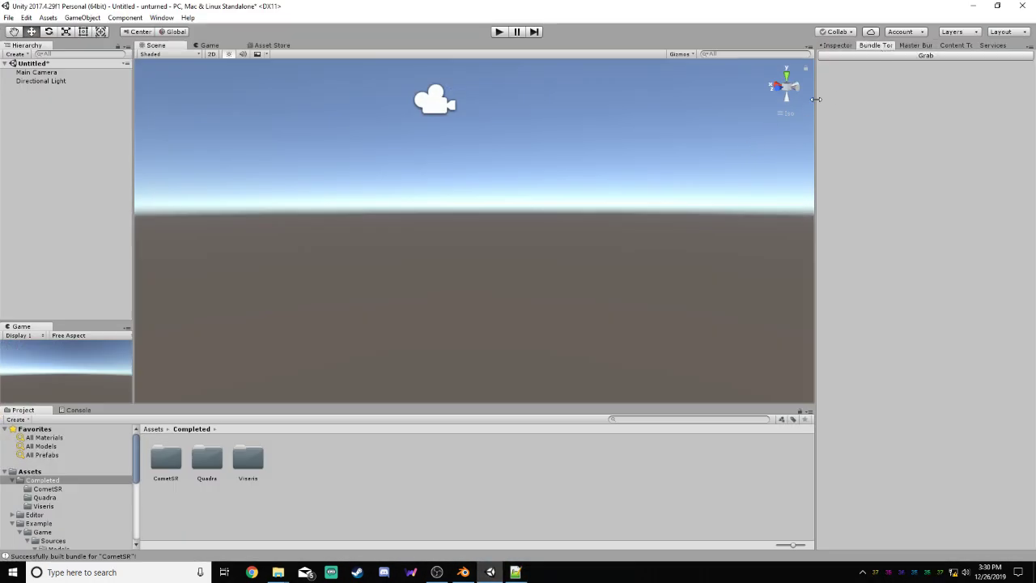
click(972, 6)
Examine the Exclude_From_Master_Bundle and Asset_Bundle_Version lines at the end of CometSR.dat, and return to the file's start
click(296, 358)
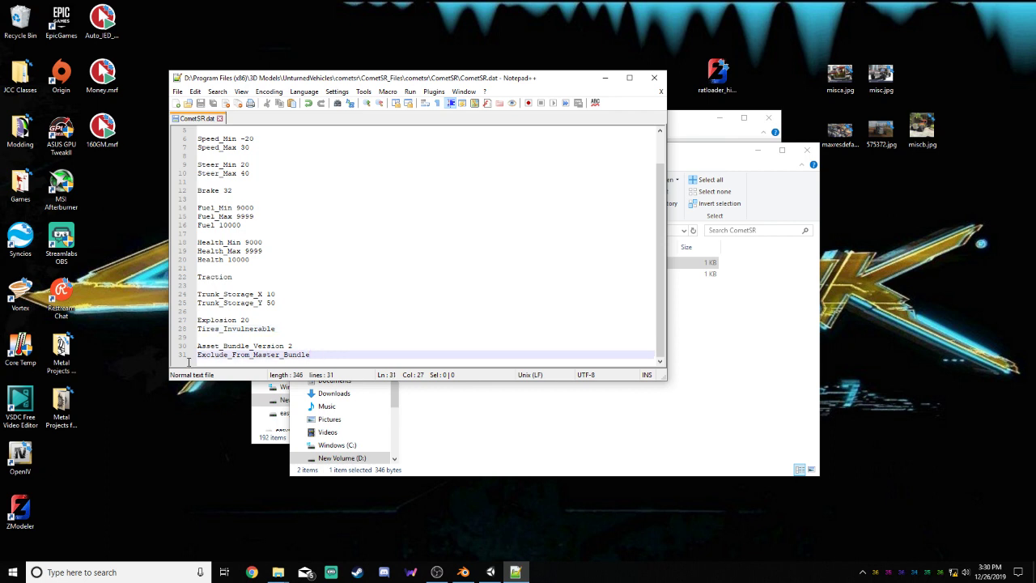
key(shift+Home)
click(301, 342)
key(shift+Home)
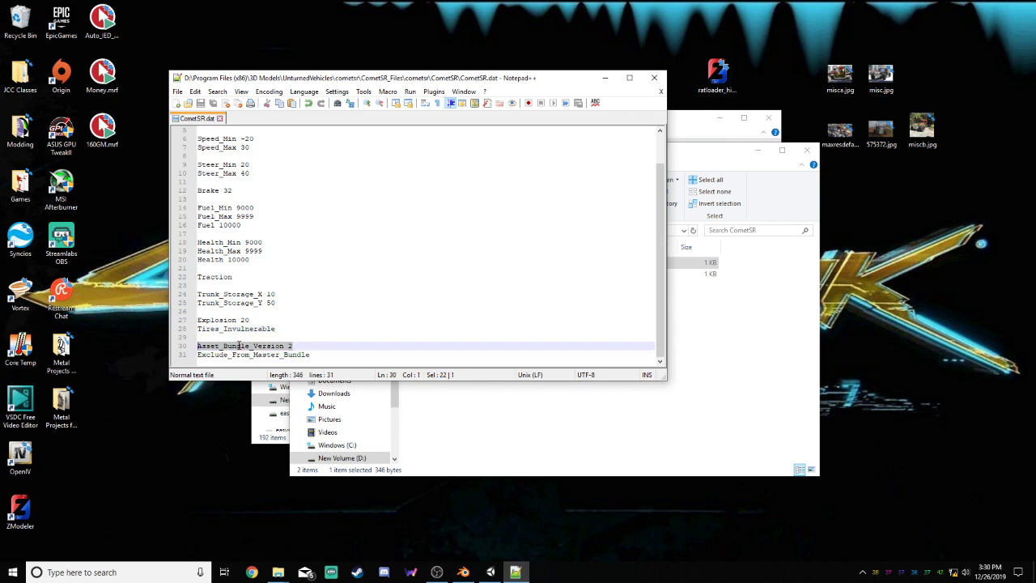
click(311, 344)
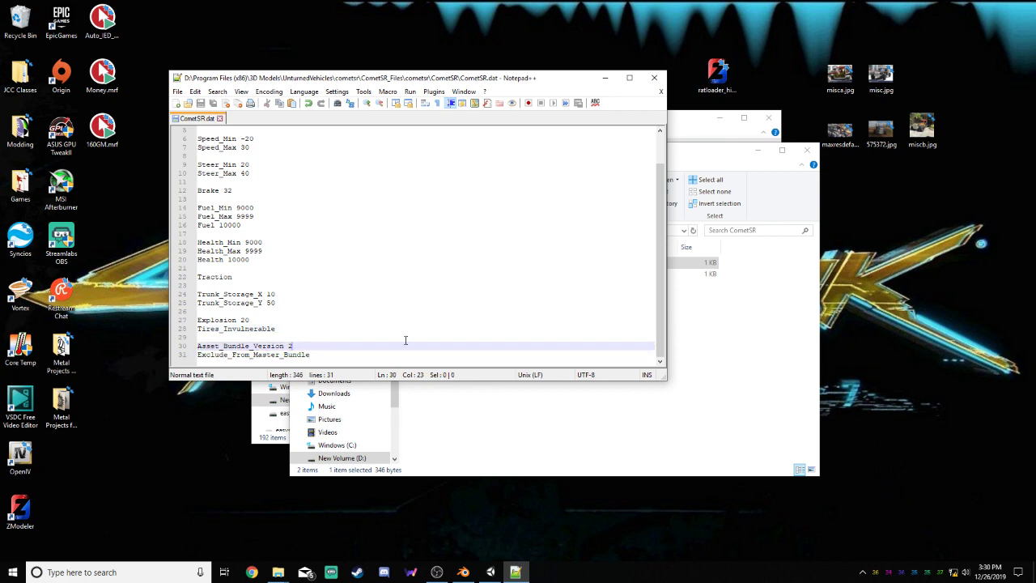
key(Left)
click(305, 343)
scroll(332, 238, up, 2)
click(233, 130)
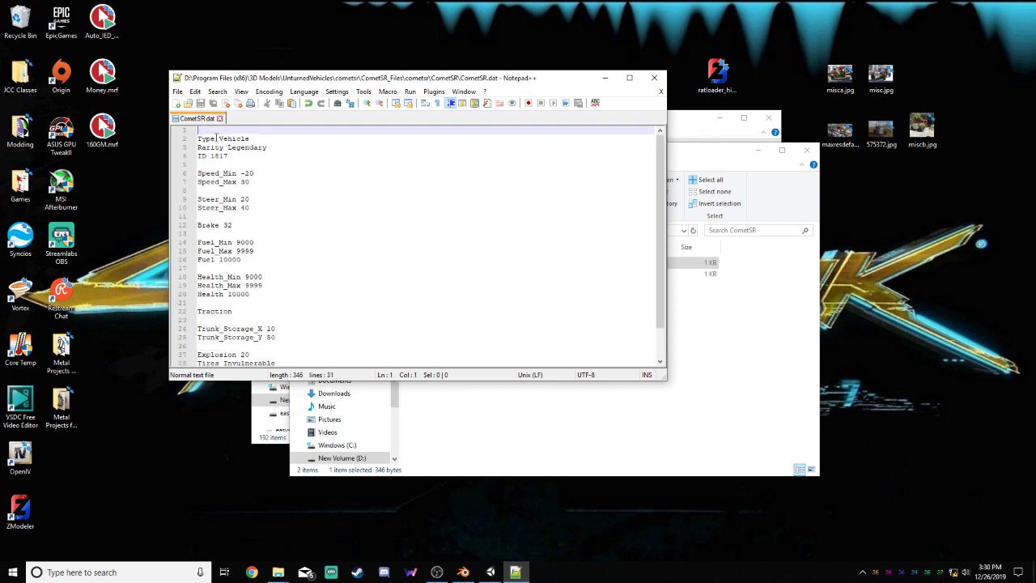
Close CometSR.dat and the editor, and open English.dat from the CometSR folder in Notepad++
click(219, 118)
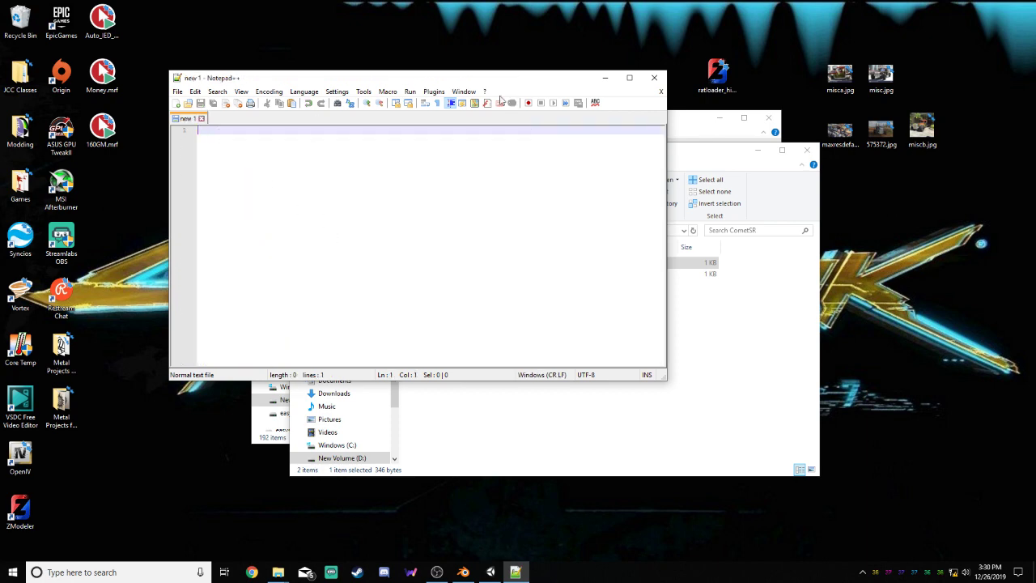
click(655, 77)
double_click(476, 275)
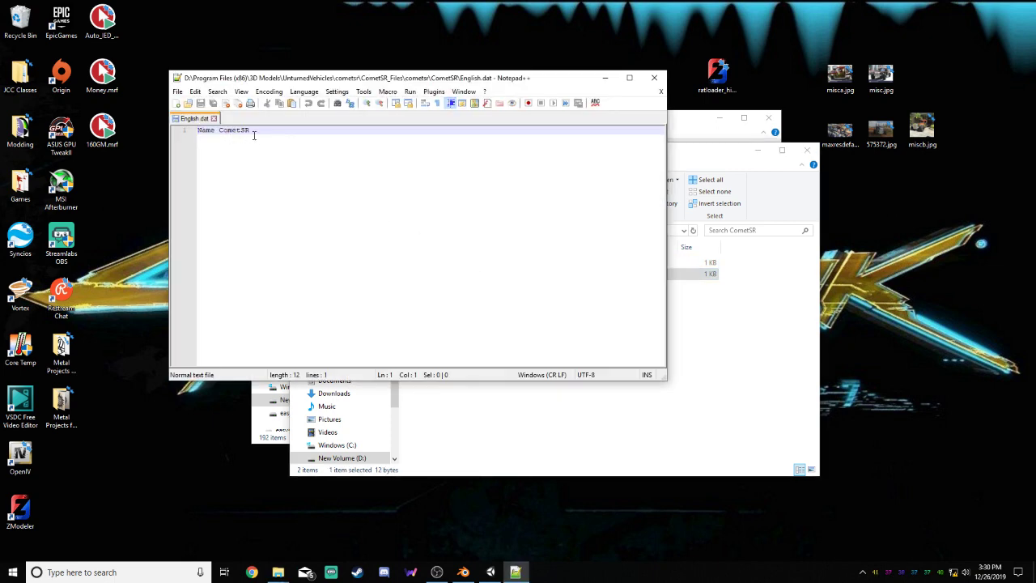
Close English.dat and Notepad++, and go from the CometSR folder to the viseris folder inside UnturnedVehicles
click(214, 118)
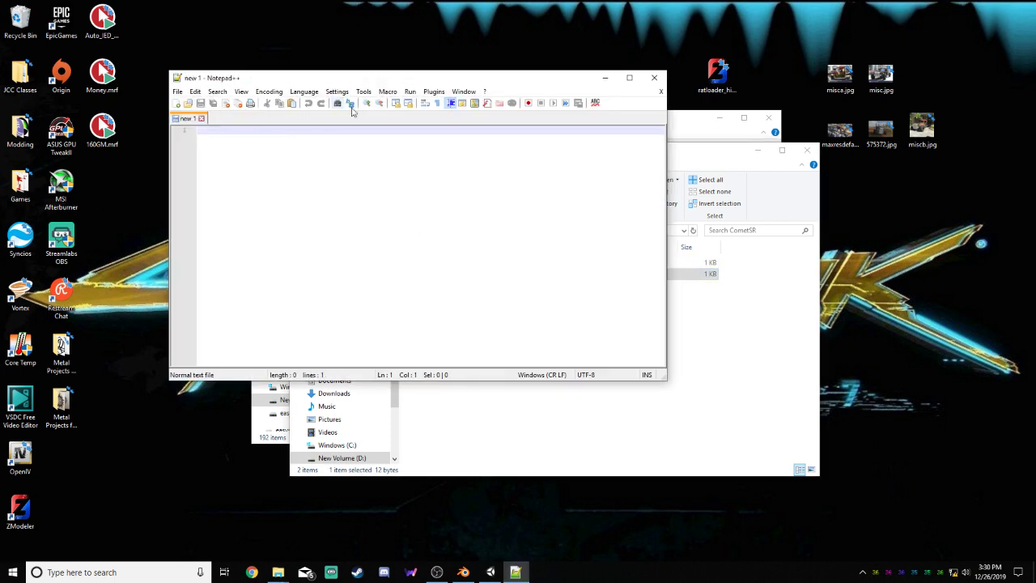
click(654, 76)
click(484, 230)
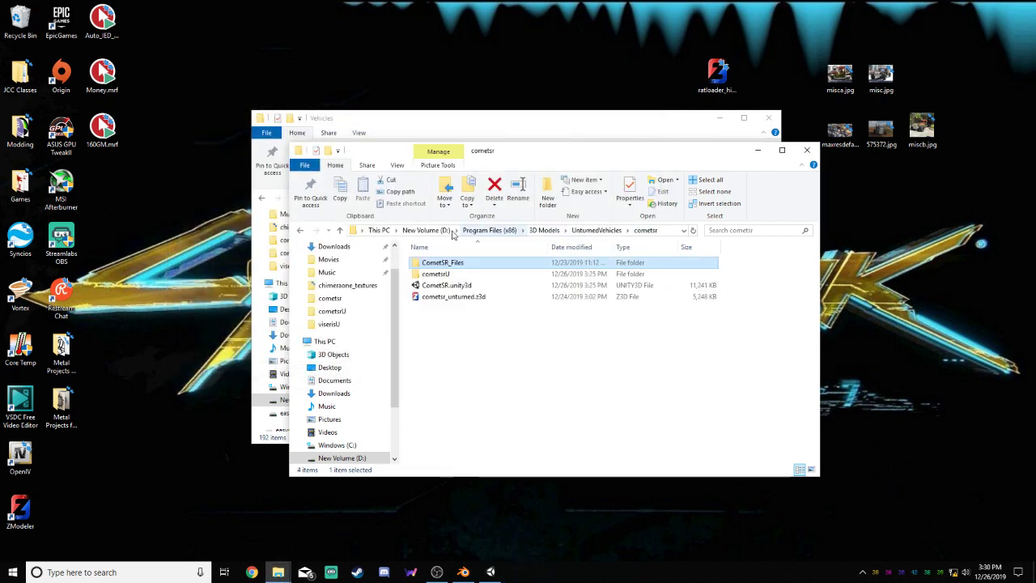
click(566, 230)
click(448, 289)
double_click(448, 287)
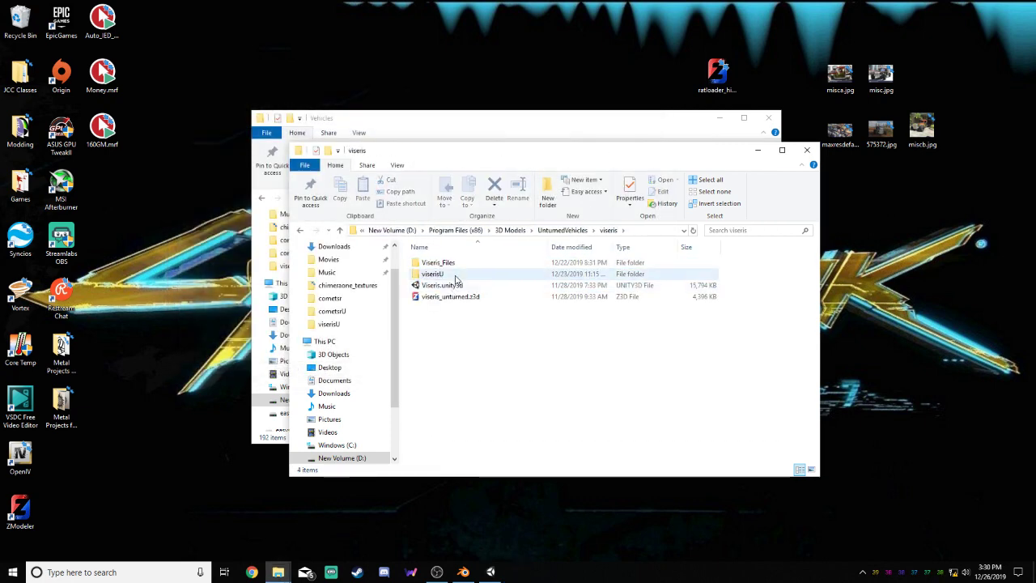
Open English.dat from the Viseris_Files\viseris\Viseris folder in Notepad++, look at its Name line, and close it
double_click(453, 264)
double_click(454, 263)
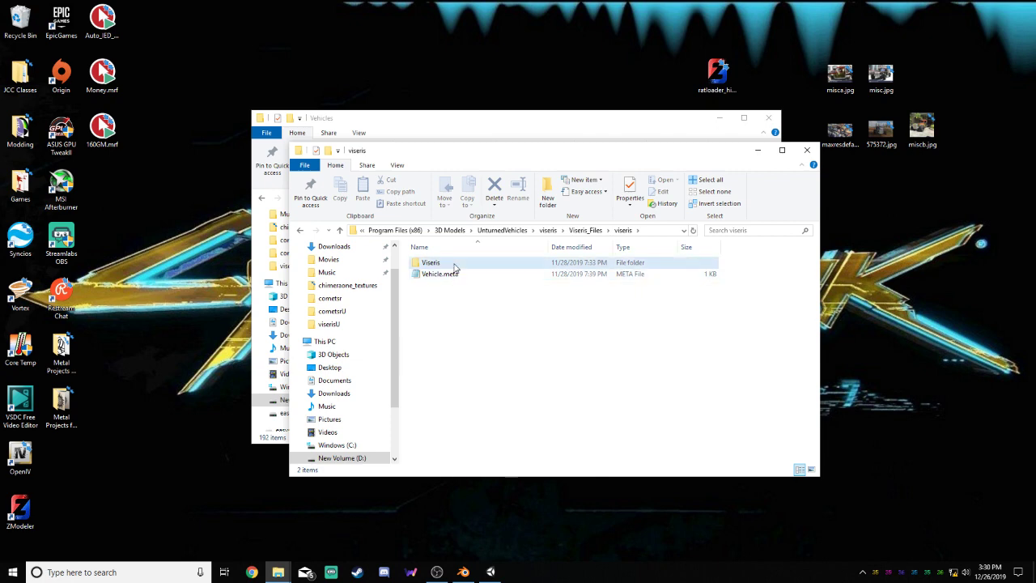
double_click(454, 264)
click(436, 262)
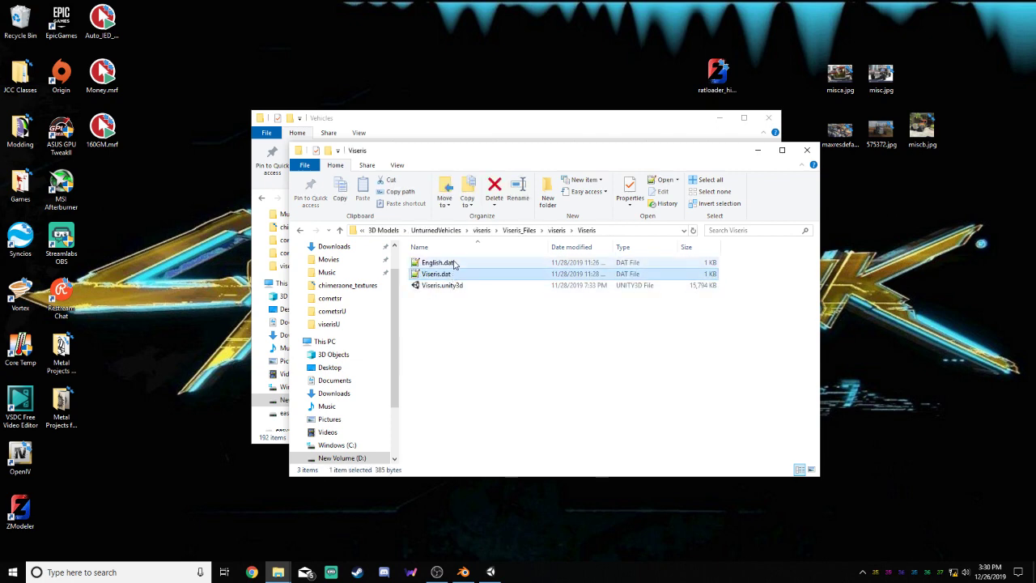
right_click(453, 262)
click(485, 280)
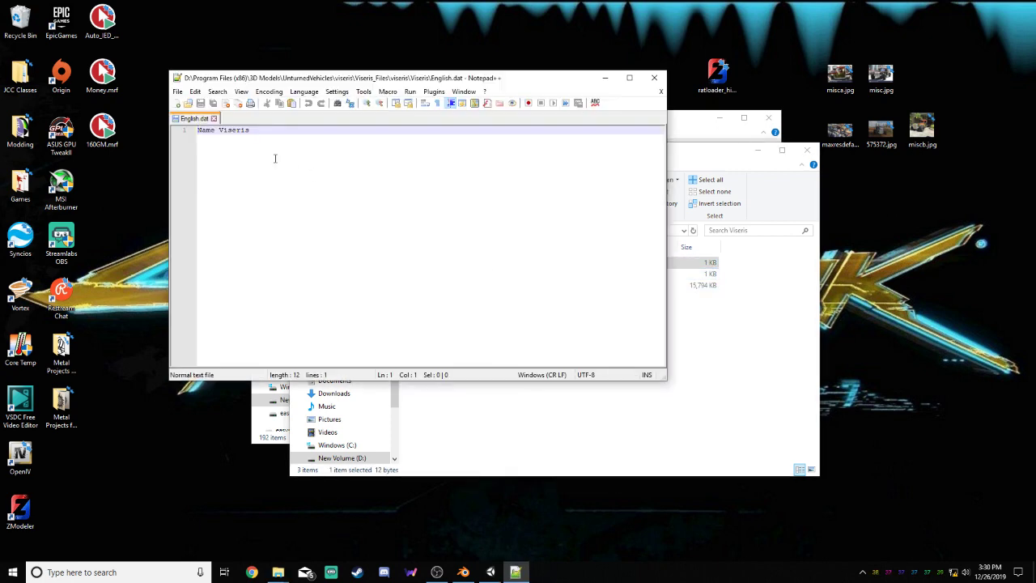
click(214, 118)
click(653, 78)
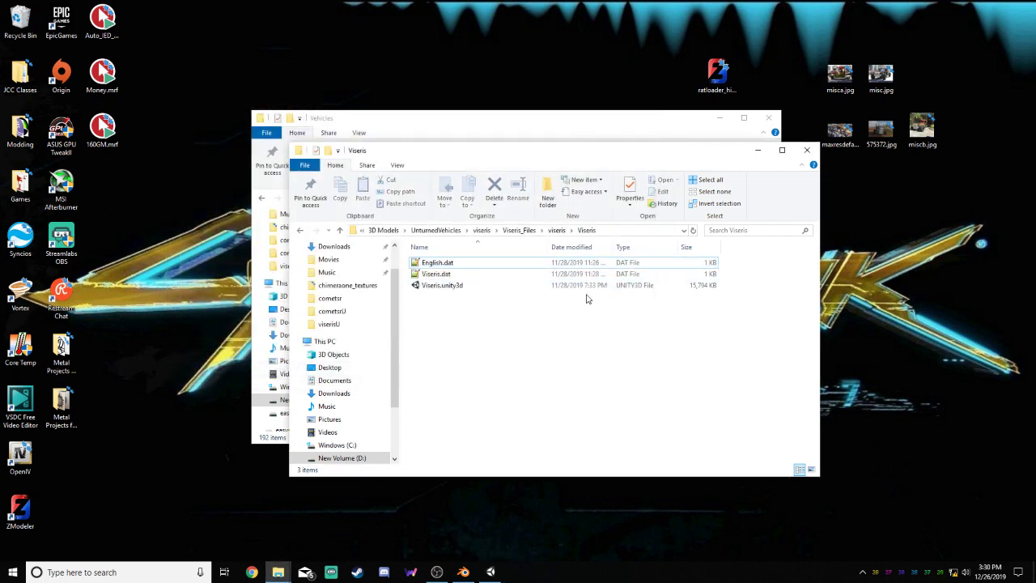
Return to UnturnedVehicles and examine the nested CometSR_Files, cometsr and CometSR folders, ending in the vehicle's main cometsr folder
click(518, 230)
click(505, 231)
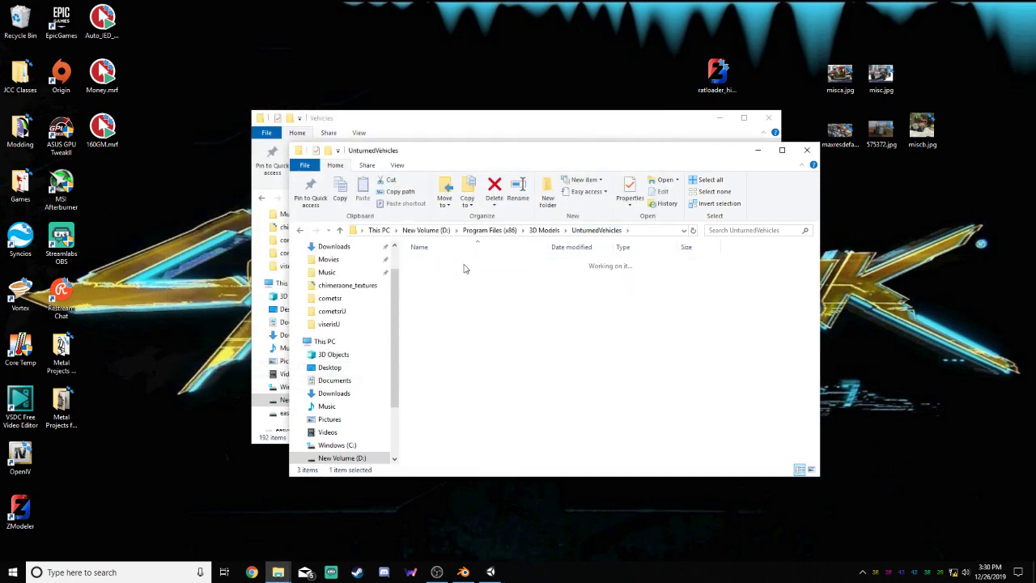
double_click(463, 267)
double_click(458, 267)
double_click(450, 276)
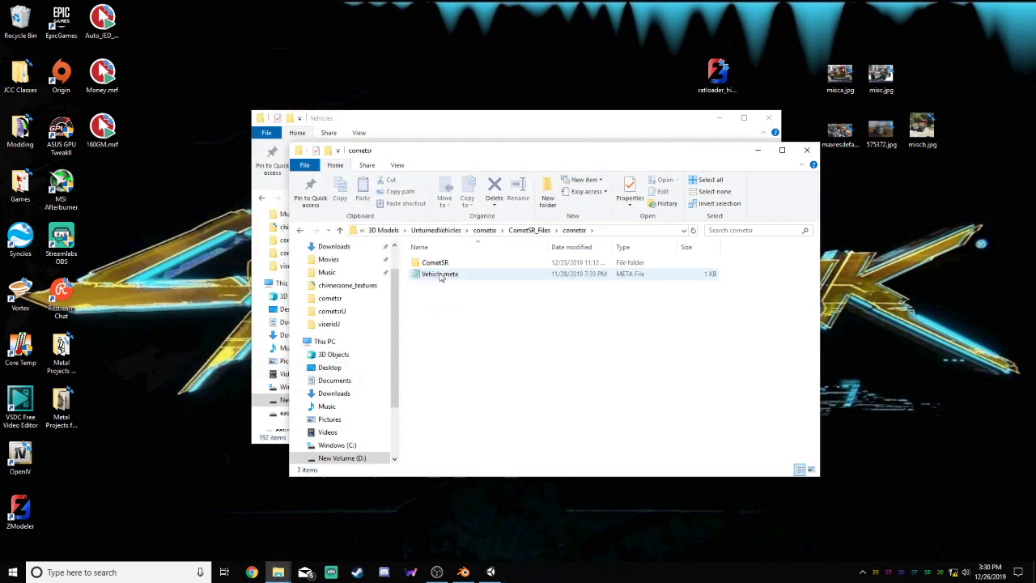
double_click(443, 263)
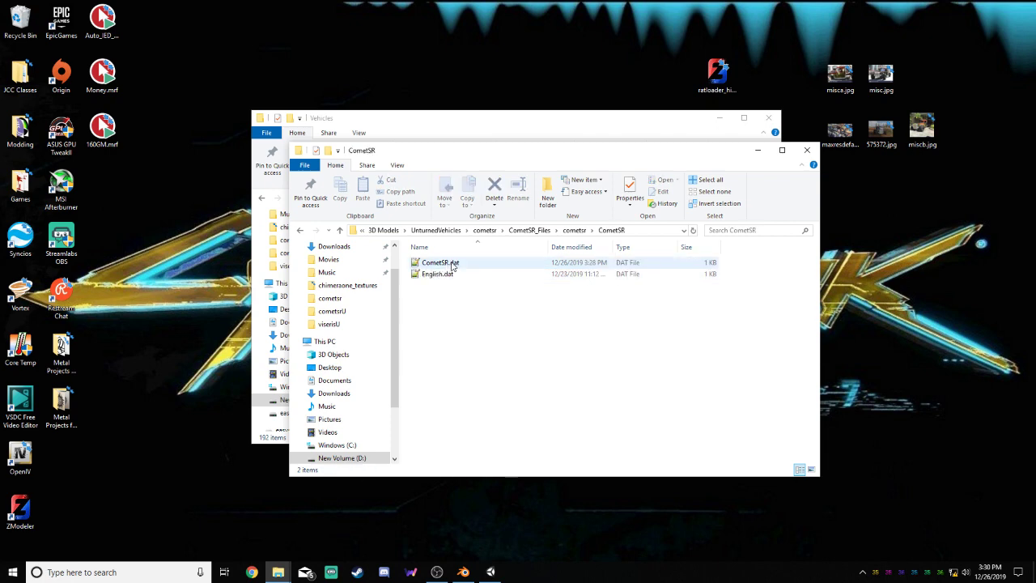
click(578, 233)
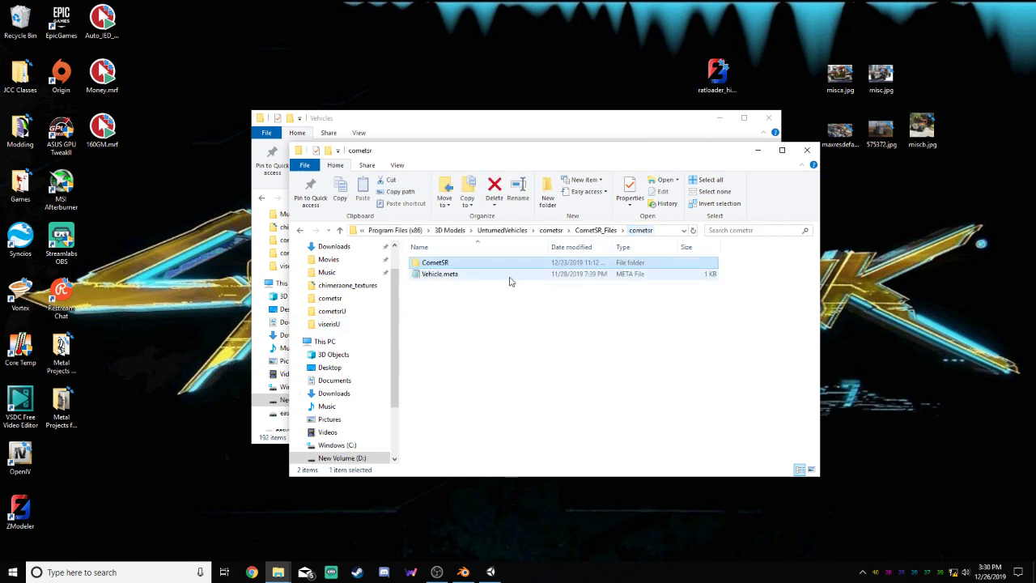
click(522, 263)
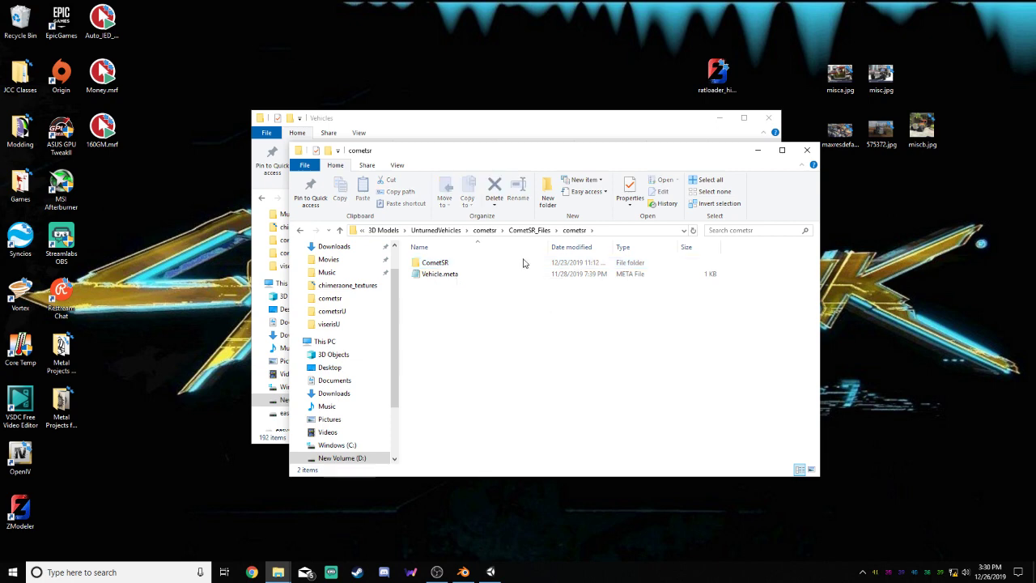
click(527, 231)
click(544, 231)
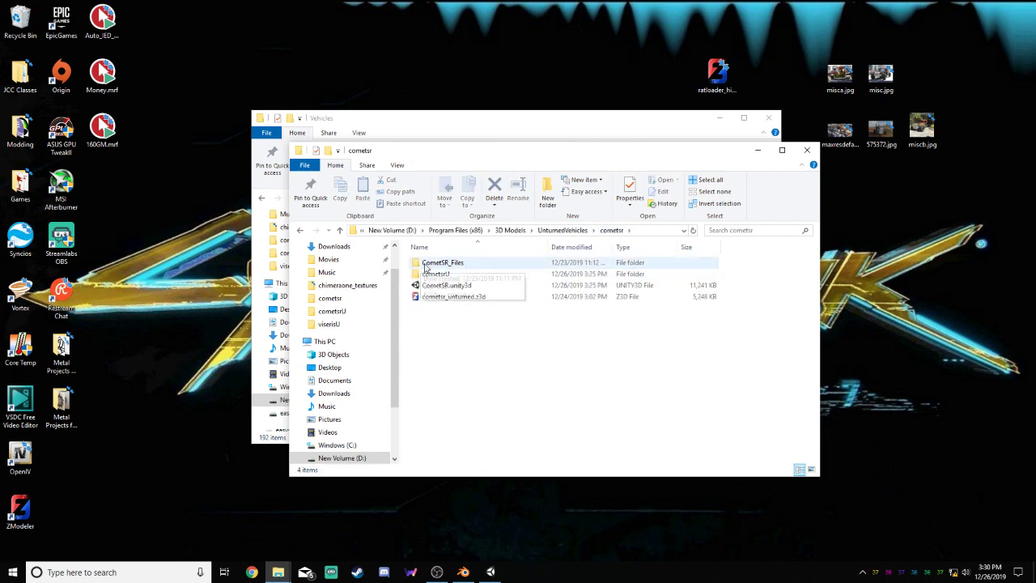
Open Vehicle.meta from the CometSR_Files\cometsr folder in Notepad, look at its contents, and close it
click(471, 266)
double_click(471, 266)
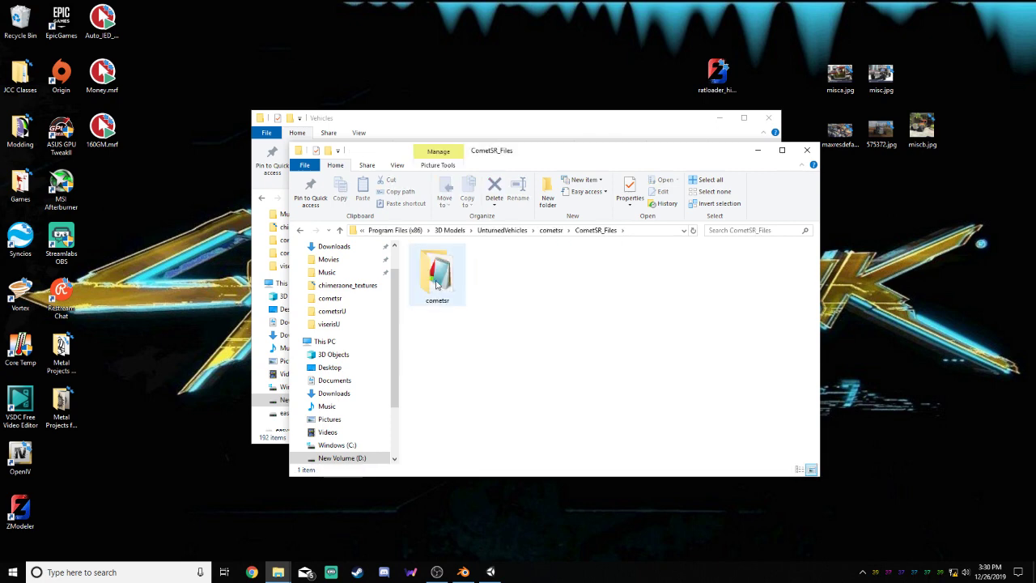
double_click(437, 328)
click(445, 277)
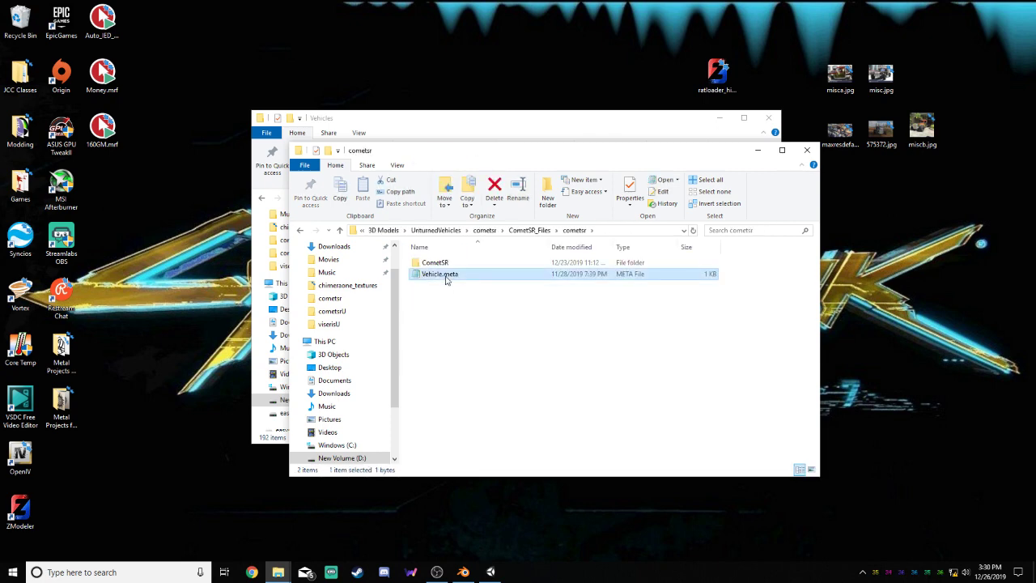
right_click(452, 275)
click(502, 295)
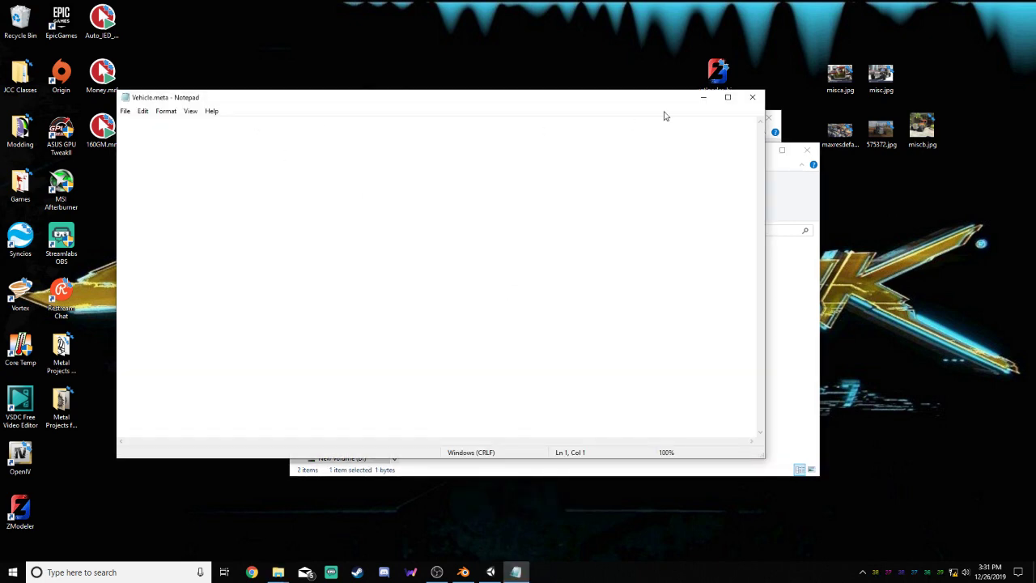
click(751, 97)
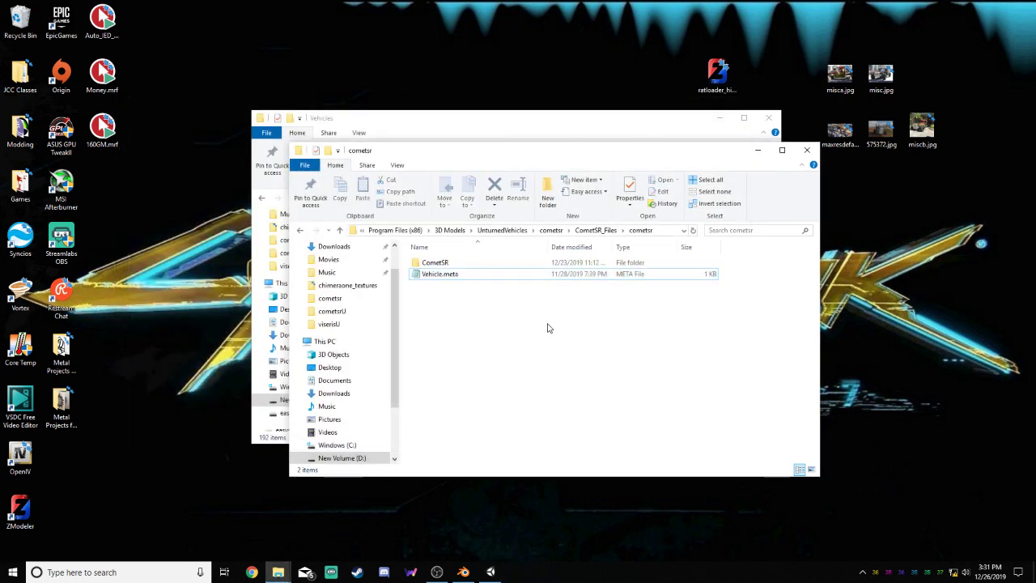
Copy CometSR.unity3d from the main cometsr folder into CometSR_Files\cometsr\CometSR, beside CometSR.dat and English.dat
double_click(481, 263)
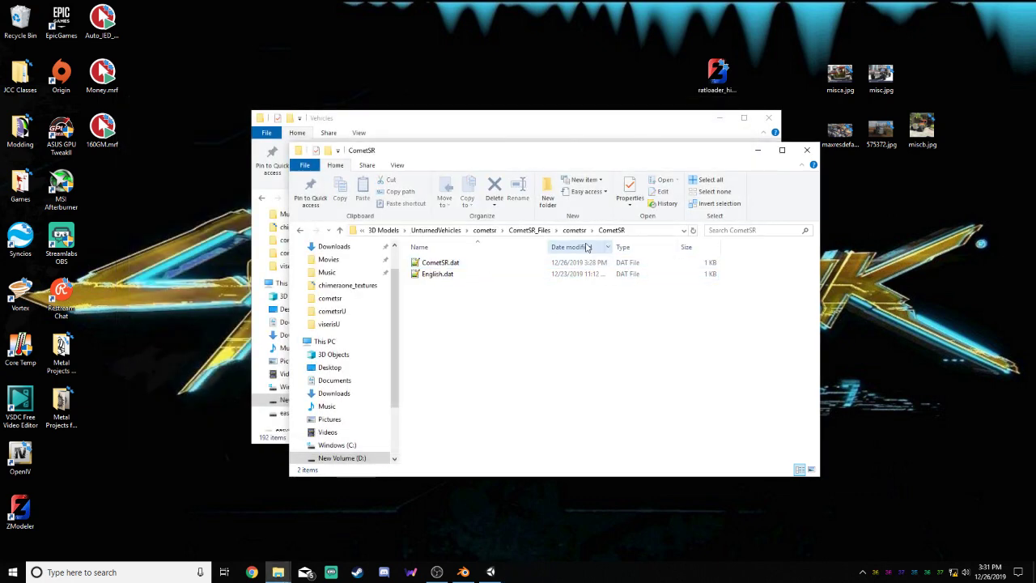
click(576, 231)
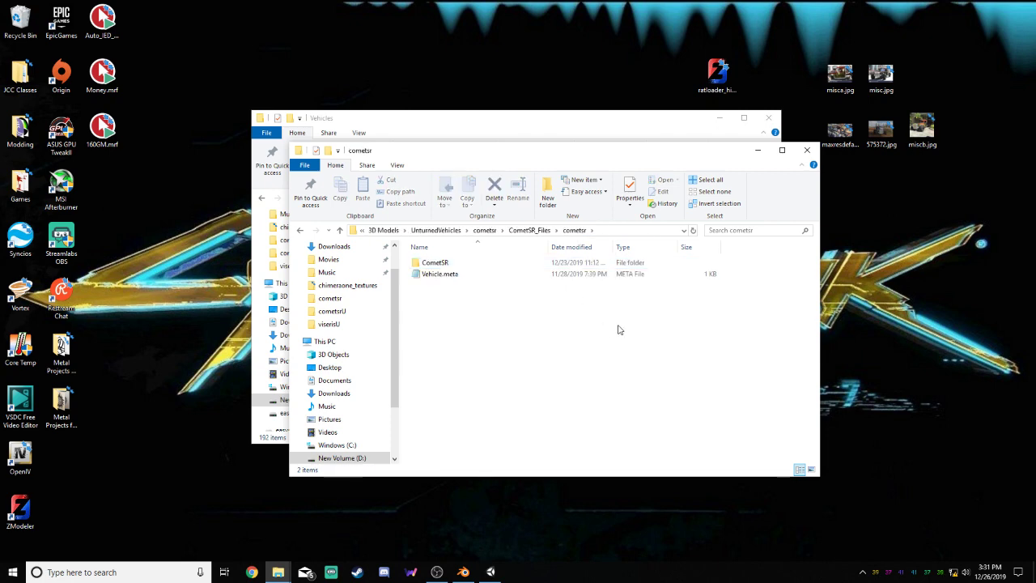
click(541, 232)
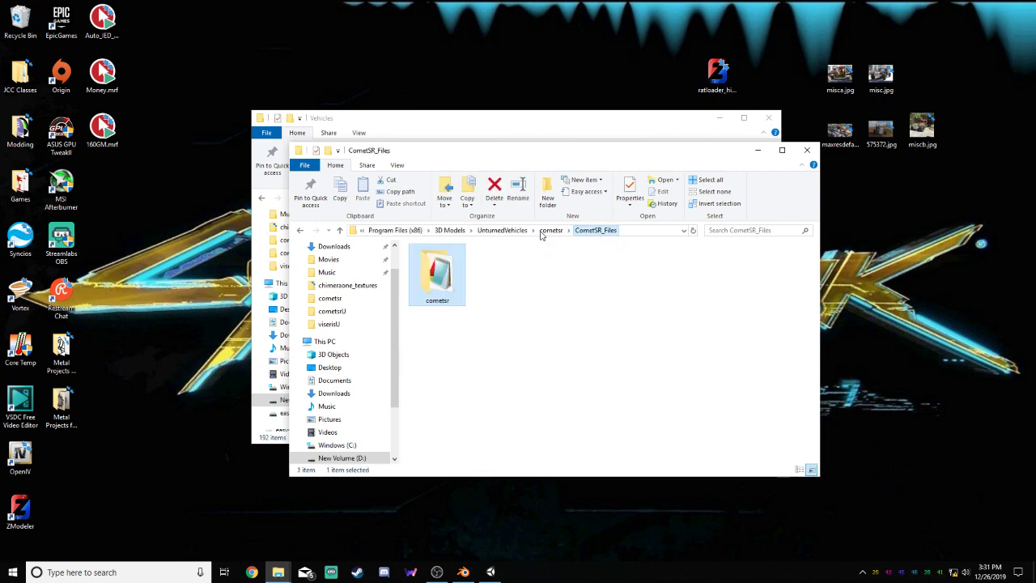
click(444, 287)
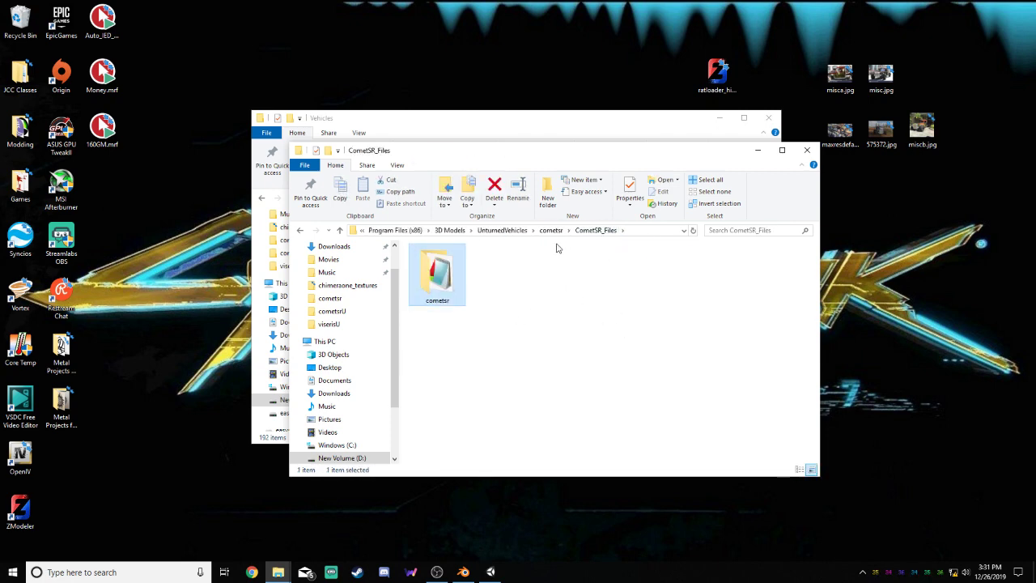
click(553, 230)
click(468, 287)
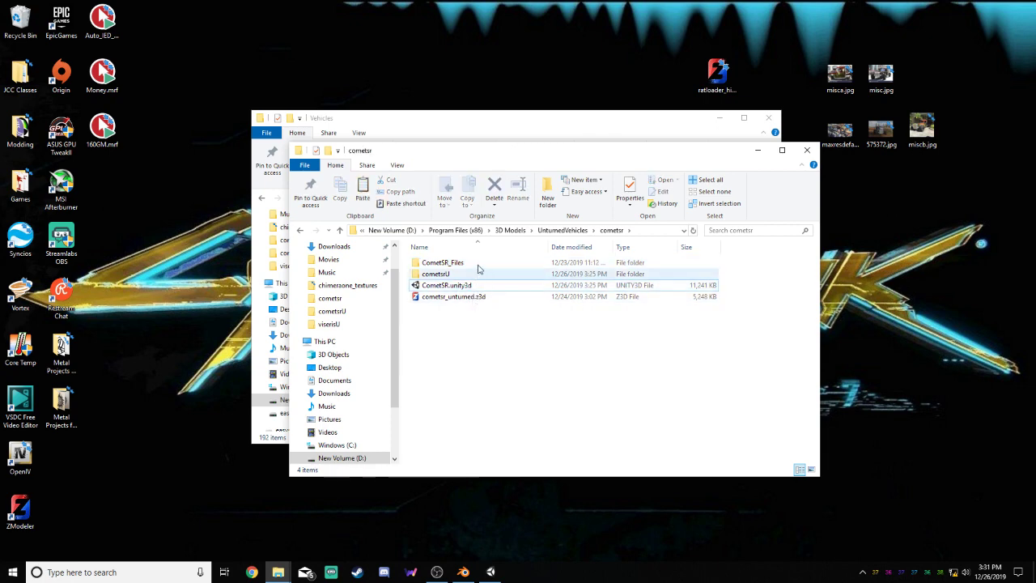
double_click(478, 263)
double_click(441, 273)
double_click(437, 262)
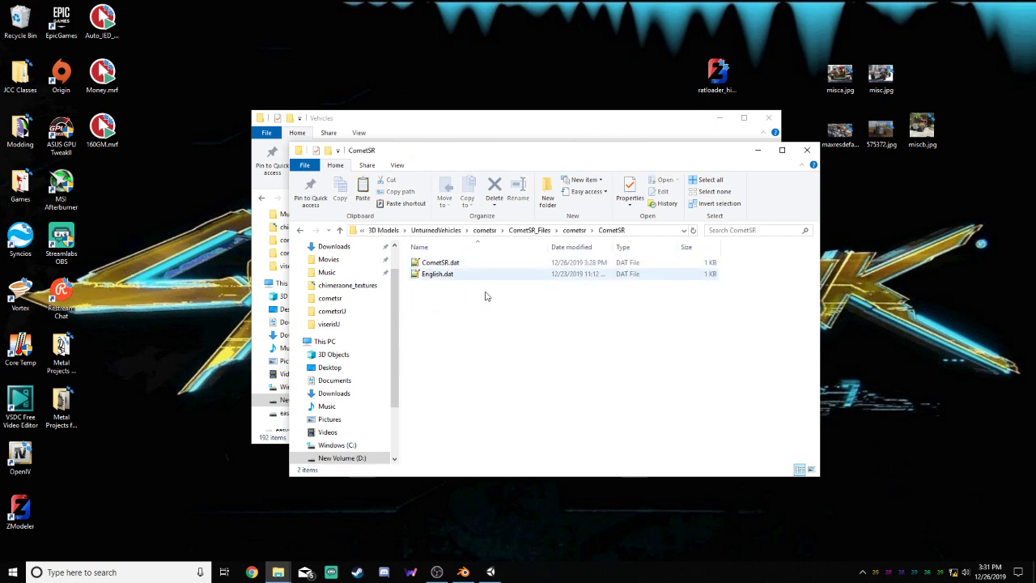
key(ctrl+v)
click(514, 331)
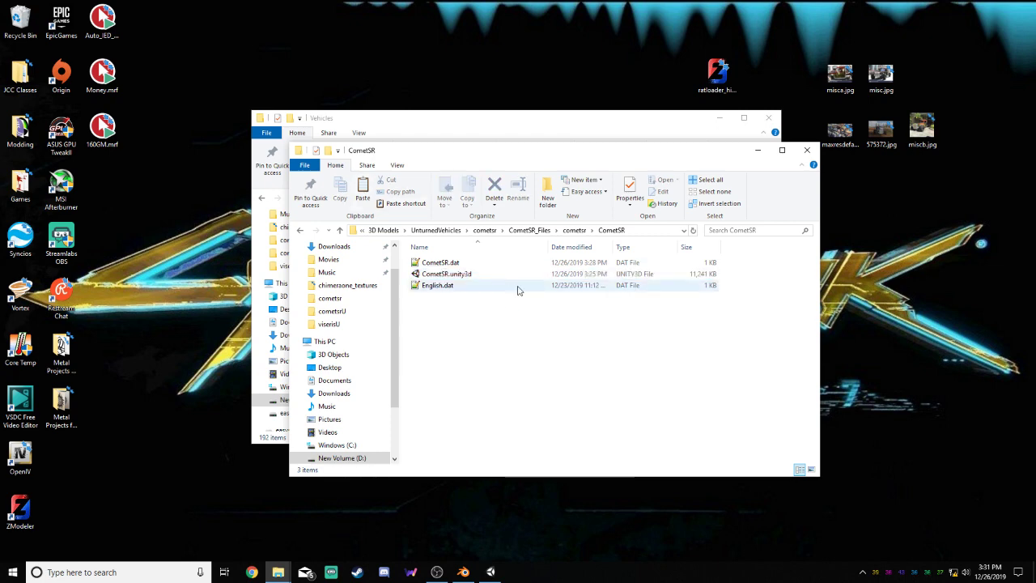
Copy the finished CometSR folder into Unturned's Bundles\Vehicles folder and minimize that folder window
click(574, 230)
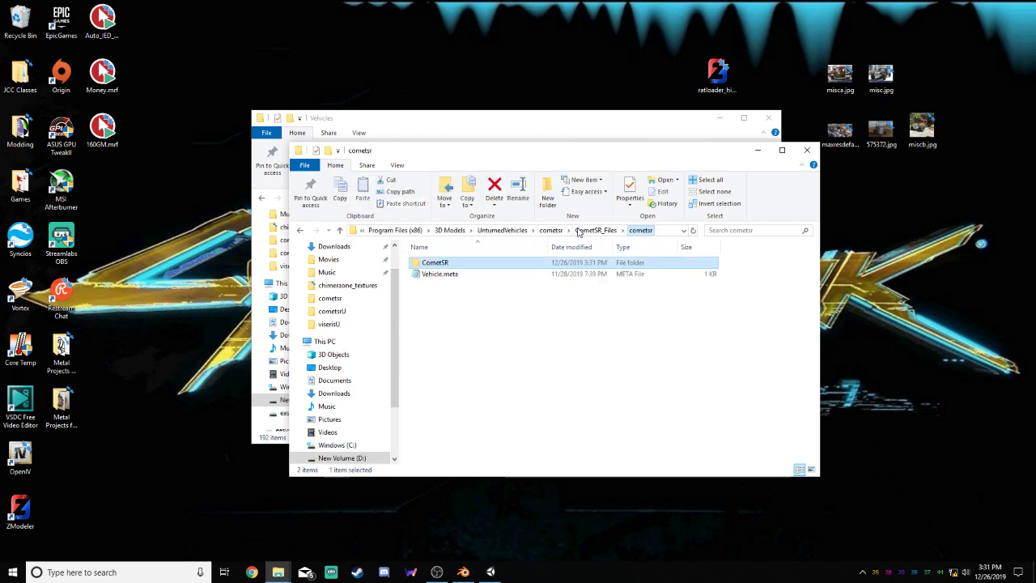
click(456, 267)
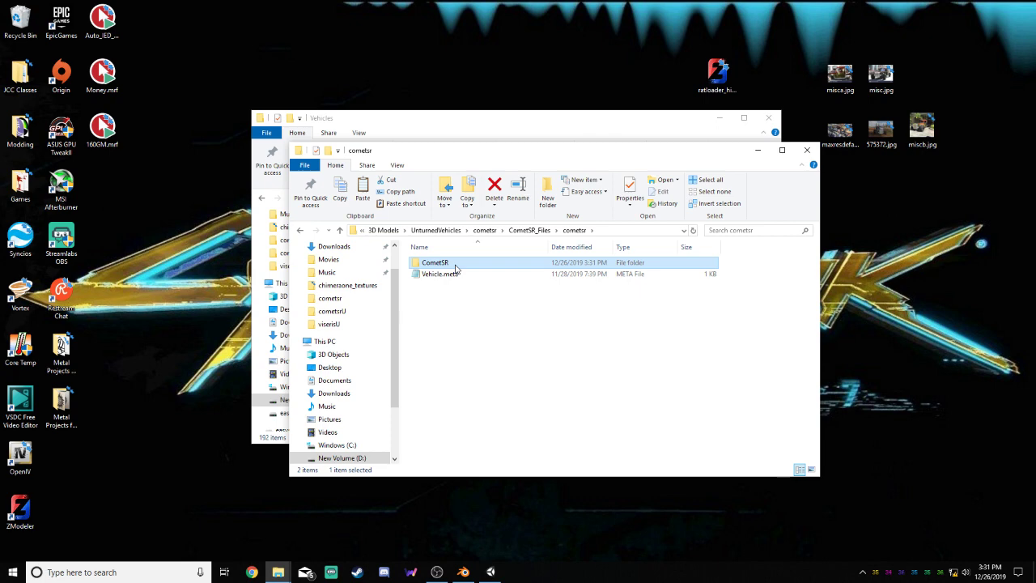
click(456, 112)
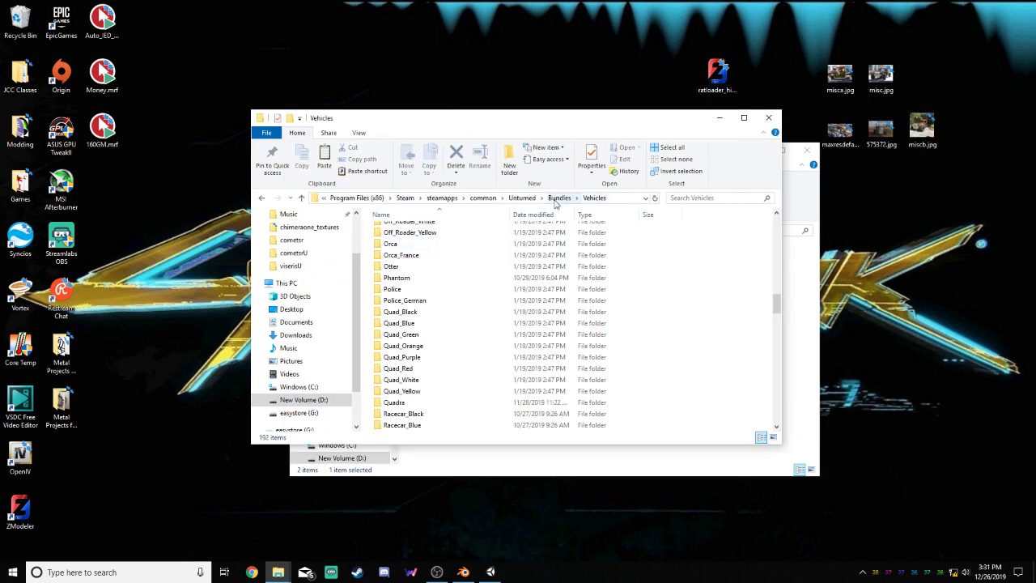
scroll(697, 295, down, 6)
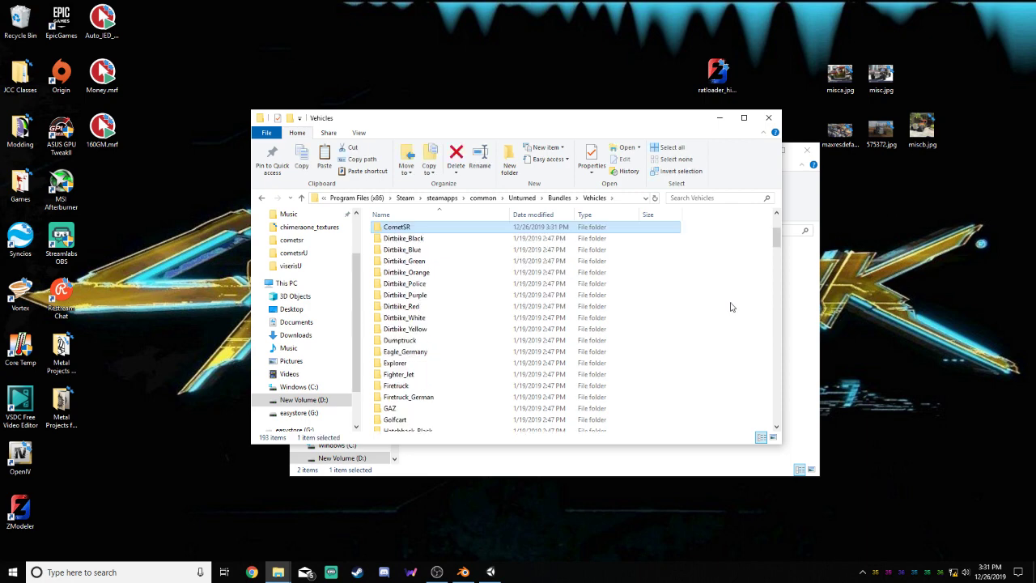
scroll(672, 310, up, 3)
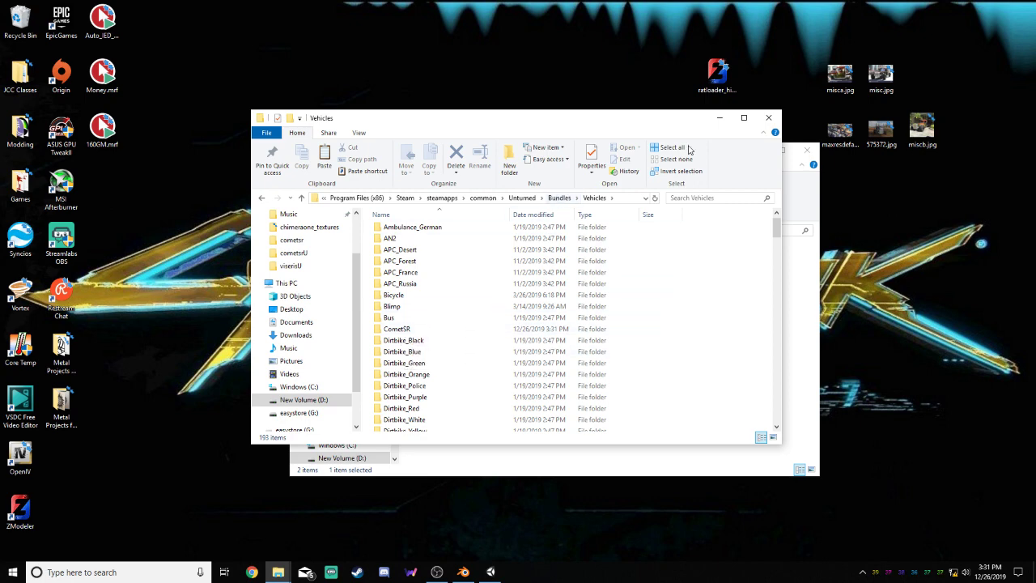
click(720, 117)
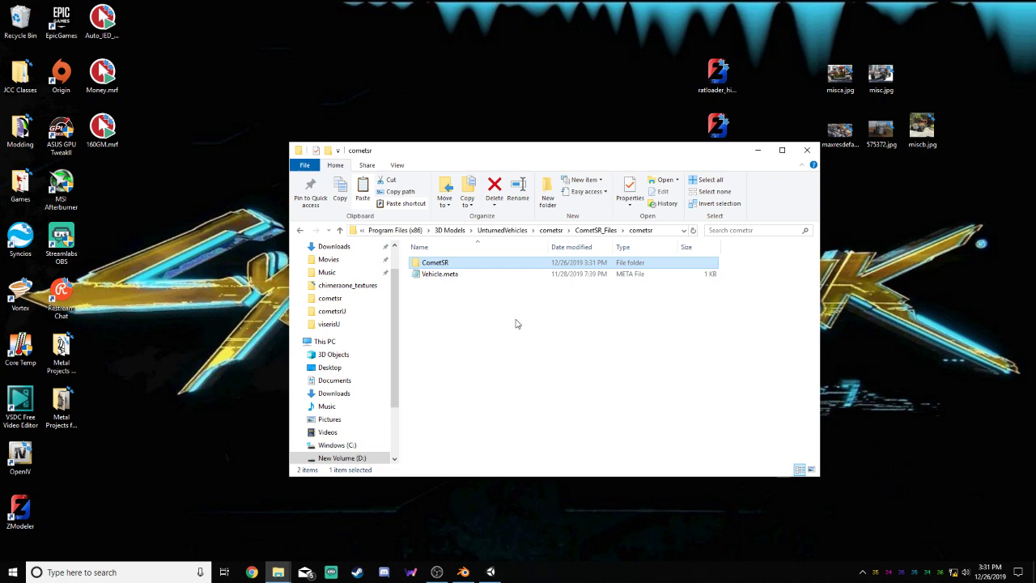
Go up to the CometSR_Files folder, close its window, and switch to Unity
click(599, 231)
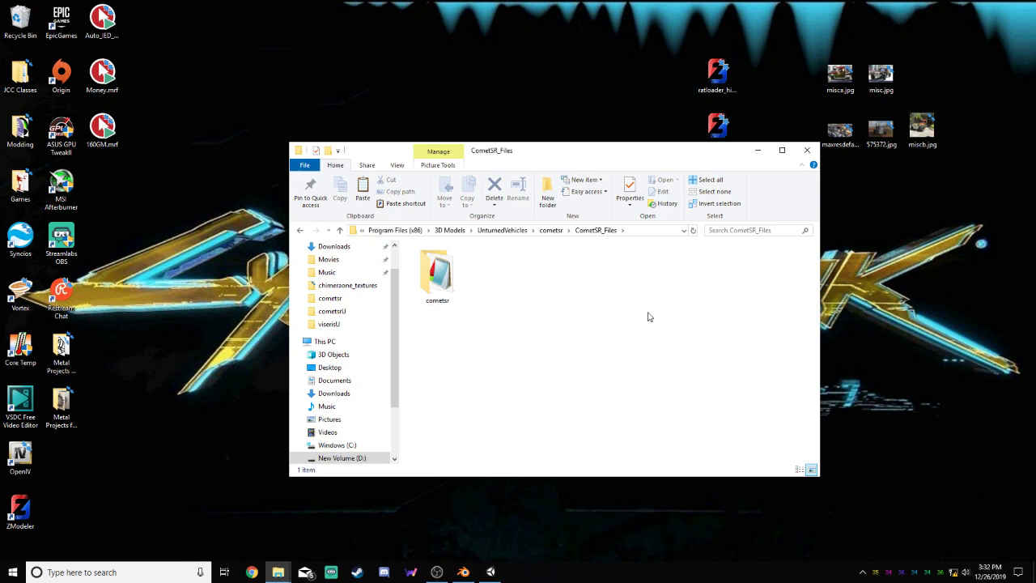
click(953, 571)
click(824, 513)
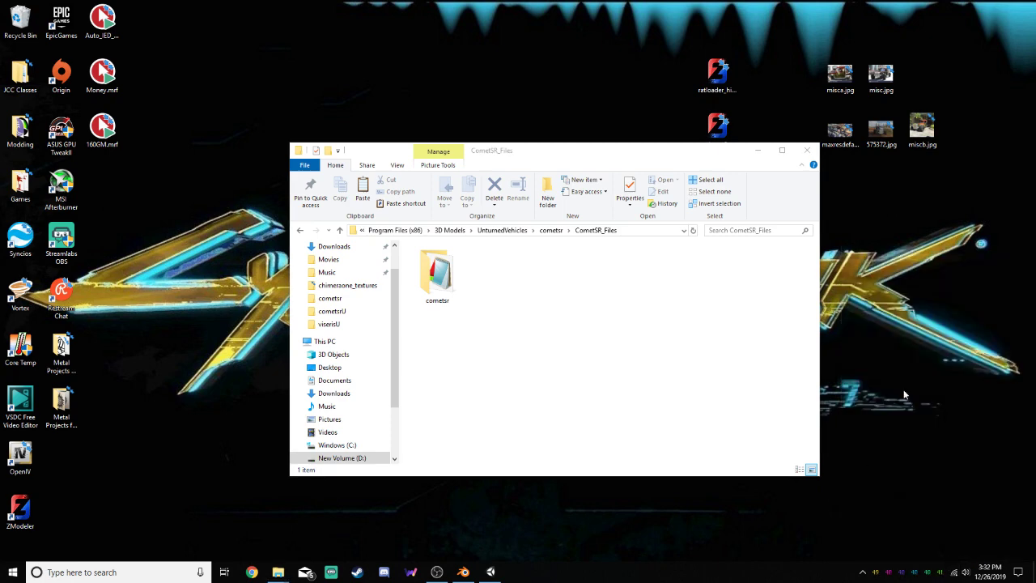
click(540, 348)
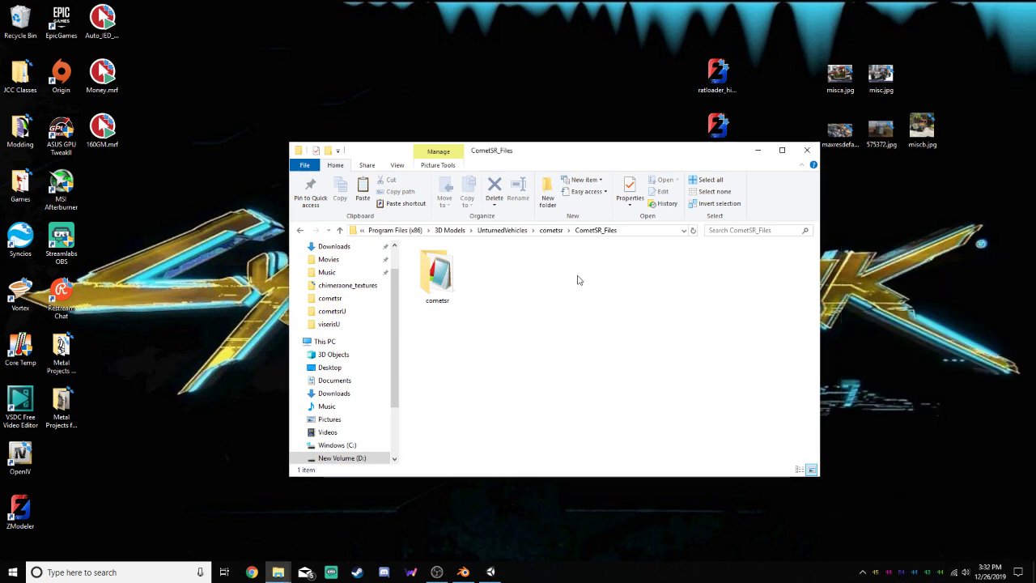
click(799, 152)
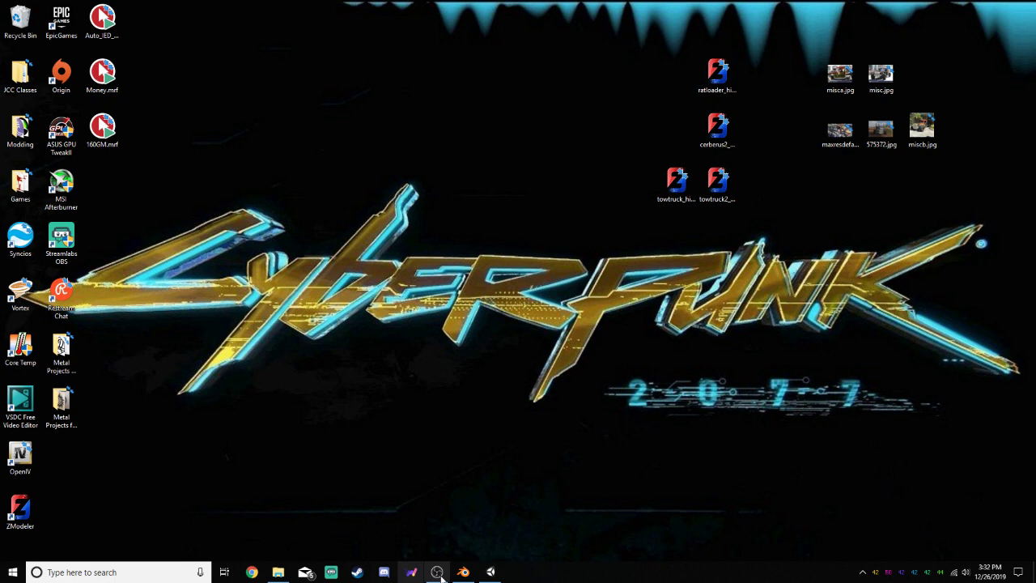
click(490, 571)
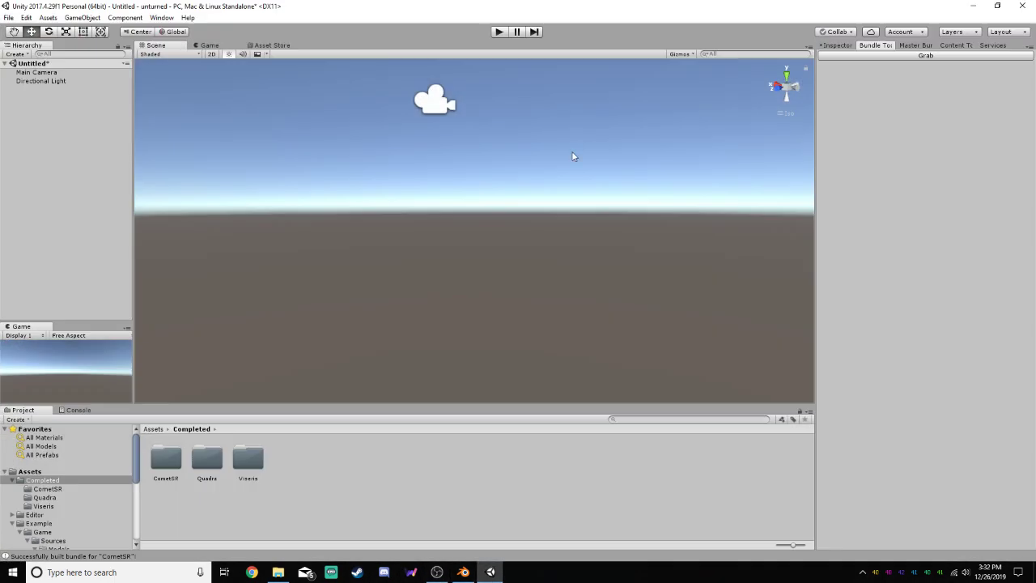
Minimize Unity and switch to Blender to view the car model from a lower angle
click(978, 6)
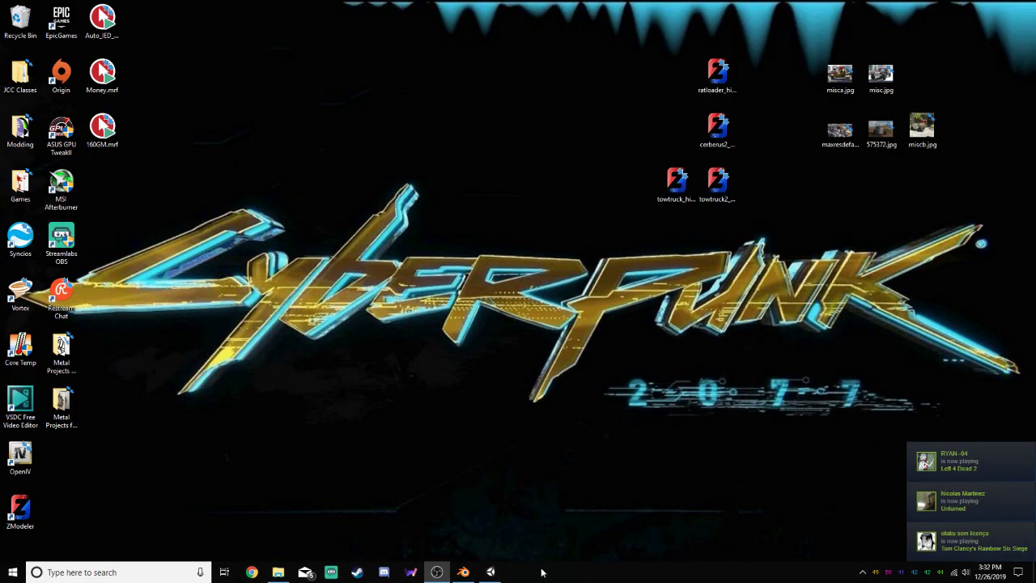
click(491, 573)
click(972, 7)
click(466, 571)
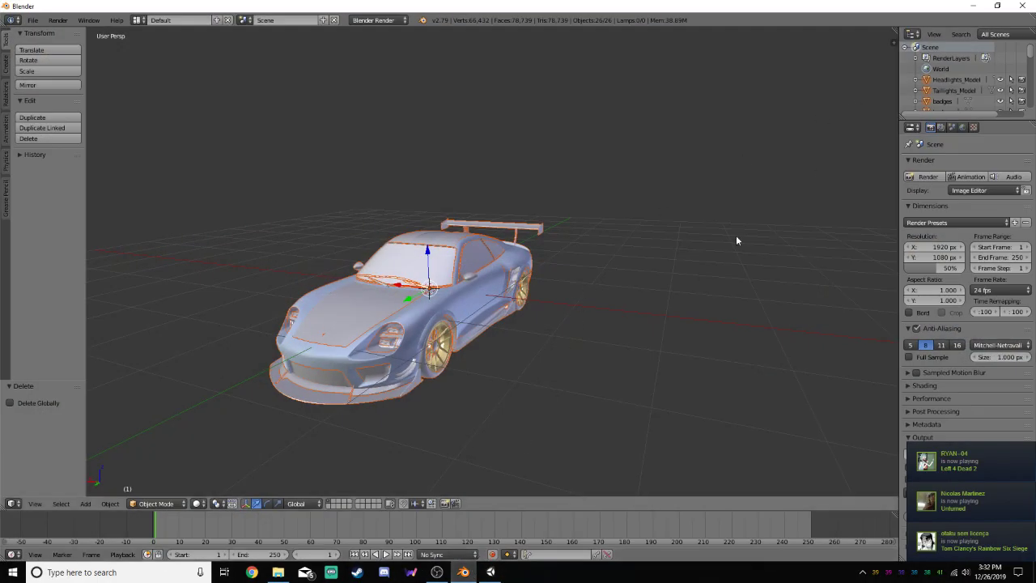
key(g)
right_click(737, 269)
click(737, 269)
click(685, 286)
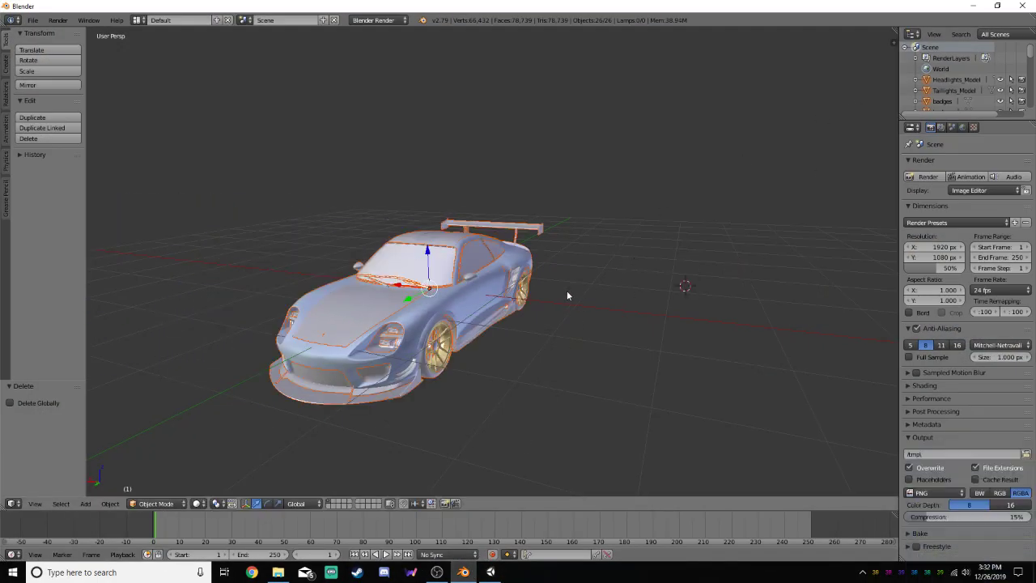
middle_drag(568, 296, 573, 270)
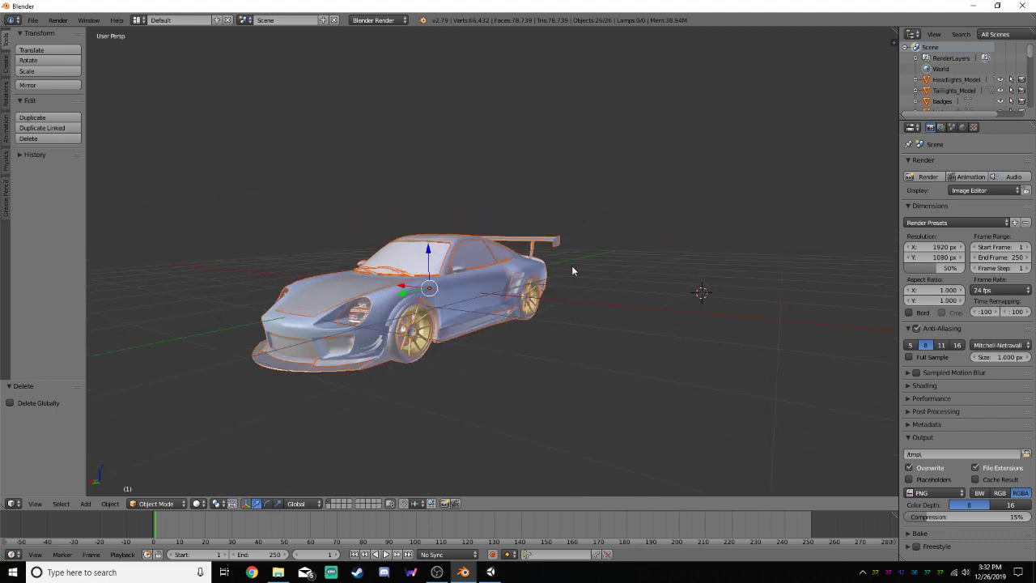
Examine the car's separate parts by selecting objects such as Headlights_Model, badgev and detail2v in the Outliner
click(955, 80)
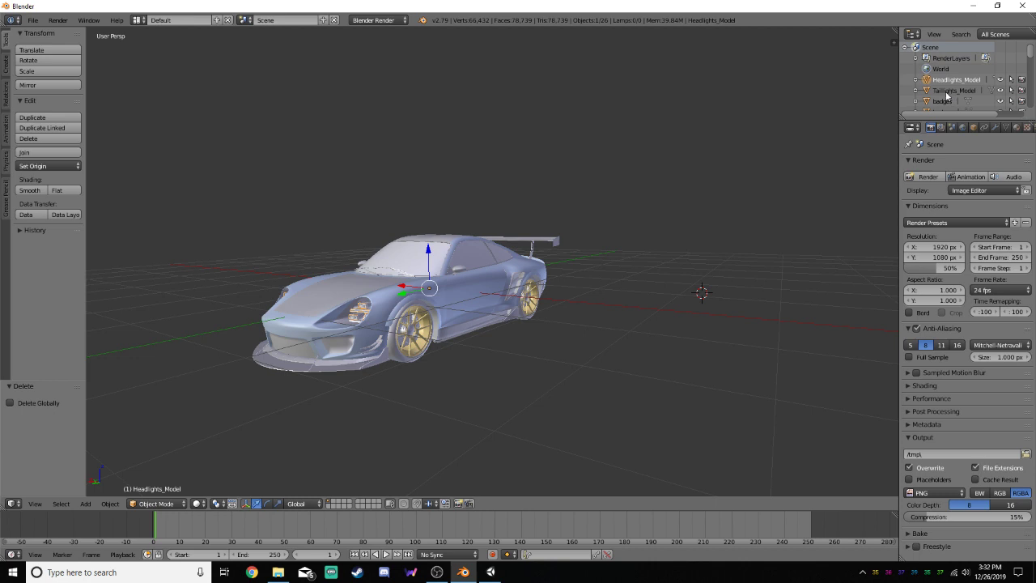
click(947, 91)
scroll(945, 94, down, 2)
click(943, 93)
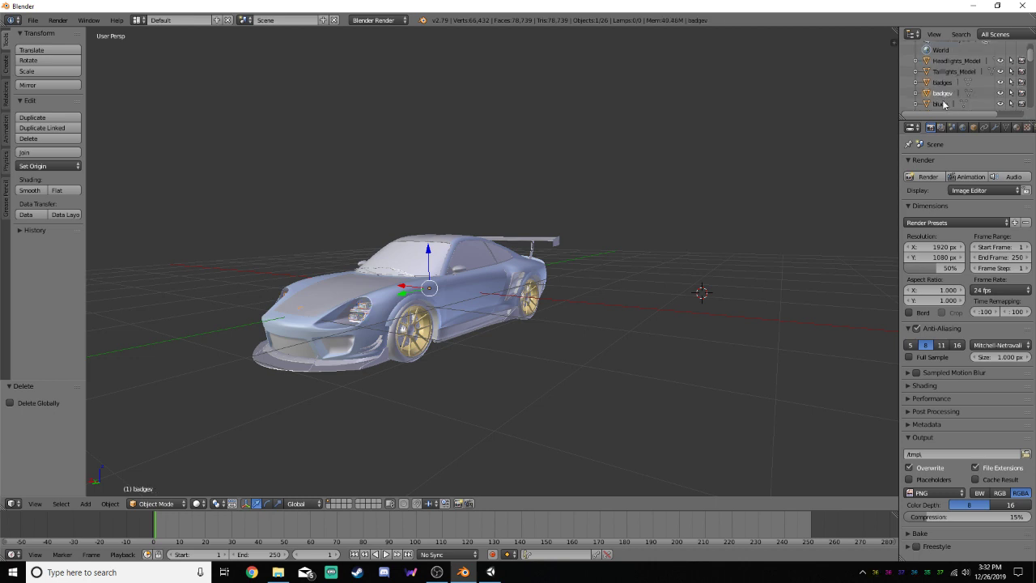
scroll(943, 102, down, 3)
click(953, 106)
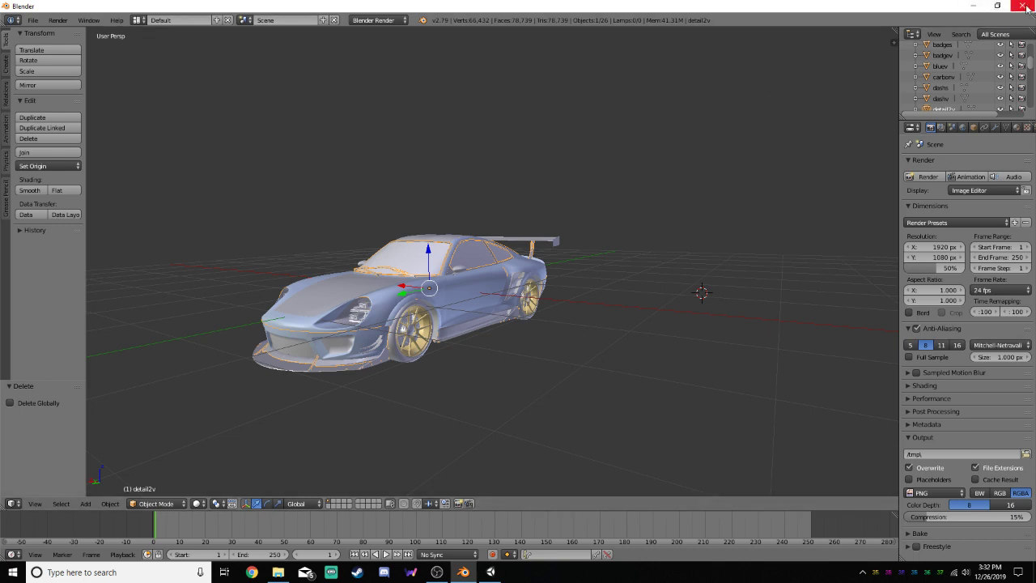
scroll(953, 81, up, 5)
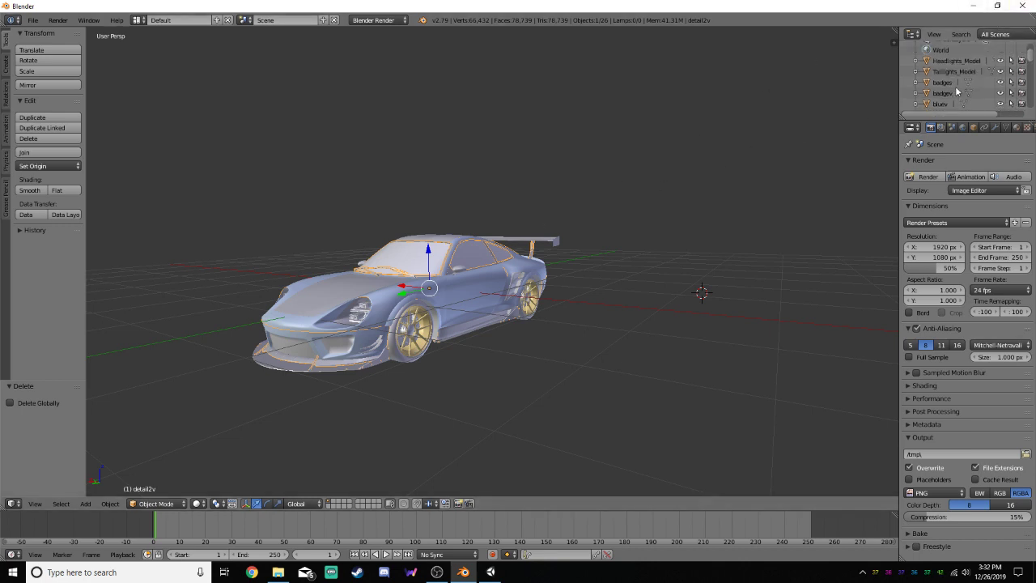
click(953, 80)
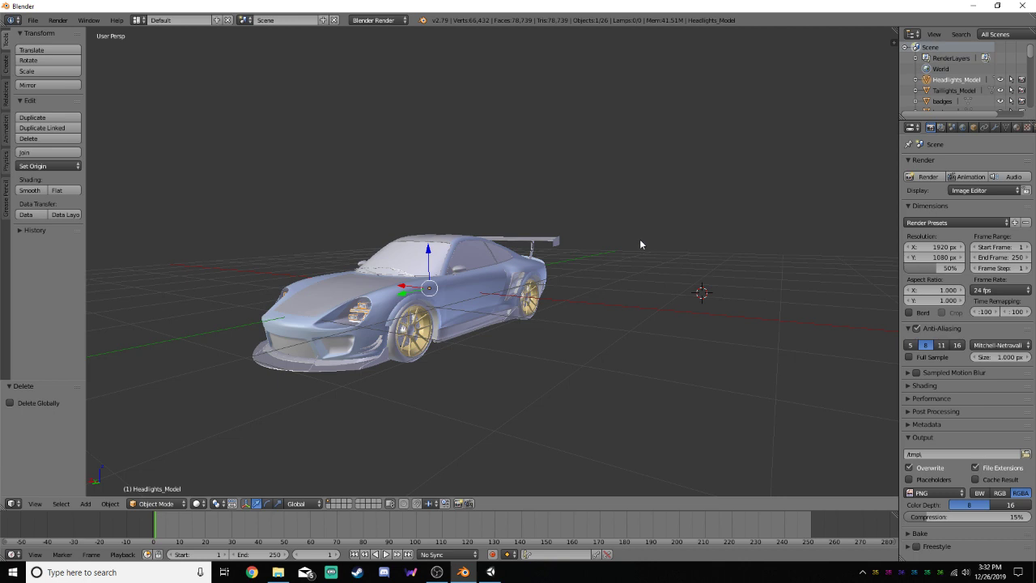
Select all of the car's objects, look over the whole model and its parts list, and close Blender
key(a)
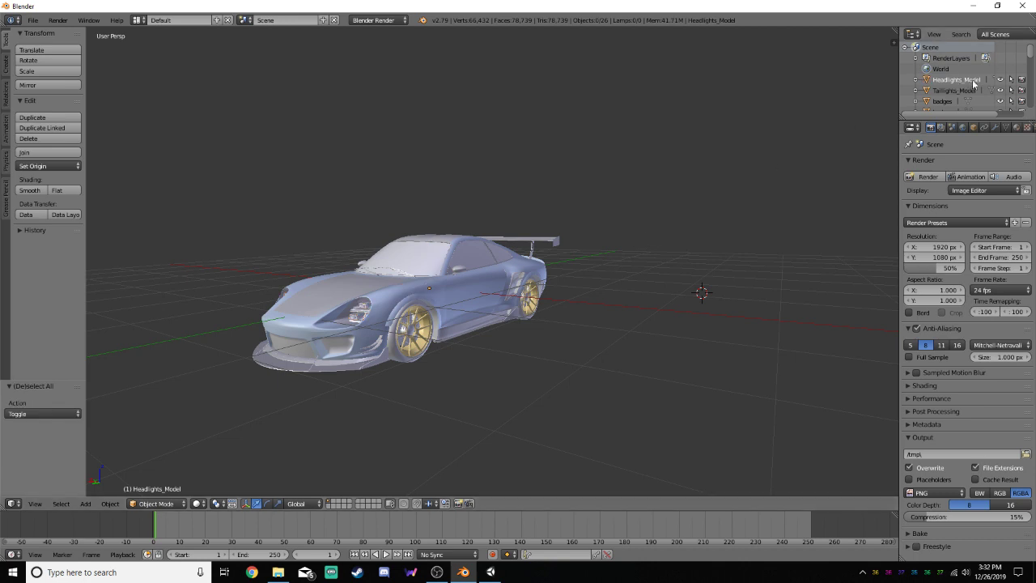
key(a)
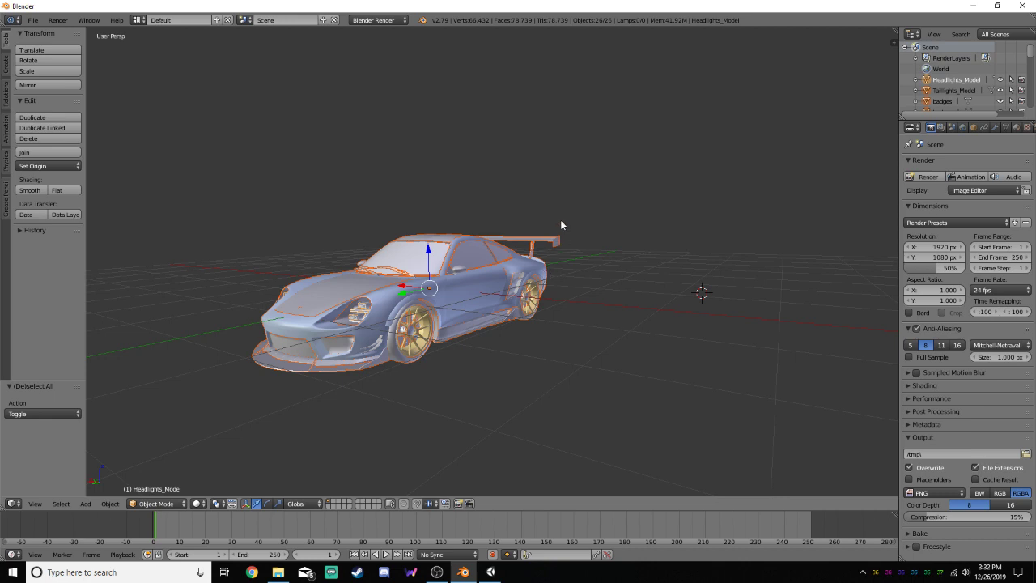
click(656, 251)
mouse_move(640, 300)
middle_down()
mouse_move(654, 308)
mouse_move(577, 305)
mouse_move(655, 296)
middle_up()
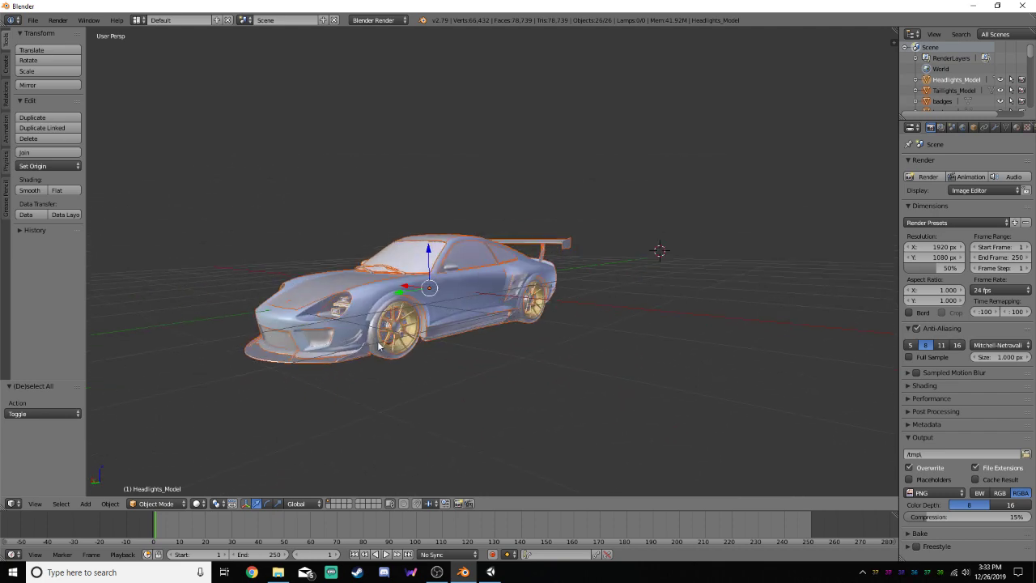
scroll(940, 88, down, 5)
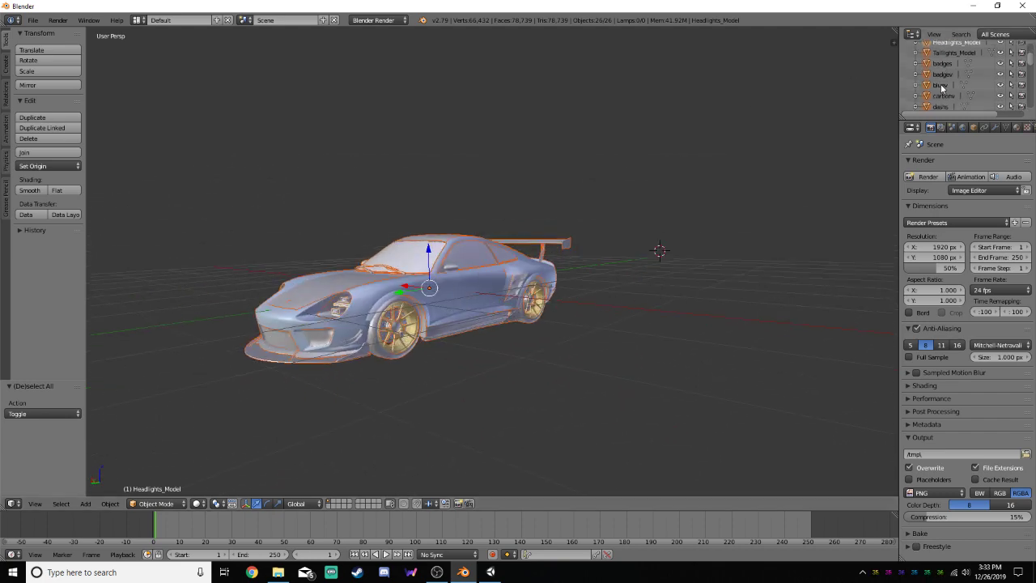
scroll(940, 88, up, 5)
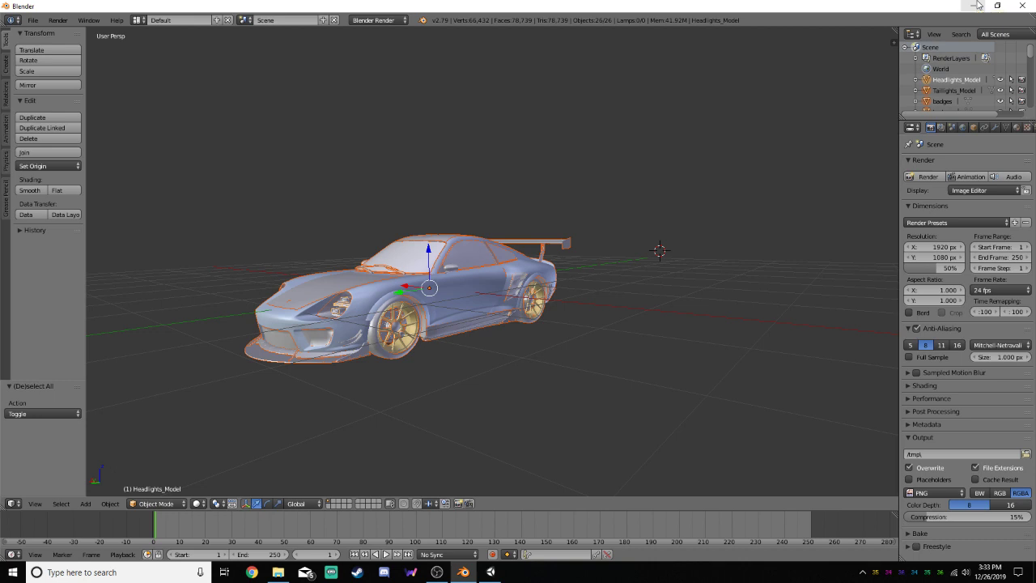
click(1024, 10)
click(529, 324)
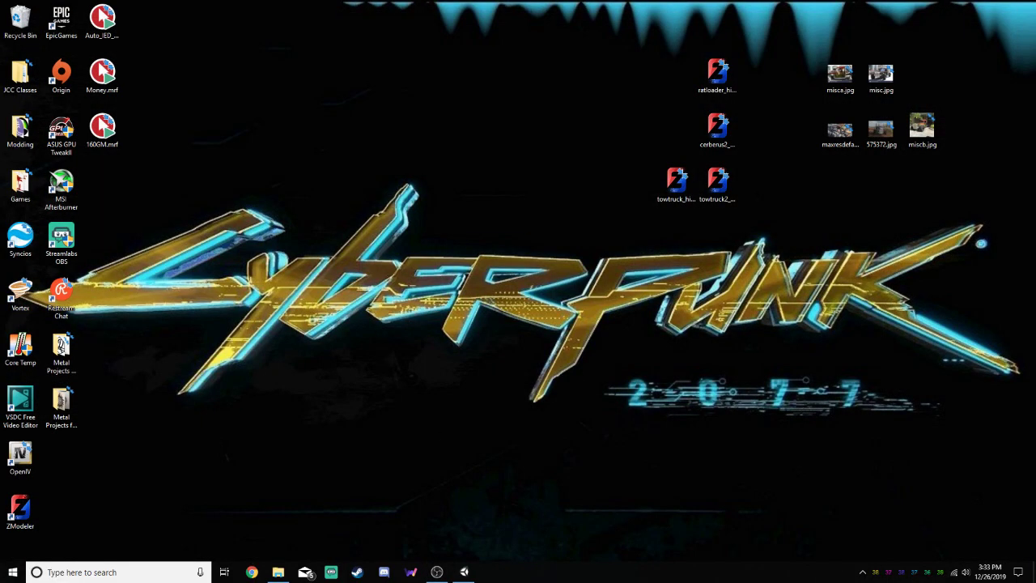
Permanently delete every item in the Recycle Bin and close its window
double_click(20, 18)
drag(496, 411, 465, 260)
key(Delete)
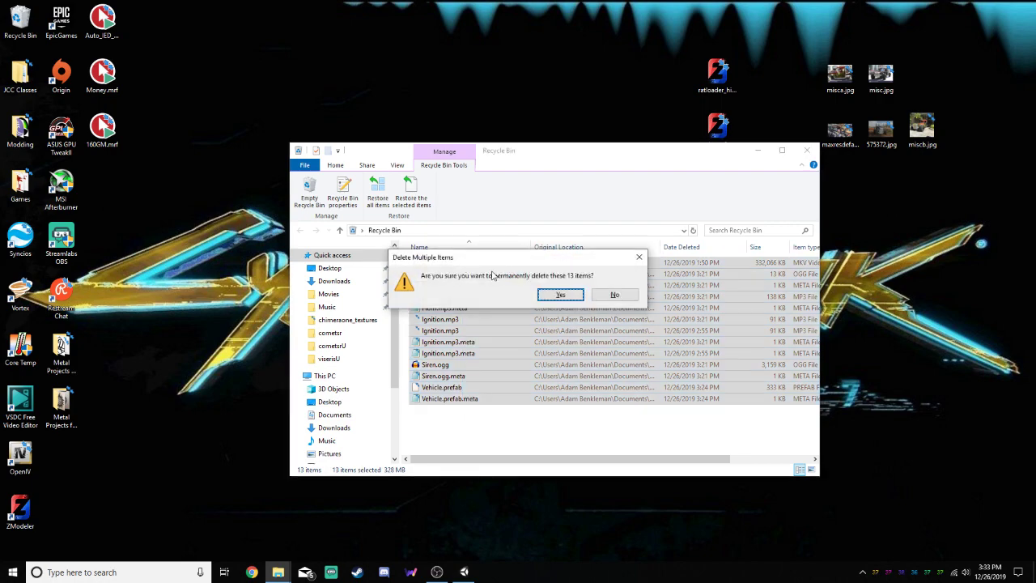
key(Return)
click(806, 150)
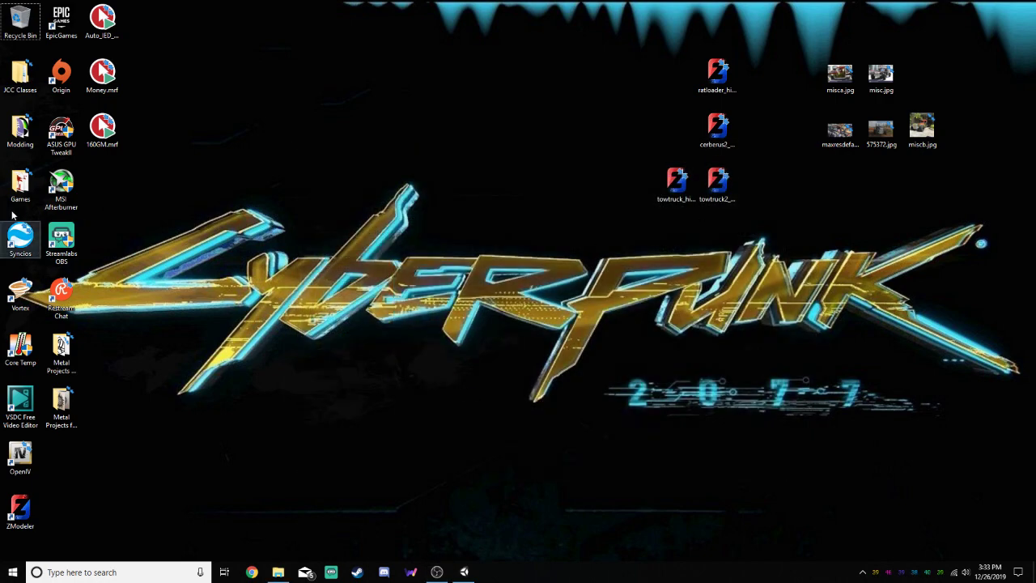
Start Unturned from its shortcut in the desktop's Games folder
double_click(20, 185)
scroll(426, 454, down, 2)
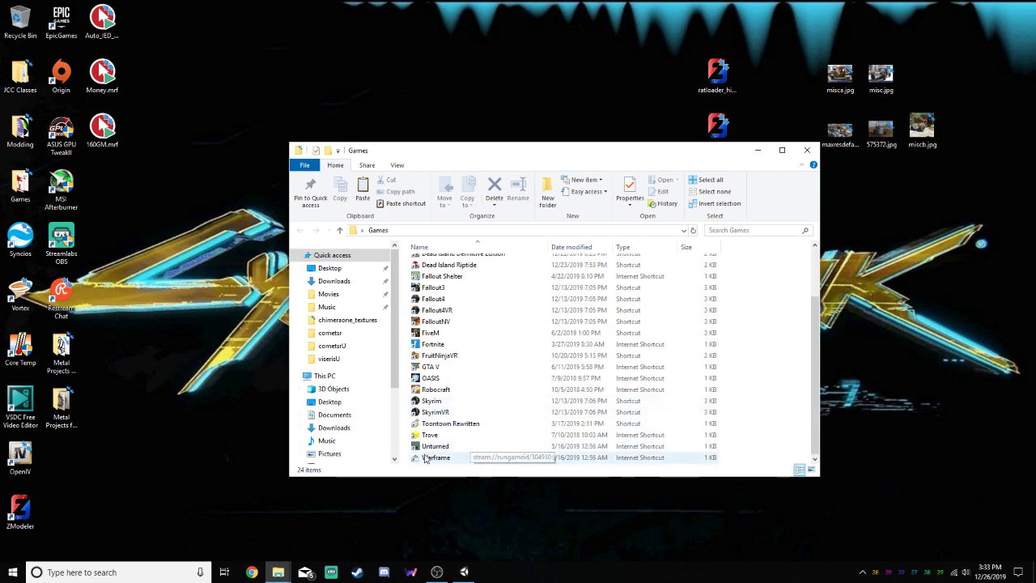
double_click(435, 446)
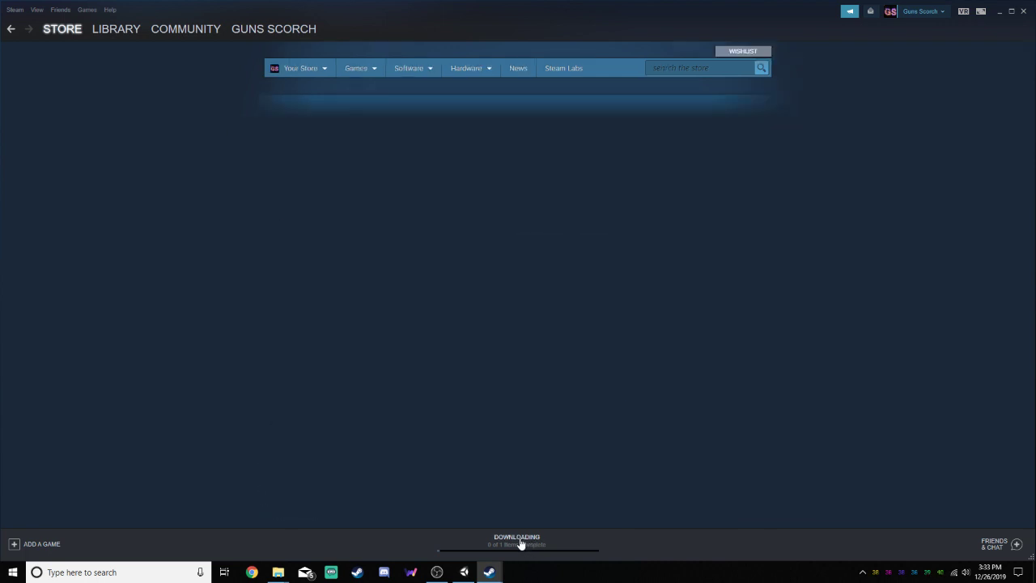
Pause Steam's active downloads and try to remove the Unturned Workshop Content update from the queue
click(518, 539)
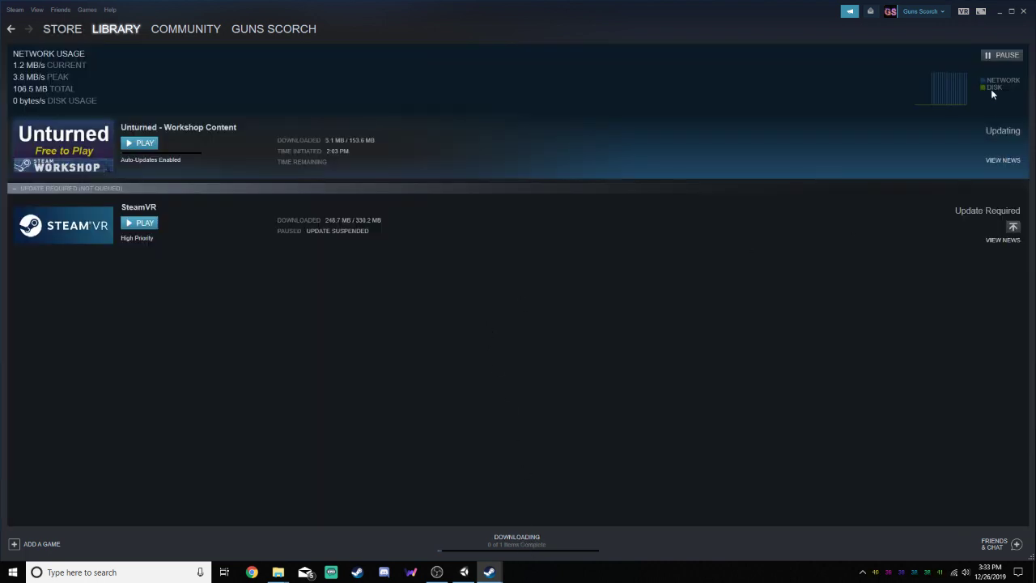
click(995, 60)
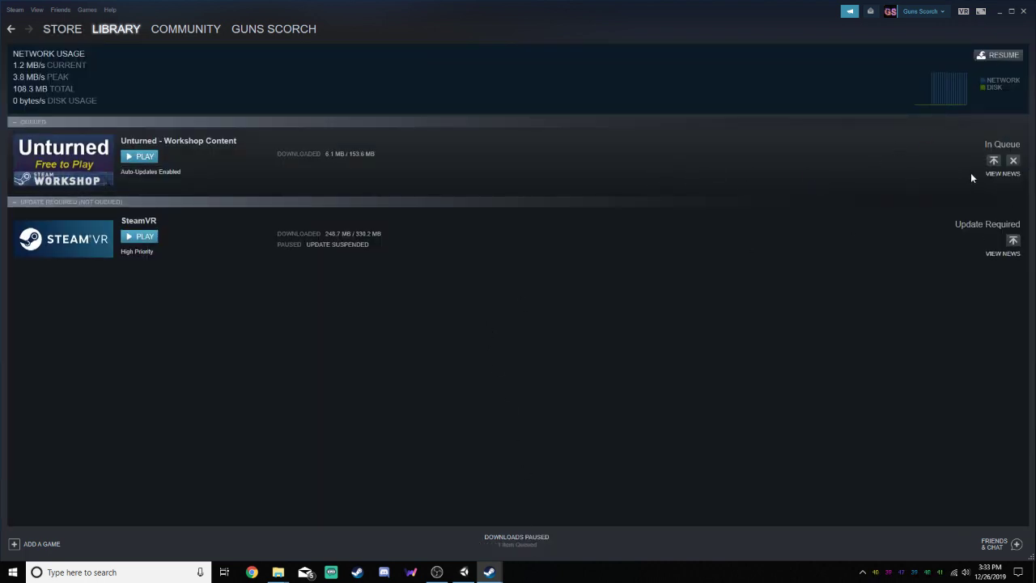
click(1013, 161)
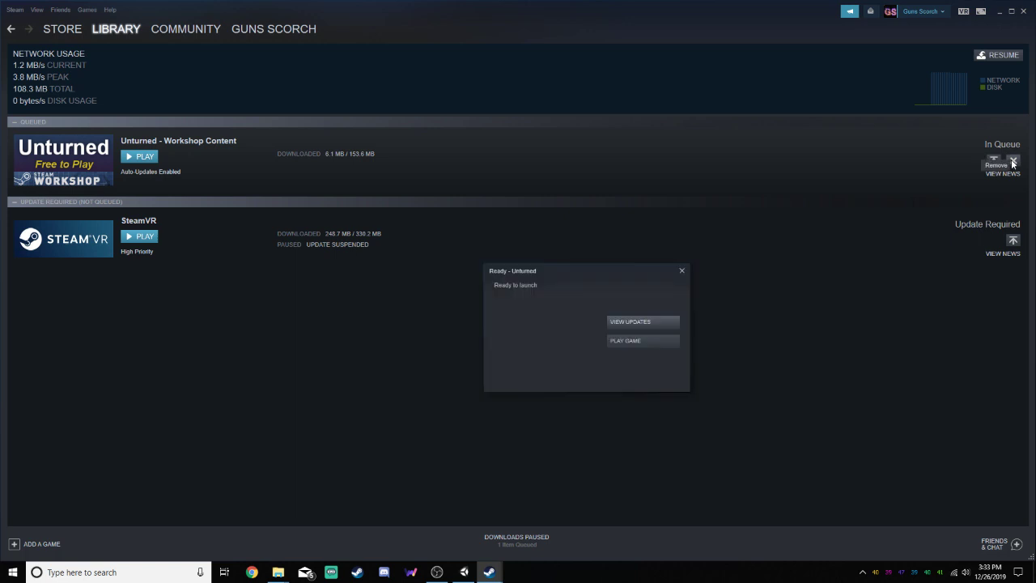
Launch Unturned from Steam's ready dialog, check Steam briefly, and return to the loading game
click(645, 341)
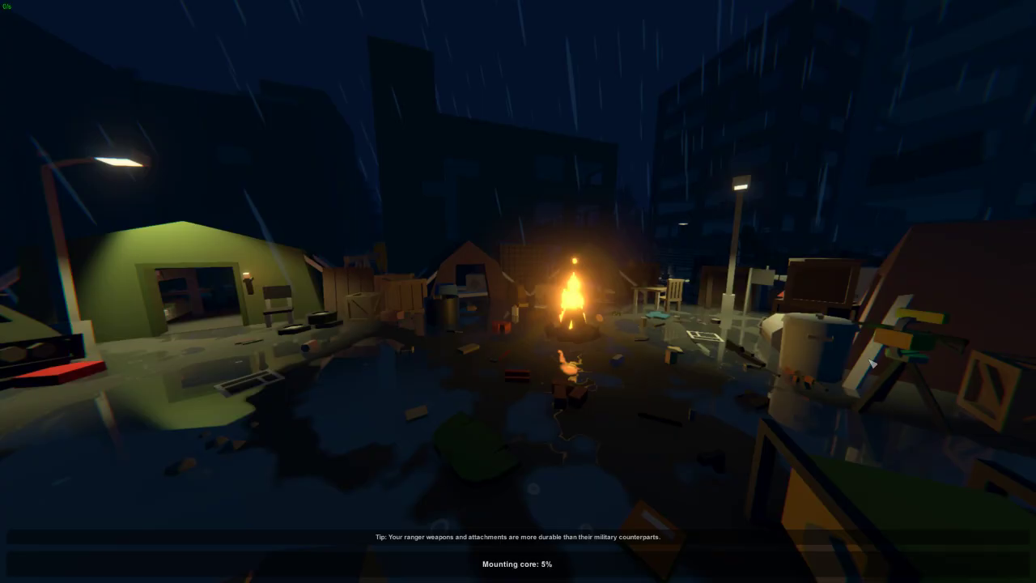
key(alt+Tab)
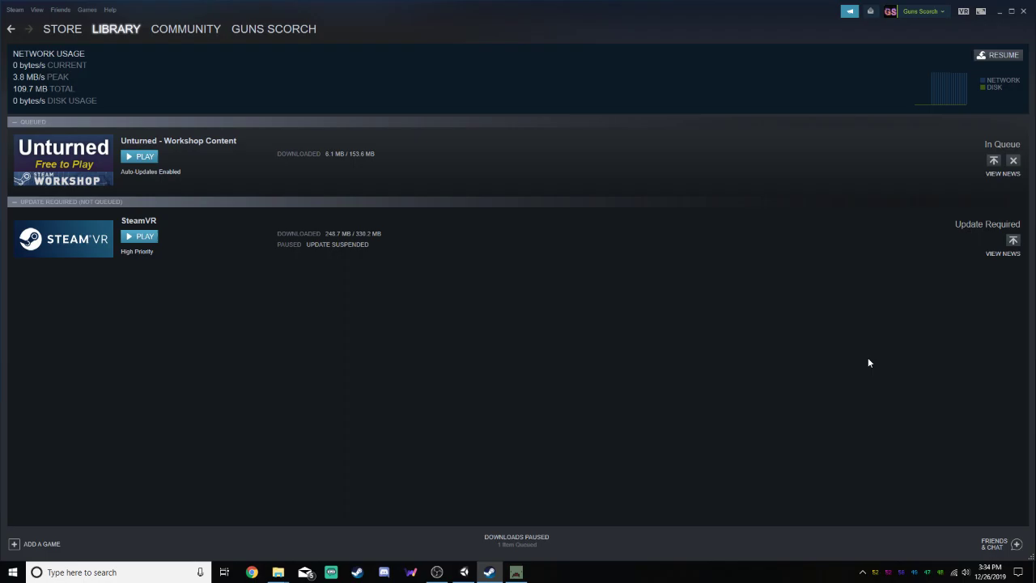
key(alt+Tab)
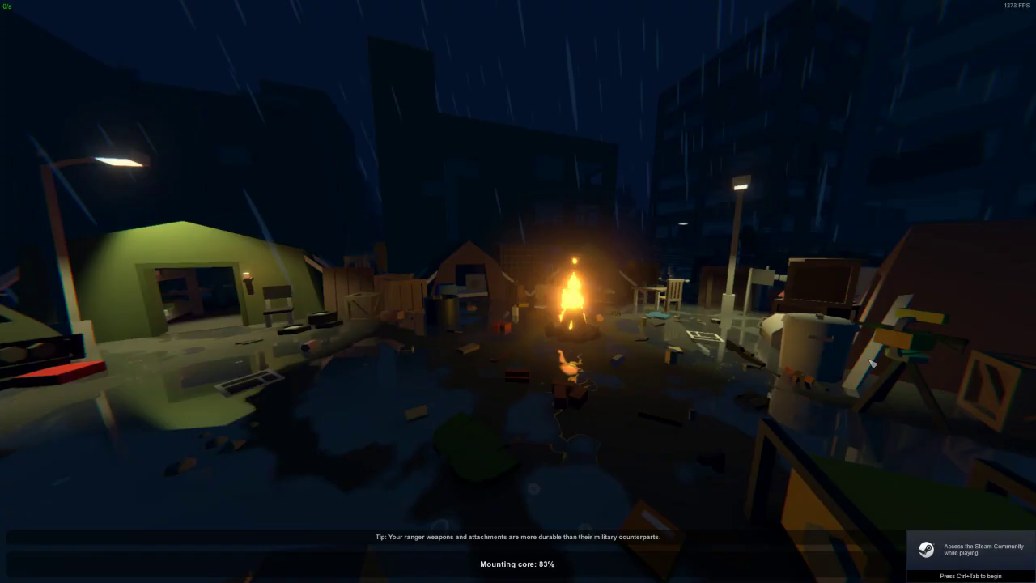
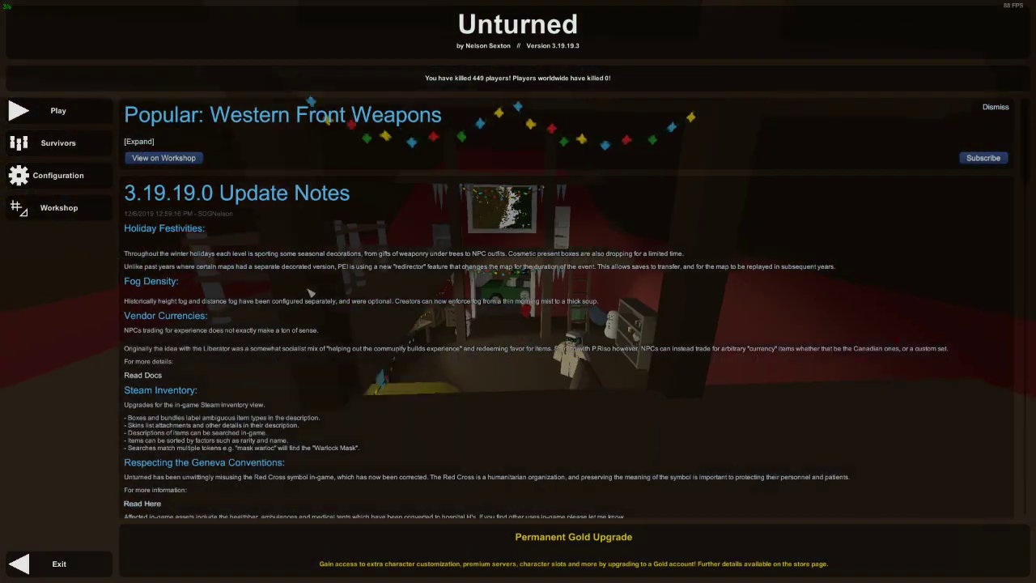
Start an offline singleplayer game on the PEI map
click(99, 116)
click(517, 198)
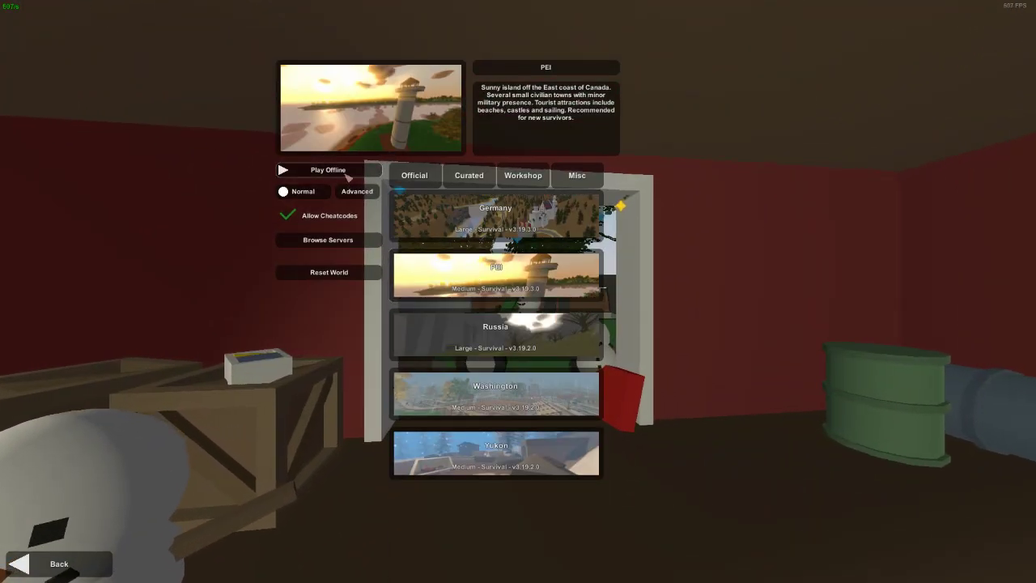
click(346, 175)
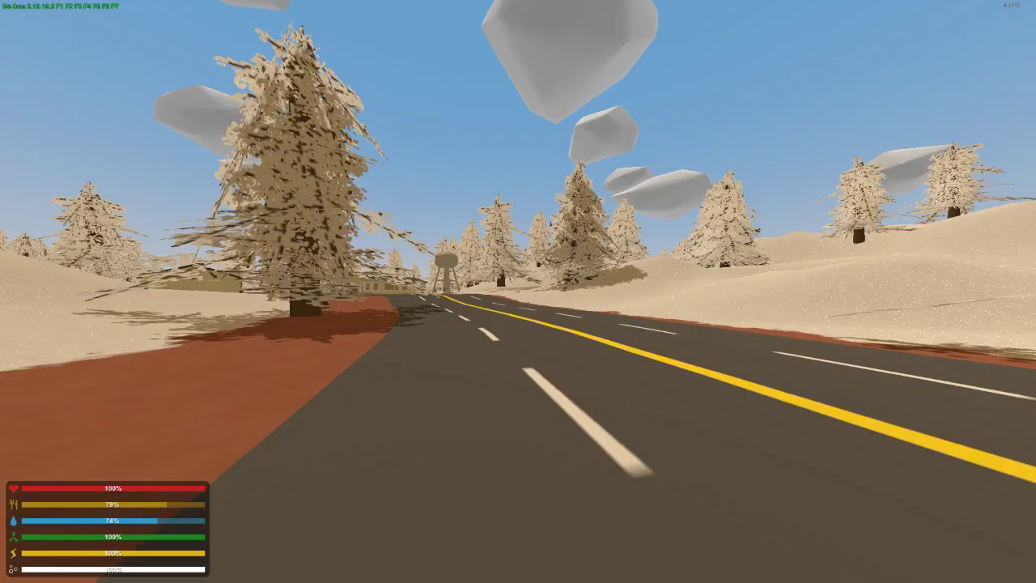
Walk past the parked vehicles to inspect the red sports car, and move to an open area of the parking lot
key(a)
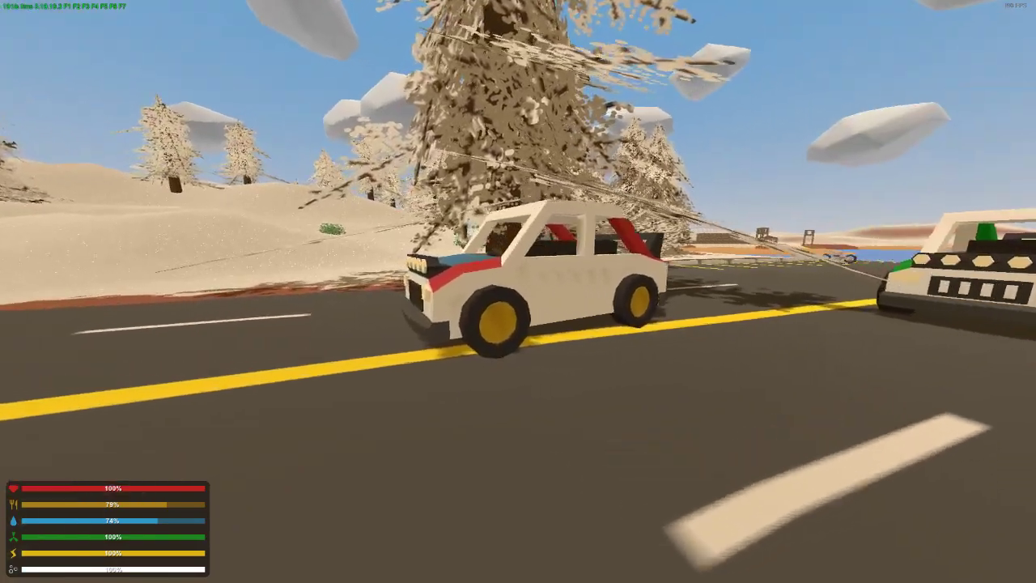
key(d)
key(shift+w)
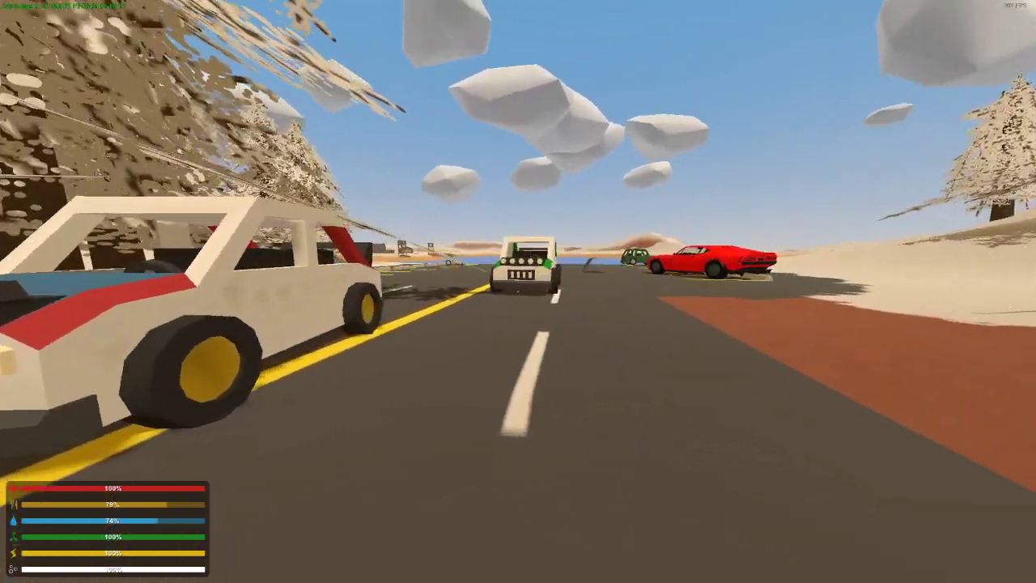
key(shift+w)
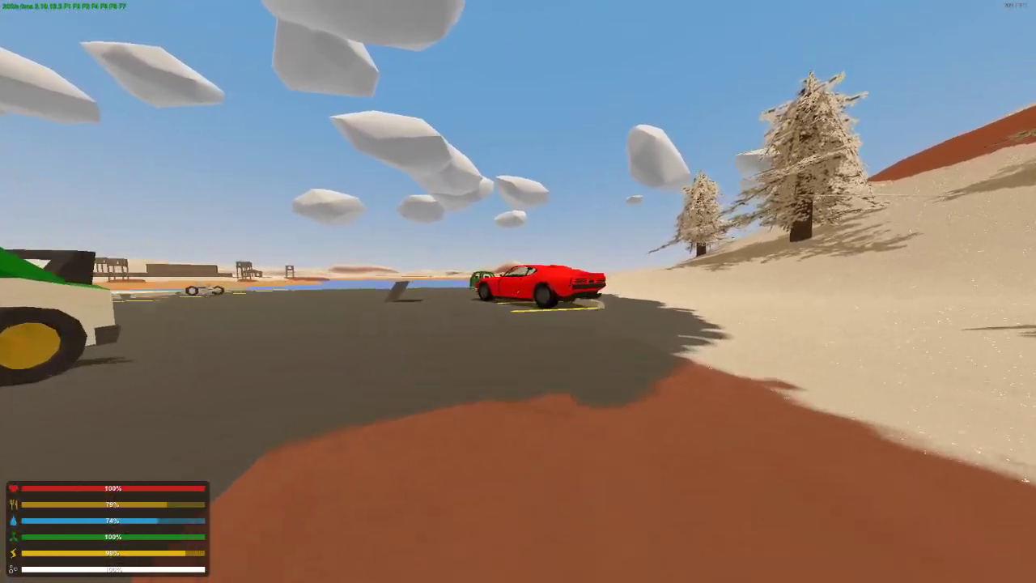
key(shift+w)
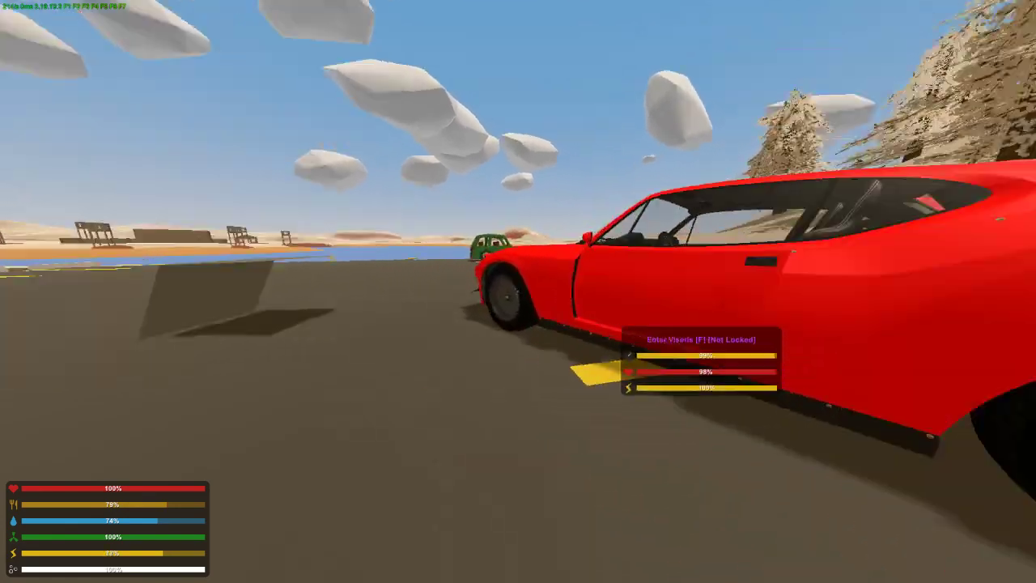
key(shift+w)
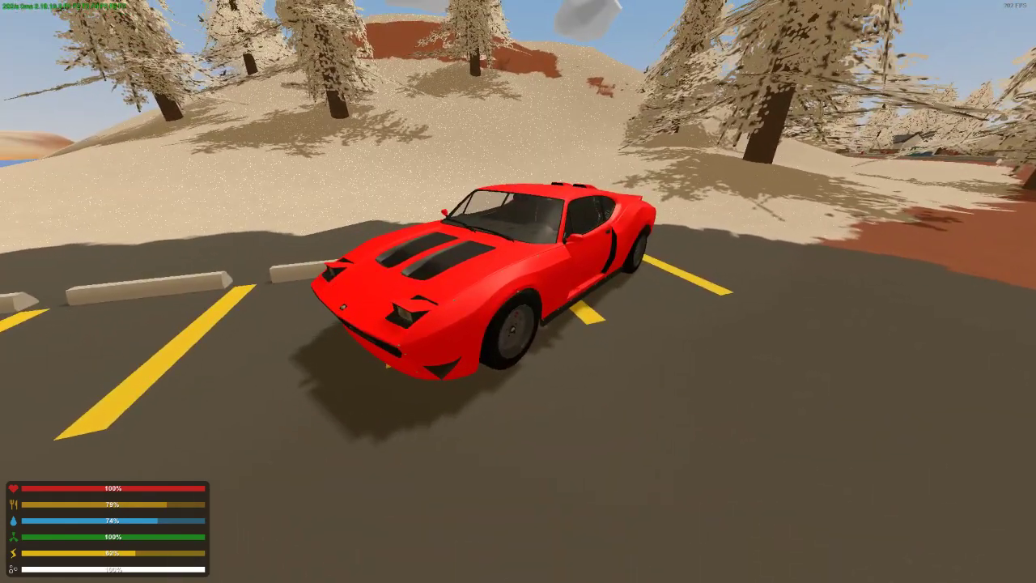
key(w)
key(x)
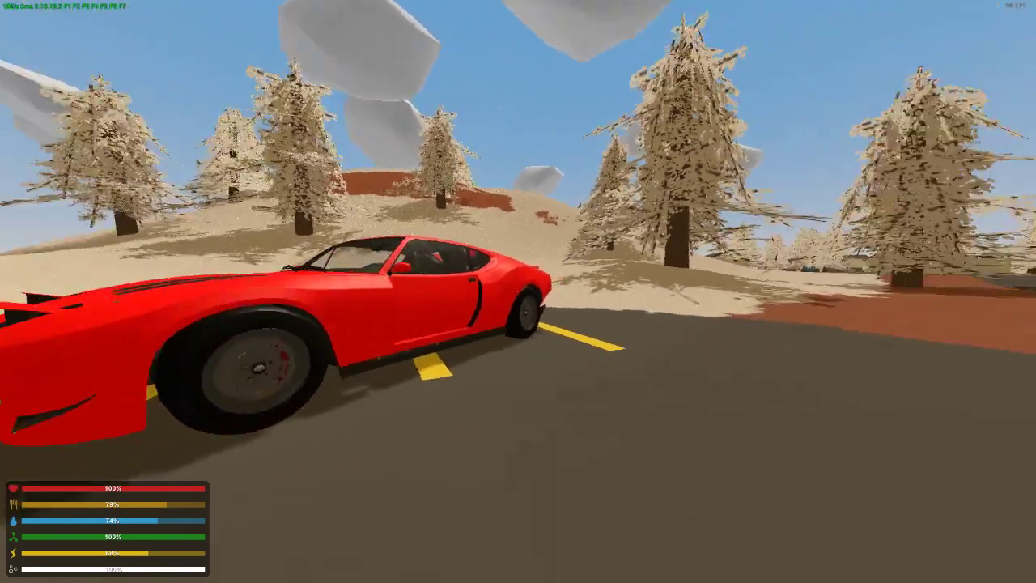
key(w)
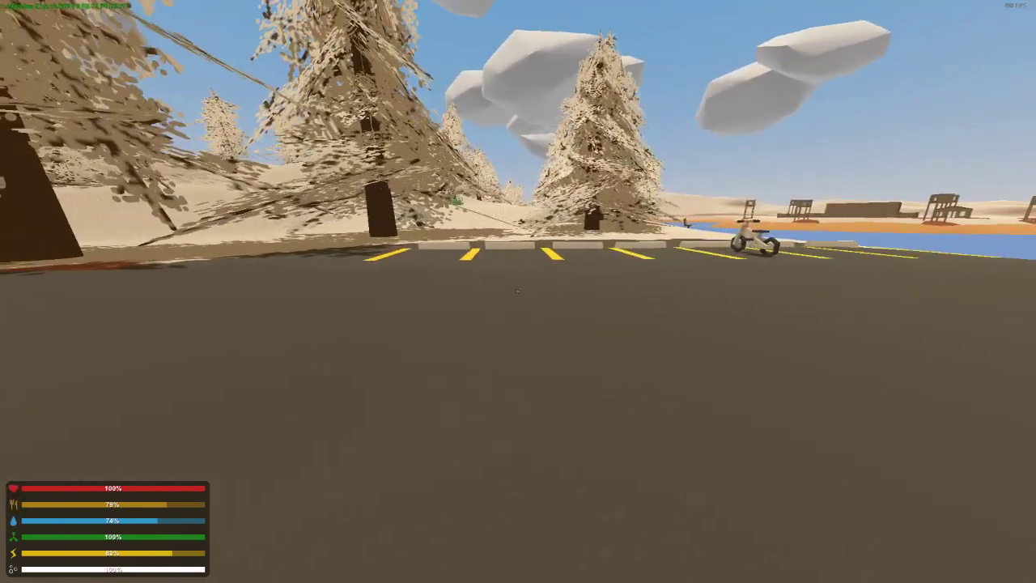
Spawn the CometSR in the parking lot with the chat command /vehicle 1817
key(j)
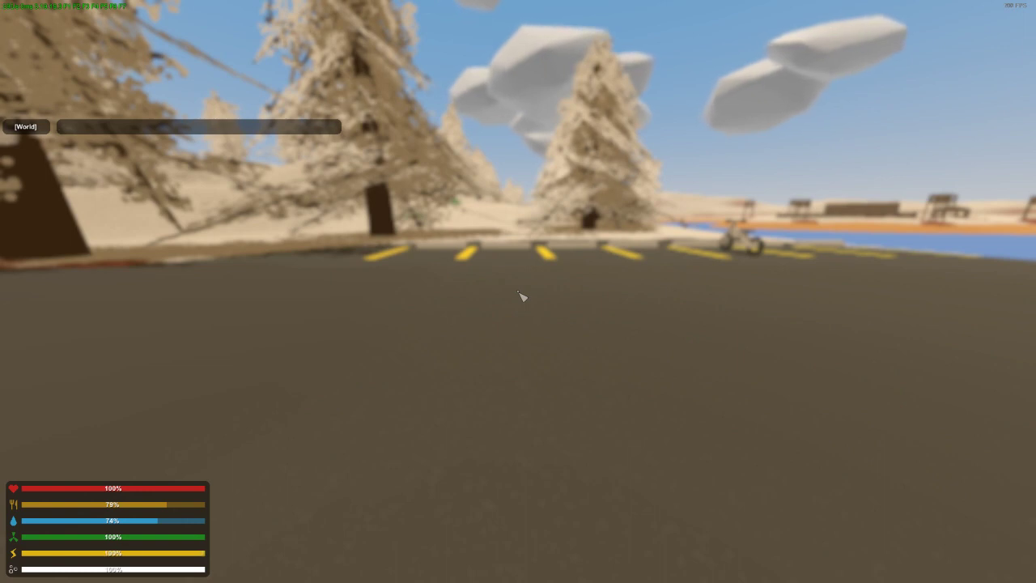
text(@vehicle)
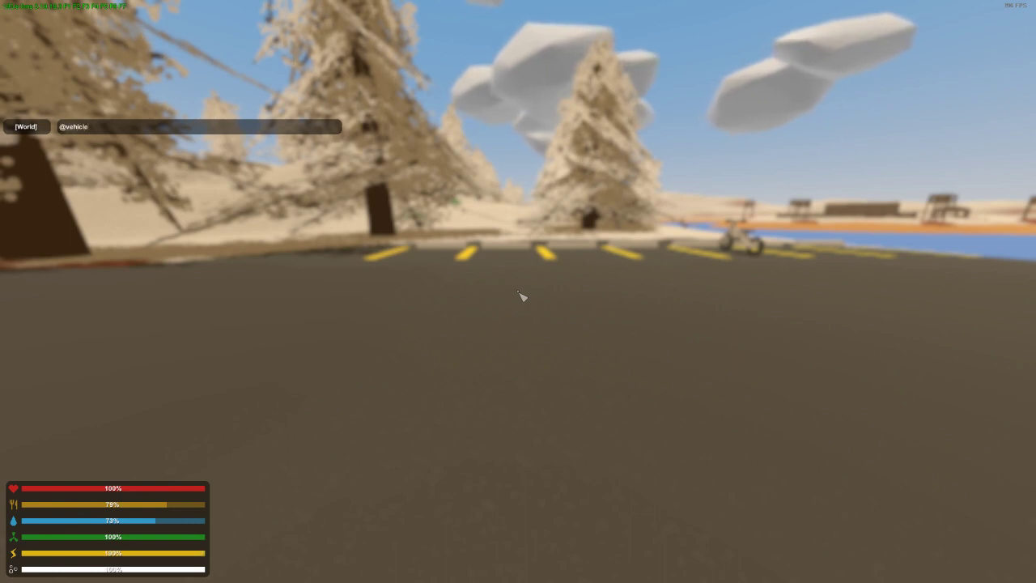
key(BackSpace)
key(BackSpace)
key(BackSpace)
key(BackSpace)
key(BackSpace)
key(BackSpace)
text(/)
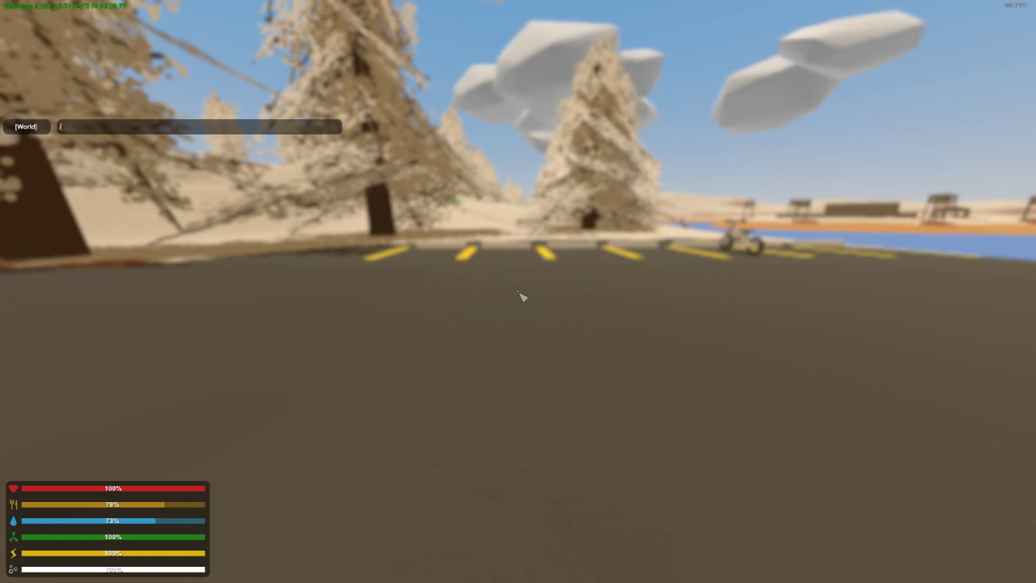
text(vehicle 1817)
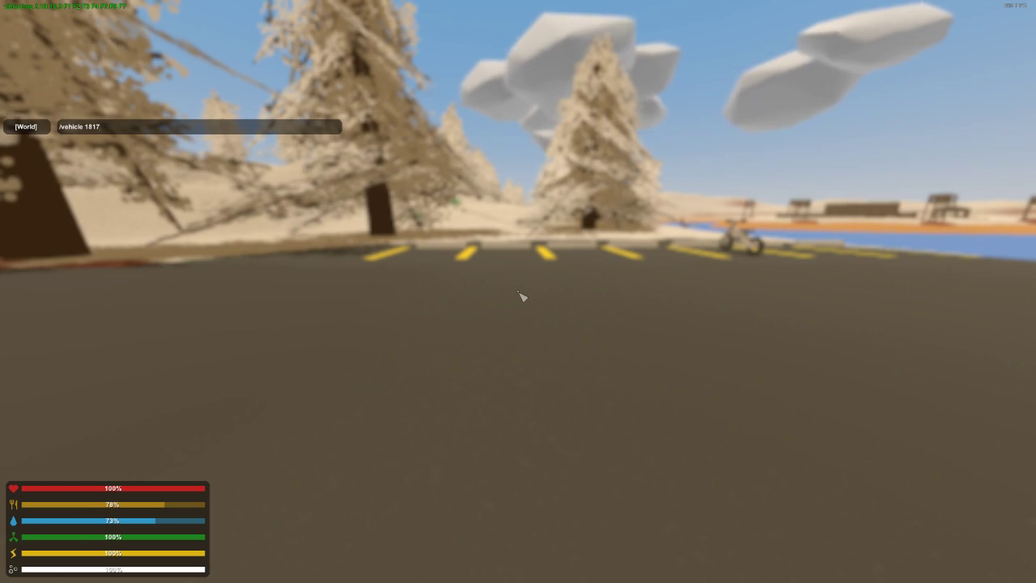
key(Return)
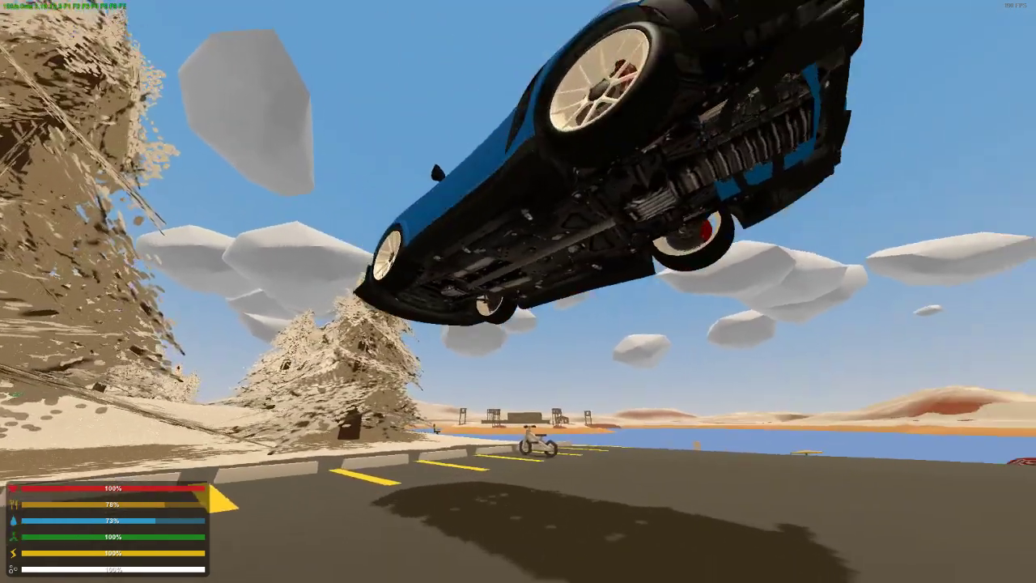
Enter the spawned CometSR and inspect its interior in first person and its bodywork in third person
key(w)
key(a)
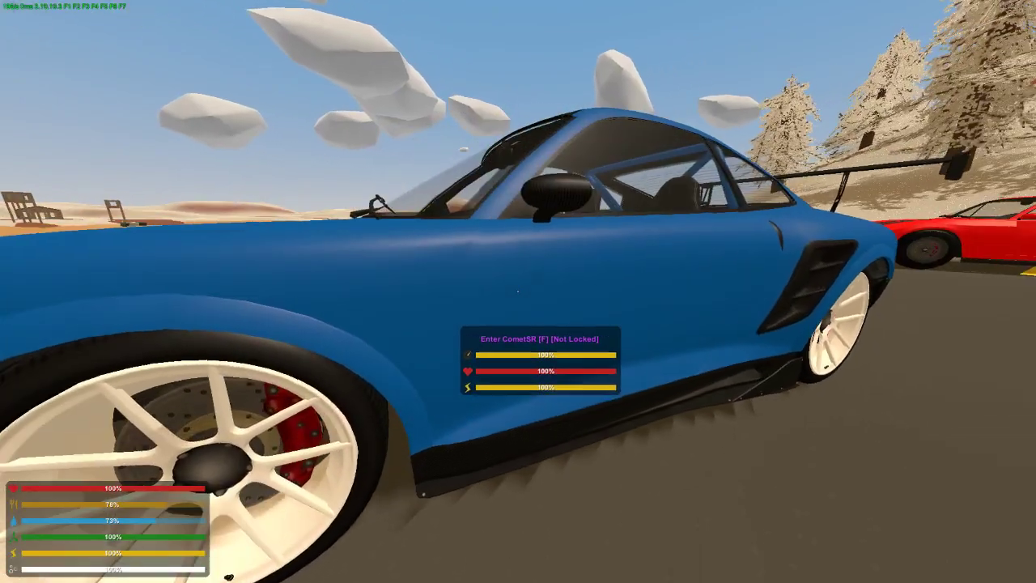
key(f)
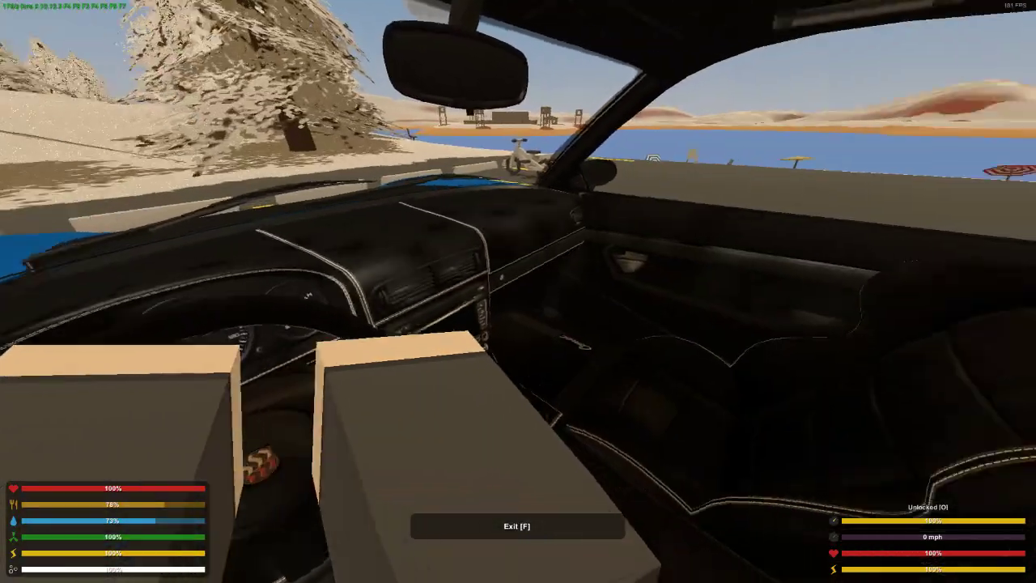
key(h)
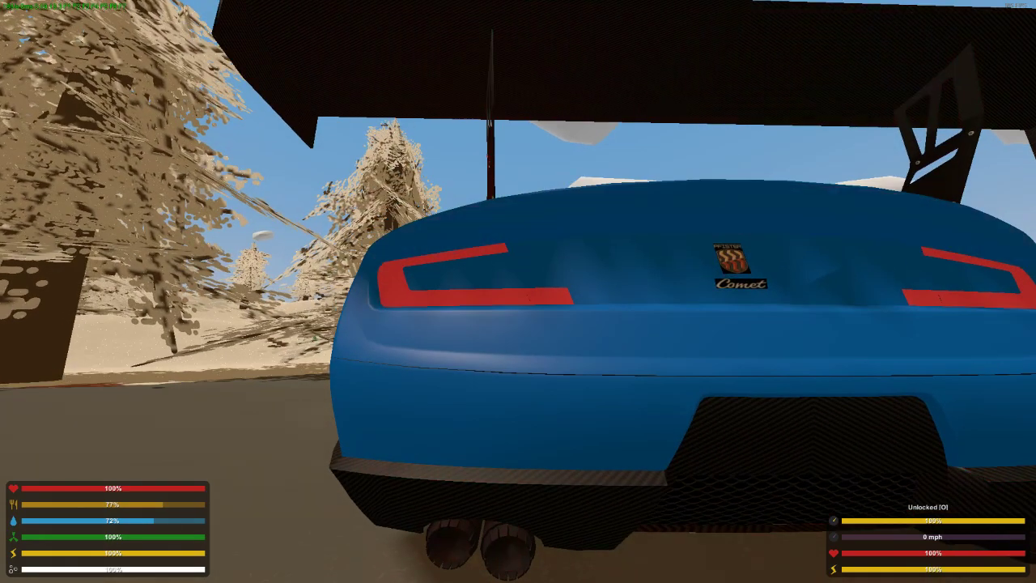
key(space)
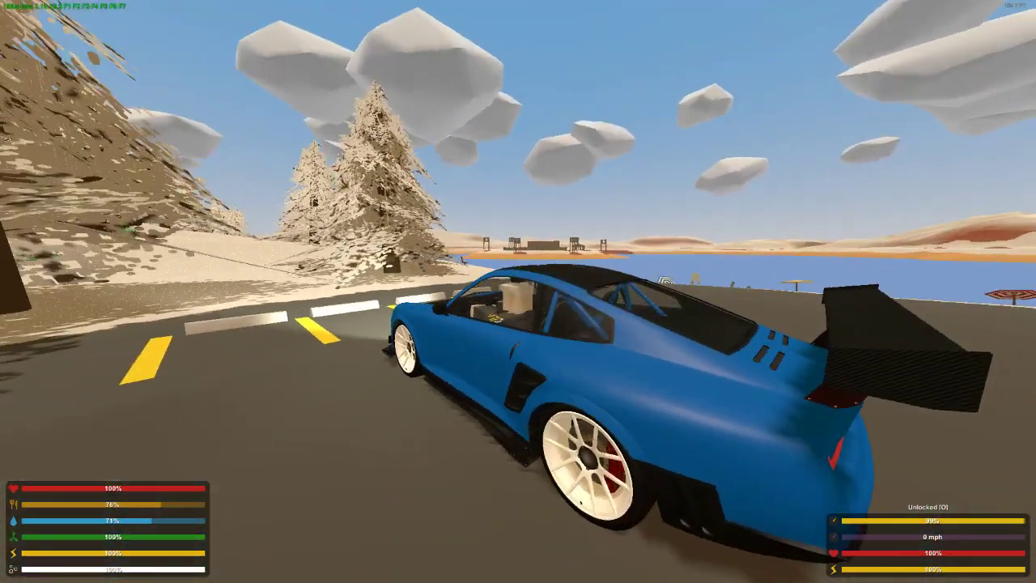
Drive the CometSR out of its parking spot, back off the snowy verge by the trees, and head for the road
key(w)
key(a)
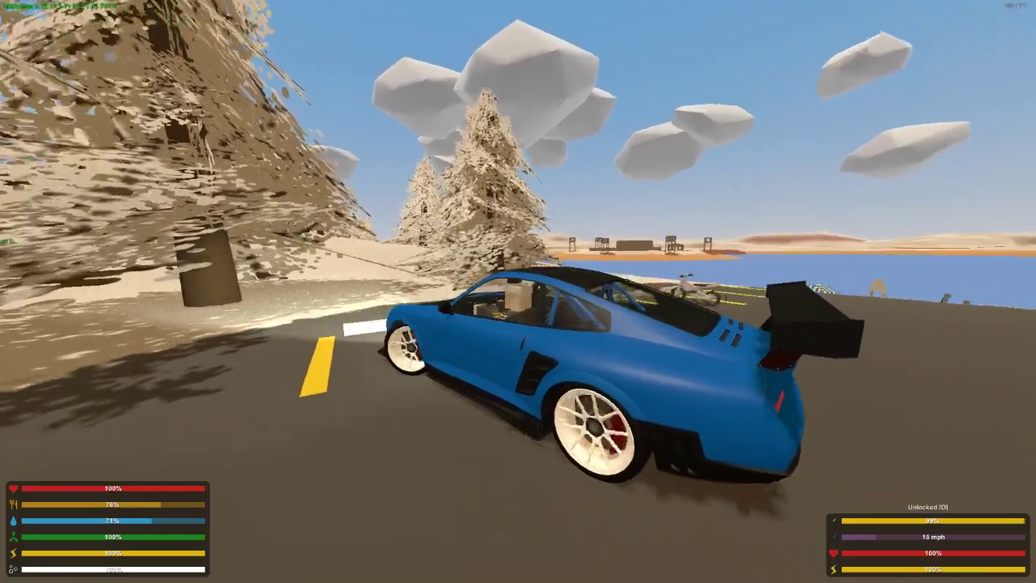
key(w)
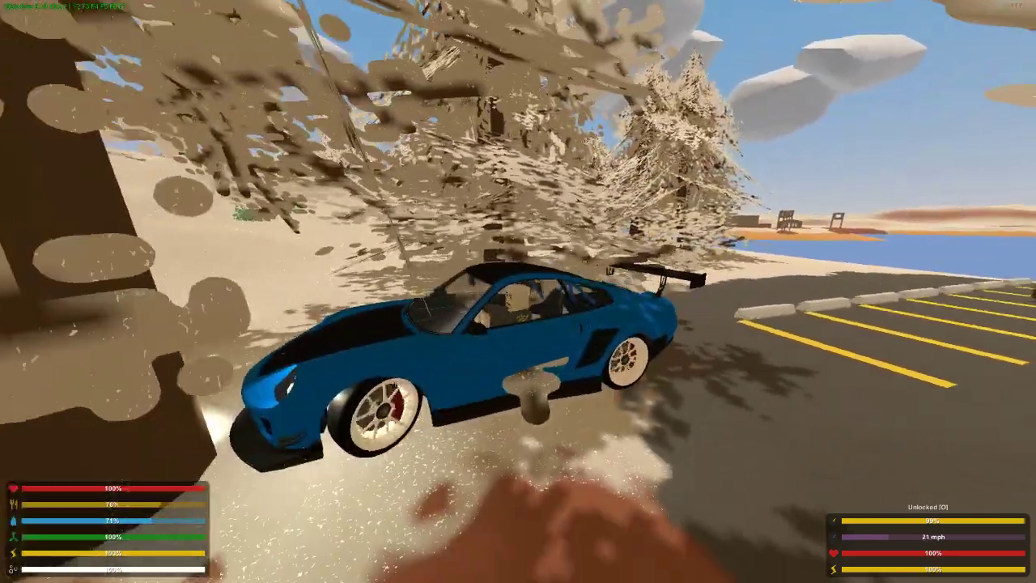
key(s)
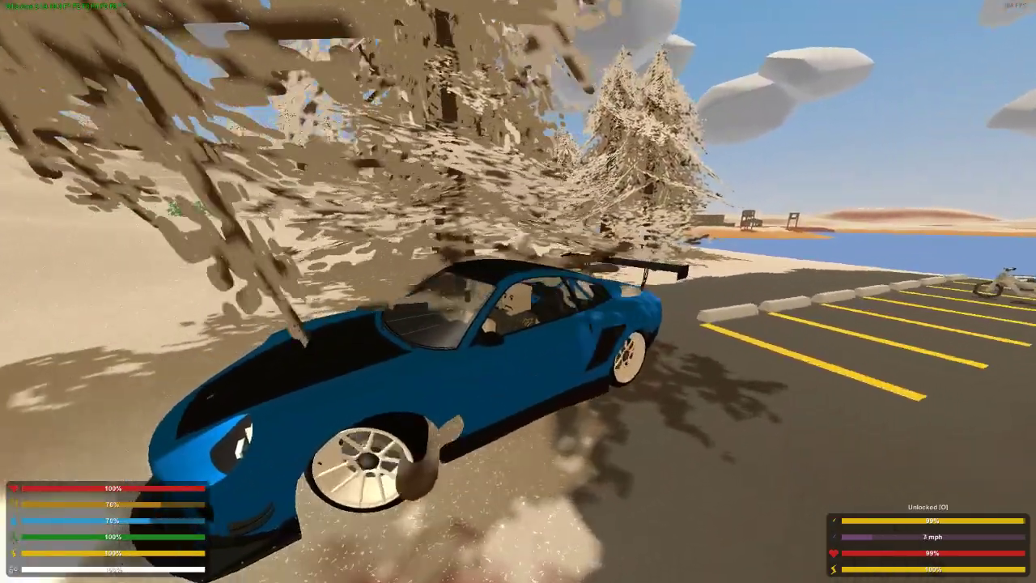
key(w)
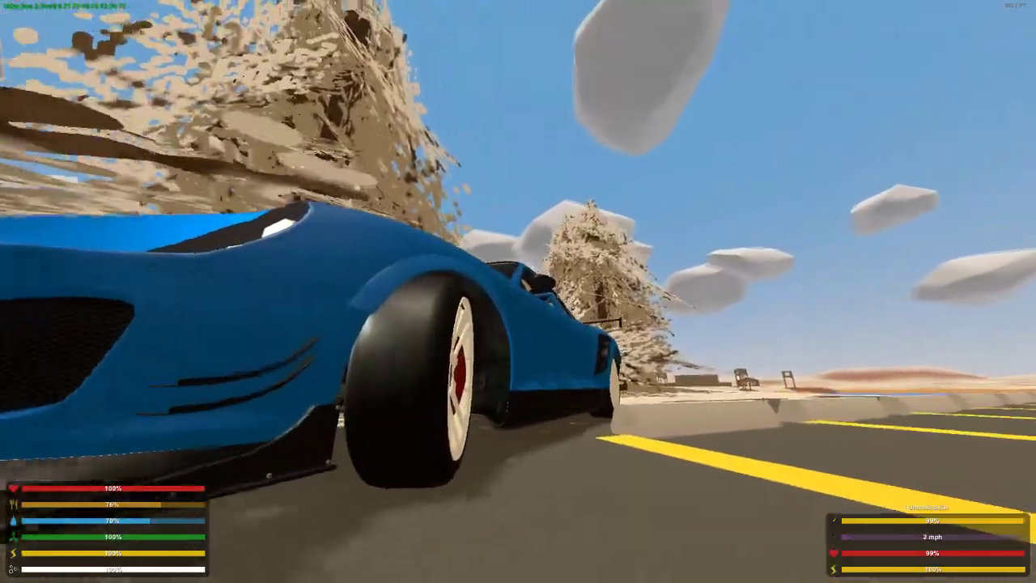
key(w)
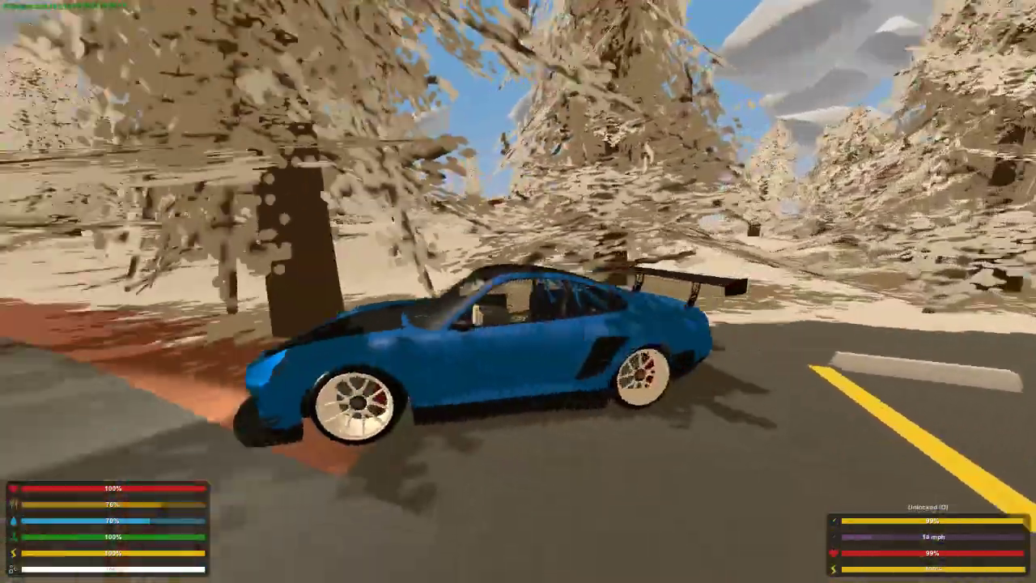
Test-drive the CometSR along the road past the white car toward the houses near the water tower
key(w)
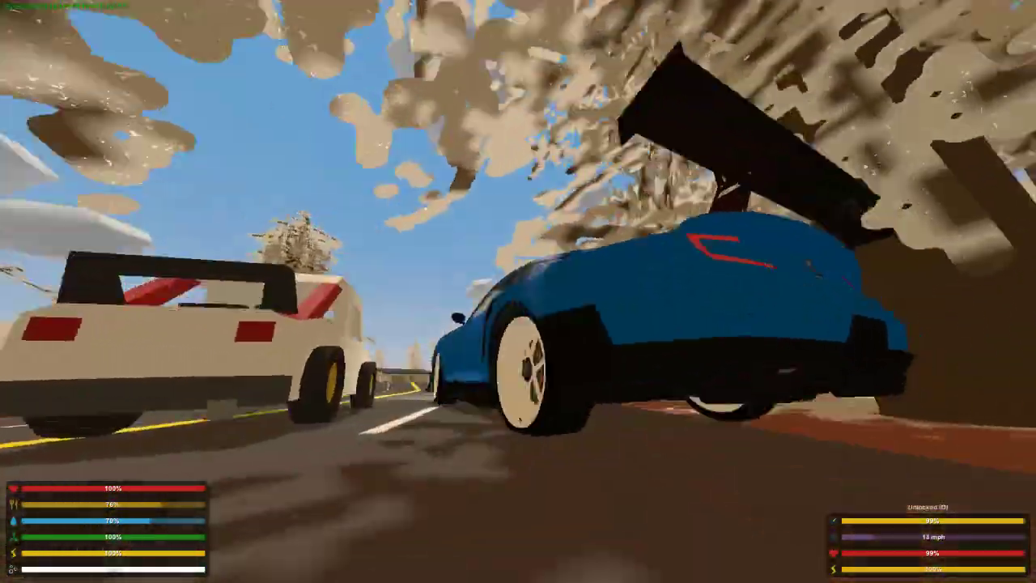
key(w)
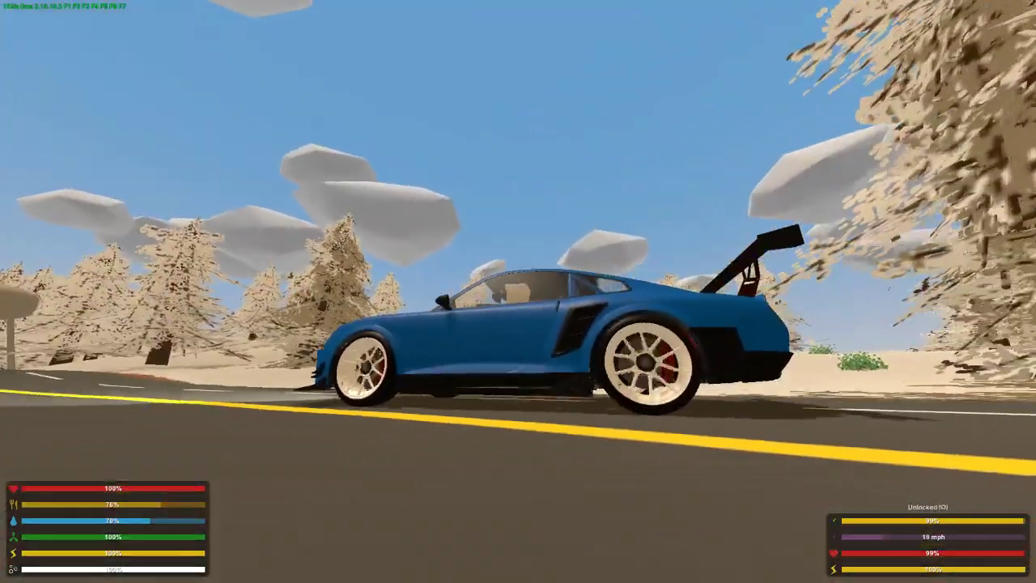
key(w)
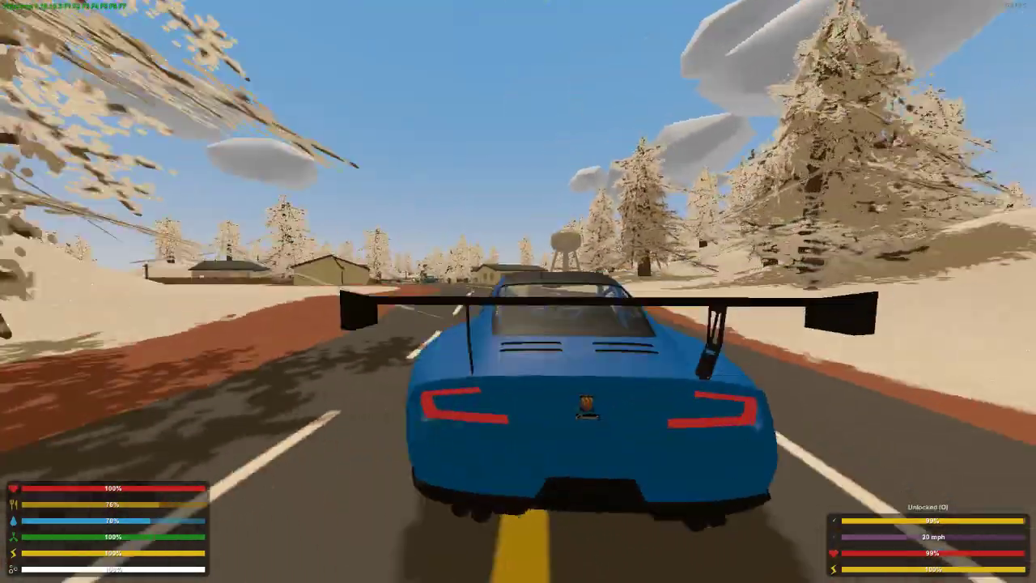
key(a)
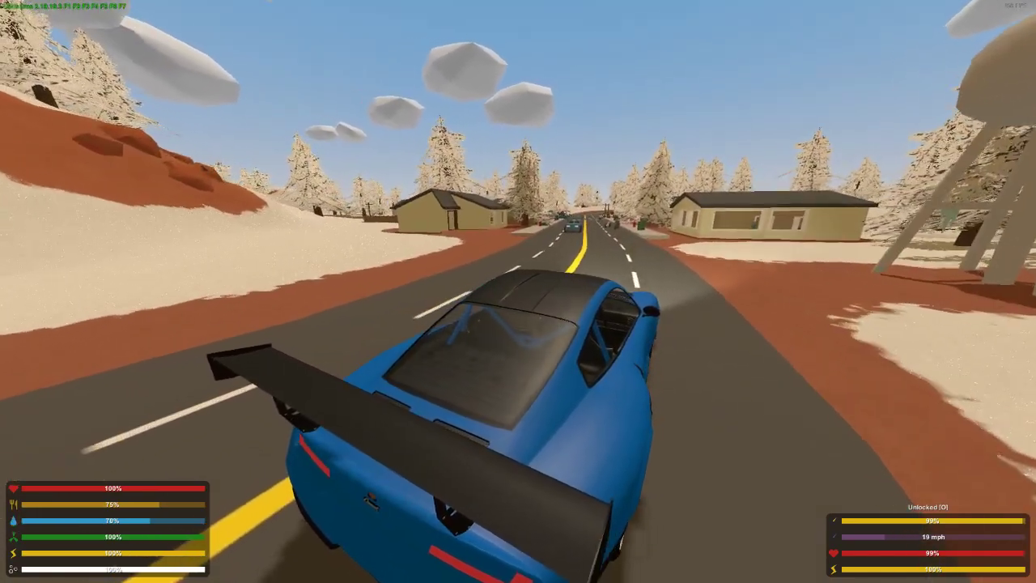
key(a)
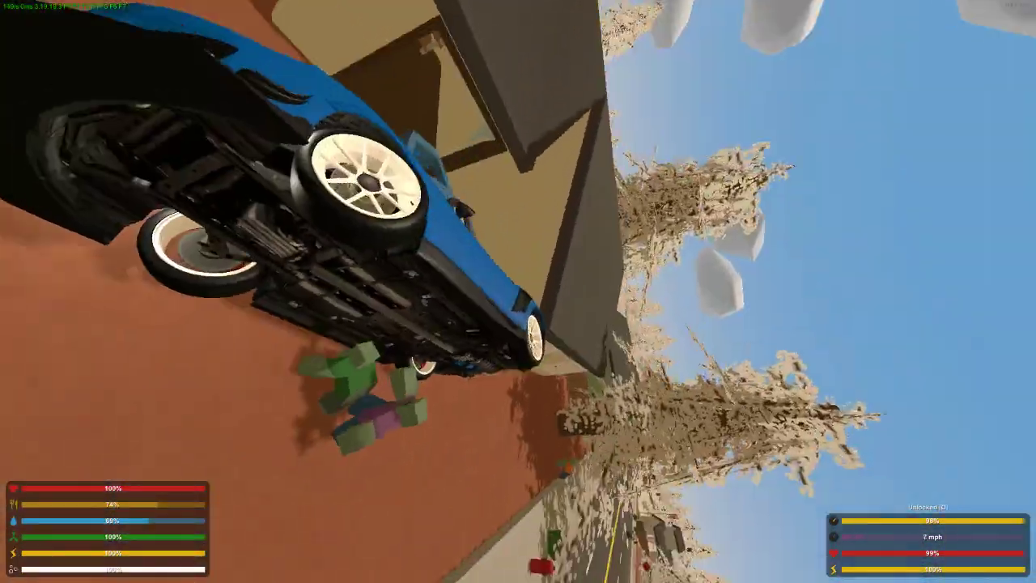
Examine the CometSR's cabin in first person and its exterior in third person beside the house
key(h)
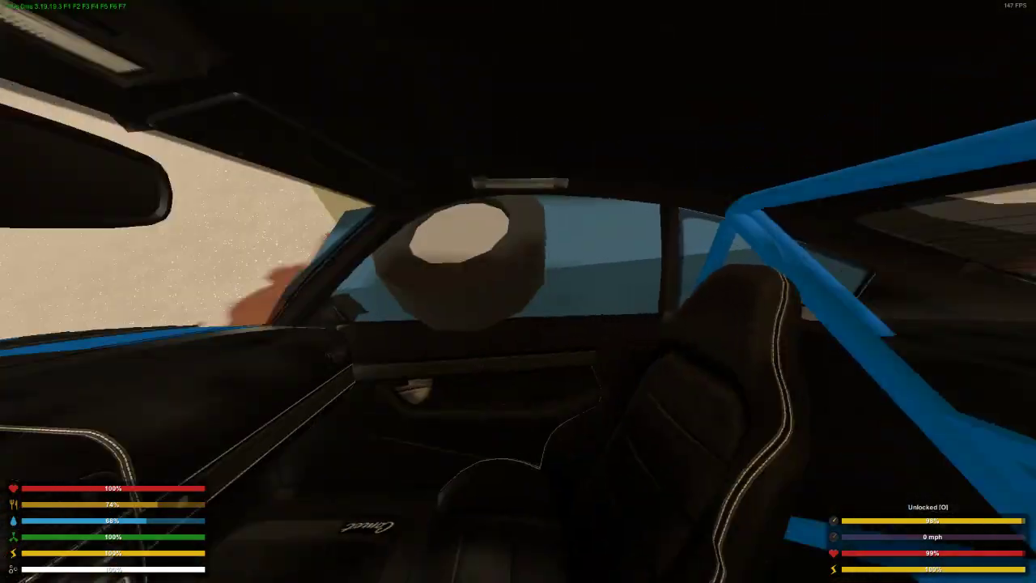
key(h)
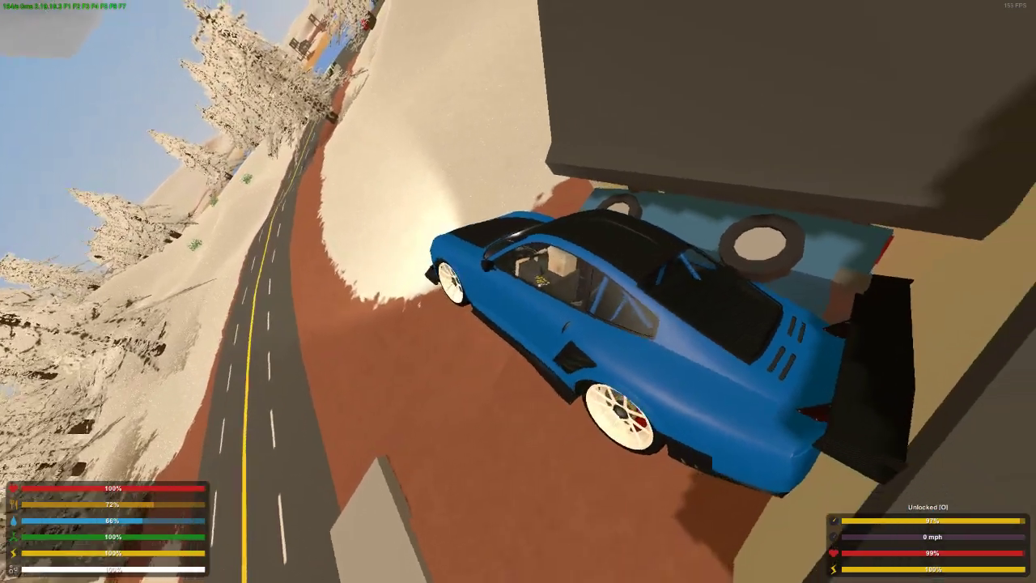
Switch from the game to the desktop, minimize Steam, and close the Games folder window
key(alt)
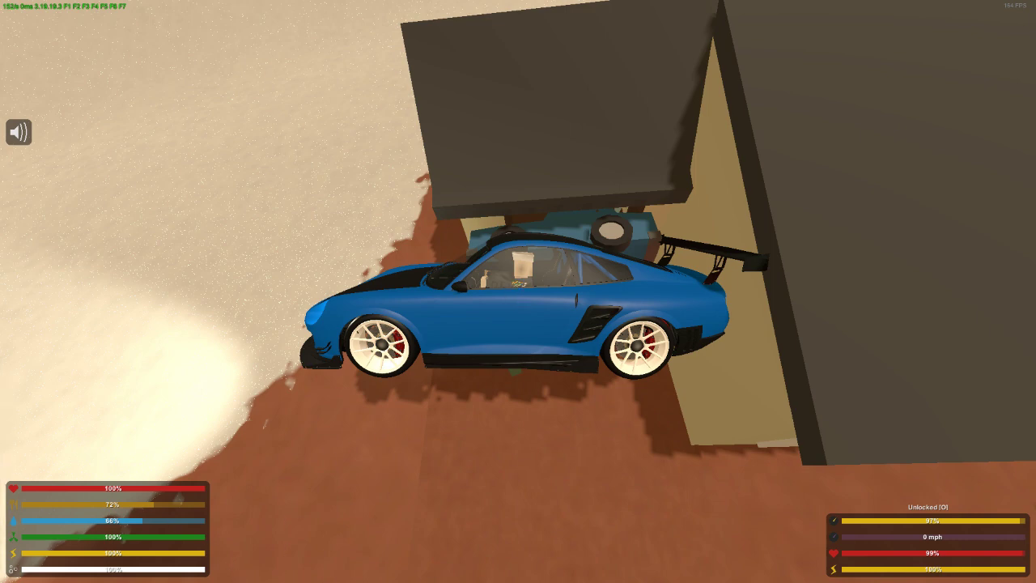
key(alt+Tab)
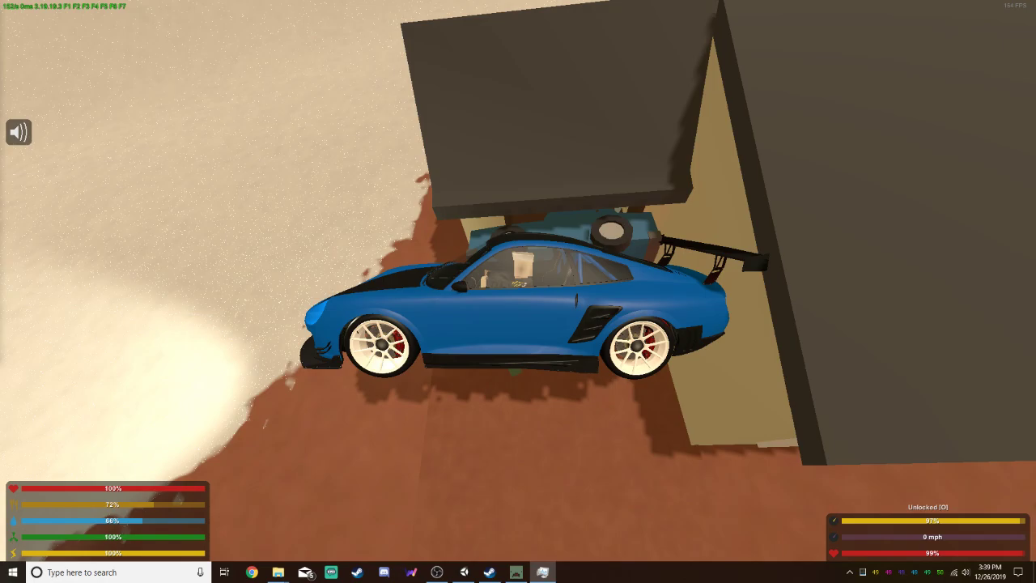
key(alt+Tab)
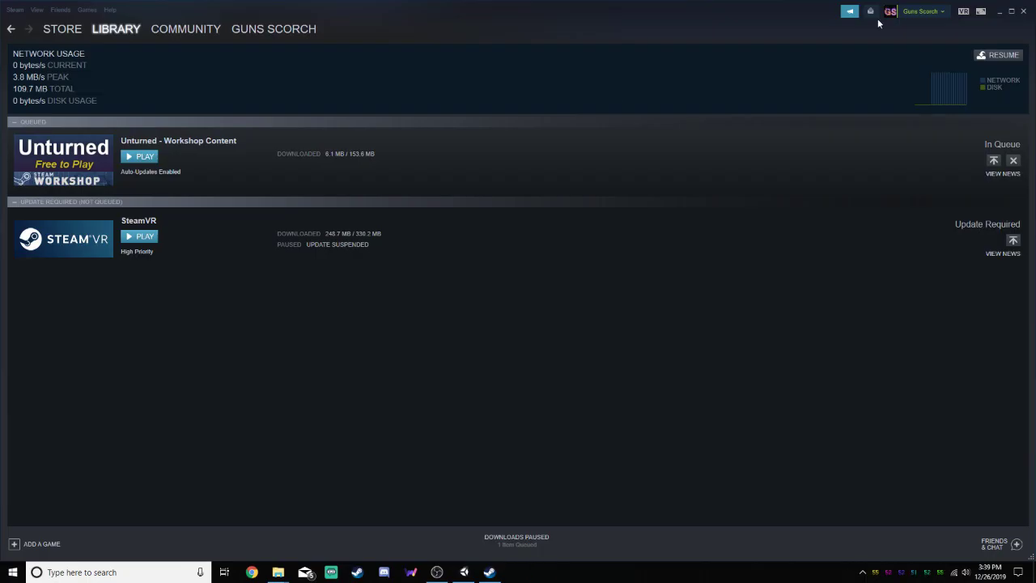
click(996, 12)
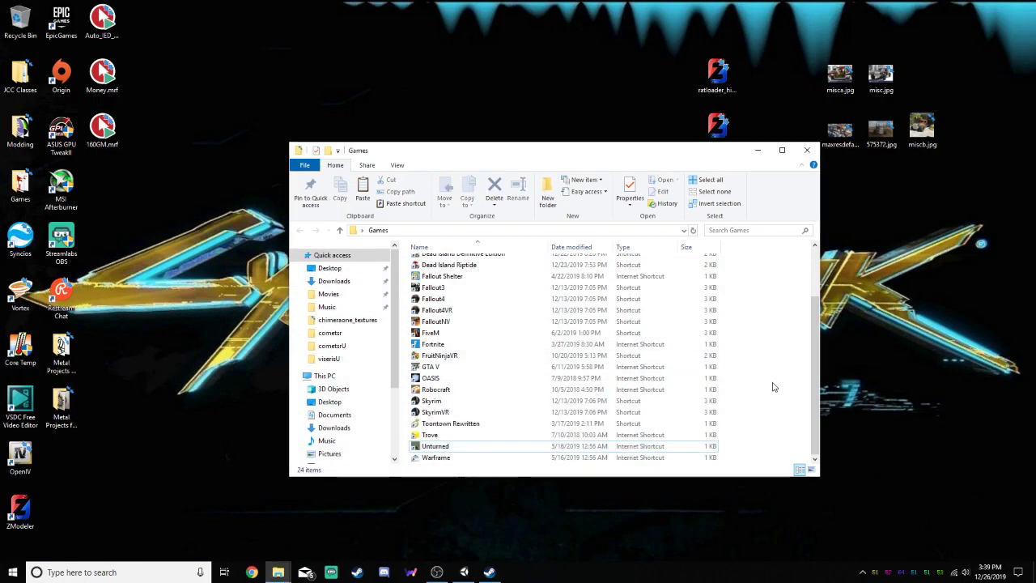
click(807, 151)
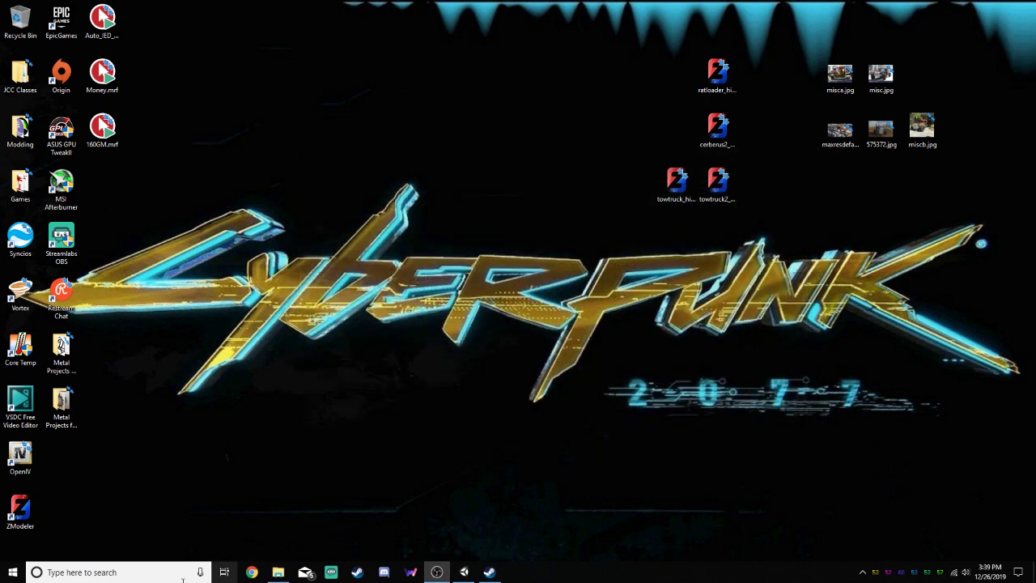
Open CometSR.dat from the Vehicles\CometSR folder in Notepad++, then close the file and the editor
click(275, 572)
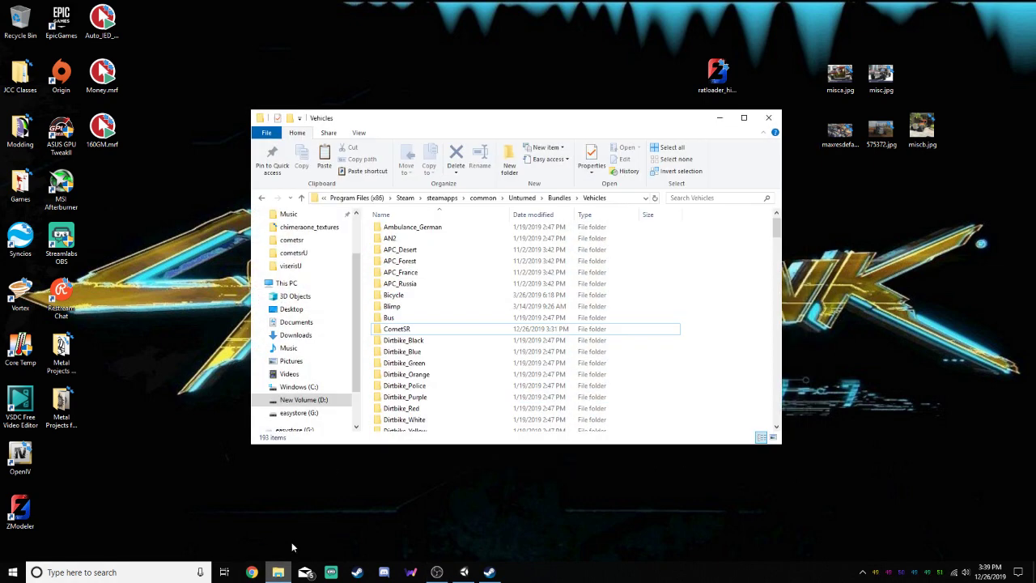
double_click(421, 332)
double_click(421, 231)
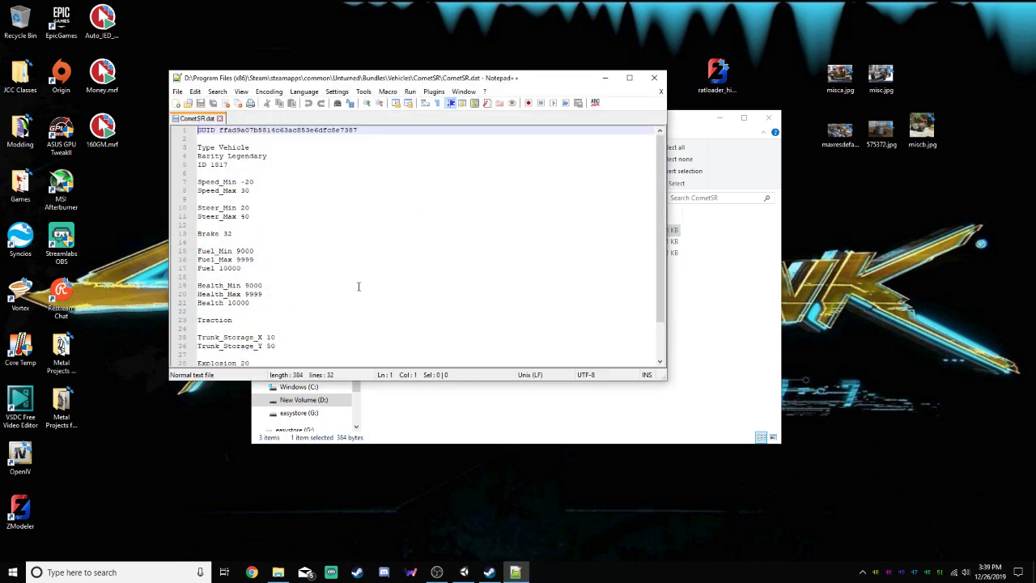
click(220, 119)
click(632, 77)
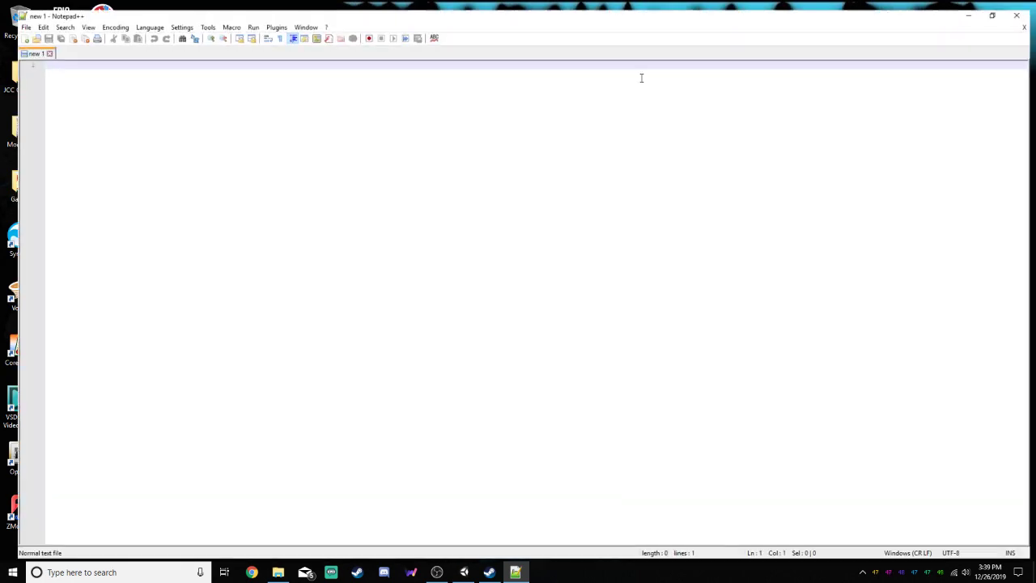
click(987, 8)
click(649, 69)
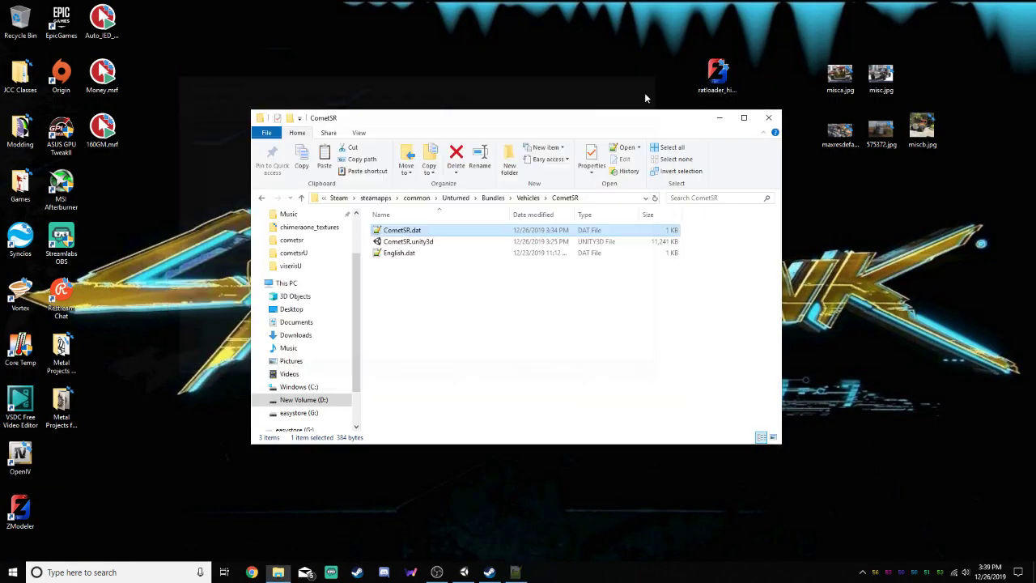
Switch to Unity, add the CometSR folder's Vehicle prefab to the scene hierarchy, and expand its child objects
click(463, 572)
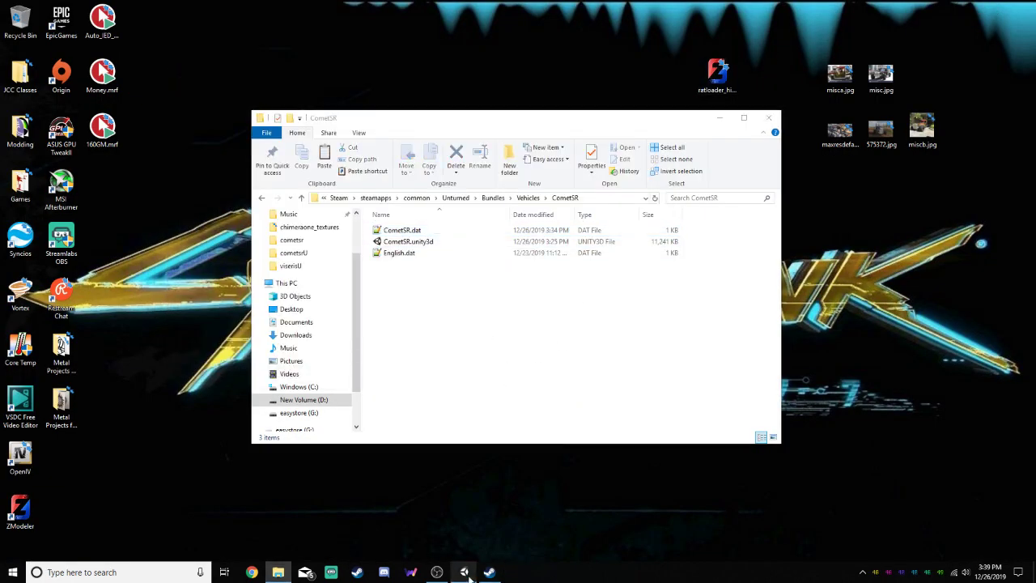
double_click(162, 469)
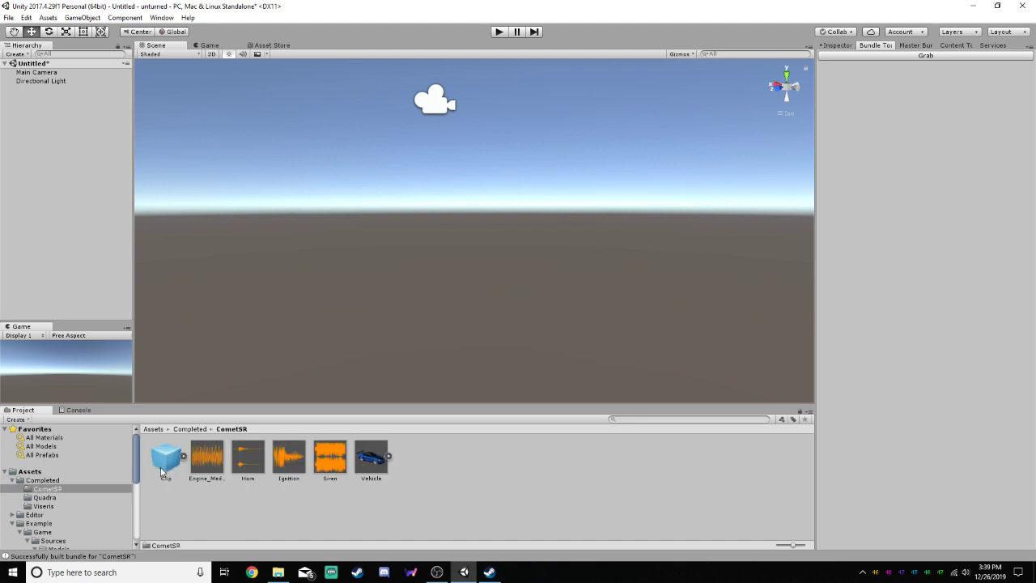
drag(380, 457, 35, 93)
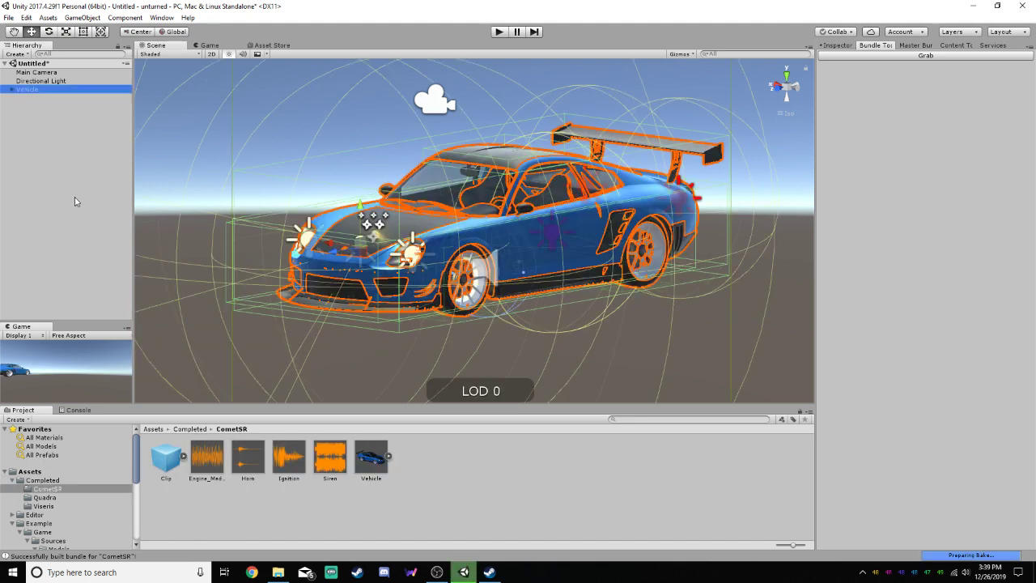
click(11, 89)
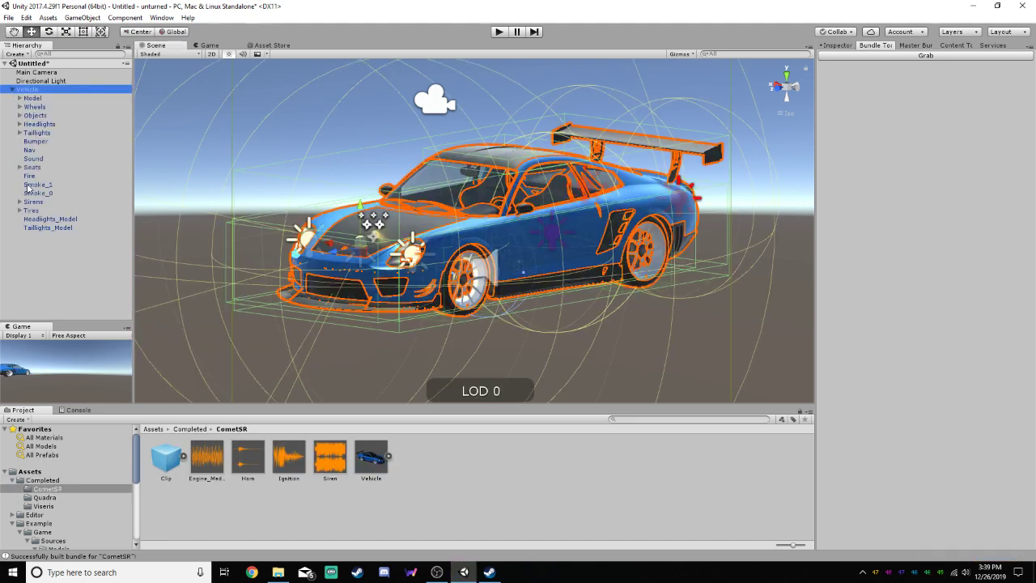
Move the Fire, Smoke_1 and Smoke_0 effects together from the car's hood to its rear end, working in side view
click(30, 175)
shift+click(36, 192)
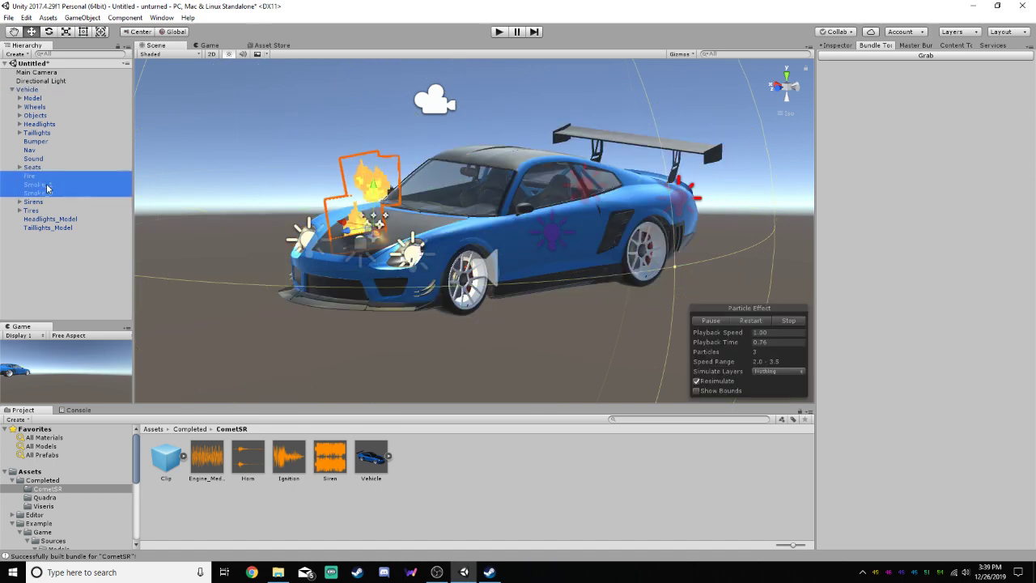
click(786, 100)
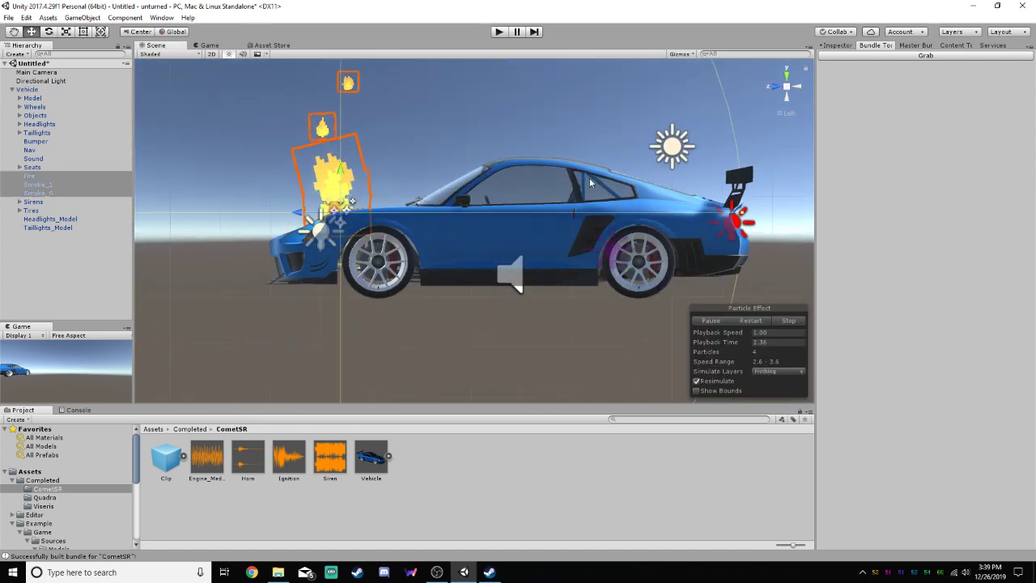
drag(332, 204, 701, 195)
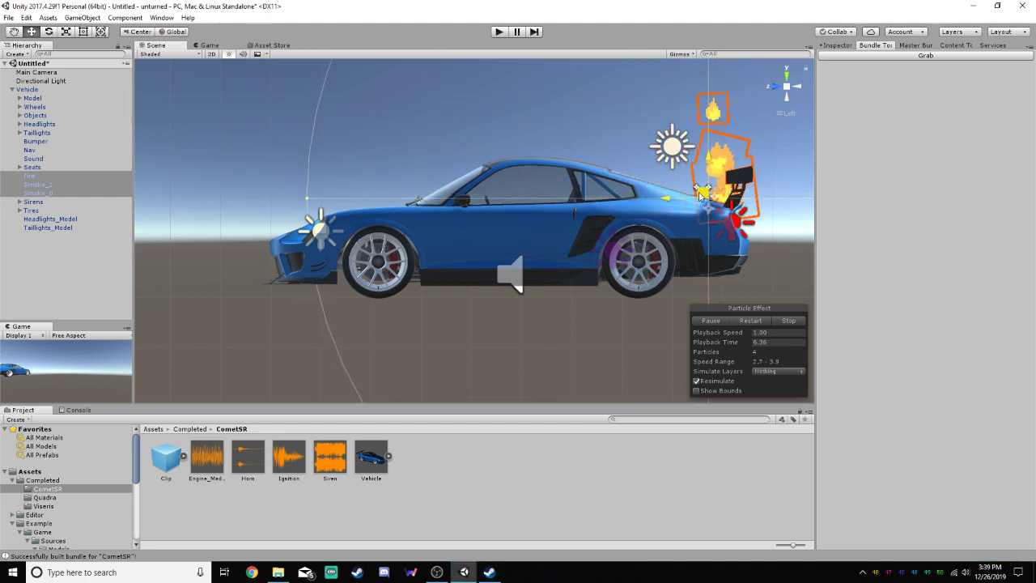
click(573, 158)
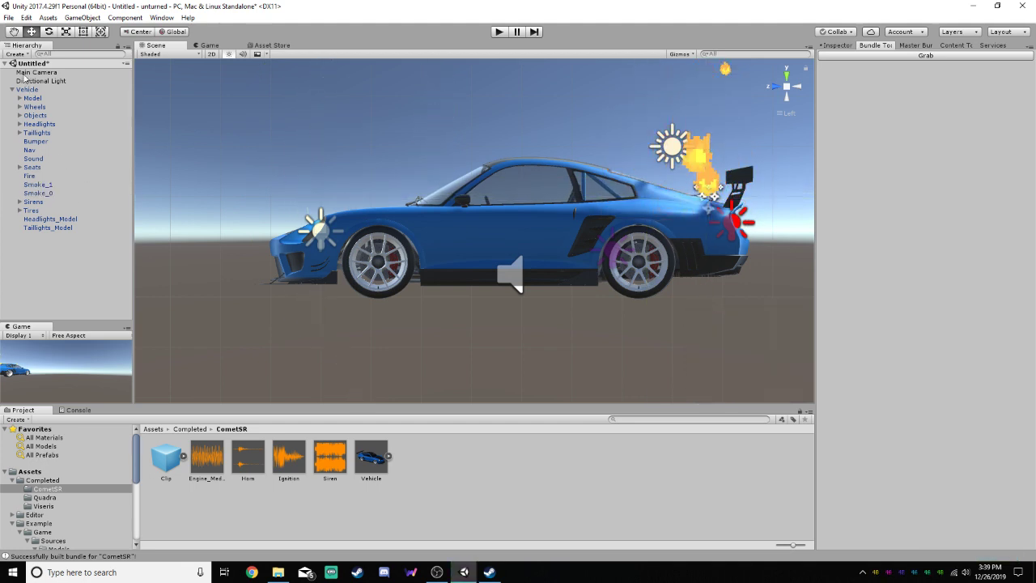
Preview the Smoke_1 and Smoke_0 particle effects at the car's rear, then stop the playback
click(39, 184)
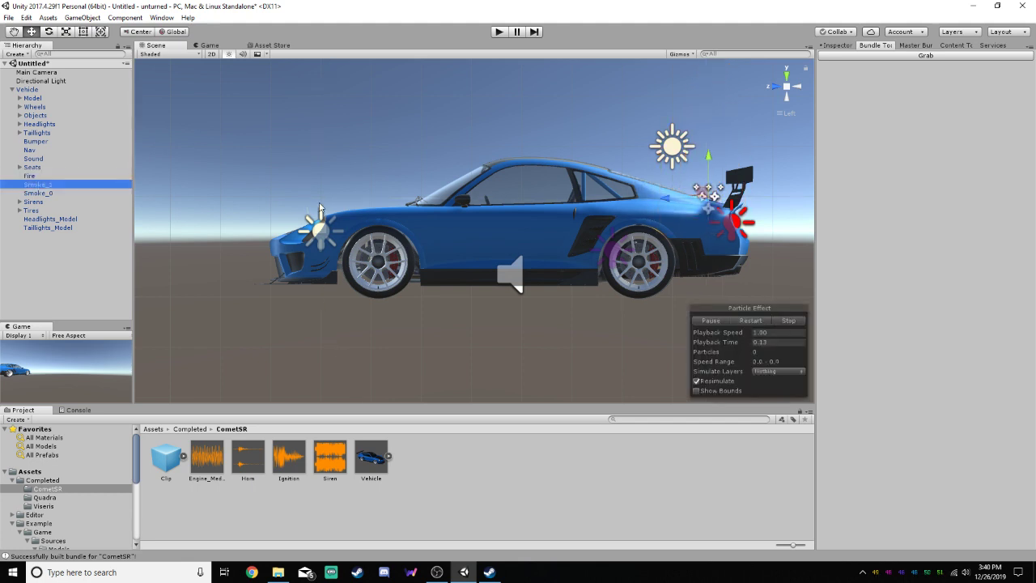
click(50, 192)
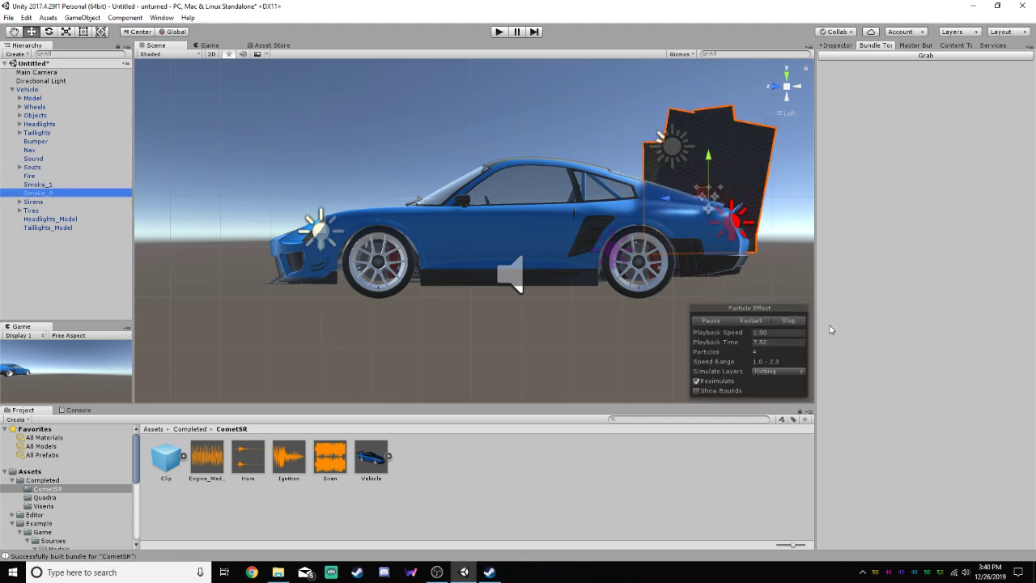
click(792, 322)
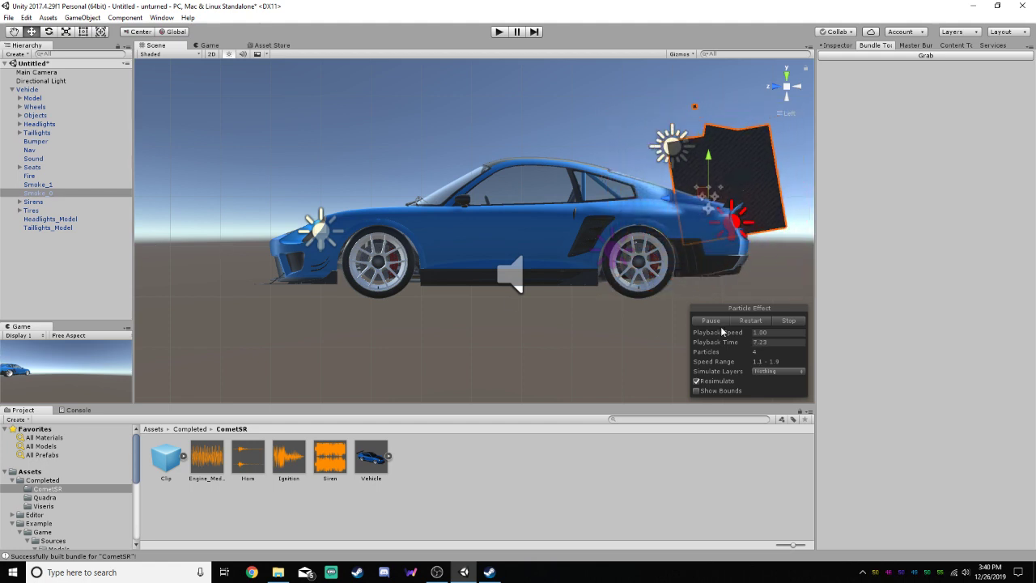
click(784, 323)
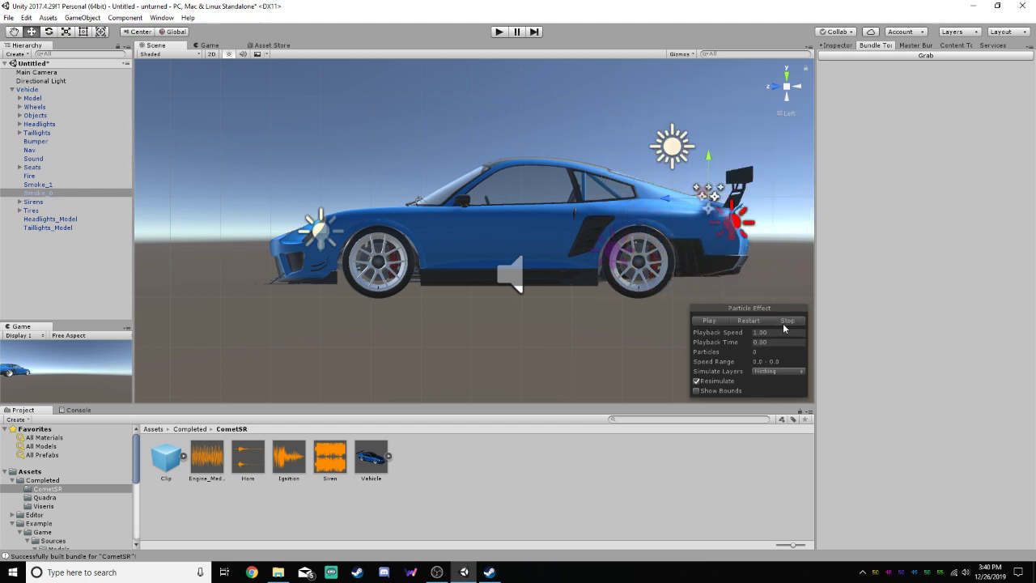
Show Smoke_0's particle system settings in the Inspector and frame the emitter at the car's rear
double_click(52, 194)
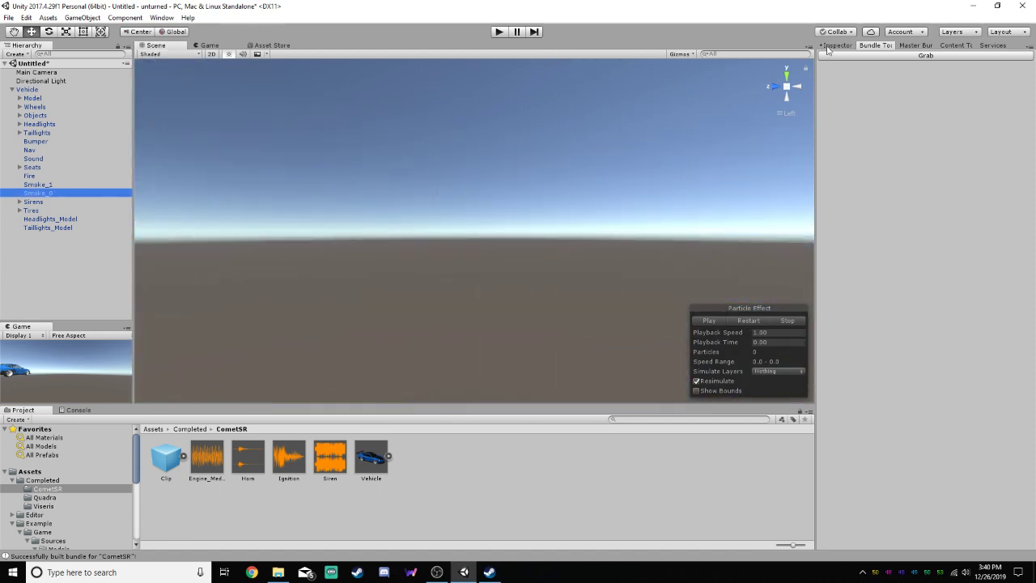
click(38, 184)
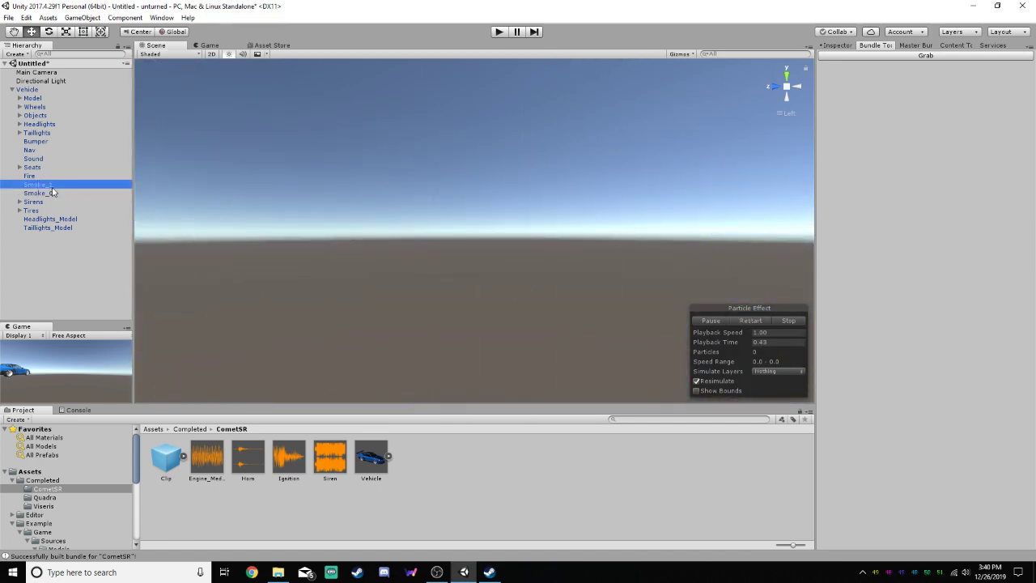
click(53, 194)
click(836, 46)
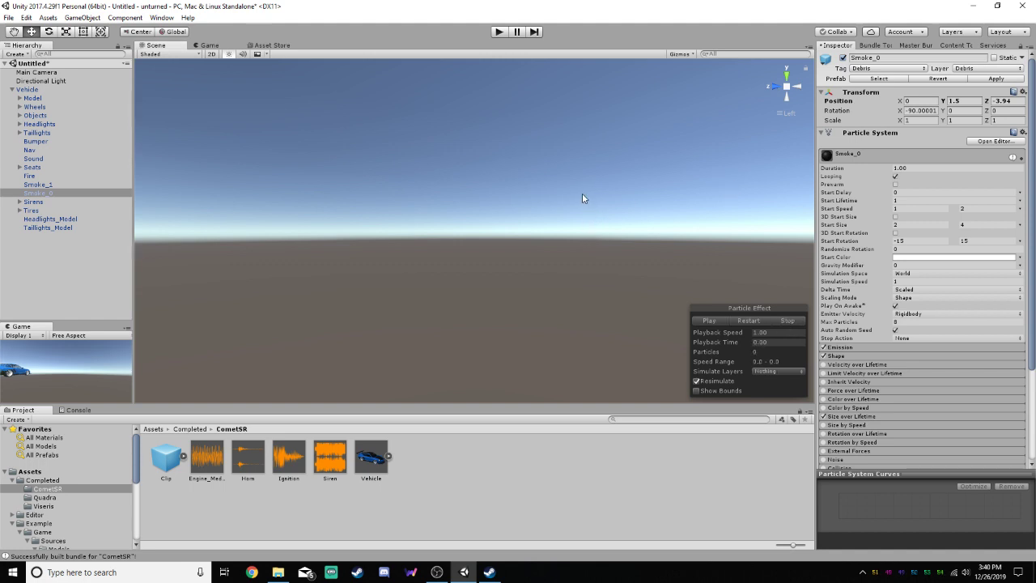
scroll(556, 184, down, 6)
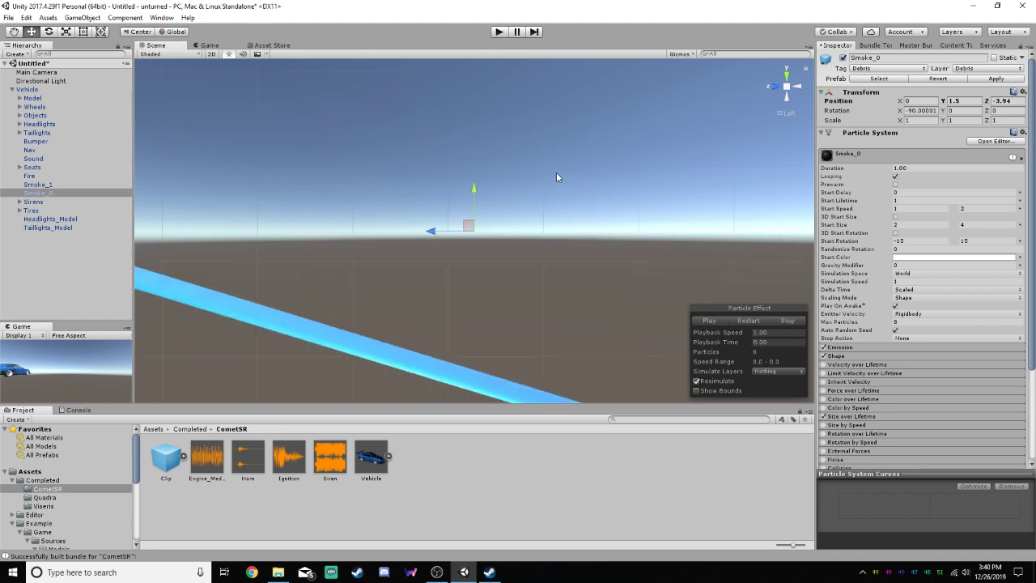
scroll(550, 184, down, 8)
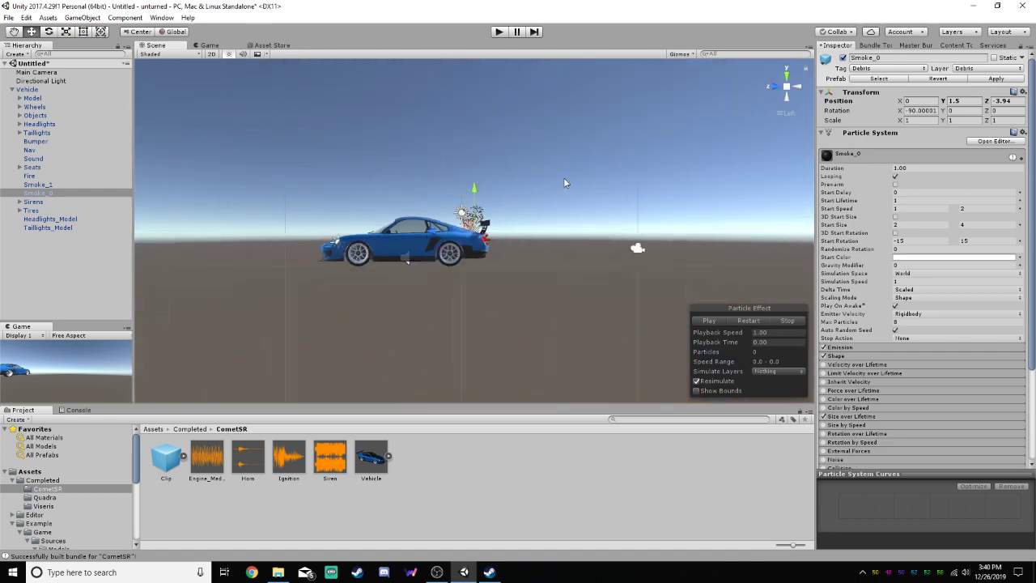
scroll(395, 214, up, 10)
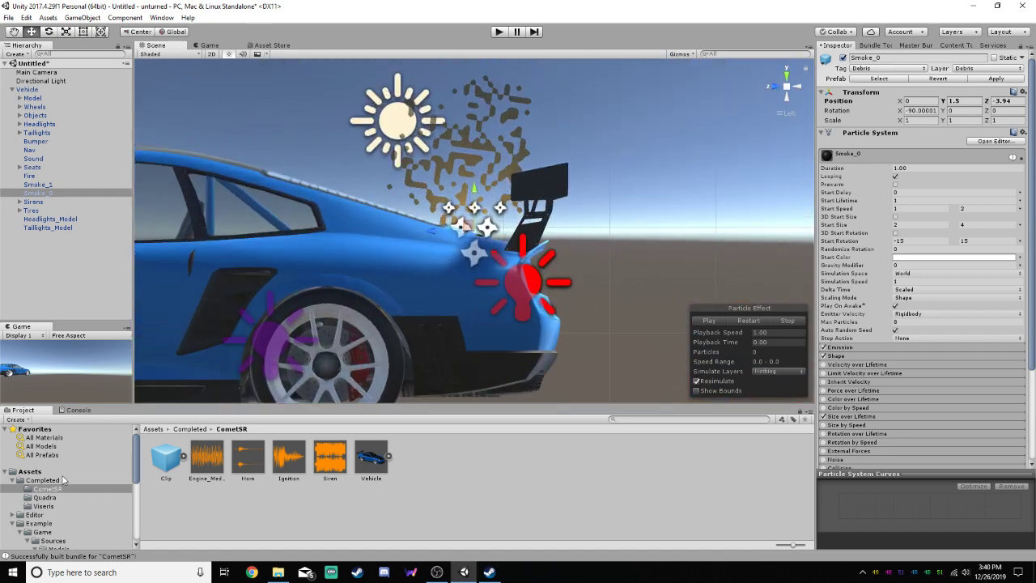
Look through the example project's Models folders, including Lights, Police and Objects, for the smoke effect's assets
scroll(133, 468, down, 4)
click(72, 502)
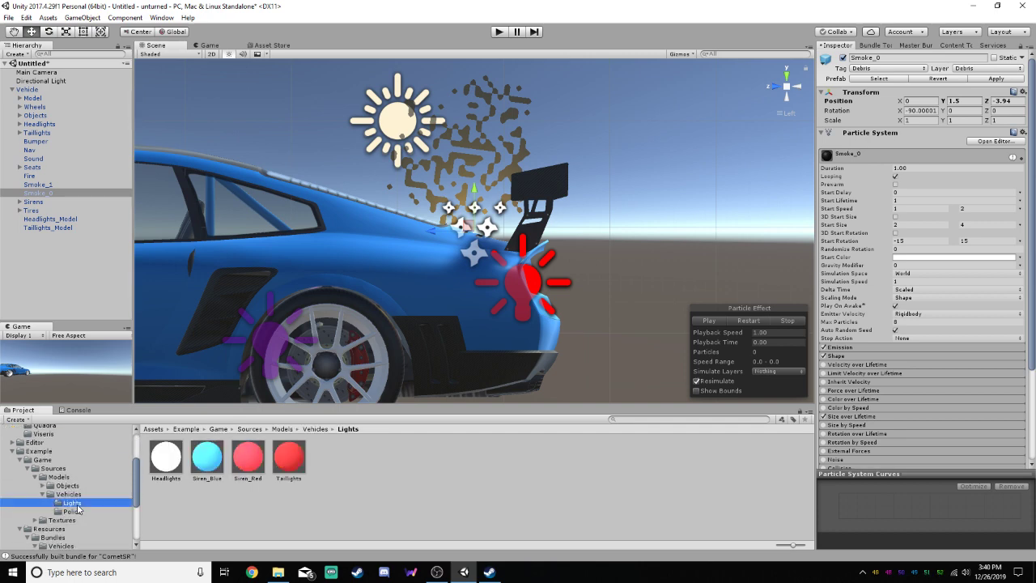
click(74, 512)
click(70, 493)
click(69, 485)
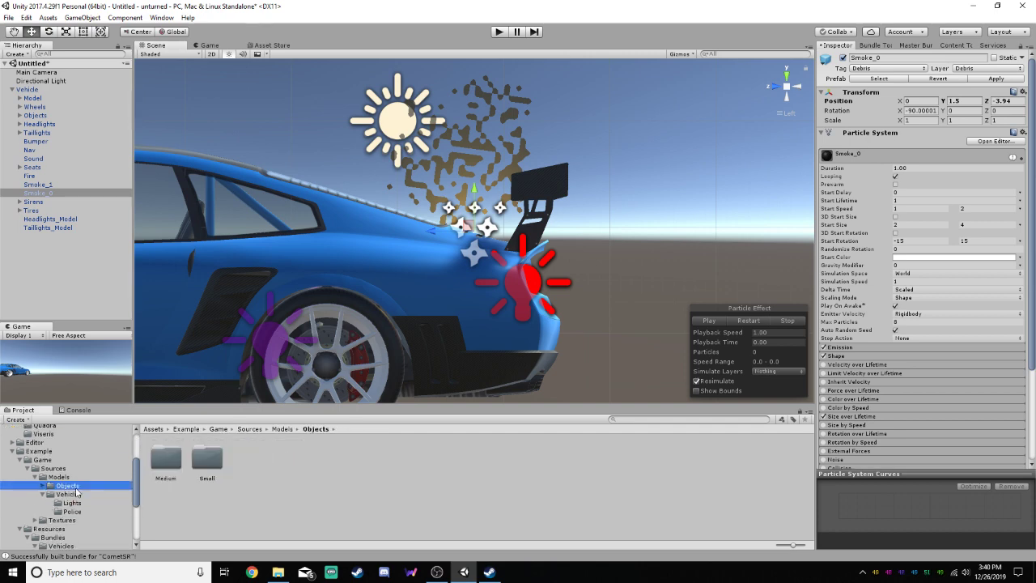
click(69, 478)
click(46, 487)
click(43, 486)
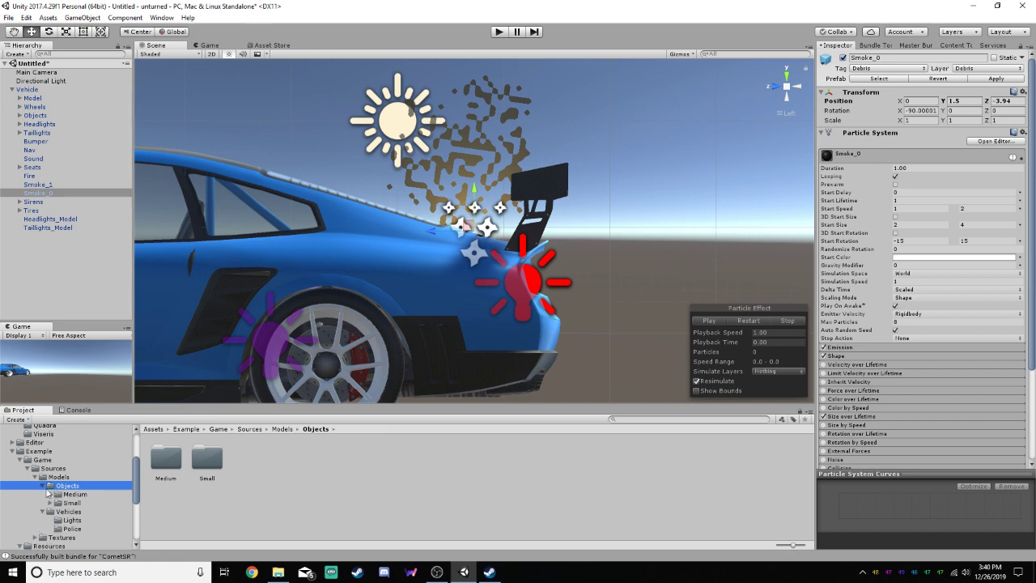
click(50, 493)
click(50, 511)
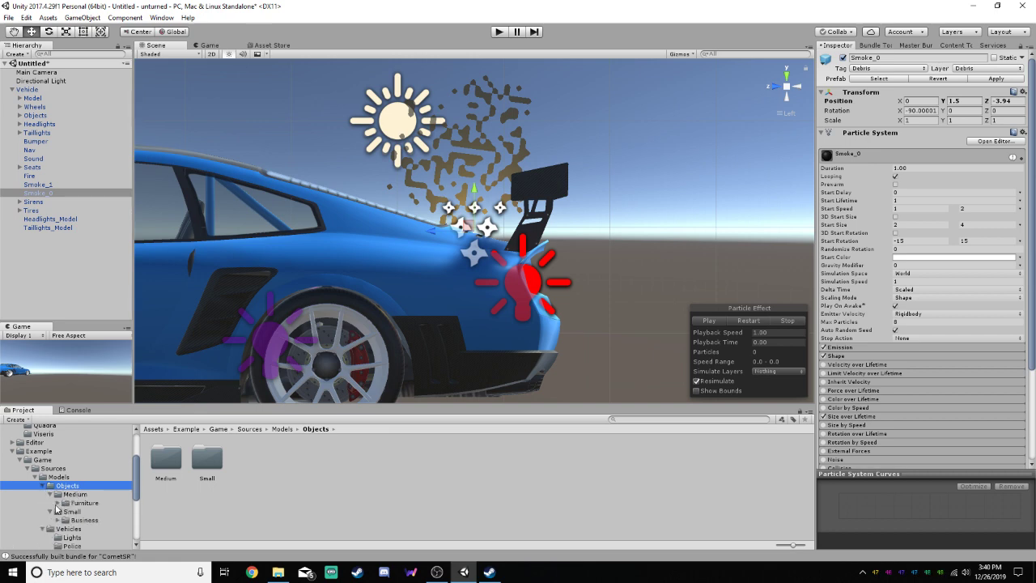
click(50, 512)
click(50, 495)
click(43, 486)
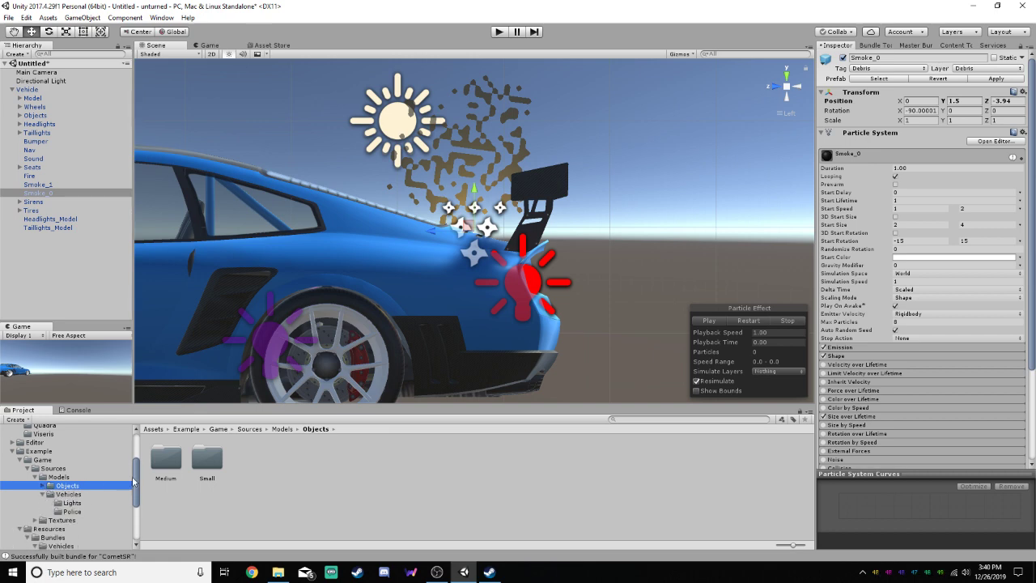
Check the example Resources folders Engine_Medium, Police and Physics, including the Police Vehicle prefab's contents, for smoke assets
drag(133, 481, 138, 500)
click(65, 497)
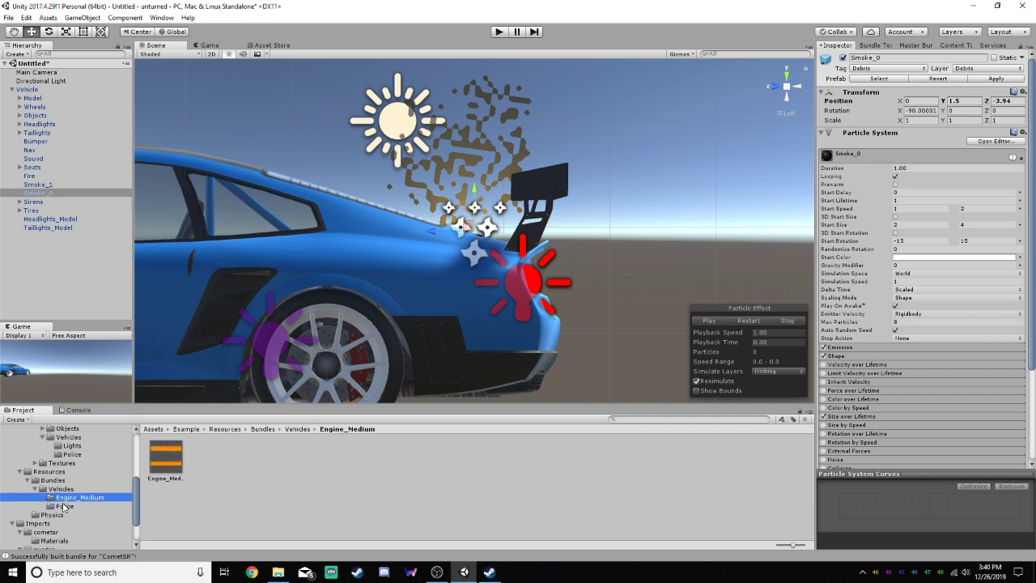
click(65, 506)
click(65, 497)
click(64, 489)
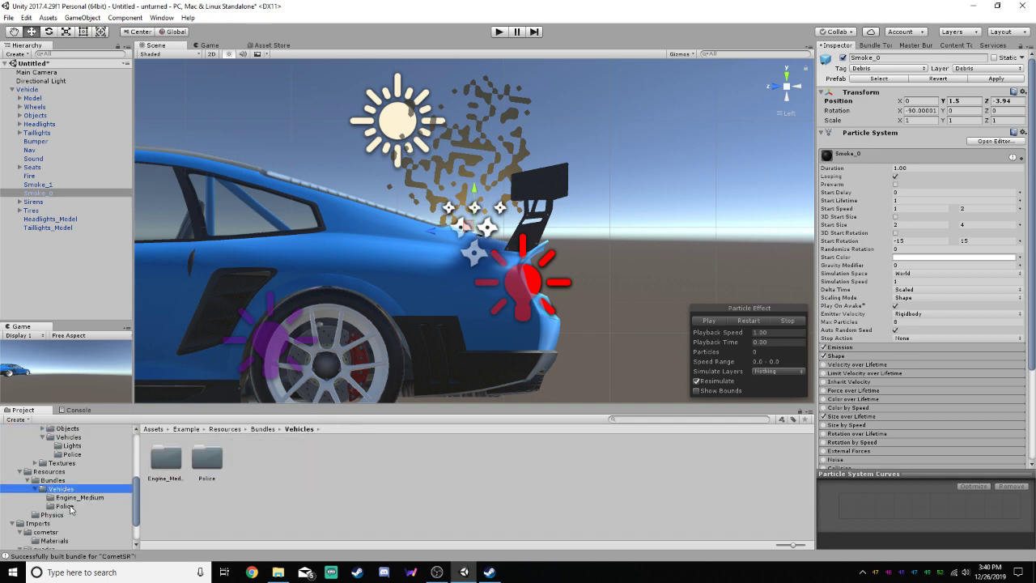
click(65, 506)
click(348, 456)
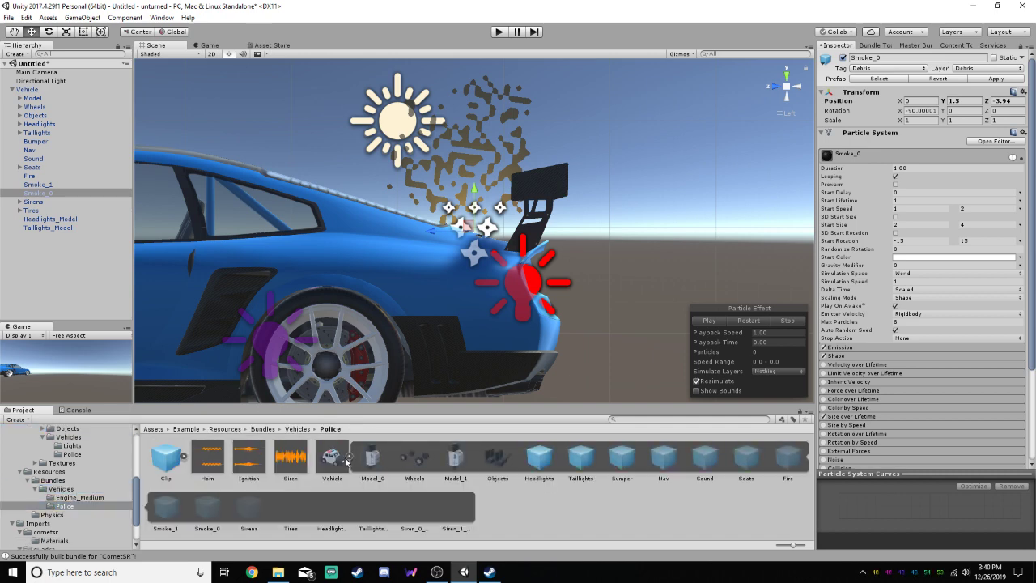
click(348, 455)
drag(138, 496, 136, 525)
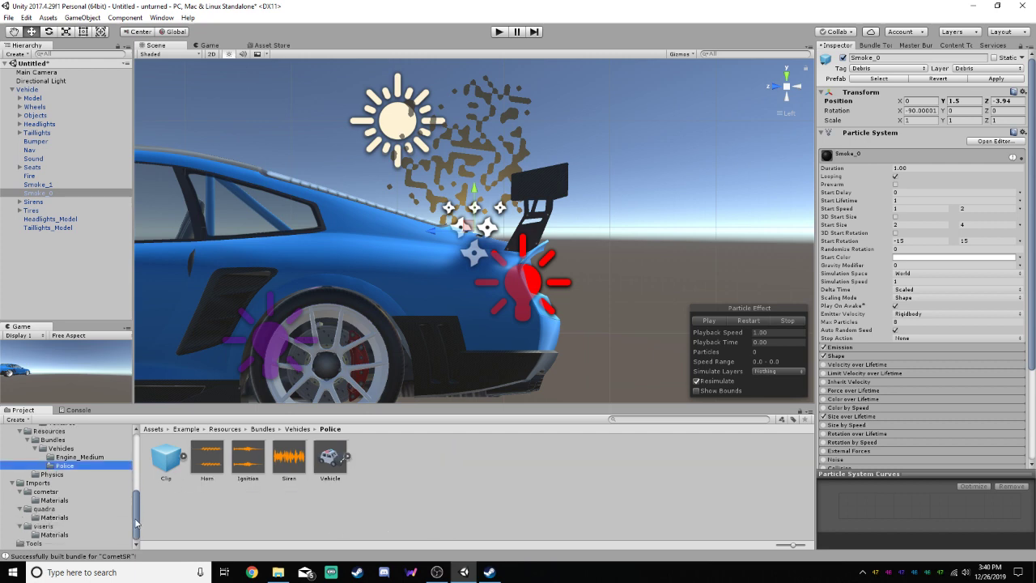
click(54, 475)
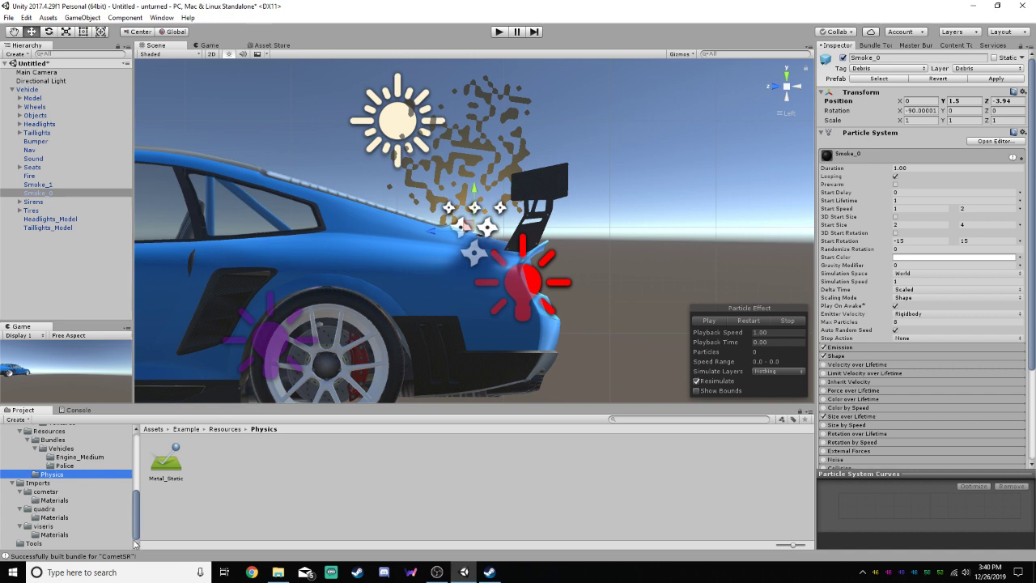
Open the example project's Textures > Effects > Explosions folder and expand its subfolders
drag(135, 520, 135, 492)
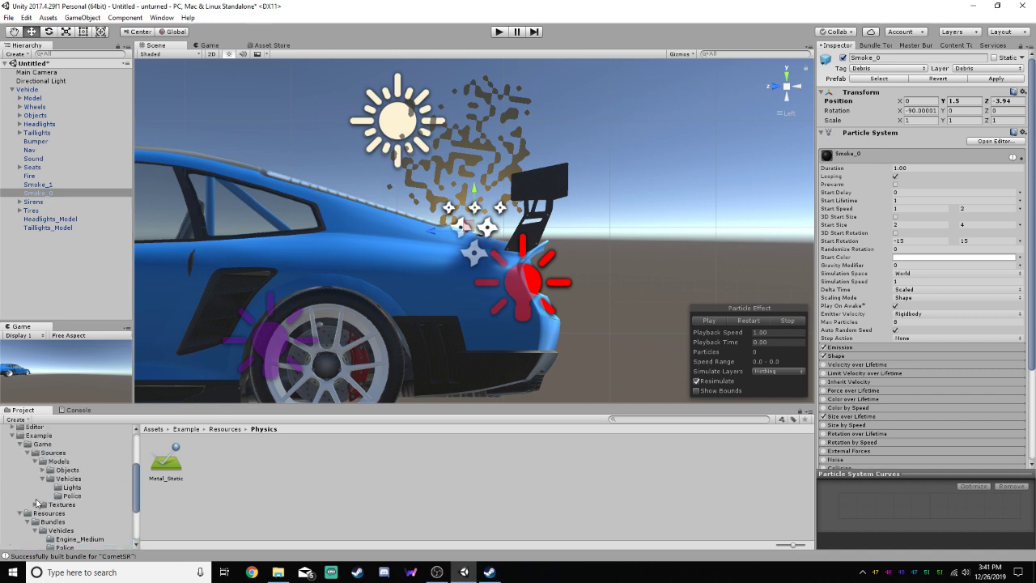
click(35, 505)
click(57, 505)
click(65, 513)
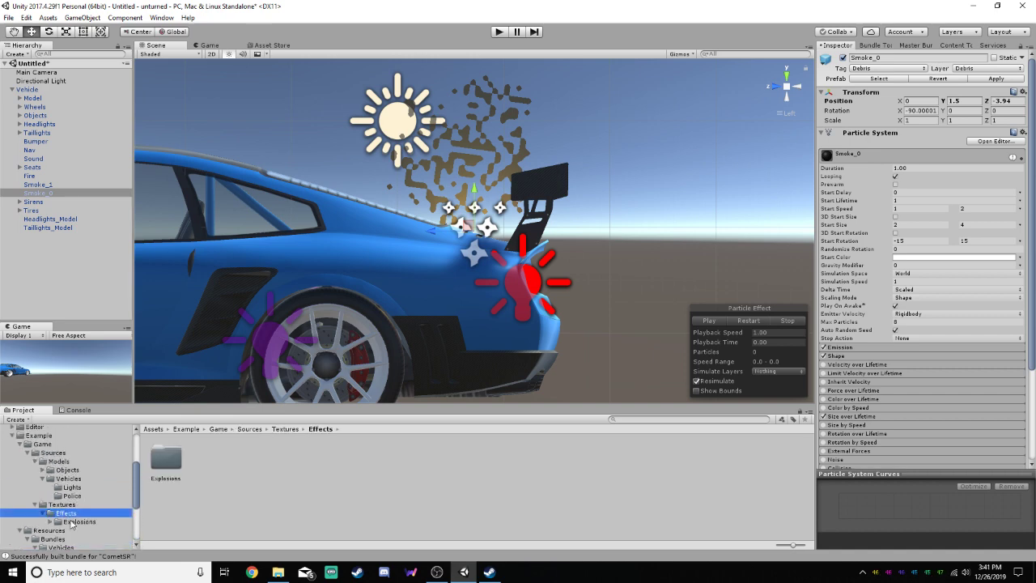
click(76, 523)
click(51, 522)
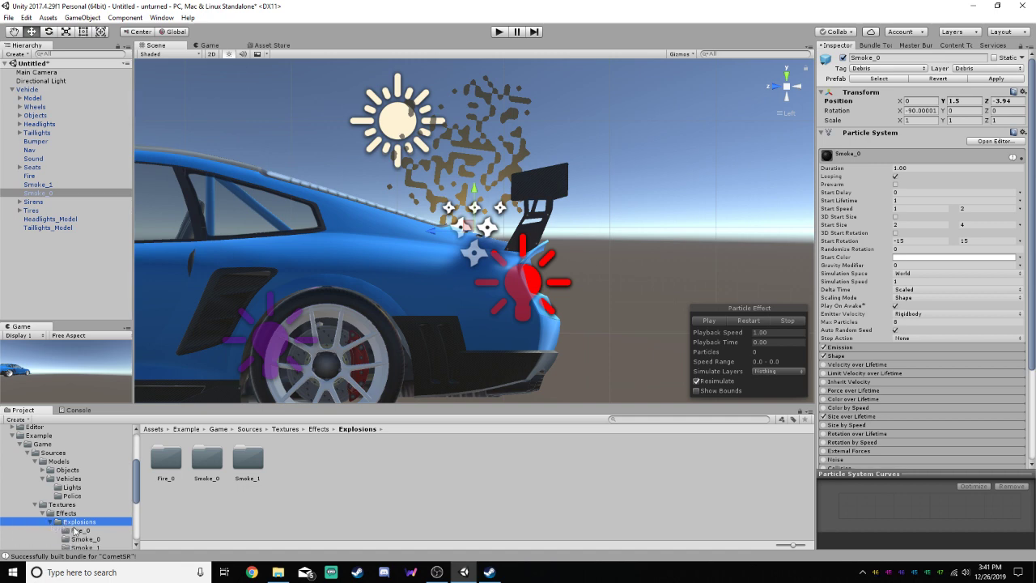
Check the Fire_0 texture folder, preview the Smoke_1 and Smoke_0 emitters, and open the Smoke_0 texture folder
click(76, 530)
drag(139, 491, 140, 507)
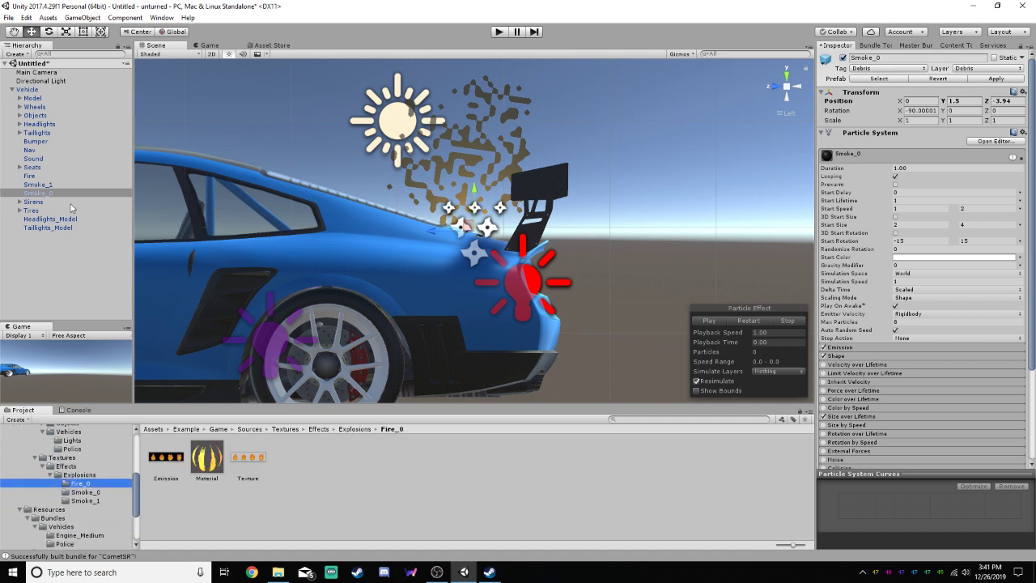
click(46, 183)
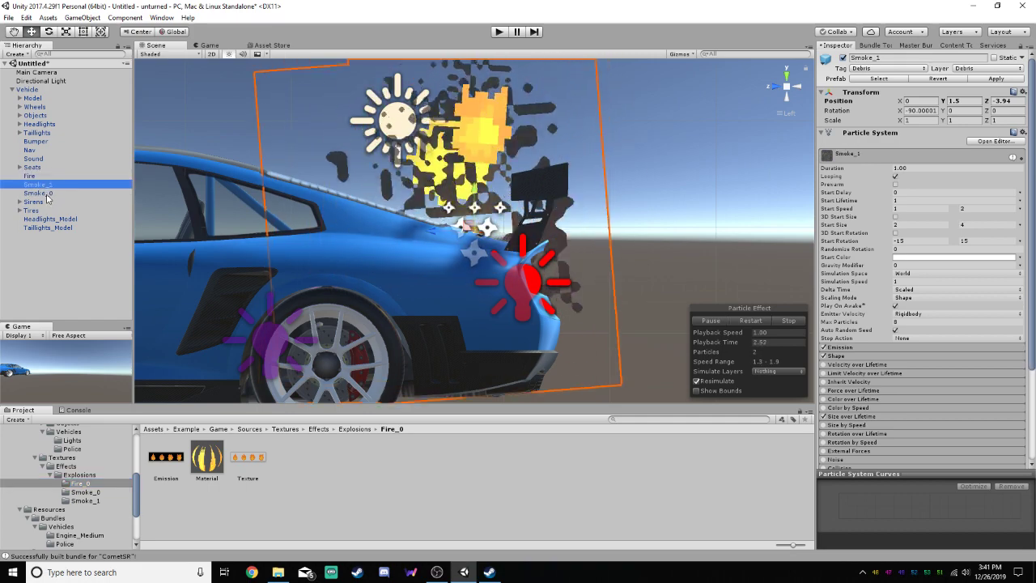
click(46, 194)
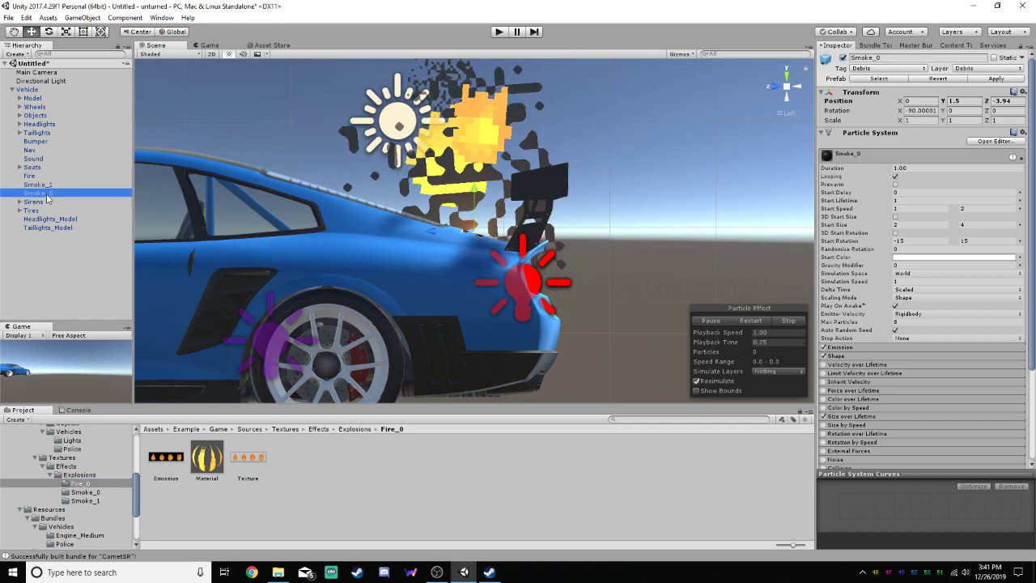
click(85, 492)
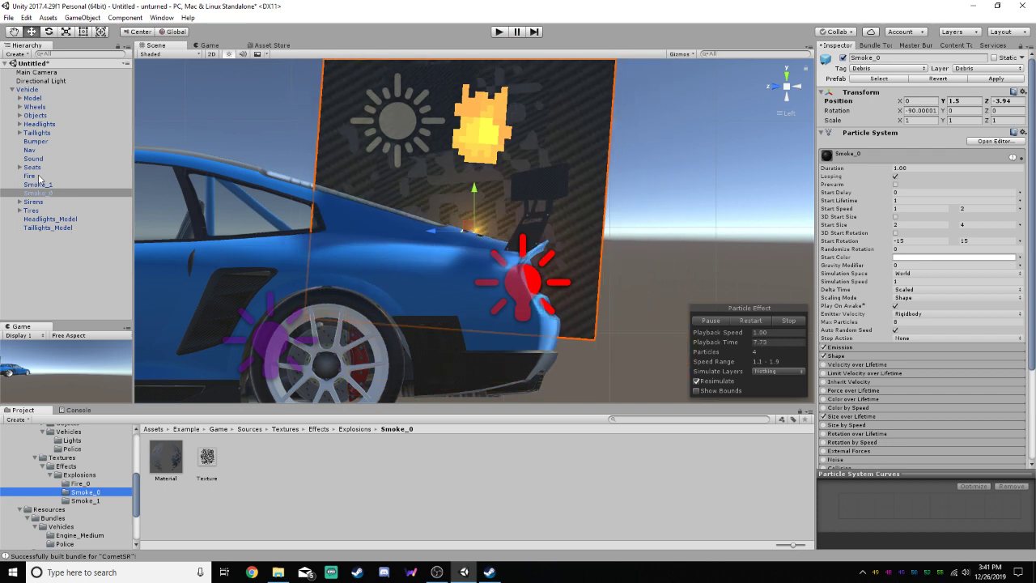
click(33, 99)
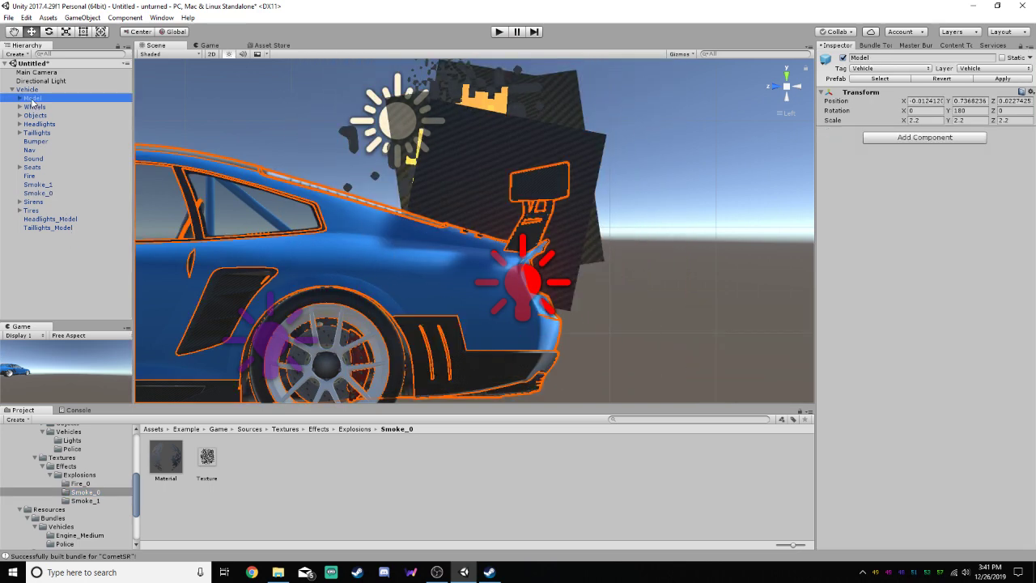
click(842, 59)
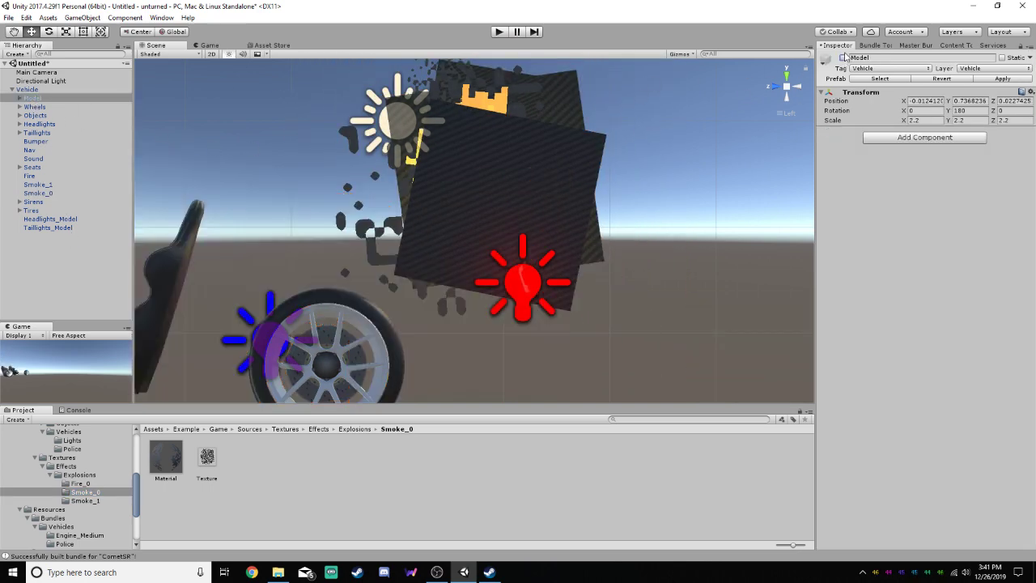
click(842, 59)
Deactivate the whole Vehicle object and move Smoke_0 out of it to the scene root
click(29, 90)
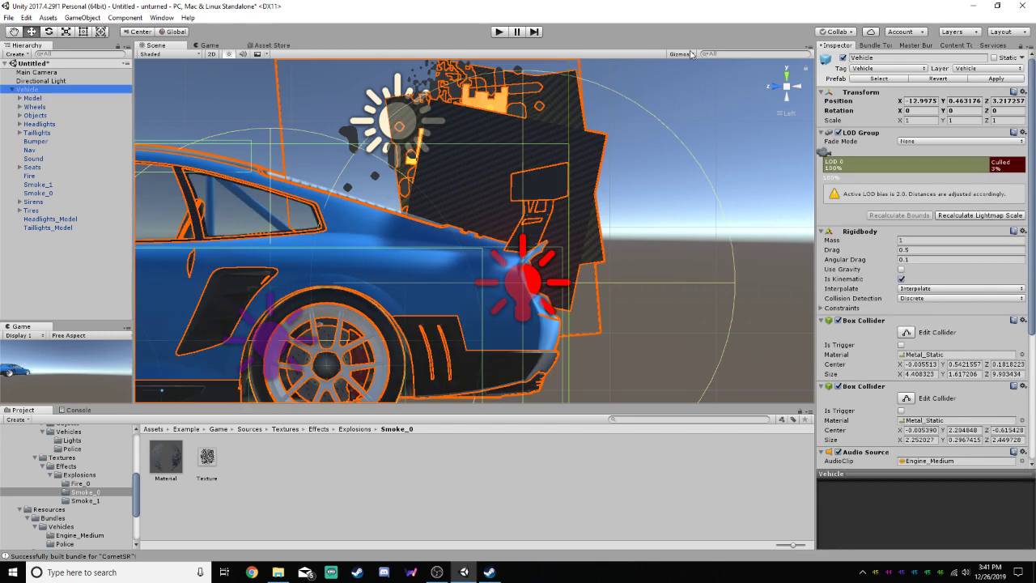
click(843, 59)
click(55, 193)
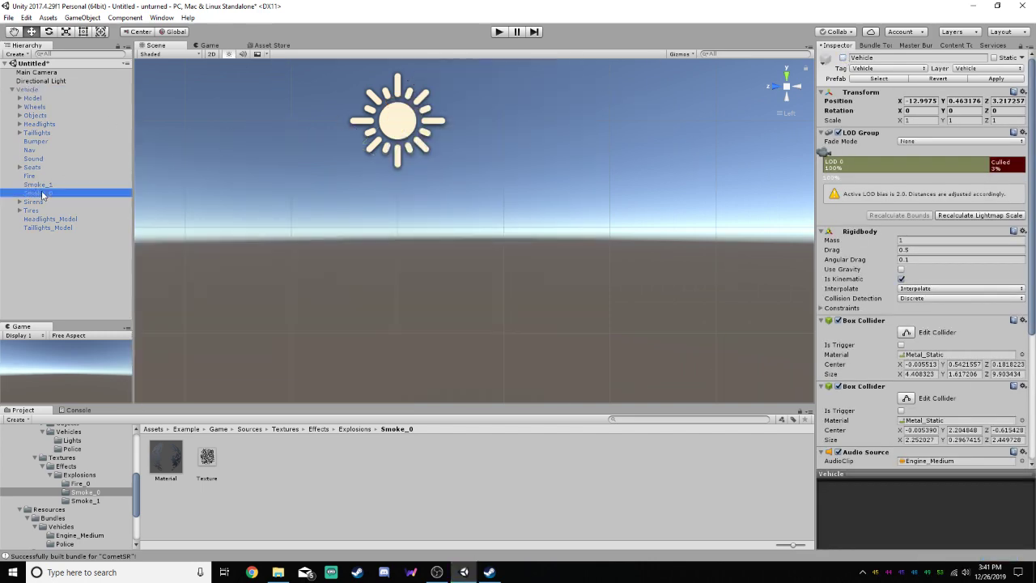
drag(61, 194, 47, 270)
click(547, 306)
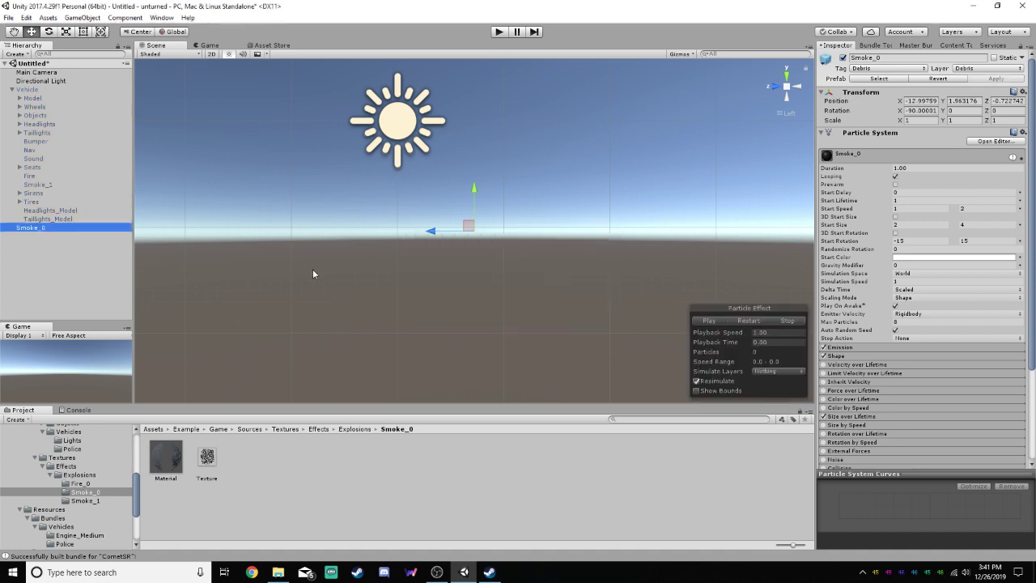
Preview the isolated Smoke_0 effect, pause it with particles showing, and apply the Smoke_0 folder's Material to it
click(719, 322)
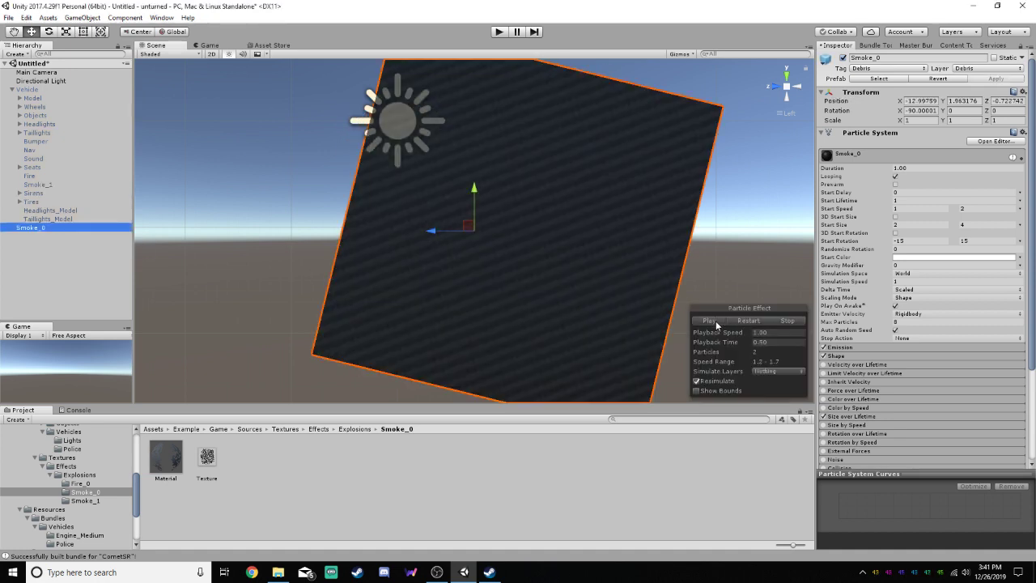
click(716, 322)
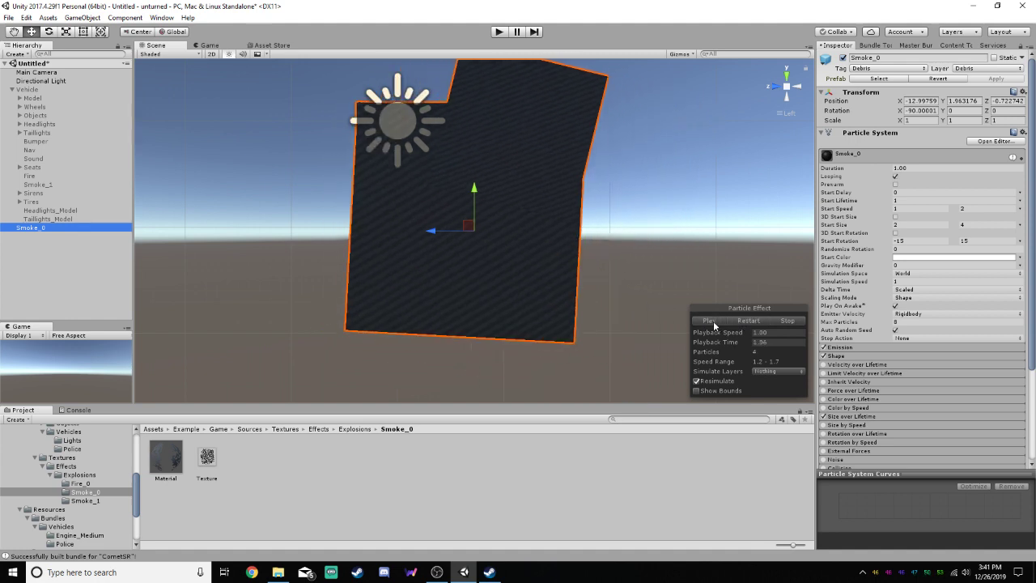
click(712, 320)
drag(169, 462, 483, 247)
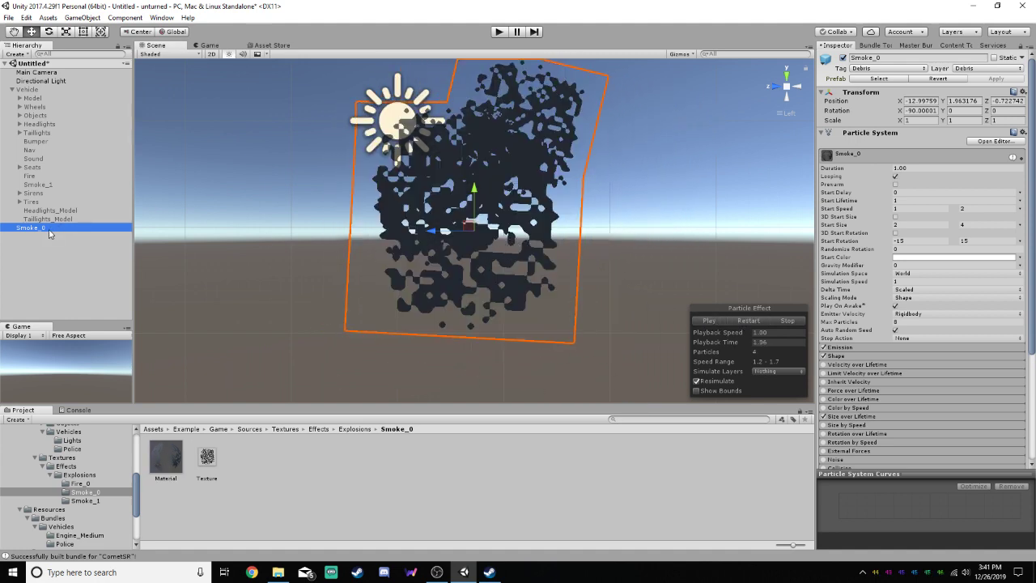
Place Smoke_0 back under Vehicle after Smoke_1 and reactivate the Vehicle object
drag(50, 233, 51, 190)
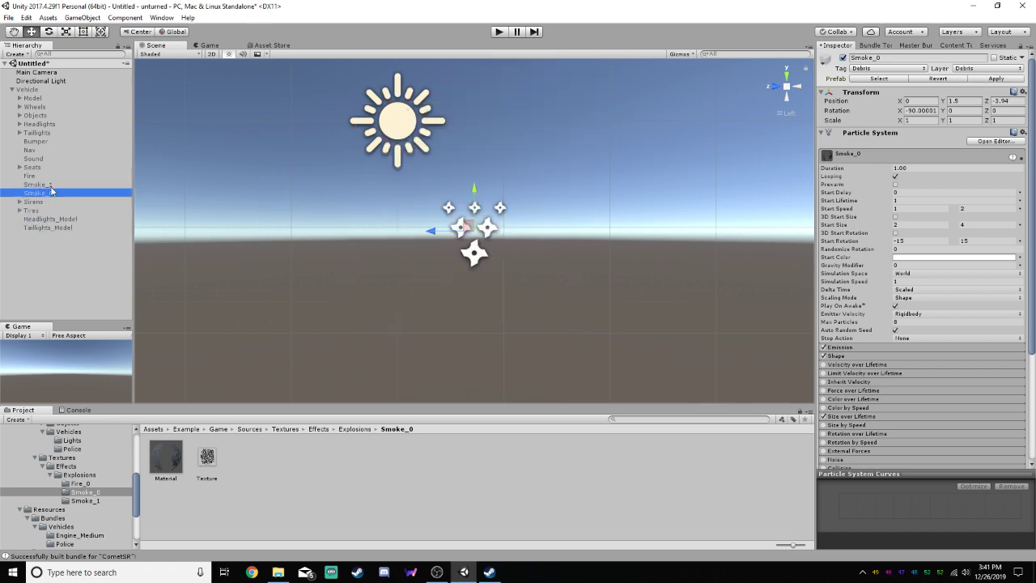
click(14, 91)
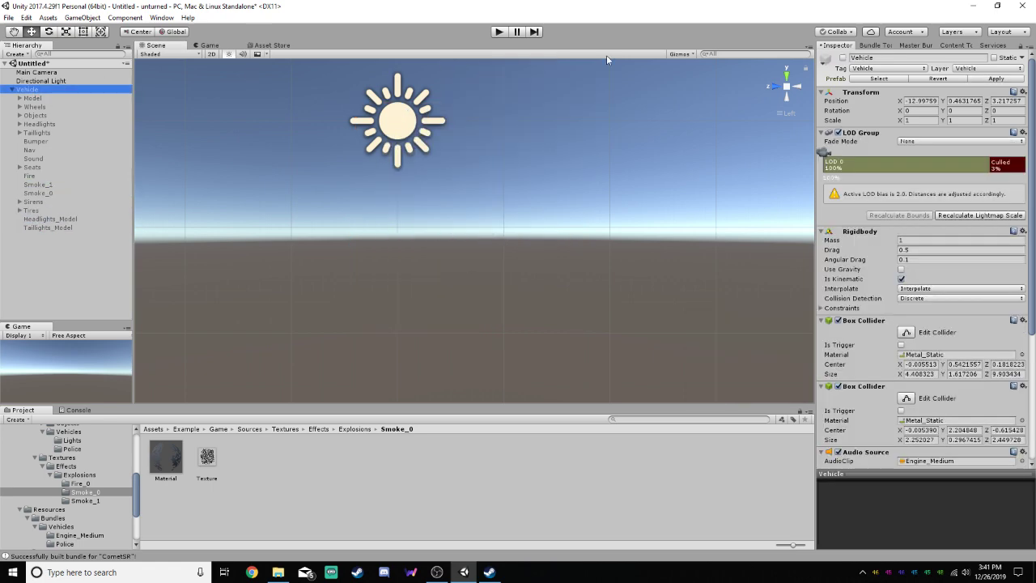
key(f)
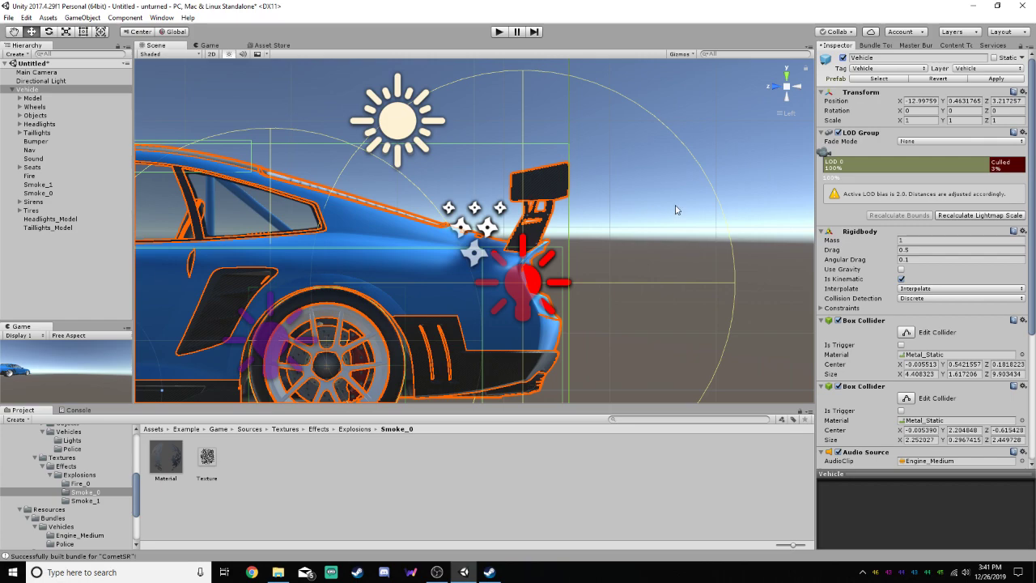
Preview the Smoke_0, Smoke_1 and Fire effects on the car, stop their playback, and check the Fire_0 texture folder
click(36, 194)
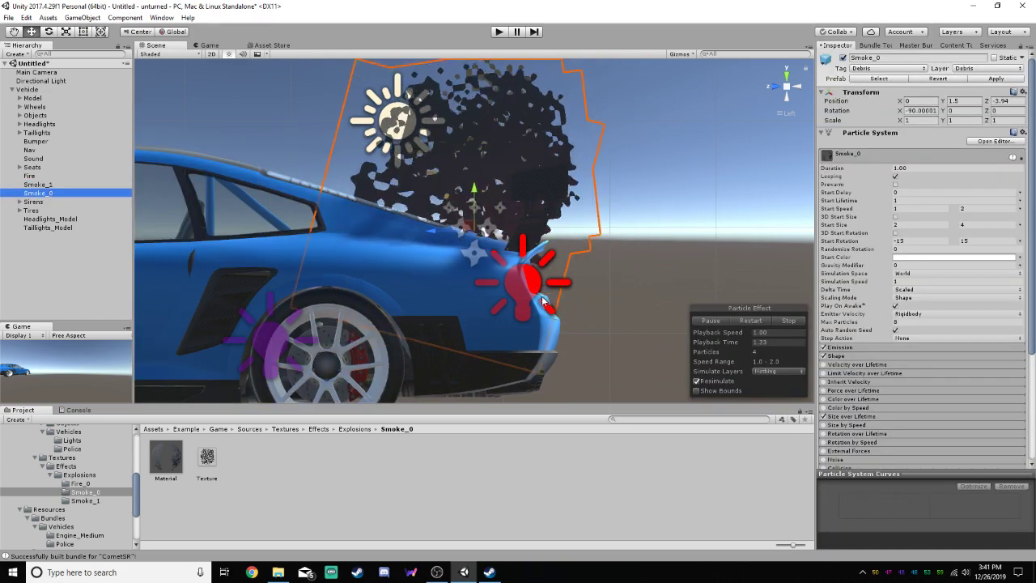
click(790, 320)
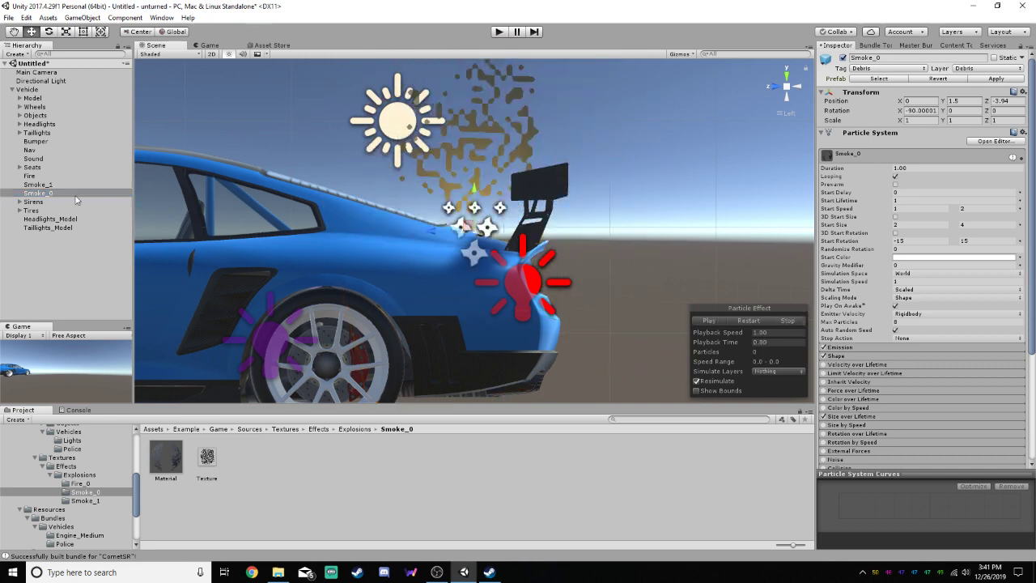
click(31, 185)
click(783, 320)
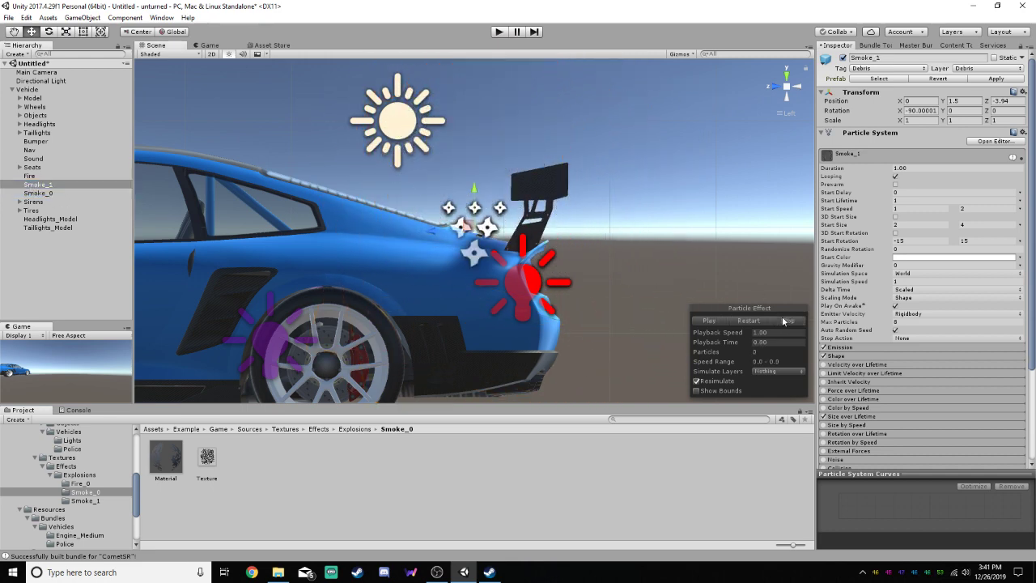
click(39, 175)
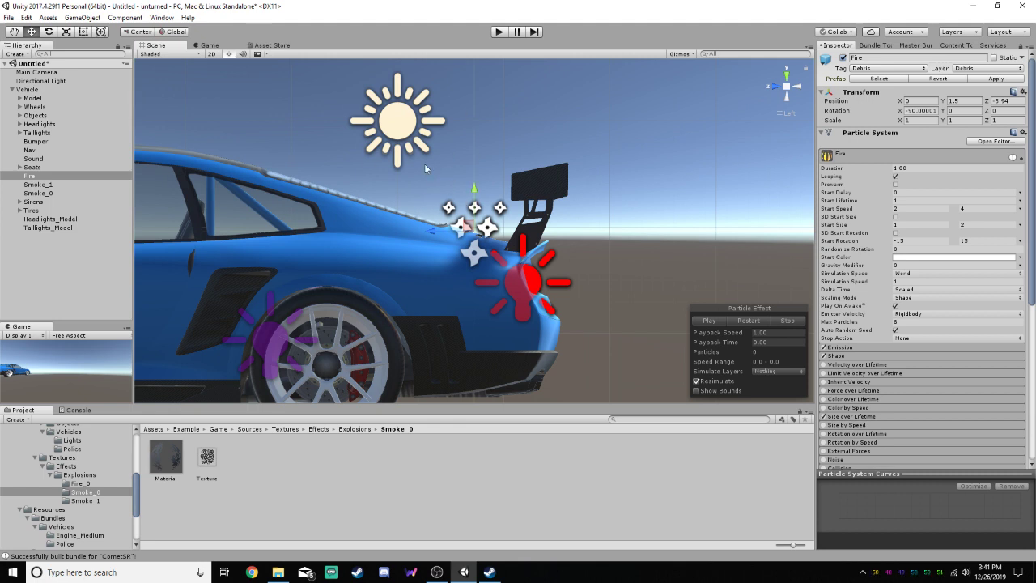
click(80, 483)
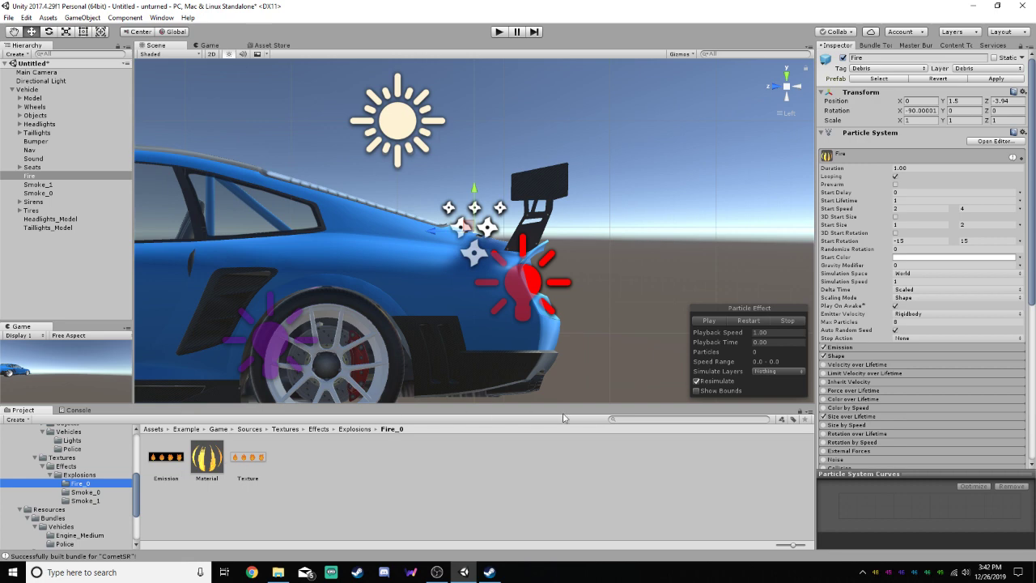
Delete the old Vehicle prefab from Completed > CometSR and replace it with the updated Vehicle from the scene
click(27, 90)
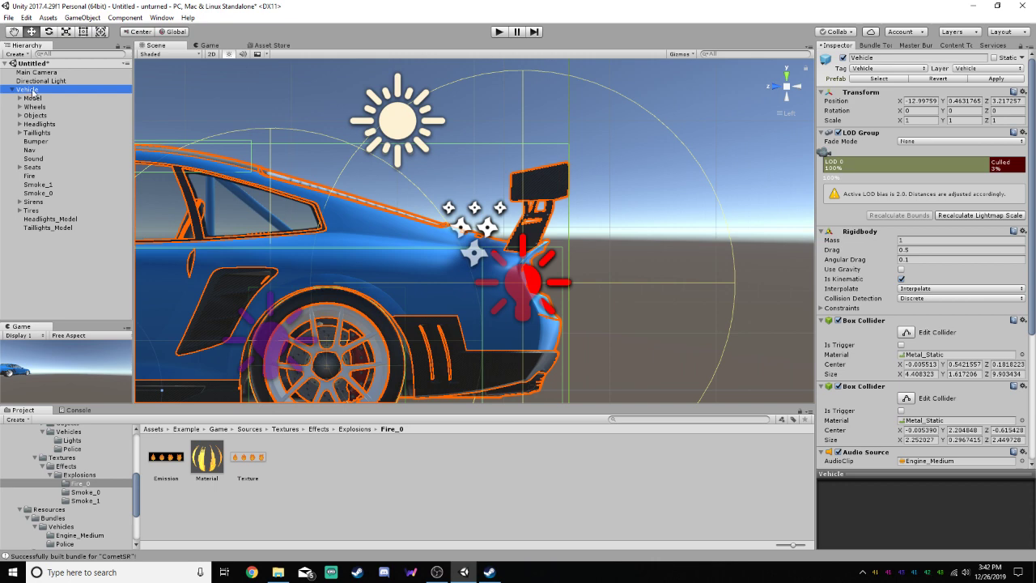
scroll(85, 486, up, 10)
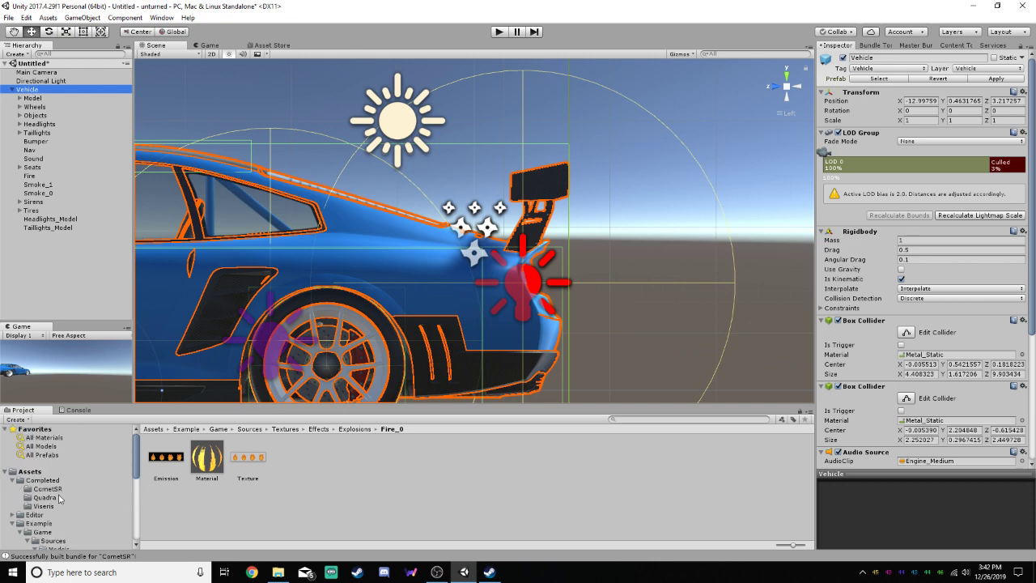
click(50, 489)
right_click(374, 463)
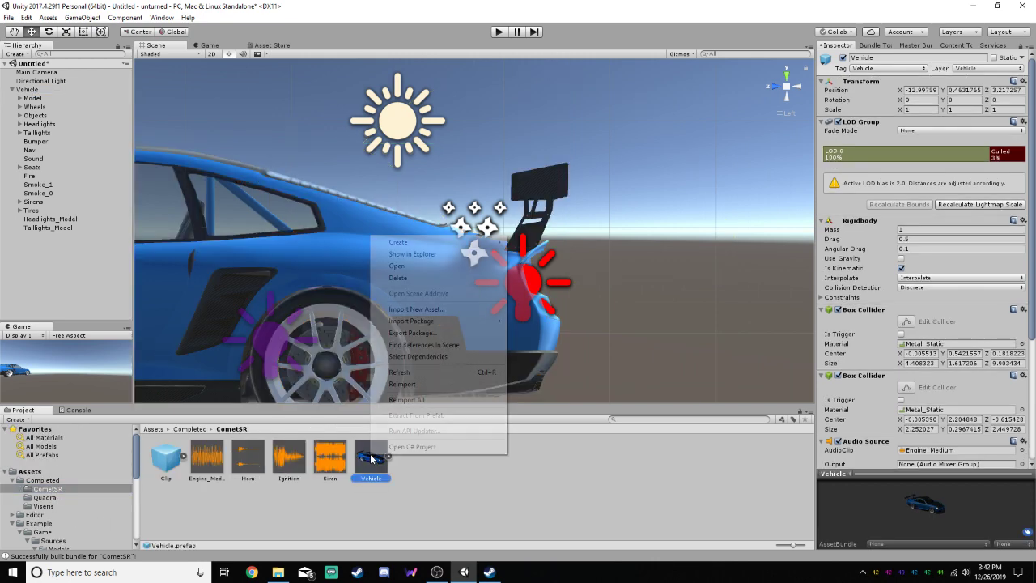
click(427, 279)
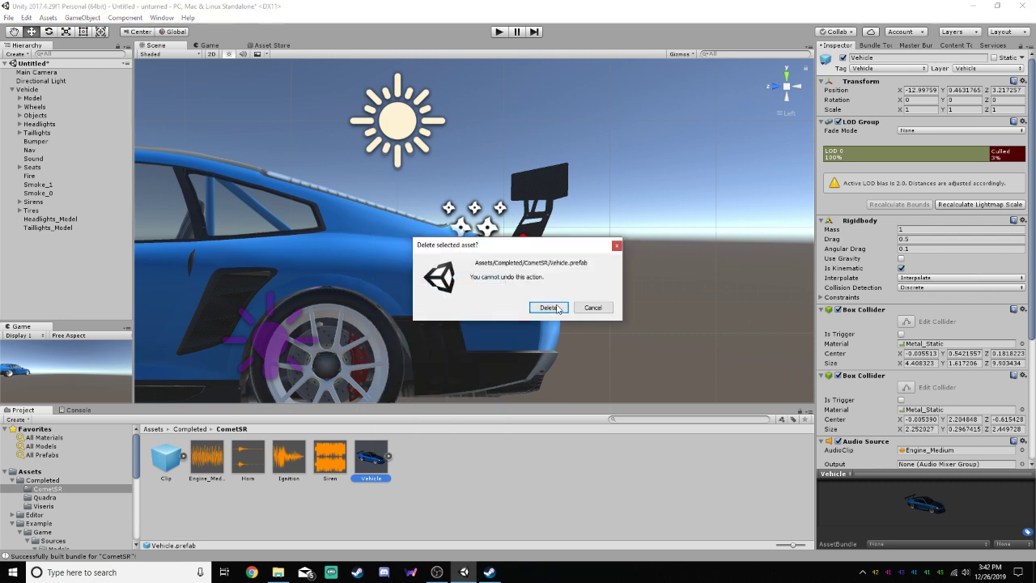
click(548, 307)
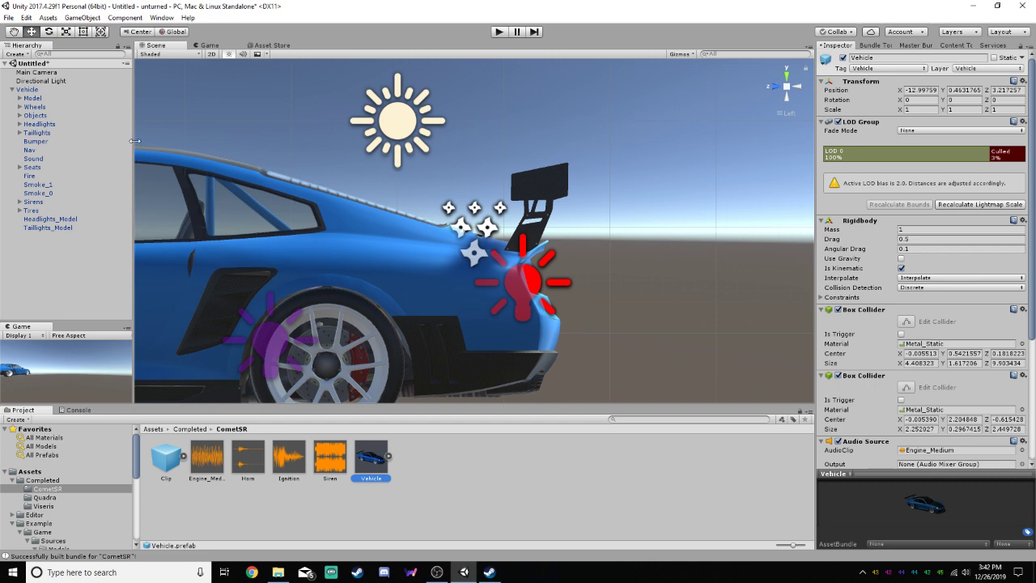
Bundle the Completed > CometSR folder as CometSR.unity3d in UnturnedVehicles\cometsr, overwriting the existing file
click(47, 480)
click(168, 464)
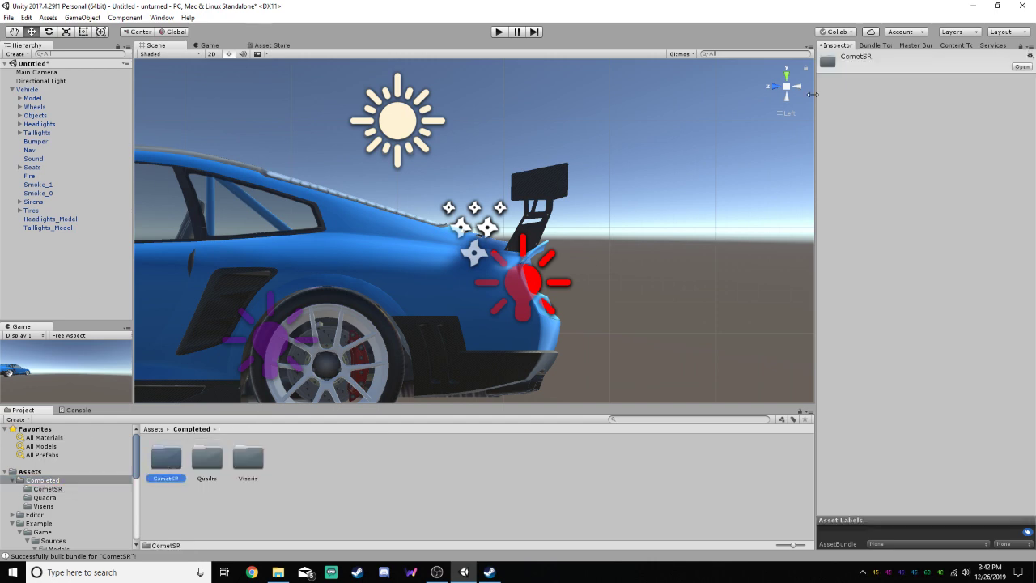
click(882, 46)
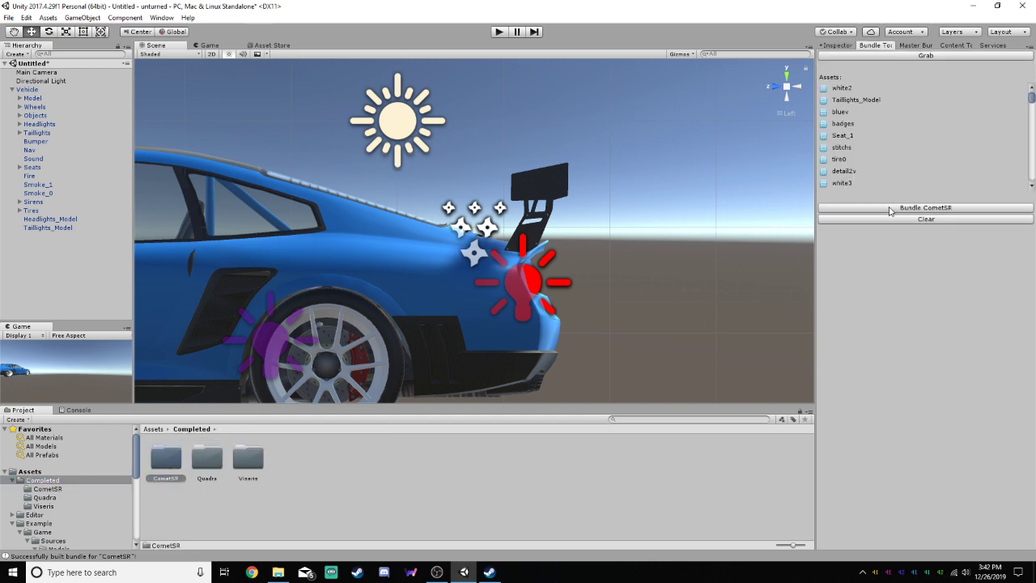
click(890, 208)
click(145, 122)
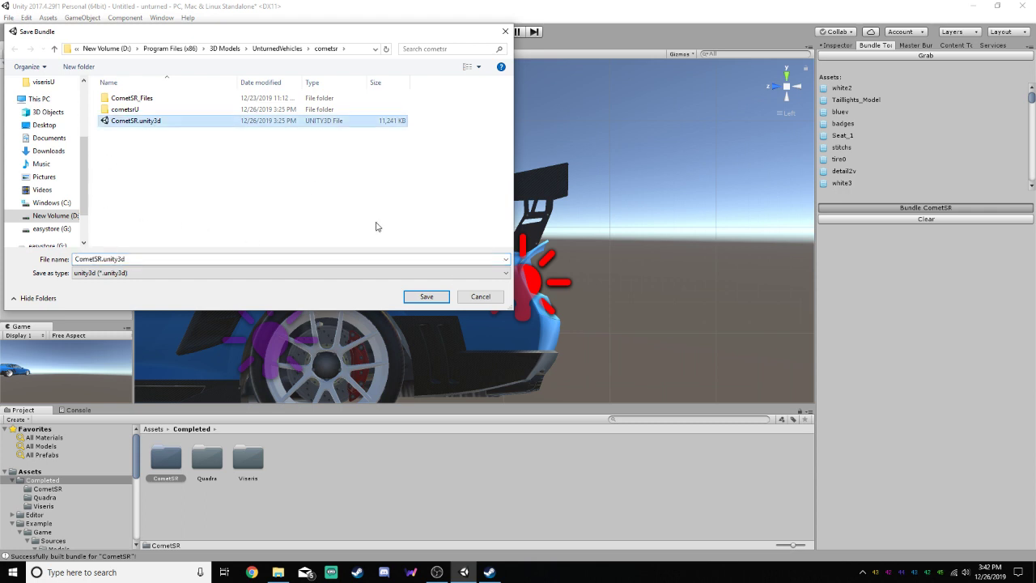
click(443, 296)
click(544, 287)
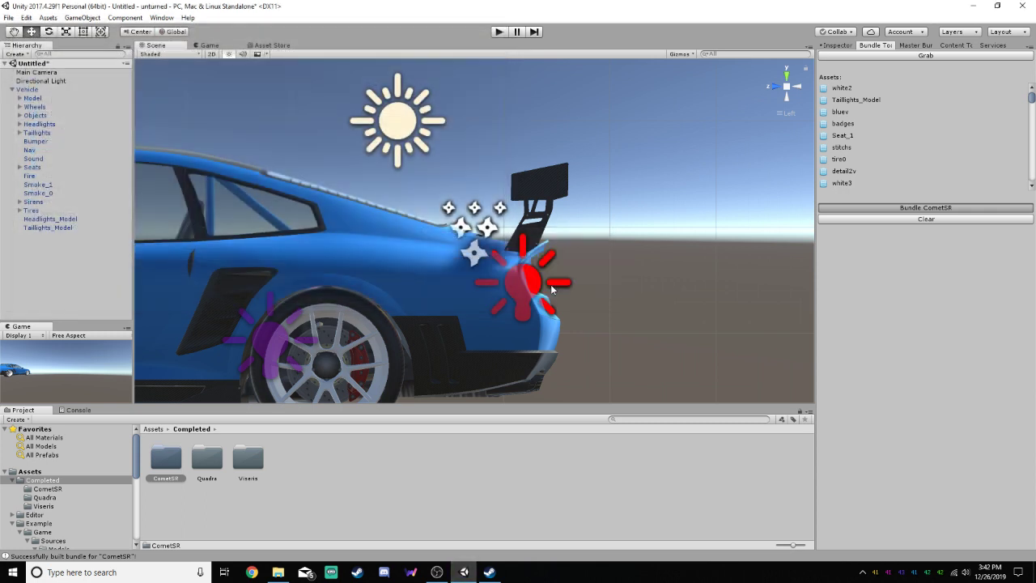
Save the project and close Unity without saving the untitled scene
click(1021, 6)
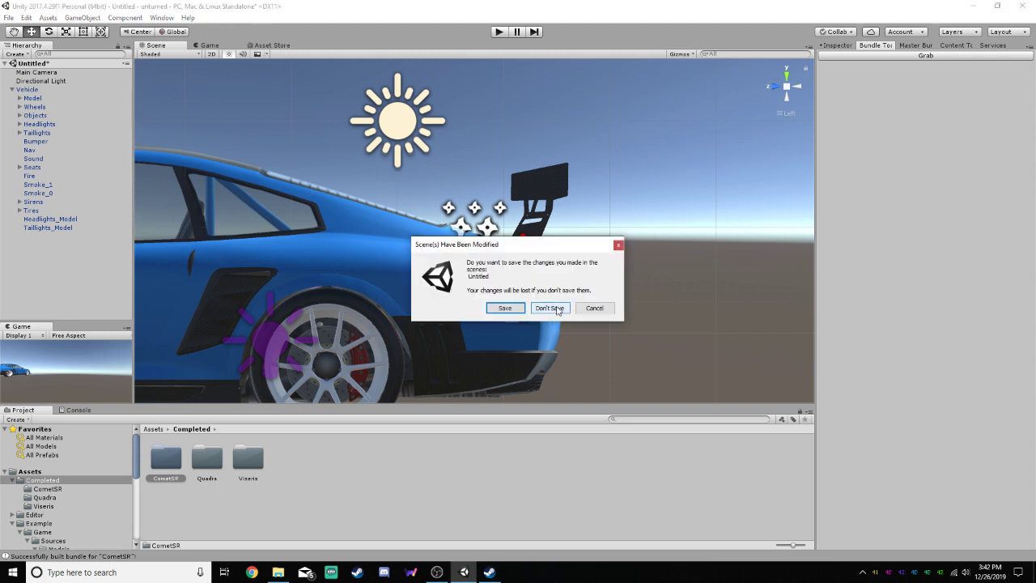
click(596, 308)
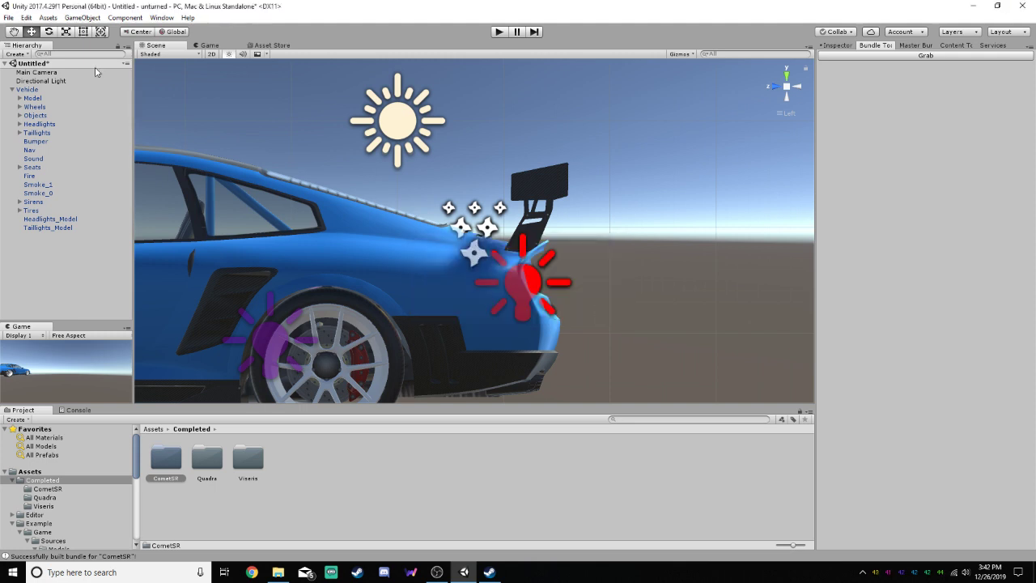
click(8, 17)
click(44, 109)
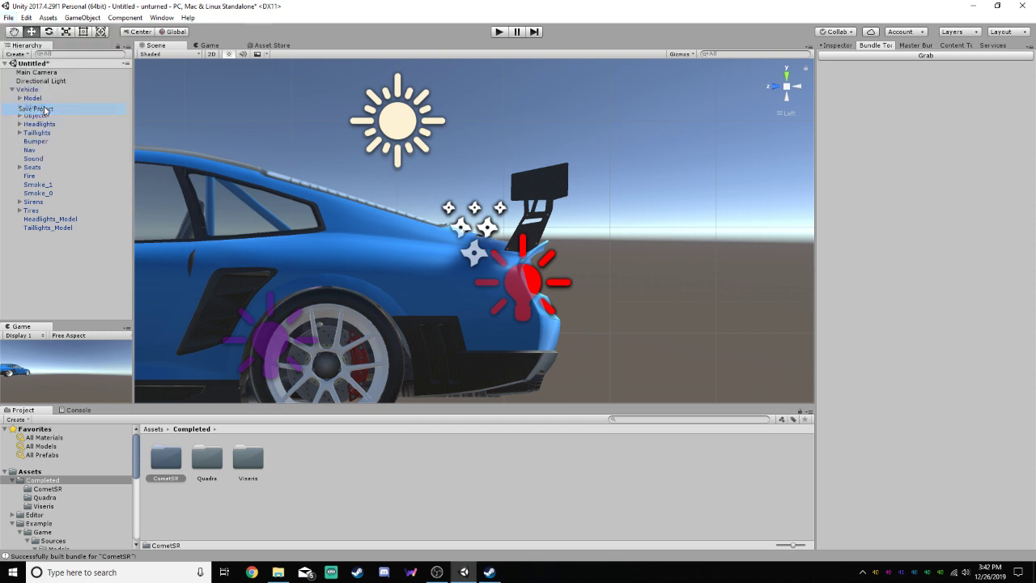
click(1021, 9)
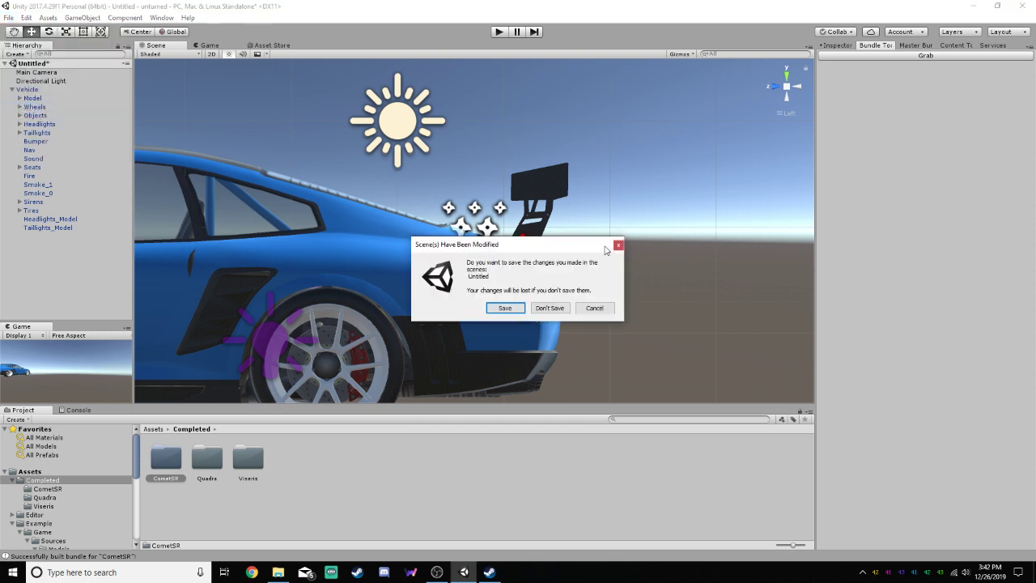
click(541, 309)
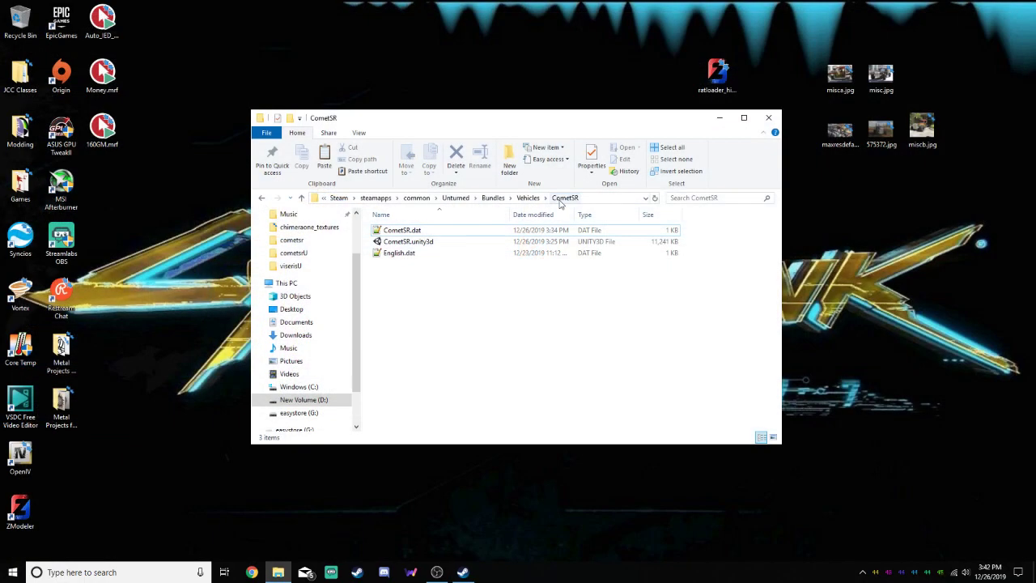
Open a second File Explorer window at UnturnedVehicles\cometsr and copy the rebuilt CometSR.unity3d
click(525, 199)
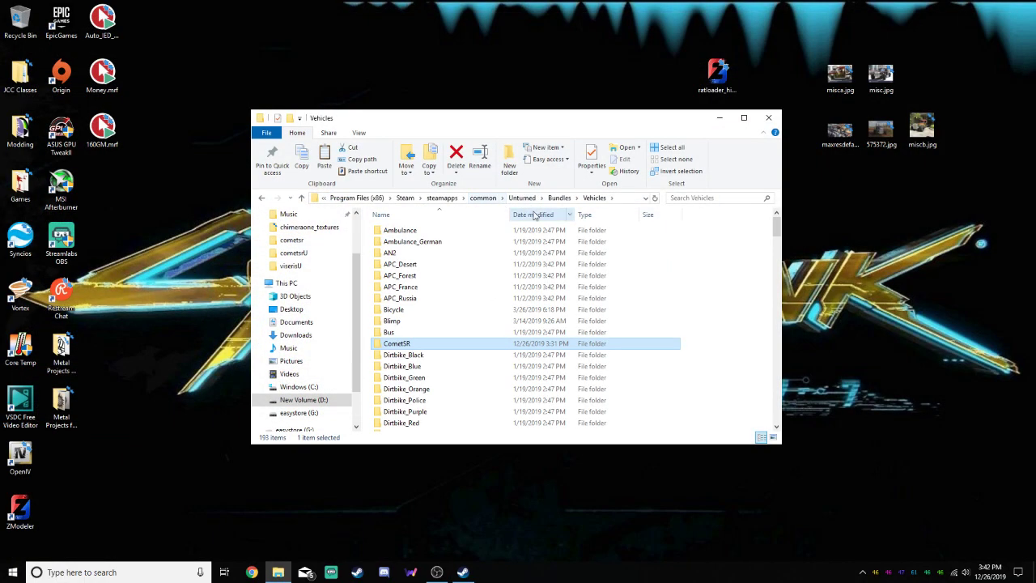
double_click(450, 347)
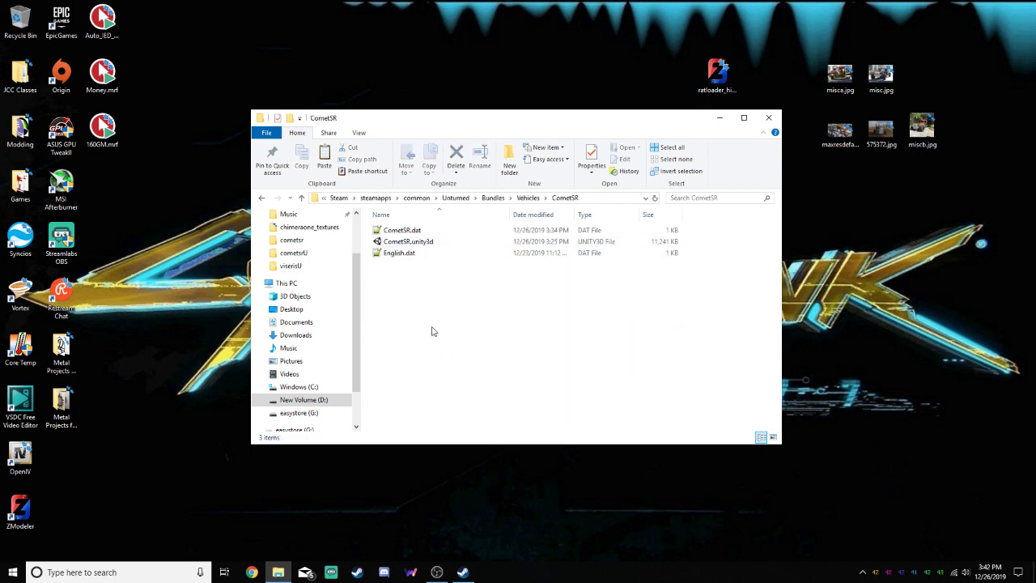
right_click(251, 572)
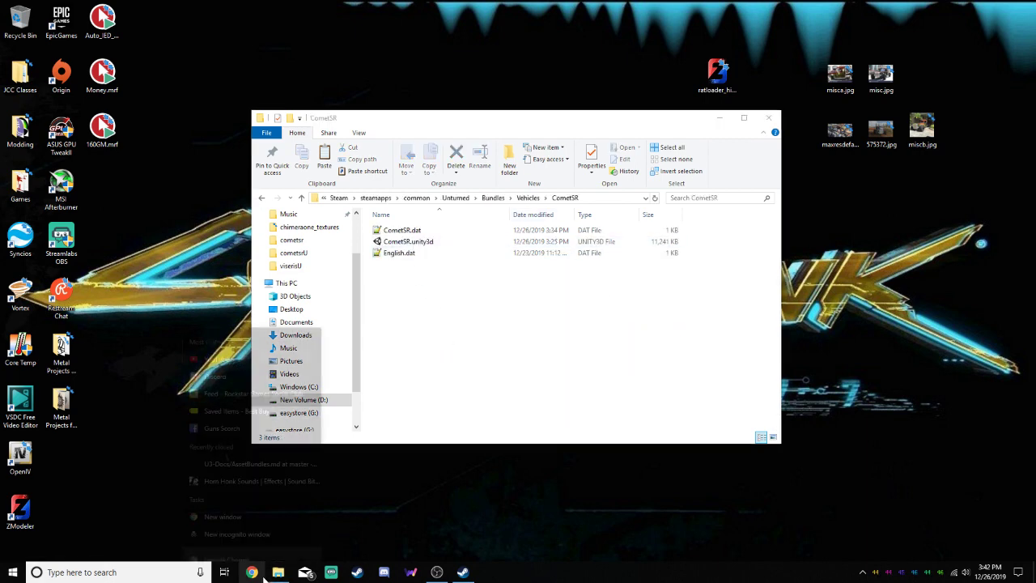
right_click(277, 572)
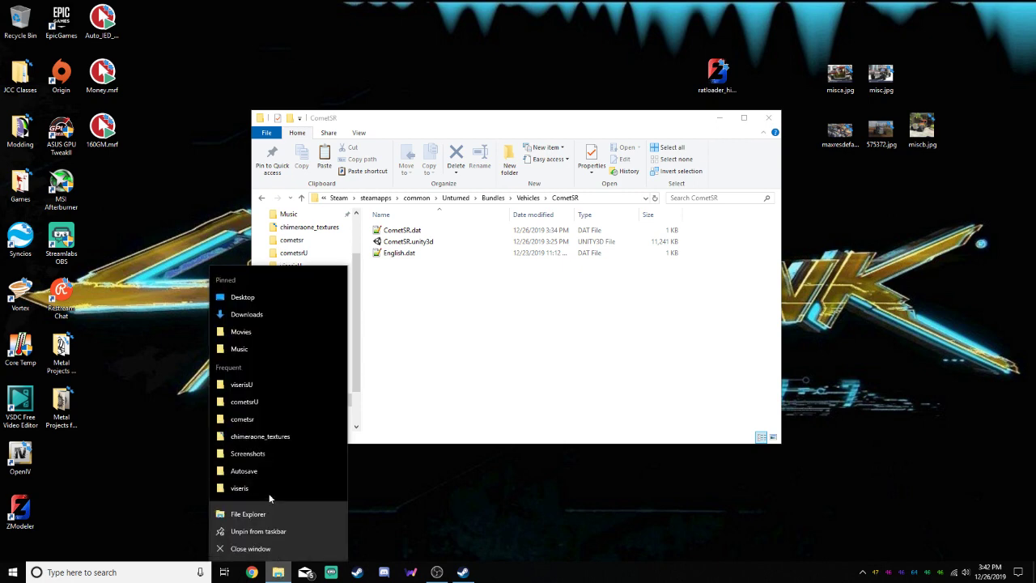
click(257, 516)
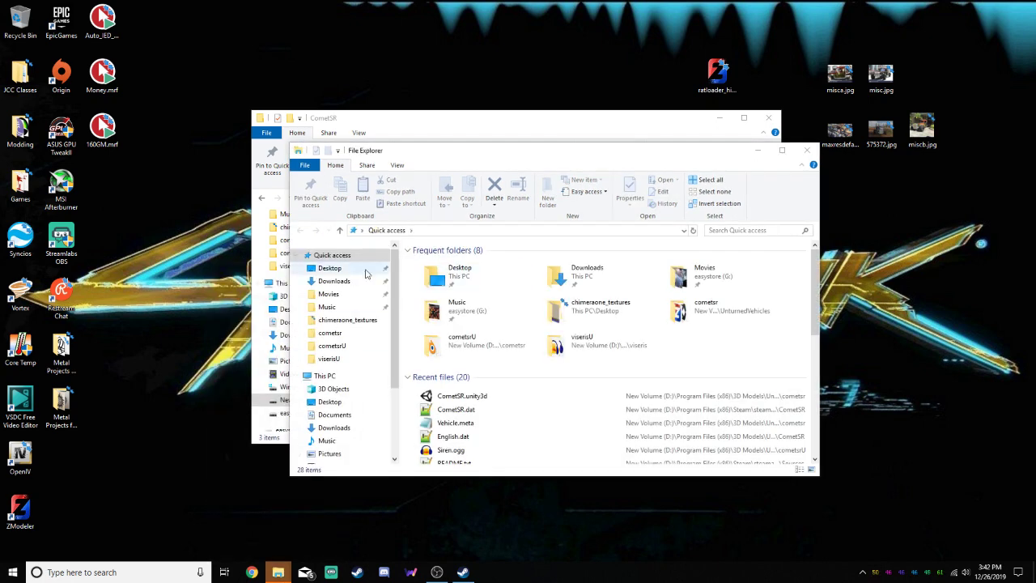
click(331, 346)
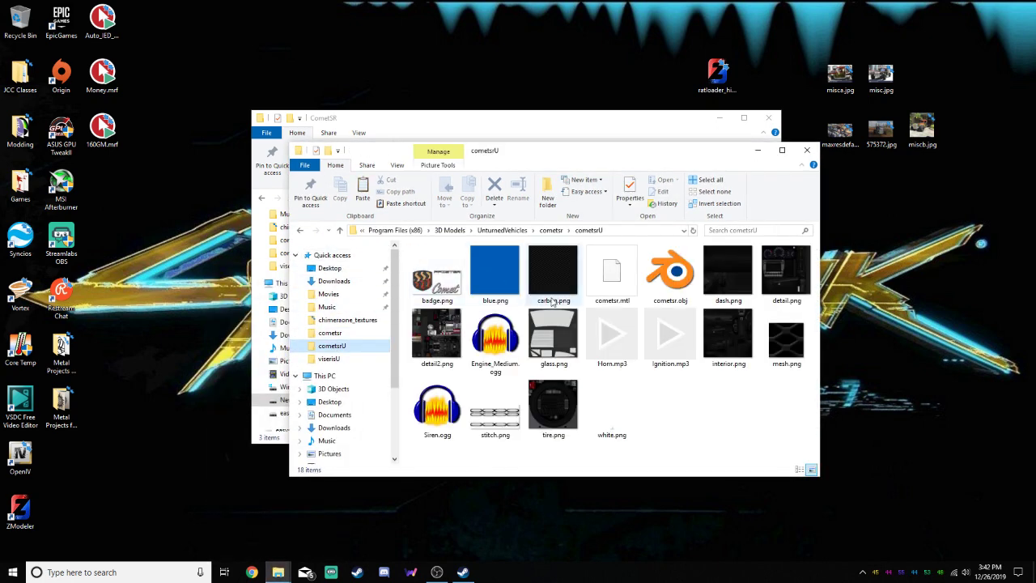
click(505, 232)
double_click(444, 264)
click(456, 287)
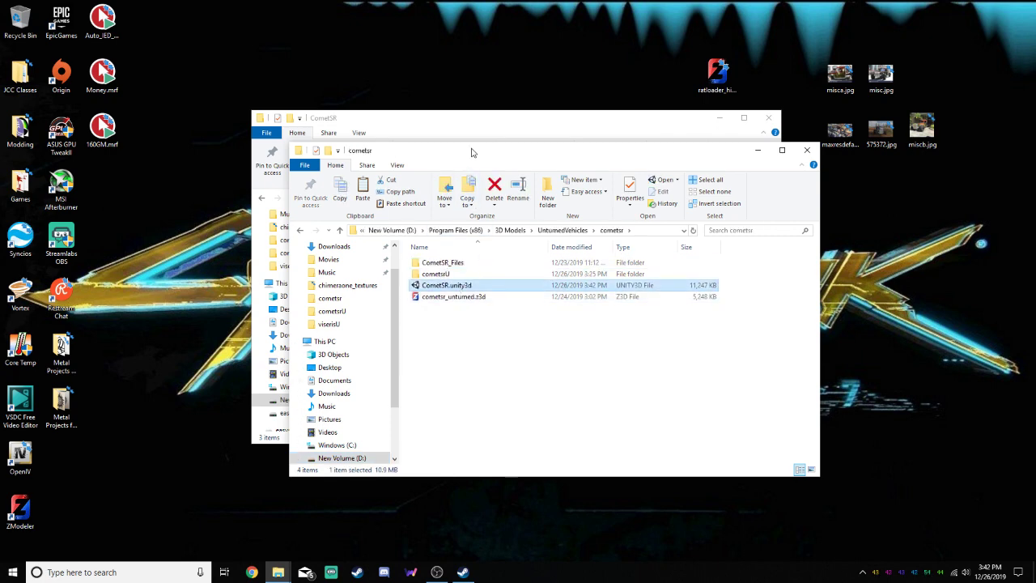
Paste CometSR.unity3d into CometSR_Files\cometsr\CometSR, replacing the existing file
drag(473, 153, 426, 192)
double_click(395, 302)
double_click(392, 303)
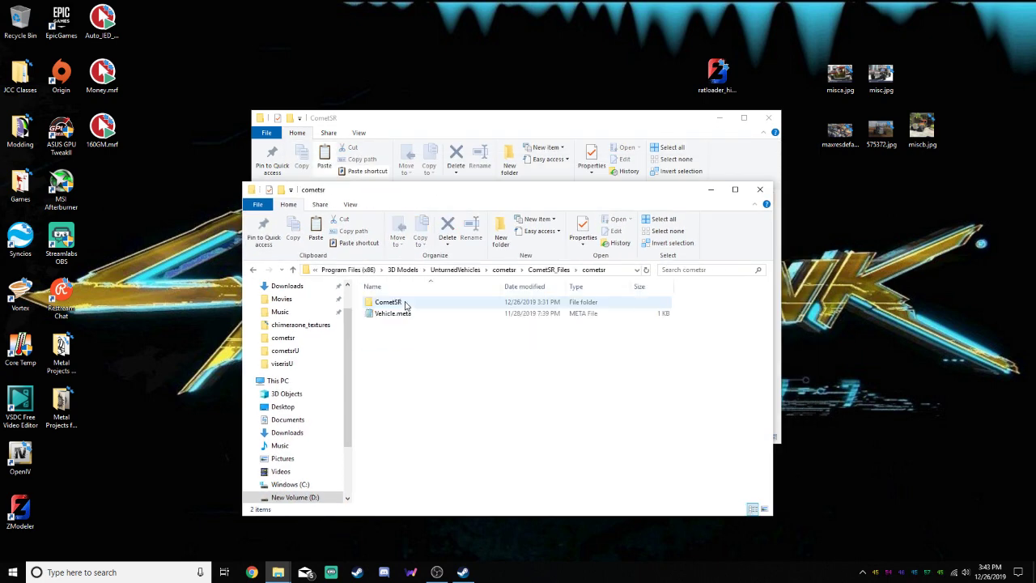
double_click(393, 303)
key(ctrl+v)
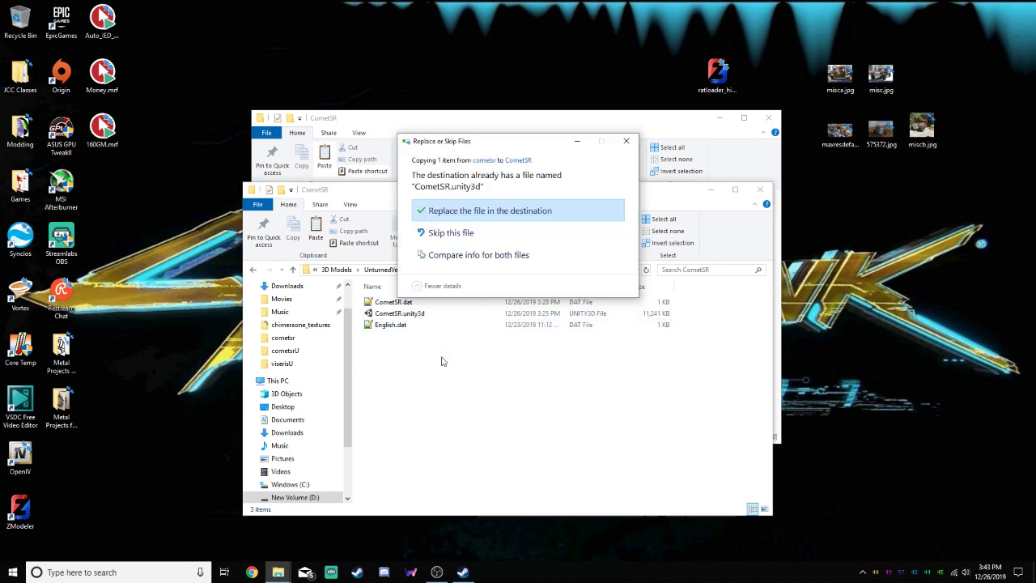
click(483, 212)
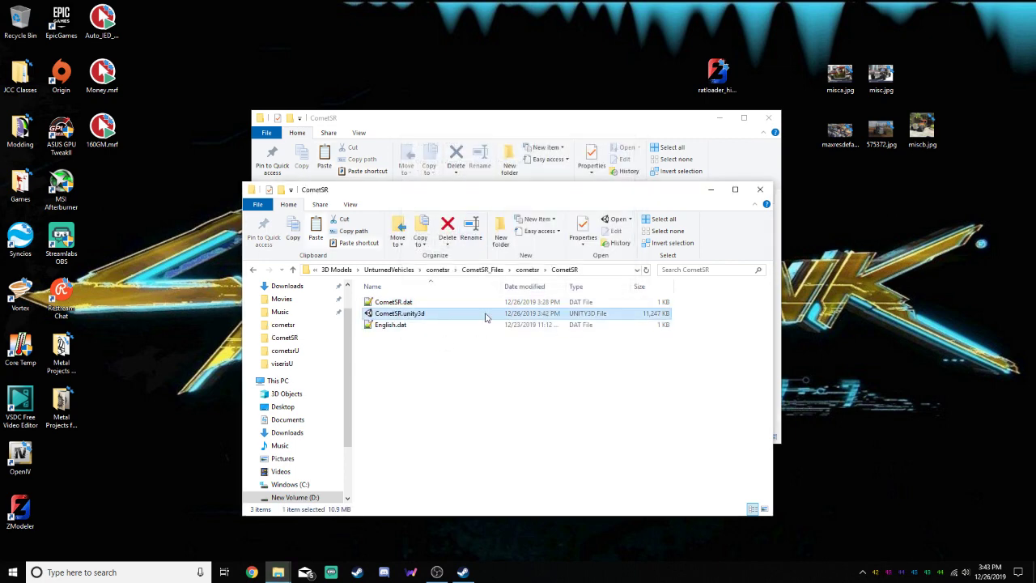
click(485, 405)
Copy CometSR.dat from the game's Vehicles\CometSR folder into CometSR_Files\cometsr\CometSR, replacing the older file
drag(675, 198, 648, 297)
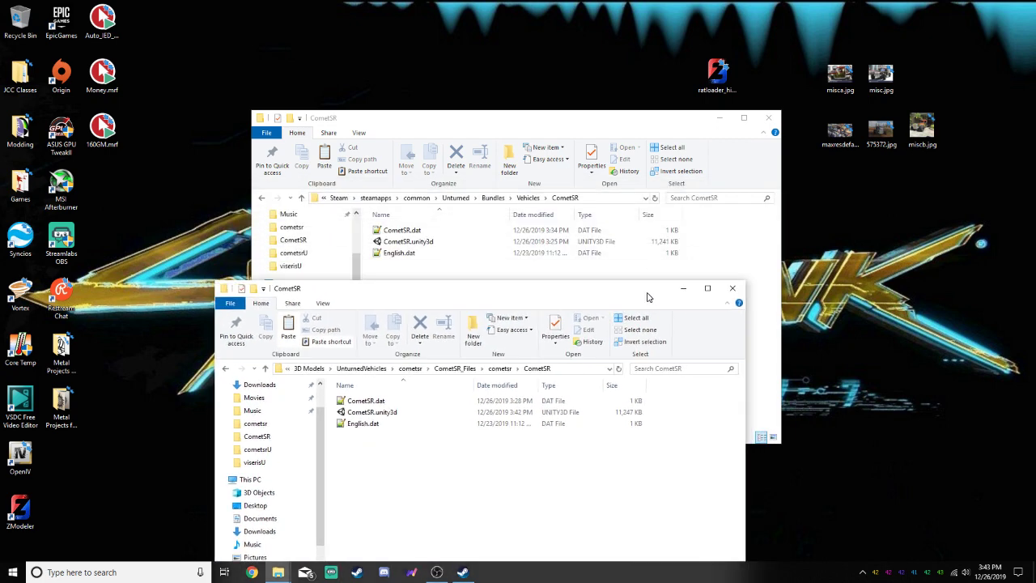
click(419, 232)
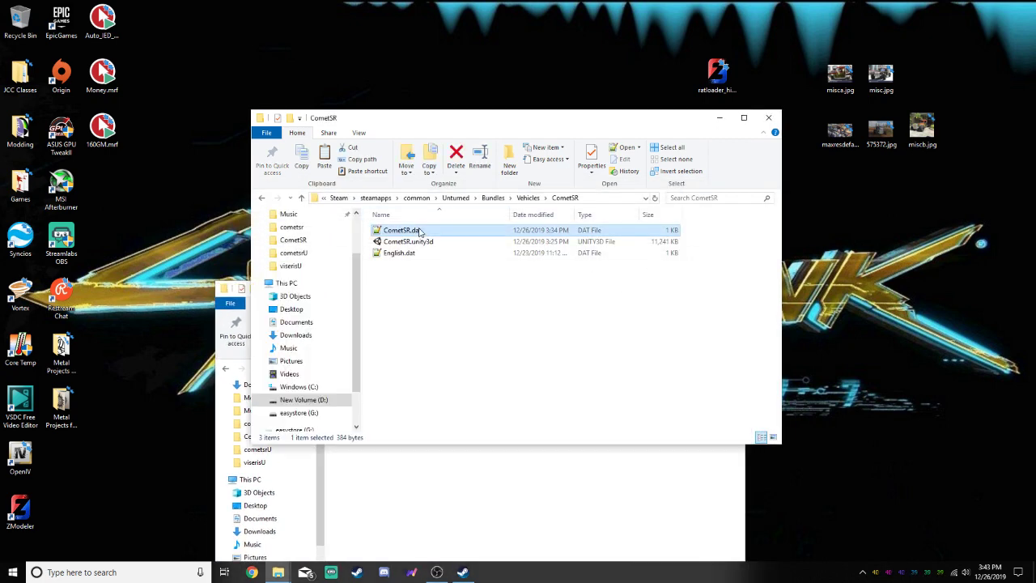
click(487, 454)
key(ctrl+v)
click(466, 202)
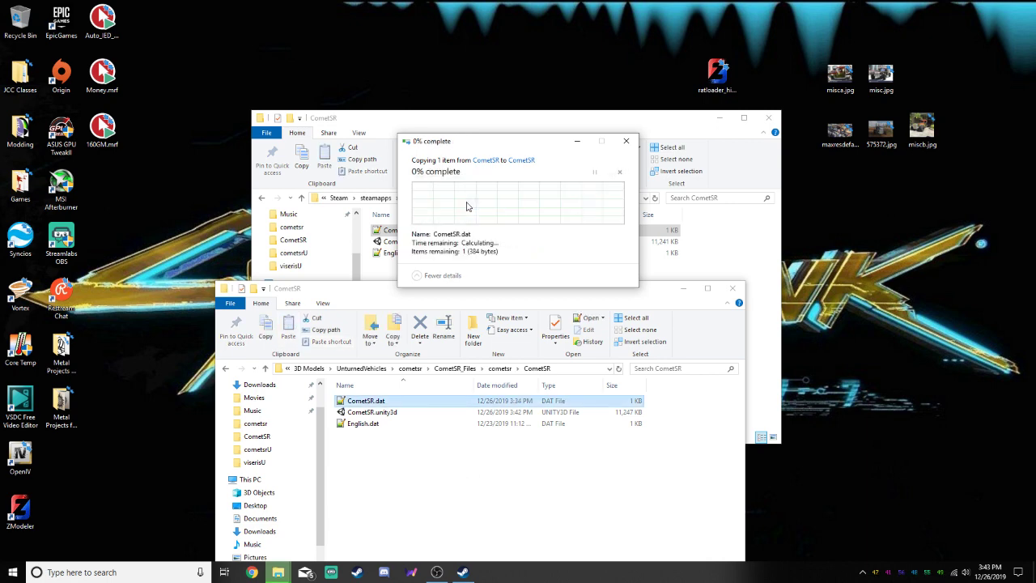
Copy the new CometSR.unity3d into Unturned\Bundles\Vehicles\CometSR, replacing the game's existing bundle
click(397, 414)
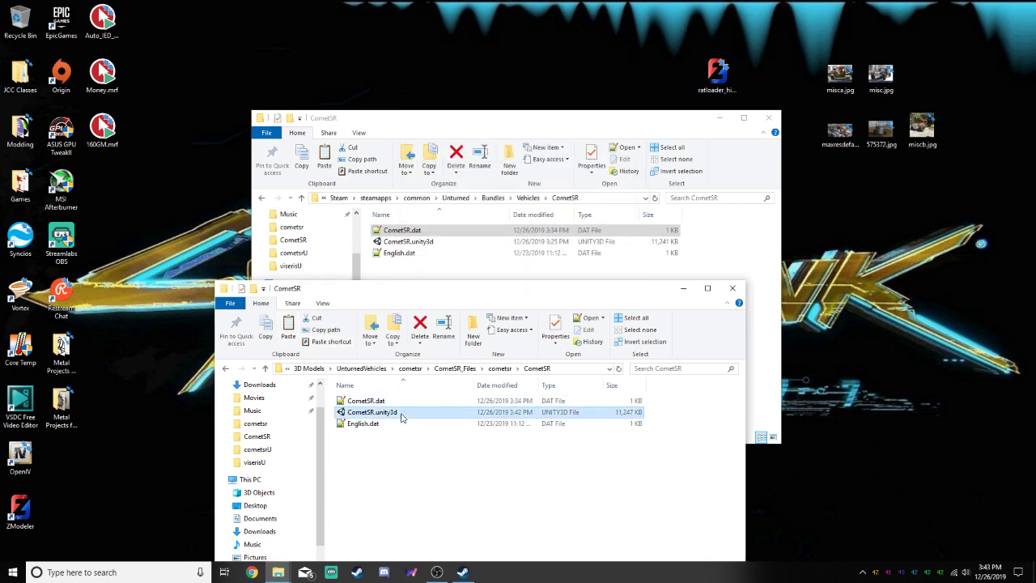
click(485, 270)
key(ctrl+v)
click(489, 209)
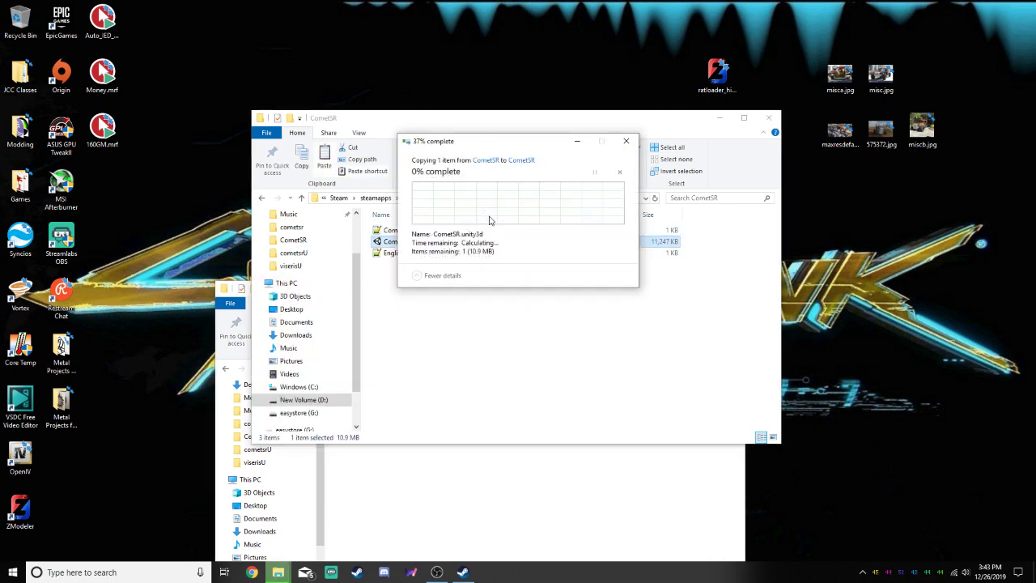
click(640, 333)
click(632, 477)
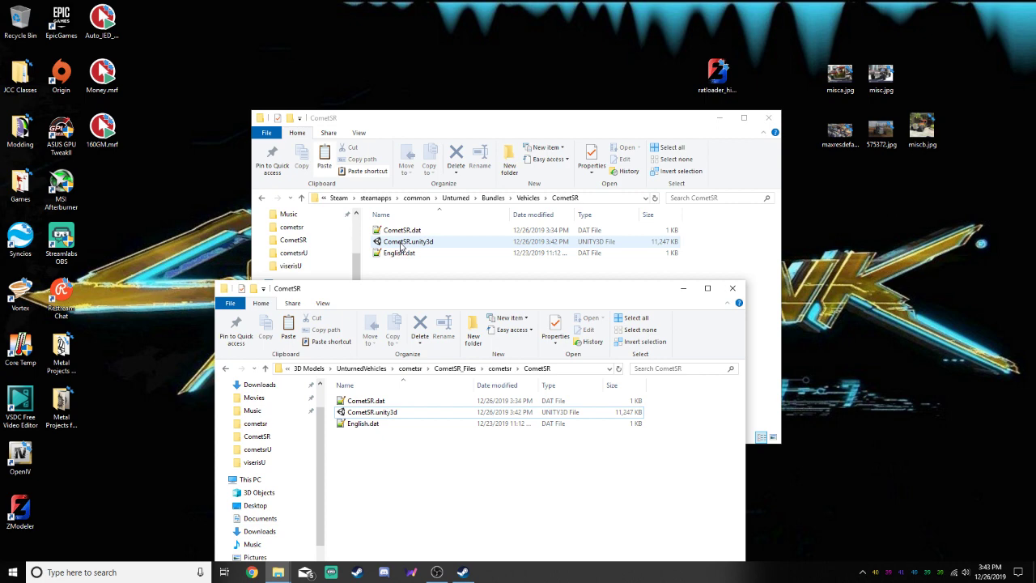
click(504, 267)
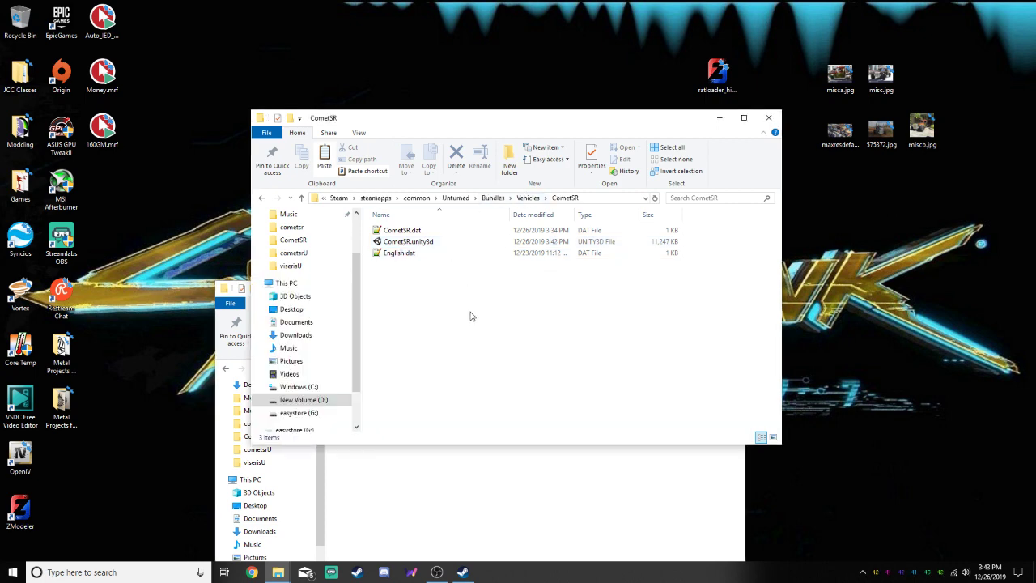
click(551, 458)
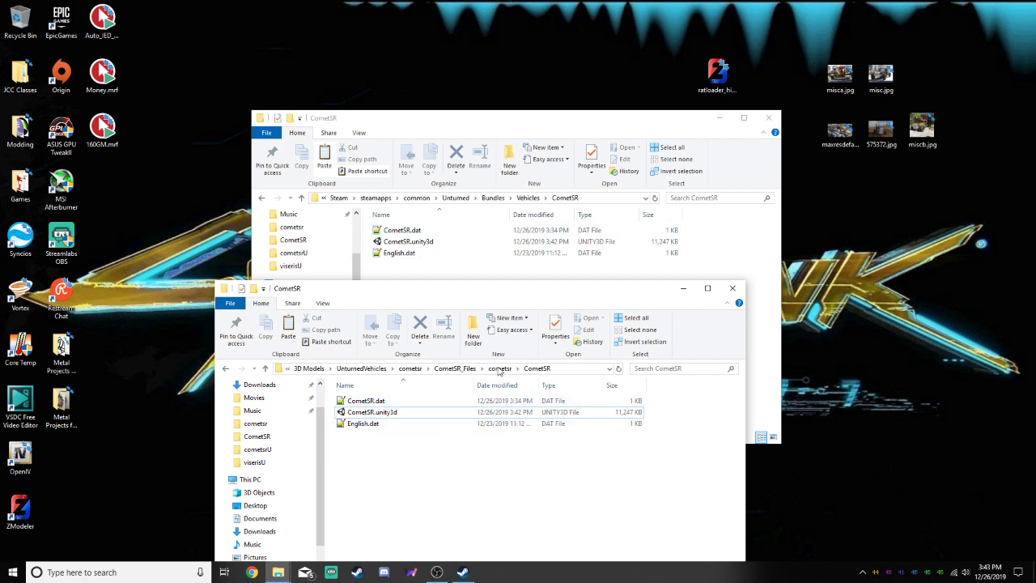
Open Quadra.dat from UnturnedVehicles\quadra\Quadra_Files to check its vehicle settings, and close it
click(410, 368)
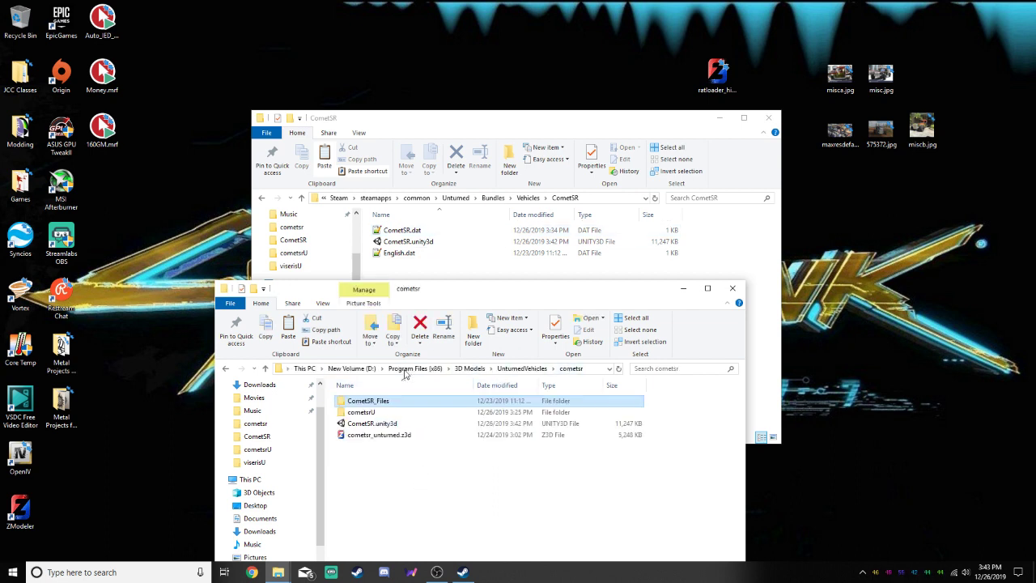
click(463, 370)
double_click(364, 412)
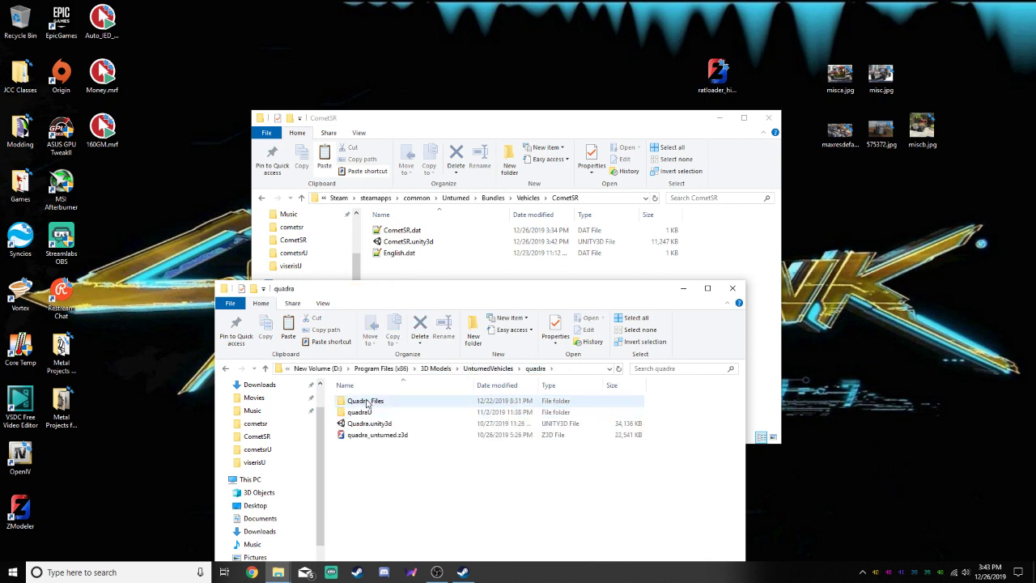
double_click(367, 400)
double_click(366, 402)
double_click(368, 400)
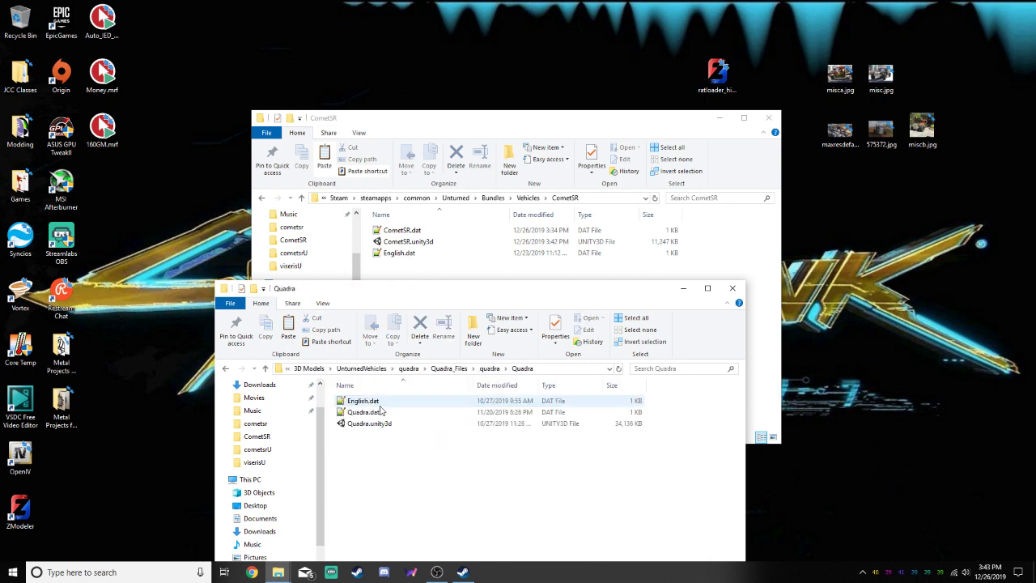
right_click(381, 411)
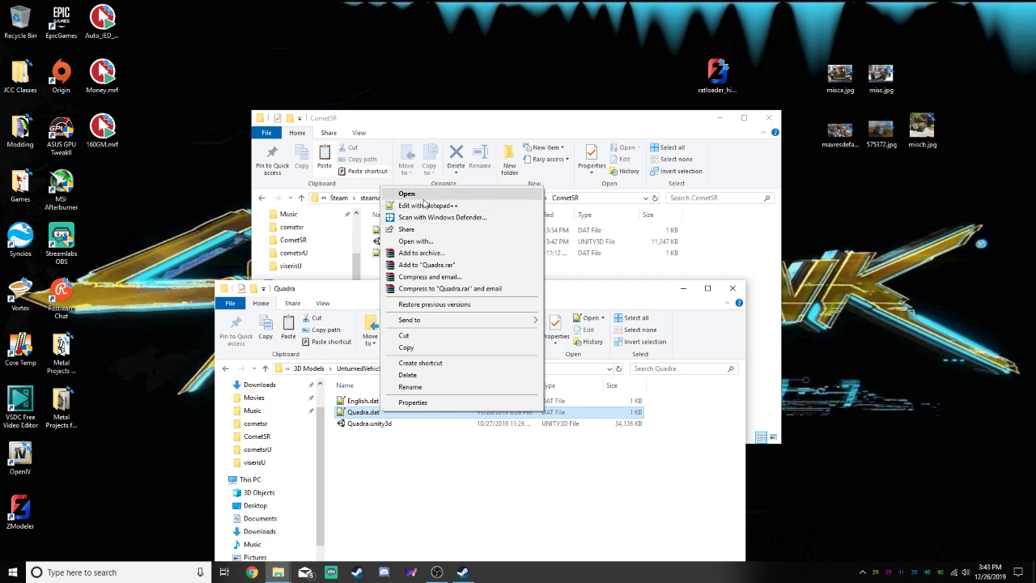
click(423, 196)
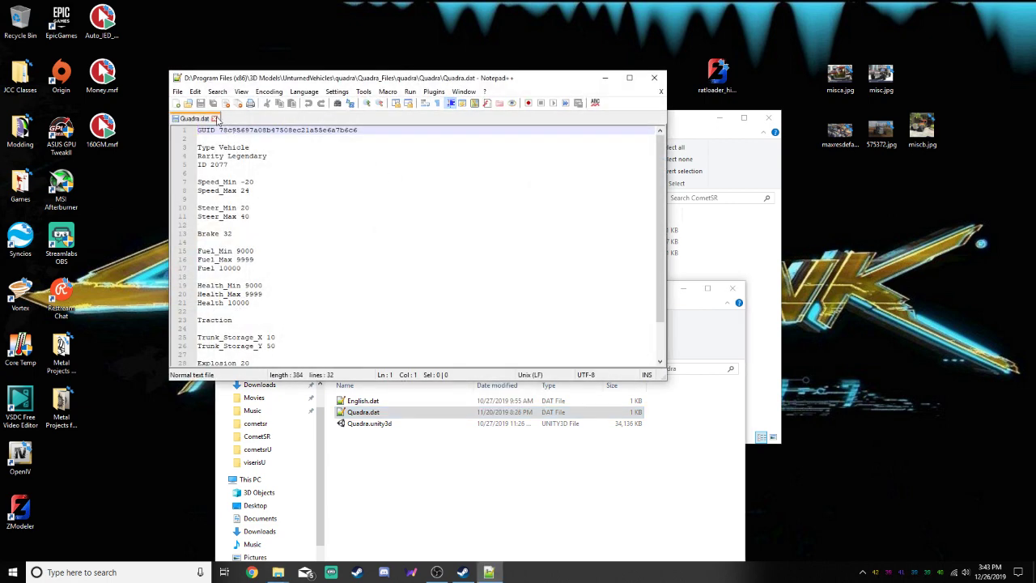
click(214, 118)
click(653, 77)
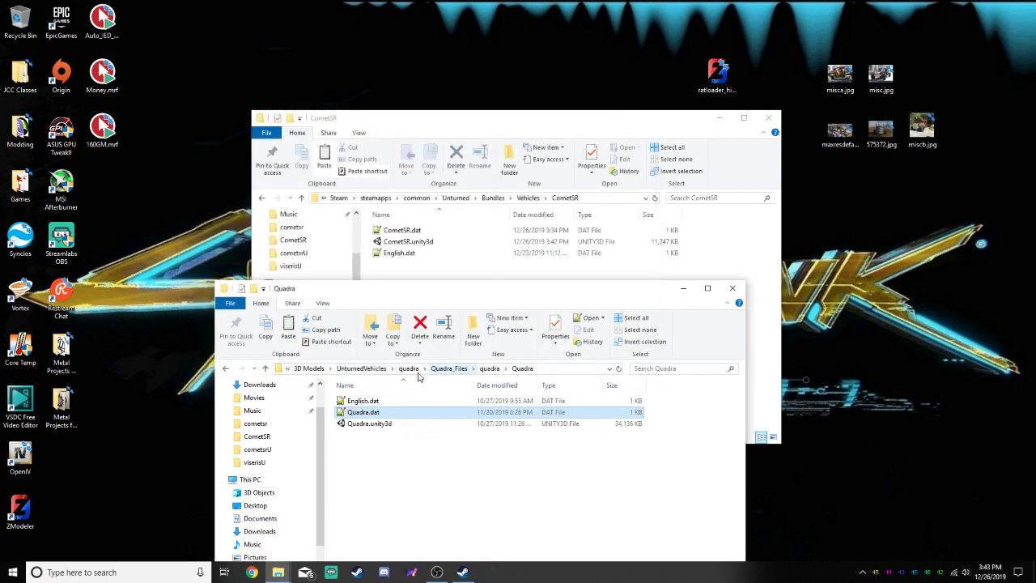
Open Viseris.dat from UnturnedVehicles\viseris\Viseris_Files to check its vehicle settings, and close it
click(408, 368)
click(518, 368)
double_click(358, 412)
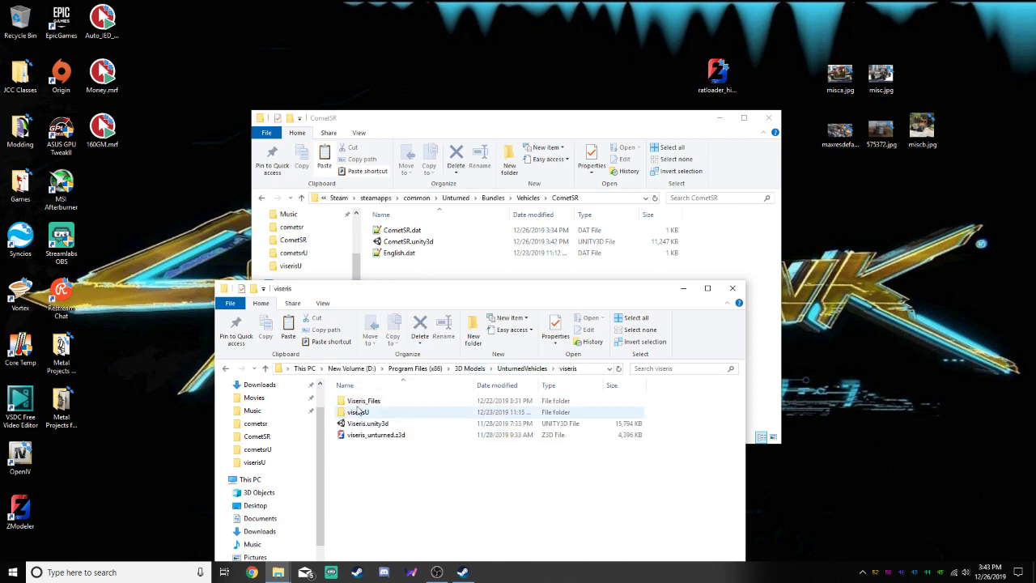
double_click(363, 400)
double_click(362, 408)
double_click(369, 403)
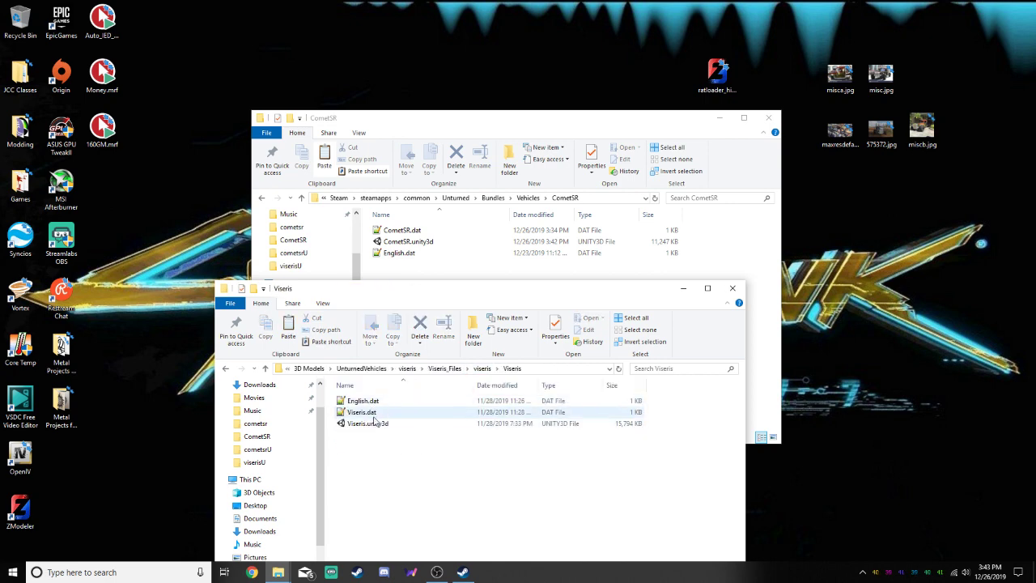
click(374, 414)
right_click(374, 414)
click(415, 207)
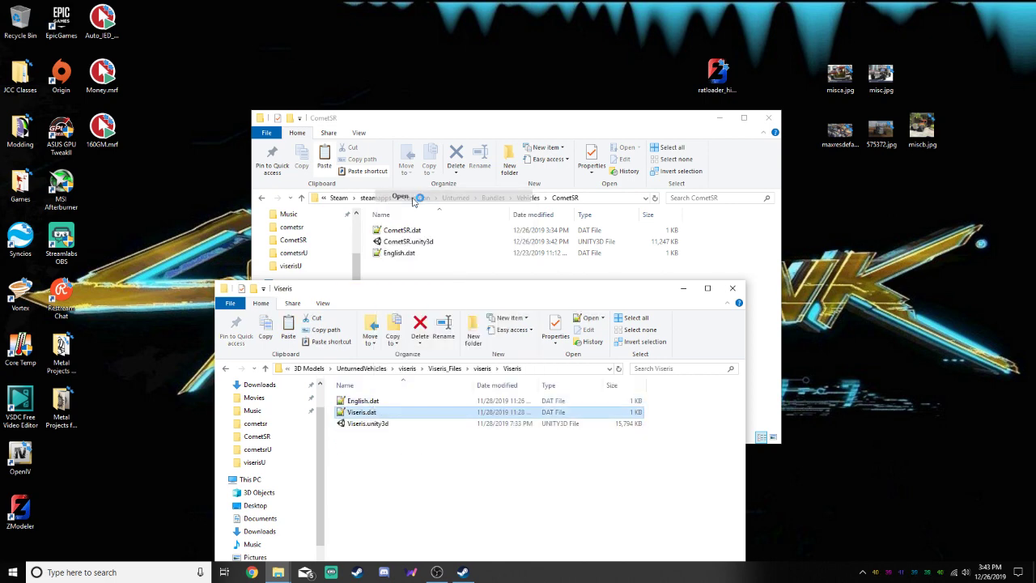
click(211, 118)
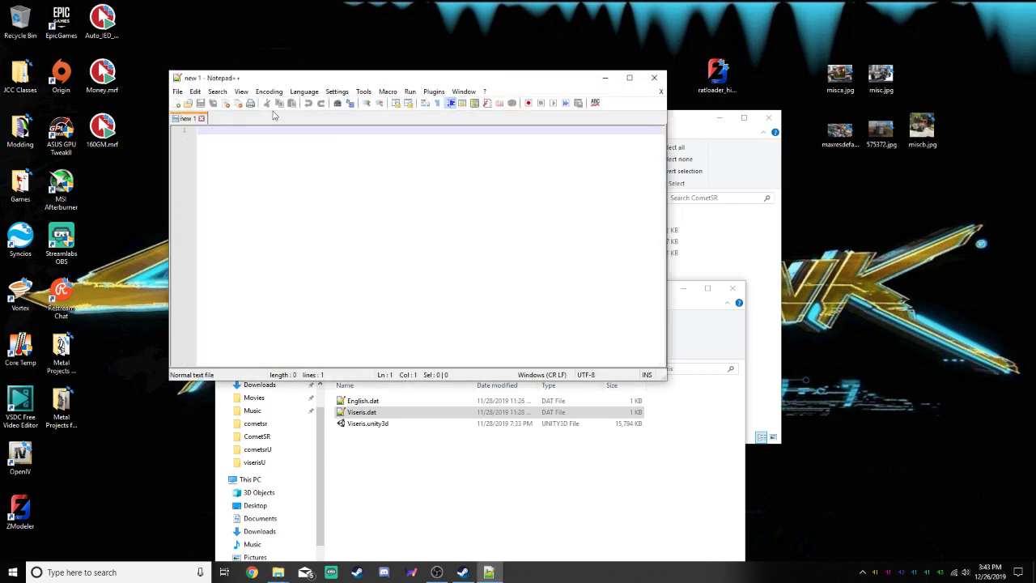
click(654, 78)
Return to UnturnedVehicles\cometsr and close both File Explorer windows
click(444, 368)
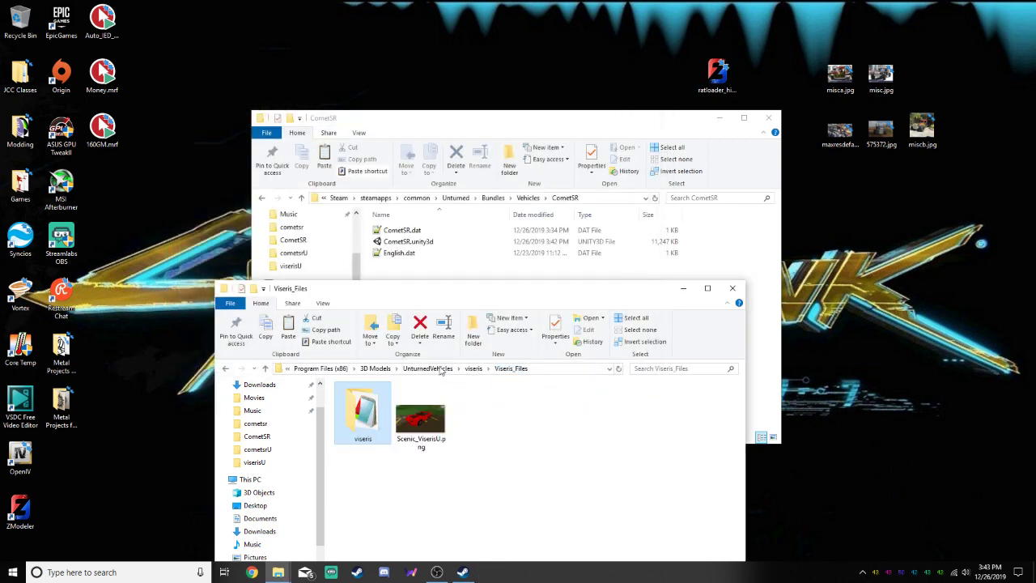
click(432, 369)
double_click(383, 402)
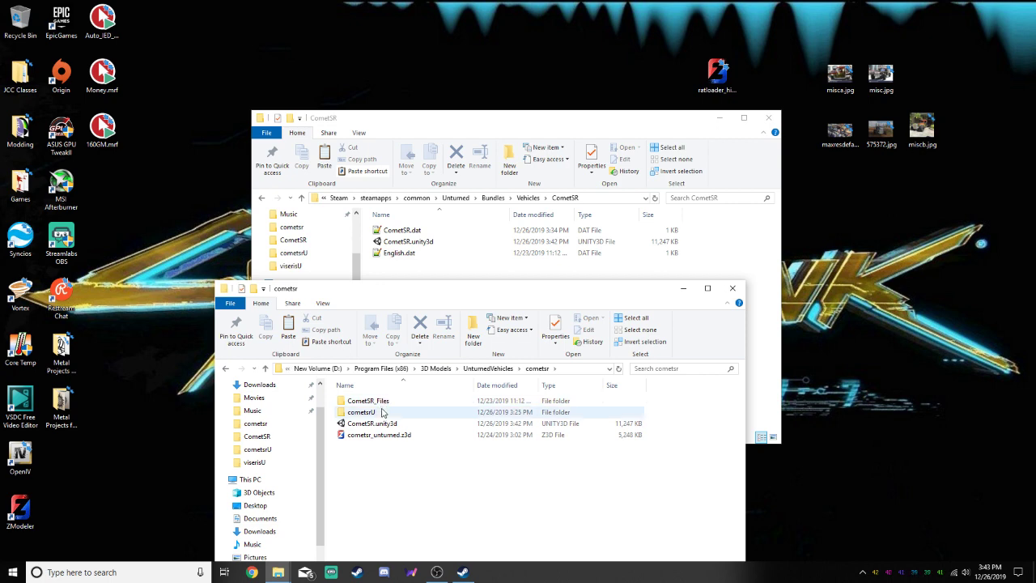
click(733, 289)
click(769, 117)
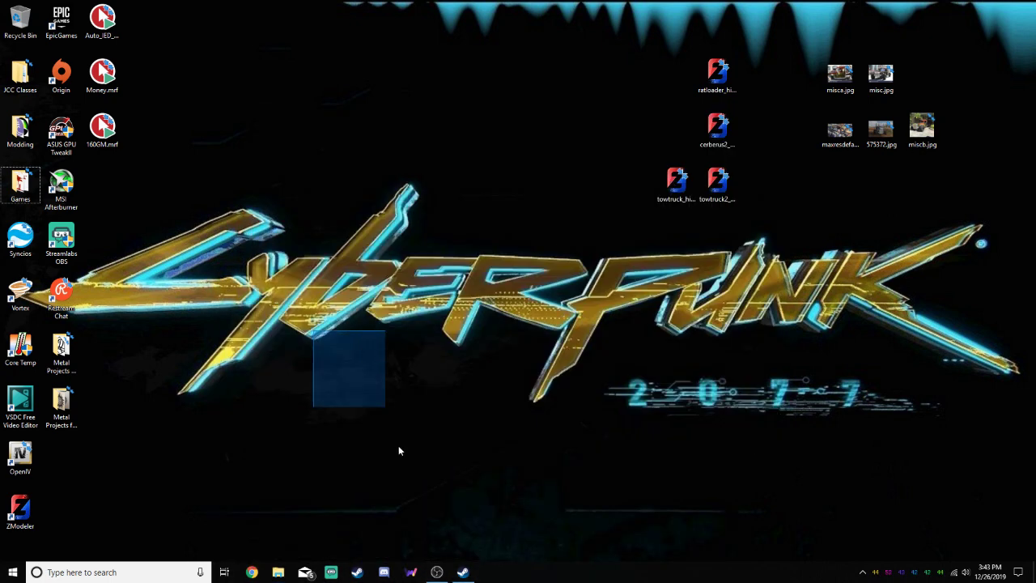
Switch to Steam, launch Unturned, and pause its Workshop Content download
click(462, 572)
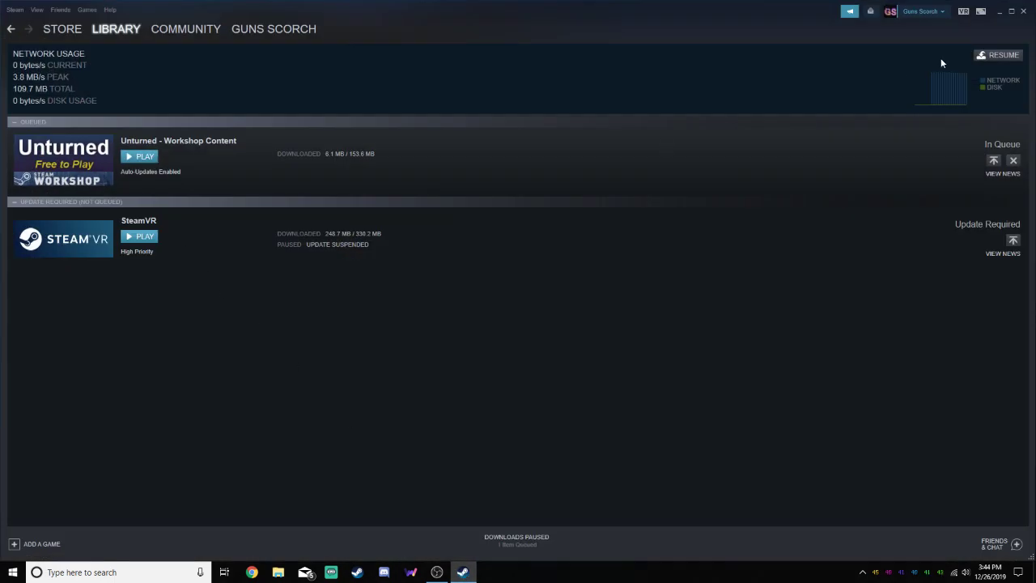
click(141, 156)
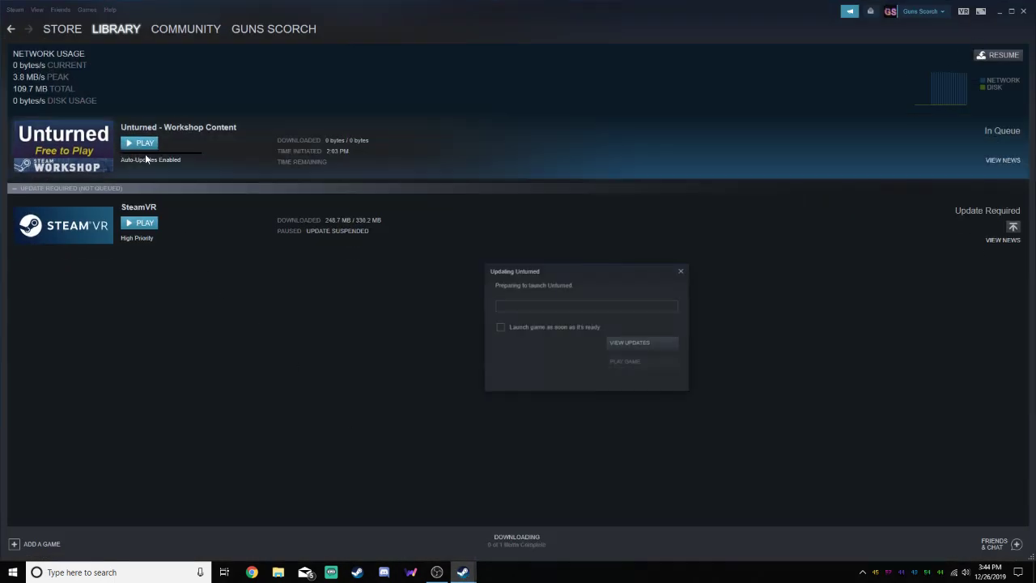
click(654, 344)
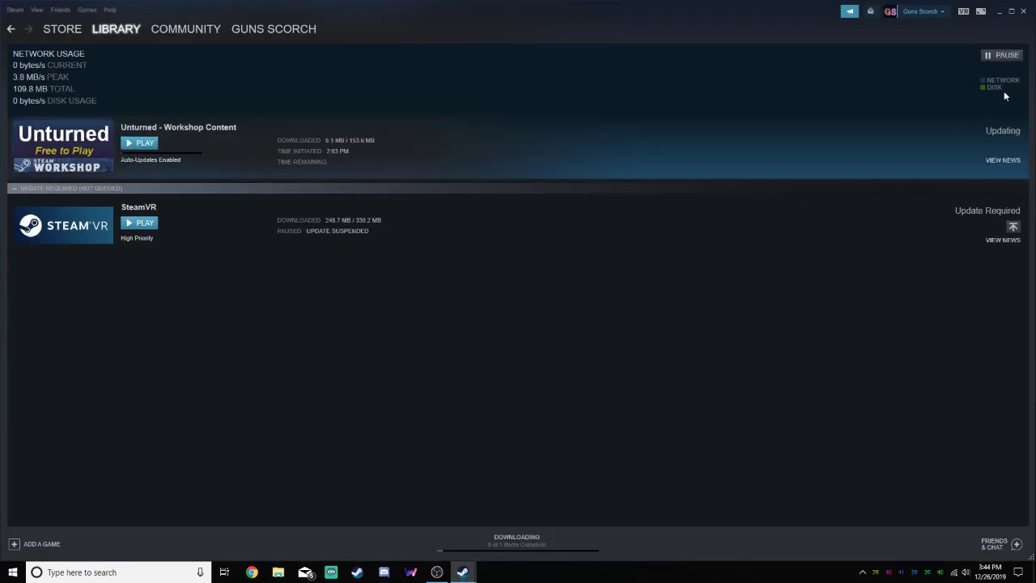
click(996, 56)
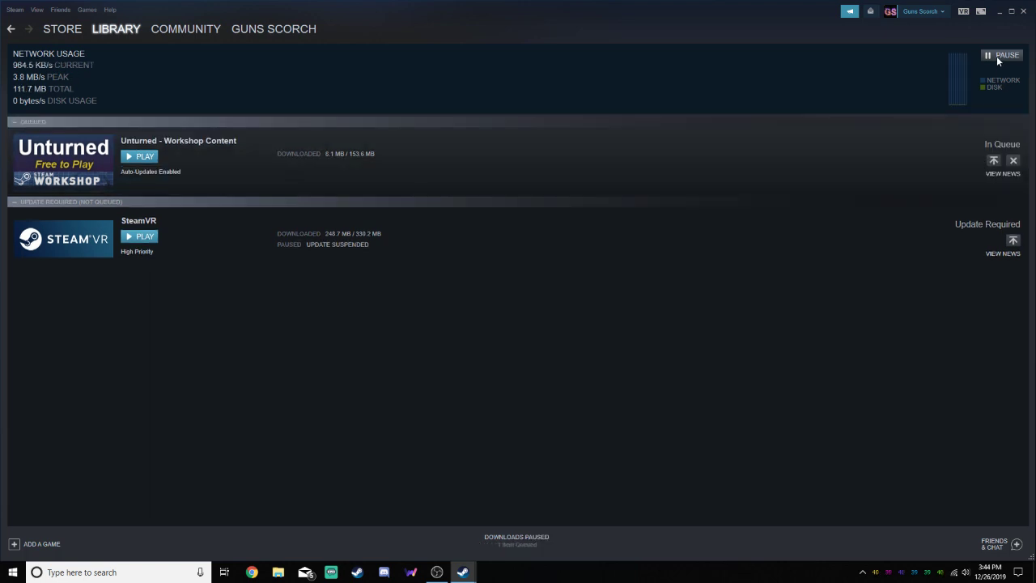
Finish launching Unturned and start an offline singleplayer game on the PEI map
click(644, 340)
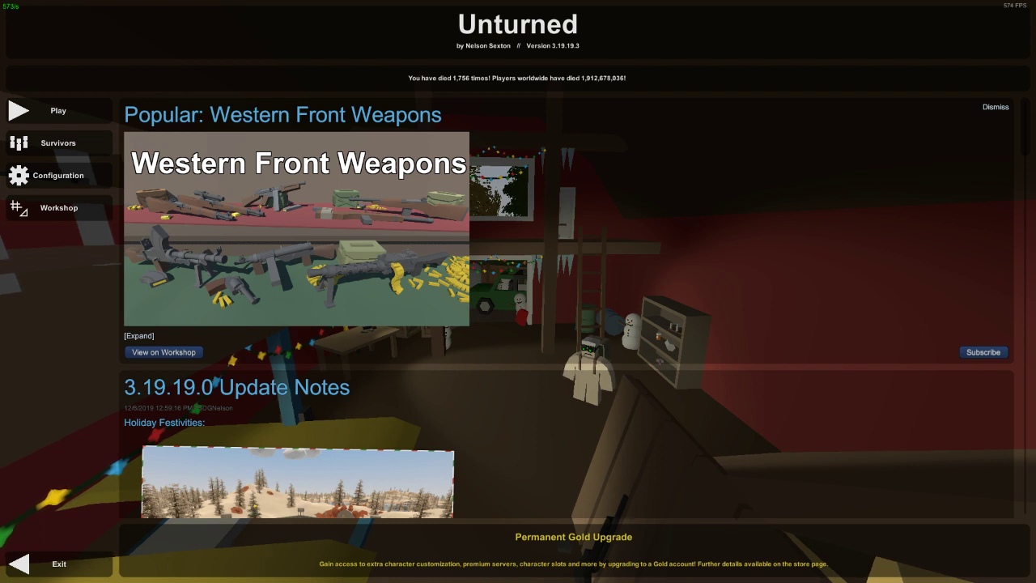
click(57, 111)
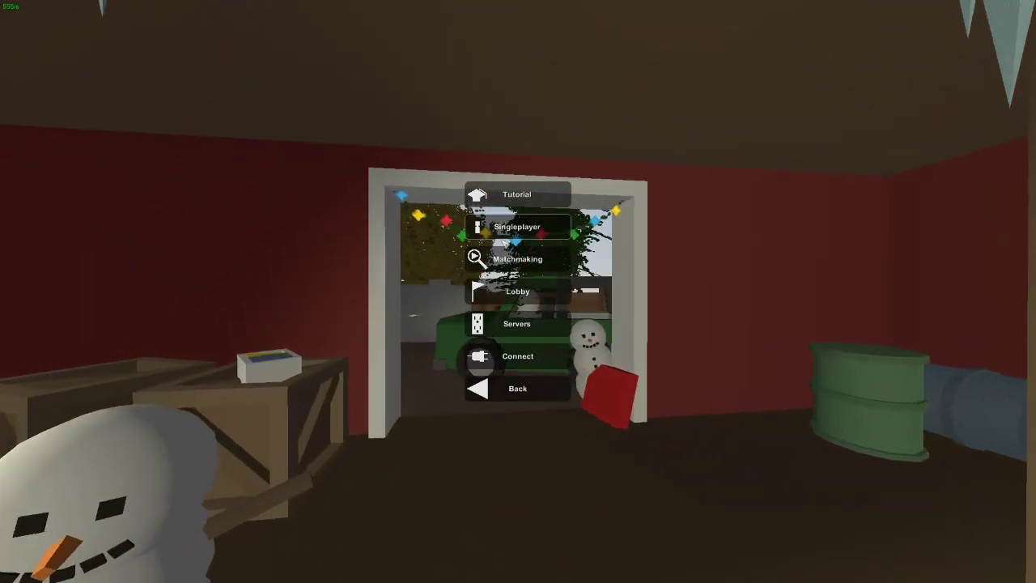
click(520, 224)
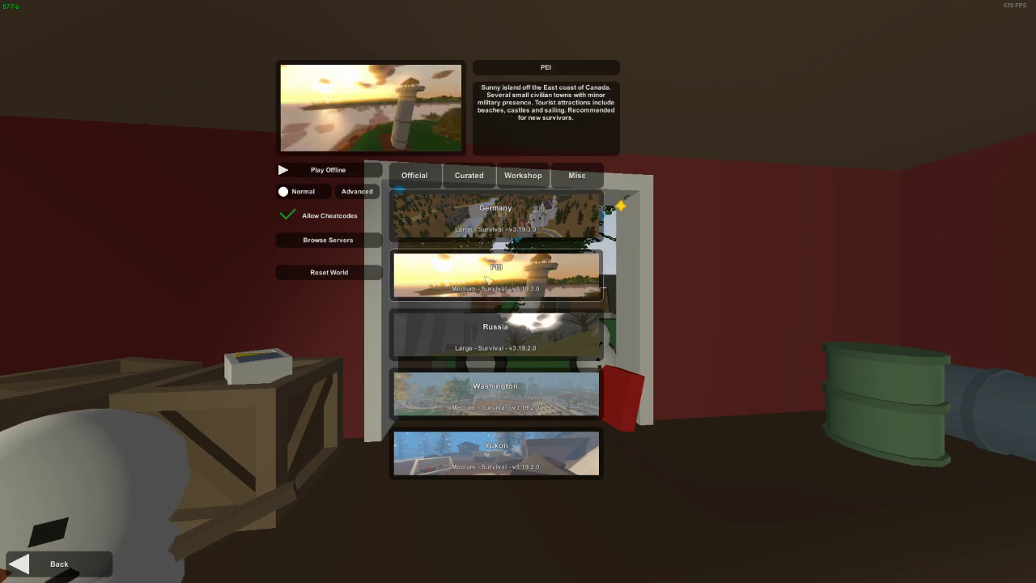
click(330, 178)
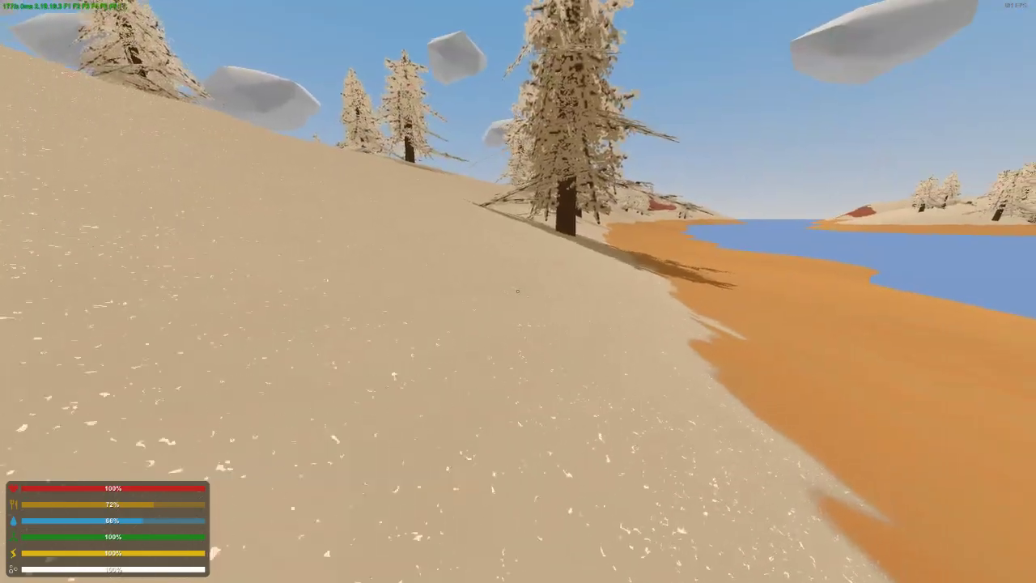
Run down to the open beach and spawn the Quadra with the chat command /vehicle 2077
key(shift+w)
key(shift+w)
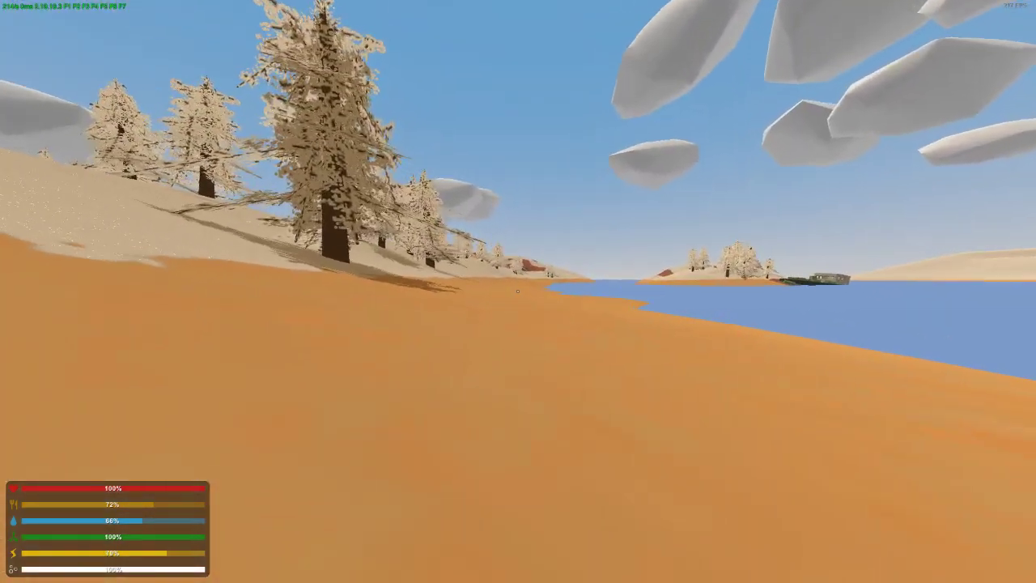
key(j)
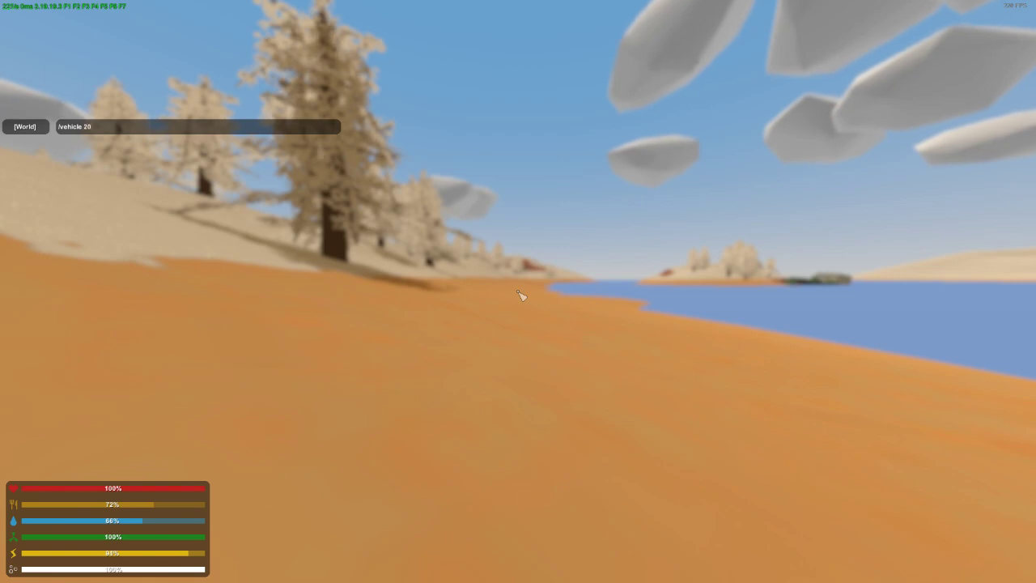
text(/vehicle 2077)
key(Return)
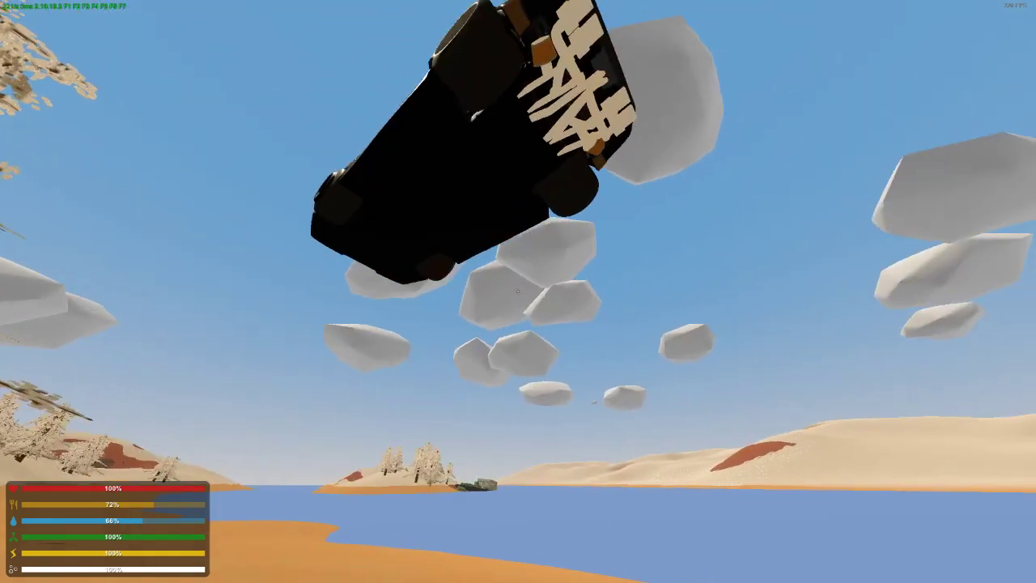
Test-drive the Quadra along the shoreline, view it from outside while driving, and get out
key(f)
key(w)
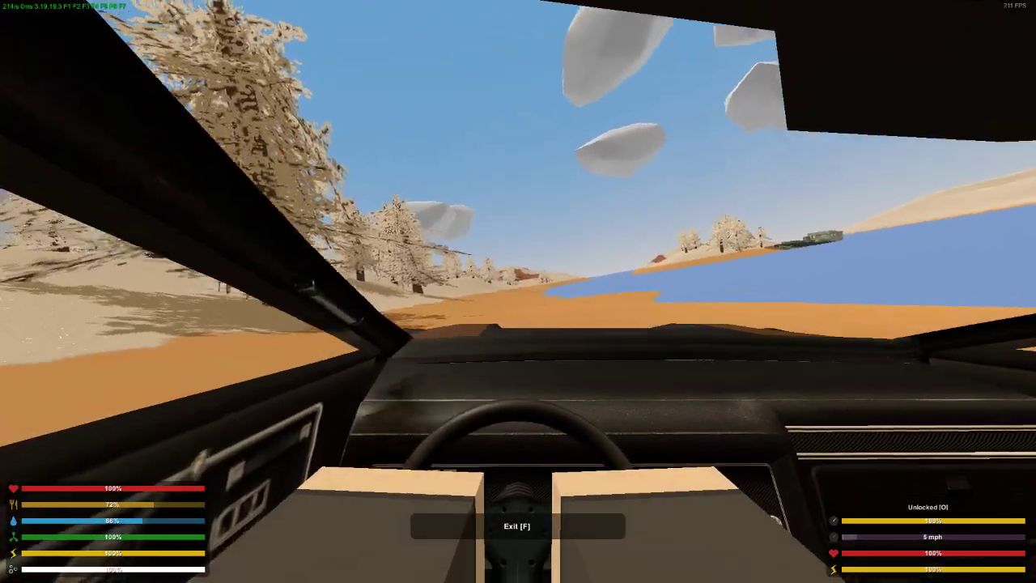
key(w)
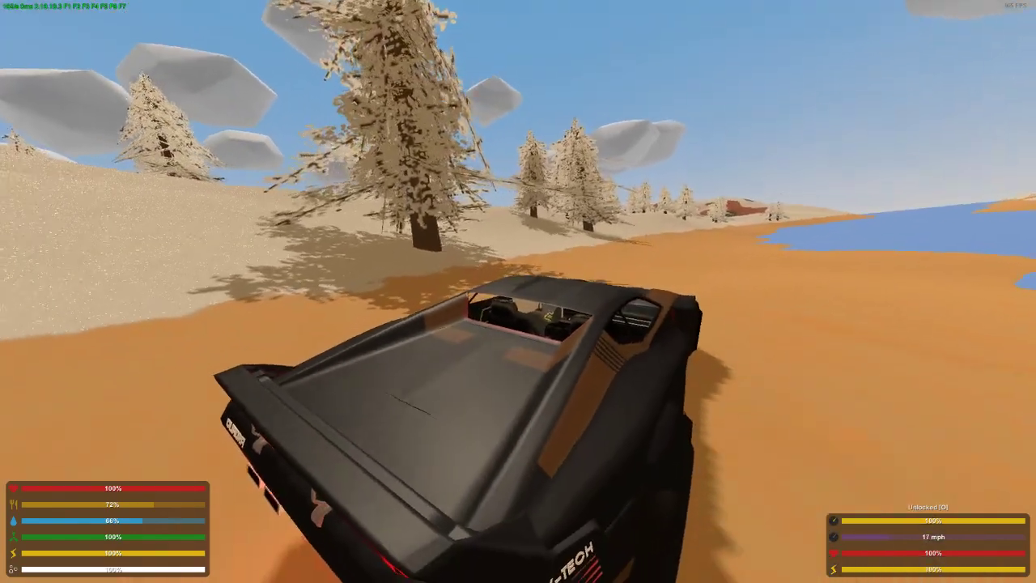
key(w)
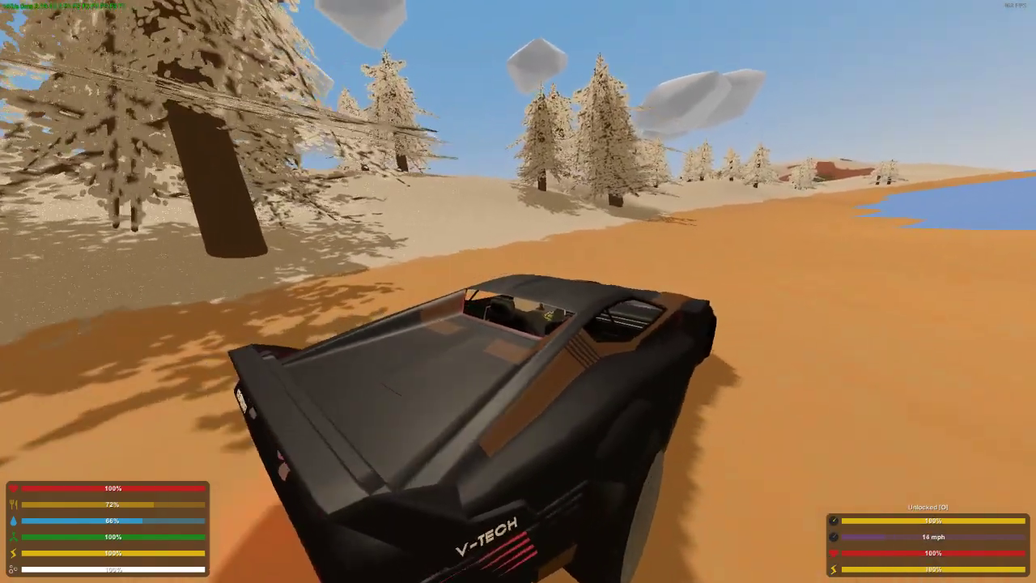
key(w)
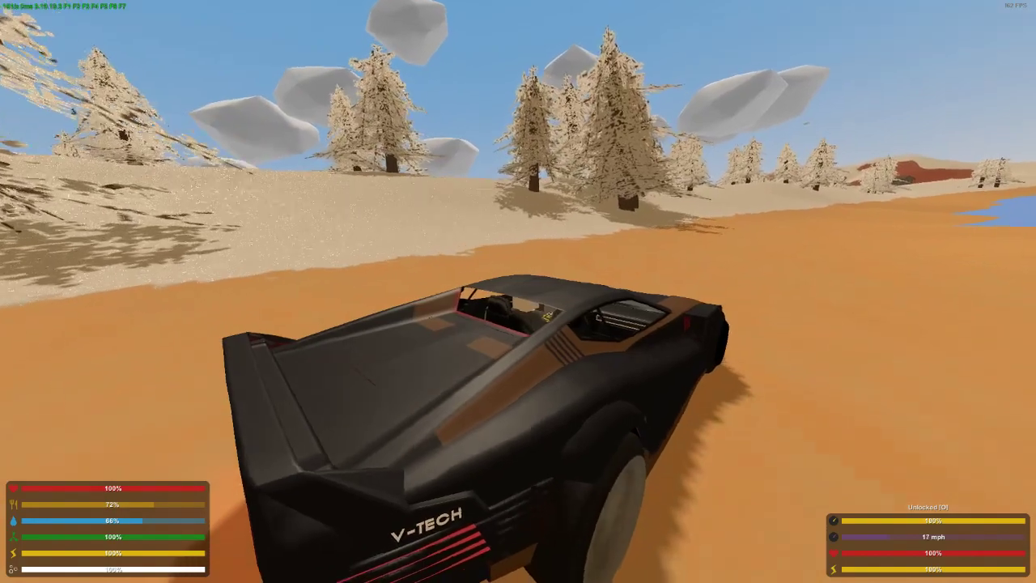
key(w)
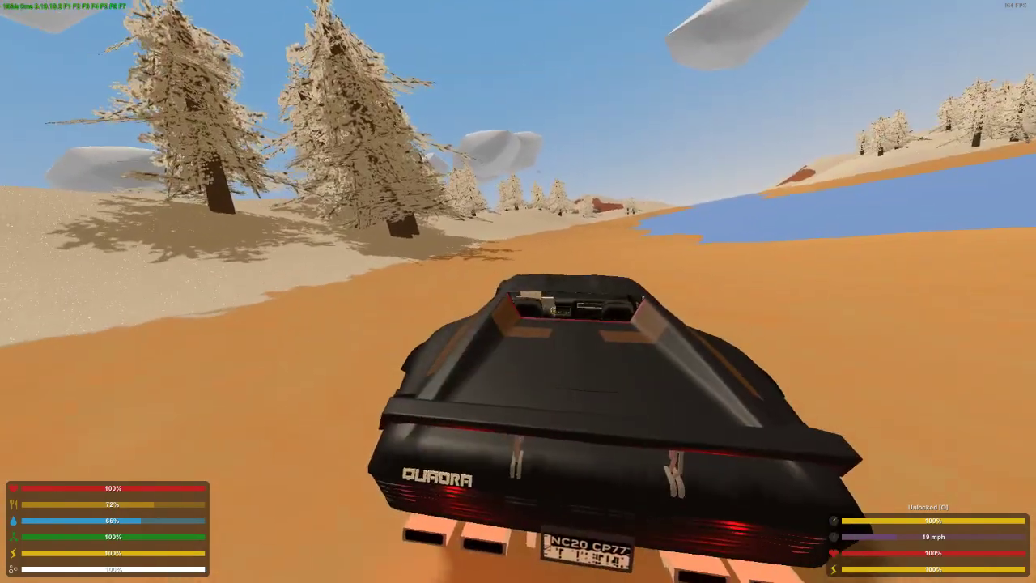
key(w)
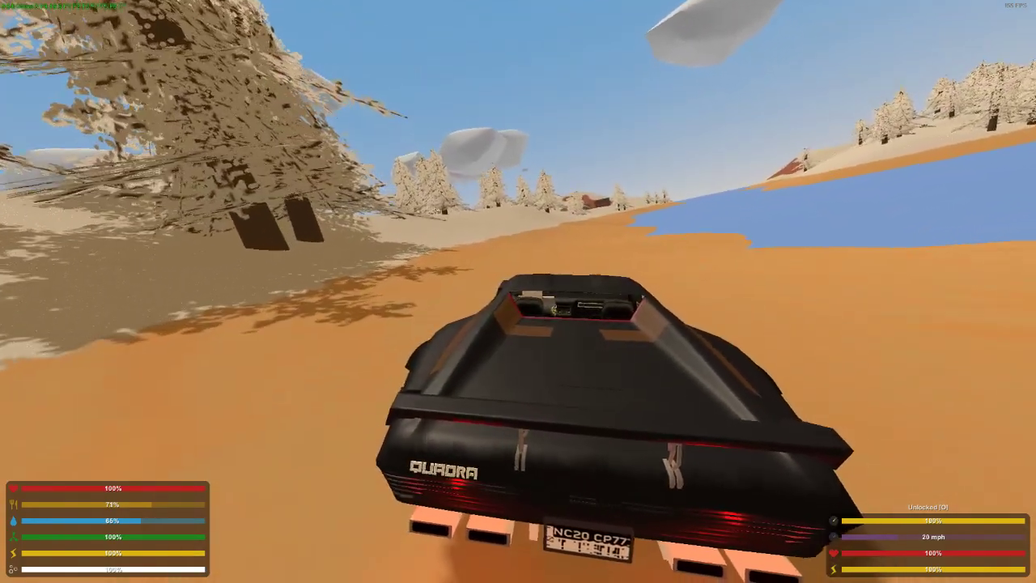
key(w)
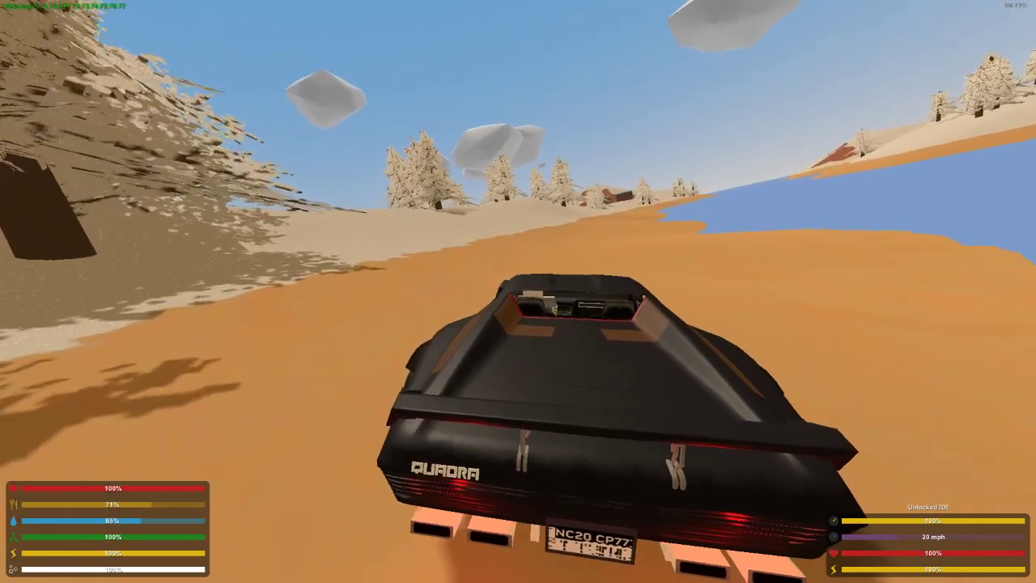
key(f)
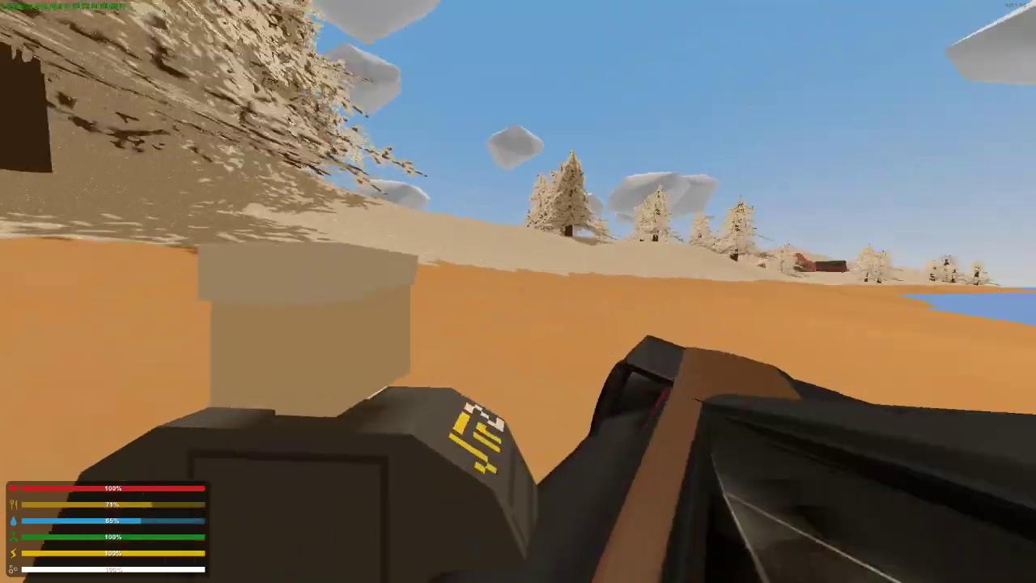
Spawn a Black Quad beside the parked Quadra and ride it inland away from the beach
key(j)
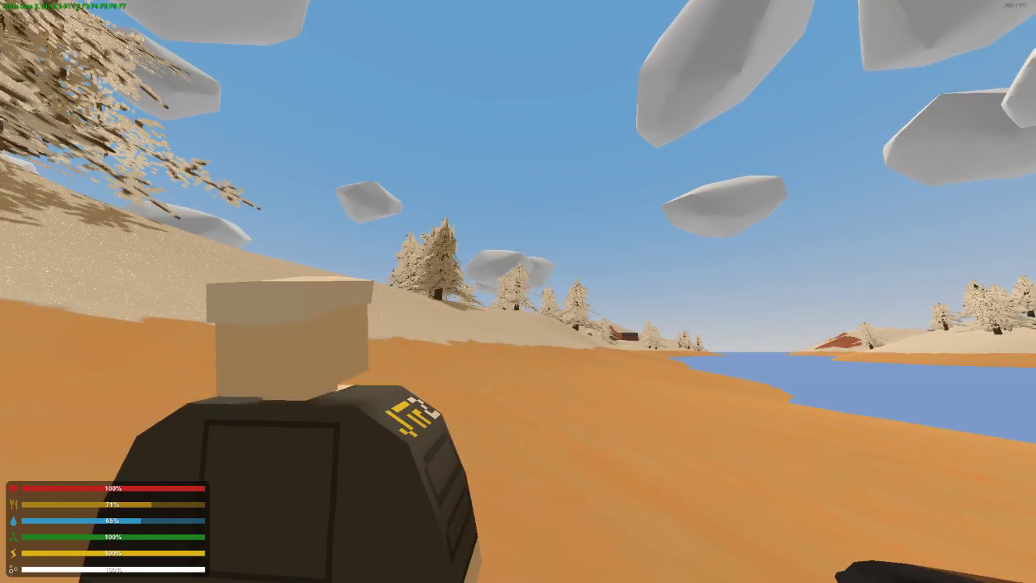
key(w)
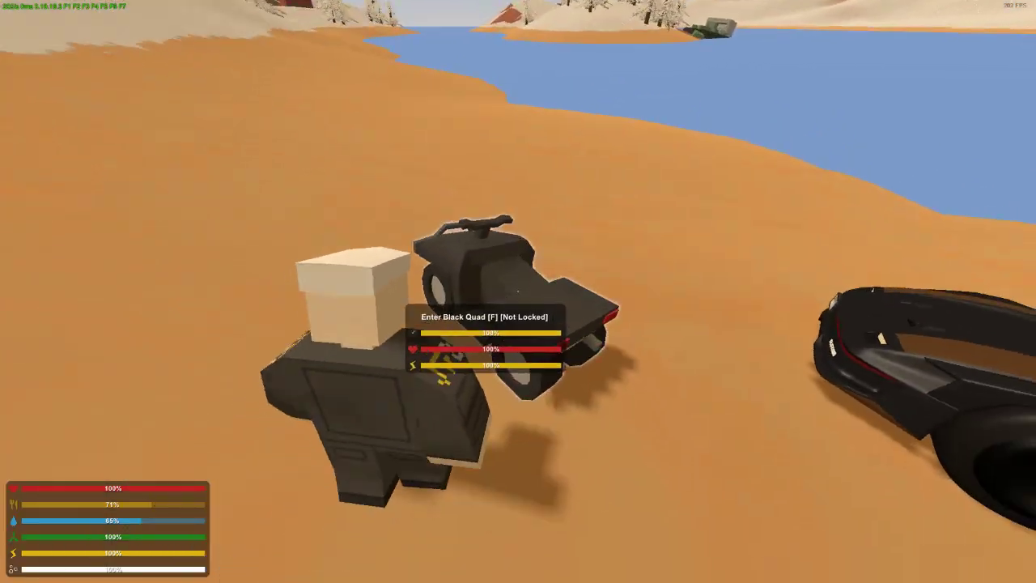
key(f)
key(w)
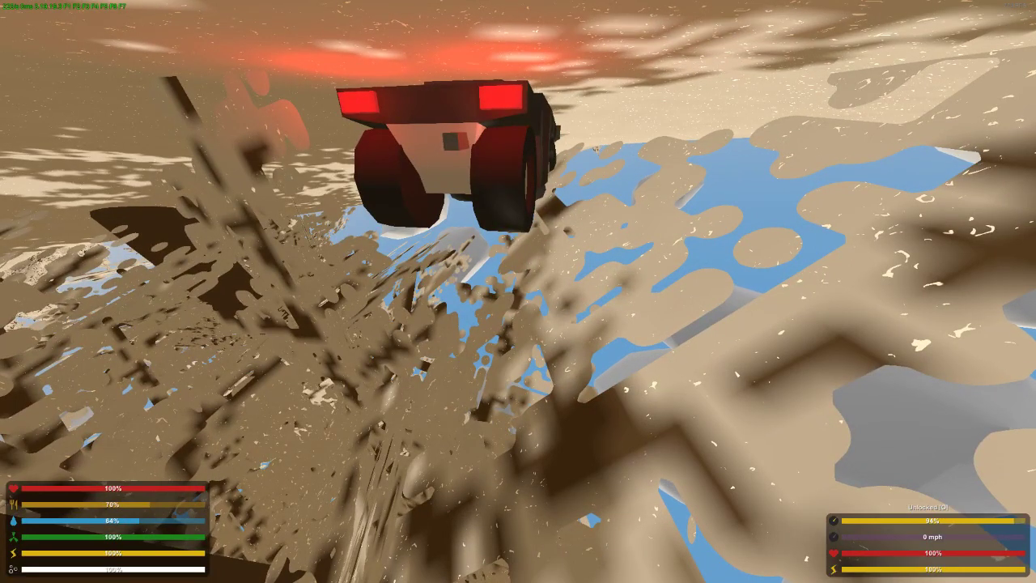
Get off the quad in the snowy field near the road and check the map
key(f)
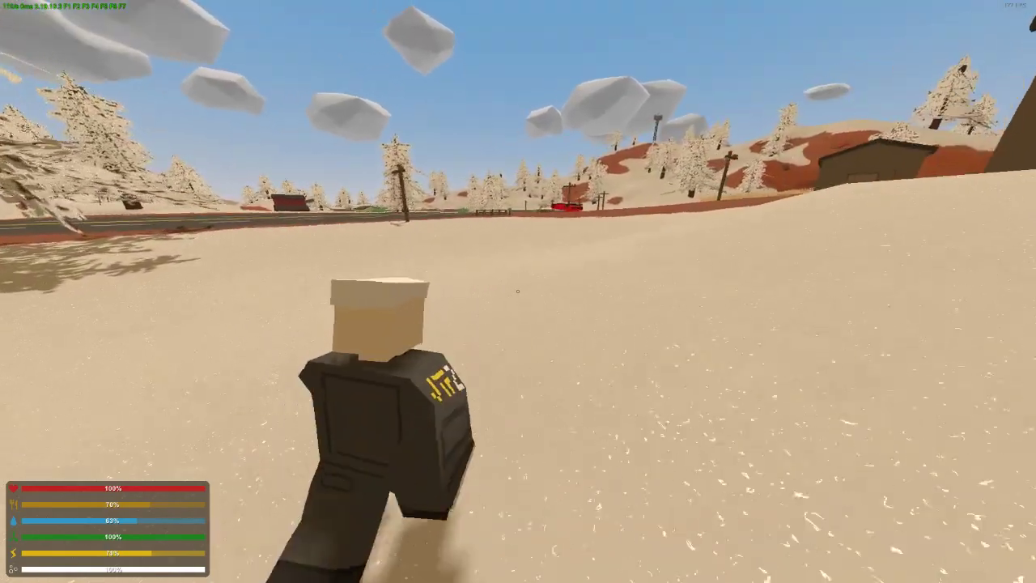
key(m)
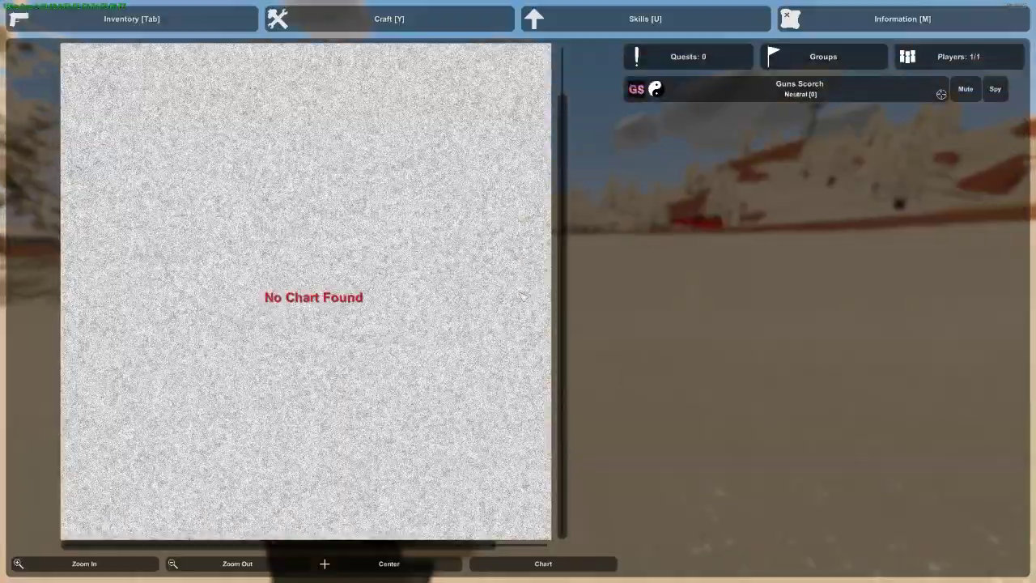
key(m)
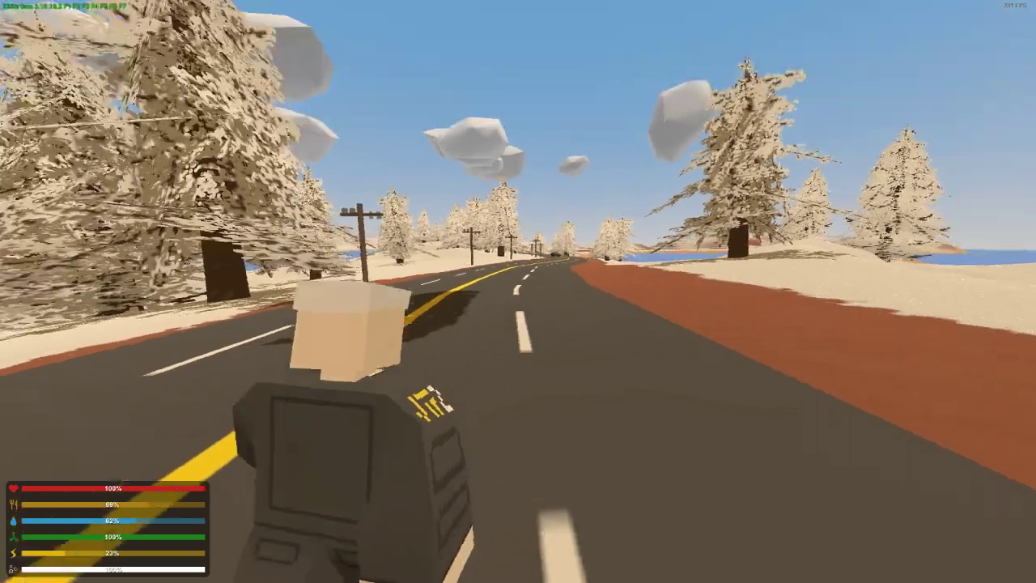
Examine the blue CometSR on the road in third person, moving around its side and front
key(a)
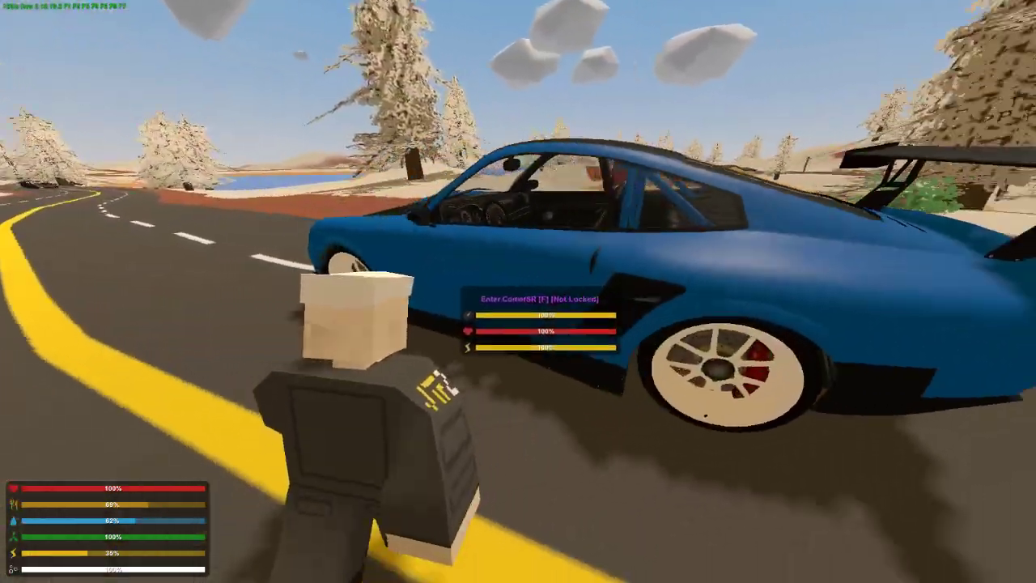
key(s)
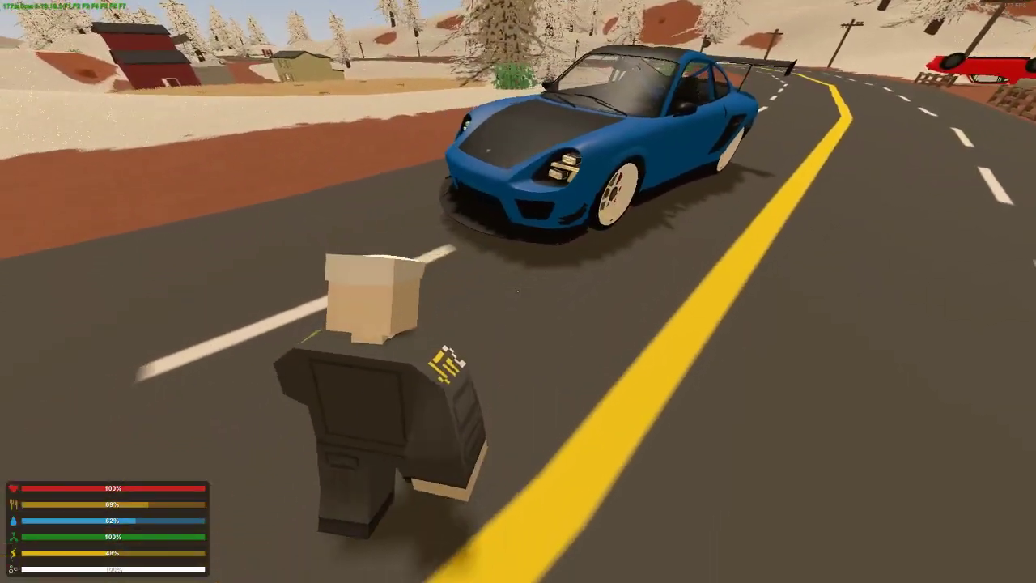
key(a)
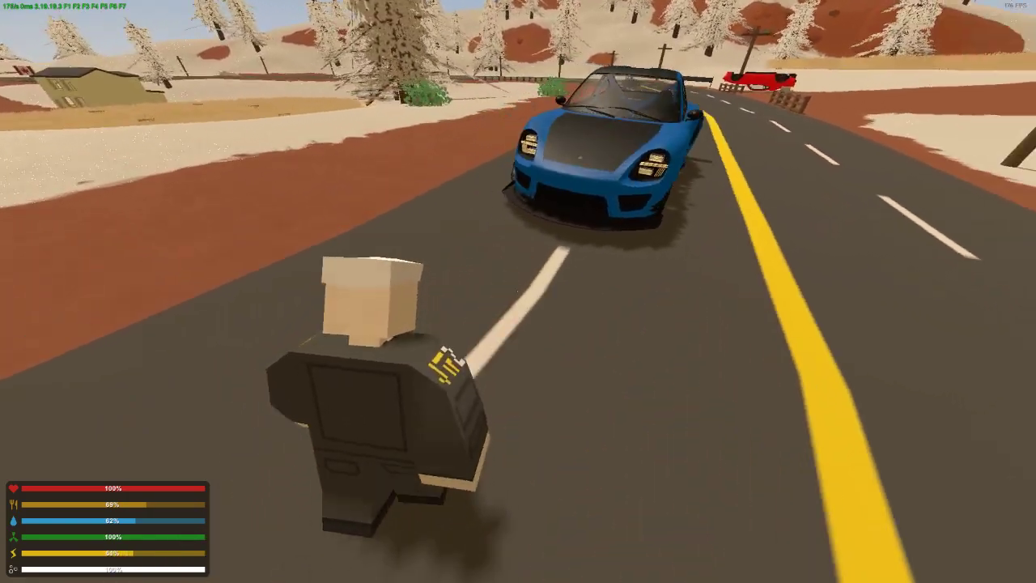
key(d)
key(a)
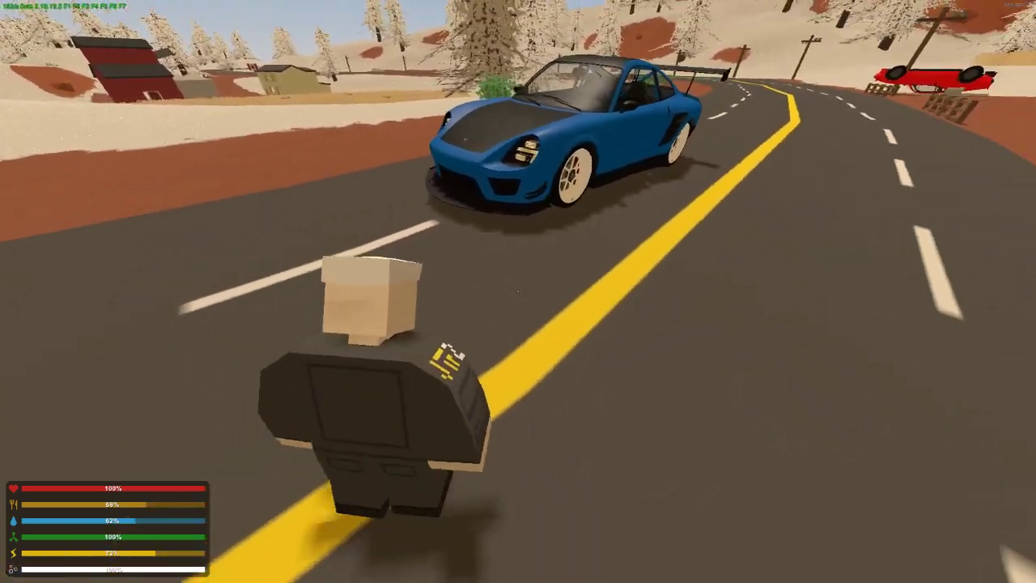
key(d)
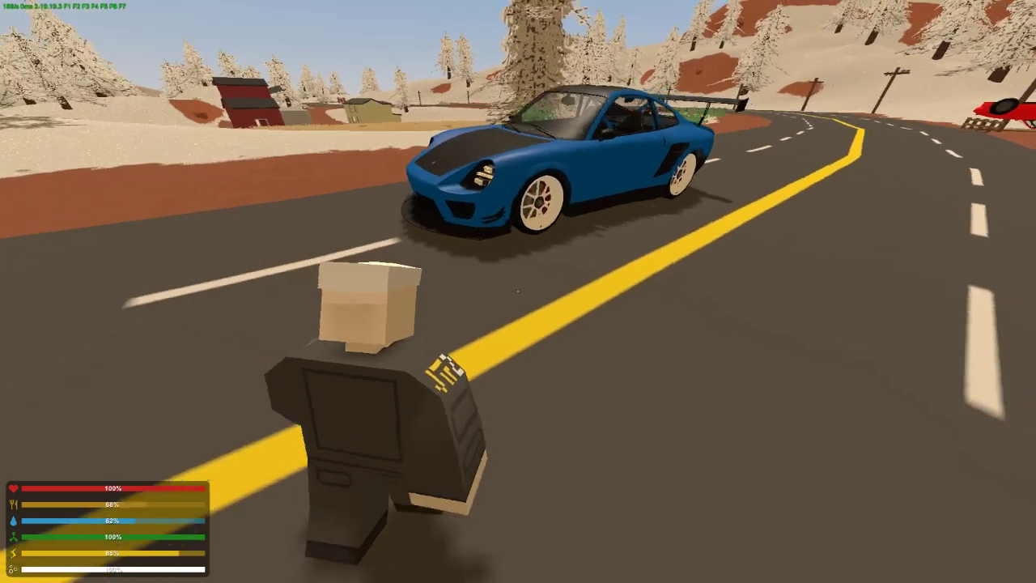
Switch to first-person view and examine the CometSR's front bumper, hood and headlights from near and far
key(h)
key(a)
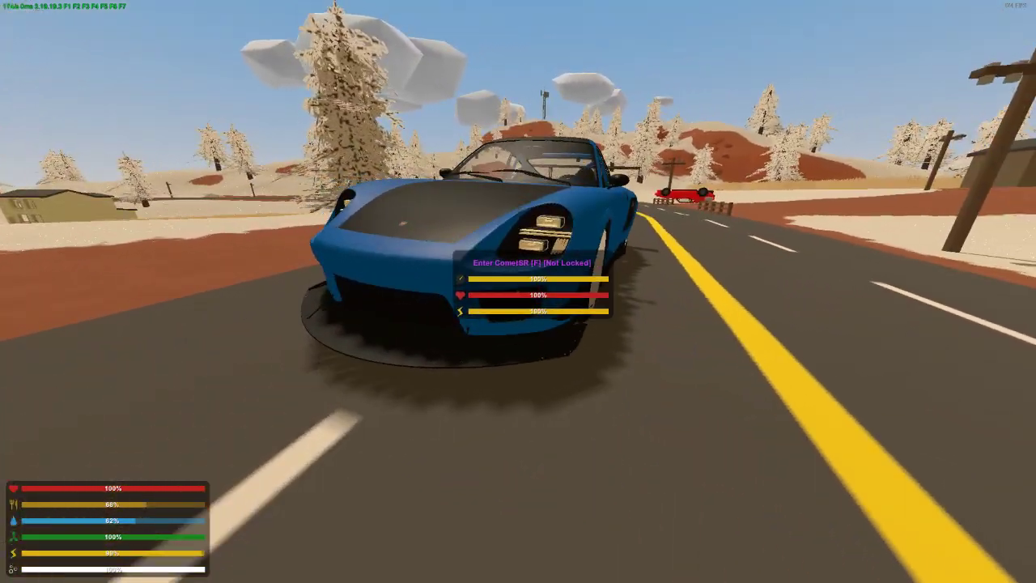
key(d)
key(space)
key(d)
key(s)
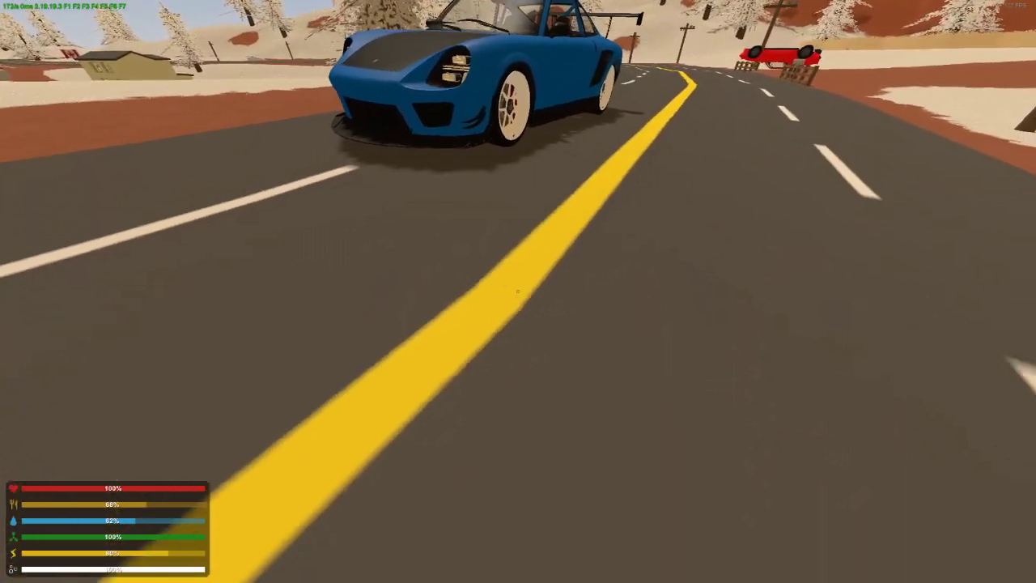
key(w)
key(a)
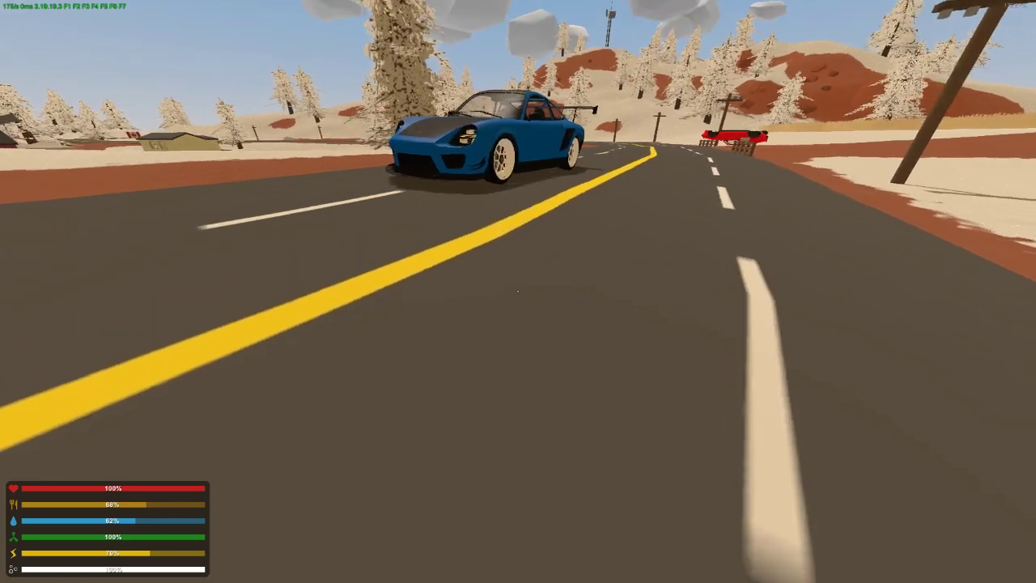
Circle the CometSR in first person to examine both sides, the wheels, the taillights and the rear wing
key(d)
key(d)
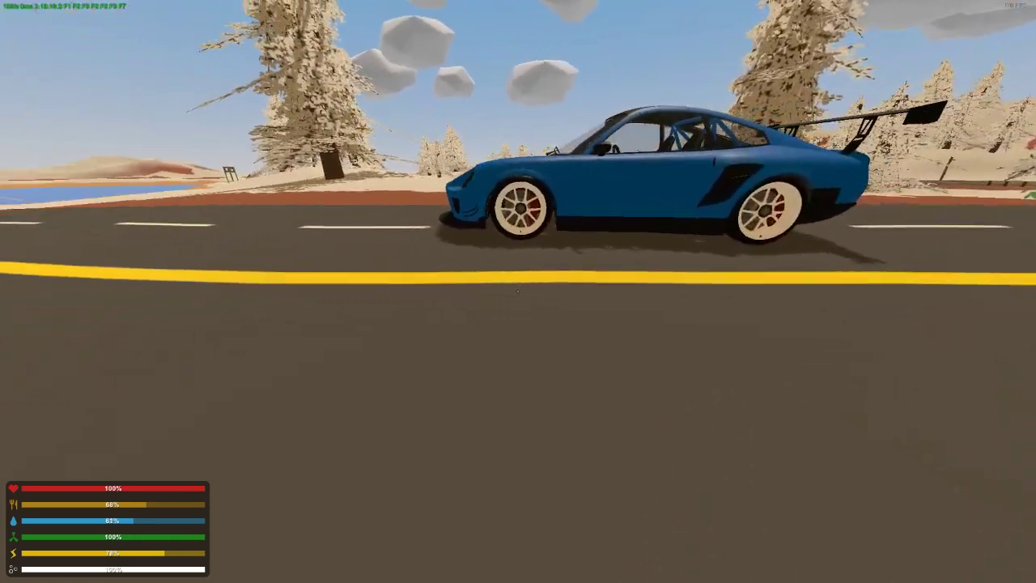
key(d)
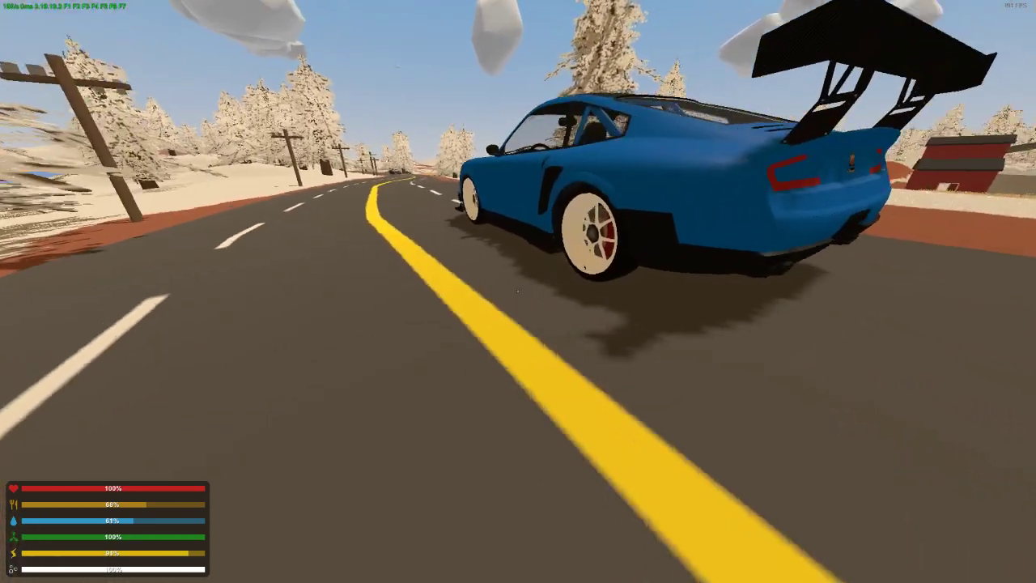
key(d)
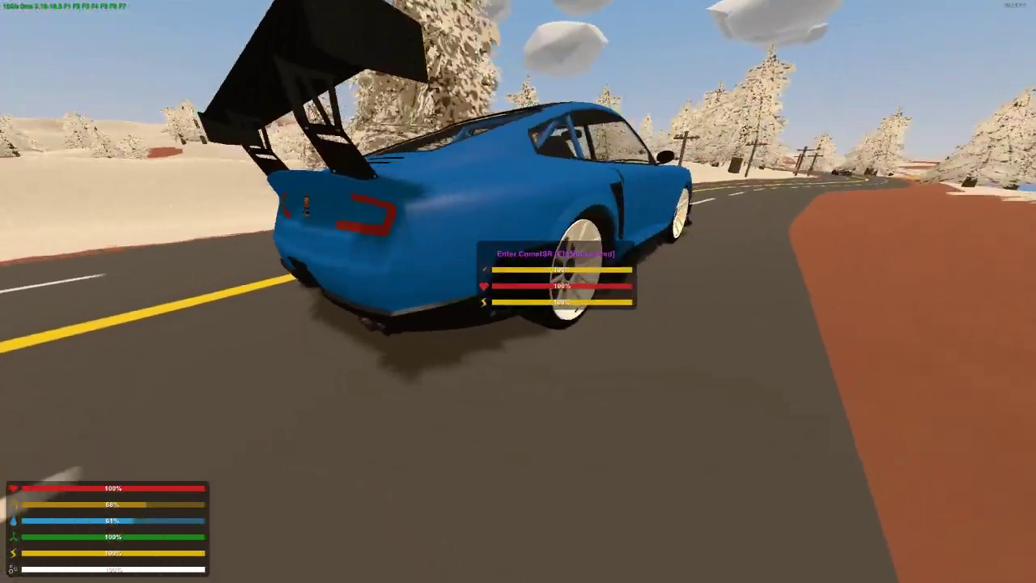
key(d)
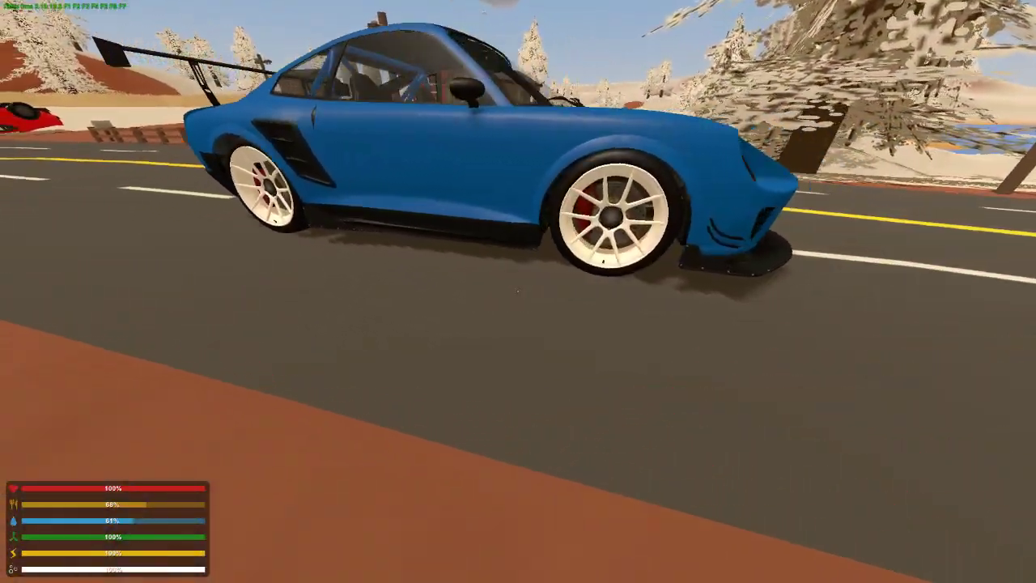
key(d)
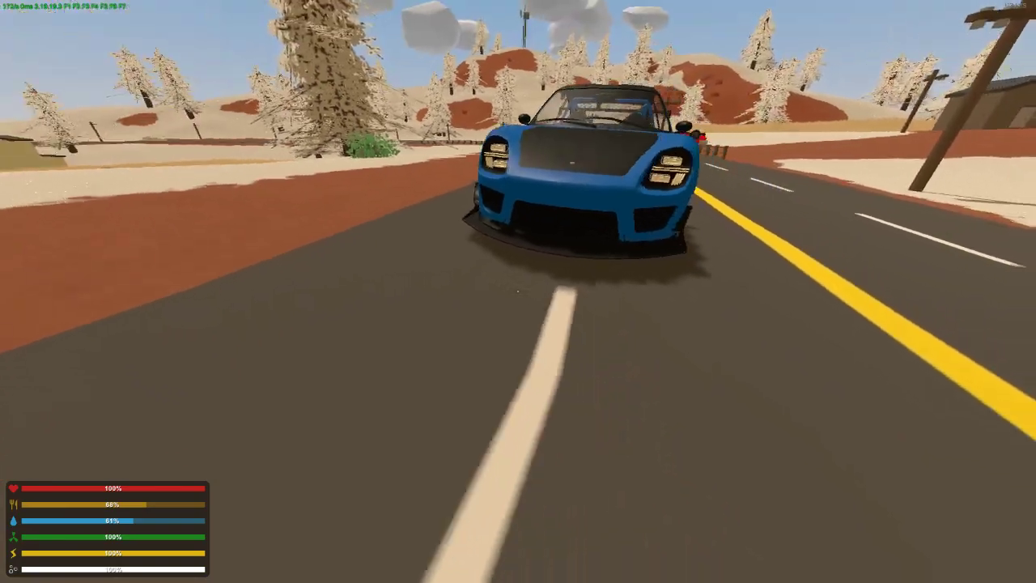
key(d)
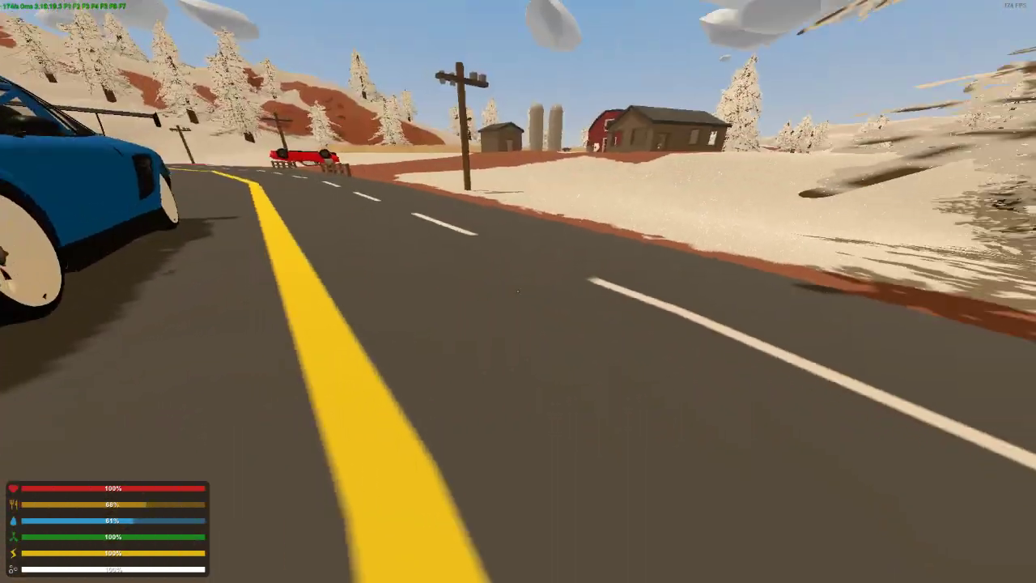
Spawn a second CometSR over the road, get into it and switch to third-person view
key(shift+w)
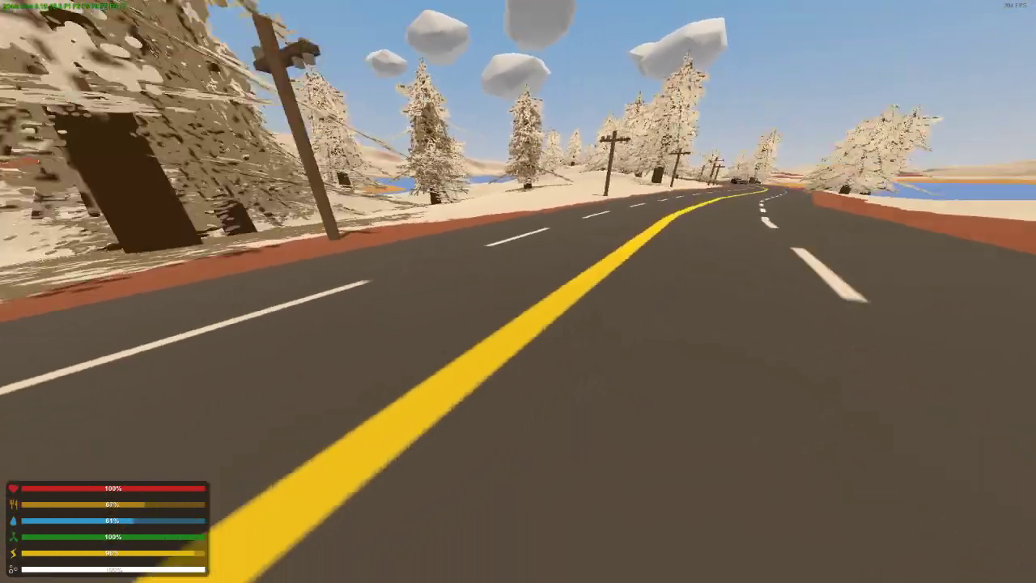
key(shift+s)
key(a)
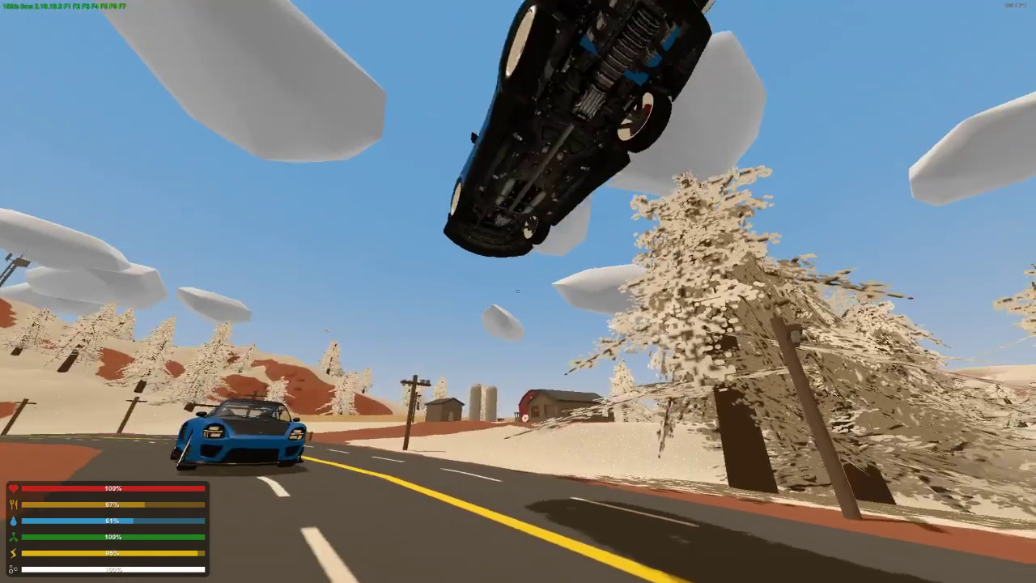
key(f)
key(h)
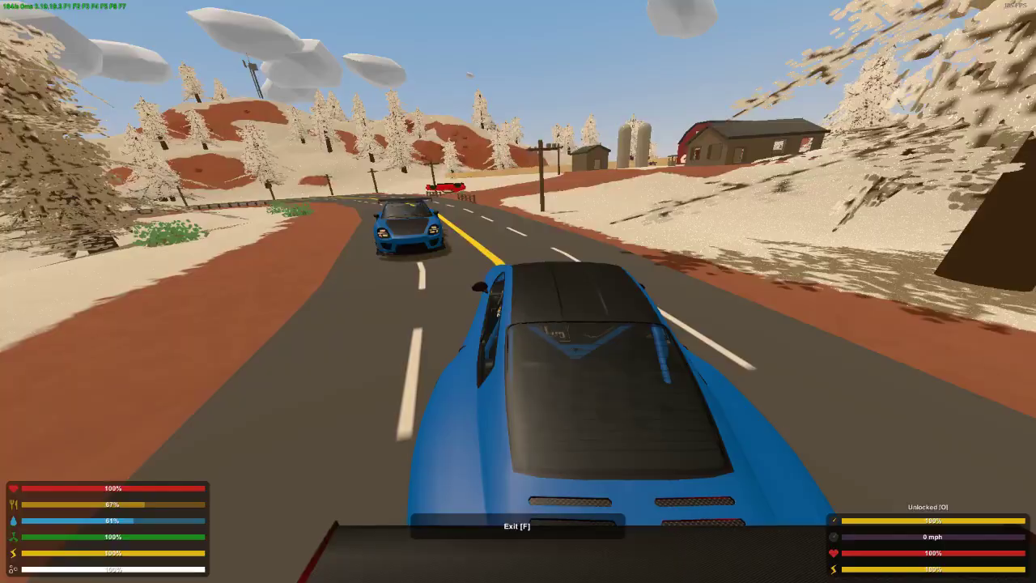
Drive the second CometSR forward along the roadside near the parked one, getting out and back in between short drives
key(w)
key(d)
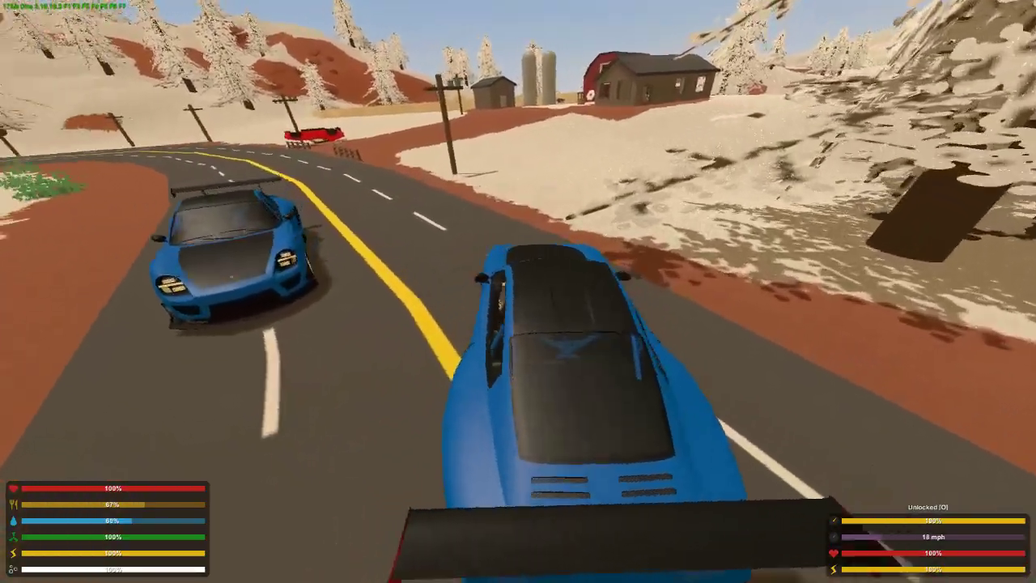
key(f)
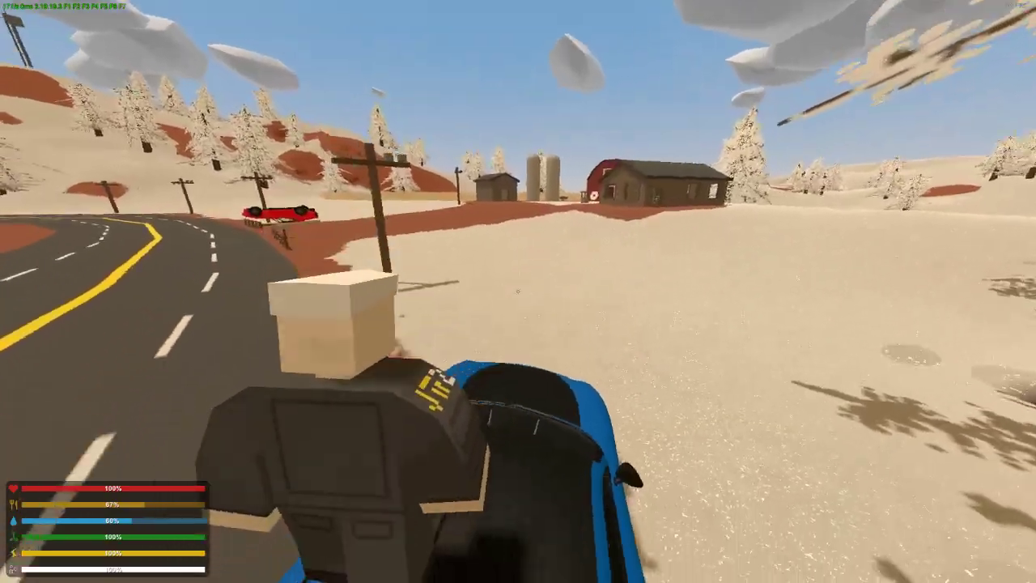
key(w)
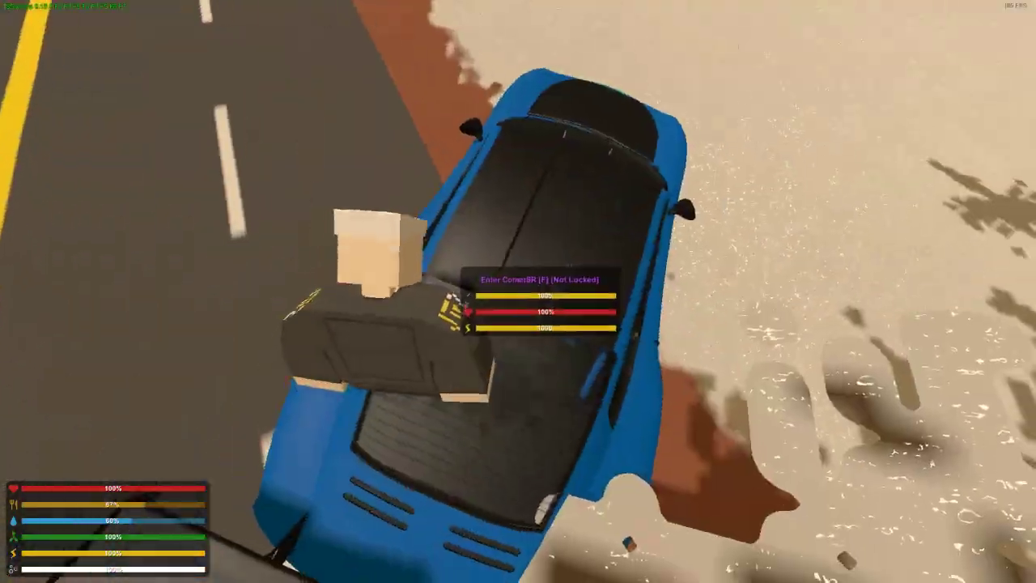
key(f)
key(w)
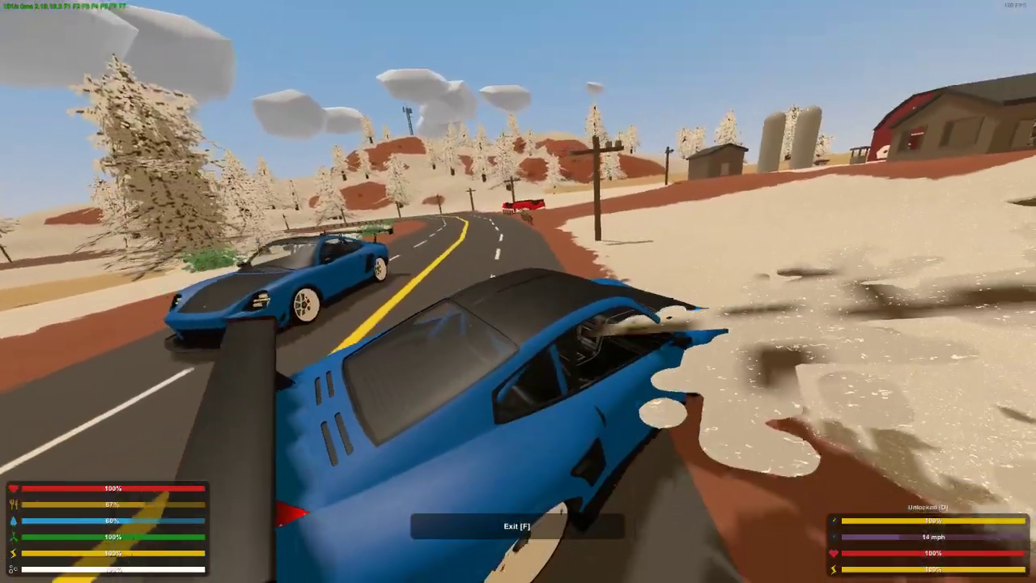
key(f)
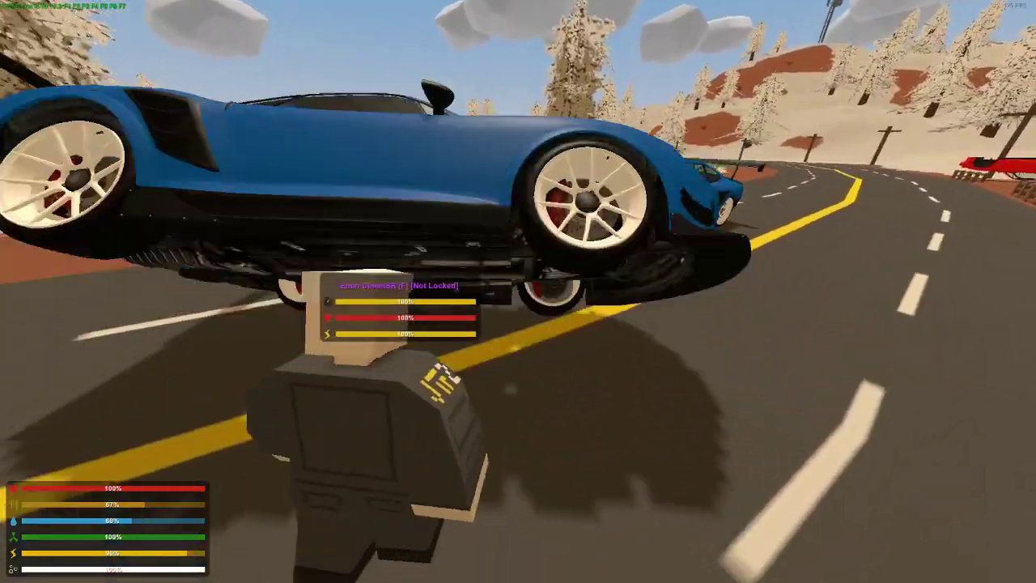
Walk off the road into the snowy field and spawn another CometSR there
key(w)
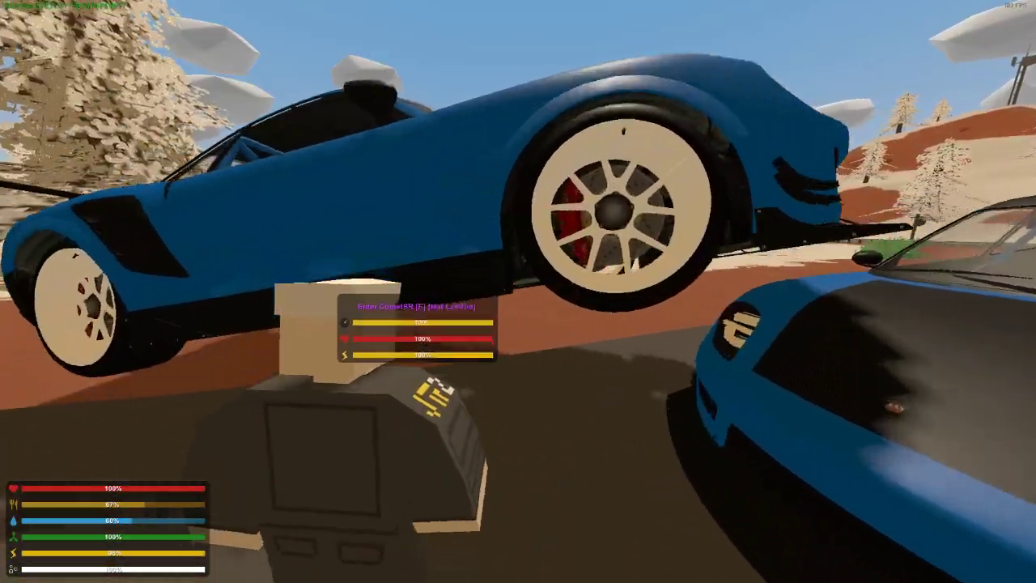
key(shift+w)
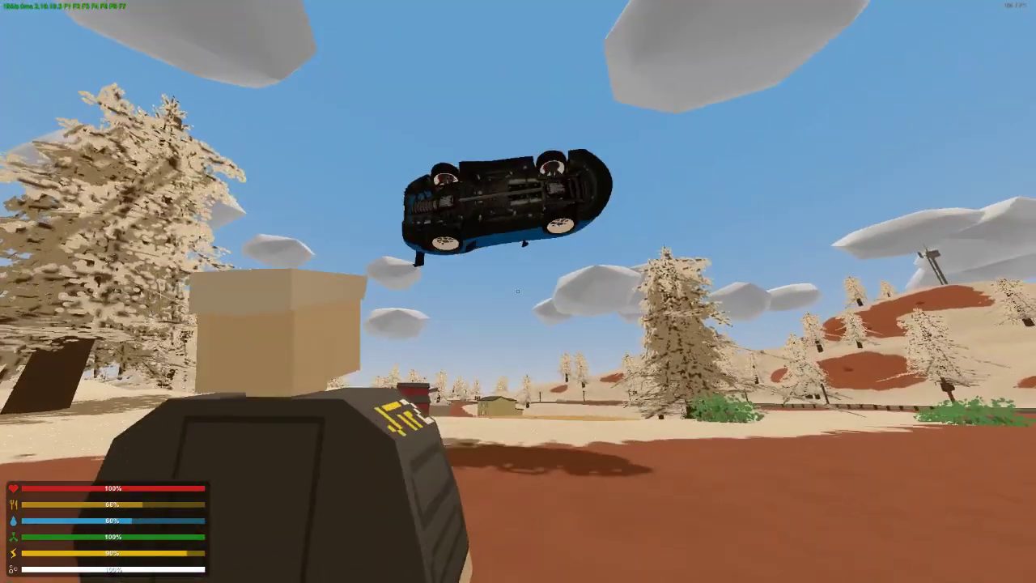
key(w)
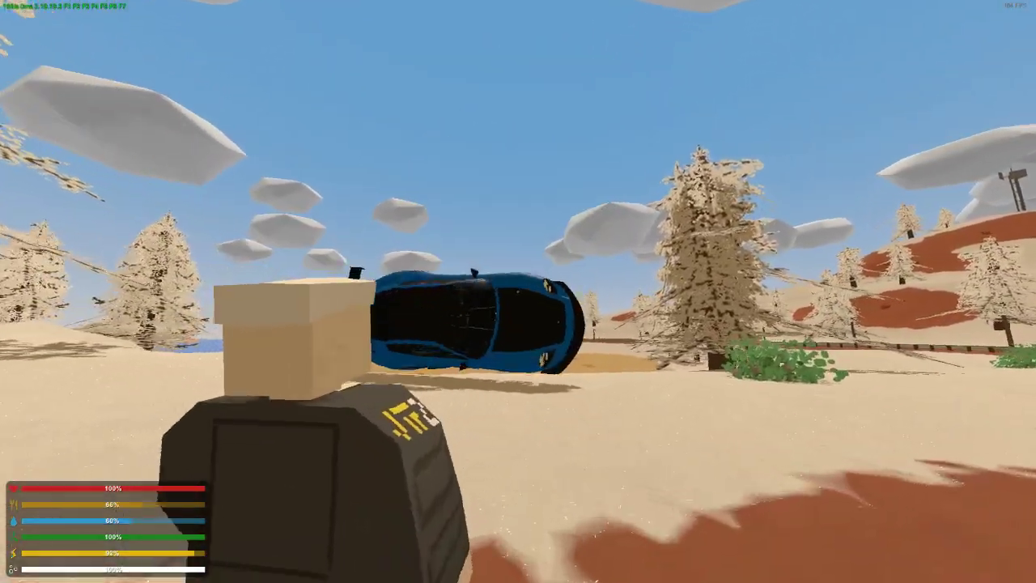
key(w)
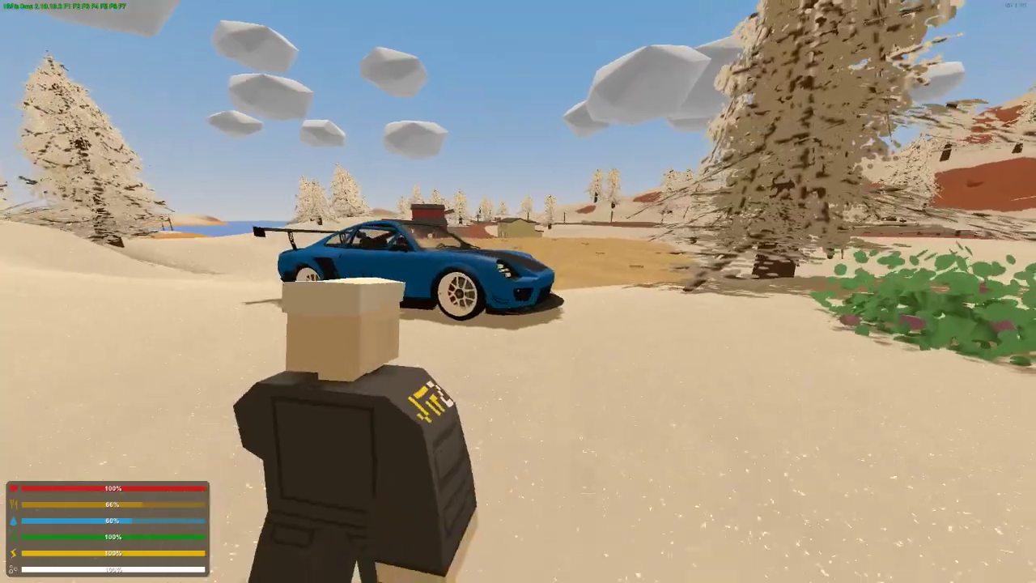
Get into the CometSR in the snowy field, drive it past the tree and get out
key(f)
key(w)
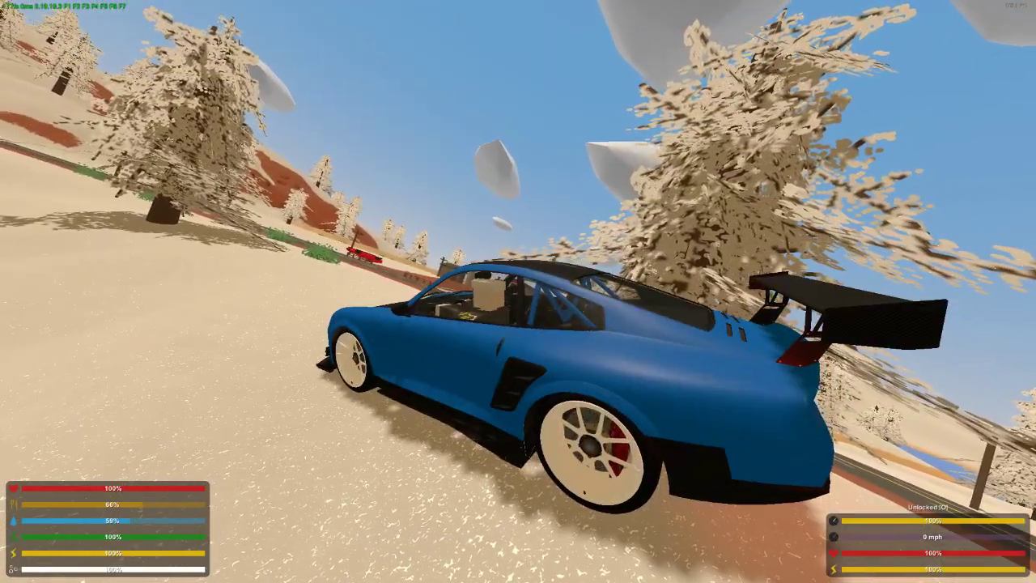
key(f)
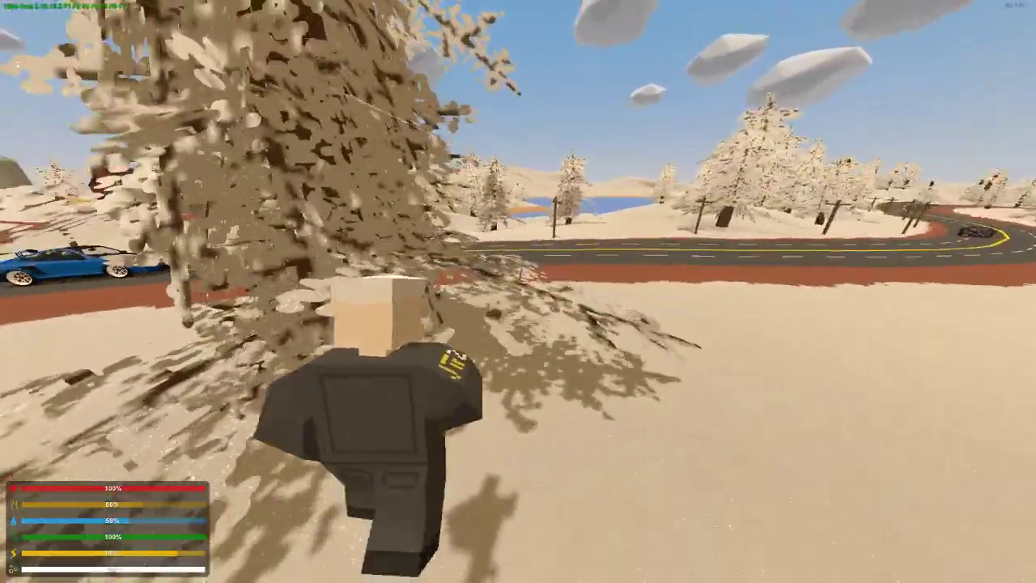
Spawn another CometSR beside the road, get in and drive it out of the snow onto the asphalt
text(j/)
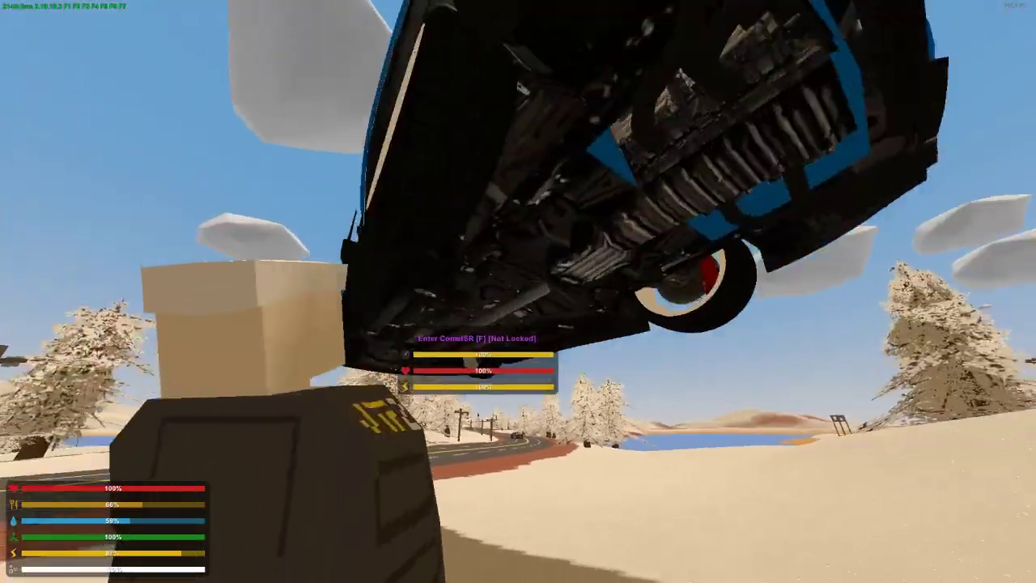
key(f)
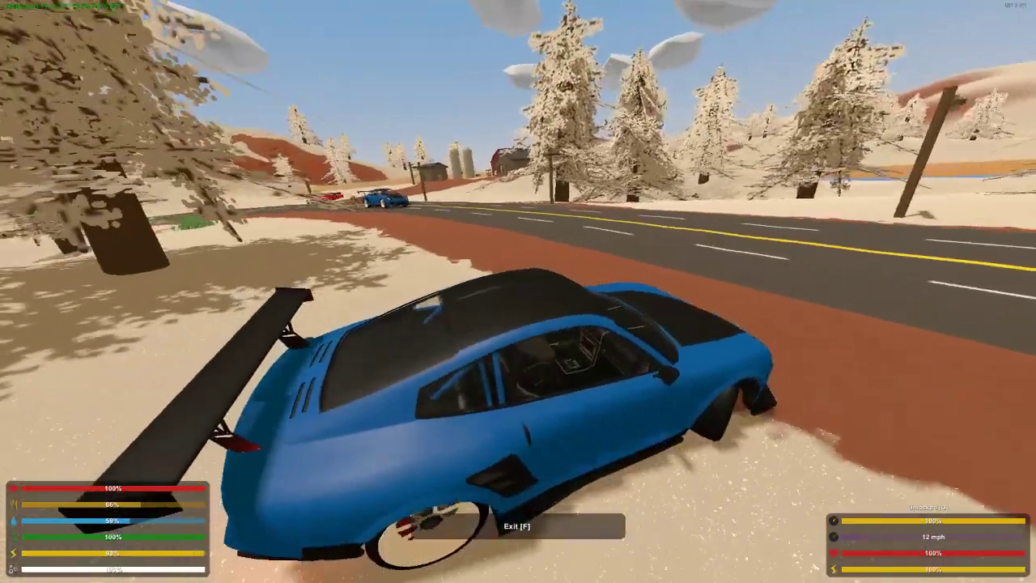
key(w)
key(a)
key(w)
key(a)
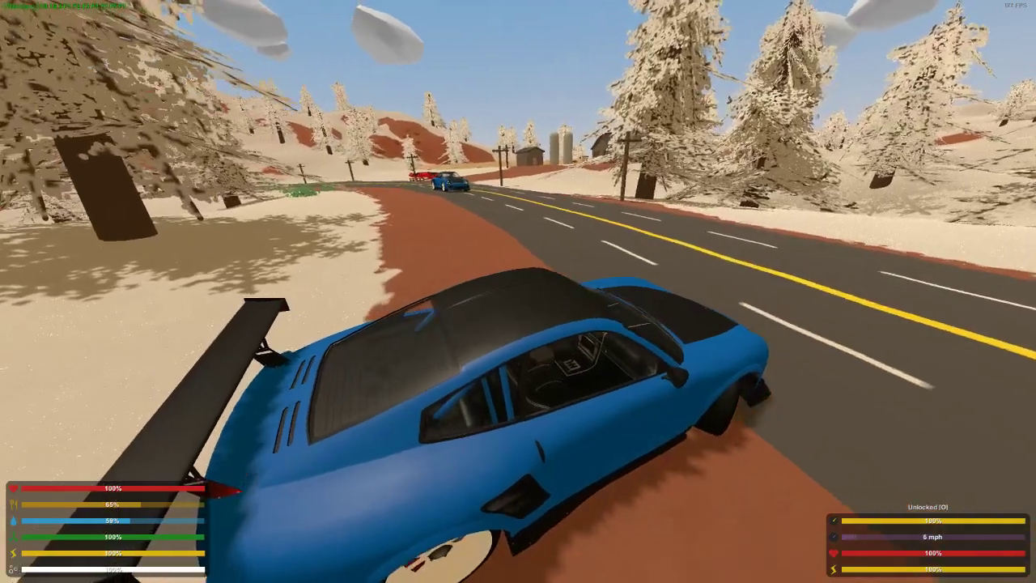
key(w)
key(a)
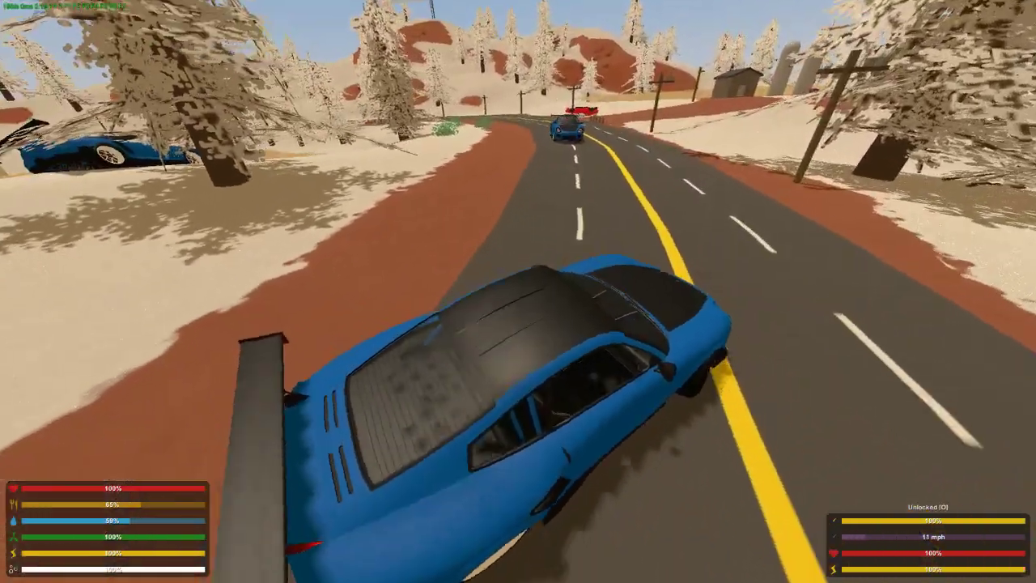
Steer the CometSR across the yellow centre line, stop it in the opposite lane from the parked CometSR and get out
key(w)
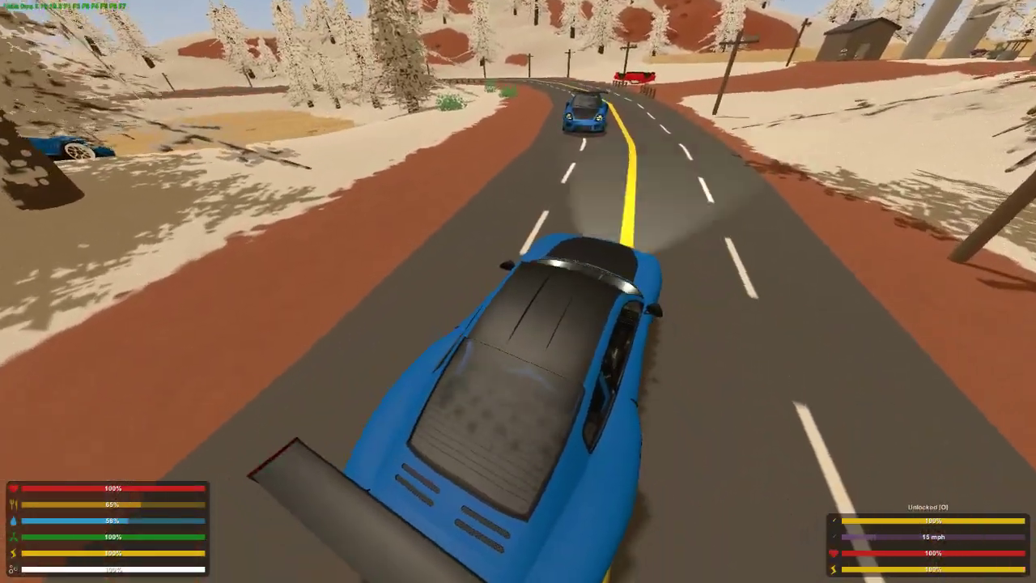
key(d)
key(s)
key(d)
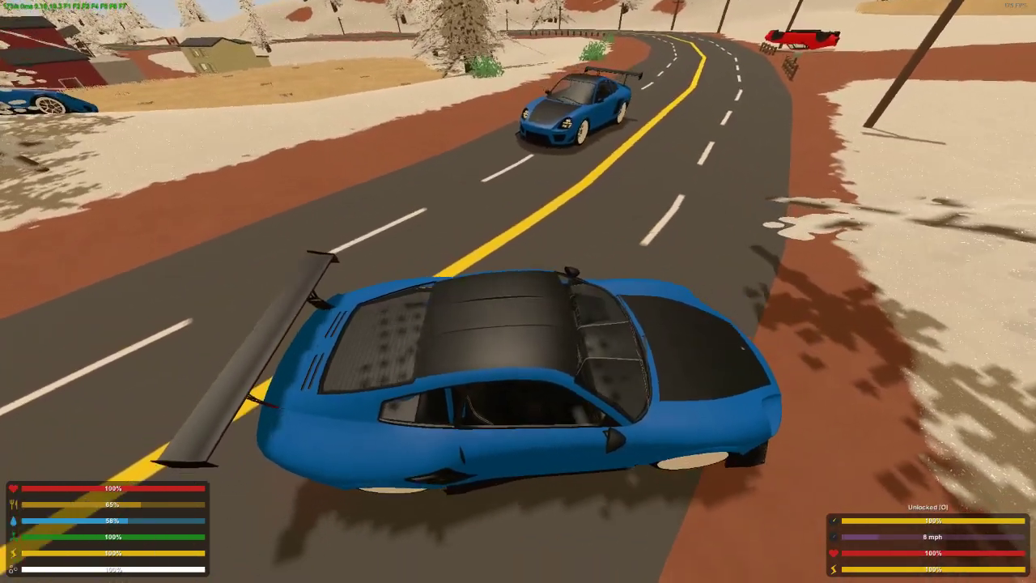
key(f)
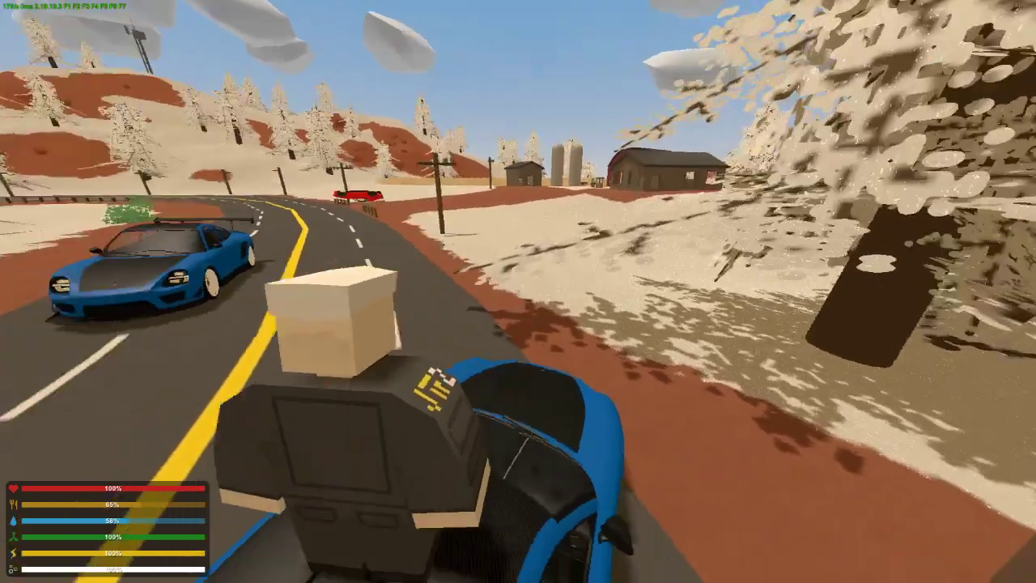
Switch to first-person view and examine the front of the CometSR parked on the road
key(h)
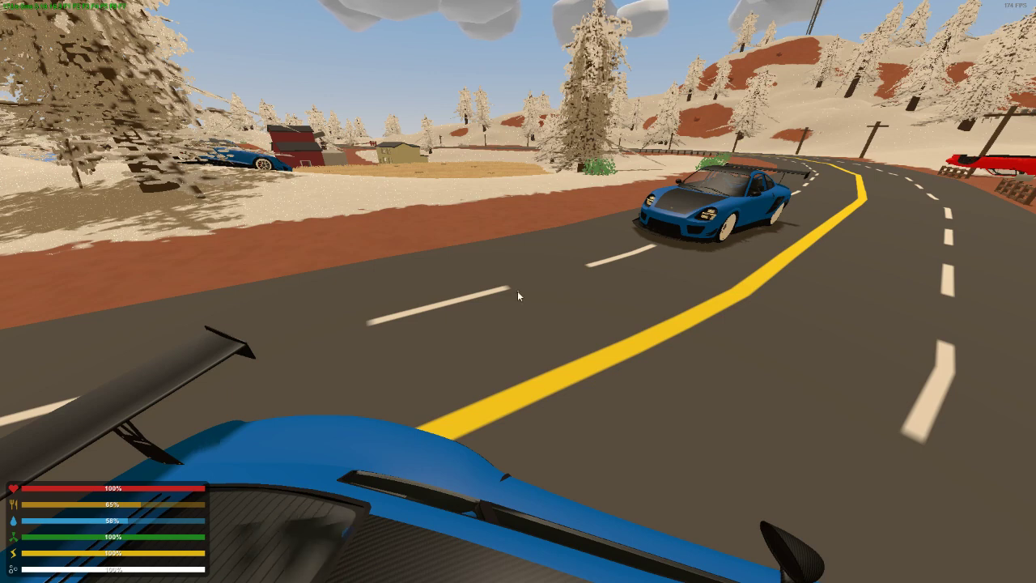
key(Escape)
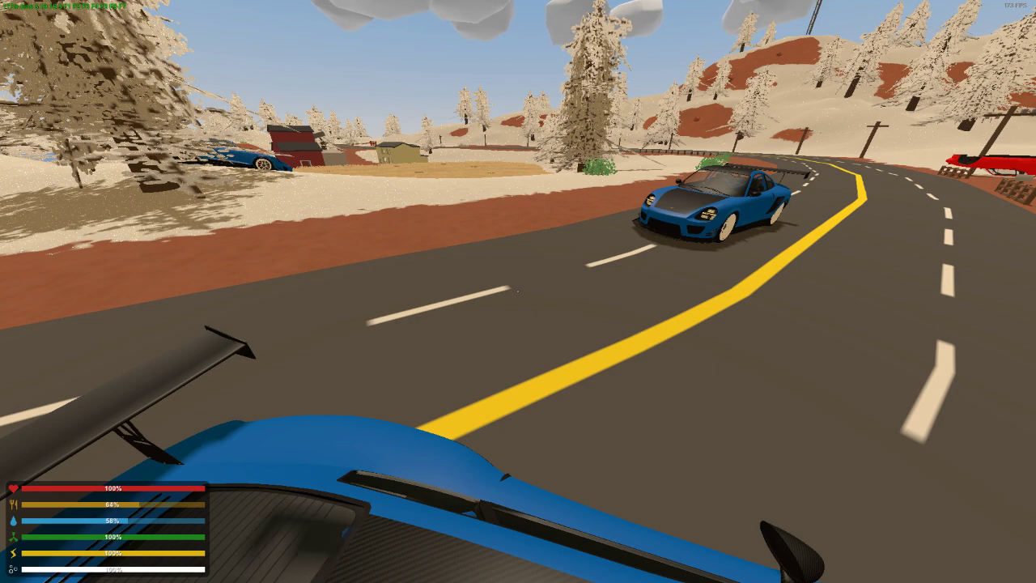
key(w)
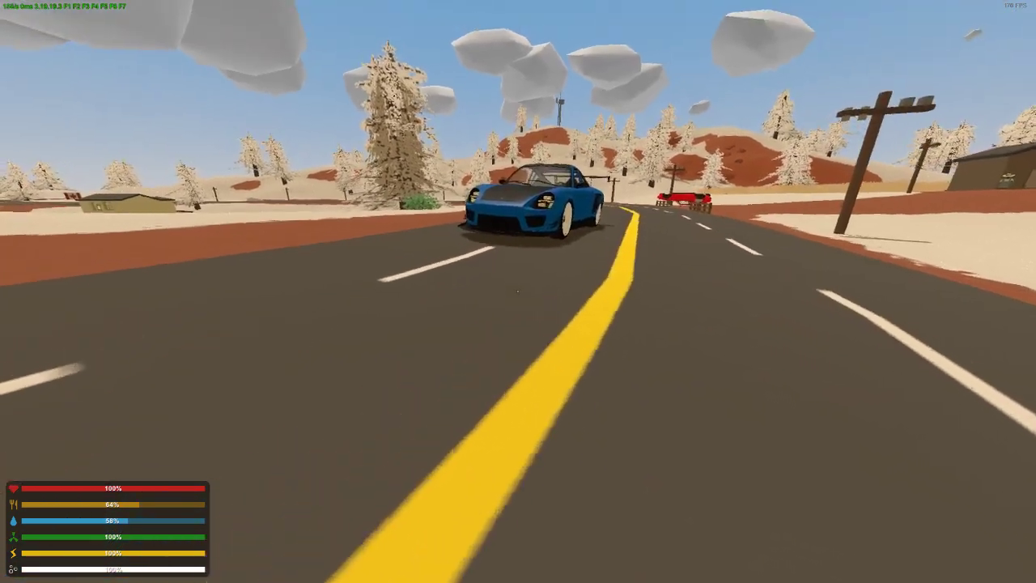
key(w)
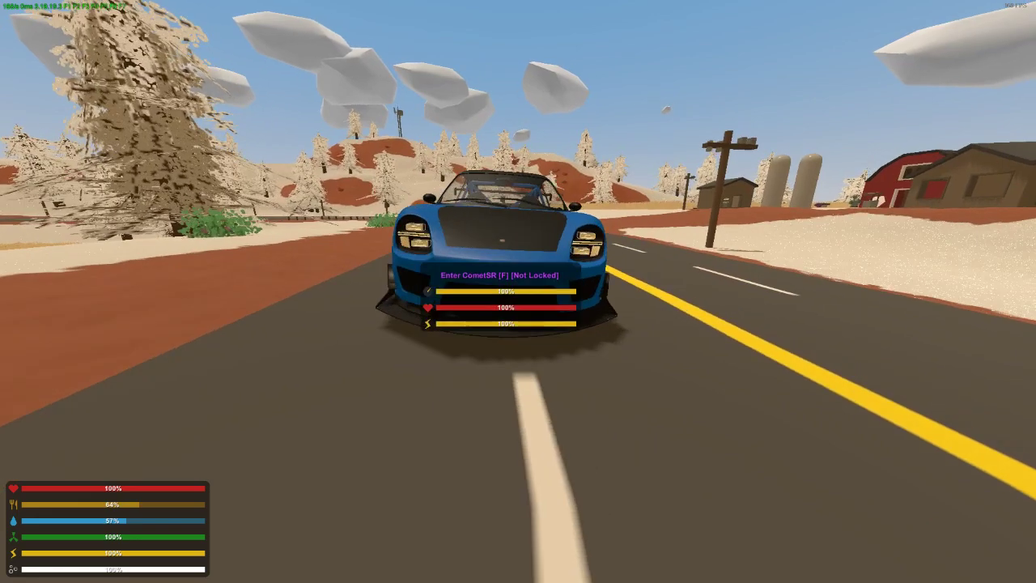
key(s)
key(w)
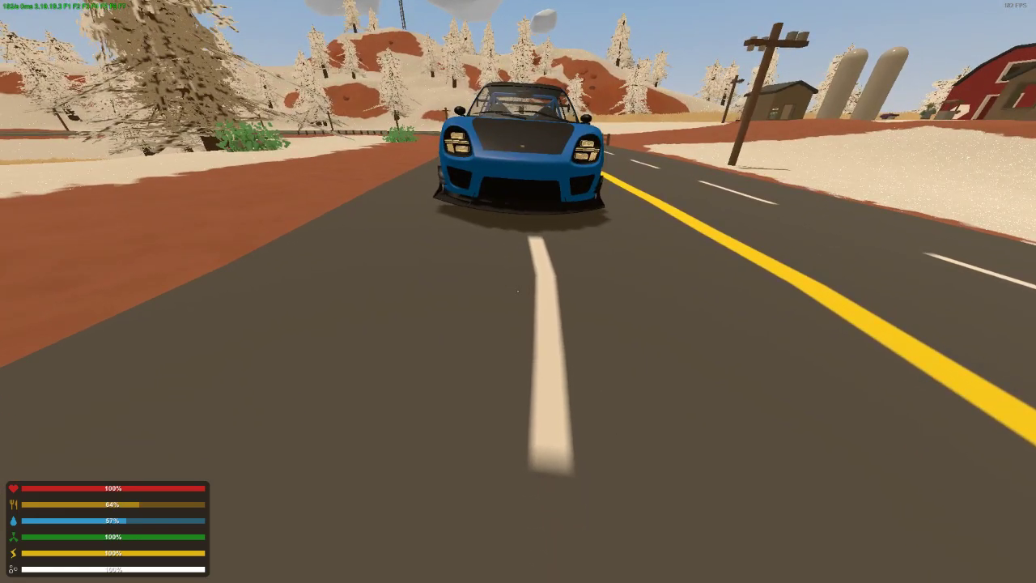
key(Escape)
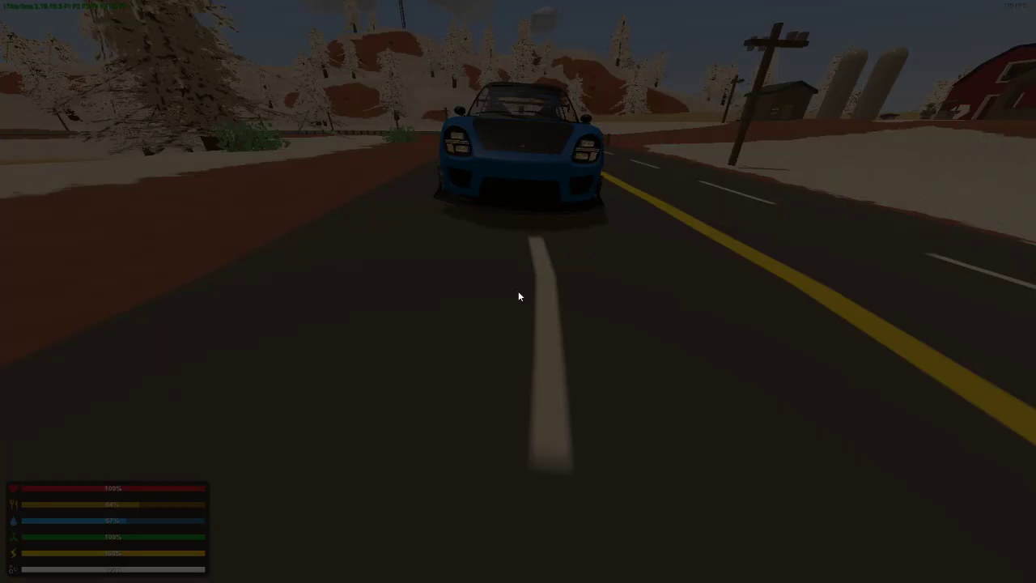
key(Escape)
Walk around the parked CometSR to examine its side, front wheel and front corner
key(shift+w)
key(shift+w)
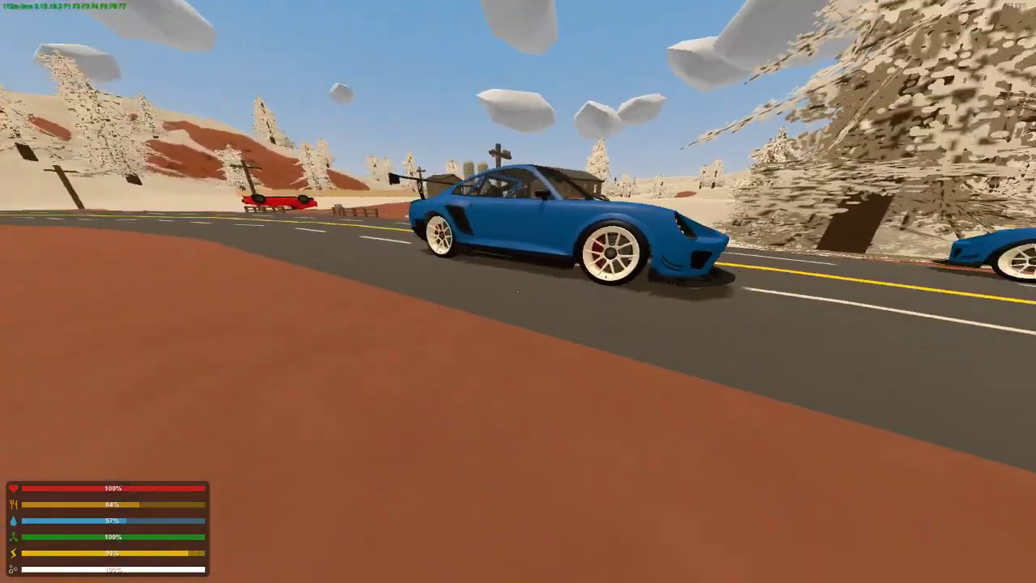
key(w)
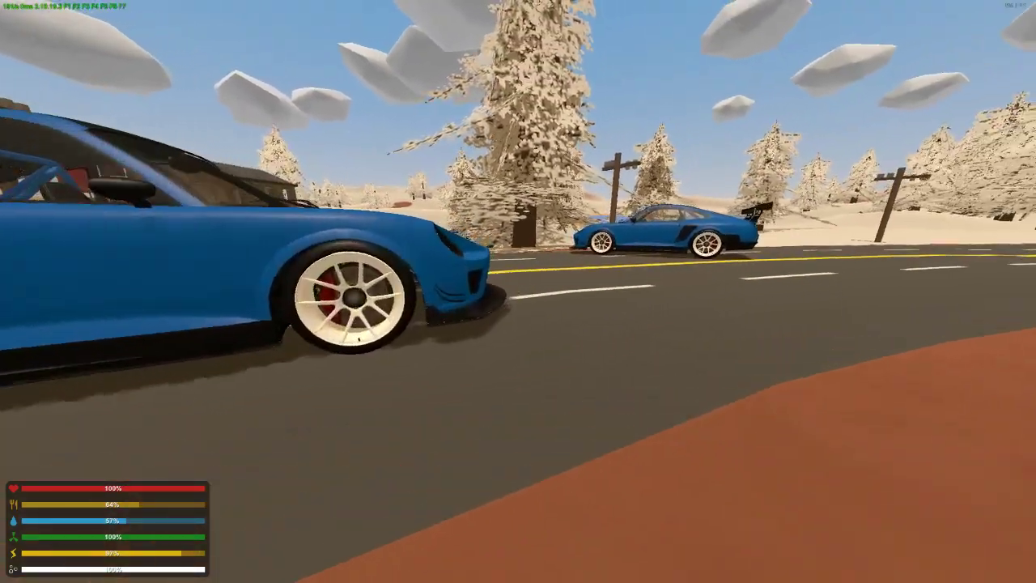
key(s)
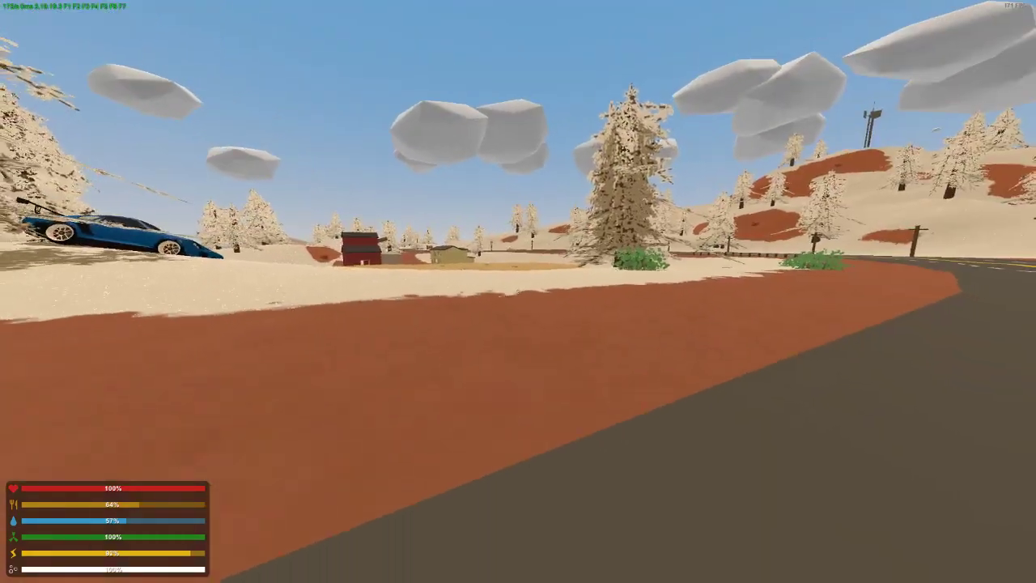
key(s)
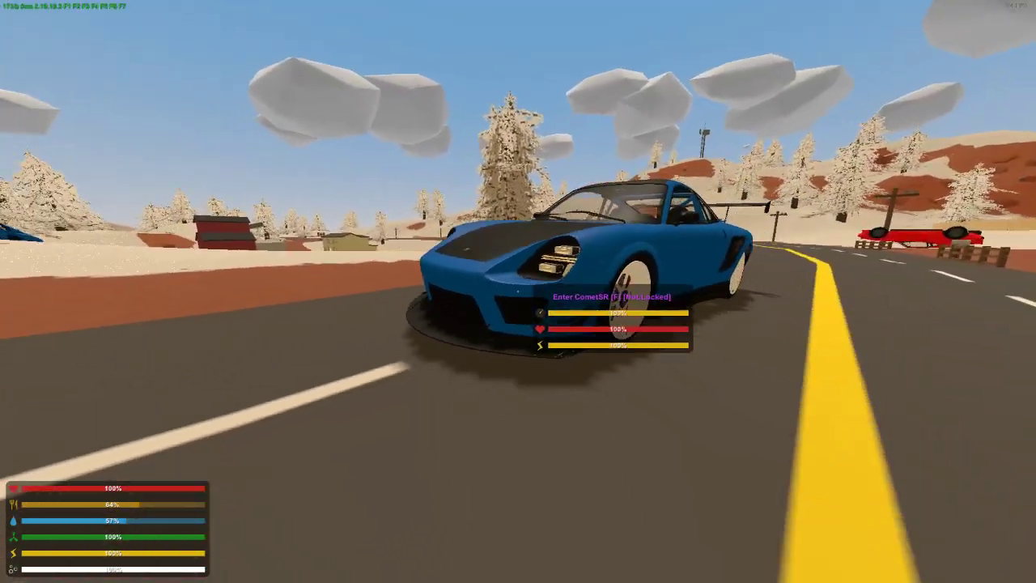
Walk along the parked CometSR's driver side to the back and examine the taillights, rear bumper and wing
key(d)
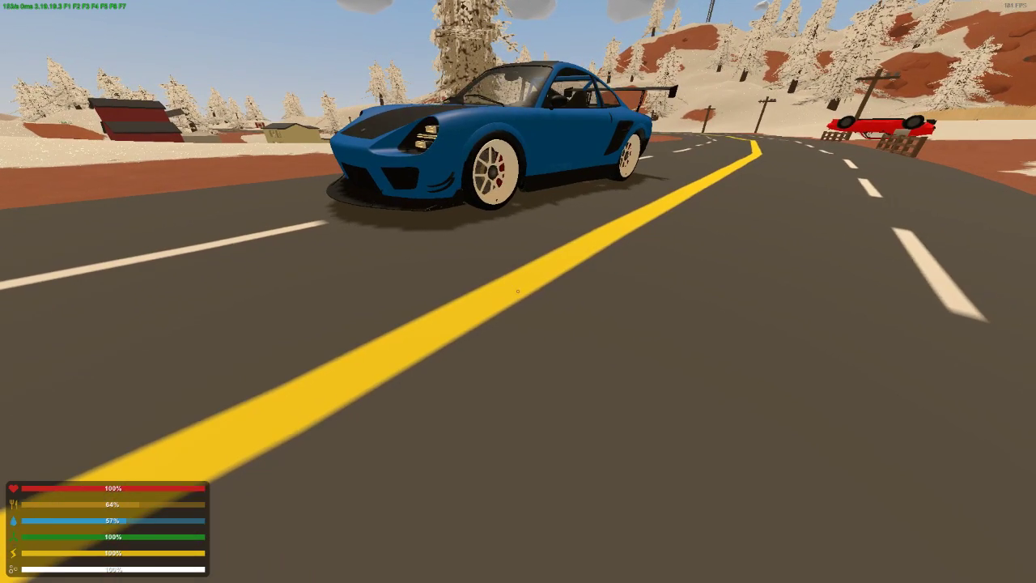
key(w)
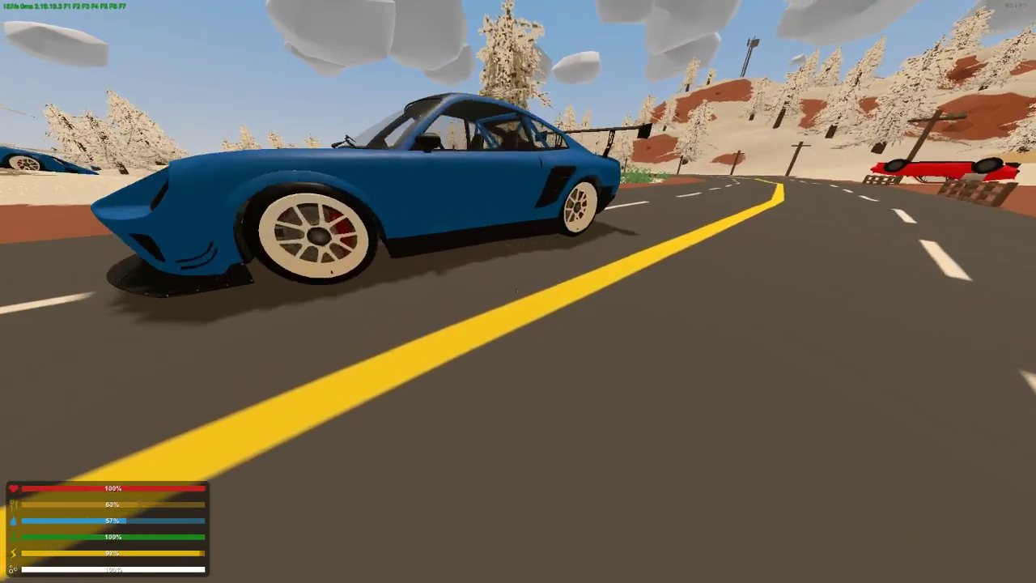
key(d)
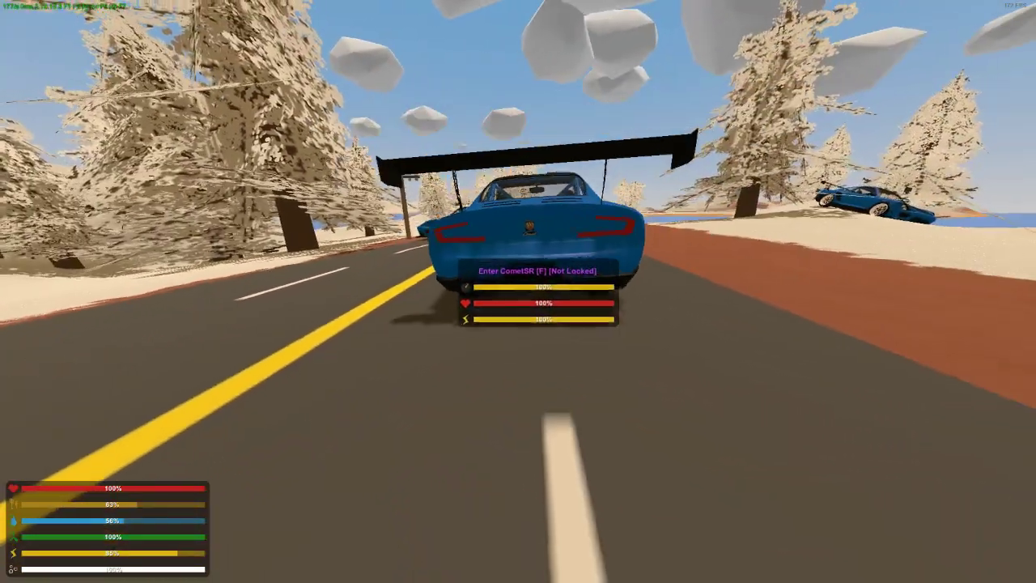
key(d)
key(s)
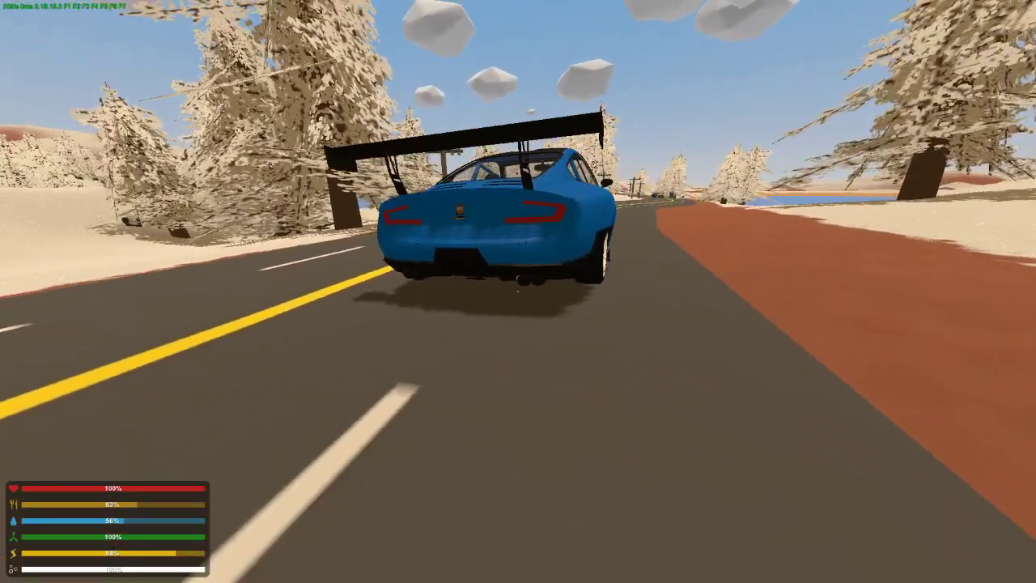
Back away from the parked CometSR's rear, then return close to examine its taillights, rear bumper and wing
key(w)
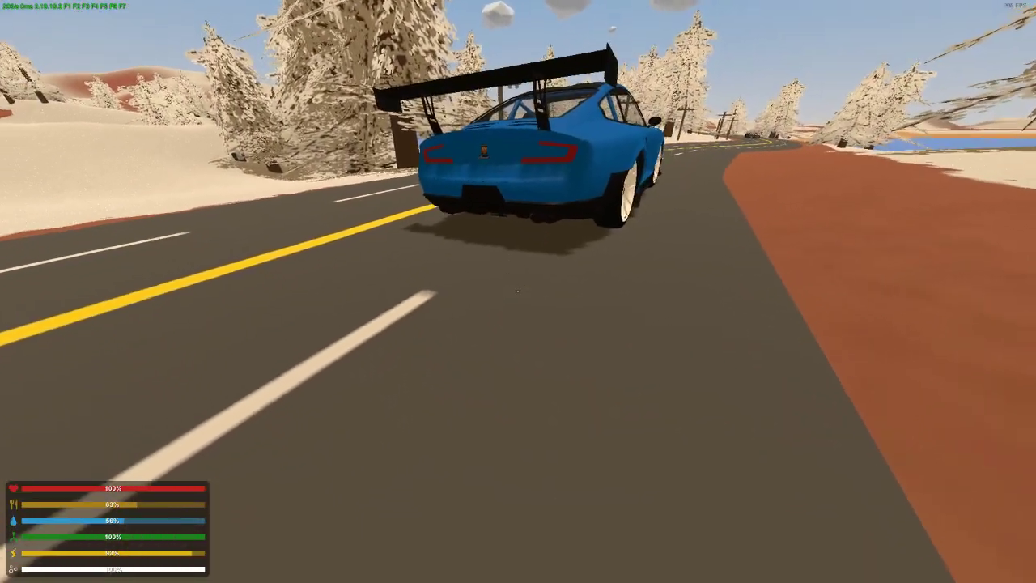
key(s)
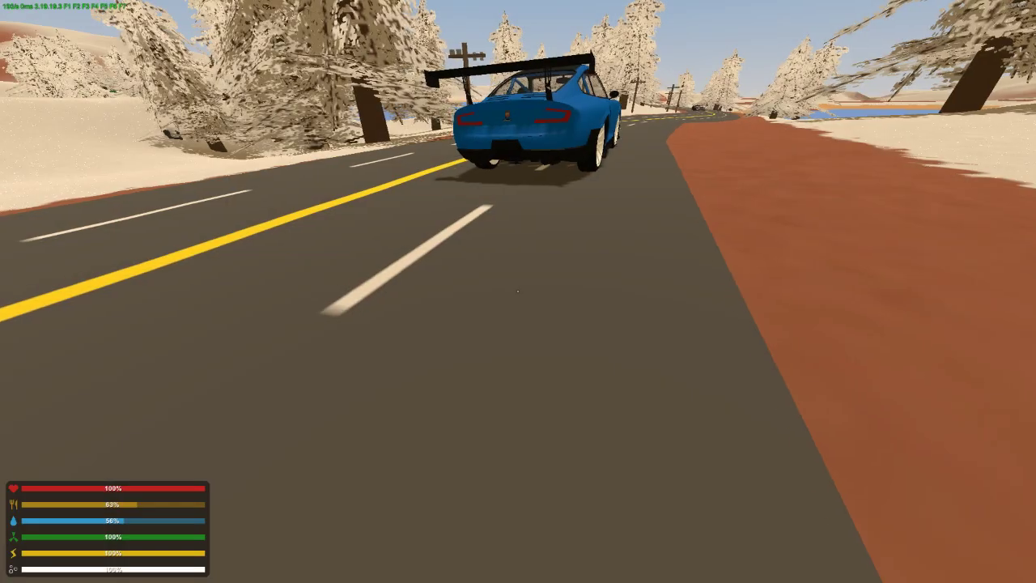
key(w)
key(a)
key(shift+w)
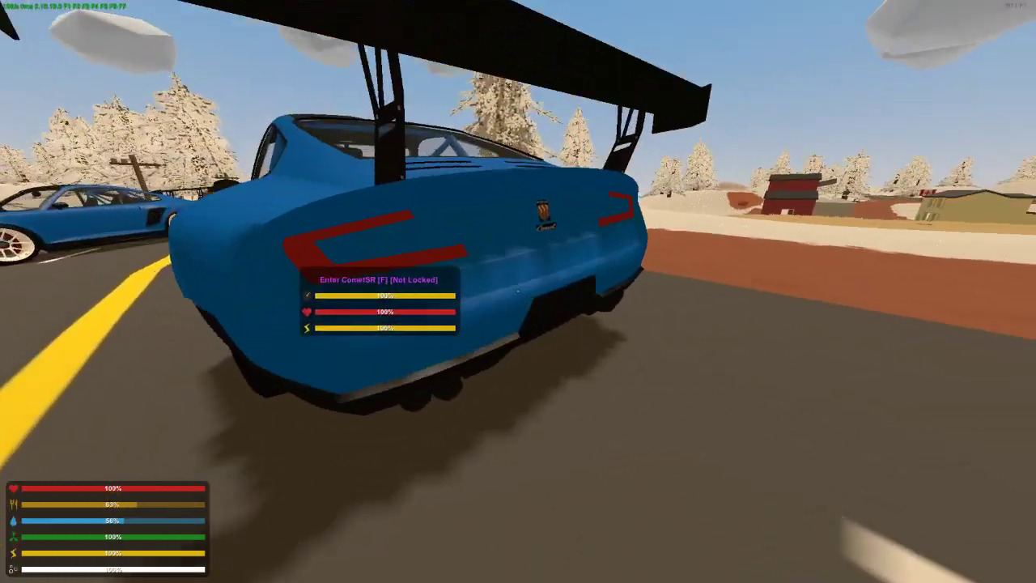
Walk onto the red roadside ground and view both parked CometSRs from the side
key(d)
key(shift+w)
key(d)
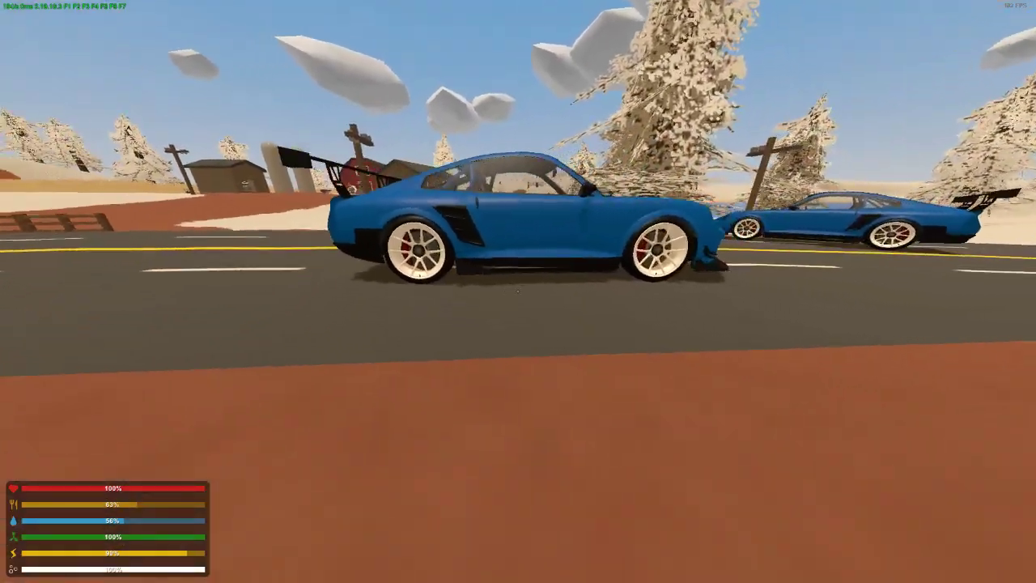
key(s)
key(a)
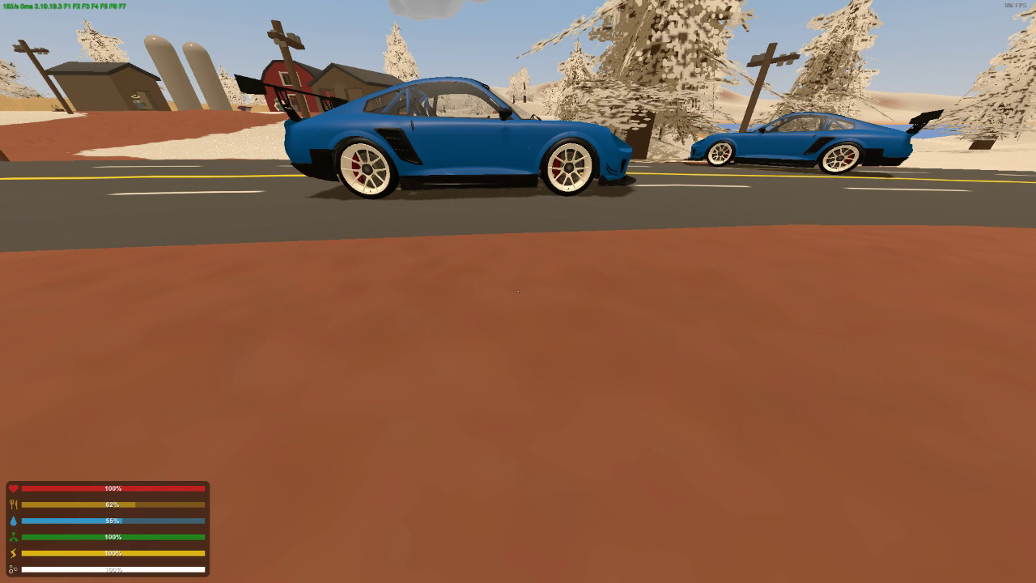
key(d)
key(w)
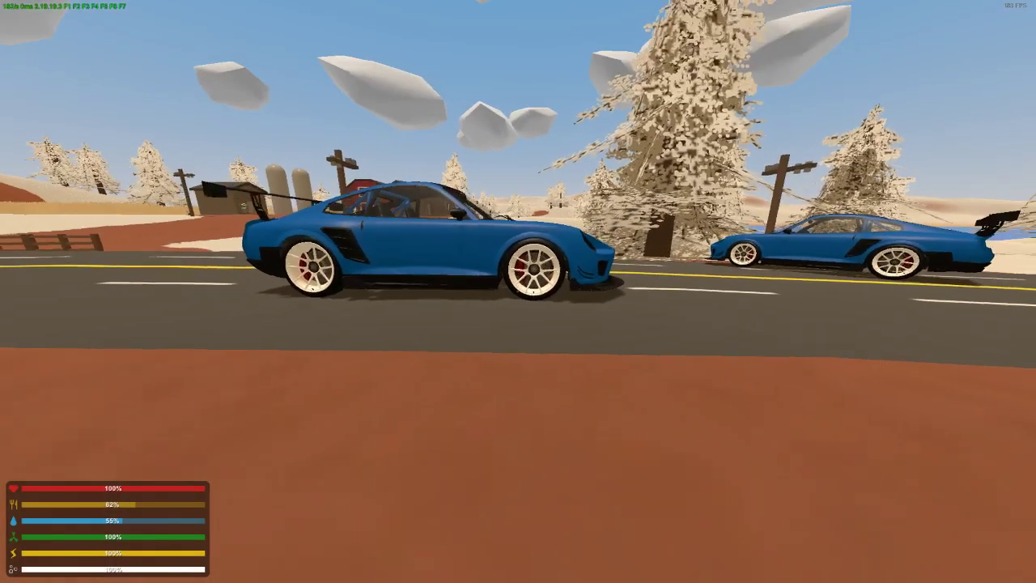
Walk to the front of the nearer CometSR and examine its headlights, hood and front splitter
key(d)
key(w)
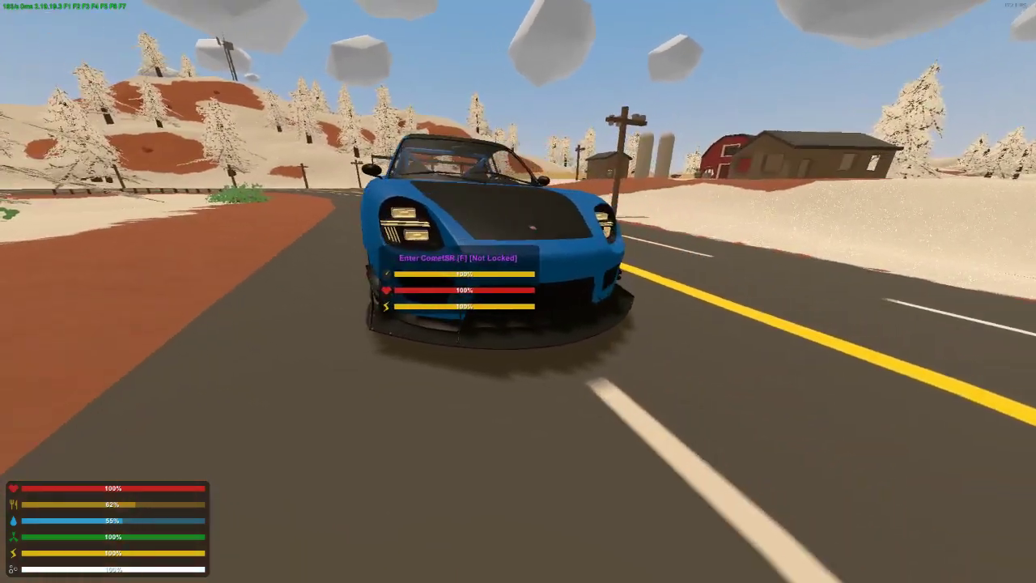
key(s)
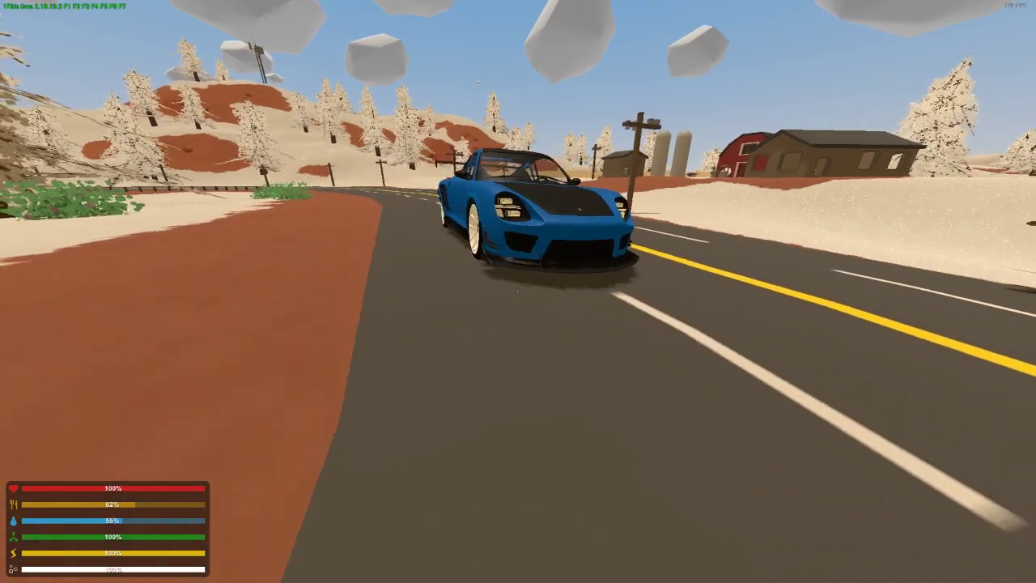
Exit the singleplayer PEI game to the main menu and open the Workshop options
key(Escape)
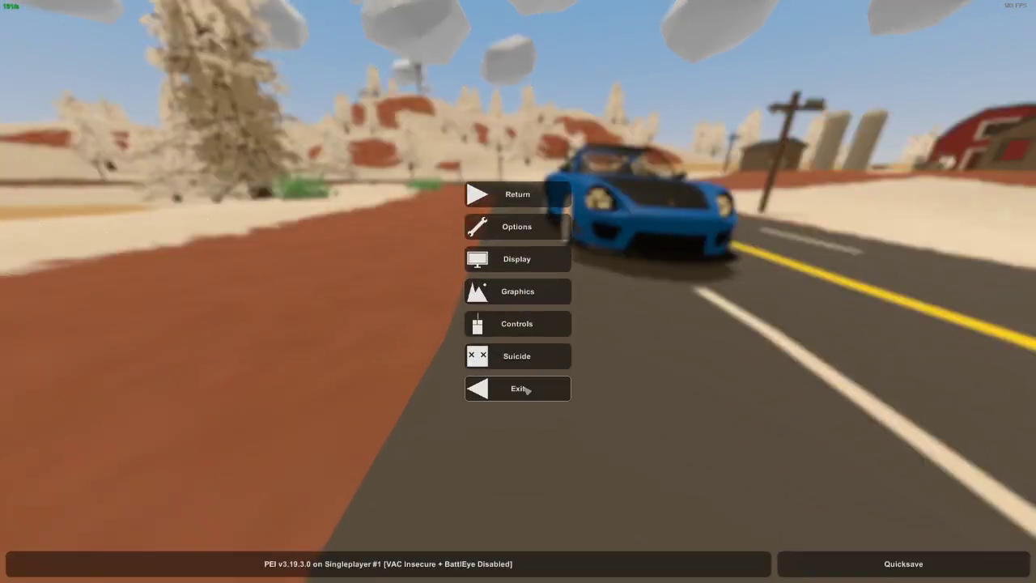
click(525, 390)
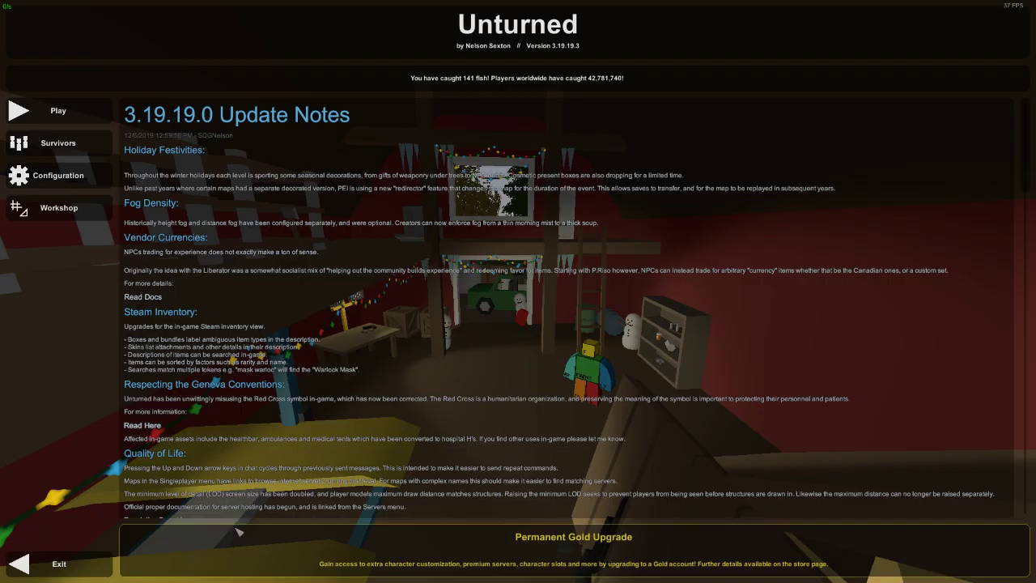
key(Escape)
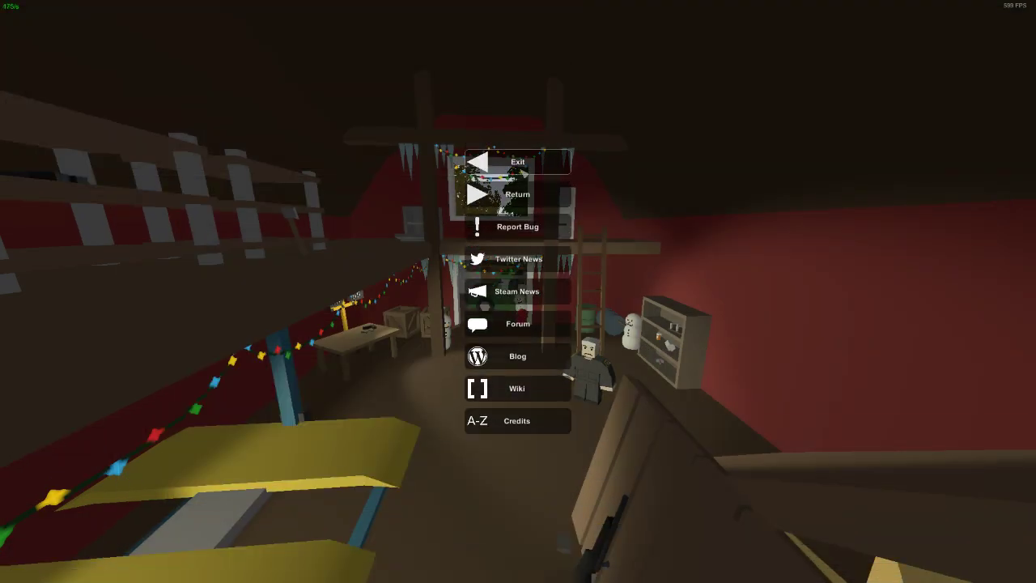
key(Escape)
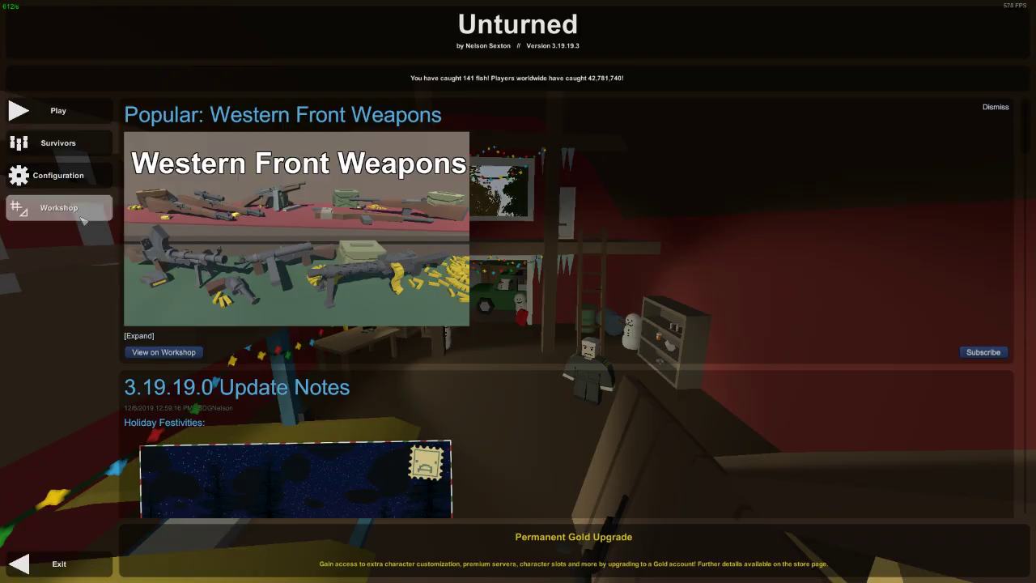
click(81, 215)
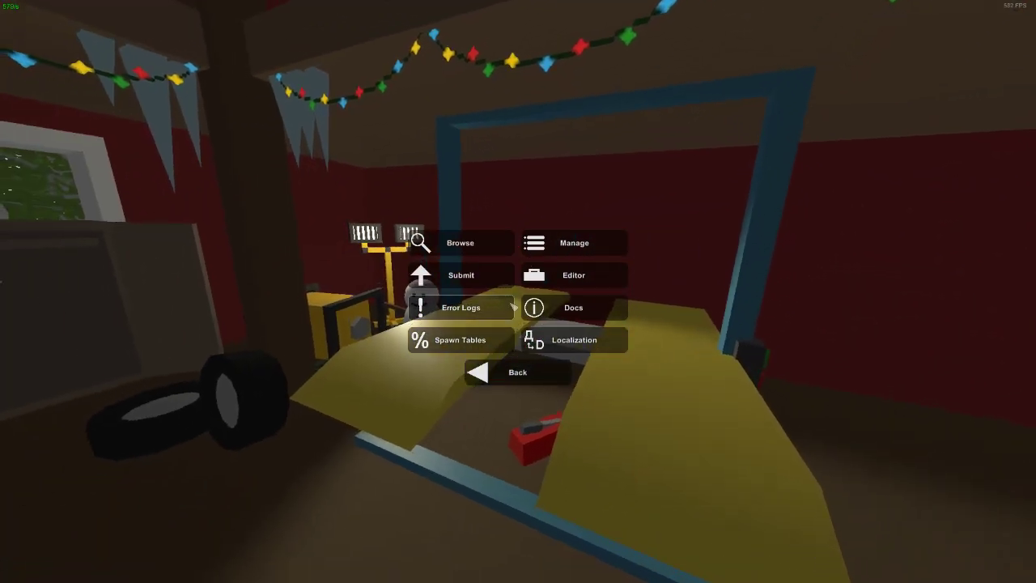
Switch to File Explorer and open the Screenshots folder inside Pictures
key(super)
click(277, 572)
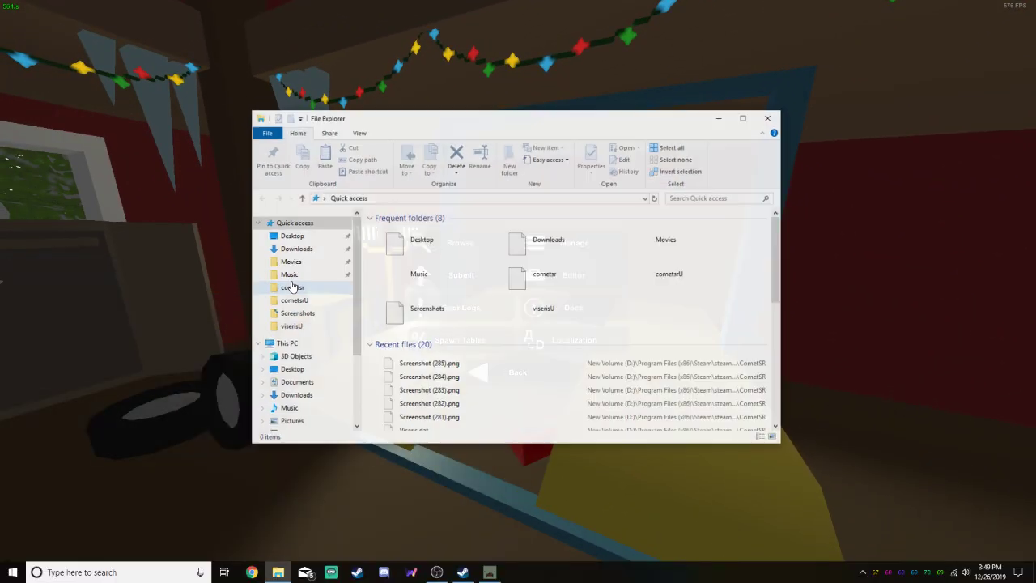
click(291, 422)
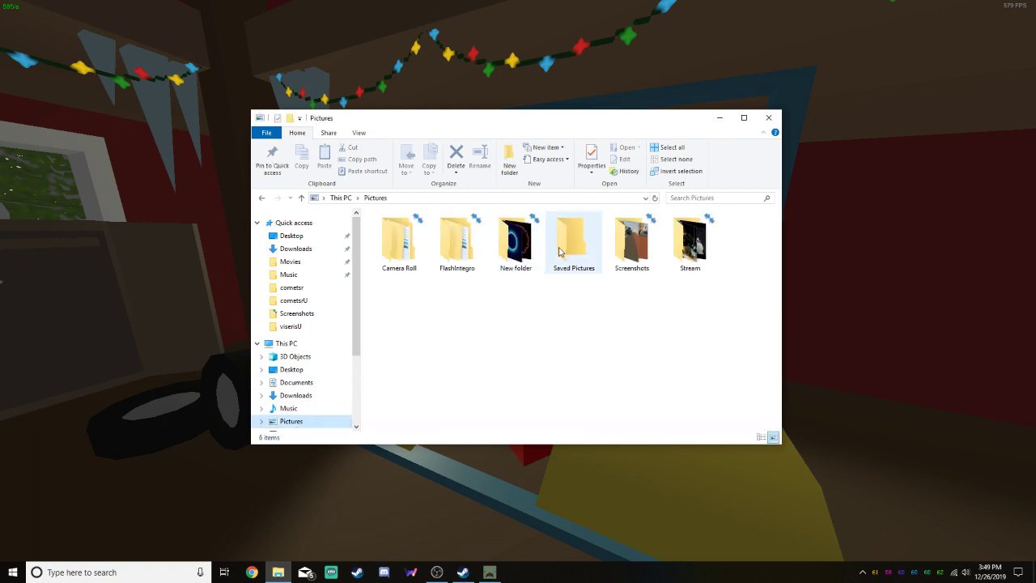
double_click(629, 243)
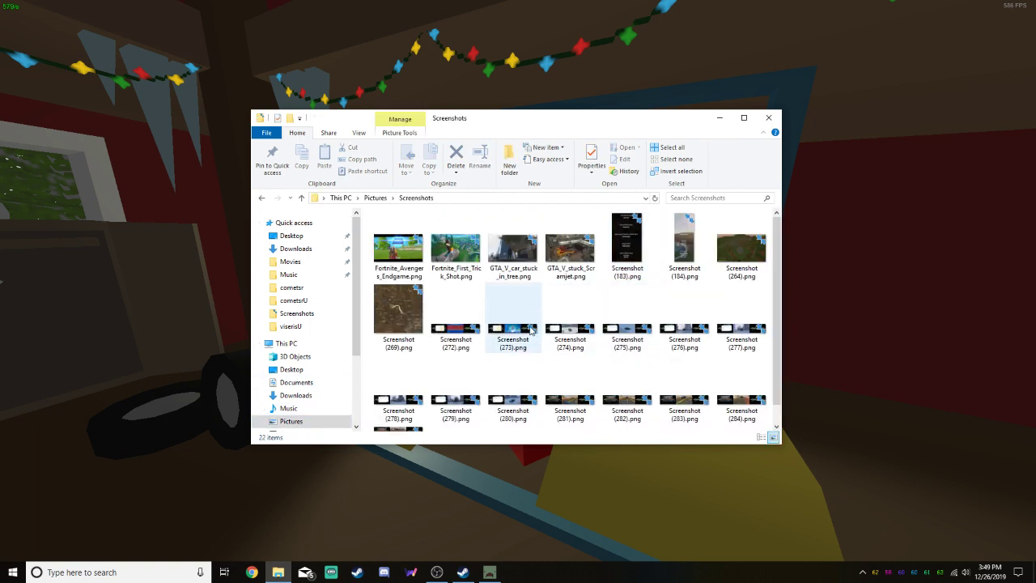
Open Screenshot (272).png in Photos and browse through the images to the CometSR road shot, Screenshot (281).png
scroll(514, 389, down, 1)
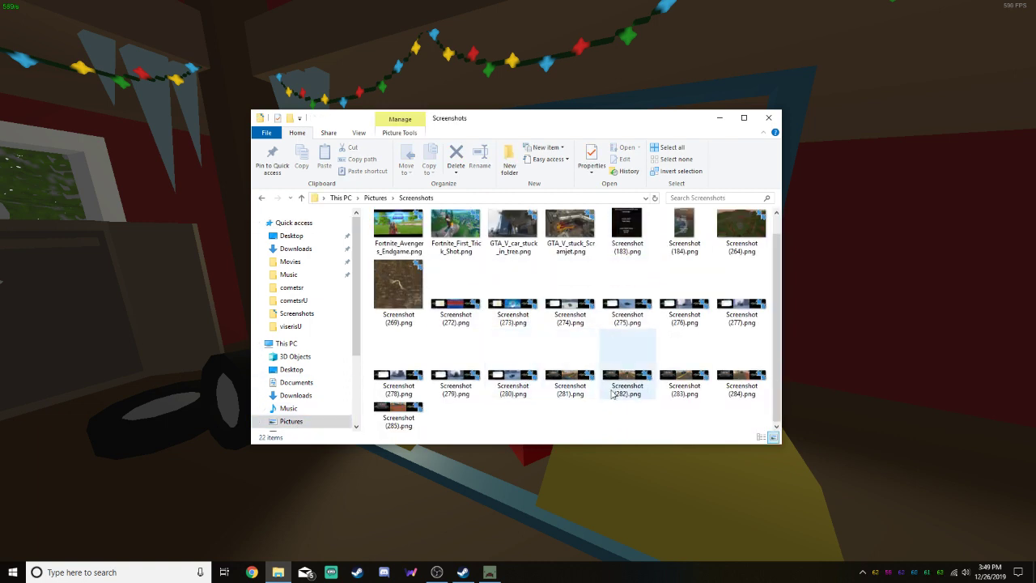
right_click(462, 289)
click(503, 213)
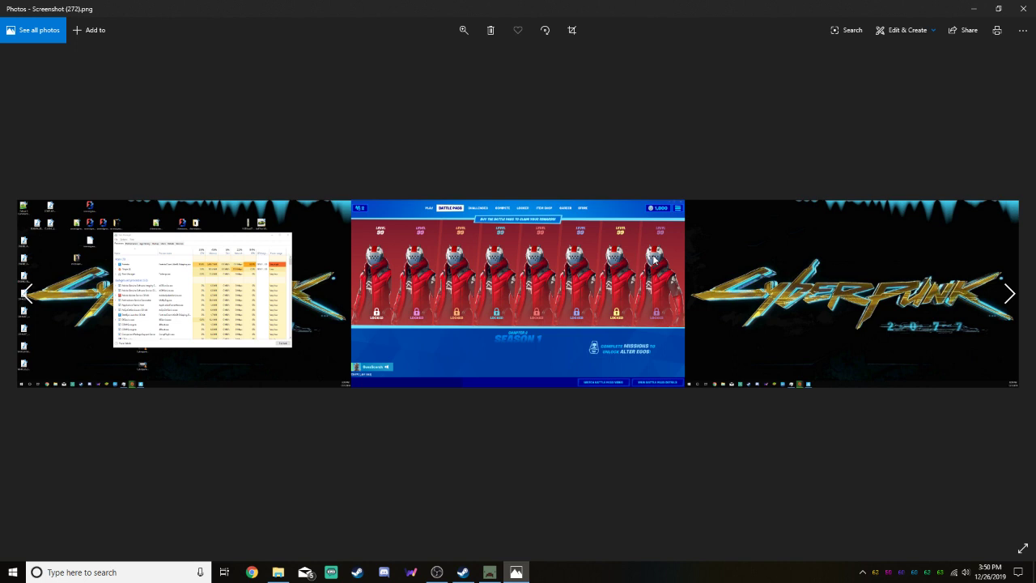
click(1008, 294)
click(1011, 295)
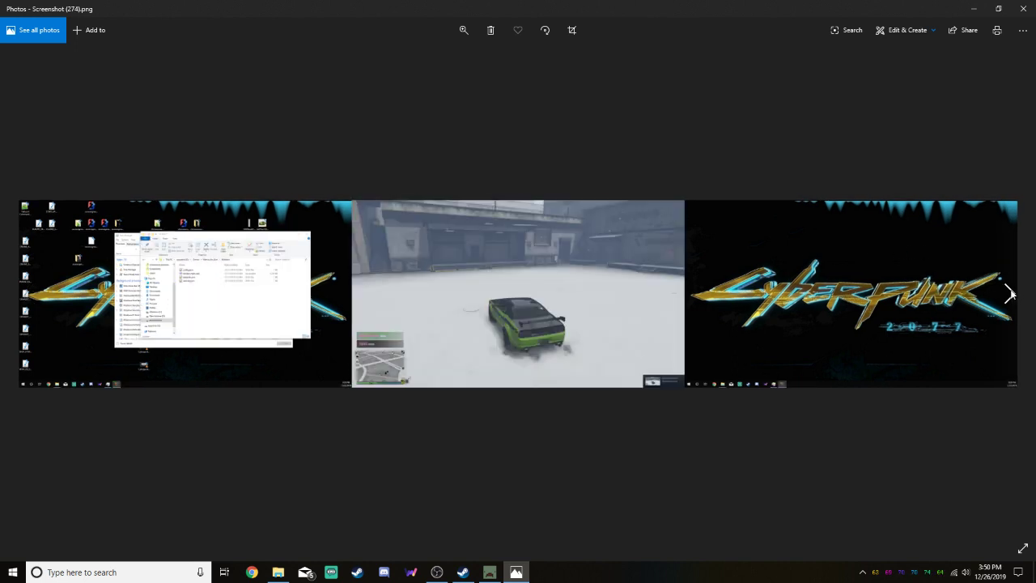
click(1009, 294)
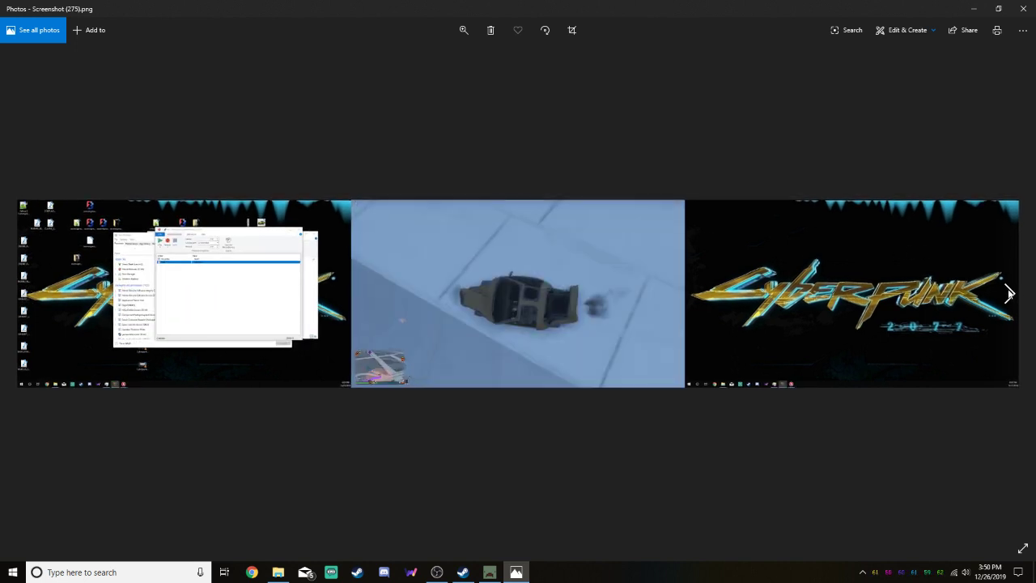
click(1009, 294)
click(1009, 294)
click(1009, 294)
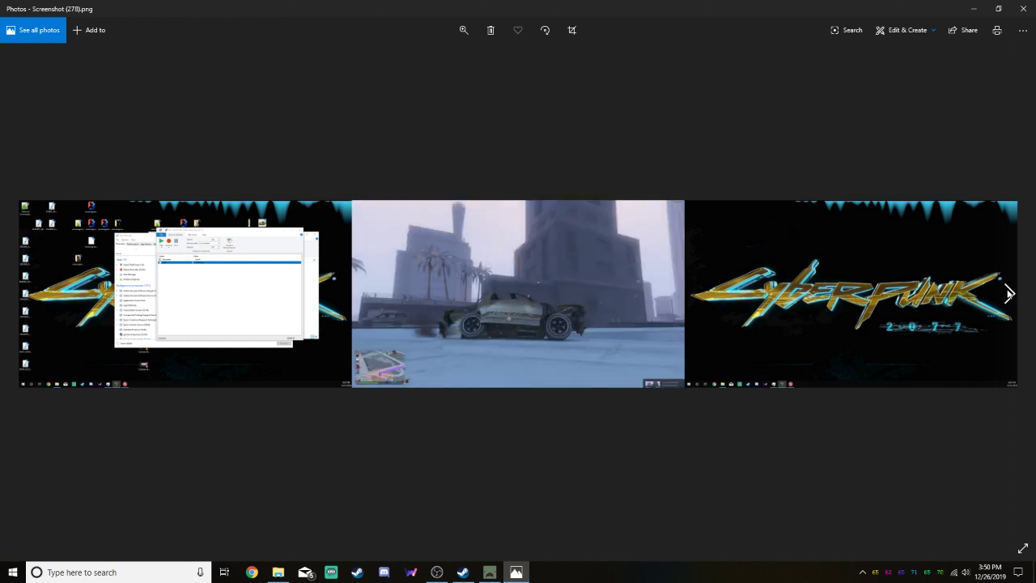
click(1009, 293)
click(1009, 294)
click(1009, 293)
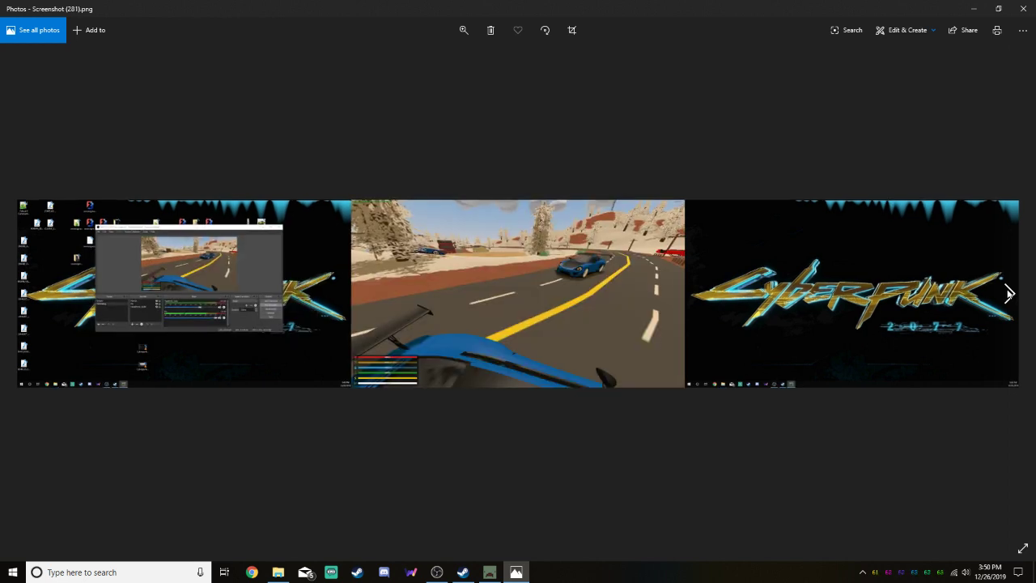
click(1009, 293)
click(24, 294)
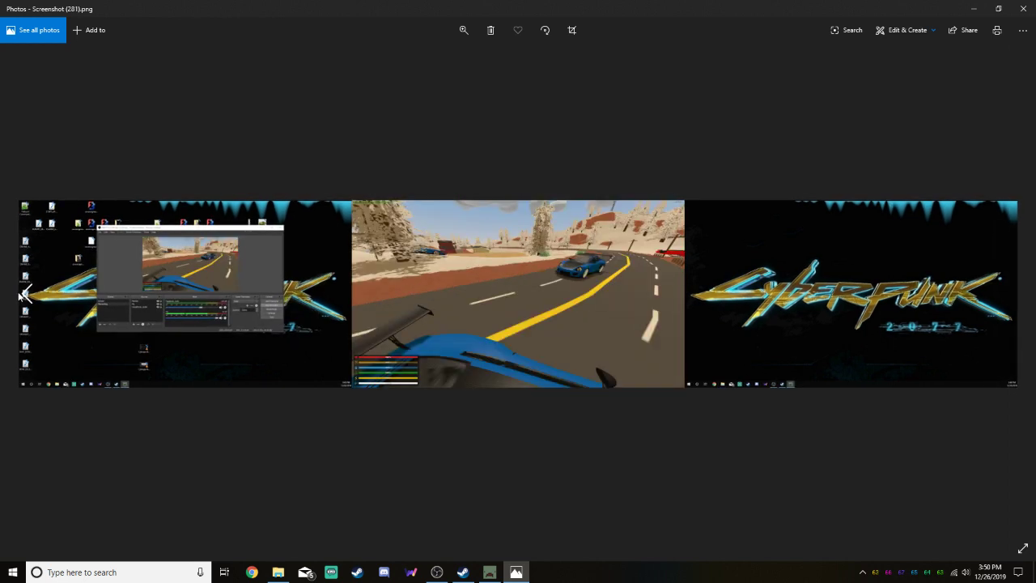
Open Screenshot (281).png for editing with crop, filters and effects
click(939, 39)
click(906, 65)
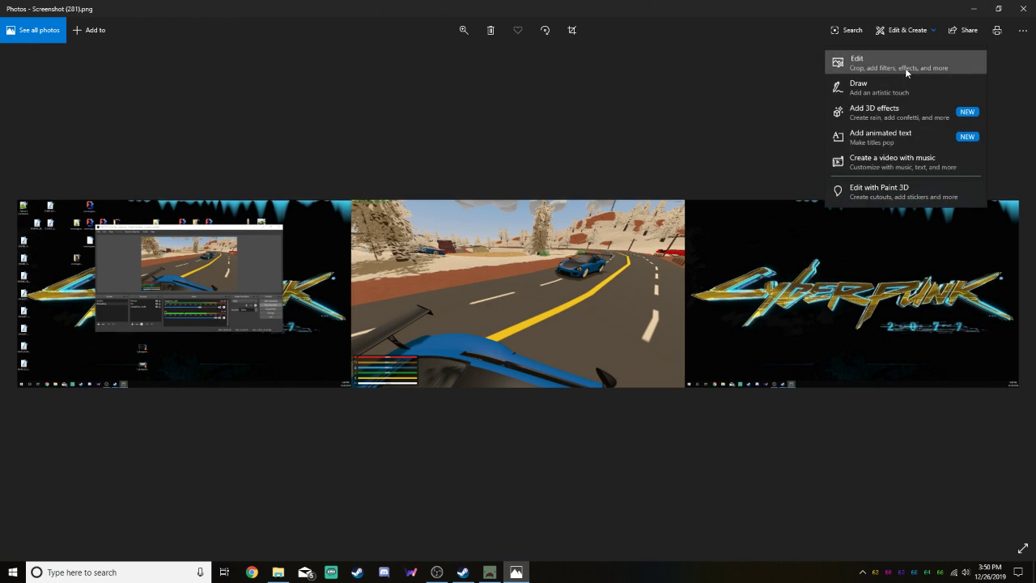
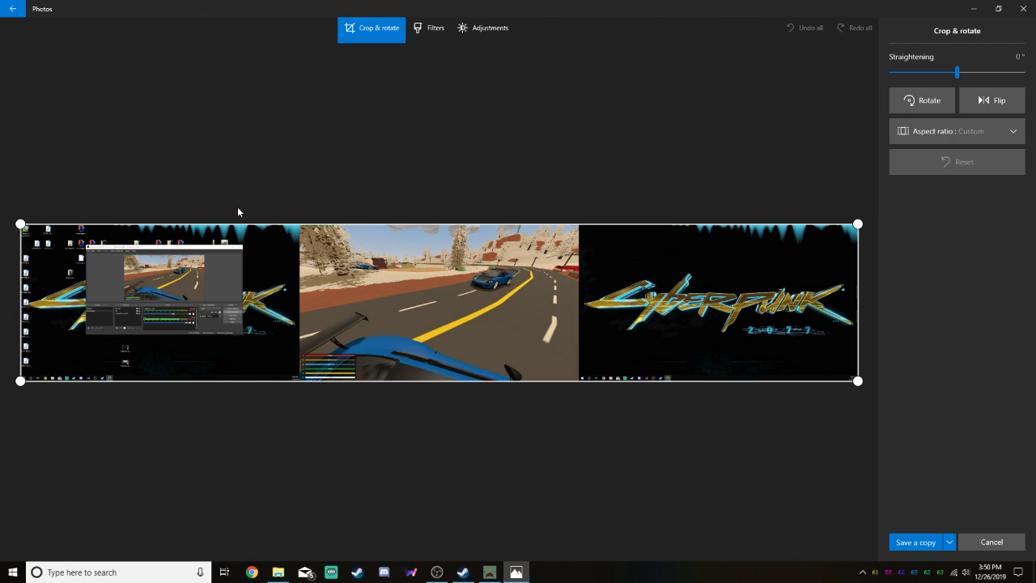
Apply the Widescreen 16:9 aspect ratio and shrink the crop to the area around the blue car in the middle game view
click(902, 141)
click(940, 211)
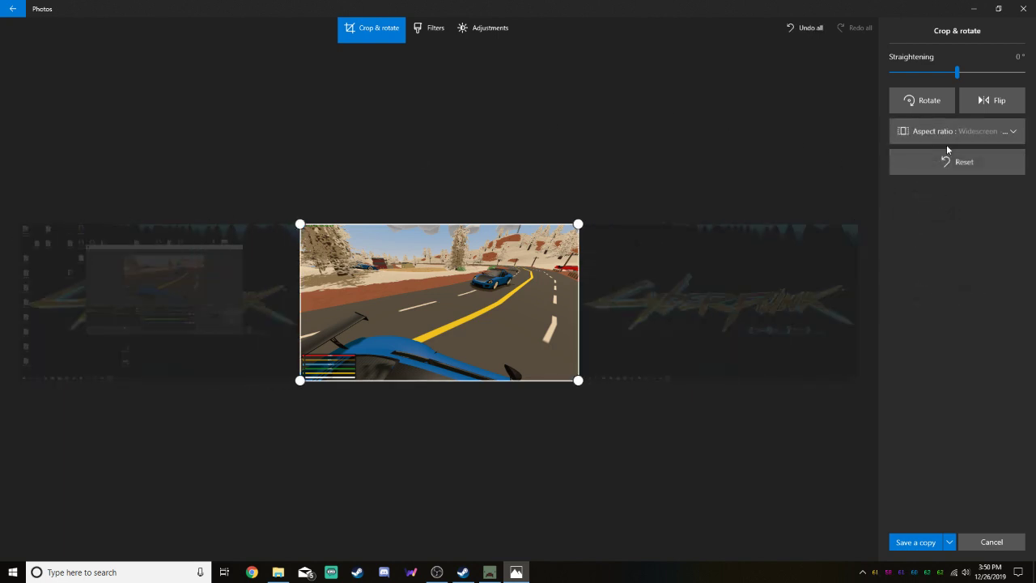
drag(297, 387, 353, 348)
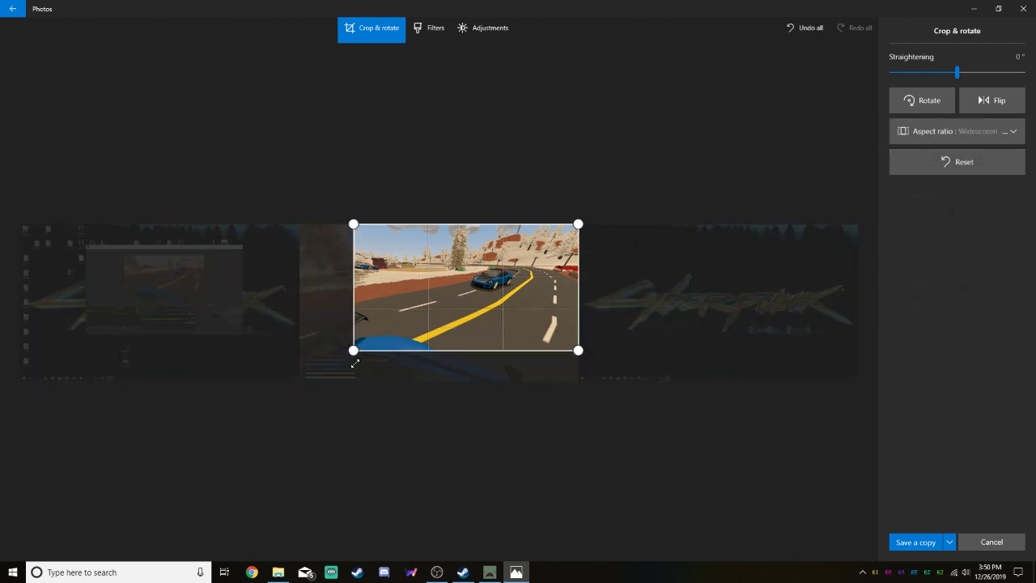
Switch the crop to the Custom aspect ratio and trim its sides to reduce the scenery around the blue car
click(977, 135)
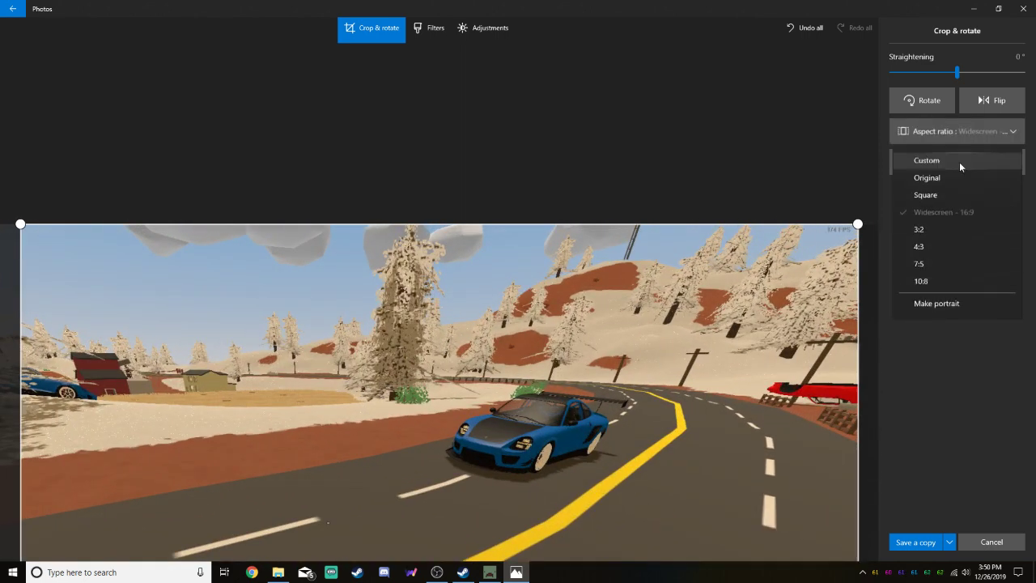
click(949, 162)
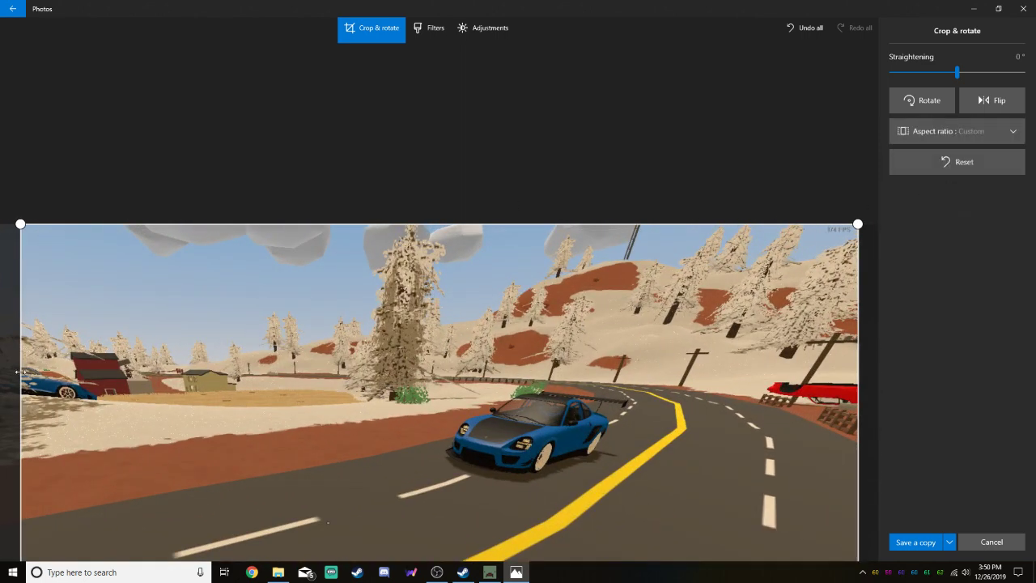
drag(21, 372, 270, 372)
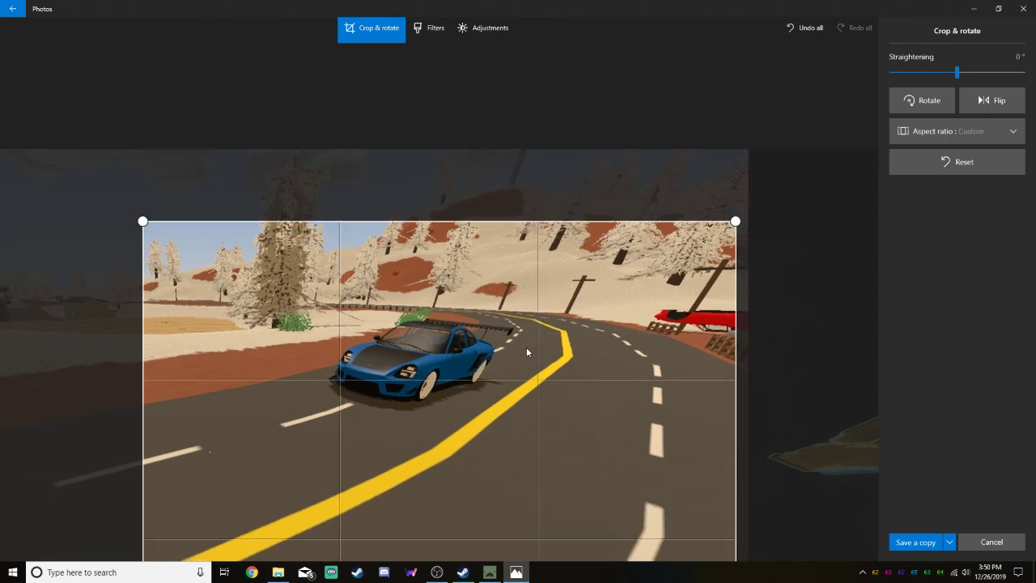
drag(526, 351, 538, 418)
drag(520, 226, 522, 243)
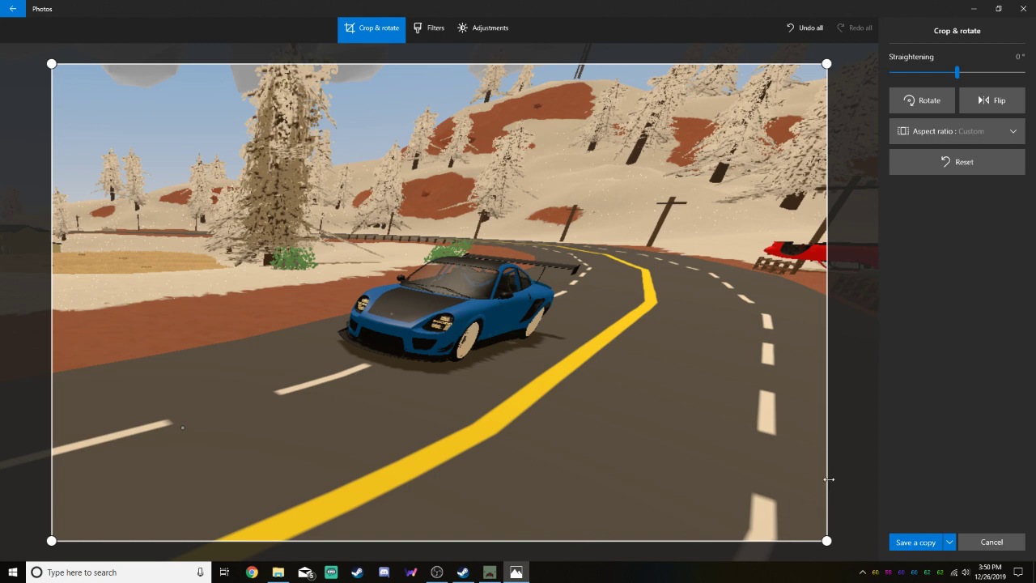
drag(828, 479, 727, 483)
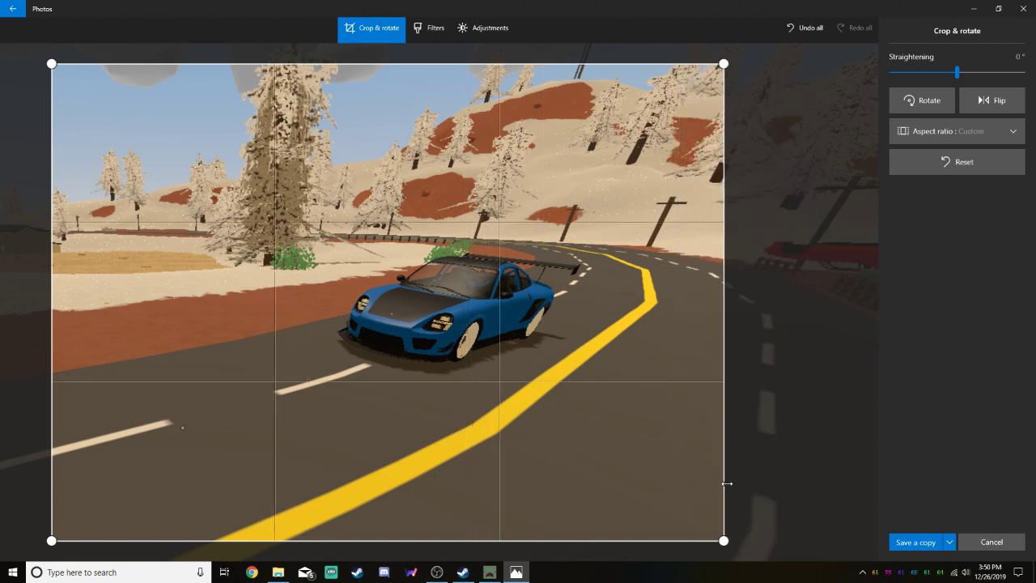
Tighten the crop on all sides around the blue car on the road and save it over the original image
drag(102, 380, 252, 376)
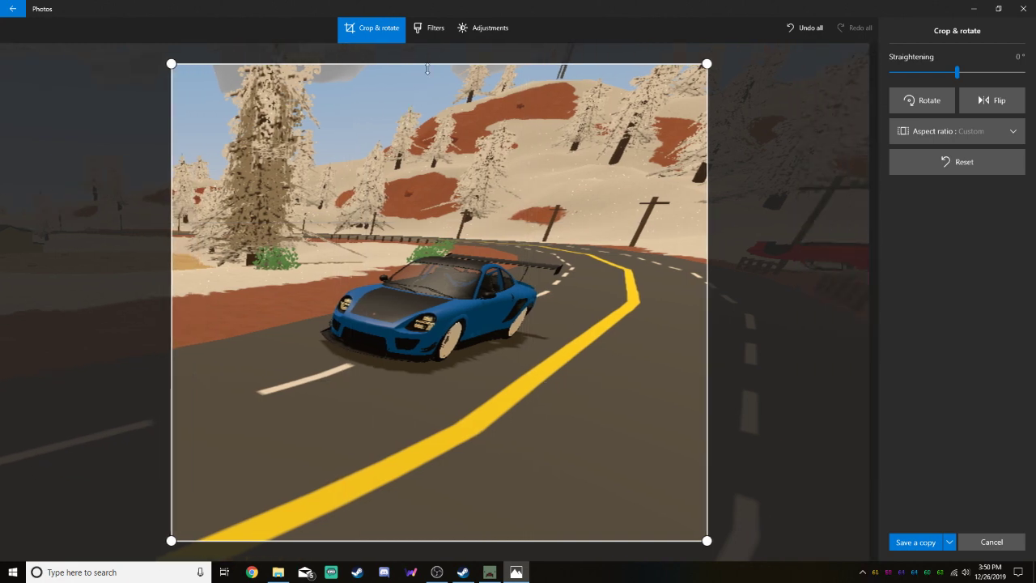
drag(431, 63, 432, 165)
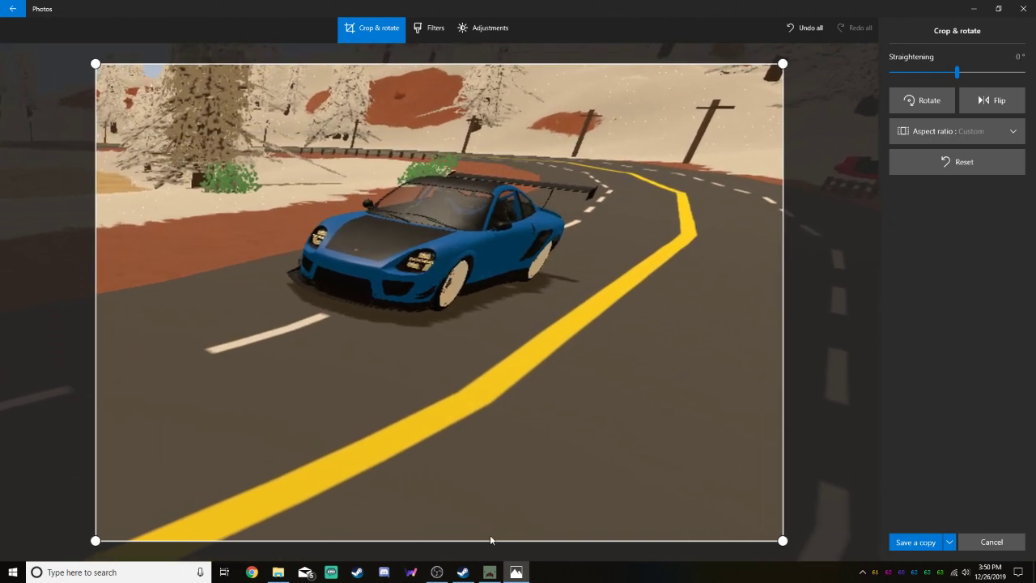
drag(490, 540, 488, 435)
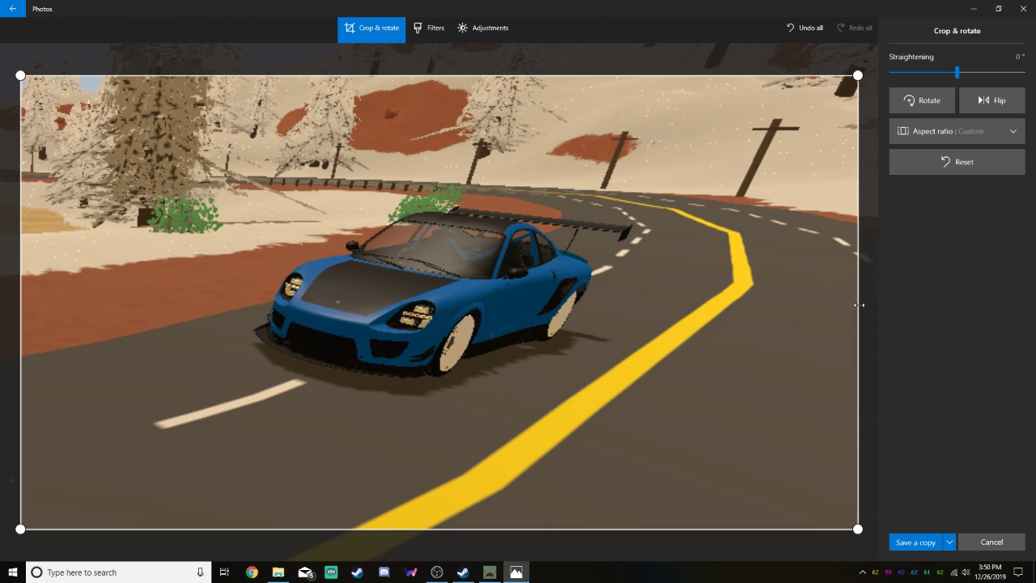
drag(858, 305, 797, 305)
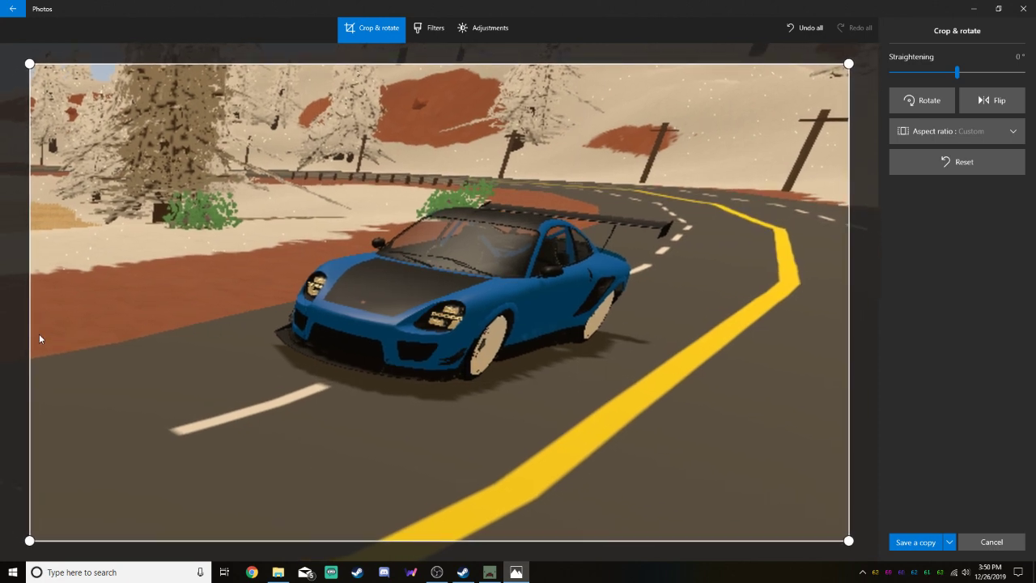
drag(30, 335, 54, 335)
drag(449, 369, 442, 373)
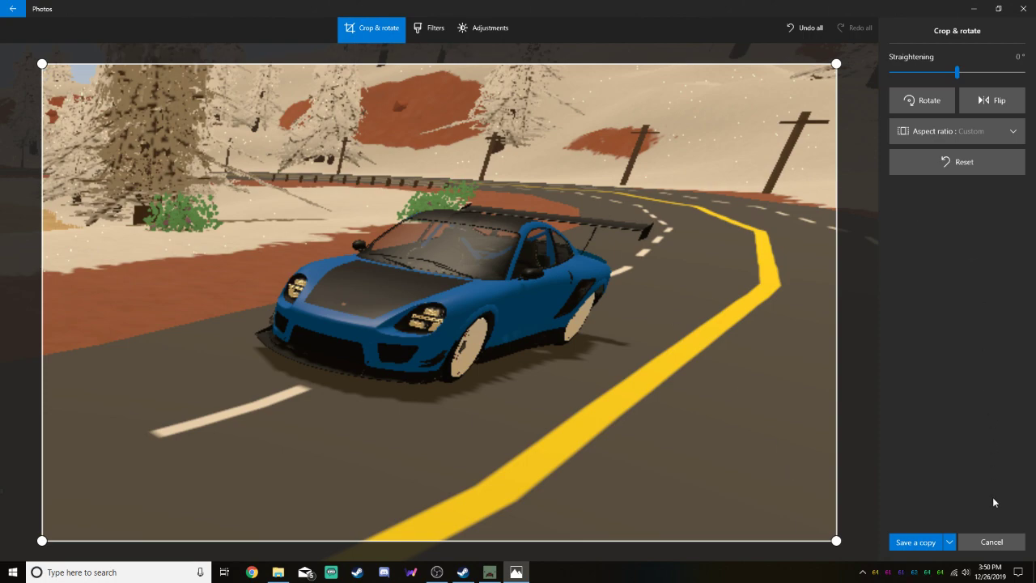
click(933, 527)
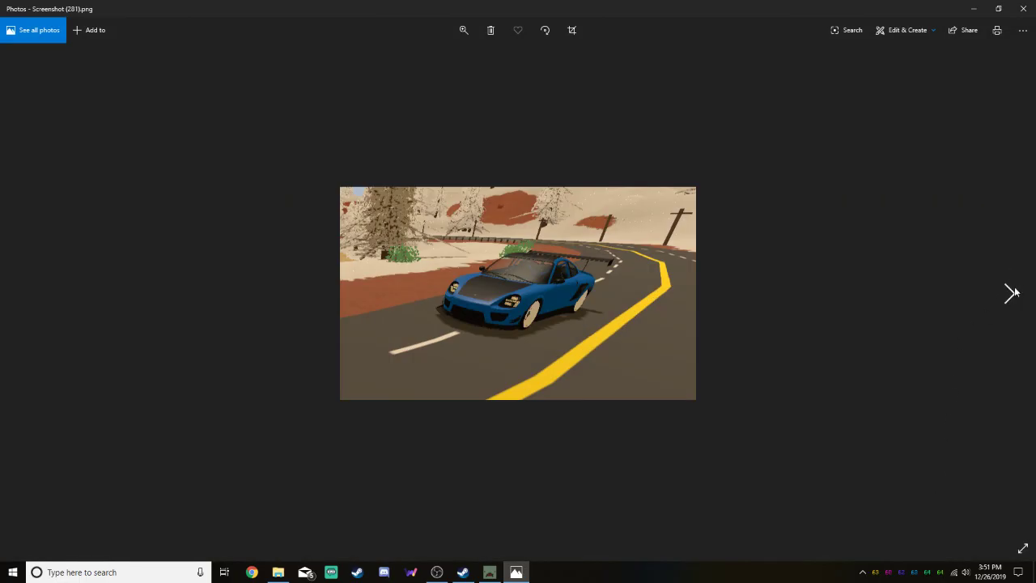
Crop the next image, Screenshot (282).png, to the front view of the blue car without the status bars and save it over the original
click(1010, 293)
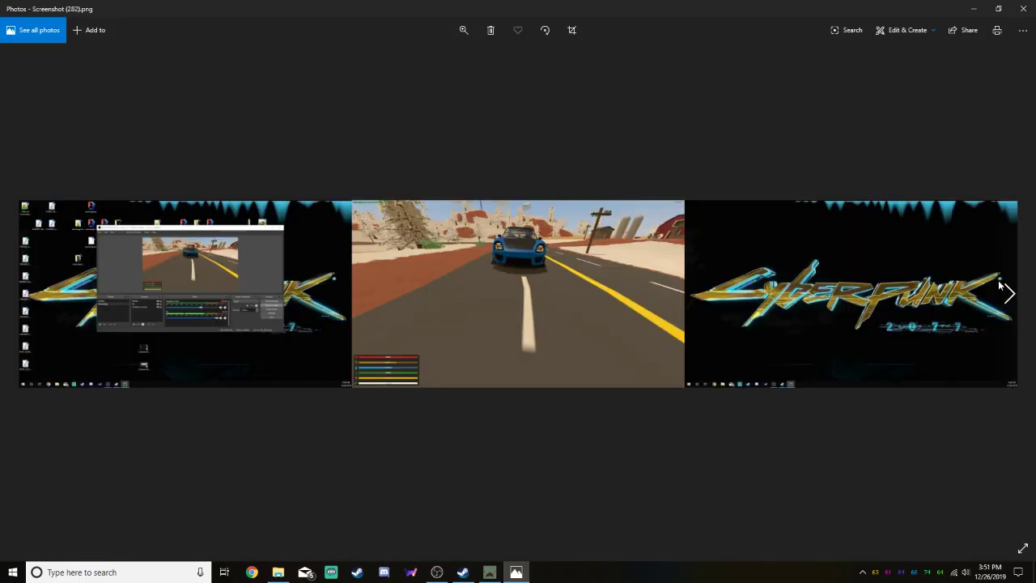
click(907, 31)
click(881, 71)
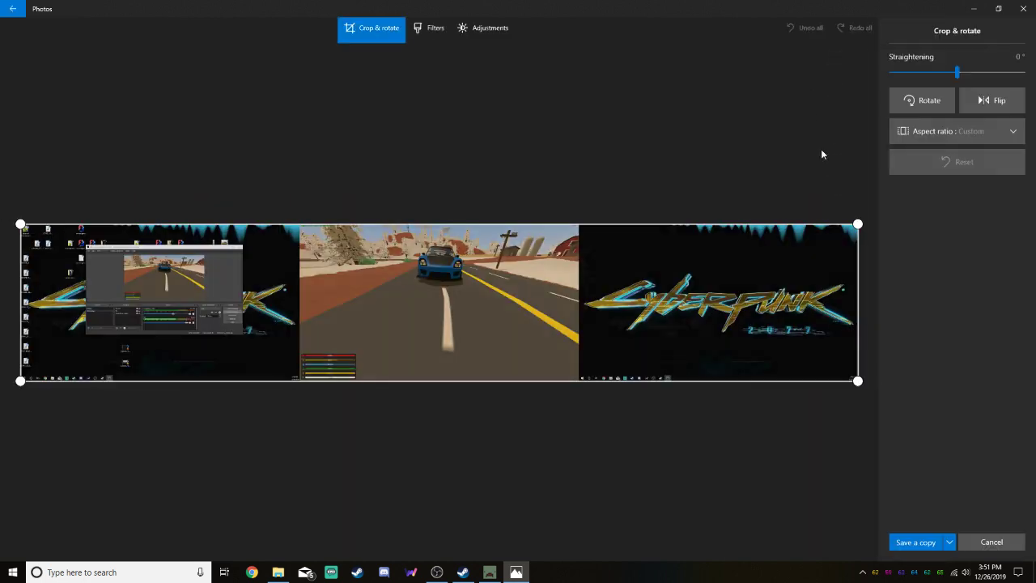
drag(858, 283, 557, 291)
drag(15, 298, 611, 298)
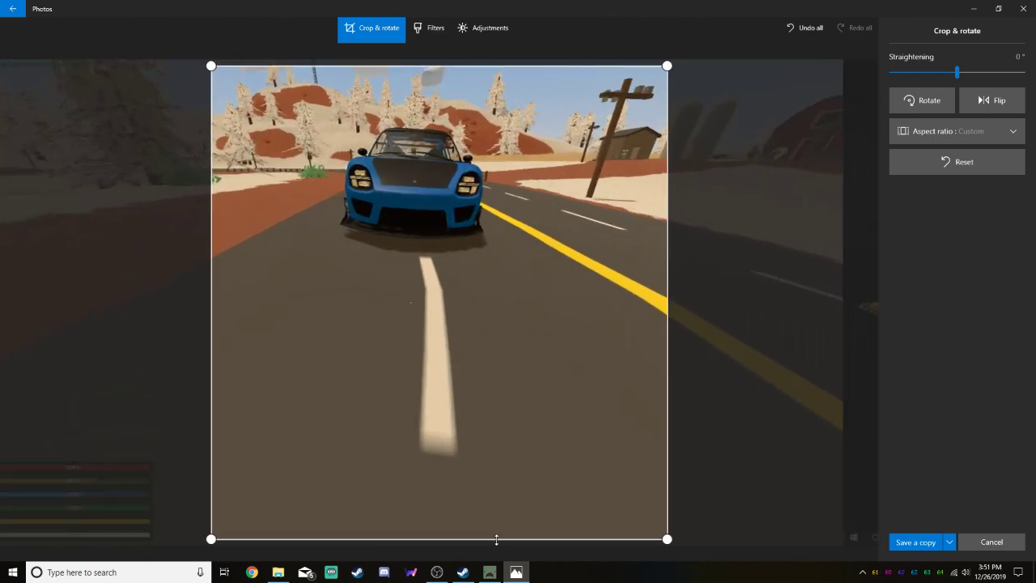
drag(496, 539, 465, 301)
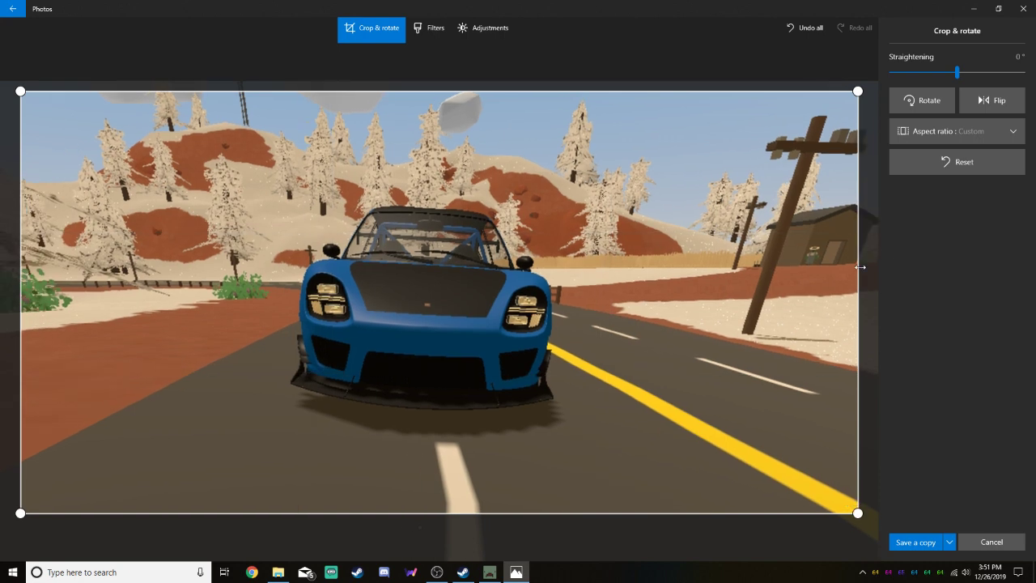
drag(860, 267, 749, 271)
drag(30, 335, 98, 342)
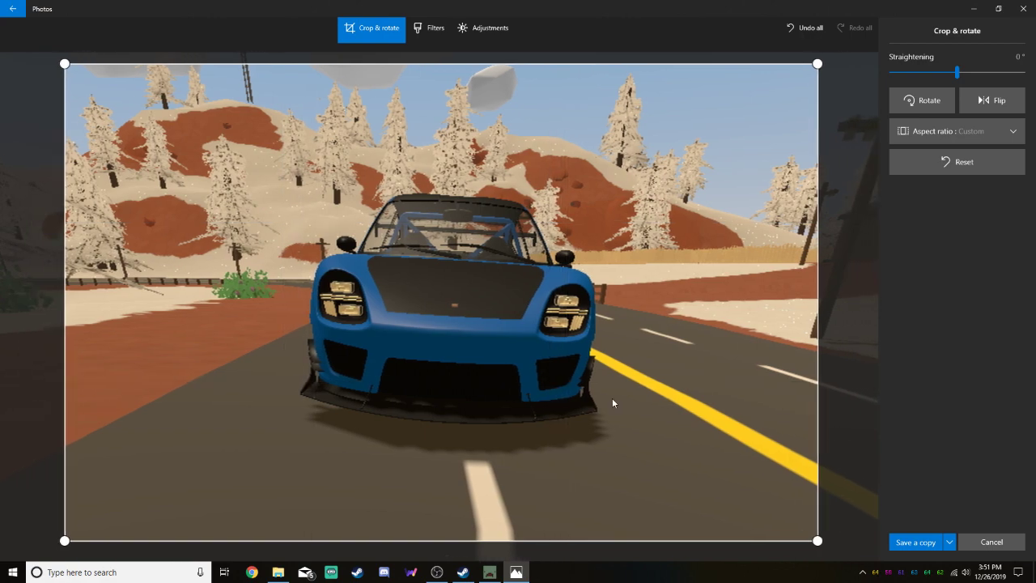
click(992, 542)
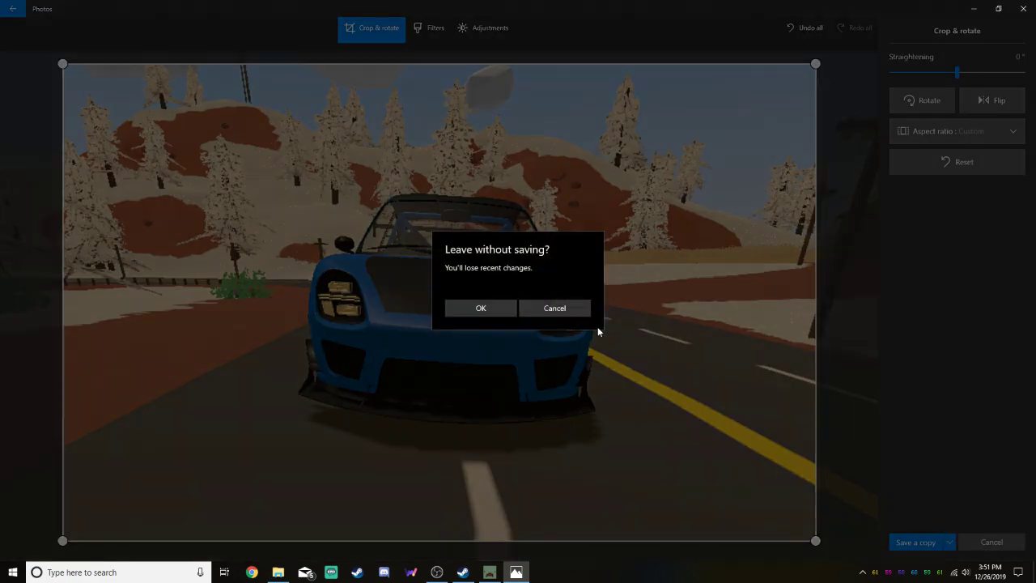
click(559, 311)
click(944, 542)
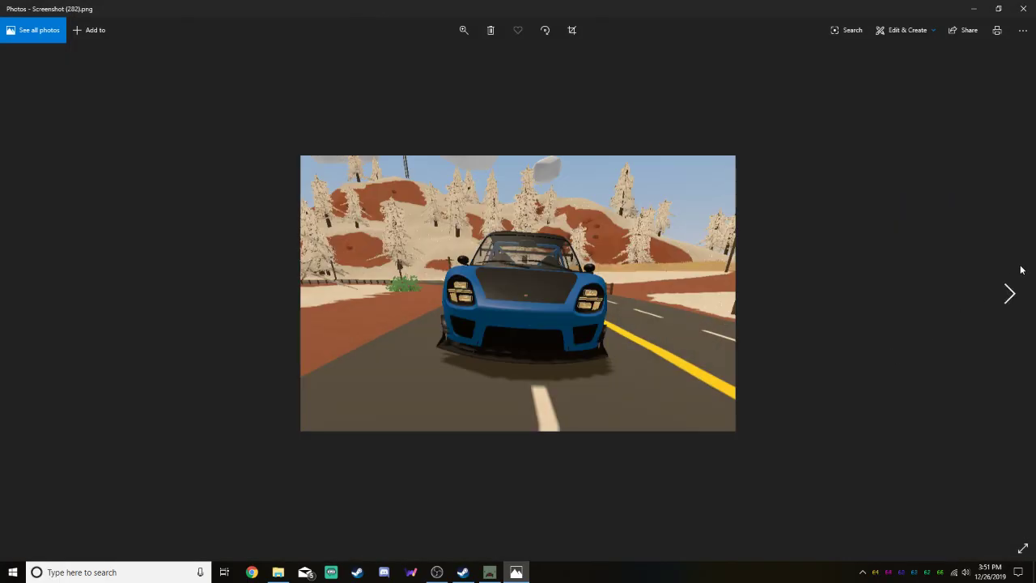
Crop the next image, Screenshot (283).png, to the front three-quarter view of the blue car and save it over the original
click(1013, 285)
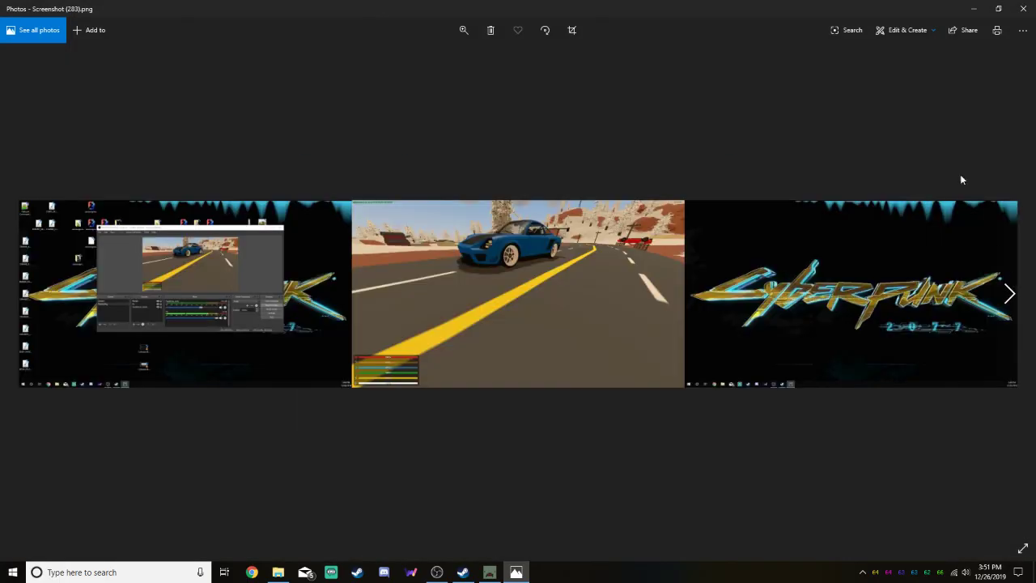
click(897, 36)
click(898, 65)
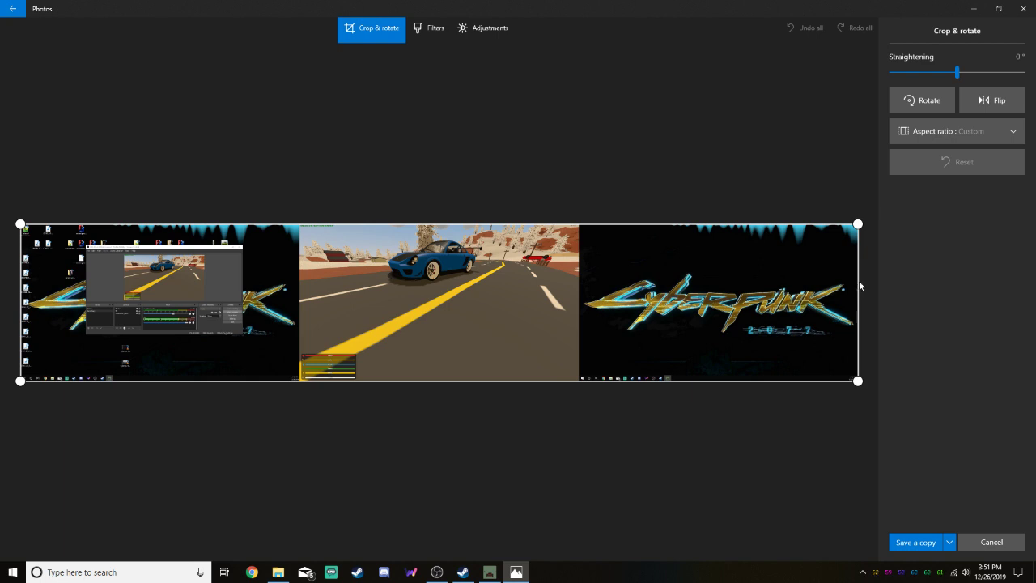
drag(619, 285, 502, 284)
drag(33, 318, 600, 314)
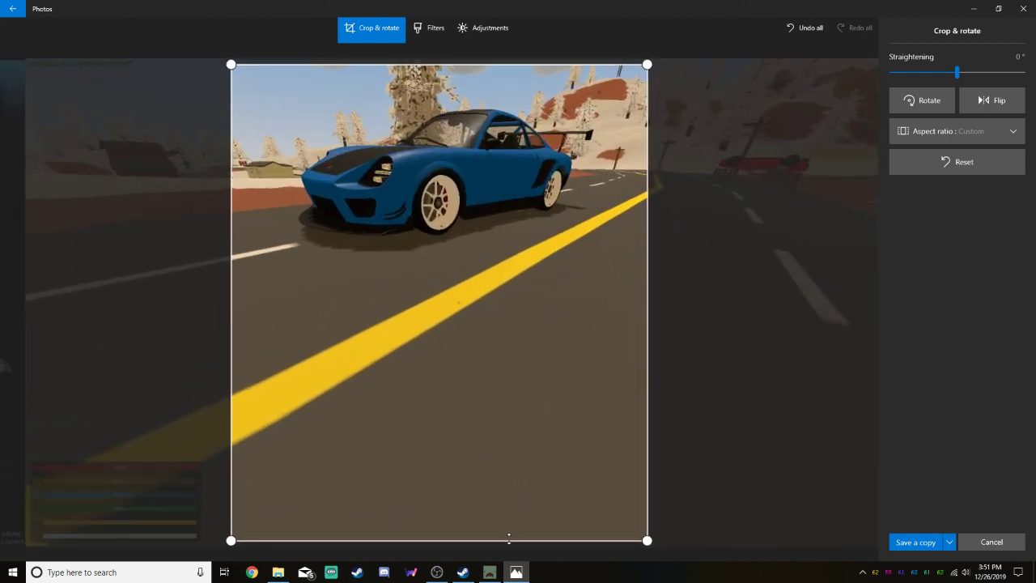
drag(508, 538, 547, 306)
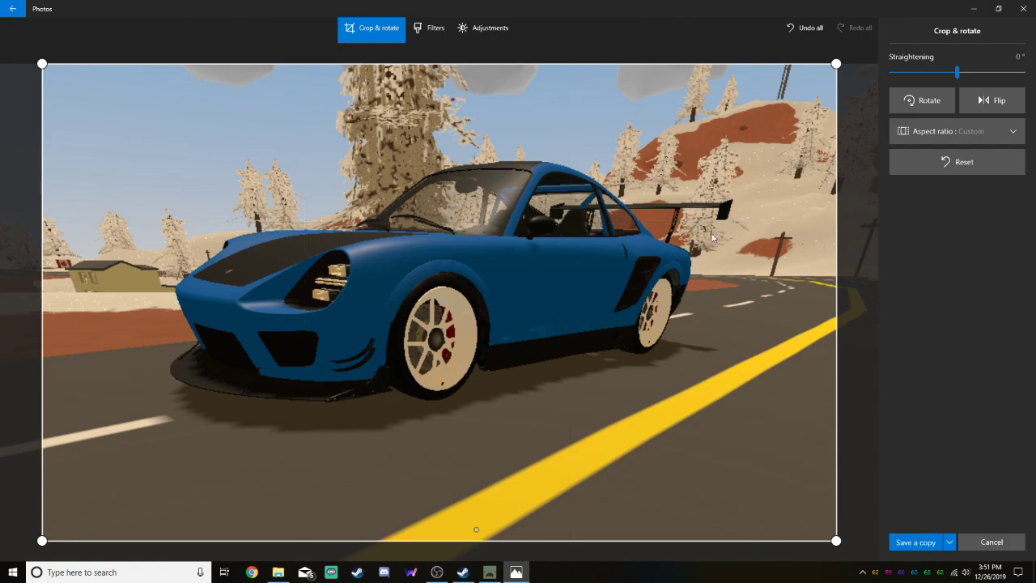
click(949, 541)
click(941, 522)
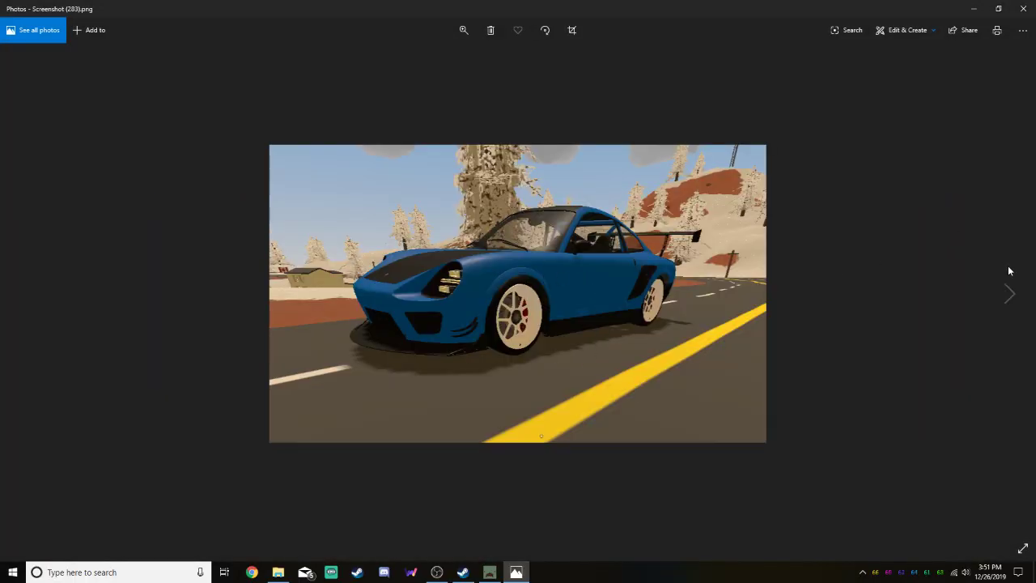
Crop the next image, Screenshot (284).png, to the rear view of the blue car with its spoiler and save it over the original
click(1009, 293)
click(882, 30)
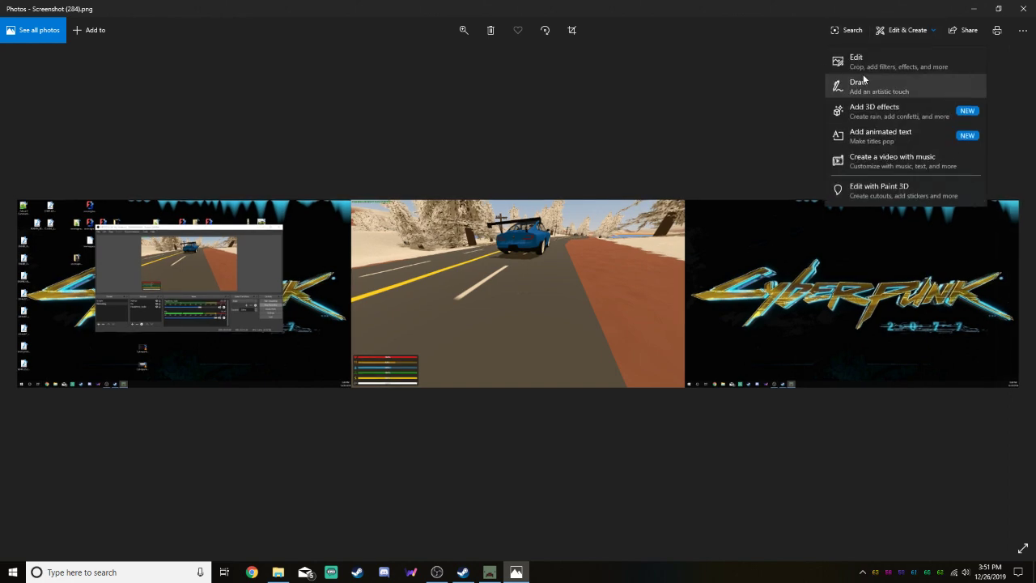
click(860, 62)
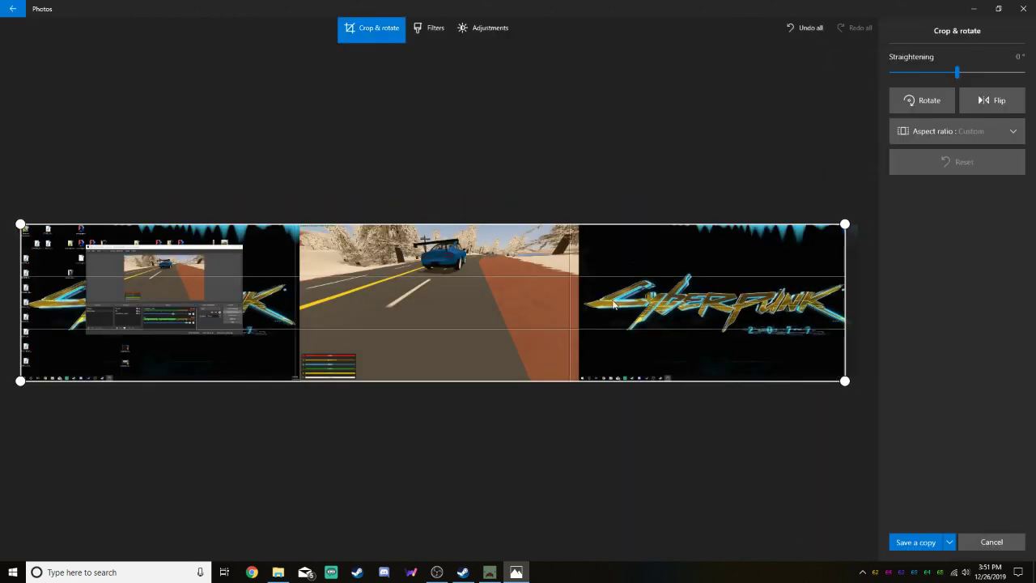
drag(613, 303, 483, 292)
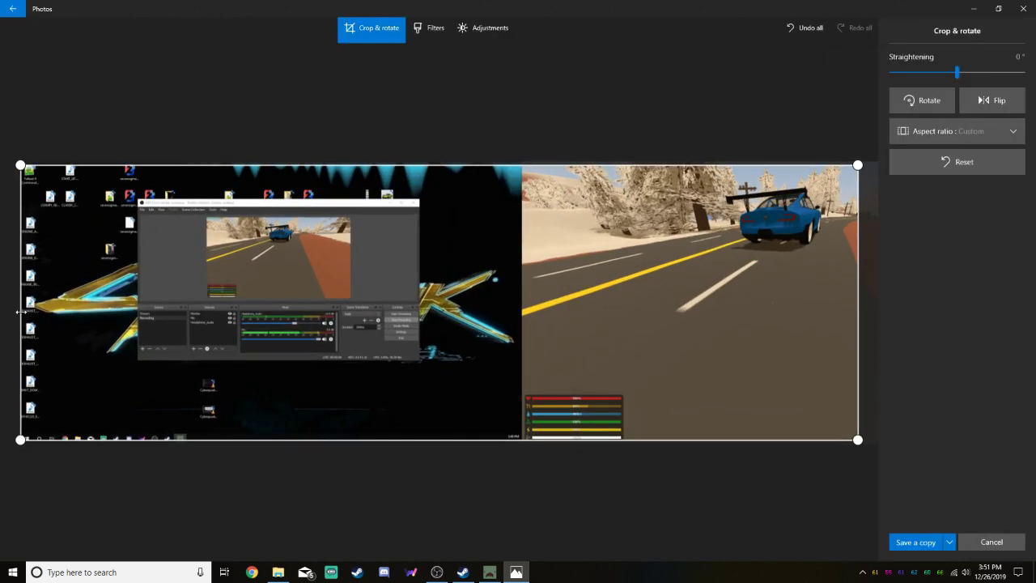
drag(20, 311, 657, 298)
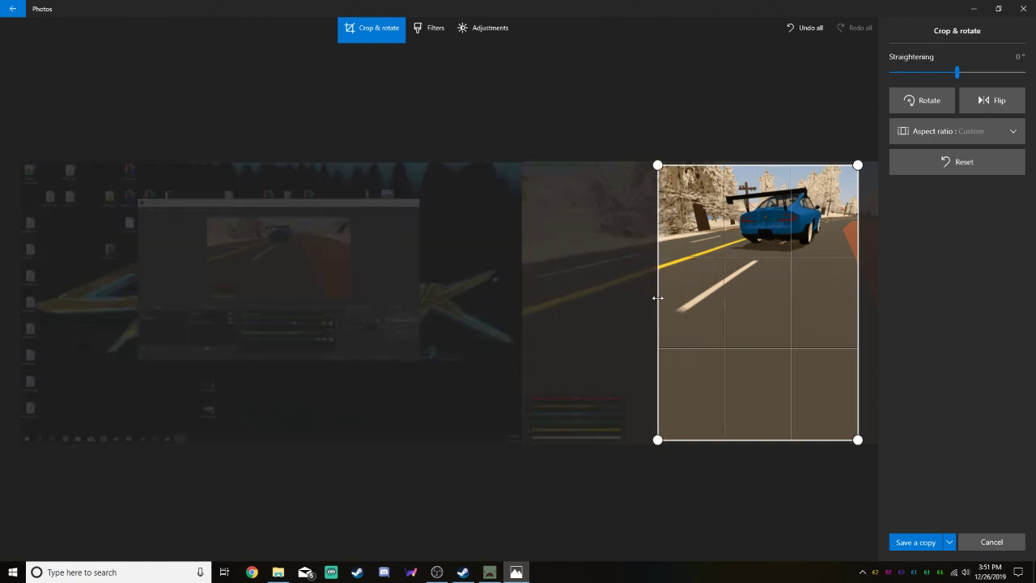
drag(498, 541, 508, 279)
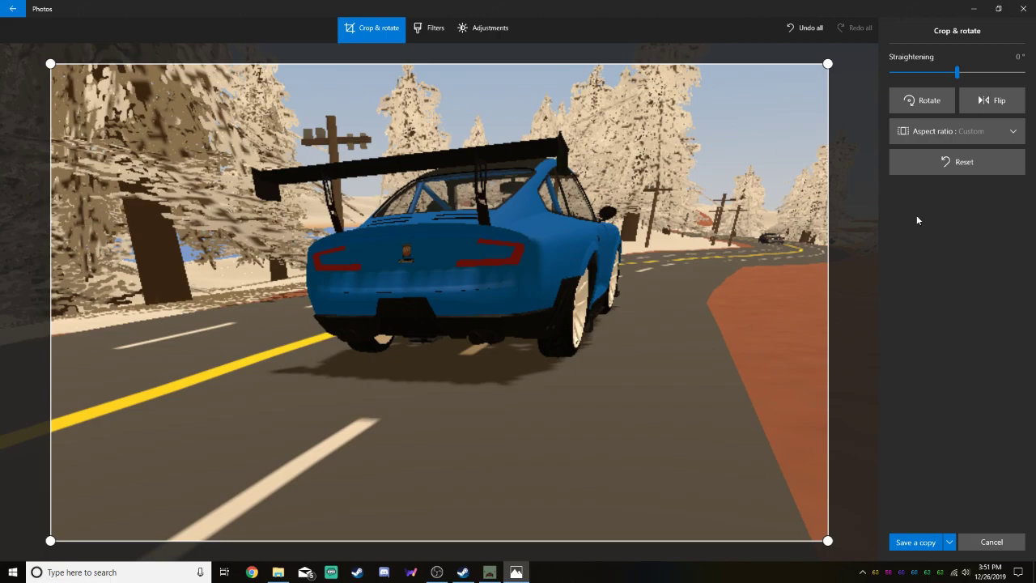
click(951, 543)
click(931, 524)
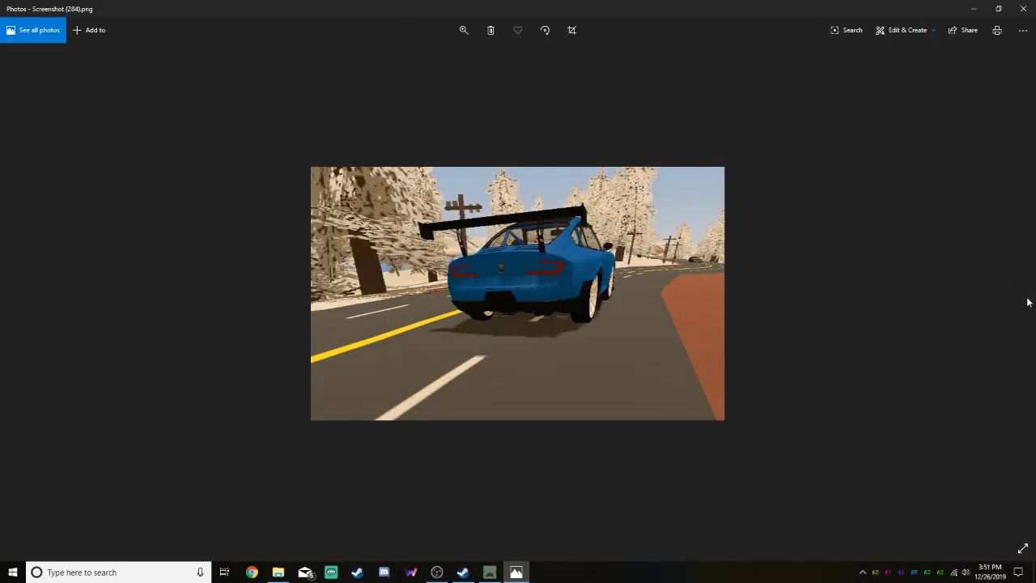
Crop the next image, Screenshot (285).png, to the side view of the blue car and save it over the original
click(1021, 296)
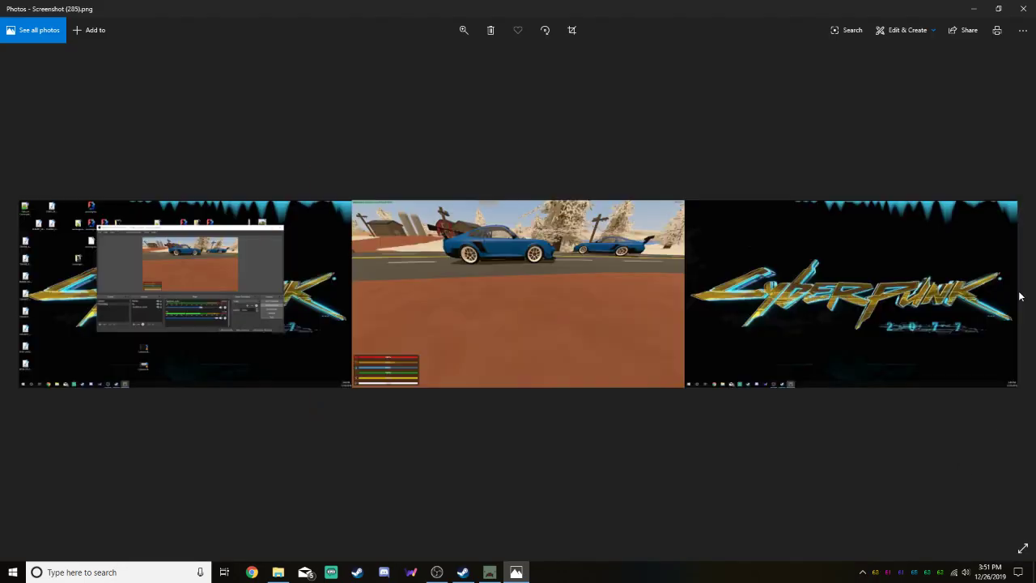
click(908, 30)
click(914, 65)
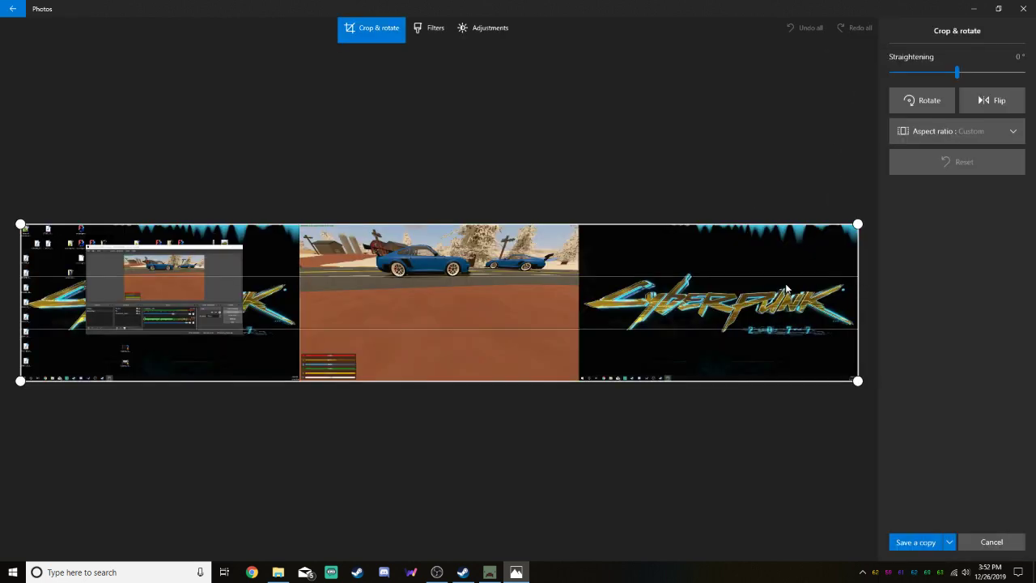
drag(859, 286, 479, 288)
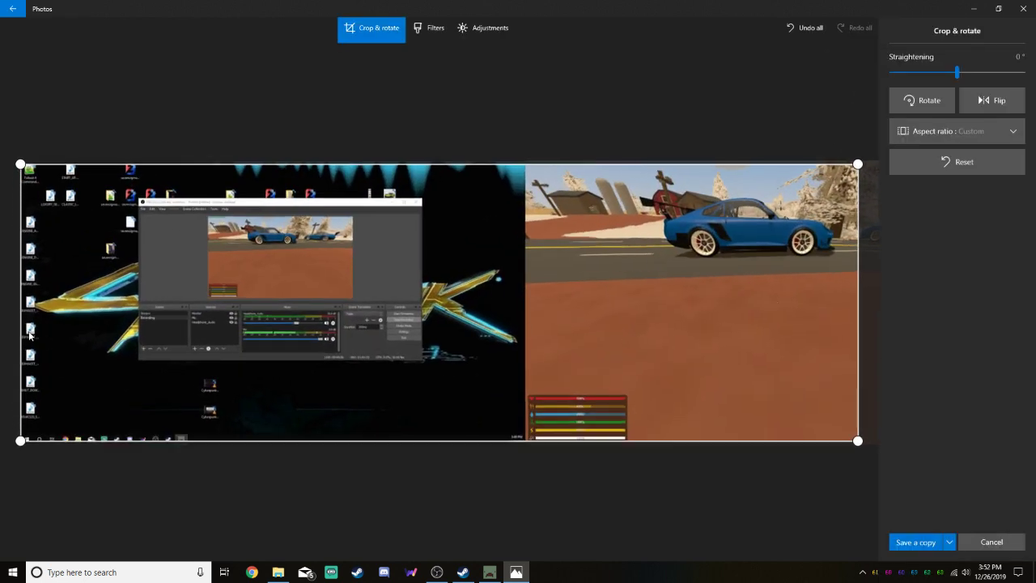
drag(19, 330, 624, 318)
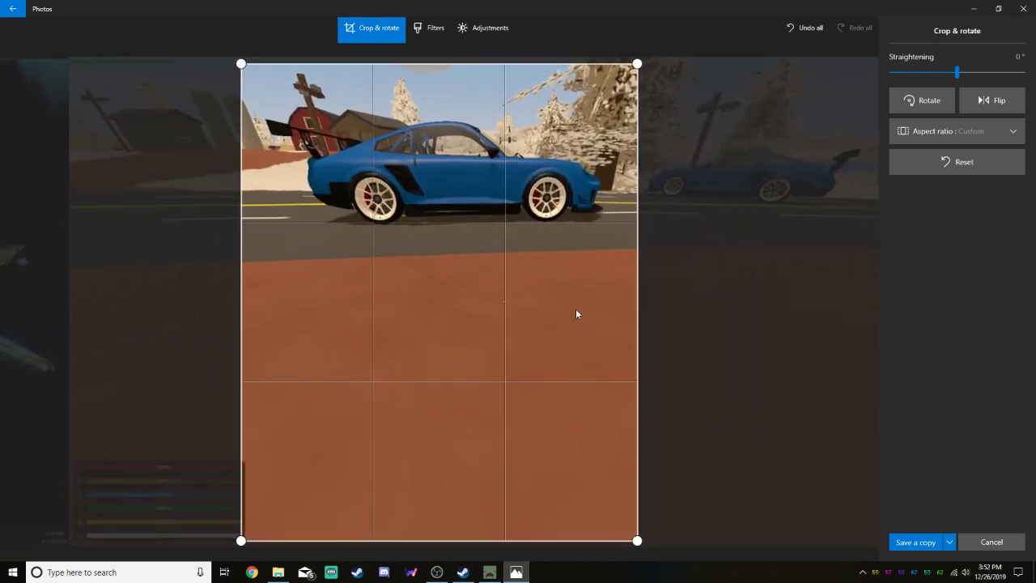
drag(535, 546, 537, 322)
drag(23, 316, 29, 316)
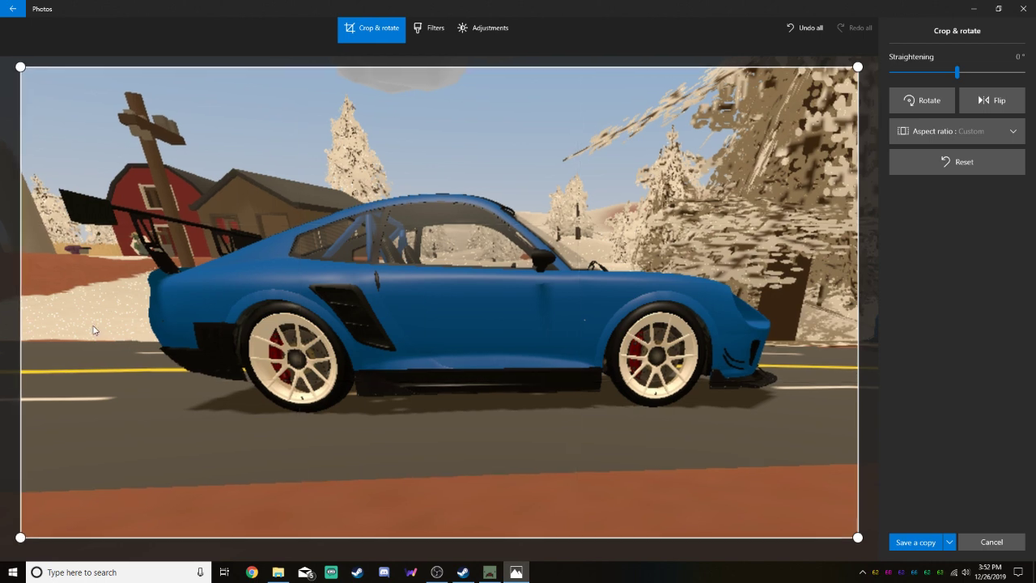
click(949, 541)
click(937, 523)
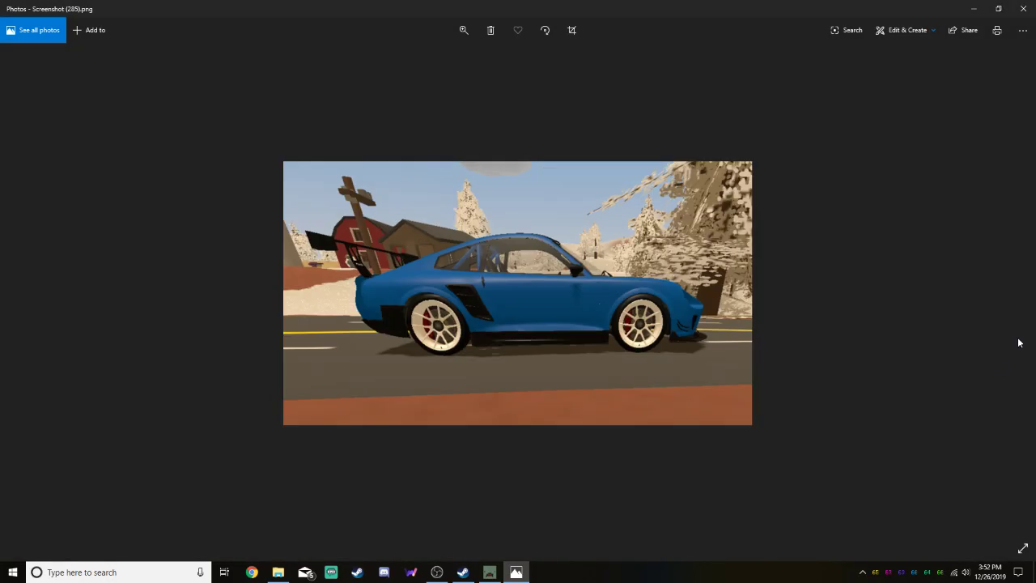
Close the image viewer, move Screenshot (281).png through Screenshot (285).png out of the Screenshots folder, and close the folder window
click(1023, 8)
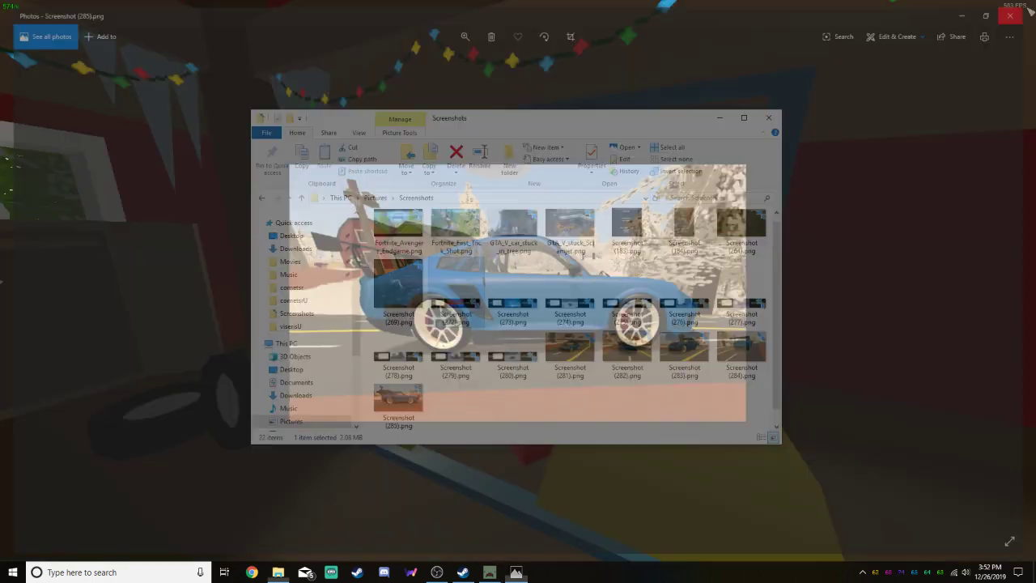
click(587, 360)
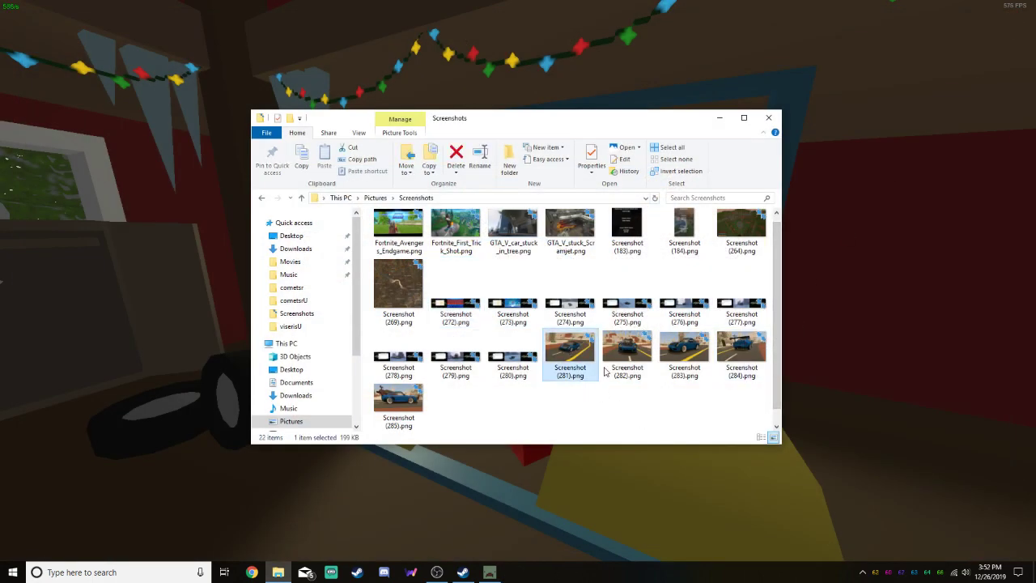
shift+click(404, 409)
drag(566, 356, 142, 331)
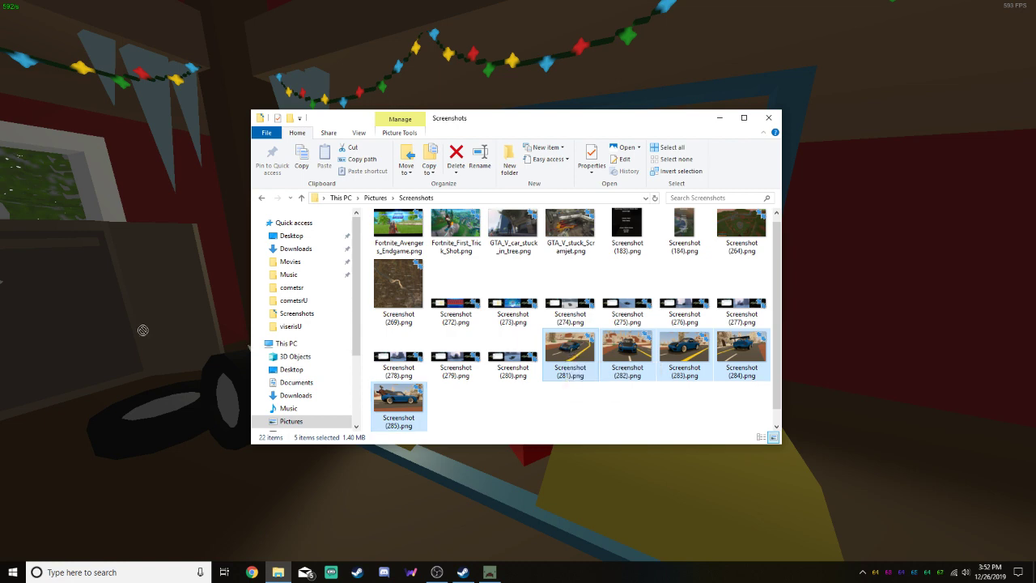
key(Delete)
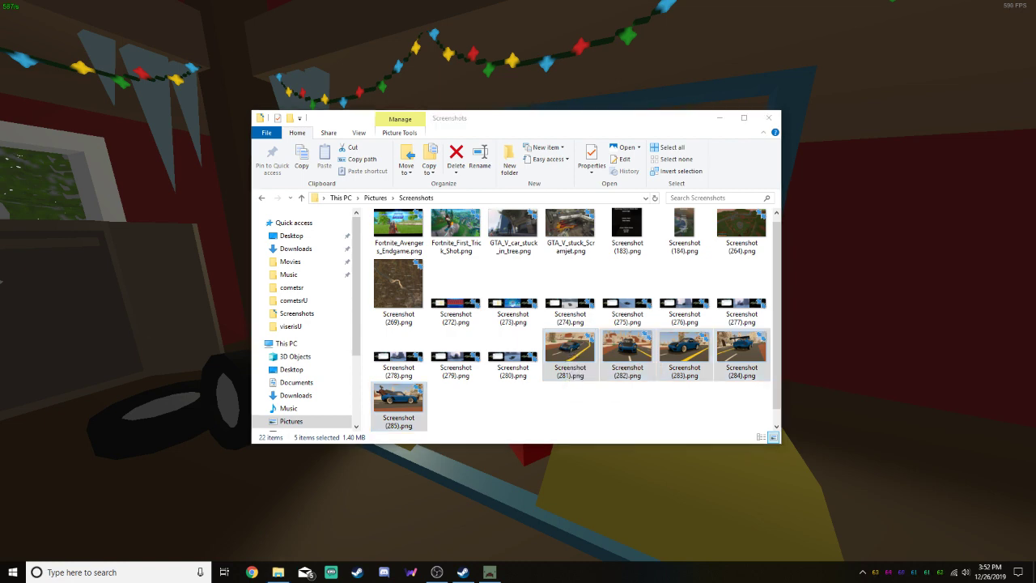
click(768, 118)
Open the UnturnedVehicles folder in 3D Models under Program Files (x86) on the D: drive
key(super)
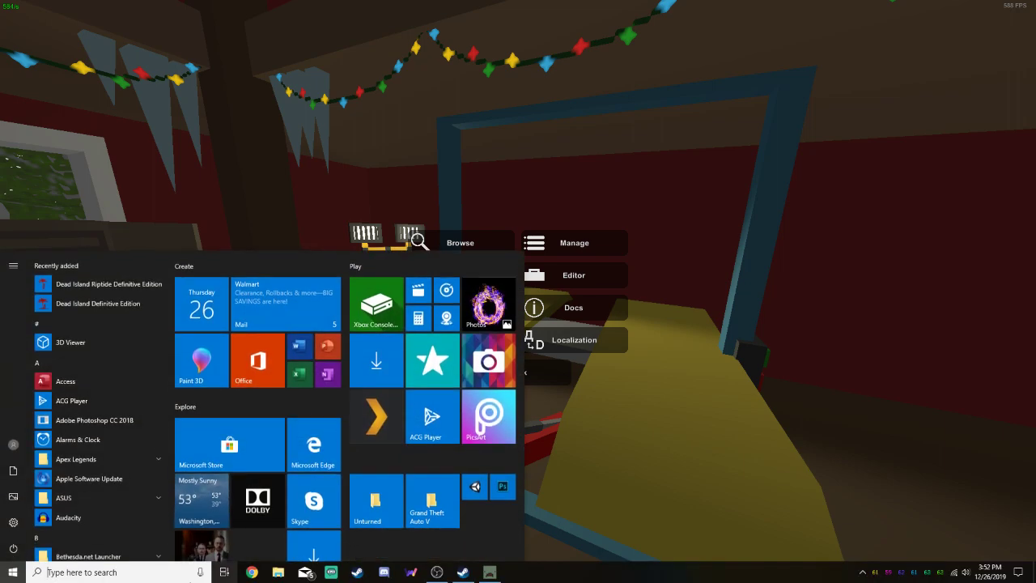
click(277, 572)
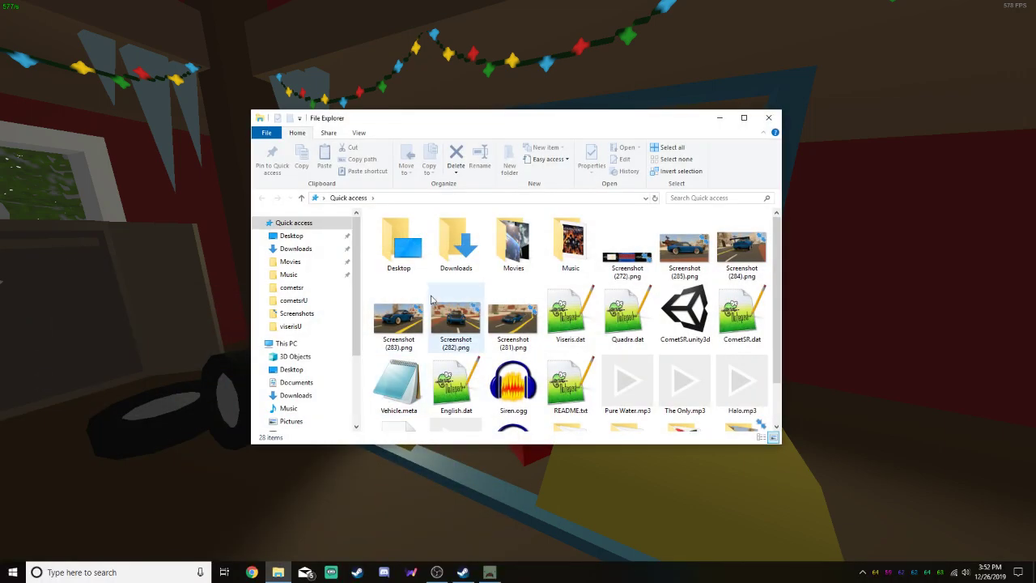
scroll(324, 396, down, 2)
click(303, 387)
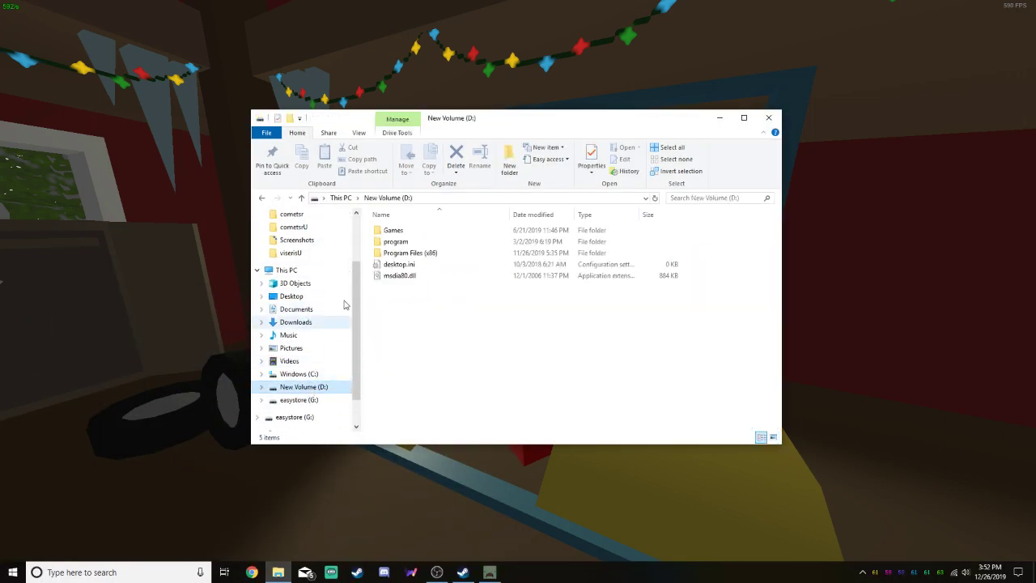
double_click(410, 252)
double_click(397, 230)
double_click(405, 298)
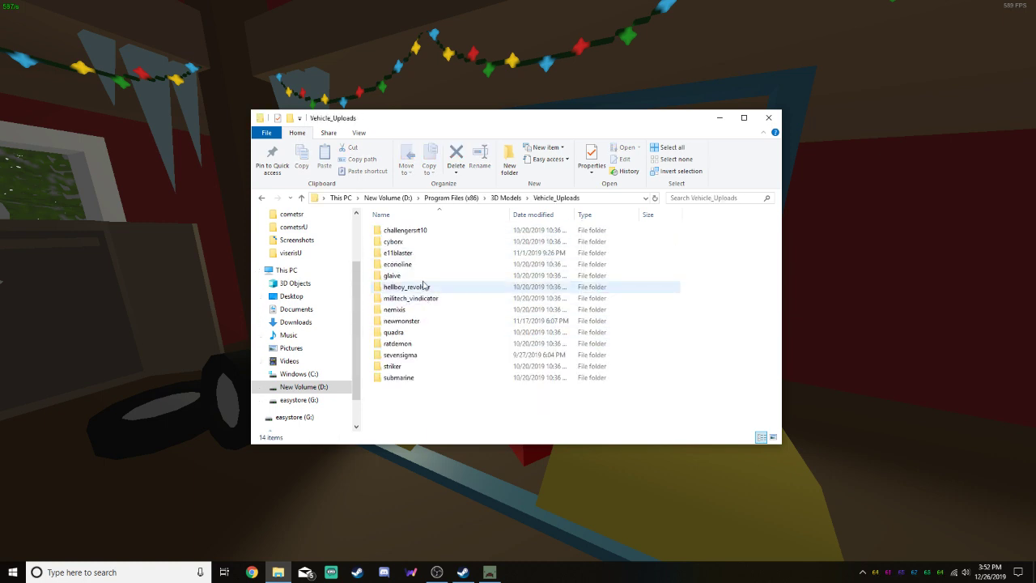
key(alt+Left)
double_click(429, 287)
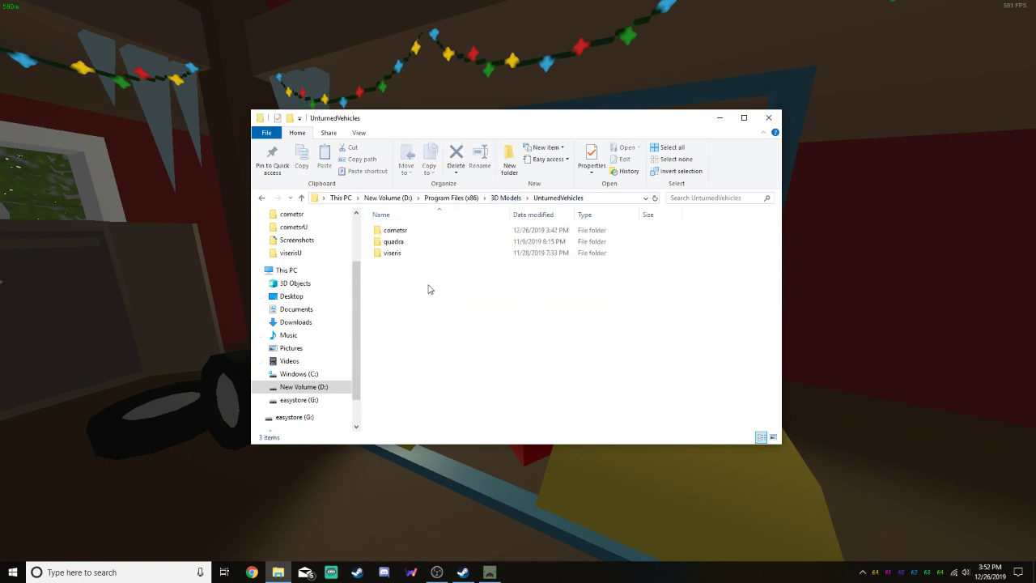
Check the contents of the quadra vehicle's Quadra_Files folder and return to UnturnedVehicles
double_click(404, 241)
click(418, 233)
double_click(420, 234)
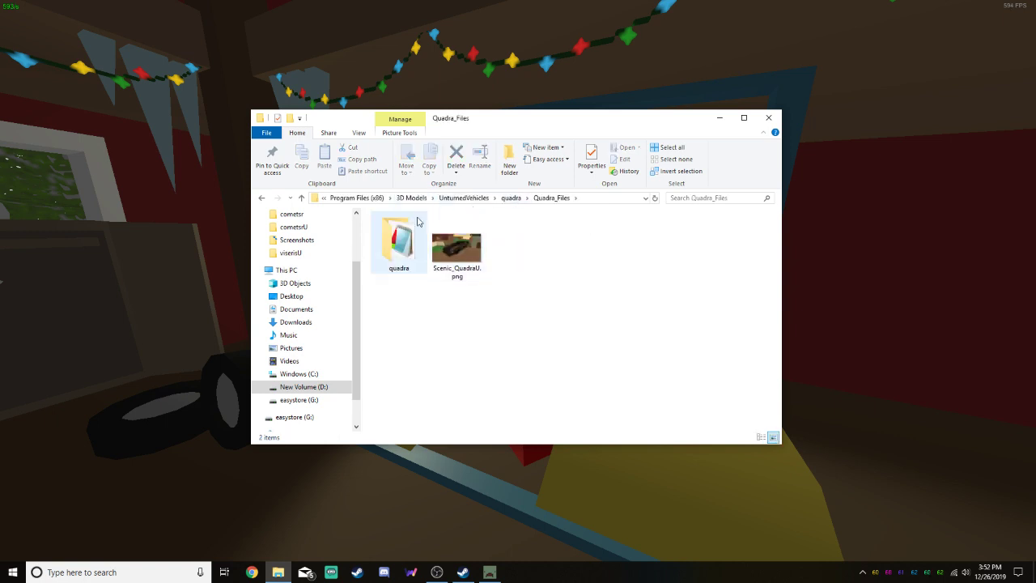
click(473, 199)
Move the five cropped car screenshots into the CometSR_Files folder inside the cometsr folder
click(395, 230)
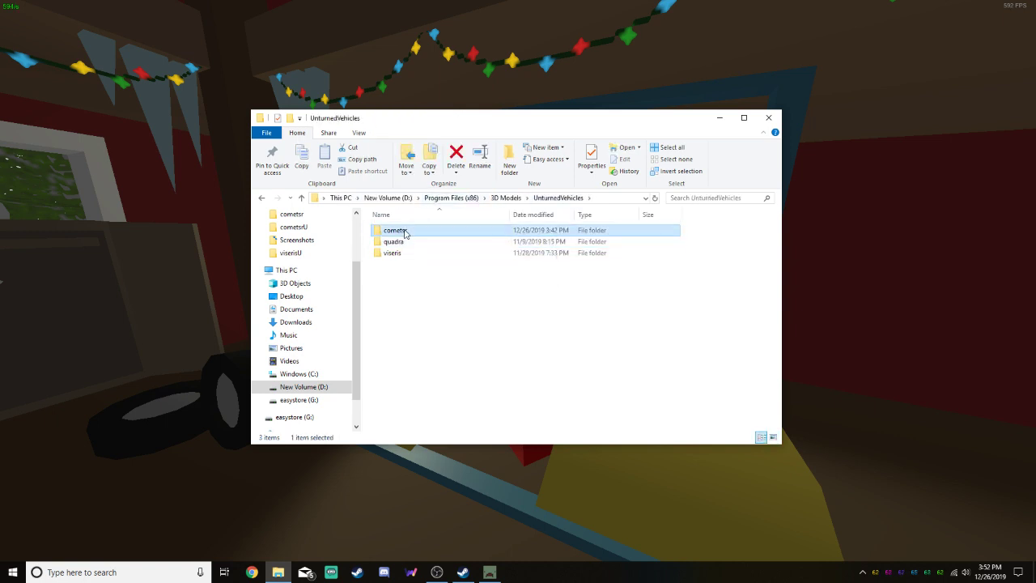
double_click(395, 230)
double_click(405, 233)
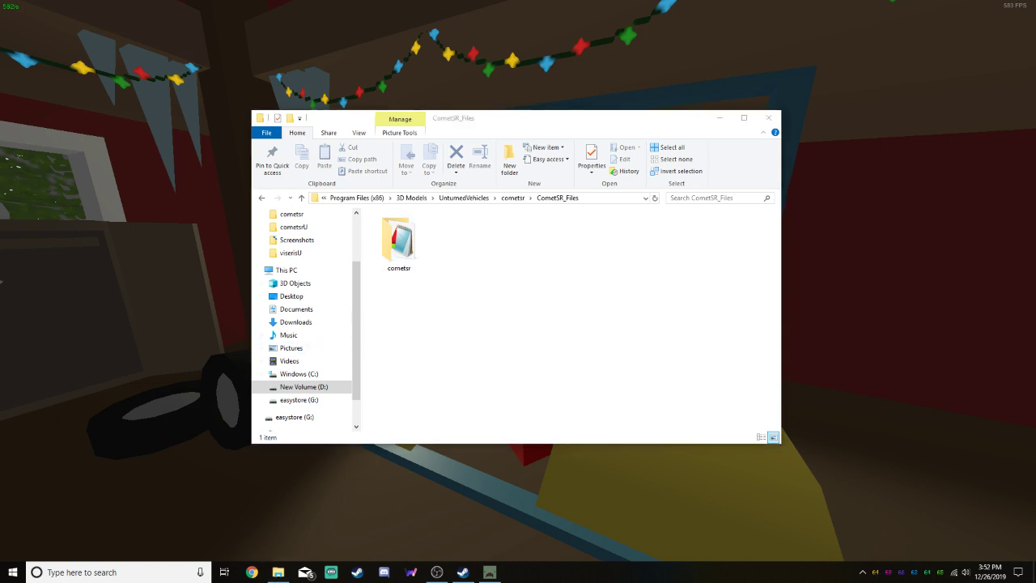
drag(1035, 242, 552, 257)
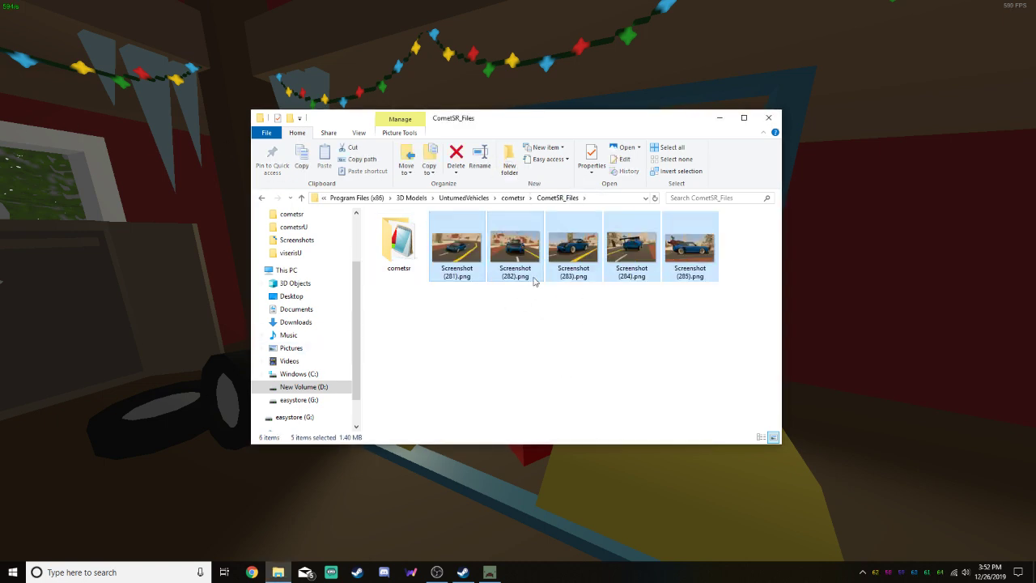
Rename Screenshot (283).png, the front three-quarter view, to Scenic_CometSR_U.png
click(574, 275)
click(575, 275)
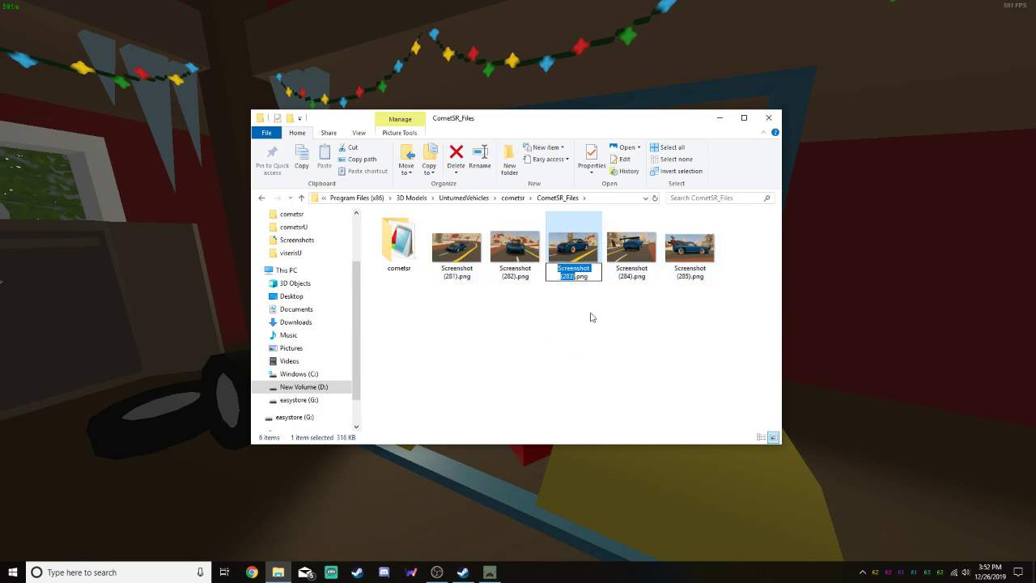
text(Scenic)
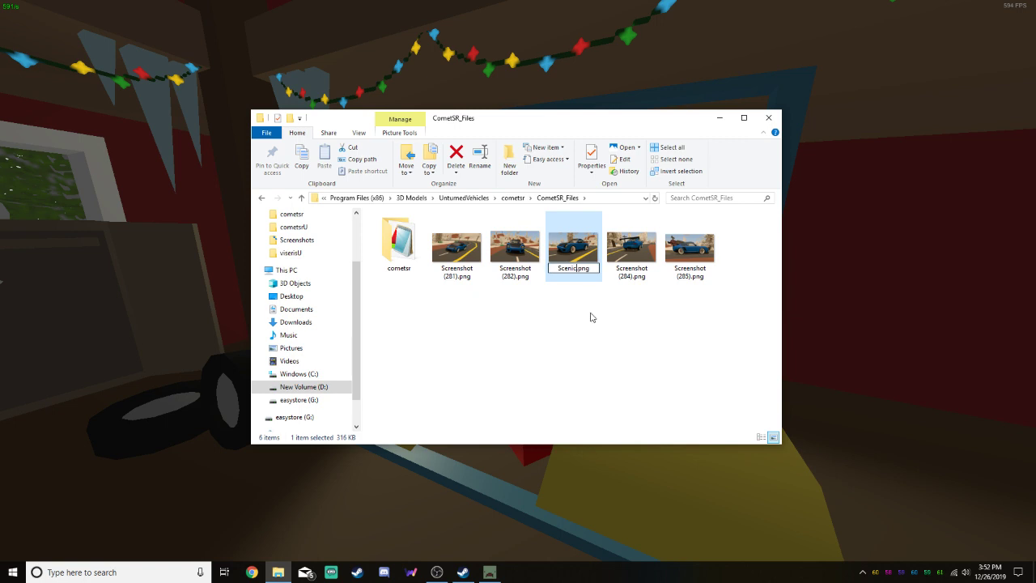
text(_CometSR)
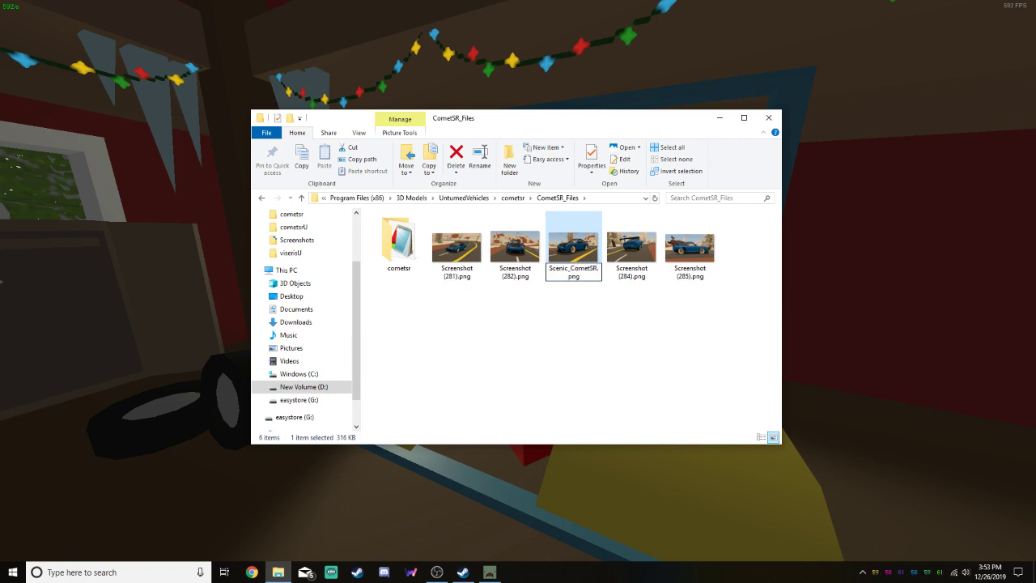
text(U)
text(_)
key(Return)
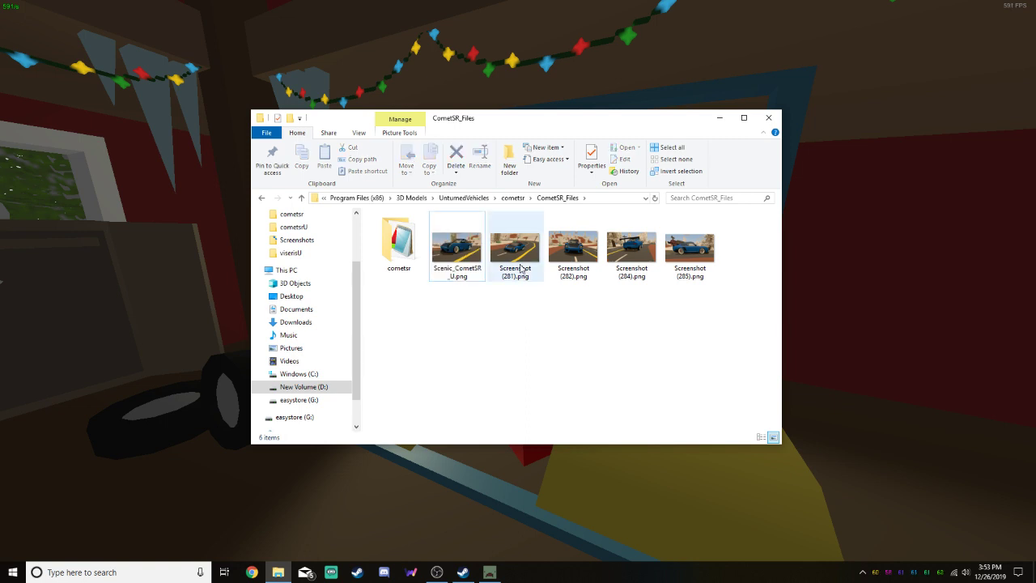
Rename Screenshot (281).png to Scenic_1.png
click(523, 279)
key(F2)
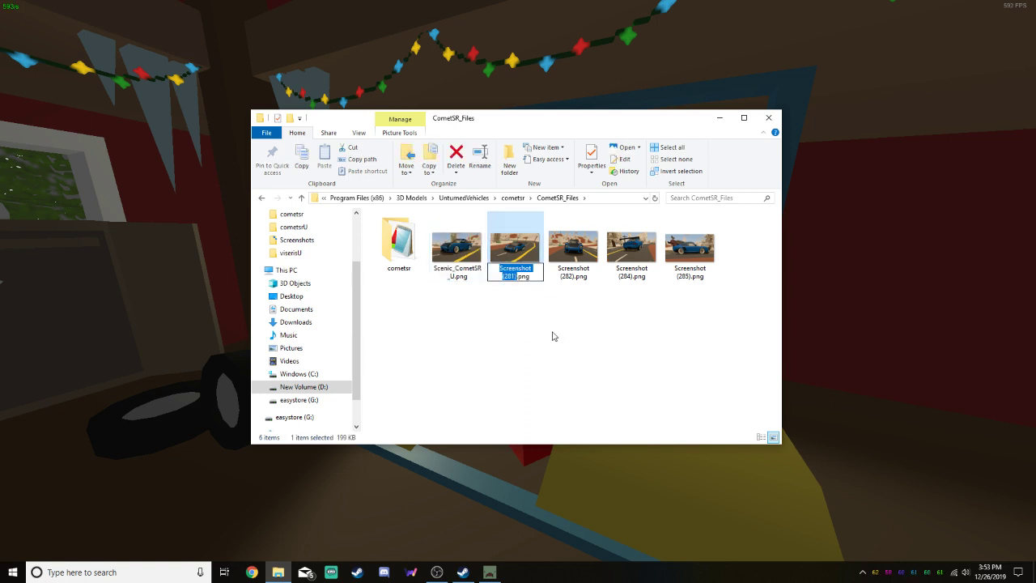
text(Scenic)
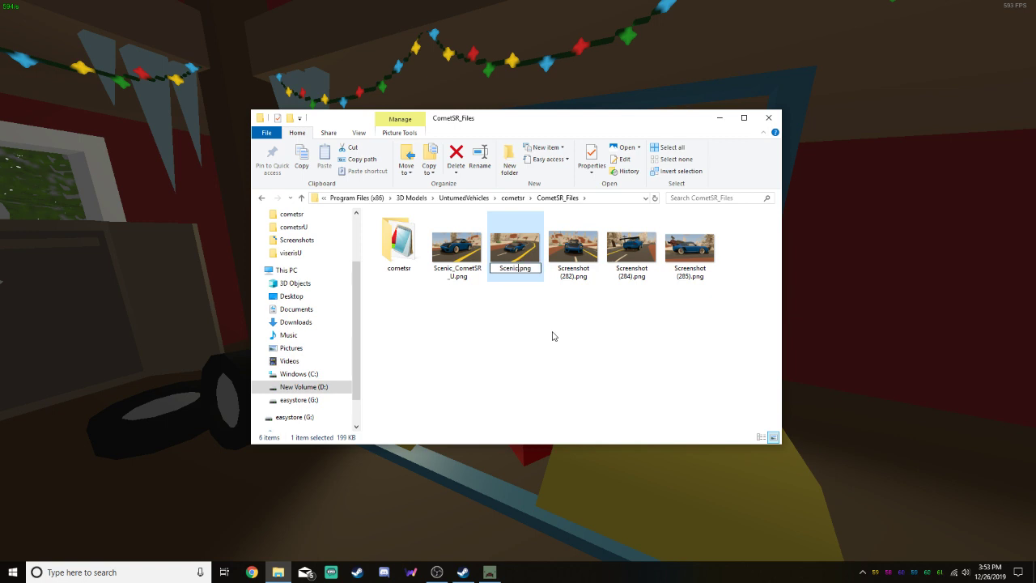
text(_)
text(1)
click(580, 274)
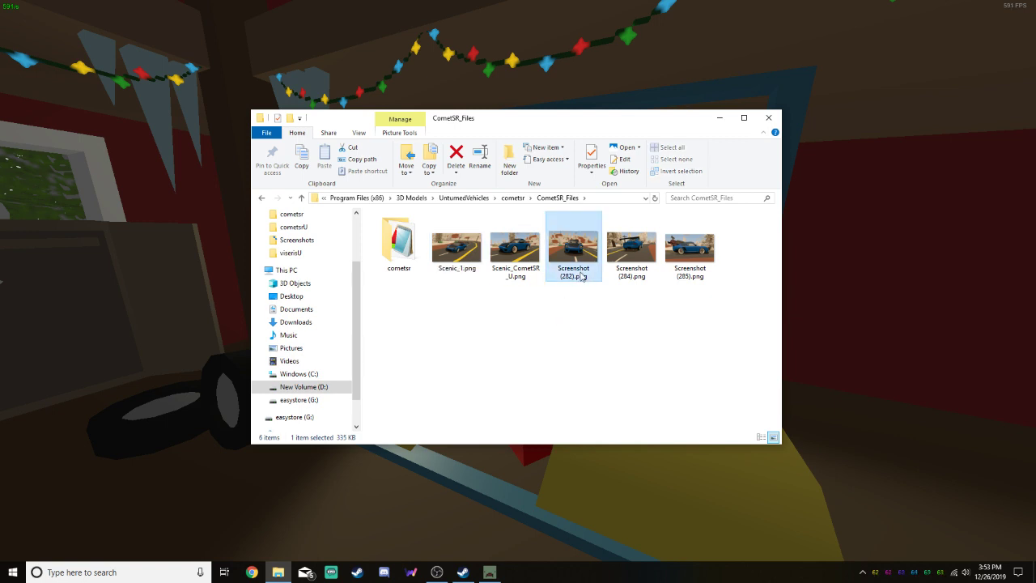
click(583, 275)
Change the name of the Scenic_1.png image to Scenic_Comet.png and refresh the folder
click(463, 272)
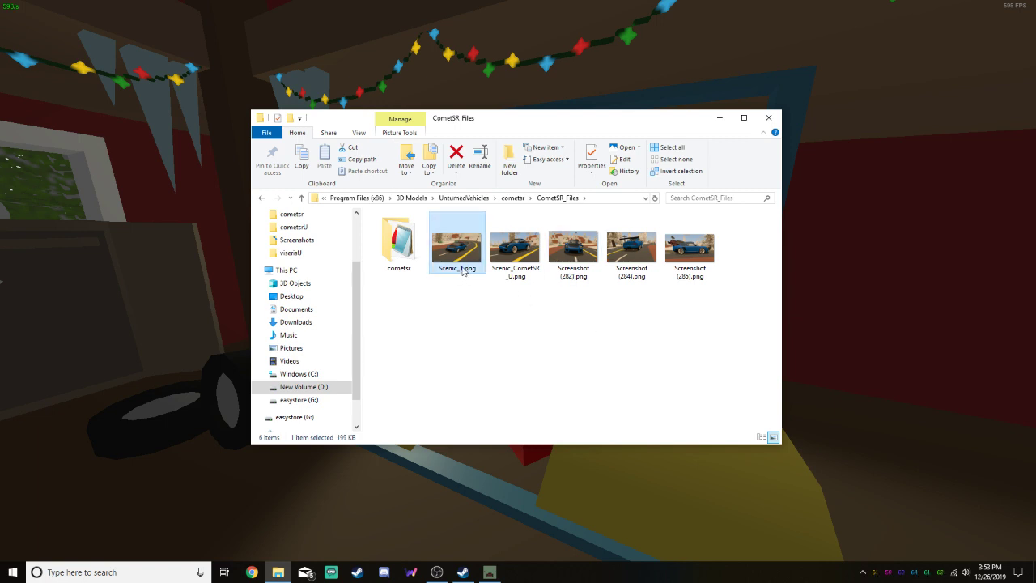
click(462, 269)
drag(464, 268, 461, 268)
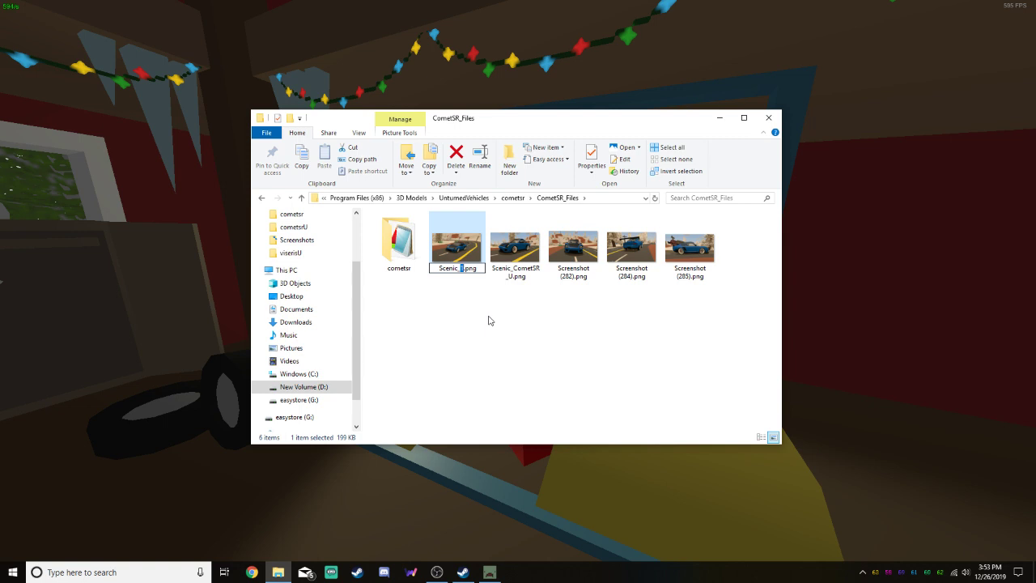
text(Comet)
click(503, 335)
right_click(561, 335)
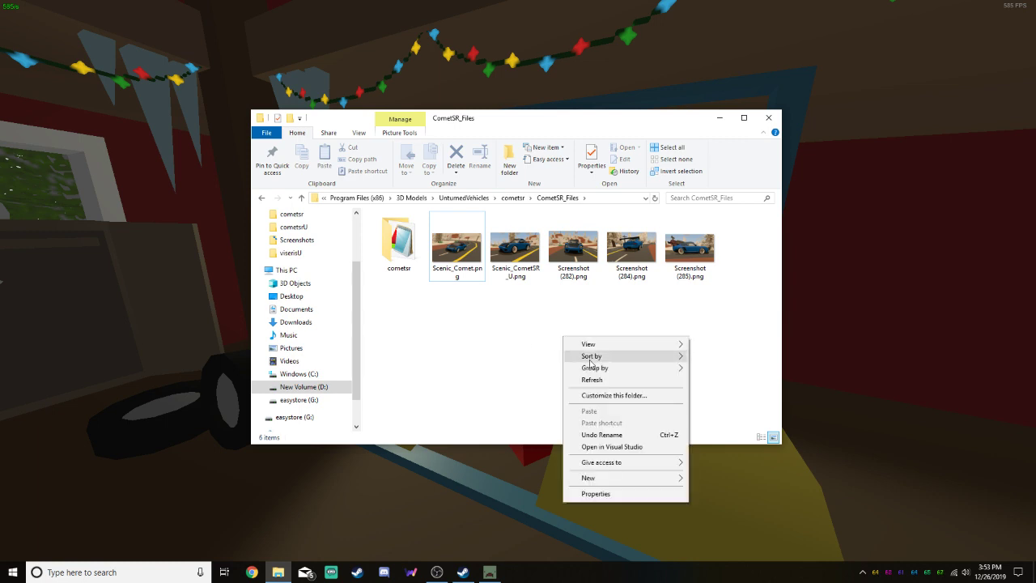
click(598, 384)
click(478, 279)
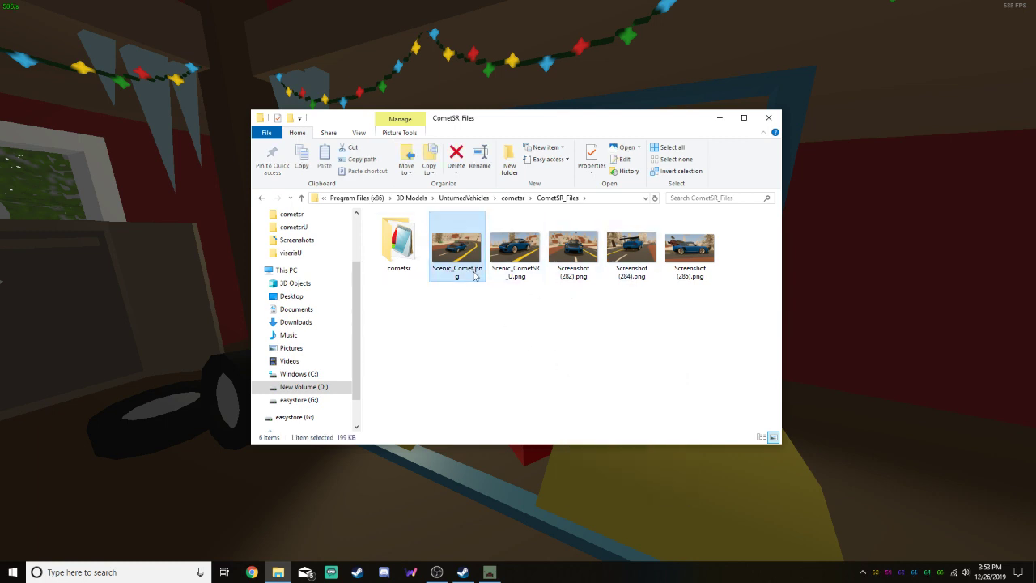
click(566, 313)
Rename Screenshot (282).png, the front view of the car, to Scenic_Front.png
click(580, 278)
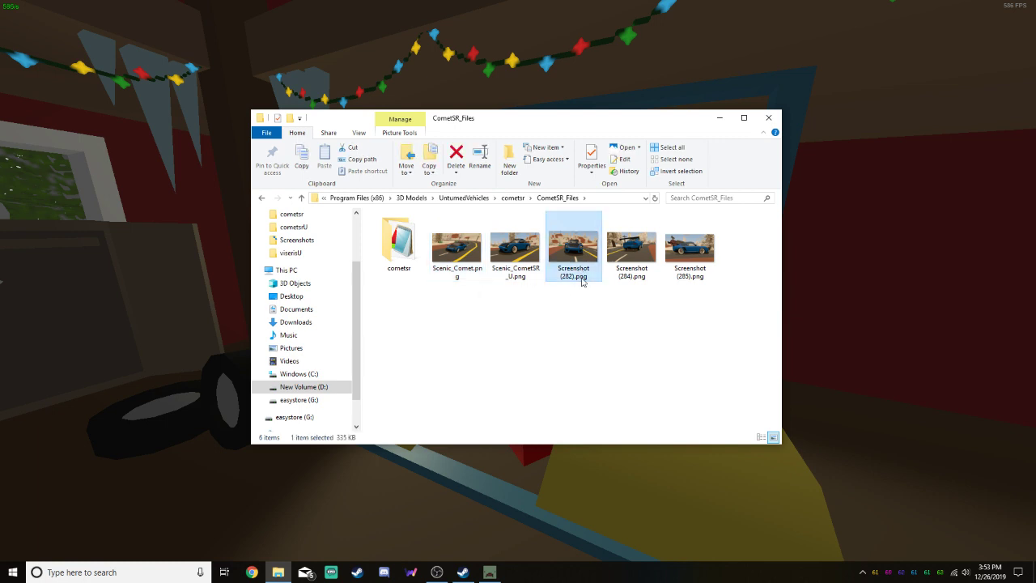
click(581, 275)
text(Scenic_Front.png)
Rename Screenshot (284).png, the rear view of the car, to Scenic_Rear.png
click(636, 275)
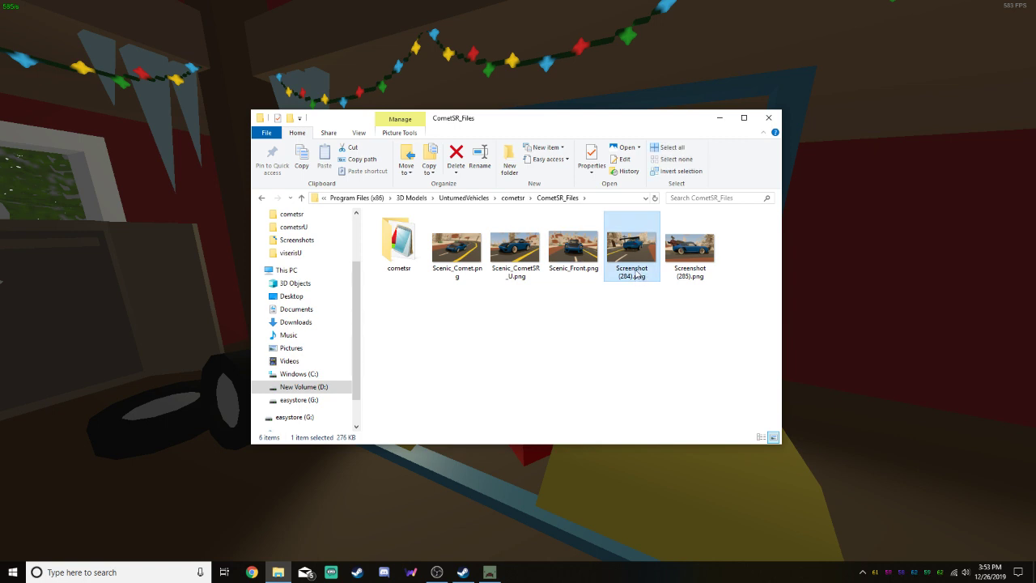
click(639, 274)
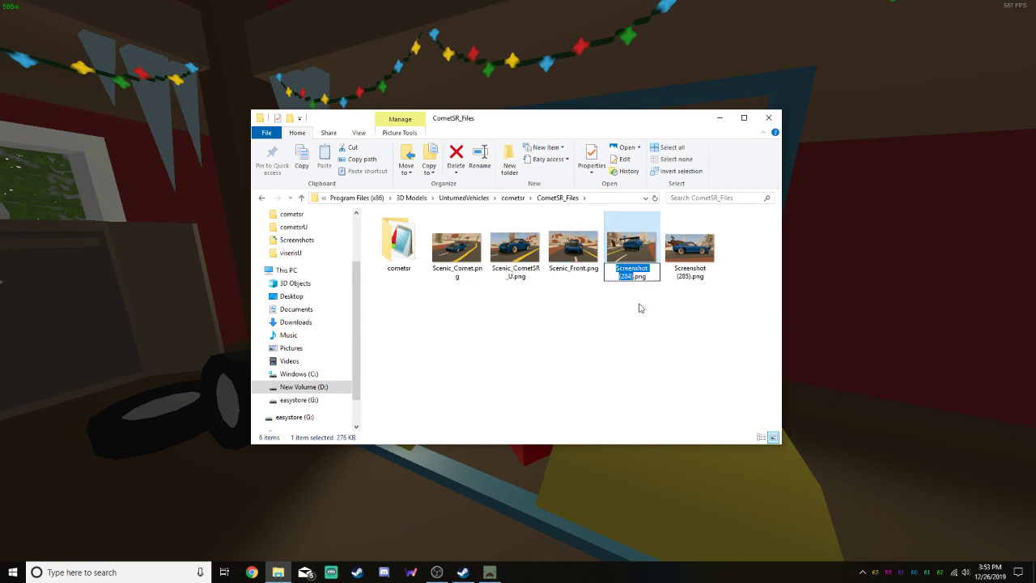
text(Scenic_rear)
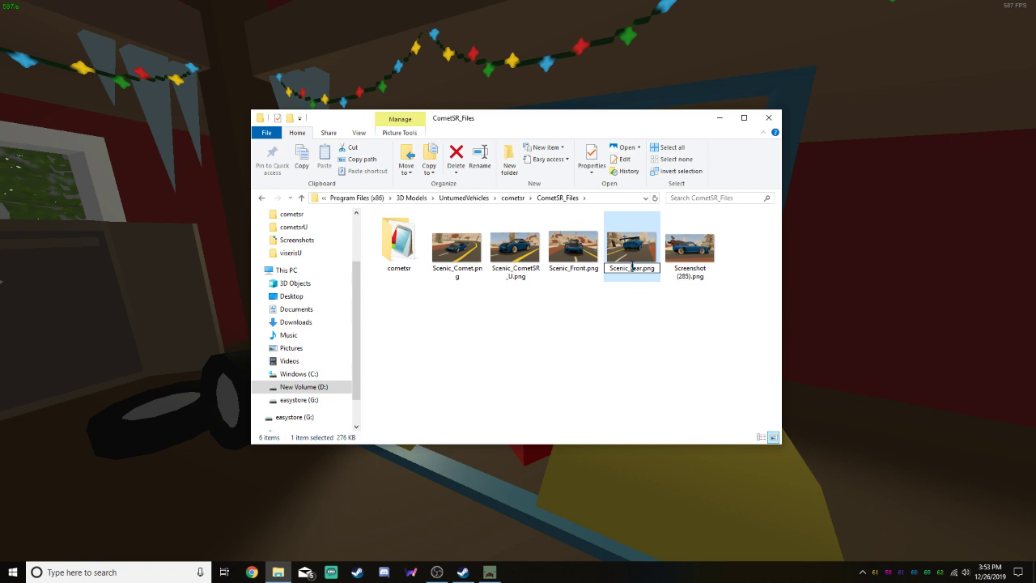
Rename Screenshot (285).png, the side view of the car, to Scenic_RightSide.png
click(678, 280)
click(695, 272)
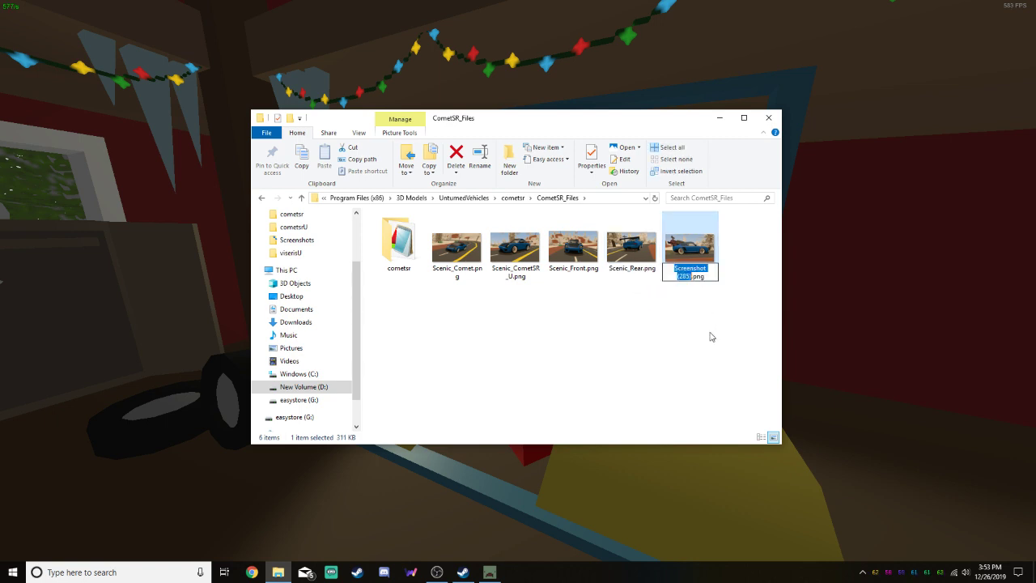
text(Scenic)
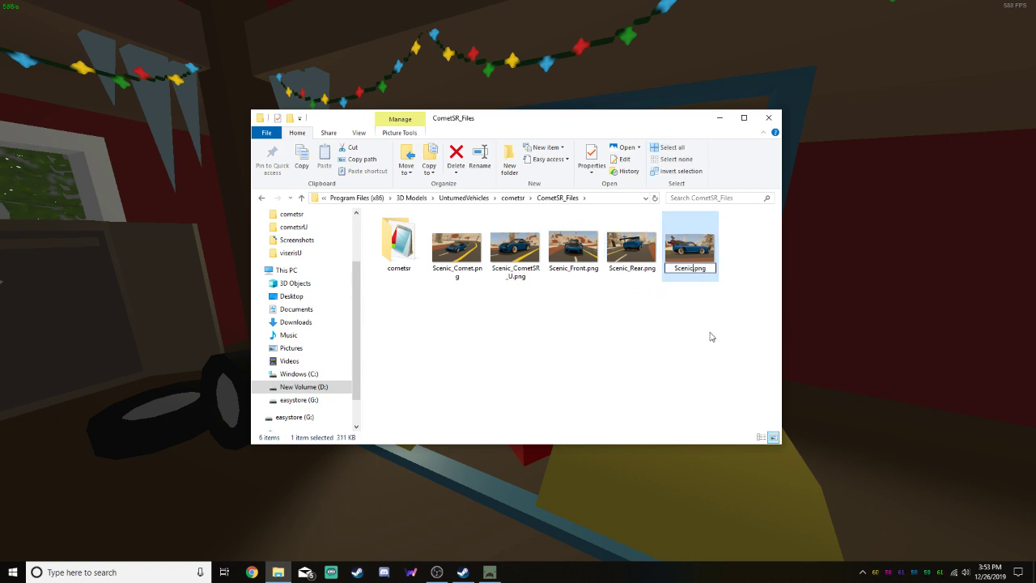
text(_Rigth)
key(BackSpace)
key(BackSpace)
text(htSide)
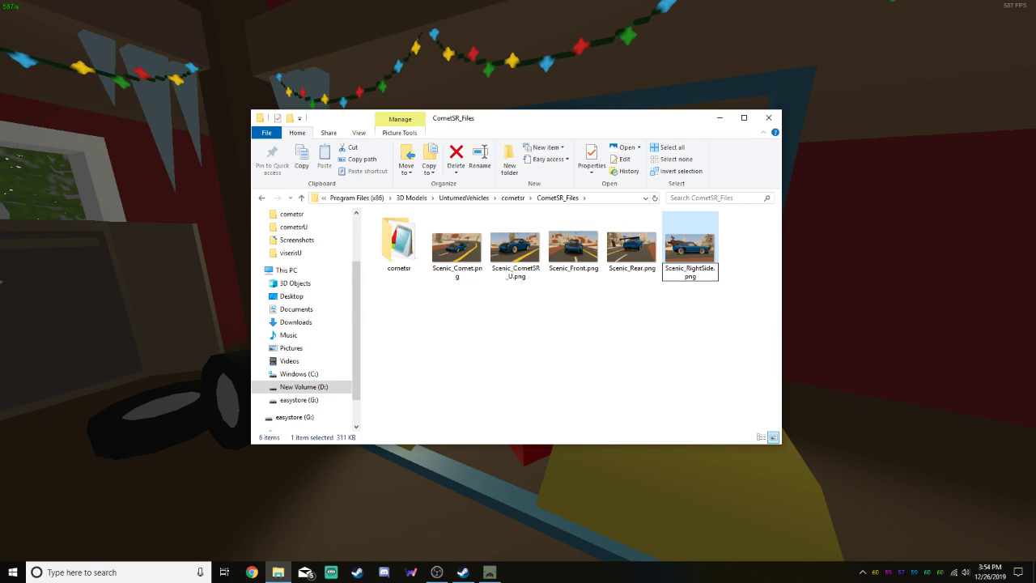
click(703, 340)
Rename Scenic_Comet.png to Scenic_CometSR.png
click(475, 273)
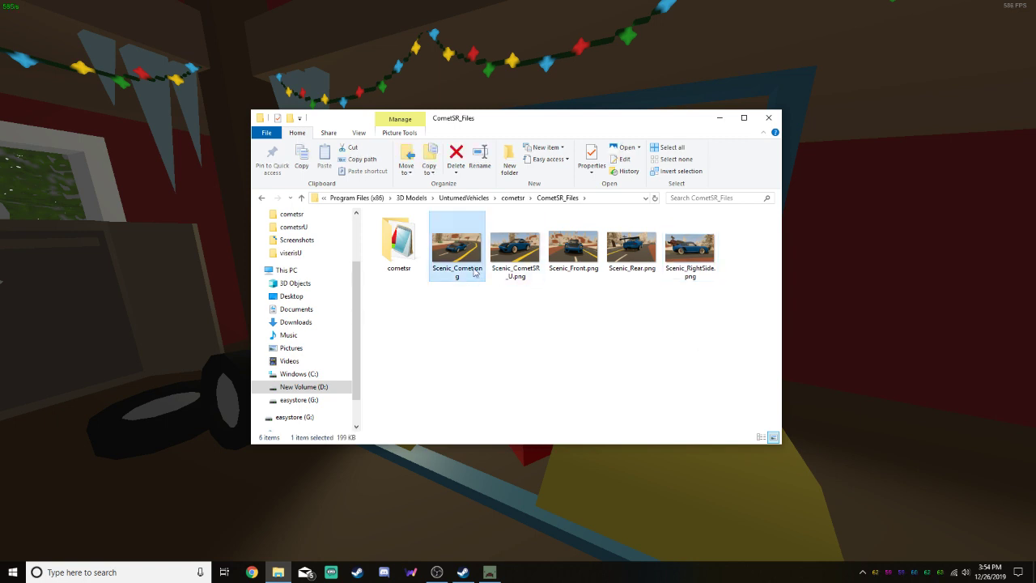
click(474, 271)
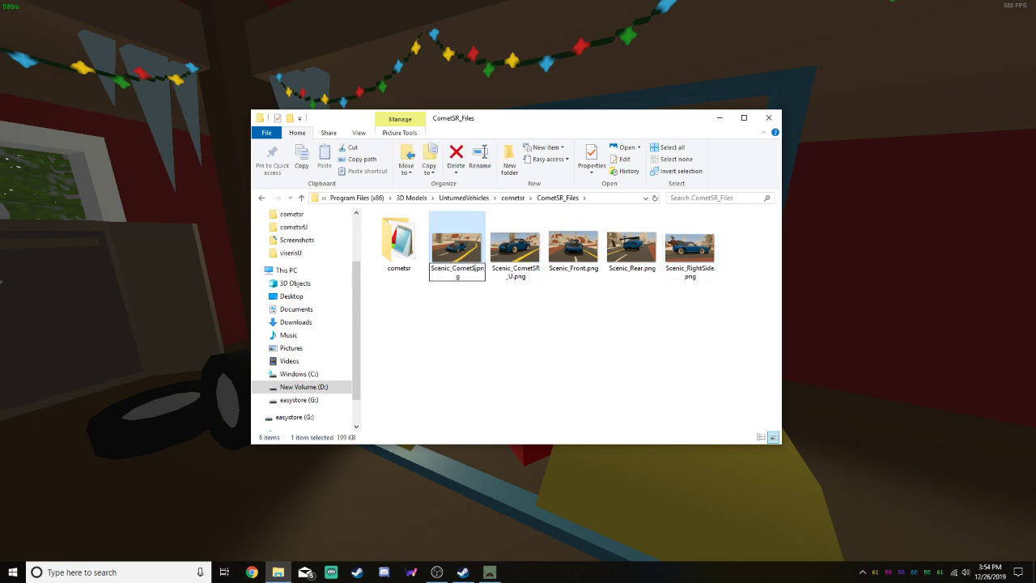
click(519, 329)
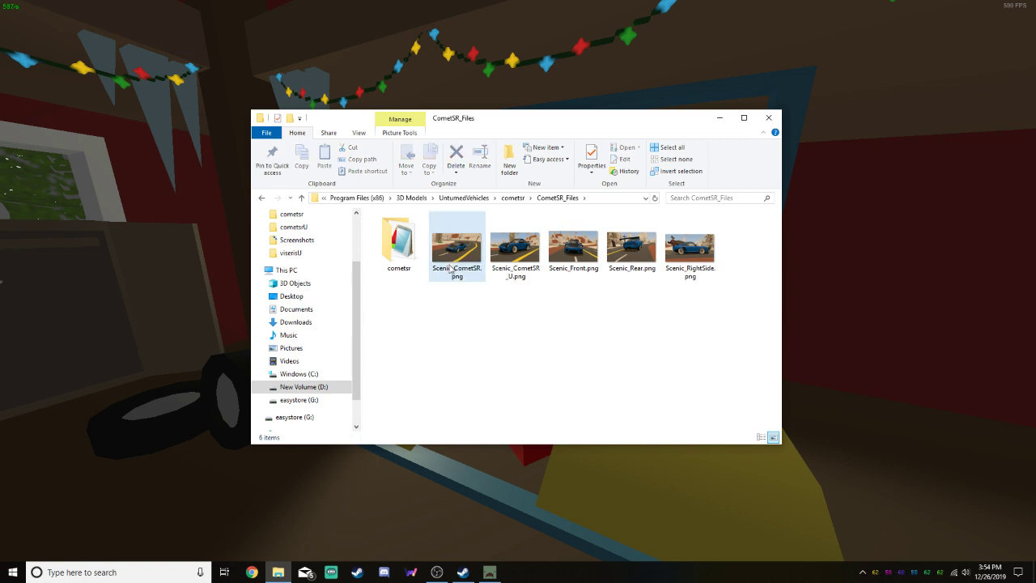
Look inside the cometsr folder in CometSR_Files, return to the parent folder and close the file window
double_click(397, 247)
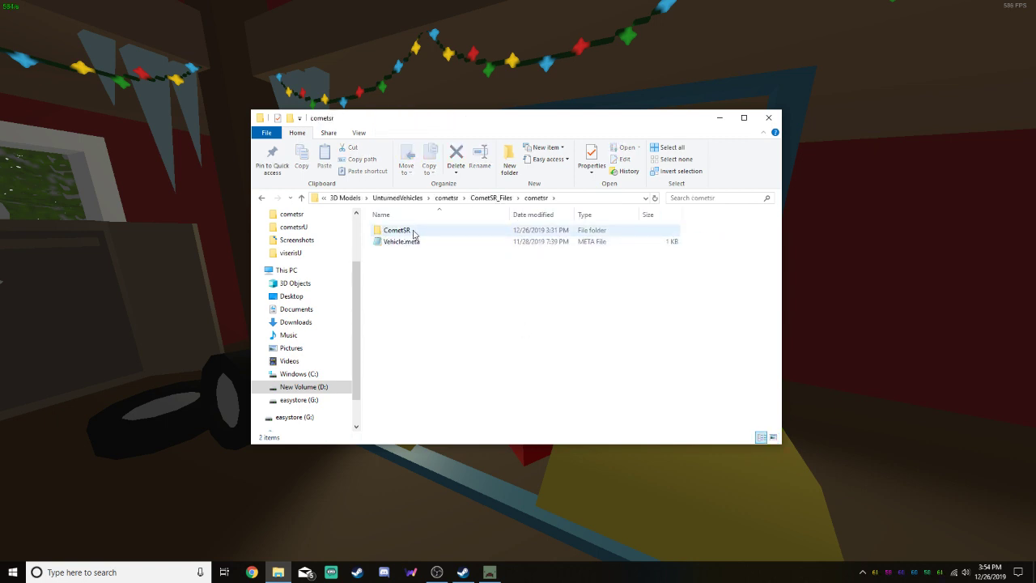
click(490, 197)
click(769, 118)
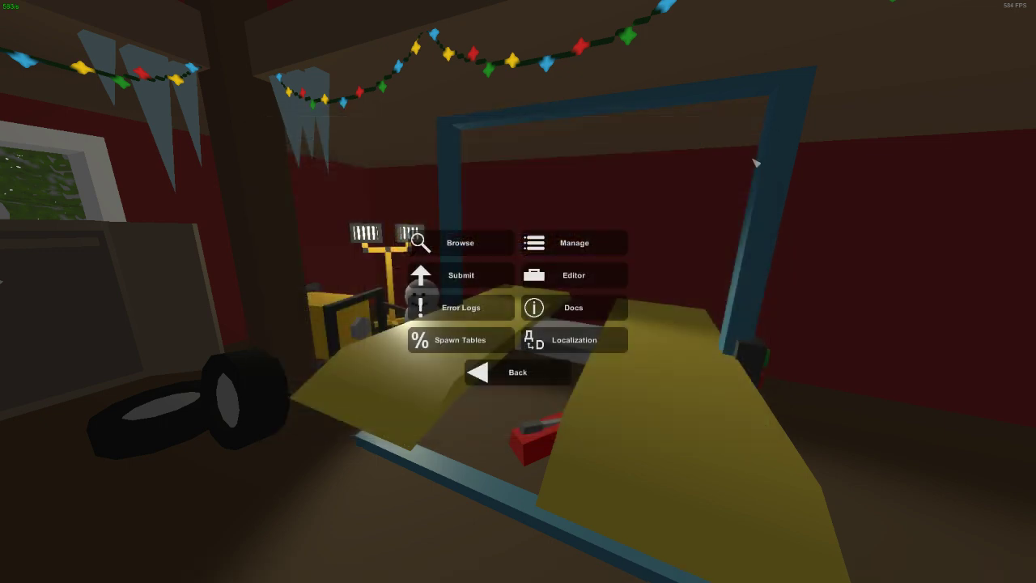
Switch to File Explorer, reopen CometSR_Files within the cometsr project folder and copy the path of its cometsr subfolder
key(super)
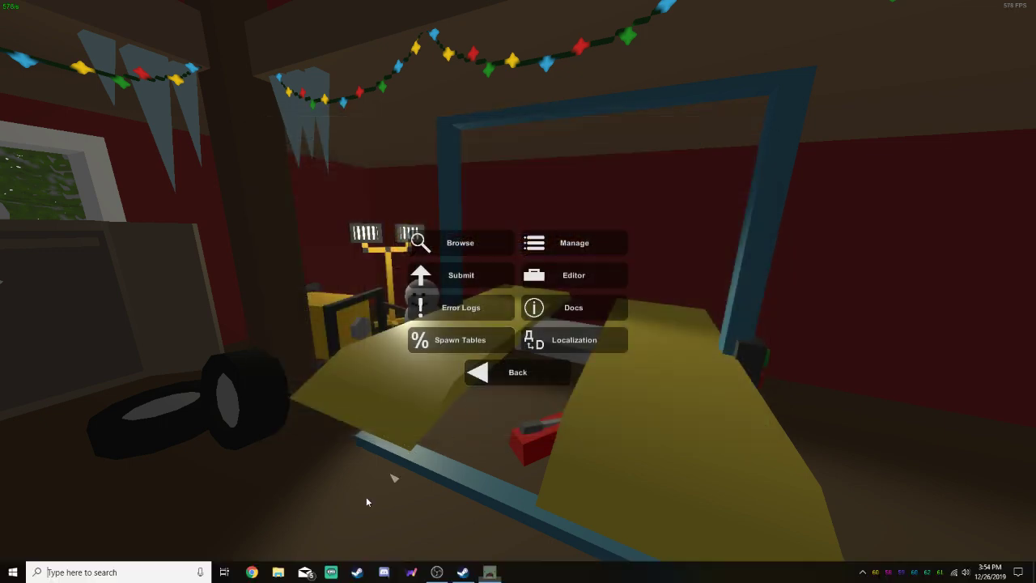
click(276, 572)
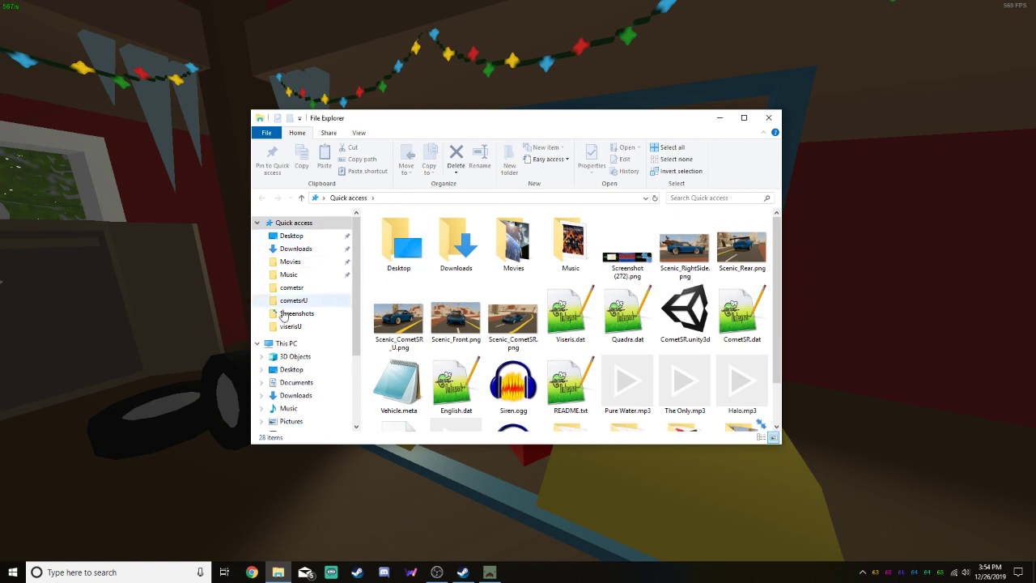
click(293, 300)
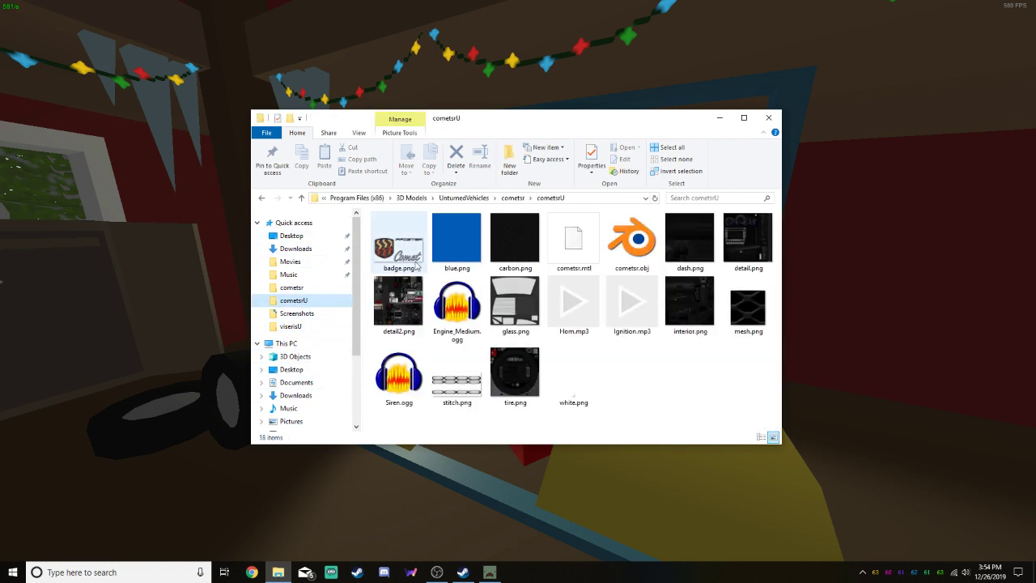
click(516, 198)
double_click(408, 229)
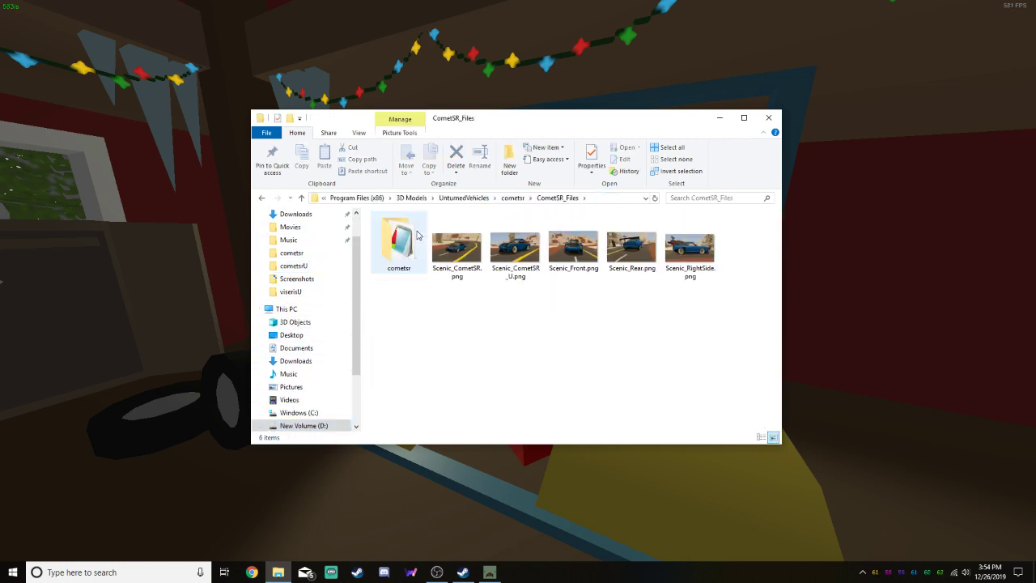
drag(513, 120, 0, 148)
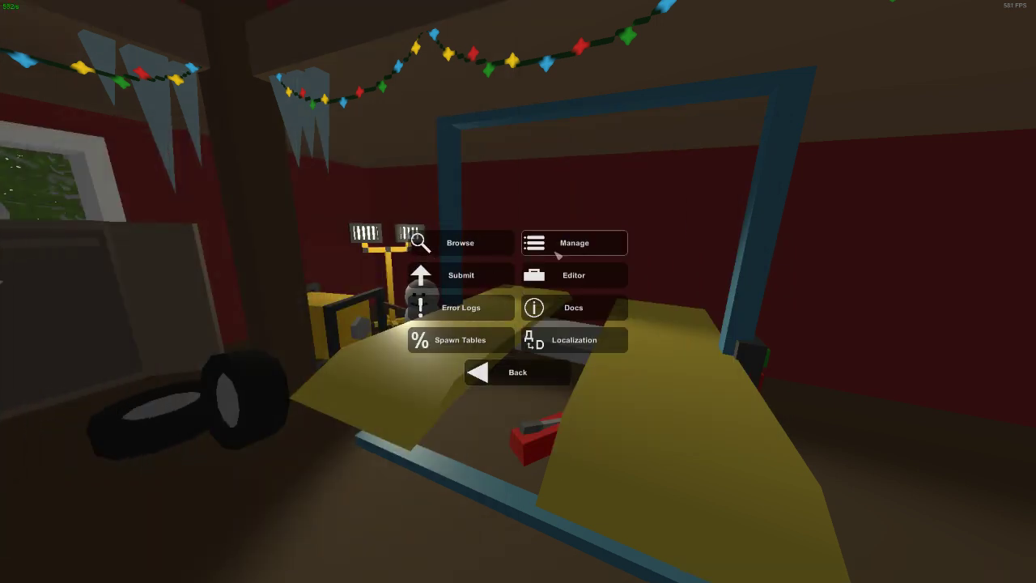
Switch to Unturned, begin a Workshop submission and name it Pfister Comet SR GTA 5
click(477, 275)
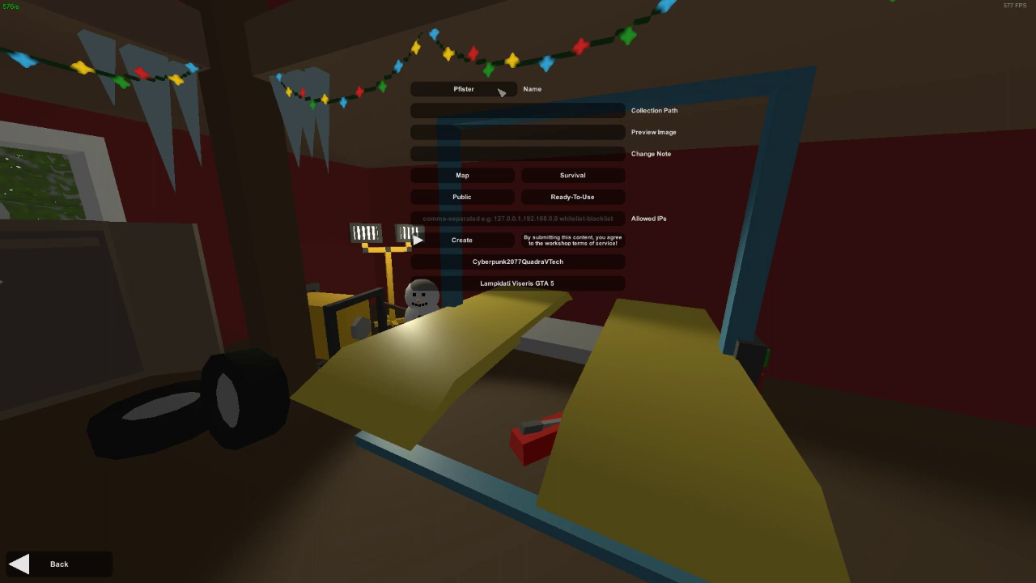
text(Comet SR)
text( GTA)
text( %)
key(BackSpace)
text(555)
key(BackSpace)
key(BackSpace)
Set the Collection Path to the cometsr folder inside CometSR_Files and check that folder's contents in File Explorer
click(555, 110)
key(ctrl+v)
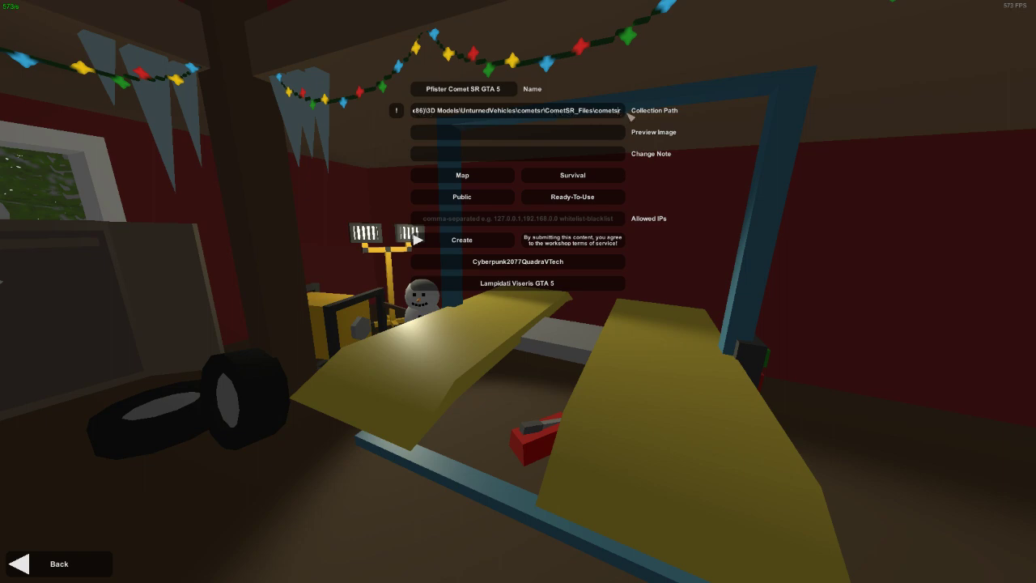
key(alt+Tab)
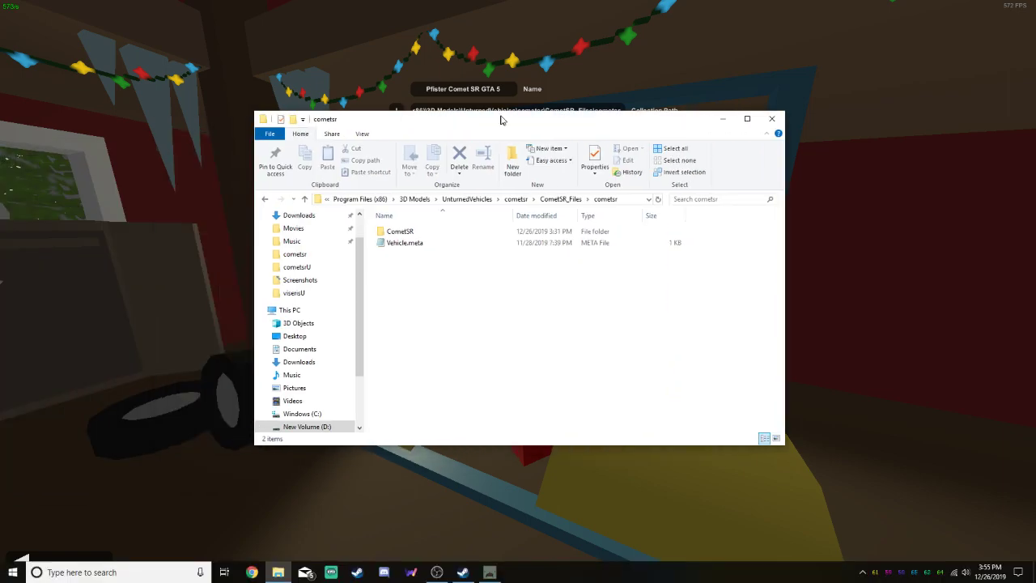
drag(567, 115, 578, 228)
click(425, 336)
click(427, 345)
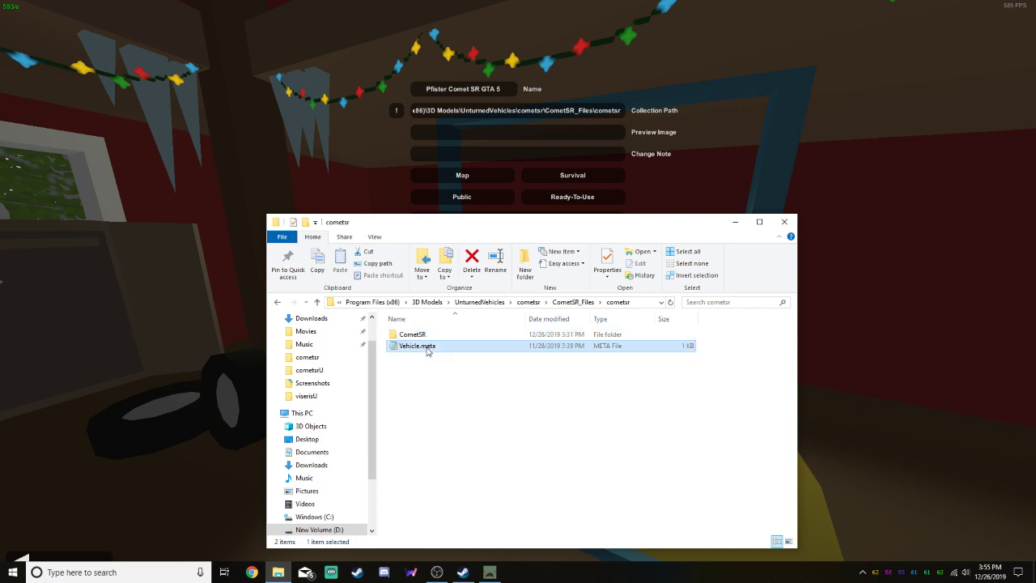
Copy the CometSR_Files folder path from File Explorer and enter it as the submission's Preview Image path
click(643, 303)
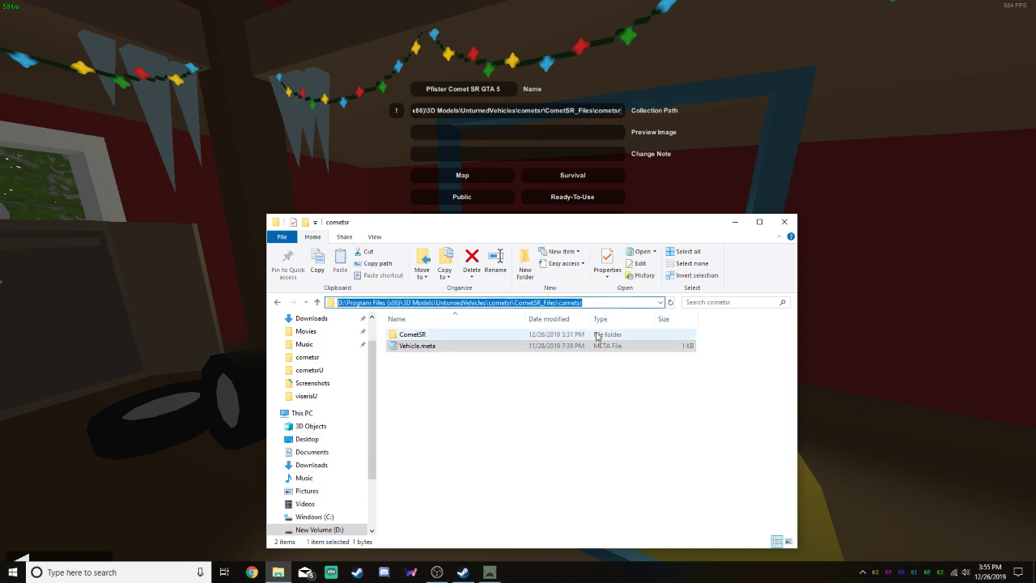
click(574, 366)
click(576, 302)
click(537, 403)
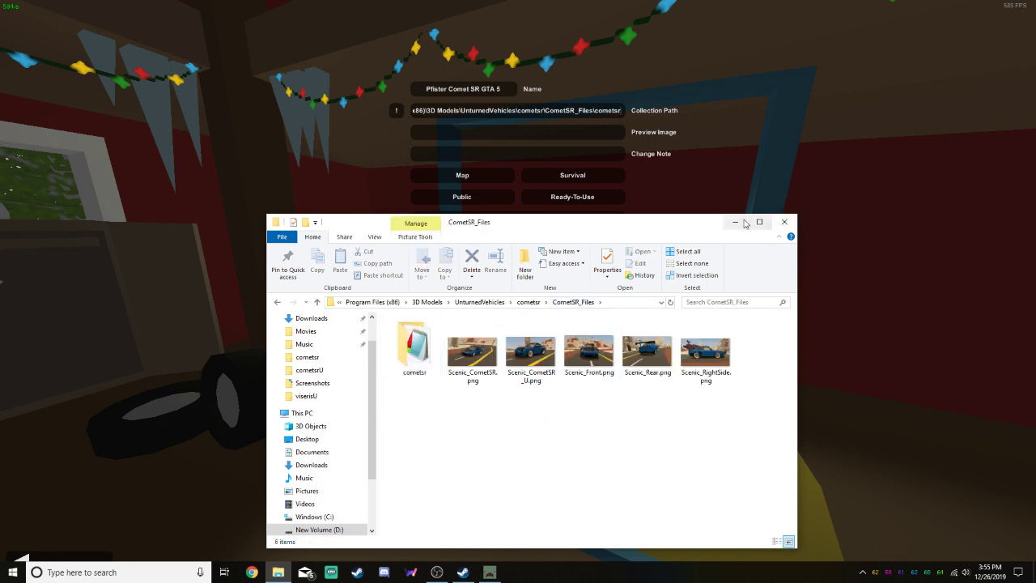
key(alt+Tab)
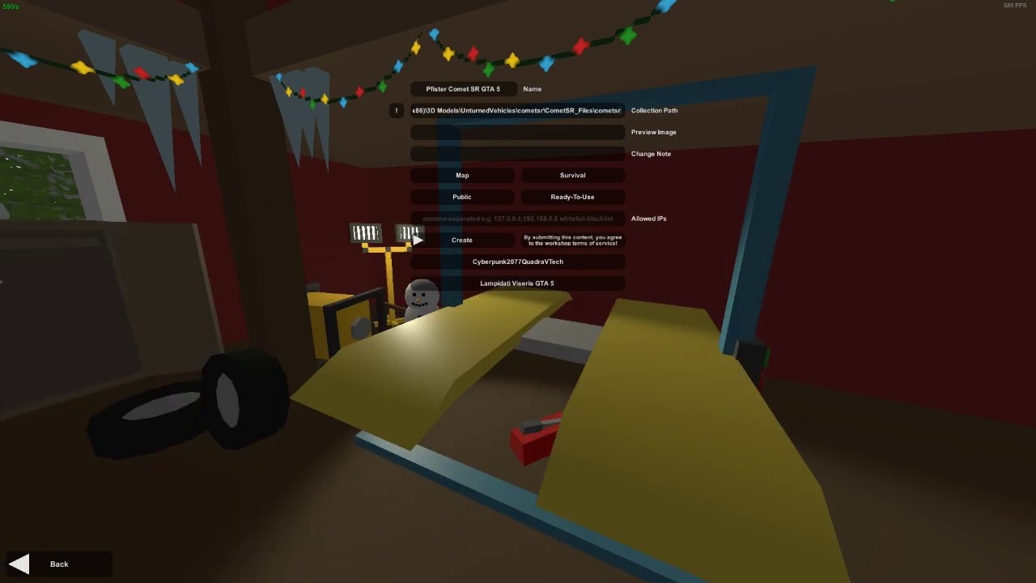
key(alt+Tab)
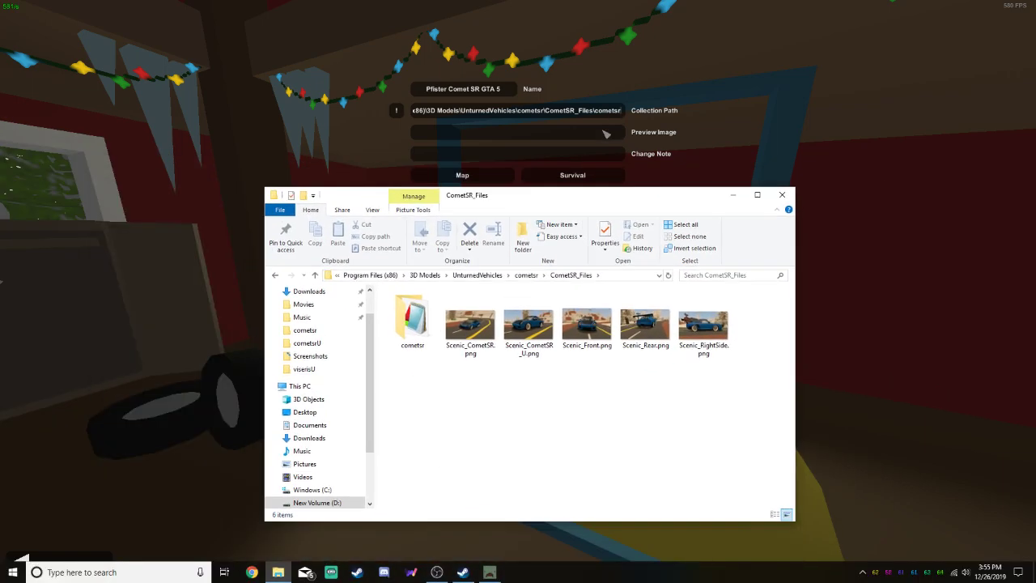
click(538, 341)
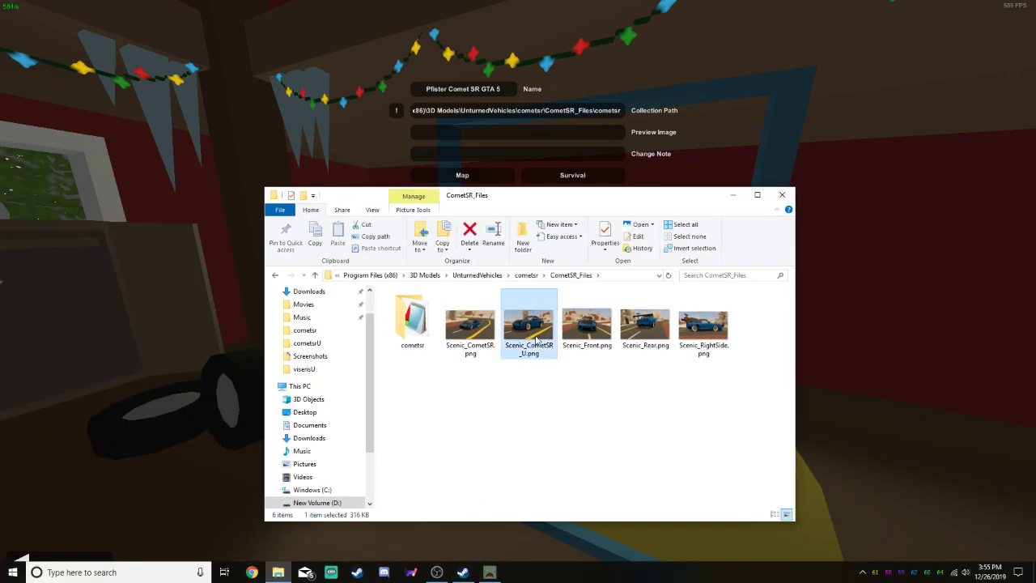
click(614, 276)
key(ctrl+c)
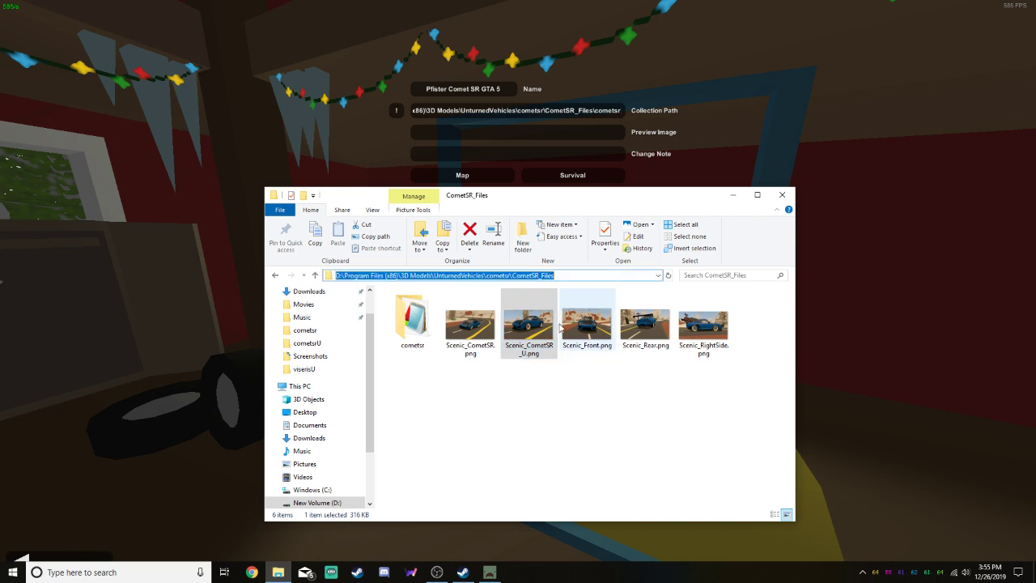
click(560, 133)
key(ctrl+v)
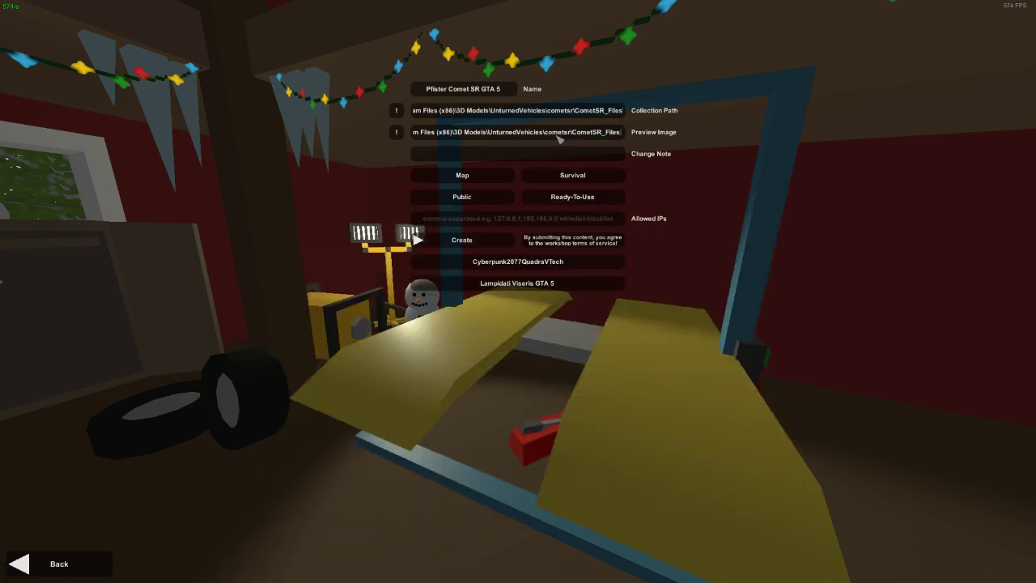
Append \Scenic_CometSR_U.png to the Preview Image path, copying the file name from File Explorer
key(alt+Tab)
click(526, 343)
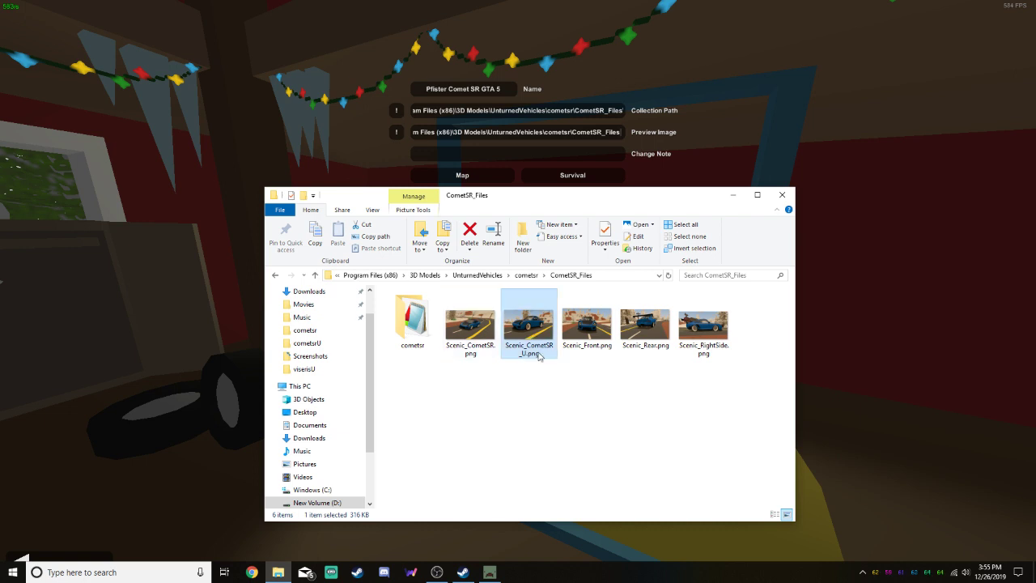
click(542, 354)
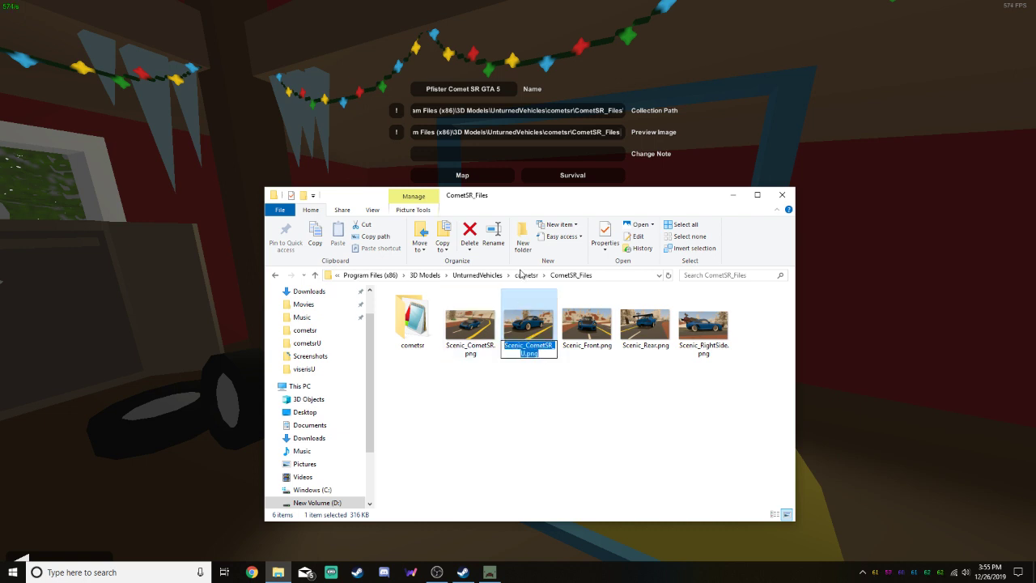
click(621, 134)
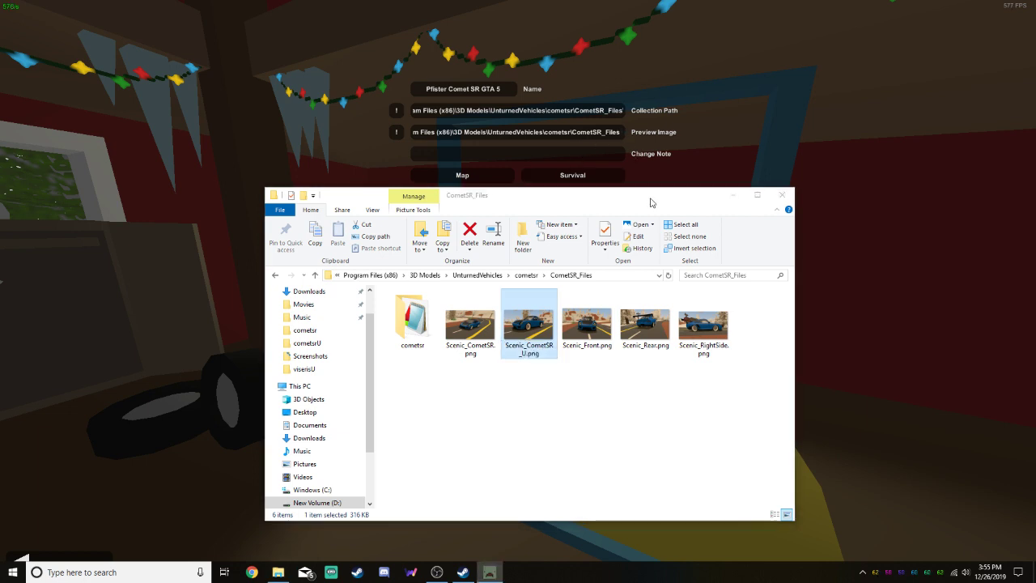
text(\)
key(ctrl+v)
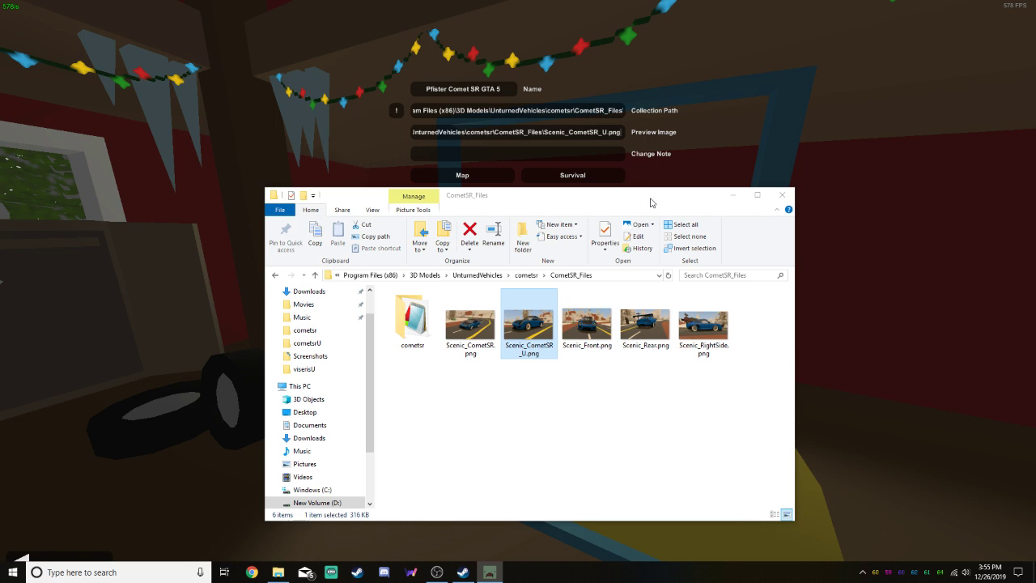
click(725, 145)
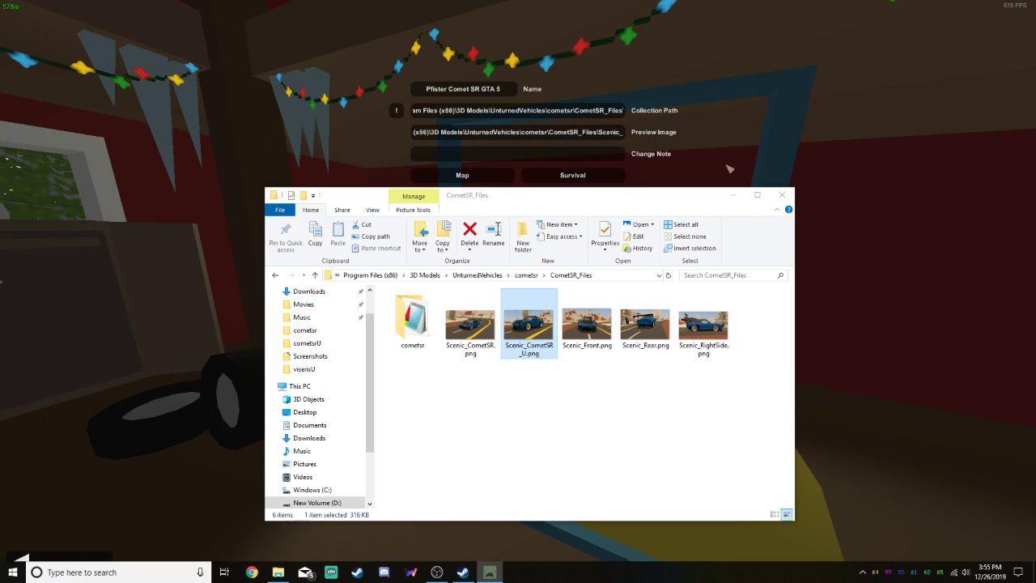
Enter Version 1.0 as the submission's Change Note
drag(640, 199, 617, 207)
click(570, 155)
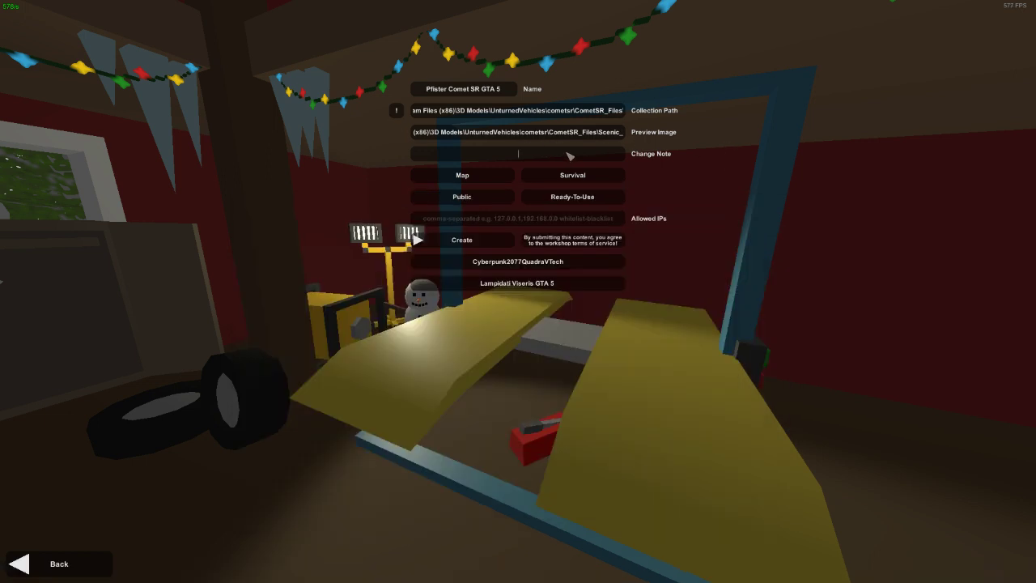
text(Version 1.0)
Set the submission type to Vehicle and create the Workshop item
click(495, 176)
click(503, 176)
click(504, 177)
click(504, 178)
click(472, 243)
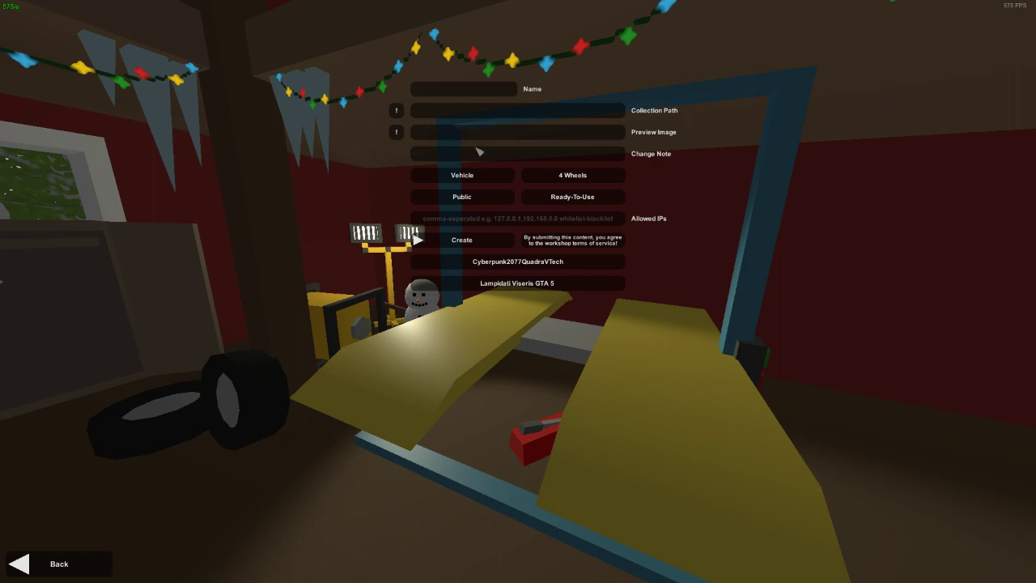
Open the Workshop terms of service, accept both Steam agreements again and close the page
click(609, 240)
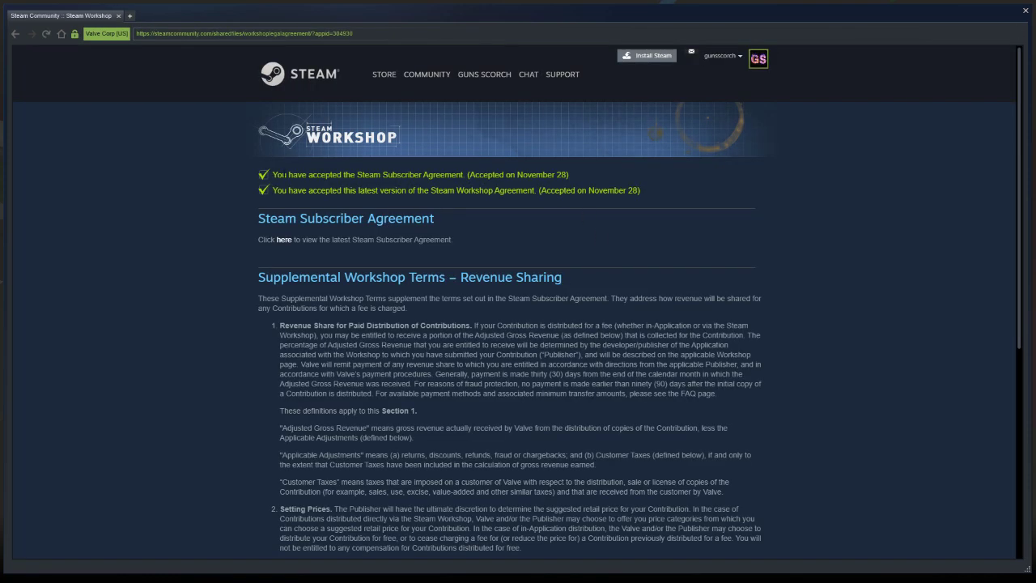
scroll(610, 231, down, 5)
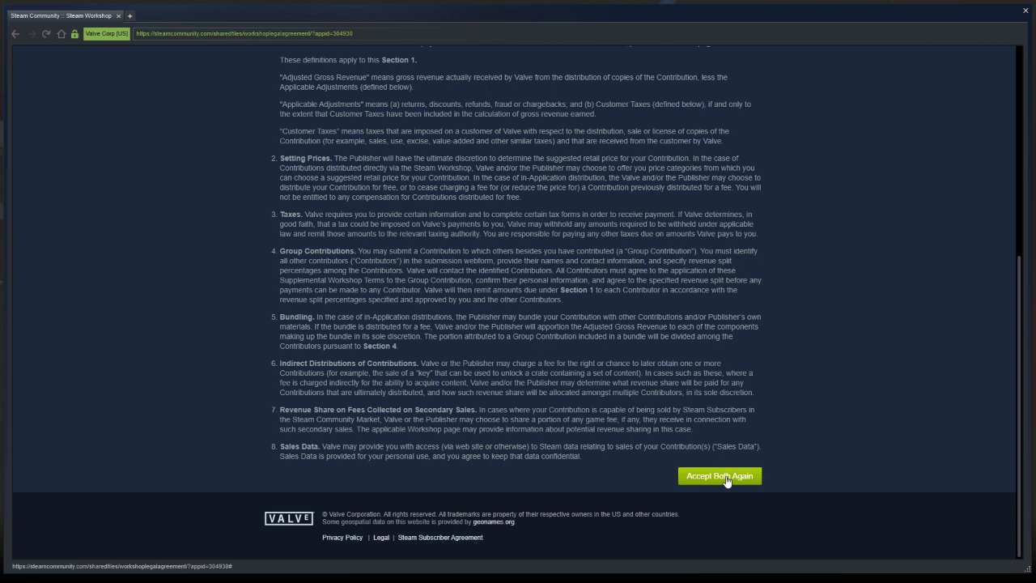
click(719, 475)
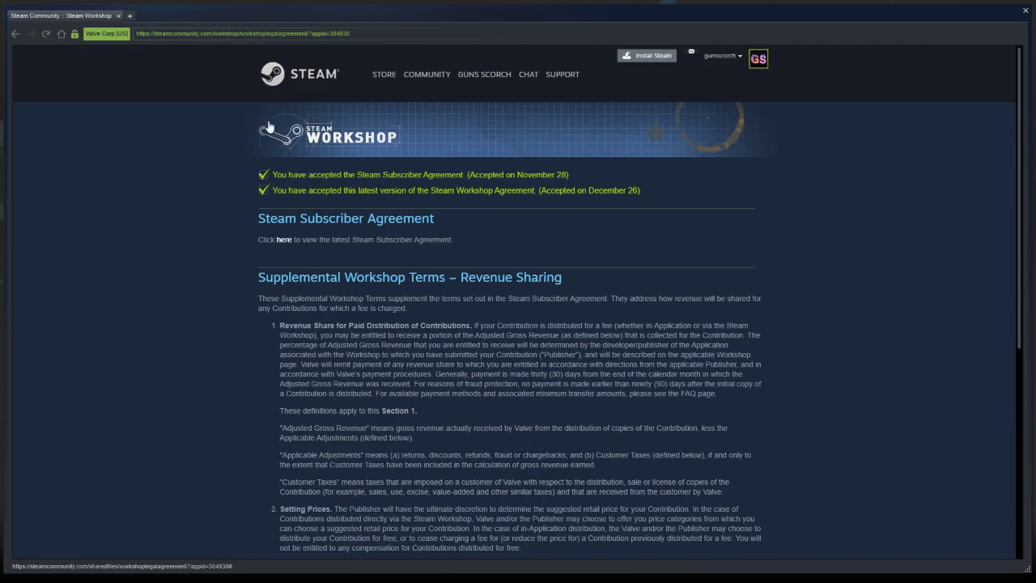
click(117, 16)
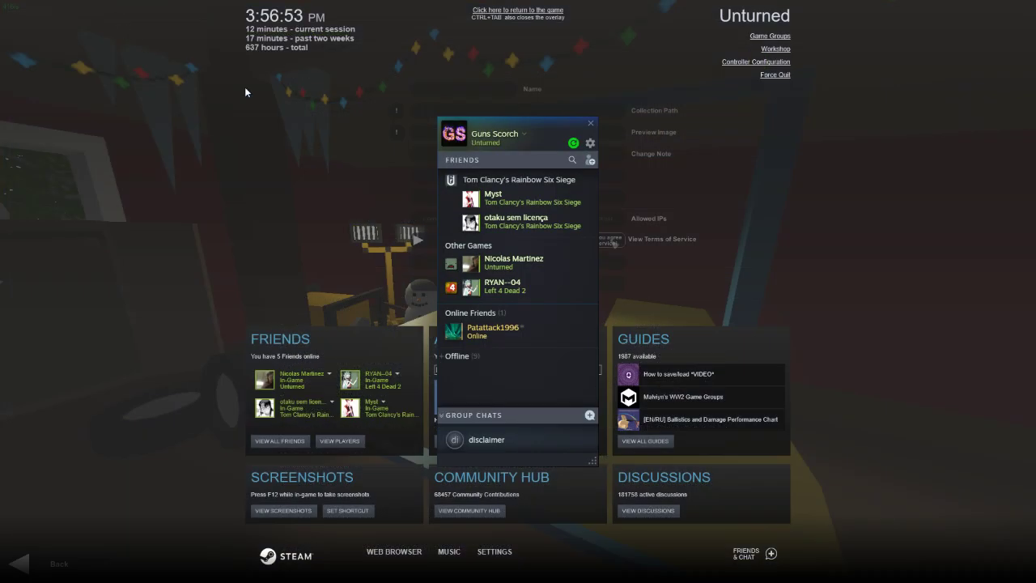
Open the image and video management page for the Pfister Comet SR GTA 5 Workshop item
click(590, 159)
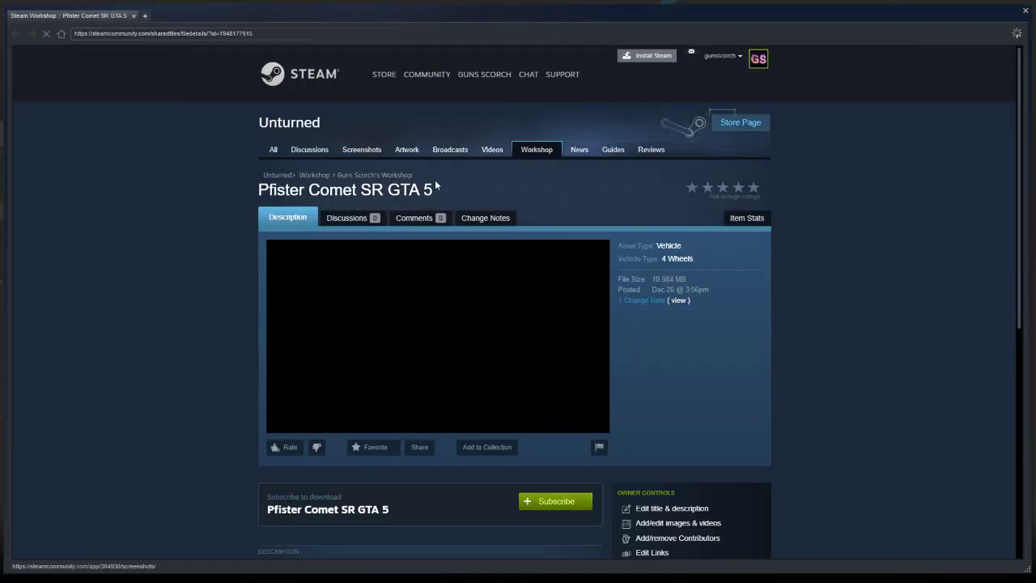
scroll(490, 277, down, 1)
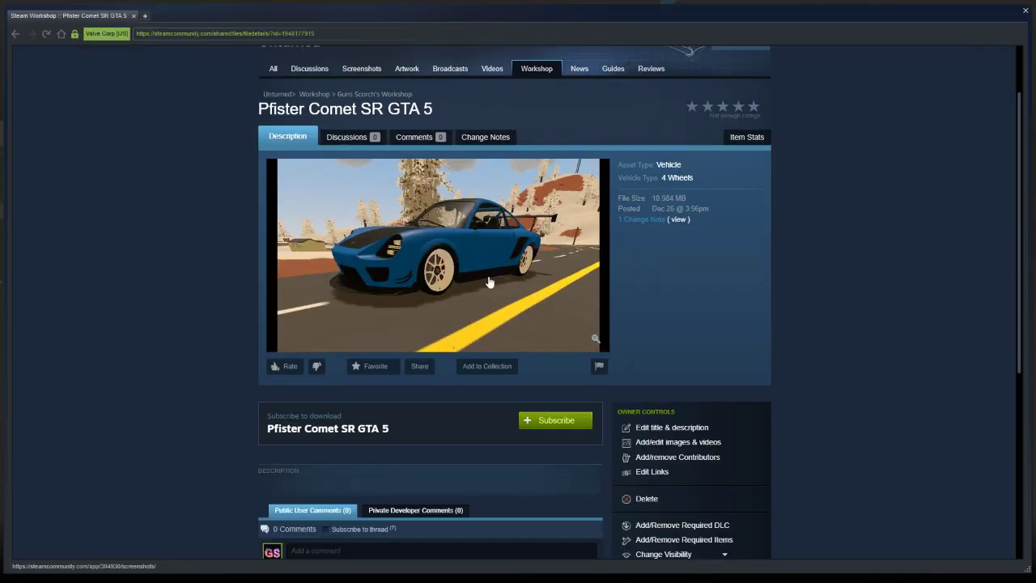
scroll(559, 296, down, 1)
scroll(583, 311, down, 1)
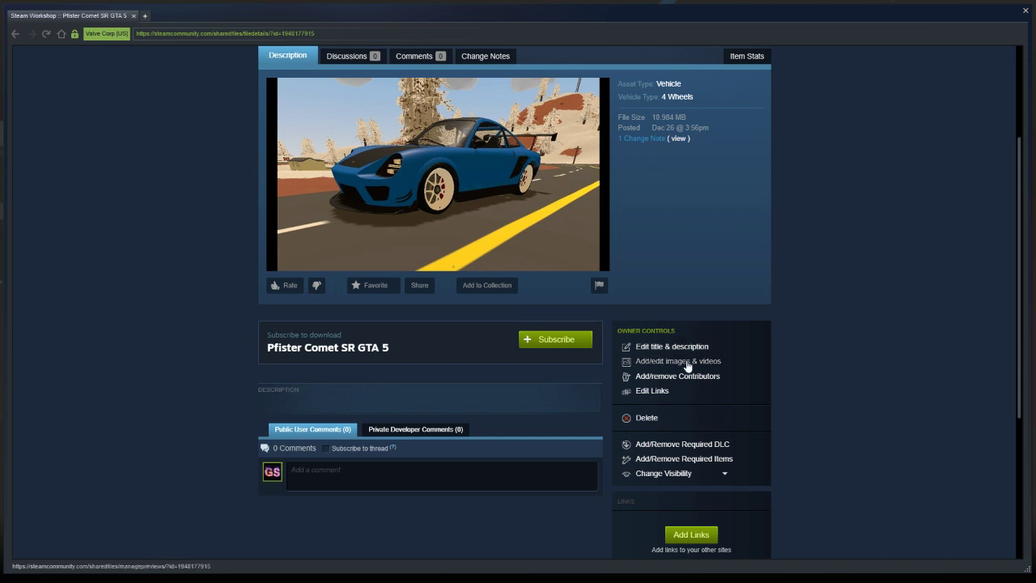
click(685, 363)
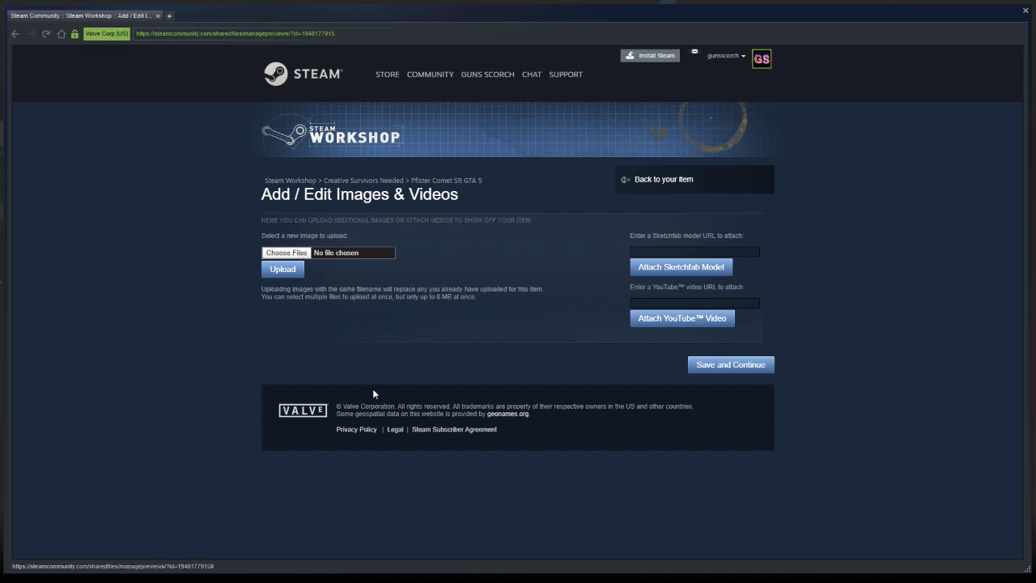
key(alt+Tab)
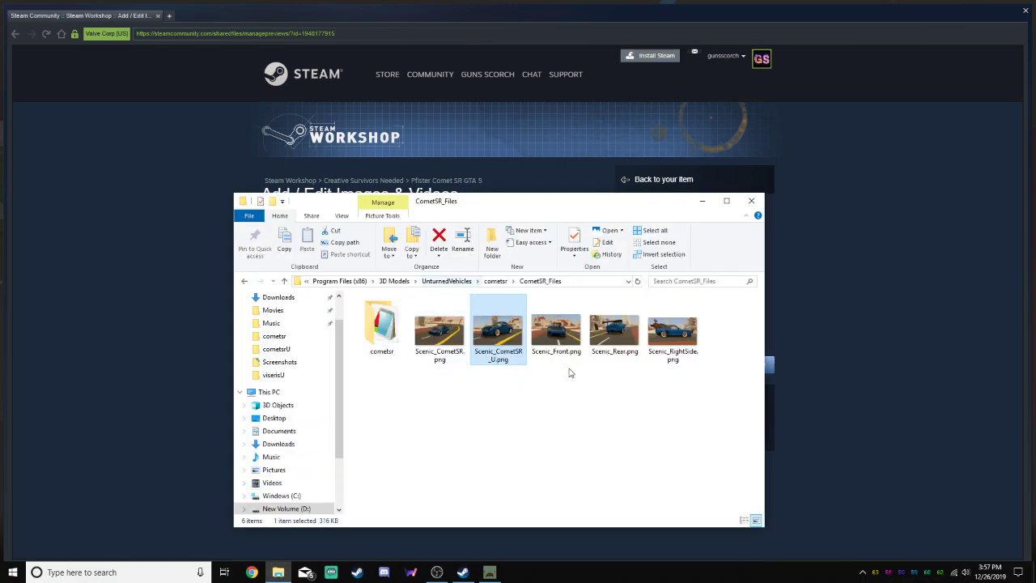
drag(656, 204, 856, 220)
click(949, 217)
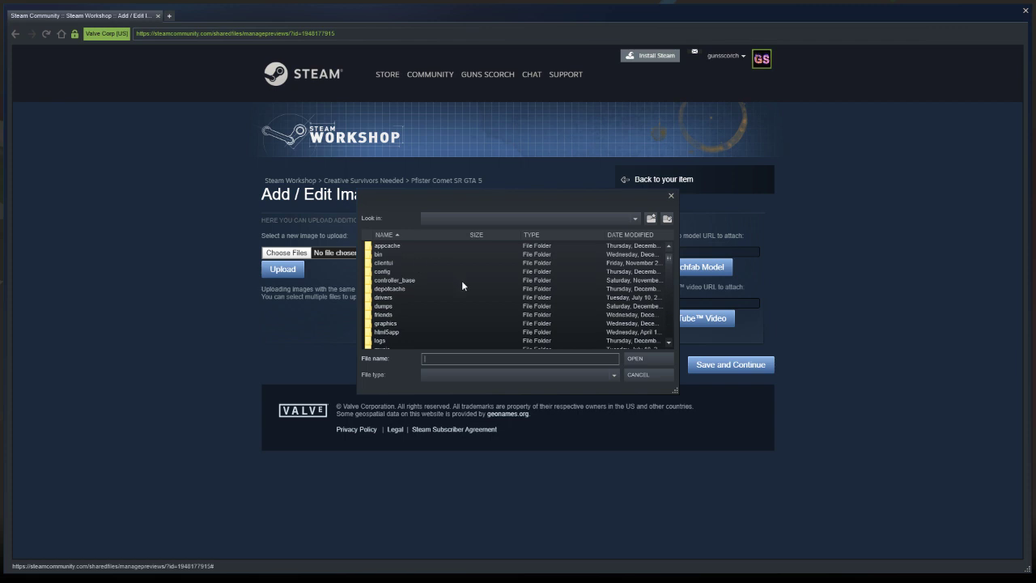
click(635, 218)
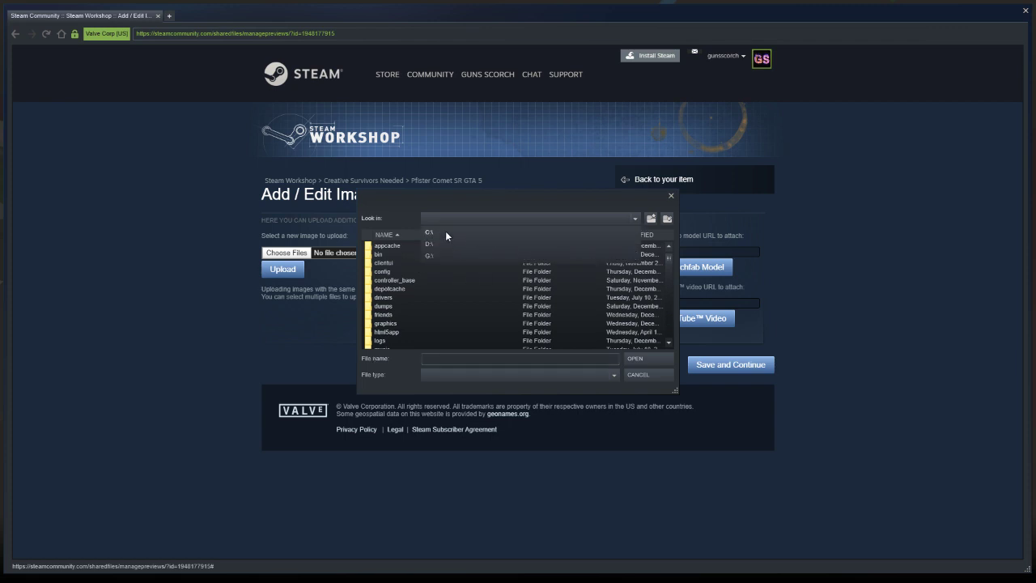
click(429, 243)
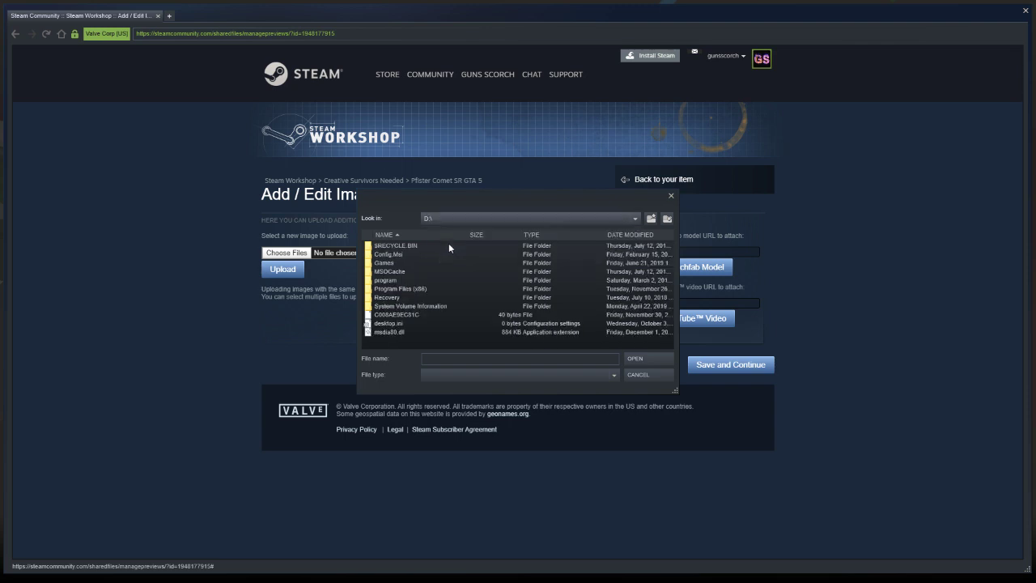
double_click(411, 288)
double_click(401, 245)
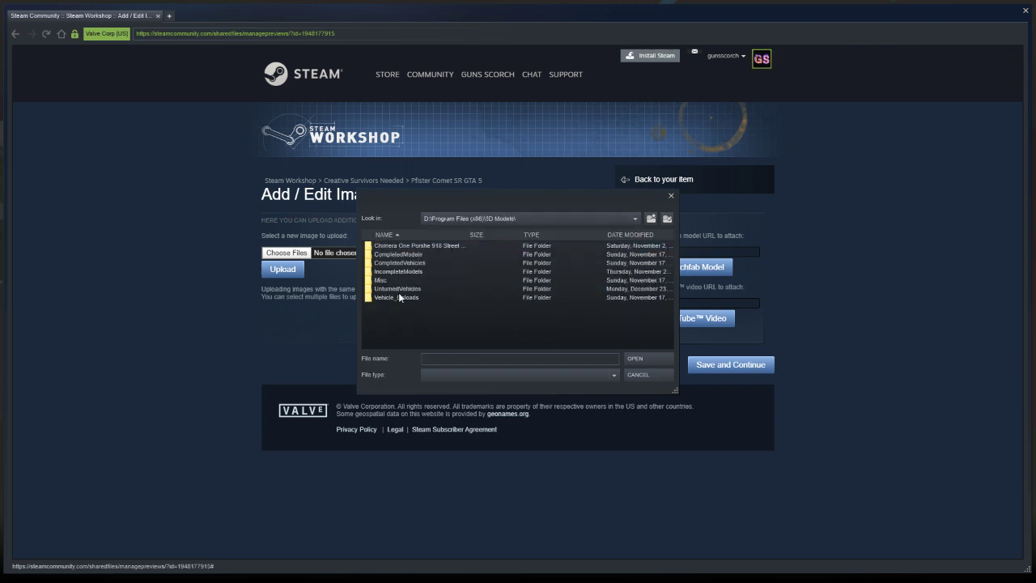
double_click(399, 297)
double_click(393, 253)
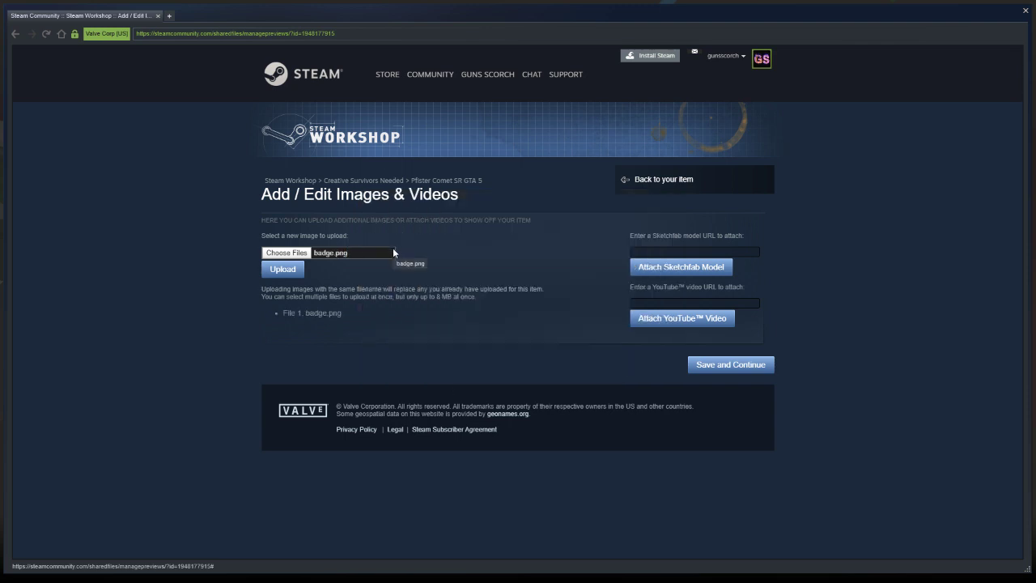
Reopen the image file chooser and browse to D:\Program Files (x86)\3D Models\UnturnedVehicles\cometsr\CometSR_Files
click(325, 257)
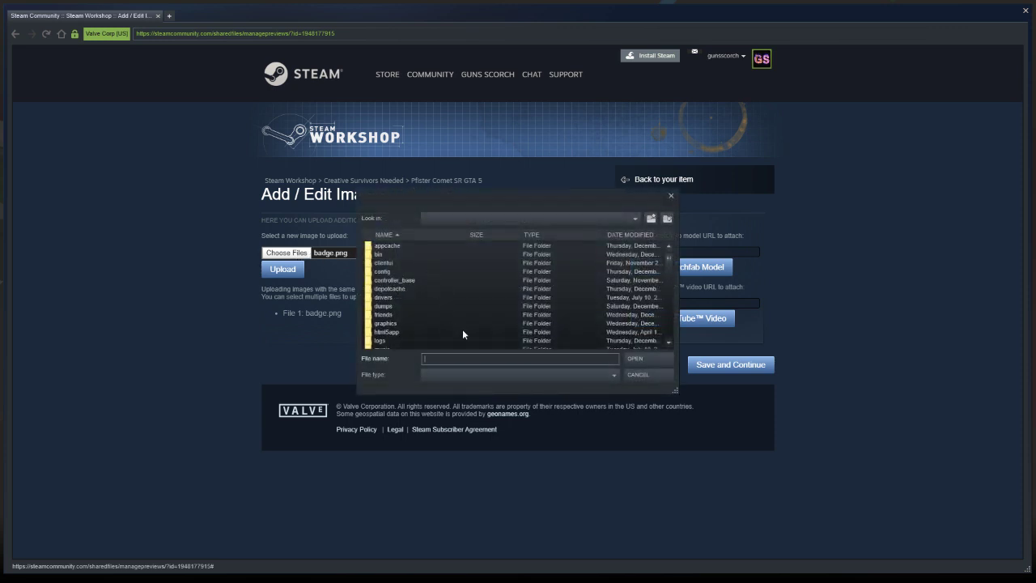
click(626, 220)
click(515, 242)
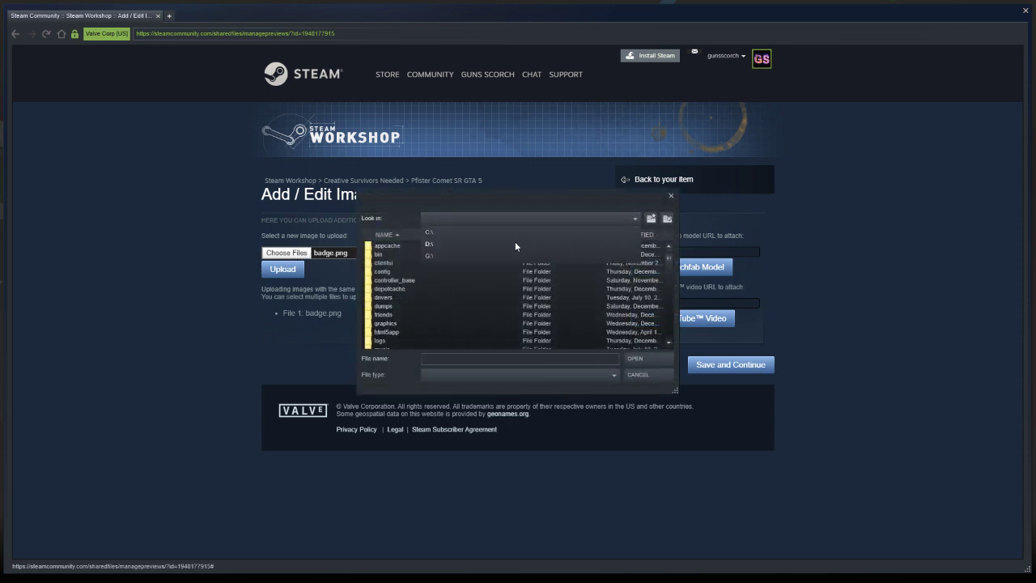
double_click(402, 289)
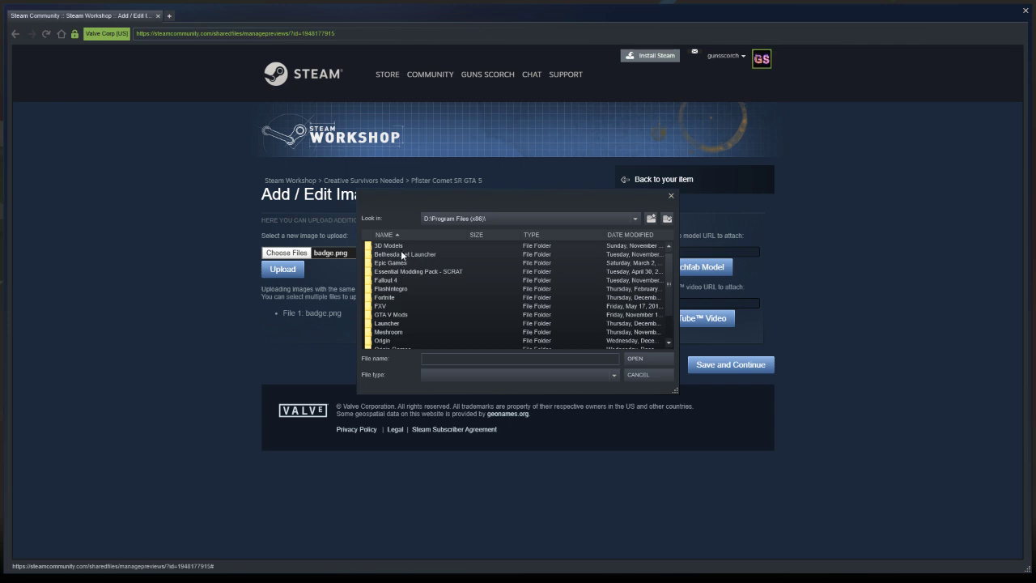
double_click(400, 246)
double_click(407, 289)
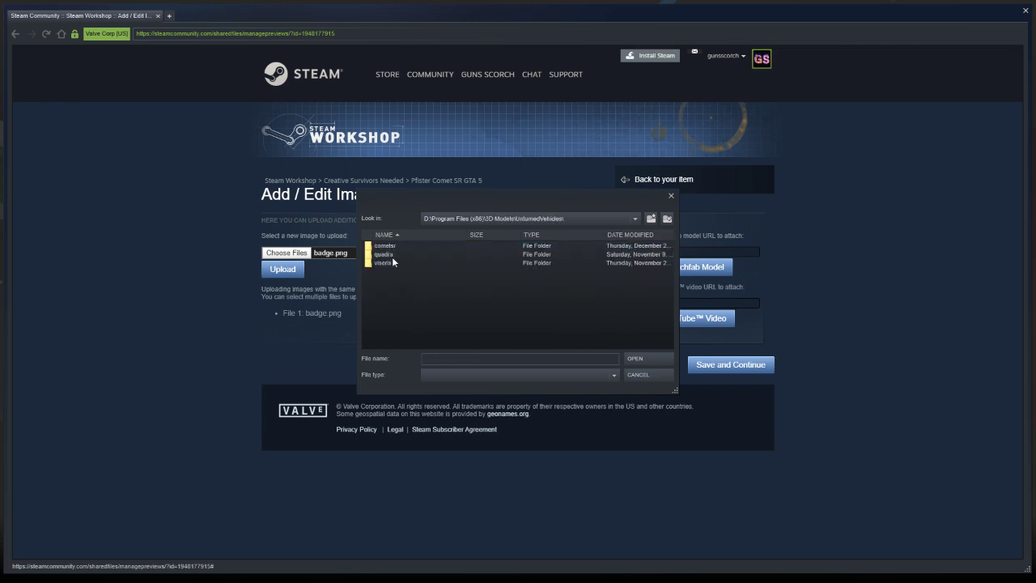
double_click(387, 245)
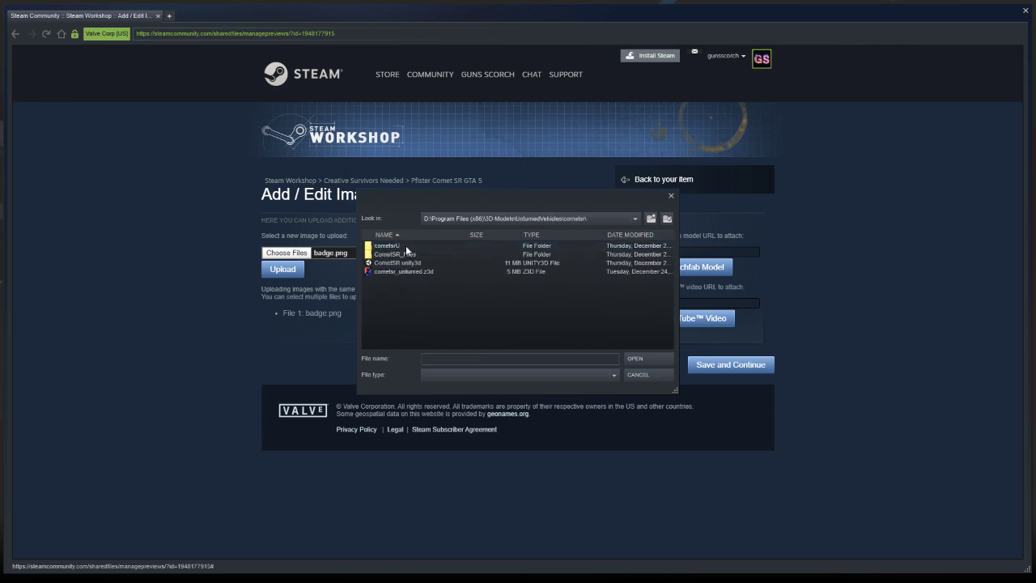
click(408, 246)
click(431, 254)
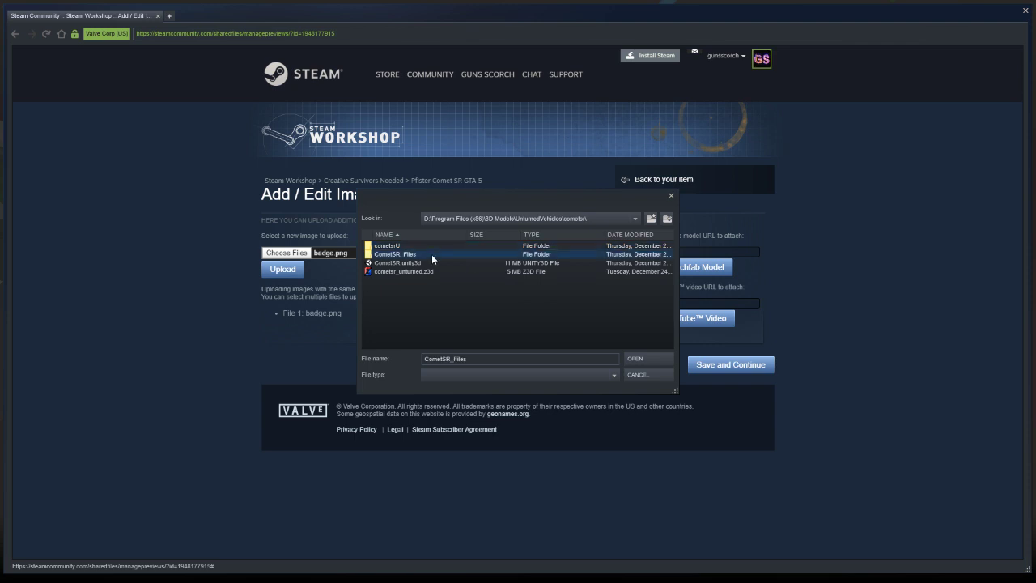
key(Return)
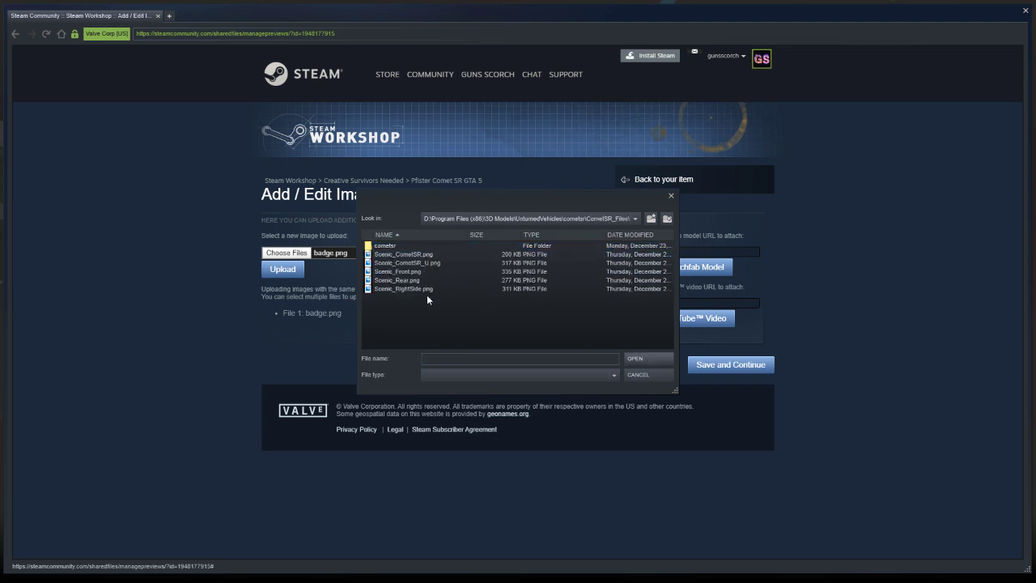
Try to choose Scenic_CometSR.png, Scenic_Front.png, Scenic_Rear.png and Scenic_RightSide.png together for upload
click(426, 256)
ctrl+click(424, 272)
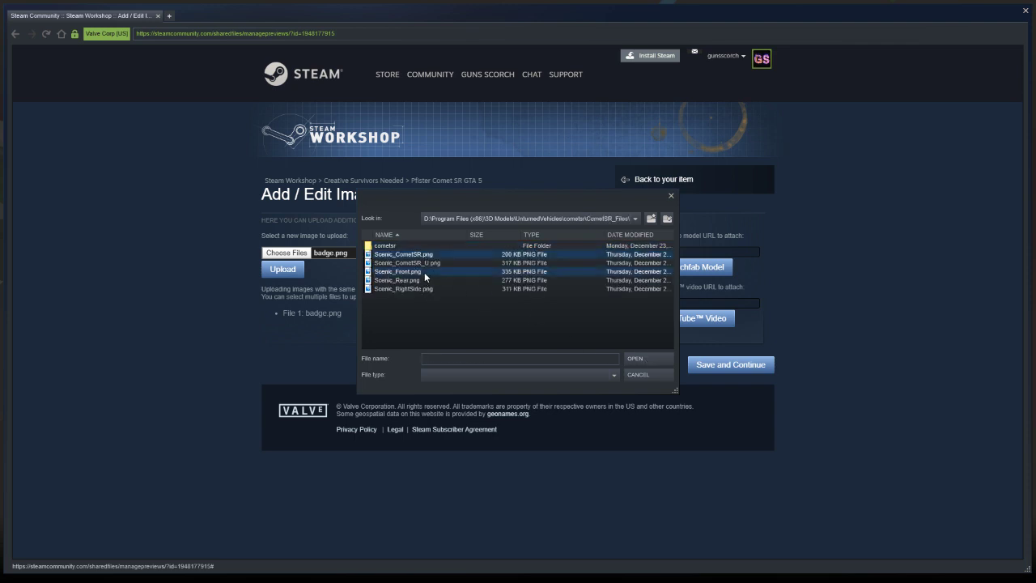
ctrl+click(424, 280)
ctrl+click(424, 288)
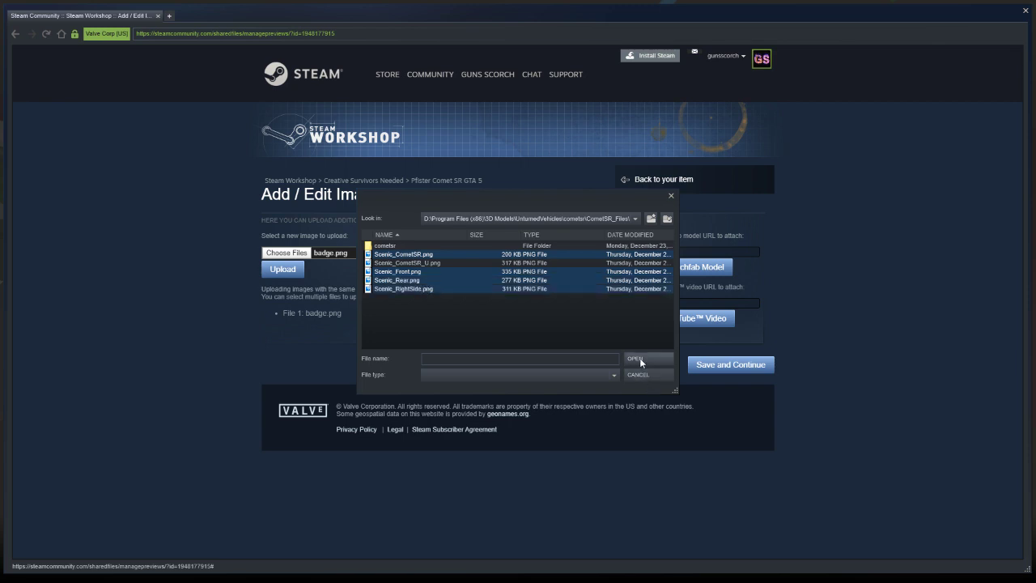
click(639, 359)
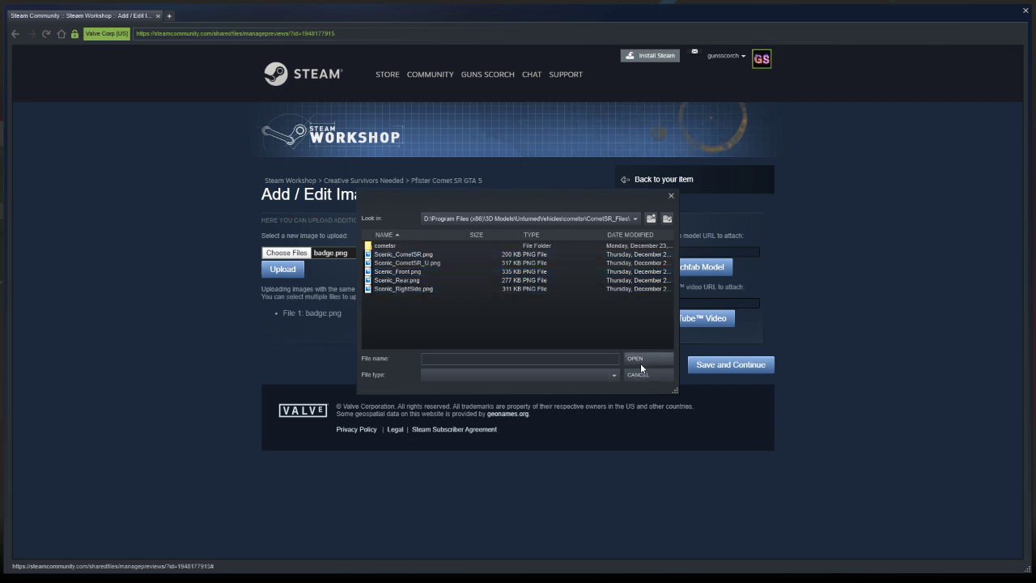
Choose only Scenic_CometSR.png and upload it as an additional image of the Workshop item
click(426, 255)
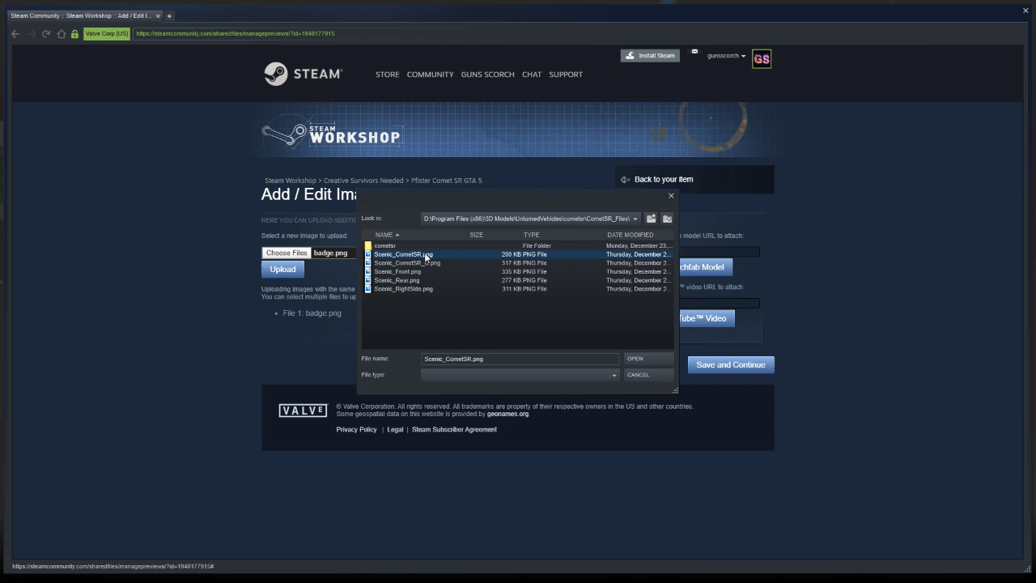
click(628, 359)
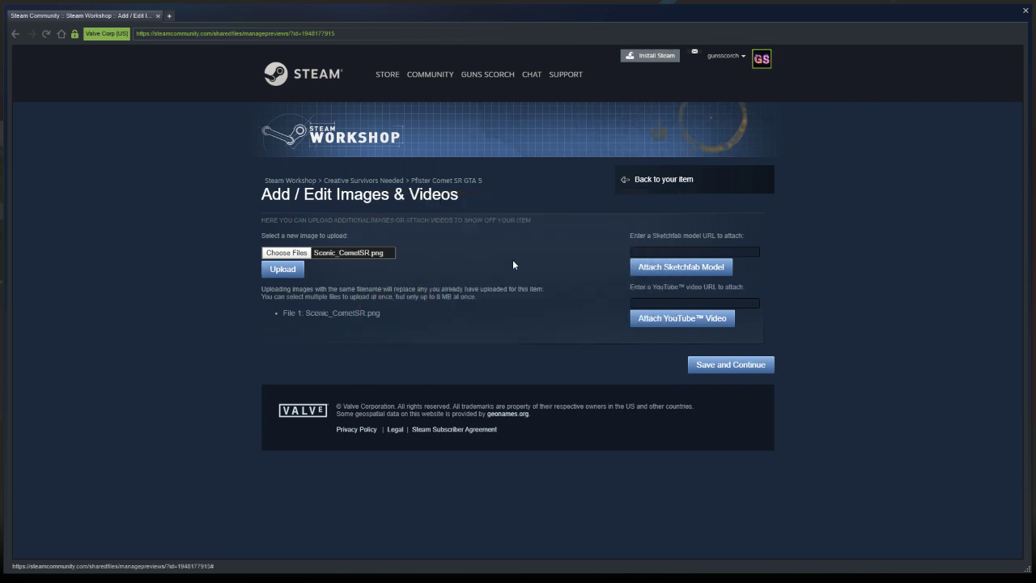
click(285, 272)
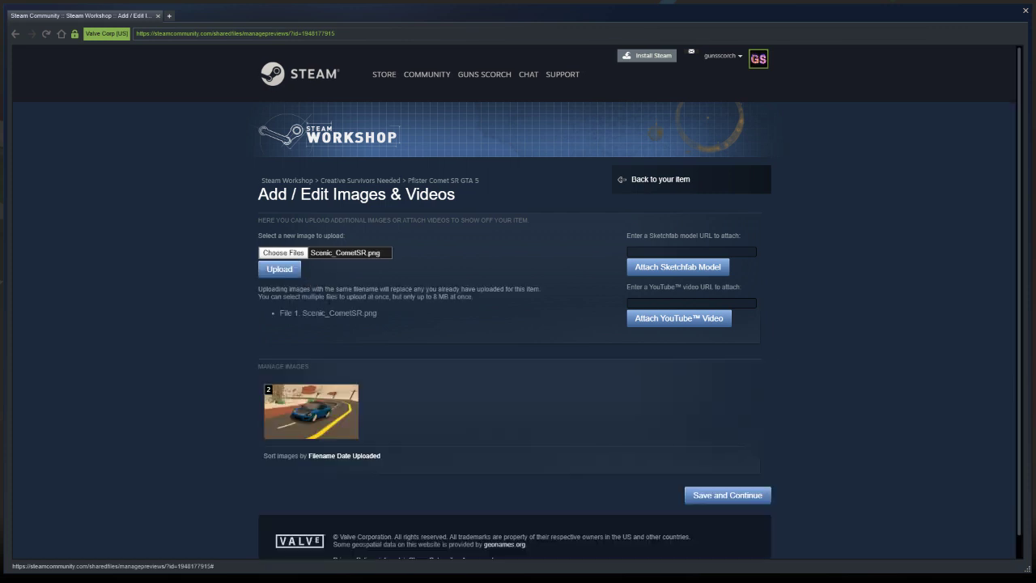
Upload Scenic_Front.png from D:\Program Files (x86)\3D Models\UnturnedVehicles\cometsr\CometSR_Files to the item's images
click(299, 253)
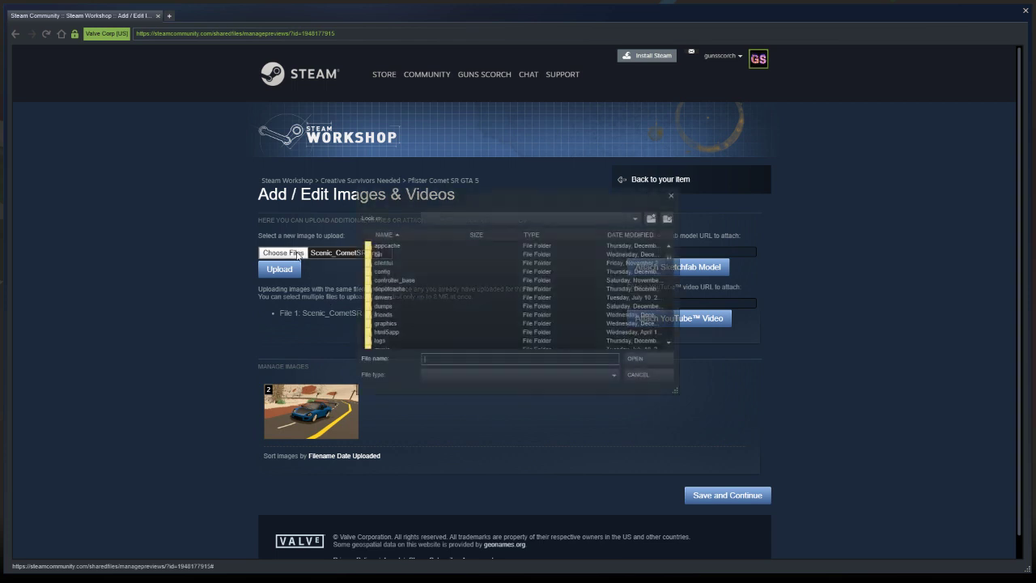
click(604, 217)
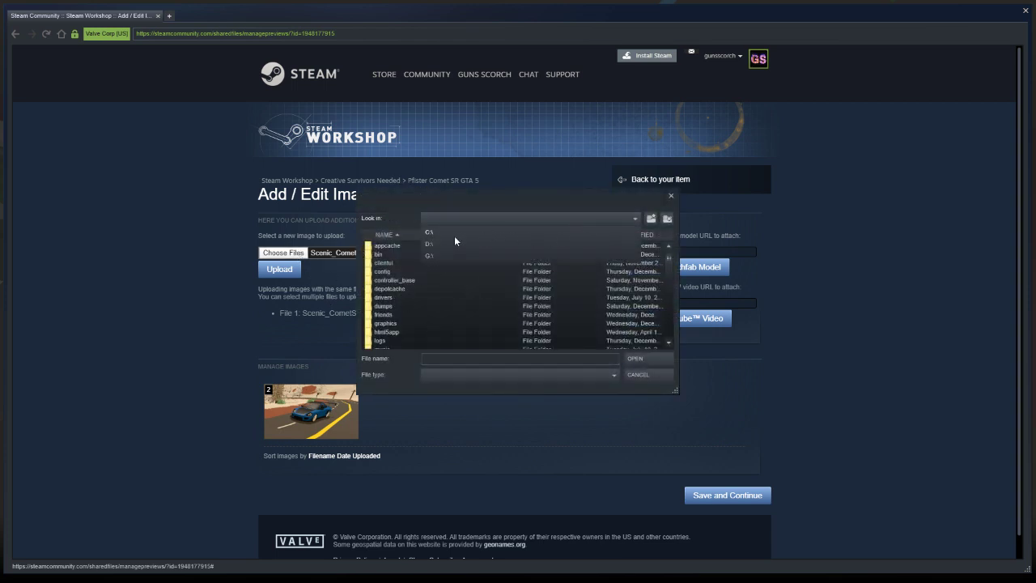
click(449, 239)
click(429, 288)
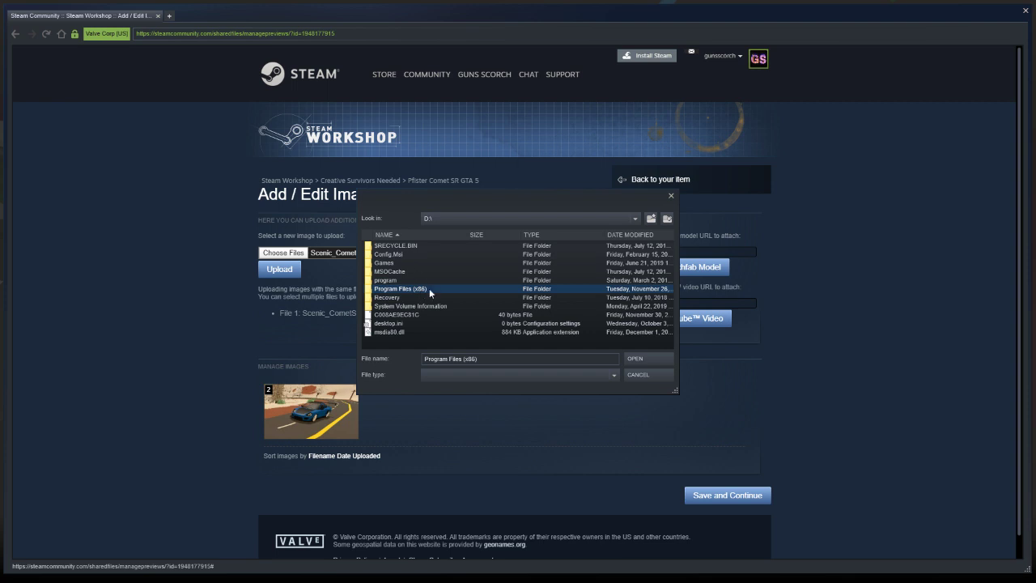
double_click(429, 288)
click(411, 244)
double_click(411, 245)
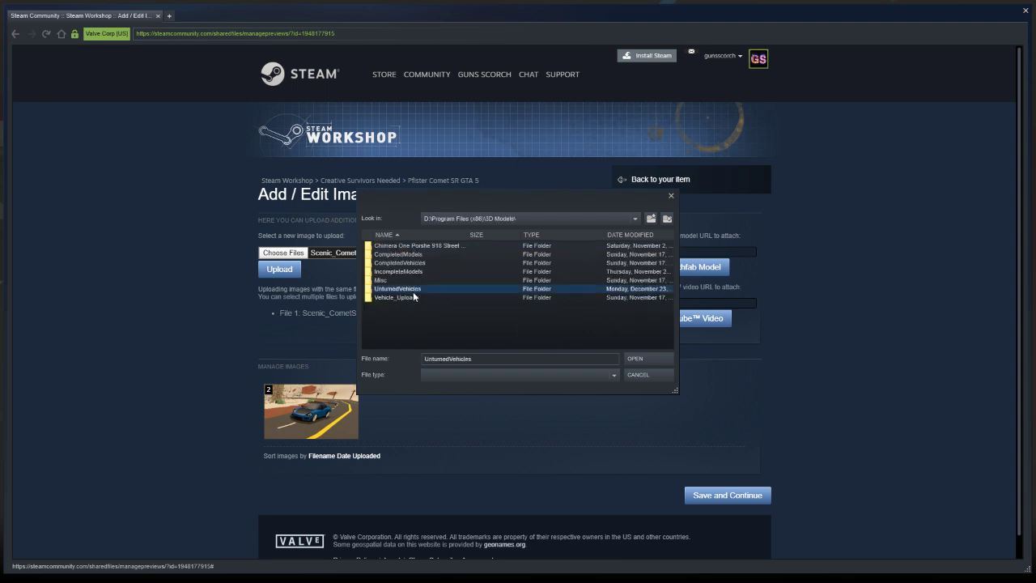
double_click(413, 292)
click(397, 247)
click(636, 359)
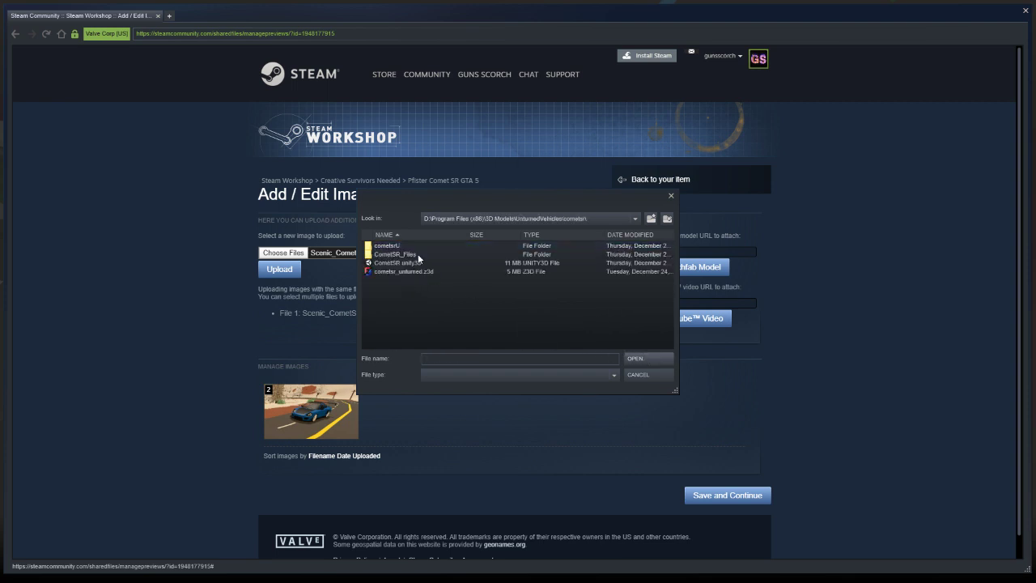
click(419, 256)
double_click(419, 255)
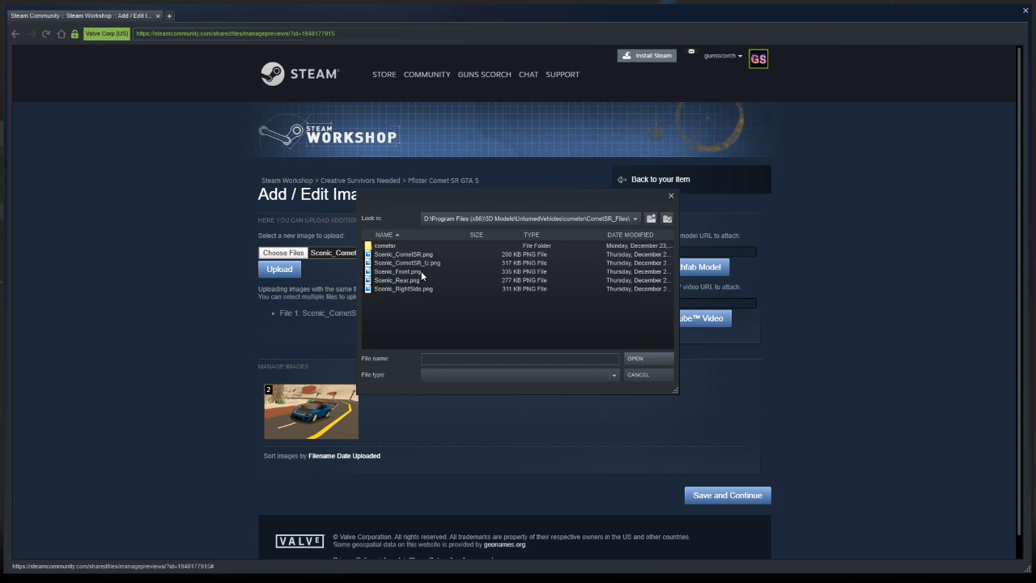
click(421, 271)
click(636, 364)
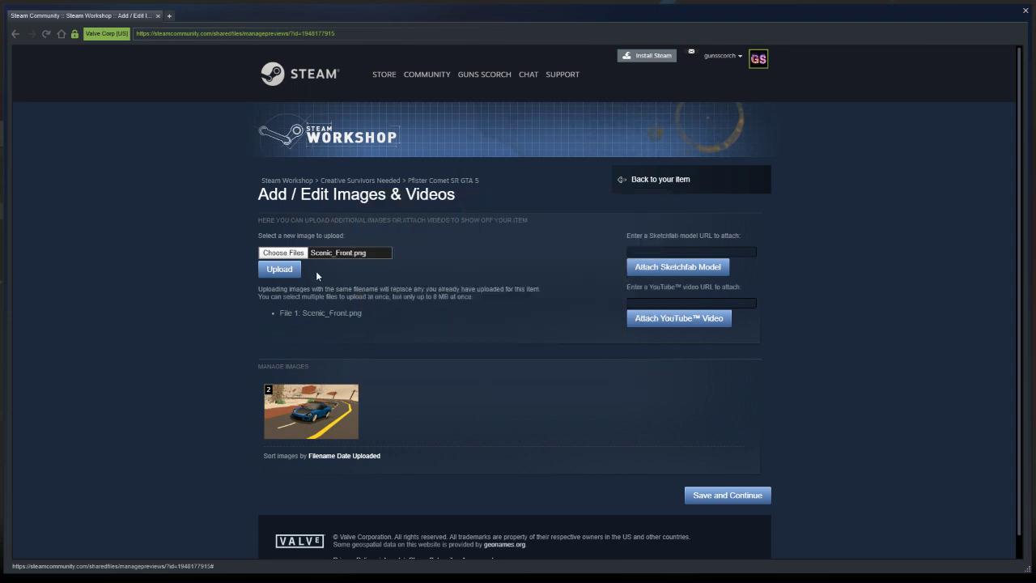
click(282, 269)
Upload Scenic_Rear.png from the same CometSR_Files folder on the D: drive to the item's images
click(283, 252)
click(583, 217)
click(530, 243)
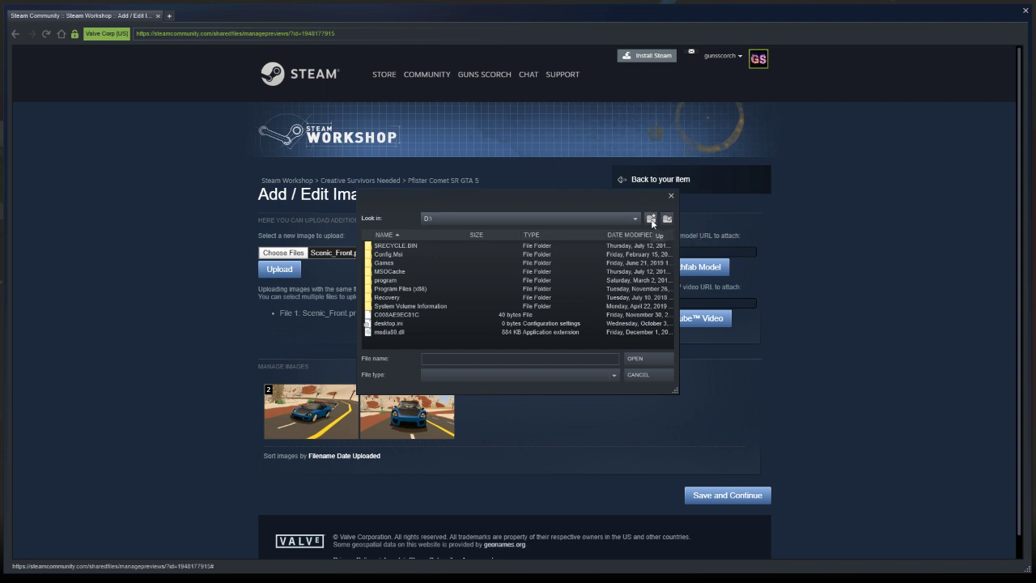
double_click(399, 288)
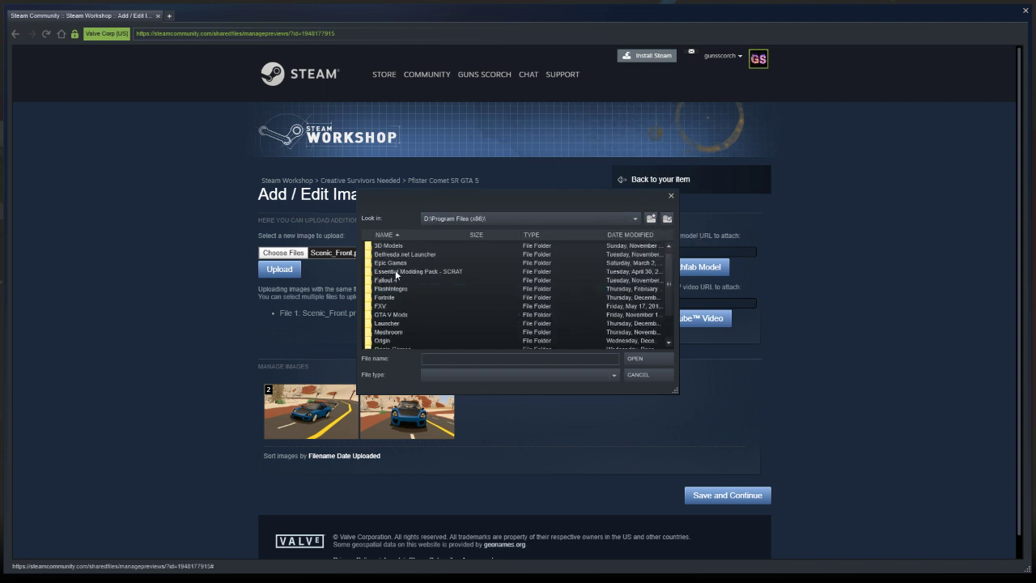
double_click(398, 246)
double_click(409, 289)
double_click(396, 246)
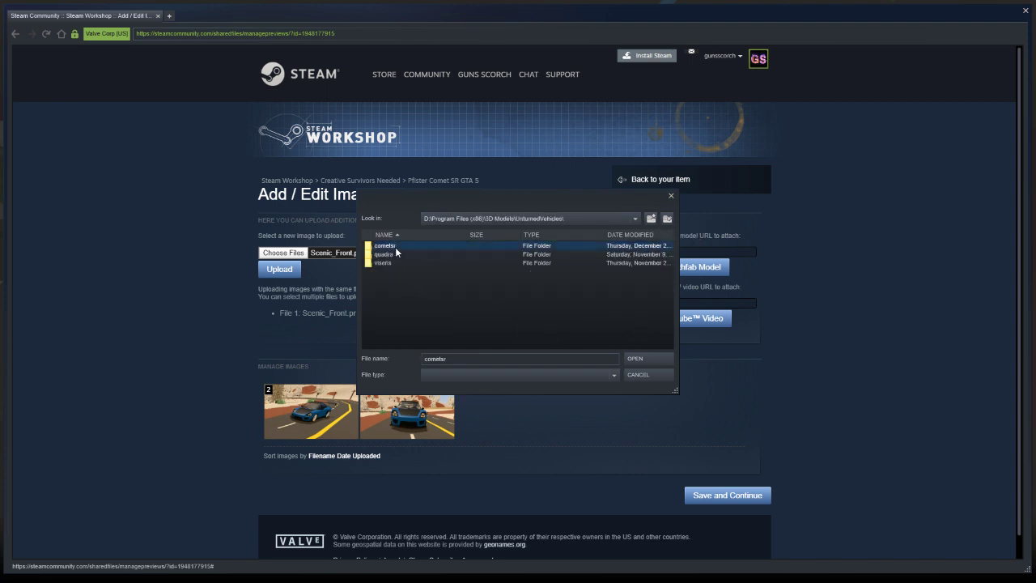
double_click(399, 255)
click(412, 280)
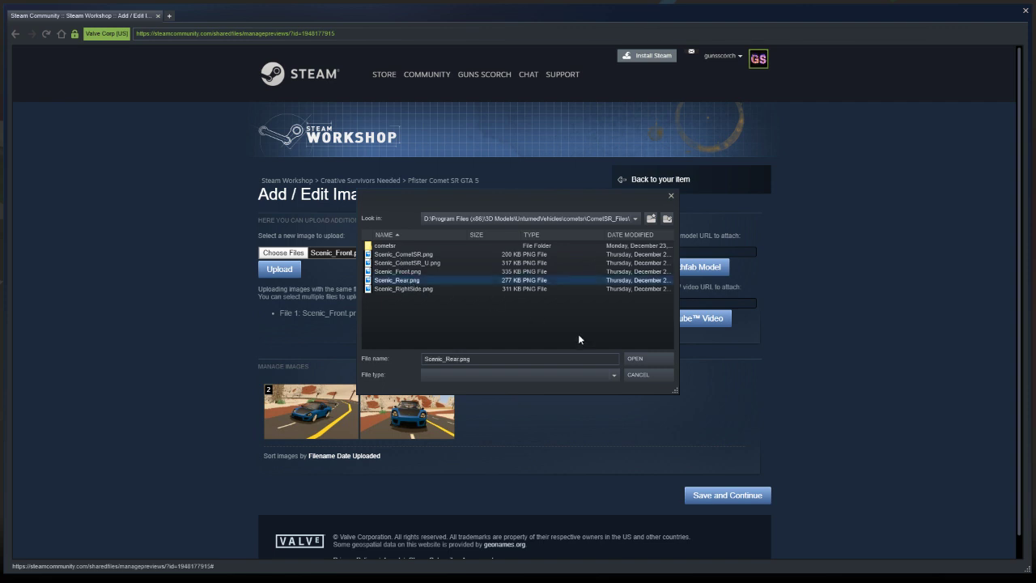
click(645, 360)
click(294, 274)
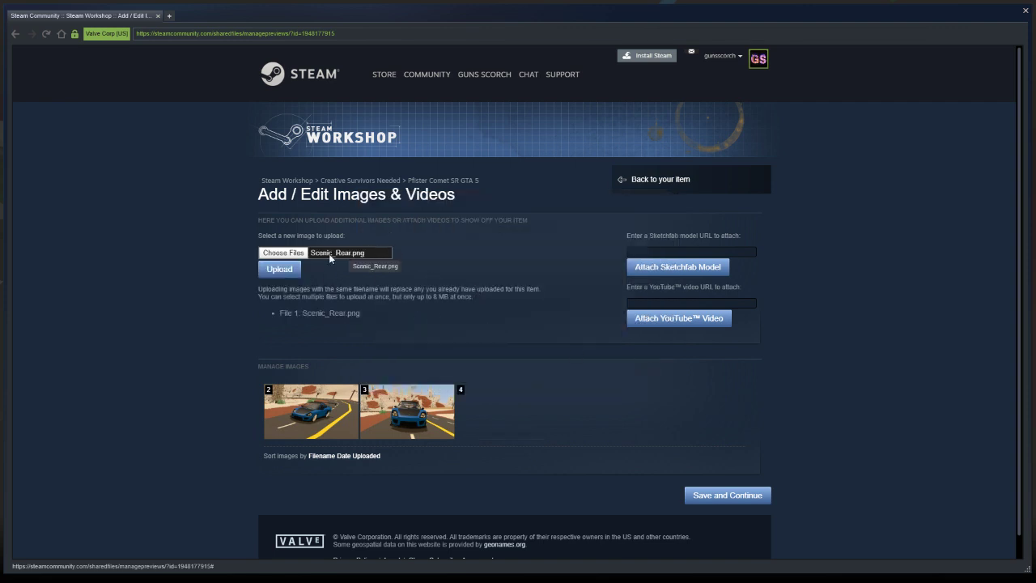
Upload Scenic_RightSide.png from D:\Program Files (x86)\3D Models\UnturnedVehicles\cometsr\CometSR_Files to the item's images
click(285, 254)
click(579, 219)
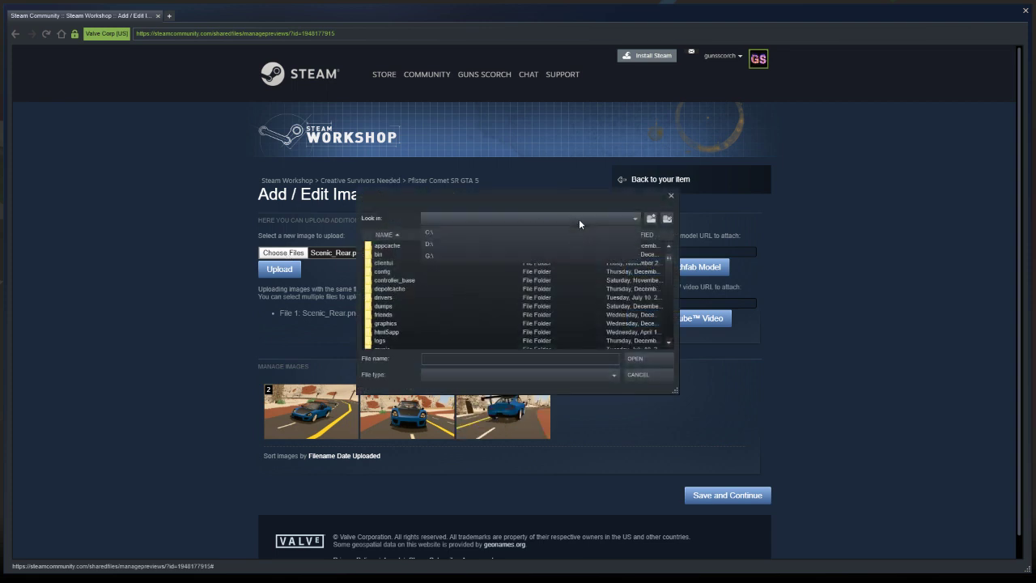
click(537, 242)
double_click(414, 289)
double_click(398, 246)
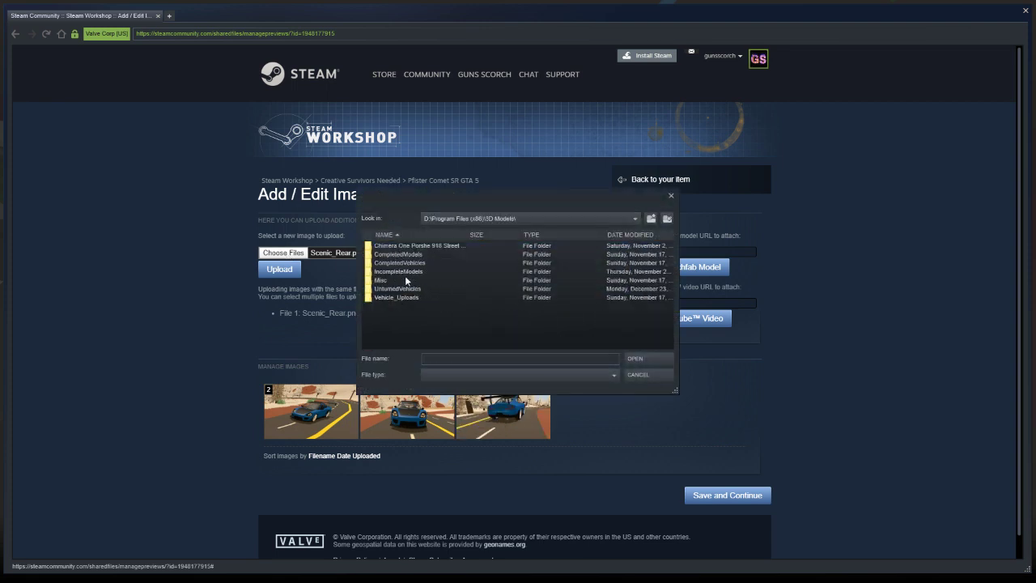
click(406, 288)
double_click(407, 291)
double_click(398, 246)
double_click(406, 254)
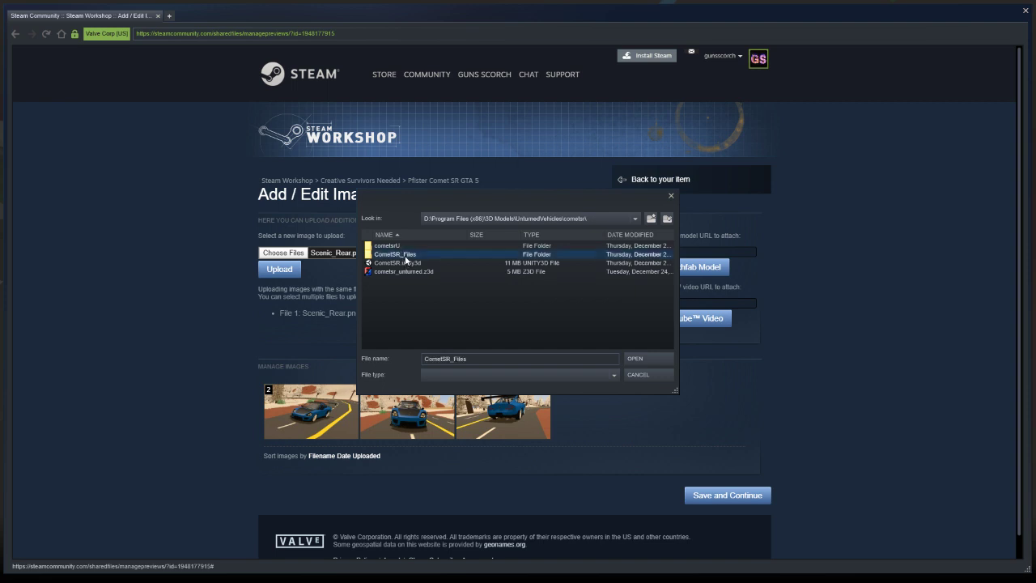
click(437, 289)
click(645, 359)
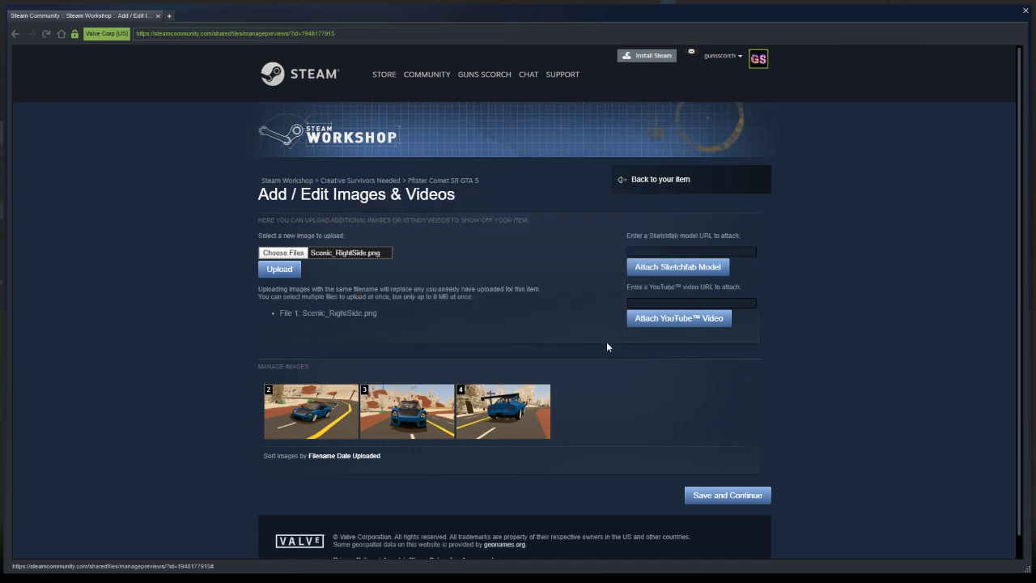
click(279, 270)
Save the item's image changes and look over the Pfister Comet SR GTA 5 Workshop page
click(727, 496)
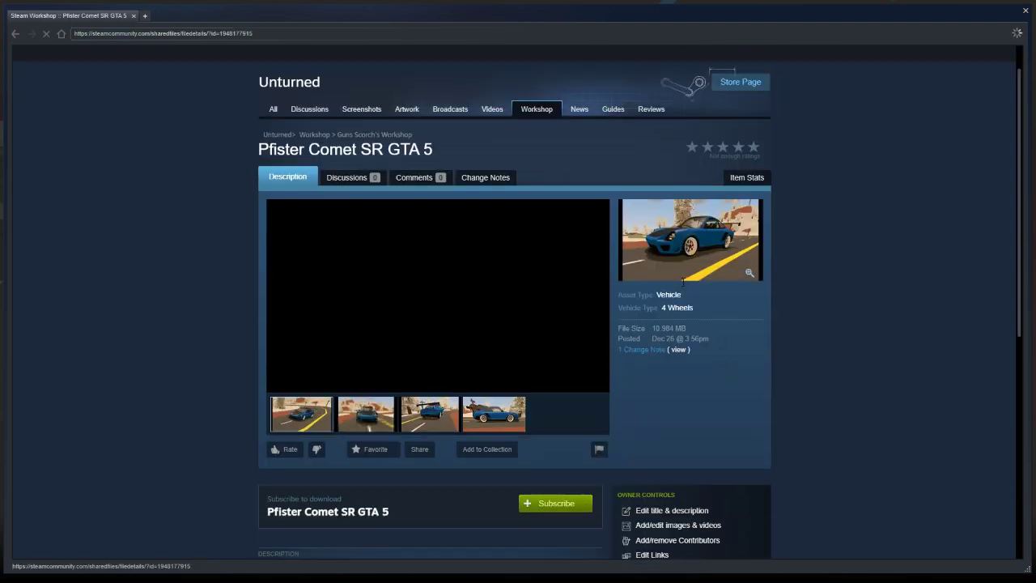
scroll(683, 281, down, 2)
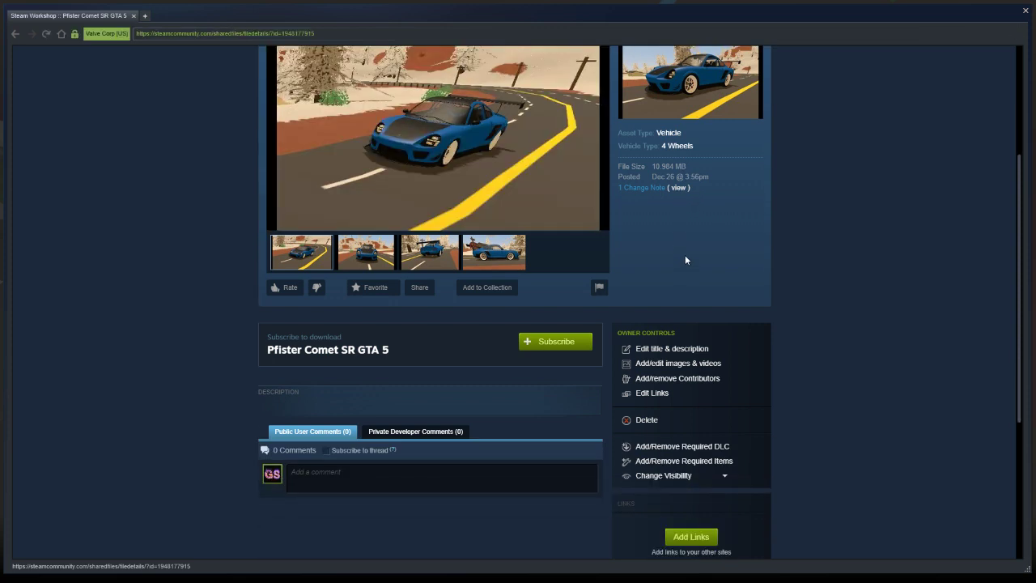
scroll(686, 256, down, 1)
scroll(689, 244, up, 2)
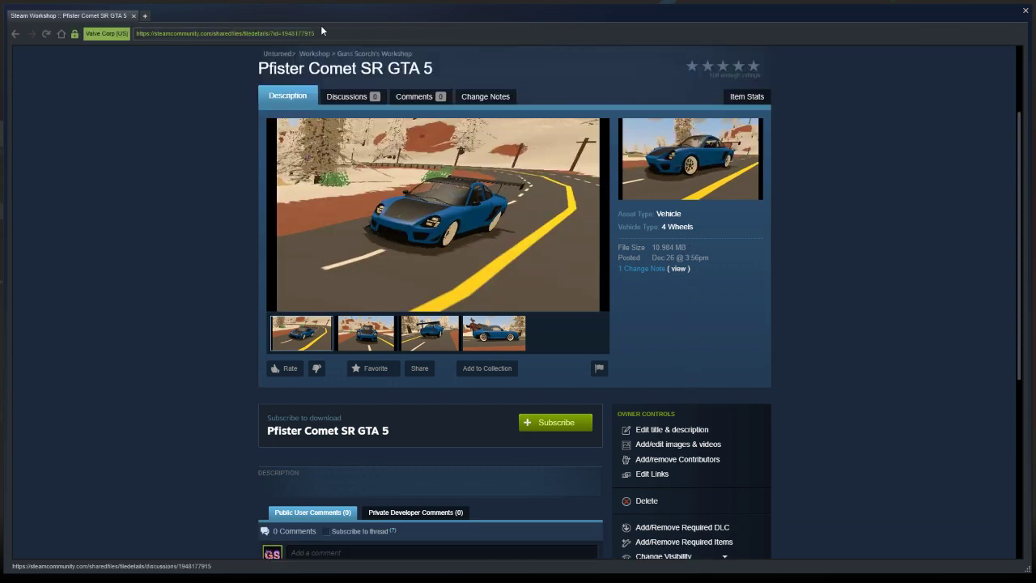
drag(320, 33, 136, 34)
click(179, 70)
click(144, 16)
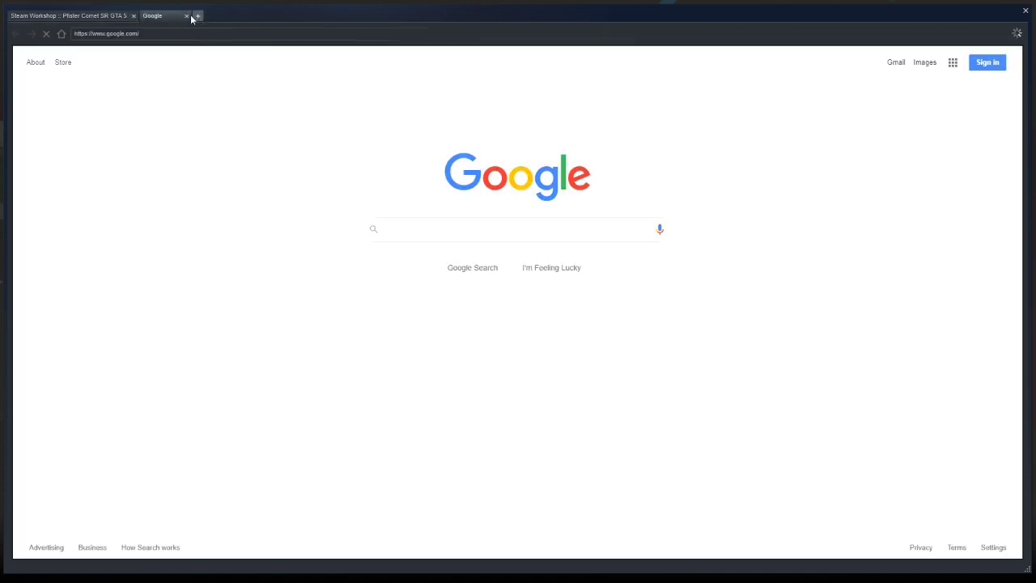
click(186, 15)
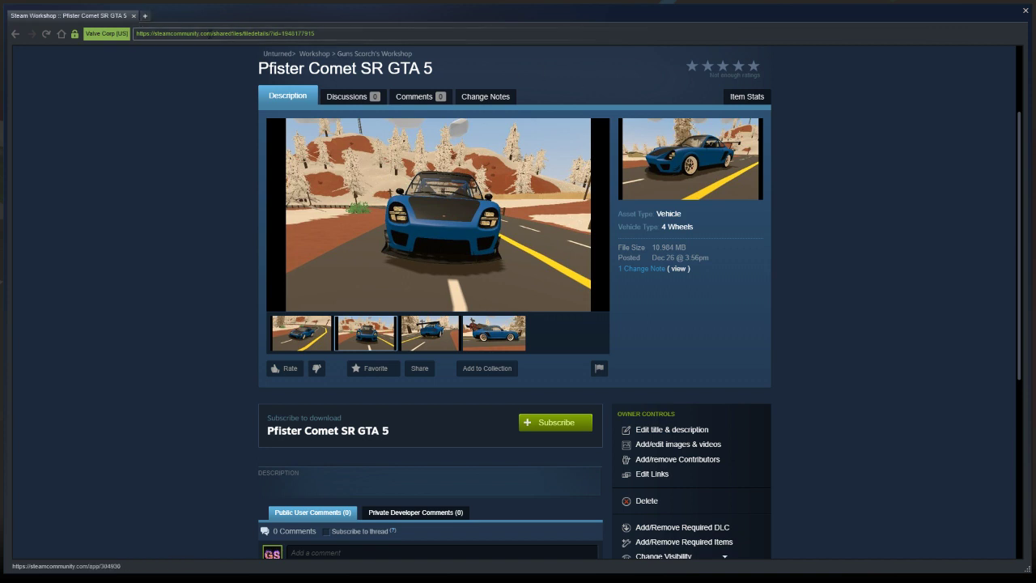
Search Google for "steam unturned workshop" in a new browser tab and open Unturned's Steam Community Workshop page
click(145, 15)
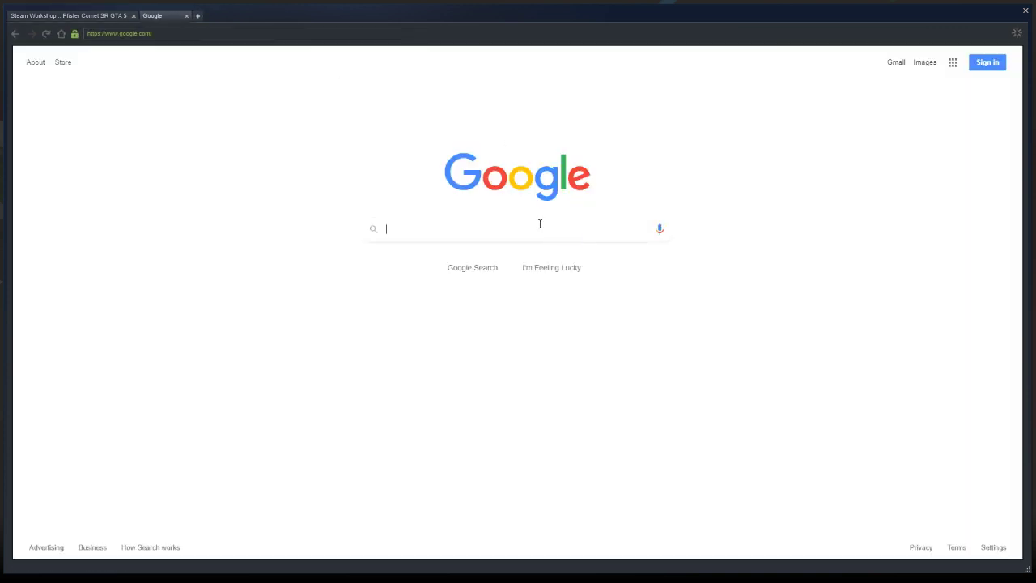
click(539, 224)
text(steam unt)
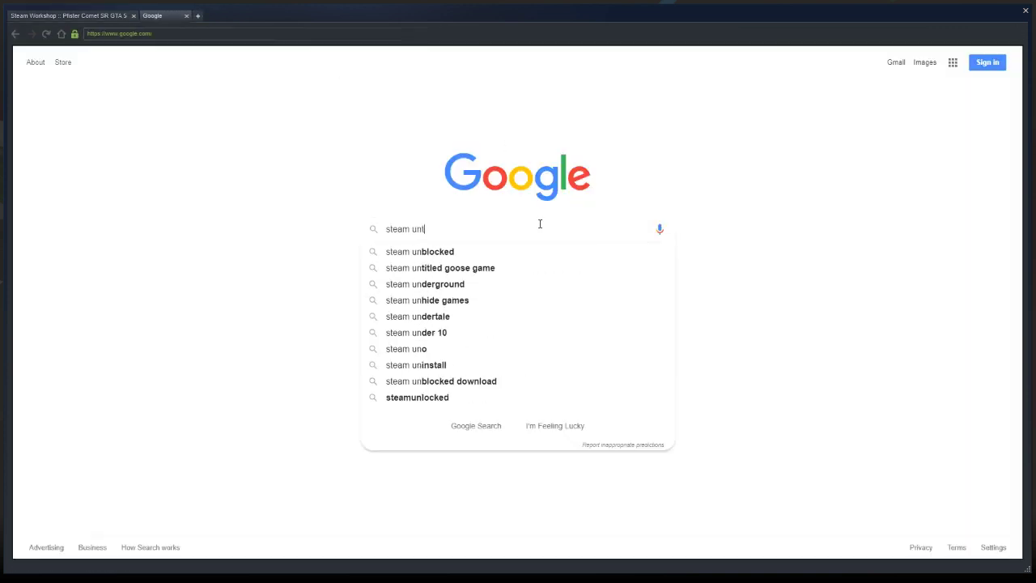
text(urned workshop)
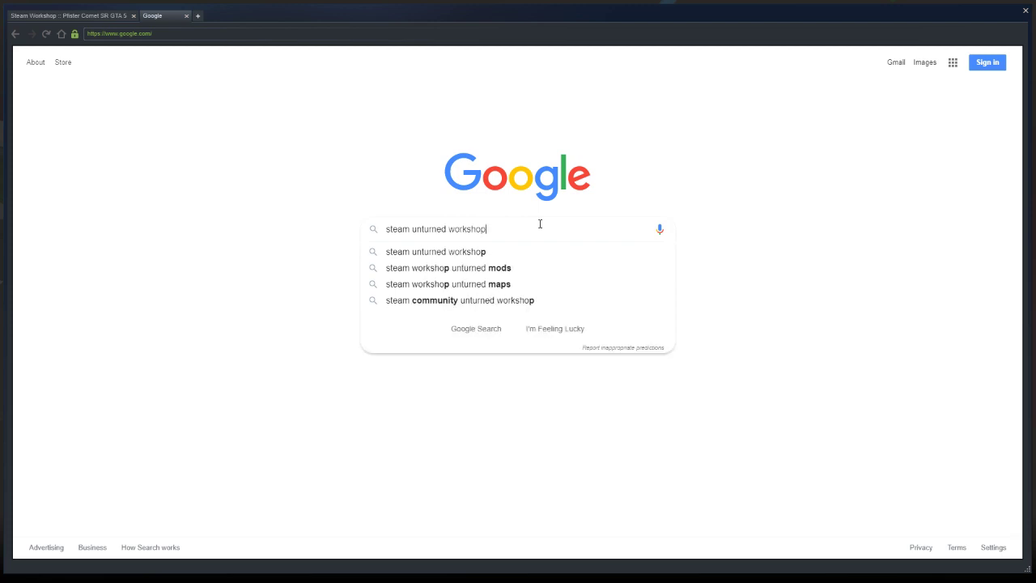
key(Return)
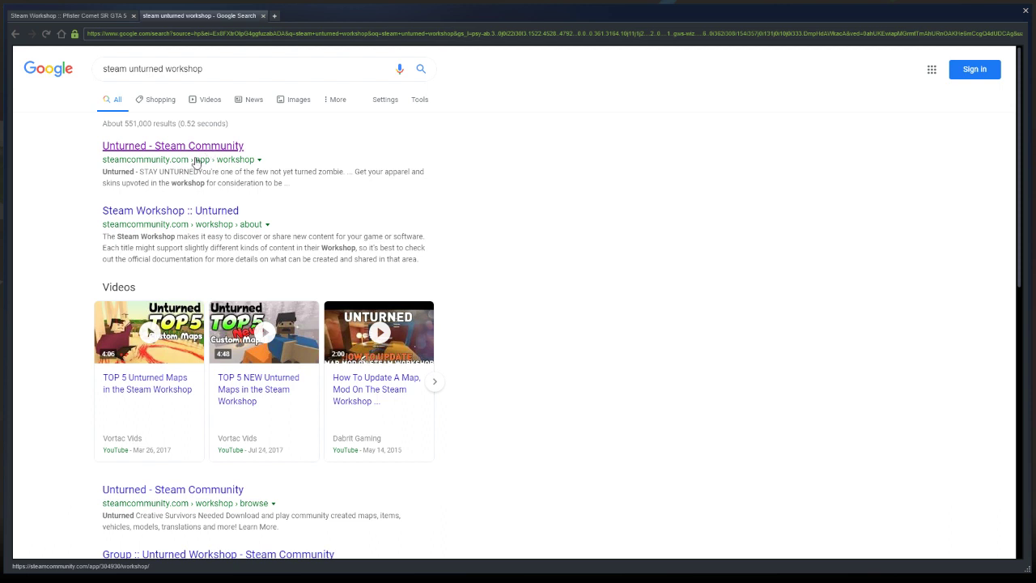
click(195, 162)
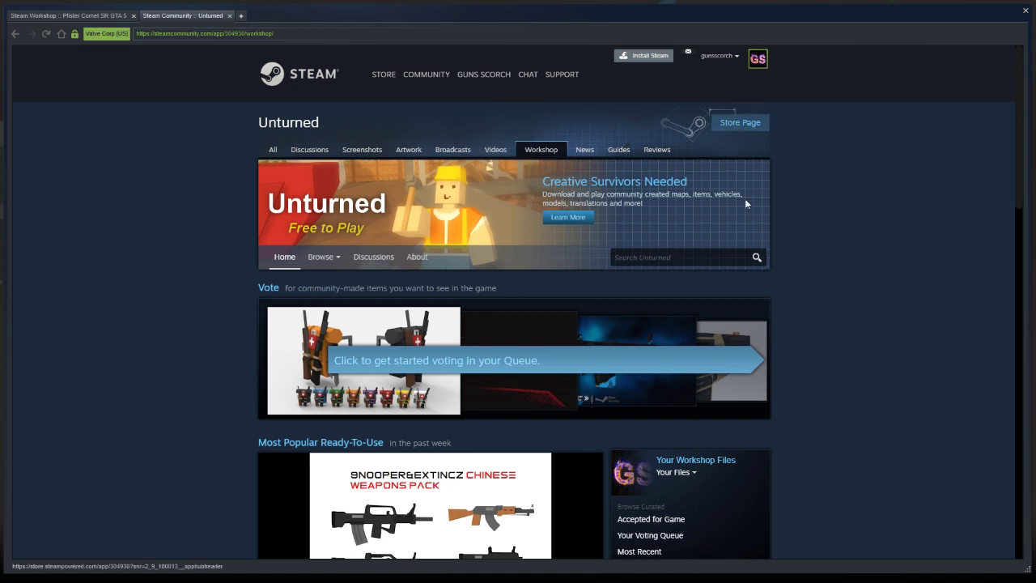
Open the list of own posted Workshop files and go to the Lampidati Viseris GTA 5 item
scroll(717, 272, down, 2)
scroll(712, 272, down, 1)
click(680, 271)
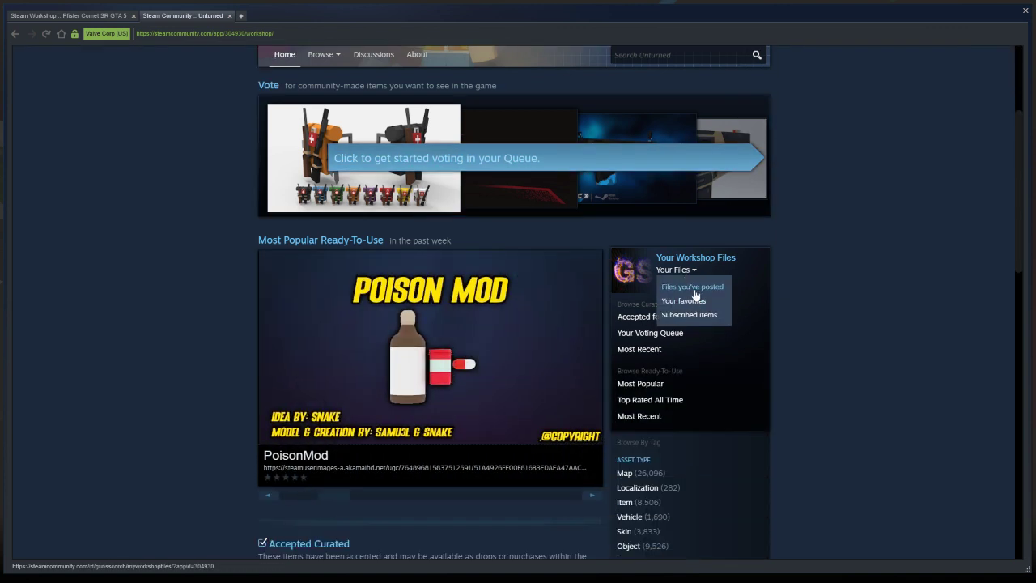
click(693, 287)
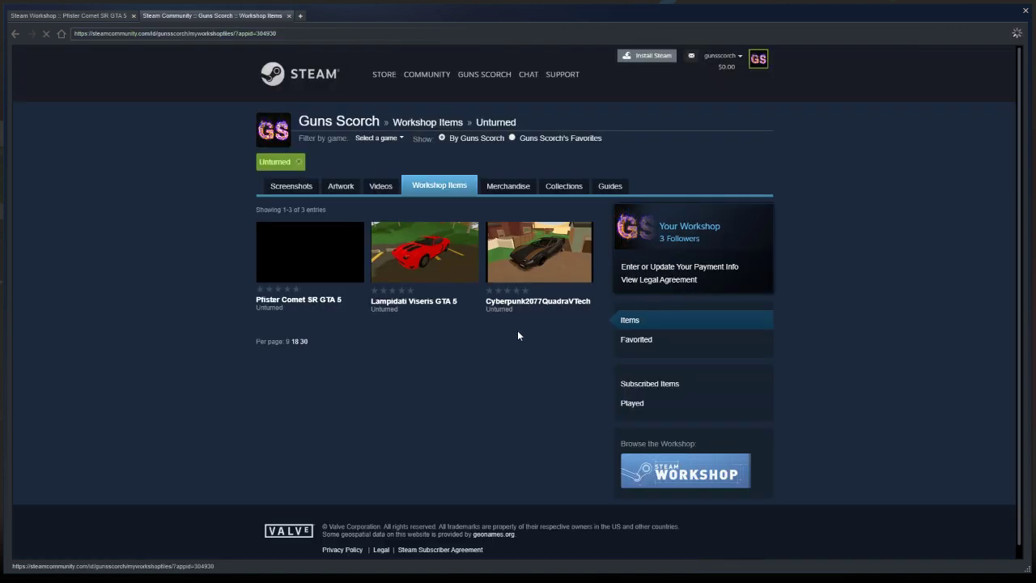
click(435, 301)
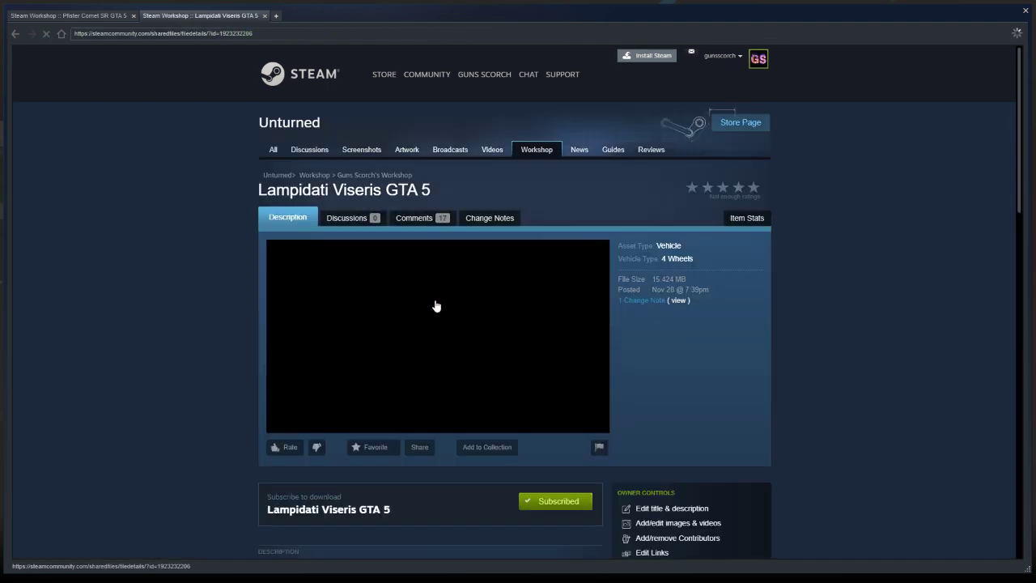
Copy the whole Lampidati Viseris GTA 5 description, from the Item ID line through the Rockstar Games link
scroll(550, 301, down, 4)
scroll(511, 300, down, 1)
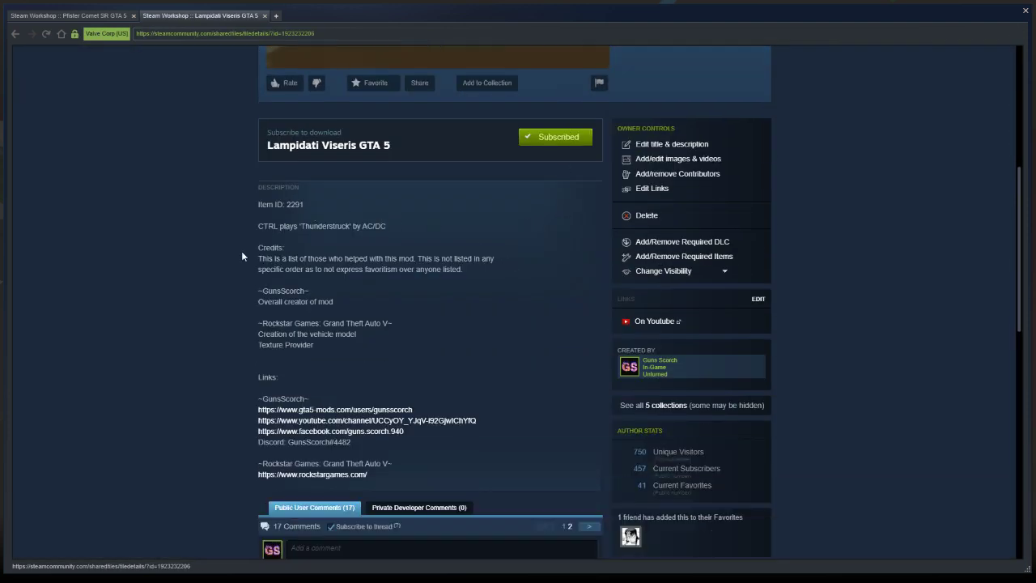
drag(257, 203, 340, 559)
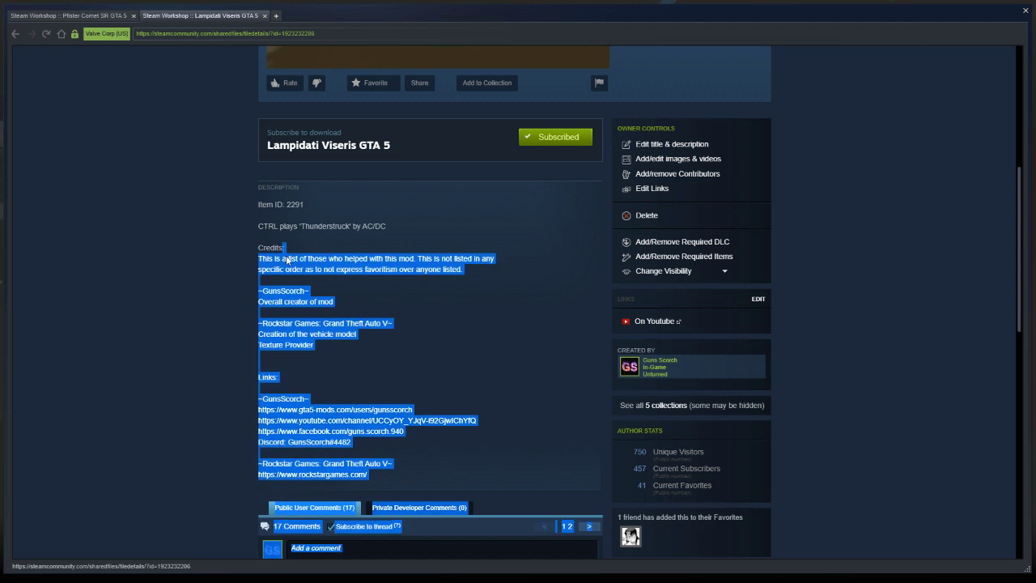
scroll(455, 235, down, 3)
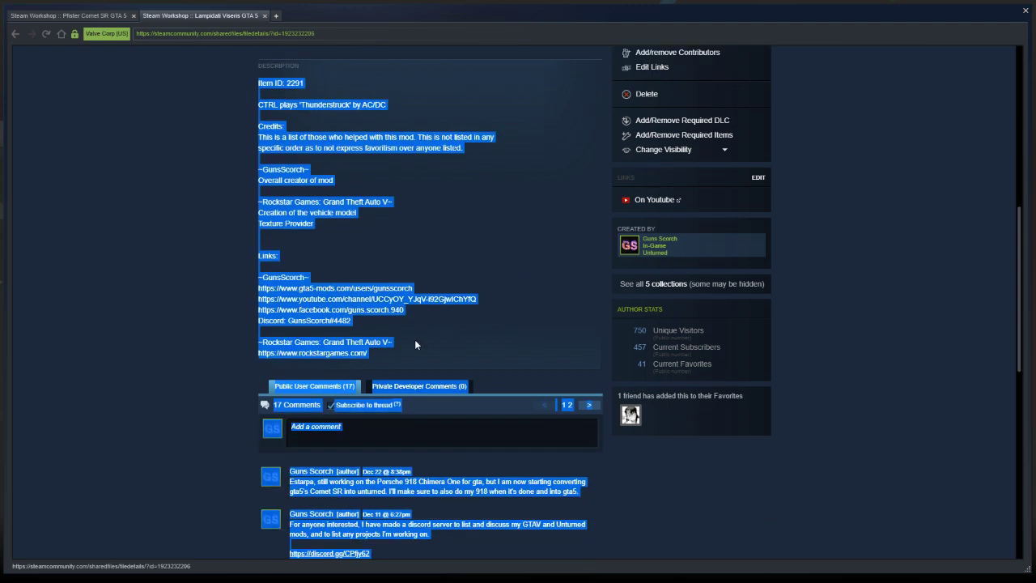
click(412, 341)
drag(369, 352, 232, 220)
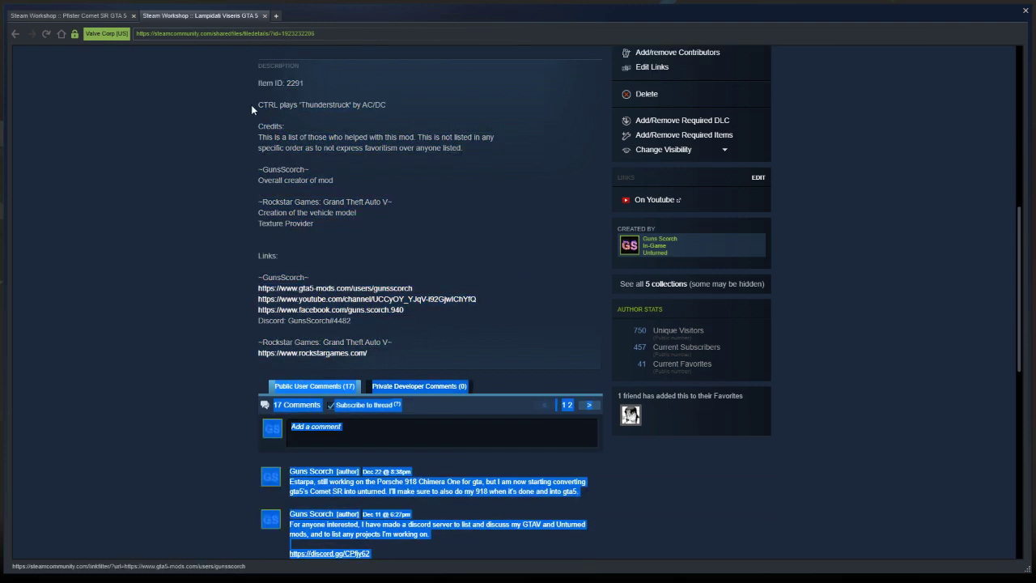
drag(250, 105, 258, 82)
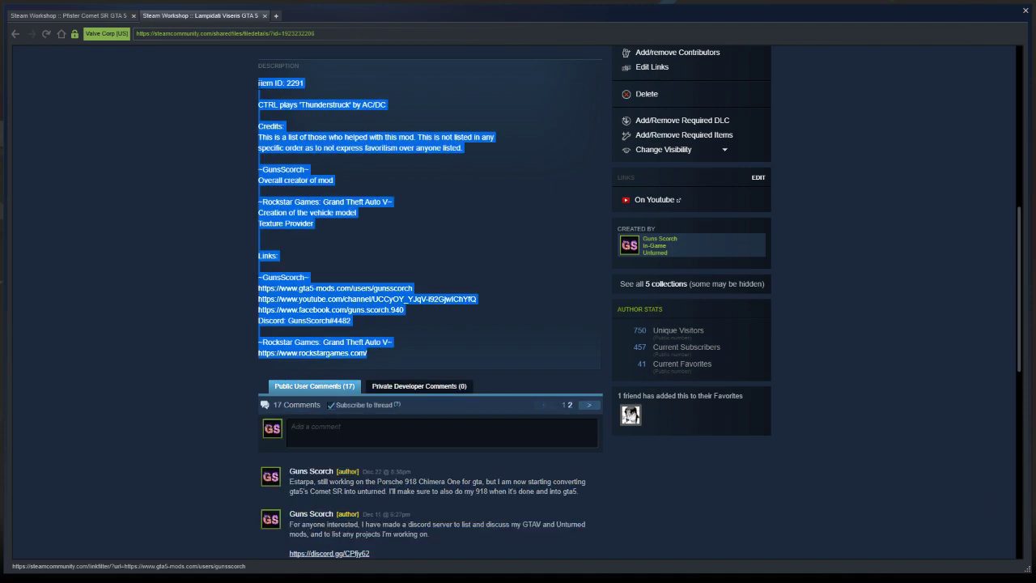
Edit the Pfister Comet SR GTA 5 title and description, pasting the copied text into the empty description
click(87, 16)
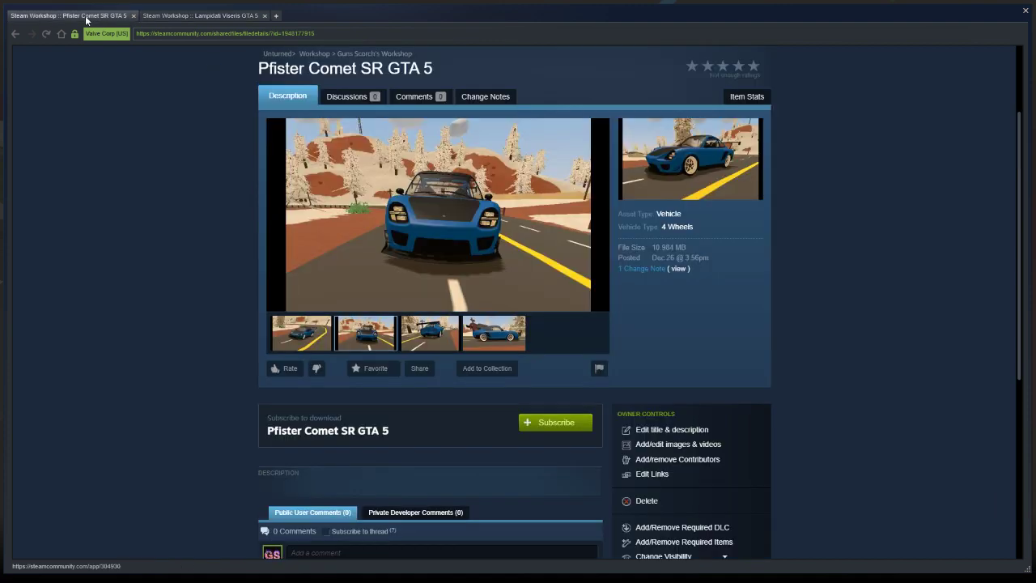
click(662, 430)
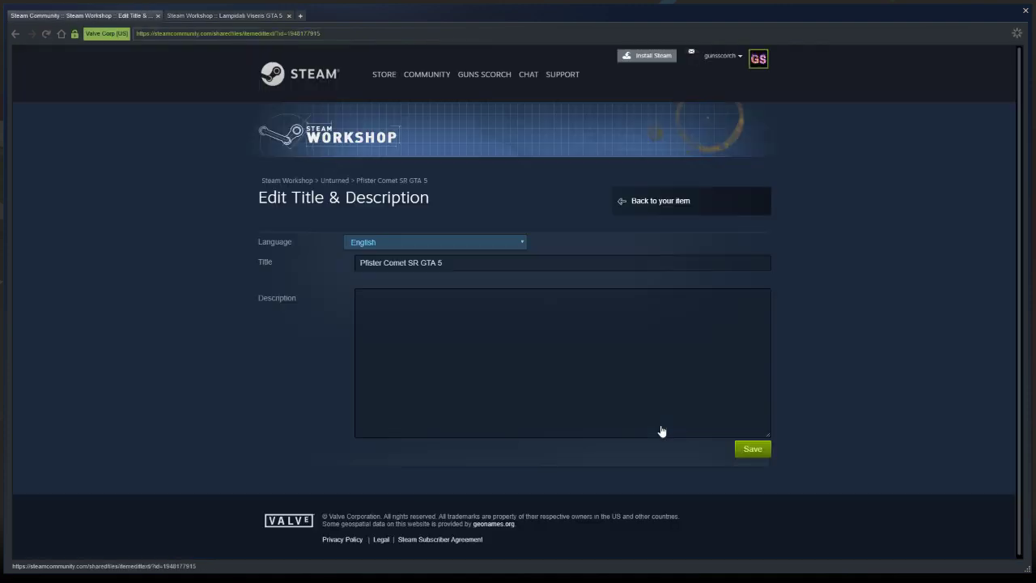
click(474, 295)
key(ctrl+v)
scroll(562, 363, up, 3)
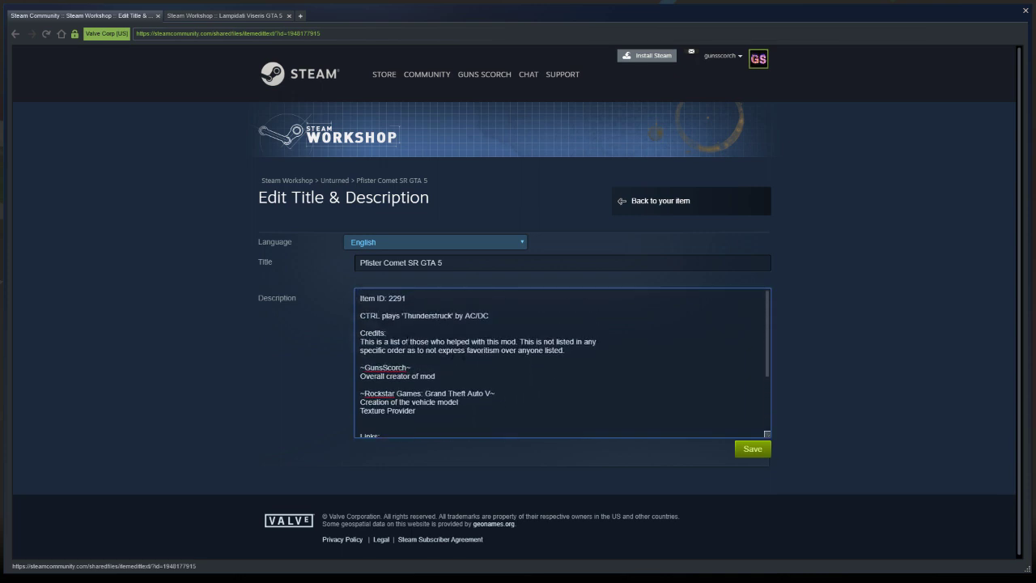
Change the song title in the description's CTRL line to 'Pure Water' and remove the AC/DC artist name
drag(489, 316, 405, 315)
click(454, 316)
text(Pure Water)
drag(452, 315, 479, 315)
key(BackSpace)
Search Google for "pure water" in a new browser tab to find the song's artists
click(300, 15)
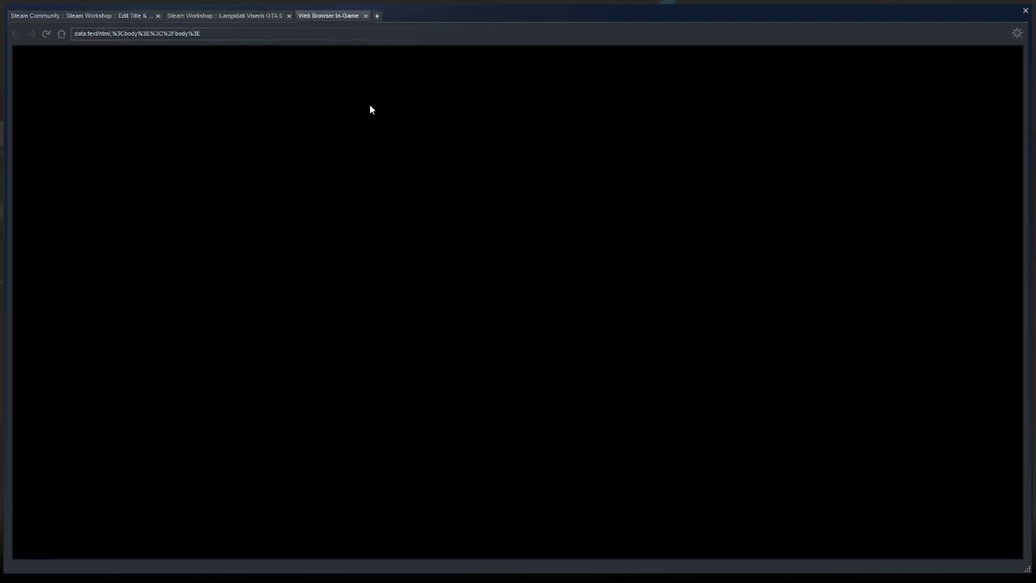
click(513, 229)
text(poure water)
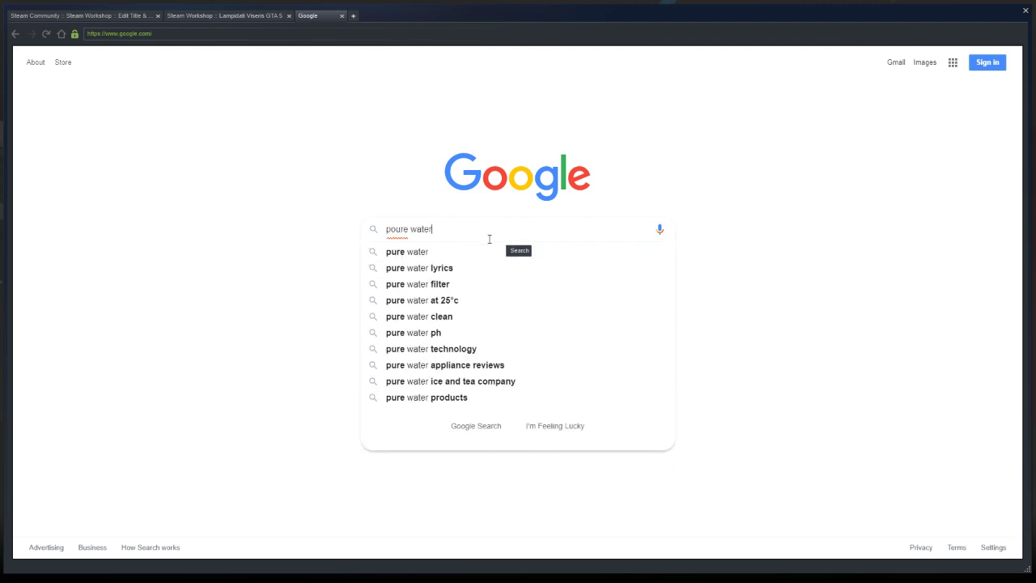
click(451, 257)
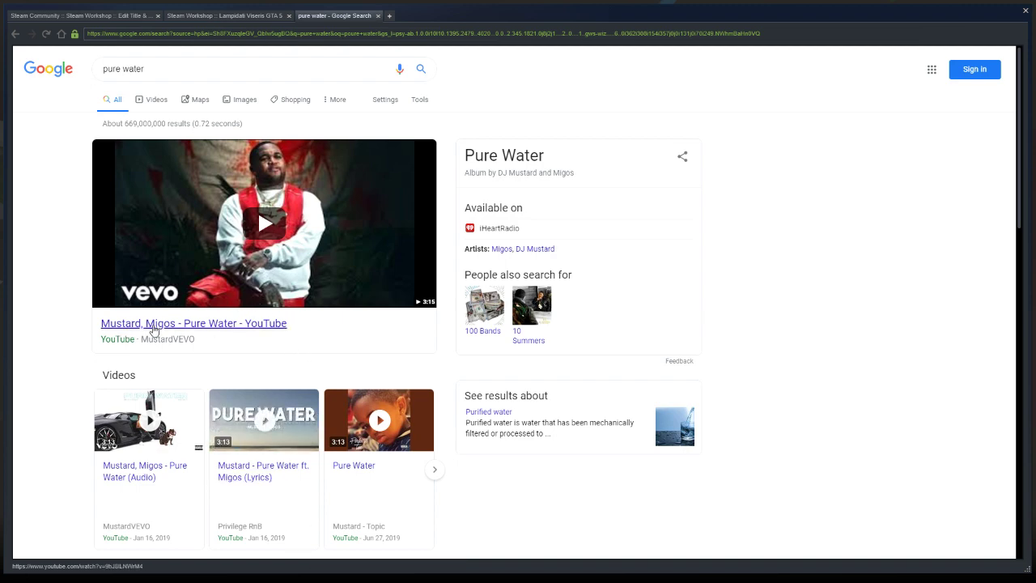
Return to the description being edited and add Mustard, Migos as the artists of 'Pure Water'
click(214, 21)
click(130, 18)
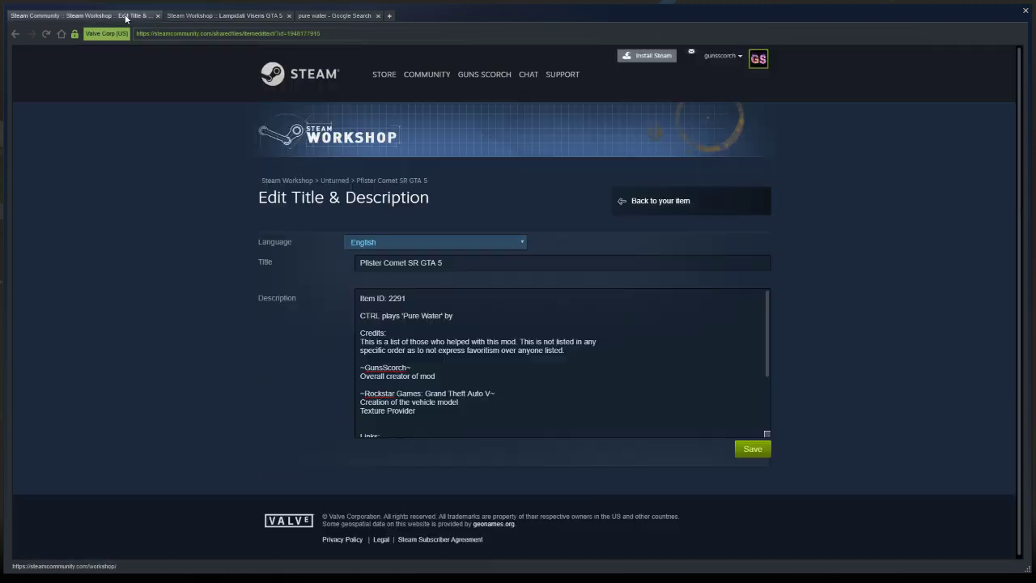
click(462, 319)
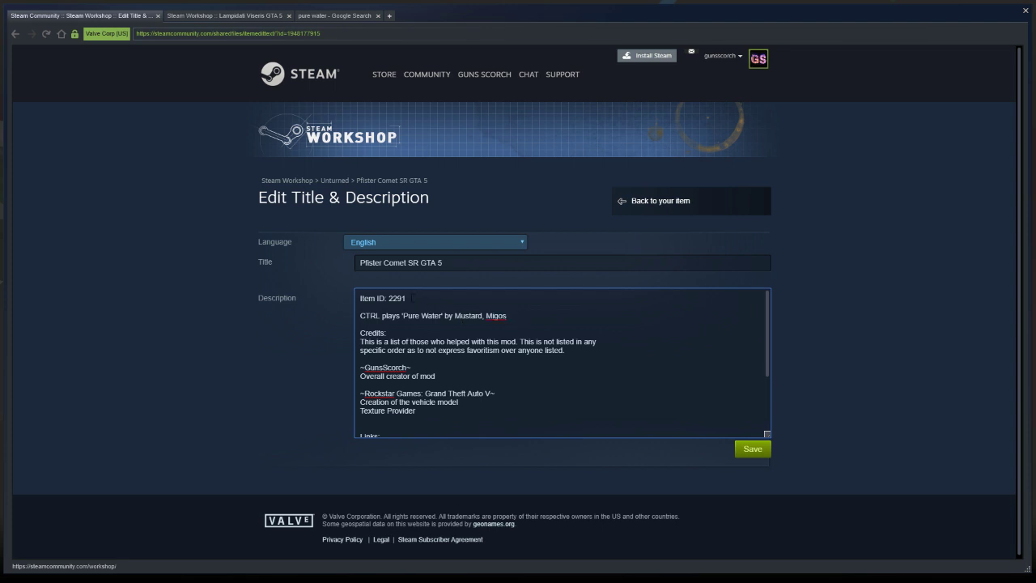
Set the description's Item ID to 1817, check the remaining credits and links, and save the description
drag(409, 298, 391, 298)
text(1817)
scroll(495, 382, down, 1)
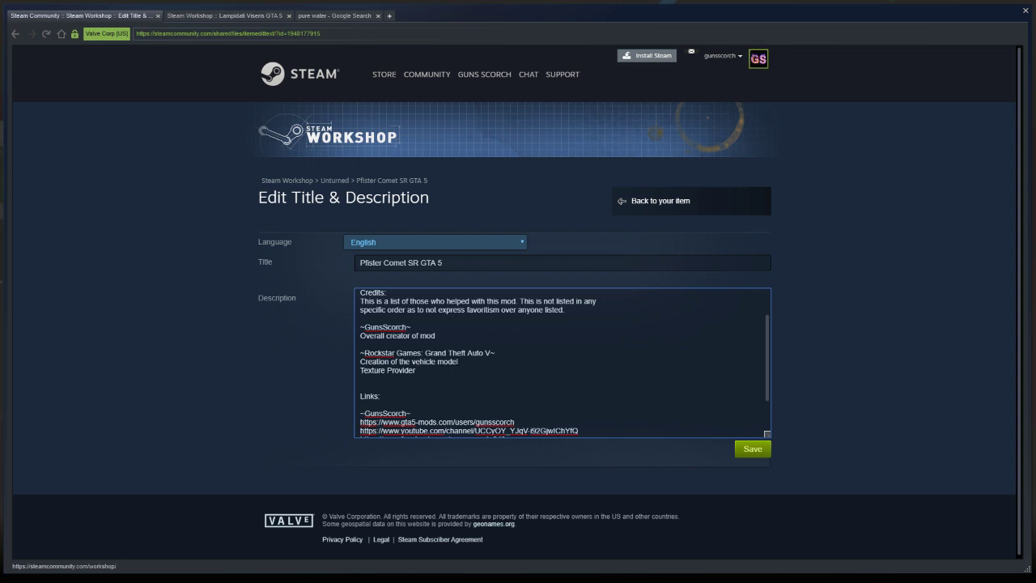
scroll(562, 363, down, 1)
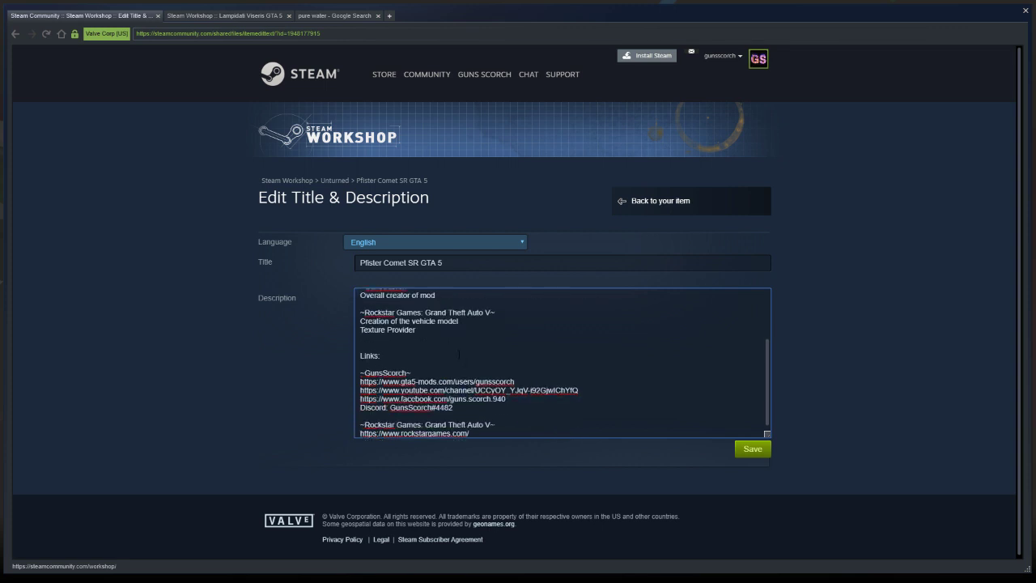
scroll(459, 353, down, 1)
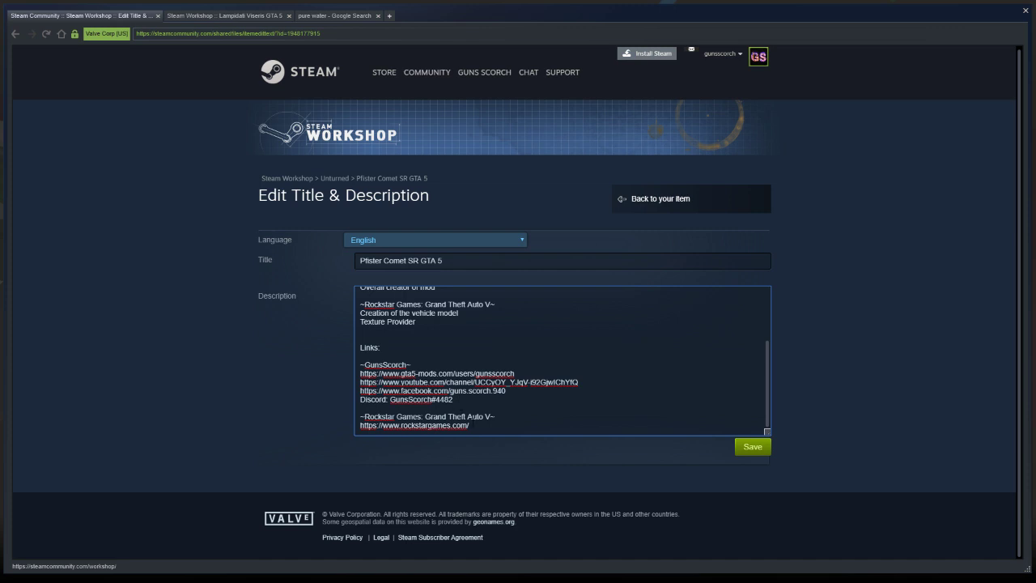
click(759, 450)
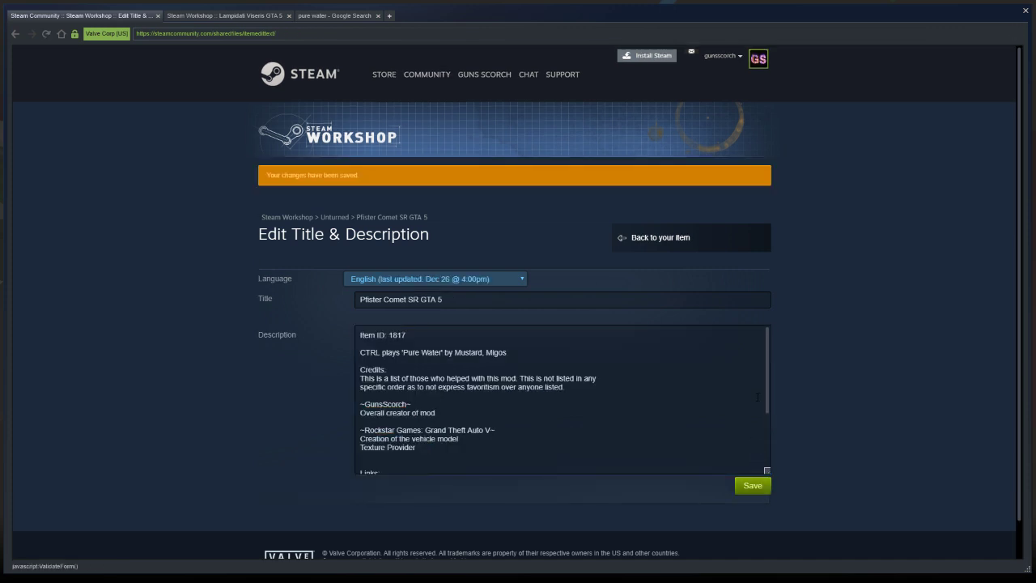
Go back to the Pfister Comet SR GTA 5 item page and review its published description, credits and links
click(654, 239)
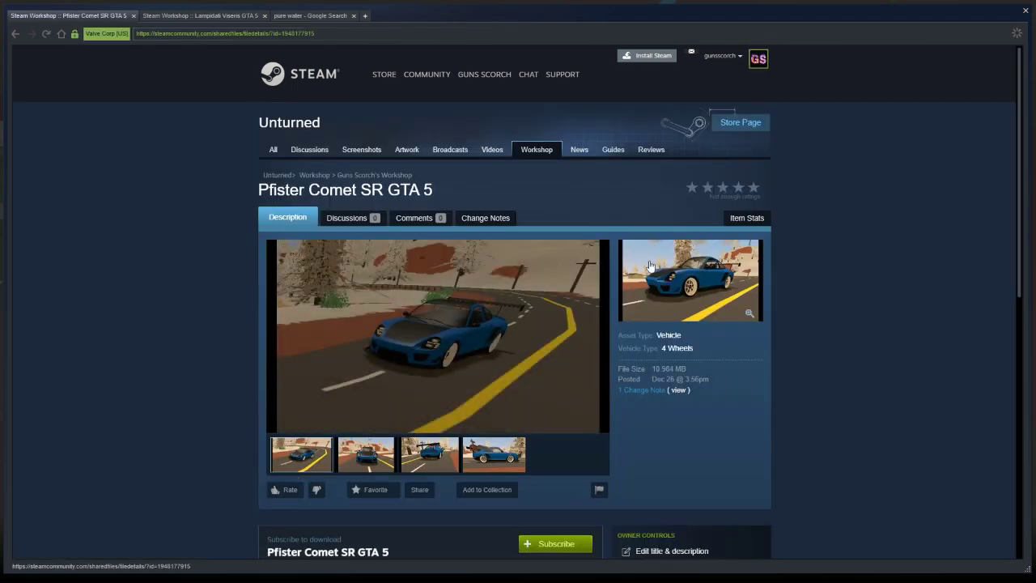
scroll(547, 333, down, 1)
scroll(547, 334, down, 2)
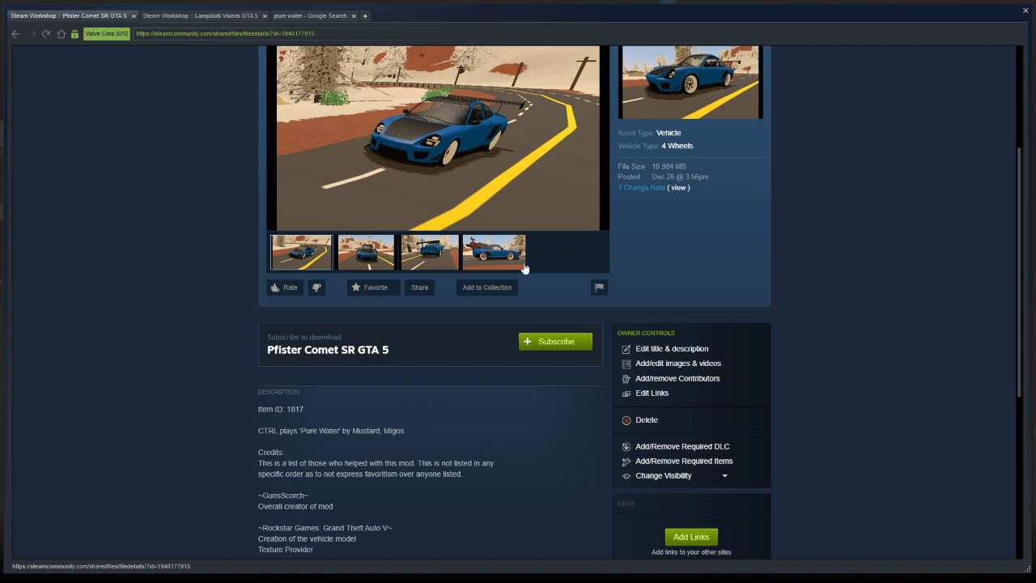
scroll(545, 279, down, 1)
scroll(553, 275, down, 1)
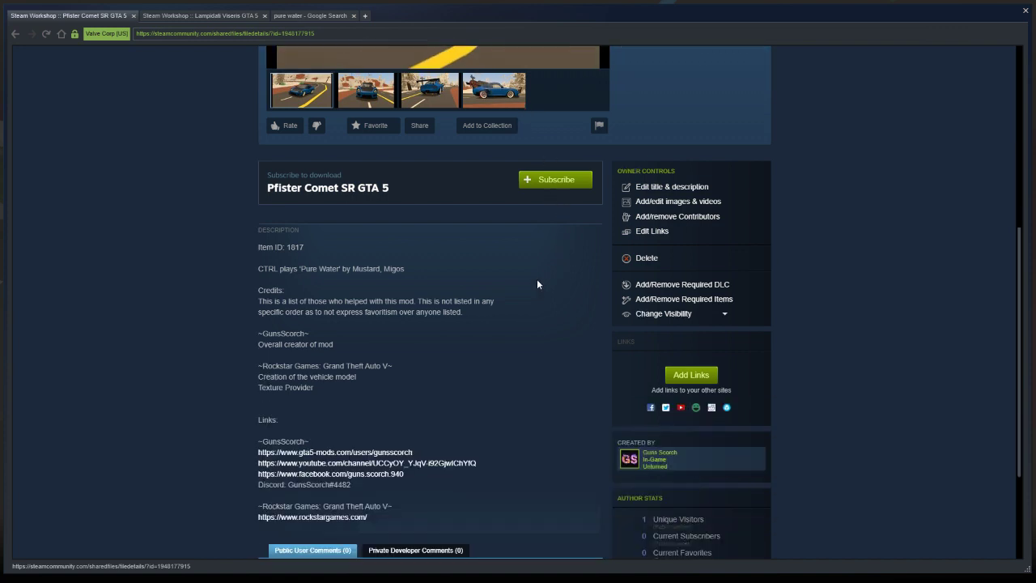
scroll(398, 263, down, 2)
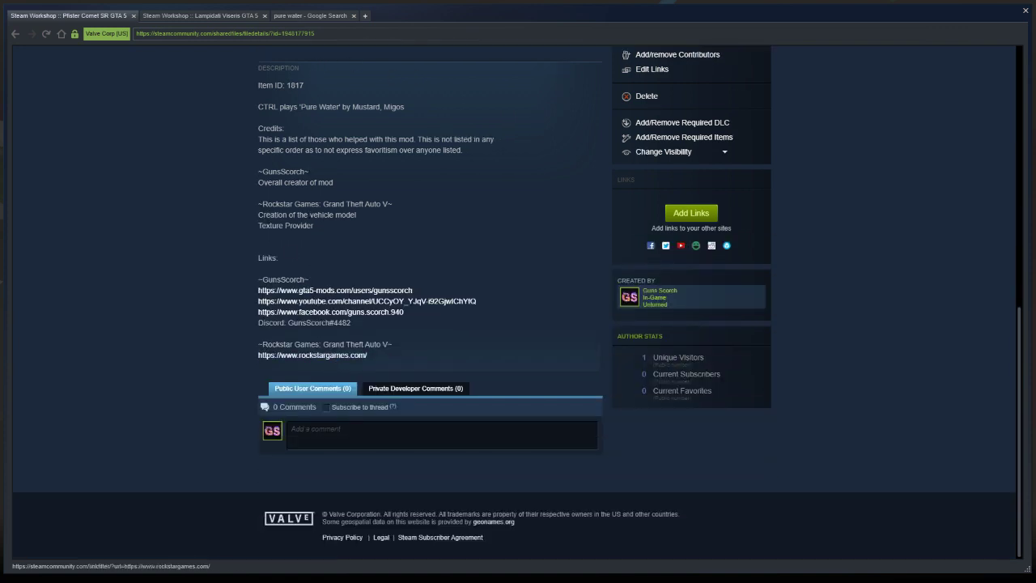
scroll(398, 263, up, 1)
scroll(398, 263, down, 1)
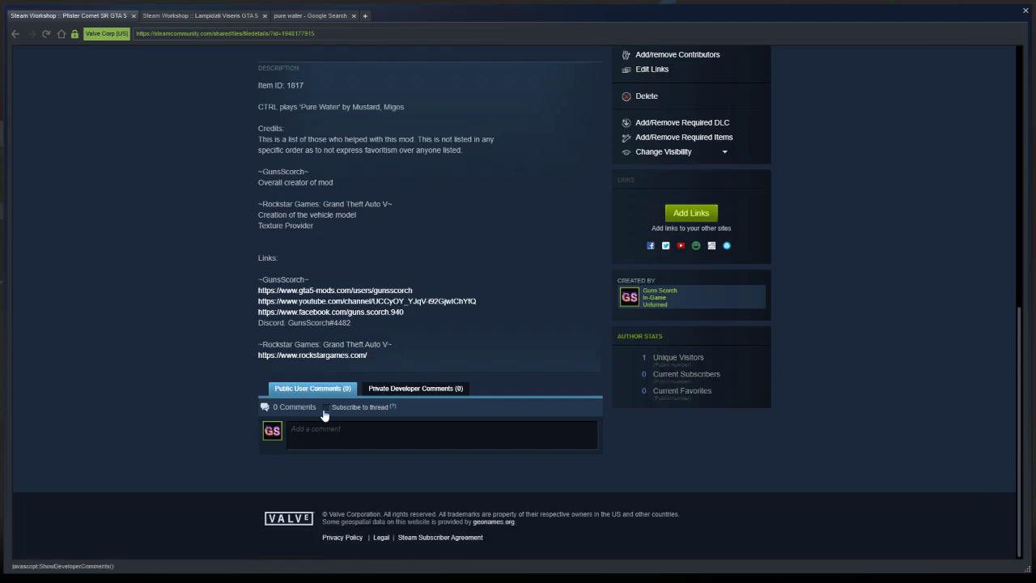
scroll(446, 396, up, 3)
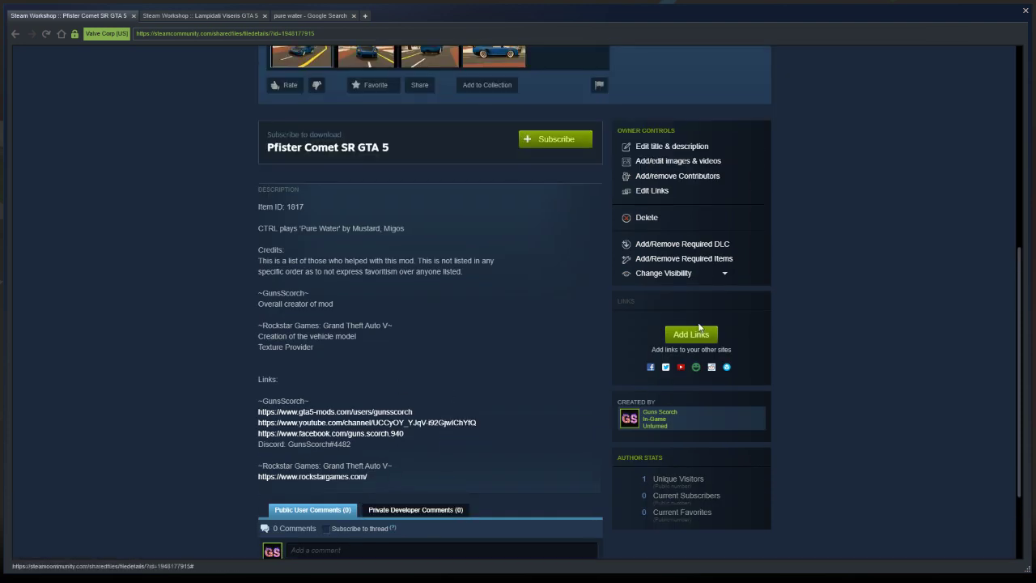
Close the Google search page and copy the YouTube link address from the Lampidati Viseris GTA 5 workshop page
click(227, 15)
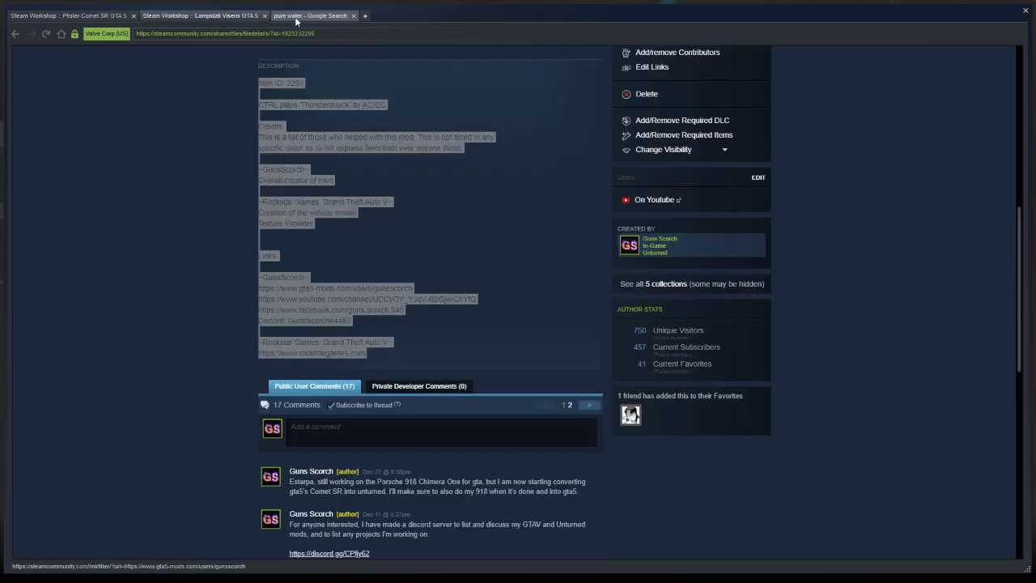
click(353, 16)
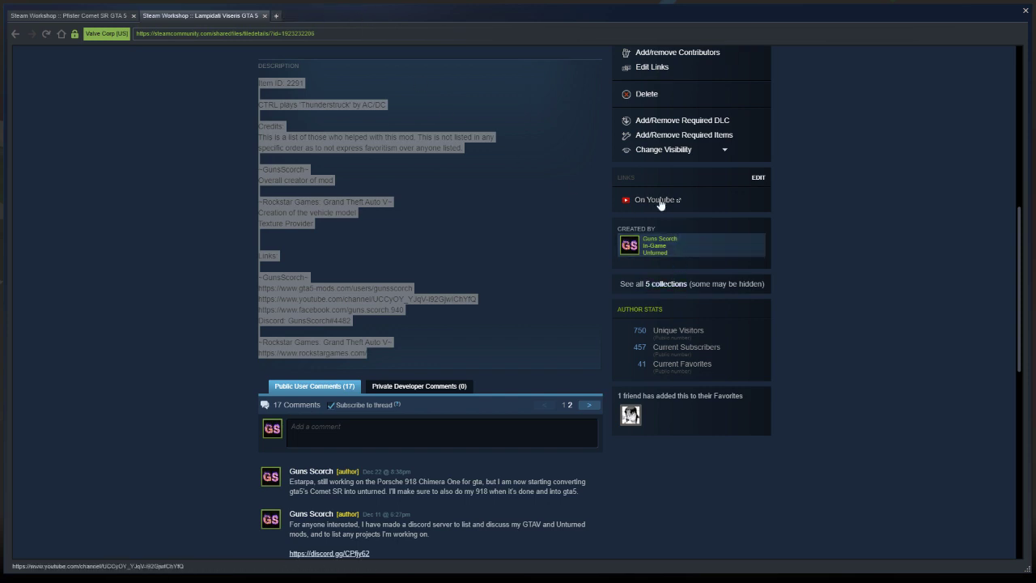
right_click(659, 202)
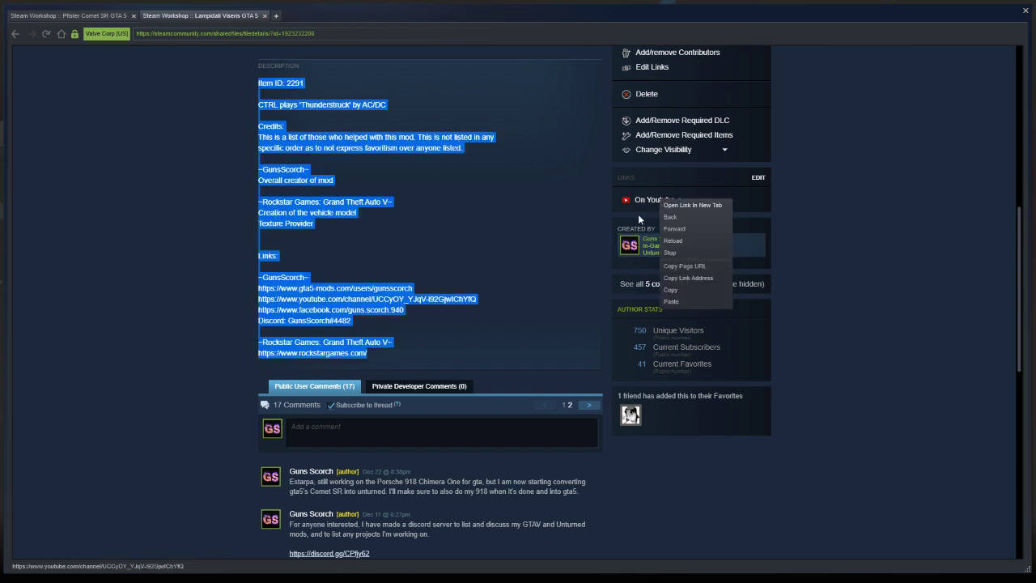
click(608, 221)
right_click(640, 203)
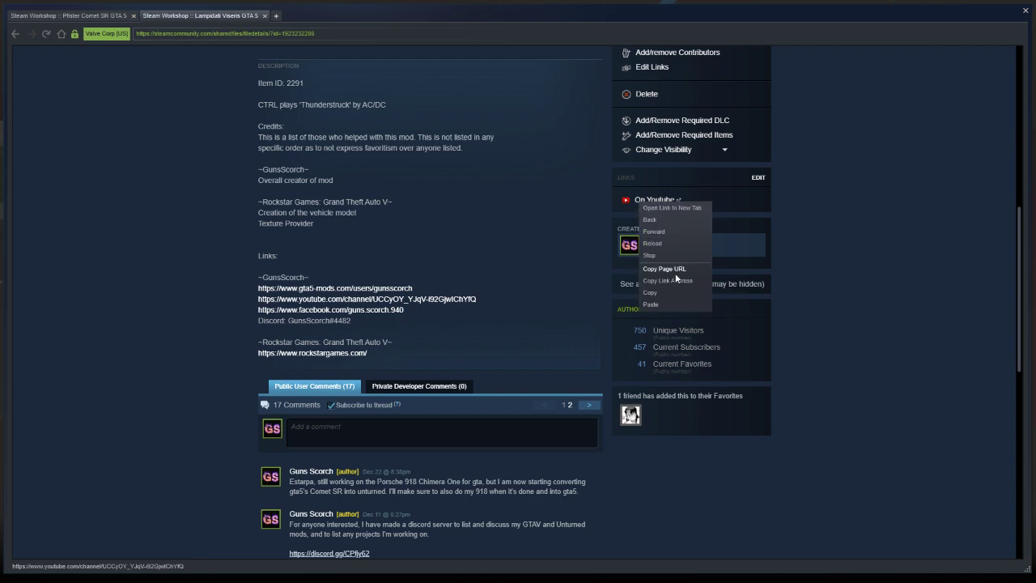
click(675, 280)
Add the copied channel URL as the On Youtube link of the Pfister Comet SR GTA 5 item and update its links
click(73, 16)
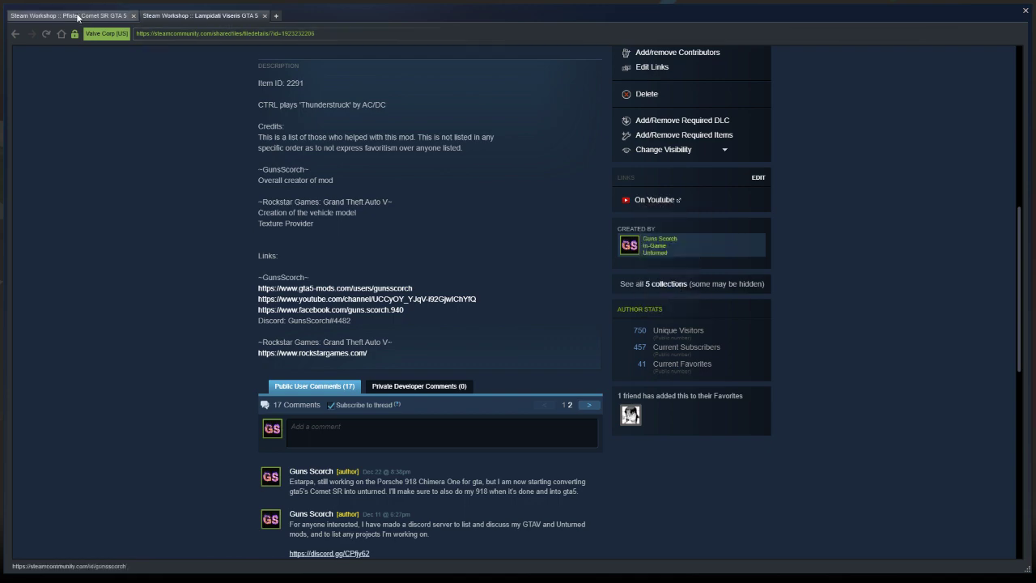
click(691, 334)
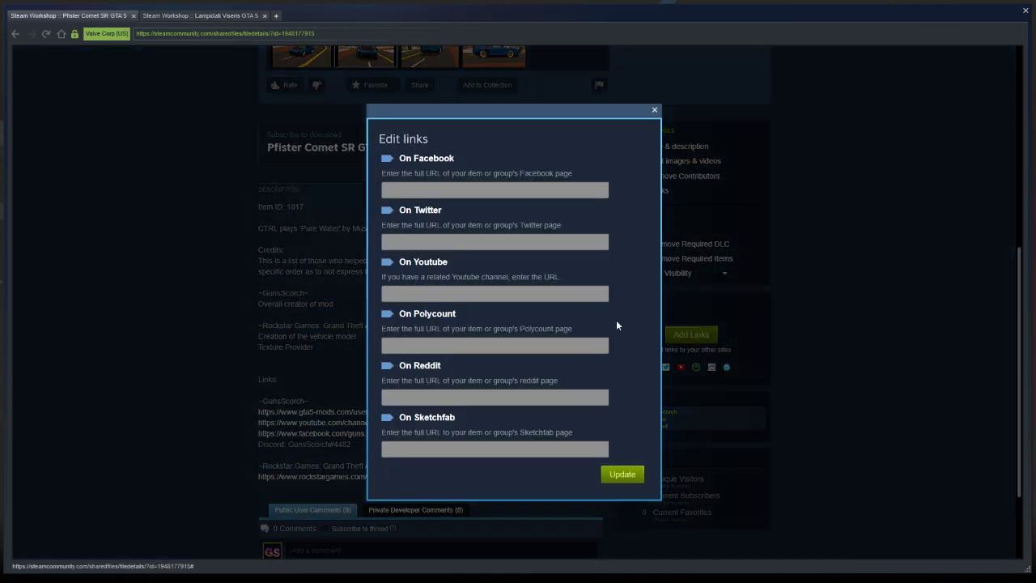
click(465, 295)
key(ctrl+v)
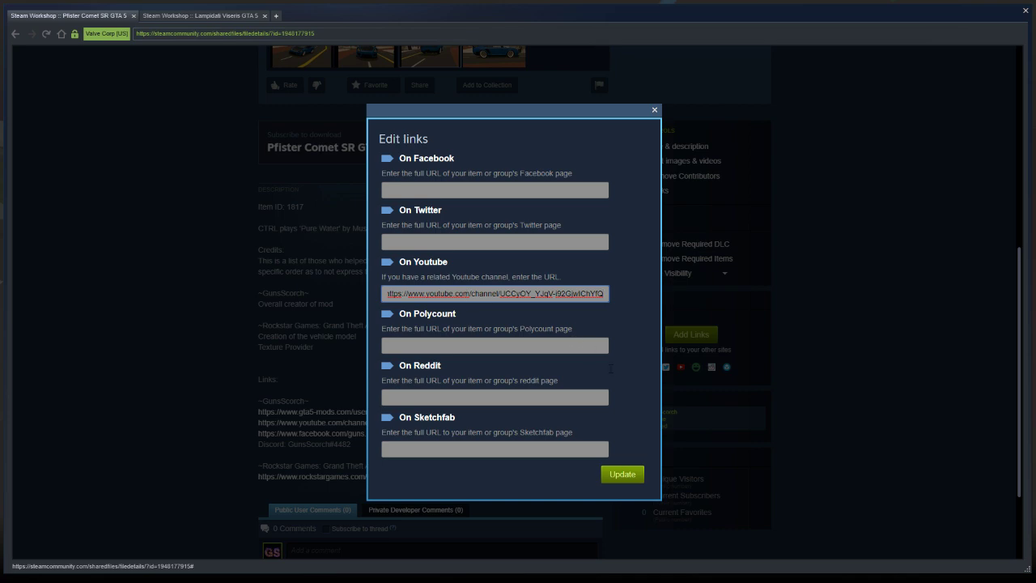
click(625, 477)
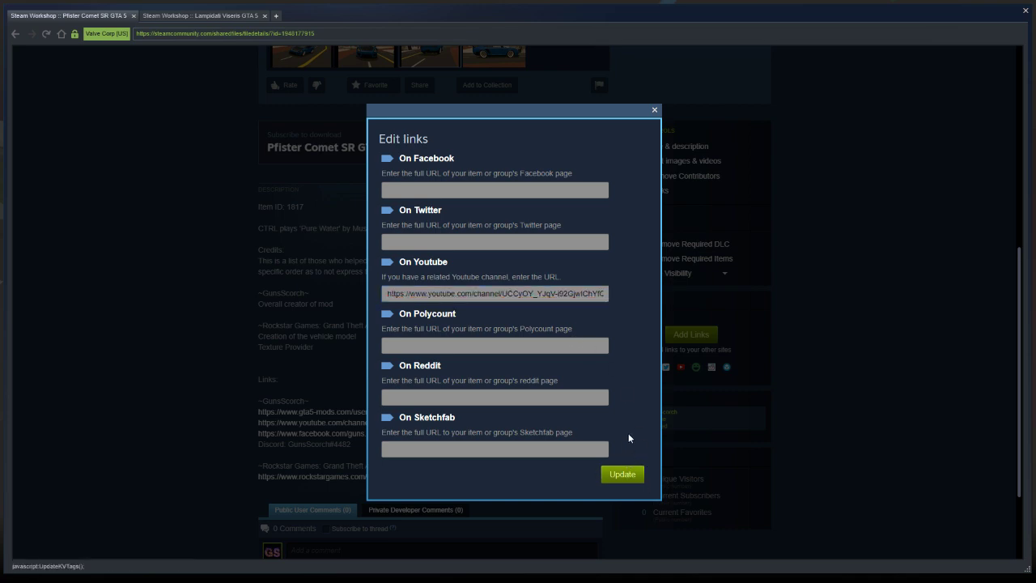
Open the item's YouTube link to check the channel page, close it, and look over the item's screenshots
scroll(696, 359, down, 3)
scroll(696, 359, down, 2)
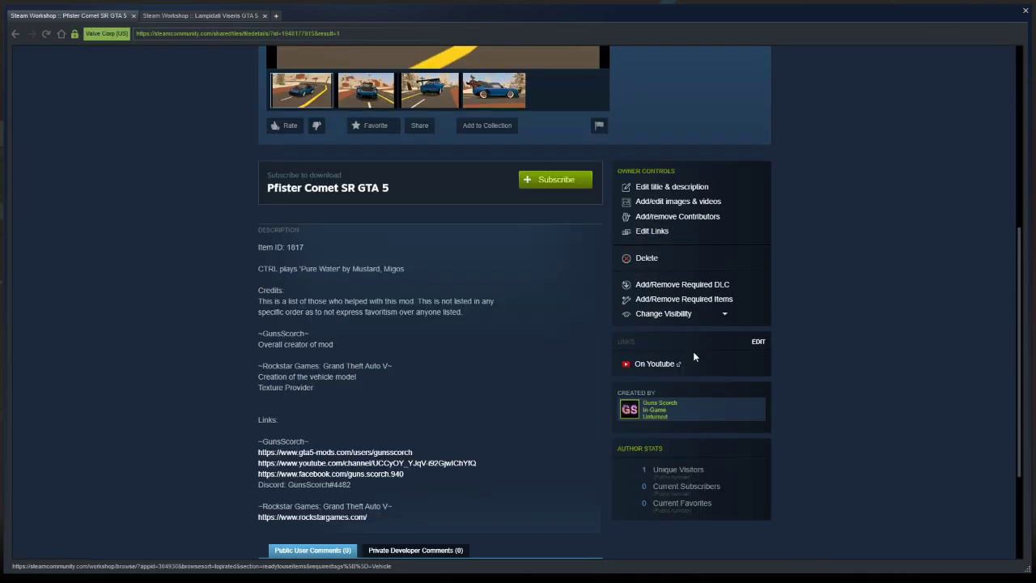
click(654, 326)
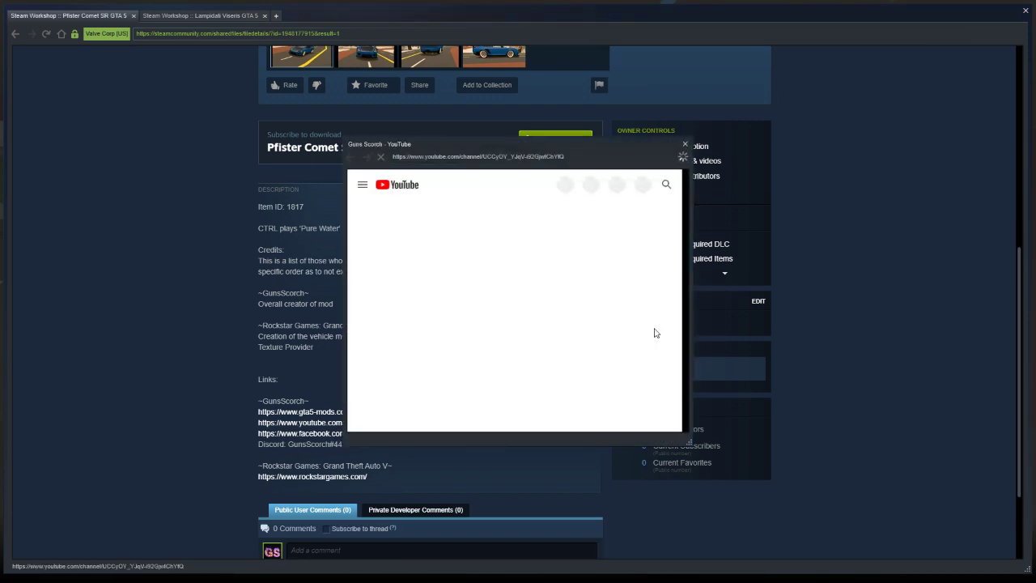
scroll(645, 324, down, 2)
scroll(596, 318, up, 1)
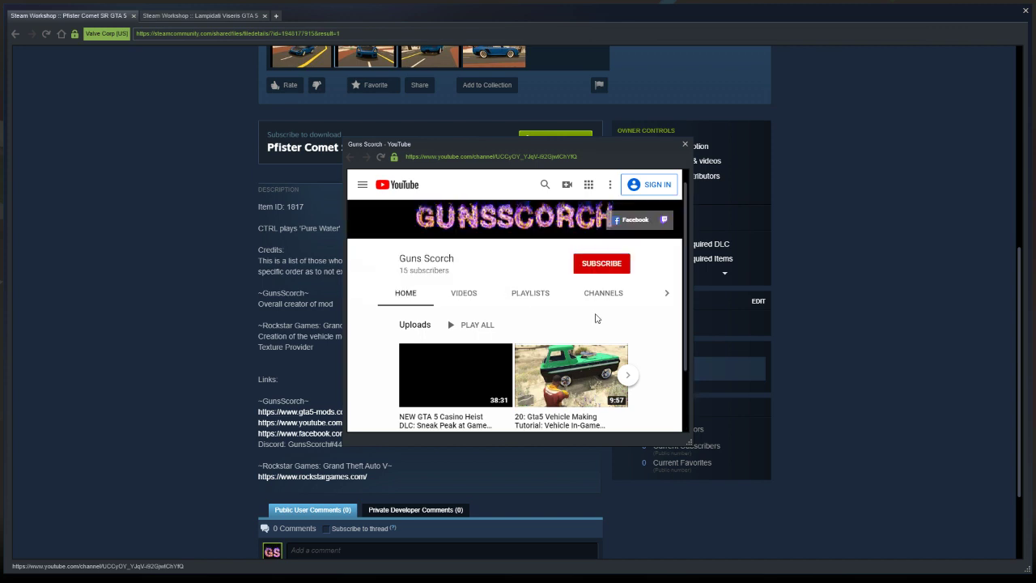
click(684, 145)
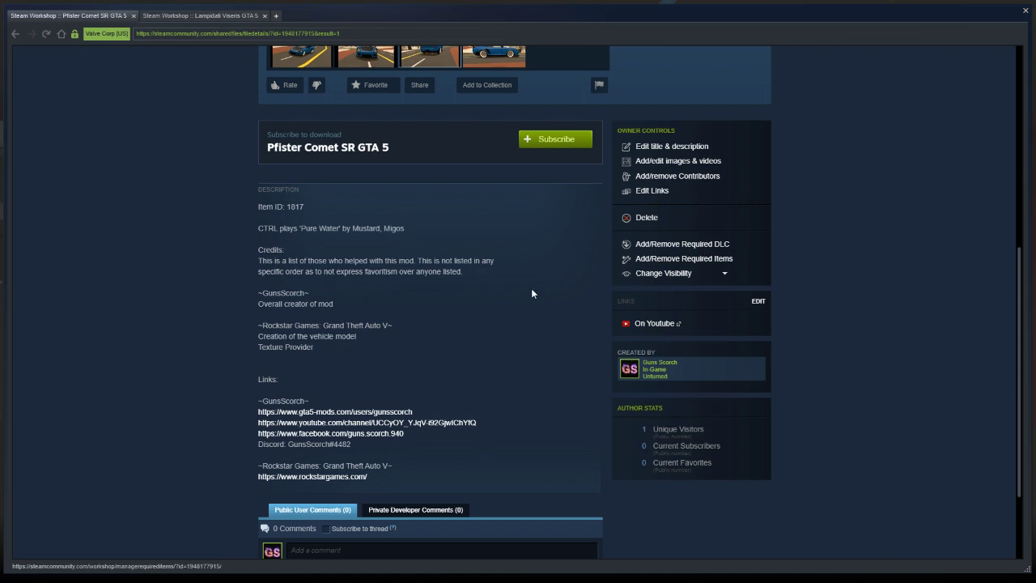
scroll(531, 293, up, 5)
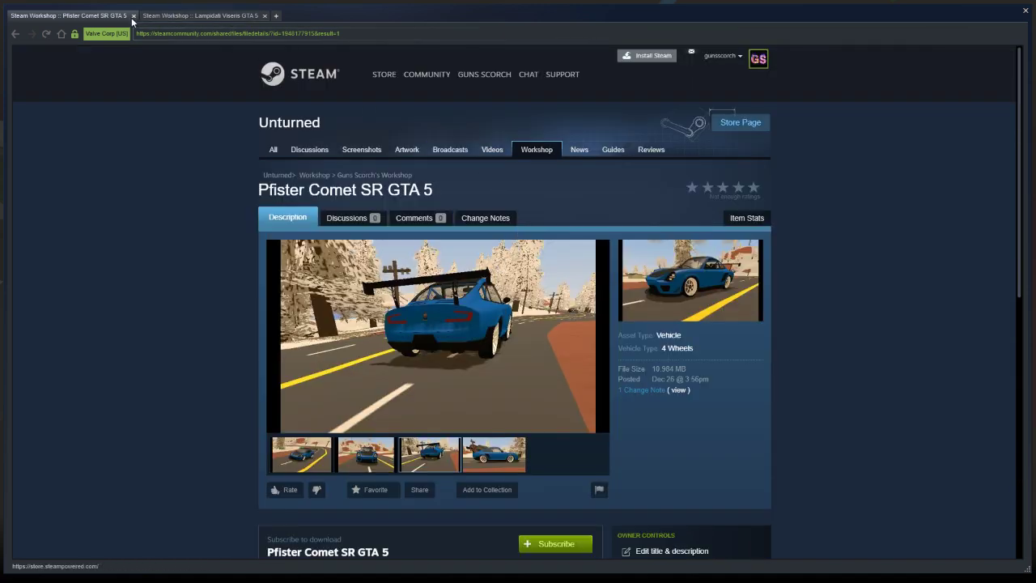
click(312, 458)
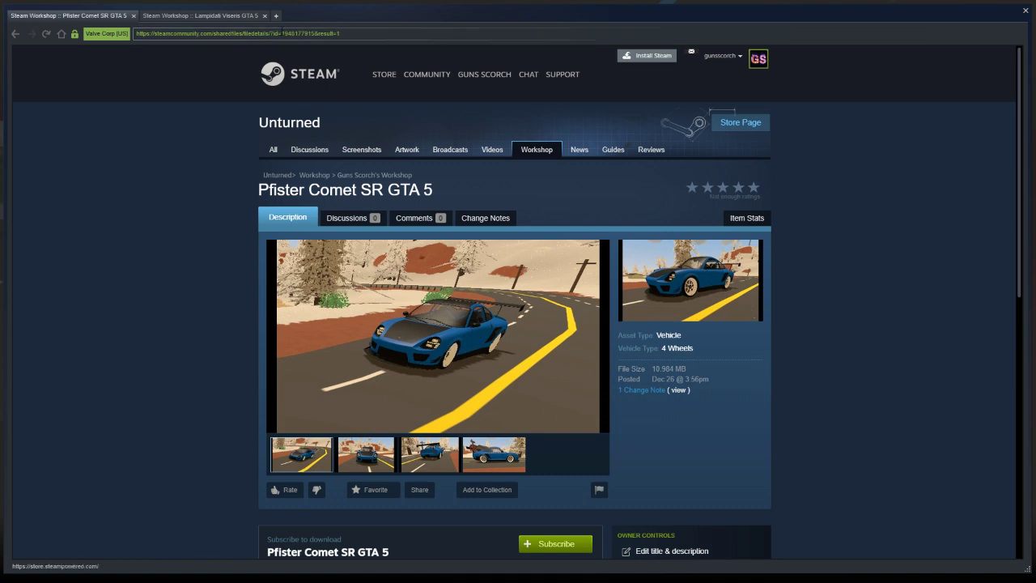
Close the Lampidati Viseris and Pfister Comet SR workshop pages and return from the Steam overlay to the game
click(265, 15)
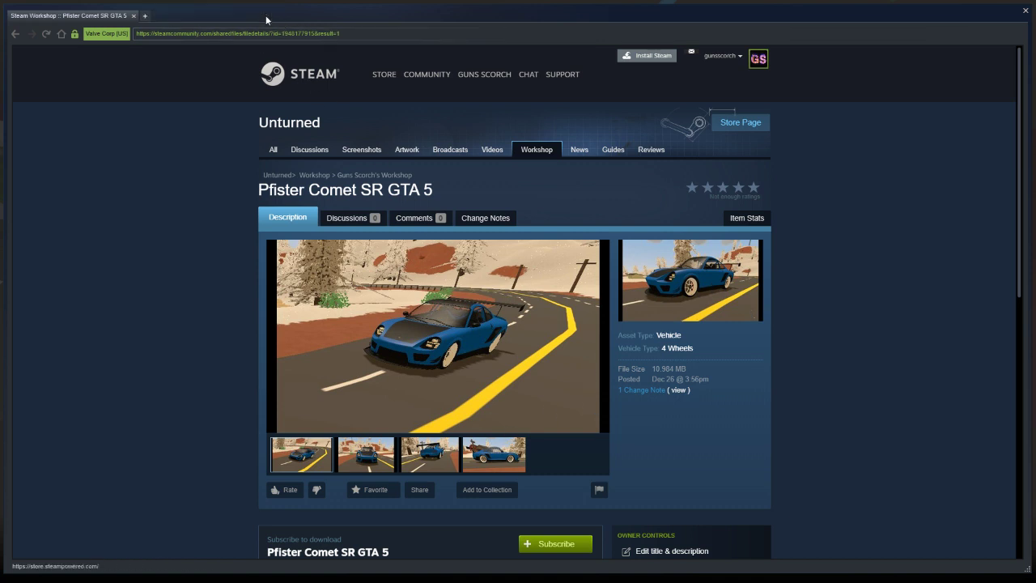
click(133, 16)
click(589, 122)
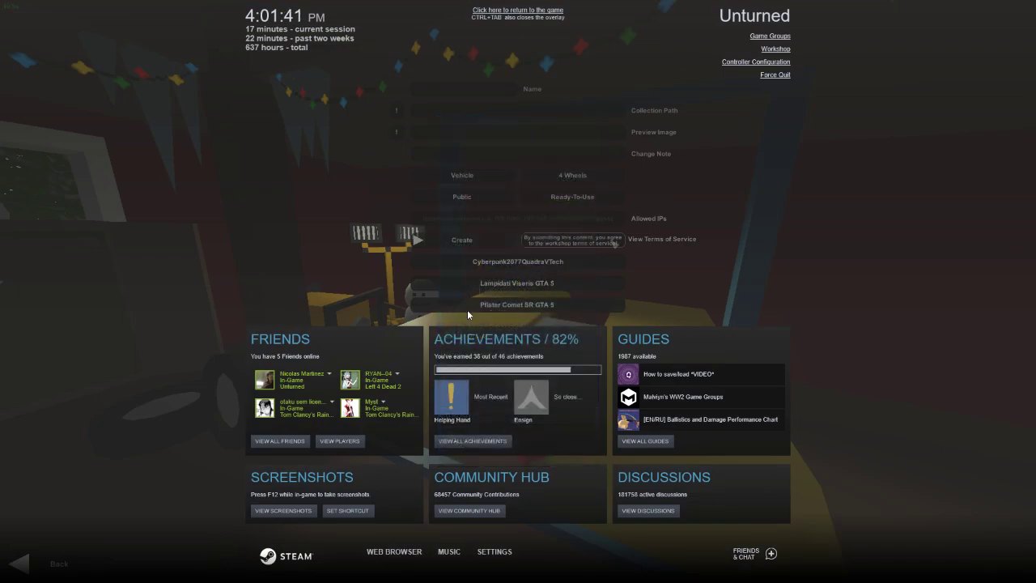
key(ctrl+Tab)
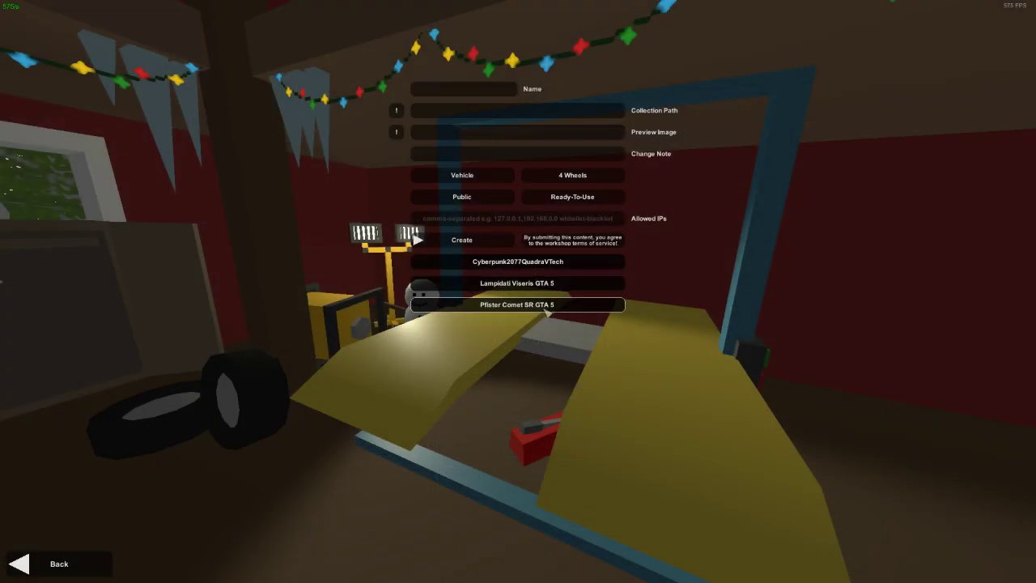
Select the Pfister Comet SR GTA 5 entry on the submission screen, and return to Unturned's main menu
click(545, 306)
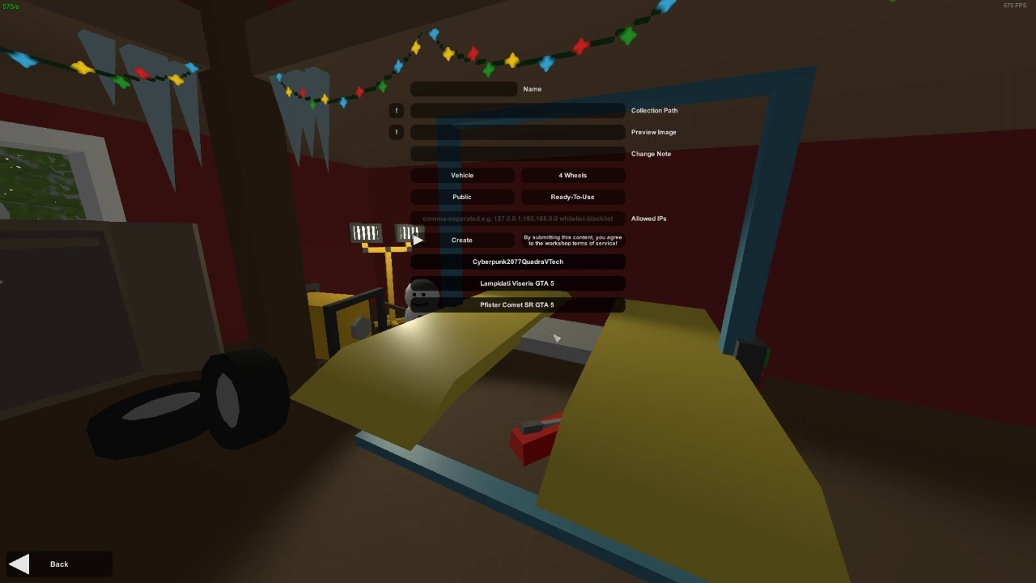
click(538, 305)
click(89, 563)
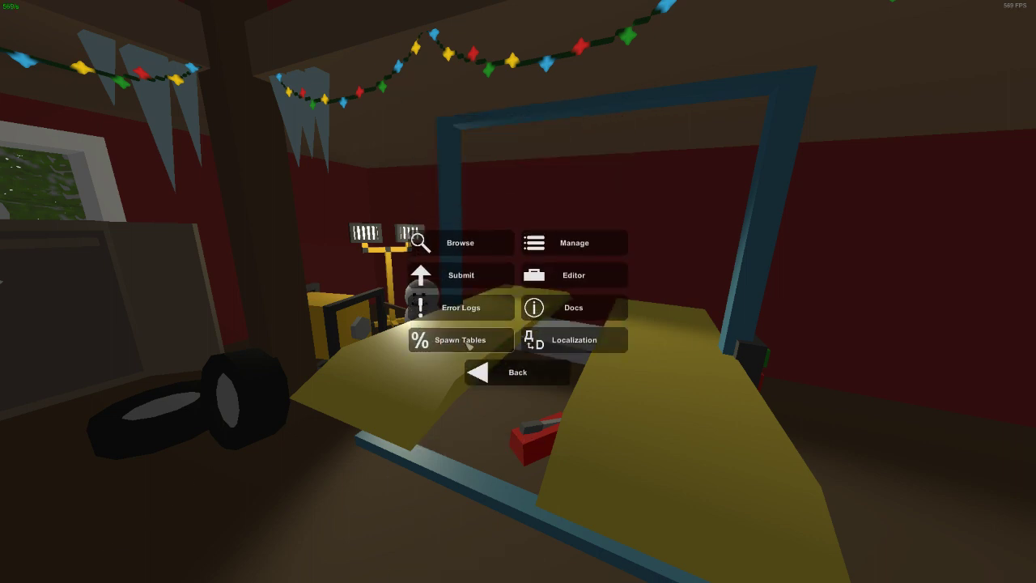
click(518, 371)
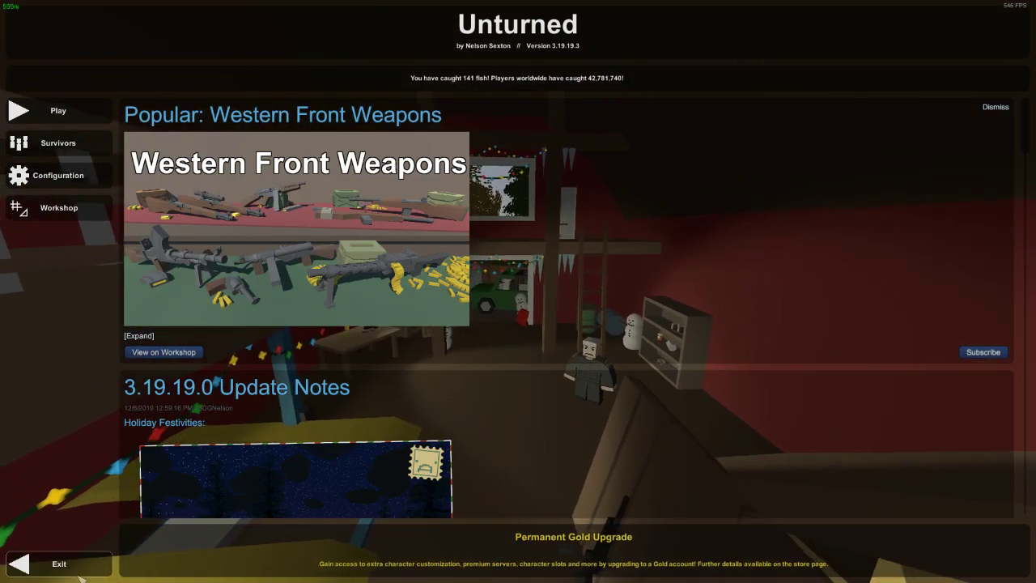
Exit Unturned and minimize the Steam library window to show the desktop
key(Escape)
click(507, 169)
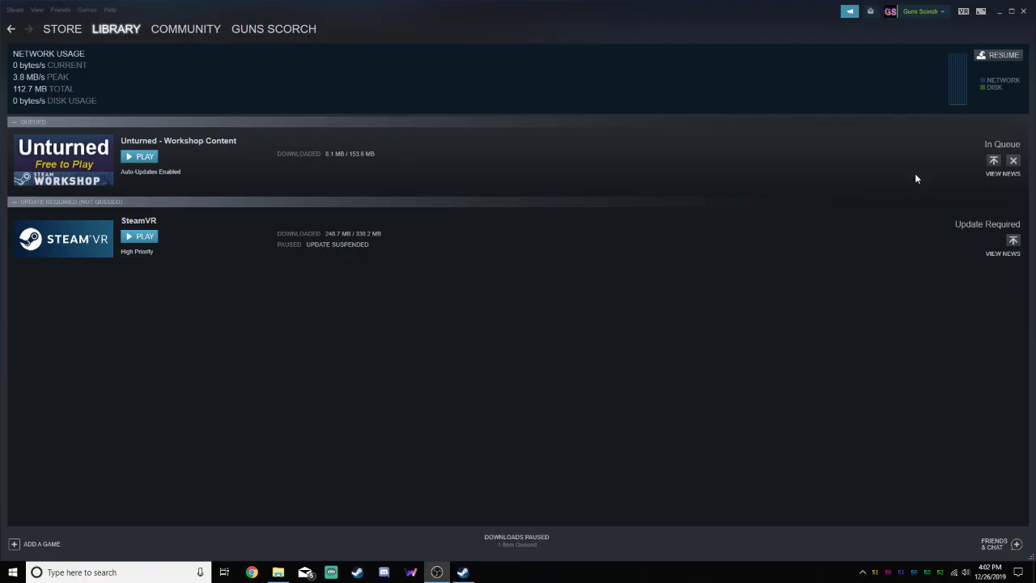
click(1000, 11)
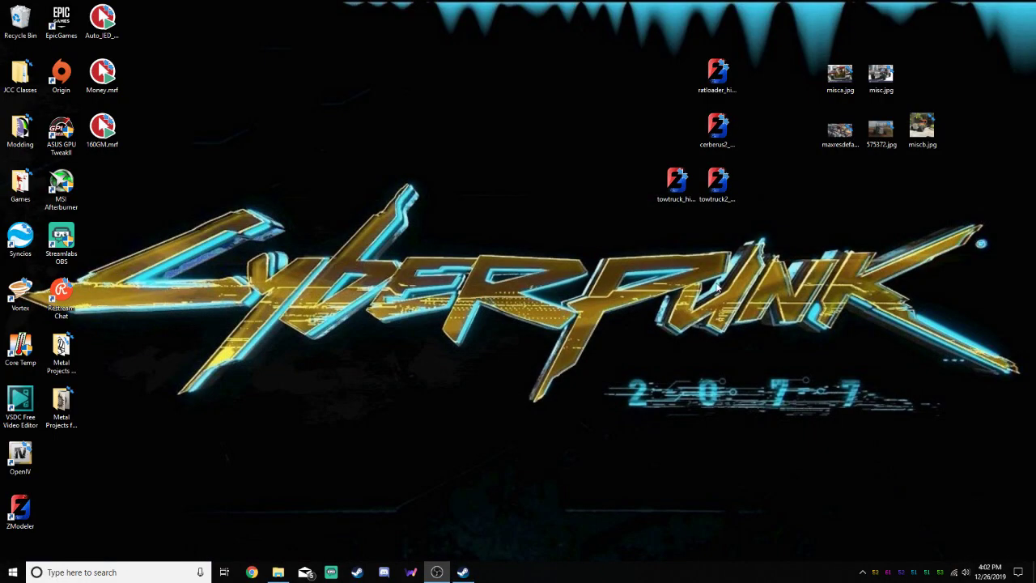